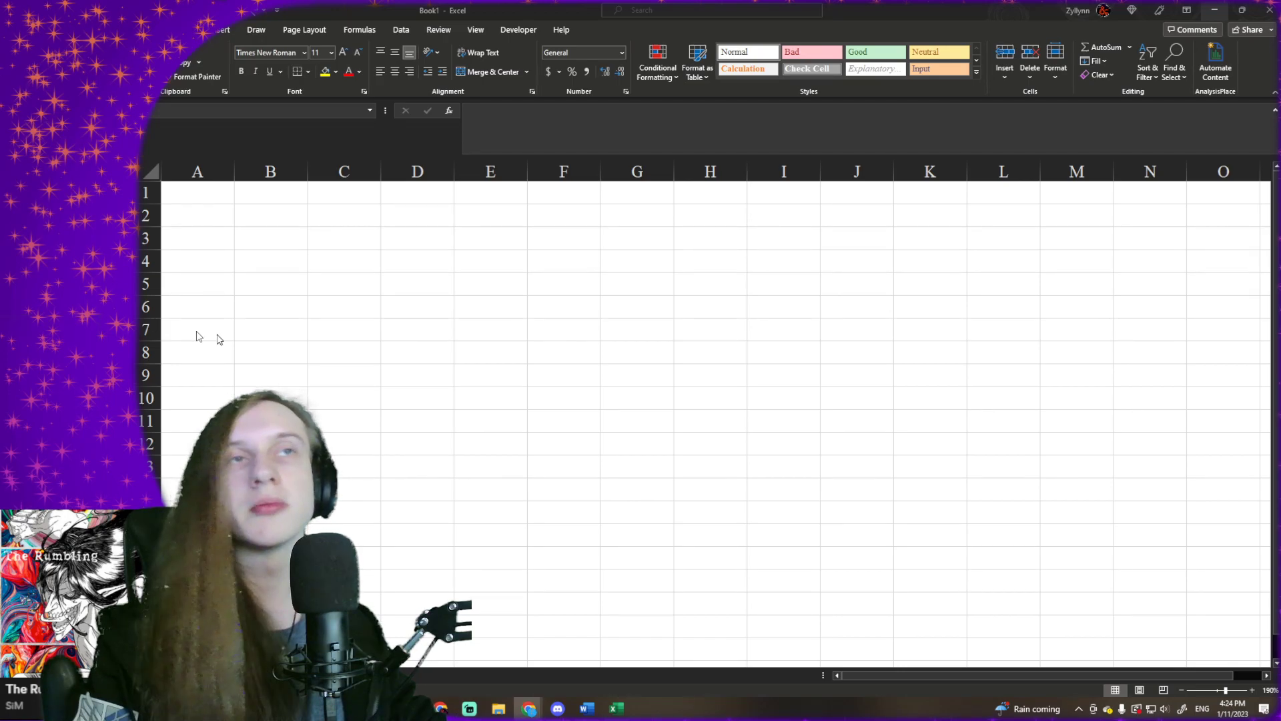
click(311, 289)
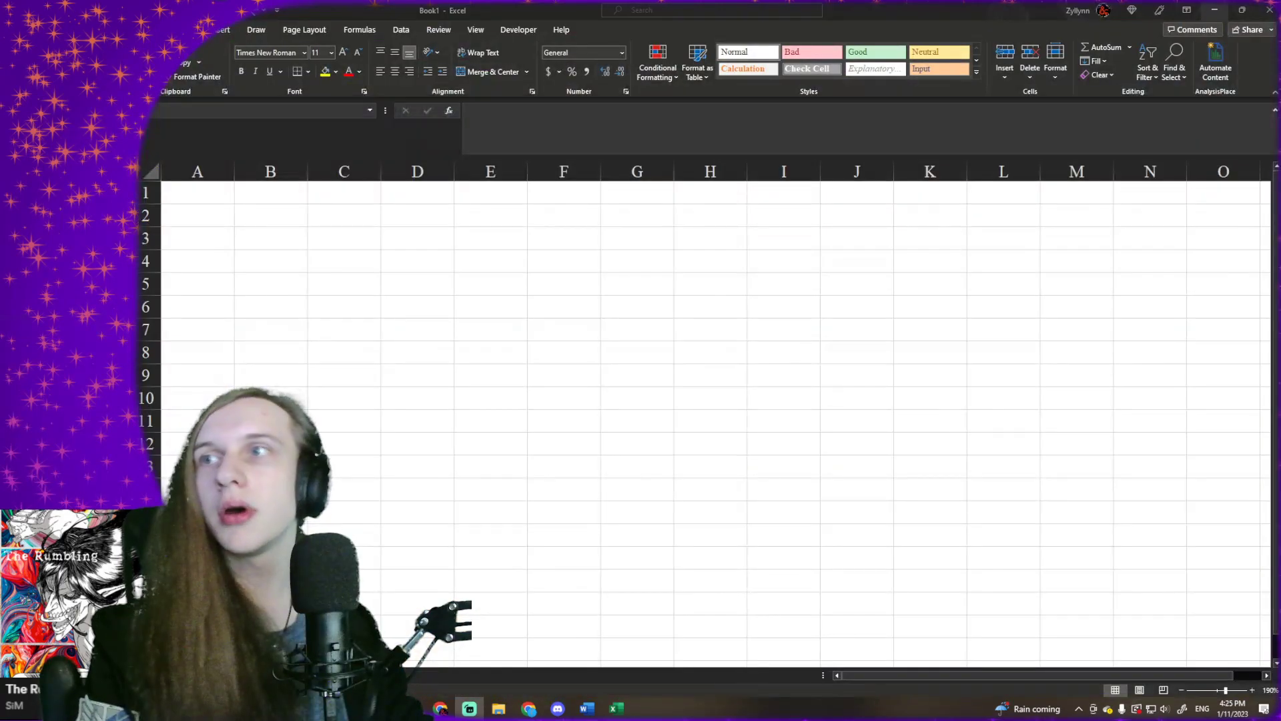
click(497, 228)
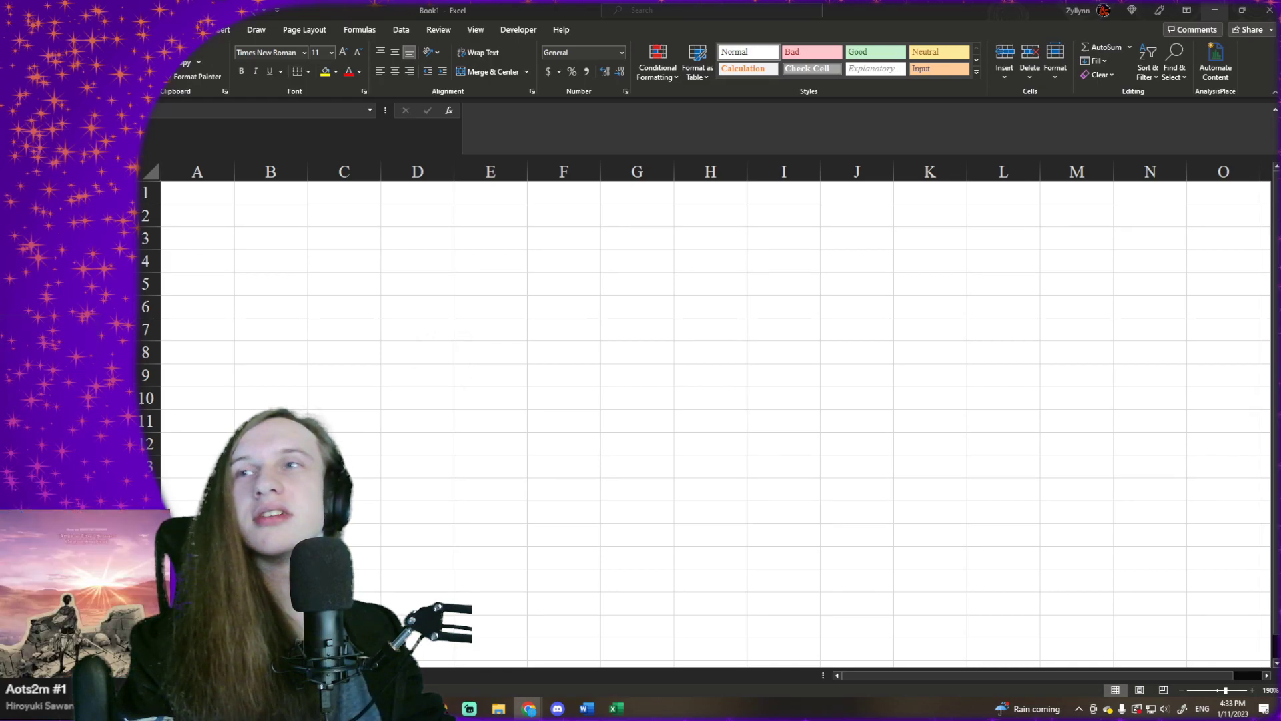
click(446, 258)
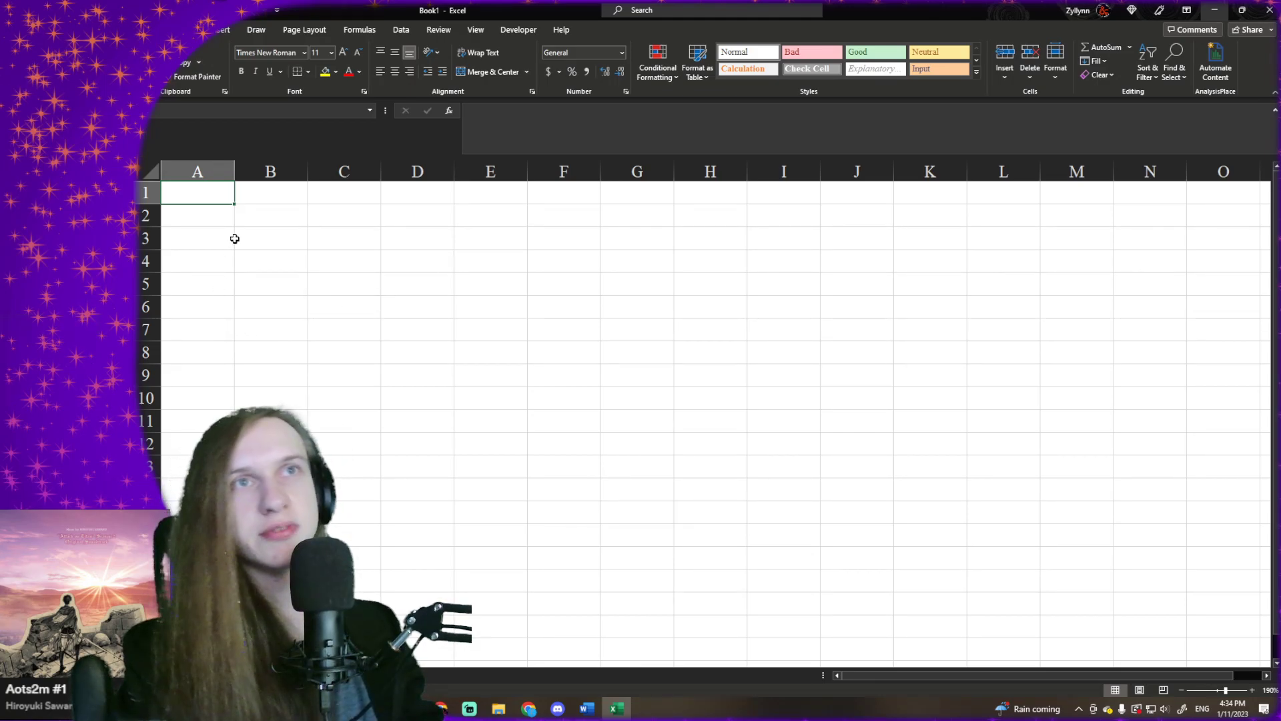
- Widen column A to more than twice its width and select cell A3
drag(234, 172, 341, 172)
click(320, 192)
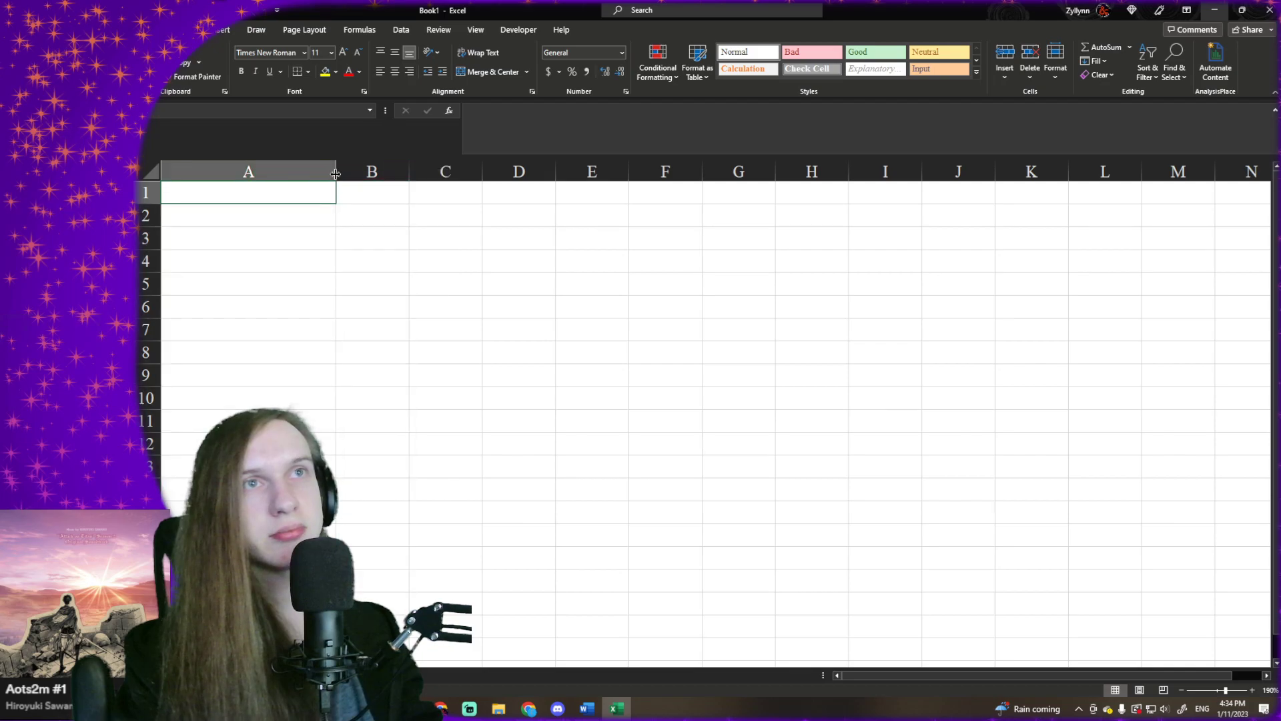
click(307, 228)
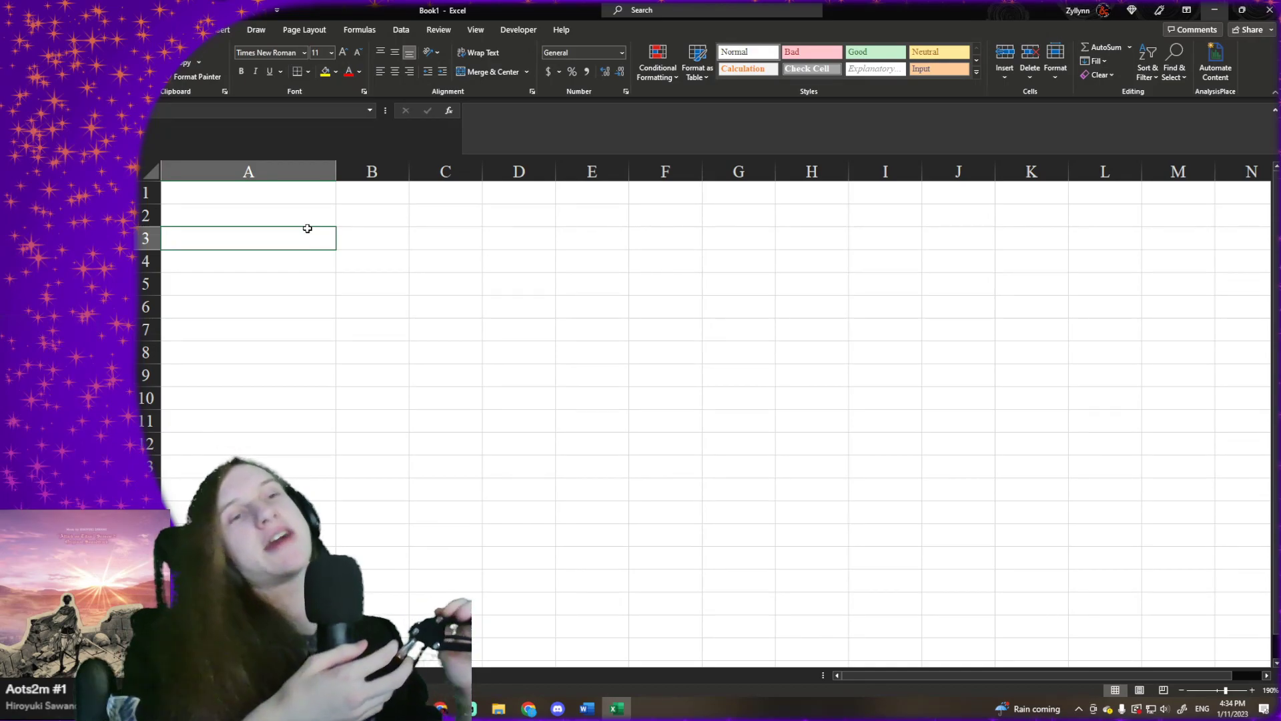
- Switch to Word to review the notes on creating and imbuing magic items, and return to the Excel workbook
click(587, 709)
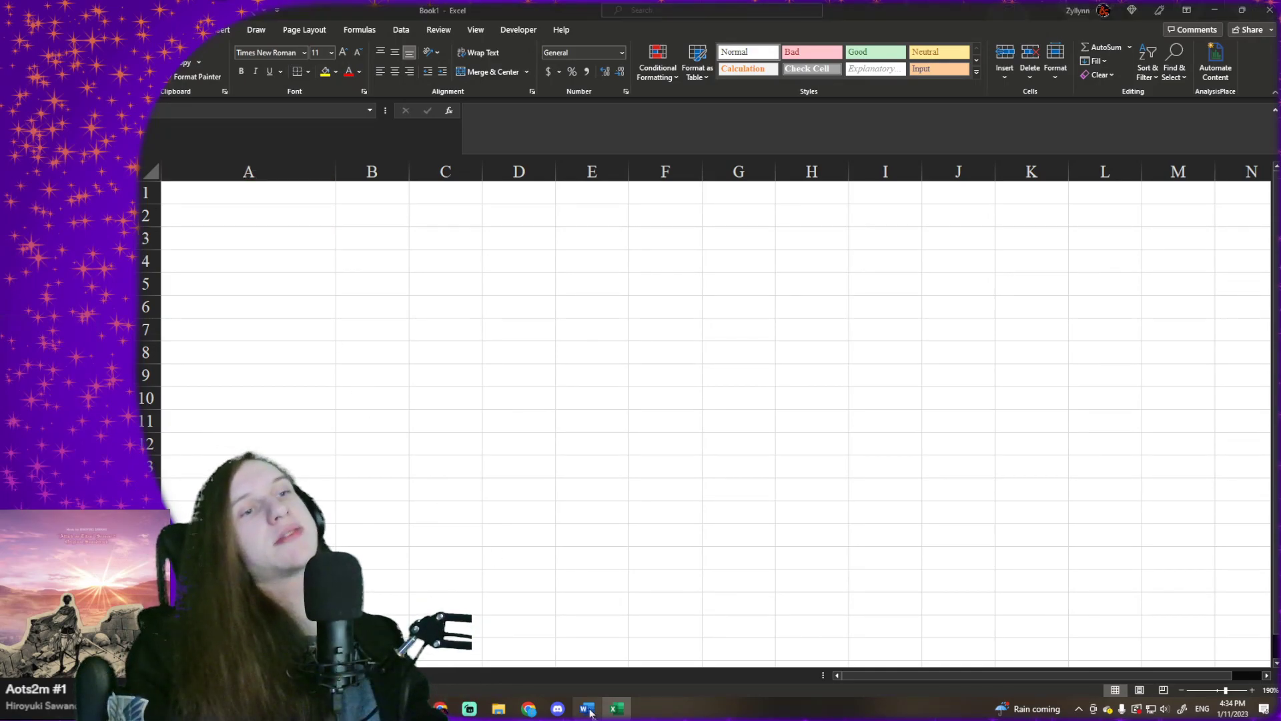
click(371, 256)
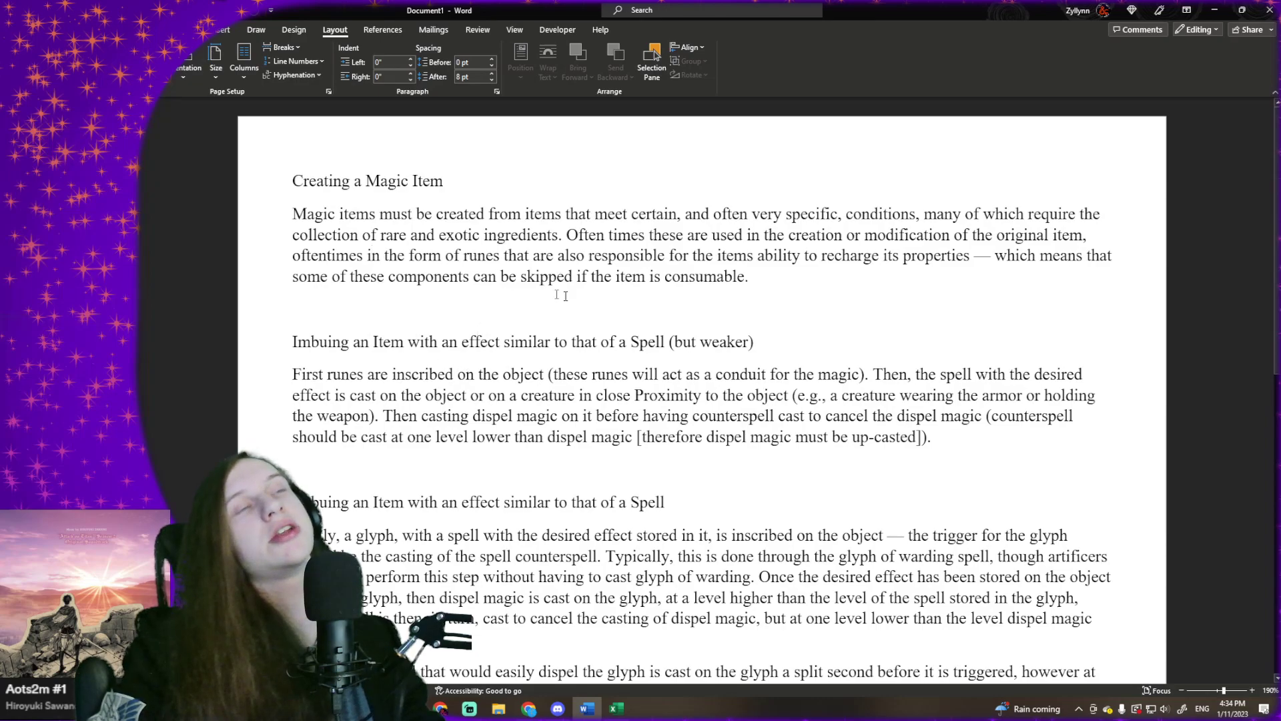
click(771, 274)
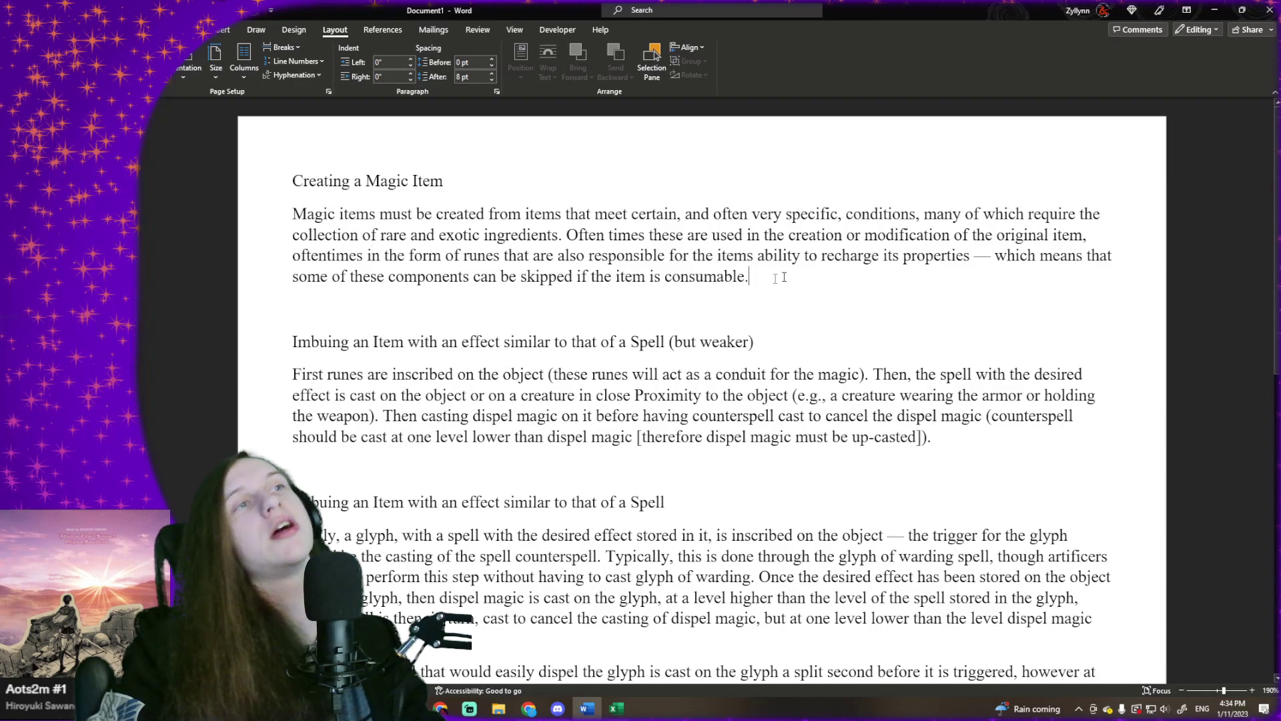
click(1217, 11)
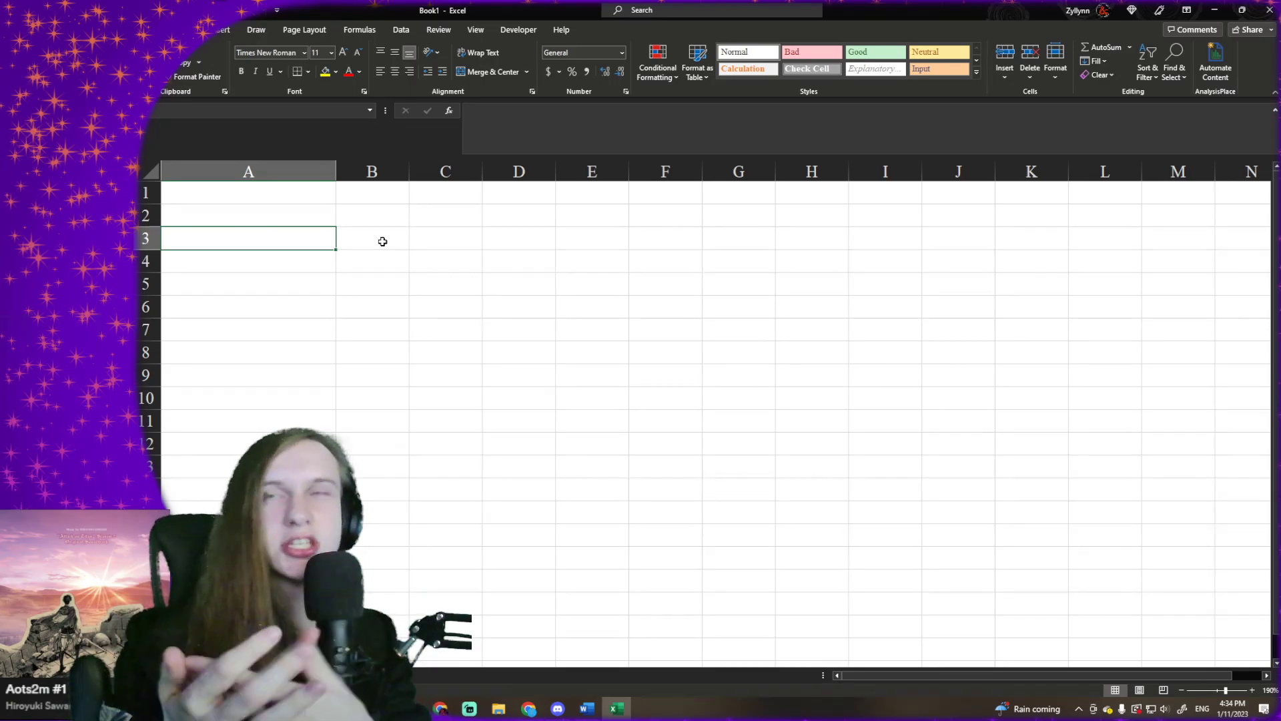
click(582, 710)
scroll(554, 347, down, 5)
scroll(553, 347, up, 6)
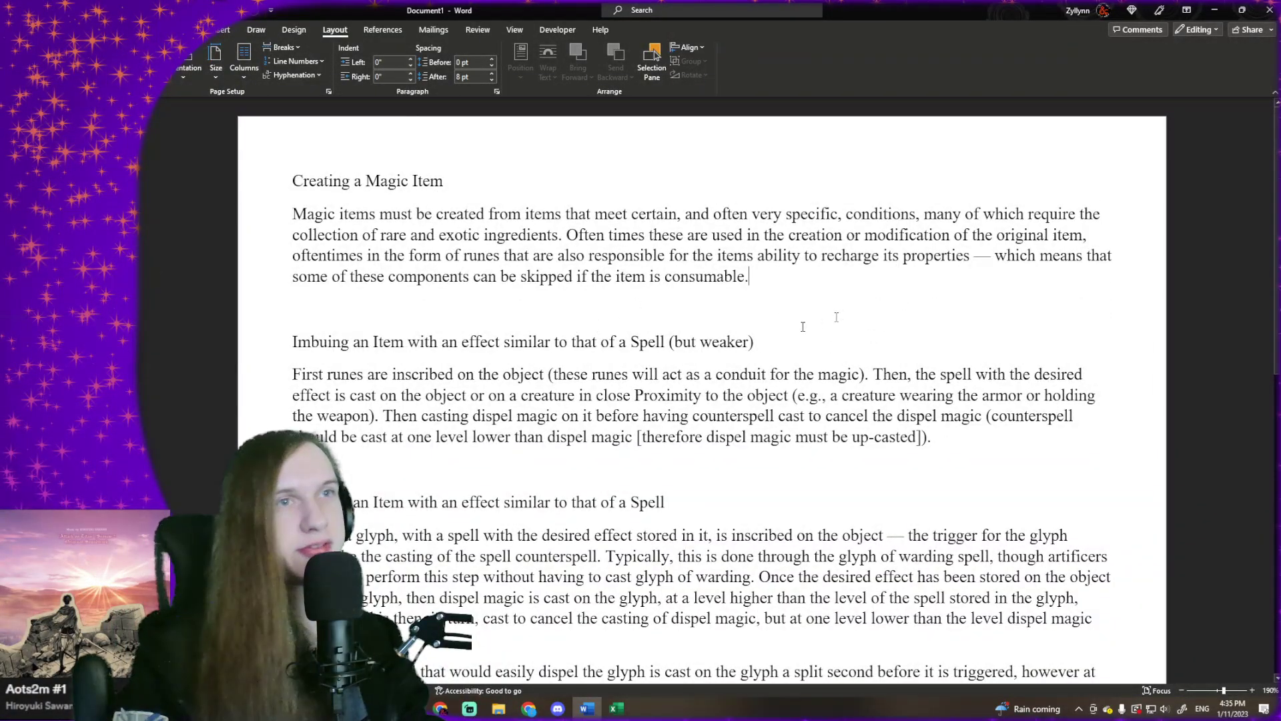
click(521, 375)
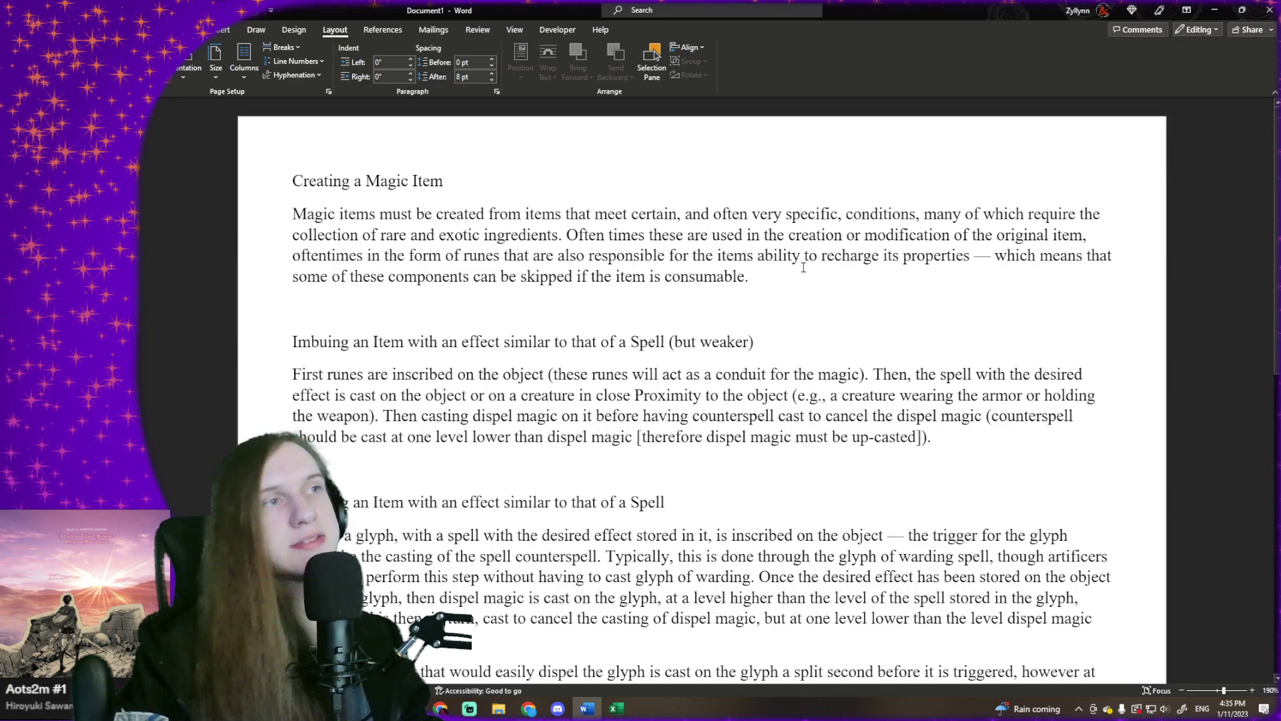
click(1214, 10)
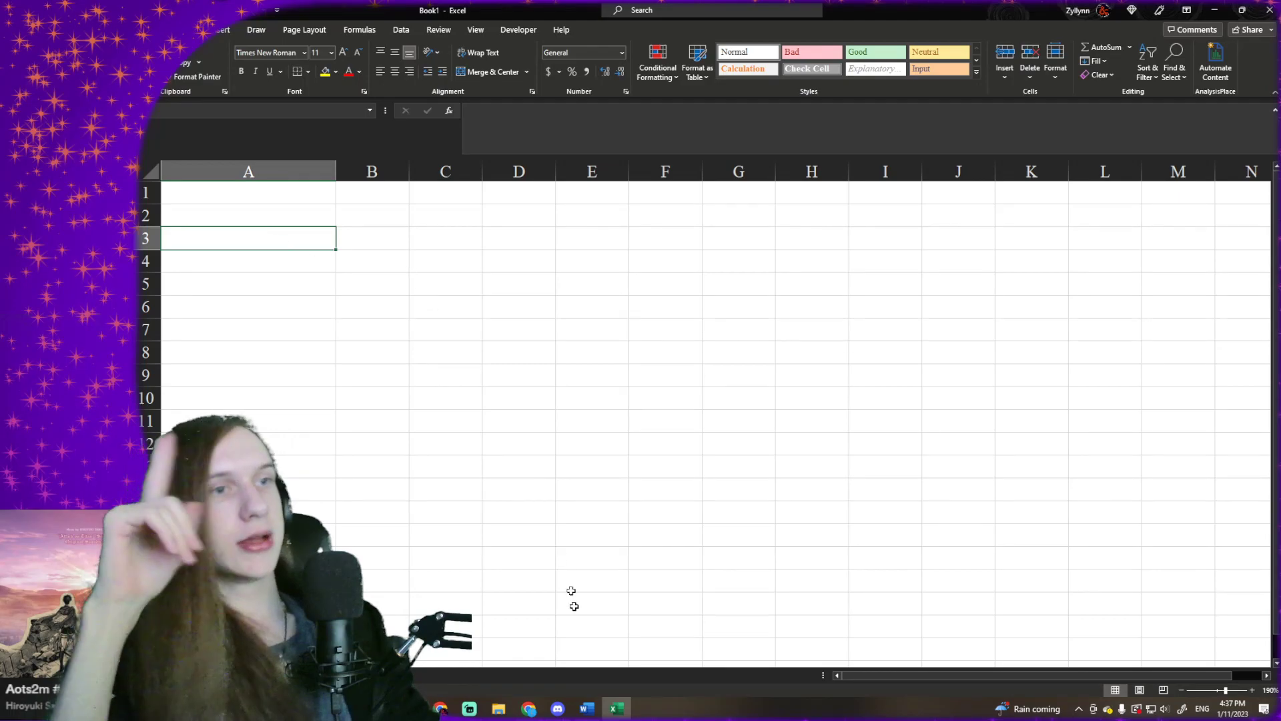
- Switch to the Chrome window with the D&D spells page, open 5etools in a new tab and go to its Items list
mouse_move(527, 710)
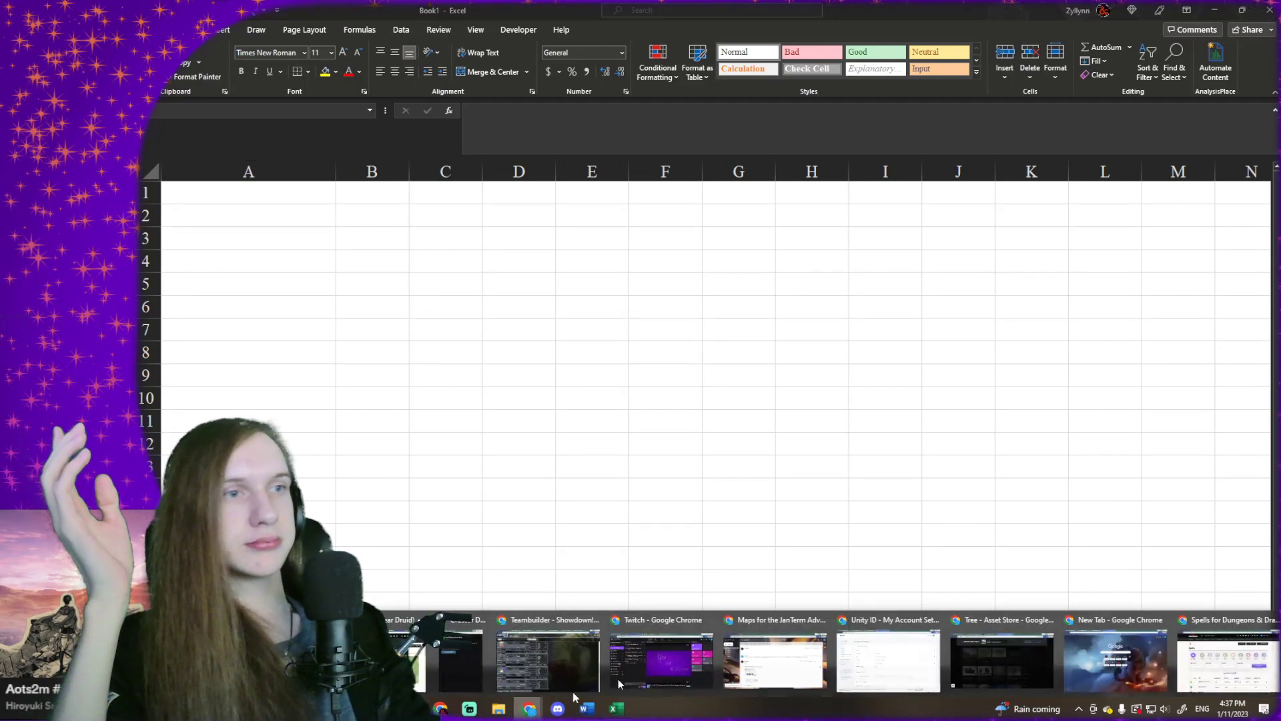
click(1211, 663)
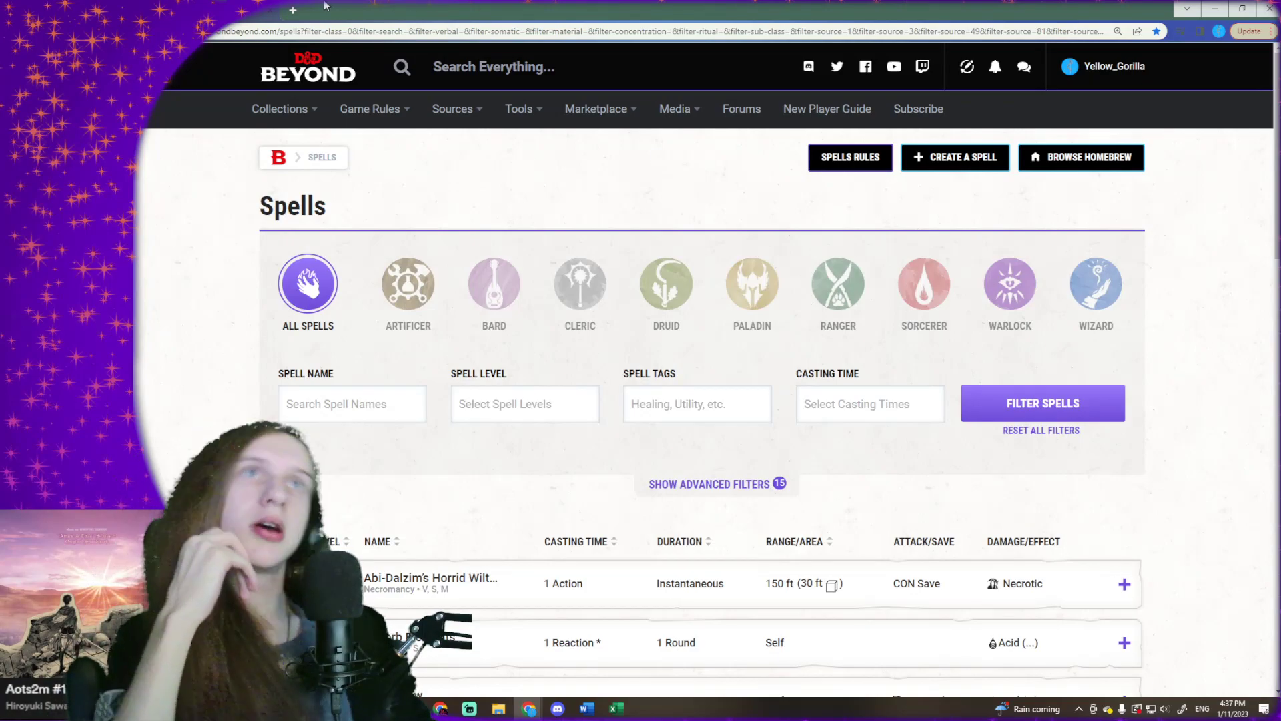
click(292, 10)
click(1175, 50)
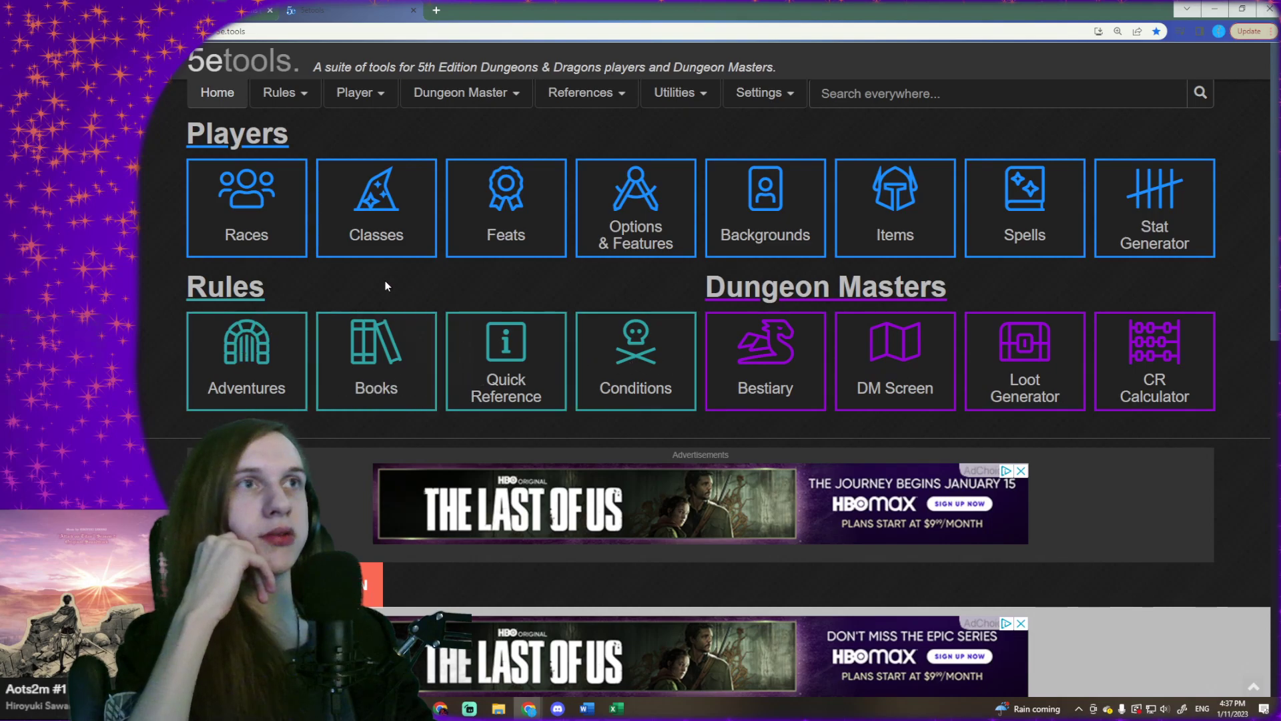
click(931, 209)
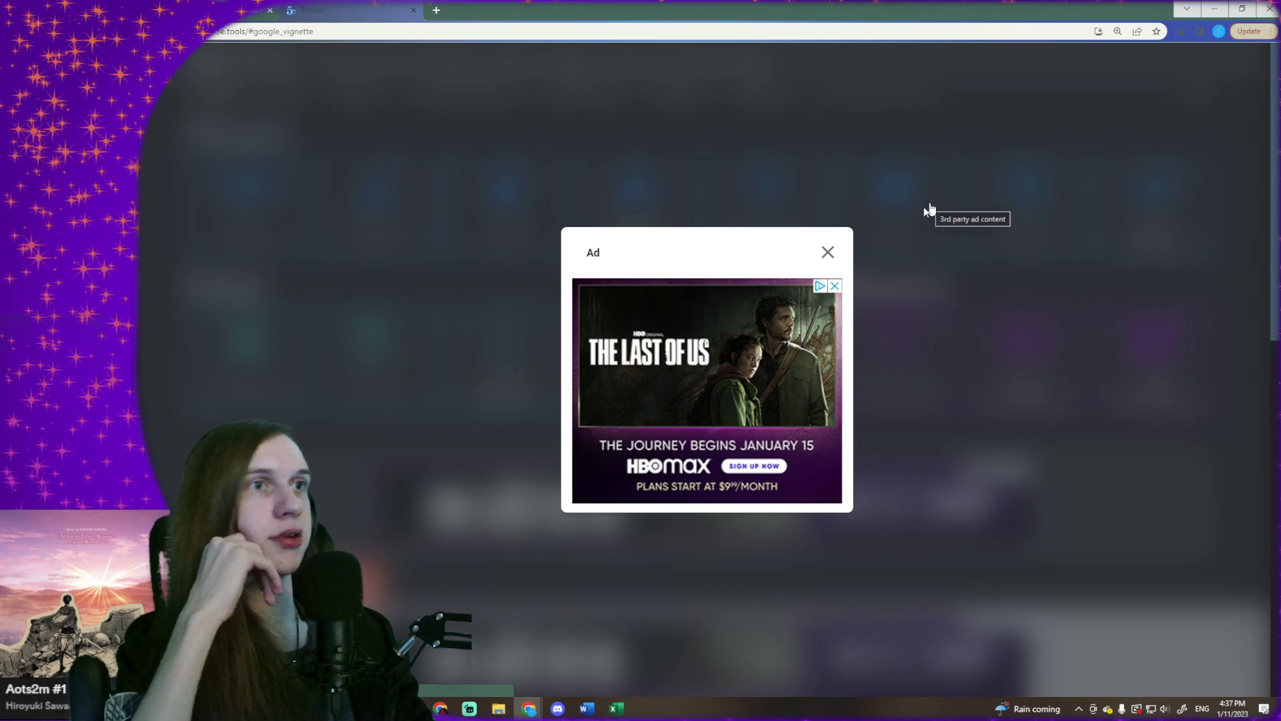
click(827, 254)
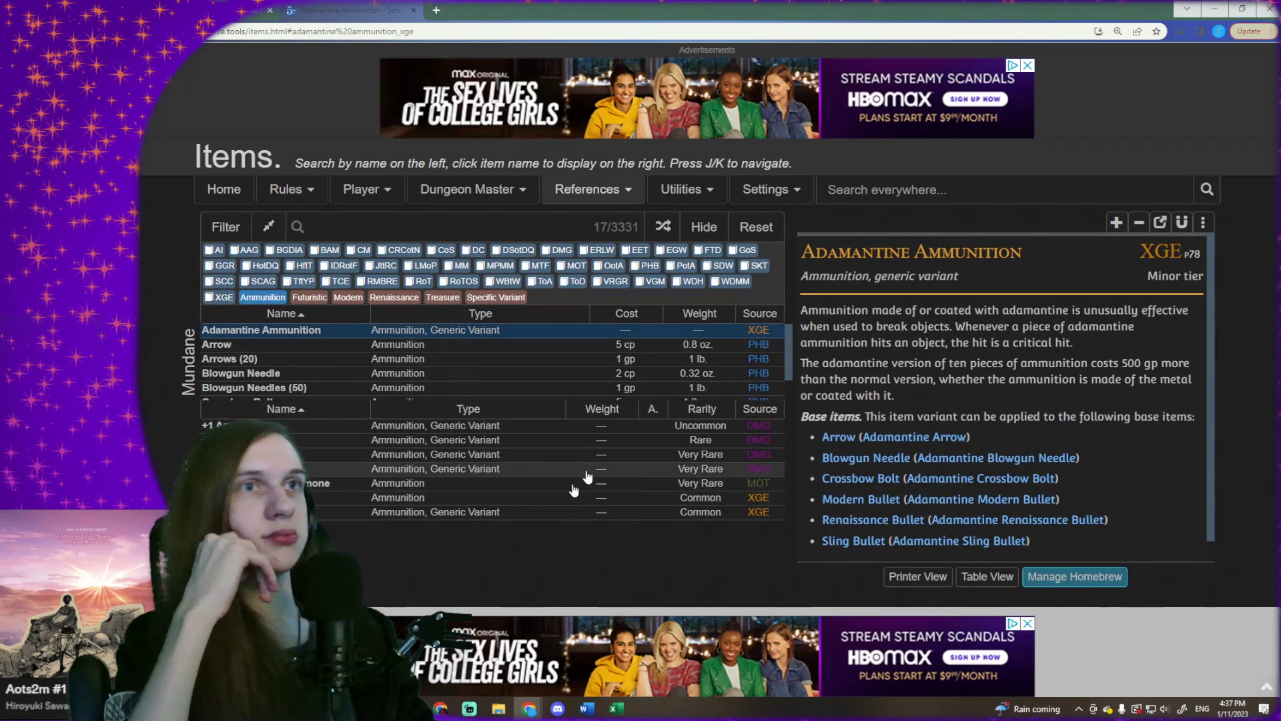
- Enlarge the Items page to 200% and open the item filters
click(1027, 624)
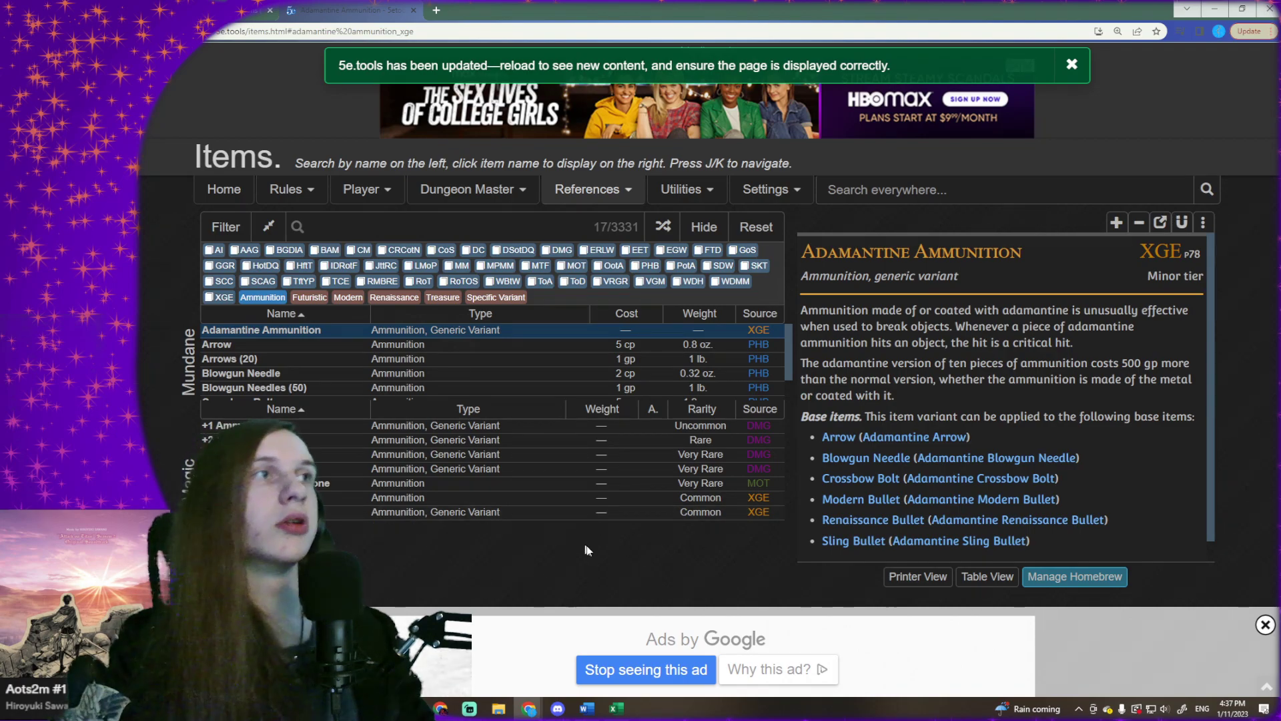
scroll(597, 556, up, 2)
click(1242, 601)
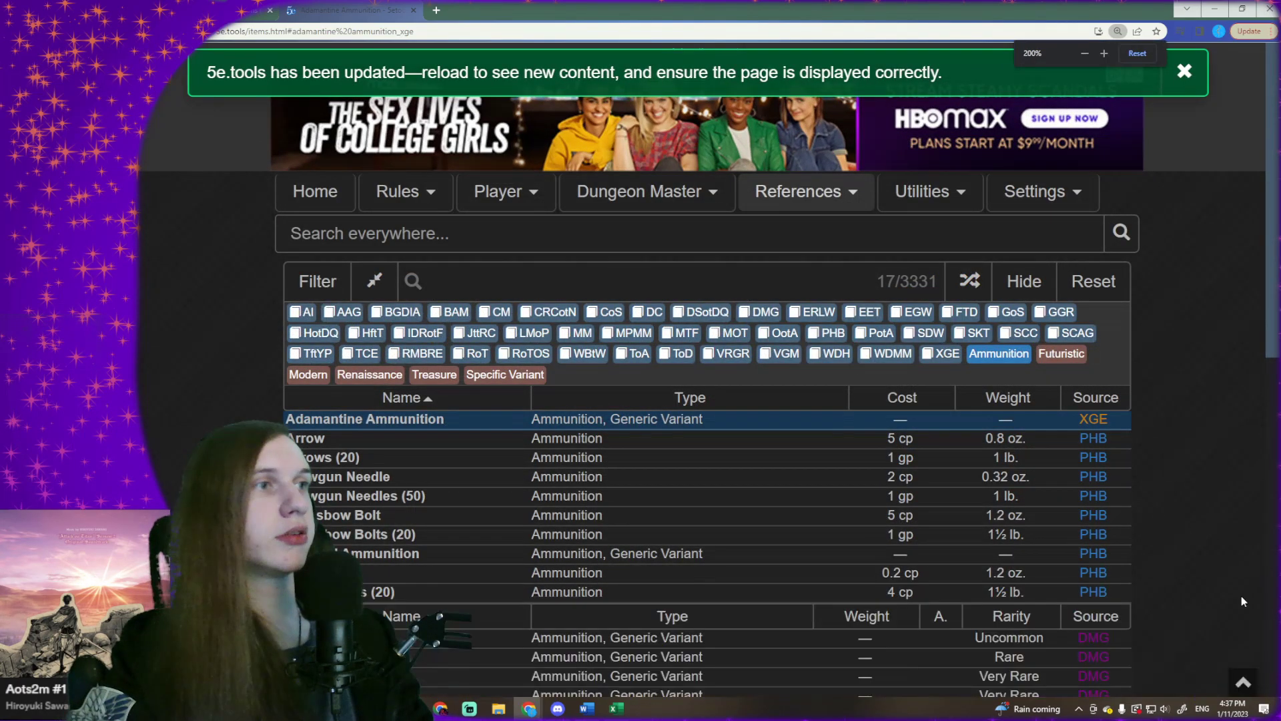
scroll(834, 412, down, 1)
scroll(828, 410, down, 2)
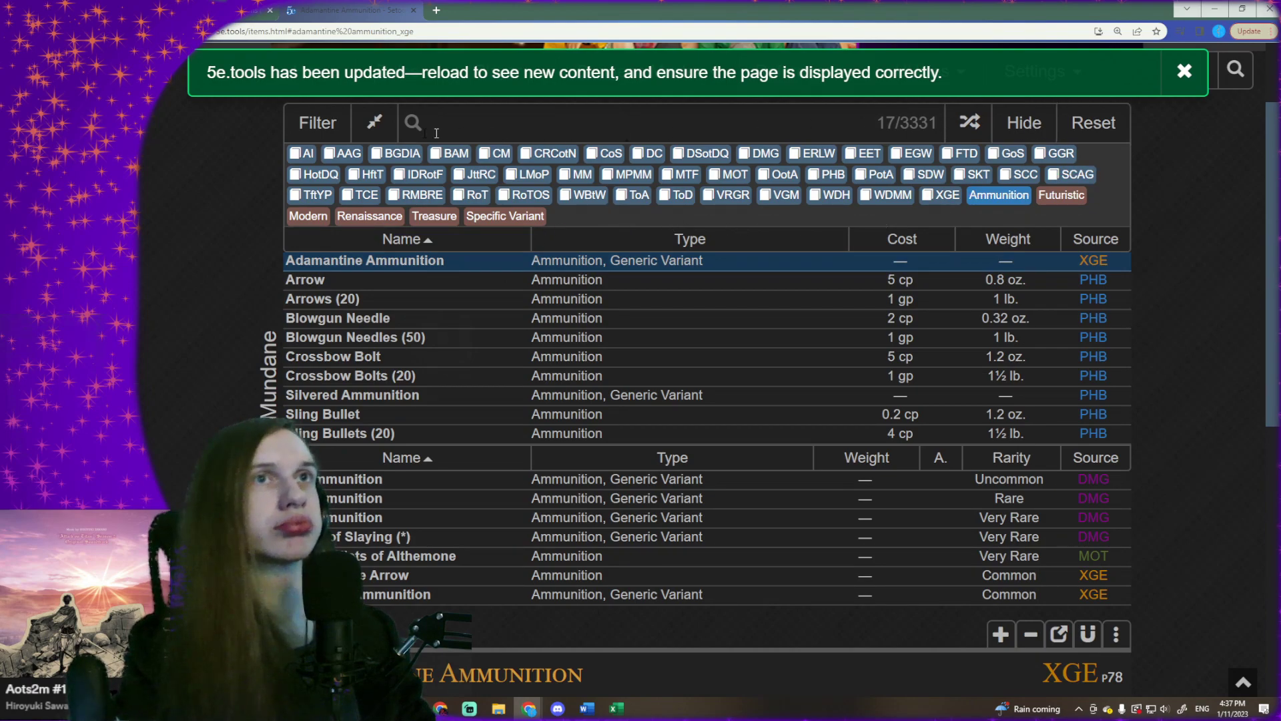
click(336, 127)
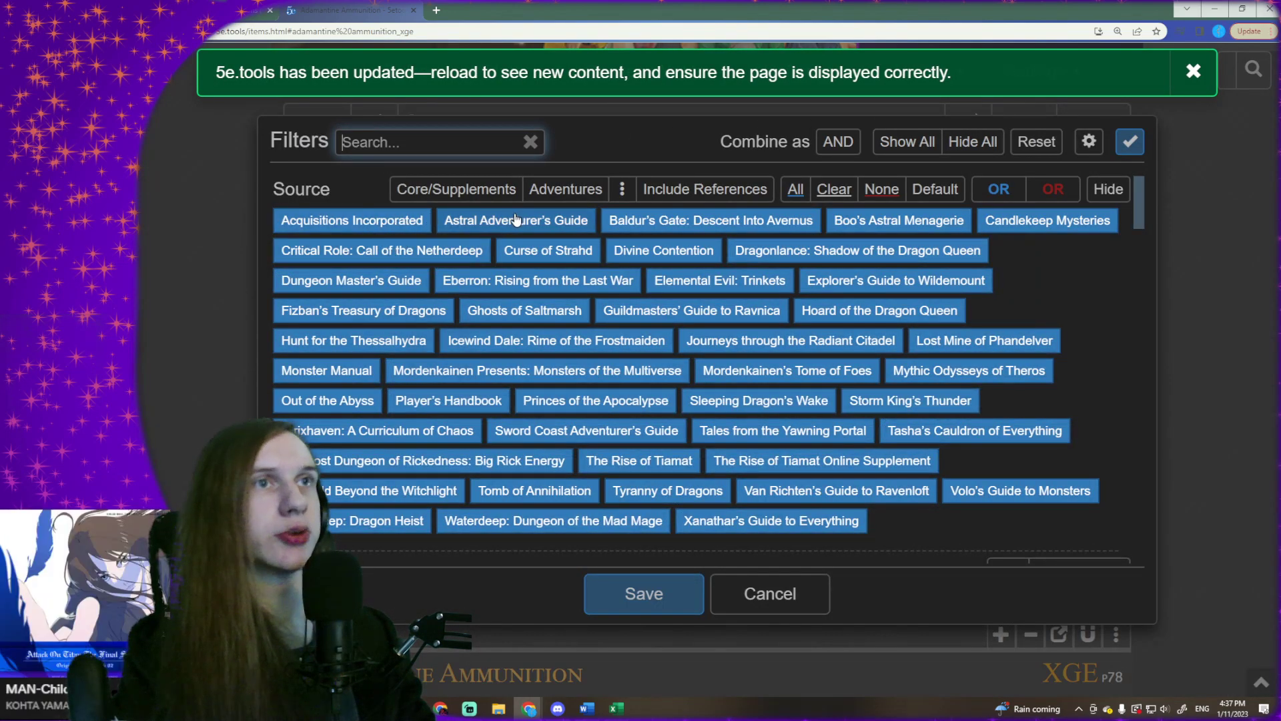
click(496, 224)
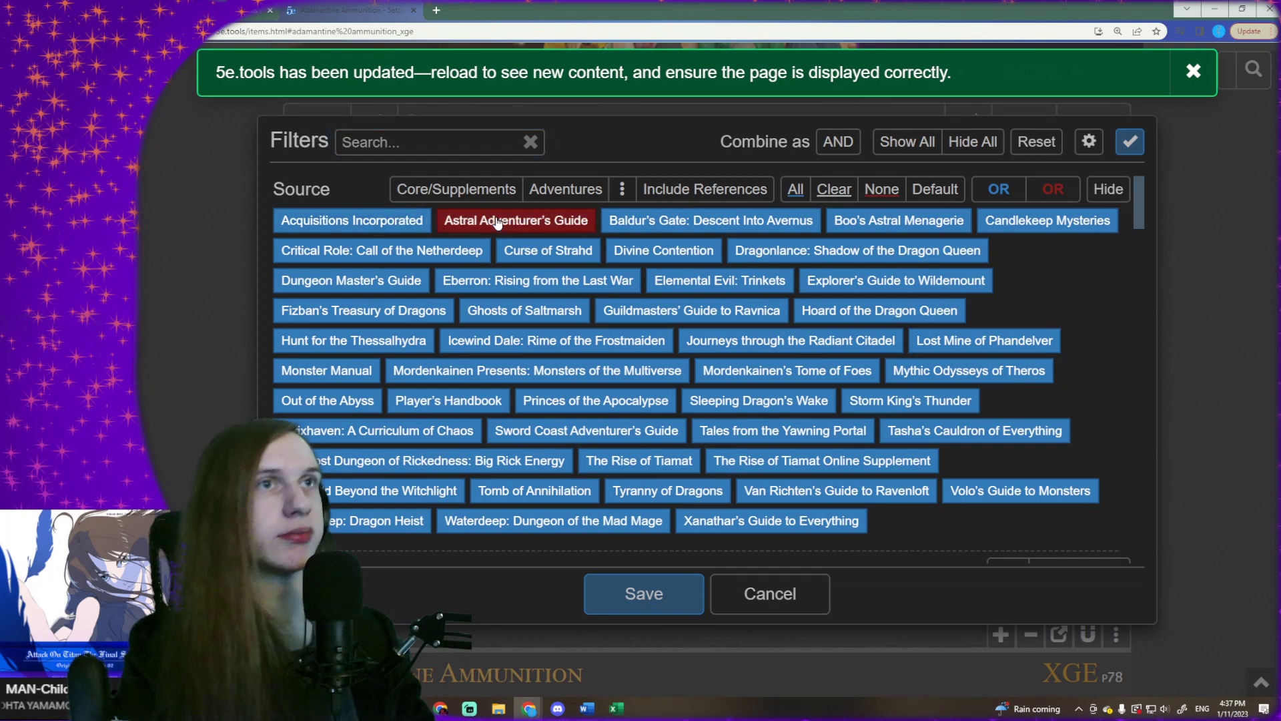
click(555, 223)
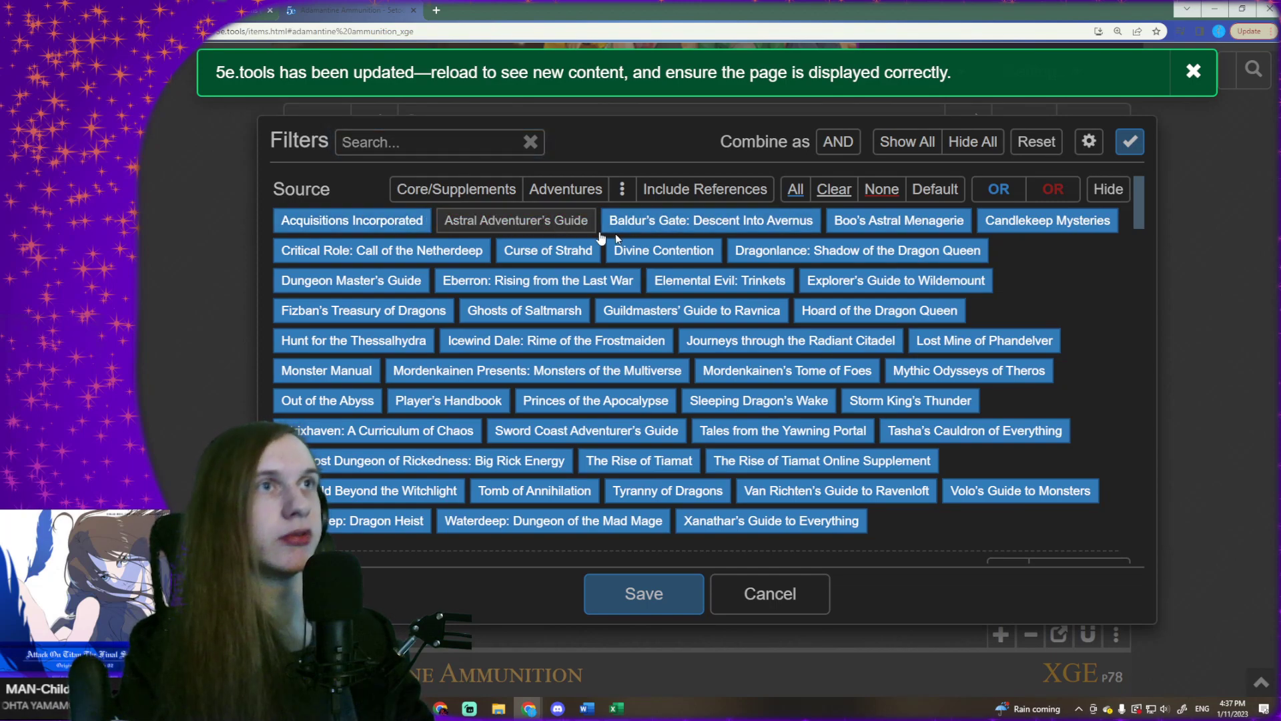
click(746, 224)
click(748, 221)
click(882, 188)
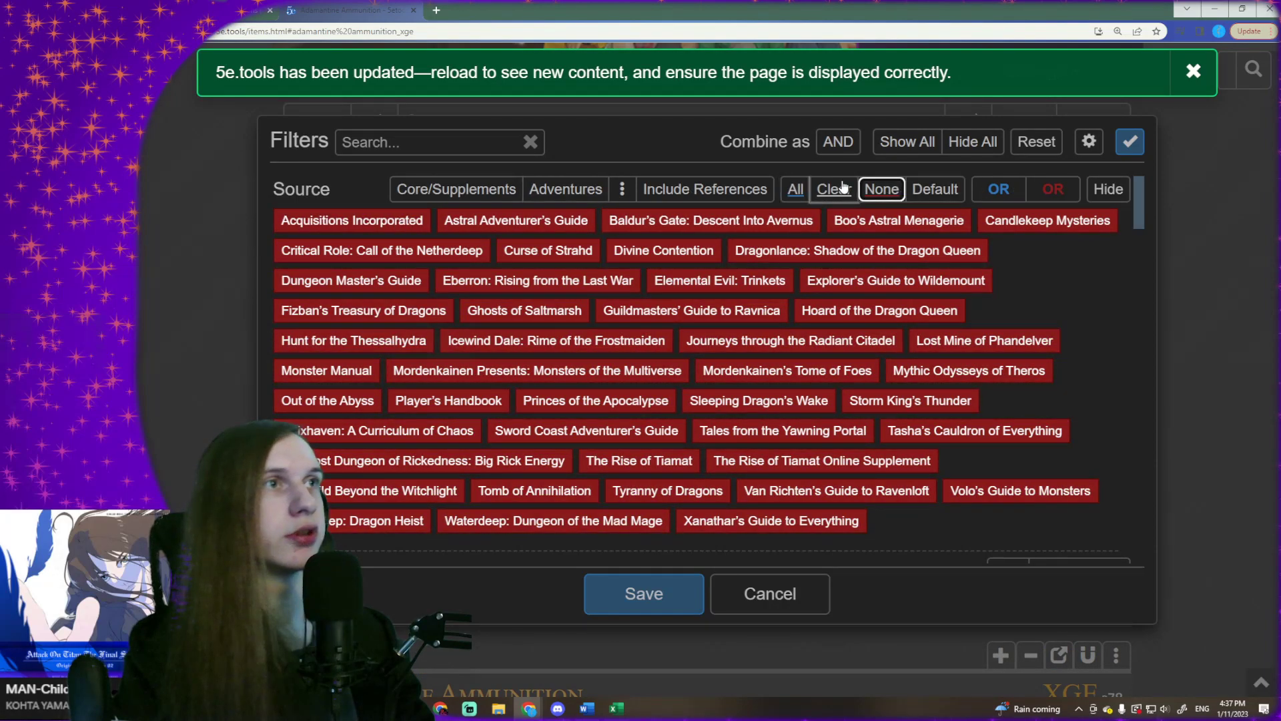
- Clear the source filter and include Acquisitions Incorporated, Dungeon Master's Guide and Eberron: Rising from the Last War
click(843, 188)
click(352, 221)
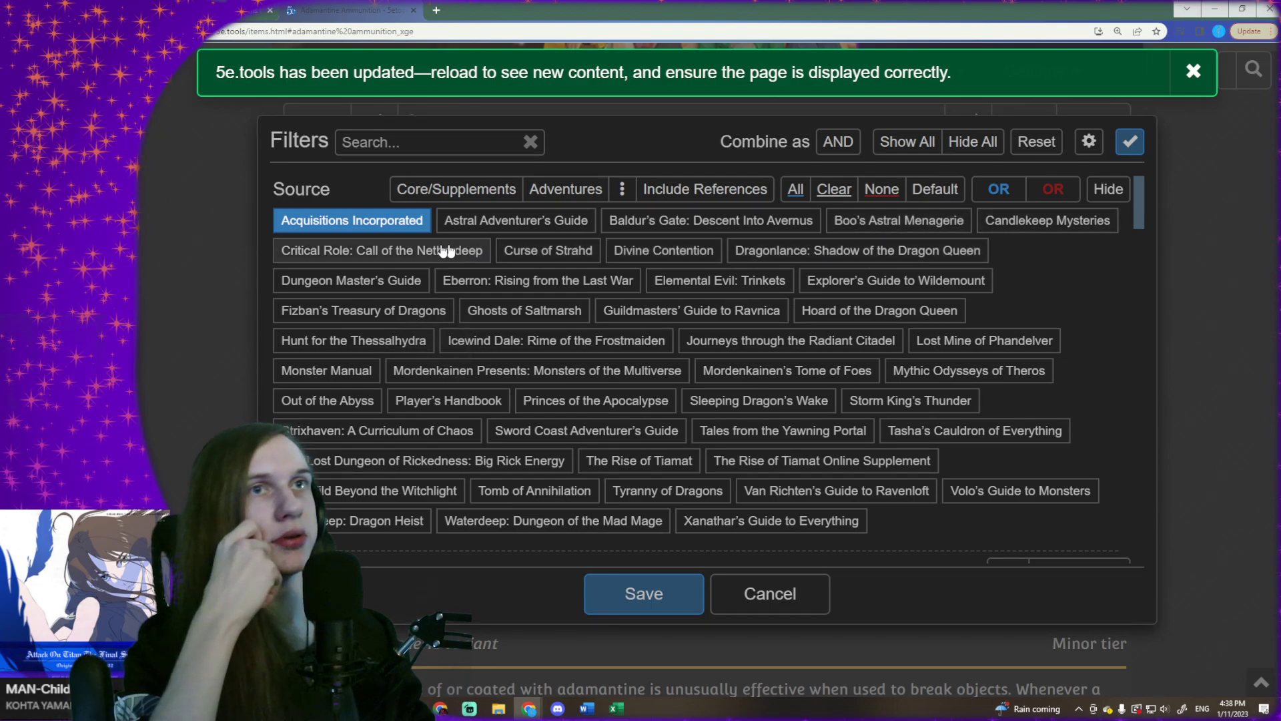
click(364, 283)
click(544, 280)
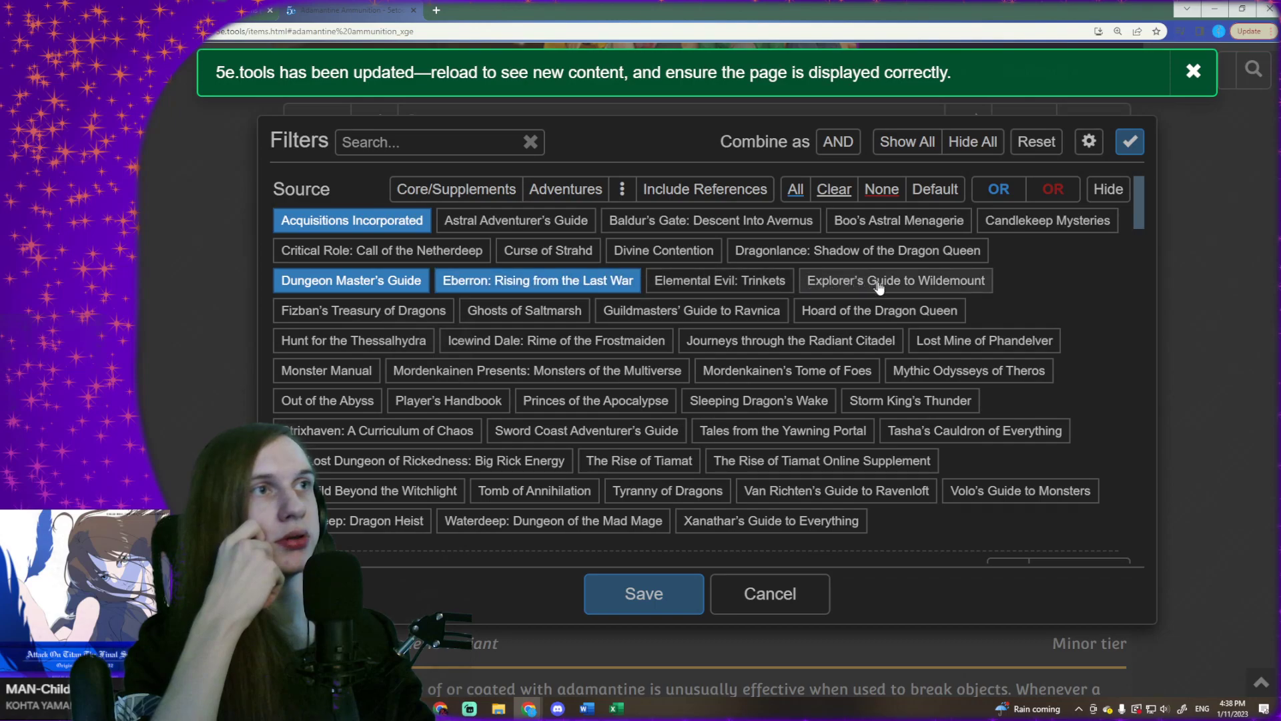
- Include Hoard of the Dragon Queen, Guildmasters' Guide to Ravnica, Fizban's Treasury of Dragons and Lost Mine of Phandelver as sources
click(881, 310)
click(646, 313)
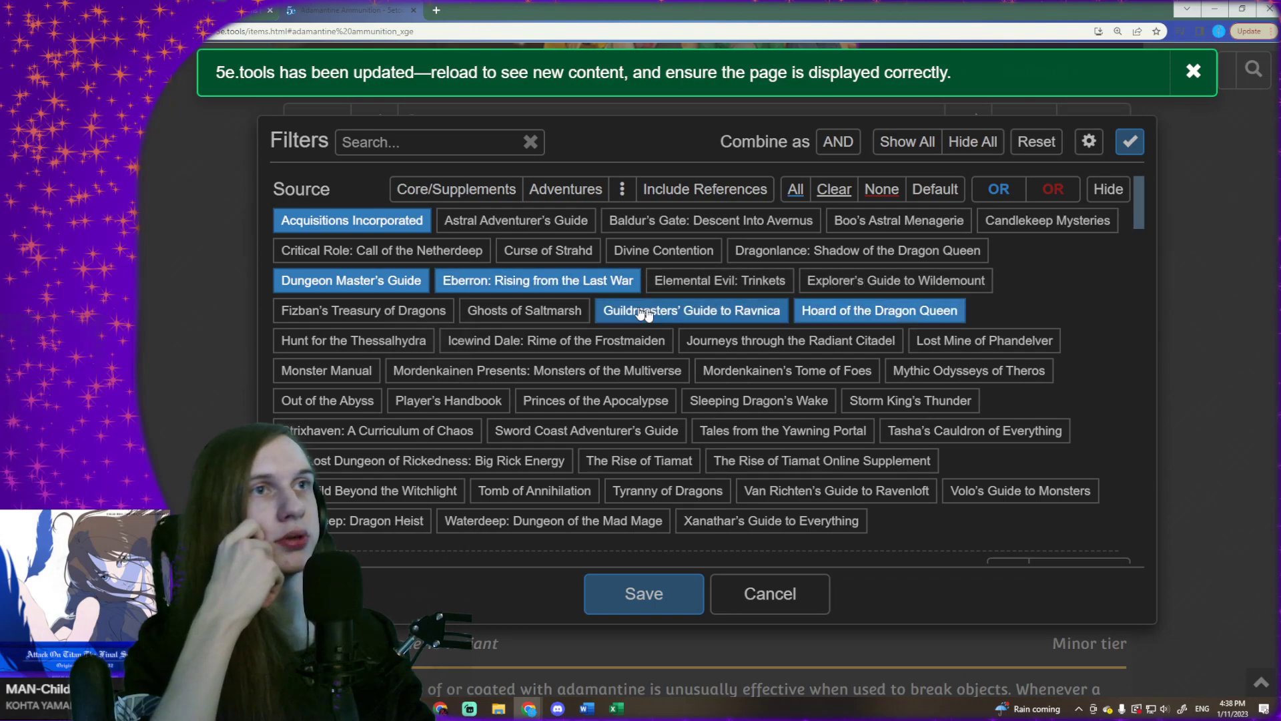
click(449, 312)
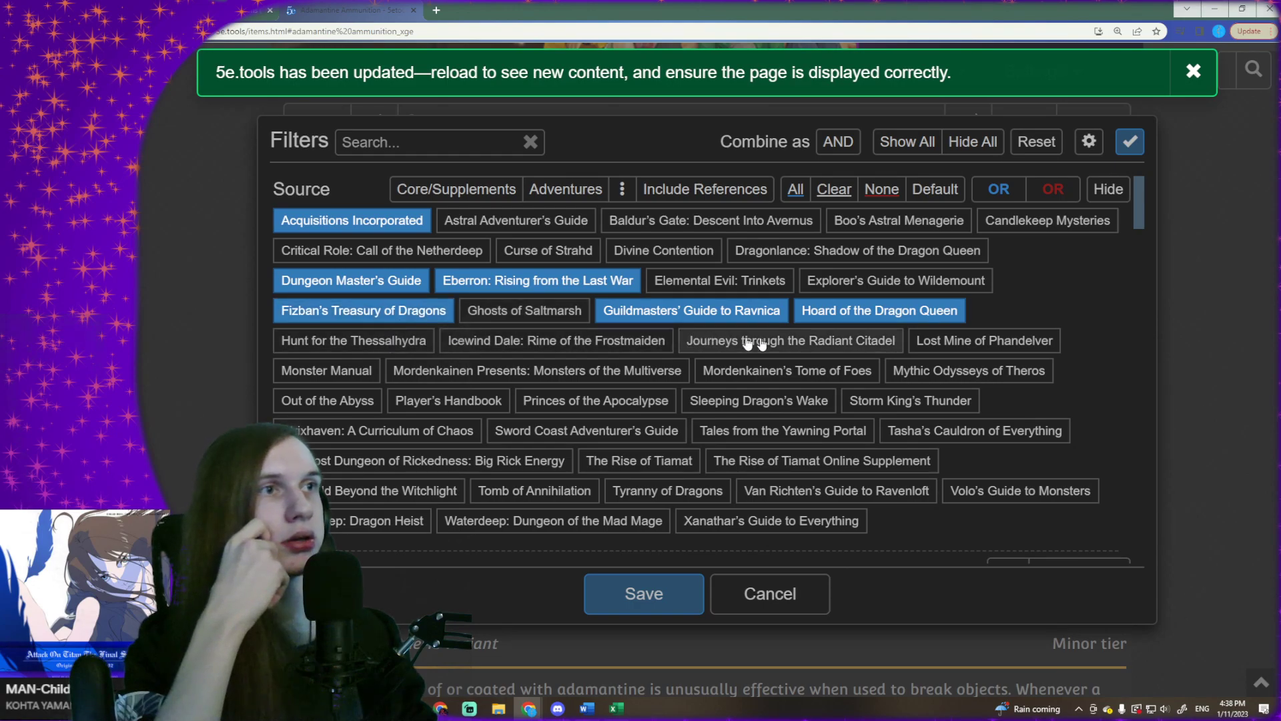
click(966, 349)
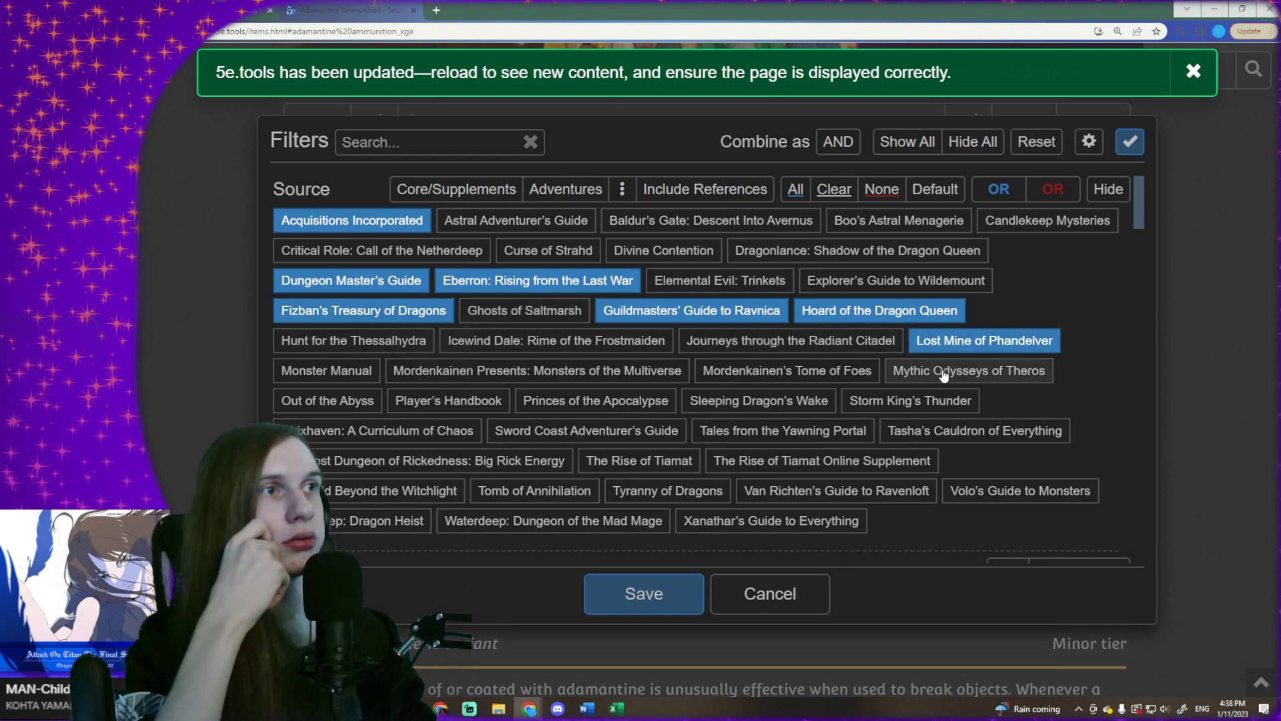
- Include Mordenkainen's Tome of Foes, Mordenkainen Presents: Monsters of the Multiverse, Monster Manual and Player's Handbook as sources
click(780, 369)
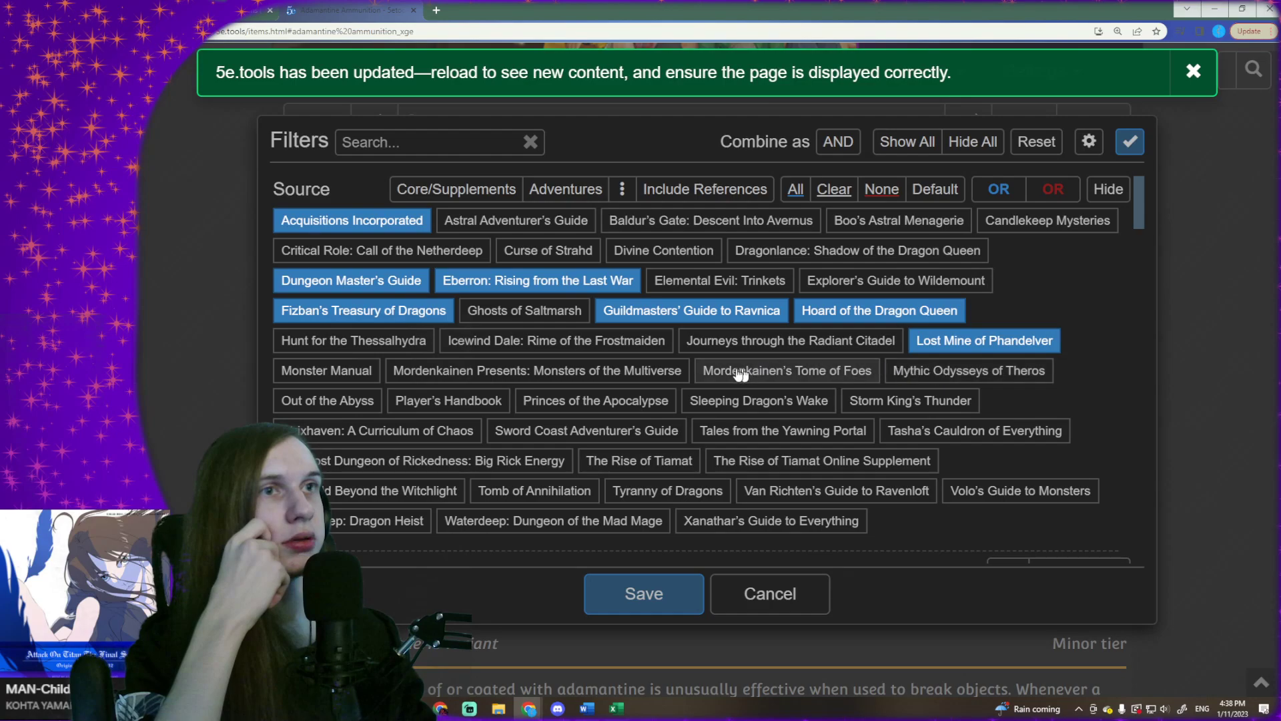
click(446, 370)
click(344, 369)
click(435, 404)
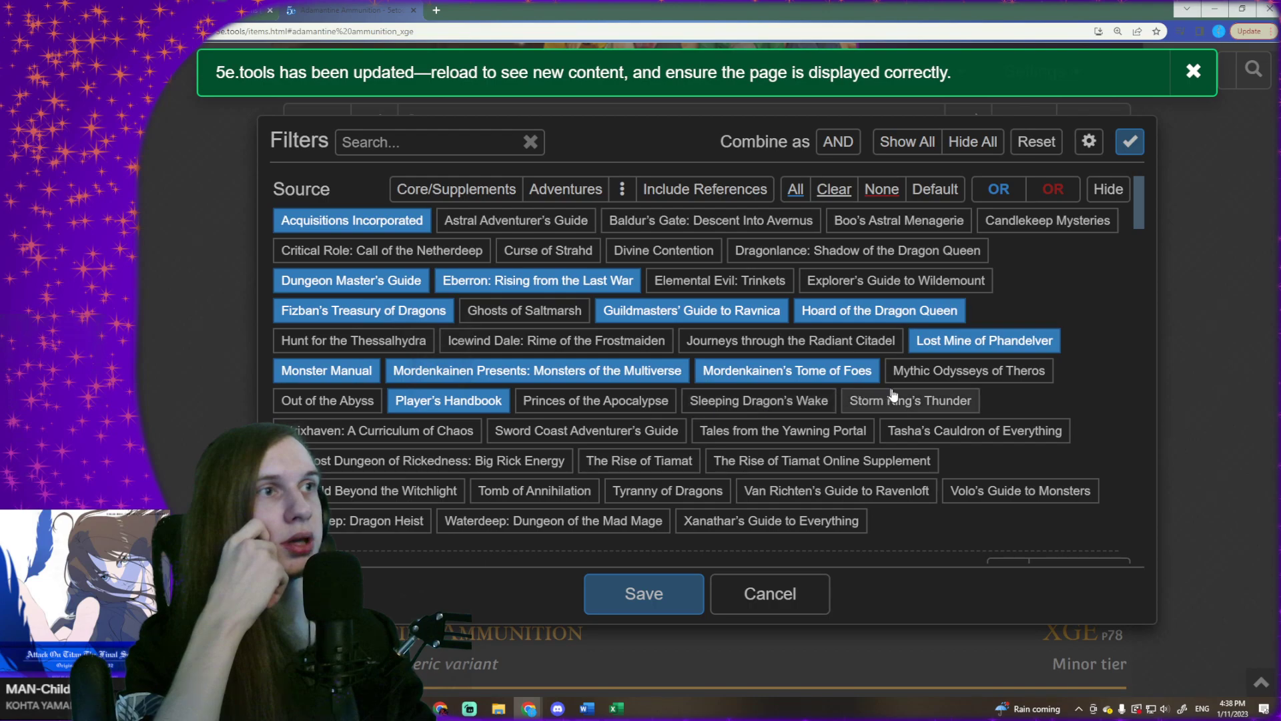
- Include Tasha's Cauldron of Everything, Tales from the Yawning Portal, Sword Coast Adventurer's Guide, Volo's Guide to Monsters and Van Richten's Guide to Ravenloft as sources
click(934, 428)
click(707, 433)
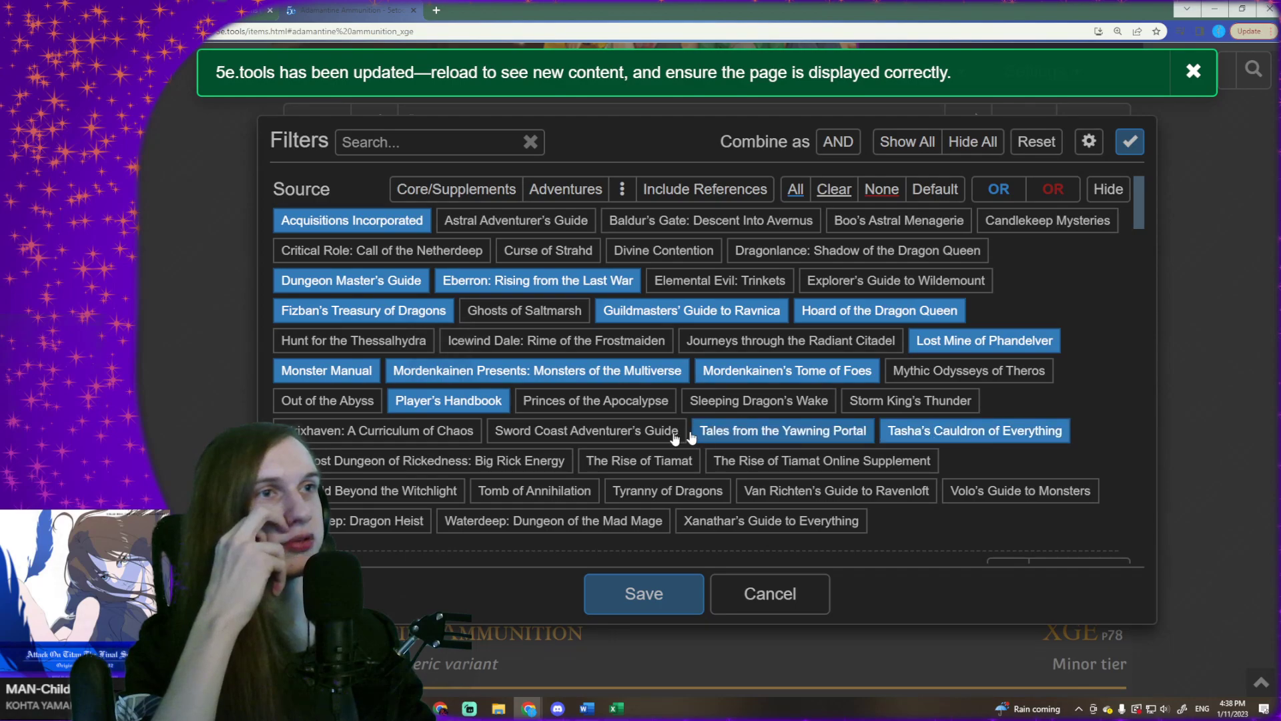
click(573, 430)
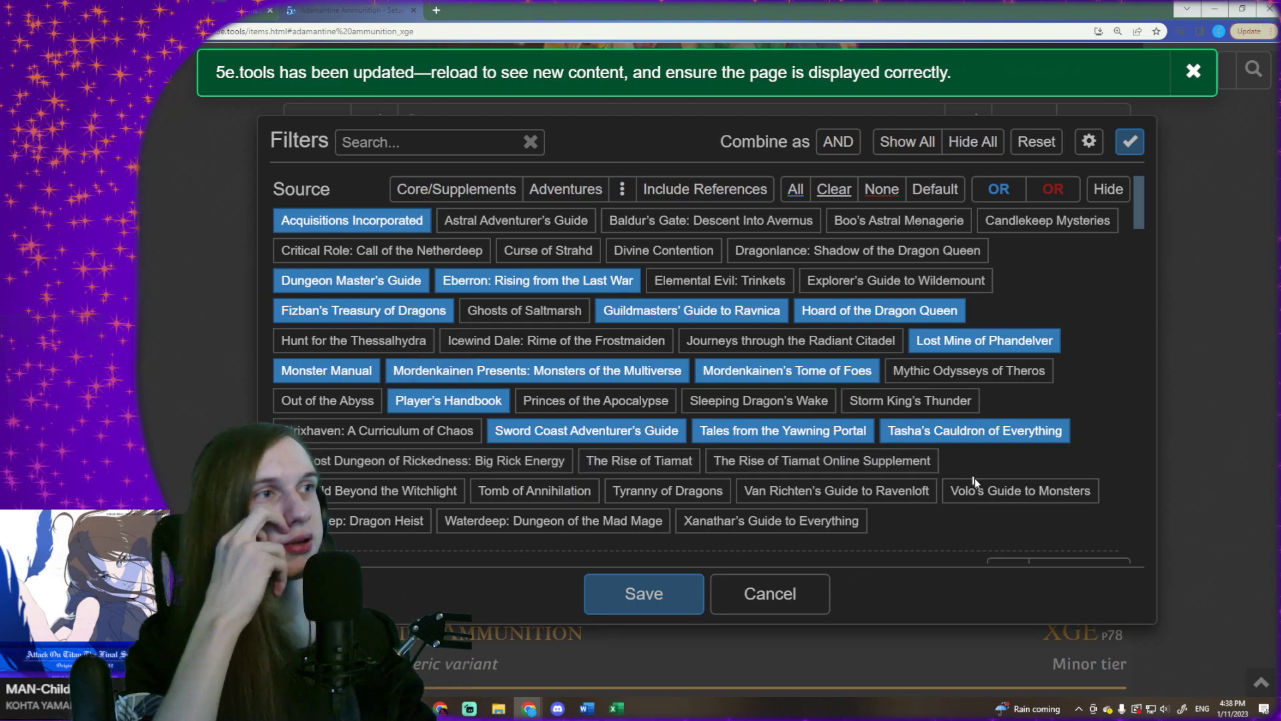
click(1017, 491)
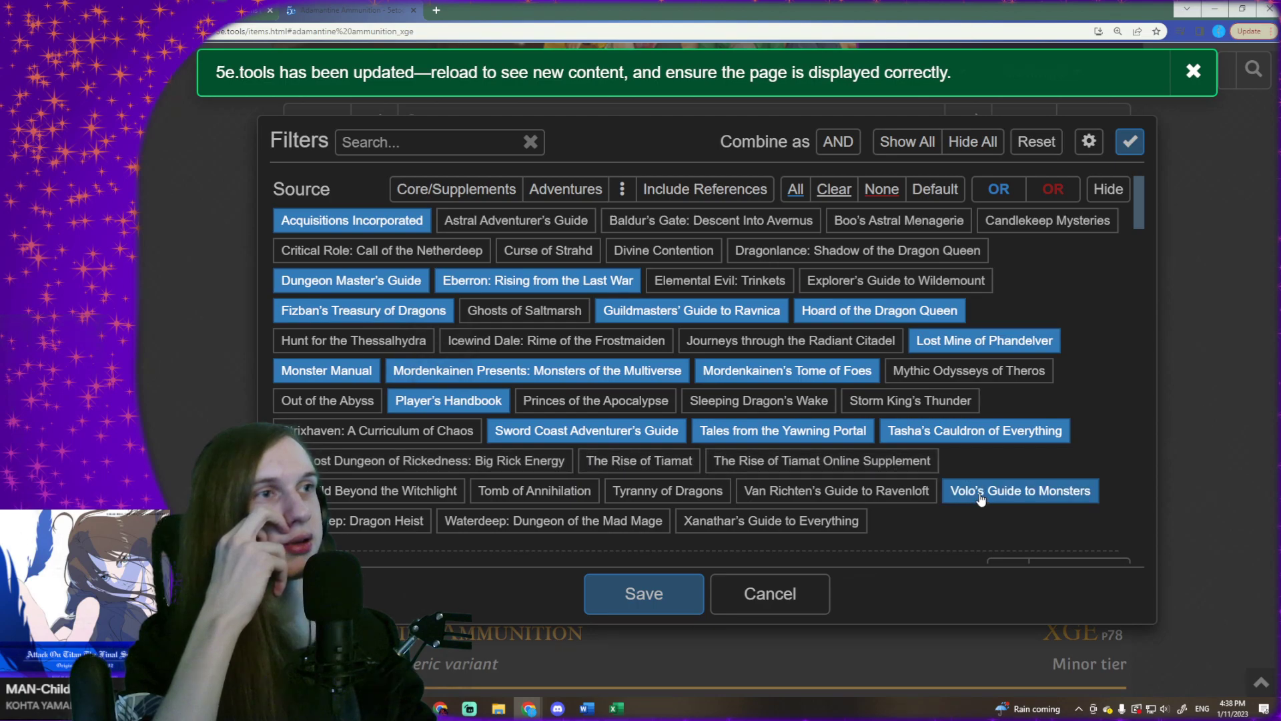
click(803, 497)
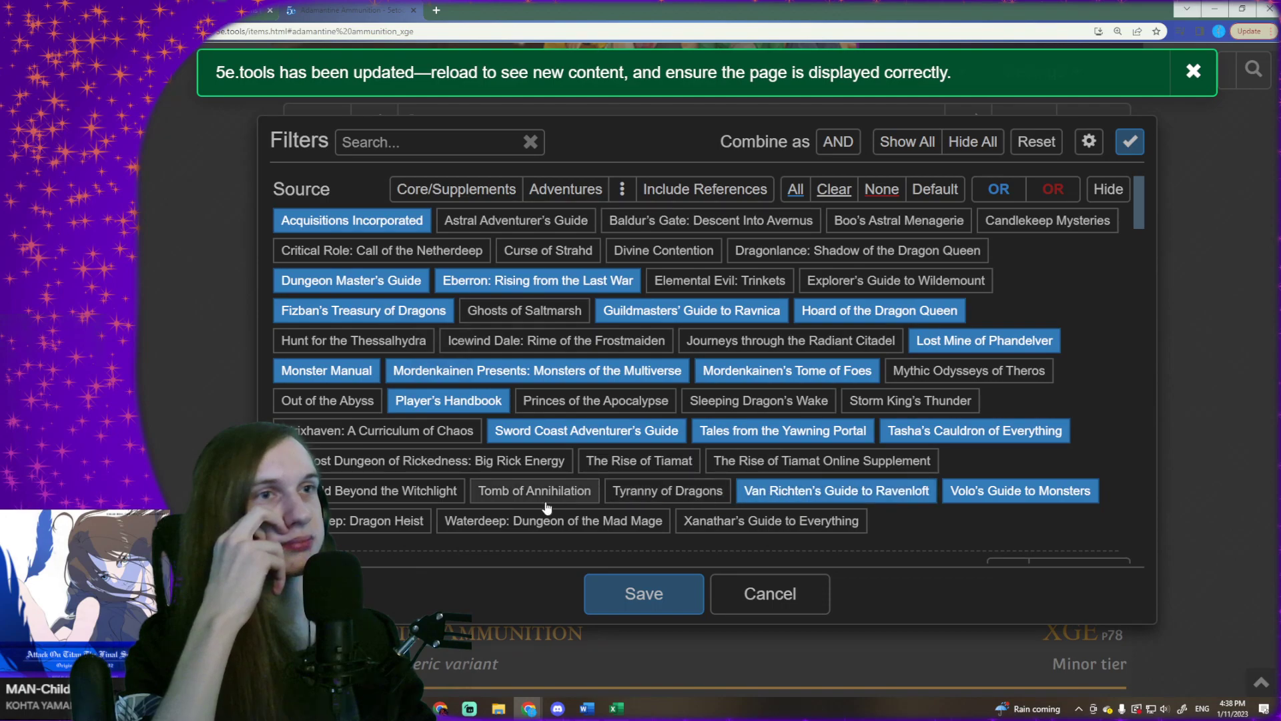
- Include Tomb of Annihilation, Waterdeep: Dragon Heist, Xanathar's Guide to Everything and The Tortle Package as sources
click(507, 493)
scroll(388, 493, down, 1)
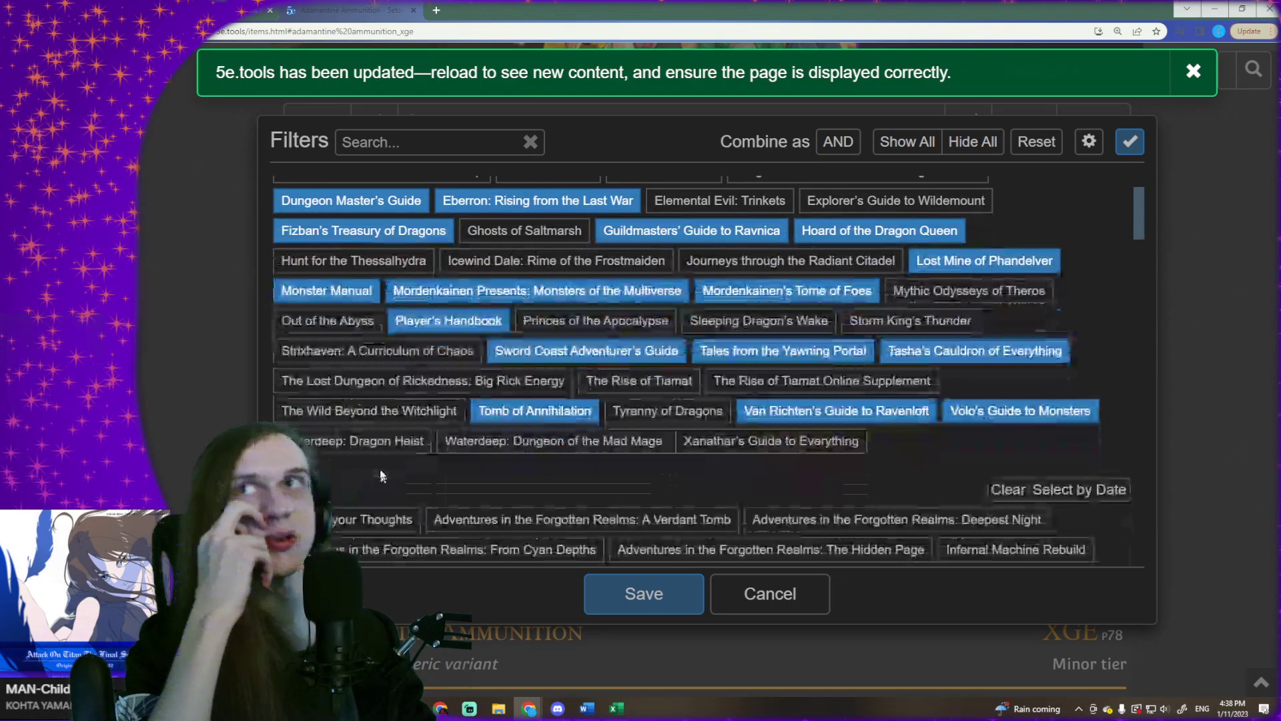
click(393, 441)
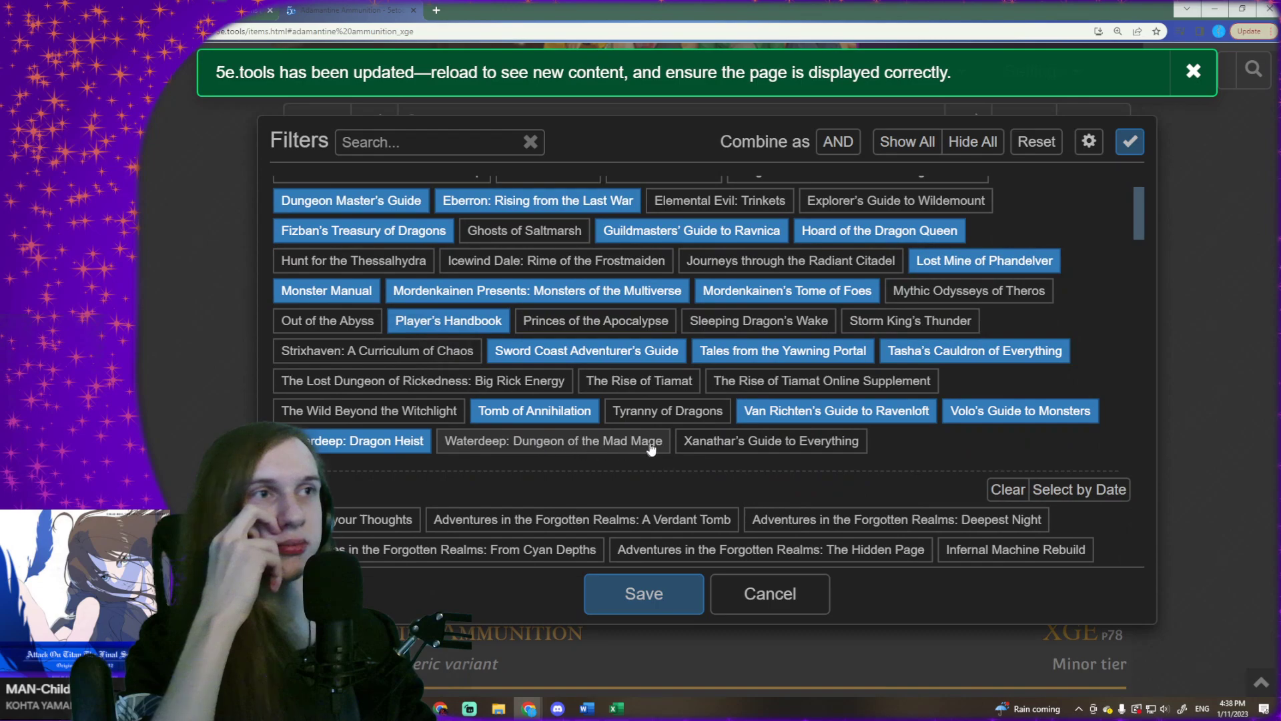
click(736, 444)
scroll(828, 423, up, 1)
scroll(827, 422, down, 1)
scroll(827, 423, up, 1)
scroll(679, 399, down, 2)
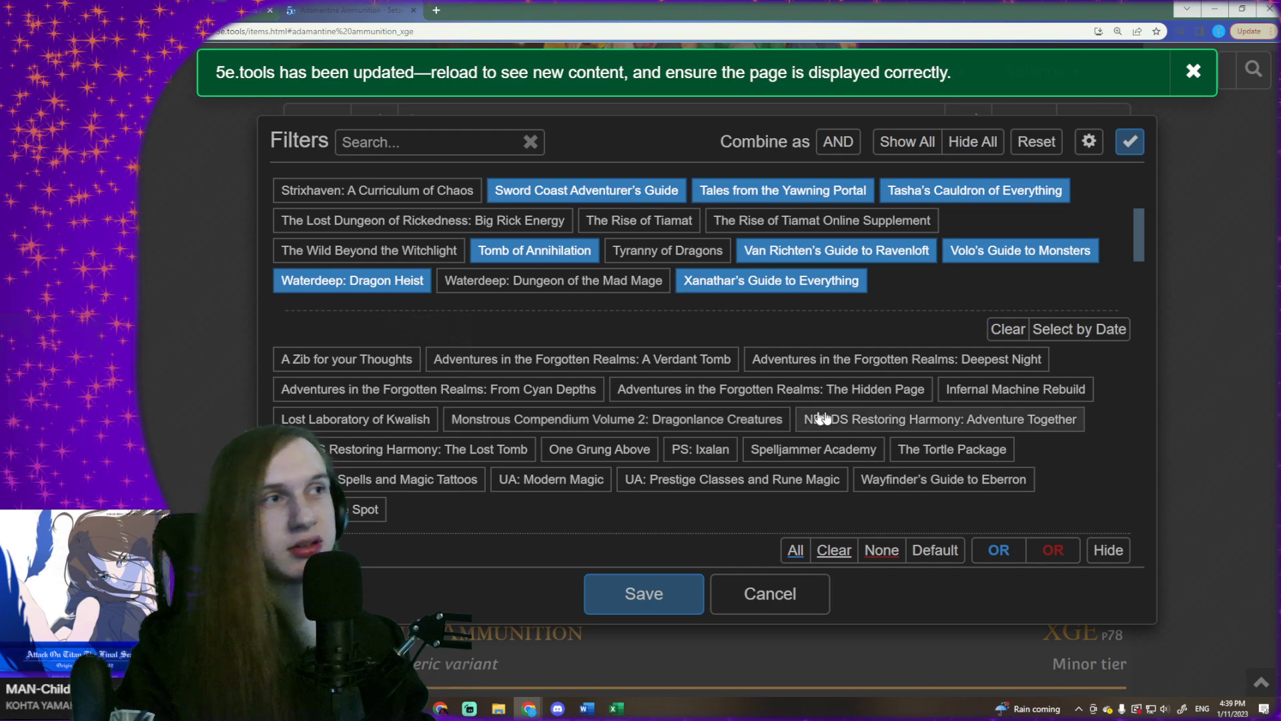
click(921, 449)
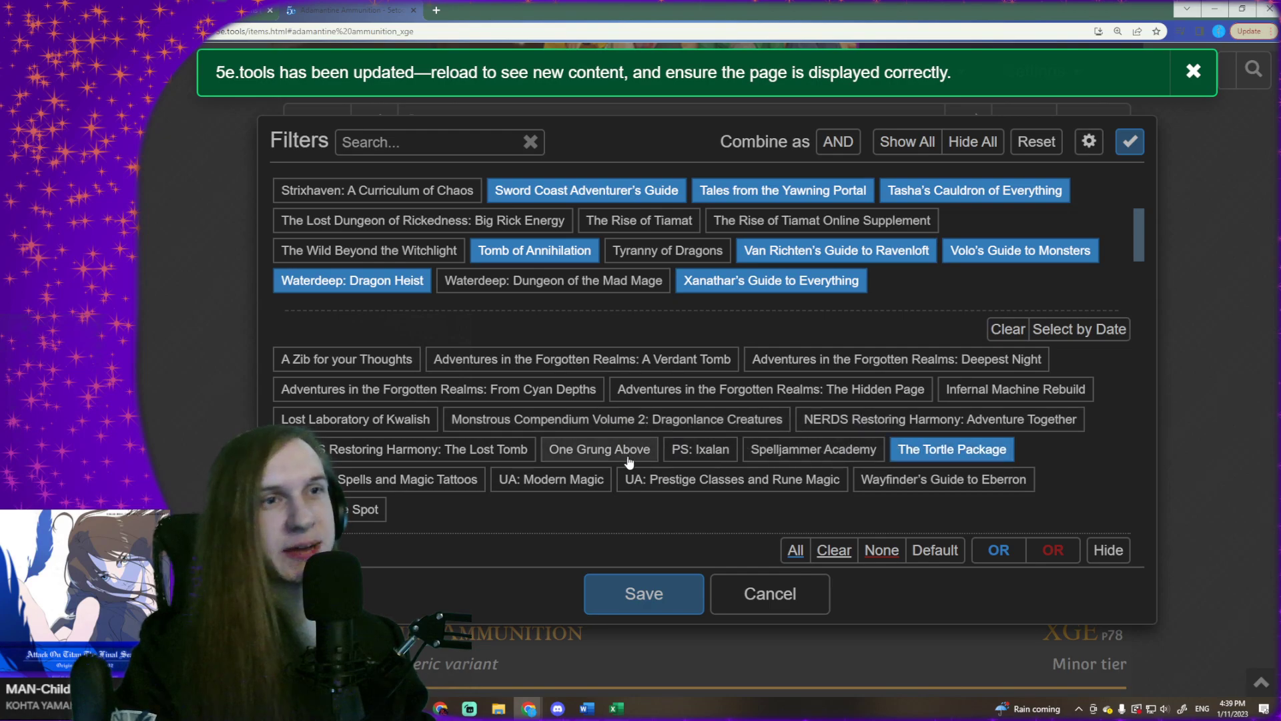
- Remove the Ammunition inclusion and the Modern, Renaissance and Treasure exclusions from the item type filter
scroll(638, 462, down, 5)
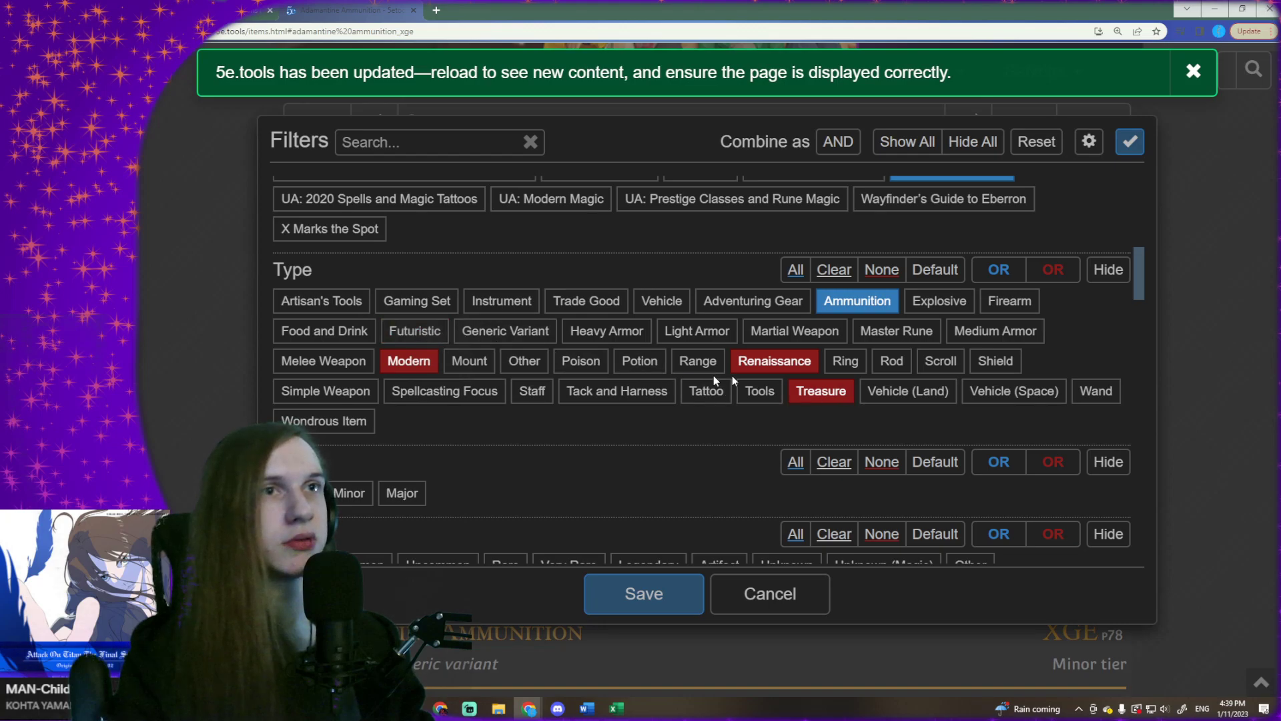
click(844, 300)
click(844, 300)
click(808, 364)
click(808, 364)
click(807, 363)
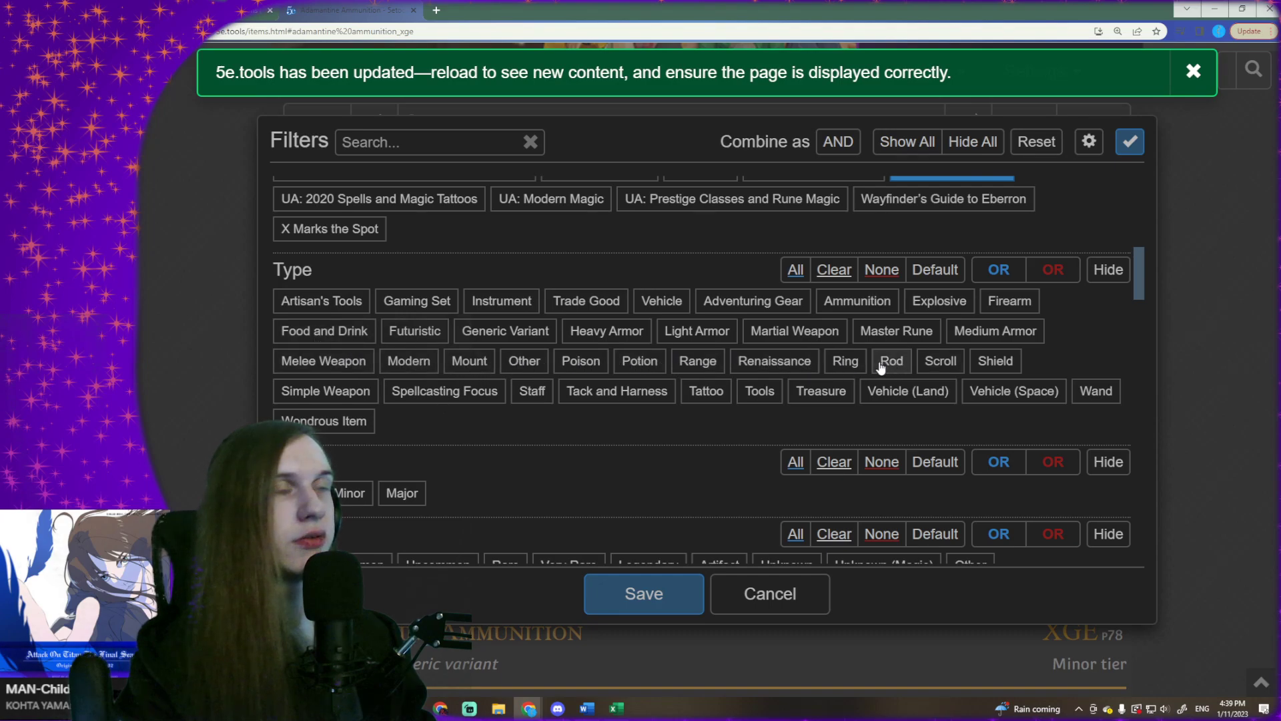
- Include the item types Ring, Rod, Scroll, Wand, Staff and Wondrous Item in the type filter
click(845, 361)
click(904, 367)
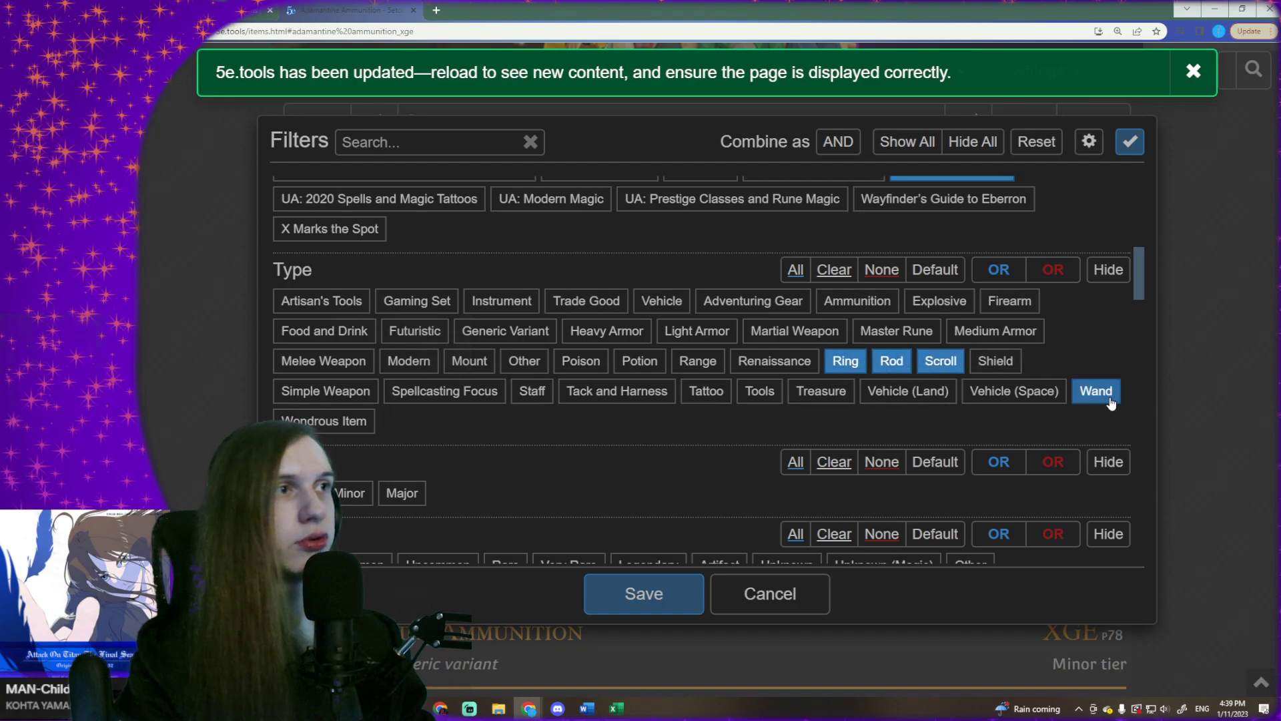
click(532, 391)
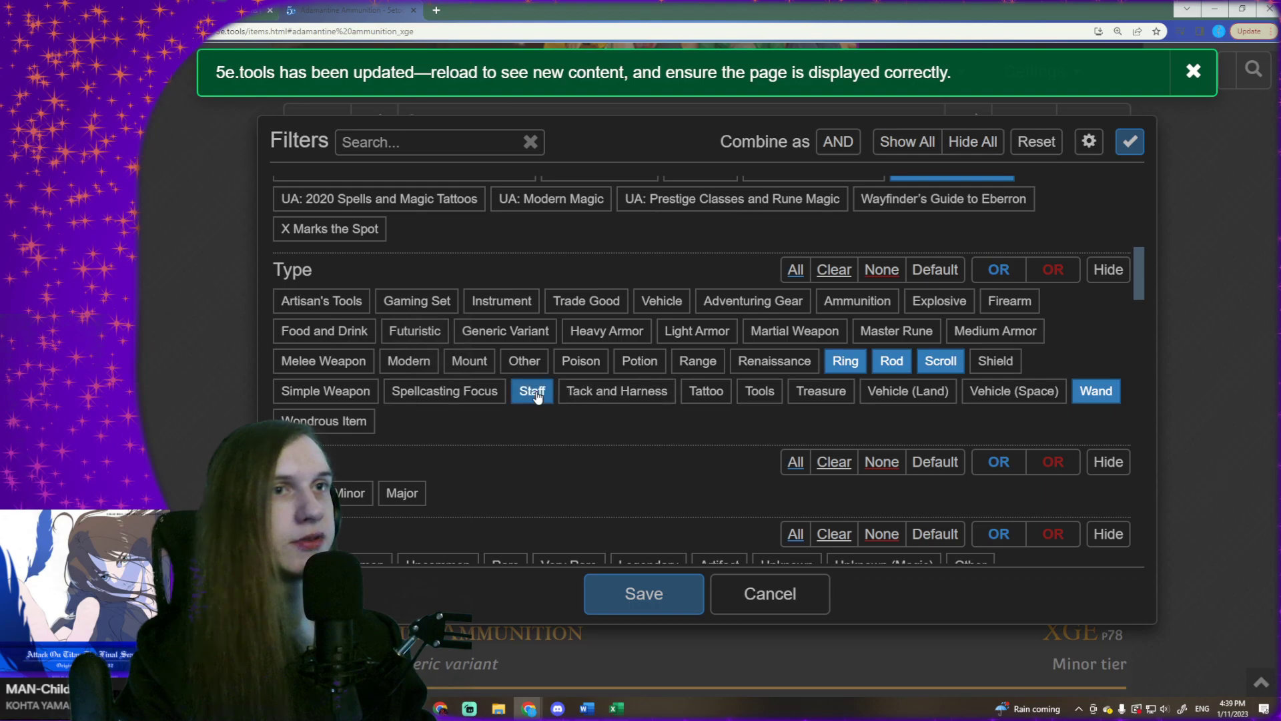
click(341, 424)
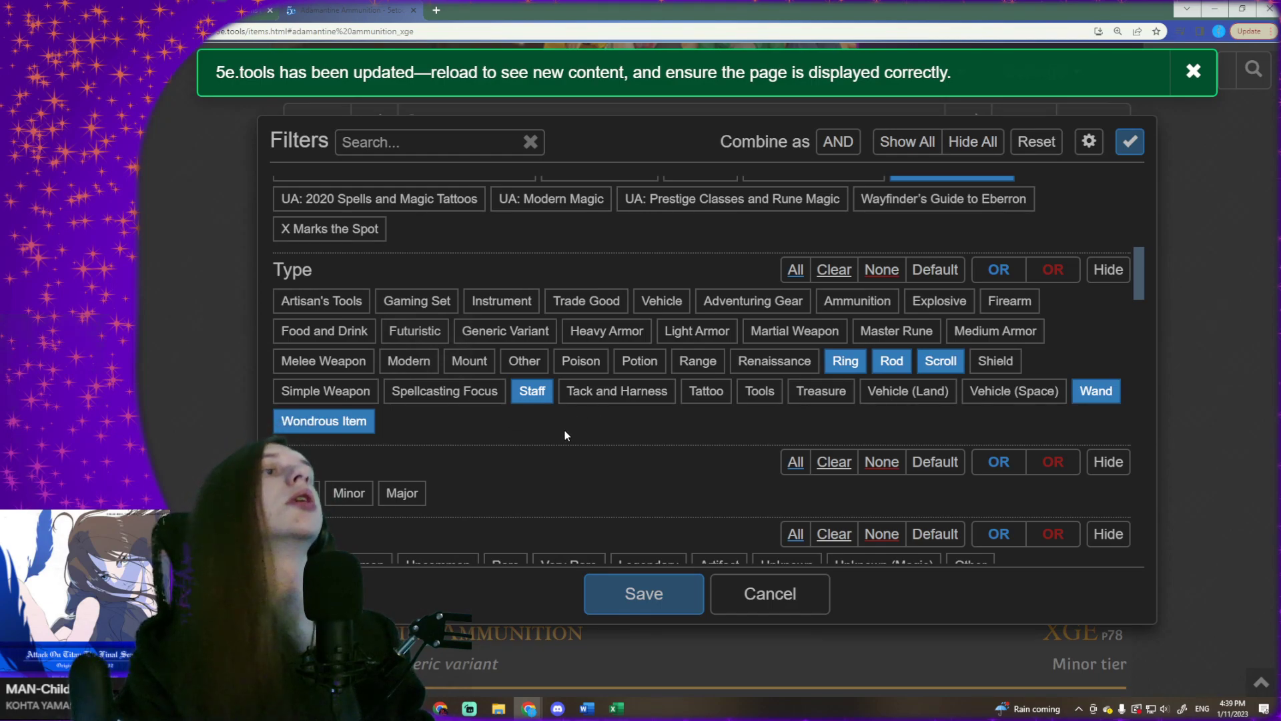
scroll(524, 440, down, 2)
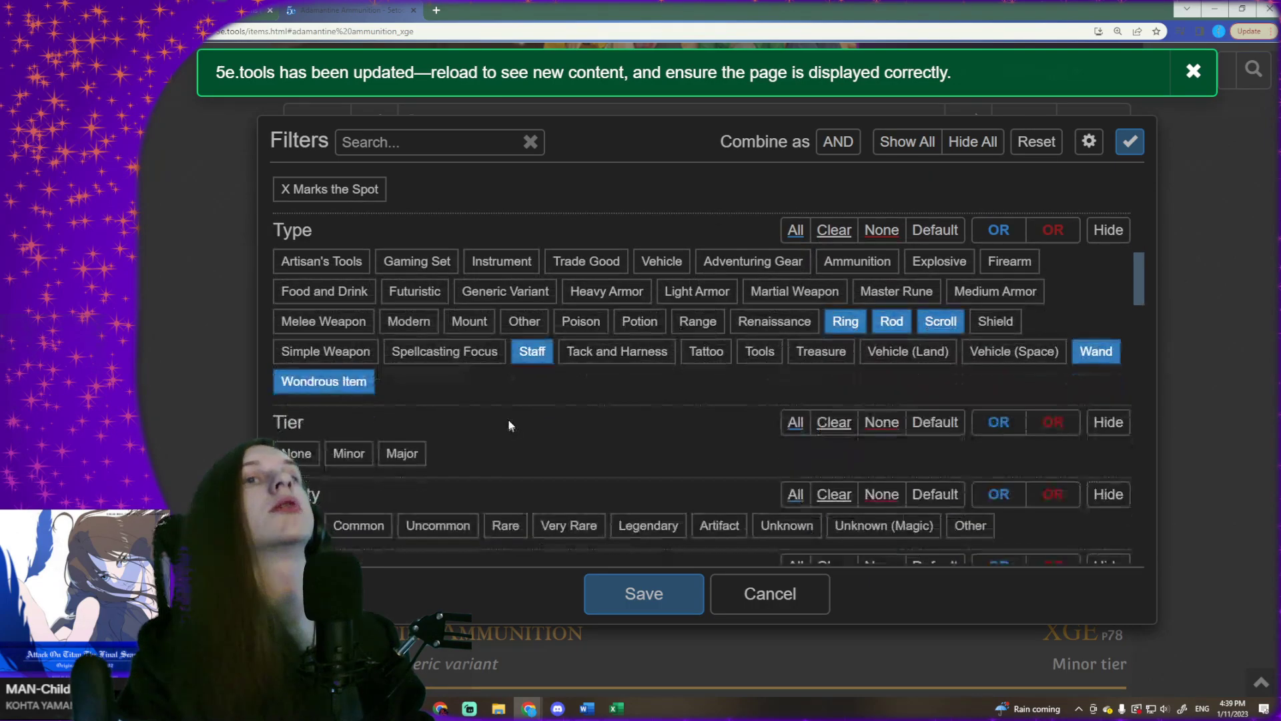
scroll(553, 302, down, 1)
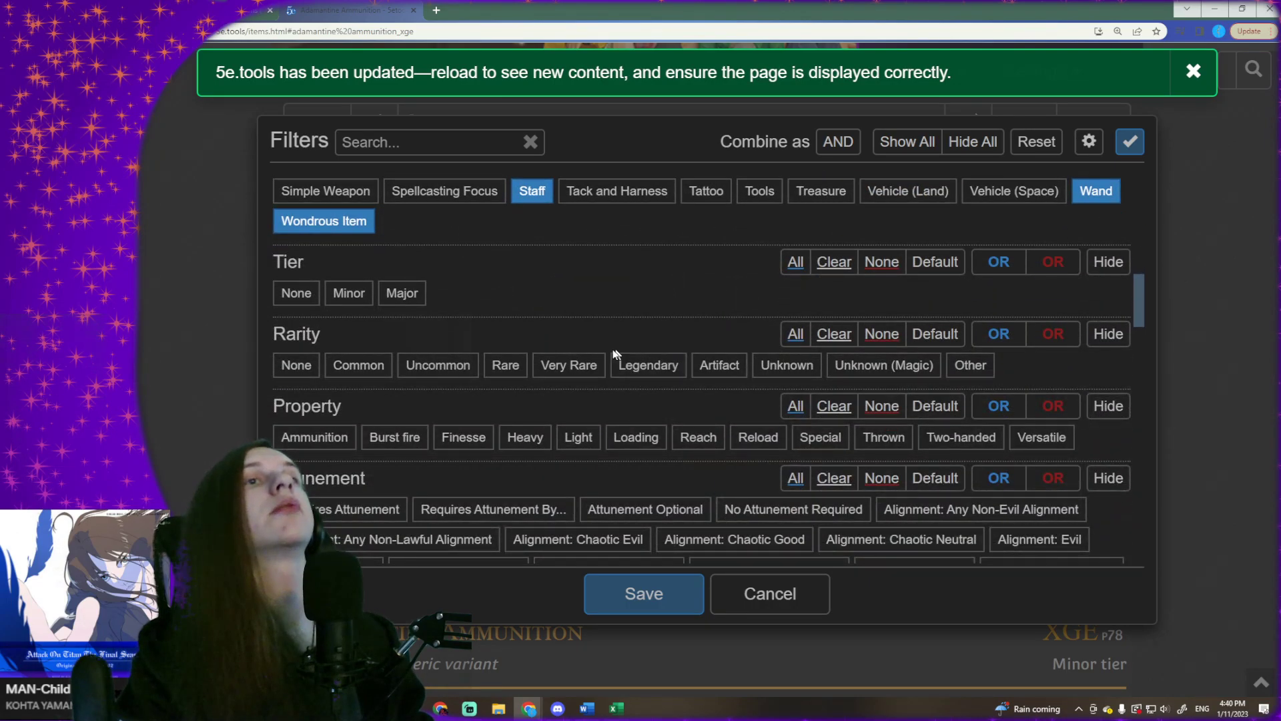
- Clear all the chosen item types from the type filter
scroll(317, 349, up, 2)
click(338, 343)
click(343, 343)
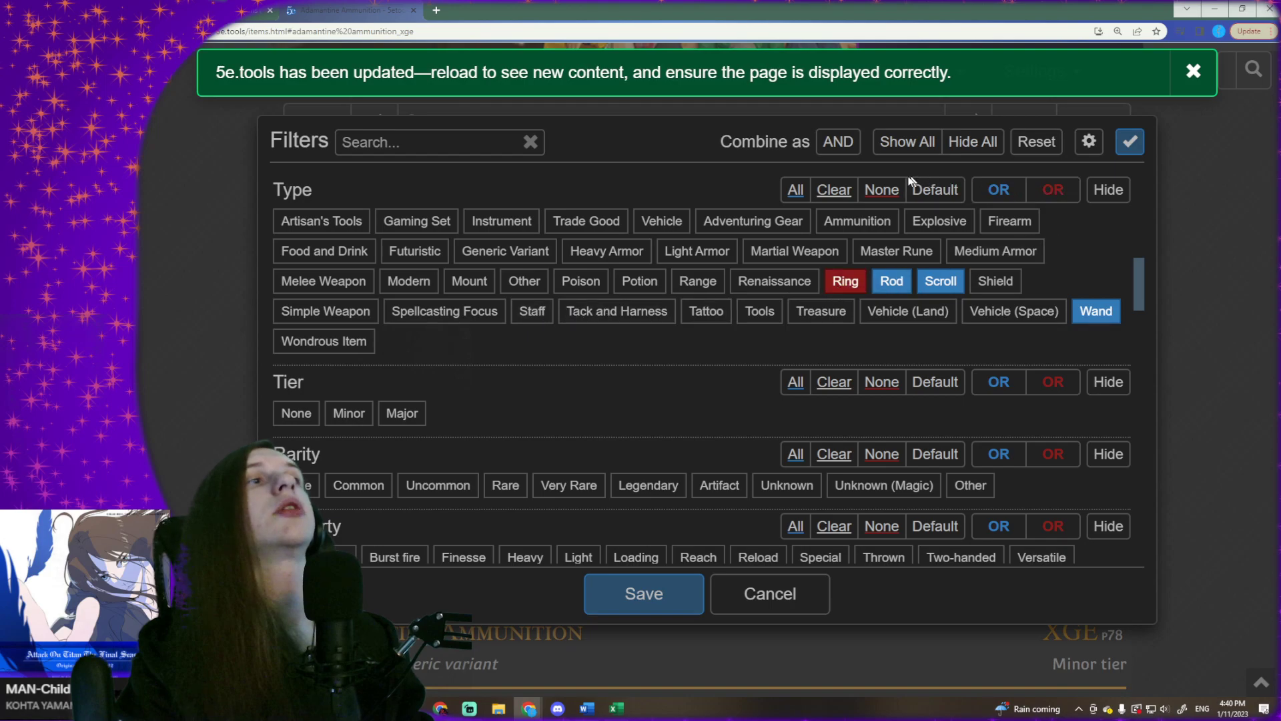
click(834, 190)
- Include the rarities Common, Uncommon, Rare, Very Rare, Legendary and Unknown (Magic) in the rarity filter
scroll(572, 443, down, 1)
drag(393, 409, 680, 410)
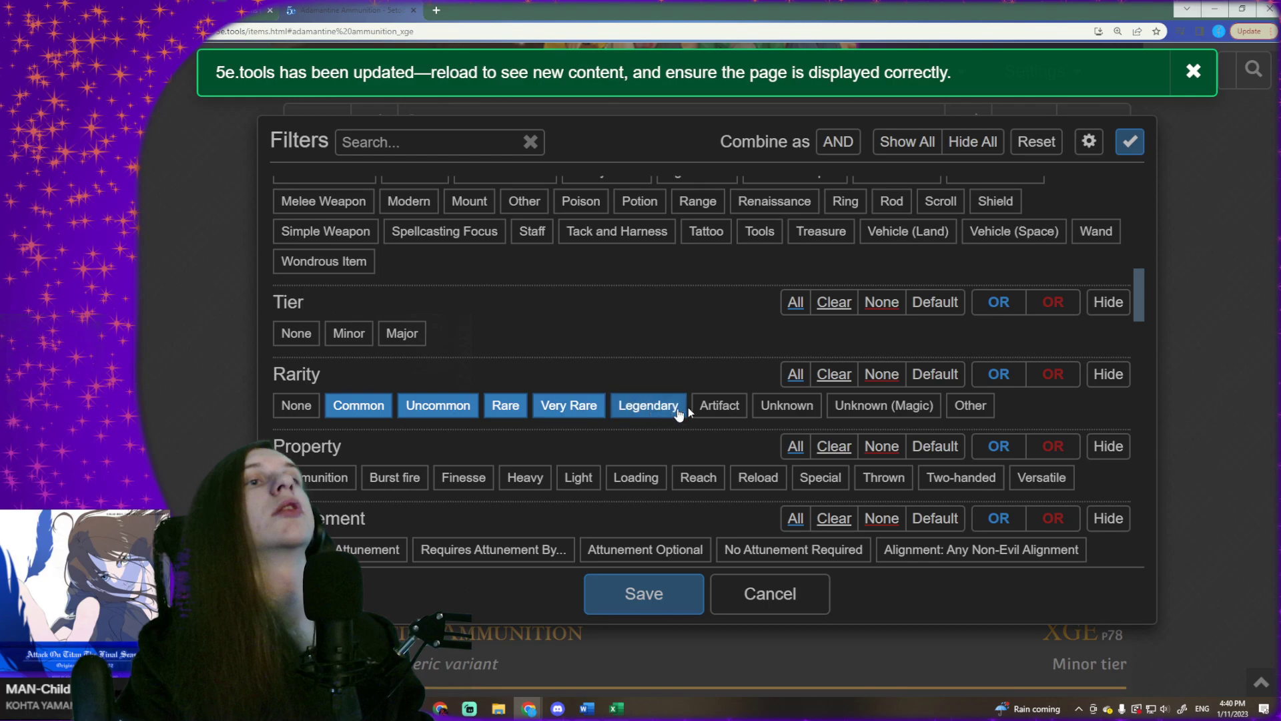
click(725, 413)
scroll(710, 339, down, 1)
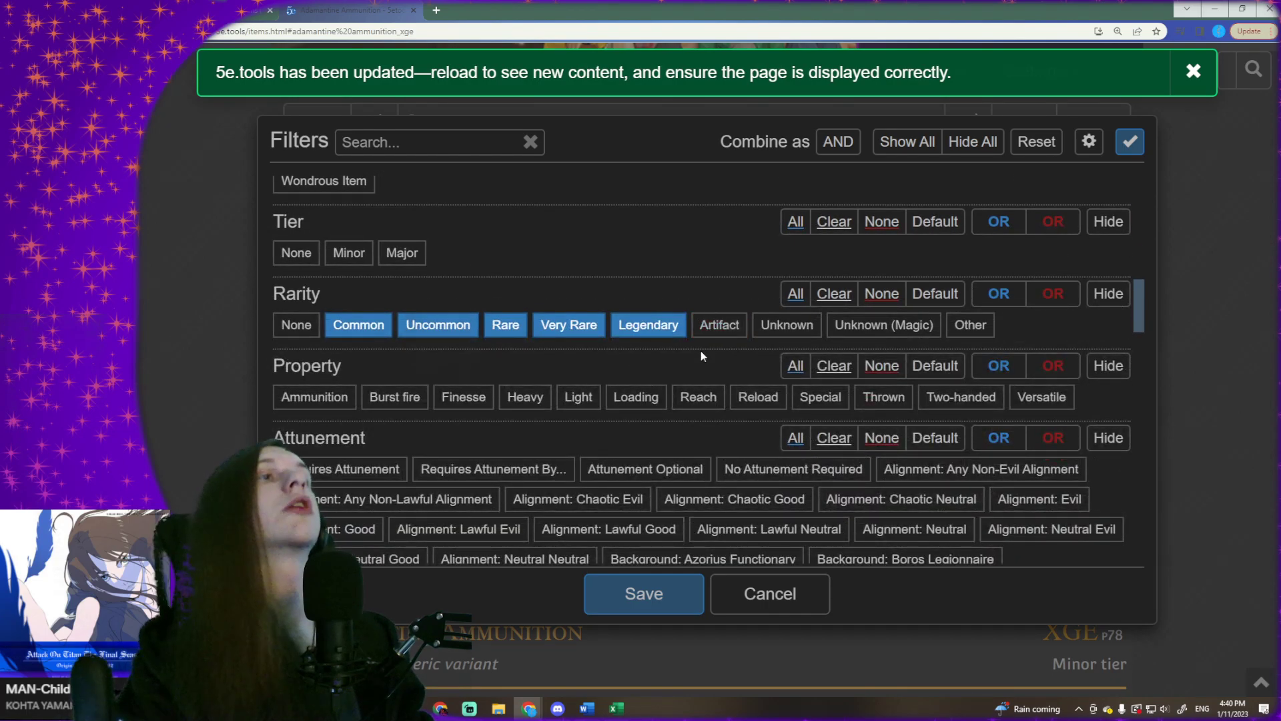
scroll(700, 351, down, 1)
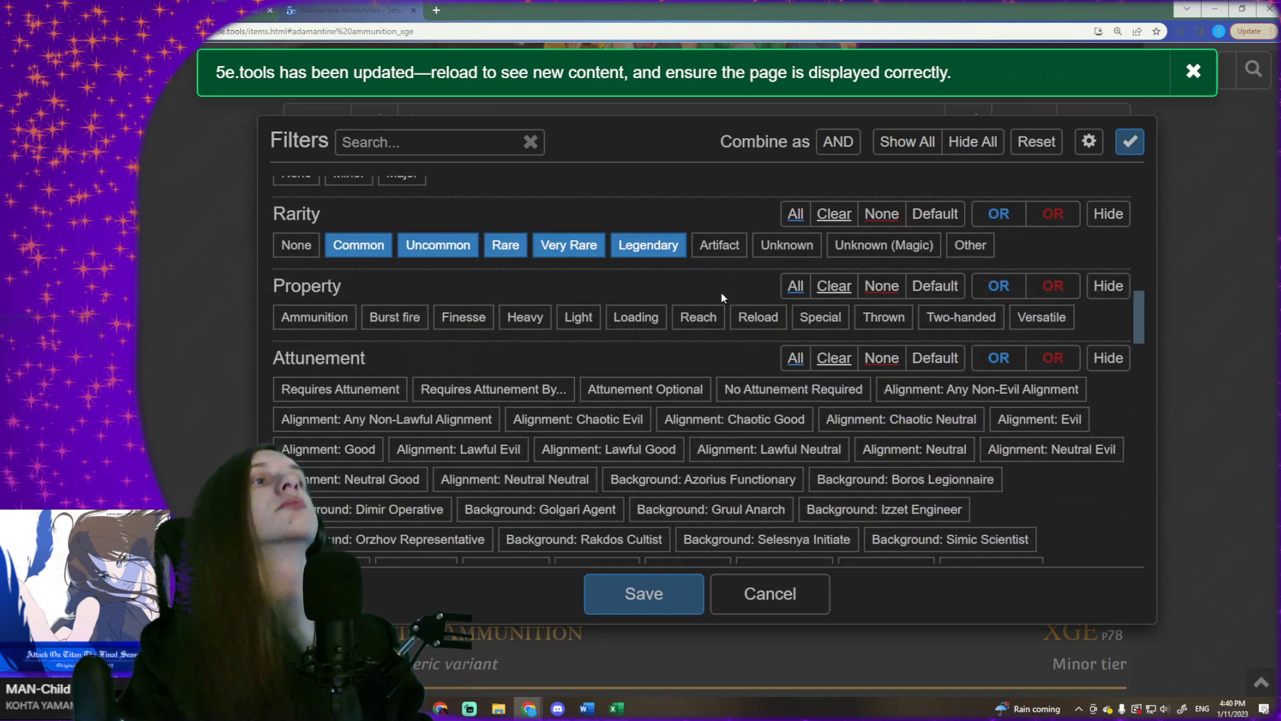
click(858, 254)
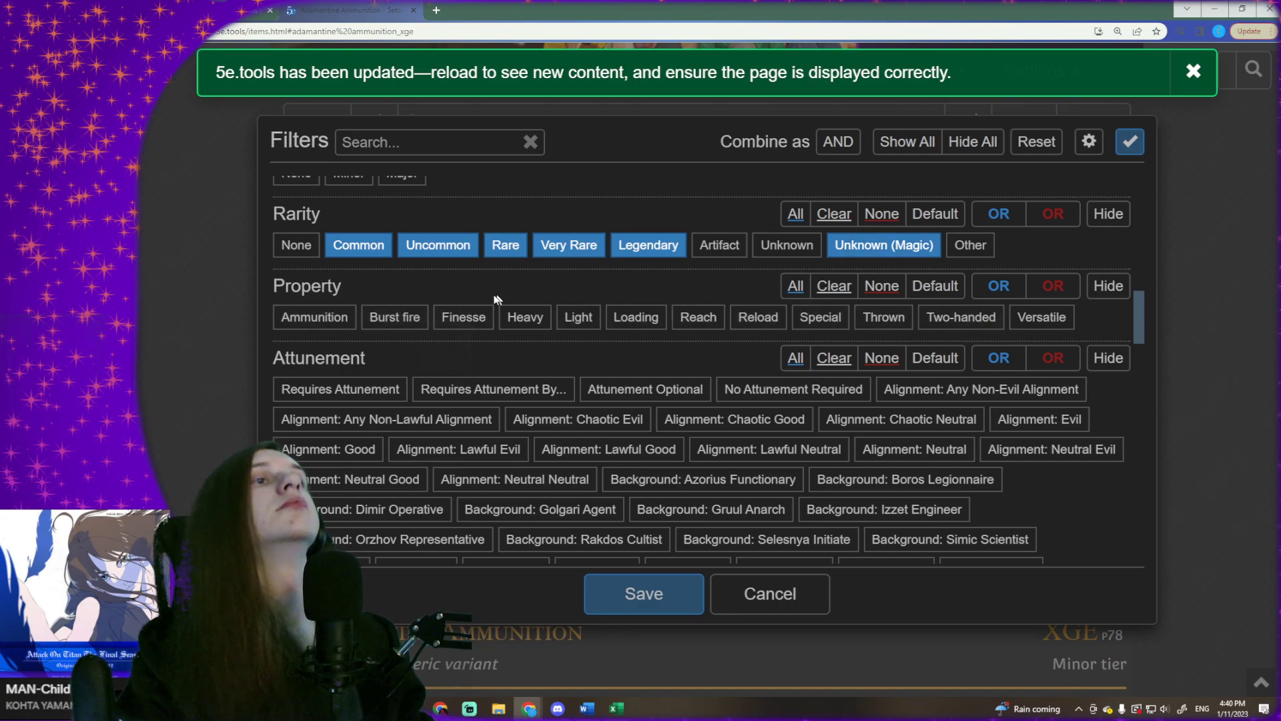
- Clear the category filter, check the remaining filter groups and apply the filters to the item list
scroll(384, 332, down, 3)
scroll(414, 229, down, 6)
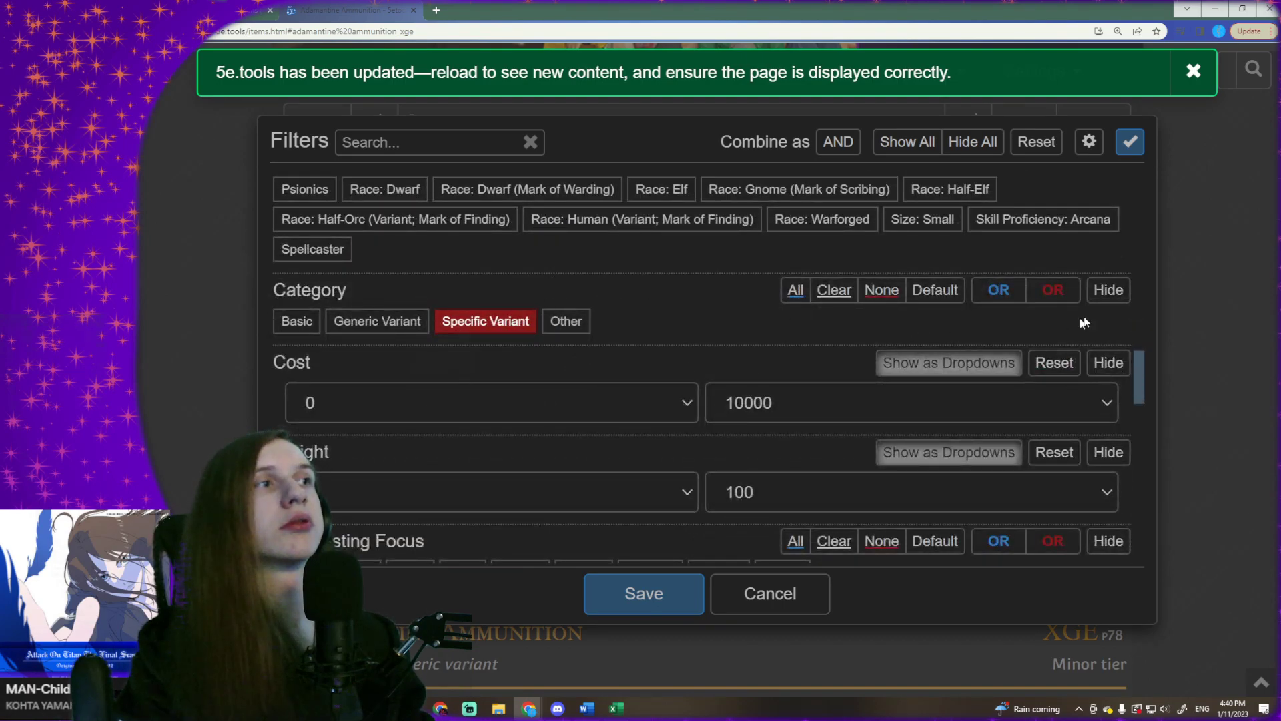
click(845, 294)
scroll(602, 302, down, 5)
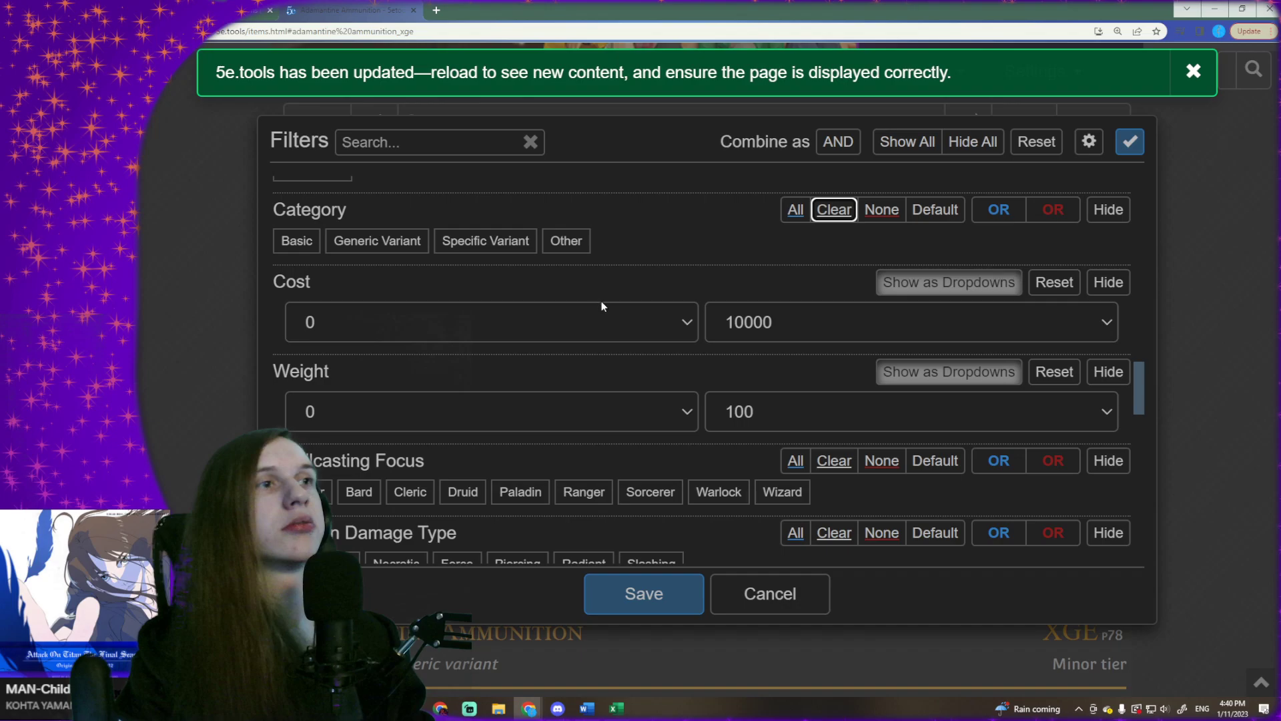
scroll(711, 301, down, 2)
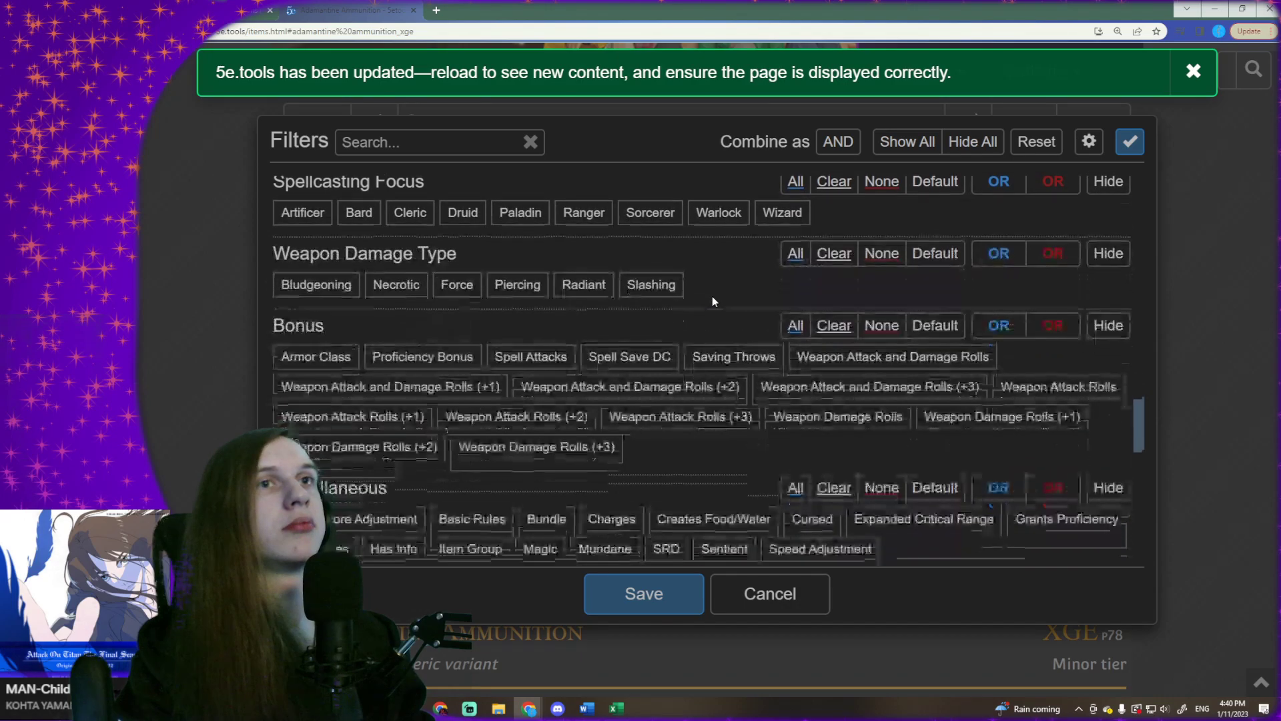
scroll(698, 249, down, 6)
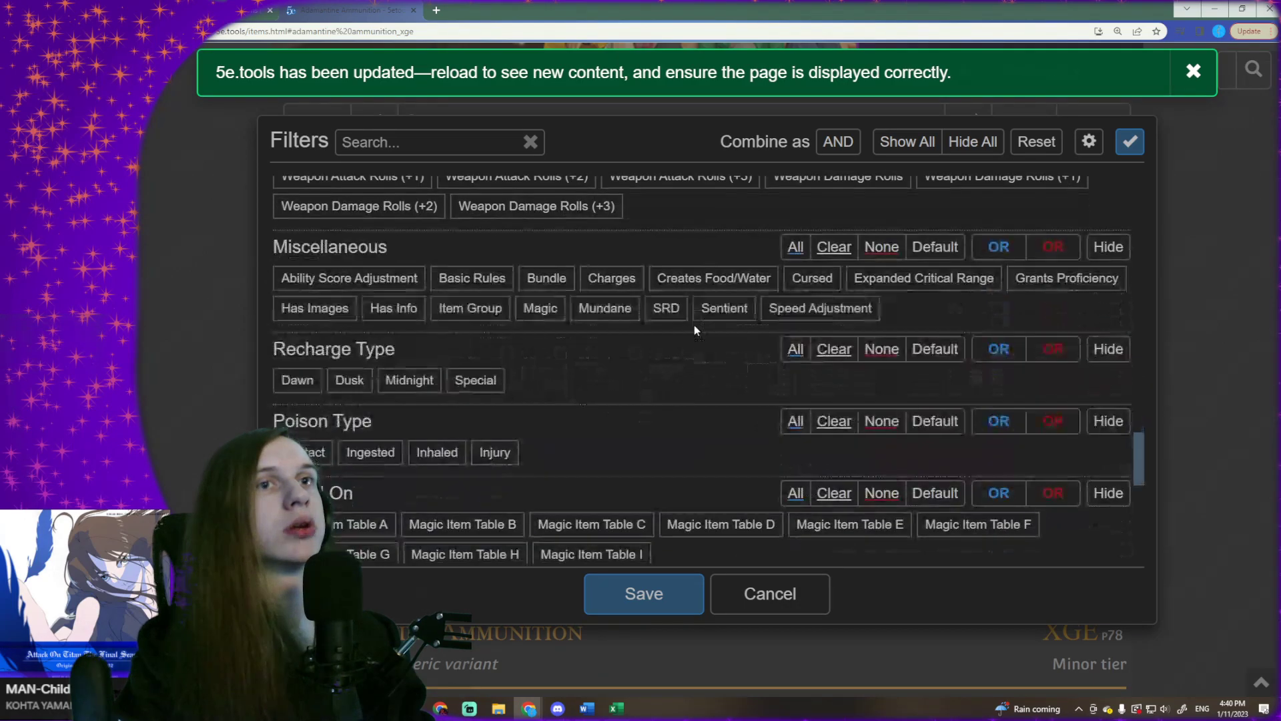
scroll(670, 345, down, 5)
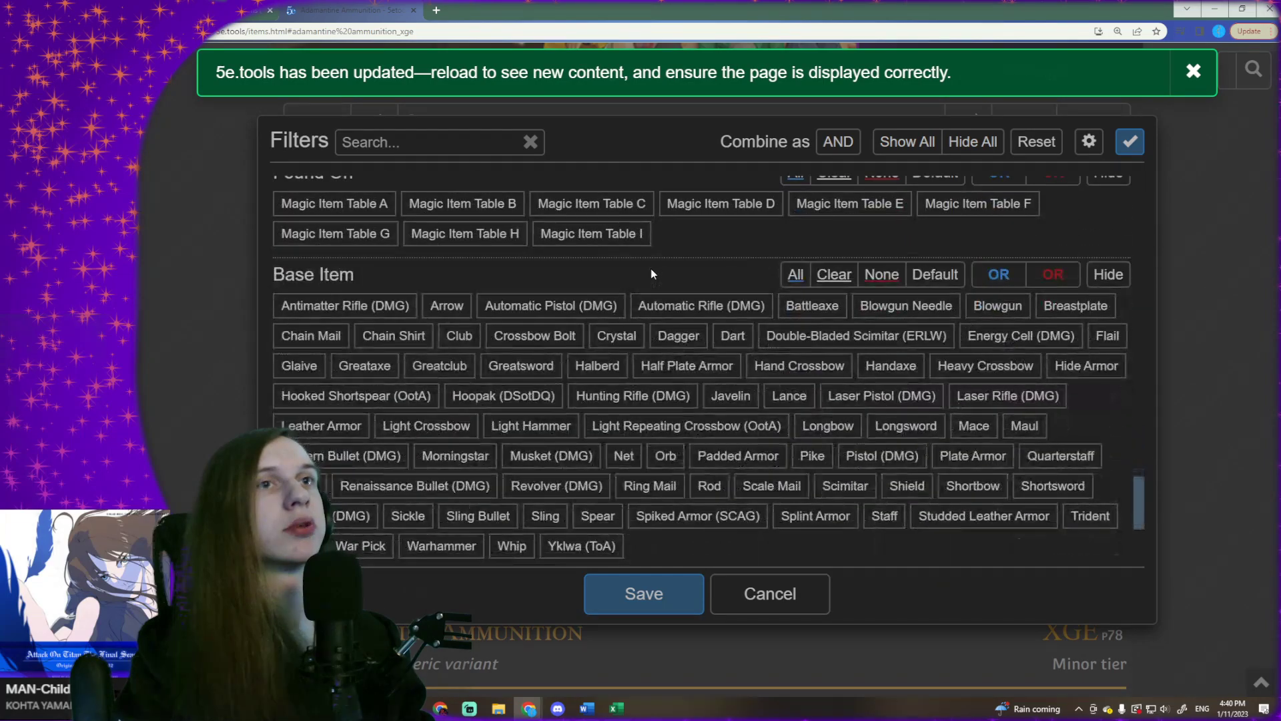
scroll(667, 247, down, 7)
scroll(611, 280, up, 2)
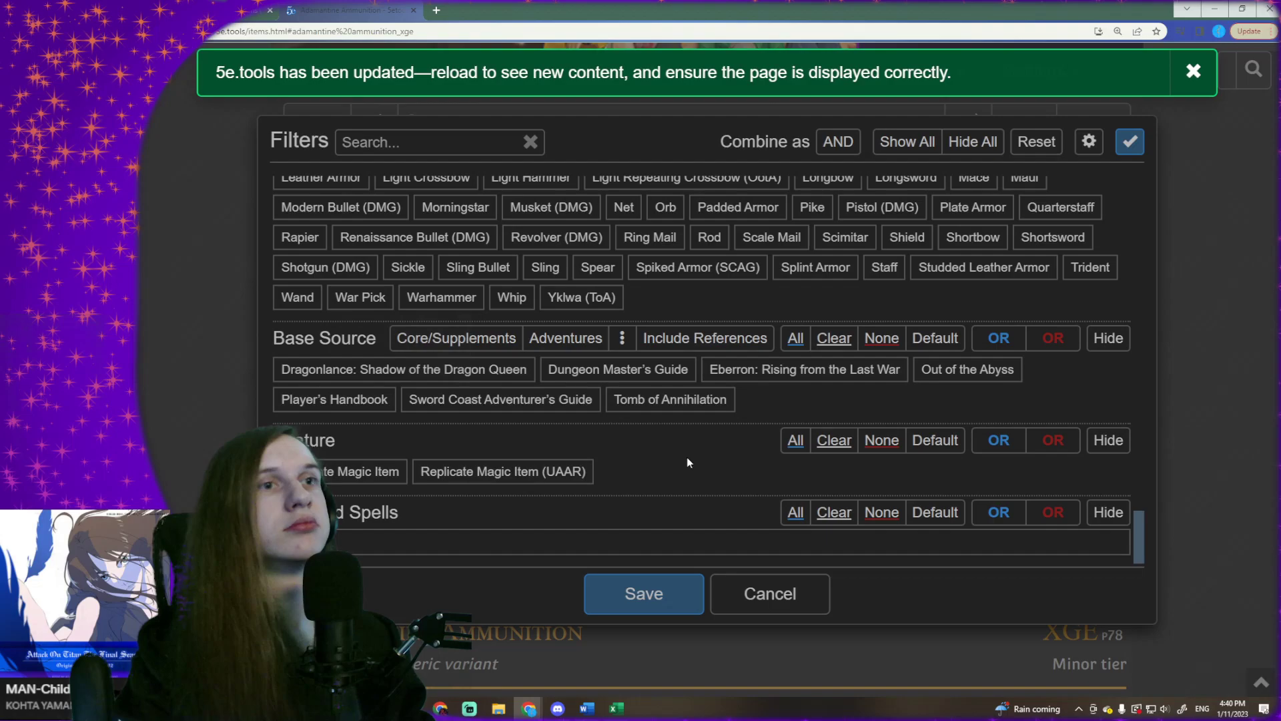
scroll(688, 461, up, 20)
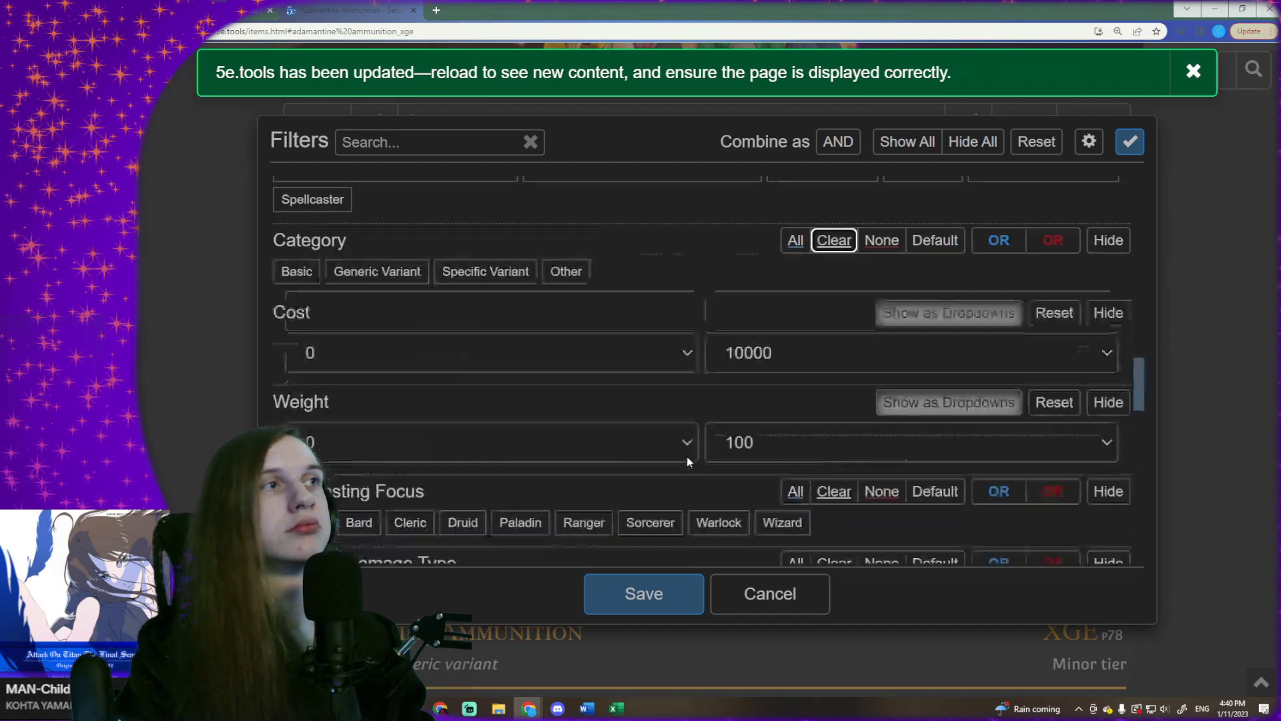
scroll(688, 462, up, 10)
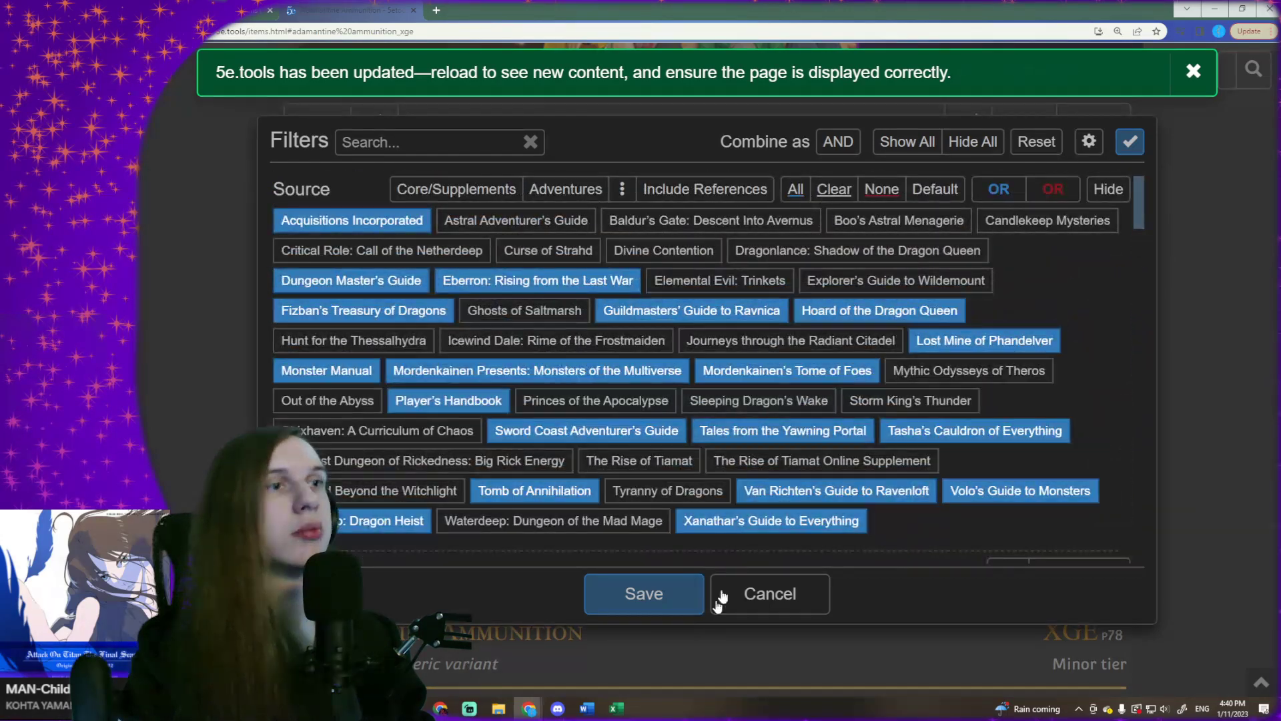
click(675, 599)
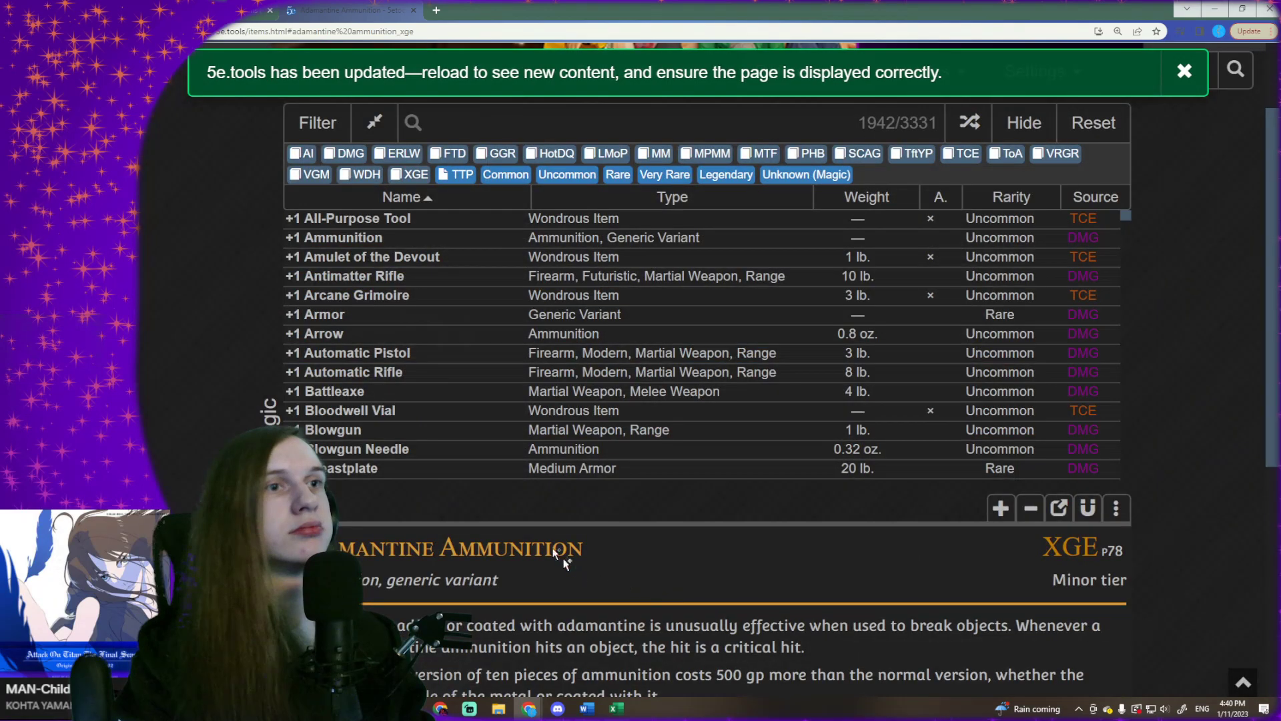
- Switch to the D&D Beyond page and open its magic items listing to compare the available item filters
scroll(401, 393, up, 3)
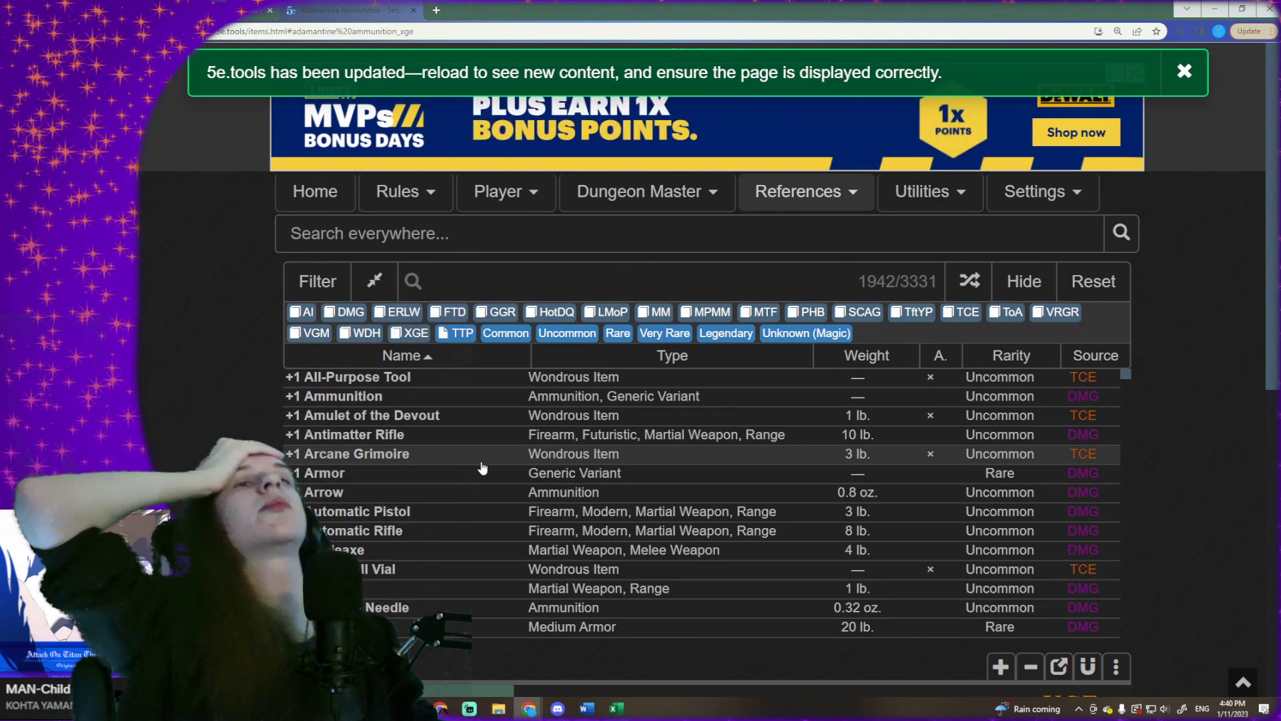
click(220, 10)
scroll(419, 387, down, 4)
scroll(437, 270, up, 4)
mouse_move(372, 110)
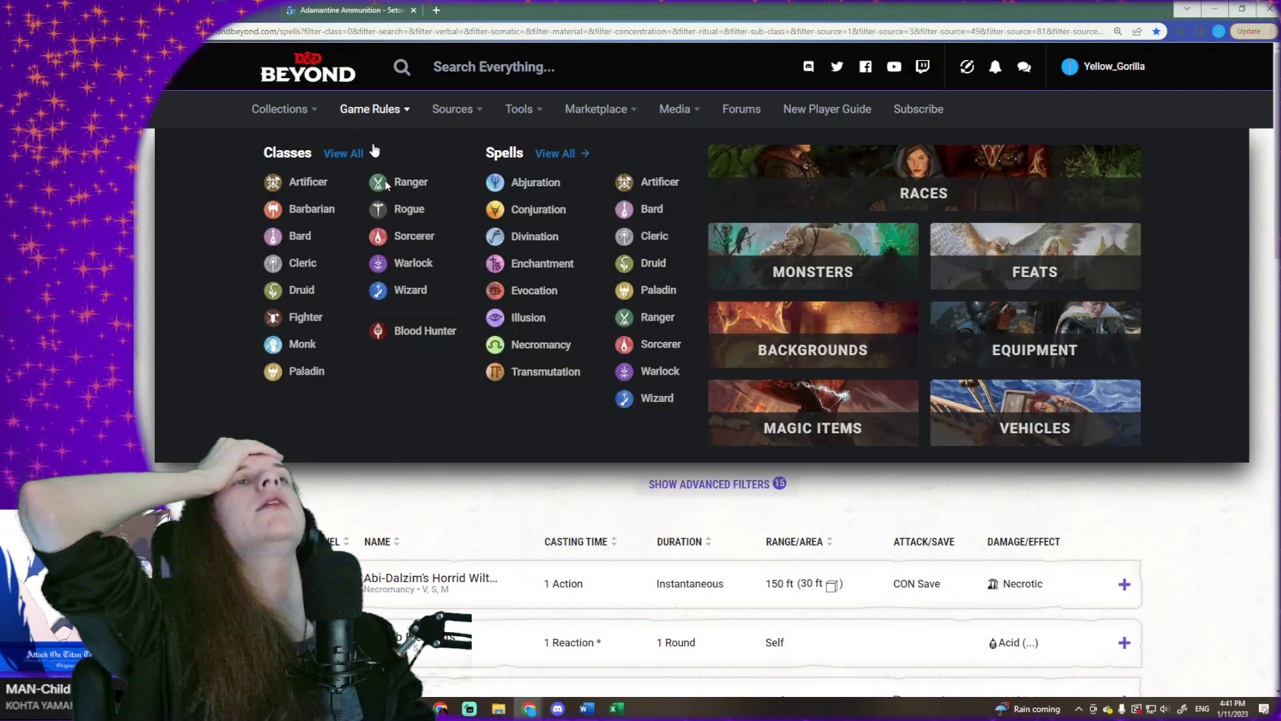
click(816, 410)
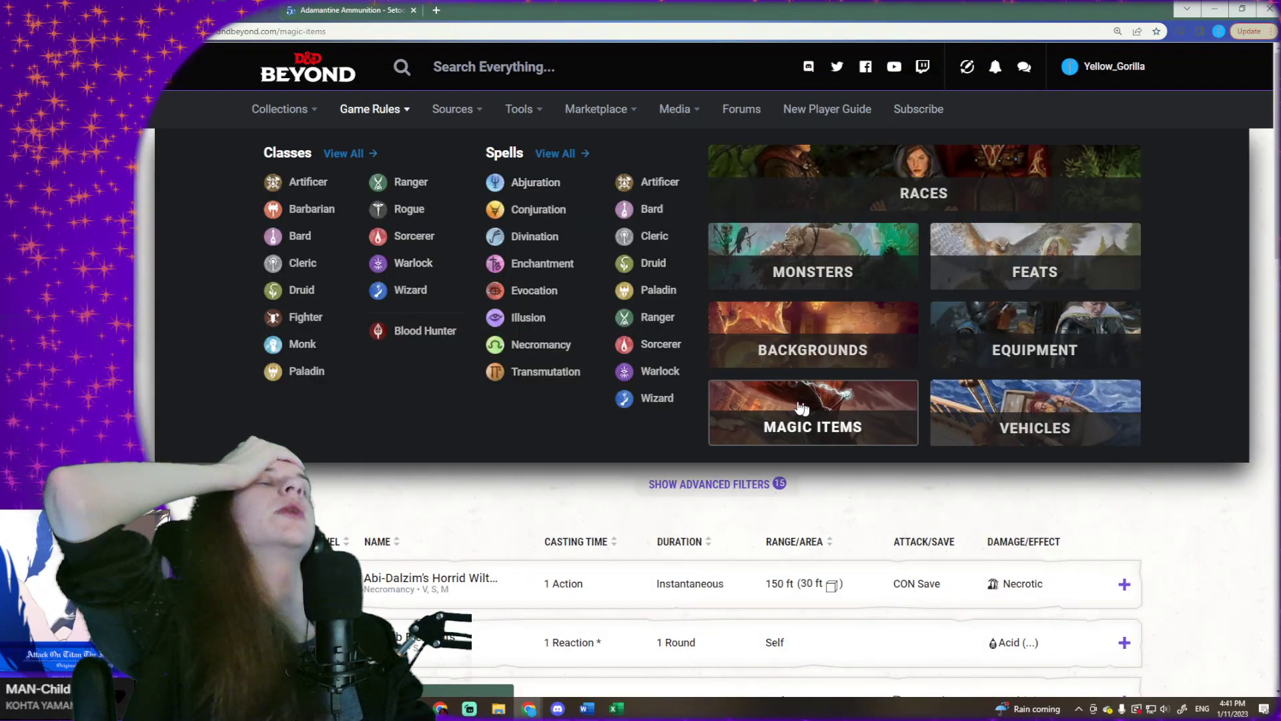
scroll(434, 280, down, 3)
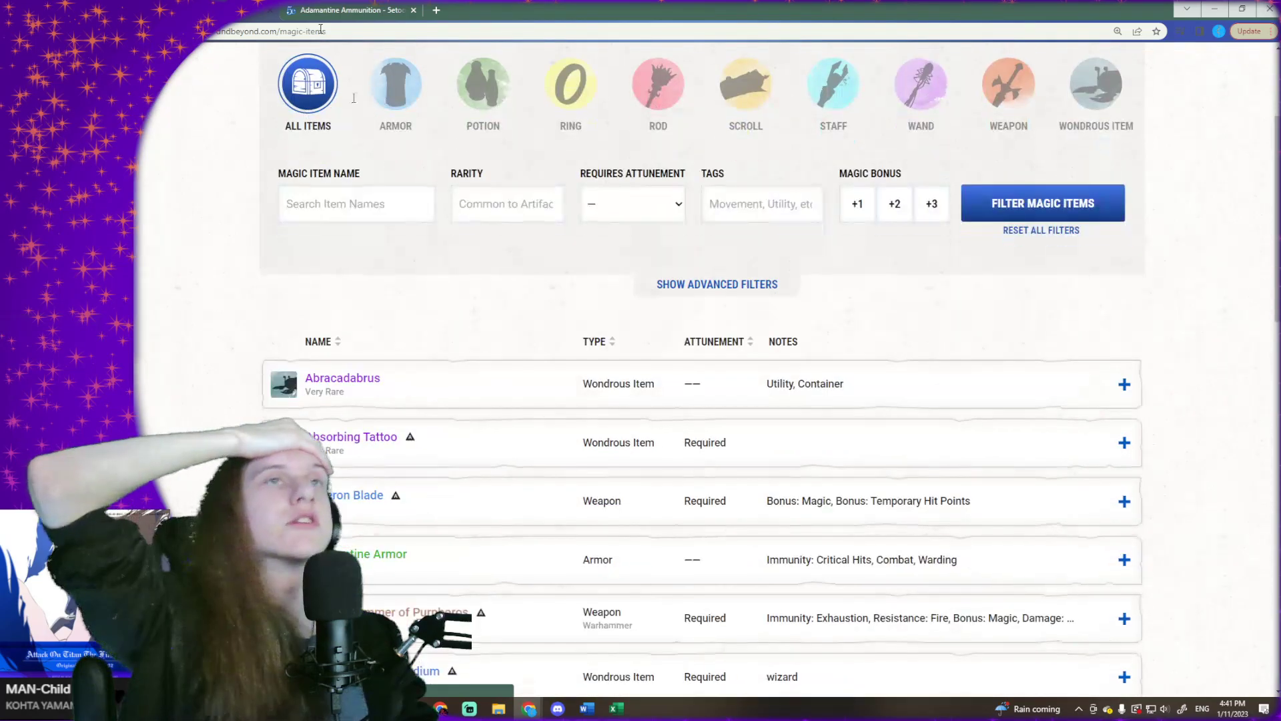
- Return to the 5etools Items page and look over the filtered list of magic items
click(319, 8)
scroll(1091, 532, down, 3)
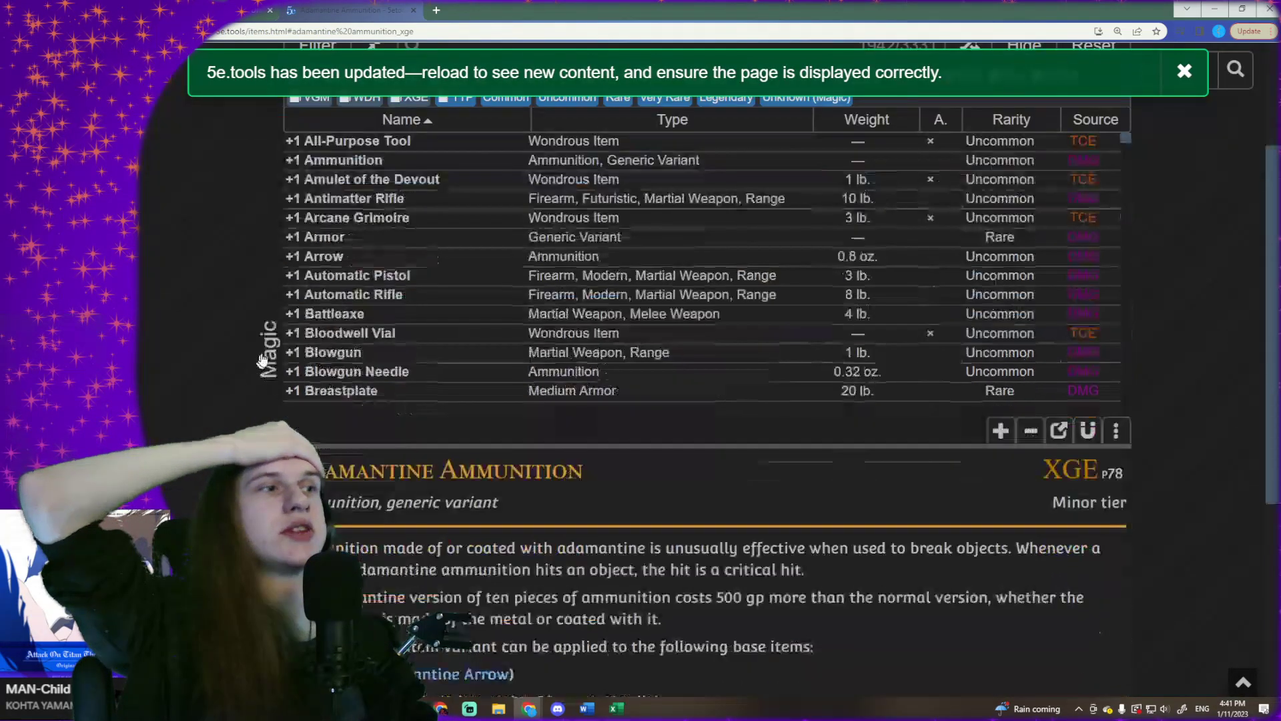
scroll(1104, 446, up, 1)
scroll(1106, 454, down, 3)
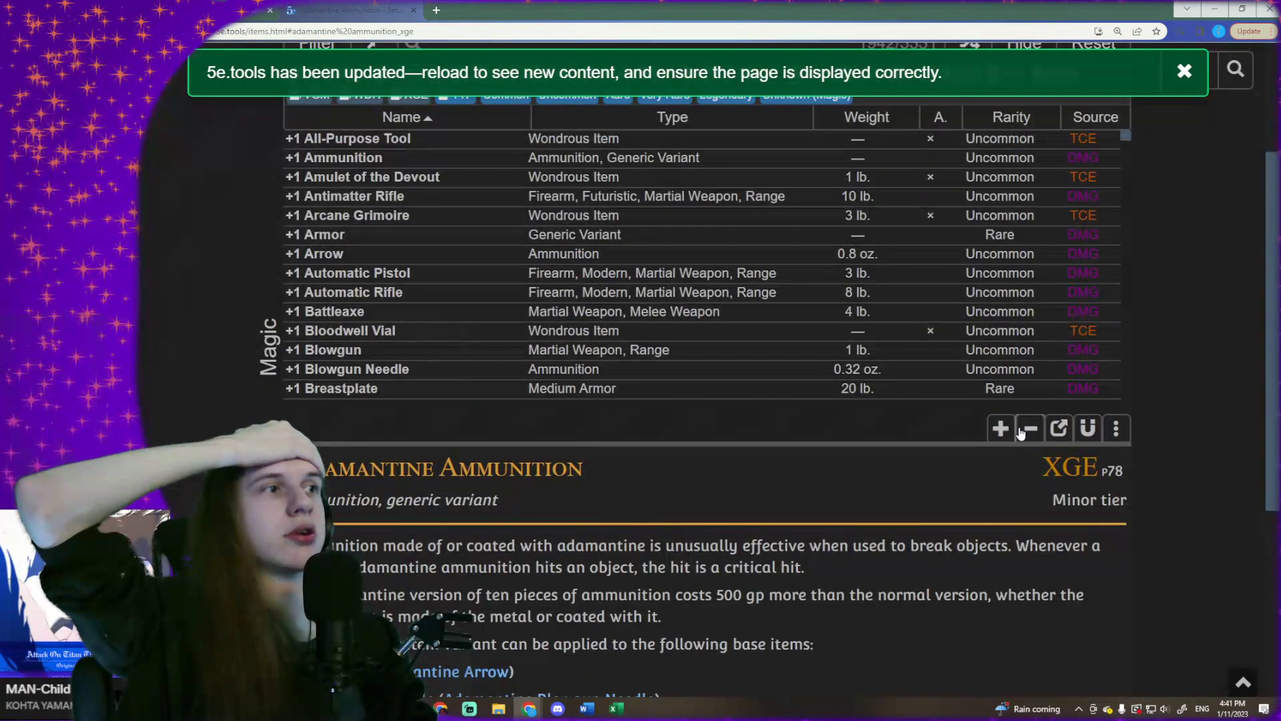
- Copy the item rows at the start of the filtered list, from +1 All-Purpose Tool onward
scroll(1001, 435, up, 4)
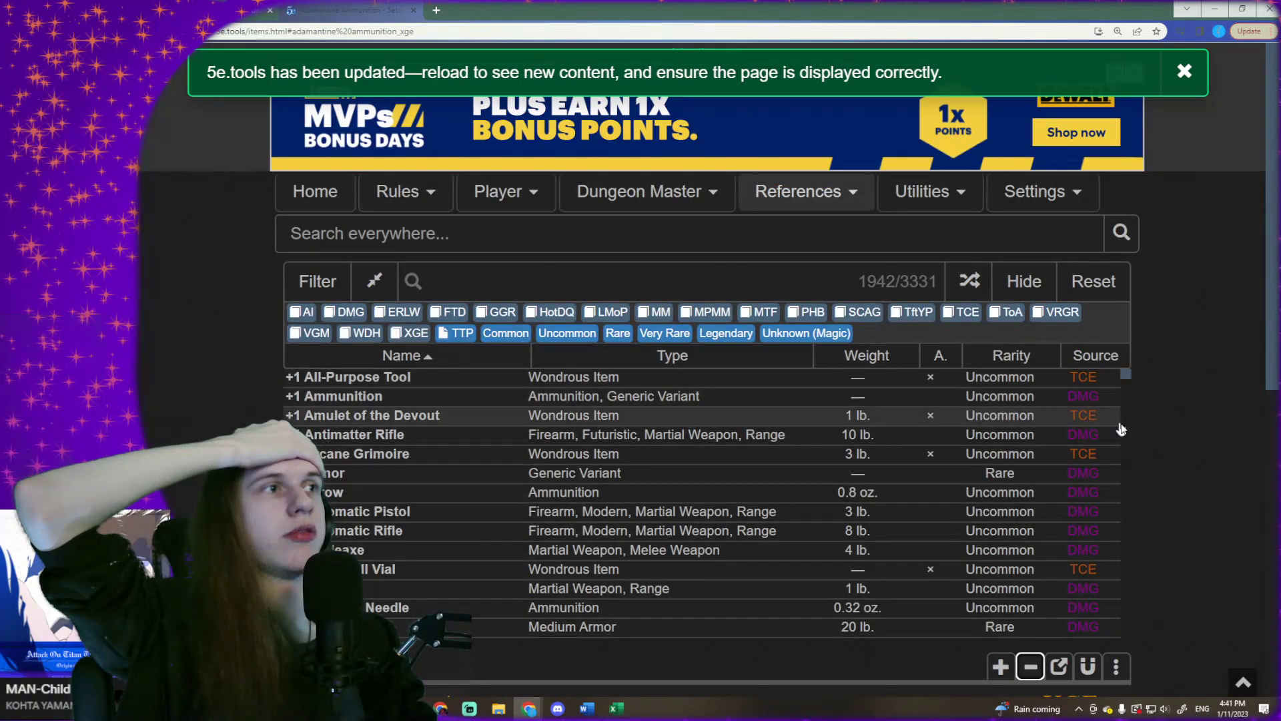
scroll(887, 441, down, 10)
scroll(885, 446, up, 10)
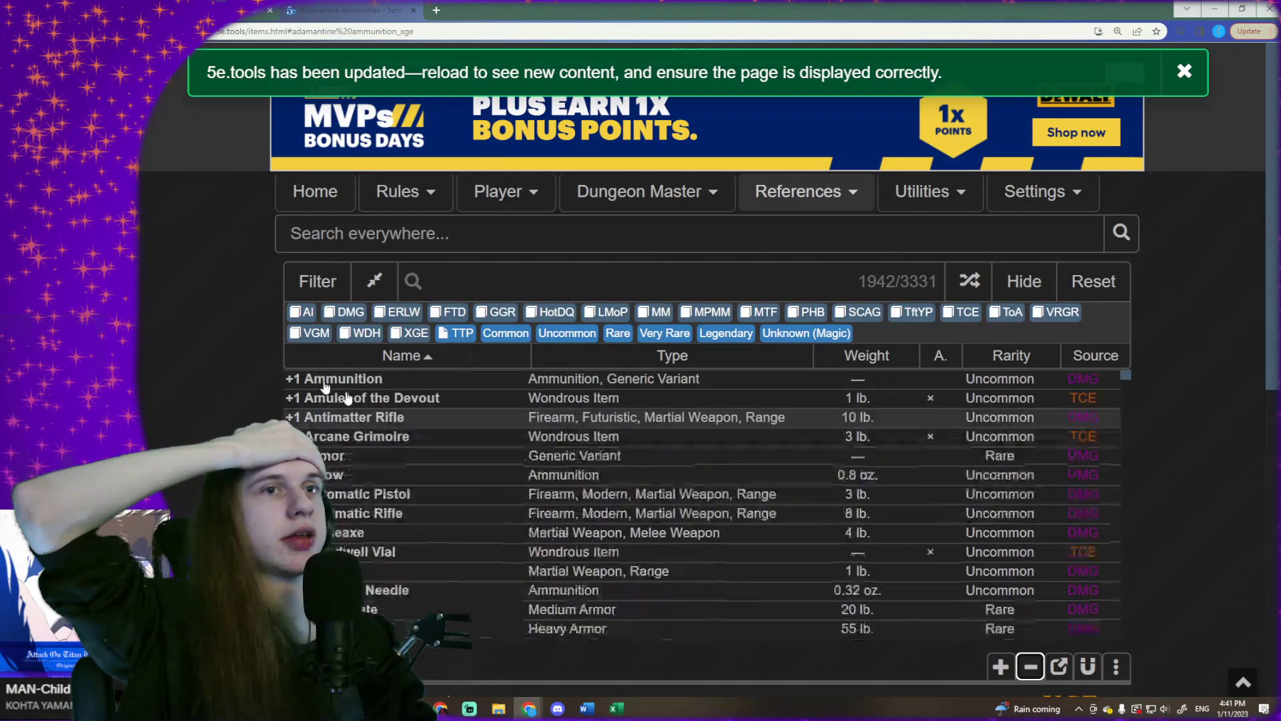
drag(270, 385, 1078, 623)
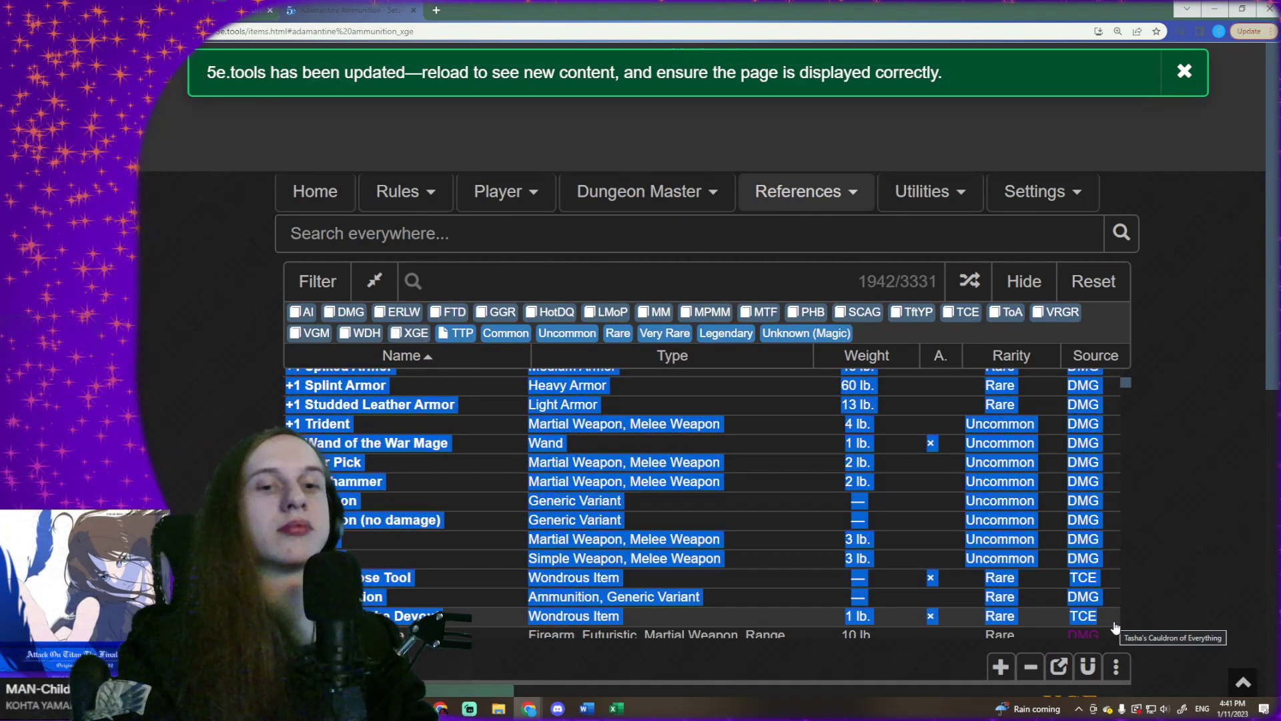
- Switch to the Excel workbook, try pasting the copied item rows at cell A1 and clear them from column A
click(626, 714)
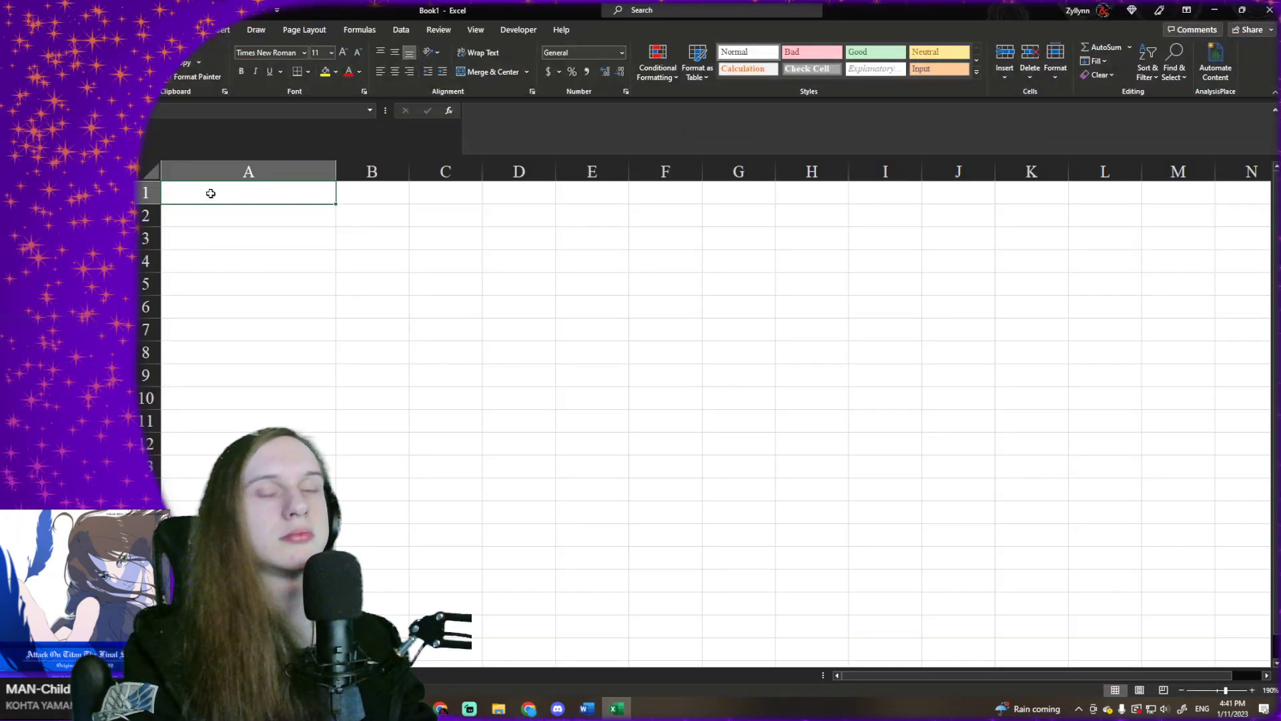
key(ctrl+z)
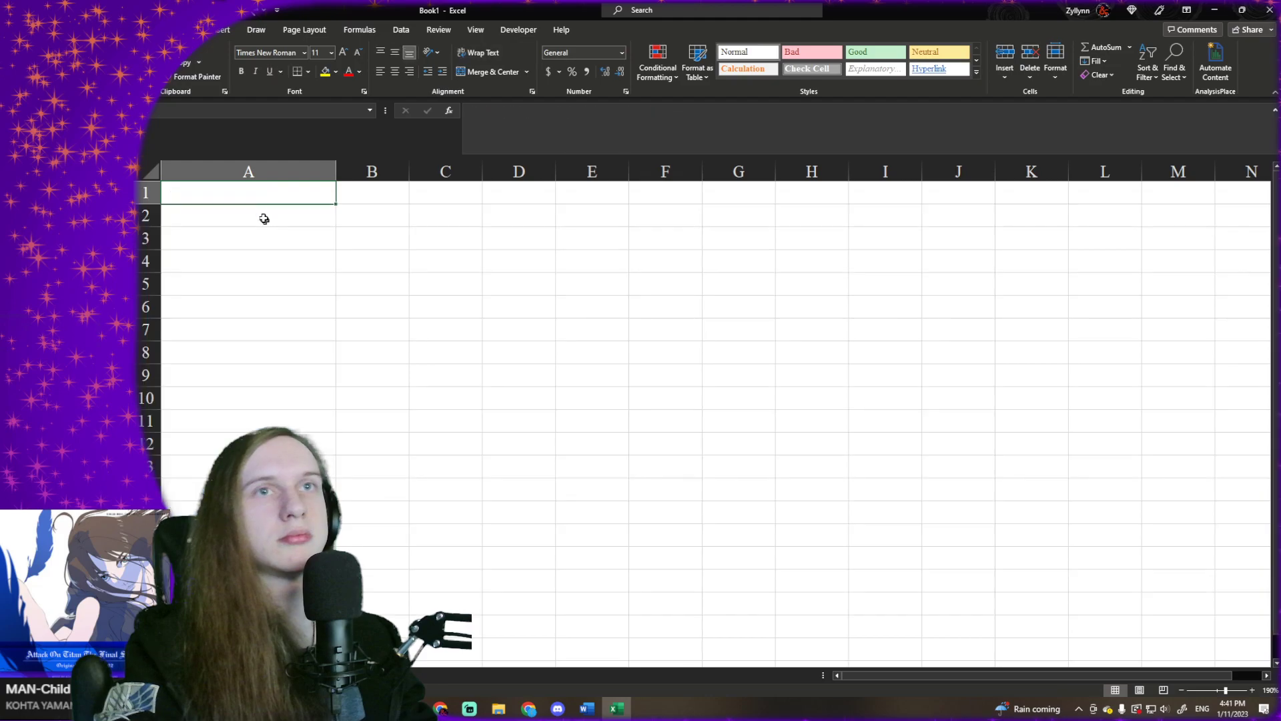
right_click(260, 200)
click(312, 281)
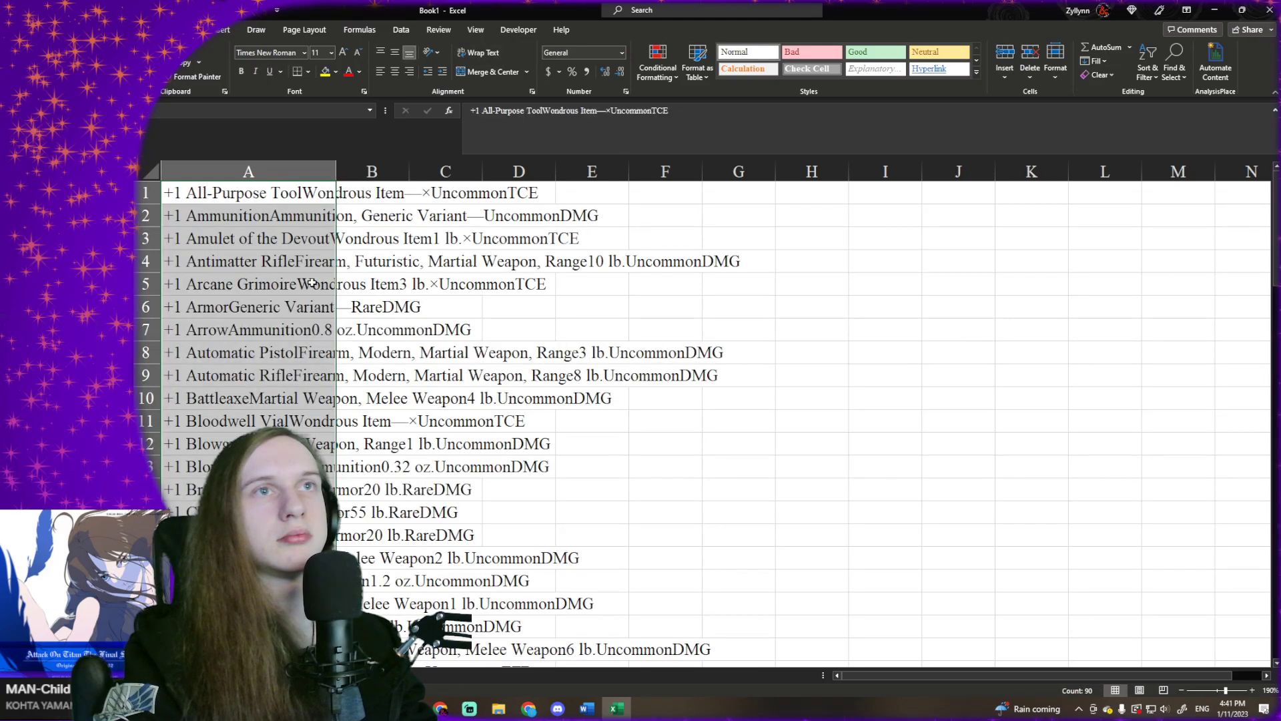
key(Delete)
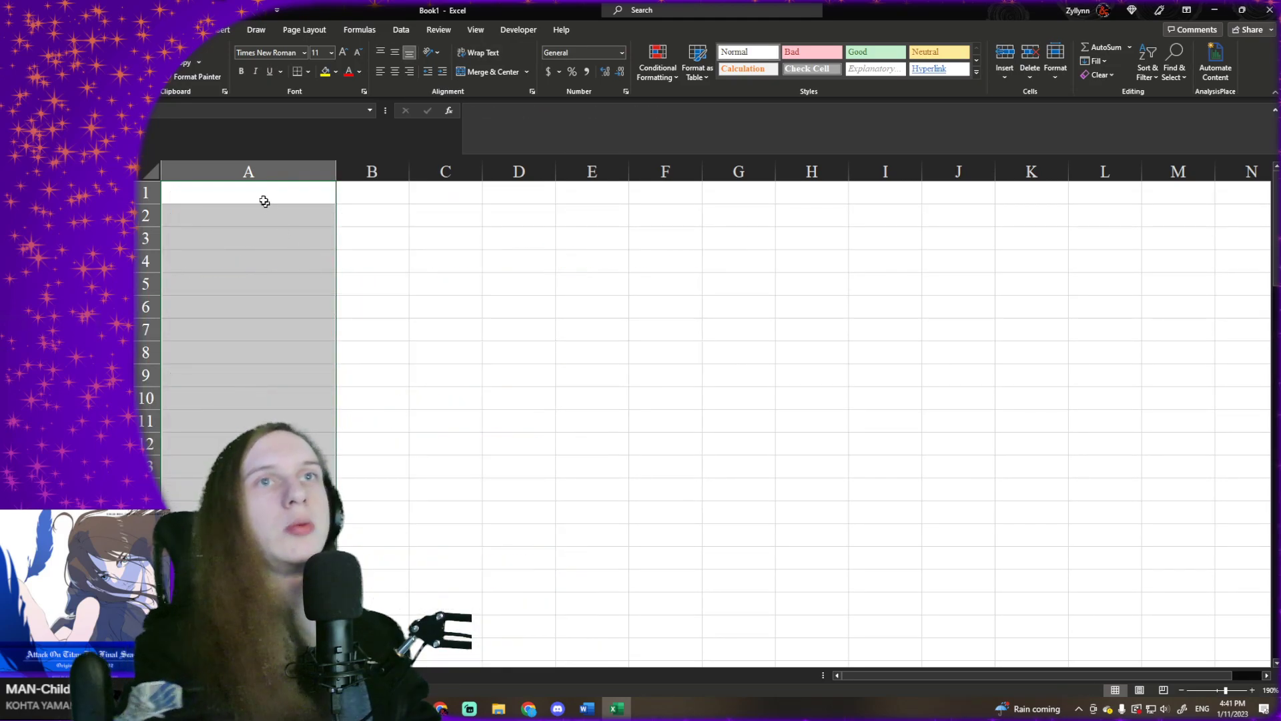
click(263, 197)
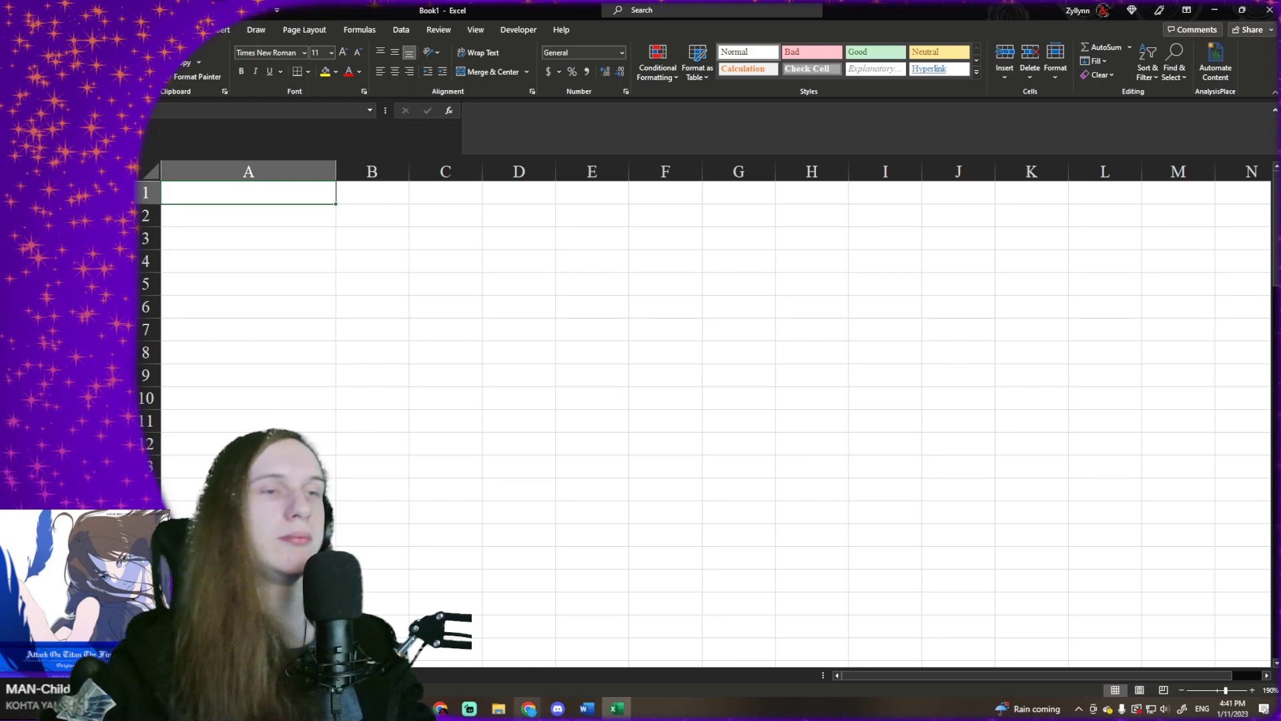
- Switch back to the 5etools browser window and bring up the D&D Beyond Magic Items page
mouse_move(529, 709)
click(1202, 670)
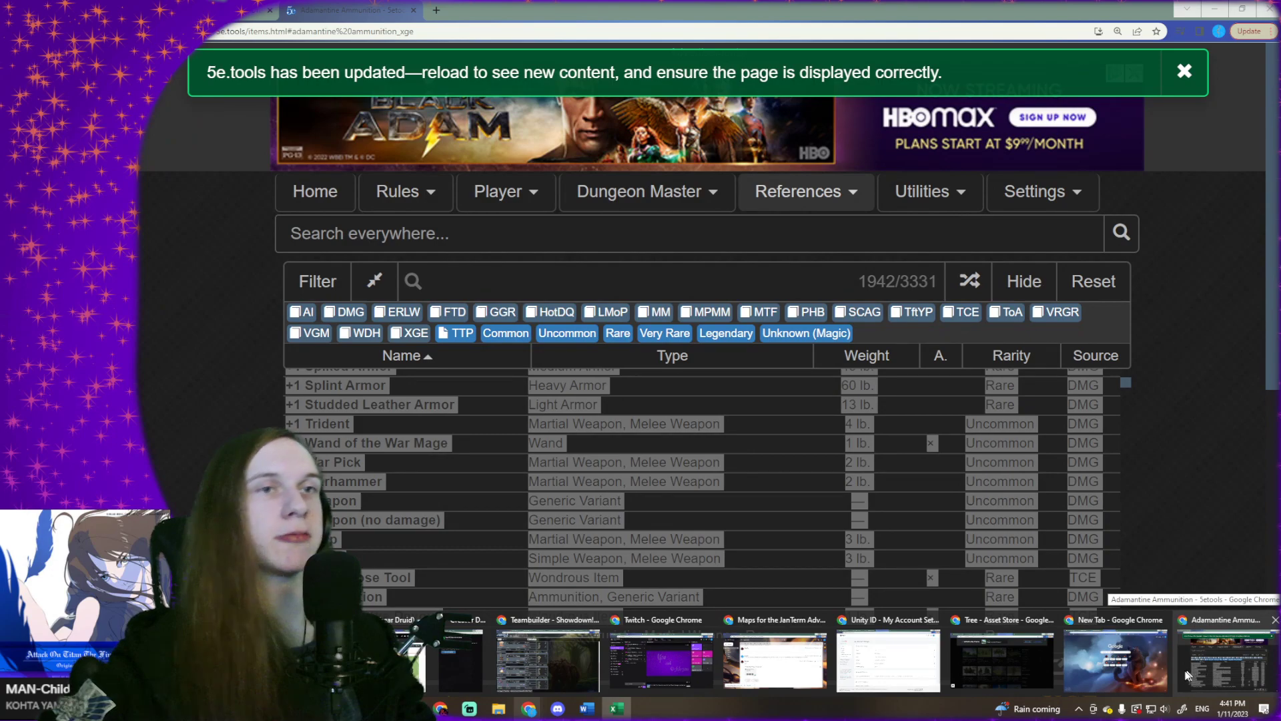
mouse_move(1118, 679)
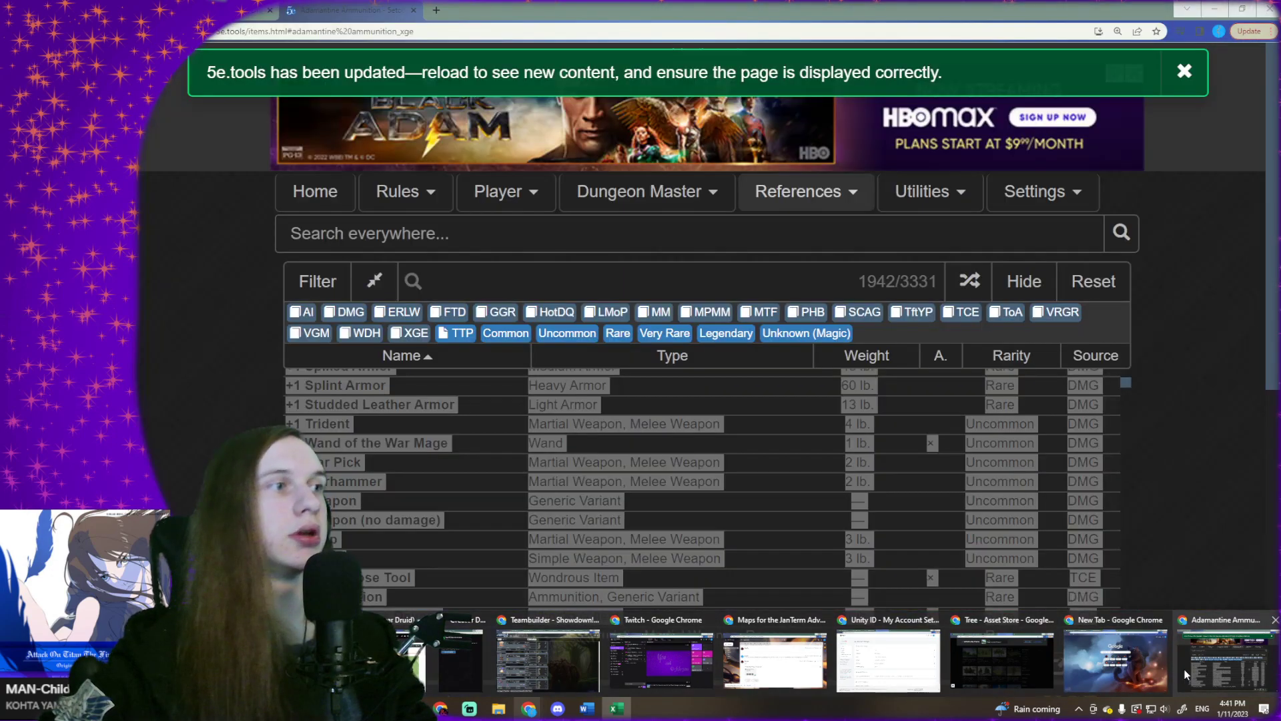
click(1194, 675)
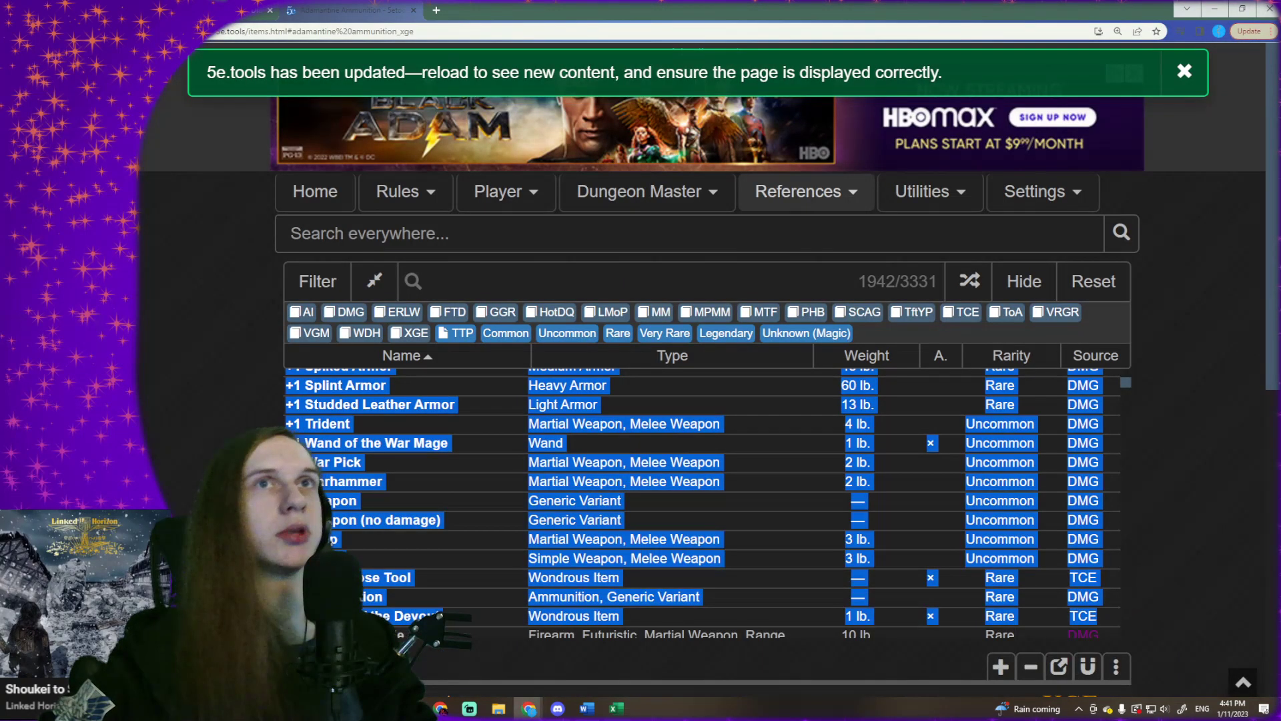
click(230, 11)
- Try selecting the first page of listed magic items as text, and clear the selection
scroll(385, 324, down, 1)
drag(249, 298, 806, 500)
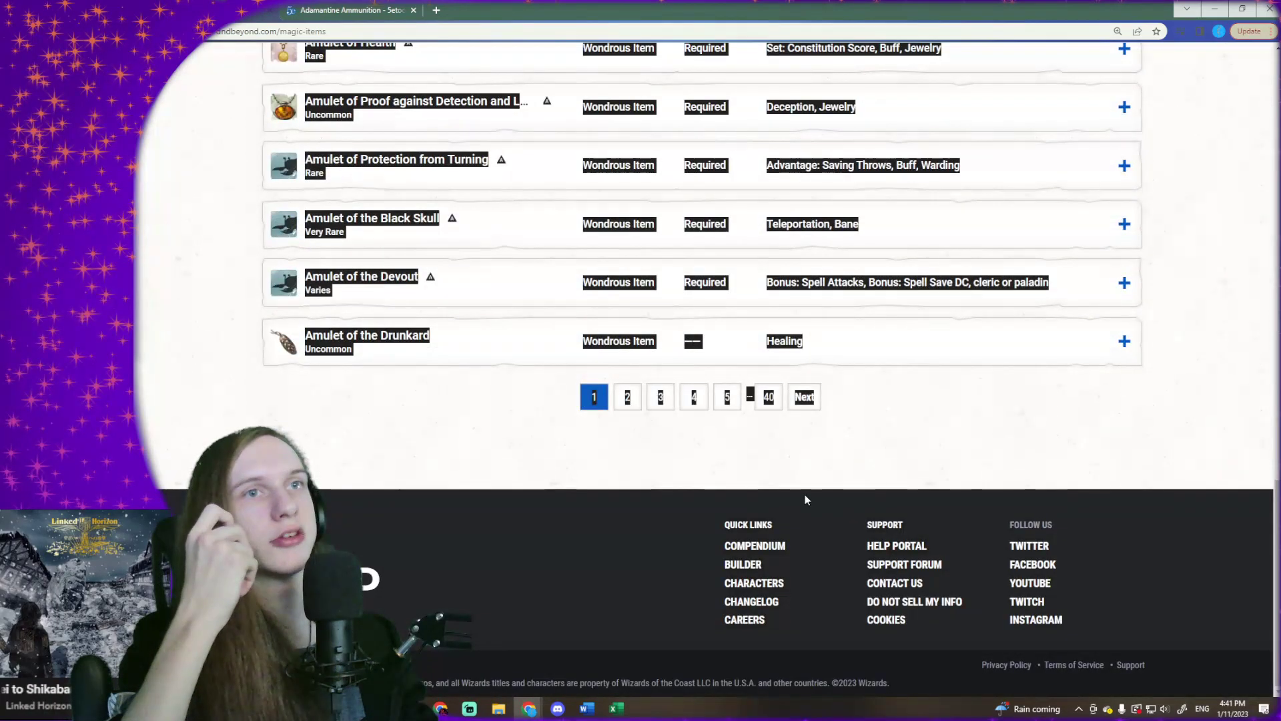
scroll(806, 499, up, 20)
click(422, 439)
click(679, 451)
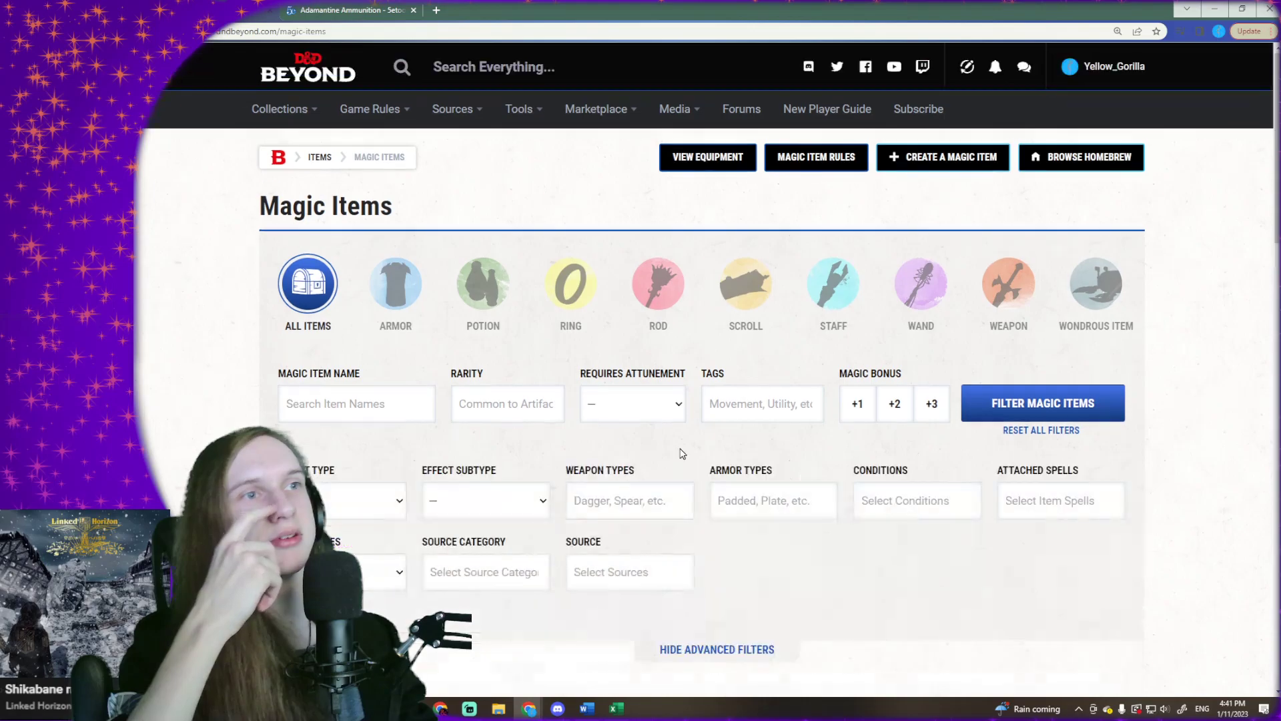
- Add Acquisitions Incorporated and Basic Rules to the source filter for magic items
scroll(681, 454, down, 5)
click(594, 229)
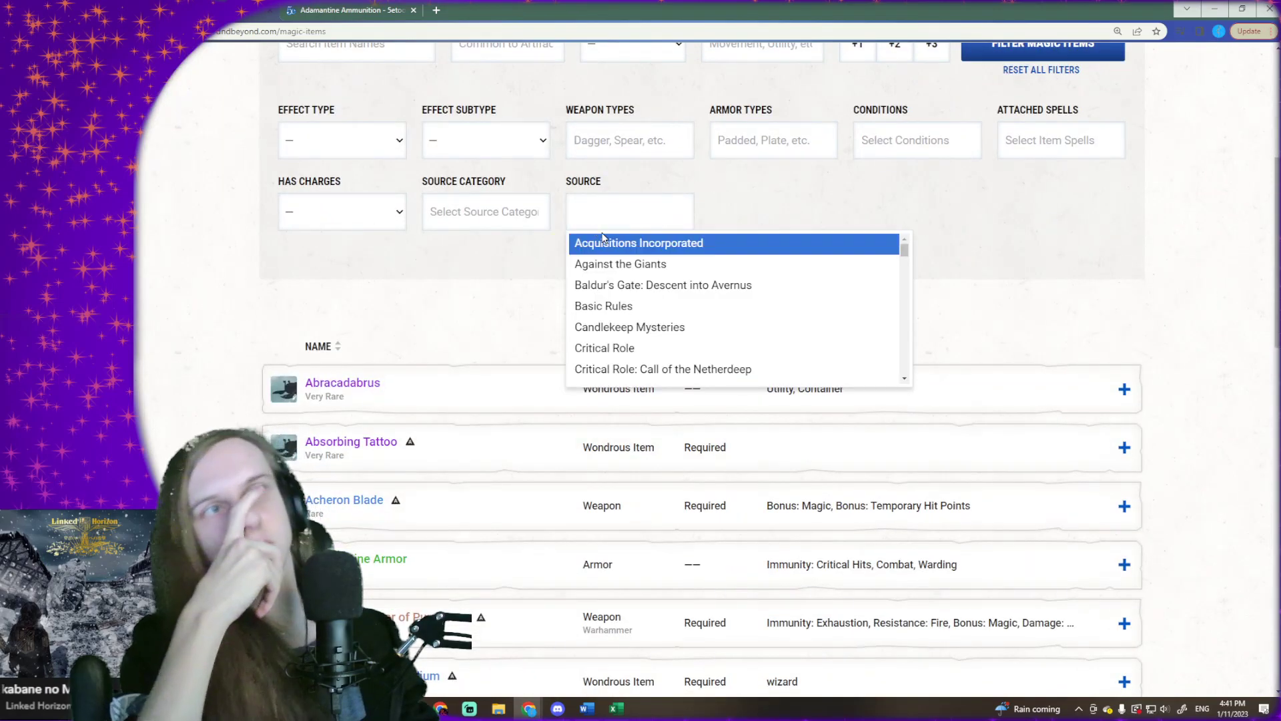
click(617, 249)
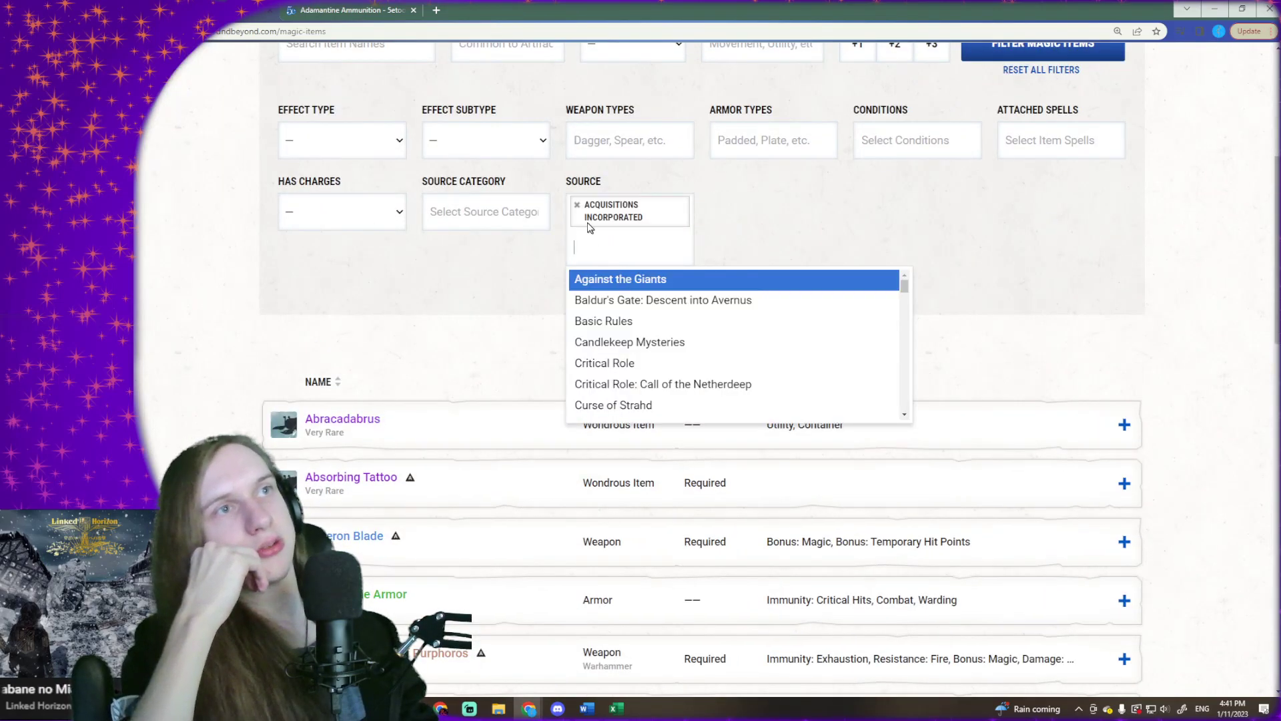
click(621, 323)
- Add Curse of Strahd: Character Options and Dungeon Master's Guide to the source filter
click(609, 278)
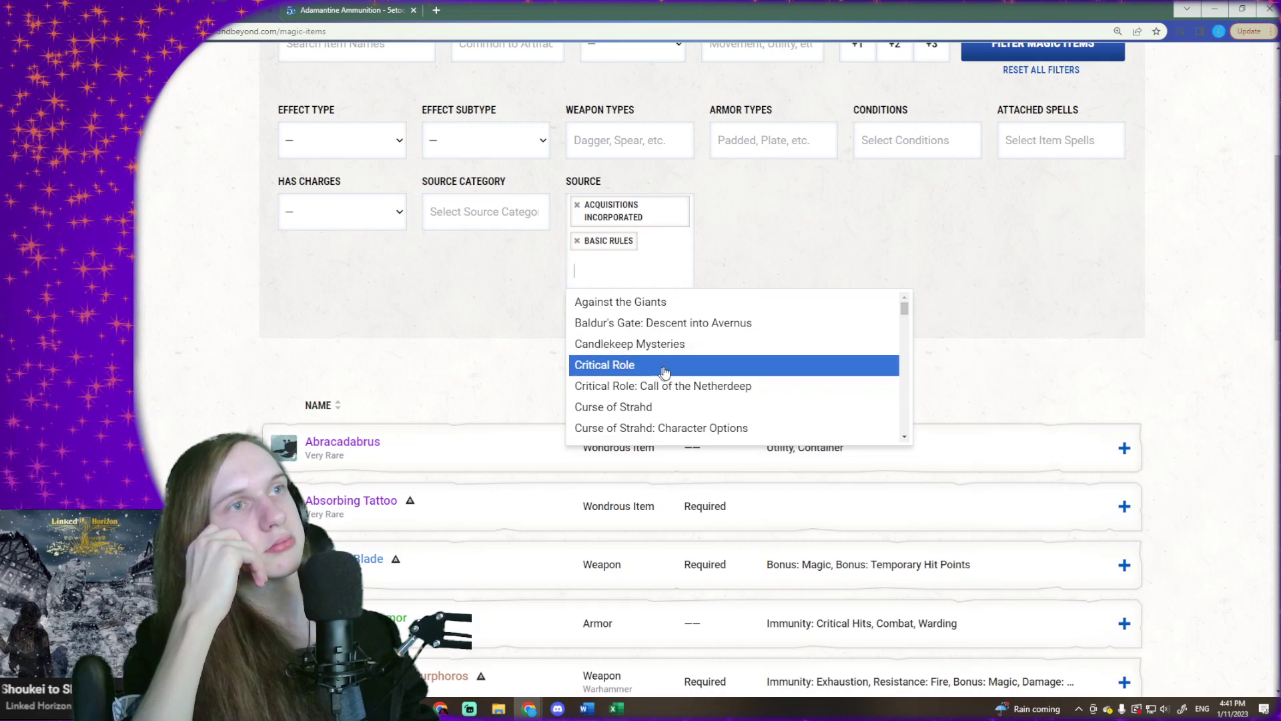
scroll(651, 372, down, 4)
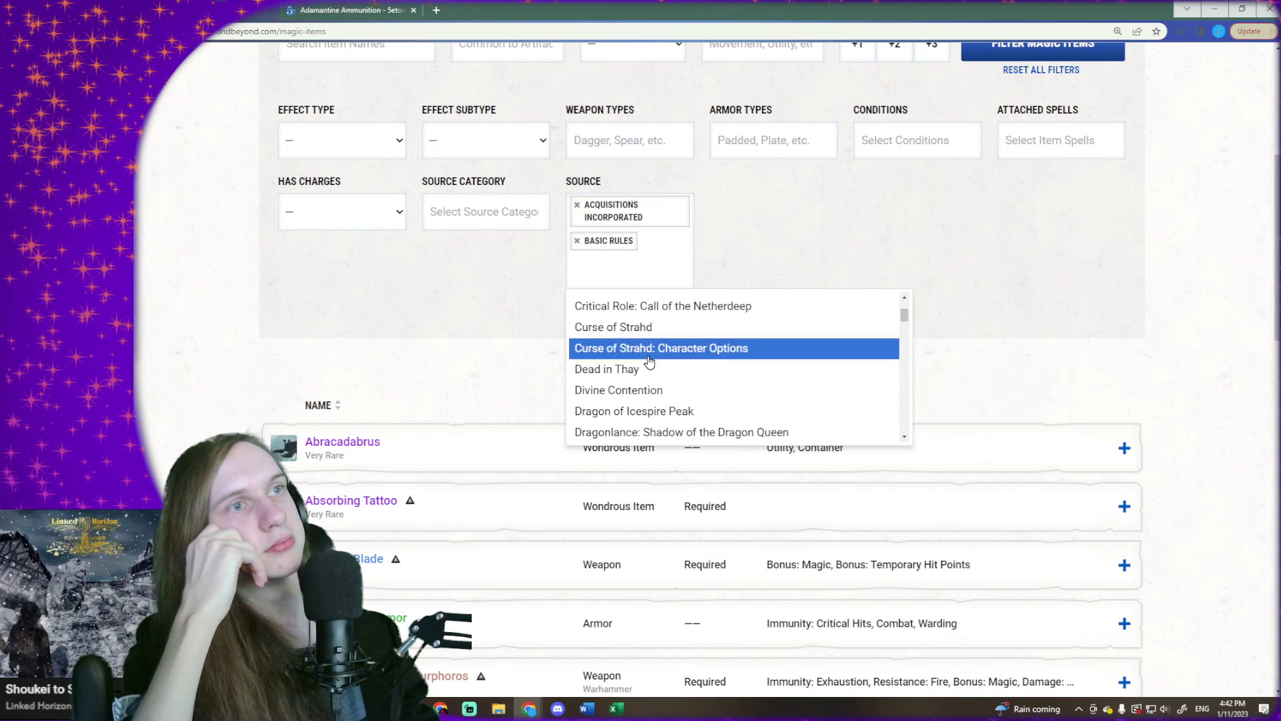
click(649, 360)
click(634, 302)
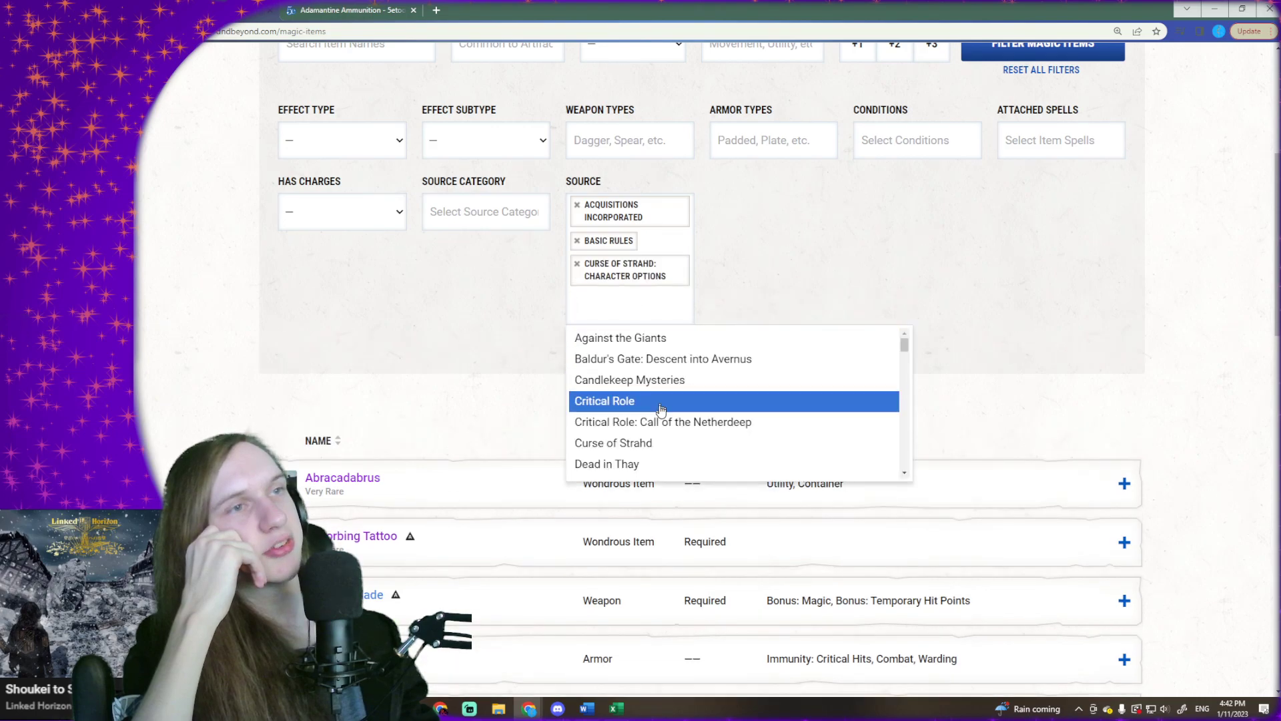
scroll(659, 409, down, 1)
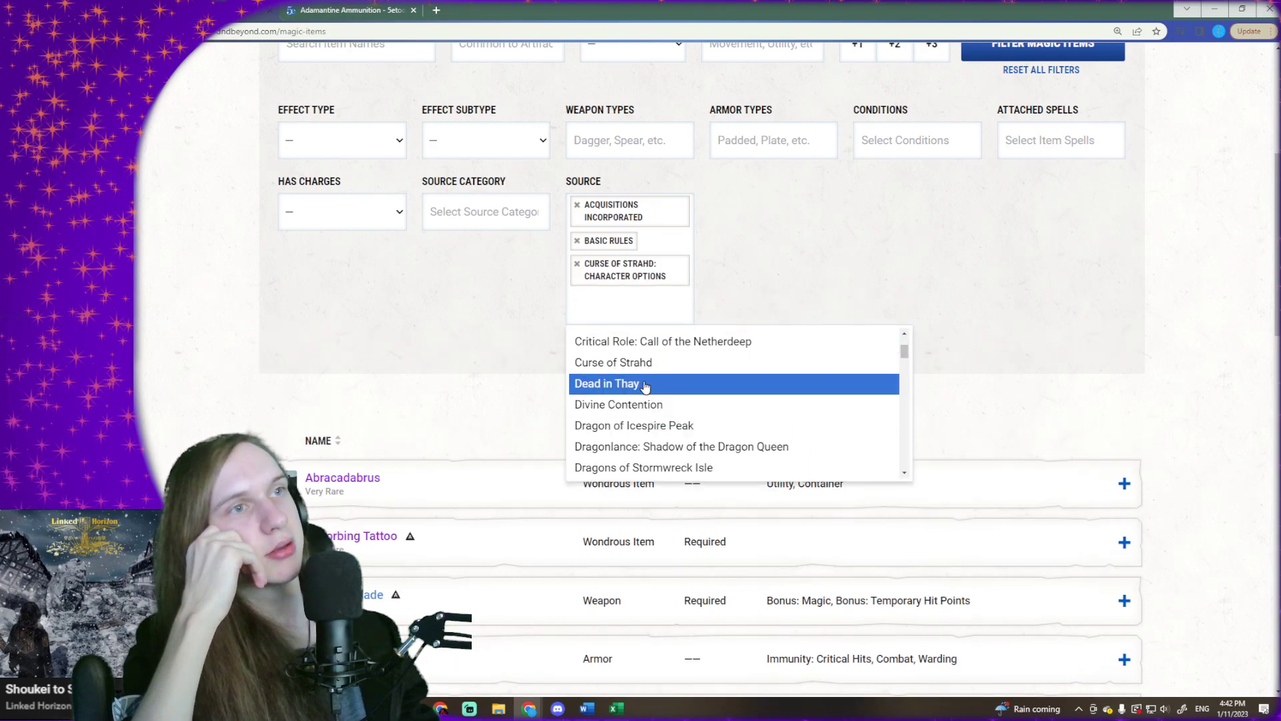
scroll(650, 397, down, 1)
click(678, 448)
- Add Eberron: Rising from the Last War and Elemental Evil Player's Companion to the source filter
click(652, 341)
scroll(667, 424, down, 1)
scroll(668, 424, down, 2)
scroll(667, 424, down, 1)
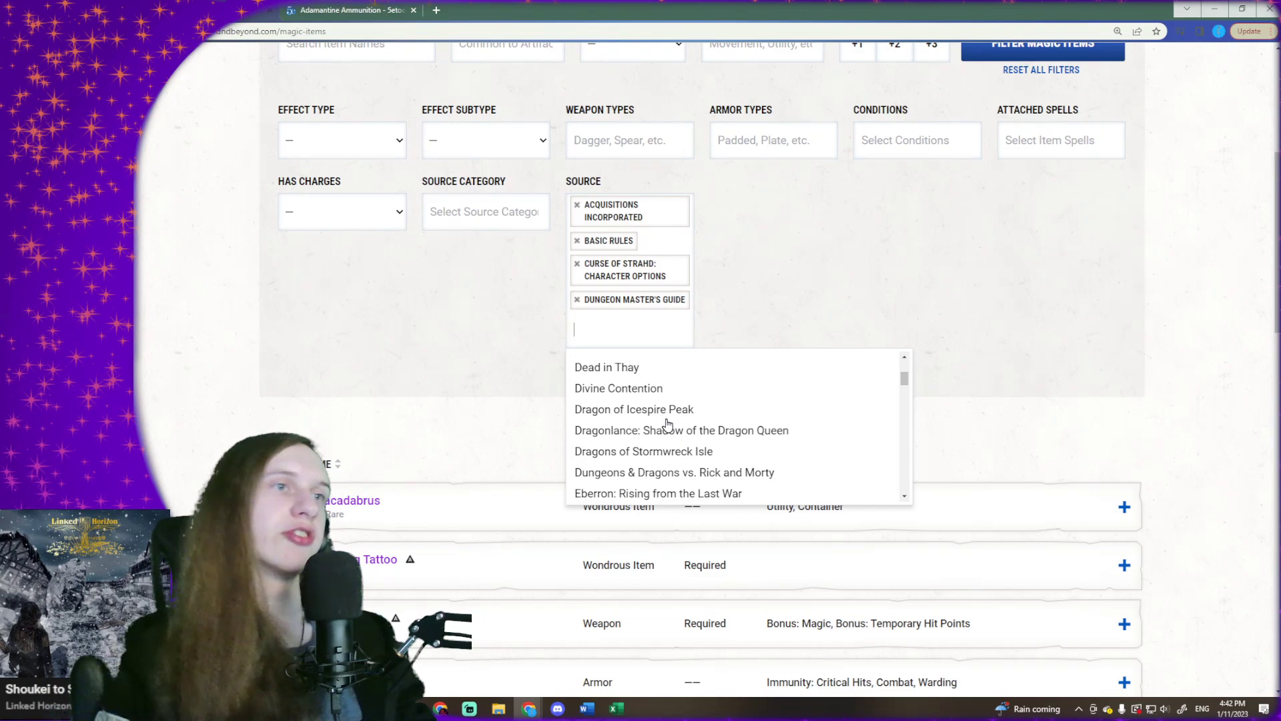
click(678, 492)
click(652, 371)
click(652, 367)
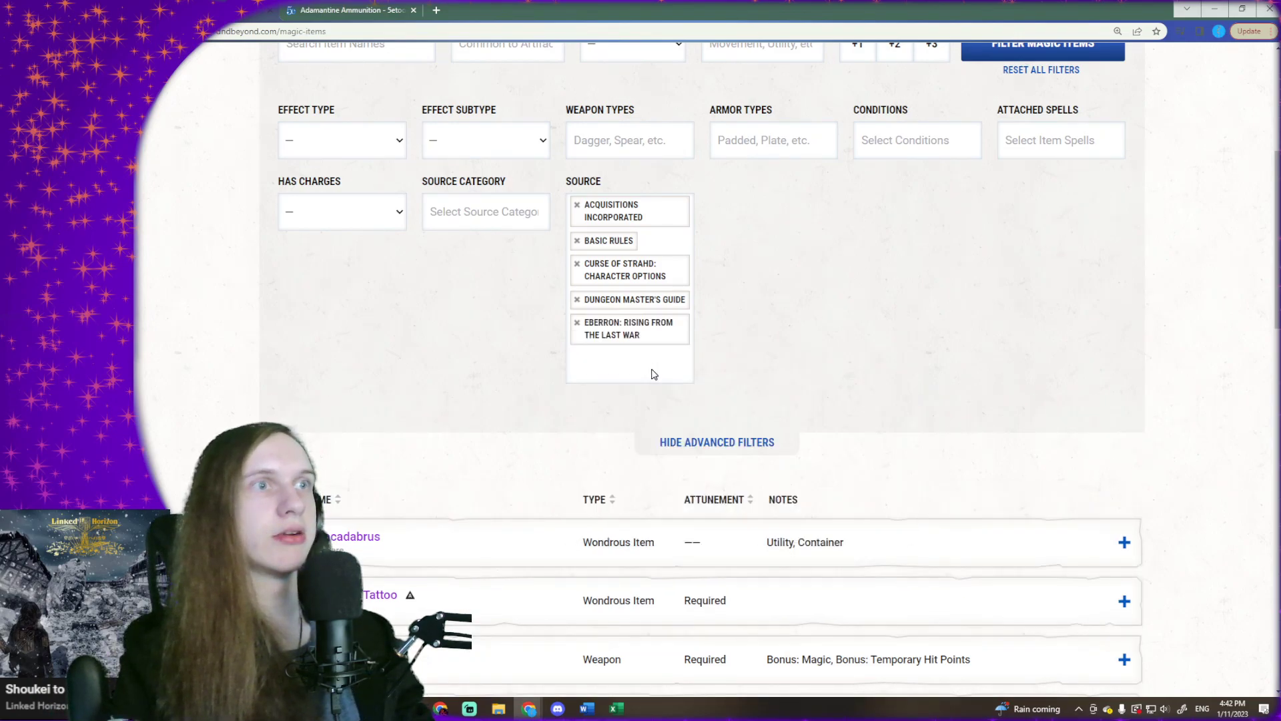
click(652, 367)
scroll(655, 440, down, 3)
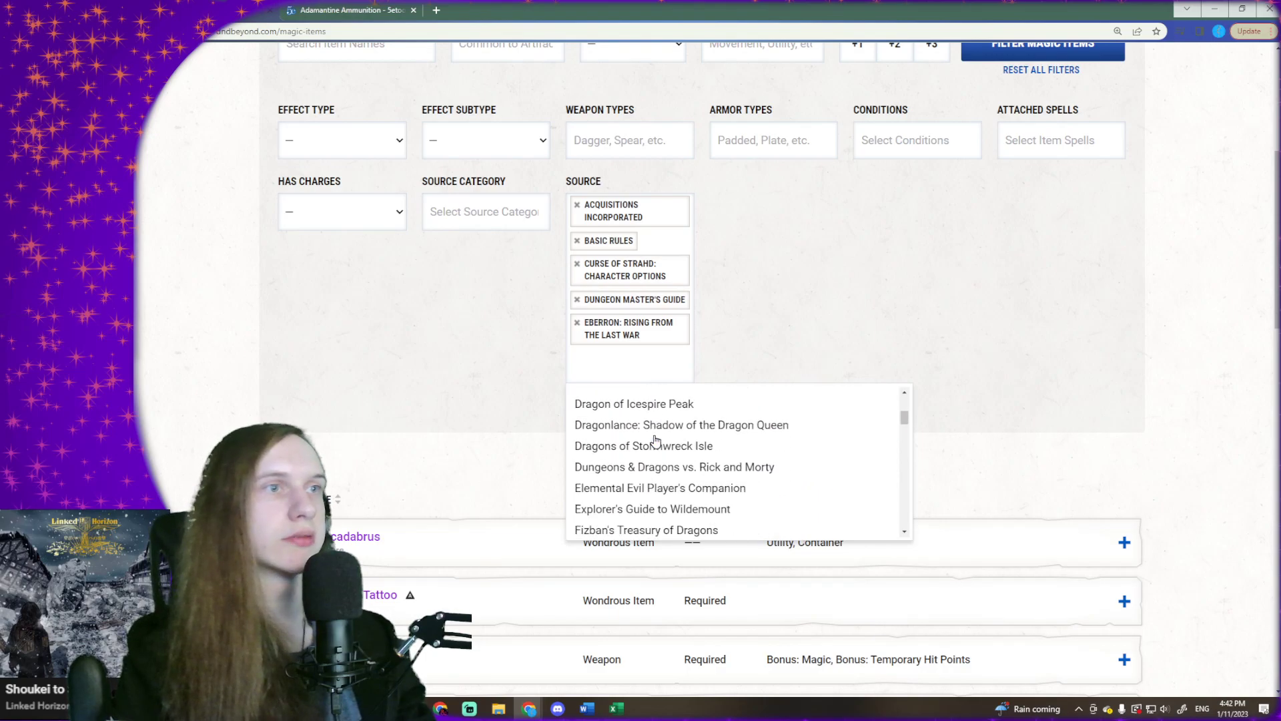
scroll(655, 439, down, 1)
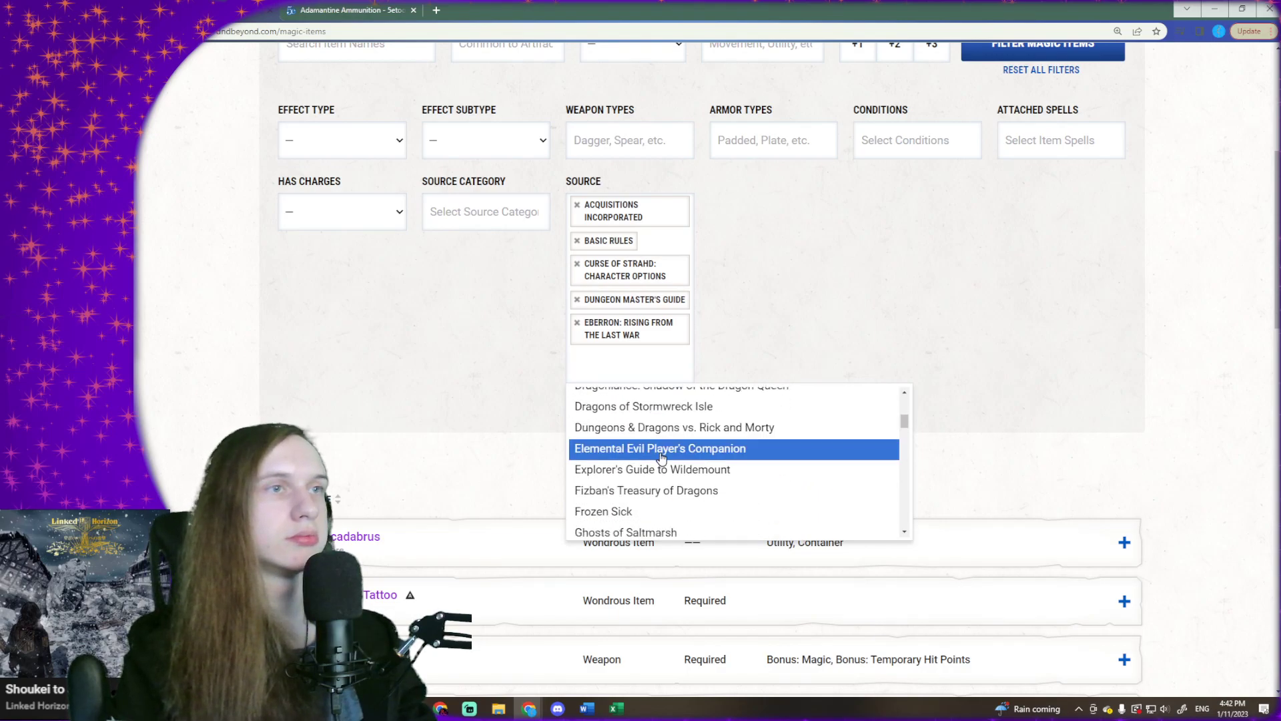
click(663, 454)
- Add Xanathar's Guide to Everything and Fizban's Treasury of Dragons to the source filter
click(652, 399)
scroll(663, 461, down, 15)
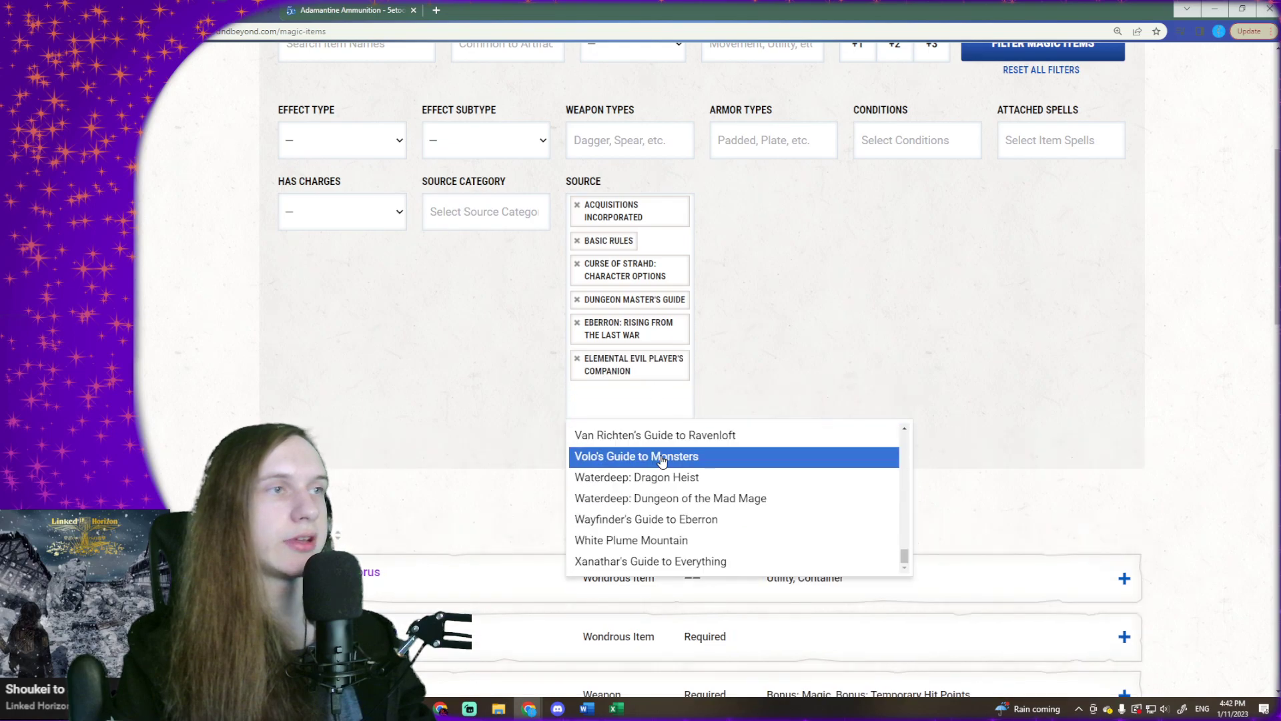
click(662, 560)
click(627, 428)
scroll(654, 521, down, 4)
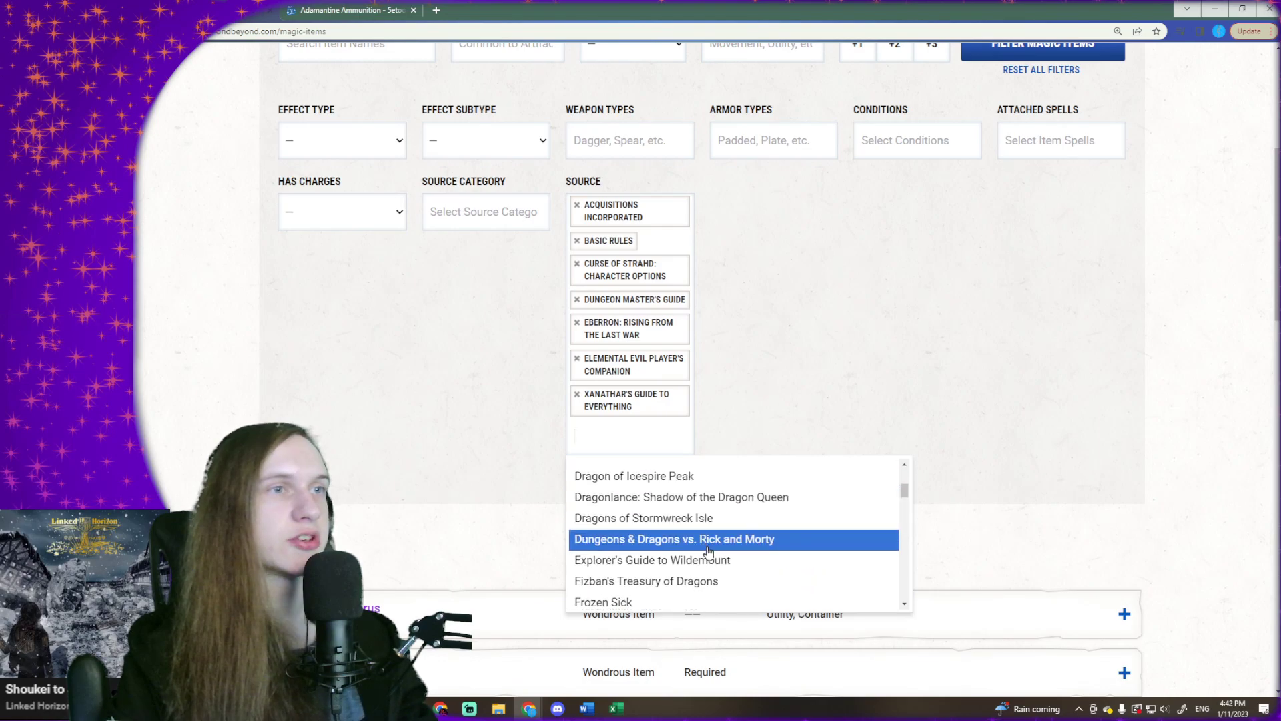
scroll(713, 545, down, 1)
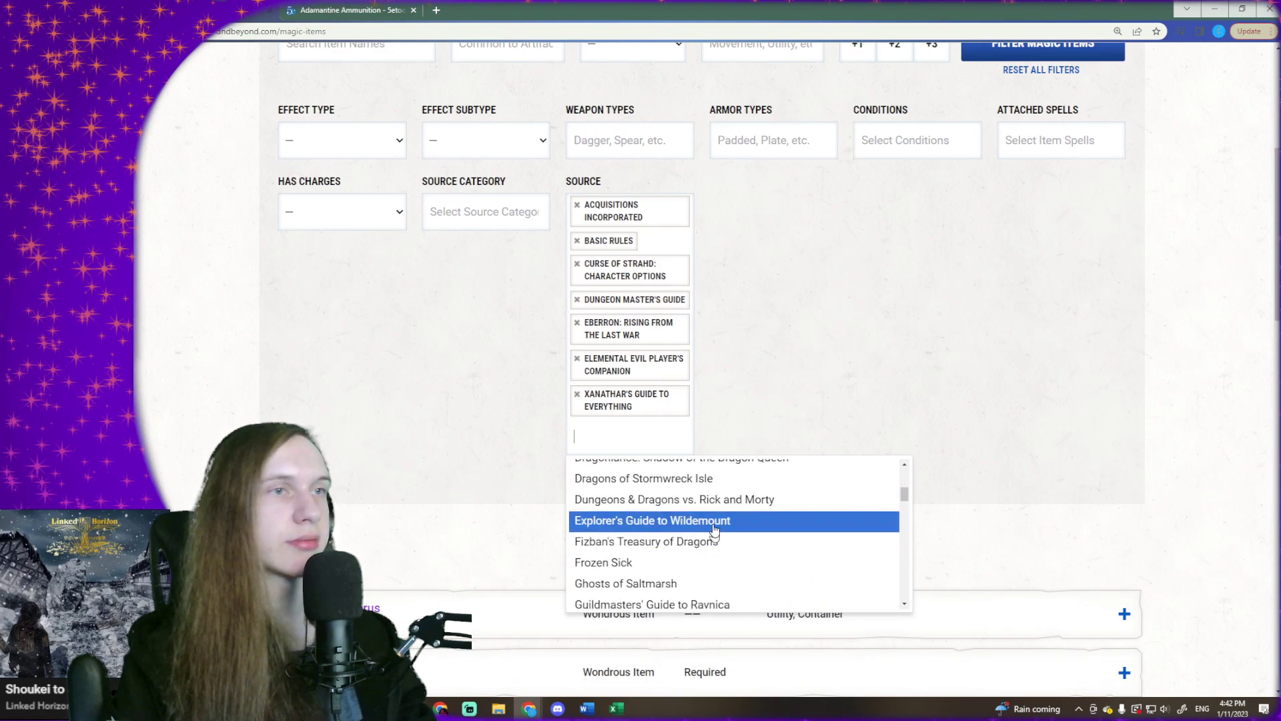
click(710, 542)
- Look through the remaining sourcebooks and add Monster Manual to the source filter
click(676, 472)
scroll(710, 567, down, 1)
scroll(712, 567, down, 2)
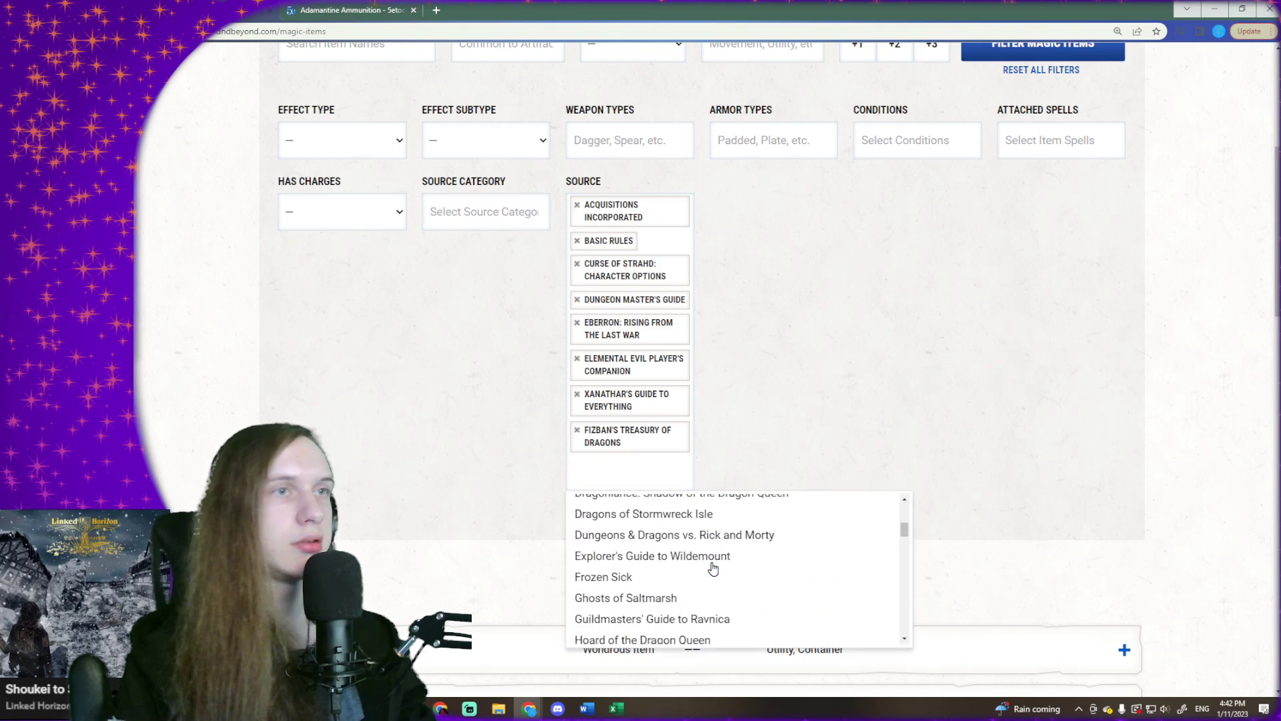
scroll(712, 567, down, 1)
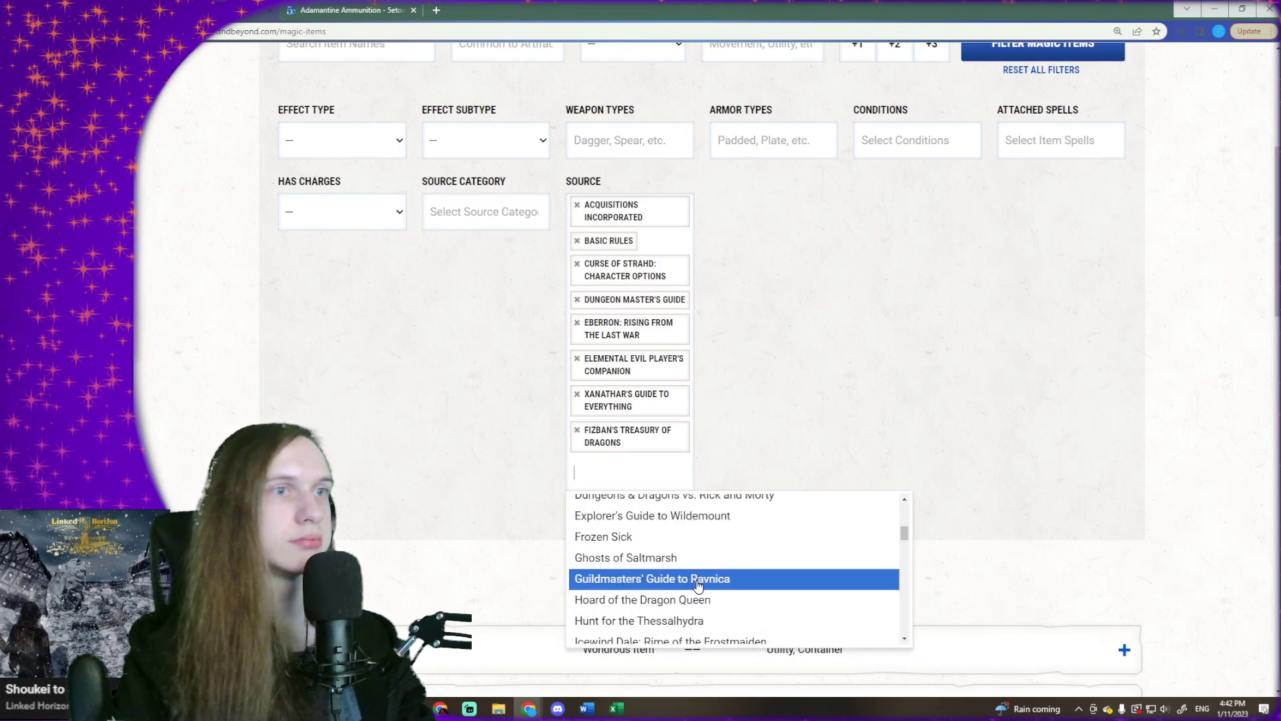
scroll(696, 576, down, 1)
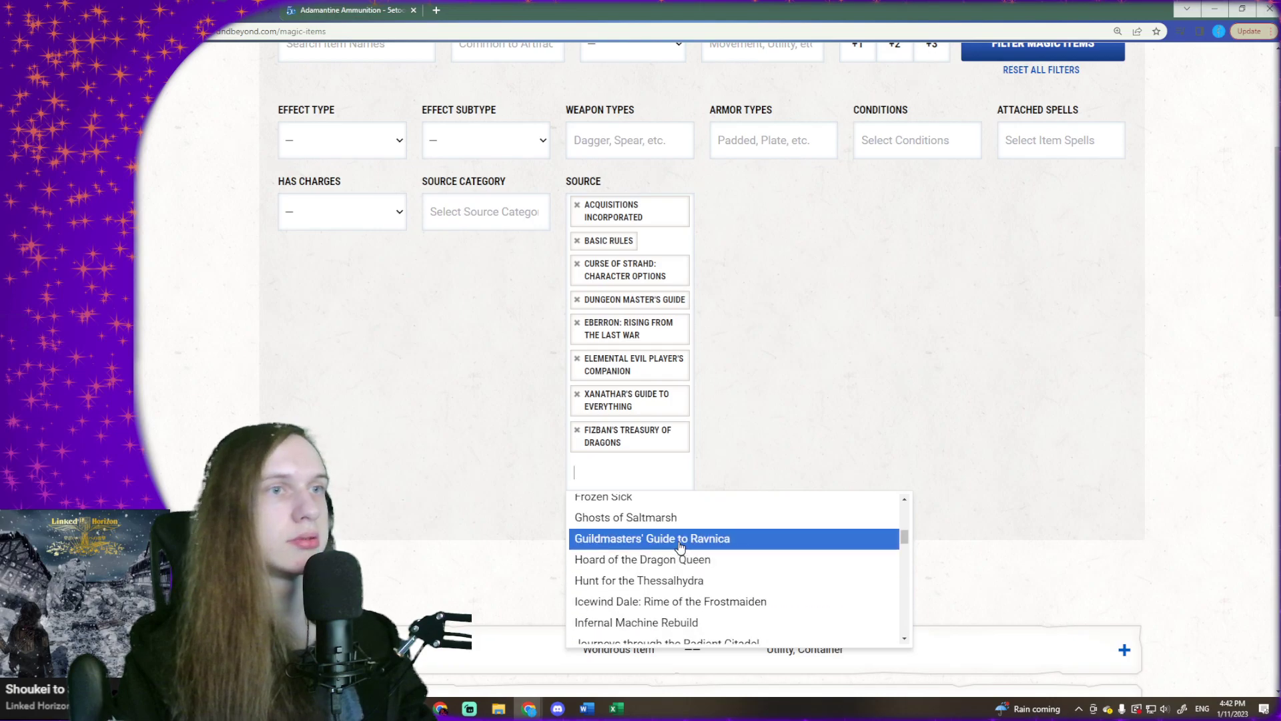
scroll(680, 570, down, 1)
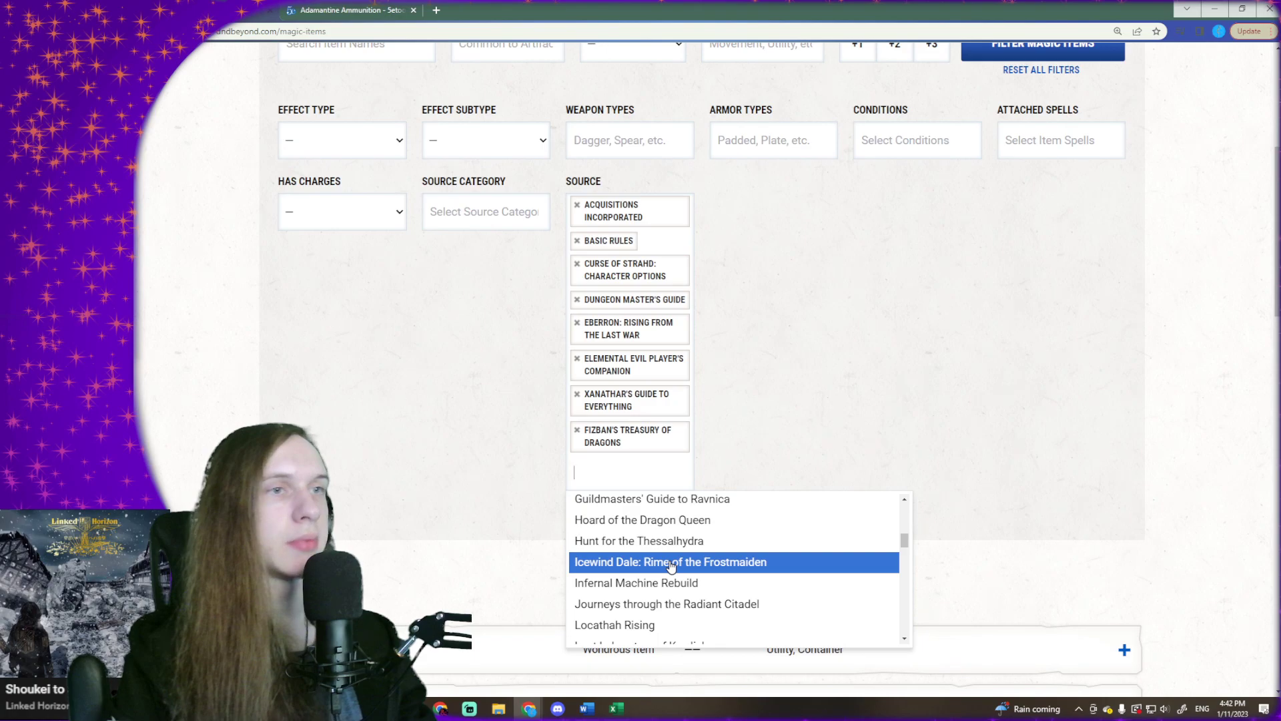
scroll(670, 566, down, 1)
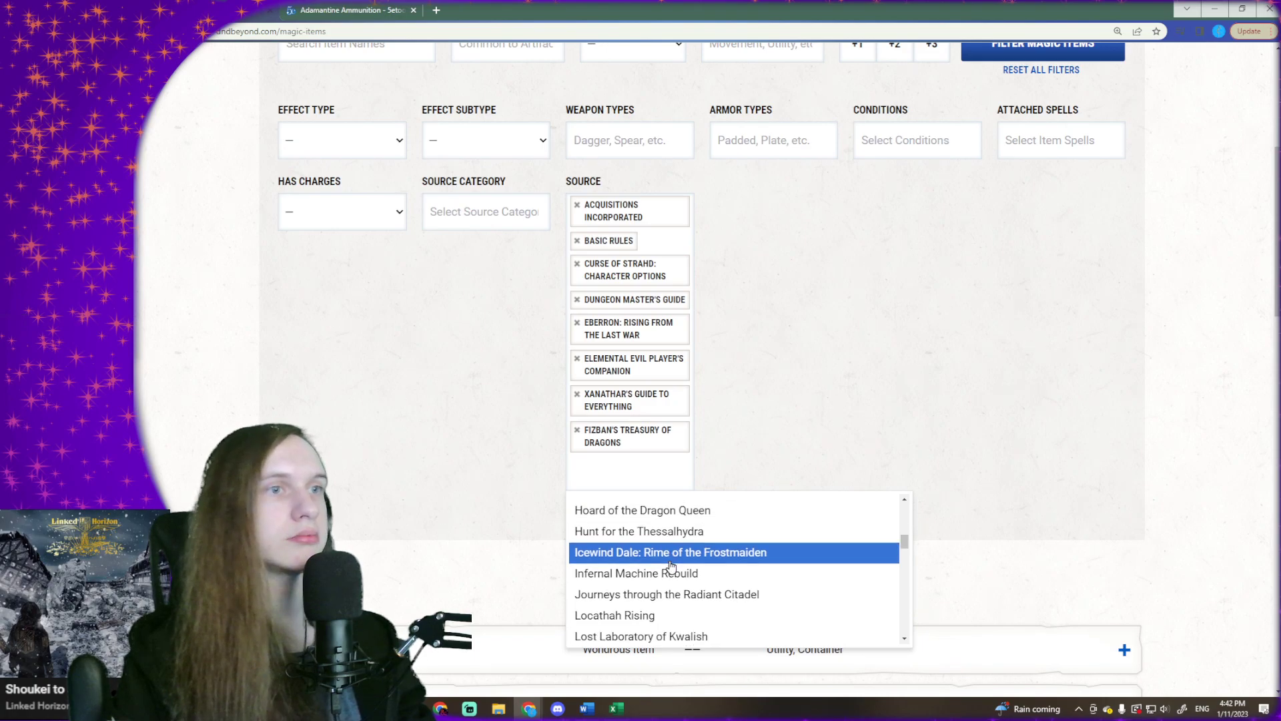
scroll(643, 574, down, 2)
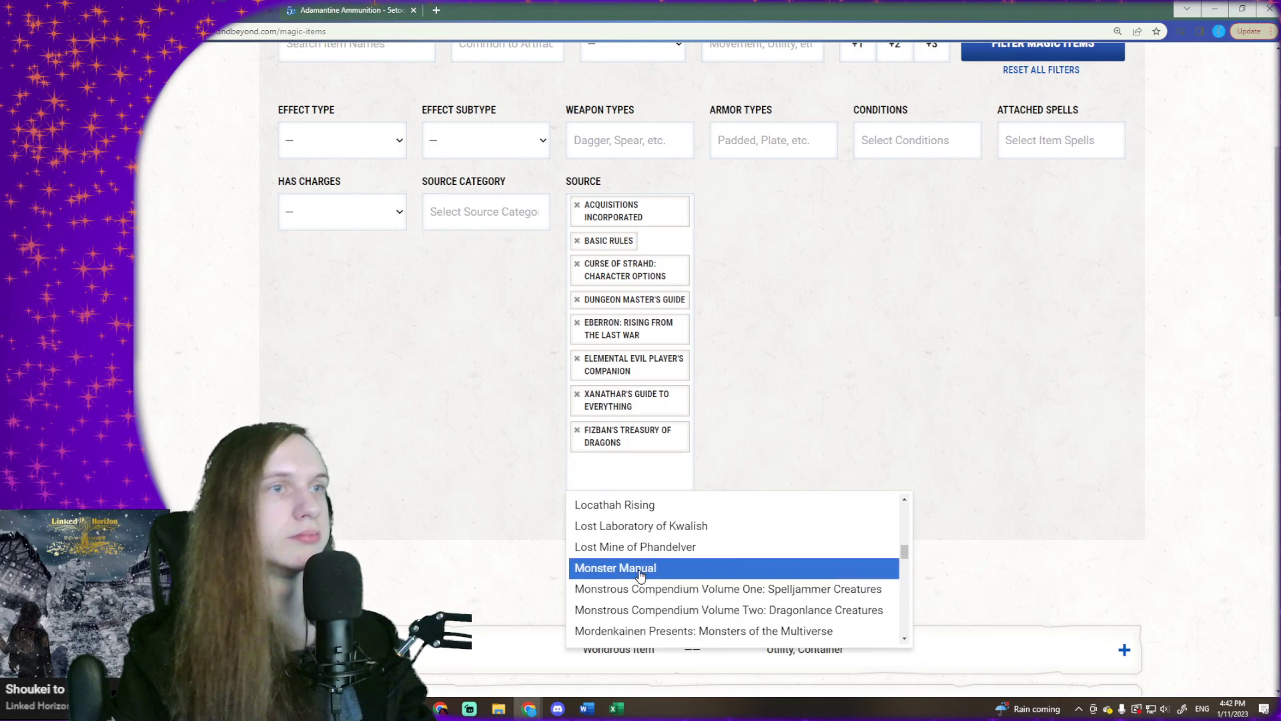
click(639, 571)
- Add Mordenkainen Presents: Monsters of the Multiverse to the source filter
click(632, 507)
scroll(630, 564, down, 4)
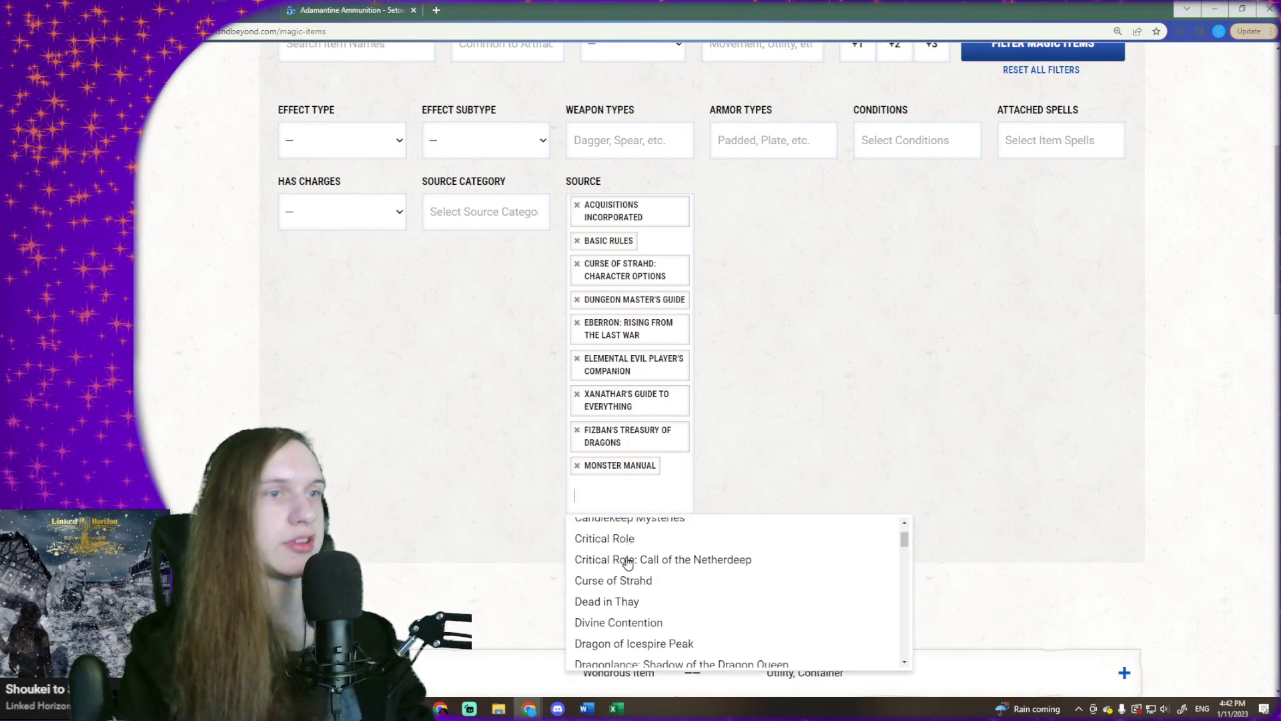
scroll(628, 563, down, 6)
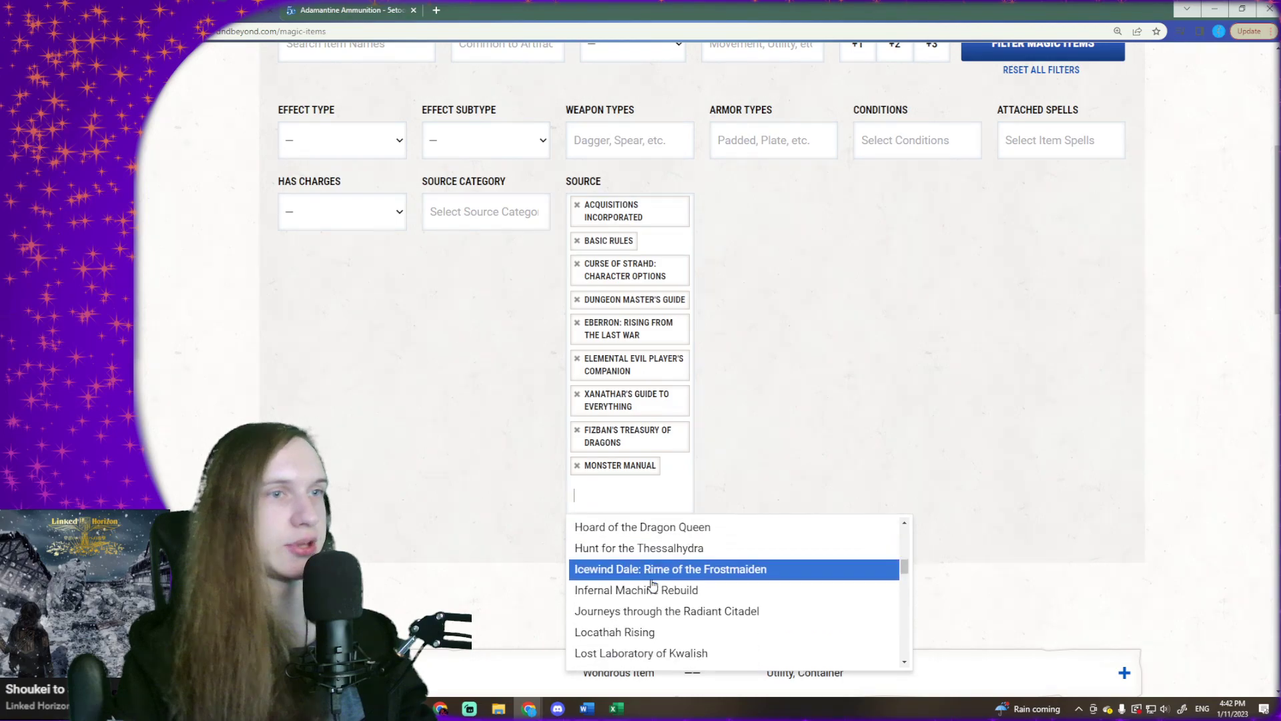
scroll(656, 580, down, 2)
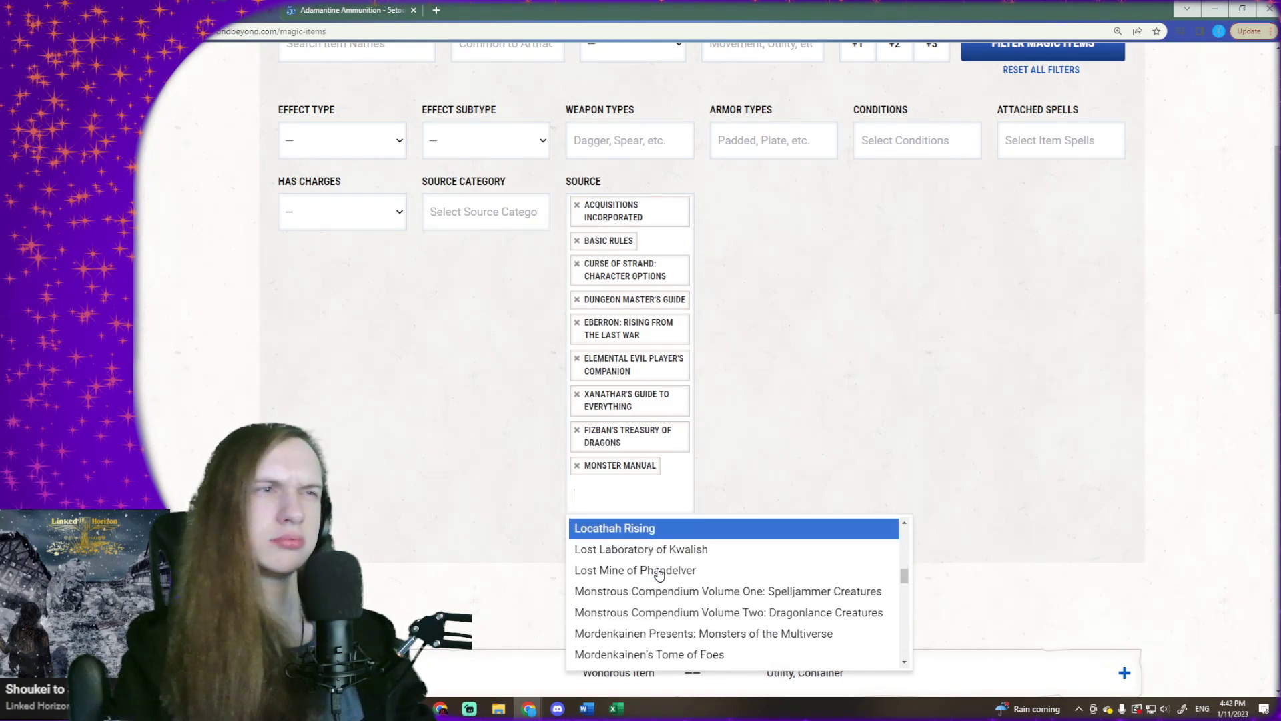
scroll(659, 574, down, 2)
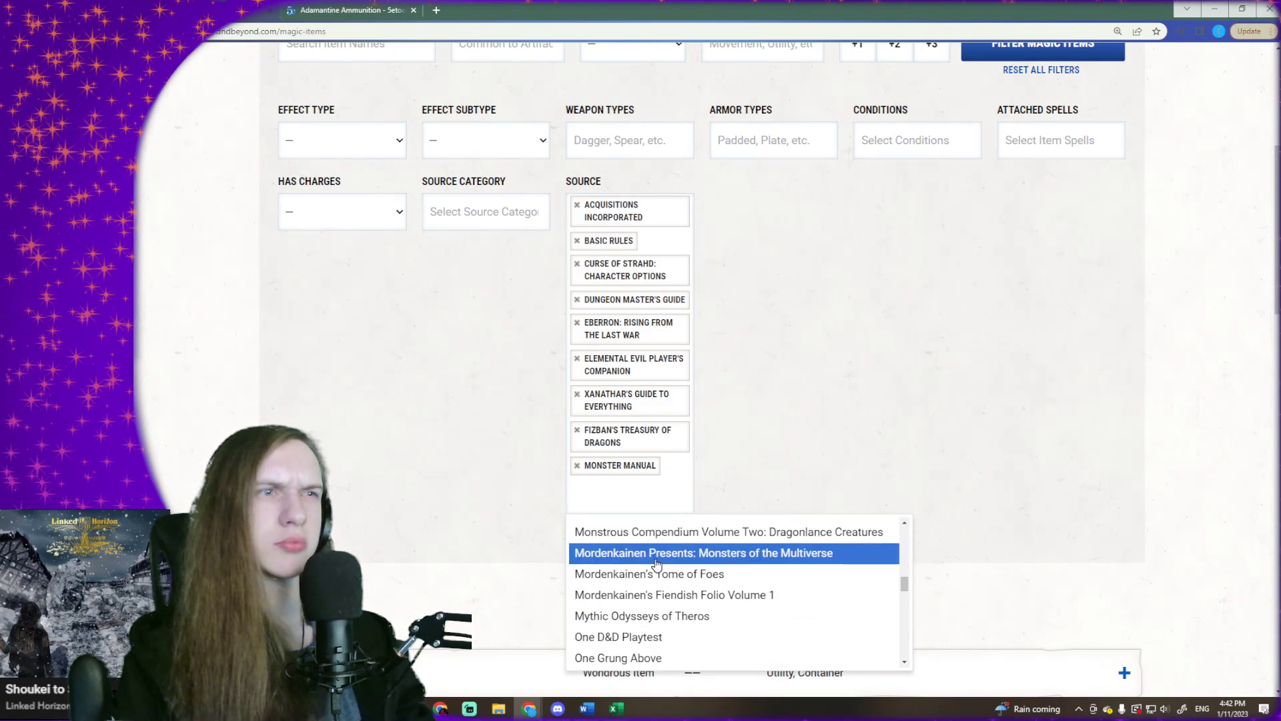
click(658, 554)
- Add Mordenkainen's Tome of Foes to the source filter
click(660, 544)
scroll(664, 594, down, 8)
scroll(666, 601, down, 4)
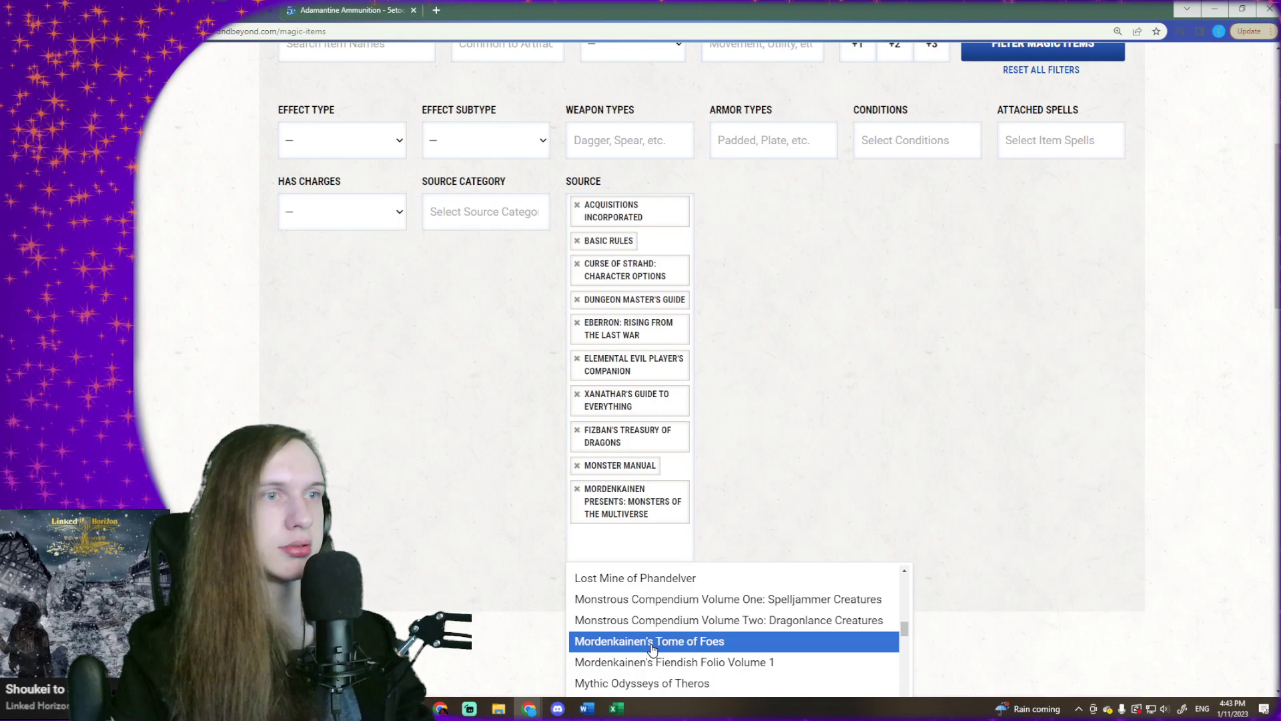
click(652, 642)
- Add the Player's Handbook to the source filter
scroll(674, 466, down, 4)
click(592, 310)
scroll(641, 417, down, 5)
scroll(652, 412, down, 4)
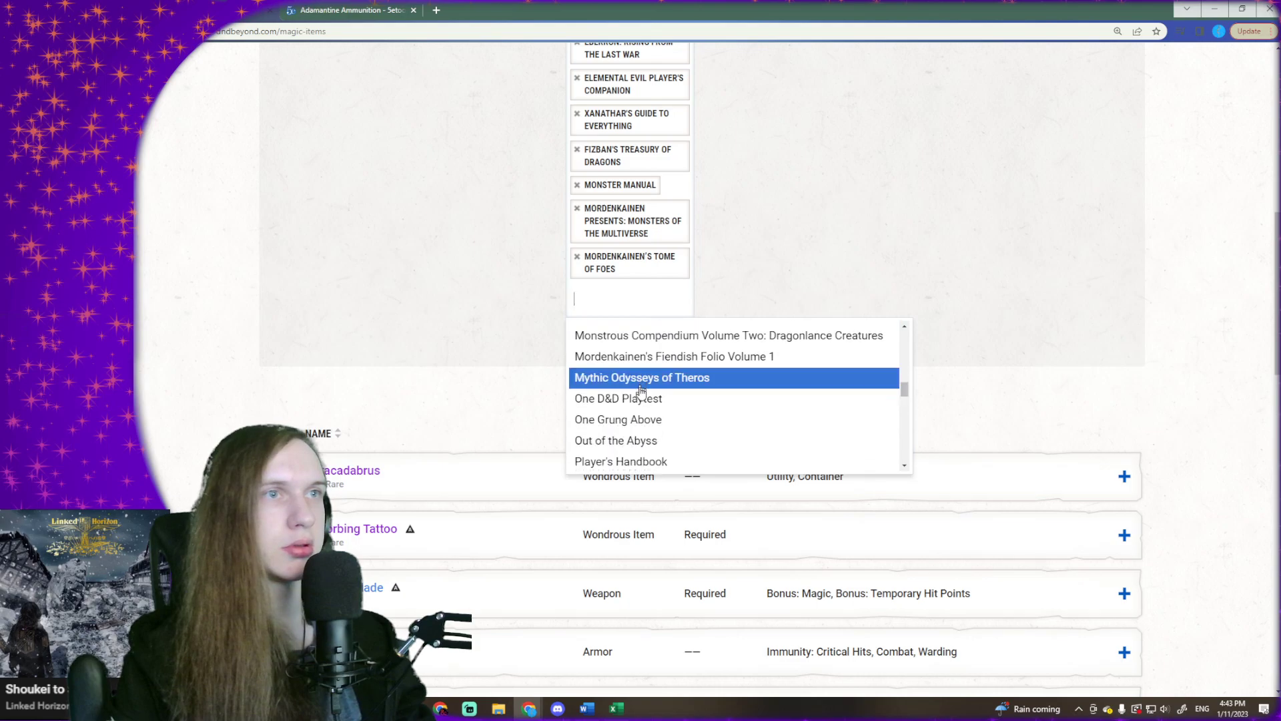
scroll(812, 254, up, 2)
scroll(814, 255, up, 1)
scroll(812, 257, down, 2)
scroll(691, 441, down, 1)
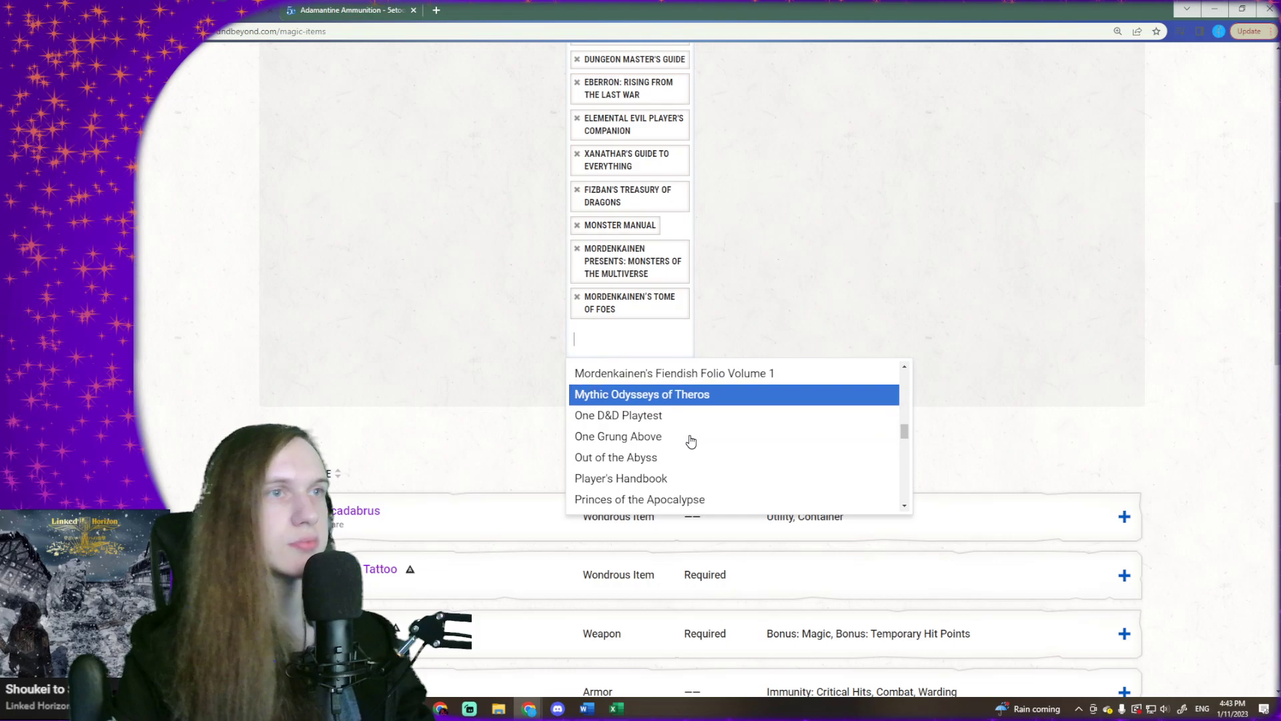
click(654, 478)
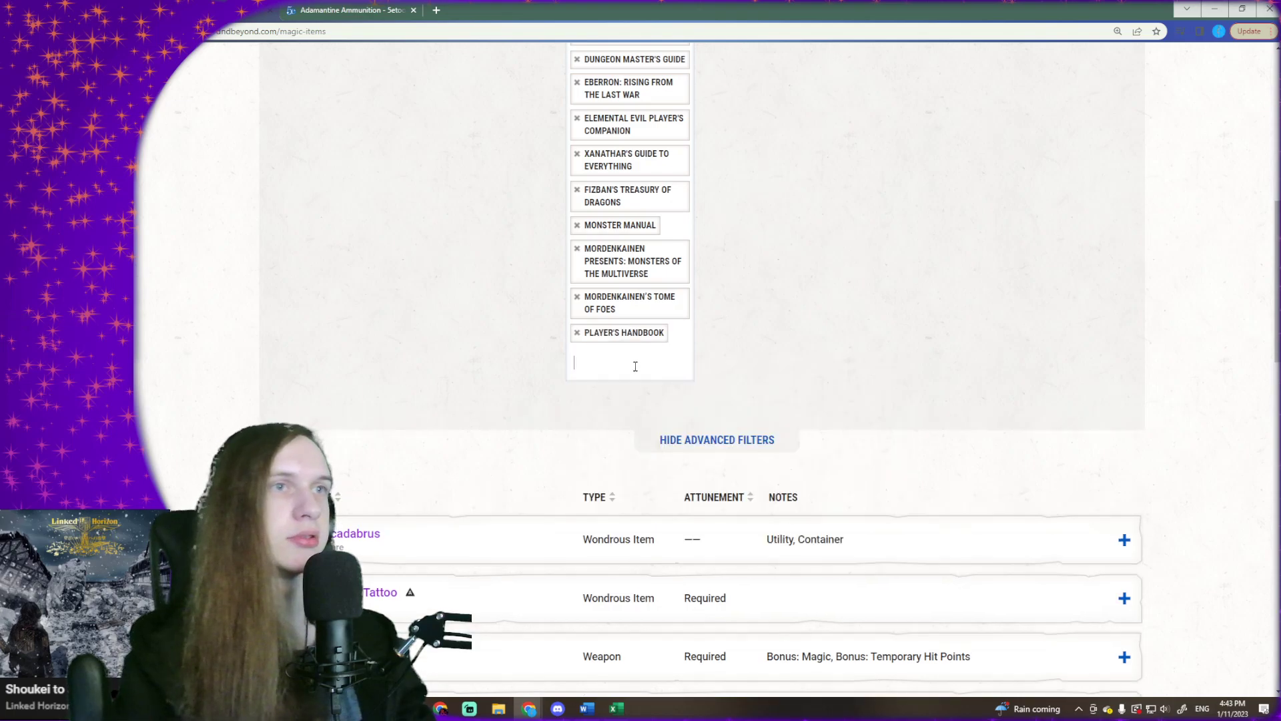
- Look further through the remaining sourcebooks and add Sword Coast Adventurer's Guide to the source filter
scroll(676, 456, down, 9)
scroll(677, 454, up, 1)
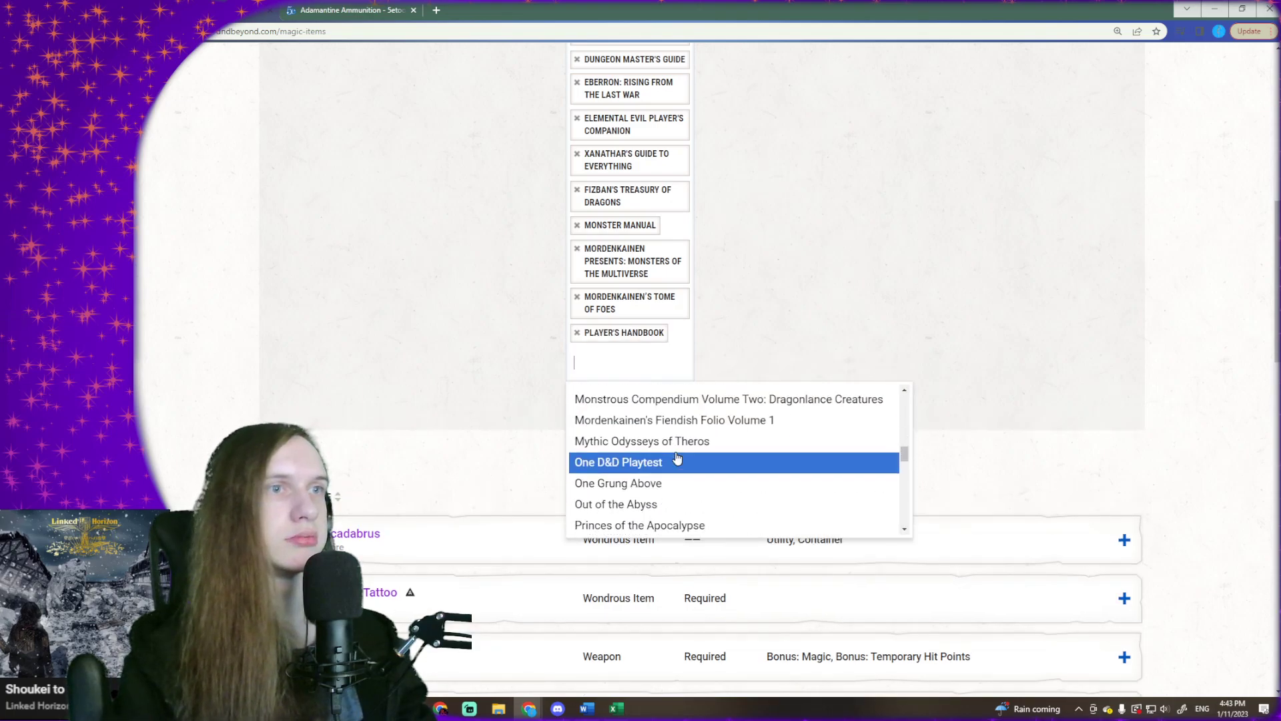
scroll(677, 452, down, 4)
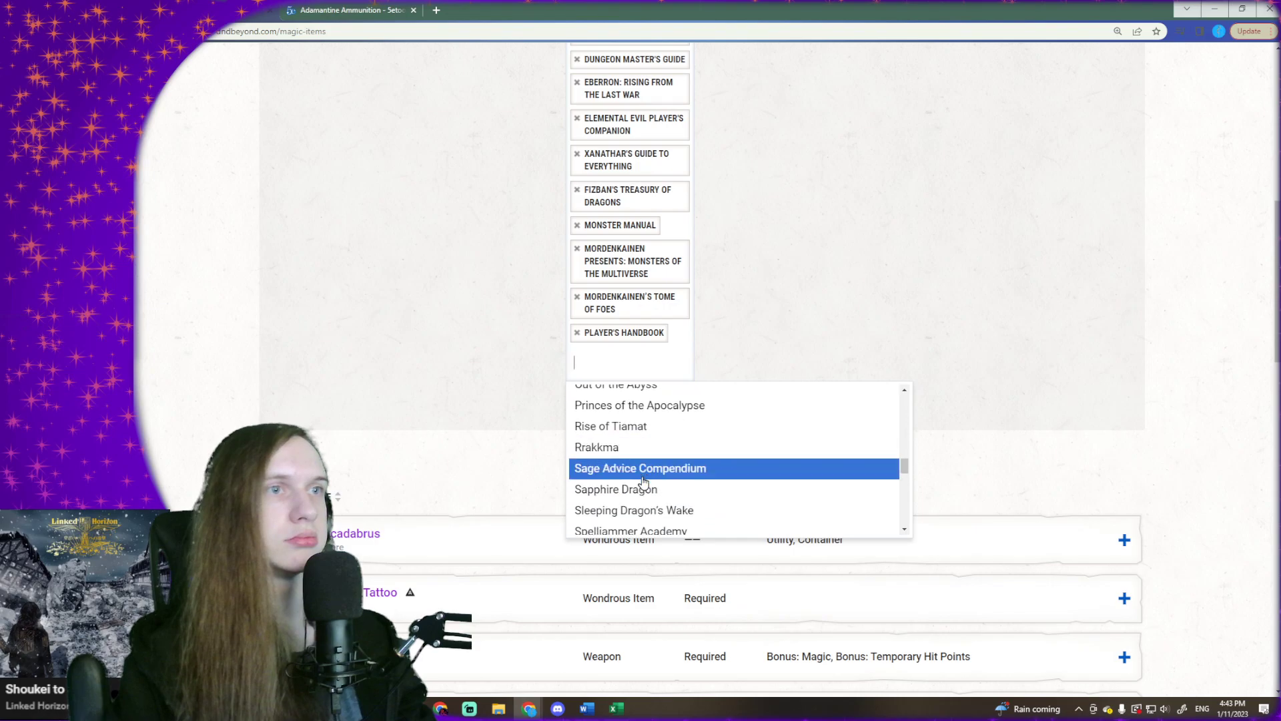
scroll(639, 457, down, 1)
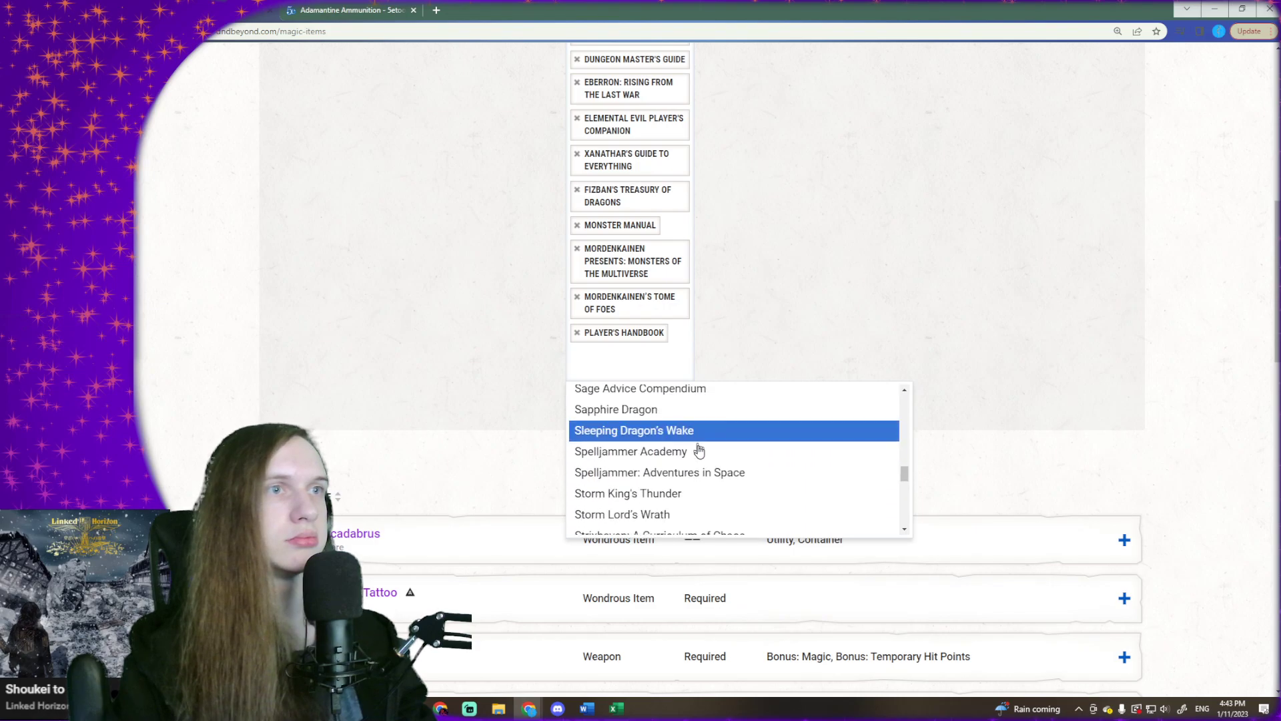
scroll(677, 498, down, 2)
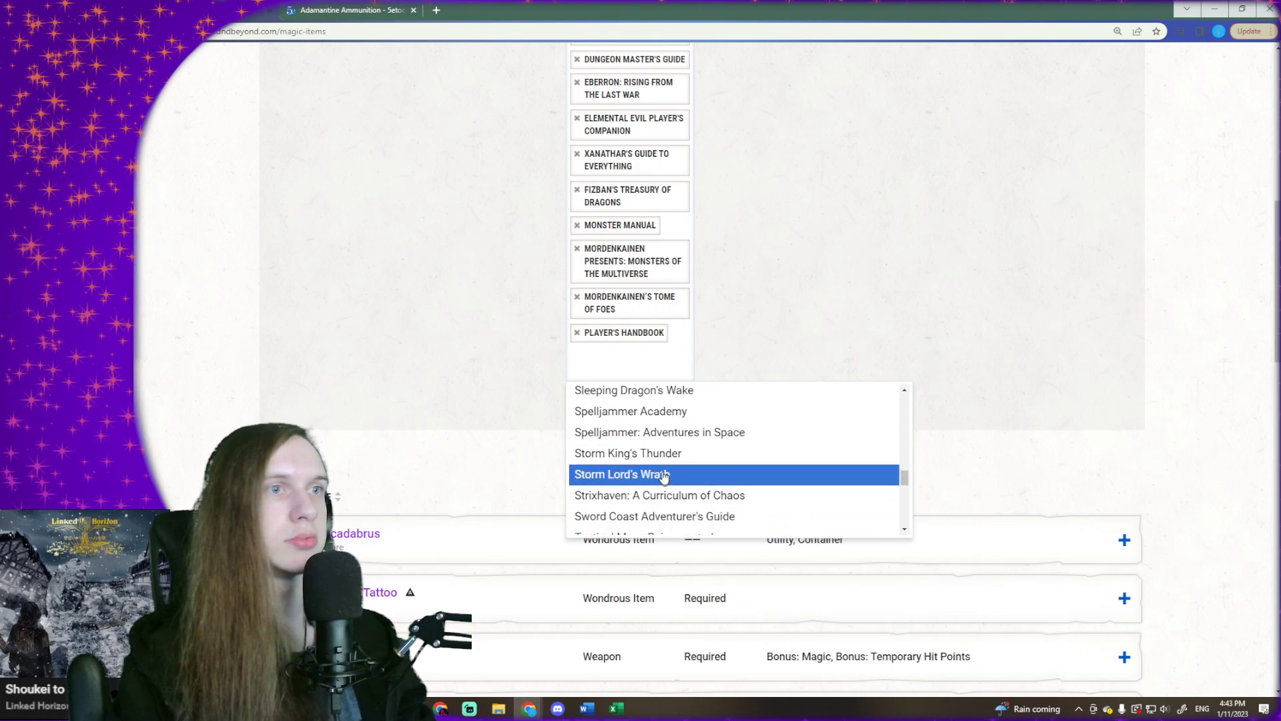
scroll(676, 453, down, 1)
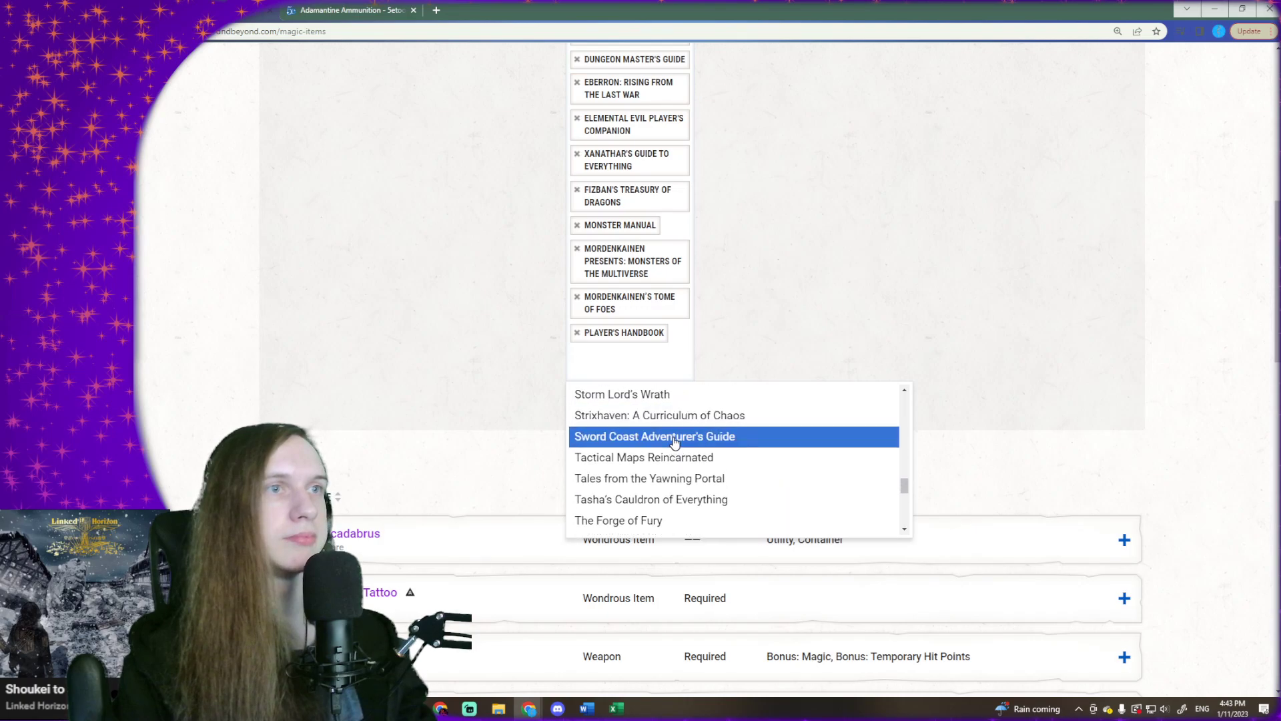
click(675, 440)
- Find Tales from the Yawning Portal among the remaining sourcebooks and add it to the source filter
click(658, 400)
scroll(701, 513, down, 5)
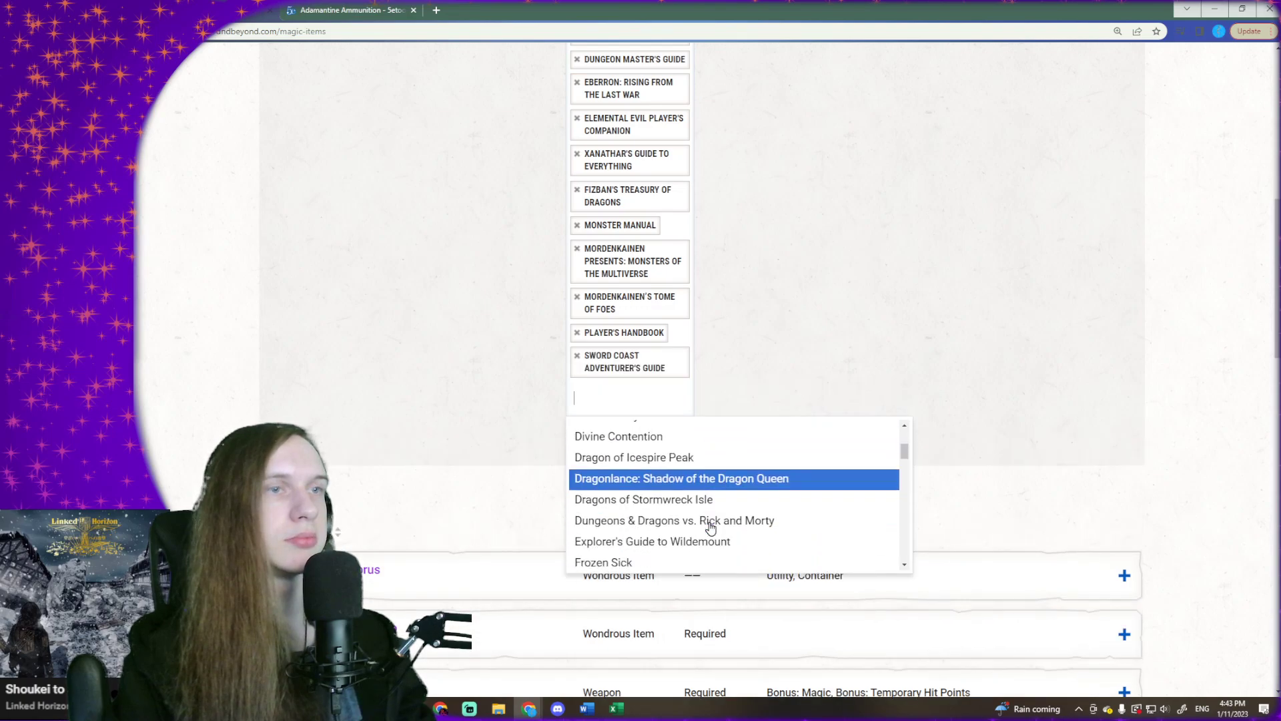
scroll(688, 492, down, 8)
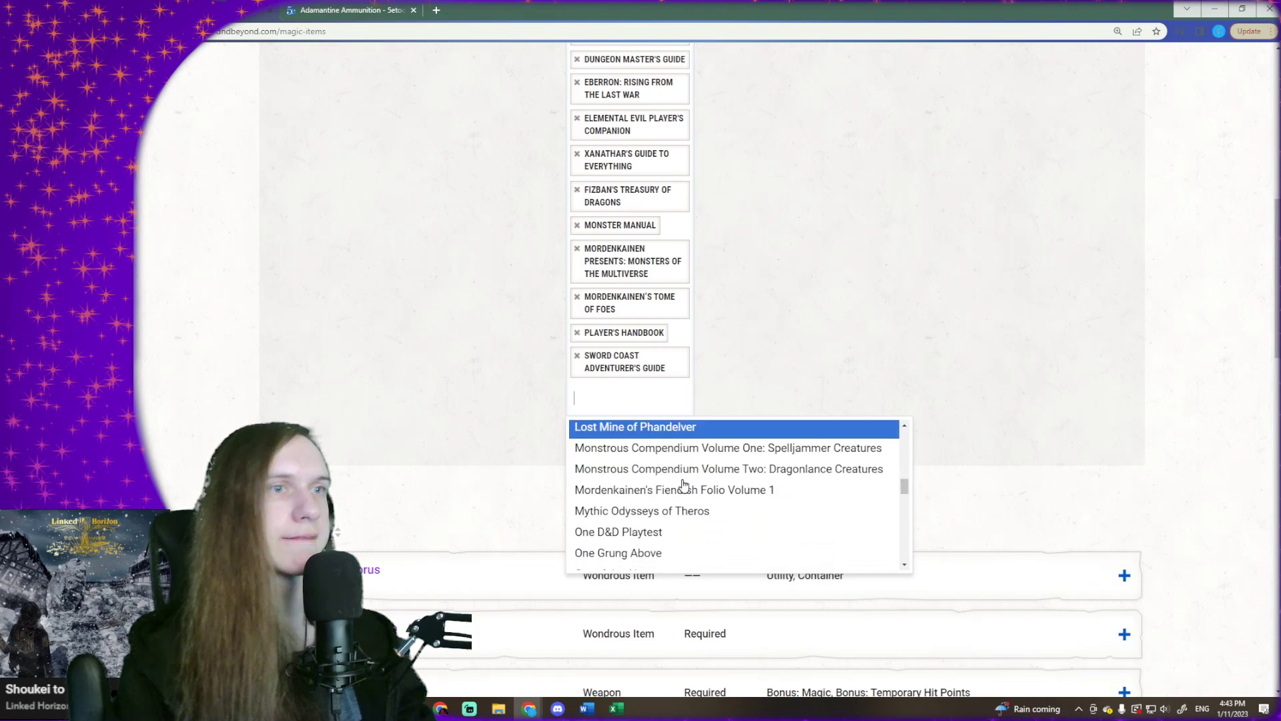
scroll(684, 485, down, 3)
scroll(682, 484, up, 1)
scroll(682, 483, down, 2)
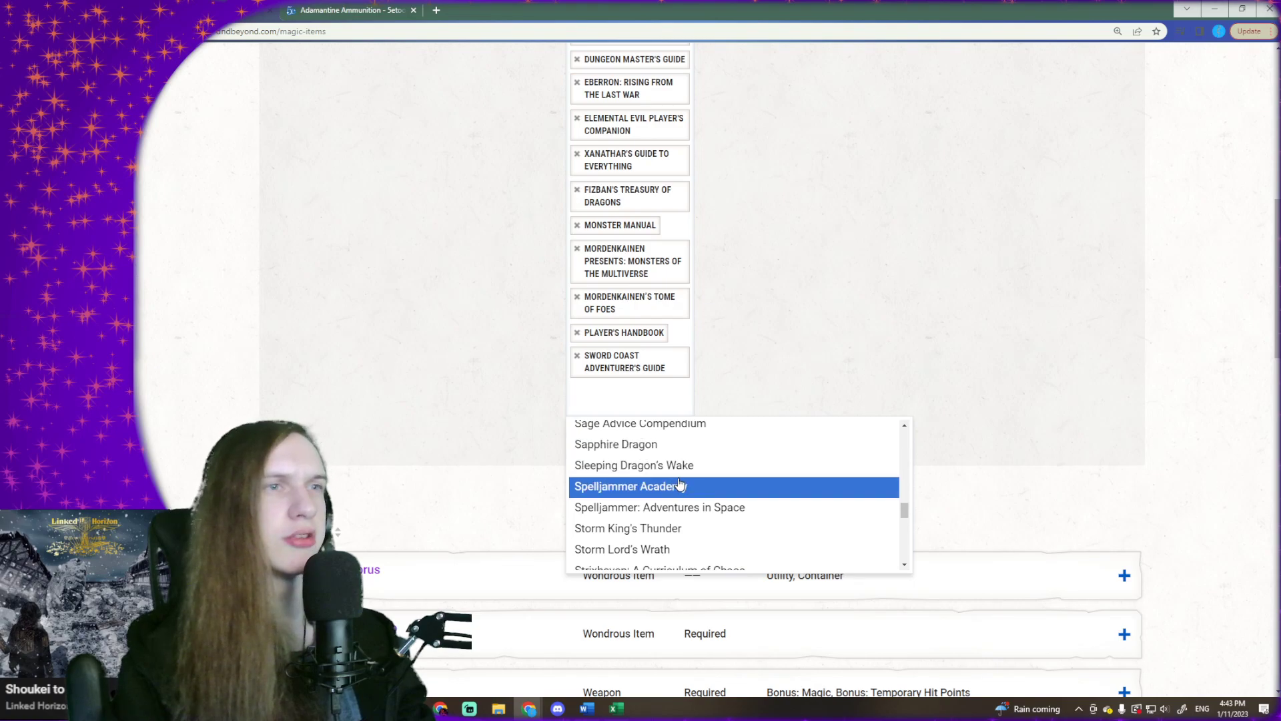
scroll(694, 491, down, 1)
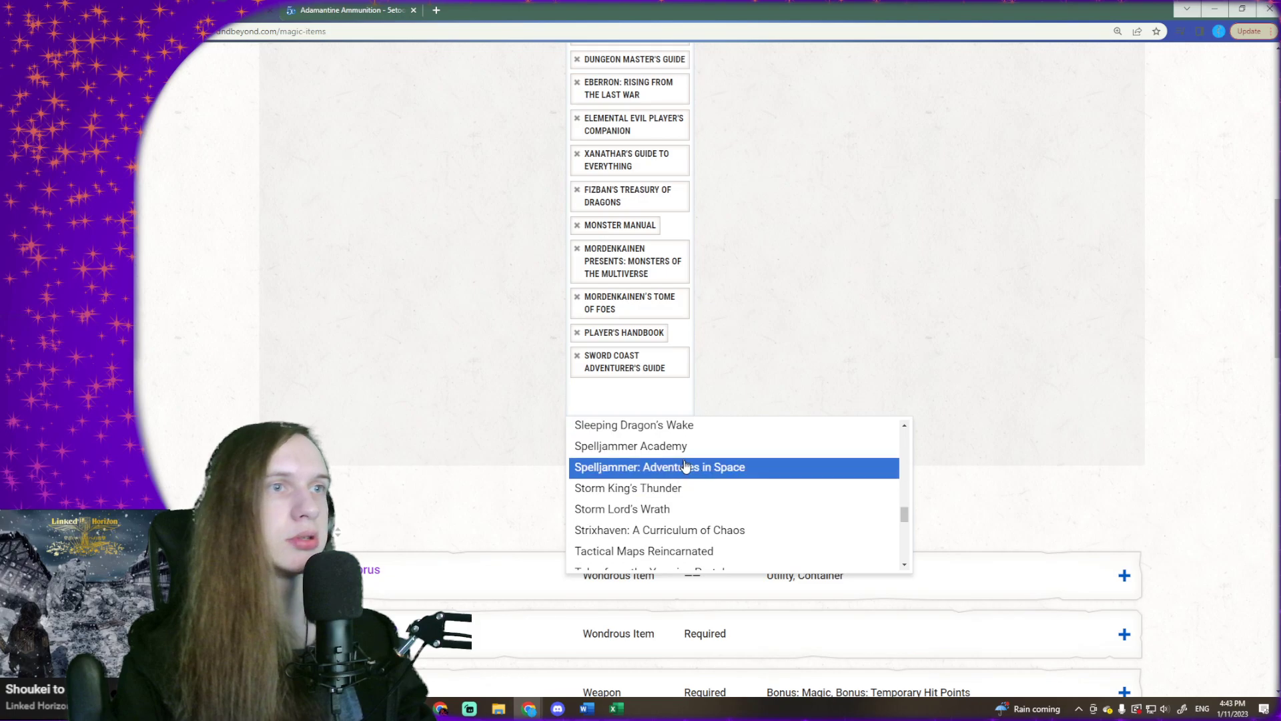
scroll(687, 490, down, 1)
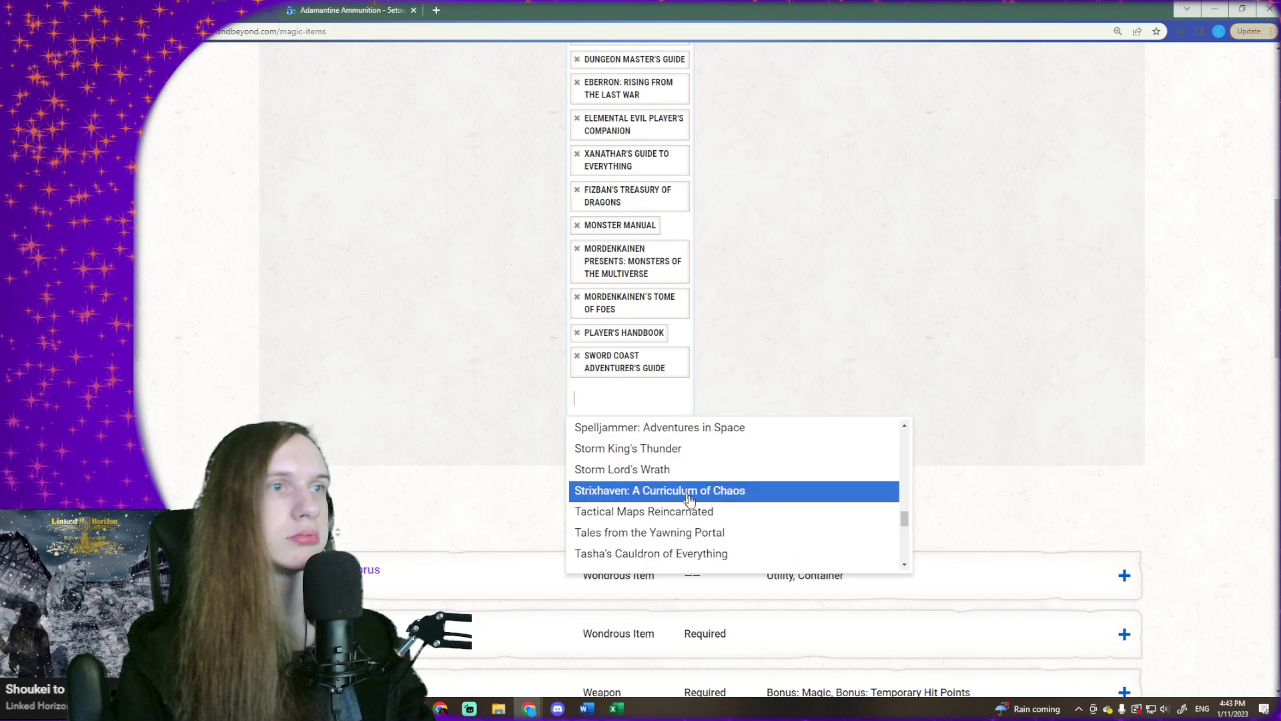
scroll(689, 499, down, 1)
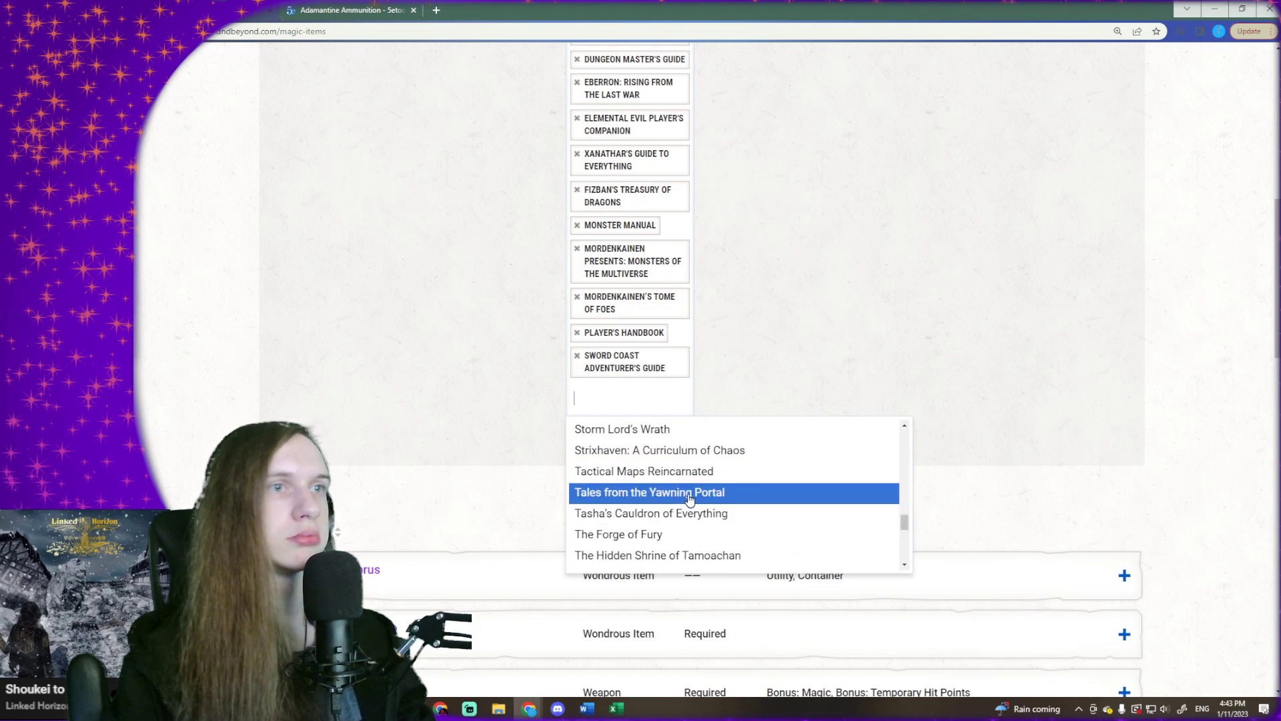
click(690, 499)
- Add Waterdeep: Dragon Heist and Volo's Guide to Monsters to the source filter
click(661, 441)
scroll(687, 534, down, 15)
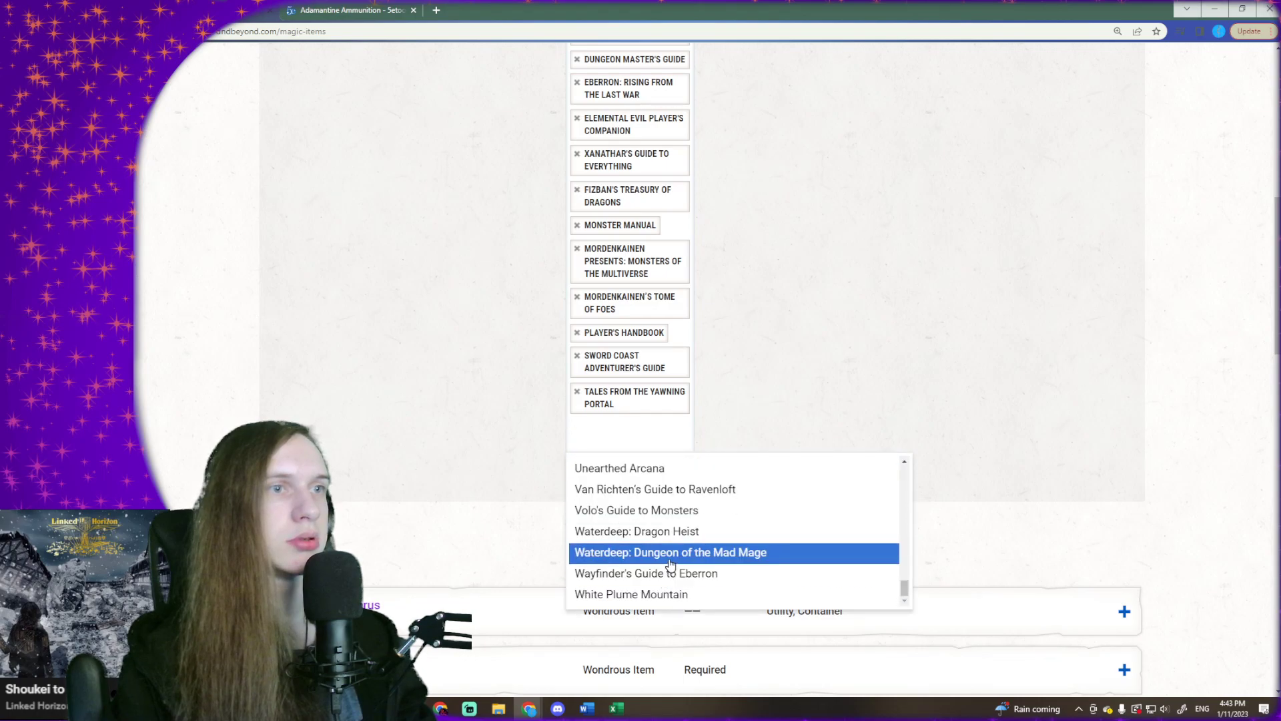
click(667, 530)
click(637, 467)
scroll(681, 555, down, 15)
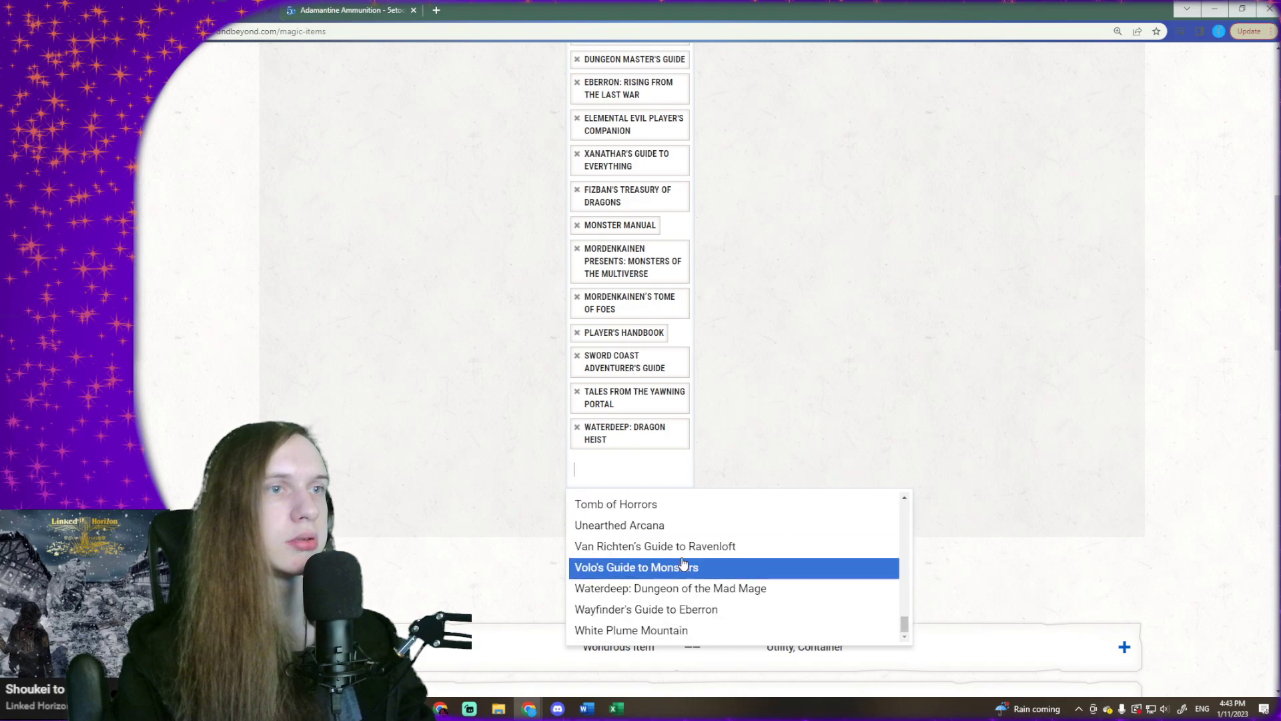
click(665, 569)
- Add Van Richten's Guide to Ravenloft and Tomb of Annihilation to the source filter
scroll(741, 443, down, 2)
click(634, 374)
scroll(668, 467, down, 15)
click(674, 482)
click(621, 419)
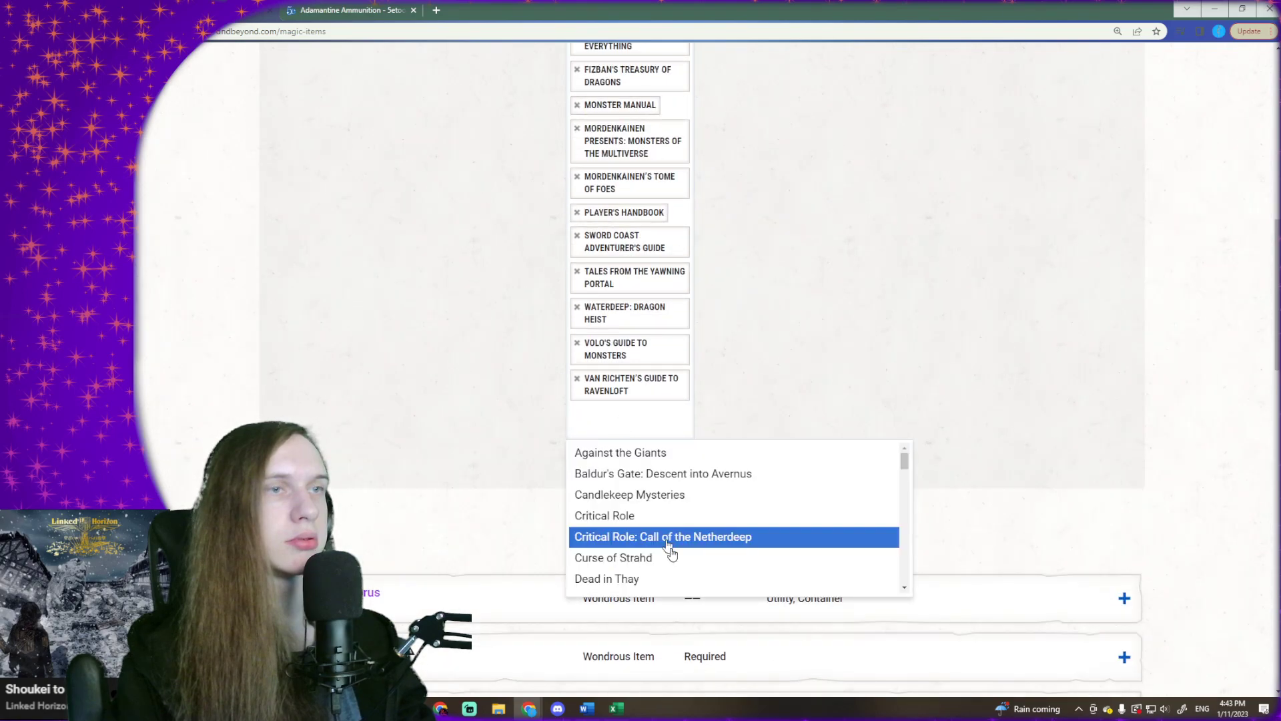
scroll(670, 547, down, 15)
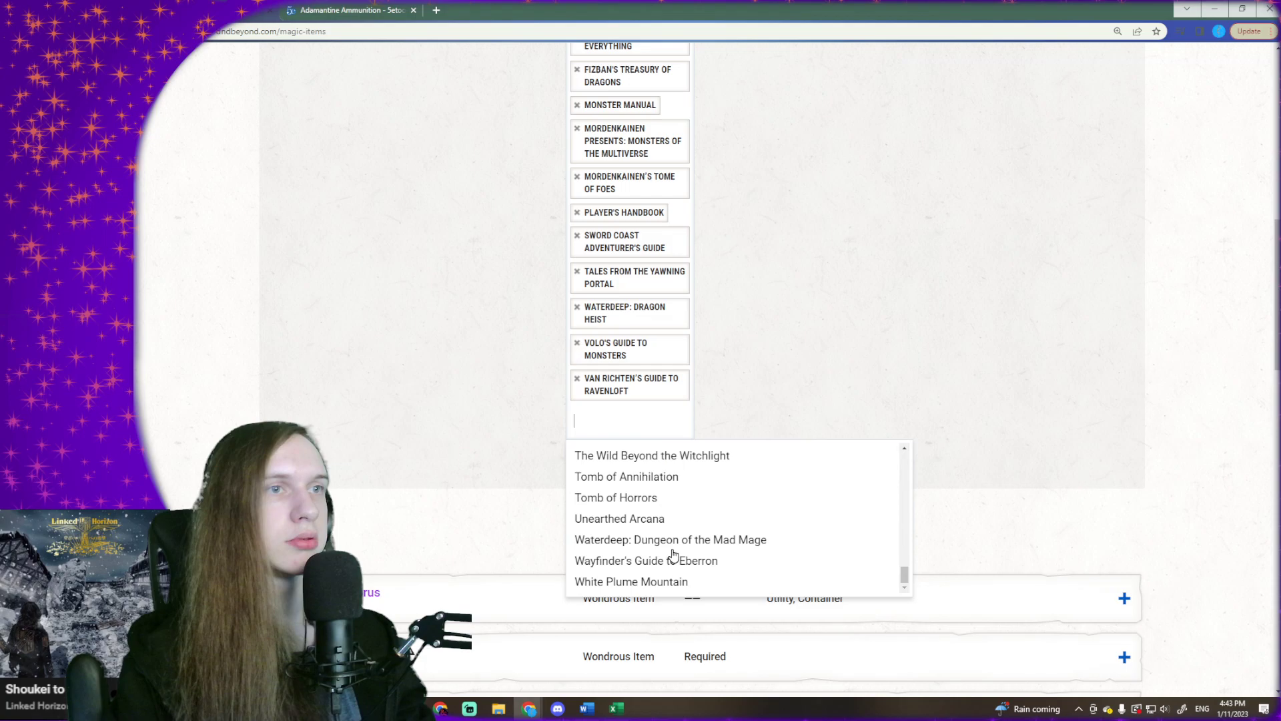
click(681, 483)
- Add The Tortle Package and Tasha's Cauldron of Everything to the source filter
click(671, 444)
scroll(706, 565, down, 15)
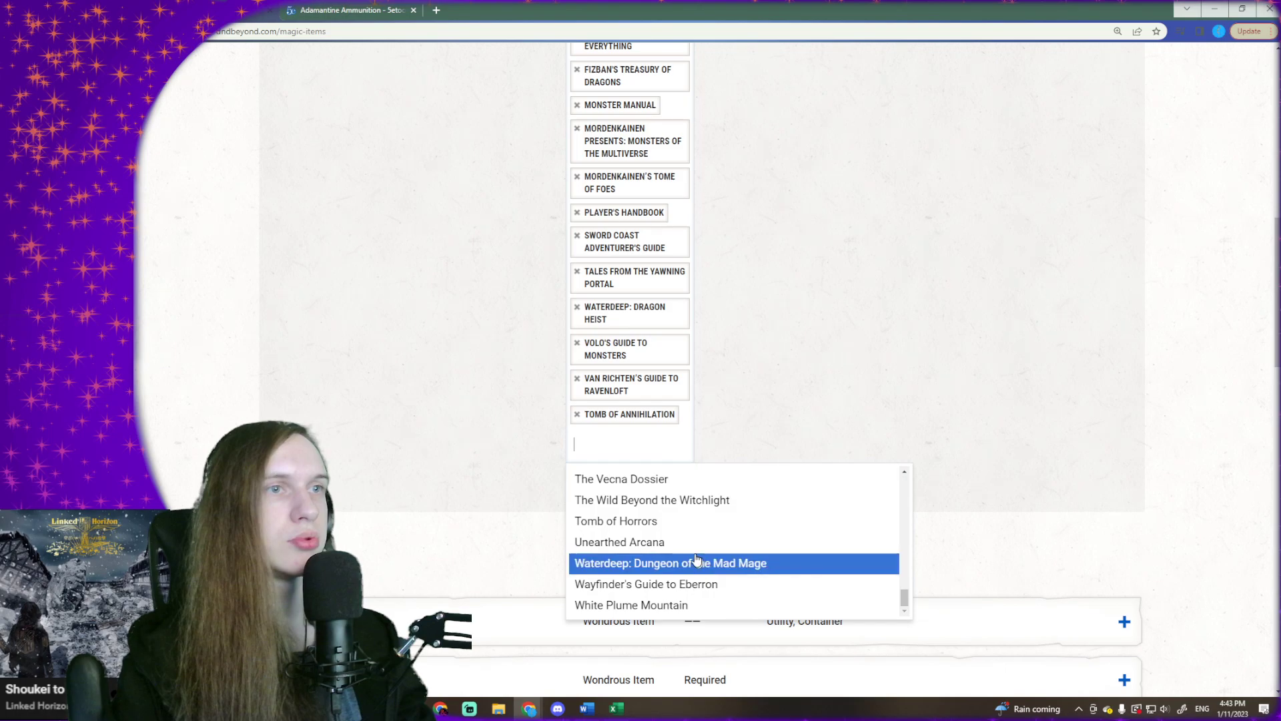
scroll(696, 560, up, 2)
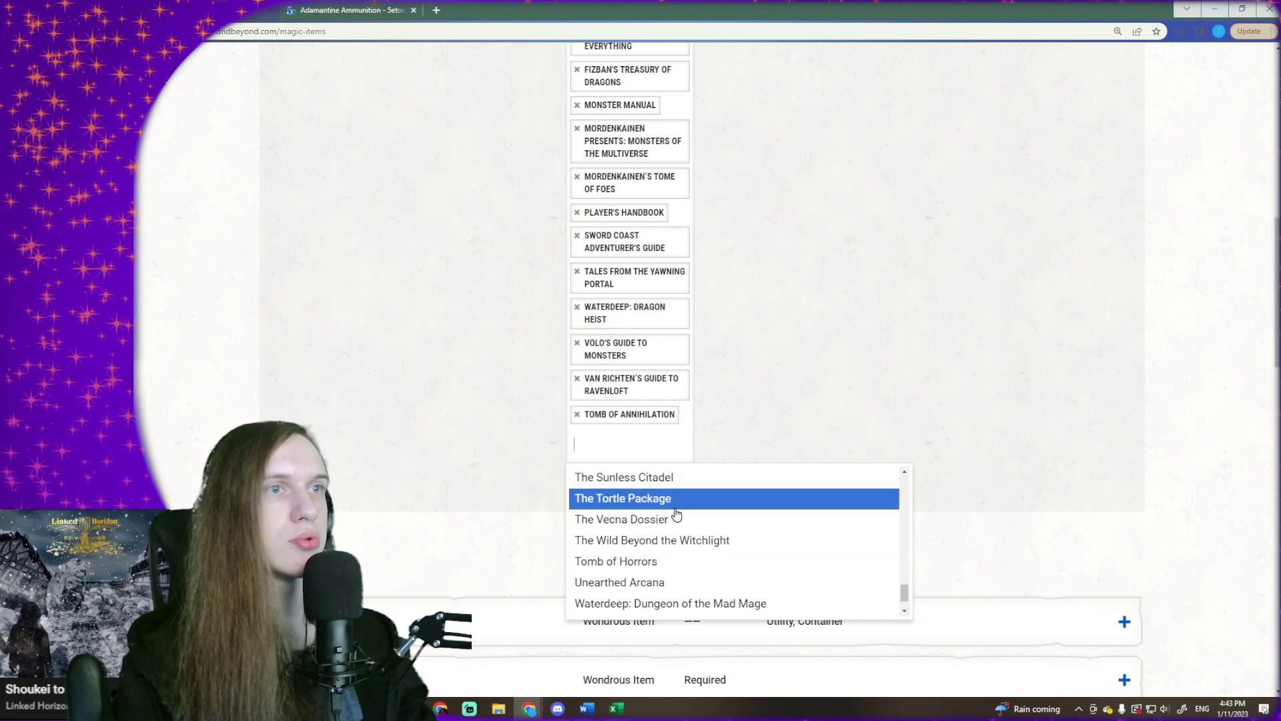
scroll(676, 514, up, 2)
click(661, 538)
click(652, 467)
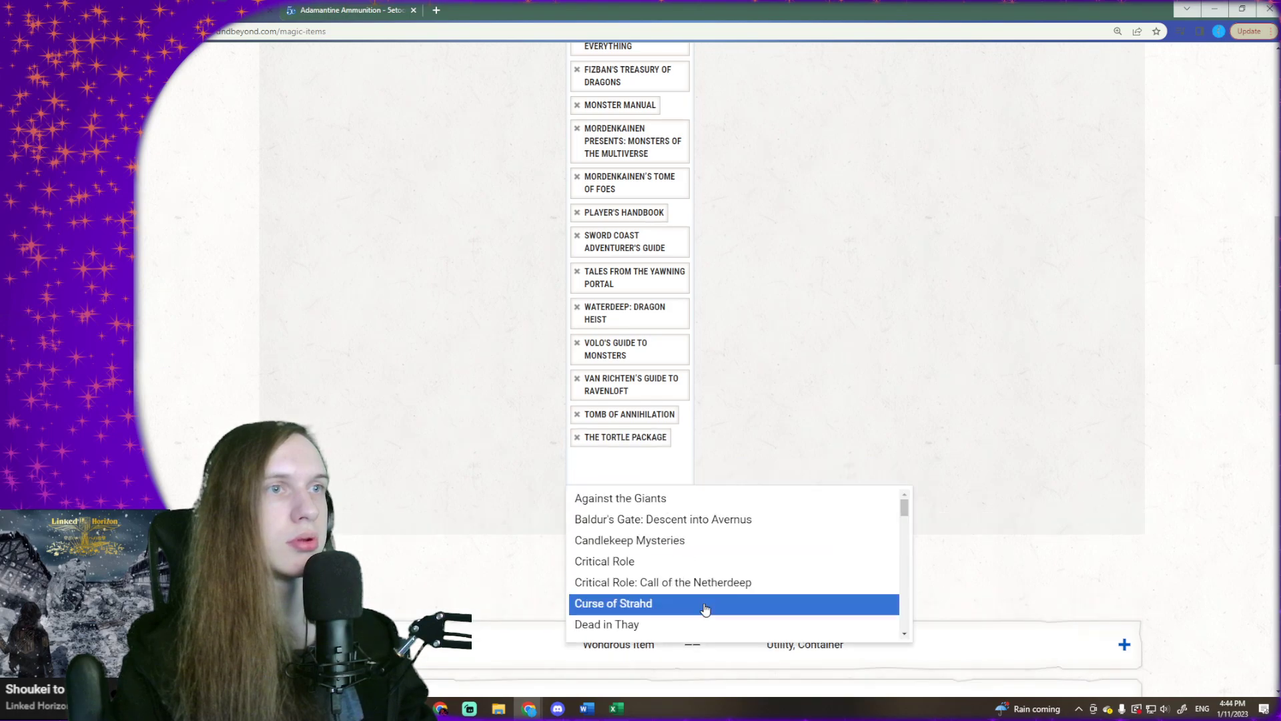
scroll(698, 604, up, 3)
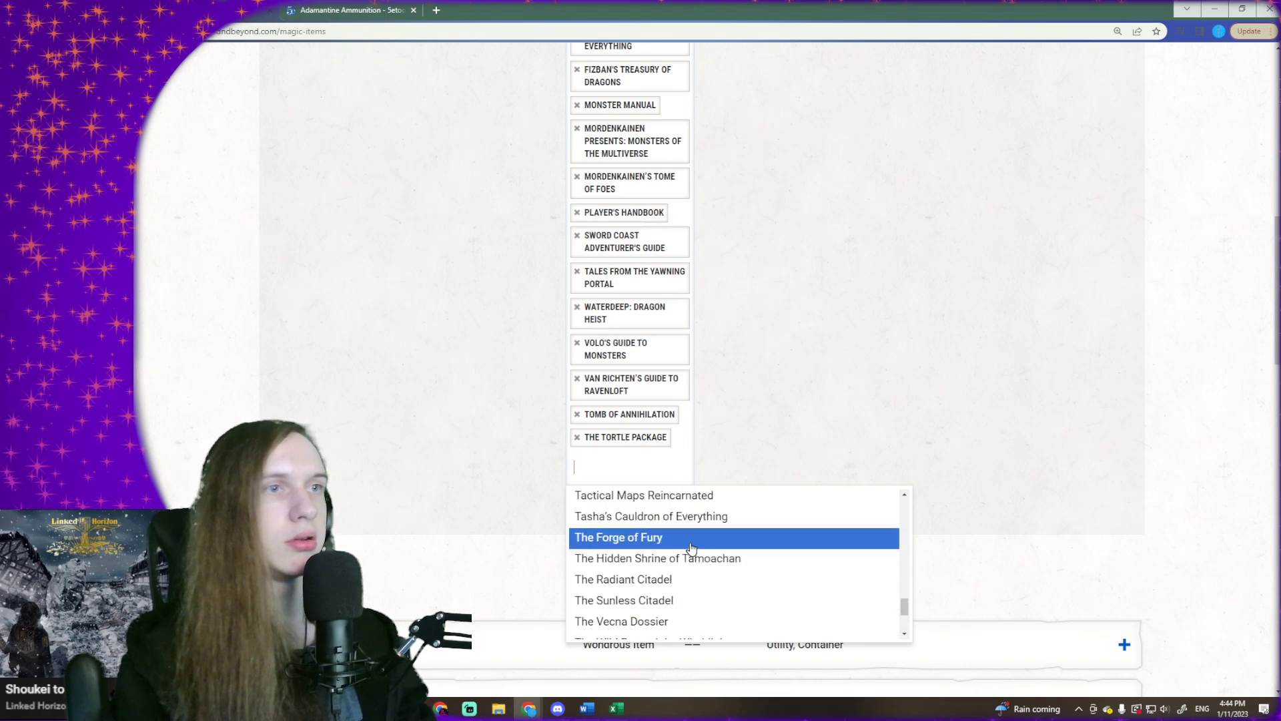
click(689, 518)
- Check the remaining sourcebooks for missing ones, close the list and filter the magic items by the chosen sources
click(675, 510)
scroll(696, 604, down, 15)
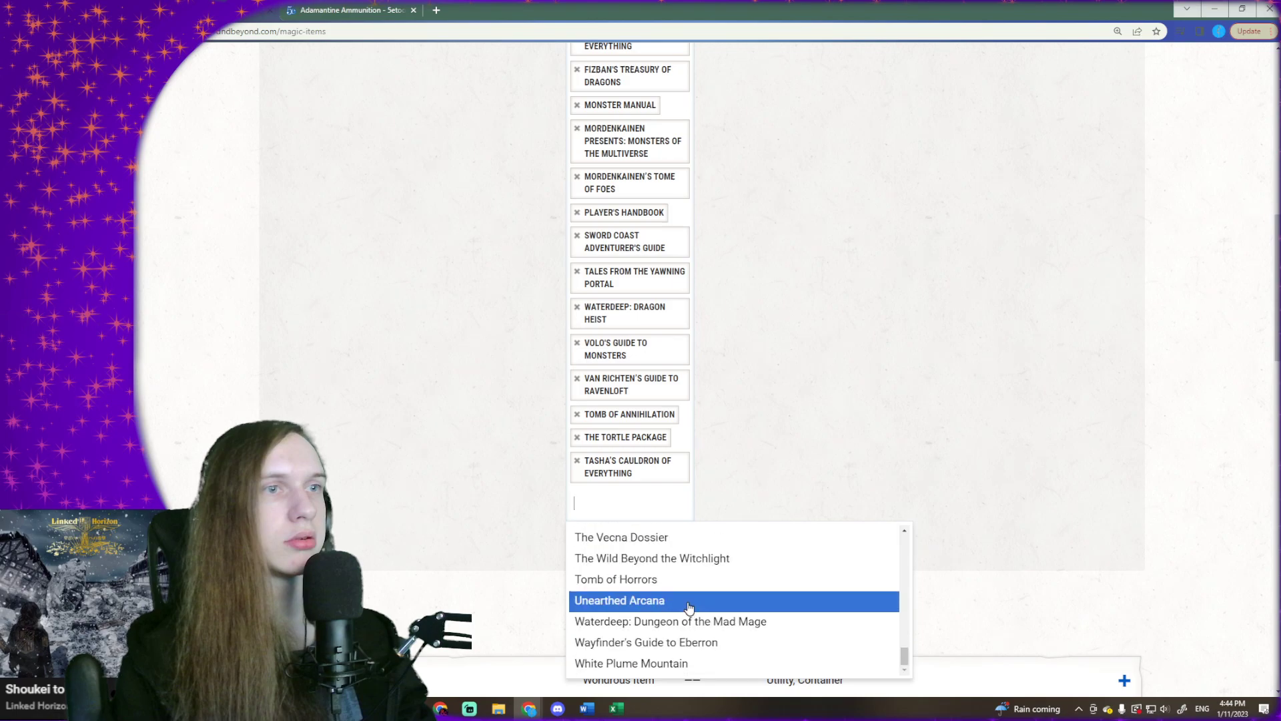
scroll(681, 606, up, 3)
scroll(684, 607, up, 3)
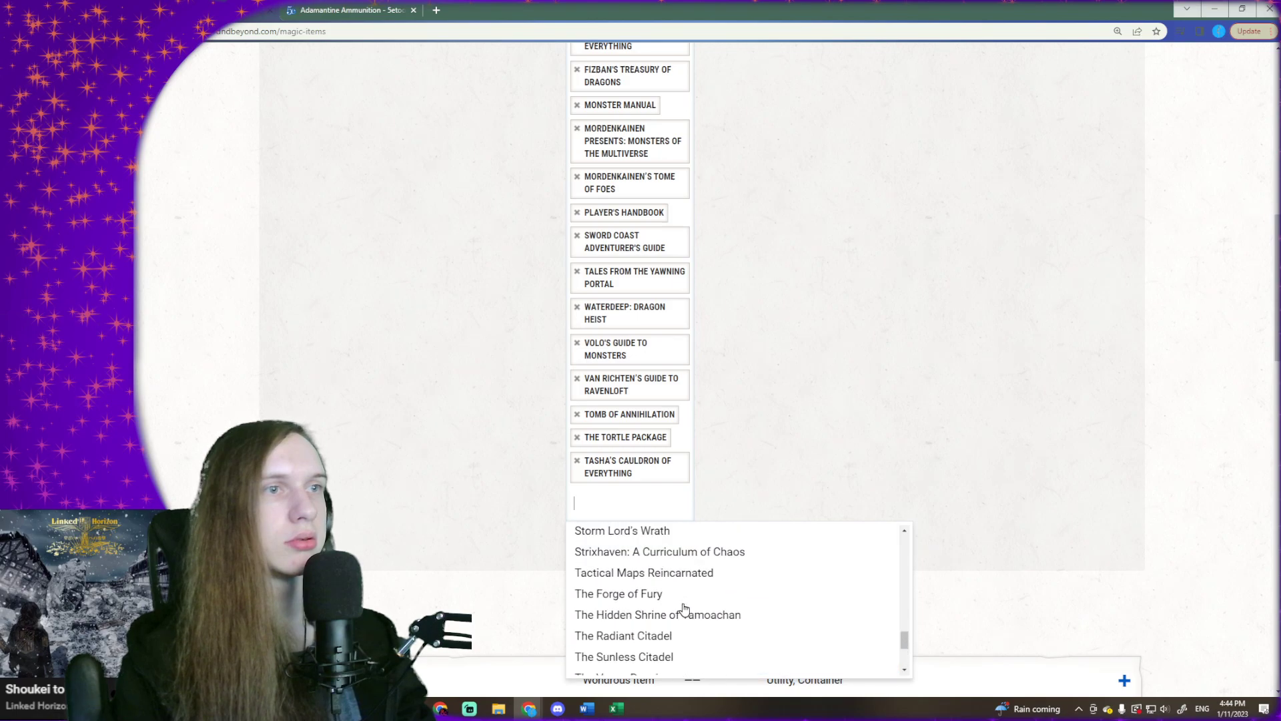
click(767, 431)
scroll(790, 429, up, 10)
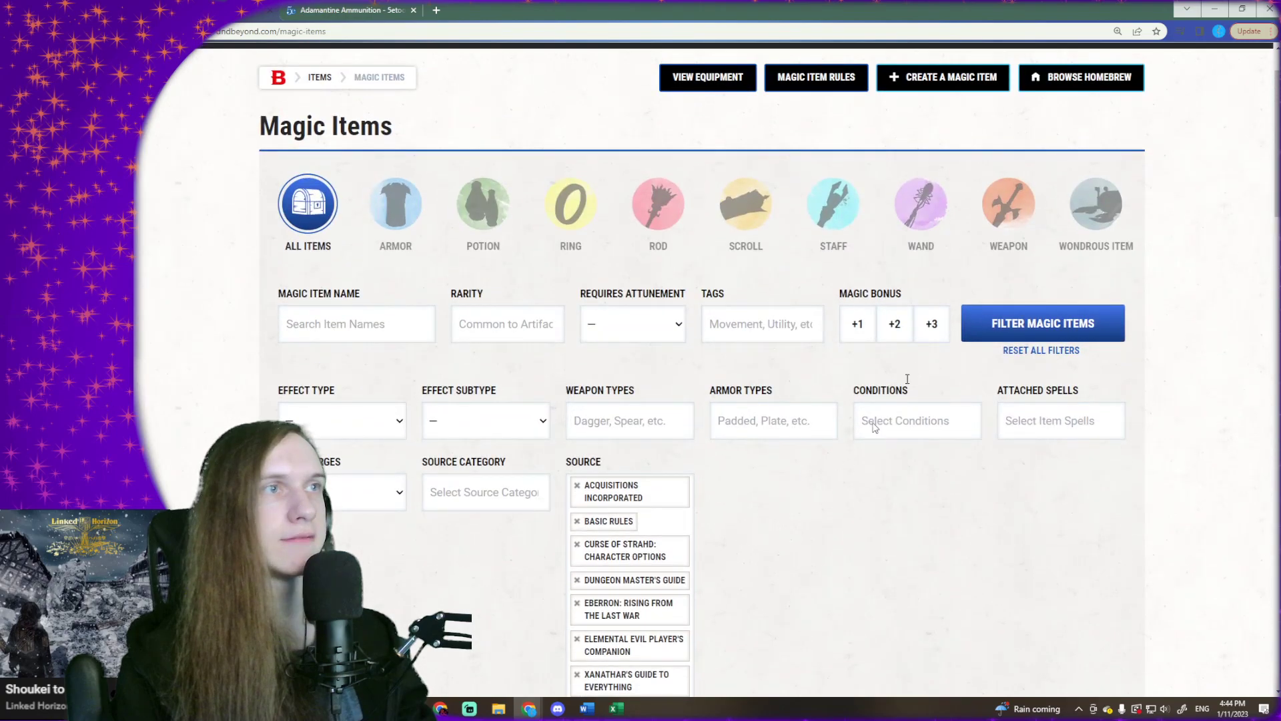
click(963, 326)
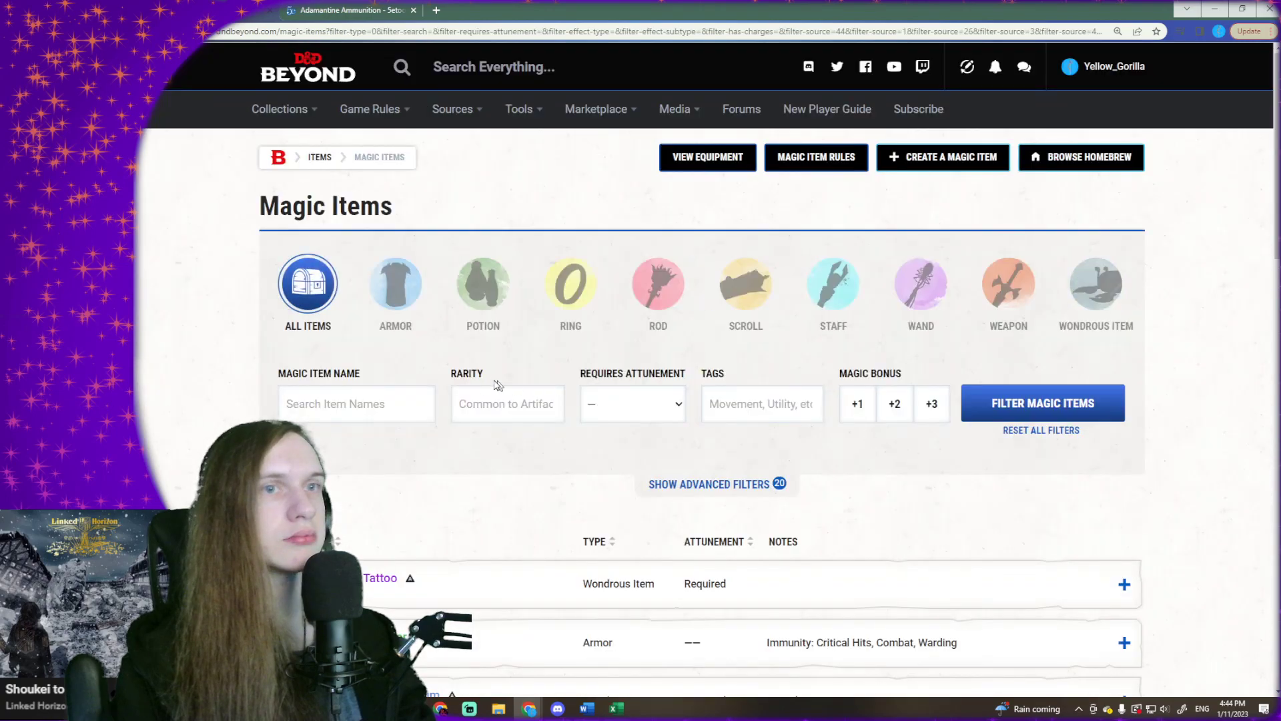
- Select all magic item rows on the first results page, from Absorbing Tattoo through Armblade
scroll(490, 381, down, 3)
scroll(485, 380, down, 6)
scroll(482, 377, up, 6)
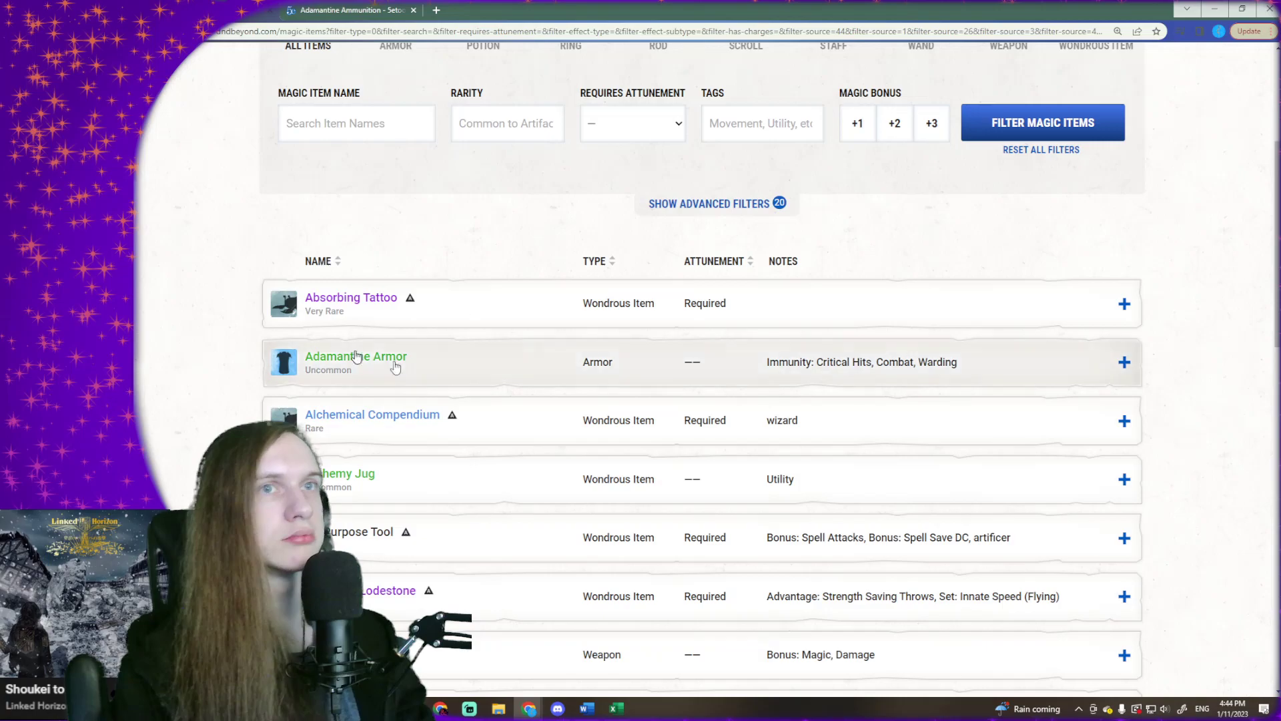
drag(226, 286, 904, 454)
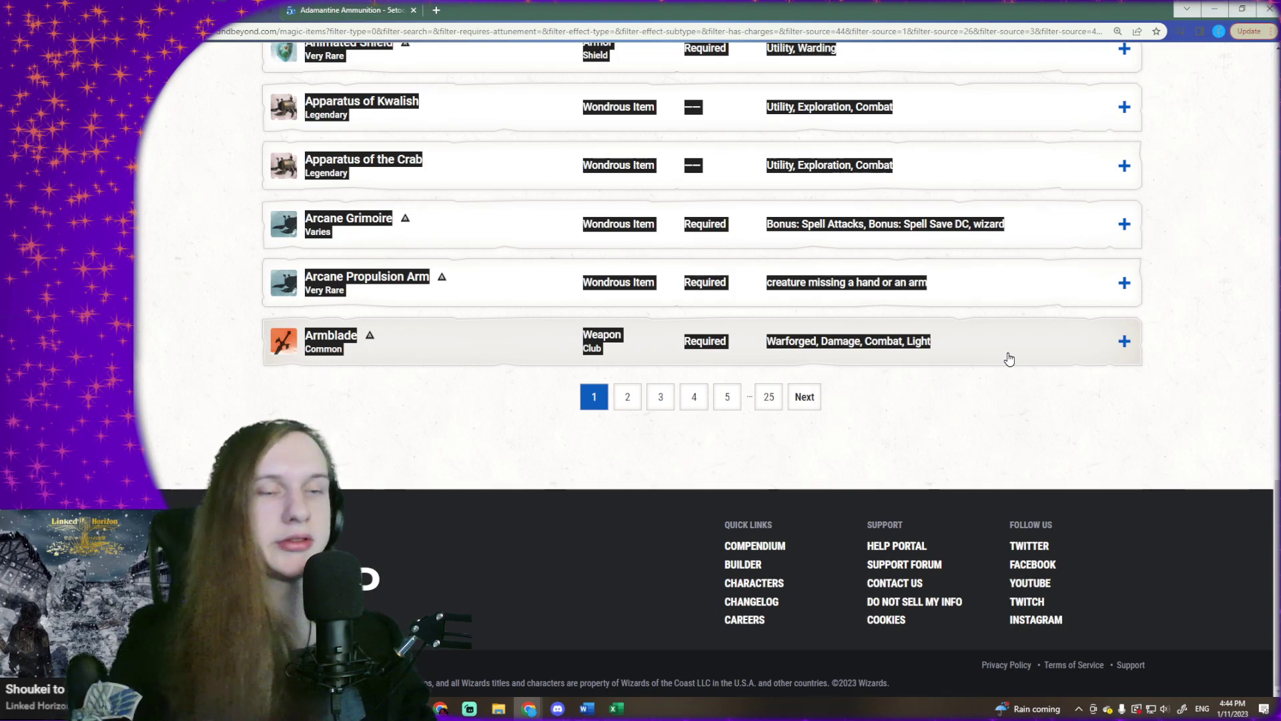
- Switch to the blank Excel workbook and paste the copied D&D Beyond item rows into cell A1, matching the destination formatting
click(627, 711)
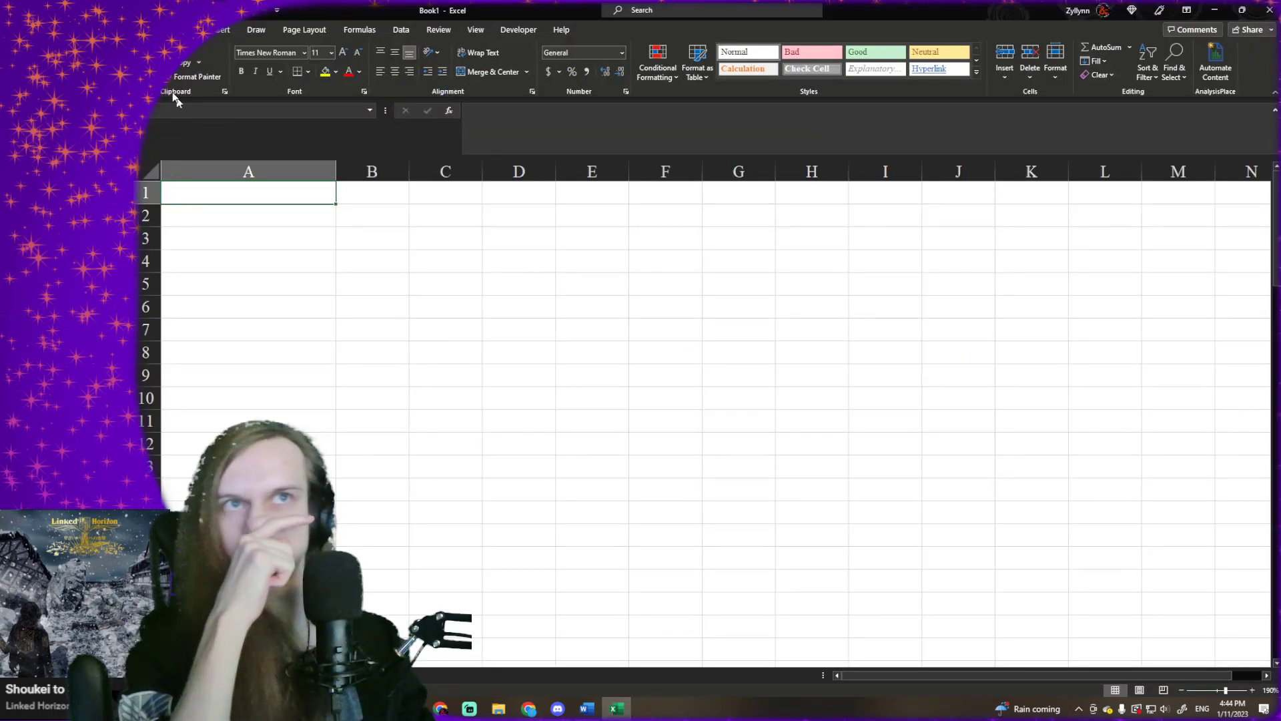
right_click(283, 199)
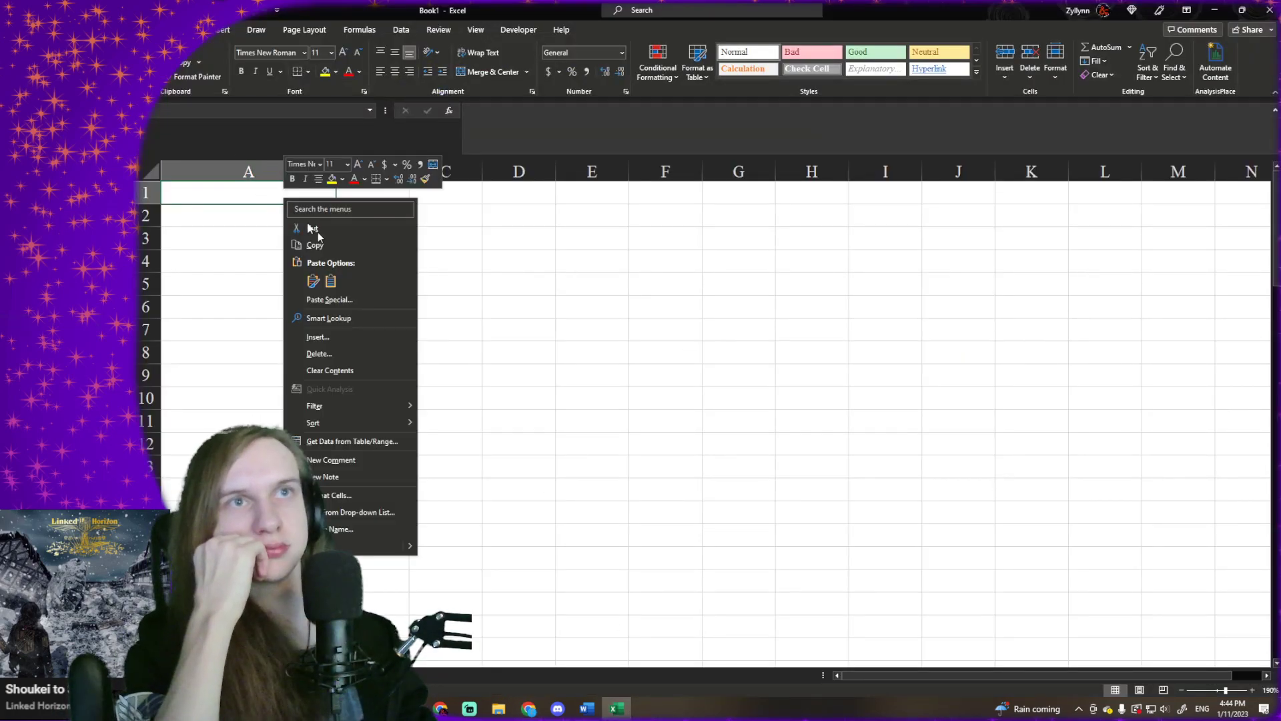
click(331, 282)
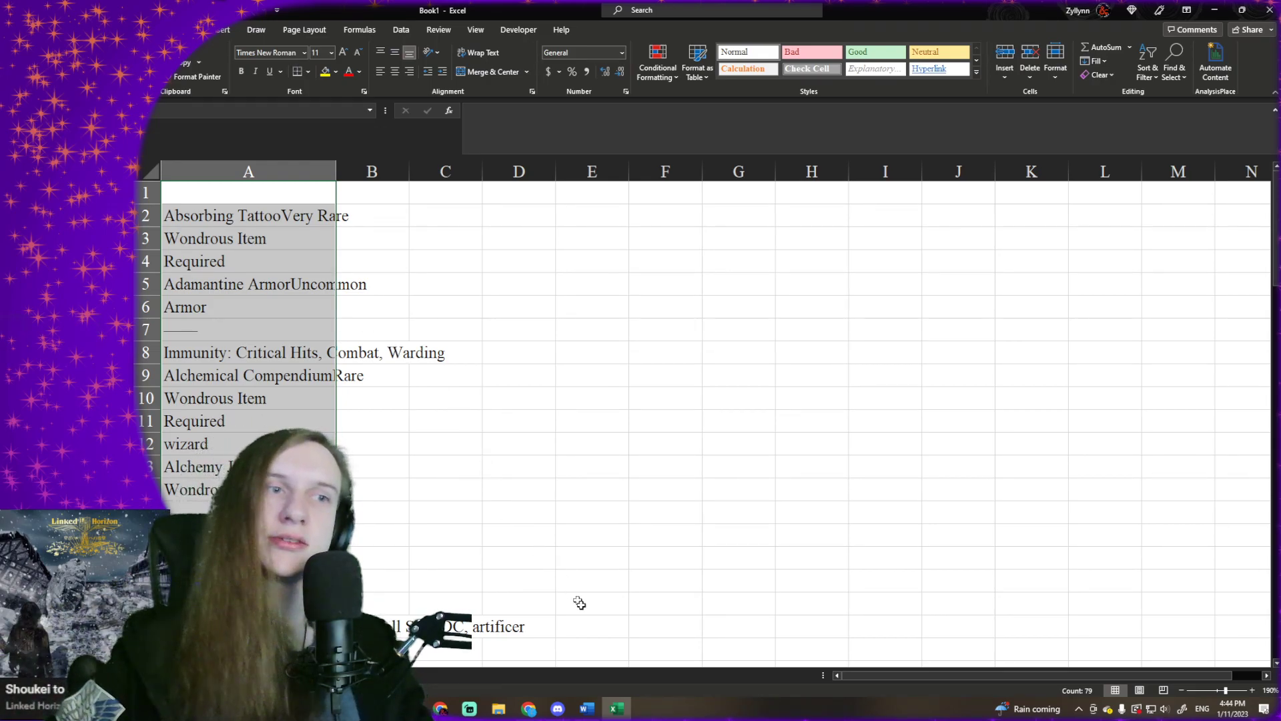
- Copy the selected item list from the 5e.tools page and paste it into the workbook starting at cell B1
mouse_move(538, 714)
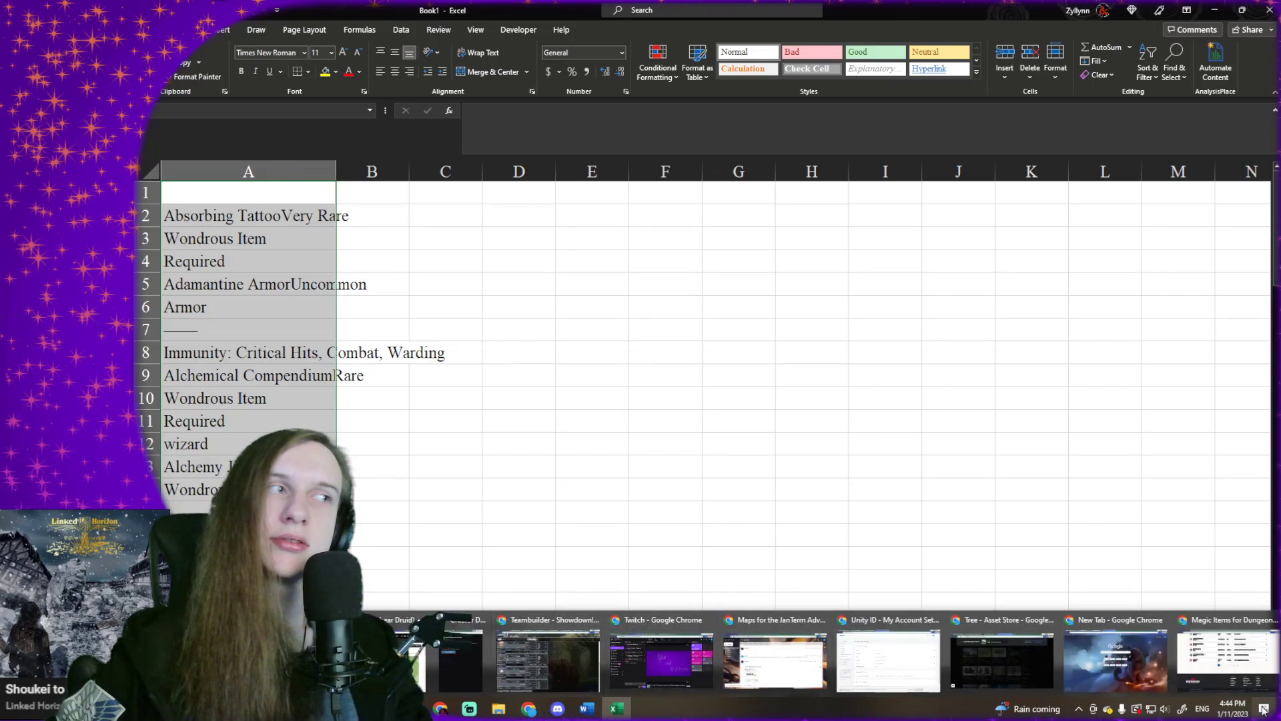
click(1227, 654)
click(356, 11)
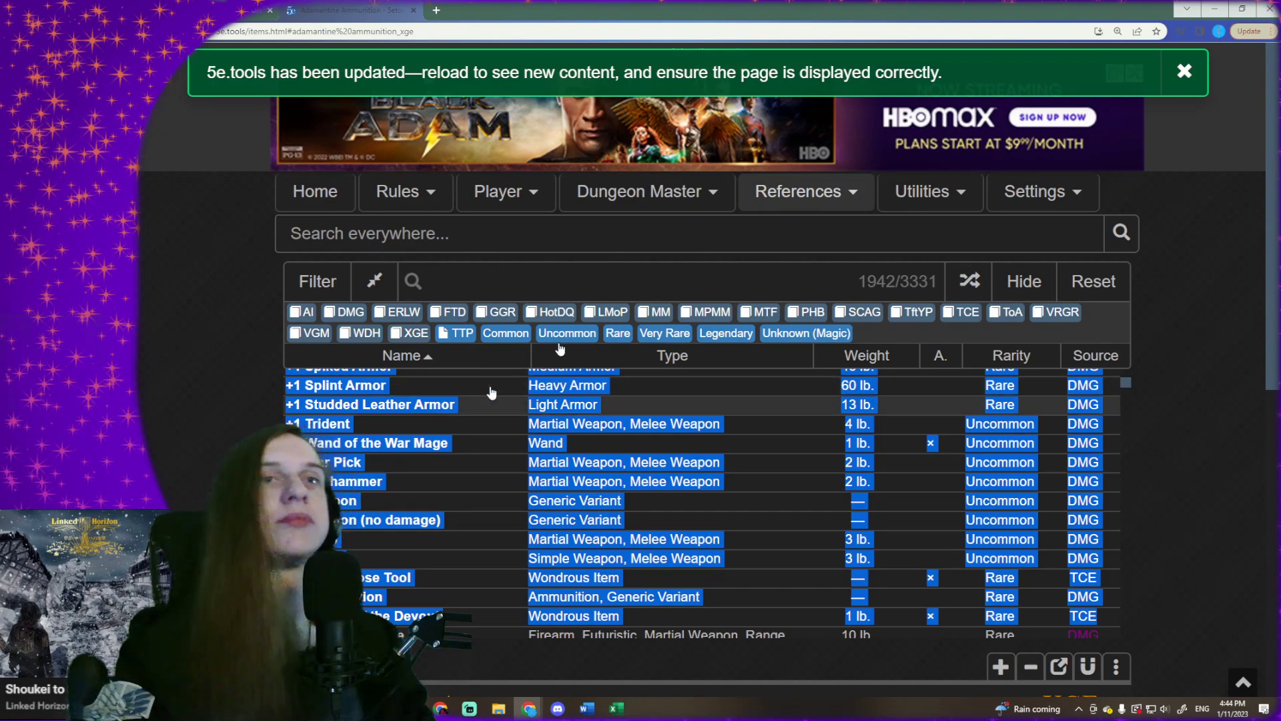
click(1210, 12)
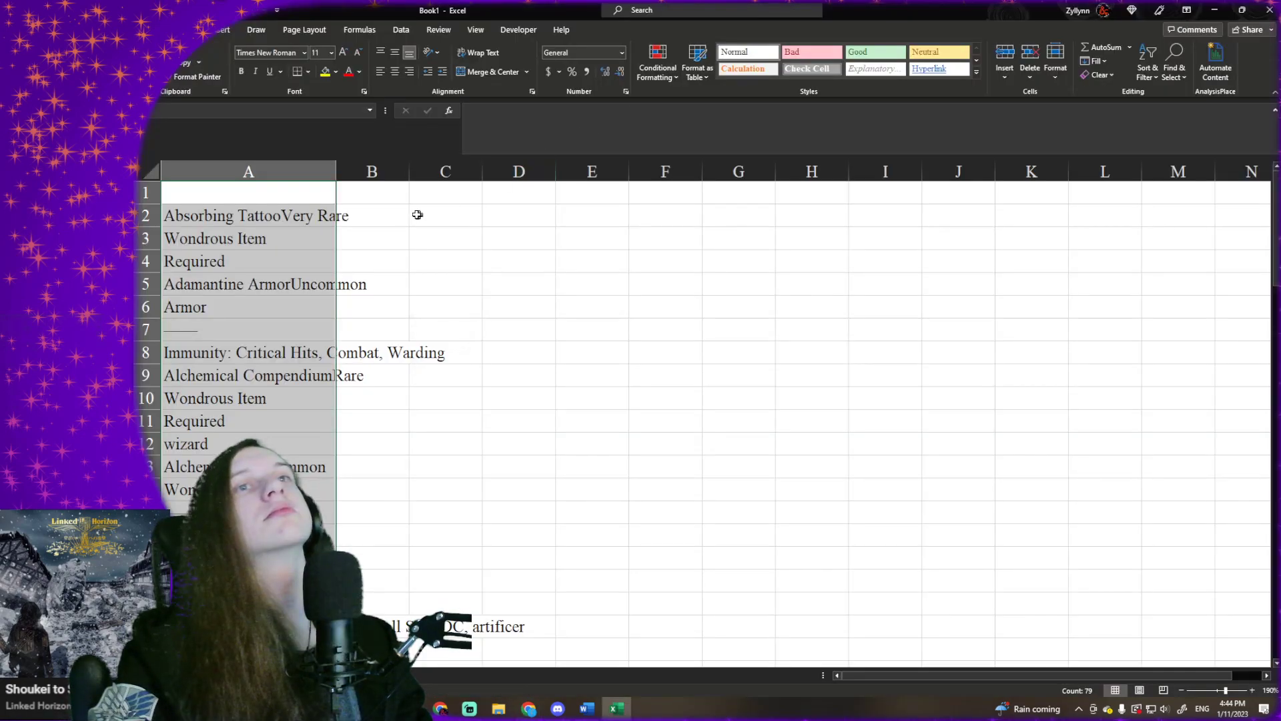
click(374, 190)
right_click(376, 192)
click(424, 280)
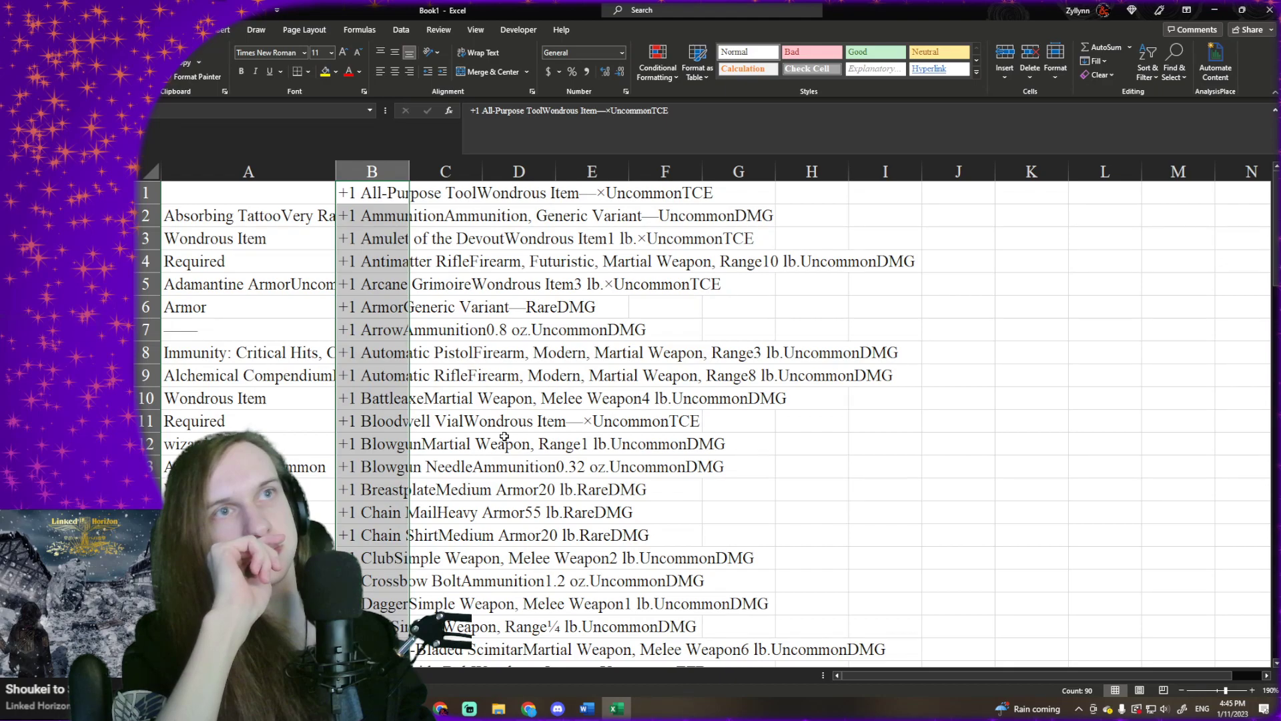
- Examine how item names, types and rarities are laid out in the pasted lists in columns A and B
click(392, 333)
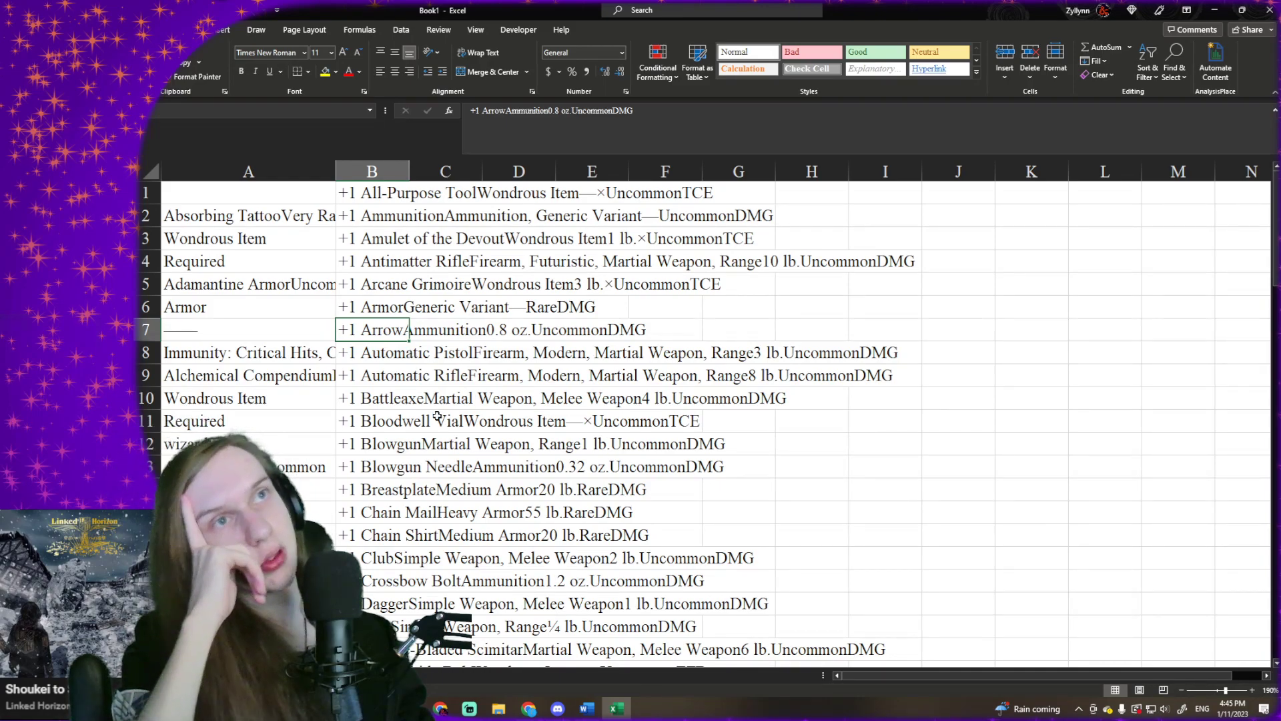
click(432, 195)
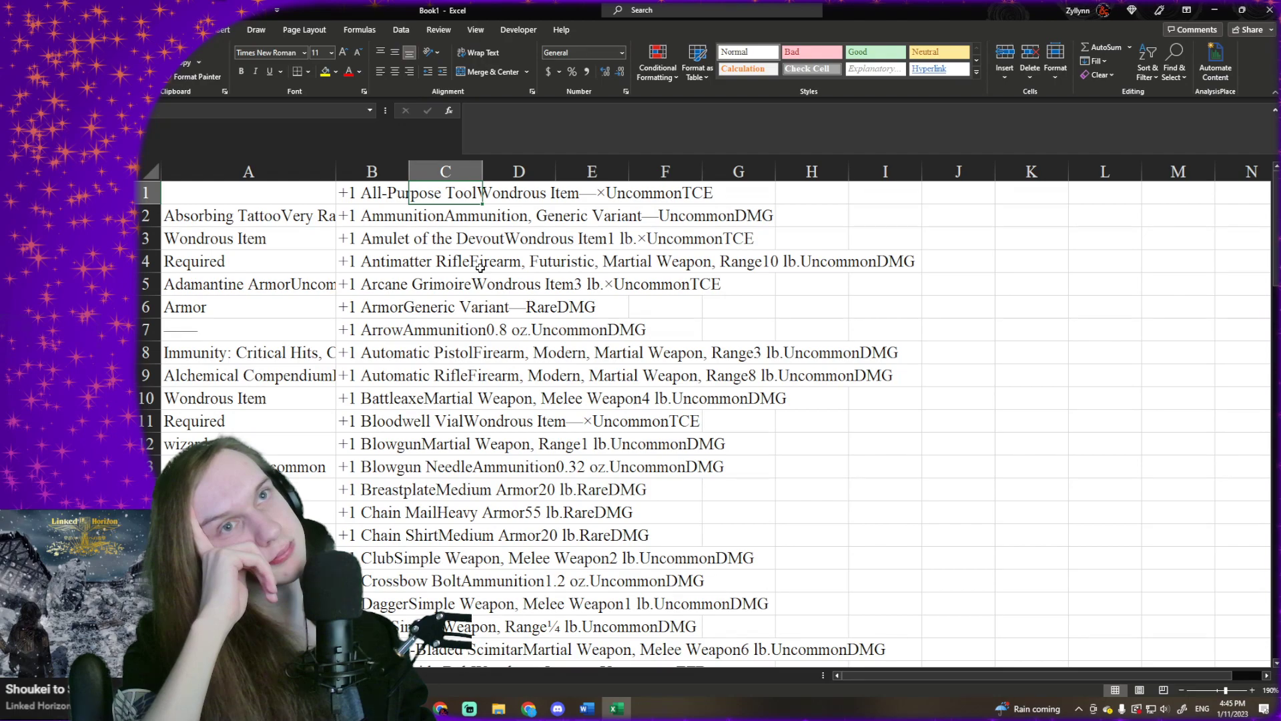
click(251, 224)
click(252, 235)
click(260, 217)
click(271, 257)
click(264, 220)
click(263, 239)
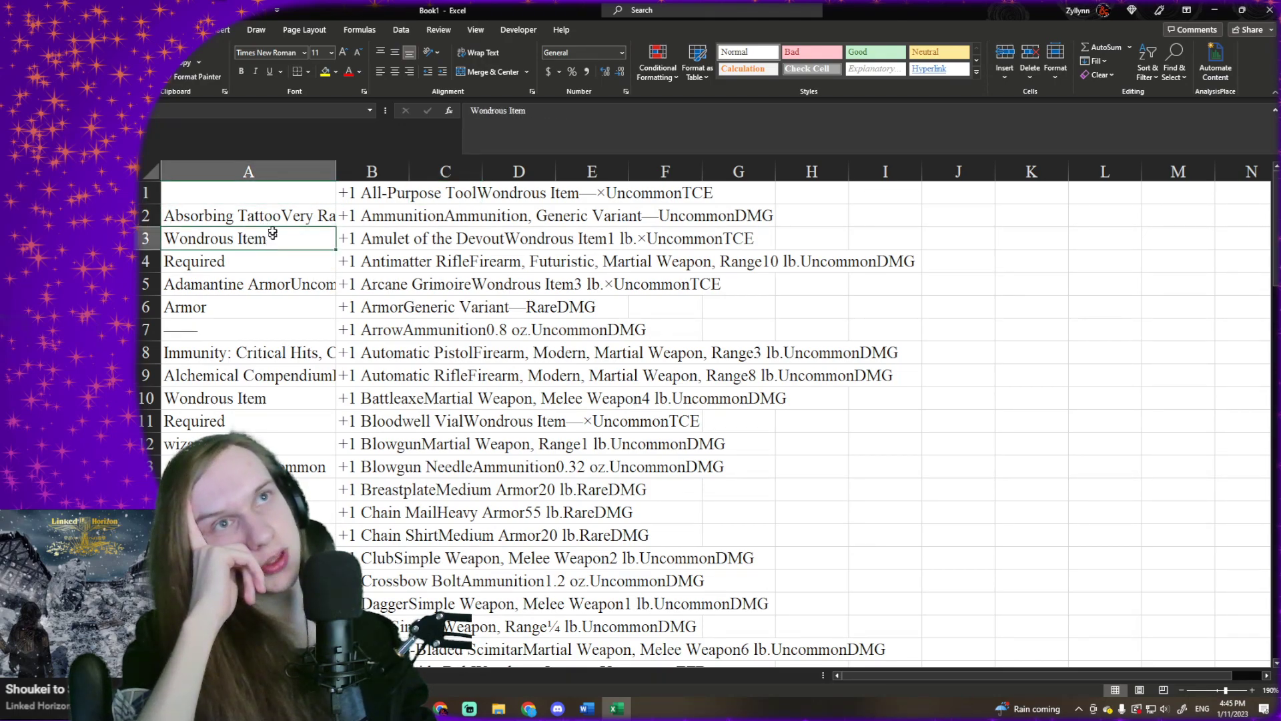
click(259, 214)
click(288, 238)
click(267, 216)
click(288, 238)
- Clear column B and paste the 5e.tools item list into it again
click(383, 174)
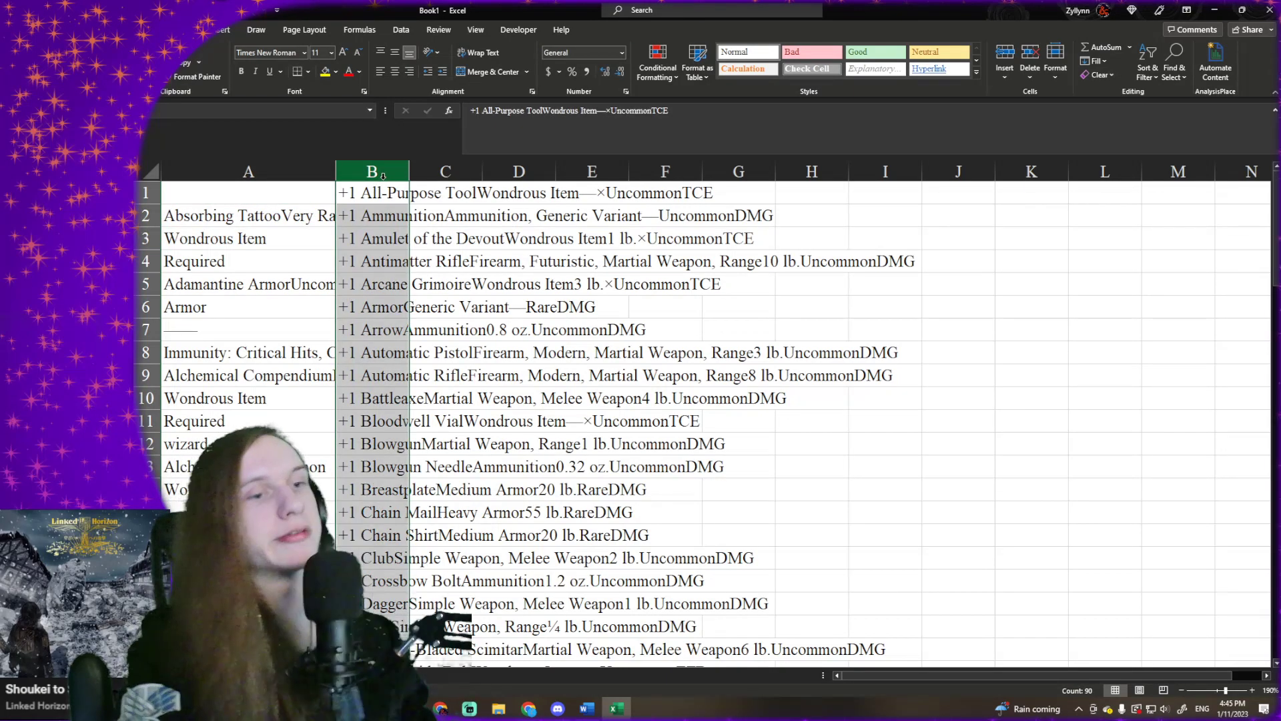
key(Delete)
click(367, 246)
click(371, 222)
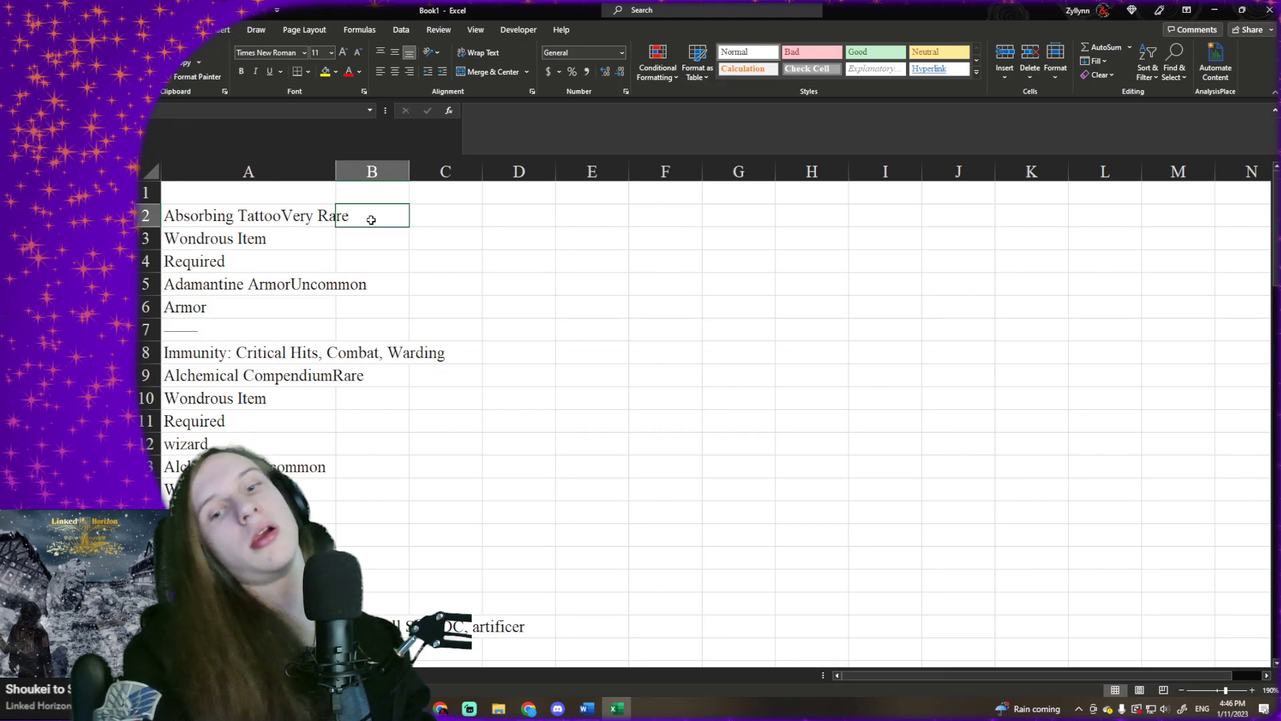
key(ctrl+space)
key(ctrl+v)
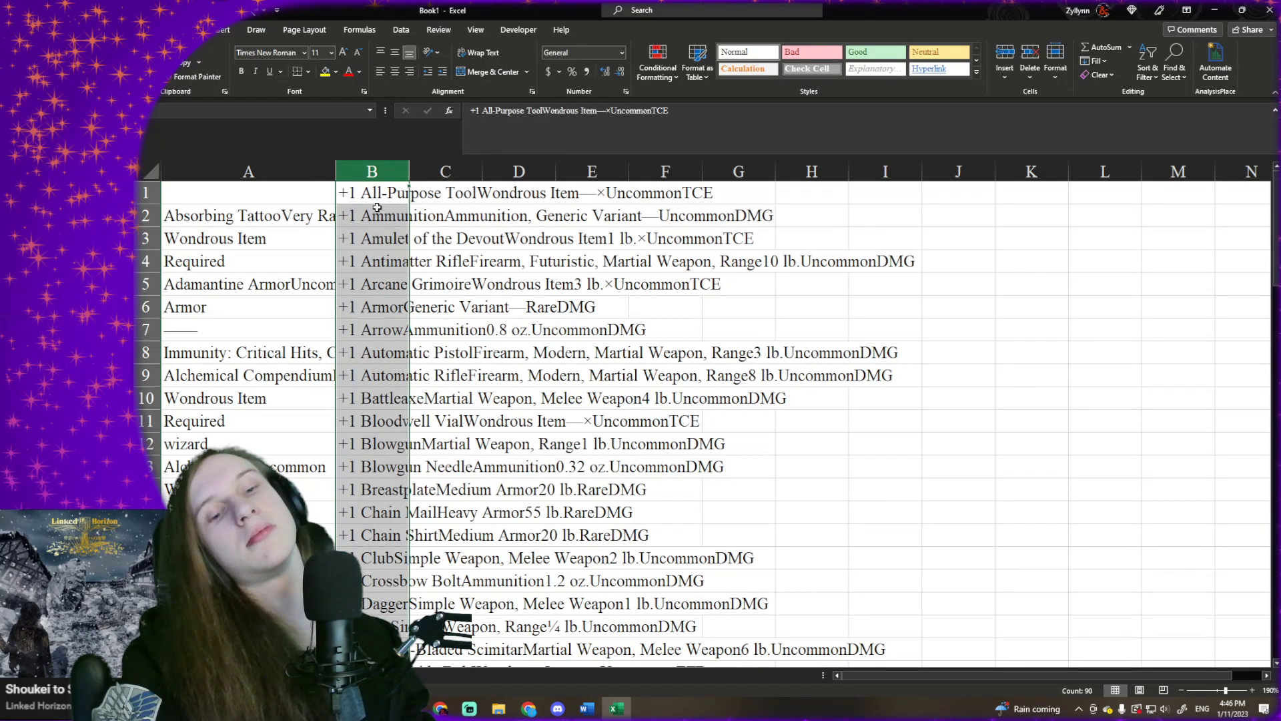
- Enter the formula =TEXTSPLIT(B1,"Wonderous") in cell C1 to split the first item entry
click(442, 197)
text(=)
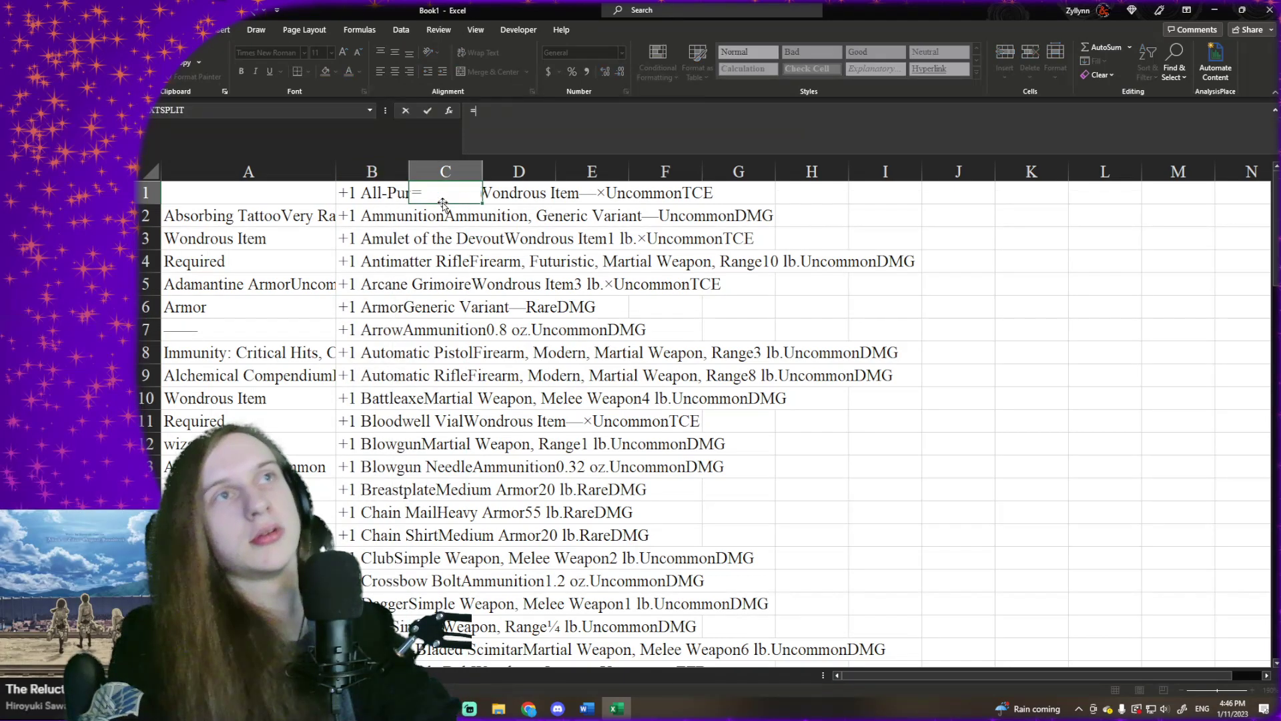
text(T)
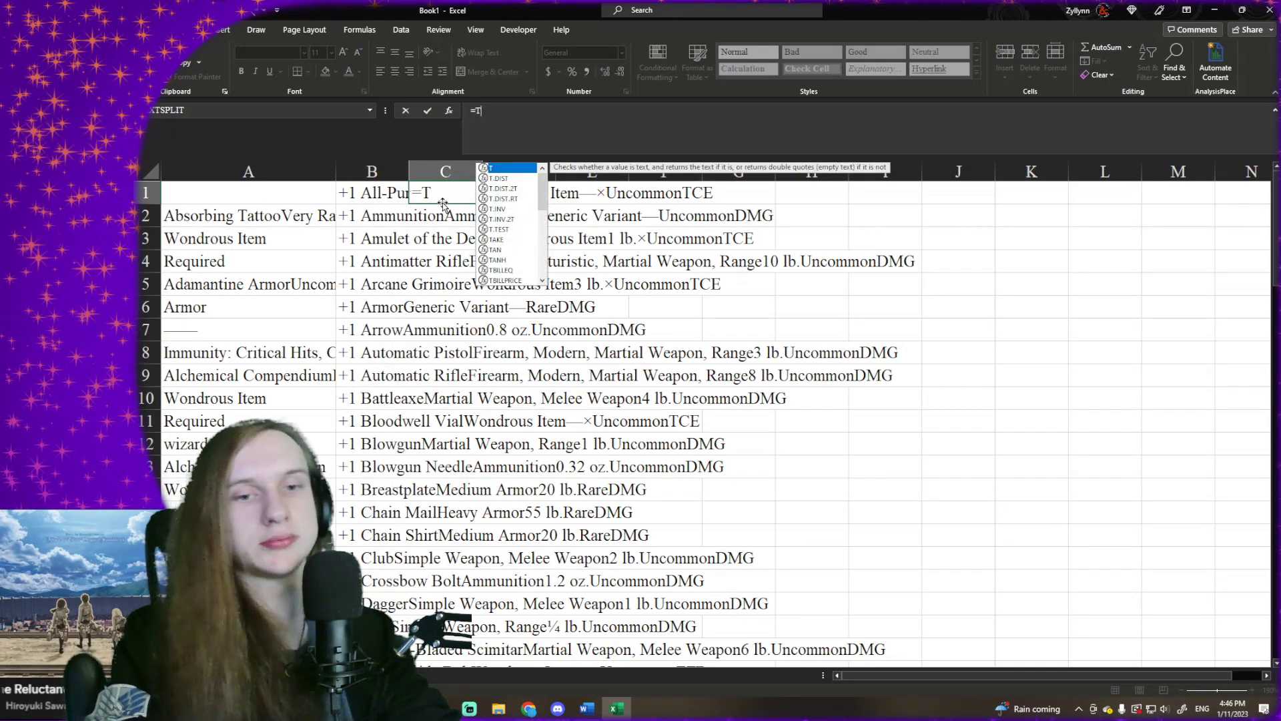
text(E)
key(Down)
key(Down)
key(Down)
key(Down)
key(Tab)
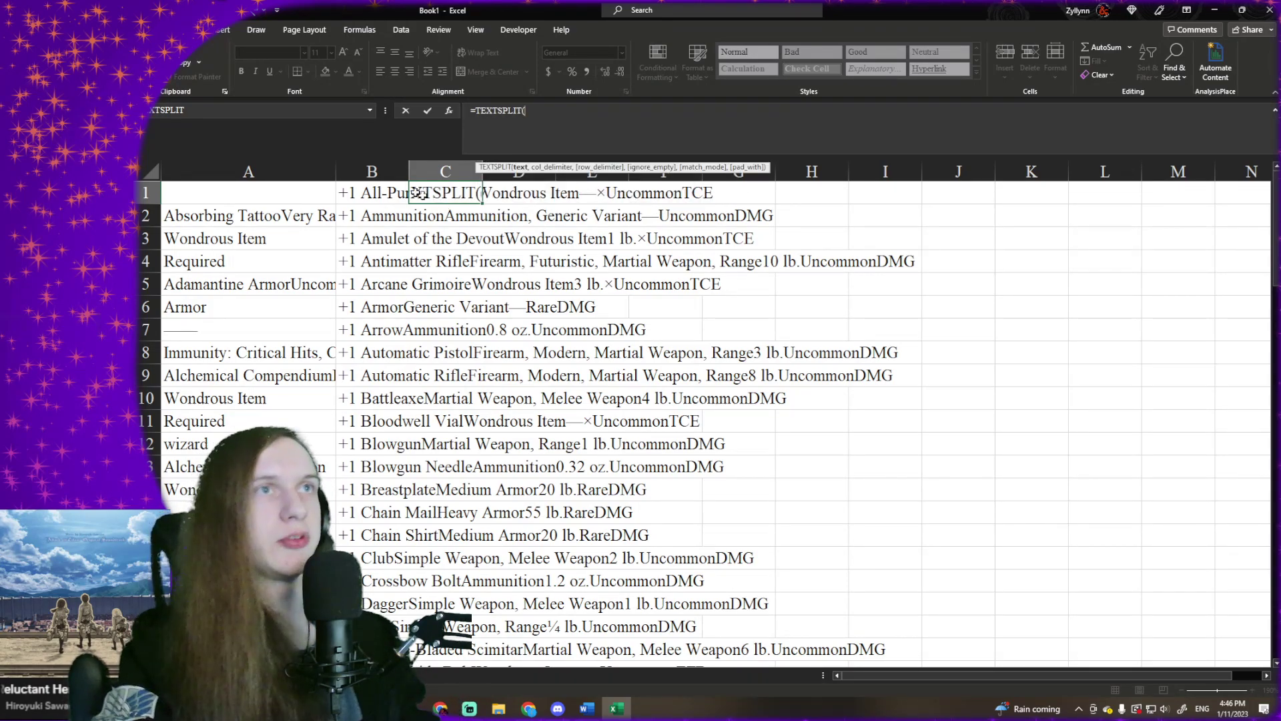
click(389, 193)
text(,)
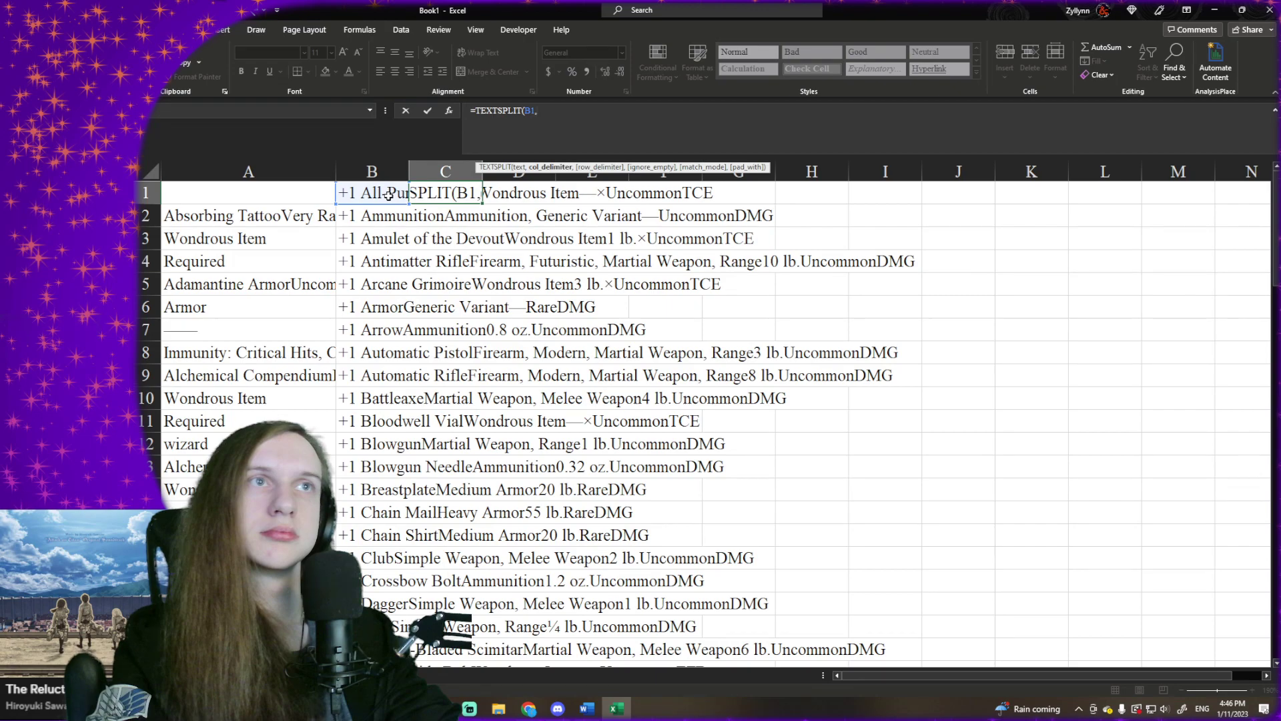
text("W)
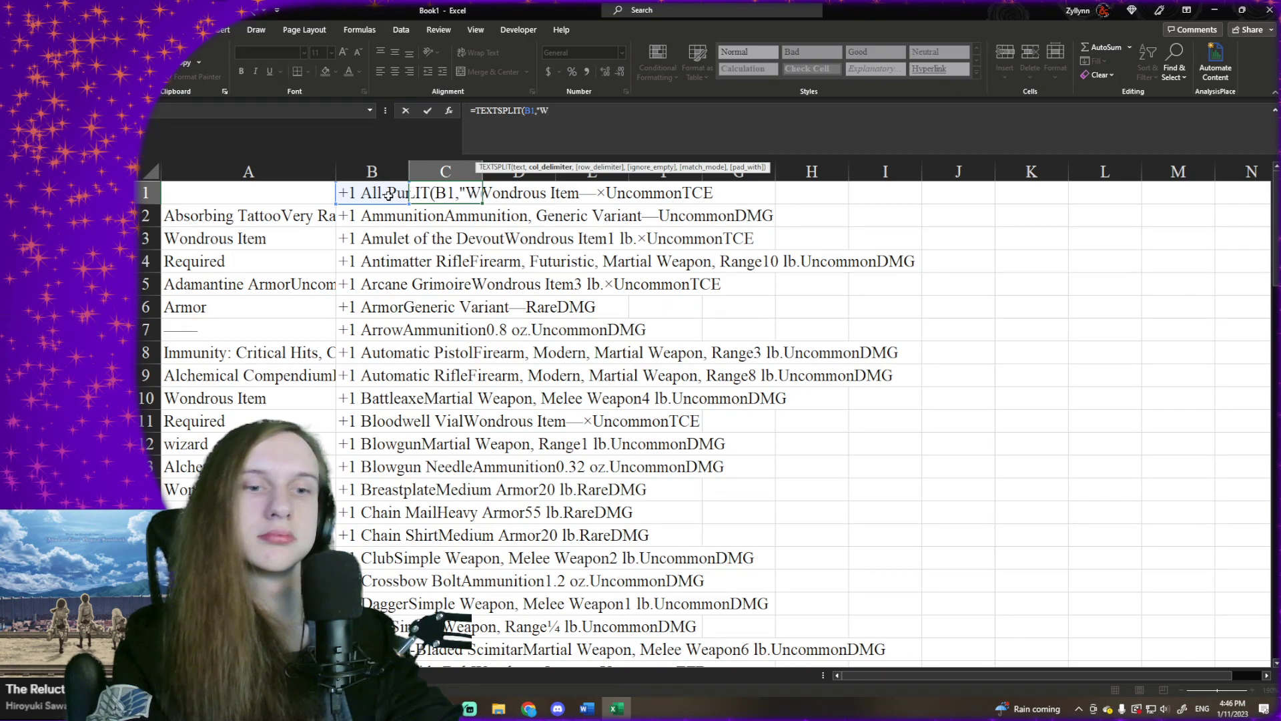
text(onderous)
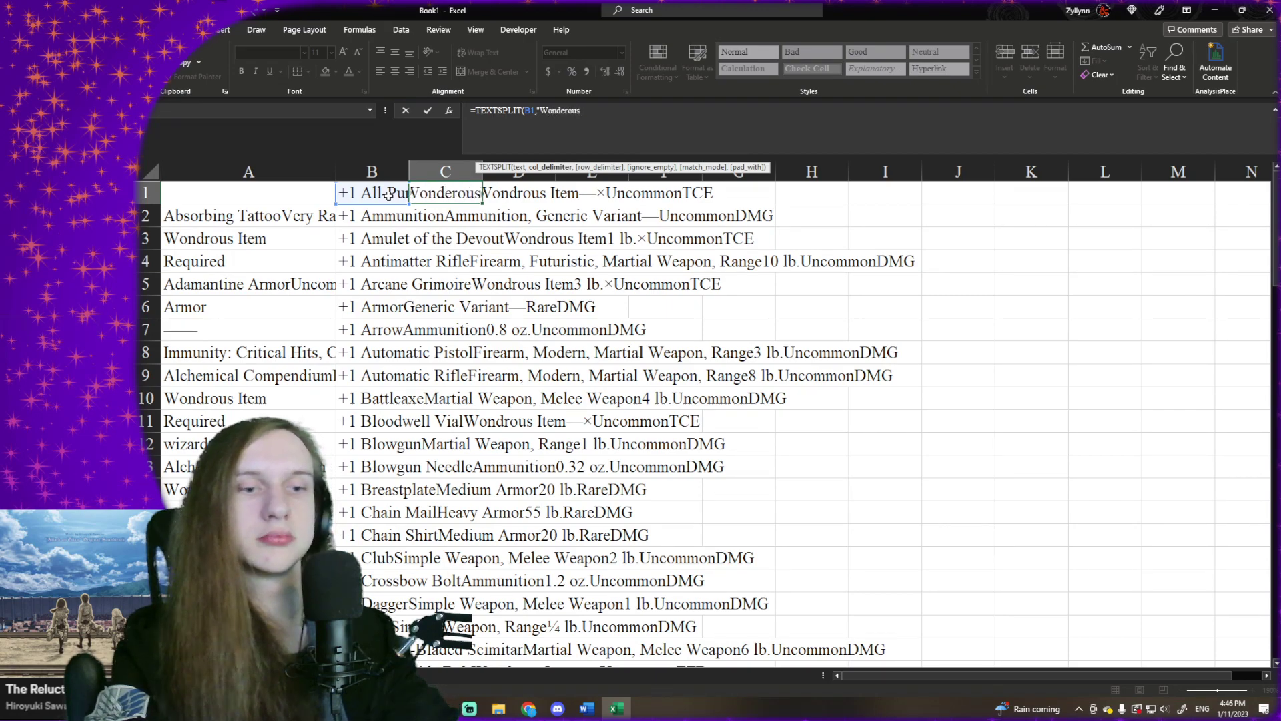
text(")
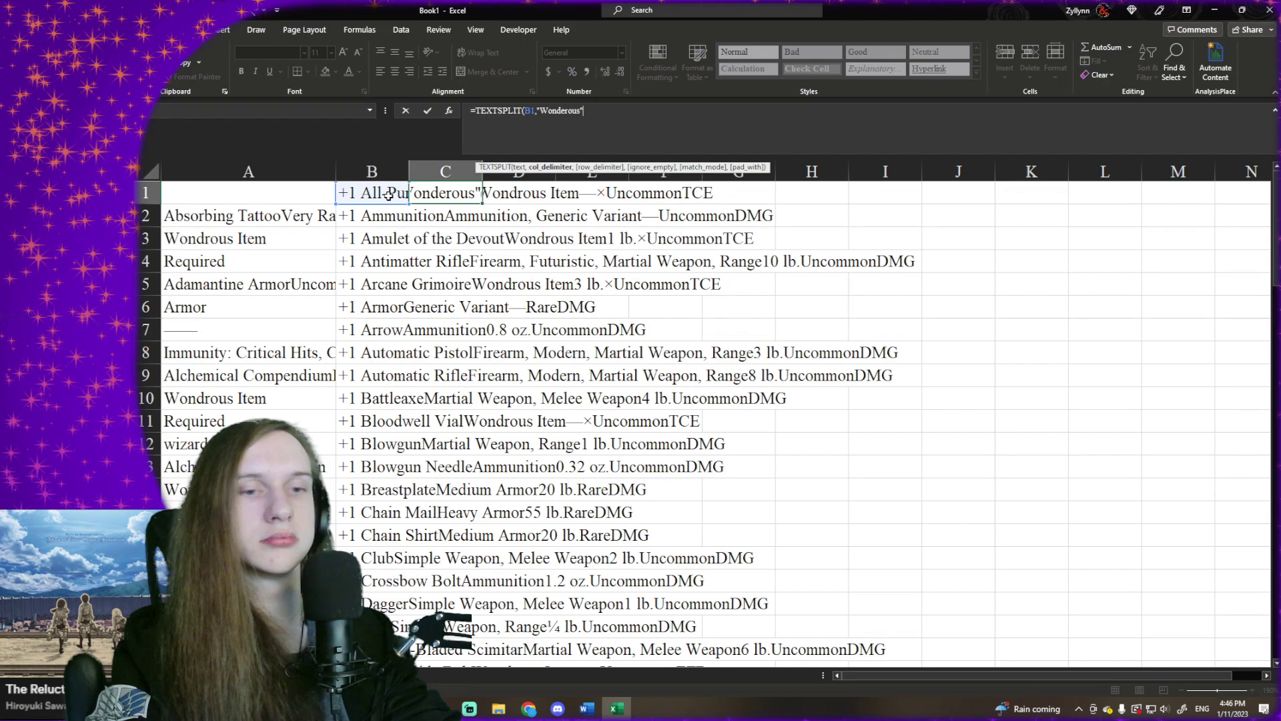
text())
key(Return)
key(Up)
key(Right)
key(Left)
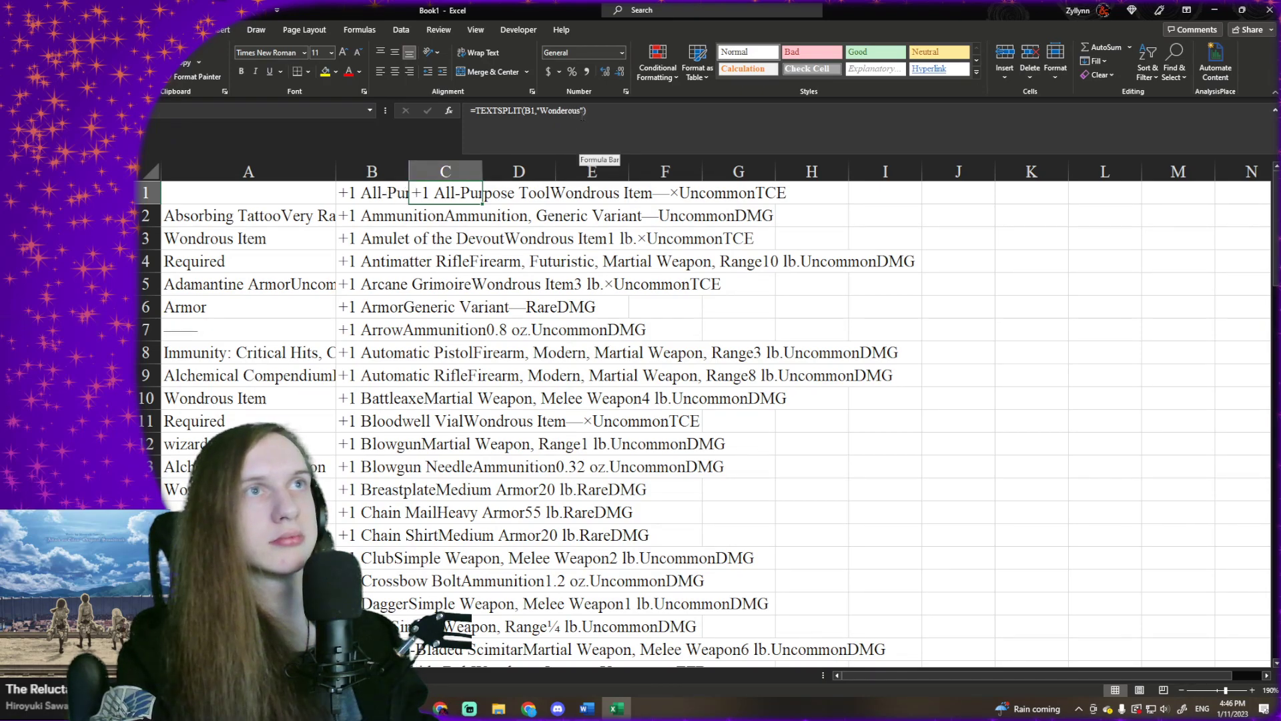
- Correct the delimiter in C1's formula to "Wondrous" and fill the formula down to C2
click(554, 110)
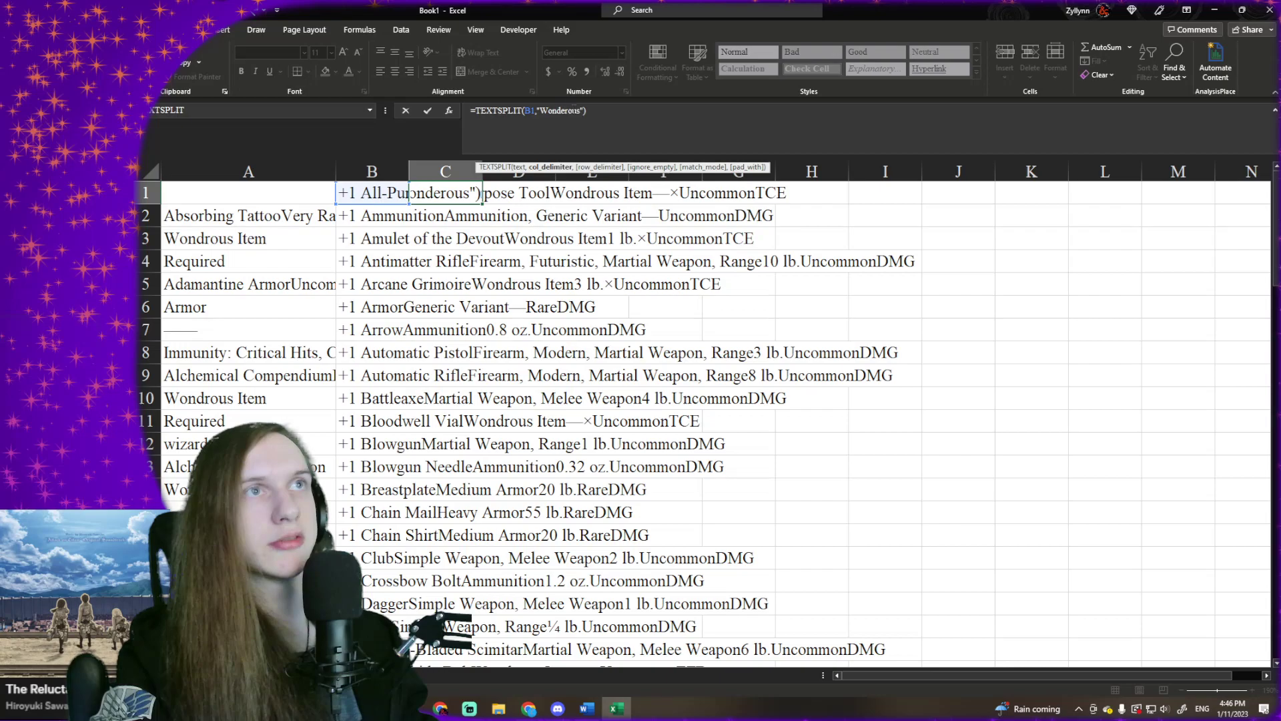
key(BackSpace)
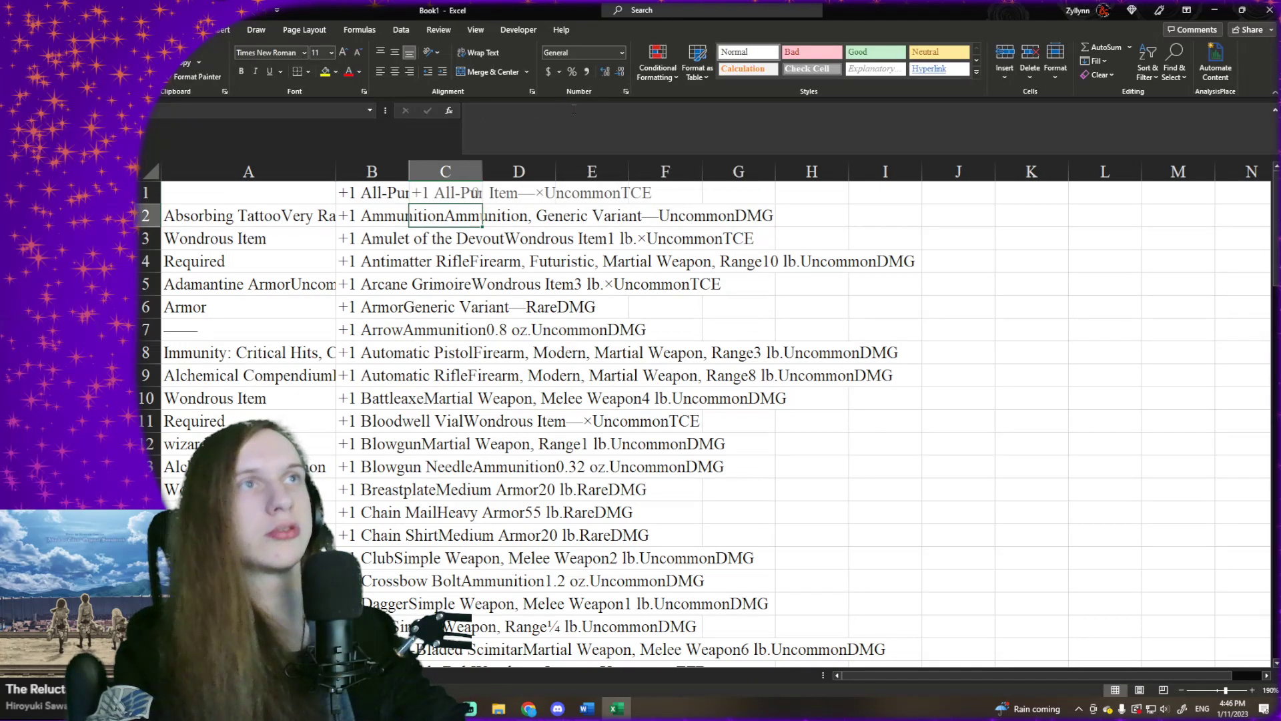
key(Return)
click(461, 193)
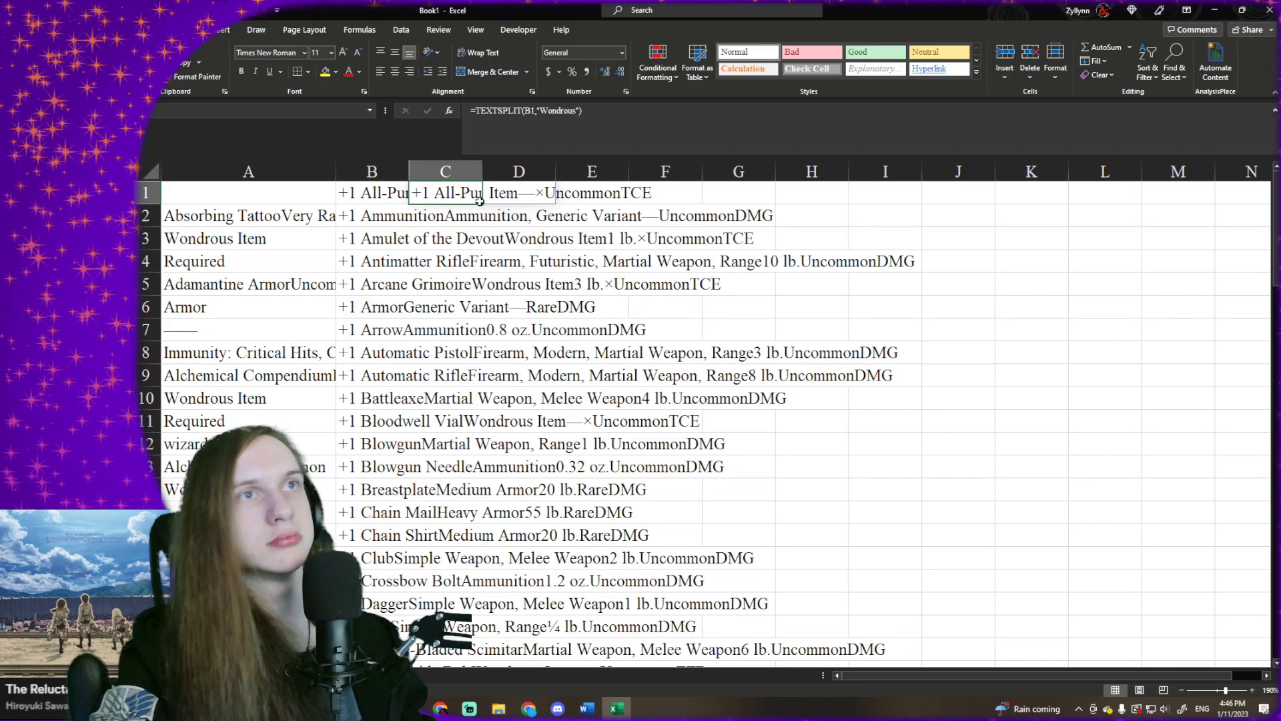
drag(482, 204, 483, 225)
click(475, 220)
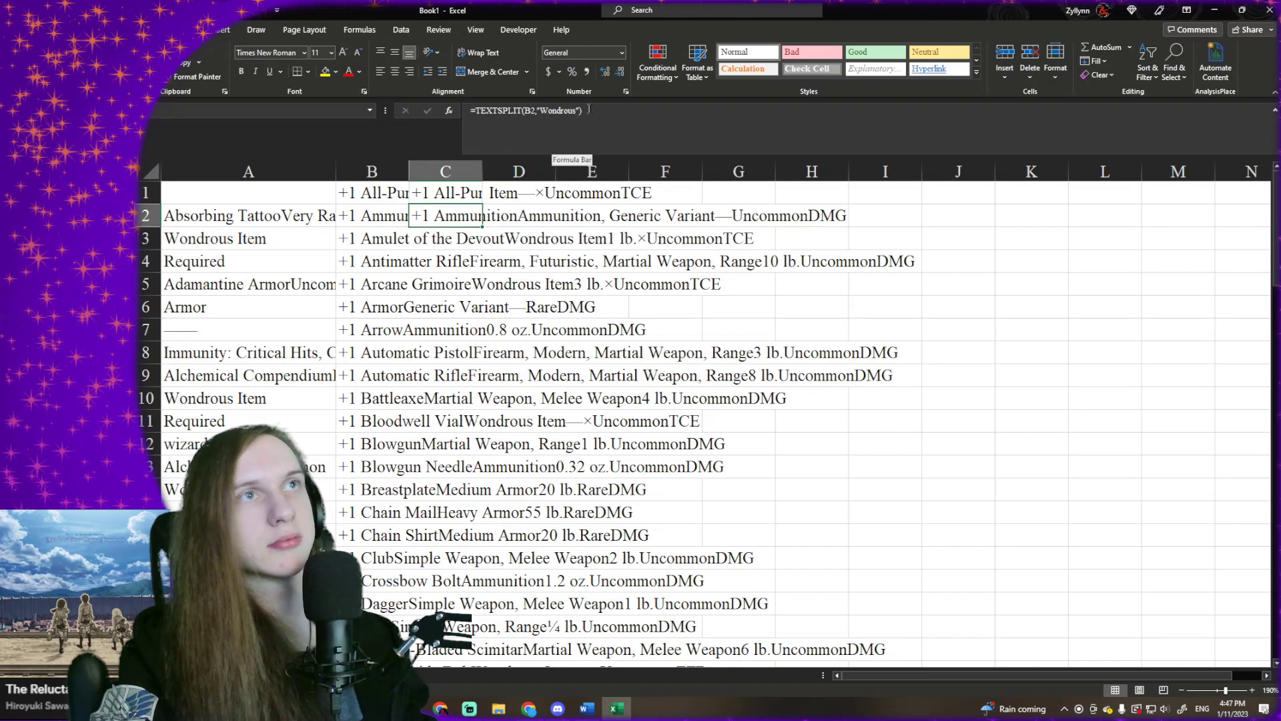
- Try wrapping C2's formula in a second TEXTSPLIT that uses "Ammunition" as the delimiter
click(476, 110)
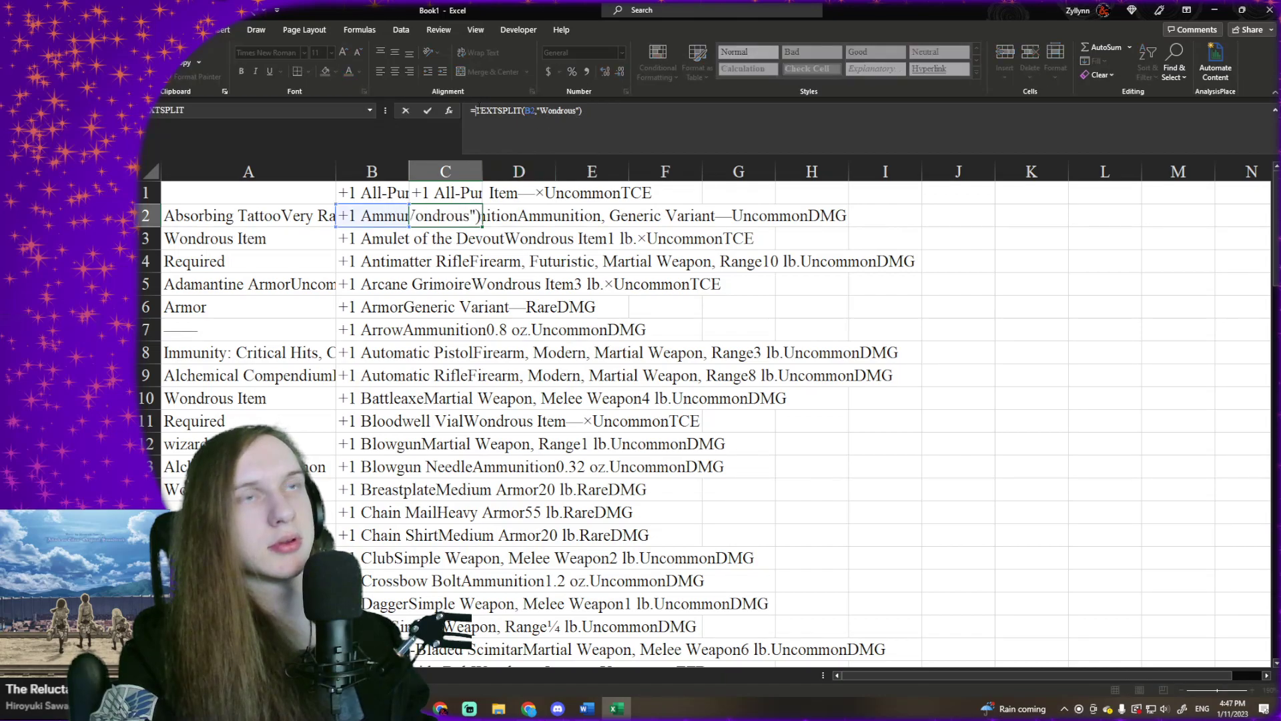
text(TEXT)
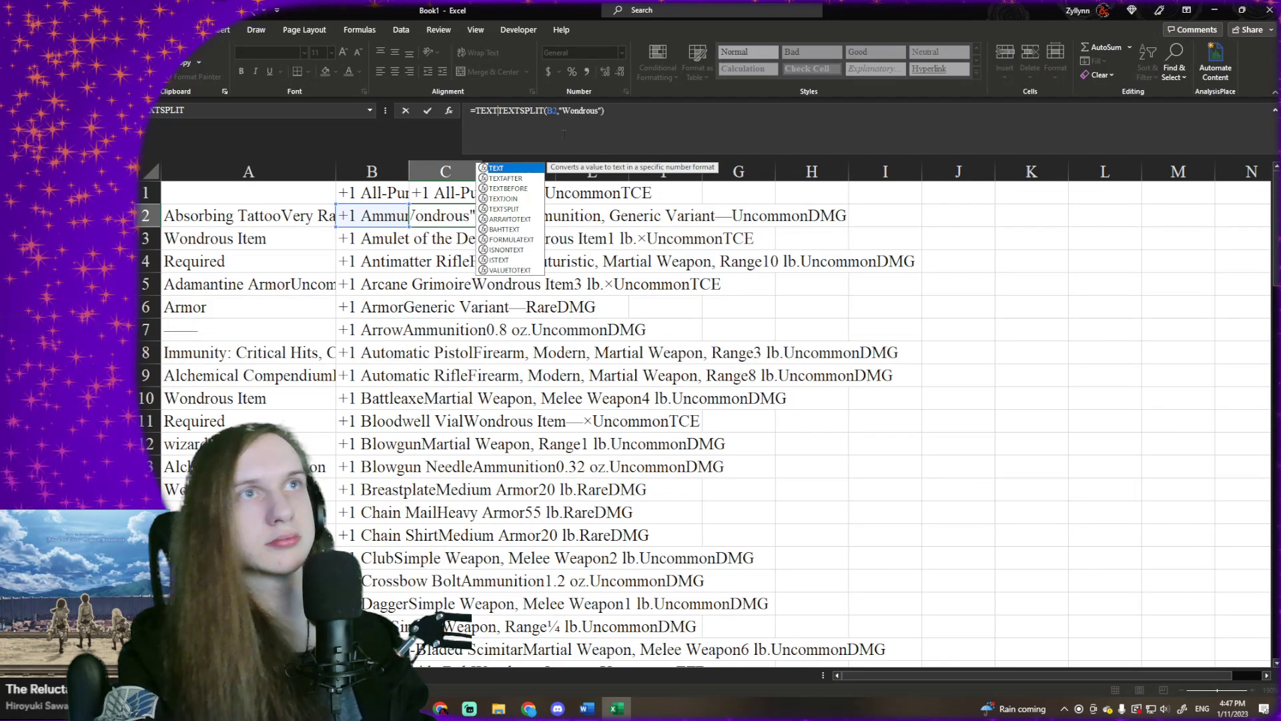
text(SPLIT(B2,"Wondrous)
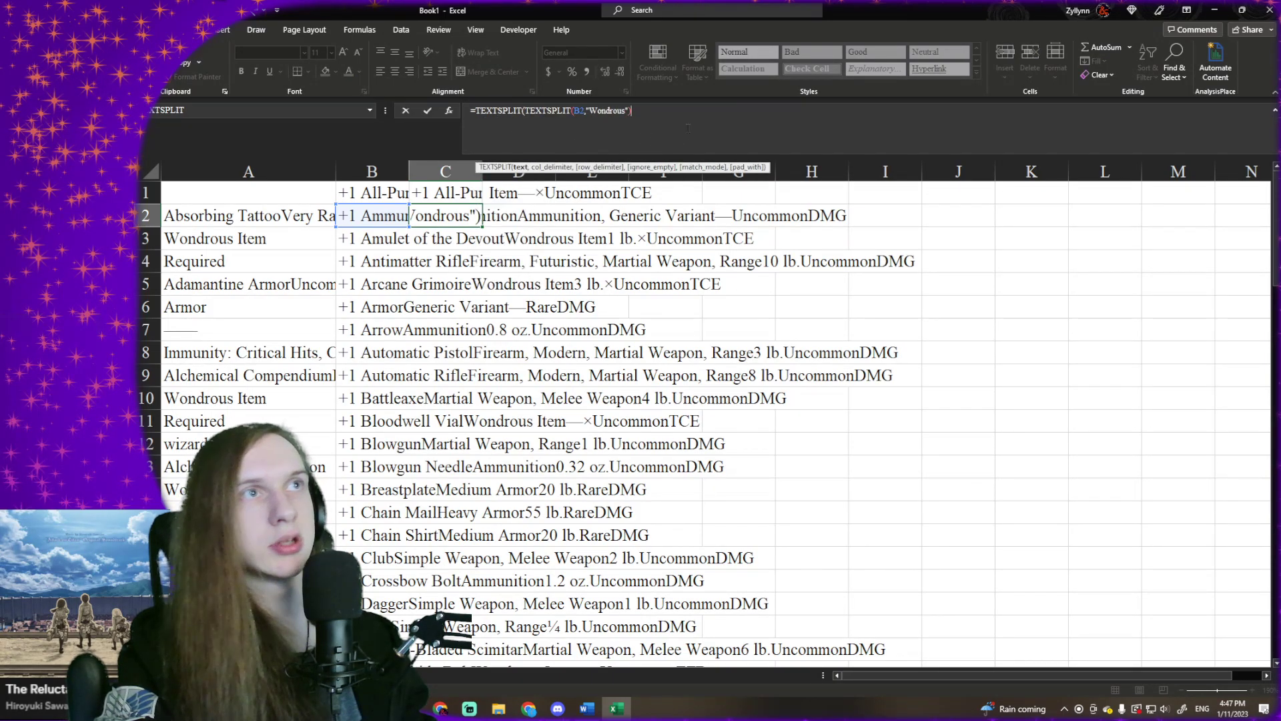
text("),")
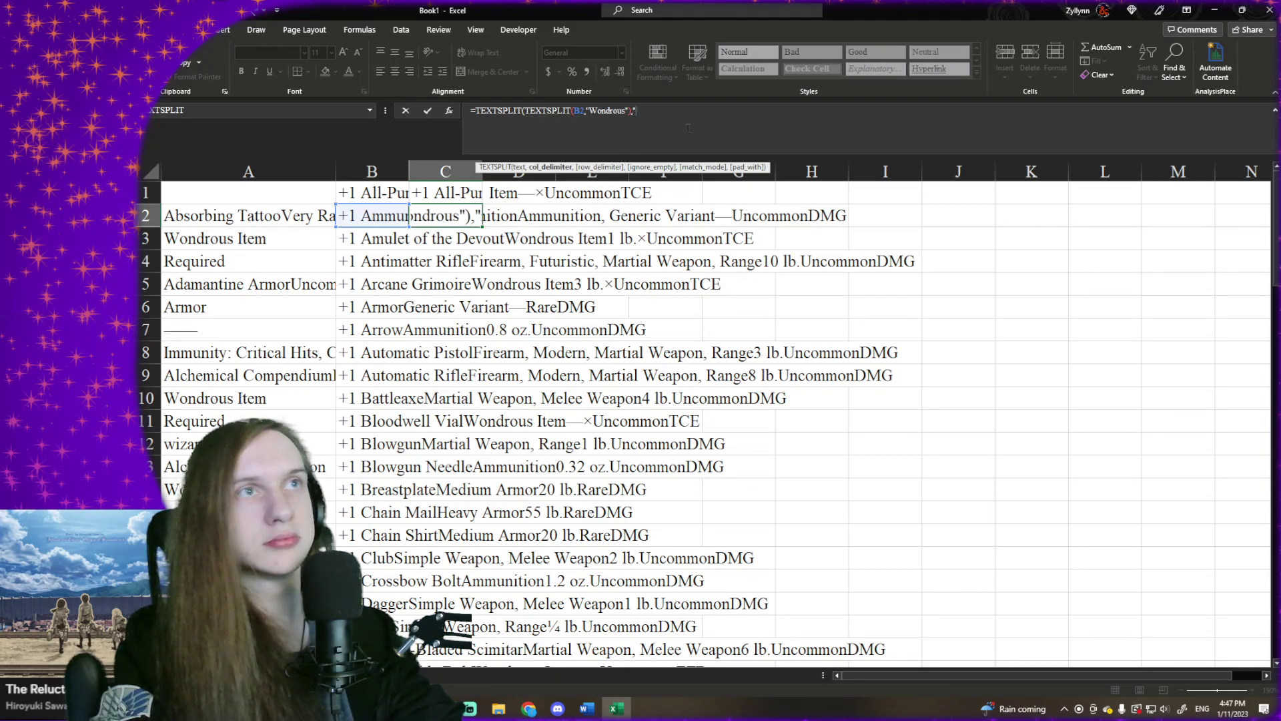
text(Amm)
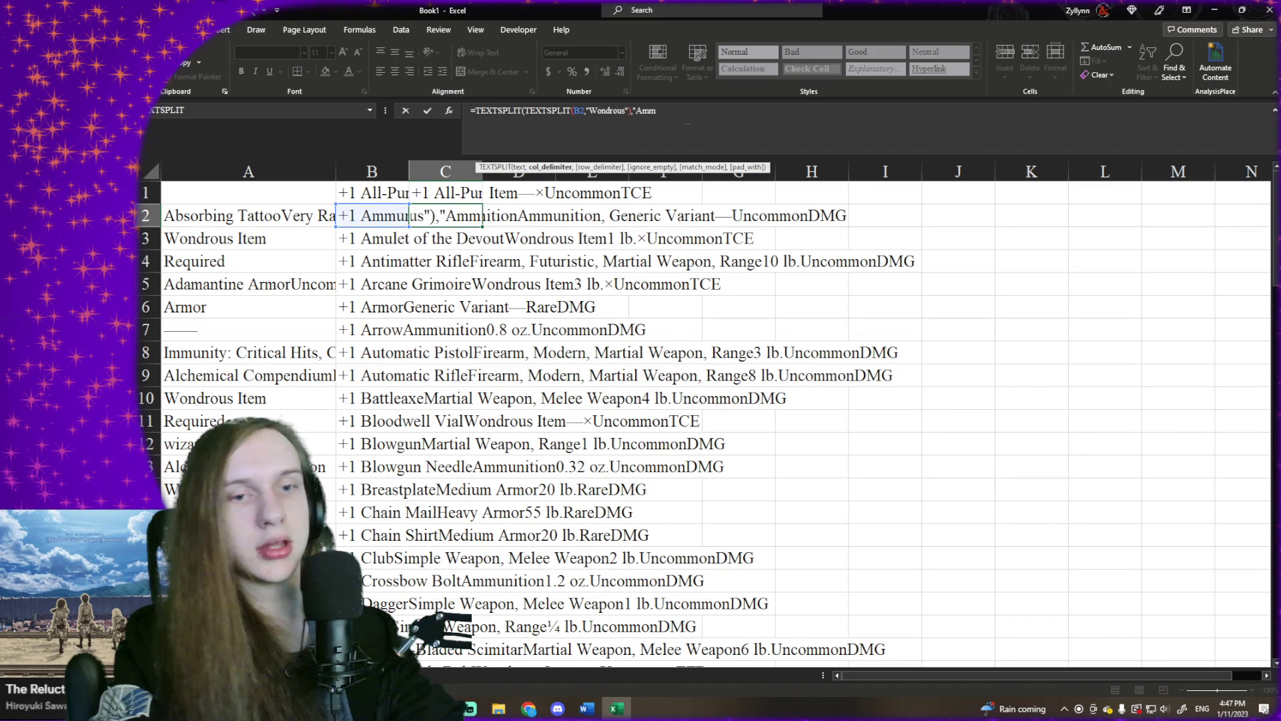
text(unition)
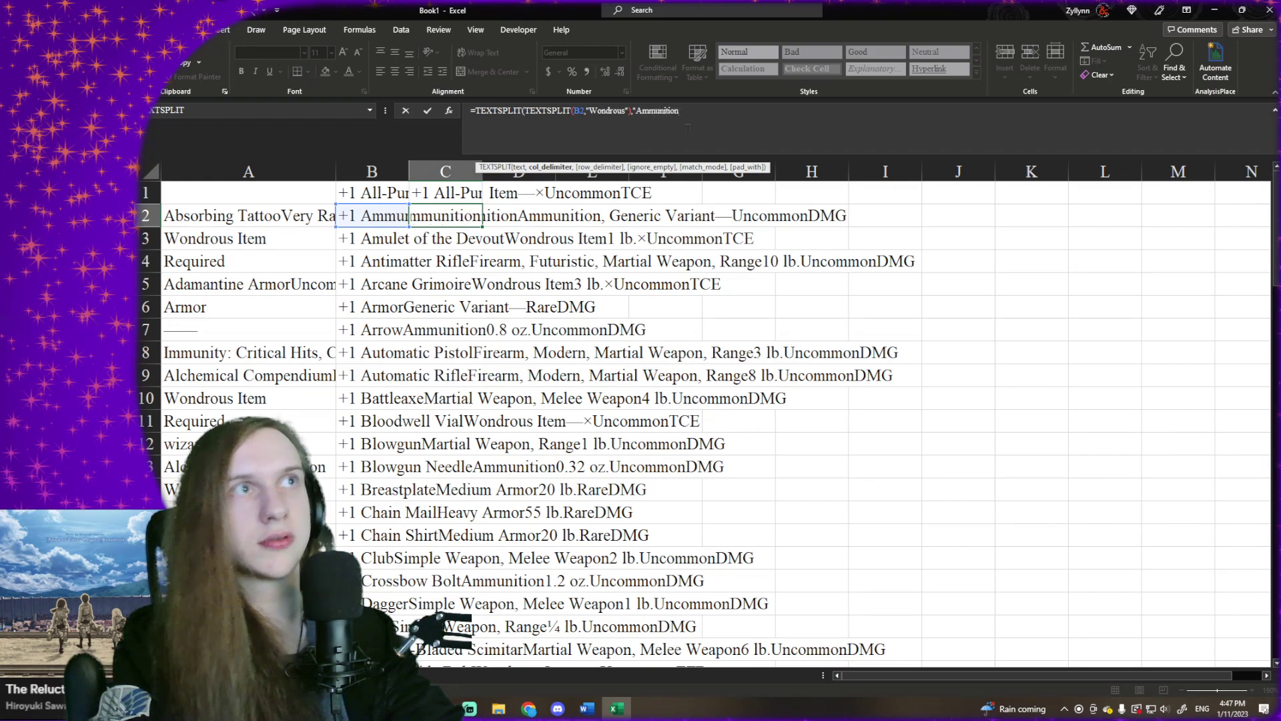
text(")
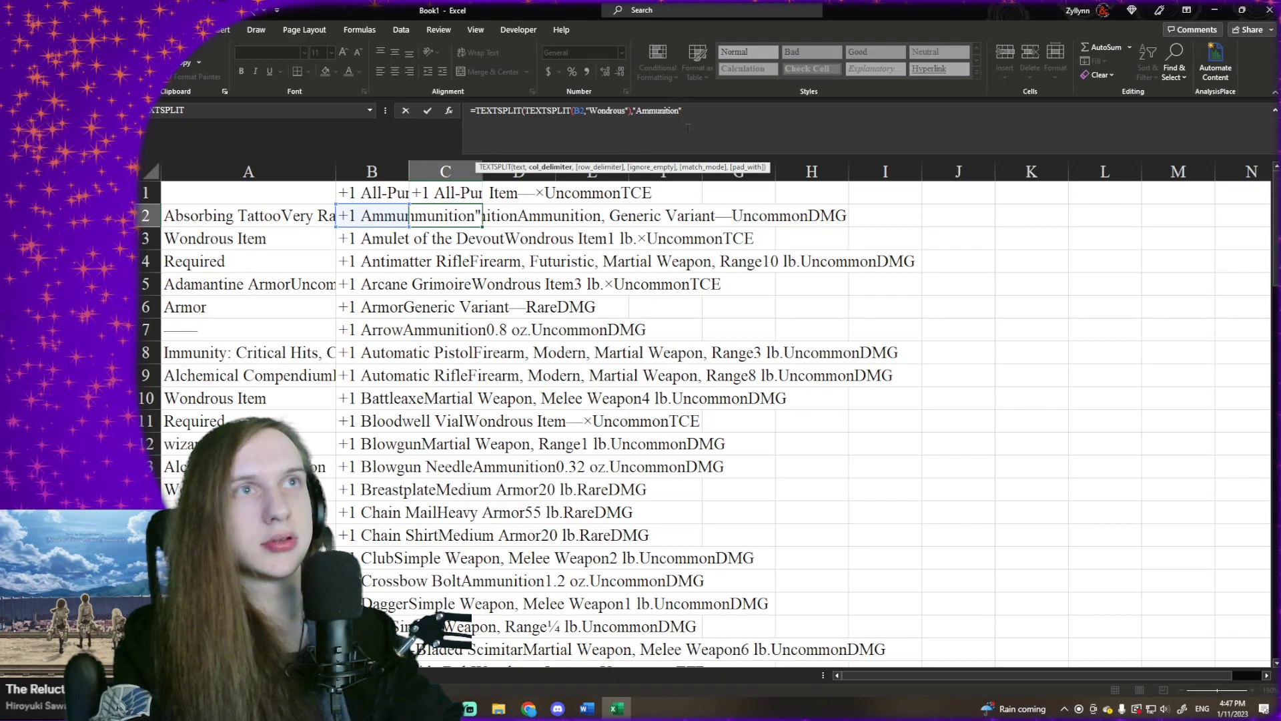
- Delete the nested formula from C2 and undo the earlier edits back to before the 5e.tools list was in column B
key(BackSpace)
key(BackSpace)
key(BackSpace)
key(BackSpace)
key(BackSpace)
key(BackSpace)
key(BackSpace)
key(BackSpace)
key(BackSpace)
key(BackSpace)
key(BackSpace)
key(BackSpace)
key(BackSpace)
key(BackSpace)
key(BackSpace)
key(BackSpace)
key(BackSpace)
key(BackSpace)
key(BackSpace)
key(BackSpace)
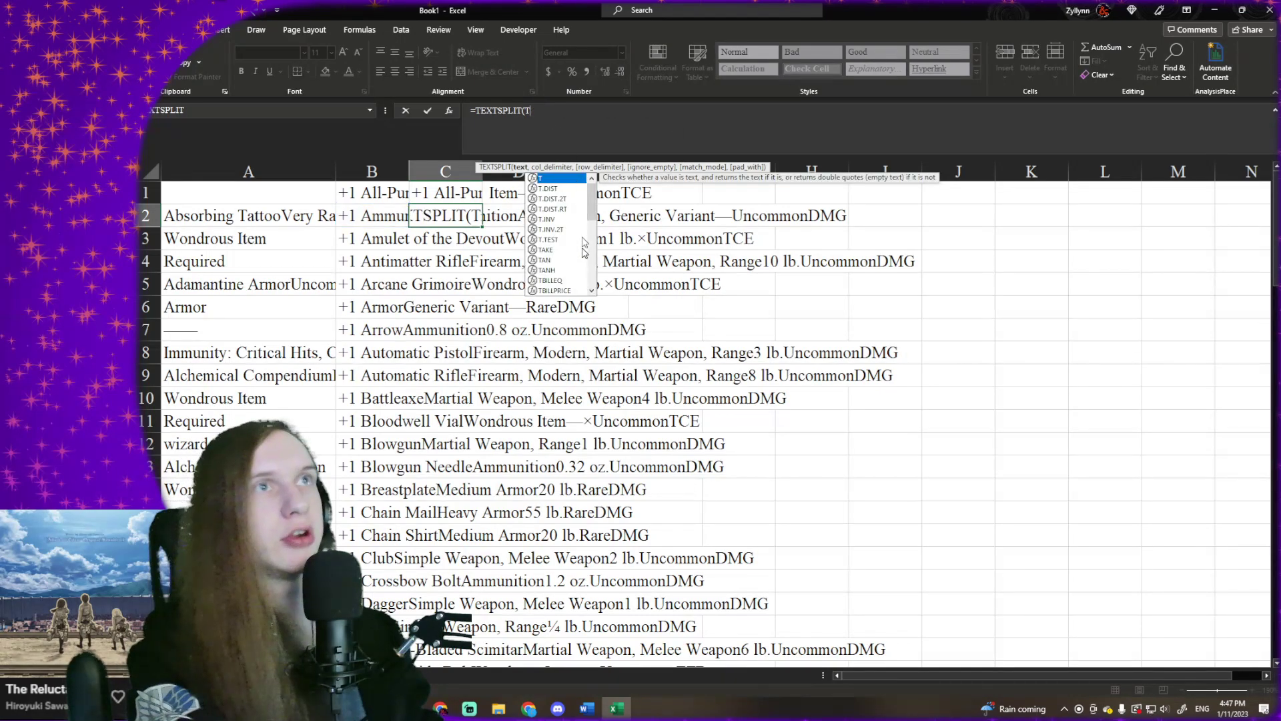
key(BackSpace)
key(BackSpace)
key(BackSpace)
key(BackSpace)
key(BackSpace)
key(BackSpace)
key(BackSpace)
key(BackSpace)
key(BackSpace)
key(BackSpace)
key(BackSpace)
key(BackSpace)
click(383, 199)
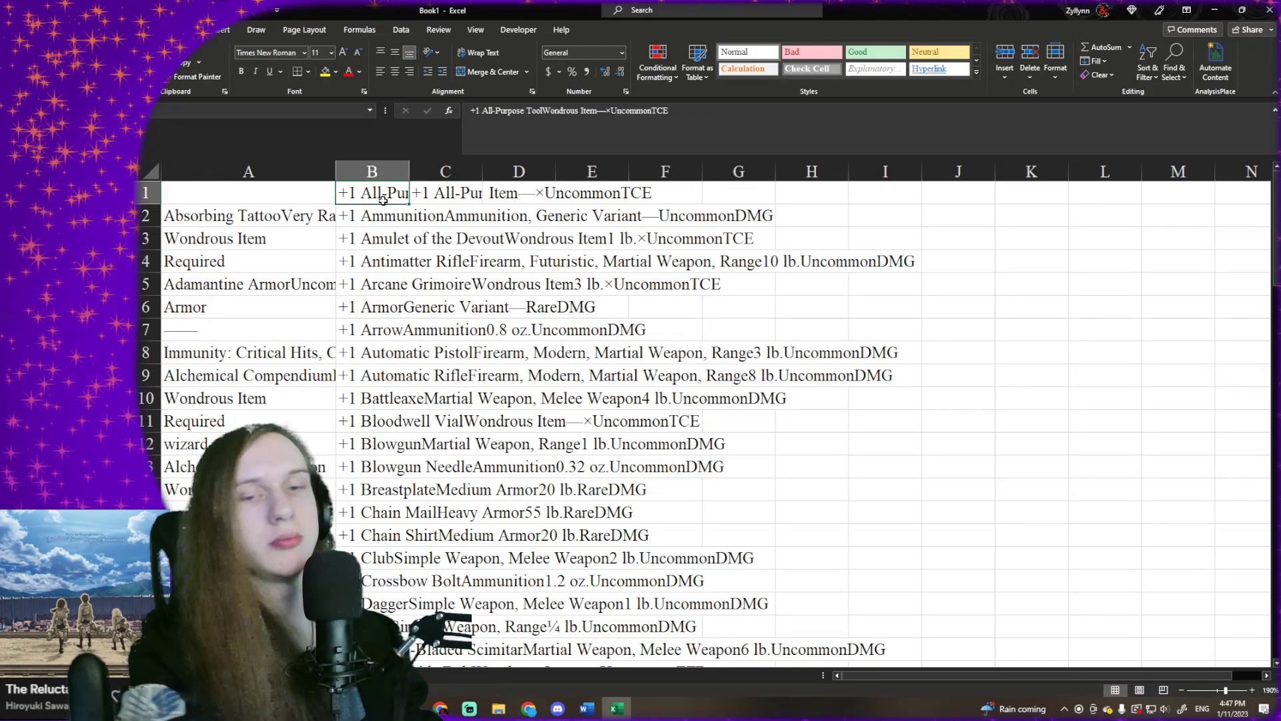
key(ctrl+z)
key(ctrl+z)
key(ctrl+z)
key(ctrl+z)
key(ctrl+z)
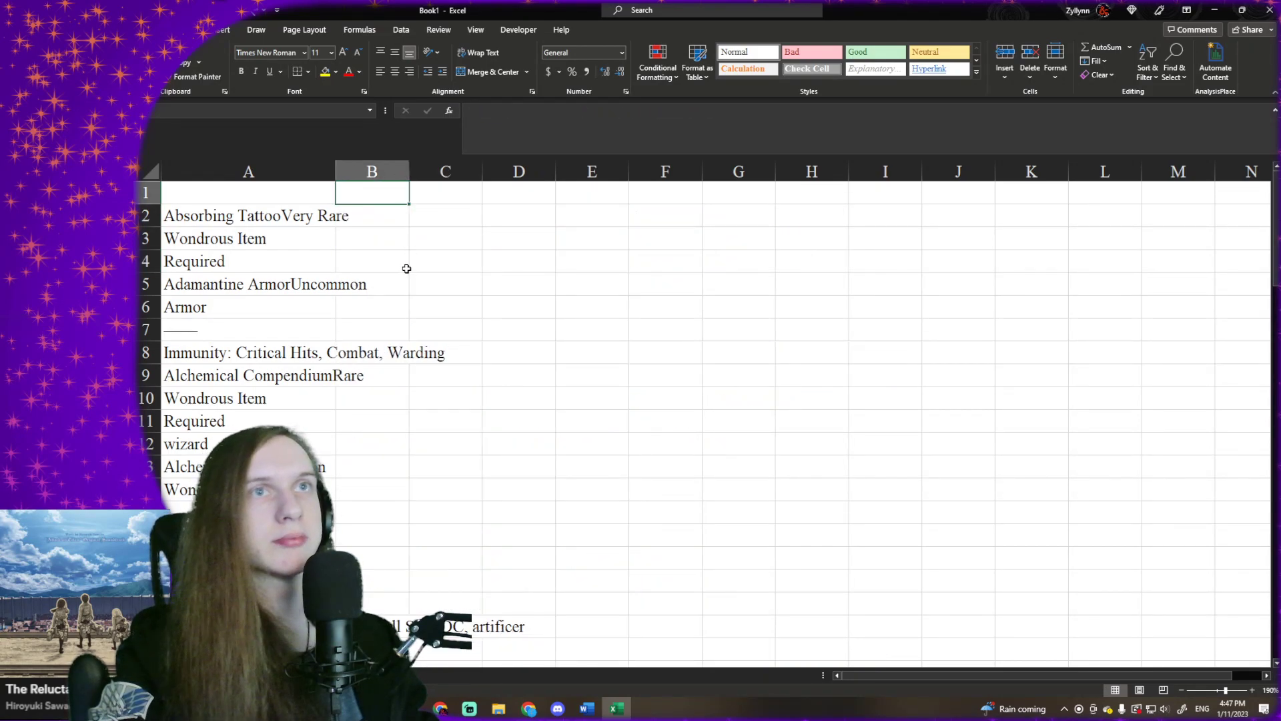
- Begin a formula in cell B2 with =IF(OR(A3= to test the item type in the cell below the item name
click(408, 268)
click(305, 211)
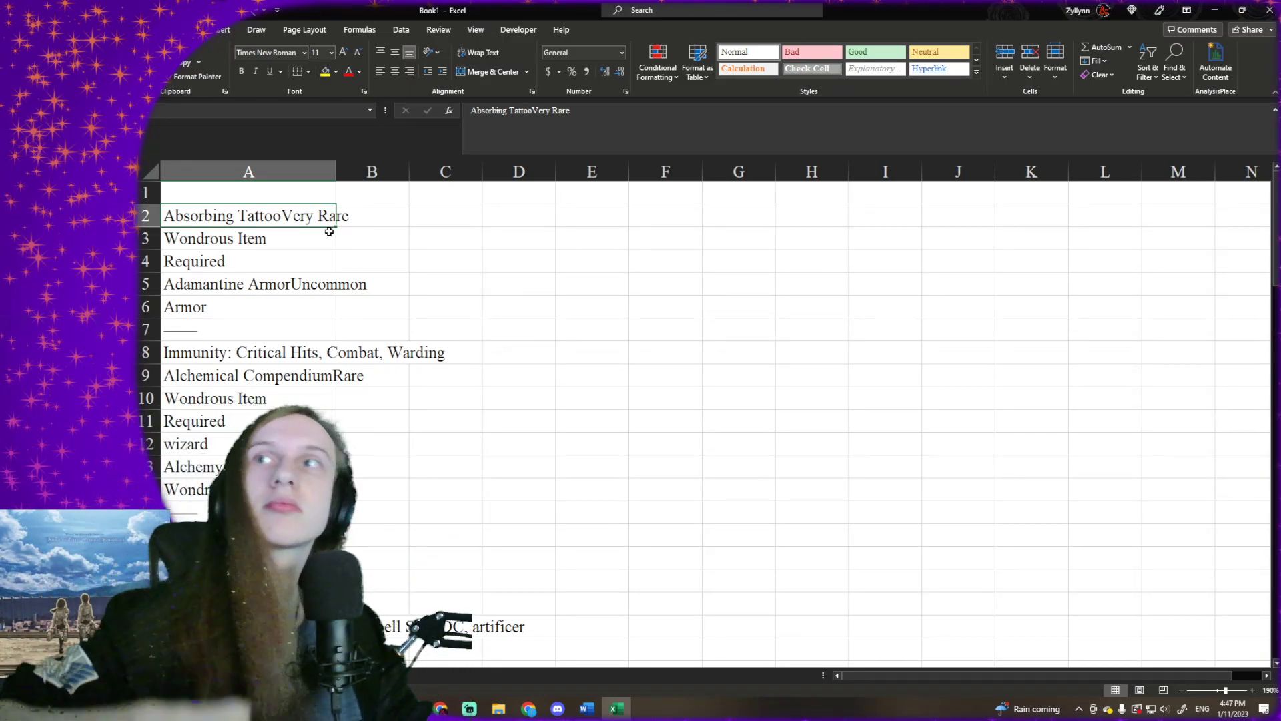
click(365, 216)
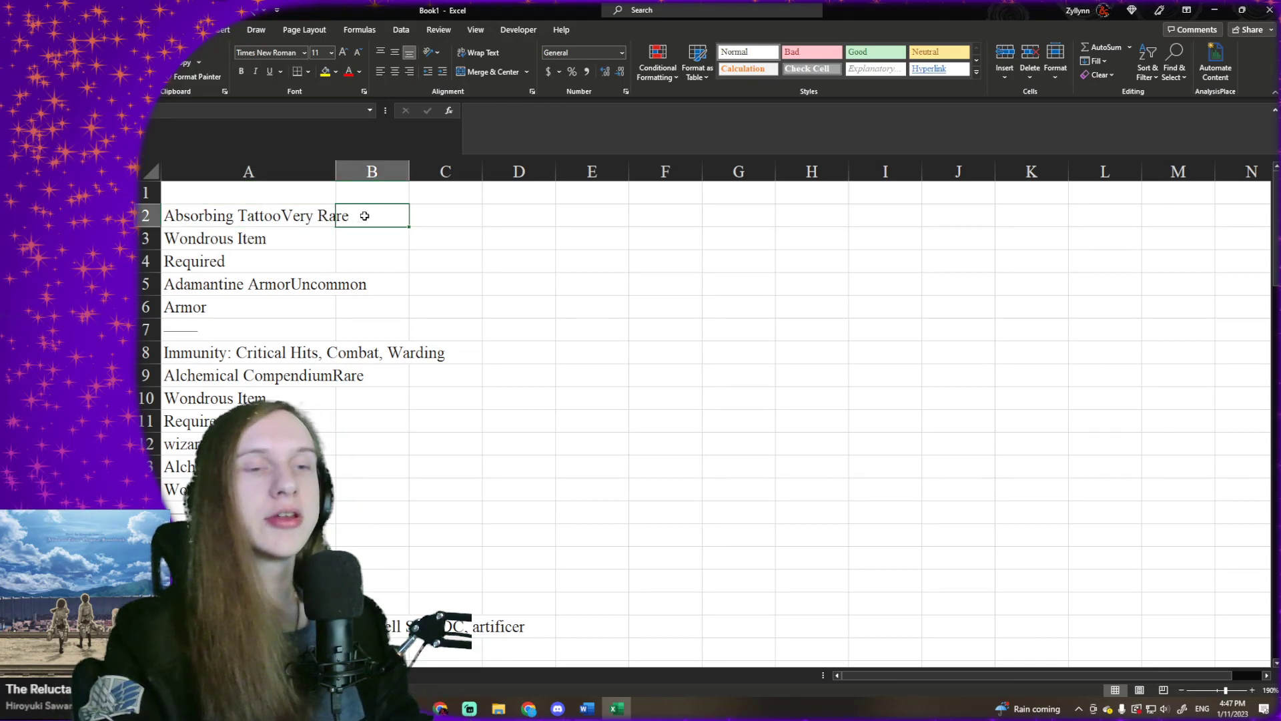
text(=)
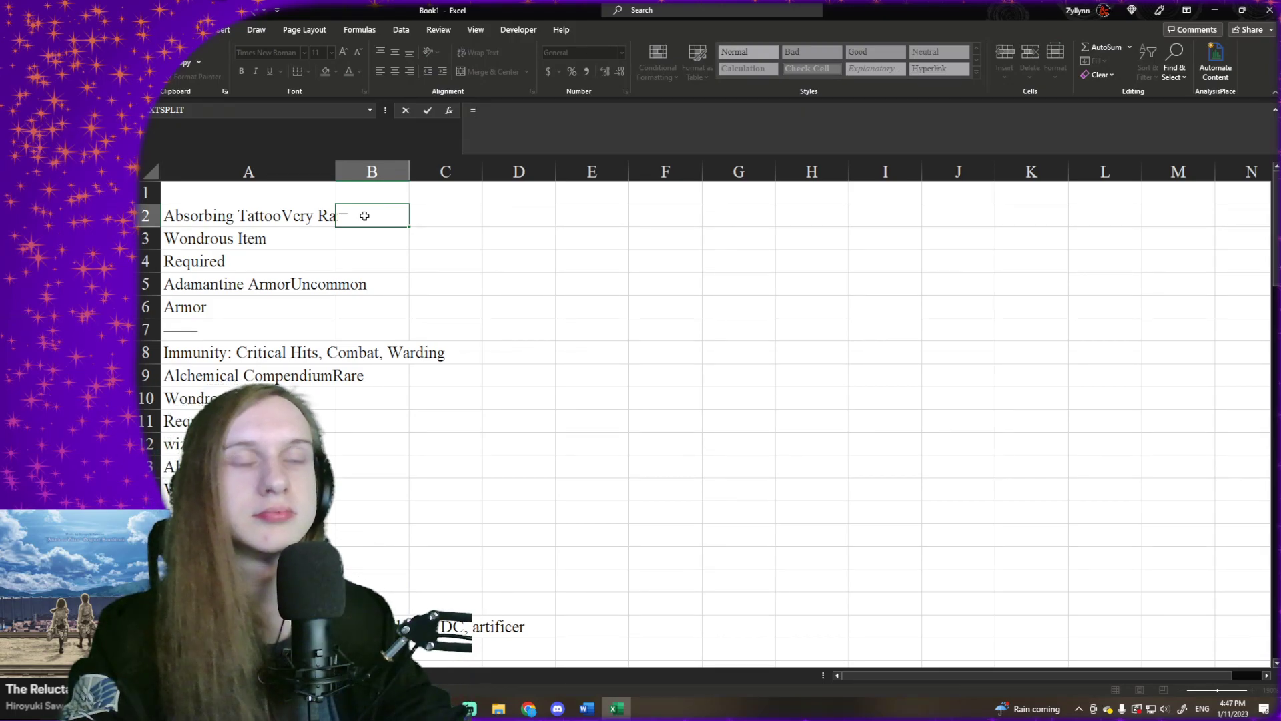
text(IF()
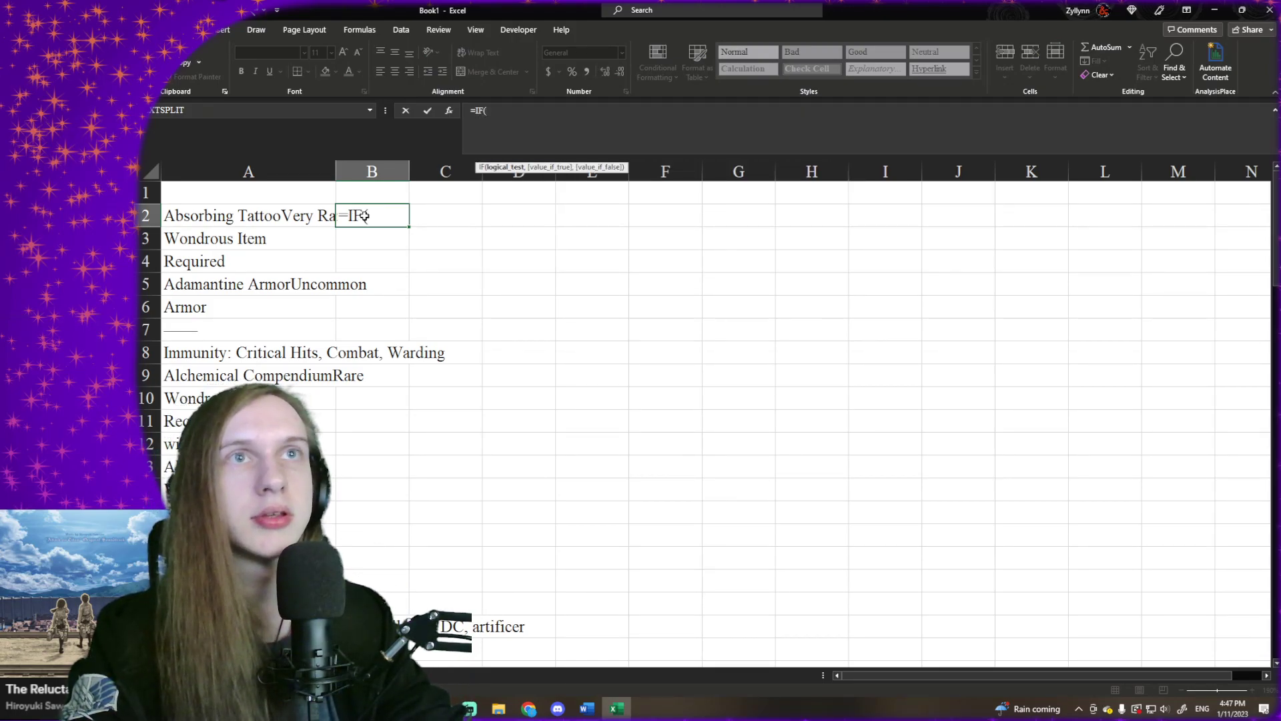
click(314, 233)
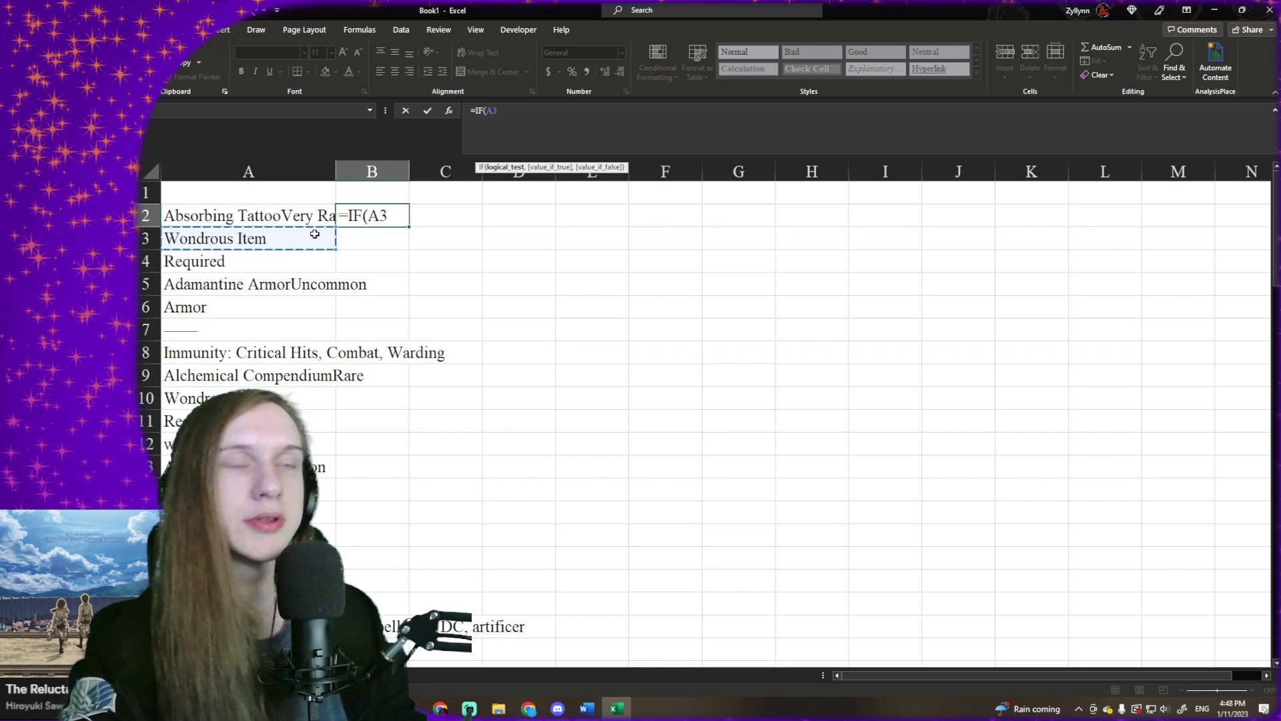
key(BackSpace)
key(BackSpace)
text(OR()
click(314, 233)
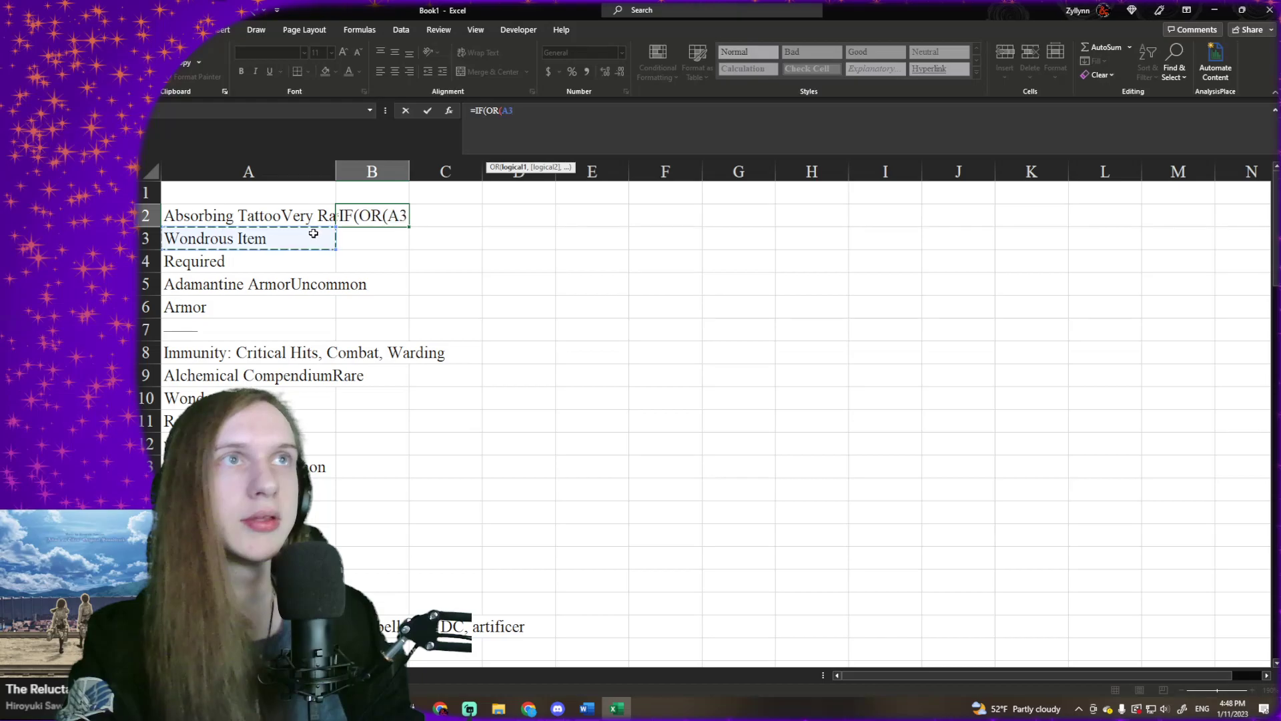
text(=)
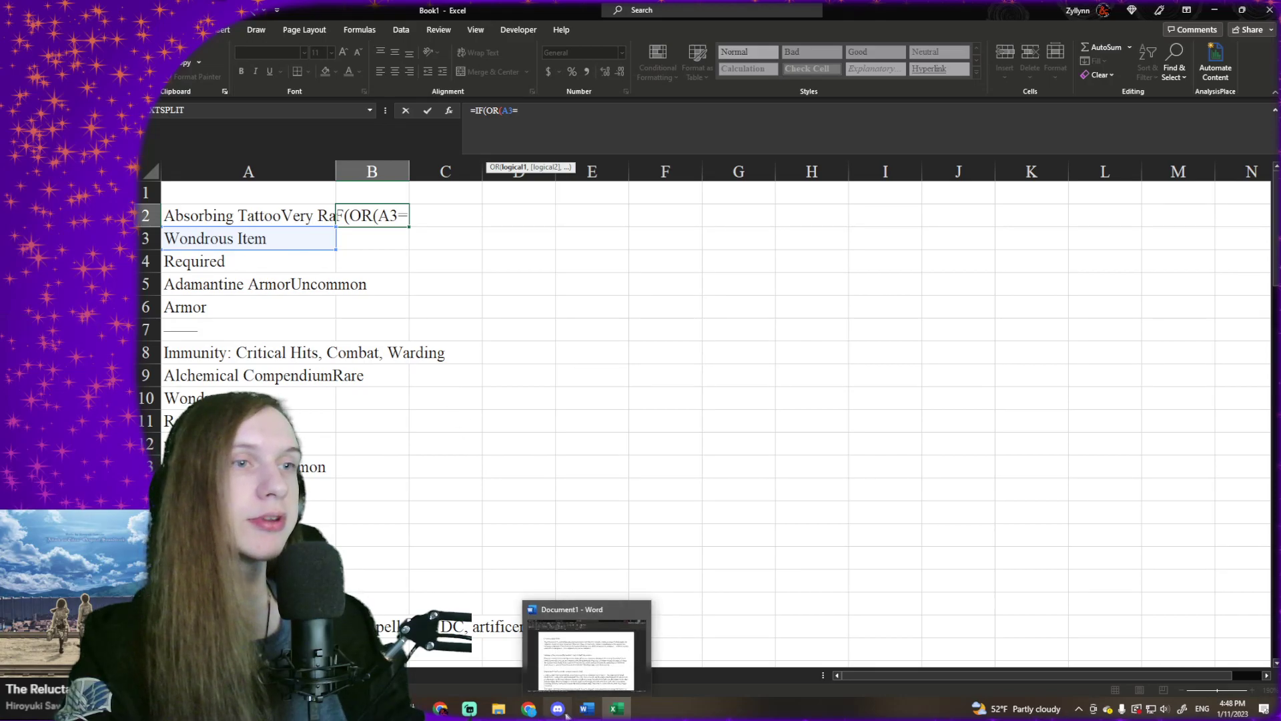
- Check the item categories on the D&D Beyond Magic Items page and complete the first OR condition in B2 as A3="Armor",
mouse_move(530, 711)
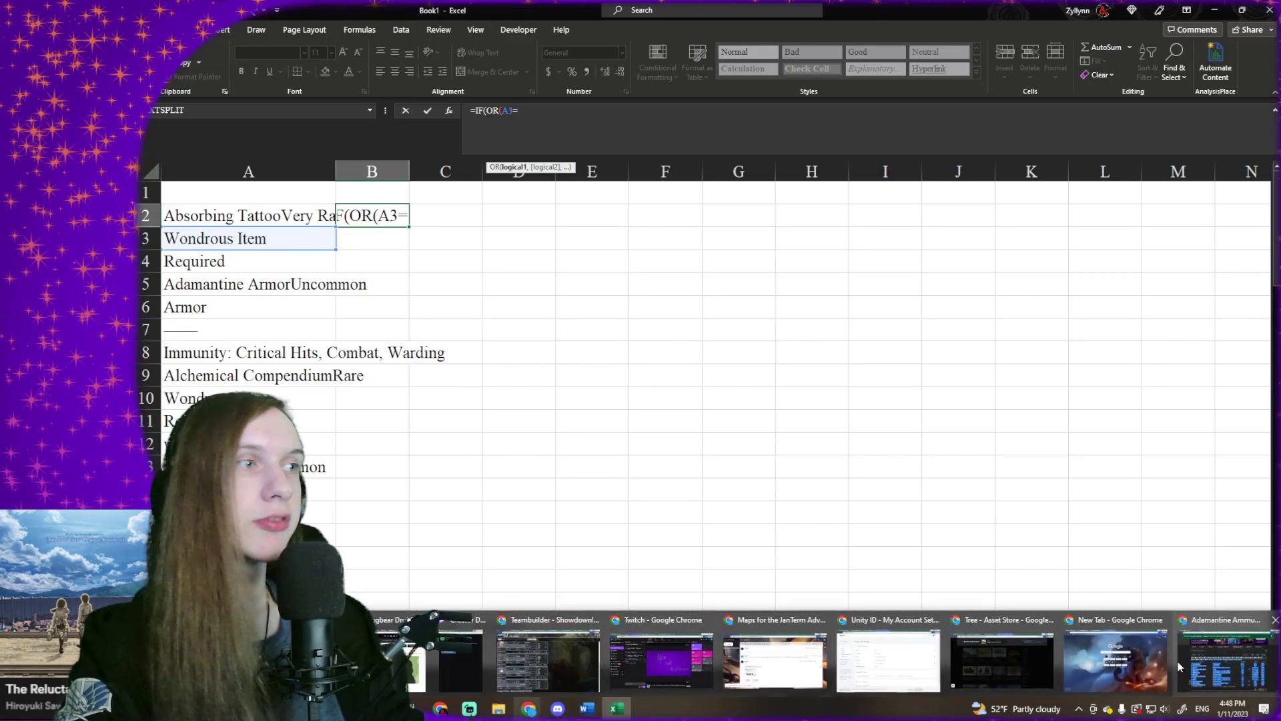
click(1225, 660)
click(230, 11)
scroll(556, 276, up, 18)
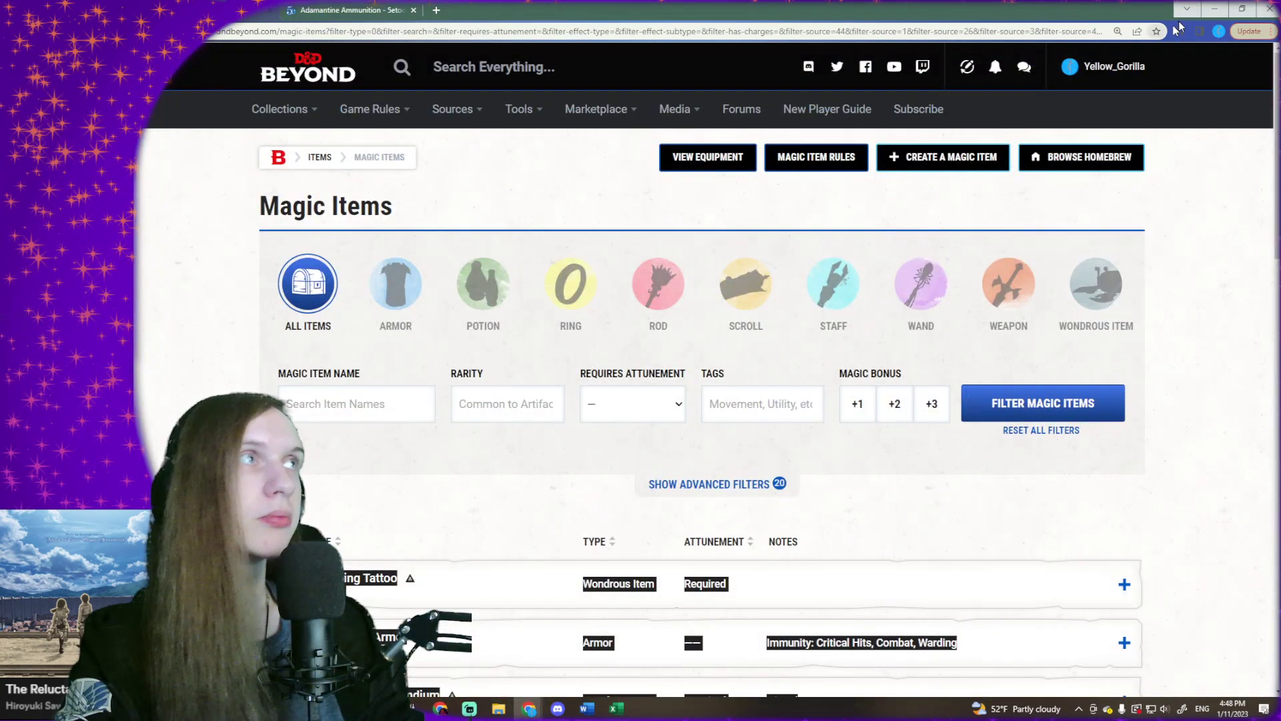
click(1215, 7)
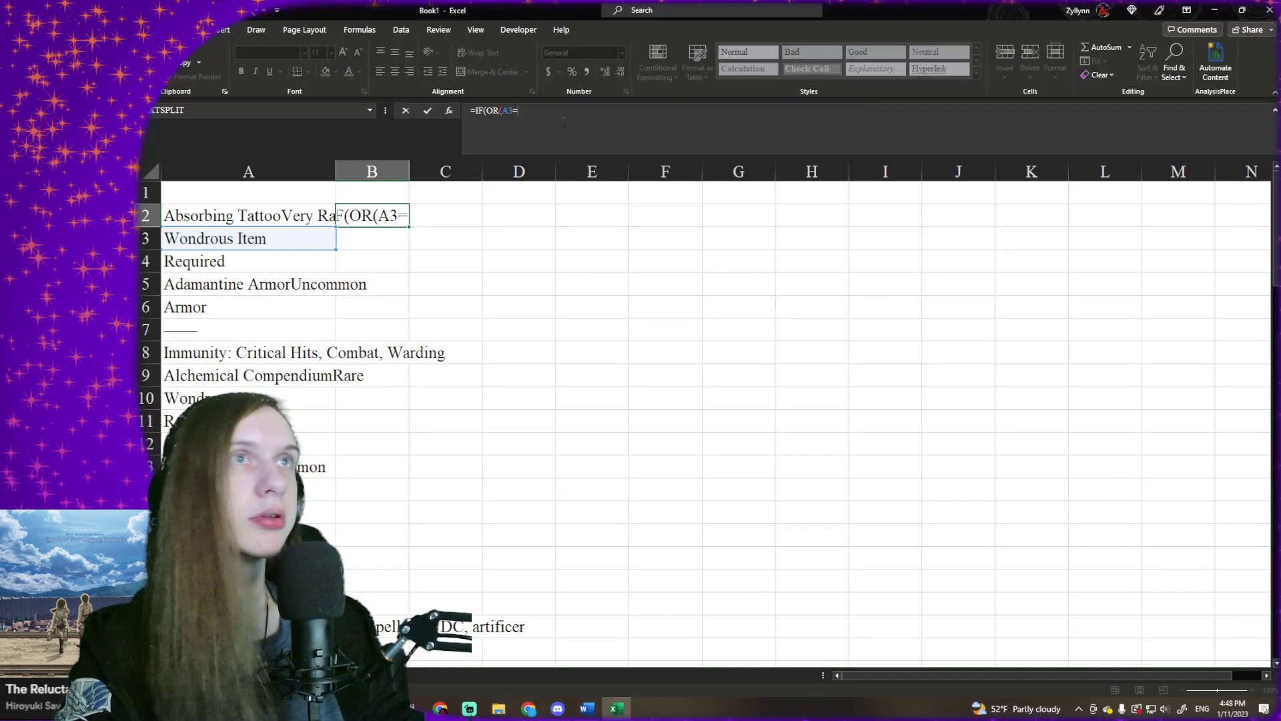
text("Armor",)
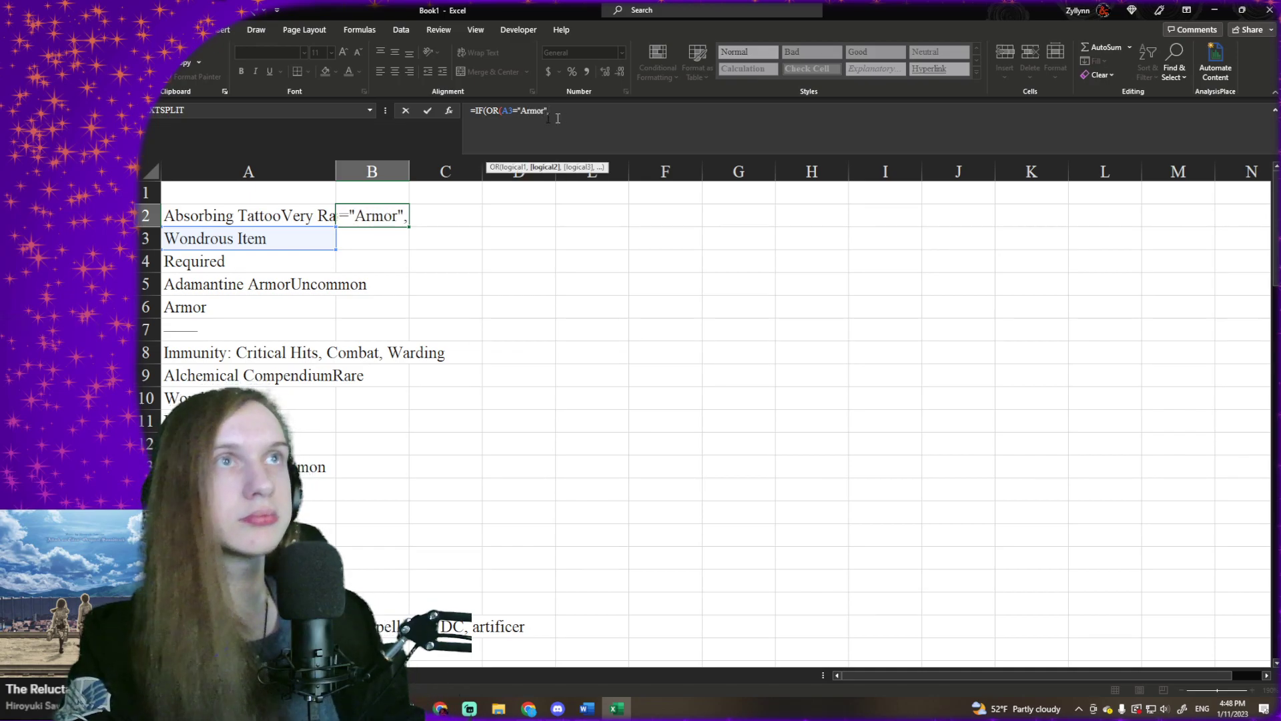
- Copy the A3="Armor", condition and add two duplicates of it to the OR function in B2
key(ctrl+c)
click(630, 137)
key(ctrl+v)
key(ctrl+v)
- Change the item type in the second OR condition to "Potion"
click(578, 112)
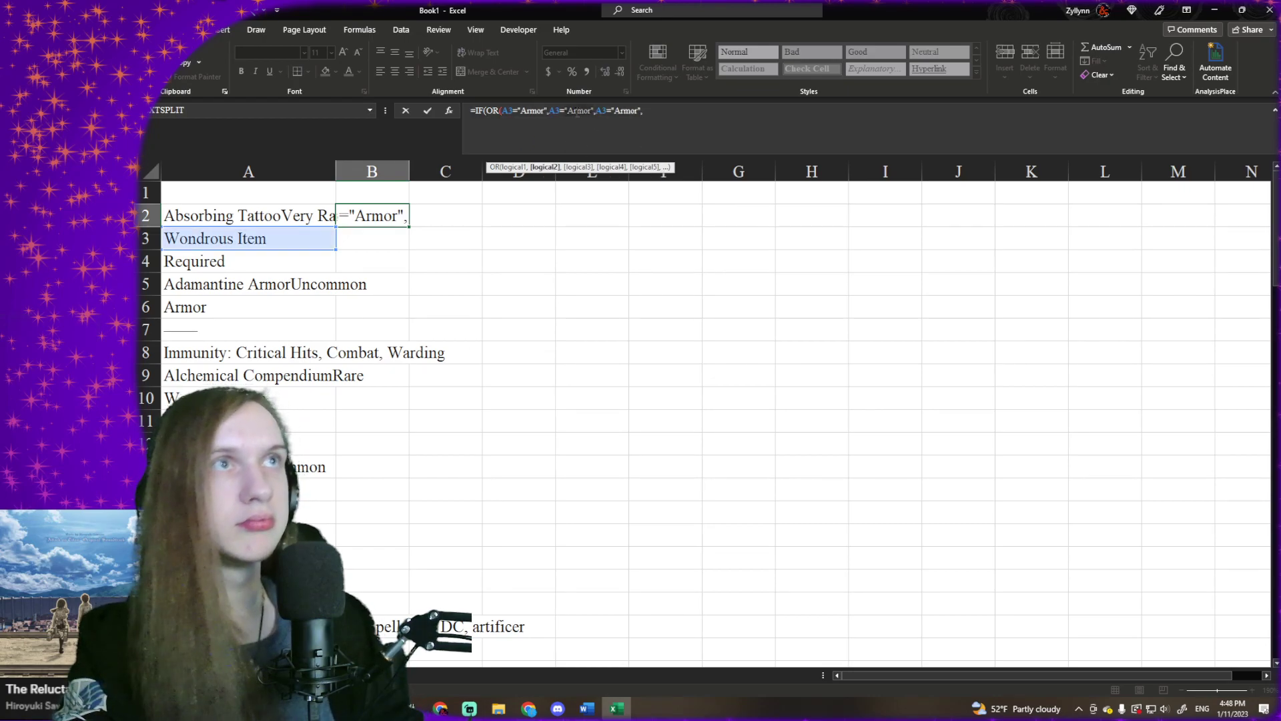
key(BackSpace)
text(Potio)
key(BackSpace)
key(BackSpace)
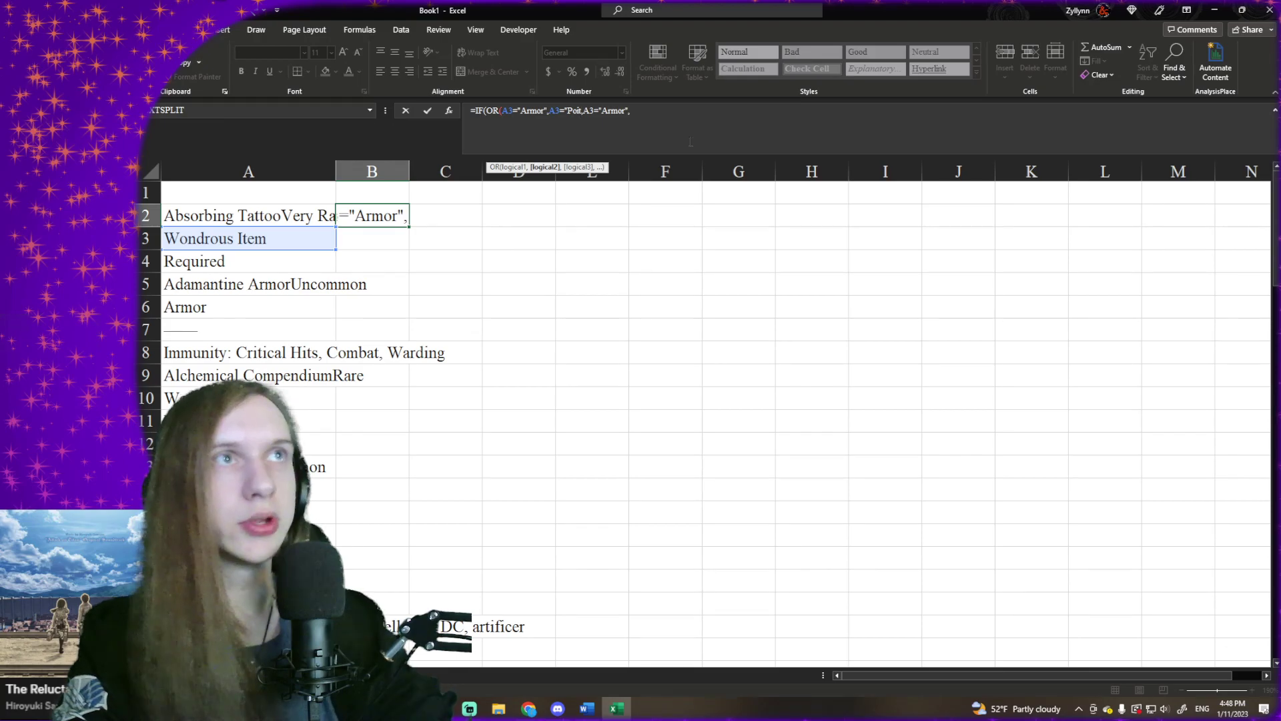
text(ion)
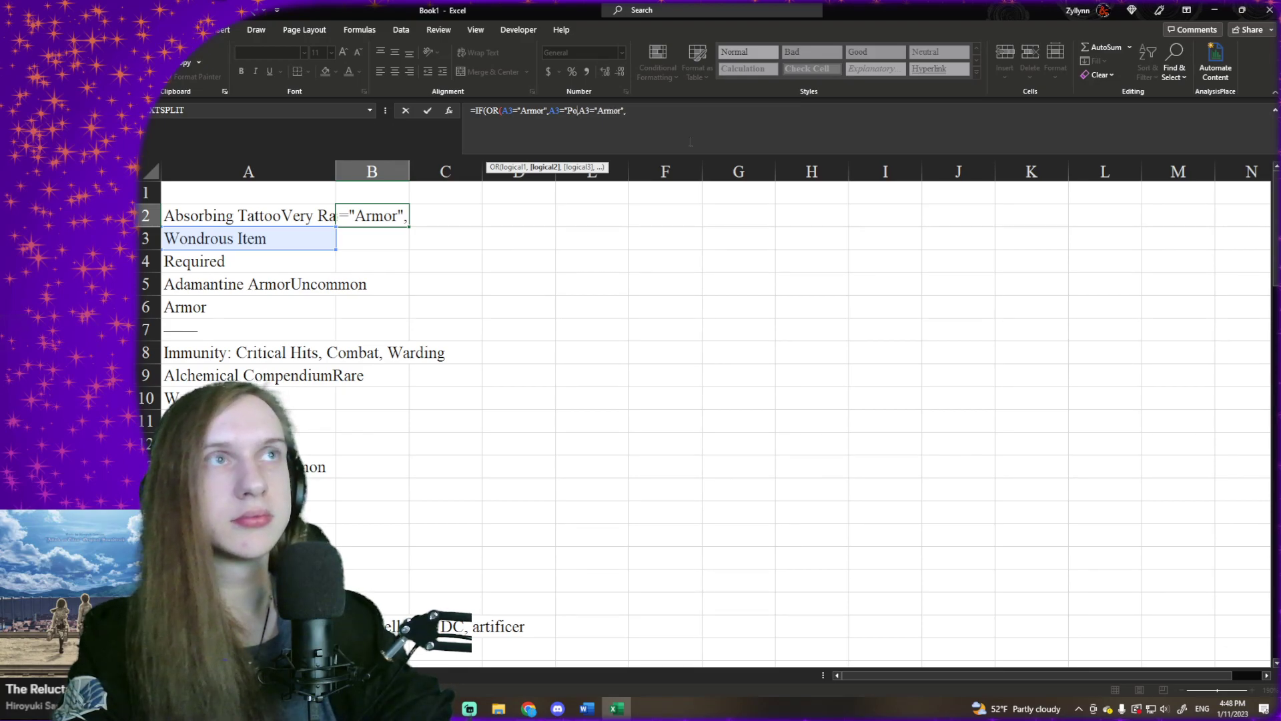
text(")
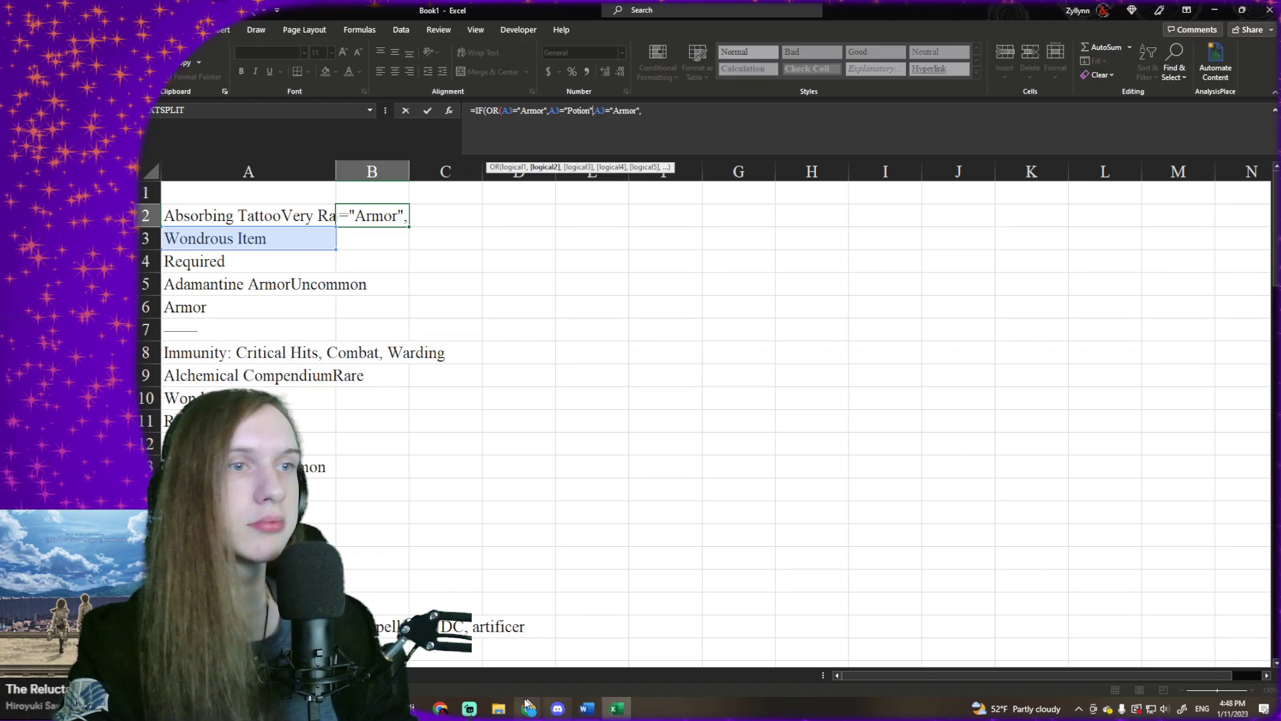
- Change the item type in the third OR condition to "Ring"
mouse_move(525, 714)
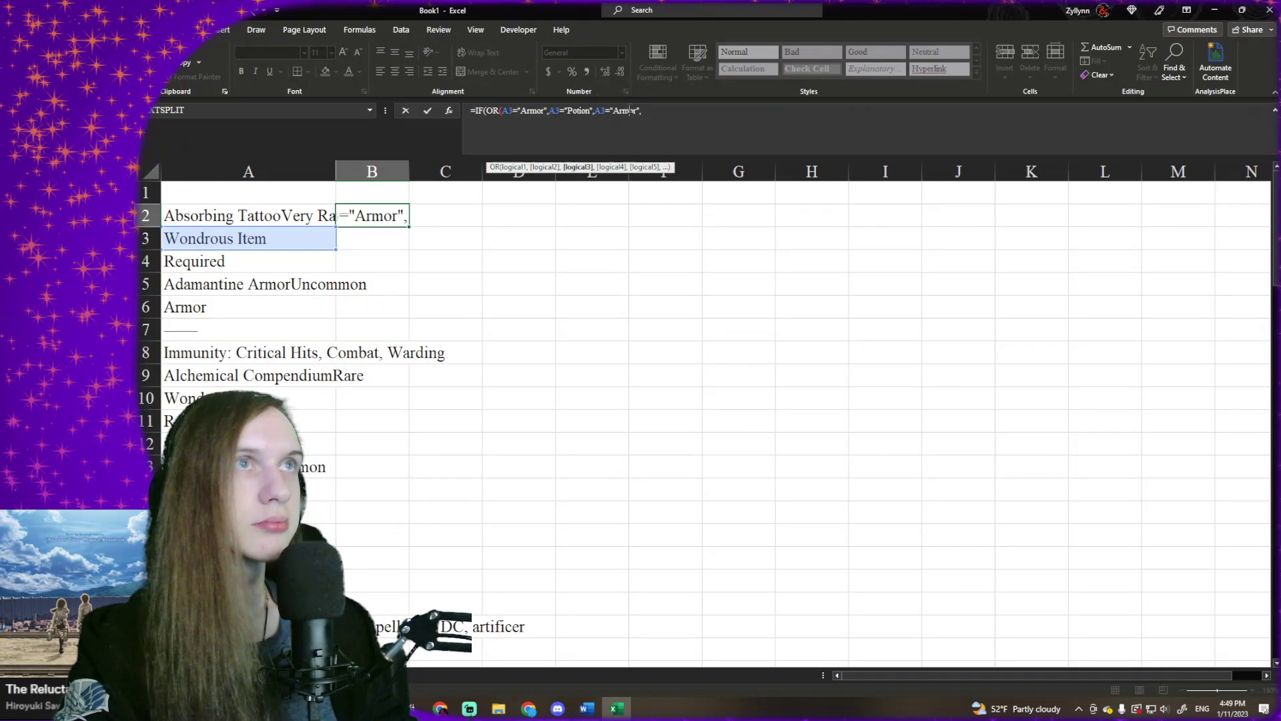
double_click(630, 111)
key(BackSpace)
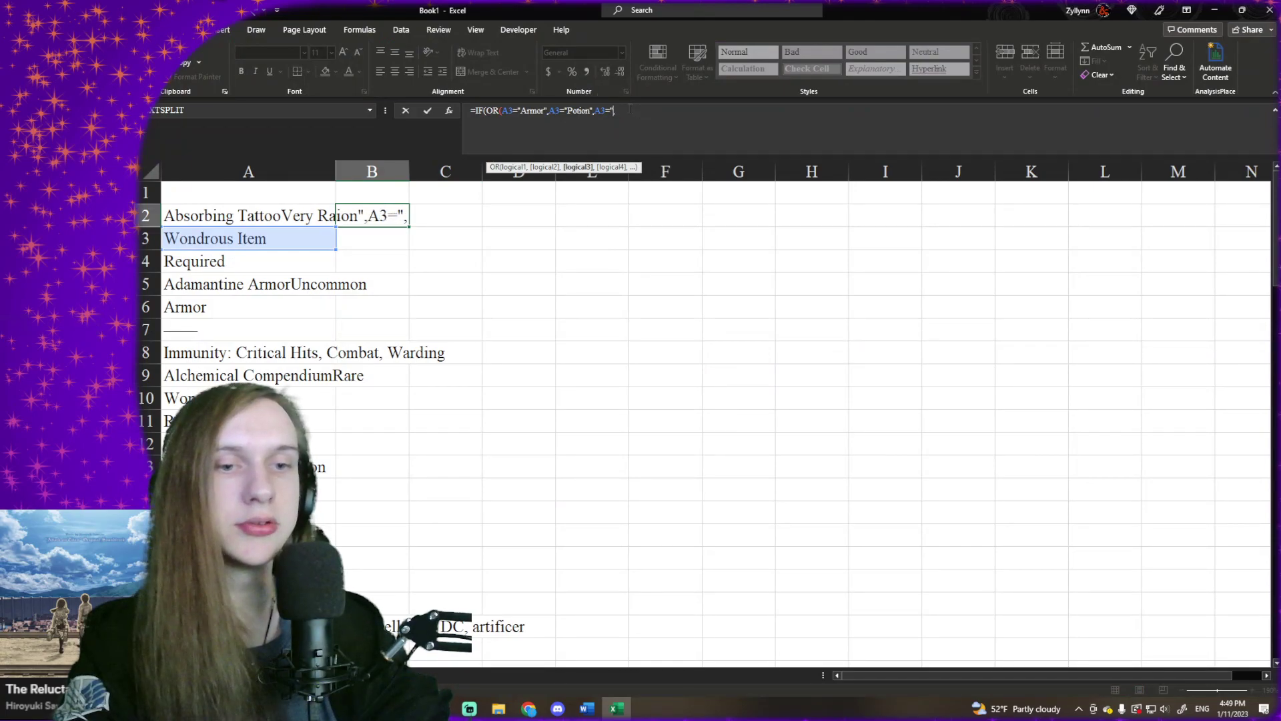
text(Ring)
text(")
key(Right)
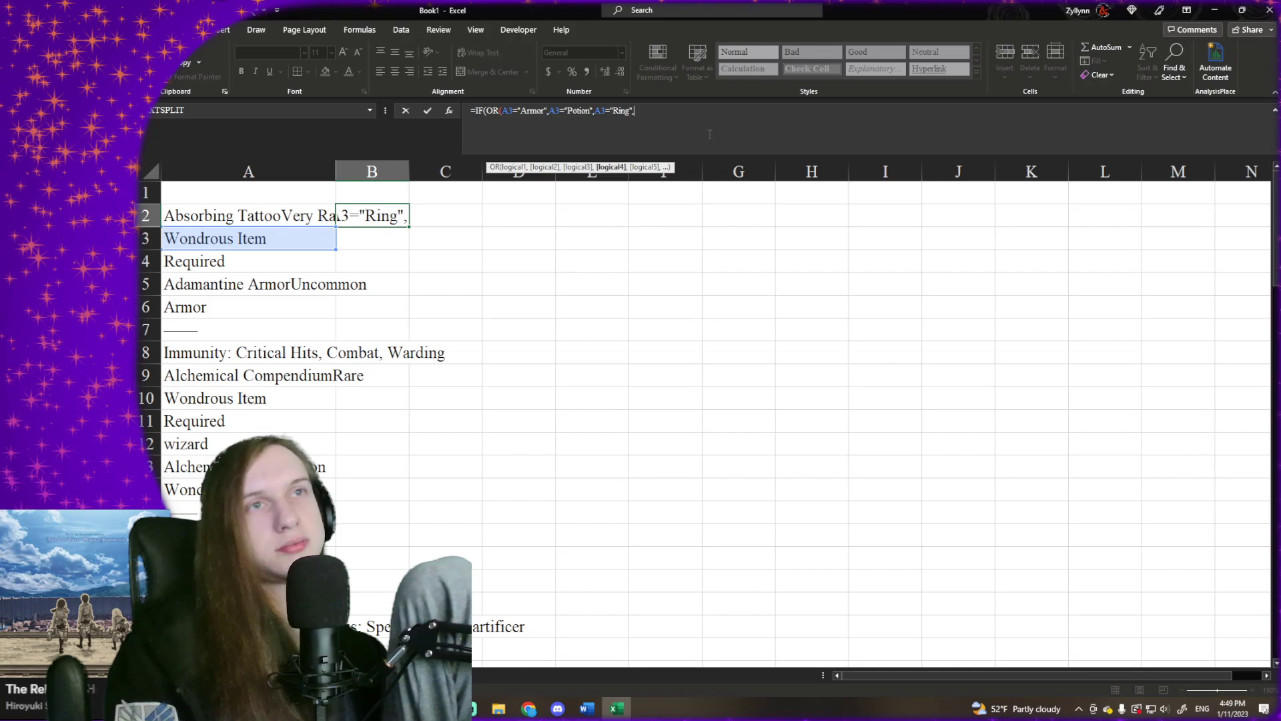
- Try removing the A3="Potion" condition from B2's formula and undo the deletion
click(550, 112)
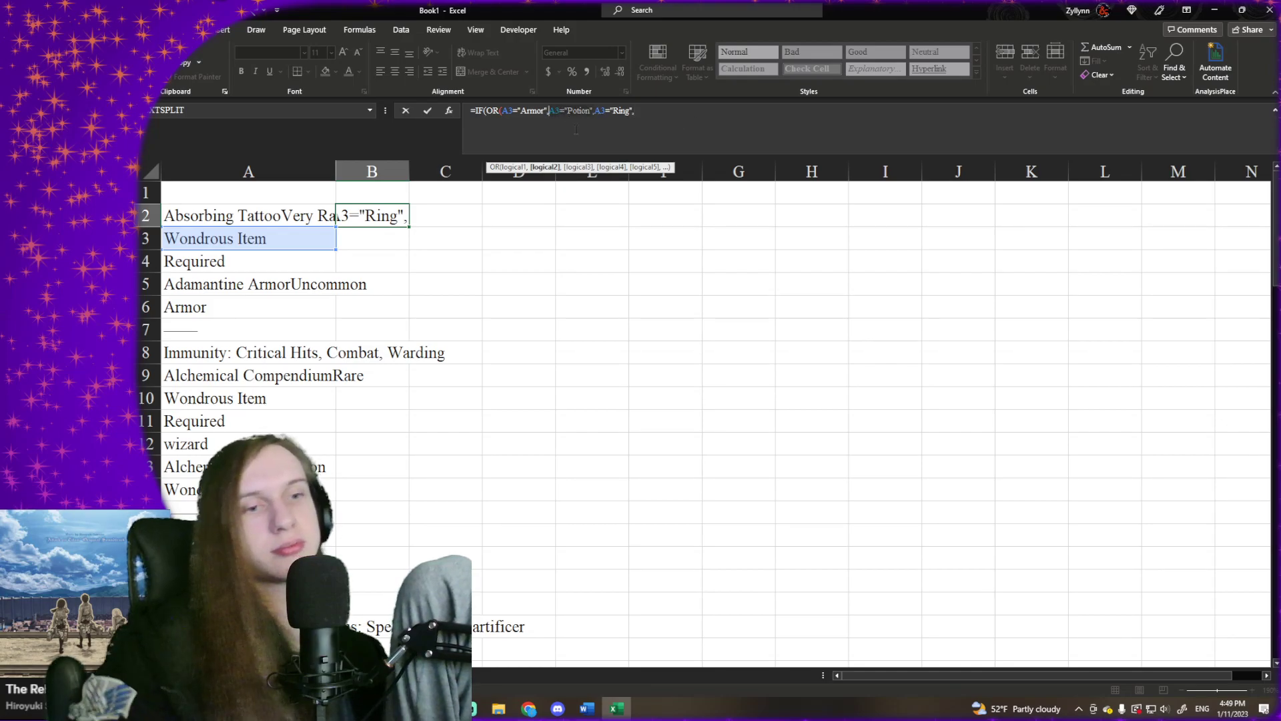
key(Delete)
key(Delete)
key(Delete)
key(Delete)
key(Delete)
key(Delete)
key(Delete)
key(Delete)
key(Delete)
key(Delete)
key(Delete)
key(Delete)
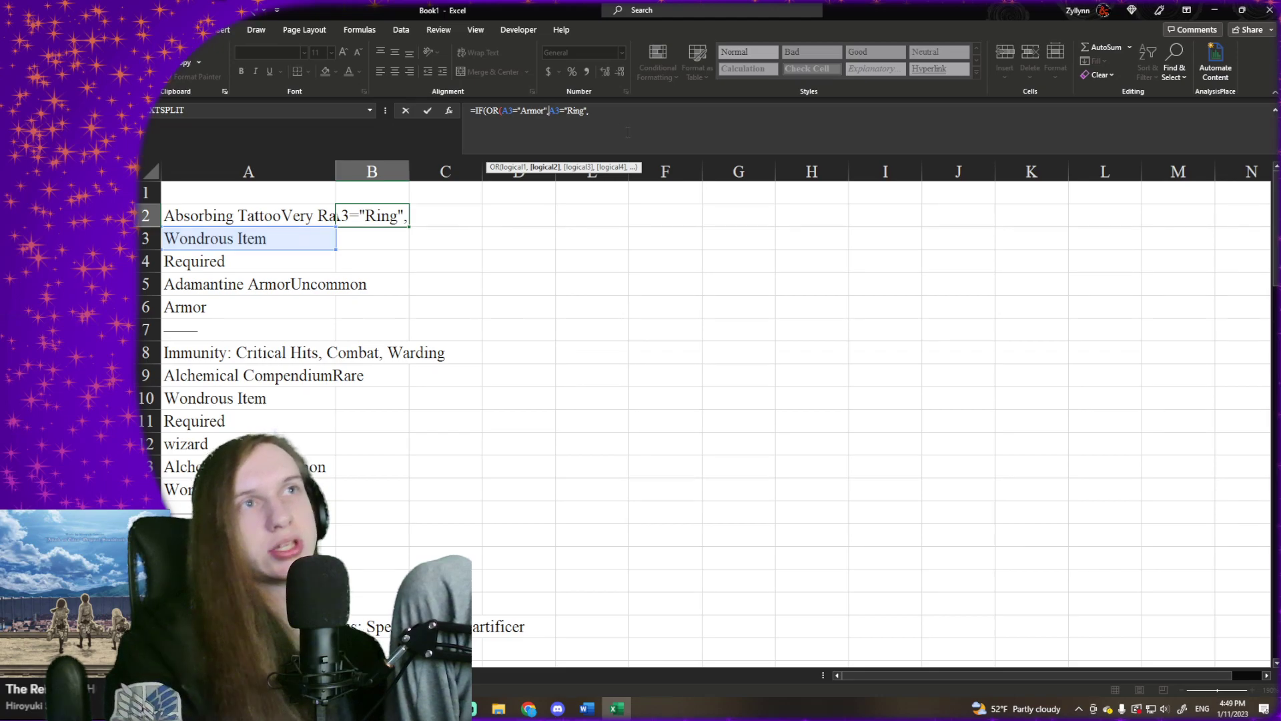
key(ctrl+z)
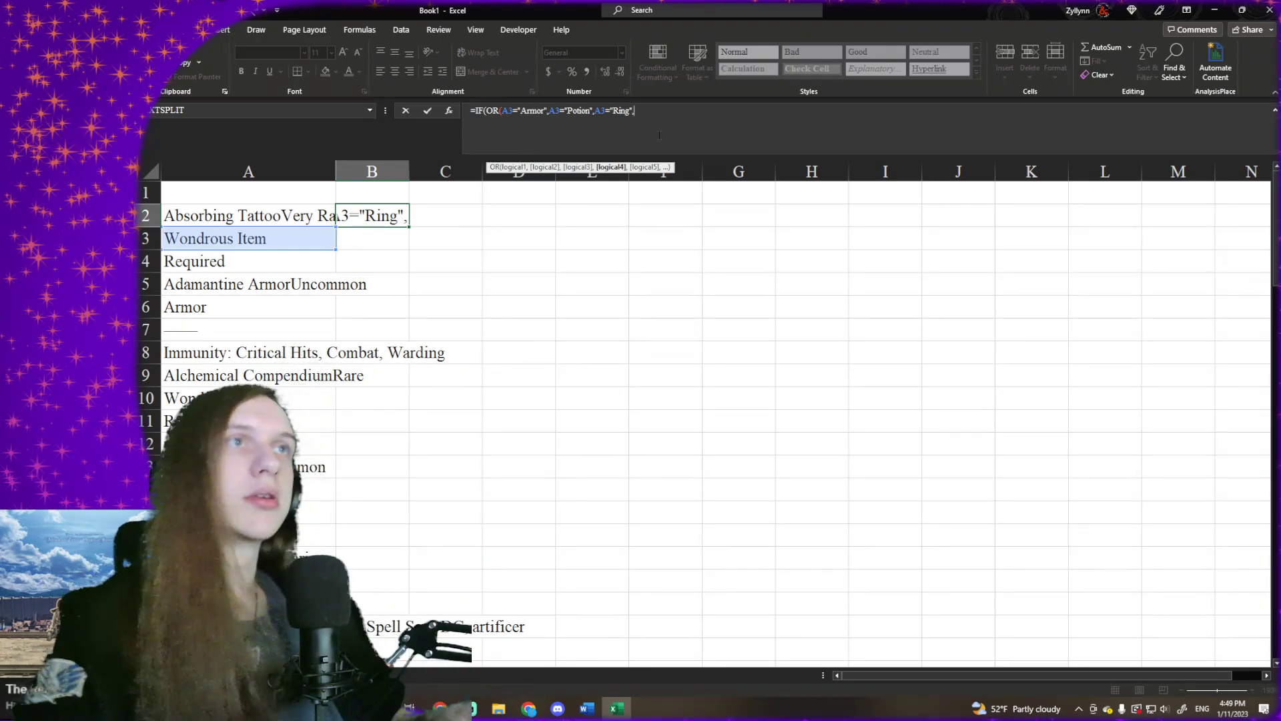
- Add three more copies of the A3="Armor", condition after the "Ring" condition in B2's formula
text(A3="Armor",)
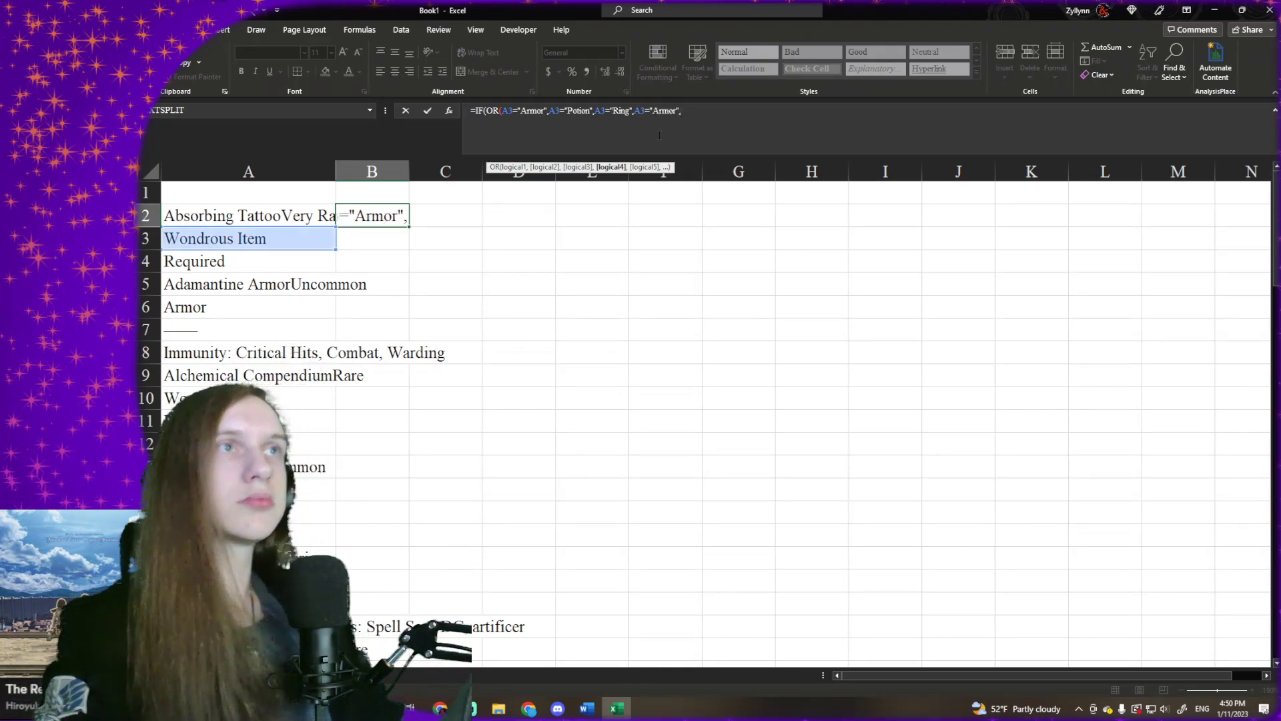
text(A3="Armor",)
text(A3="Armor",)
- Change the item type in the fourth OR condition to "Rod"
text("Scrol)
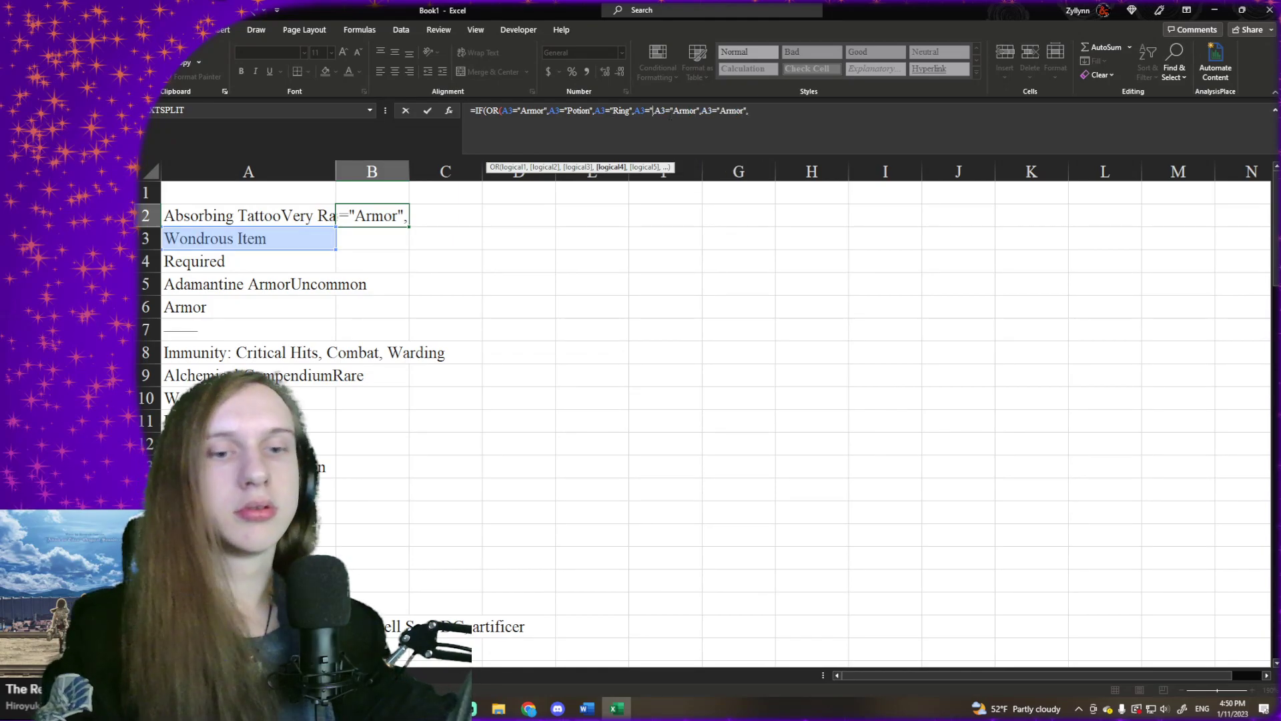
key(BackSpace)
key(BackSpace)
key(BackSpace)
key(BackSpace)
key(BackSpace)
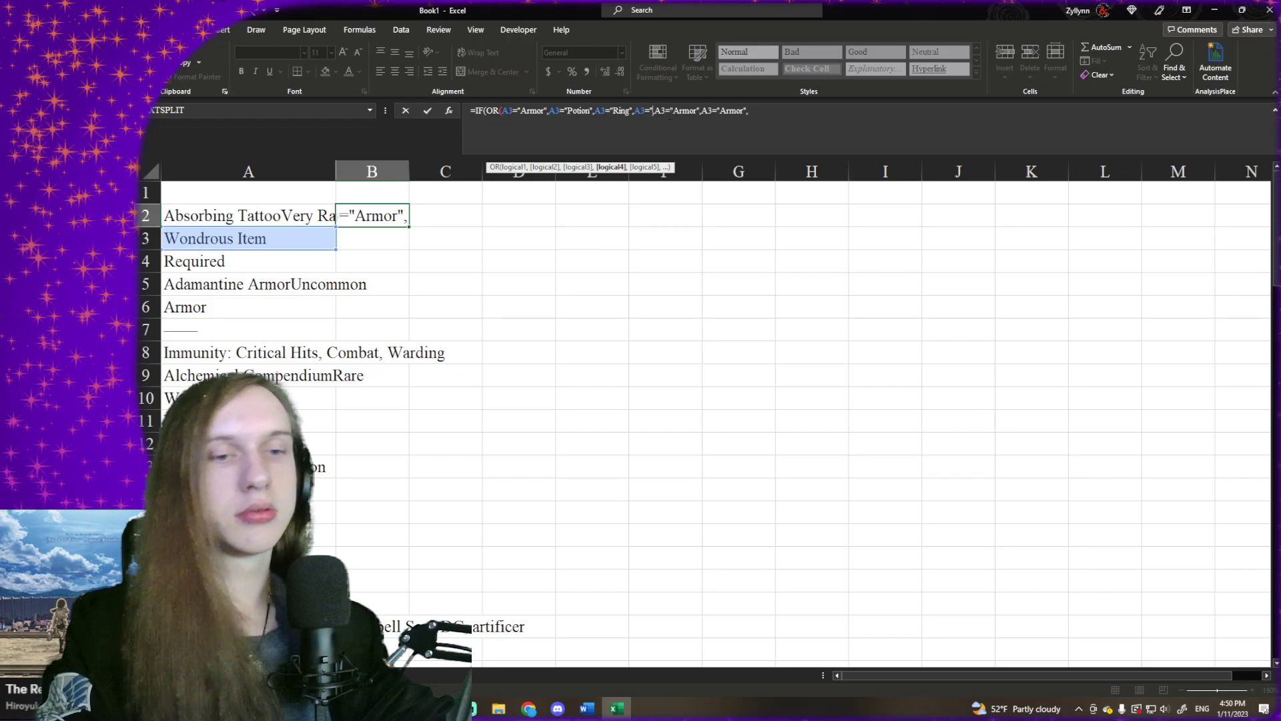
text(Rod")
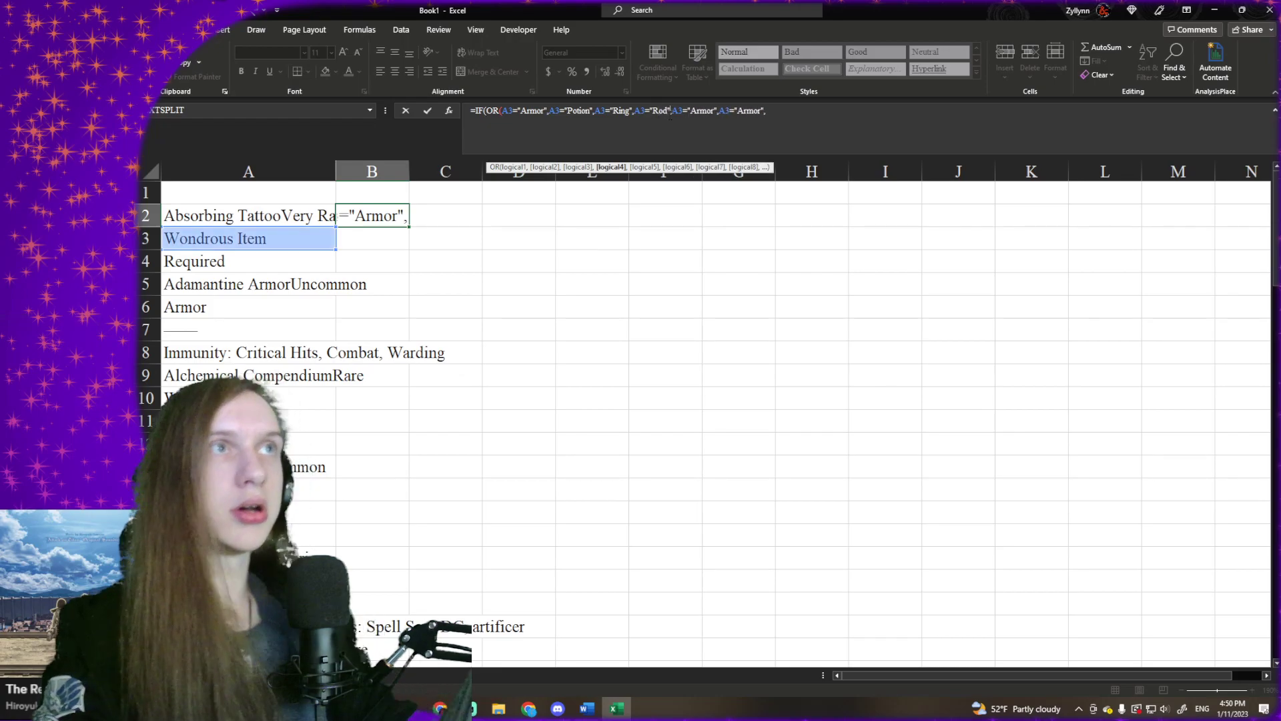
- Change the item type in the fifth OR condition to "Staff"
double_click(707, 109)
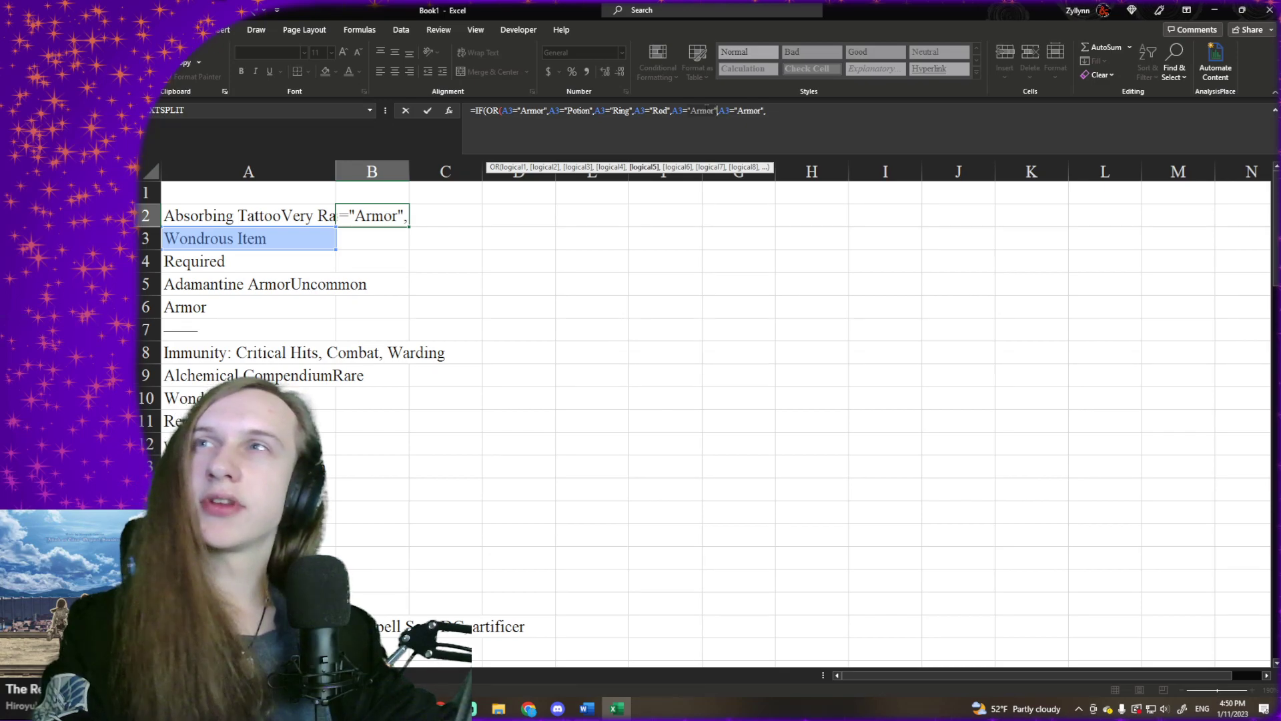
text("Sta)
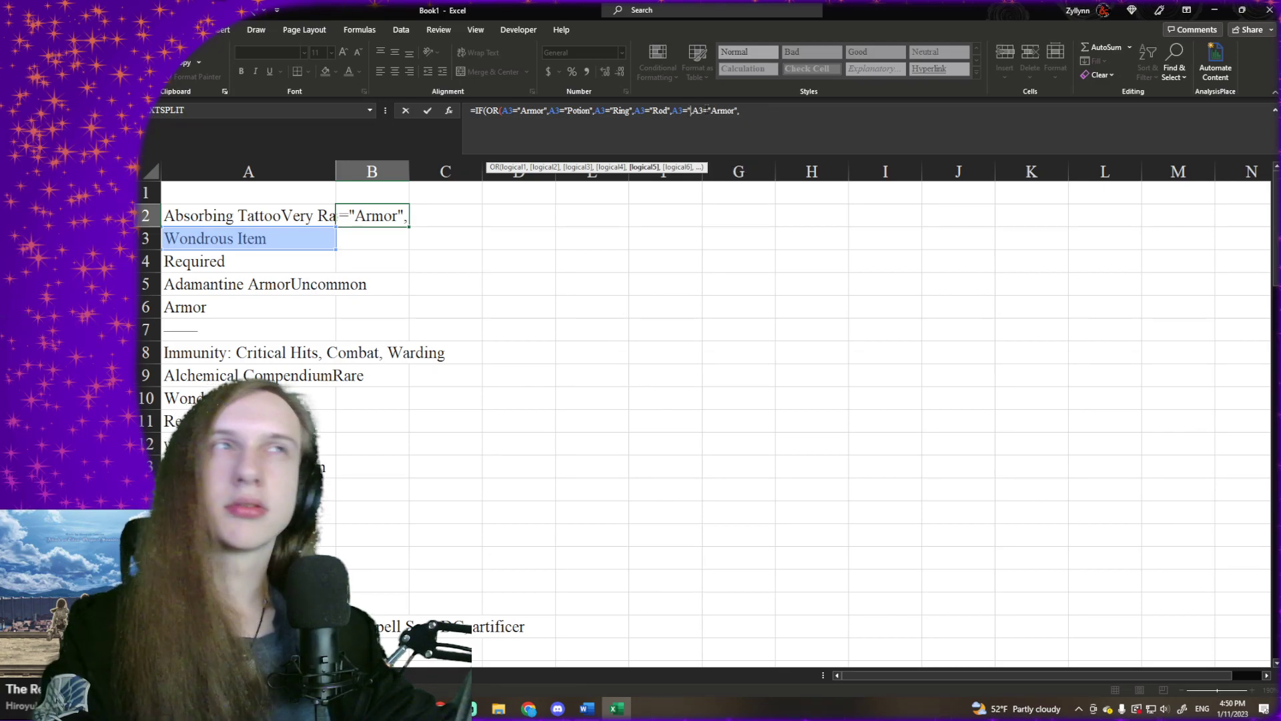
text(ff",)
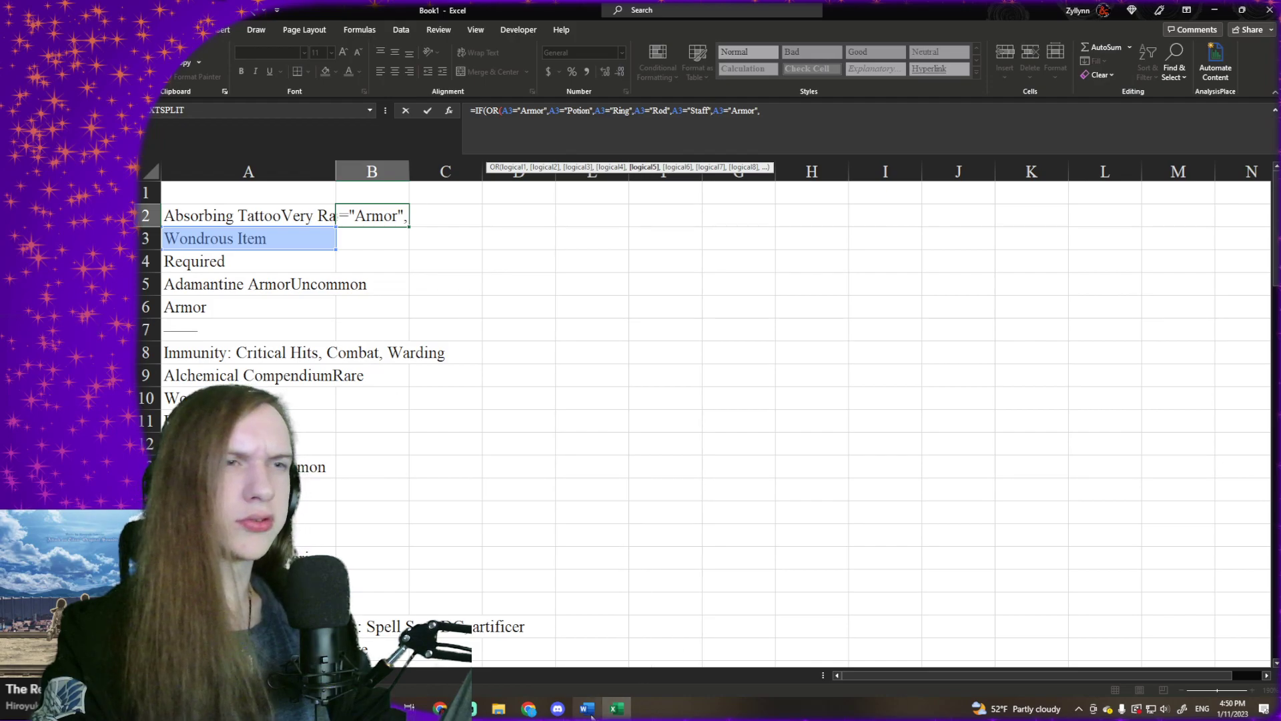
- Change the item type in the sixth OR condition to "Wand"
mouse_move(592, 715)
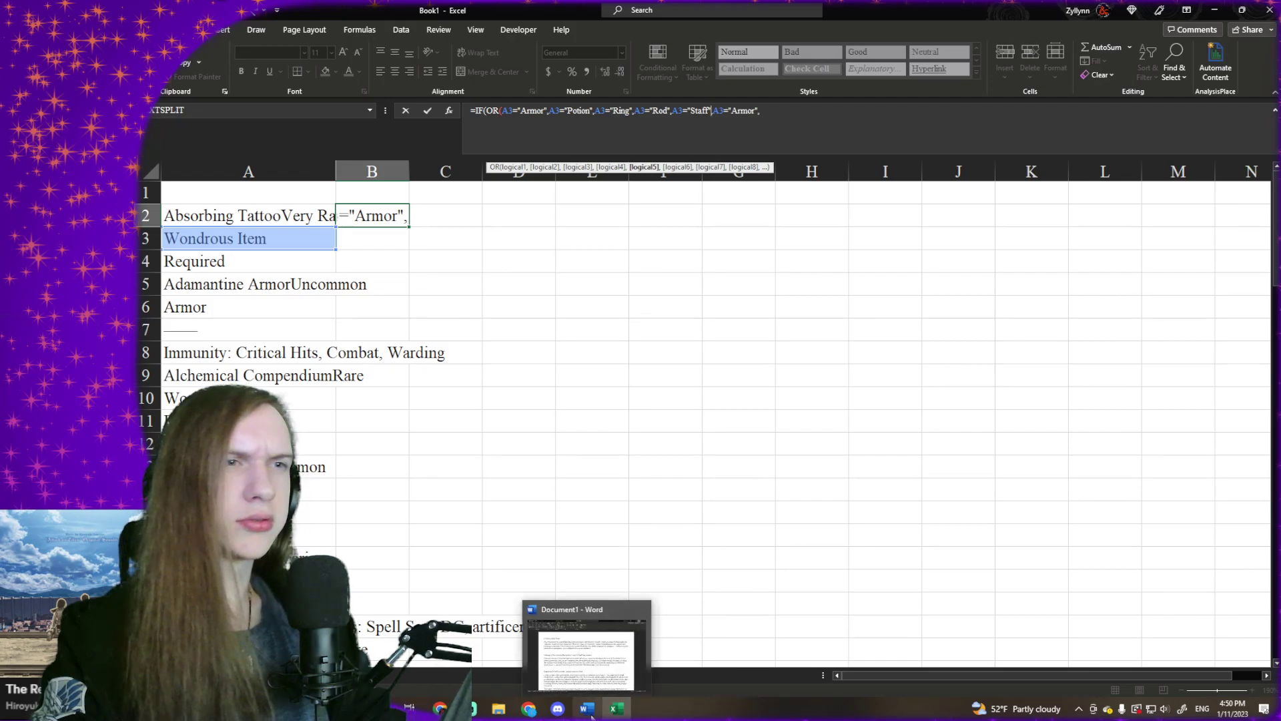
mouse_move(528, 709)
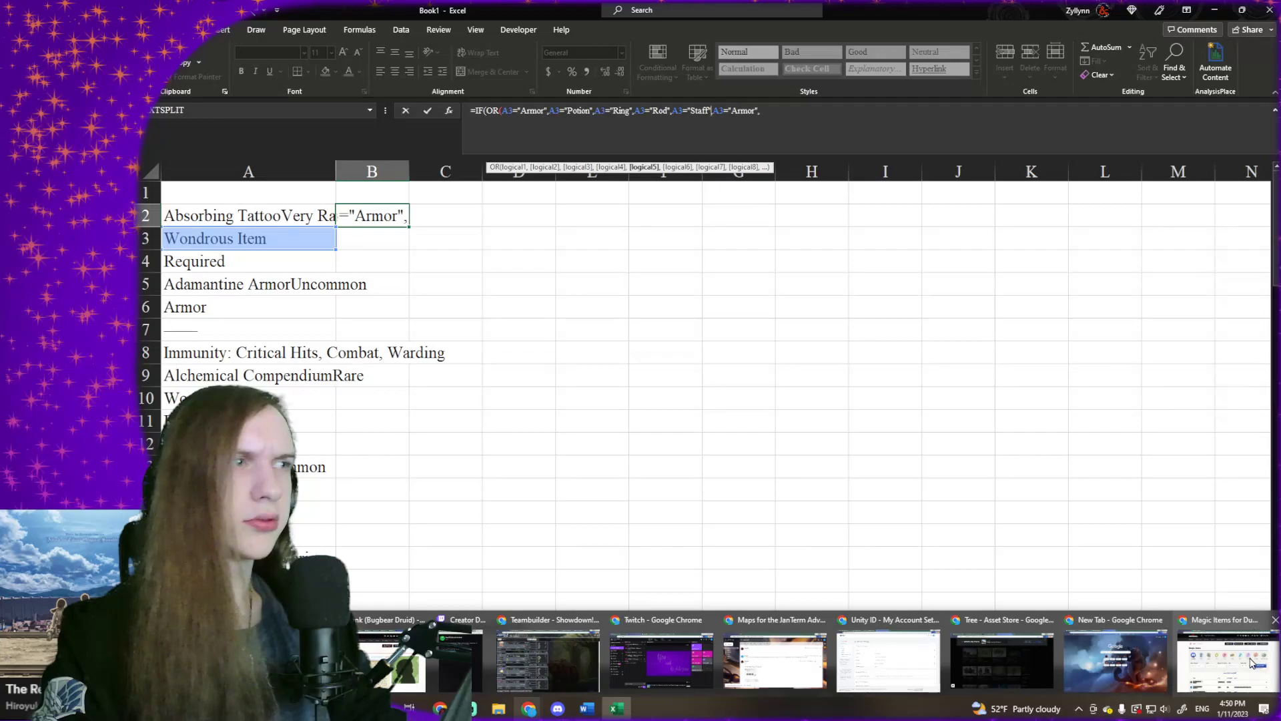
mouse_move(1252, 662)
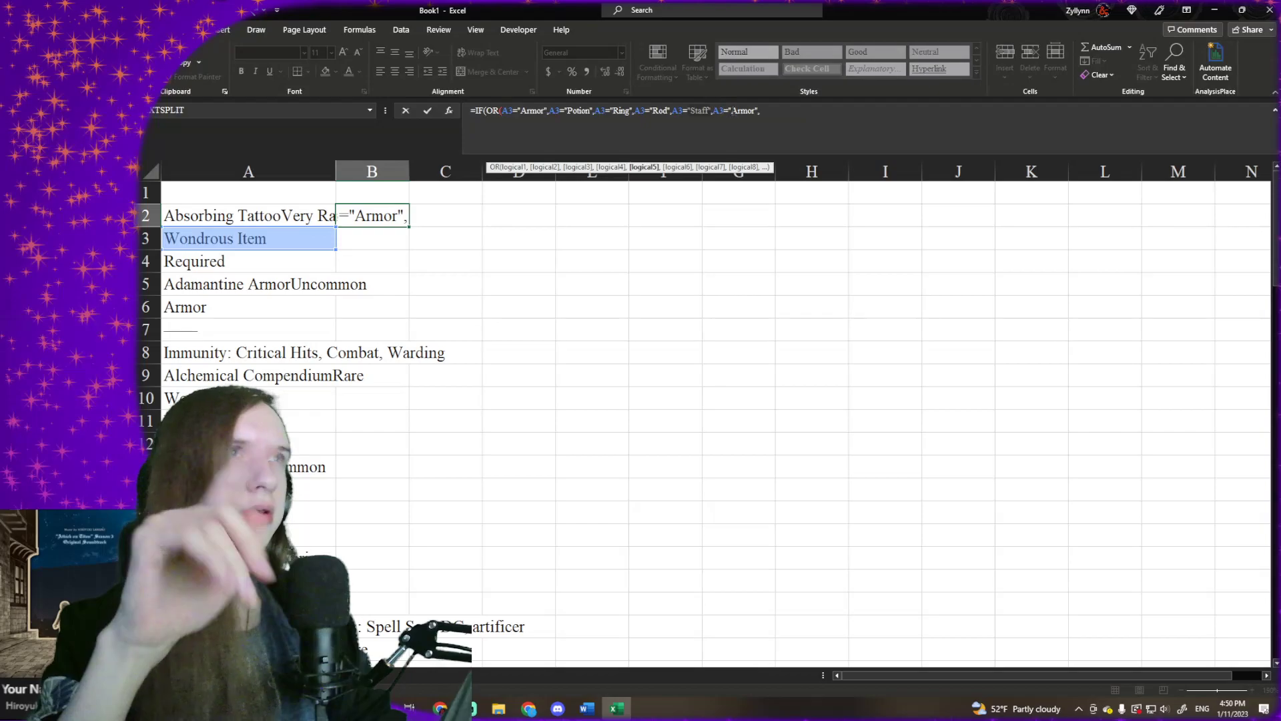
click(733, 111)
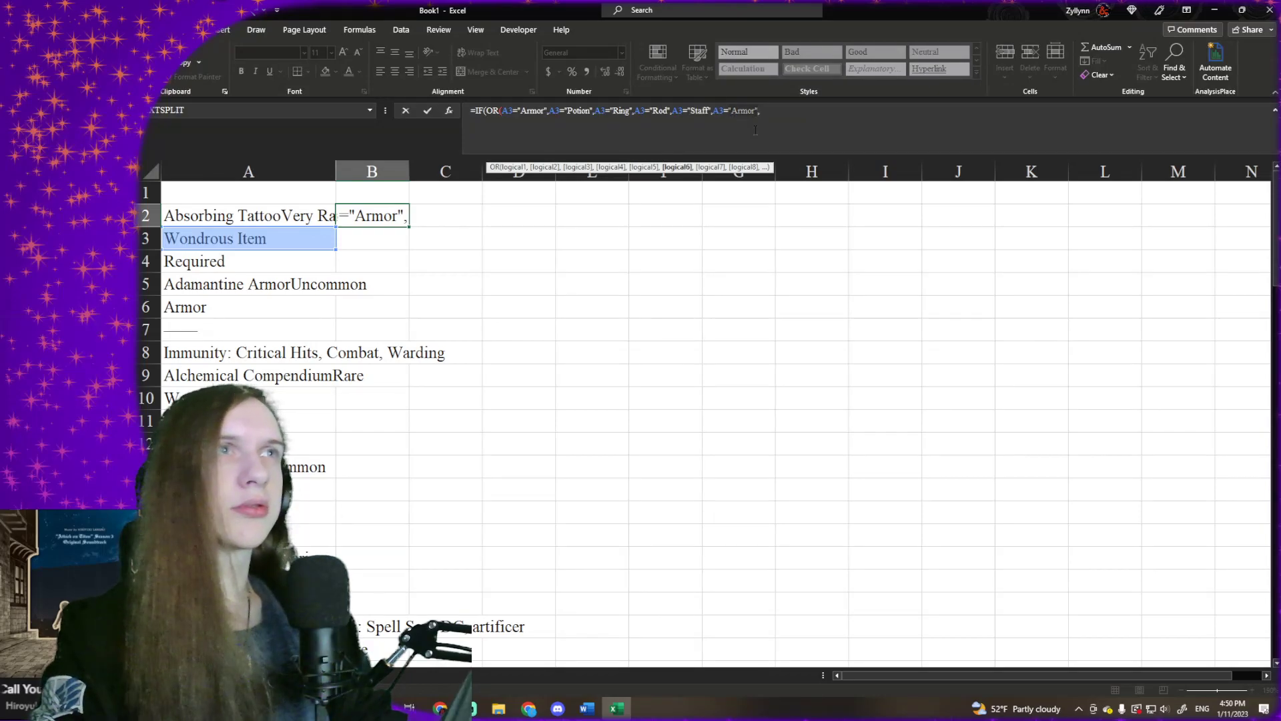
key(BackSpace)
key(BackSpace)
key(BackSpace)
key(BackSpace)
key(BackSpace)
key(BackSpace)
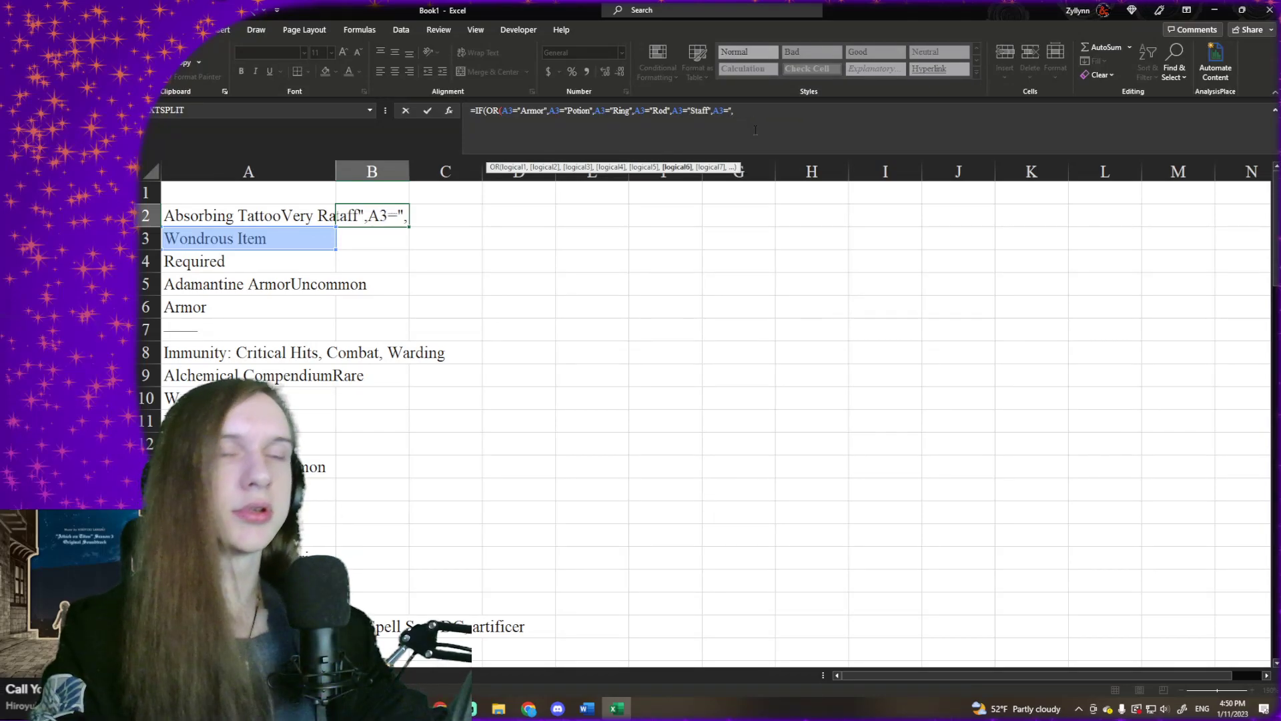
text(Wand)
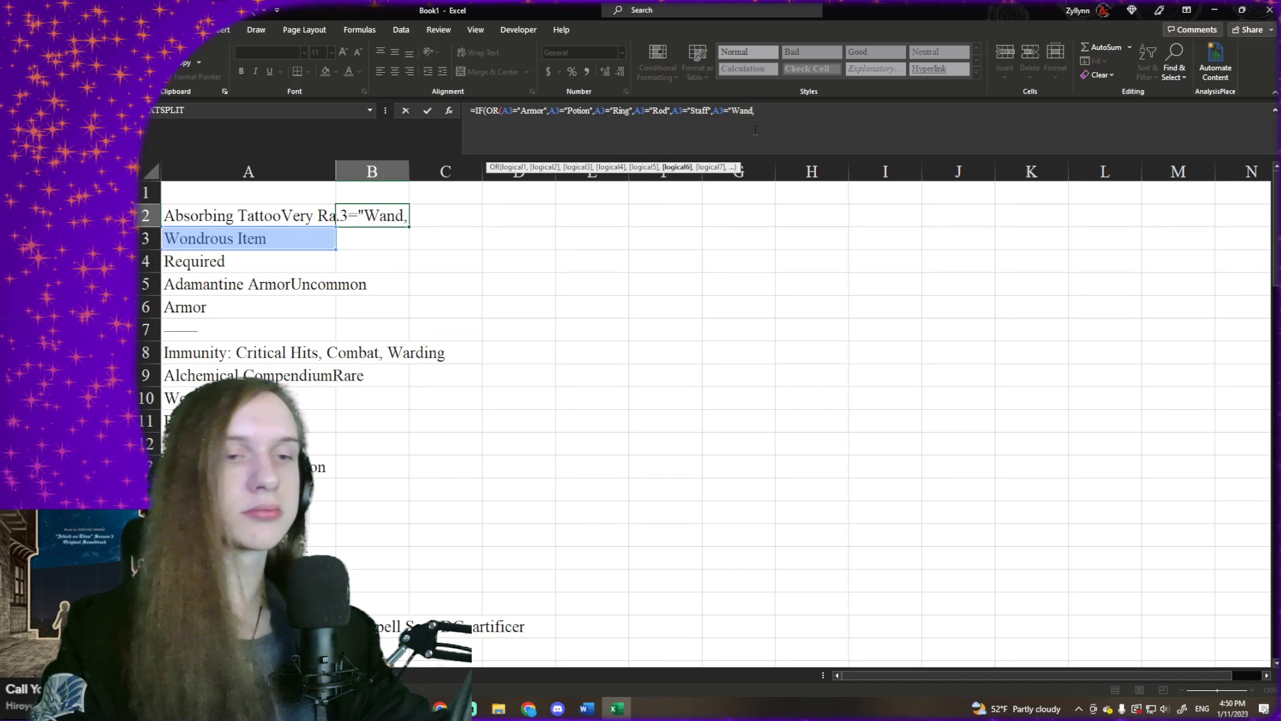
text(")
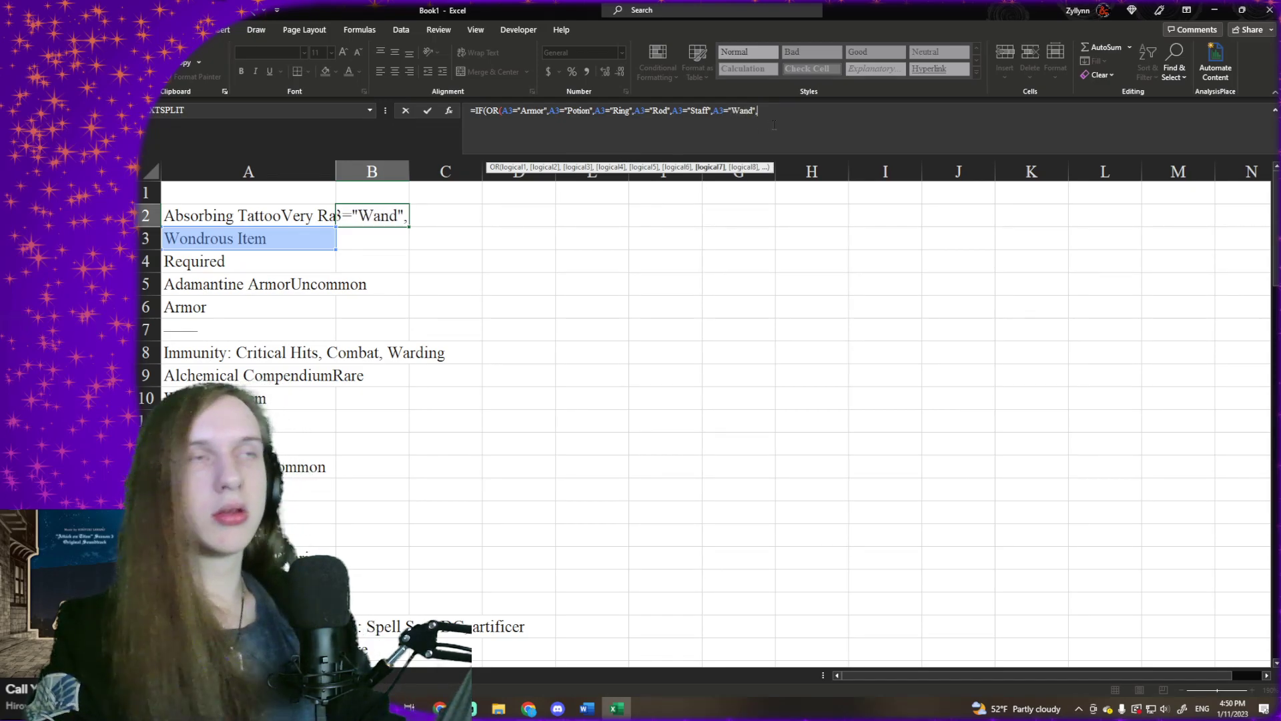
- Add two more copies of the A3="Armor" condition after the "Wand" condition, leaving no comma after the last one
text(A3="Armor",)
text(A3="Armor",)
key(BackSpace)
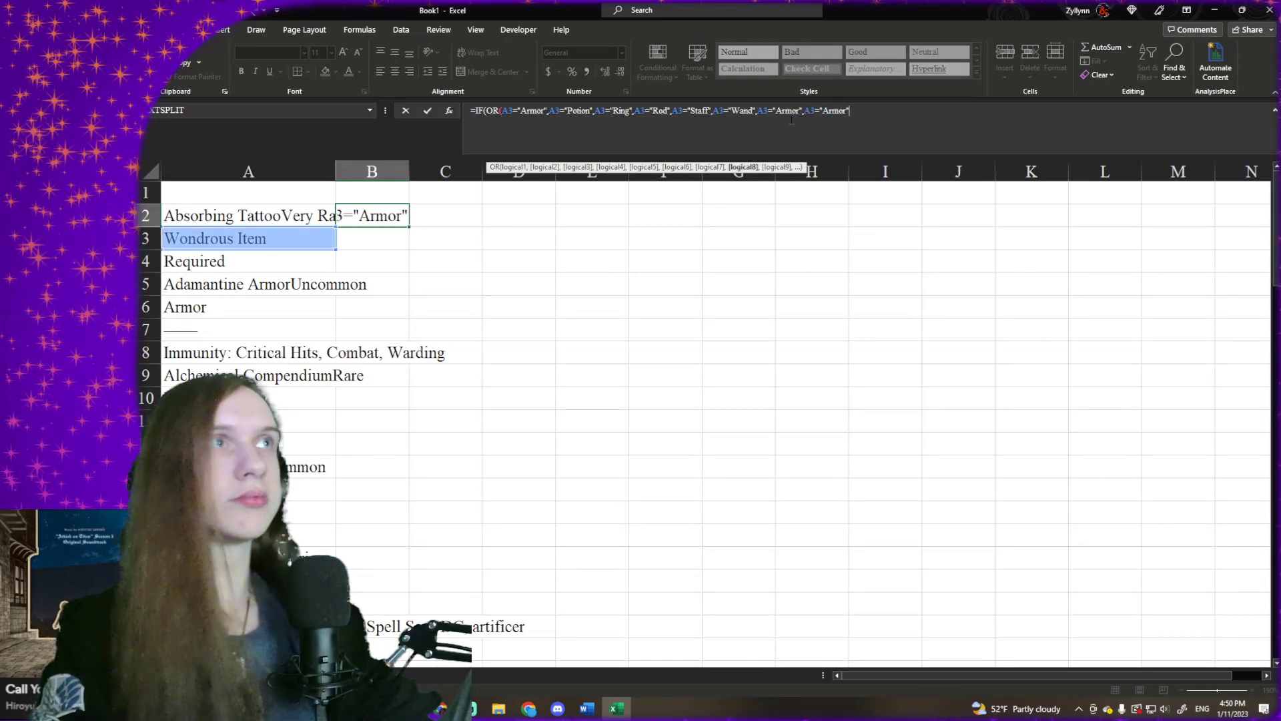
- Change the item type in the seventh OR condition to "Weapon"
double_click(788, 117)
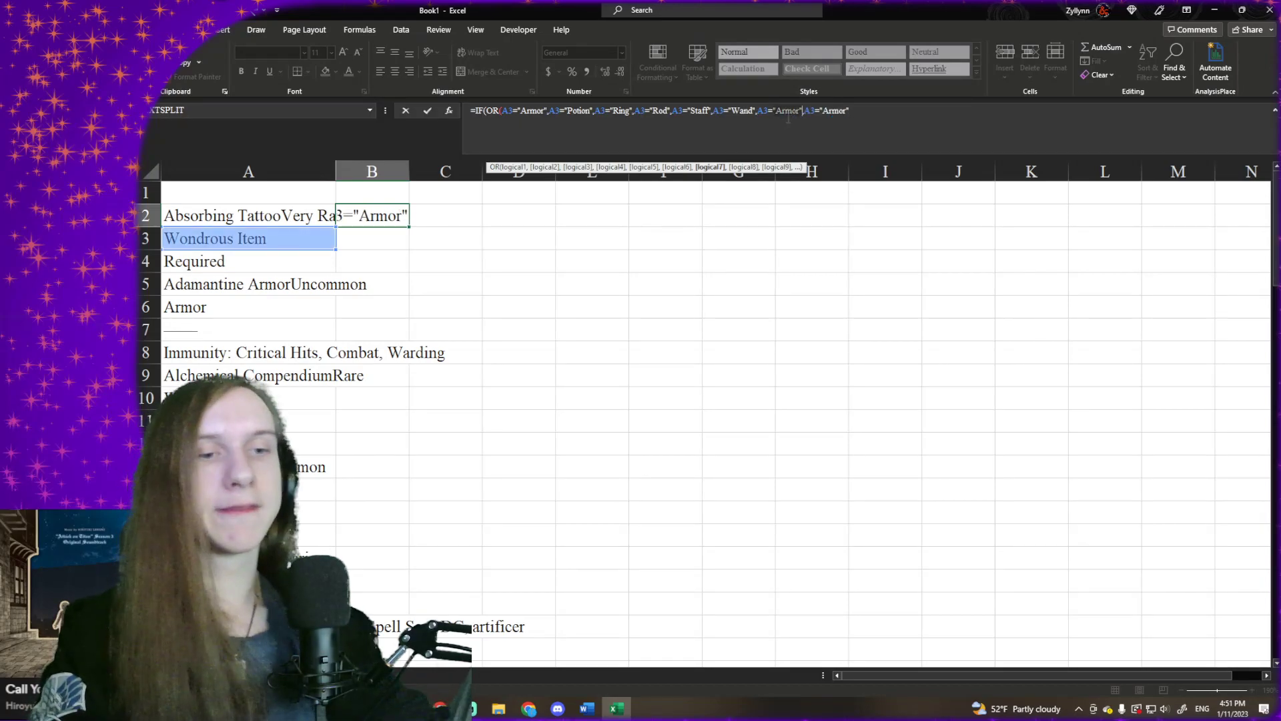
key(BackSpace)
text(Weapon",)
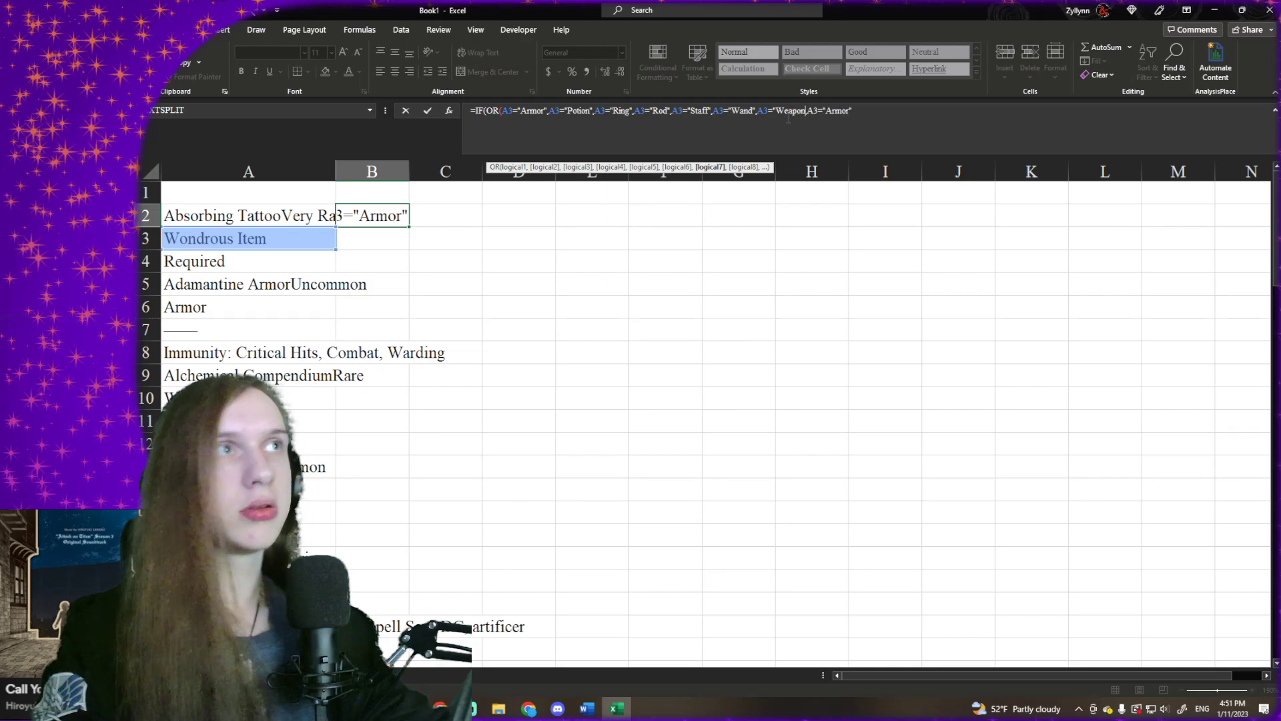
key(BackSpace)
key(BackSpace)
key(BackSpace)
key(BackSpace)
key(BackSpace)
key(BackSpace)
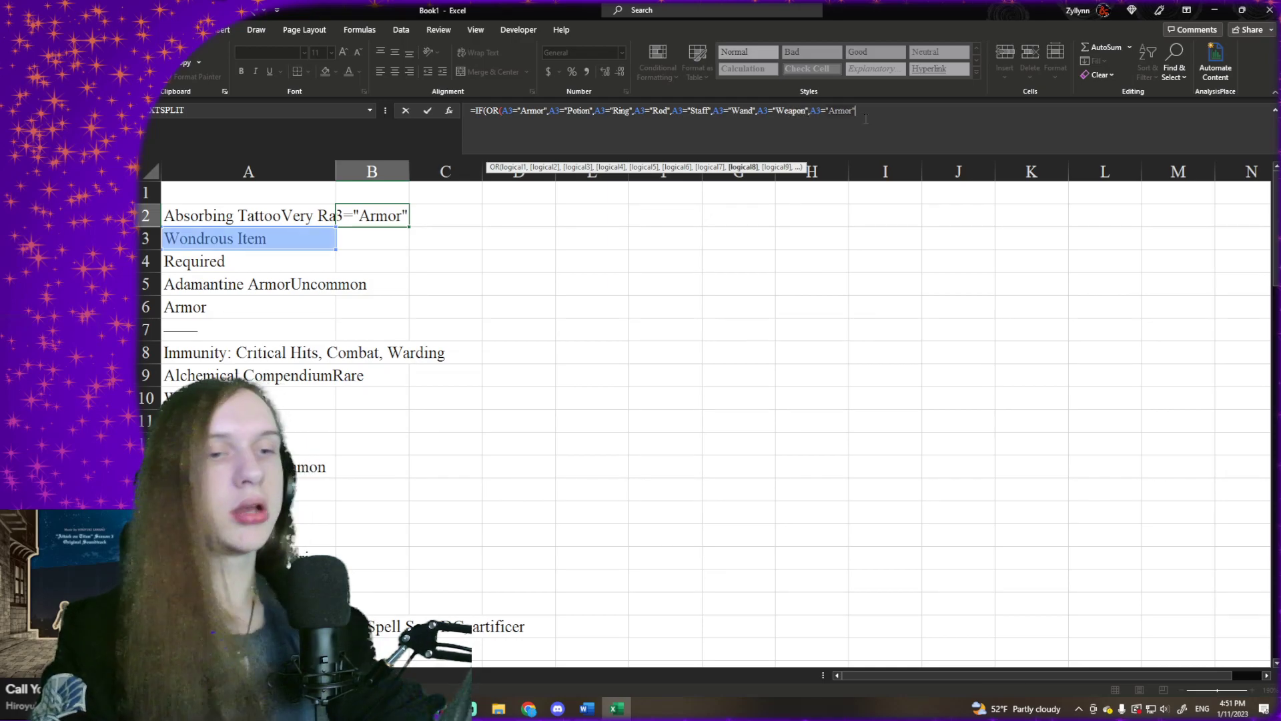
- Change the item type in the eighth OR condition to "Wonderous Item" and close the OR test, ready for the value-if-true argument
text(Wonderous)
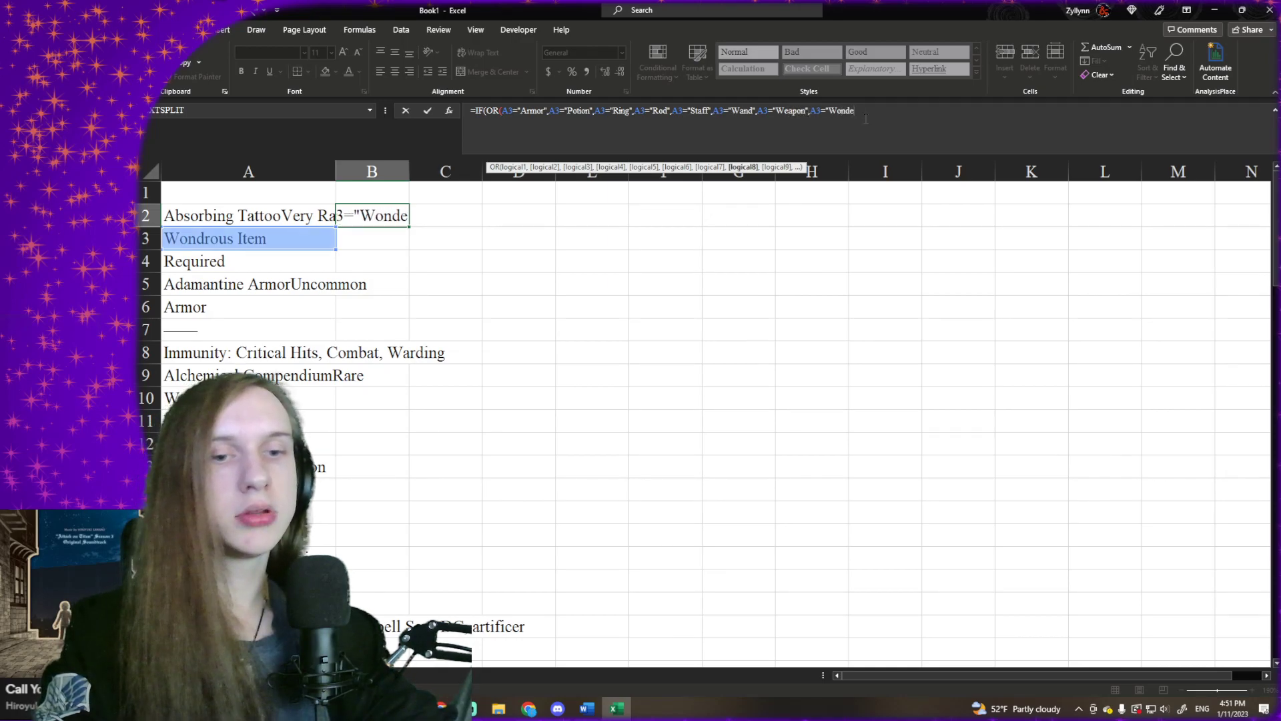
text(tem)
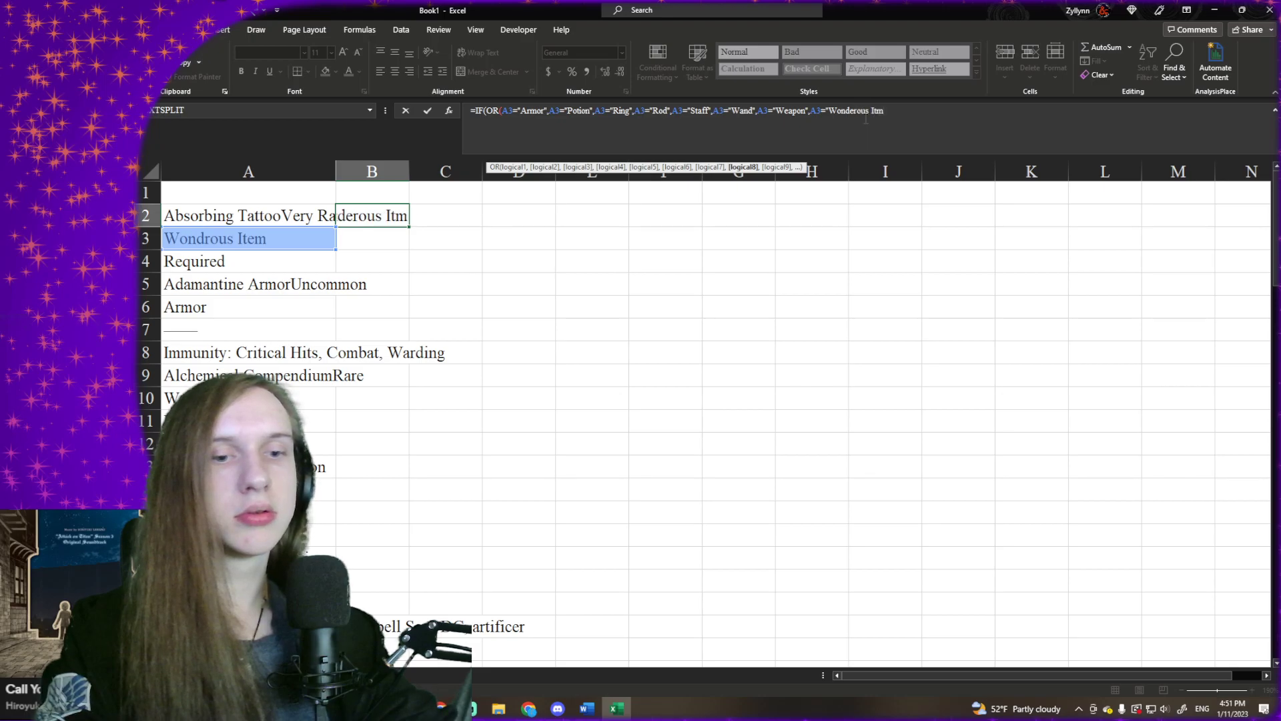
text("))
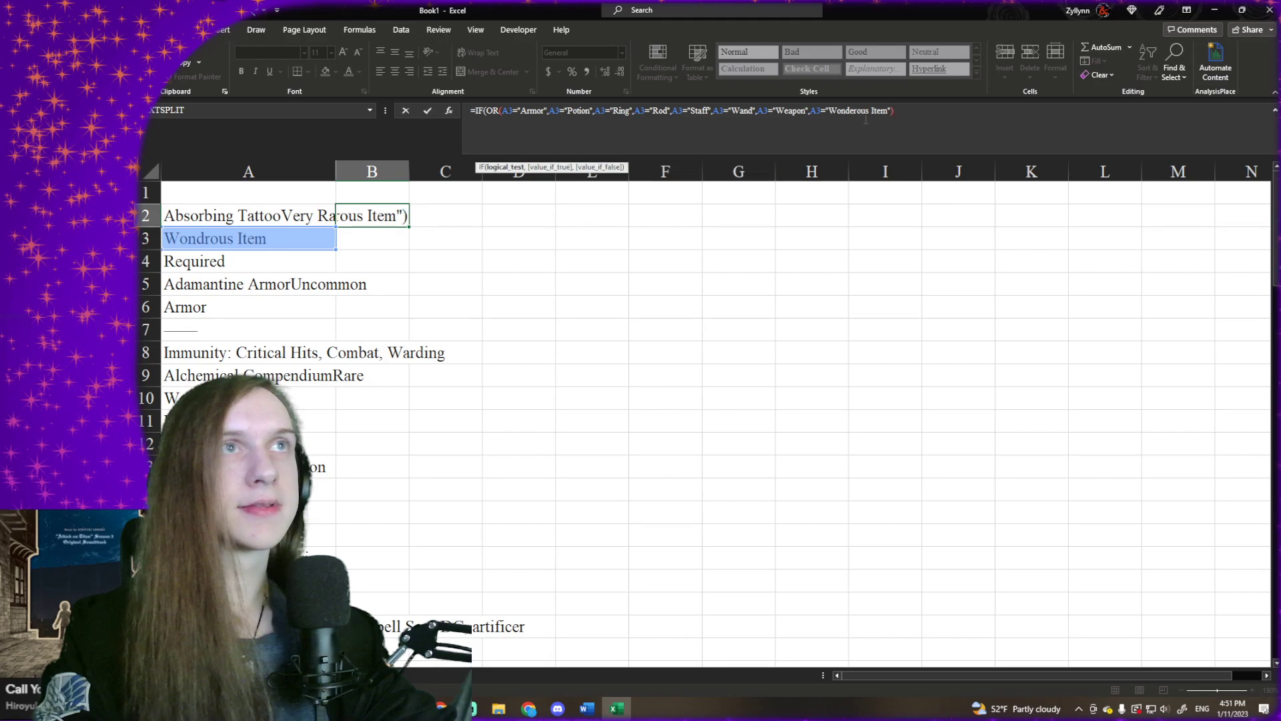
text(,)
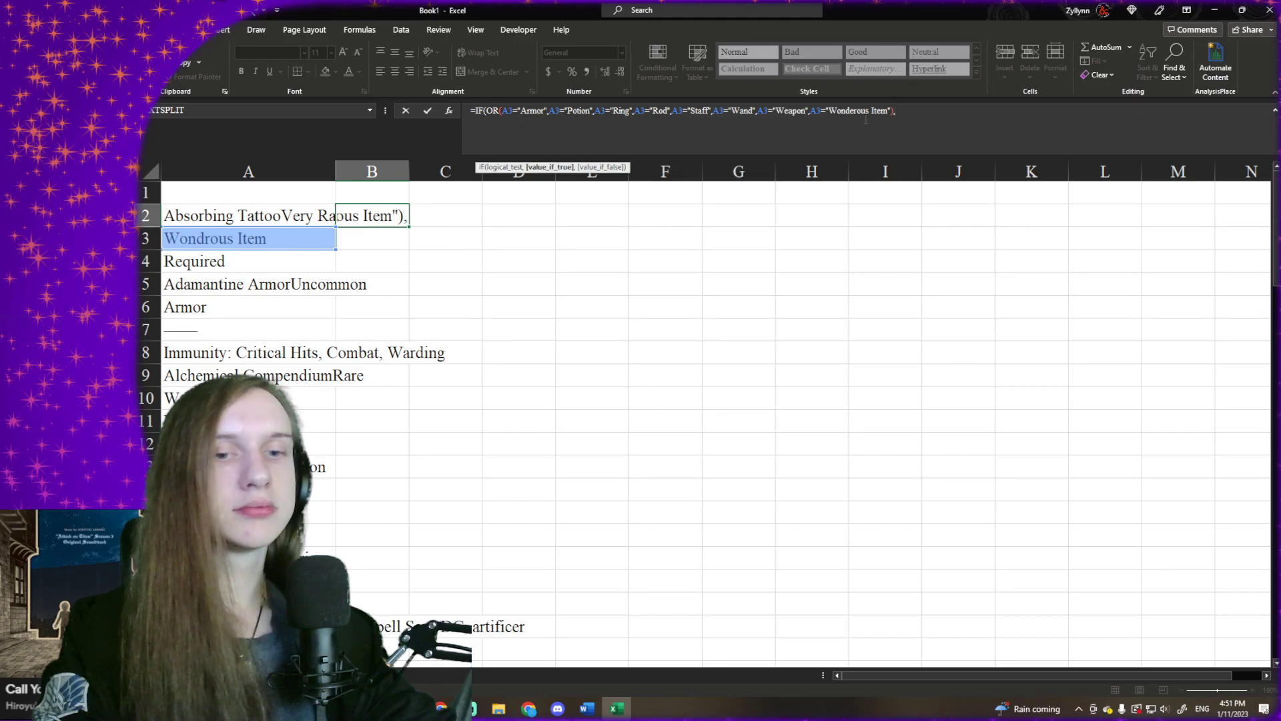
text(TE)
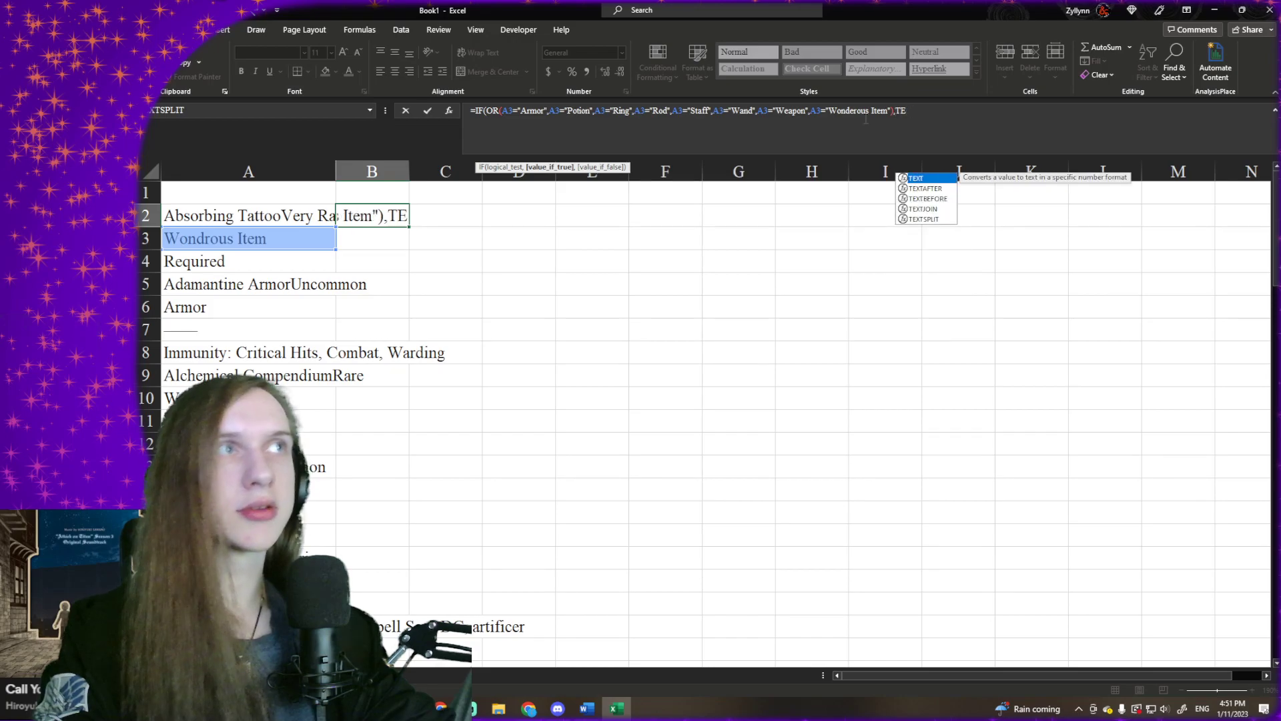
- Start the IF's value-if-true argument with a TEXTSPLIT function nested inside another TEXTSPLIT
key(Down)
key(Down)
key(Down)
key(Down)
key(Tab)
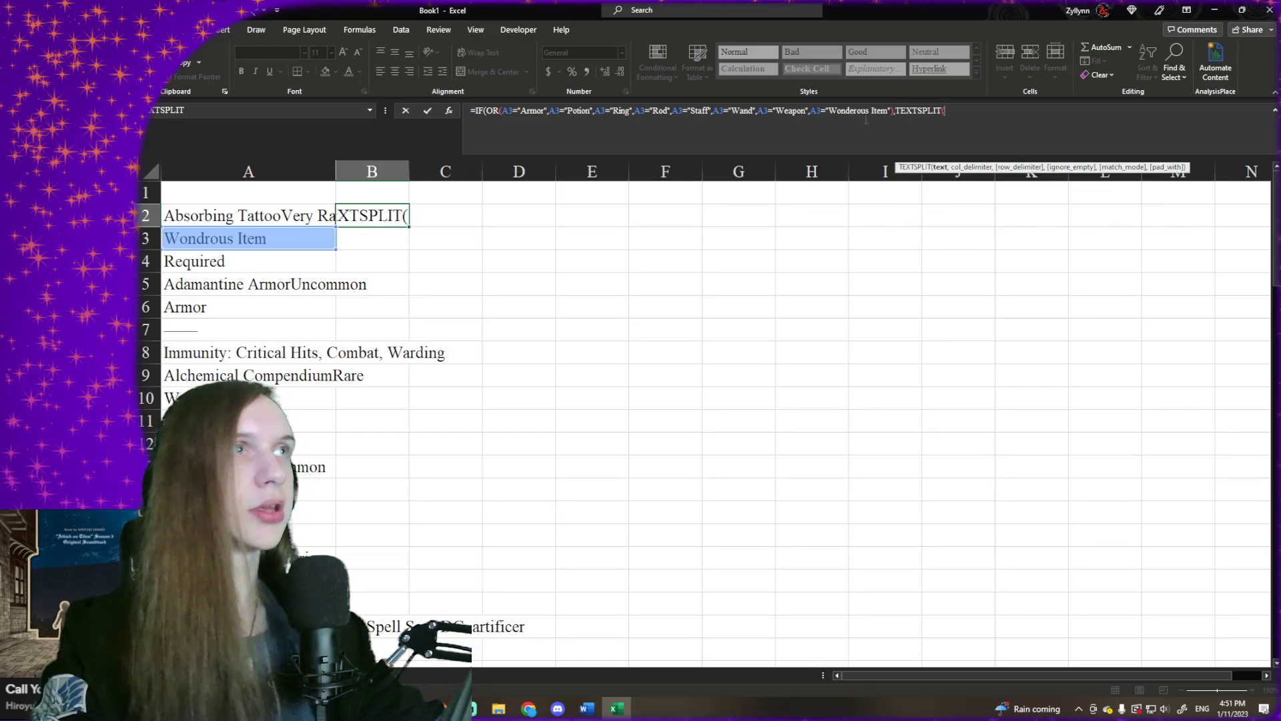
text(TE)
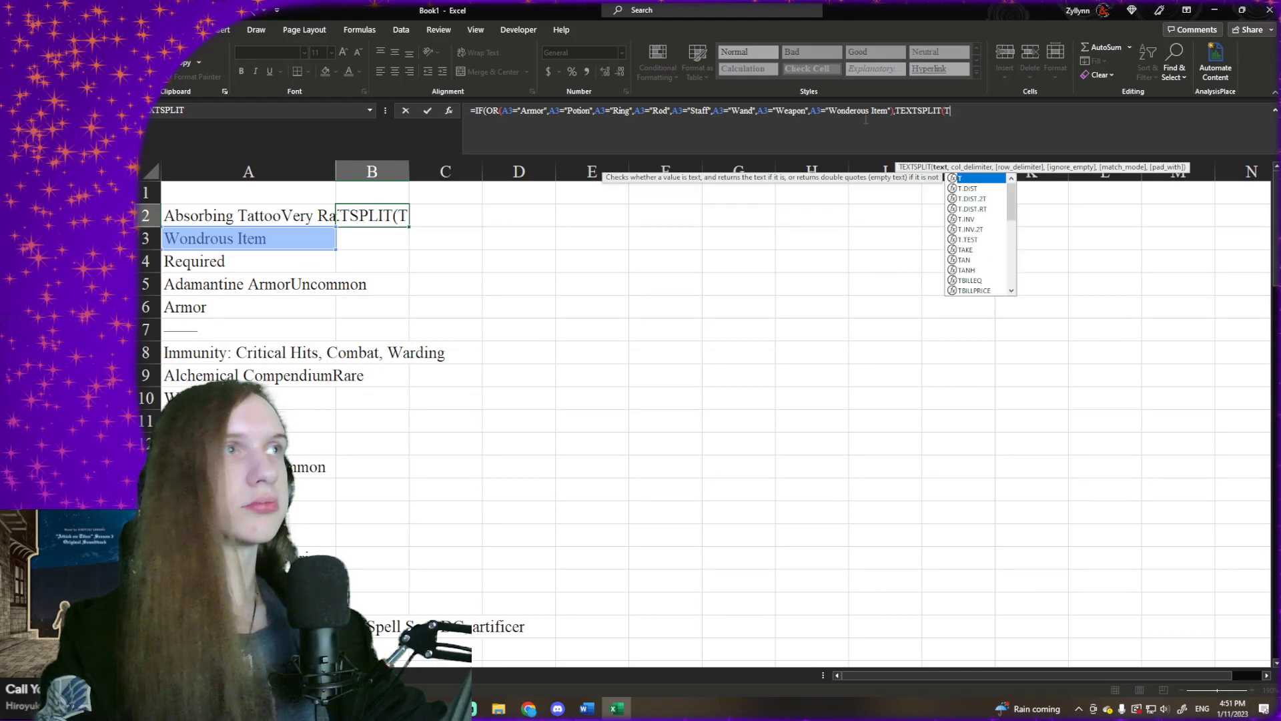
key(Down)
key(Down)
key(Down)
key(Down)
key(Tab)
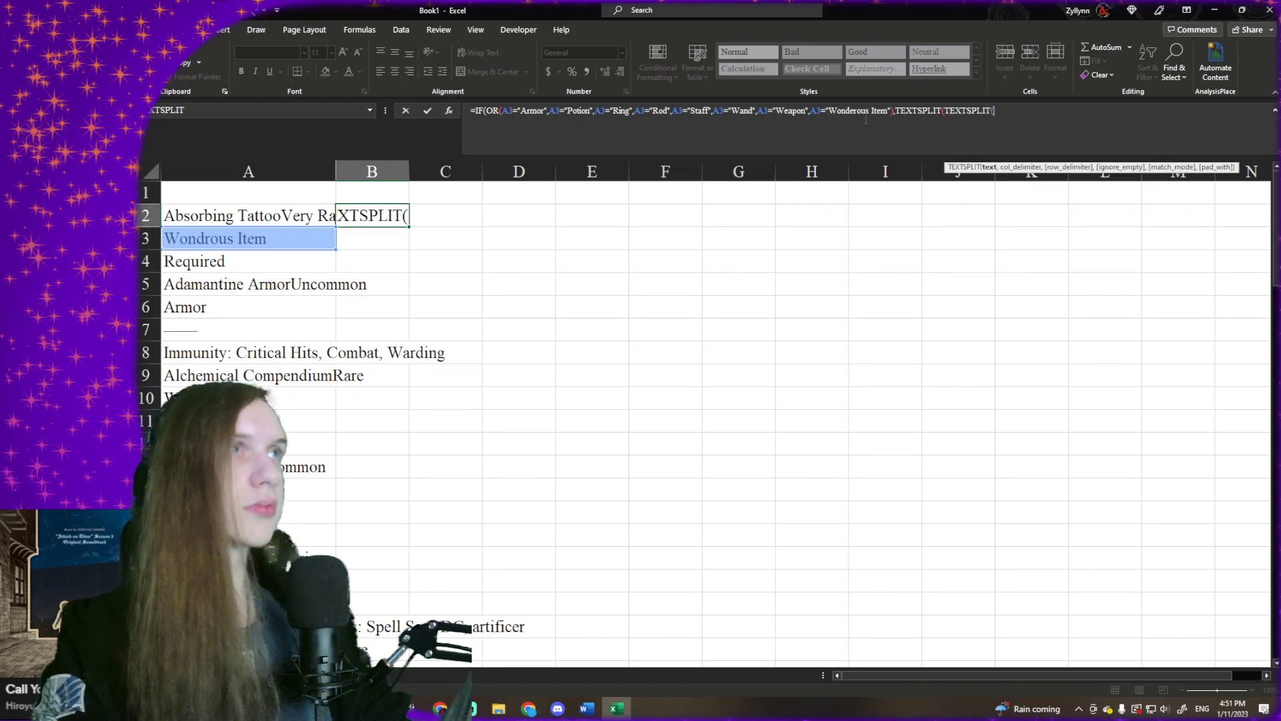
- Add three more opening TEXTSPLIT( functions after the two nested ones, making five levels
click(944, 112)
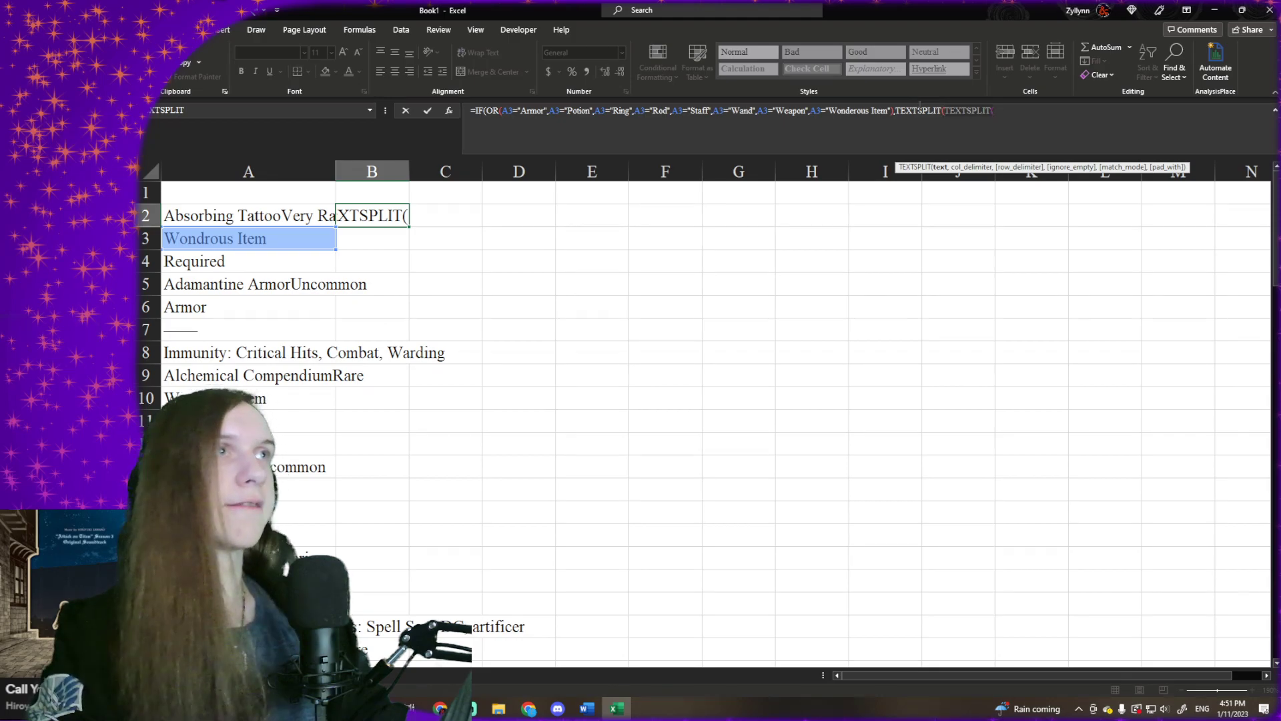
click(1004, 110)
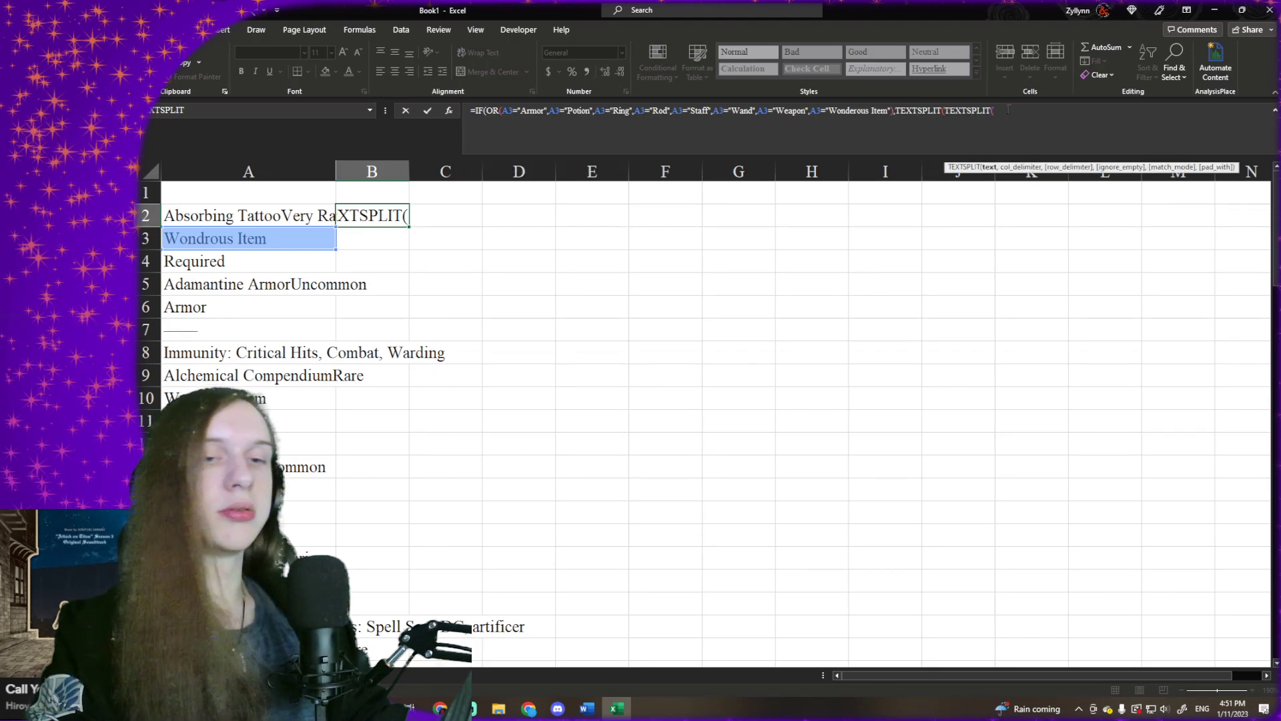
key(ctrl+v)
key(ctrl+v)
key(ctrl+v)
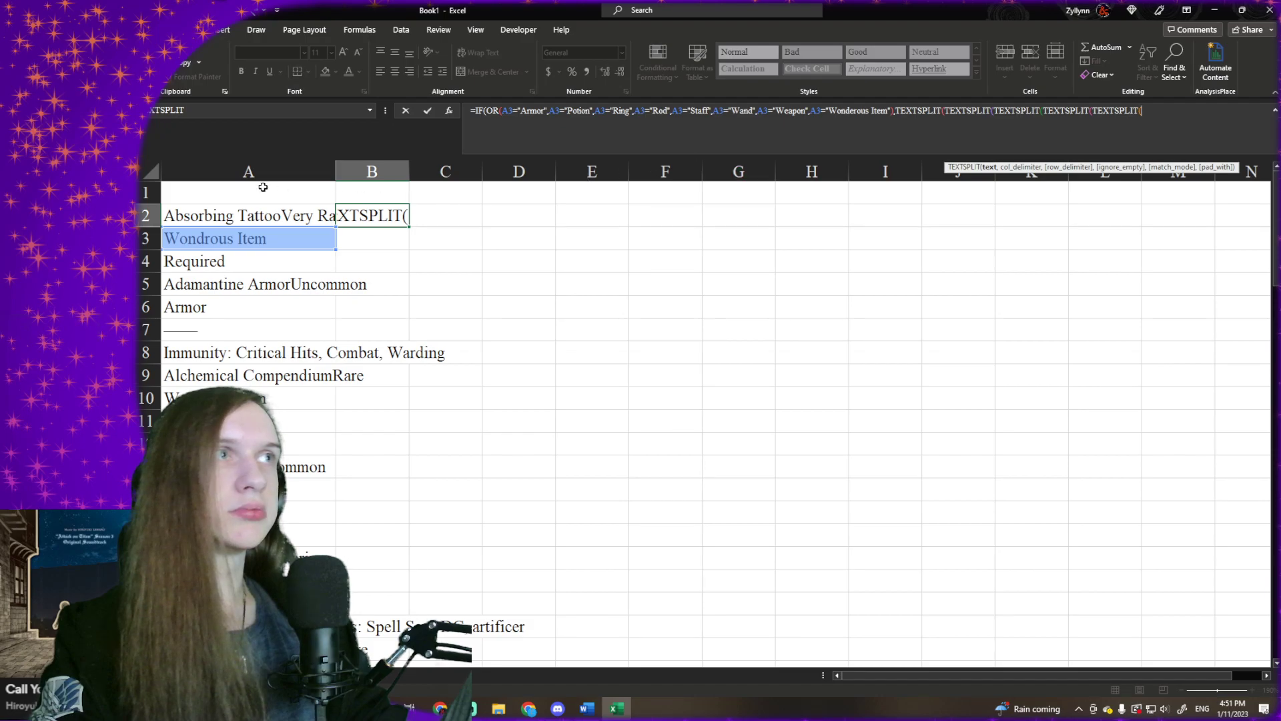
- Set the innermost TEXTSPLIT to split cell A2 at the column delimiter "Common" and close it
click(285, 214)
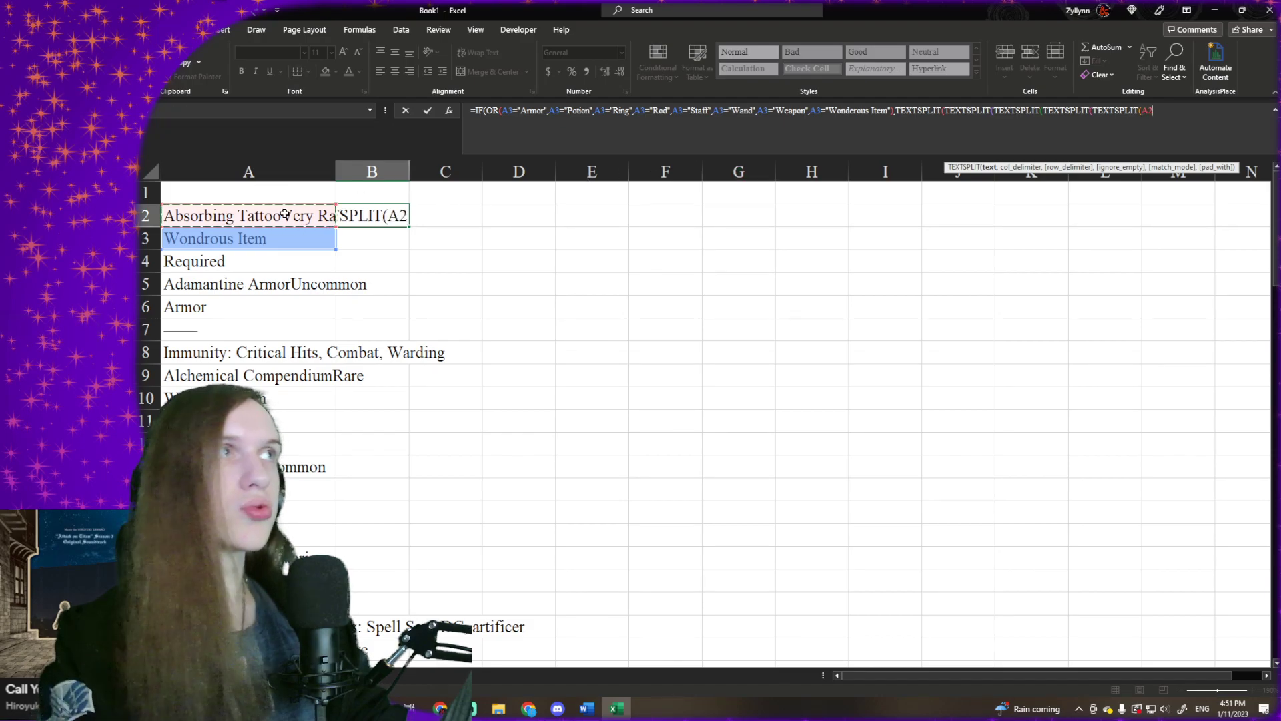
text(,)
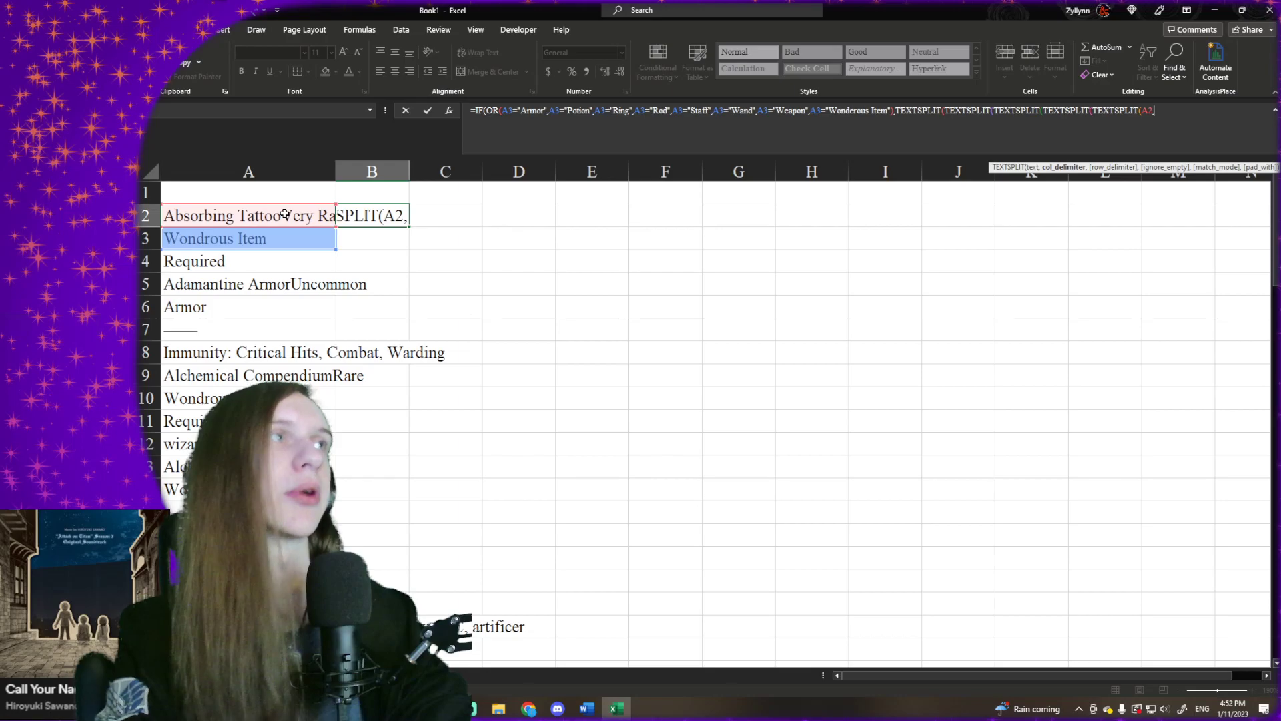
text("Common)
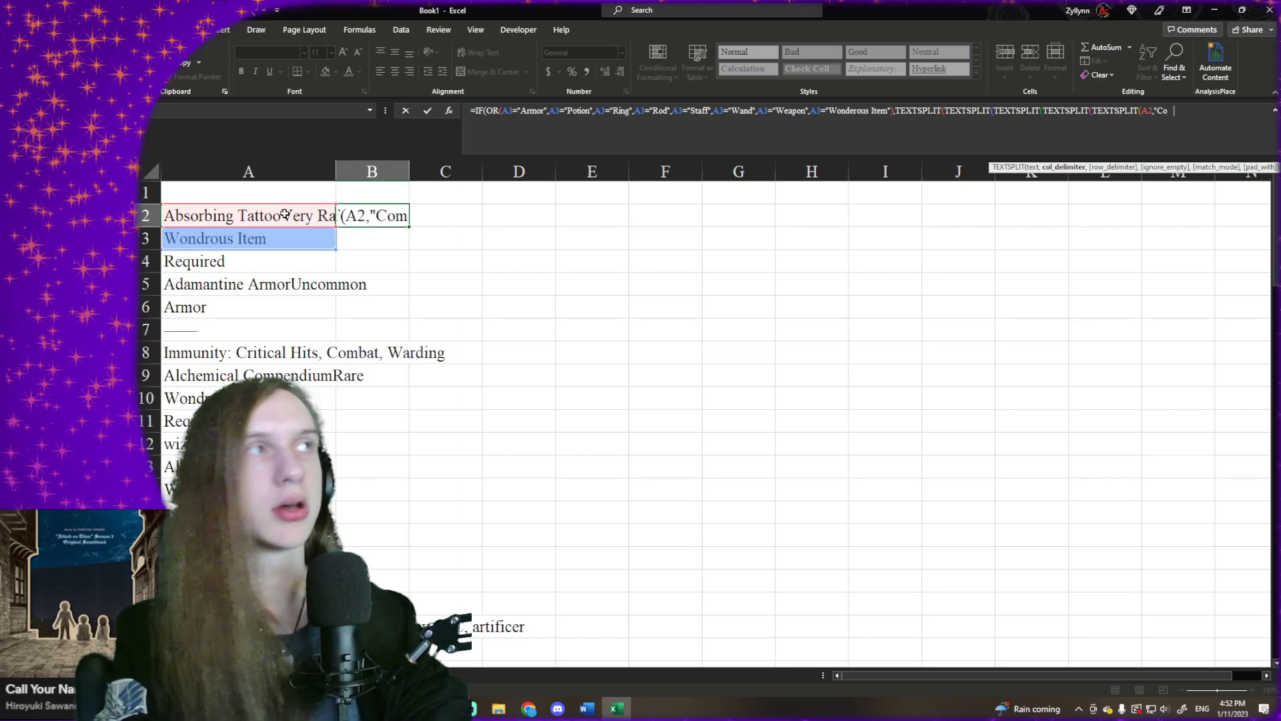
text(")
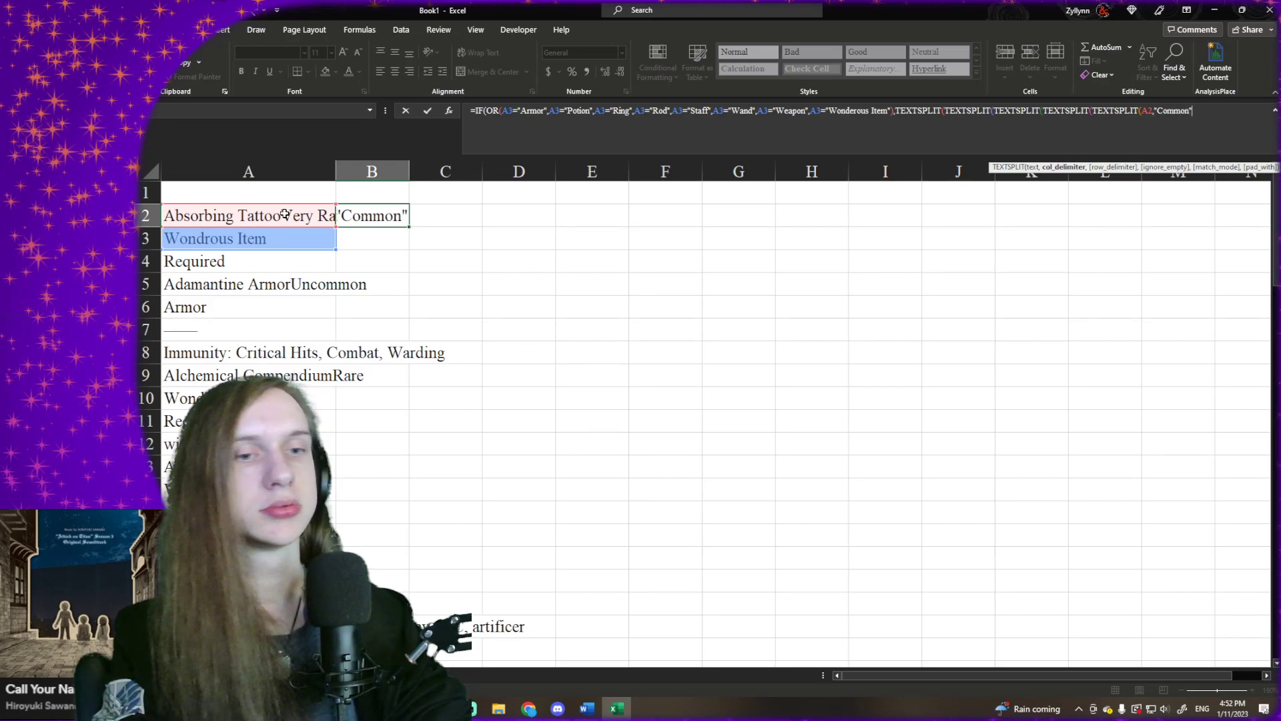
text(),)
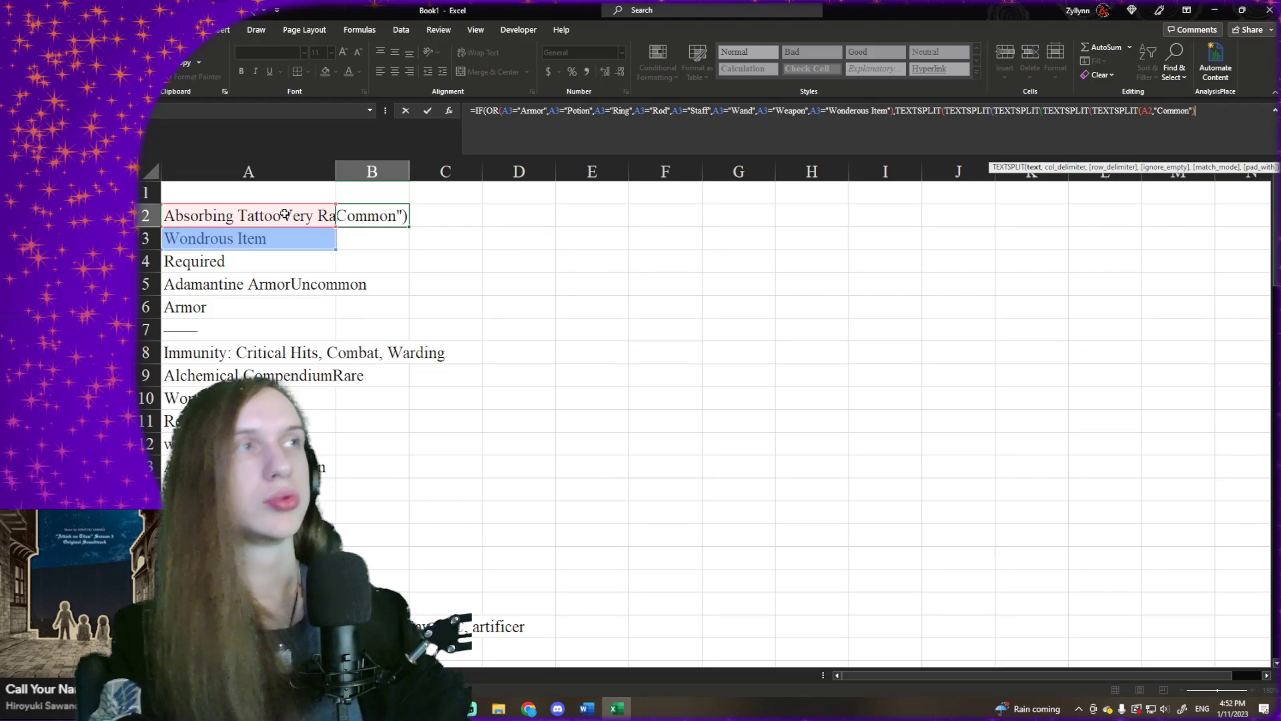
text("Uncommon")
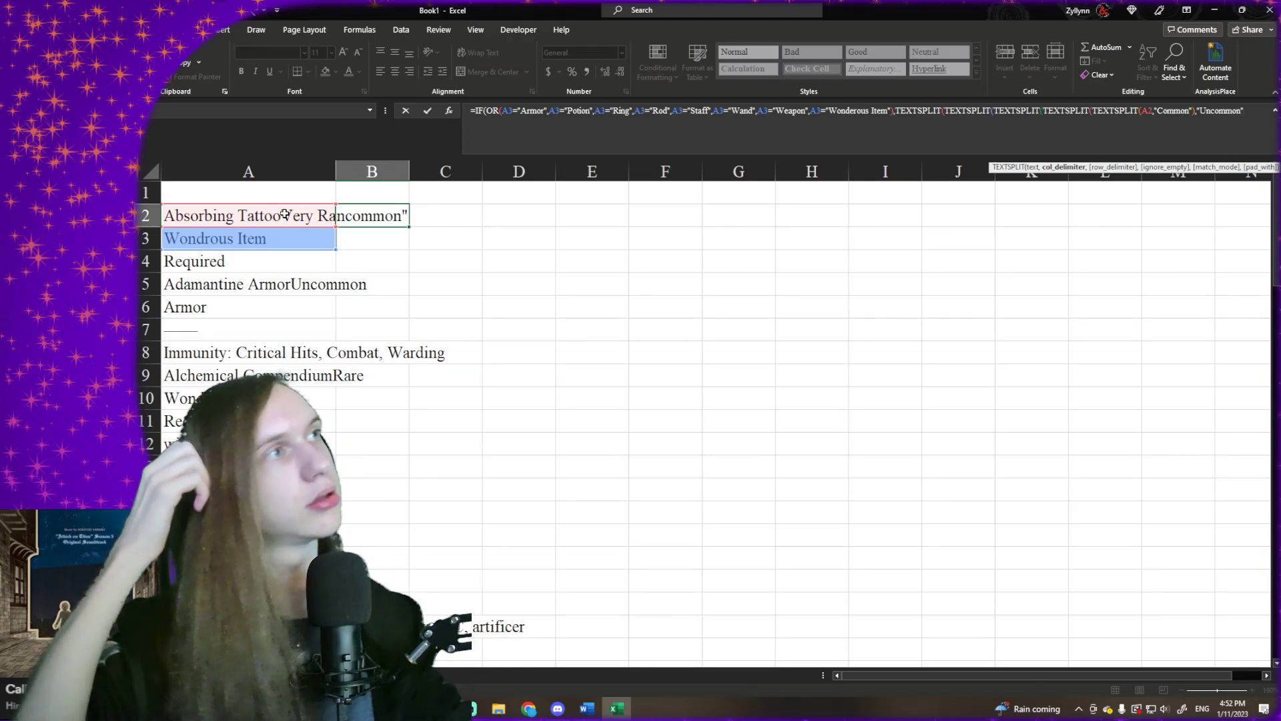
- Give the second-innermost TEXTSPLIT the column delimiter "Uncommon" and close it
text())
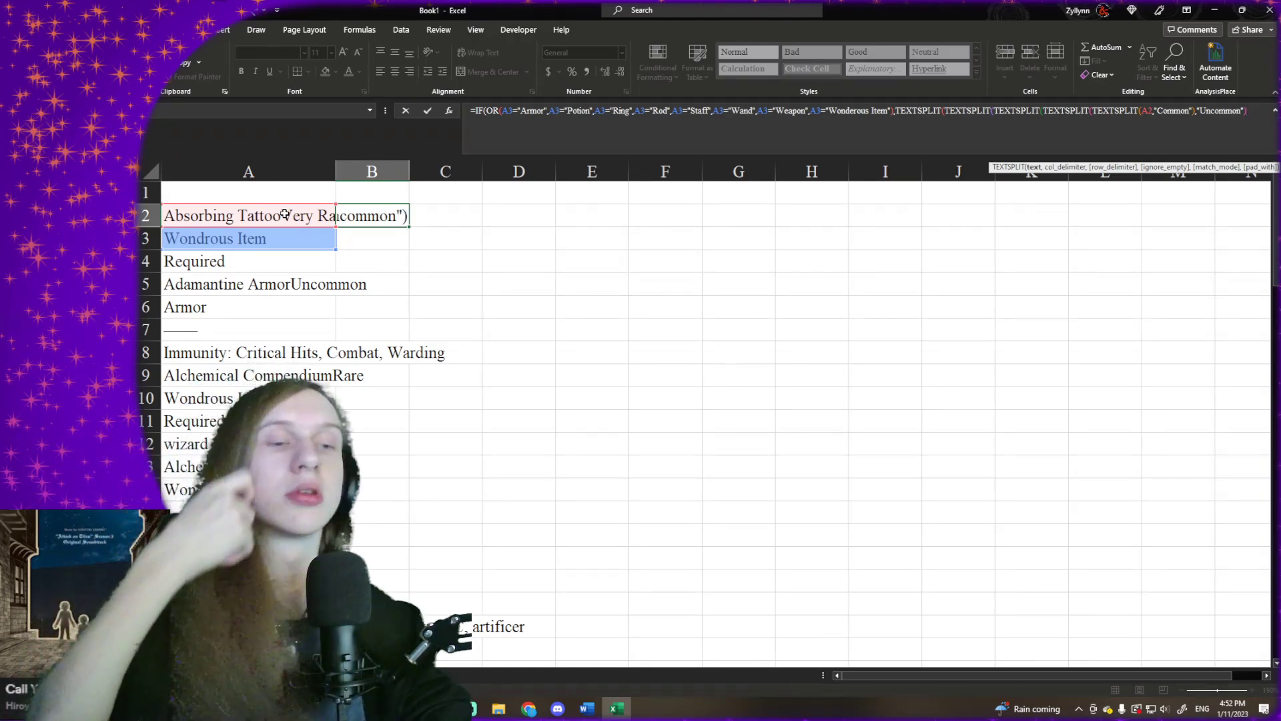
text(,"Rare")
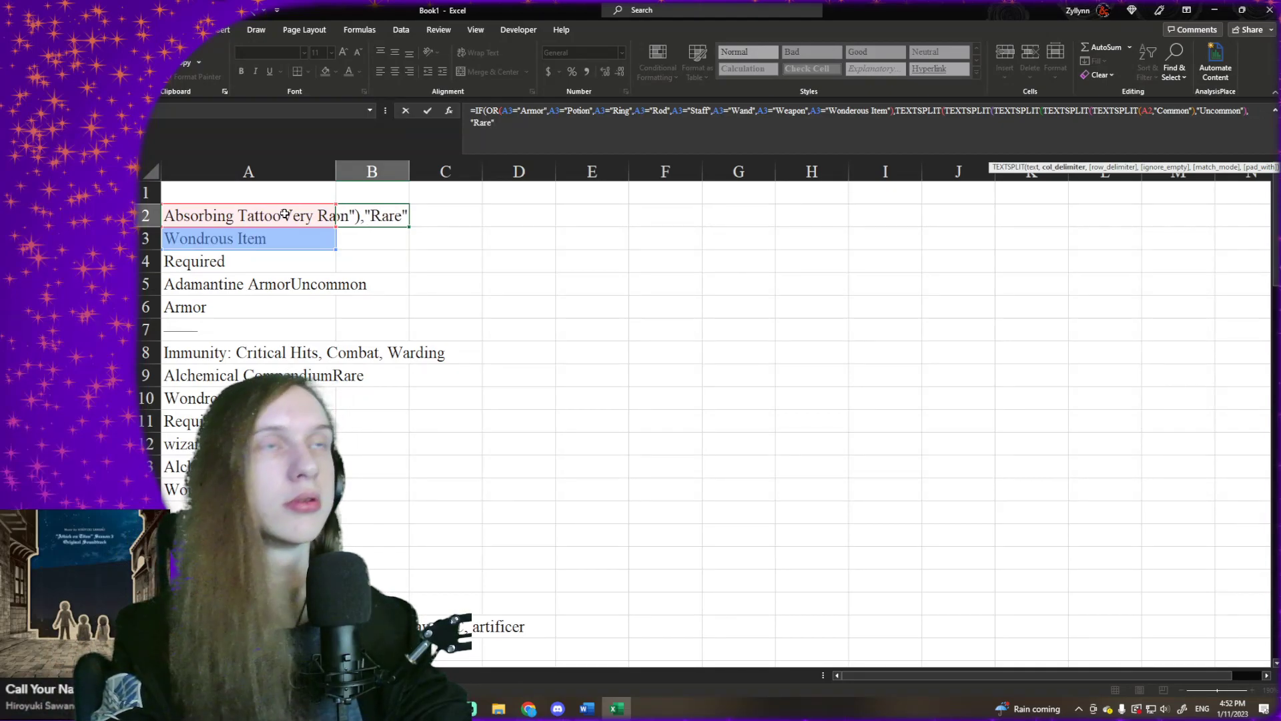
text(_))
- Enter "Rare" as the column delimiter of the third TEXTSPLIT from the inside and close it
key(BackSpace)
- Give the fourth TEXTSPLIT from the inside the column delimiter "Very Rare" and close it with a parenthesis
text(,"Very Rare",)
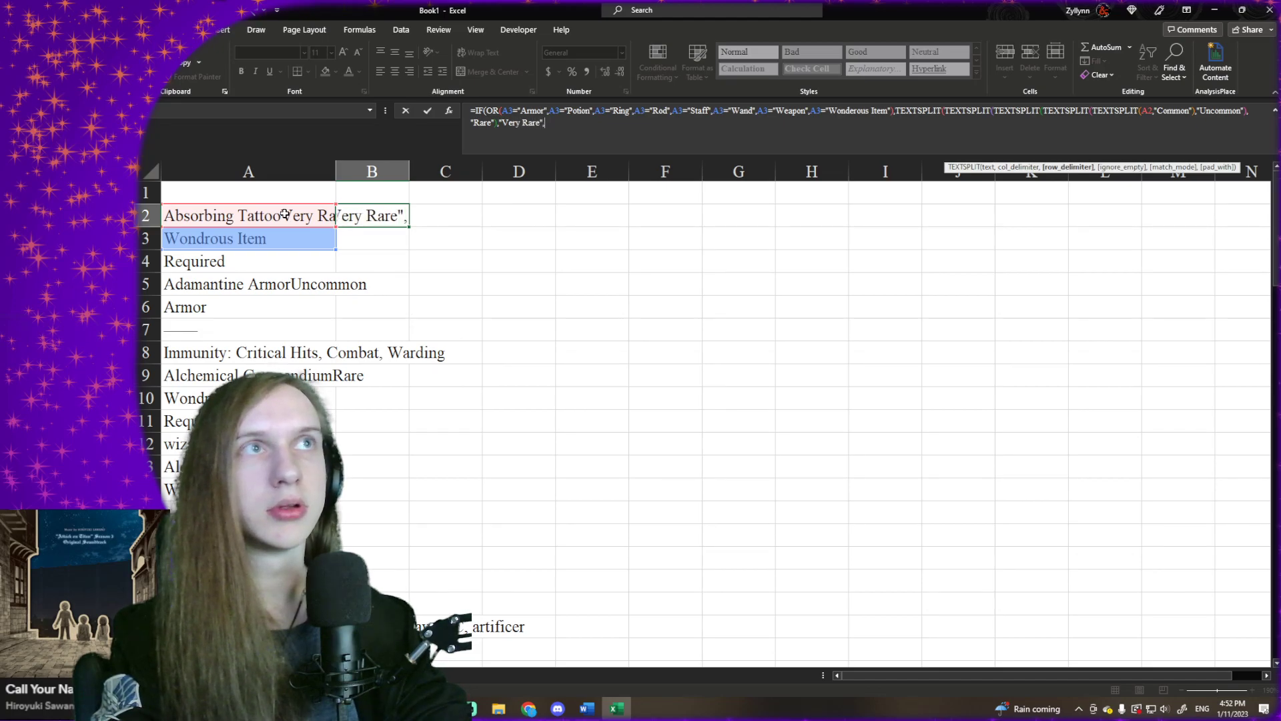
key(BackSpace)
text())
key(BackSpace)
text(0)
key(BackSpace)
text())
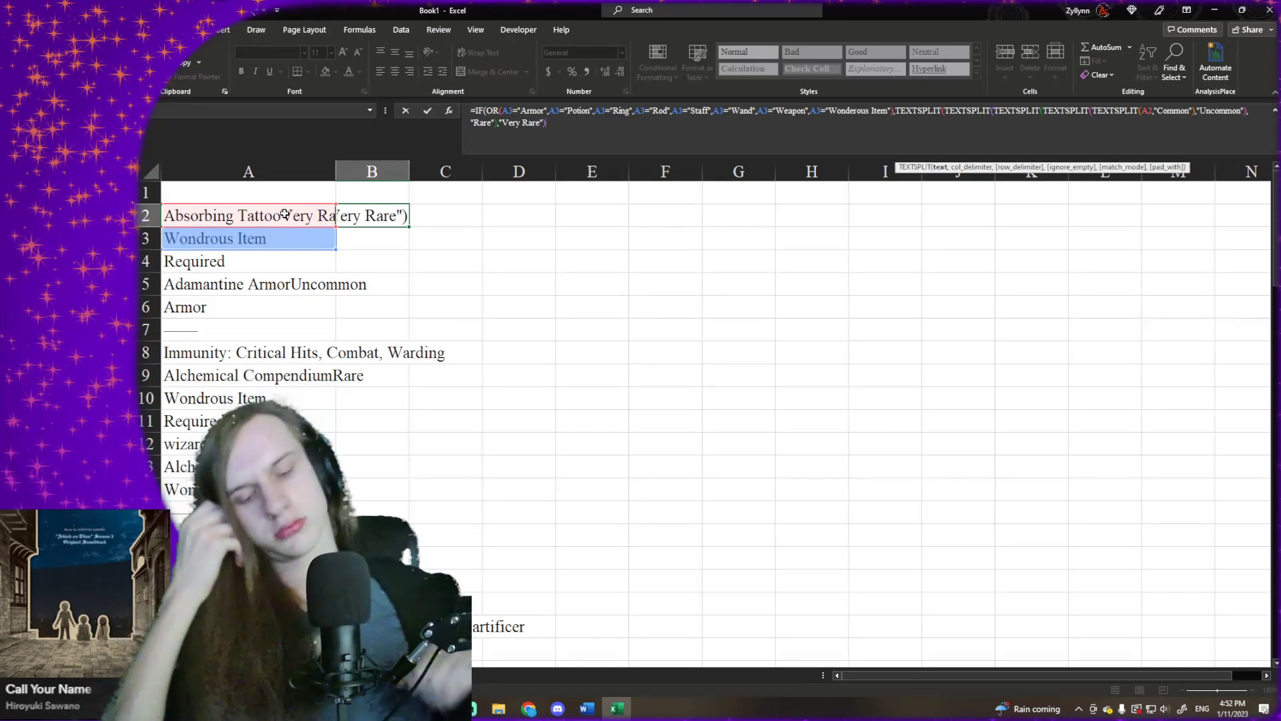
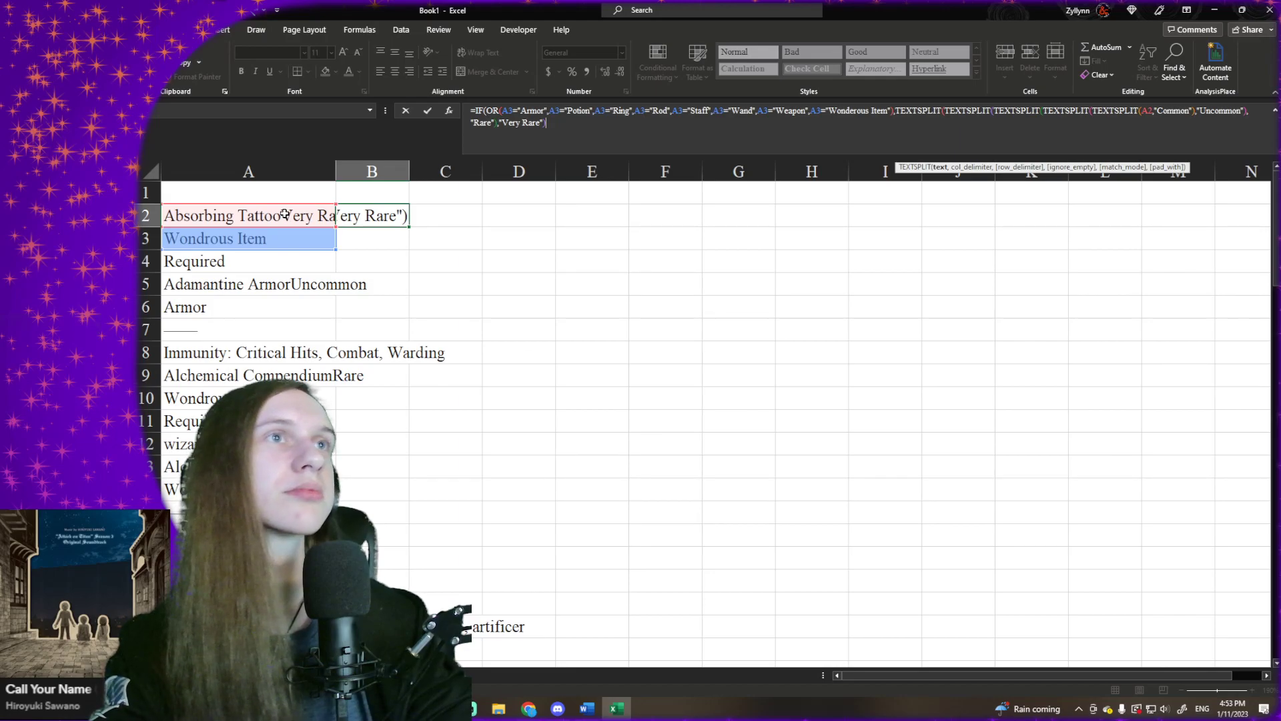
- Give the fifth TEXTSPLIT from the inside the column delimiter "Legendary" and close it
text(,")
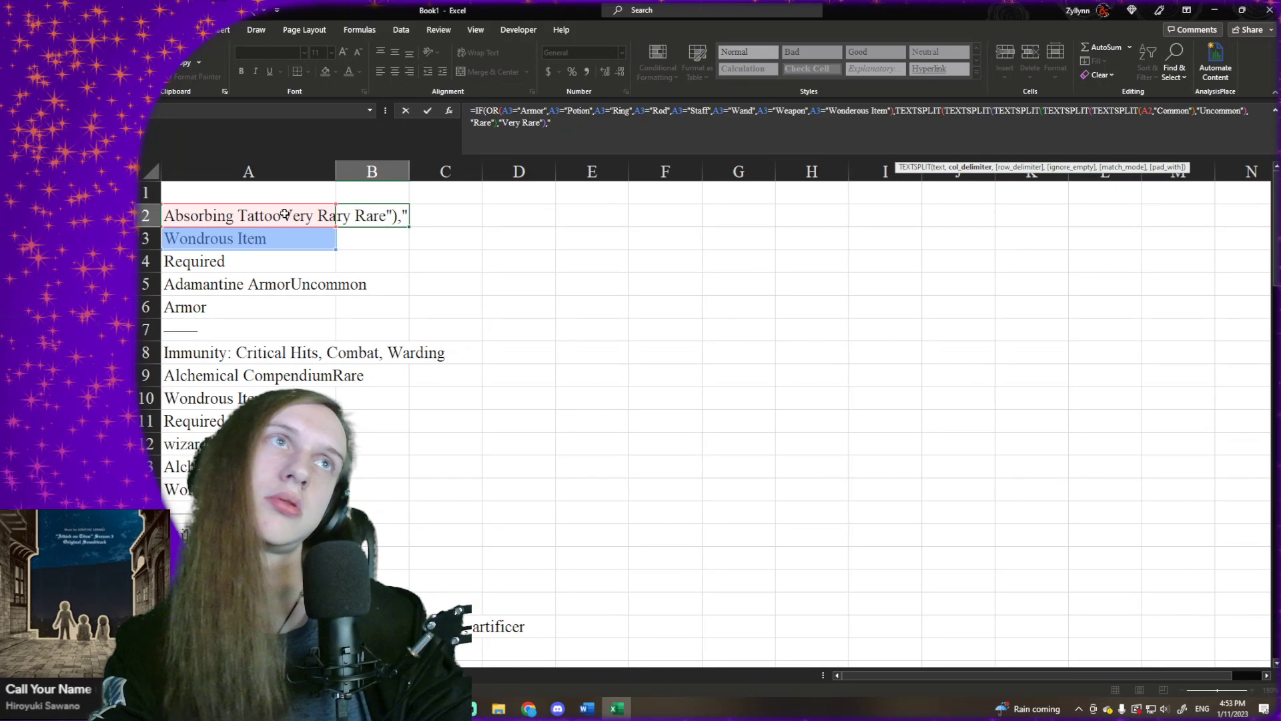
text(Lege)
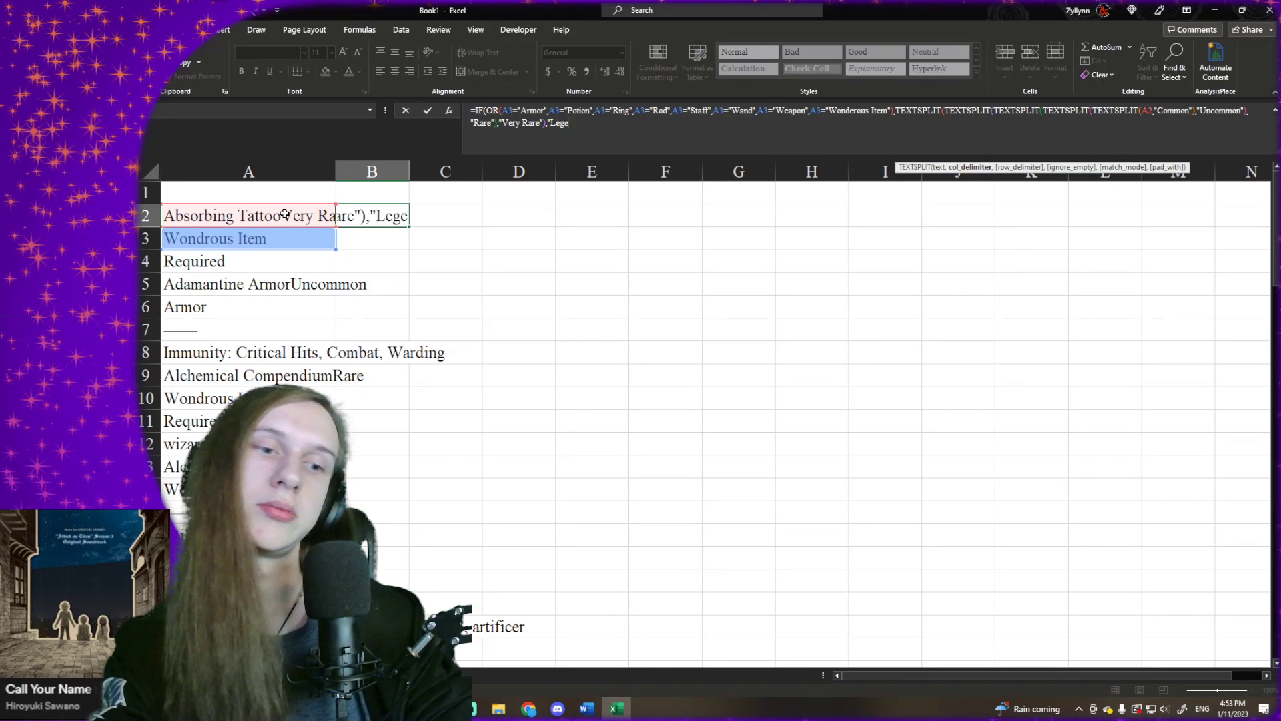
text(ndary")
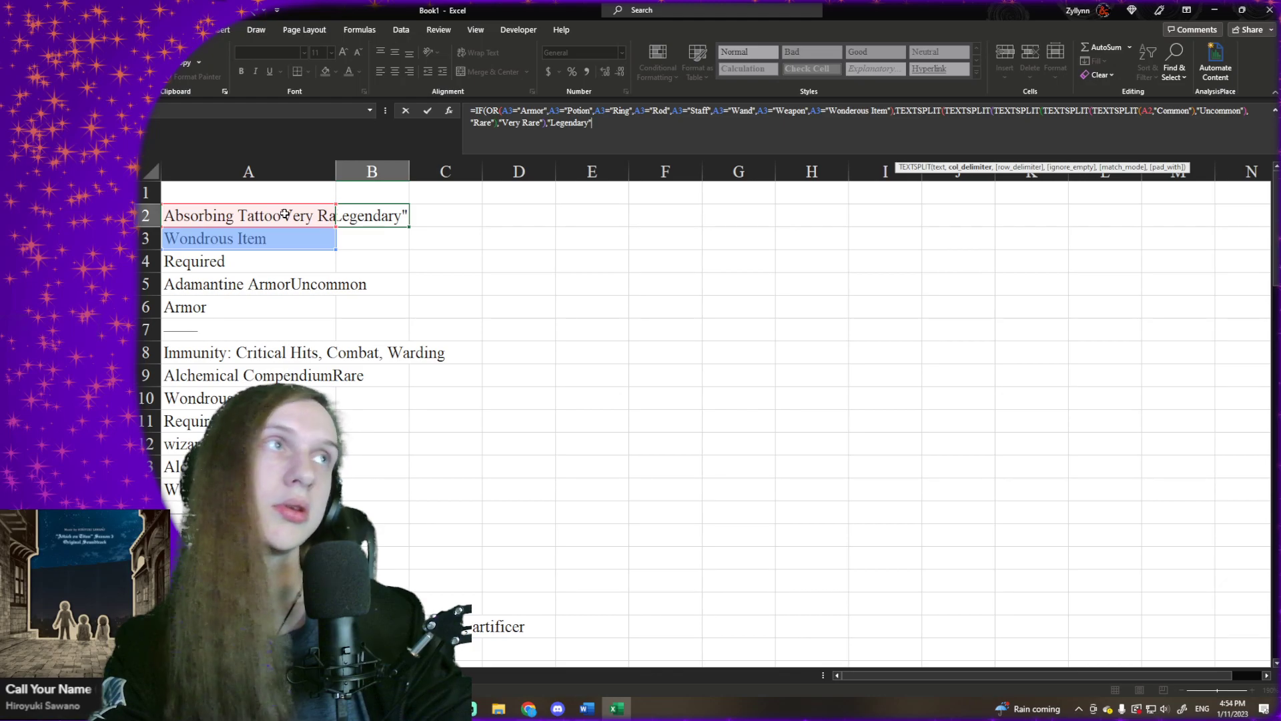
text(),"Varies")
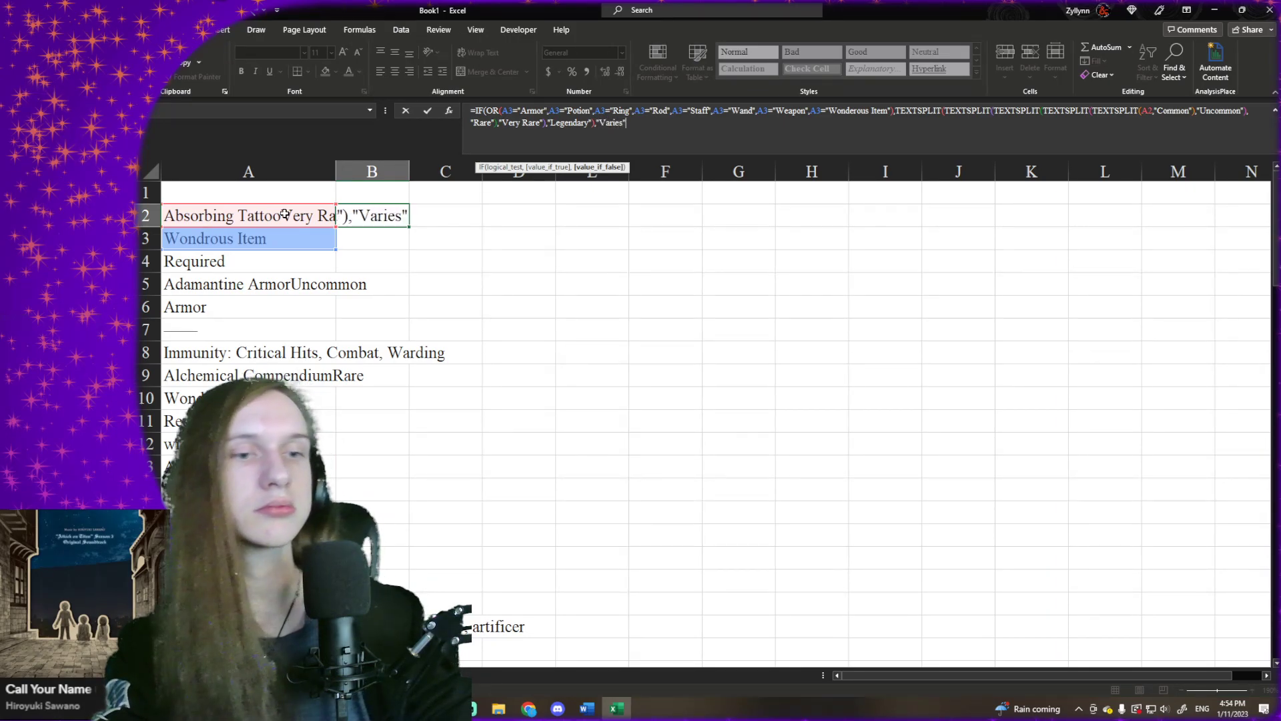
text())
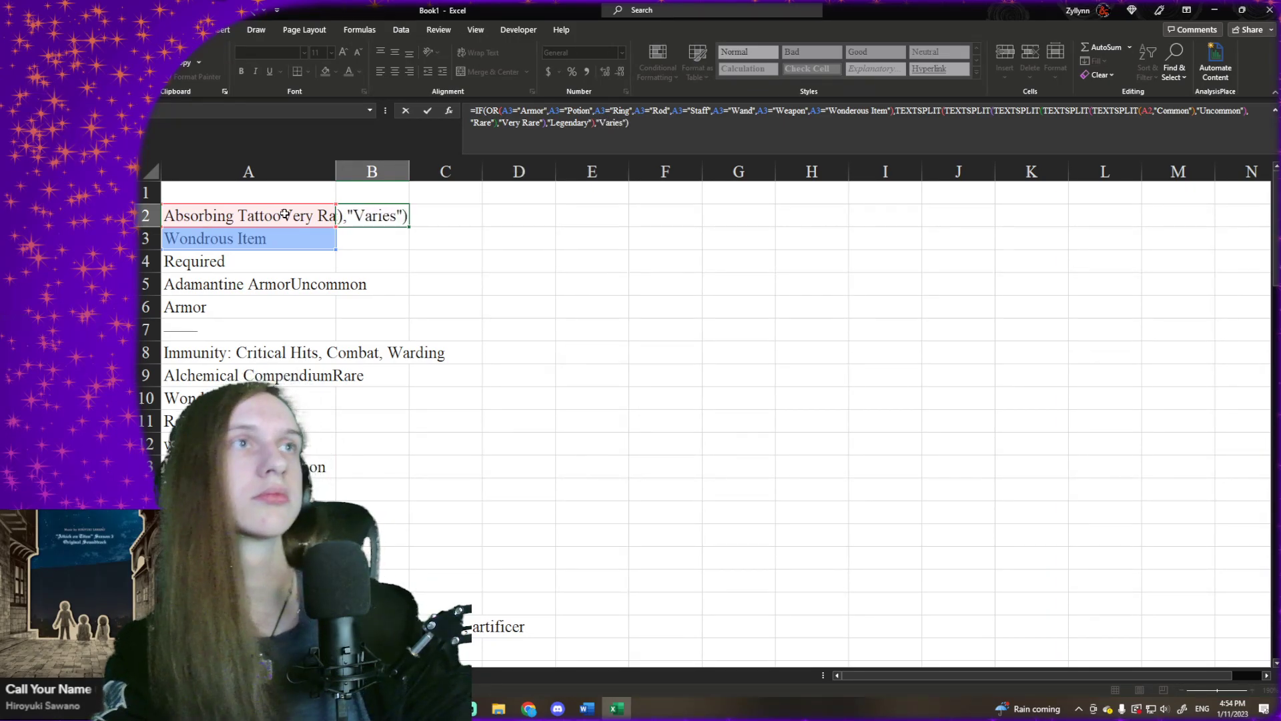
- Try to wrap the nested TEXTSPLITs in a TEXTJOIN at the start of the value-if-true argument
click(895, 111)
text(TEXTJOIN)
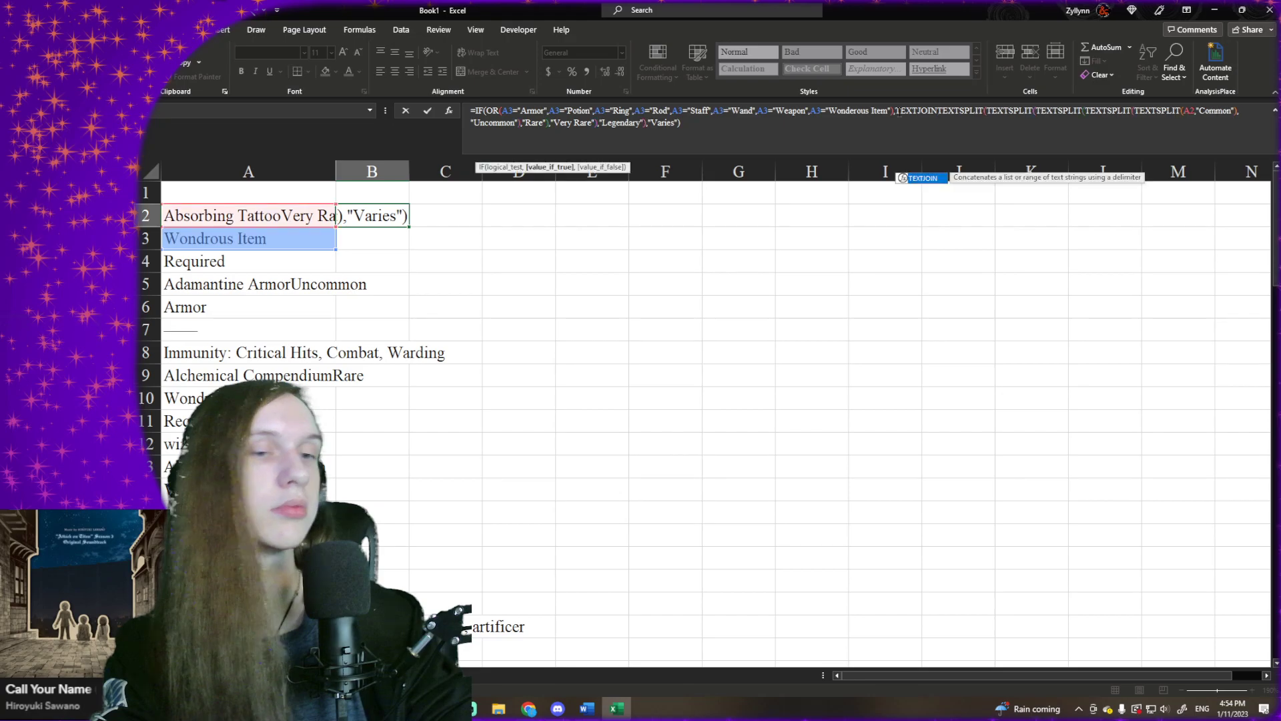
text(()
click(876, 126)
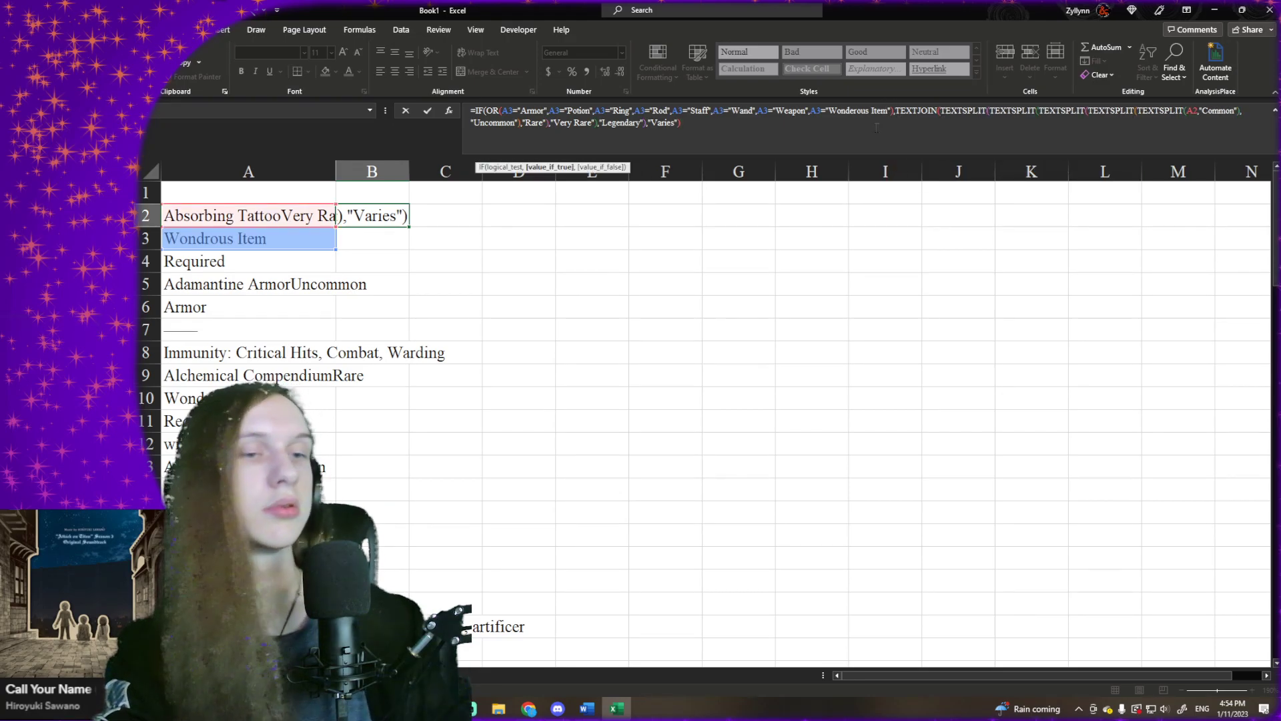
text())
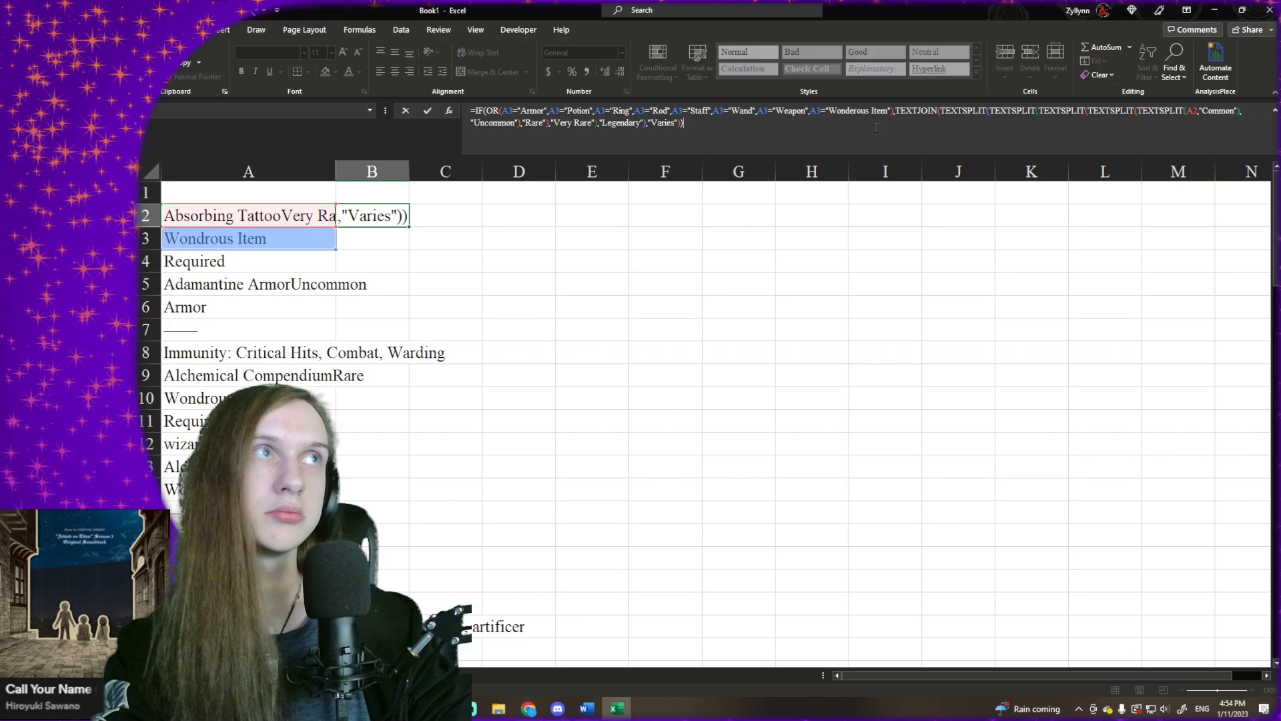
key(BackSpace)
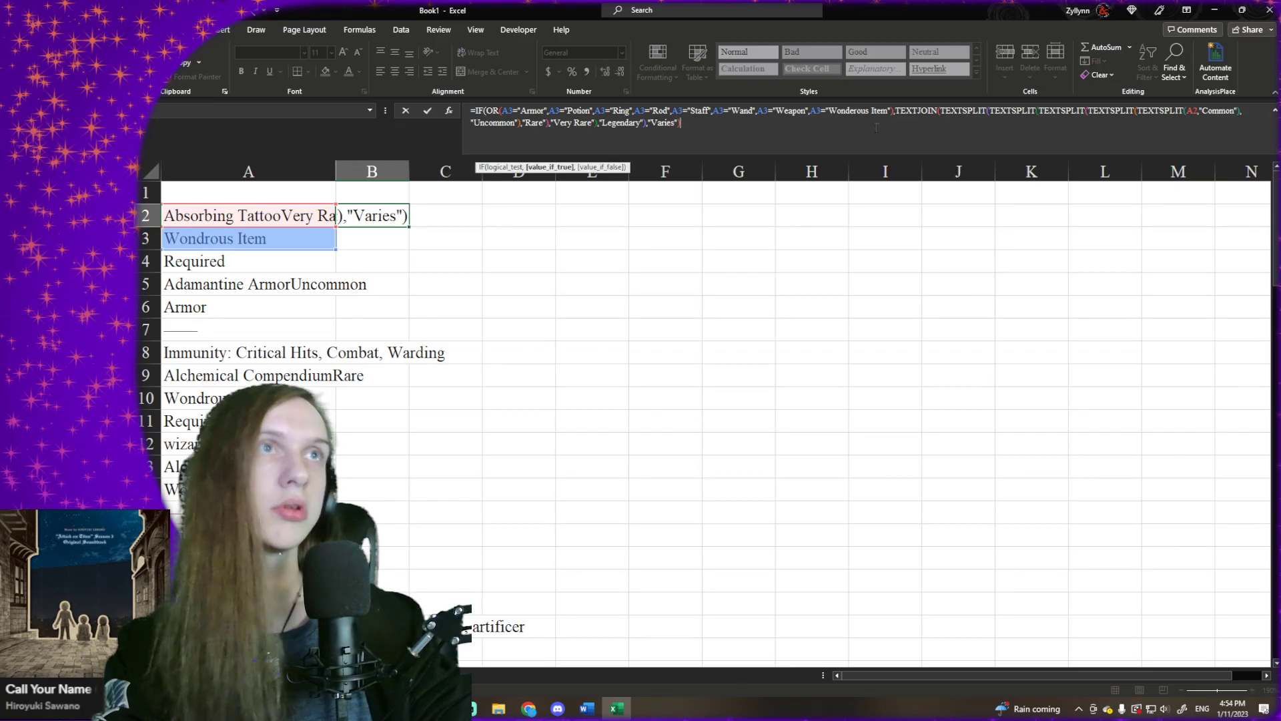
- Try to put another TEXTJOIN in front of the existing TEXTJOIN in the value-if-true argument
key(Up)
key(Down)
key(Left)
key(Left)
key(Left)
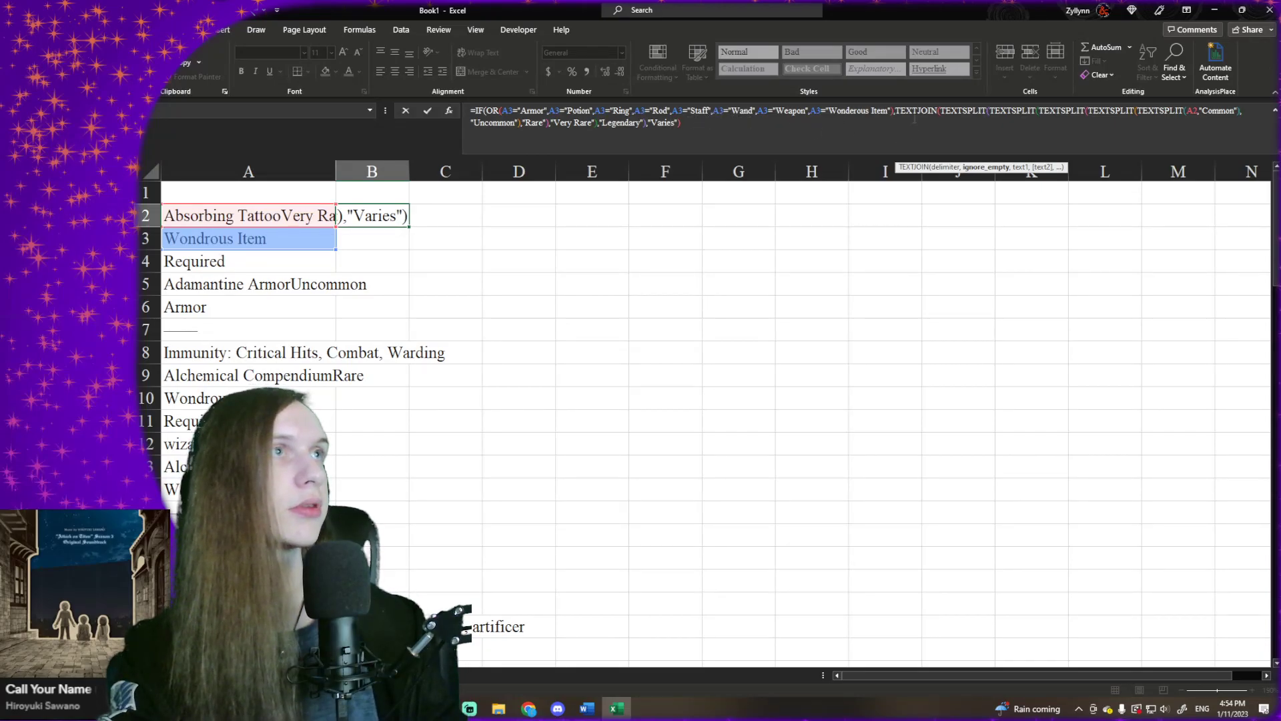
click(896, 112)
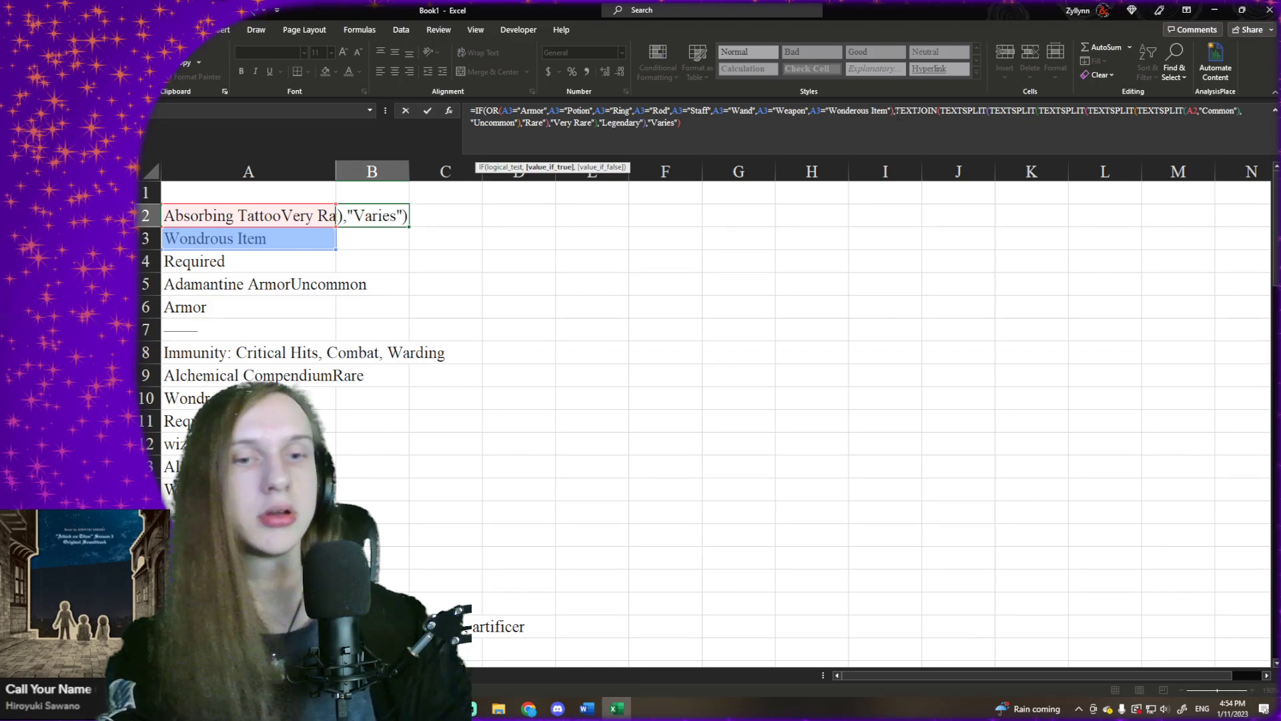
text(TEXTJOIN)
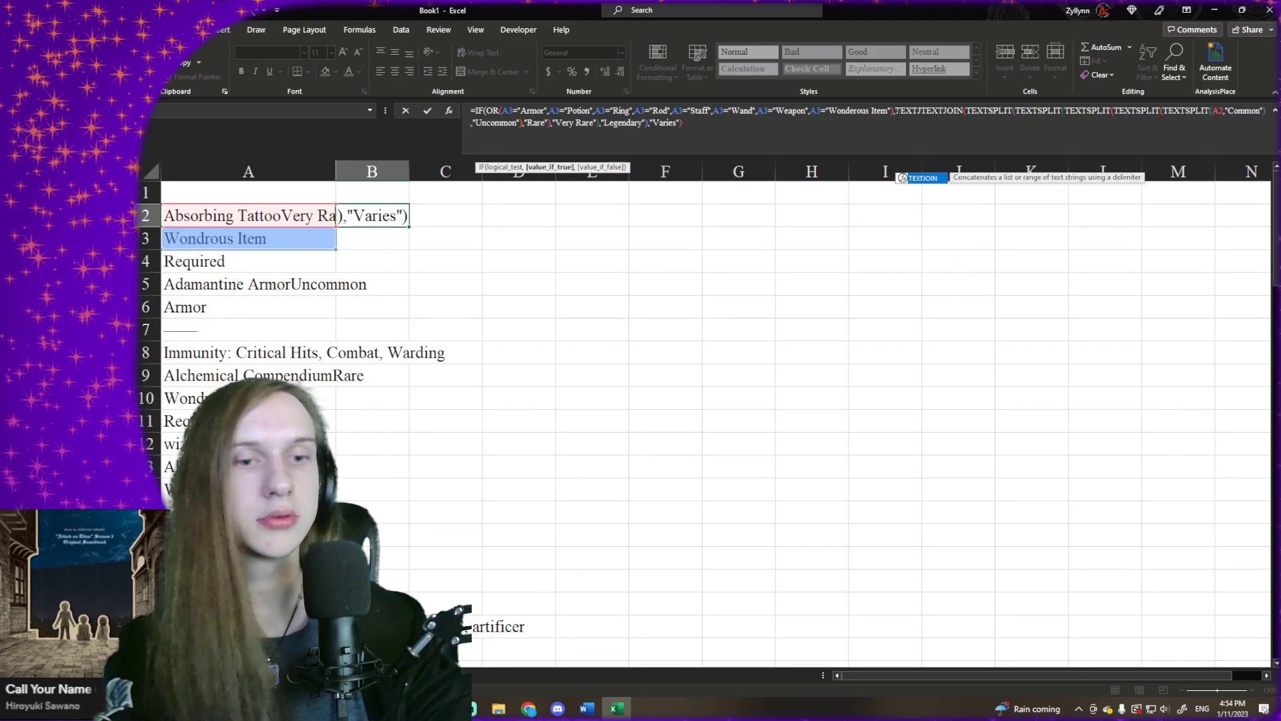
text(()
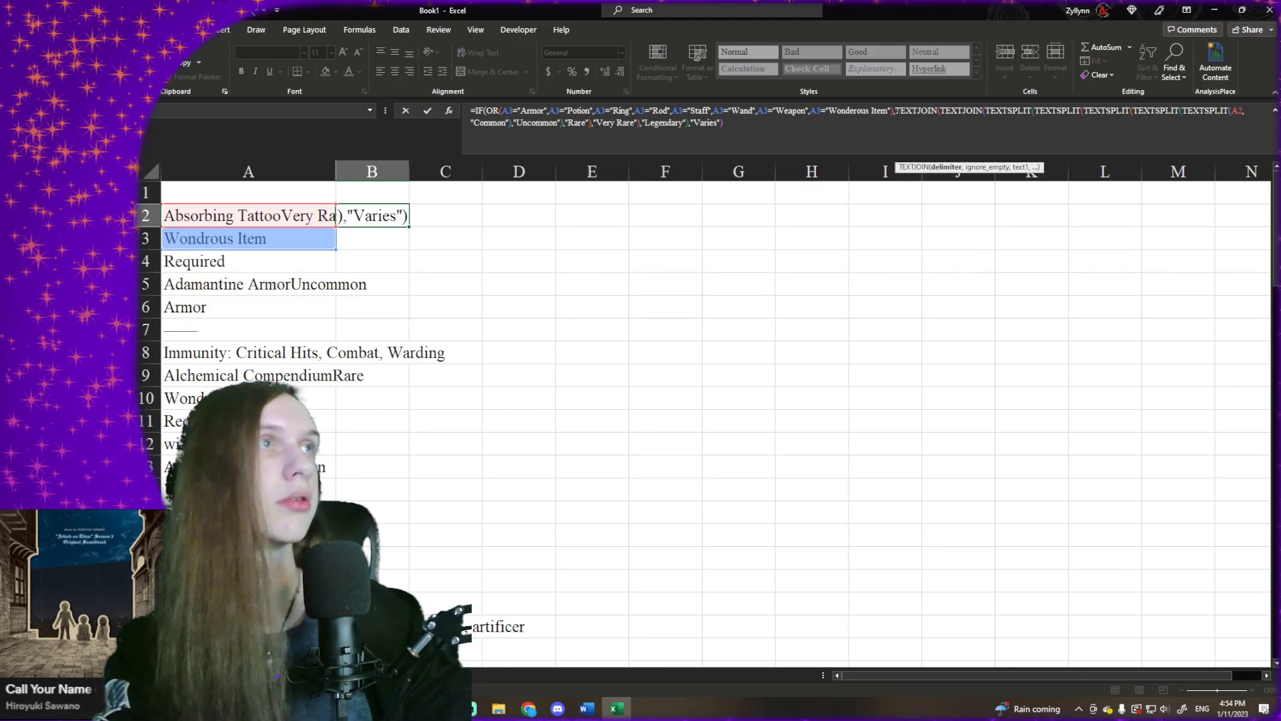
click(700, 122)
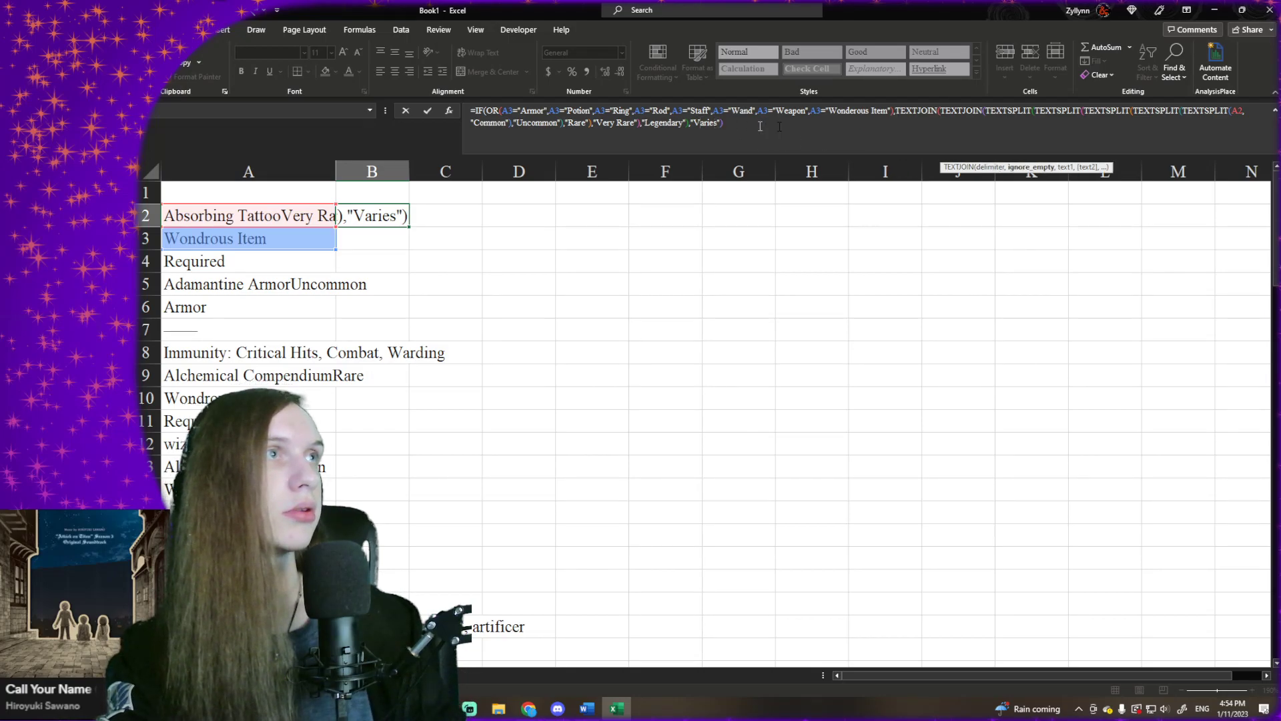
- Replace the two TEXTJOIN calls in front of the nested splits with TEXTSPLIT calls
click(975, 112)
click(975, 113)
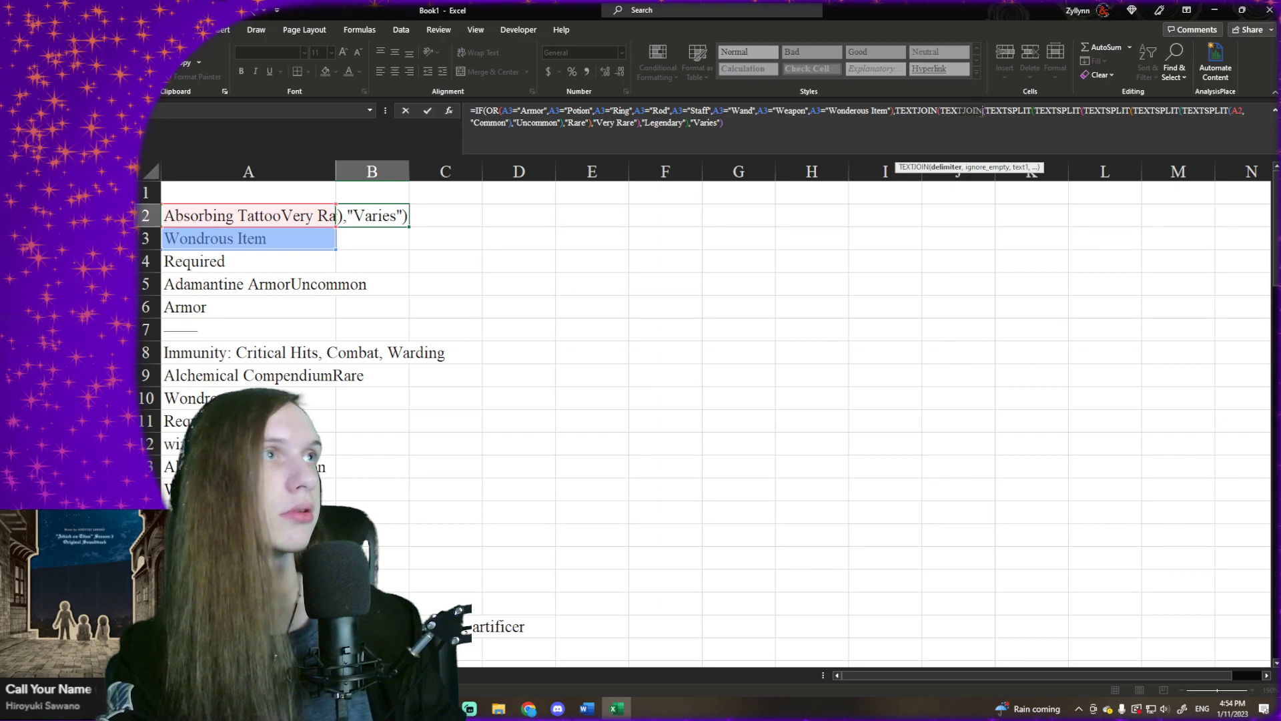
key(BackSpace)
key(BackSpace)
key(BackSpace)
key(BackSpace)
key(BackSpace)
key(BackSpace)
key(BackSpace)
key(BackSpace)
text(TEXTSPLIT(TEXT)
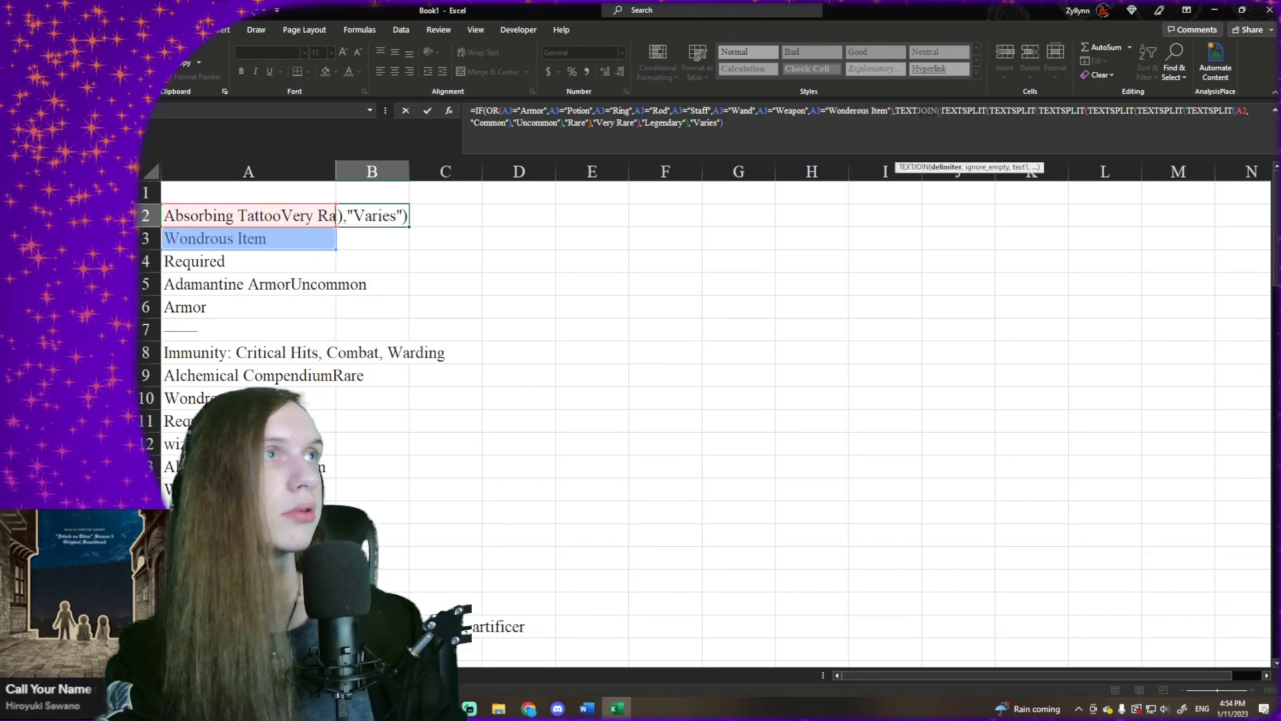
text(SPLIT)
- Delete the surplus outermost TEXTSPLIT so that six nested calls match the six rarity delimiters
click(810, 120)
click(741, 115)
click(712, 123)
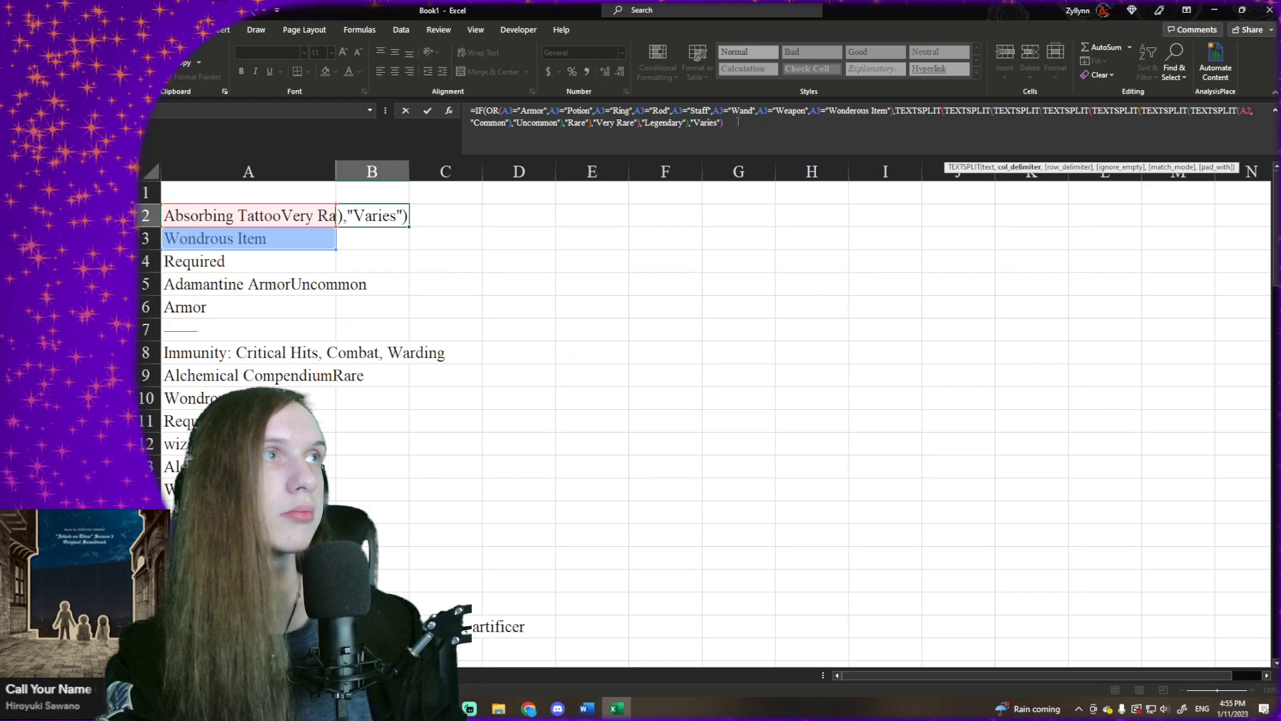
click(739, 122)
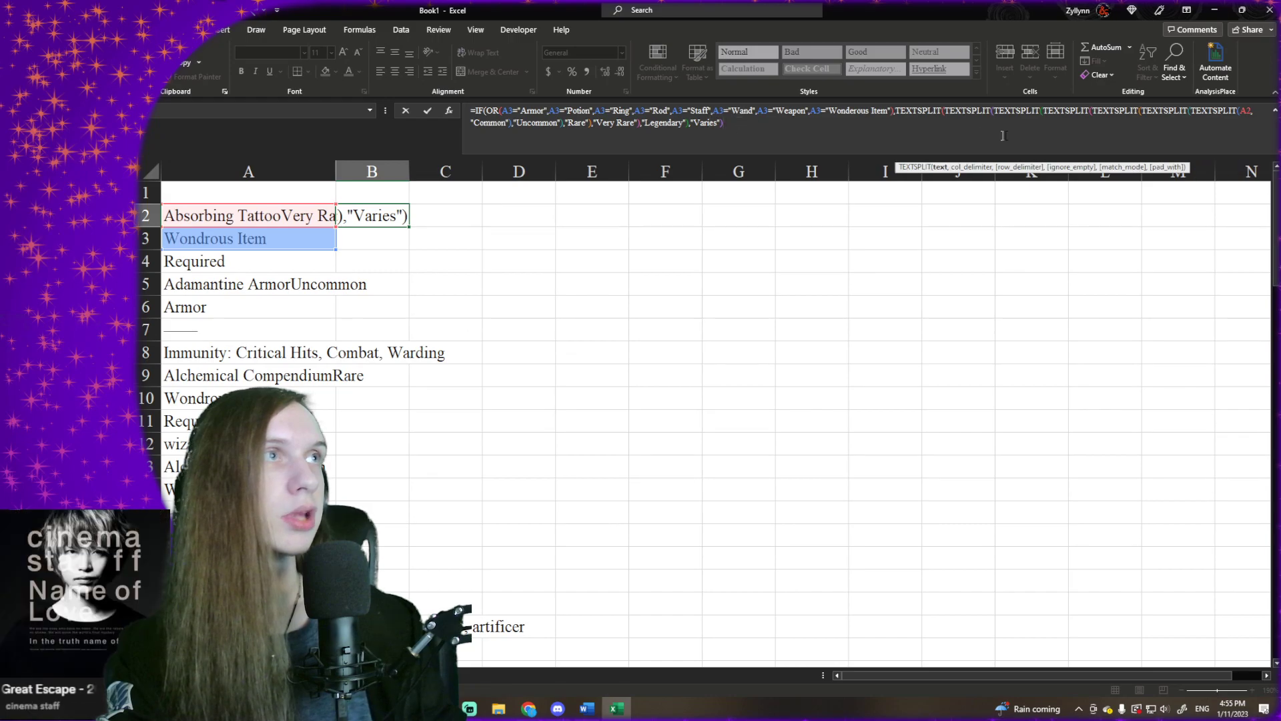
mouse_move(909, 120)
mouse_down()
mouse_move(885, 107)
mouse_move(897, 112)
mouse_up()
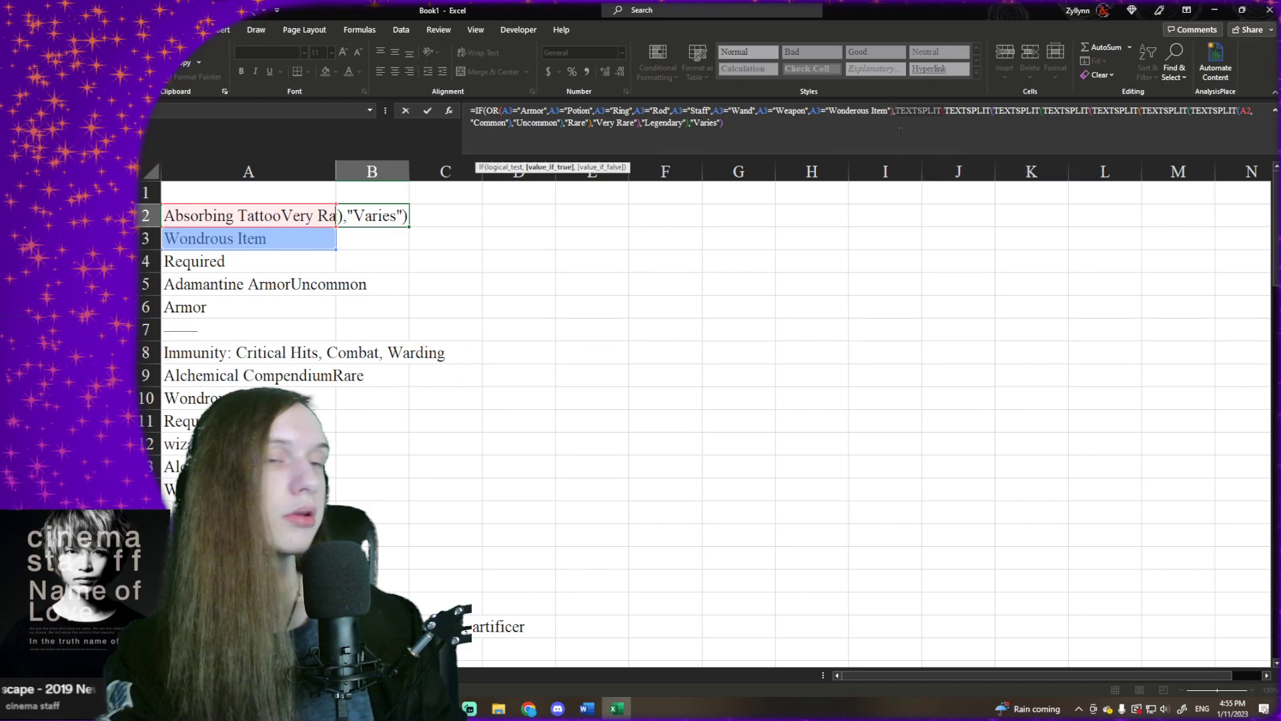
key(Delete)
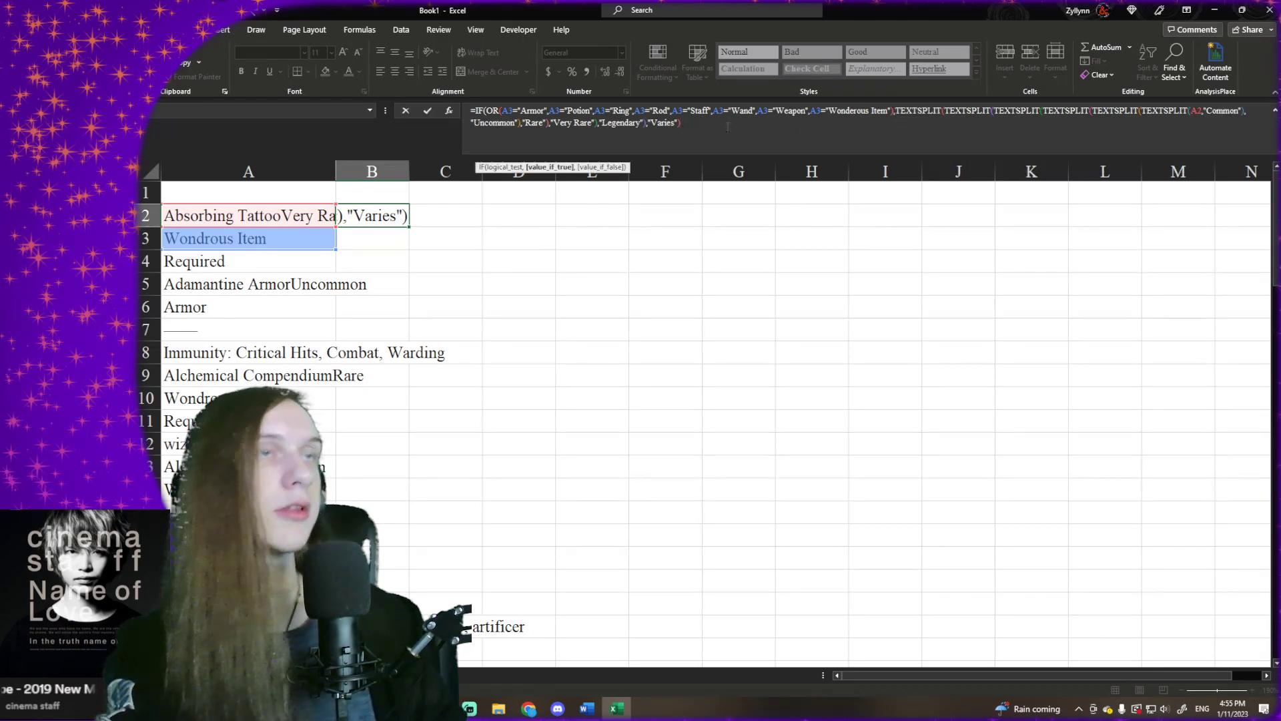
- Give the IF an empty string "" as its value-if-false, close it and enter the formula in B2
click(727, 127)
text(,)
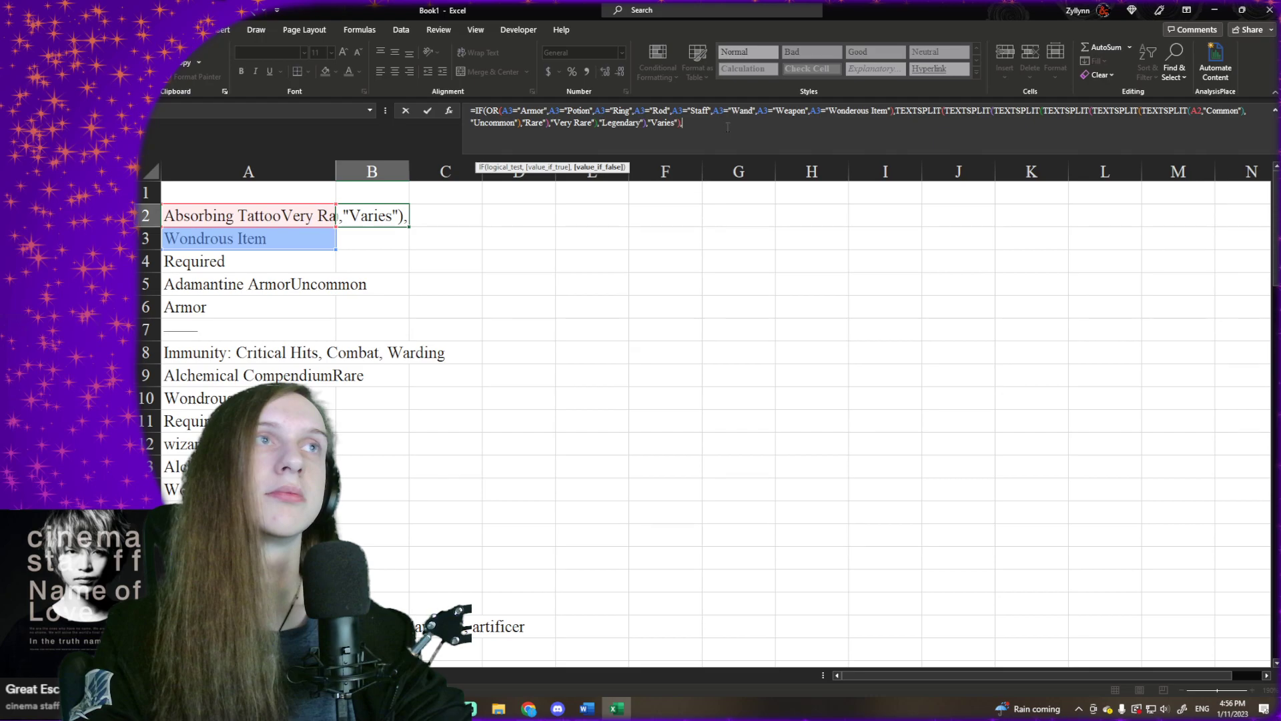
text(""))
key(shift+Return)
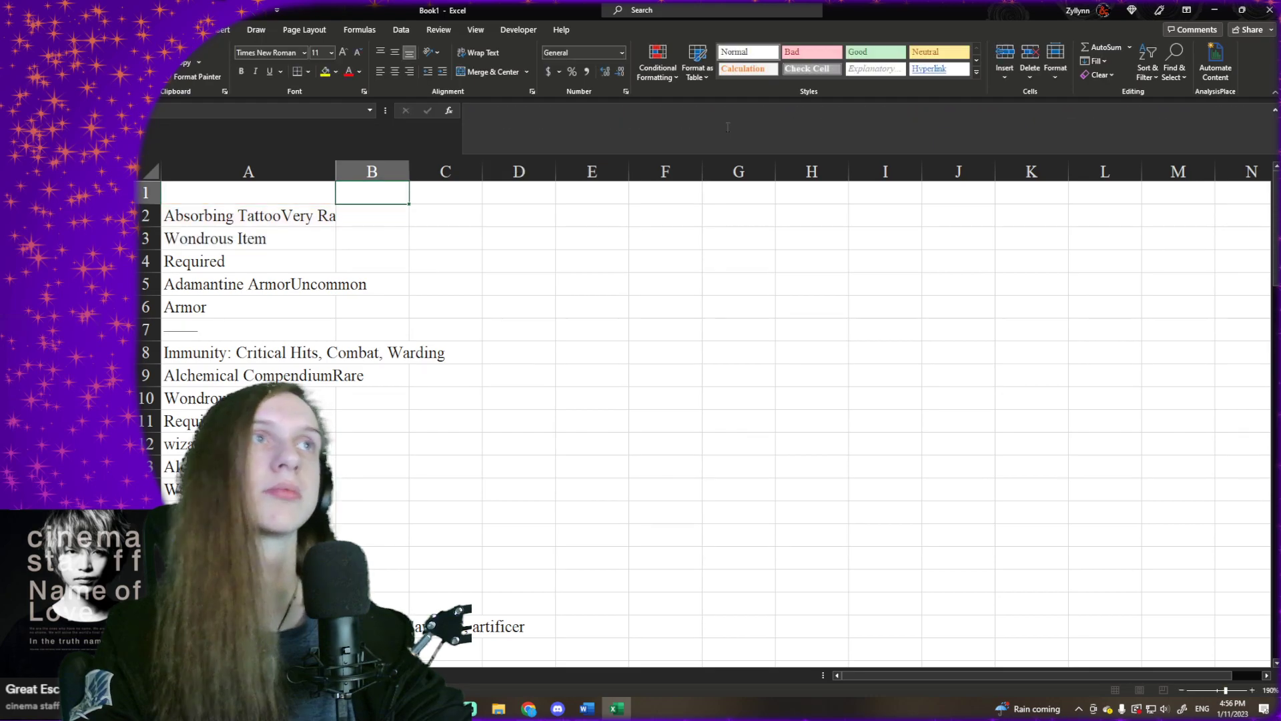
- Correct the spelling of the last item type in B2's OR test to "Wondrous Item"
click(357, 210)
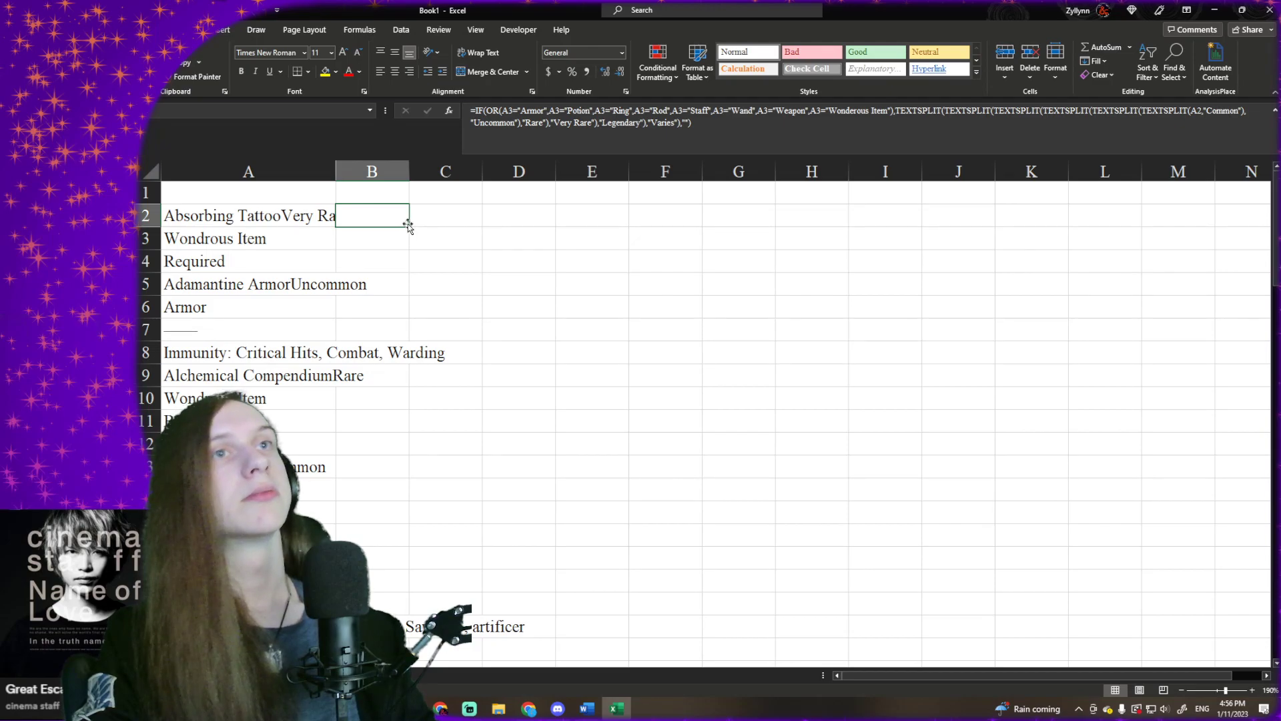
click(625, 151)
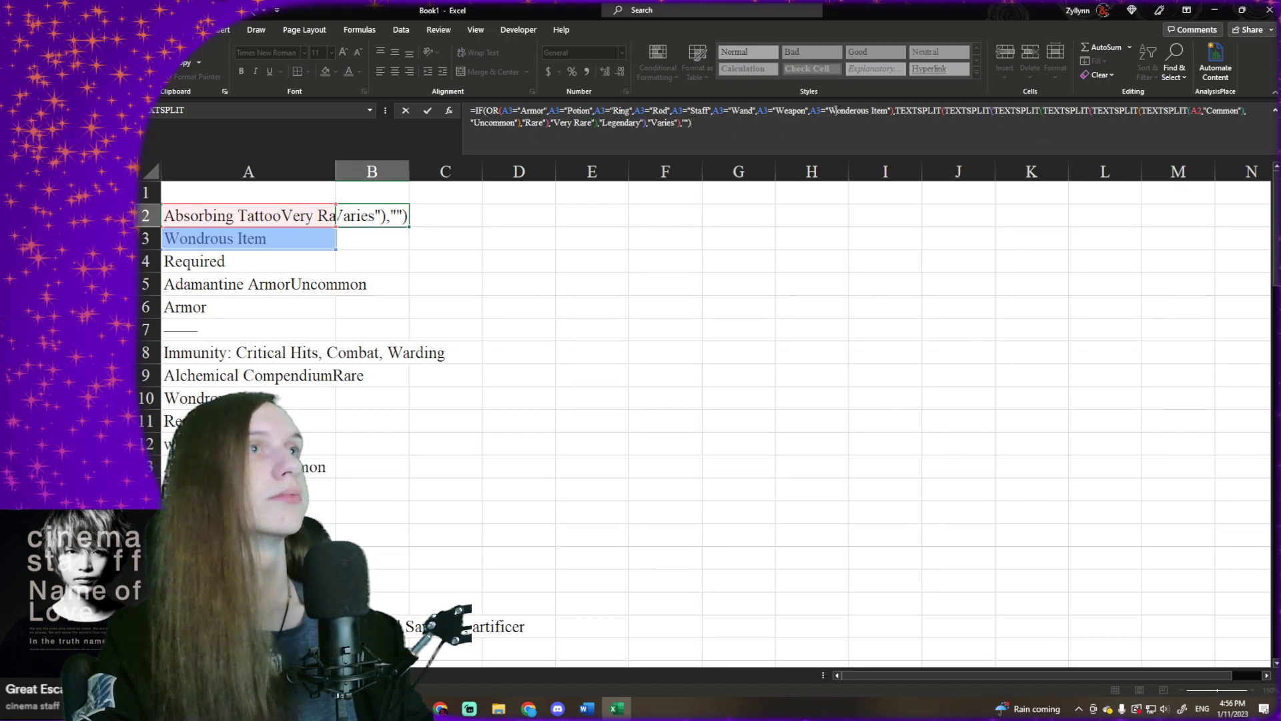
key(Return)
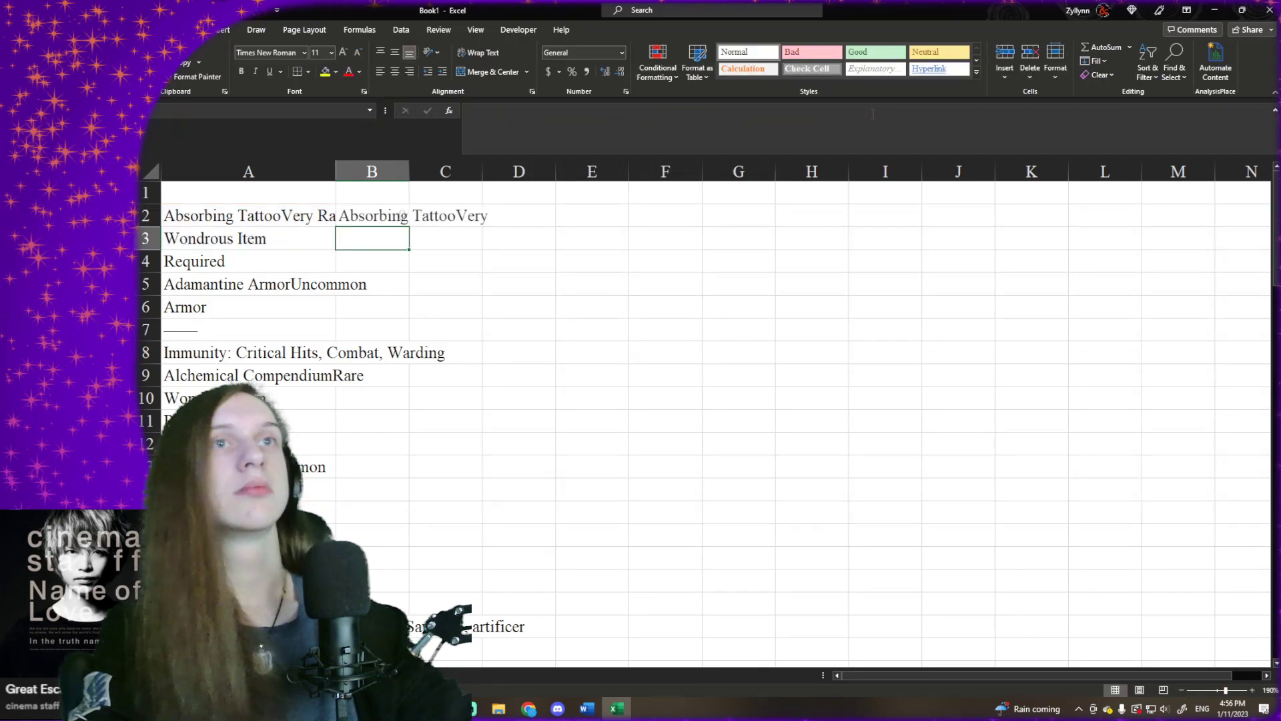
- Reorder B2's delimiters so the innermost TEXTSPLIT uses "Uncommon" and the second-innermost uses "Common"
click(395, 214)
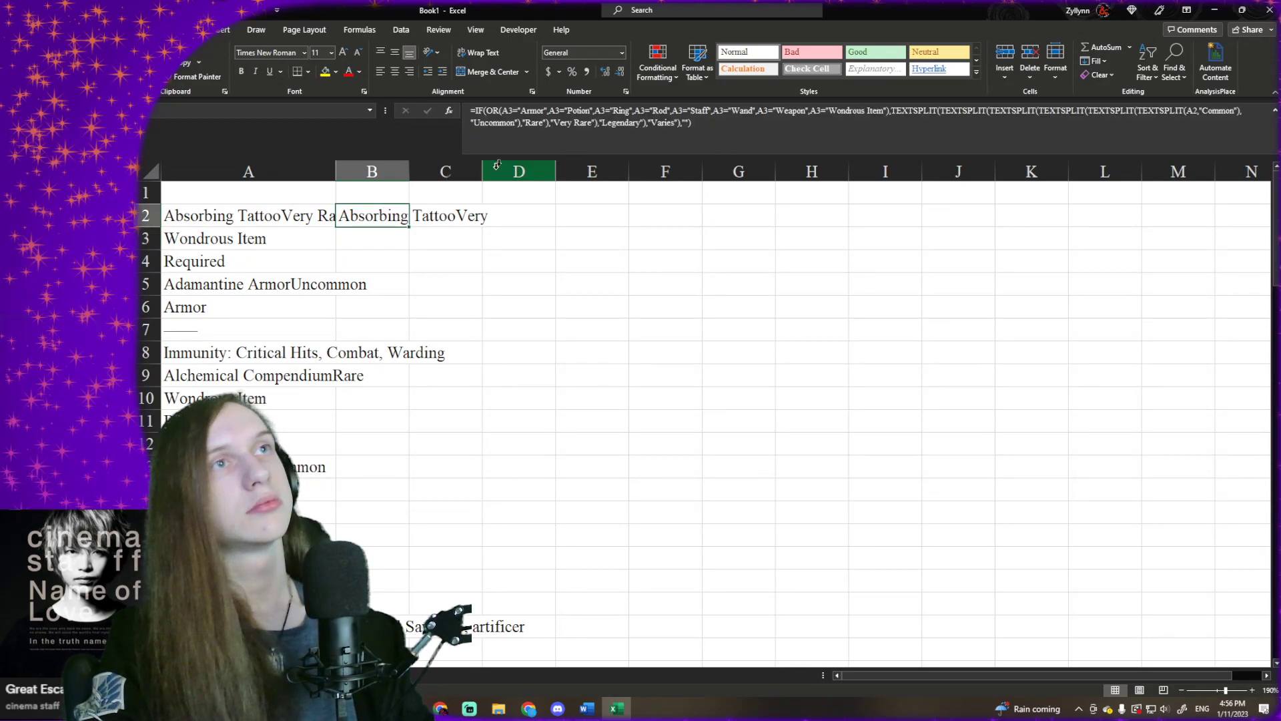
click(527, 125)
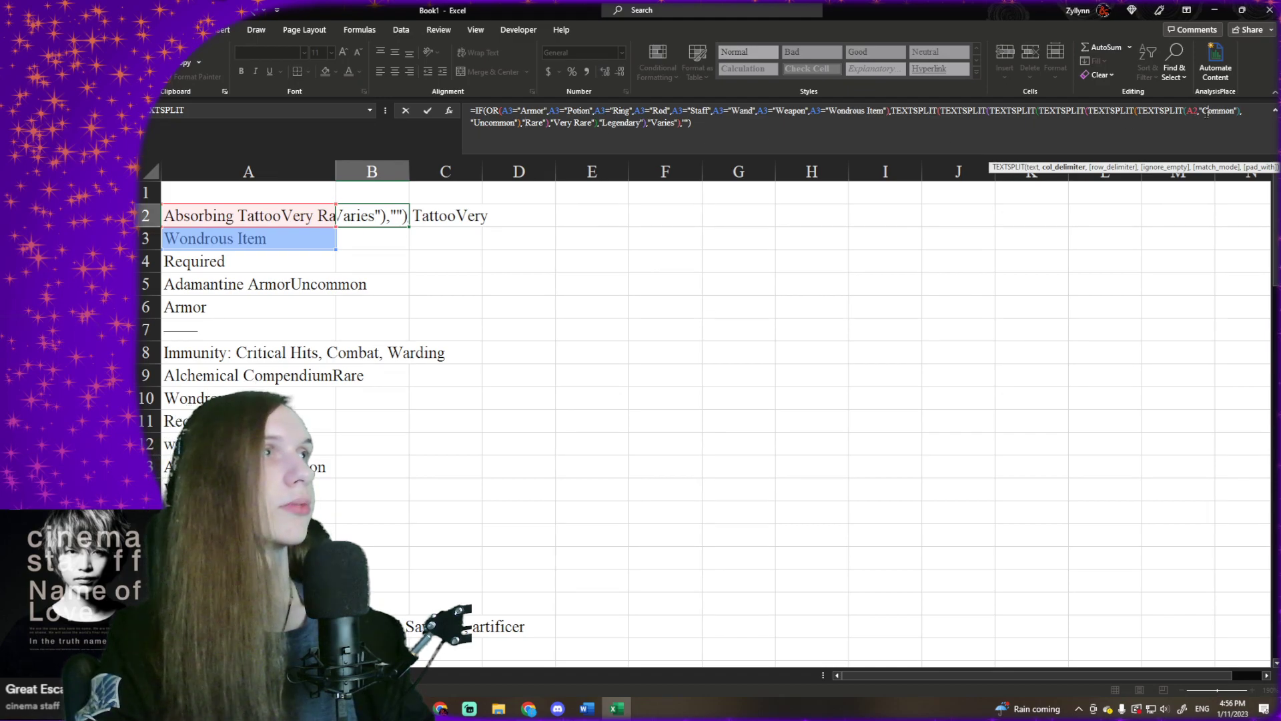
key(BackSpace)
text(Un)
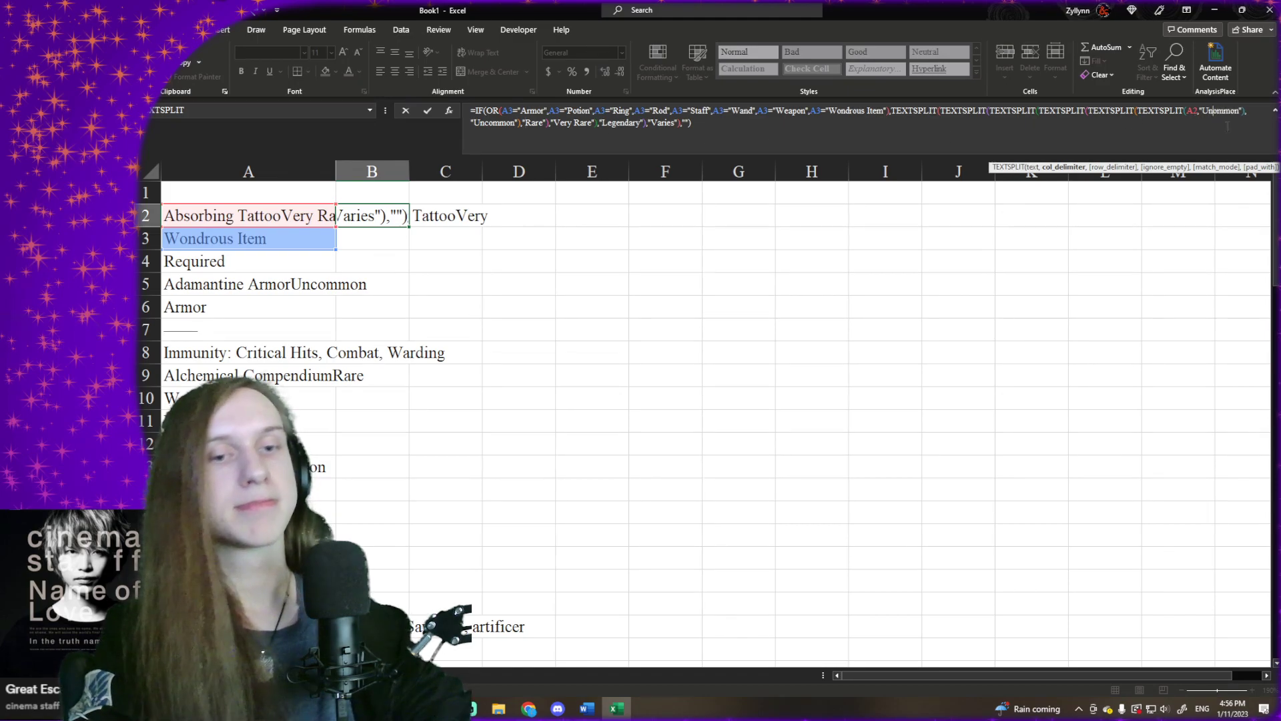
text(co)
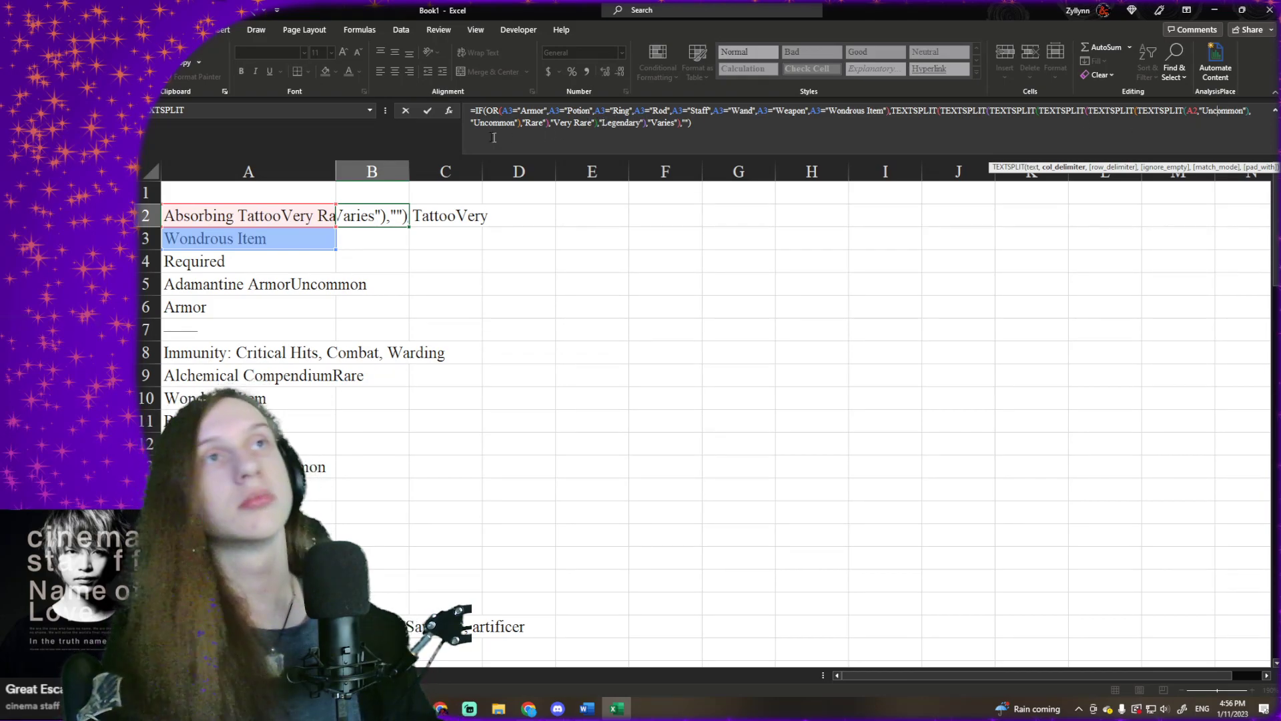
key(BackSpace)
key(BackSpace)
key(BackSpace)
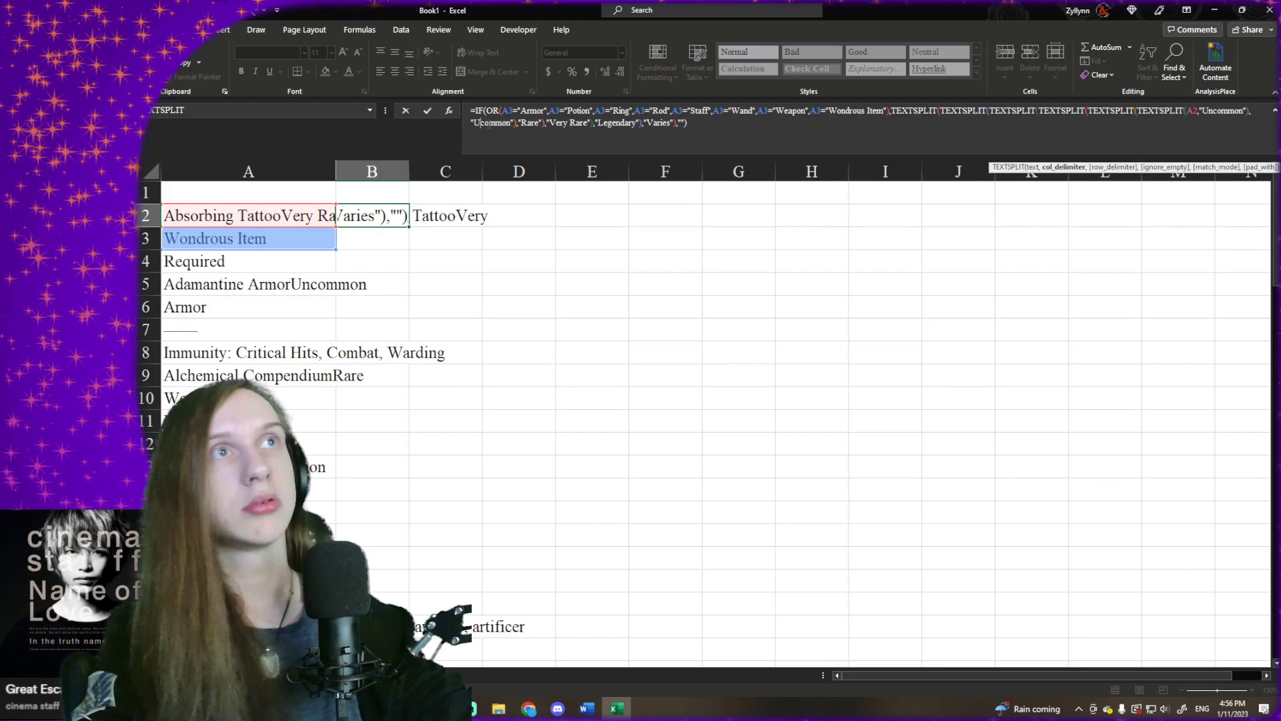
text(C)
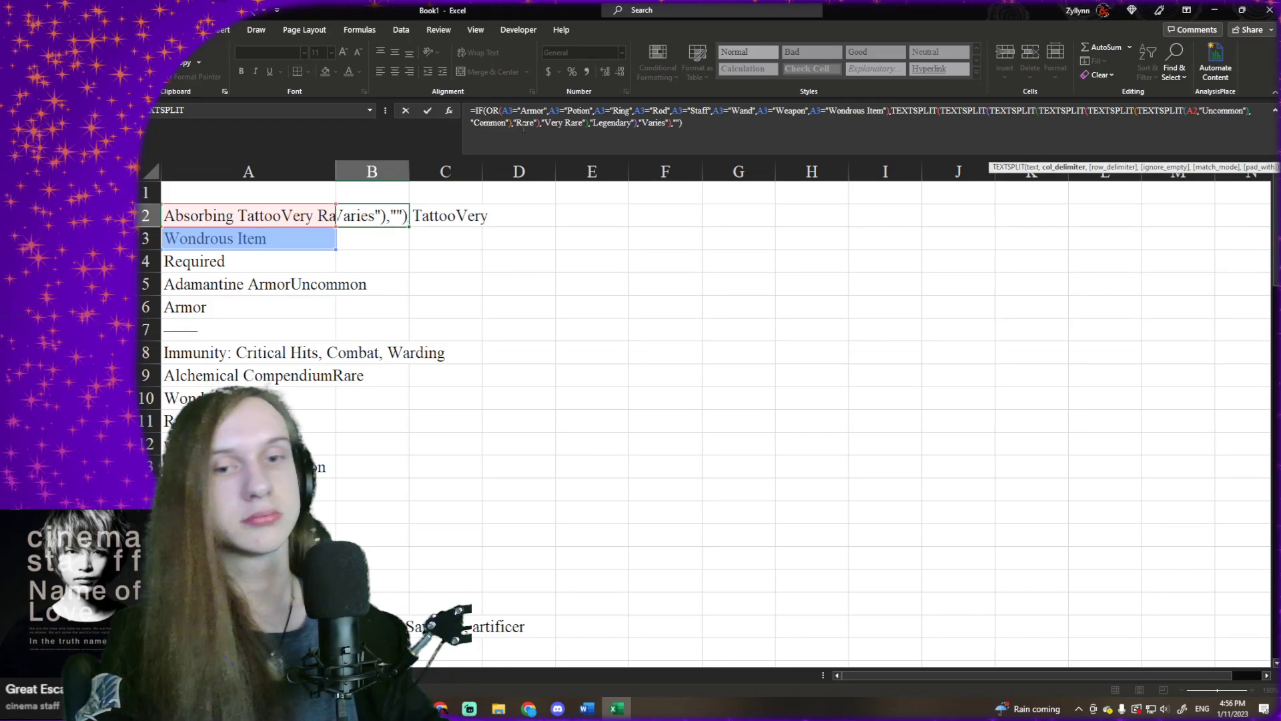
text(Very)
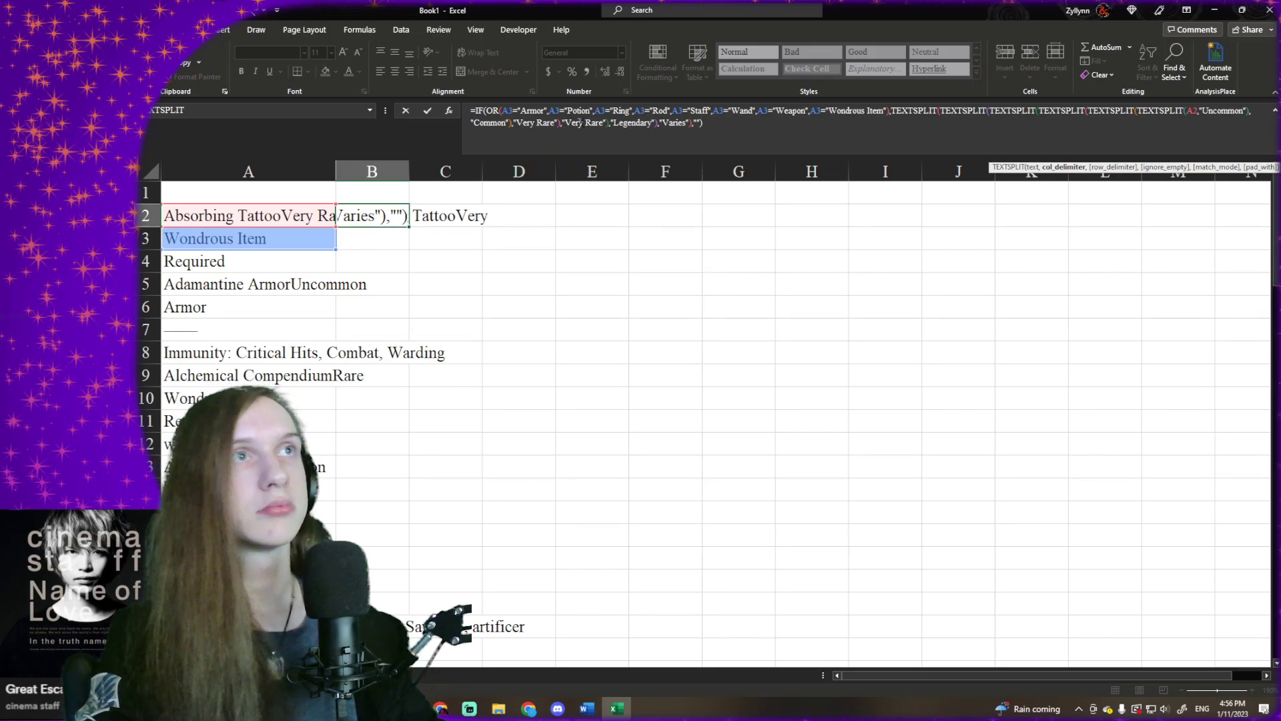
- Change B2's third delimiter from the inside to "Very Rare" and the fourth to "Rare", and enter the formula
key(BackSpace)
key(BackSpace)
key(BackSpace)
key(BackSpace)
key(BackSpace)
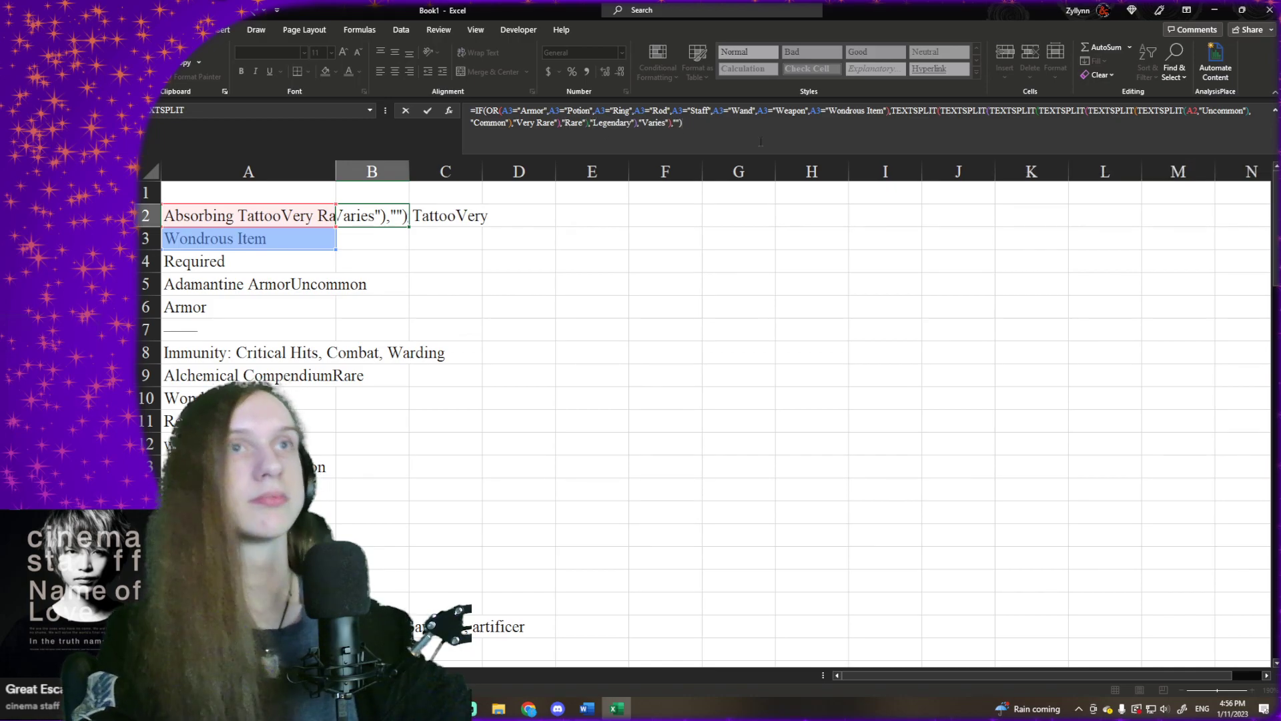
key(Return)
- Fill the formula in B2 down column B through row 80
scroll(512, 232, down, 1)
scroll(403, 271, up, 1)
click(380, 219)
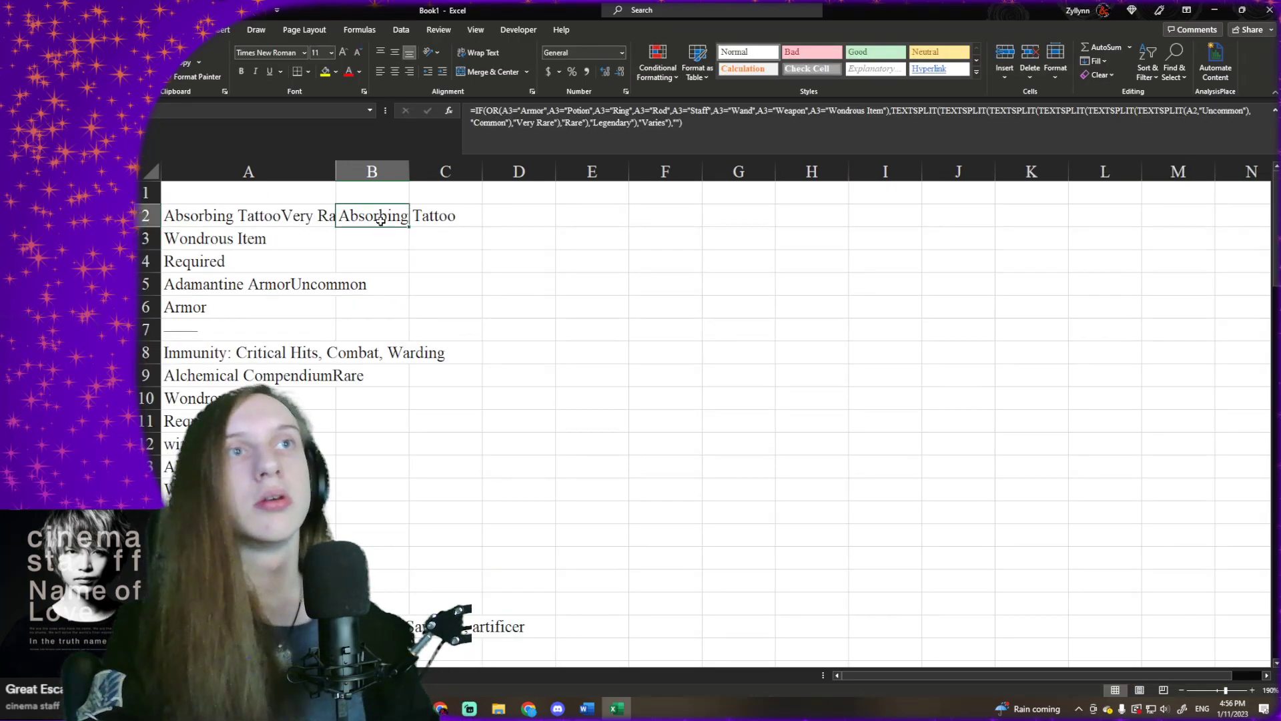
drag(408, 227, 370, 604)
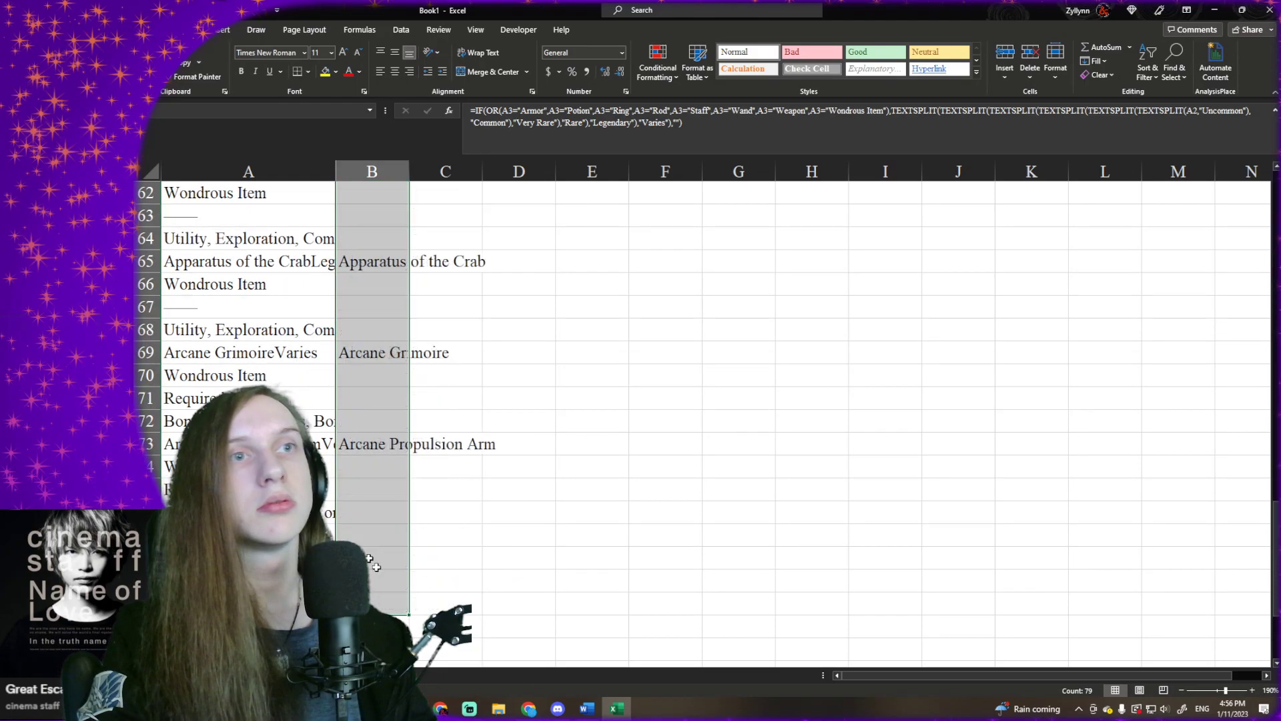
- Inspect the filled formulas in column B and the spilled cells in column C for rows 2, 5 and 13
scroll(370, 566, up, 20)
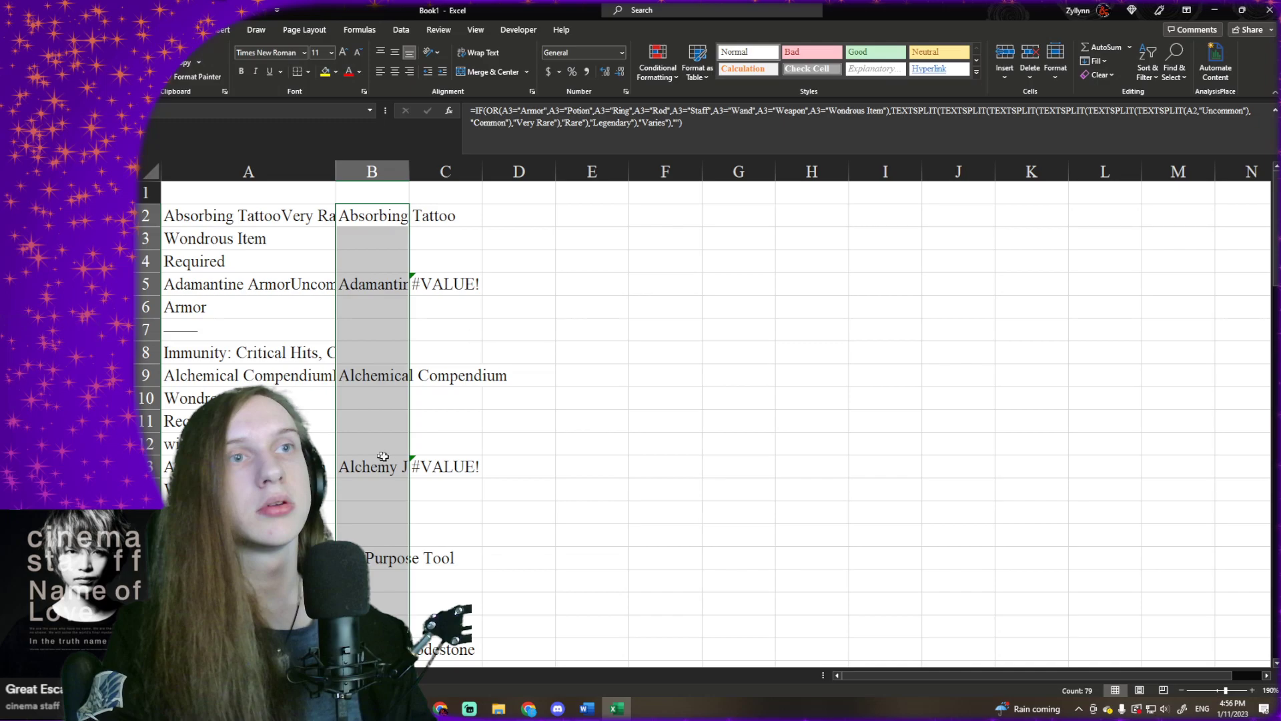
click(379, 459)
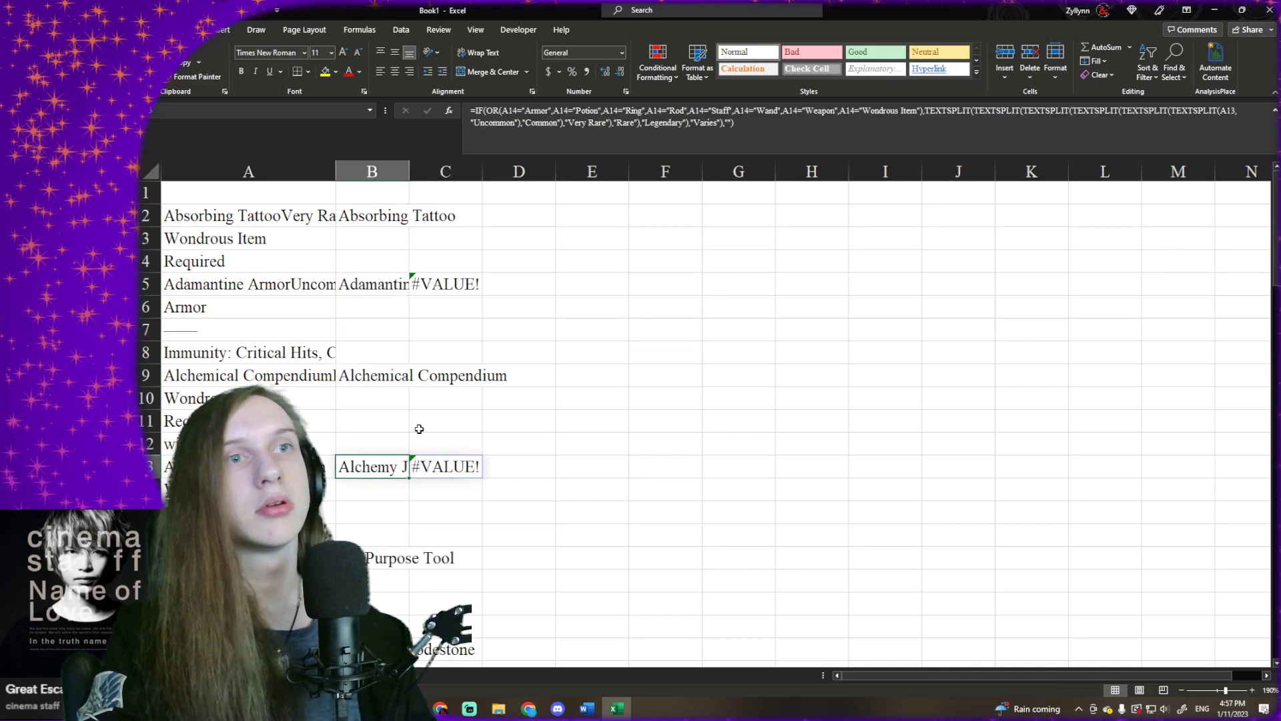
click(360, 286)
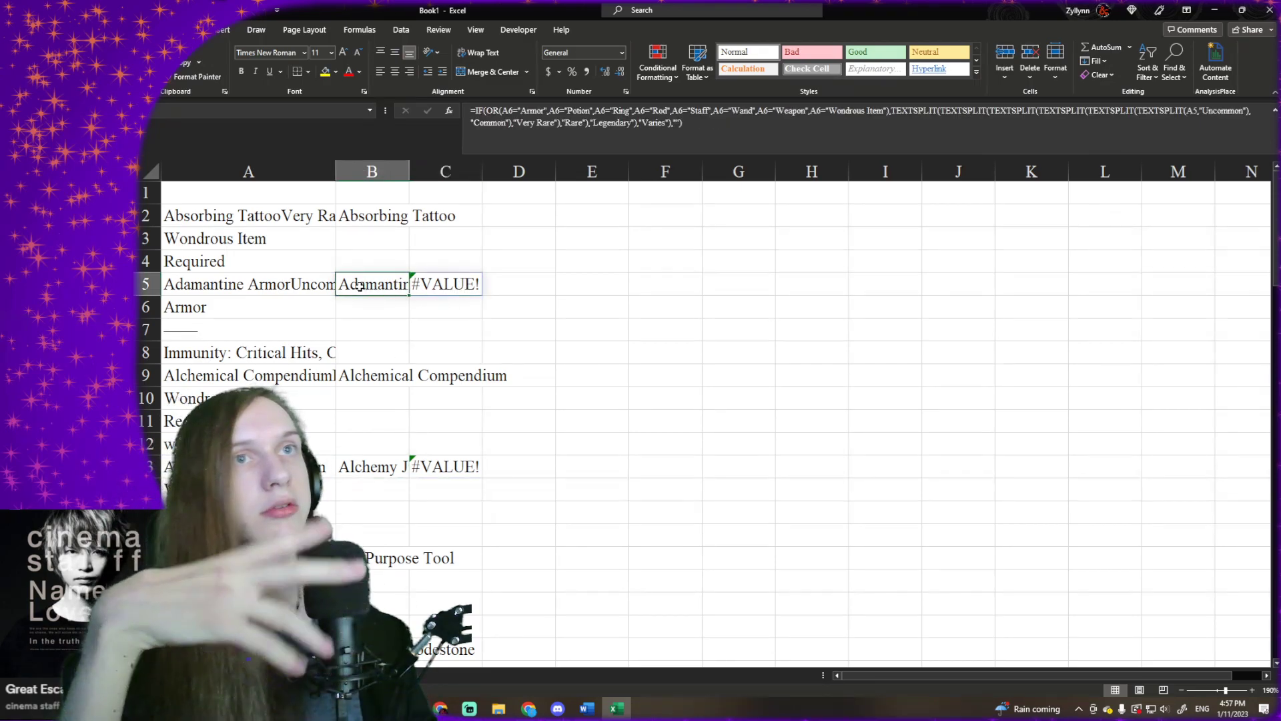
click(443, 471)
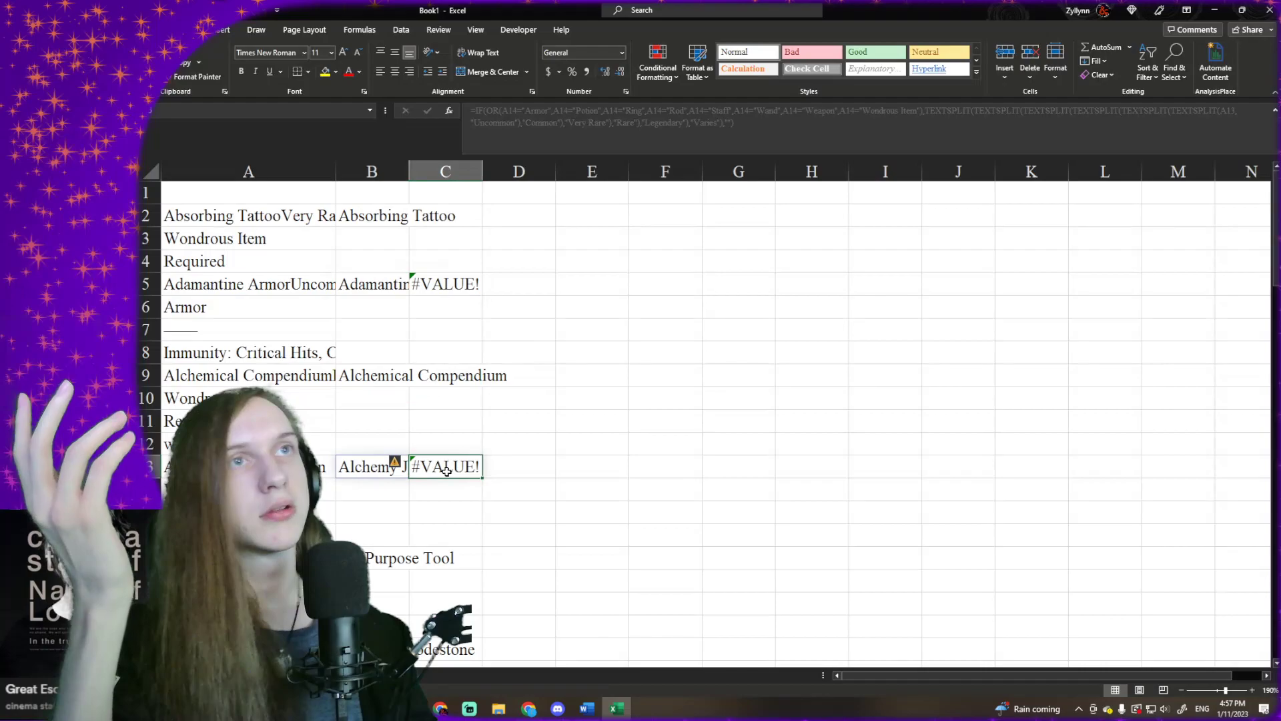
click(421, 269)
click(394, 188)
click(427, 218)
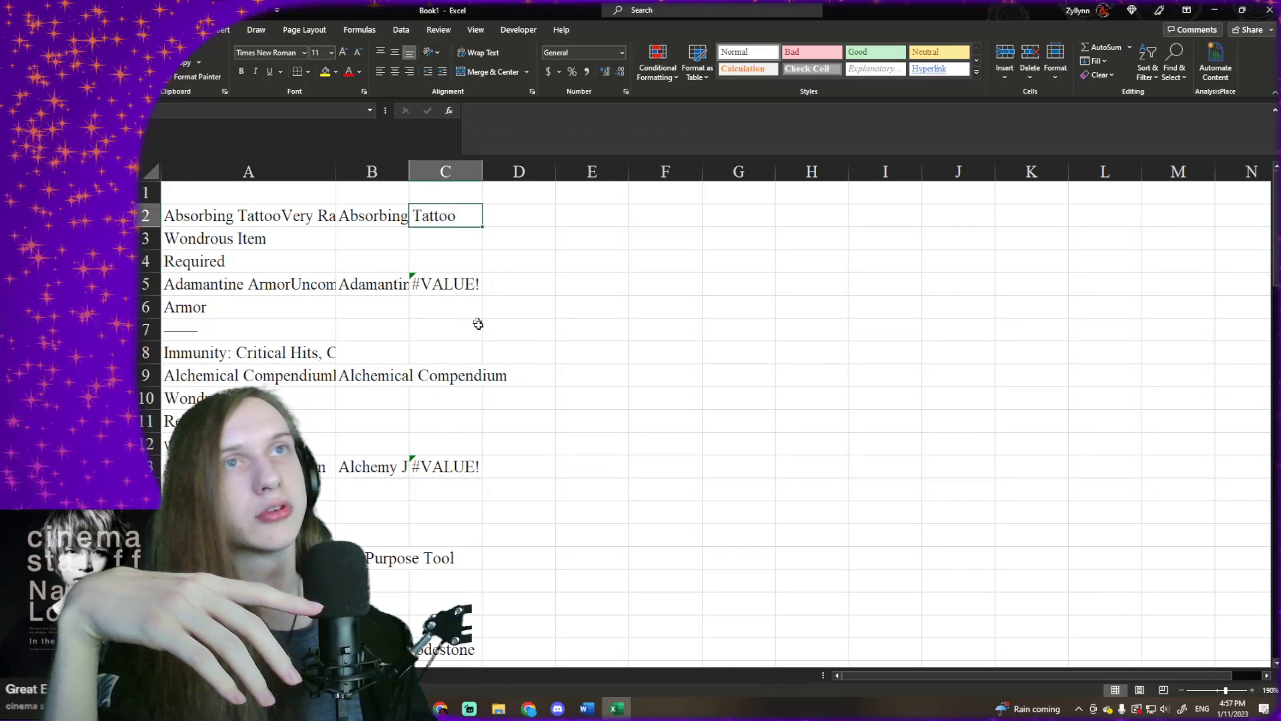
click(470, 323)
click(463, 290)
click(402, 212)
click(432, 215)
click(370, 214)
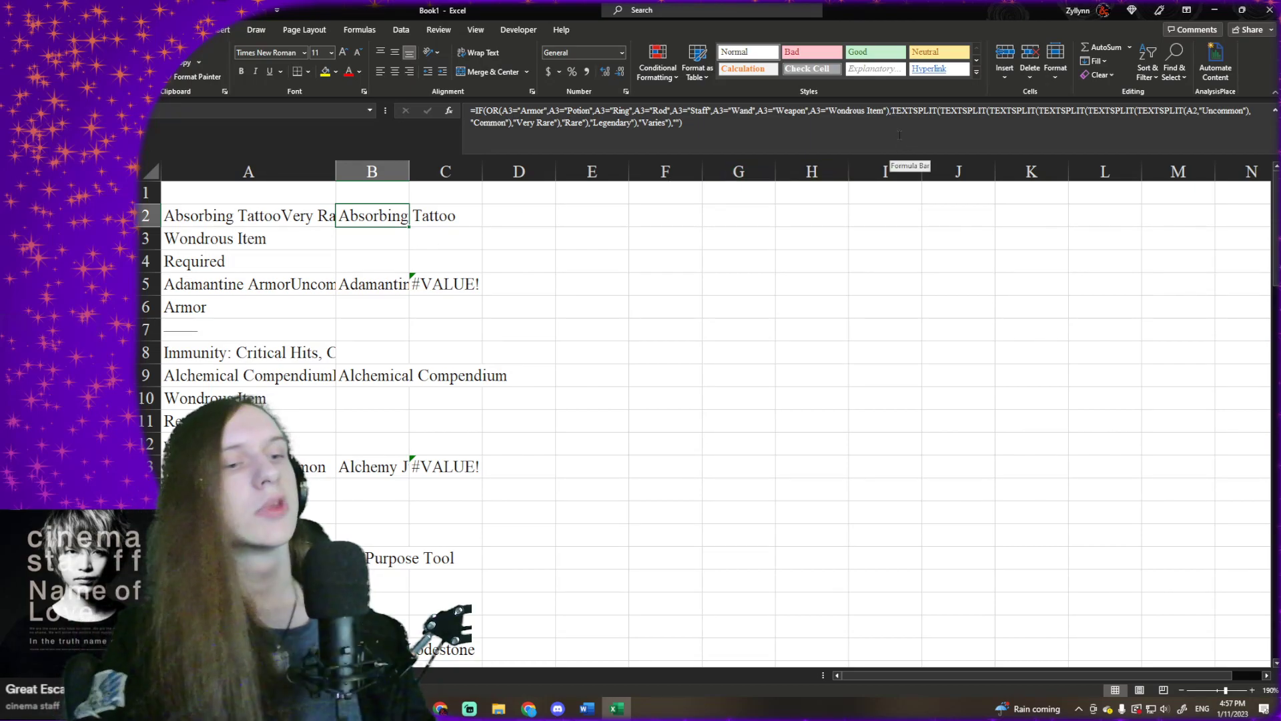
click(894, 109)
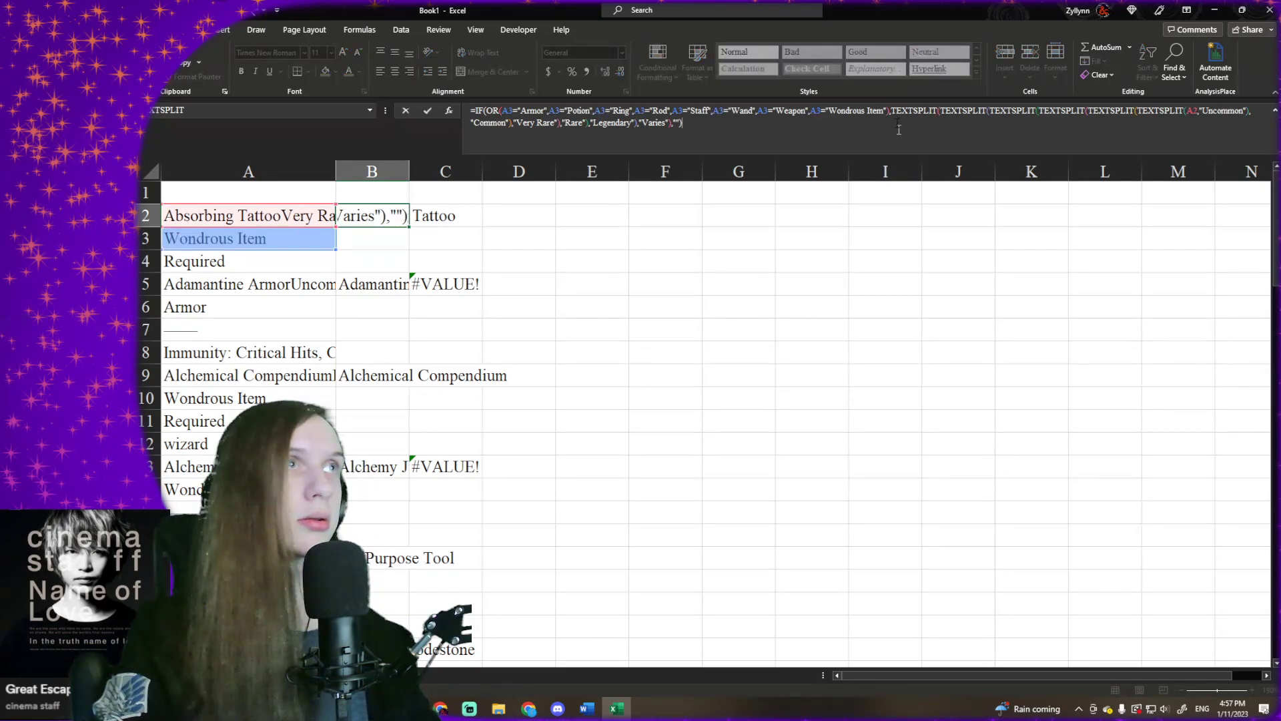
text(INDEX()
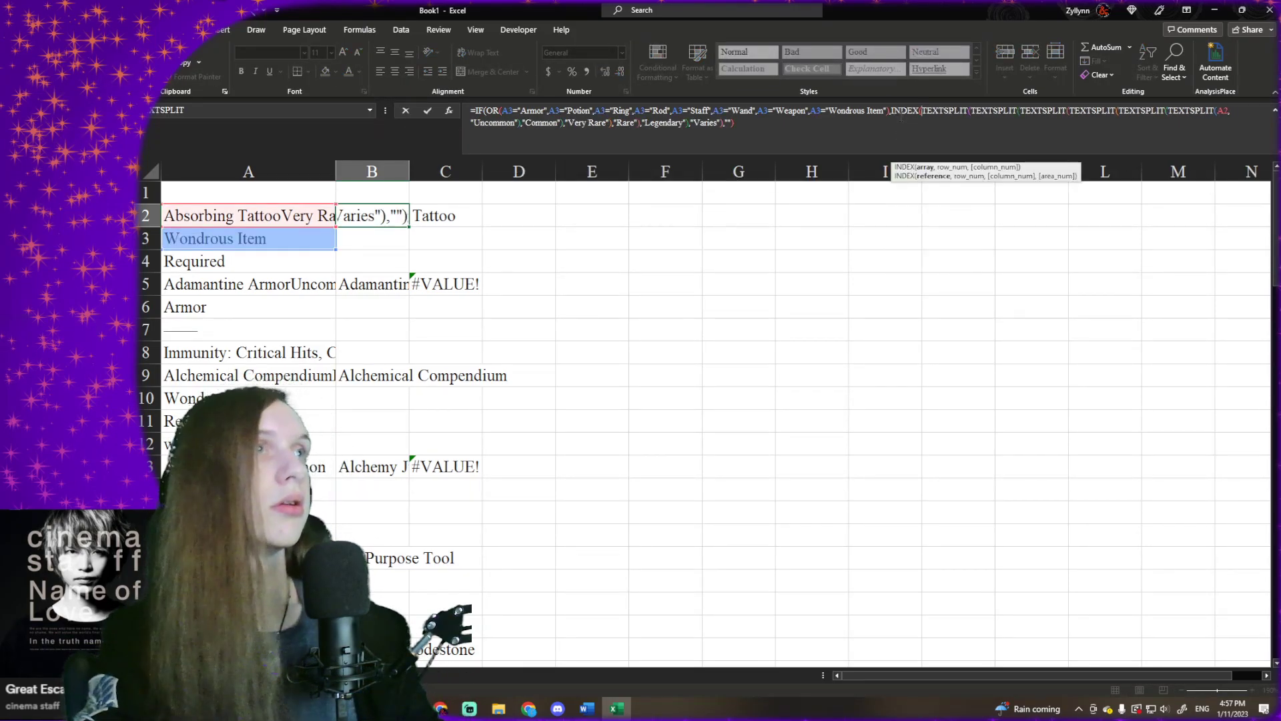
click(890, 126)
text(,)
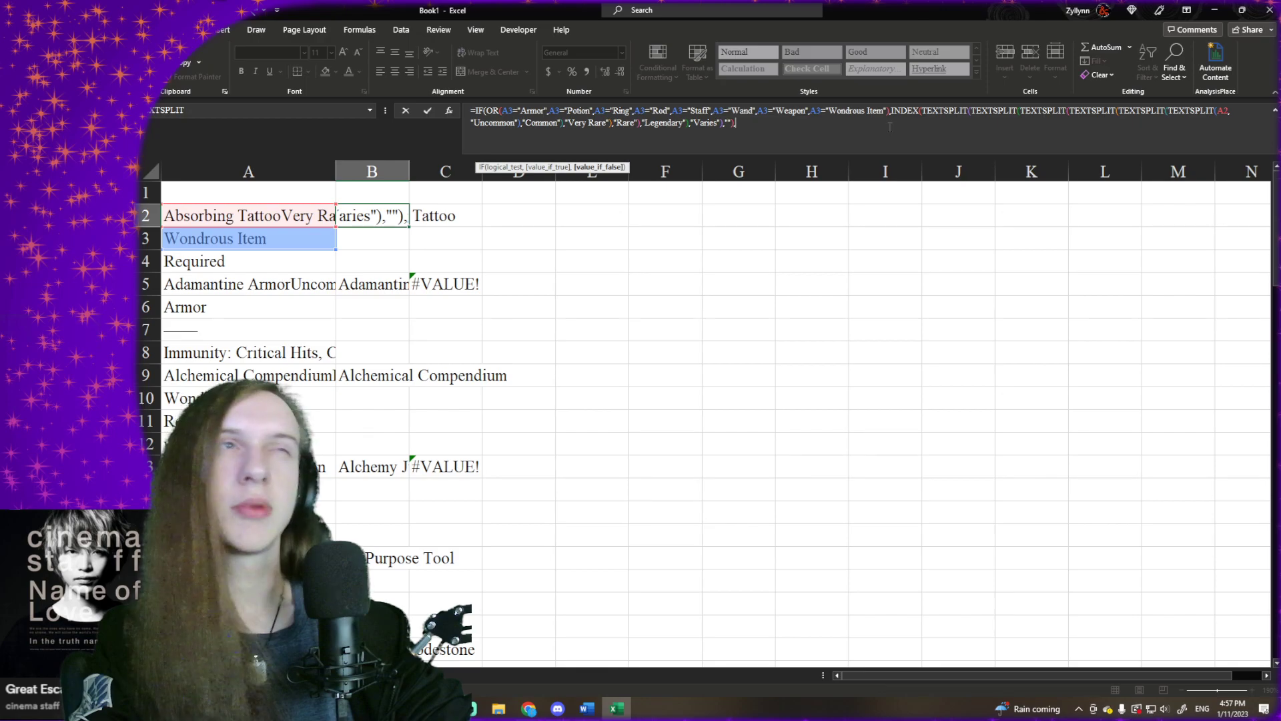
key(BackSpace)
click(920, 111)
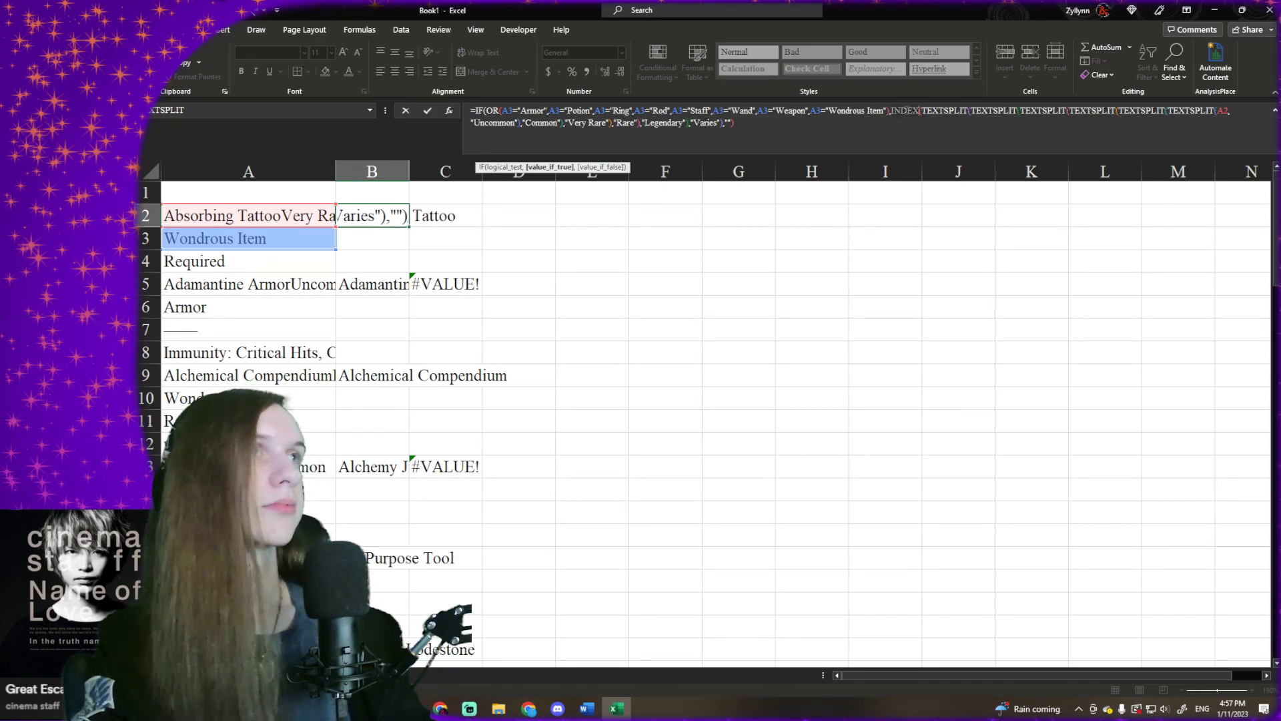
key(BackSpace)
key(BackSpace)
key(BackSpace)
key(BackSpace)
key(BackSpace)
click(948, 171)
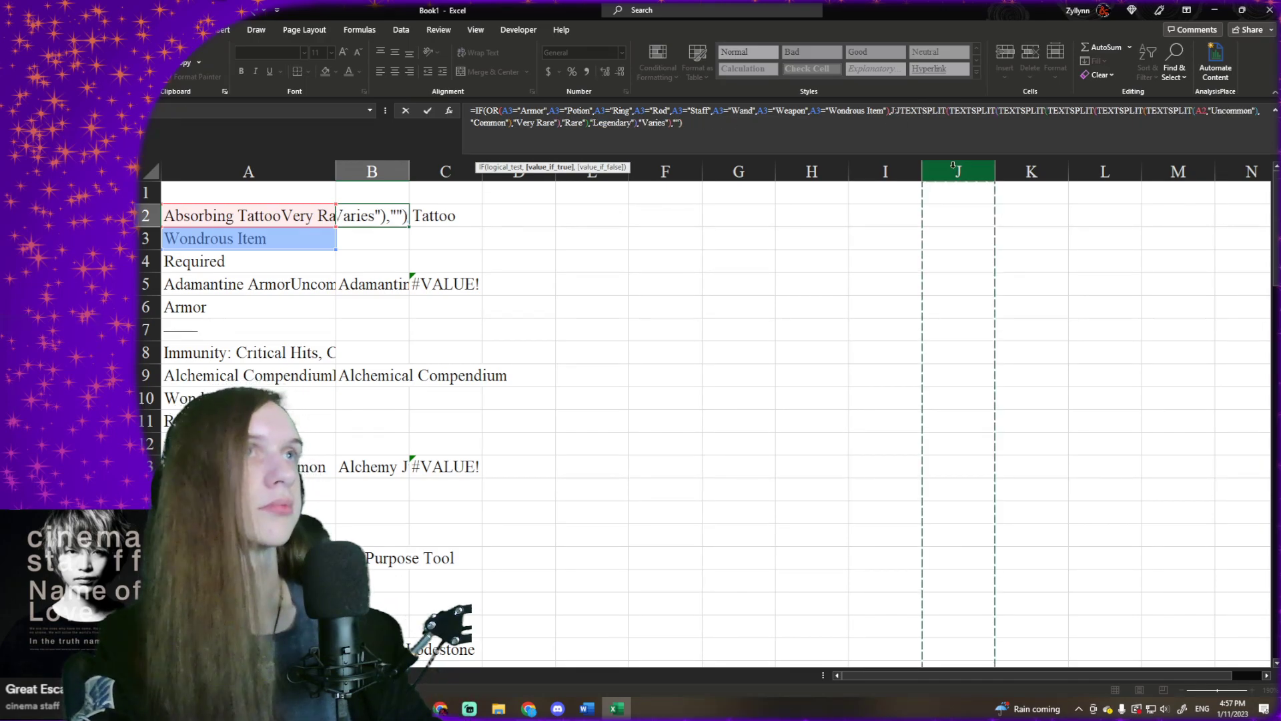
key(BackSpace)
key(BackSpace)
key(BackSpace)
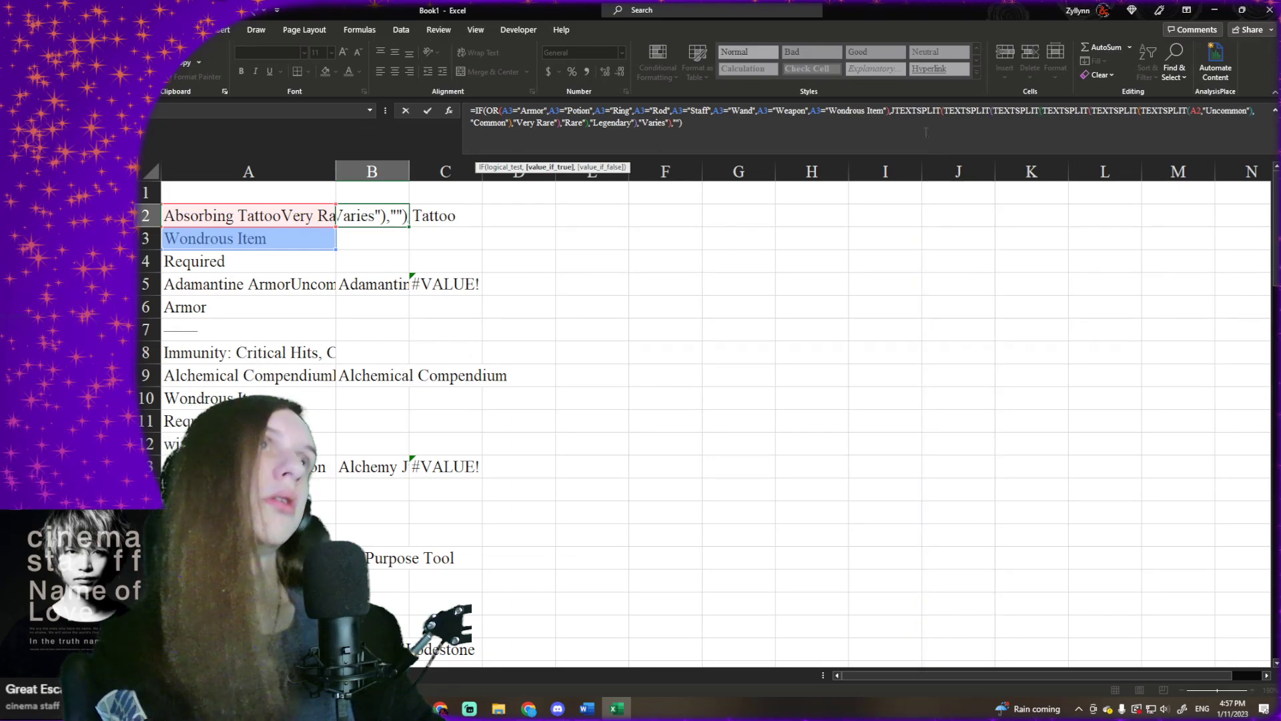
key(Return)
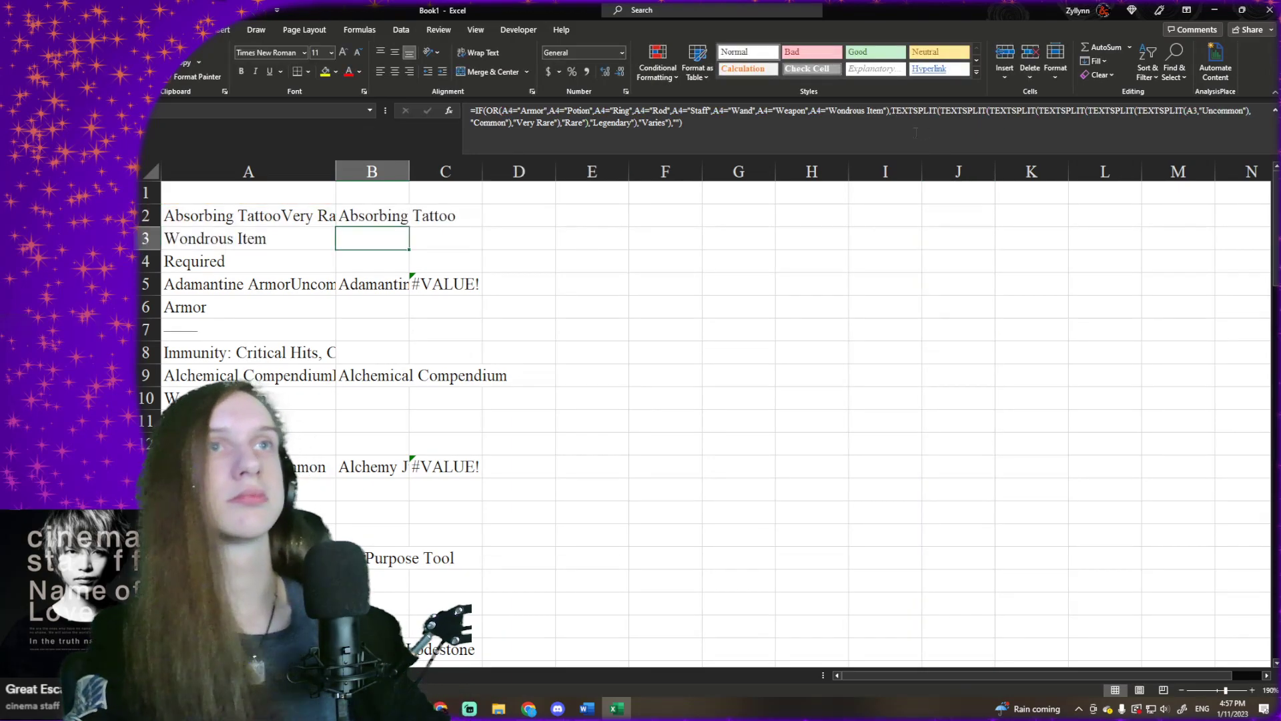
click(380, 218)
scroll(380, 221, down, 20)
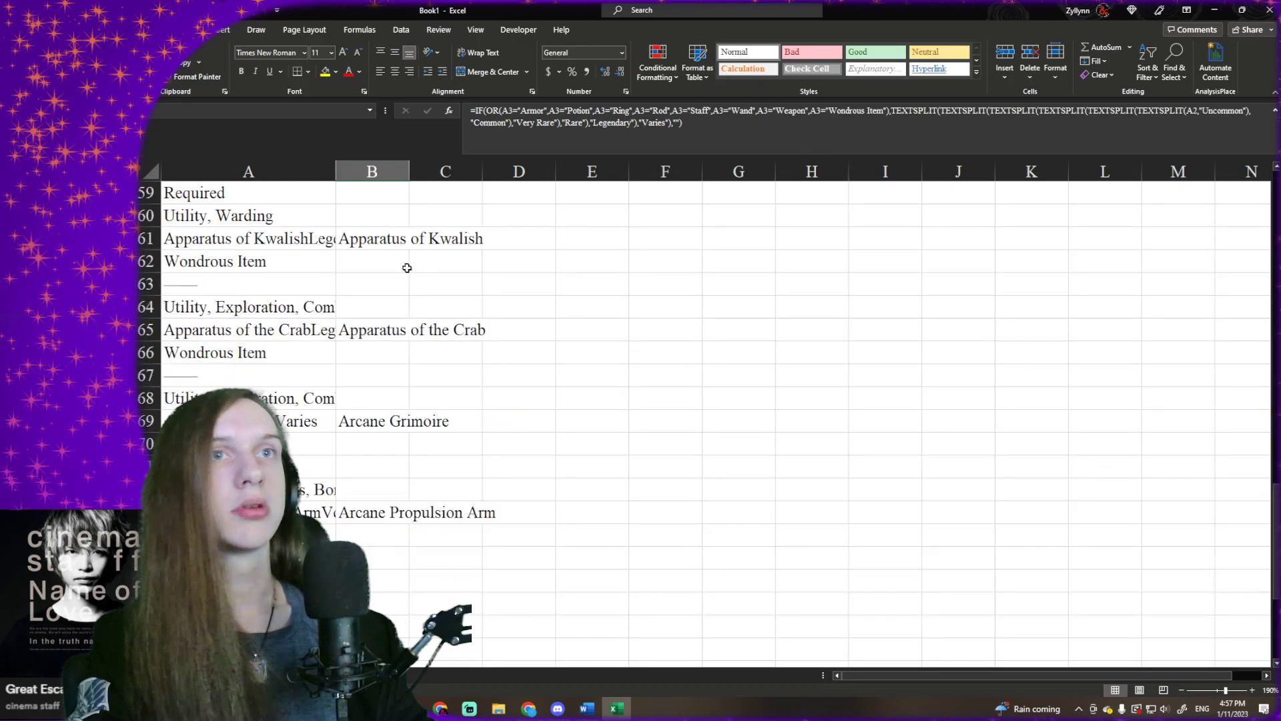
scroll(393, 387, up, 9)
scroll(376, 366, up, 18)
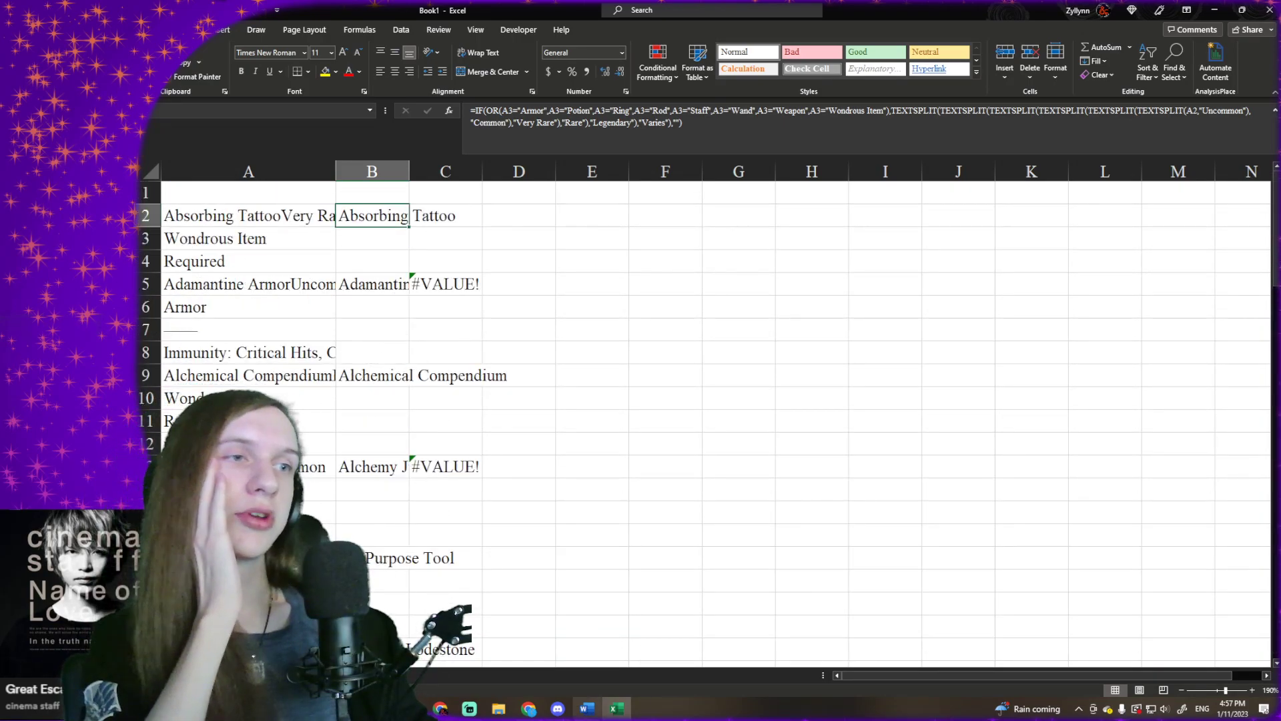
- Switch to the D&D Beyond page in the browser and filter the magic items by every type except Scroll
click(524, 712)
click(1228, 660)
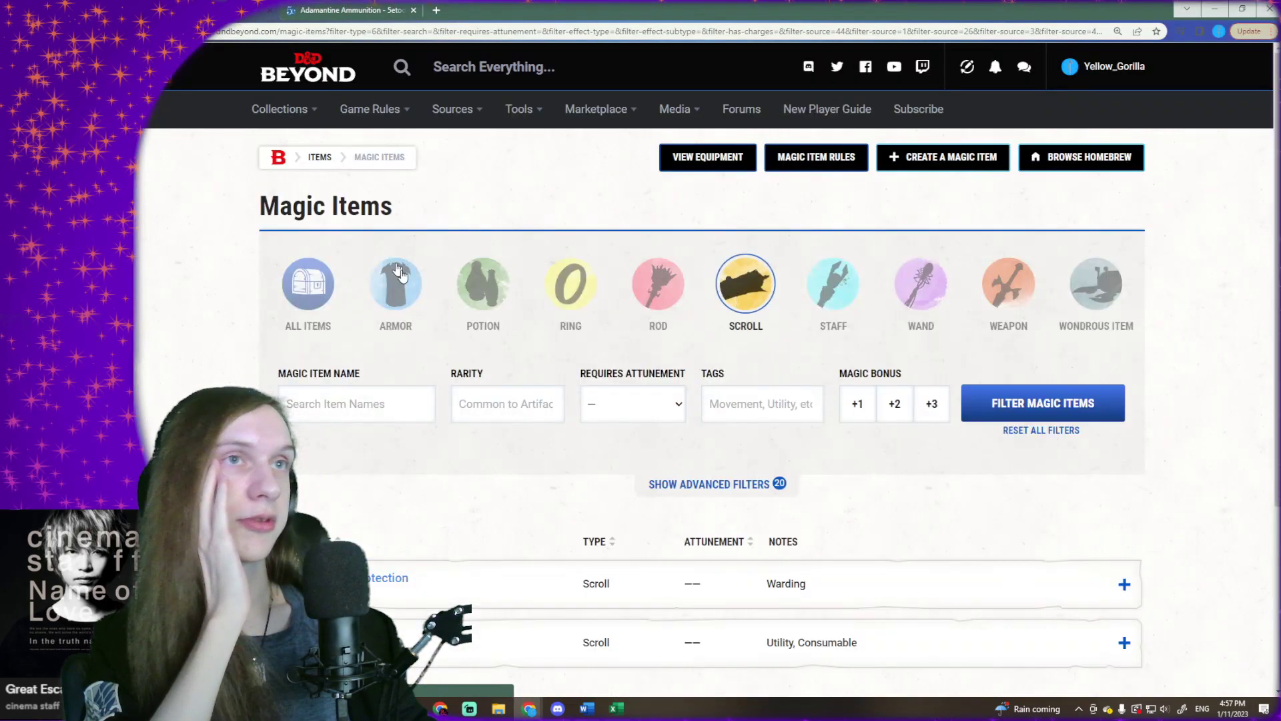
click(398, 272)
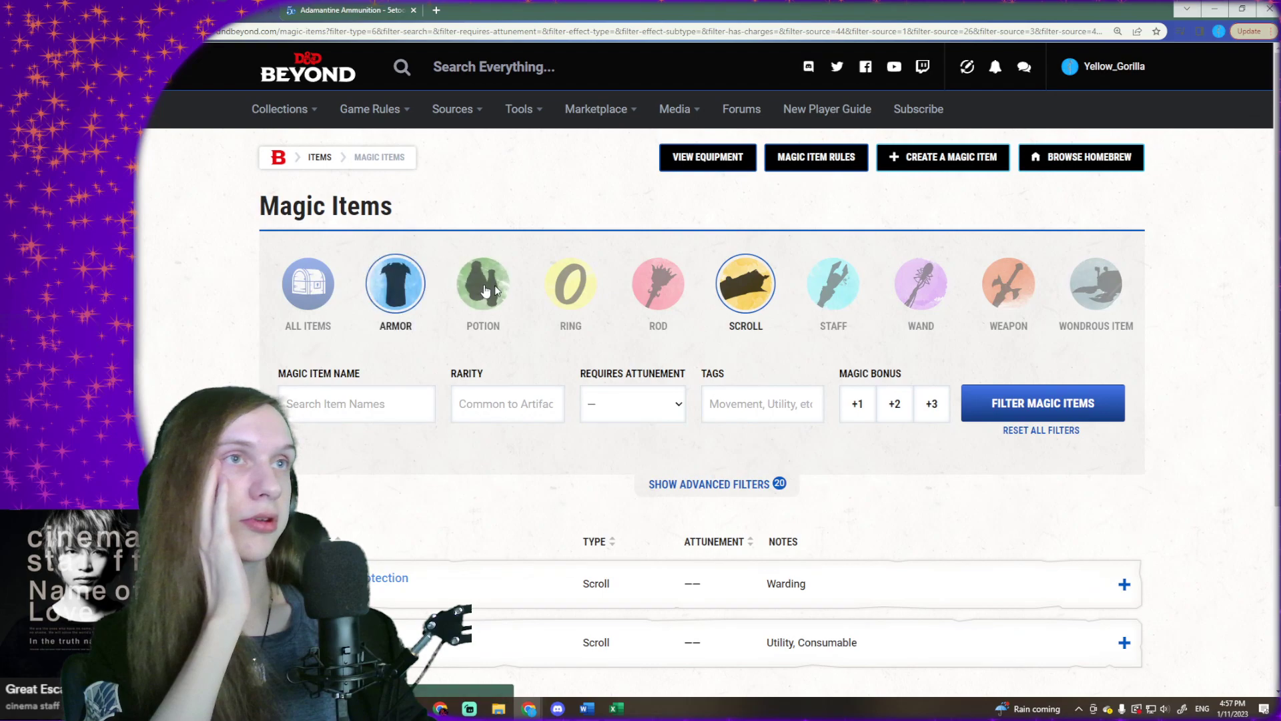
click(483, 283)
click(571, 284)
click(658, 283)
click(745, 283)
click(834, 284)
click(920, 283)
click(1007, 287)
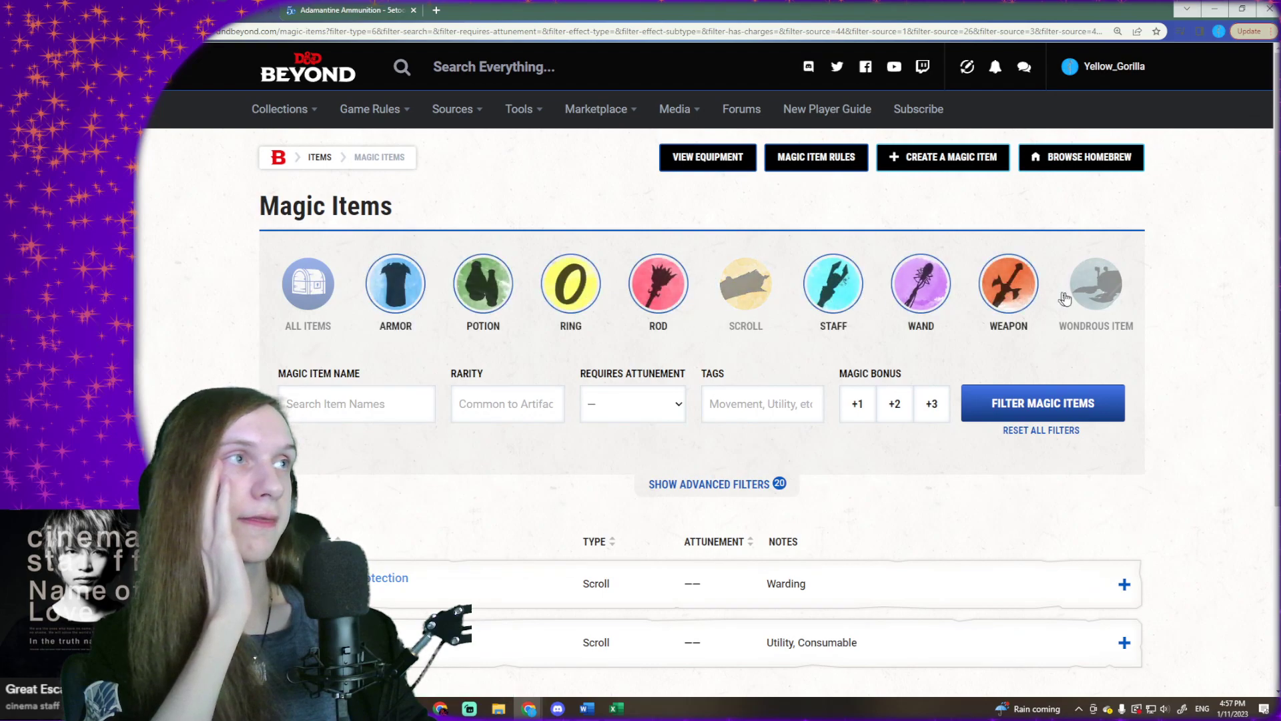
click(1096, 283)
click(618, 403)
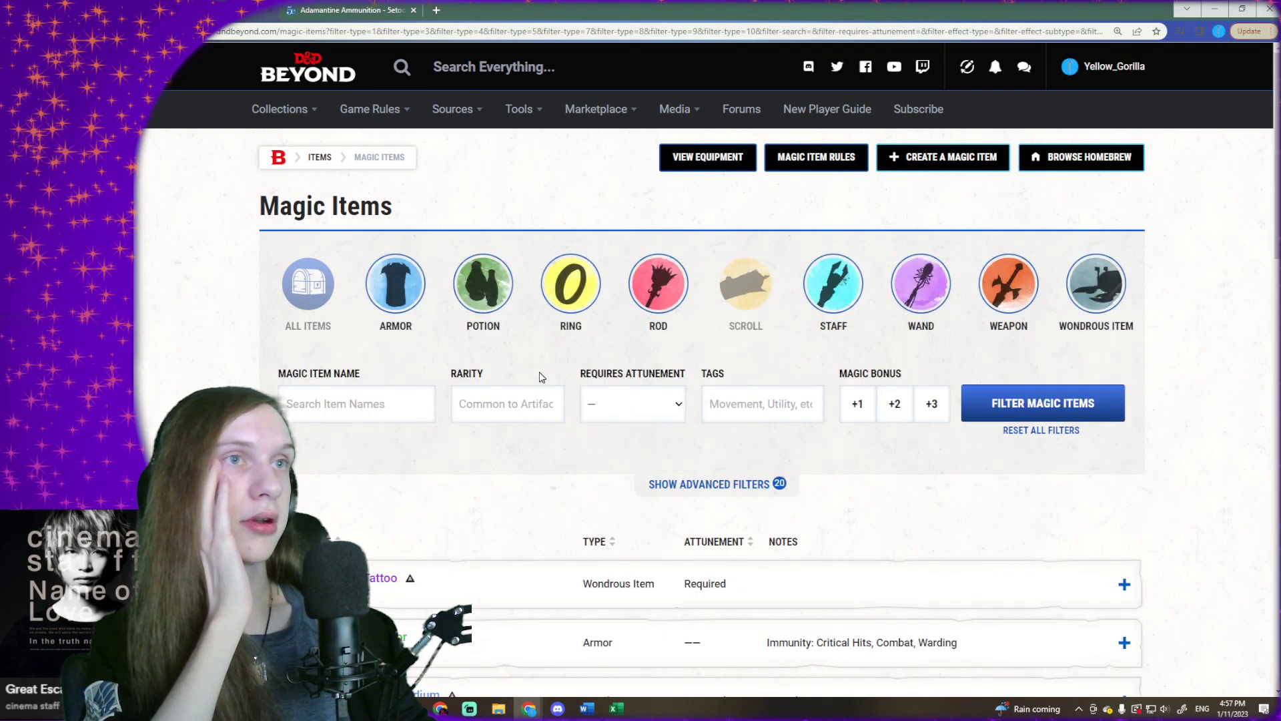
- Set the rarity filter to Common, Rare, Very Rare, Uncommon, Legendary and Varies
click(536, 404)
click(513, 434)
click(513, 437)
click(514, 478)
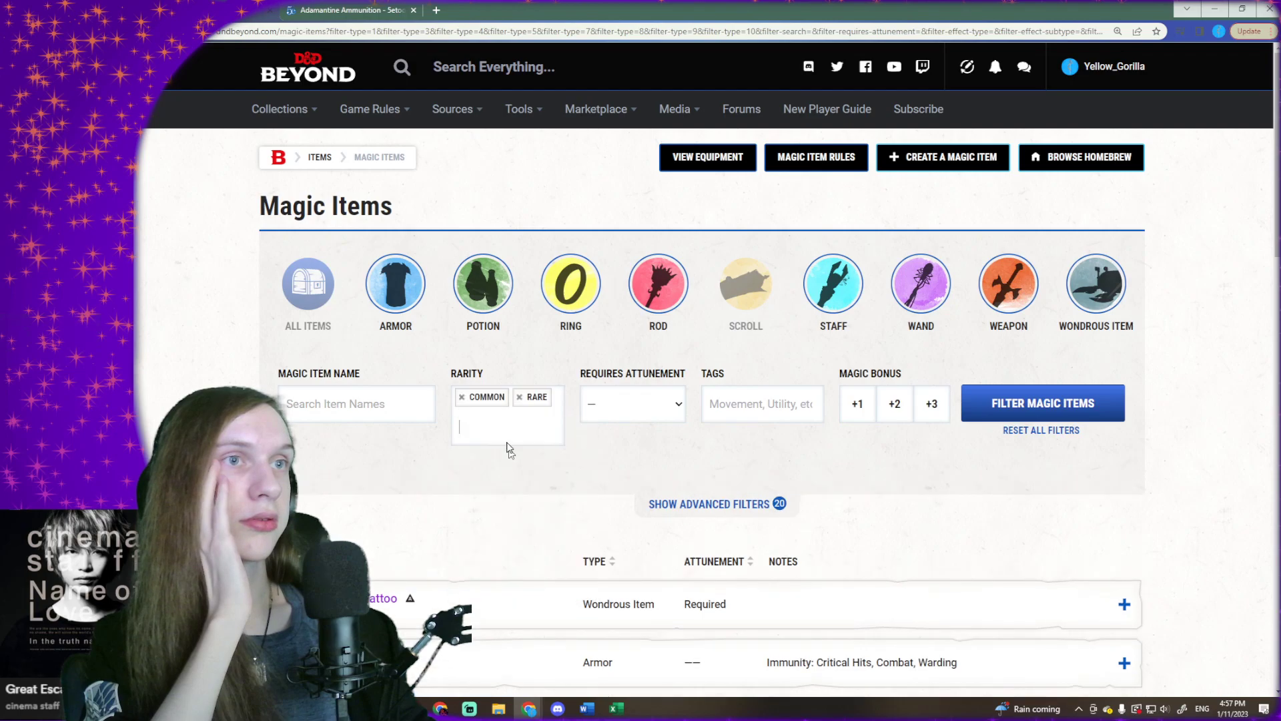
click(512, 437)
click(522, 483)
click(512, 438)
click(523, 493)
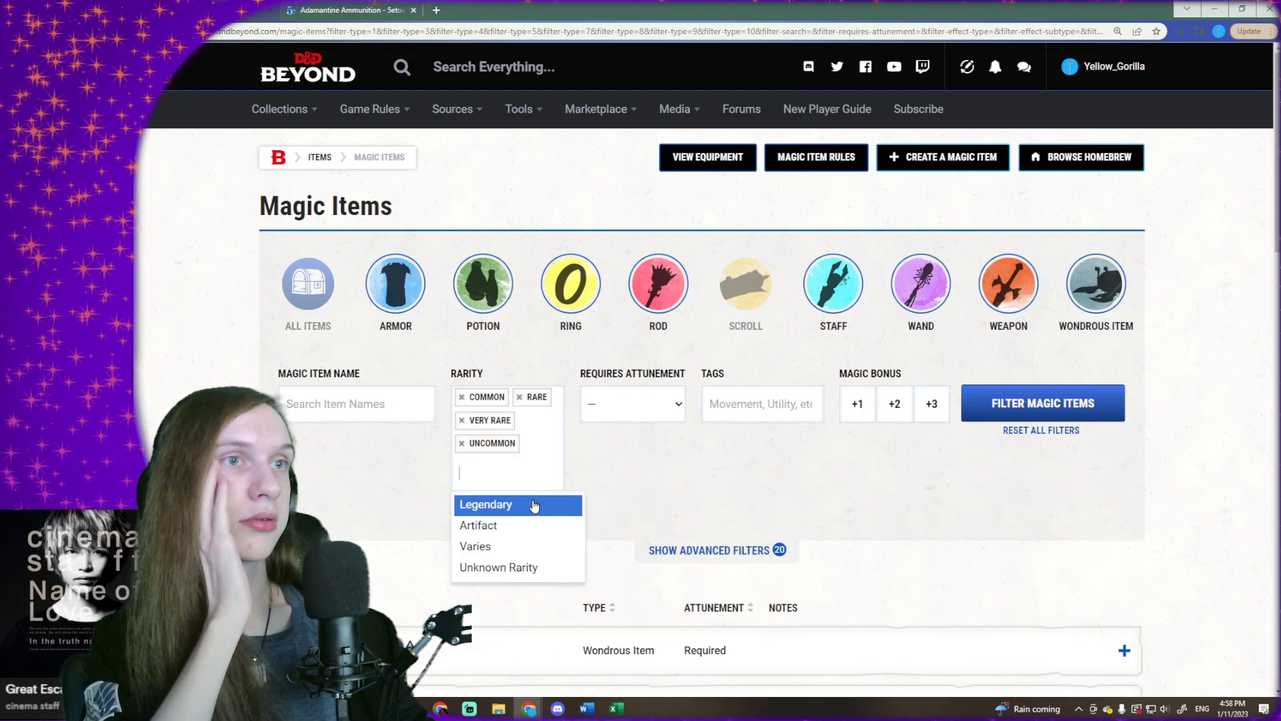
click(526, 504)
click(524, 474)
click(529, 547)
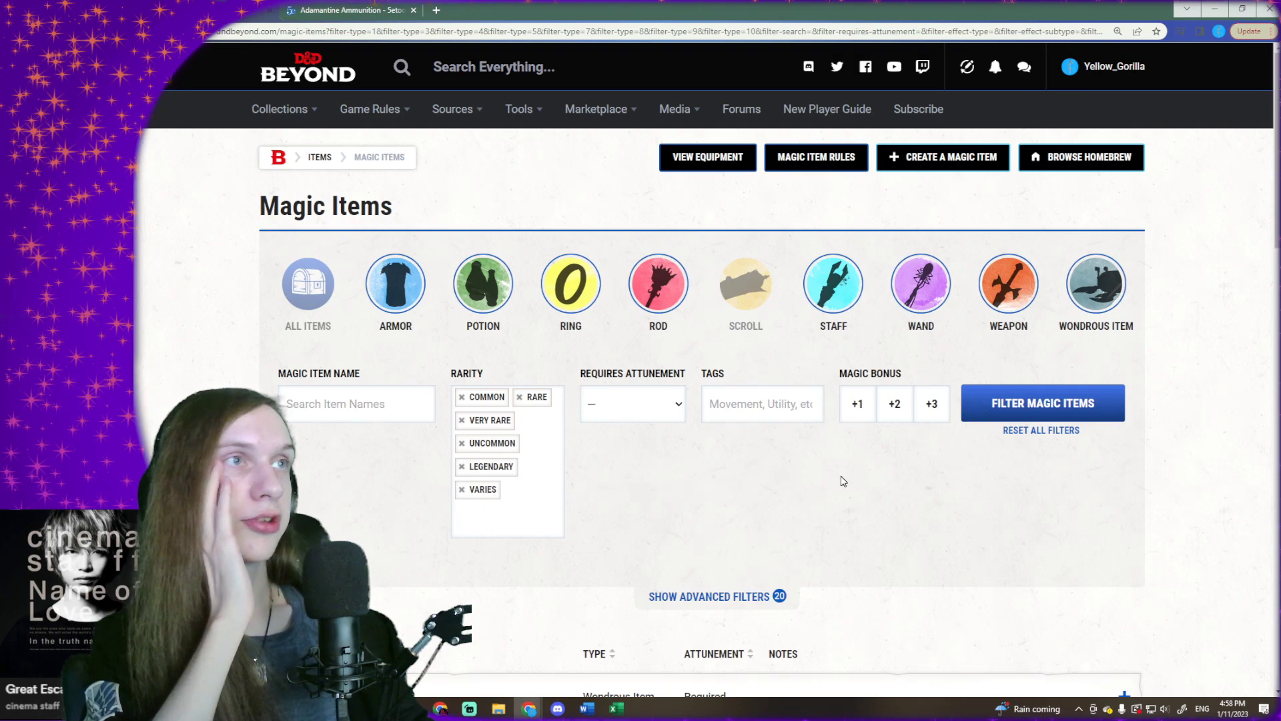
- Apply the filters, copy the first page's full list of magic items, and switch to Excel
scroll(484, 407, down, 5)
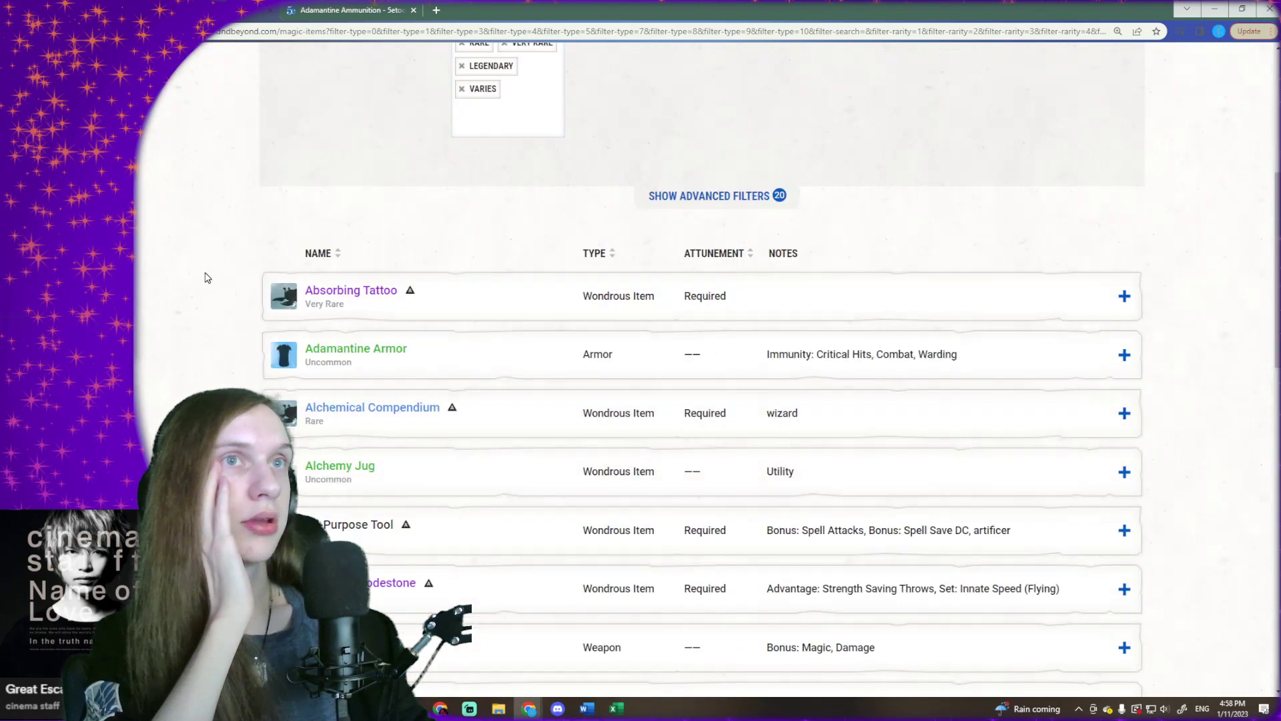
key(ctrl+a)
scroll(206, 278, down, 15)
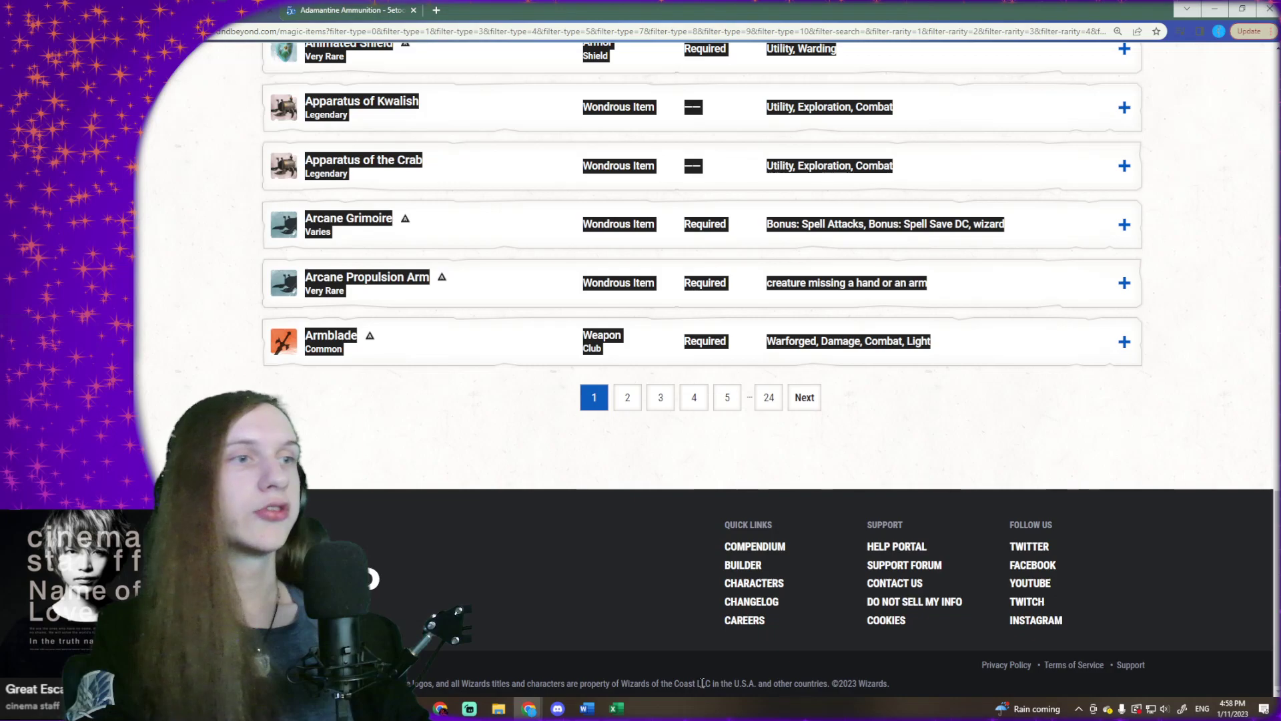
click(615, 708)
- Try to paste the copied item list starting at cell A2, and undo the paste
click(239, 214)
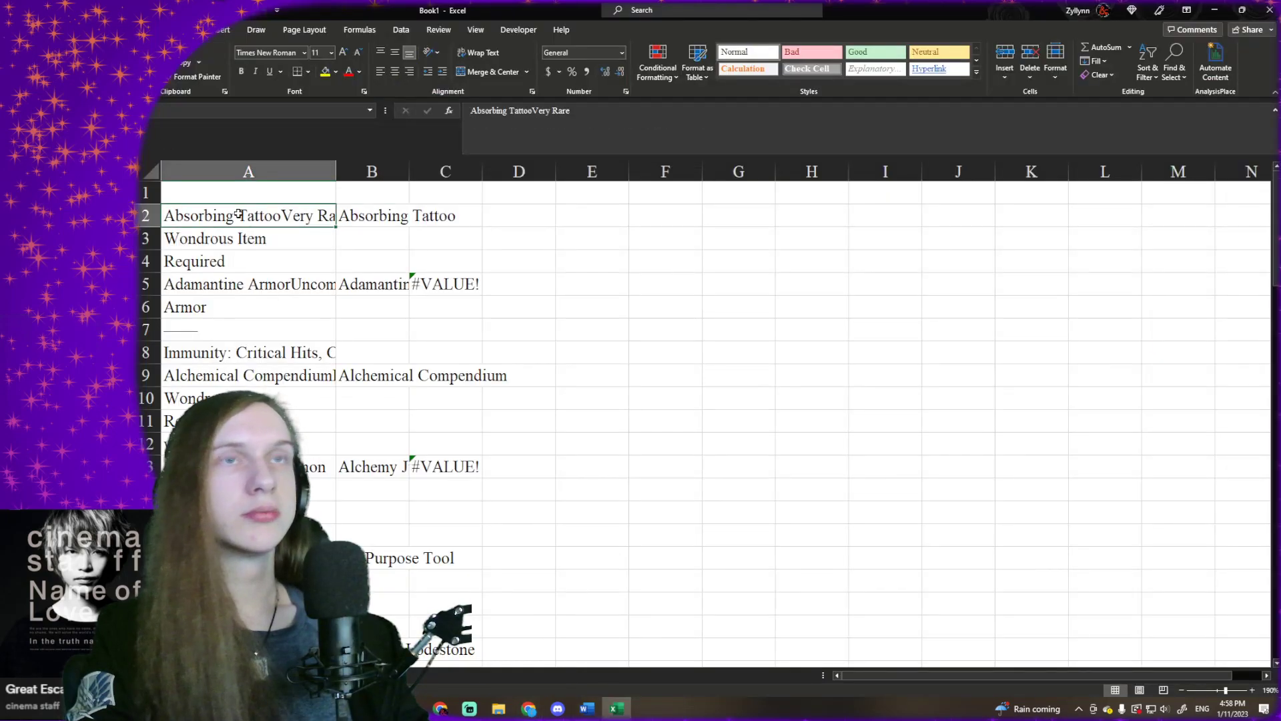
right_click(238, 214)
click(280, 296)
scroll(286, 292, down, 1)
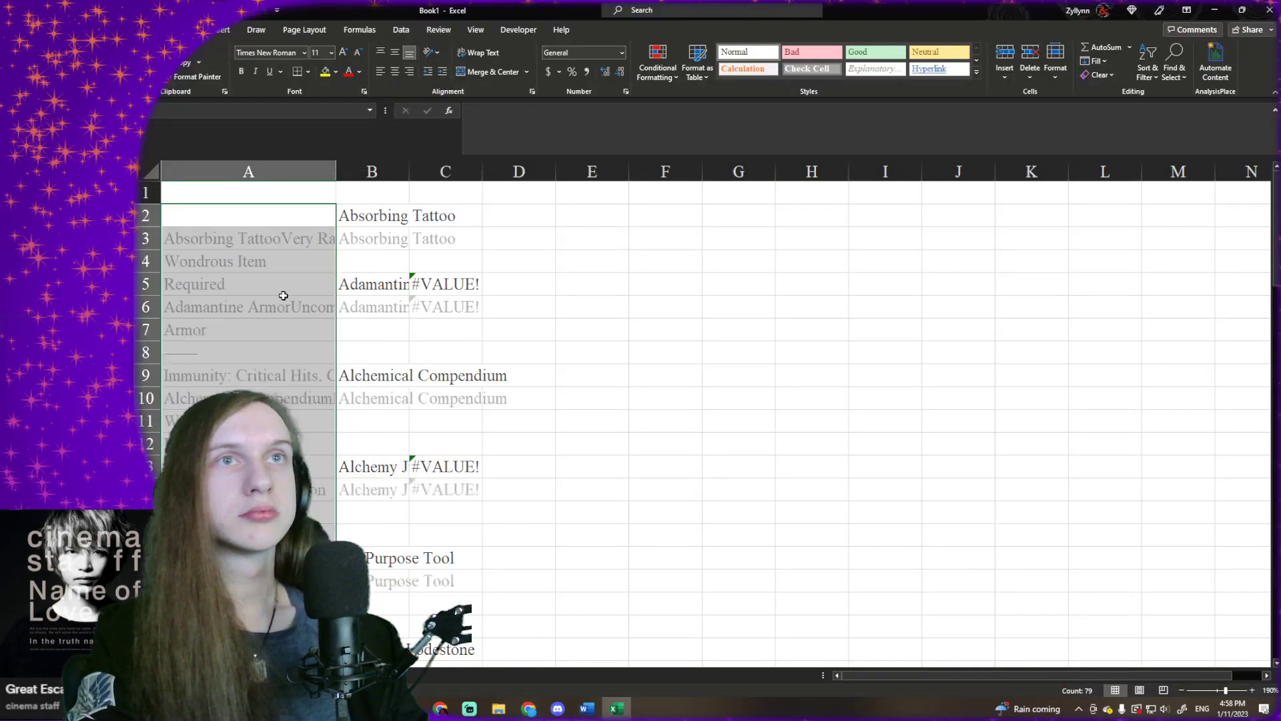
scroll(286, 292, up, 2)
key(ctrl+z)
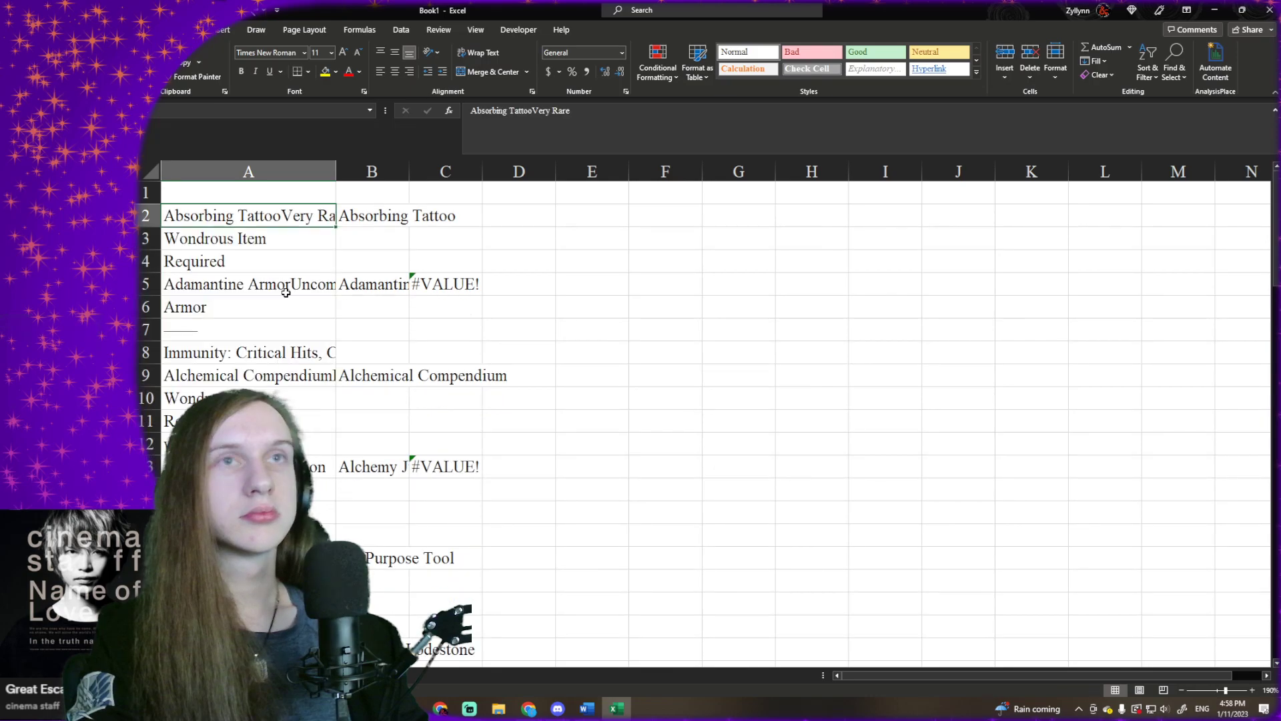
- Paste the copied item list starting at cell A1 and select the first empty cell below it, A81
click(272, 195)
right_click(274, 194)
click(322, 283)
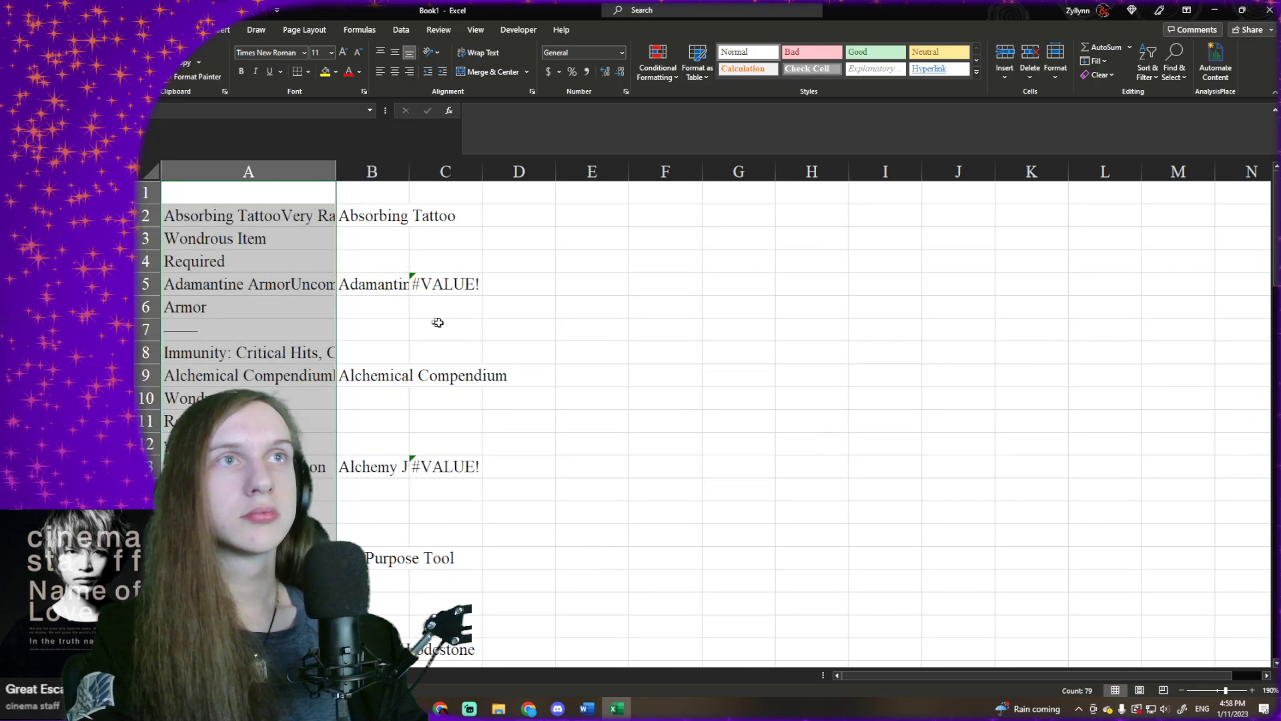
scroll(415, 320, down, 20)
click(306, 370)
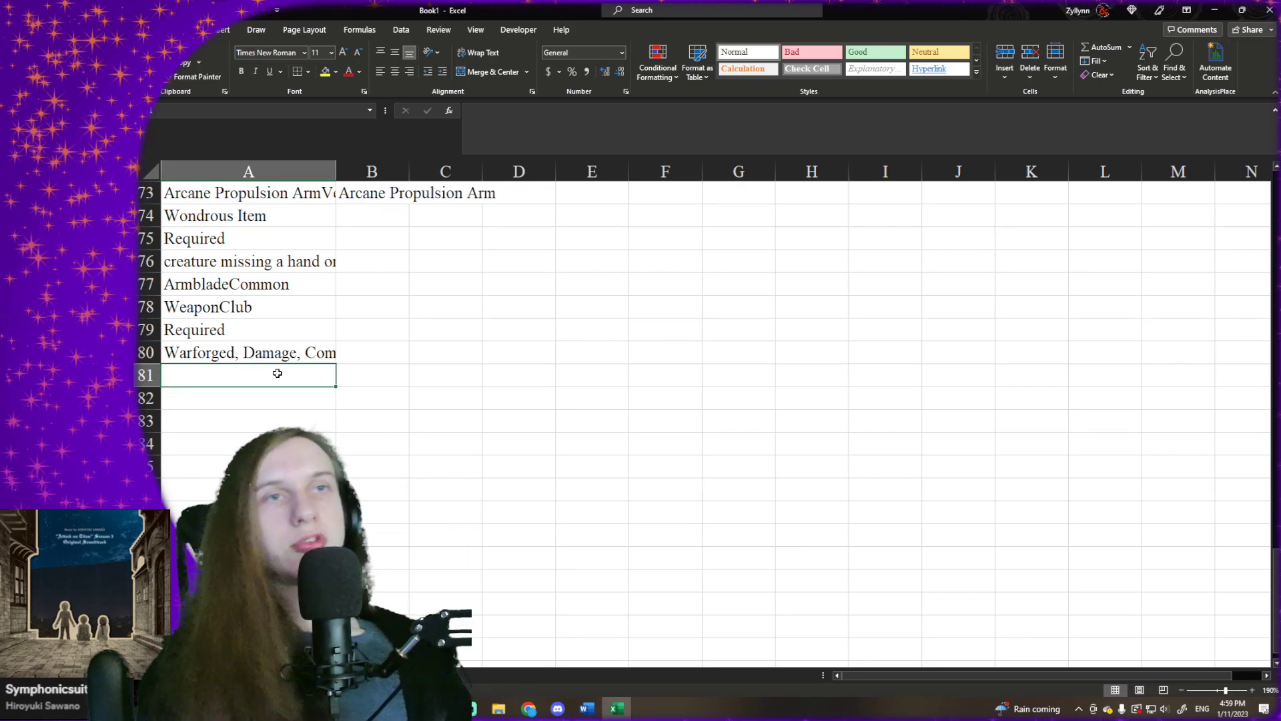
click(234, 407)
click(241, 379)
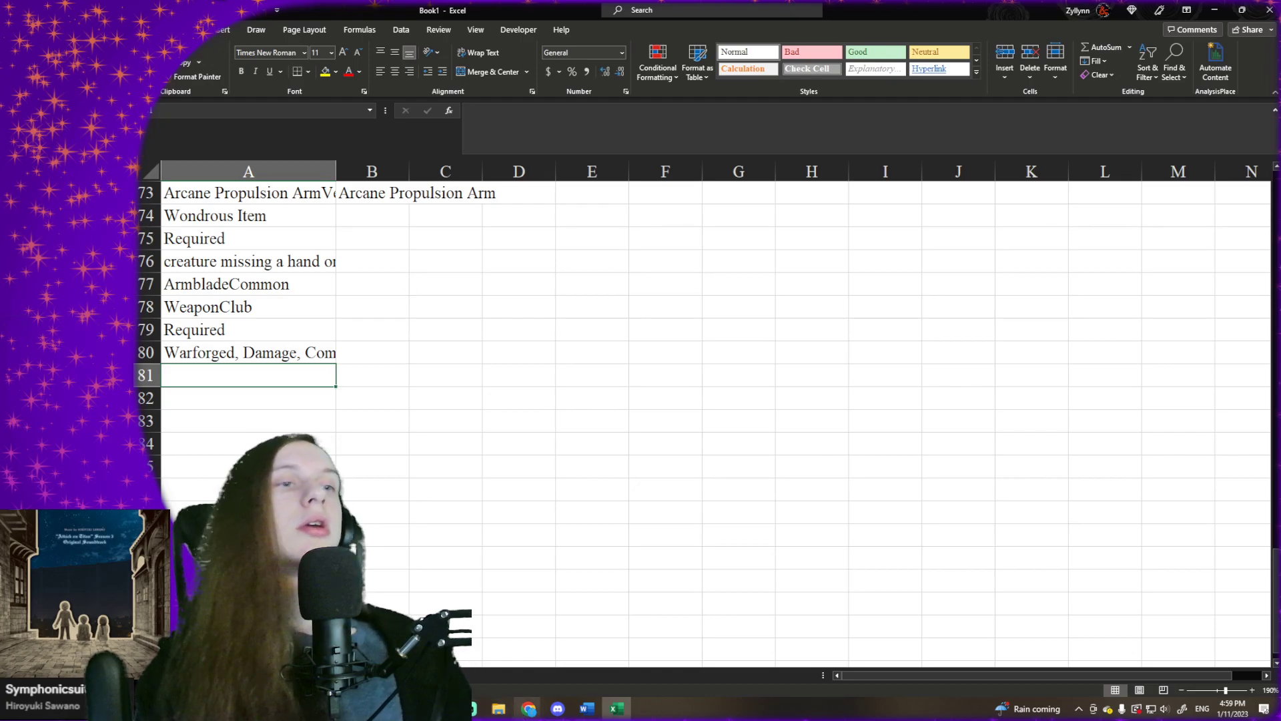
- Switch to the D&D Beyond page, go to page 2 of the results and copy its full list of magic items
click(529, 709)
click(1222, 664)
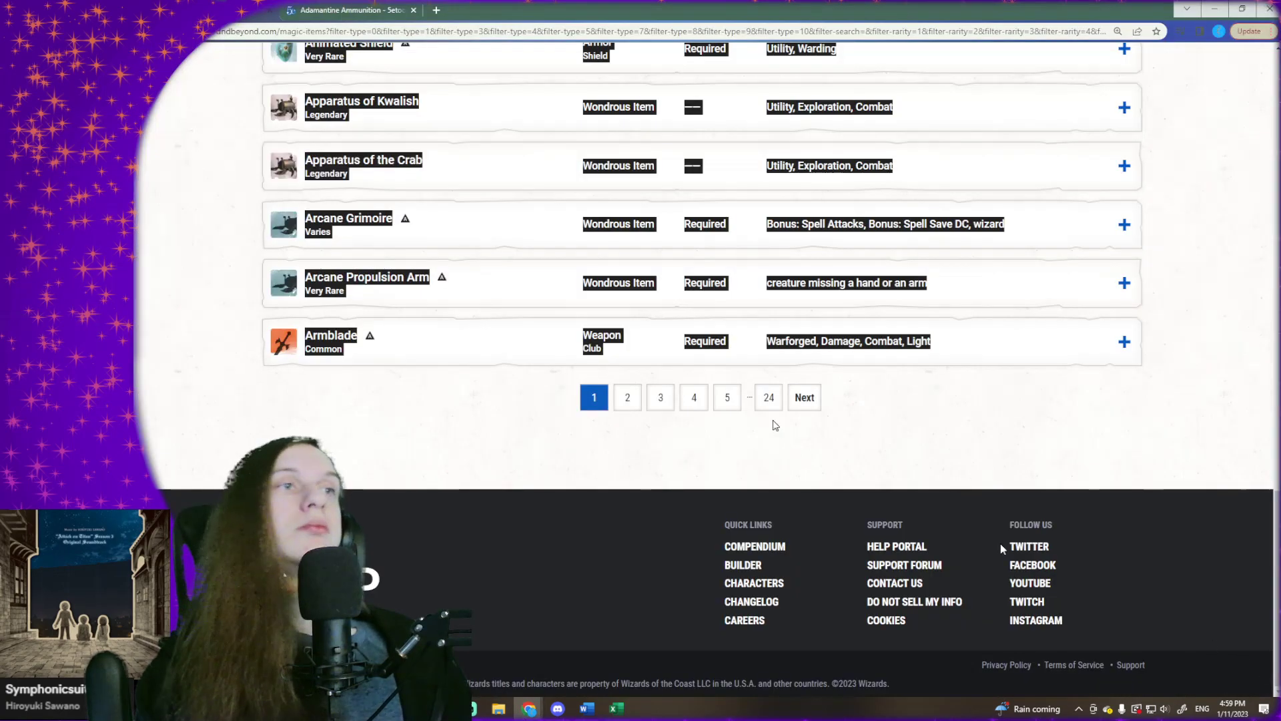
click(813, 403)
scroll(529, 372, down, 5)
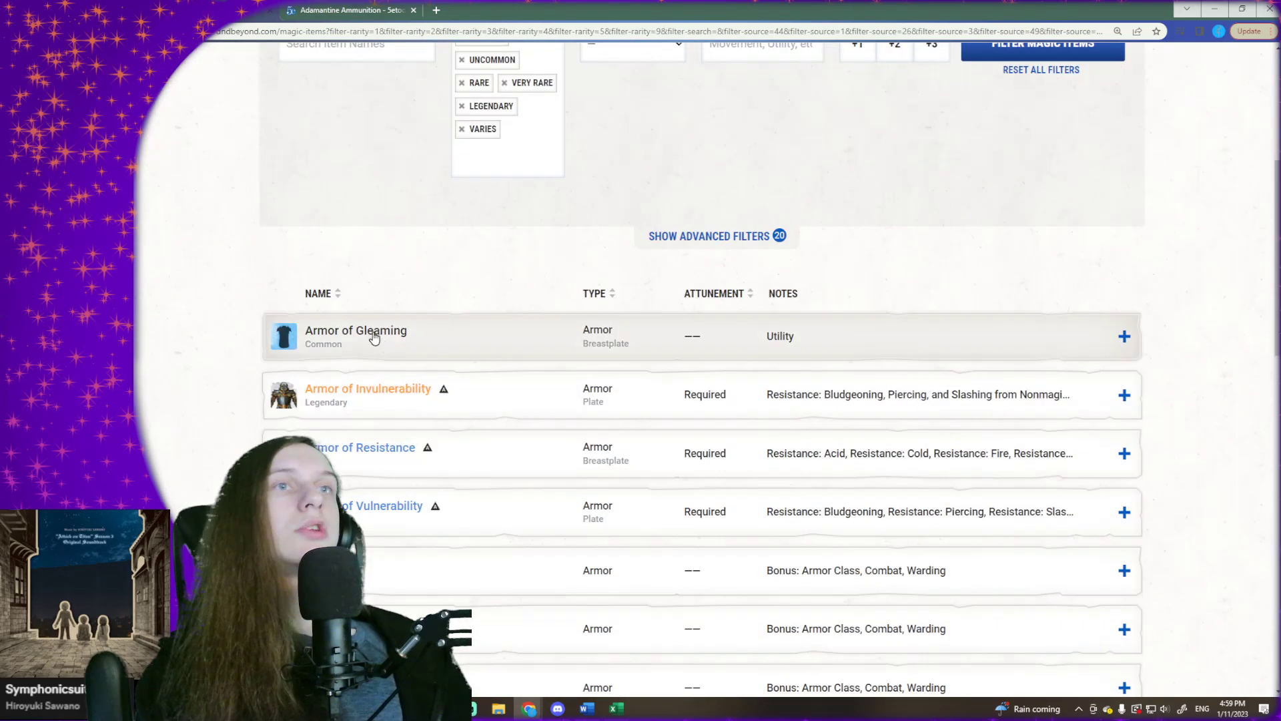
scroll(218, 309, down, 20)
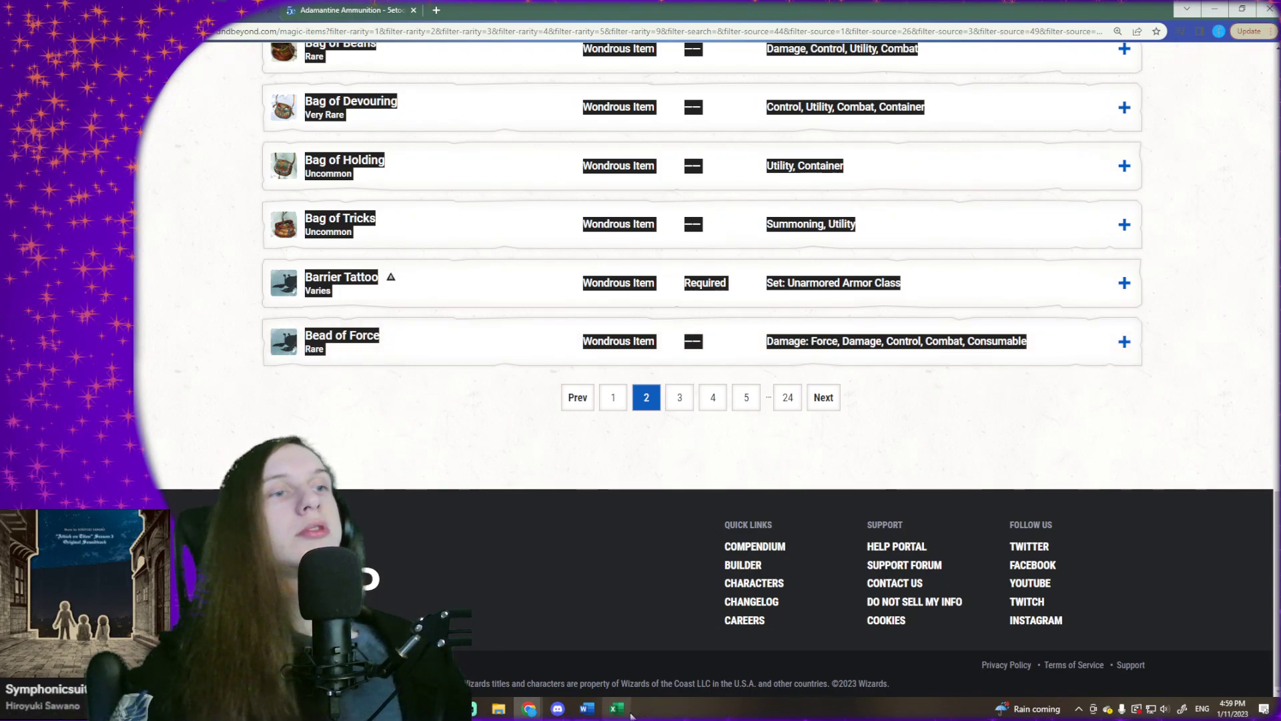
- Switch to Excel, paste the copied page 2 item list at cell A81 and select the first empty cell below it, A162
click(630, 711)
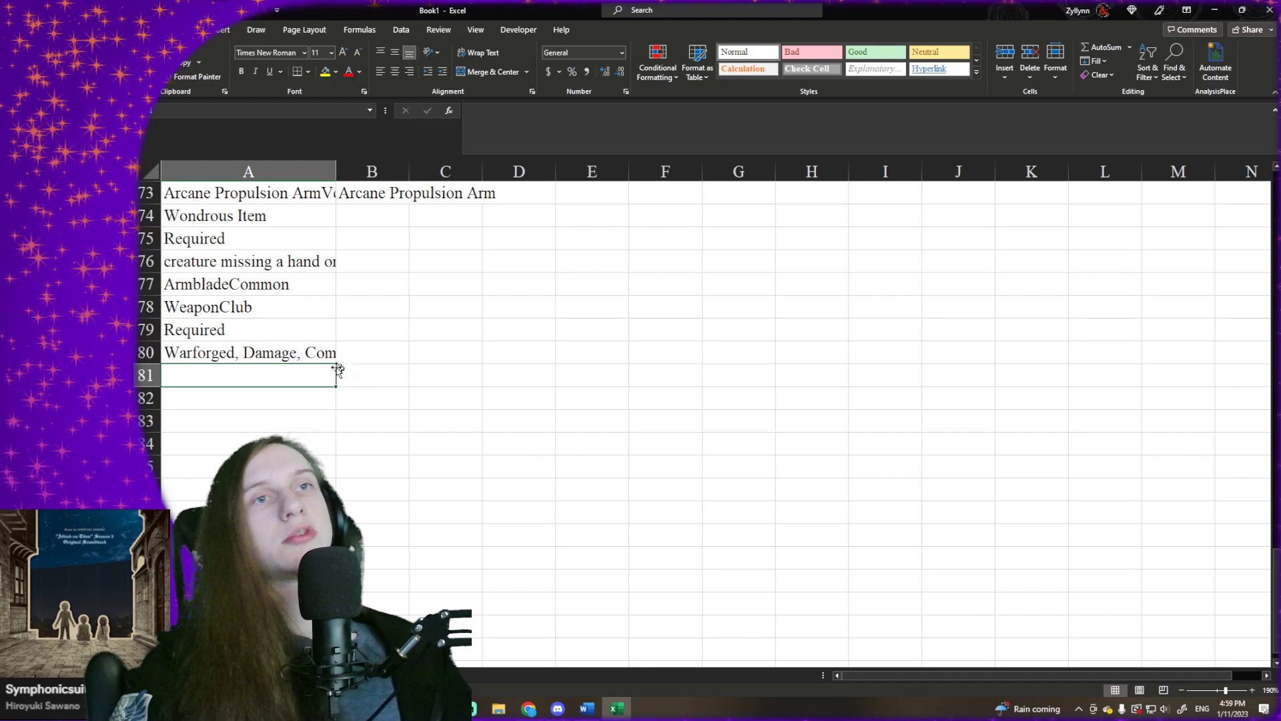
right_click(294, 371)
click(267, 374)
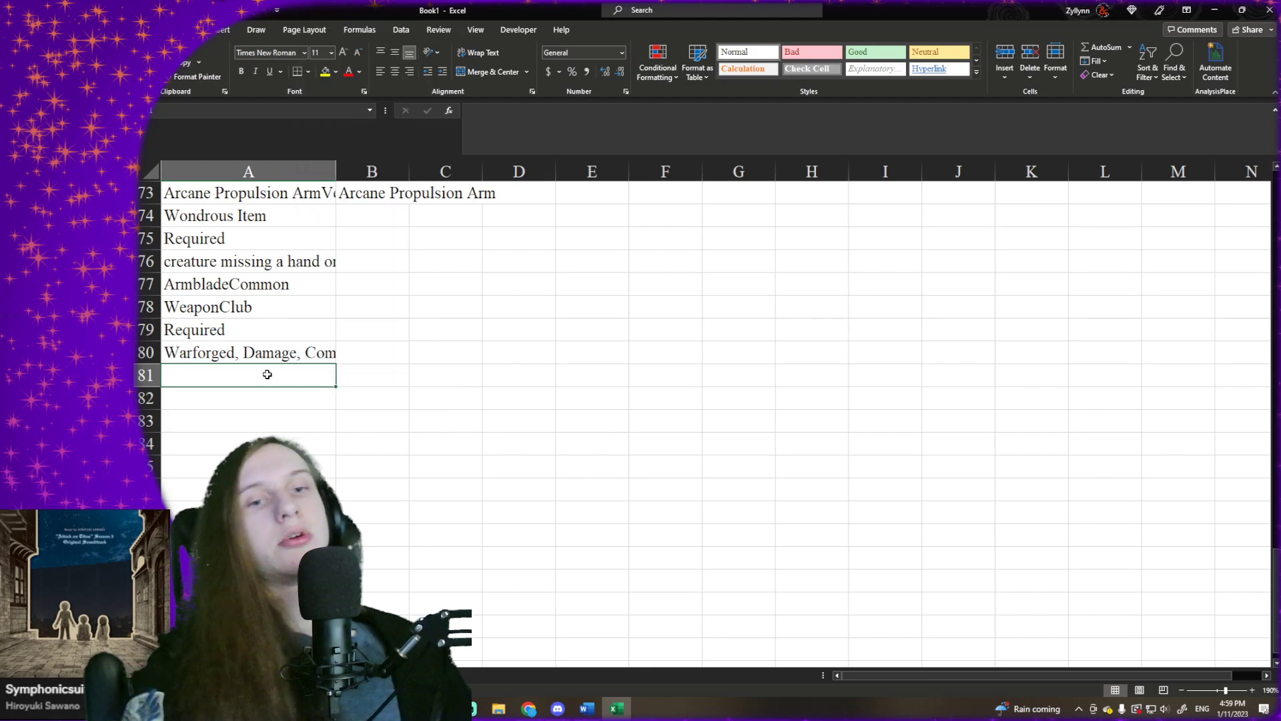
key(ctrl+v)
key(ctrl+Down)
key(ctrl+Down)
scroll(269, 373, down, 2)
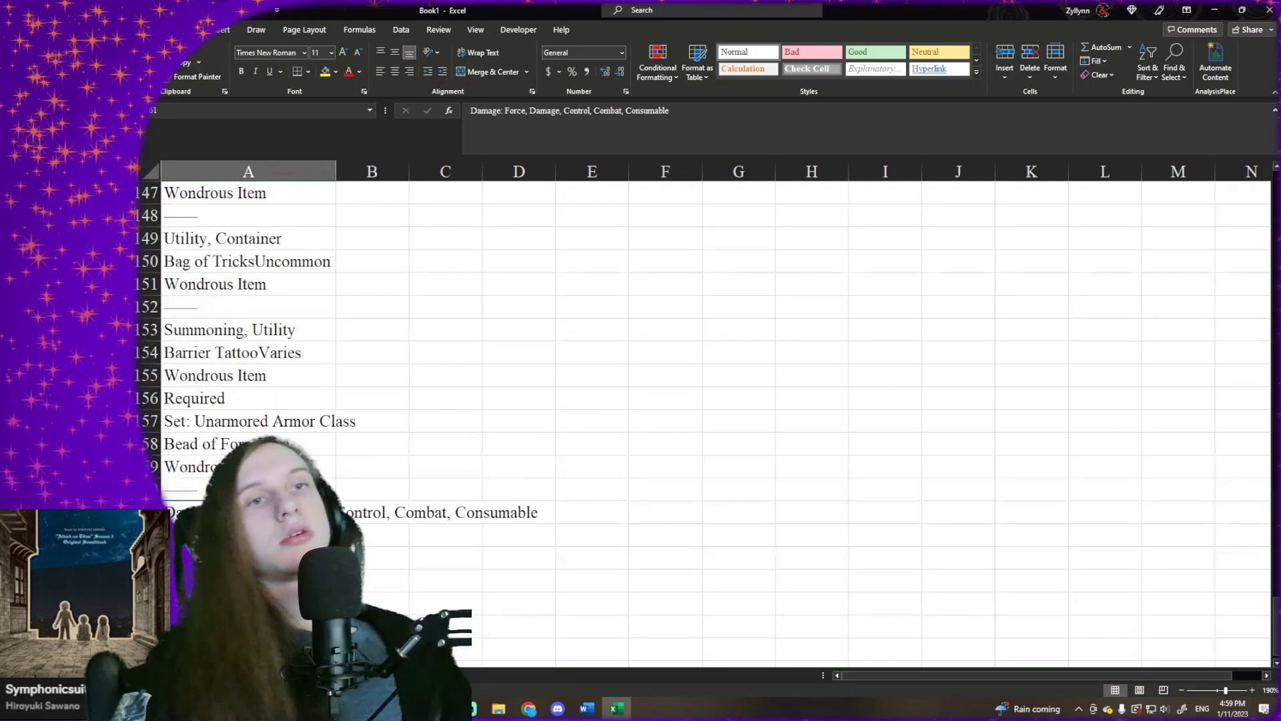
key(Down)
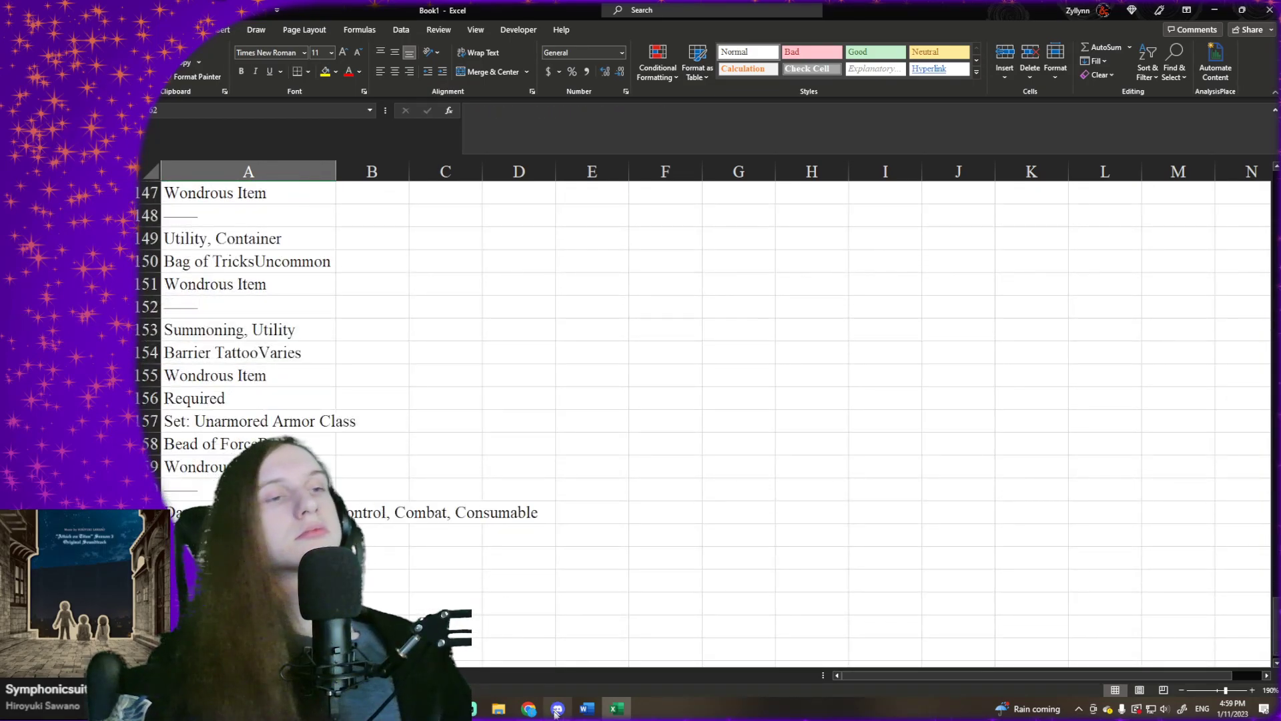
- Switch to the D&D Beyond page, go to page 3 of the results and copy its full list of magic items
click(529, 709)
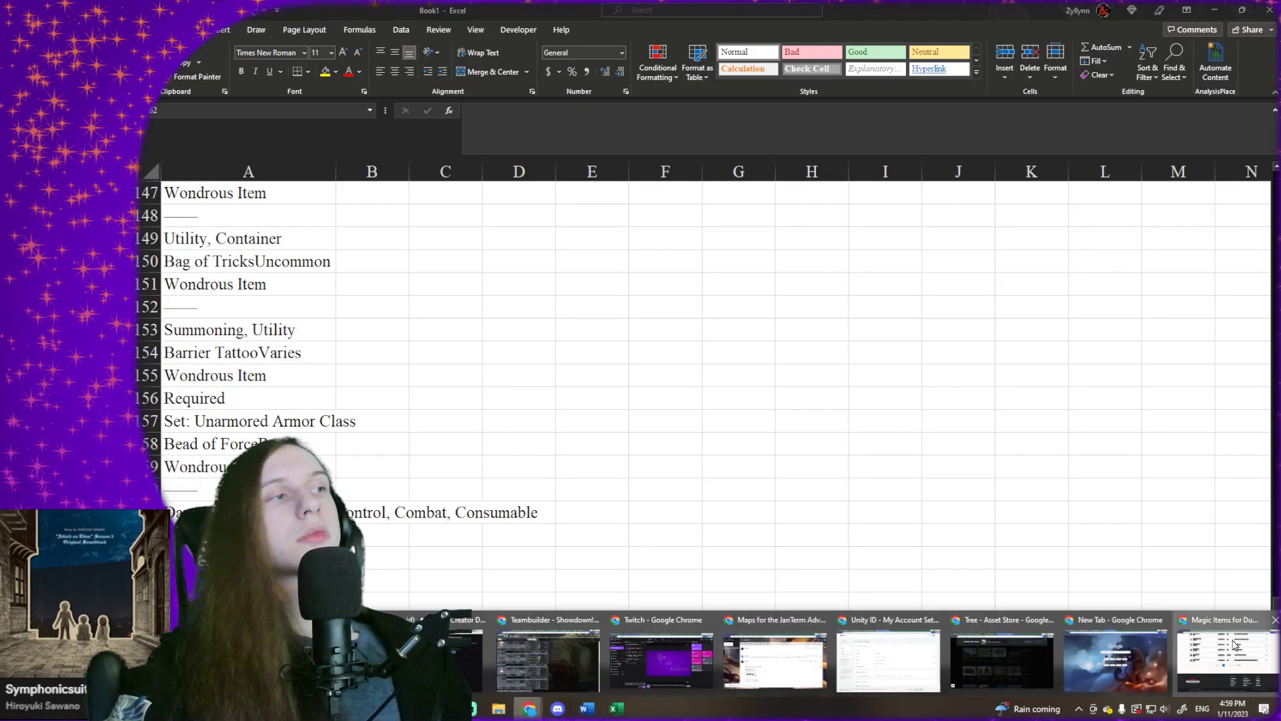
click(1236, 644)
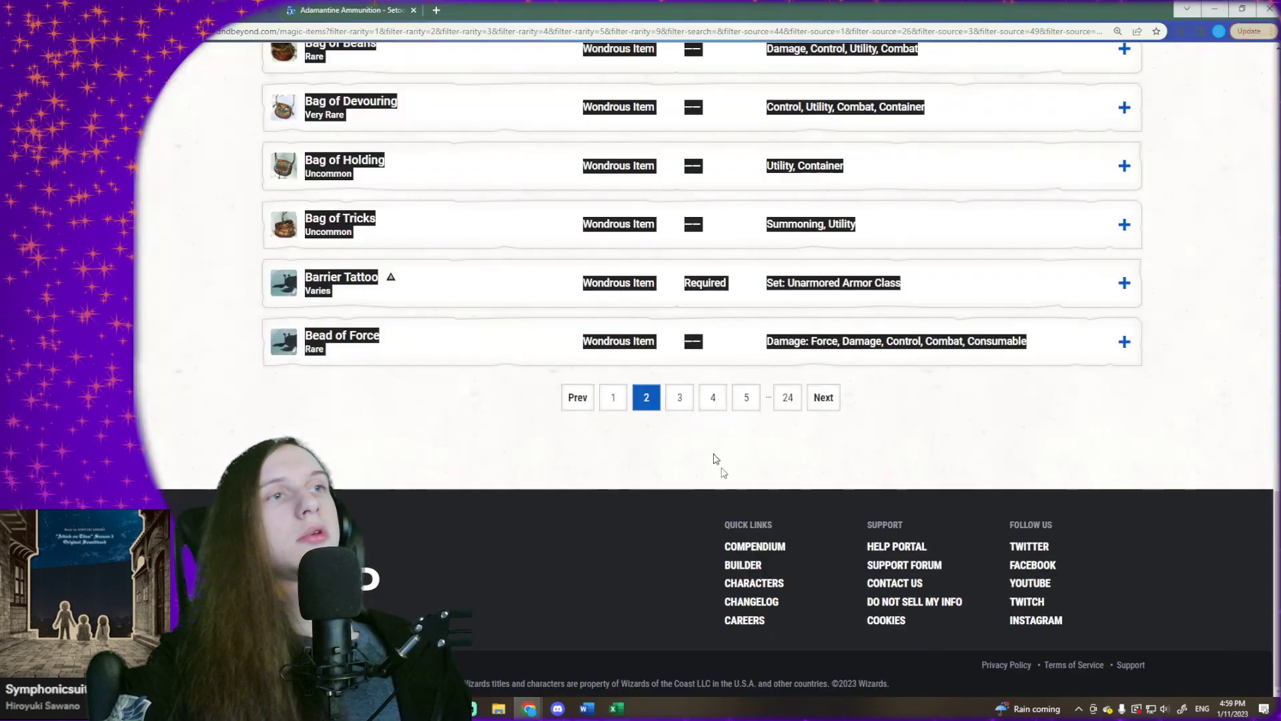
click(680, 398)
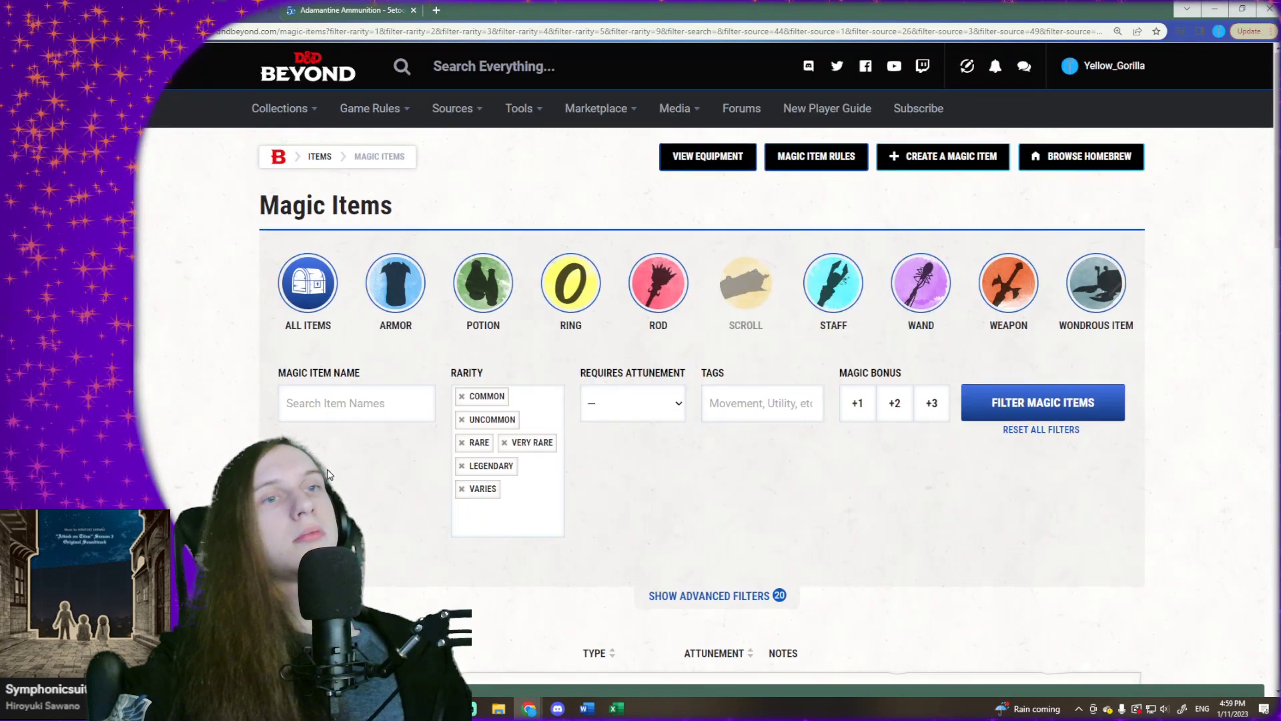
scroll(327, 474, down, 5)
scroll(804, 676, down, 15)
drag(200, 323, 661, 518)
scroll(407, 160, up, 15)
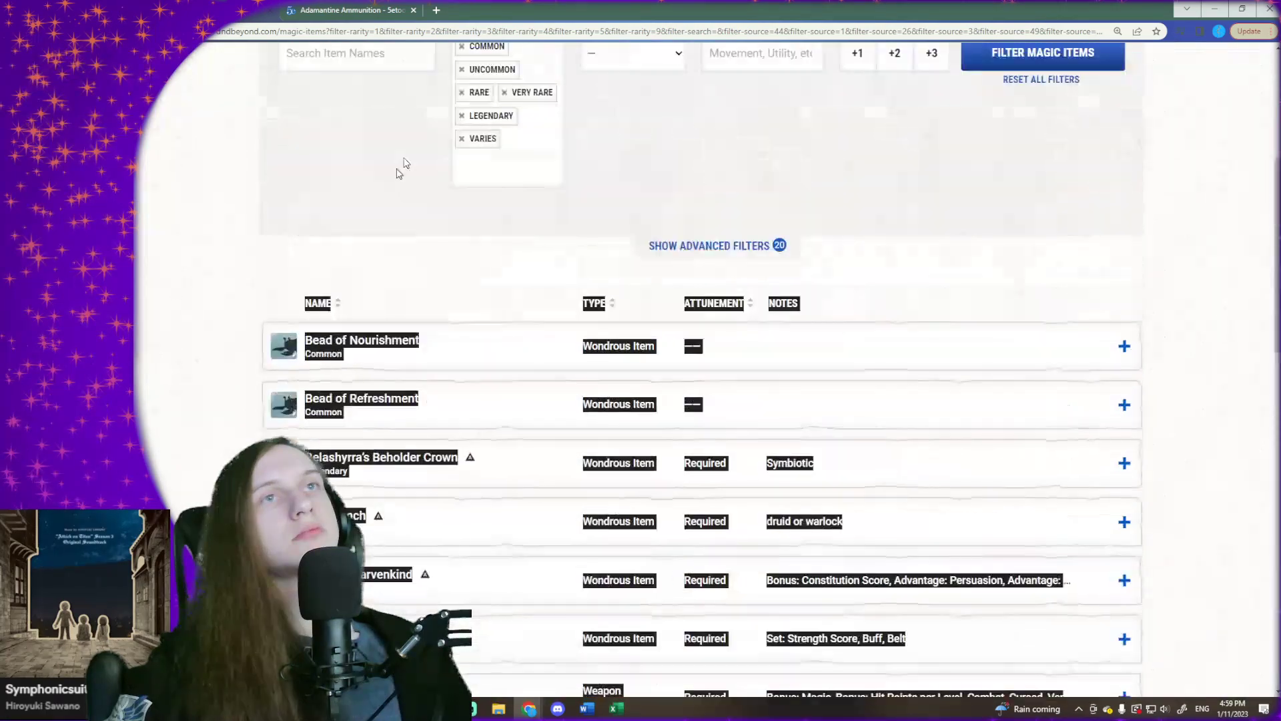
scroll(403, 163, up, 1)
click(256, 345)
scroll(734, 671, down, 15)
drag(250, 431, 1074, 362)
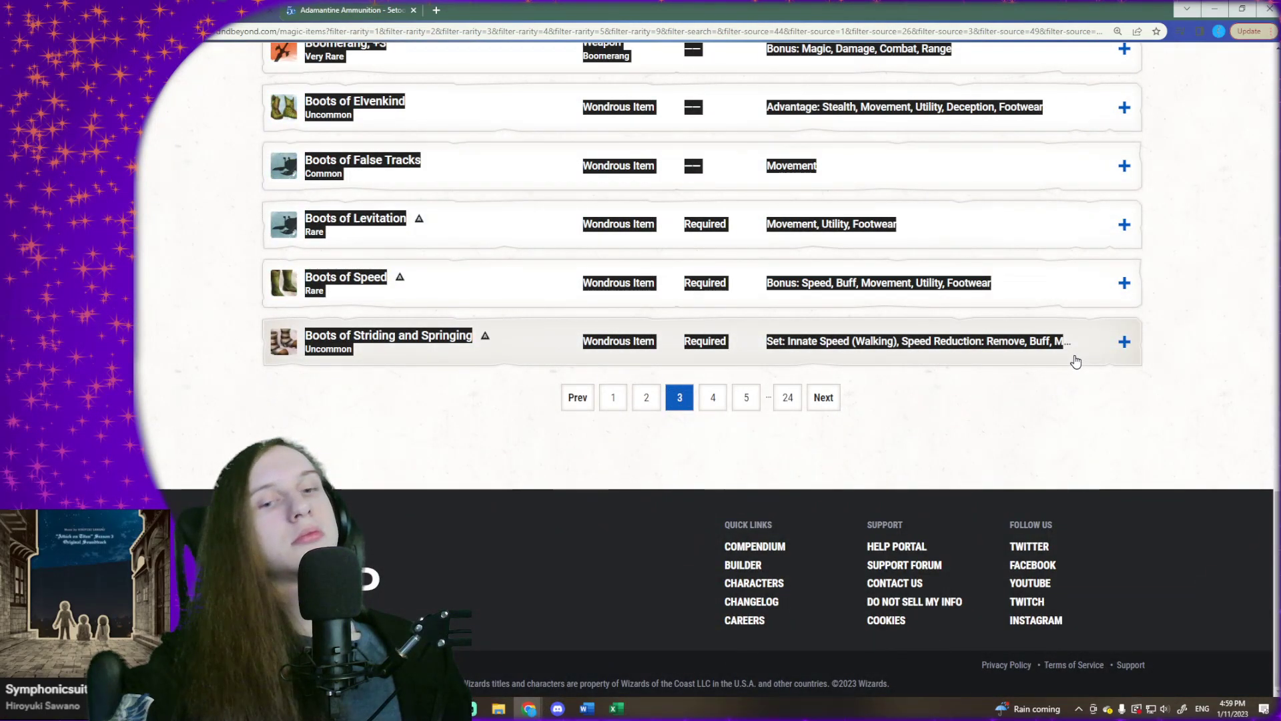
- Switch to Excel, paste the copied page 3 item list at cell A162 and select the first empty cell below it, A241
click(617, 708)
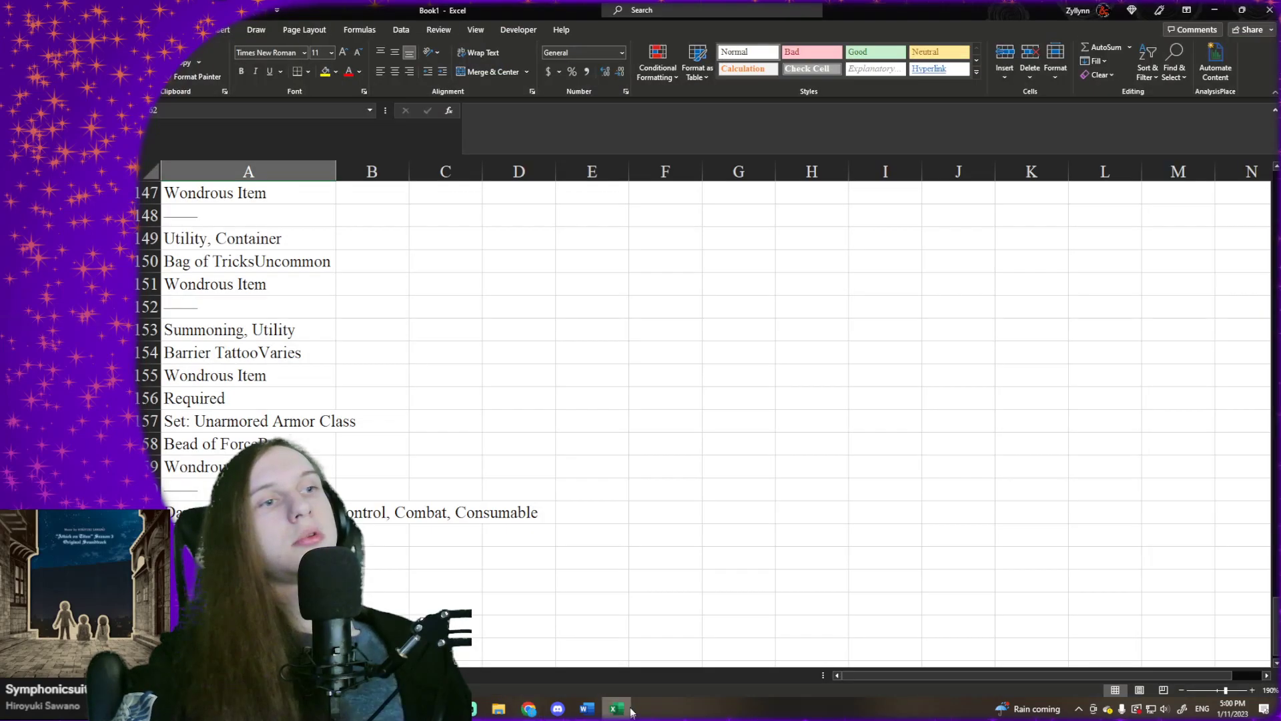
right_click(304, 181)
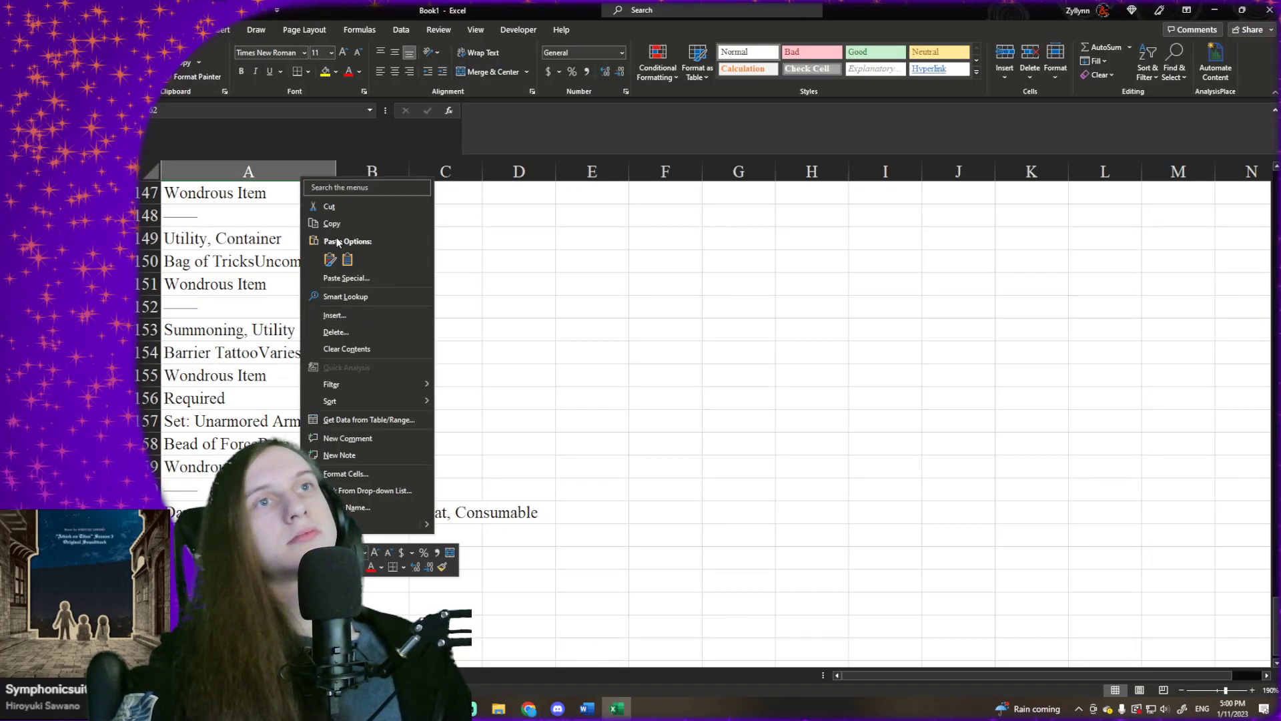
click(293, 535)
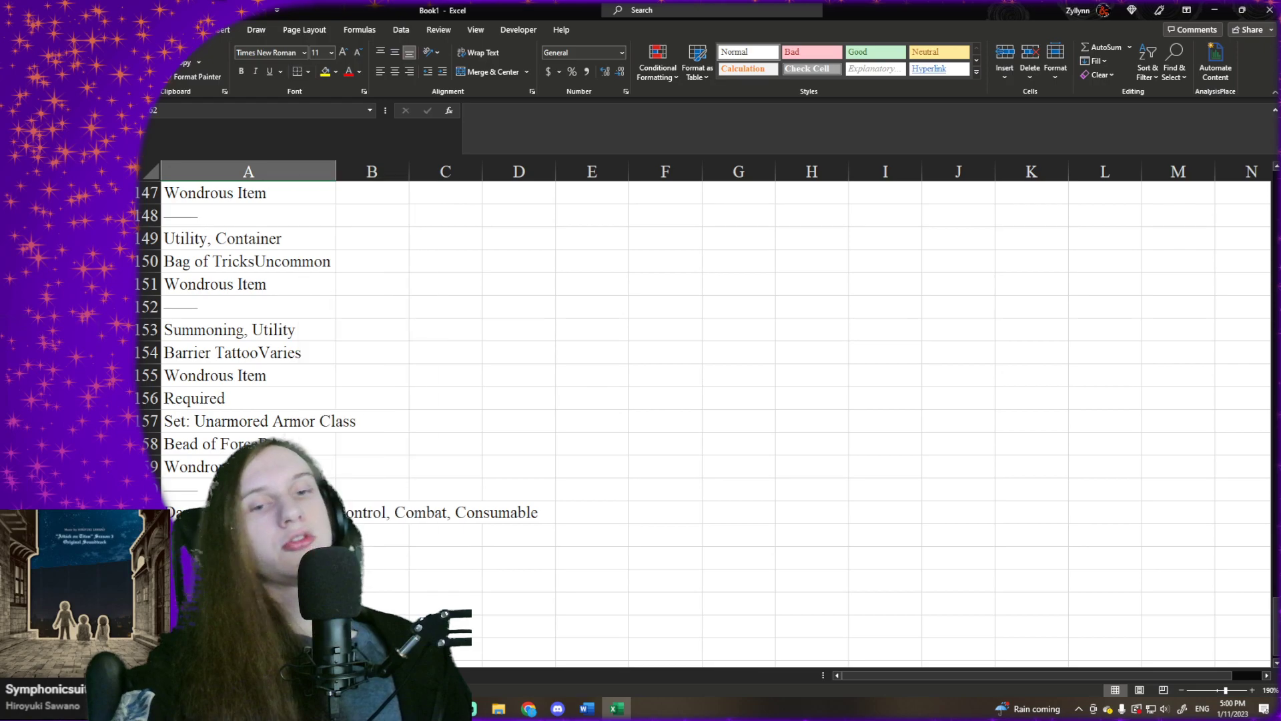
click(294, 558)
key(ctrl+v)
key(ctrl+Down)
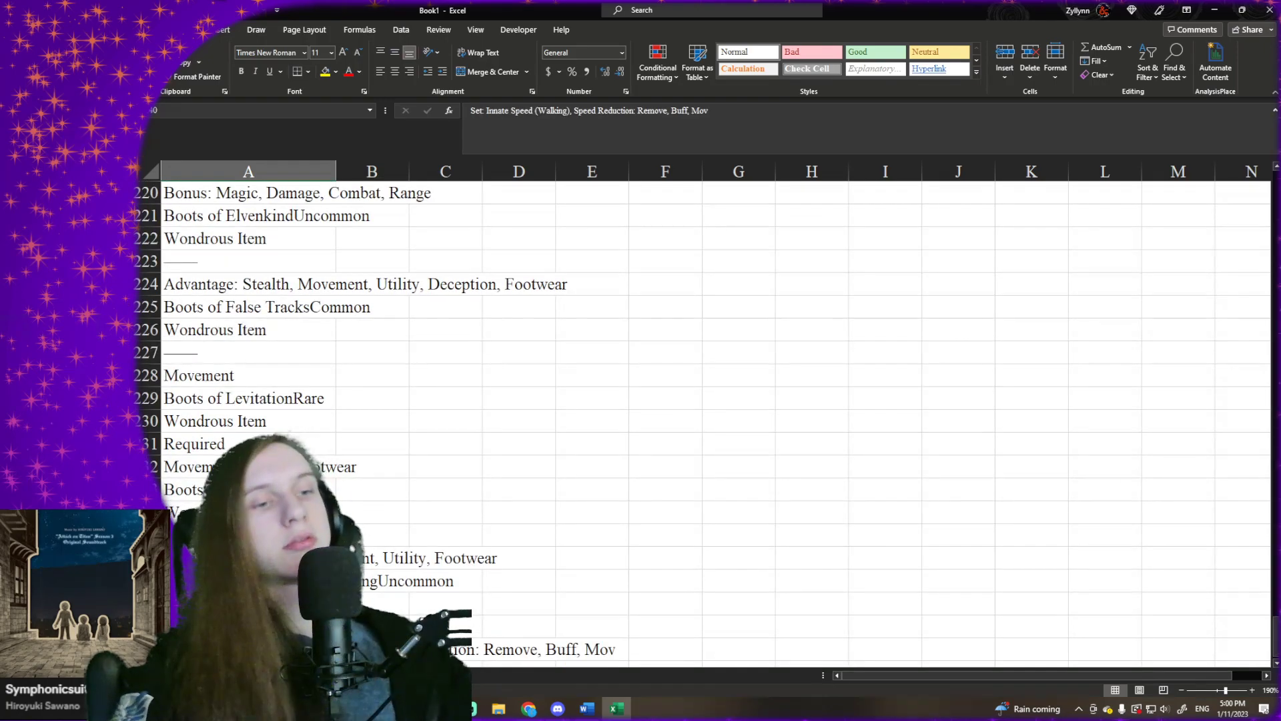
key(Down)
scroll(592, 527, down, 3)
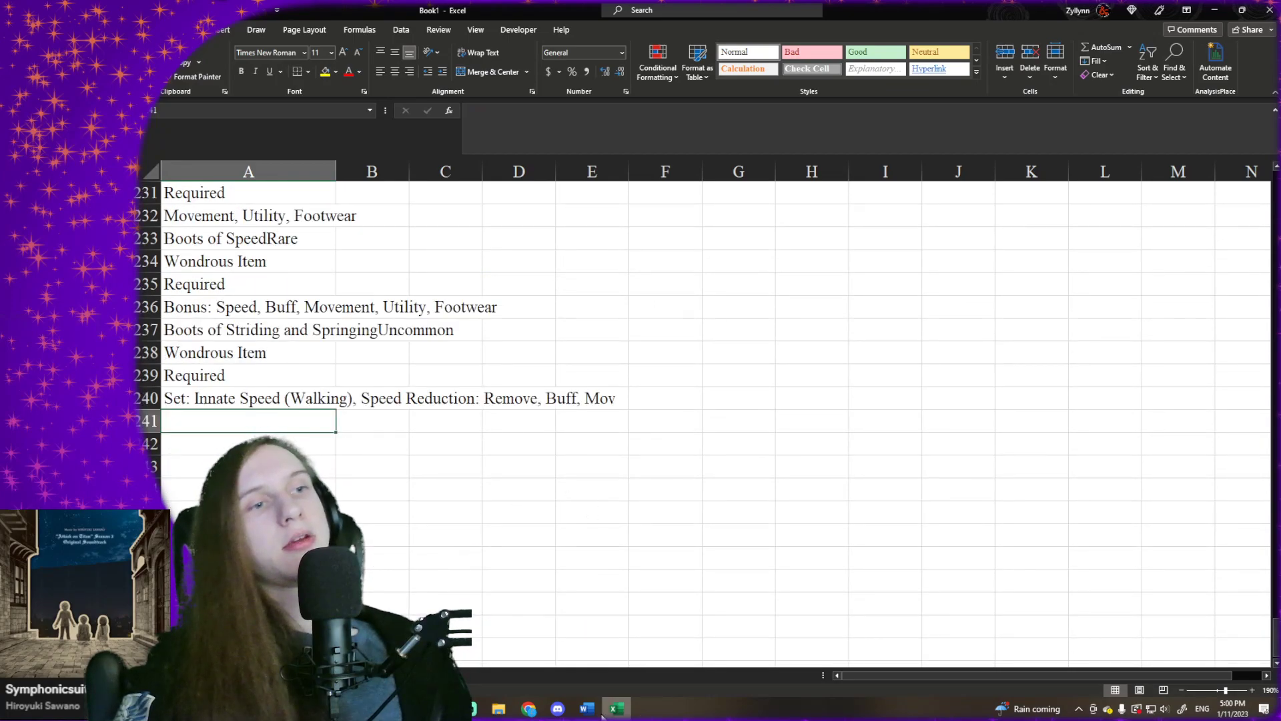
- Bring up the D&D Beyond window and arrange it side by side with the Excel workbook
click(531, 708)
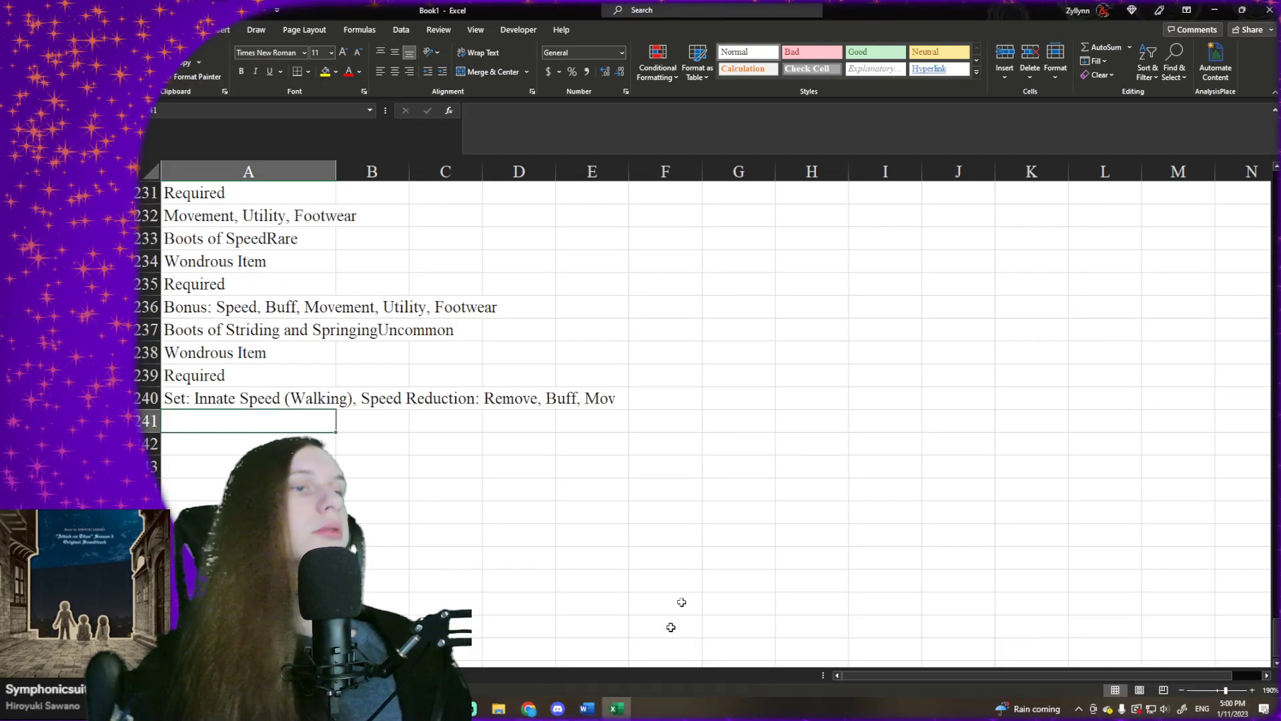
click(538, 708)
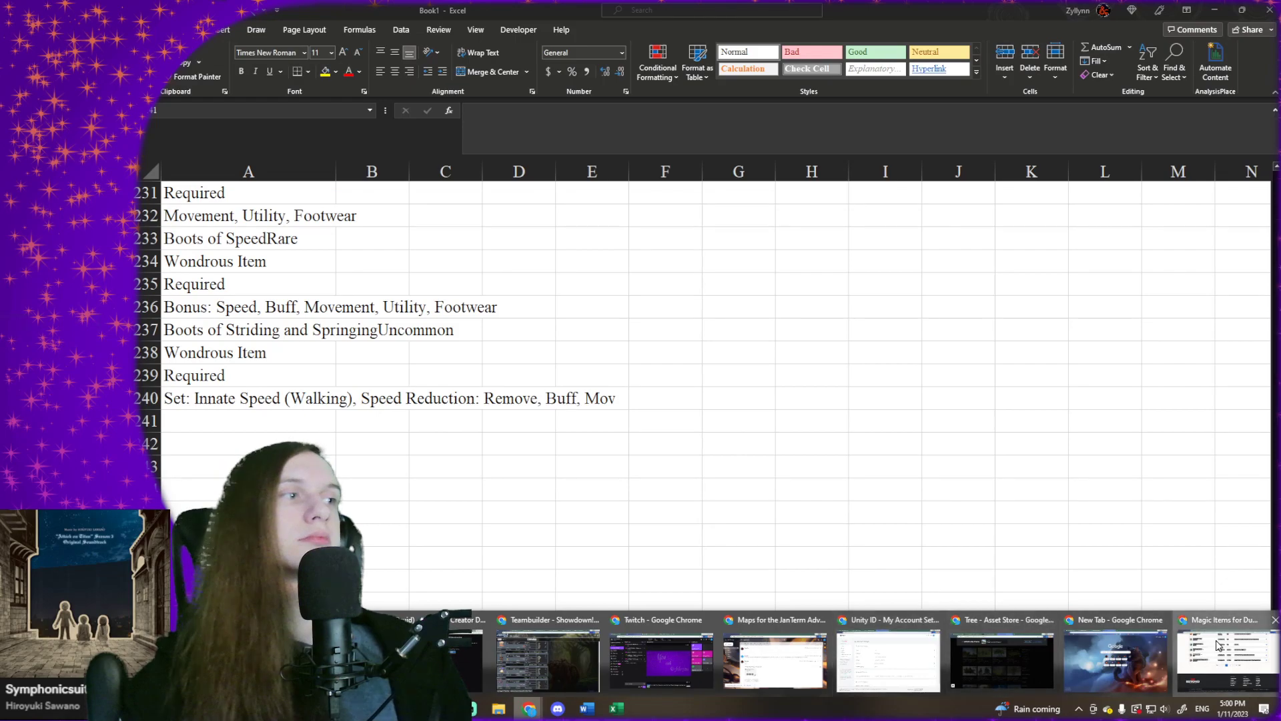
click(1197, 662)
drag(616, 10, 131, 107)
click(755, 56)
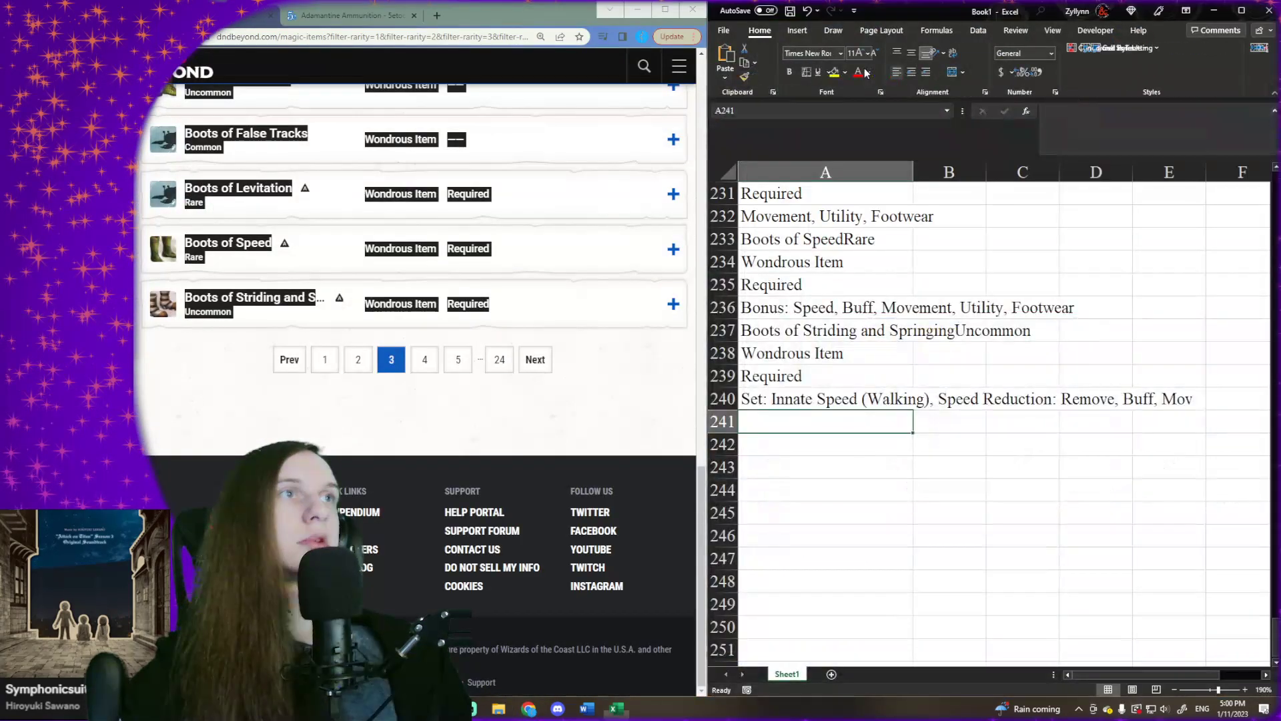
- Go to page 4 of the D&D Beyond results and copy its full list of magic items
click(535, 359)
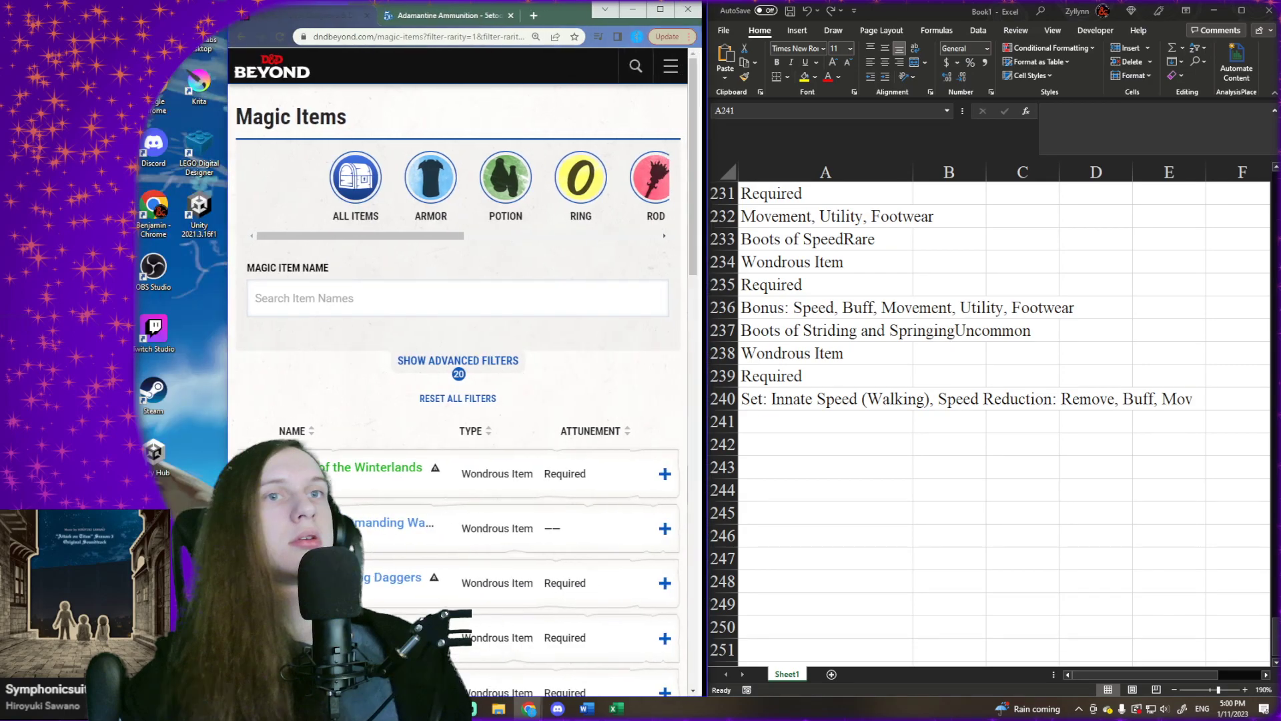
drag(179, 455, 500, 329)
scroll(461, 638, down, 13)
scroll(460, 644, down, 5)
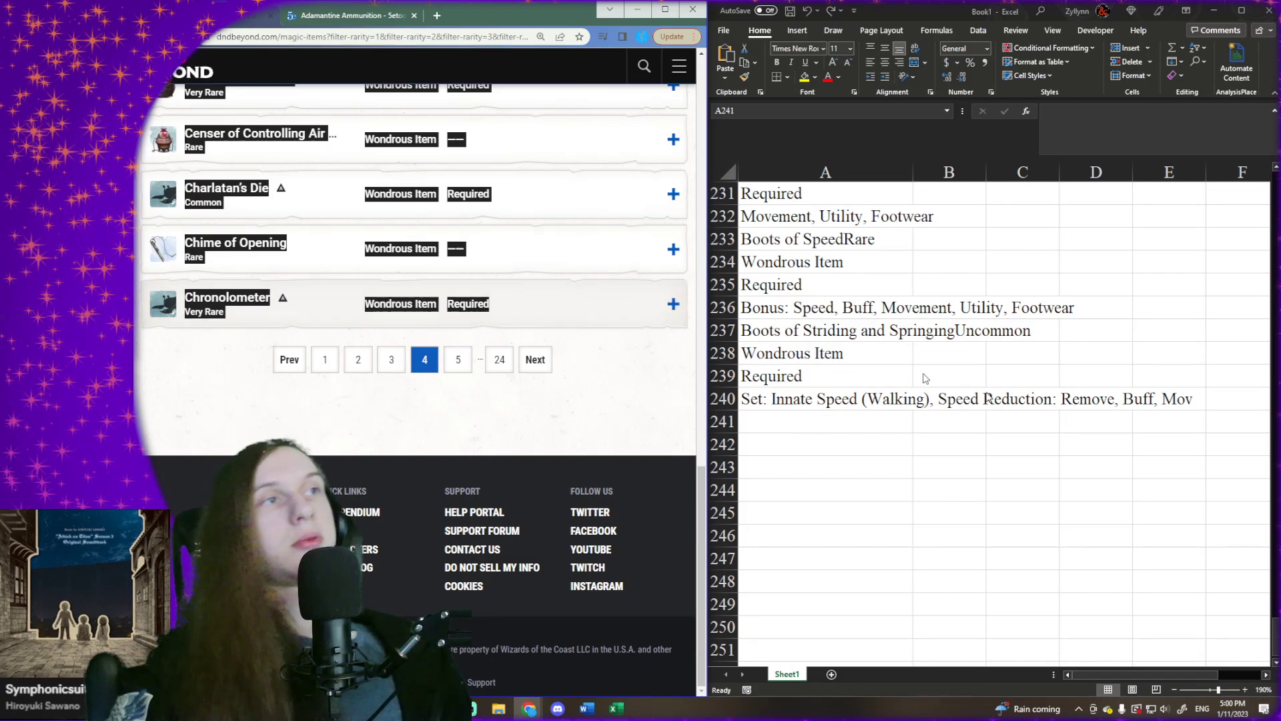
- Paste the copied page 4 item list into Excel at cell A241 and select the first empty cell below it, A302
click(931, 411)
right_click(893, 418)
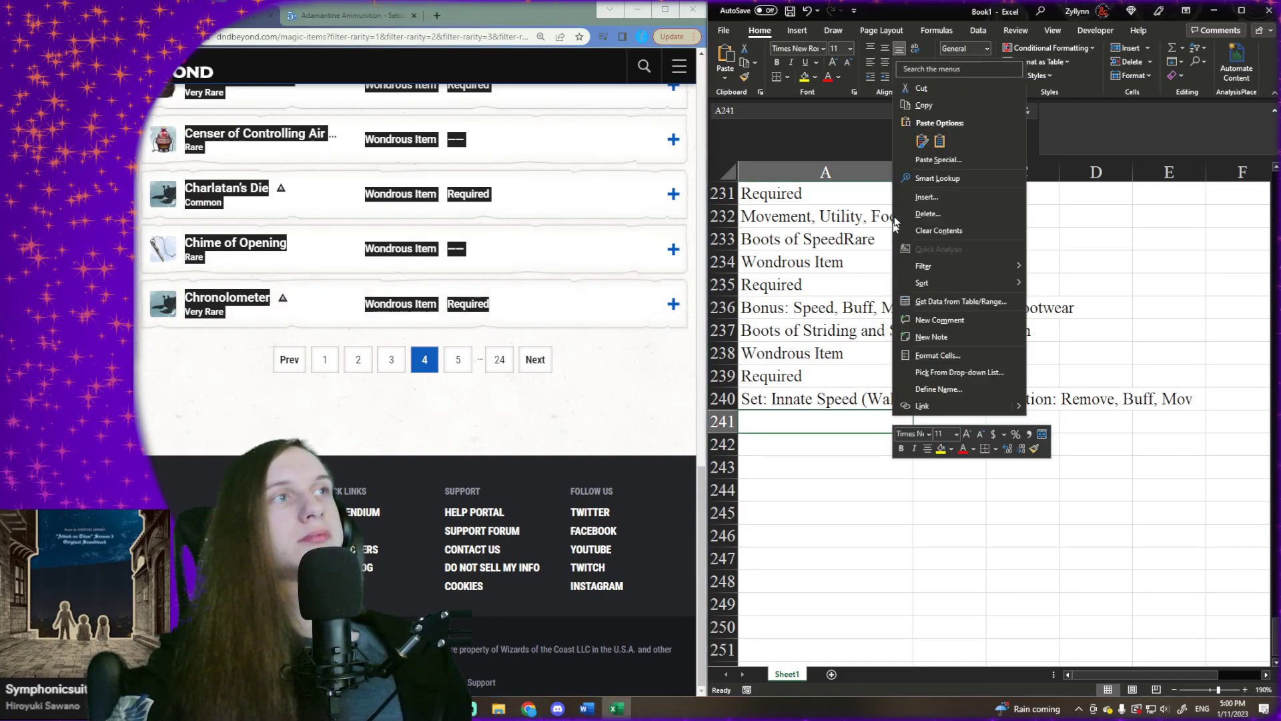
click(945, 144)
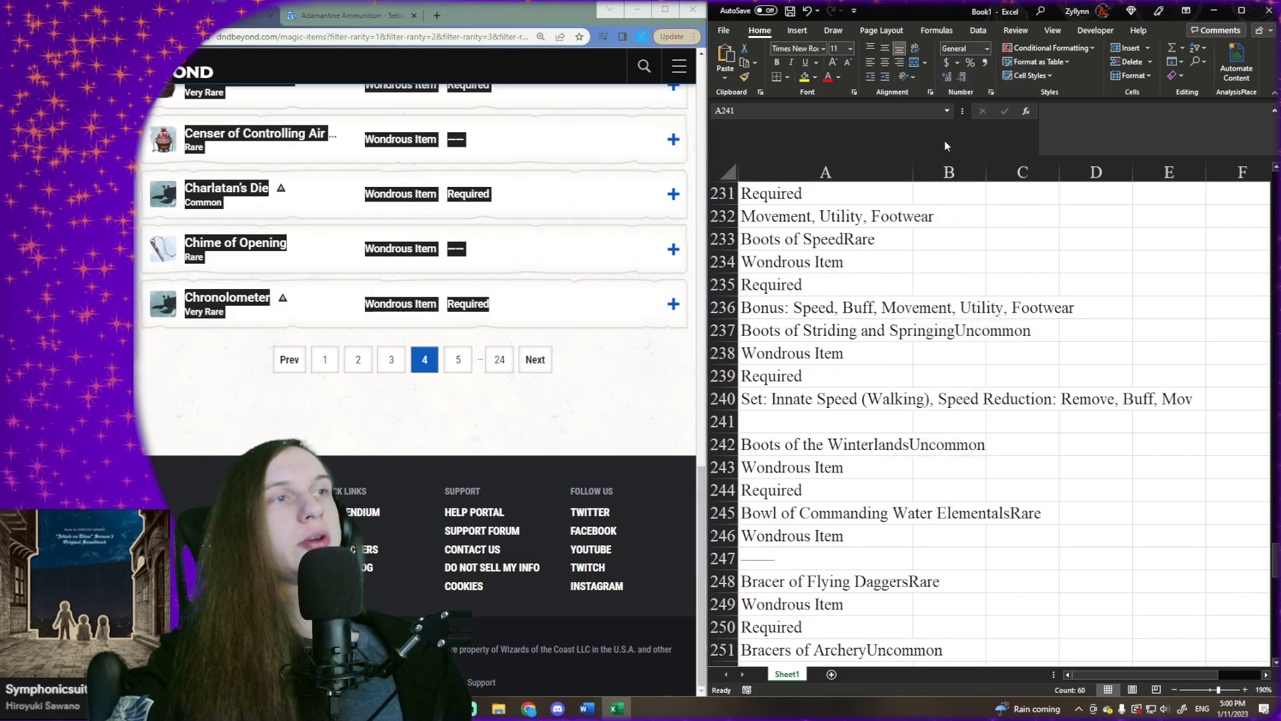
click(867, 436)
key(ctrl+Down)
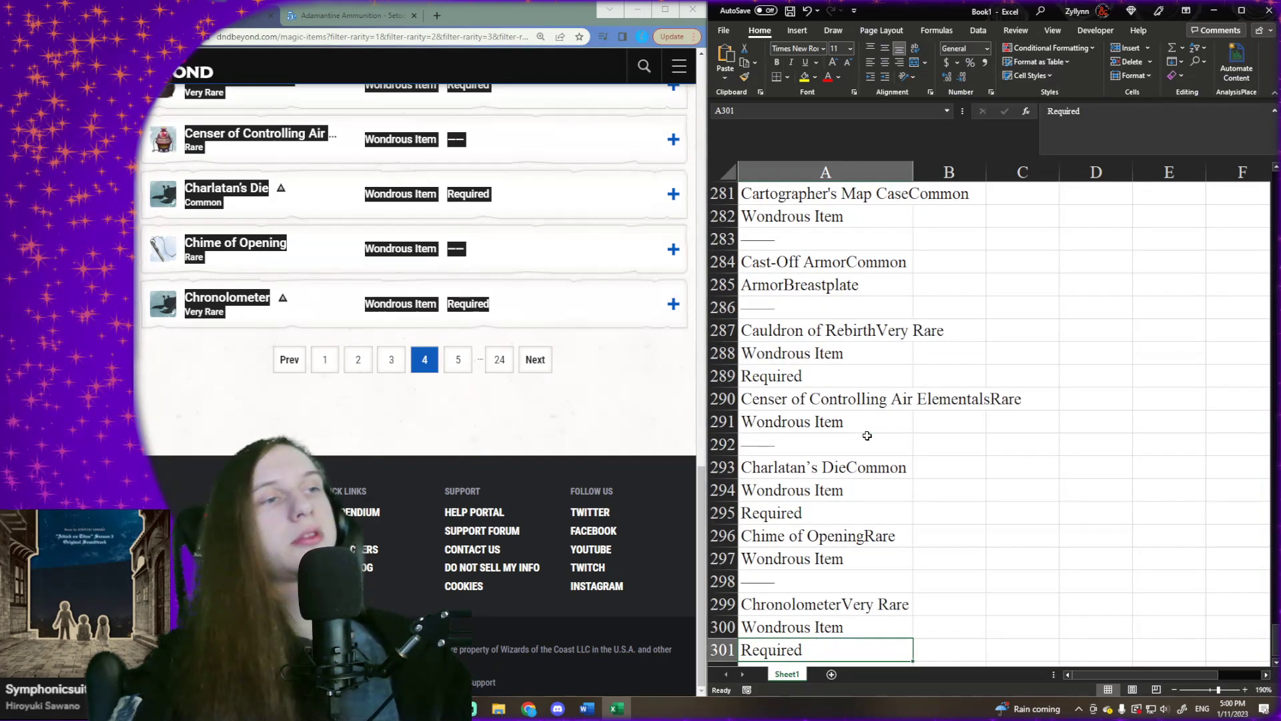
key(Down)
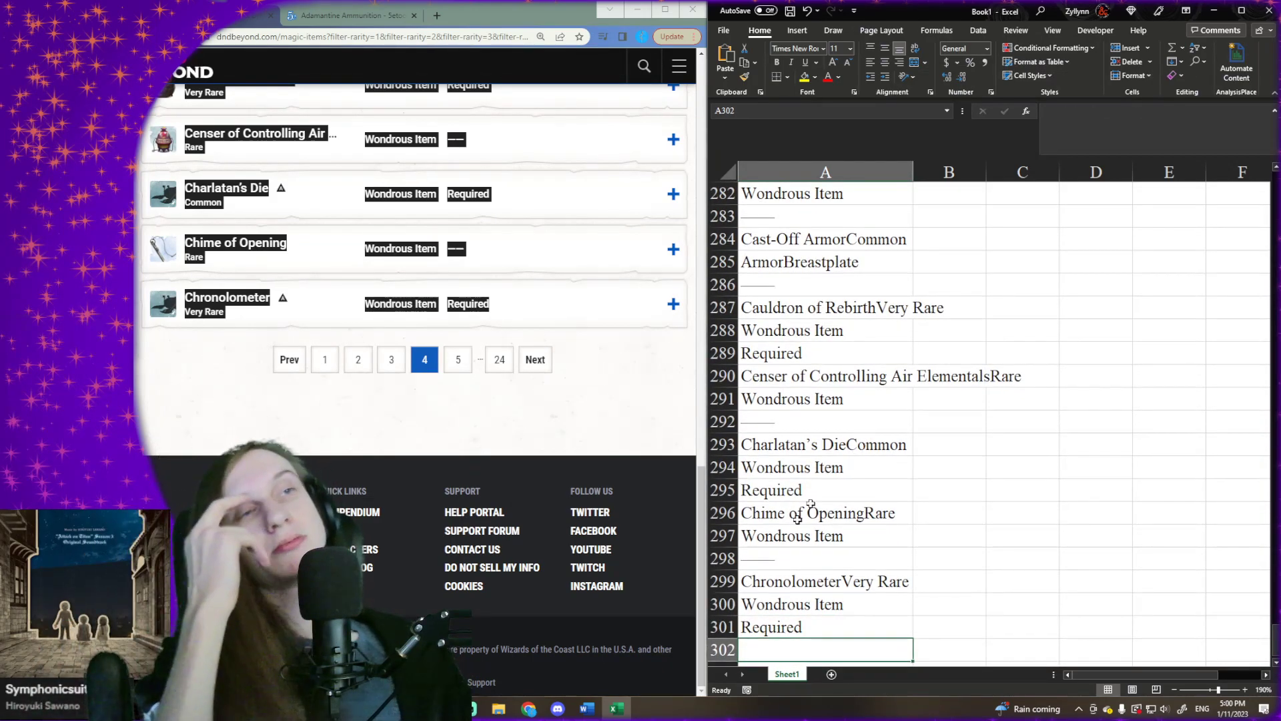
- Go to page 5 of the D&D Beyond results and copy its full list of magic items
click(543, 360)
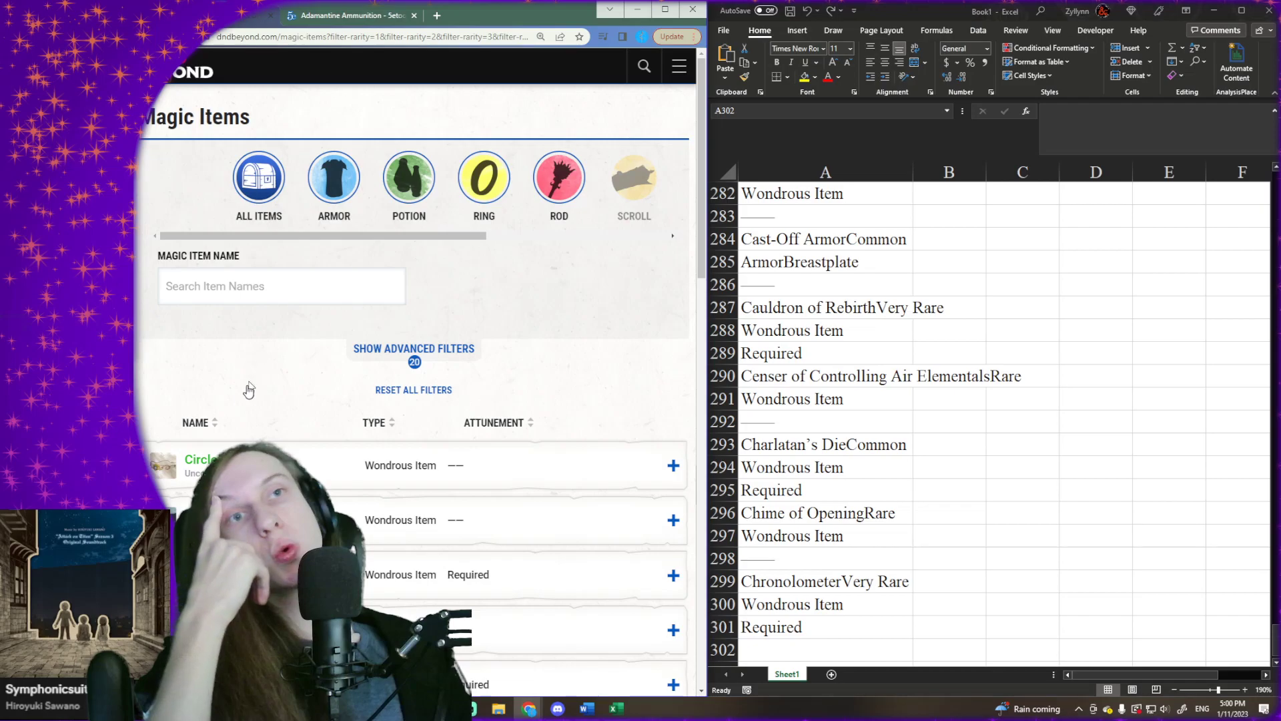
scroll(250, 380, down, 2)
drag(140, 348, 514, 323)
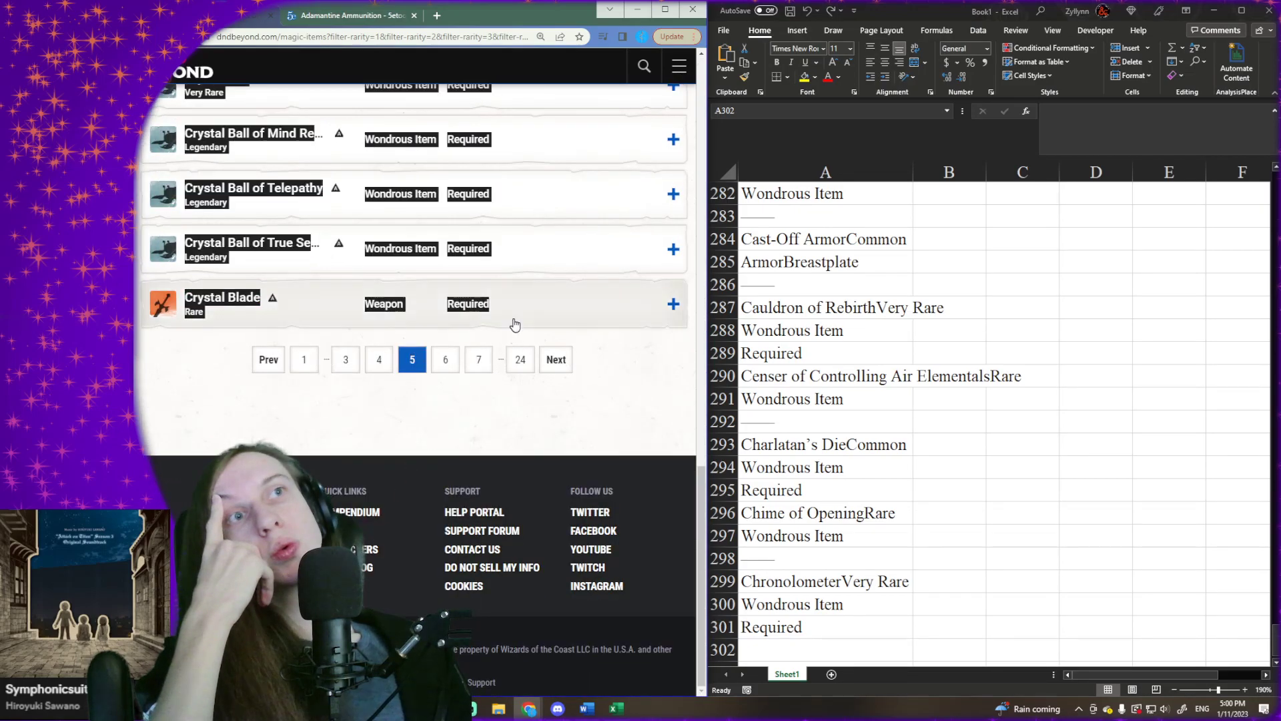
- Paste the copied page 5 item list into Excel at cell A302 and select the first empty cell below it, A363
right_click(853, 649)
click(900, 372)
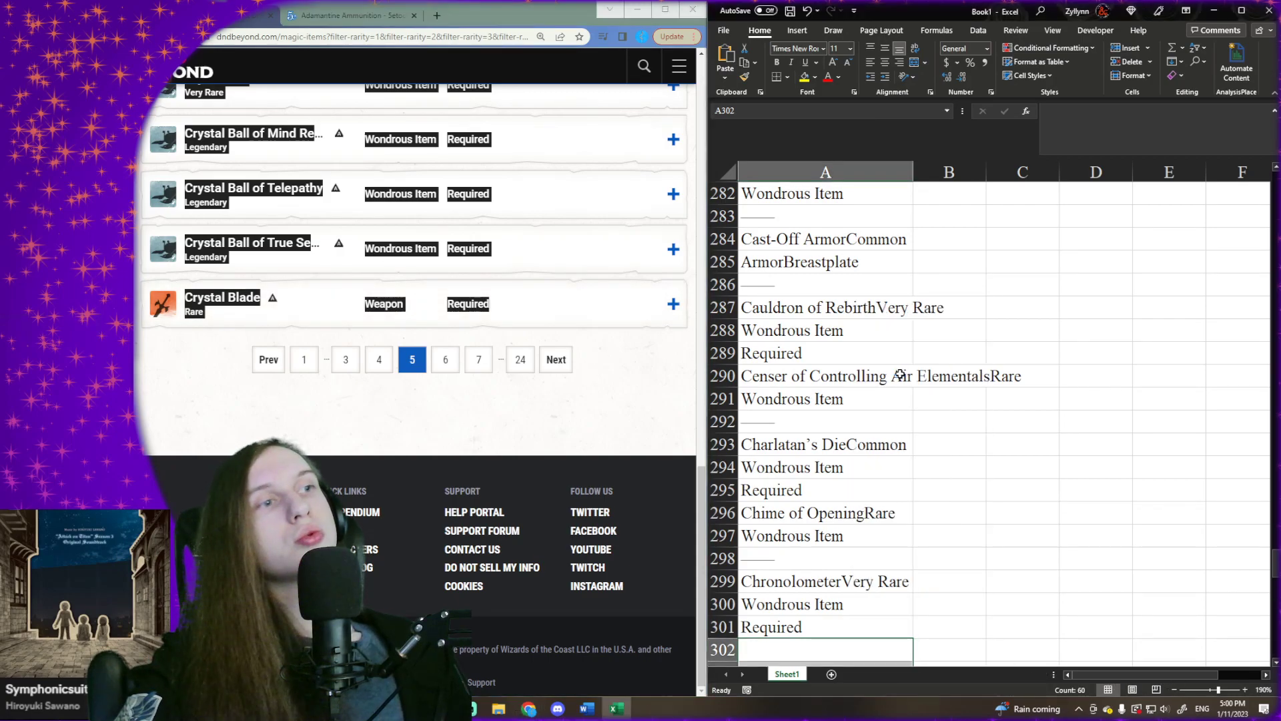
key(ctrl+Down)
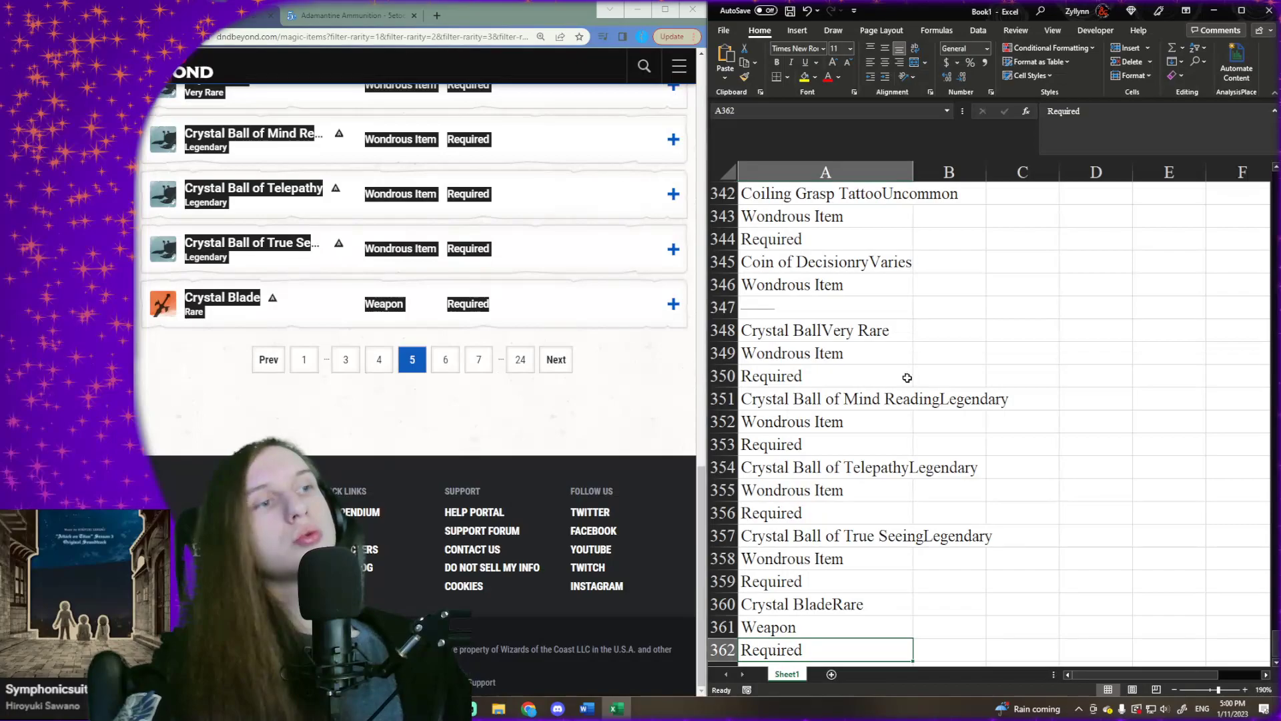
key(Down)
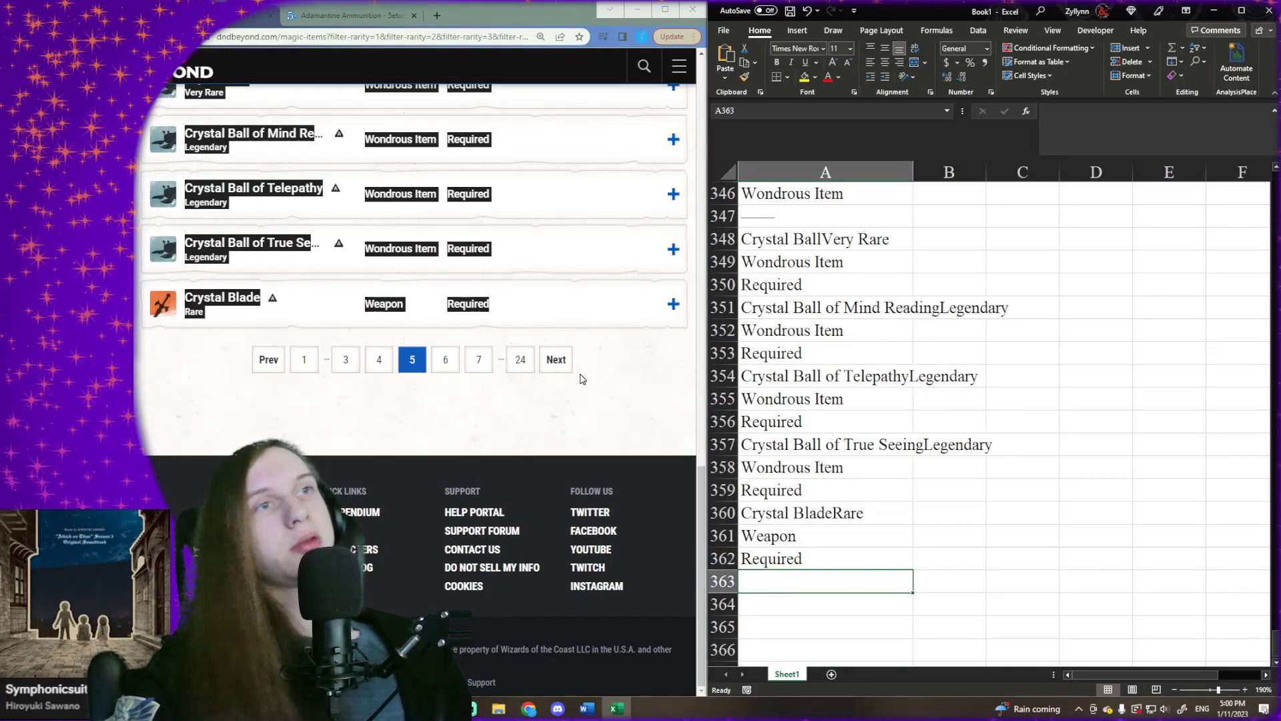
- Go to page 6 of the D&D Beyond results and copy its full list of magic items
click(557, 361)
click(557, 361)
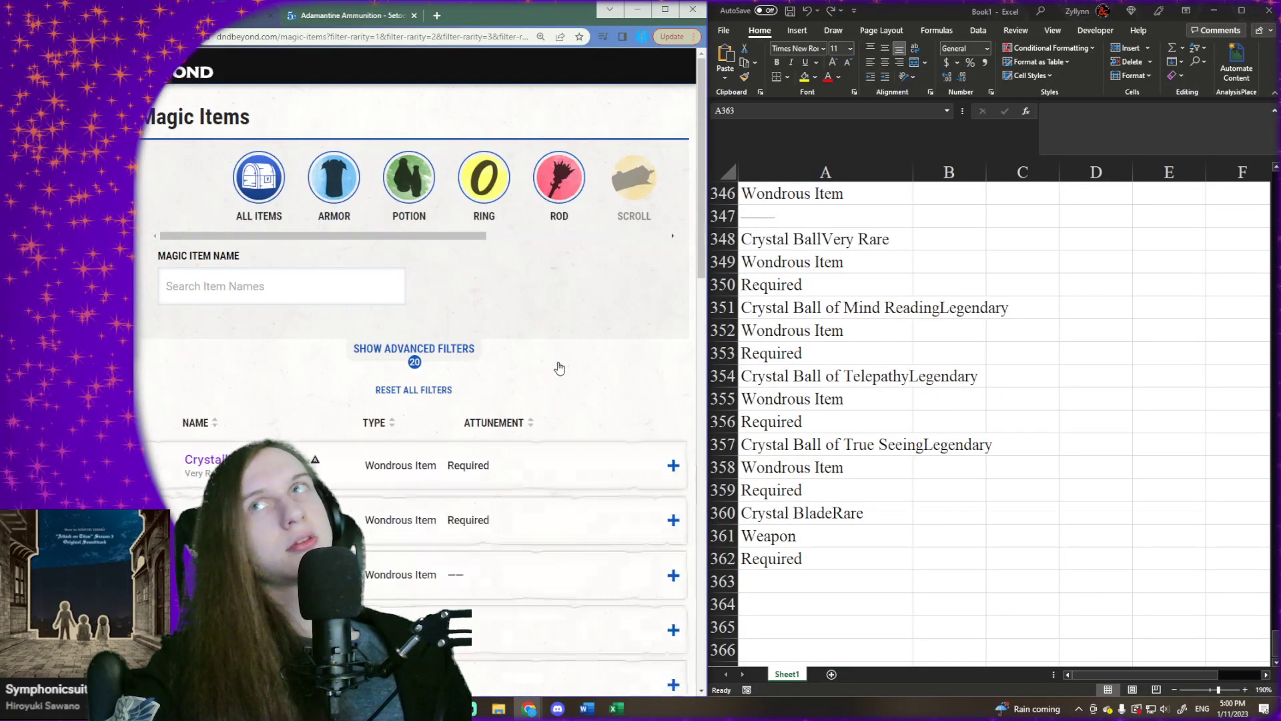
scroll(557, 362, down, 1)
drag(138, 384, 506, 328)
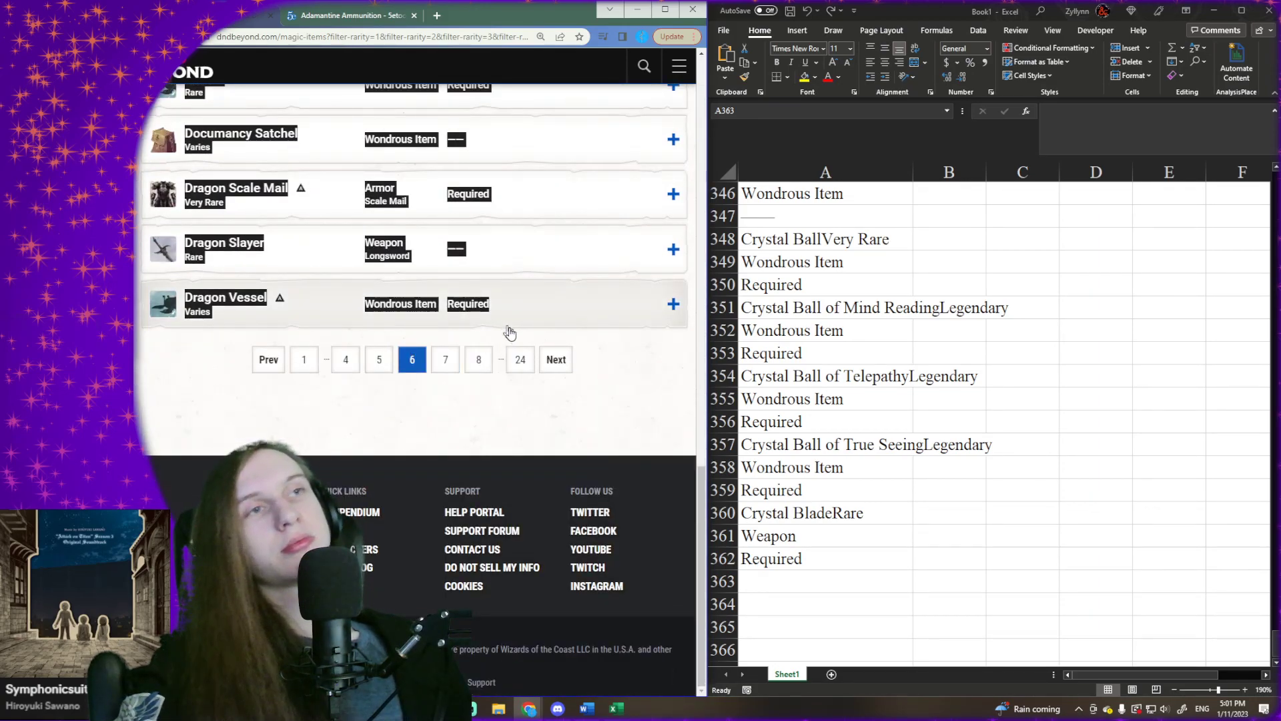
- Paste the copied page 6 item list into Excel at cell A363 and select the first empty cell below it, A424
click(807, 583)
right_click(808, 585)
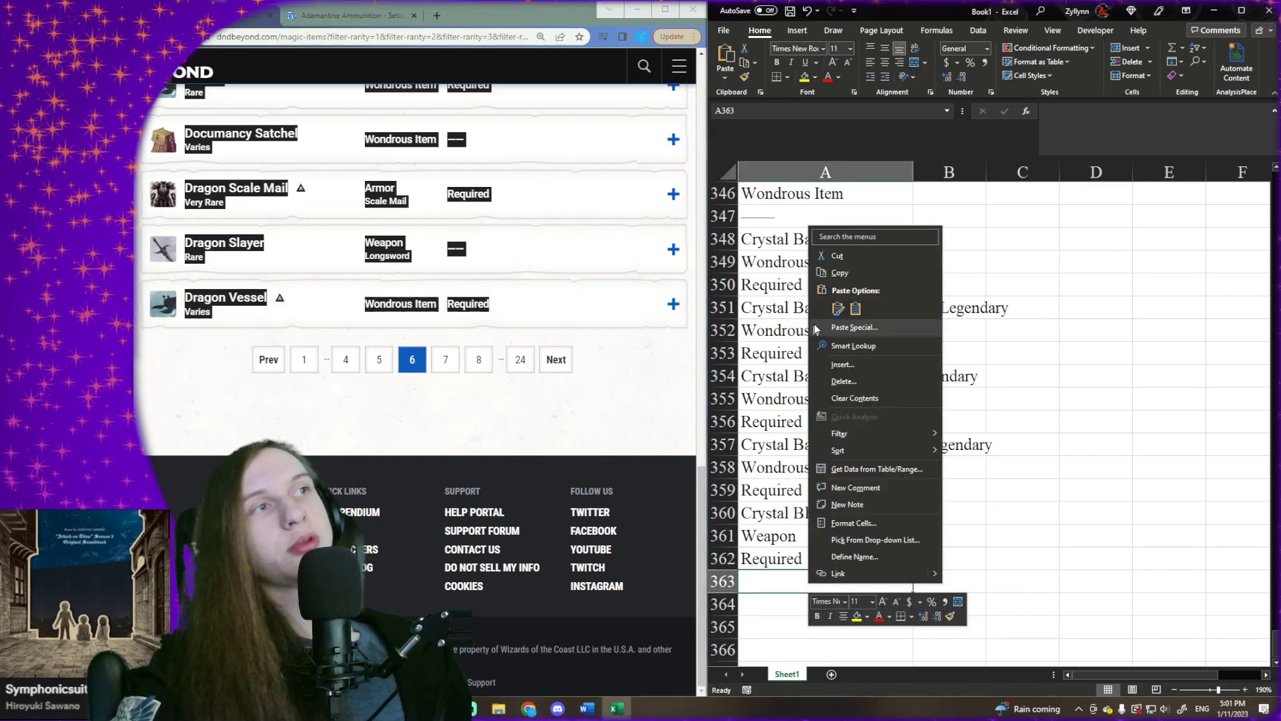
click(756, 608)
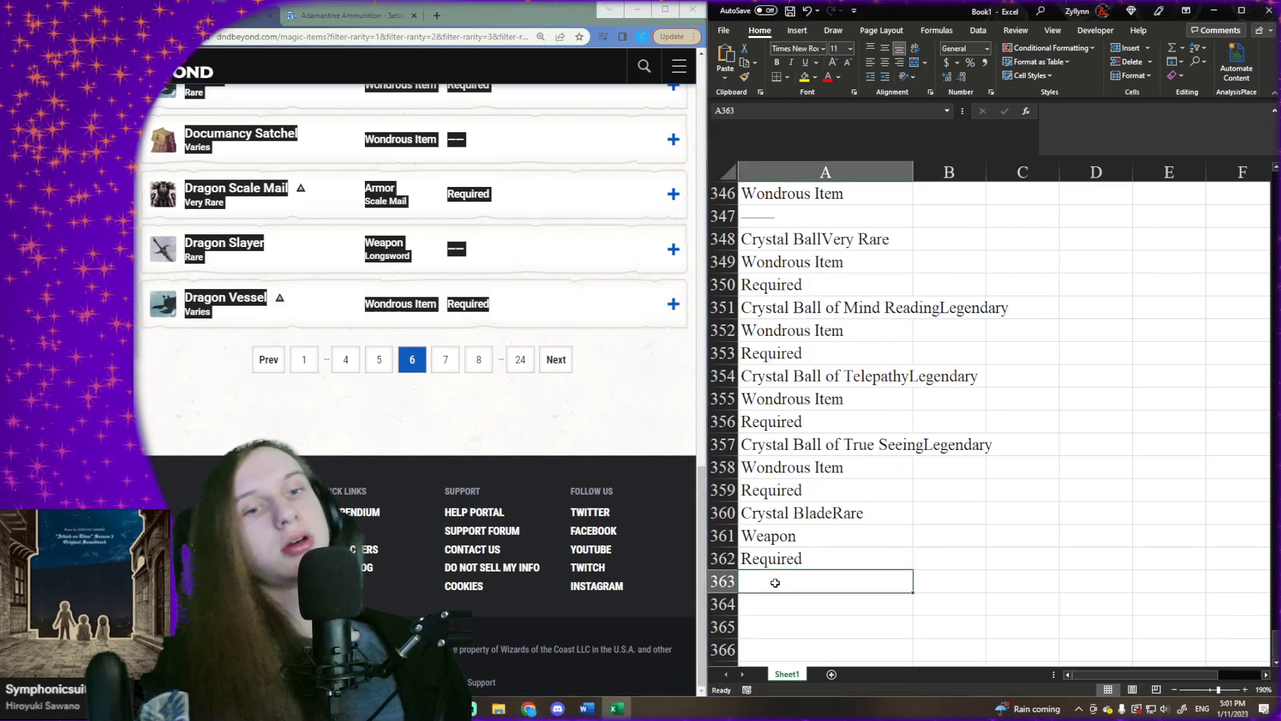
text(Crystalline ChronicleVery Rare Wondrous Item Required)
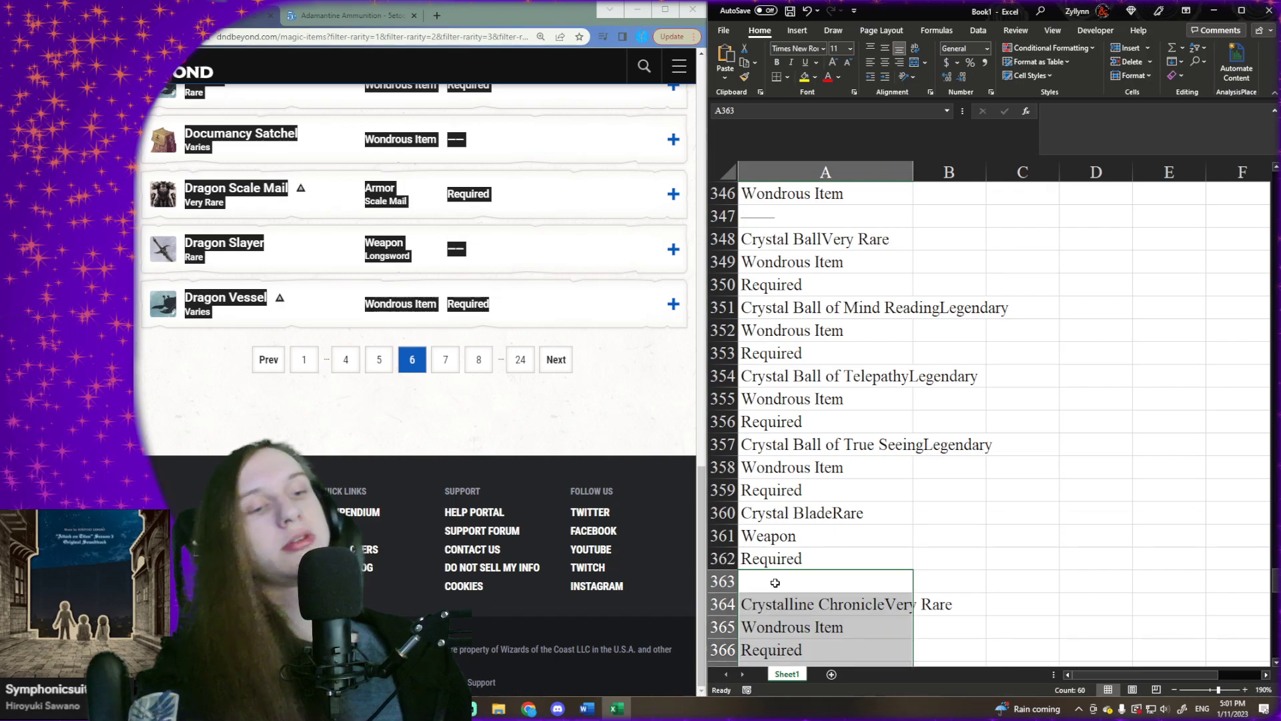
key(Up)
key(ctrl+Down)
key(ctrl+Down)
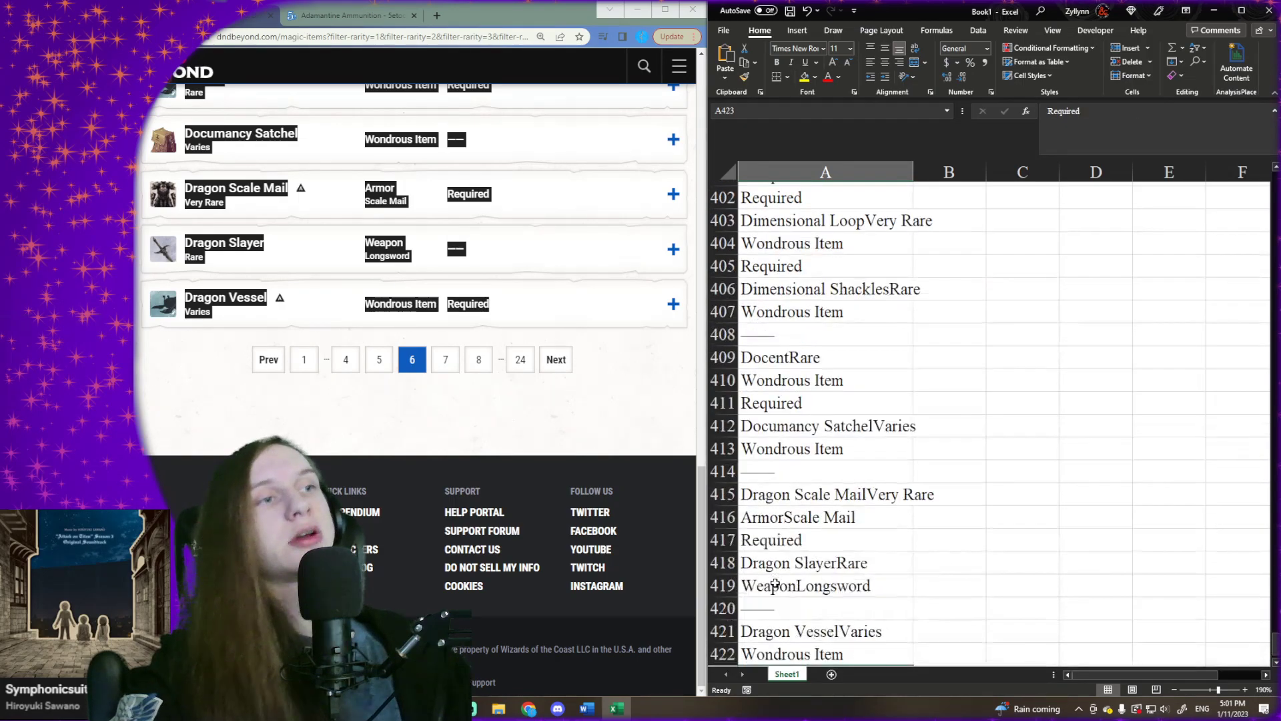
click(817, 537)
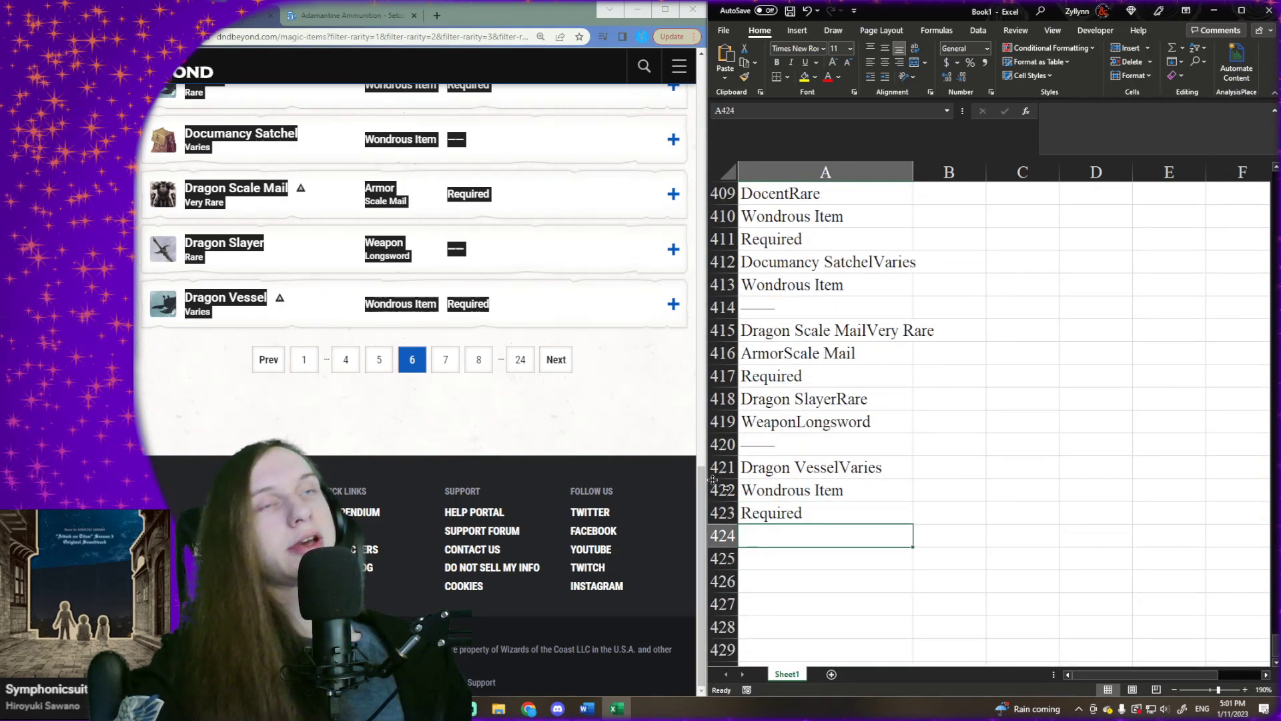
- Go to page 7 of the D&D Beyond results and copy its full list of magic items
click(561, 366)
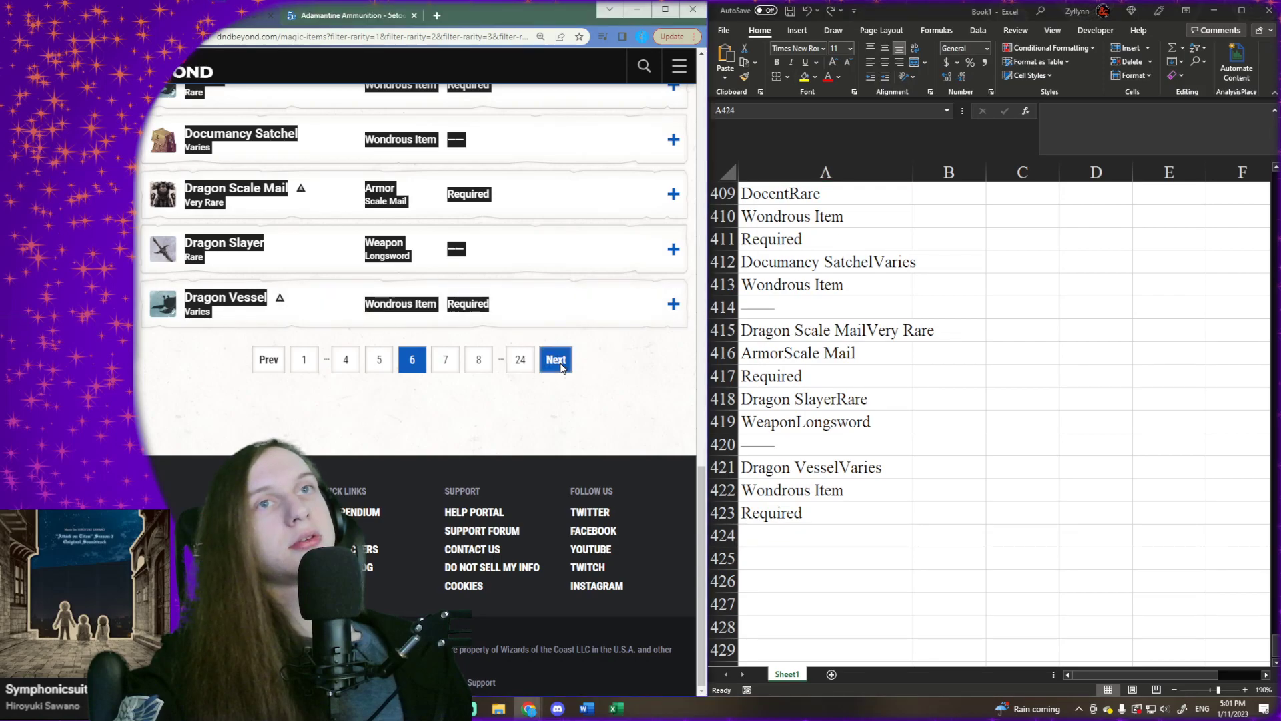
scroll(189, 307, down, 2)
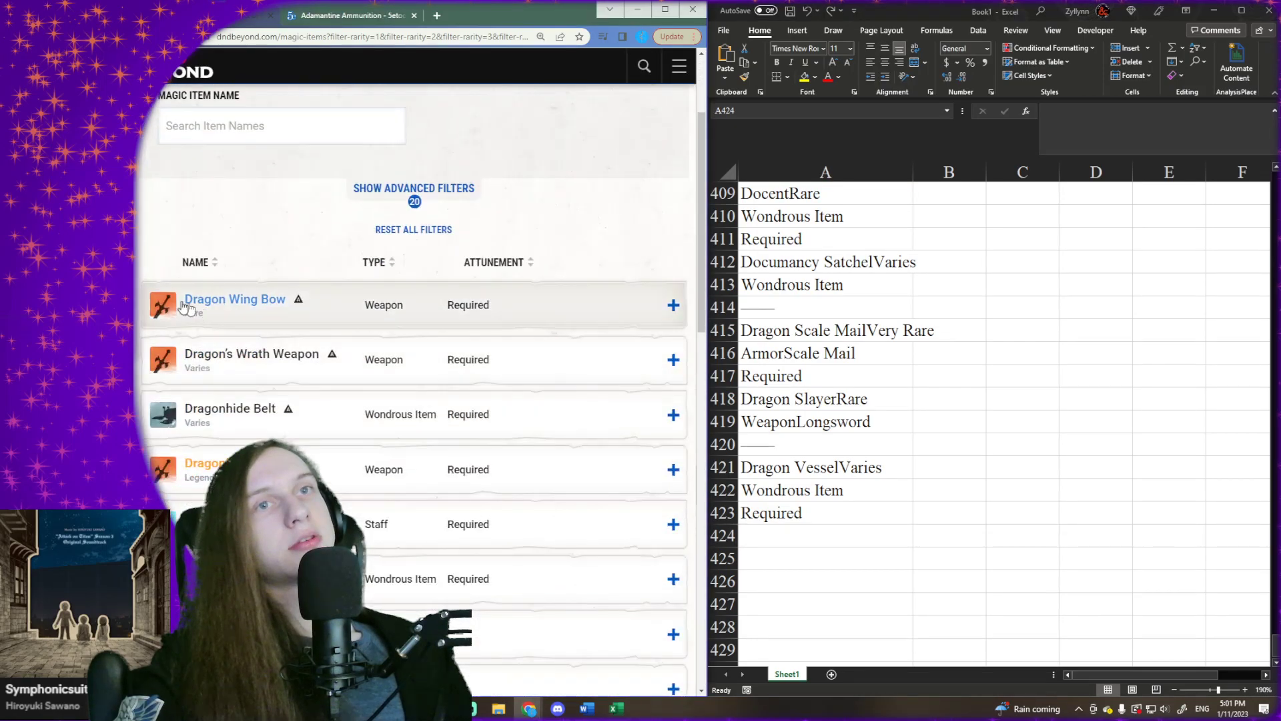
drag(189, 307, 553, 309)
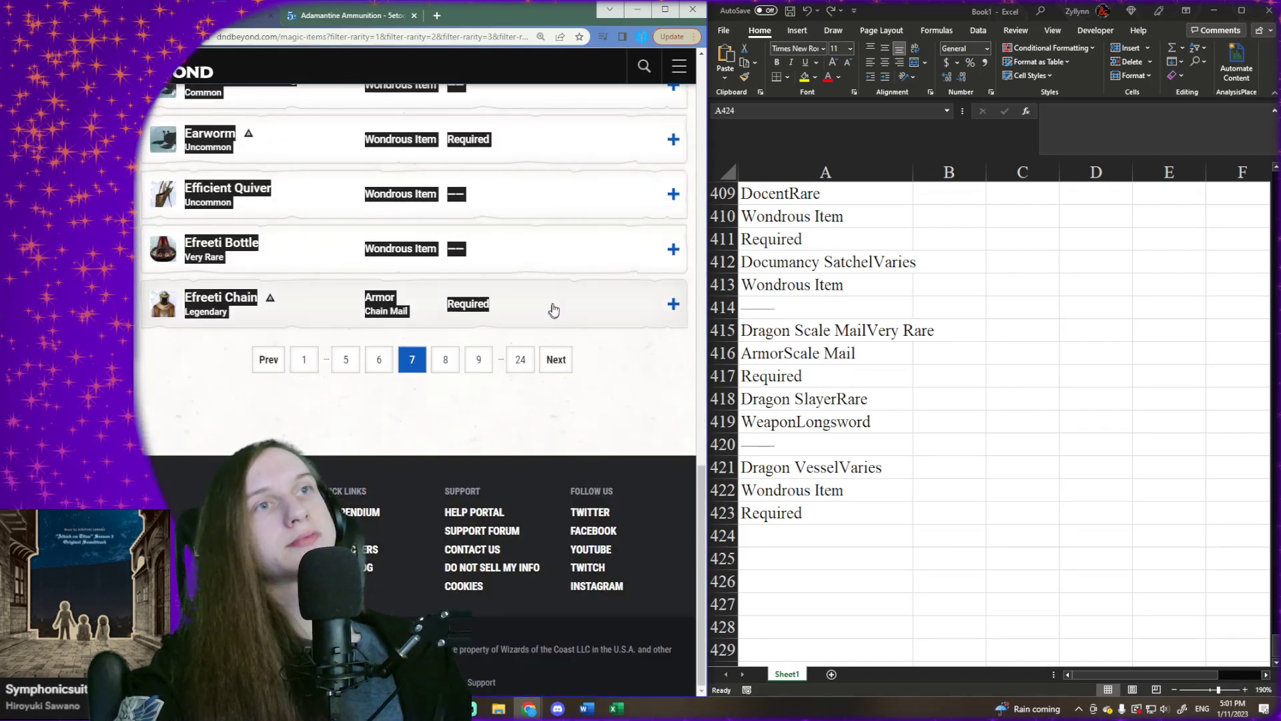
- Paste the copied page 7 item list into Excel at cell A424, matching the destination formatting
click(779, 542)
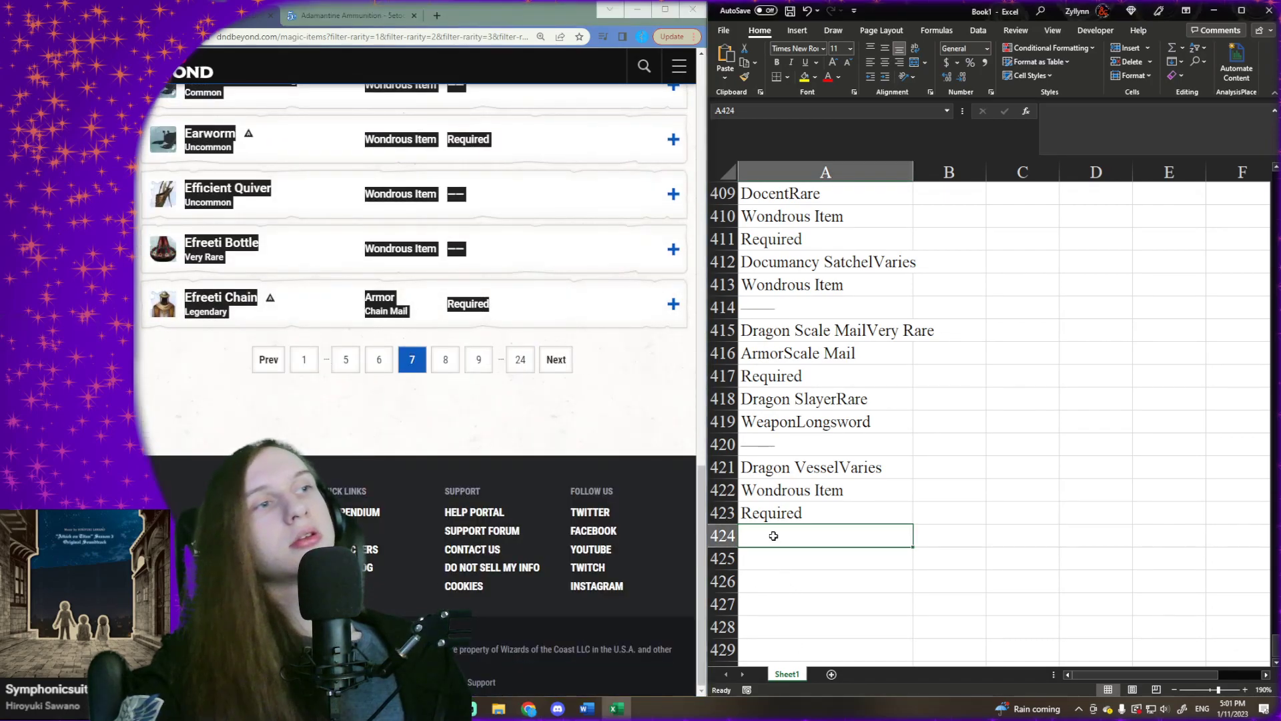
right_click(778, 540)
click(821, 261)
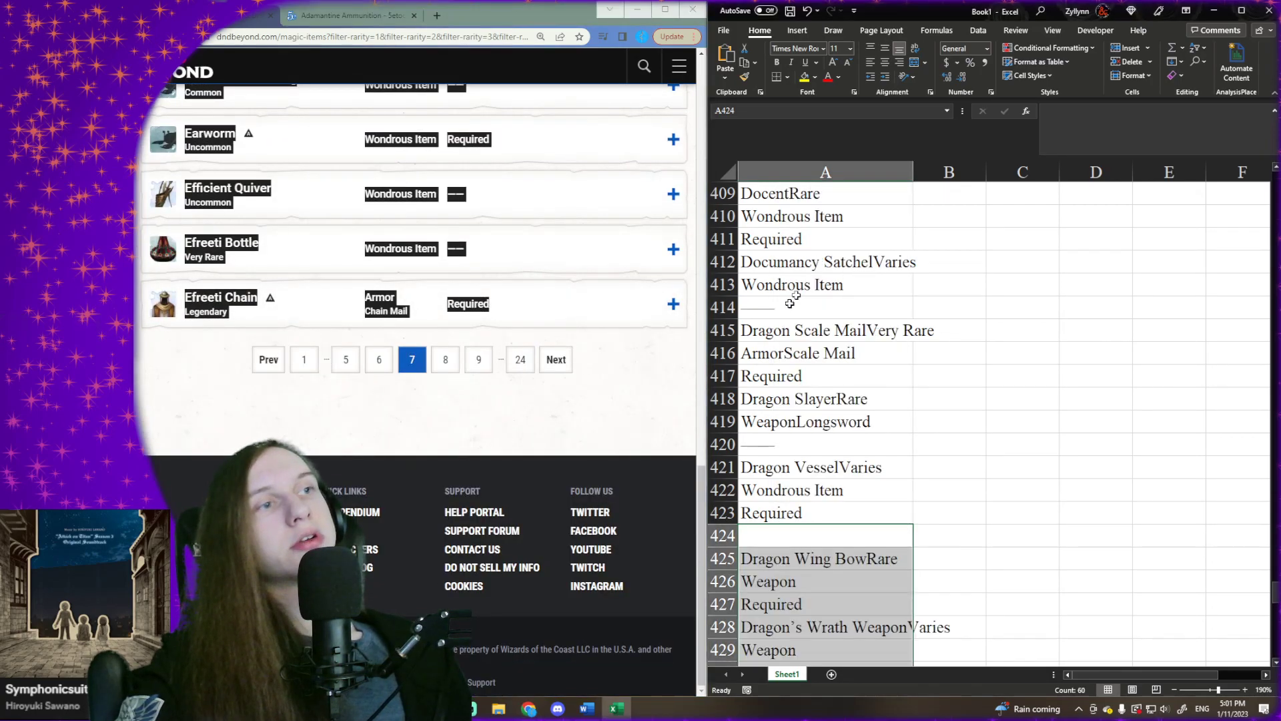
- Go to page 8 of the D&D Beyond results and select the first empty cell below the Excel list, A485
click(565, 367)
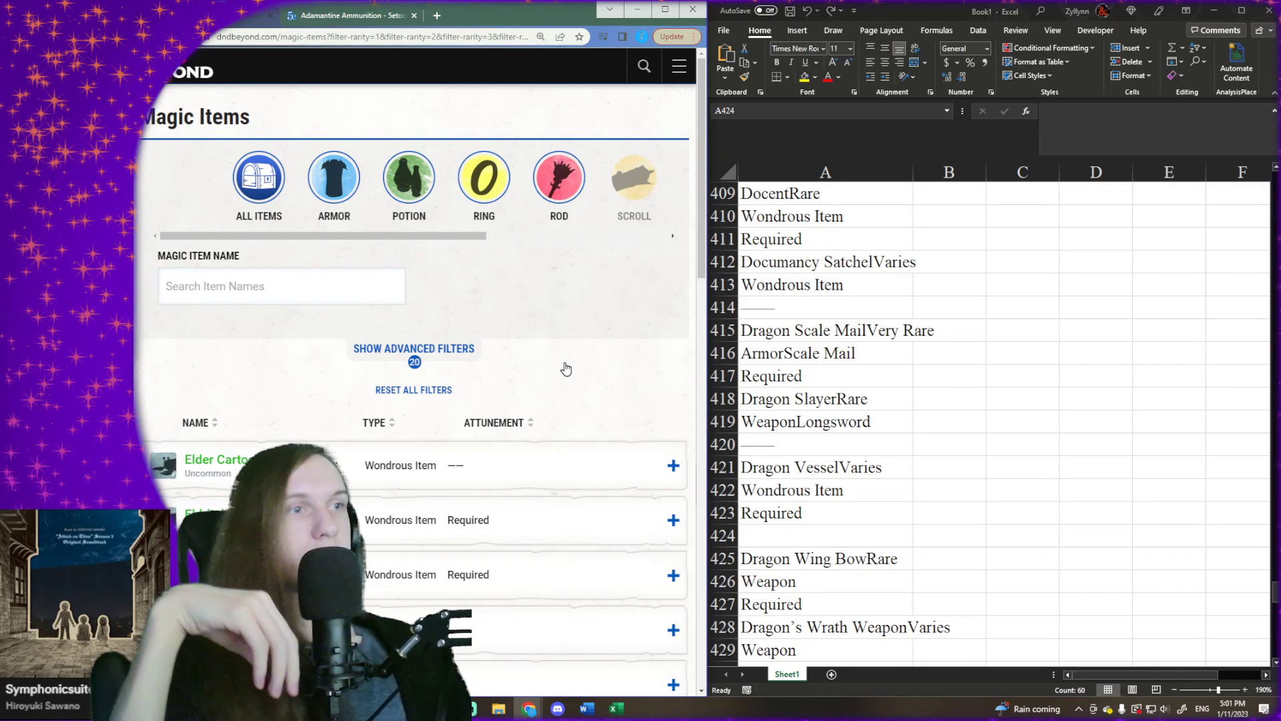
click(812, 376)
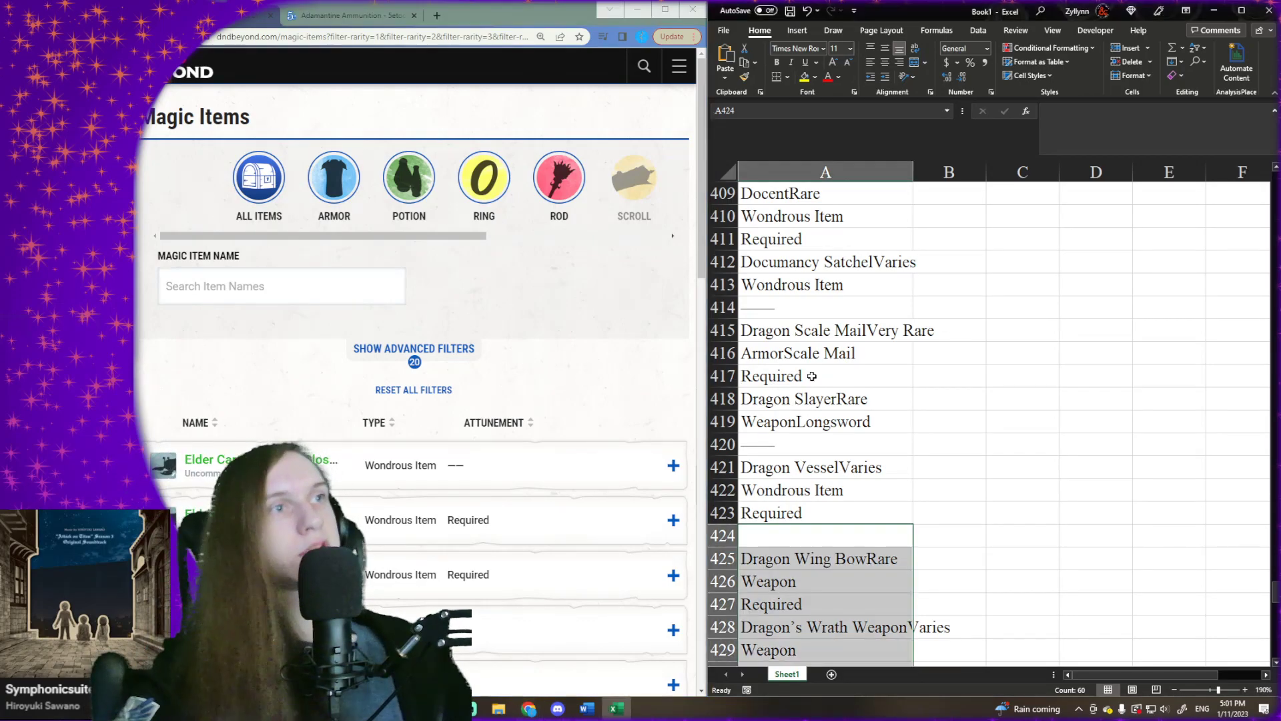
key(ctrl+Down)
key(ctrl+Down)
key(ctrl+Down)
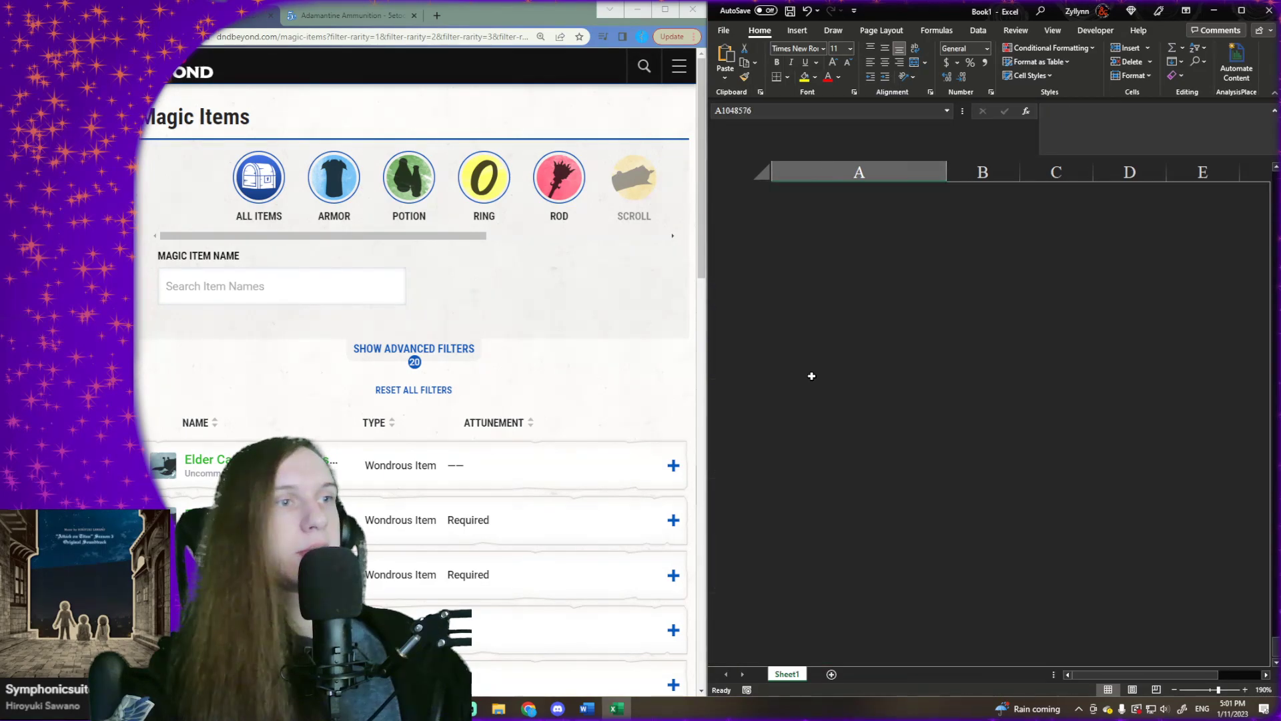
key(ctrl+Up)
key(Down)
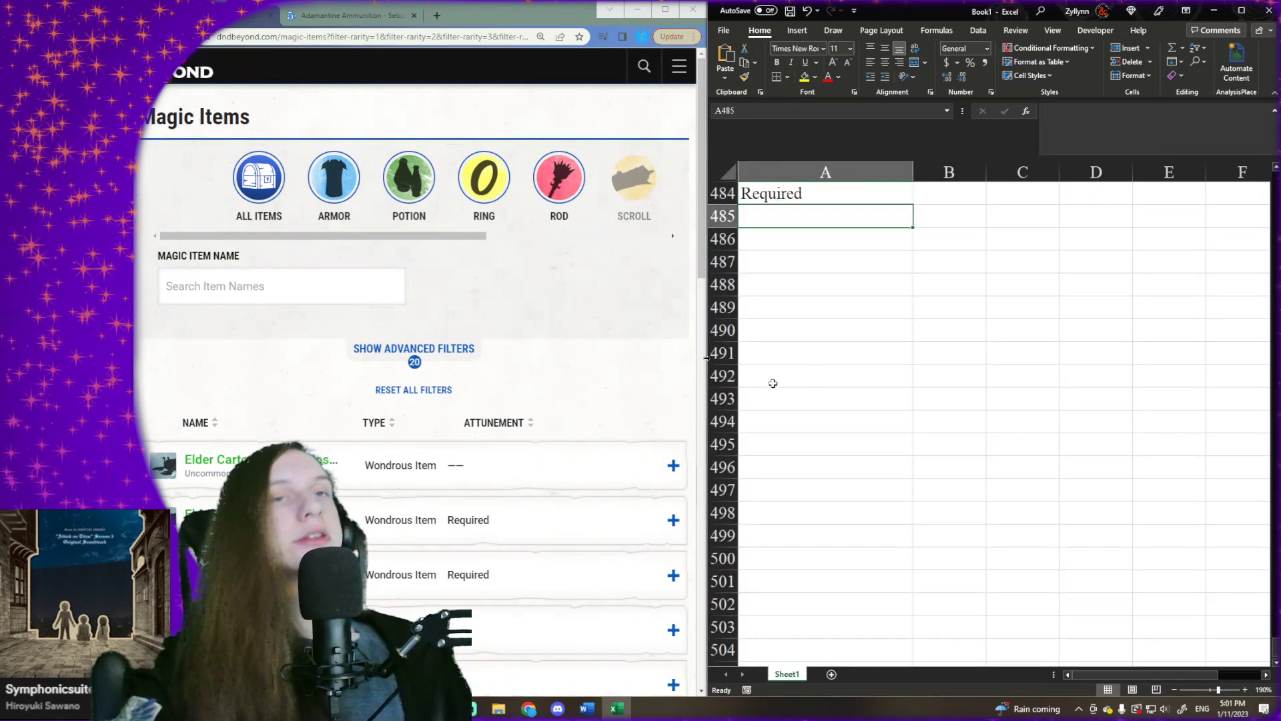
scroll(853, 319, up, 4)
scroll(854, 320, down, 3)
scroll(571, 387, down, 10)
scroll(532, 389, up, 10)
drag(145, 401, 478, 318)
scroll(474, 621, down, 16)
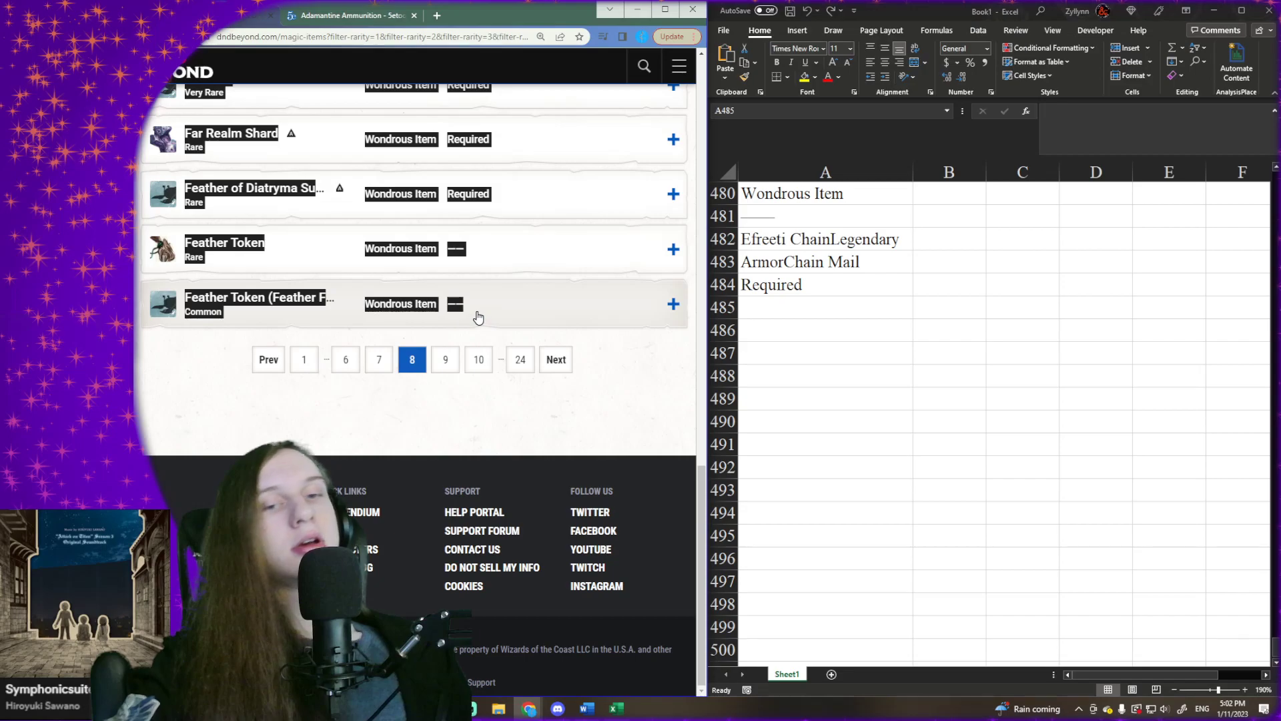
scroll(414, 353, up, 15)
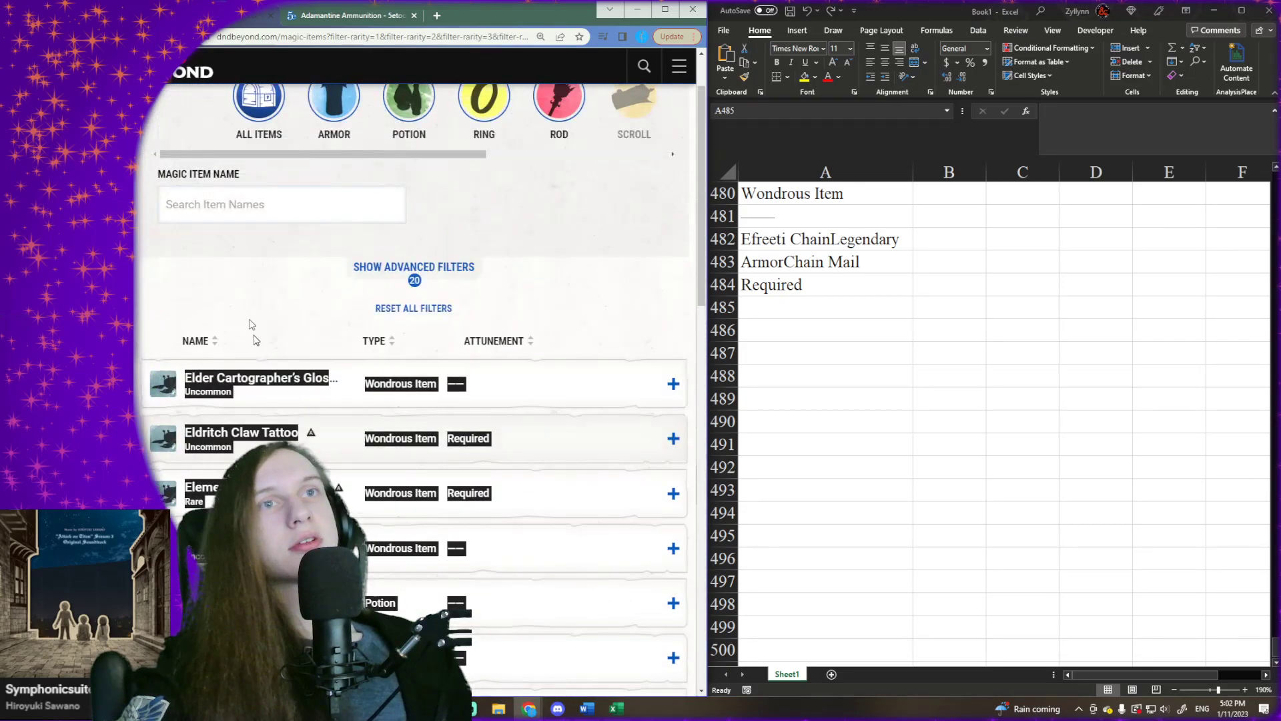
click(330, 409)
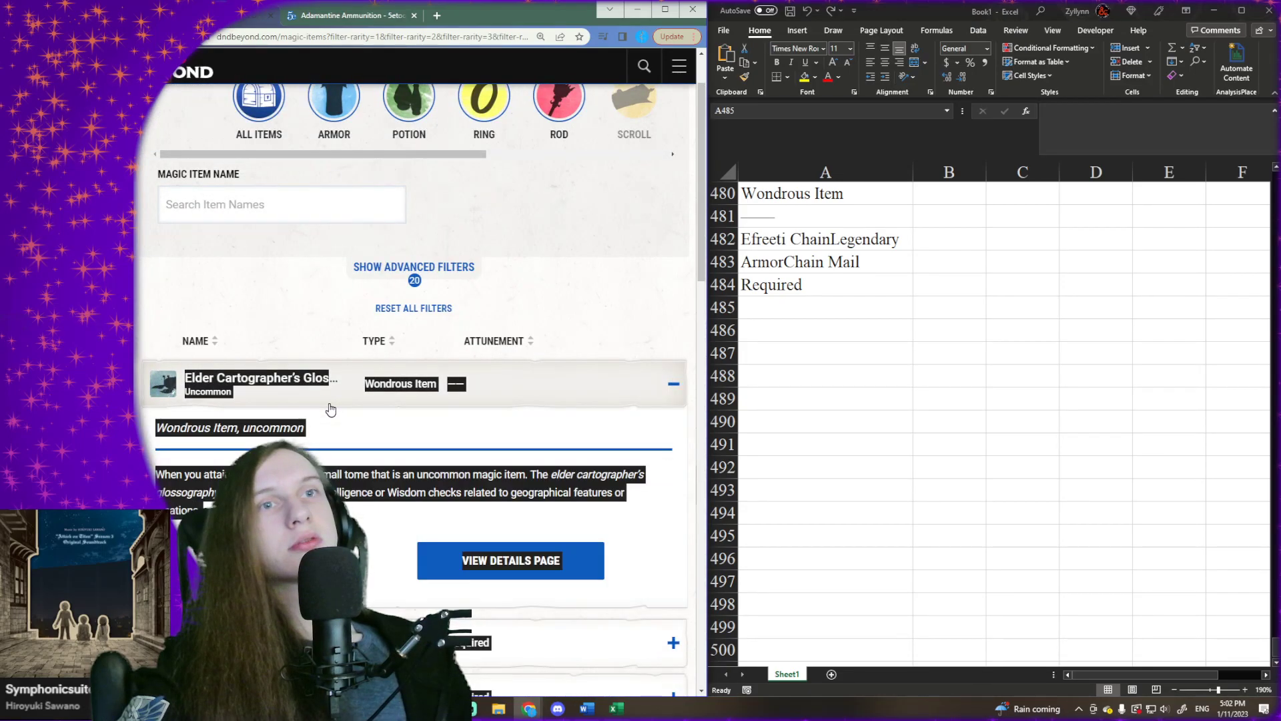
click(331, 409)
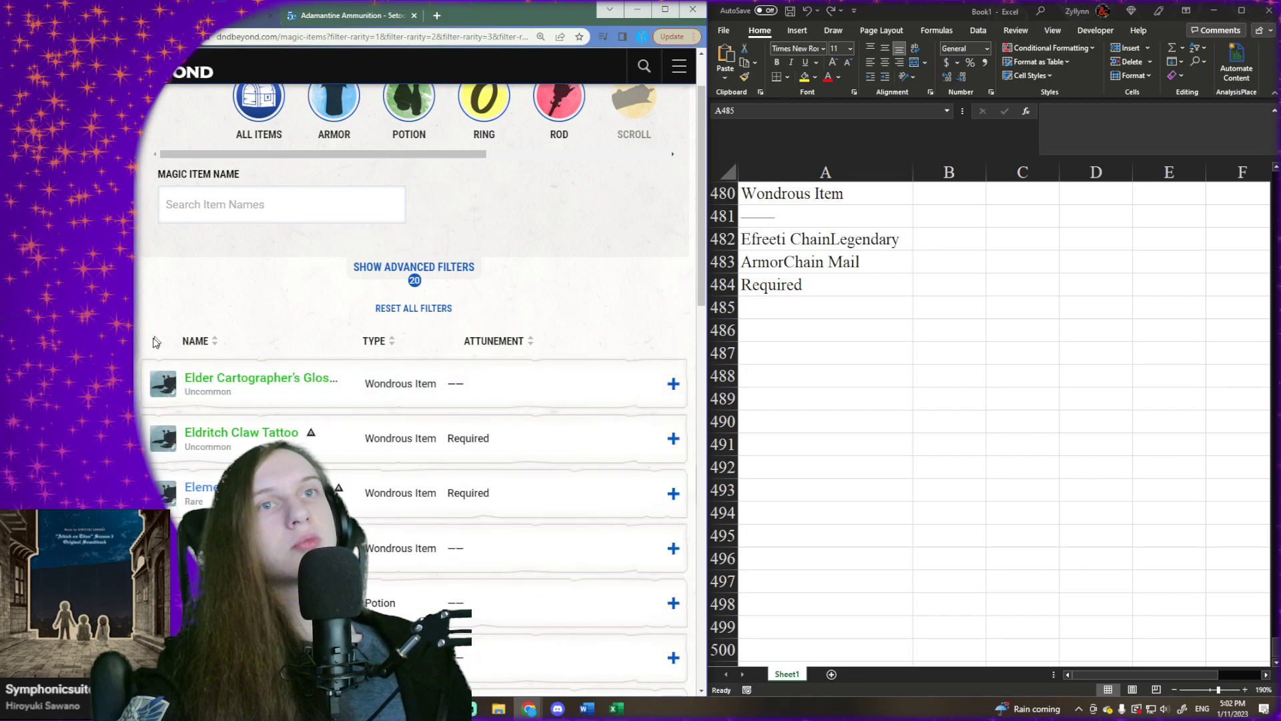
- Copy the full page 8 list of magic items and paste it into Excel at cell A485, matching the destination formatting
drag(147, 382, 479, 425)
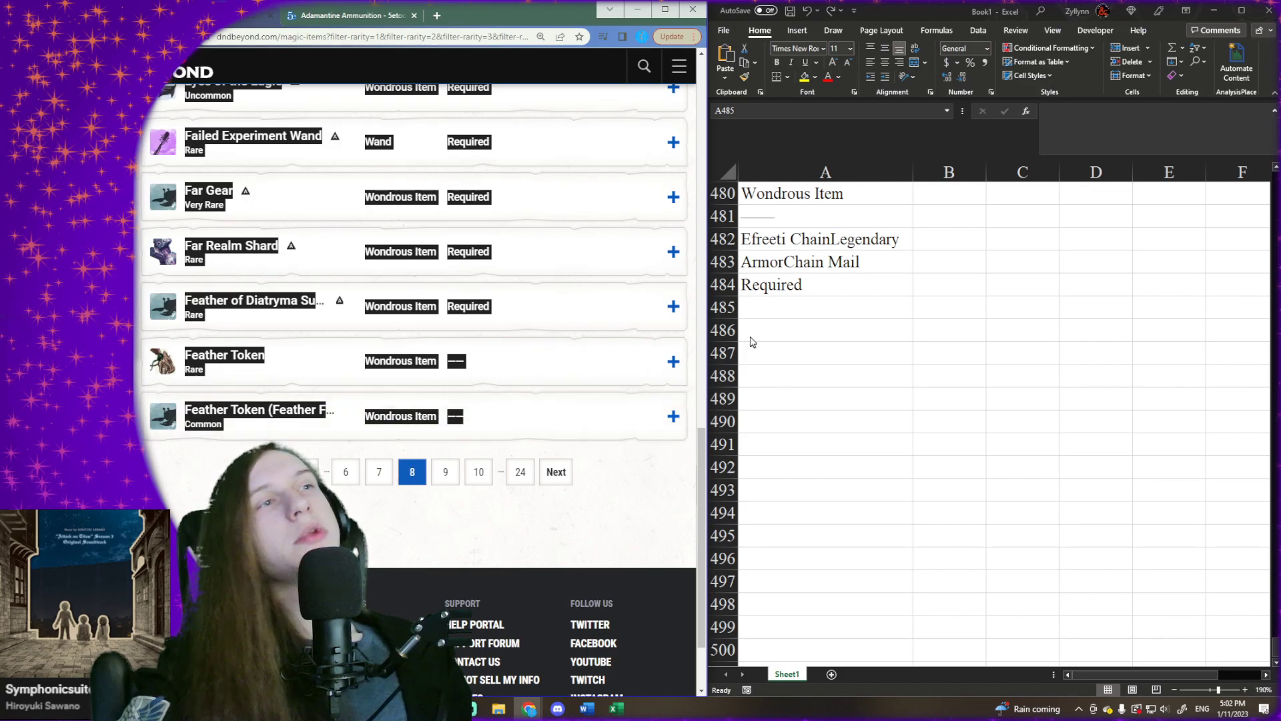
click(756, 309)
right_click(760, 310)
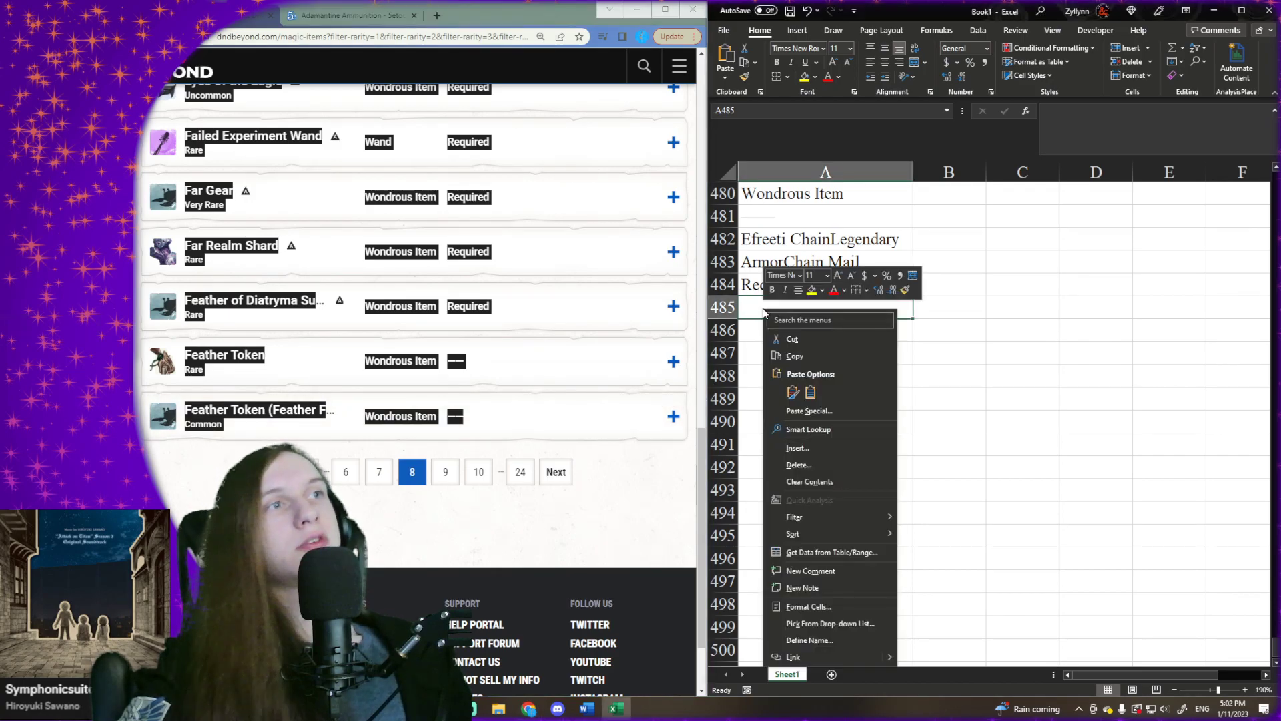
click(811, 392)
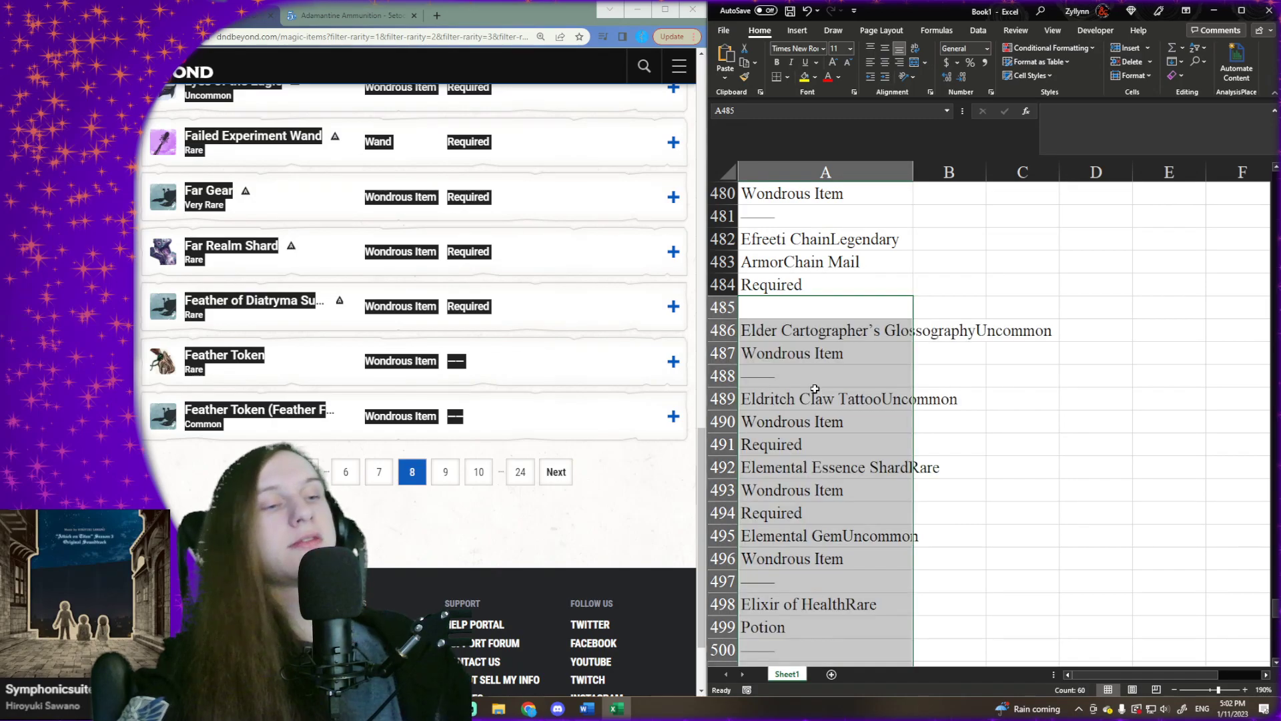
- Select the first empty cell below the pasted page 8 items, A546
key(ctrl+Down)
key(ctrl+Down)
key(Down)
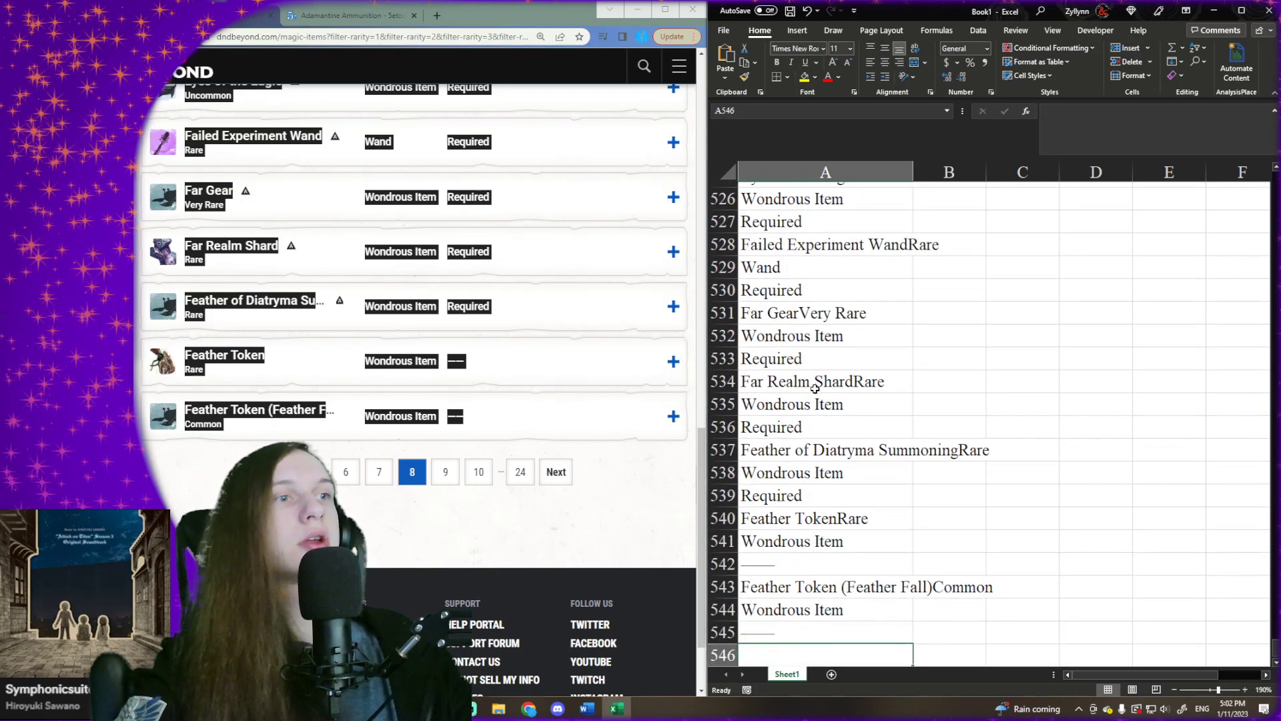
- Go to page 9 of the D&D Beyond results and copy its full list of magic items
click(571, 473)
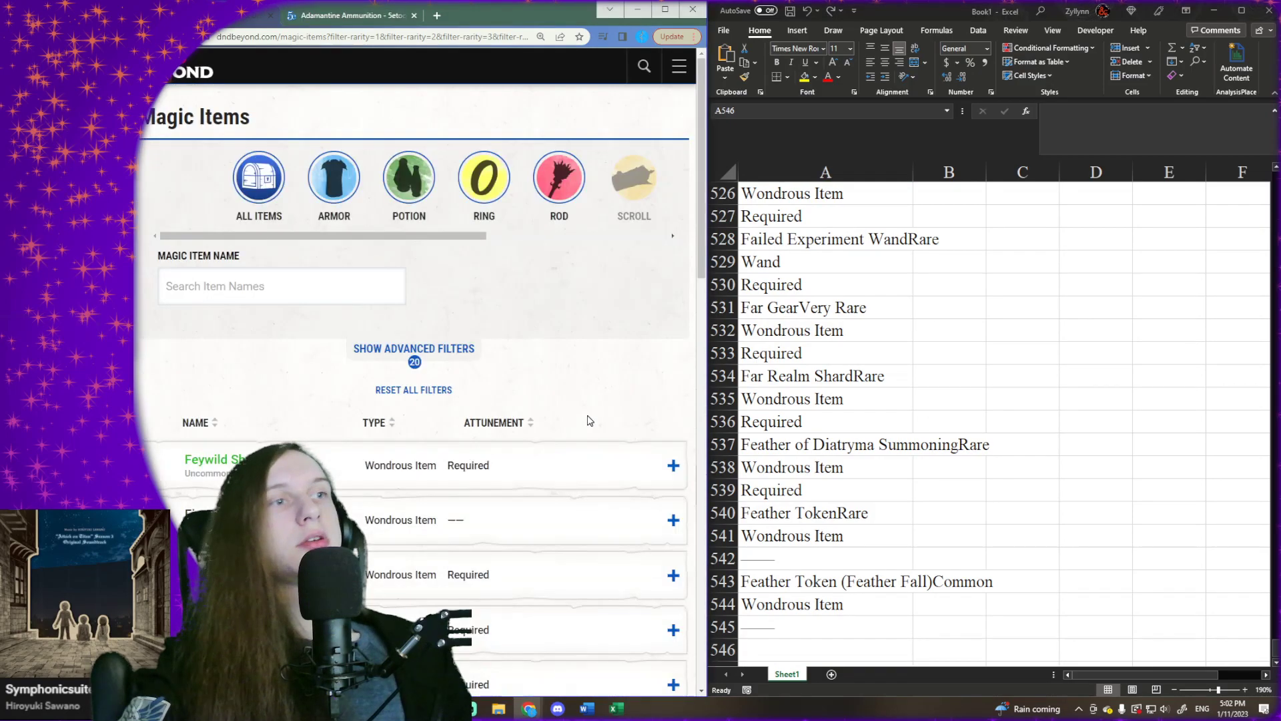
scroll(287, 411, down, 15)
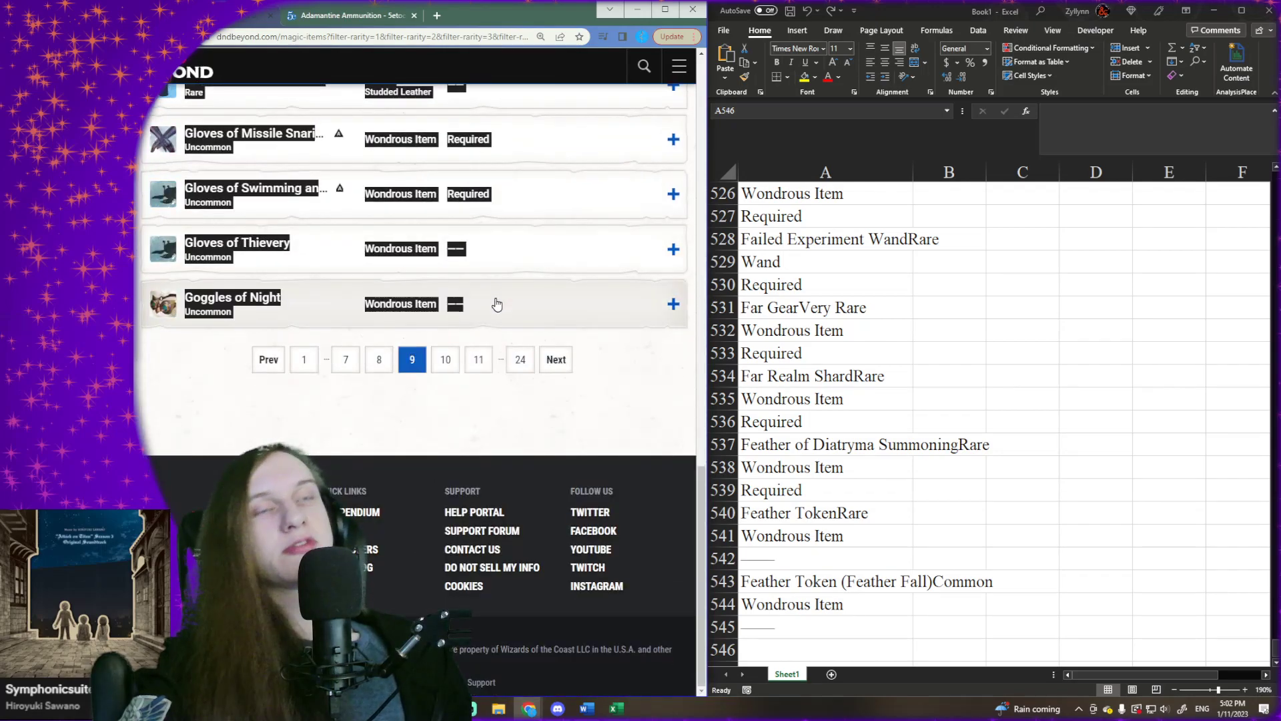
- Paste the copied page 9 item list into Excel at cell A546 and select the first empty cell below it, A607
scroll(855, 434, down, 4)
right_click(777, 375)
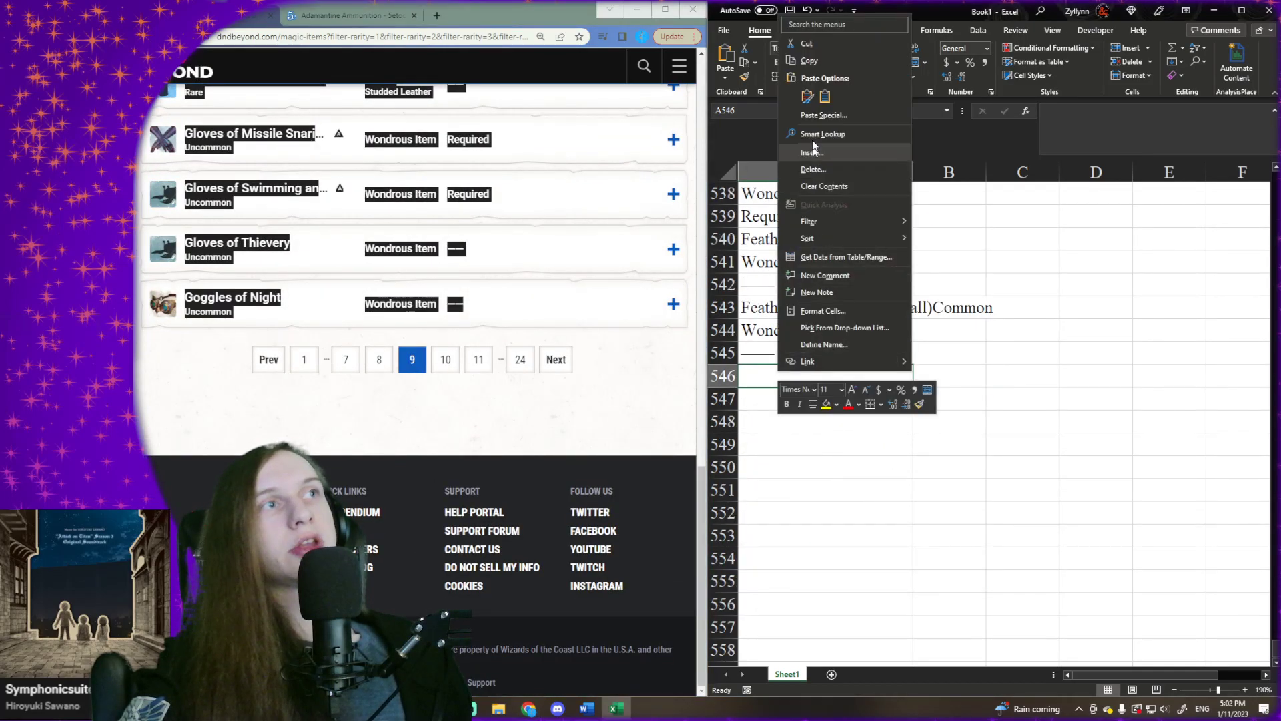
click(825, 97)
key(ctrl+Down)
key(ctrl+Down)
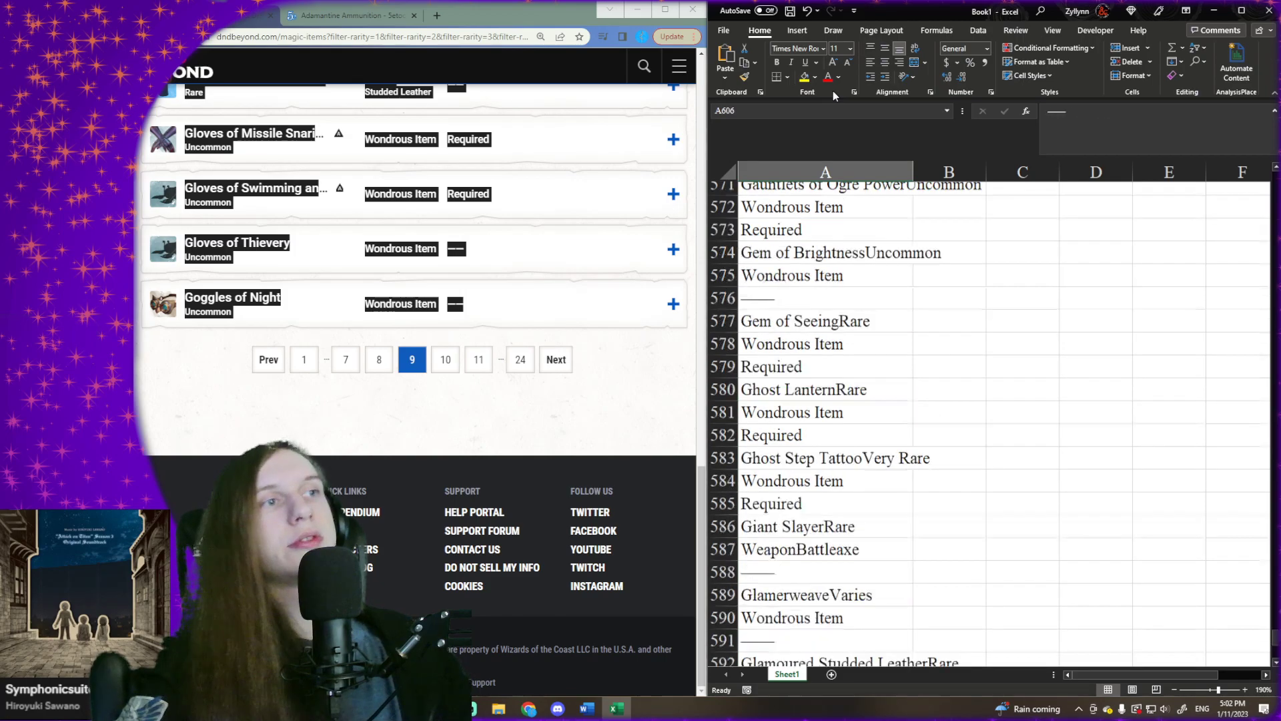
key(Down)
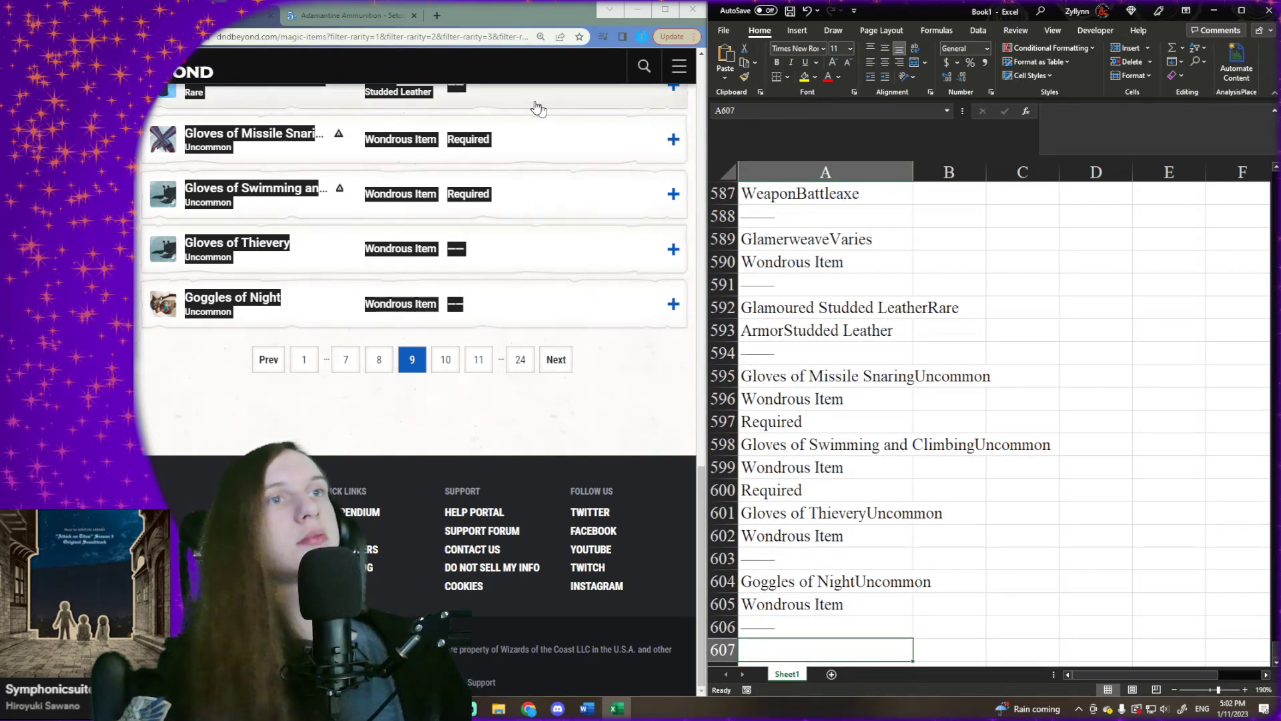
- Go to page 10 of the D&D Beyond results and copy its full list of magic items
click(556, 361)
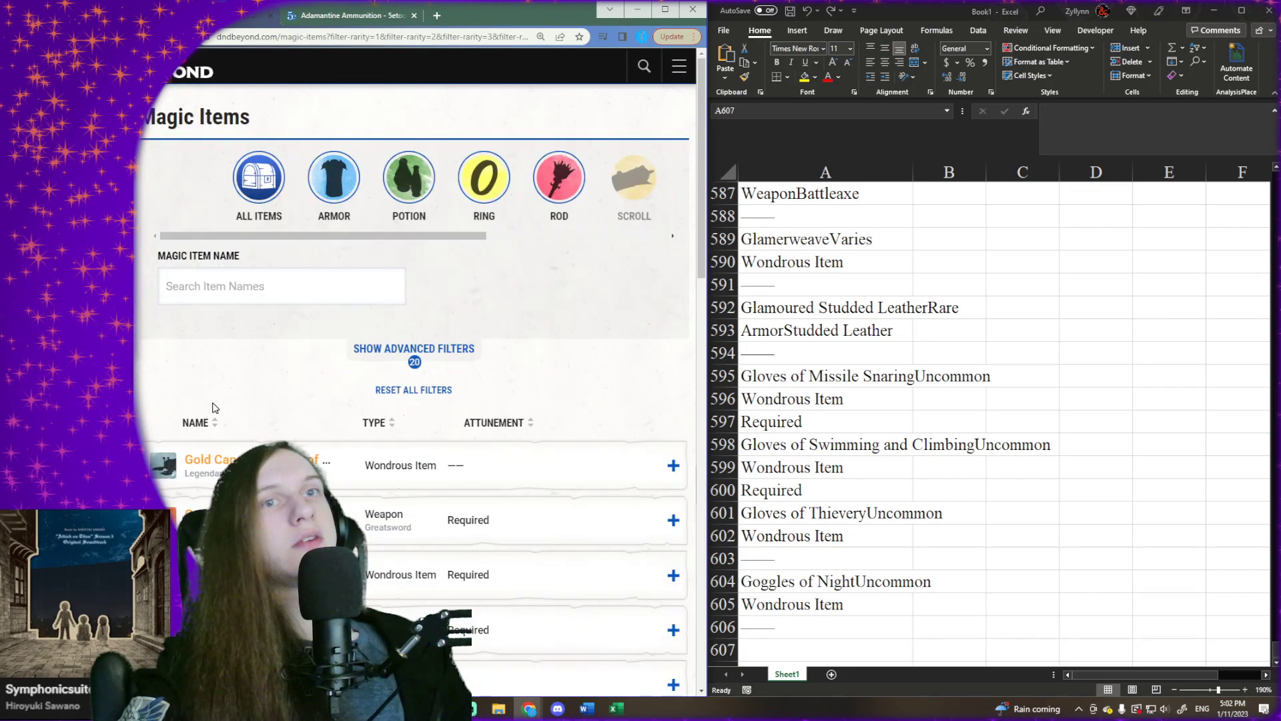
scroll(214, 407, down, 1)
drag(178, 360, 510, 334)
scroll(420, 664, down, 4)
scroll(427, 661, down, 10)
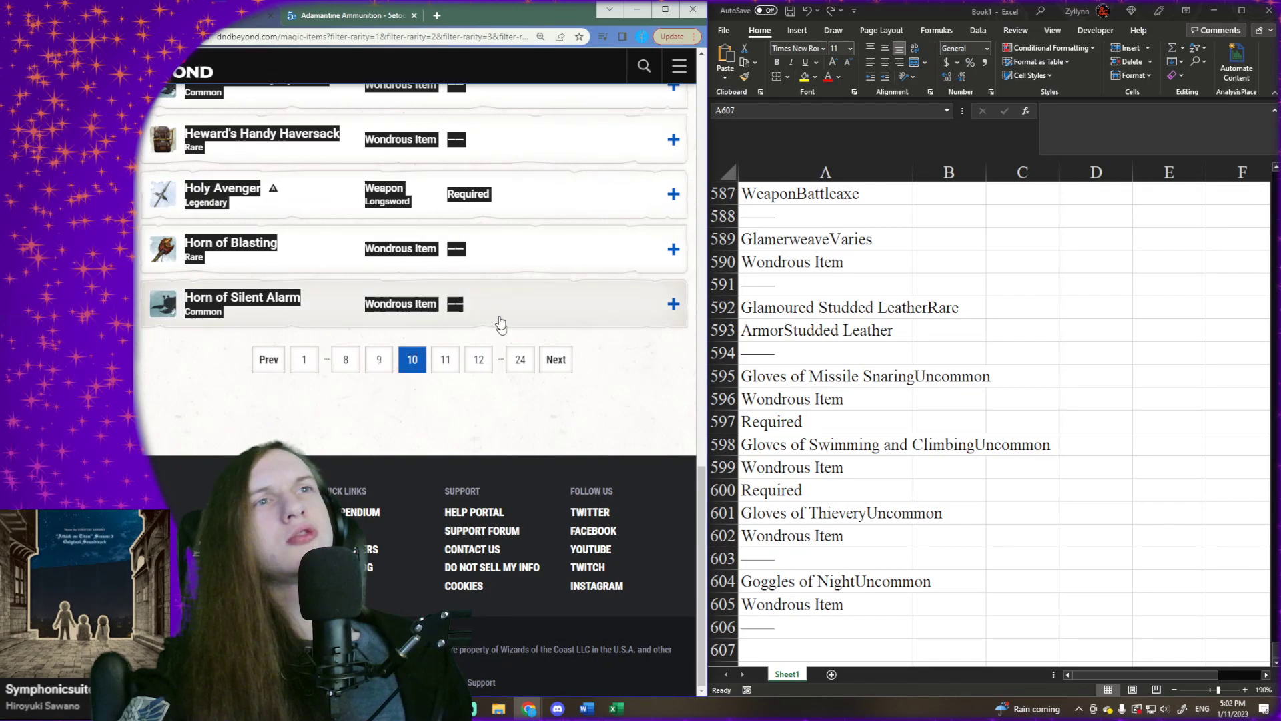
- Paste the copied page 10 item list into Excel at cell A607 and select the first empty cell below it, A668
scroll(893, 514, down, 3)
click(806, 470)
right_click(807, 470)
click(854, 199)
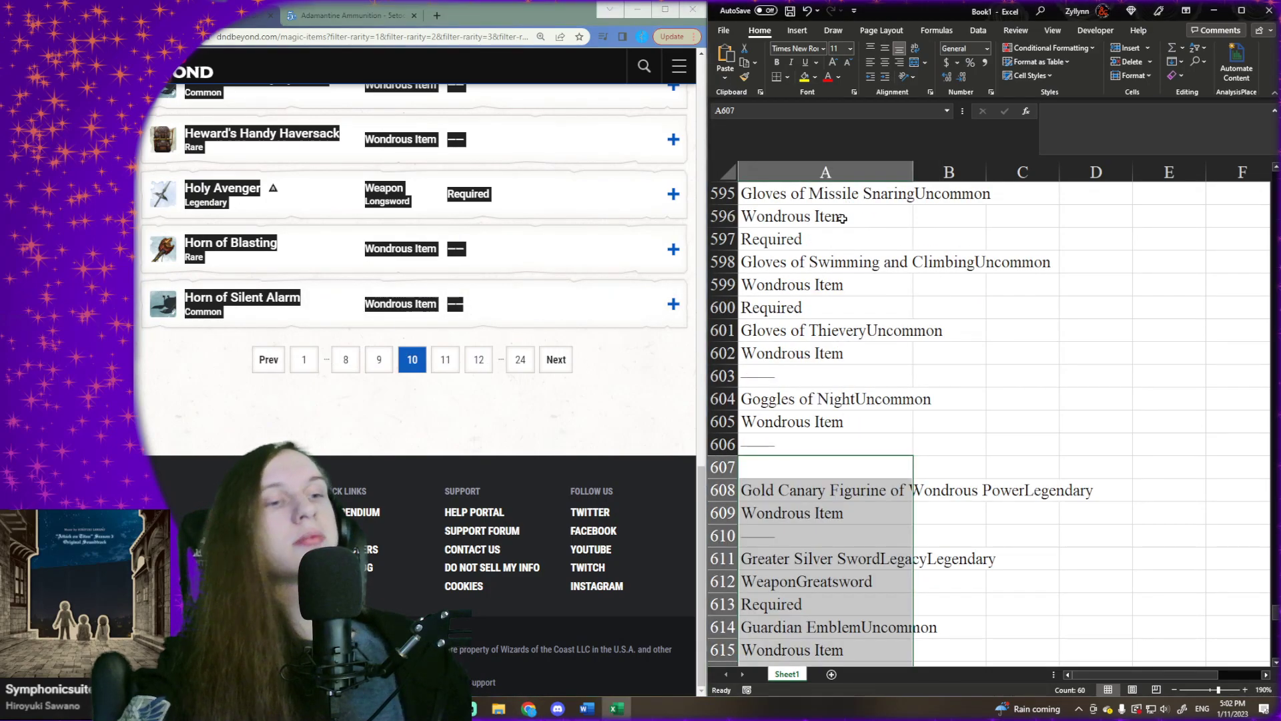
key(ctrl+Down)
key(ctrl+Down)
key(Down)
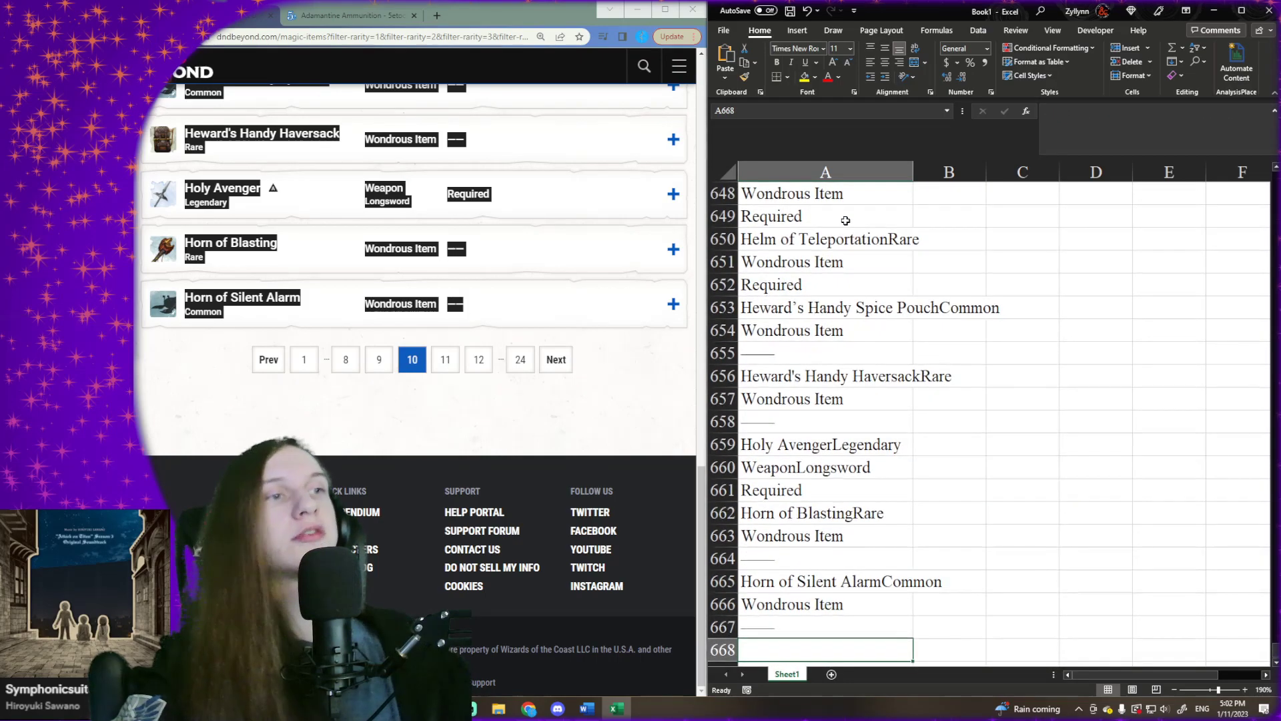
- Go to page 11 of the D&D Beyond results and copy its full list of magic items
click(564, 366)
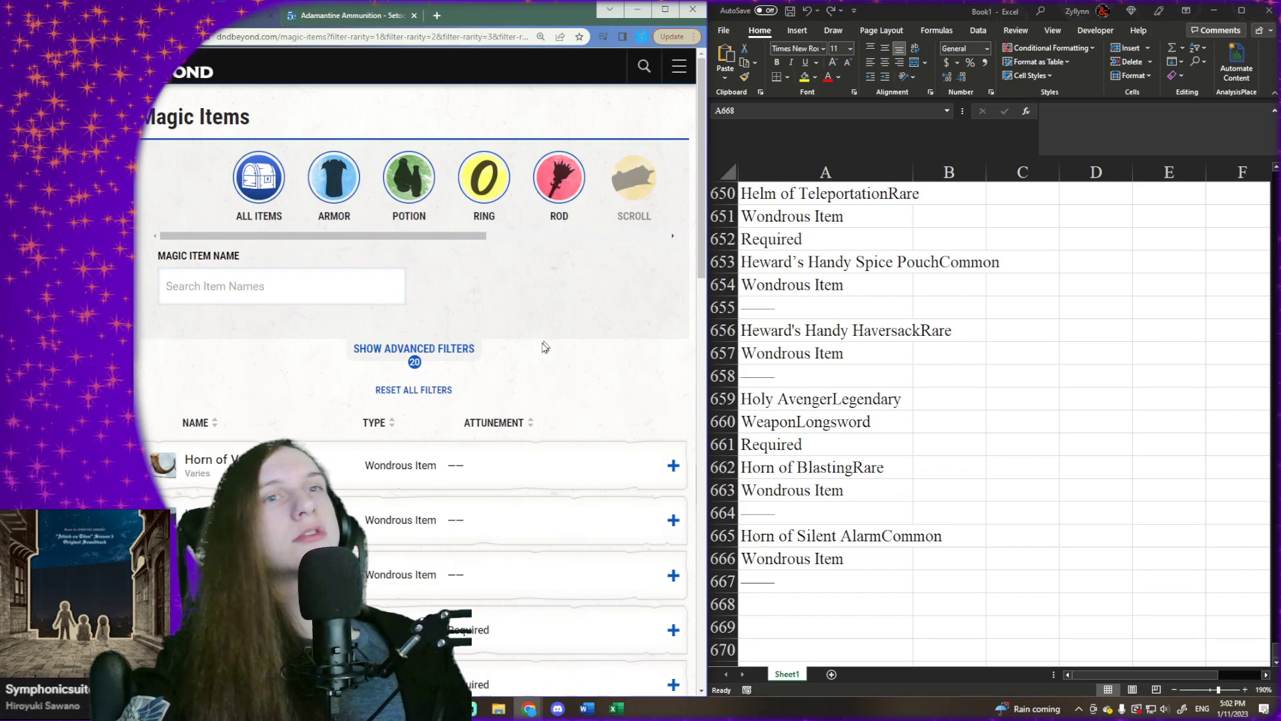
scroll(401, 362, down, 2)
drag(153, 334, 501, 299)
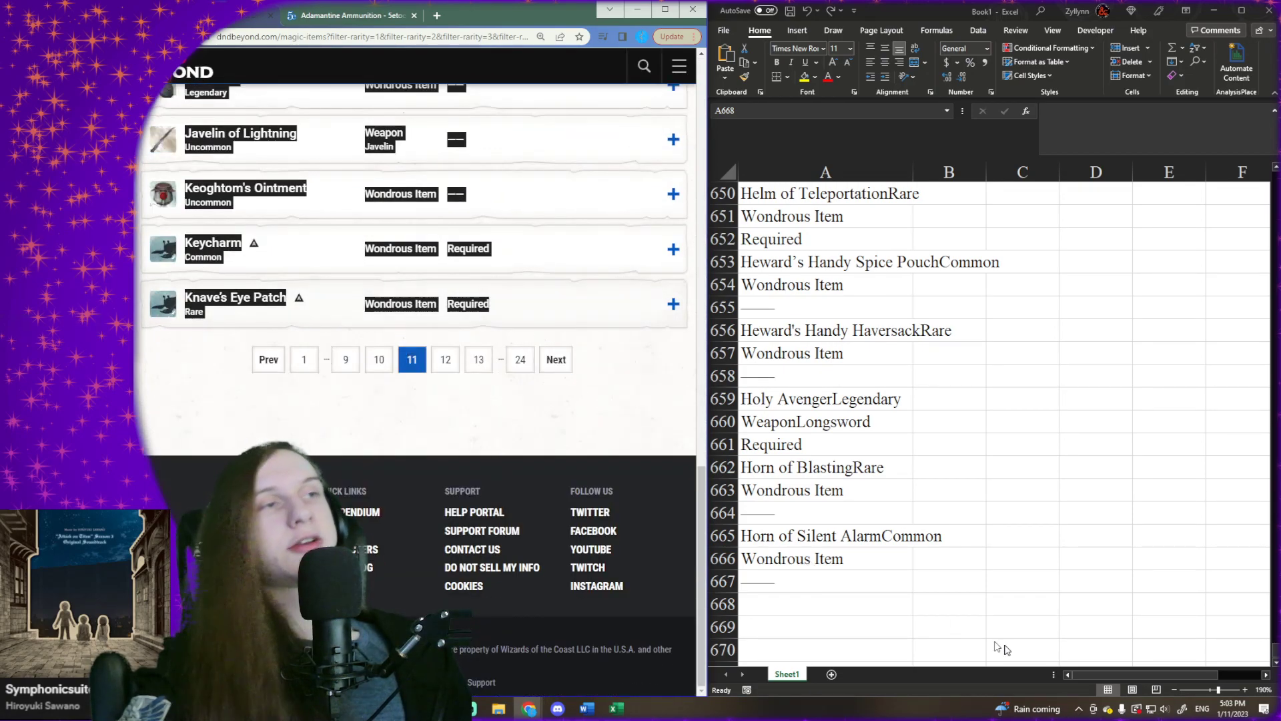
- Paste the copied page 11 item list into Excel at cell A668 and select the first empty cell below it, A729
click(861, 604)
right_click(866, 604)
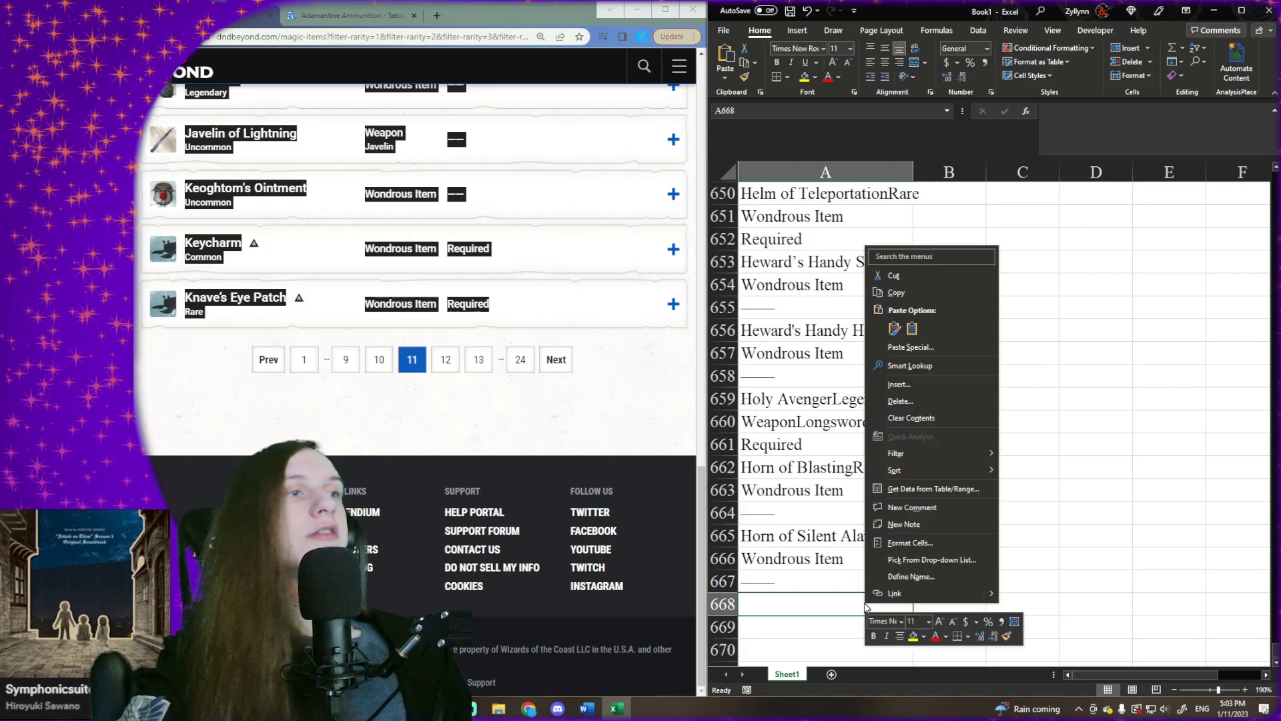
click(907, 328)
key(ctrl+Down)
key(ctrl+Down)
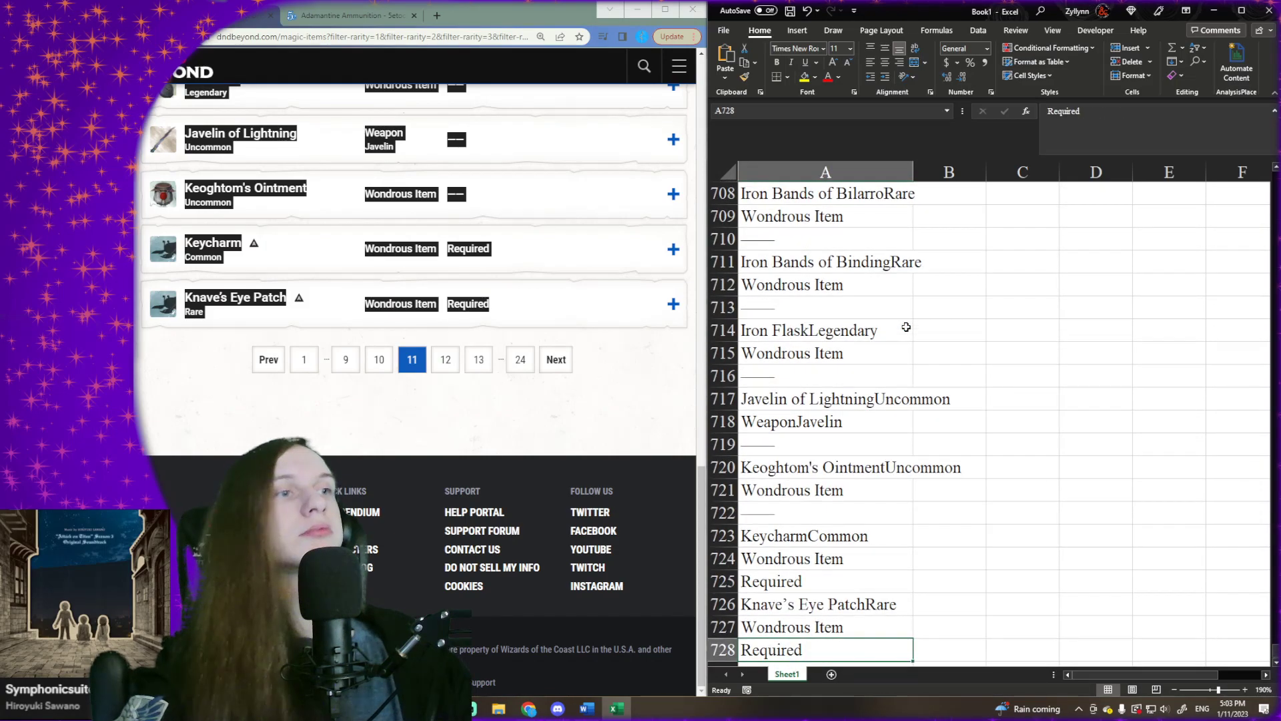
key(Down)
scroll(844, 384, down, 5)
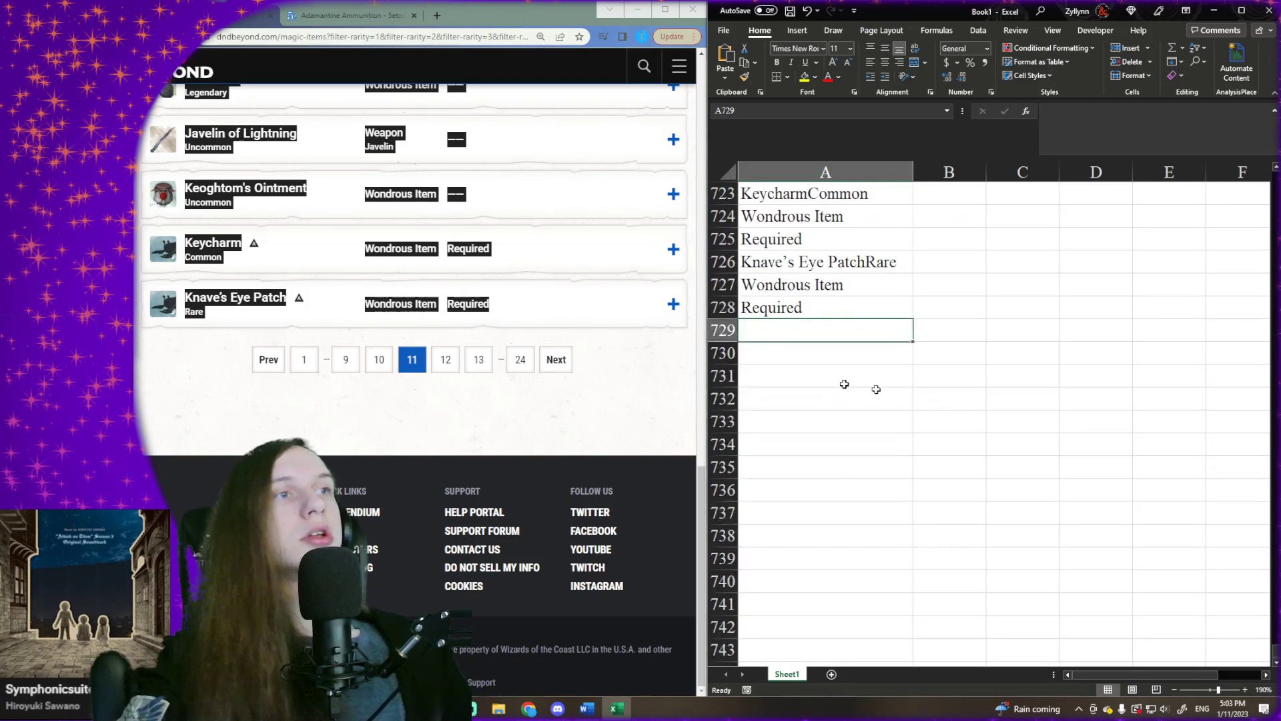
- Go to page 12 of the D&D Beyond results and copy its full list of magic items
click(571, 363)
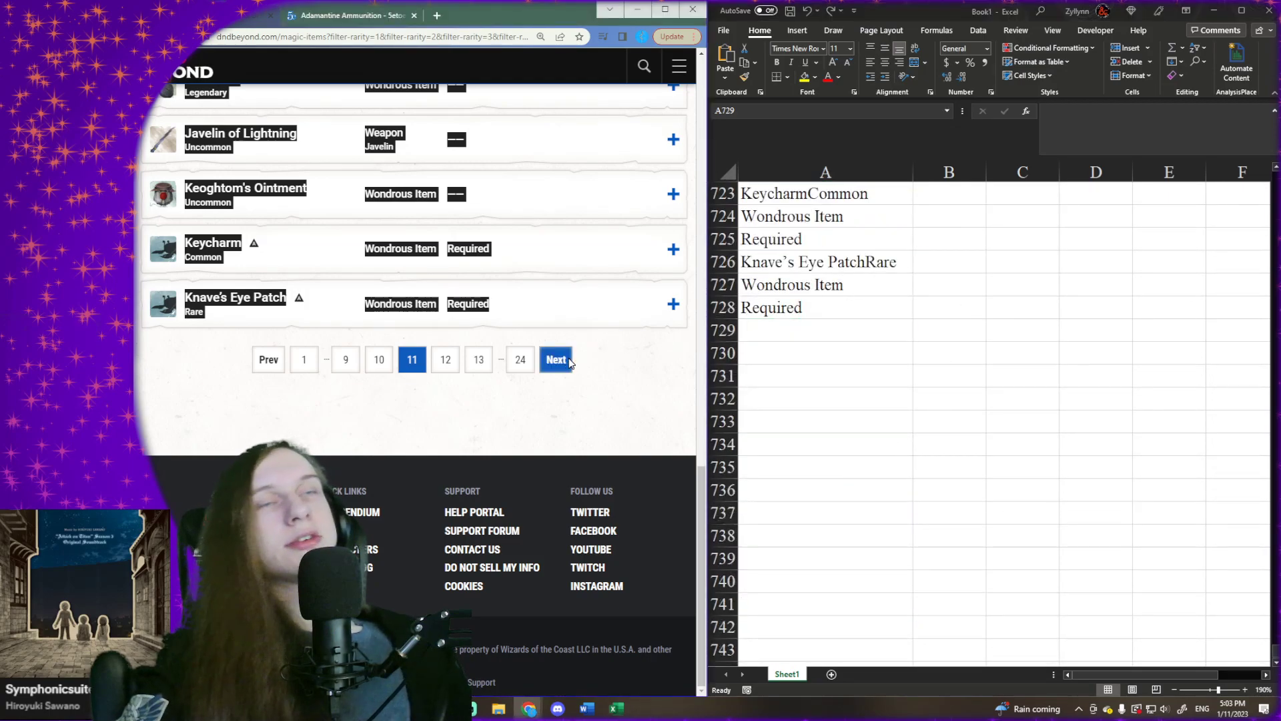
scroll(207, 348, down, 1)
drag(182, 351, 465, 547)
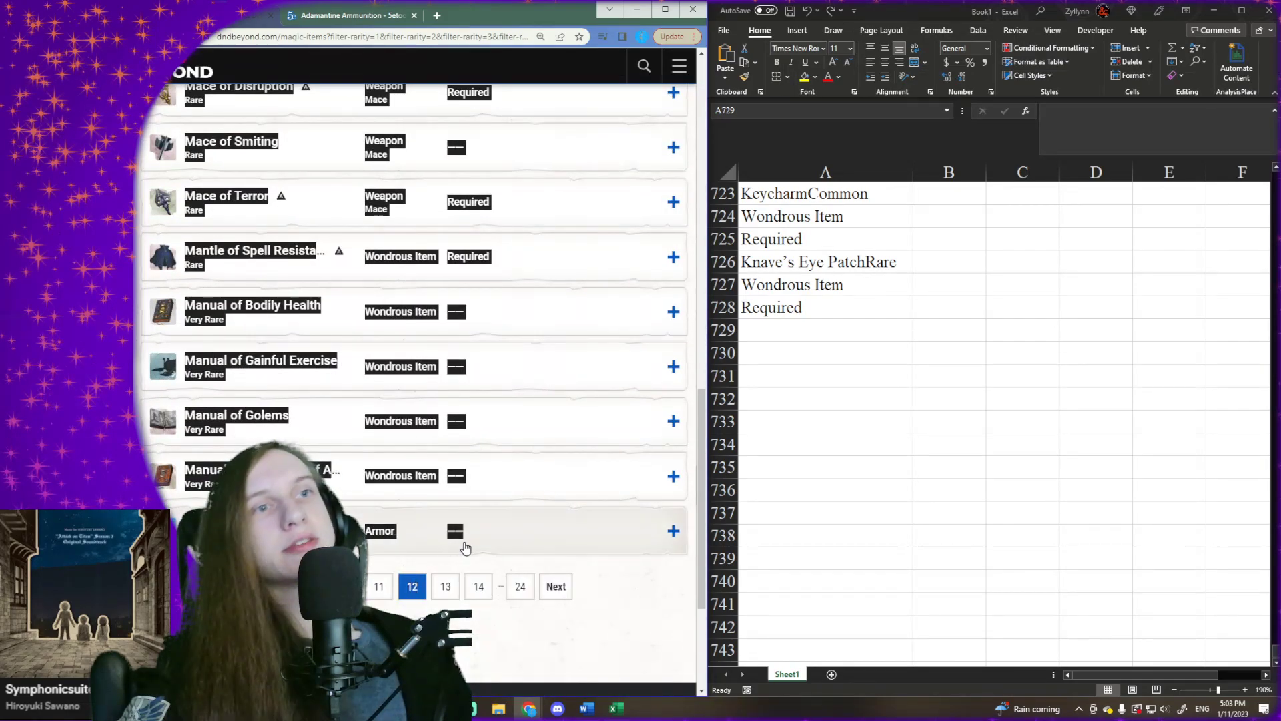
- Paste the copied page 12 item list into Excel at cell A729 and select the first empty cell below it, A790
click(757, 330)
right_click(768, 330)
click(815, 410)
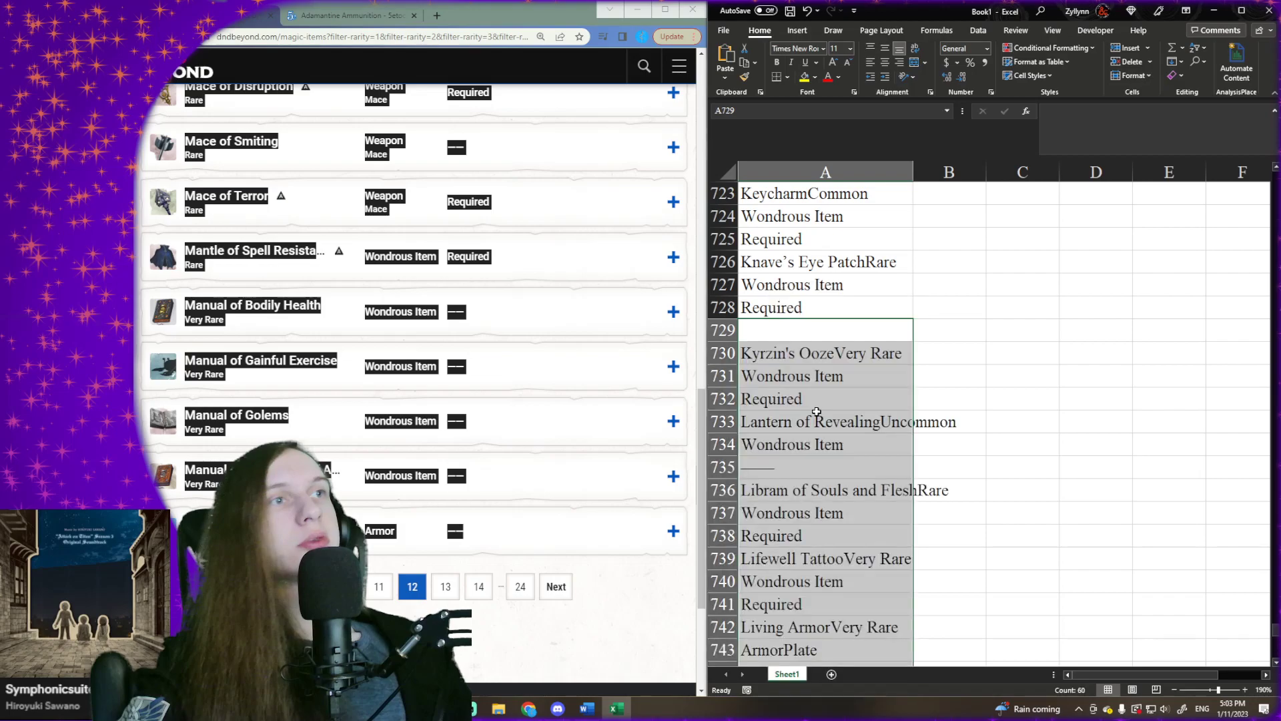
key(ctrl+Down)
key(ctrl+Down)
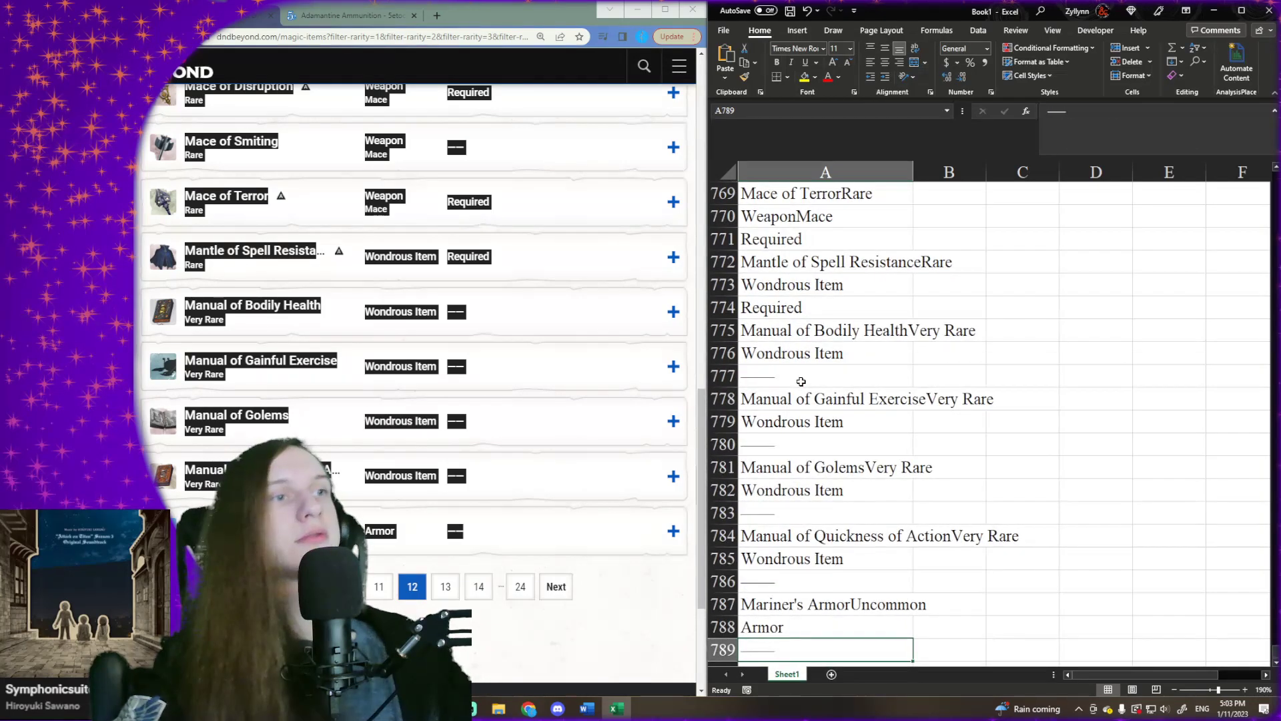
key(Down)
scroll(874, 407, down, 2)
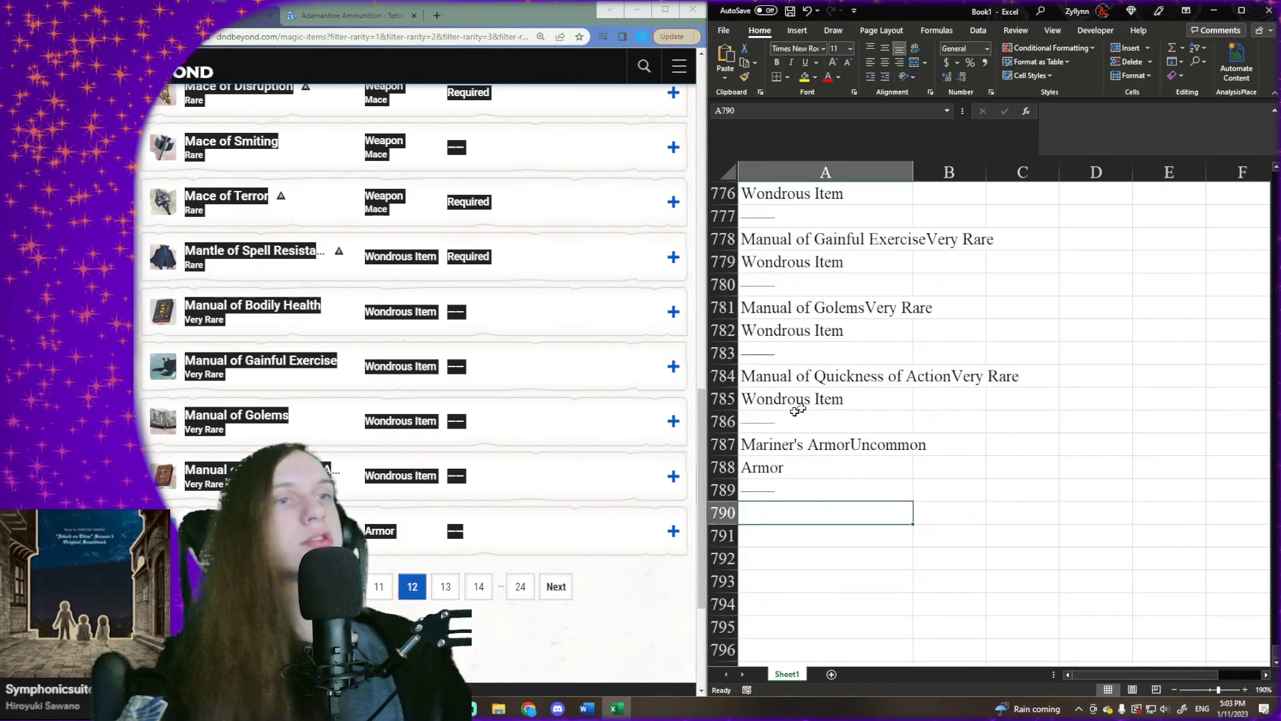
- Go to page 13 of the D&D Beyond results and copy its full list of magic items
click(559, 592)
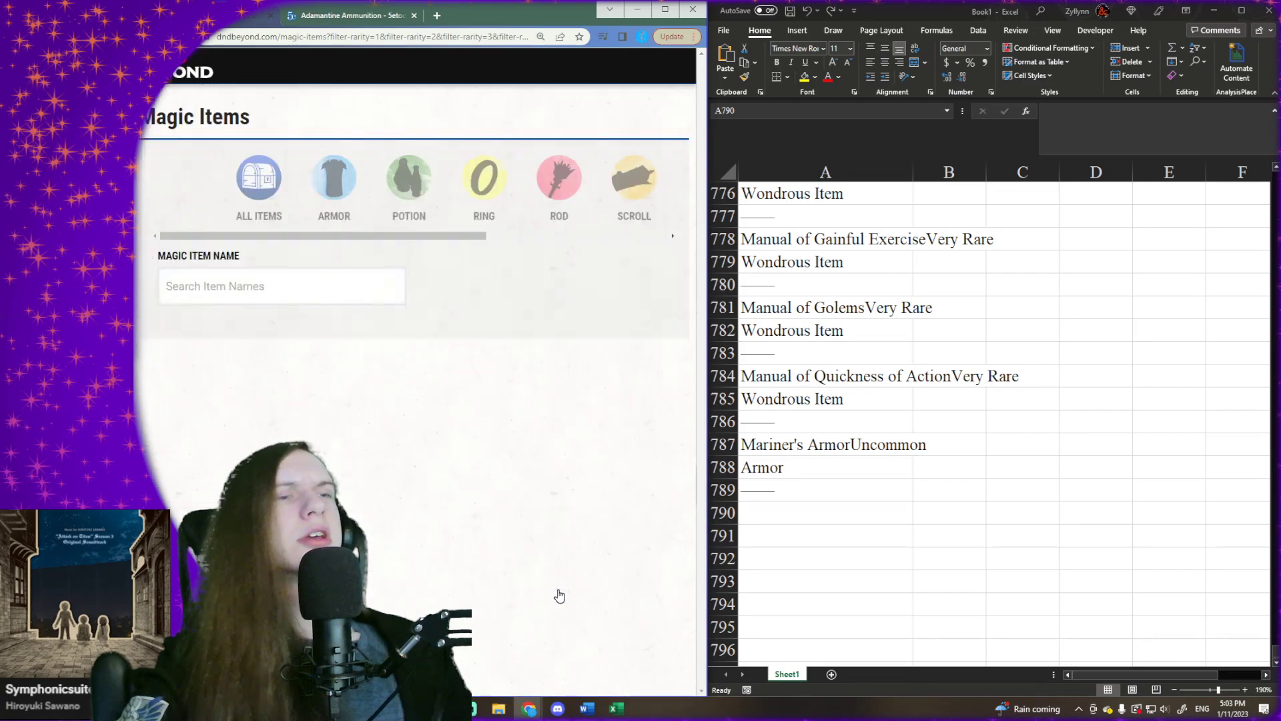
scroll(321, 481, down, 1)
scroll(287, 444, down, 1)
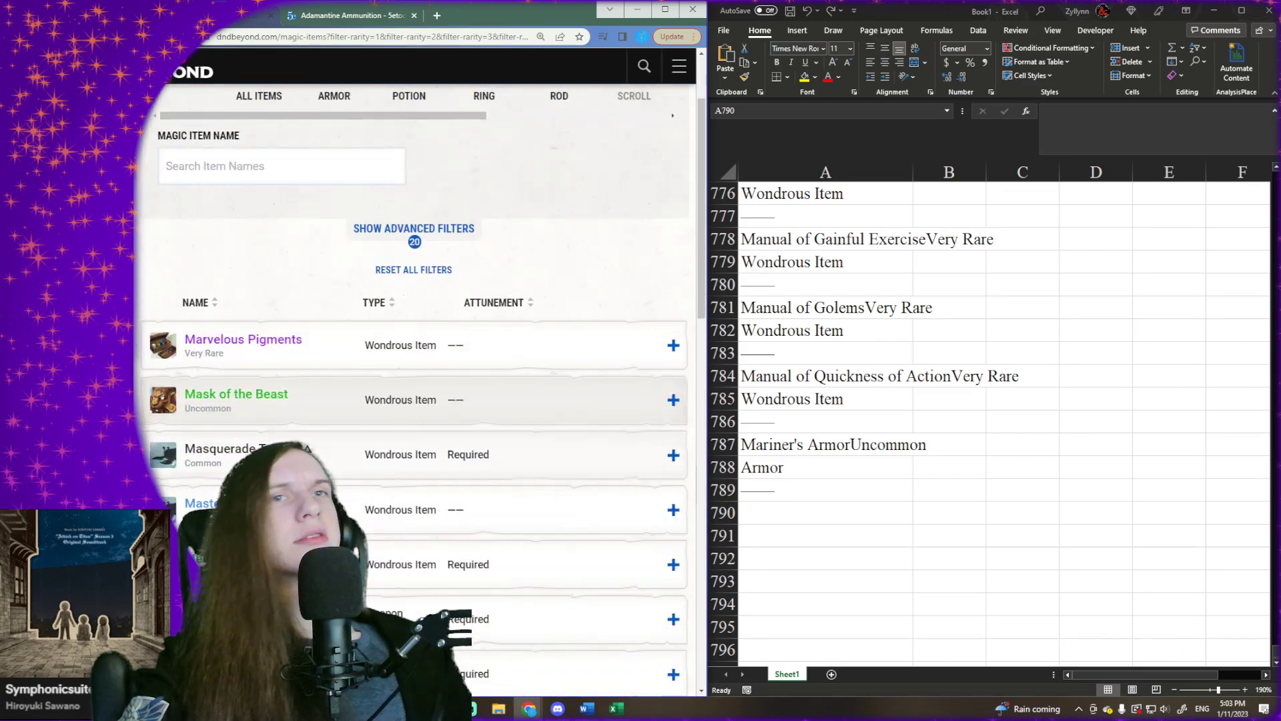
drag(140, 341, 522, 347)
scroll(300, 467, down, 15)
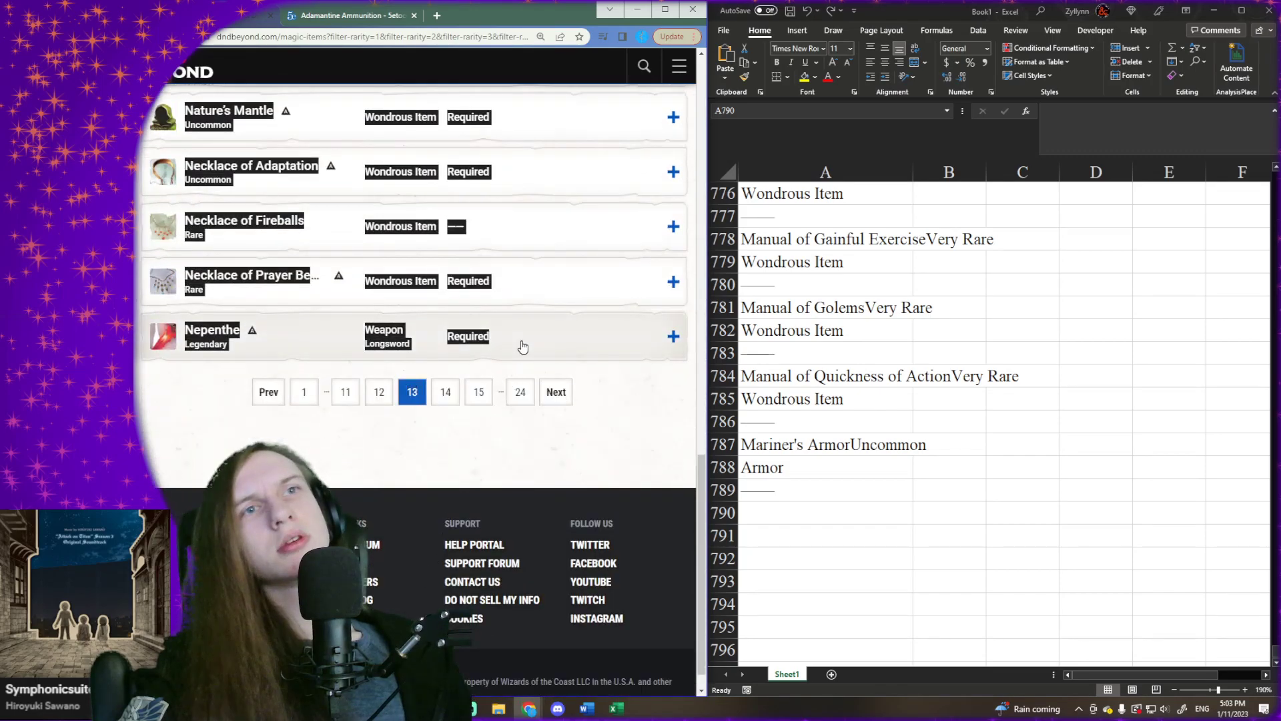
- Paste the copied page 13 item list into Excel at cell A790 and select the first empty cell below it, A851
right_click(838, 514)
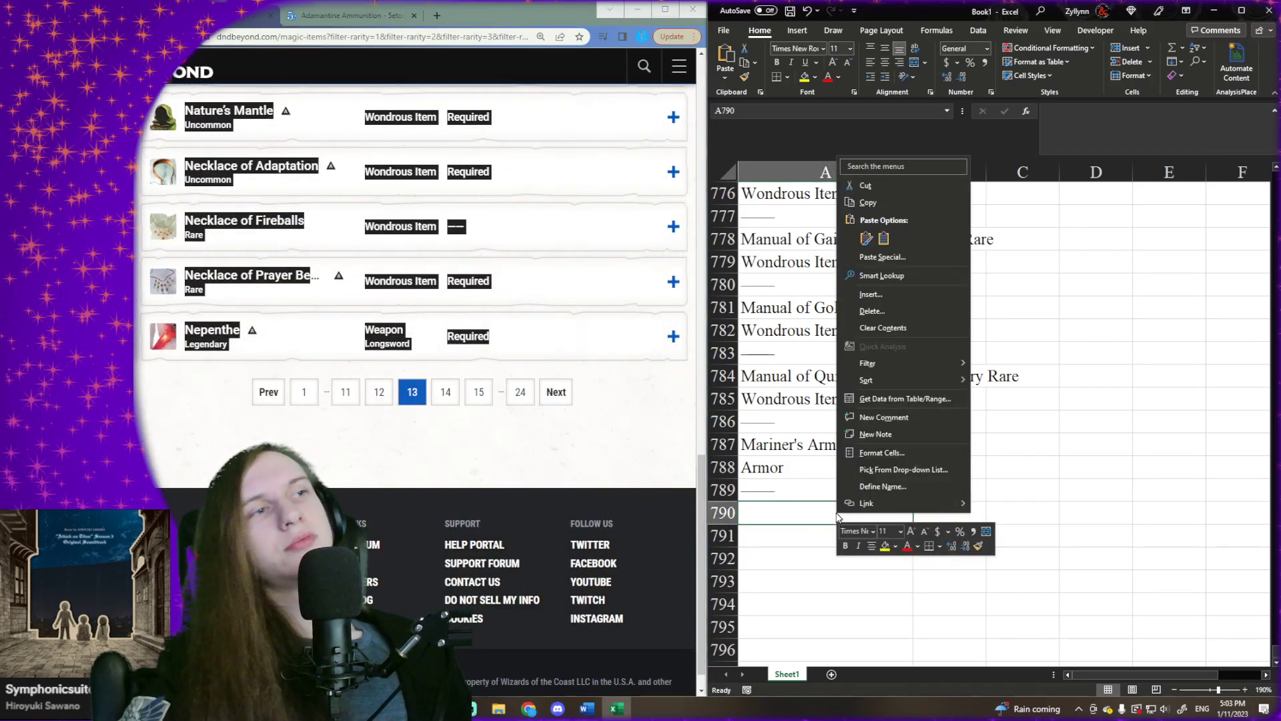
click(885, 239)
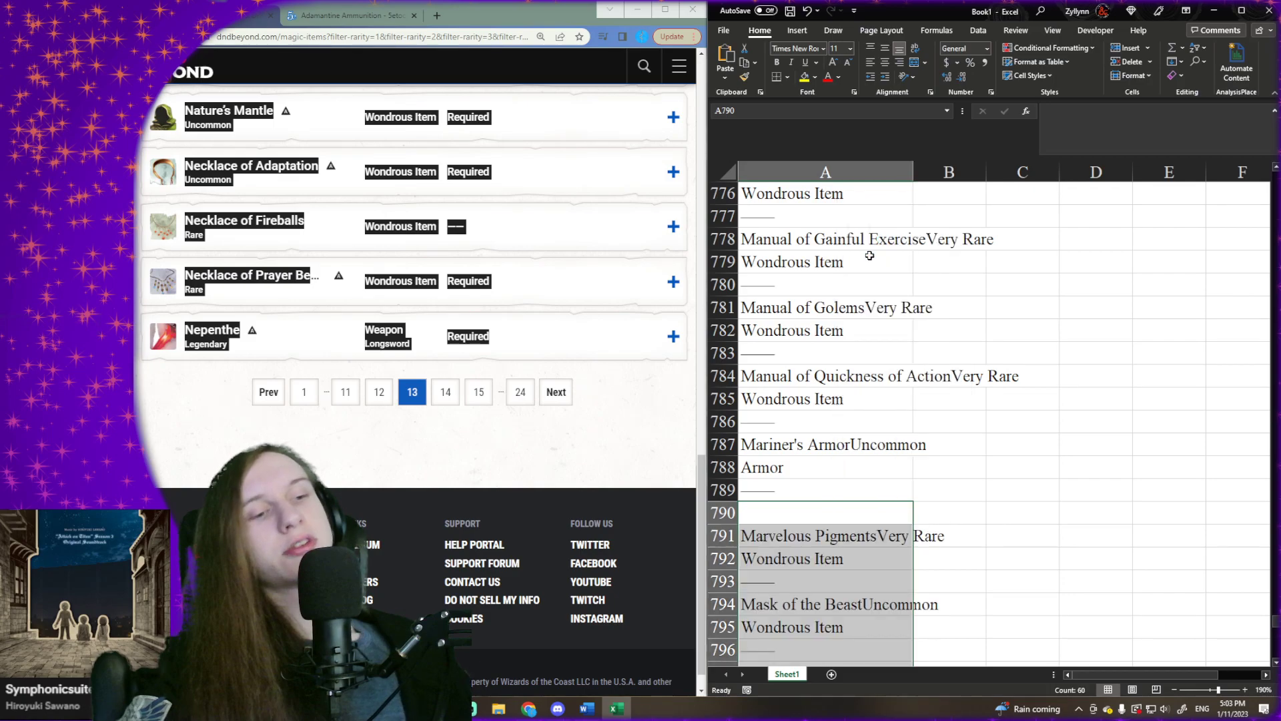
key(ctrl+Down)
key(ctrl+Down)
key(Down)
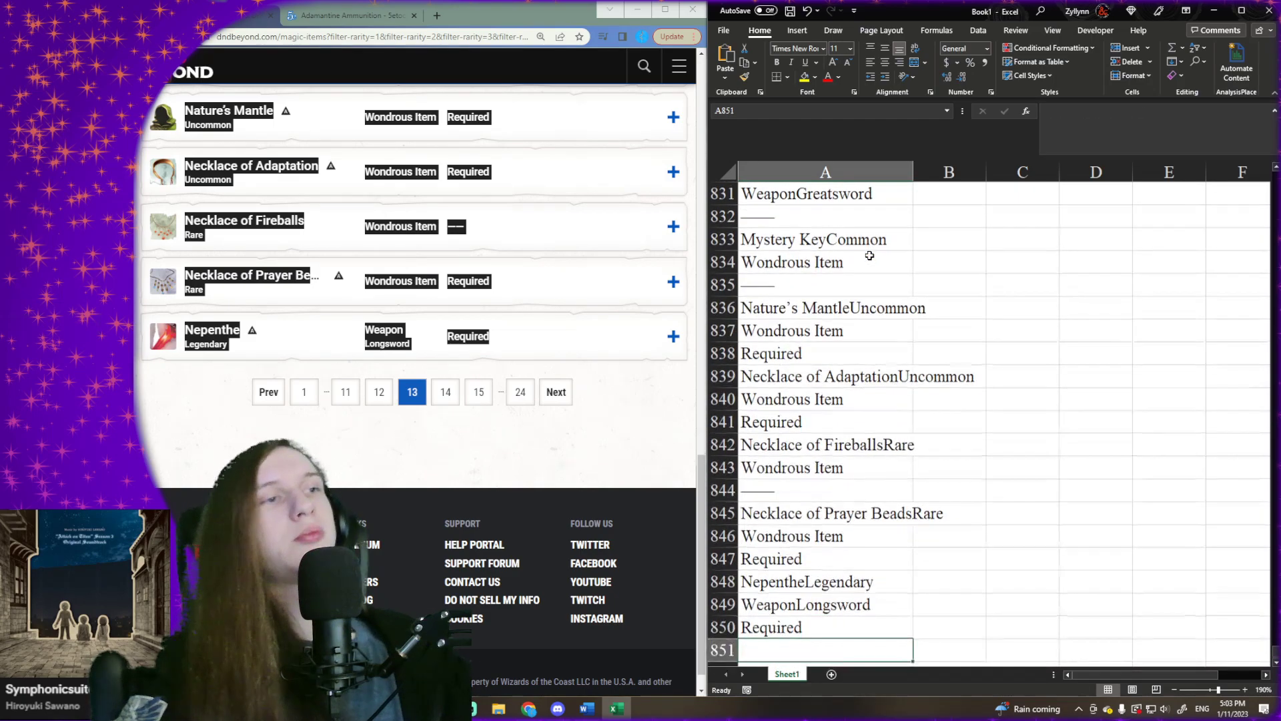
- Go to page 14 of the D&D Beyond results and copy its full list of magic items
click(557, 394)
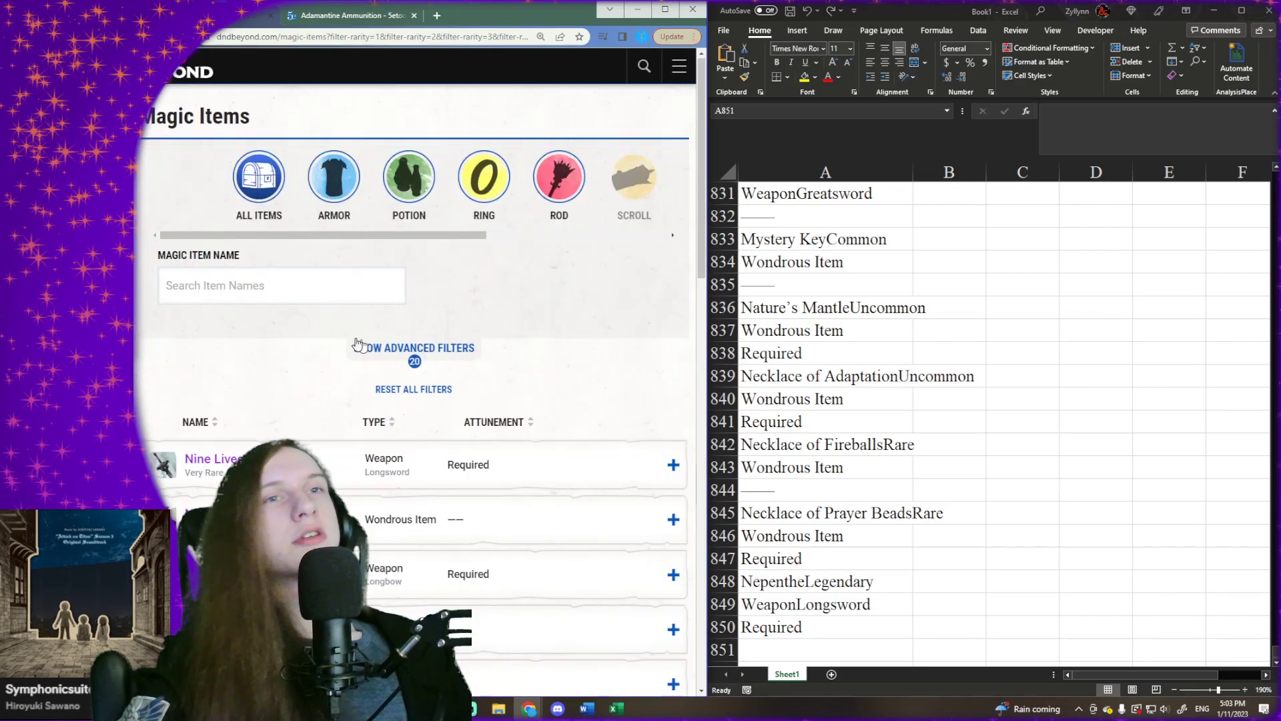
scroll(358, 346, down, 1)
drag(153, 397, 531, 569)
scroll(807, 458, down, 5)
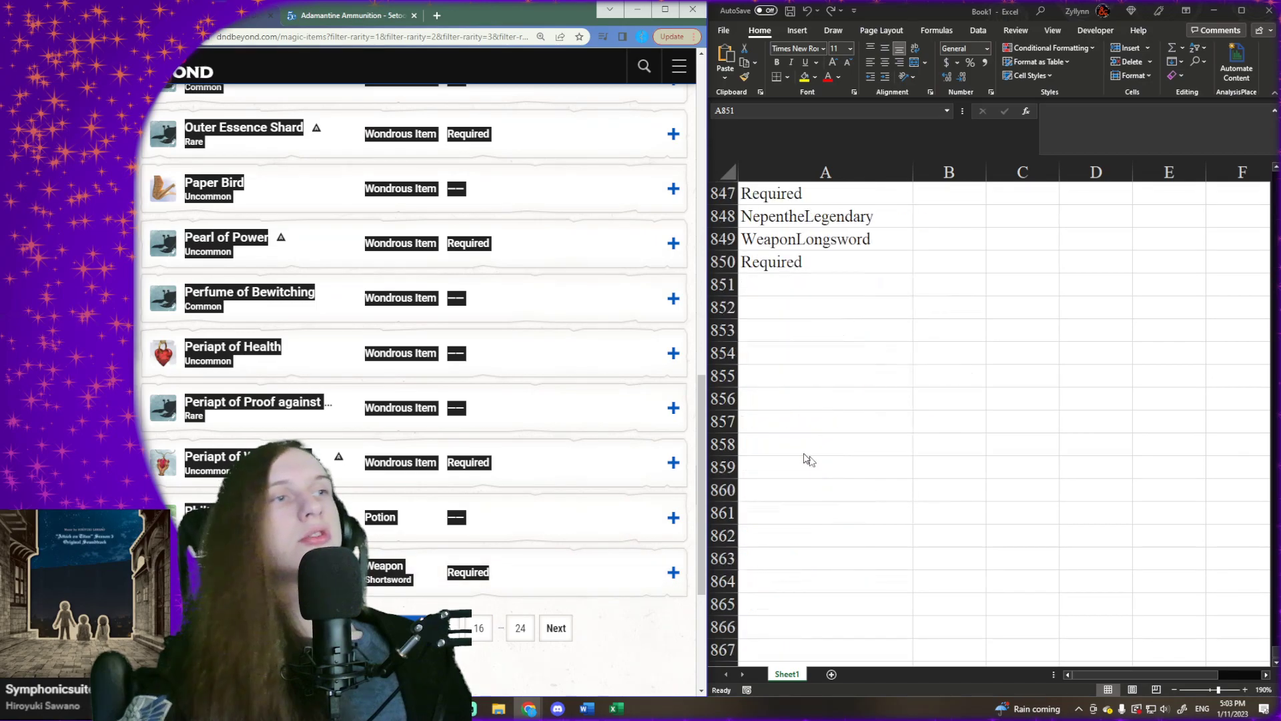
- Paste the copied page 14 item list into Excel at cell A851 and select the first empty cell below it, A912
click(742, 283)
right_click(763, 281)
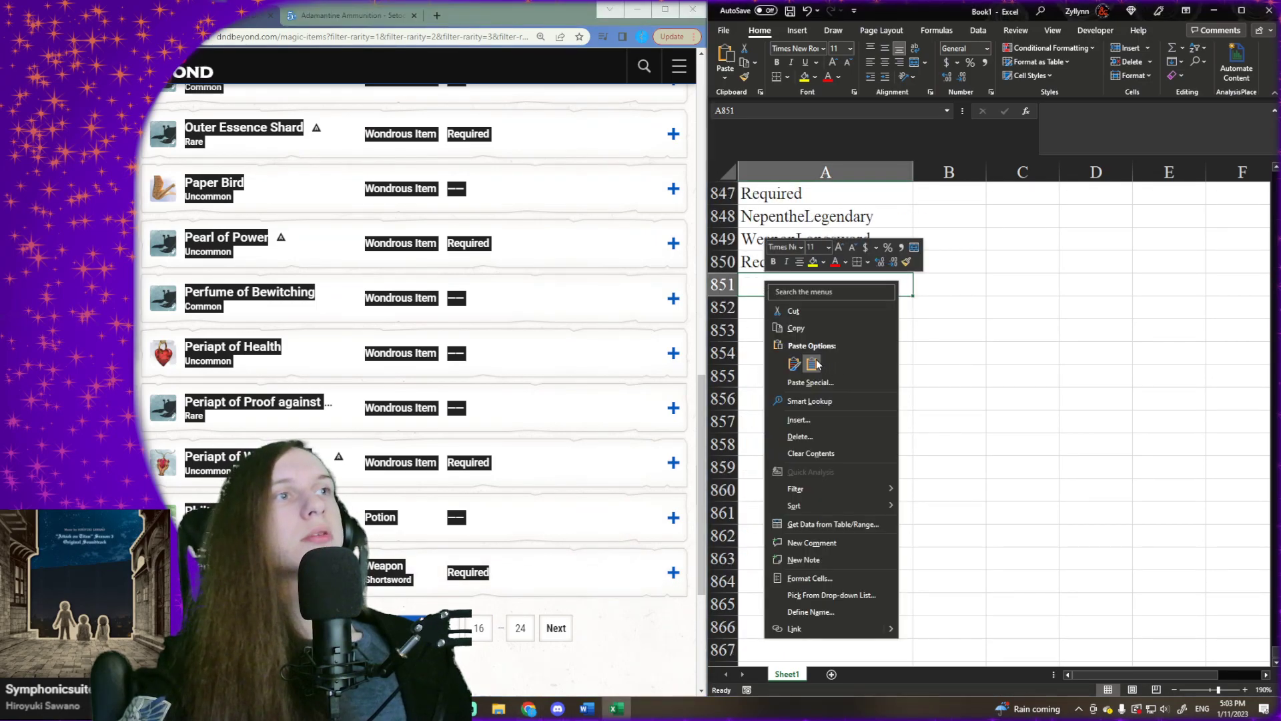
click(817, 362)
key(ctrl+End)
key(ctrl+Down)
key(ctrl+Up)
key(Down)
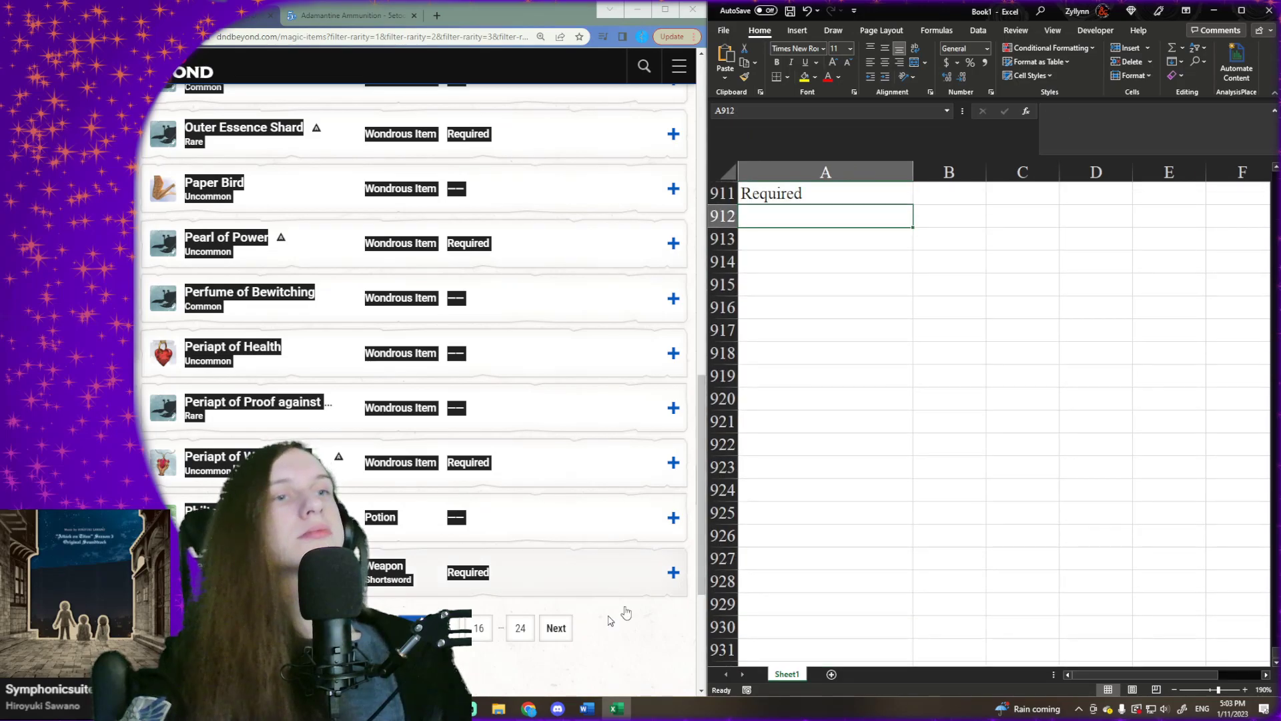
- Go to page 15 of the D&D Beyond results and copy its full list of magic items
click(563, 629)
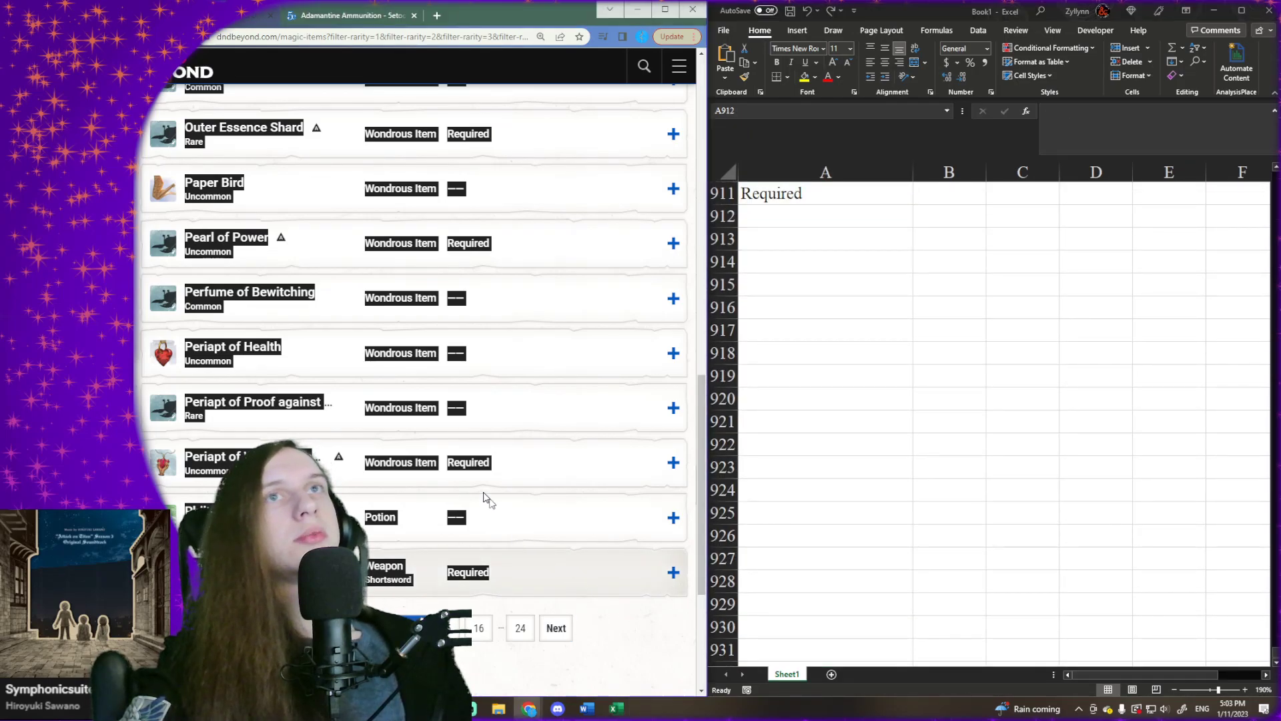
scroll(167, 437, down, 1)
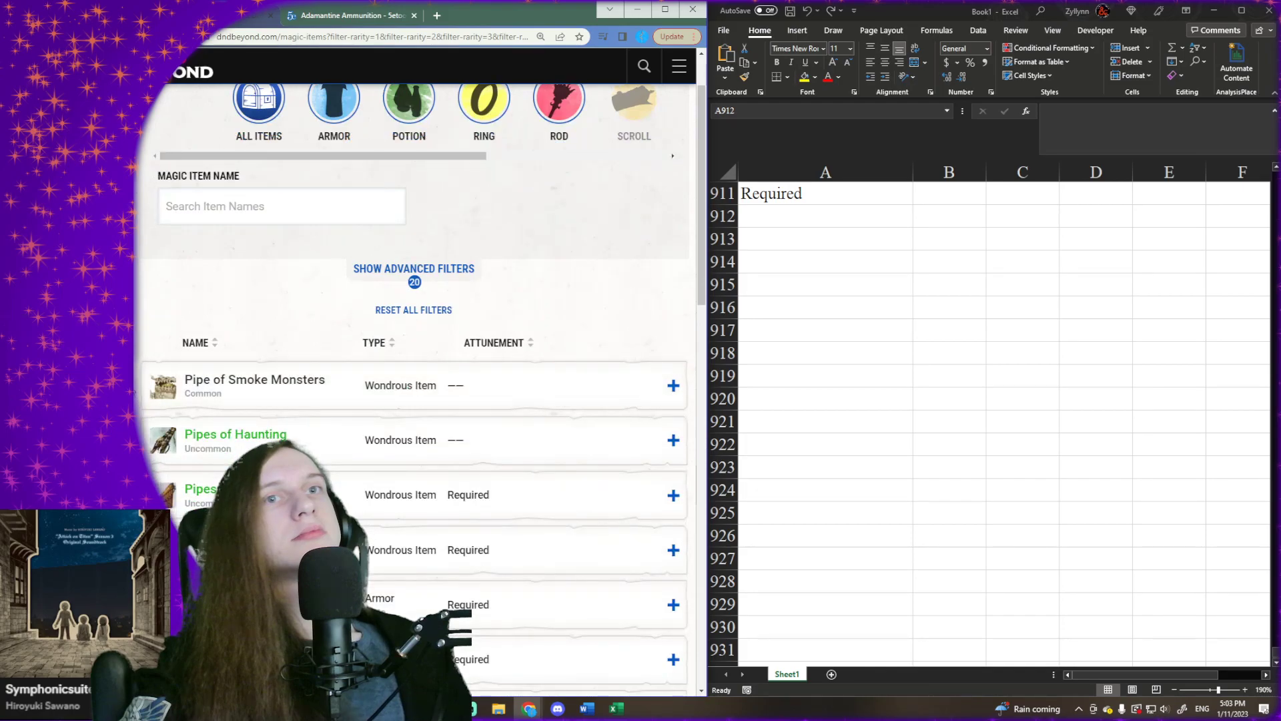
drag(137, 382, 514, 306)
- Paste the copied page 15 item list into Excel at cell A912 and select the first empty cell below it, A973
right_click(793, 216)
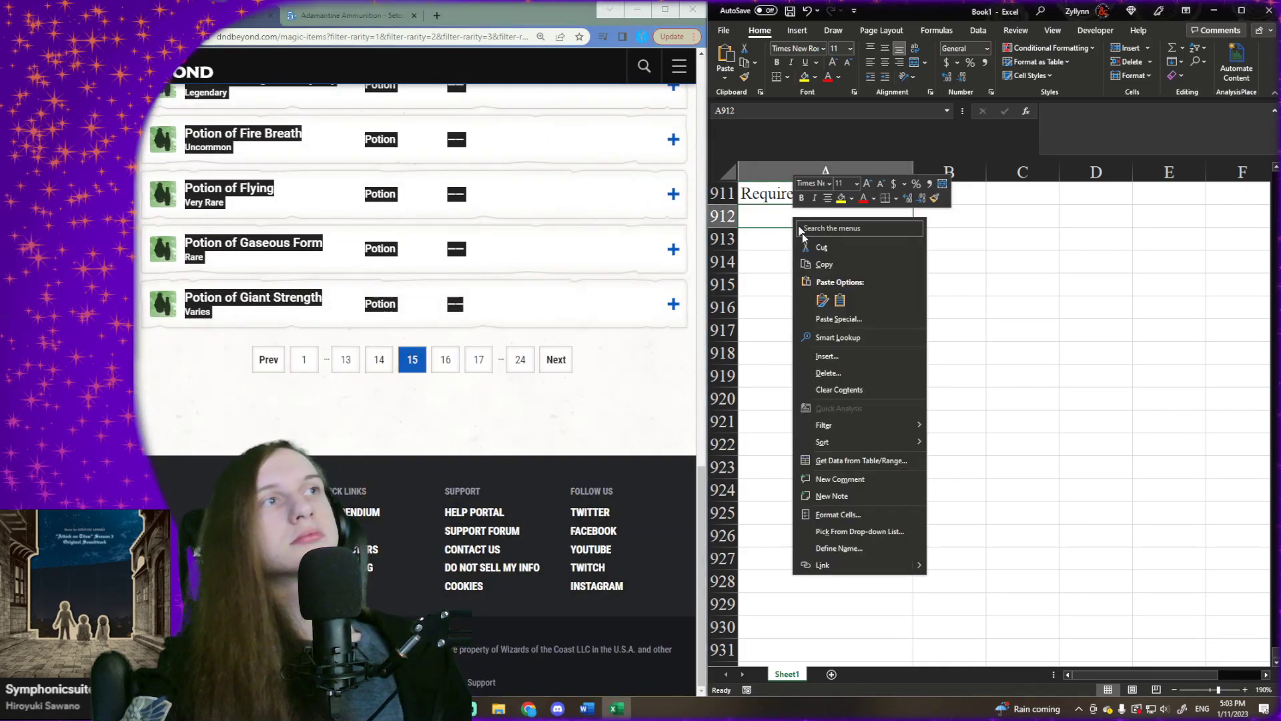
click(842, 301)
key(Down)
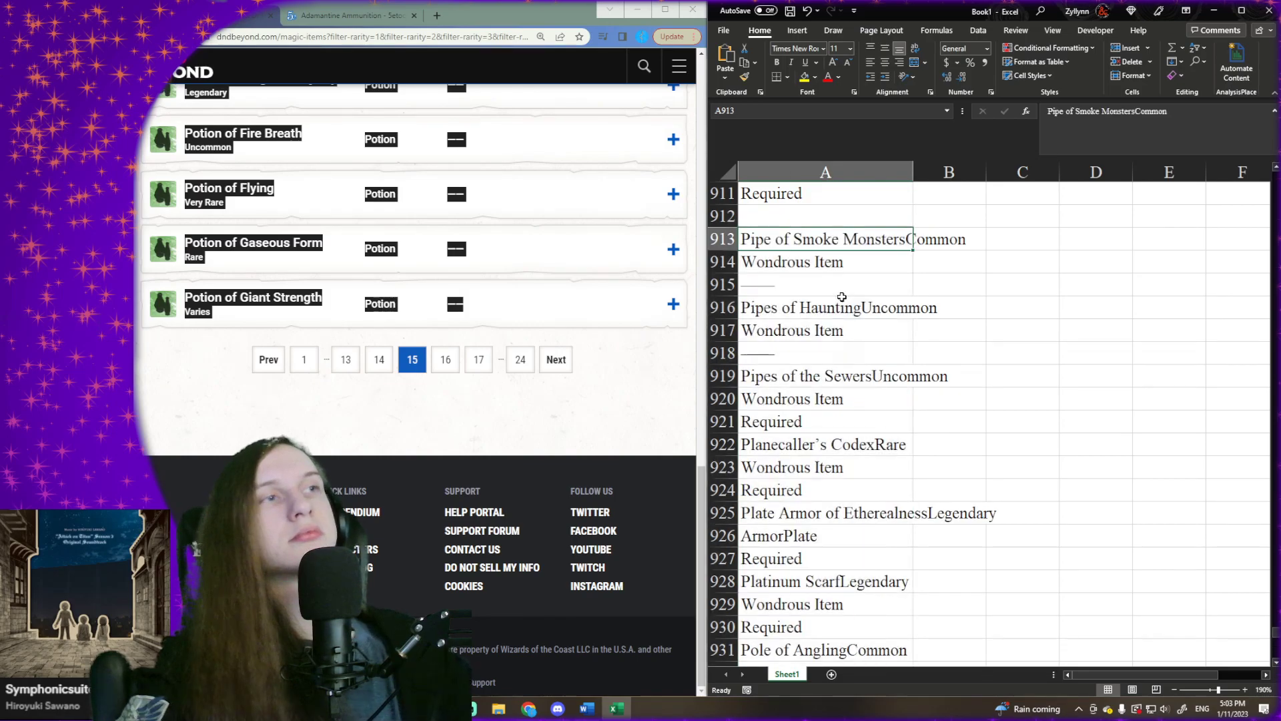
key(ctrl+Down)
key(Down)
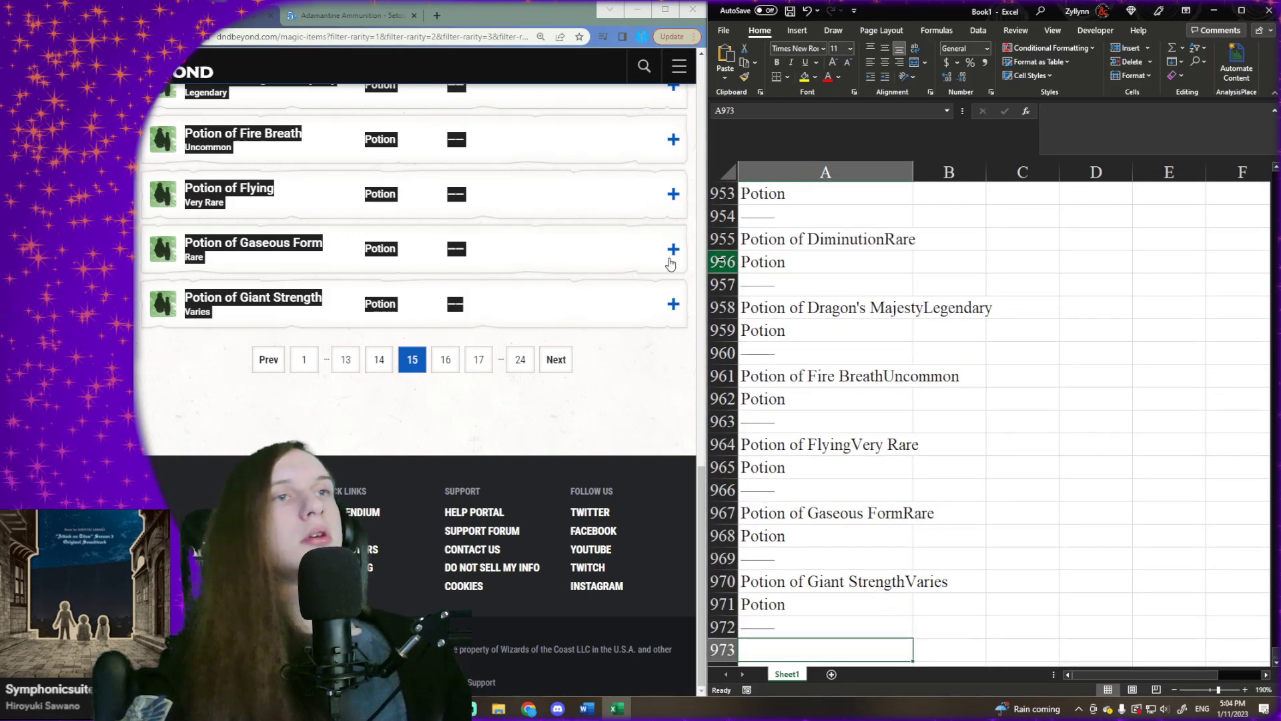
- Go to page 16 of the D&D Beyond results and copy its full list of magic items
click(556, 361)
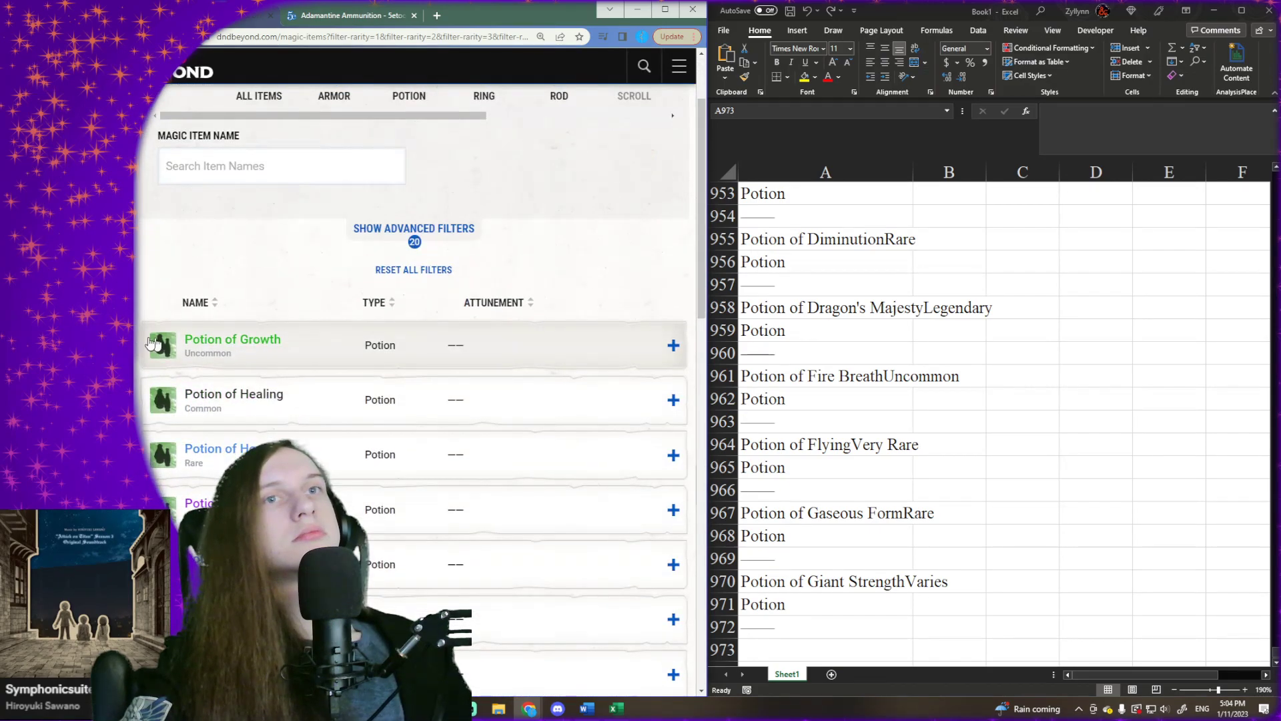
drag(138, 335, 503, 298)
- Paste the copied page 16 item list into Excel at cell A973 and select the first empty cell below it, A1034
click(763, 648)
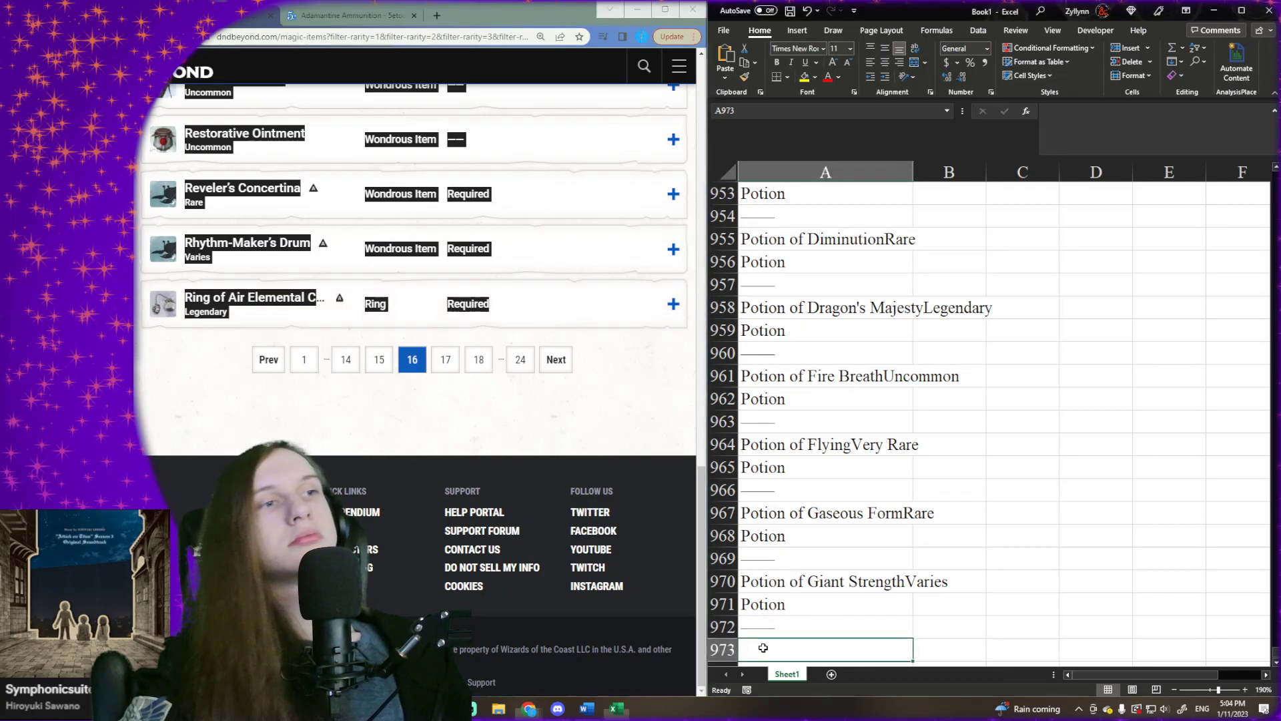
right_click(763, 647)
click(807, 368)
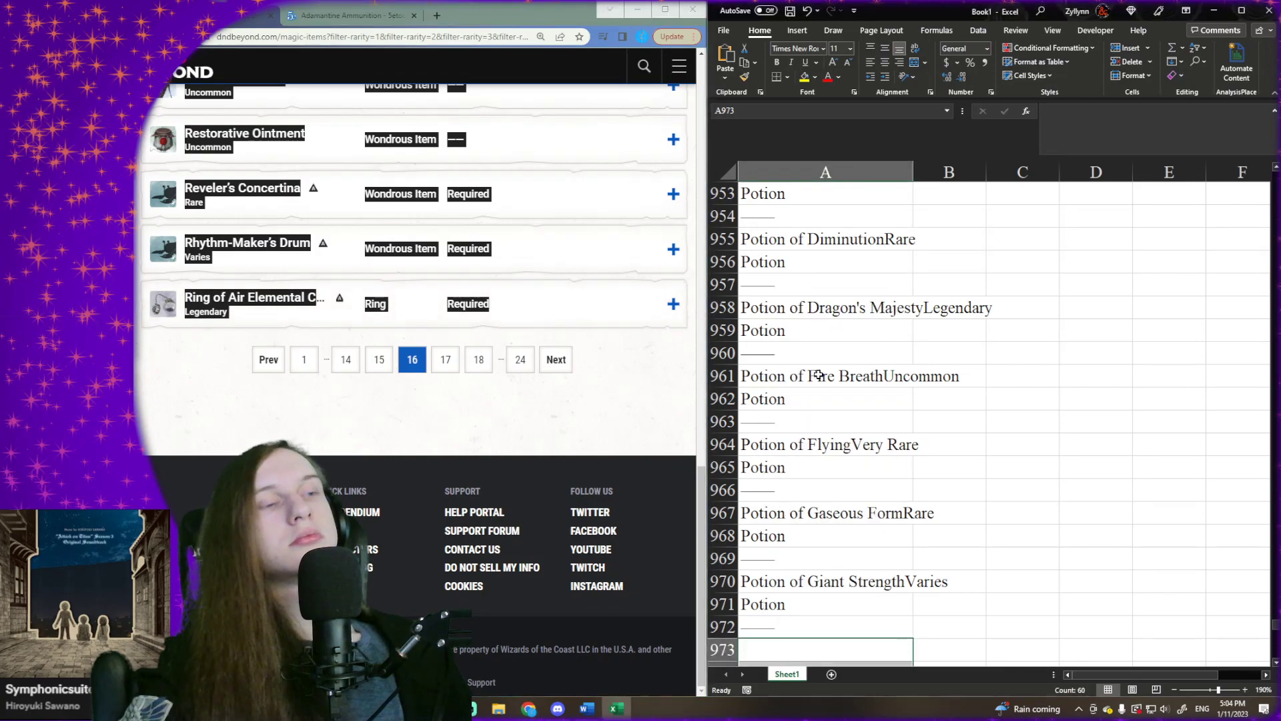
key(Down)
key(ctrl+Down)
key(Down)
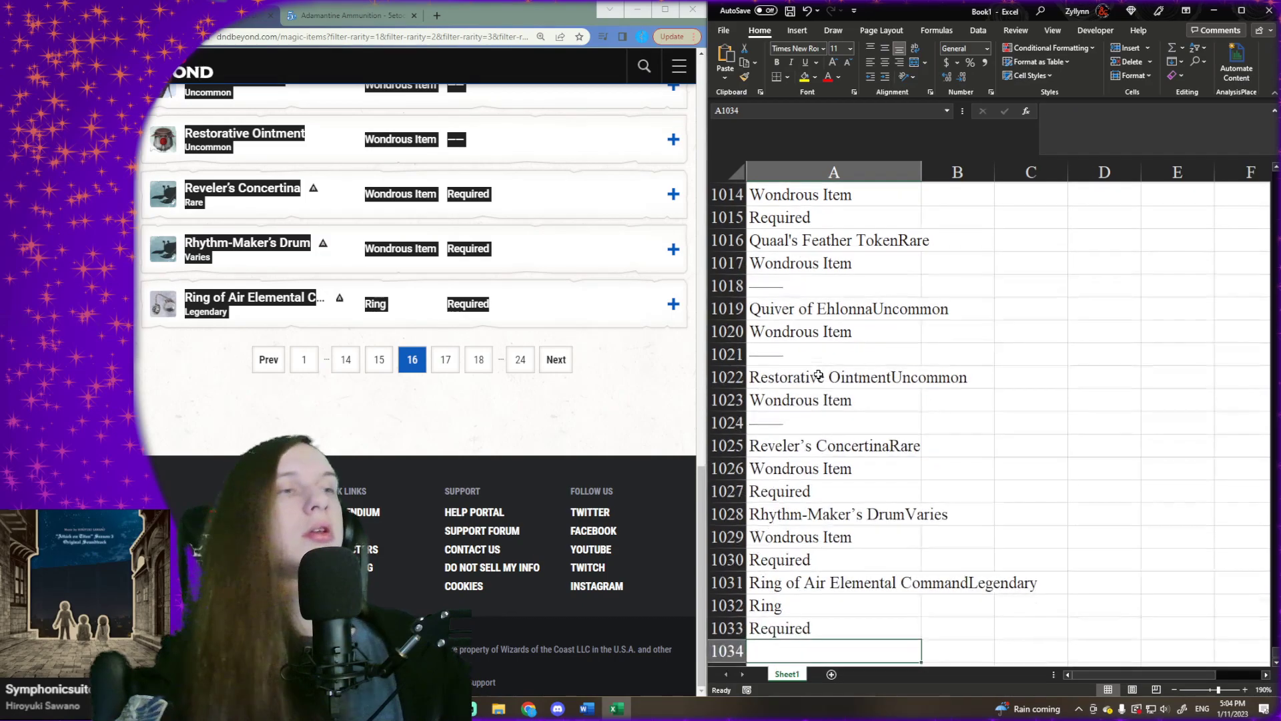
scroll(828, 387, down, 1)
- Go to page 17 of the D&D Beyond results and copy its full list of magic items
click(553, 364)
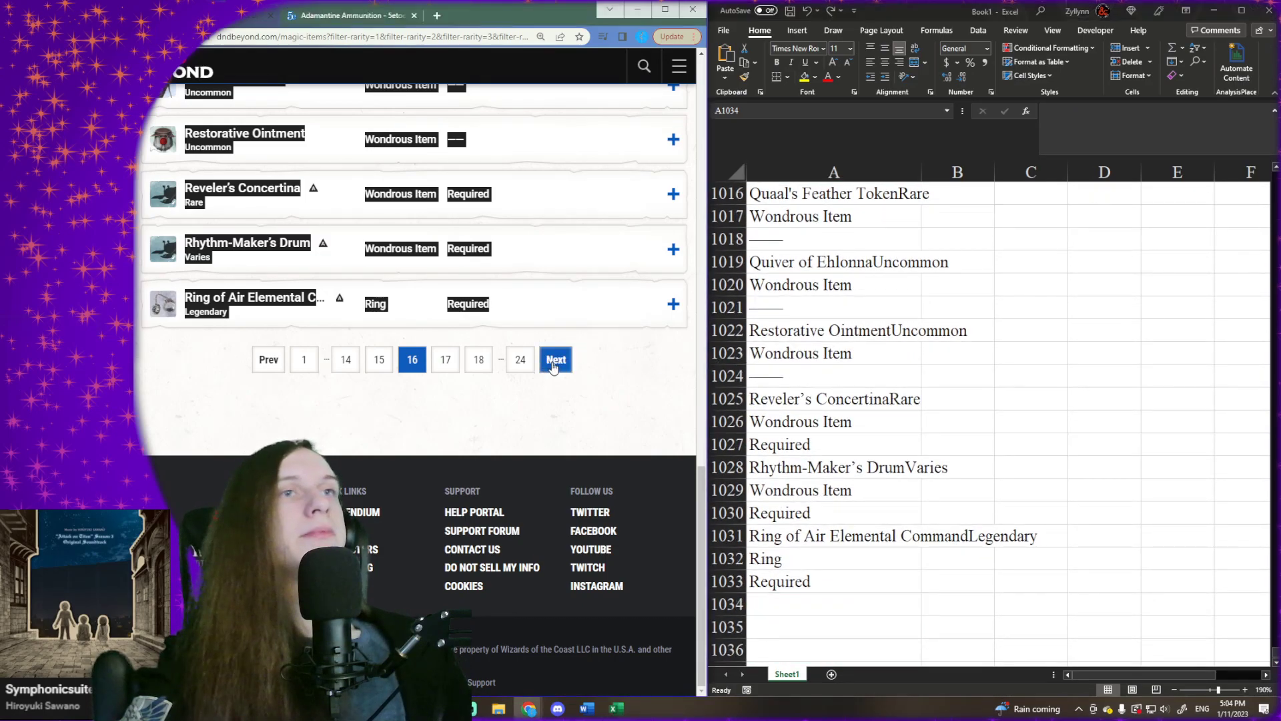
click(557, 371)
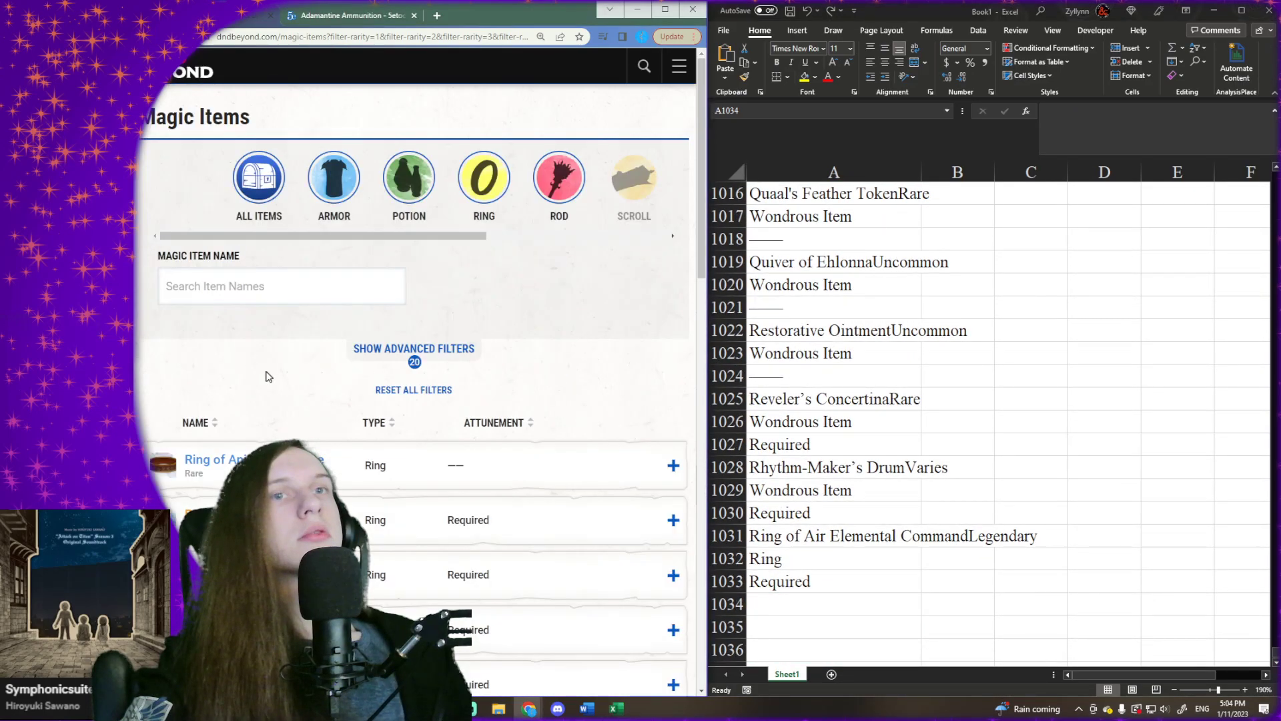
scroll(201, 333, down, 3)
drag(176, 276, 572, 294)
scroll(561, 467, down, 15)
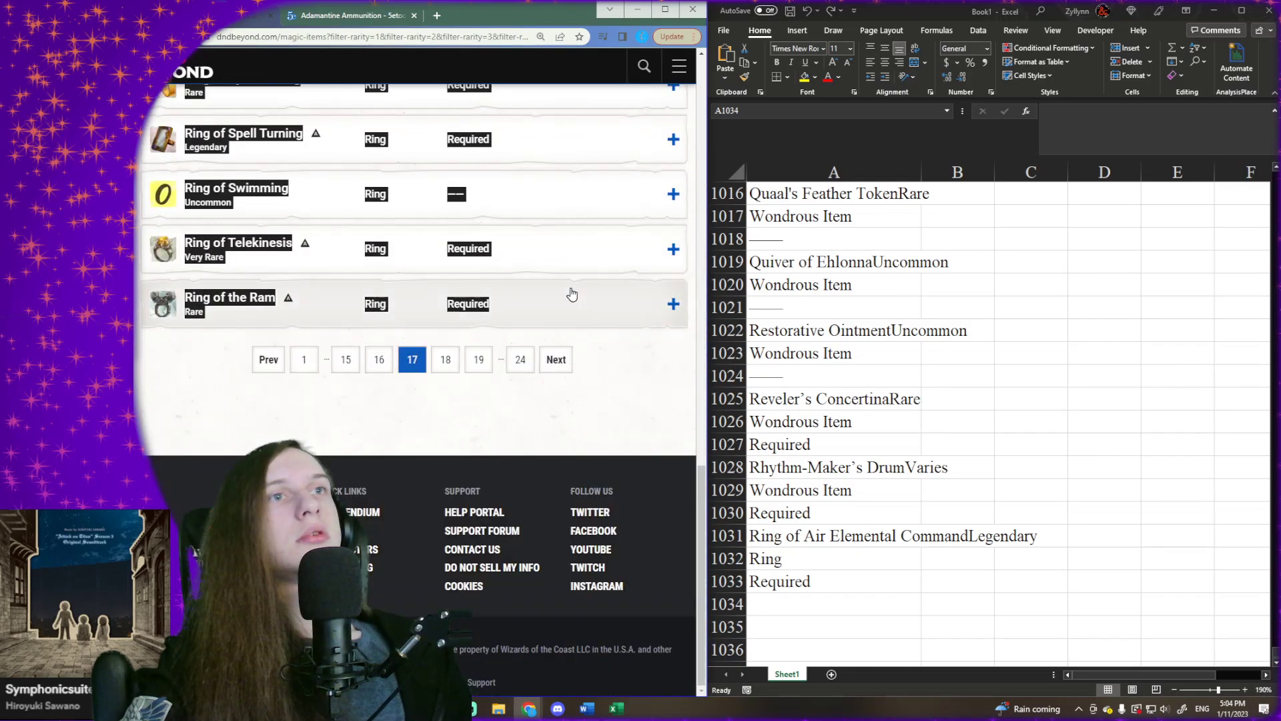
- Paste the copied page 17 item list into Excel at cell A1034 and select the first empty cell below it, A1095
click(814, 609)
right_click(809, 604)
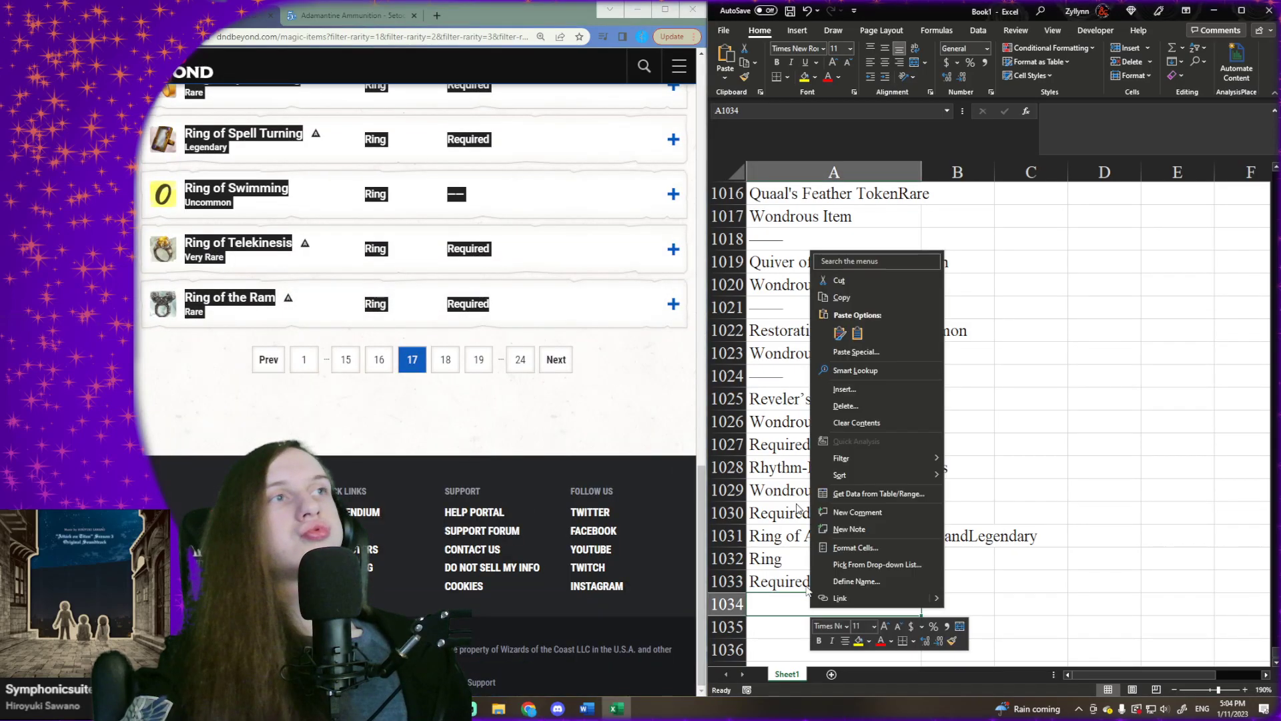
click(842, 337)
key(ctrl+Down)
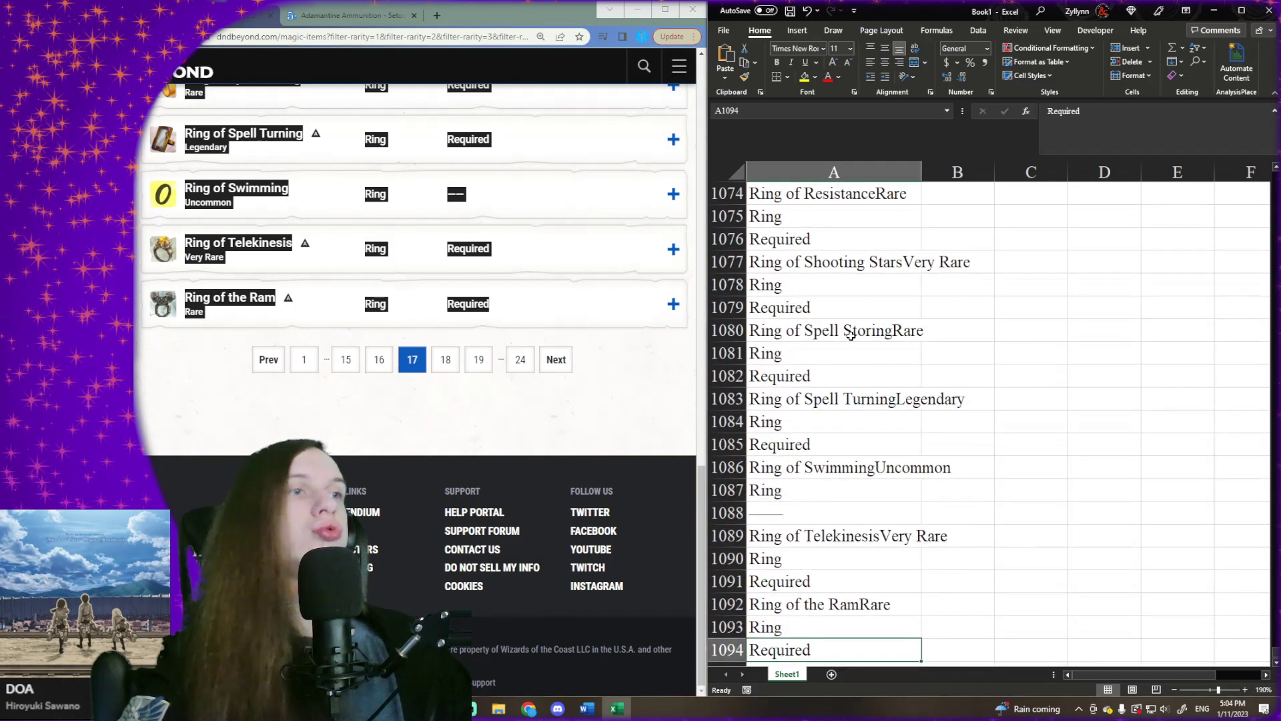
key(Down)
- Go to page 18 of the D&D Beyond results and copy its full list of magic items
click(568, 361)
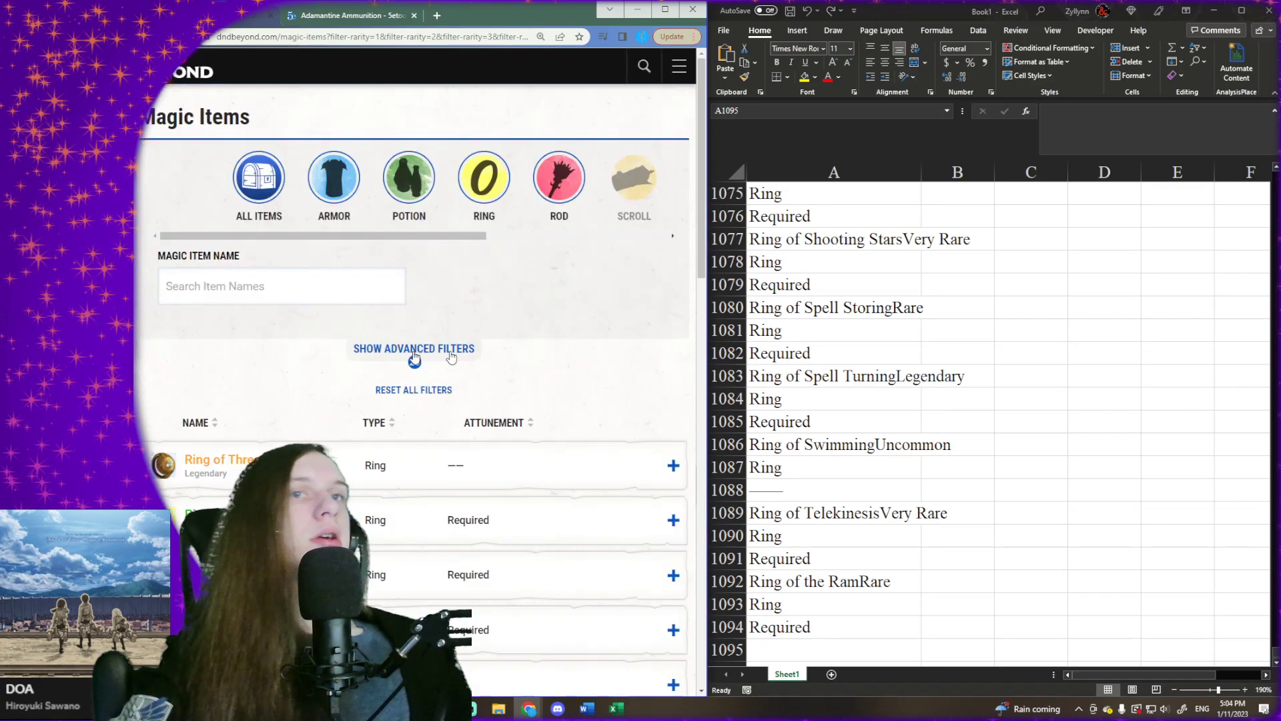
scroll(570, 364, down, 2)
drag(176, 394, 489, 296)
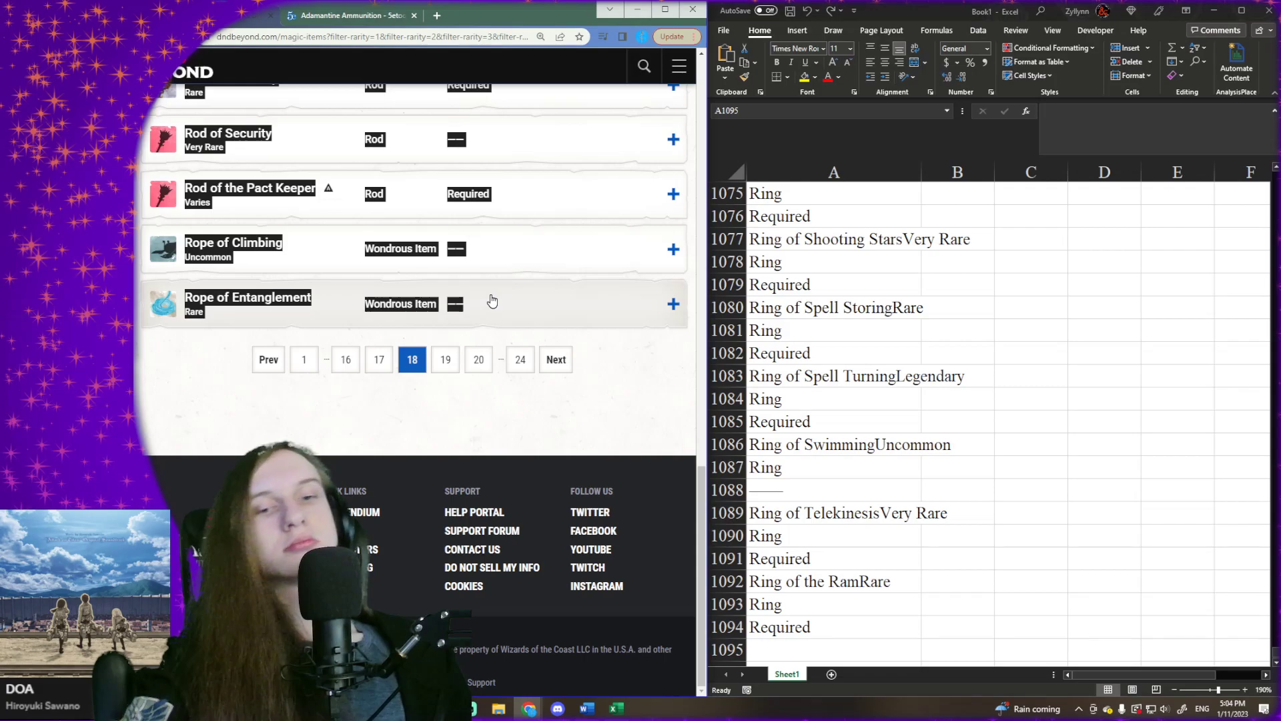
- Paste the copied page 18 item list into Excel at cell A1095 and select the first empty cell below it, A1156
scroll(821, 567, down, 3)
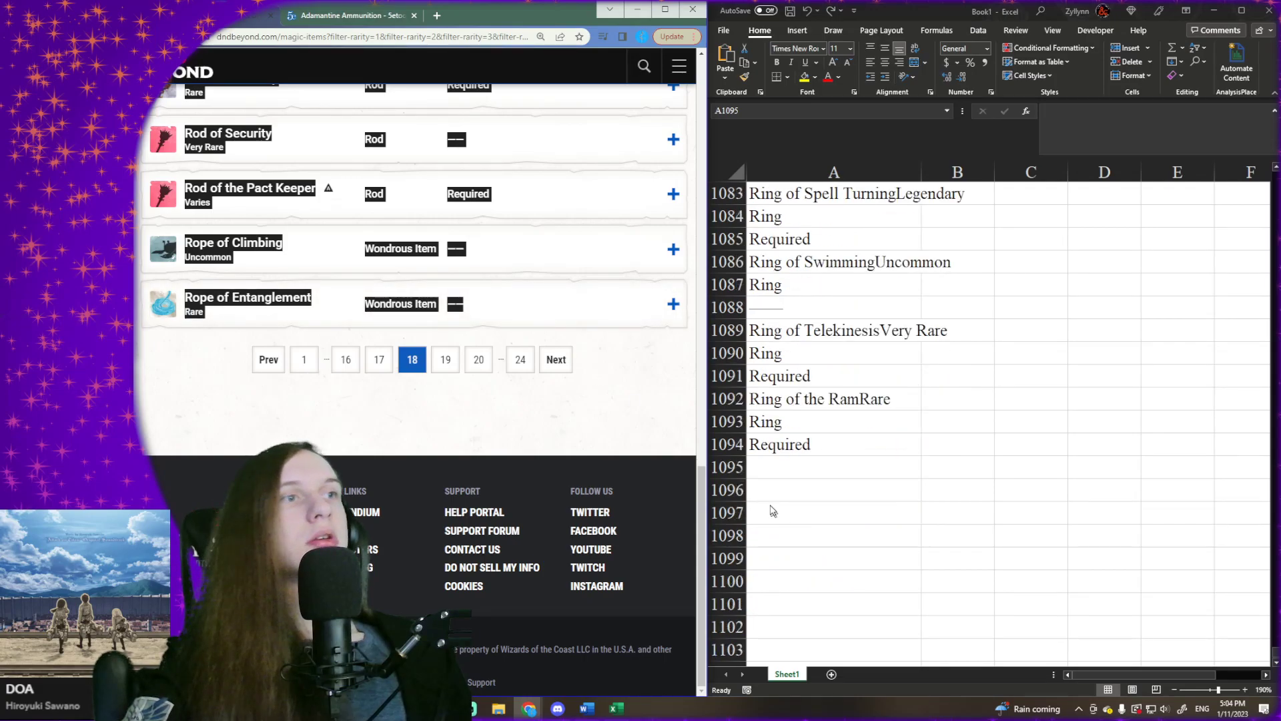
right_click(762, 472)
click(796, 197)
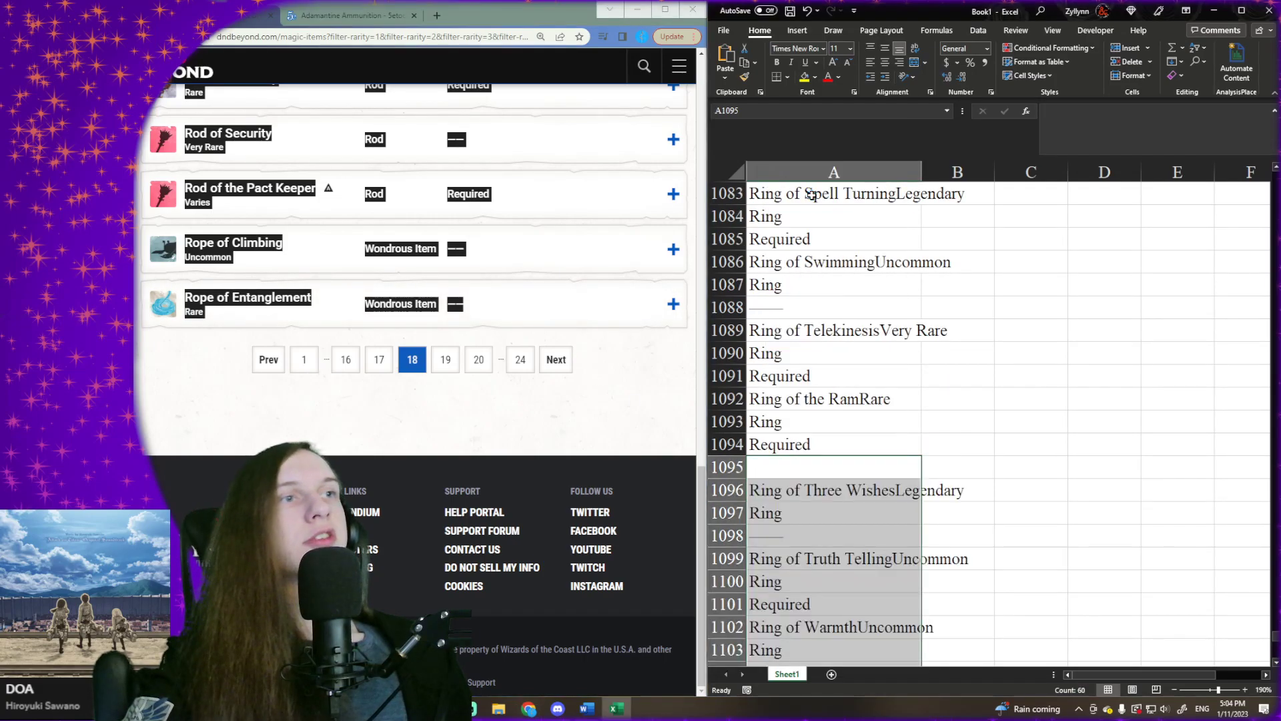
key(ctrl+Down)
key(ctrl+Down)
key(Down)
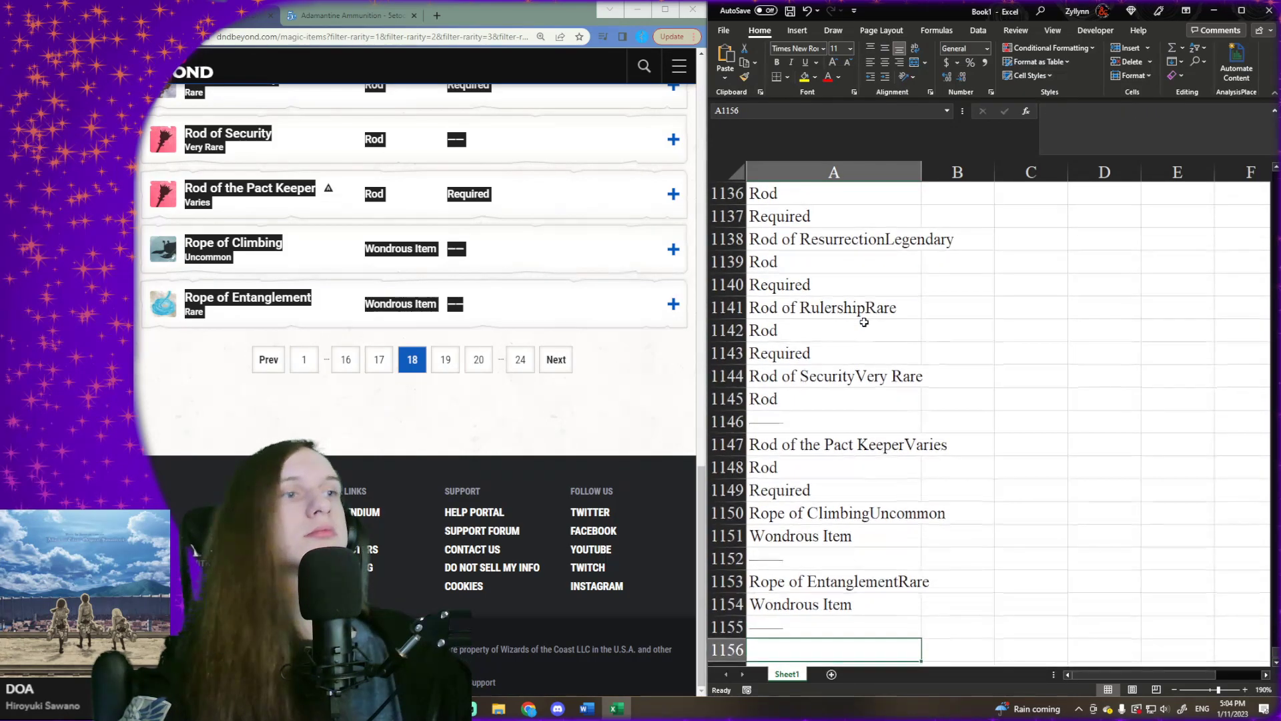
- Go to page 19 of the D&D Beyond results and copy its full list of magic items
click(550, 360)
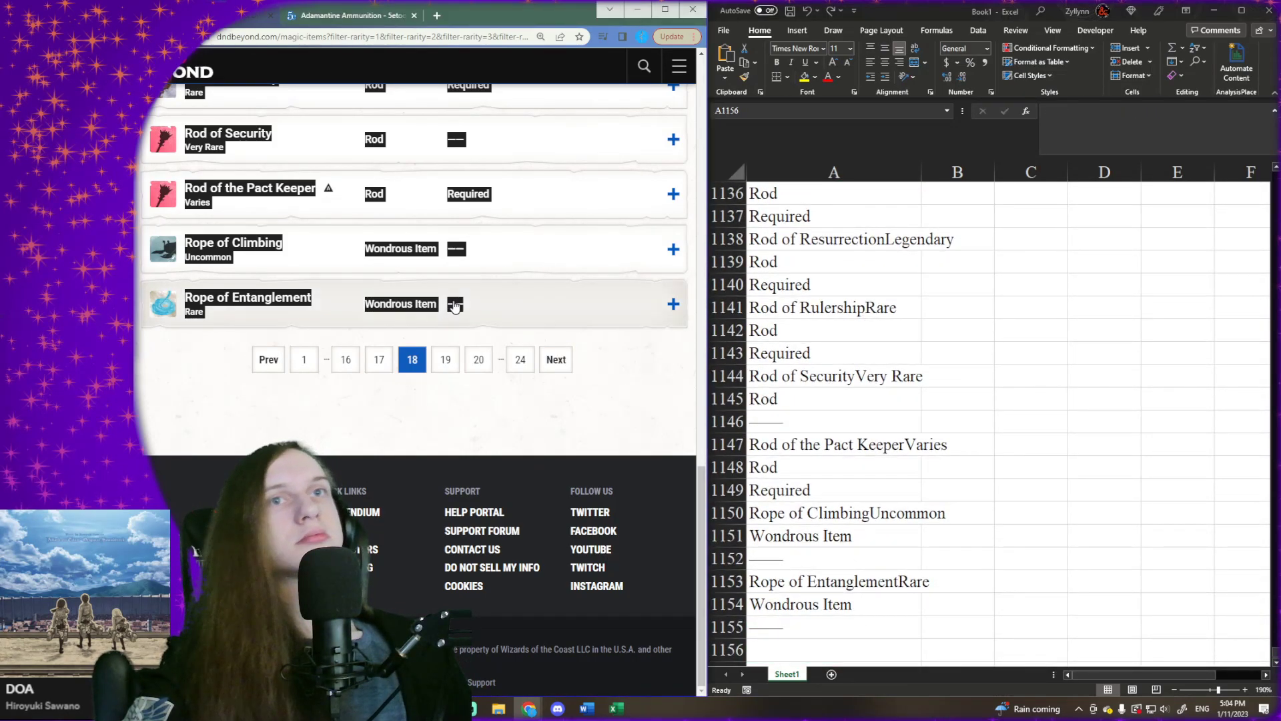
scroll(172, 375, down, 1)
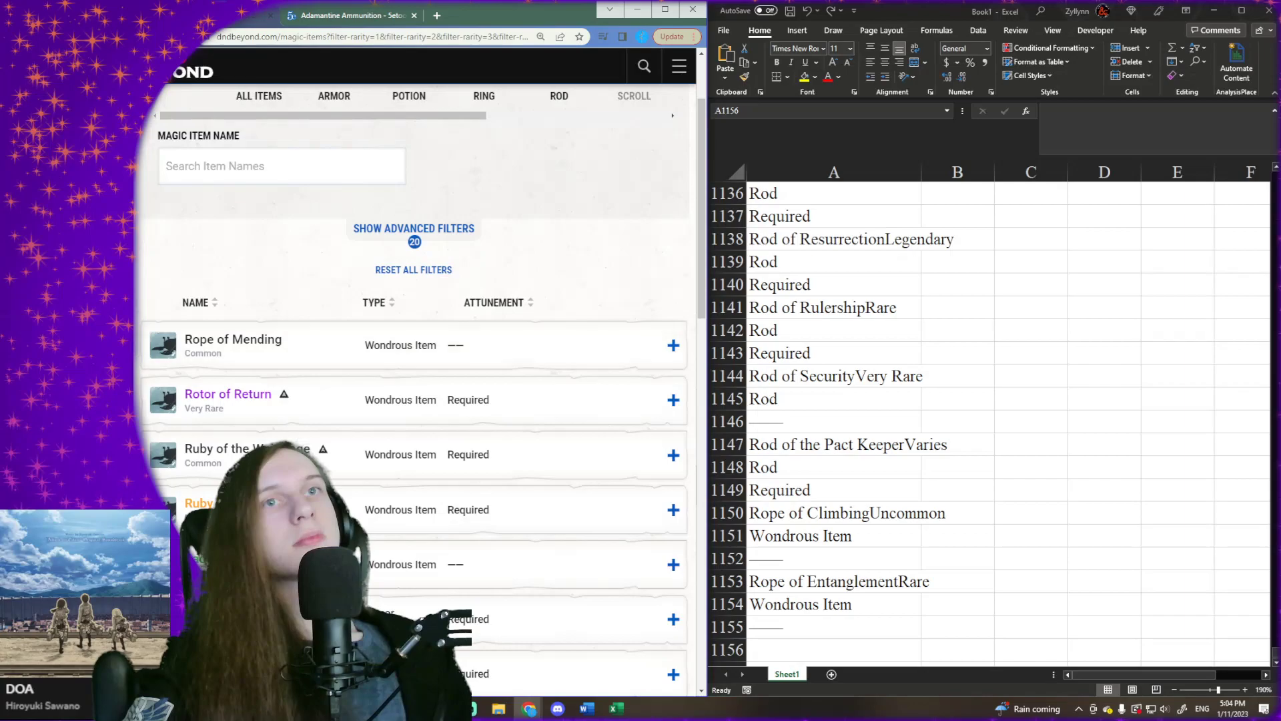
scroll(467, 547, down, 14)
drag(137, 338, 532, 448)
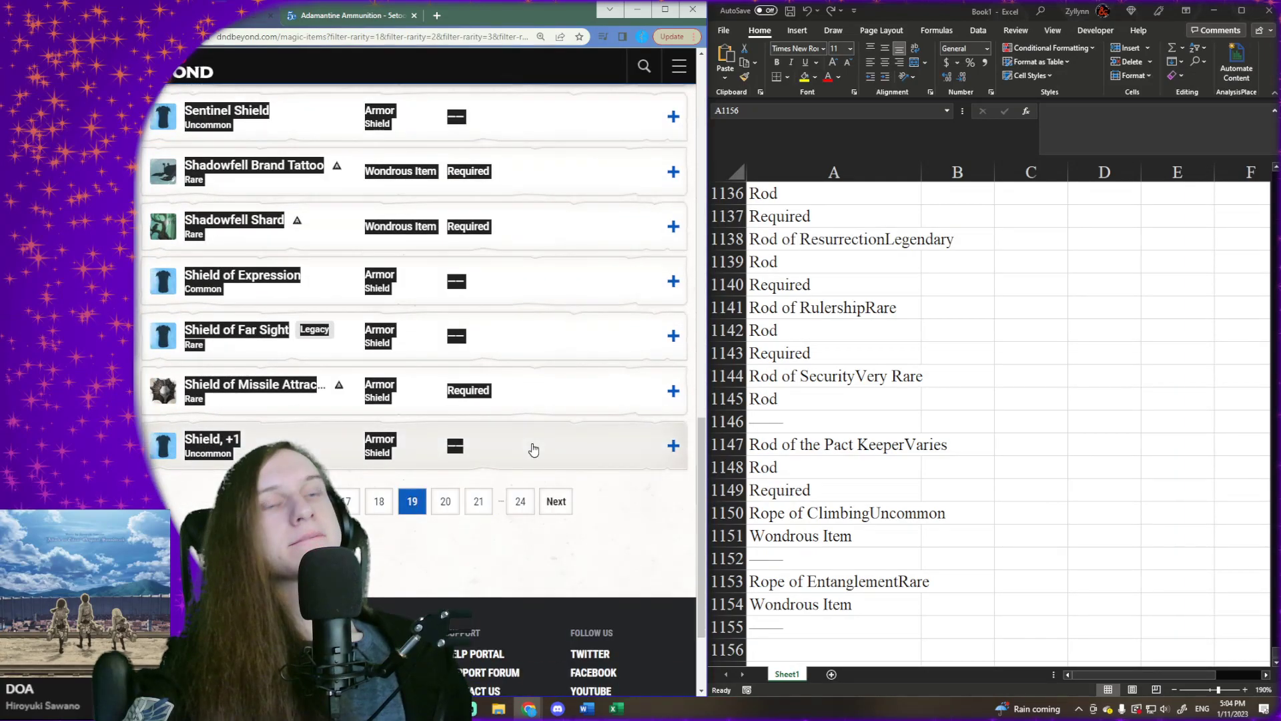
- Paste the copied page 19 item list into Excel at cell A1156 and select the first empty cell below it, A1217
click(897, 646)
scroll(880, 603, down, 3)
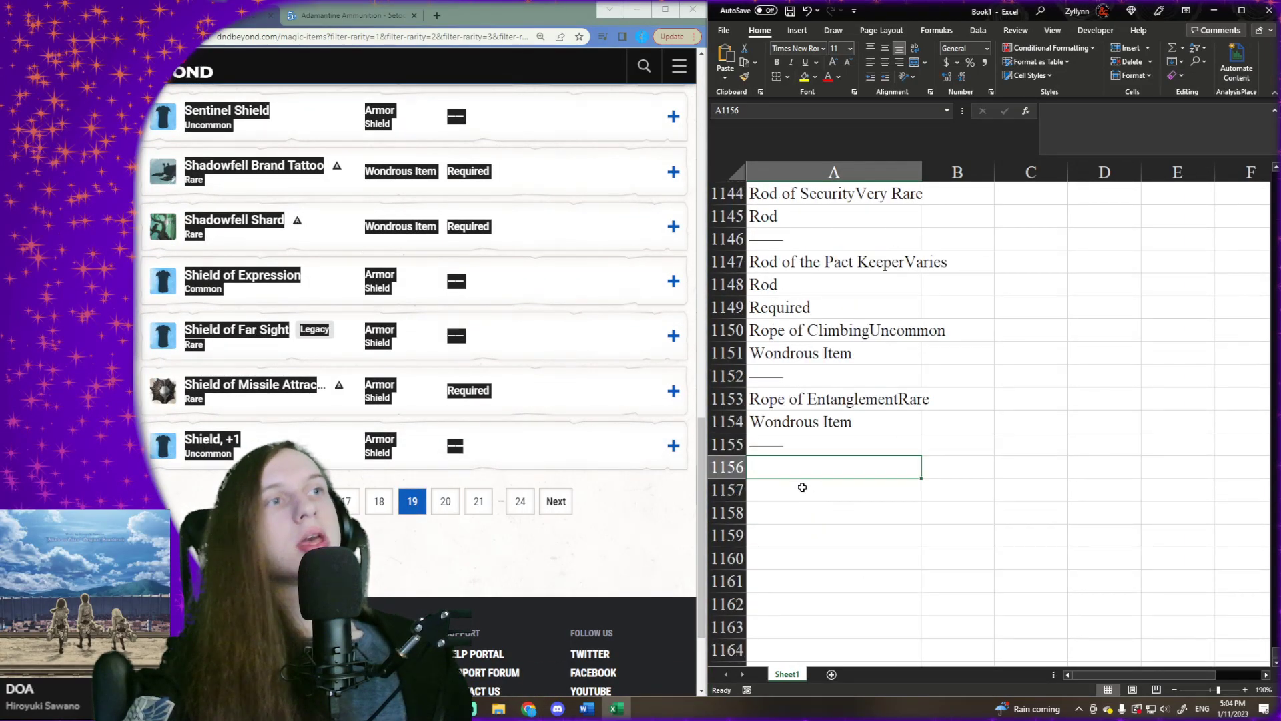
right_click(798, 467)
click(837, 194)
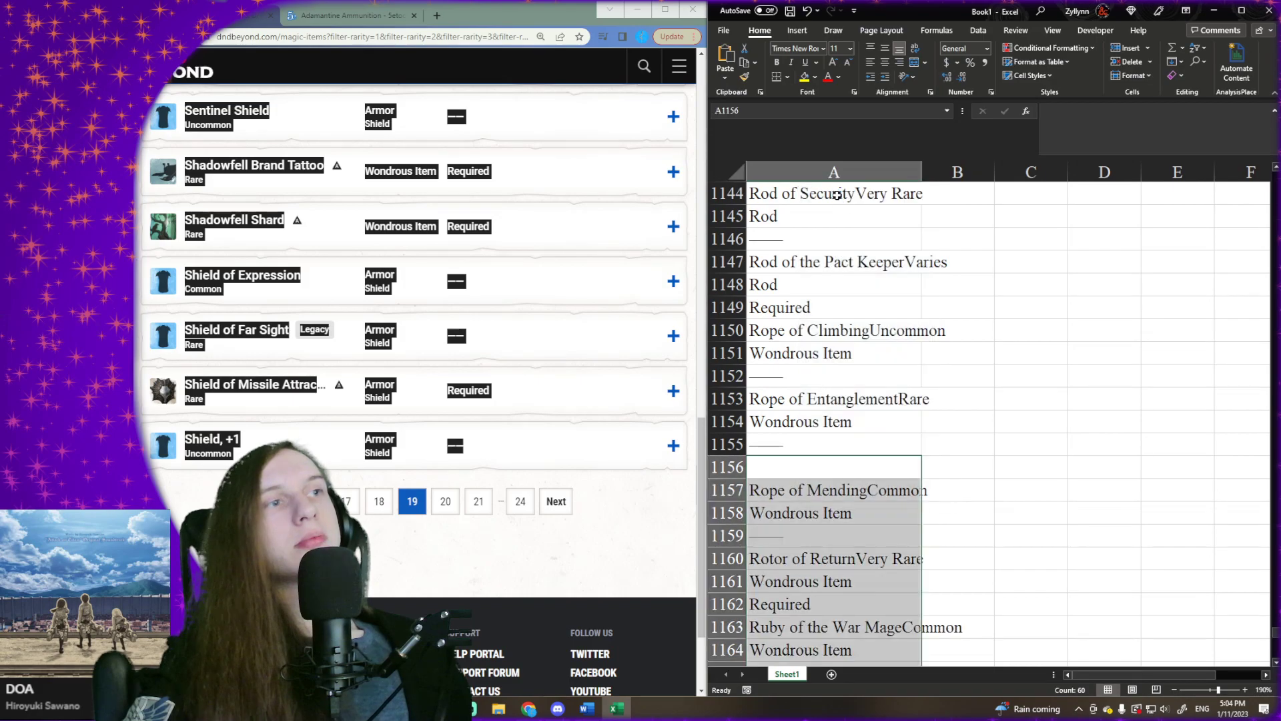
key(ctrl+Down)
key(ctrl+Down)
key(Down)
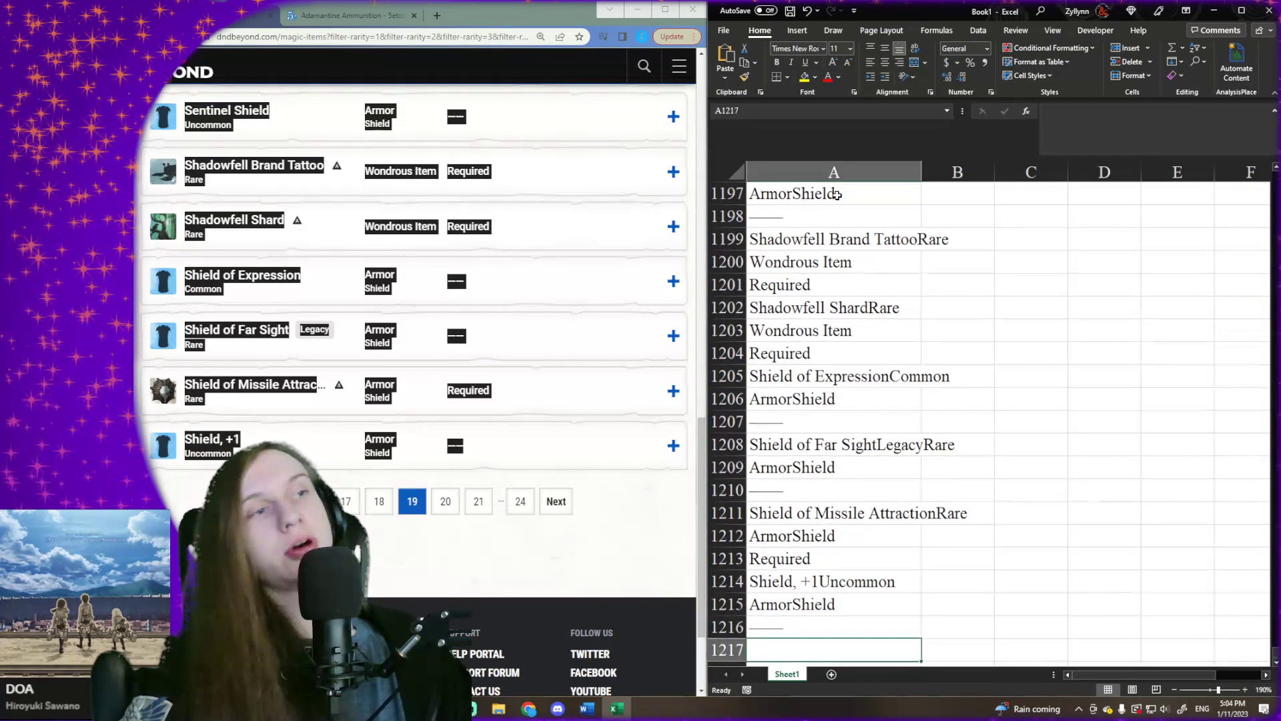
scroll(889, 321, down, 3)
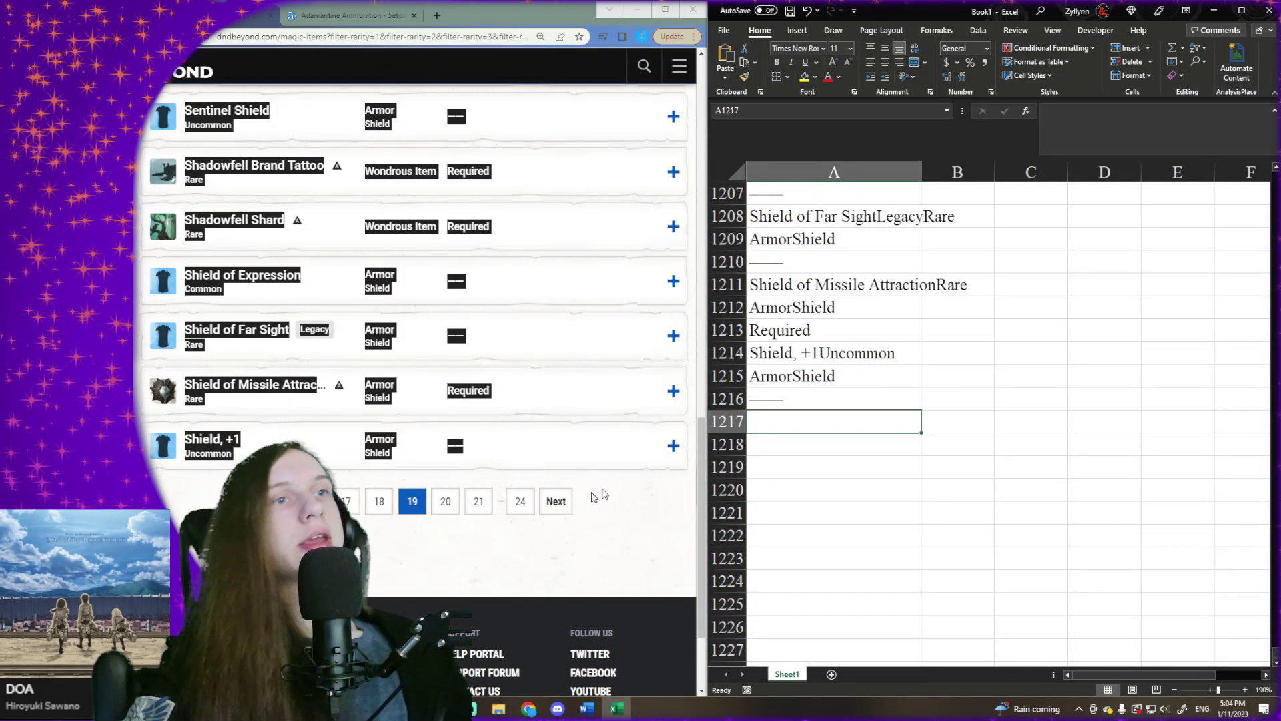
- Go to page 20 of the D&D Beyond results and copy its full list of magic items
click(558, 502)
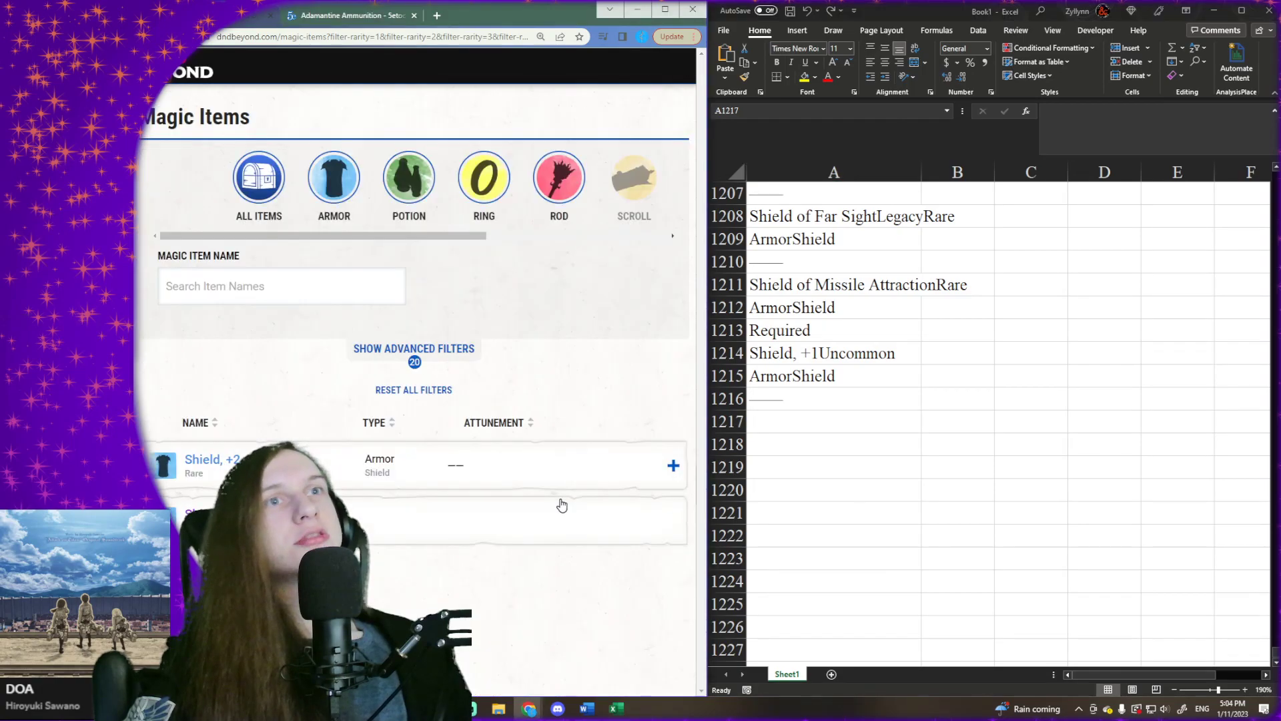
scroll(157, 382, down, 1)
mouse_move(139, 383)
mouse_down()
mouse_move(140, 400)
mouse_move(463, 474)
mouse_move(510, 379)
mouse_up()
scroll(140, 394, down, 16)
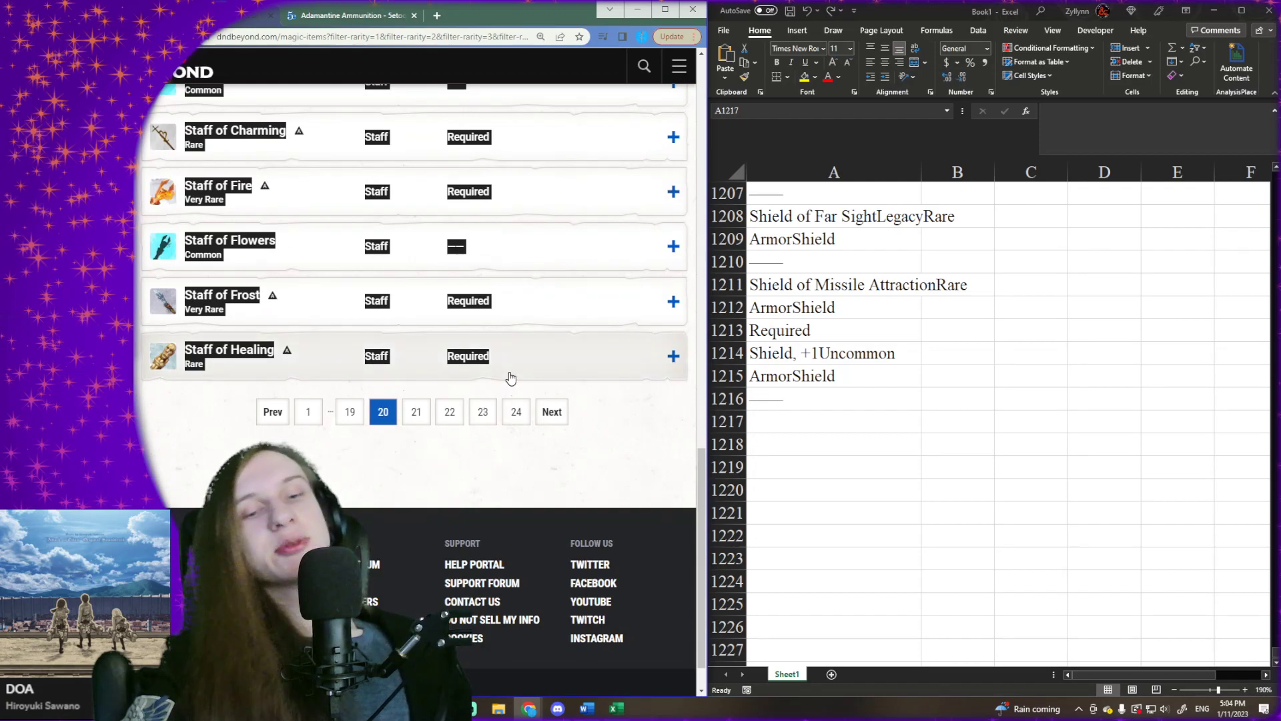
- Paste the copied page 20 item list into Excel at cell A1217 and select the first empty cell below it, A1278
click(794, 422)
right_click(799, 424)
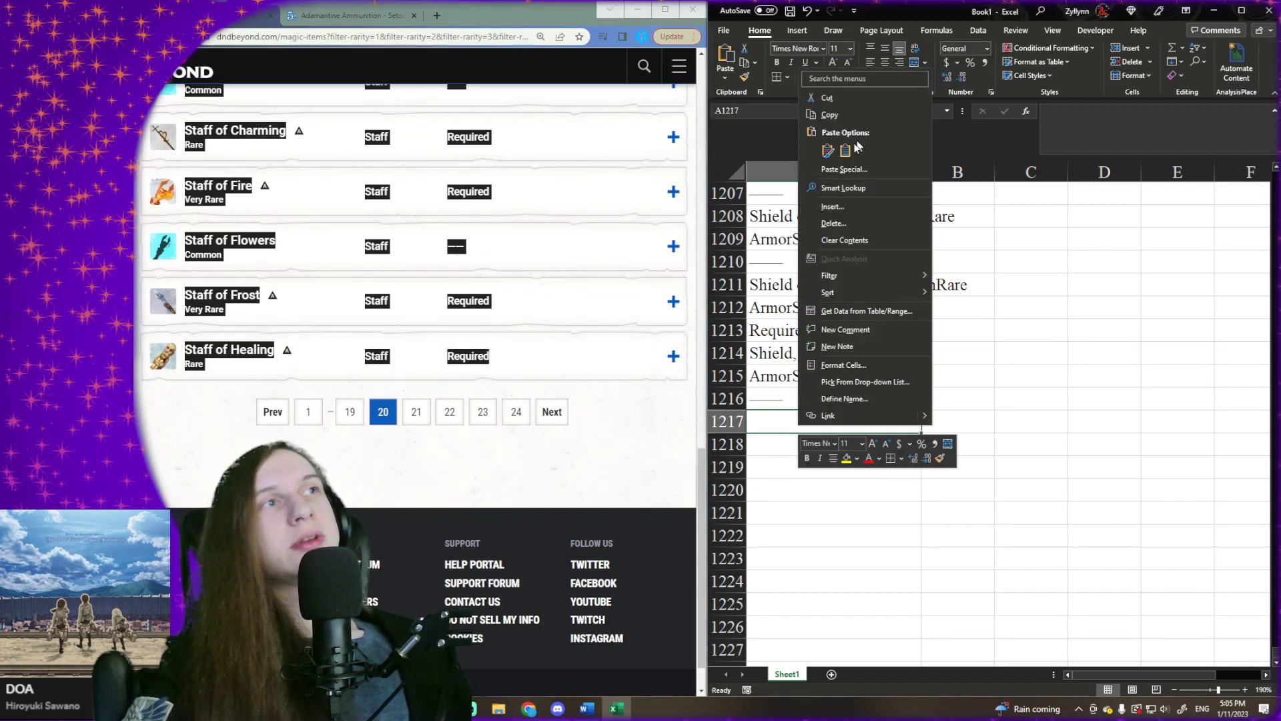
click(846, 151)
key(ctrl+Down)
key(ctrl+Down)
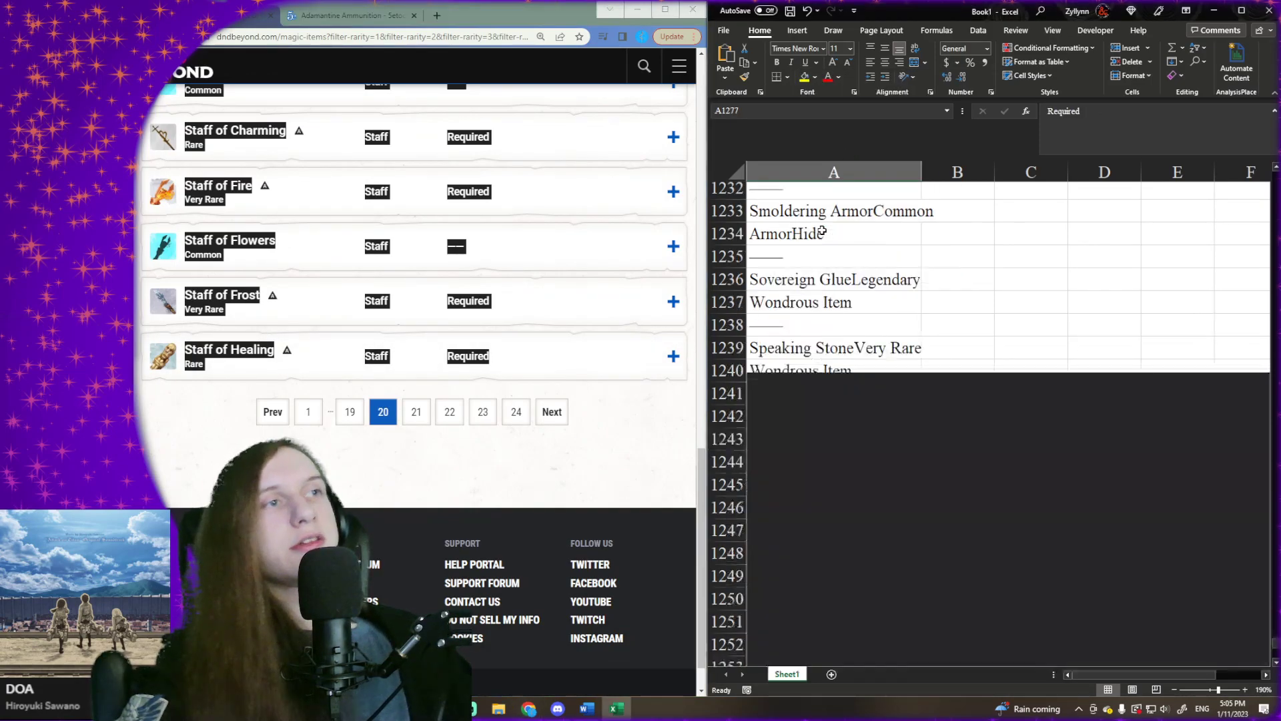
key(Down)
scroll(822, 230, down, 2)
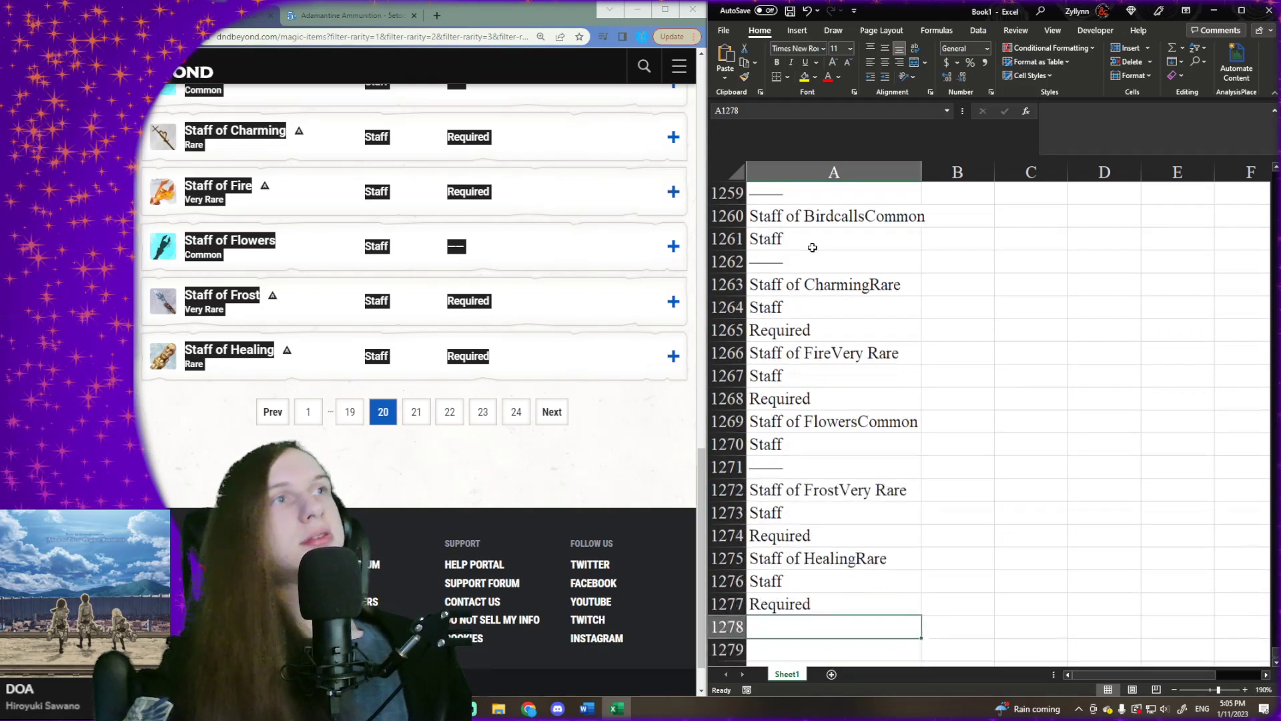
- Go to page 21 of the D&D Beyond results and copy its full list of magic items
click(551, 414)
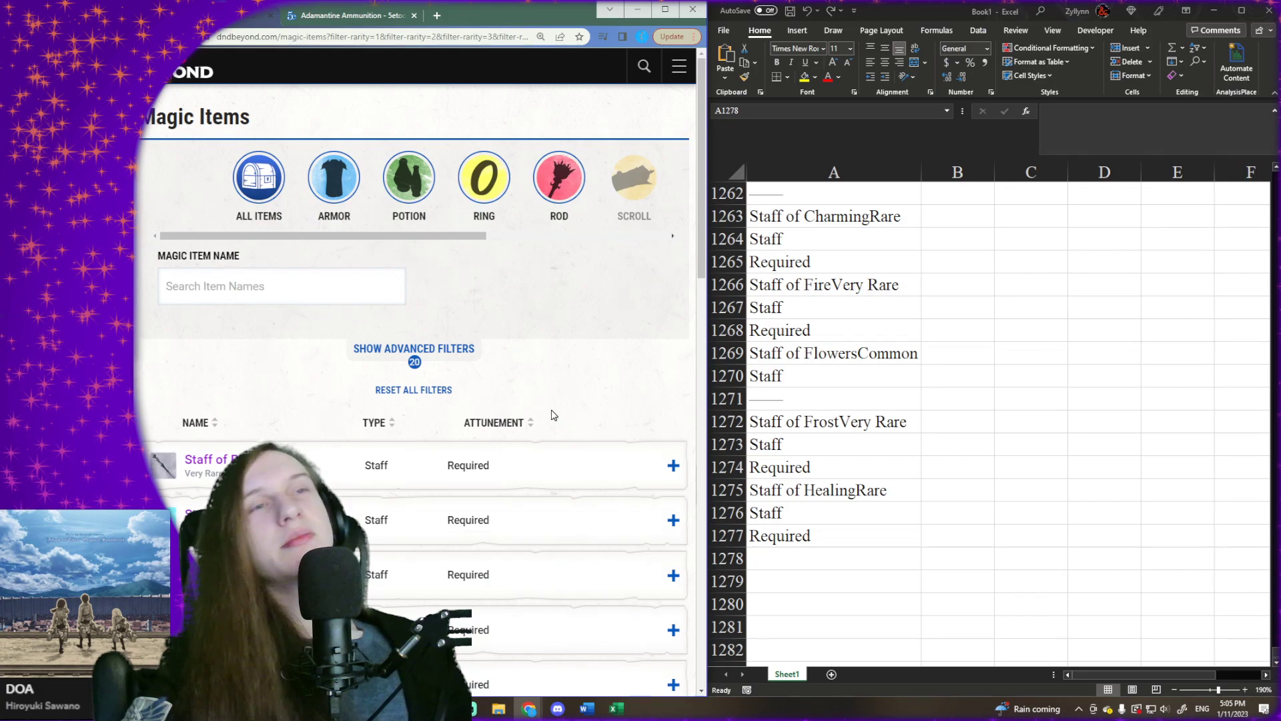
scroll(265, 338, down, 2)
drag(136, 332, 513, 299)
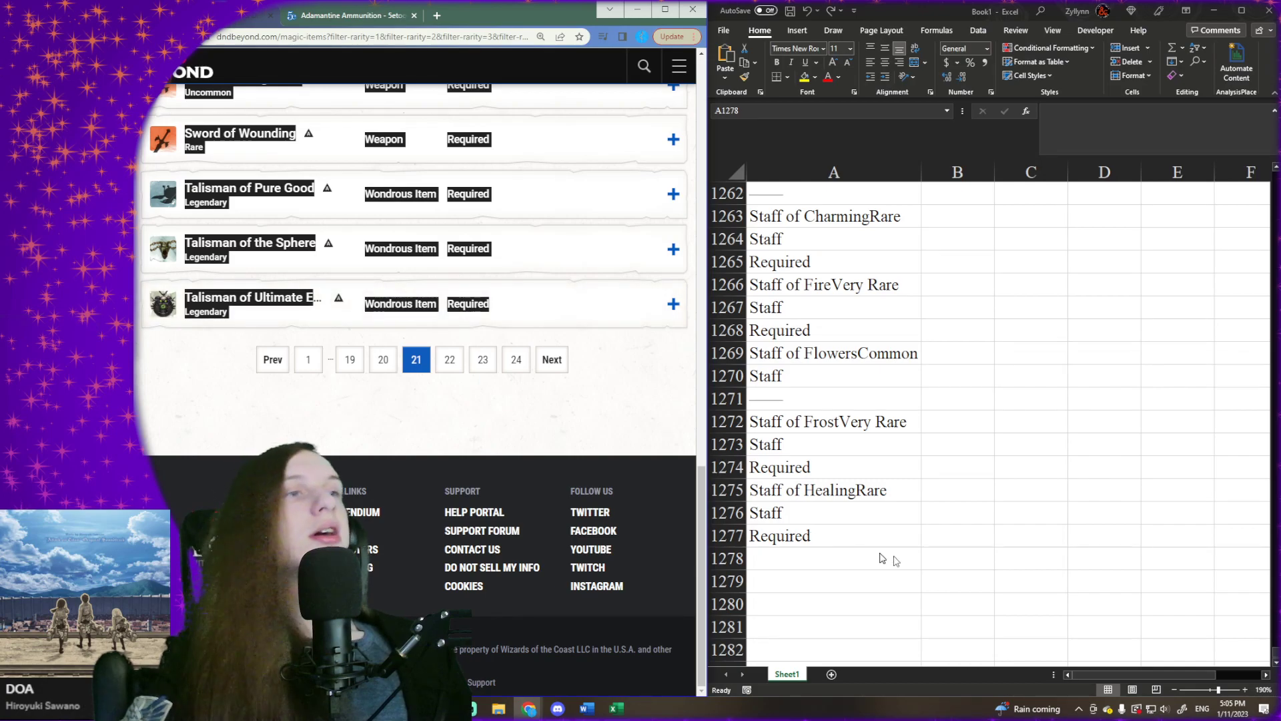
- Paste the copied page 21 item list into Excel at cell A1278 and select the first empty cell below it, A1339
click(860, 560)
right_click(861, 561)
click(903, 284)
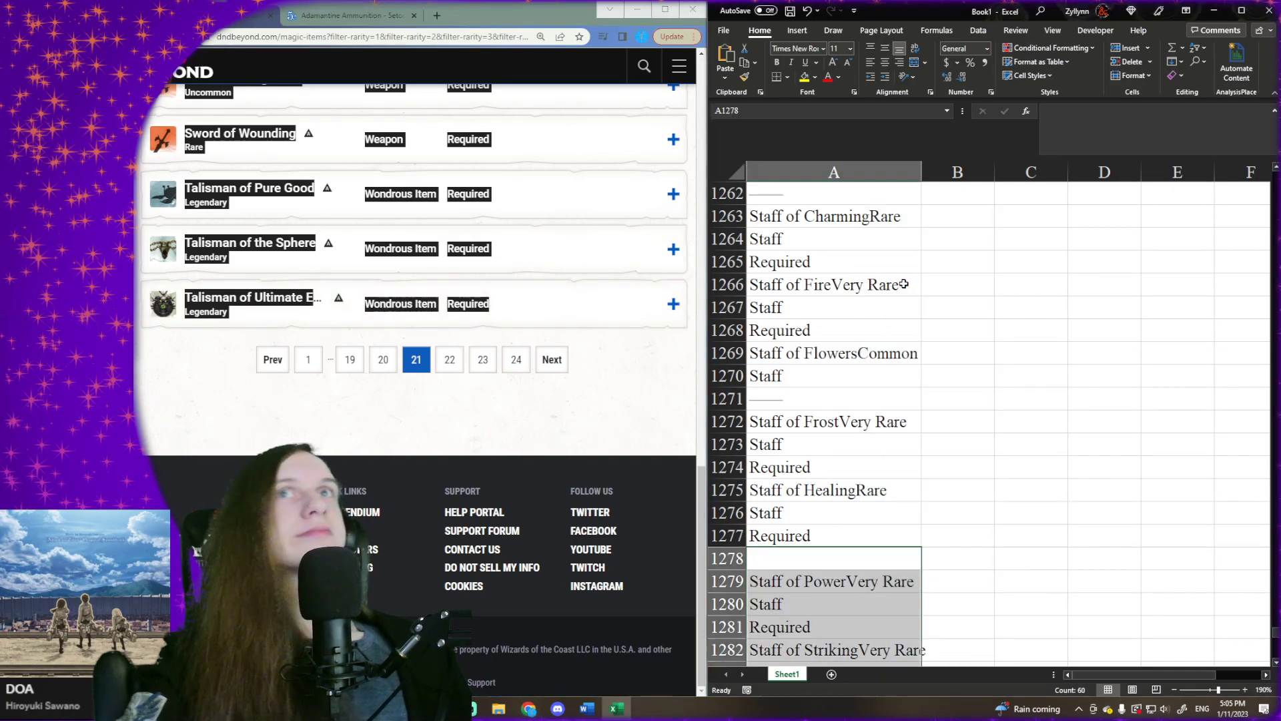
scroll(861, 313, down, 3)
key(Down)
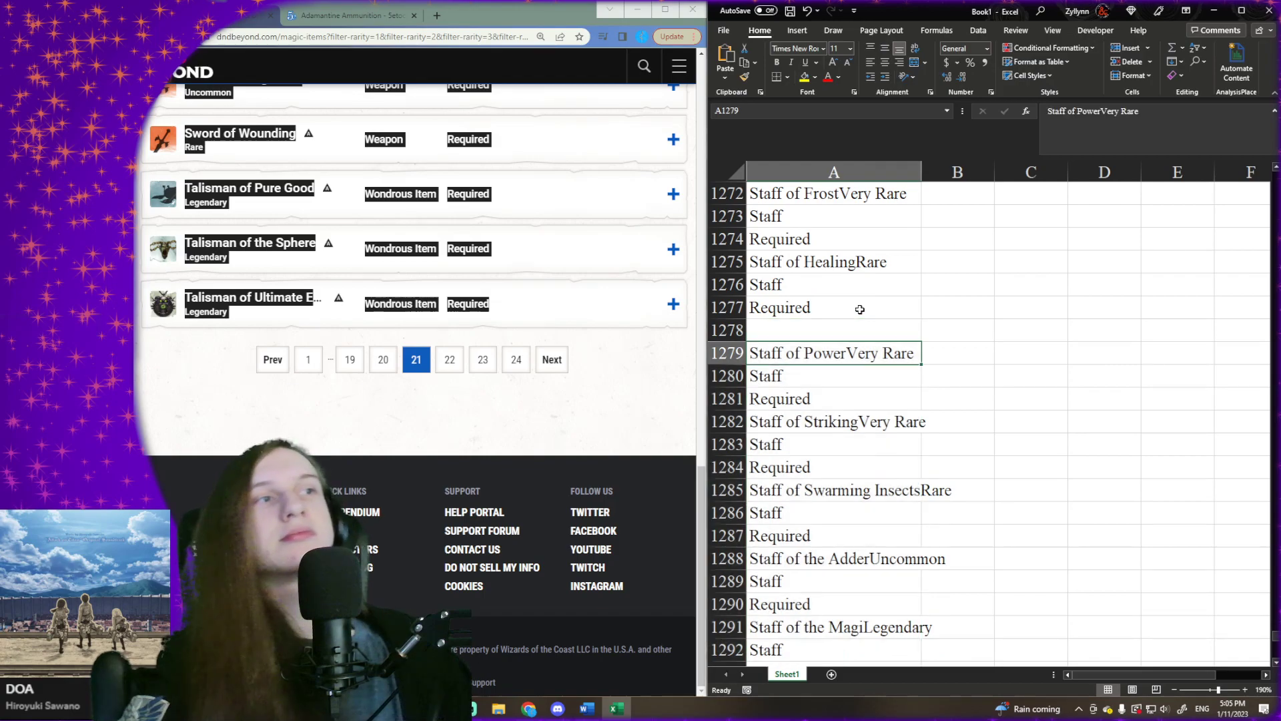
key(ctrl+Down)
key(Down)
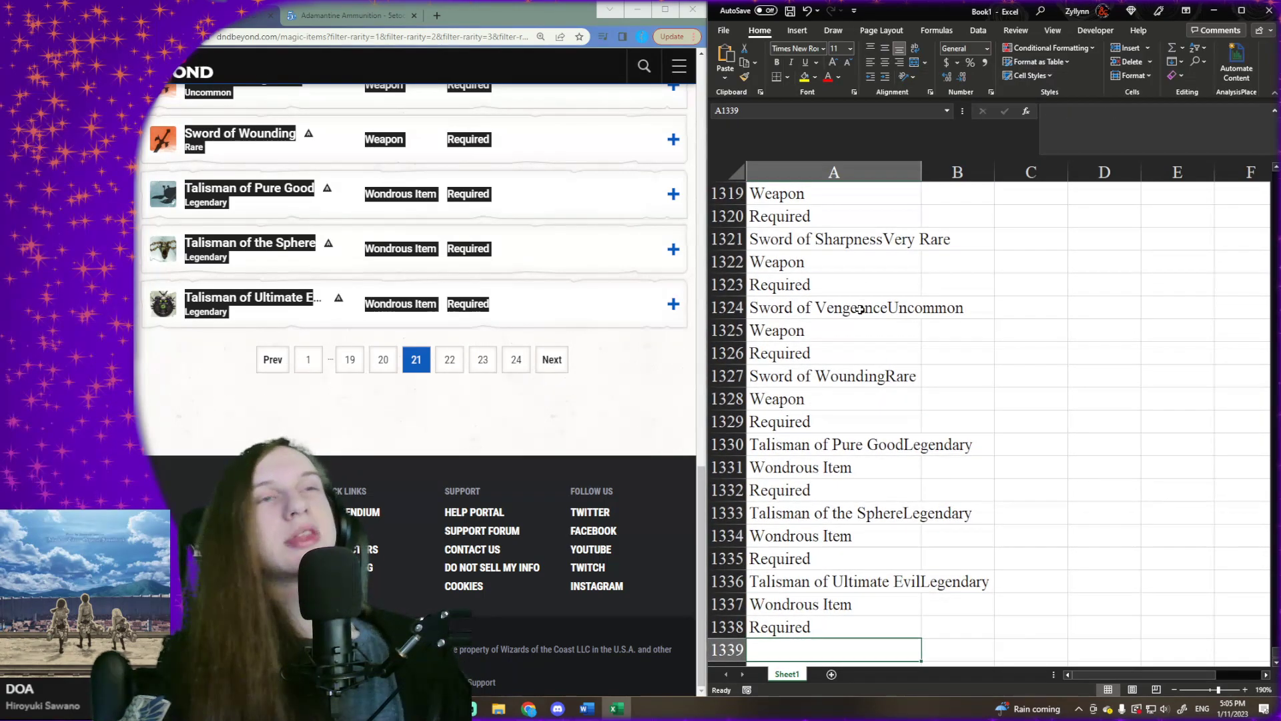
- Go to page 22 of the D&D Beyond results and copy its full list of magic items
click(600, 361)
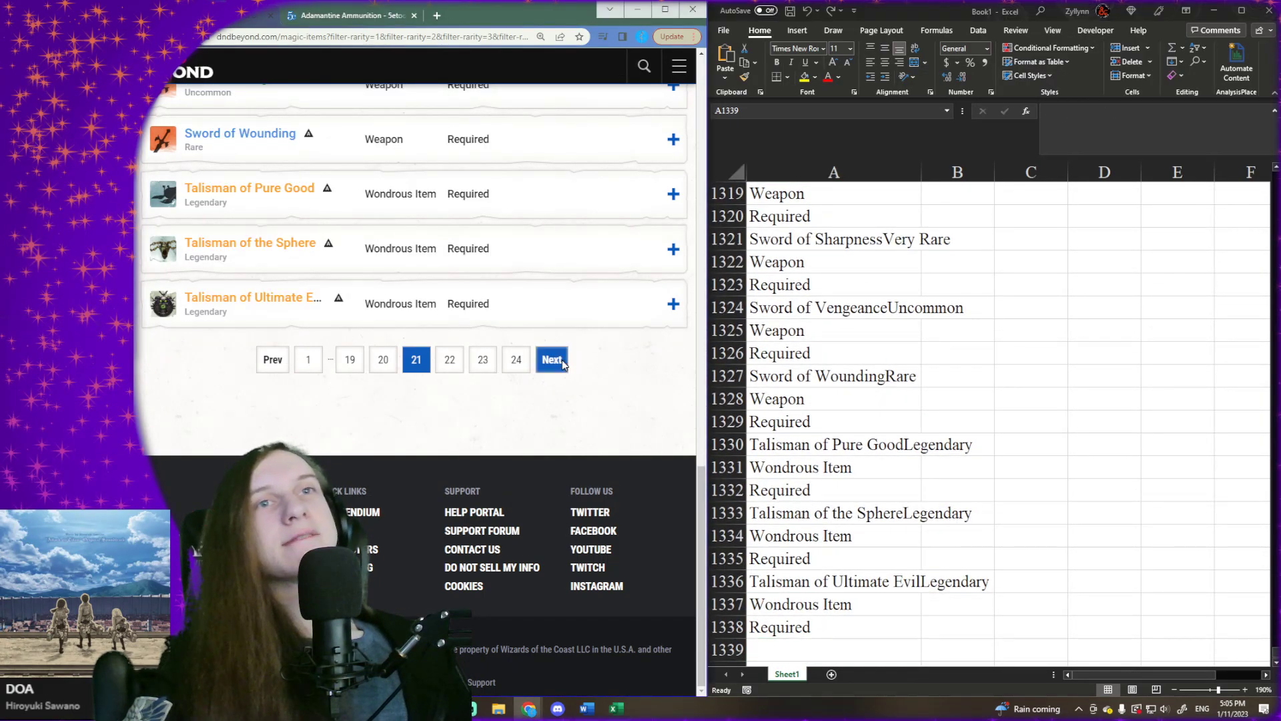
click(562, 361)
scroll(444, 306, down, 4)
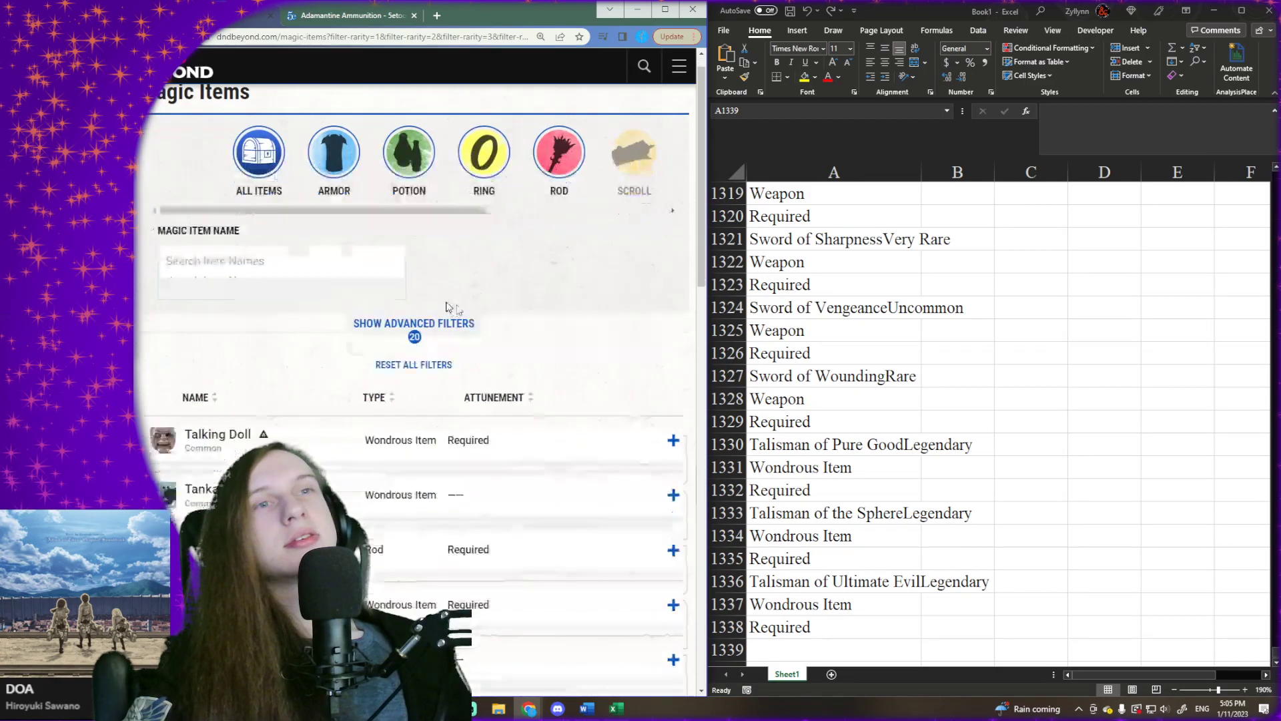
drag(185, 231, 491, 295)
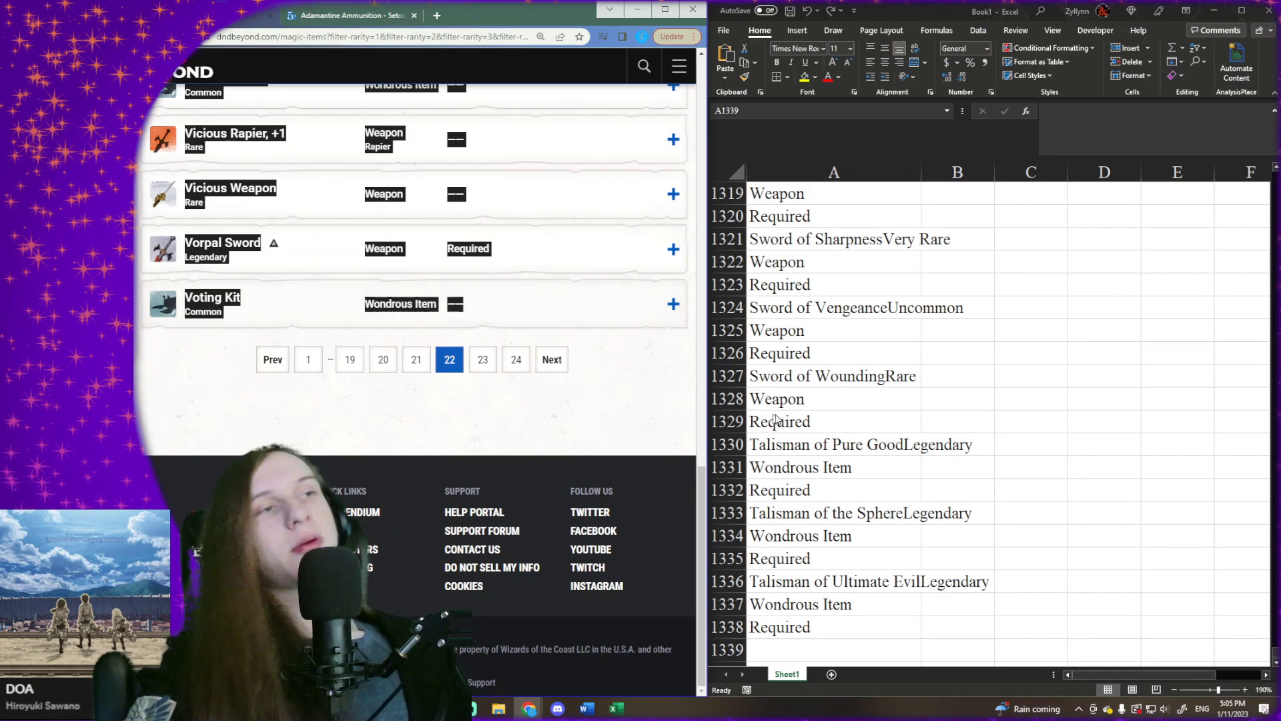
- Paste the copied page 22 item list into Excel at cell A1339 and select the first empty cell below it, A1400
scroll(789, 503, down, 3)
right_click(787, 468)
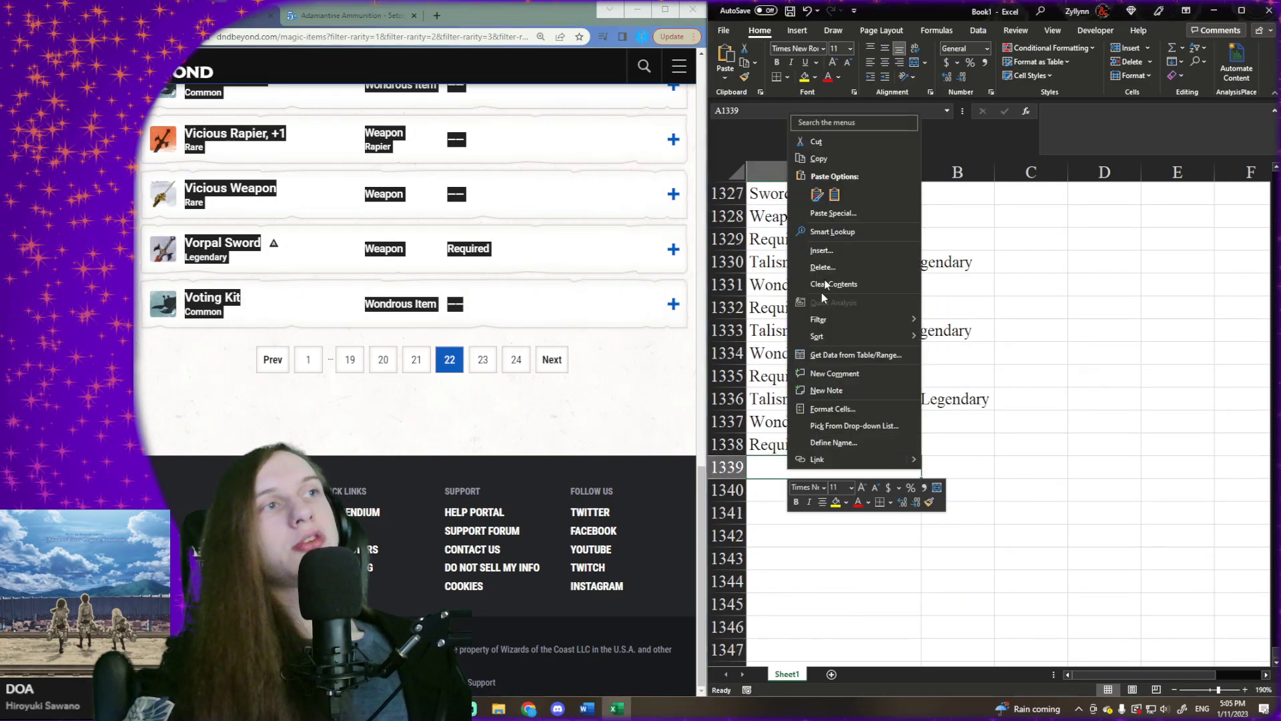
click(838, 193)
key(ctrl+Down)
key(ctrl+Down)
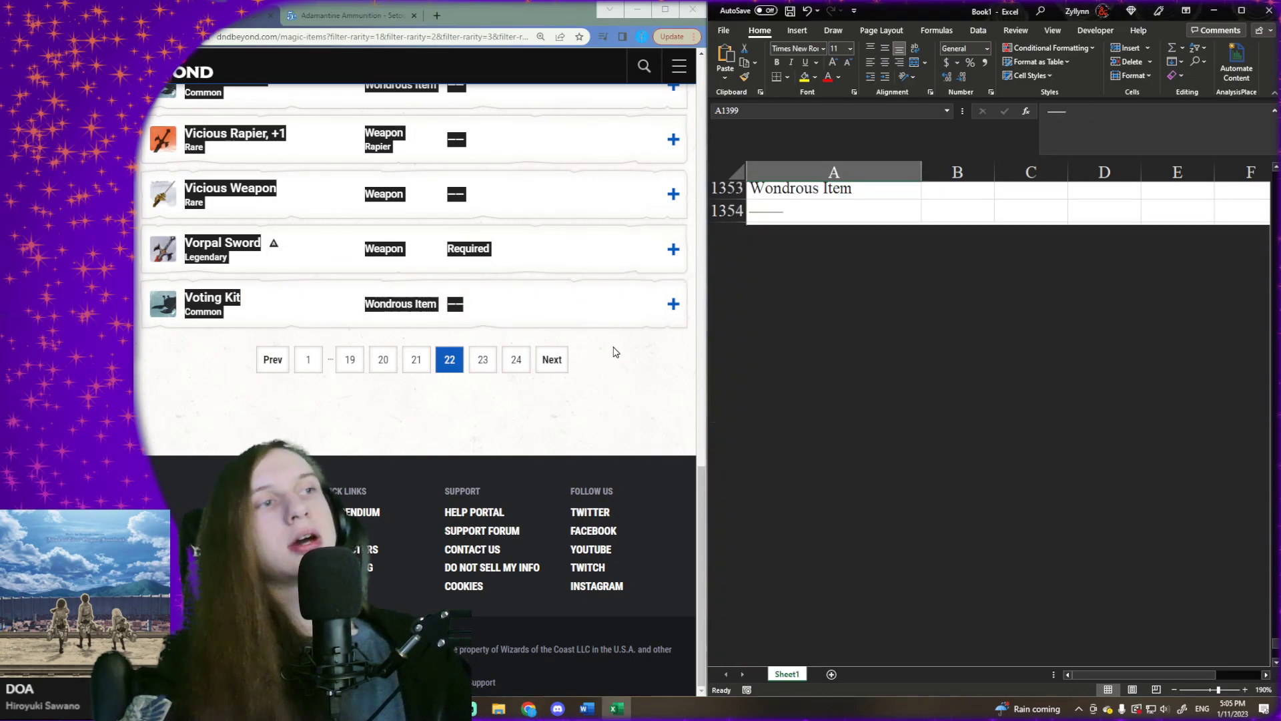
key(Down)
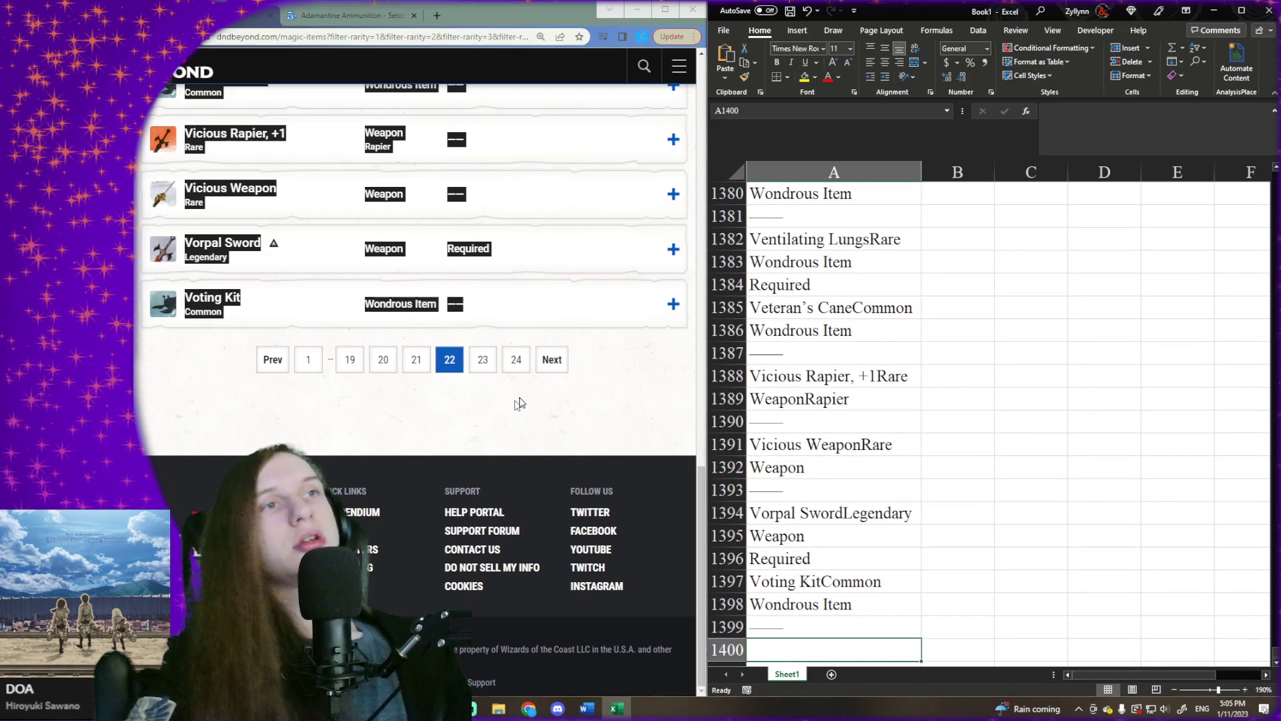
- Go to page 23 of the D&D Beyond results and copy its full list of magic items
click(552, 359)
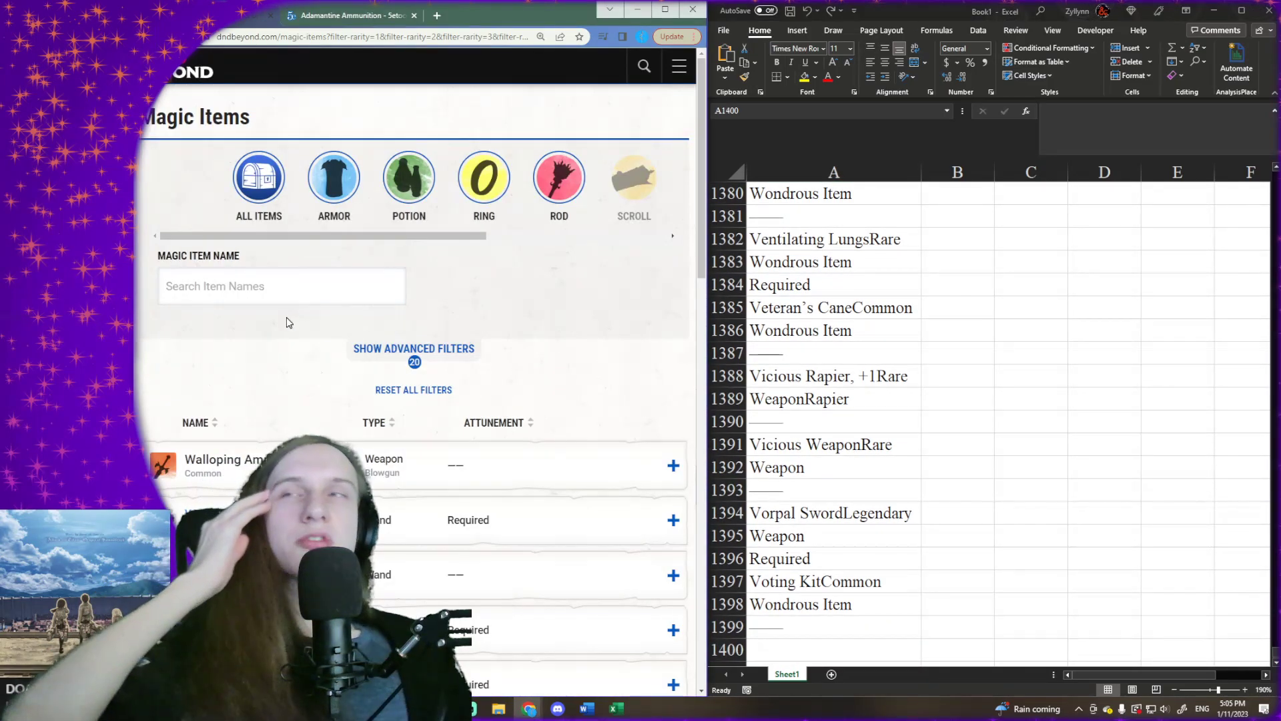
scroll(286, 316, down, 2)
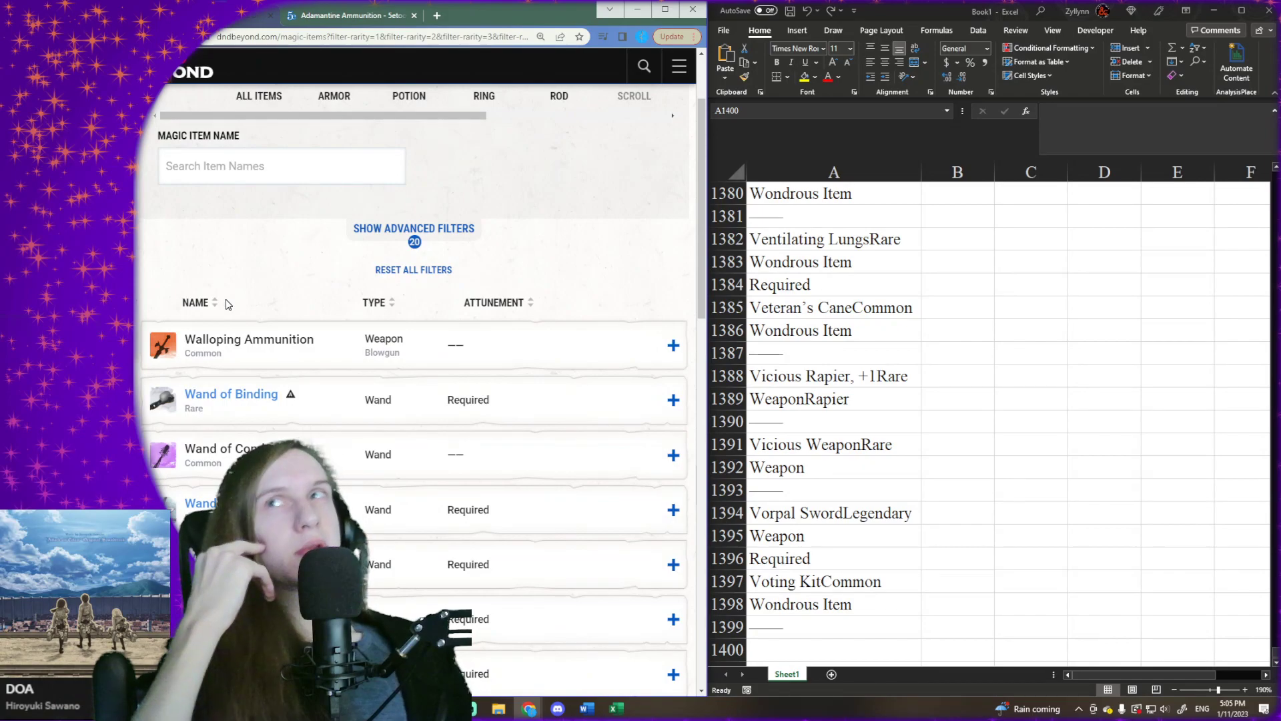
drag(160, 303, 518, 306)
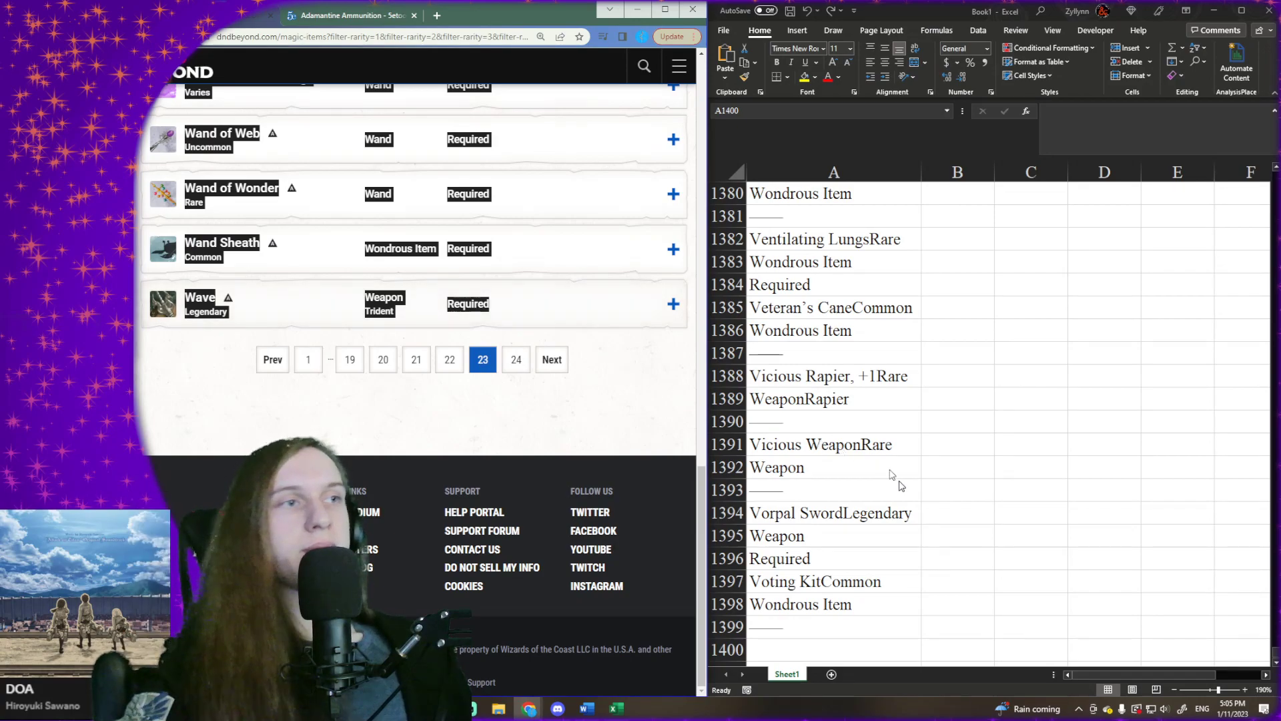
- Paste the copied page 23 item list into Excel at cell A1400 and select the first empty cell below it, A1461
scroll(895, 478, down, 3)
click(826, 420)
right_click(778, 422)
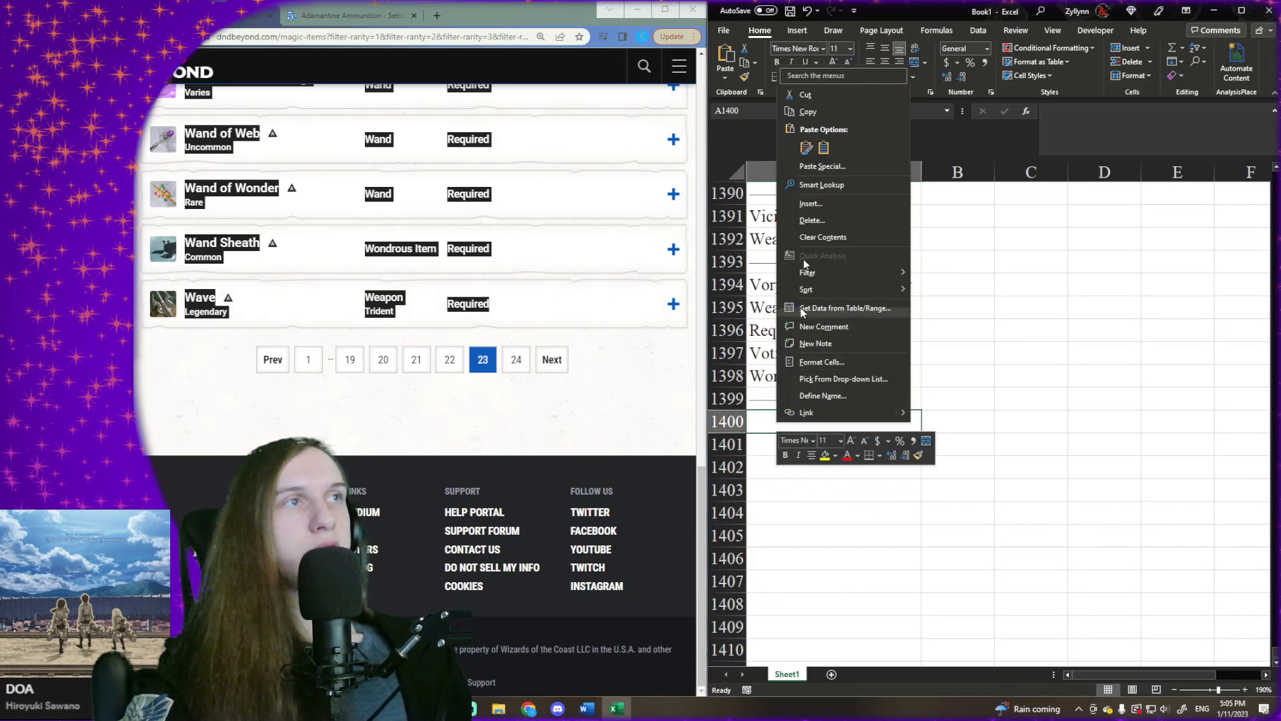
click(825, 147)
key(ctrl+Down)
key(Down)
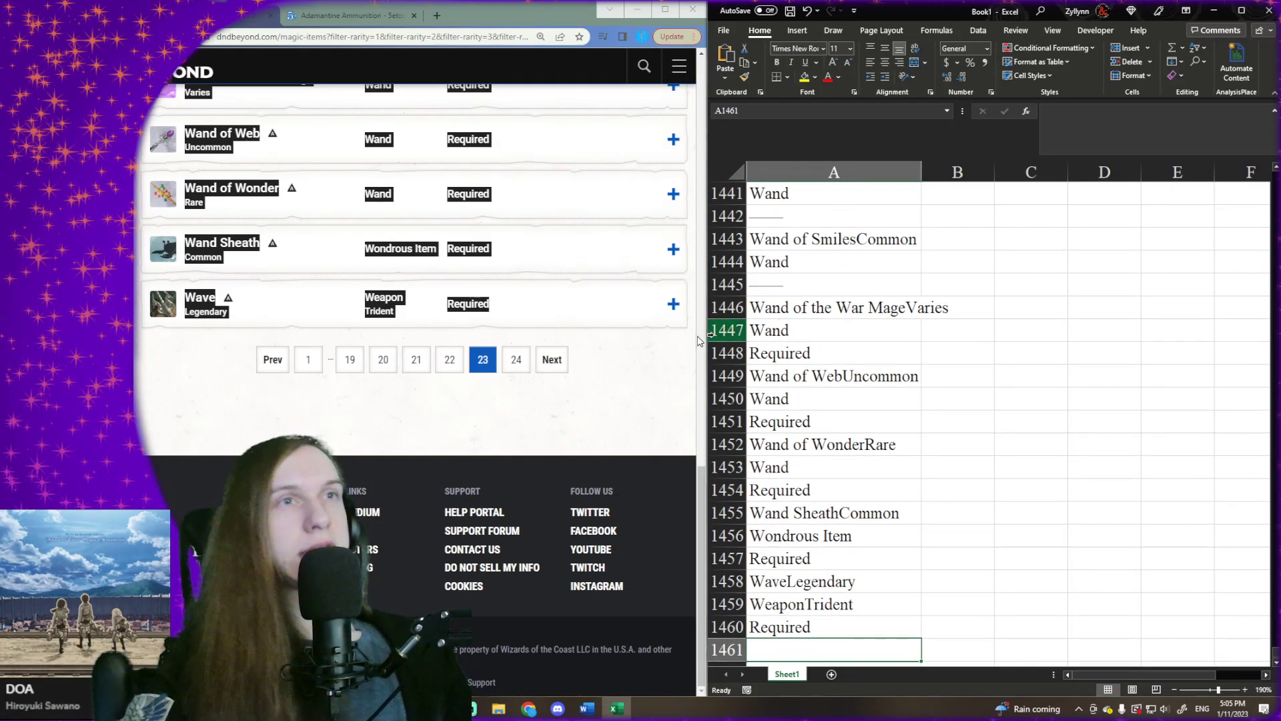
- Go to page 24, the last page of the D&D Beyond results, and copy its full list of magic items
click(558, 366)
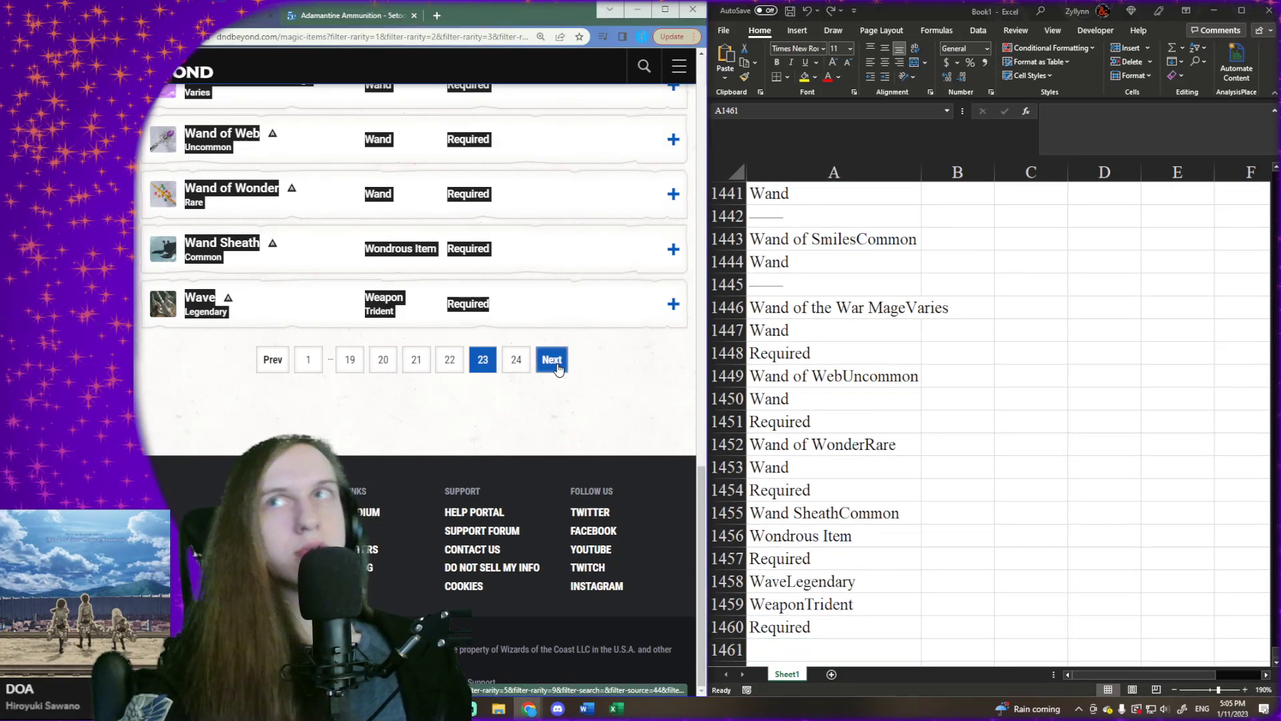
scroll(277, 331, down, 1)
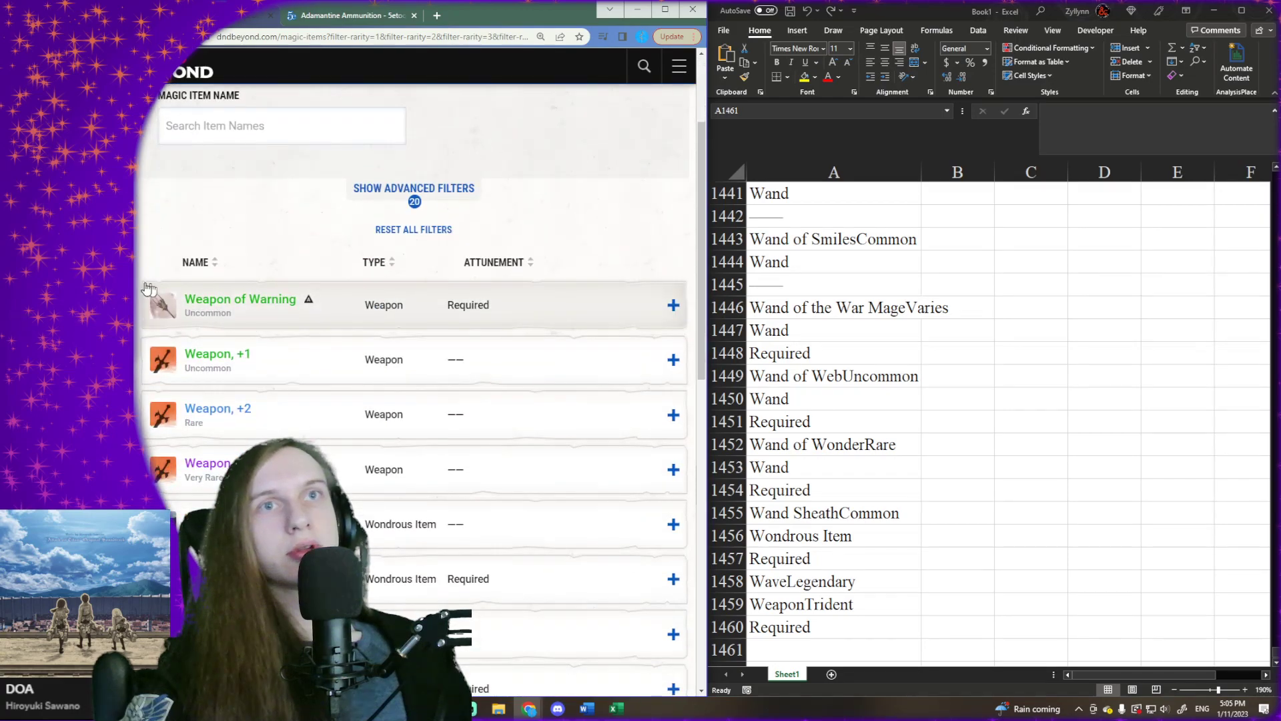
drag(138, 288, 601, 289)
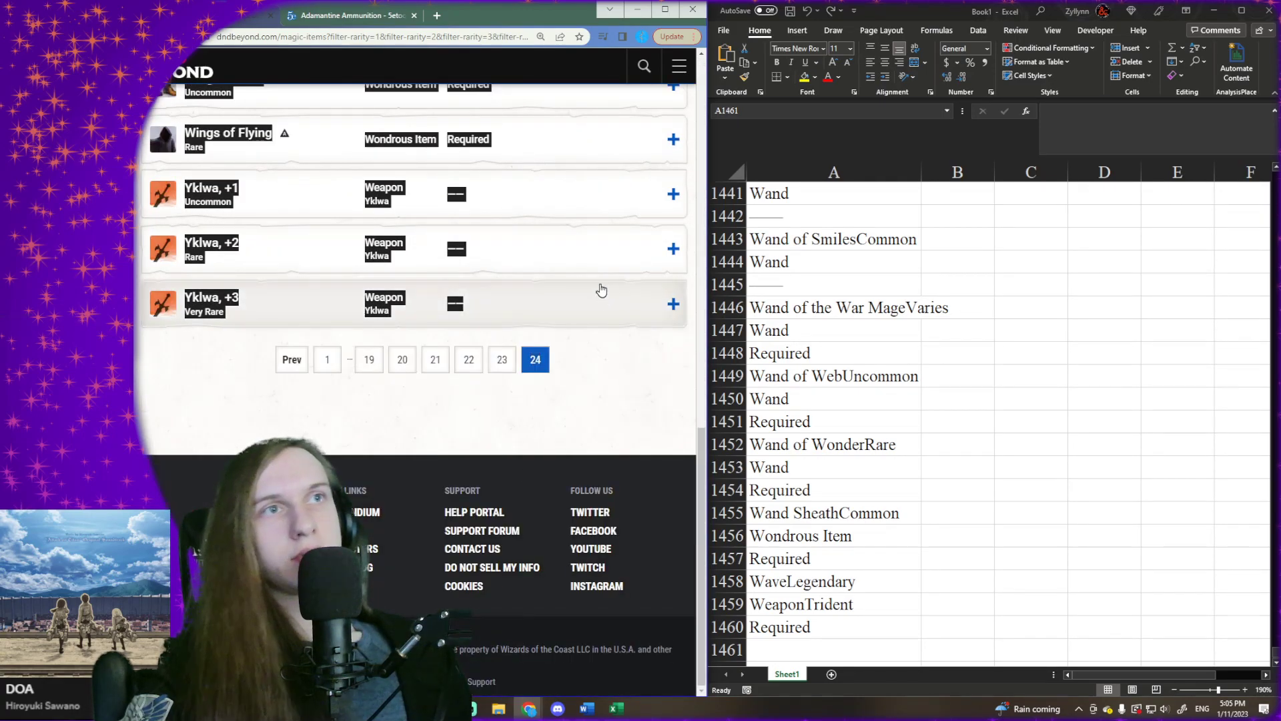
- Paste the copied page 24 item list into Excel at cell A1461 and deselect the pasted range
scroll(878, 490, down, 2)
right_click(822, 511)
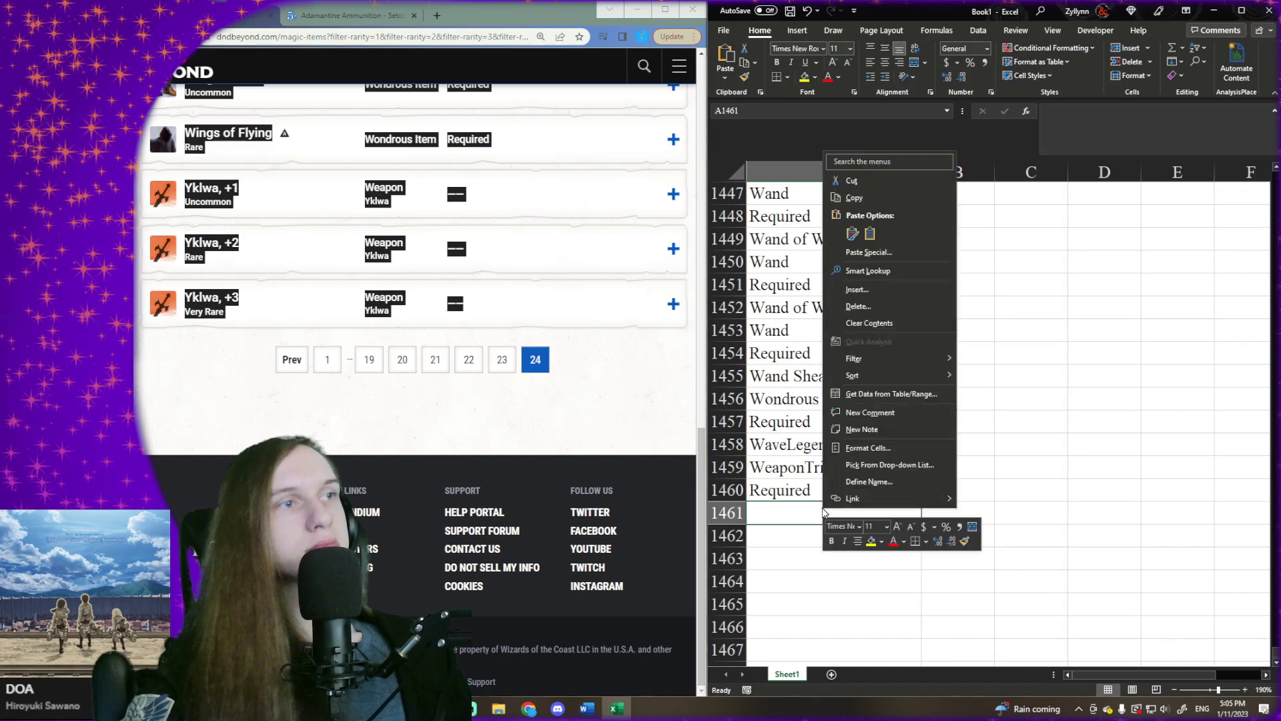
click(852, 234)
scroll(876, 416, down, 4)
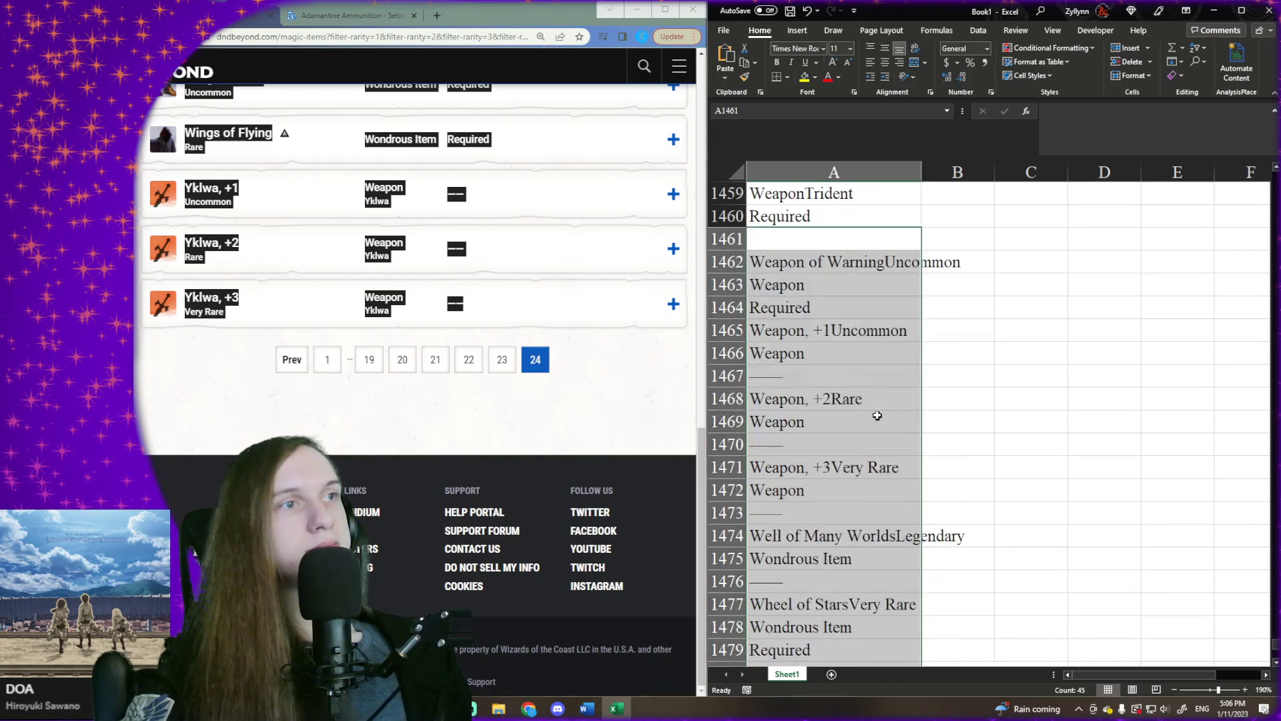
click(930, 296)
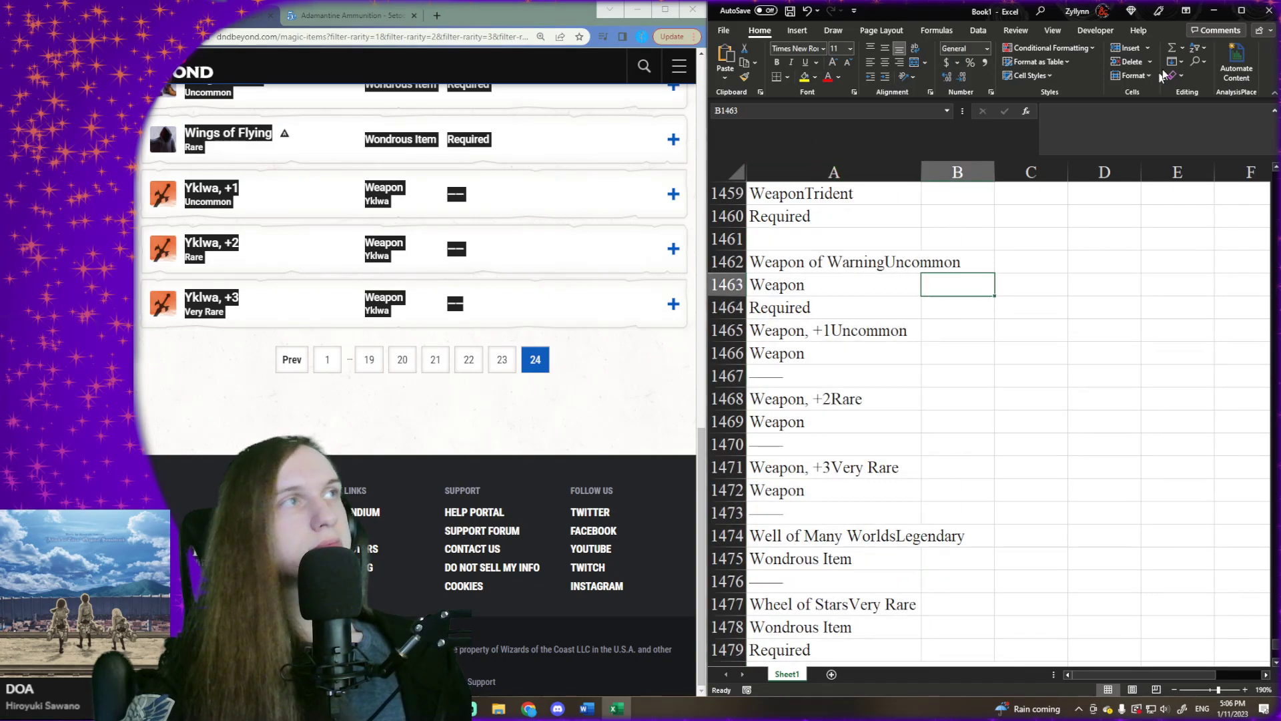
- Maximize the Excel window and select cell B2, the first cell with the name-extraction formula
click(1242, 10)
scroll(377, 239, up, 1)
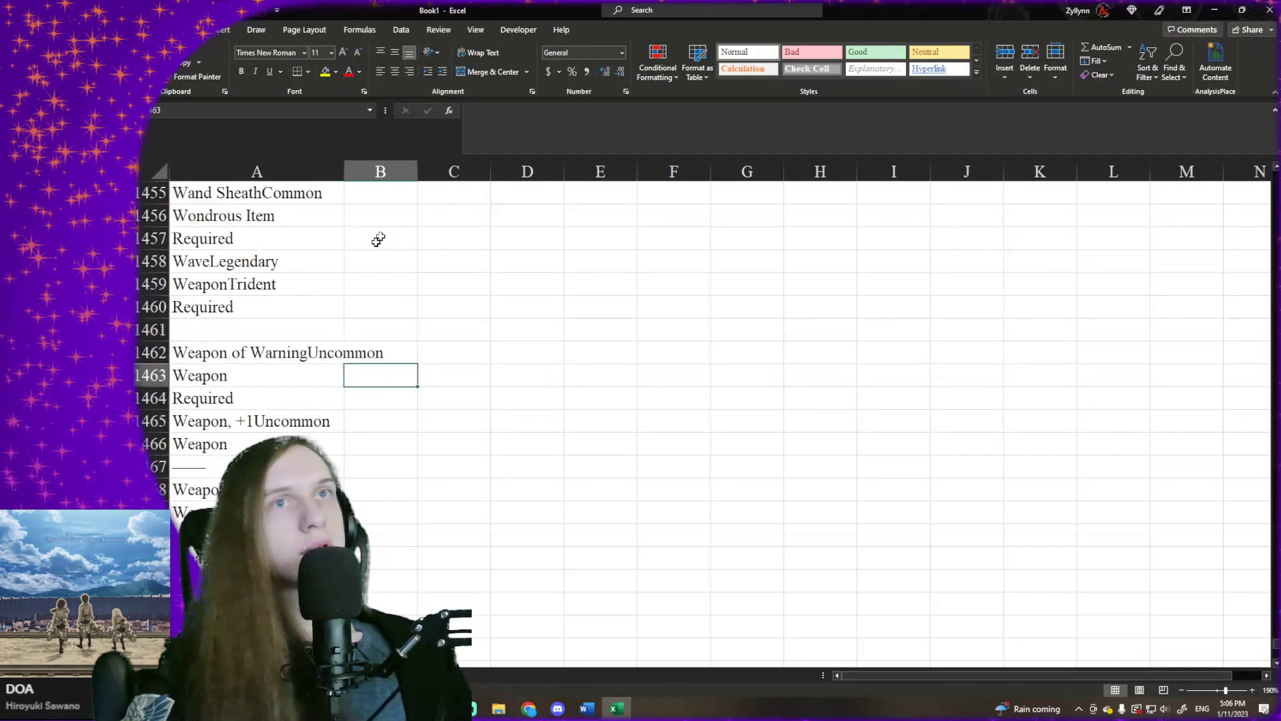
key(ctrl+Up)
key(Up)
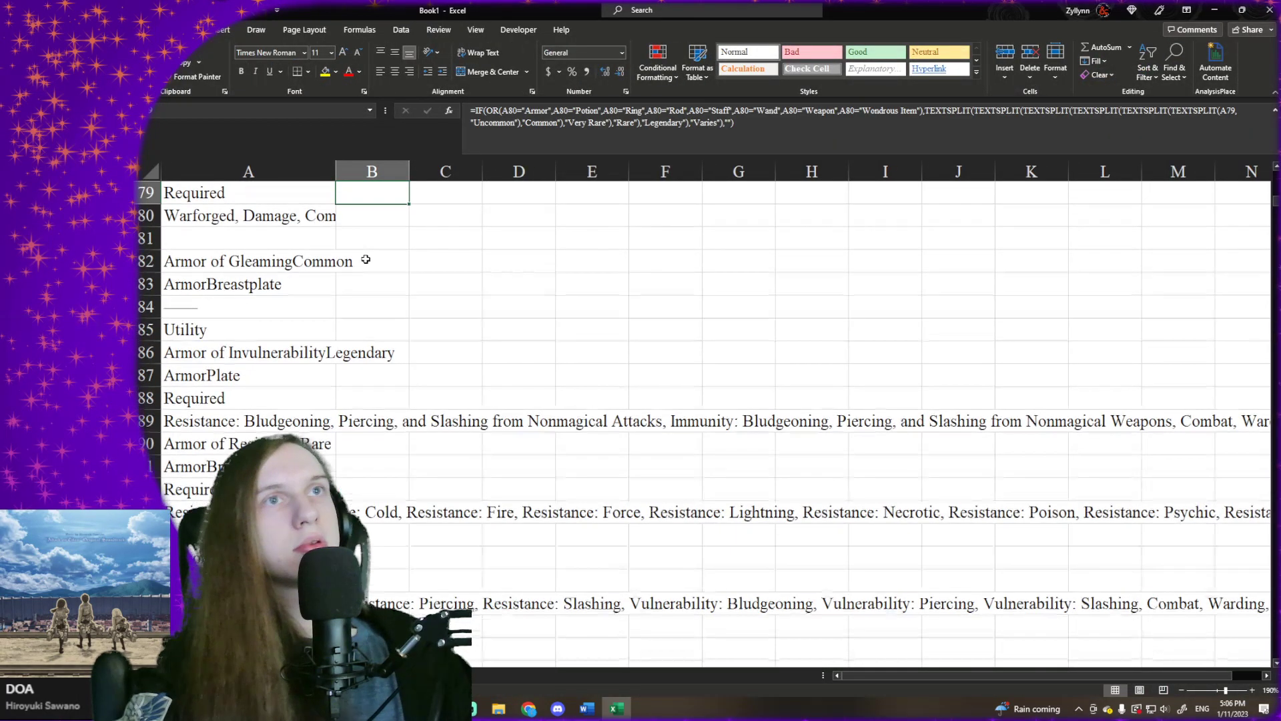
key(ctrl+Home)
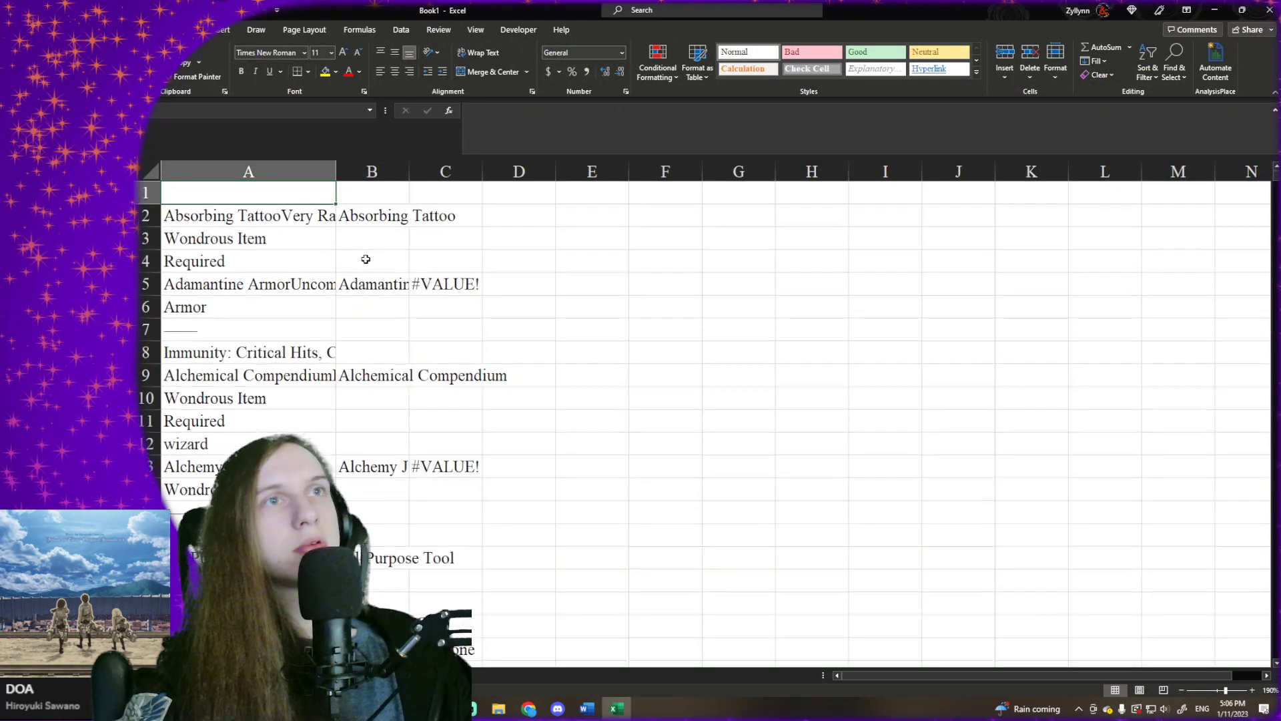
key(Right)
key(Down)
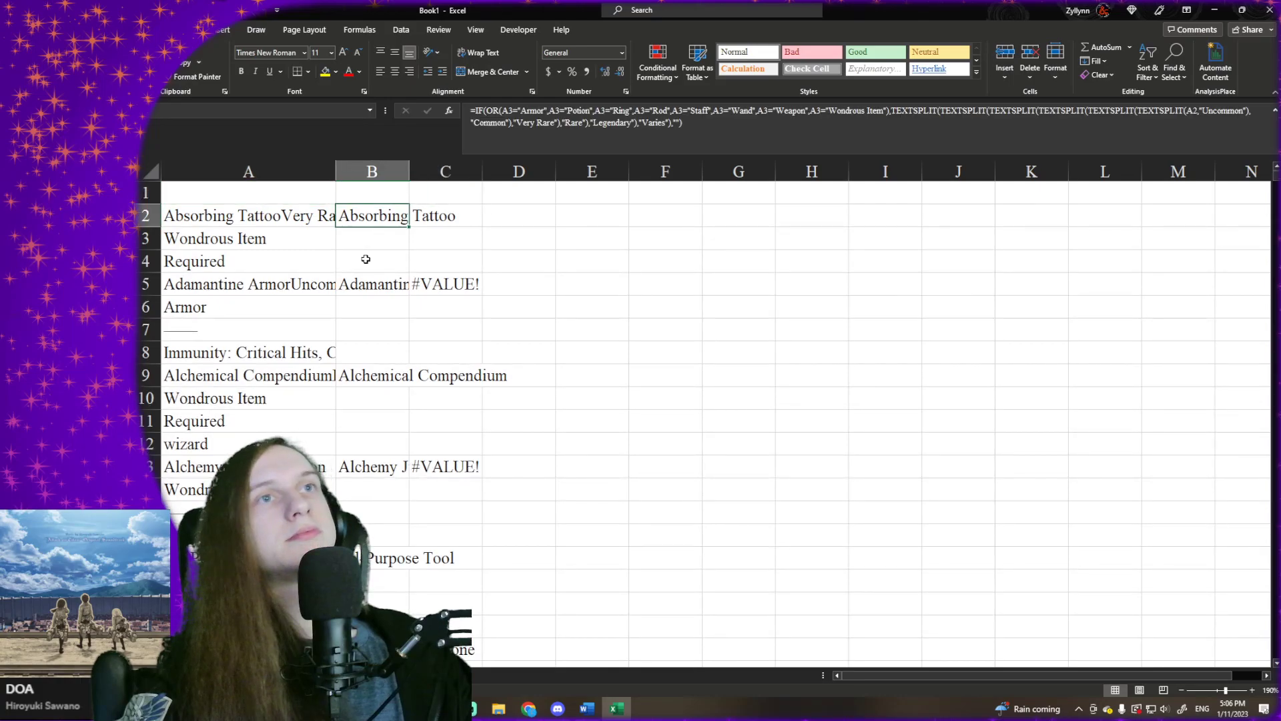
- Fill the name-extraction formula in B2 down column B through the last data row, 1506
key(Right)
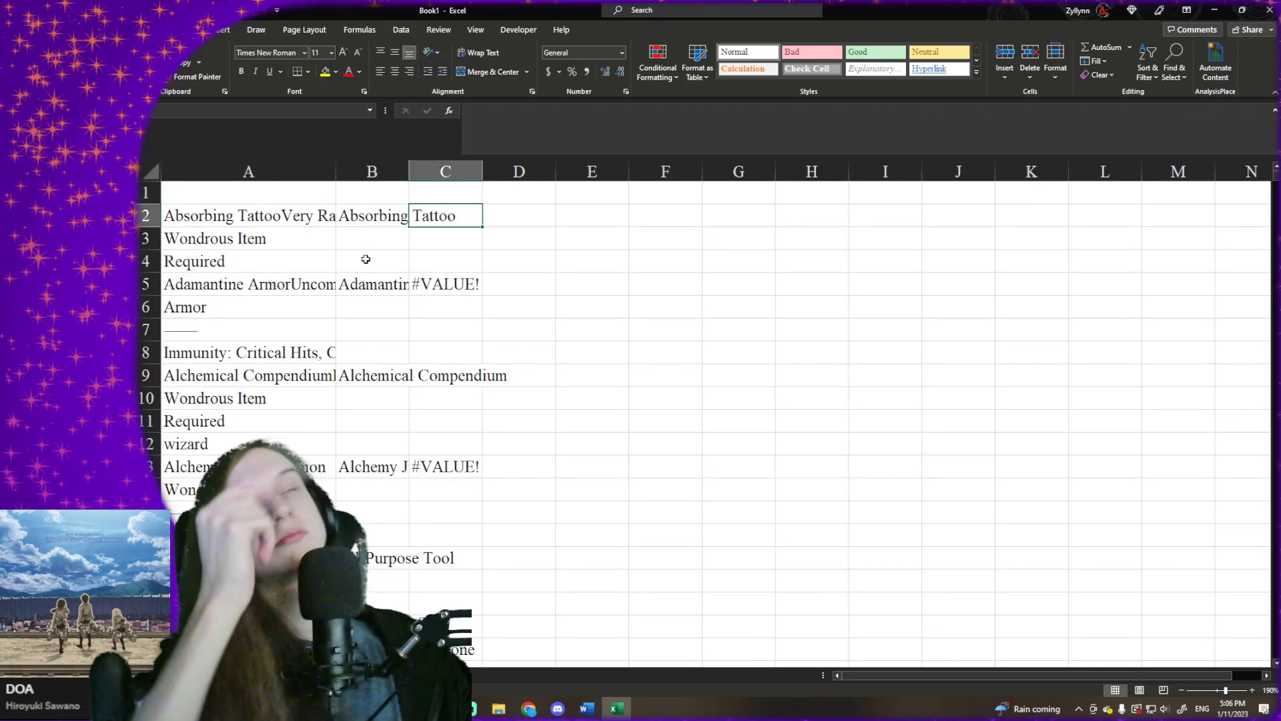
key(Left)
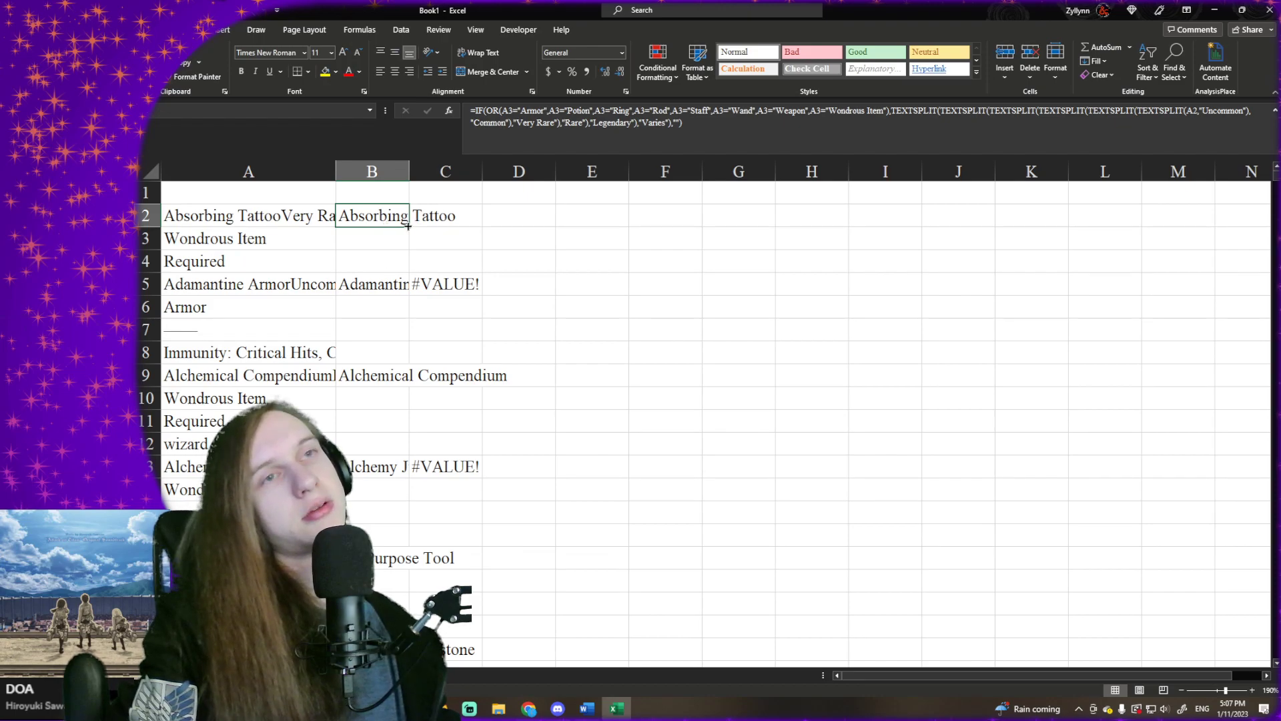
drag(411, 228, 407, 661)
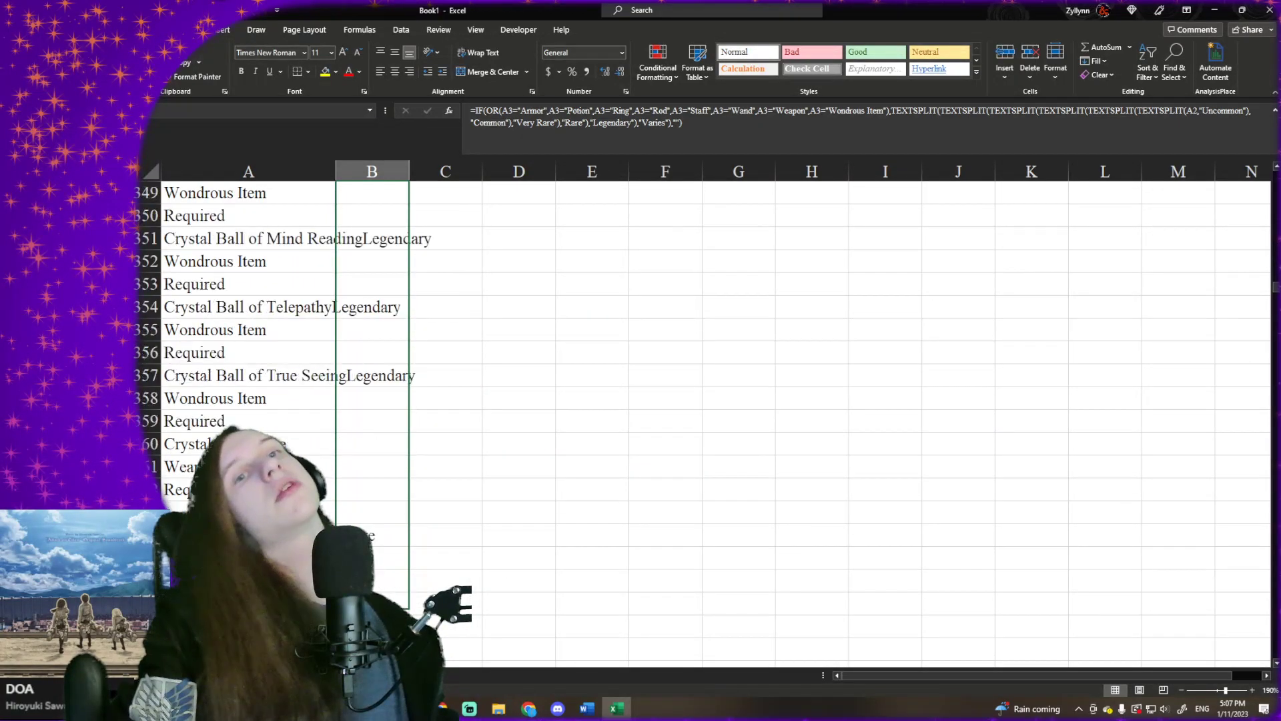
scroll(667, 400, down, 11)
scroll(667, 400, down, 20)
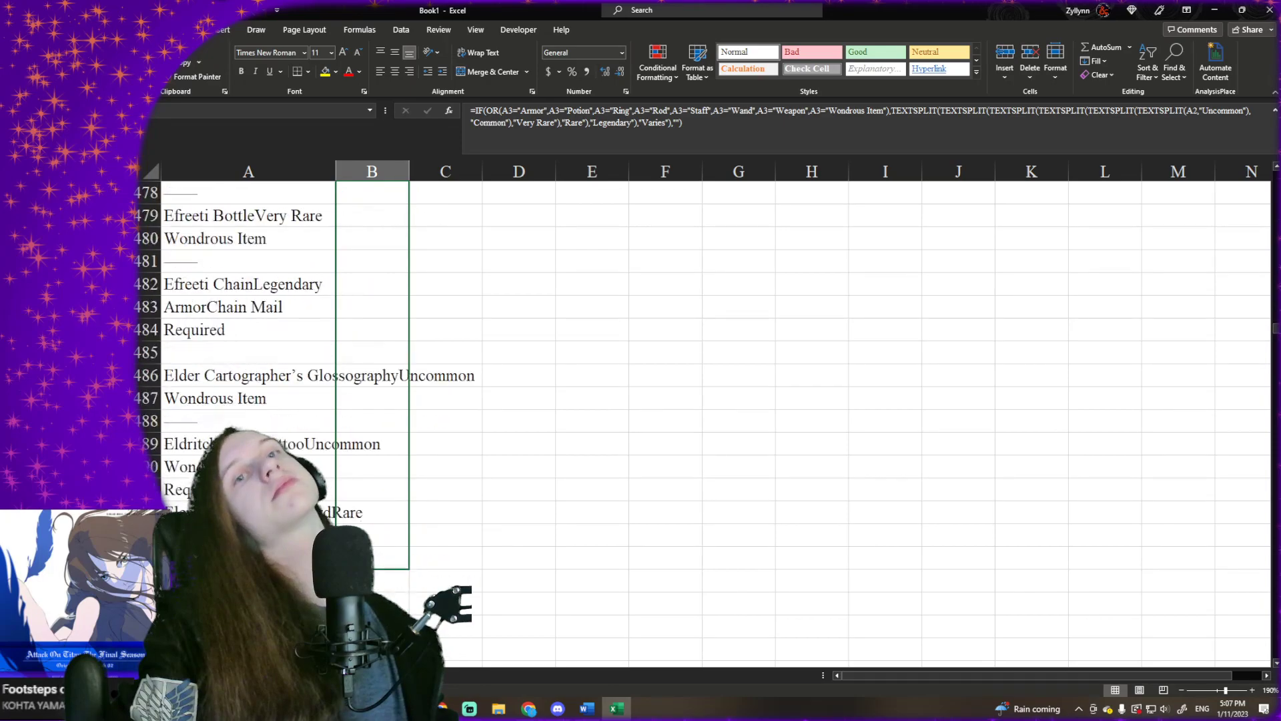
scroll(667, 401, down, 20)
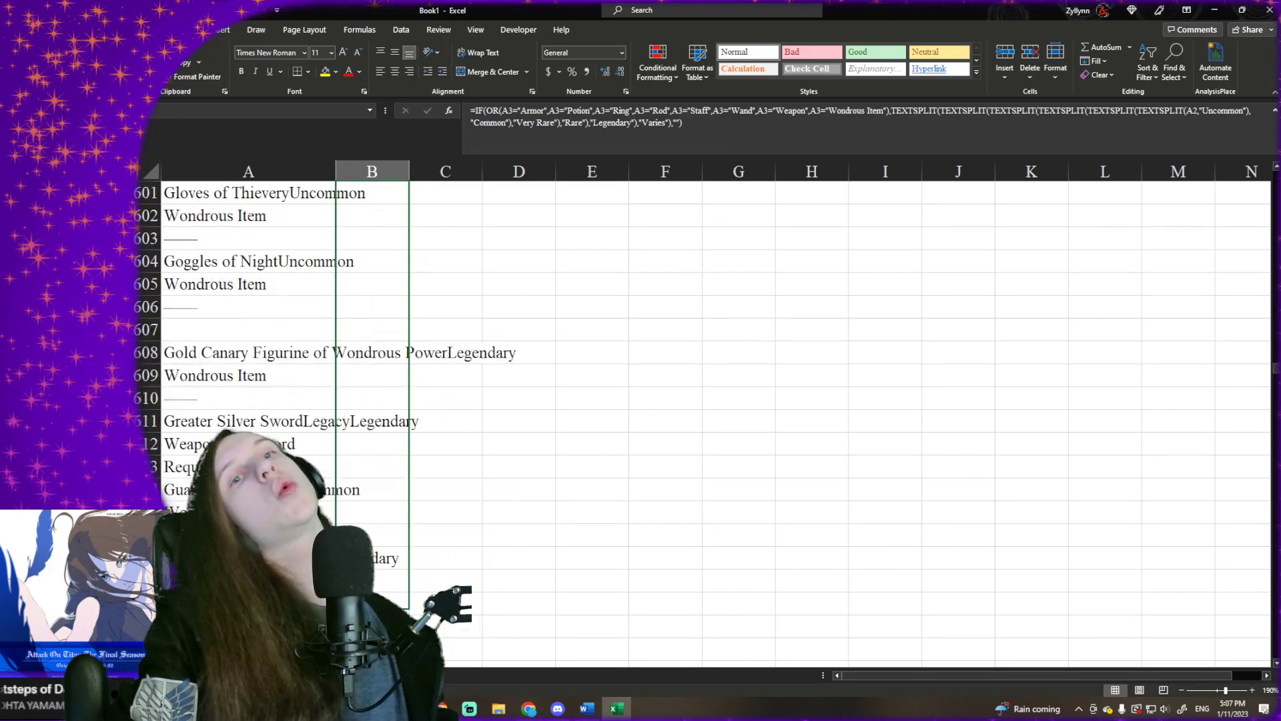
scroll(667, 400, down, 11)
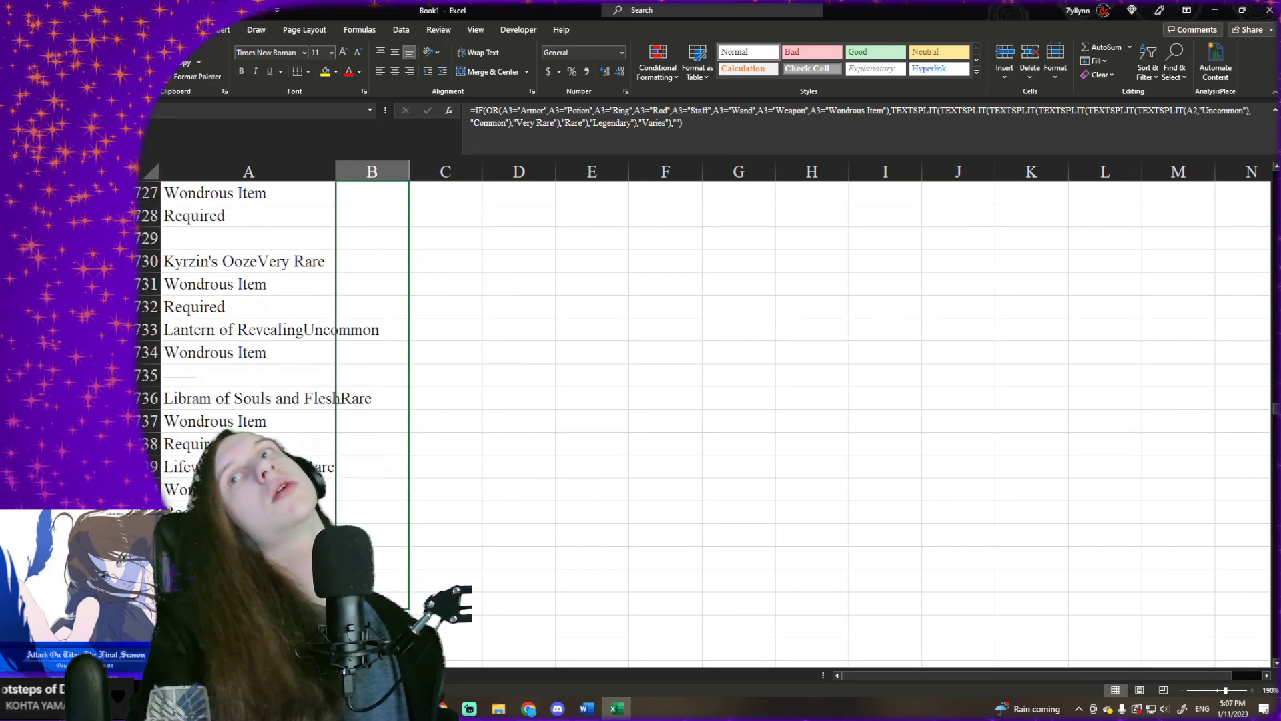
scroll(667, 400, down, 20)
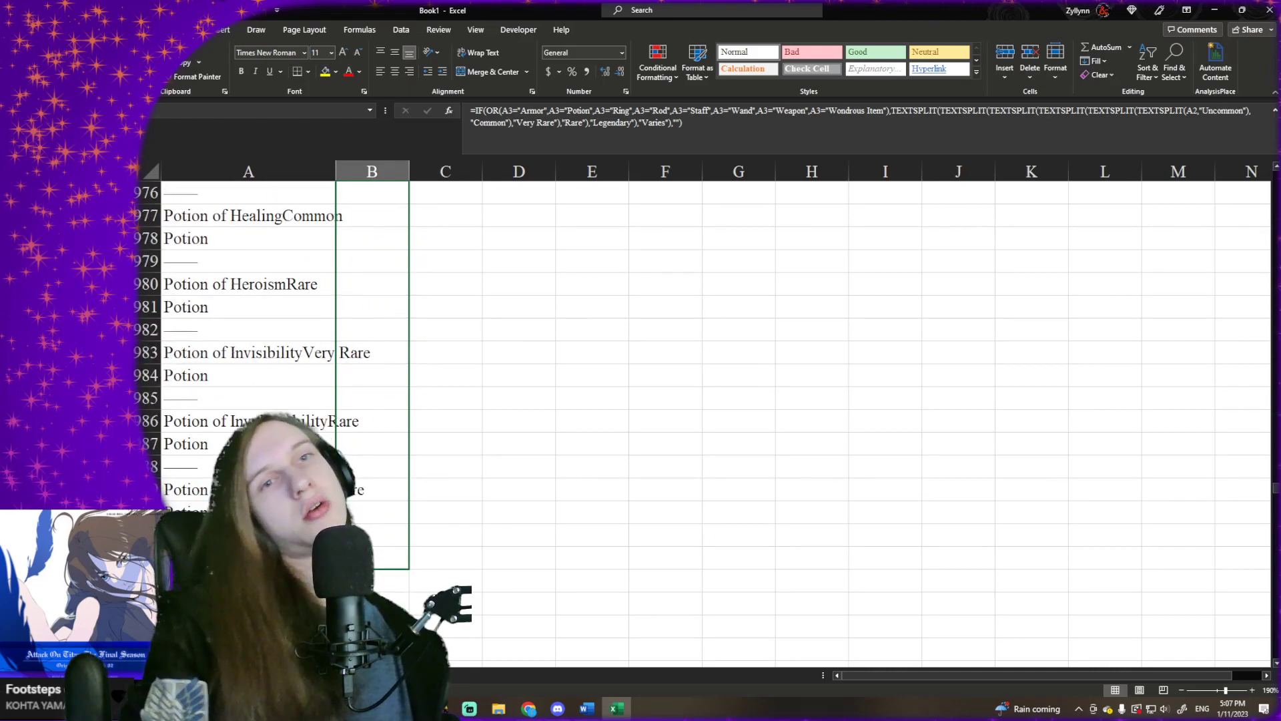
scroll(667, 400, down, 20)
scroll(667, 401, down, 10)
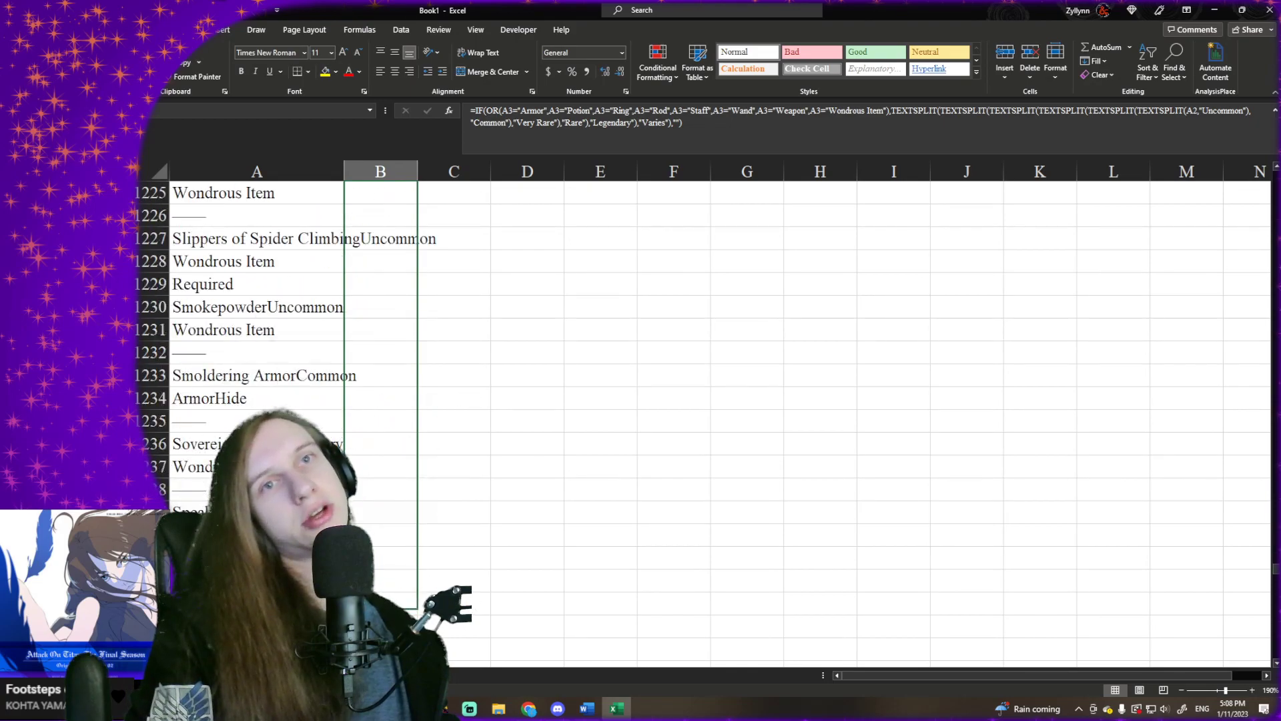
scroll(667, 401, down, 20)
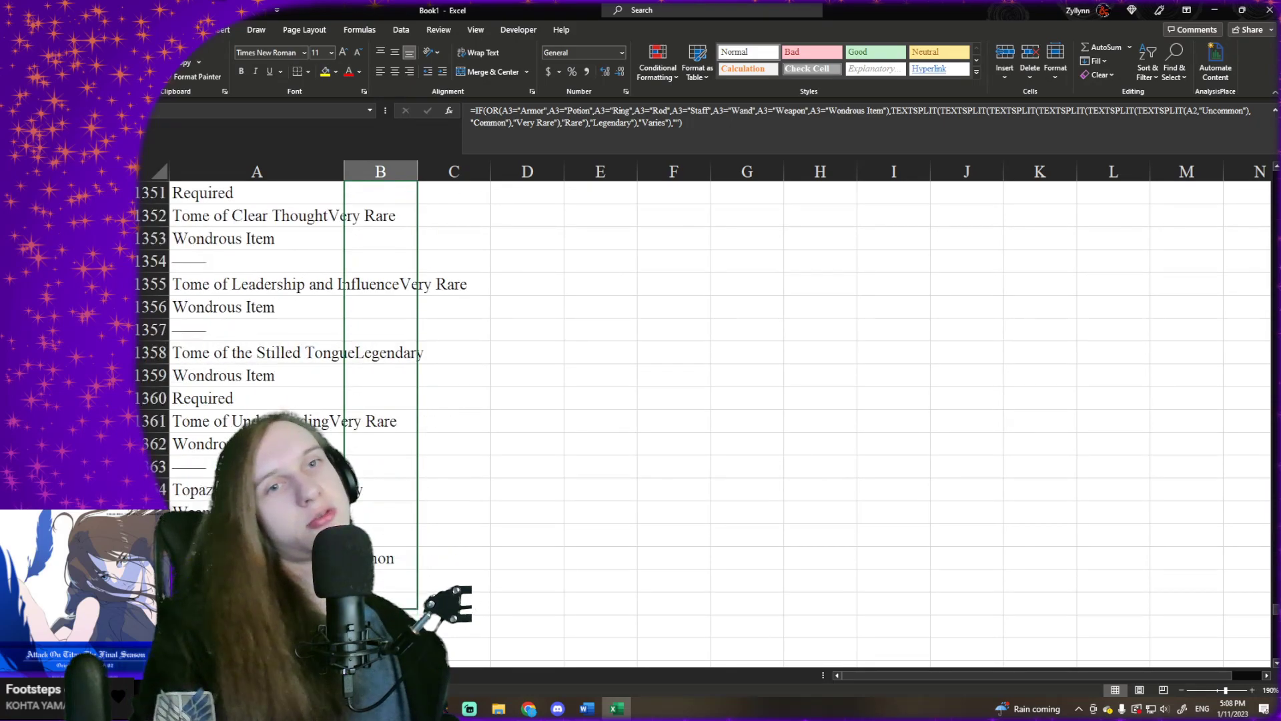
scroll(668, 401, down, 20)
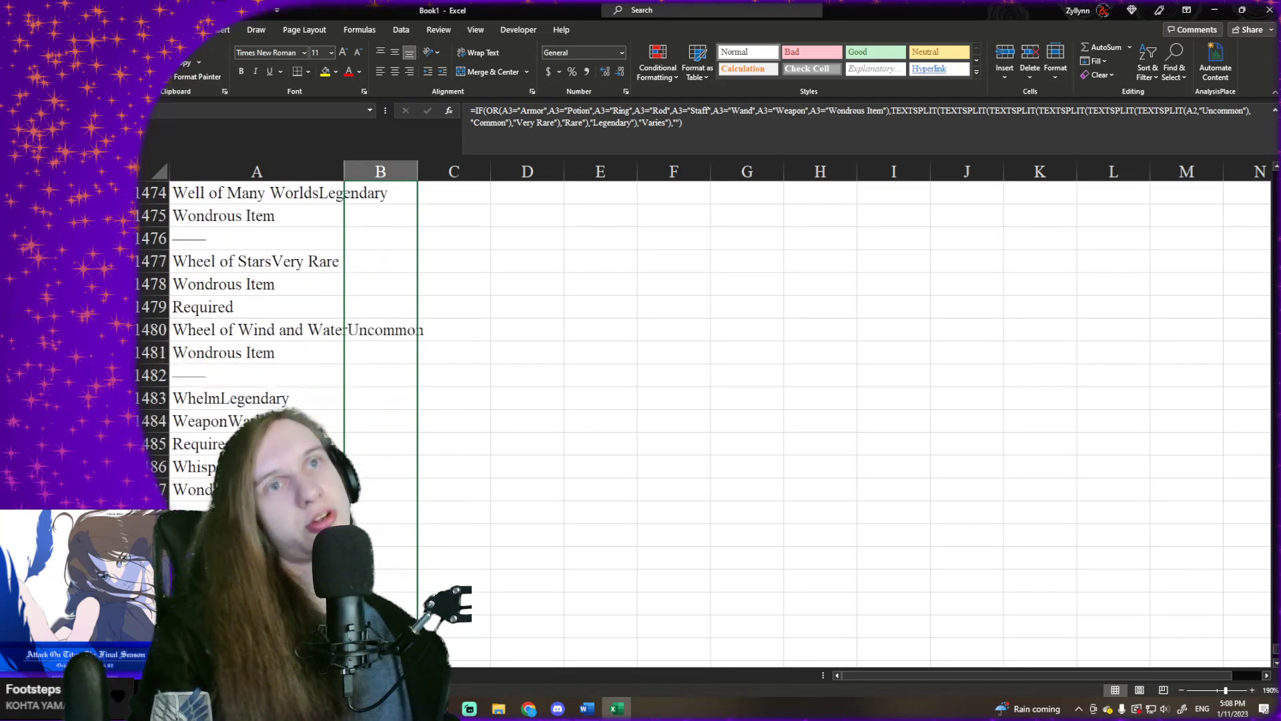
drag(382, 669, 391, 544)
click(425, 465)
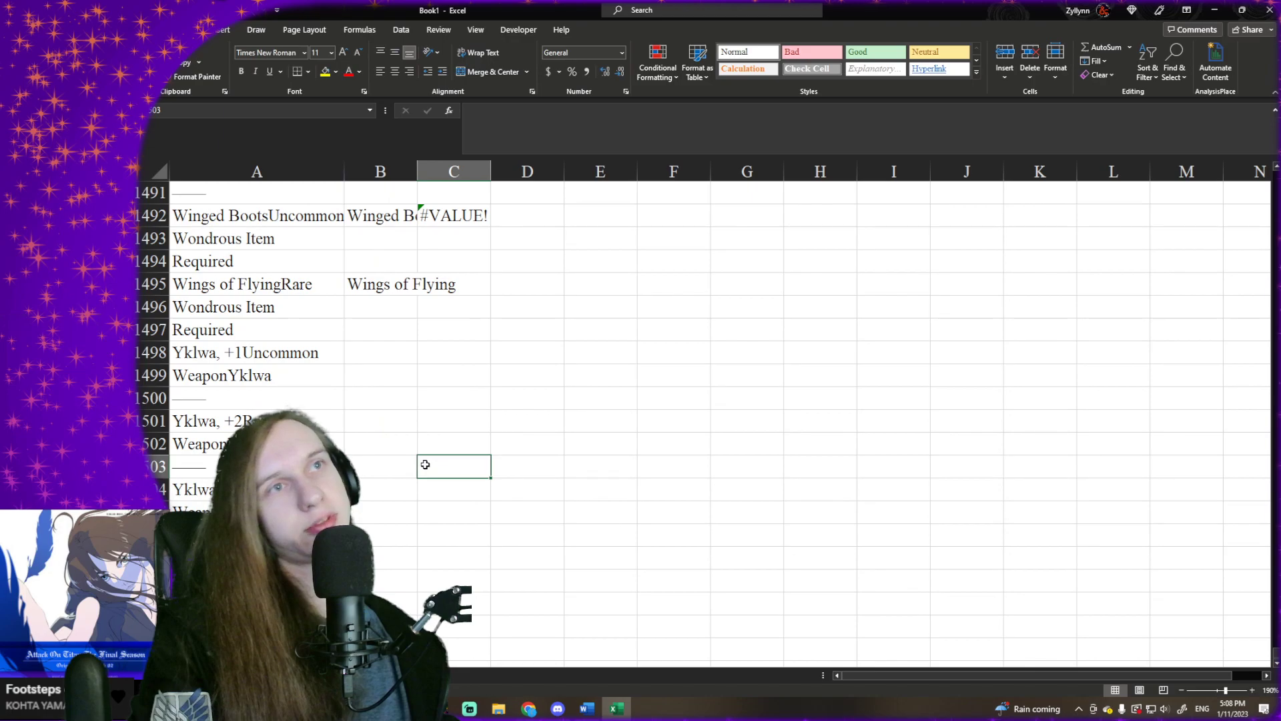
key(Left)
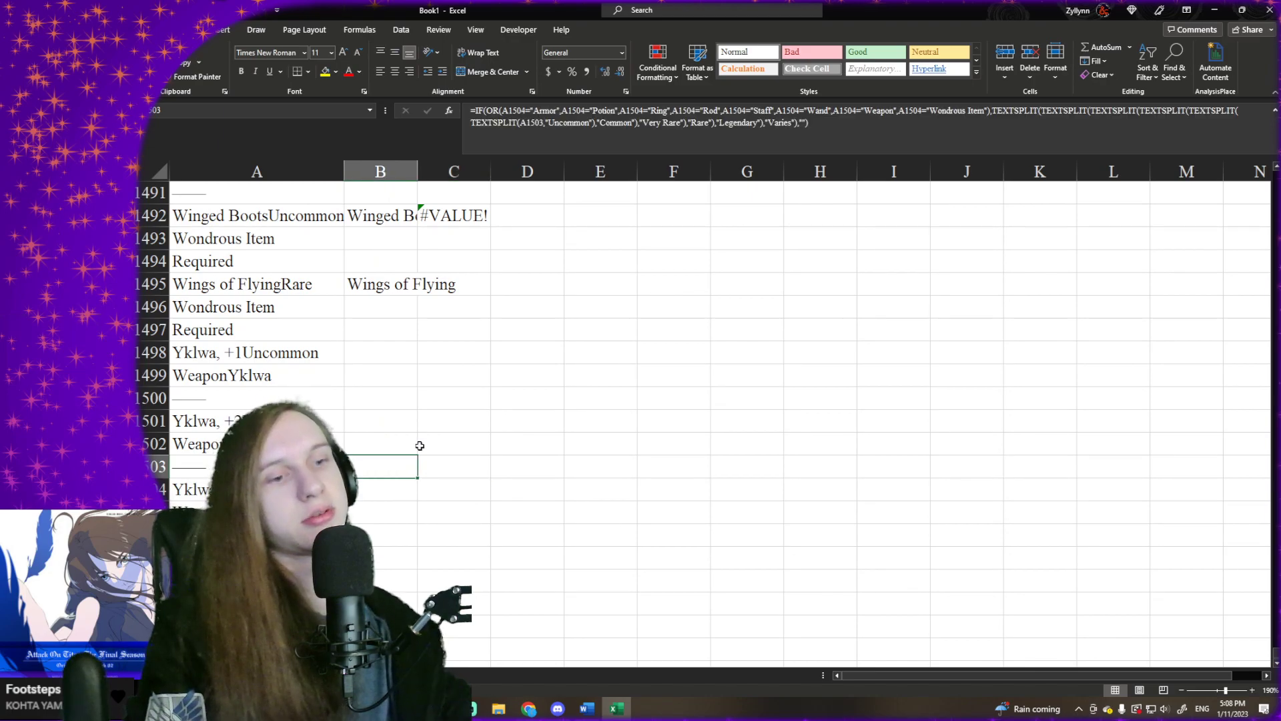
- Try to copy the column B results from B3 down and paste them over themselves as static values
key(ctrl+Up)
key(Right)
key(Up)
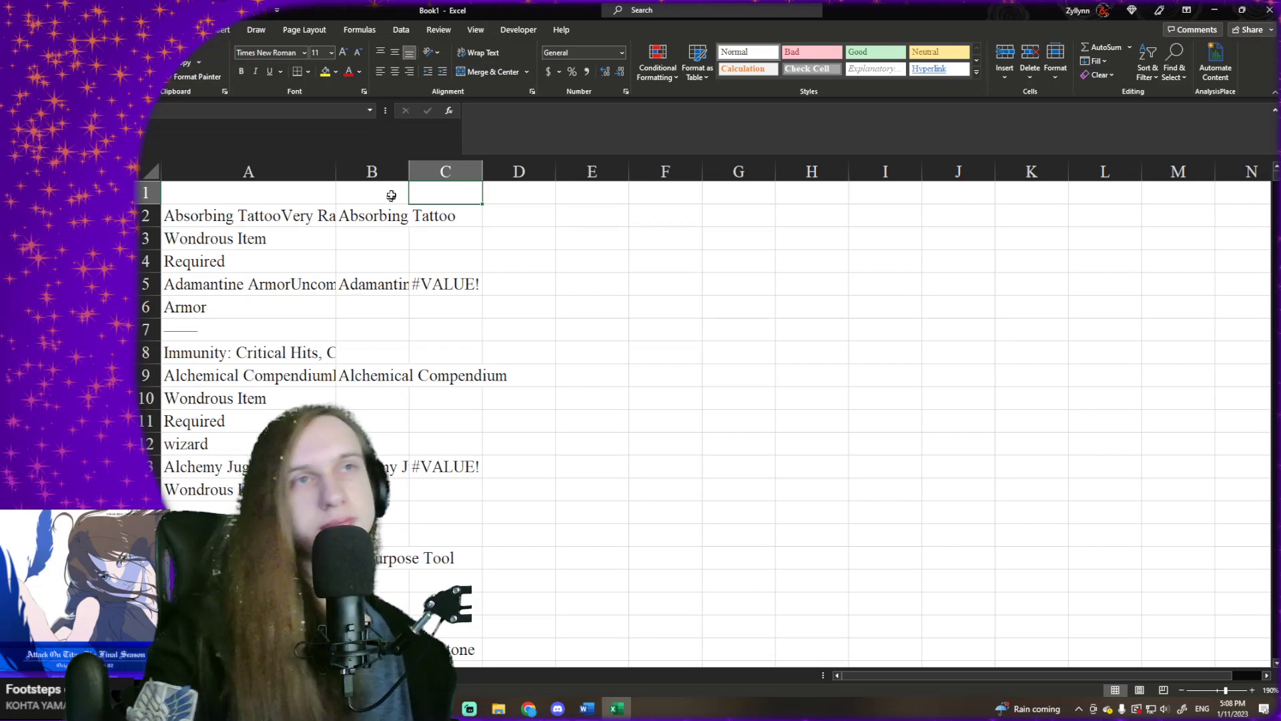
click(393, 217)
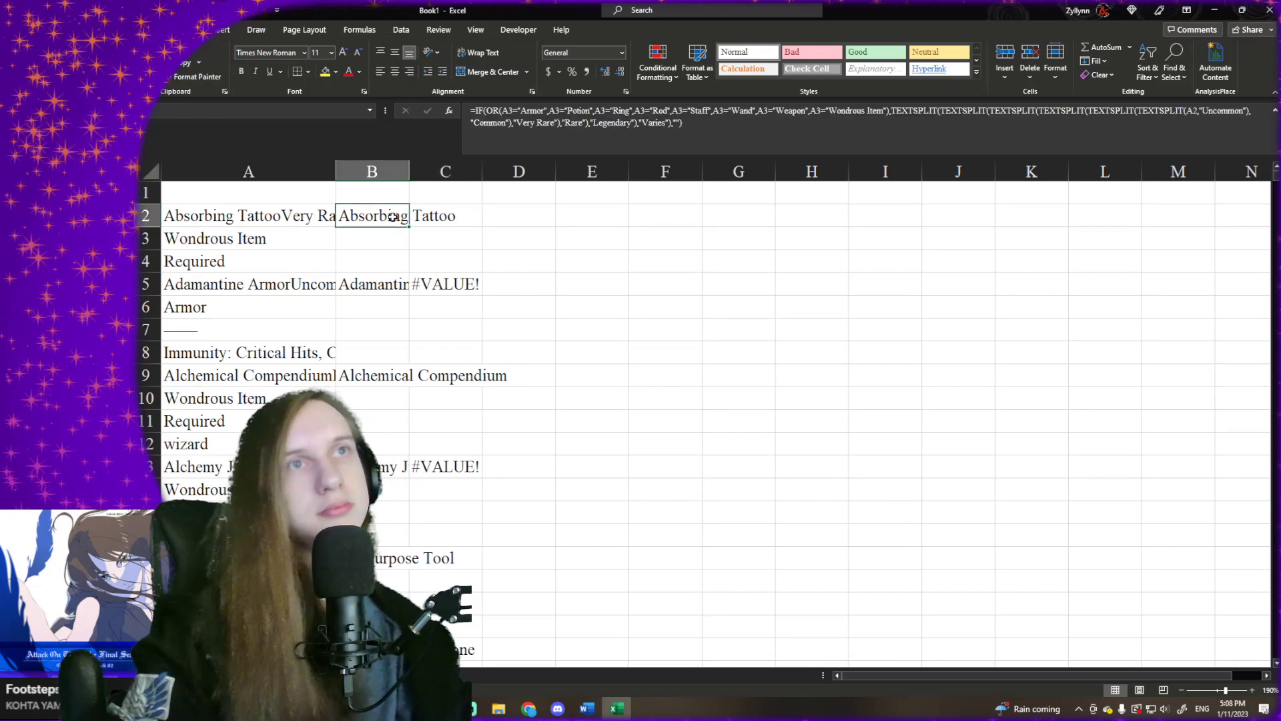
key(Down)
key(Right)
key(Left)
key(Up)
key(Down)
key(ctrl+shift+Down)
key(ctrl+c)
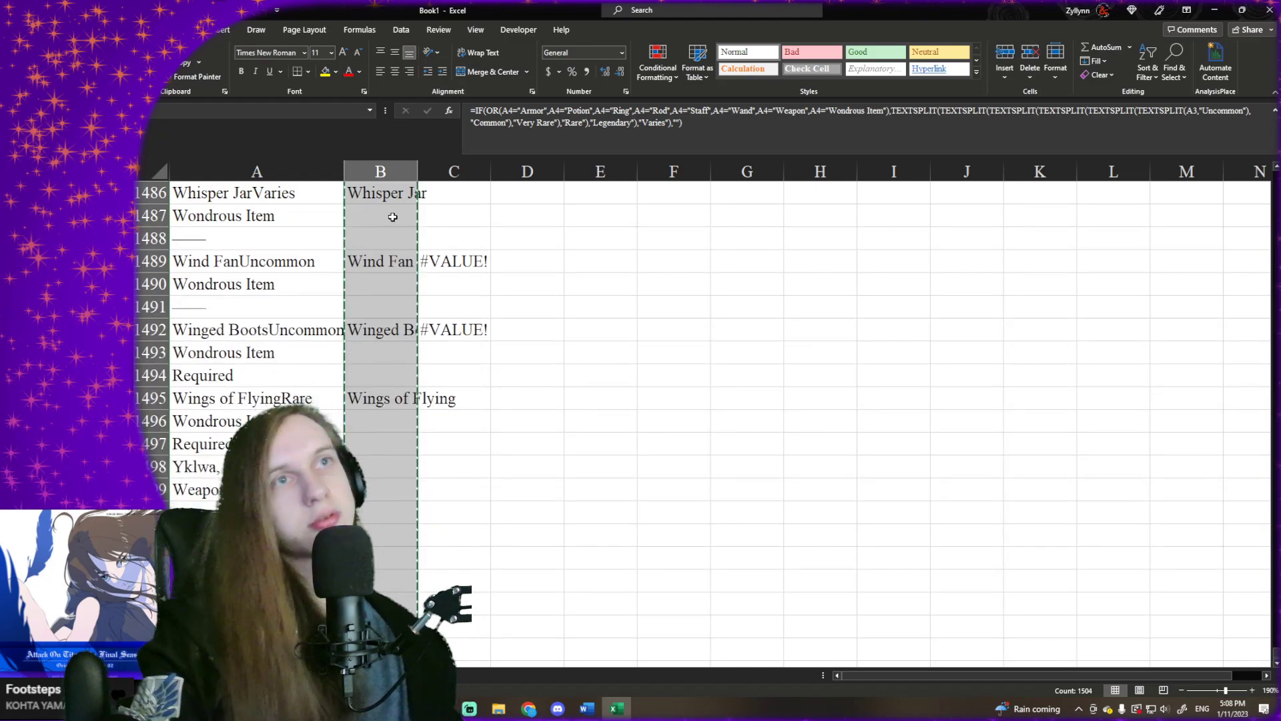
right_click(393, 218)
click(442, 302)
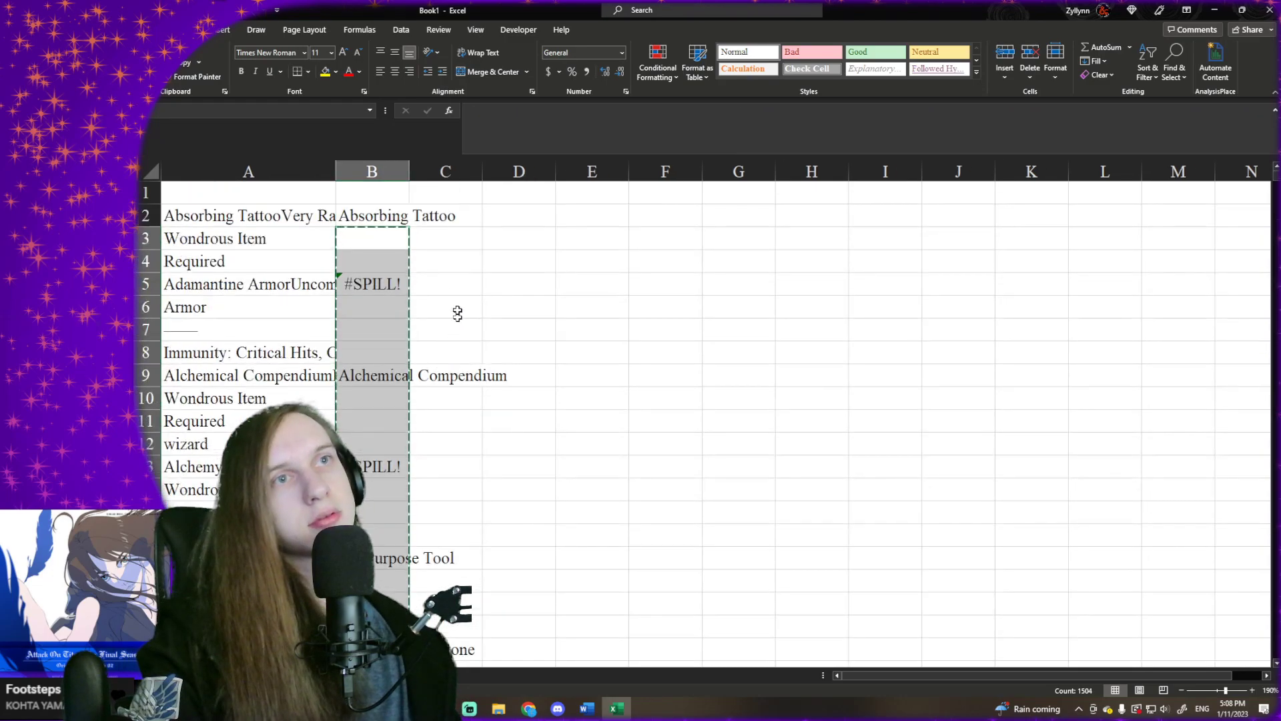
- Undo the values paste in column B and select cell B3
click(439, 257)
click(398, 275)
click(436, 242)
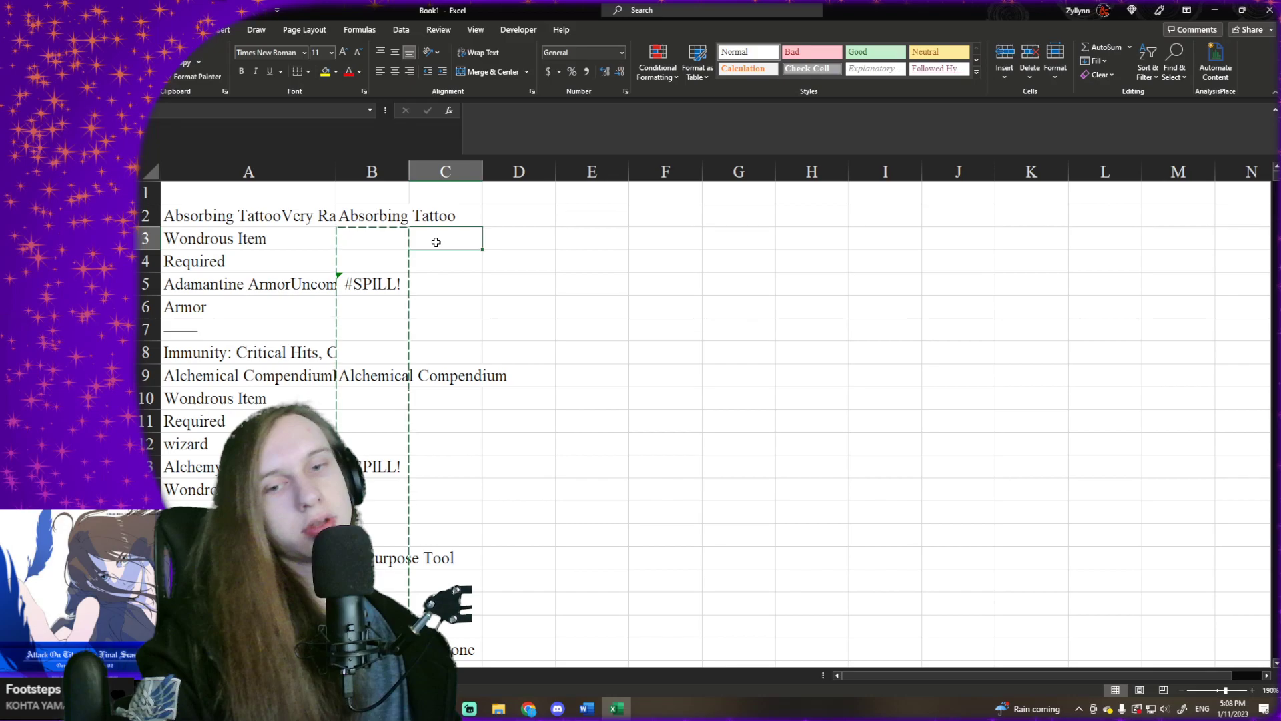
key(ctrl+z)
click(391, 244)
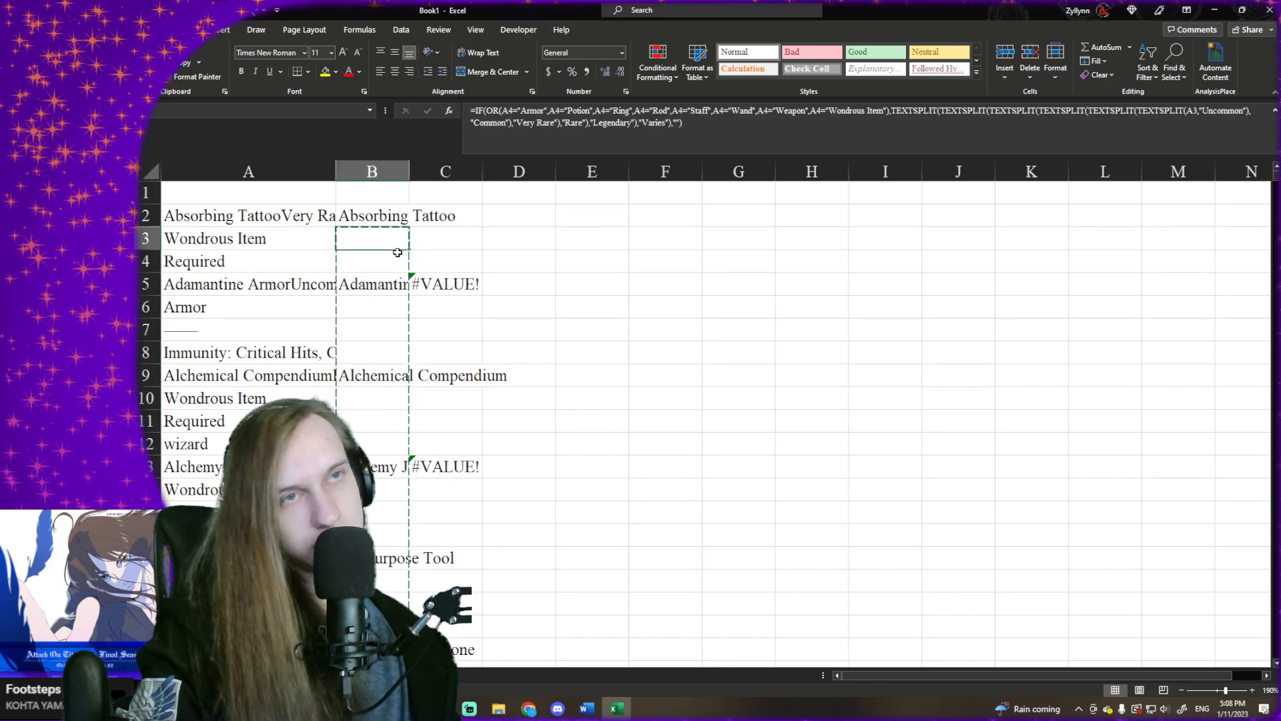
- Enter =B2 in cell D2, fill it down column D through row 1506, and return to the first entry
click(516, 223)
text(=)
click(405, 219)
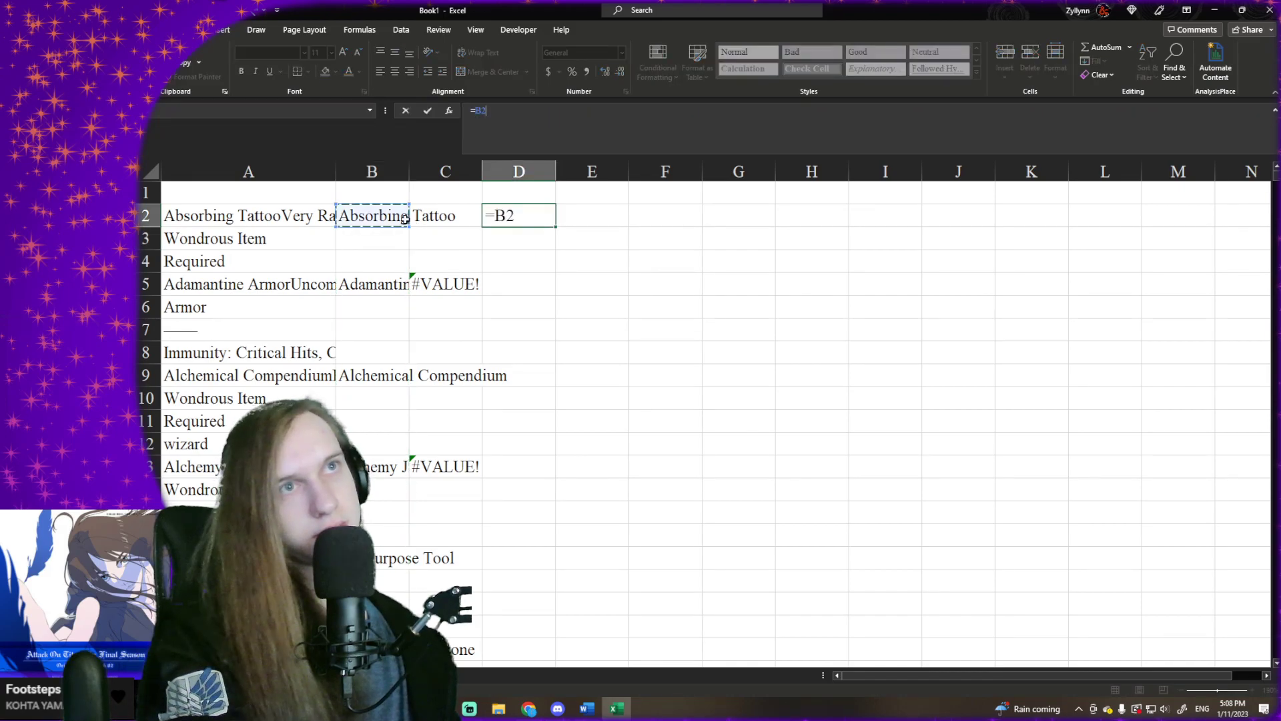
key(Return)
key(Up)
drag(556, 229, 547, 601)
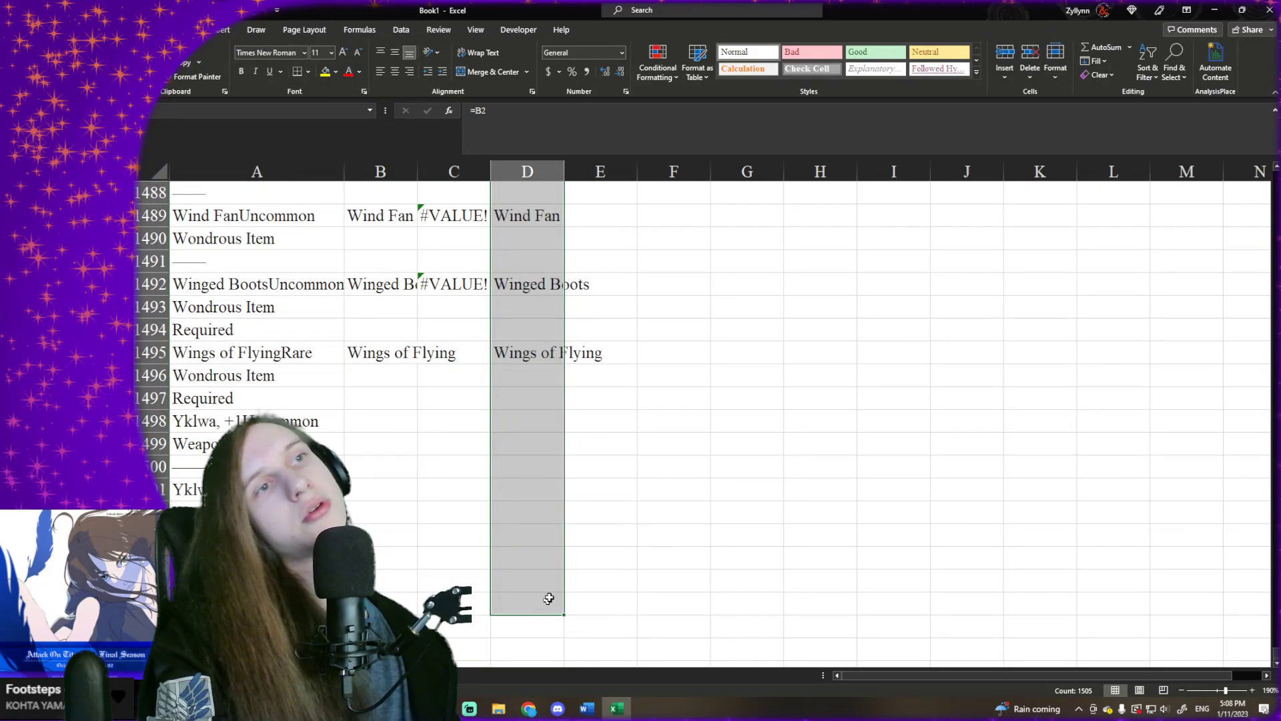
key(ctrl+Up)
key(Down)
key(Right)
key(Left)
key(Right)
key(Left)
key(Right)
key(Left)
- Enter =IF(D2<>"",A3,"") in cell E2 to return the item type only for rows with an item name
key(Right)
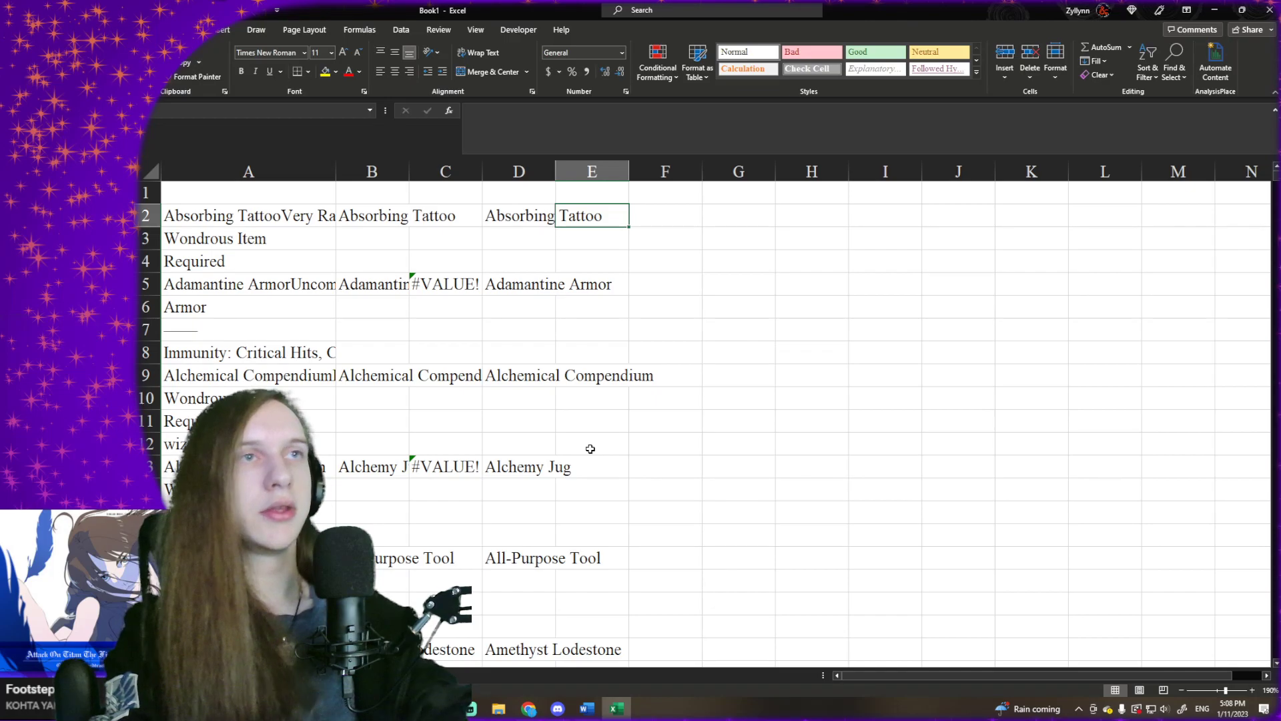
text(=)
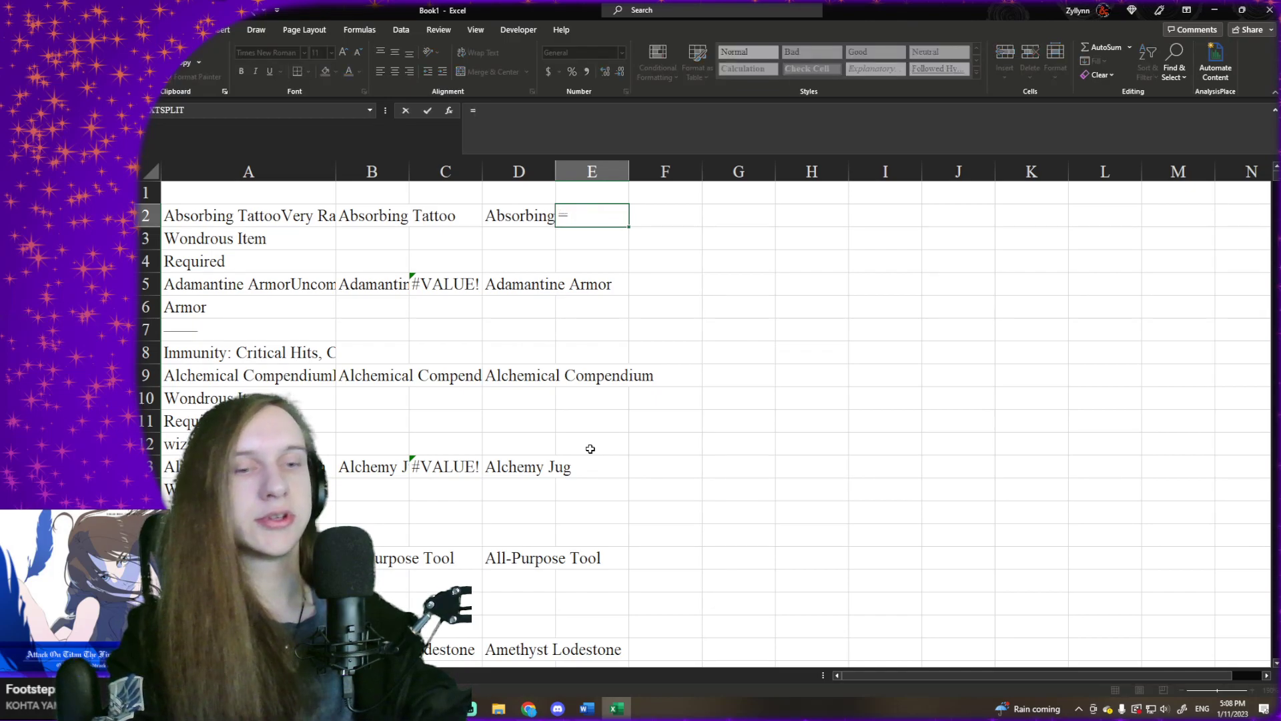
text(IF()
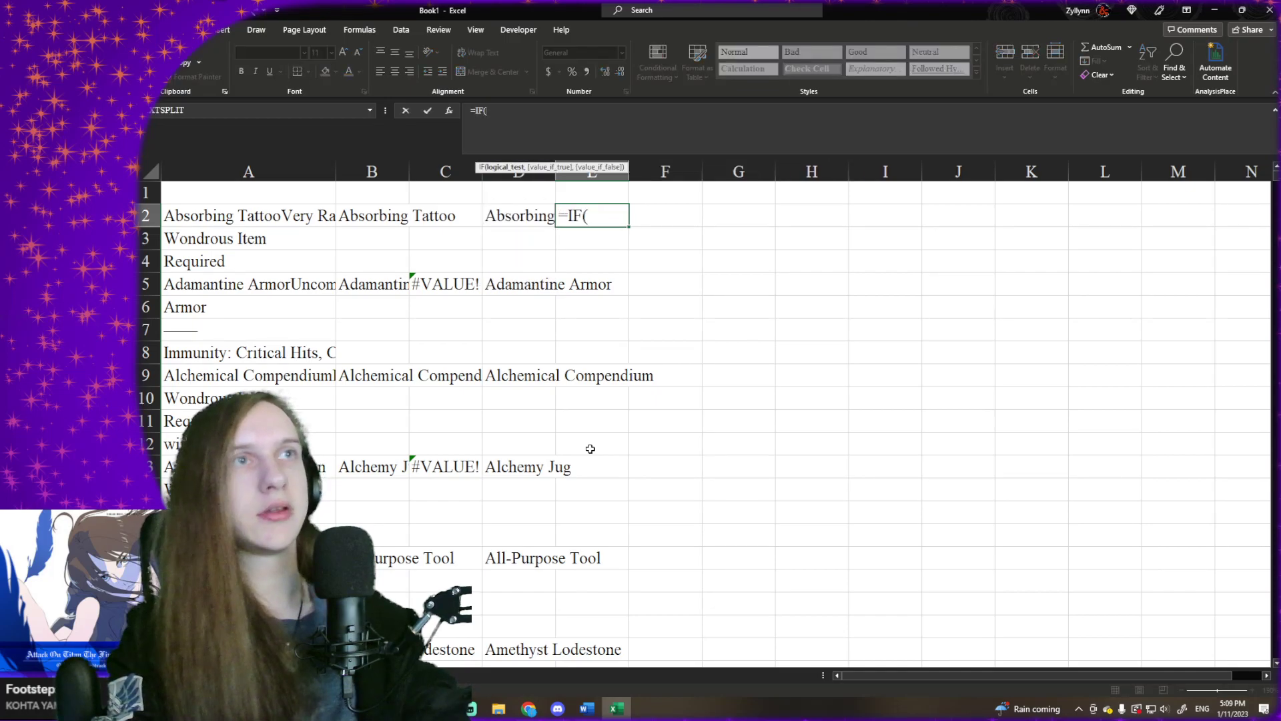
key(Left)
text(<>)
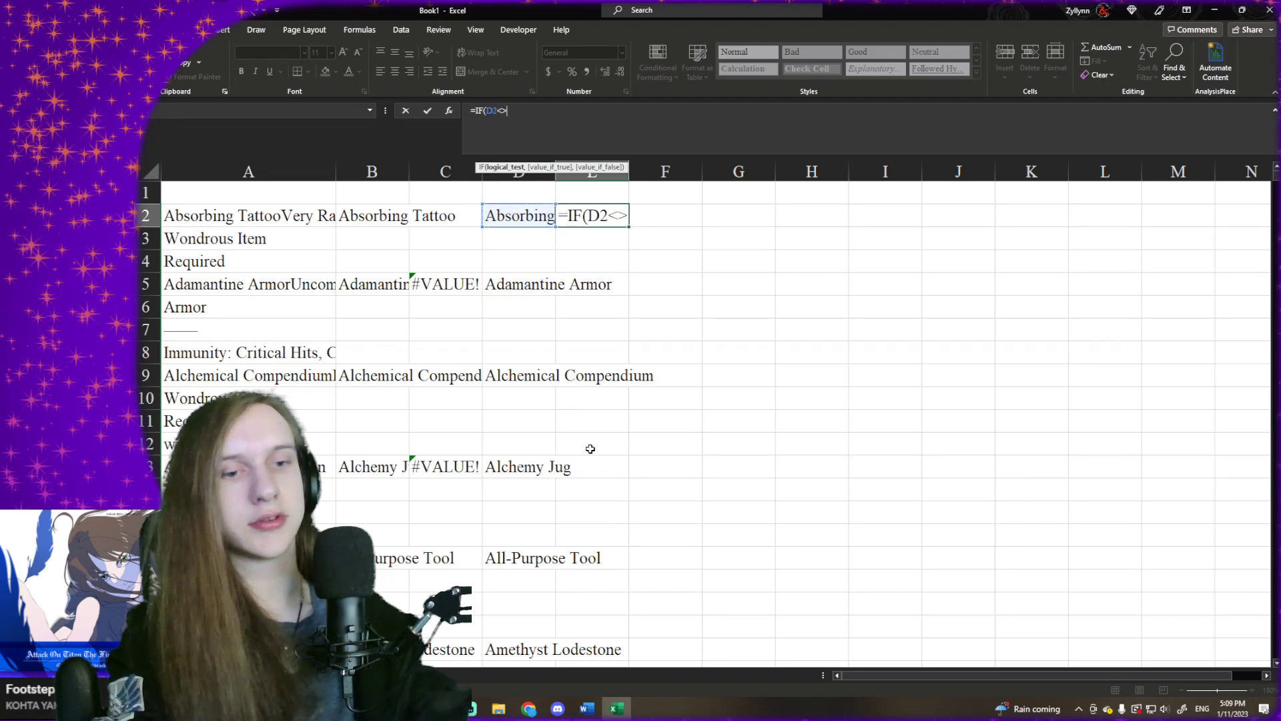
text("",)
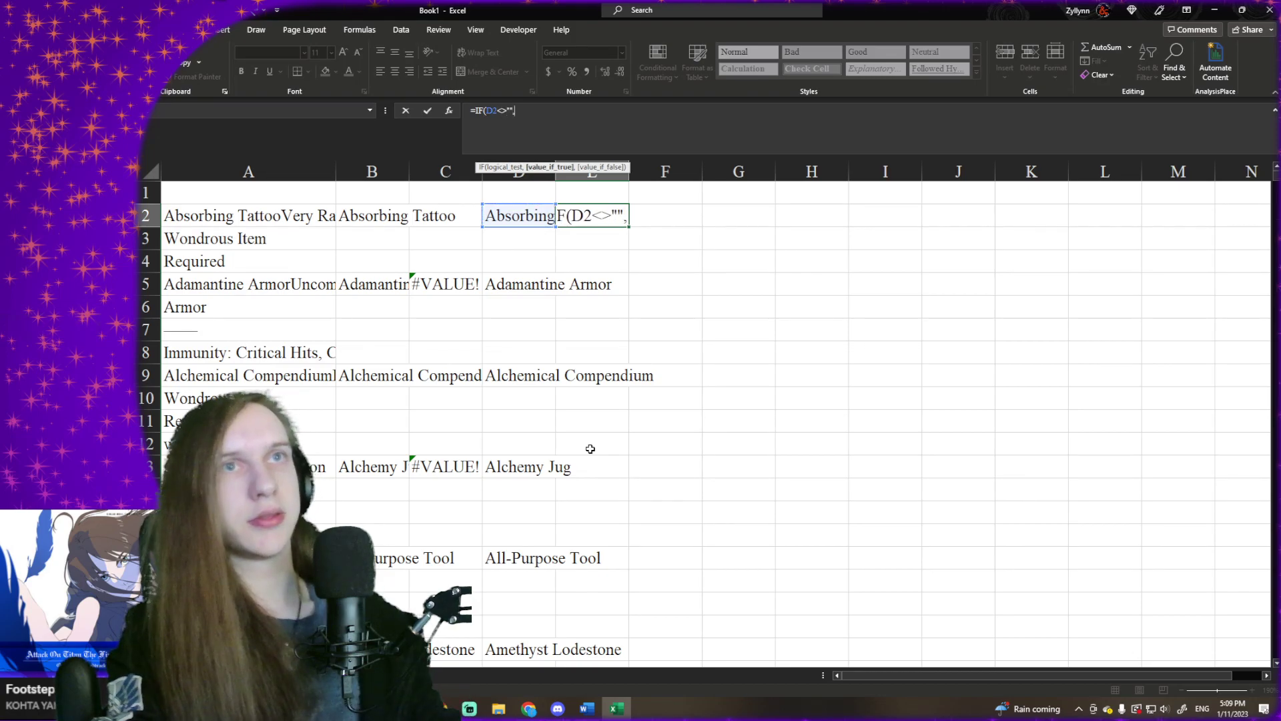
click(302, 231)
text(,""))
key(Return)
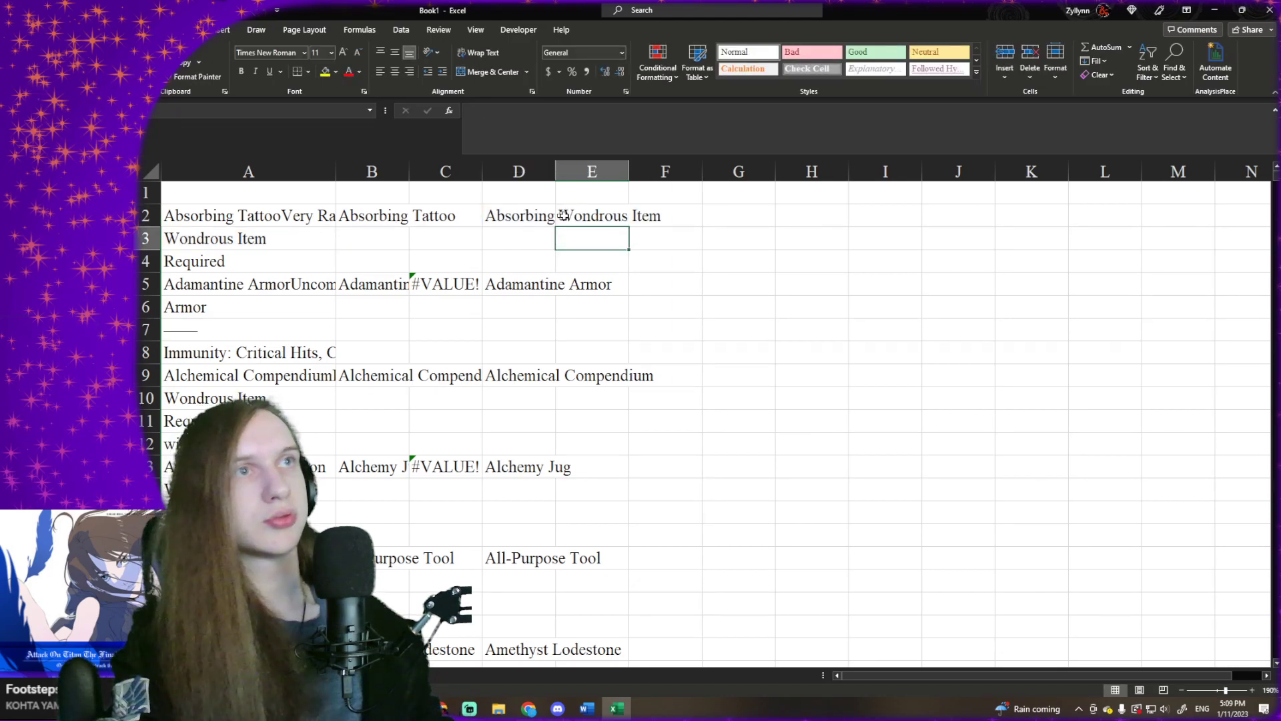
- Fill the item-type formula in E2 down column E through row 1506
click(604, 218)
drag(629, 228, 634, 625)
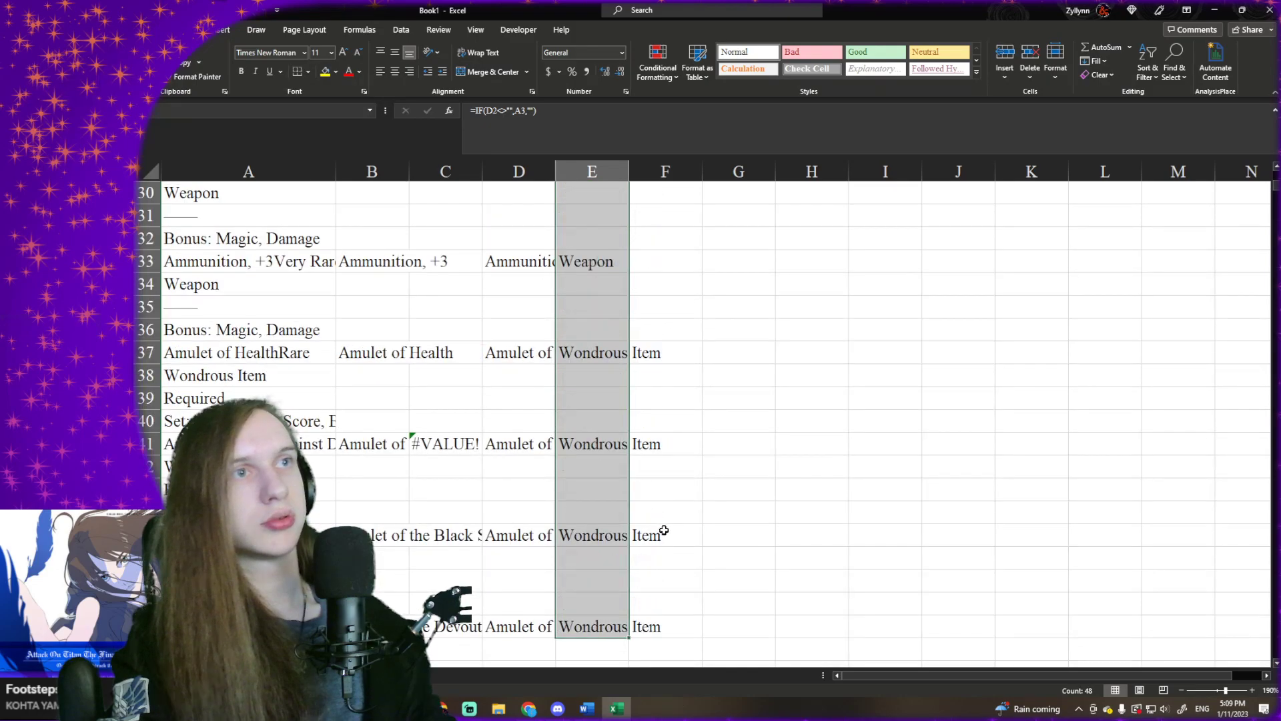
scroll(656, 497, down, 6)
scroll(645, 387, up, 3)
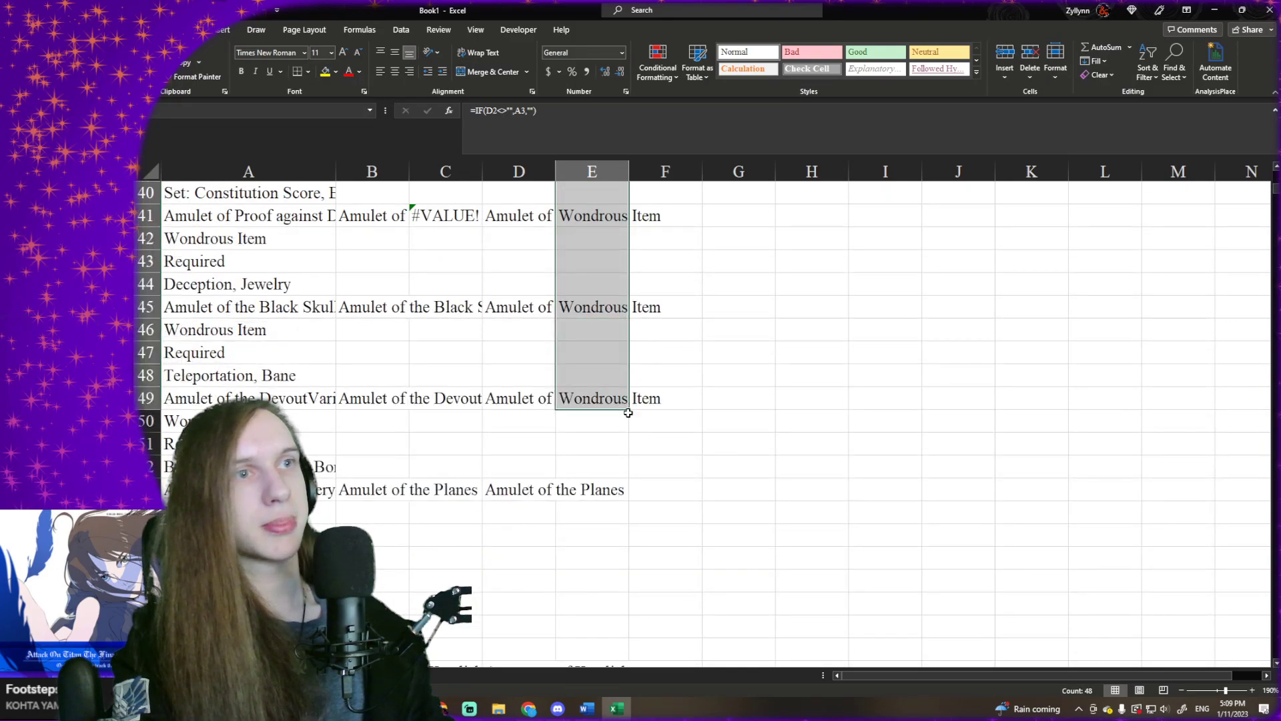
drag(628, 409, 608, 629)
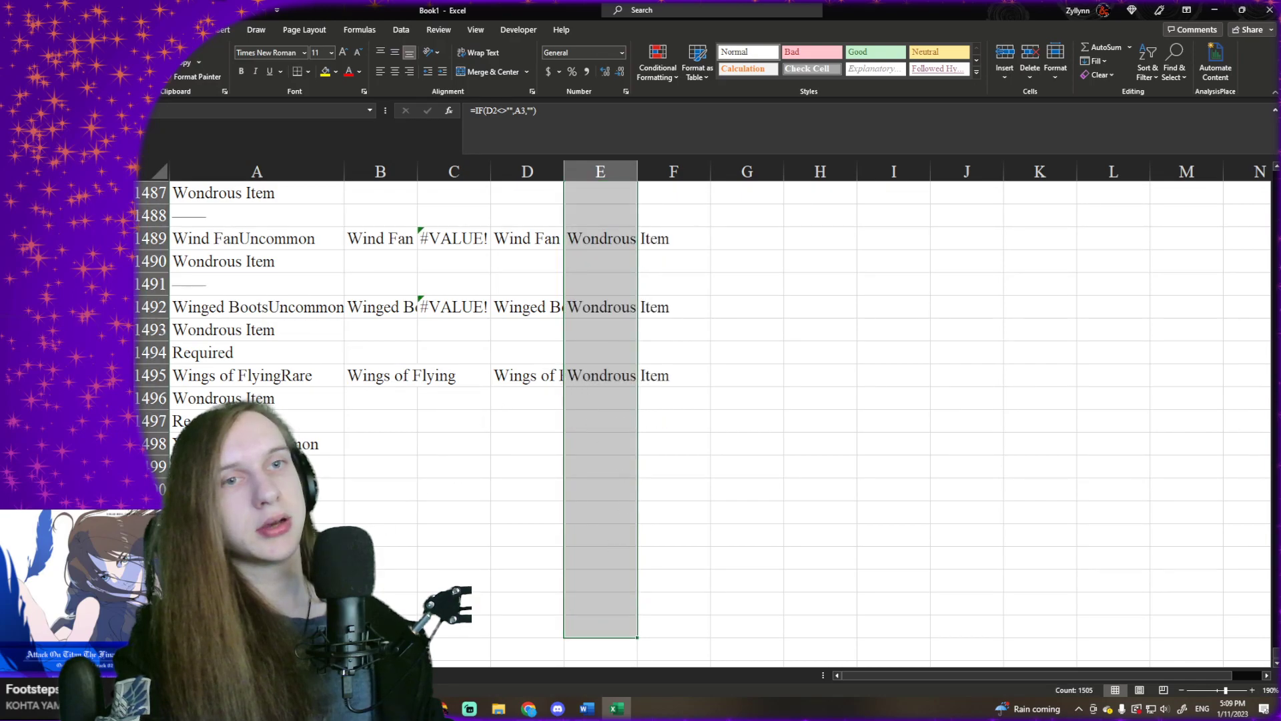
- Add a blank worksheet to the workbook and switch to it
key(shift+F11)
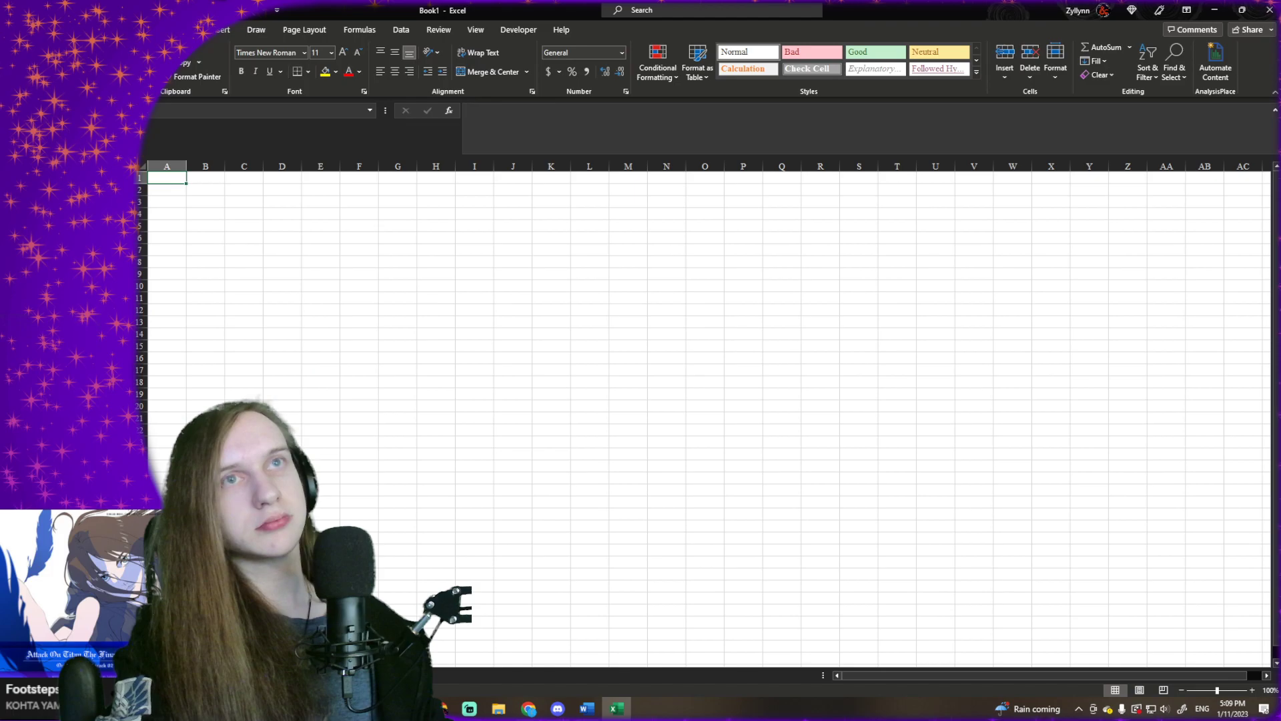
ctrl+scroll(294, 392, up, 8)
key(ctrl+Page_Up)
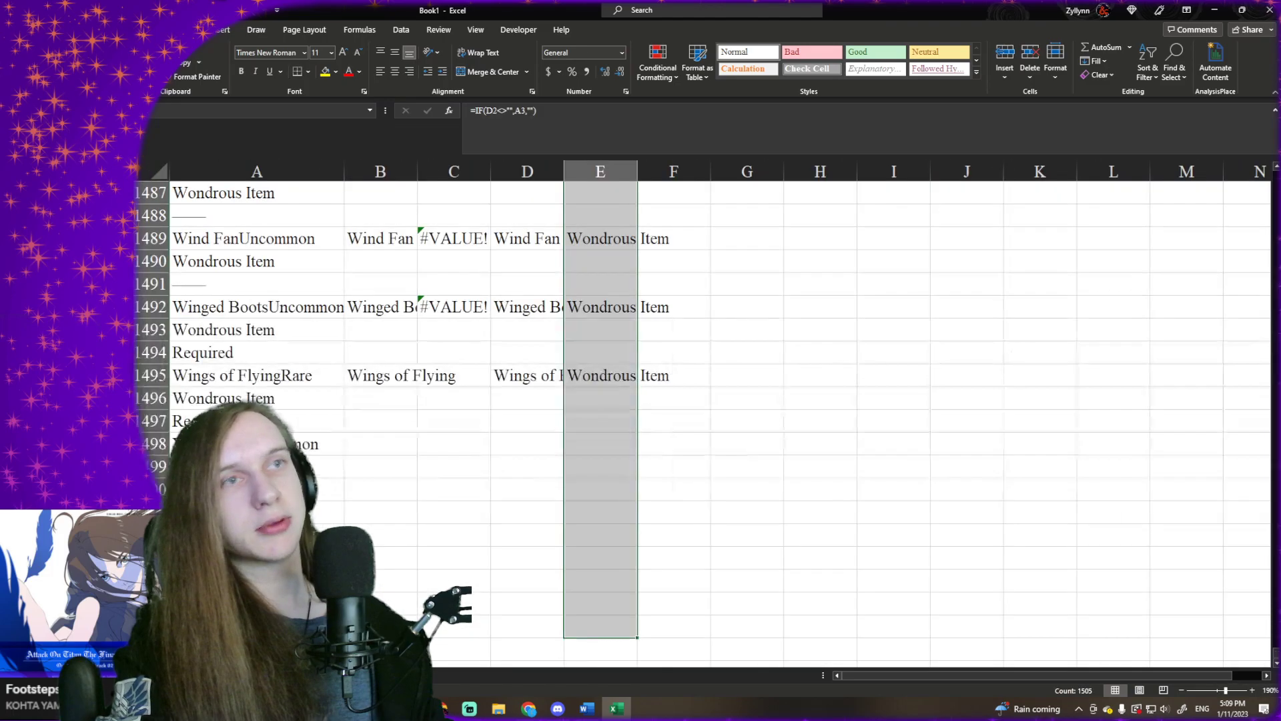
key(ctrl+Page_Down)
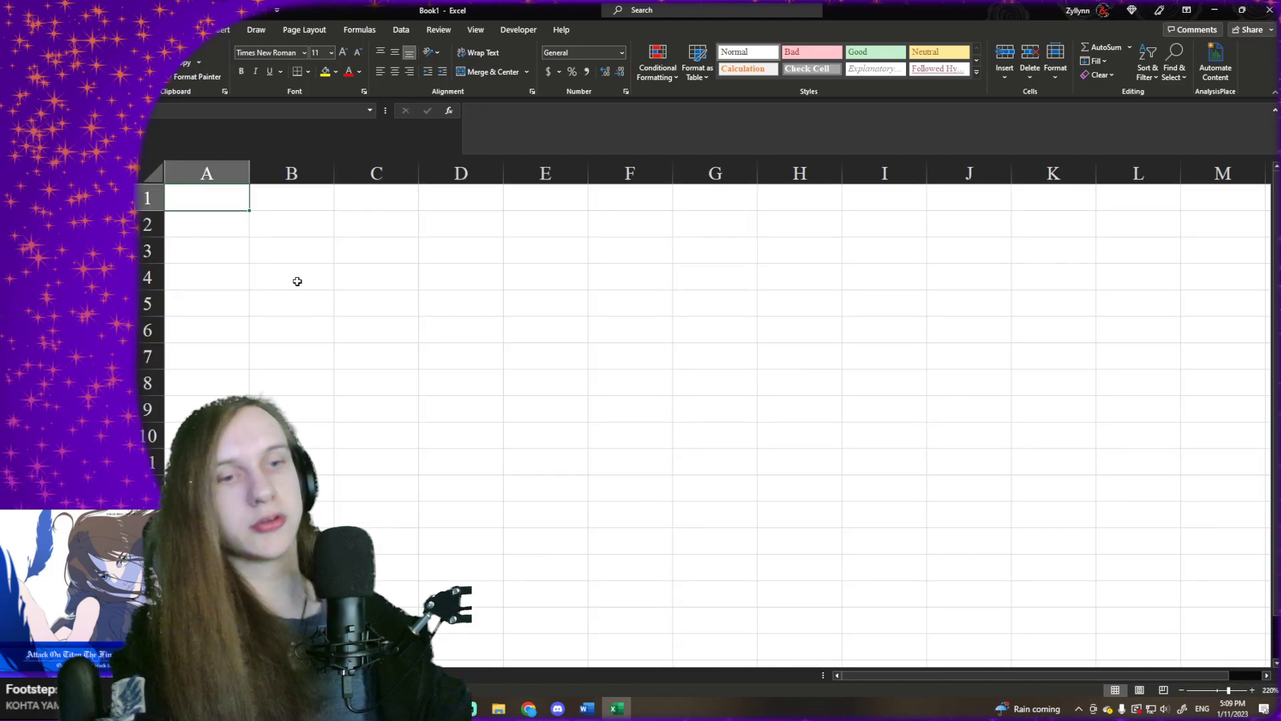
- Start a UNIQUE formula in cell A1 of the new sheet over the absolute range Sheet1!$D$2:$D$1506
text(=UNI)
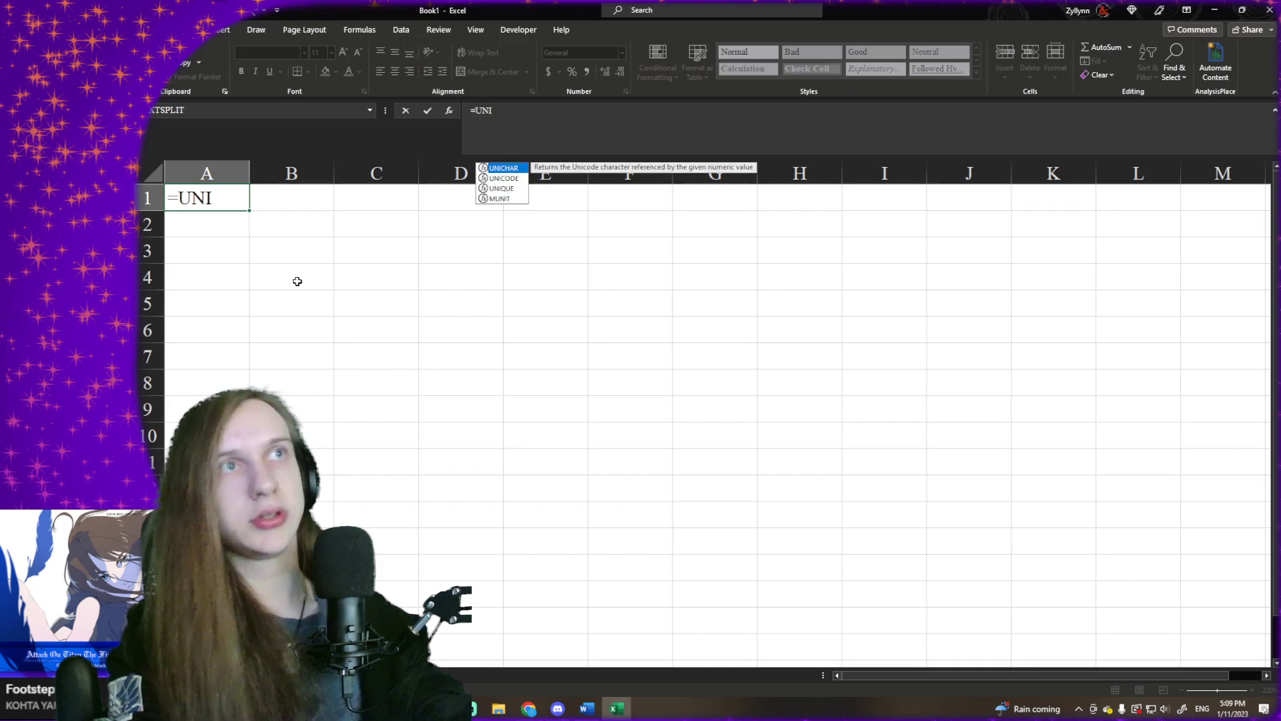
key(Up)
key(Down)
key(Tab)
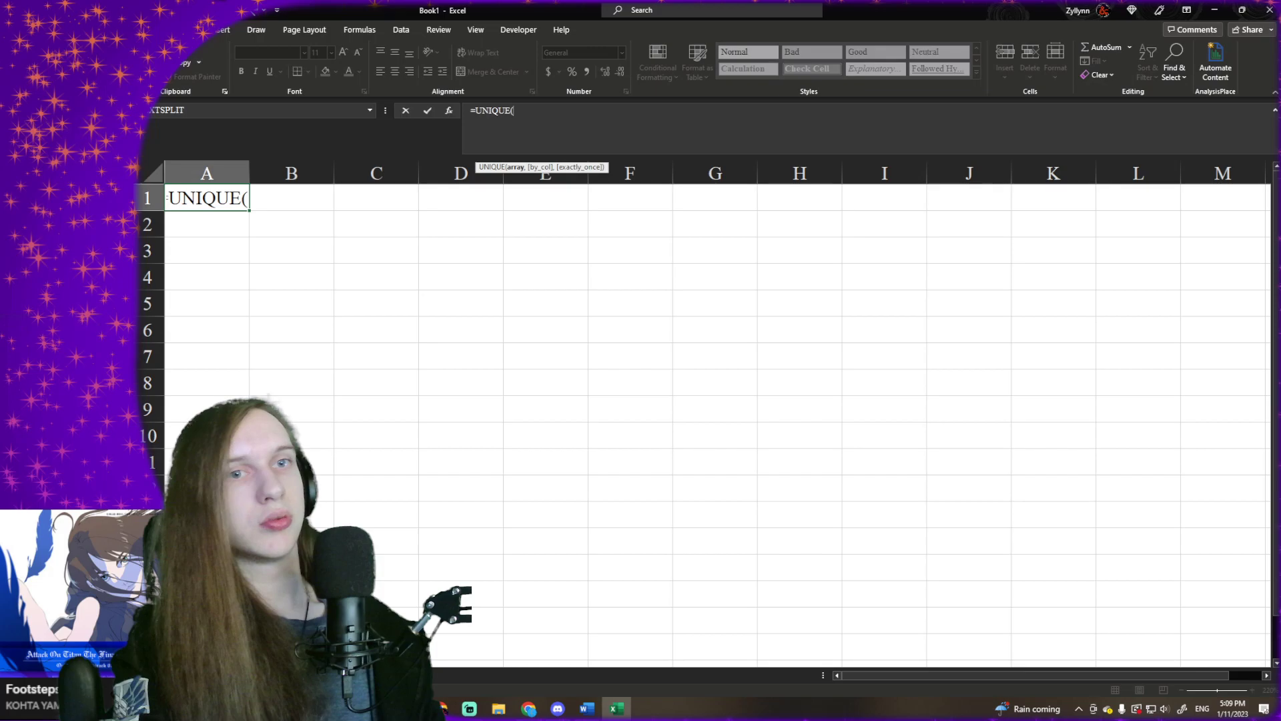
key(ctrl+Page_Up)
click(558, 374)
key(ctrl+Up)
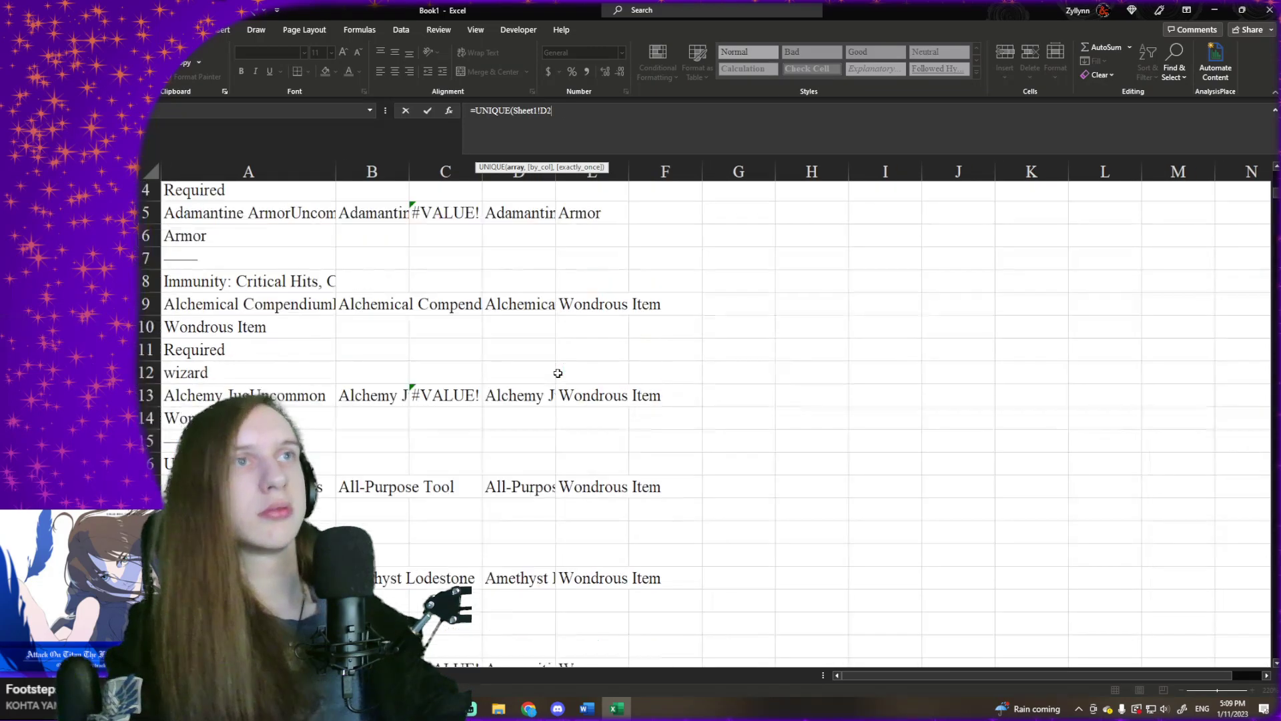
key(ctrl+shift+Down)
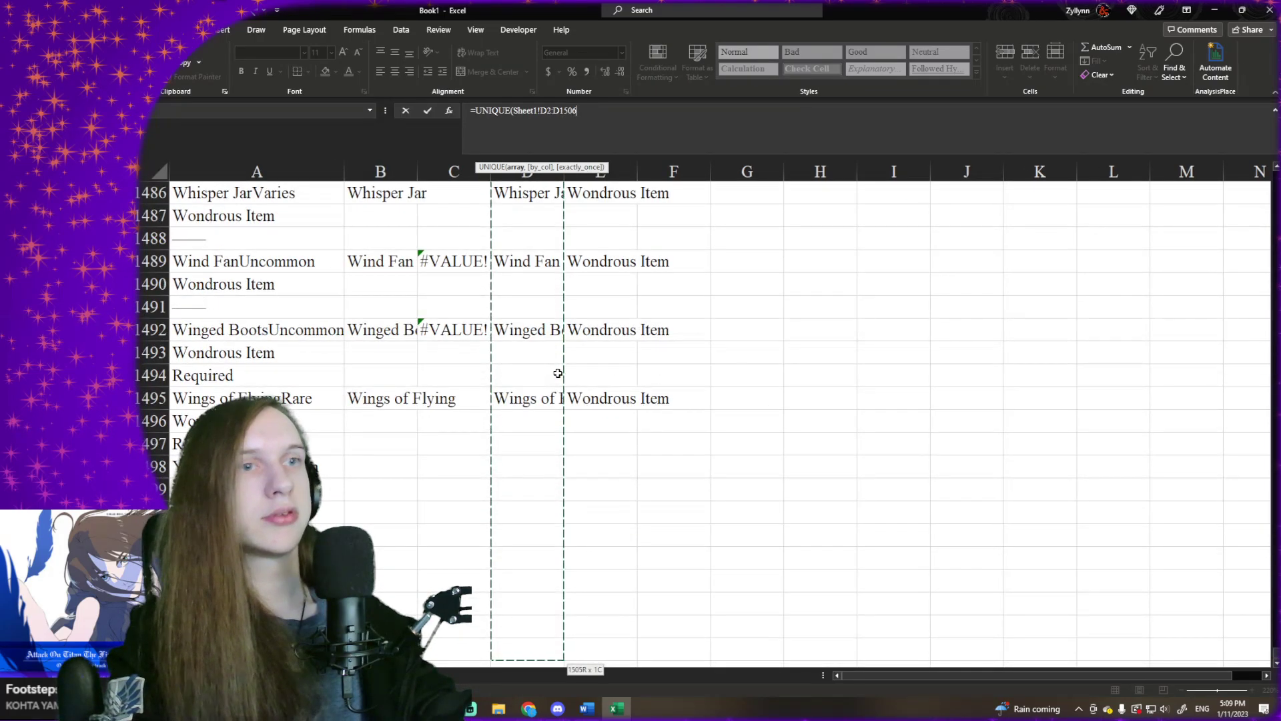
key(F4)
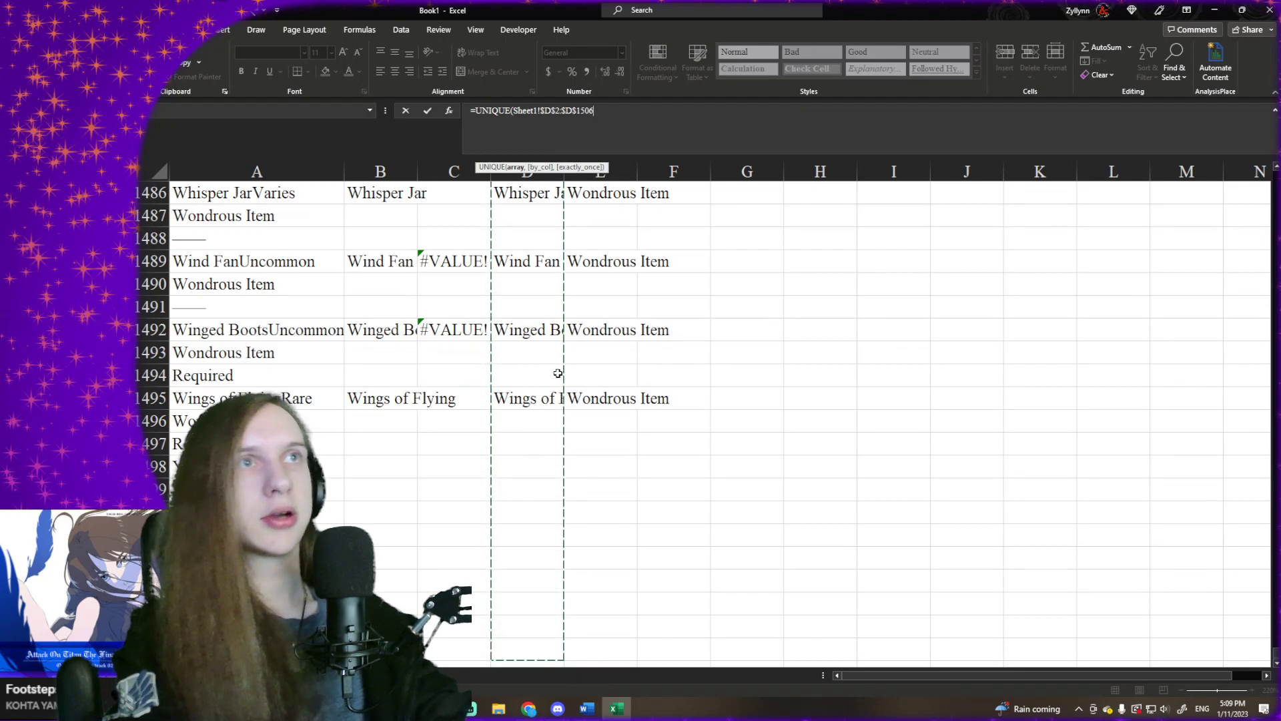
- Finish the UNIQUE formula with by_col left empty and exactly_once set to TRUE, and fit column A's width to the names
text(,)
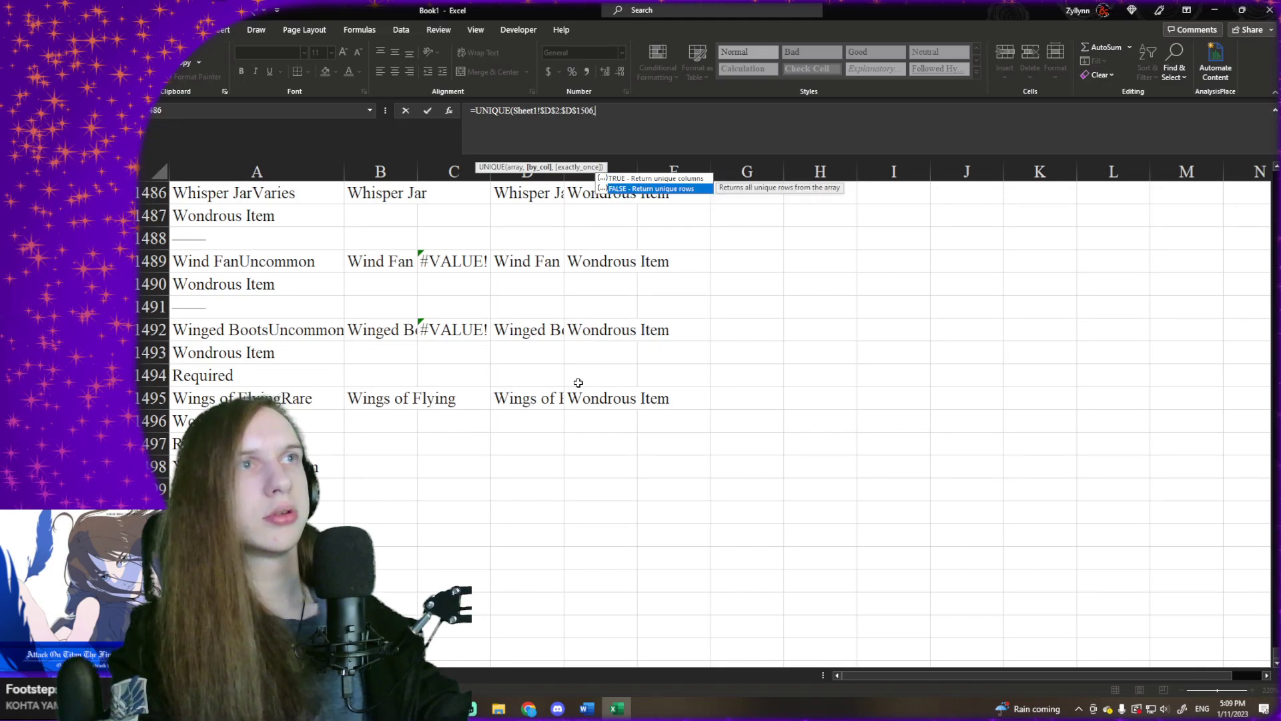
key(Tab)
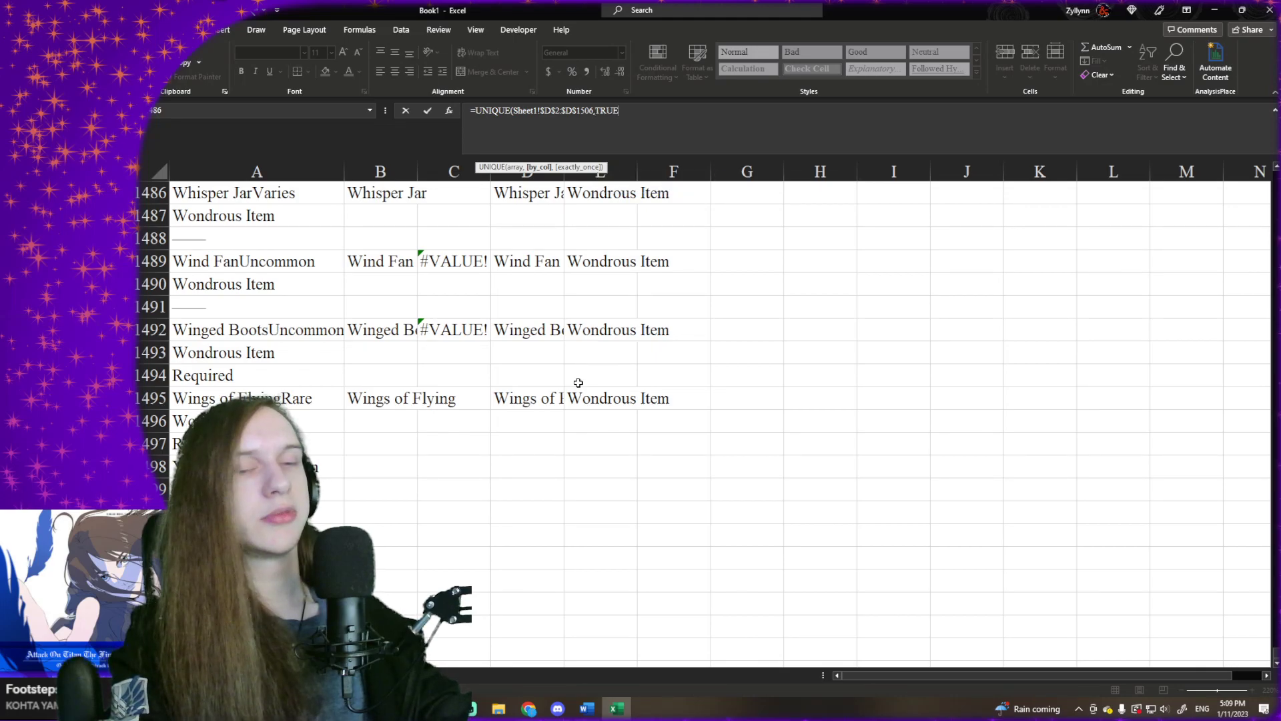
key(BackSpace)
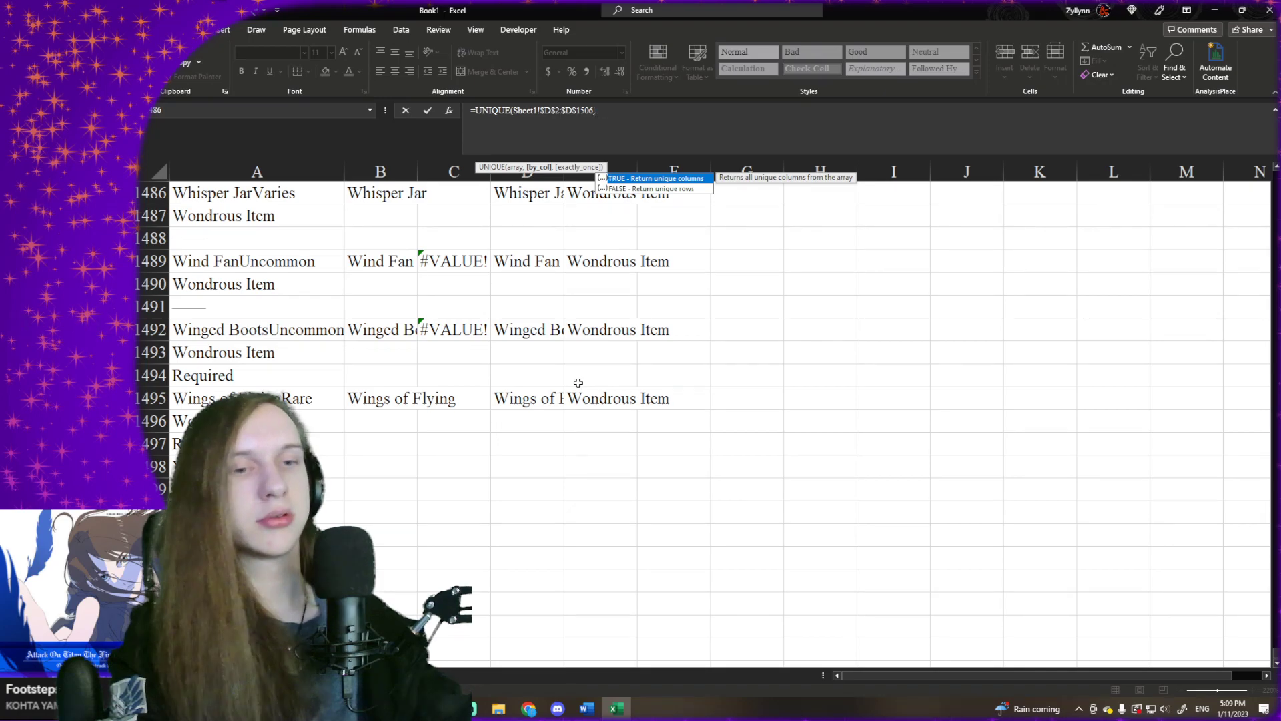
text(,)
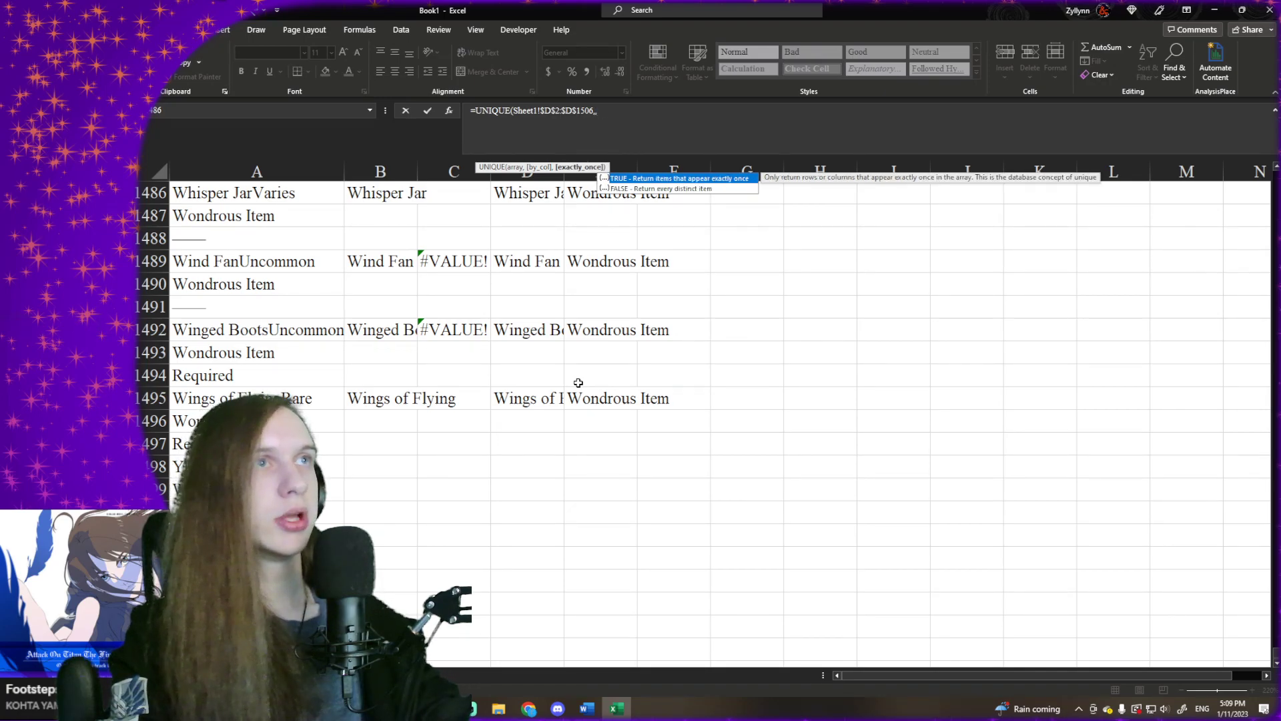
key(Tab)
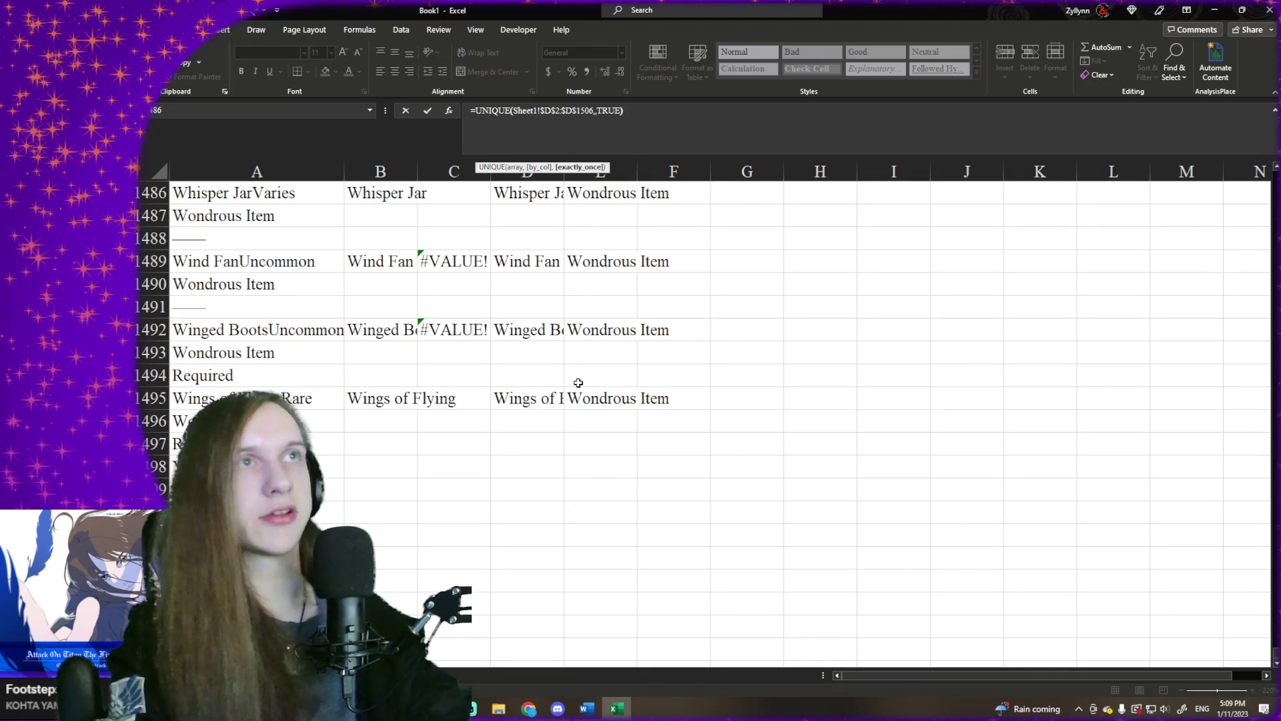
text())
key(Return)
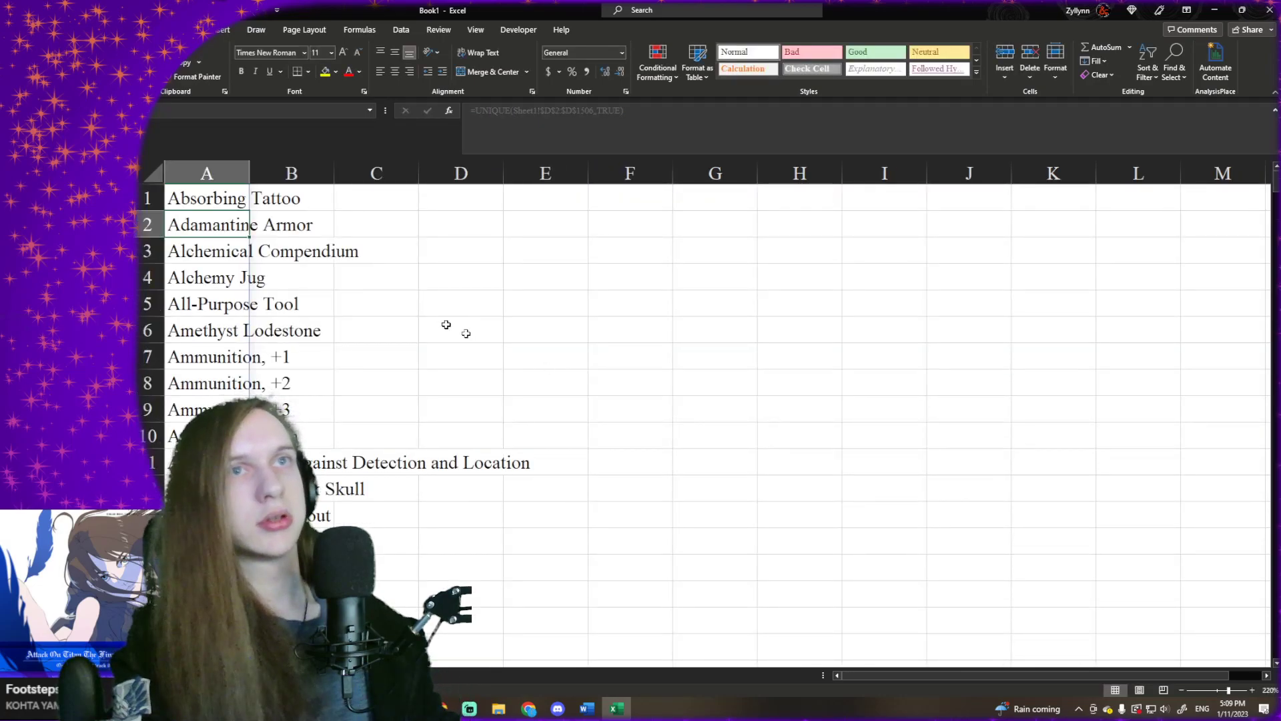
double_click(250, 173)
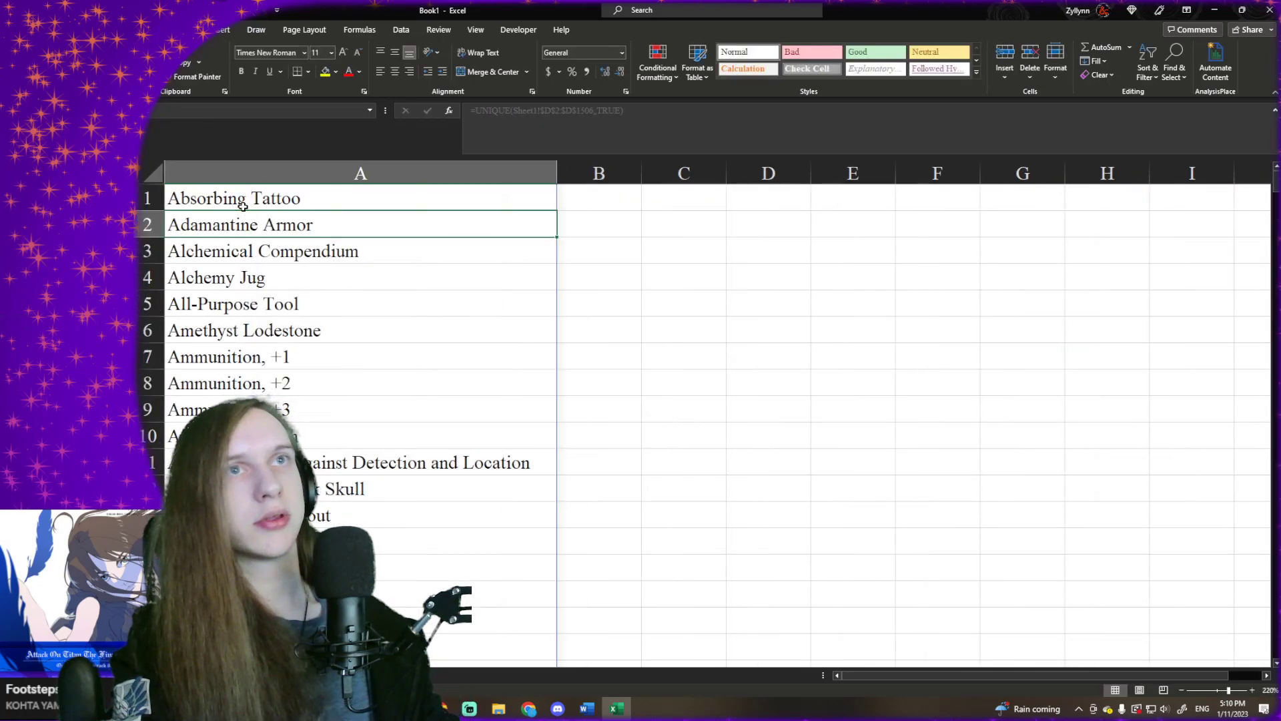
- Copy the UNIQUE formula from A1 into B1 and try pointing it at the item types in Sheet1!$E$2:$E$1506
click(244, 206)
drag(557, 211, 621, 206)
click(621, 240)
click(543, 203)
click(582, 198)
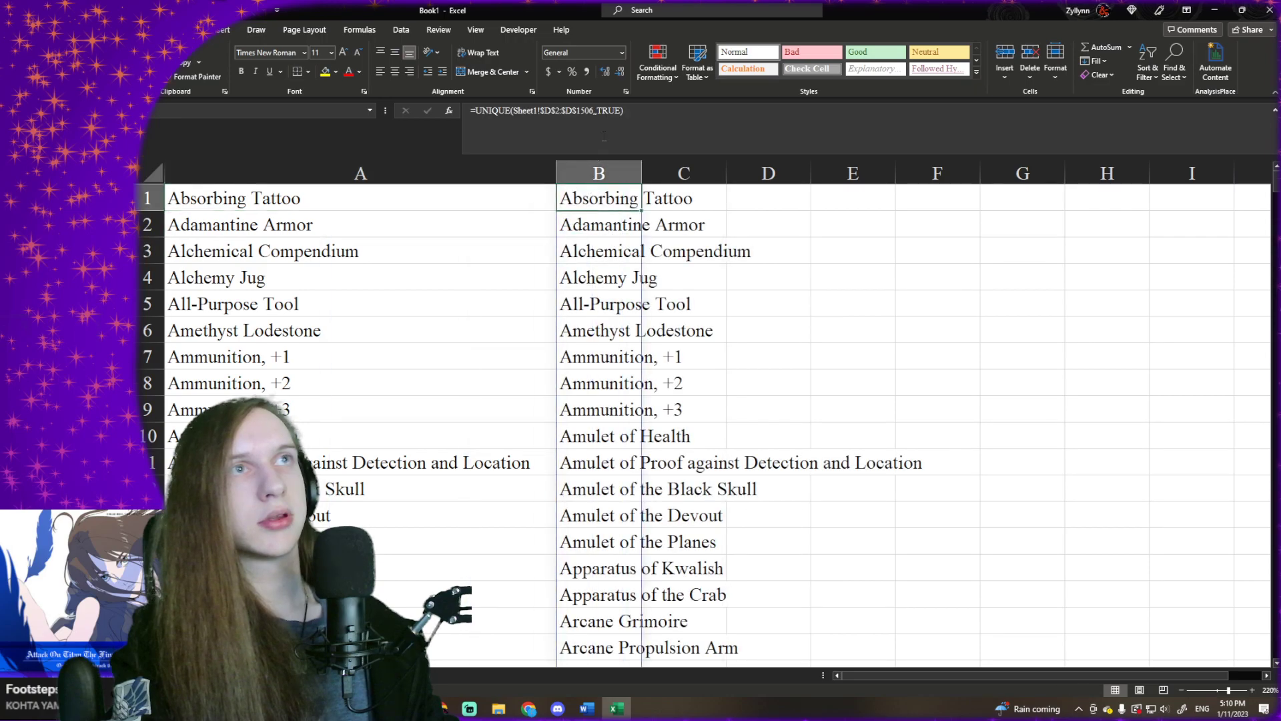
click(549, 120)
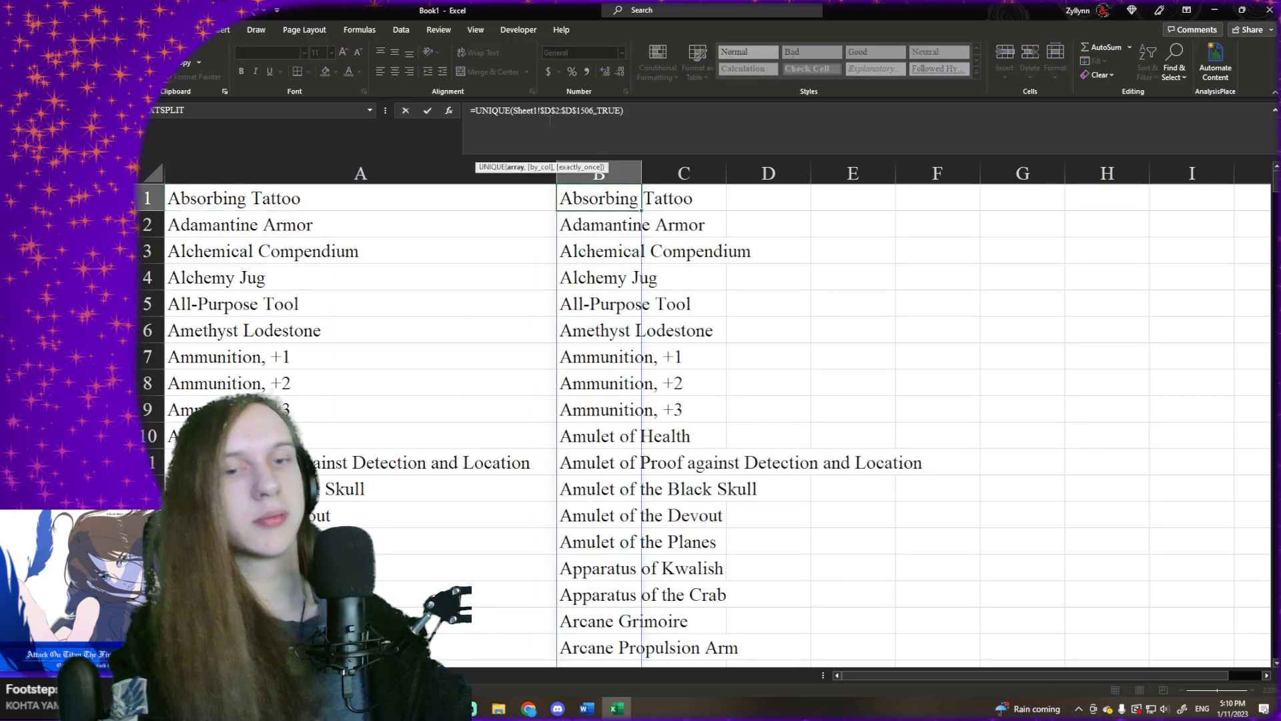
key(BackSpace)
text(E)
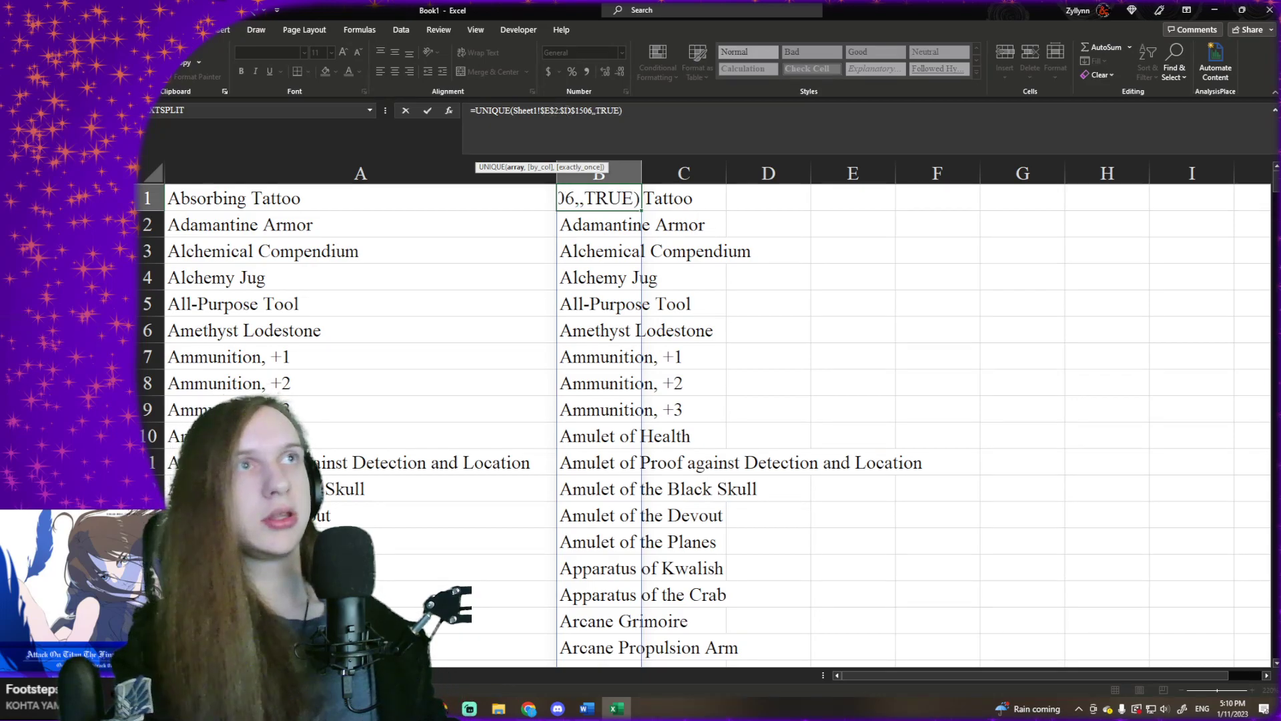
key(Return)
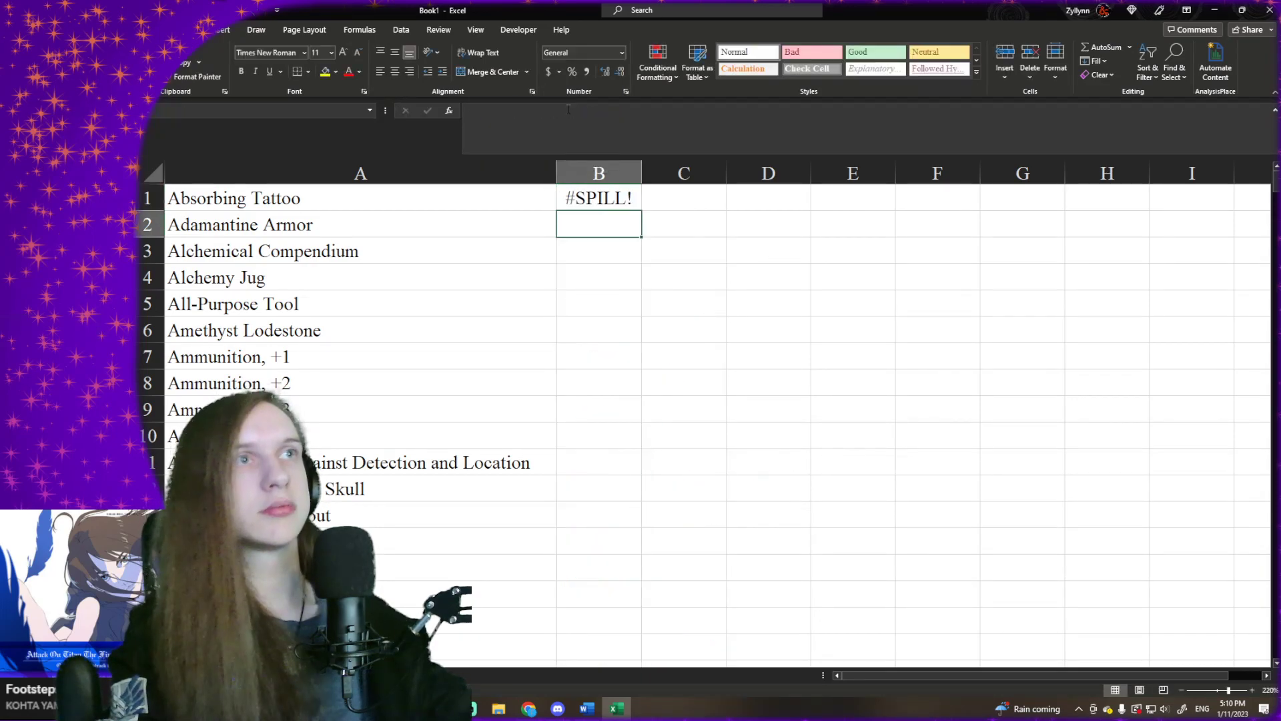
- Try reselecting Sheet1!$E$2:$E$1506 as the array of B1's UNIQUE formula, and clear the cell
click(588, 194)
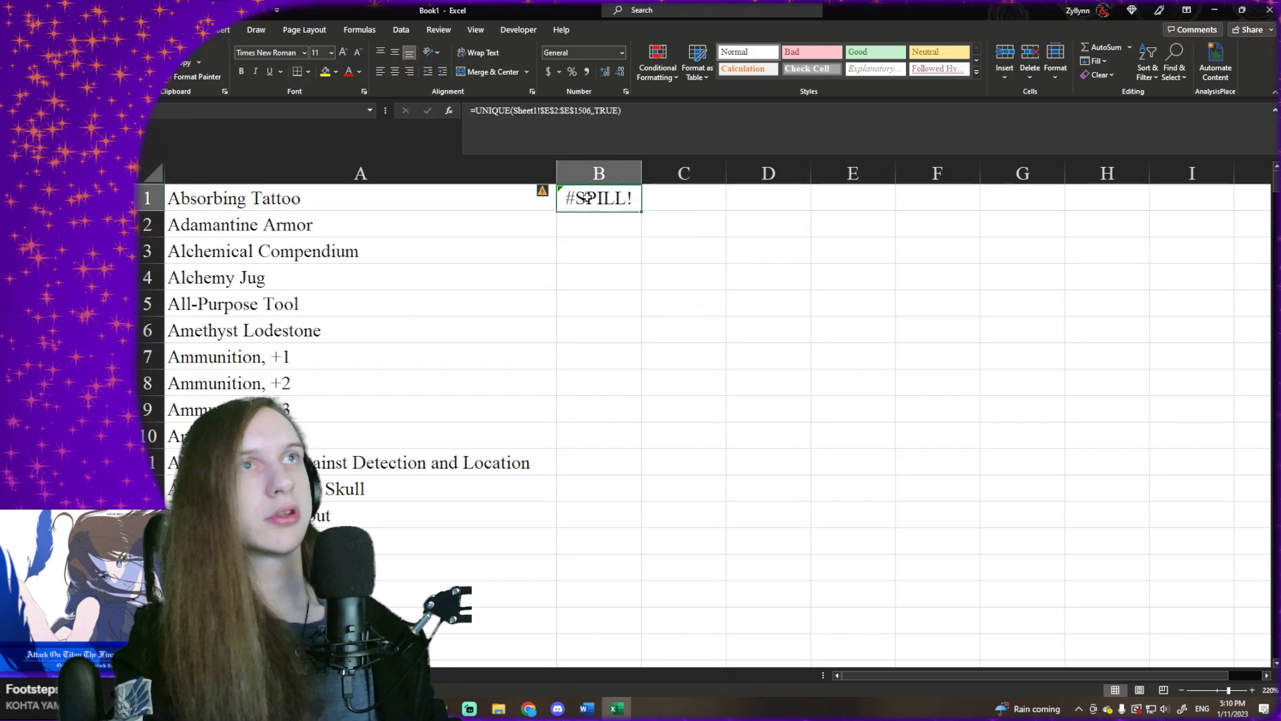
click(640, 125)
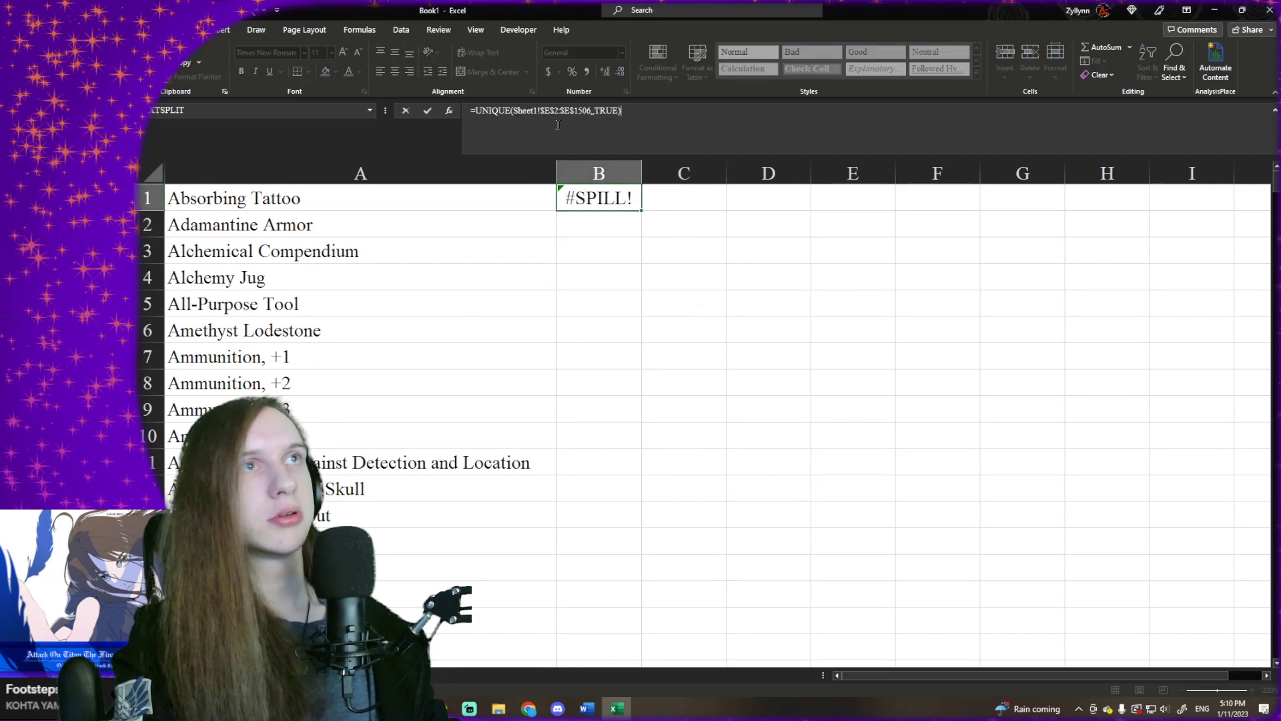
click(537, 111)
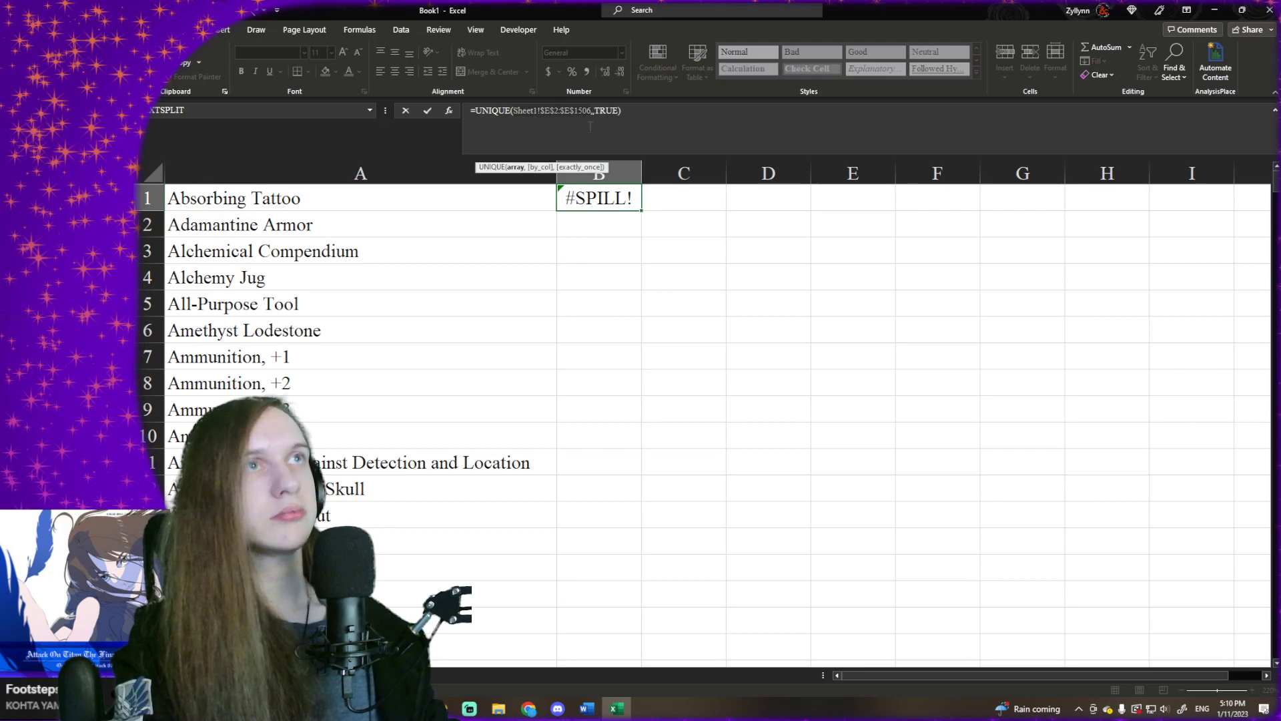
key(BackSpace)
key(BackSpace)
key(BackSpace)
key(BackSpace)
key(BackSpace)
key(BackSpace)
key(BackSpace)
key(BackSpace)
key(BackSpace)
key(BackSpace)
key(BackSpace)
key(BackSpace)
key(BackSpace)
key(BackSpace)
key(BackSpace)
key(BackSpace)
key(BackSpace)
key(BackSpace)
key(BackSpace)
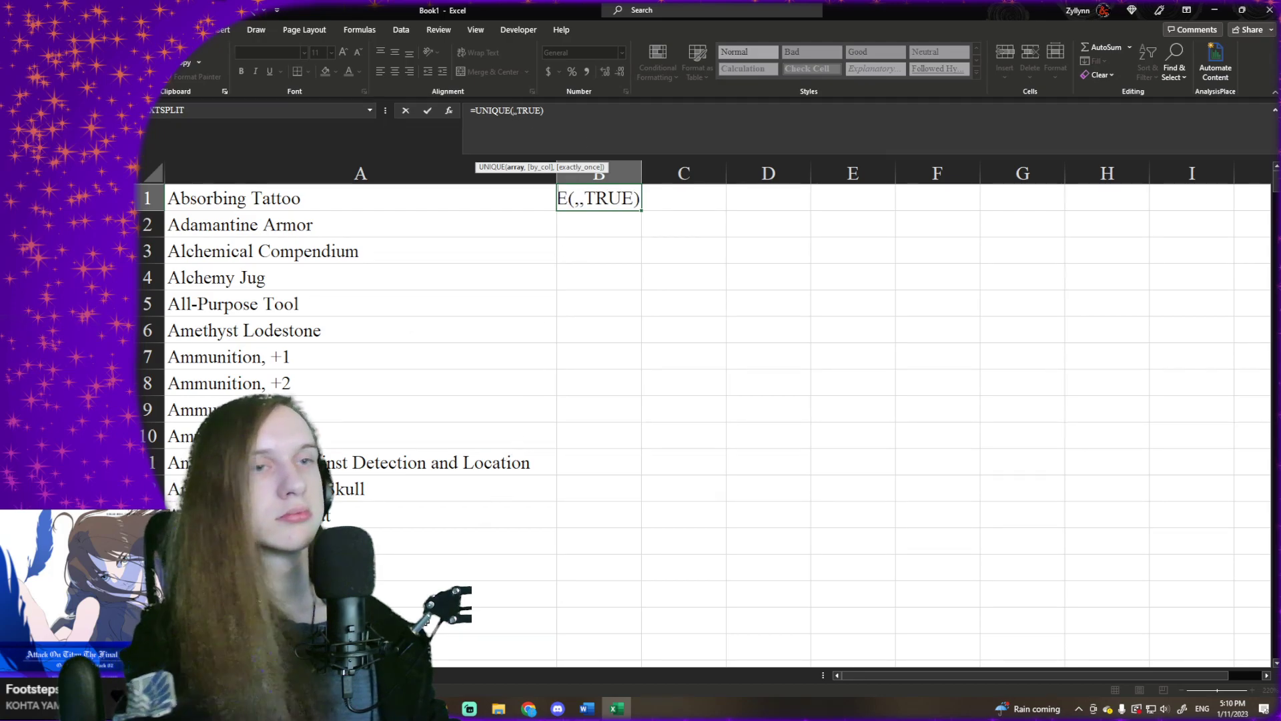
key(ctrl+Page_Up)
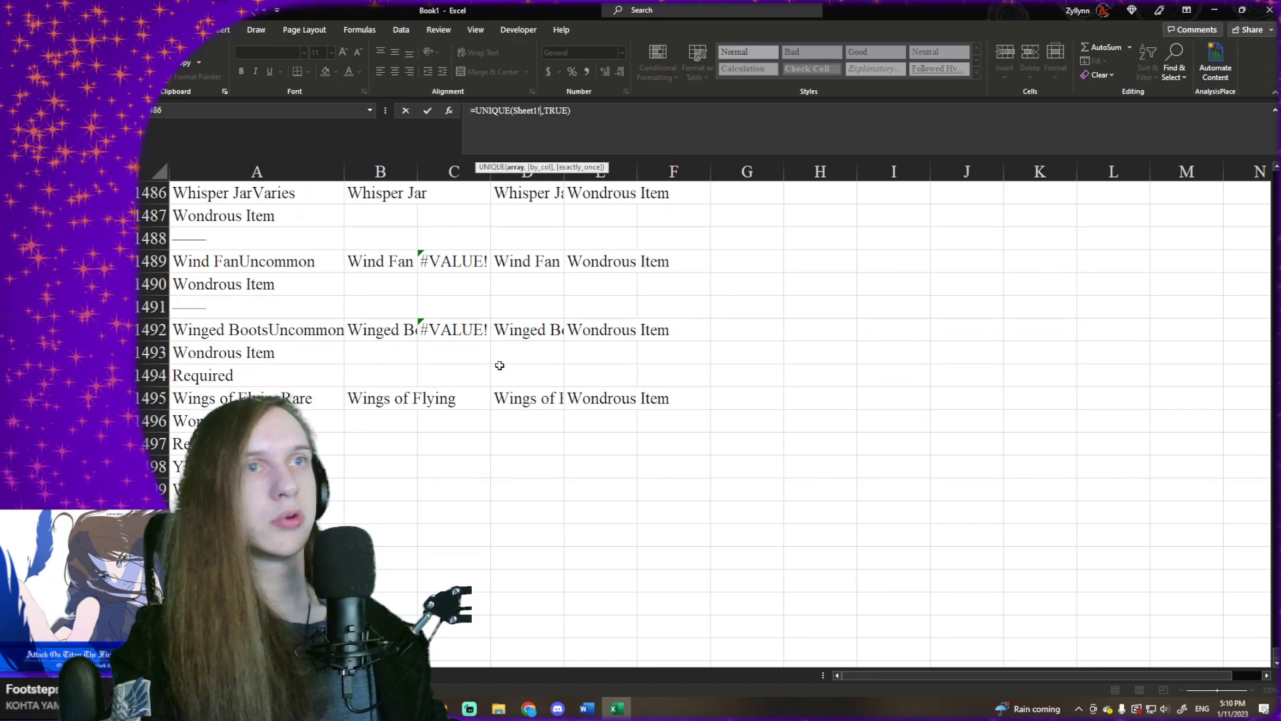
key(ctrl+Up)
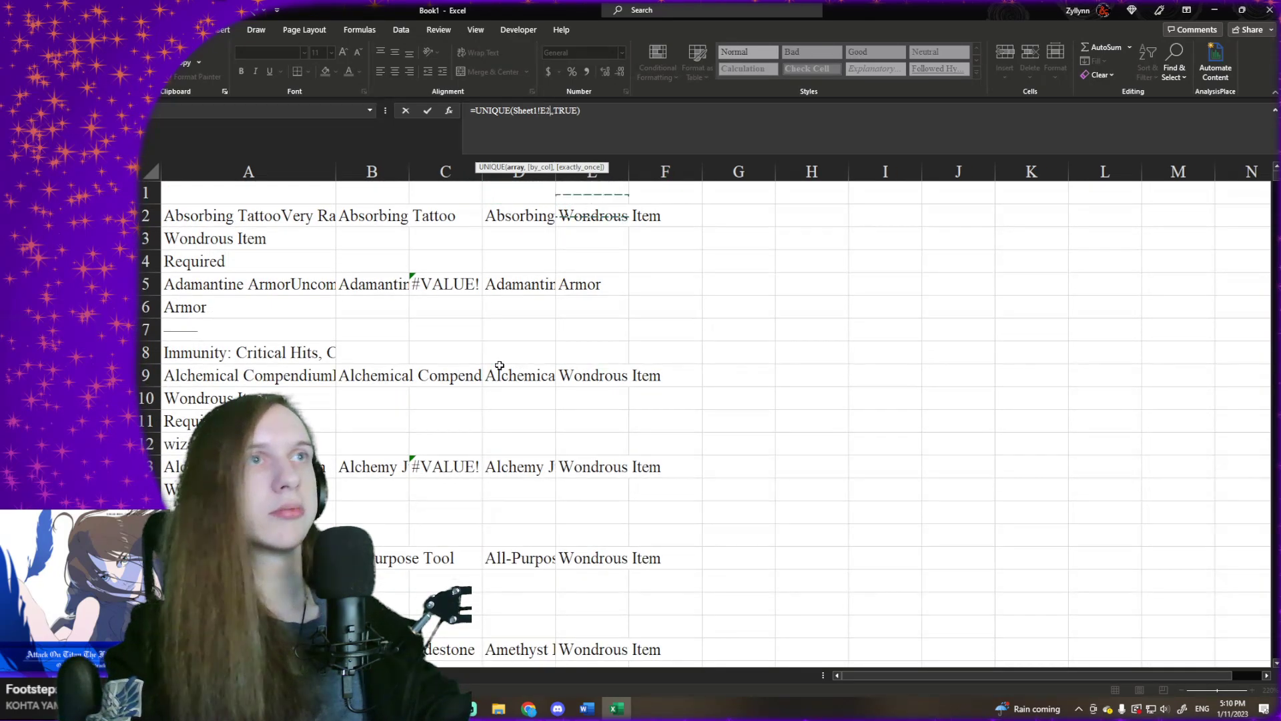
key(ctrl+shift+Down)
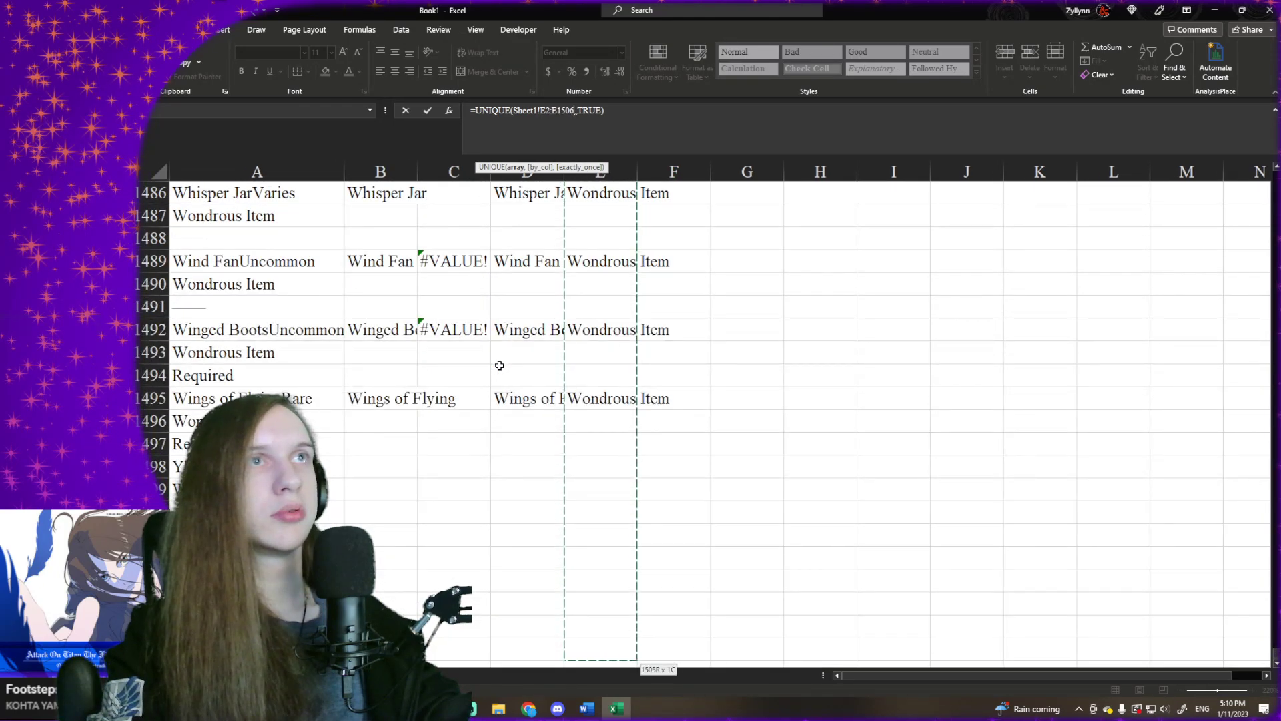
key(F4)
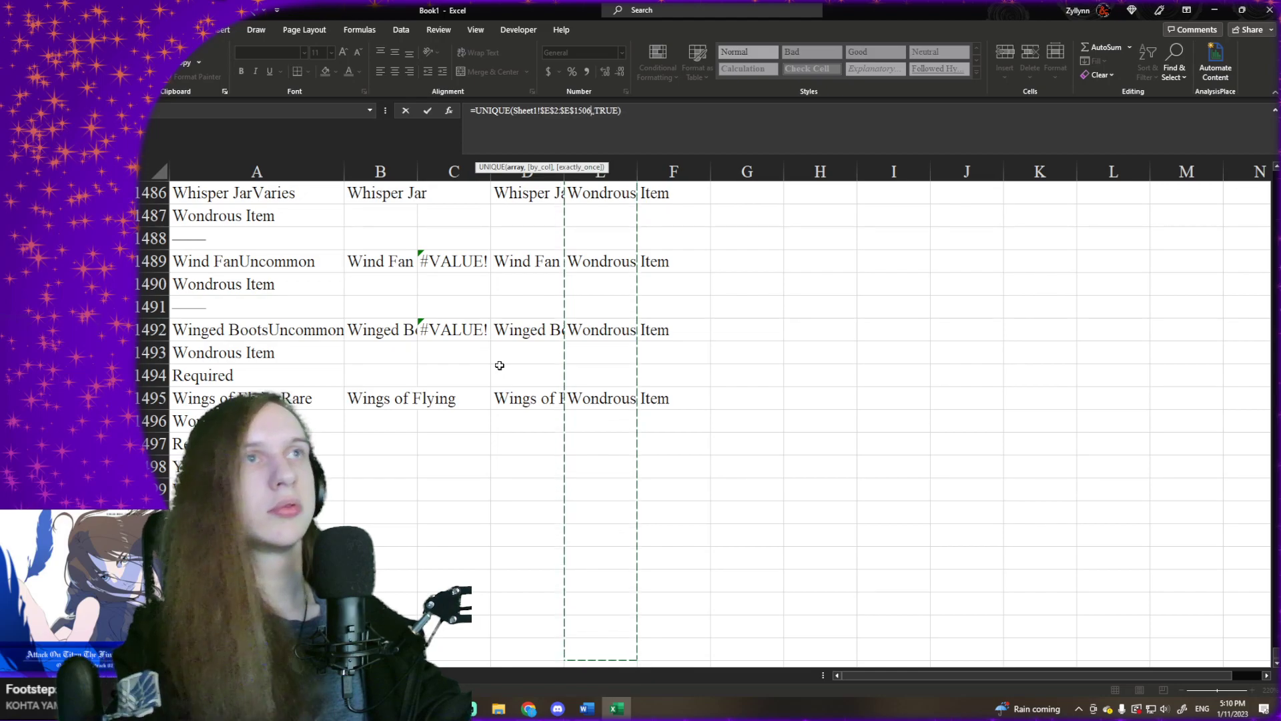
key(Return)
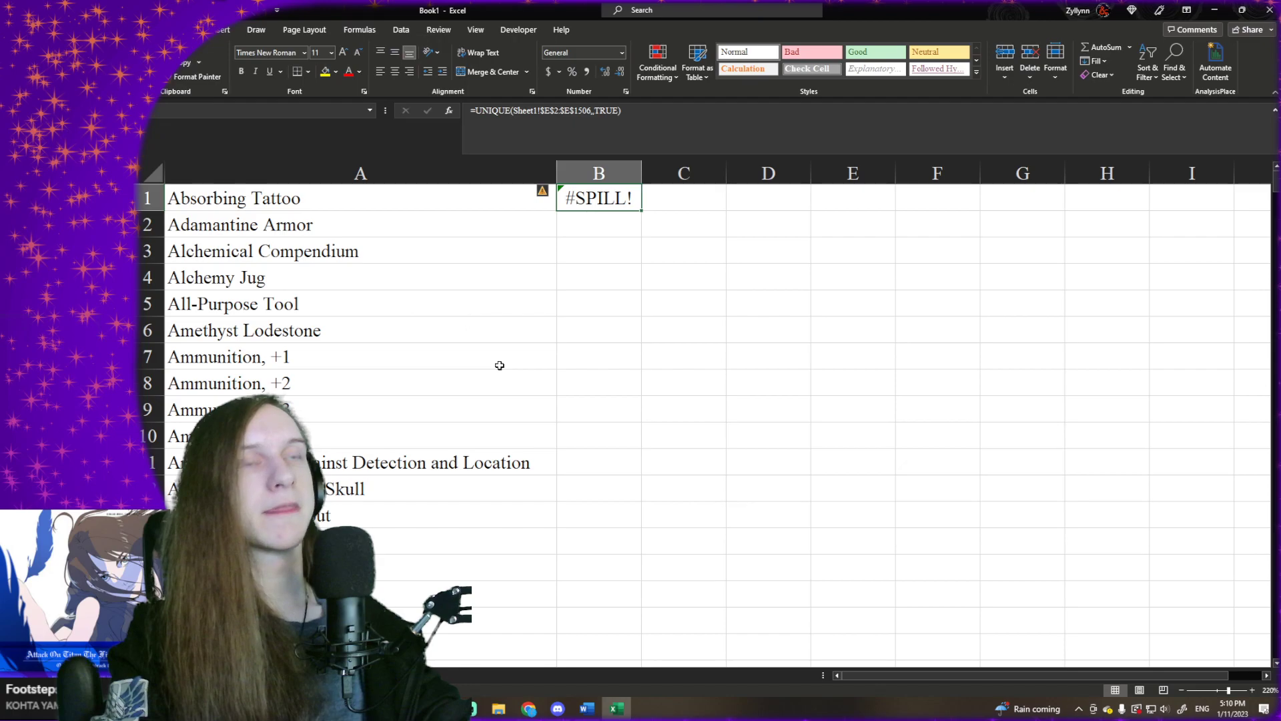
key(BackSpace)
- Start an XLOOKUP formula in B1 with A1 as the lookup value and Sheet1!$D$2:$D$1506 as the lookup array
text(=)
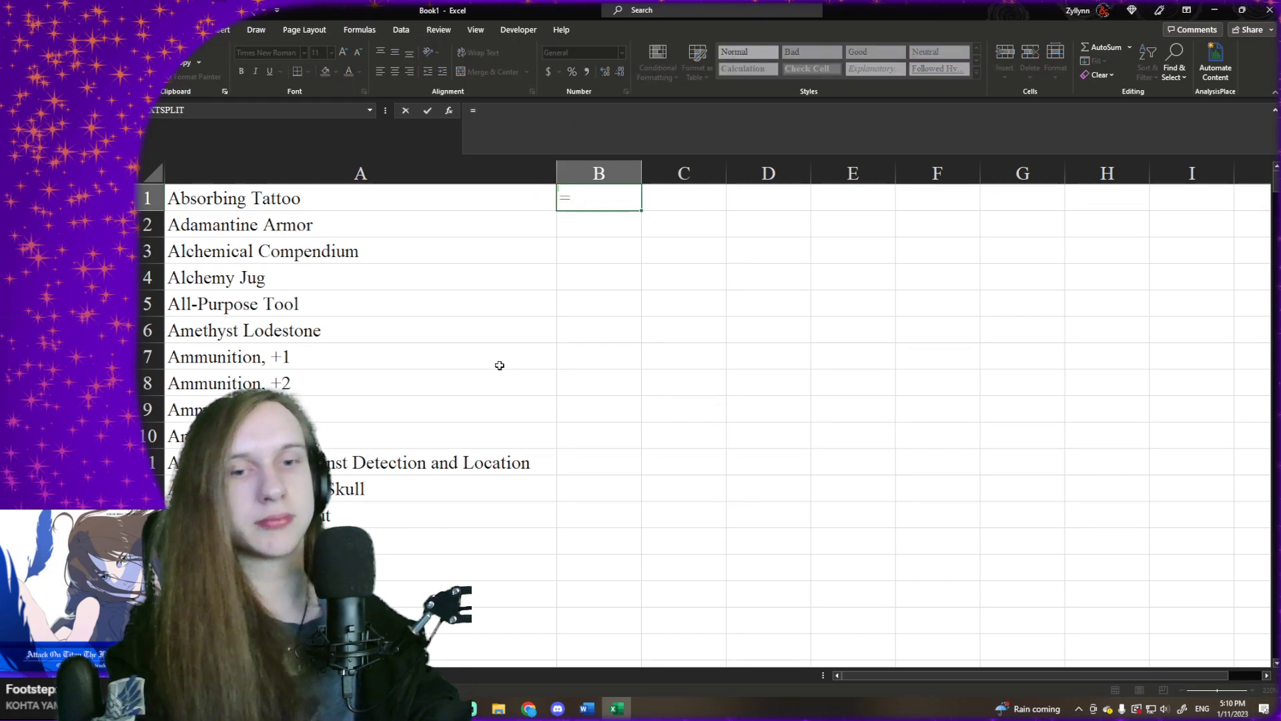
text(XLOOKUP()
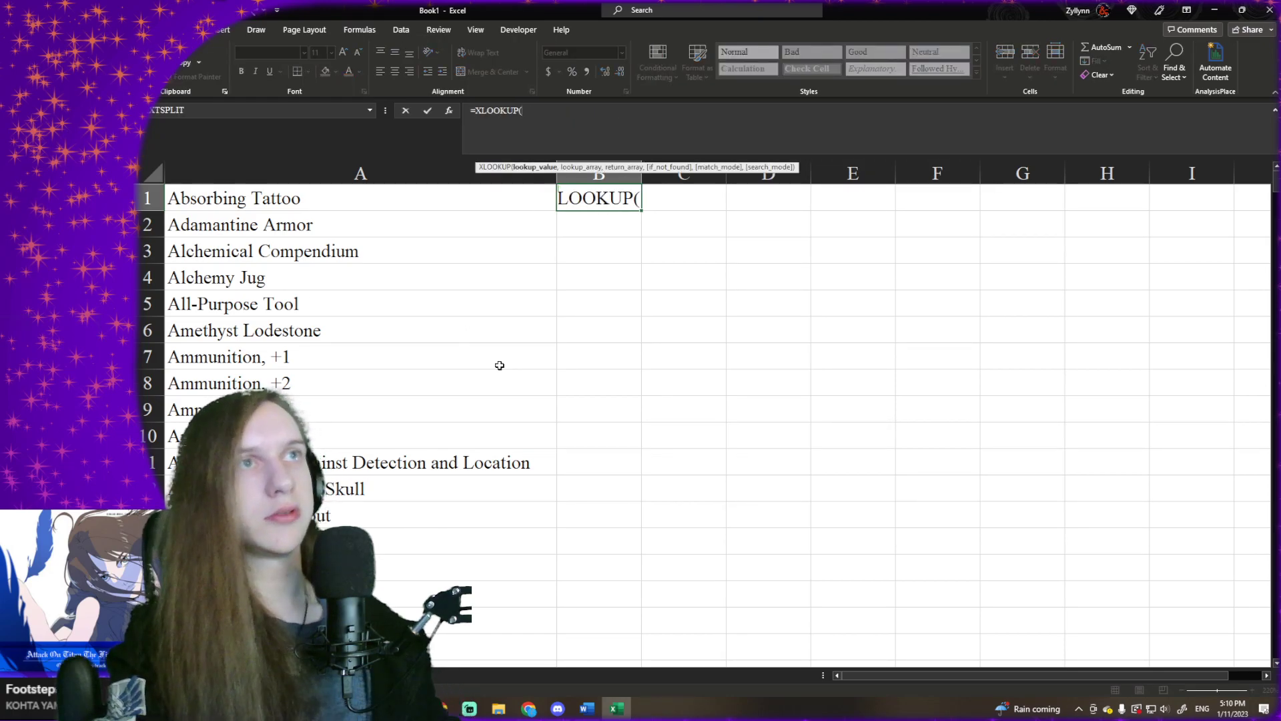
click(494, 204)
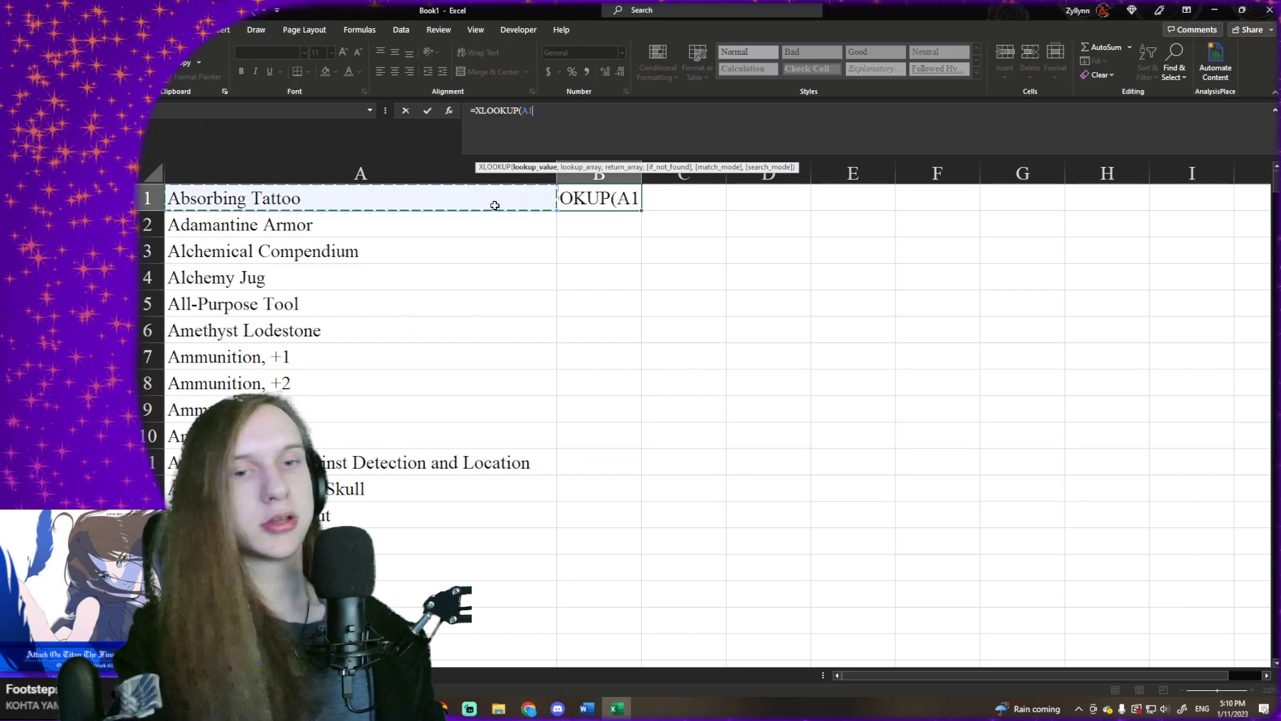
text(,)
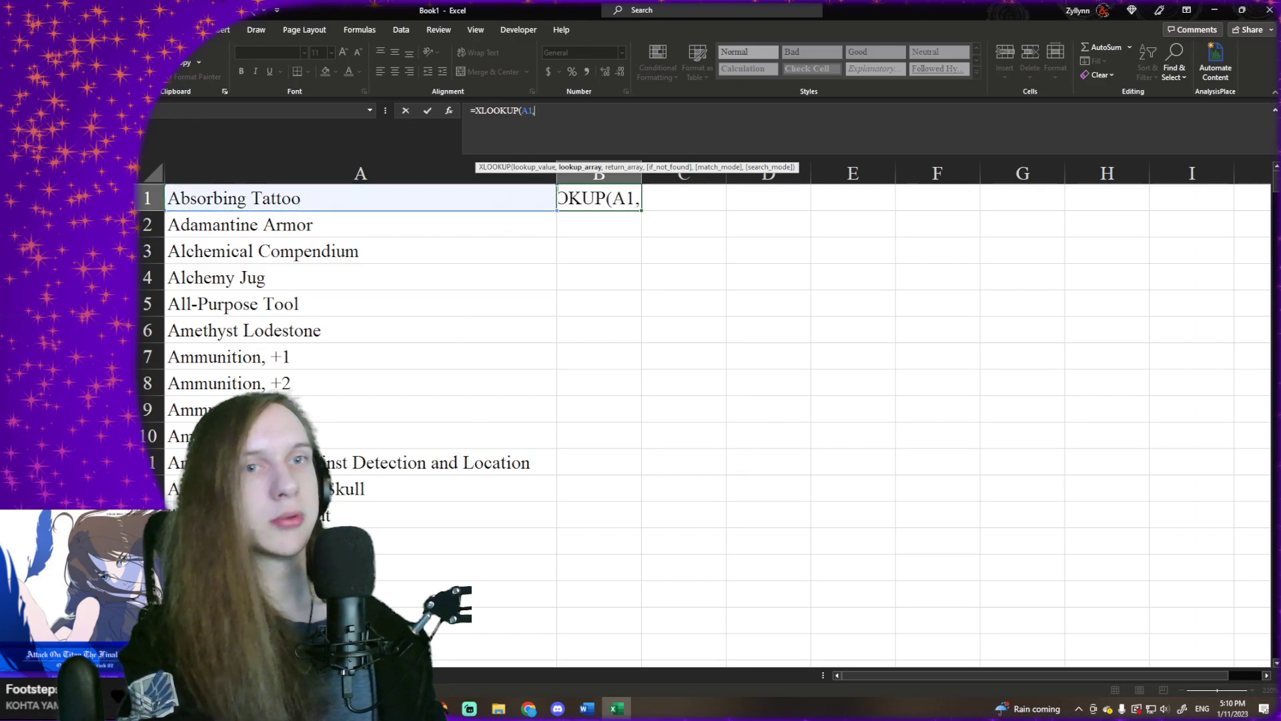
key(ctrl+Page_Up)
click(598, 195)
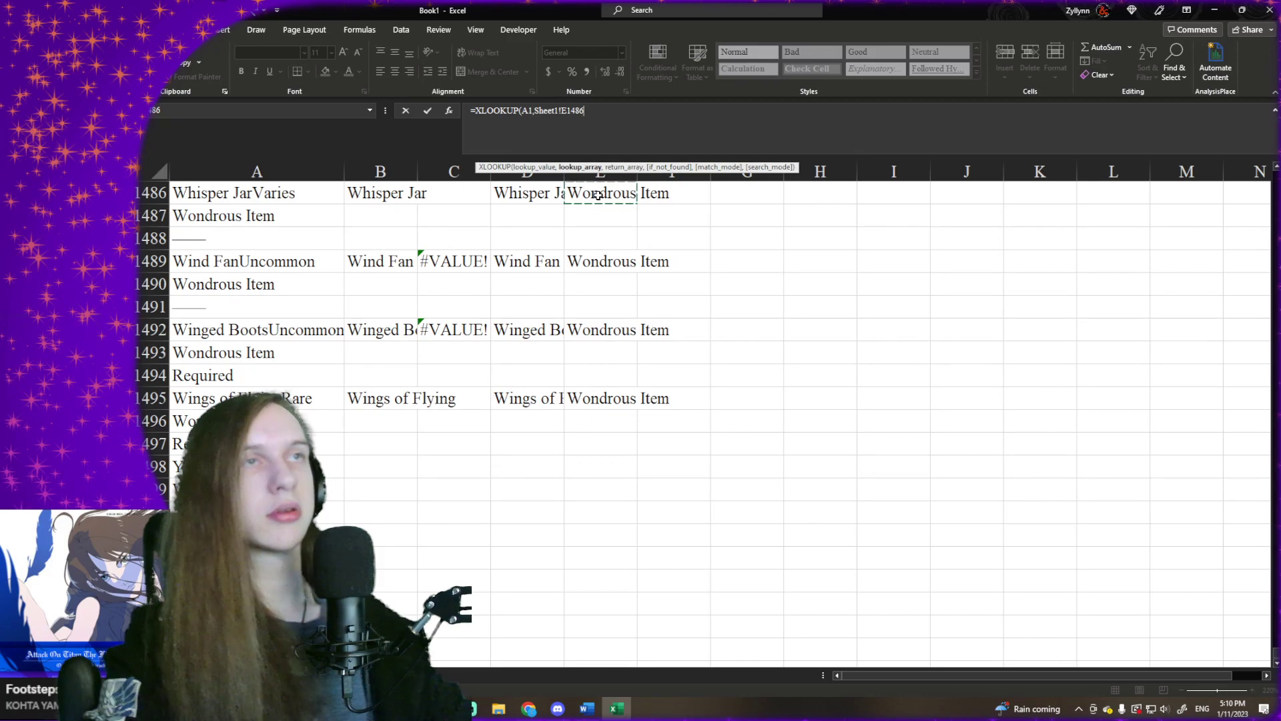
key(ctrl+Up)
key(ctrl+Up)
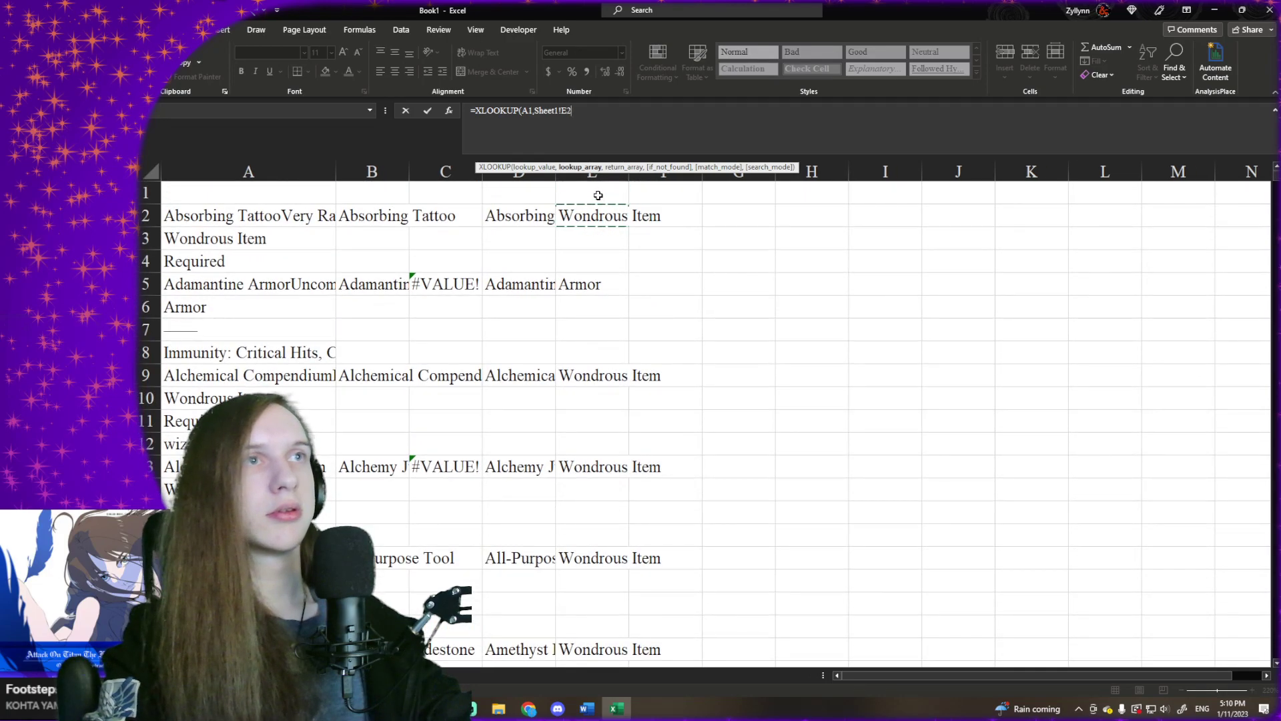
key(ctrl+shift+Down)
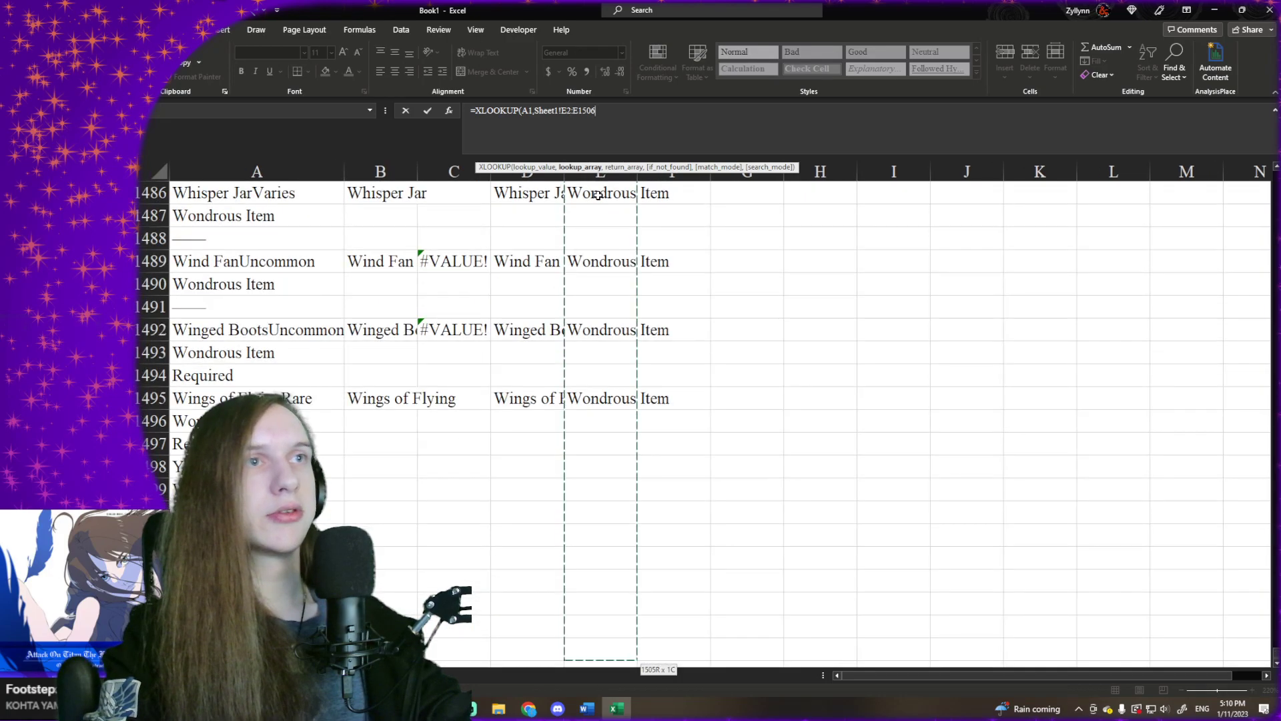
key(Left)
key(ctrl+shift+Down)
key(F4)
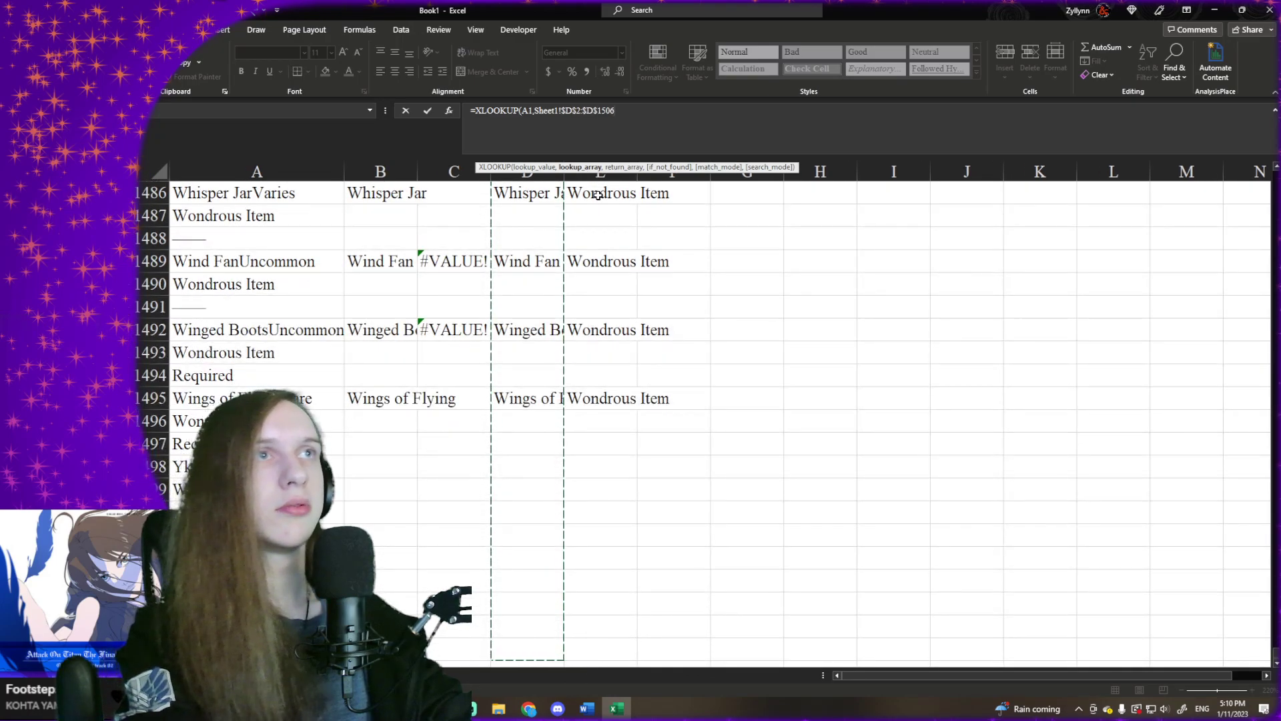
- Set the return array of B1's XLOOKUP formula to the absolute range Sheet1!$E$1462:$E$1506
text(,)
key(ctrl+Up)
key(Right)
key(Right)
key(Right)
key(Right)
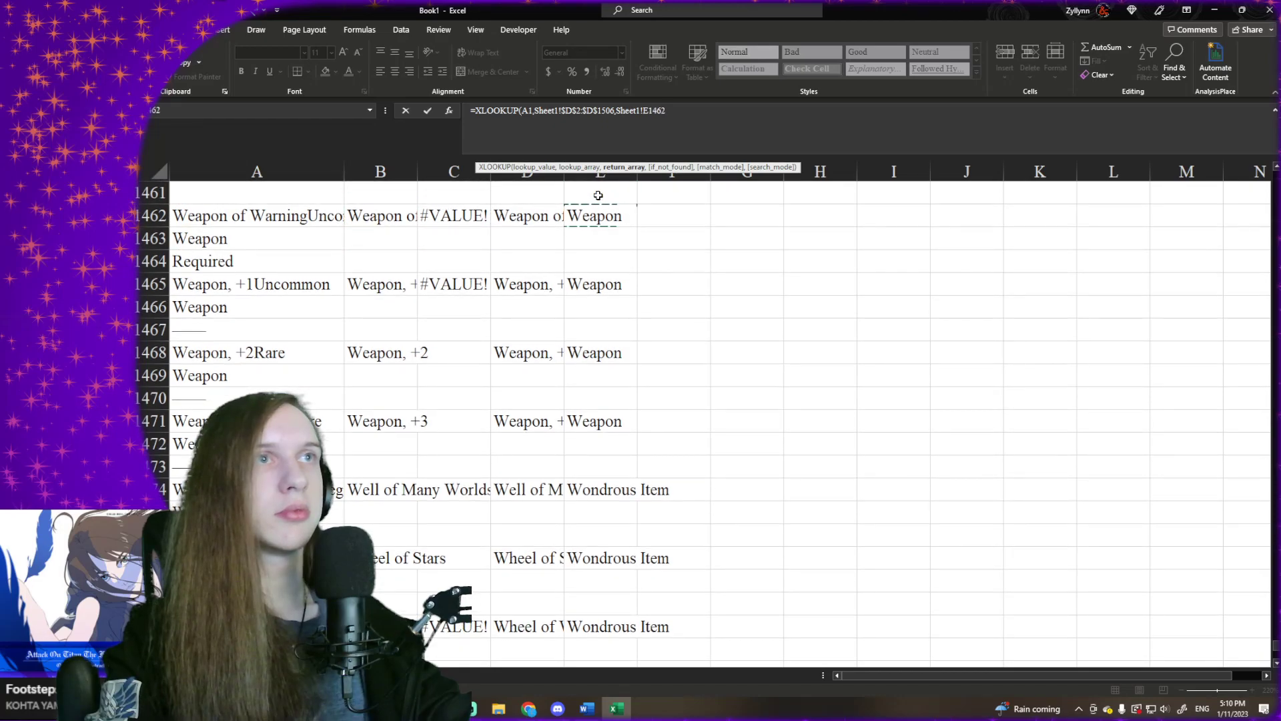
key(ctrl+shift+Down)
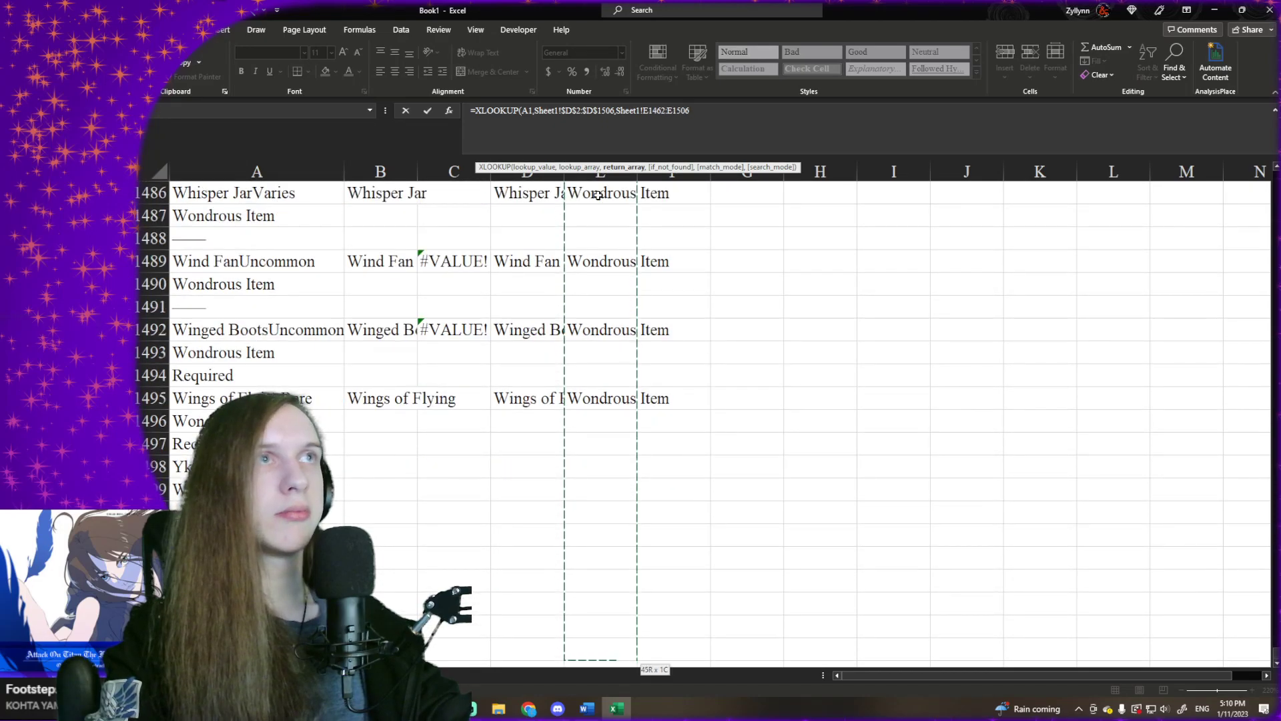
key(F4)
text(,)
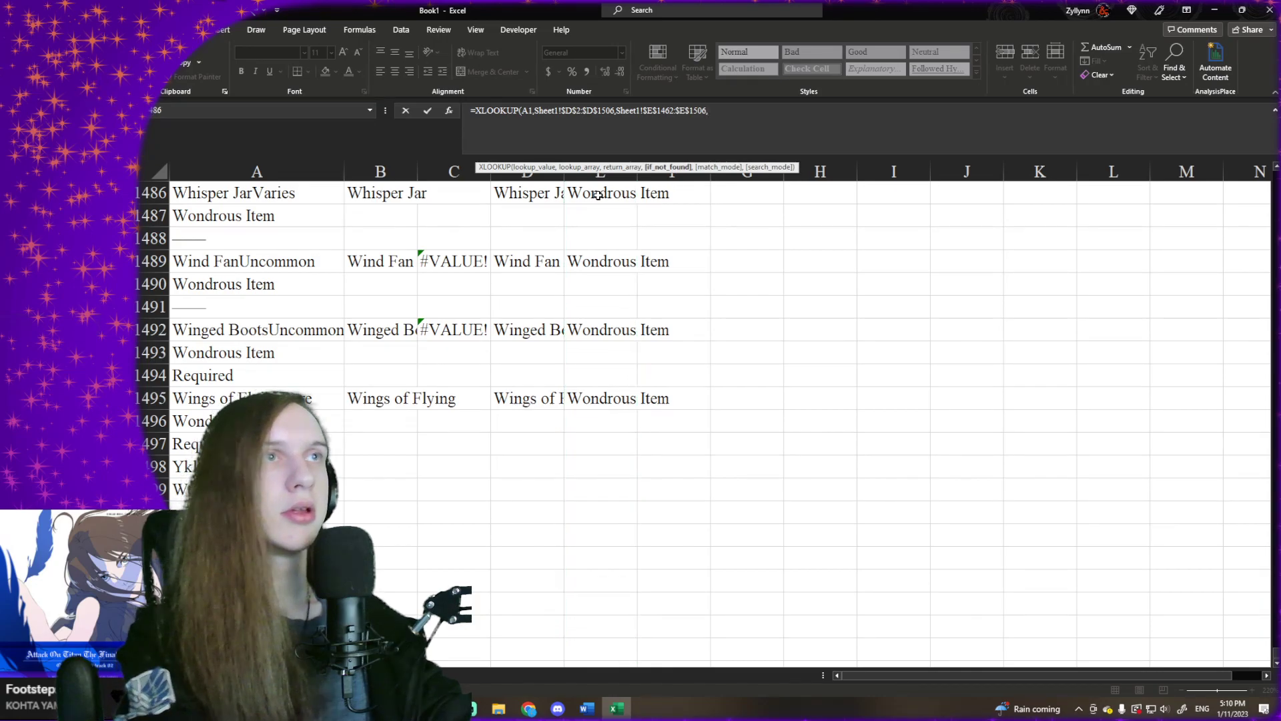
text("",)
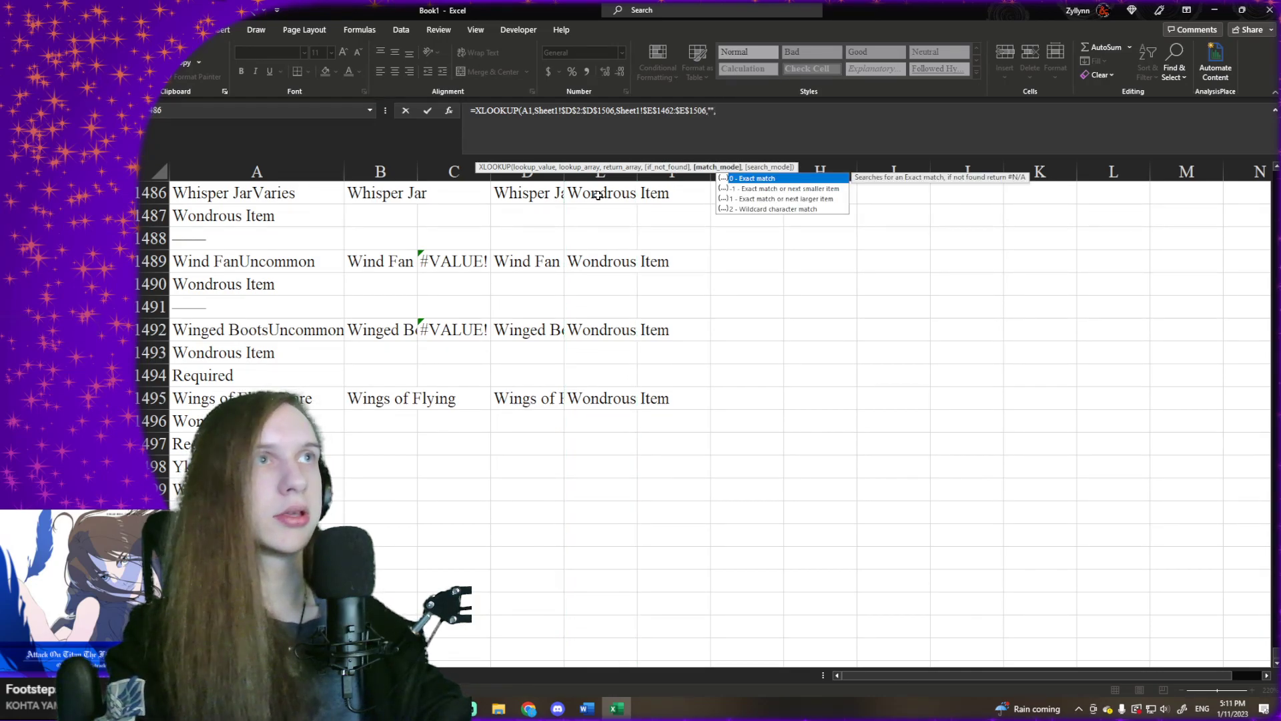
text(0,1)
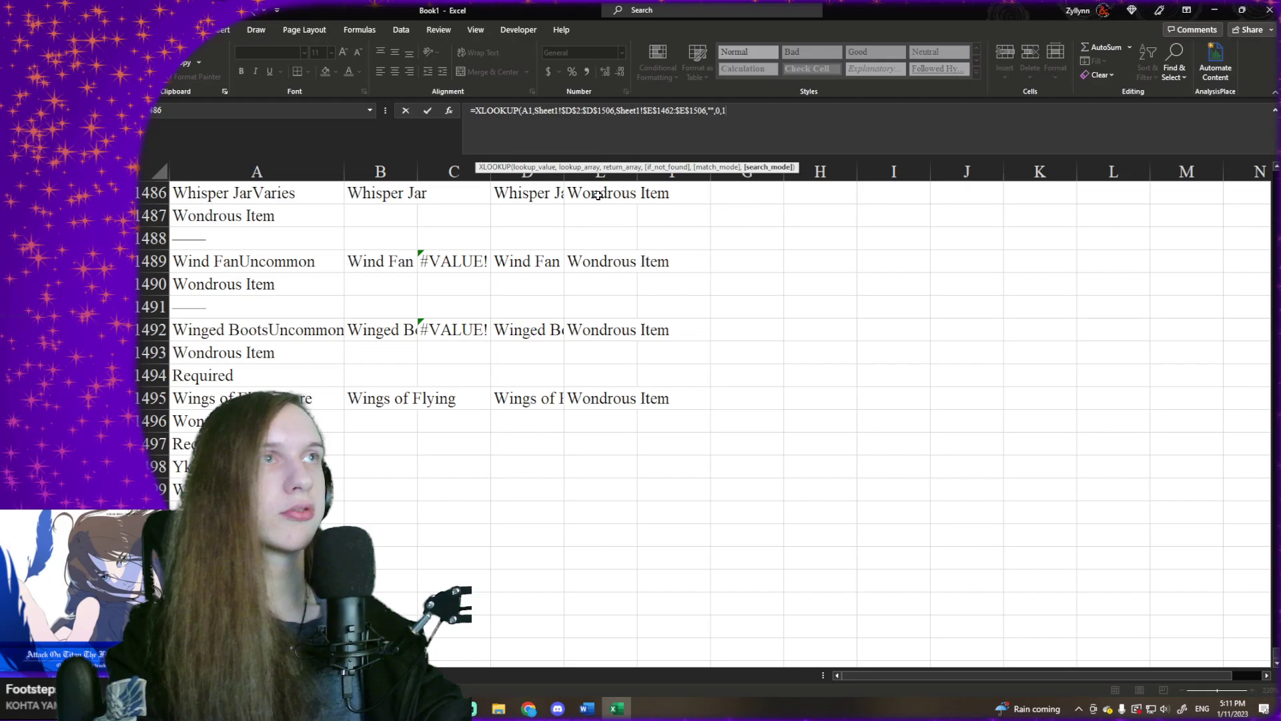
text())
- Finish B1's XLOOKUP formula with an empty string for if_not_found, match mode 0 and search mode 1, and reselect the cell
key(Return)
key(Up)
click(621, 233)
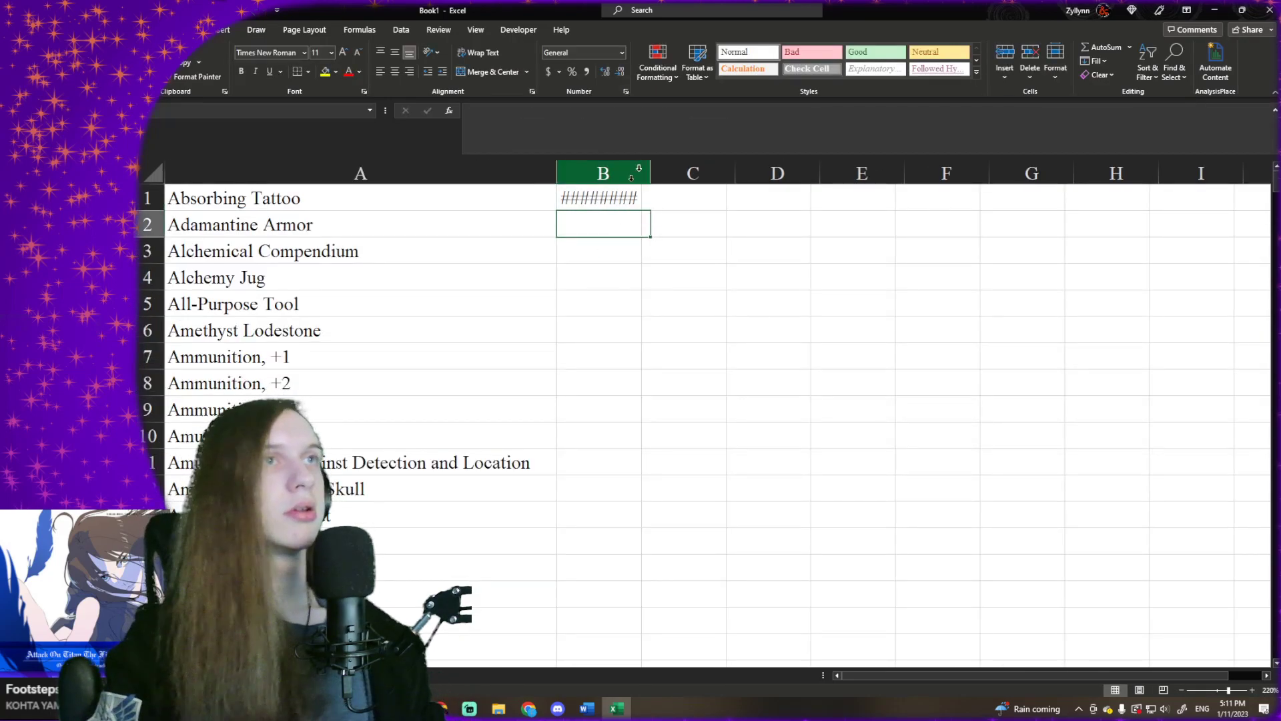
click(622, 195)
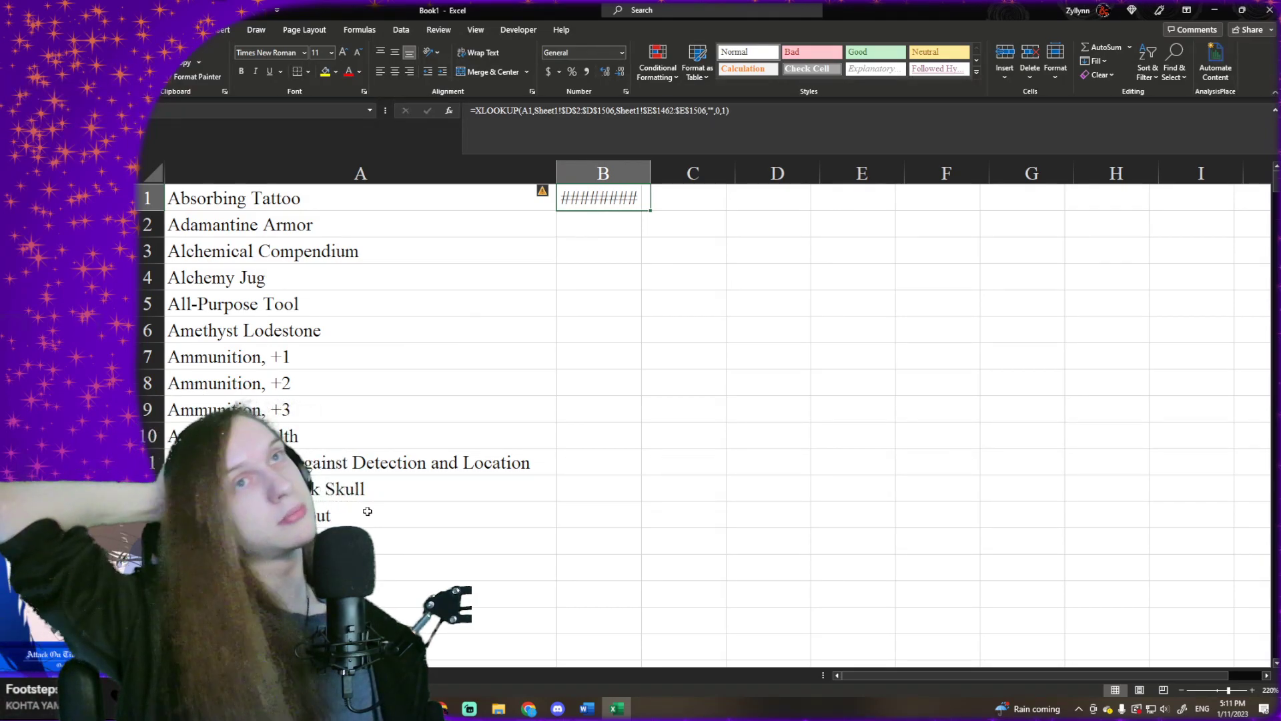
- Copy the full list of names from A1 down, paste it in place as plain values, and select B1
click(440, 198)
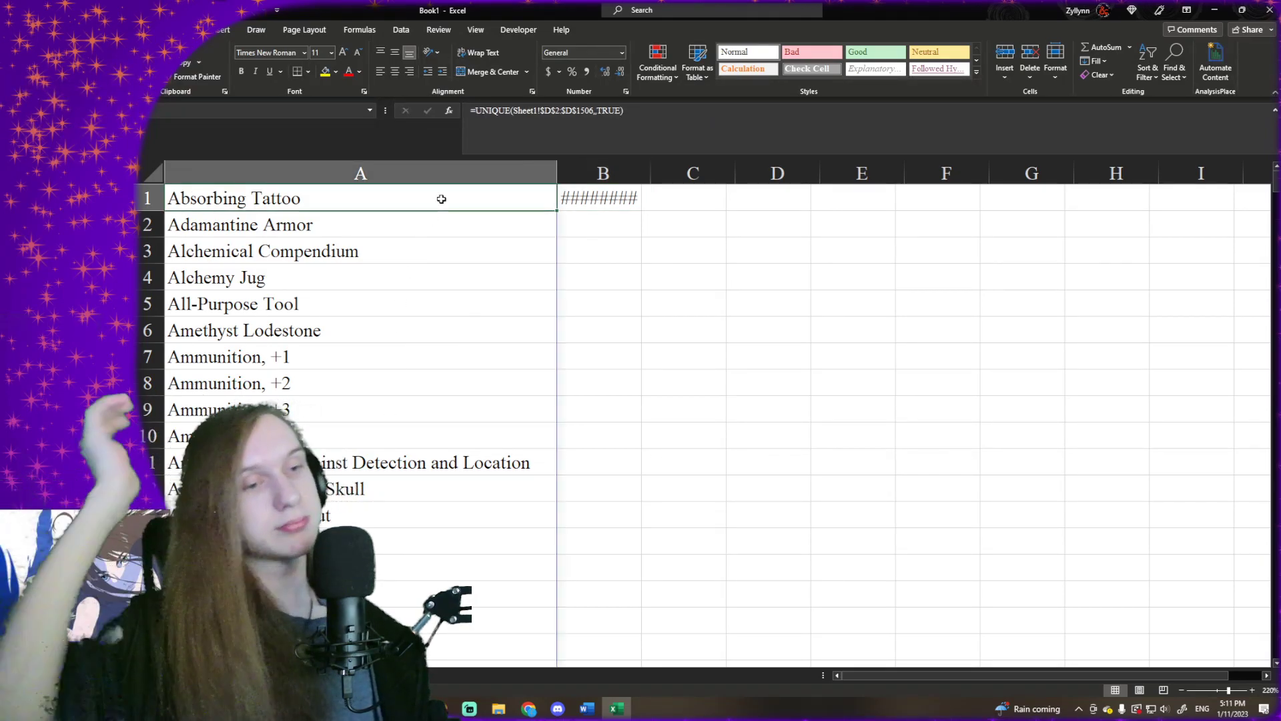
key(ctrl+shift+Down)
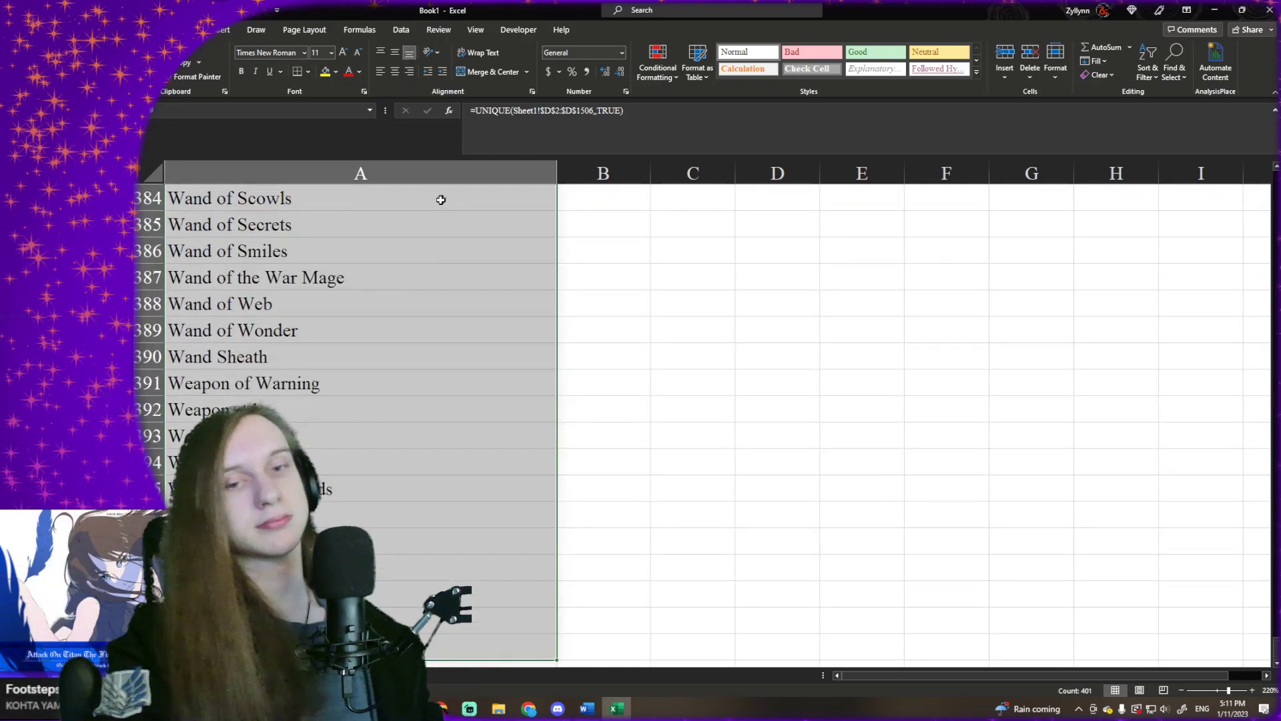
click(476, 308)
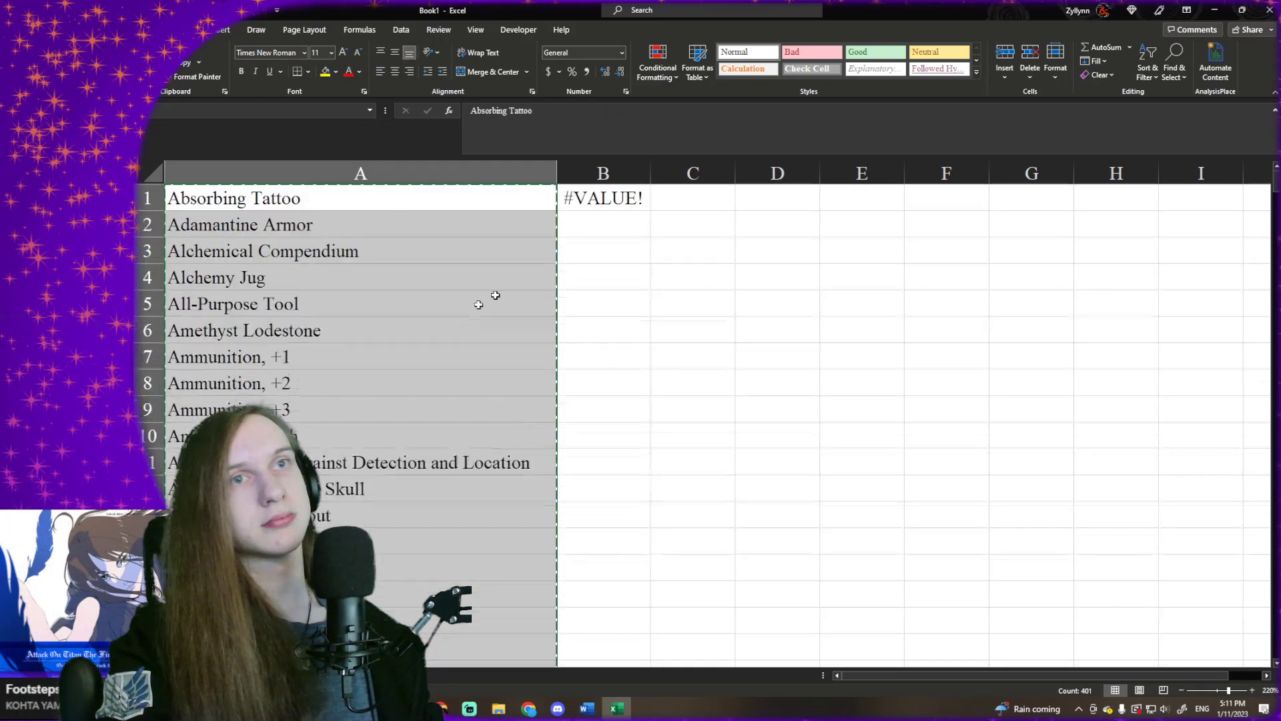
click(608, 207)
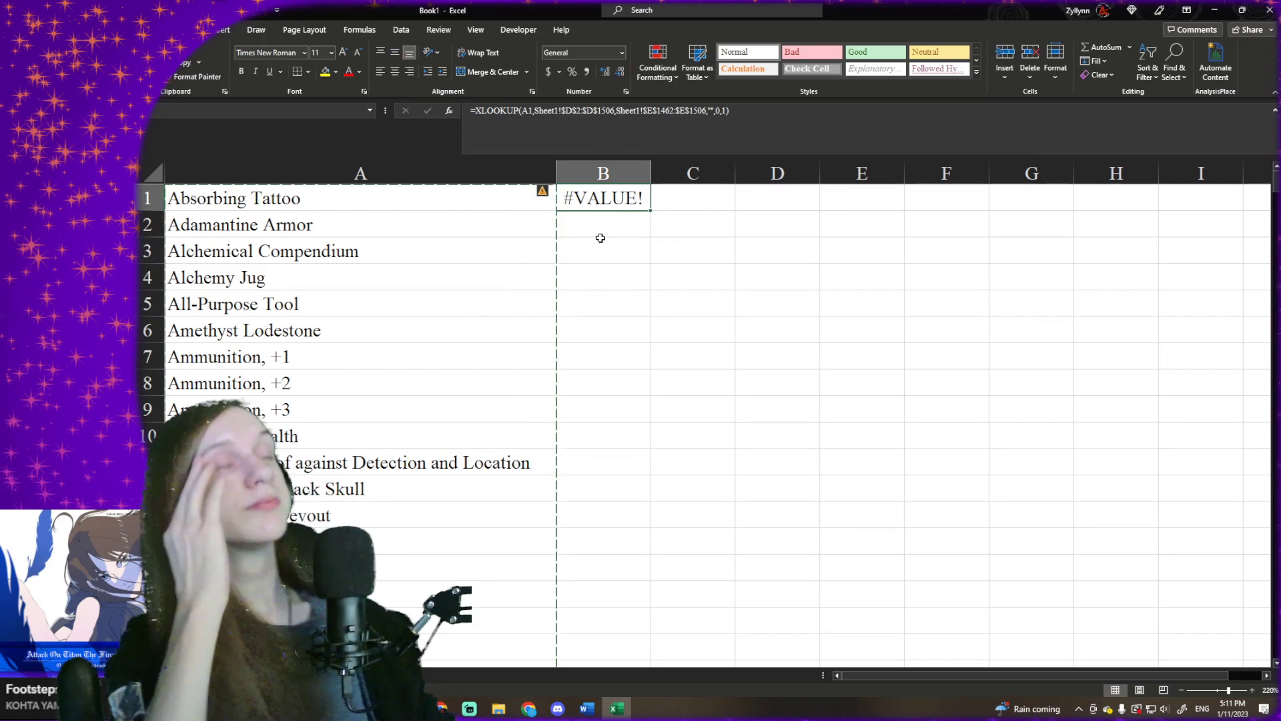
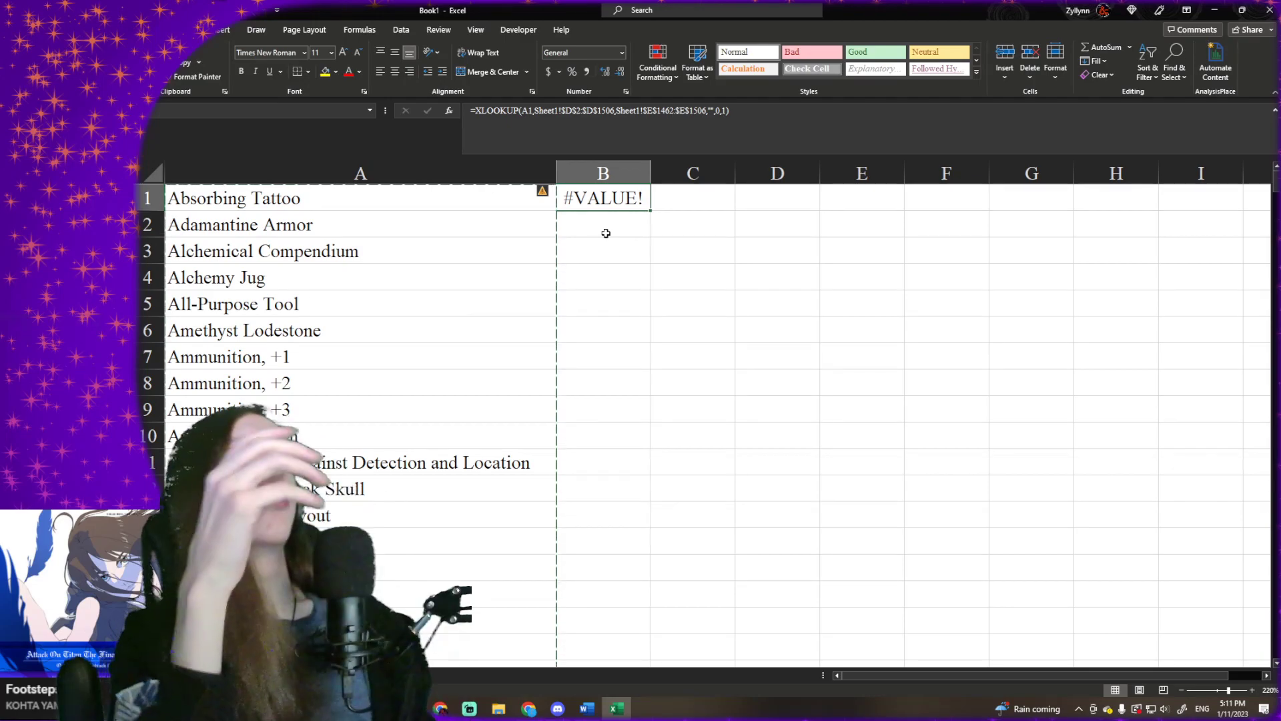
- Check B1's XLOOKUP formula against the source names and types in columns D and E of Sheet1, from the bottom rows up to D2
click(552, 125)
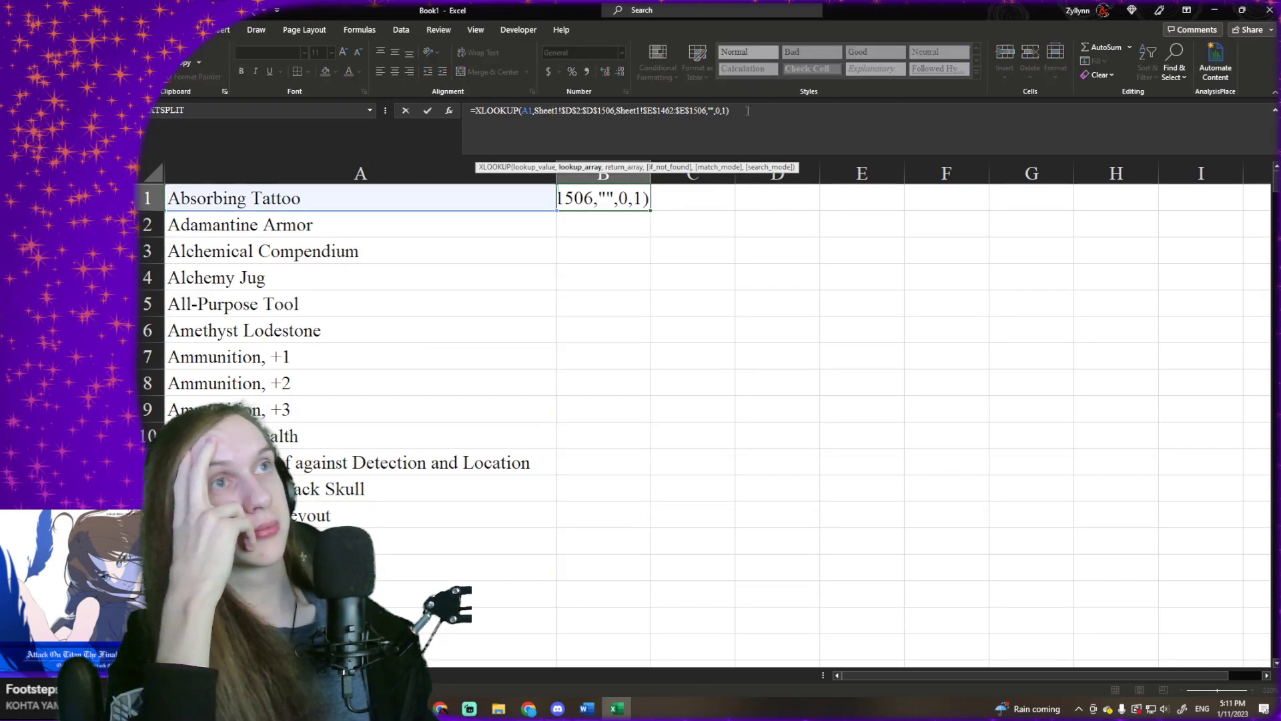
key(Return)
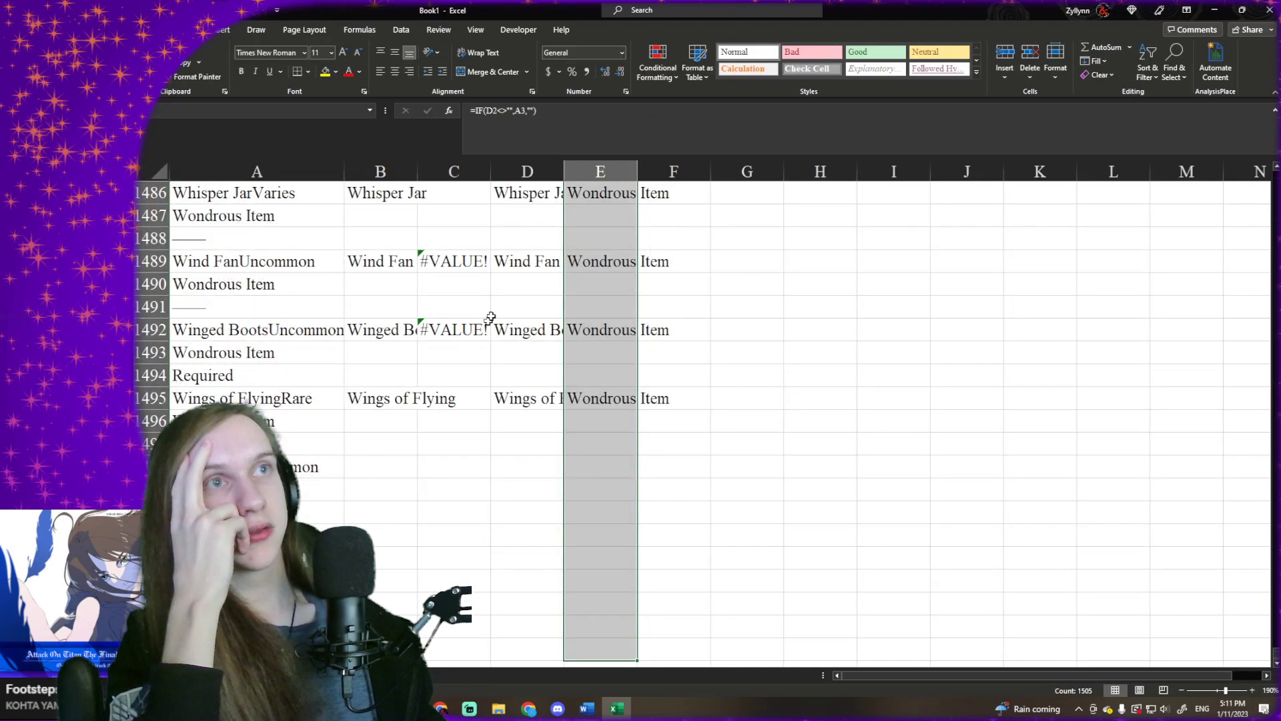
click(530, 262)
click(542, 211)
scroll(546, 242, up, 7)
scroll(546, 242, up, 20)
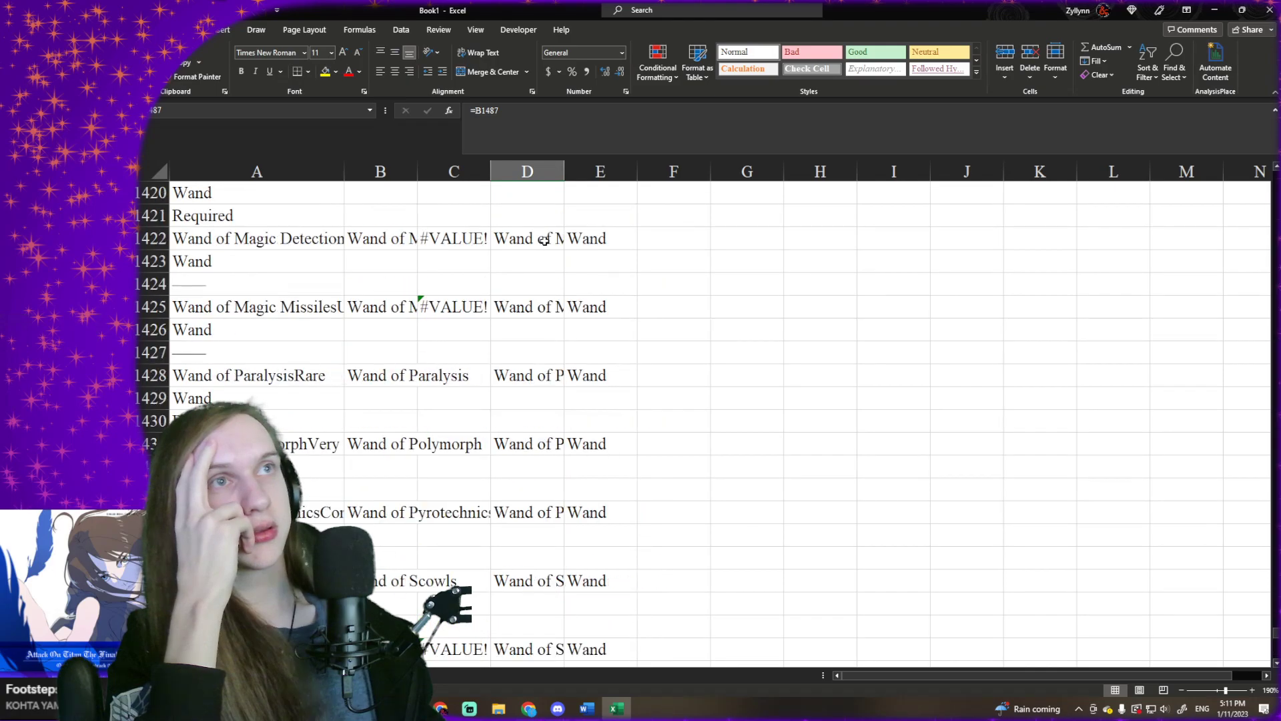
click(545, 241)
key(ctrl+Up)
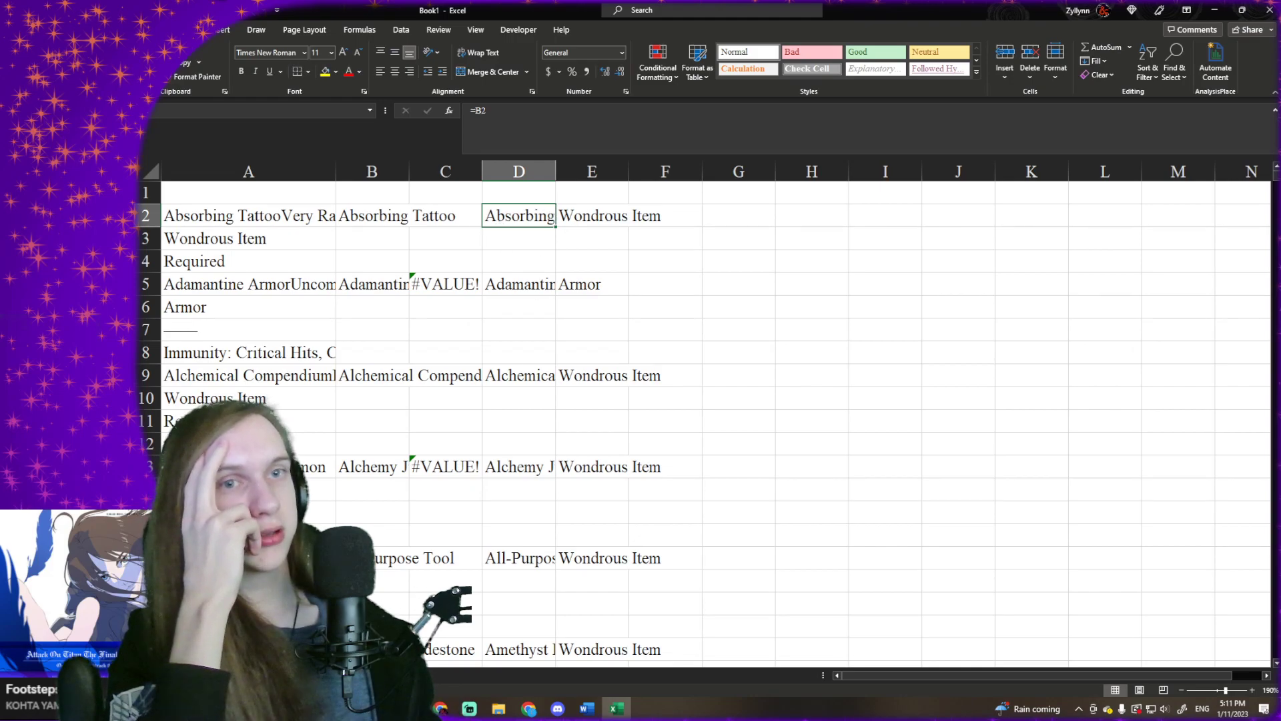
key(ctrl+Page_Down)
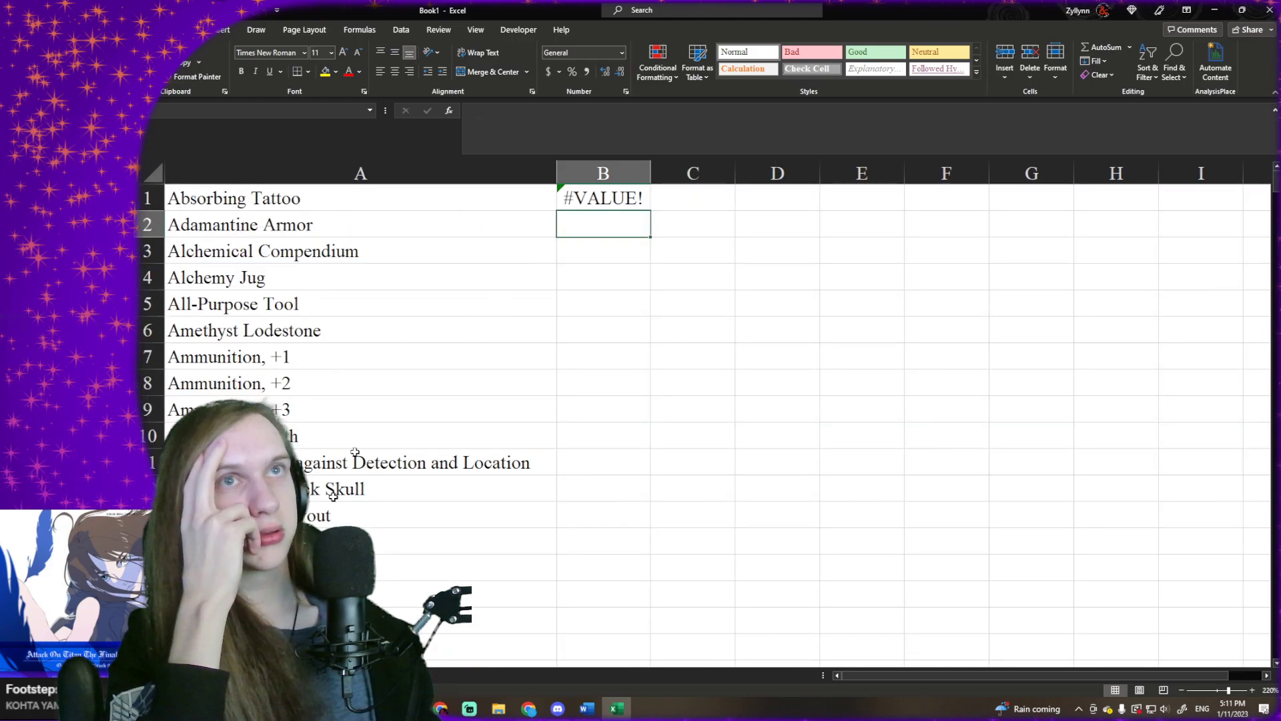
key(ctrl+Page_Up)
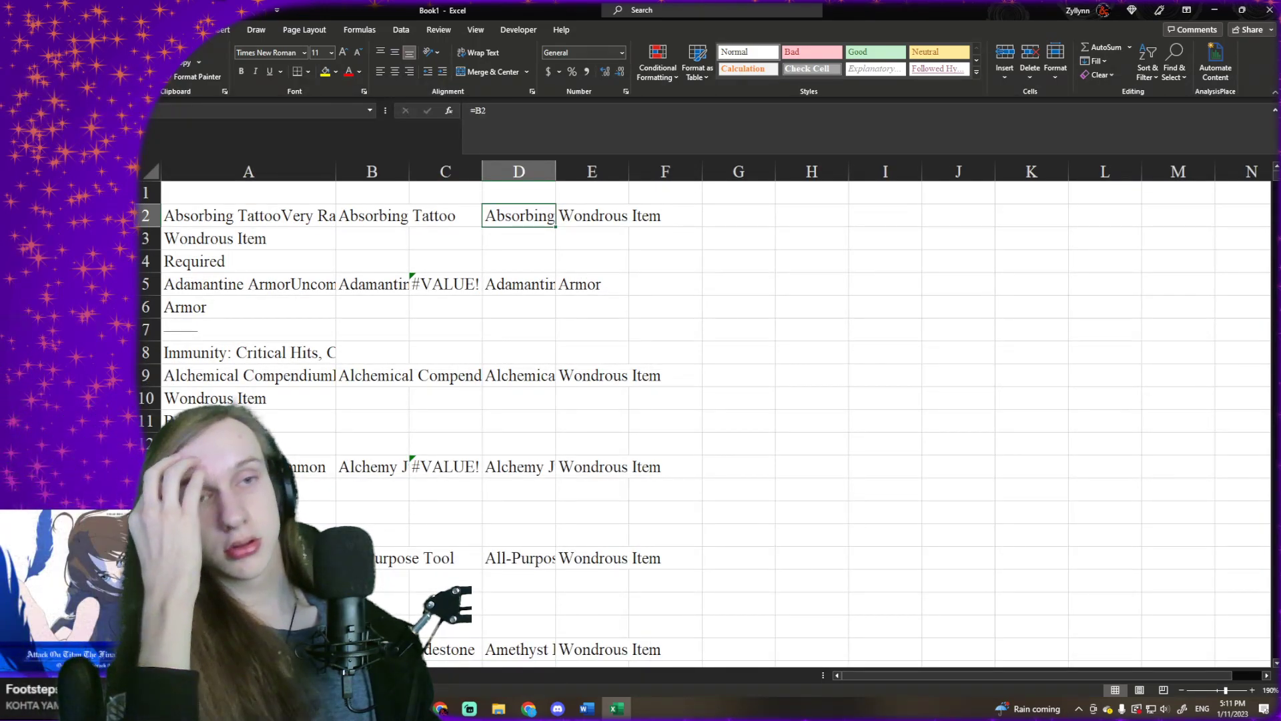
key(ctrl+Page_Down)
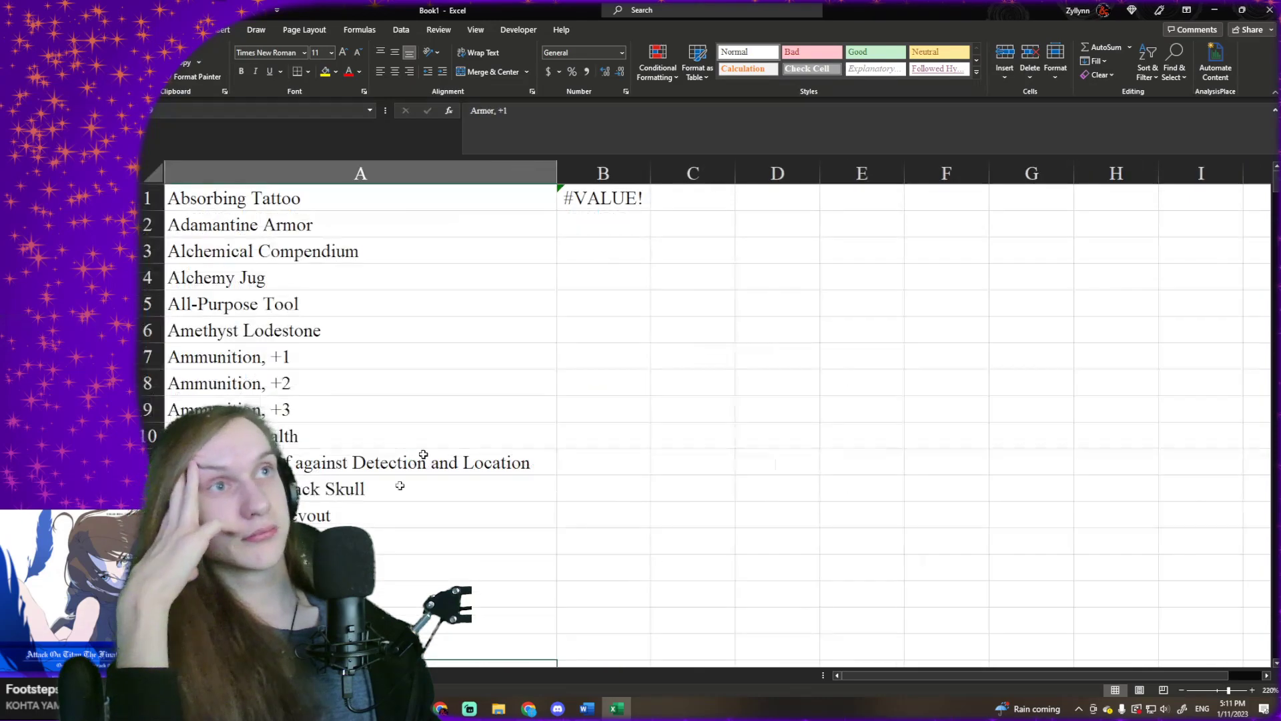
click(360, 30)
click(710, 76)
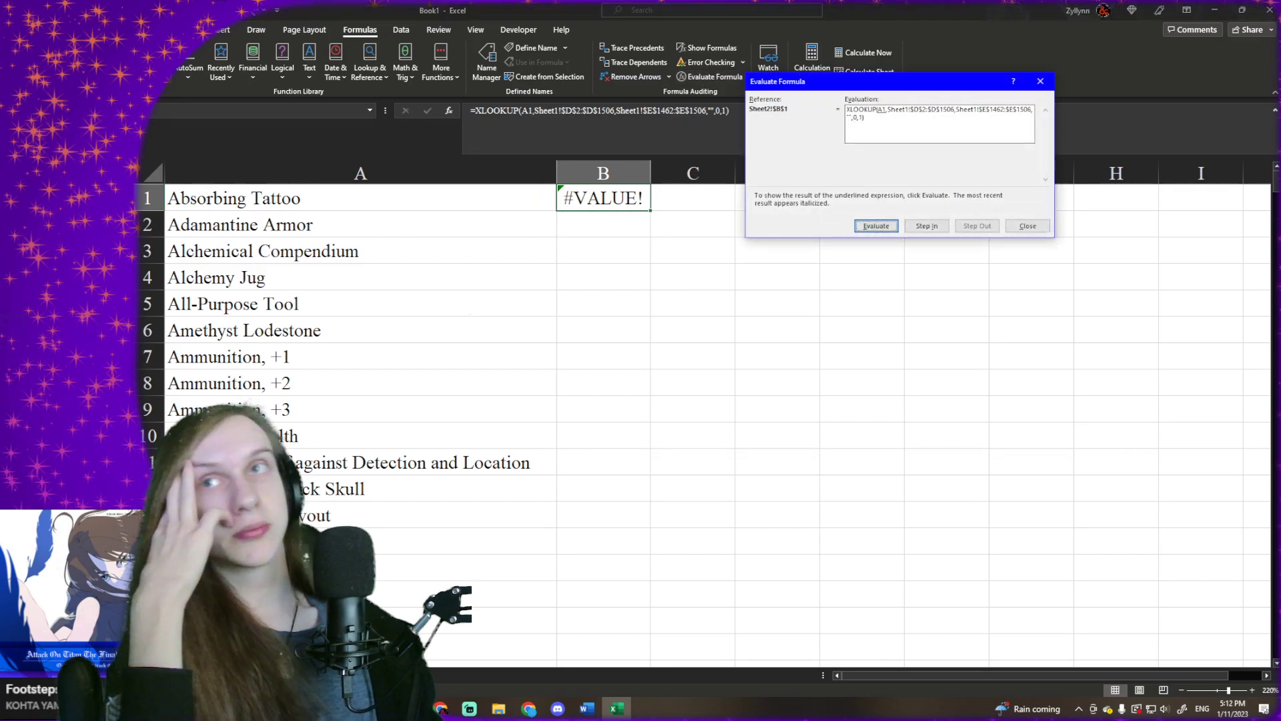
click(1040, 80)
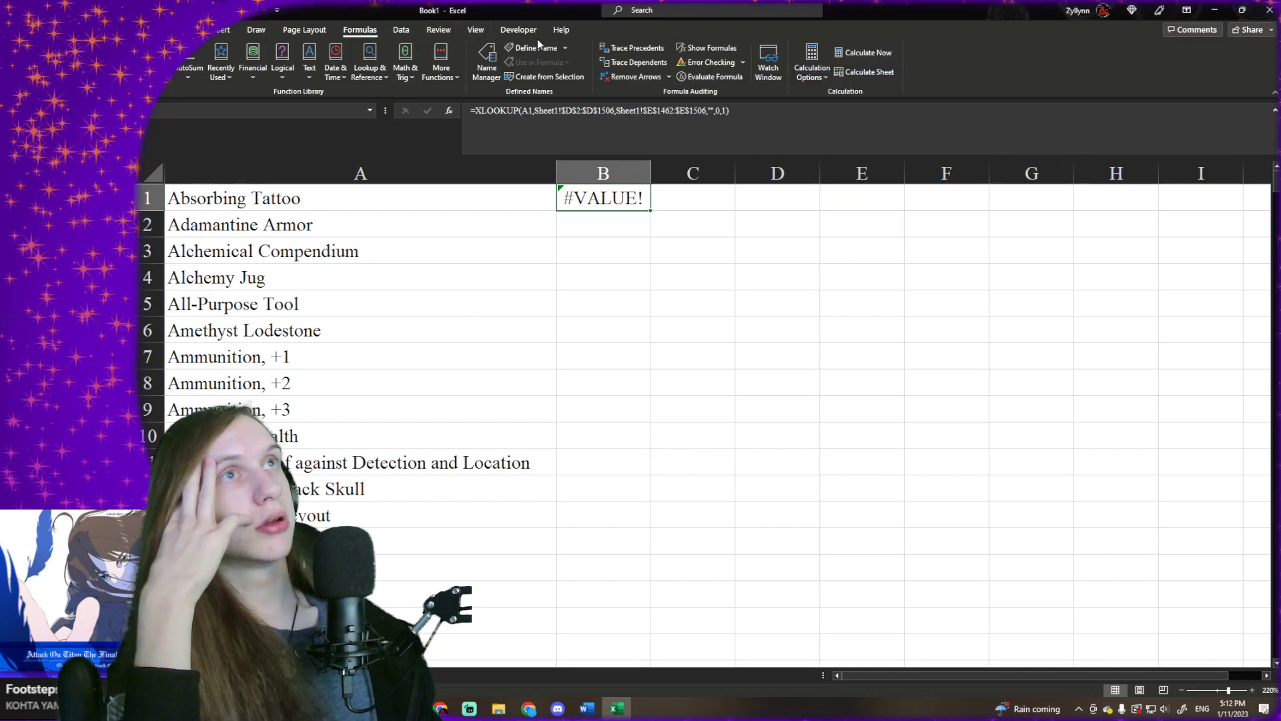
click(518, 30)
drag(388, 110, 561, 110)
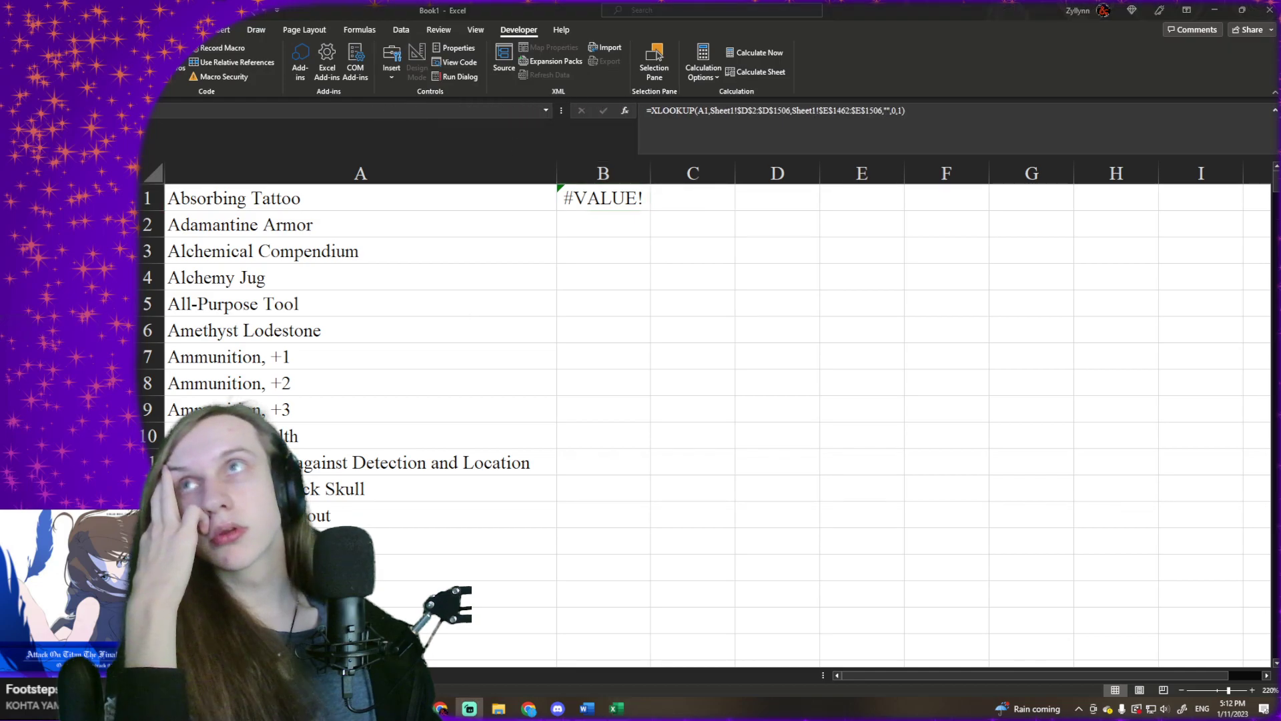
drag(561, 110, 686, 110)
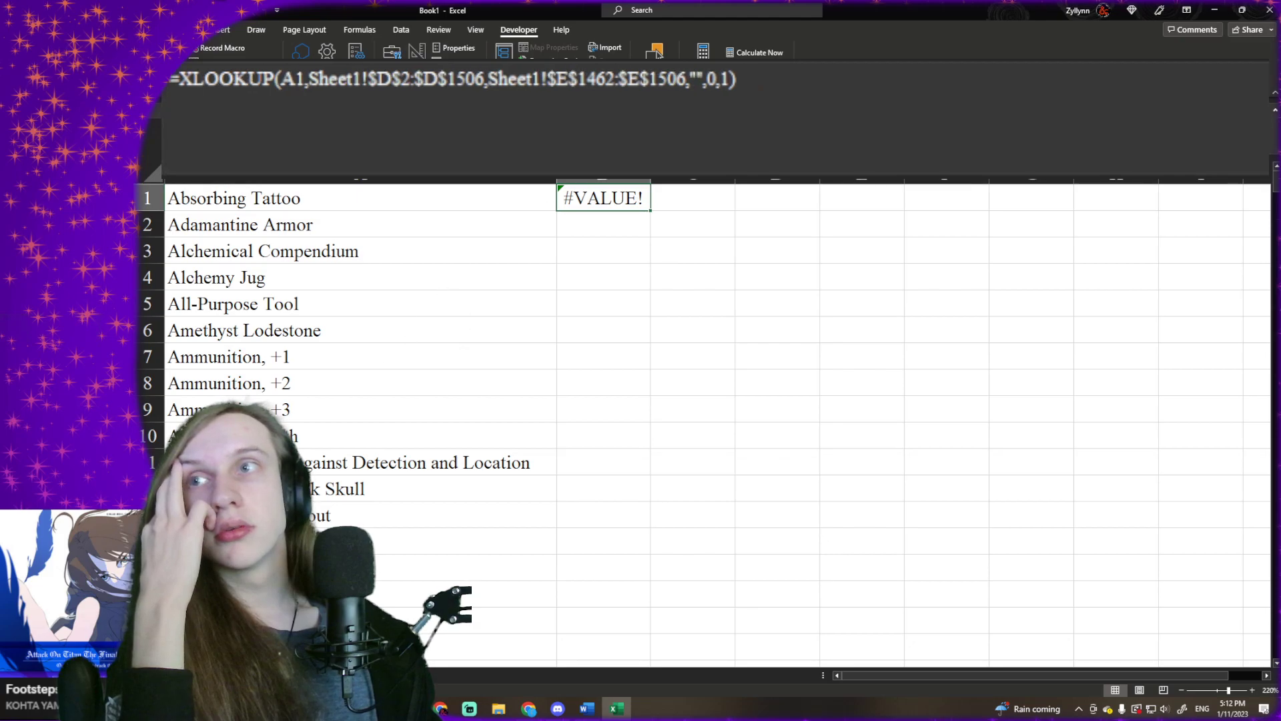
key(alt+Tab)
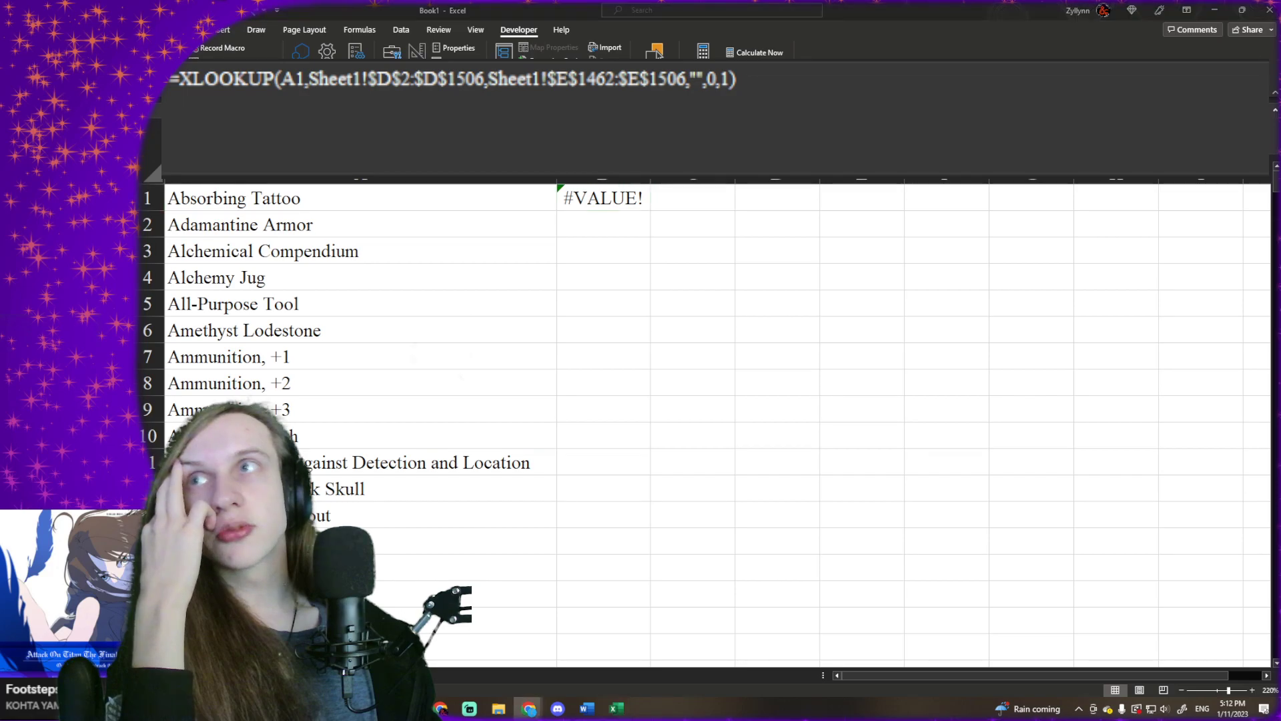
click(538, 7)
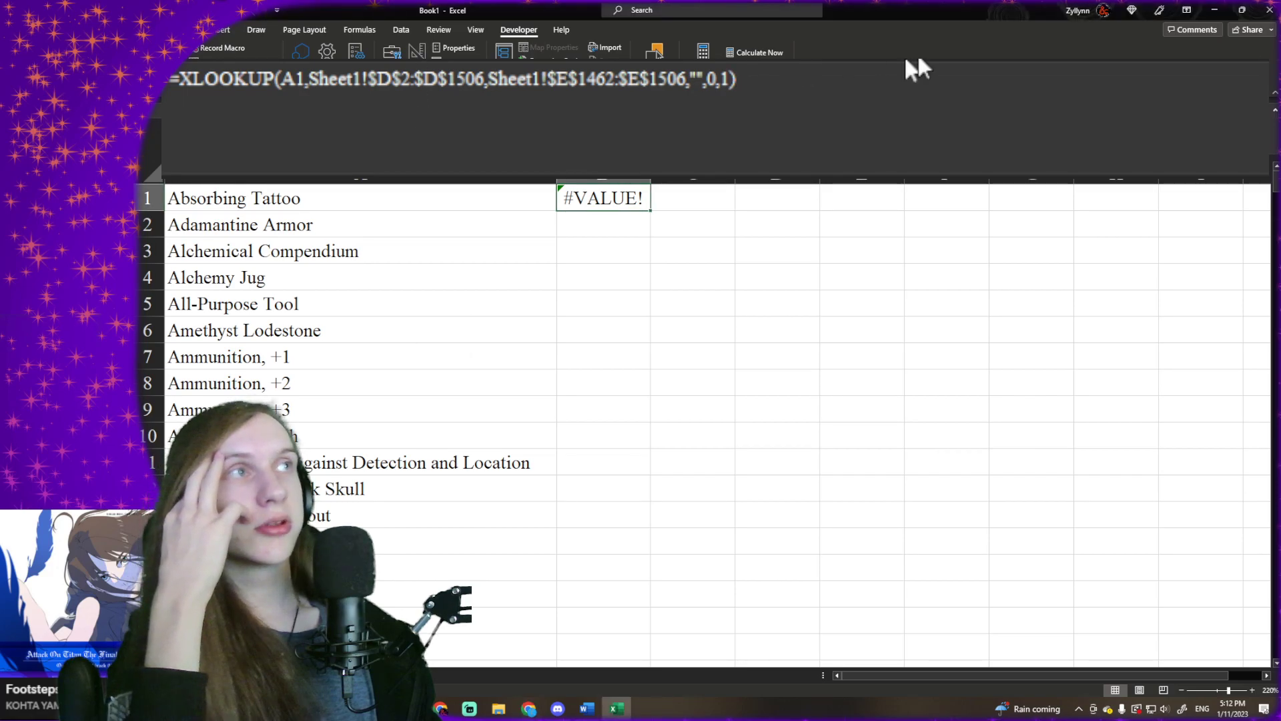
click(878, 92)
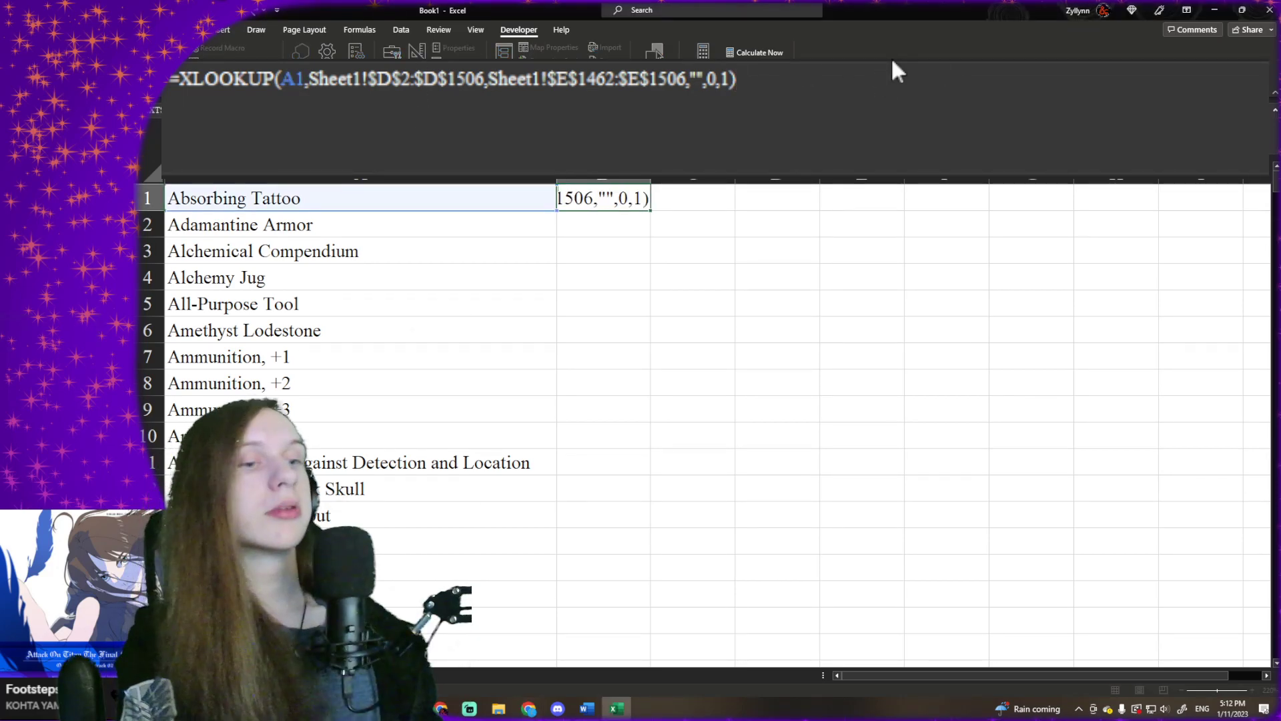
key(Return)
key(Up)
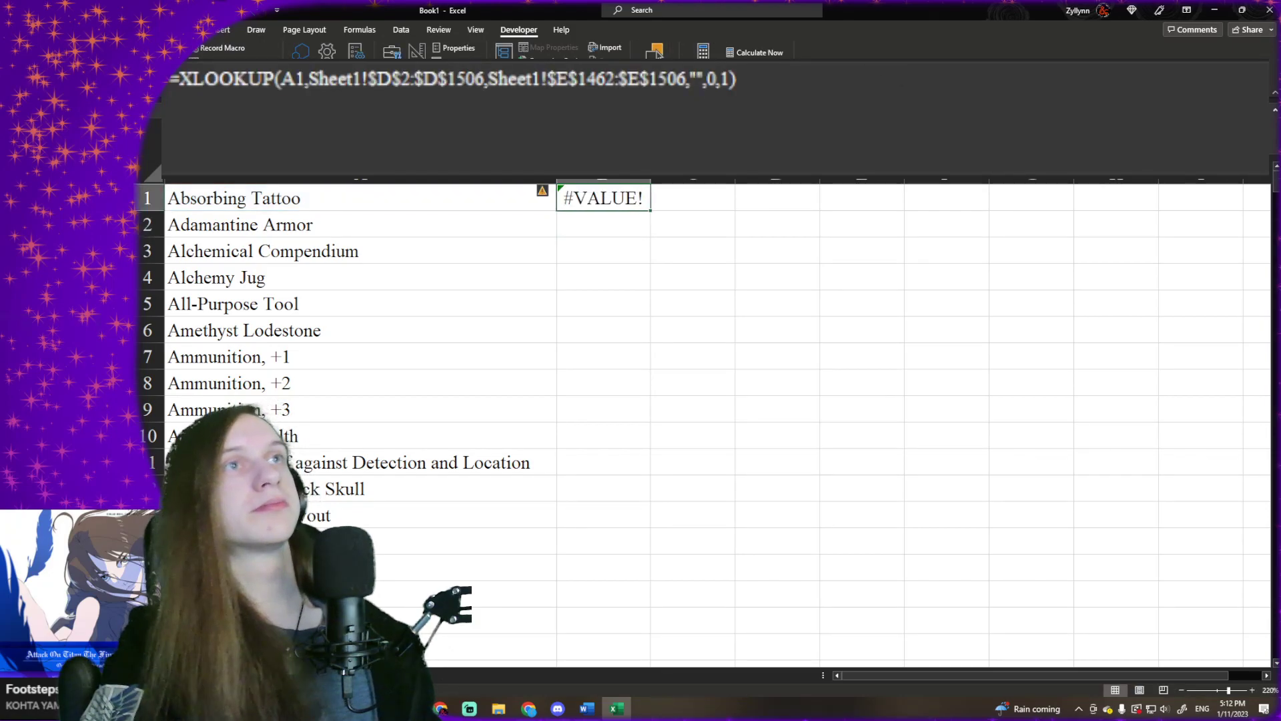
- Evaluate B1's XLOOKUP formula stage by stage through to its result and close the evaluation
click(361, 31)
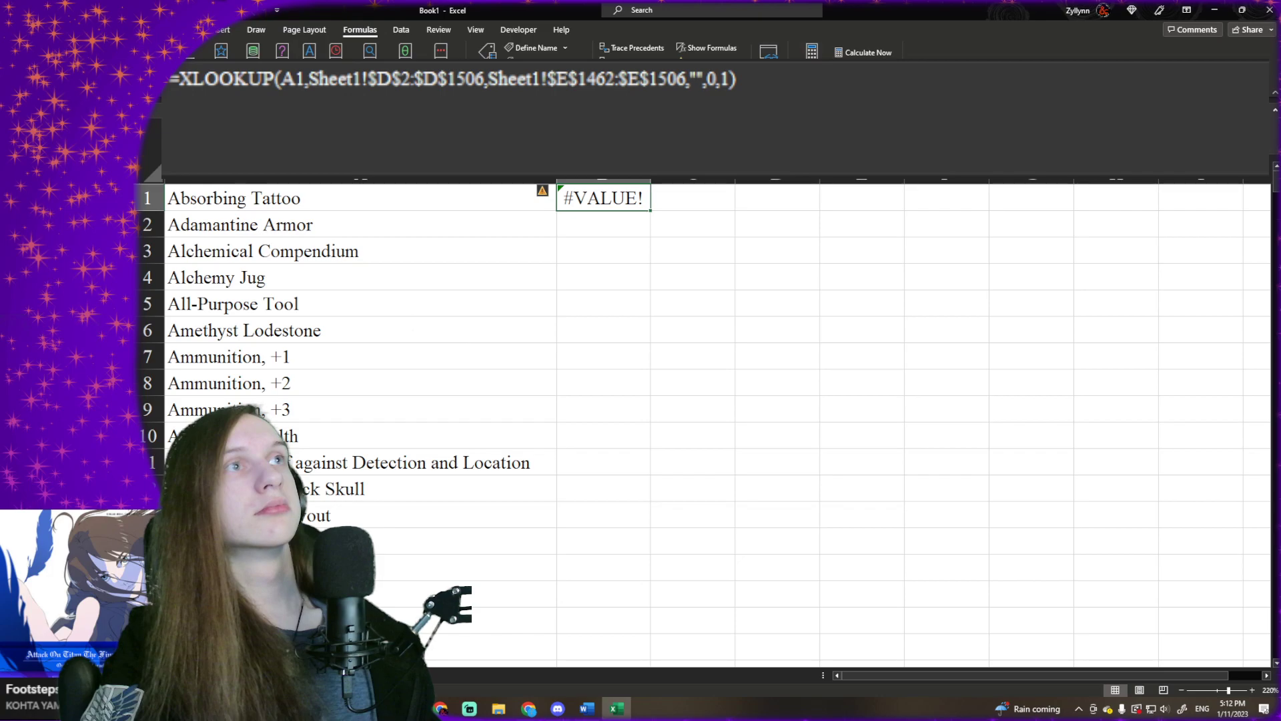
click(711, 78)
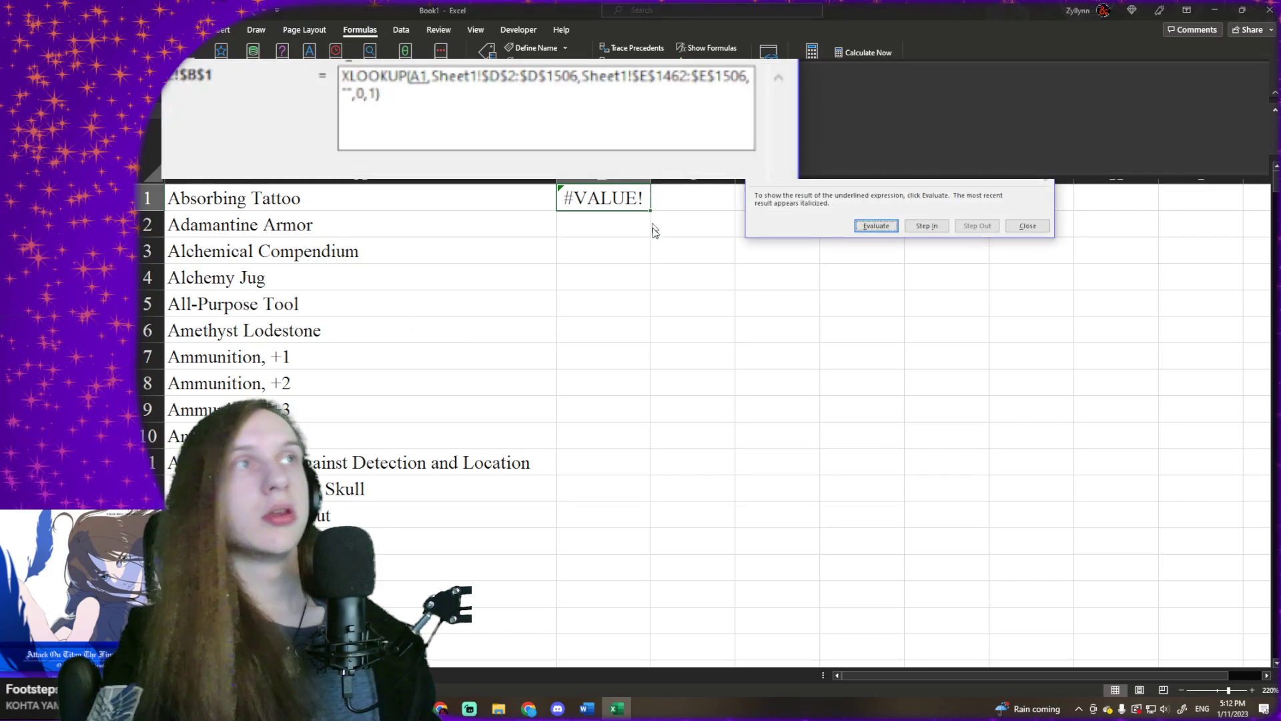
key(Return)
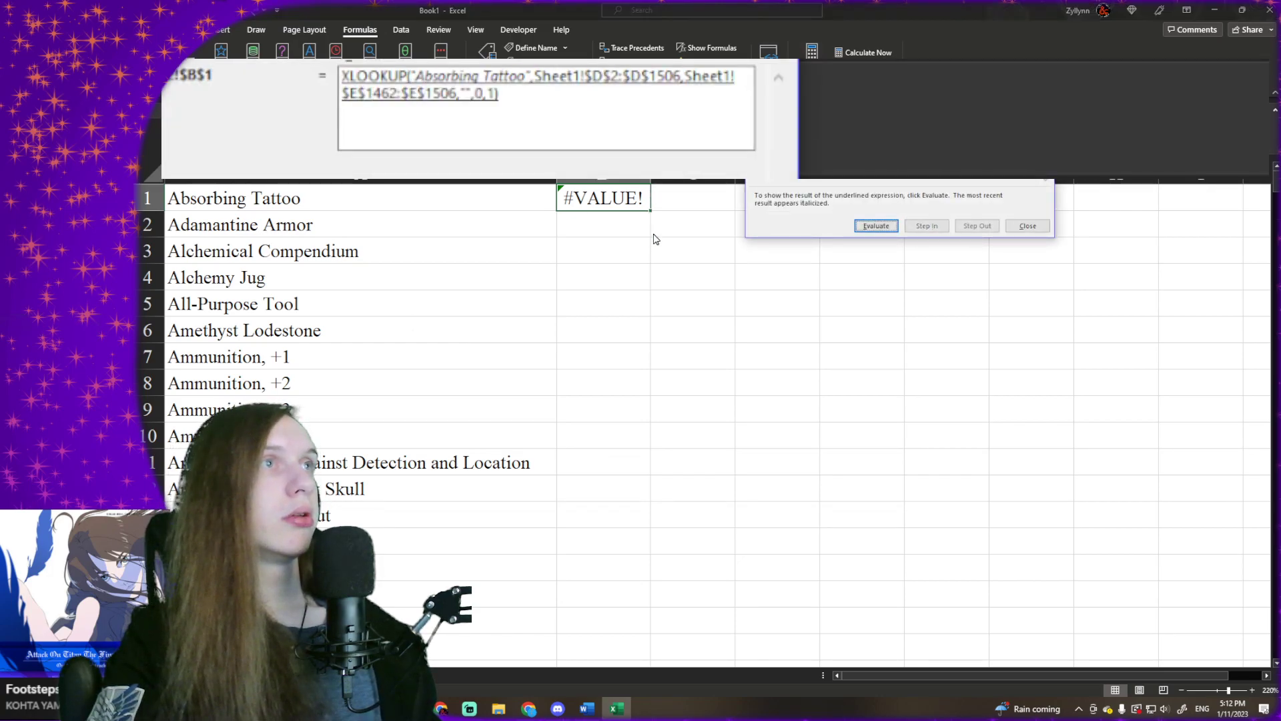
key(Return)
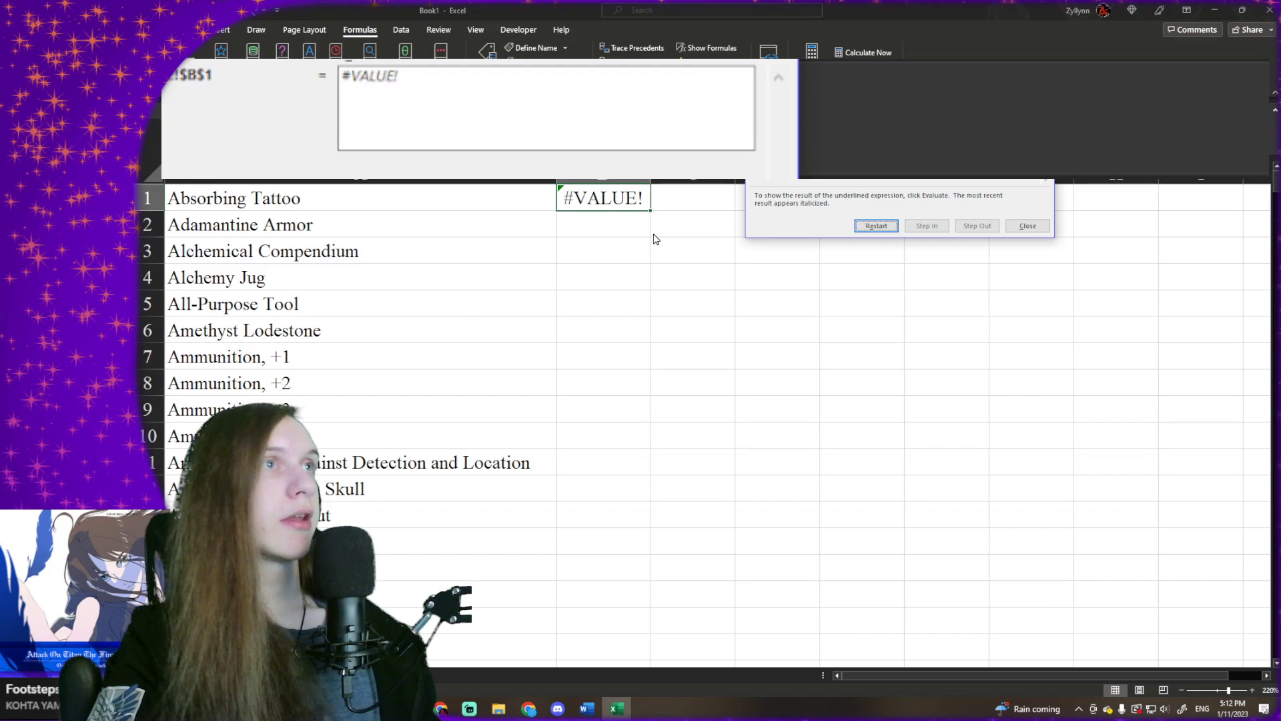
click(1028, 226)
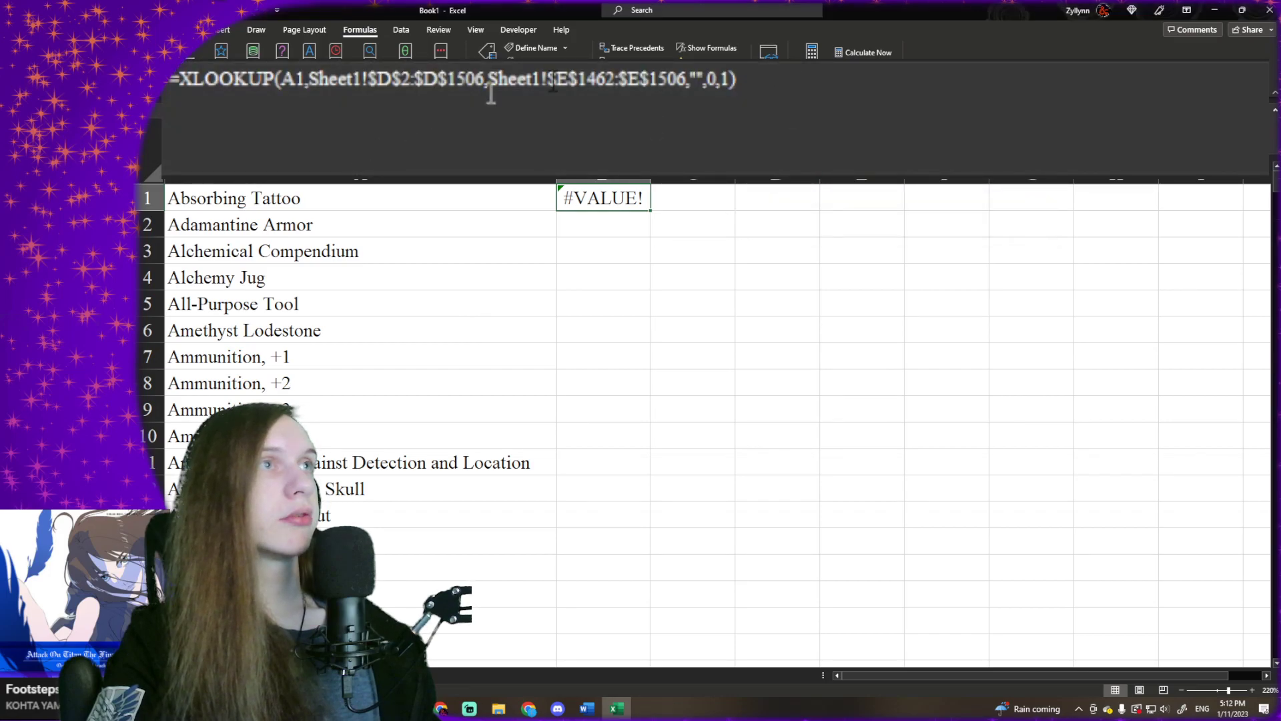
- Remove the match mode 0 from B1's XLOOKUP formula, leaving that argument empty, and reselect the cell
click(732, 80)
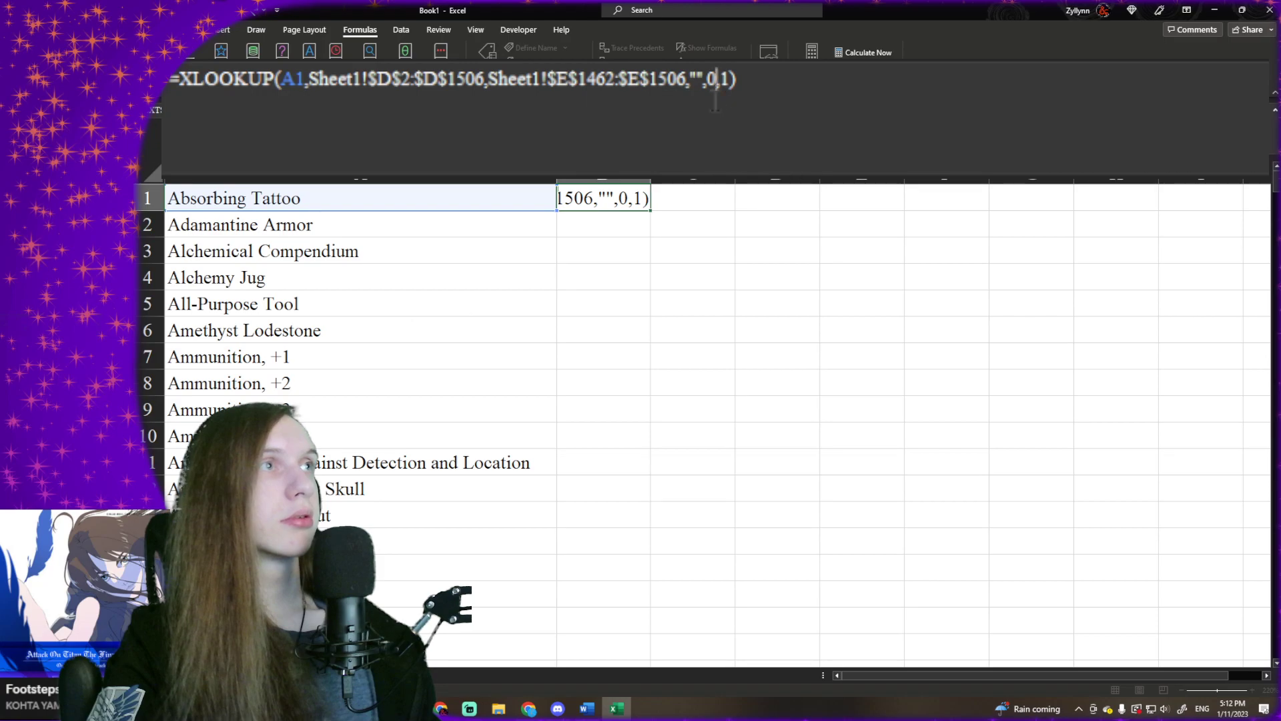
key(BackSpace)
key(Return)
click(591, 202)
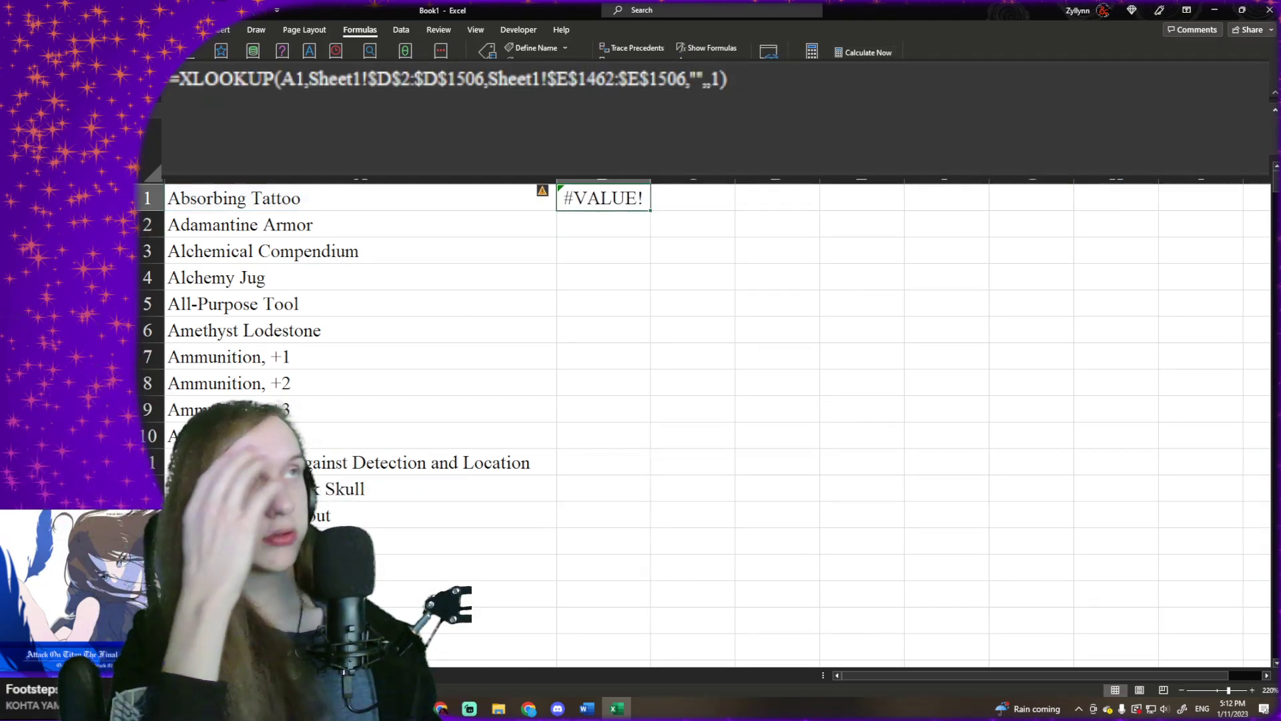
- Run error checking on B1 and trace the error to the cells the formula depends on
click(708, 64)
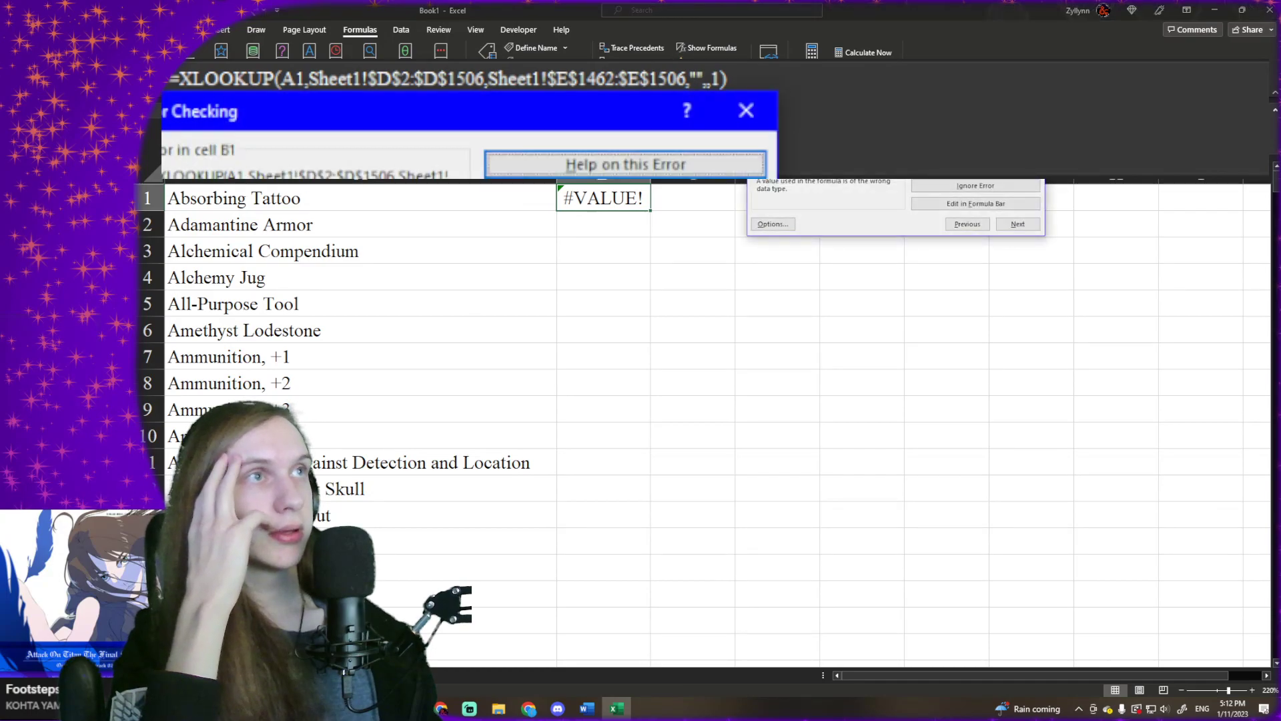
click(598, 167)
click(969, 167)
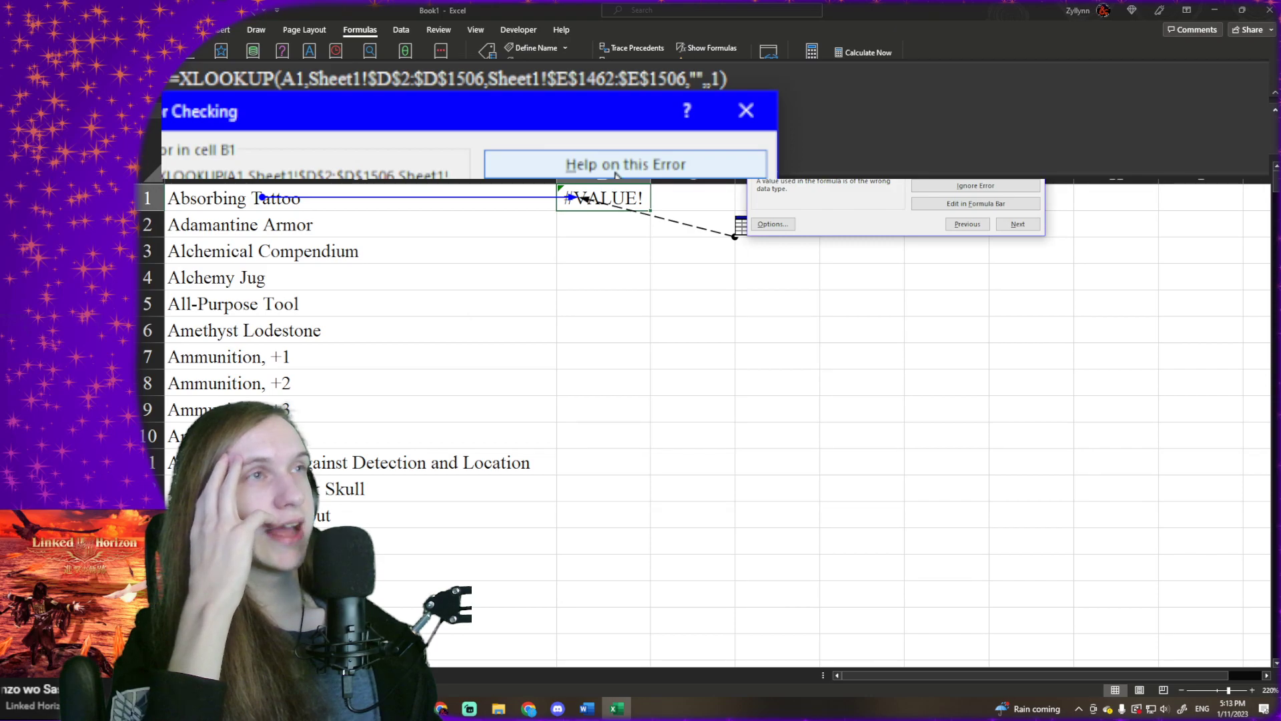
click(742, 115)
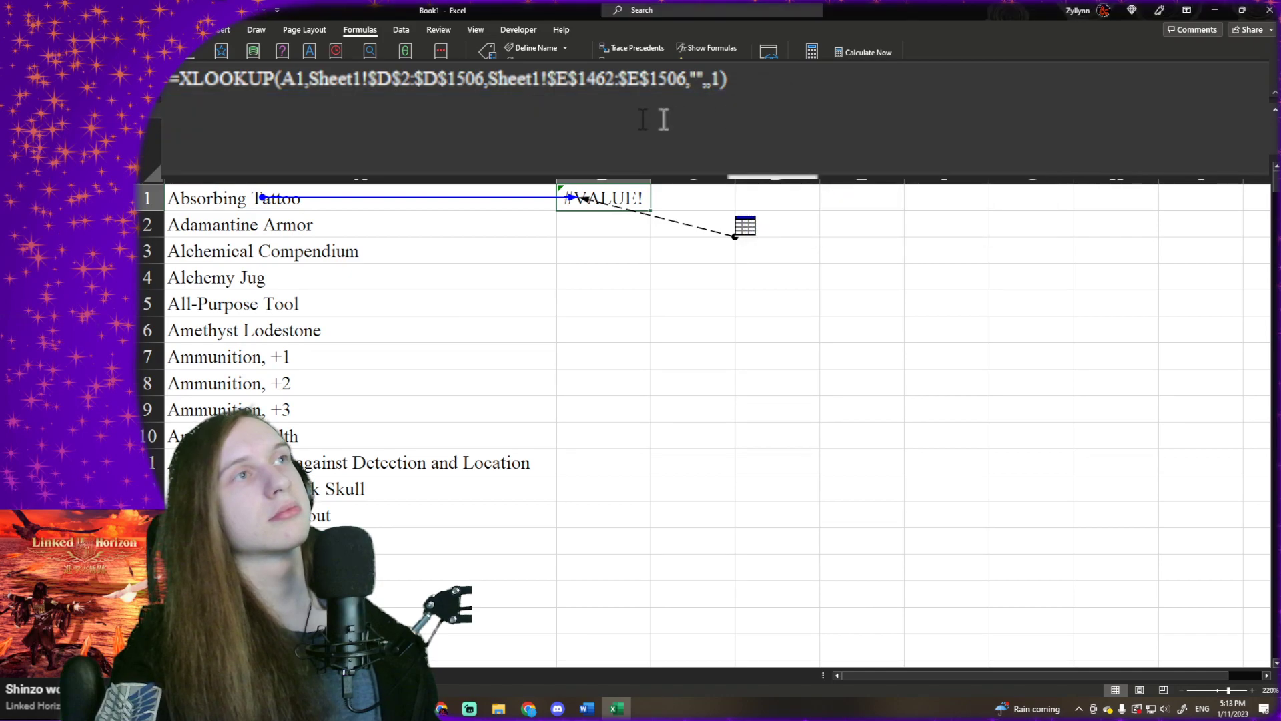
- Change the function in B1's formula from XLOOKUP to XMATCH
click(643, 119)
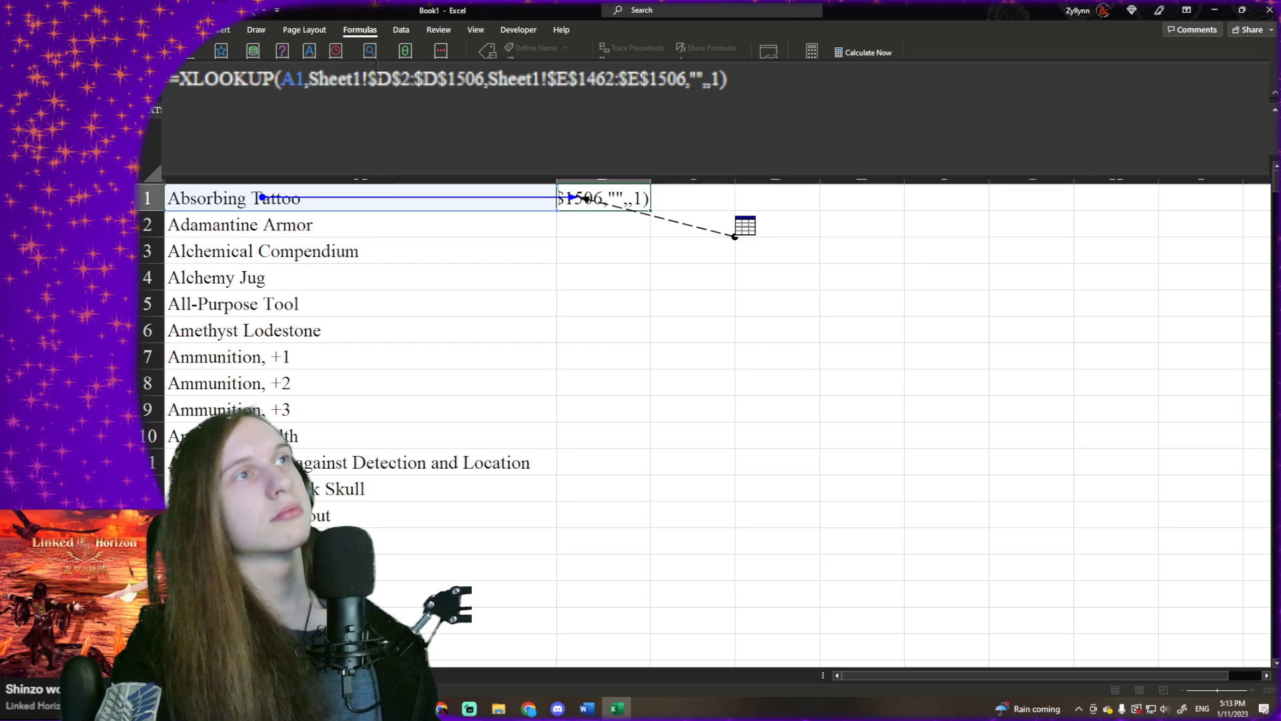
click(404, 83)
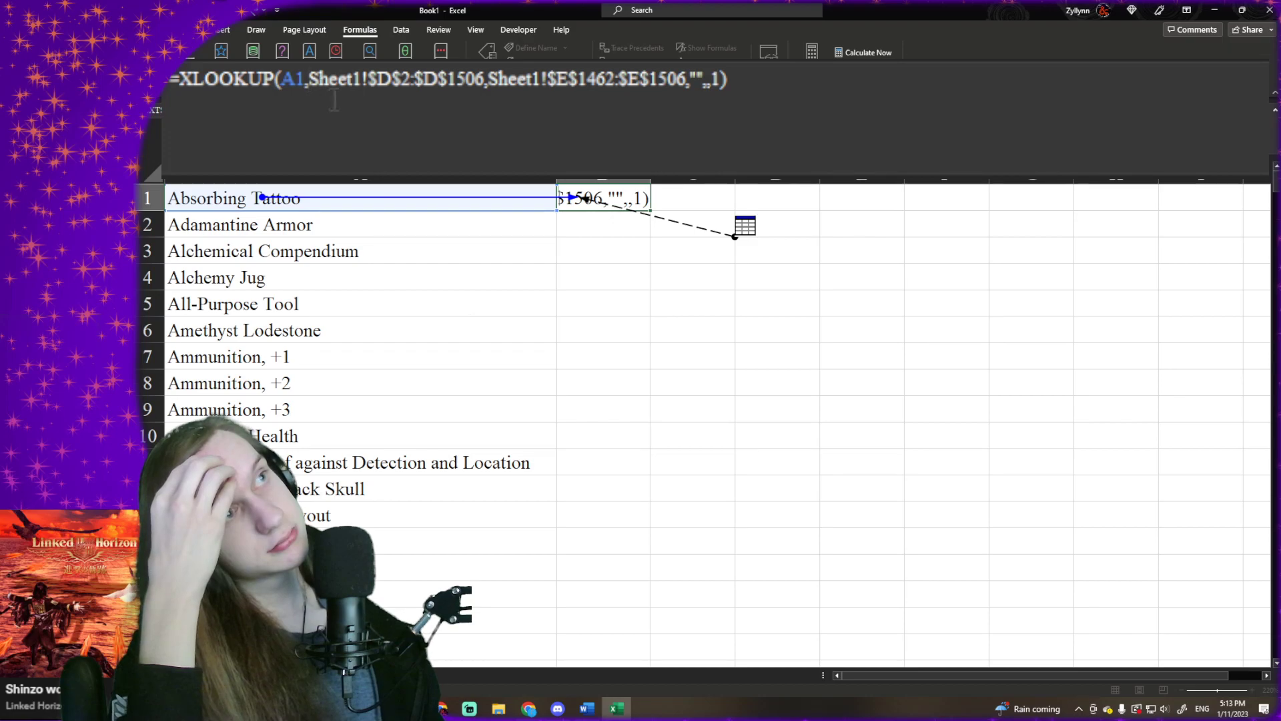
click(280, 77)
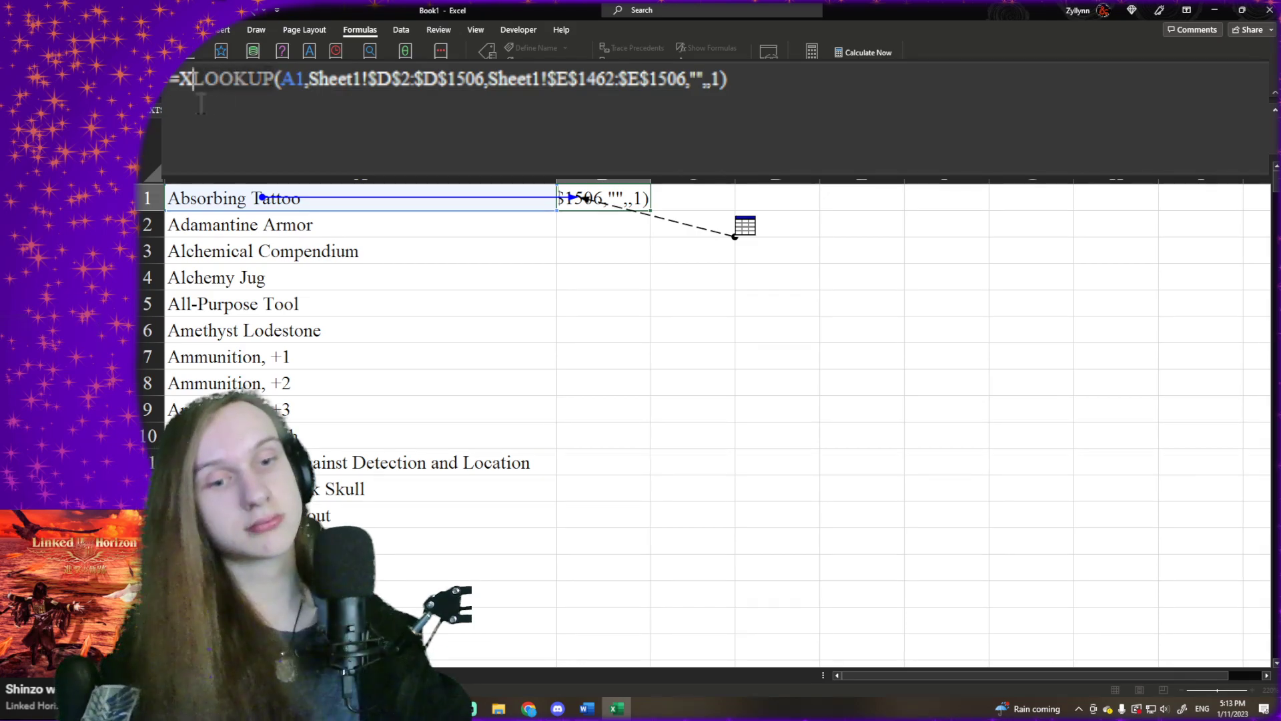
text(MSA)
key(BackSpace)
key(BackSpace)
text(ATCH)
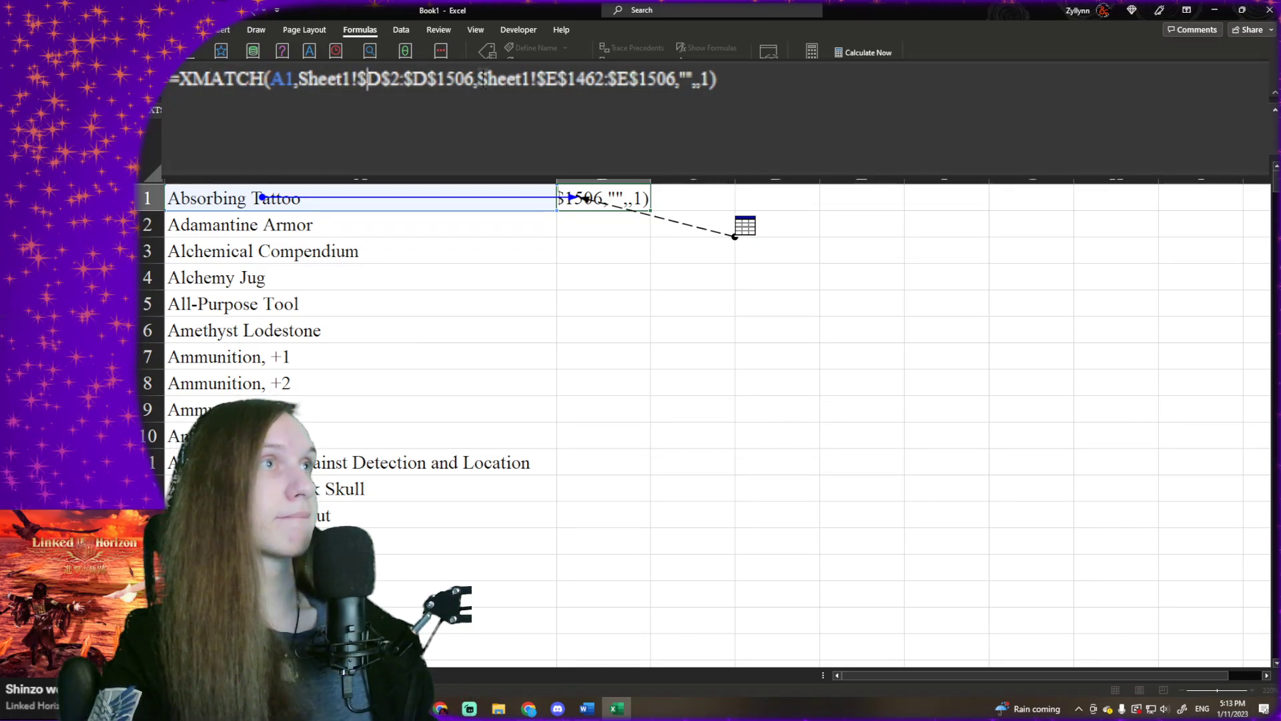
- Close the XMATCH function after Sheet1!$D$2:$D$1506 and delete the Sheet1!$E$1462:$E$1506 range from B1's formula
key(BackSpace)
text(),)
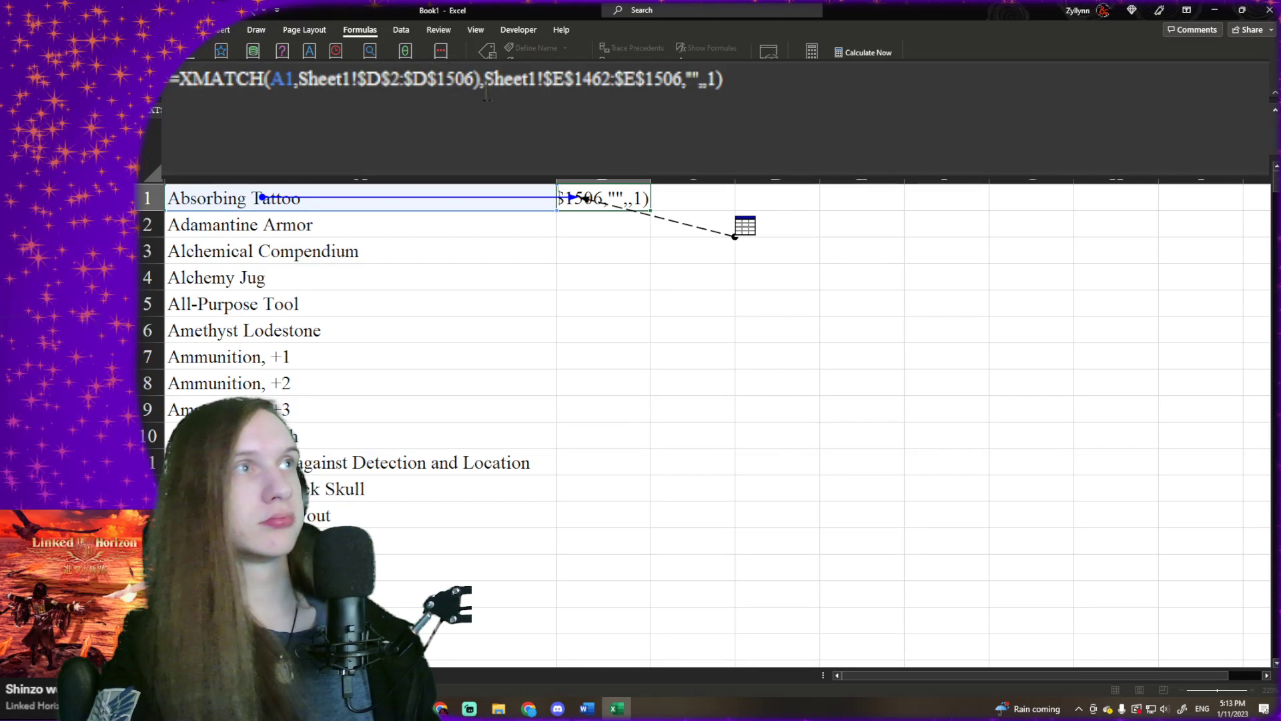
drag(485, 86, 684, 119)
key(ctrl+c)
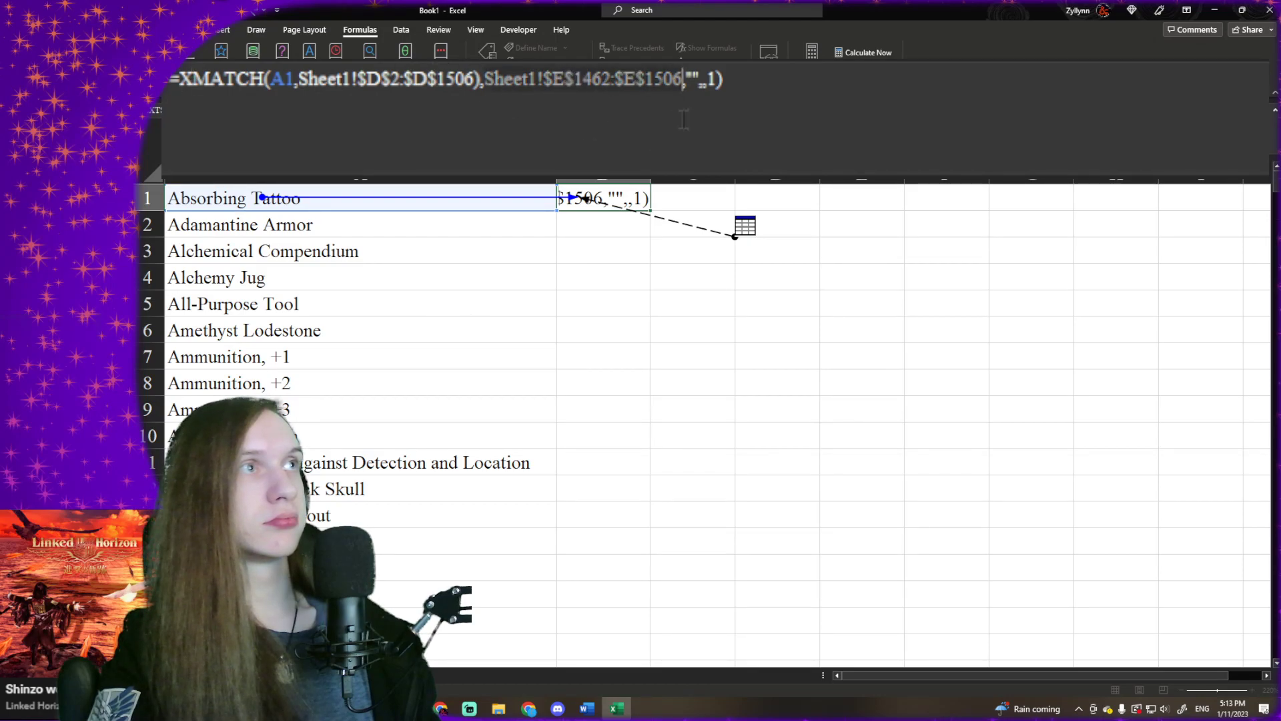
key(Delete)
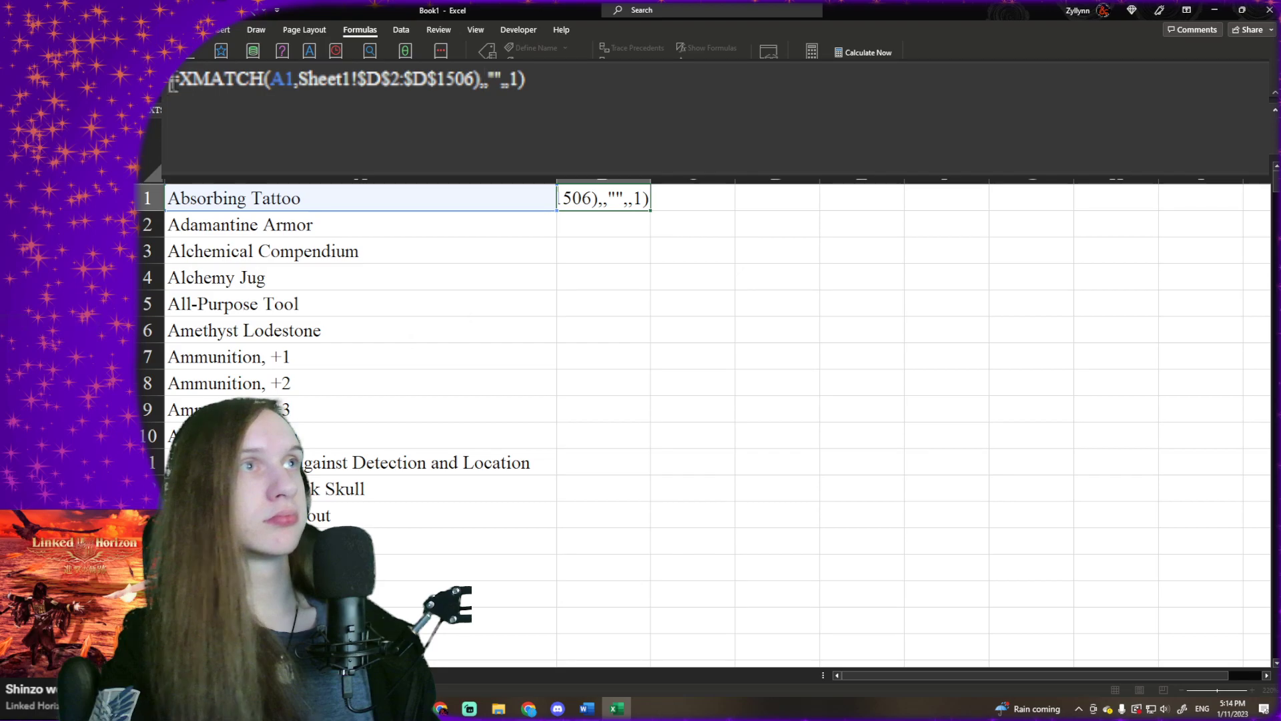
text(ARR)
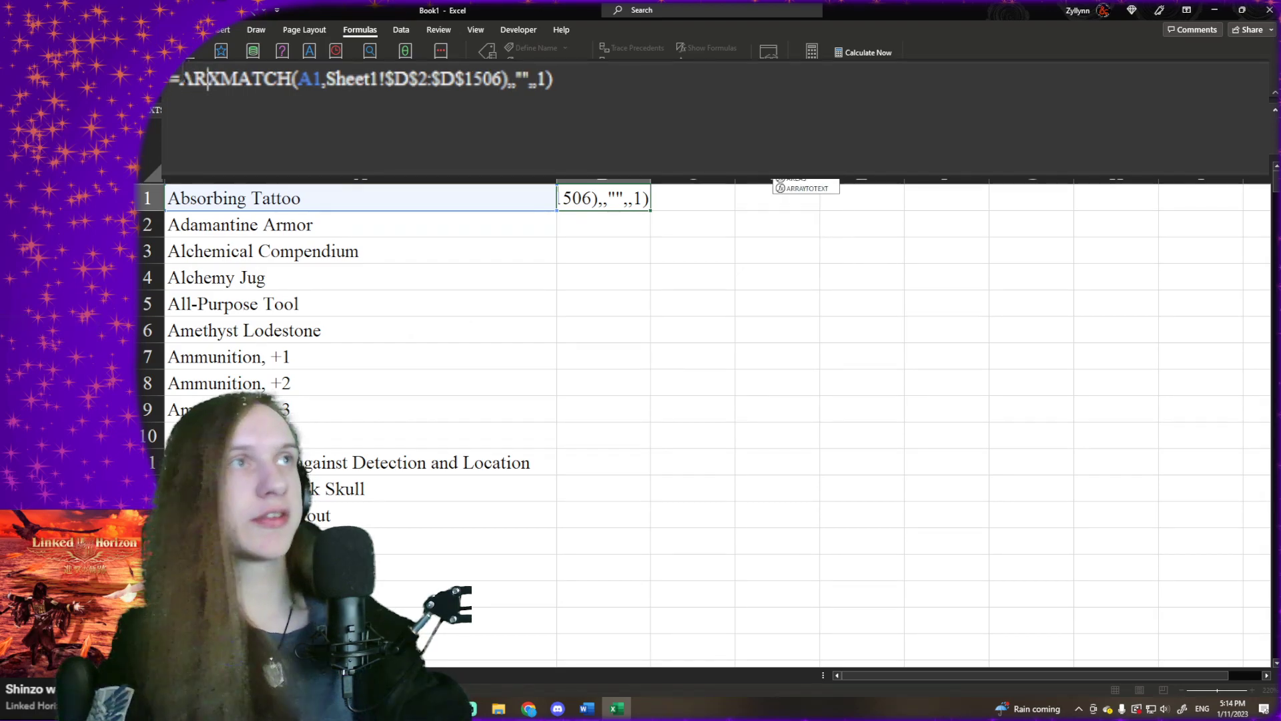
key(BackSpace)
key(BackSpace)
key(BackSpace)
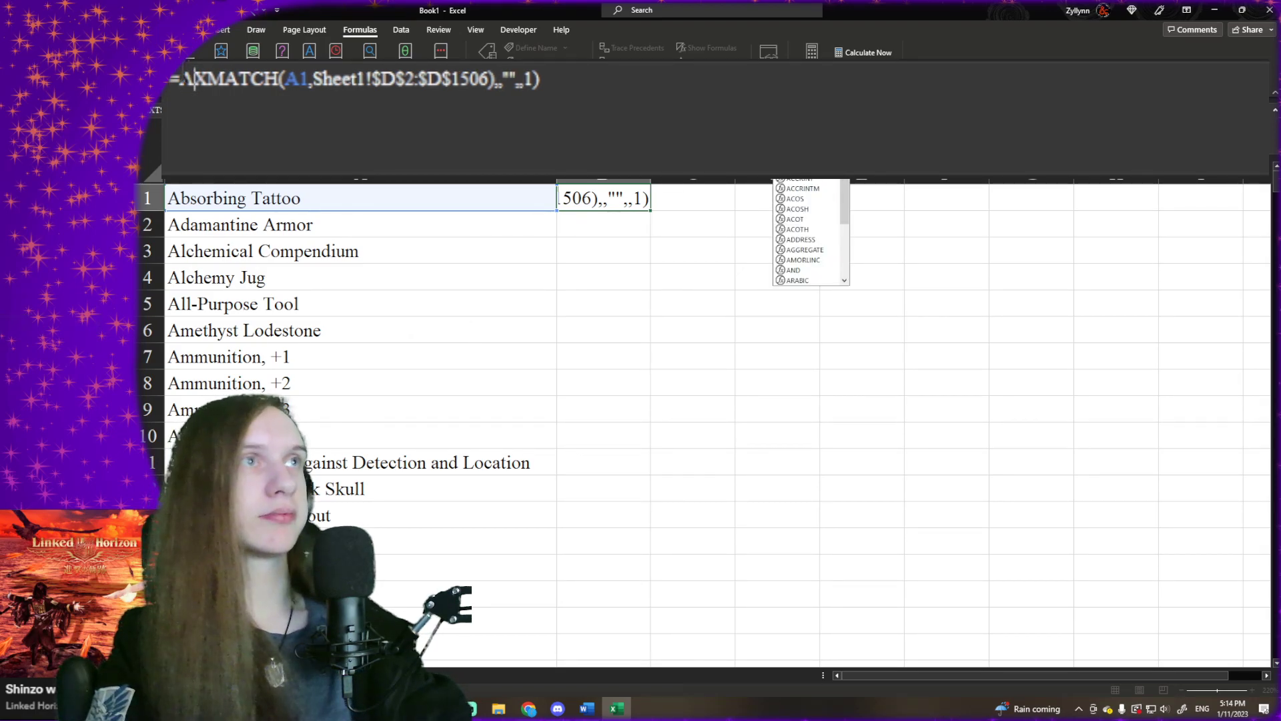
- Try to wrap B1's XMATCH function in INDEX with Sheet1!$E$1462:$E$1506 as the array
text(INDEX()
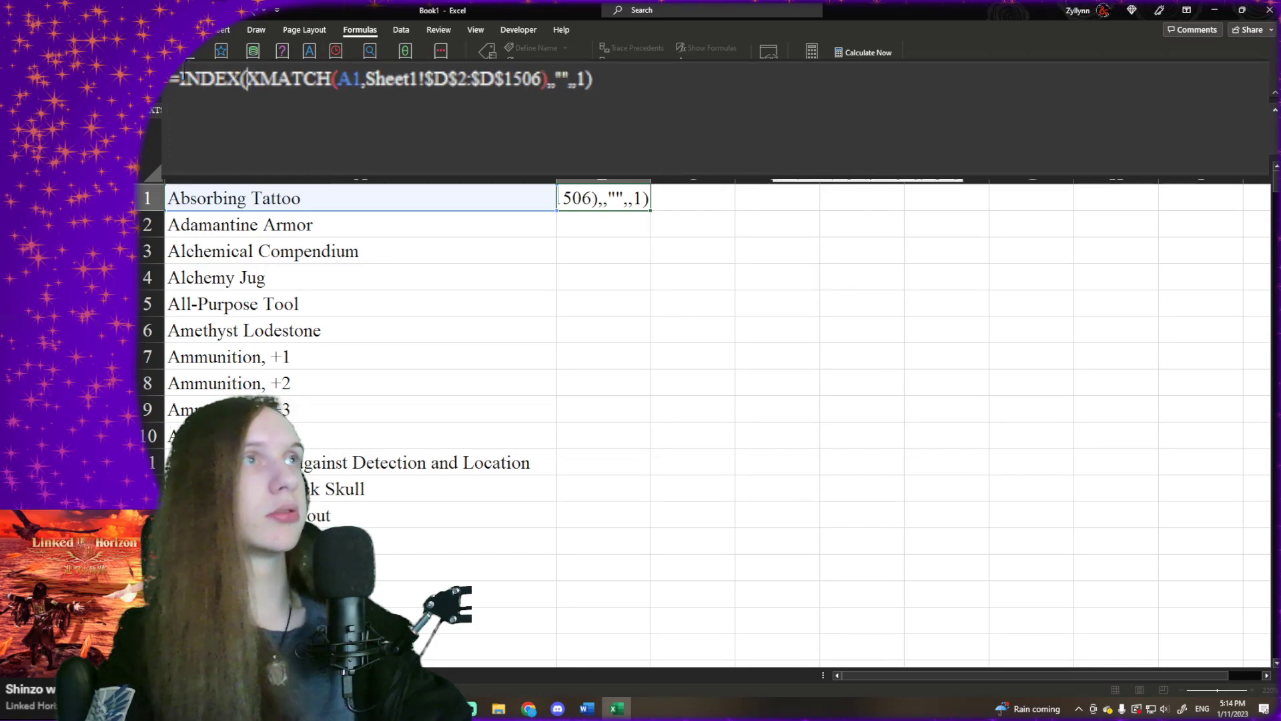
key(ctrl+v)
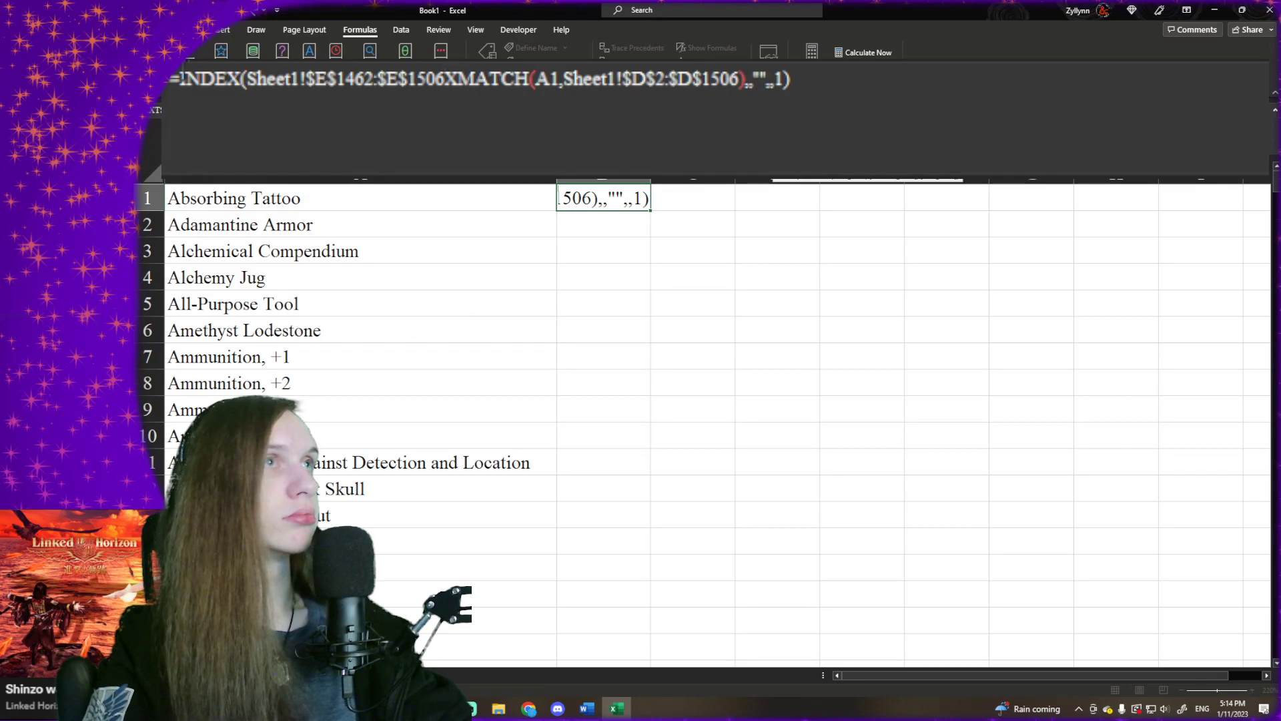
key(ctrl+z)
key(ctrl+y)
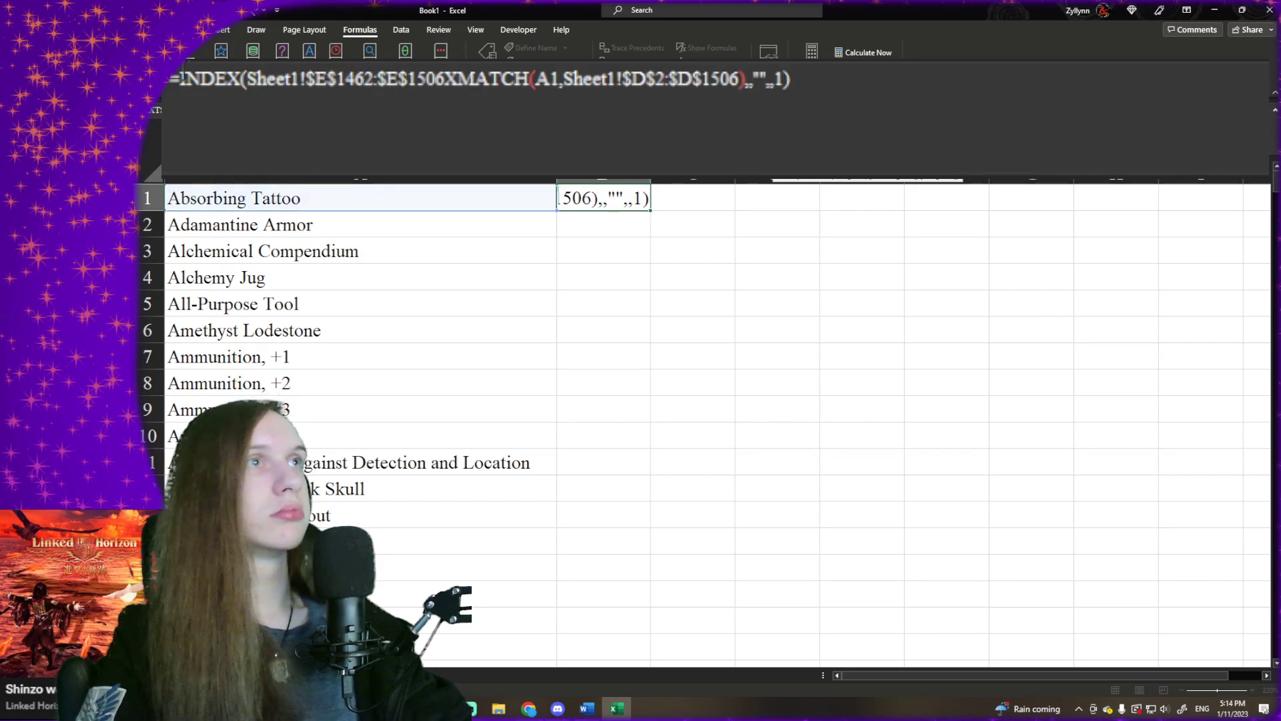
key(Return)
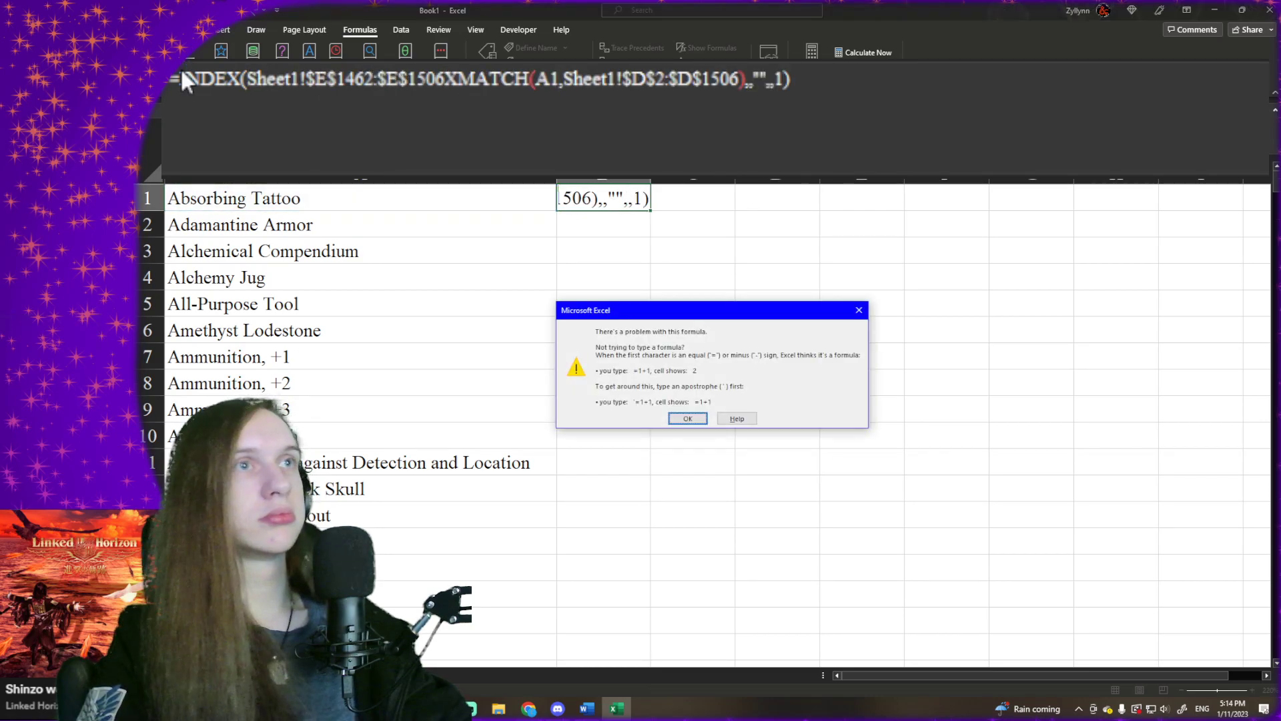
click(861, 312)
- Strip the trailing arguments from B1's formula, and undo the INDEX and XMATCH edits to restore the XLOOKUP version
drag(927, 74, 747, 26)
key(BackSpace)
key(BackSpace)
key(BackSpace)
key(BackSpace)
key(BackSpace)
key(BackSpace)
key(BackSpace)
key(BackSpace)
key(BackSpace)
key(BackSpace)
key(BackSpace)
key(BackSpace)
key(Return)
key(ctrl+z)
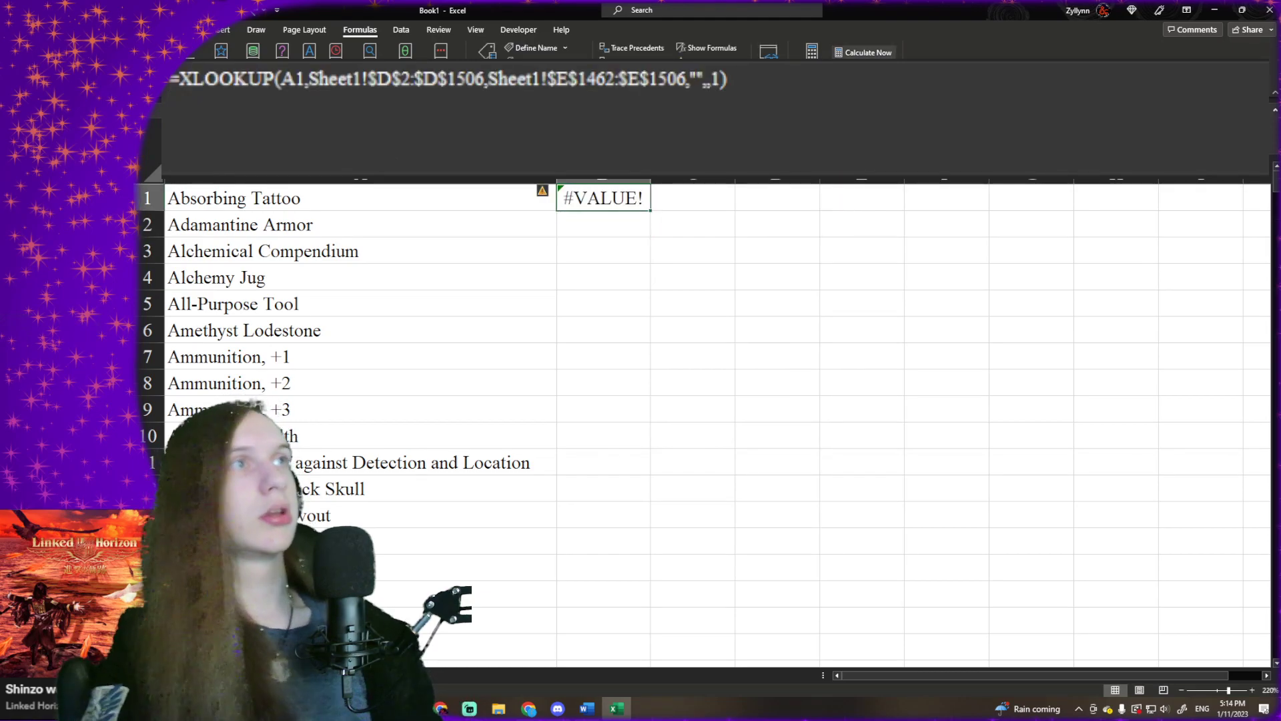
- Change the return range in B1's XLOOKUP formula to Sheet1!$E$2:$E$1506
click(578, 79)
key(Delete)
key(Delete)
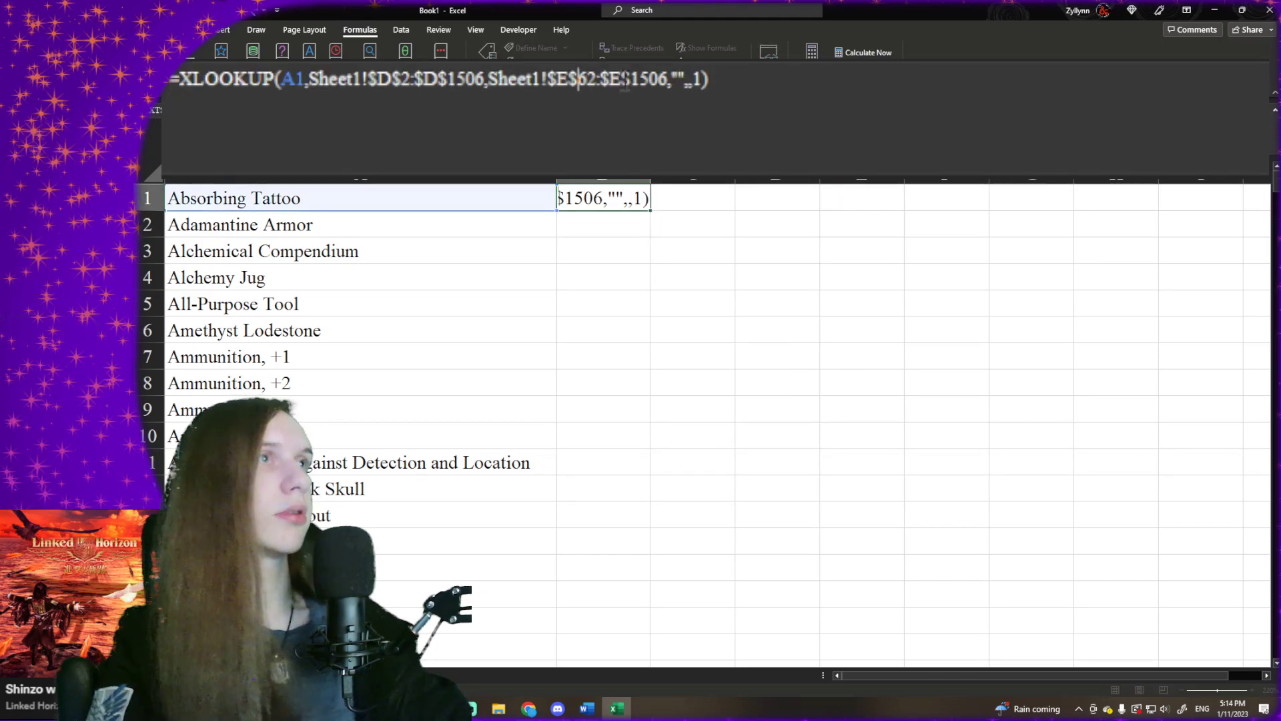
key(Delete)
key(Return)
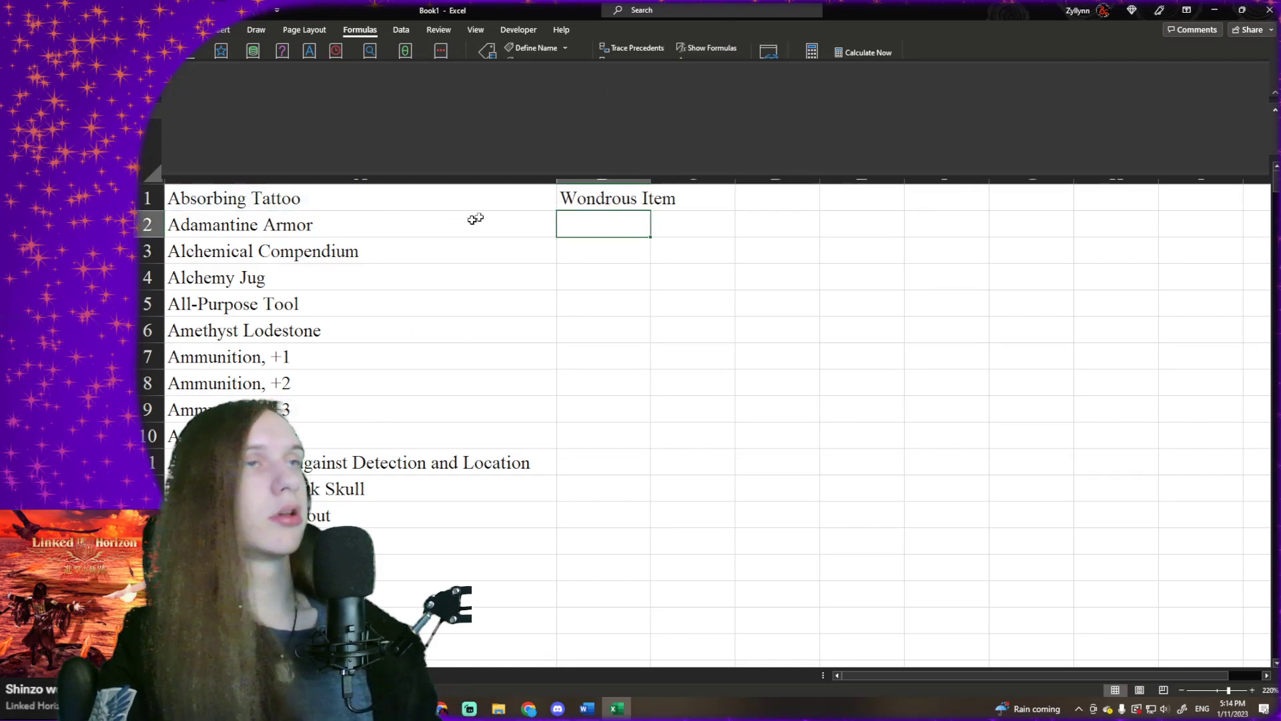
- Fill B1's XLOOKUP formula down column B beside all the item names
click(597, 207)
drag(652, 209, 601, 638)
scroll(429, 348, up, 4)
click(429, 349)
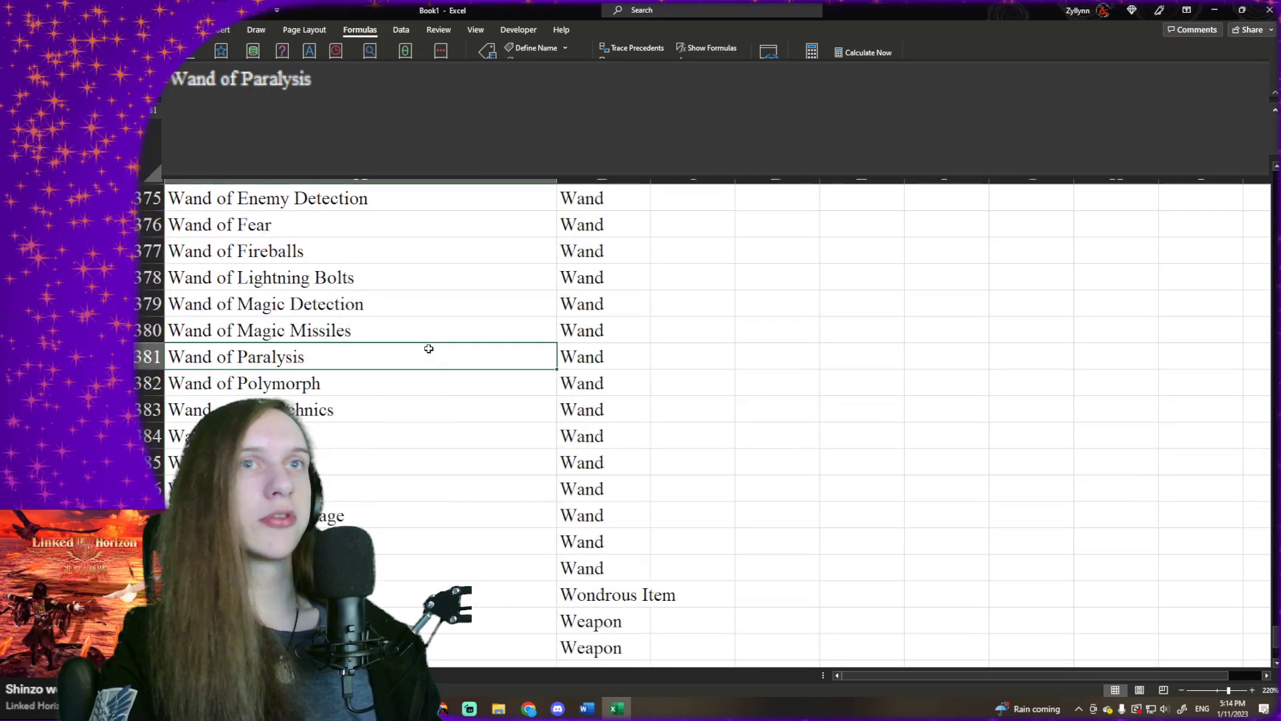
- Check the end of the filled list for errors and select the #SPILL! name cell A366
scroll(423, 346, up, 7)
scroll(423, 338, down, 1)
click(414, 541)
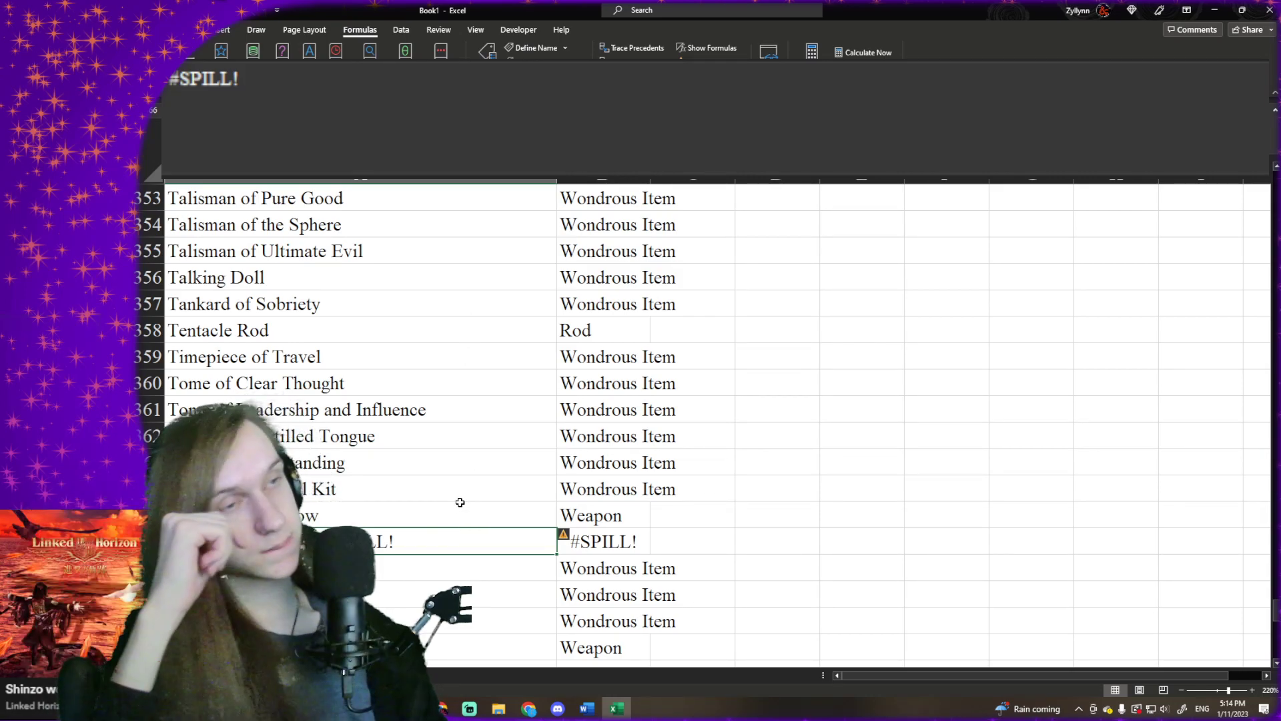
scroll(471, 500, up, 14)
scroll(473, 496, down, 18)
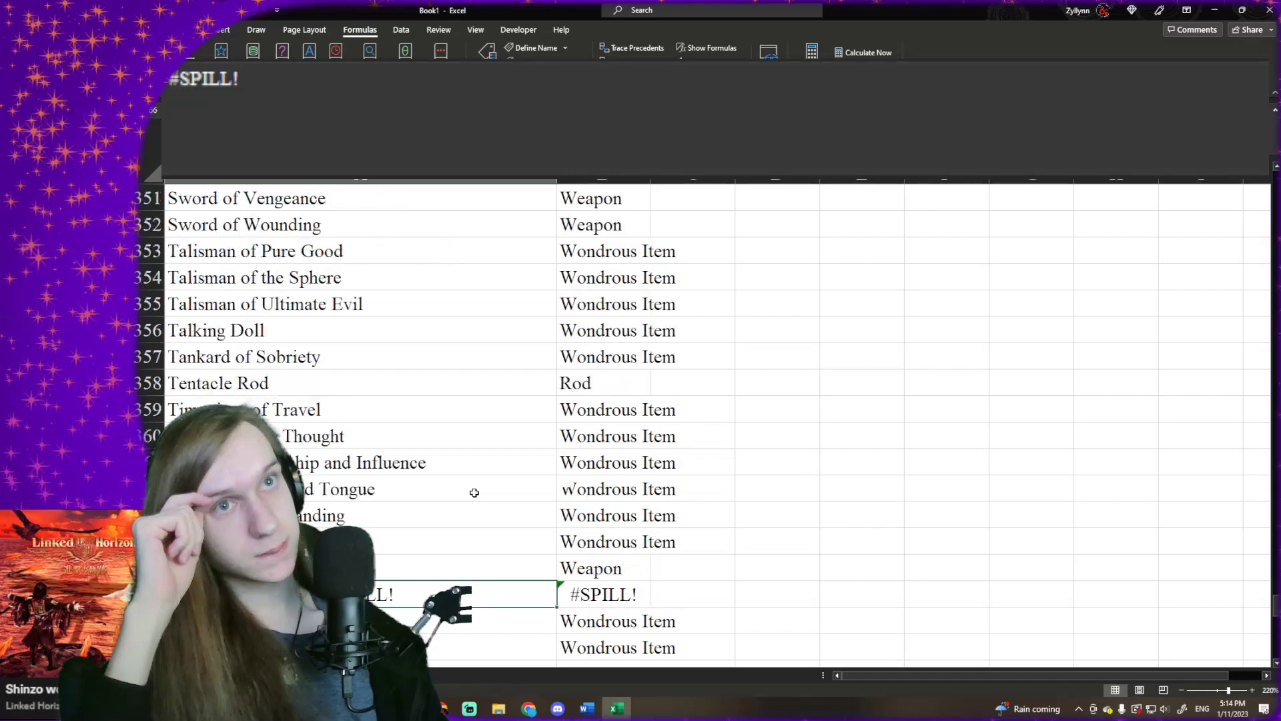
scroll(473, 492, up, 2)
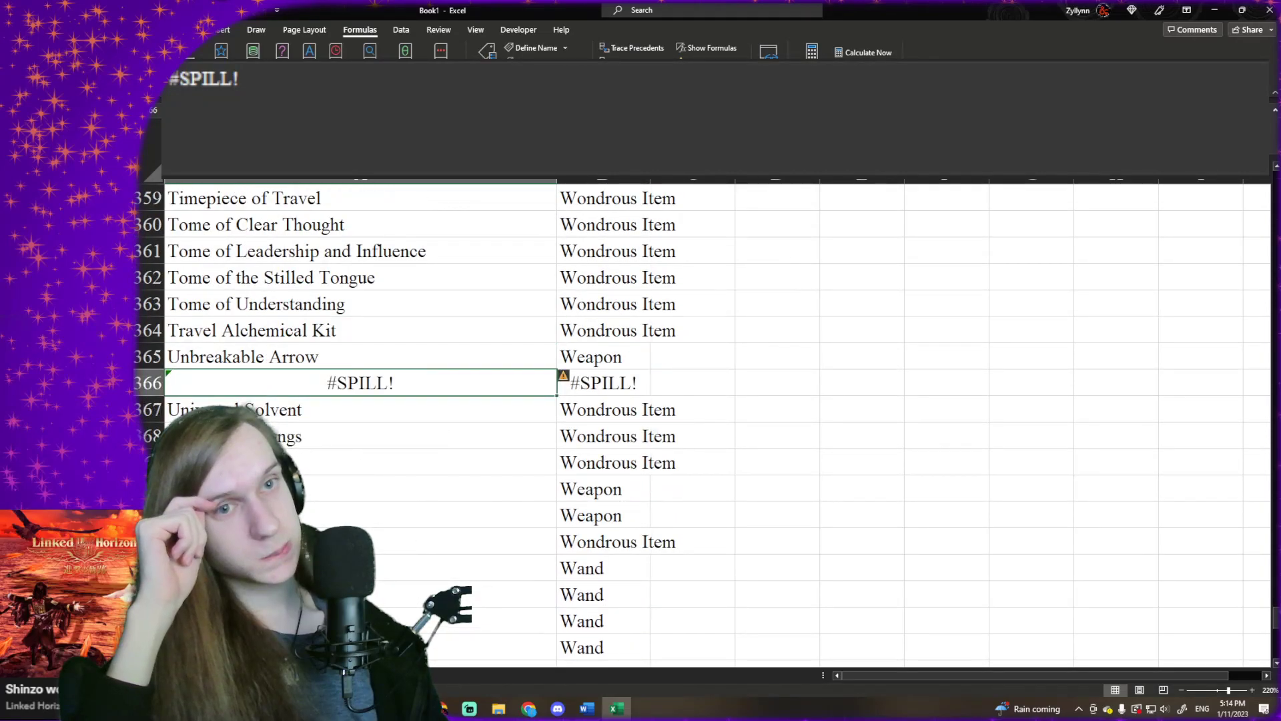
- Find the #SPILL! row after Unbreakable Arrow on Sheet1 and check its source item name in column A
click(200, 675)
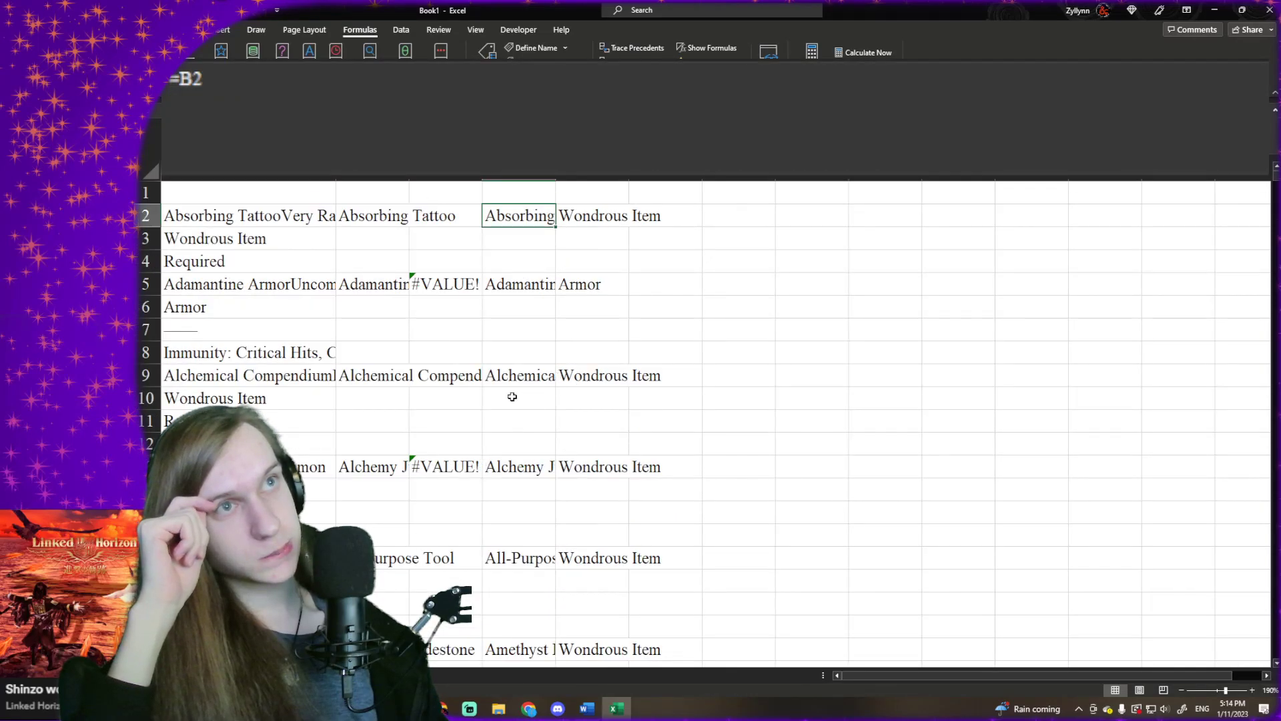
scroll(401, 359, down, 20)
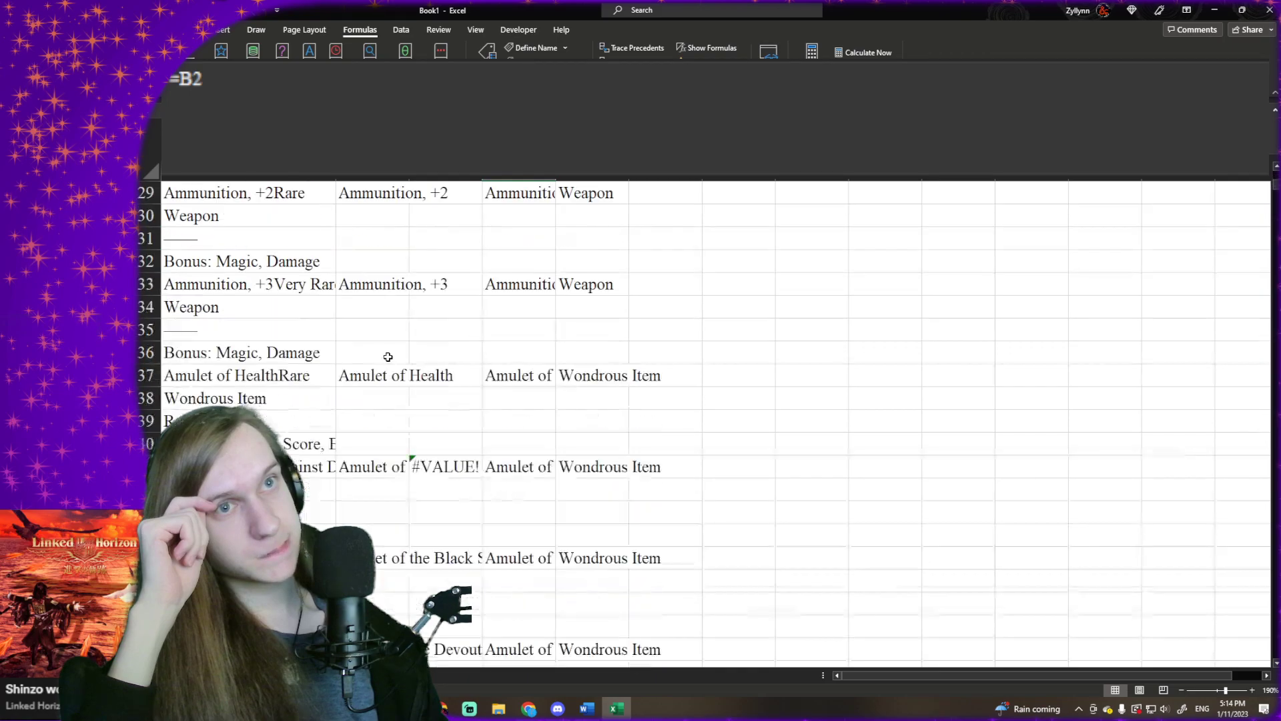
scroll(385, 361, down, 20)
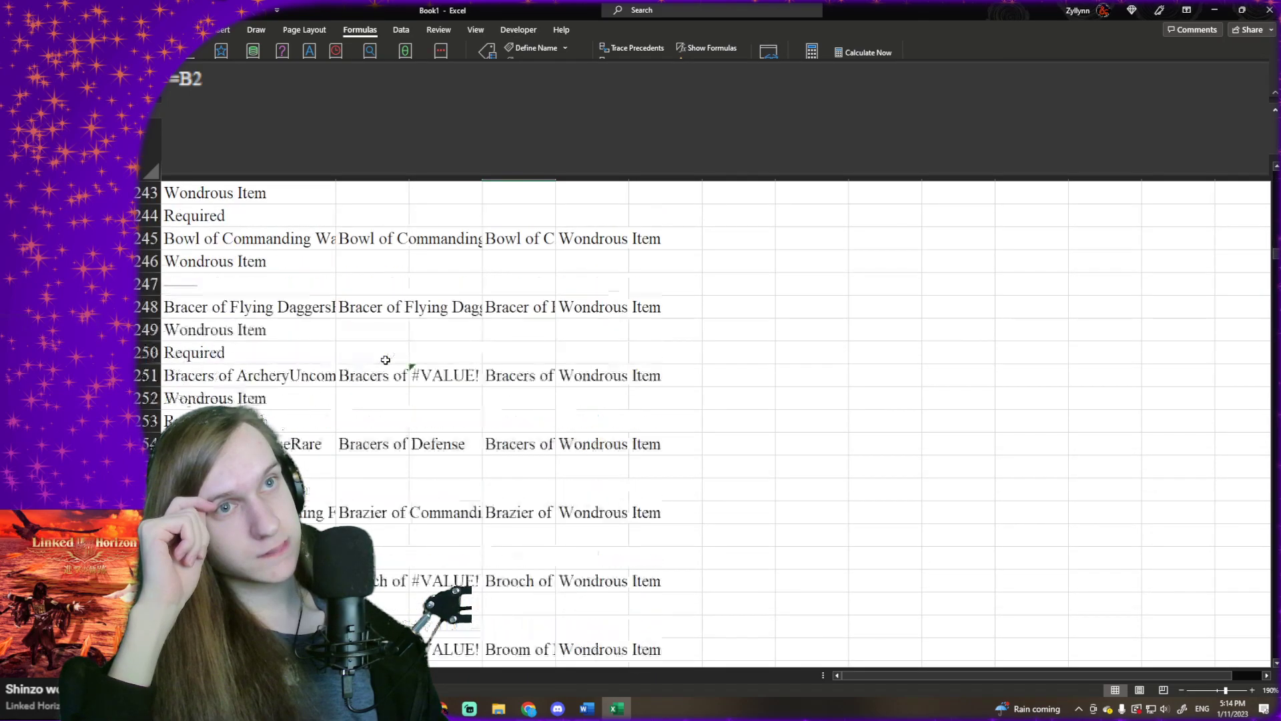
scroll(386, 361, down, 20)
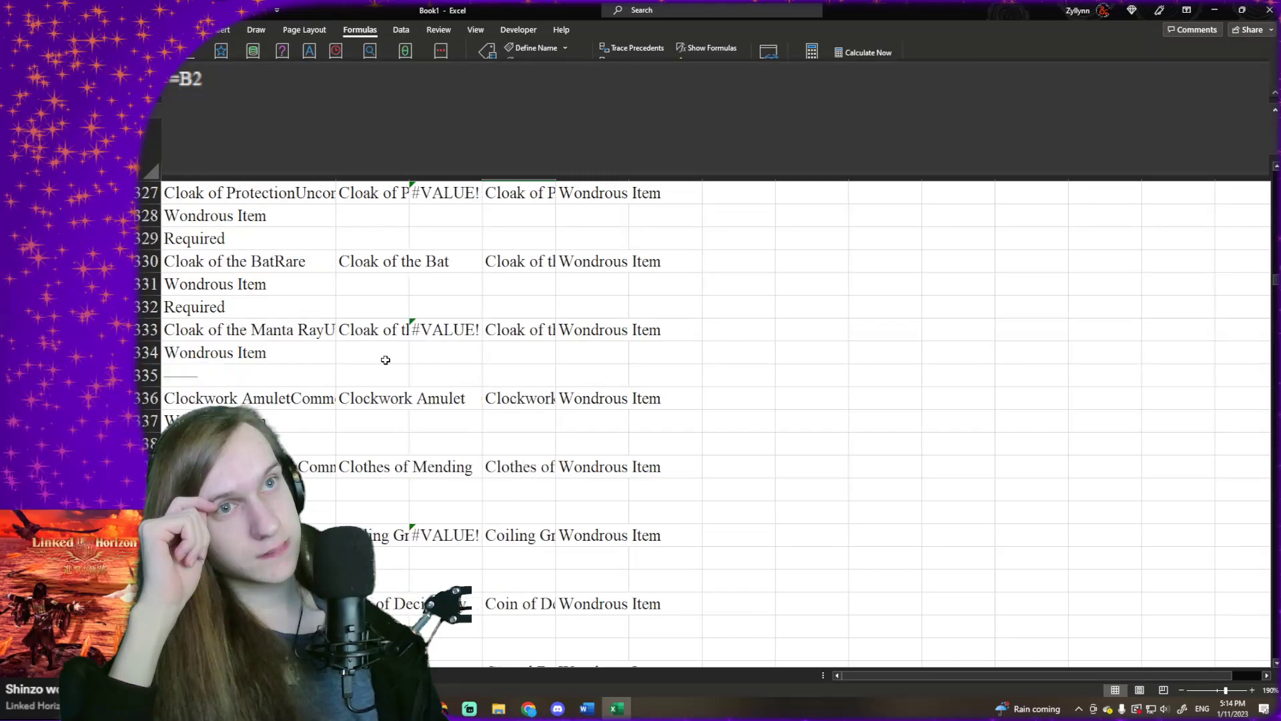
scroll(385, 360, down, 20)
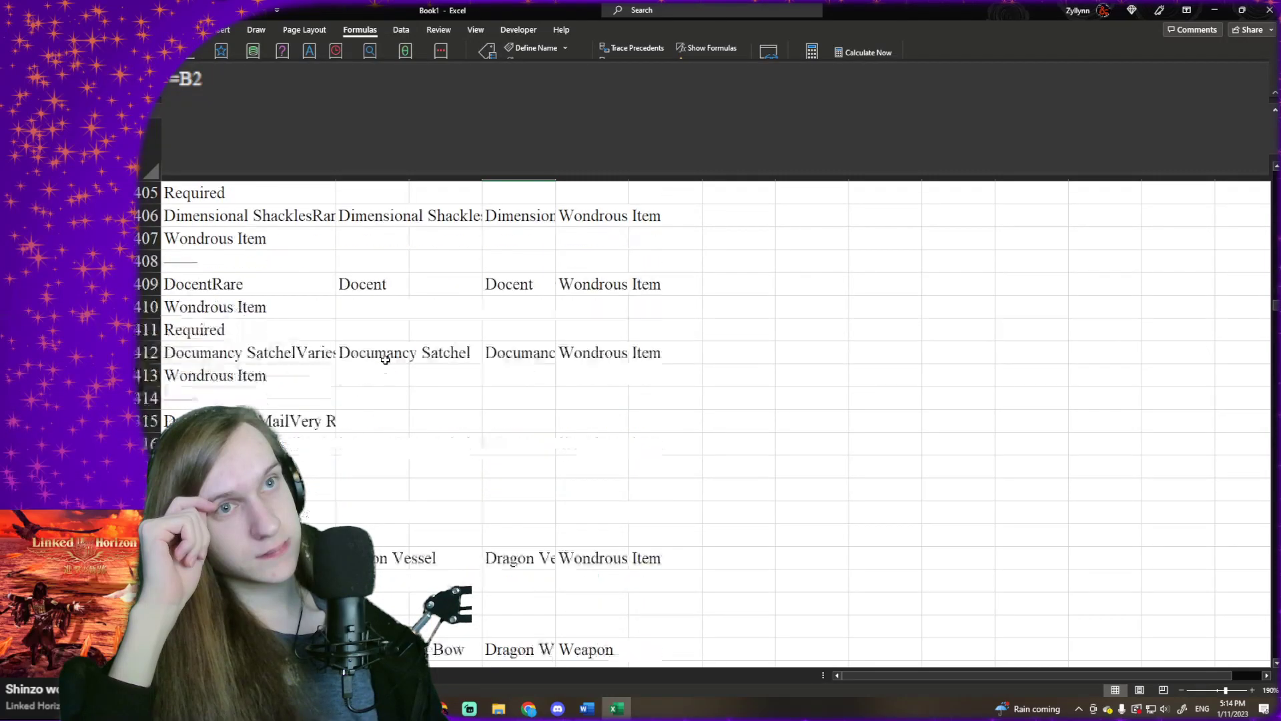
scroll(384, 360, down, 20)
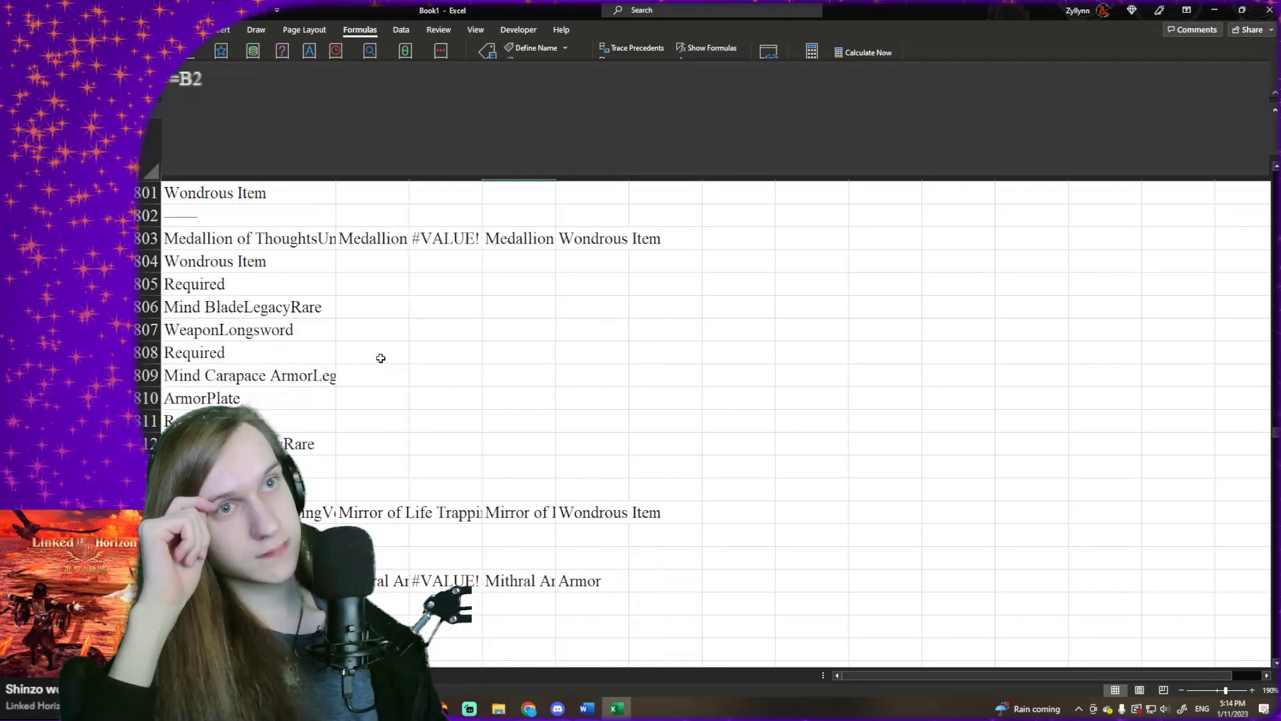
scroll(381, 358, down, 20)
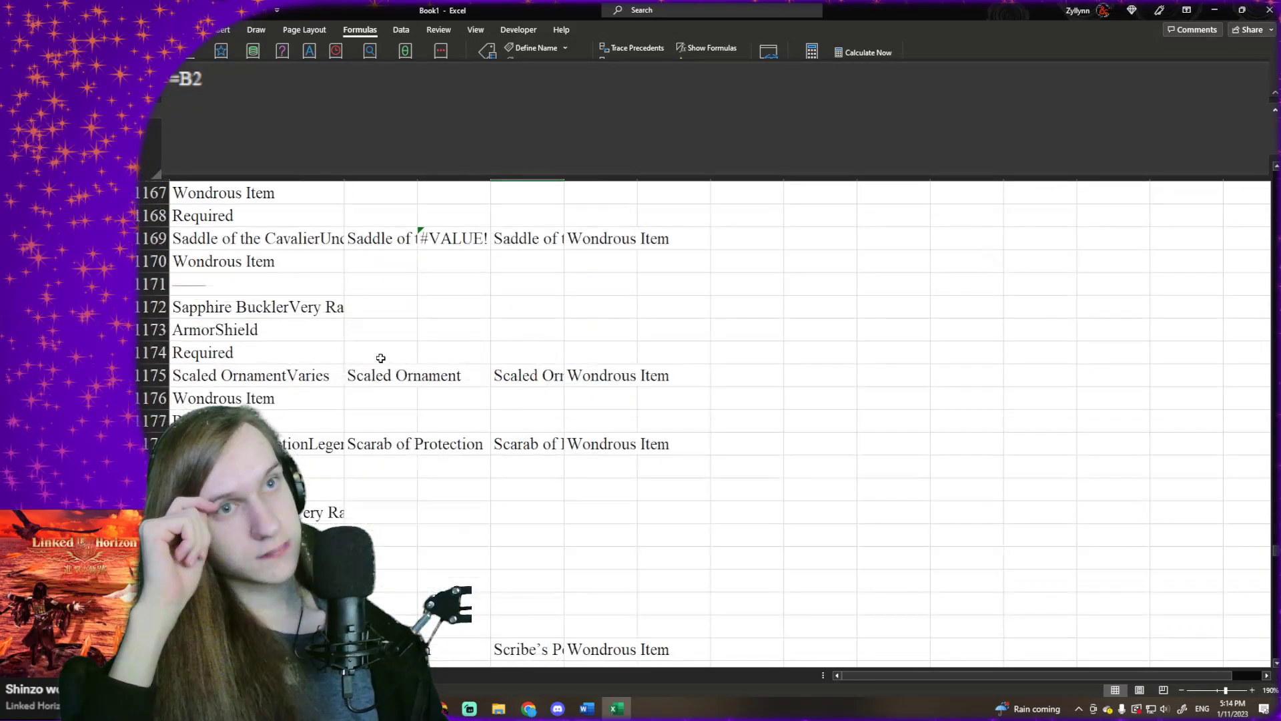
scroll(380, 357, down, 20)
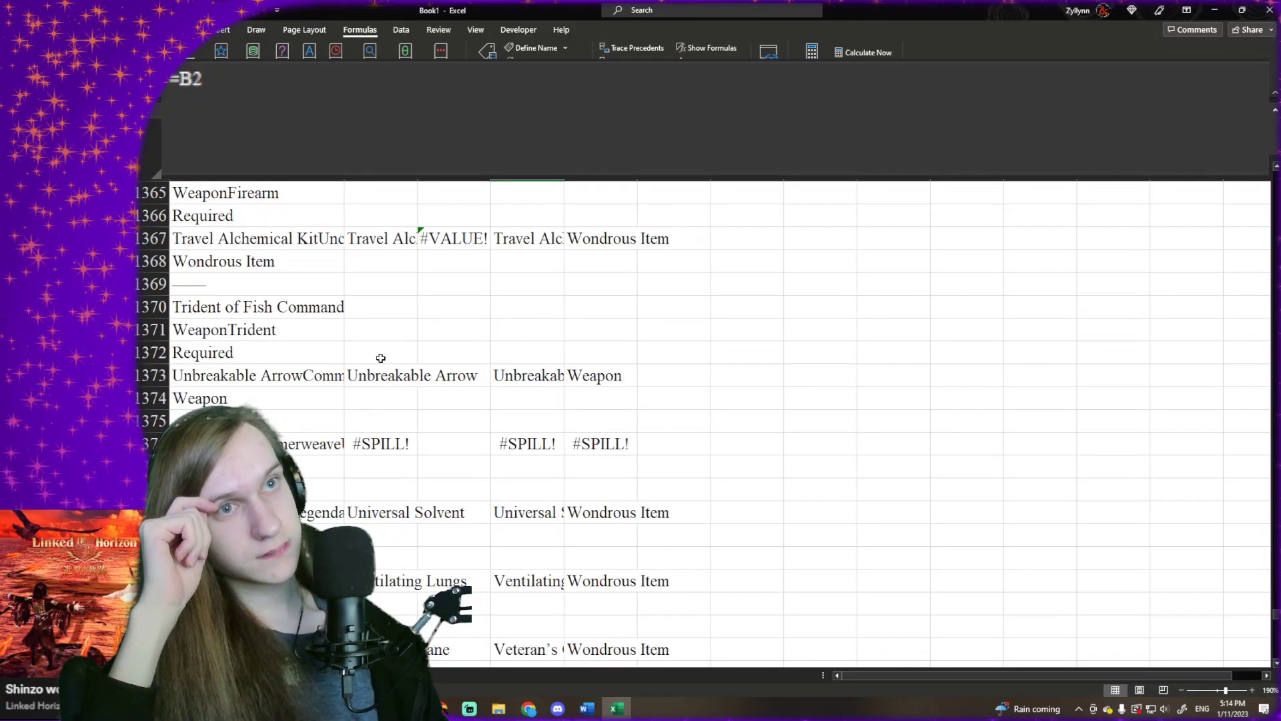
scroll(381, 358, up, 5)
click(376, 352)
click(291, 359)
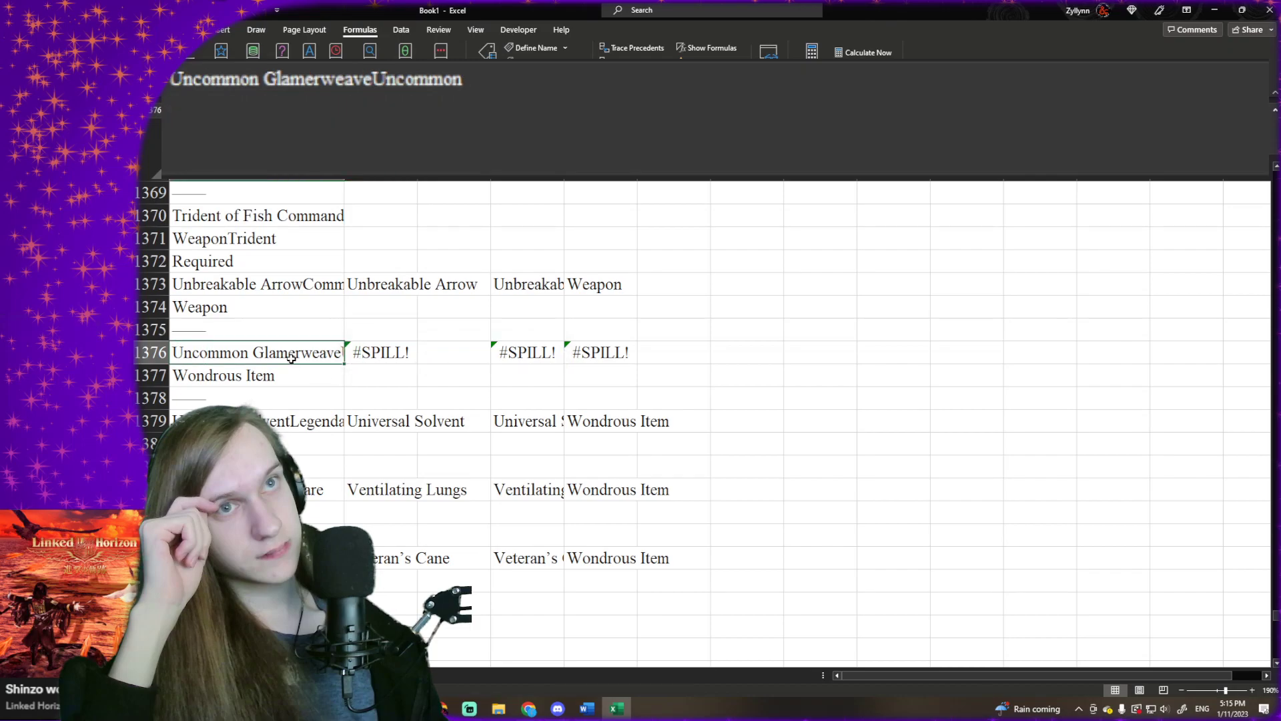
click(372, 352)
click(264, 358)
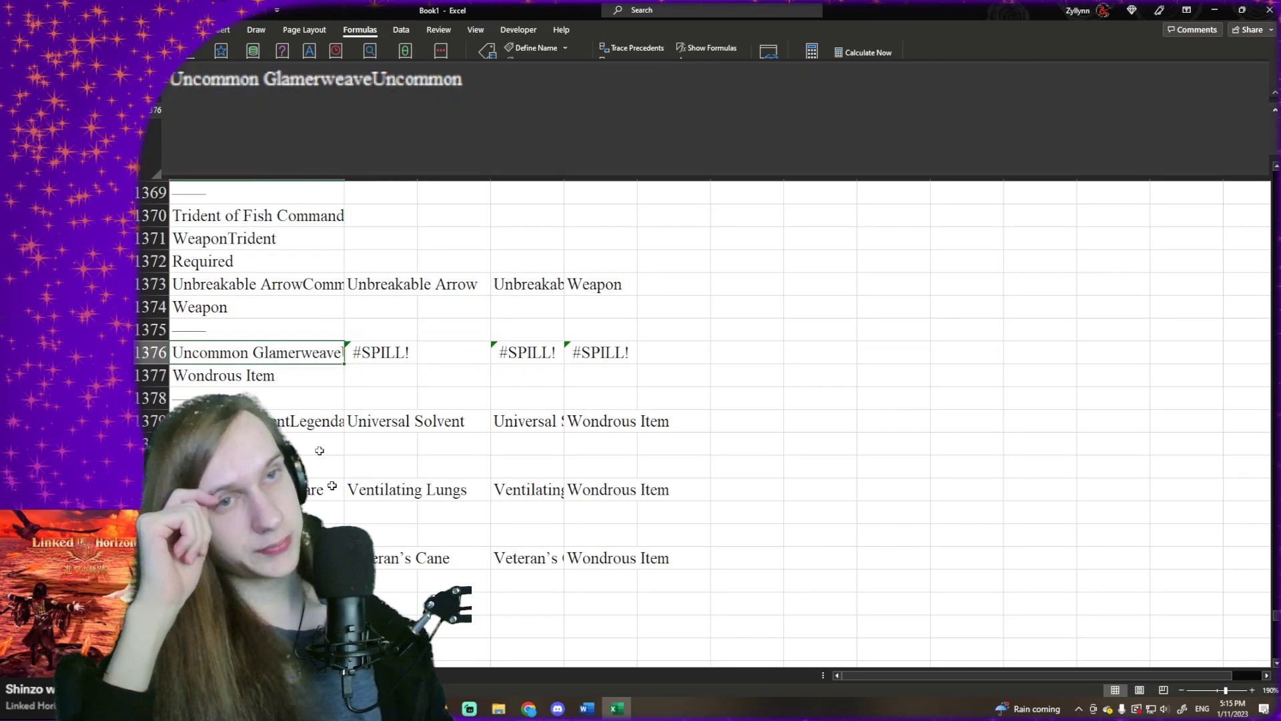
- Replace the #SPILL! error in A366 of the unique item list with the name Glamerweave (Uncommon)
click(201, 676)
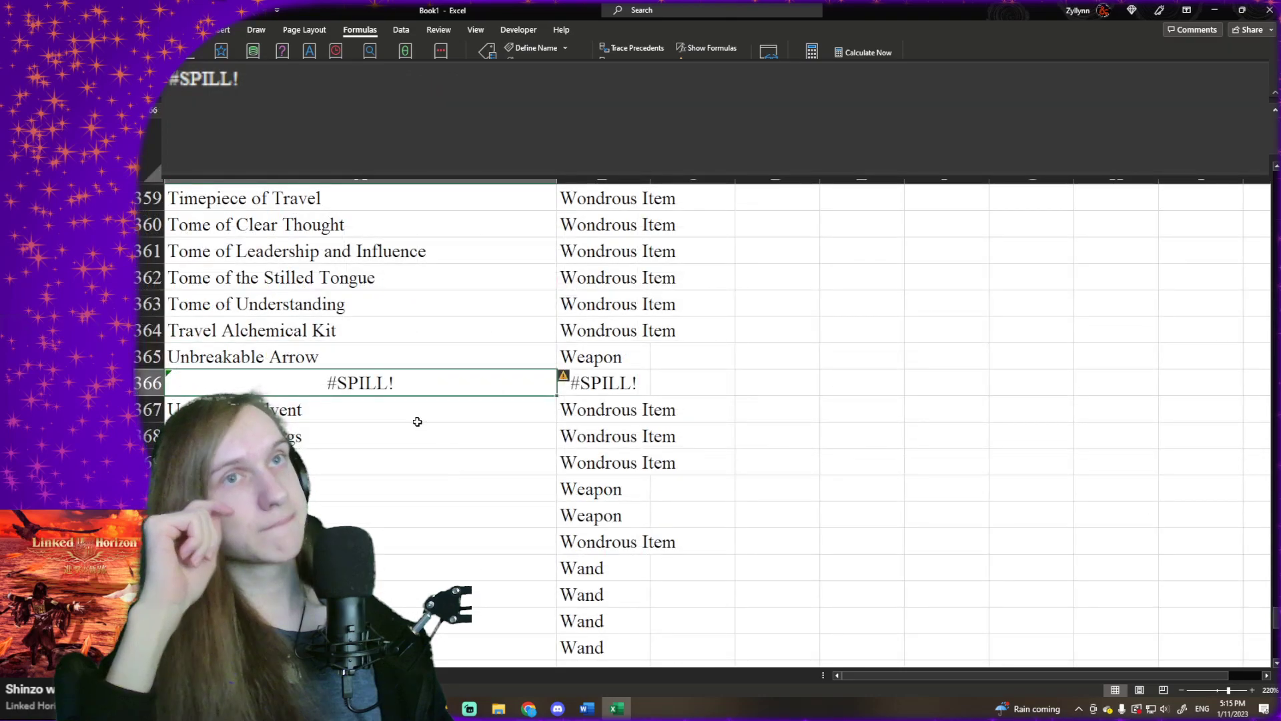
text(Glamer)
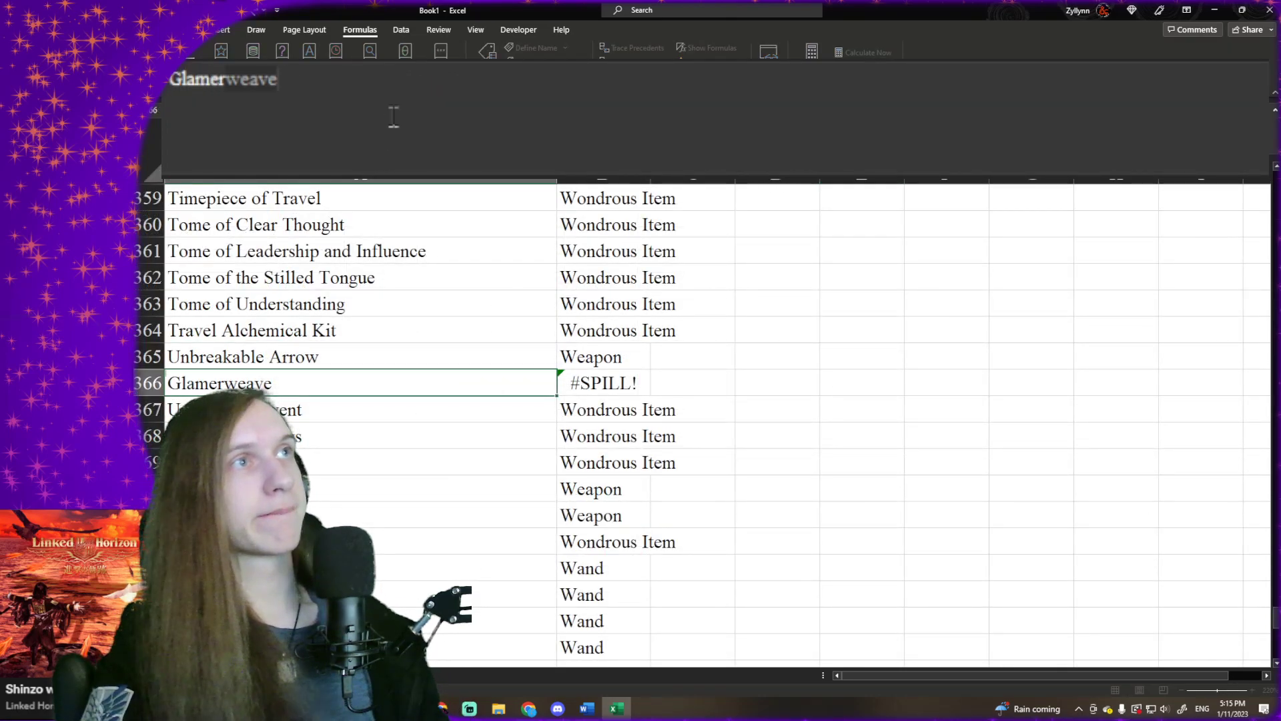
text(weave (Uncommon)
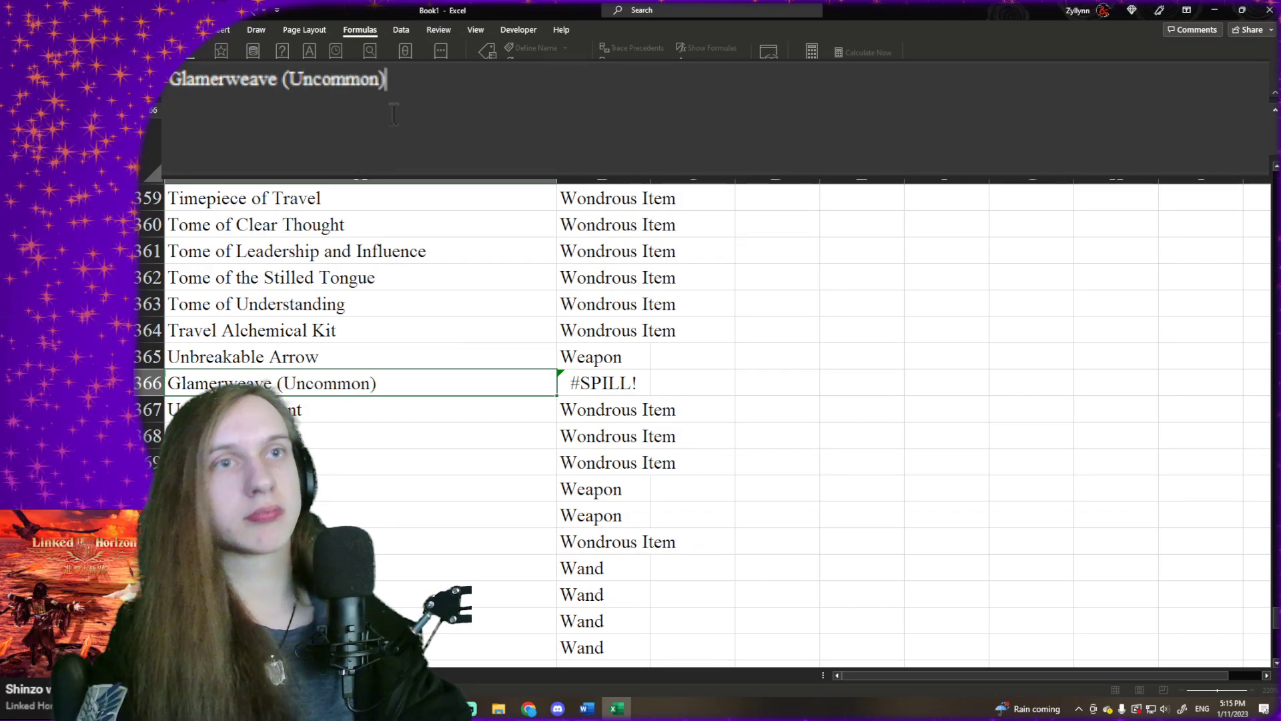
key(Return)
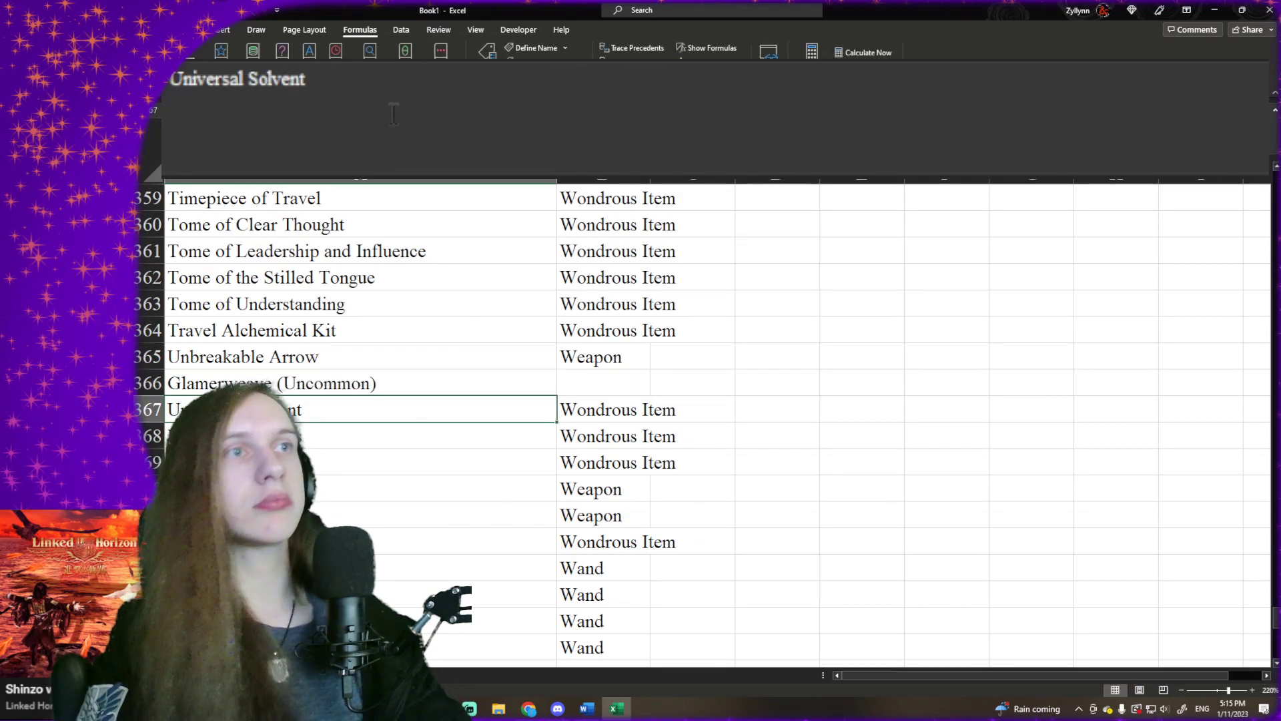
- Copy the Wondrous Item type from B364 and paste it as a plain value into B366 beside Glamerweave (Uncommon)
click(606, 326)
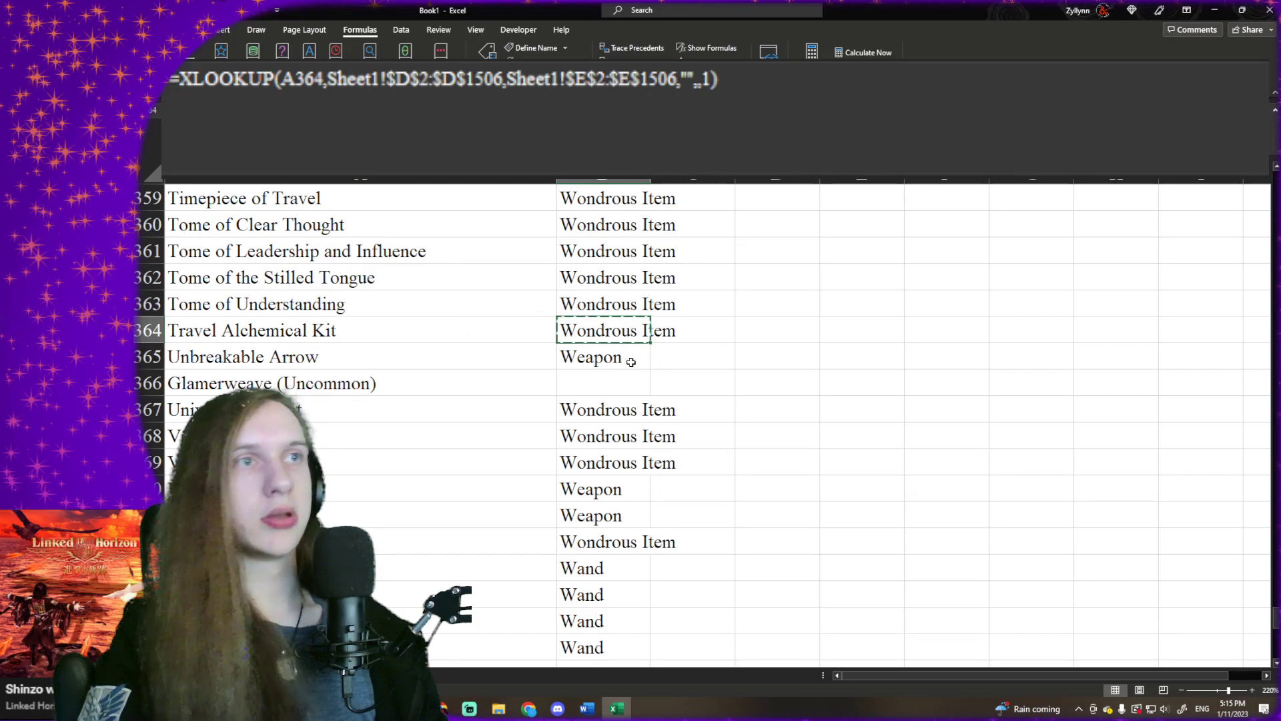
click(621, 382)
text(=XLOOKUP(A366,Sheet1!$D$2:$D$1506,Sheet1!$E$2:$E$1506,"",,1))
click(598, 399)
click(600, 384)
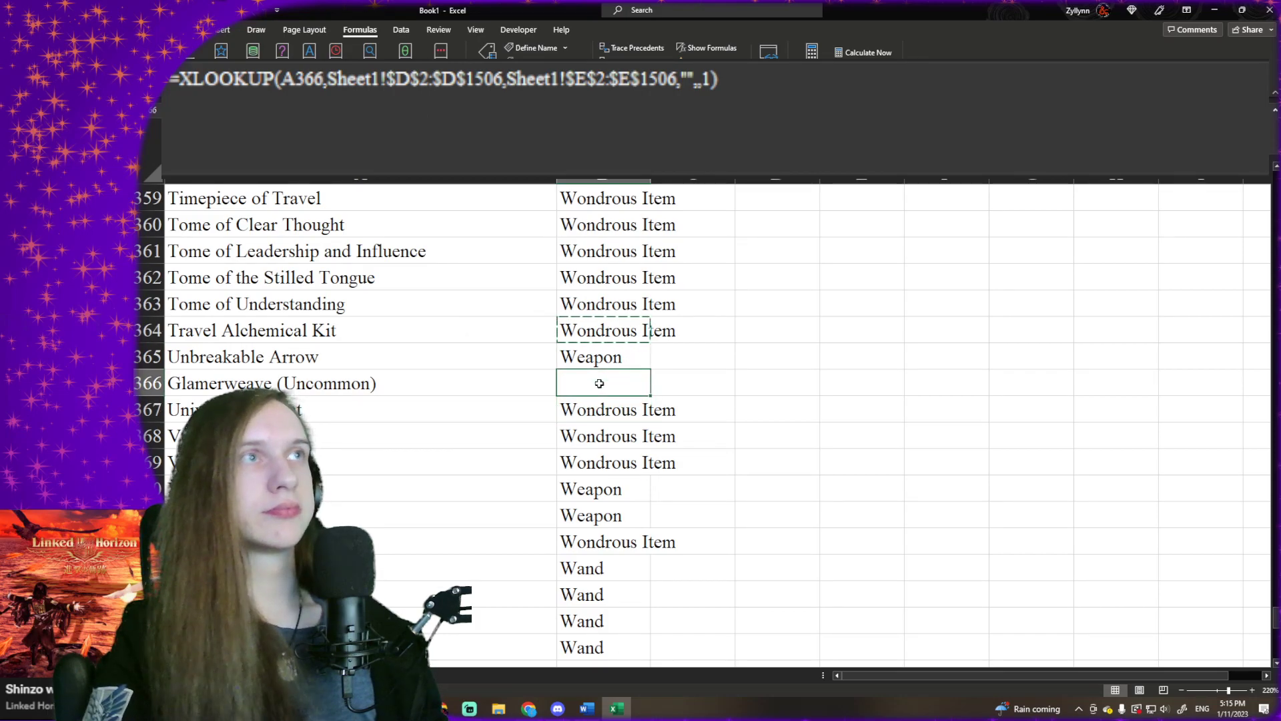
right_click(600, 384)
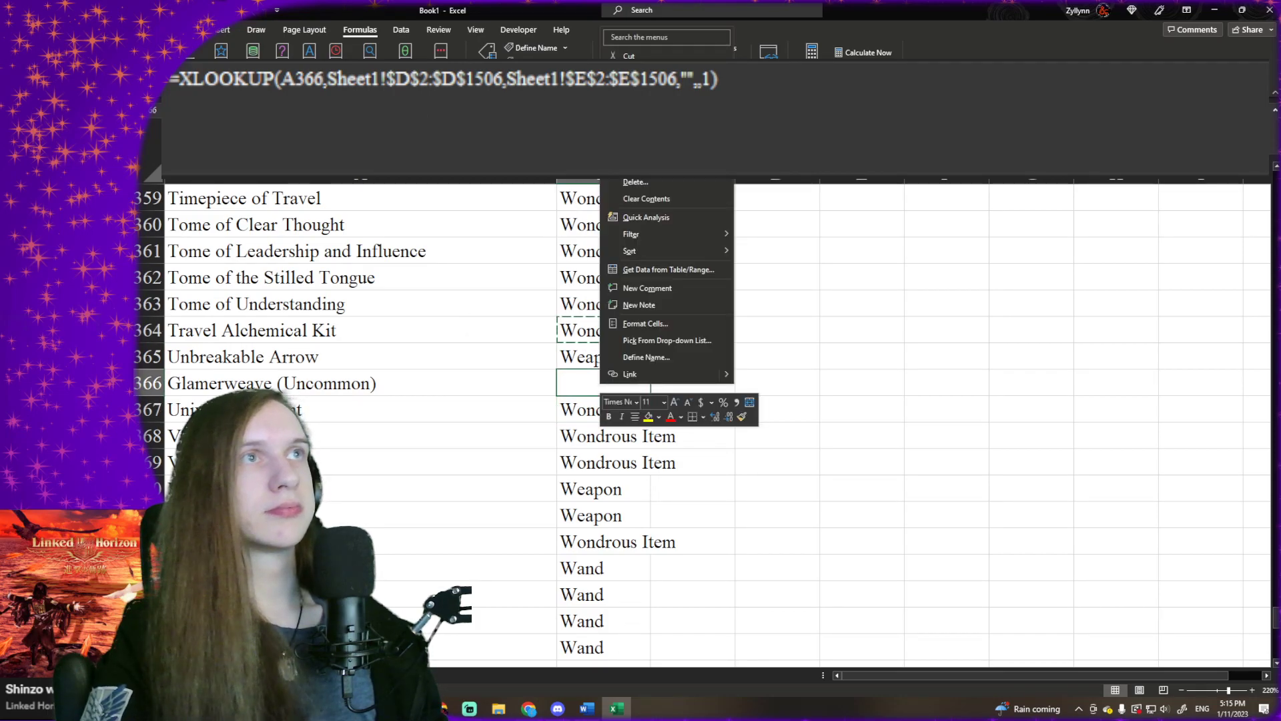
click(648, 109)
click(604, 451)
click(618, 383)
click(551, 301)
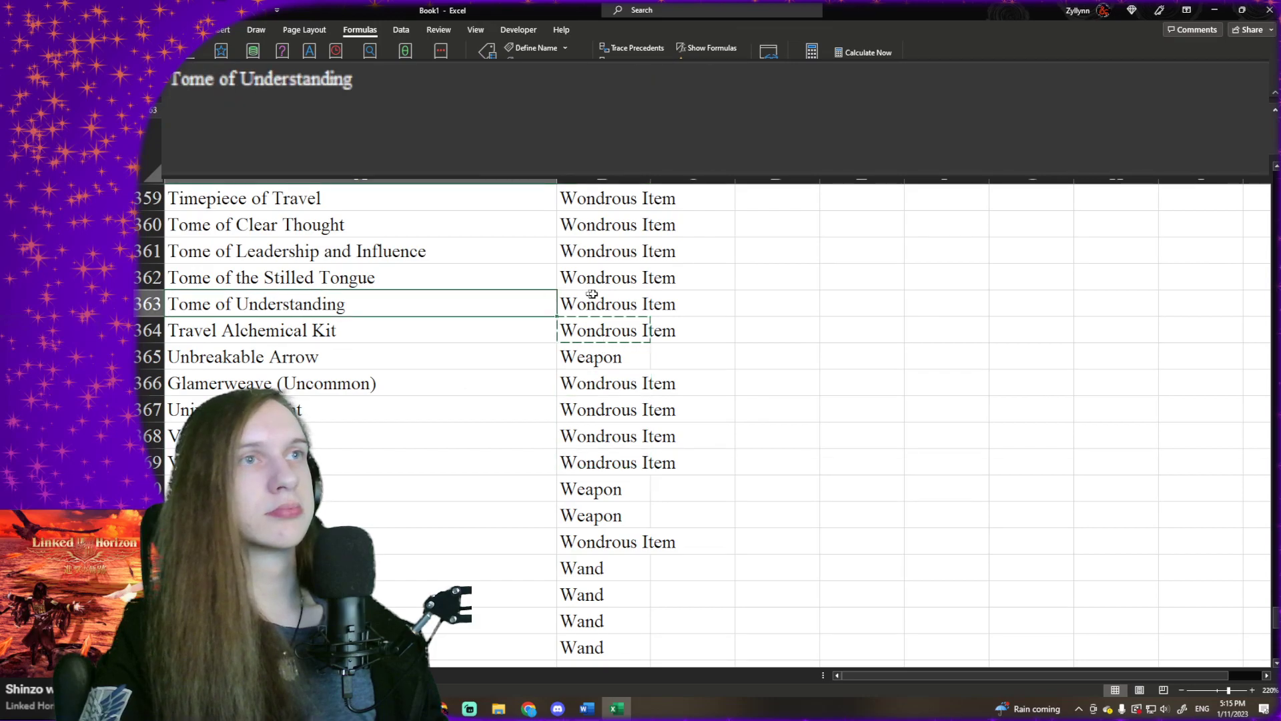
- Select the item names from A1 to the end of the list to review its extent, and return to the start
key(ctrl+Home)
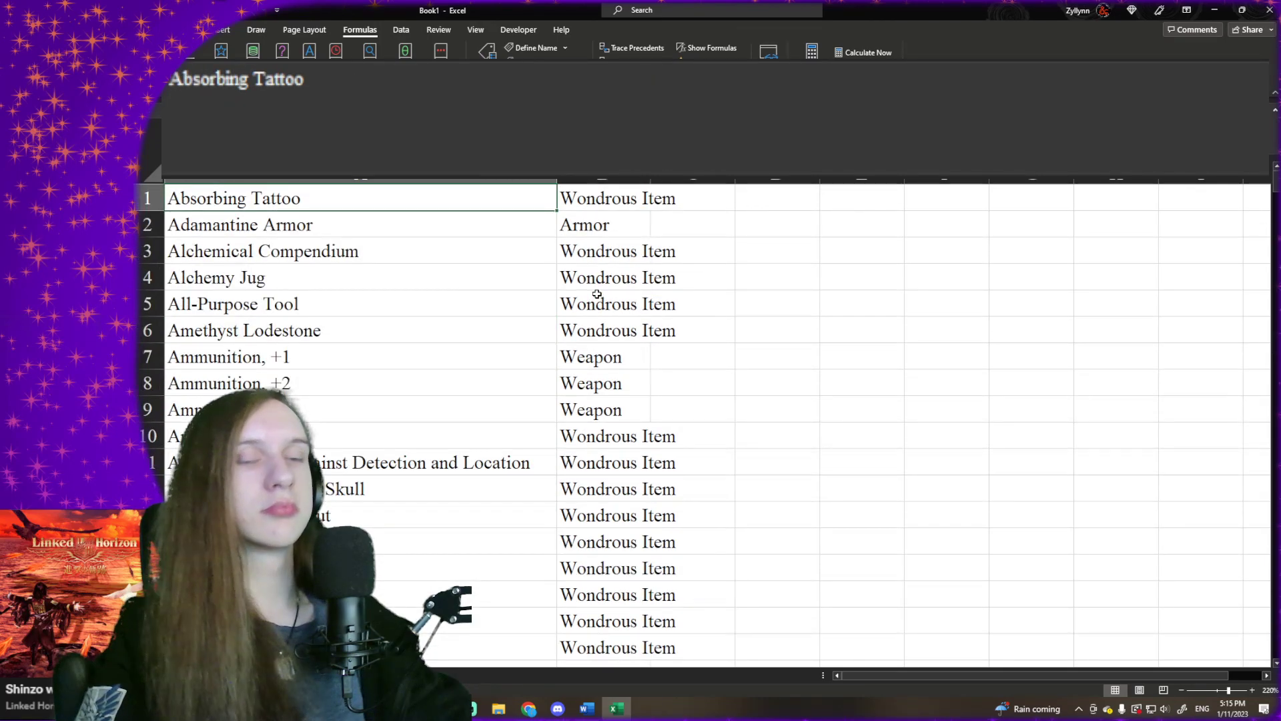
key(ctrl+shift+Down)
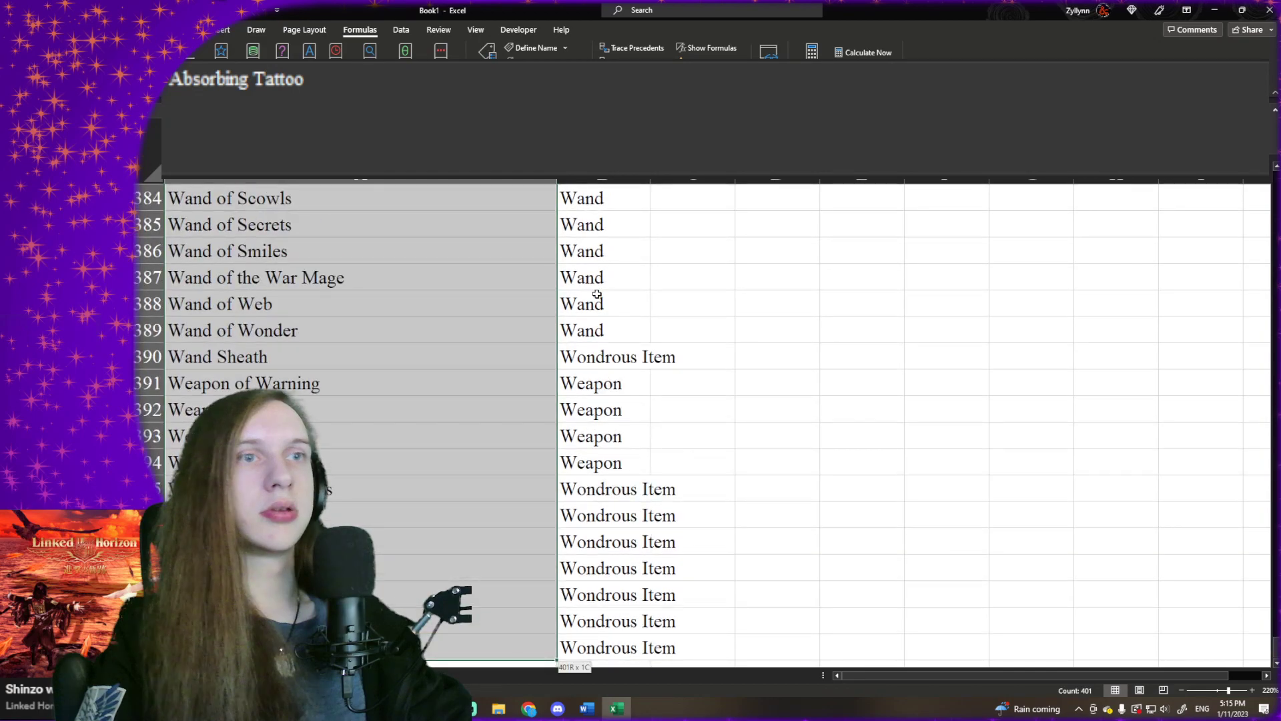
click(674, 277)
click(511, 269)
key(ctrl+Up)
scroll(361, 208, down, 1)
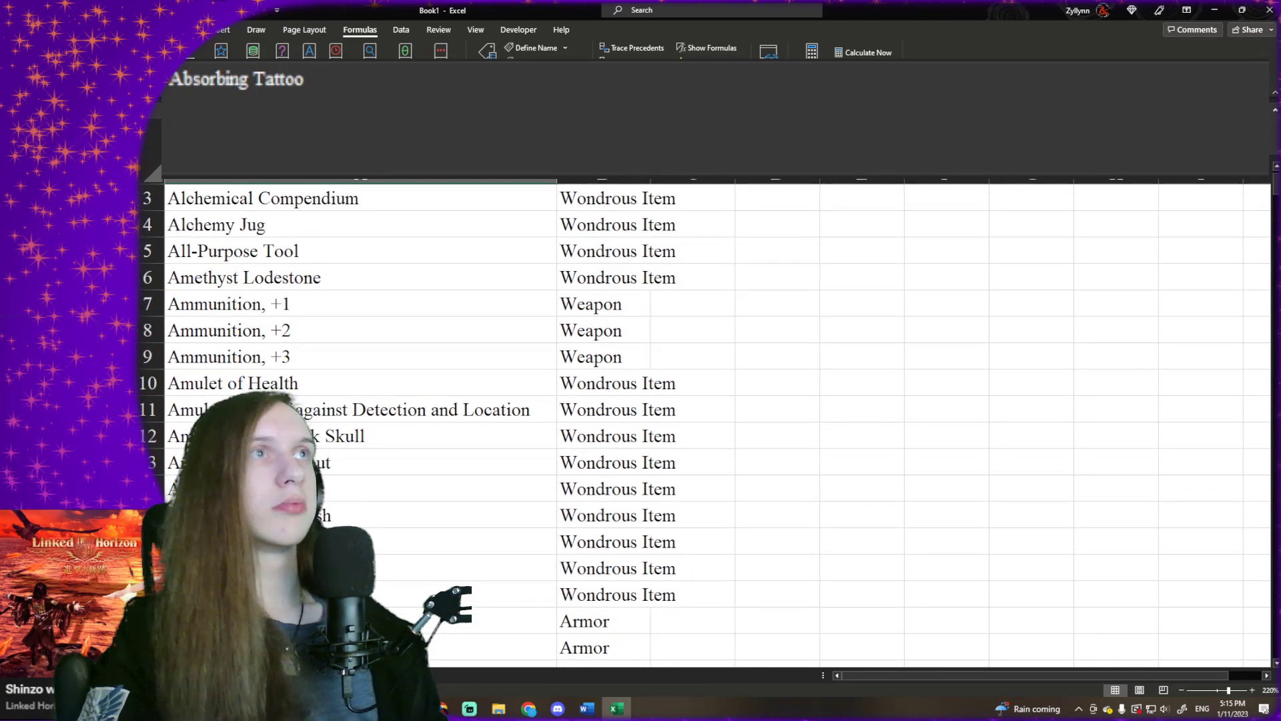
- Run error checking on the whole unique item sheet and close its completion message
click(712, 79)
click(1022, 226)
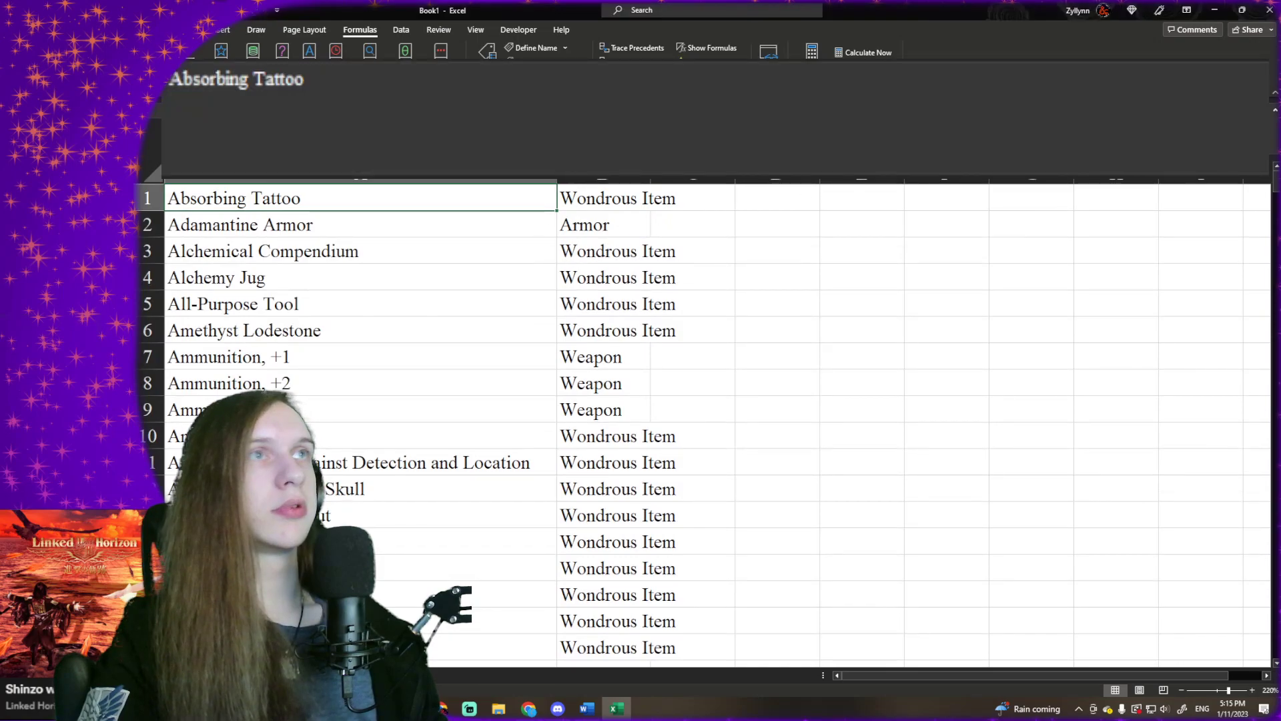
click(709, 64)
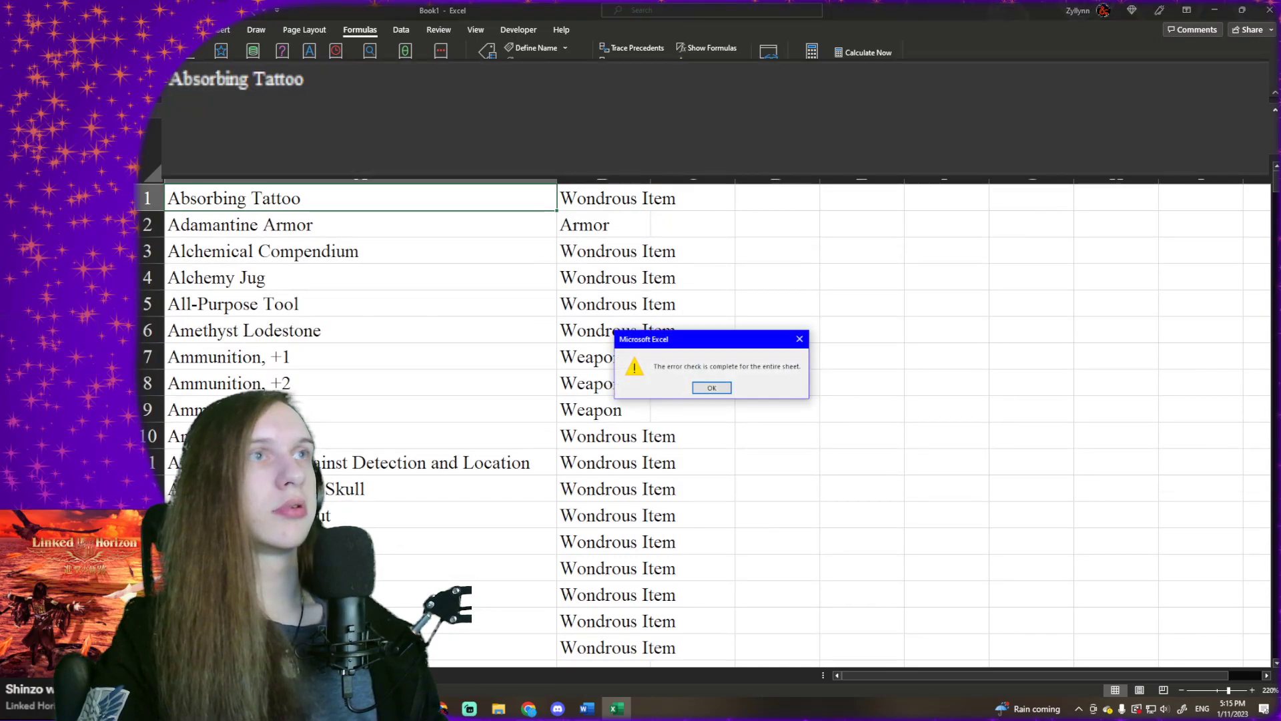
click(711, 387)
- Copy the whole unique item list with its types in columns A and B and paste it back in place as values
key(ctrl+shift+Down)
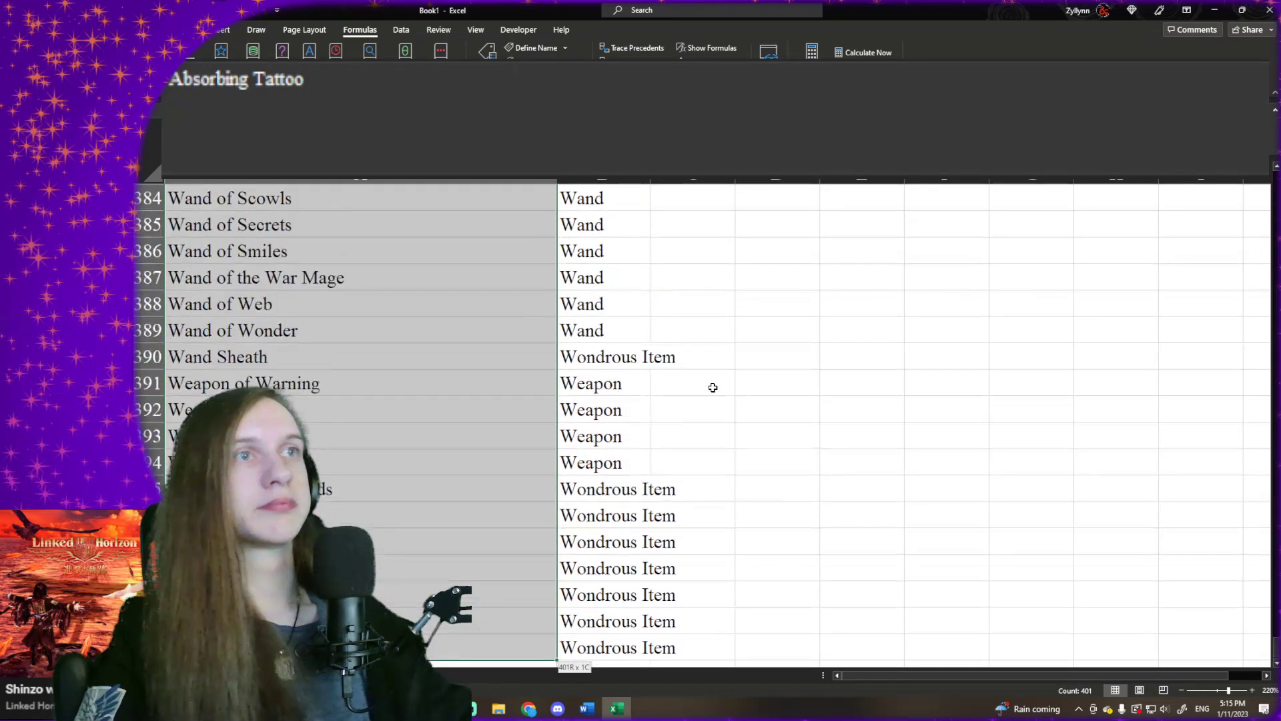
key(ctrl+shift+Right)
key(ctrl+c)
right_click(519, 374)
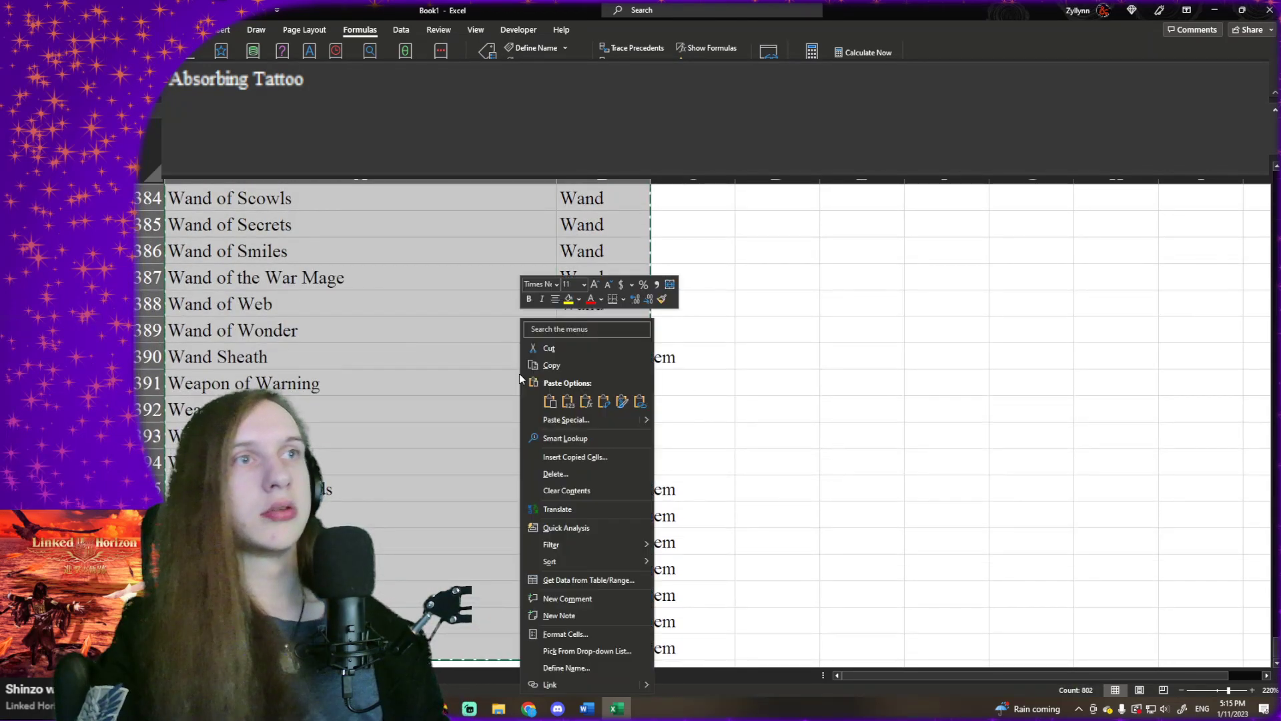
click(571, 399)
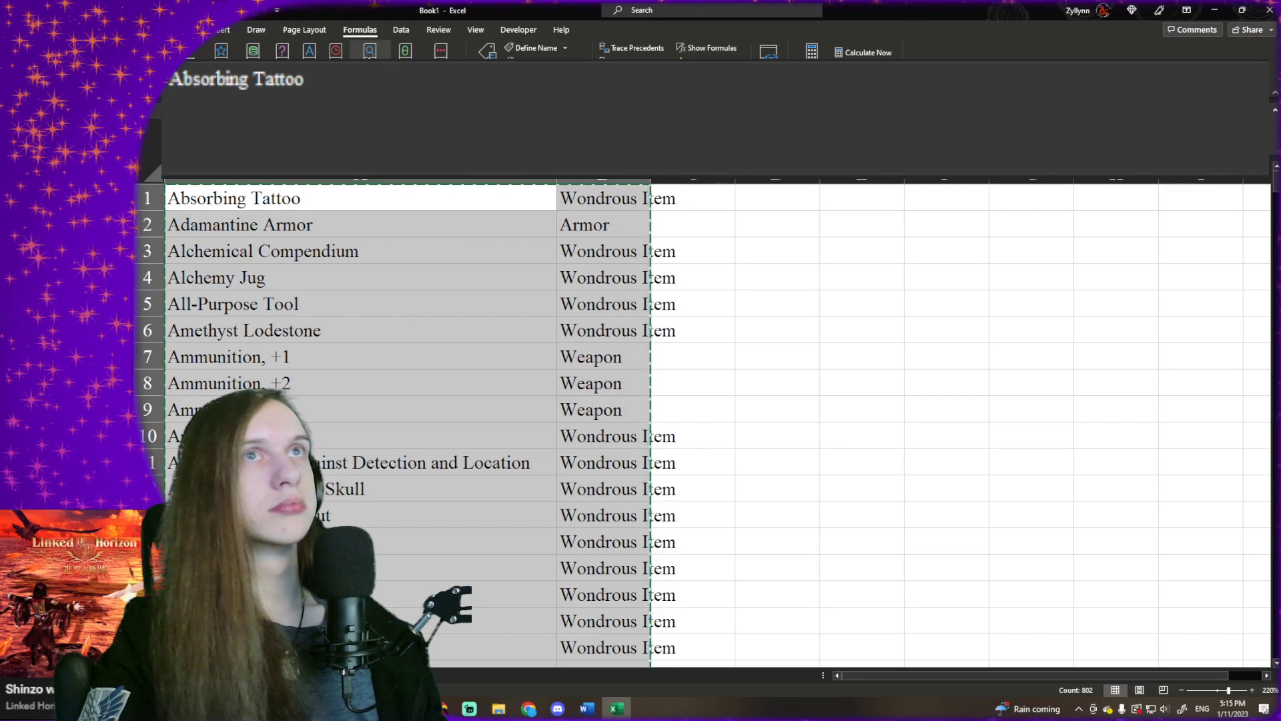
- Custom-sort the item list by the type values in column B from A to Z, without headers
click(181, 30)
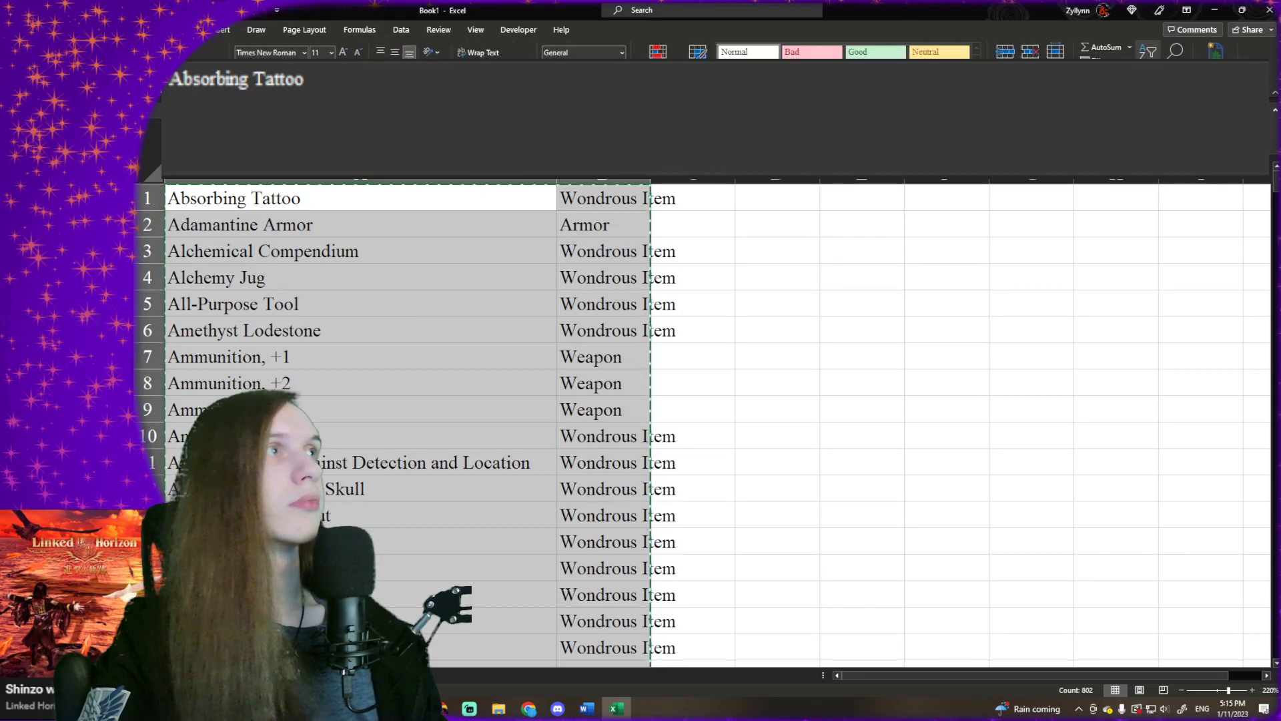
click(1147, 50)
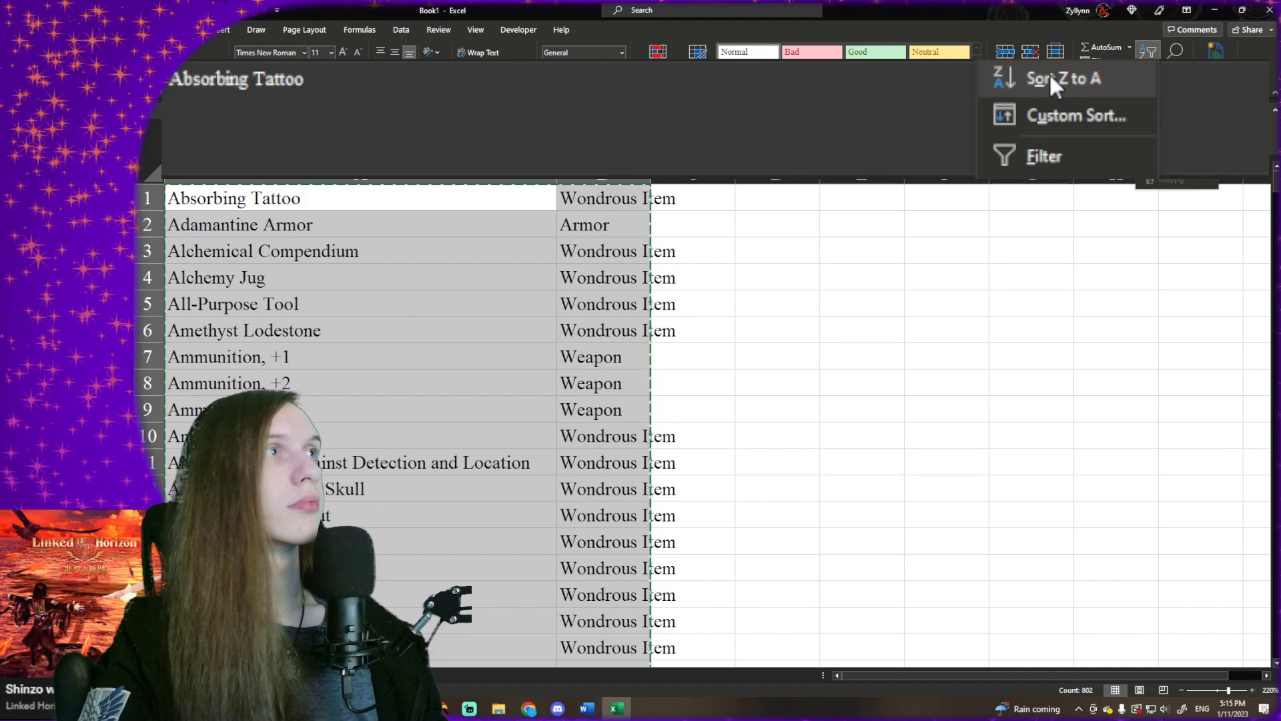
click(1061, 116)
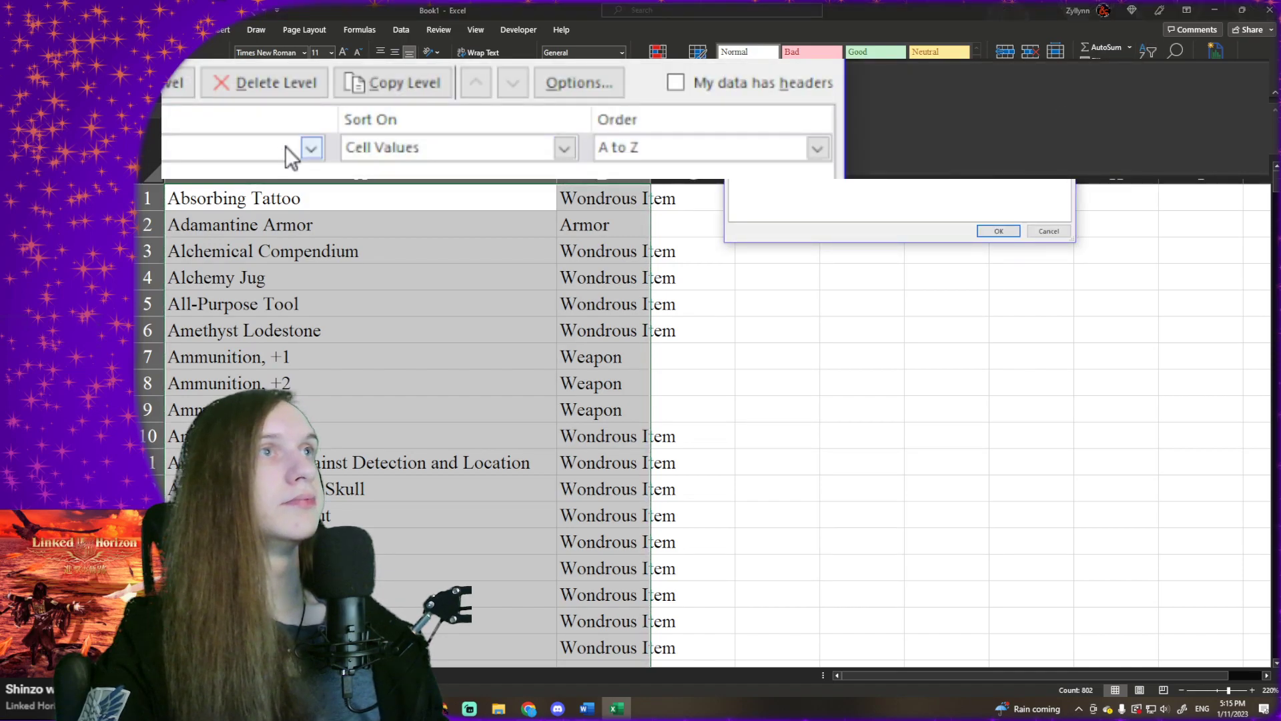
click(250, 148)
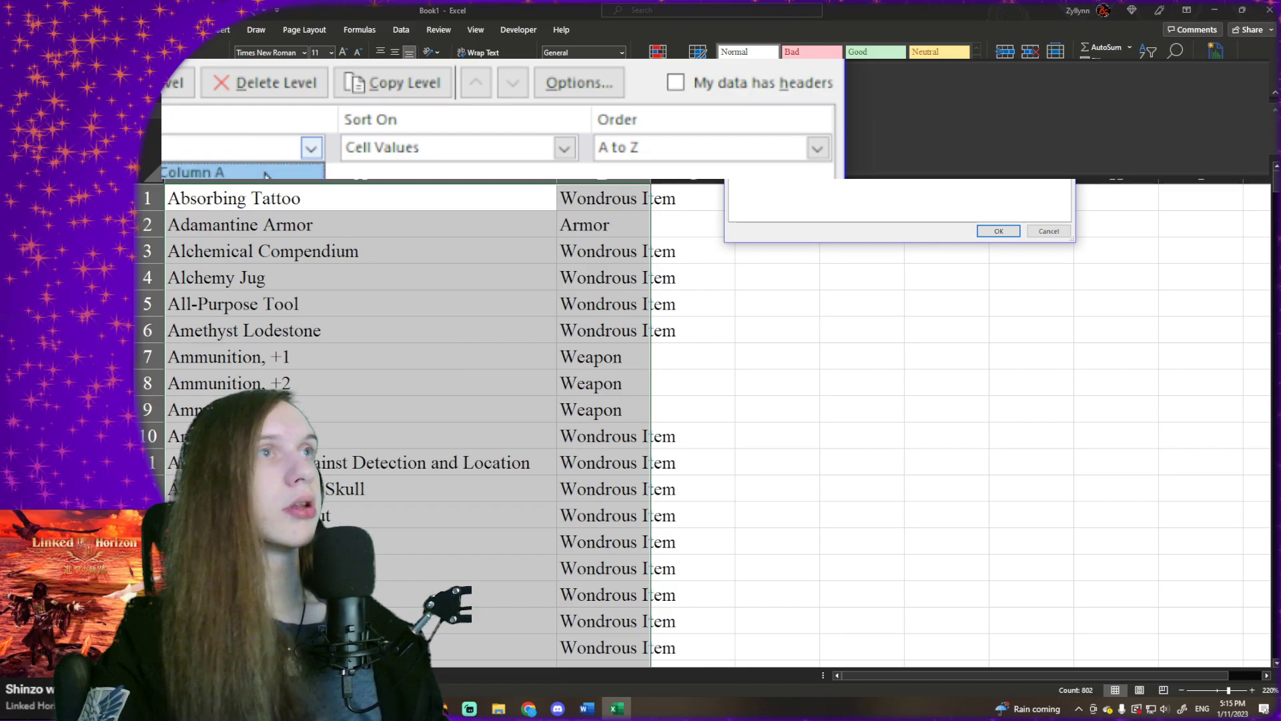
click(213, 193)
click(646, 155)
click(909, 200)
click(1007, 233)
- Review the list sorted by type from the armor rows to the last wondrous item, checking the weapon group again
click(587, 250)
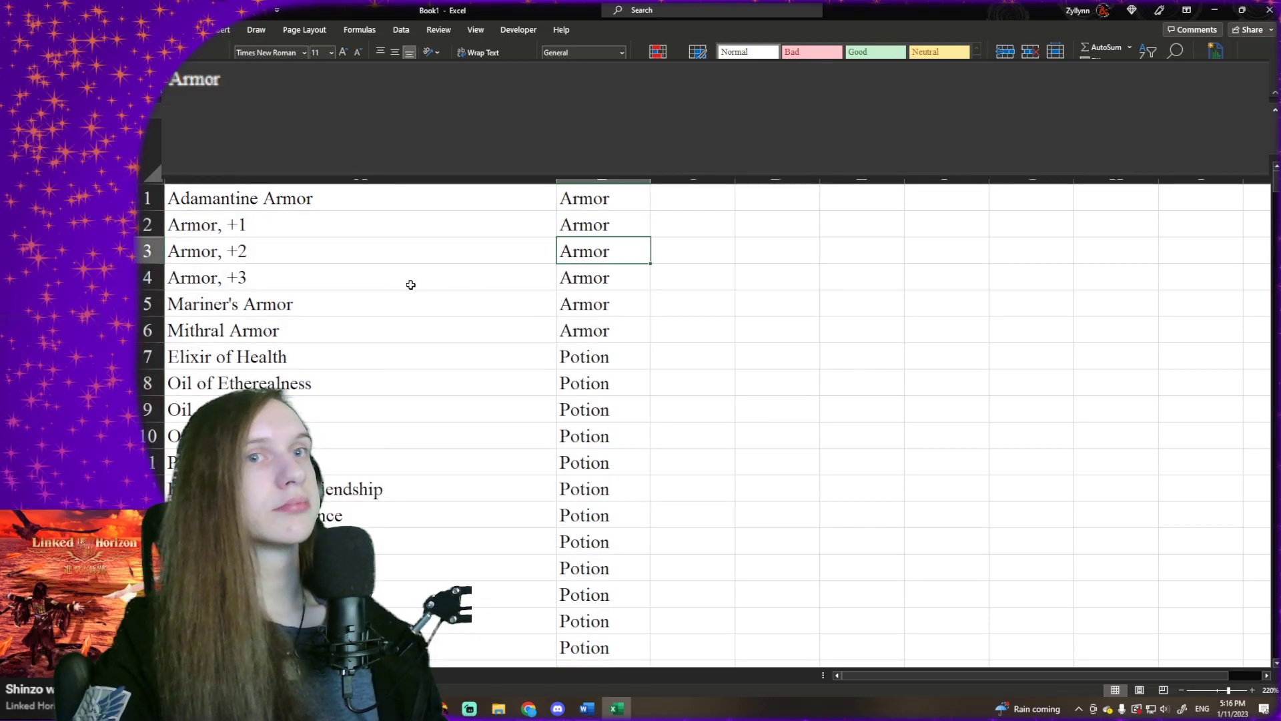
scroll(411, 284, down, 11)
scroll(419, 279, down, 20)
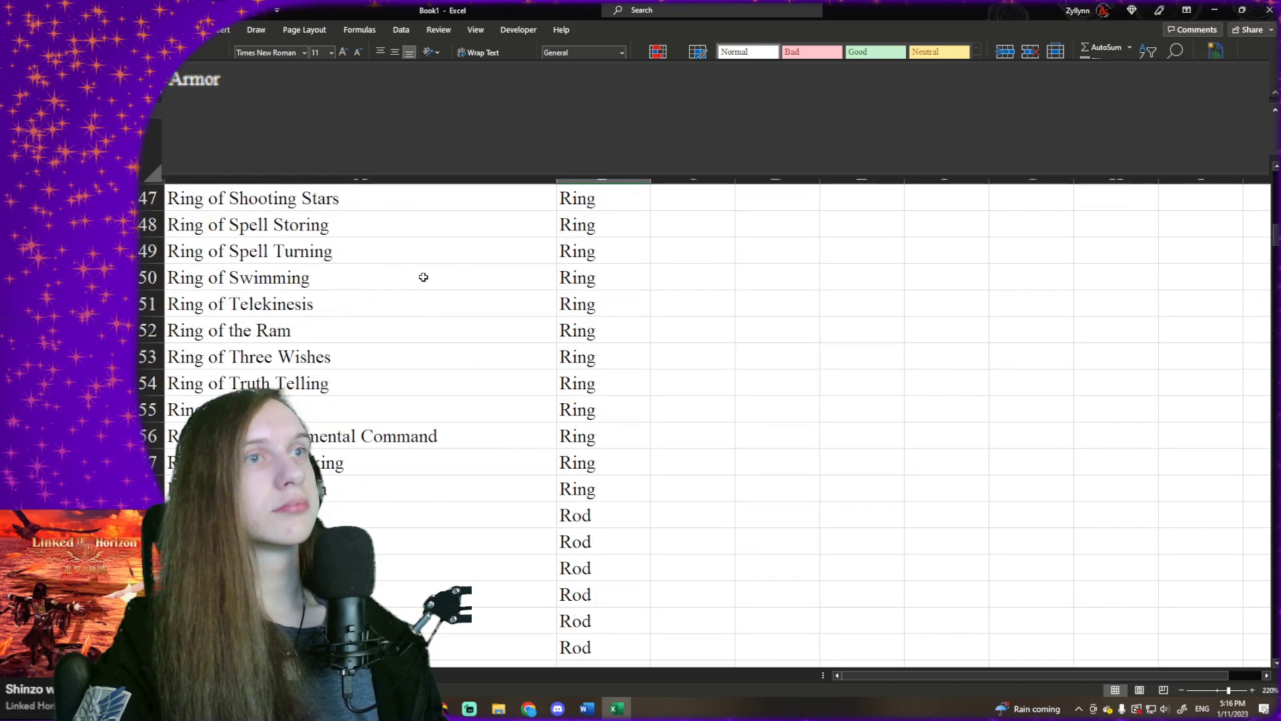
scroll(427, 275, down, 6)
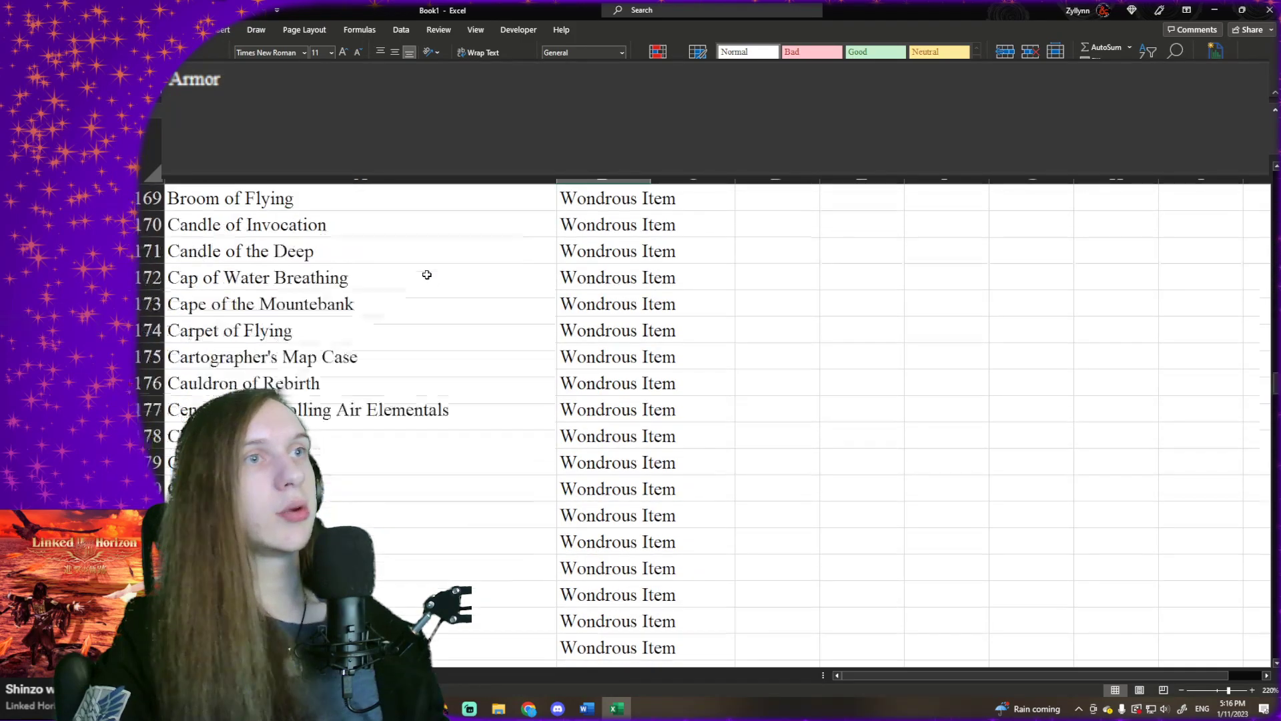
scroll(428, 275, up, 11)
scroll(428, 274, up, 7)
scroll(427, 275, down, 6)
scroll(427, 274, down, 1)
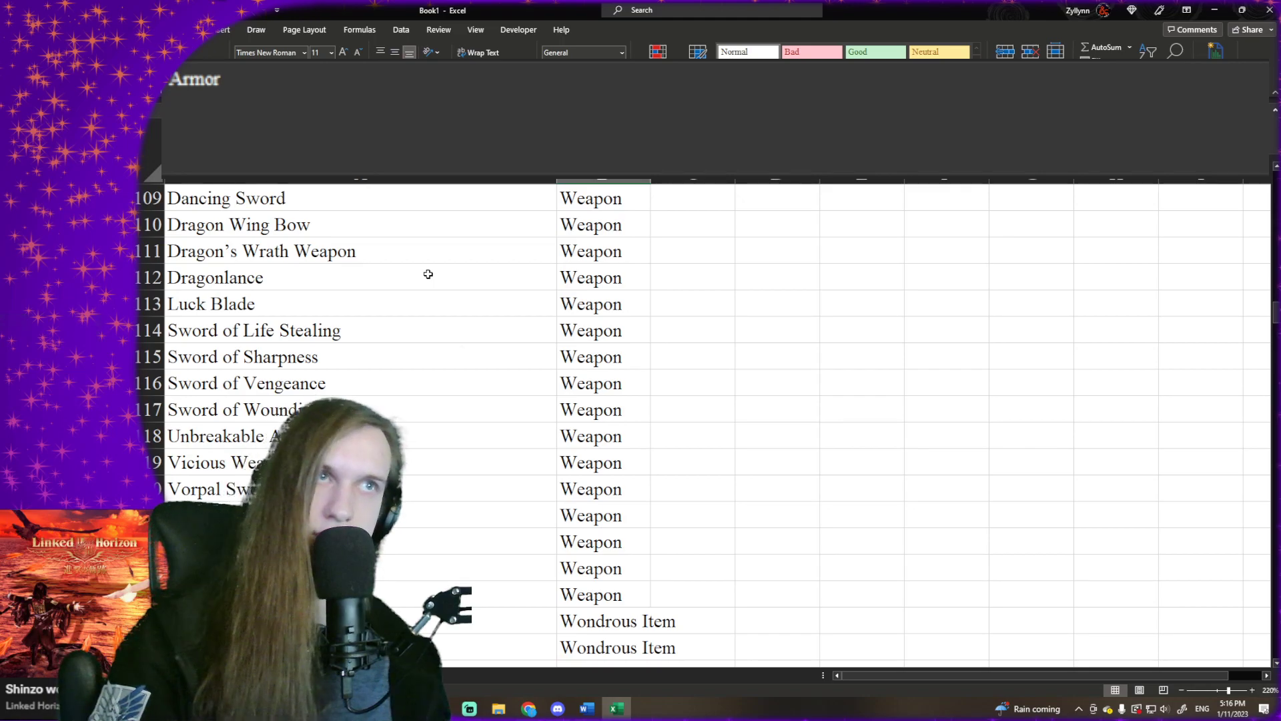
scroll(428, 274, down, 19)
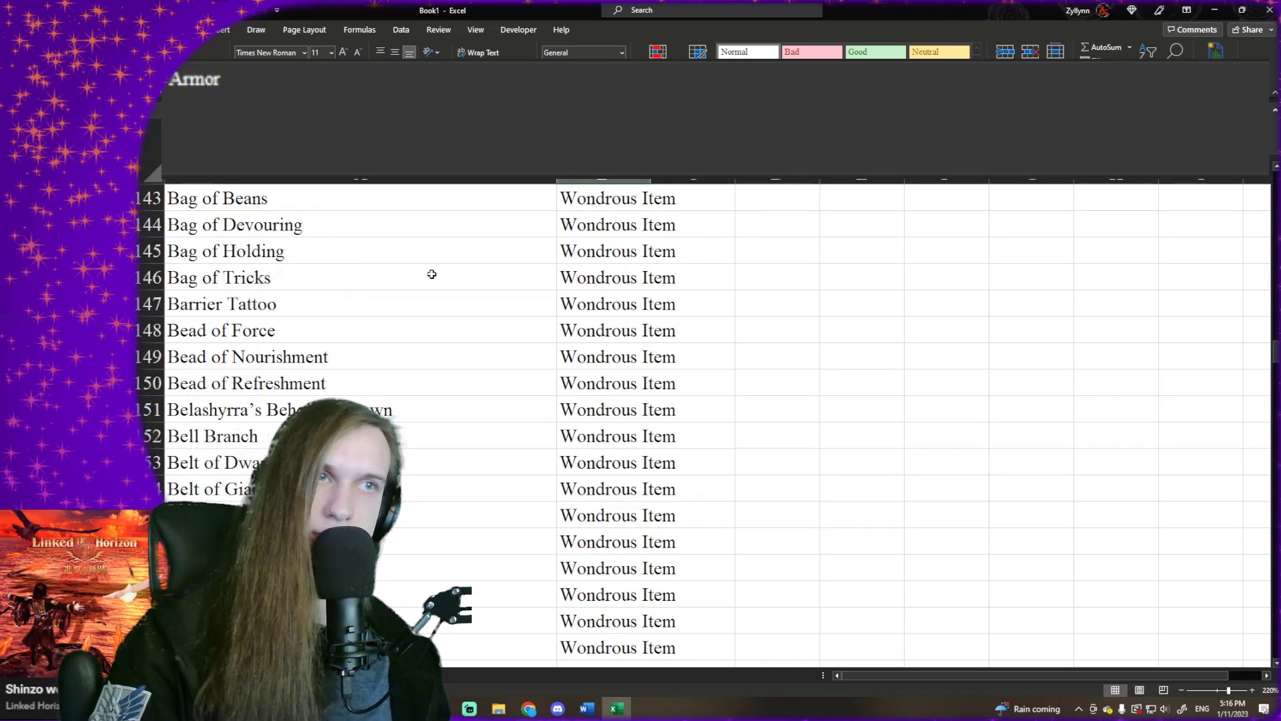
scroll(432, 274, down, 20)
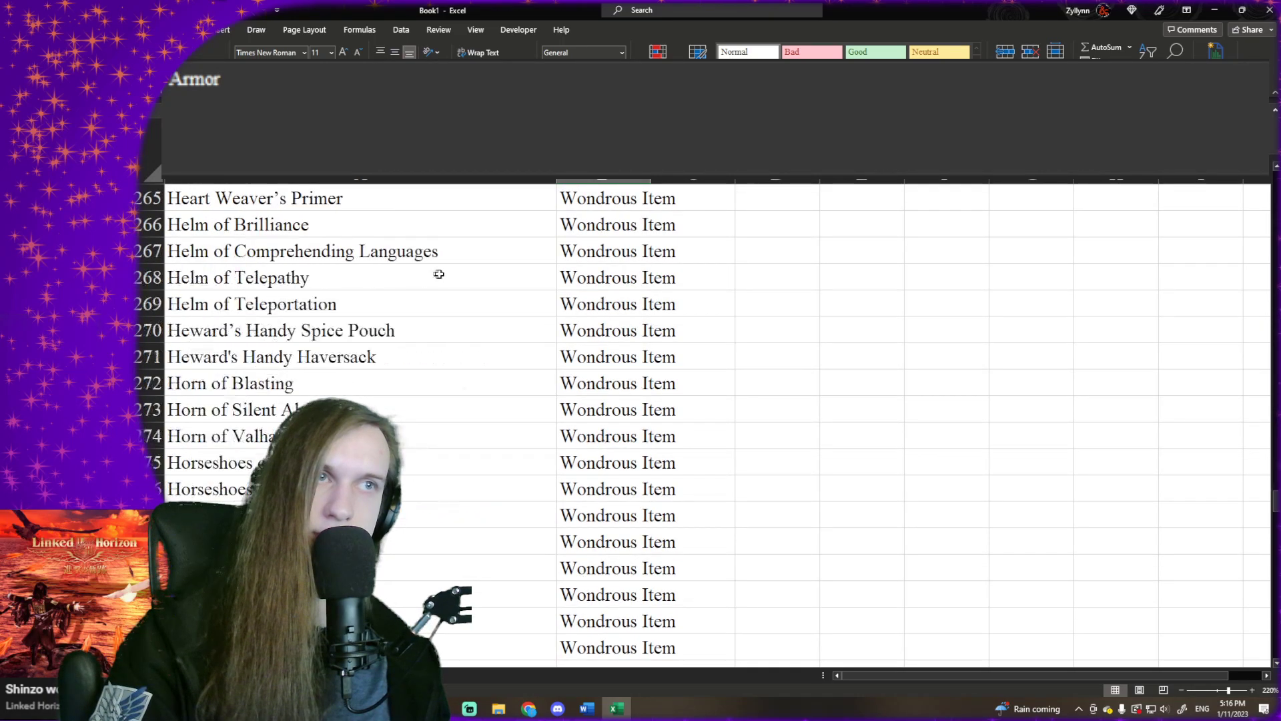
scroll(443, 275, down, 5)
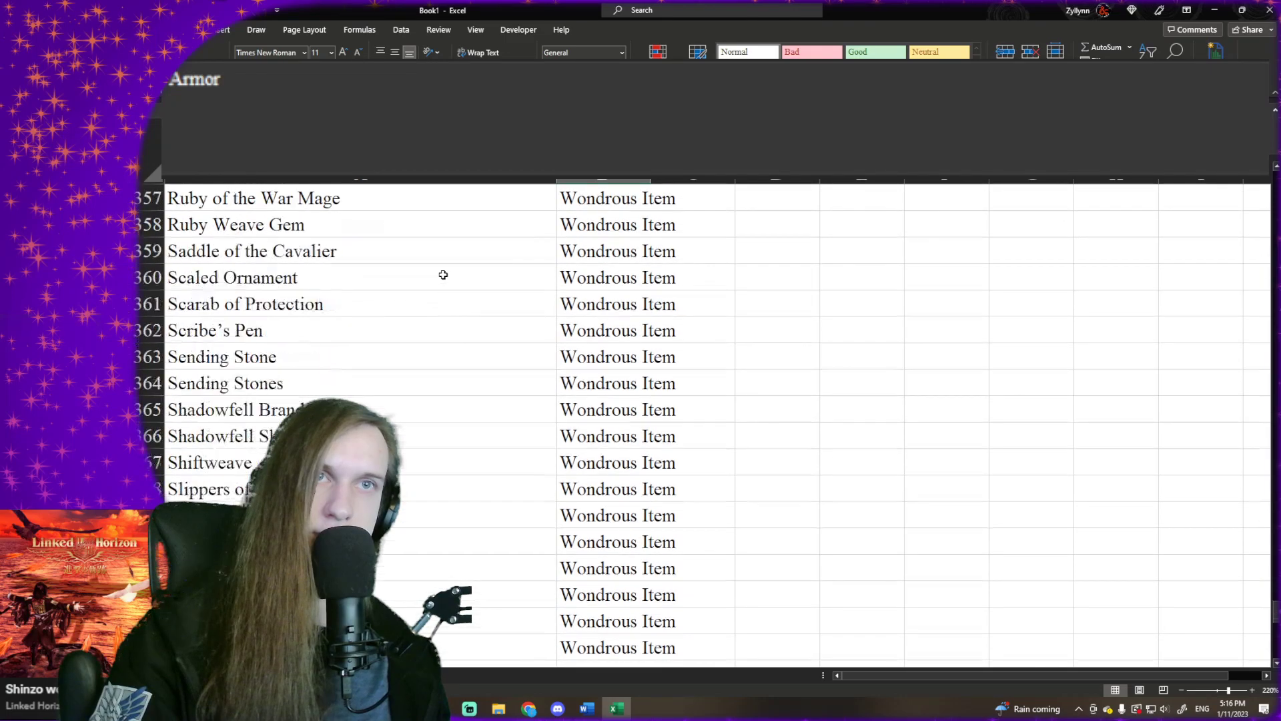
scroll(443, 275, down, 5)
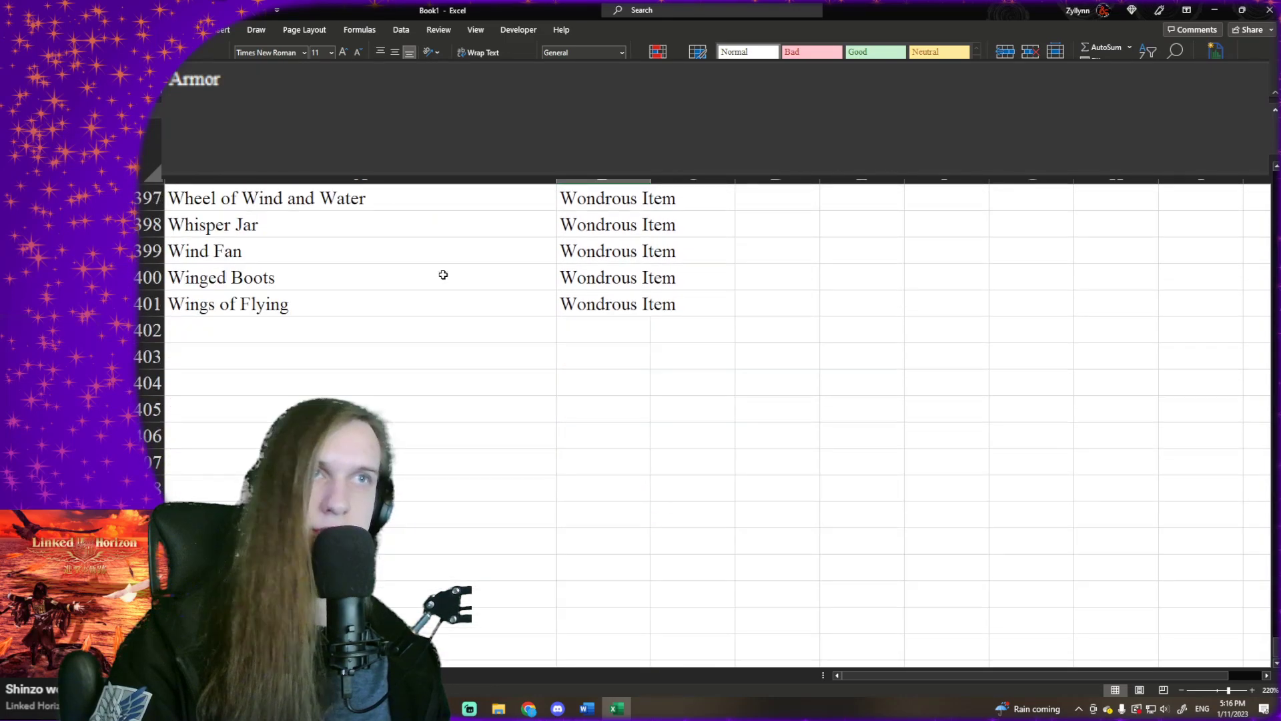
scroll(444, 277, up, 20)
scroll(444, 276, up, 20)
scroll(444, 276, up, 20)
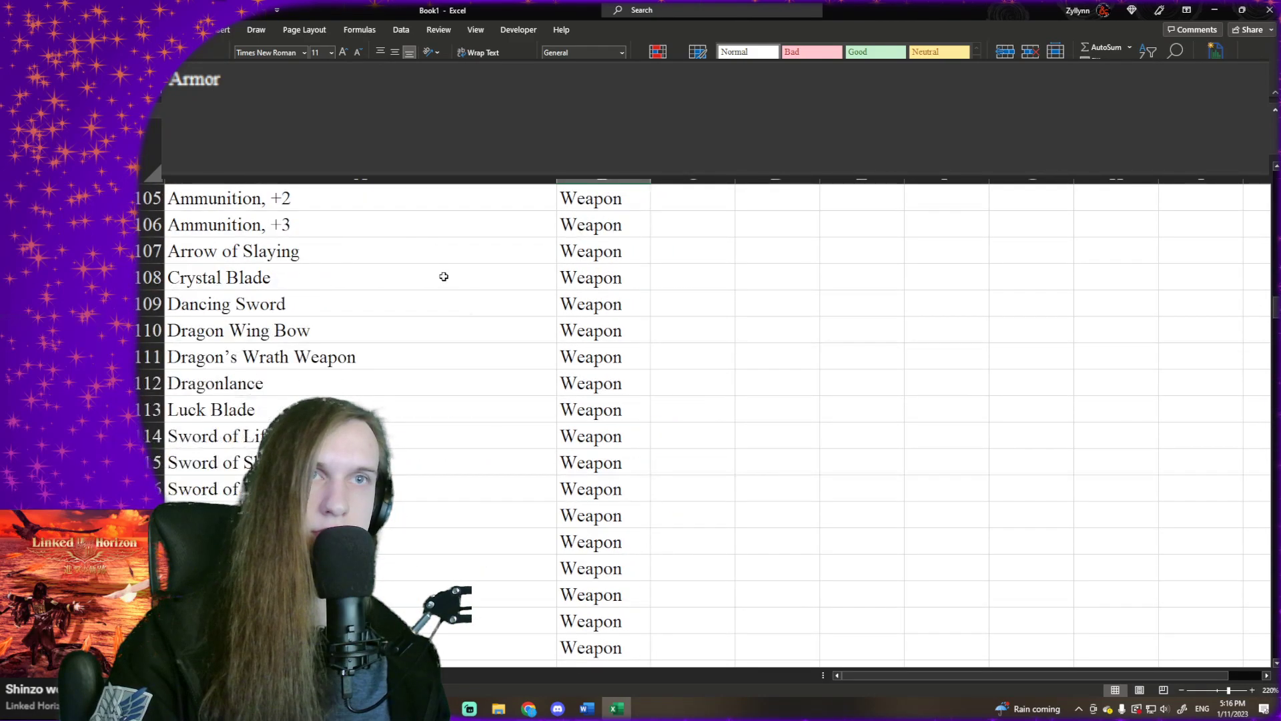
scroll(444, 276, down, 3)
scroll(443, 276, up, 1)
scroll(443, 276, up, 1)
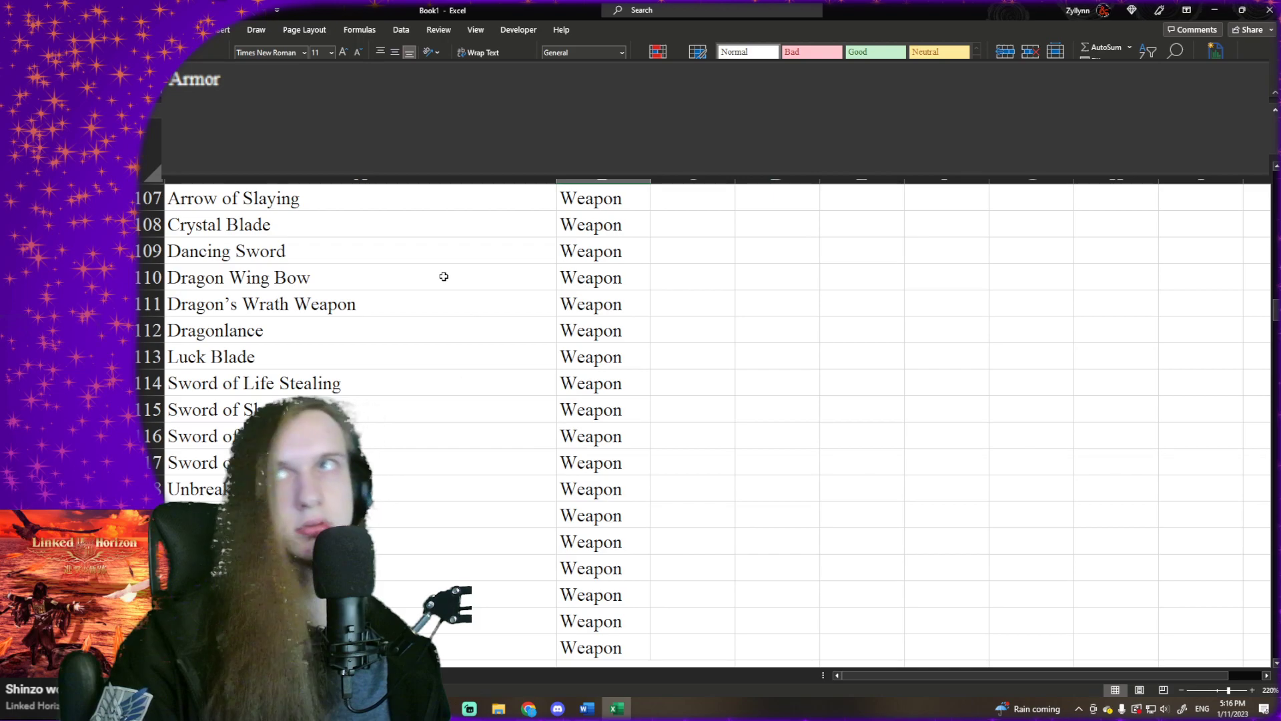
- Undo the sort by item type to restore the alphabetical order of item names
key(ctrl+Home)
key(ctrl+a)
key(ctrl+c)
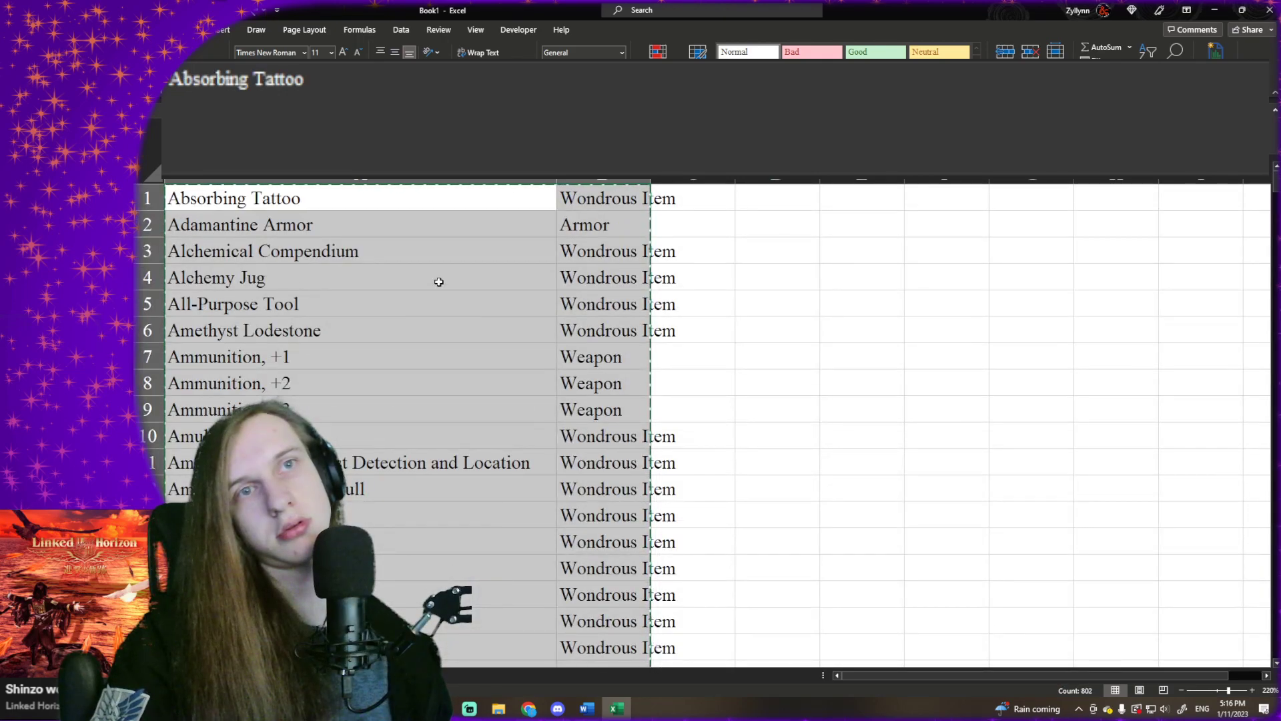
- Look through the alphabetical item list from All-Purpose Tool down to the feather and gem items
click(439, 282)
click(440, 296)
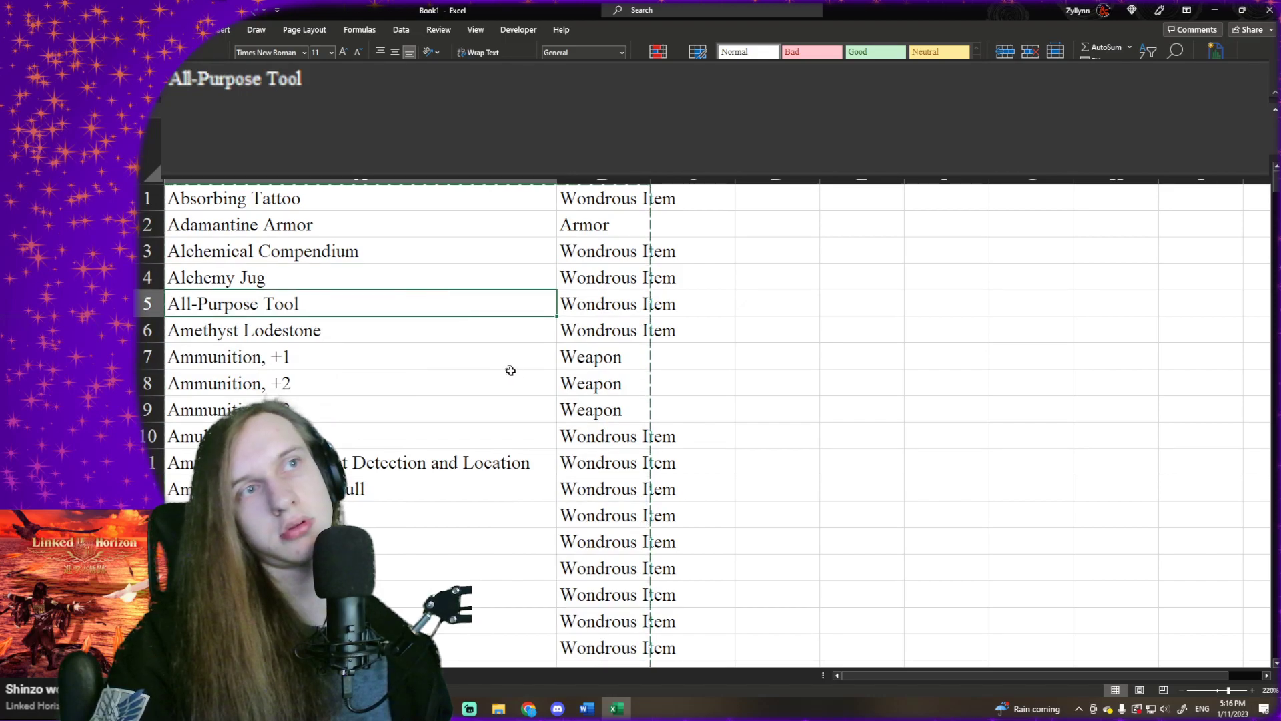
scroll(508, 369, down, 14)
scroll(528, 366, down, 20)
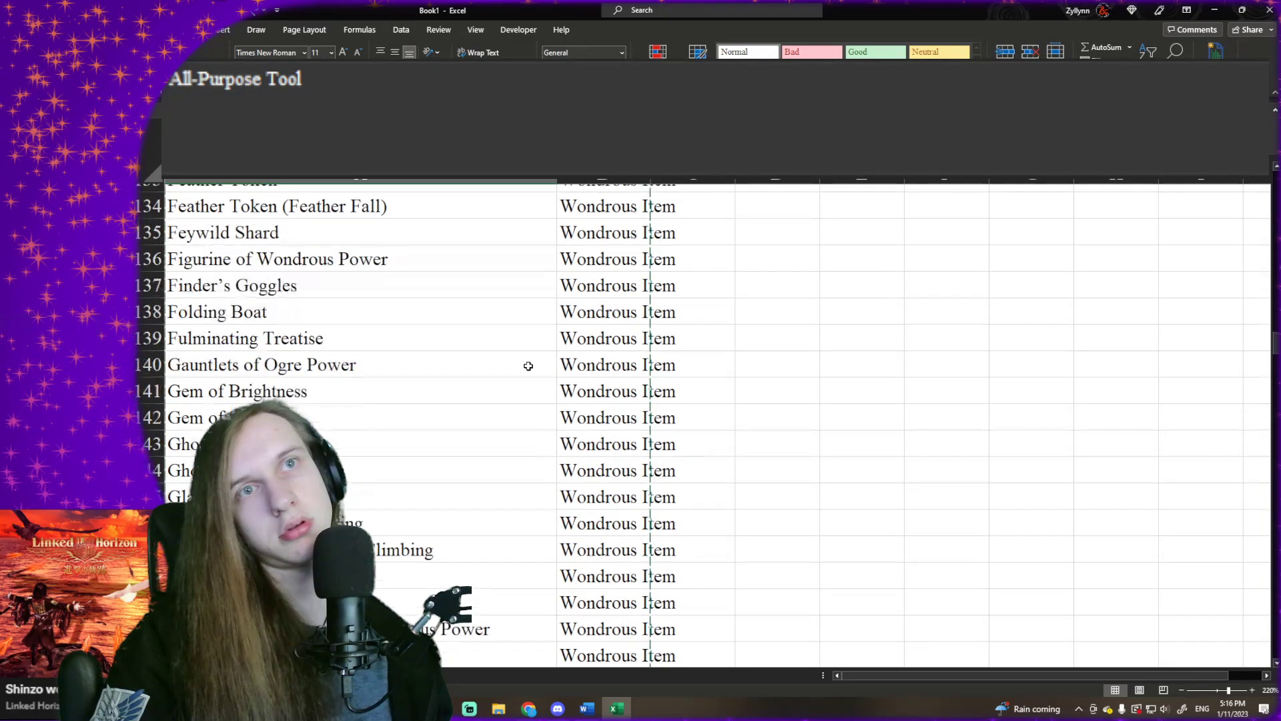
scroll(528, 365, up, 3)
scroll(528, 366, up, 1)
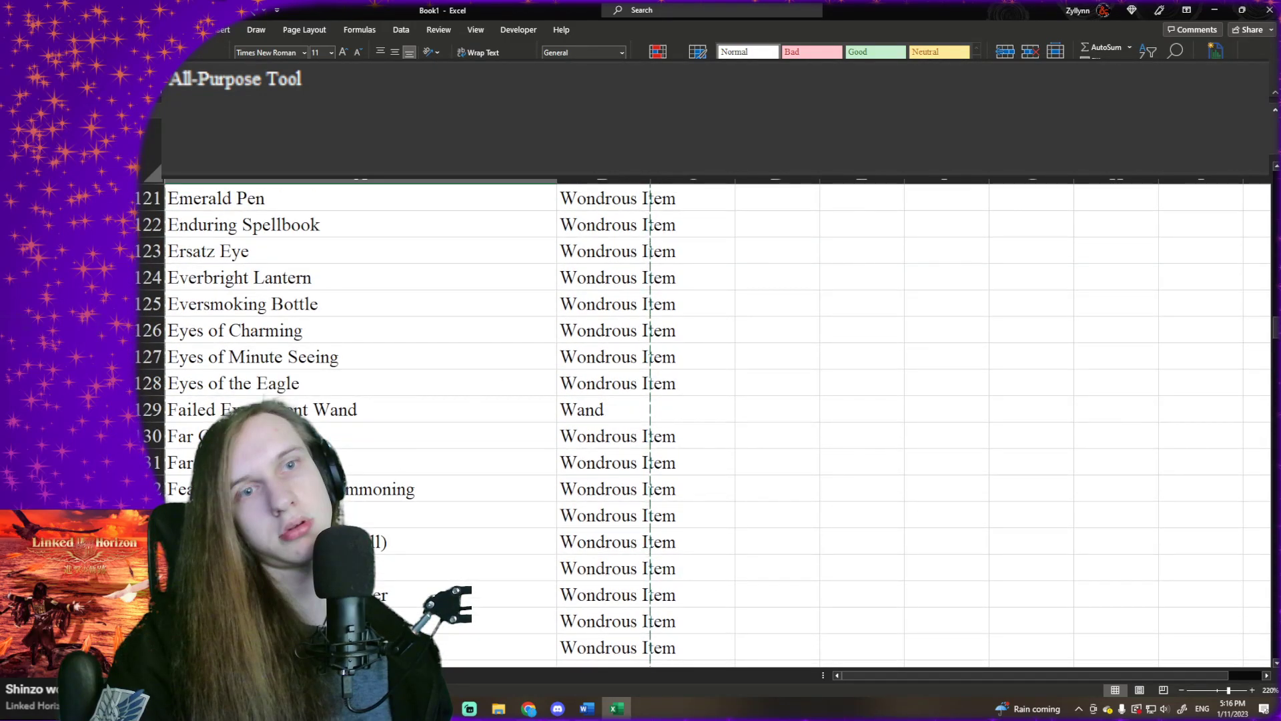
- Switch to the source data sheet, check the cells above the Uncommon Glamerweave row, and return to A1
key(ctrl+Page_Up)
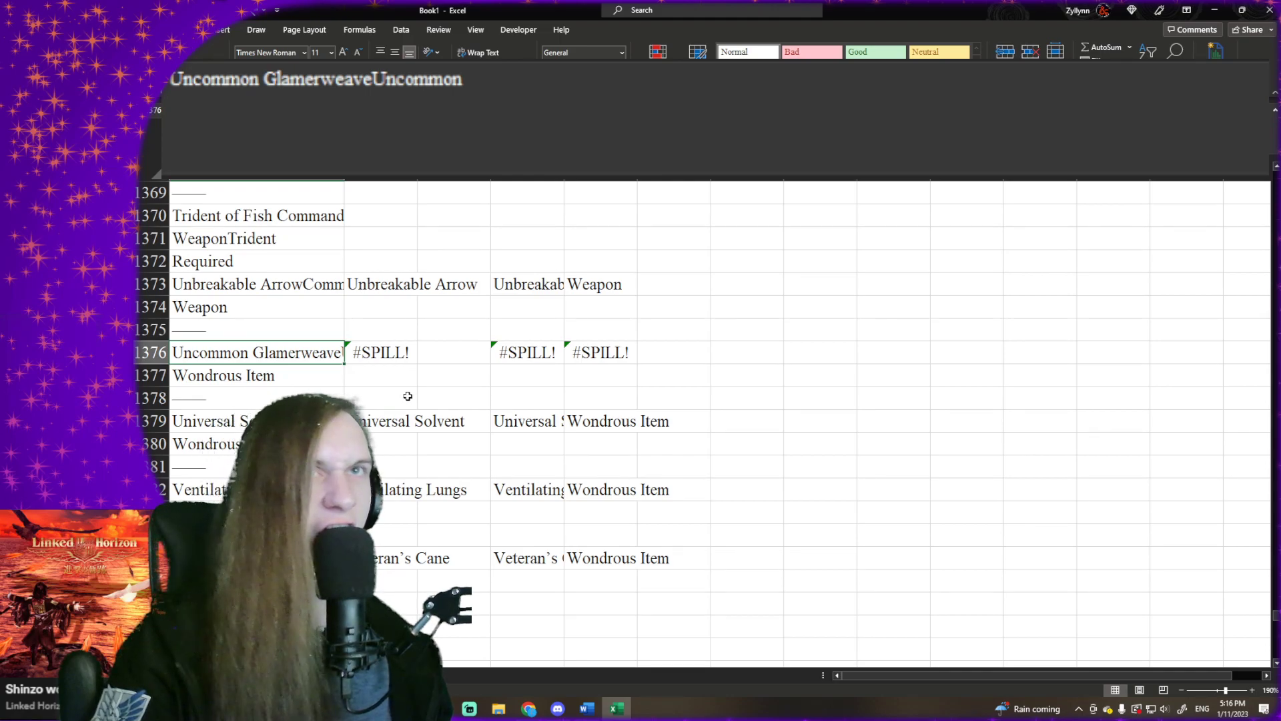
click(413, 393)
key(Up)
key(Up)
key(Up)
key(Up)
key(Up)
key(Up)
key(Up)
key(Up)
key(Up)
key(Up)
key(Up)
key(Up)
key(Up)
key(Up)
key(Up)
key(Up)
key(Up)
key(Up)
key(Up)
key(Up)
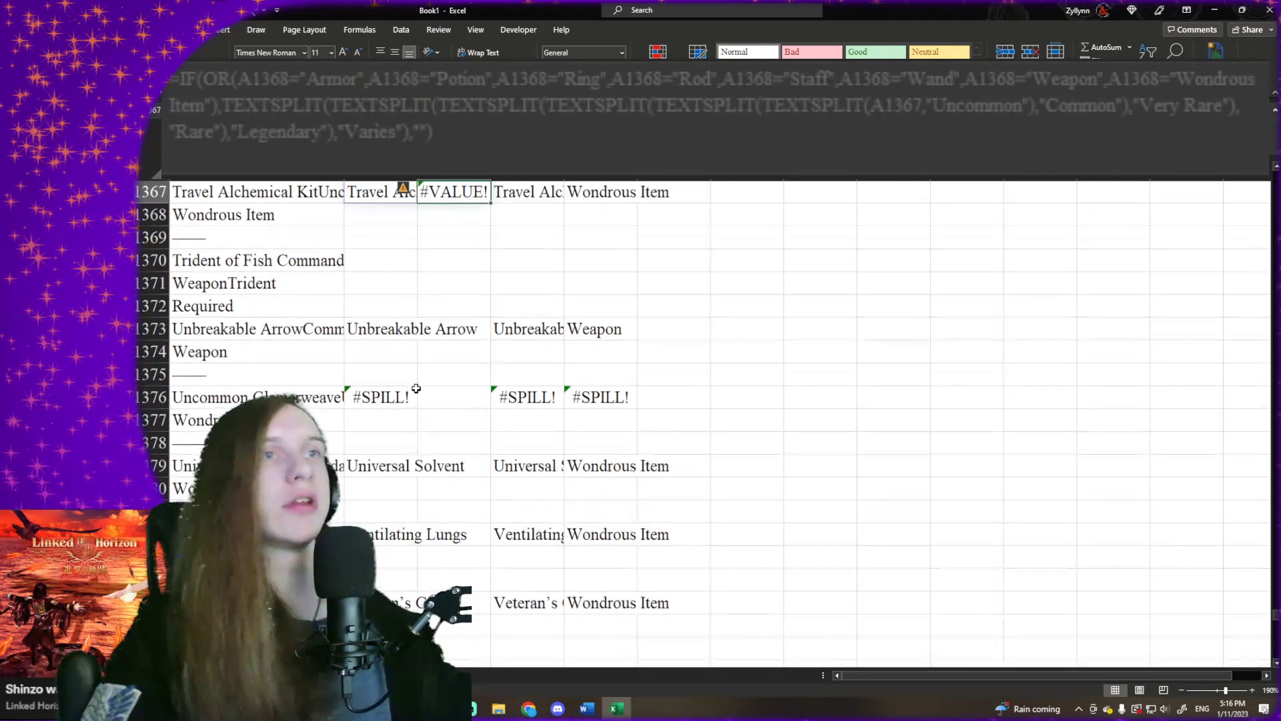
key(Up)
key(Right)
key(Right)
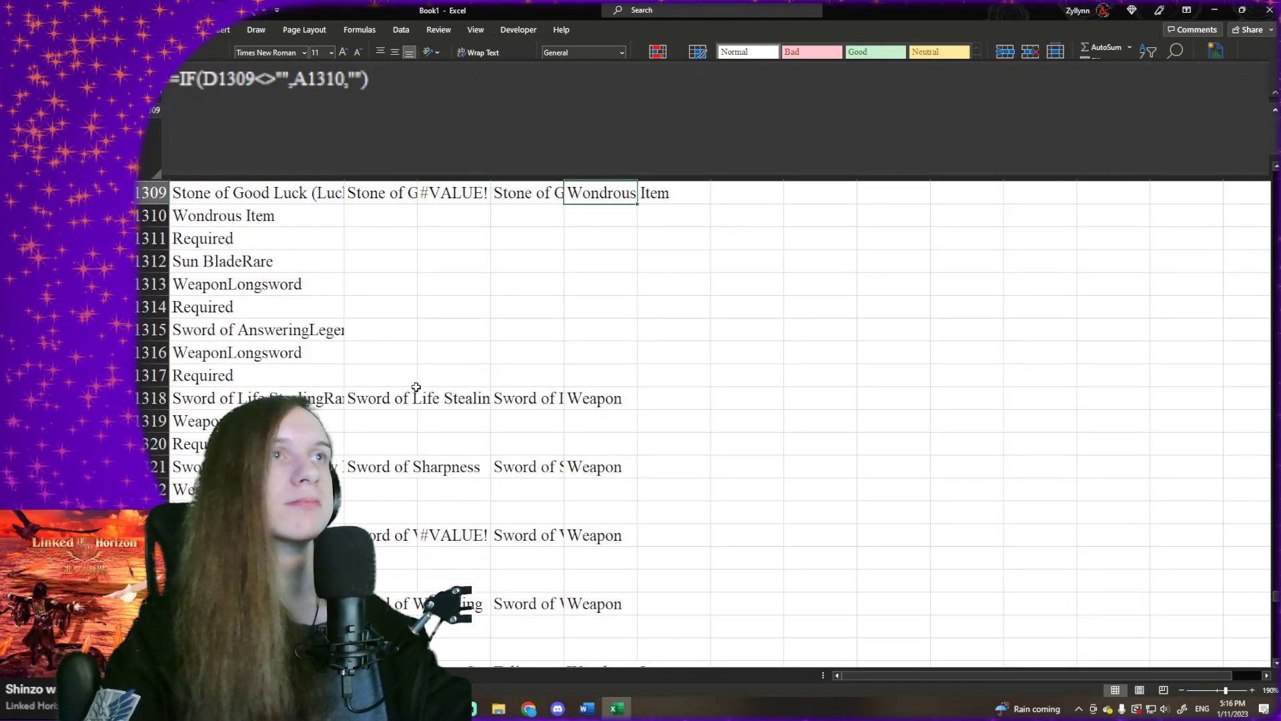
key(ctrl+Up)
key(ctrl+Right)
key(ctrl+Left)
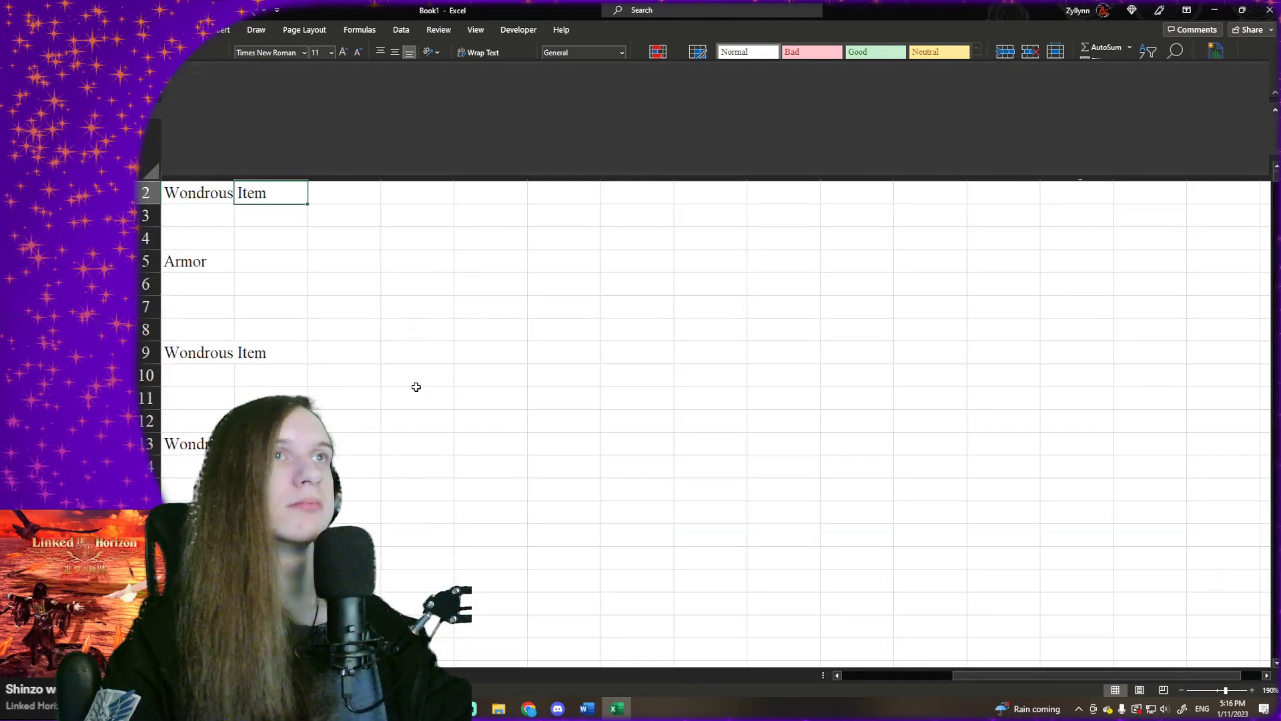
key(ctrl+Home)
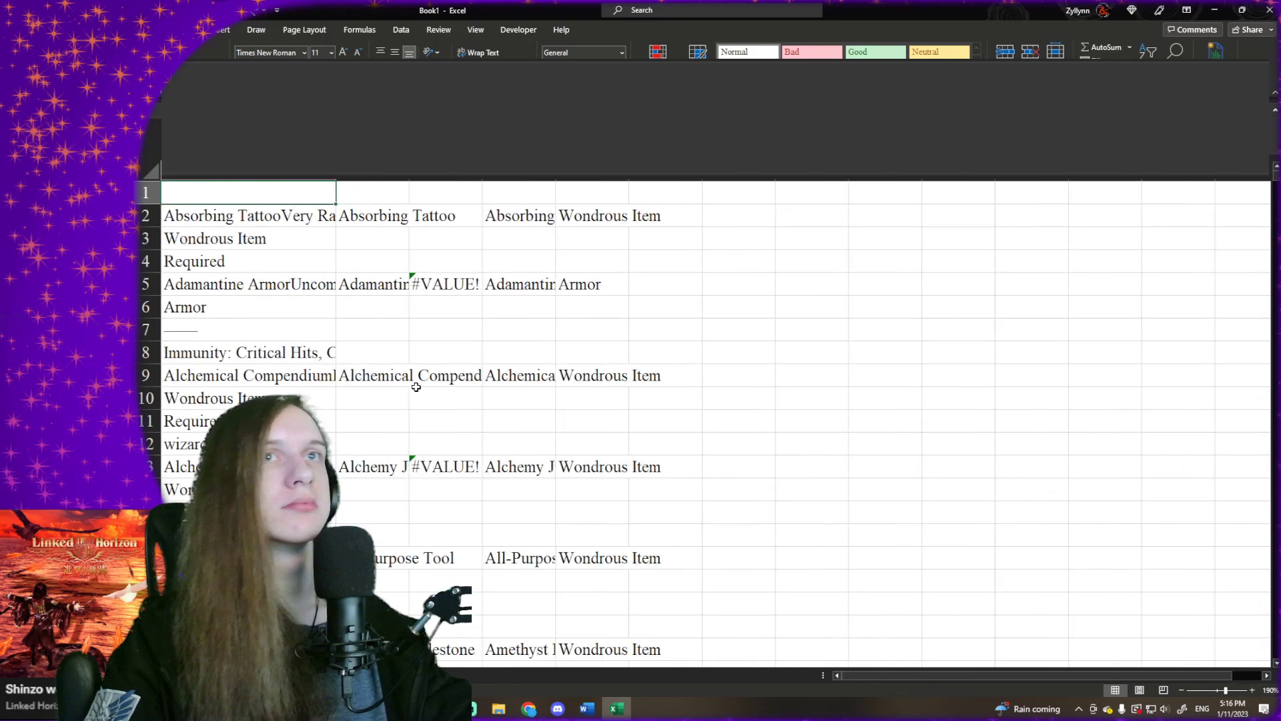
- Examine the TEXTSPLIT formulas in column B for the first items, down to Alchemical Compendium in row 9
key(Down)
key(Down)
key(Down)
key(Right)
key(Down)
key(Down)
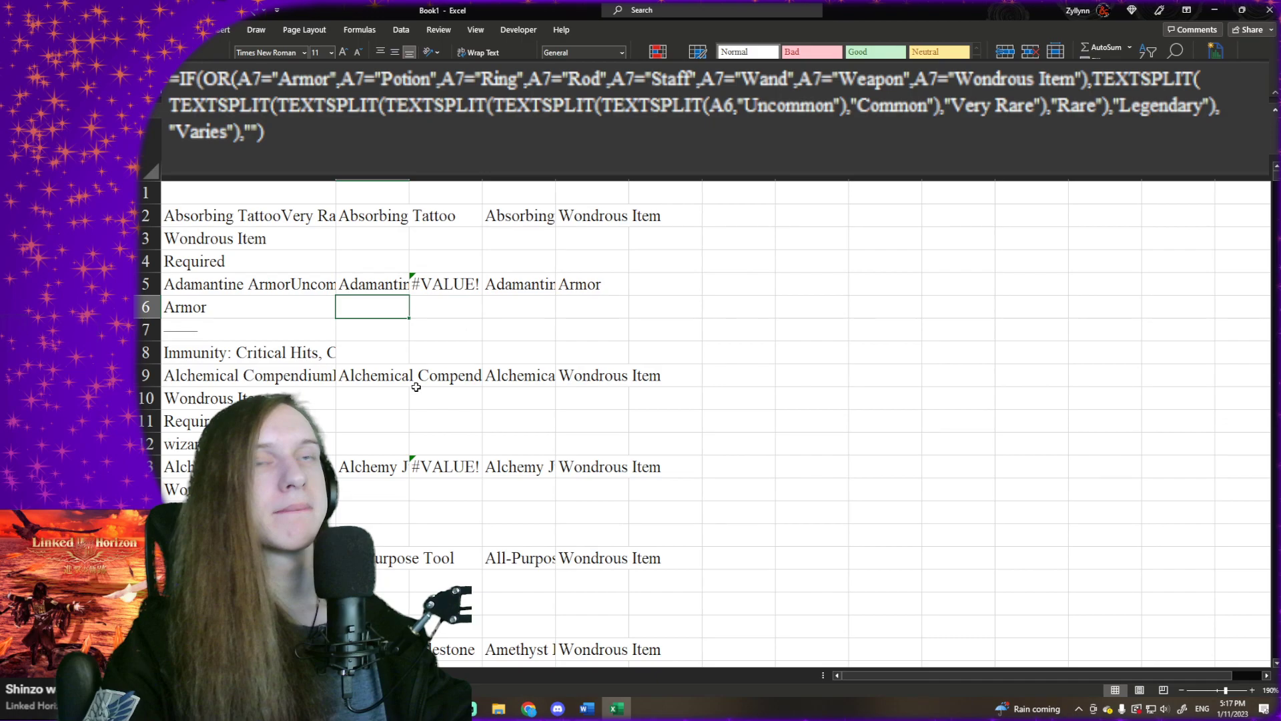
key(Down)
key(Down)
key(Down)
key(Up)
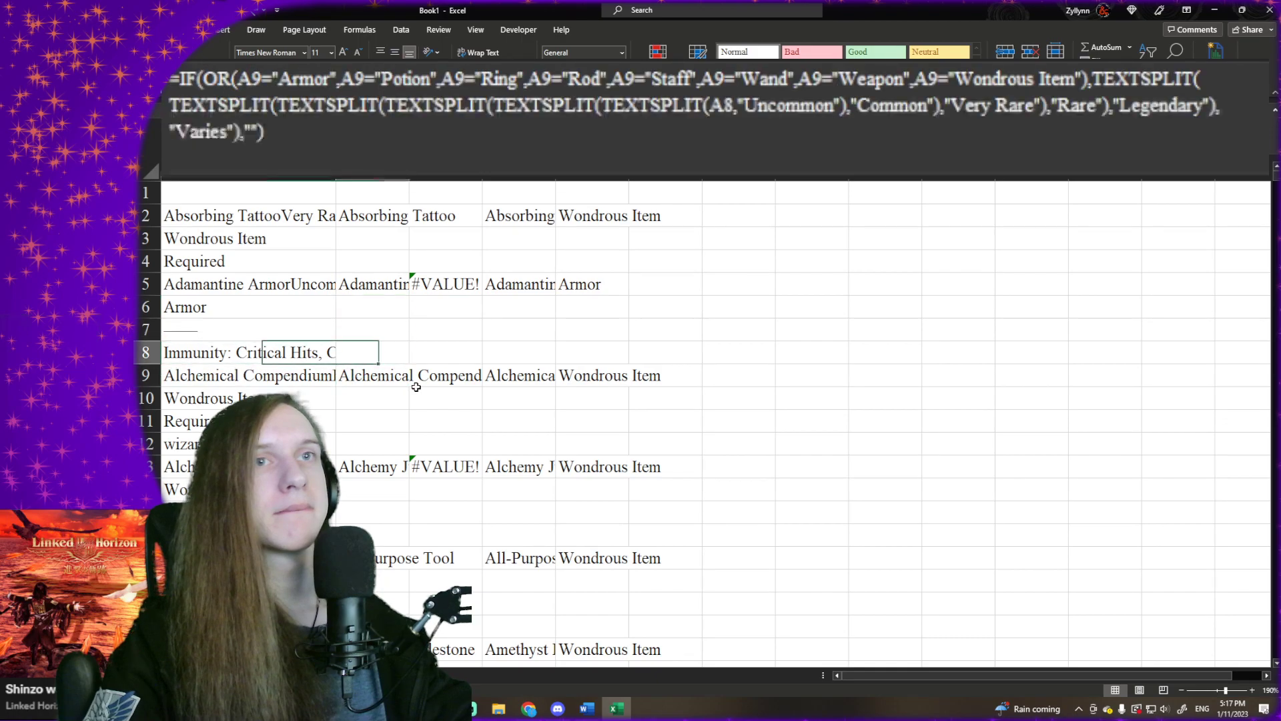
key(Down)
key(Left)
key(Down)
key(Right)
key(Up)
key(Down)
key(Up)
key(Down)
key(Up)
key(Down)
key(Up)
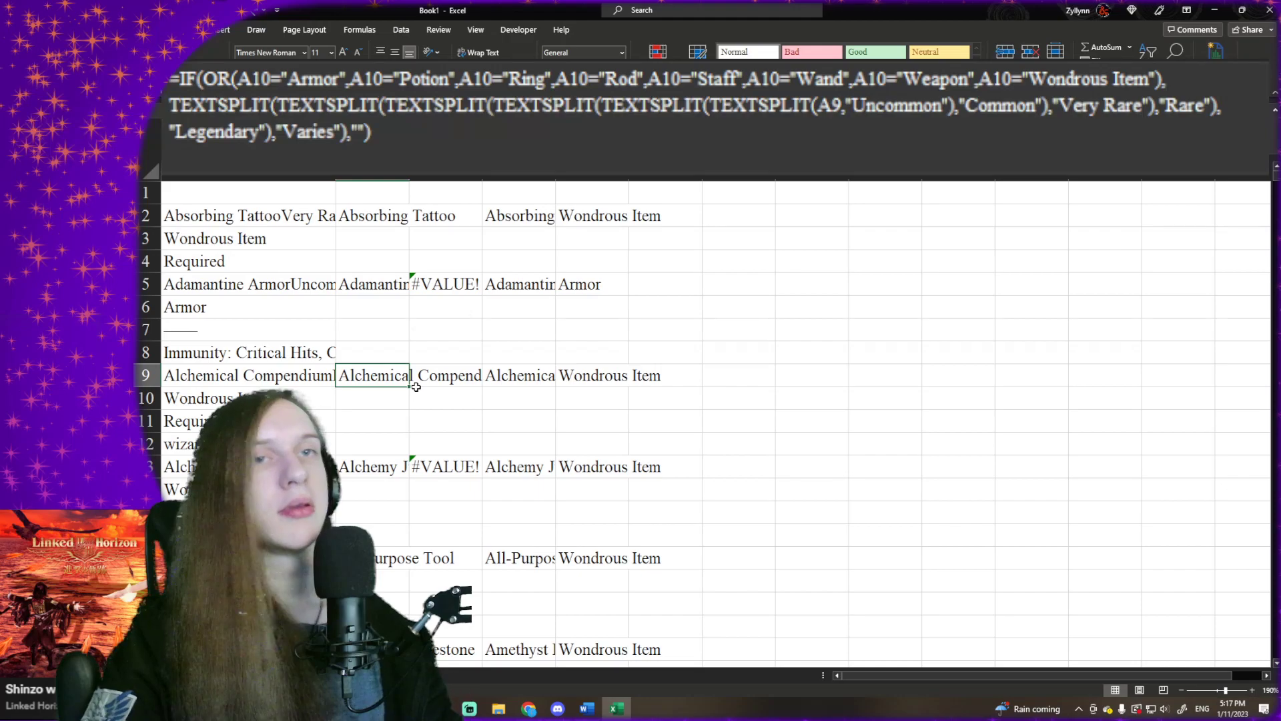
- Look through the source sheet's extracted names and types for rows with errors or missing results
scroll(416, 387, down, 8)
scroll(415, 387, down, 20)
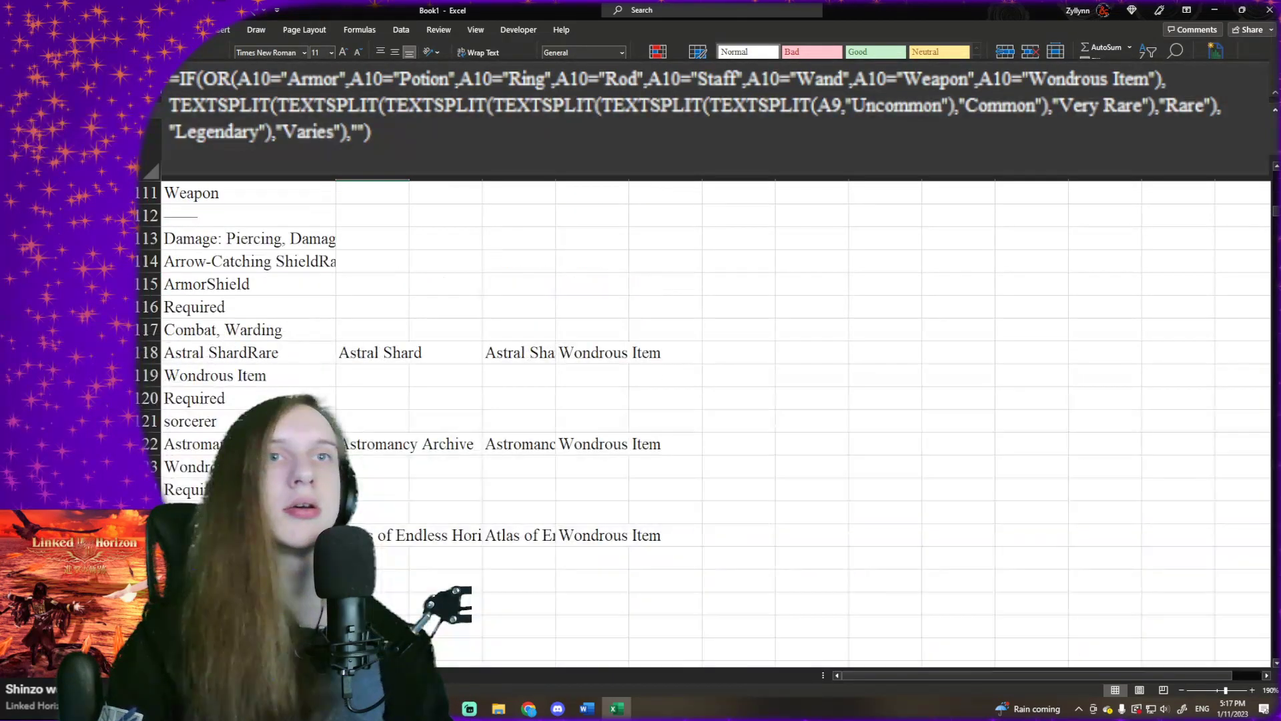
scroll(416, 387, down, 20)
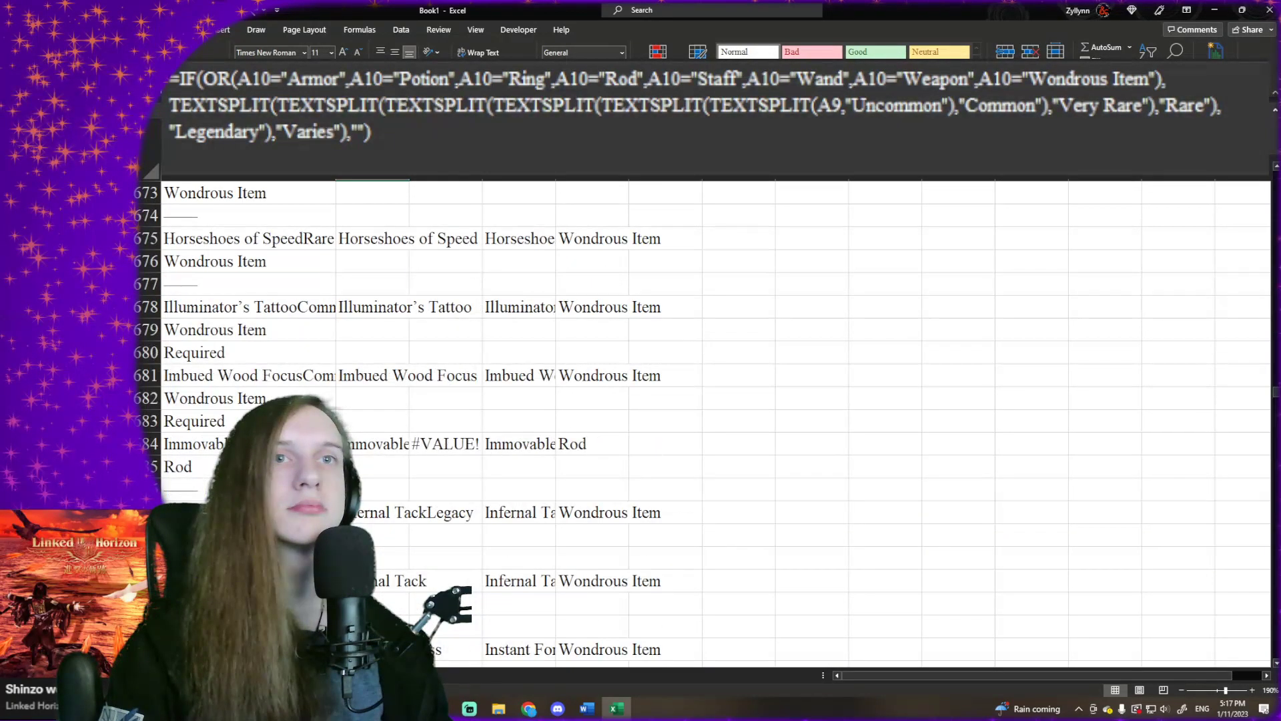
scroll(700, 420, up, 20)
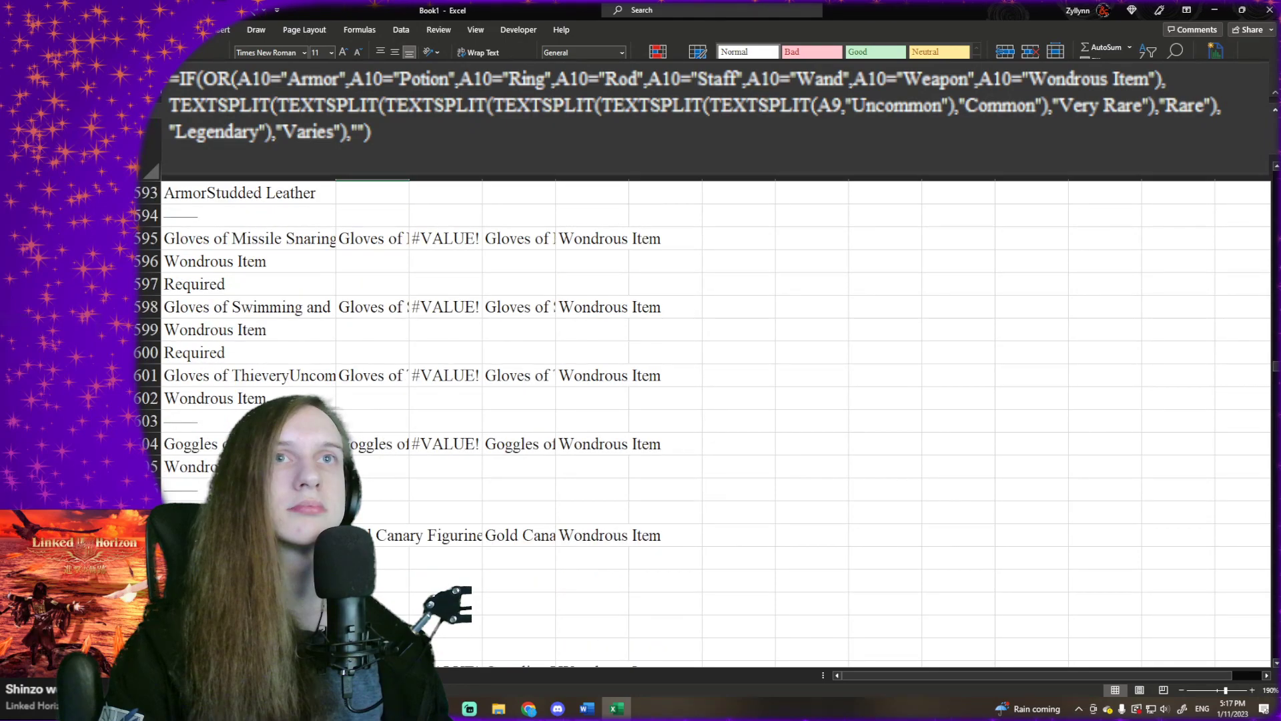
scroll(700, 420, down, 4)
scroll(701, 420, down, 3)
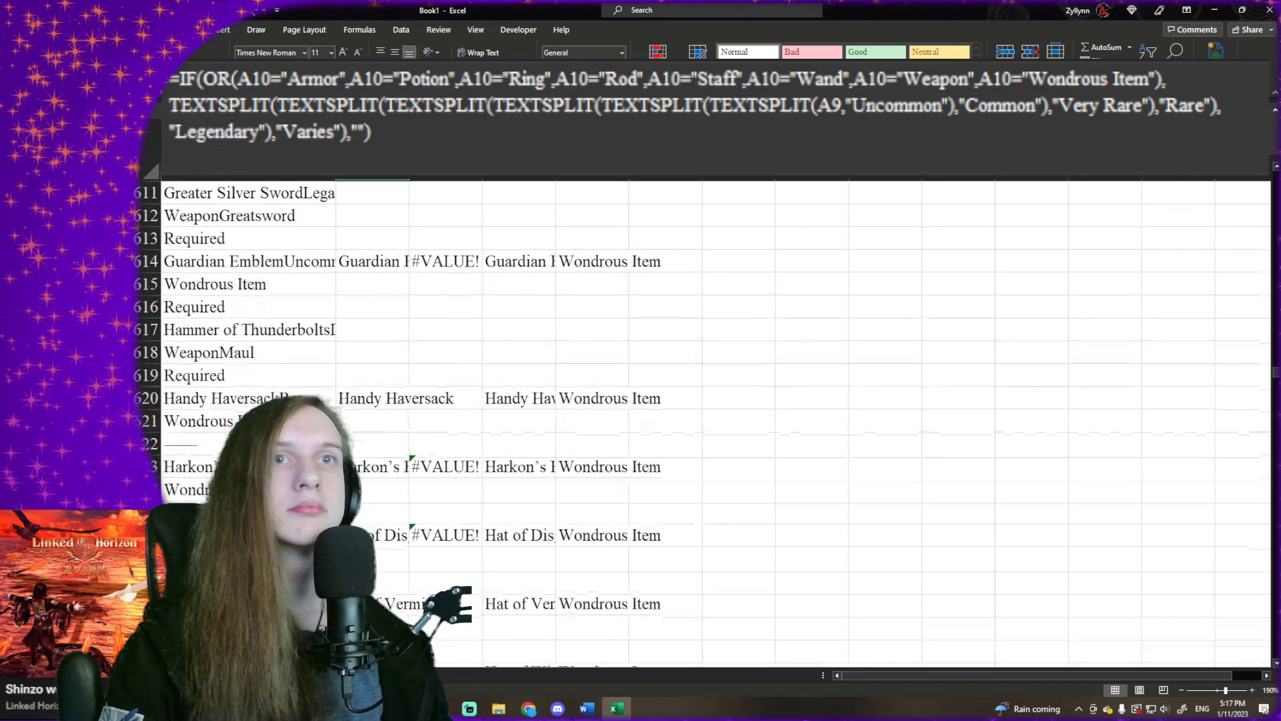
scroll(701, 420, down, 3)
scroll(700, 420, up, 9)
scroll(701, 421, up, 19)
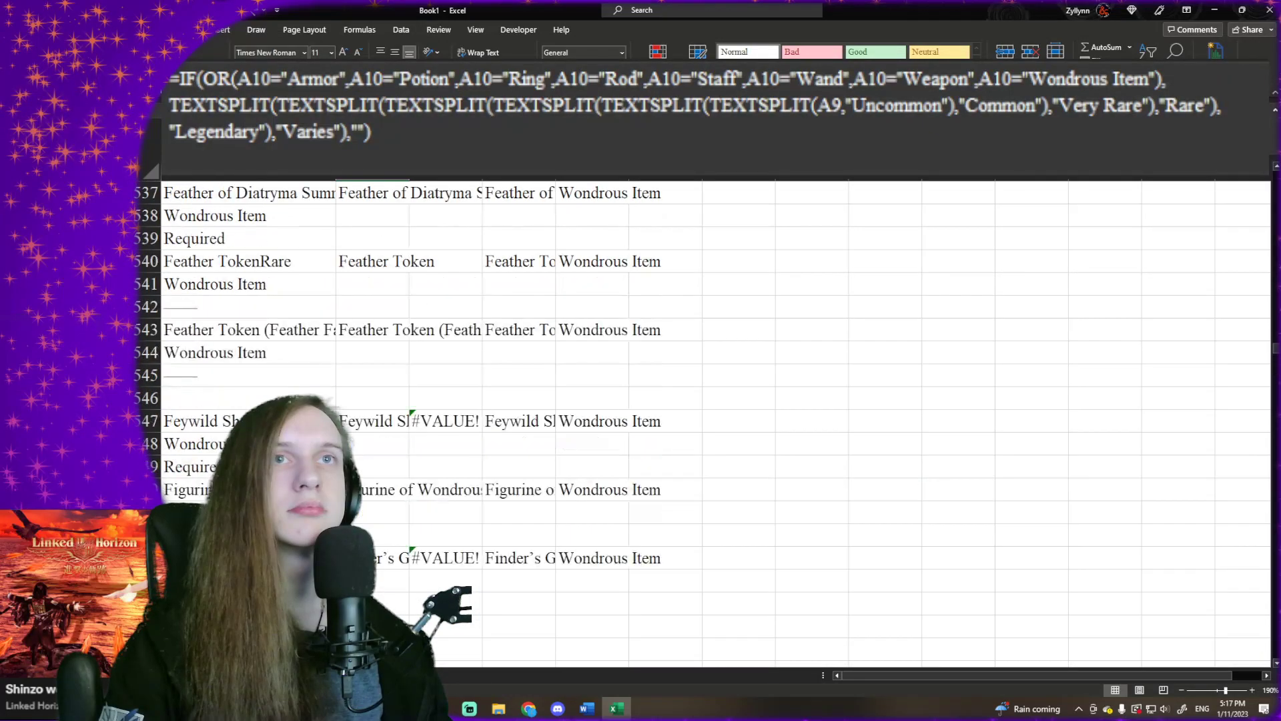
scroll(700, 421, down, 4)
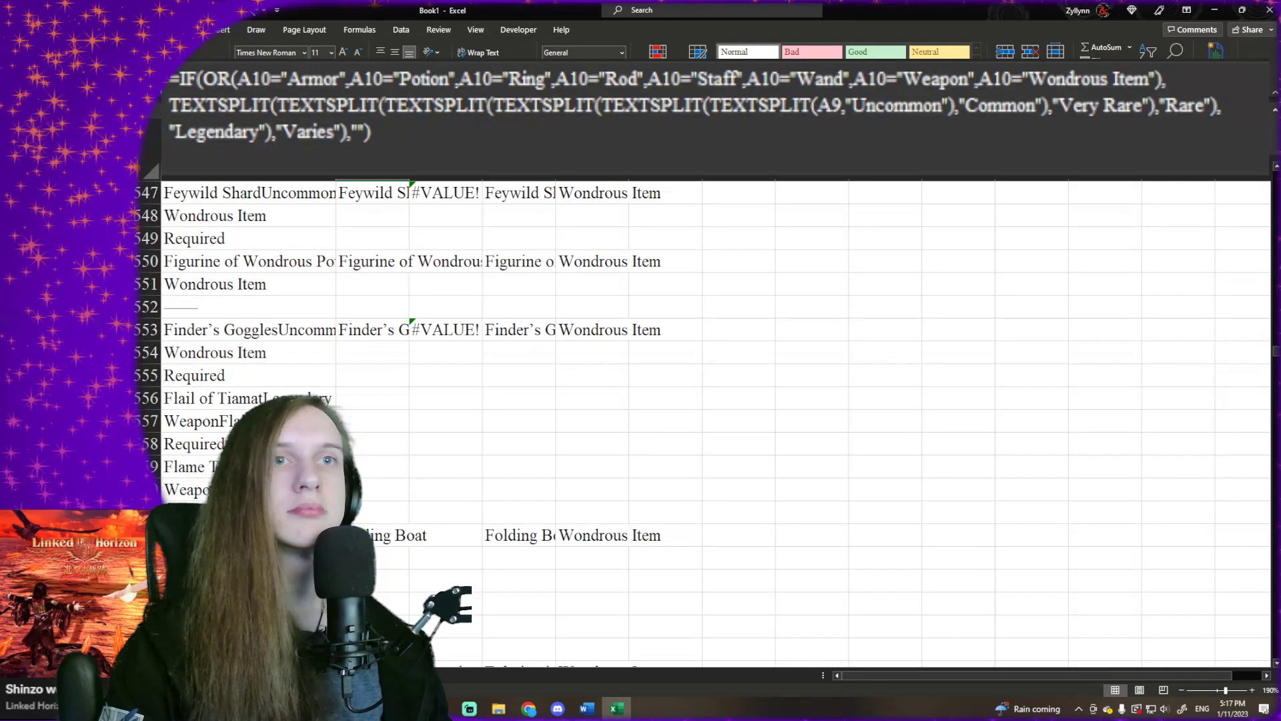
- Examine the Flail of Tiamat and Flame Tongue rows, whose types carry a weapon subtype, and the extraction formula in B557
click(248, 467)
scroll(249, 460, down, 1)
click(248, 443)
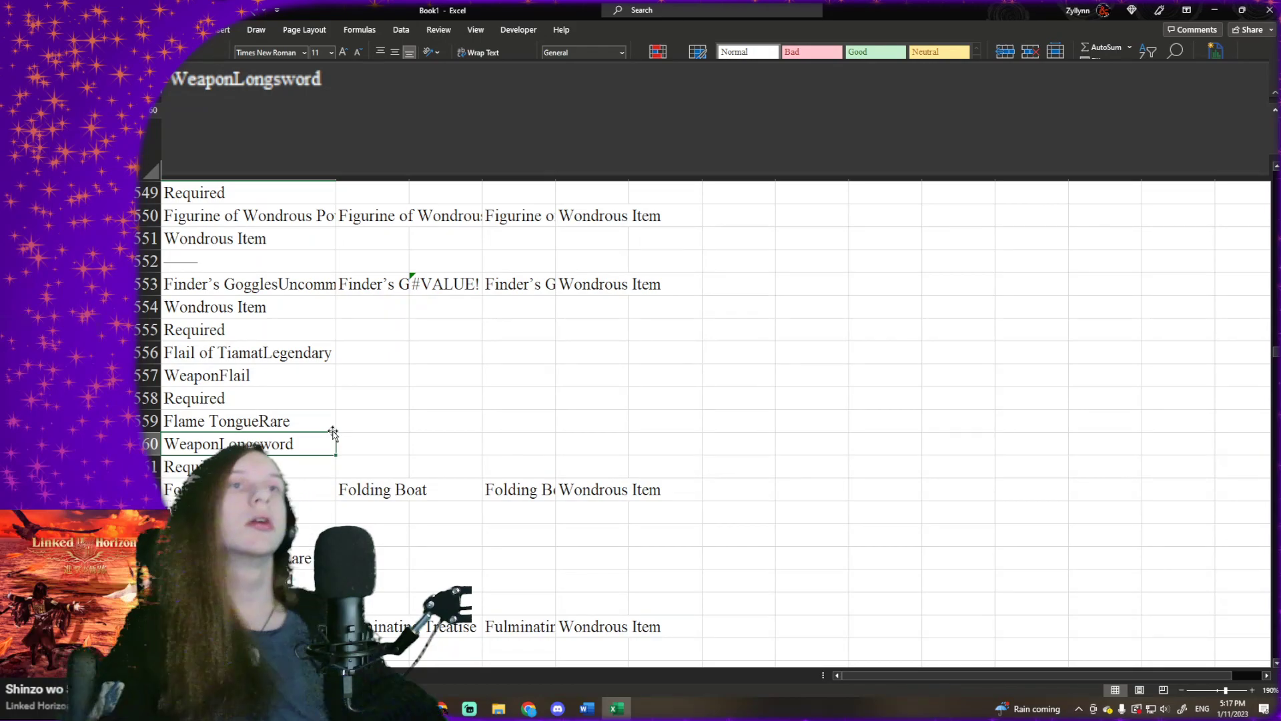
click(390, 371)
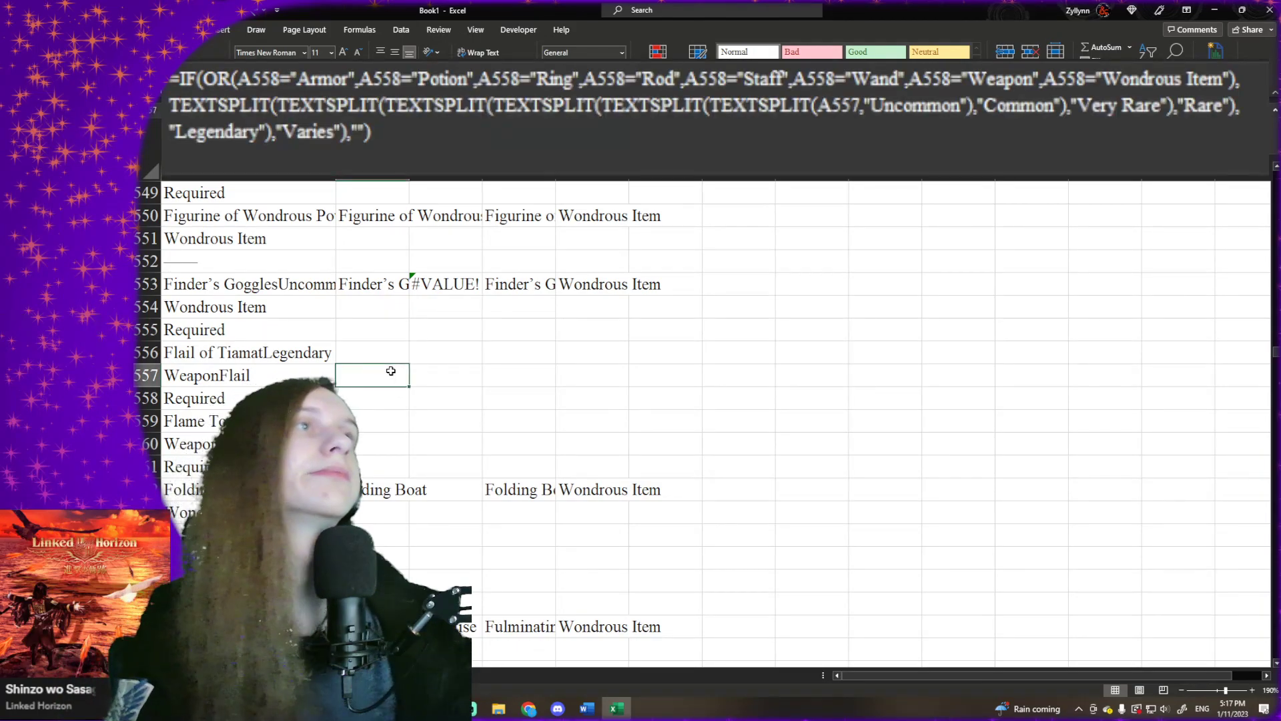
- Change the weapon condition in B2's name formula to LEFT(A3,6)="Weapon" so weapon types with a subtype also match
key(ctrl+Up)
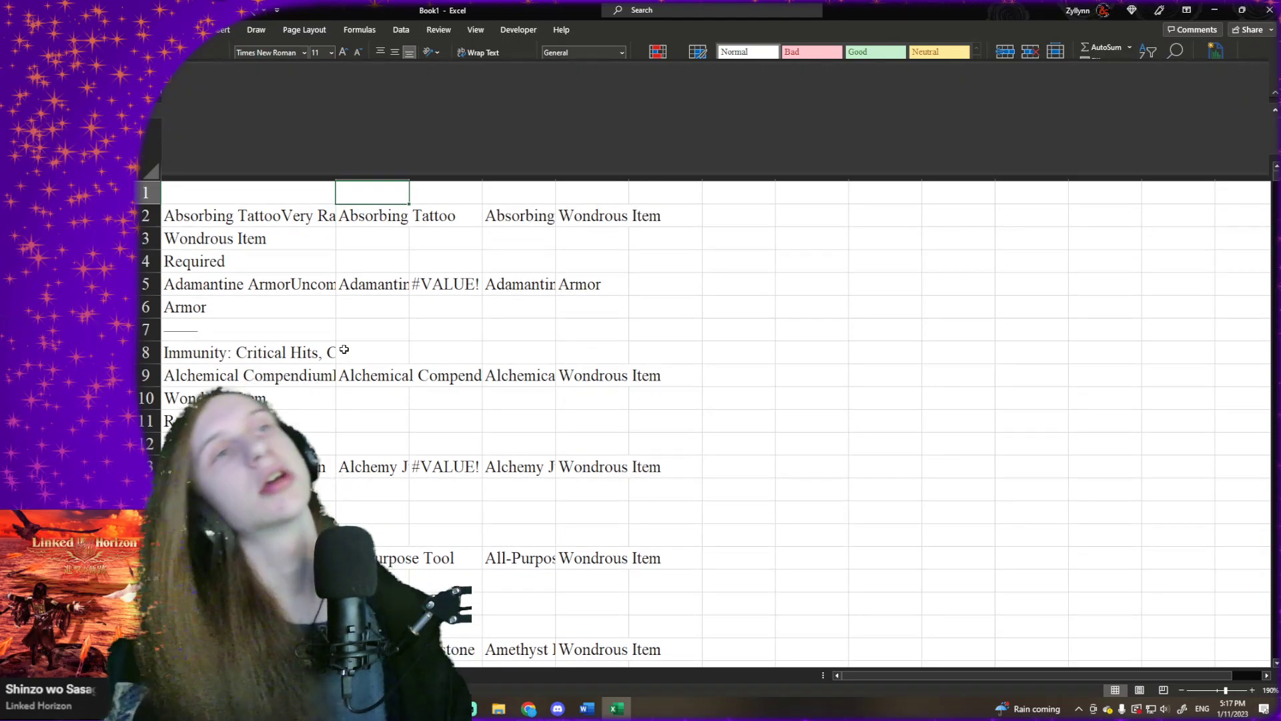
key(Down)
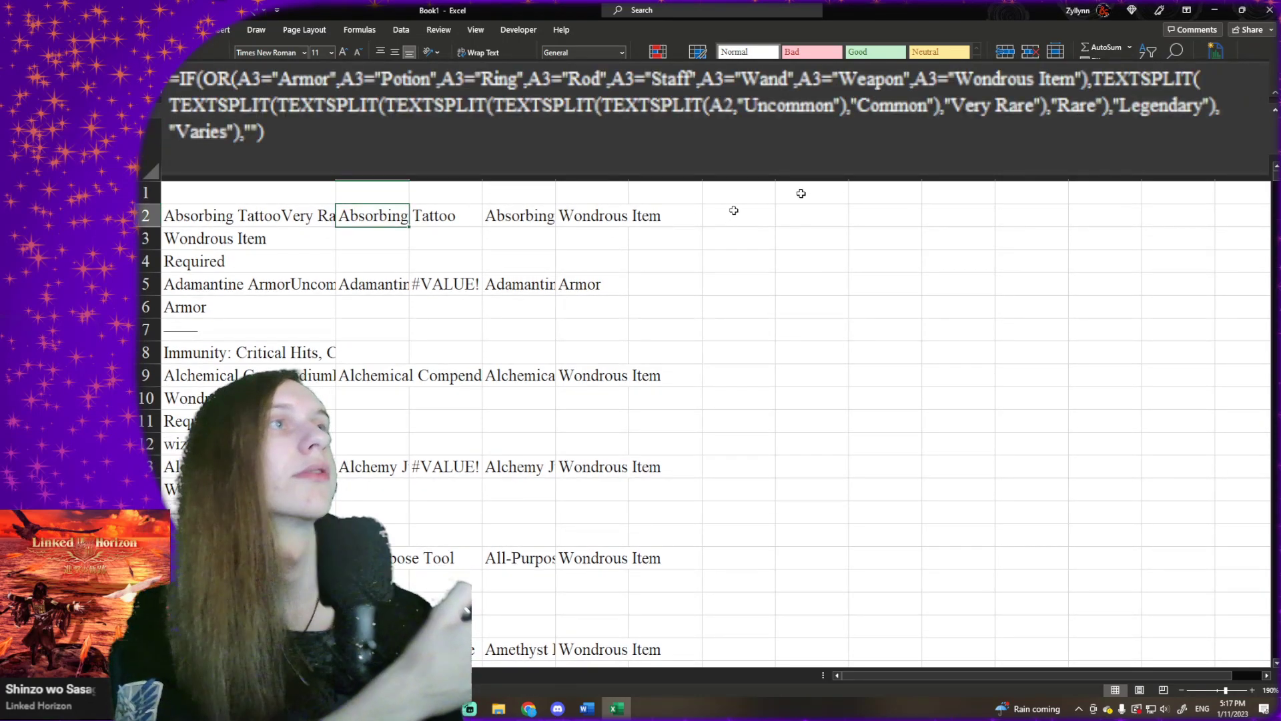
click(839, 83)
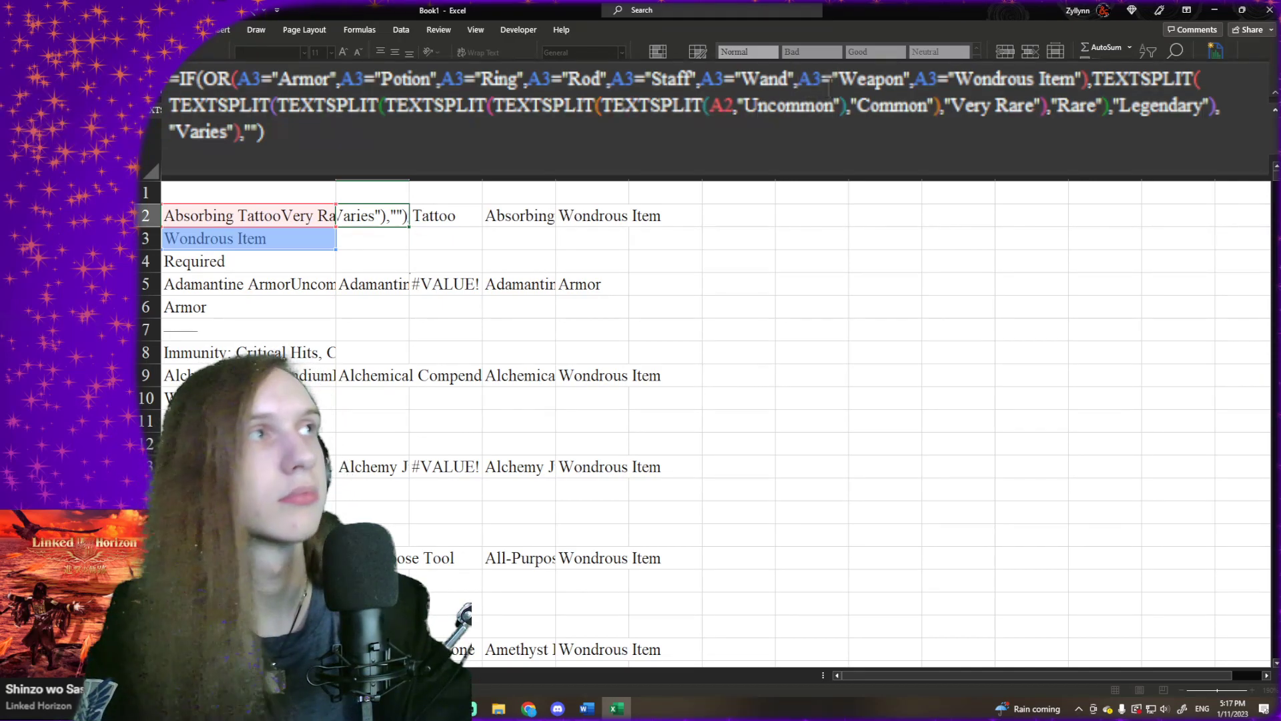
text(LEFT()
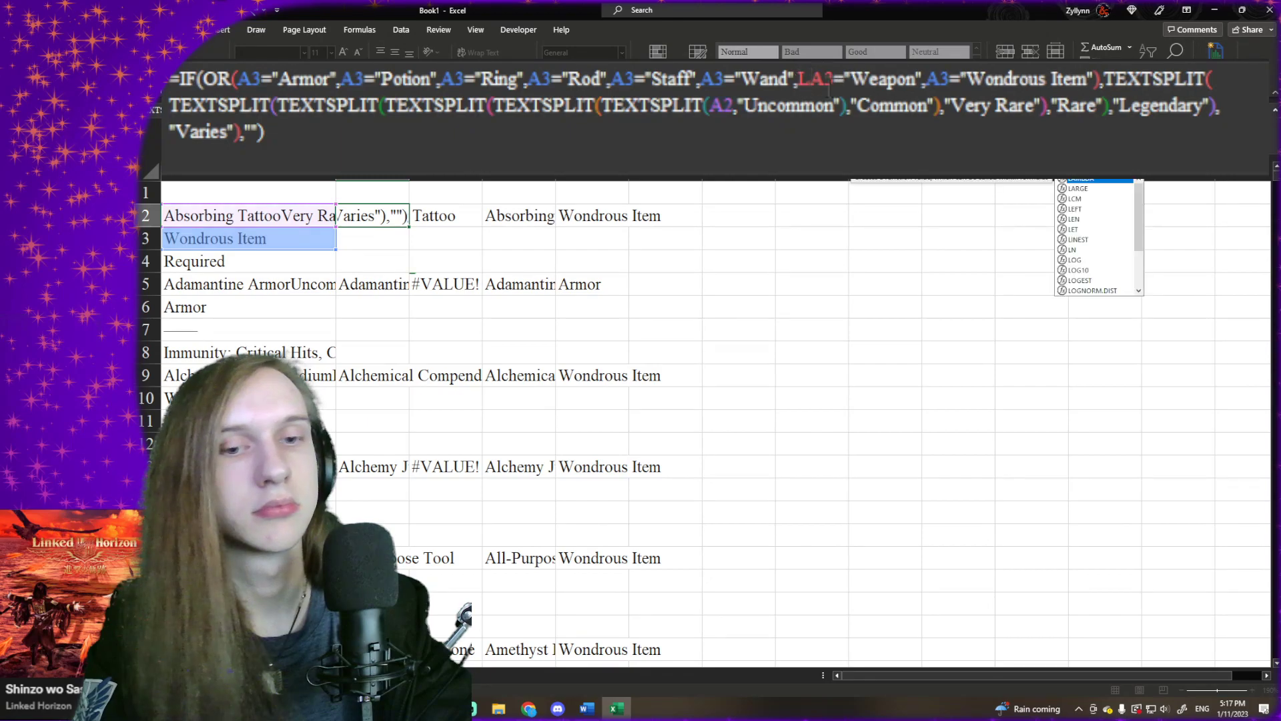
click(874, 79)
text(,)
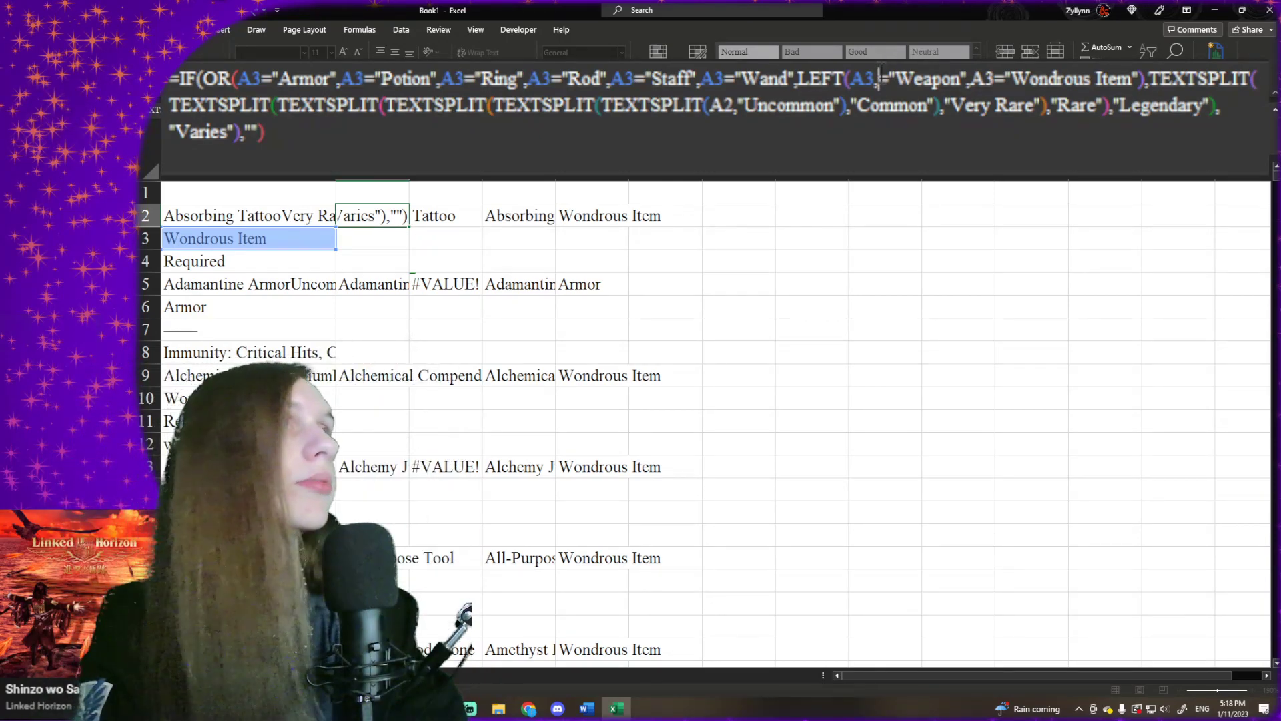
text(6))
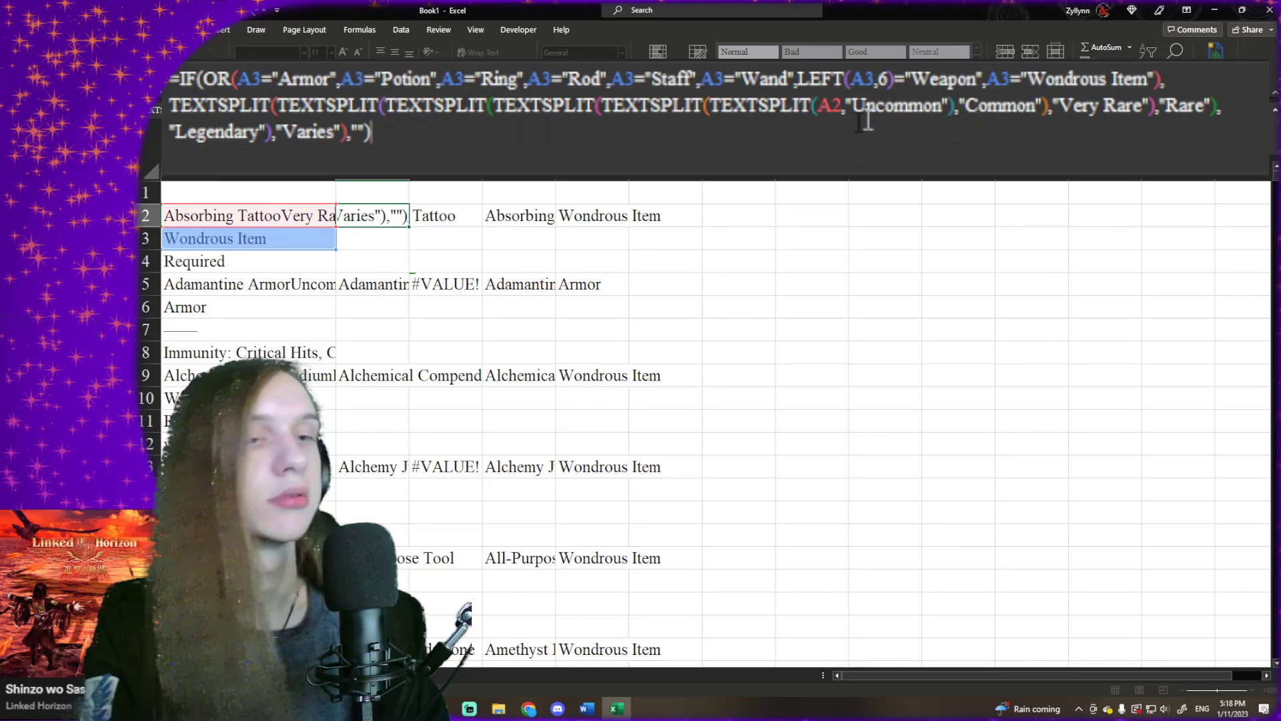
key(Return)
click(394, 220)
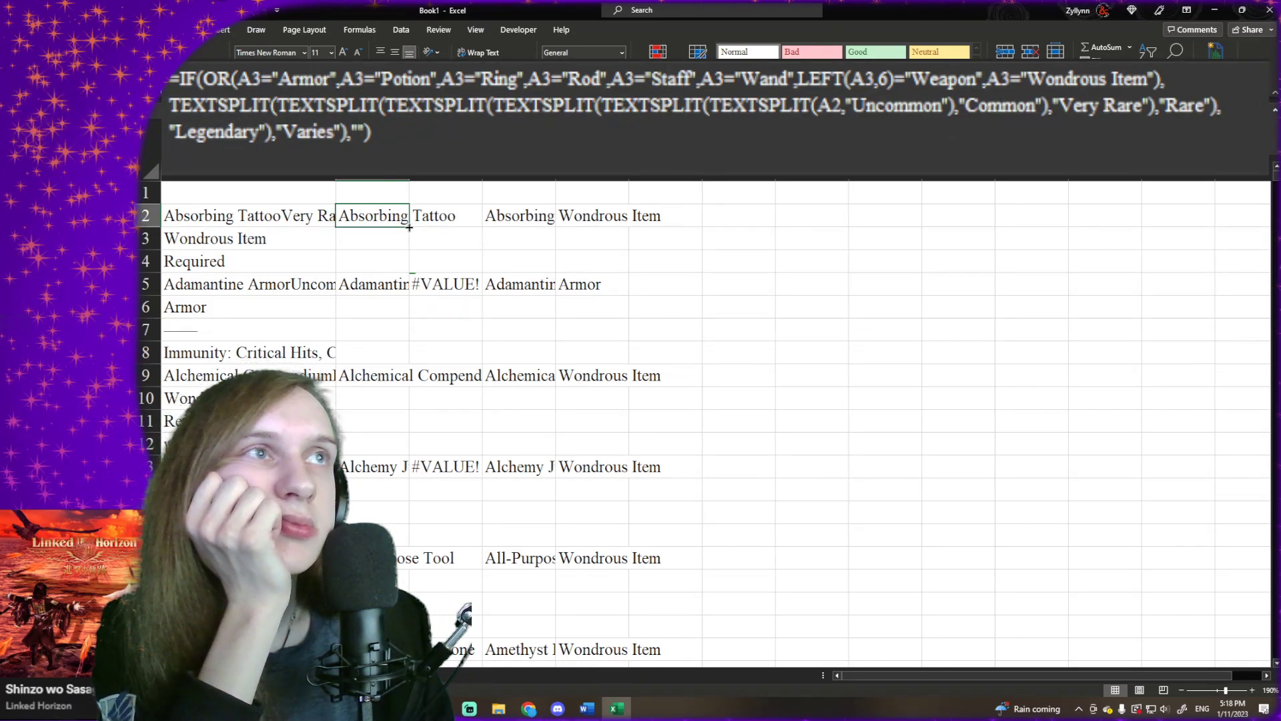
- Insert a nested IF with the test LEFT(A3,6)="Weapon" before the A3 result in E2's type formula
click(631, 220)
click(625, 220)
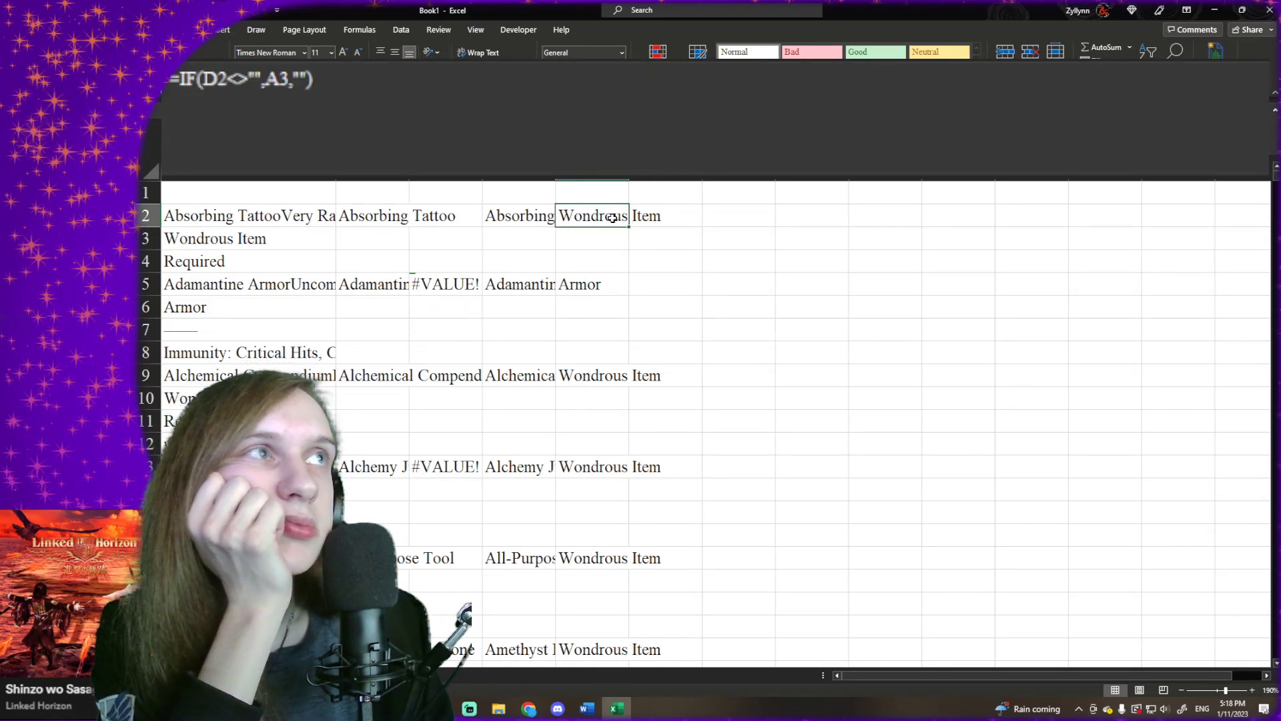
click(617, 261)
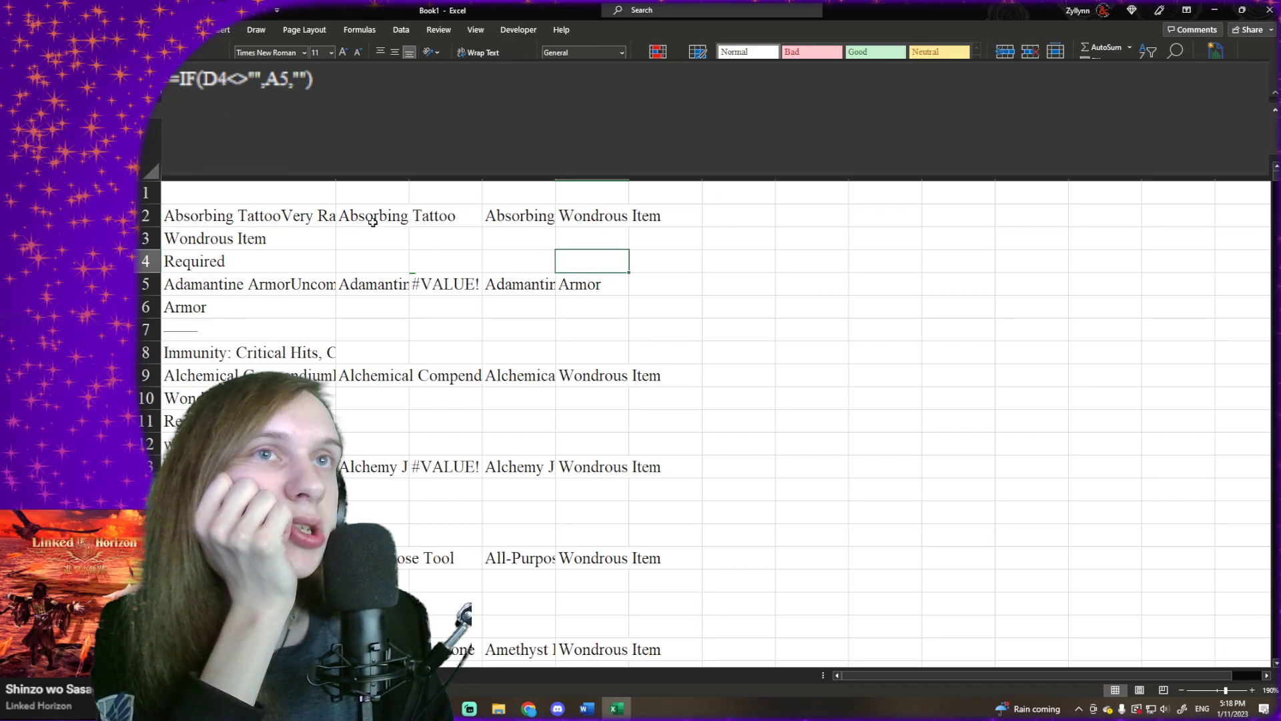
click(602, 210)
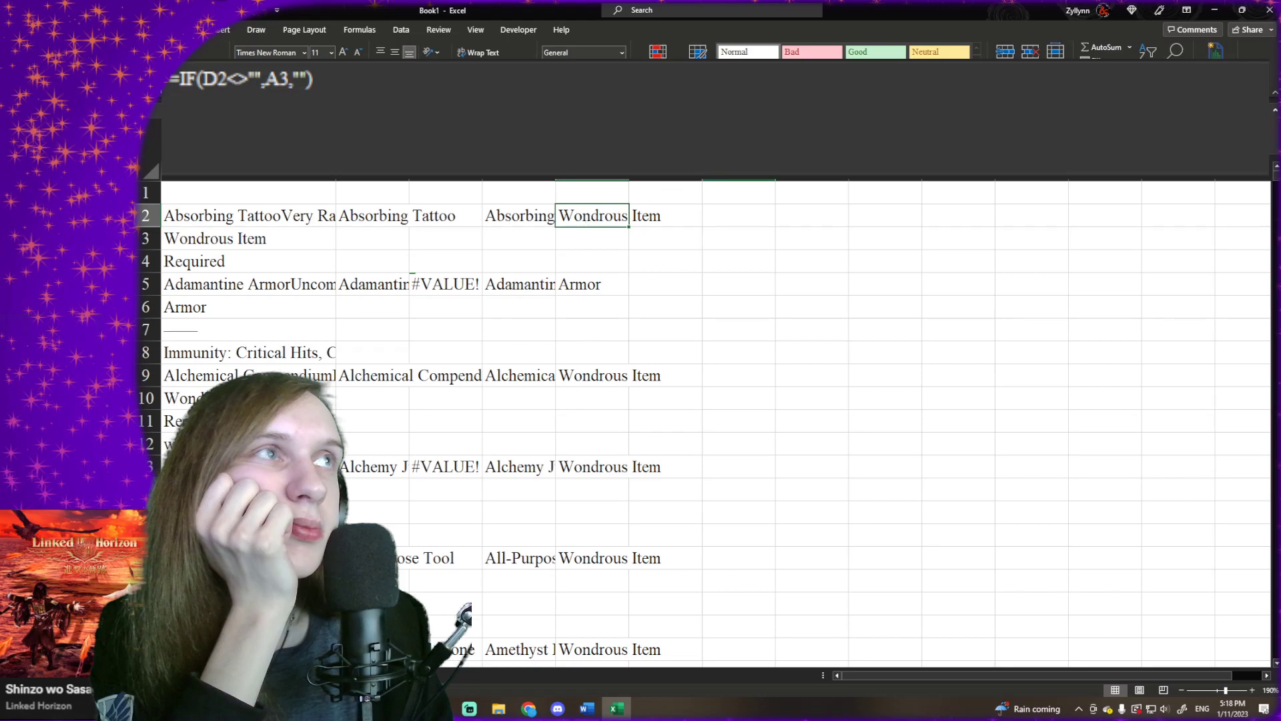
click(376, 96)
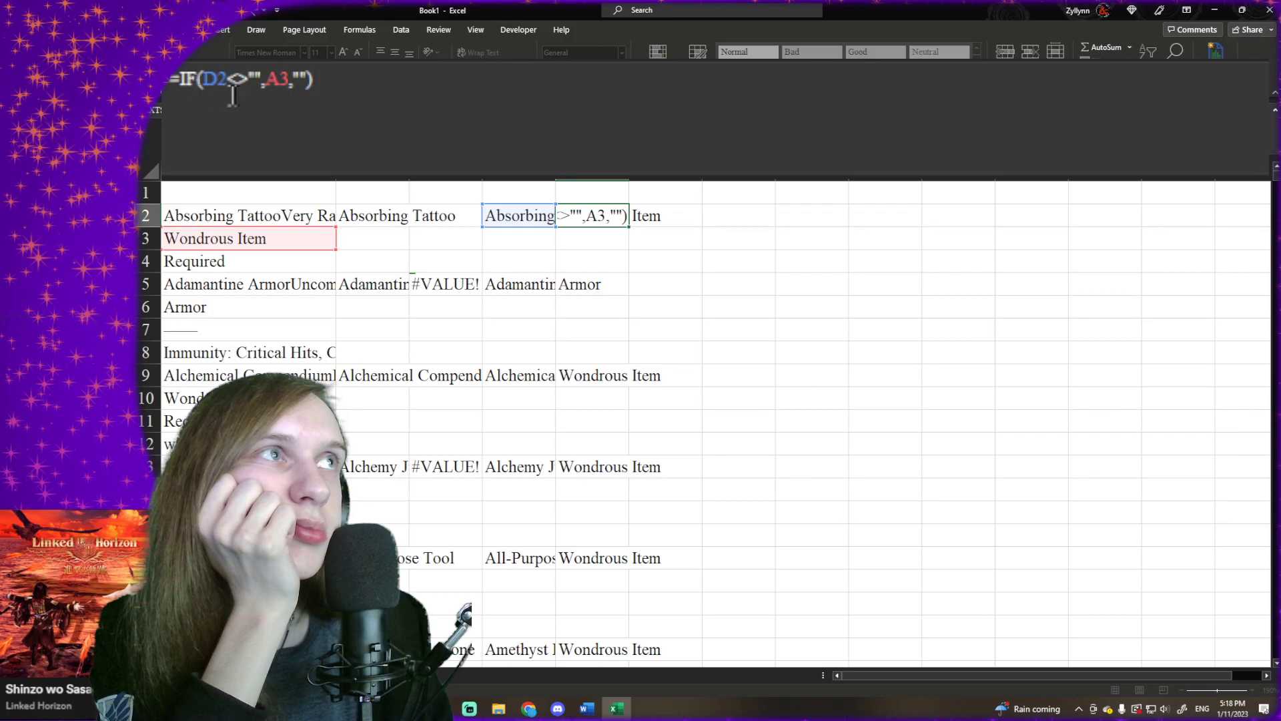
click(272, 86)
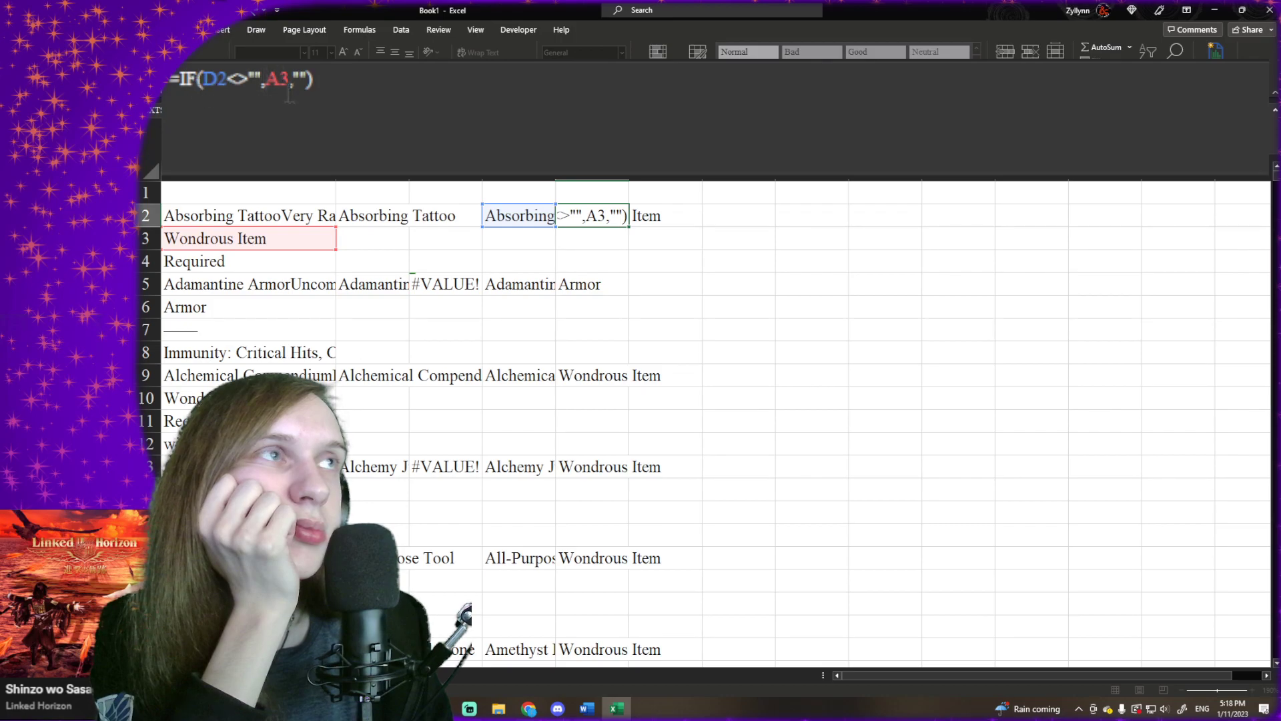
text(IF()
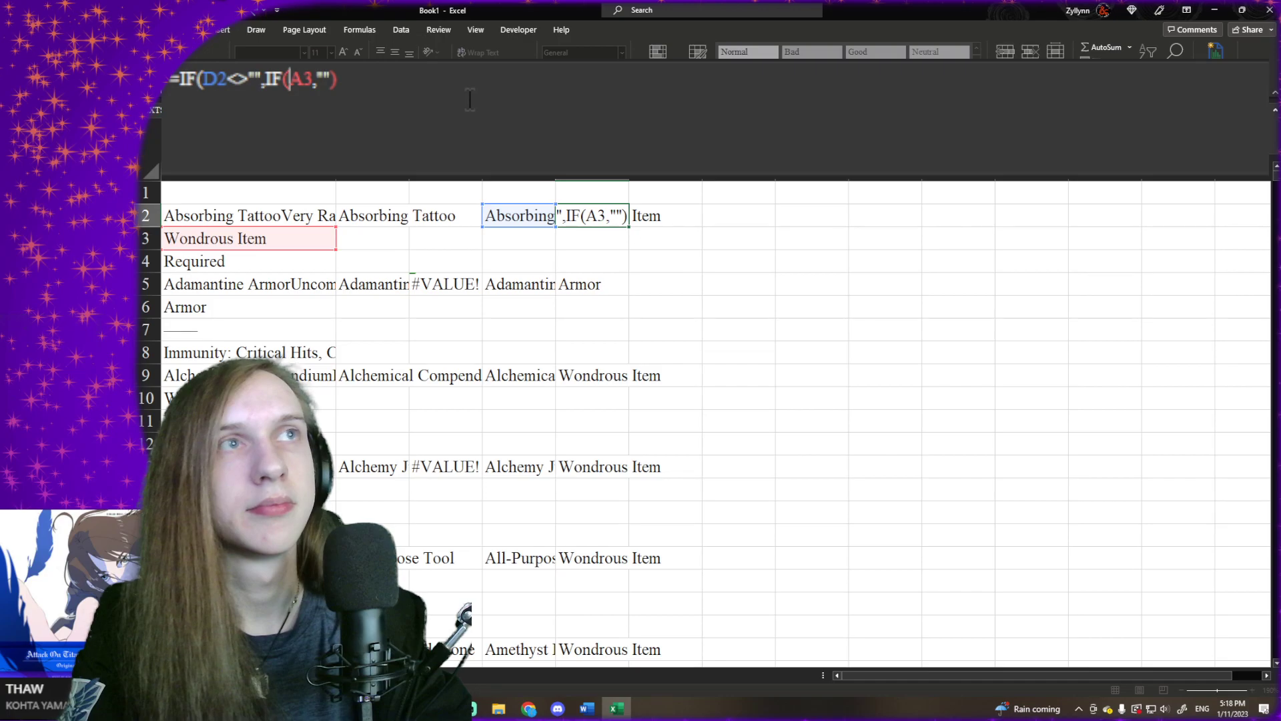
text(LEFT()
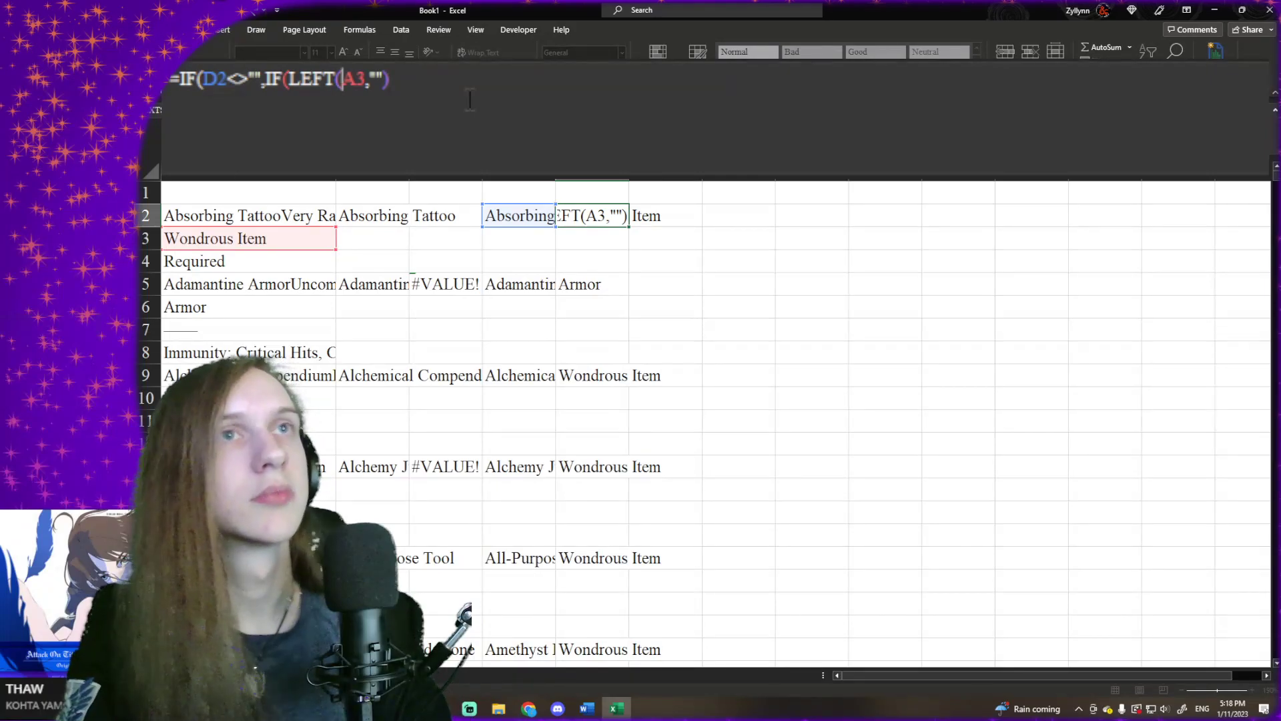
click(302, 242)
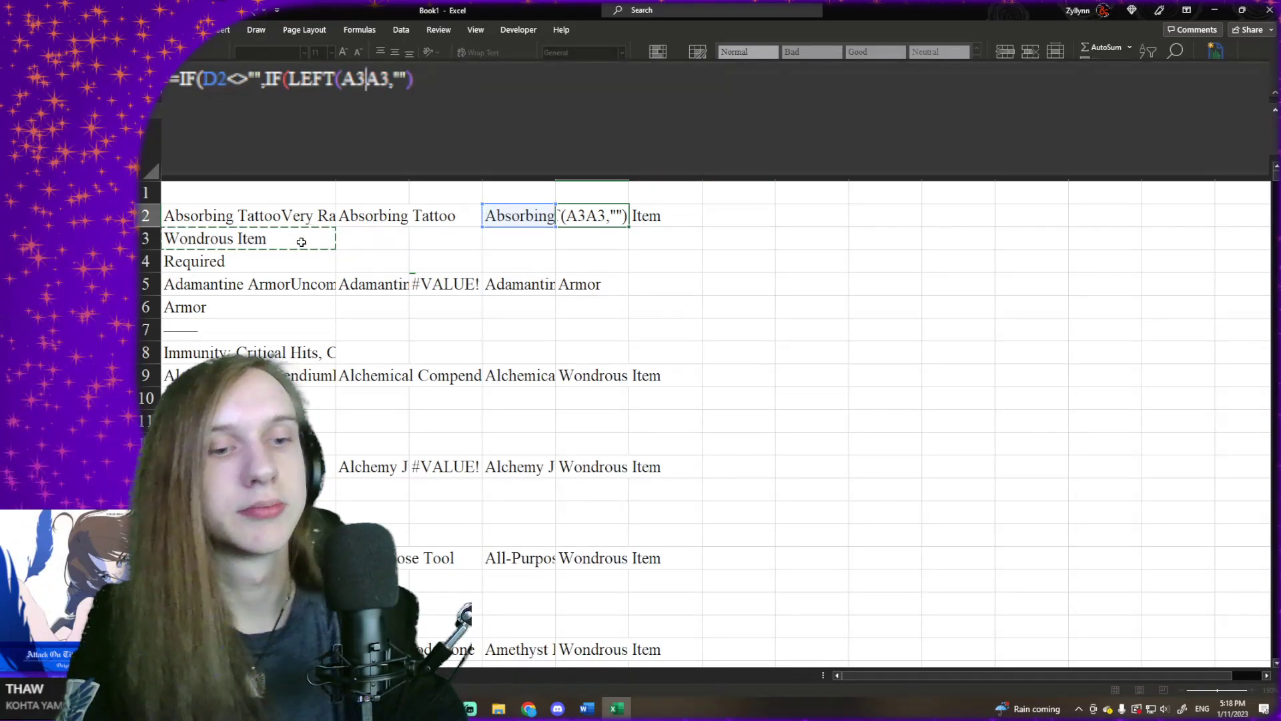
text(,6)
text()="W)
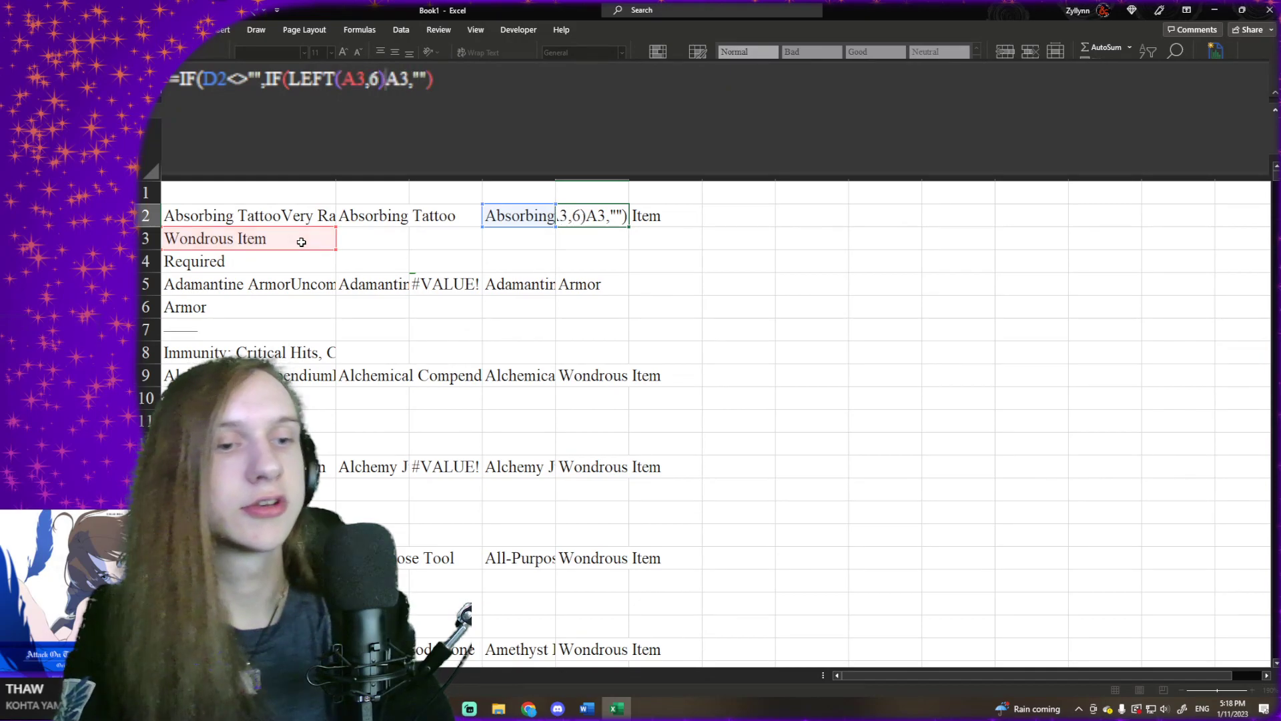
text(eapon)
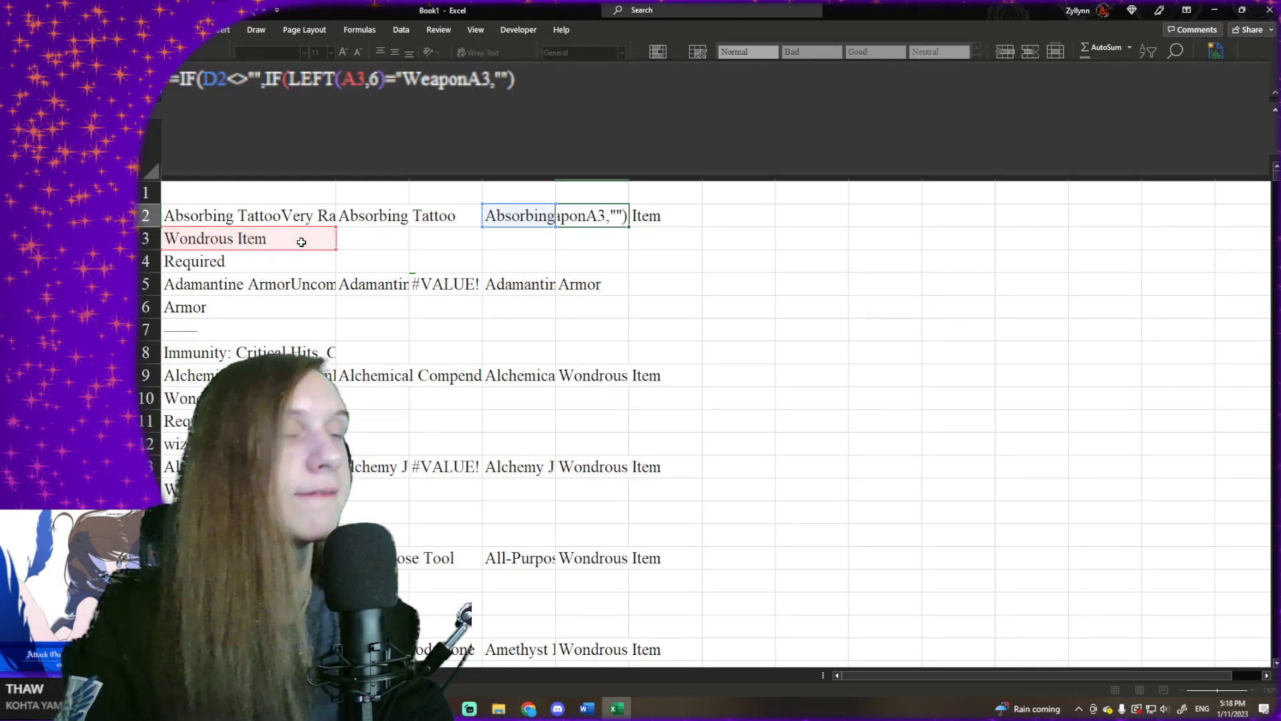
text(")
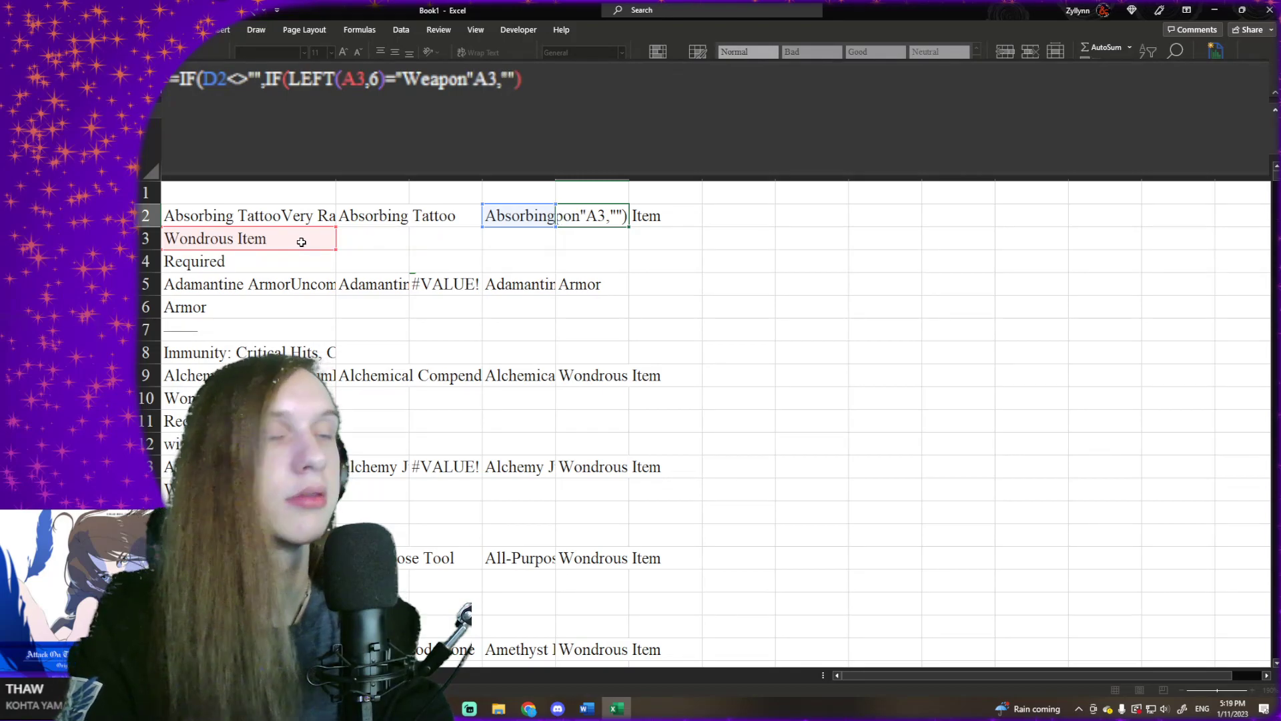
text(,)
text("Weapon)
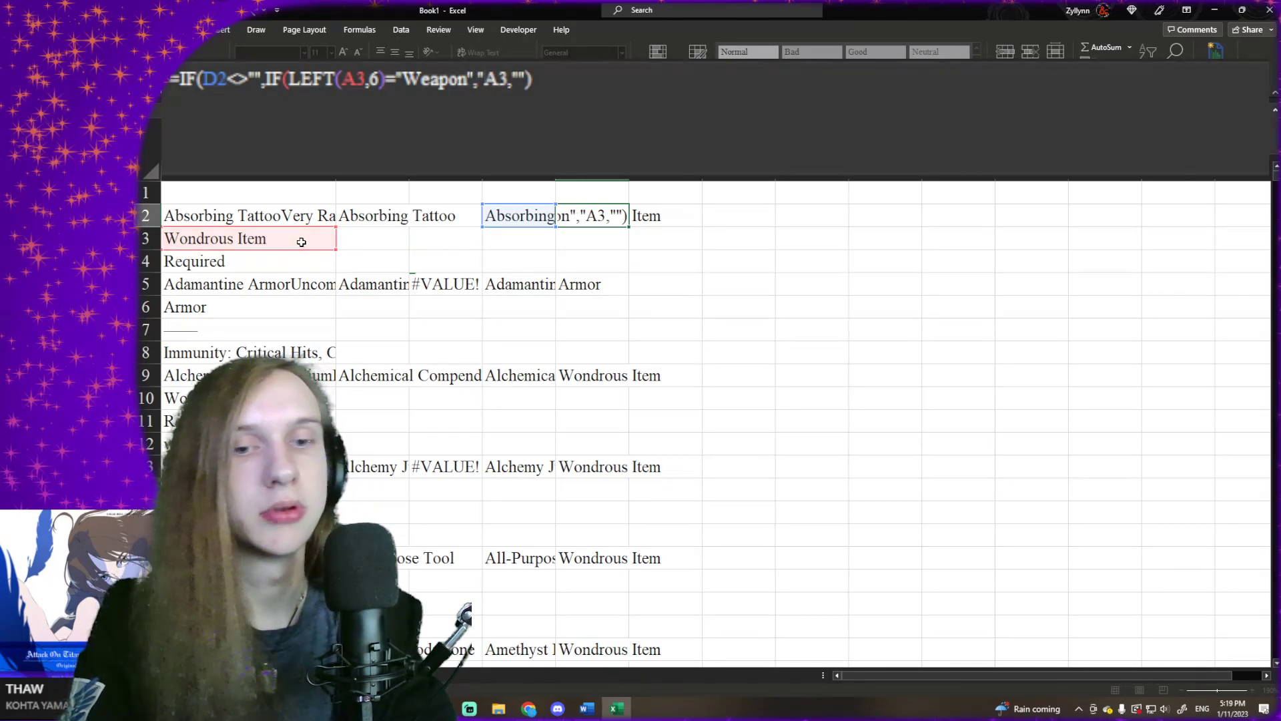
text(")
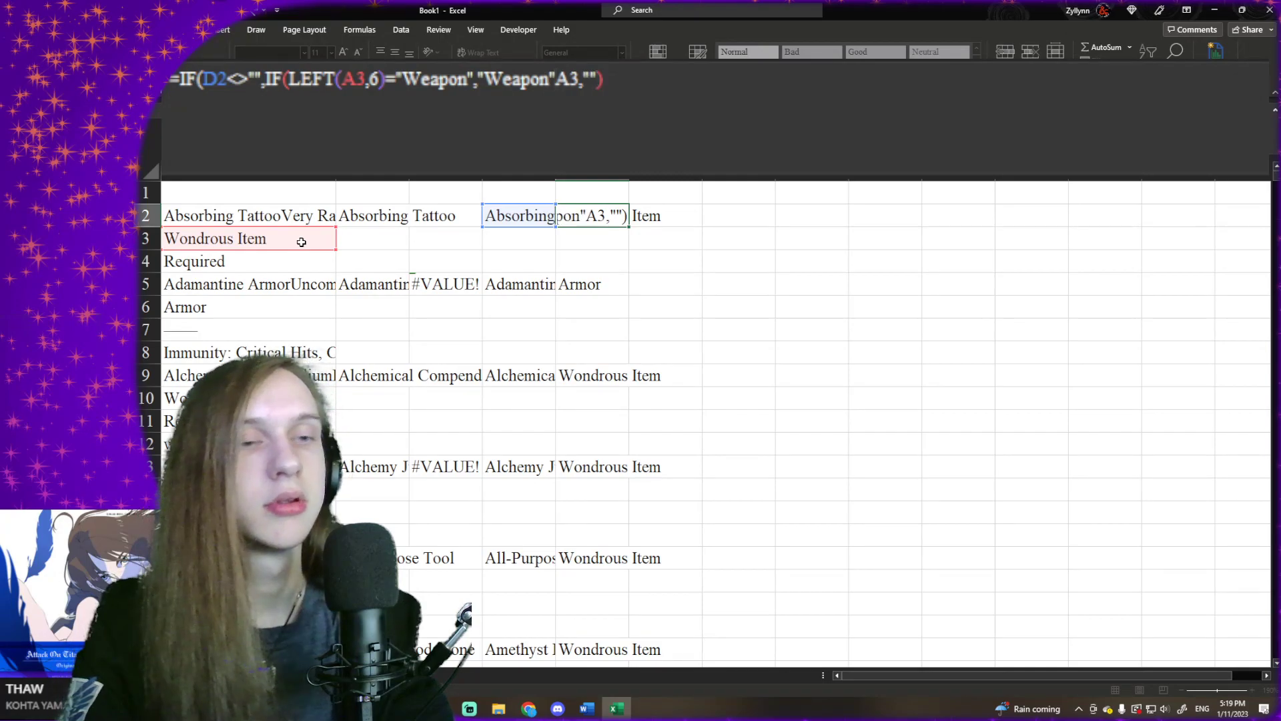
text())
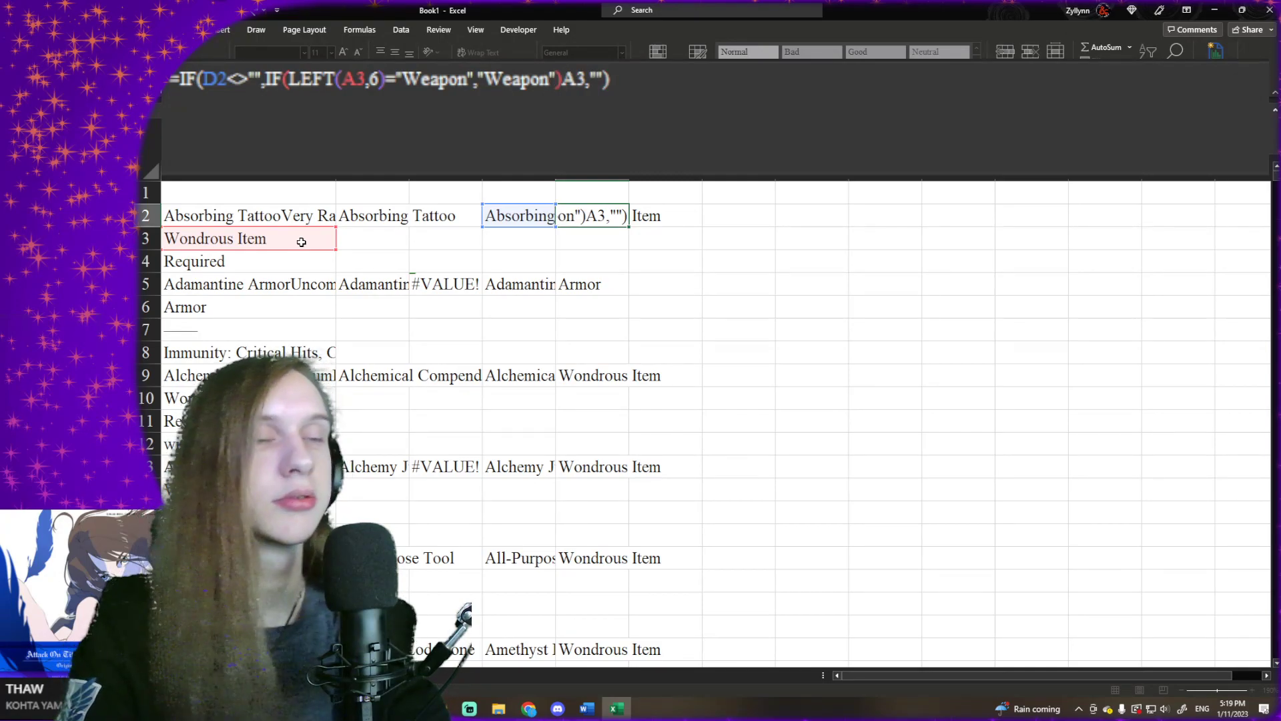
text(,)
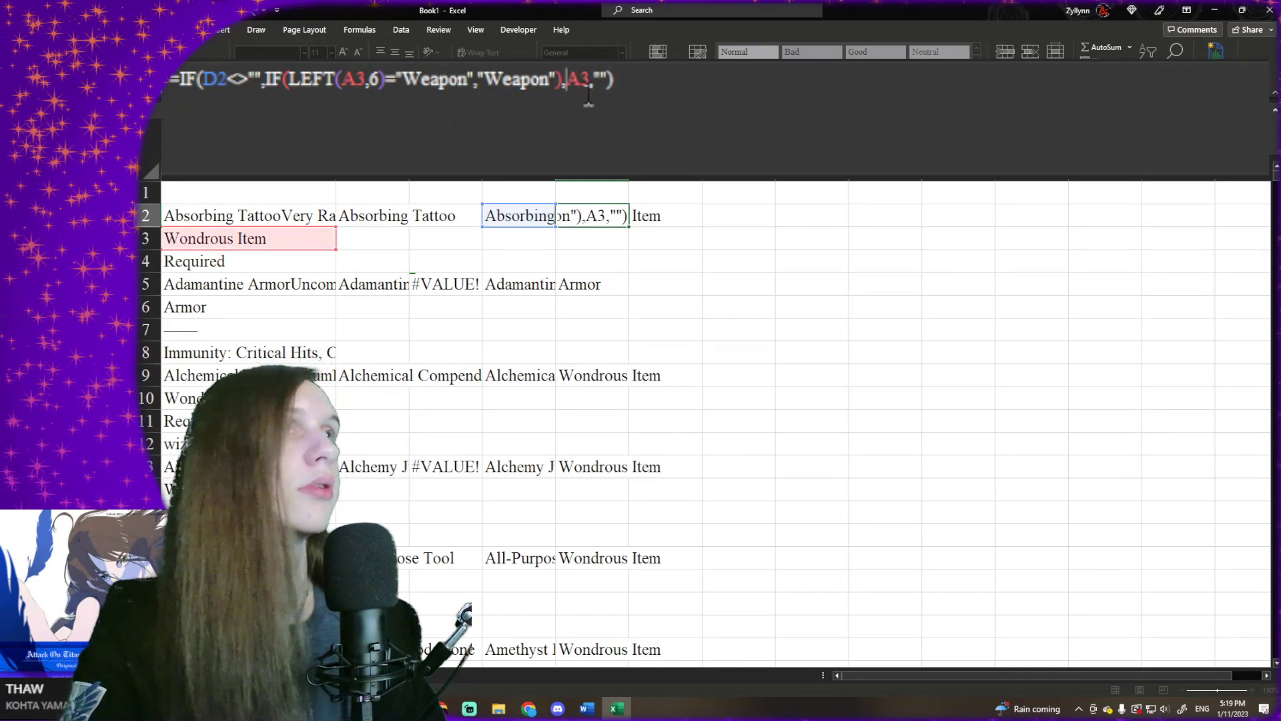
- Complete E2's nested IF to return "Weapon" when the test is met and A3 otherwise, keeping the outer blank result
key(BackSpace)
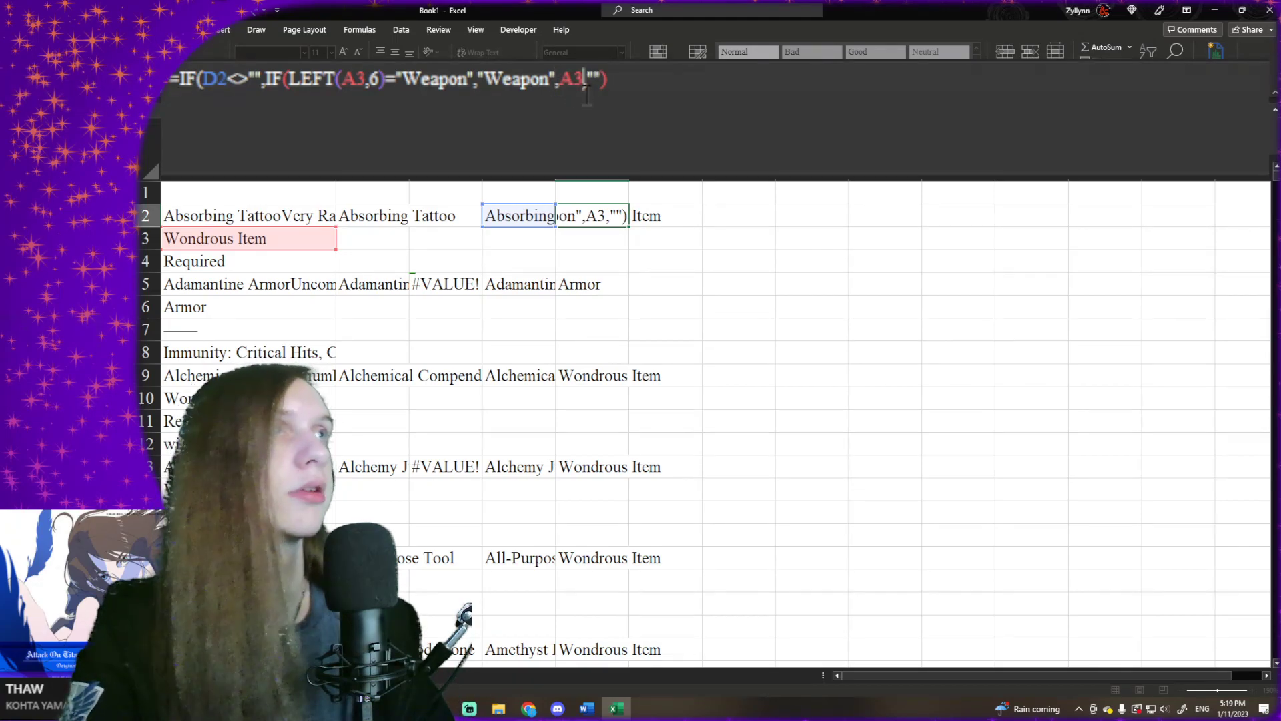
text())
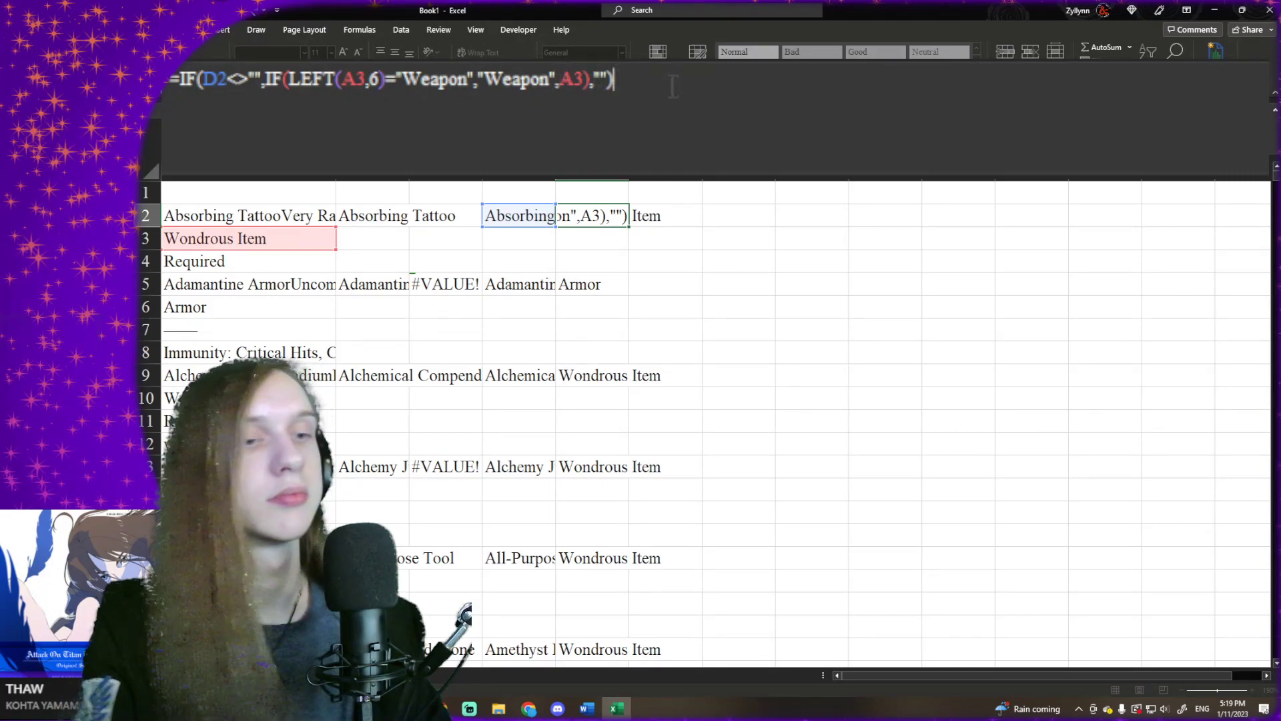
key(Return)
- Fill the updated formulas from B2:E2 down through the last source rows, including the Yklwa weapons
click(605, 217)
click(461, 215)
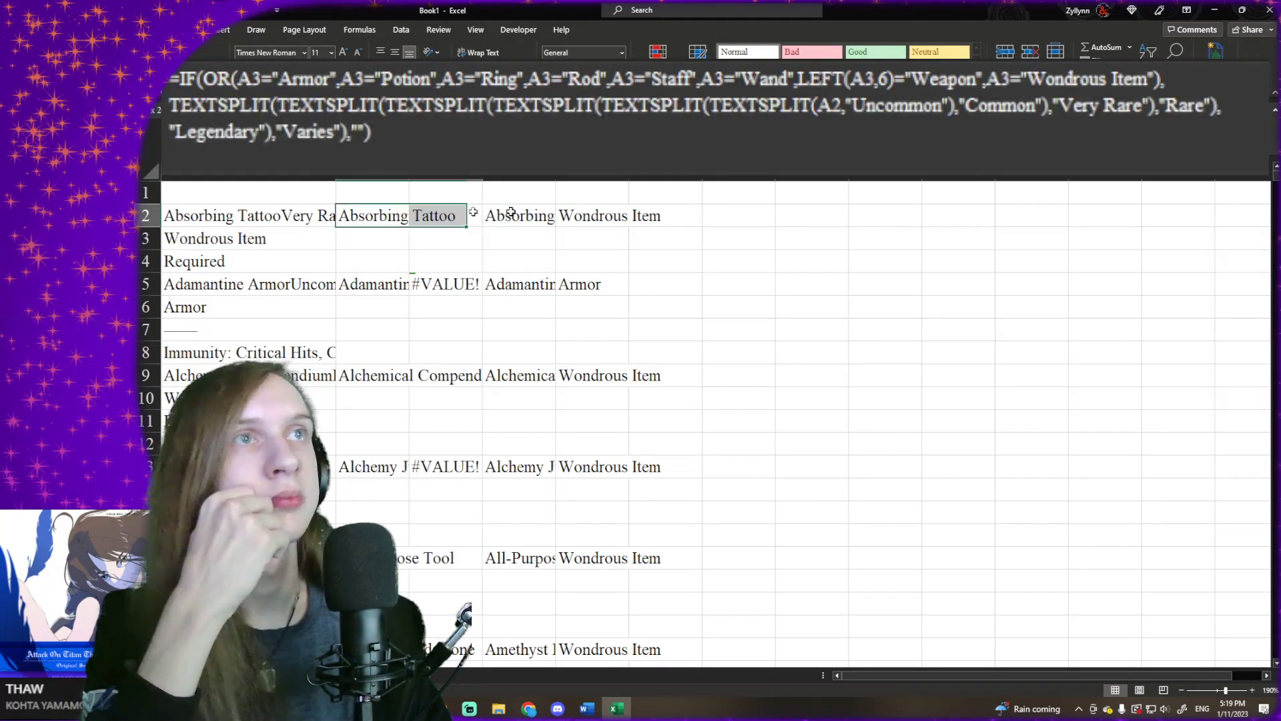
drag(493, 212, 610, 217)
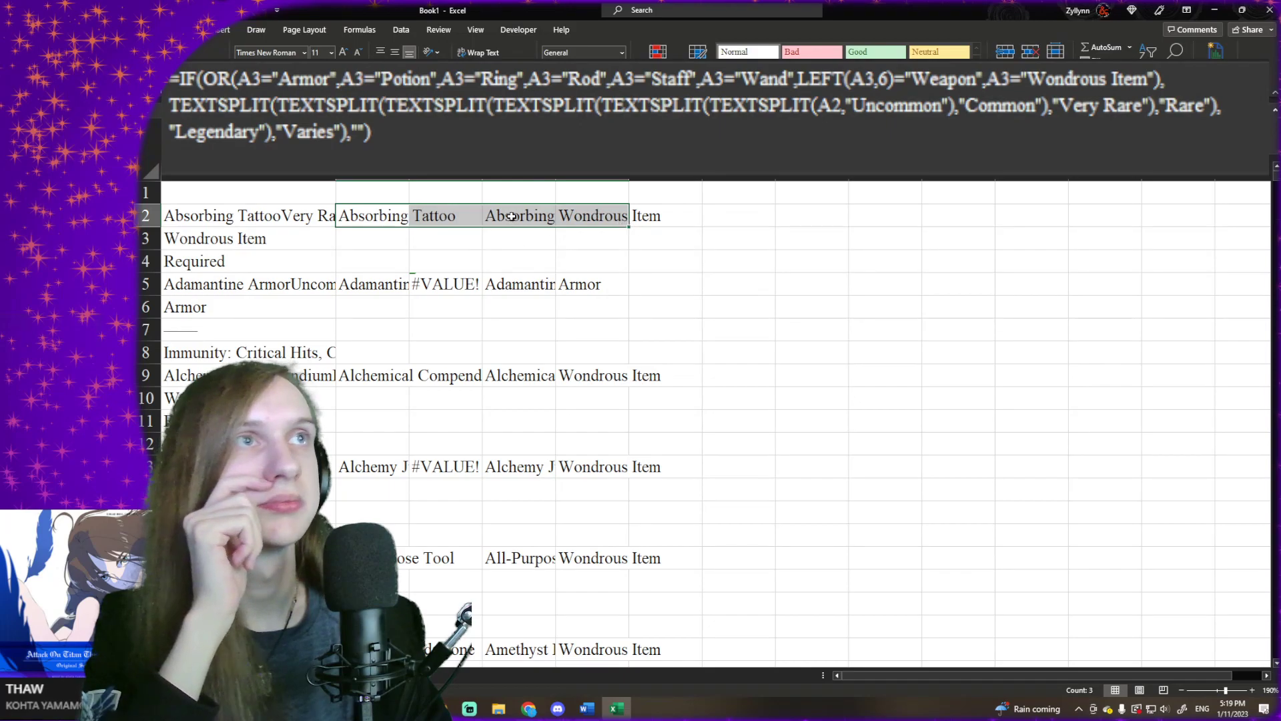
click(471, 215)
drag(386, 215, 637, 638)
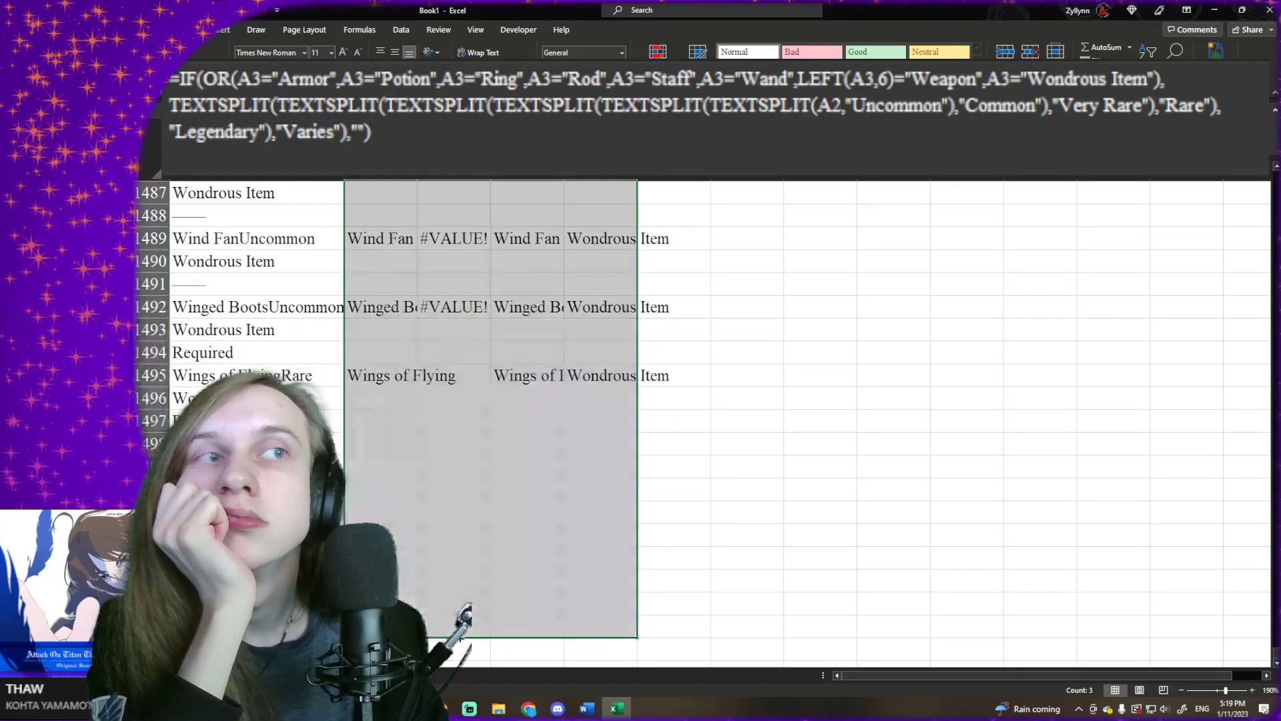
click(471, 497)
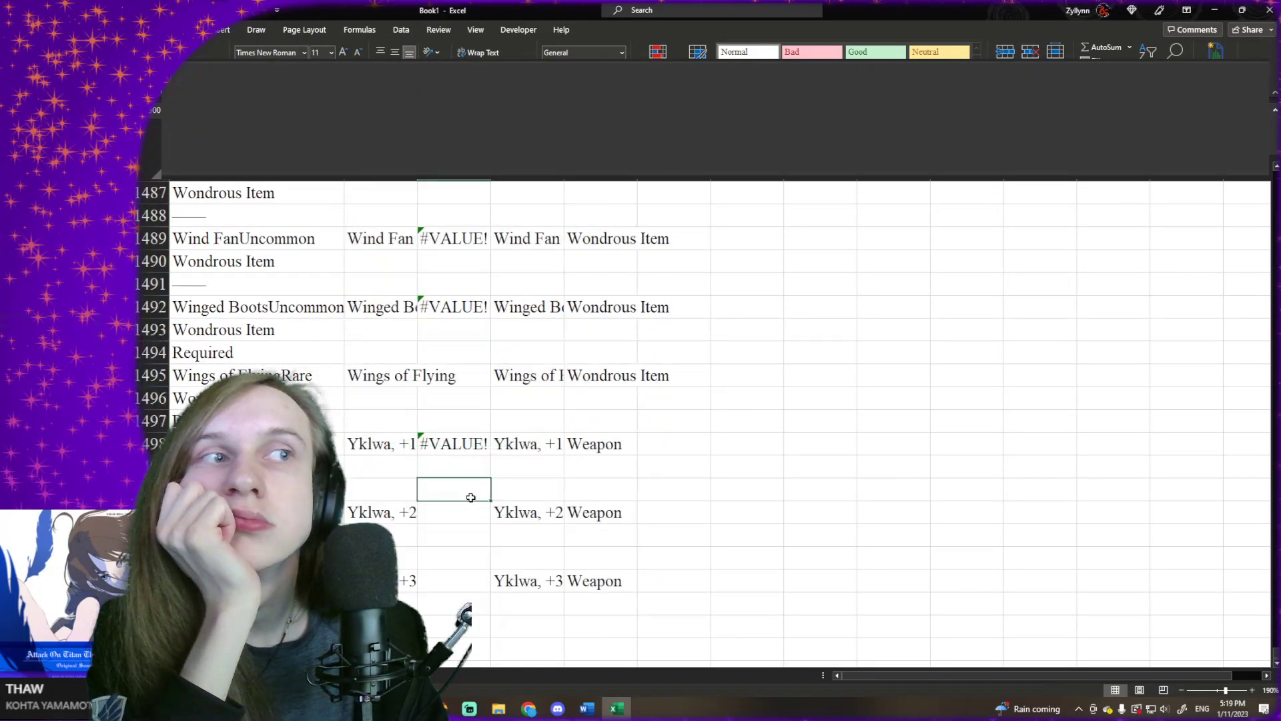
- Switch to the finished item list sheet and clear all its old item names and types
click(220, 676)
click(291, 309)
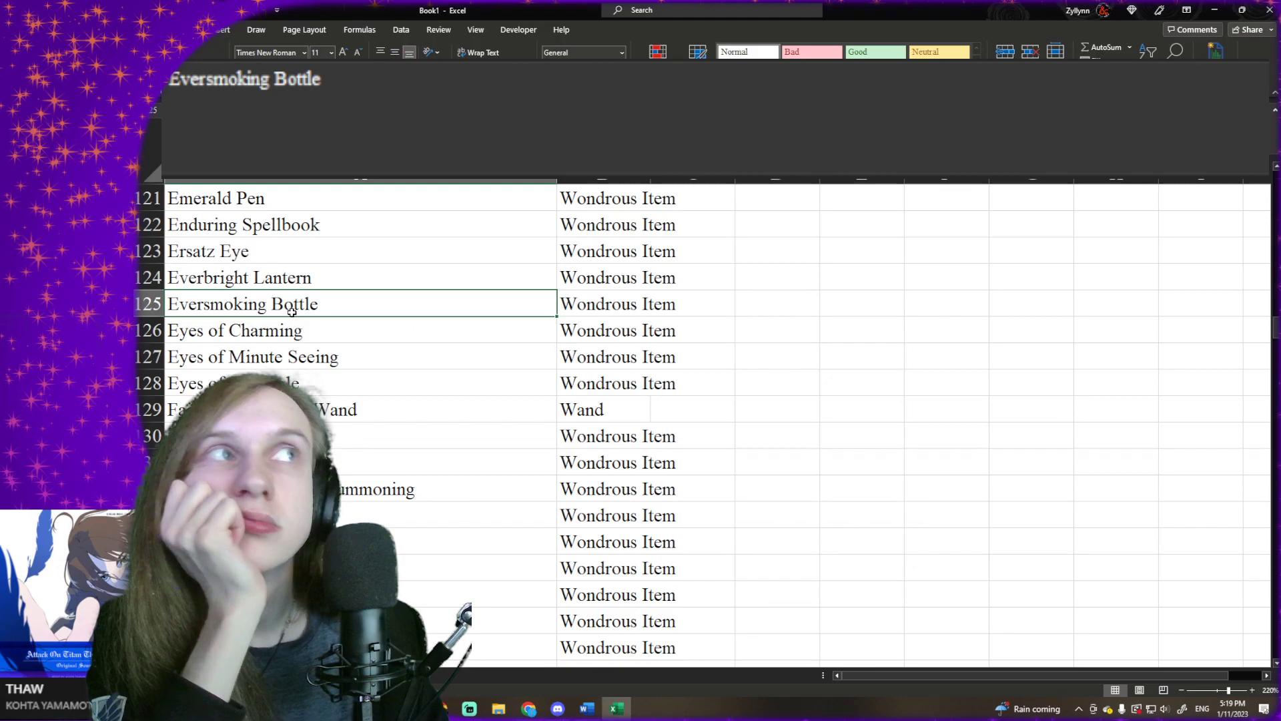
click(379, 374)
scroll(488, 266, up, 20)
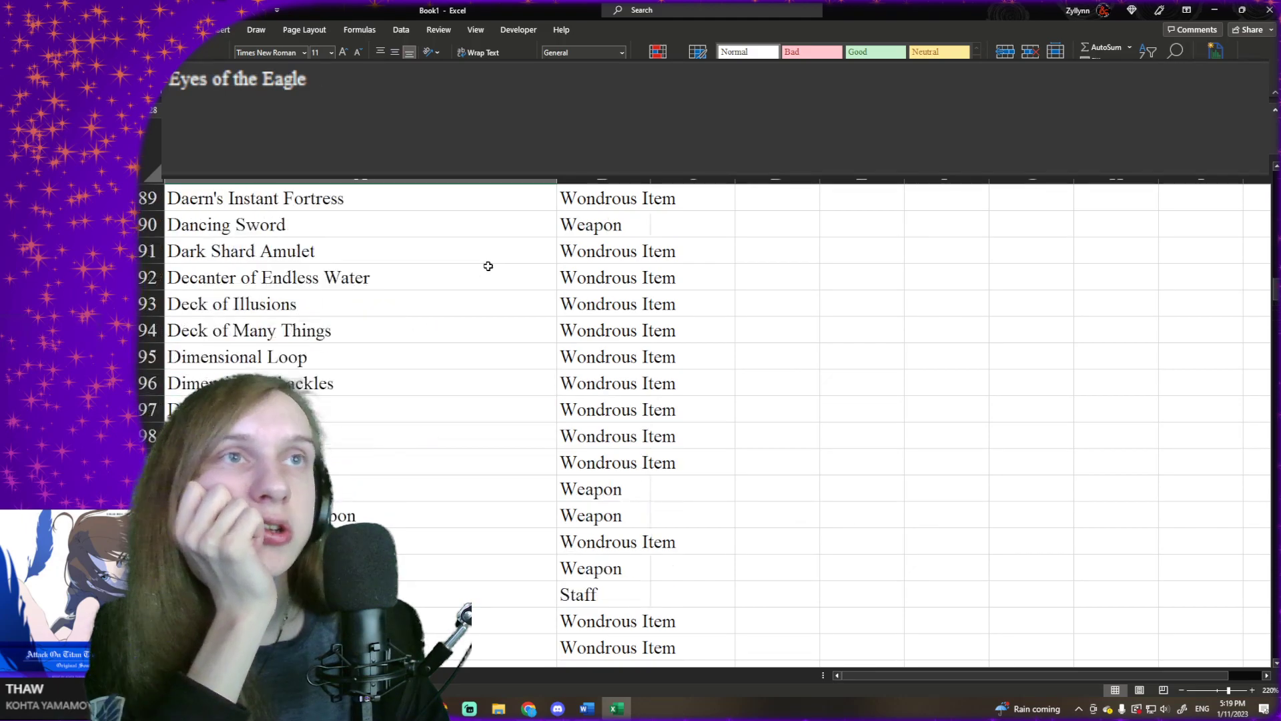
key(ctrl+Home)
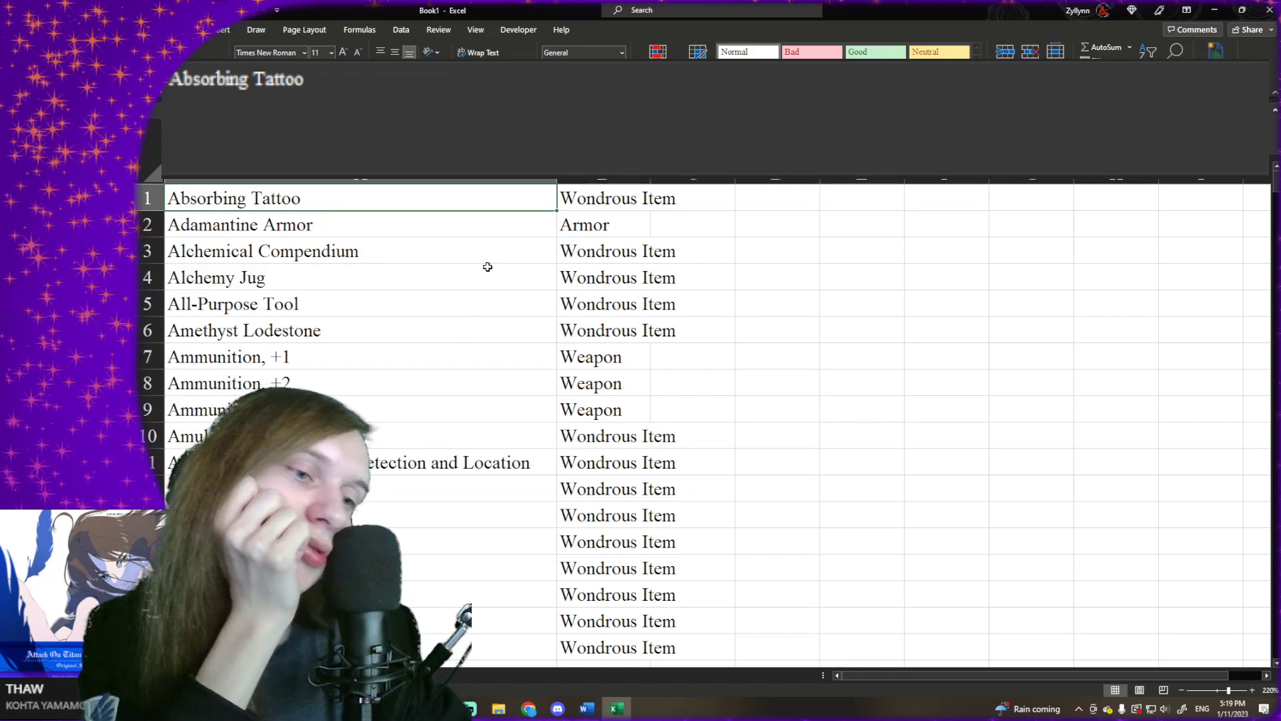
key(ctrl+shift+Down)
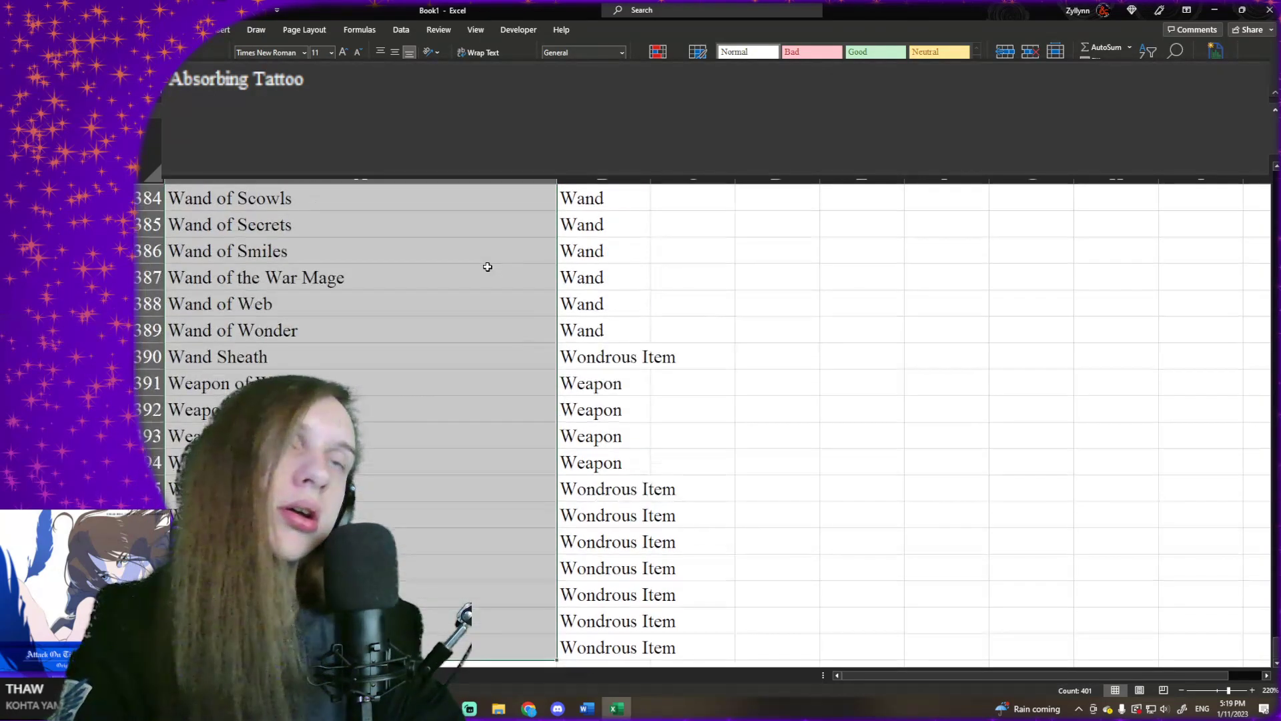
key(ctrl+z)
key(ctrl+z)
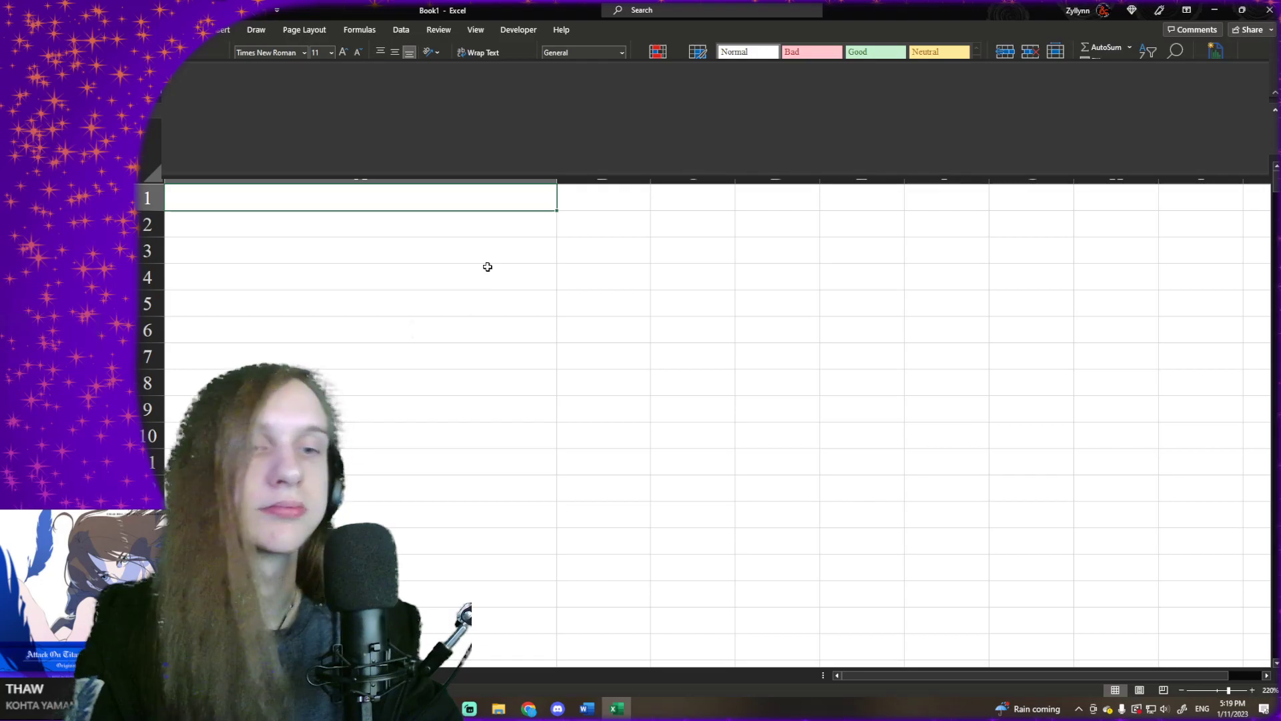
- Begin a UNIQUE formula in A1 that references Sheet1's item names in $D$2:$D$1506 as an absolute range
text(Uni)
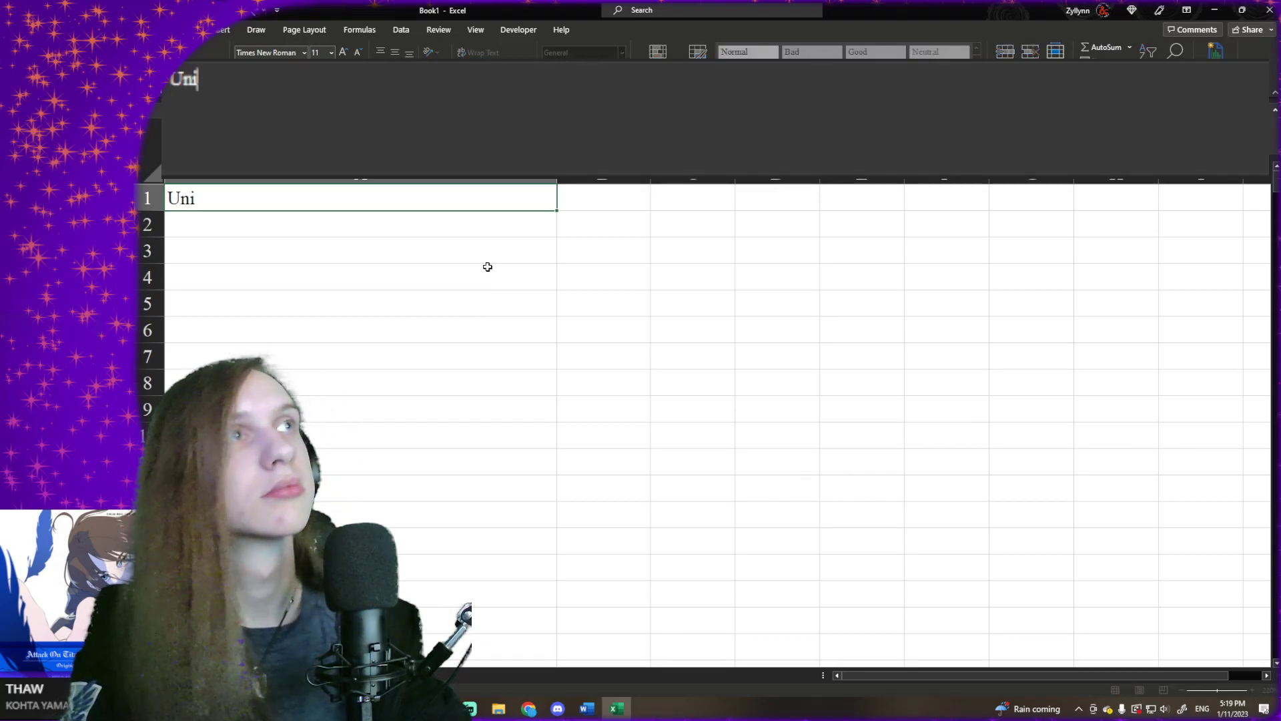
key(BackSpace)
key(BackSpace)
key(BackSpace)
text(=)
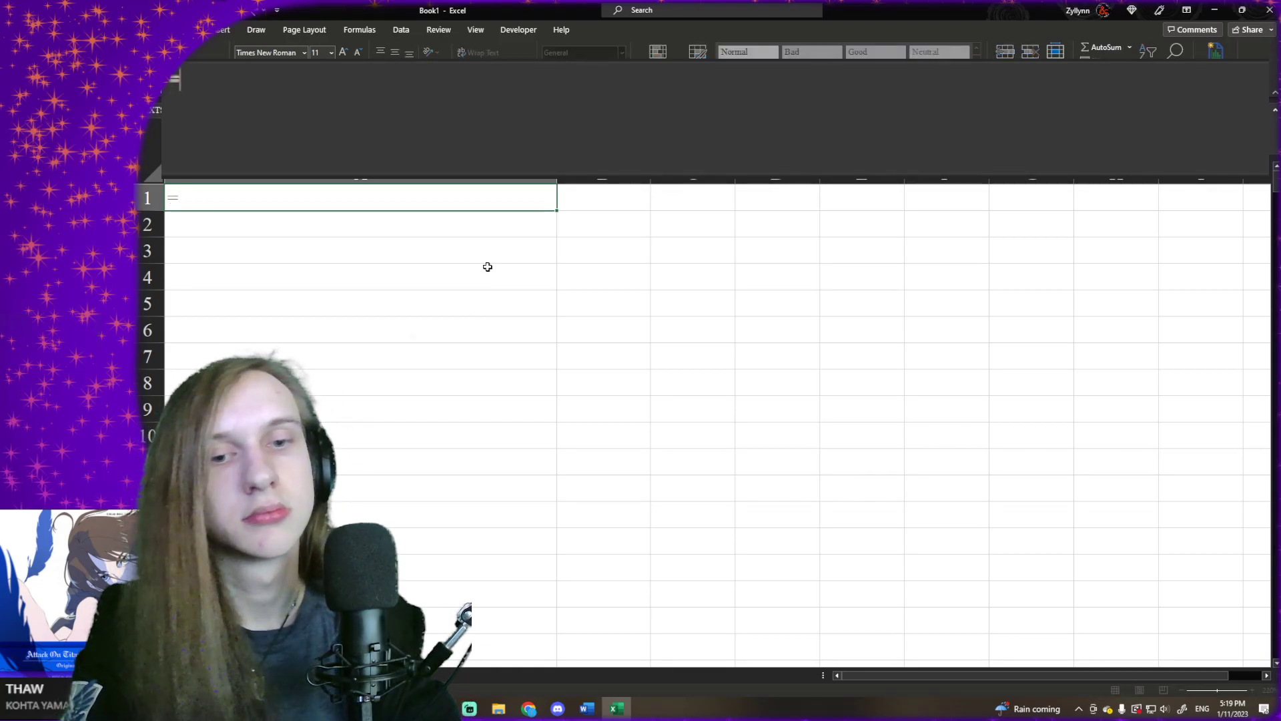
text(UNIQU)
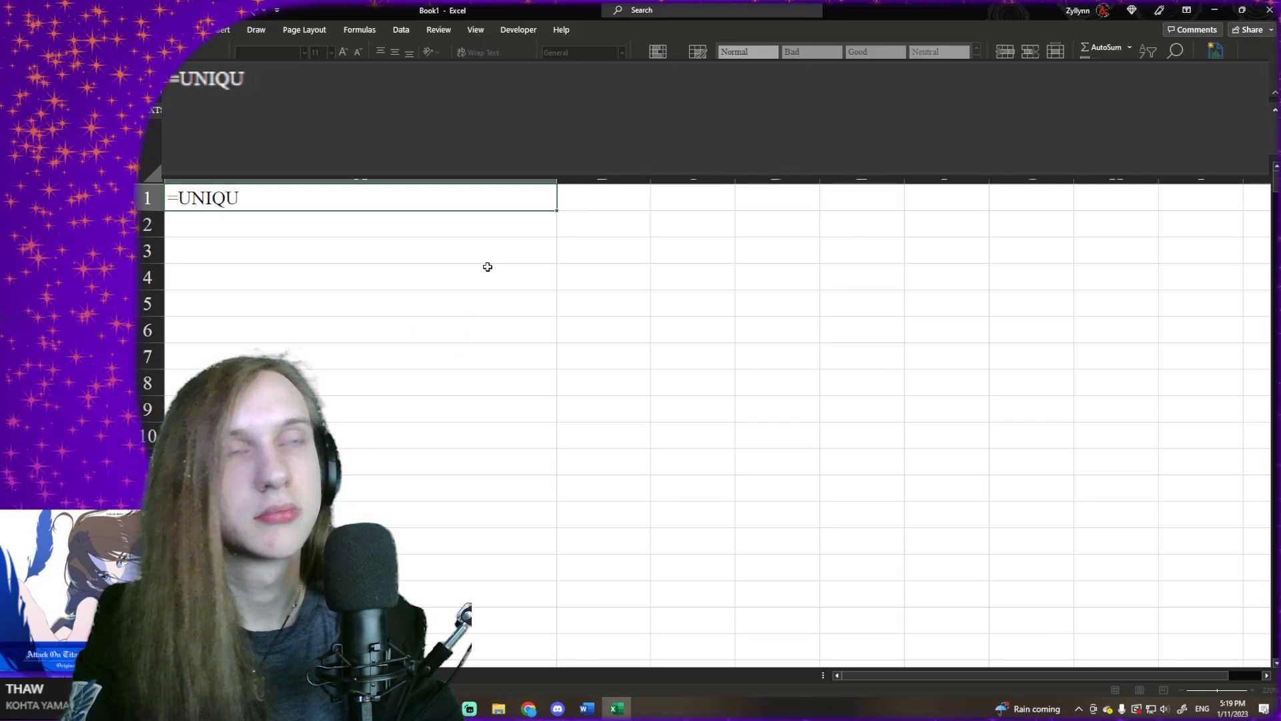
text(E()
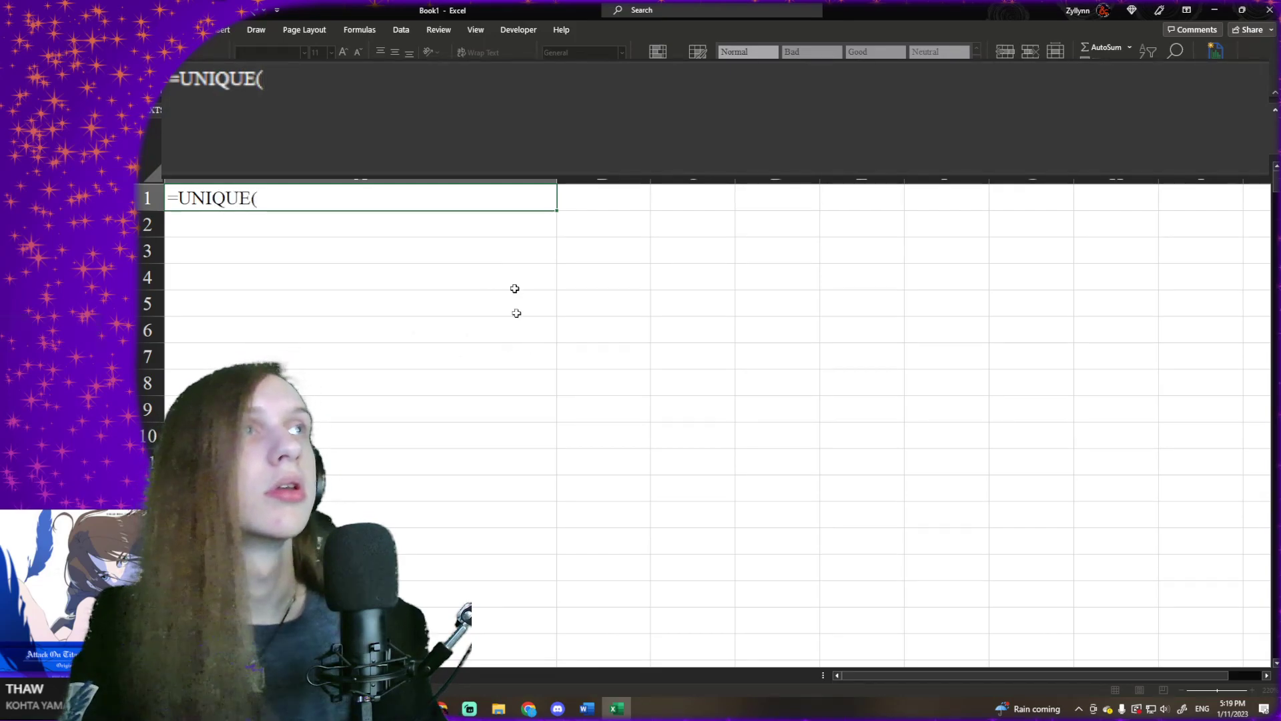
click(209, 675)
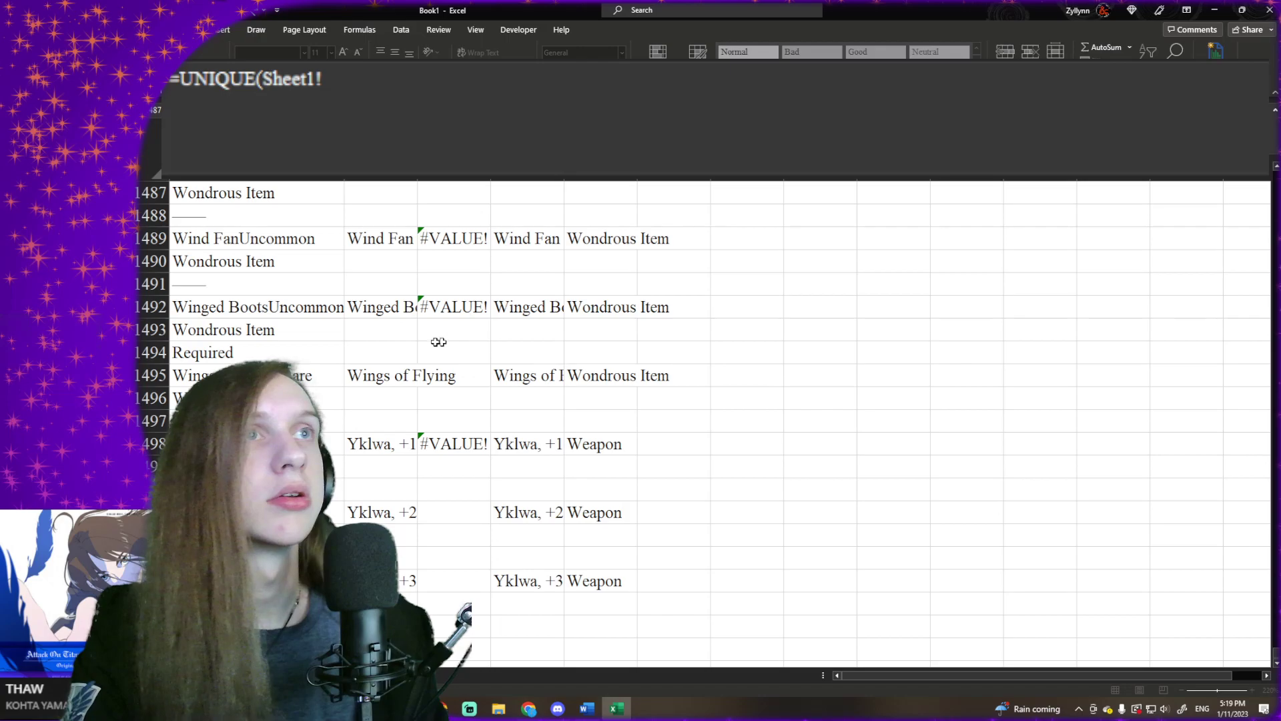
click(537, 340)
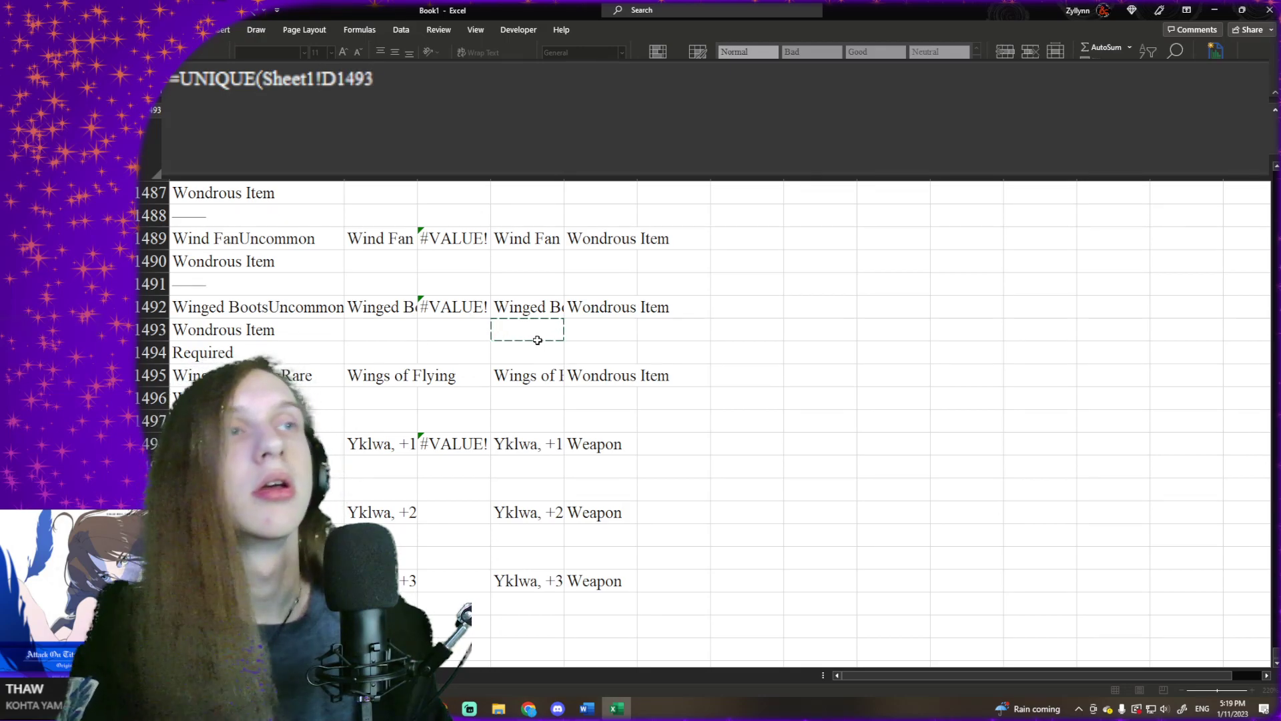
key(ctrl+Up)
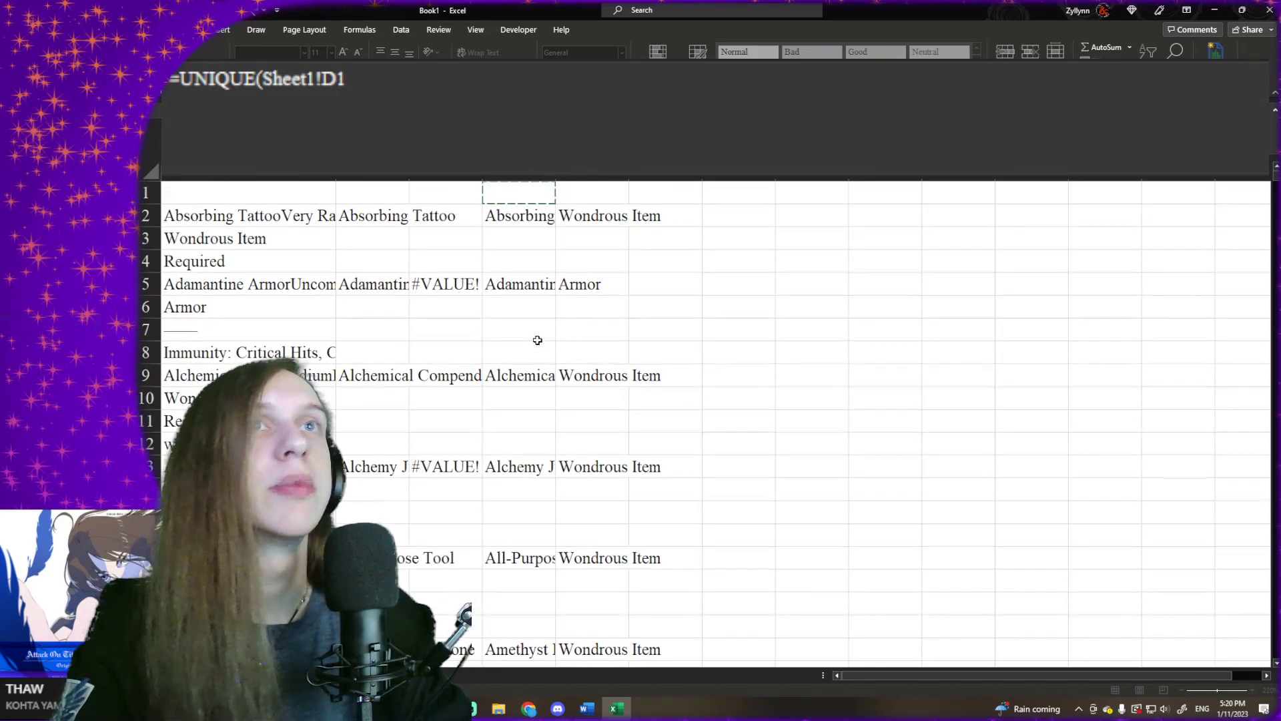
key(ctrl+shift+Down)
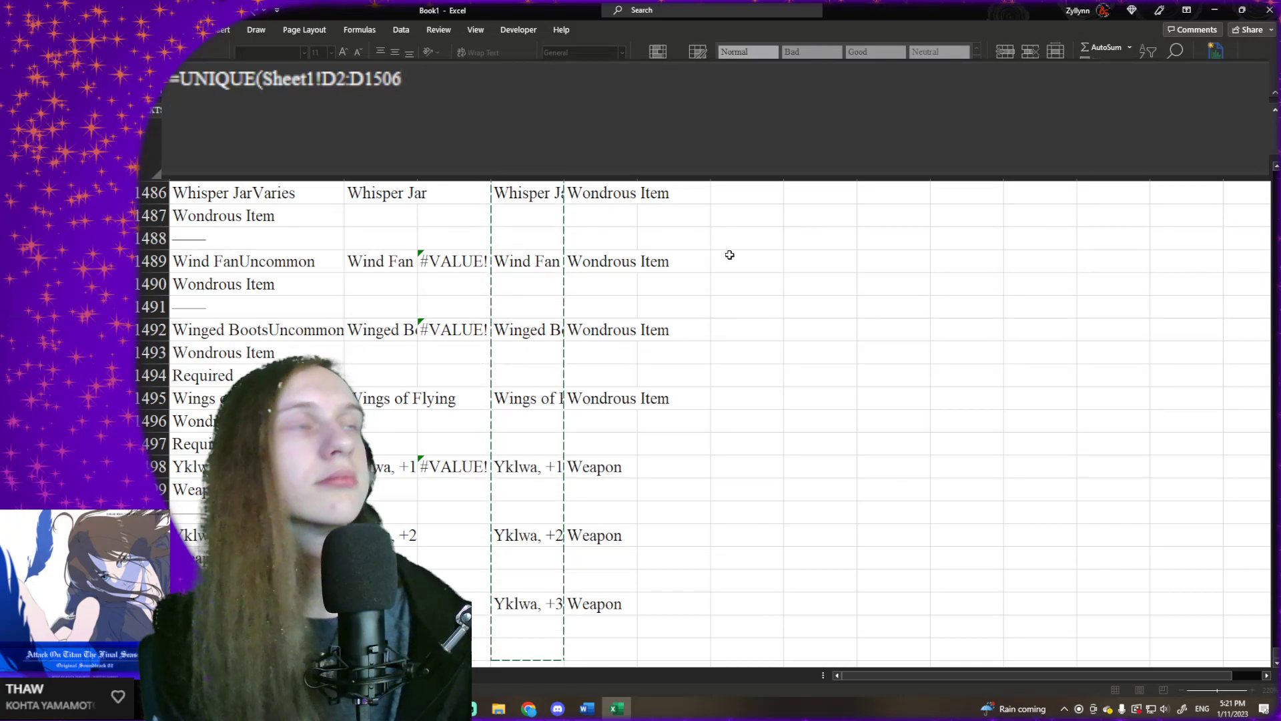
key(F4)
- Complete the UNIQUE formula with the by-column argument blank and the exactly-once argument set to TRUE
text(,)
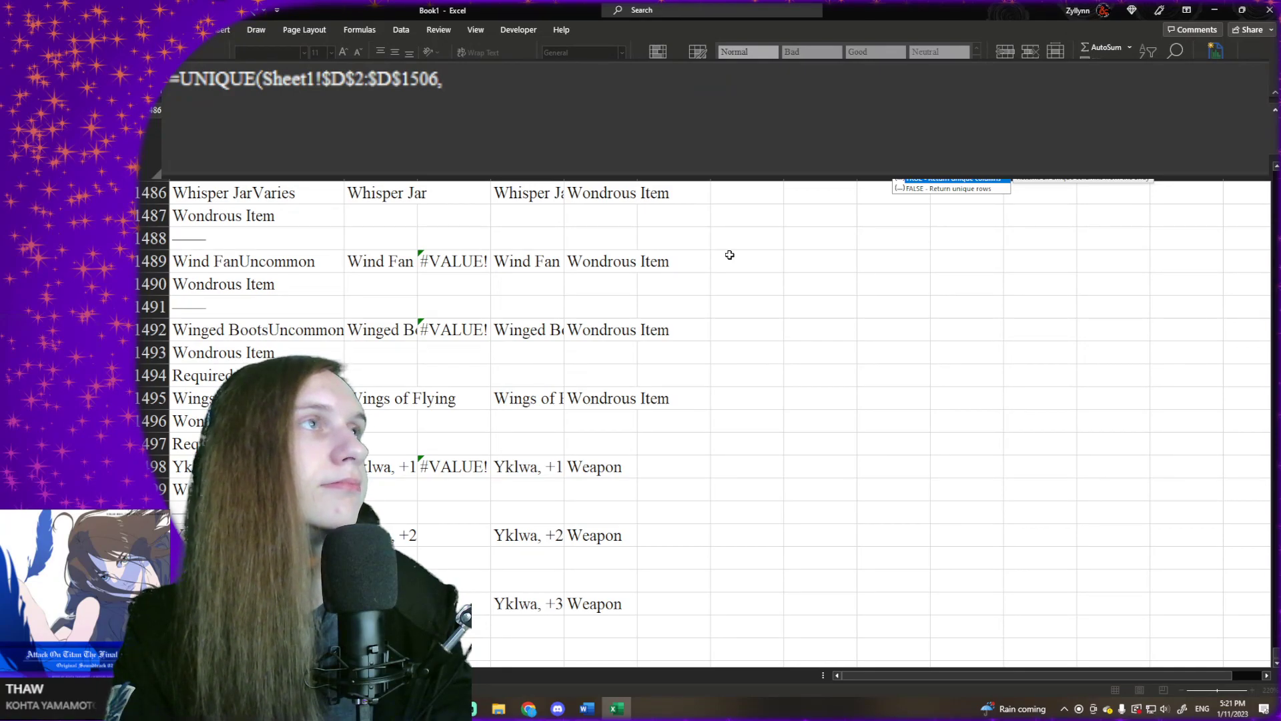
text(,)
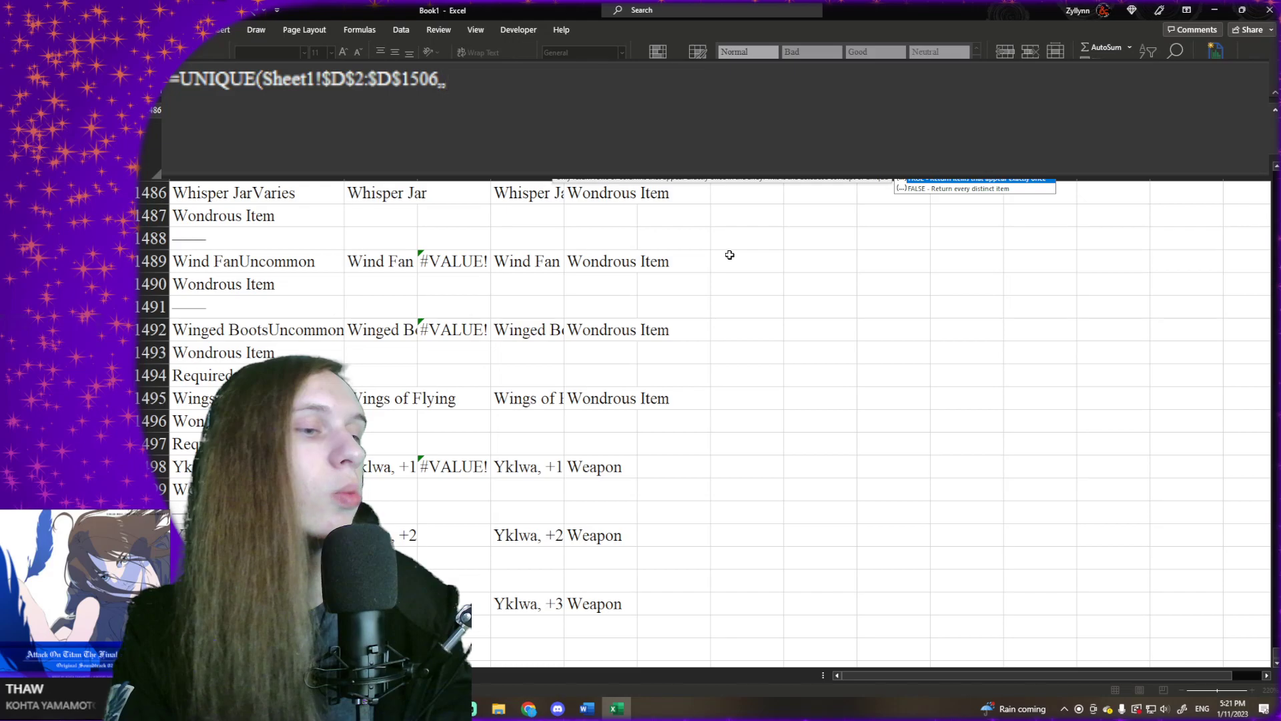
key(Down)
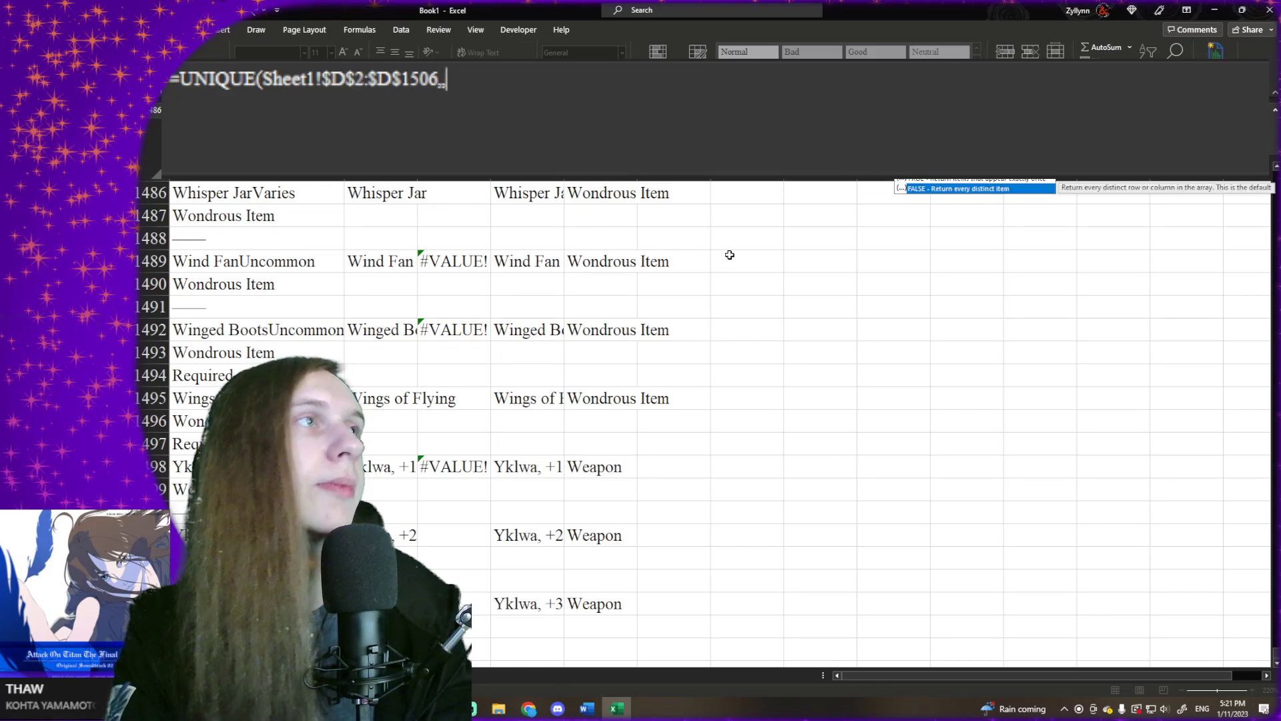
key(Up)
key(Down)
key(Up)
key(Down)
key(Up)
key(Down)
key(Up)
key(Tab)
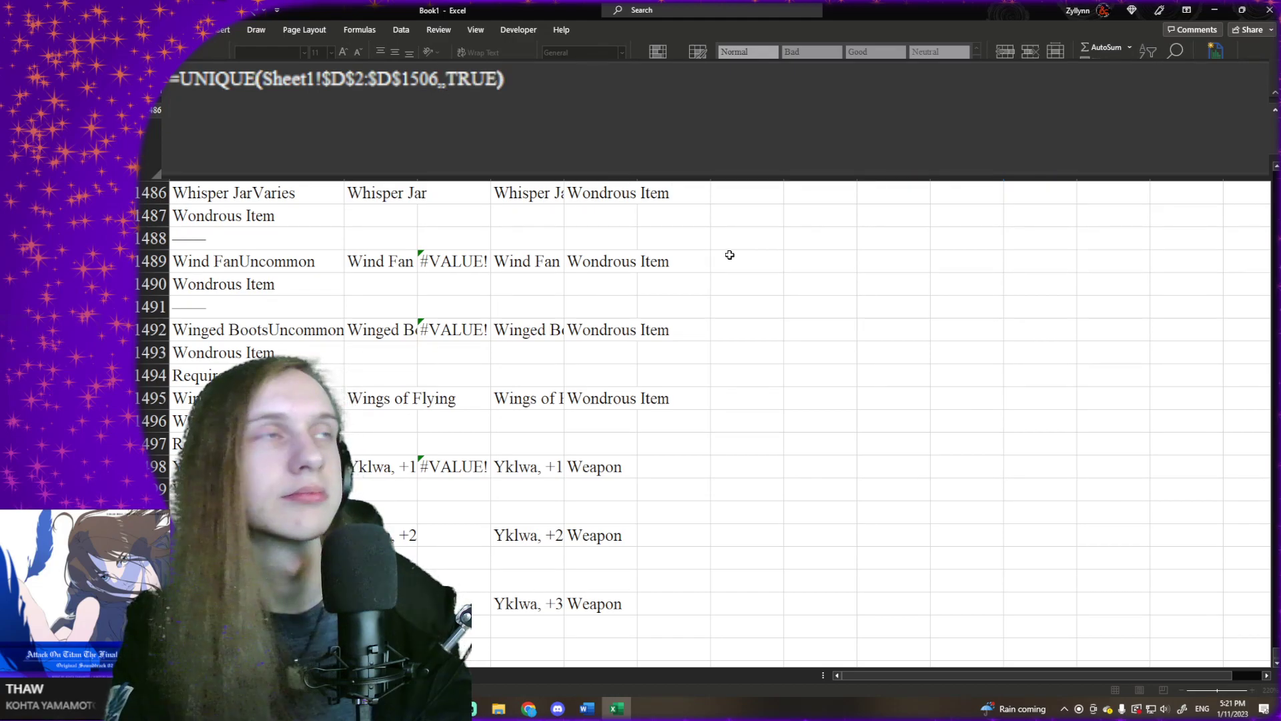
key(Return)
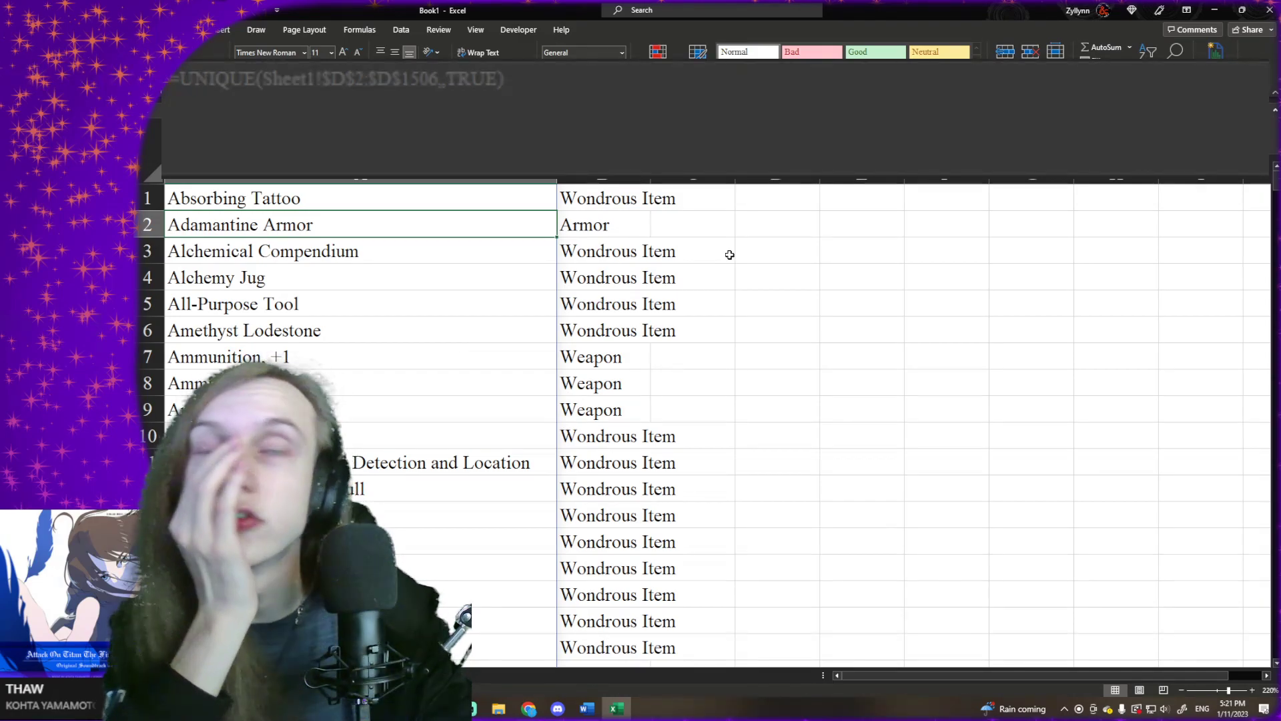
- Fill the XLOOKUP type formula from B401 down to B449, alongside the remaining item names
click(729, 254)
click(604, 267)
key(ctrl+Down)
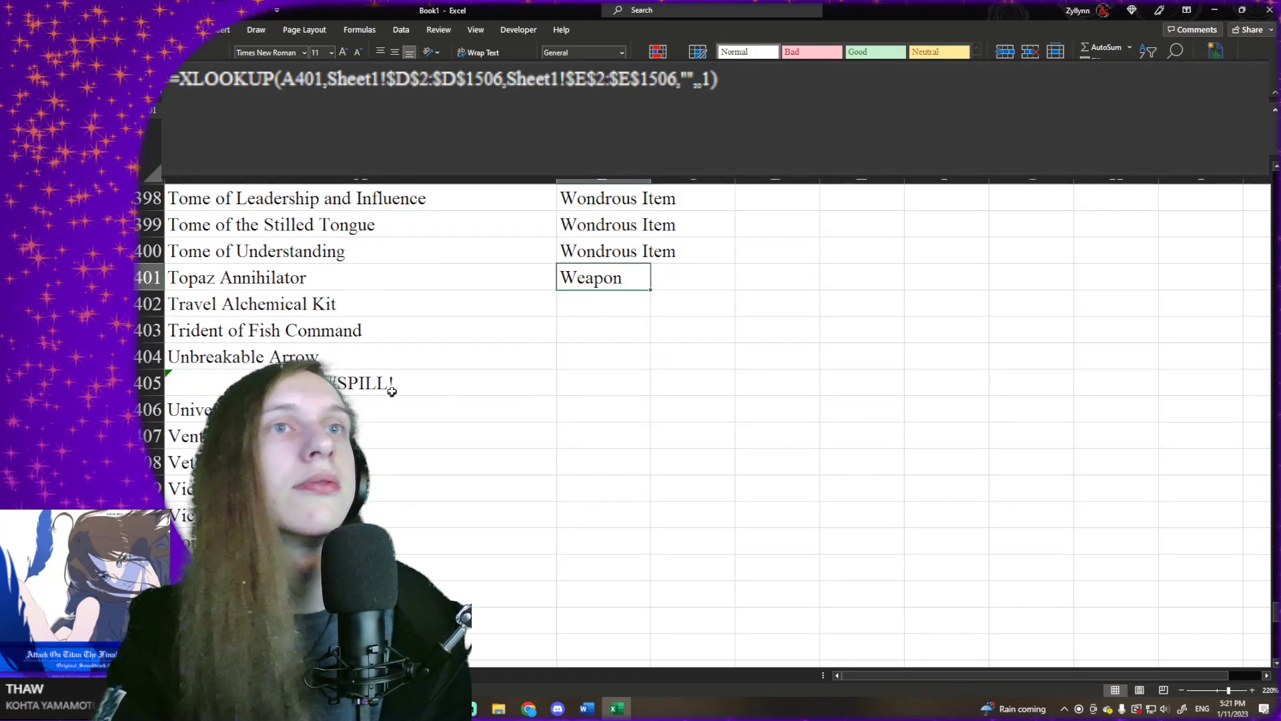
click(391, 391)
click(627, 254)
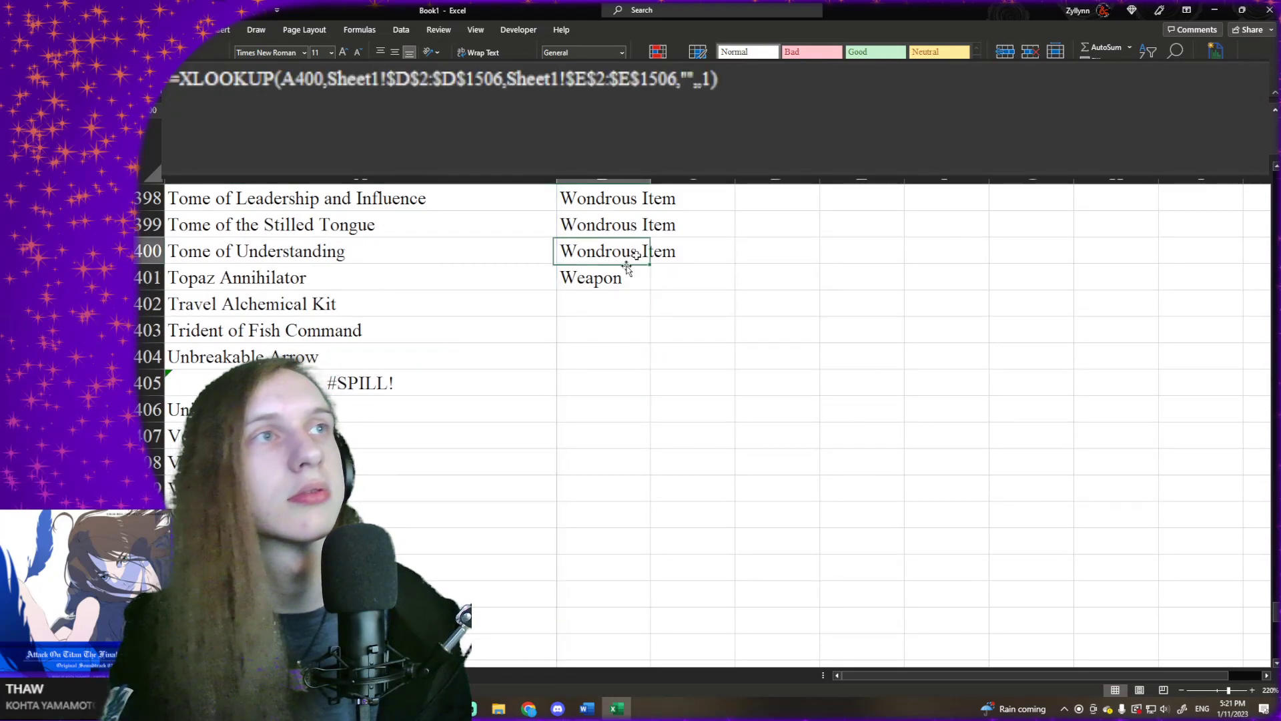
click(642, 288)
click(652, 291)
click(643, 288)
drag(650, 289, 598, 619)
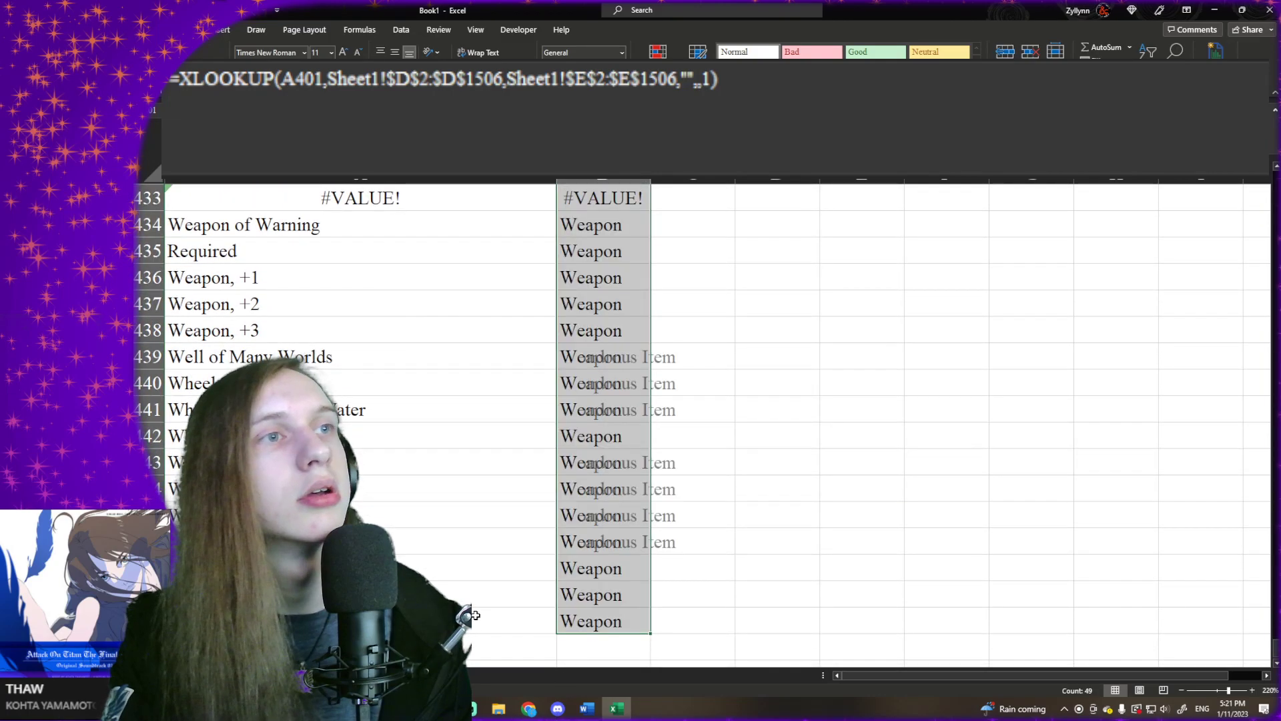
- Copy the whole UNIQUE item list in column A and paste it over itself as static values
click(481, 584)
scroll(490, 358, up, 4)
click(494, 277)
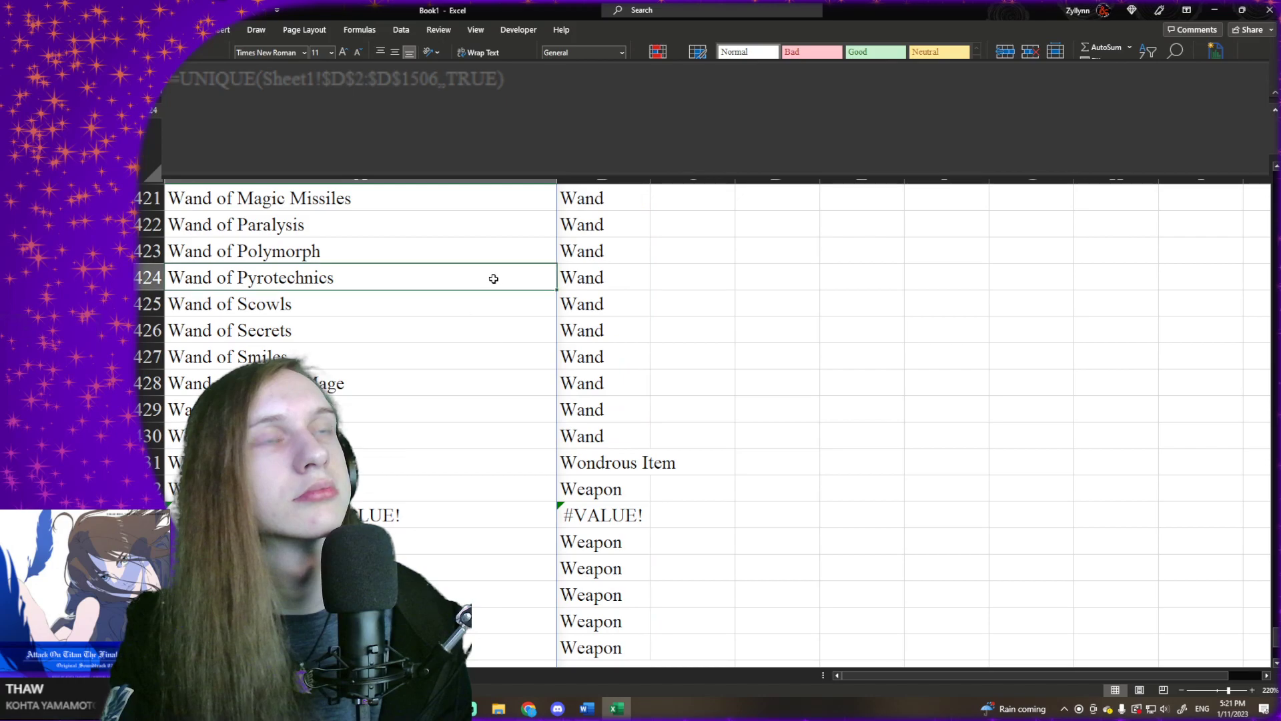
key(ctrl+Up)
key(ctrl+shift+Down)
key(ctrl+c)
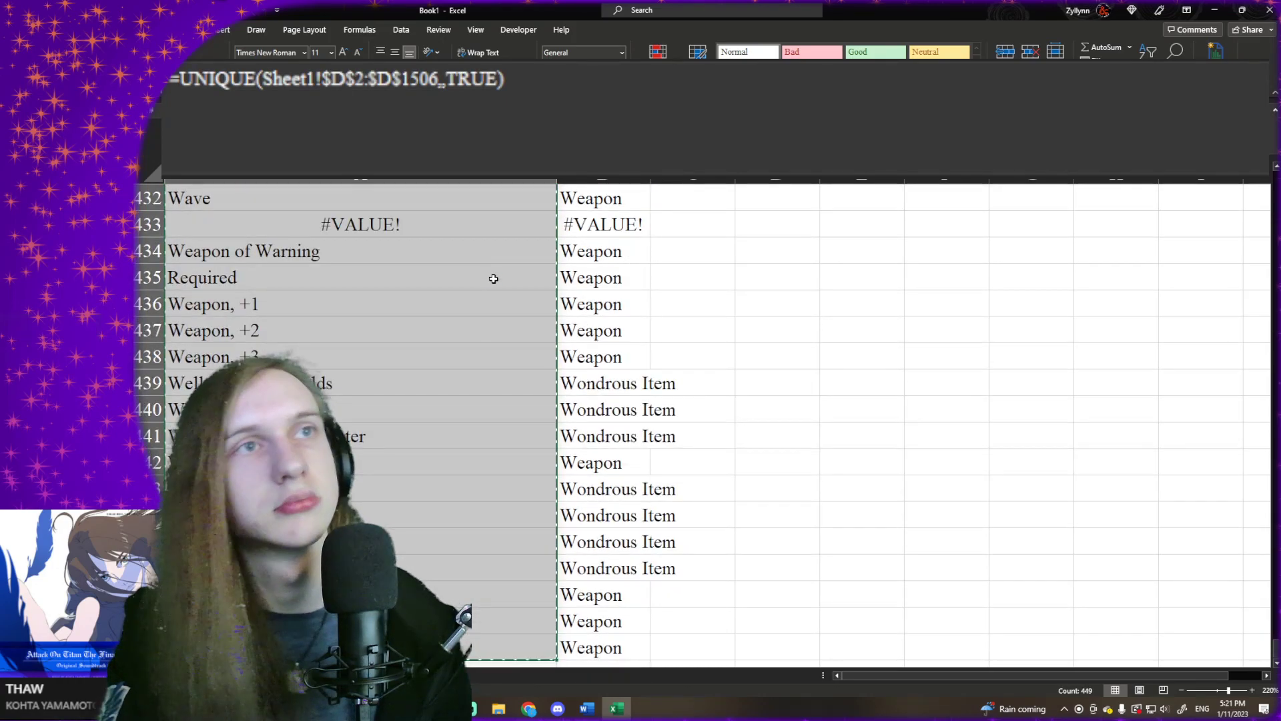
right_click(494, 278)
click(535, 358)
- Replace the #SPILL! entry in A405 with the item name "Glamerweave (Uncommon)"
scroll(360, 307, down, 20)
scroll(364, 300, down, 20)
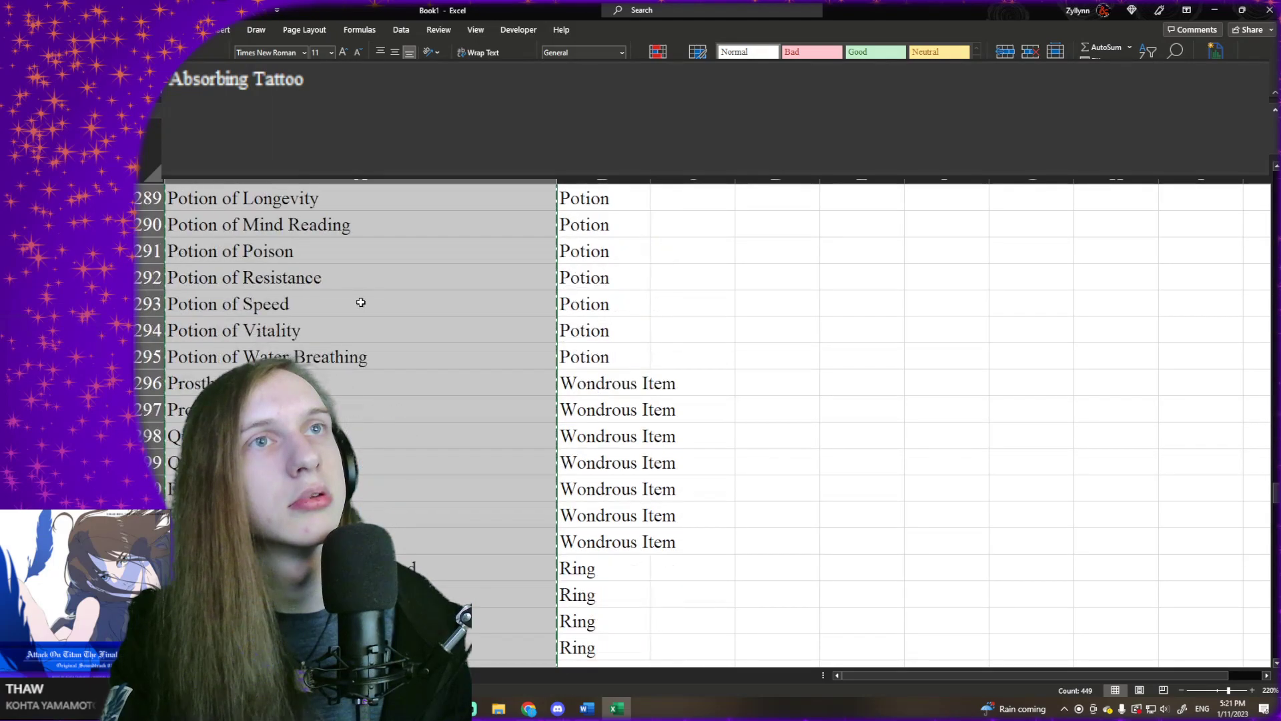
scroll(358, 297, up, 9)
click(359, 297)
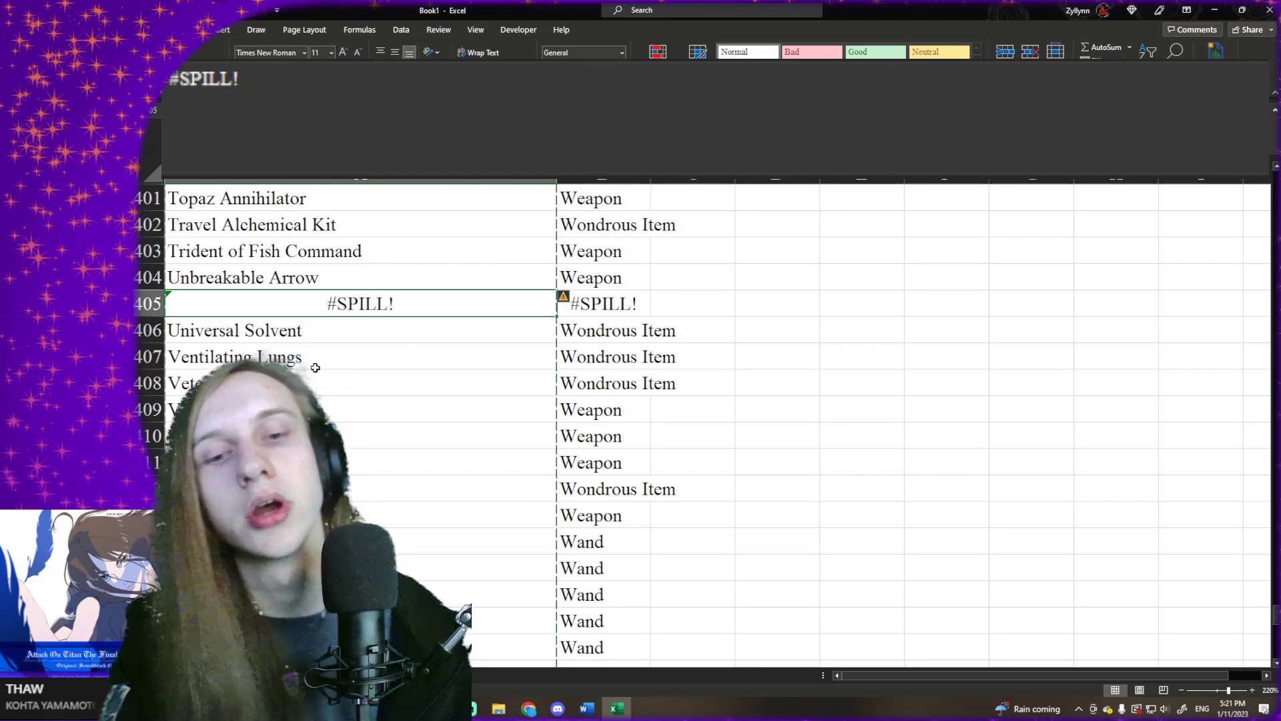
text(Glamerweave)
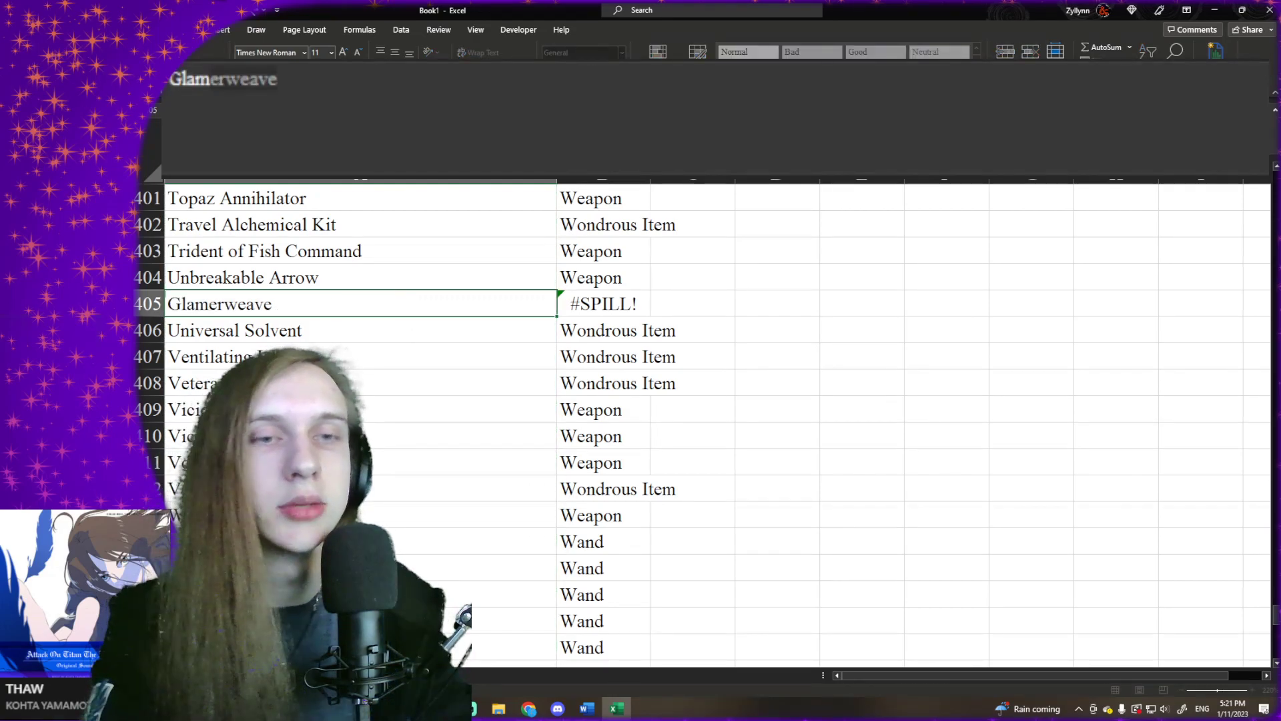
click(392, 166)
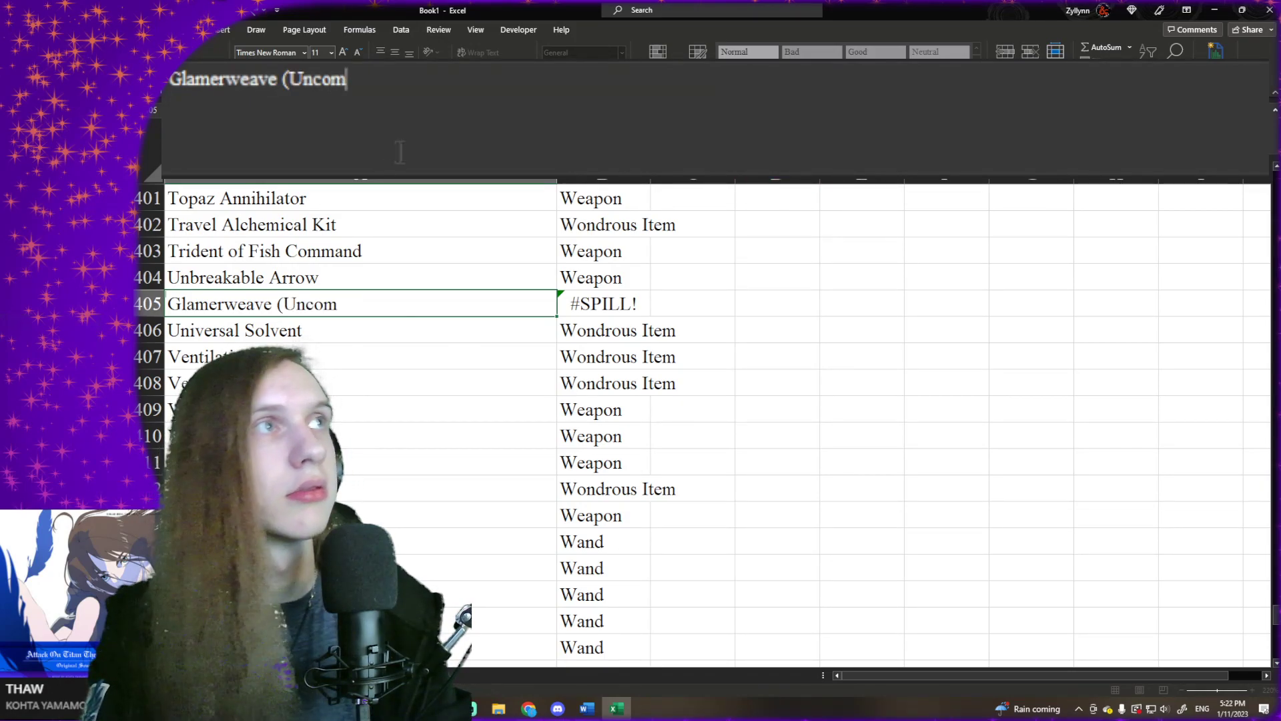
text((Uncommon))
key(Tab)
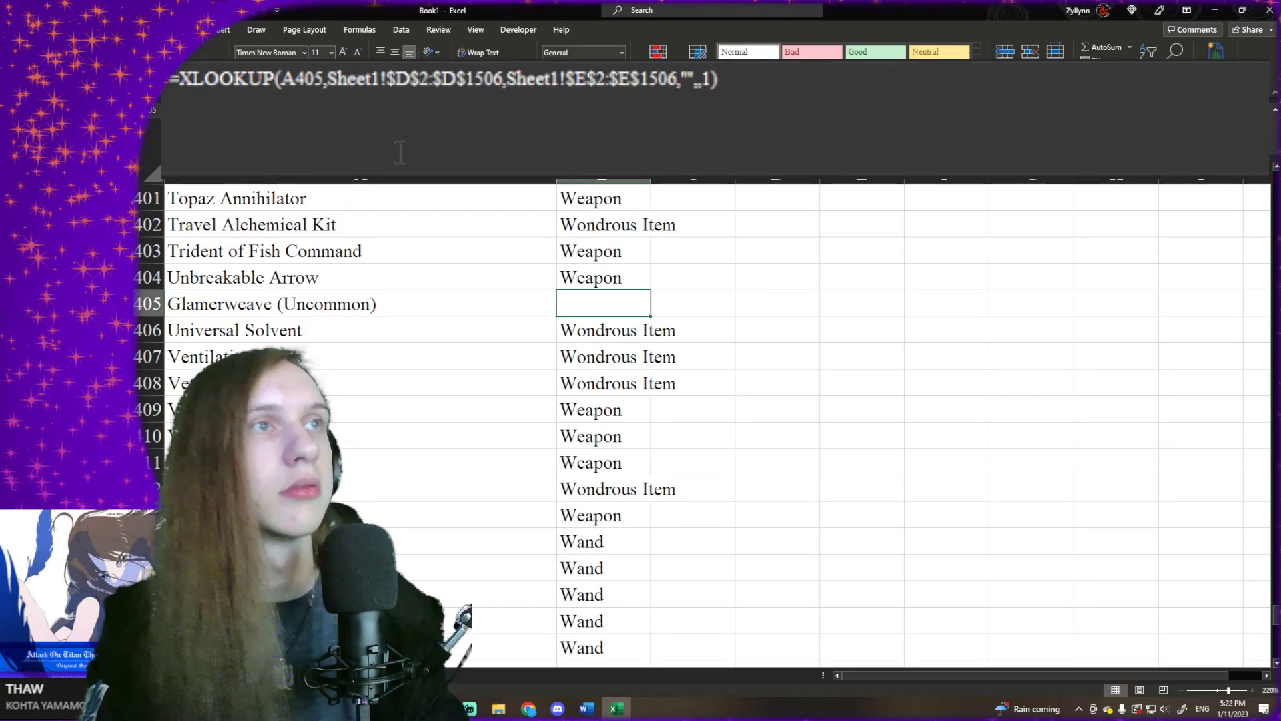
- Copy the "Wondrous Item" type from B402 and paste it as a value into B405 for Glamerweave (Uncommon)
click(587, 226)
key(ctrl+c)
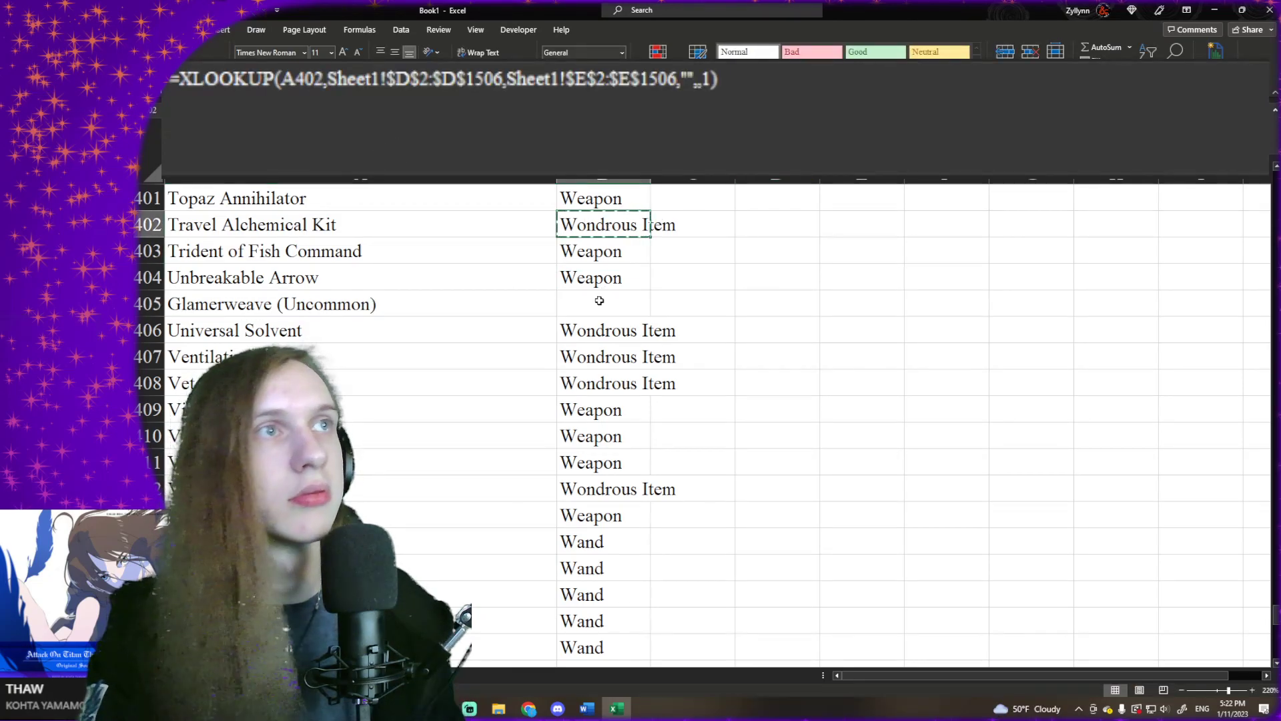
right_click(606, 304)
click(645, 383)
- Inspect the #VALUE! entry in A433 and the neighbouring names in A432 and A435
click(451, 354)
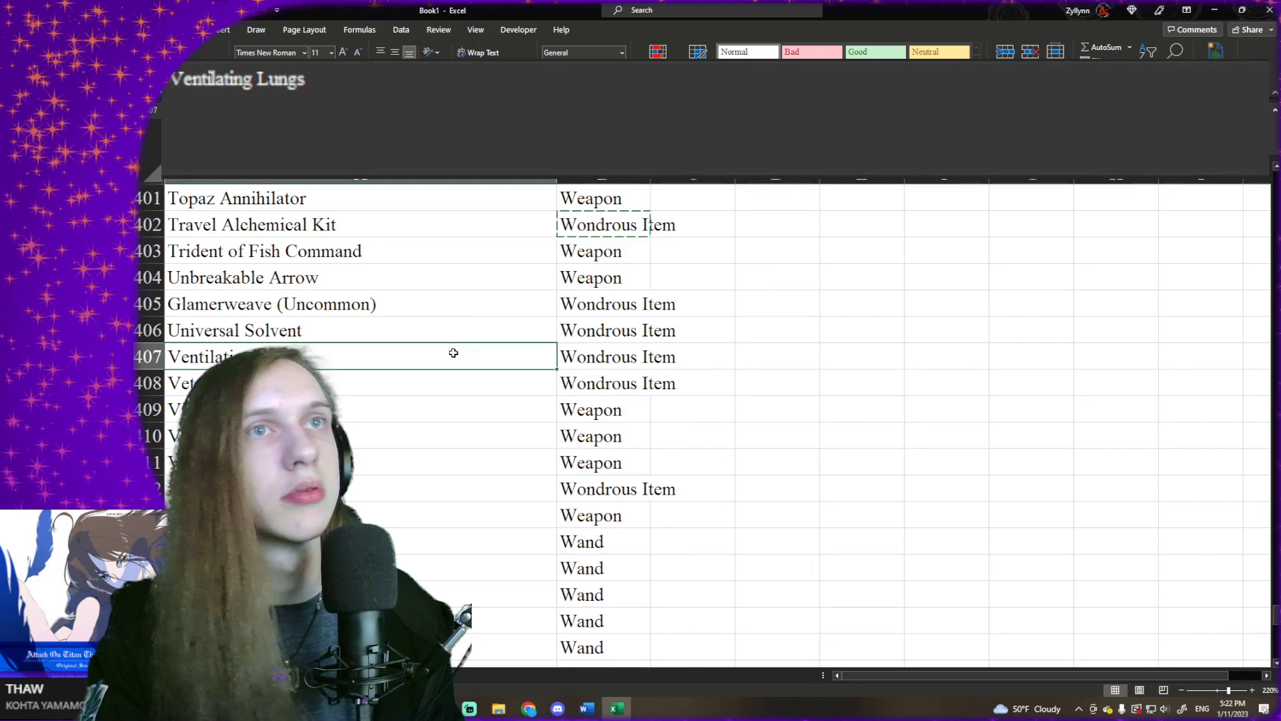
scroll(437, 346, down, 9)
click(406, 357)
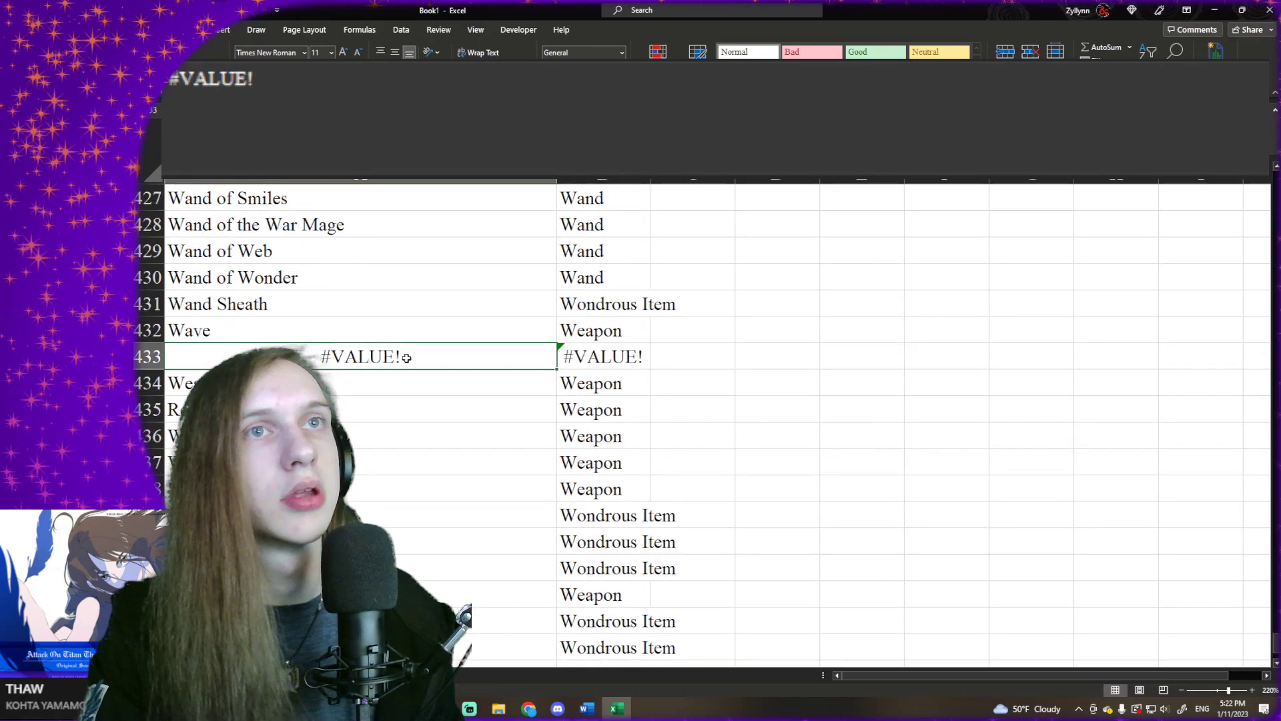
click(396, 329)
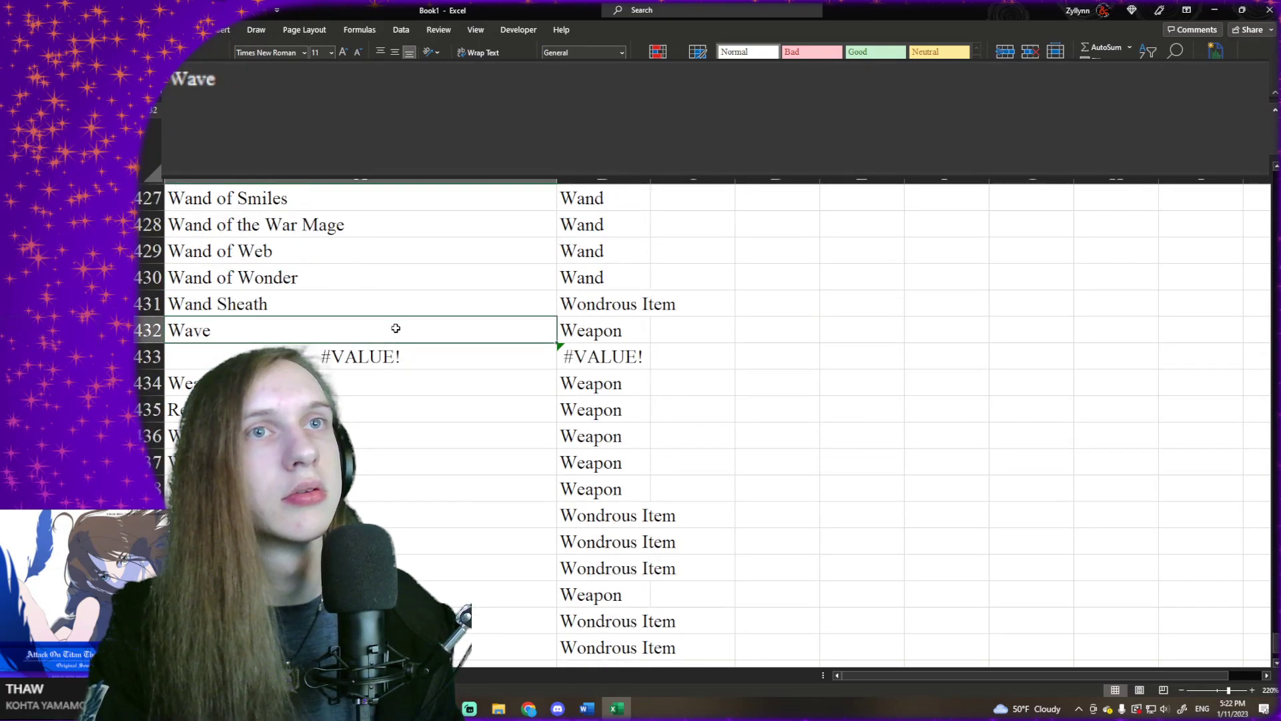
click(375, 348)
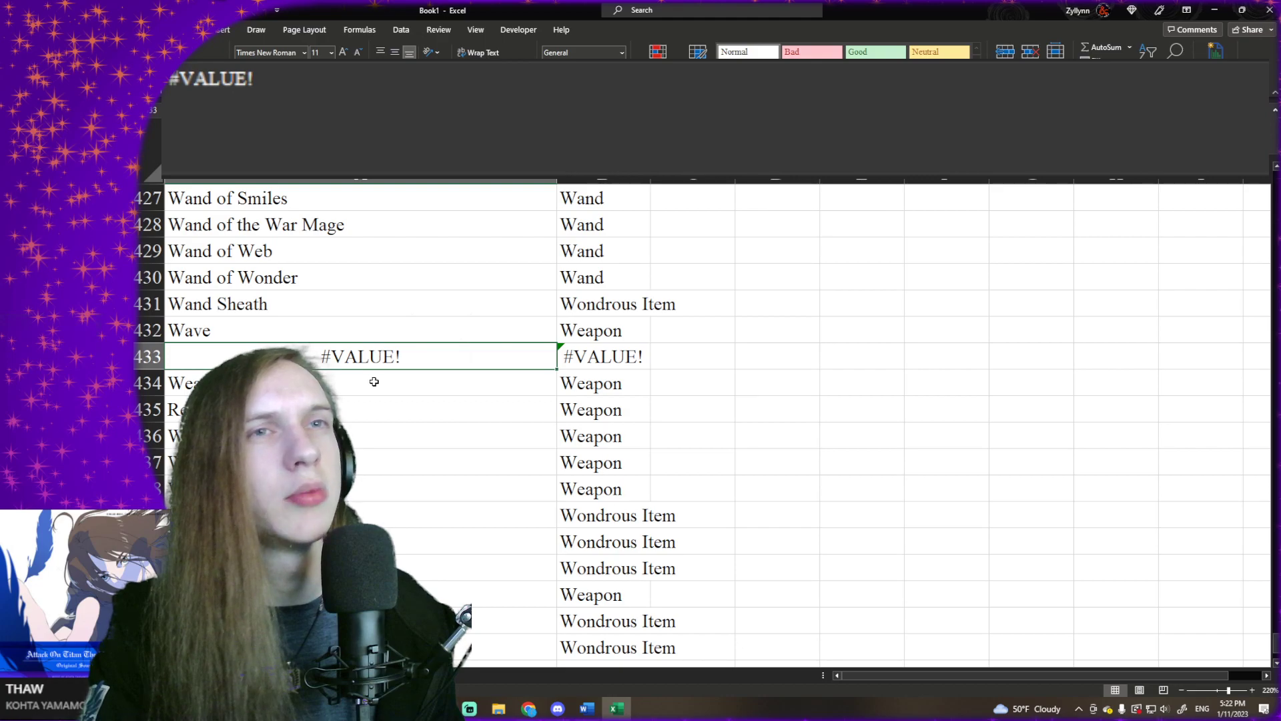
click(361, 407)
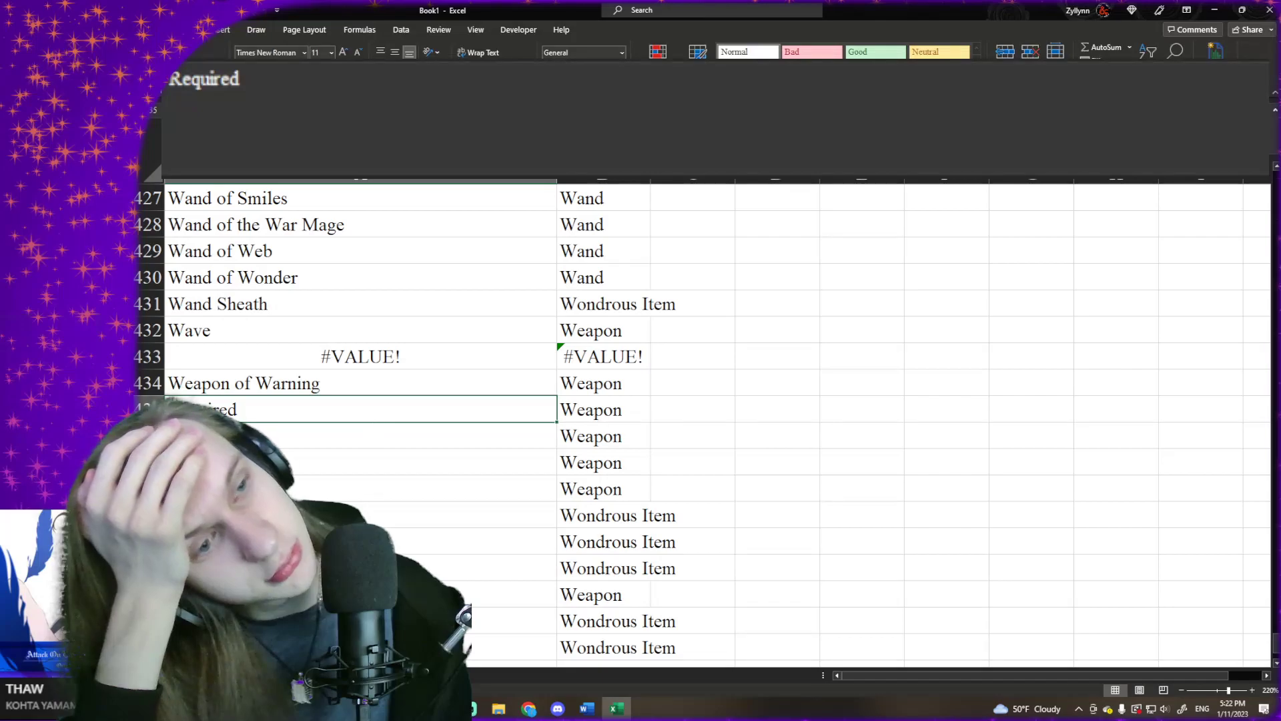
- Examine the source rows on Sheet1 around Wave and Weapon of Warning (A1458 to A1462) to trace the #VALUE! entry
mouse_move(590, 716)
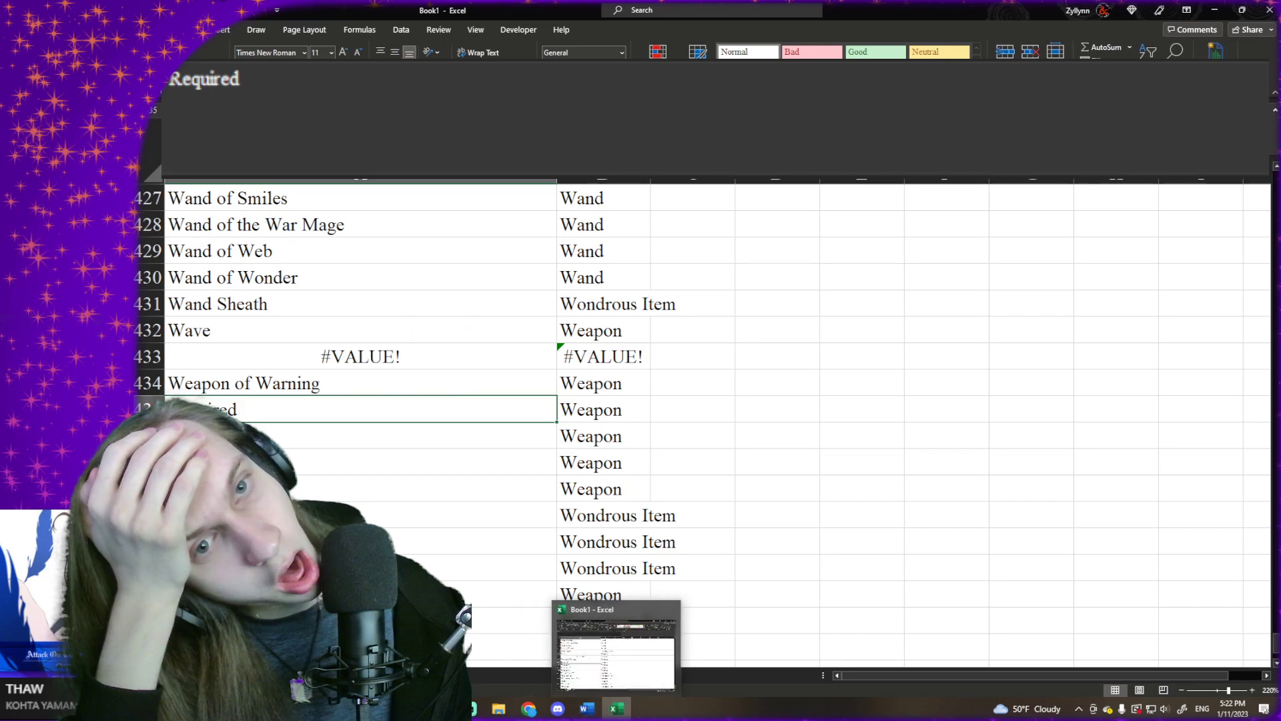
click(200, 675)
scroll(317, 451, up, 15)
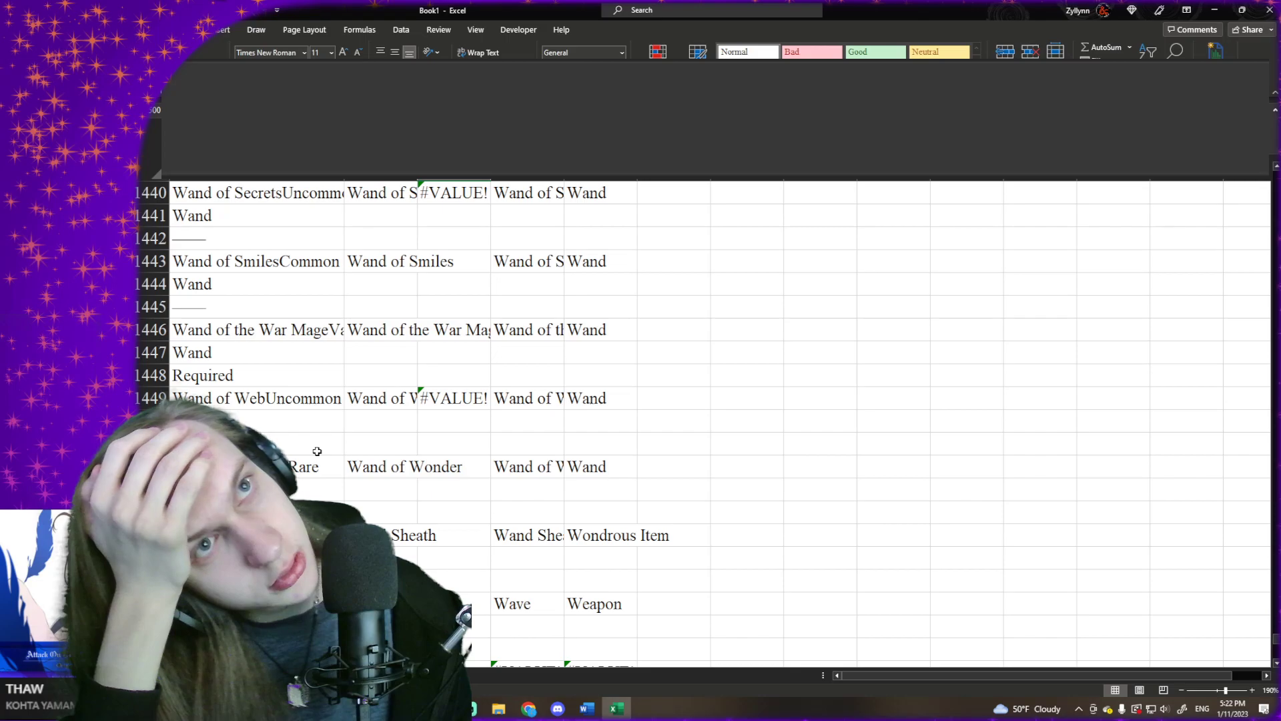
scroll(317, 451, up, 5)
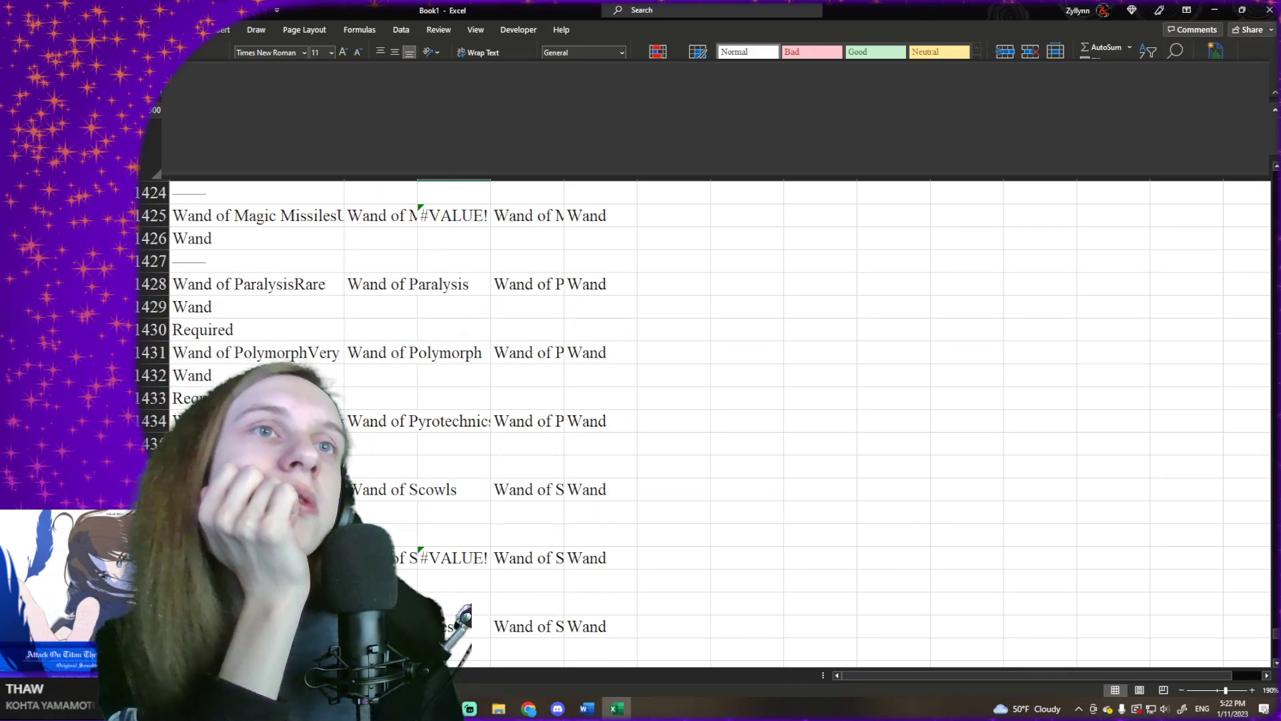
scroll(317, 451, up, 10)
scroll(317, 451, up, 1)
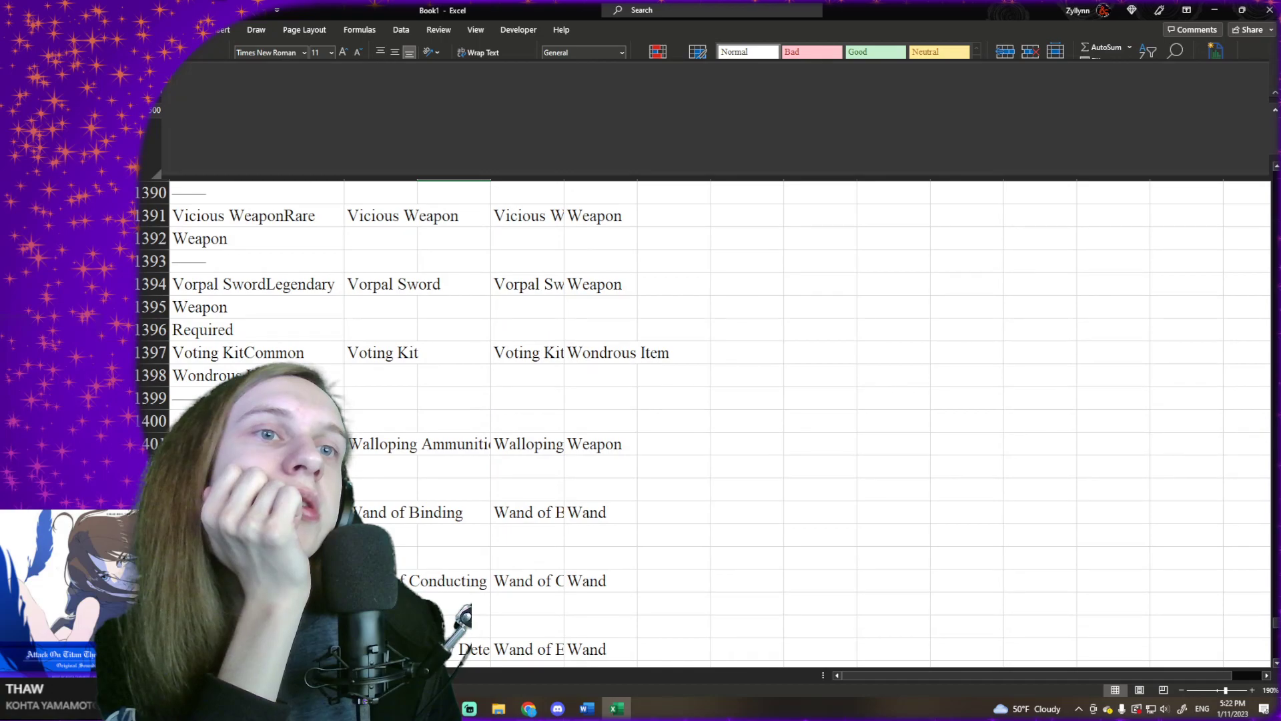
scroll(317, 451, down, 7)
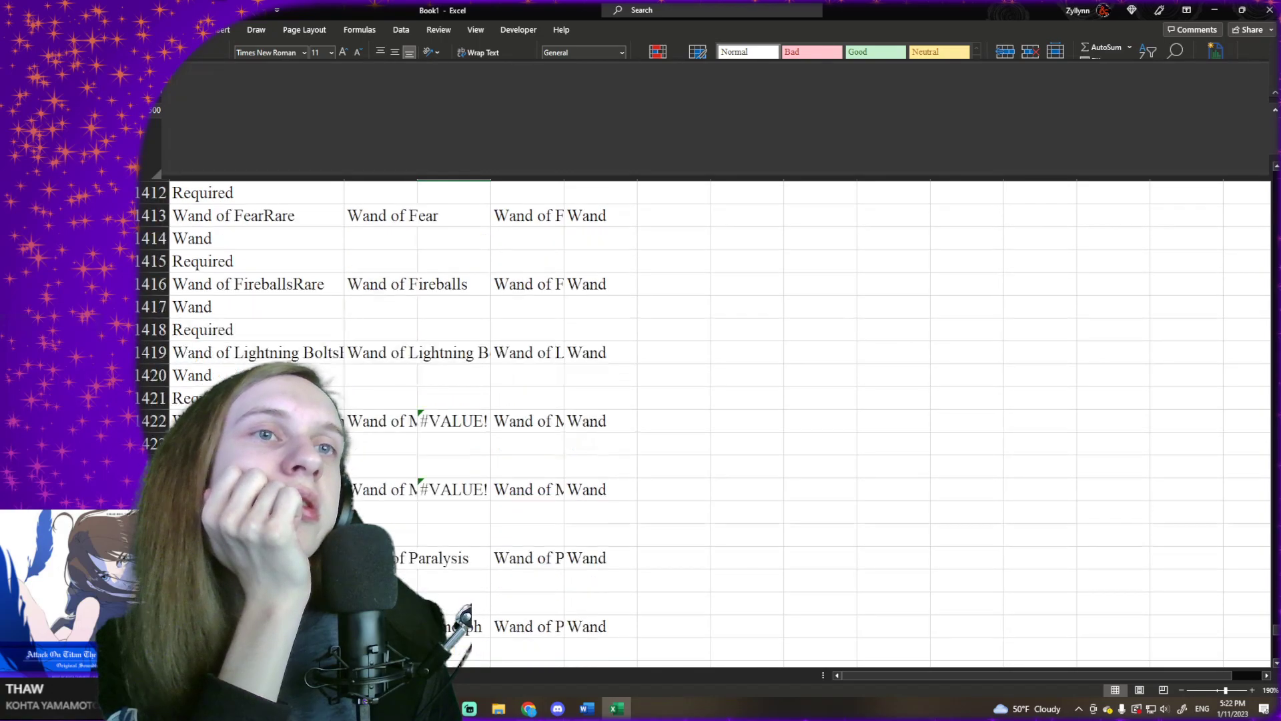
scroll(317, 451, down, 20)
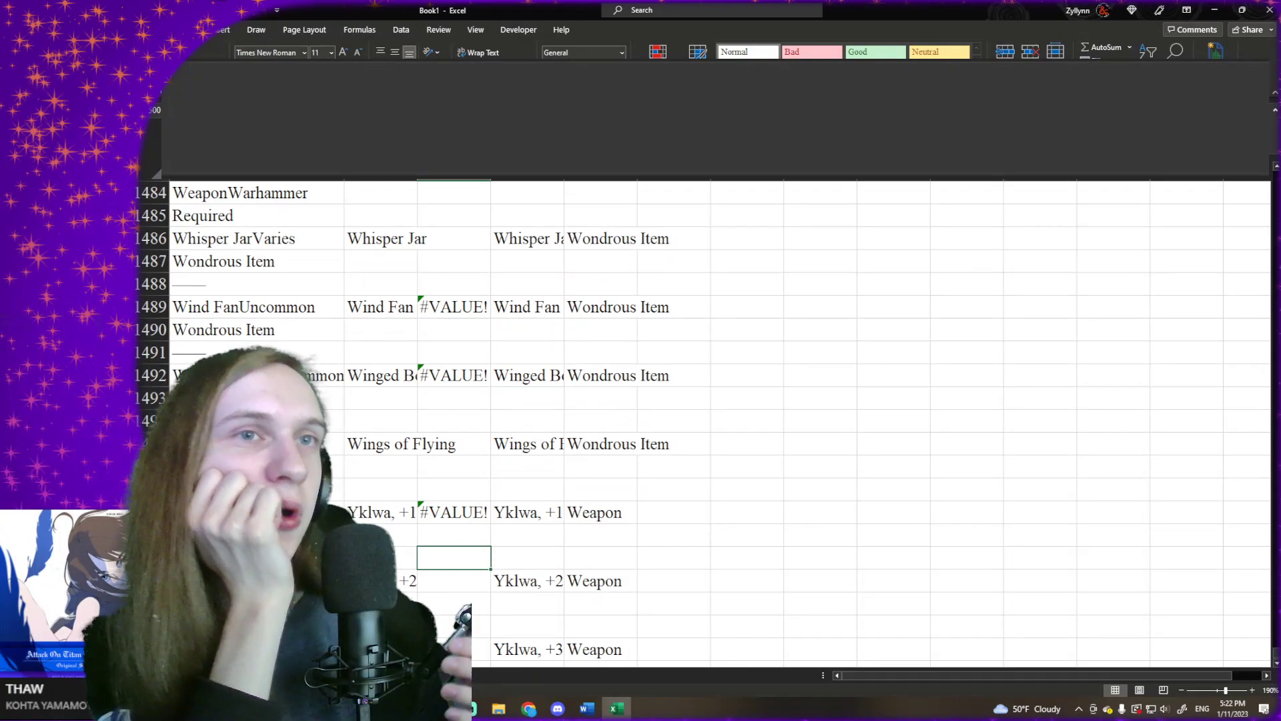
scroll(317, 451, up, 4)
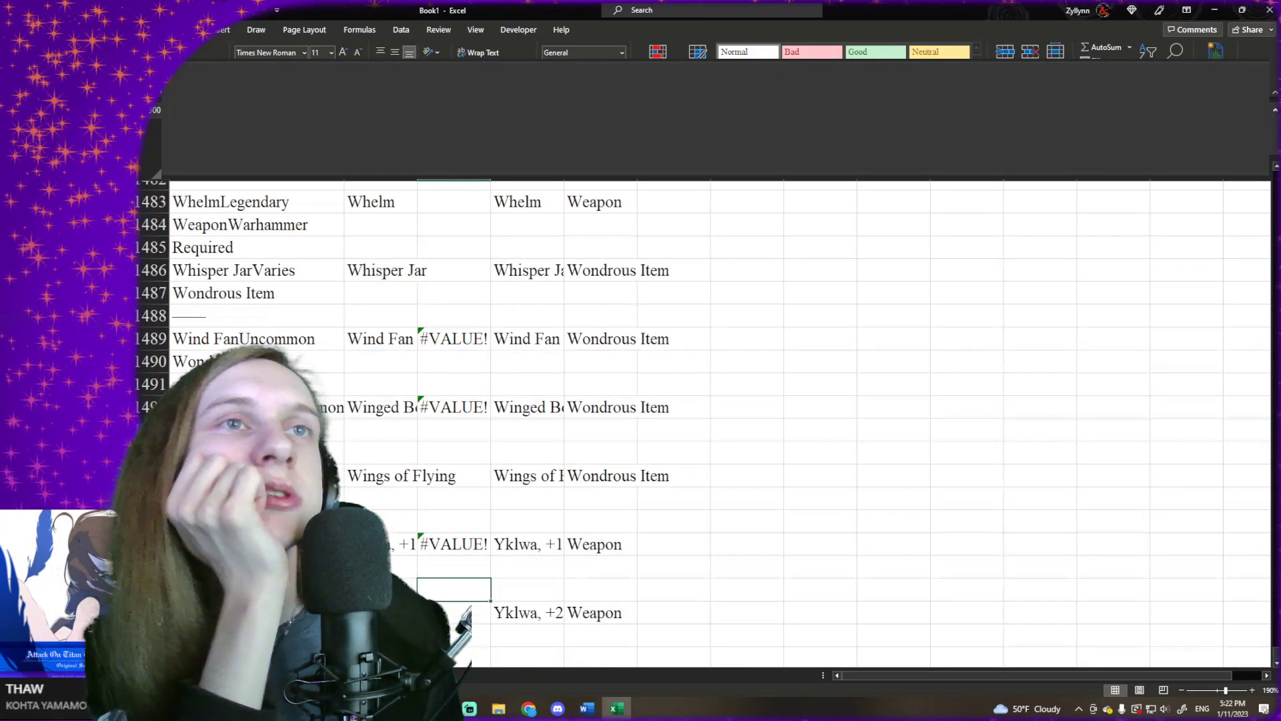
click(267, 398)
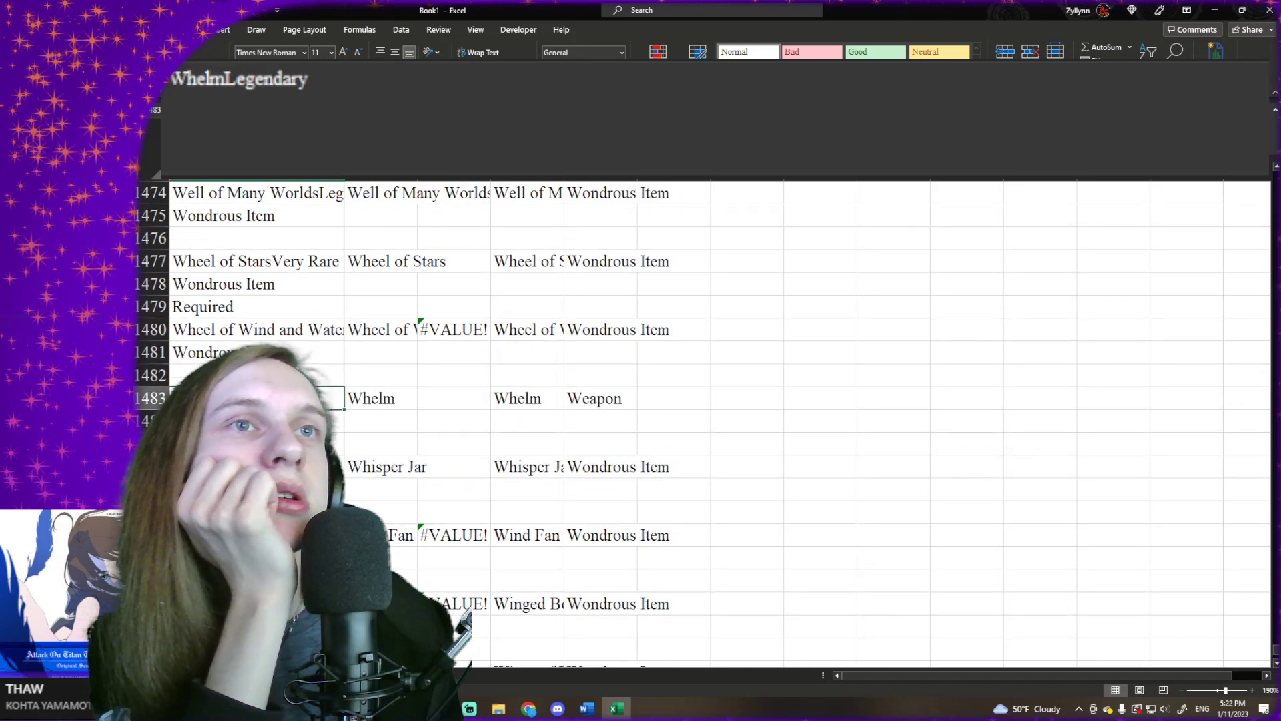
scroll(267, 328, up, 4)
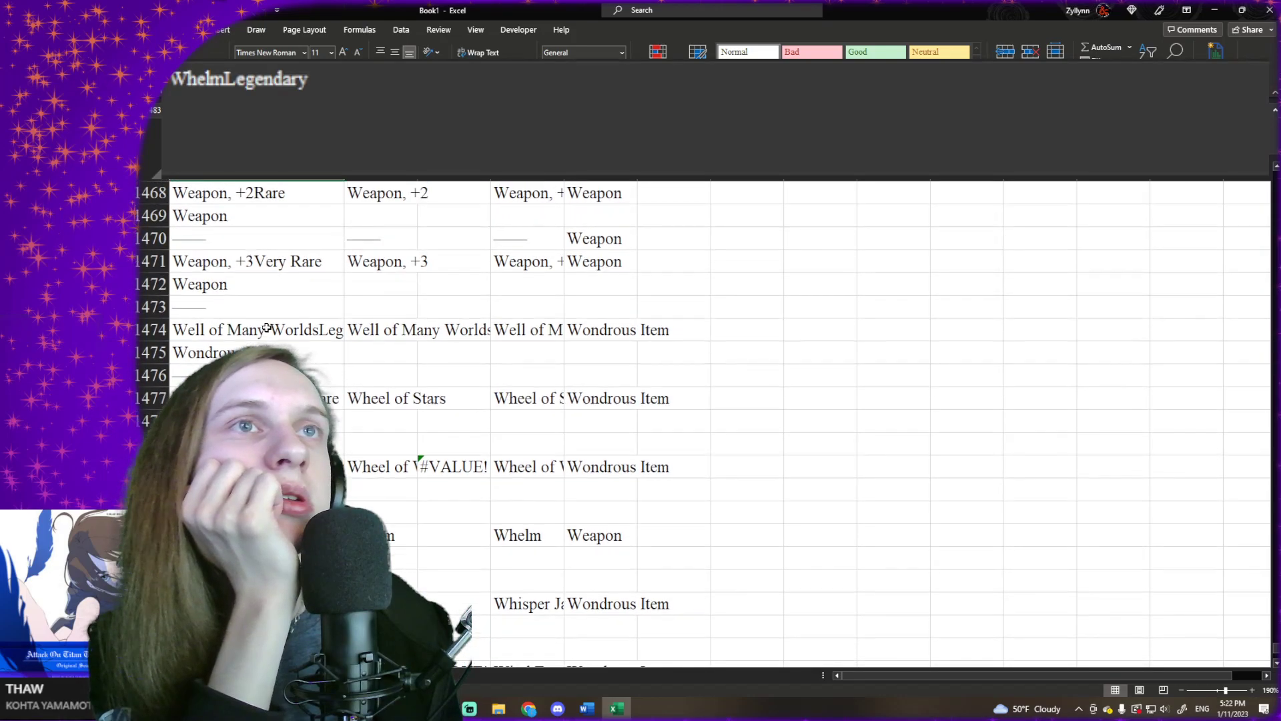
scroll(267, 327, up, 1)
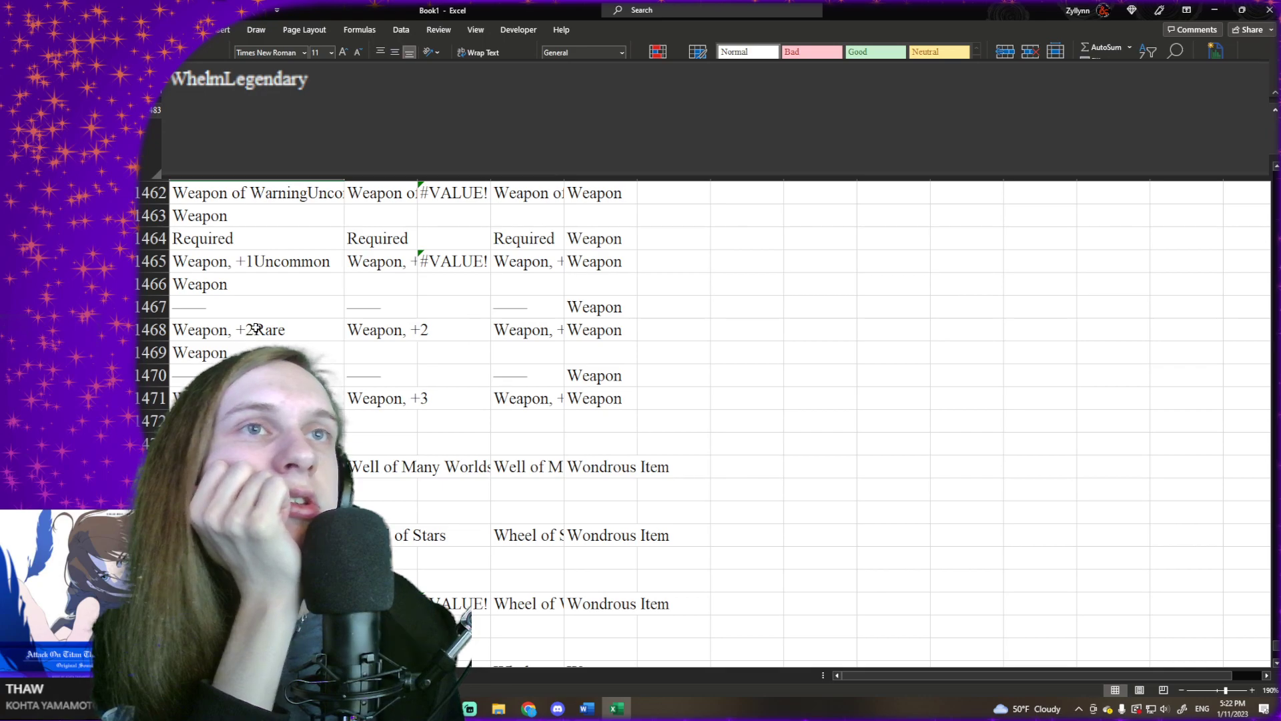
scroll(256, 328, up, 3)
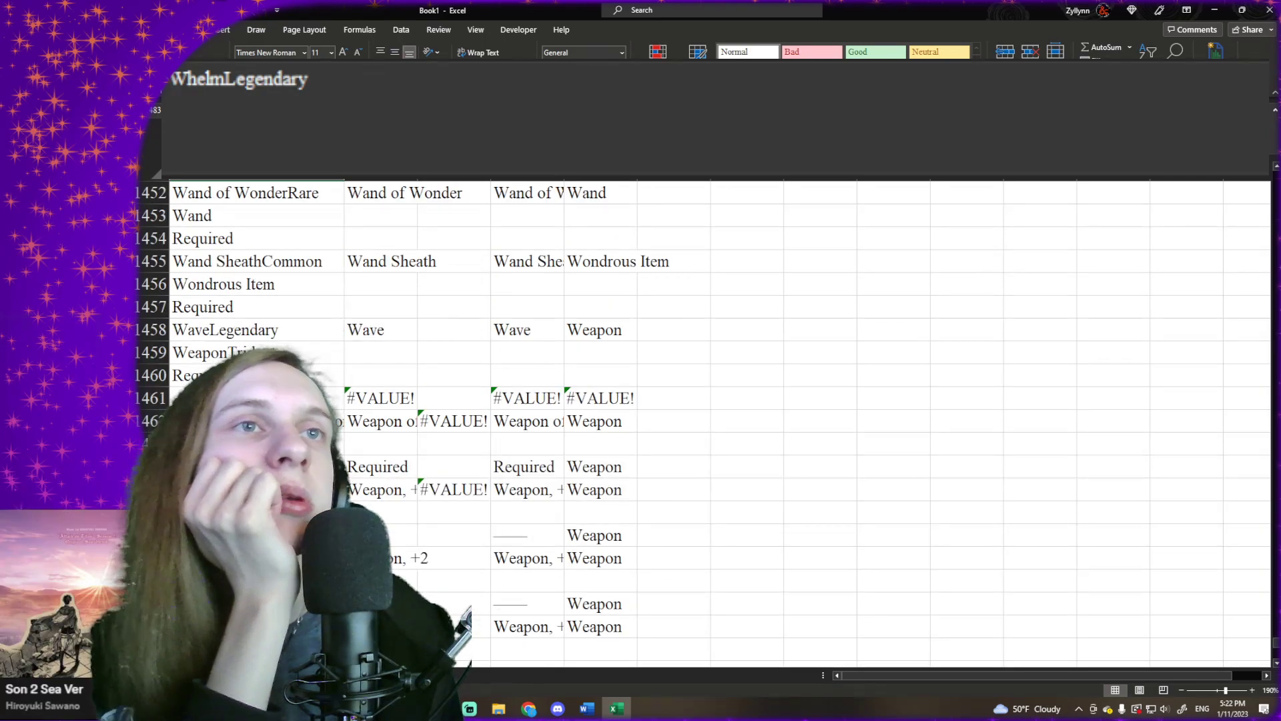
click(268, 333)
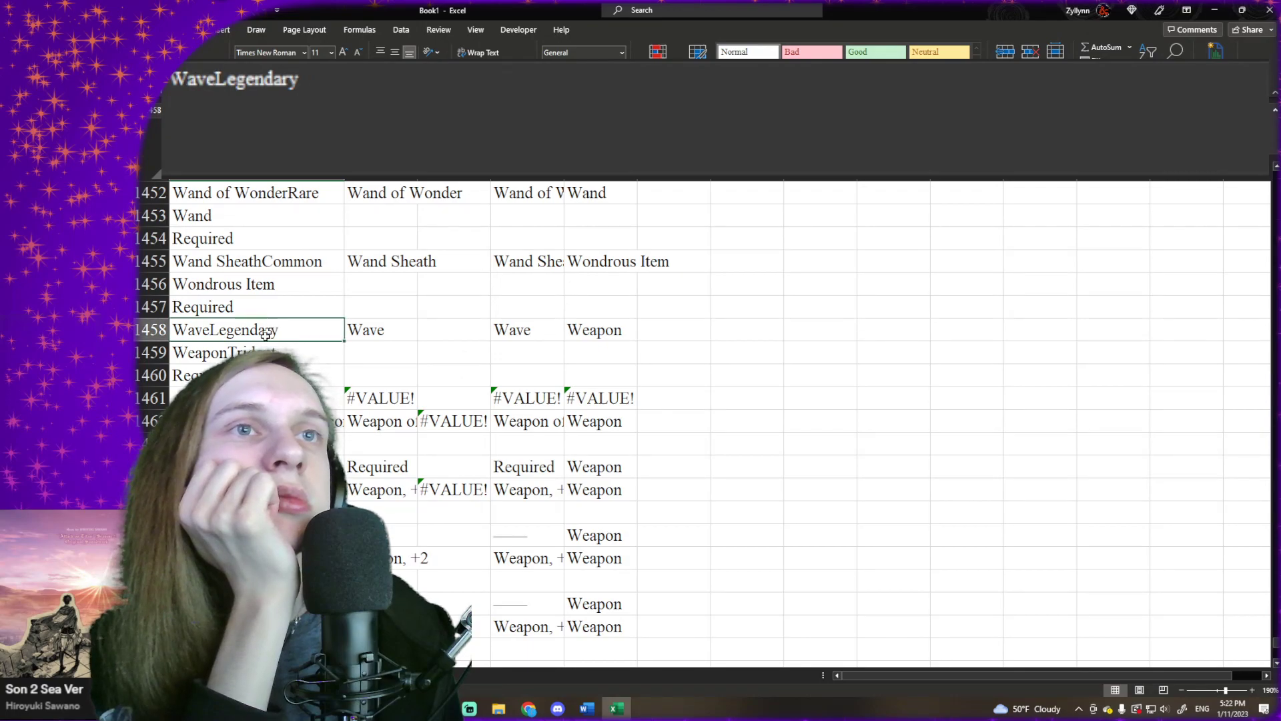
click(261, 352)
click(257, 375)
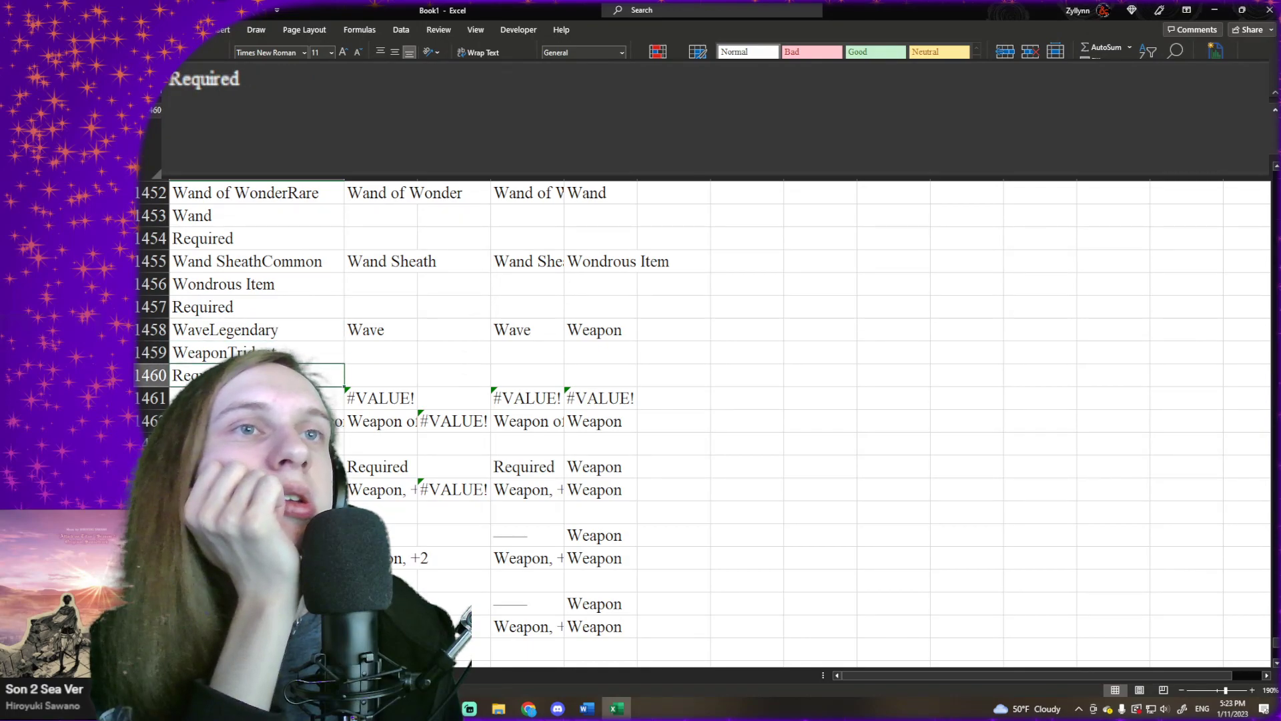
click(257, 421)
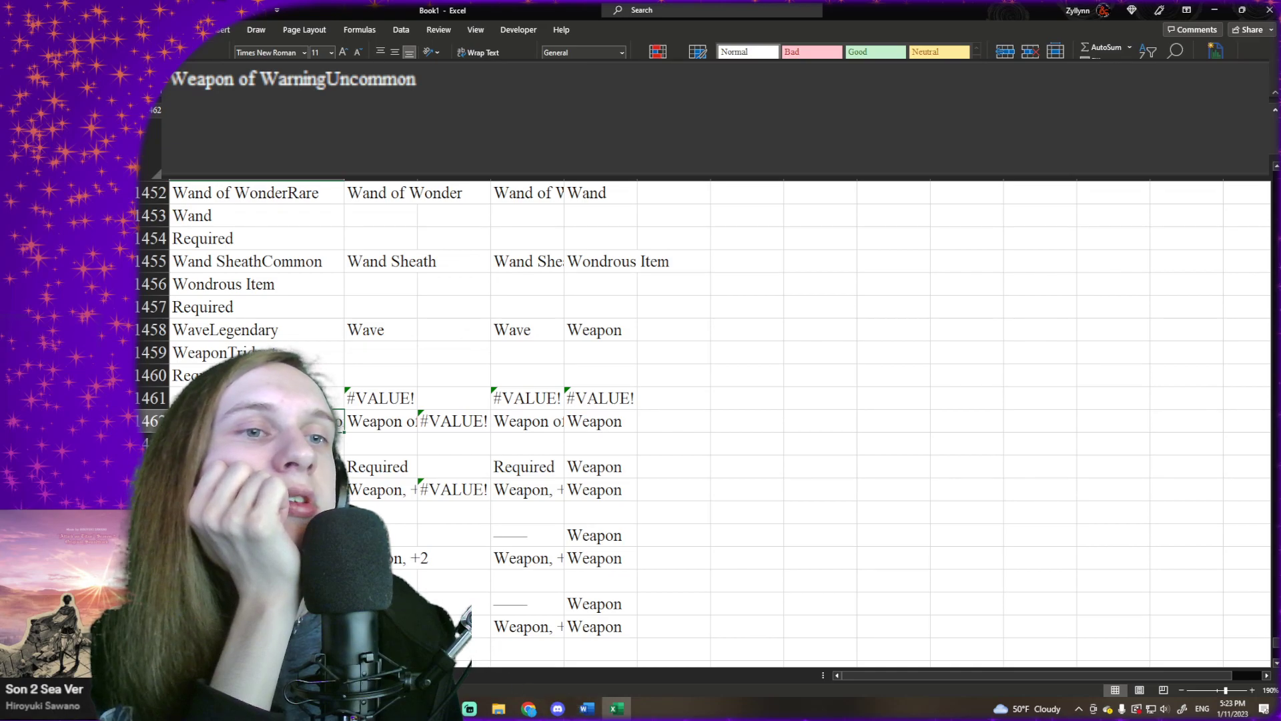
- Return to the unique item list and clear the #VALUE! entry in A433
click(254, 675)
drag(308, 358, 615, 359)
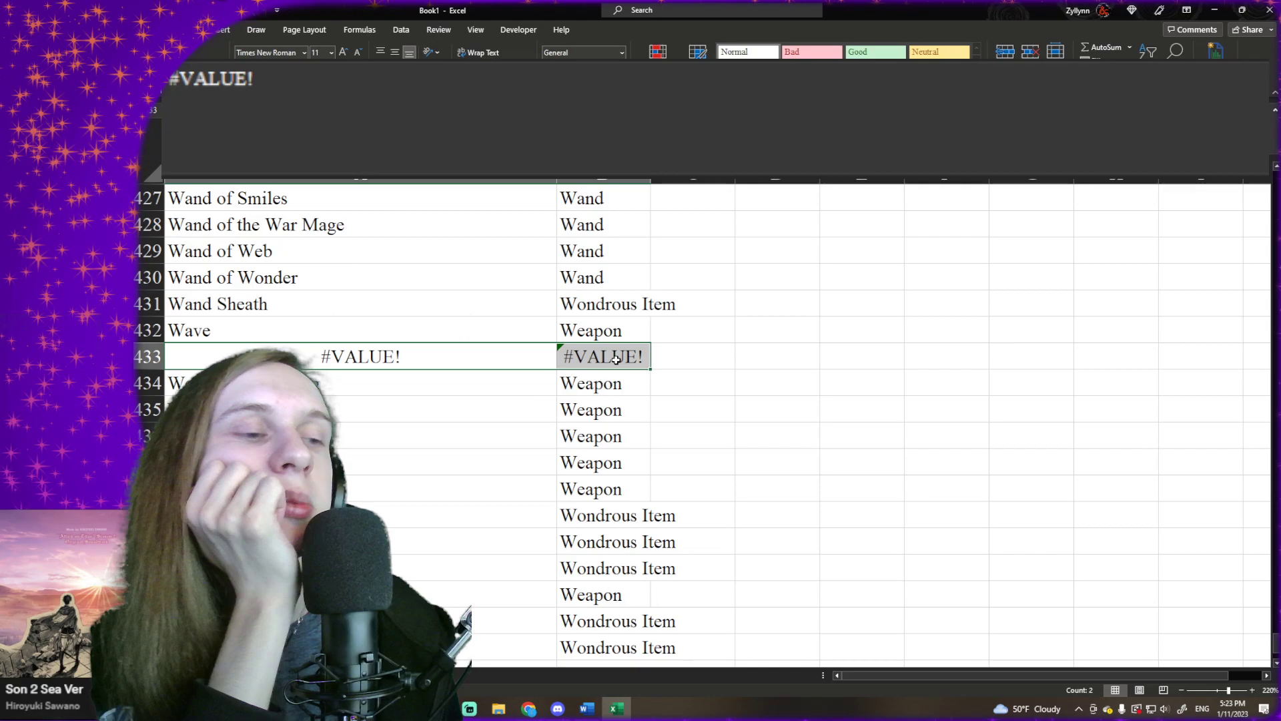
click(499, 362)
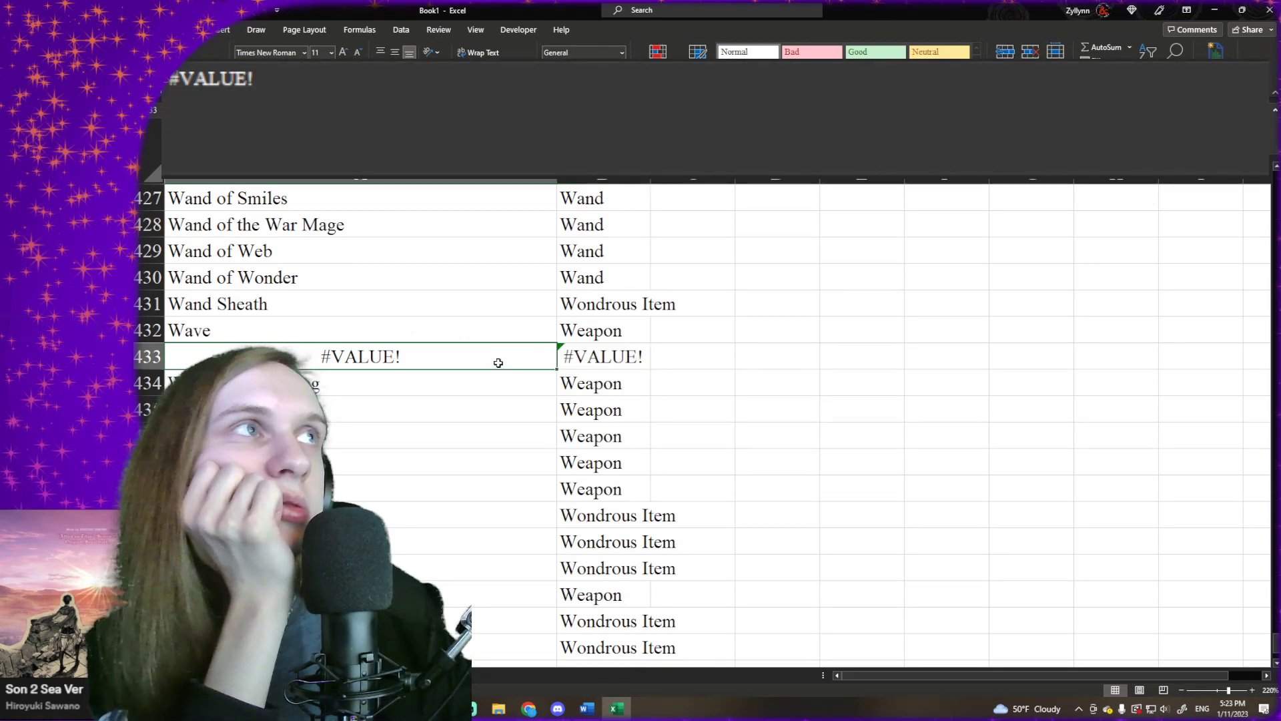
key(Delete)
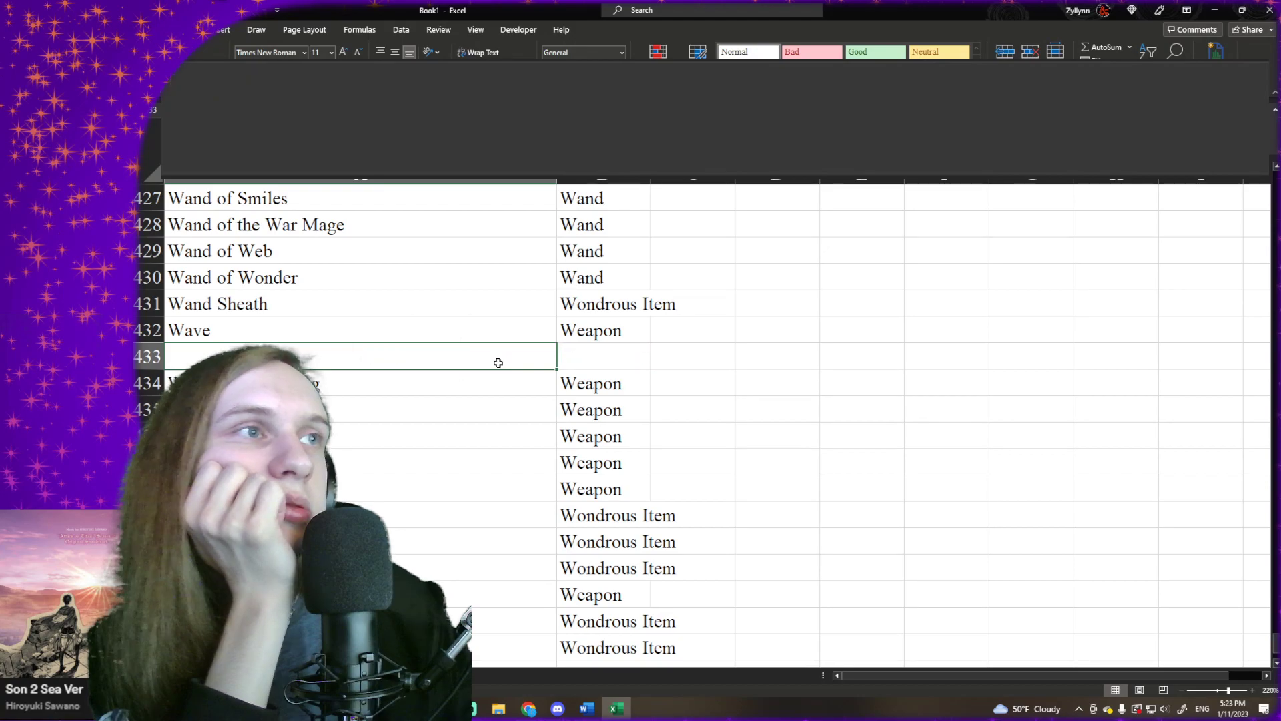
- Clear the stray "Required" entry in A435, between Weapon of Warning and Weapon, +1
click(489, 374)
scroll(489, 375, down, 3)
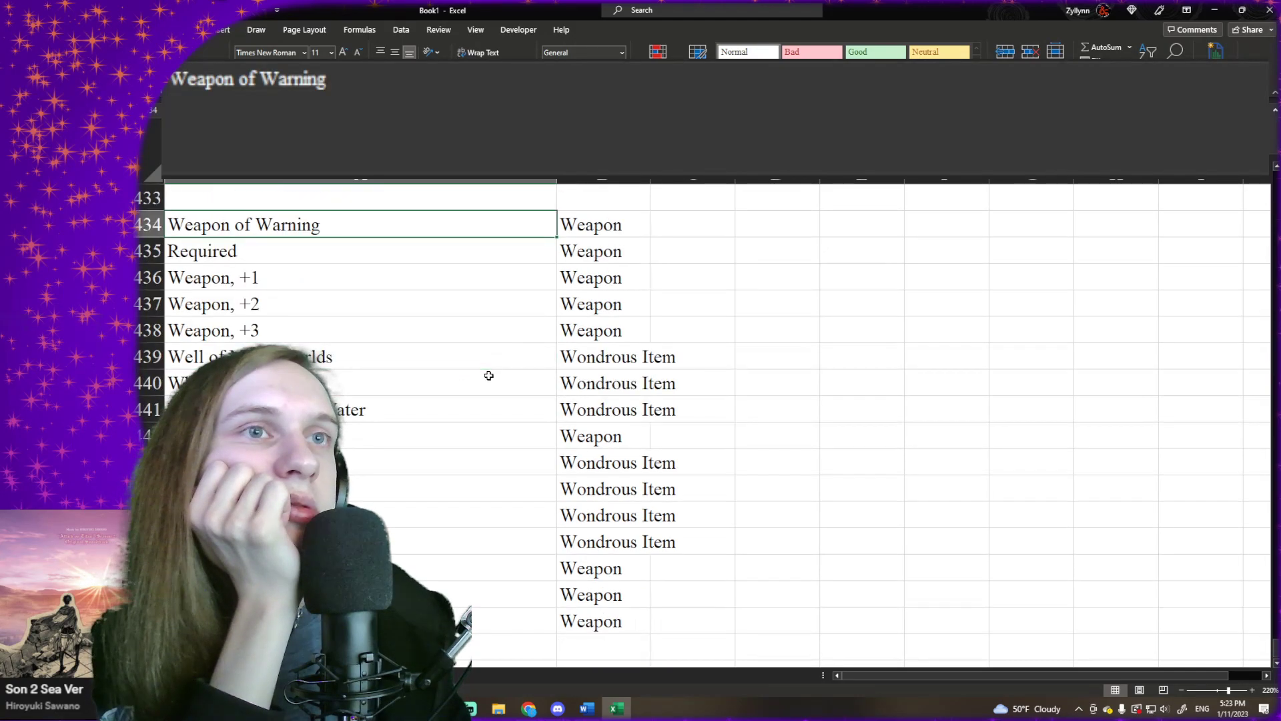
scroll(467, 370, up, 3)
scroll(371, 305, down, 2)
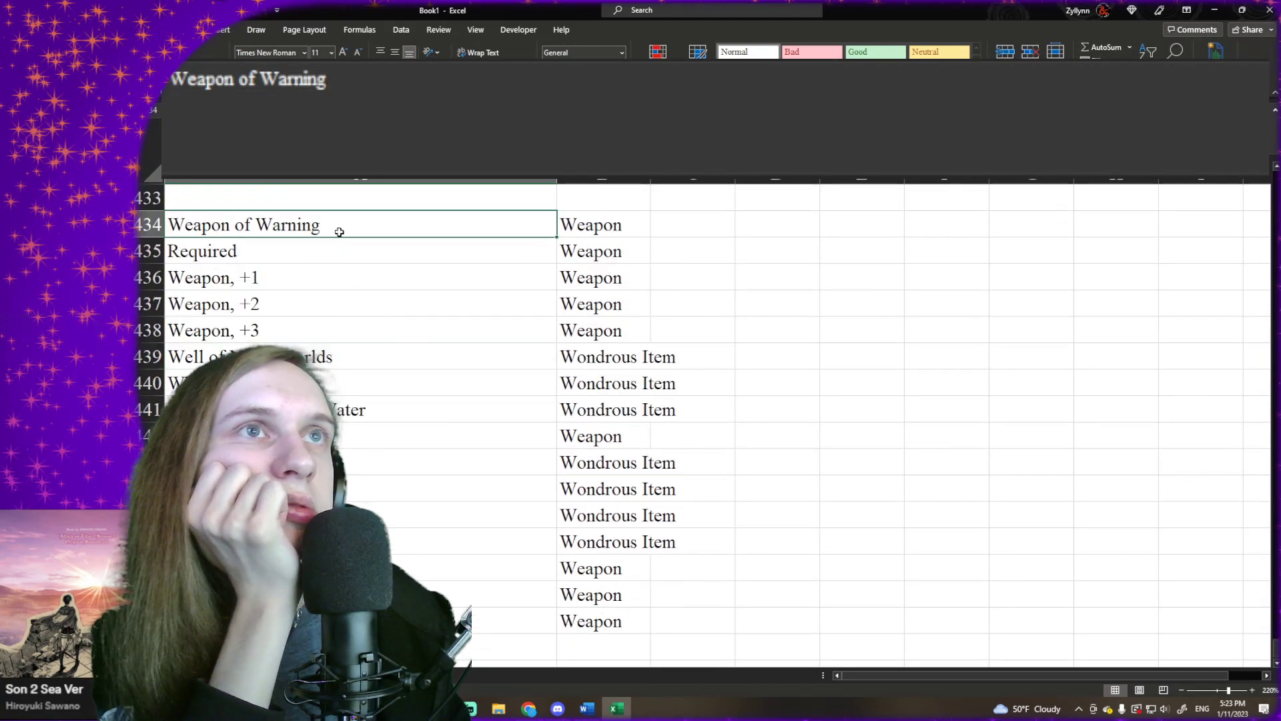
drag(339, 232, 534, 597)
click(323, 271)
click(337, 253)
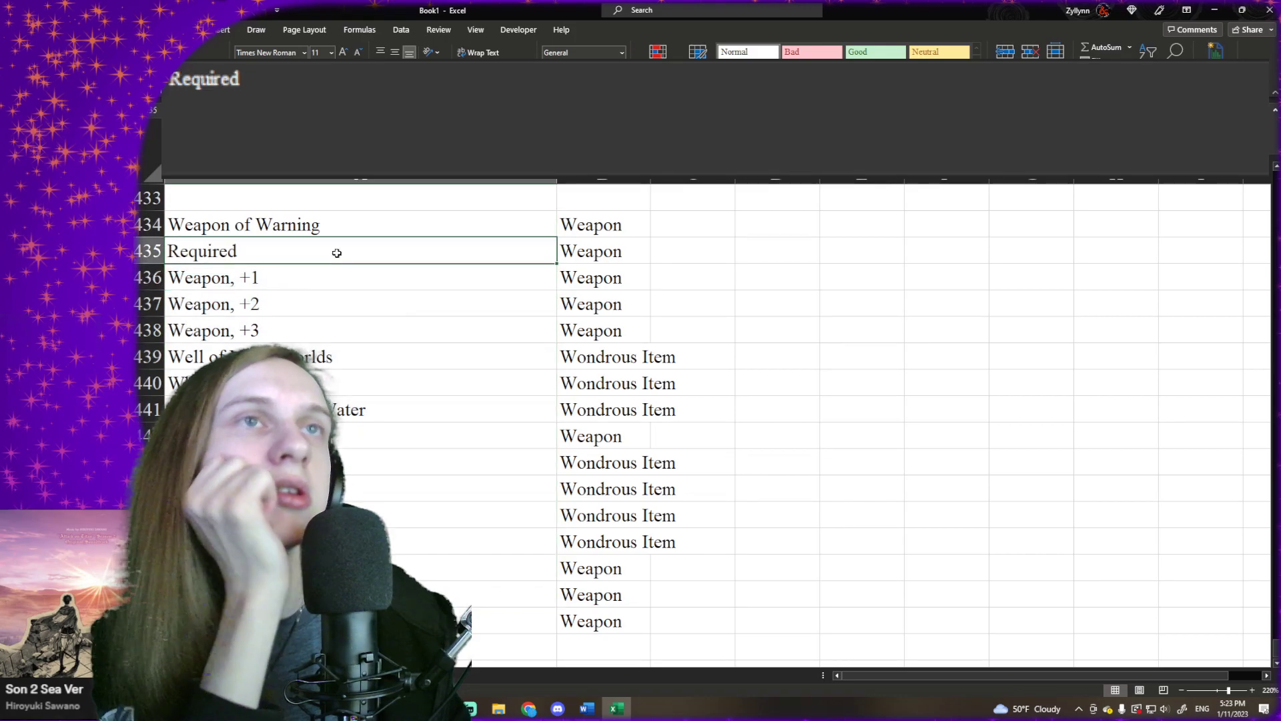
key(Delete)
- Copy "Weapon of Warning" from A434 into the empty cell A433
click(384, 225)
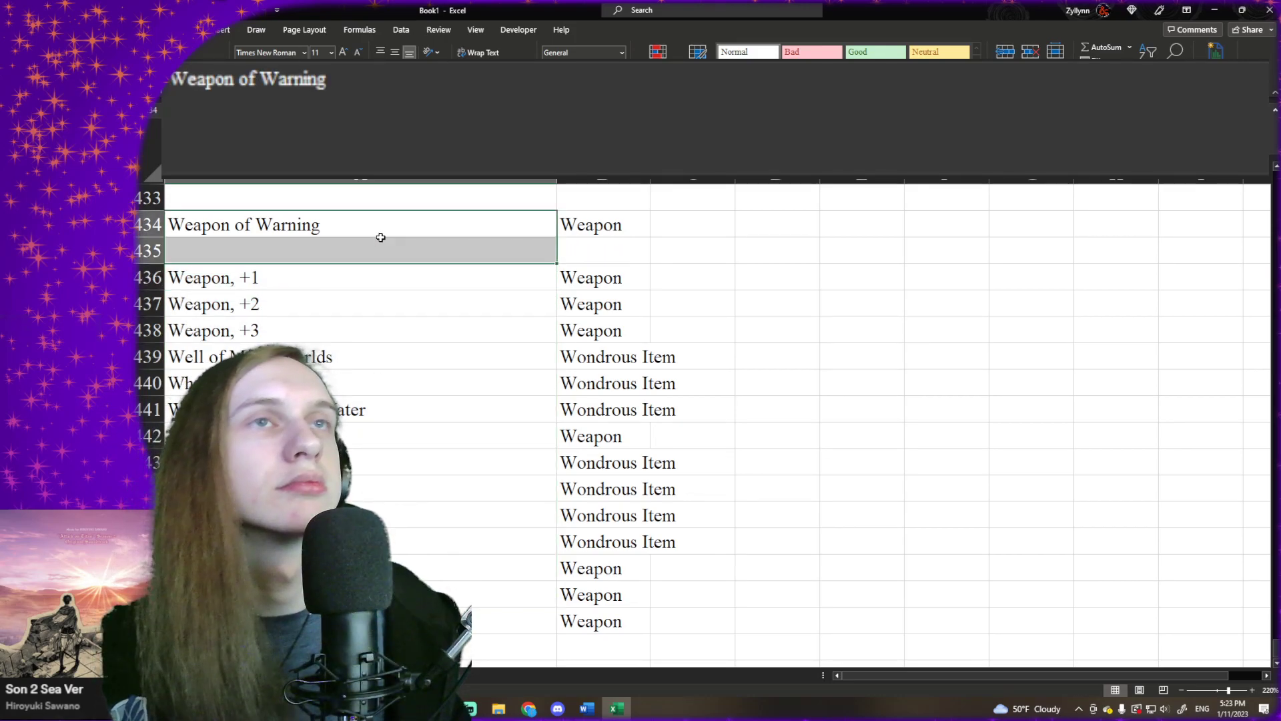
scroll(388, 239, up, 1)
key(ctrl+c)
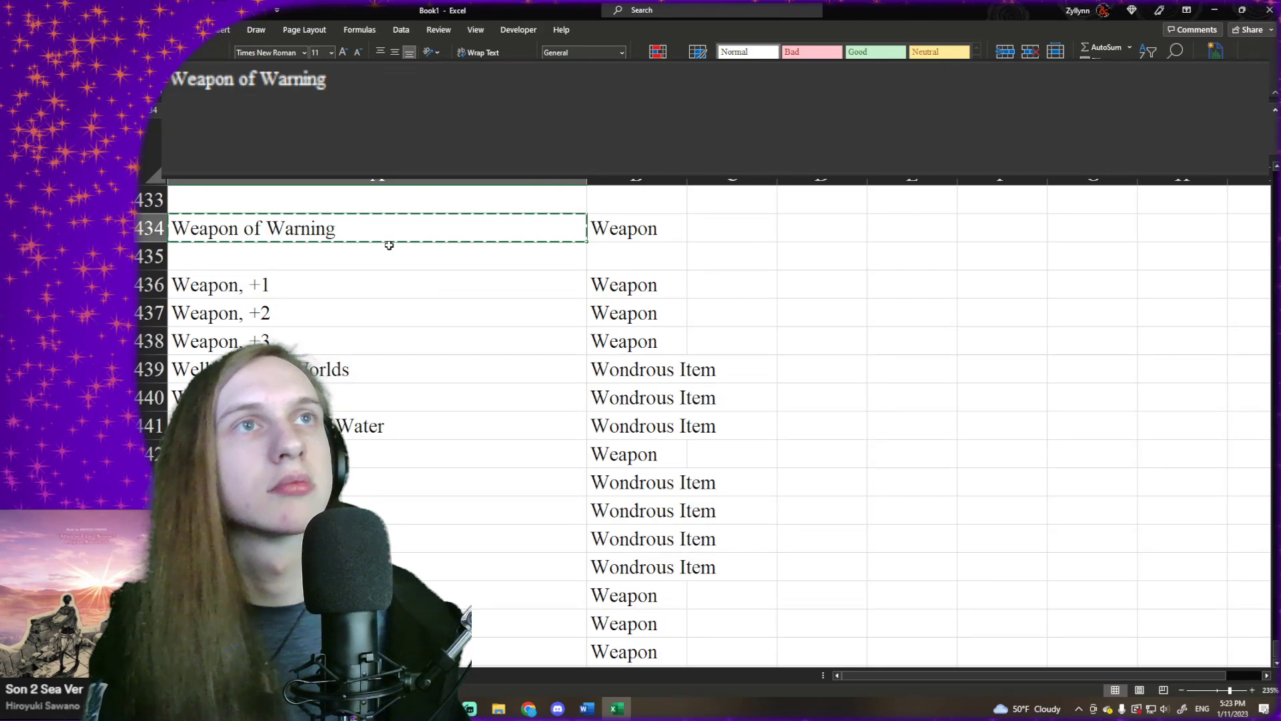
scroll(389, 246, down, 1)
scroll(337, 317, up, 1)
click(313, 331)
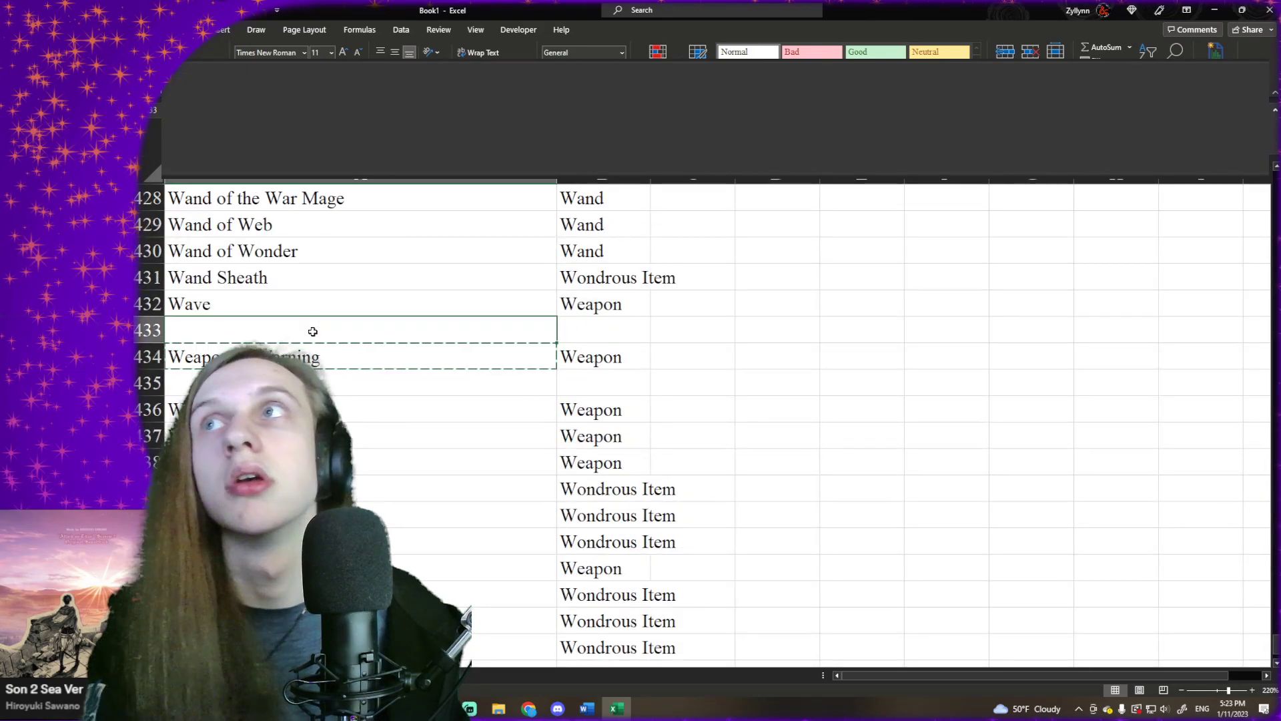
key(ctrl+v)
- Copy the item names from "Weapon, +1" in A436 through the end of the list and paste them starting at A434
scroll(314, 307, down, 2)
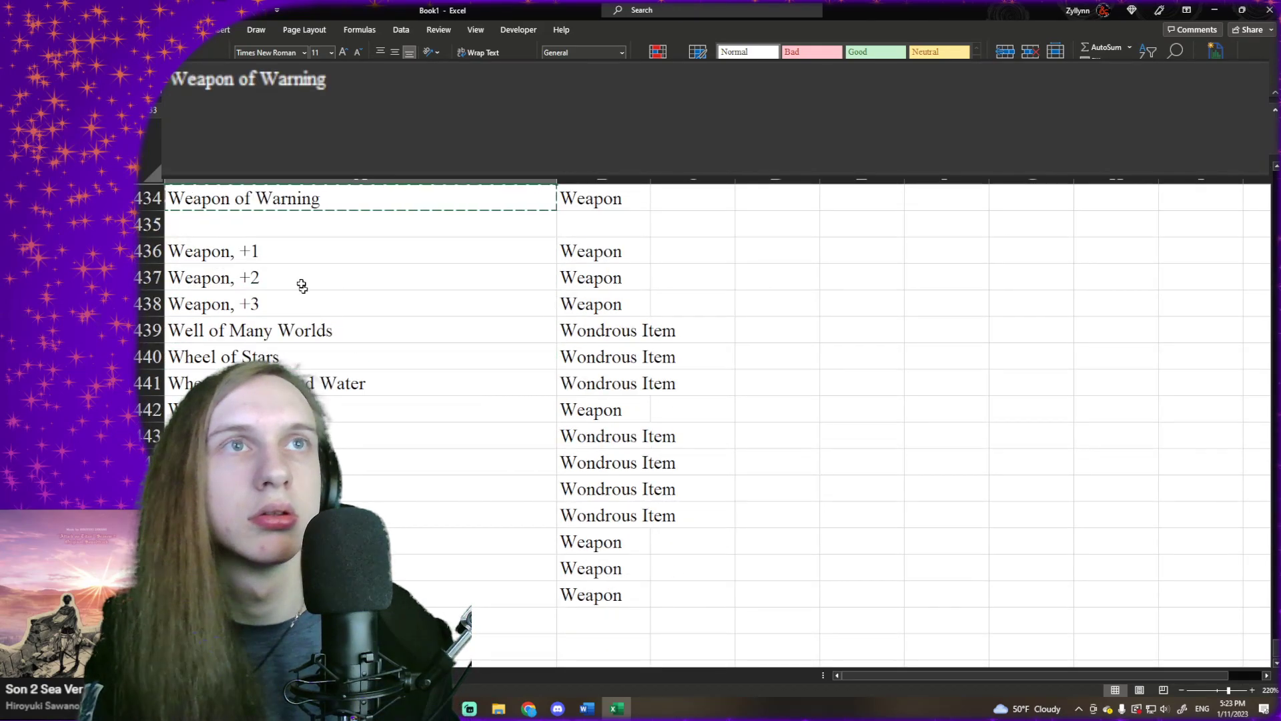
click(287, 259)
key(ctrl+shift+Down)
key(ctrl+c)
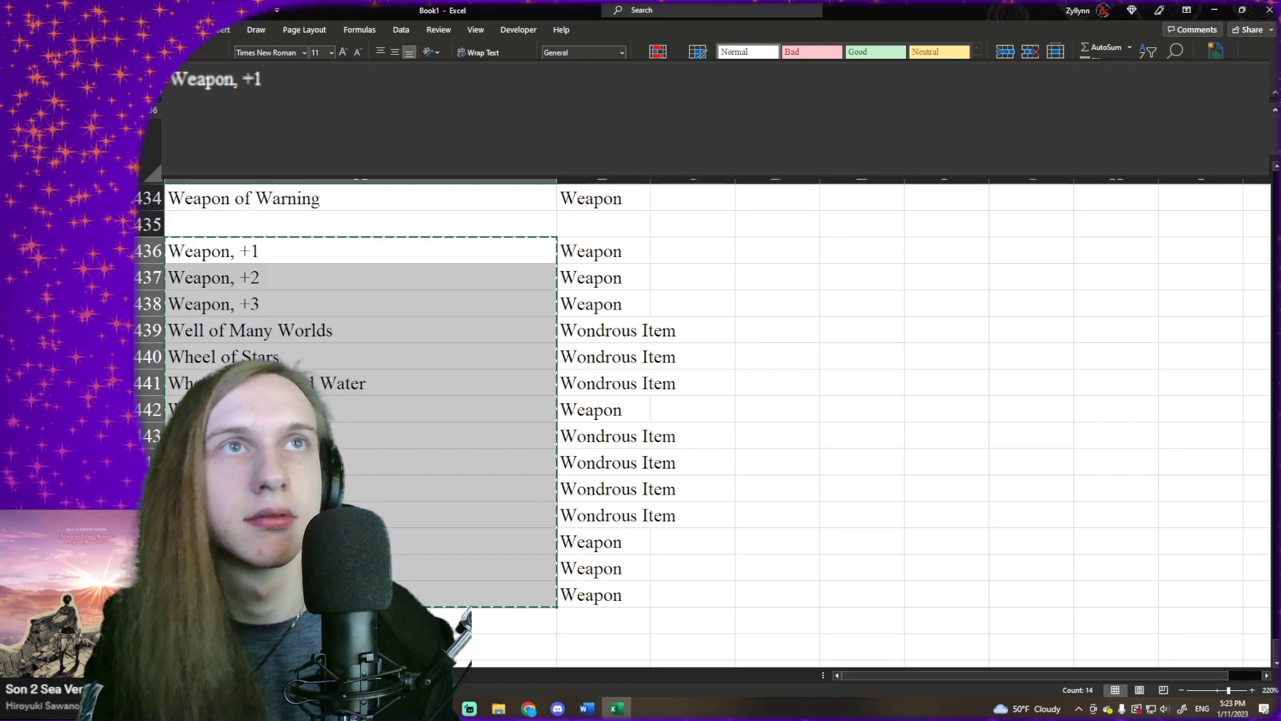
scroll(275, 357, up, 2)
click(274, 357)
key(ctrl+v)
- Clear the two leftover duplicate rows at the end of the list, A448:B449
scroll(274, 357, down, 3)
drag(307, 511, 610, 521)
drag(478, 521, 592, 543)
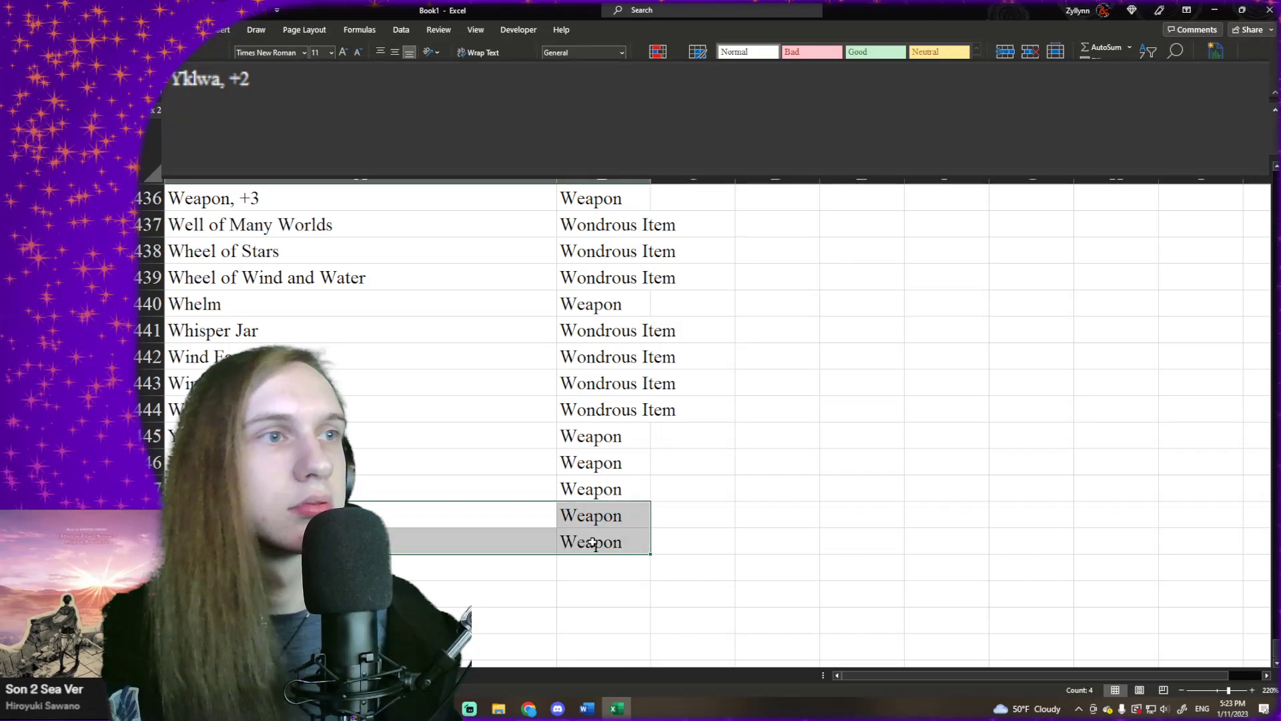
key(Delete)
- Copy the full item and type list A1:B447 and paste it over itself as static values
scroll(572, 447, up, 1)
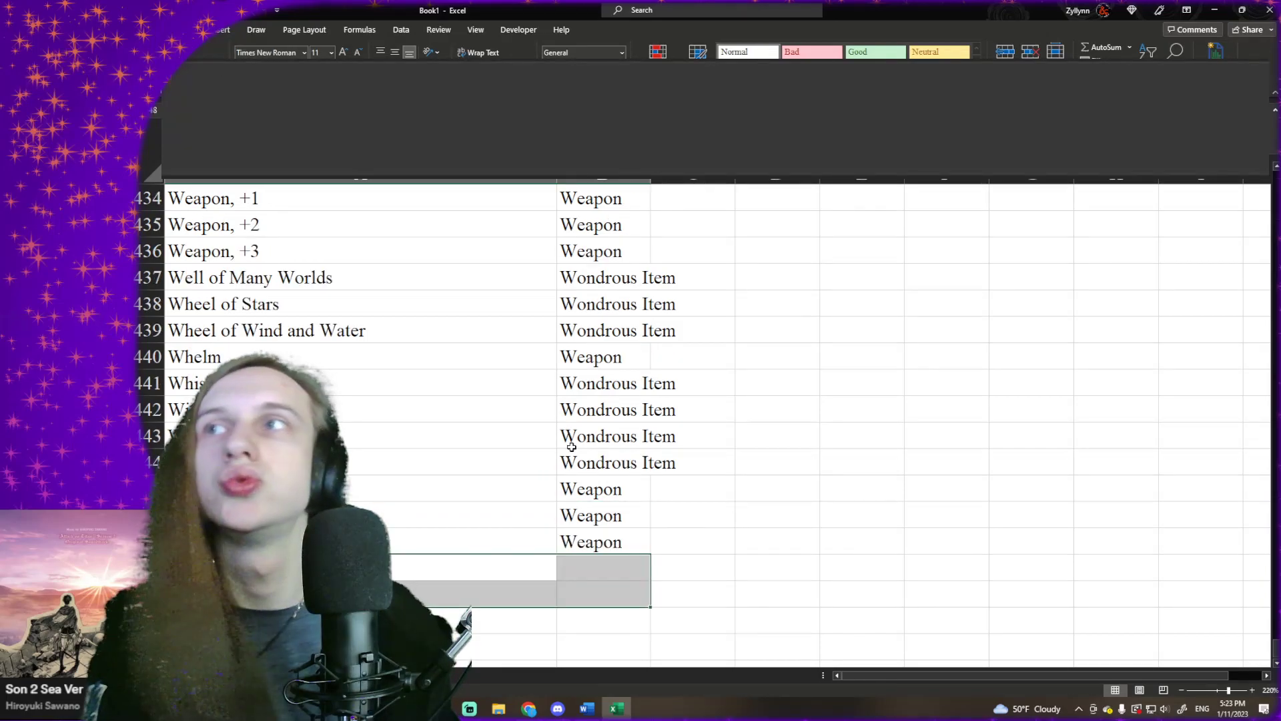
click(551, 393)
key(ctrl+Home)
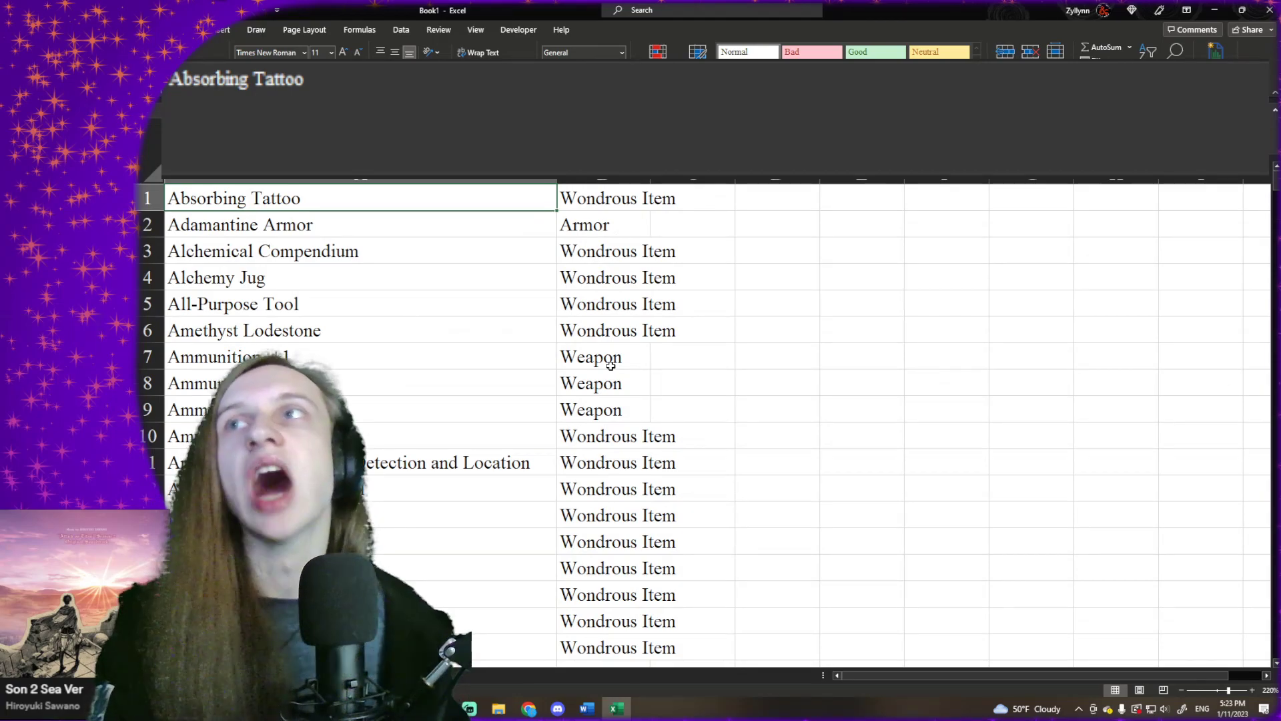
click(600, 197)
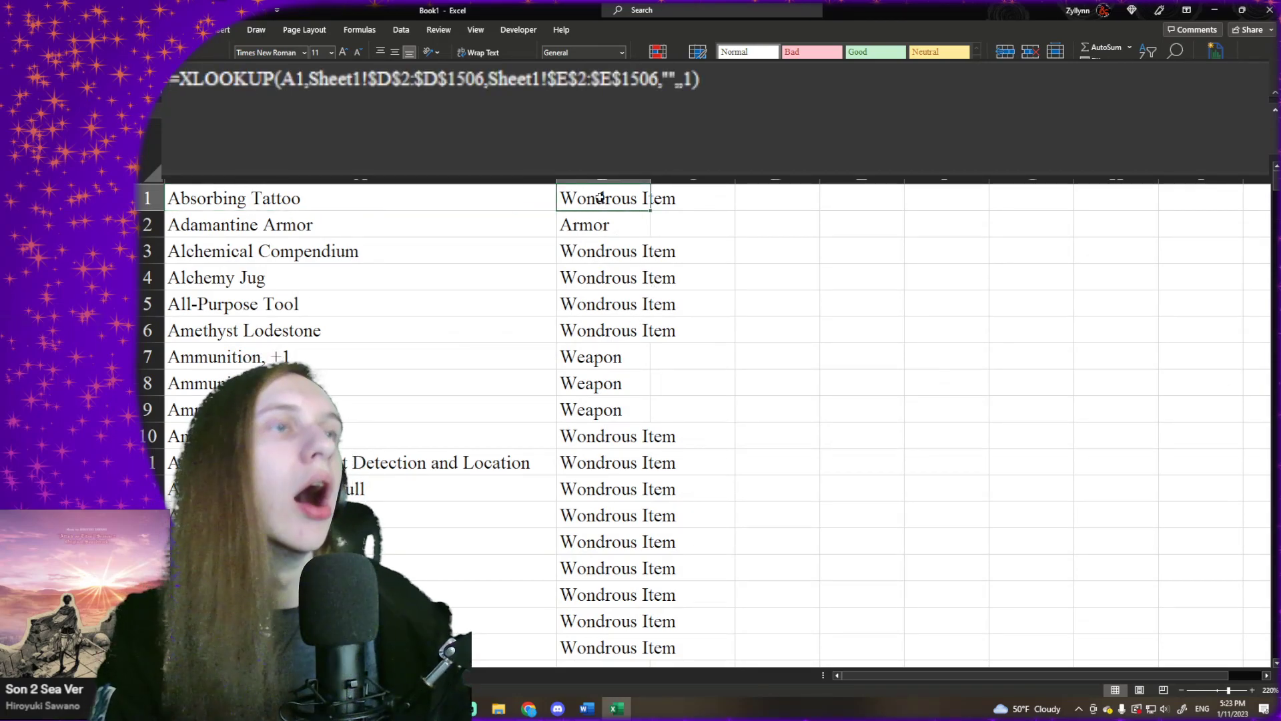
key(Left)
key(shift+Right)
key(ctrl+shift+Down)
key(ctrl+c)
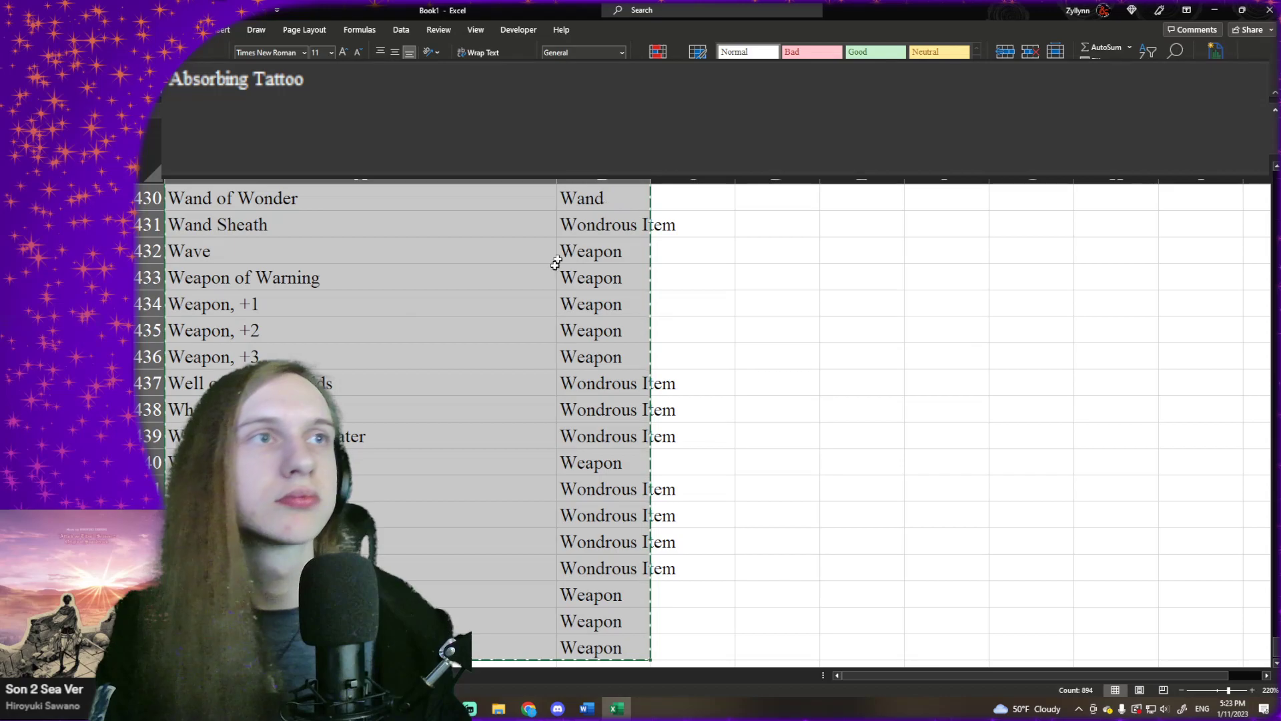
right_click(553, 269)
click(600, 354)
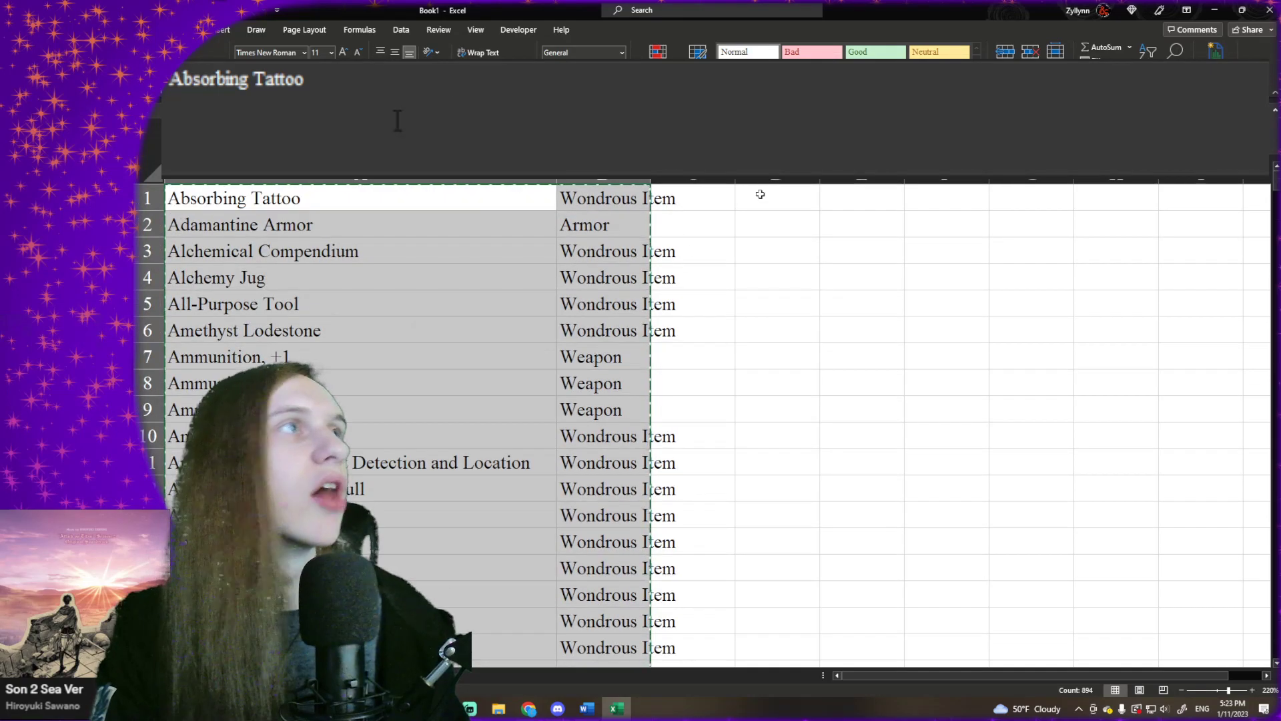
- Sort the item and type list by column B on cell values in A to Z order
click(1147, 51)
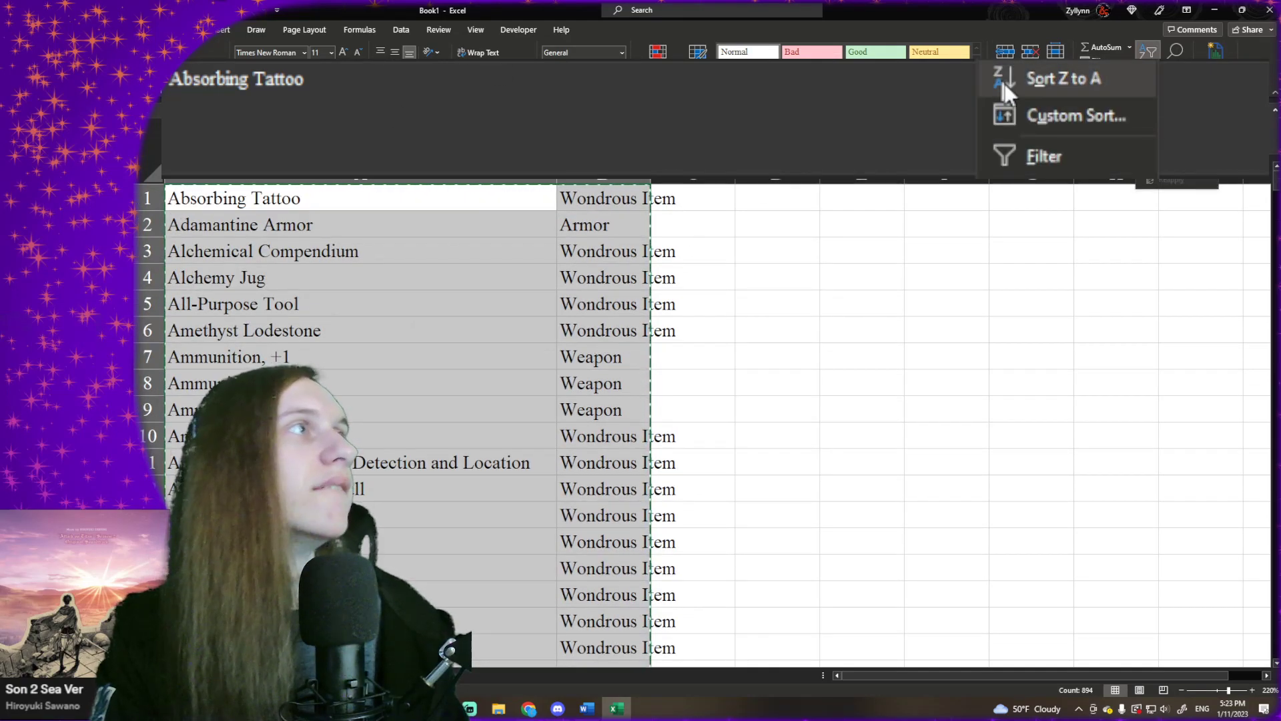
click(1030, 114)
click(279, 147)
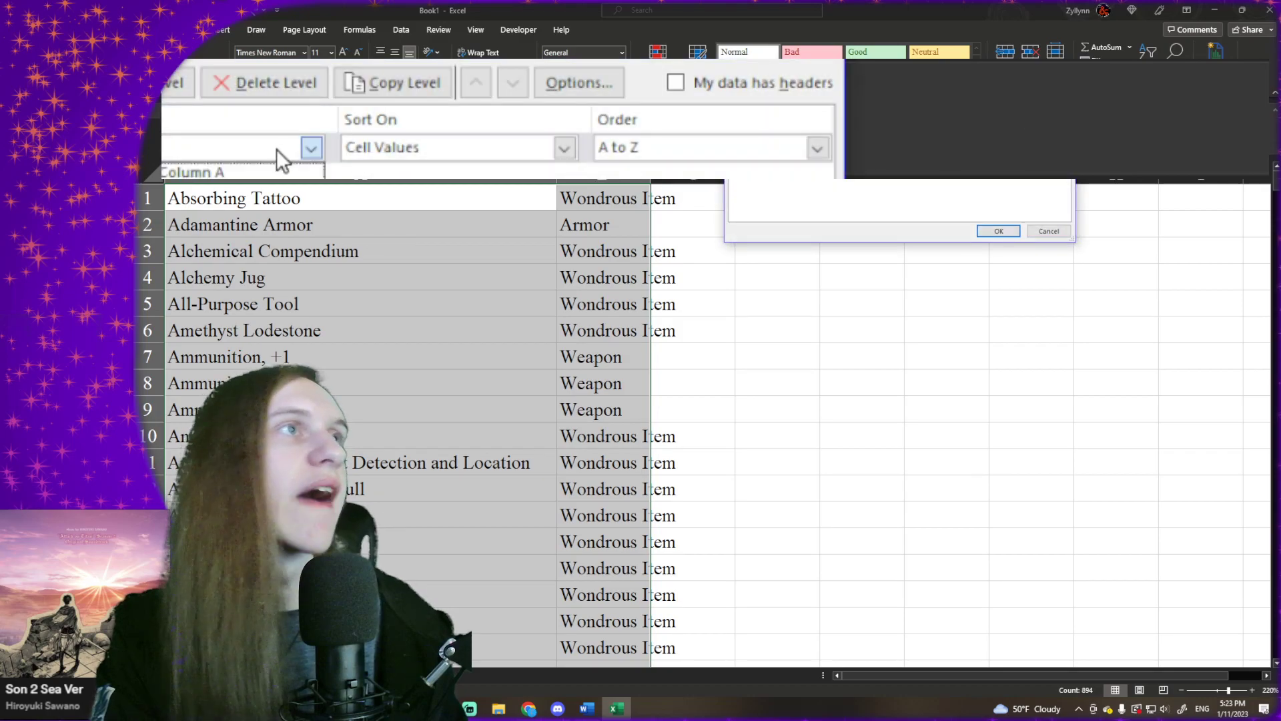
click(239, 170)
click(247, 148)
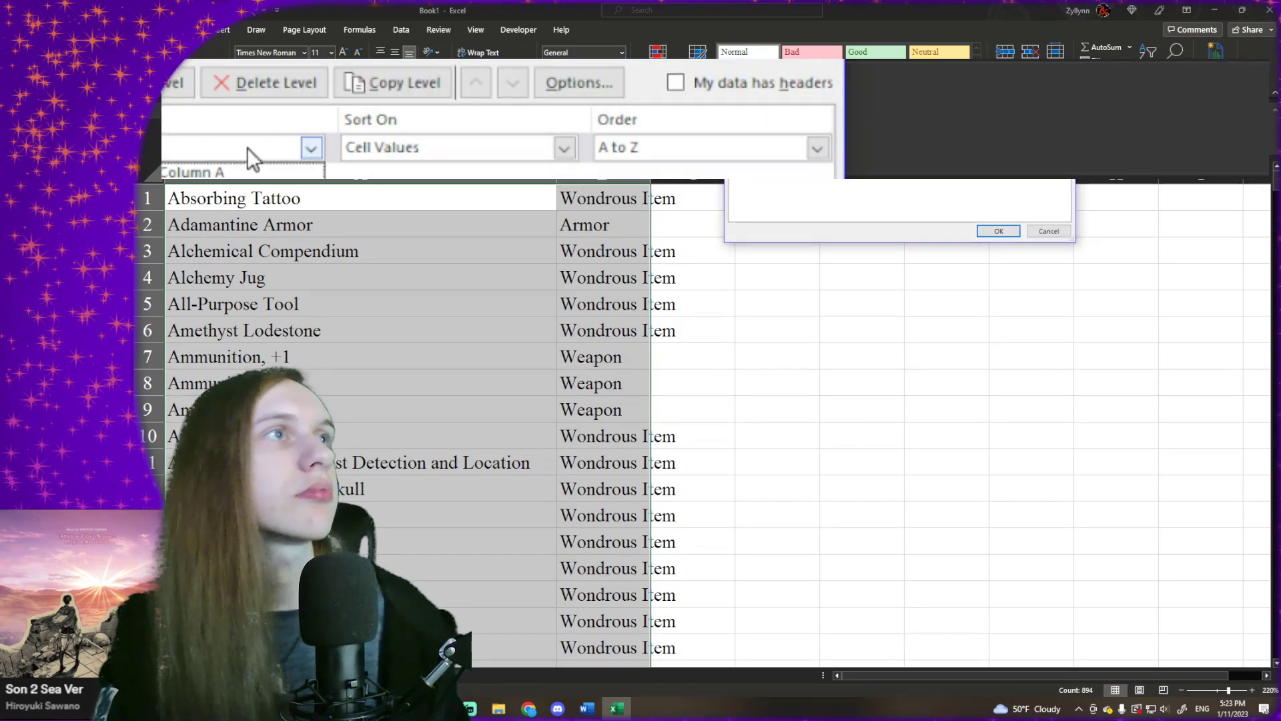
click(247, 191)
click(651, 148)
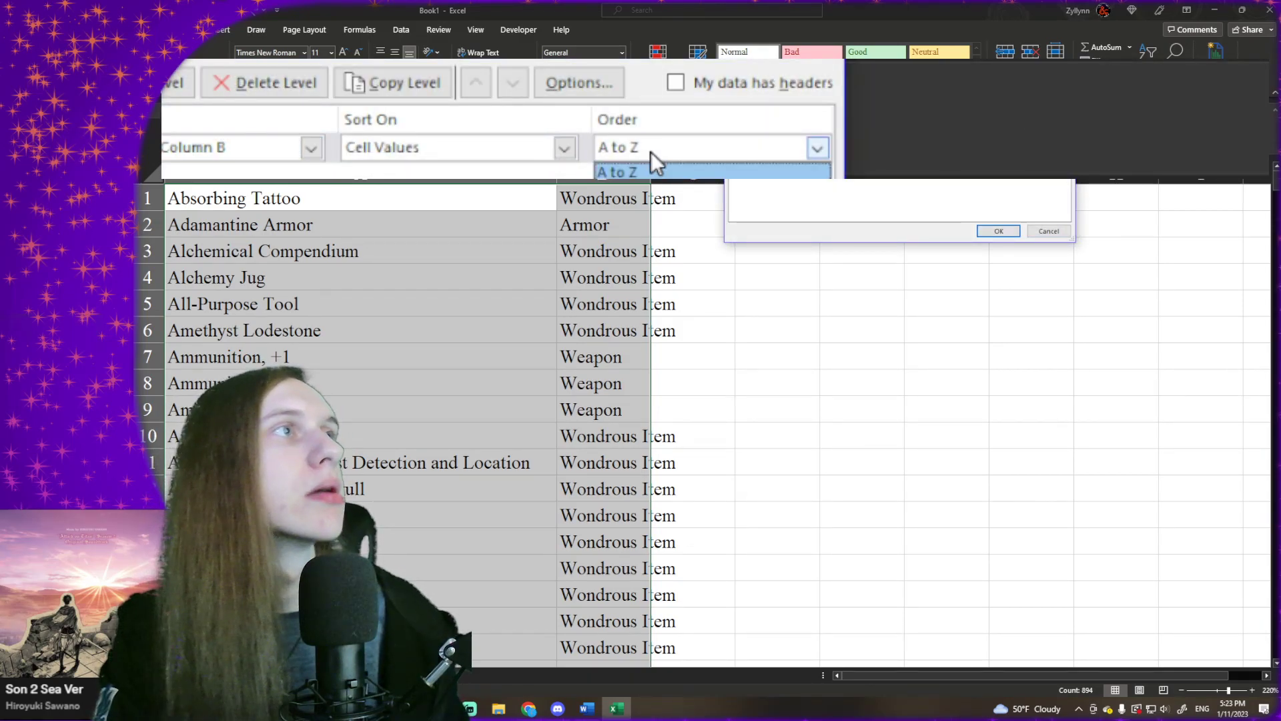
click(651, 170)
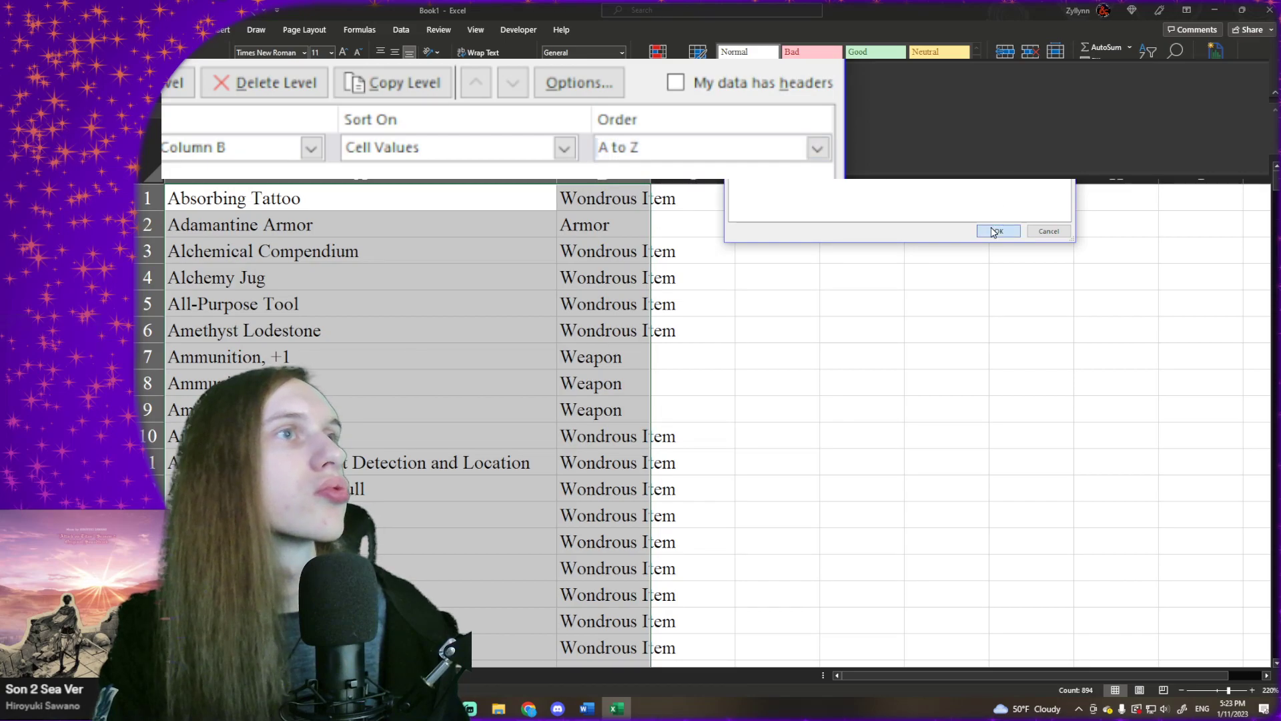
click(998, 231)
click(634, 274)
- Insert a blank row above the first row of the sorted item list
click(162, 200)
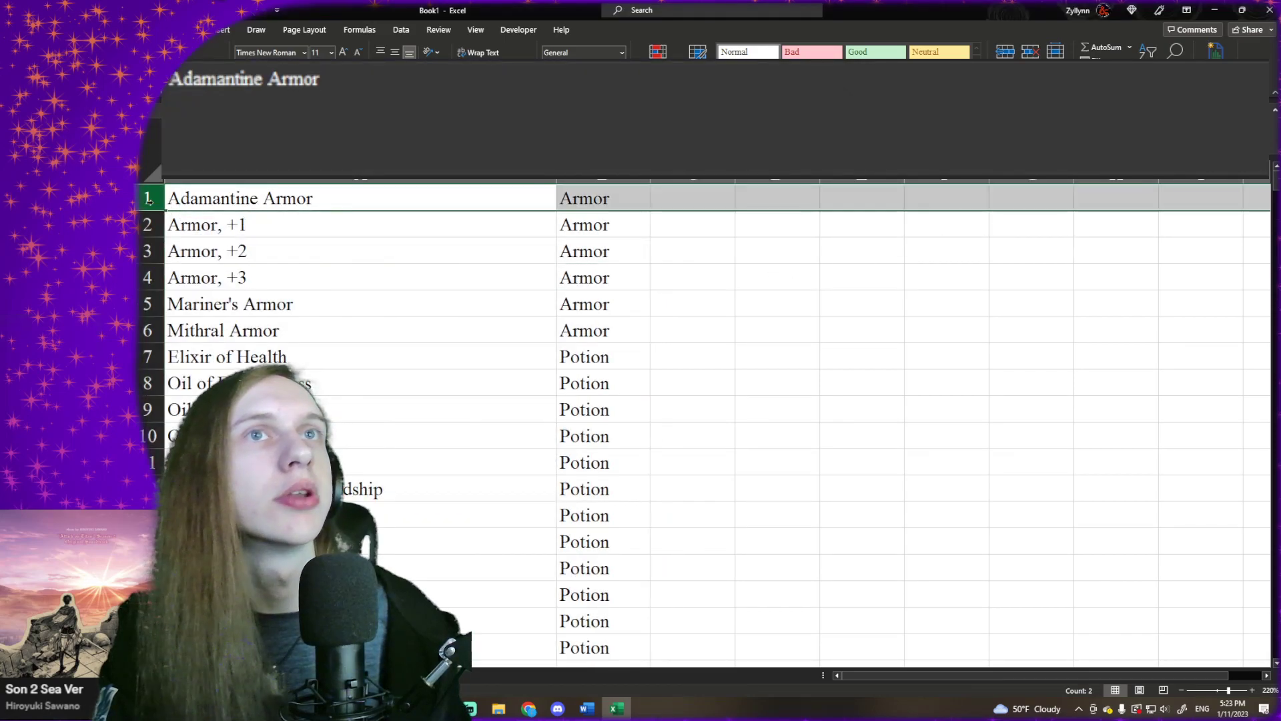
right_click(162, 201)
click(179, 327)
- Enter the column headers "Magic Item", "Type" and "Base Item" in cells A1 to C1
click(277, 186)
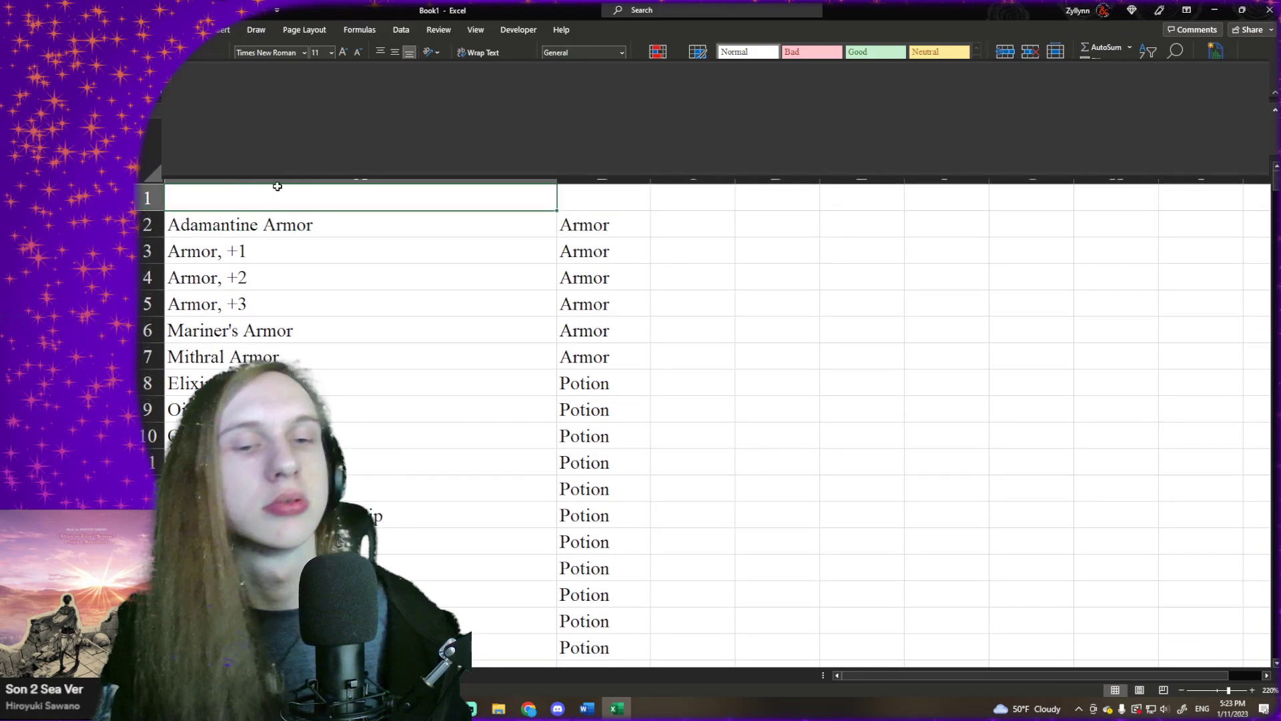
text(Magic Itm)
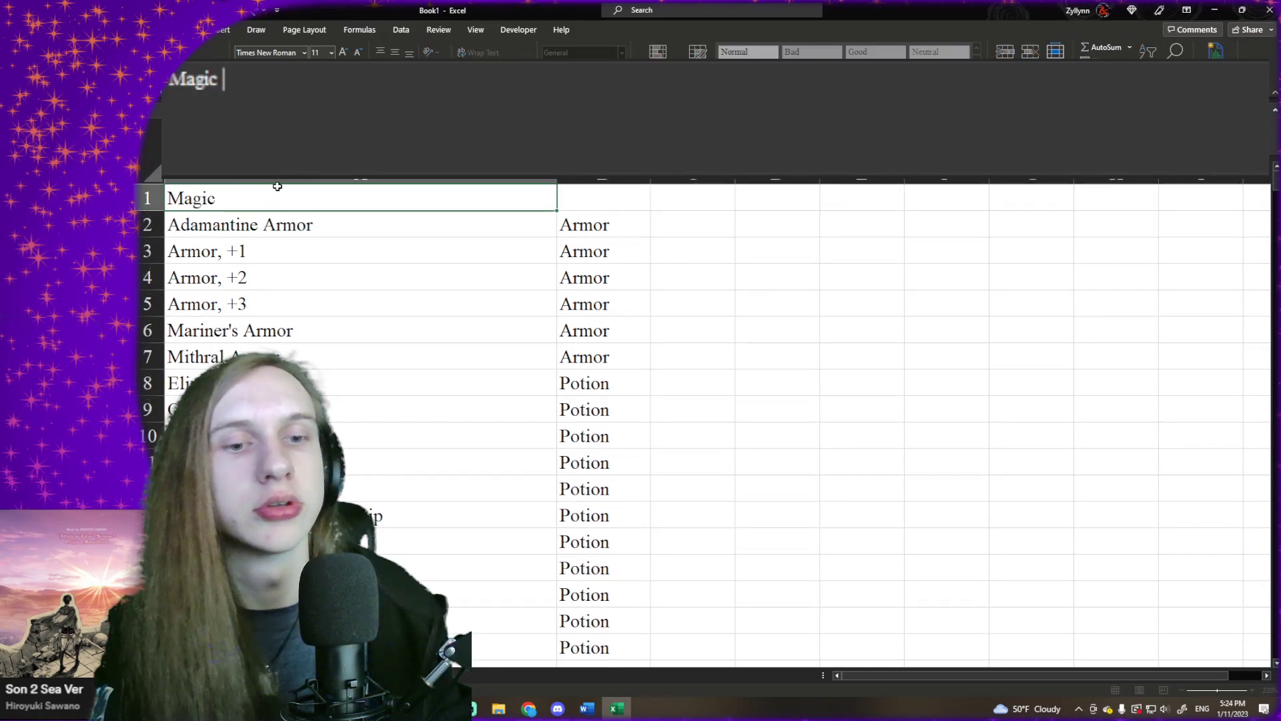
key(BackSpace)
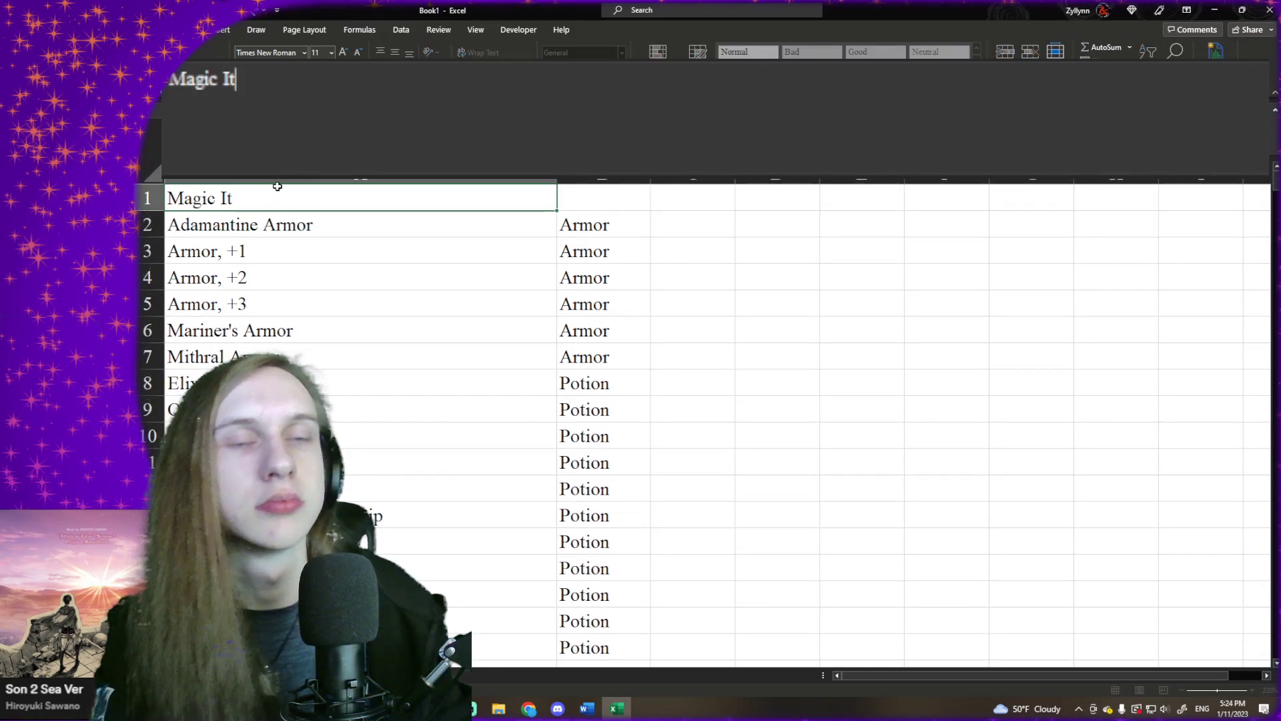
text(em)
key(Tab)
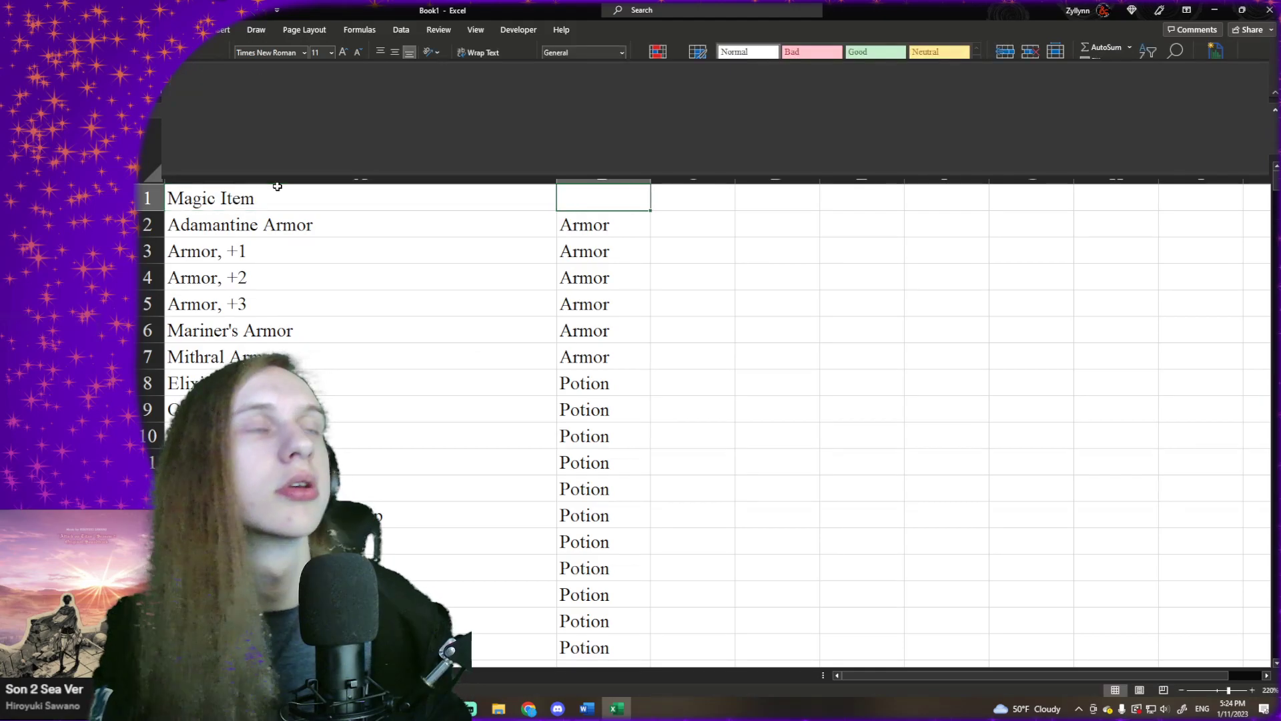
text(Type)
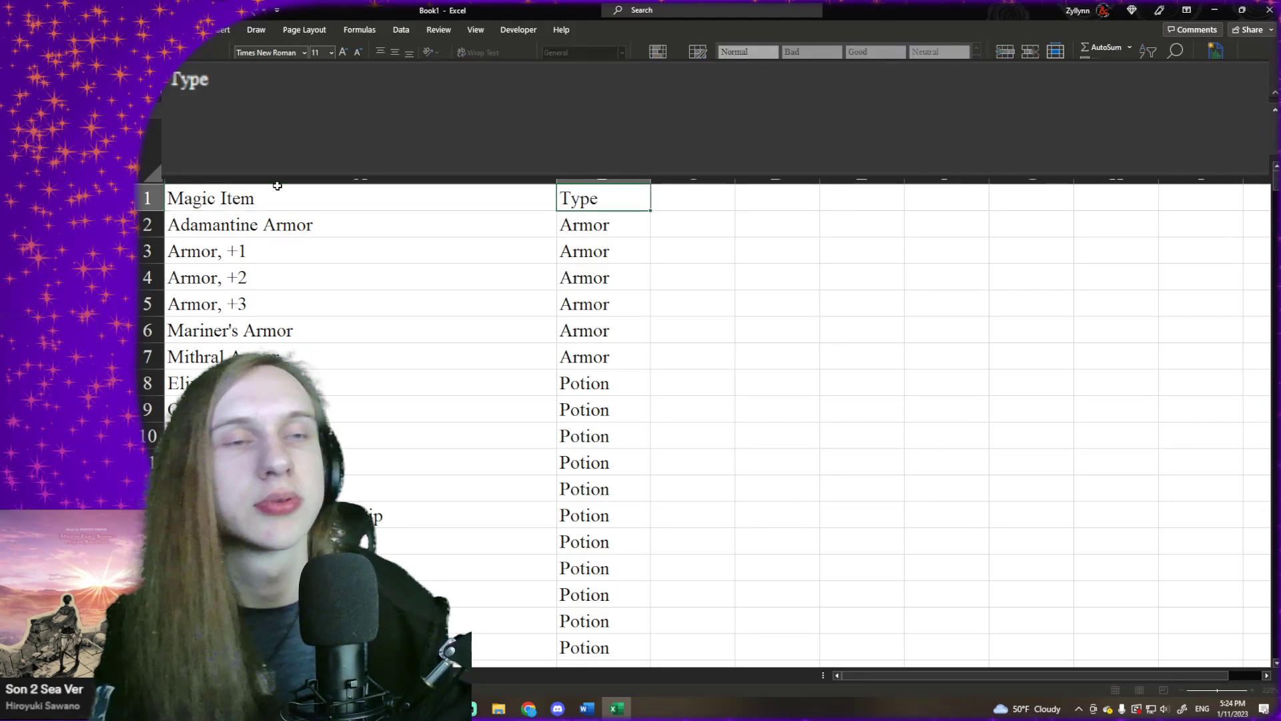
key(Tab)
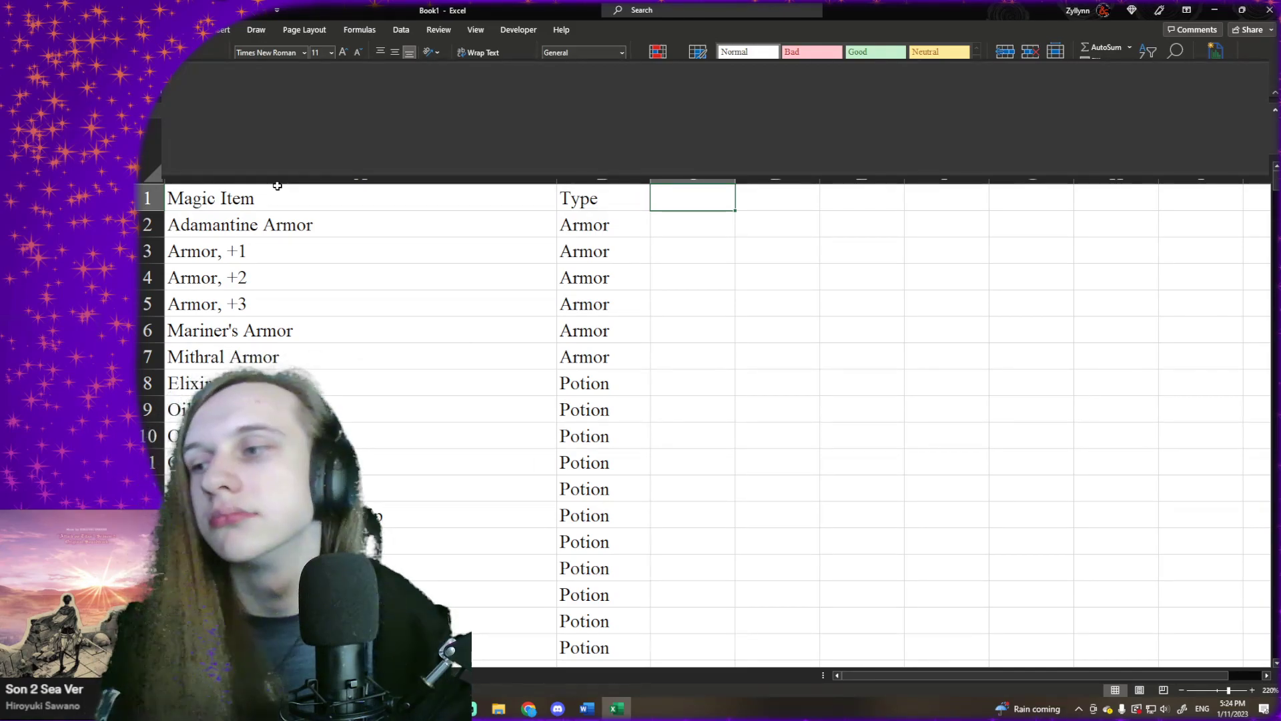
text(Base)
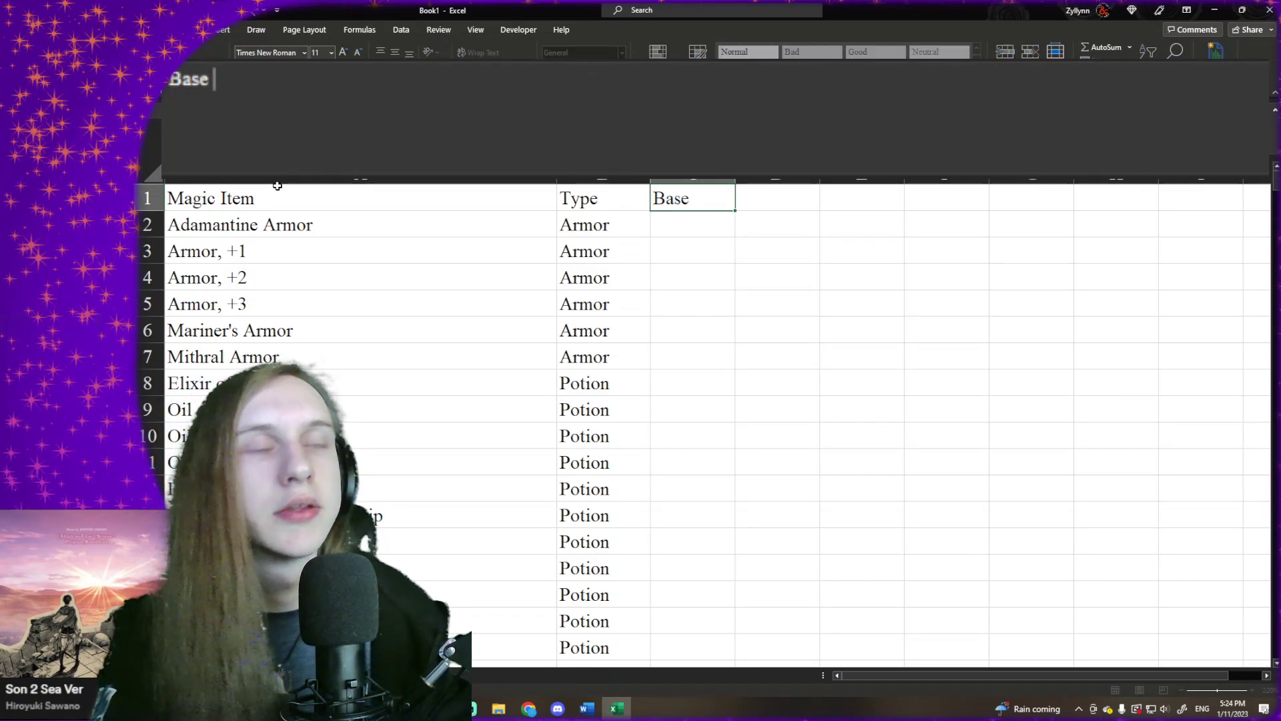
text( Item)
key(Tab)
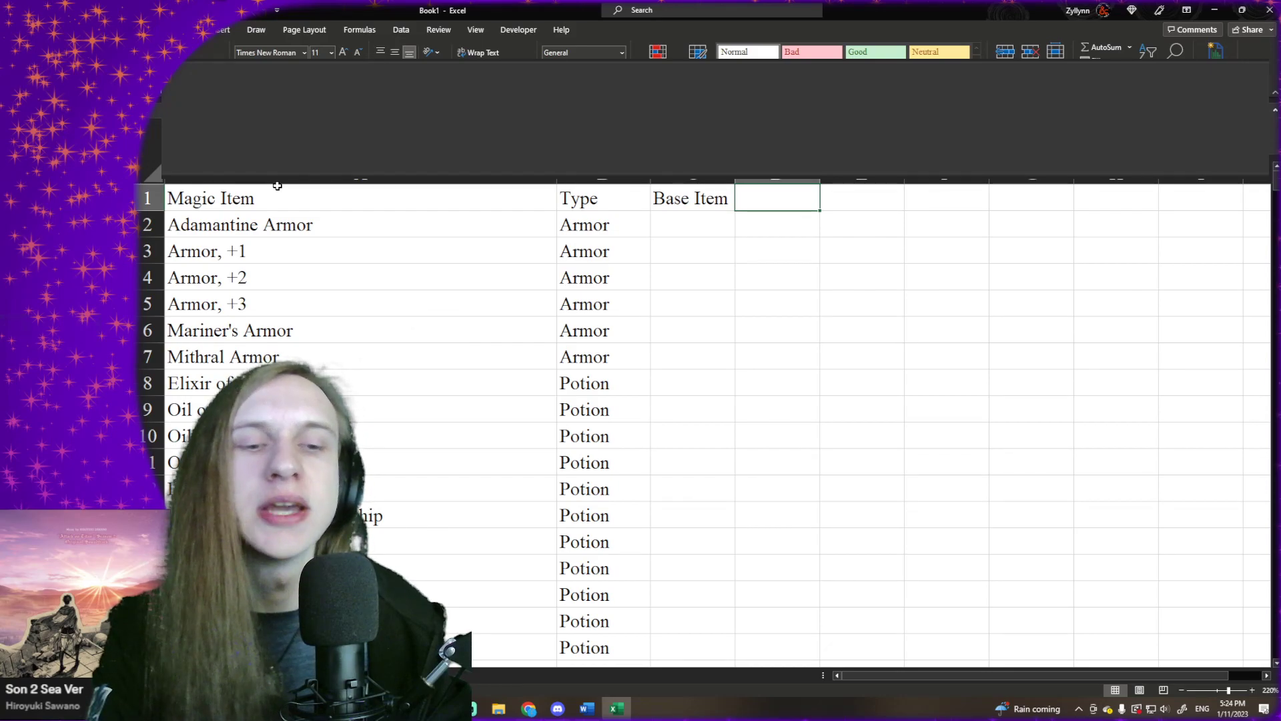
- Enter the header "Required Ingredients" in cell D1
text(Ingre)
key(BackSpace)
key(BackSpace)
key(BackSpace)
key(BackSpace)
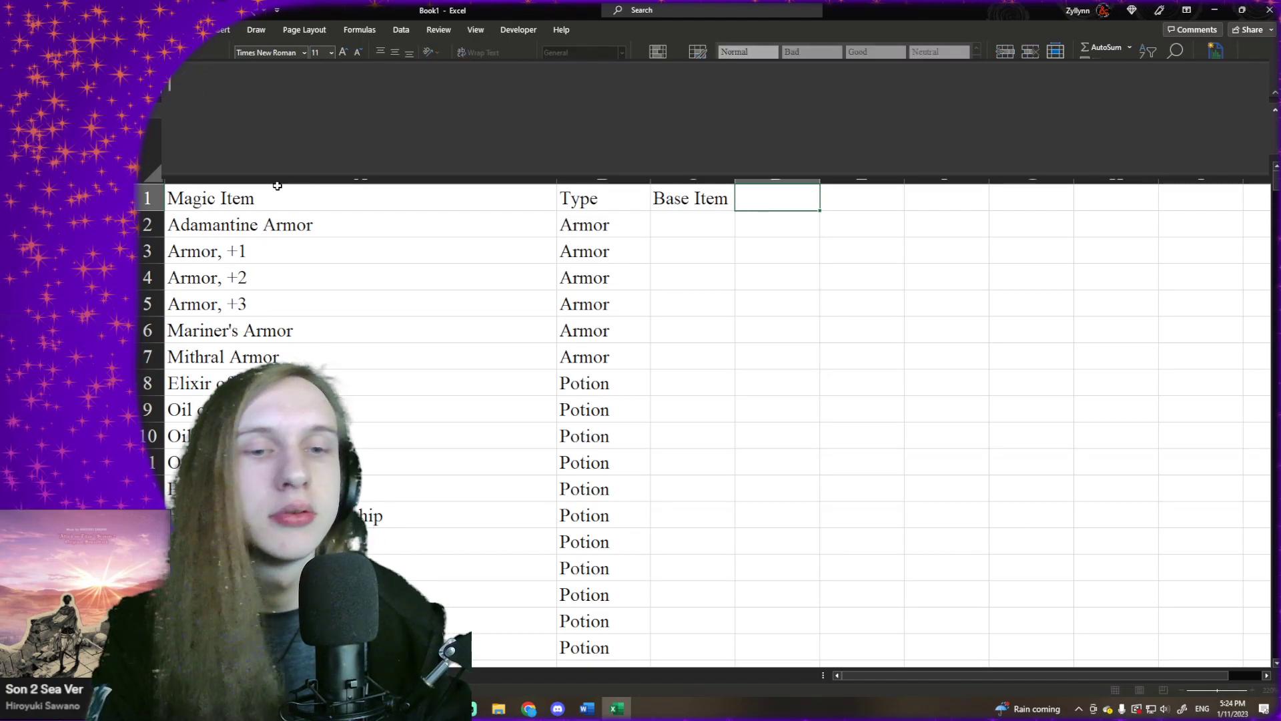
text(Re)
text(q)
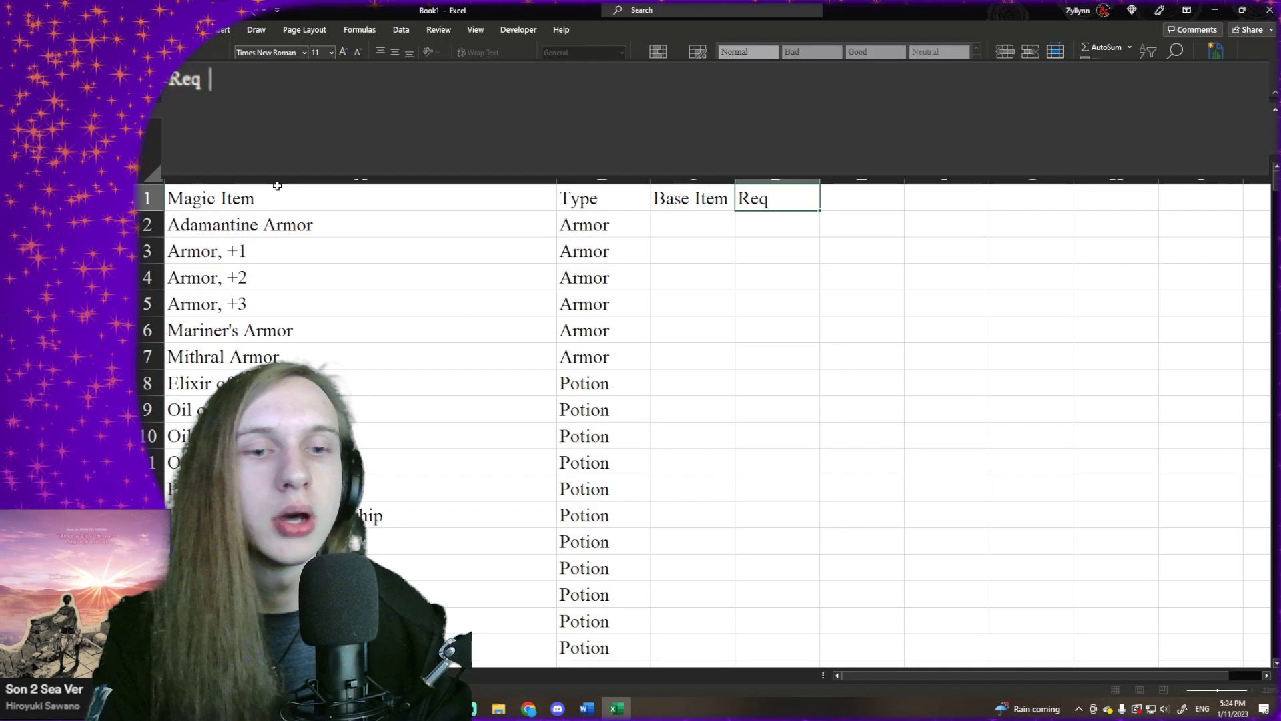
text(uired In)
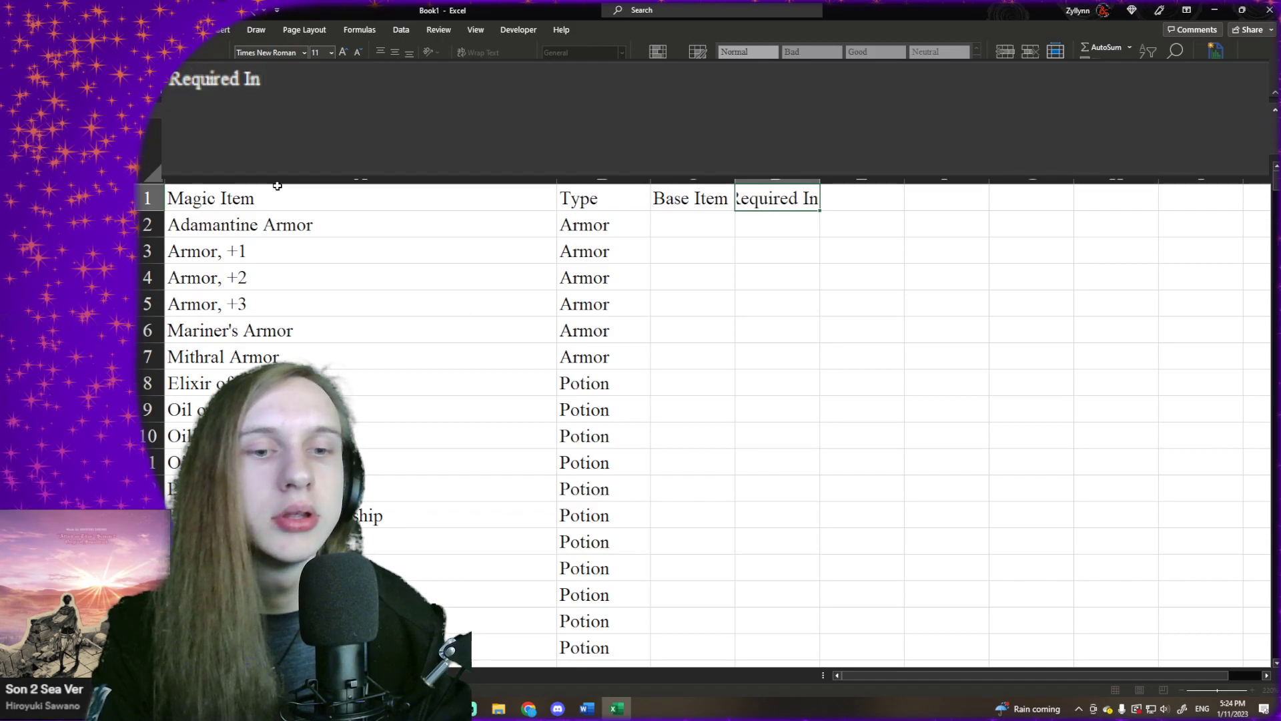
key(BackSpace)
text(ngredie)
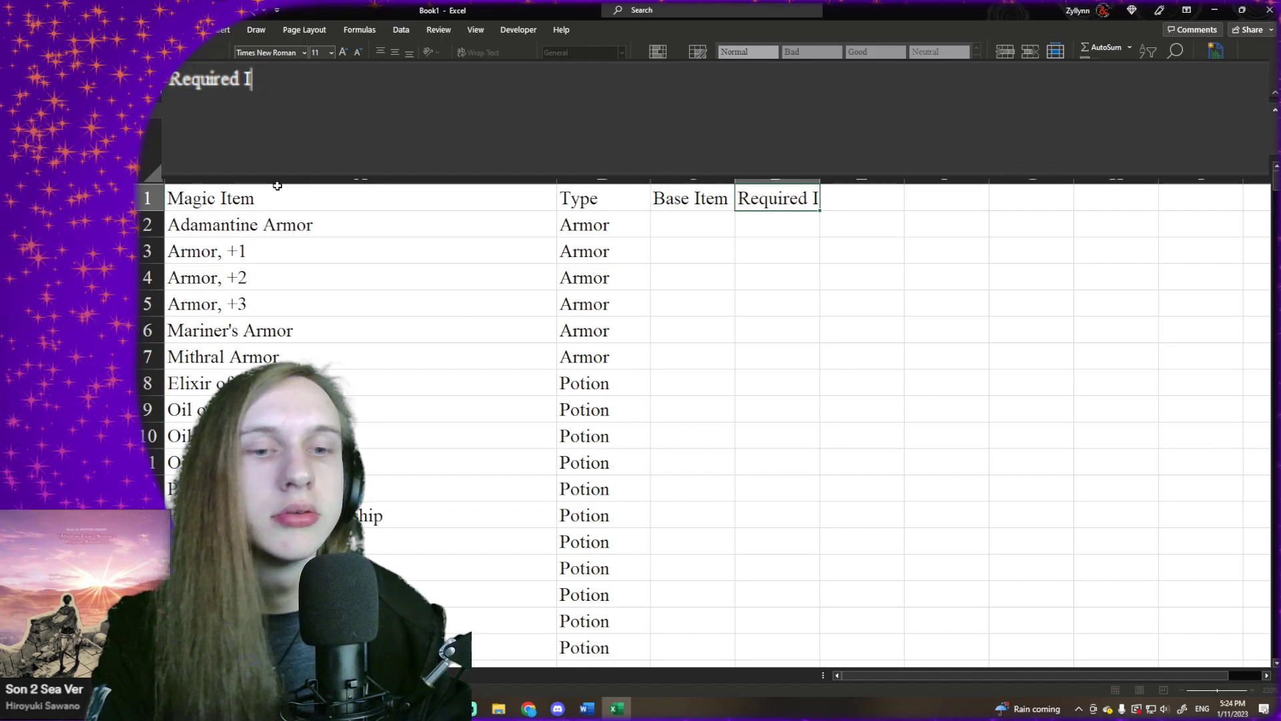
text(nts)
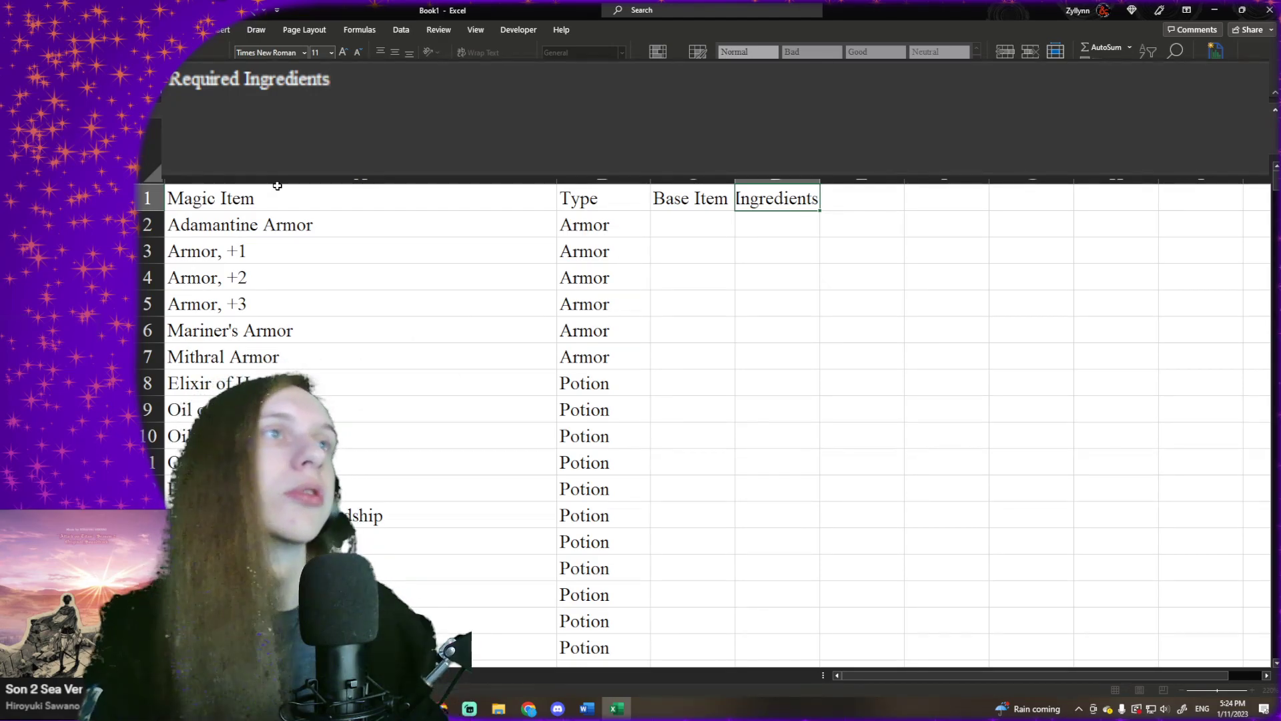
click(662, 221)
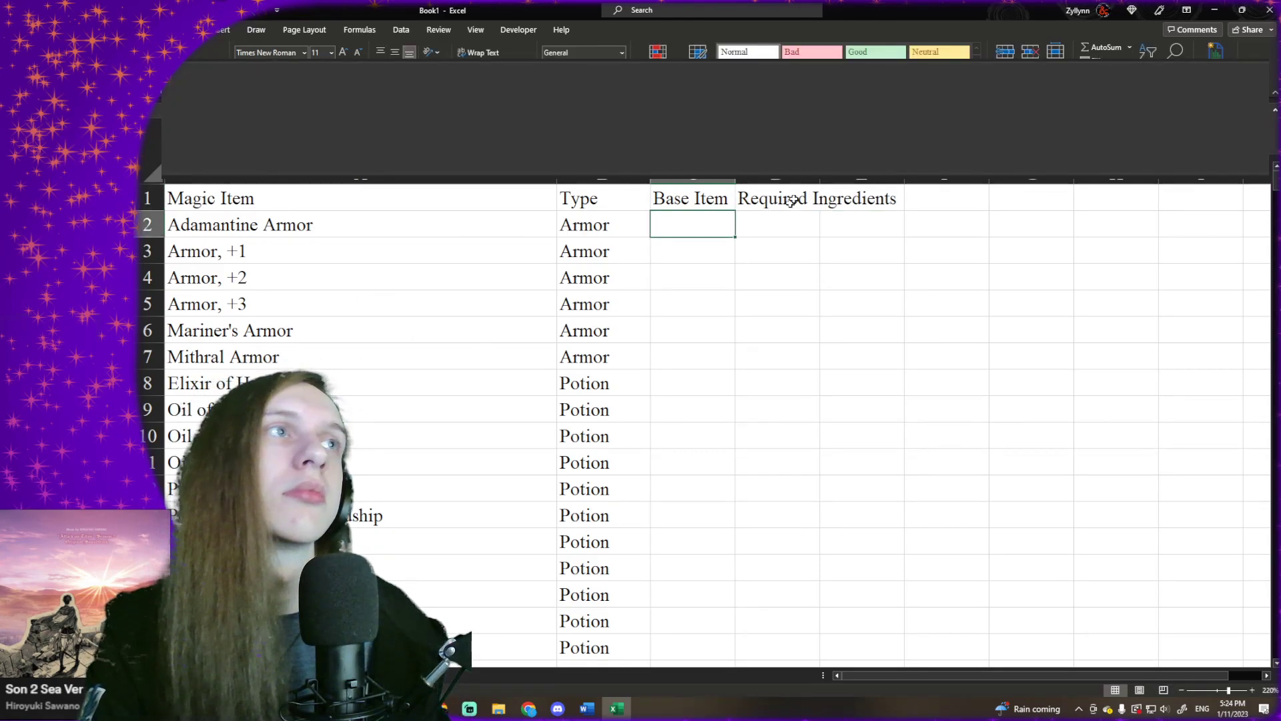
- Widen column C under the "Base Item" header to nearly three times its width
drag(904, 180, 819, 183)
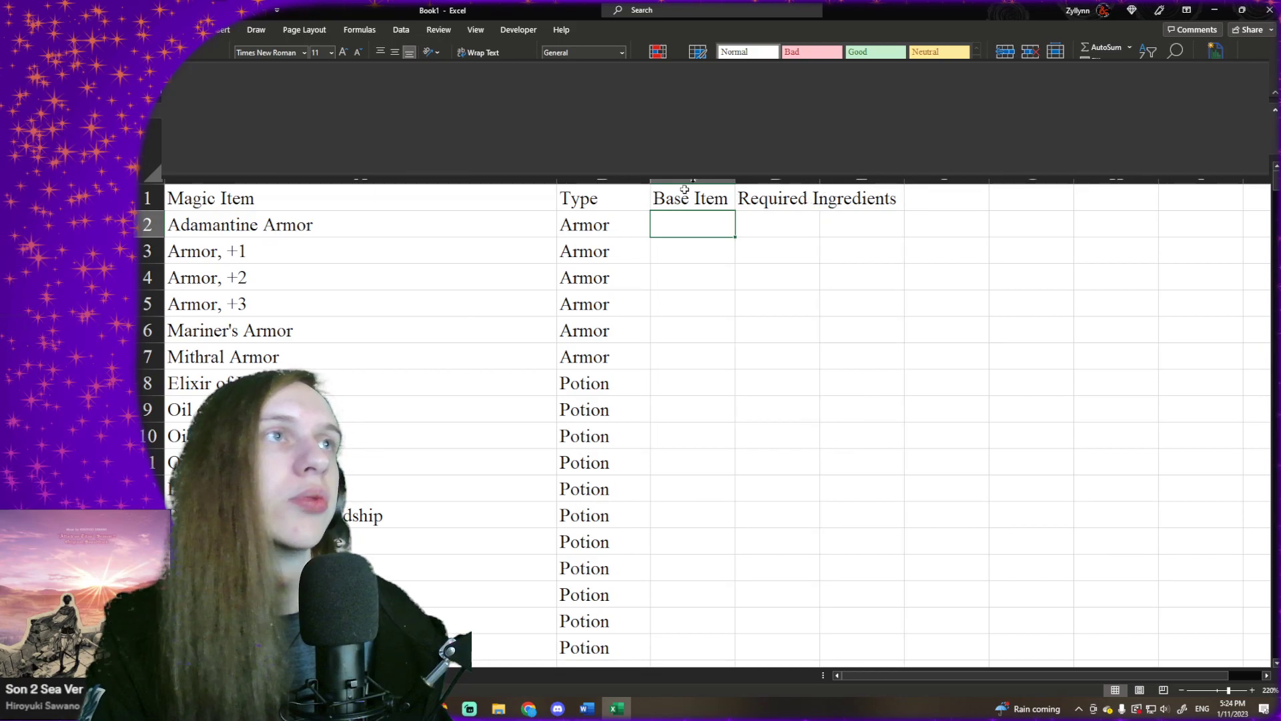
drag(735, 181, 895, 181)
click(927, 214)
click(934, 200)
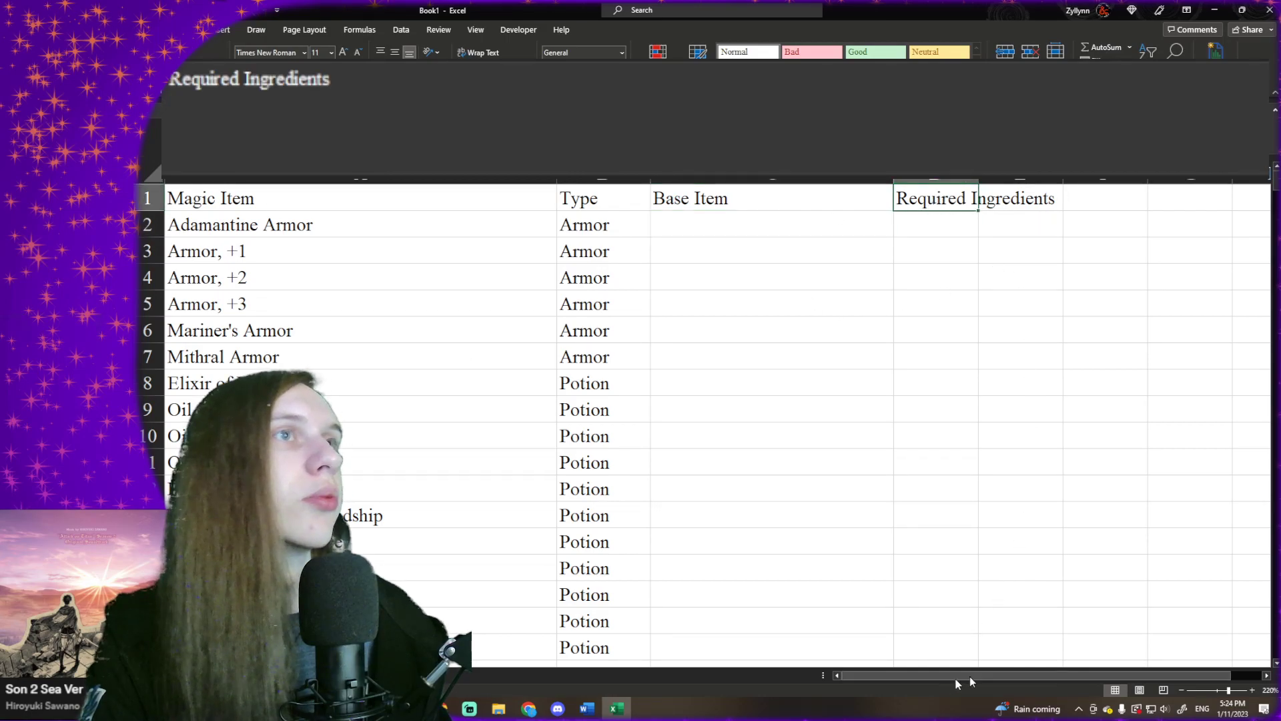
- Enter the header "Spell(s)" in cell H1, leaving columns E to G free after "Required Ingredients"
drag(969, 678, 1044, 675)
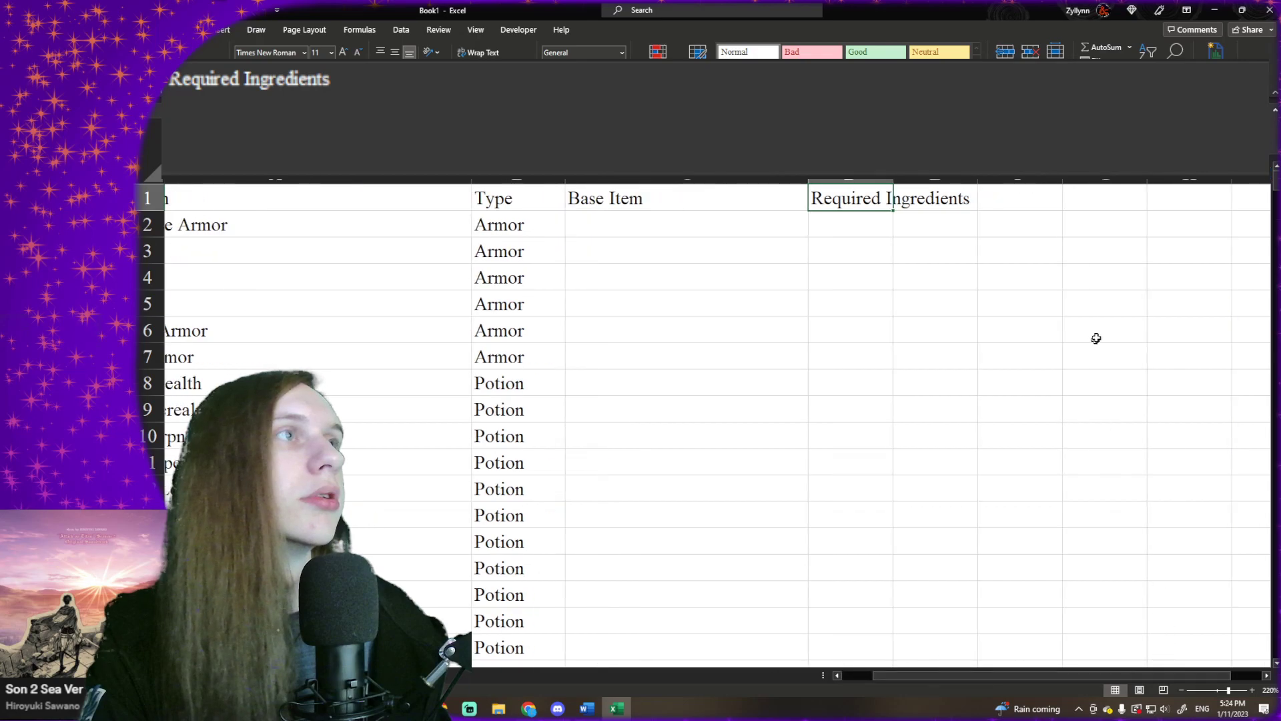
click(1187, 200)
text(E)
key(BackSpace)
text(Spell)
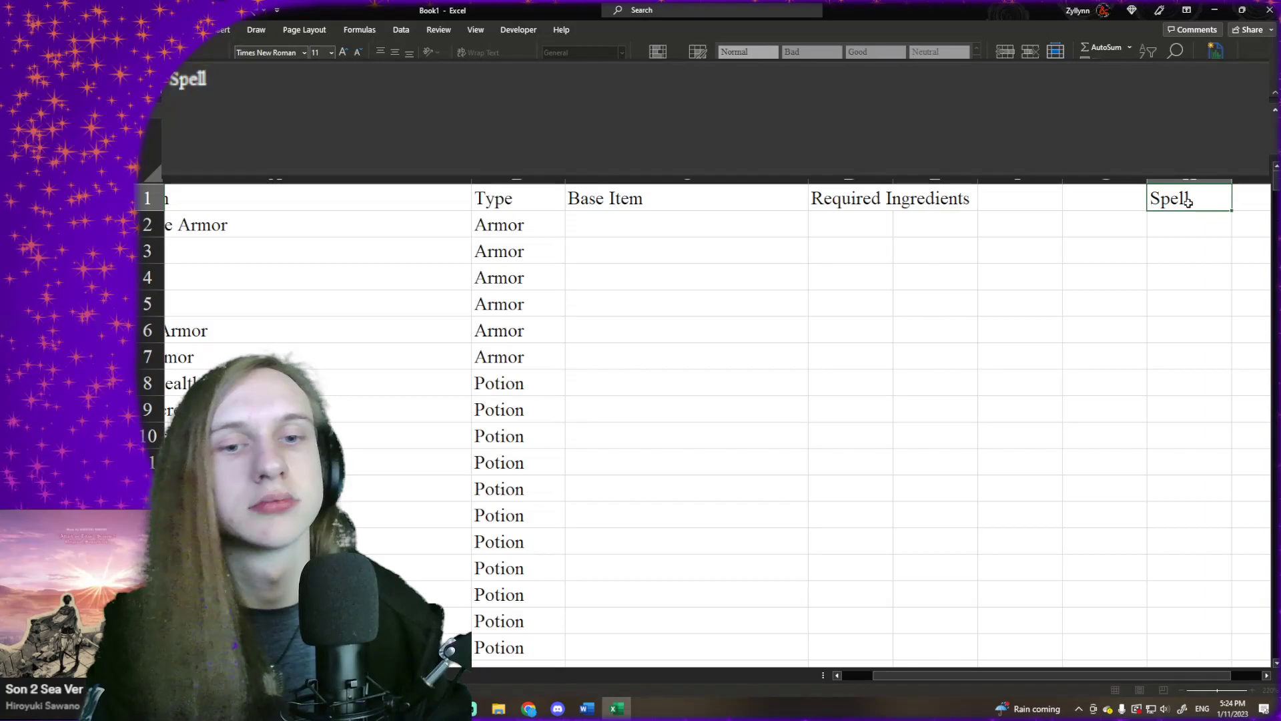
text((s))
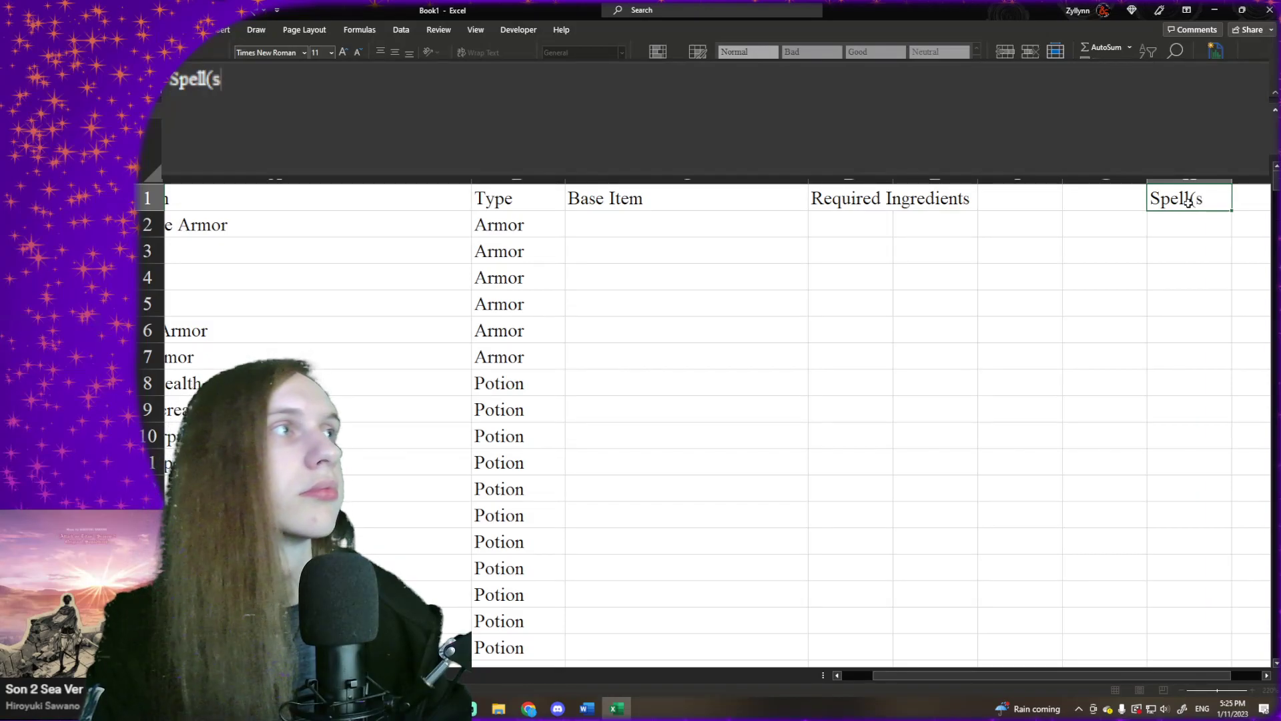
key(Return)
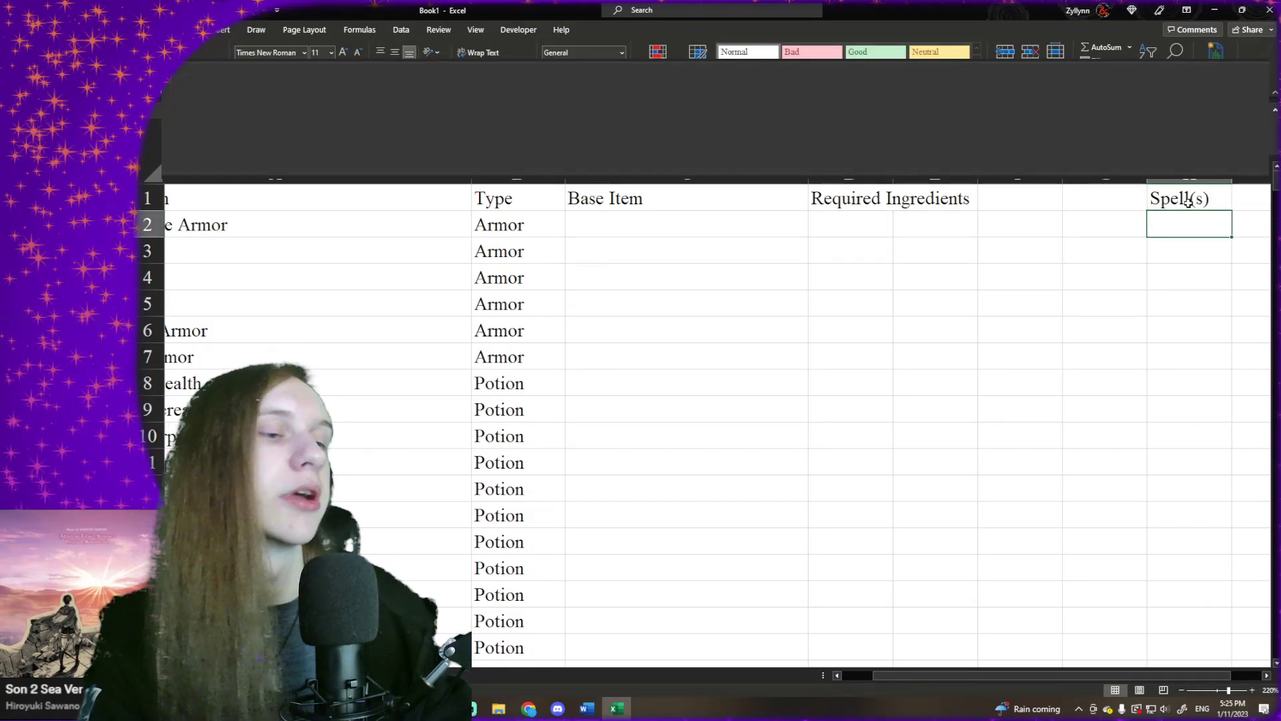
key(ctrl+Left)
key(ctrl+Left)
key(Right)
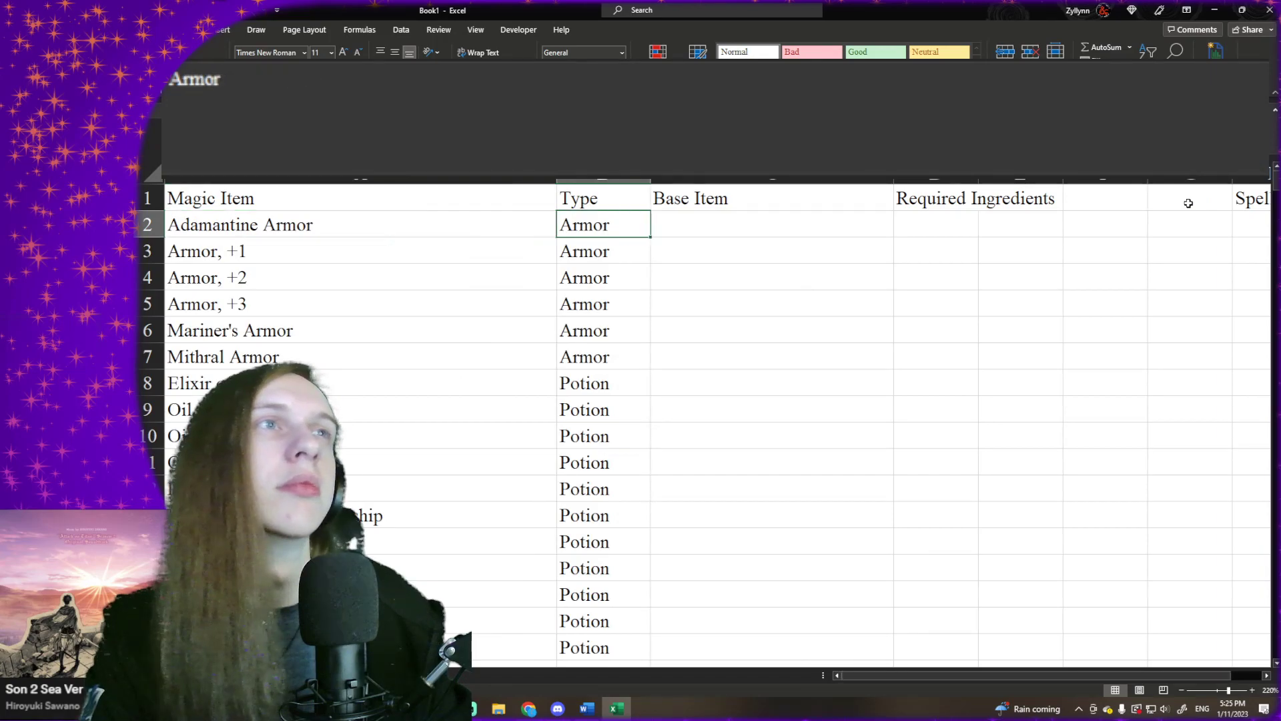
key(Left)
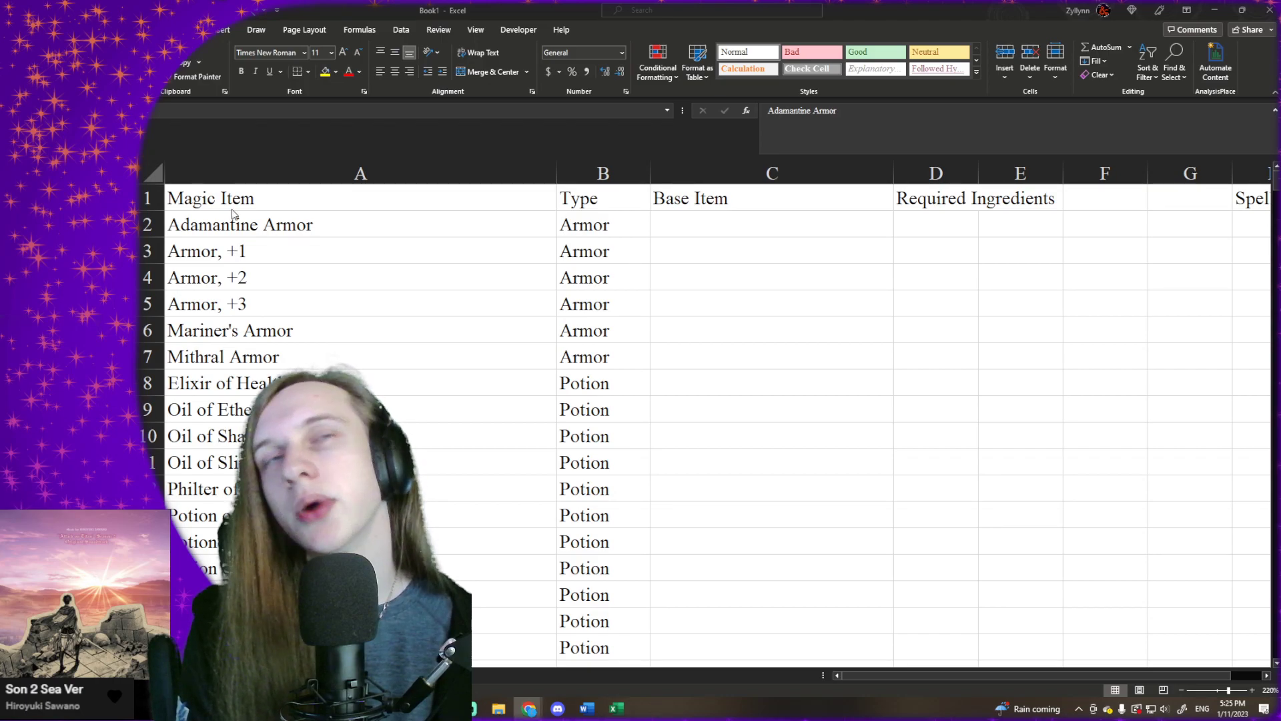
click(667, 352)
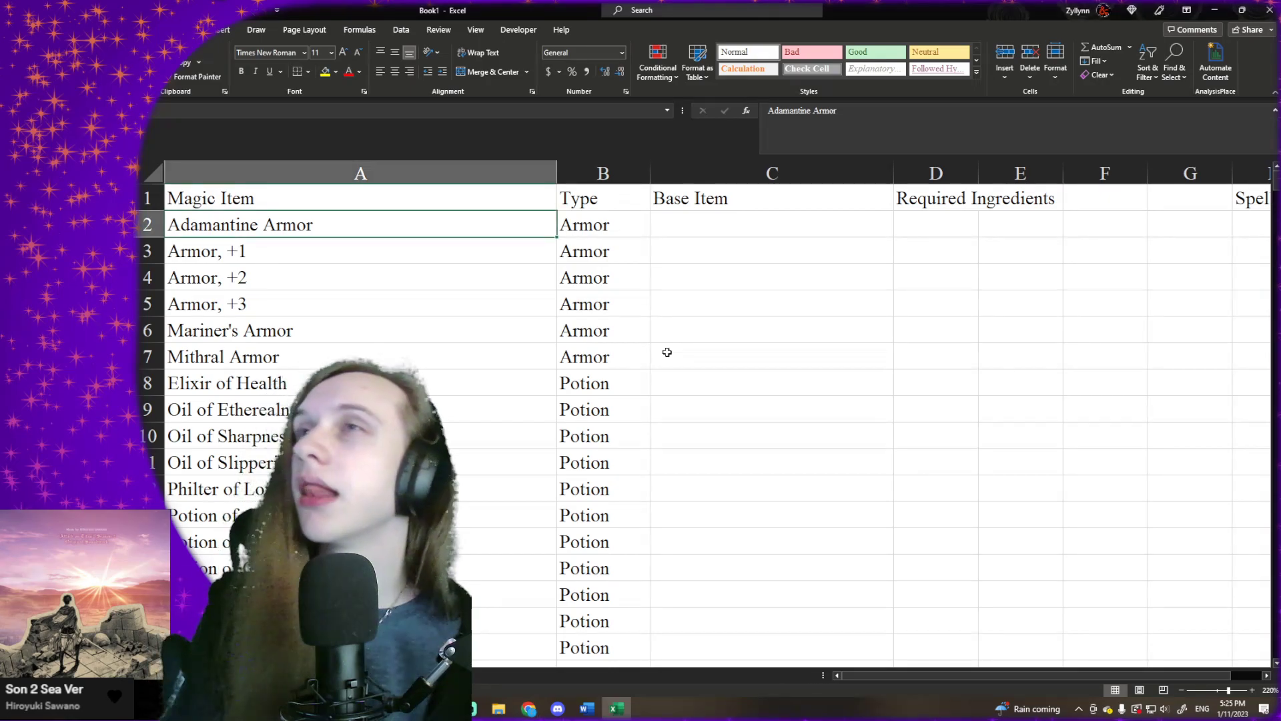
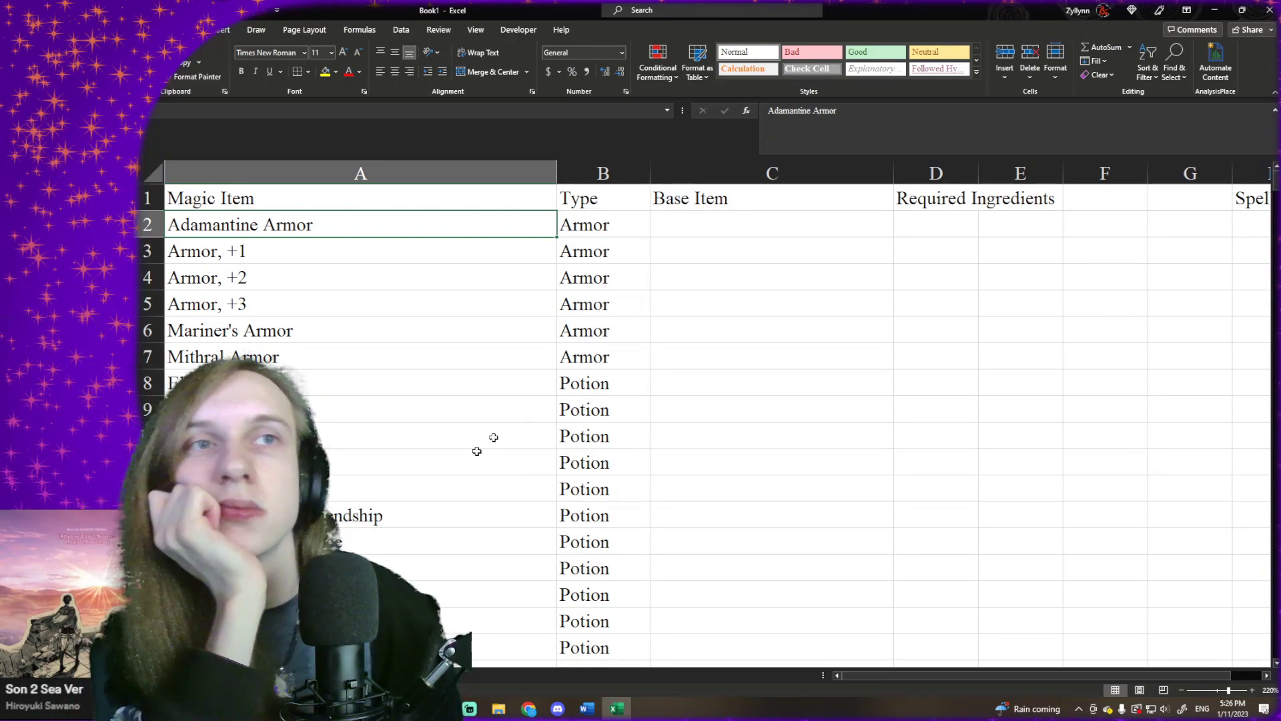
- Clear the Mithral Armor entry in A7:B7 and paste the list from Elixir of Health onward as values one row up
drag(480, 360, 567, 356)
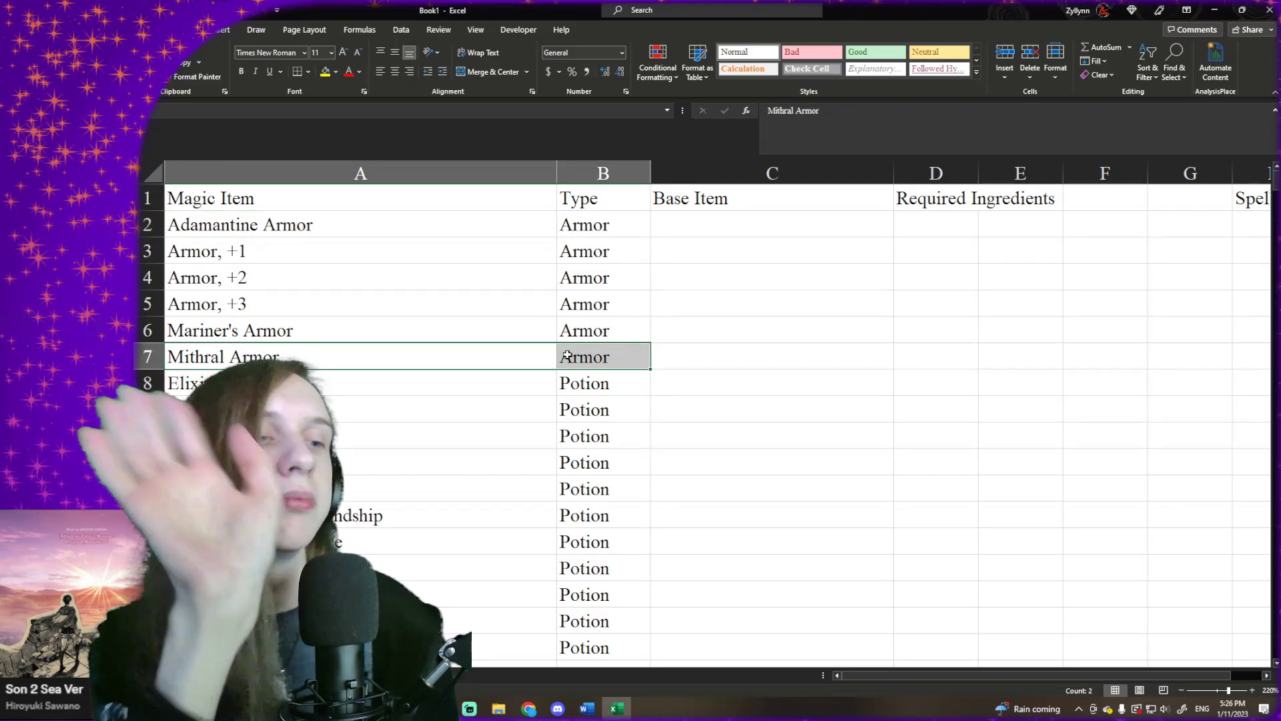
key(Delete)
click(534, 371)
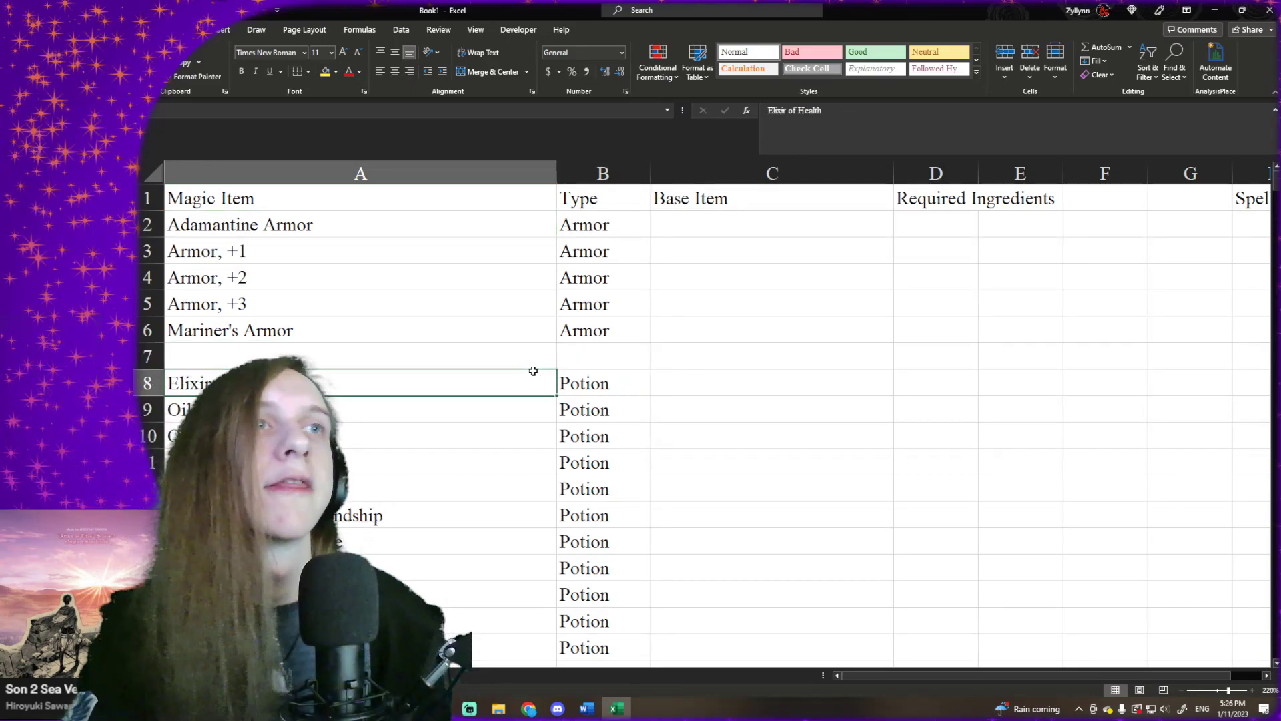
key(shift+Right)
key(ctrl+shift+Down)
key(ctrl+c)
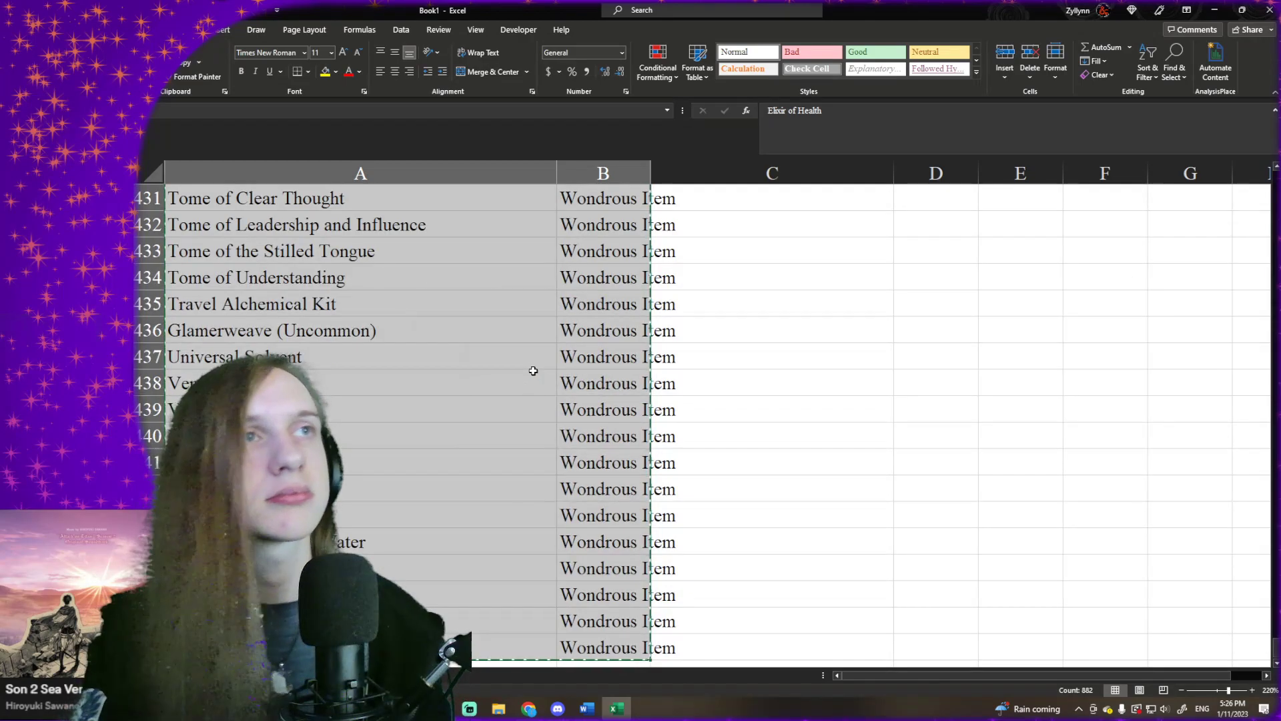
scroll(540, 384, up, 15)
scroll(540, 383, up, 20)
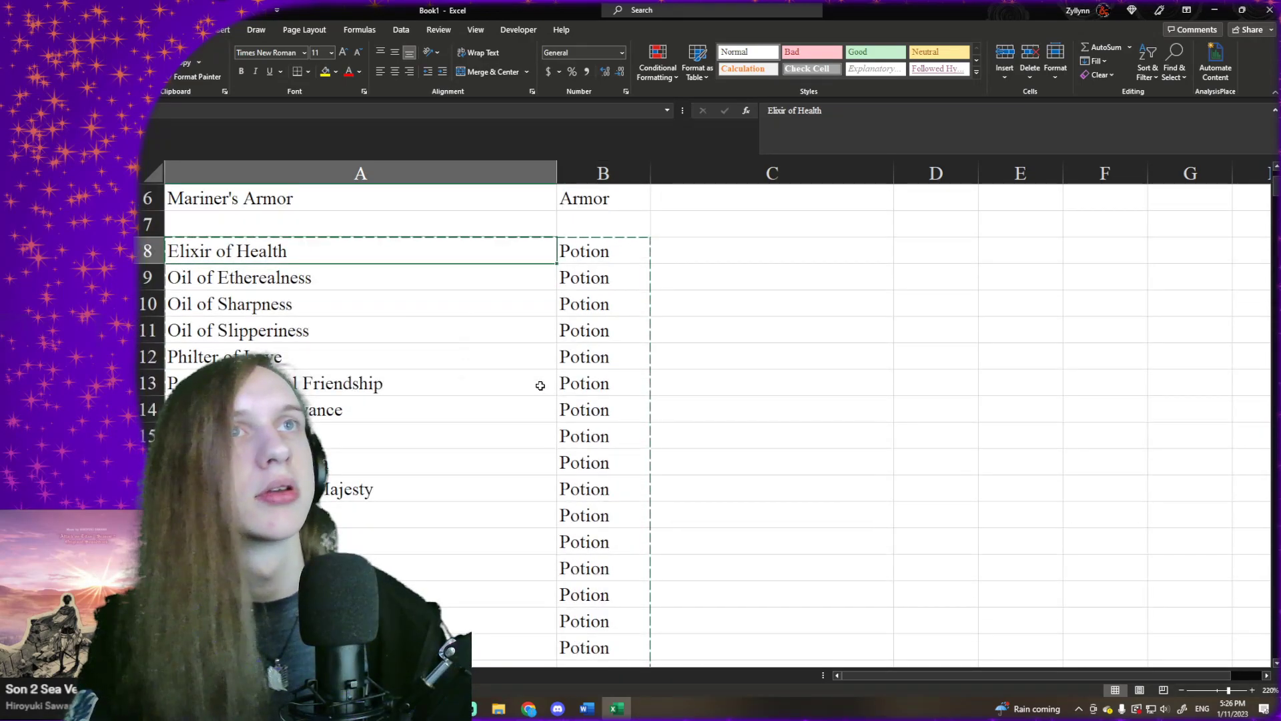
key(Up)
right_click(491, 216)
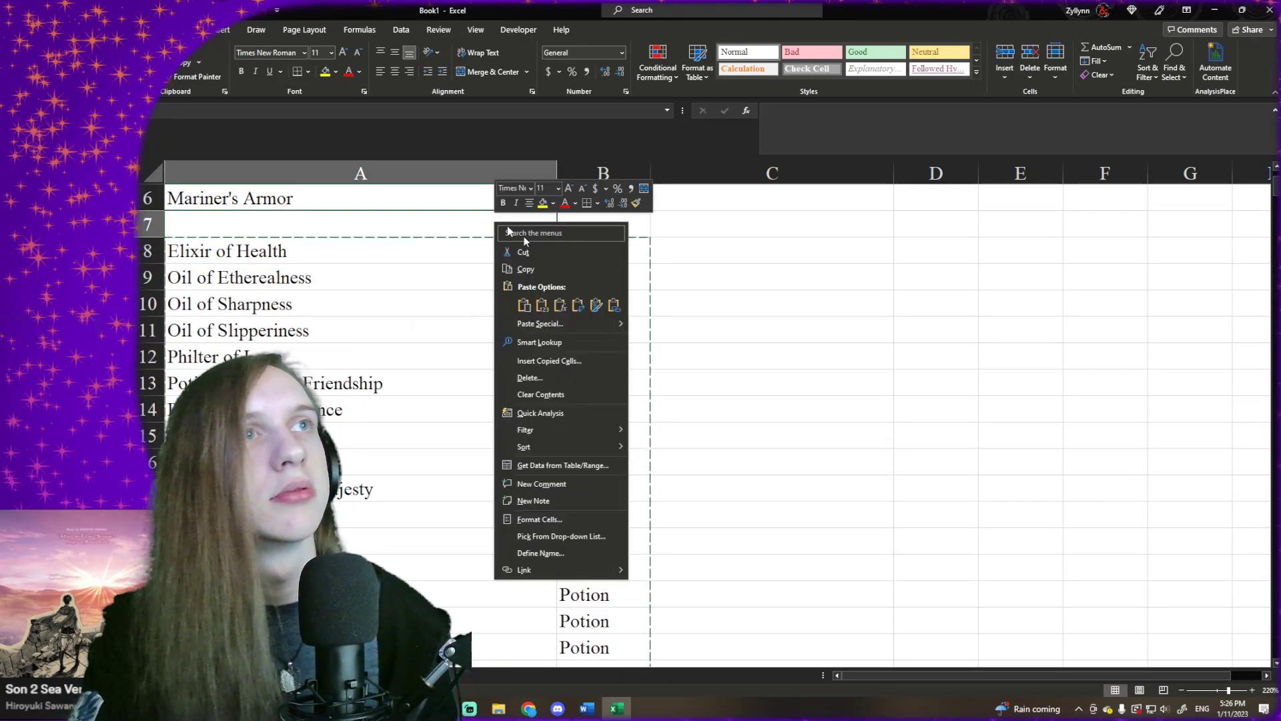
click(545, 306)
- Clear the duplicate Wings of Flying entry at the end of the list and return to cell A2
click(497, 277)
key(ctrl+Down)
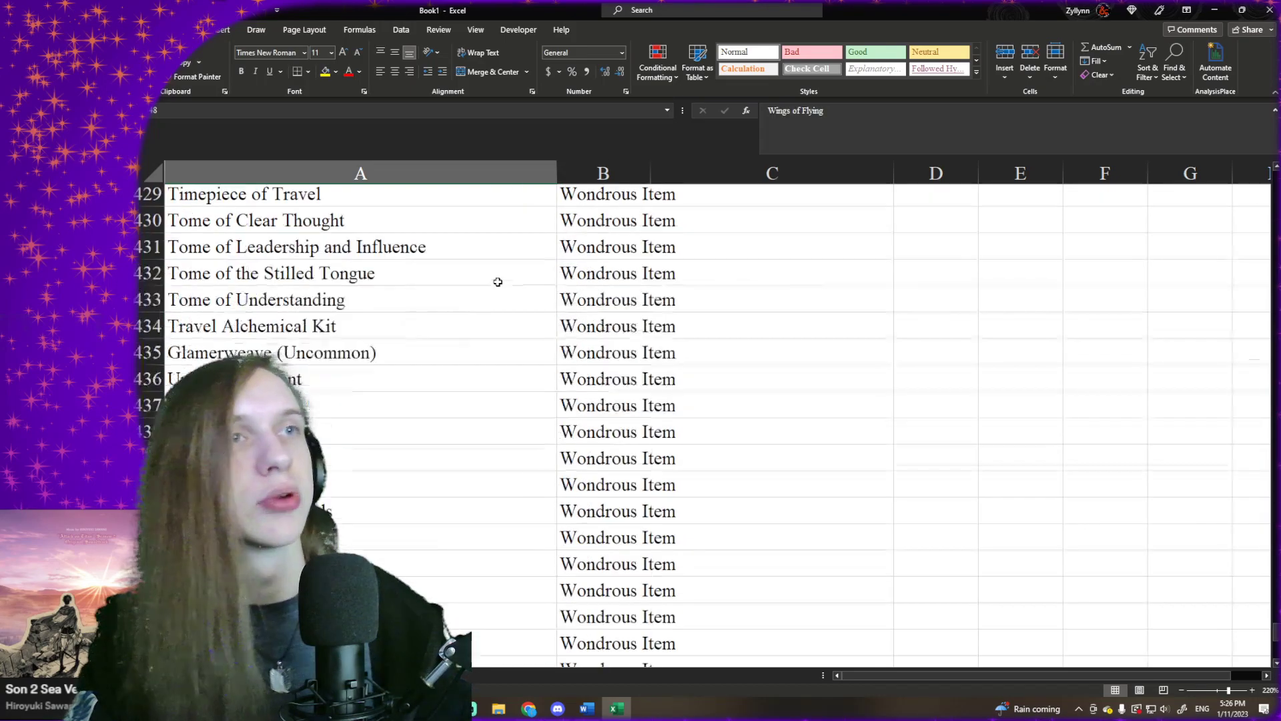
key(shift+Right)
key(Delete)
key(Up)
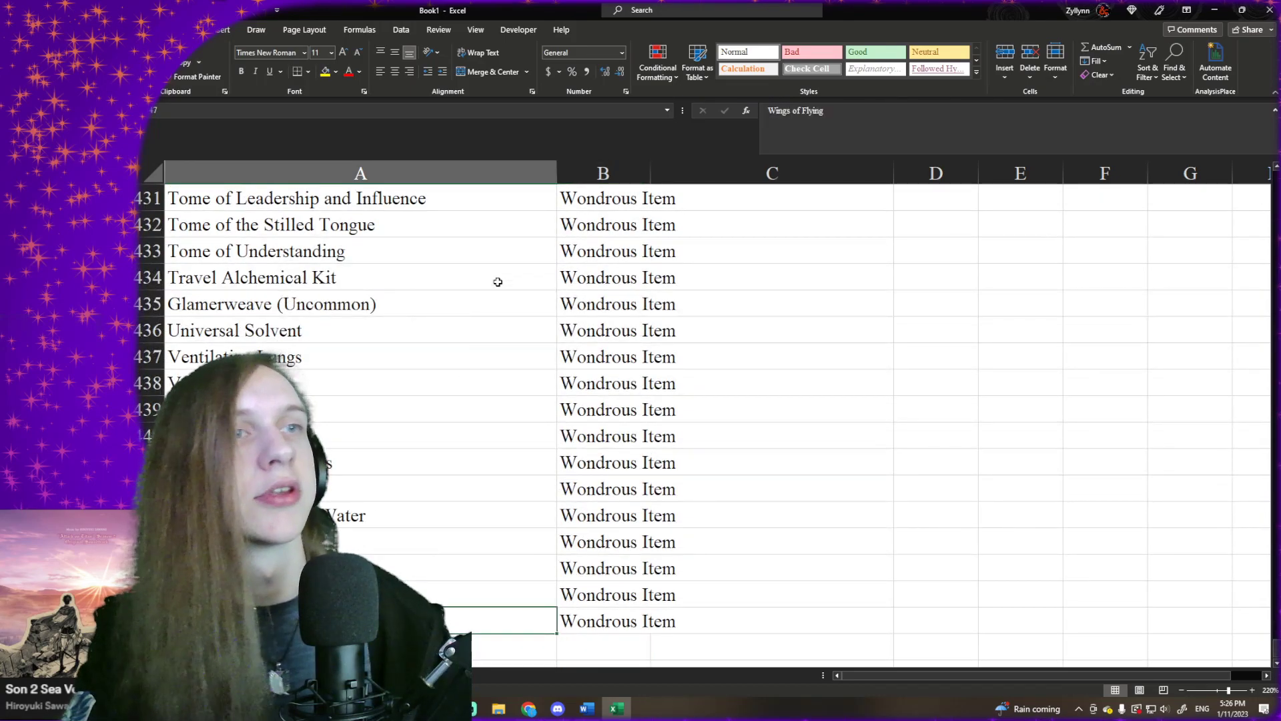
key(ctrl+Home)
key(Down)
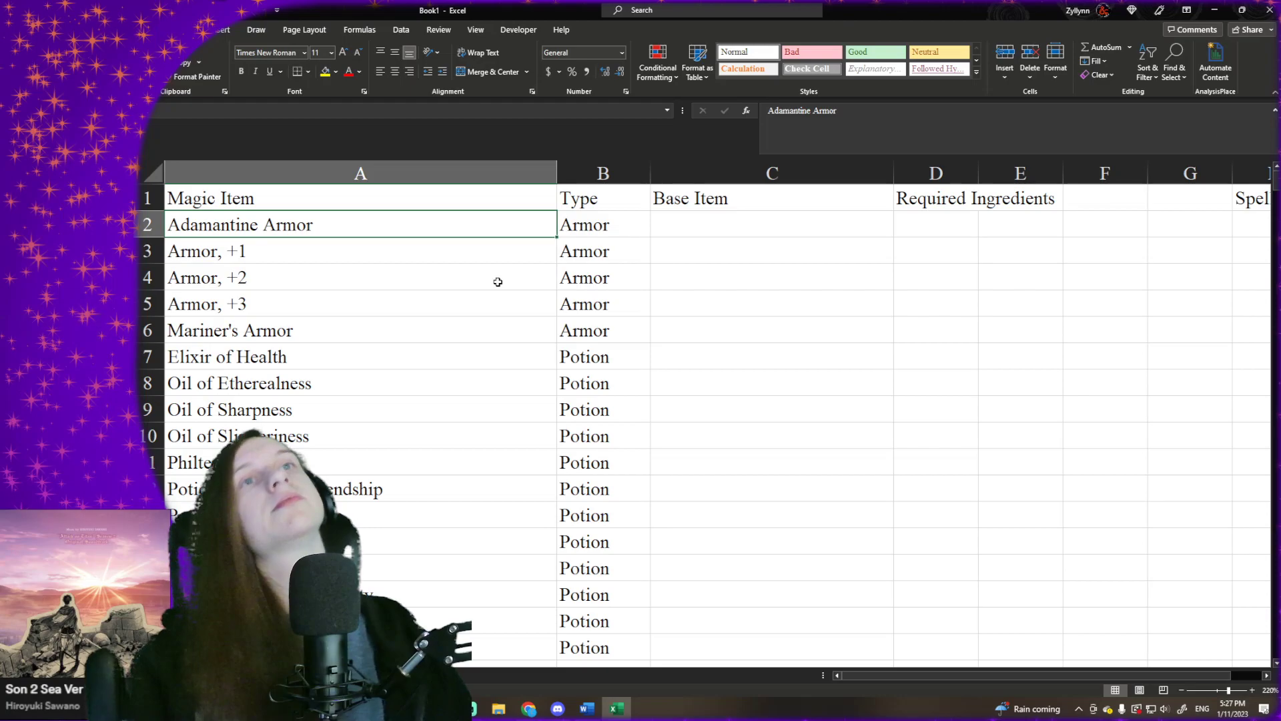
- Delete the entire Adamantine Armor row, row 2
right_click(146, 225)
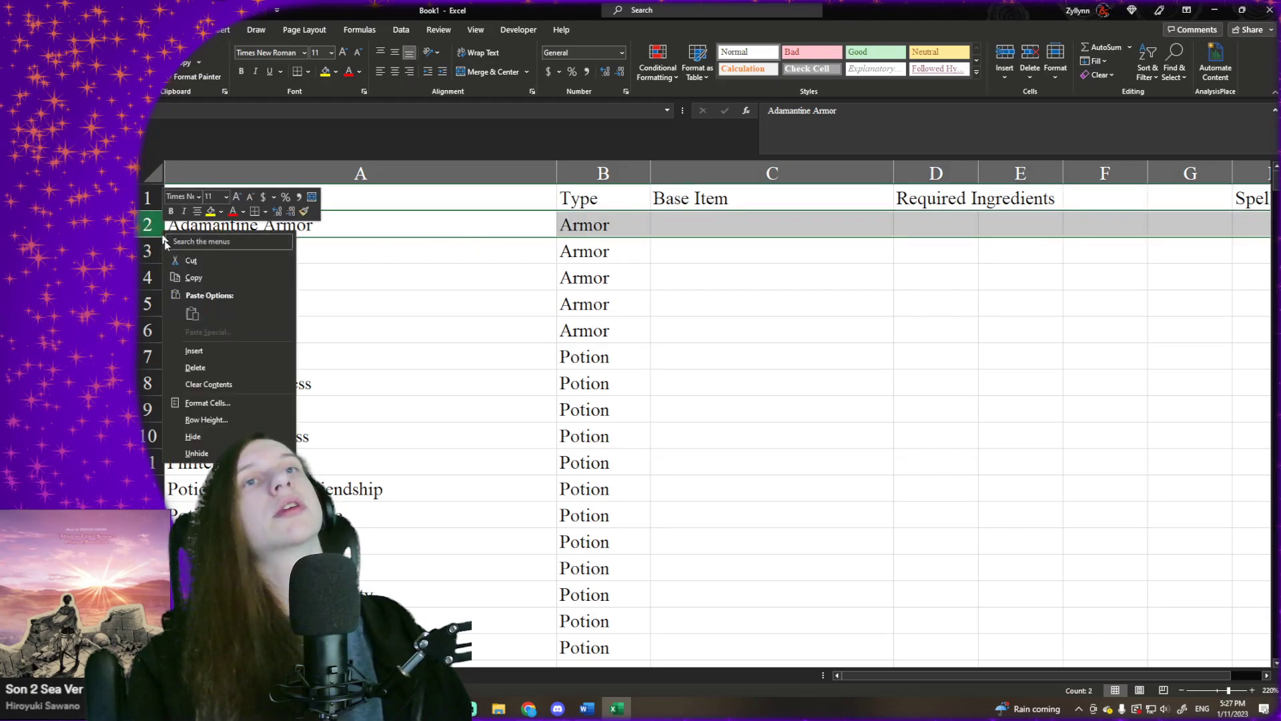
click(205, 374)
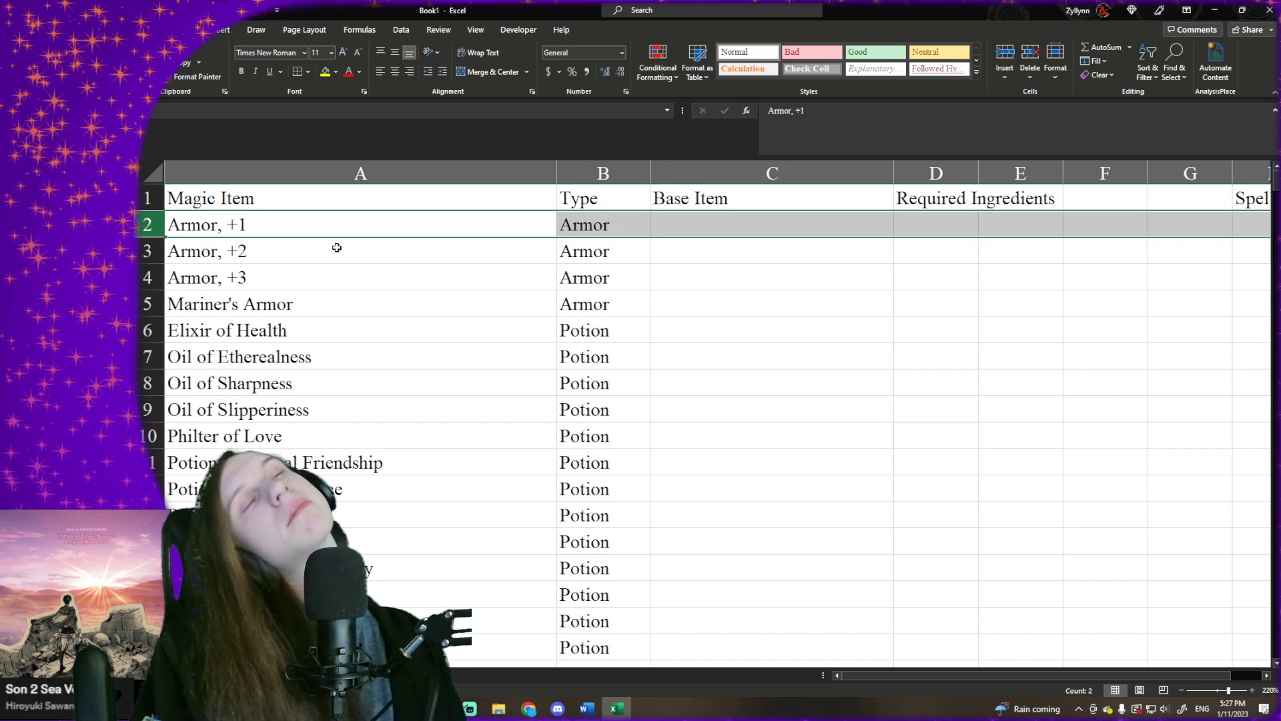
scroll(374, 287, down, 2)
scroll(393, 367, up, 2)
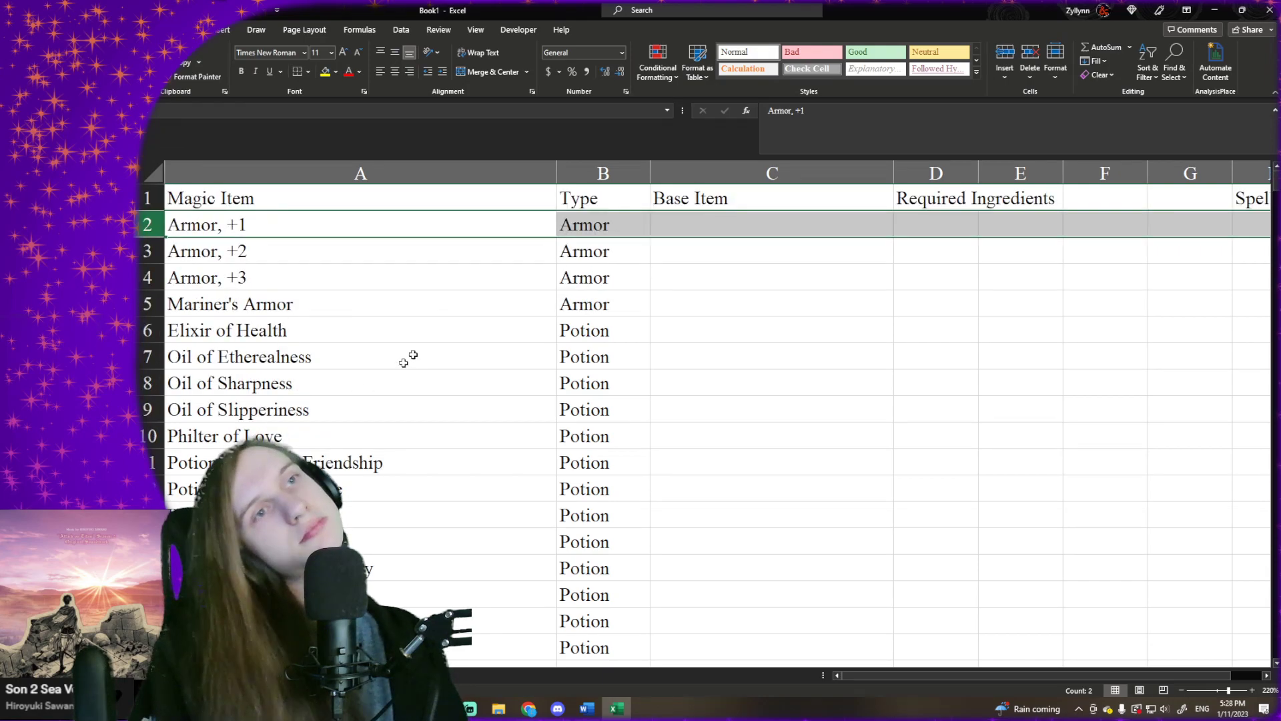
- Fit column B's width to its contents and right-align the Magic Item column
click(406, 360)
double_click(651, 161)
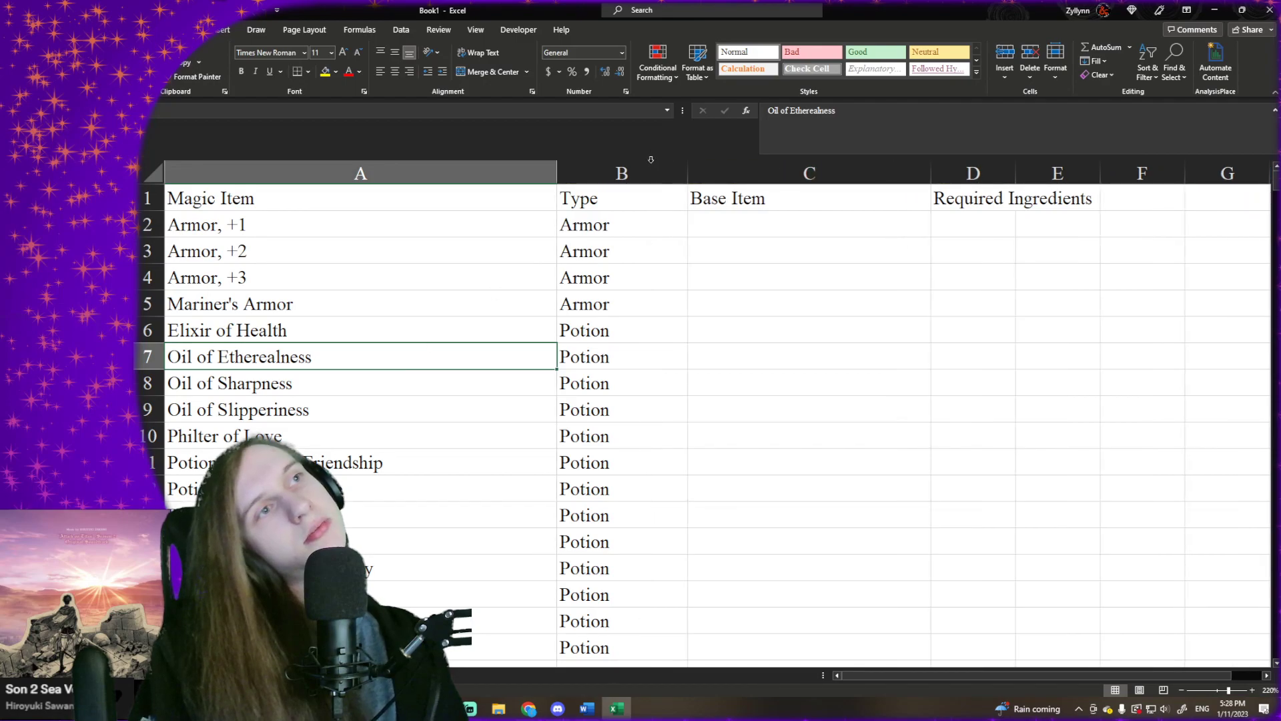
click(507, 164)
click(409, 72)
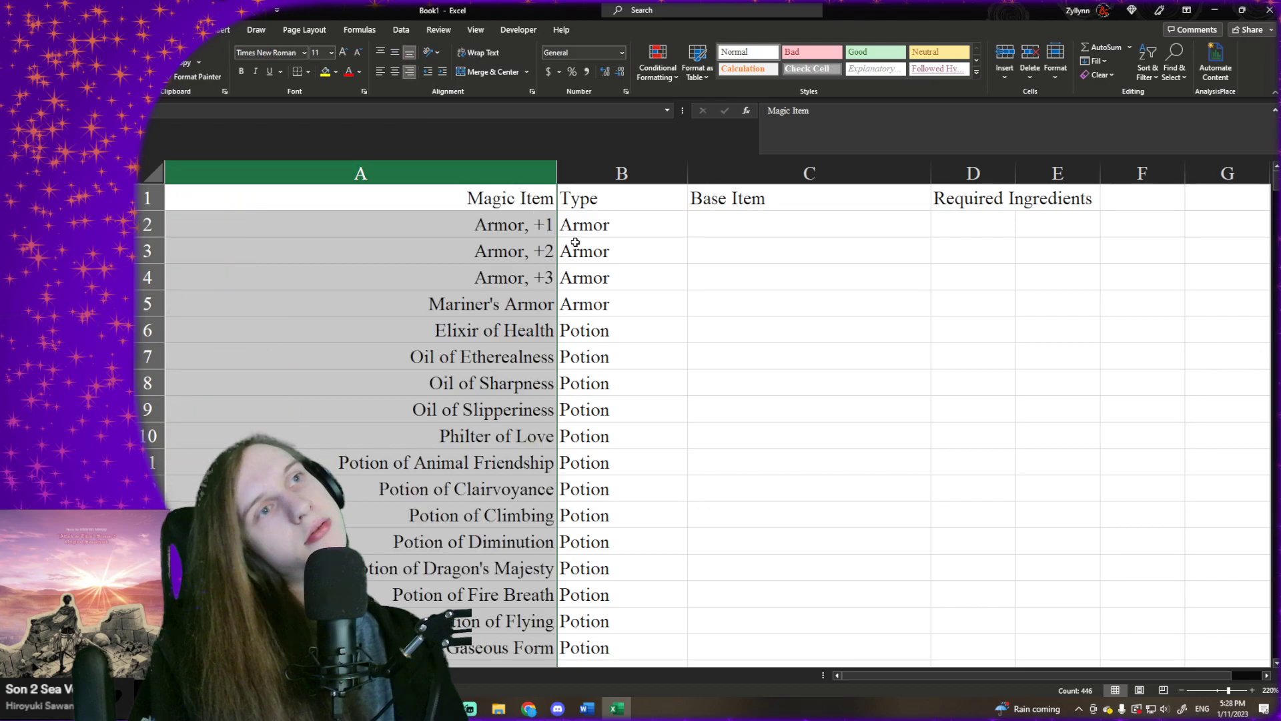
- Center the text of the Type column
click(576, 243)
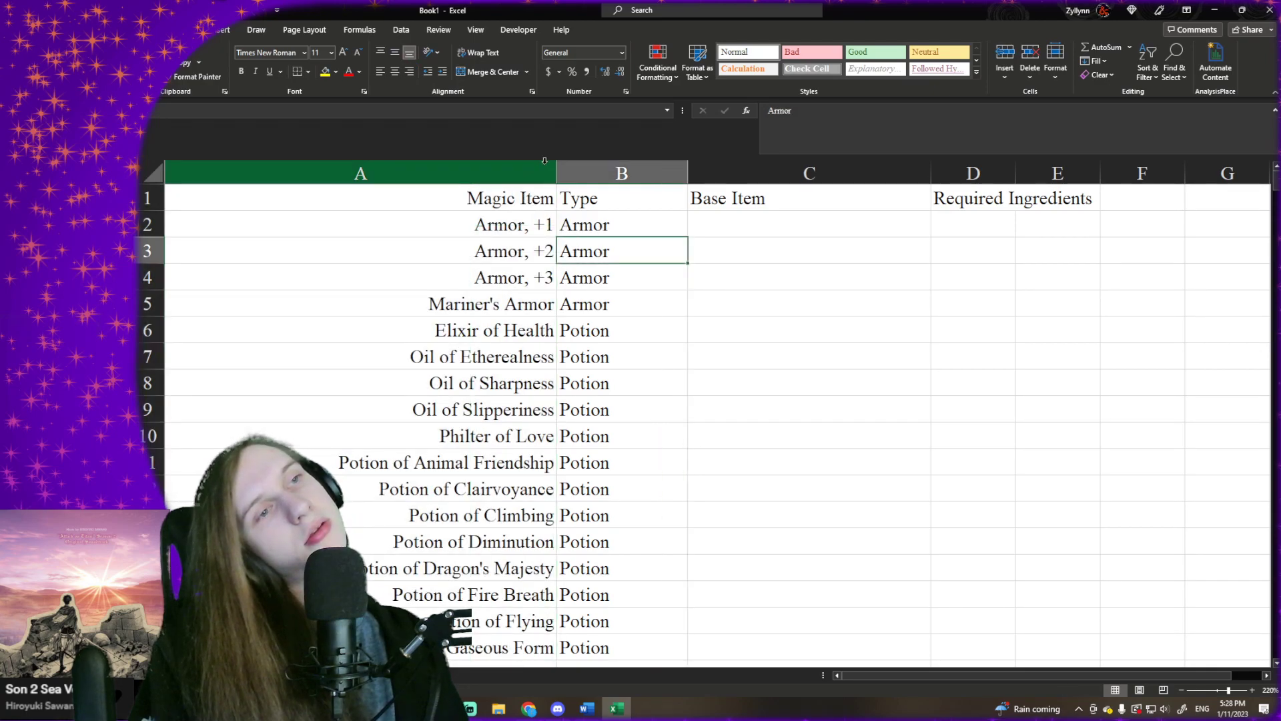
click(600, 173)
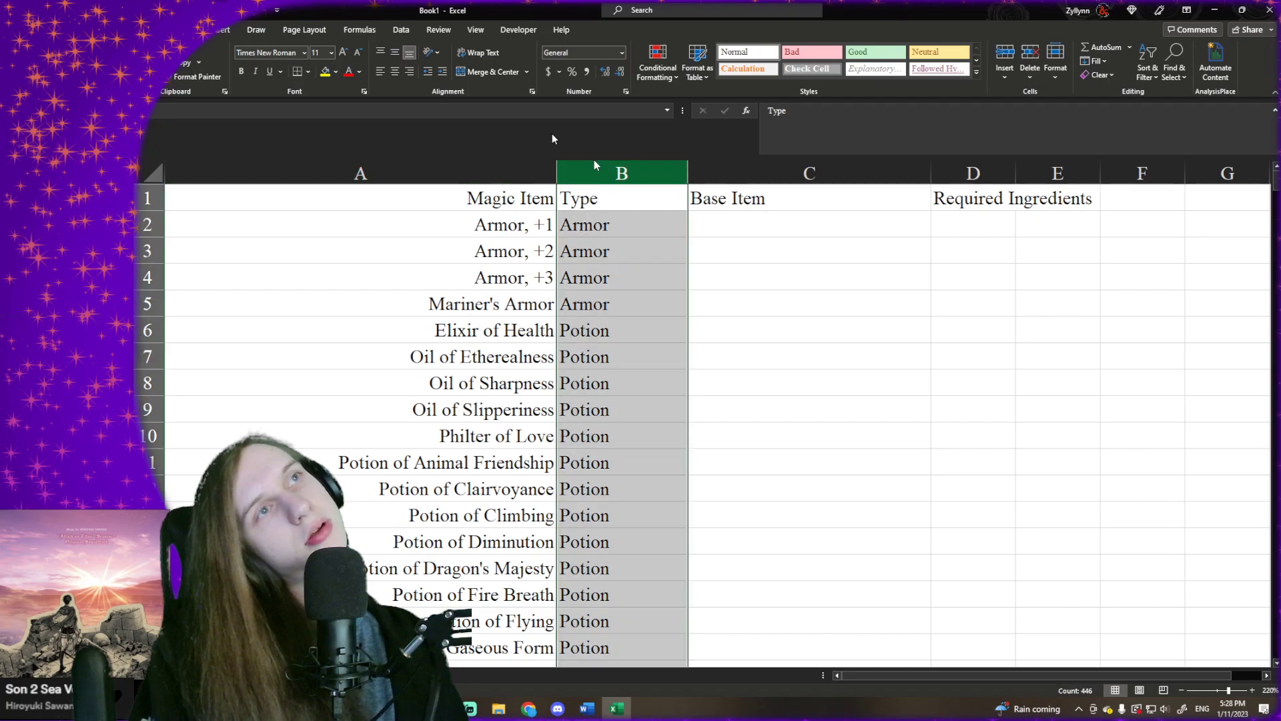
click(395, 71)
click(730, 238)
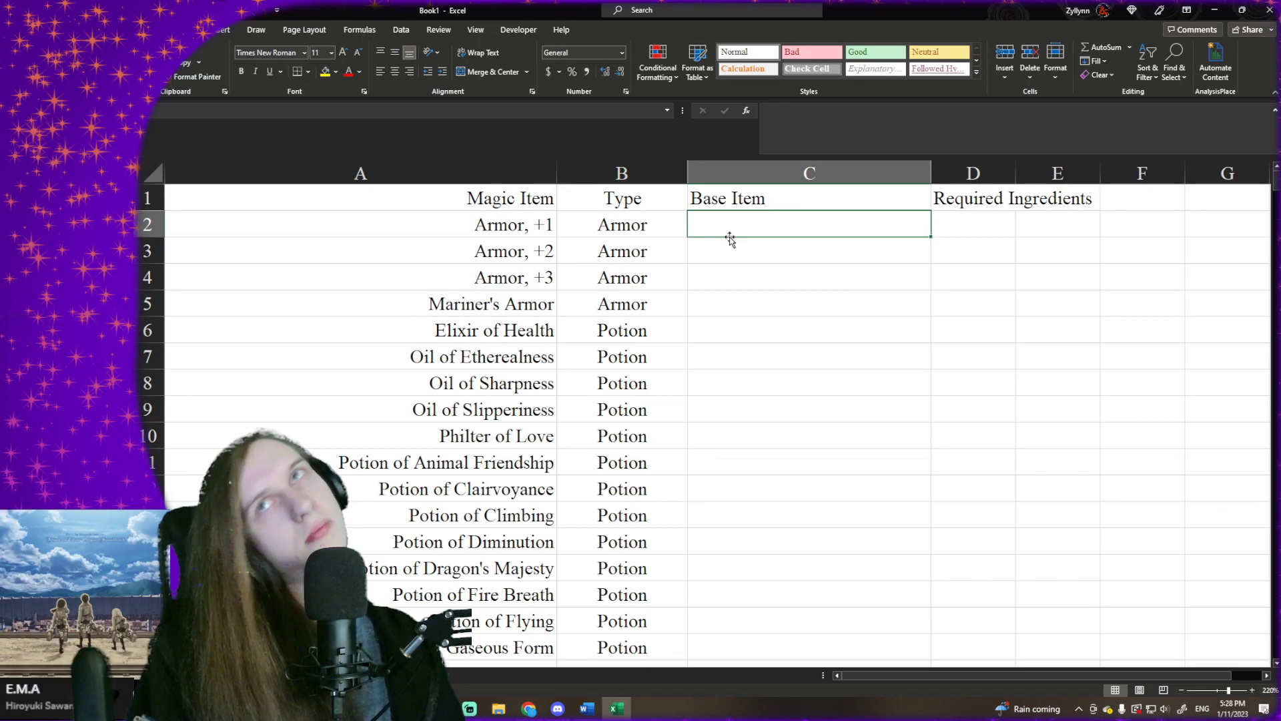
- Insert a blank column between Type and Base Item and select its header cell C1
click(736, 178)
right_click(736, 178)
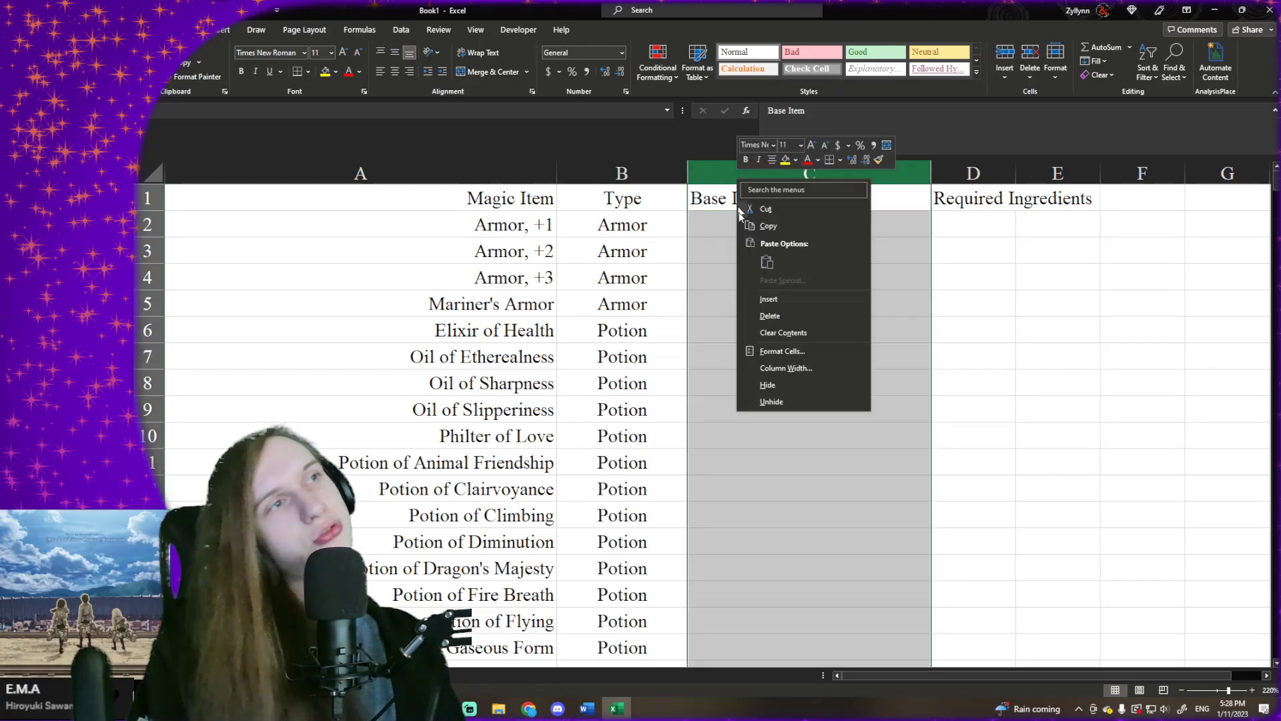
click(761, 299)
click(723, 203)
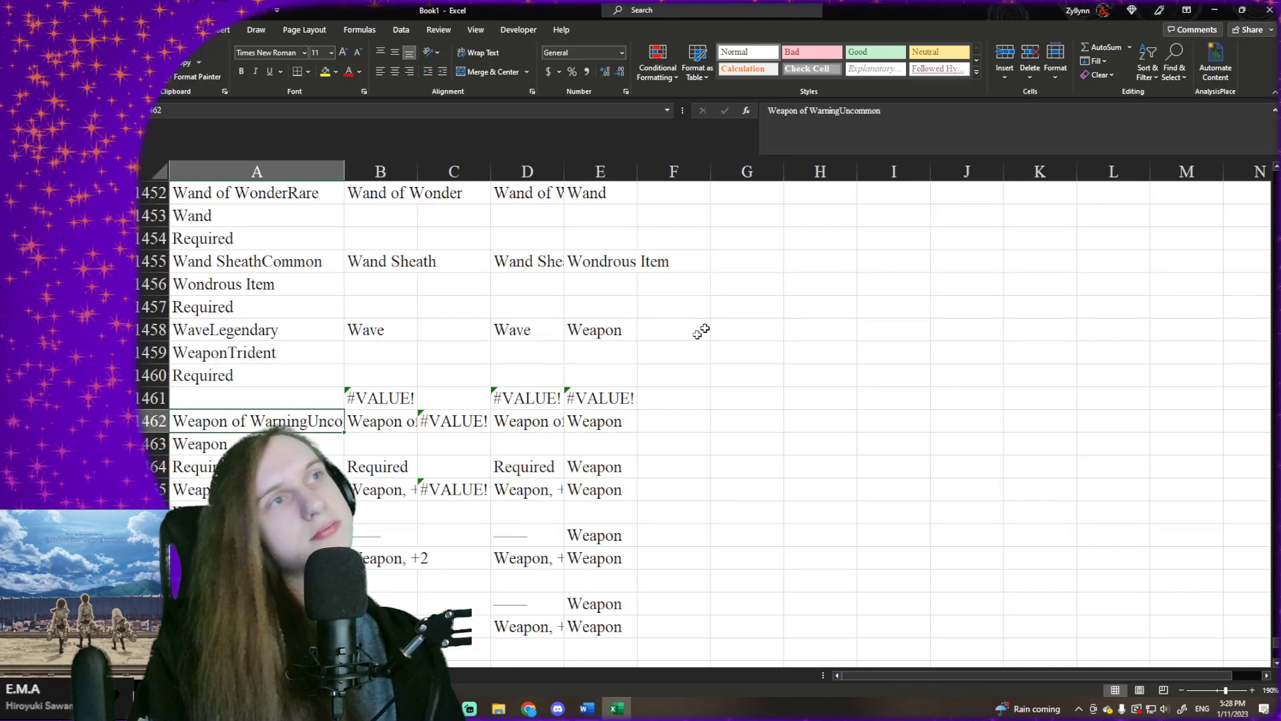
- In the worksheet with the raw item text, begin an INDEX formula in cell F2
scroll(667, 300, up, 15)
click(610, 263)
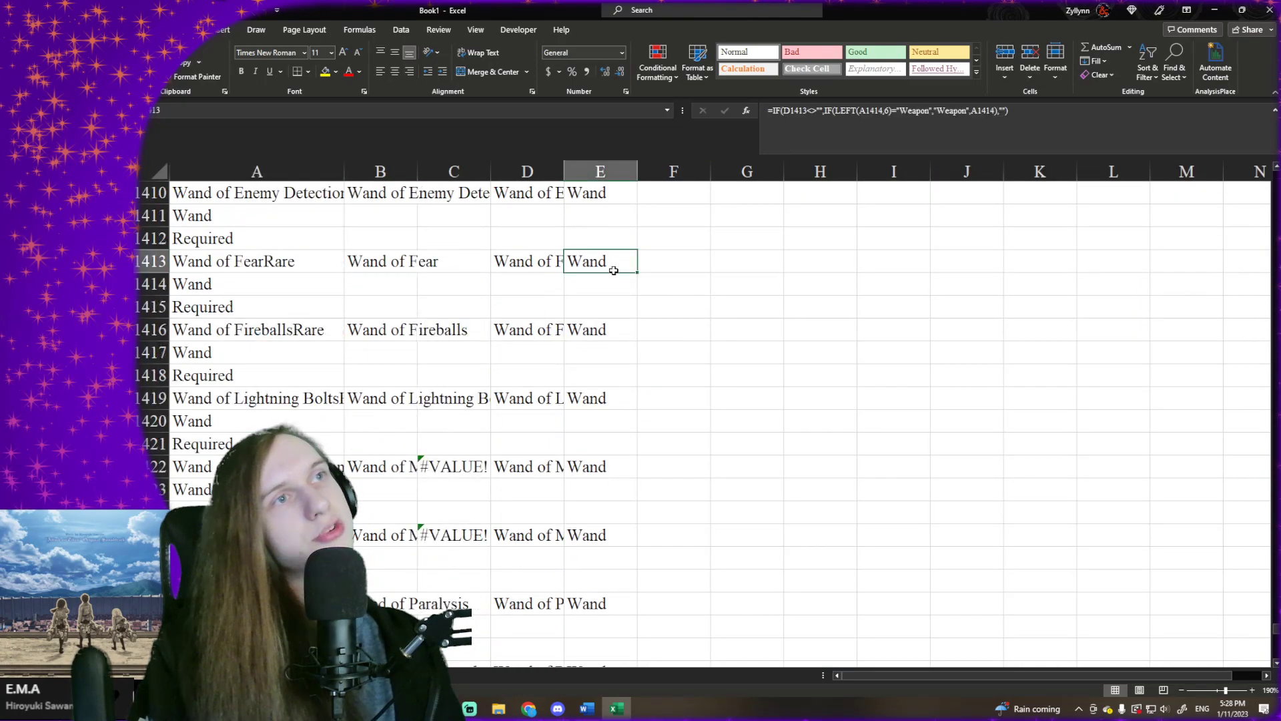
key(ctrl+Up)
key(Right)
text(=)
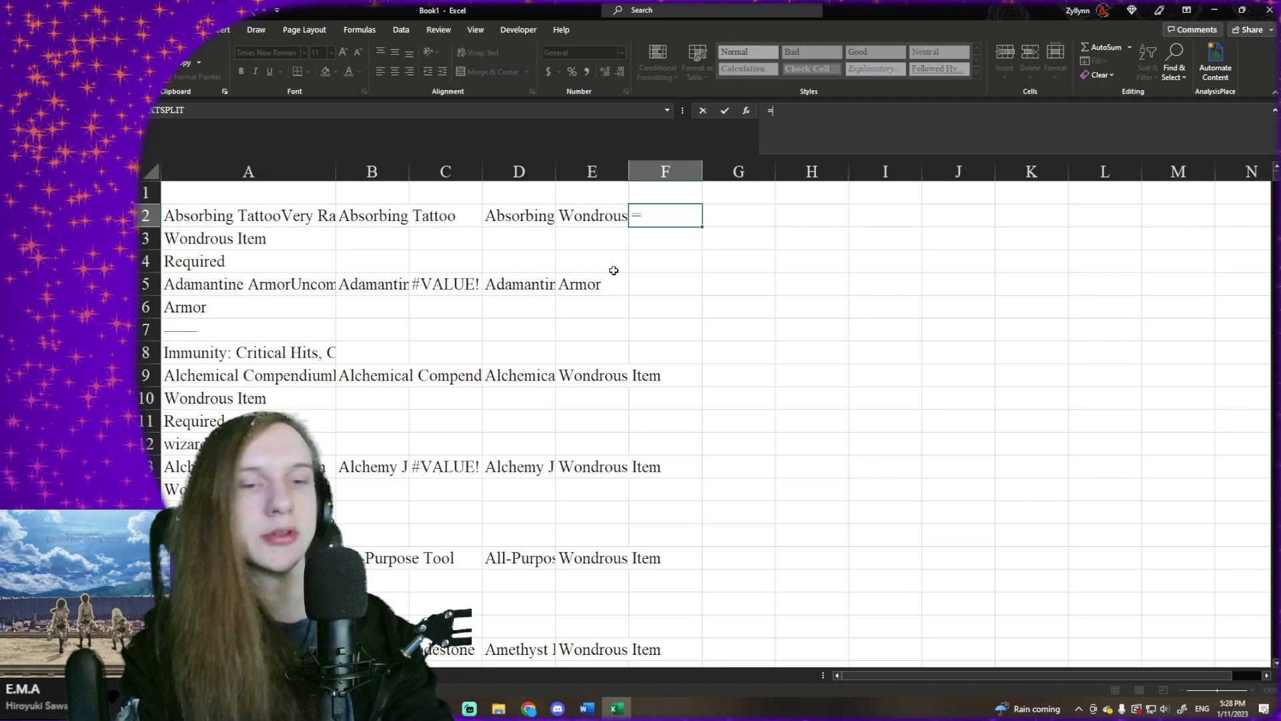
text(IN)
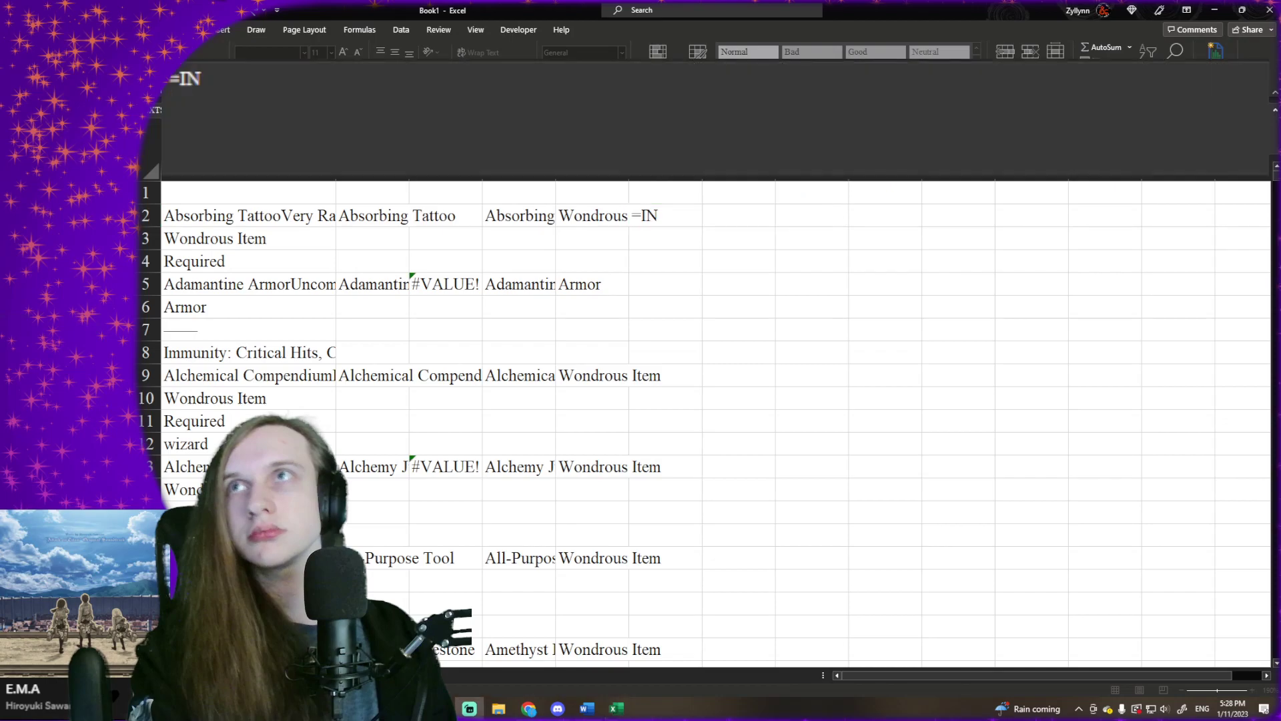
click(292, 122)
text(DE)
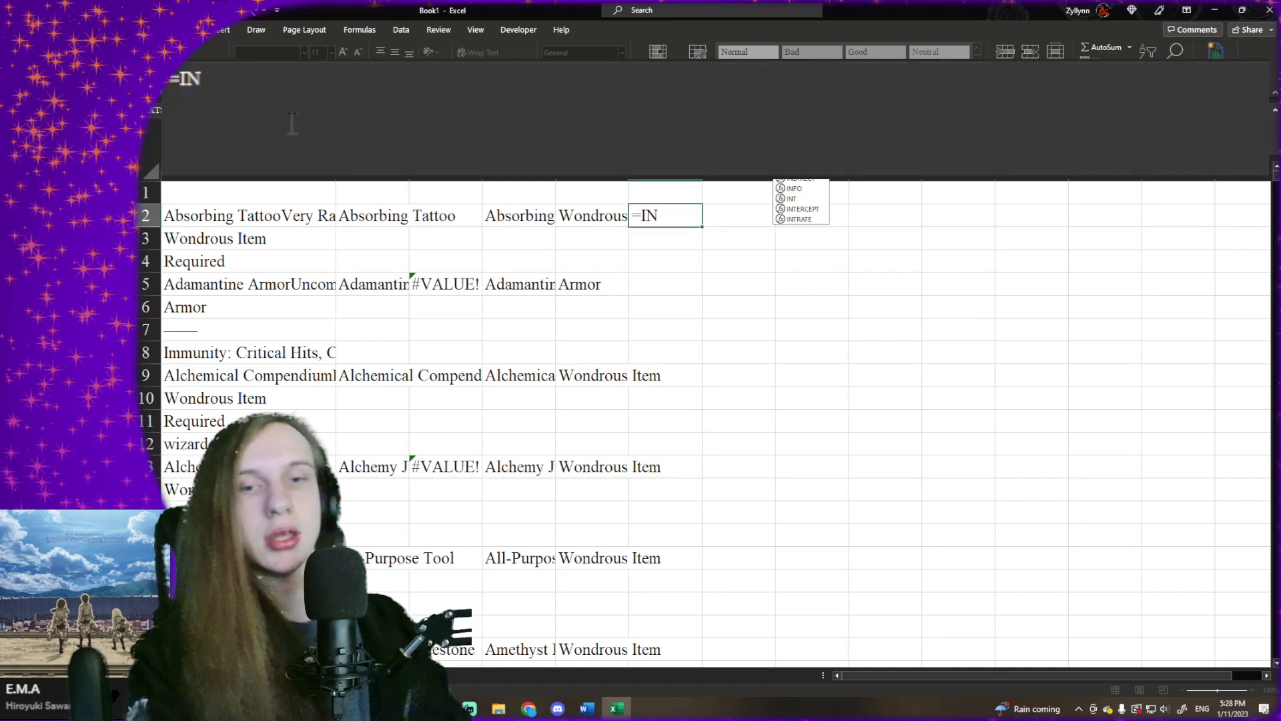
text(X()
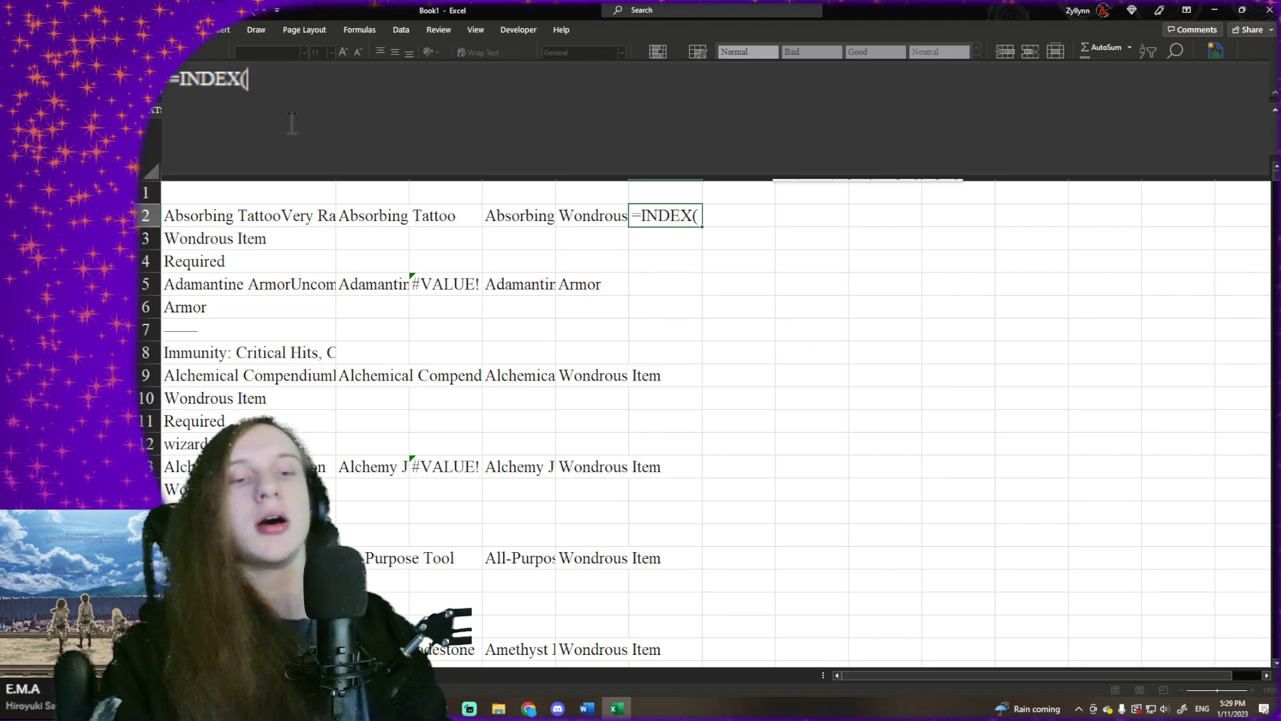
text(RE)
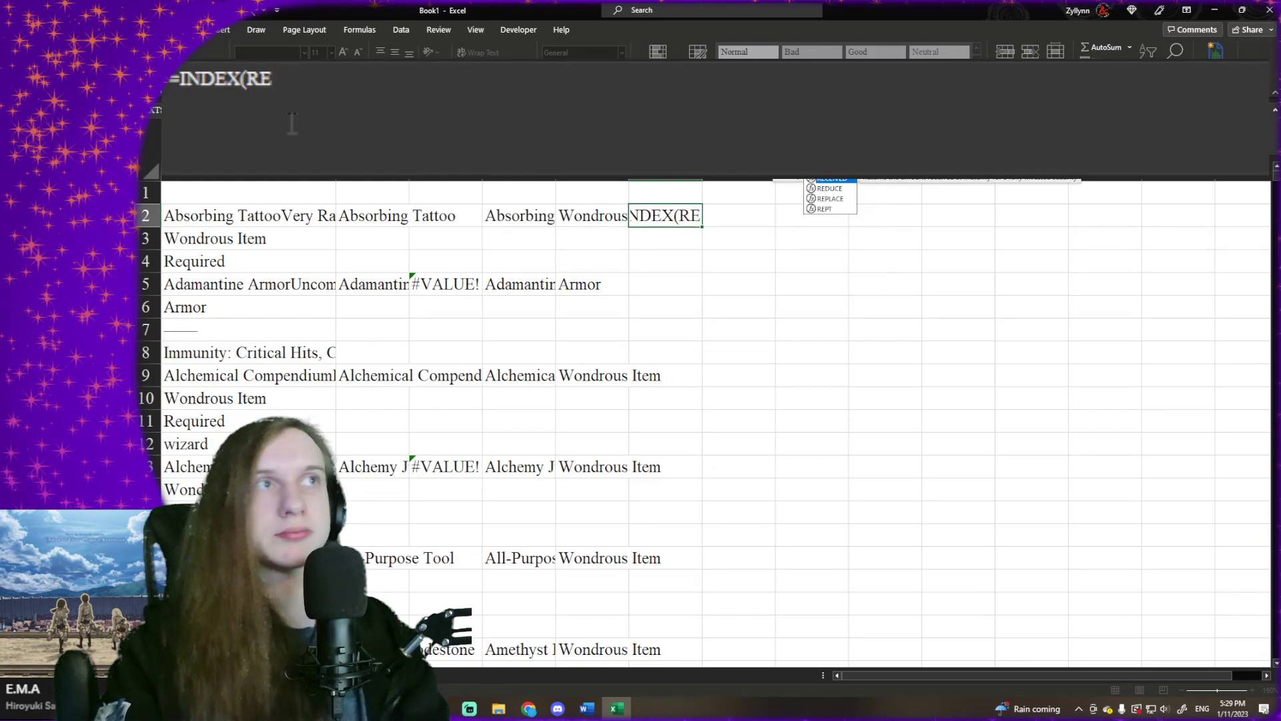
key(Down)
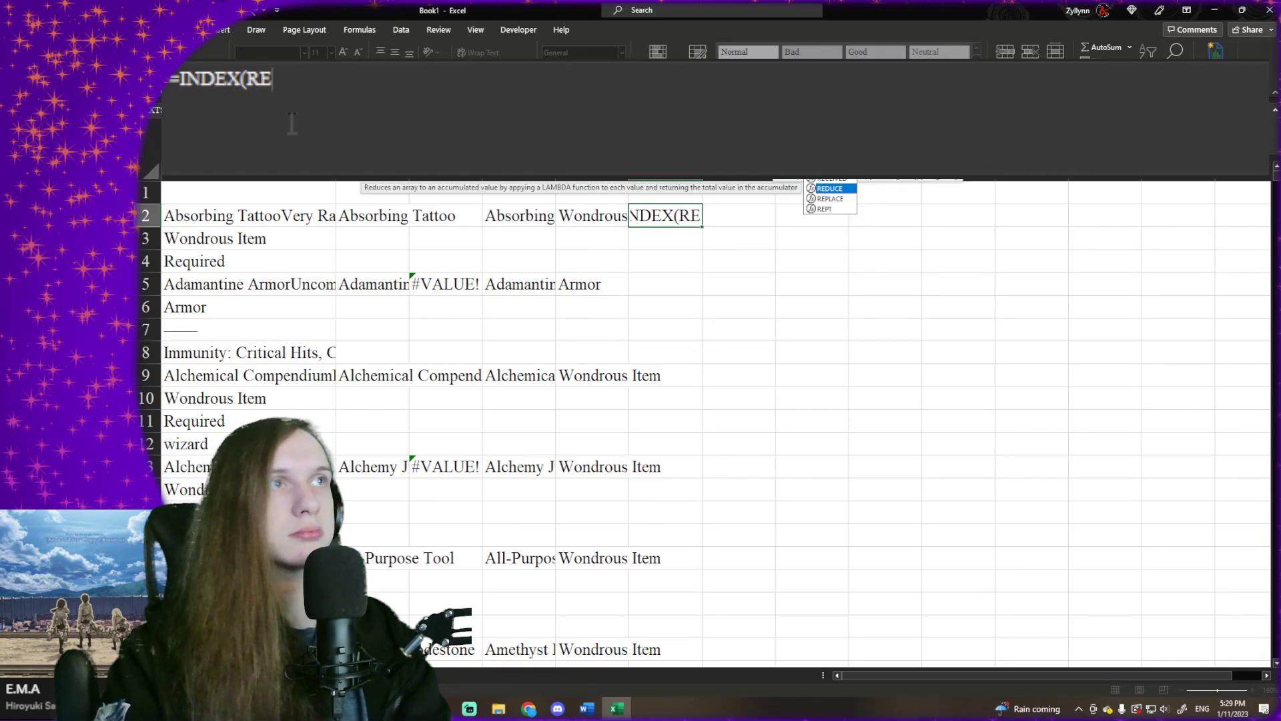
key(BackSpace)
key(BackSpace)
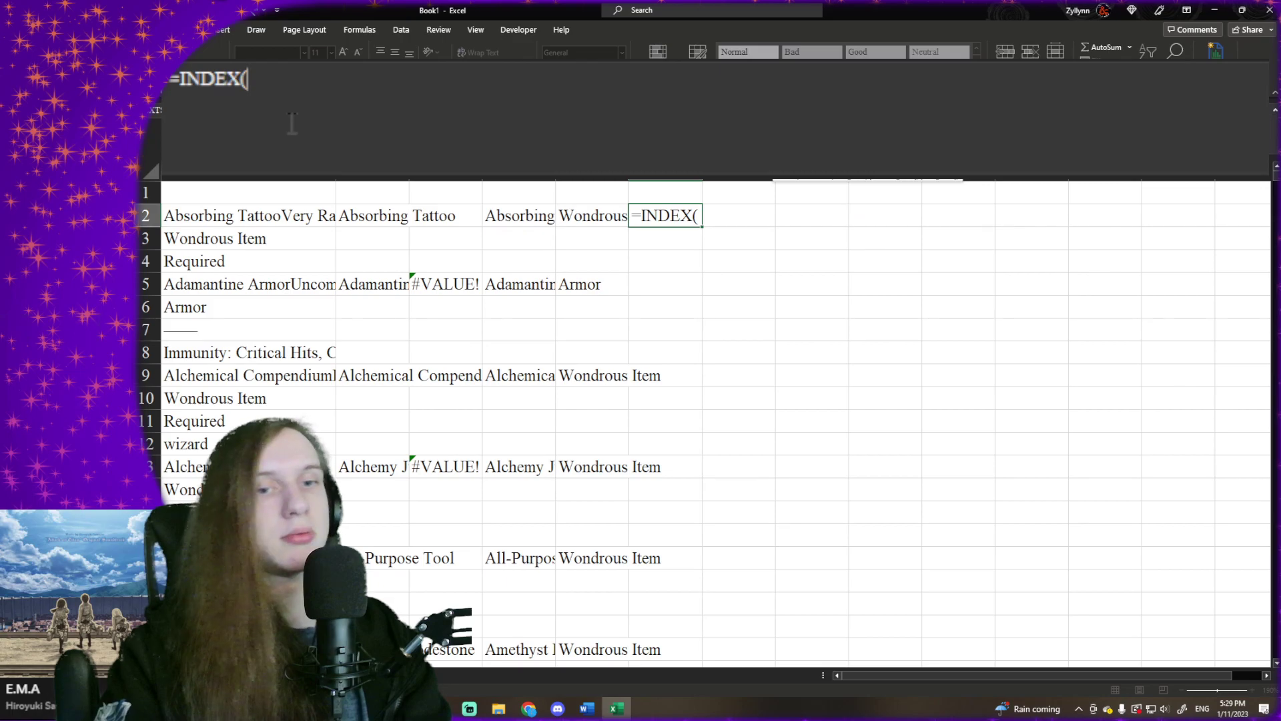
- Nest a TEXTSPLIT function inside INDEX in F2, using cell A2 as its text
text(TEXTS)
key(Tab)
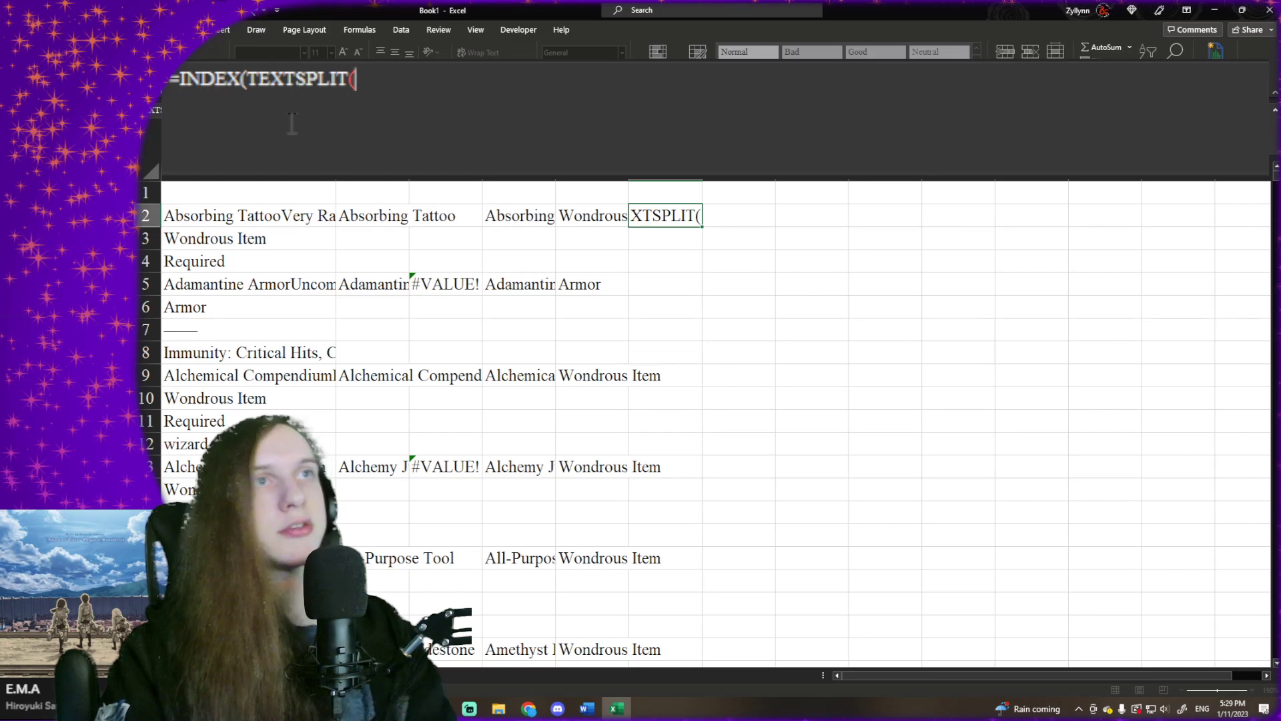
click(323, 218)
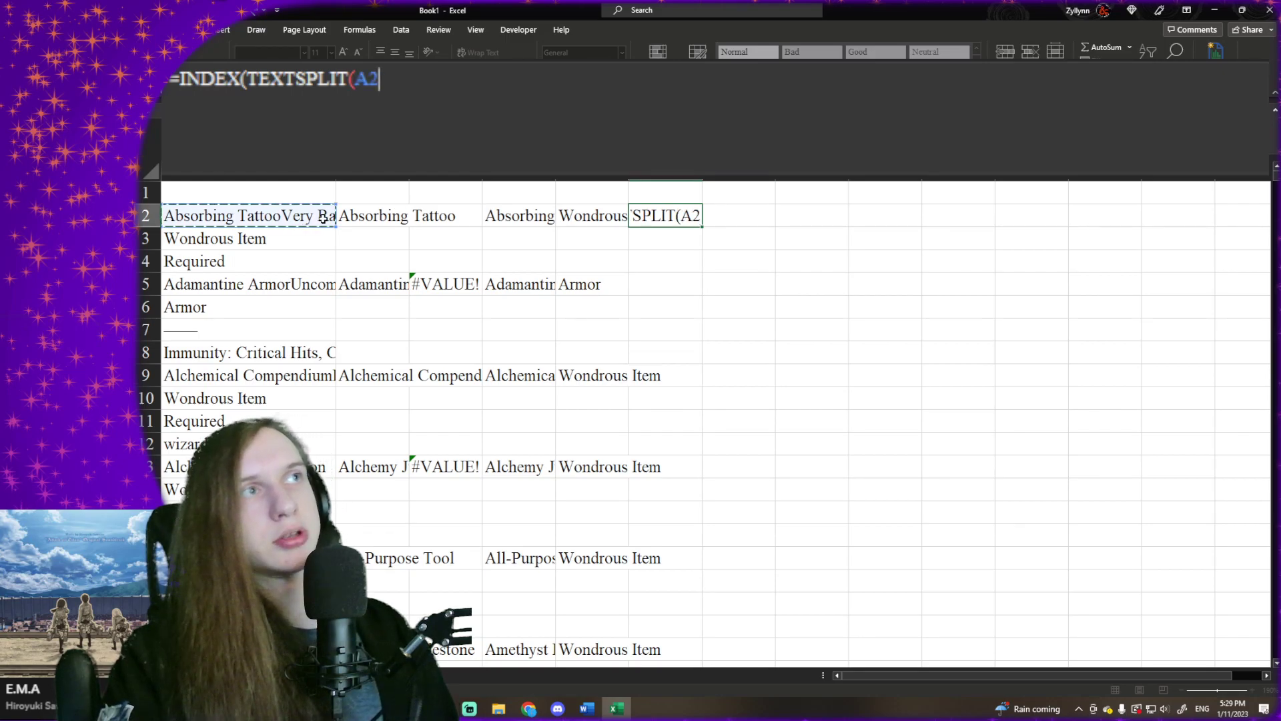
- Wrap the unfinished INDEX formula in F2 in an IF function with the condition D2<>""
click(179, 92)
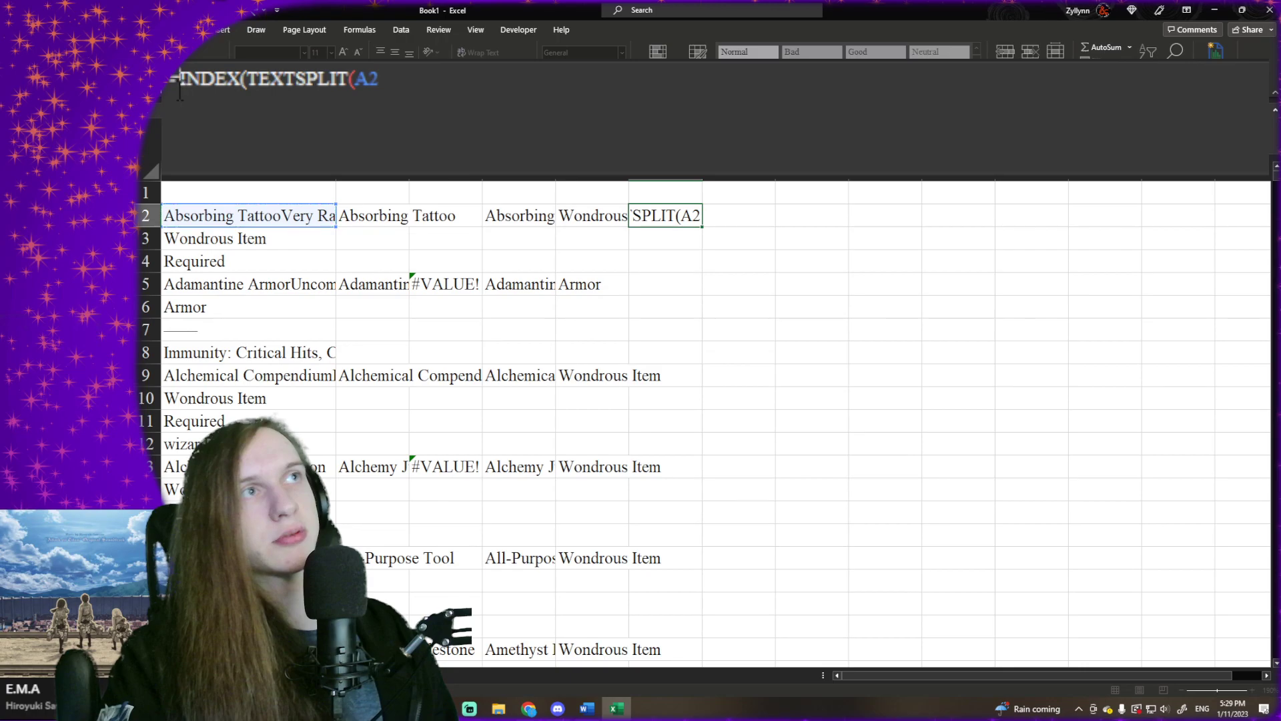
text(IF()
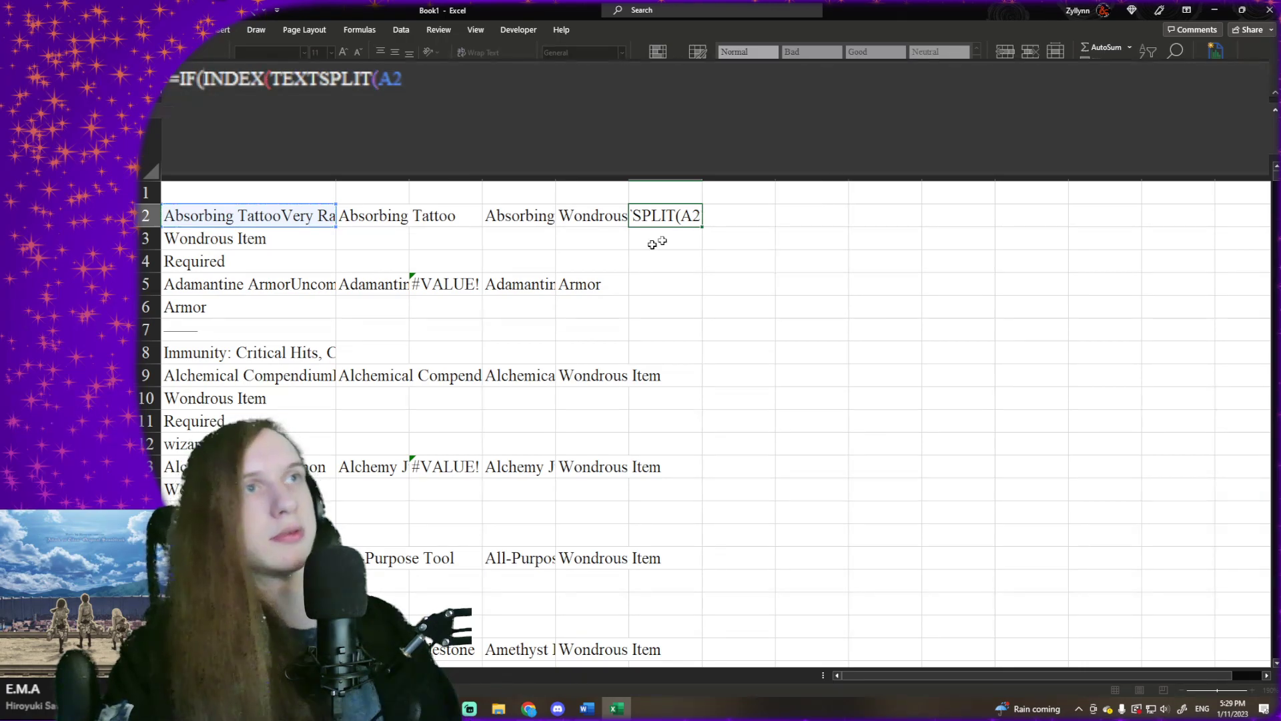
click(564, 221)
click(512, 222)
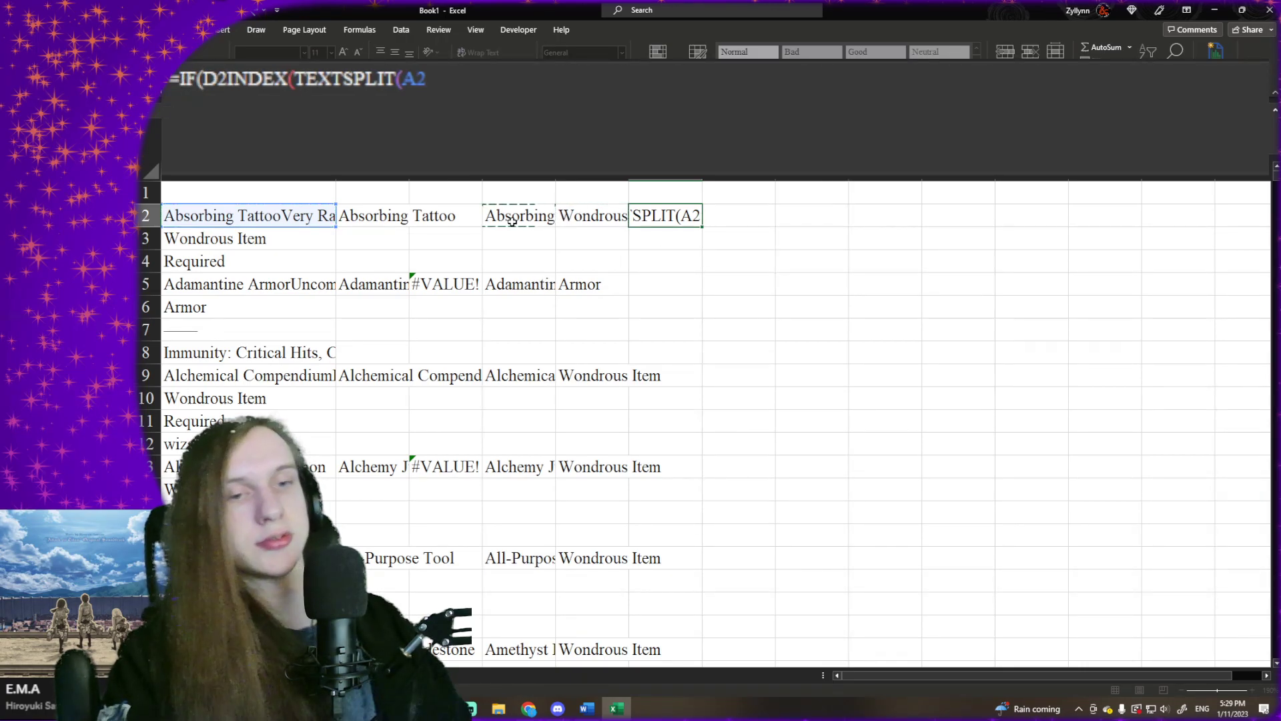
text(<>)
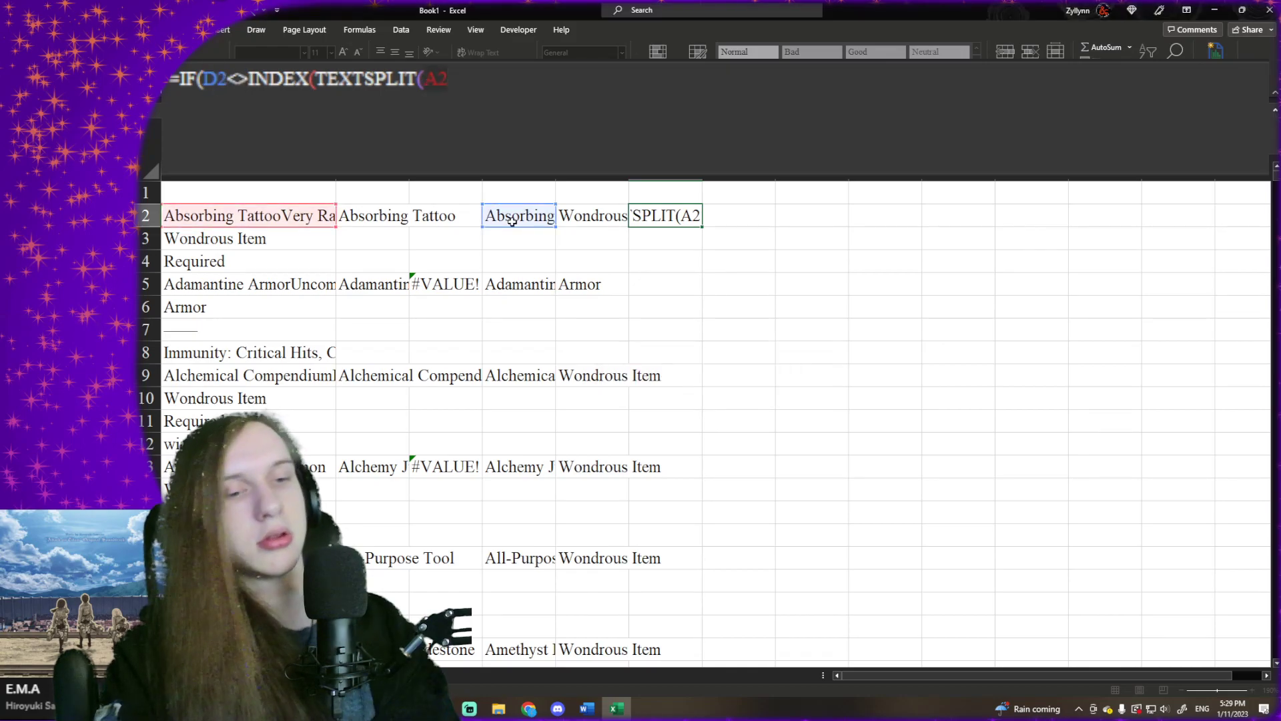
click(250, 80)
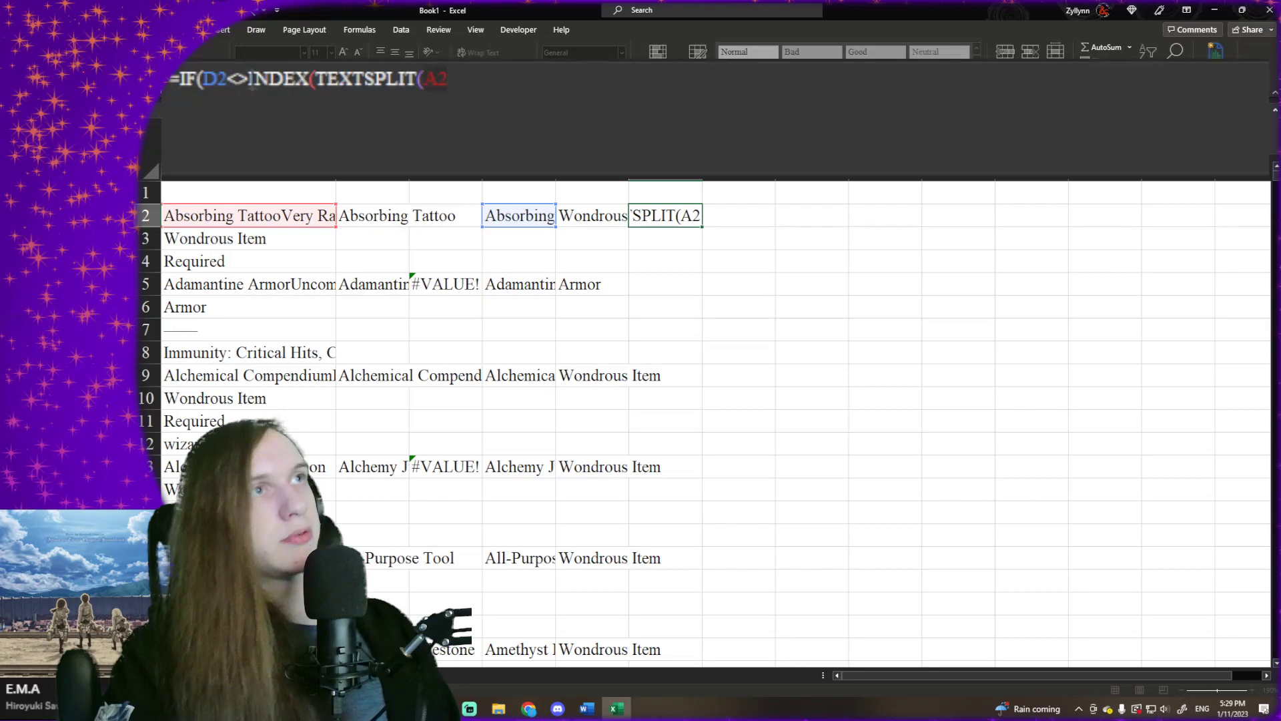
text("")
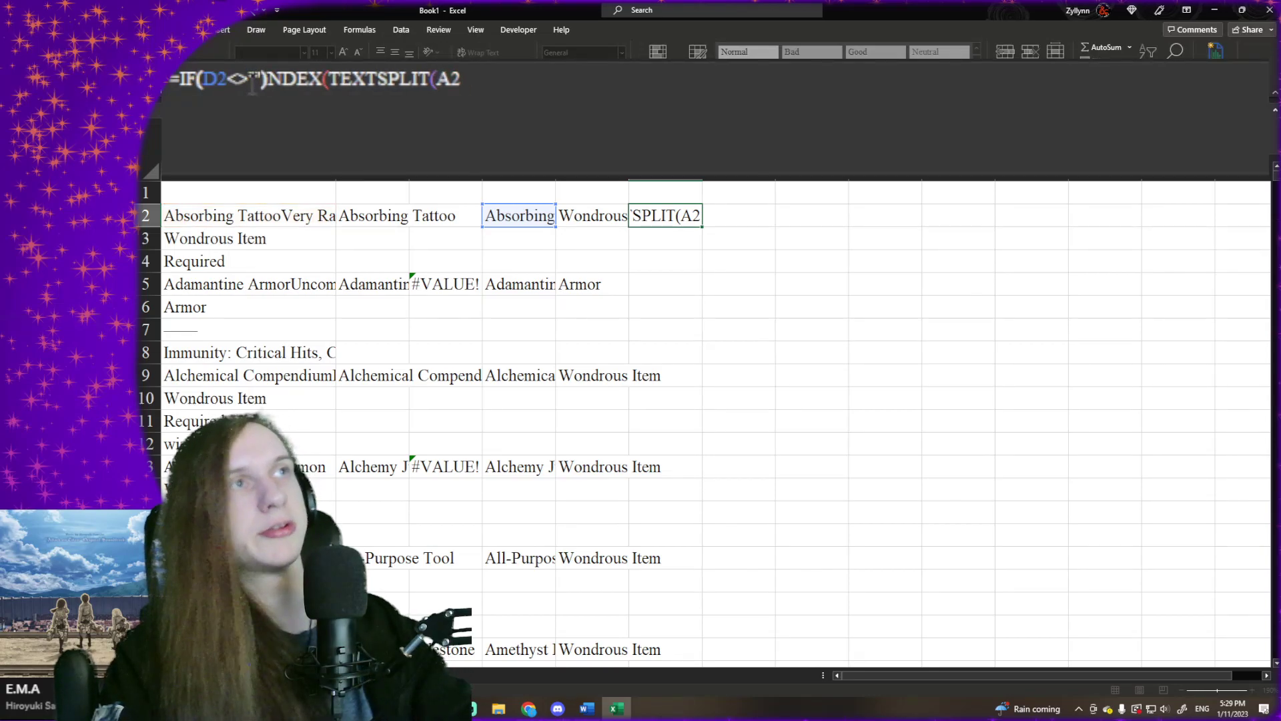
text())
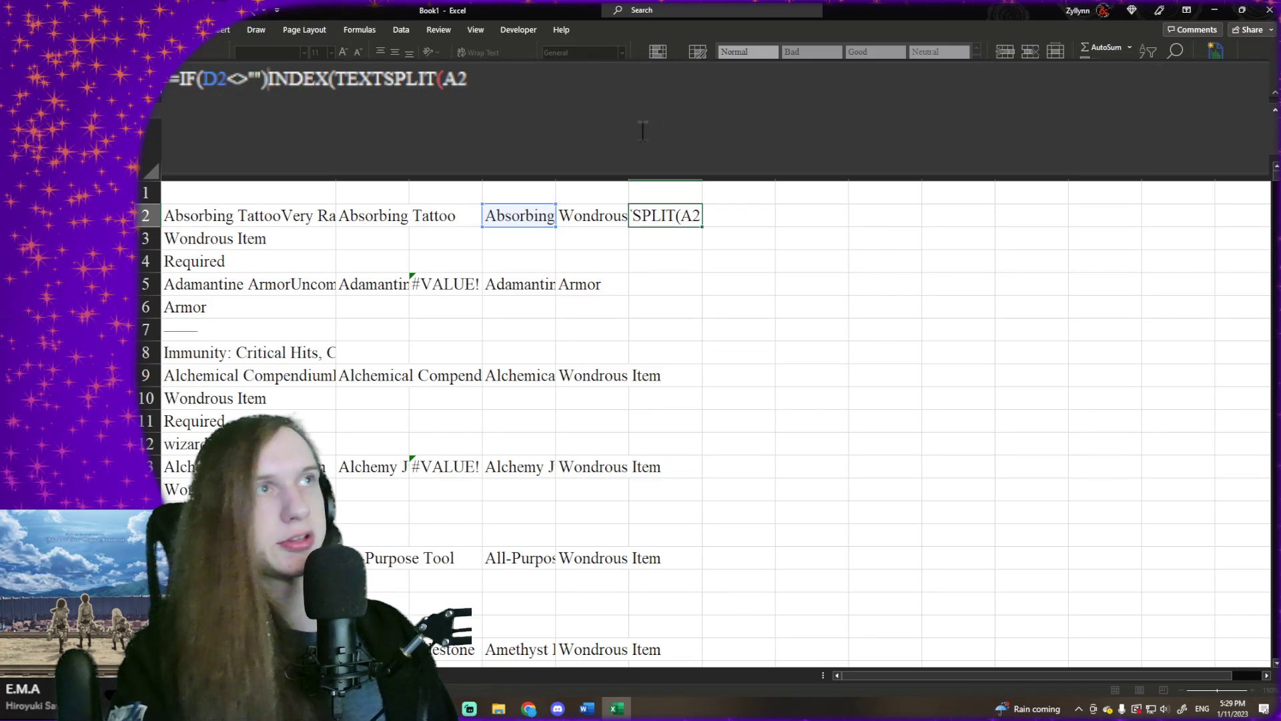
key(BackSpace)
text(,)
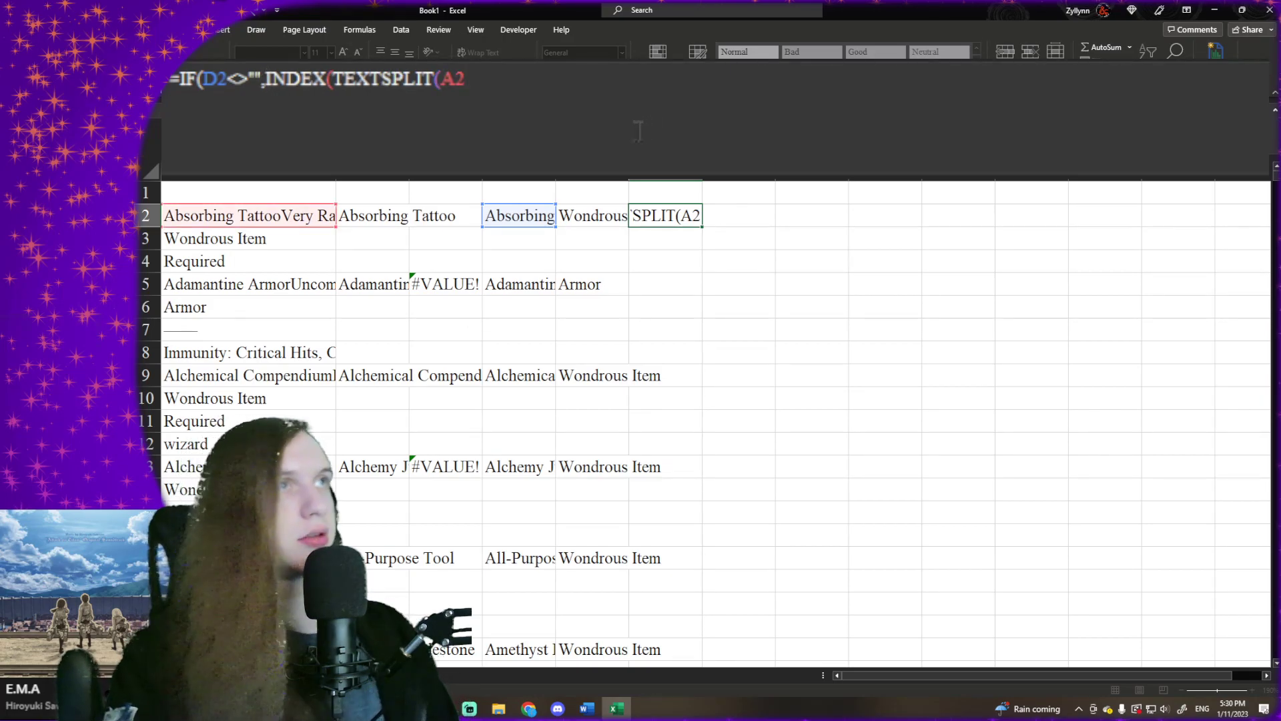
- Set D2 as the delimiter of the TEXTSPLIT function in F2 and close that function
click(639, 132)
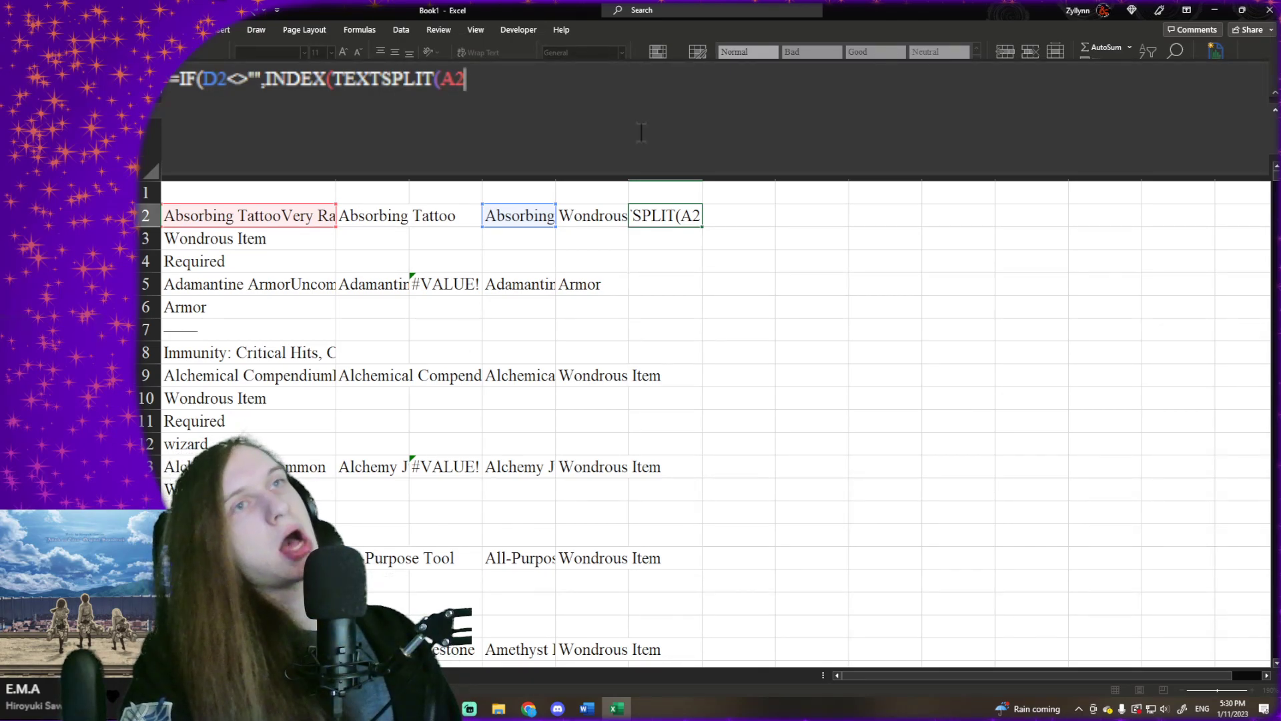
text(,)
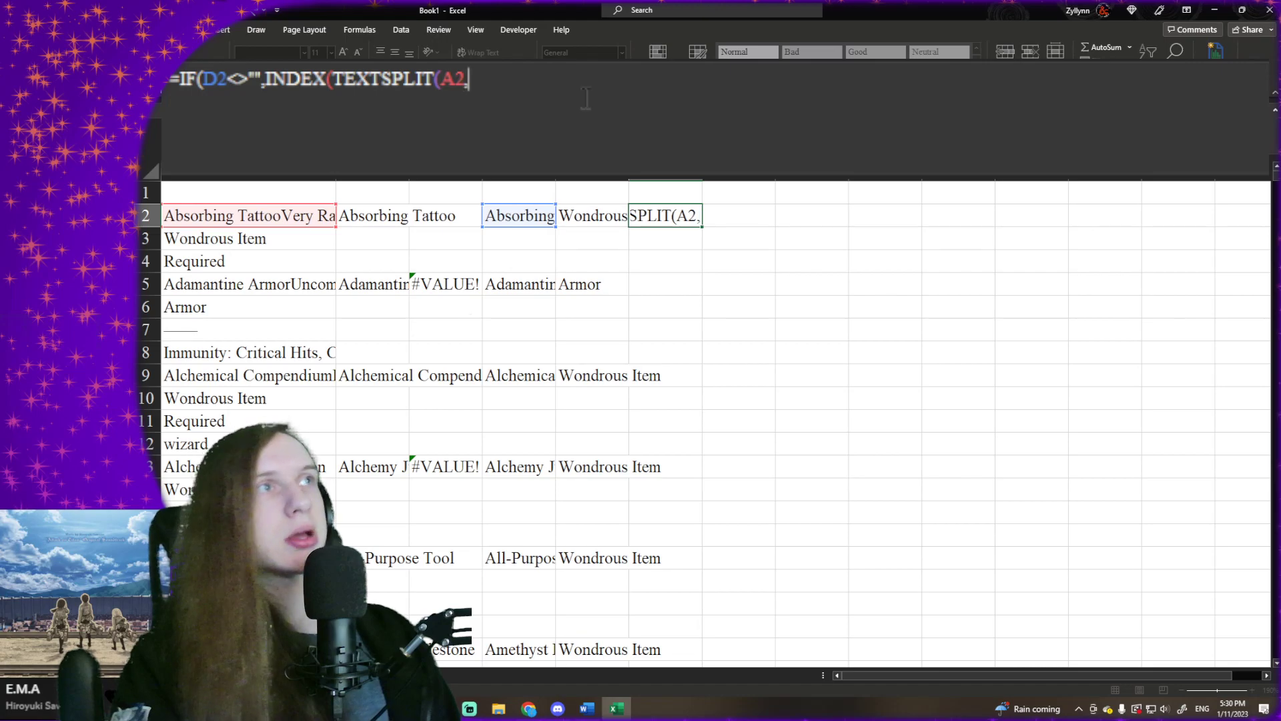
click(537, 215)
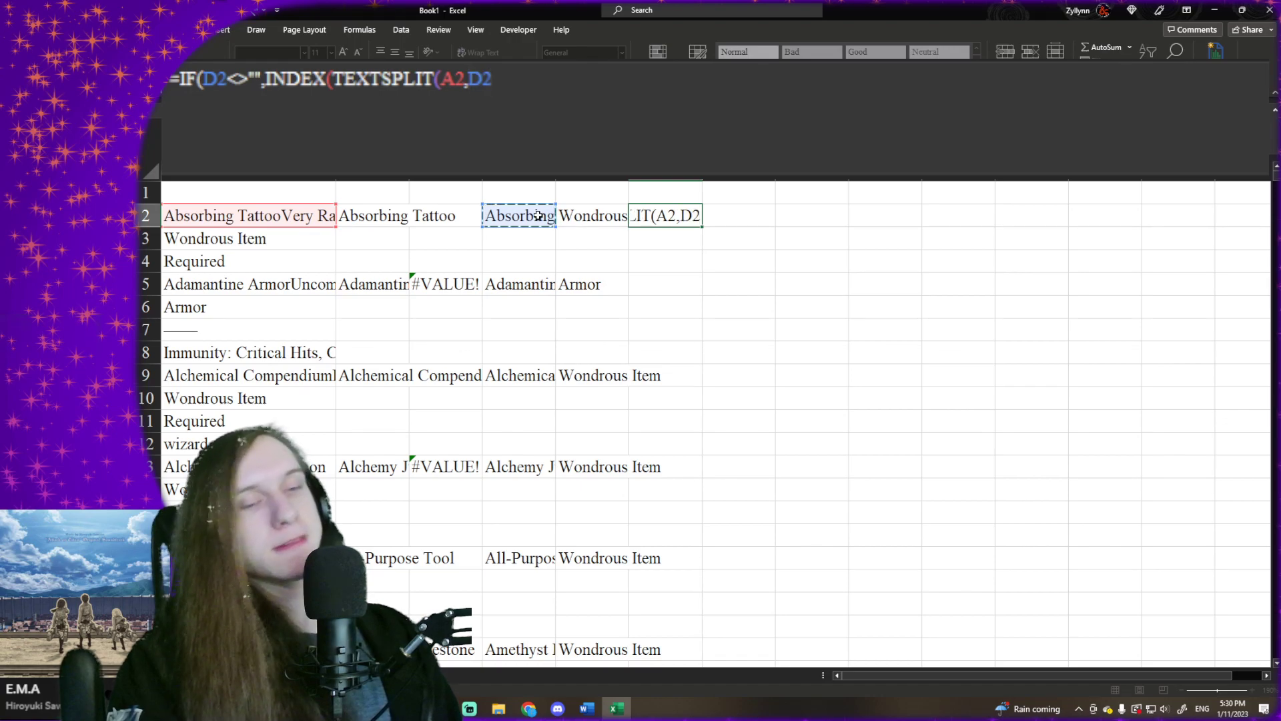
text(,)
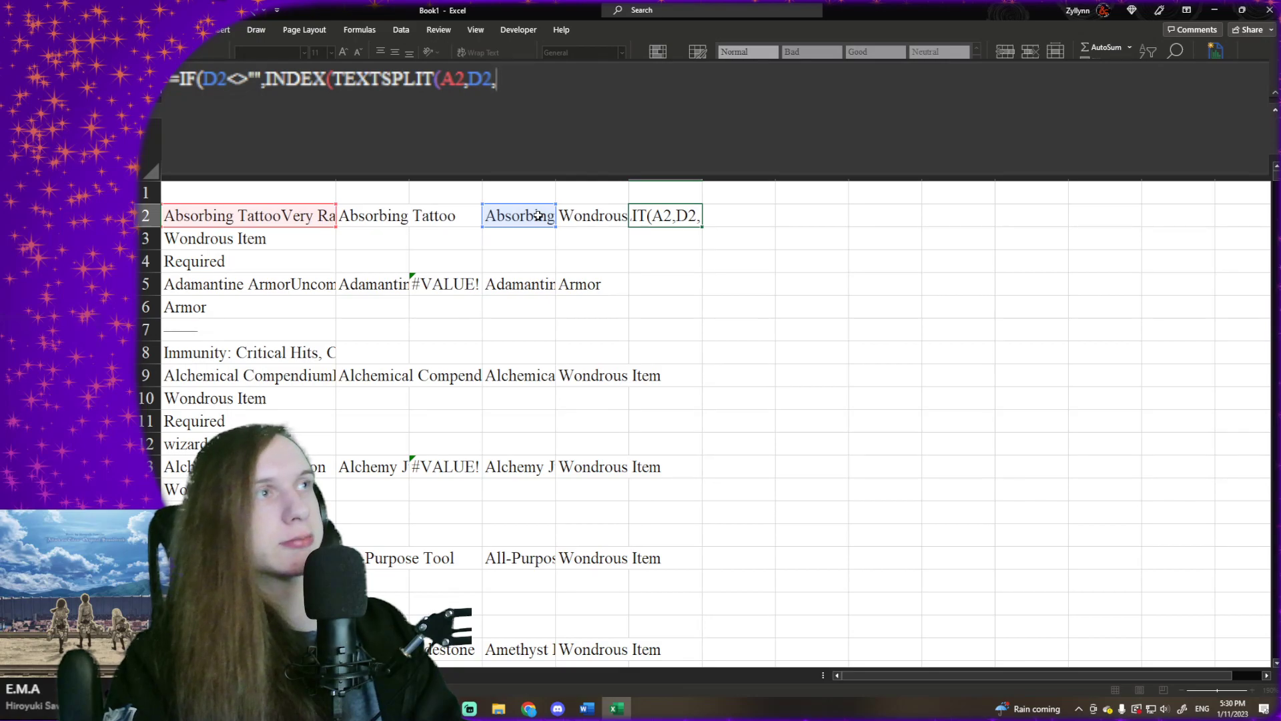
key(BackSpace)
text())
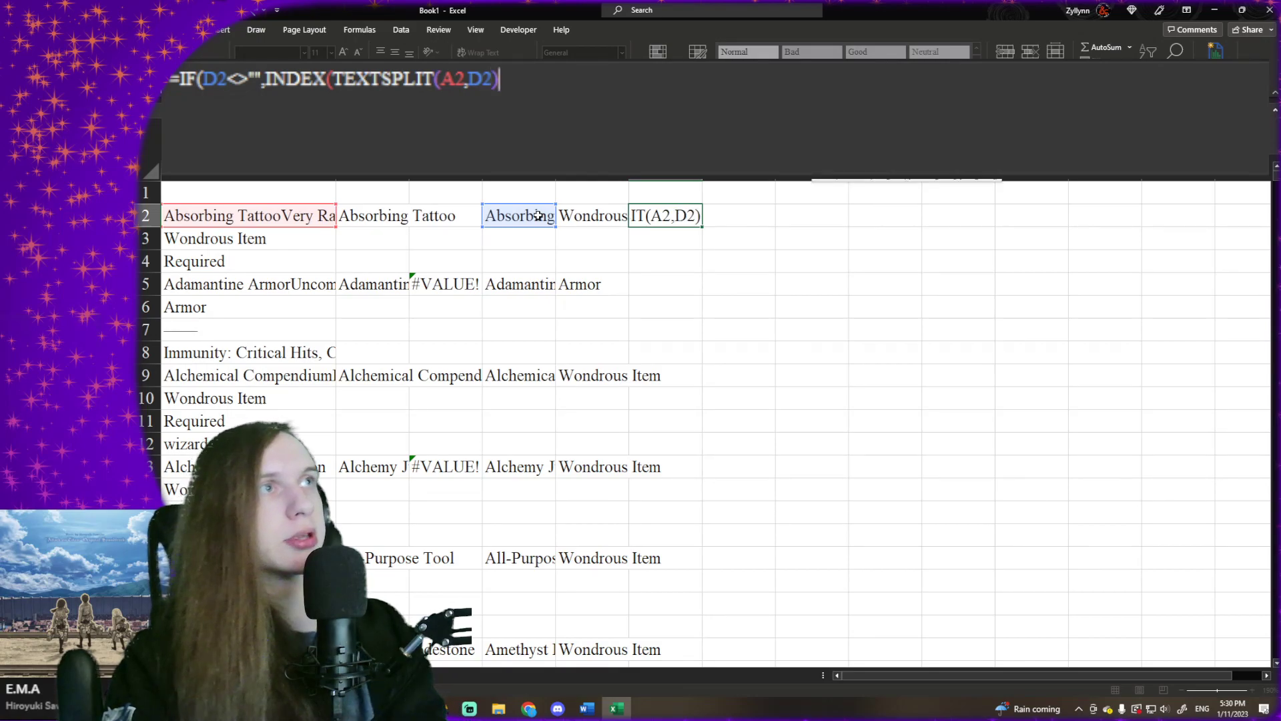
text(,1,2))
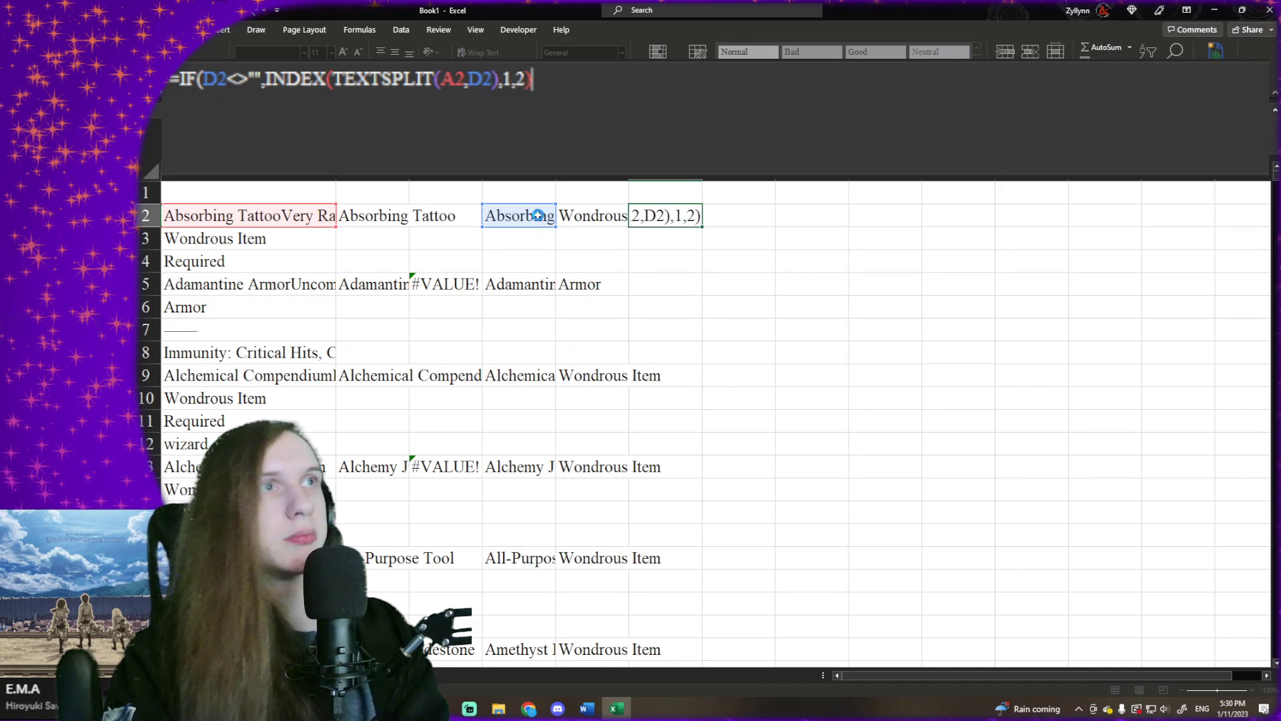
- Complete INDEX in F2 with row 1 and column 2, enter the formula accepting the proposed correction, and fill it down to row 1506
key(Return)
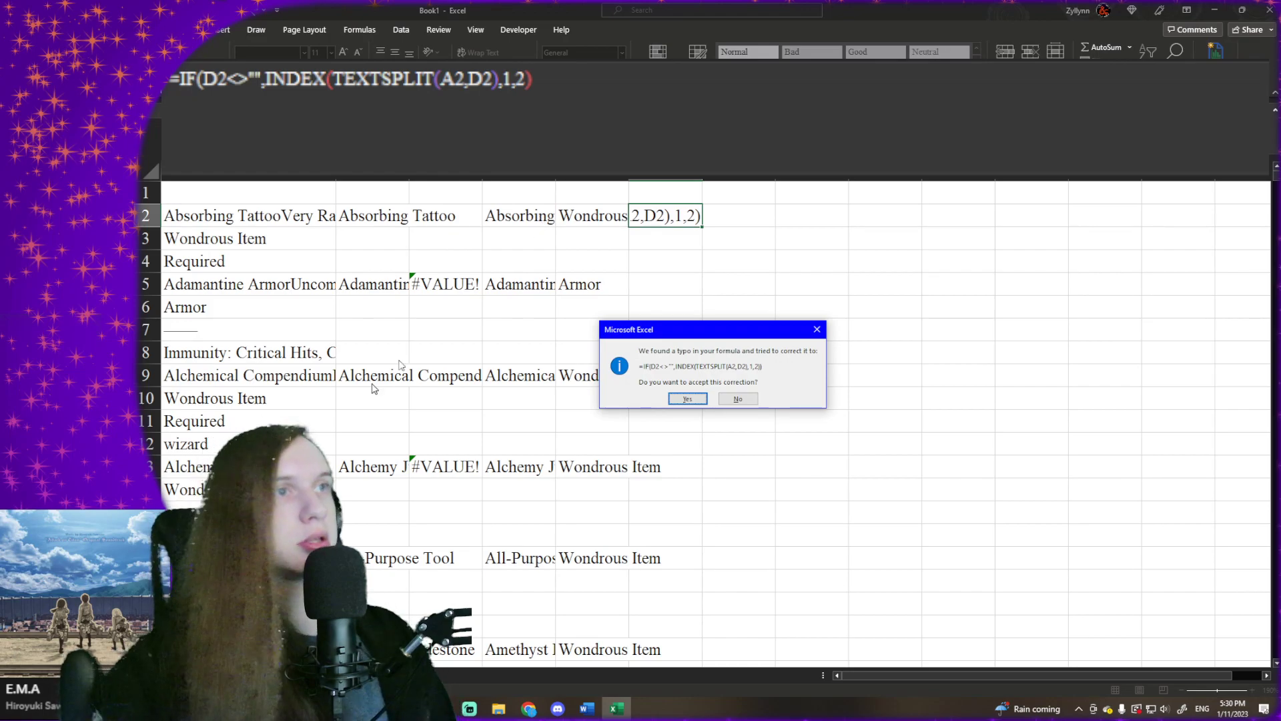
click(700, 399)
click(691, 221)
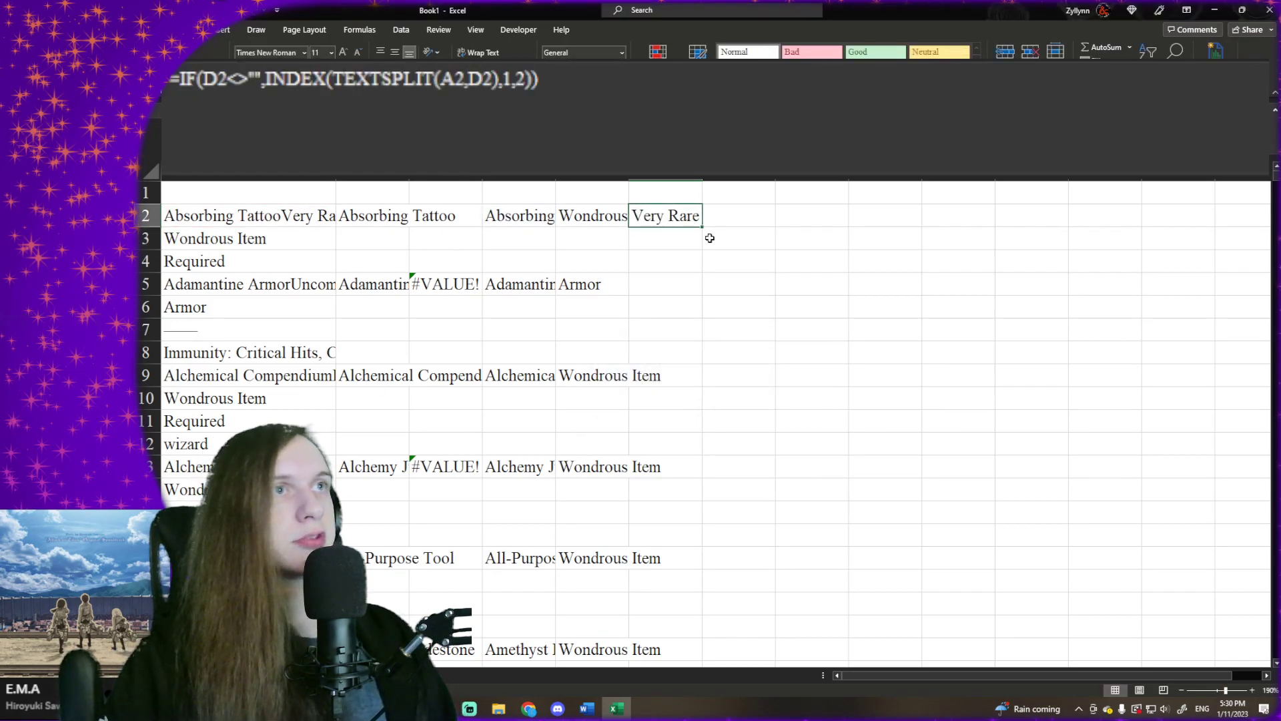
drag(706, 229, 652, 627)
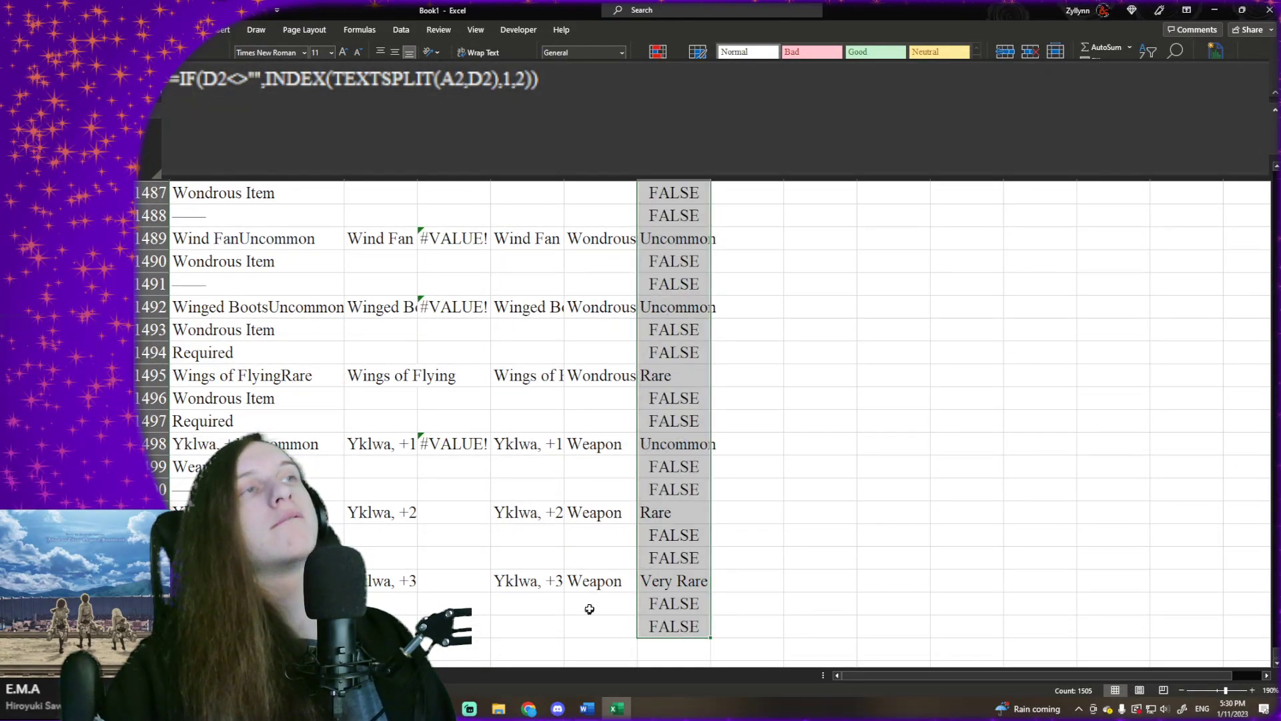
- Add an empty string "" as the IF function's false result in F2 and refill the formula down to row 1506
click(522, 104)
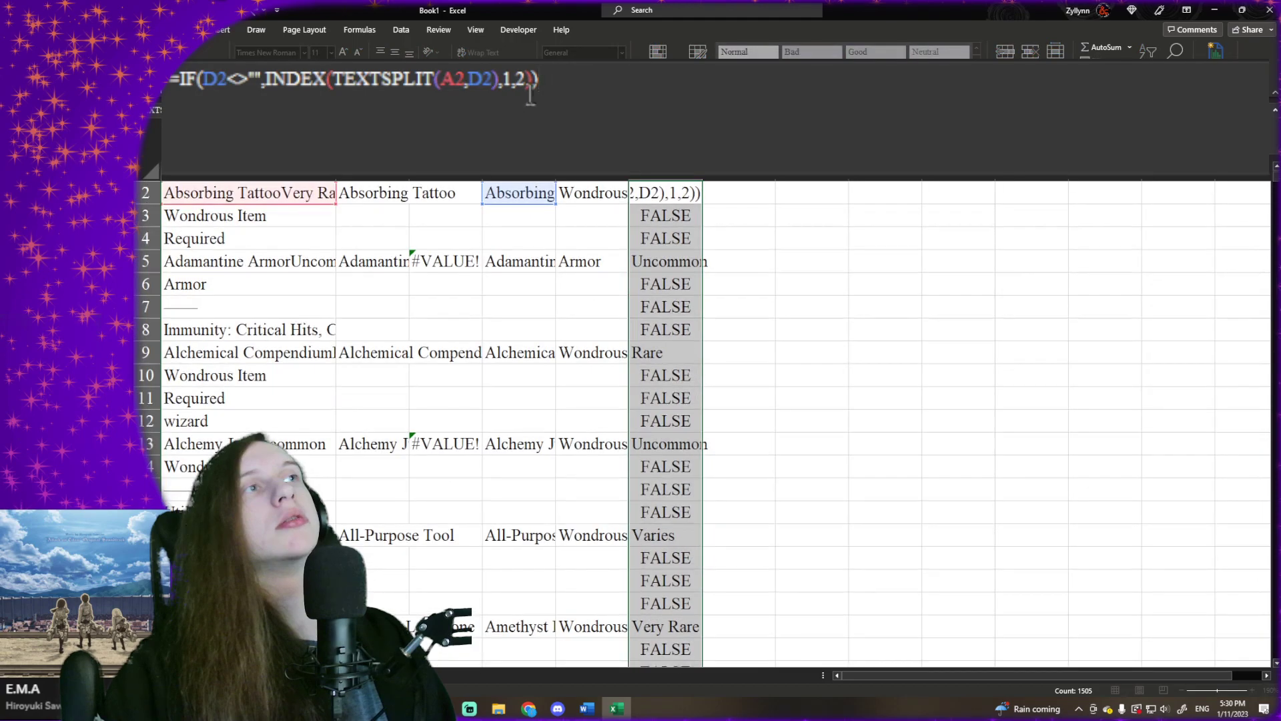
text(,"")
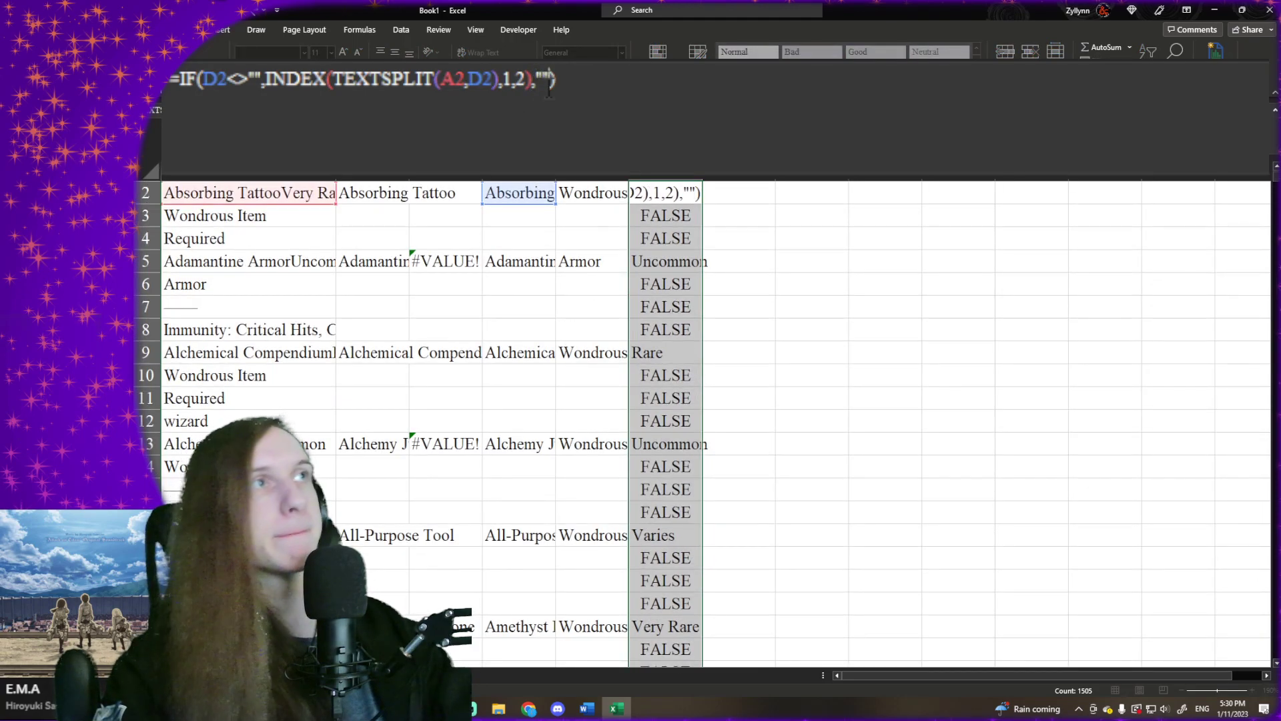
key(Return)
click(594, 307)
click(692, 201)
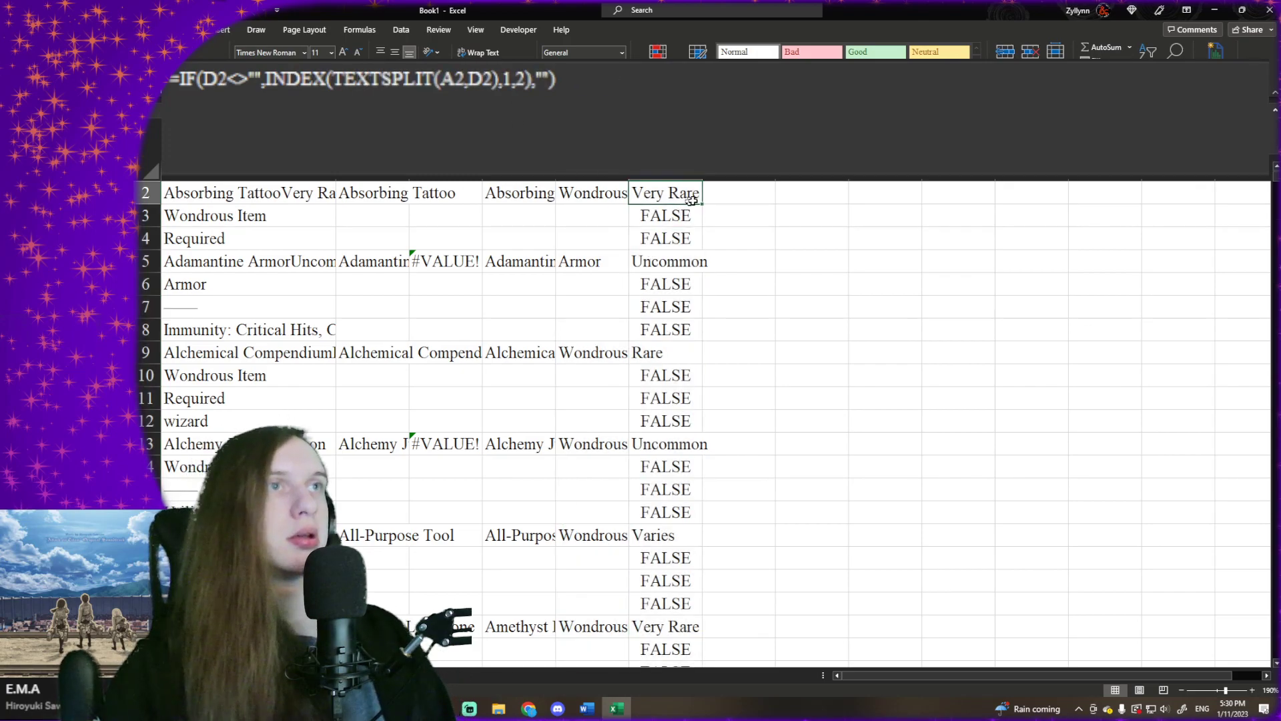
drag(702, 207, 648, 718)
mouse_move(648, 719)
mouse_down()
mouse_move(708, 657)
mouse_move(706, 635)
mouse_up()
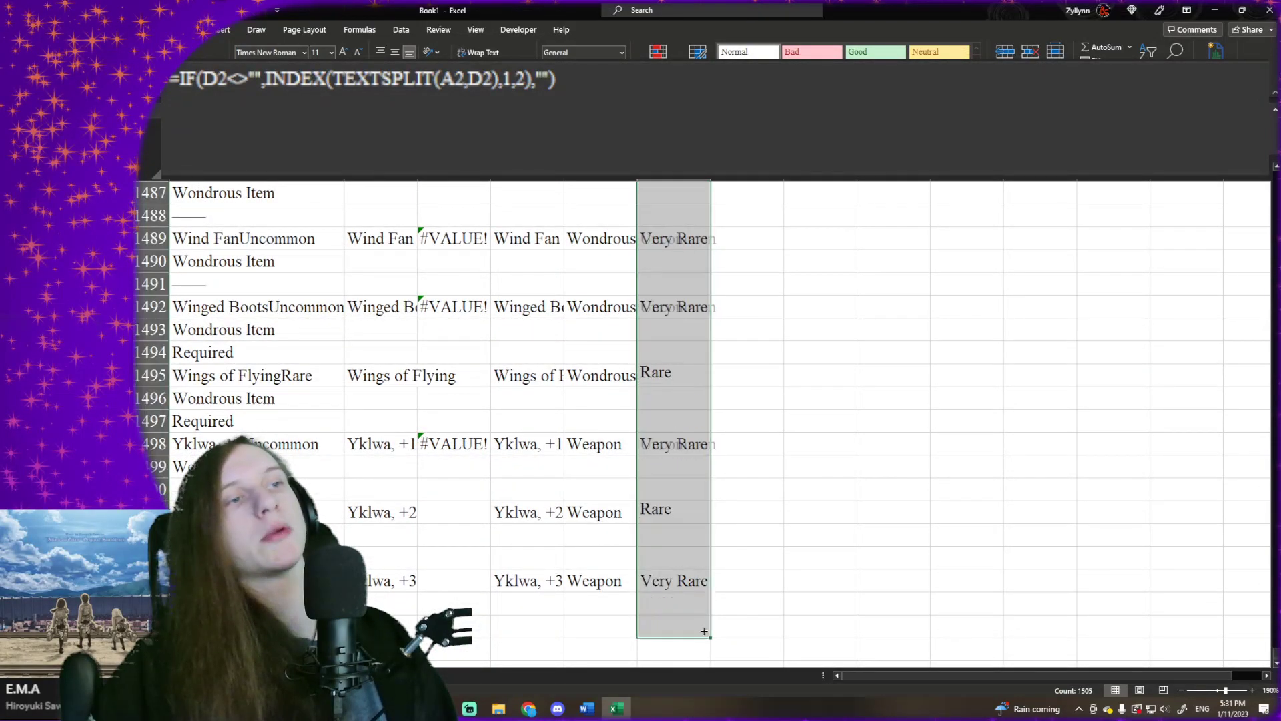
- Clear the #VALUE! formulas from cells D1461 and B1461
scroll(679, 420, up, 6)
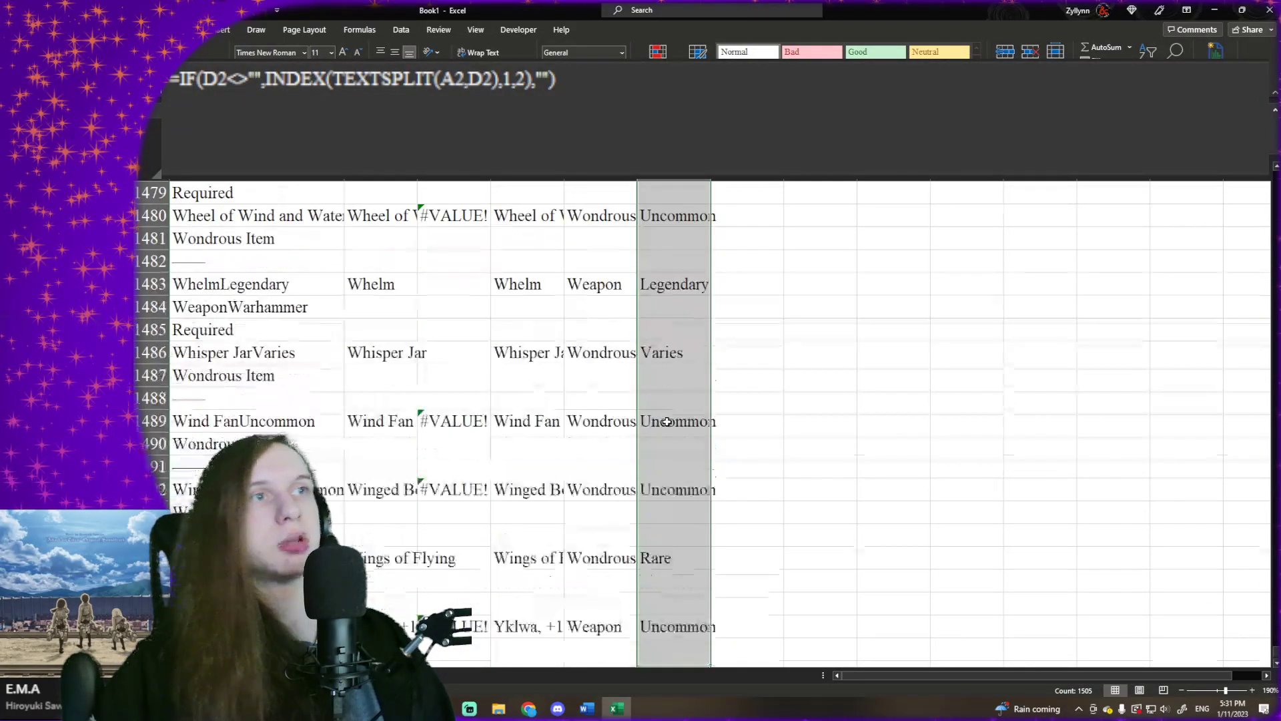
scroll(667, 421, down, 9)
scroll(668, 422, up, 9)
scroll(666, 421, up, 11)
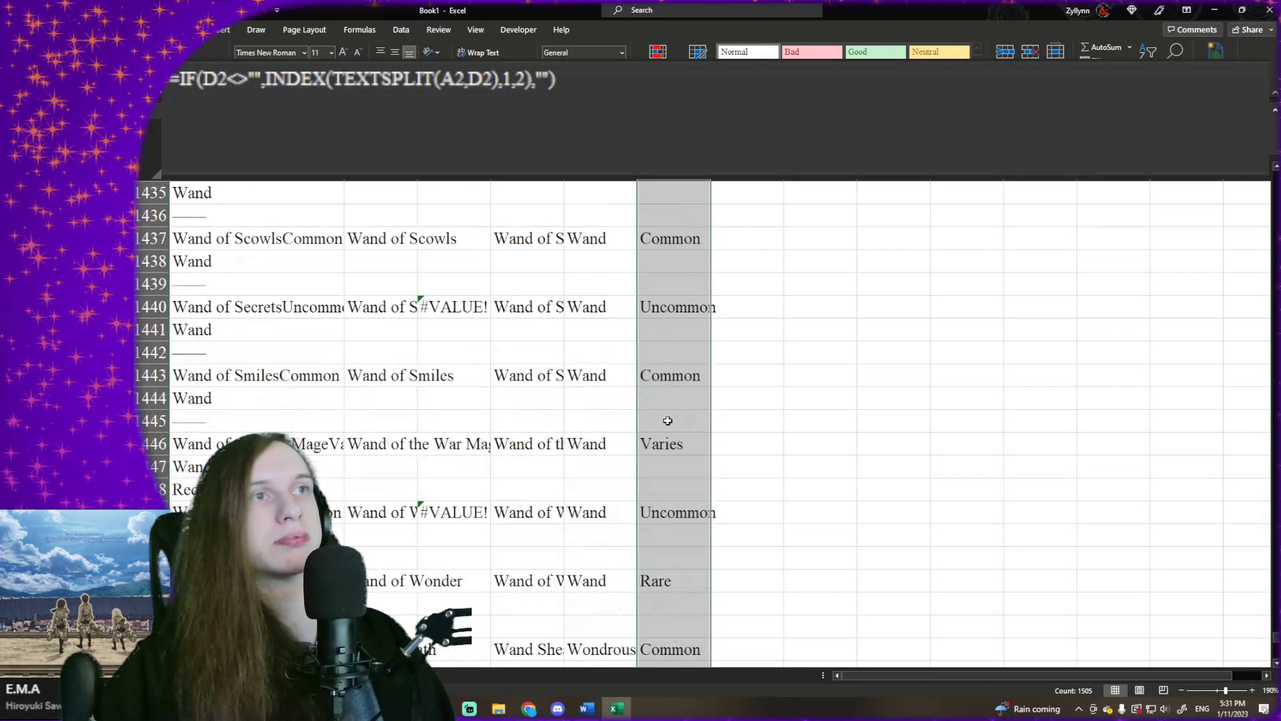
scroll(666, 424, down, 4)
click(515, 513)
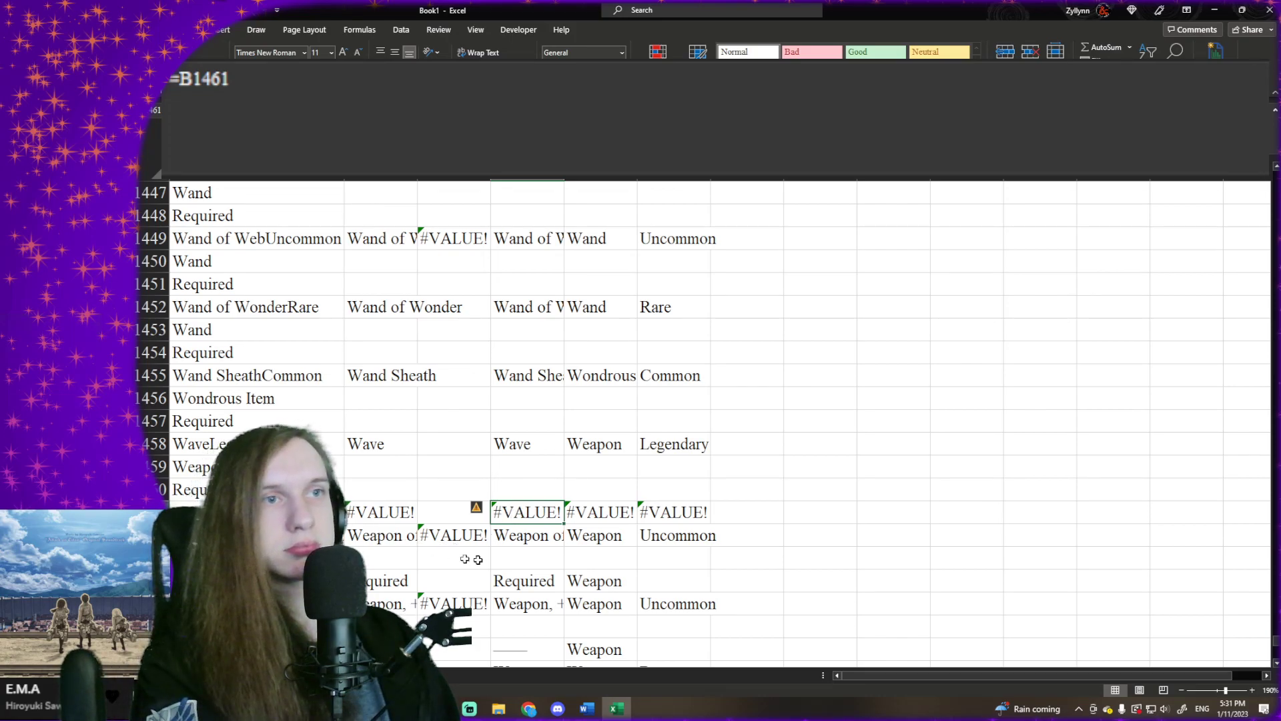
key(Delete)
key(Left)
key(Delete)
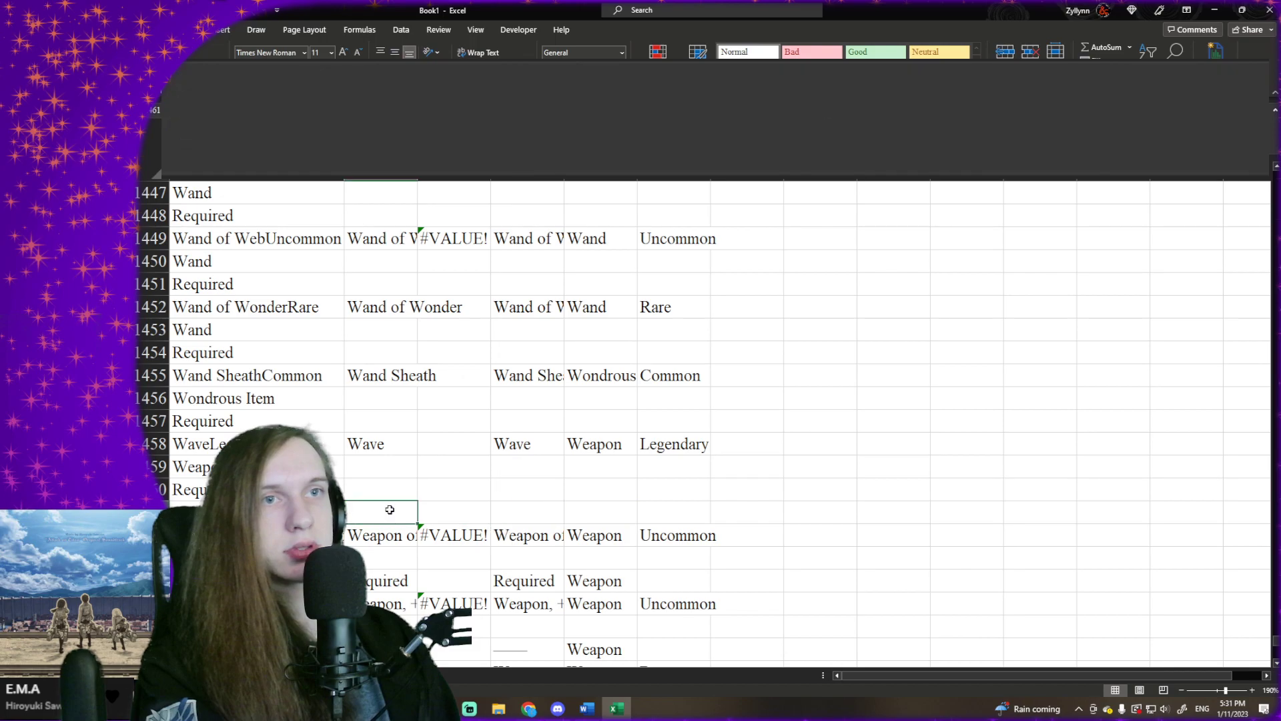
- Examine the item-name formula in B1449 and scan the surrounding rows for wrongly extracted entries
click(307, 242)
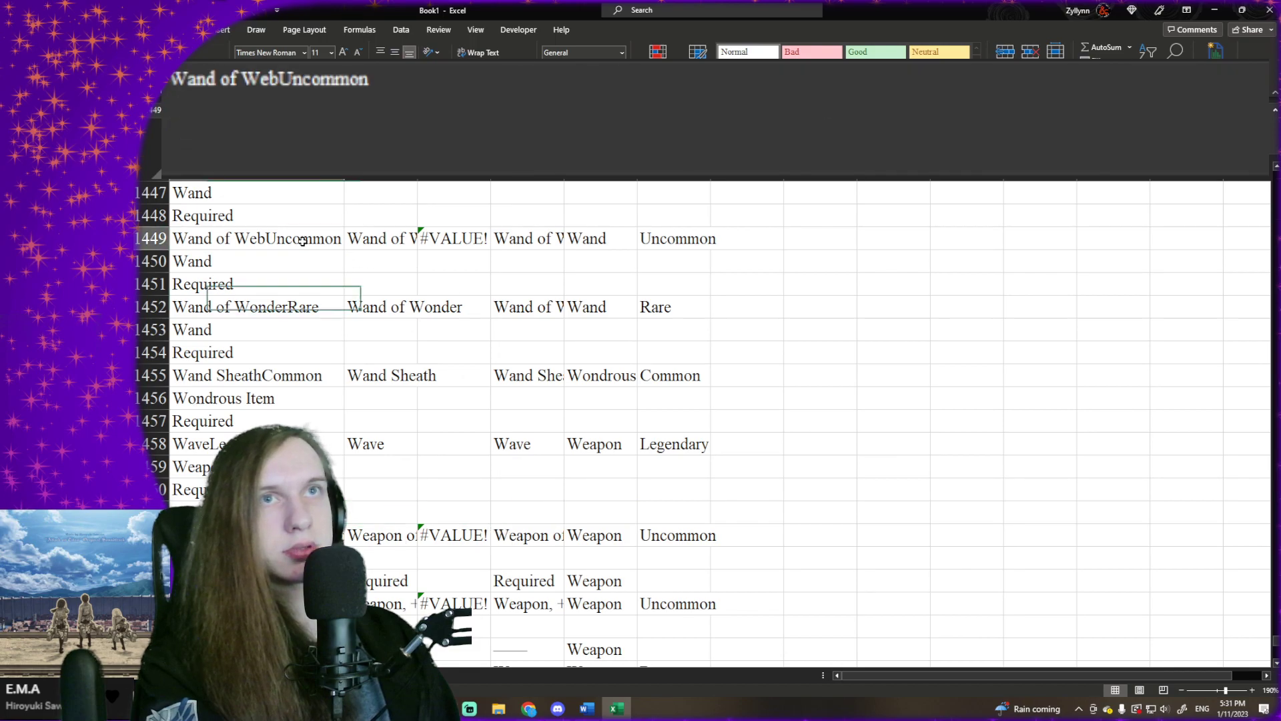
click(470, 232)
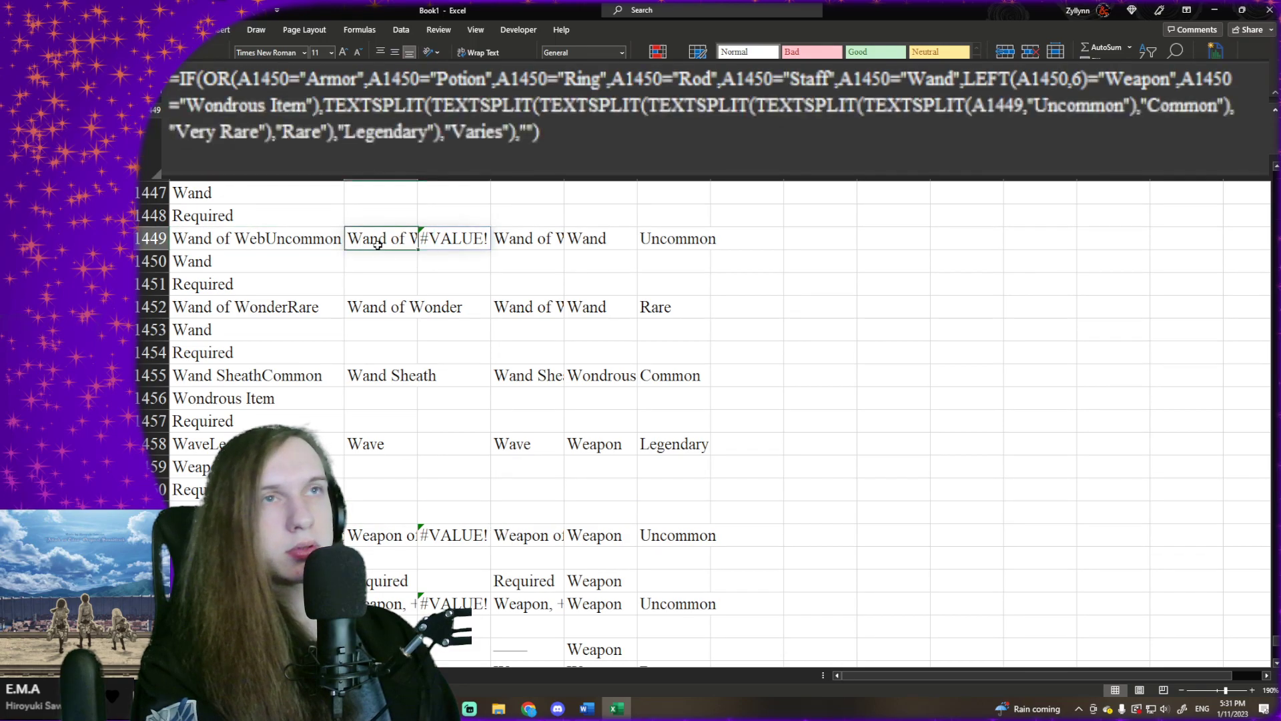
scroll(389, 371, down, 2)
scroll(389, 371, up, 8)
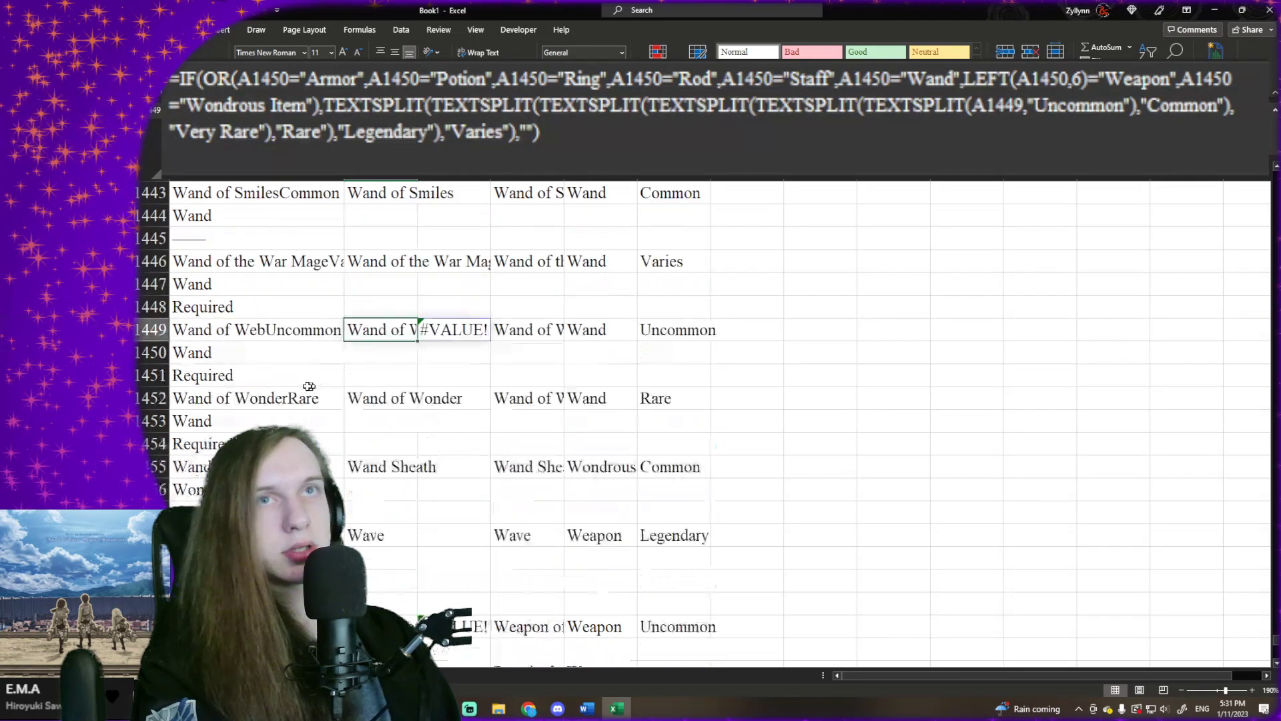
scroll(350, 360, up, 11)
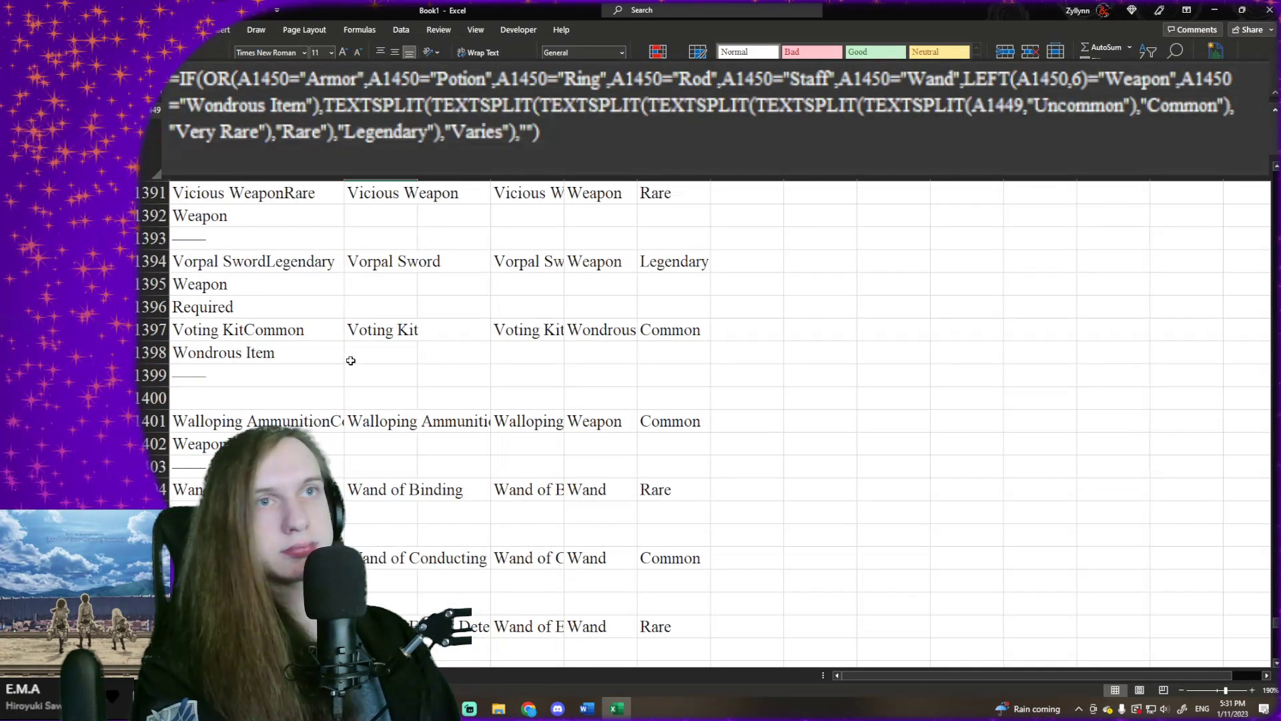
scroll(354, 357, down, 20)
scroll(358, 354, down, 8)
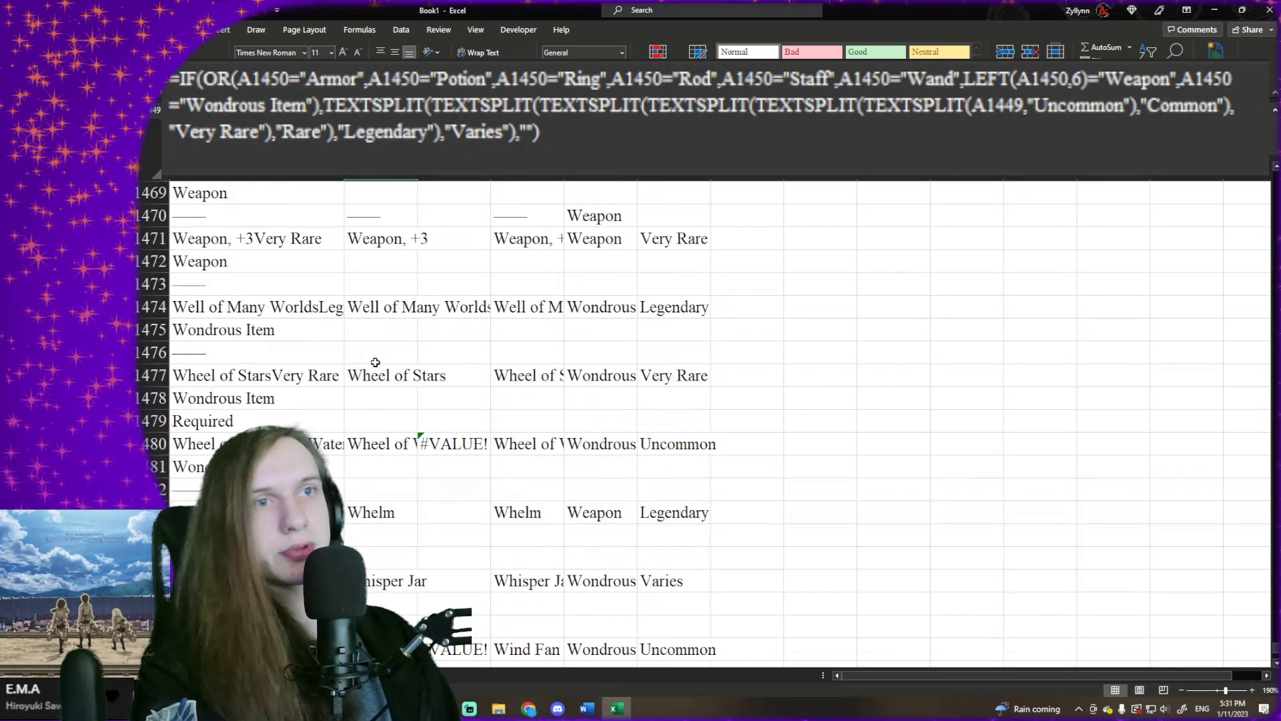
scroll(387, 371, up, 12)
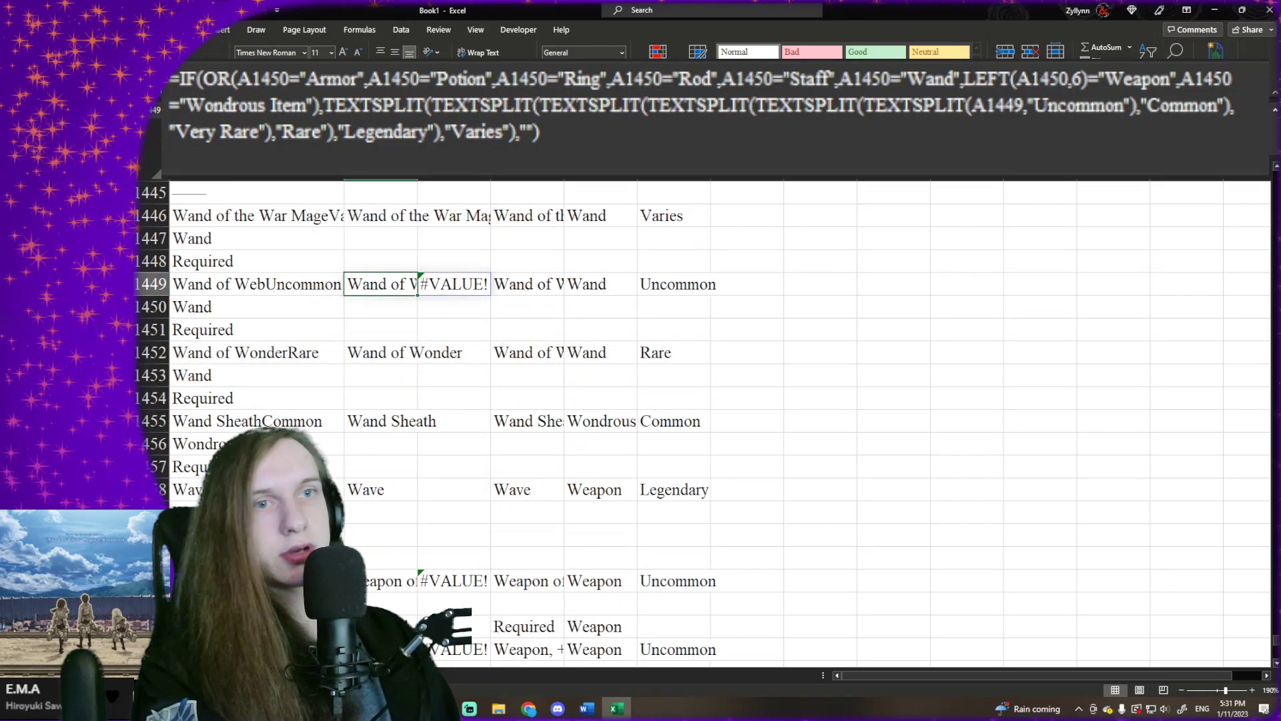
- Clear the stray "Required" entry in B1464 and the dependent formulas in D1464:F1464
click(401, 620)
key(Delete)
drag(674, 626, 544, 628)
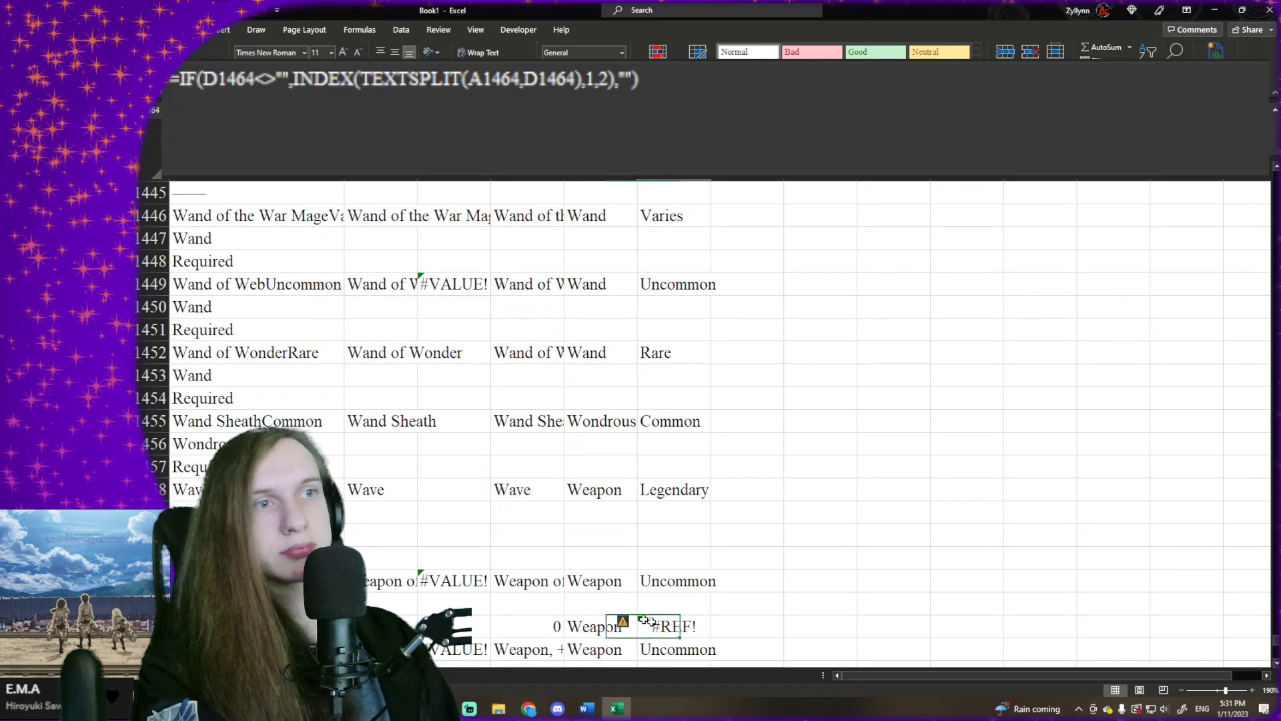
key(Delete)
- Replace the #SPILL! item-name formula in B1376 with the text "Glamerweave (Uncommon)"
click(414, 468)
scroll(434, 427, up, 2)
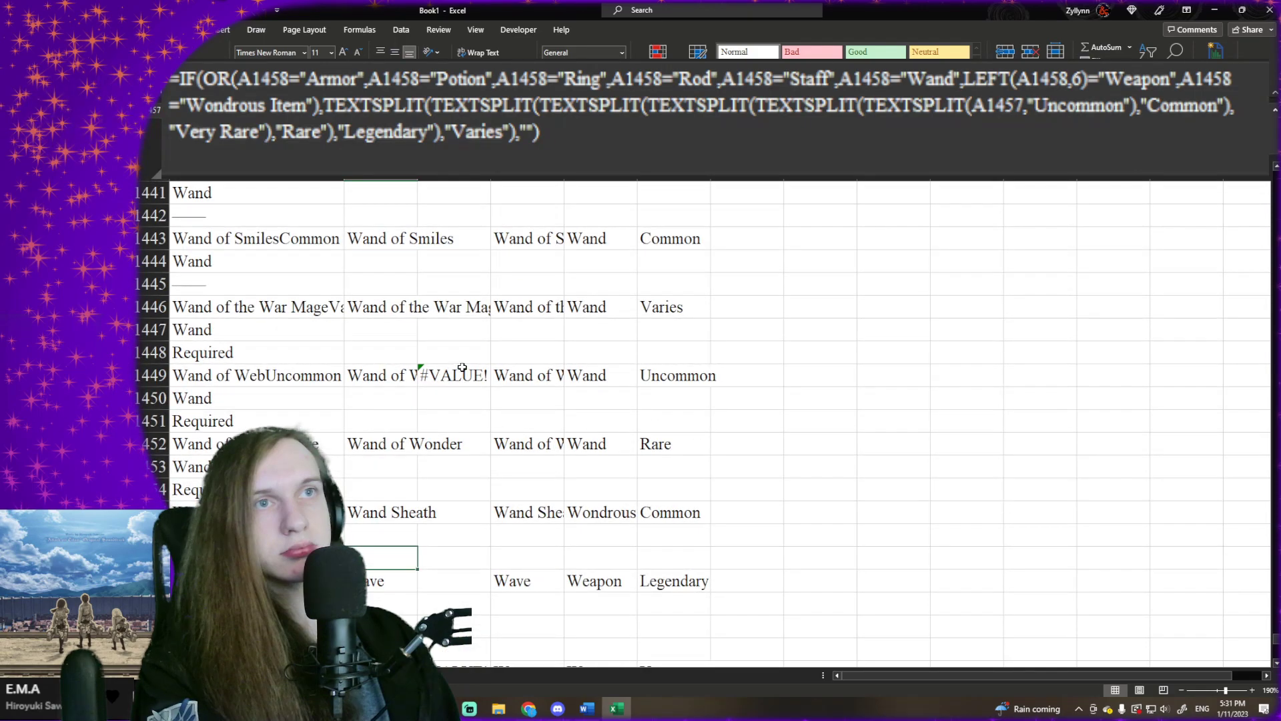
scroll(375, 366, up, 18)
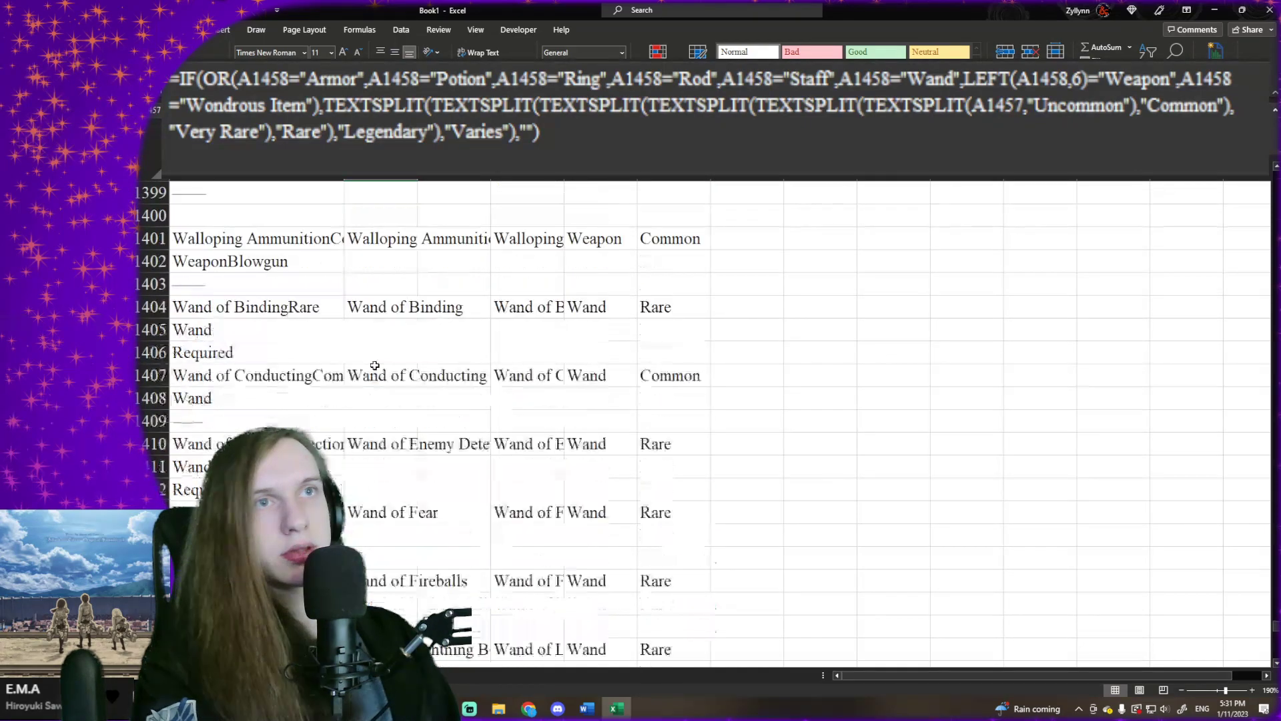
scroll(375, 366, up, 9)
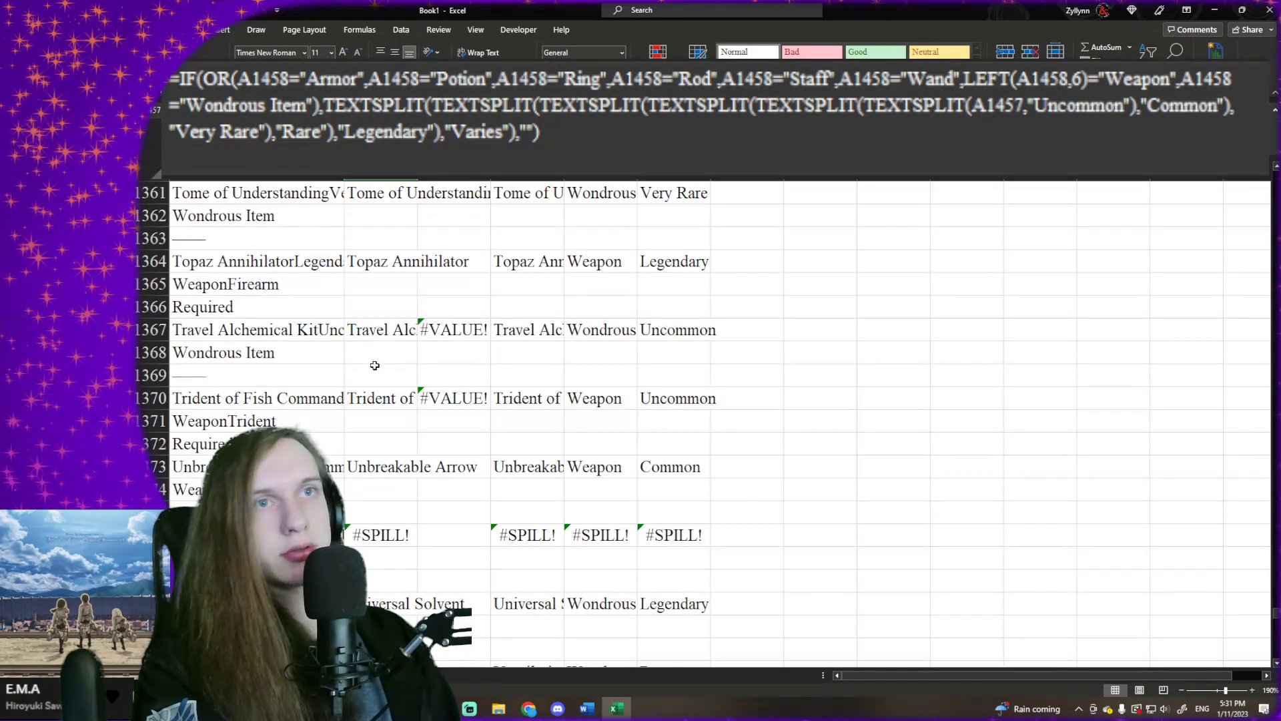
click(369, 533)
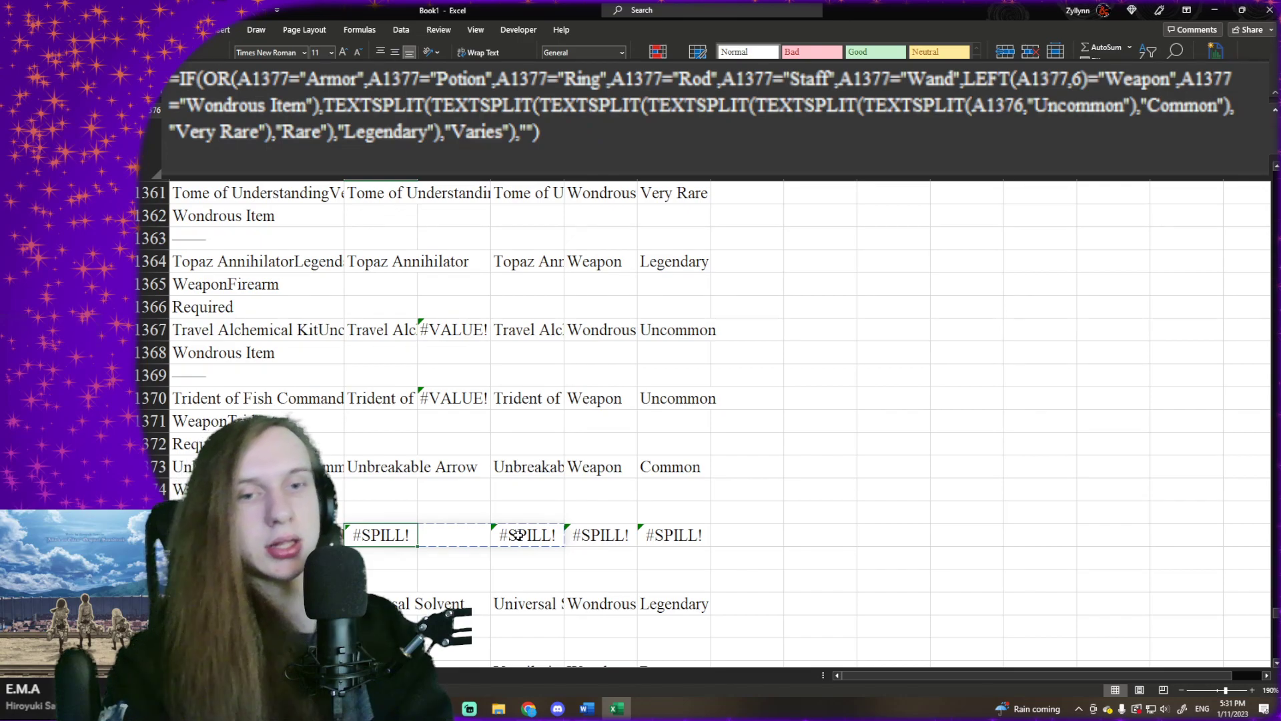
text(Glamer)
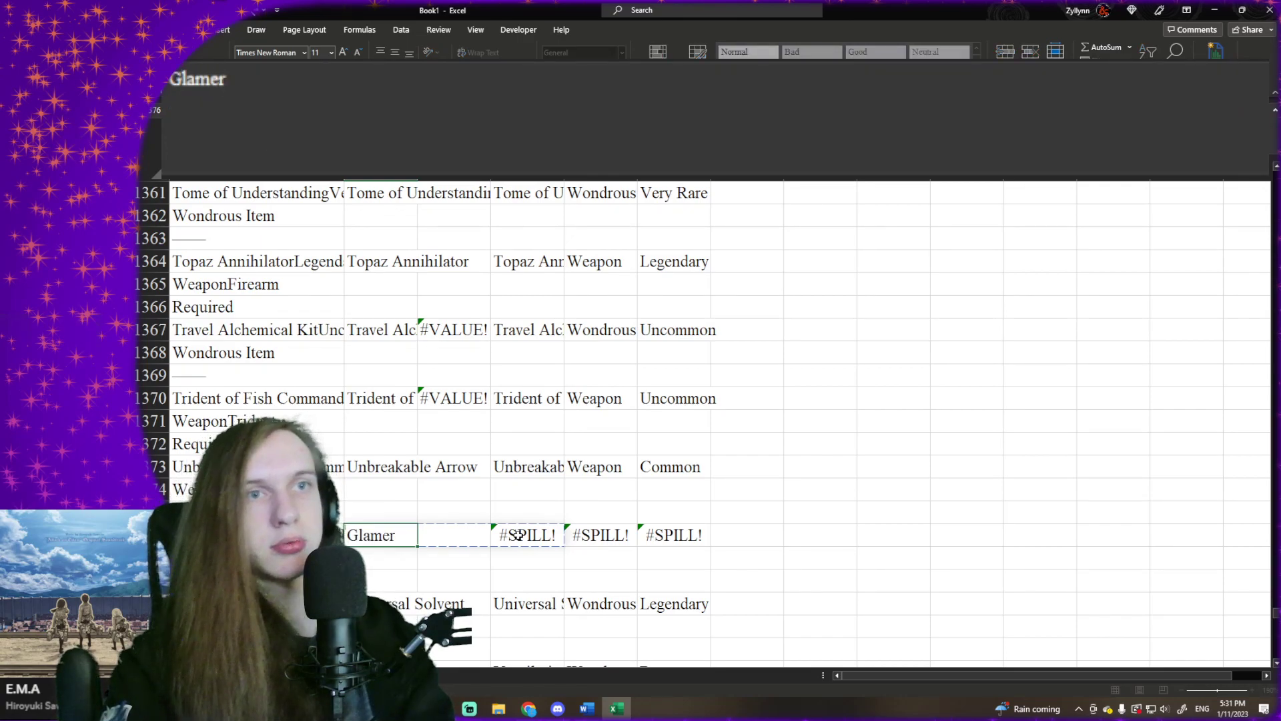
text(weave)
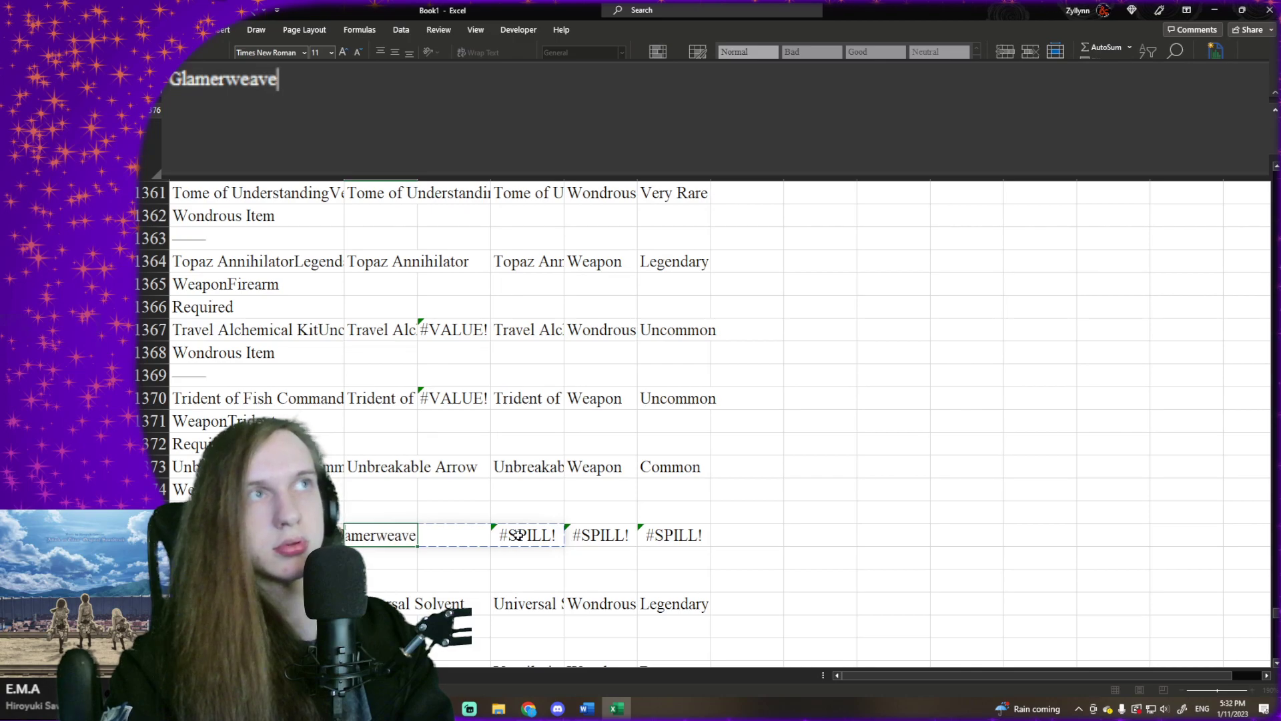
text( (Uncommon))
key(Tab)
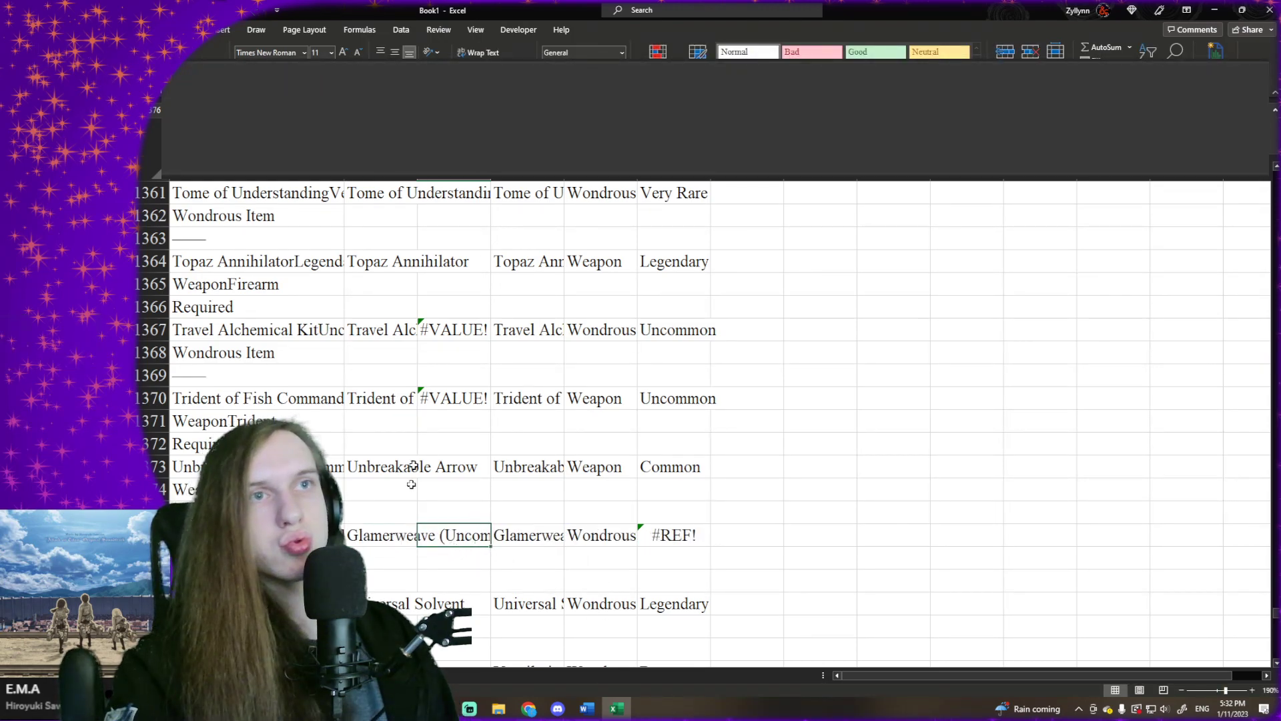
- Replace the #REF! rarity formula in F1376 with the text "Uncommon"
click(665, 533)
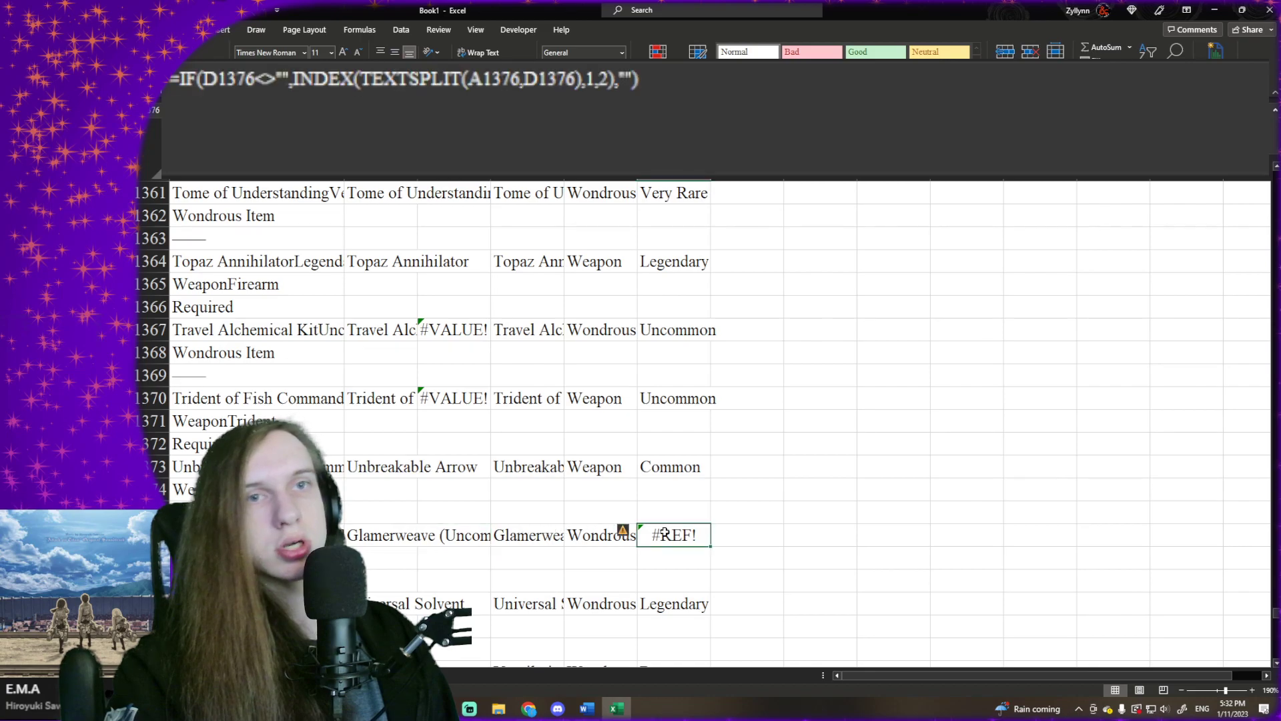
text(Uncom)
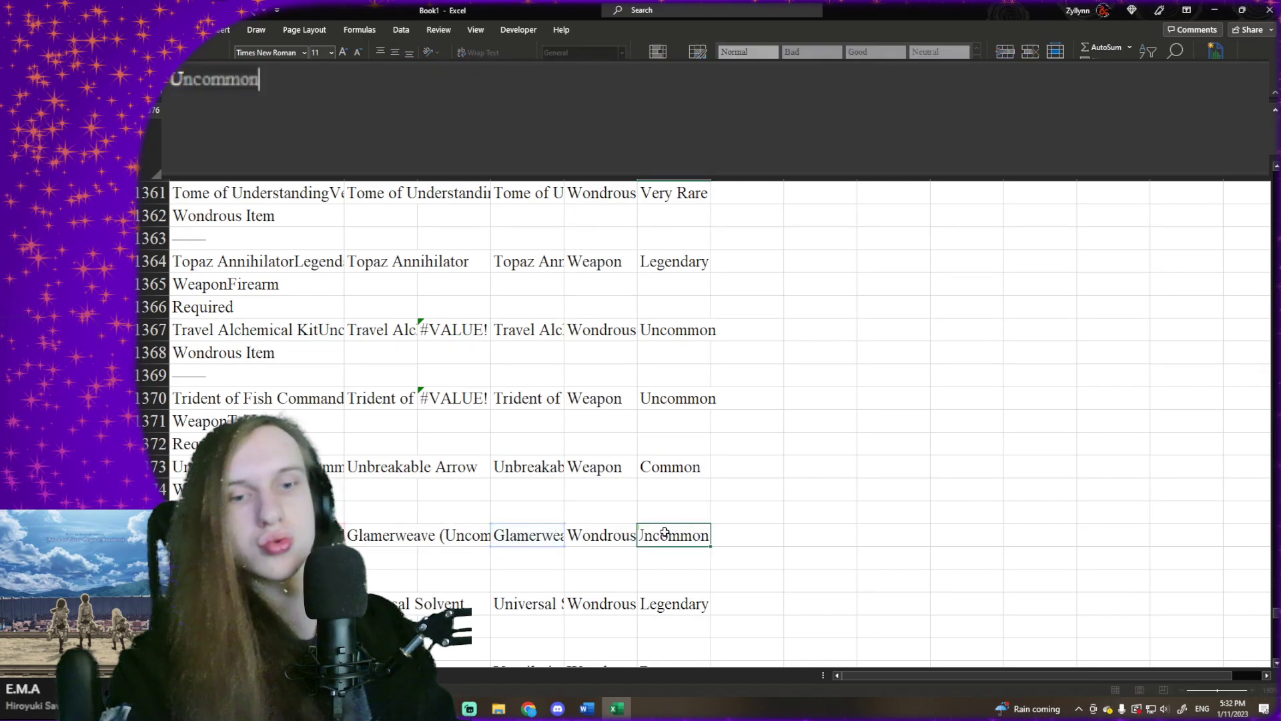
text(mon)
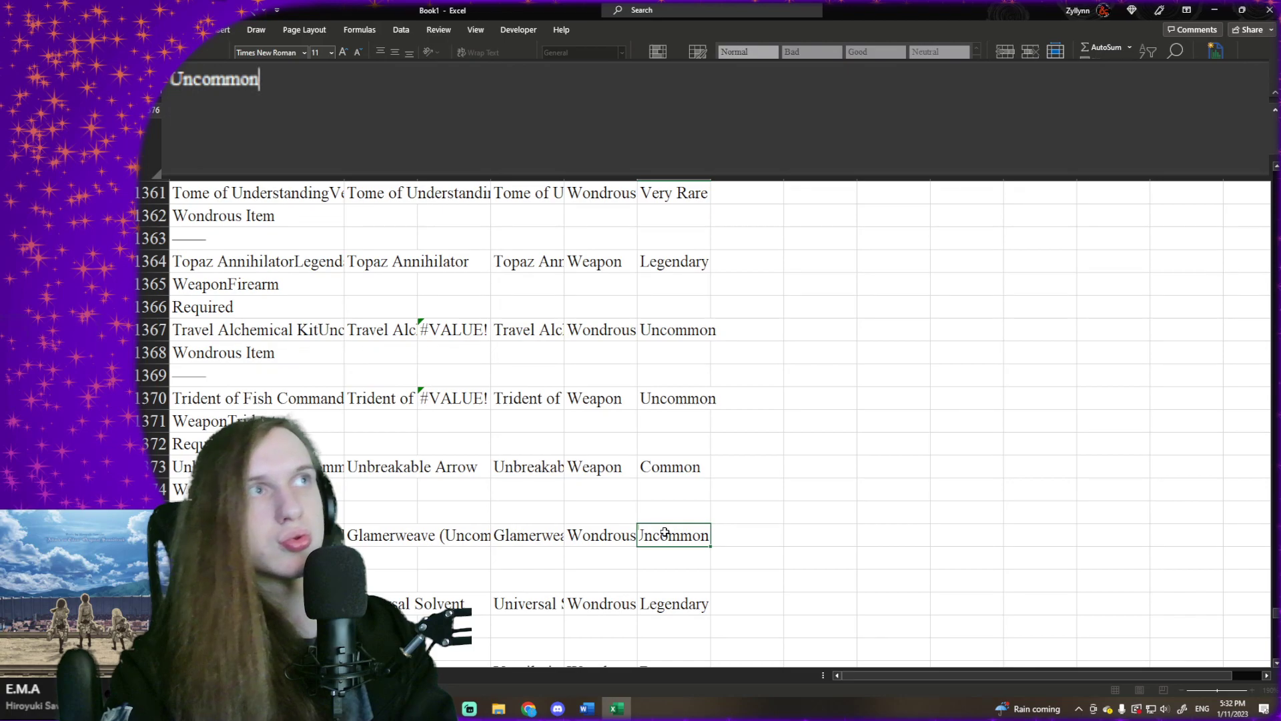
key(Return)
key(Up)
- Enter the header "Rarity" in C1 of the magic item list sheet, beside the Type column
scroll(513, 415, up, 7)
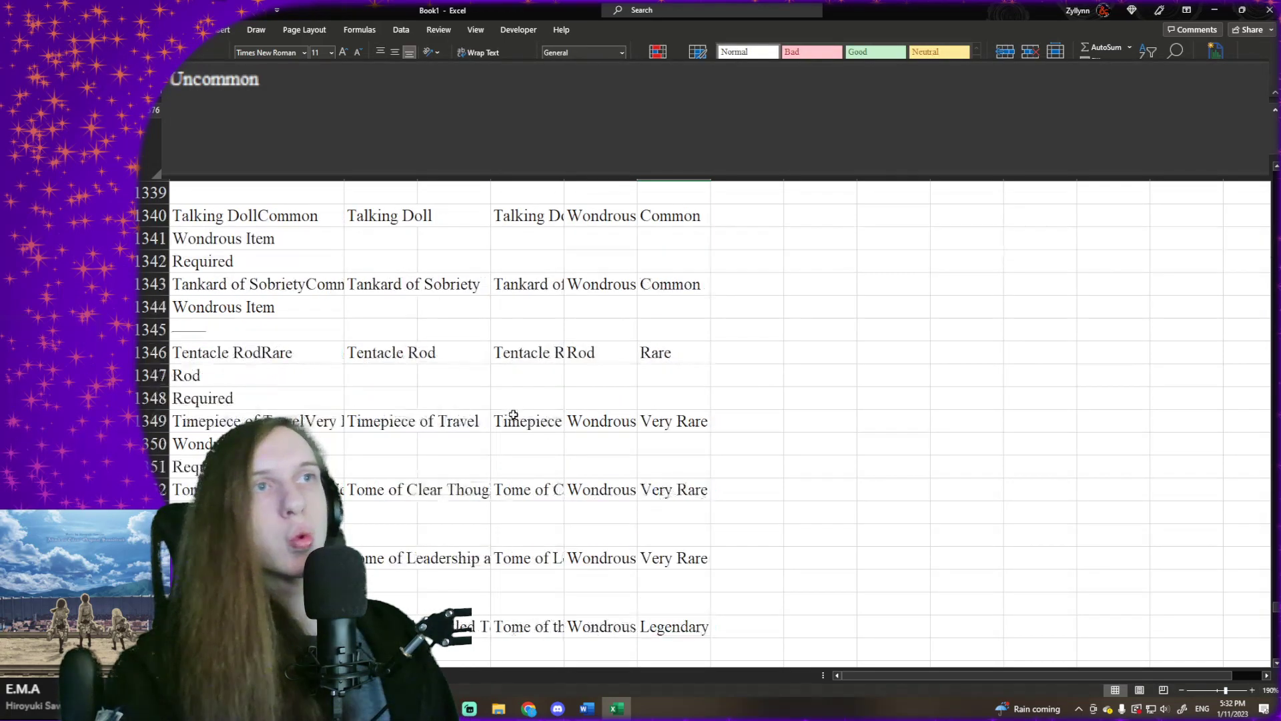
scroll(513, 414, up, 18)
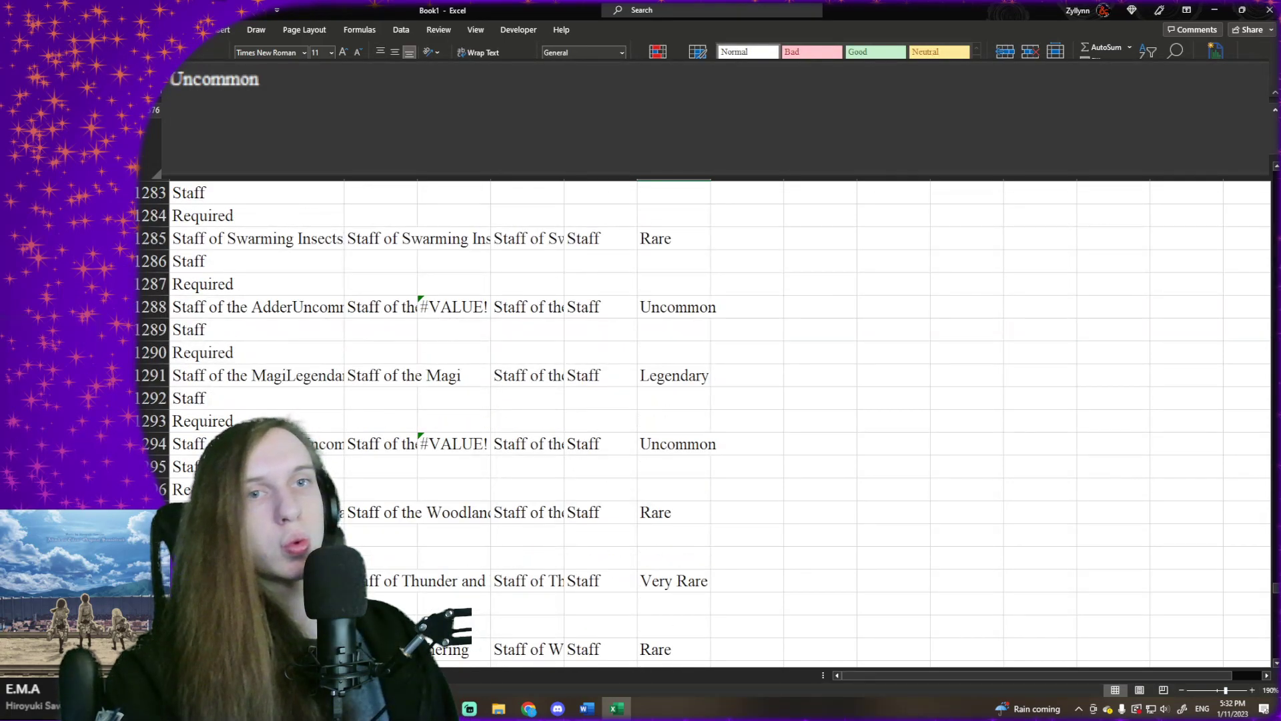
click(214, 676)
click(607, 234)
click(736, 197)
text(Rarity)
key(Return)
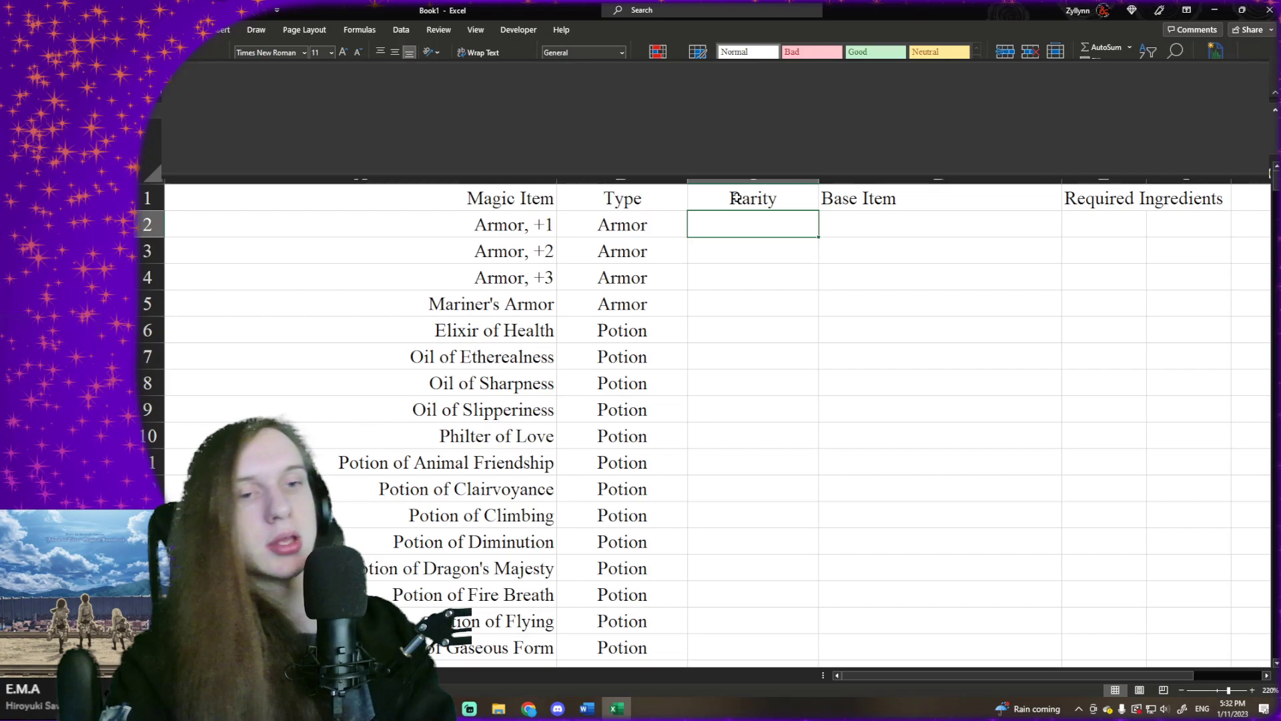
- Start an XLOOKUP formula in C2 with A2 as the lookup value and Sheet1!$D$2:$D$1460 as the lookup array
text(=XL)
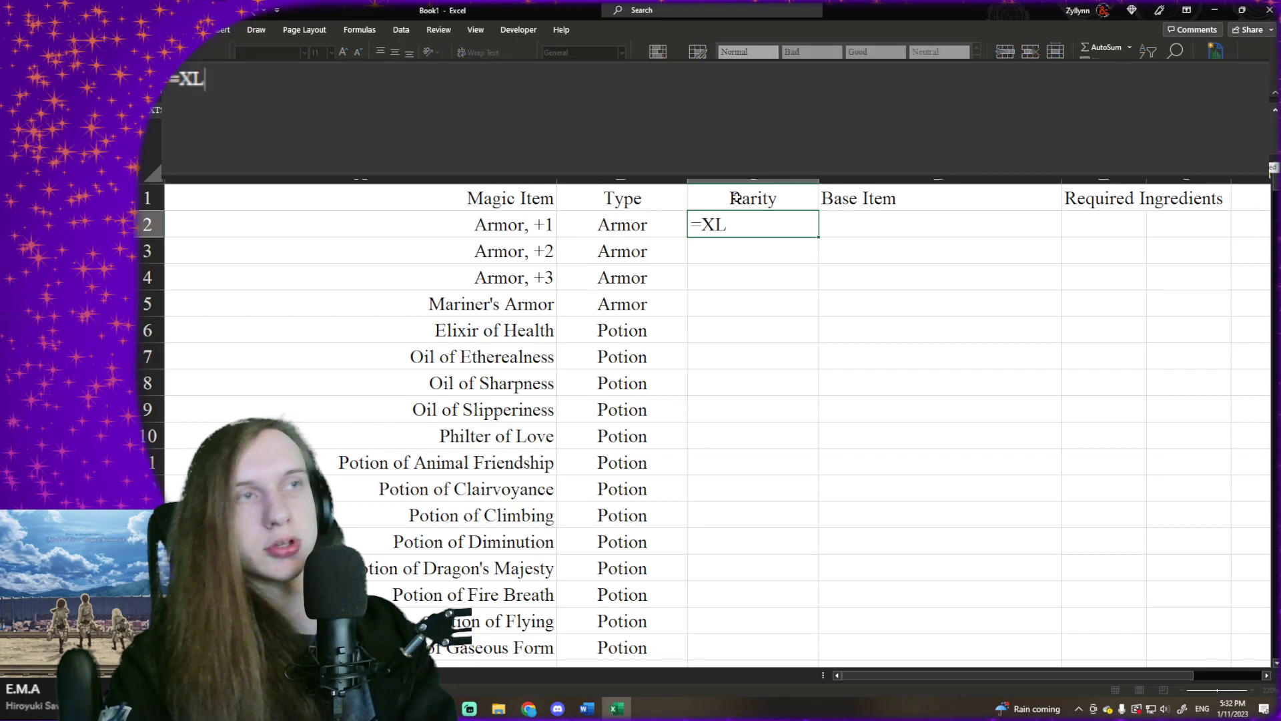
key(Tab)
click(522, 230)
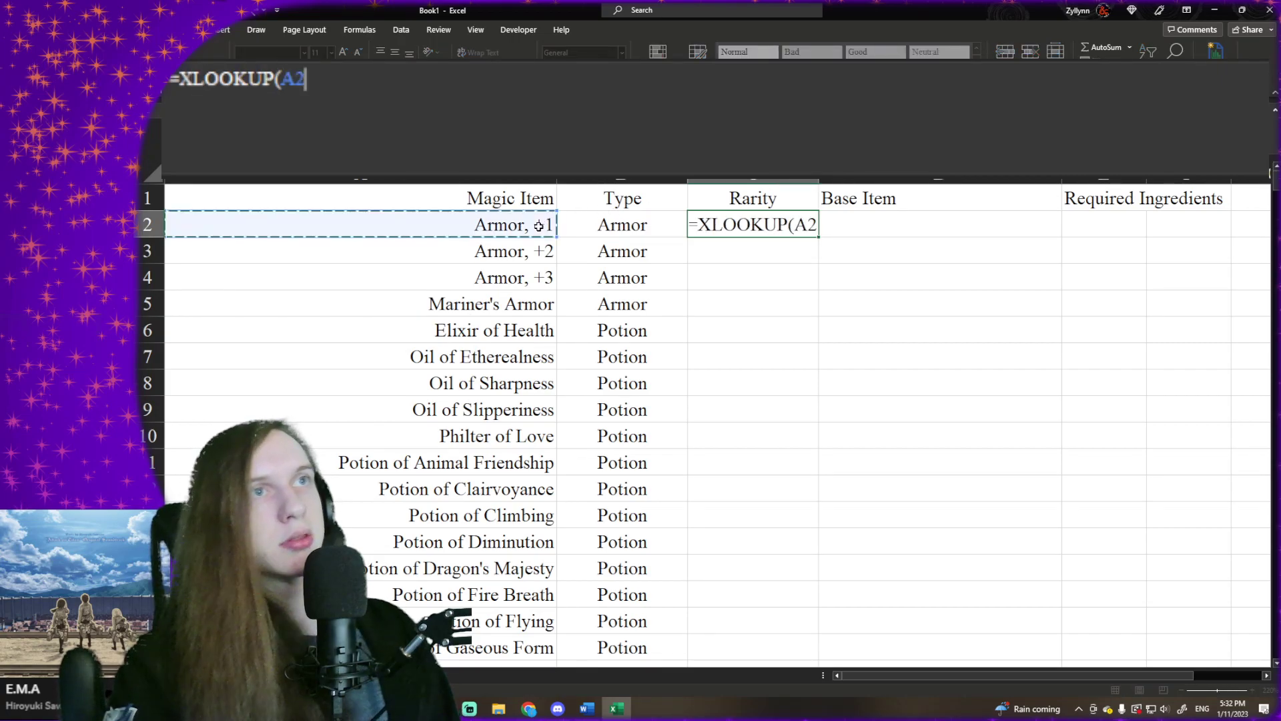
text(,)
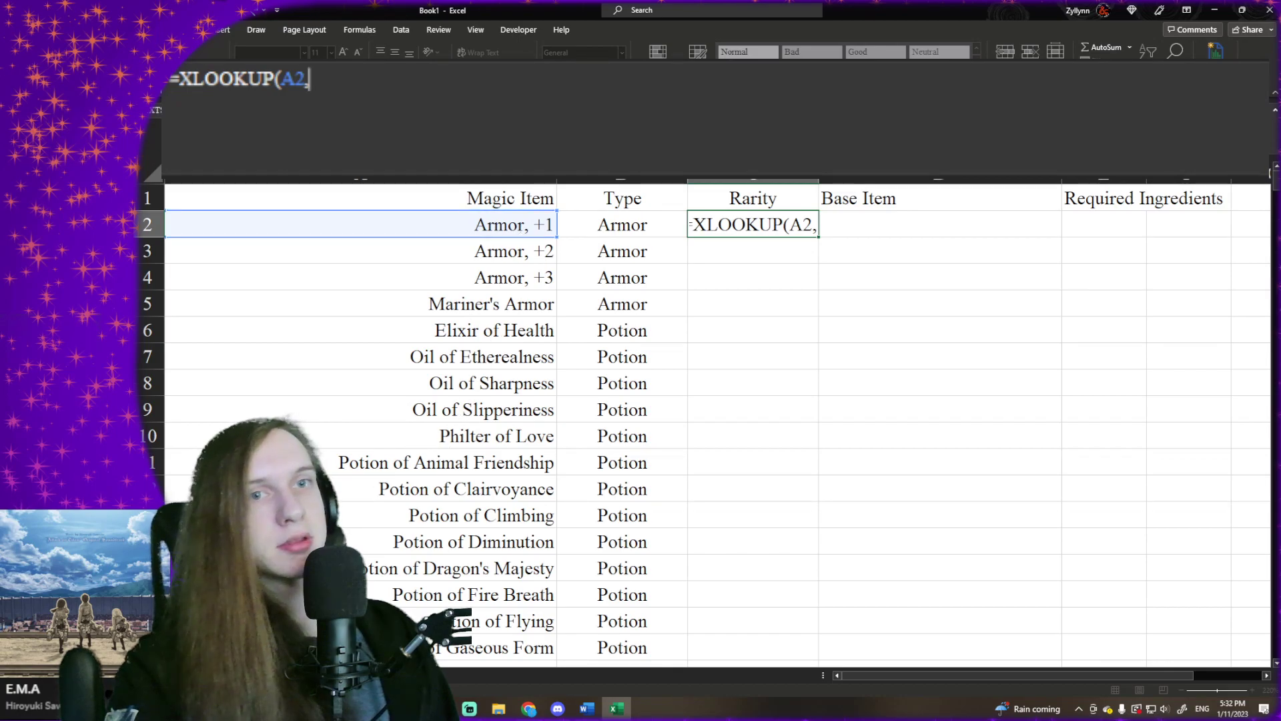
click(214, 675)
click(546, 467)
key(ctrl+Up)
key(ctrl+shift+Down)
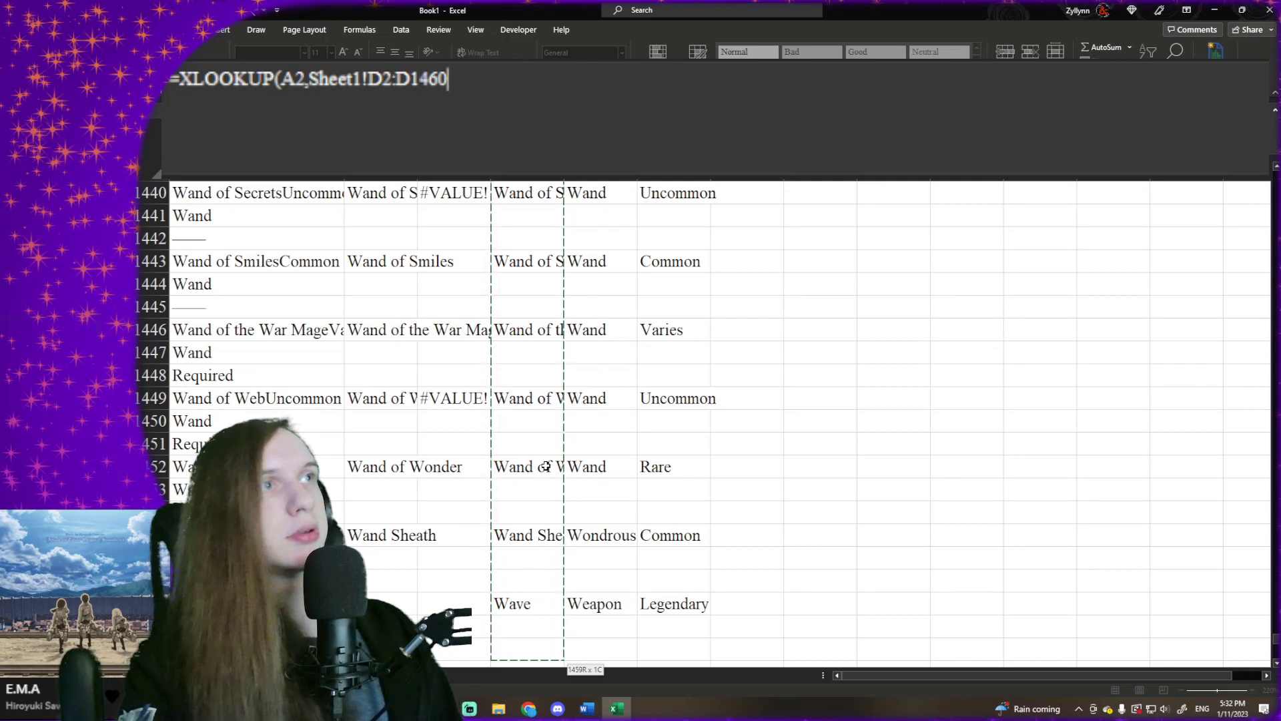
key(F4)
text(,)
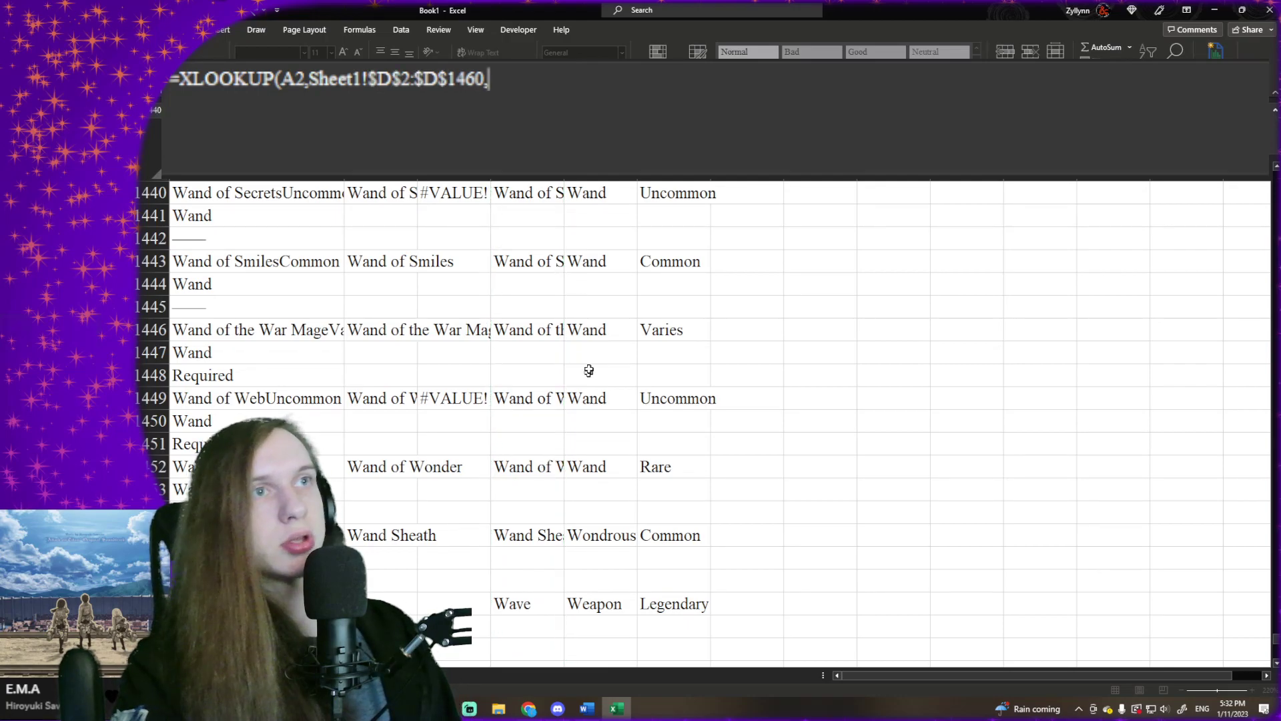
- Add the rarity range Sheet1!$F$2:$F$1506 as the XLOOKUP return array, with absolute references
click(587, 356)
key(Right)
key(ctrl+Up)
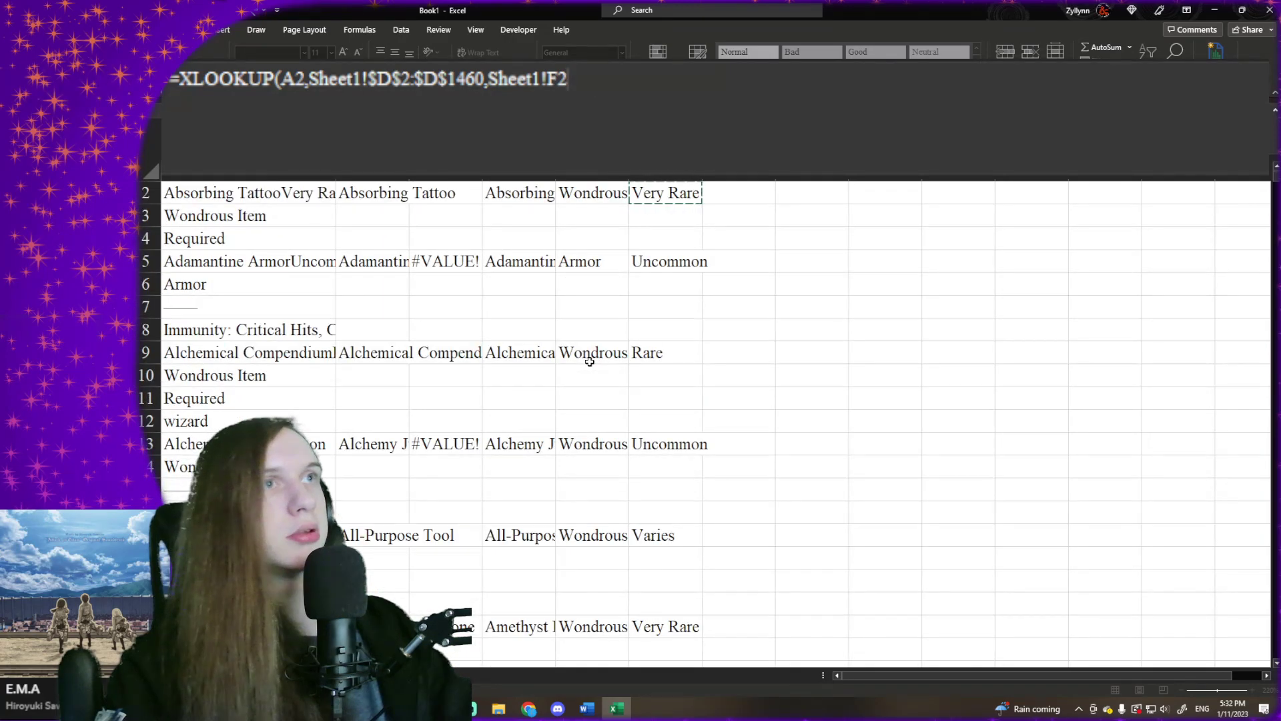
key(ctrl+shift+Down)
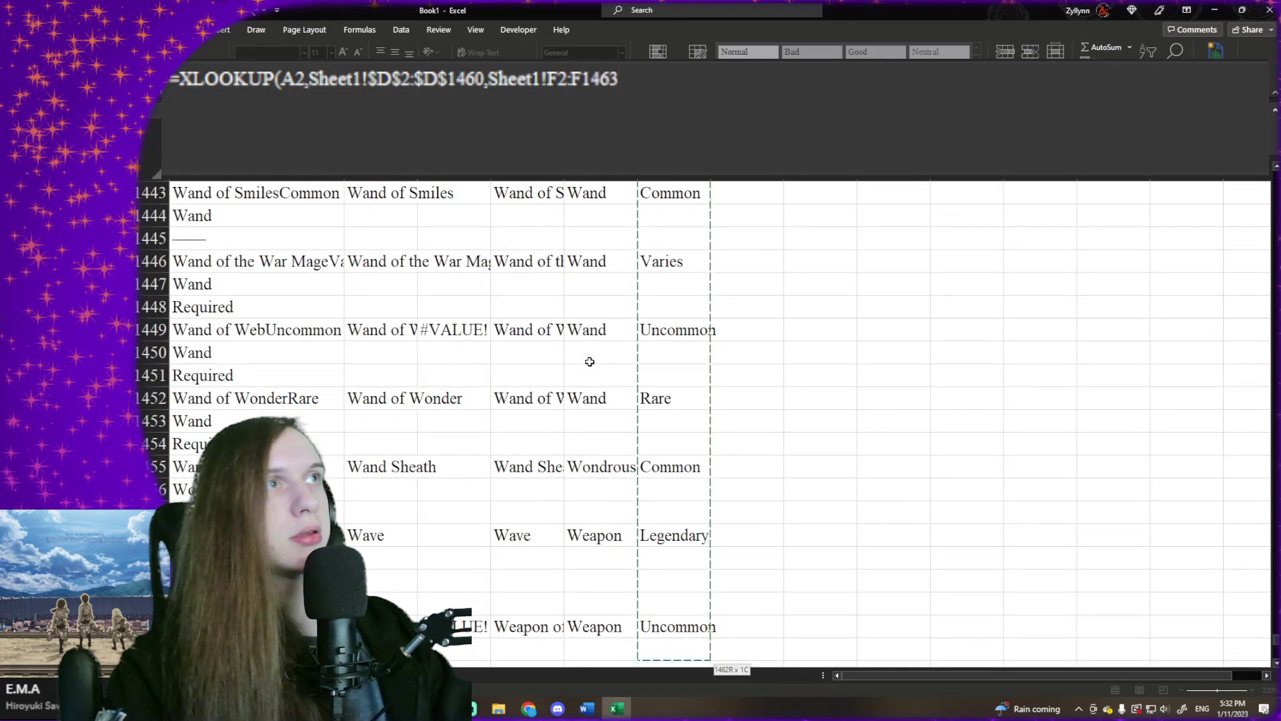
key(shift+Down)
key(shift+Down)
key(shift+Down)
key(shift+Down)
key(shift+Down)
key(shift+Down)
key(shift+Down)
key(shift+Down)
key(shift+Down)
key(shift+Down)
key(shift+Down)
key(shift+Down)
key(shift+Down)
key(shift+Down)
key(shift+Down)
key(shift+Down)
key(shift+Down)
key(shift+Down)
key(shift+Down)
key(shift+Down)
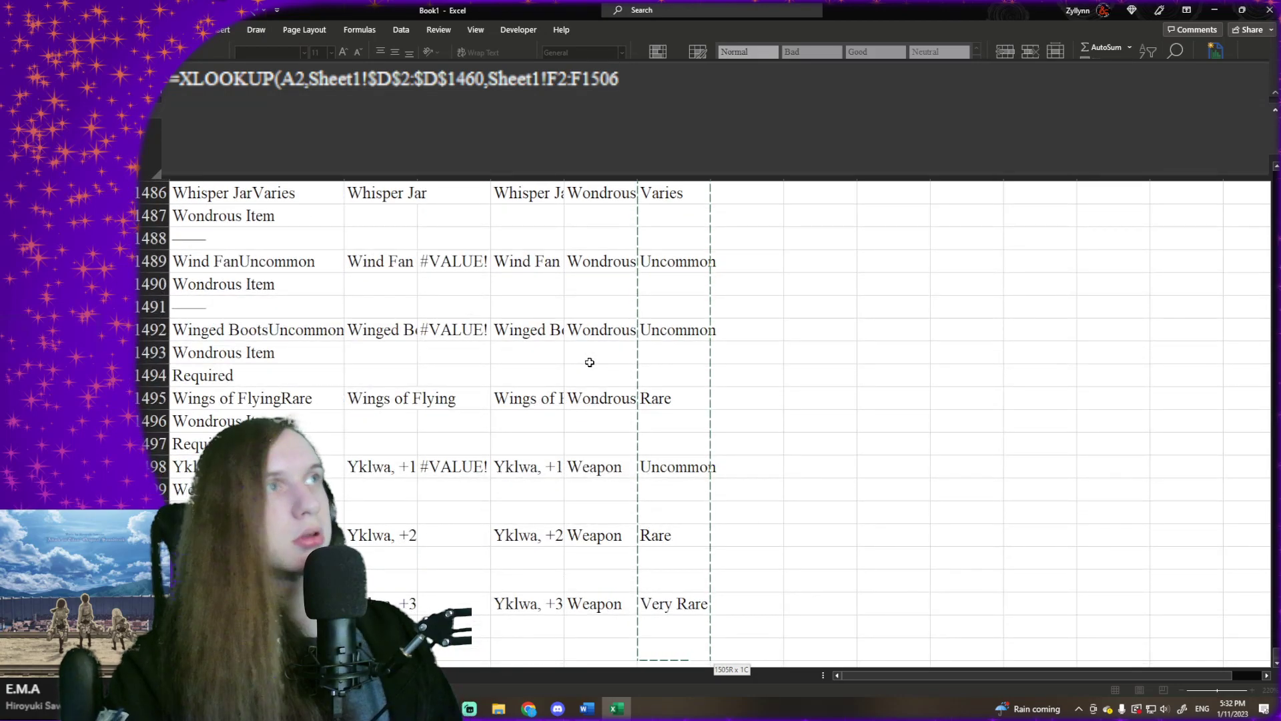
key(F4)
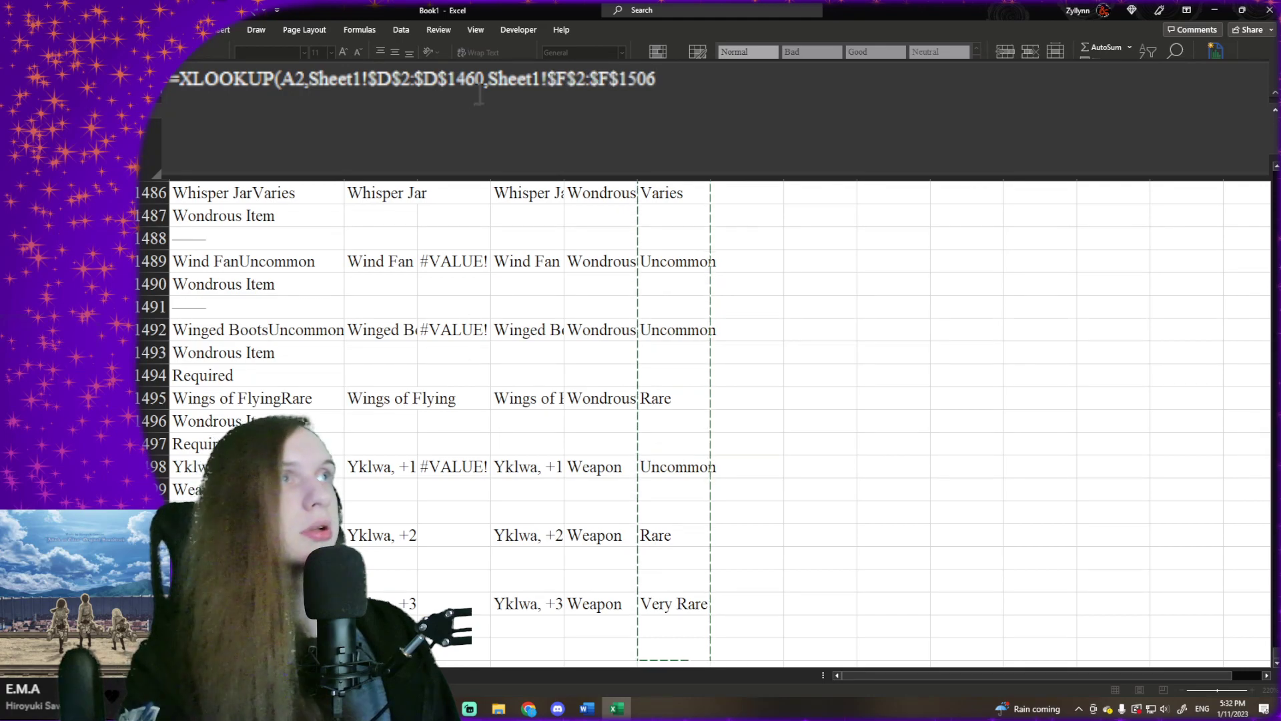
- Extend the XLOOKUP lookup array to Sheet1!$D$2:$D$1506 and complete the formula
click(478, 92)
key(BackSpace)
key(BackSpace)
key(Delete)
text(5)
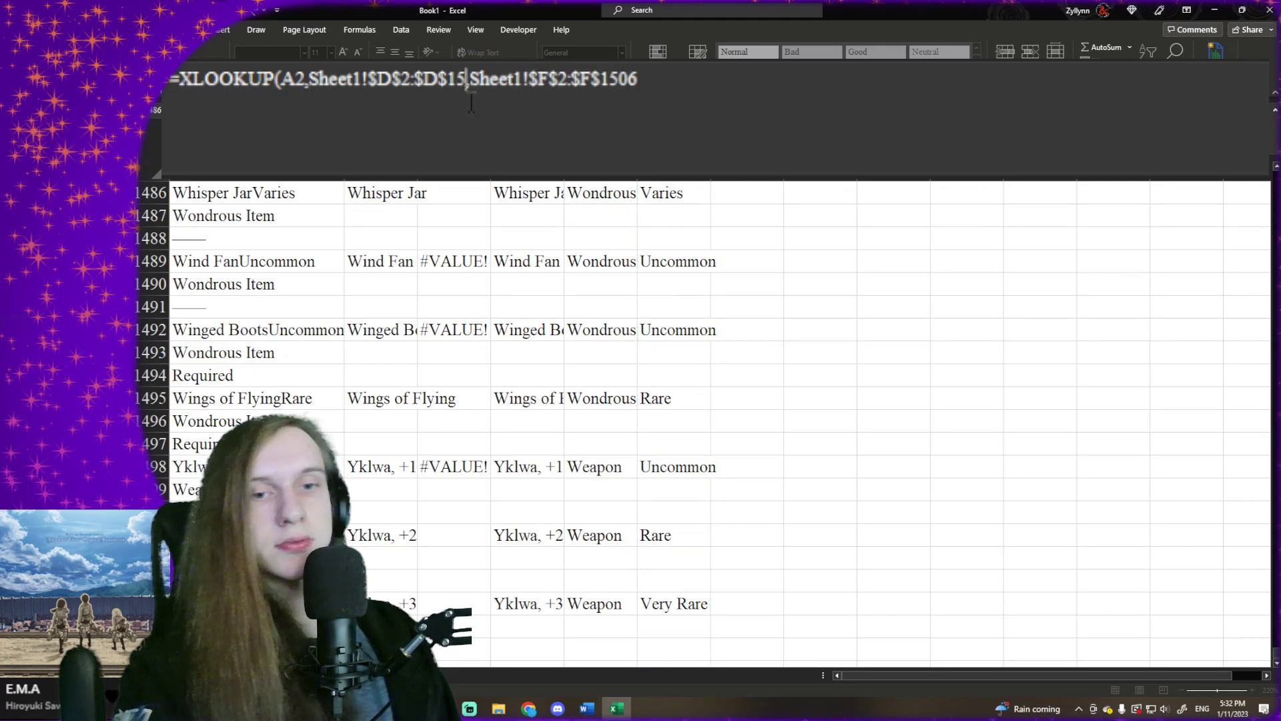
text(06)
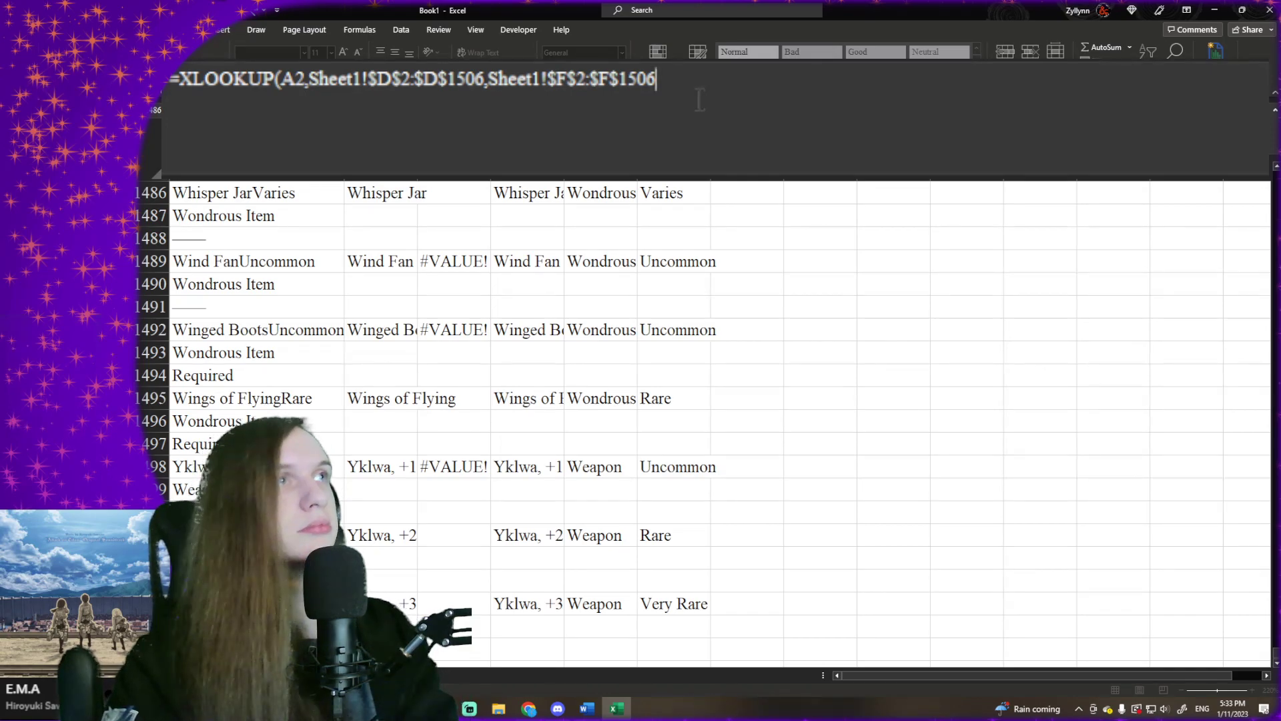
text())
key(Return)
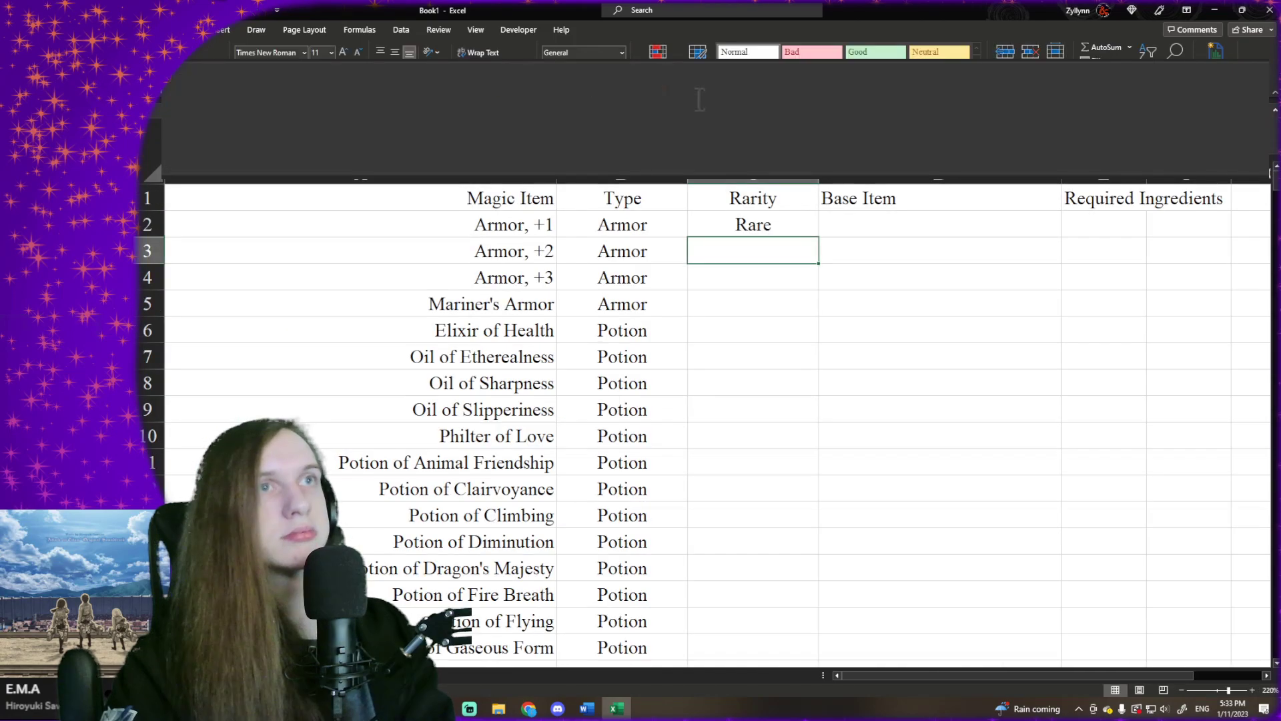
- Fill the rarity lookup from C2 down to the last item in row 446 and return to the top of the list
click(803, 230)
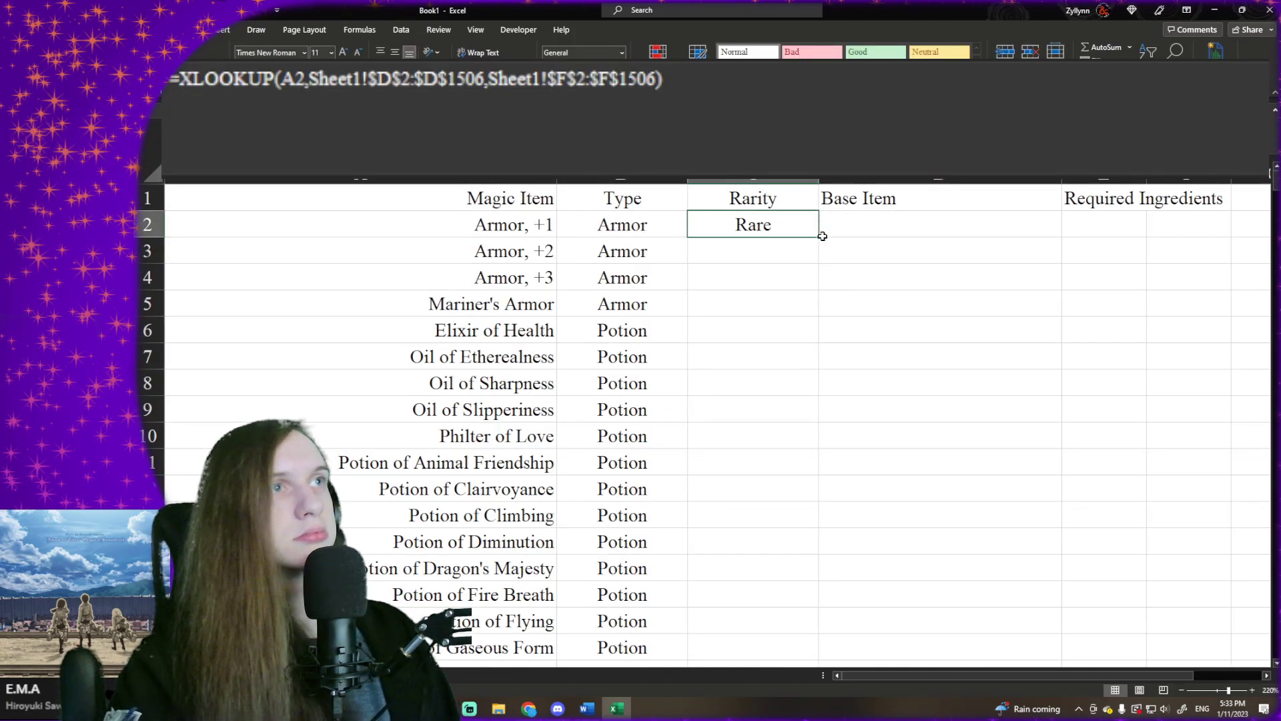
mouse_move(819, 237)
mouse_down()
mouse_move(707, 719)
mouse_move(669, 719)
mouse_move(738, 571)
mouse_up()
click(771, 451)
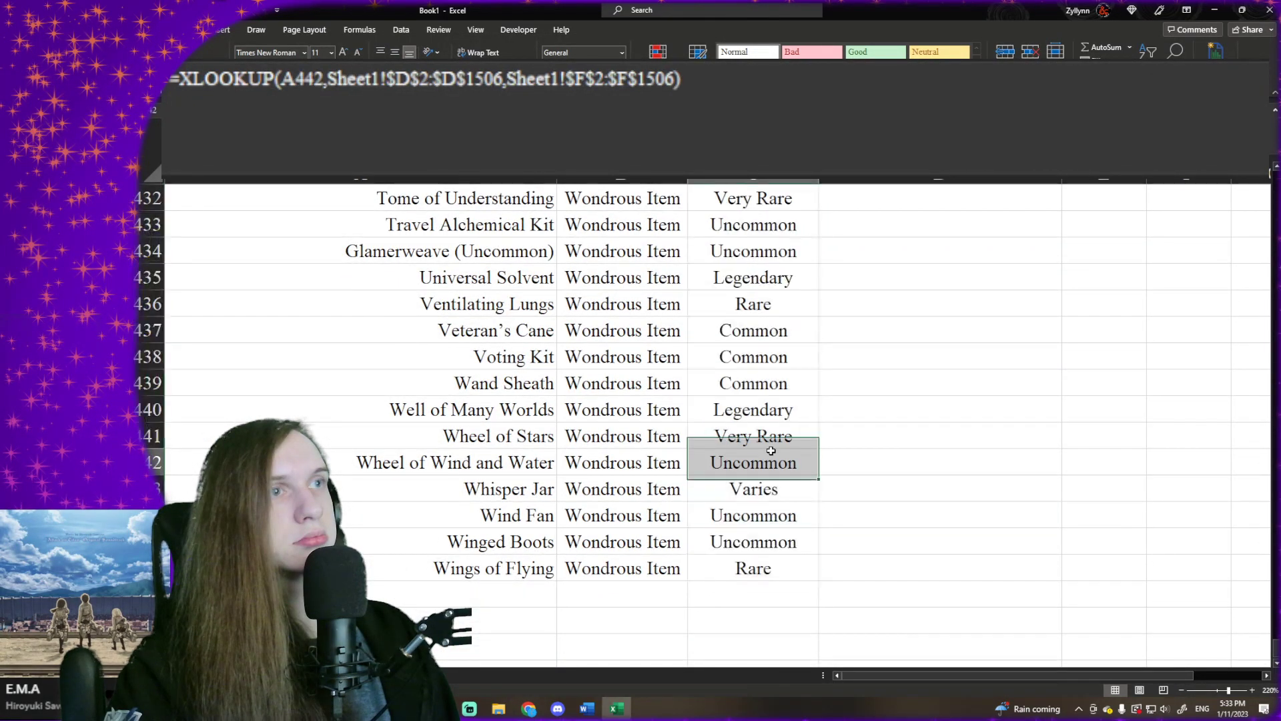
key(ctrl+Up)
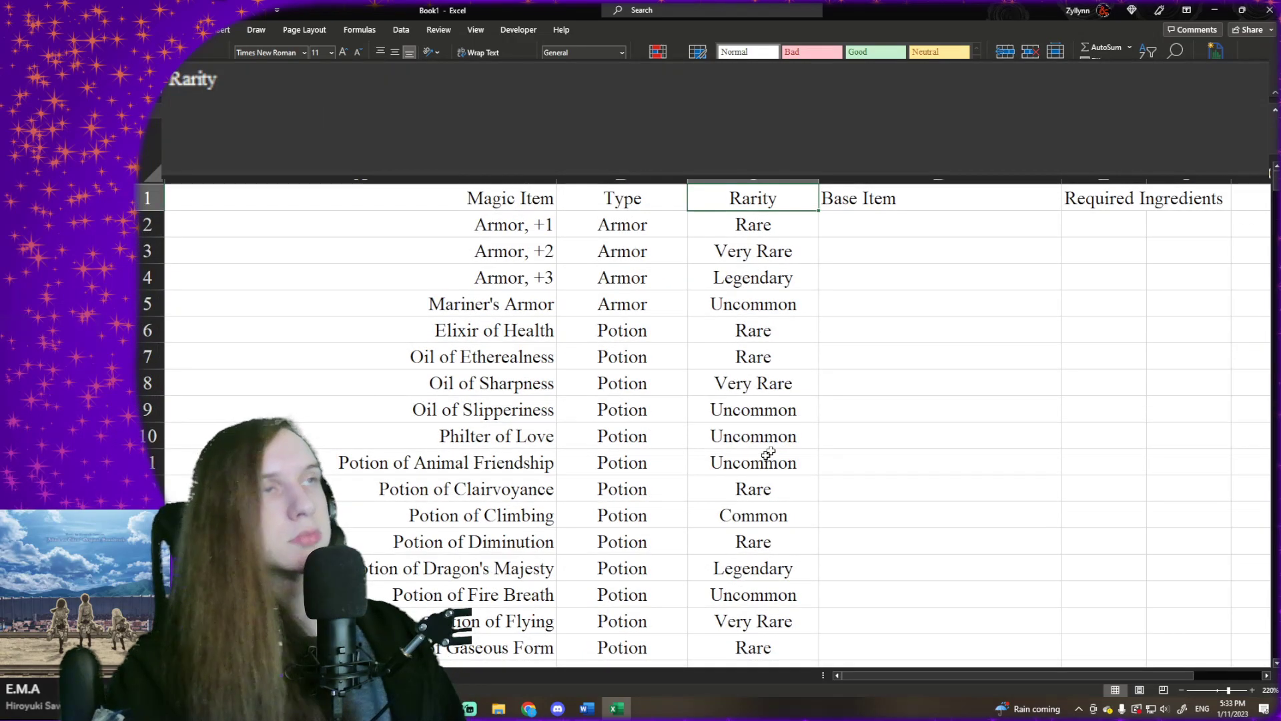
- Open a custom sort for the whole item list A1:C446, covering Magic Item, Type and Rarity
click(649, 221)
click(541, 227)
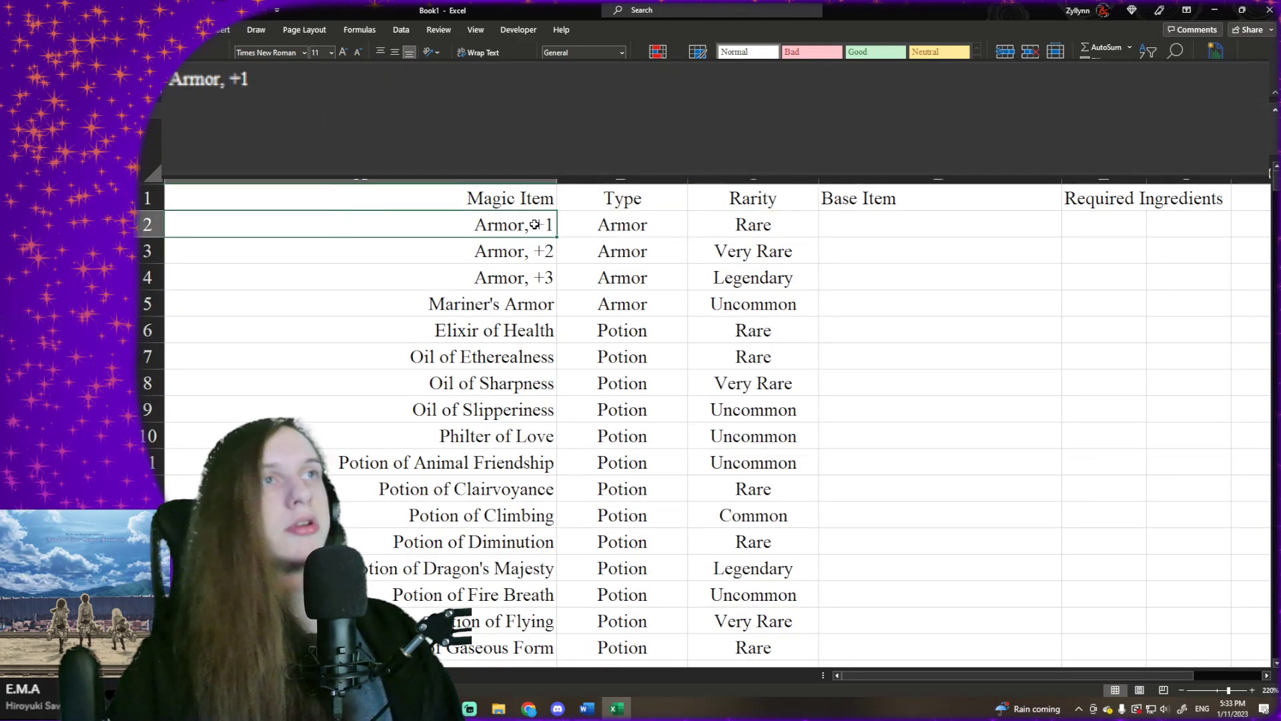
click(535, 202)
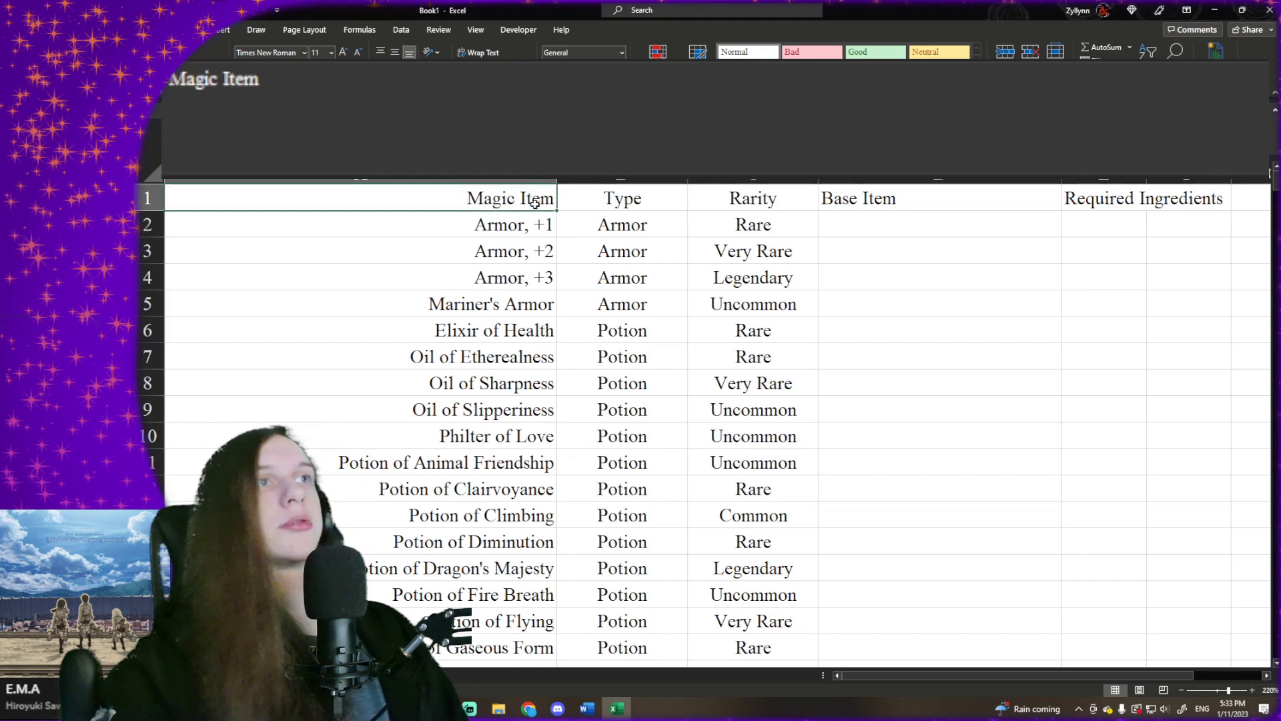
key(shift+Right)
key(shift+Right)
key(ctrl+shift+Down)
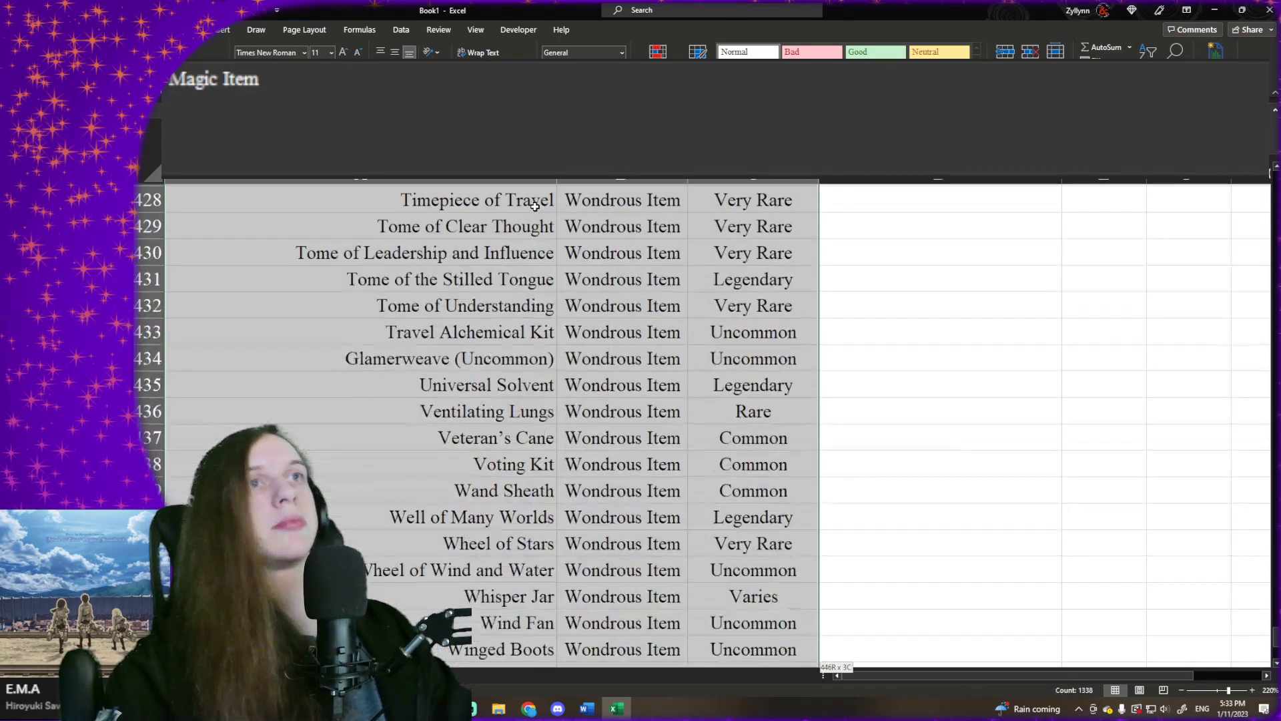
click(1147, 51)
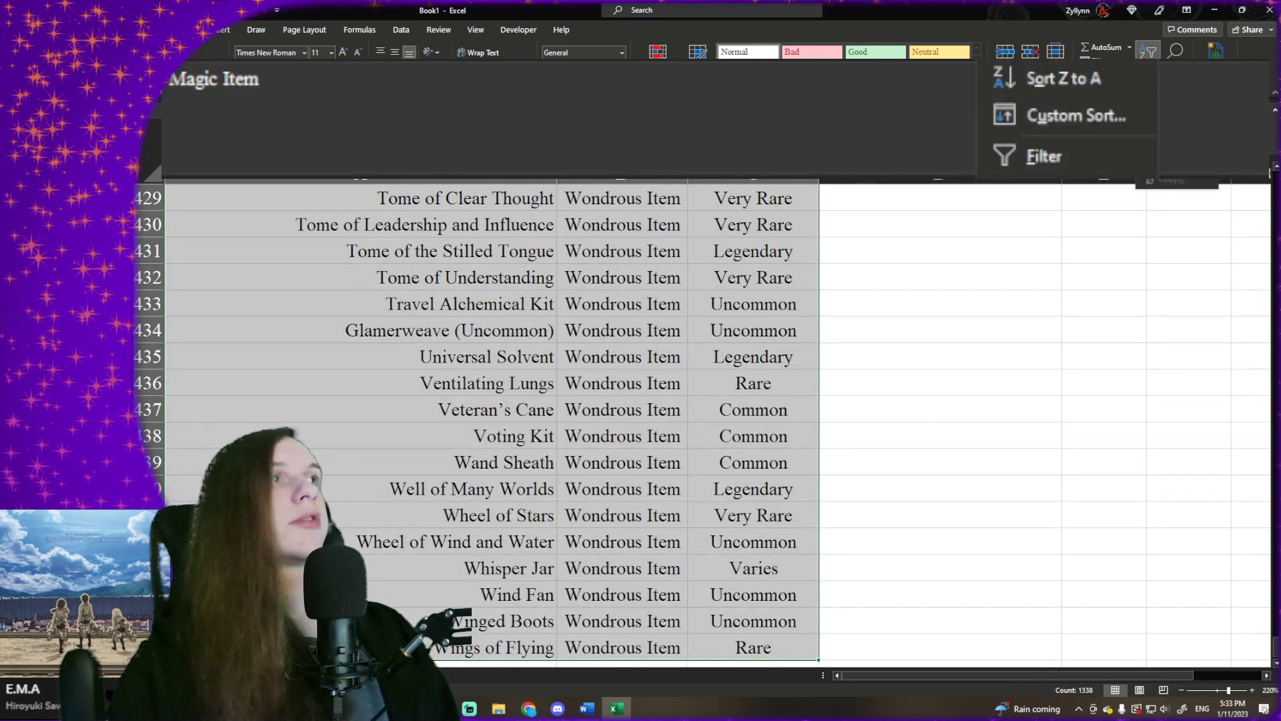
click(1031, 116)
- Mark the list as having headers and set Type, A to Z, as the first sort level
click(180, 150)
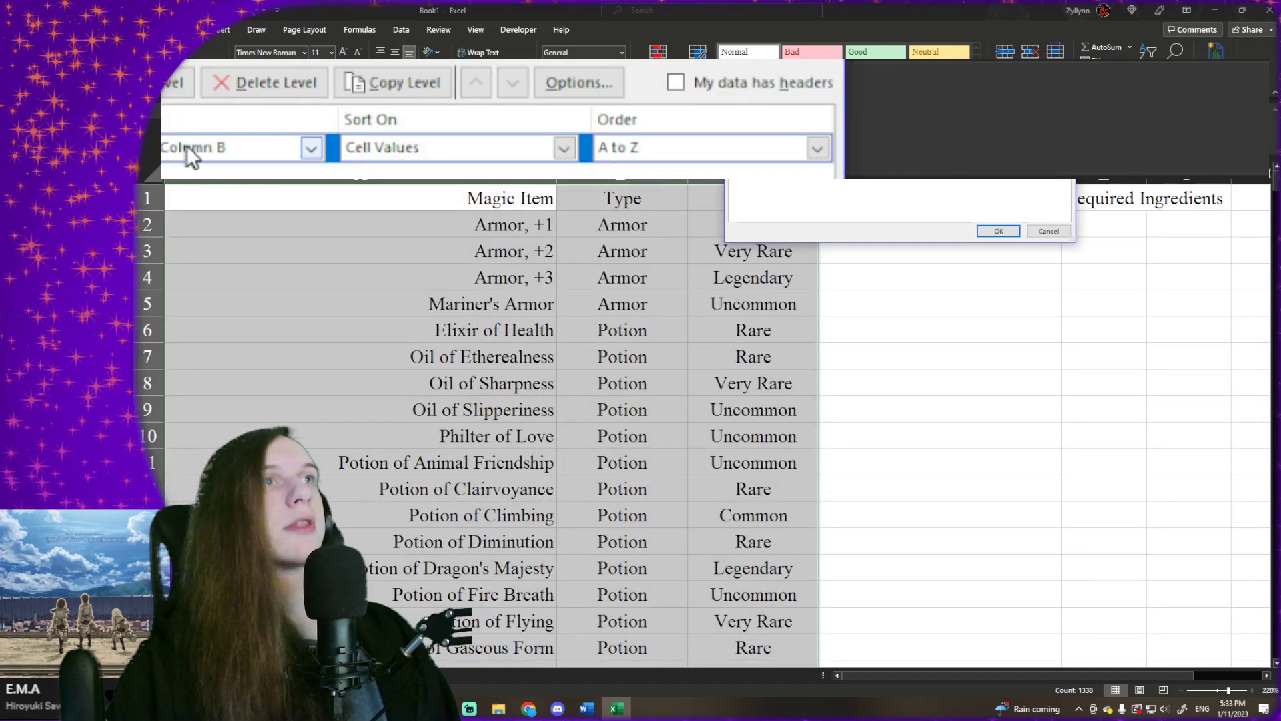
click(887, 188)
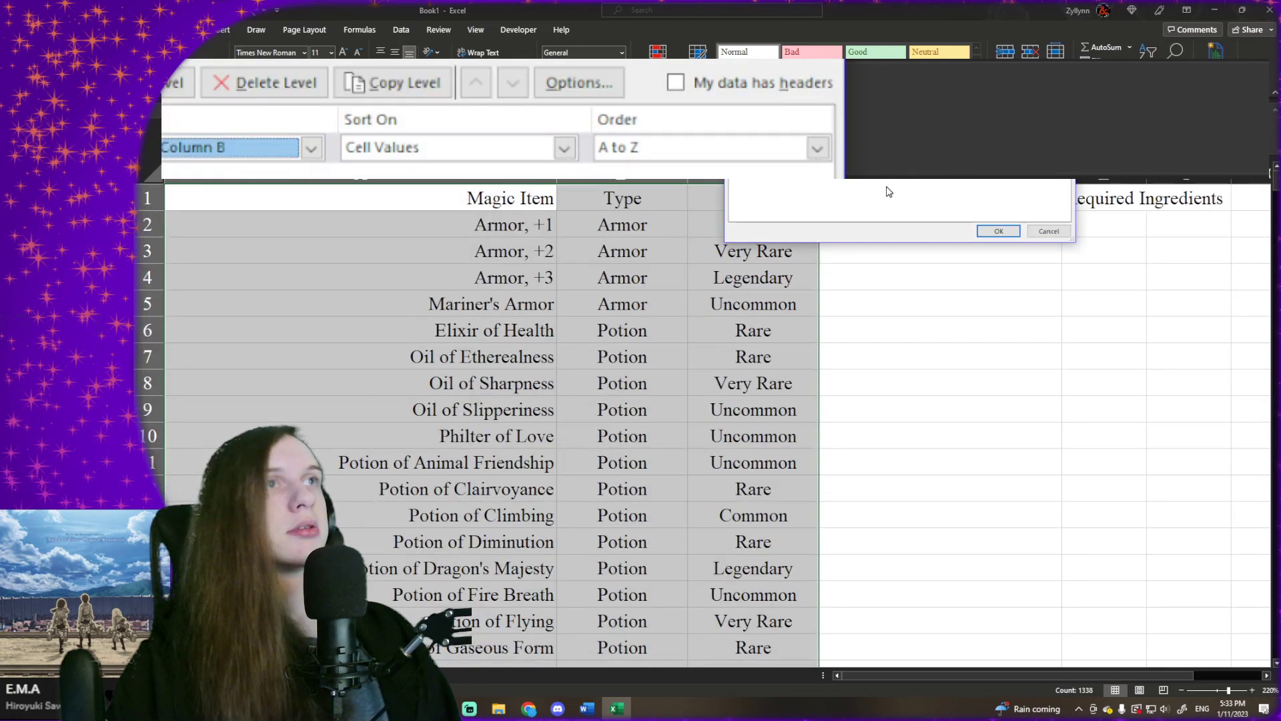
click(700, 85)
click(311, 148)
click(311, 148)
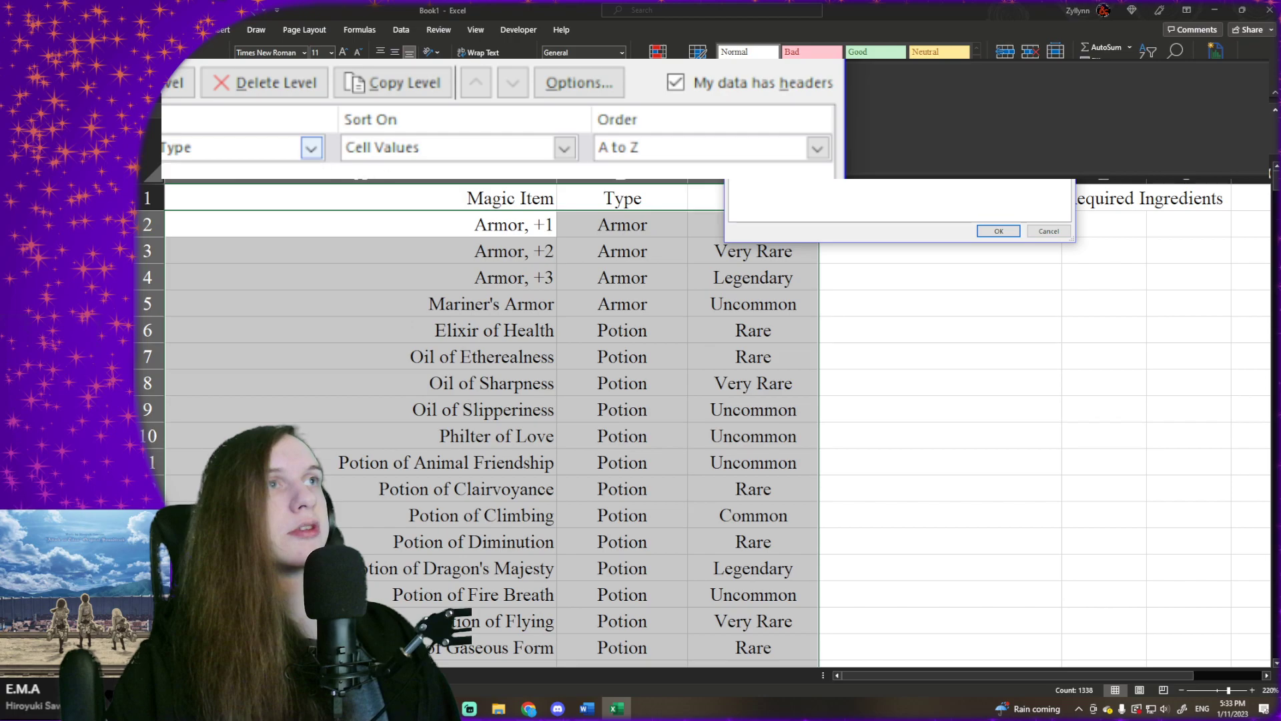
- Add a second sort level on Rarity and choose a custom list for its order
click(177, 83)
click(200, 175)
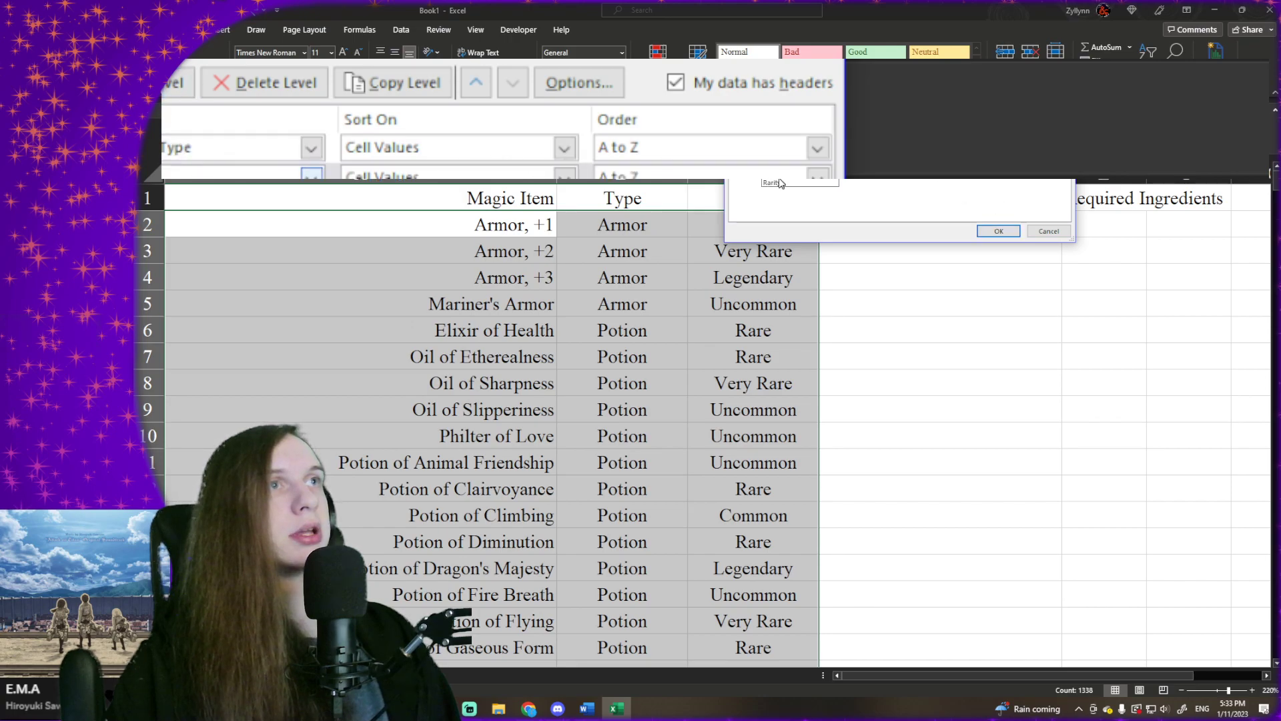
click(774, 186)
click(664, 178)
click(986, 193)
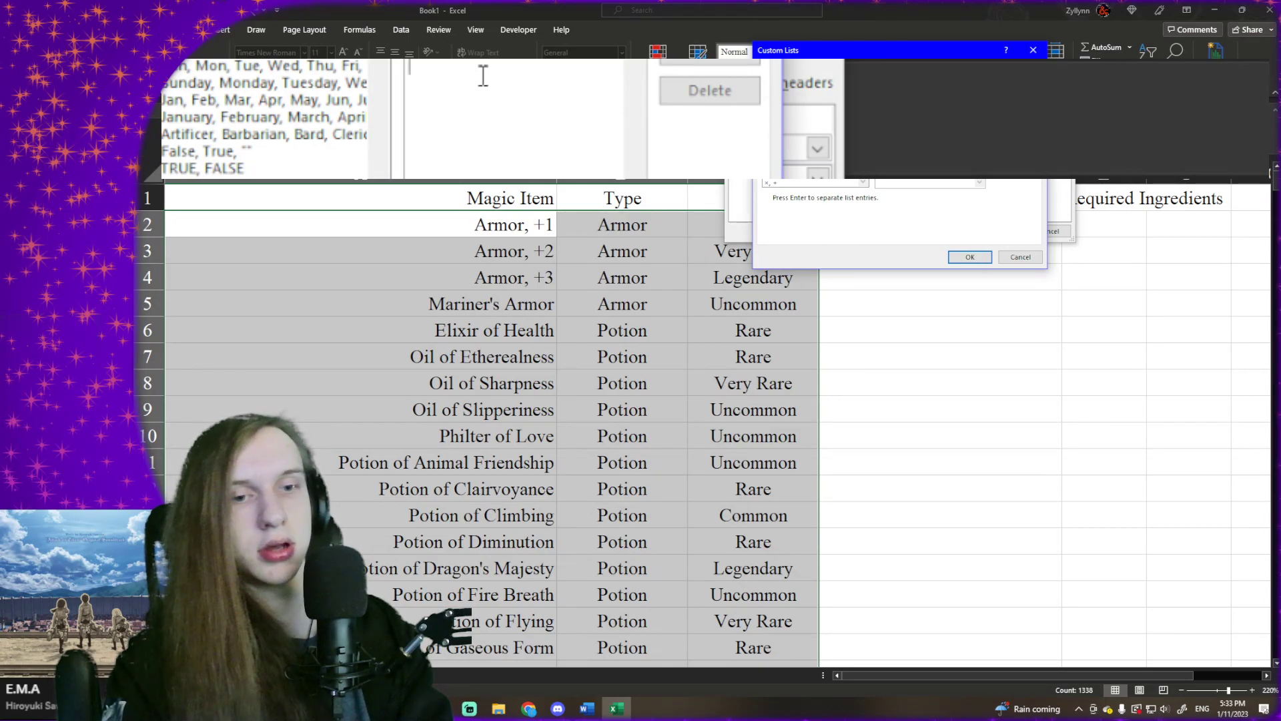
- Enter Common, Uncommon, Rare, Very Rare and Legendary as the entries of the new custom list
text(on)
key(Return)
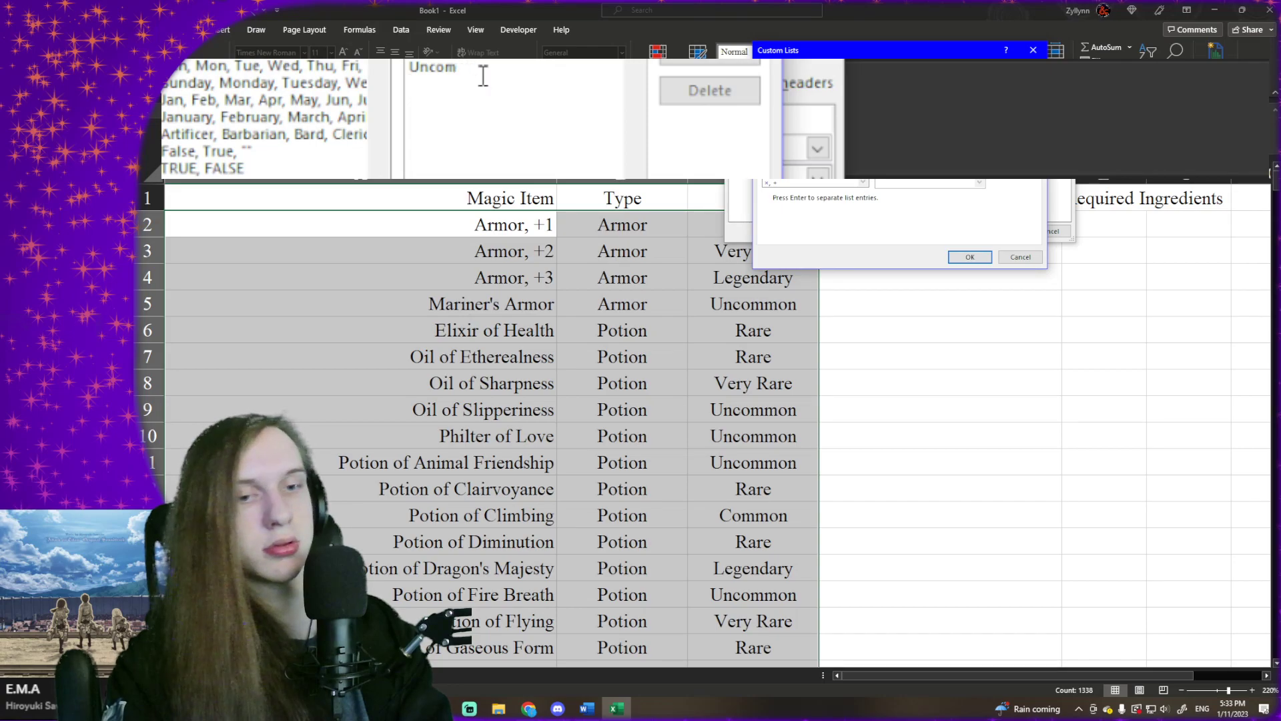
text(Ra)
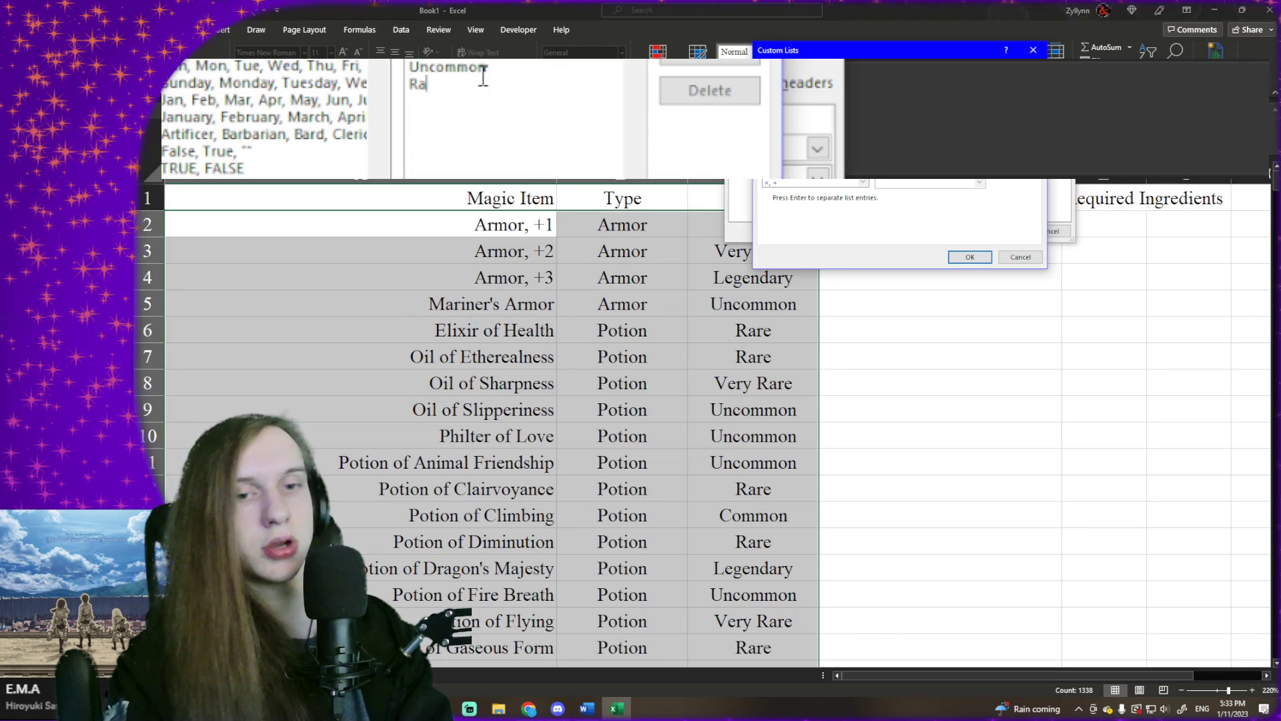
text(re Very Rare)
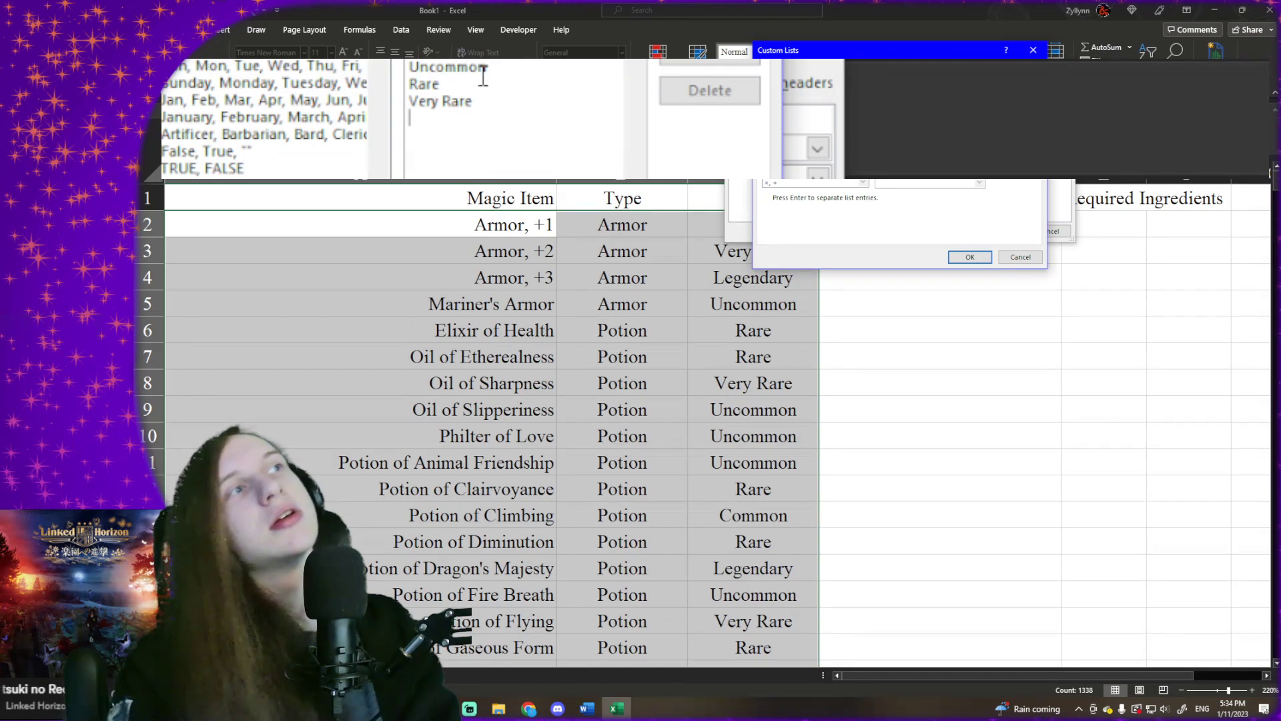
text(Lege)
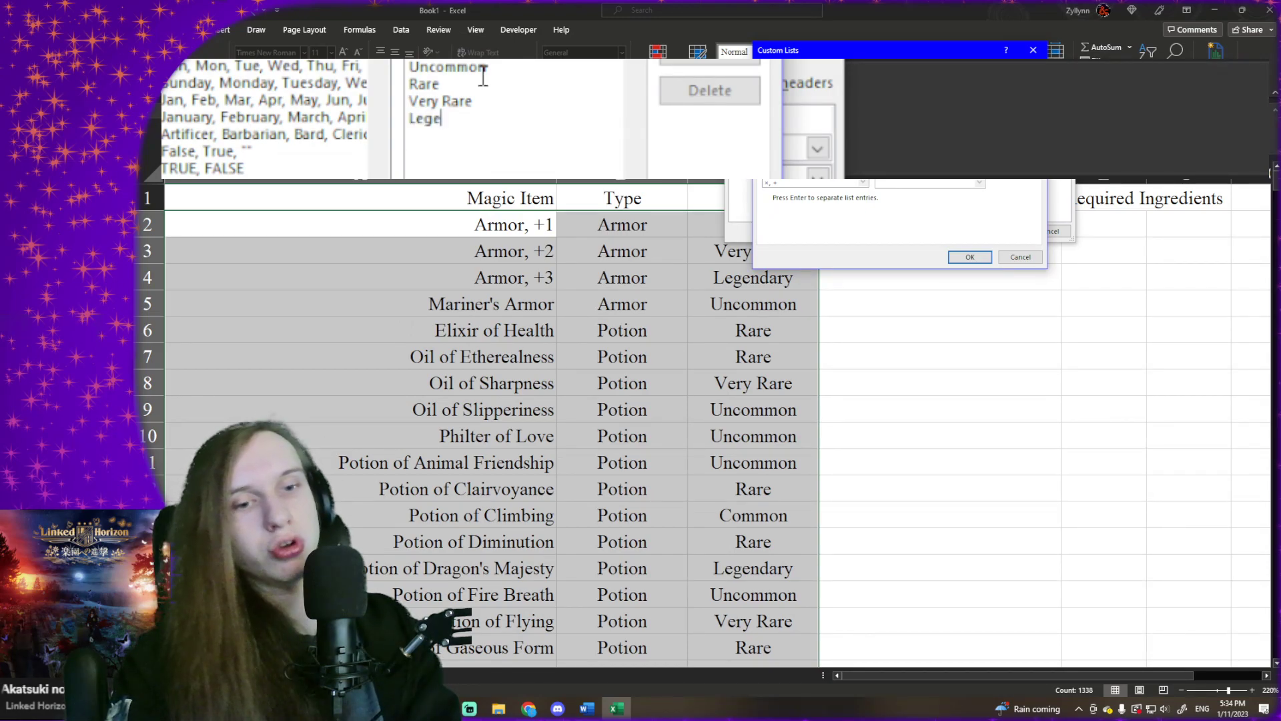
text(ndary)
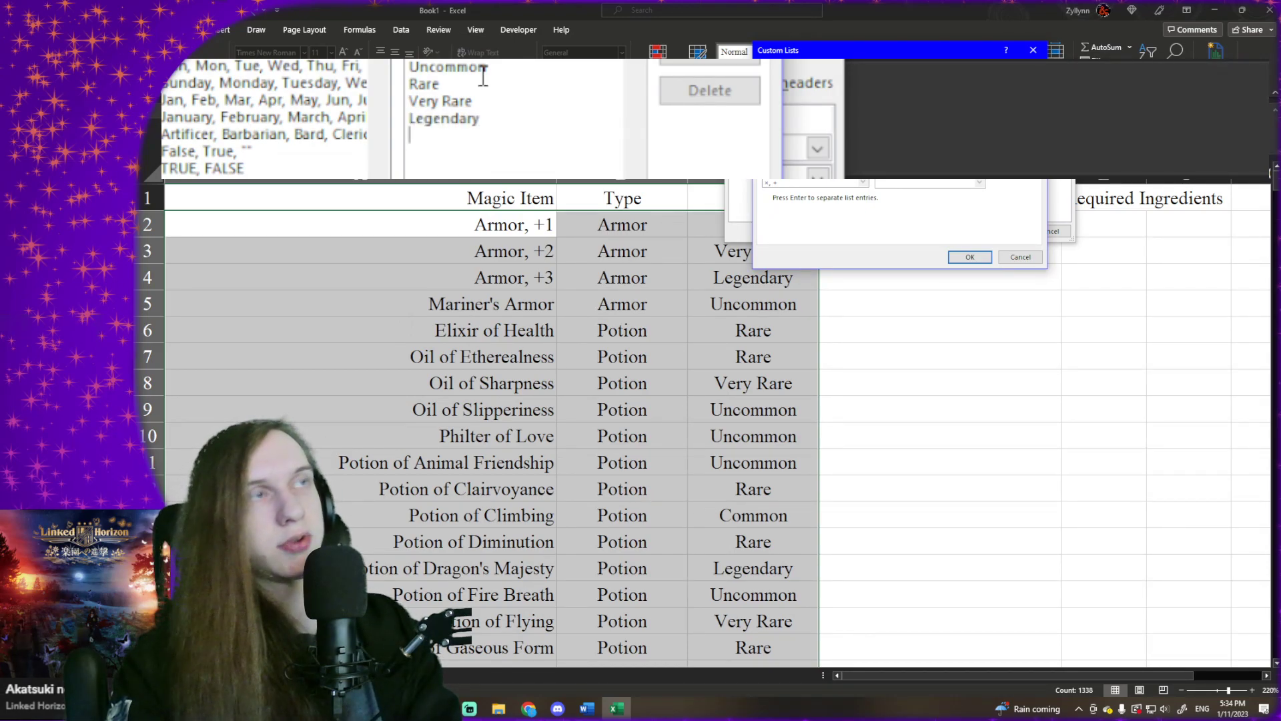
- Add Varies as the last entry of the custom rarity list
key(BackSpace)
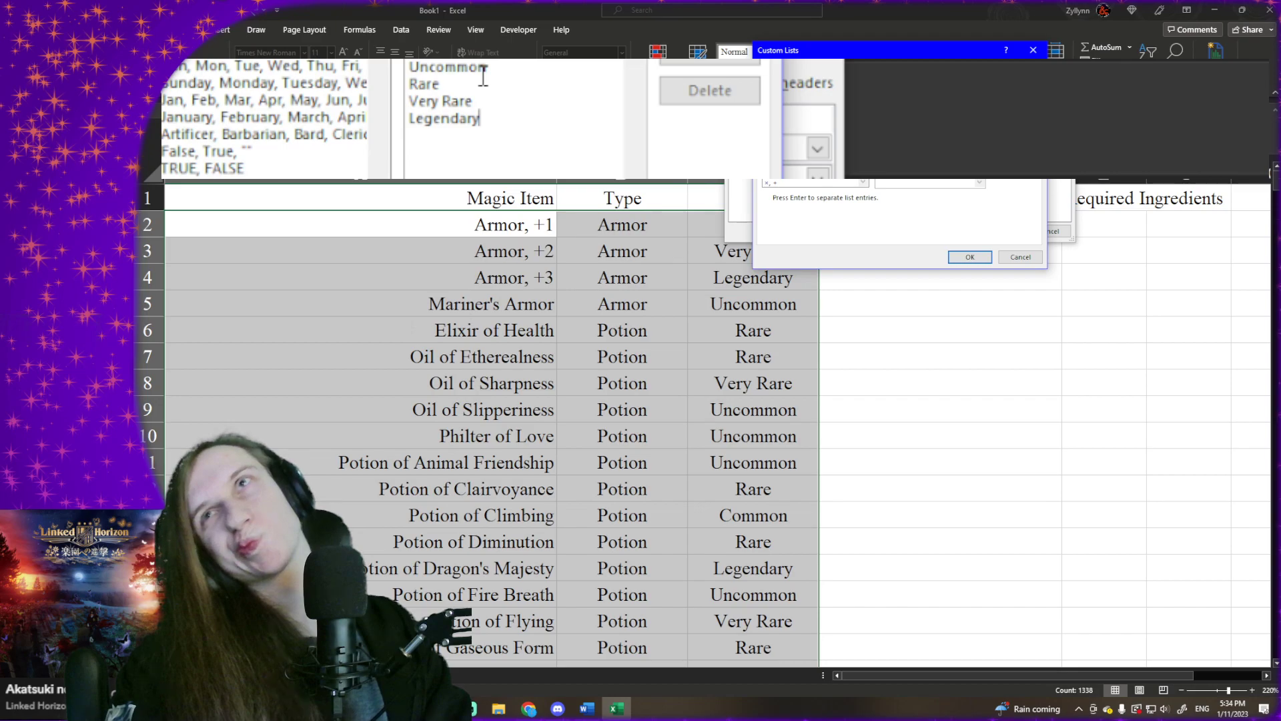
key(Return)
text(VA=)
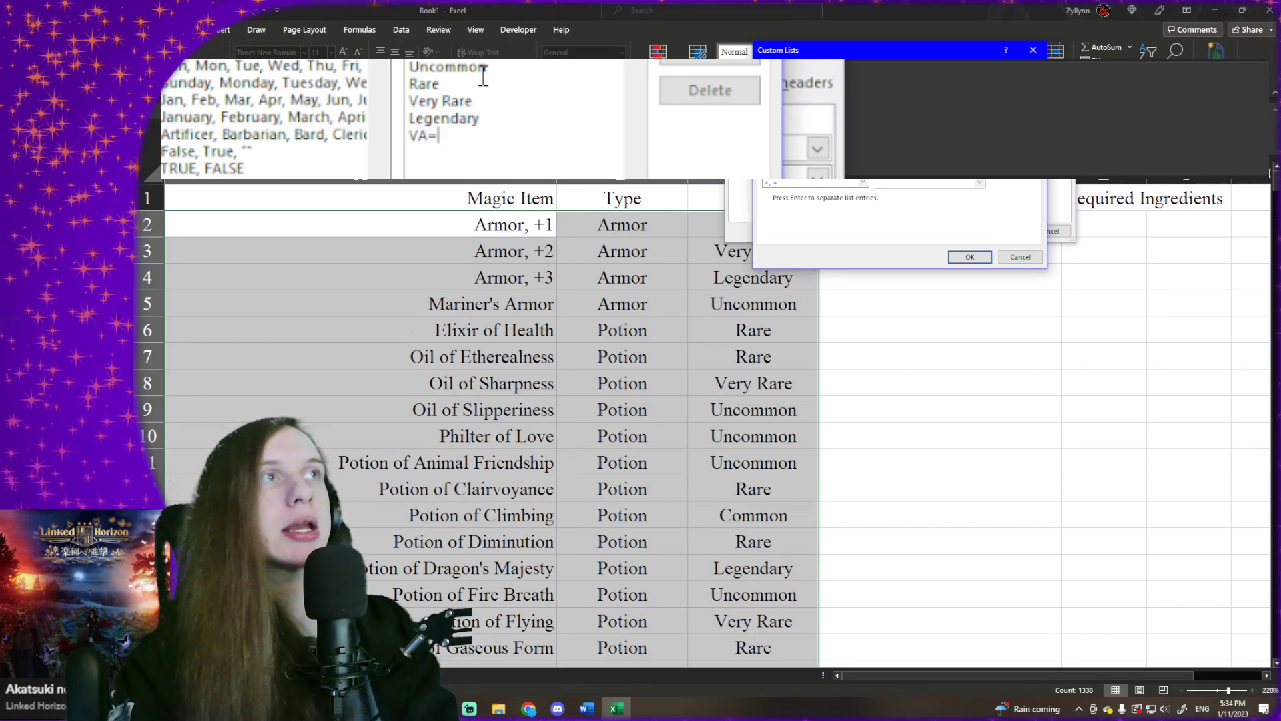
key(BackSpace)
key(BackSpace)
text(ar)
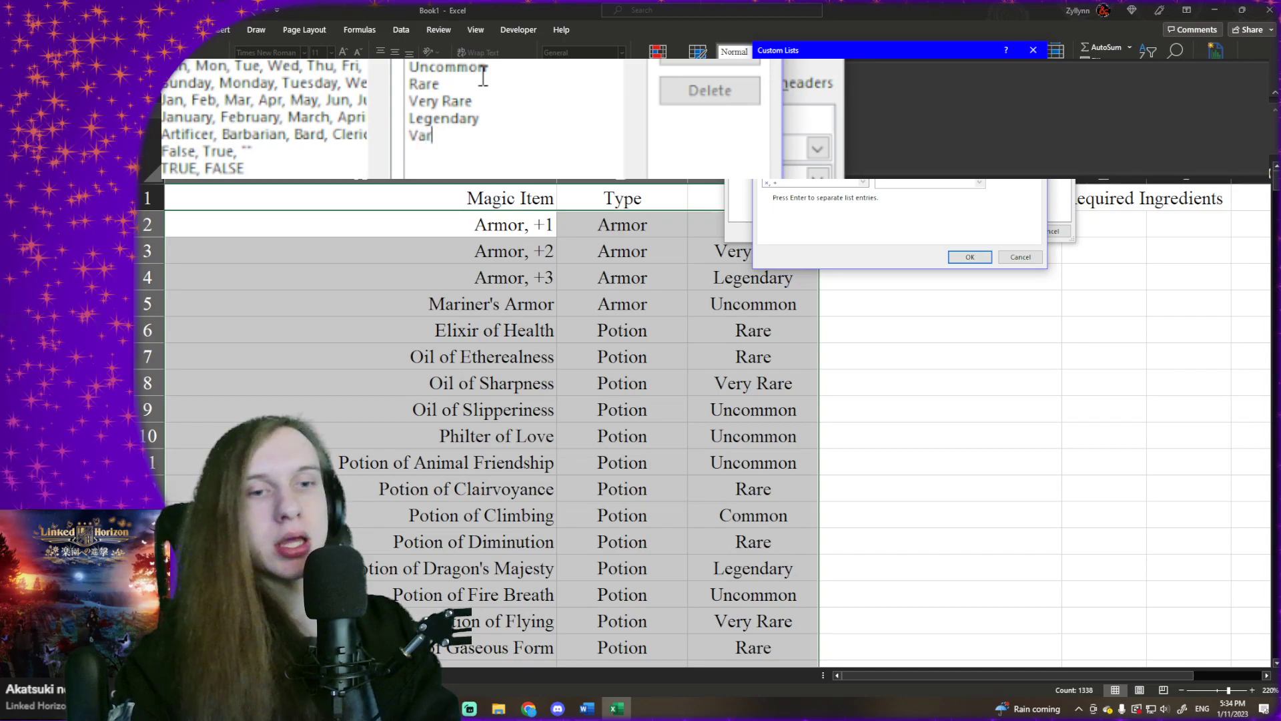
text(ies)
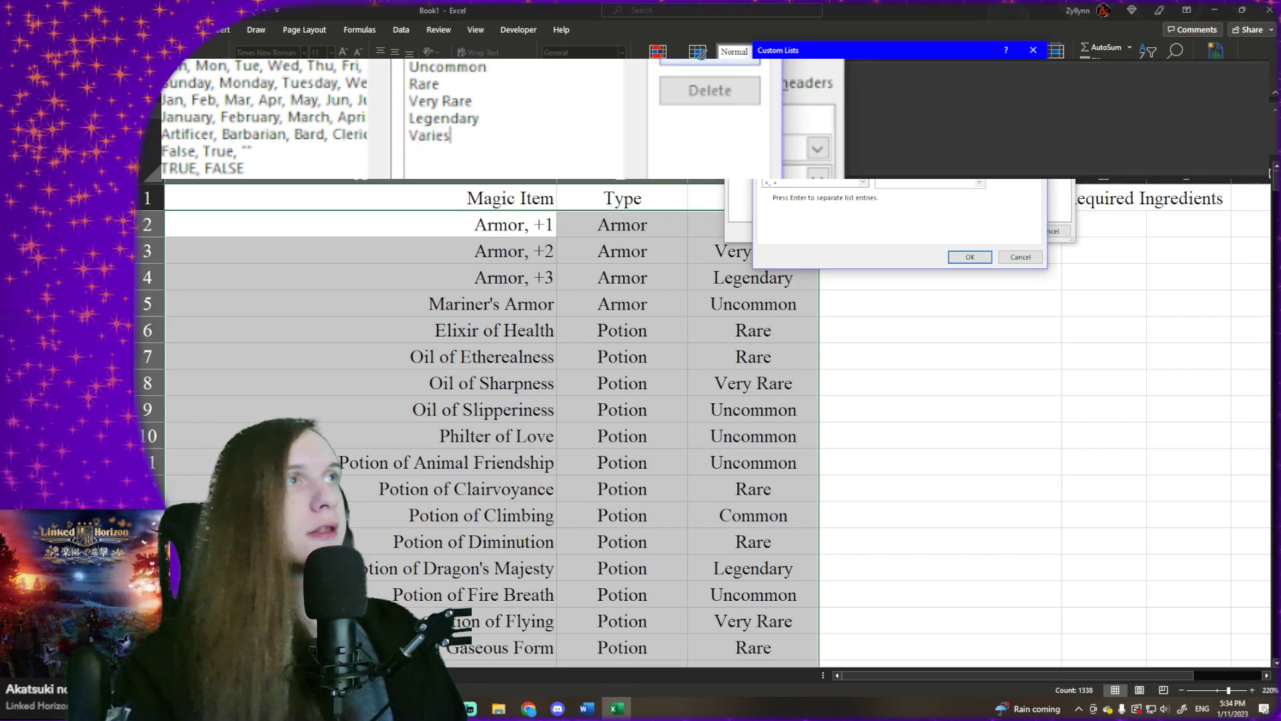
- Save the custom rarity order, apply the sort to the item list and check the sorted rows
click(708, 61)
click(970, 257)
click(999, 232)
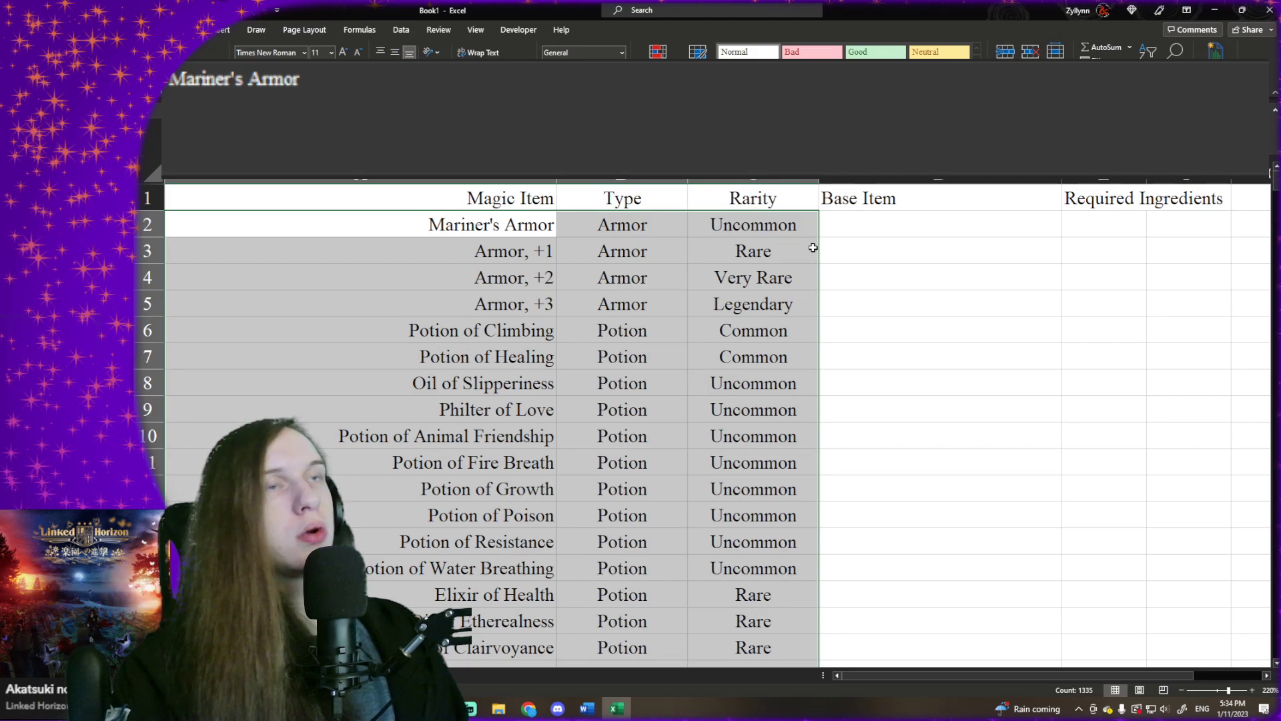
scroll(701, 272, down, 15)
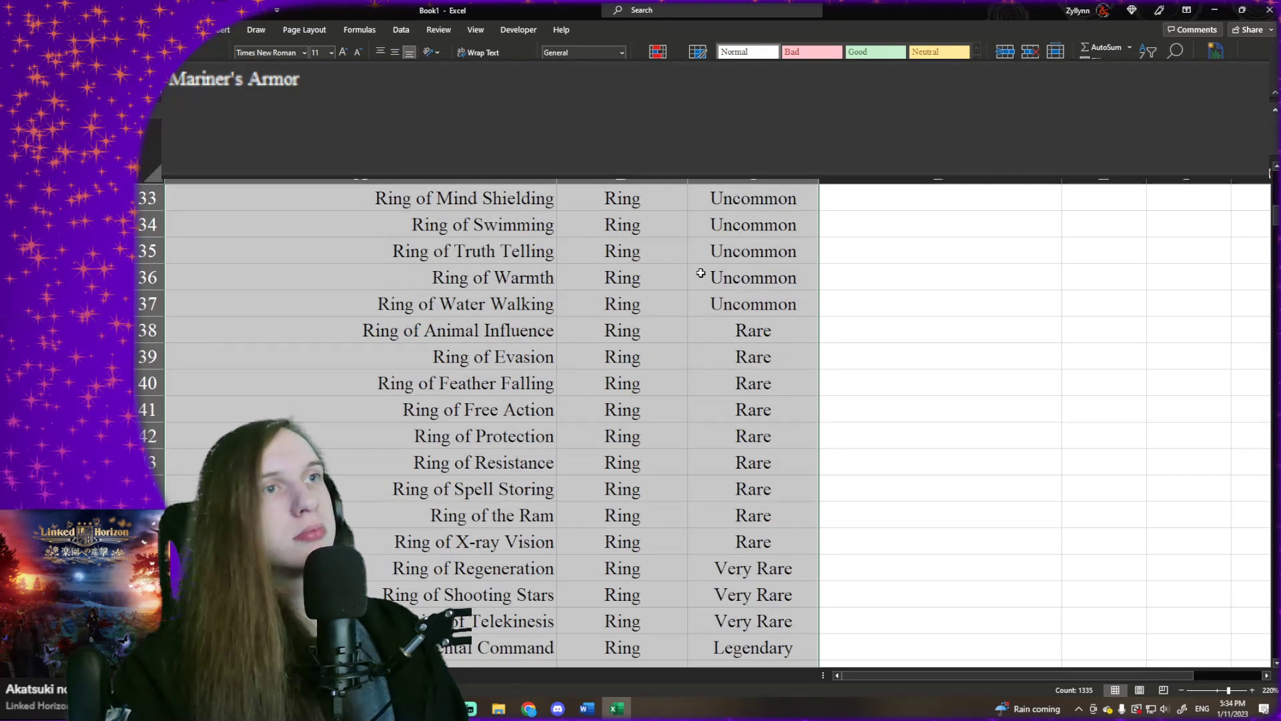
scroll(701, 273, up, 12)
scroll(701, 274, up, 3)
click(672, 225)
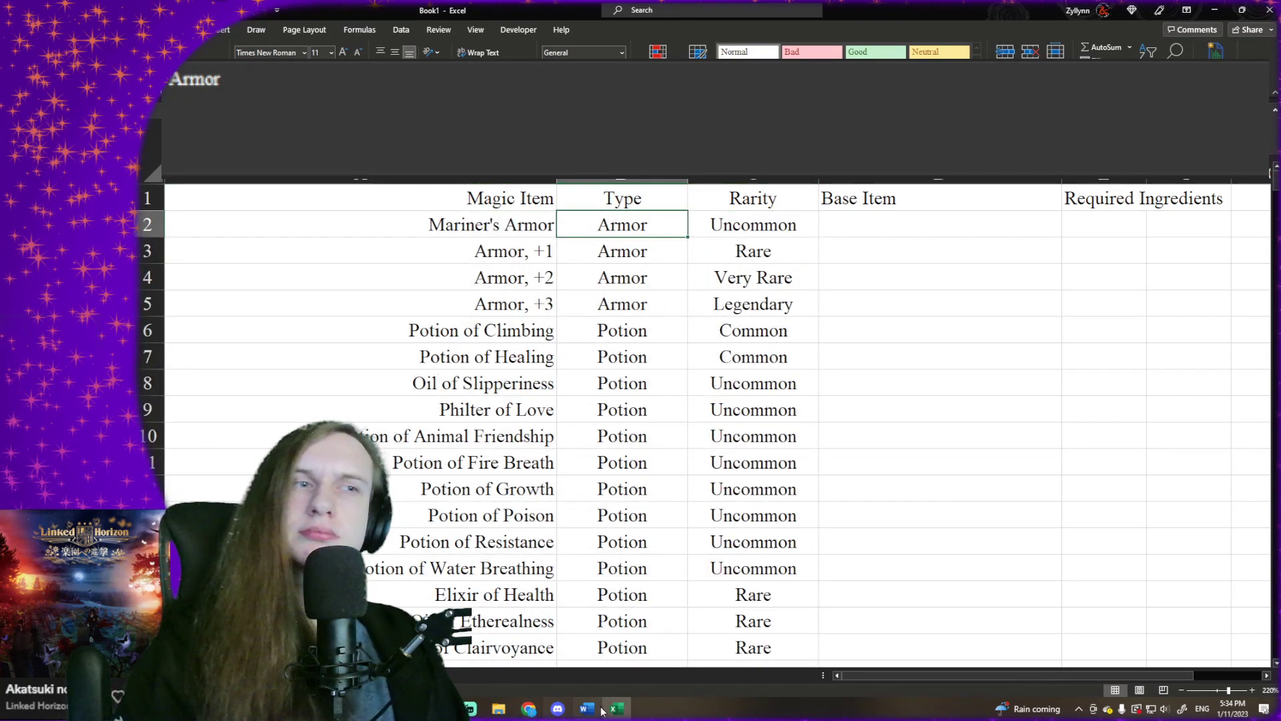
- Switch to the D&D Beyond magic items page in Chrome, filter it to Armor and examine the armor items' subtypes
click(538, 712)
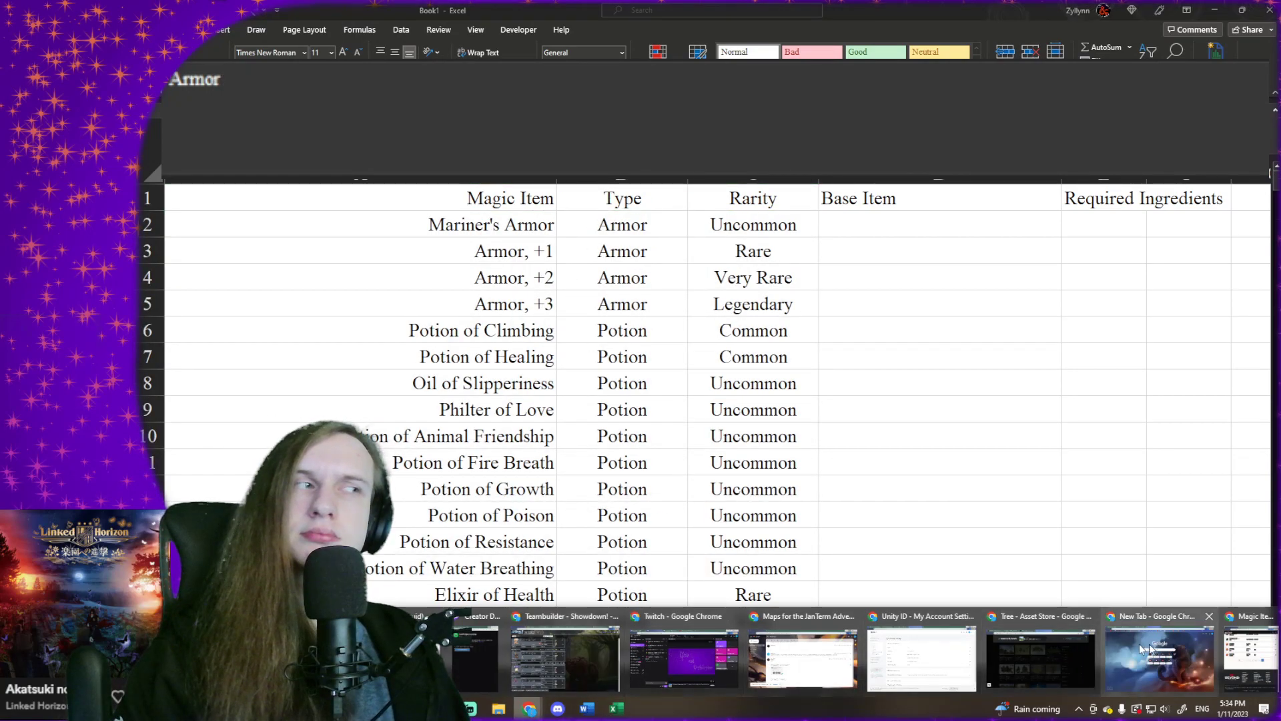
click(1249, 651)
scroll(563, 397, up, 15)
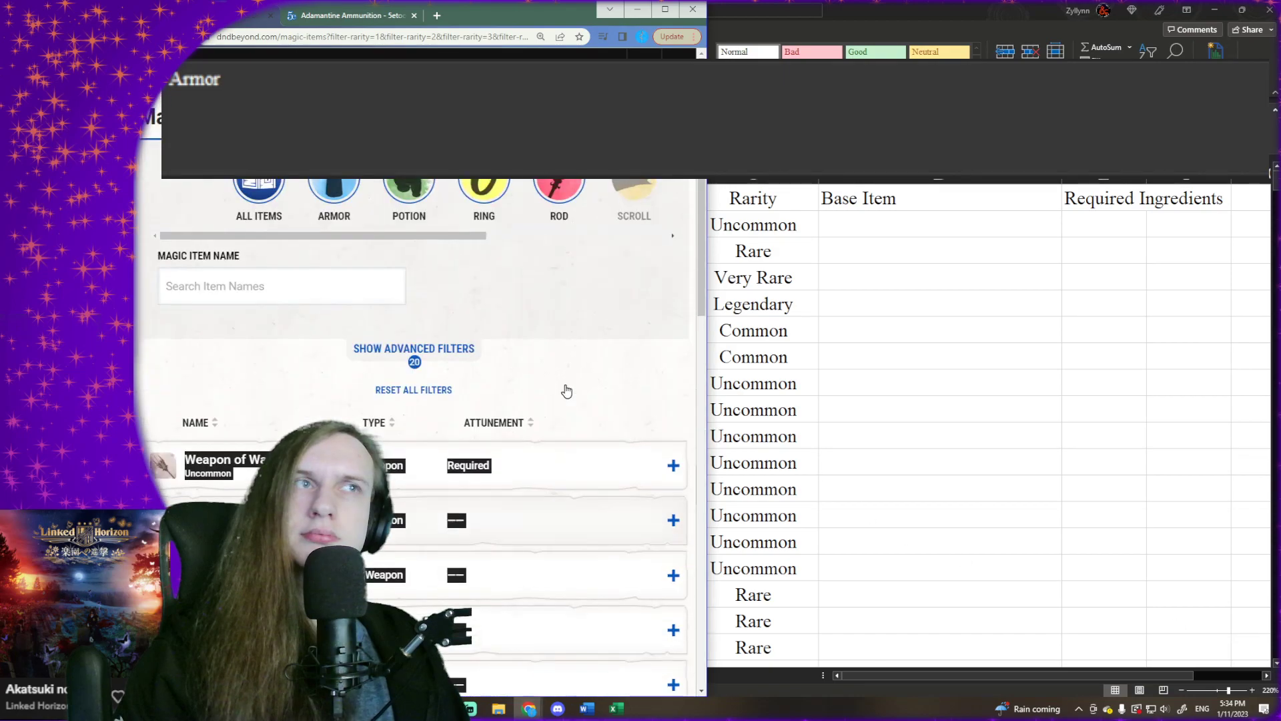
click(666, 9)
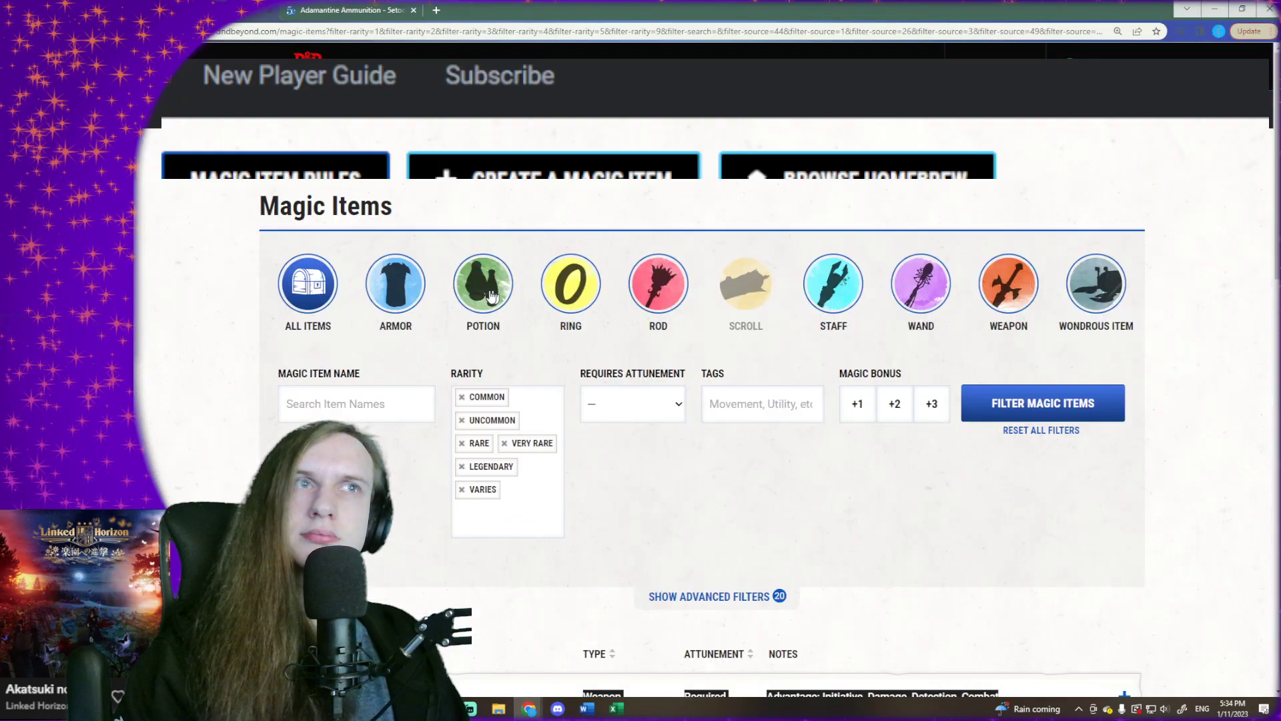
click(1003, 275)
click(1094, 274)
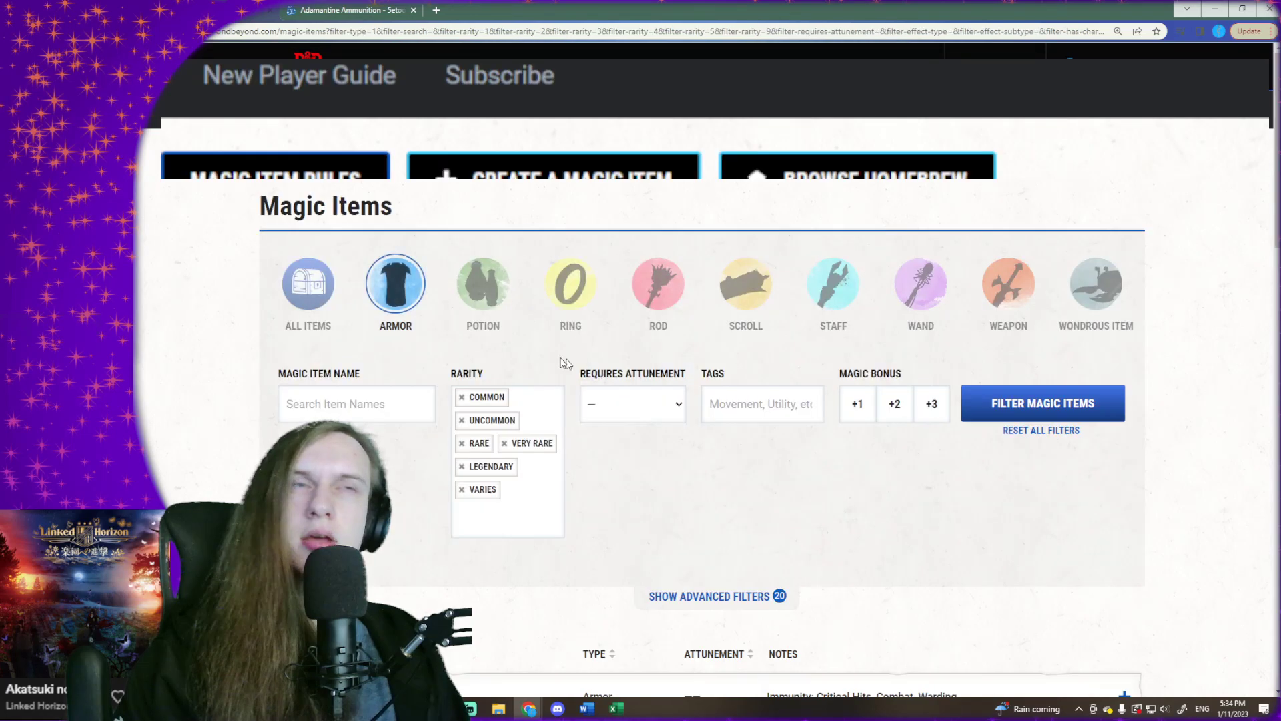
scroll(507, 347, down, 10)
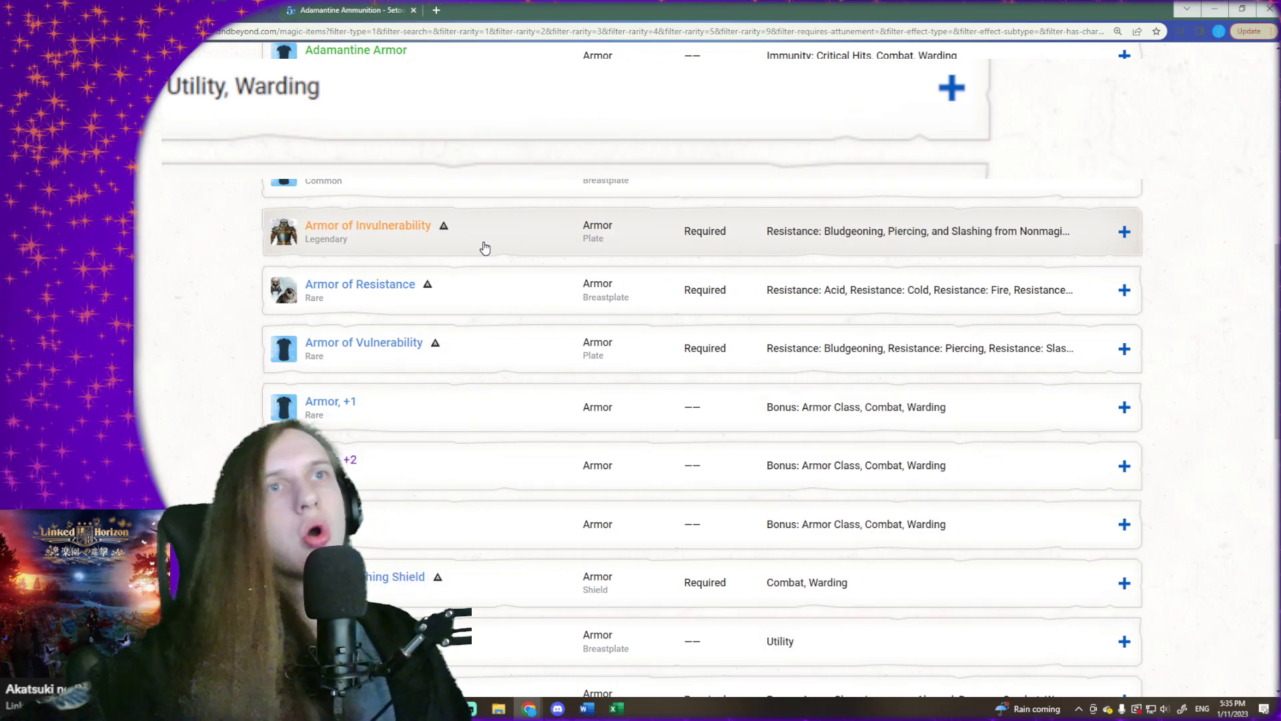
scroll(485, 248, down, 3)
scroll(487, 255, down, 2)
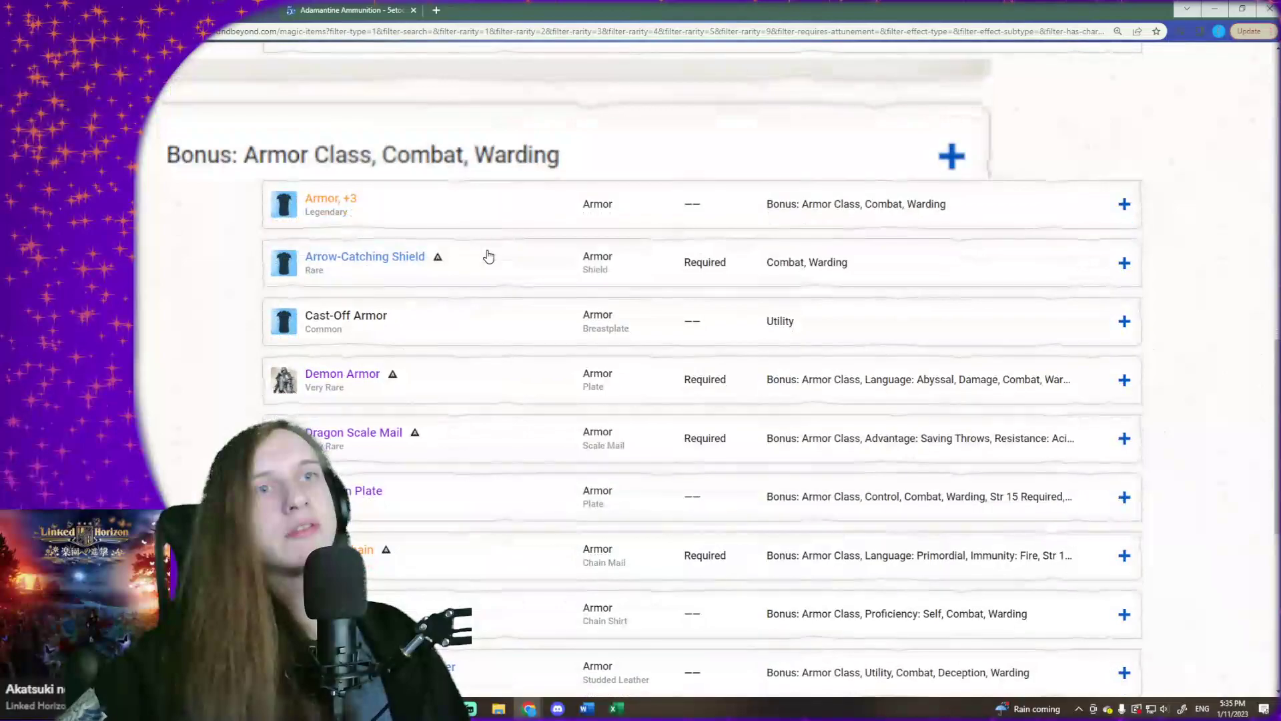
click(1223, 16)
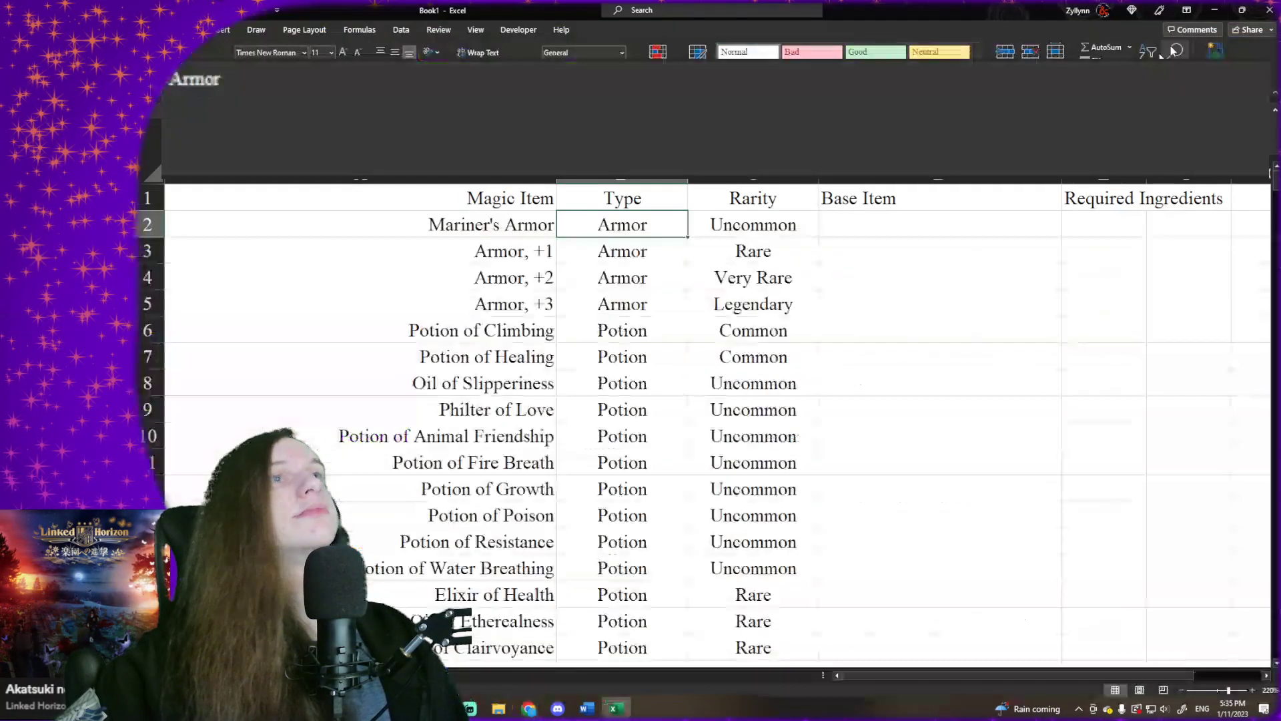
- Go to the raw data on Sheet1 and examine the item name formula in B2
click(227, 675)
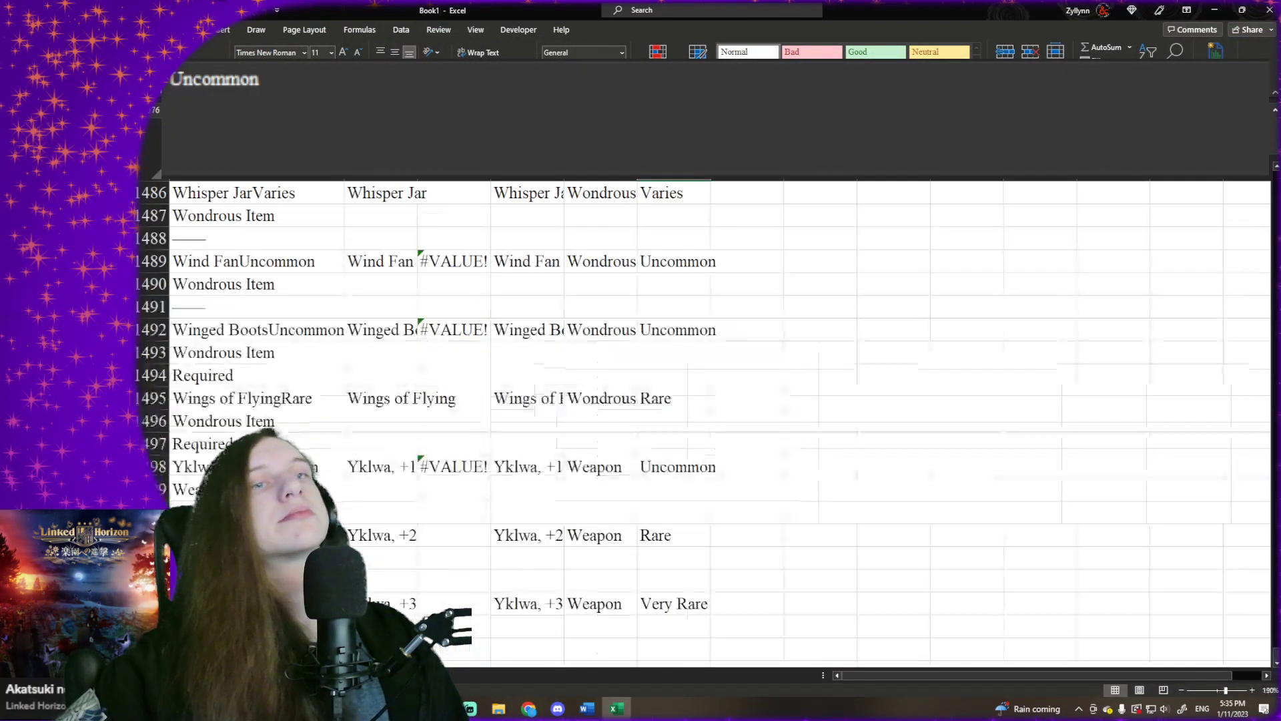
scroll(527, 216, up, 19)
click(527, 217)
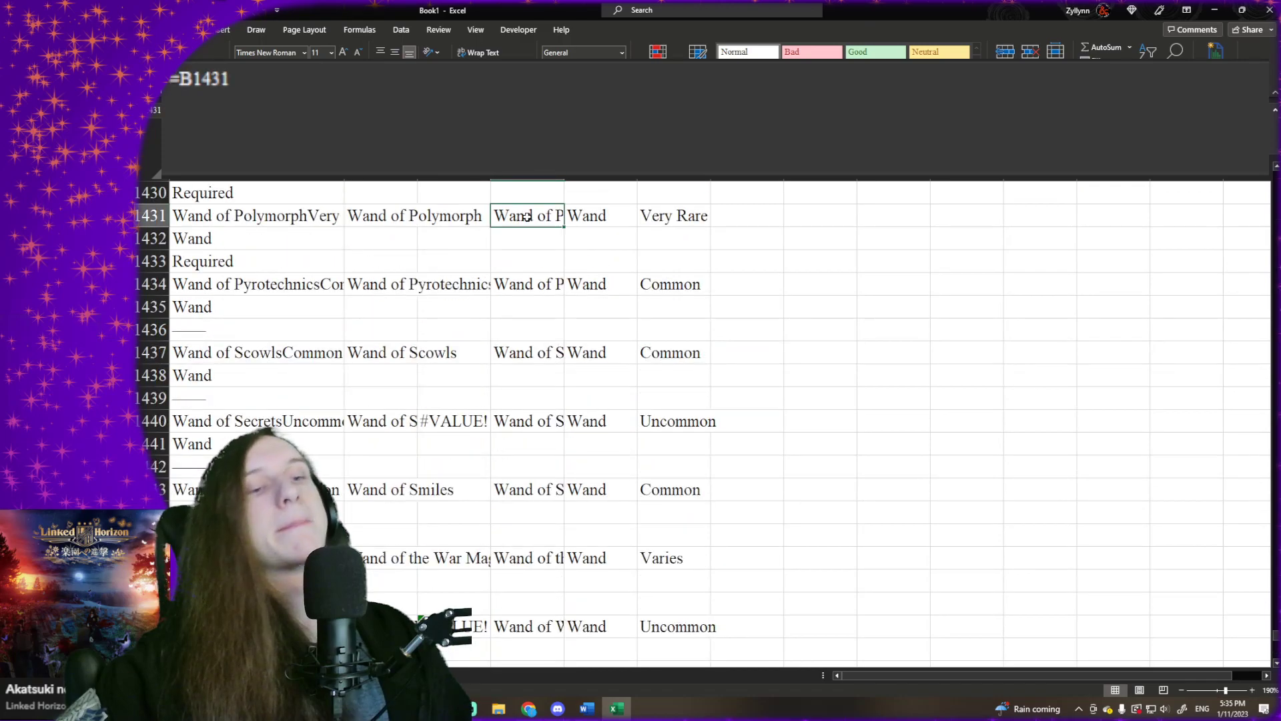
key(ctrl+Up)
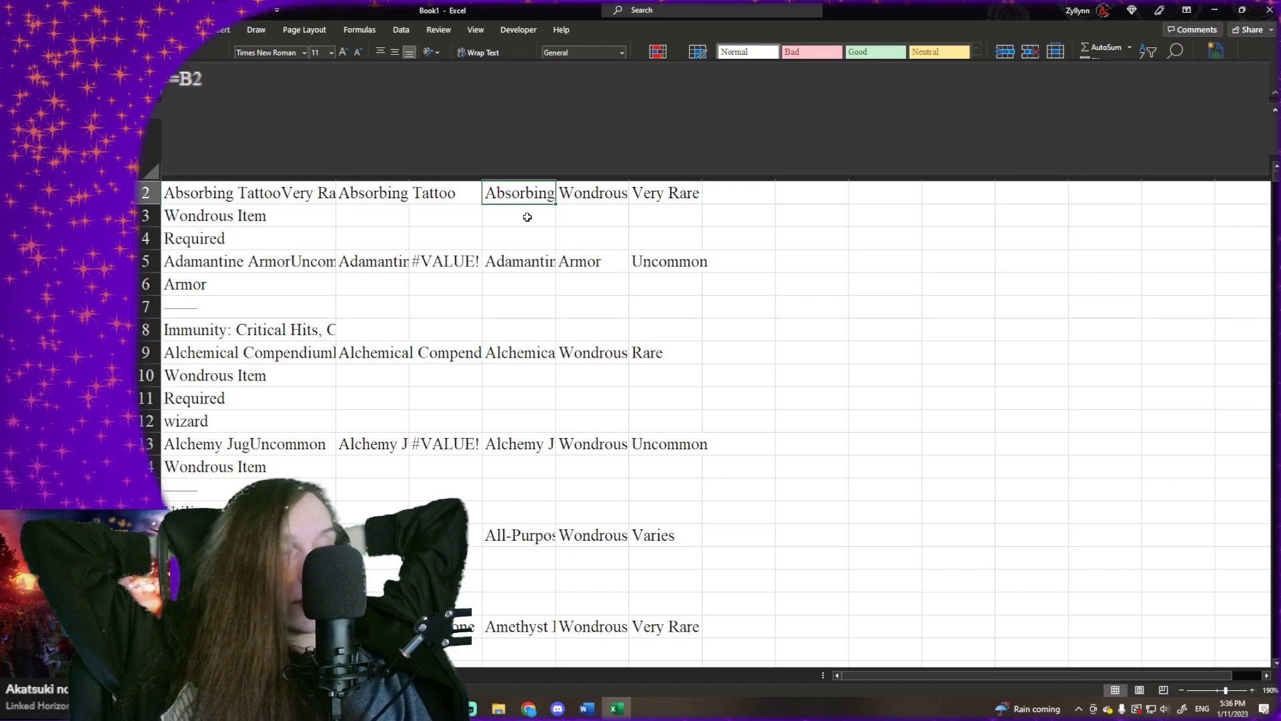
click(406, 257)
click(404, 234)
click(399, 212)
click(401, 197)
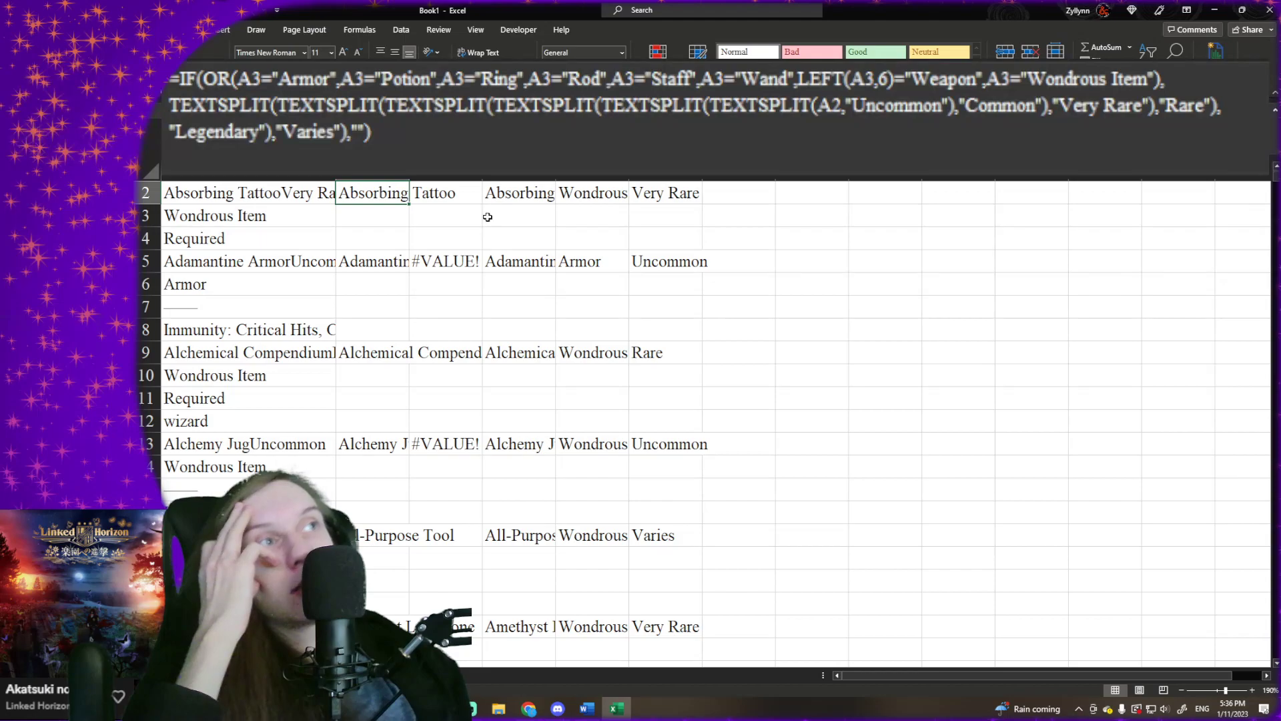
scroll(451, 225, up, 1)
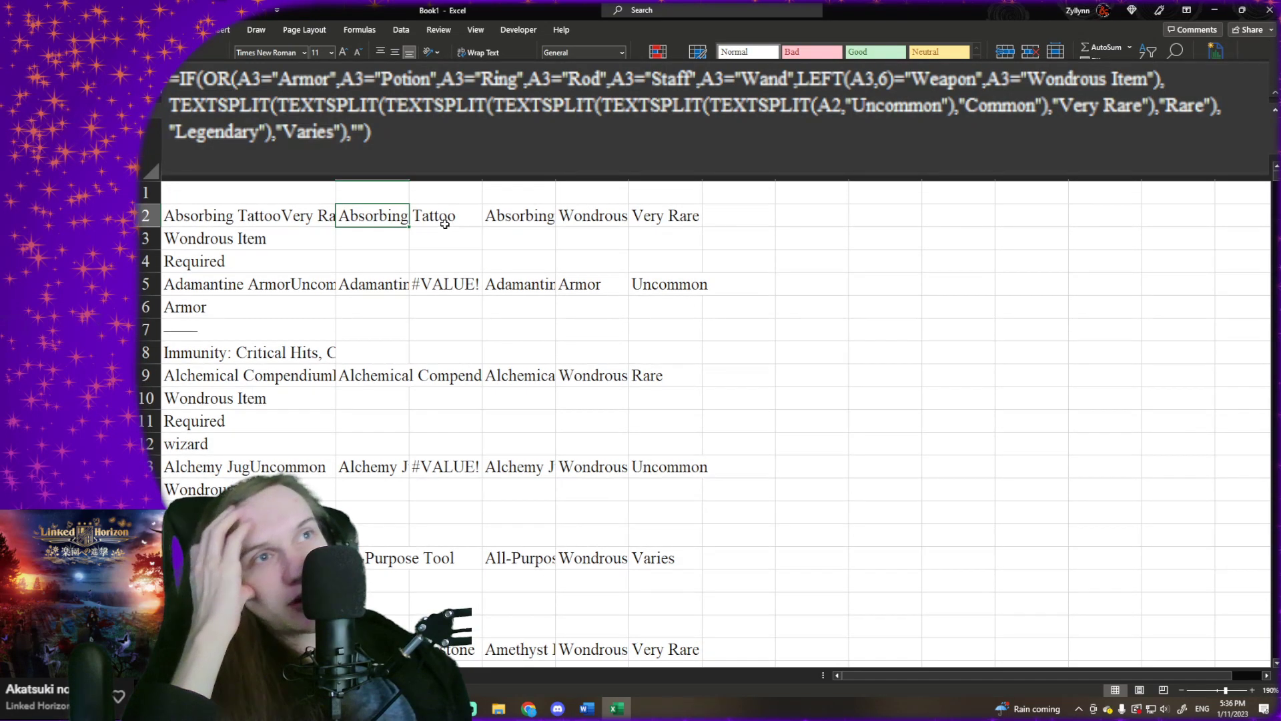
- In B2's formula, replace the exact A3 match for "Armor" with a copied LEFT(A3,6) comparison, keeping the quotation mark before Armor
click(644, 119)
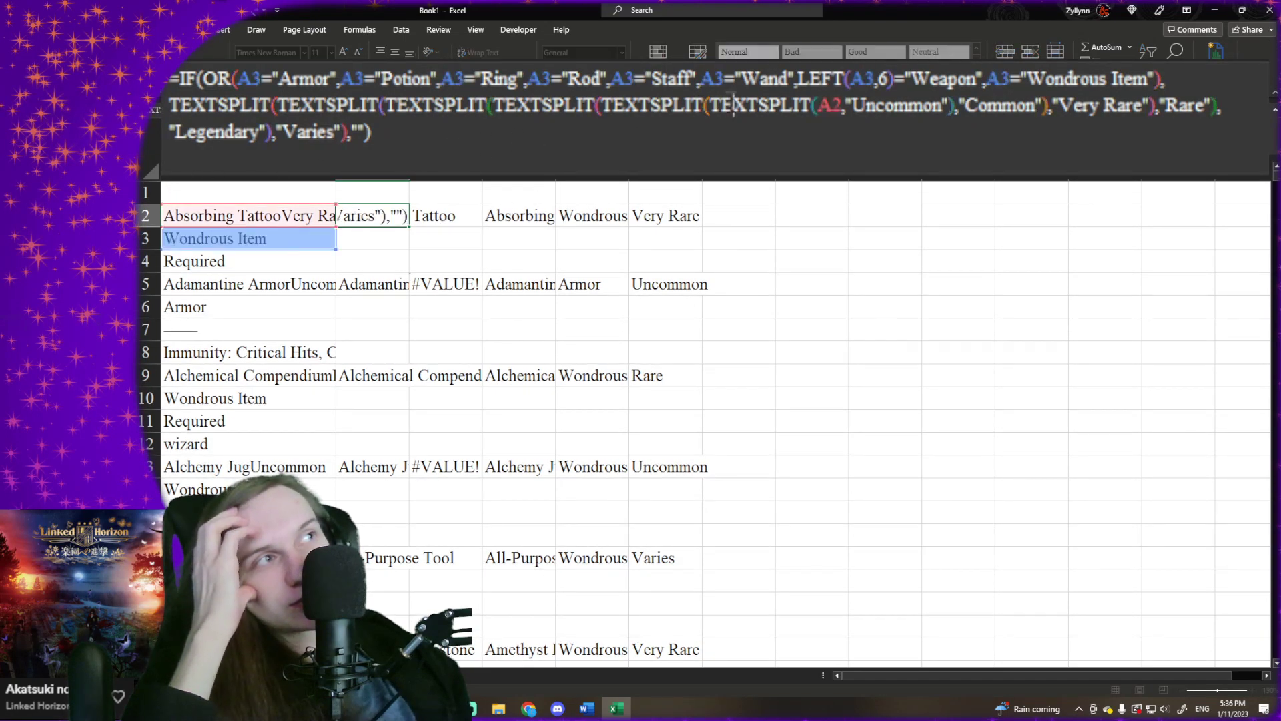
drag(797, 79, 986, 79)
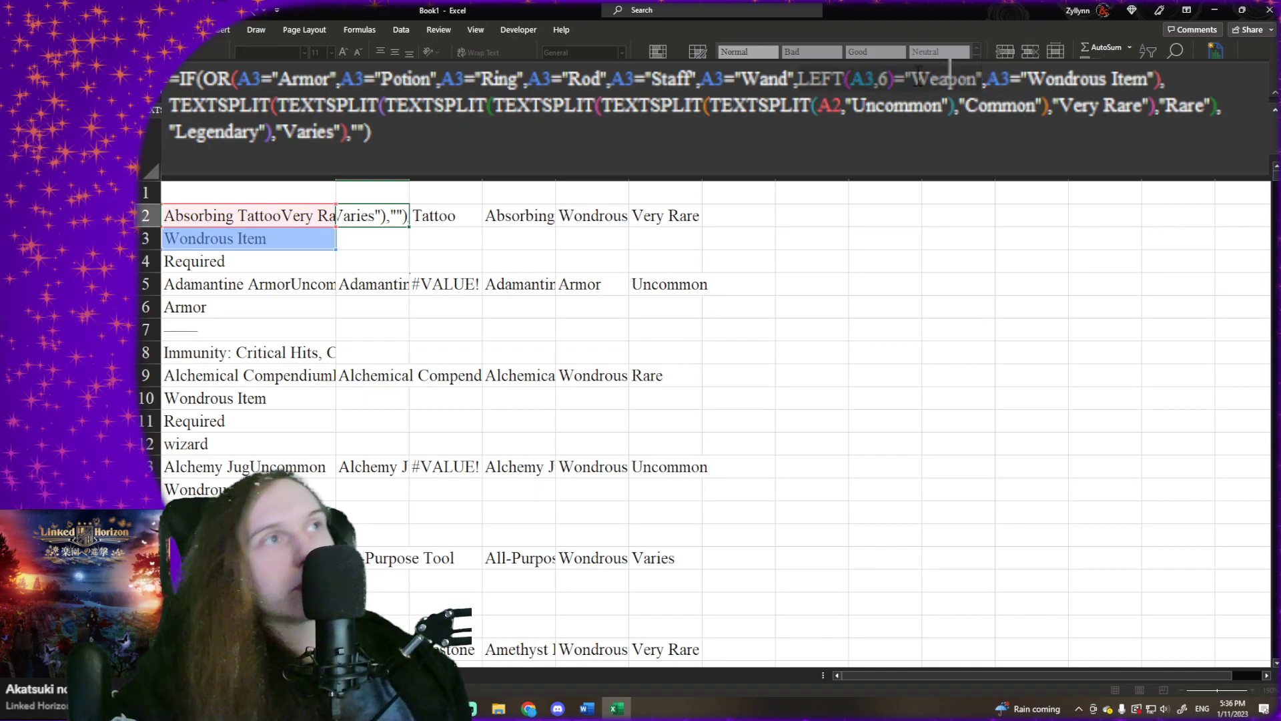
drag(239, 74, 331, 67)
drag(796, 78, 908, 79)
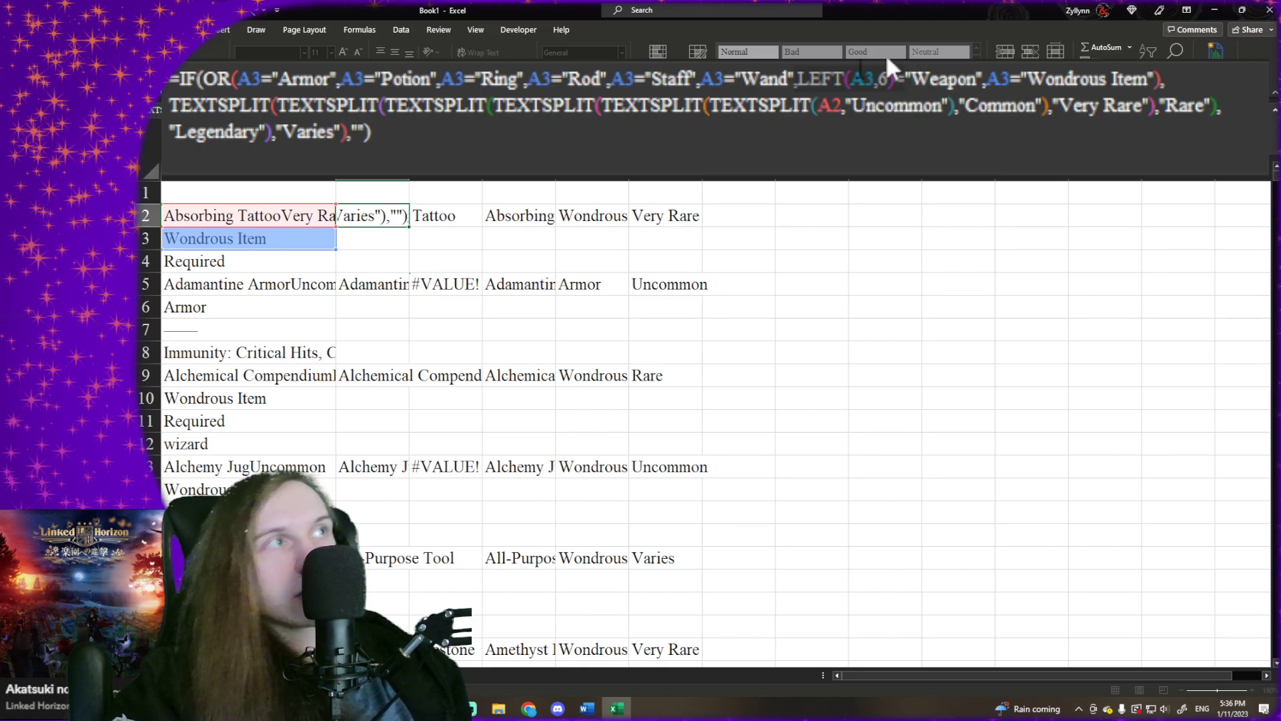
drag(799, 72, 917, 64)
key(ctrl+c)
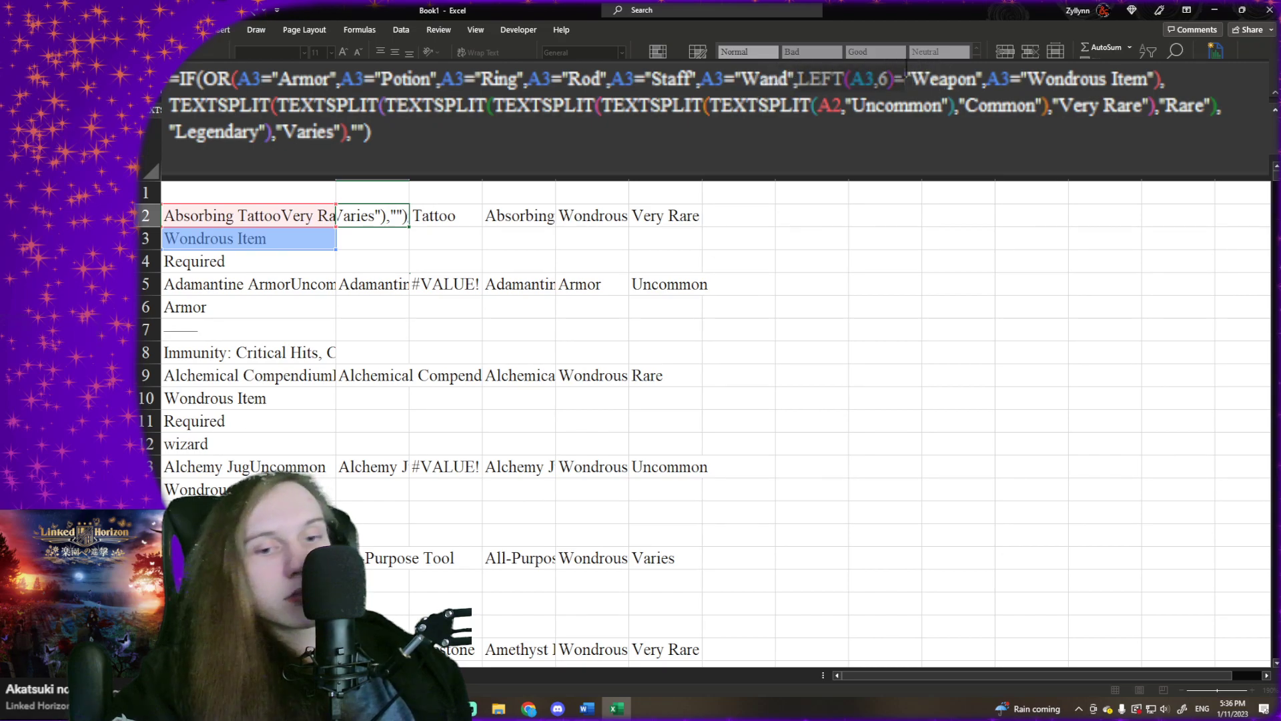
click(281, 80)
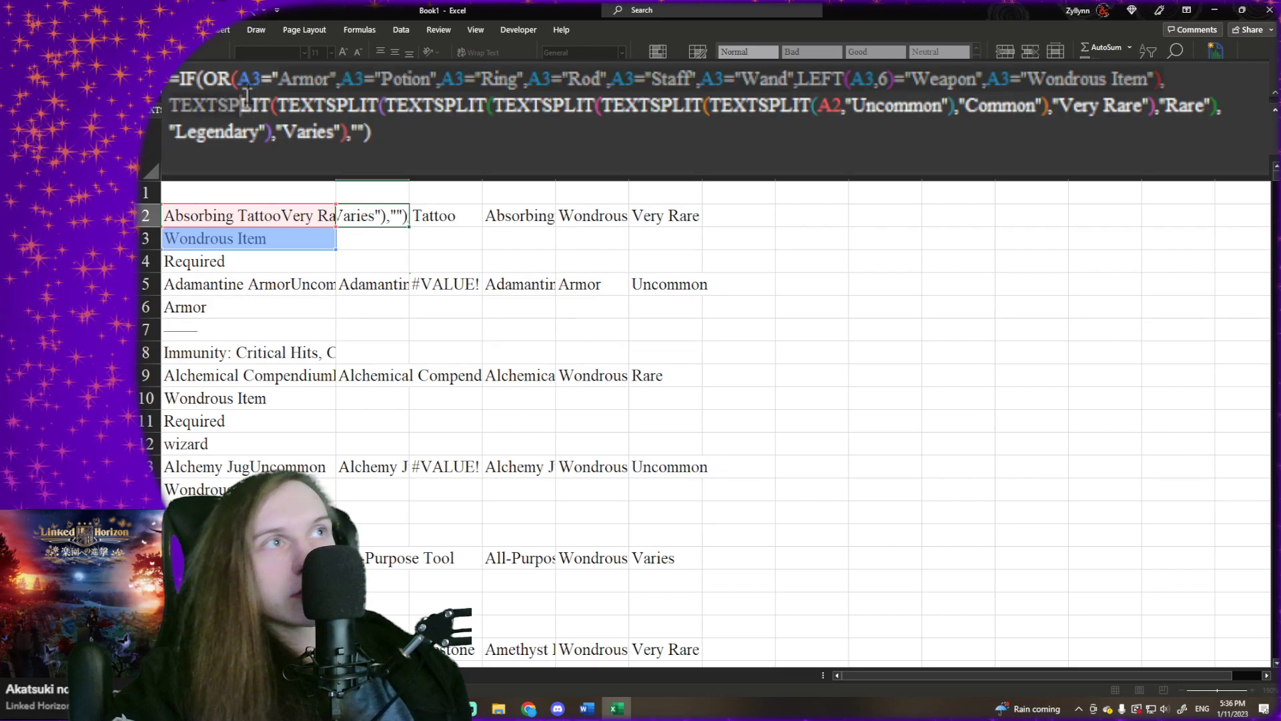
key(ctrl+v)
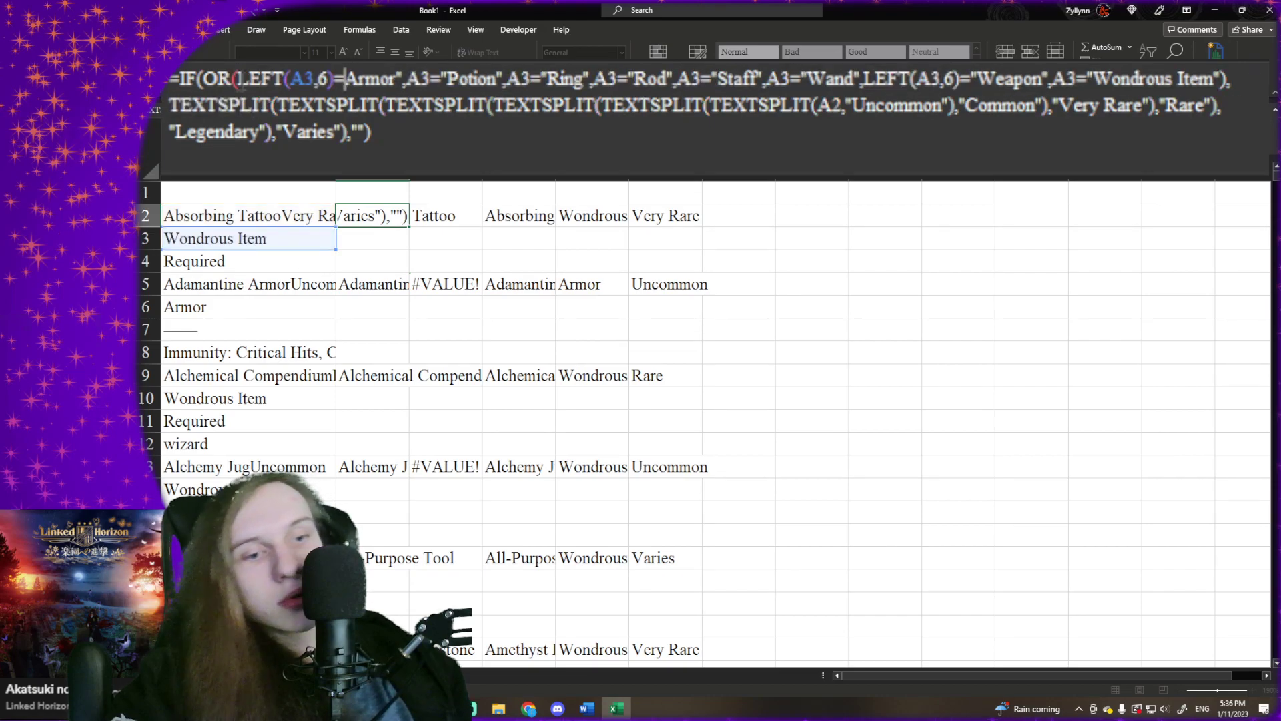
text(")
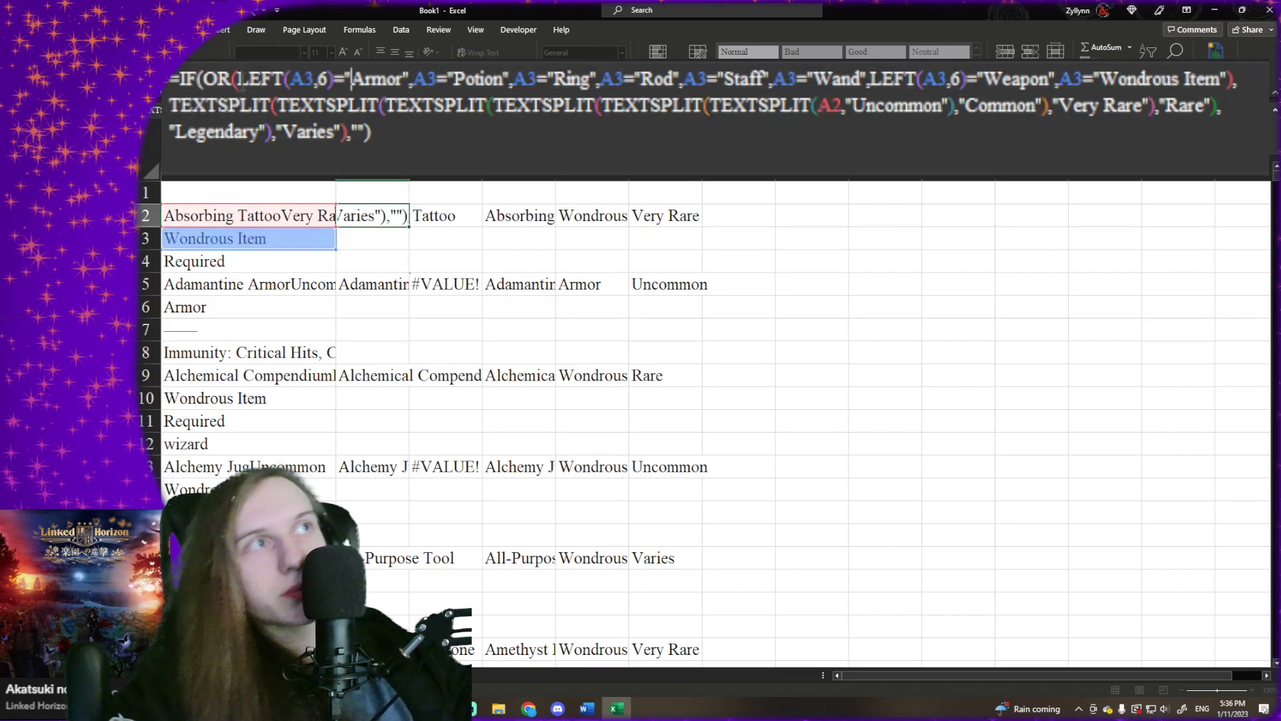
- Set the character count in B2's Armor comparison to 5 and enter the formula
click(331, 79)
key(BackSpace)
text(5)
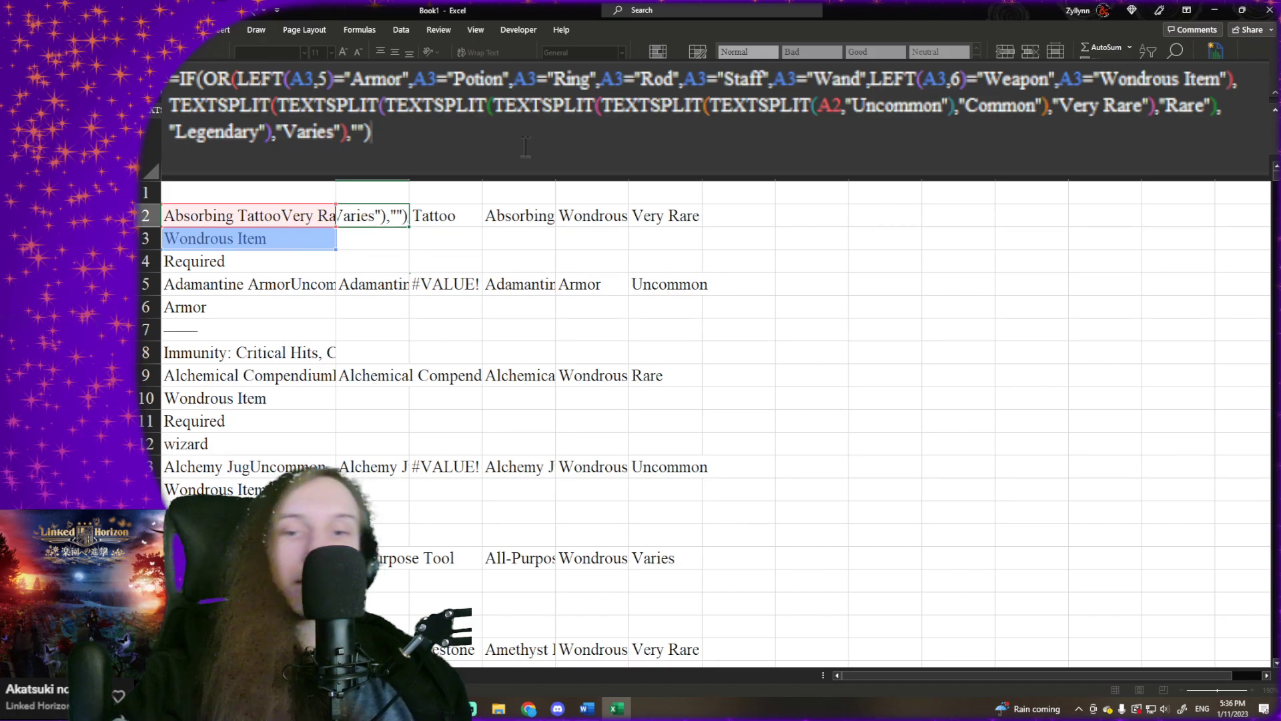
key(Tab)
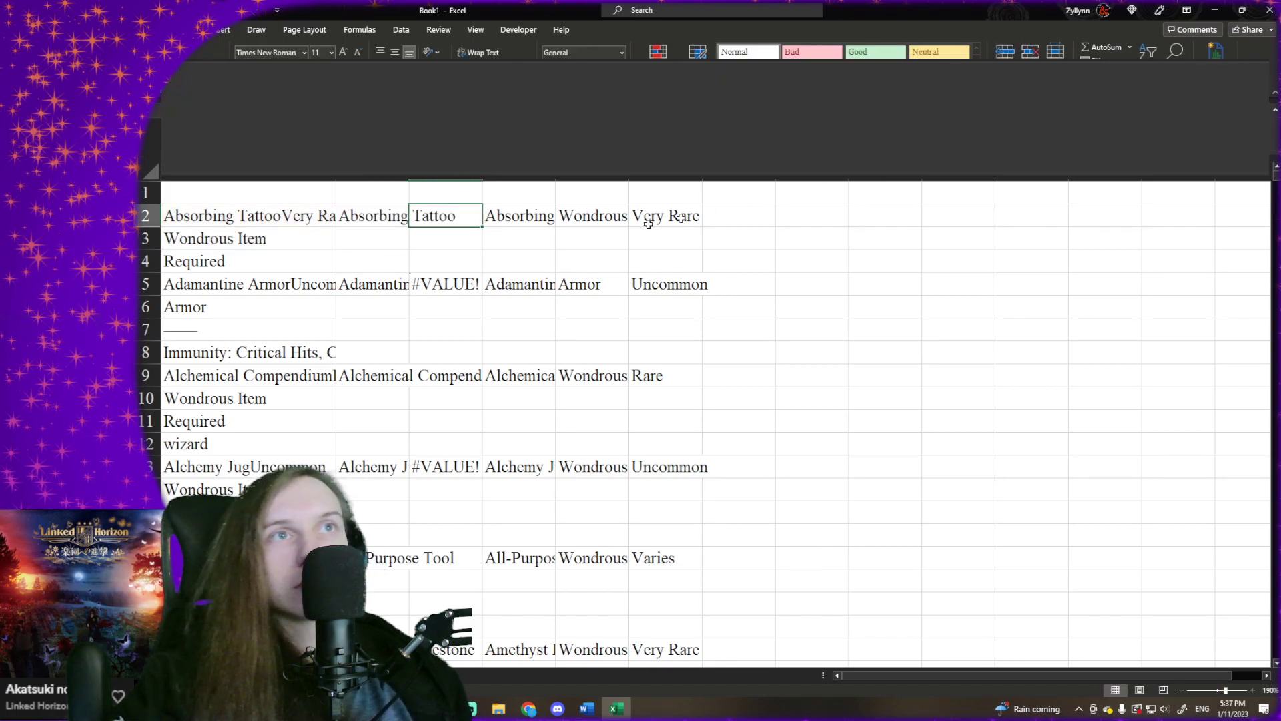
- In E2's item type formula, replace the fallback A3 with a nested copy of the IF(LEFT(A3,6)="Weapon","Weapon",A3) test
click(538, 226)
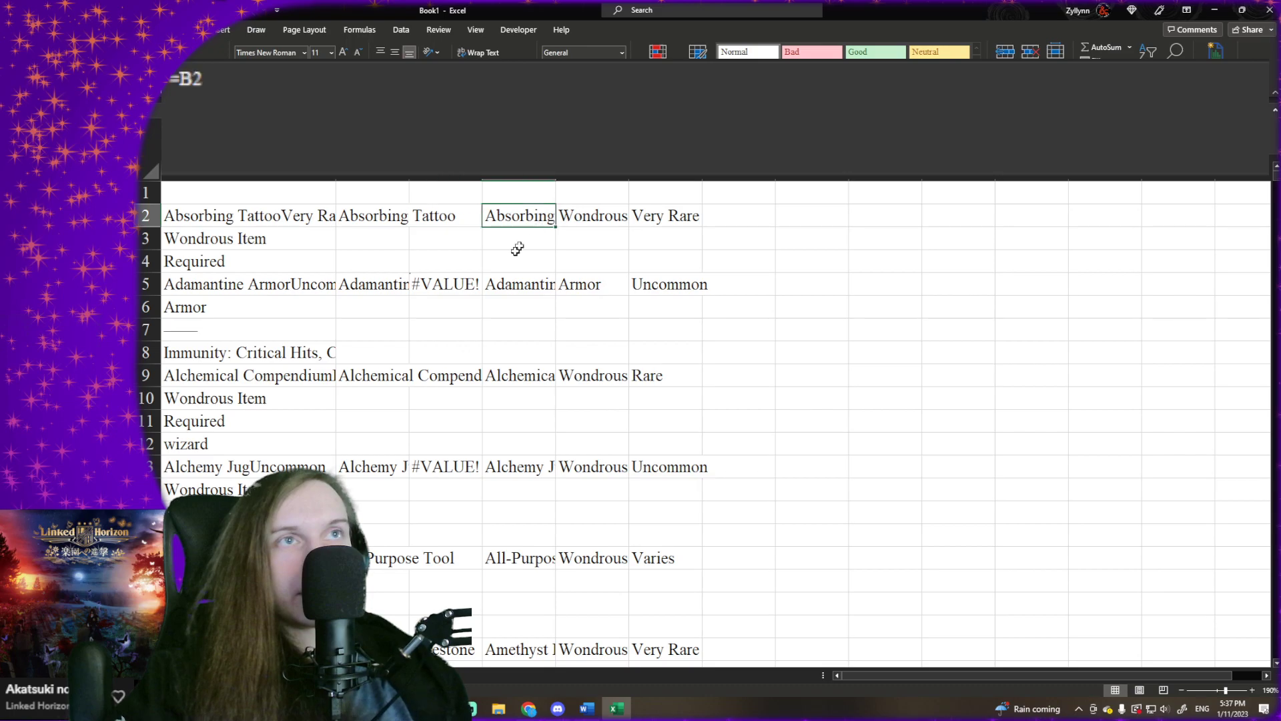
click(477, 285)
click(545, 210)
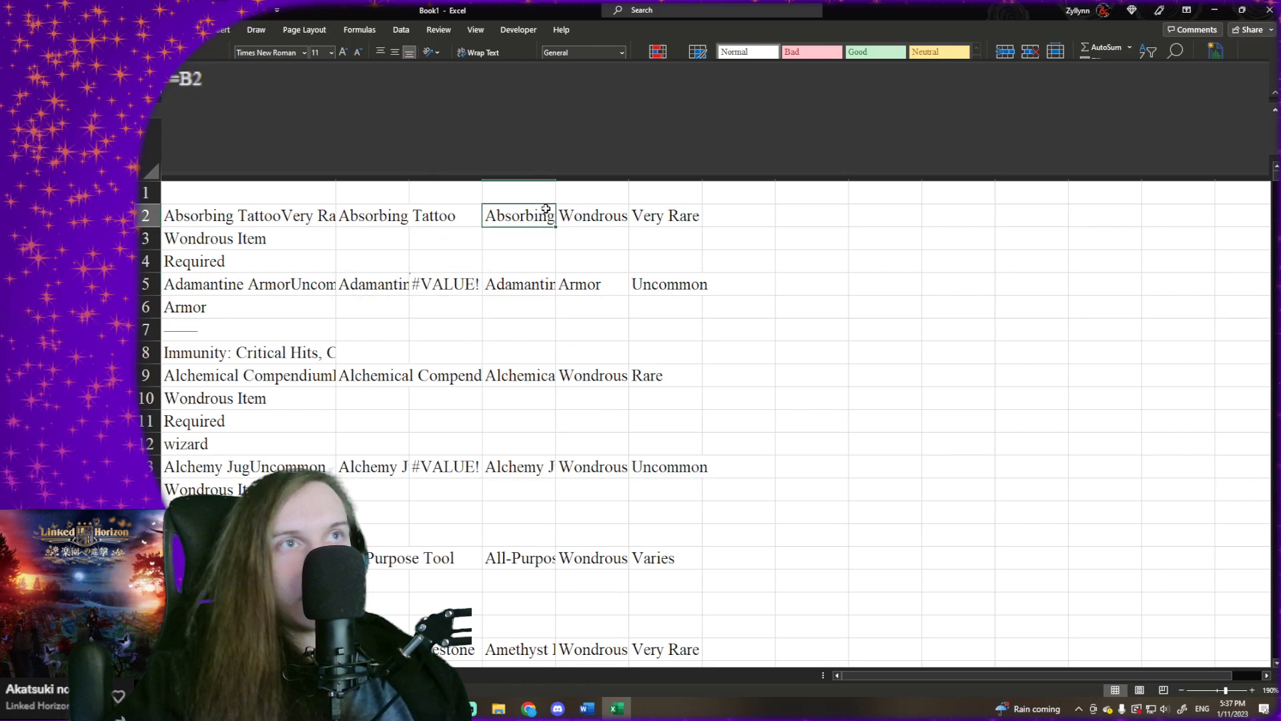
click(634, 214)
click(598, 216)
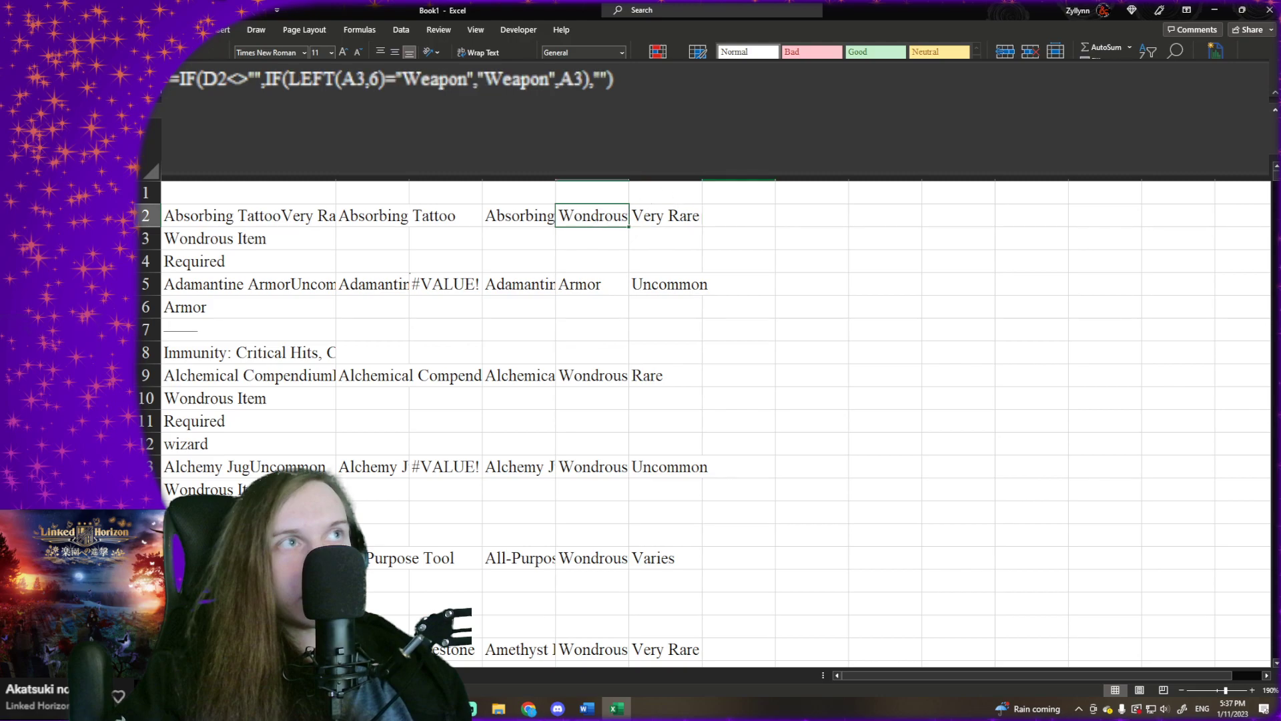
click(398, 91)
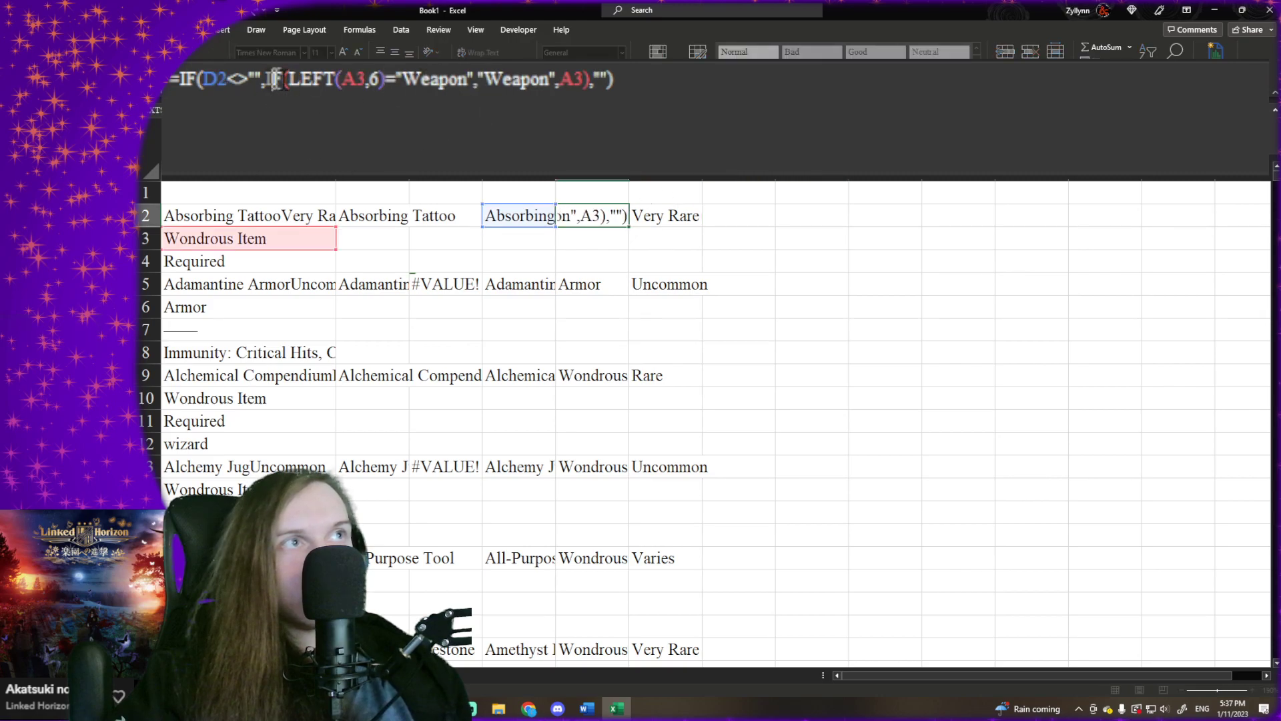
click(546, 112)
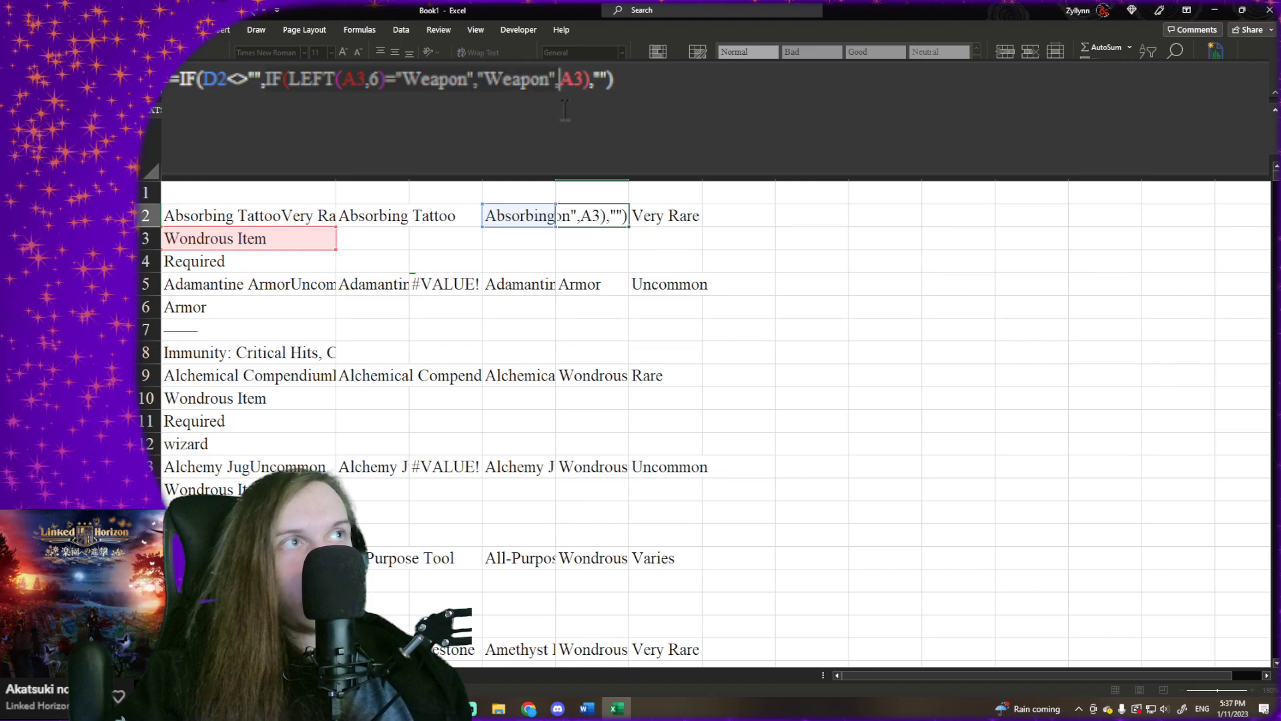
click(586, 108)
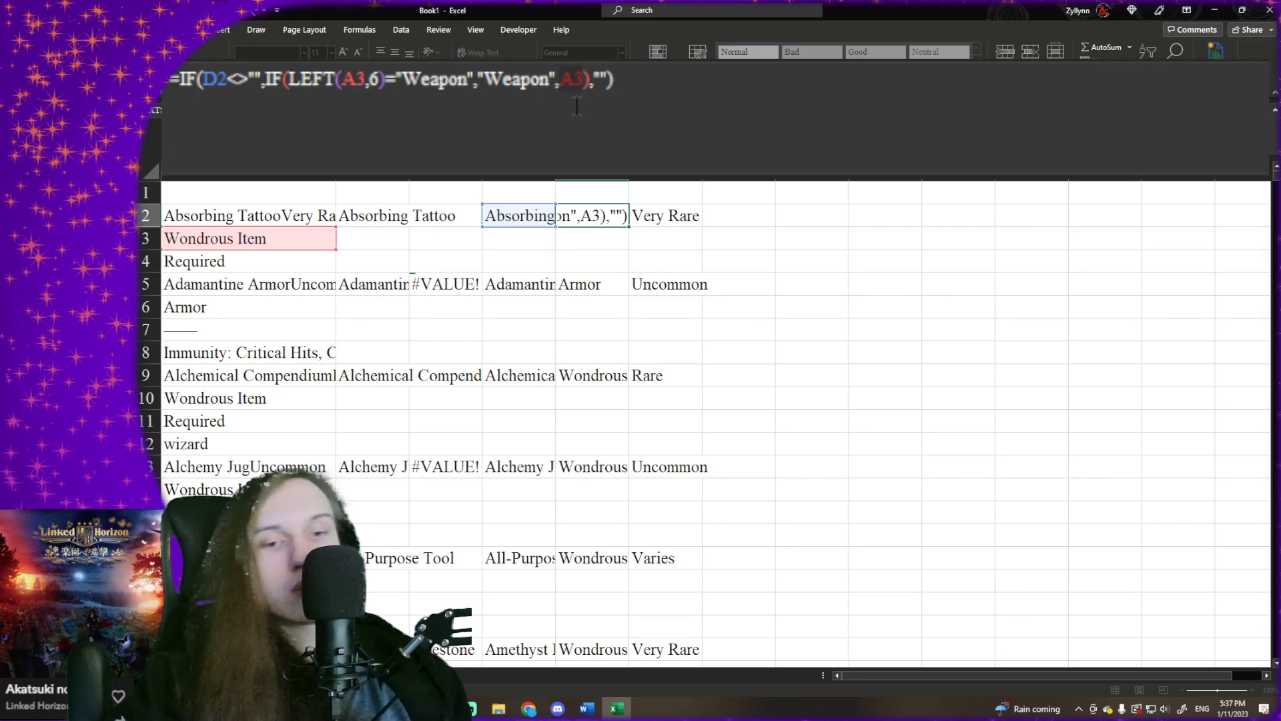
text(IF(LEFT(A3,6)="Weapon","Weapon",)
- Change the nested test in E2 to LEFT(A3,5)="Armor" and make it return "Armor"
click(662, 97)
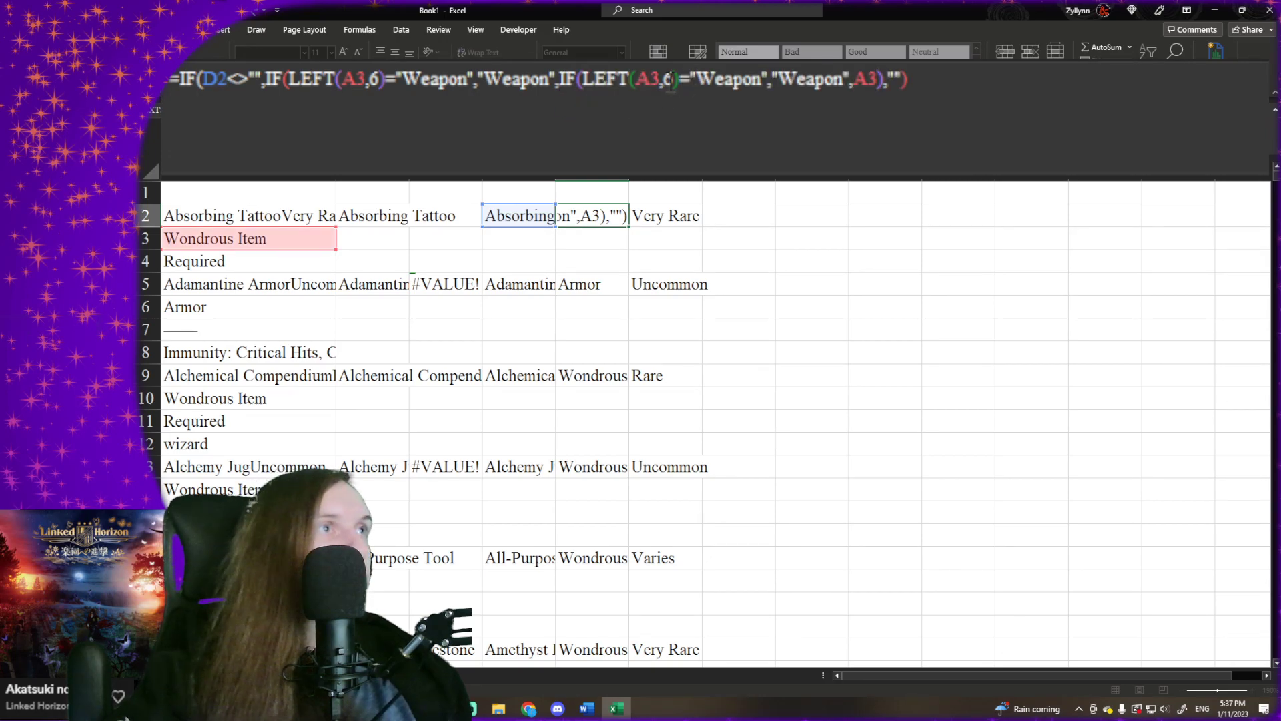
key(Delete)
text(5)
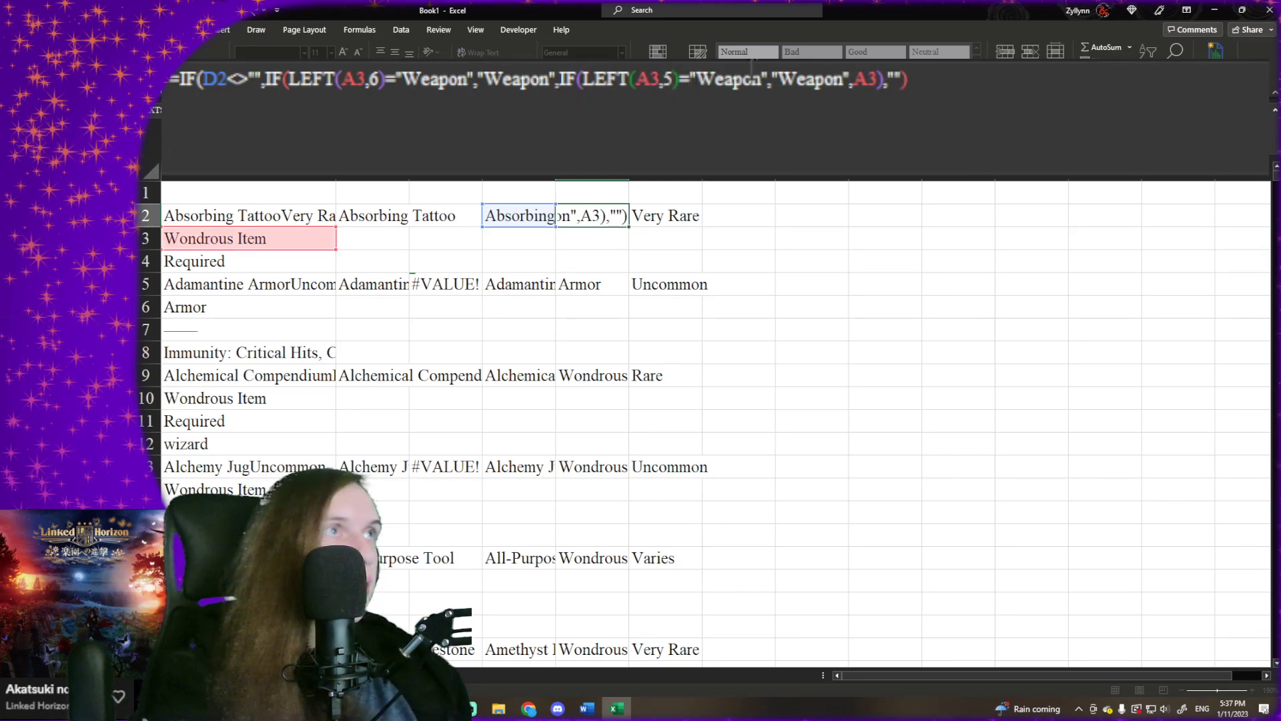
double_click(753, 75)
text(Armo)
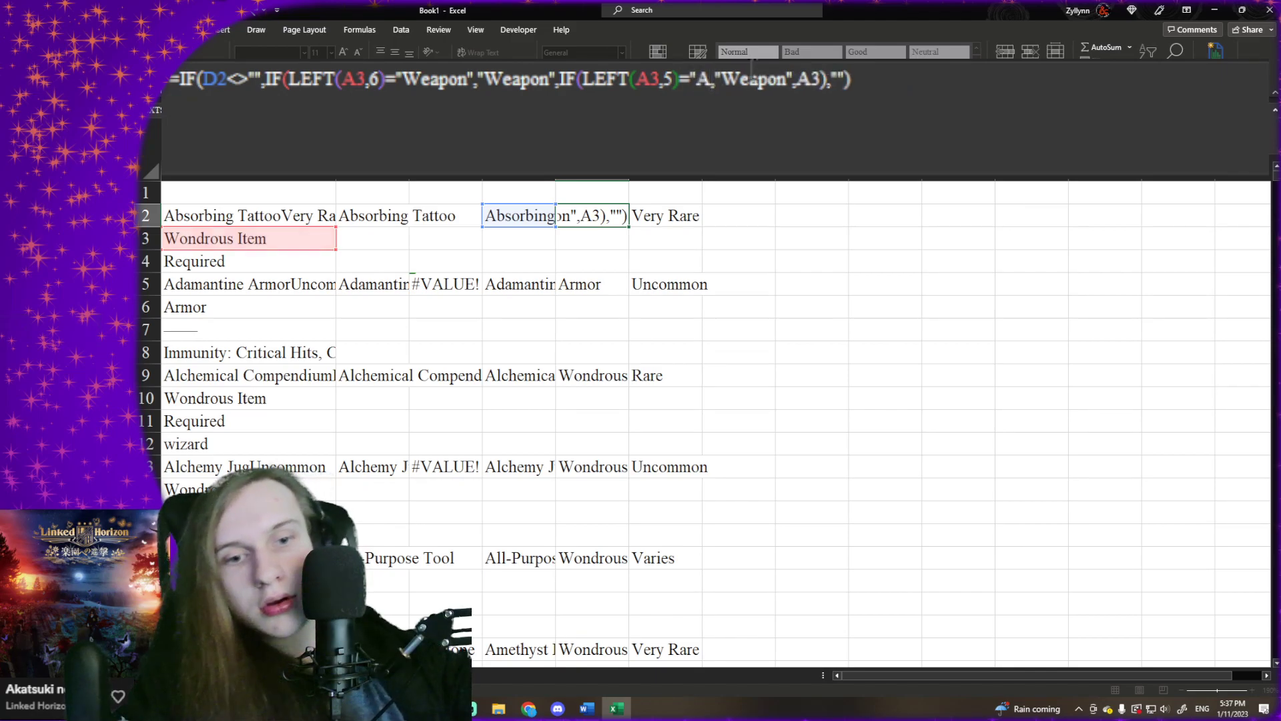
text(r)
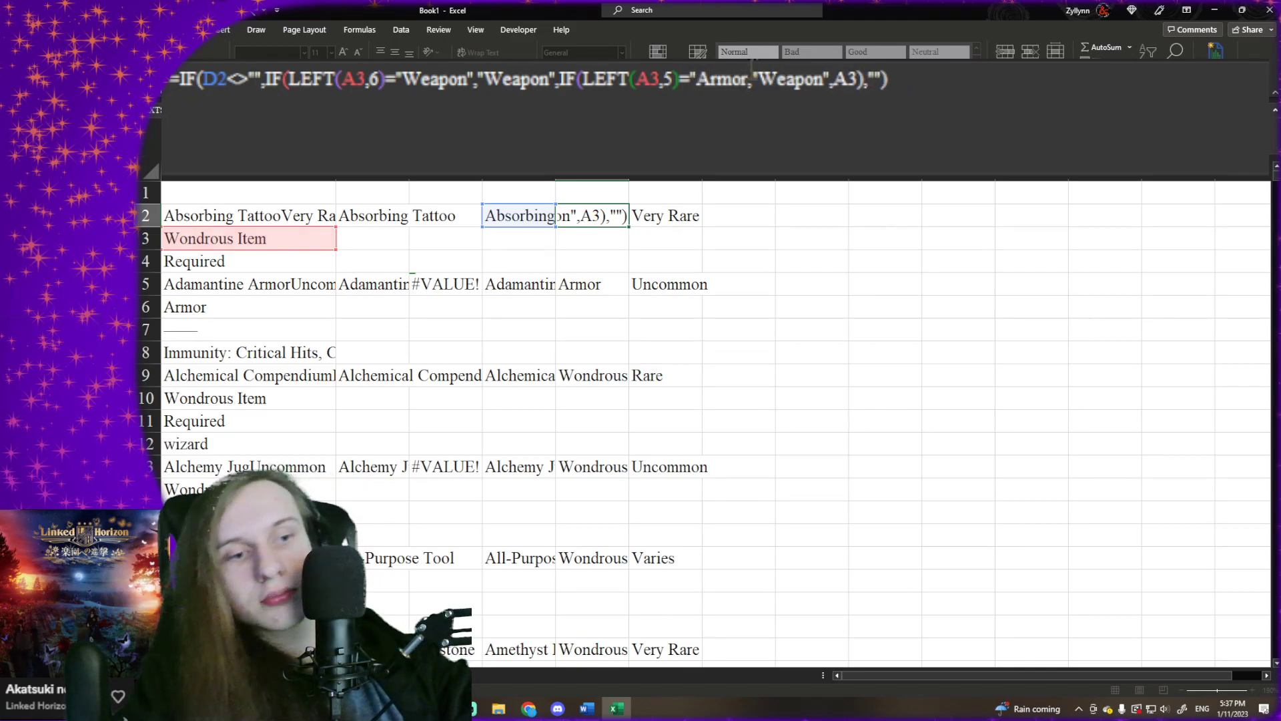
text(")
drag(768, 87, 829, 92)
text(Armor)
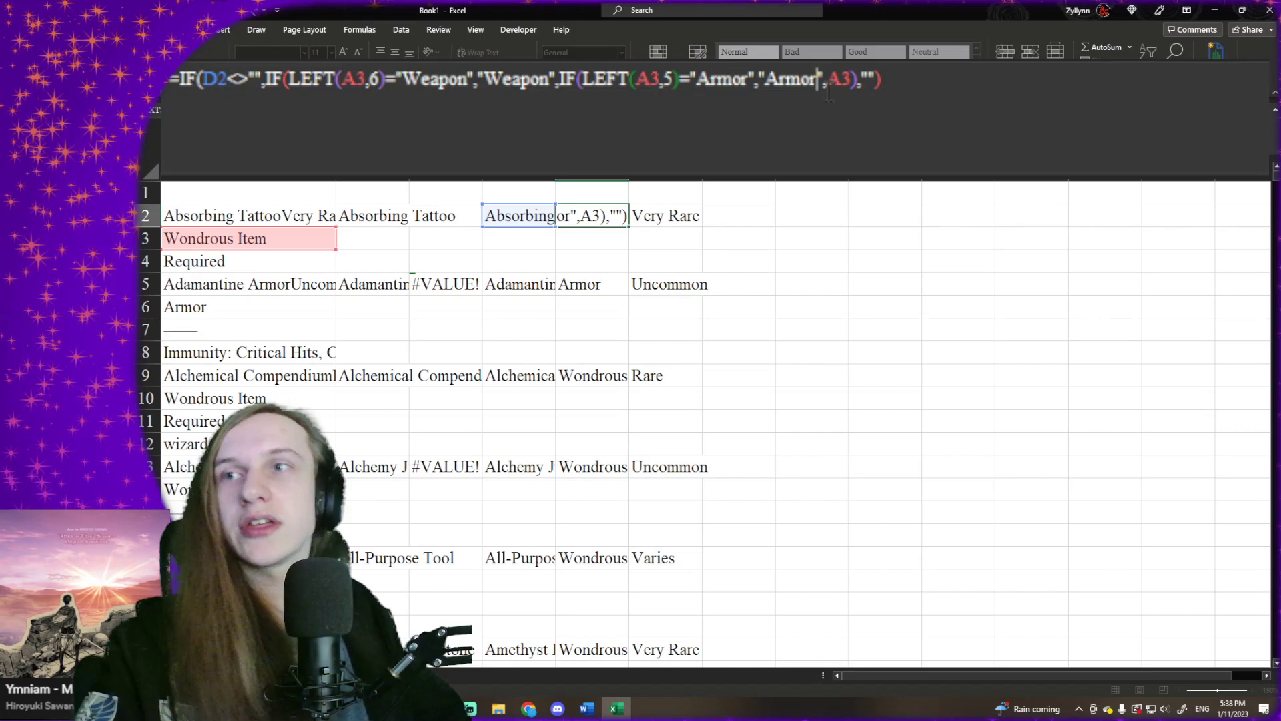
key(super+e)
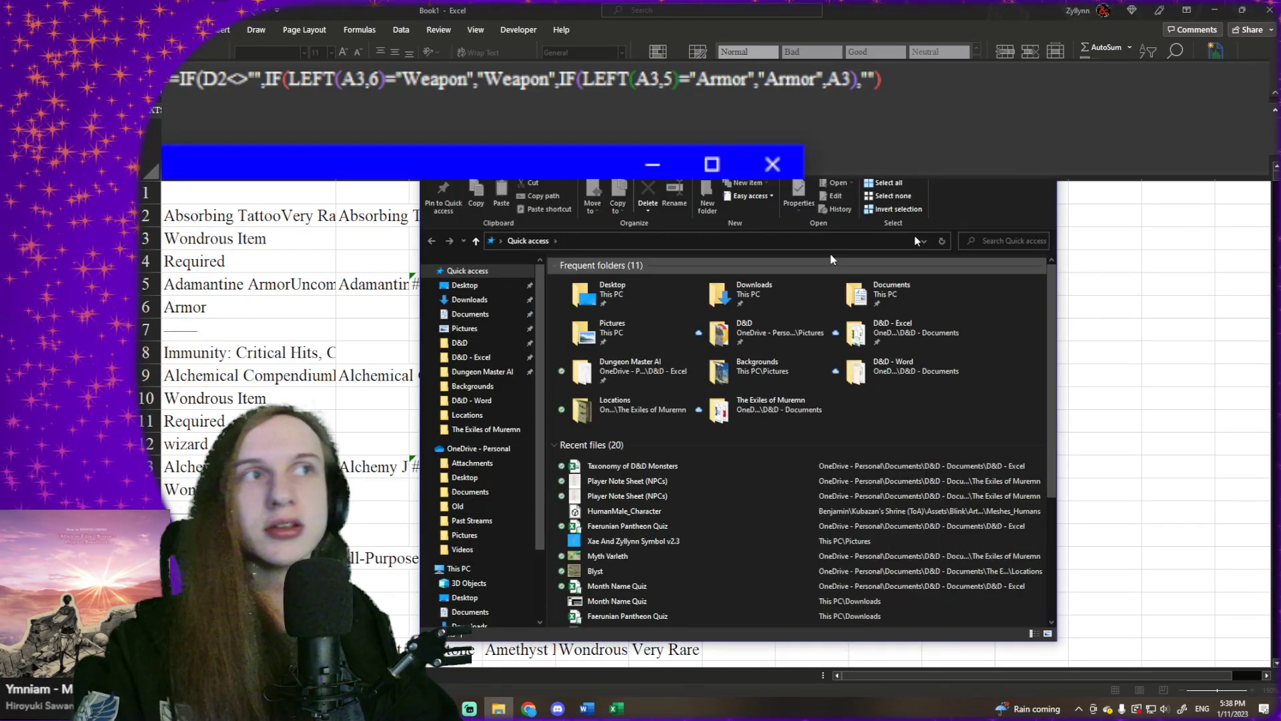
click(772, 164)
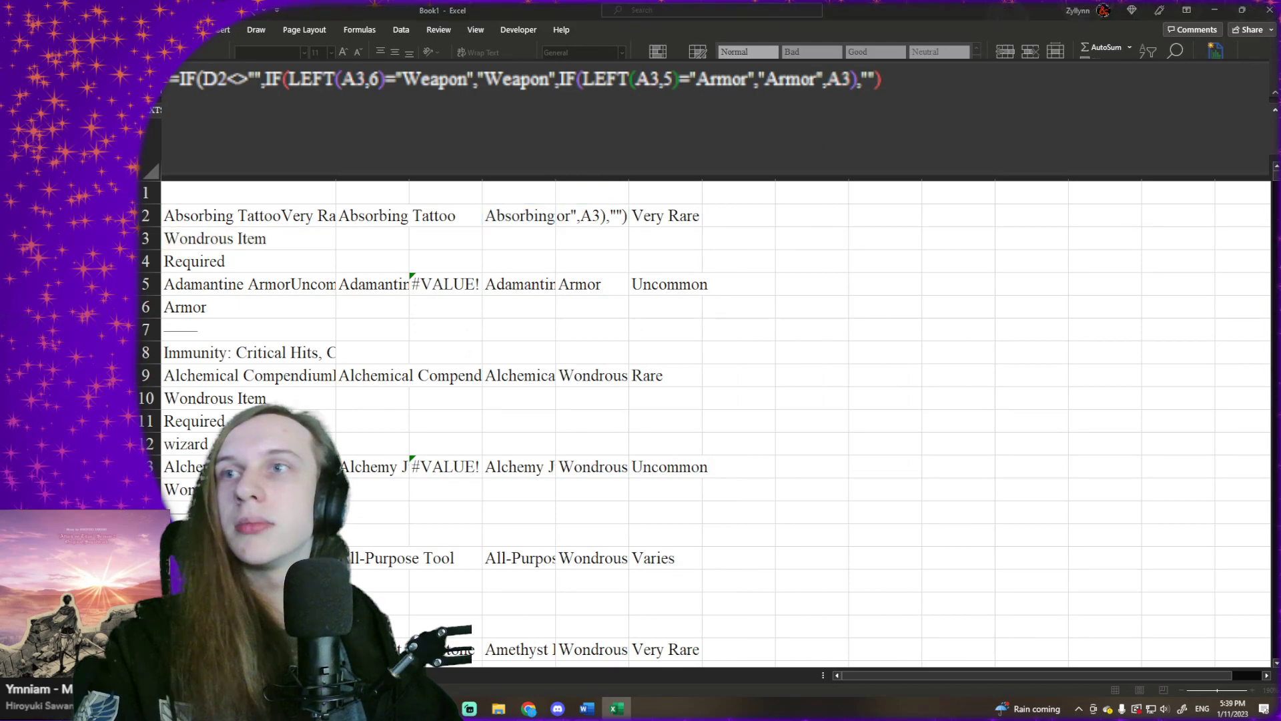
key(alt+Tab)
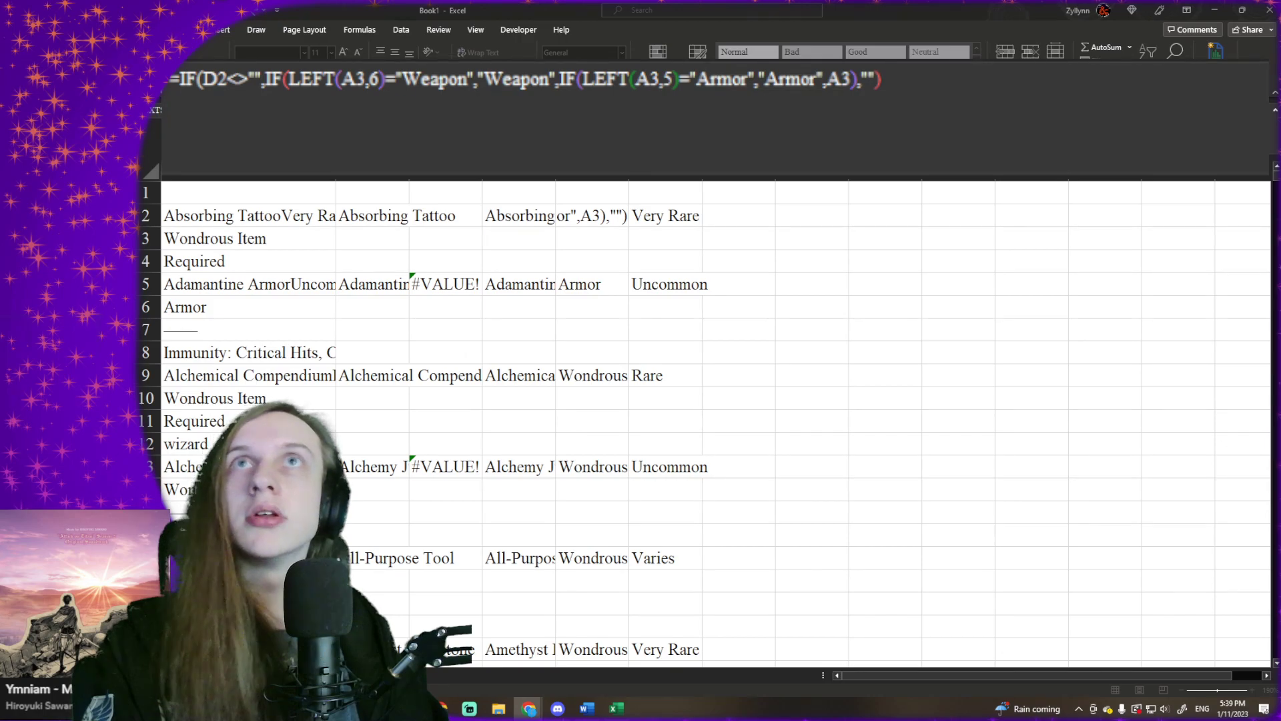
key(alt+Tab)
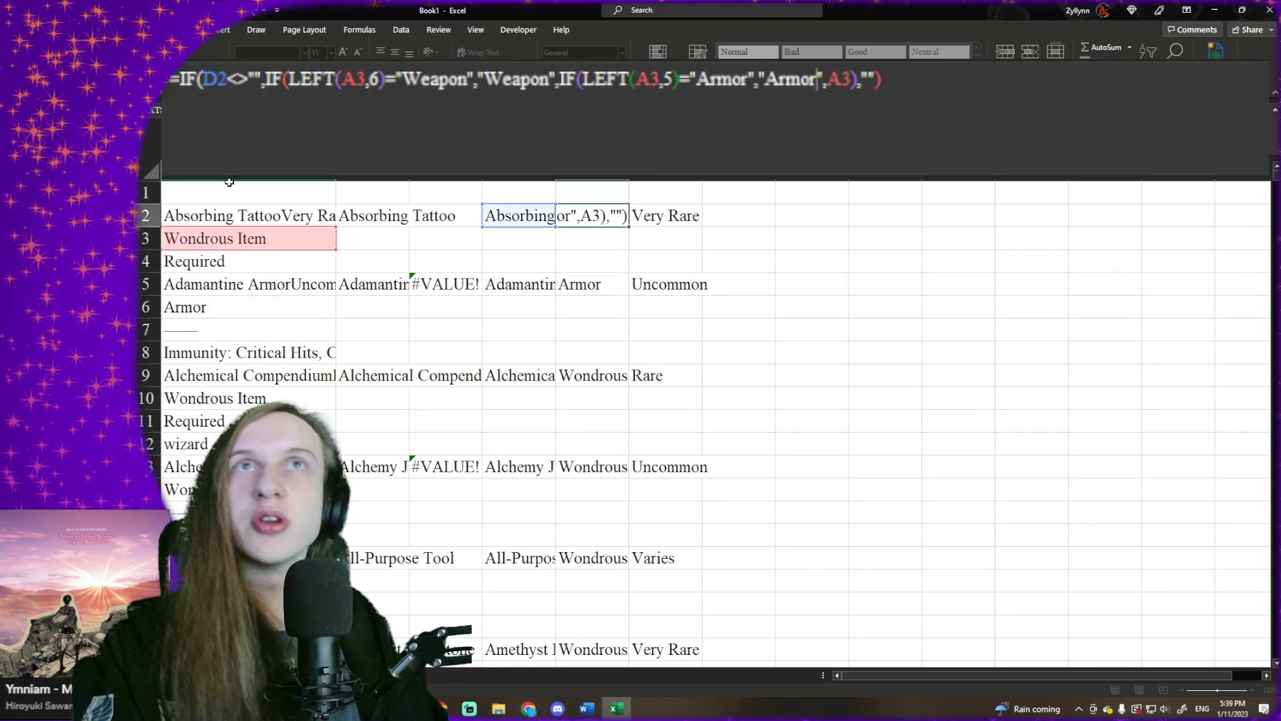
- Try to enter E2's formula with an extra closing parenthesis added at its end
click(937, 97)
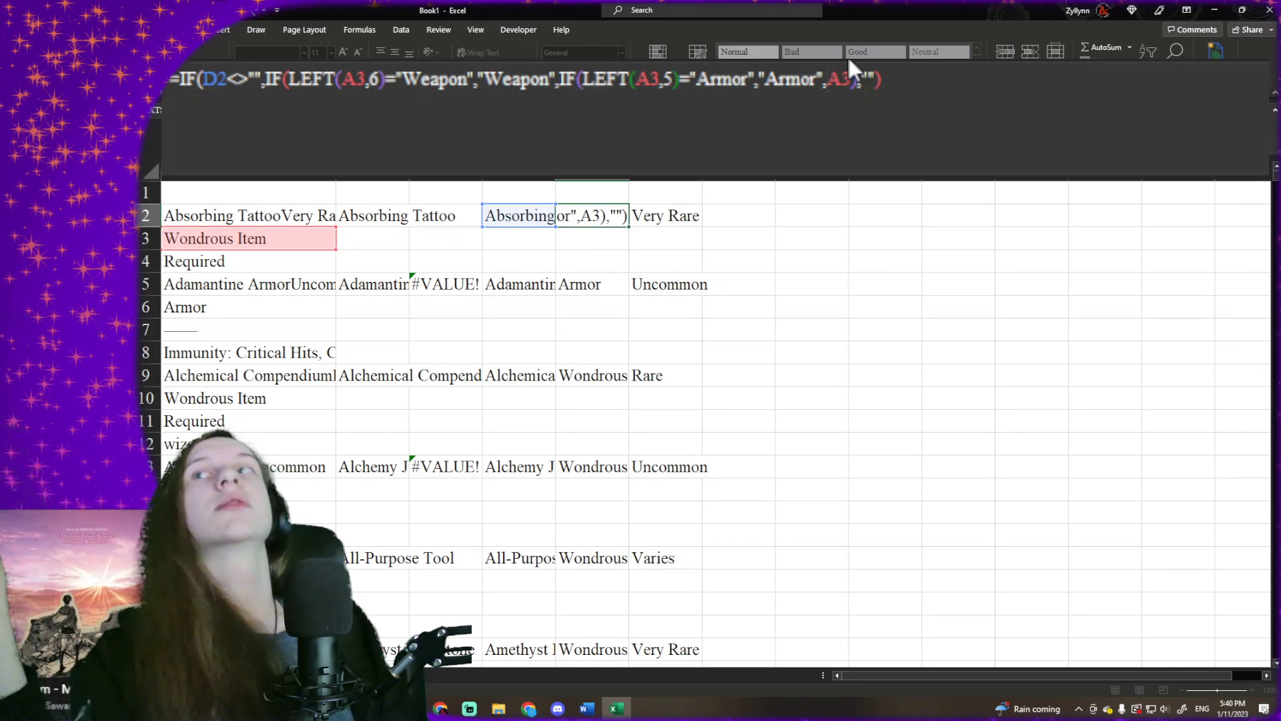
click(878, 84)
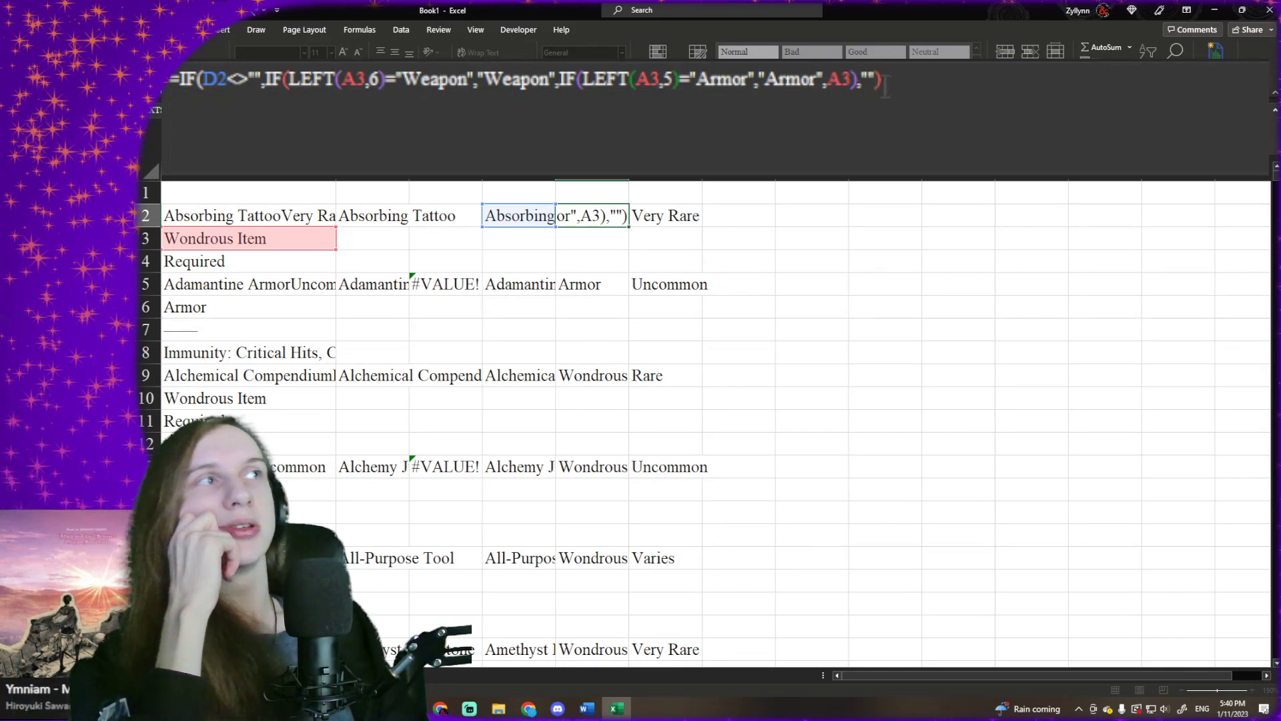
click(846, 94)
click(852, 93)
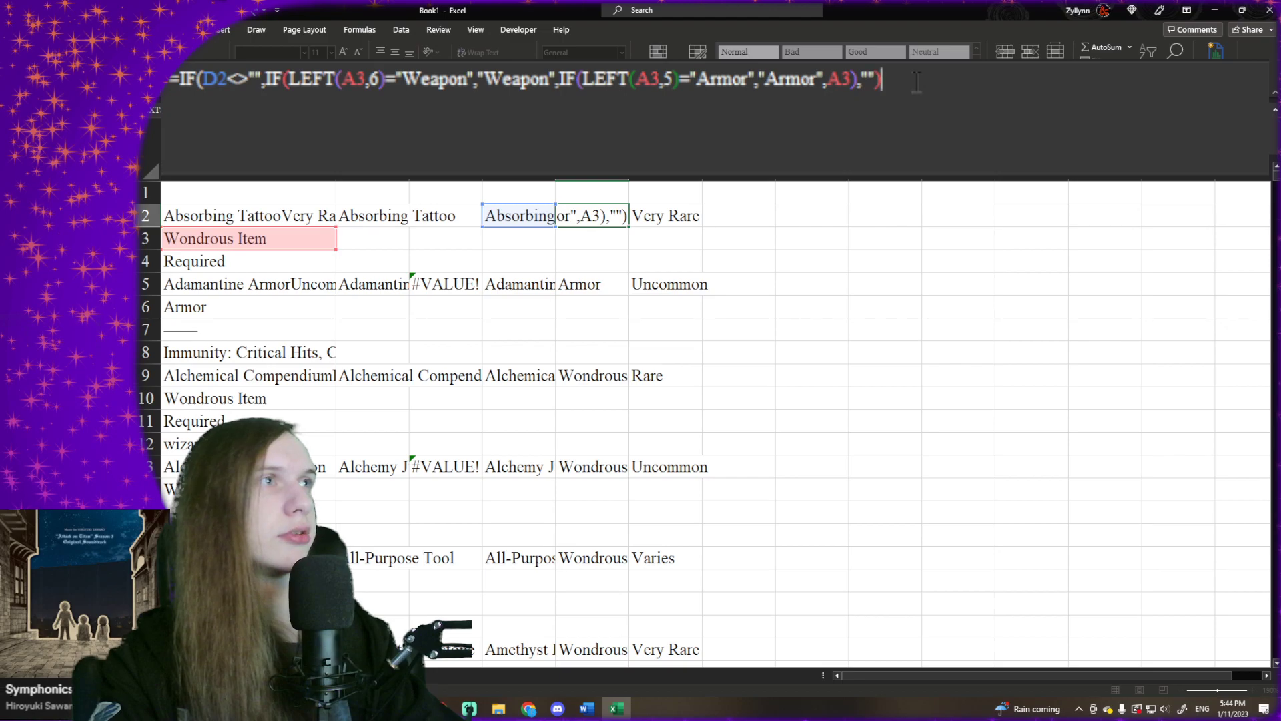
text())
key(Return)
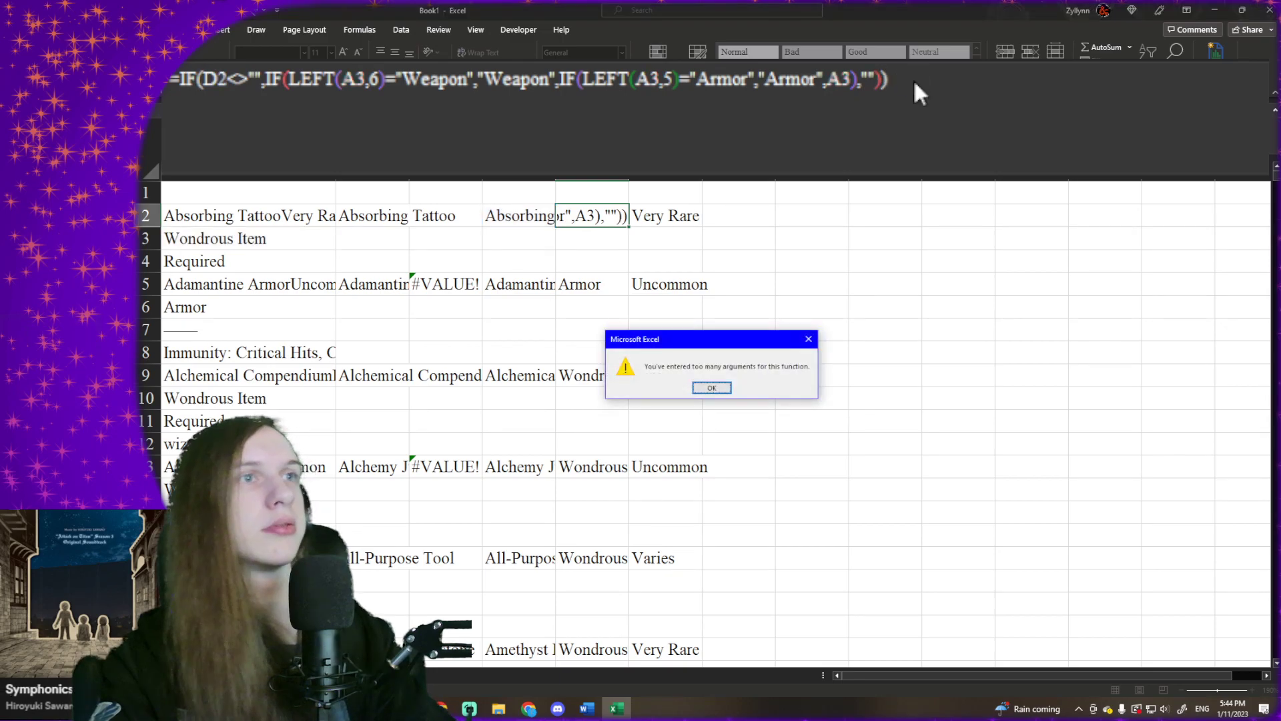
click(712, 388)
- Try to enter E2's formula with the parenthesis after the last A3 removed, so that it ends in A3,"")))
click(800, 80)
click(863, 80)
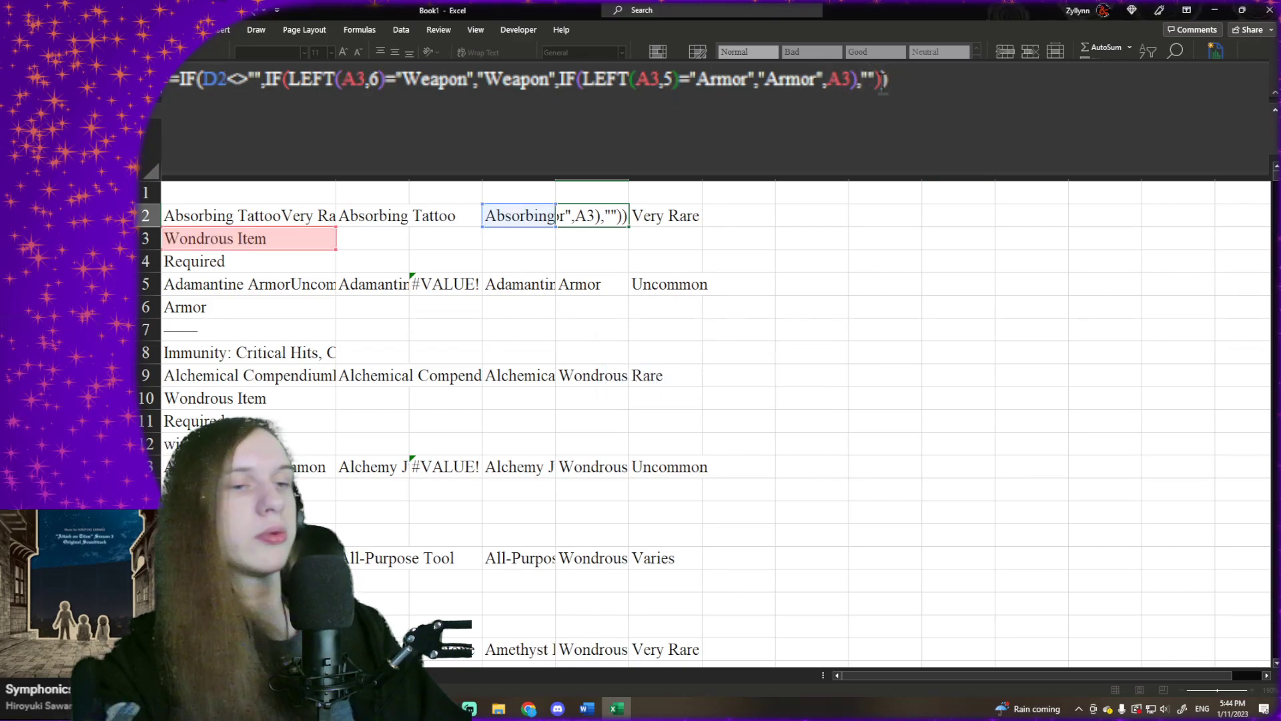
key(BackSpace)
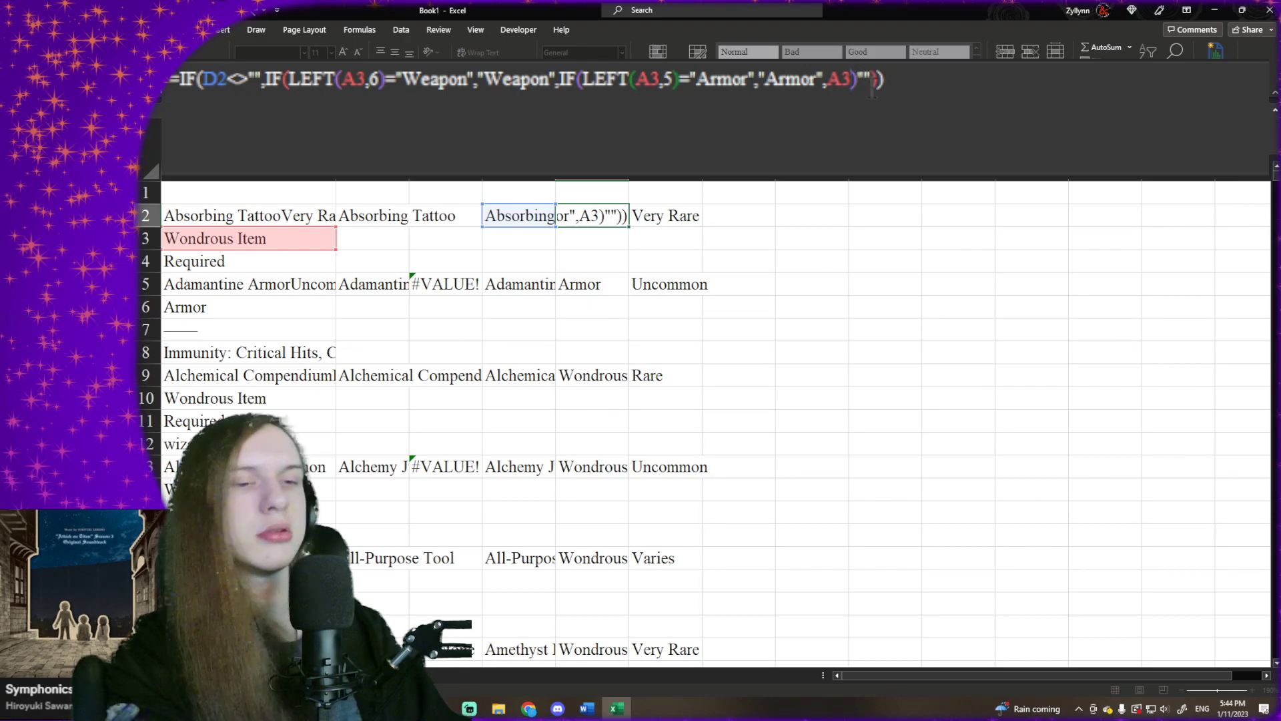
text(,"")
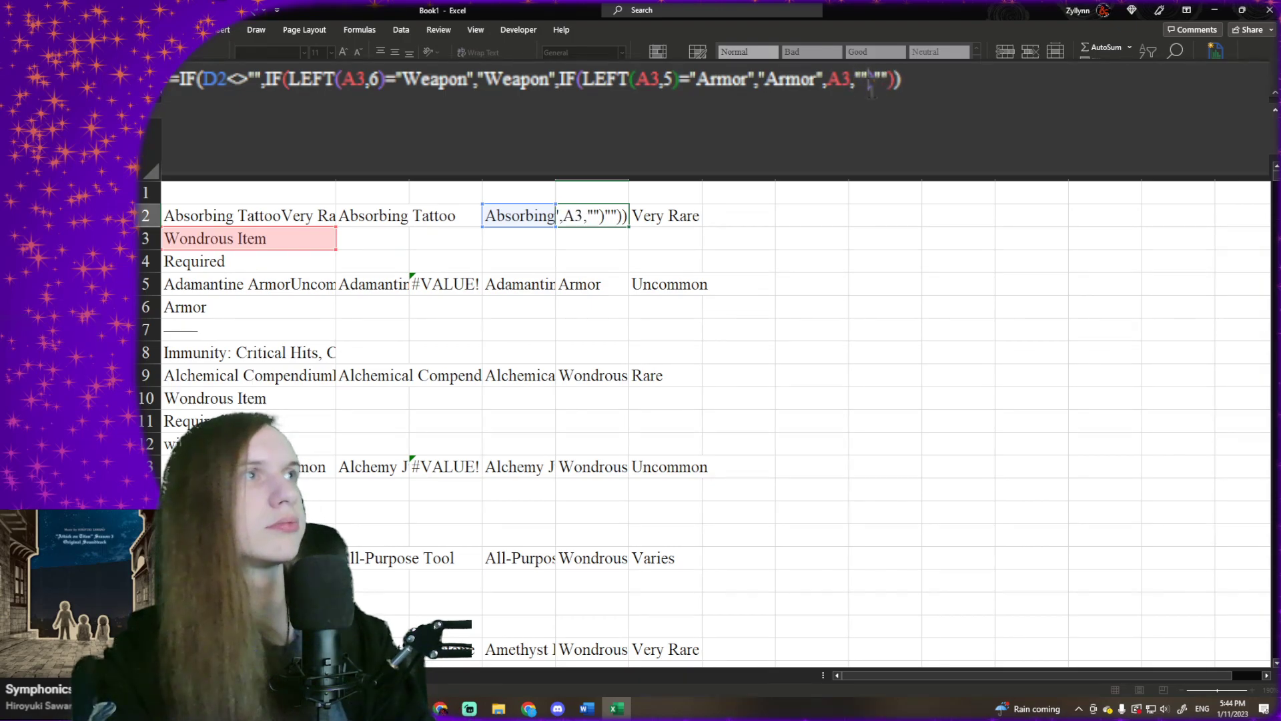
key(Delete)
key(Delete)
key(Delete)
key(Delete)
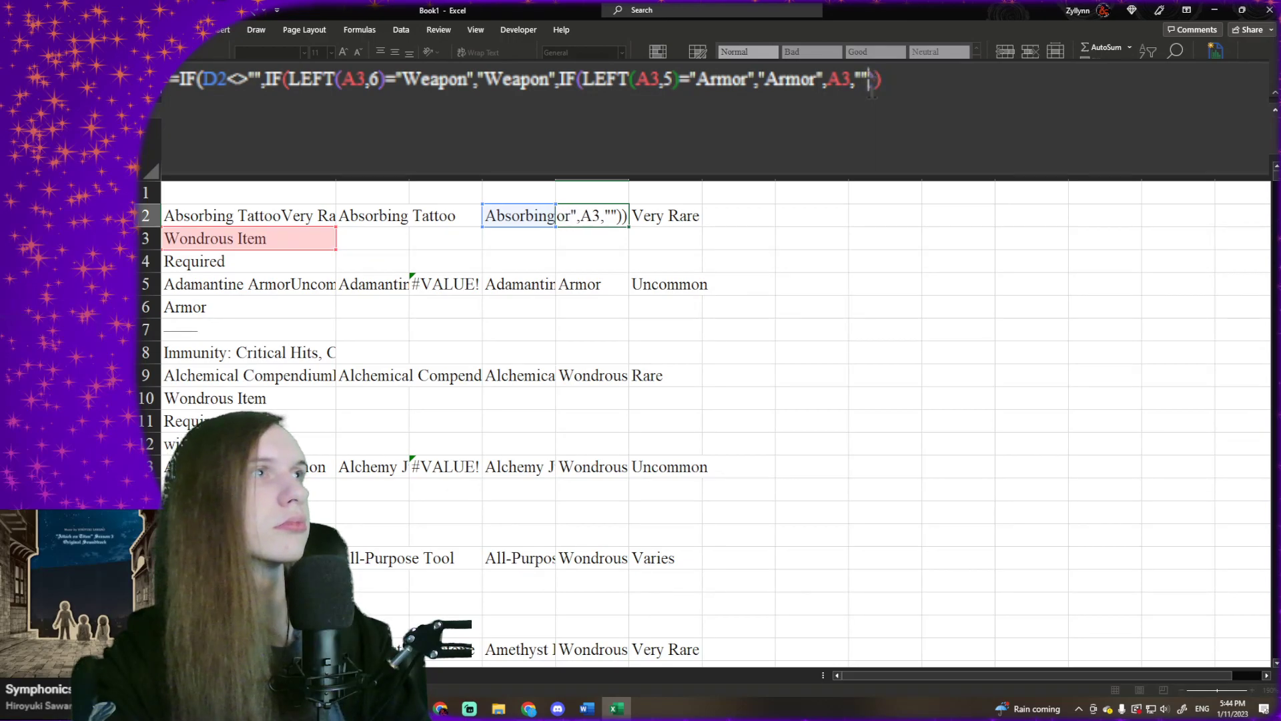
text())
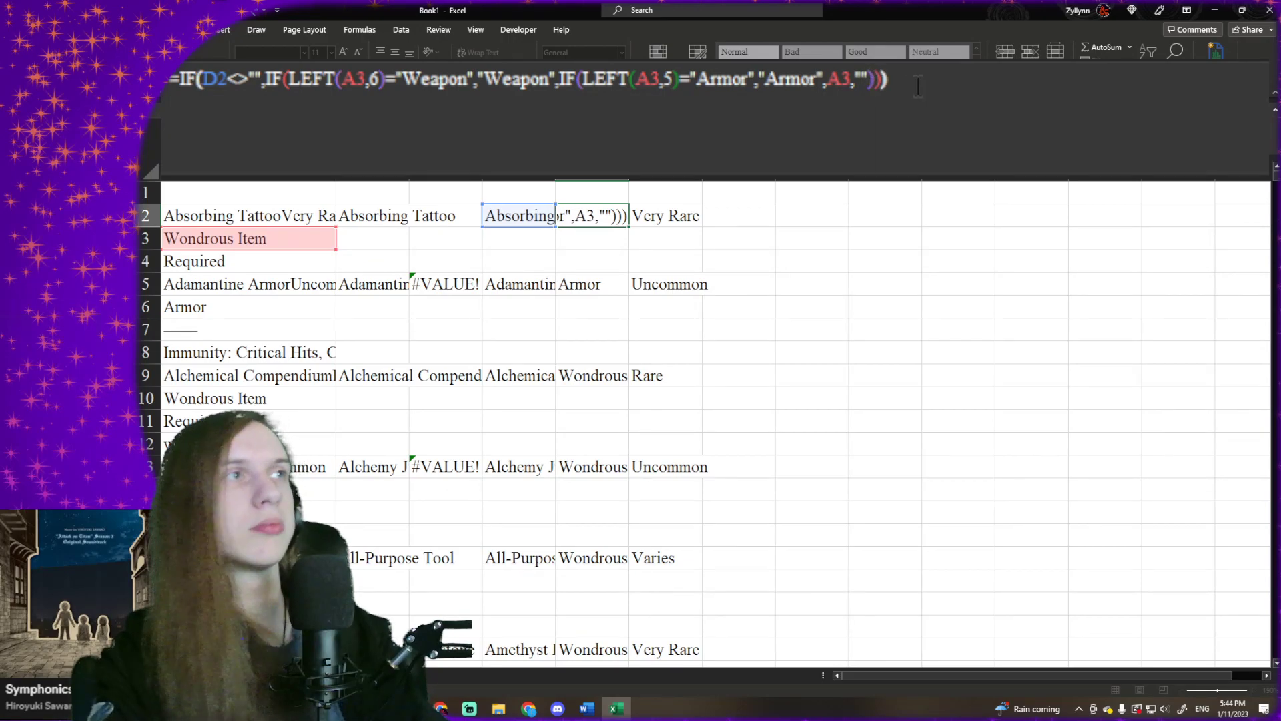
key(Return)
click(711, 388)
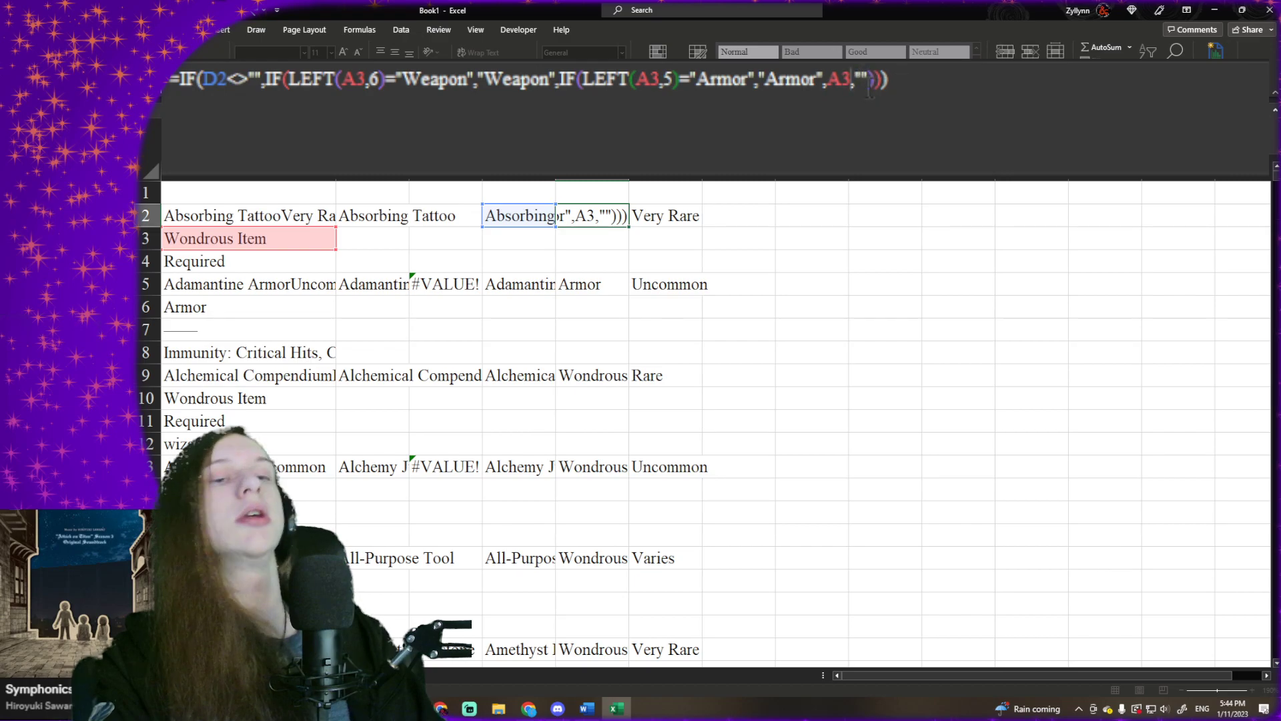
- Correct the closing parentheses in E2's formula so that it ends in "Armor",A3)),"") and enter it
text())
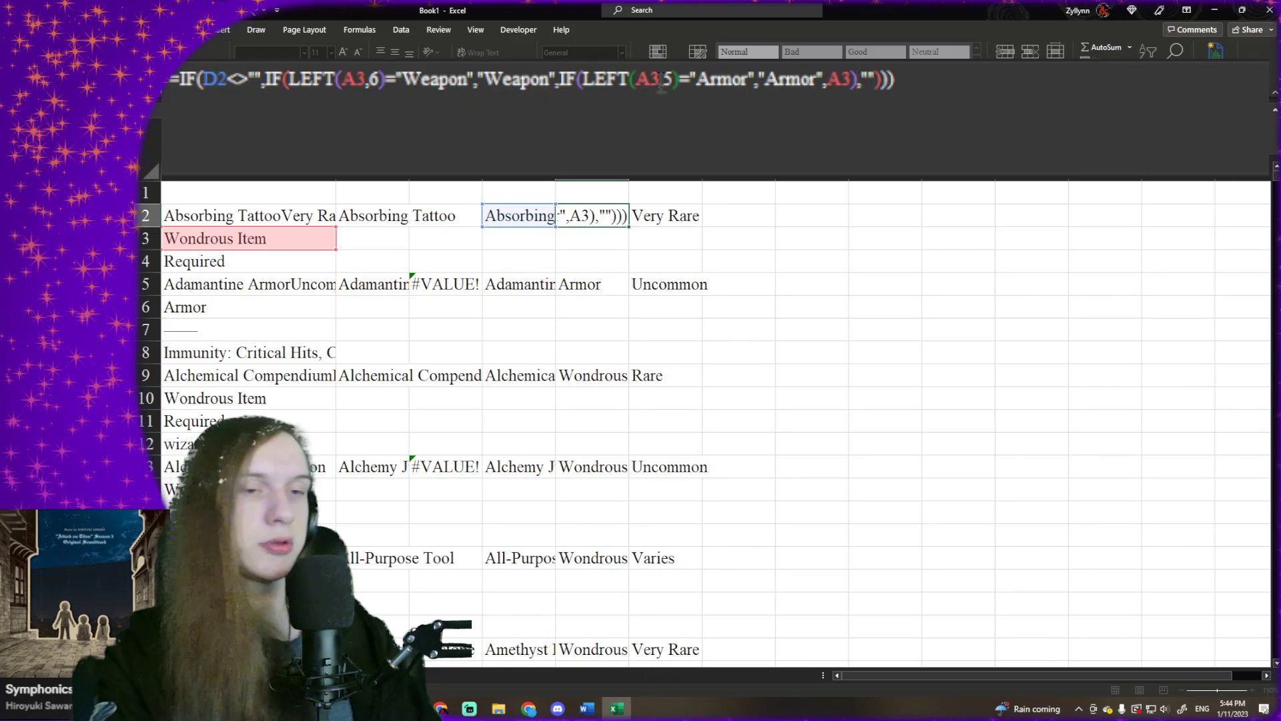
text())
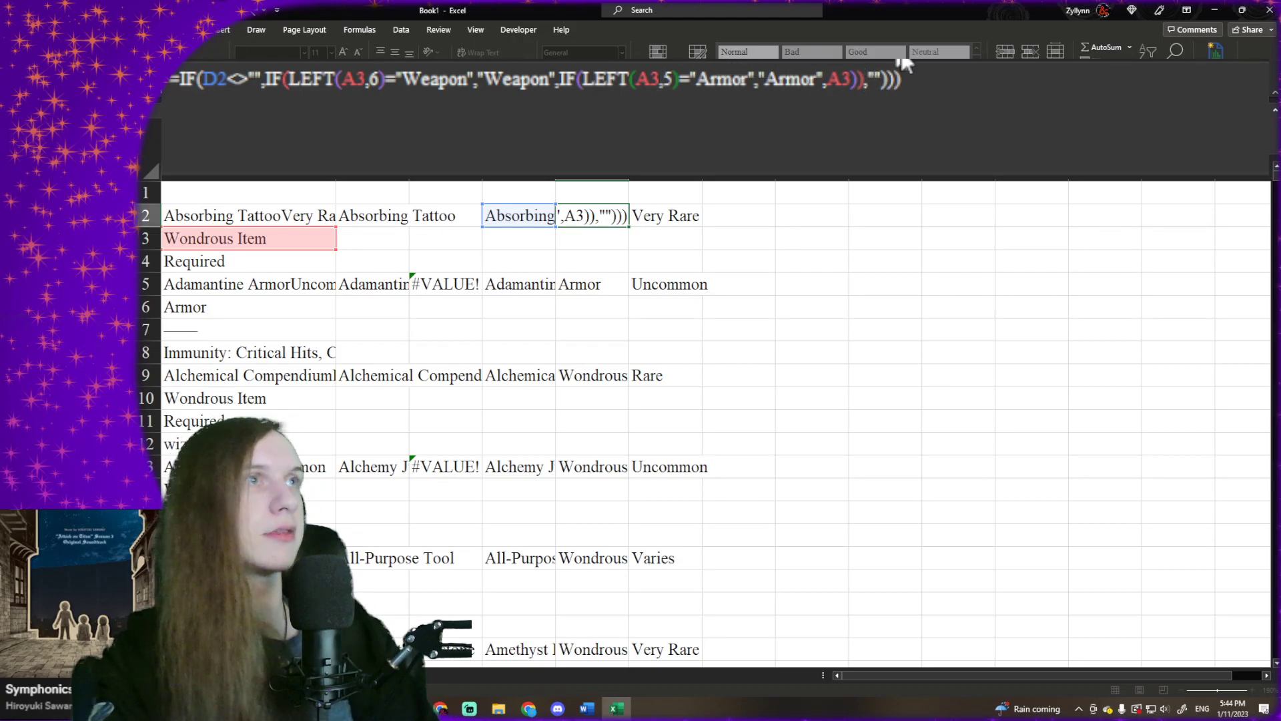
key(BackSpace)
key(BackSpace)
key(Return)
click(610, 215)
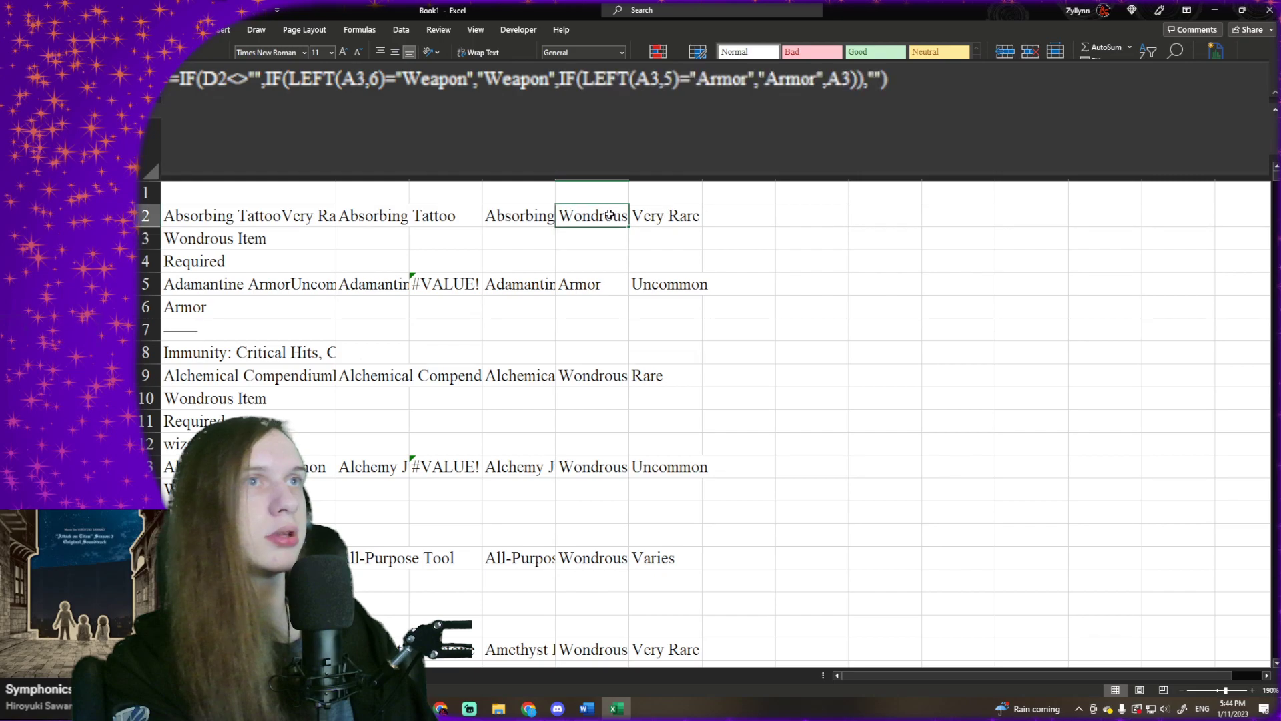
- Fill E2's item type formula down column E to the last item in row 1504 and return to E2
drag(629, 227, 633, 498)
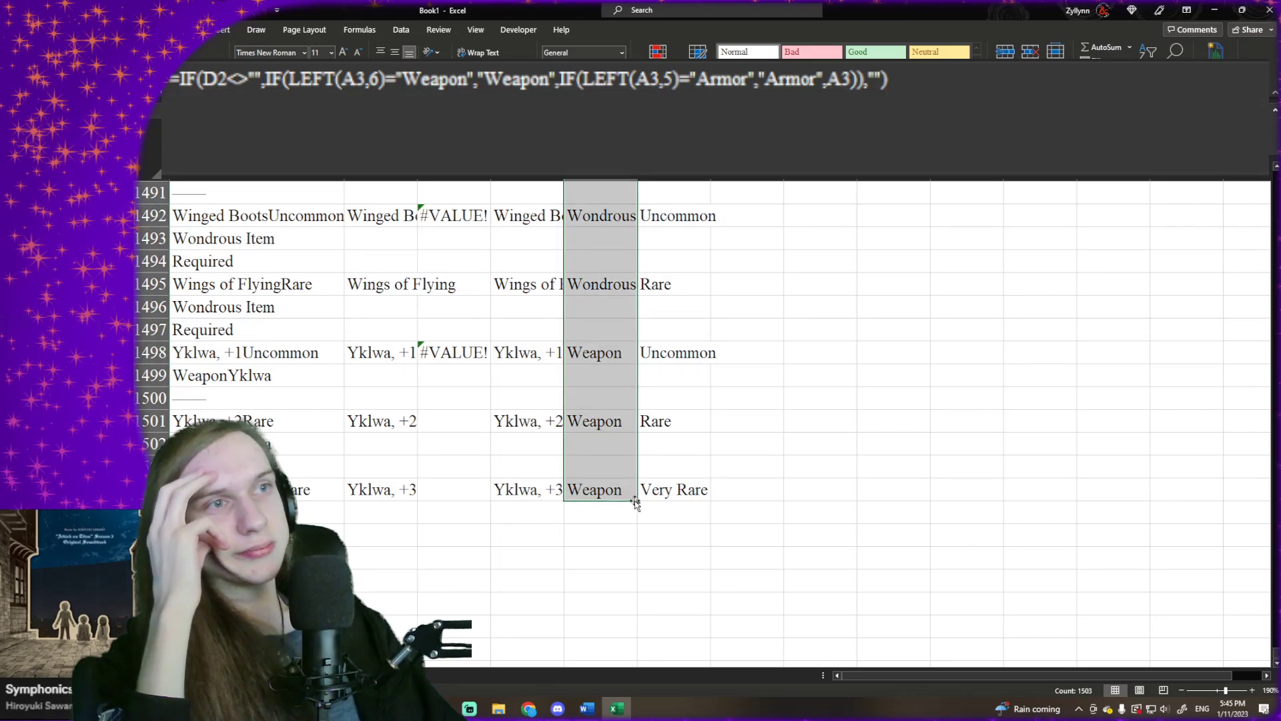
click(632, 493)
drag(639, 500, 632, 539)
click(604, 481)
key(ctrl+Up)
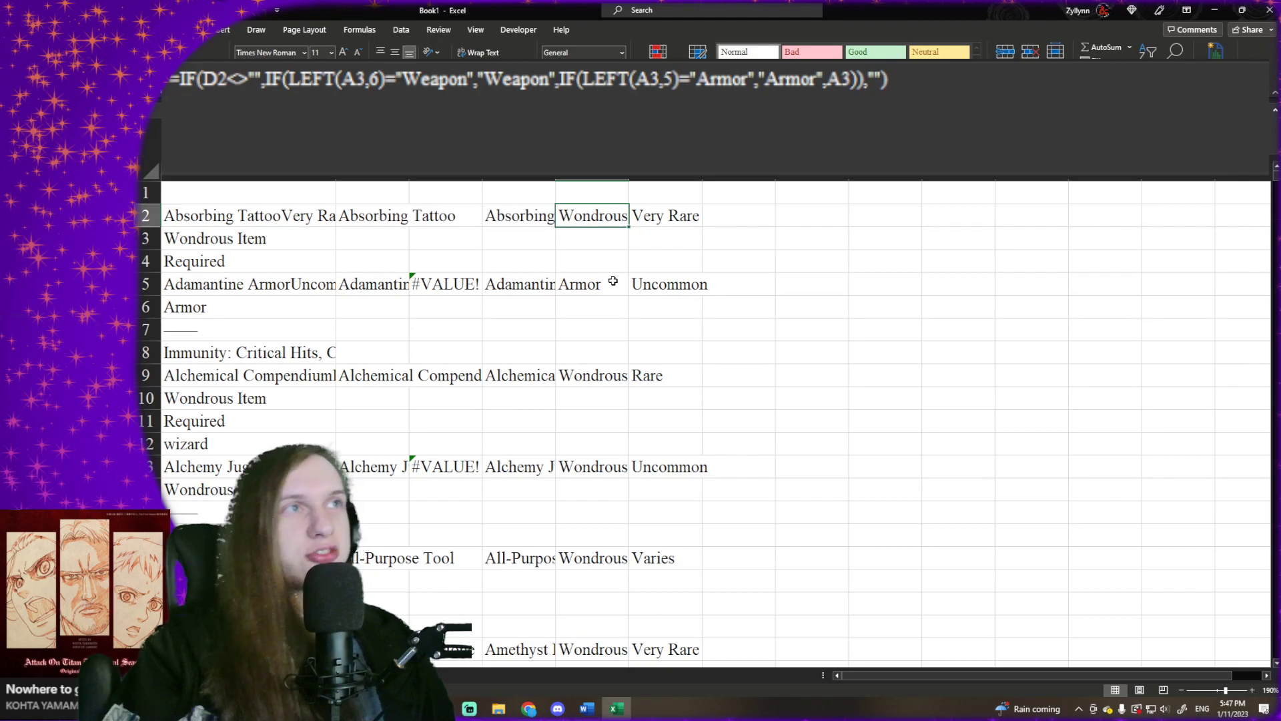
click(667, 230)
click(664, 215)
click(592, 215)
click(648, 216)
click(592, 216)
click(544, 219)
click(612, 215)
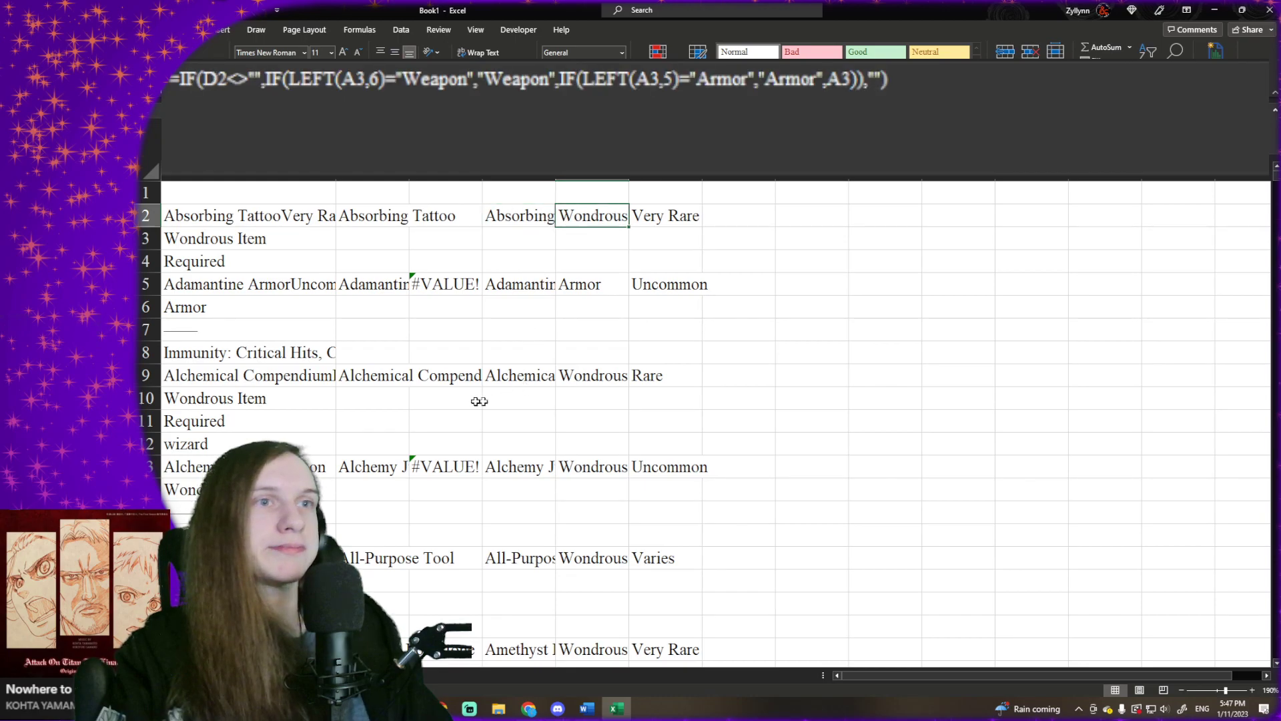
- Look through the whole item list, checking the extracted names, types and rarities against the source text in column A
scroll(436, 307, down, 16)
scroll(435, 307, down, 20)
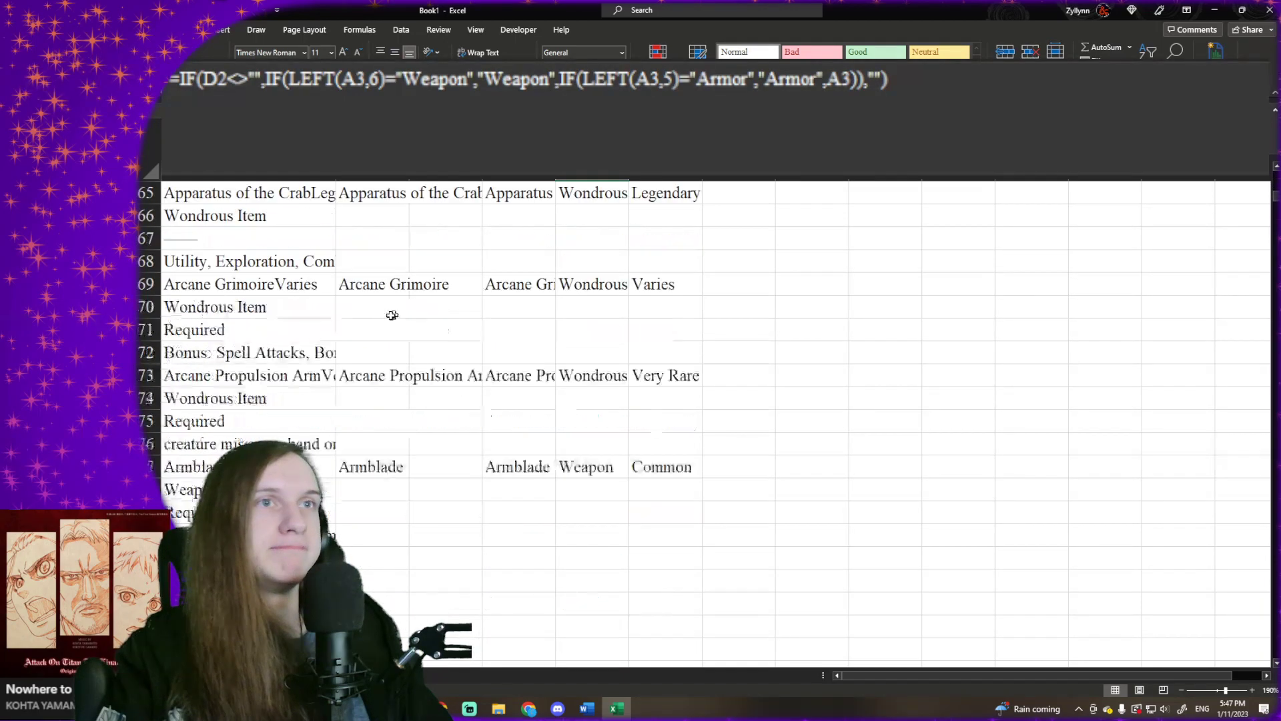
scroll(349, 336, down, 20)
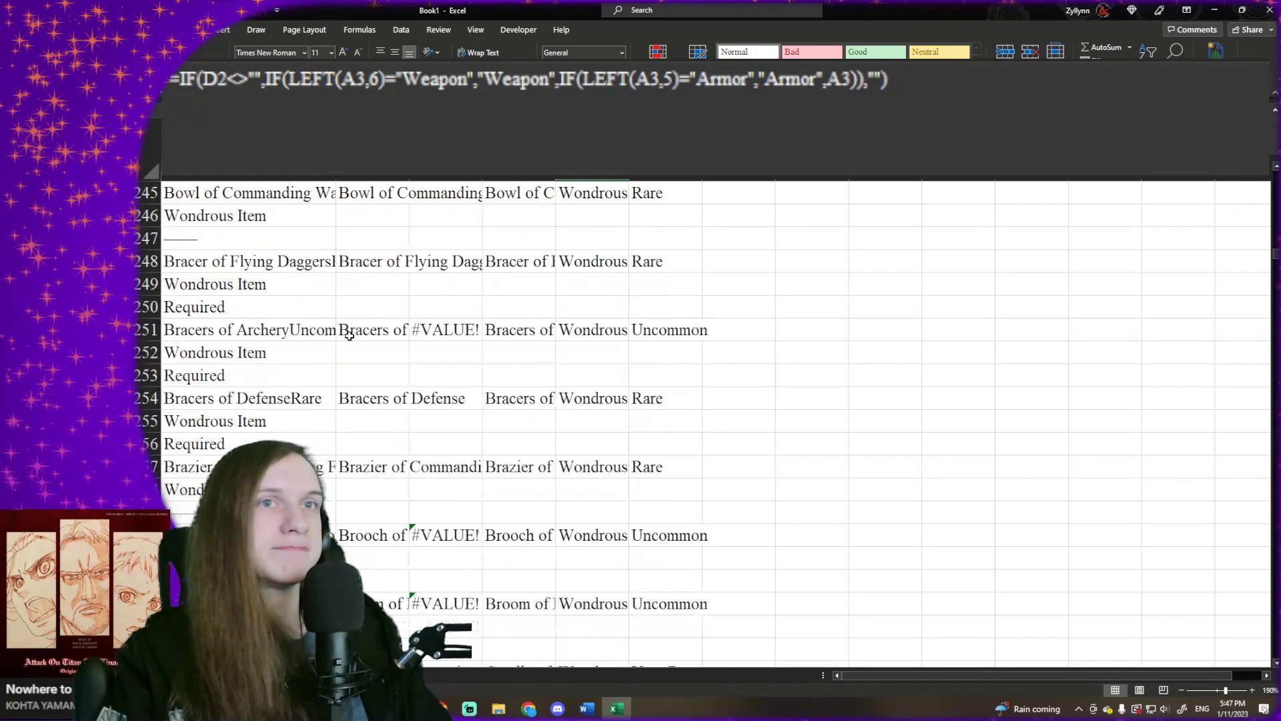
scroll(349, 336, down, 20)
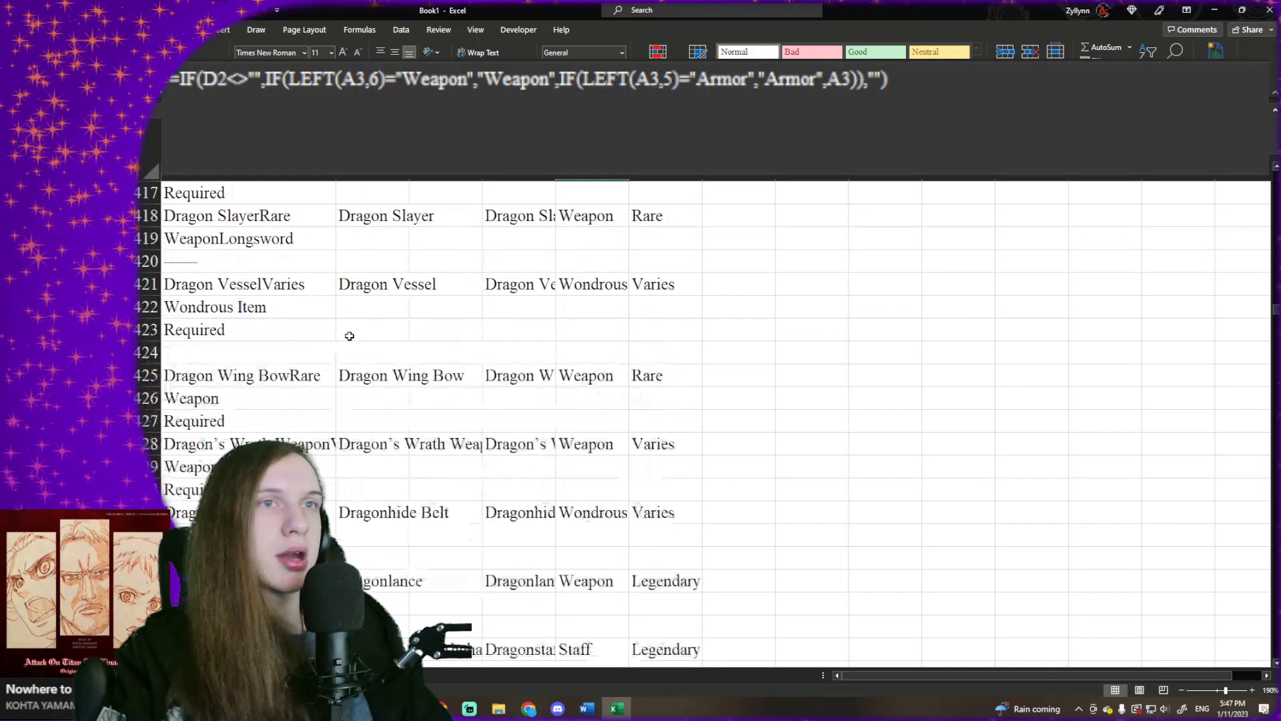
scroll(349, 335, down, 20)
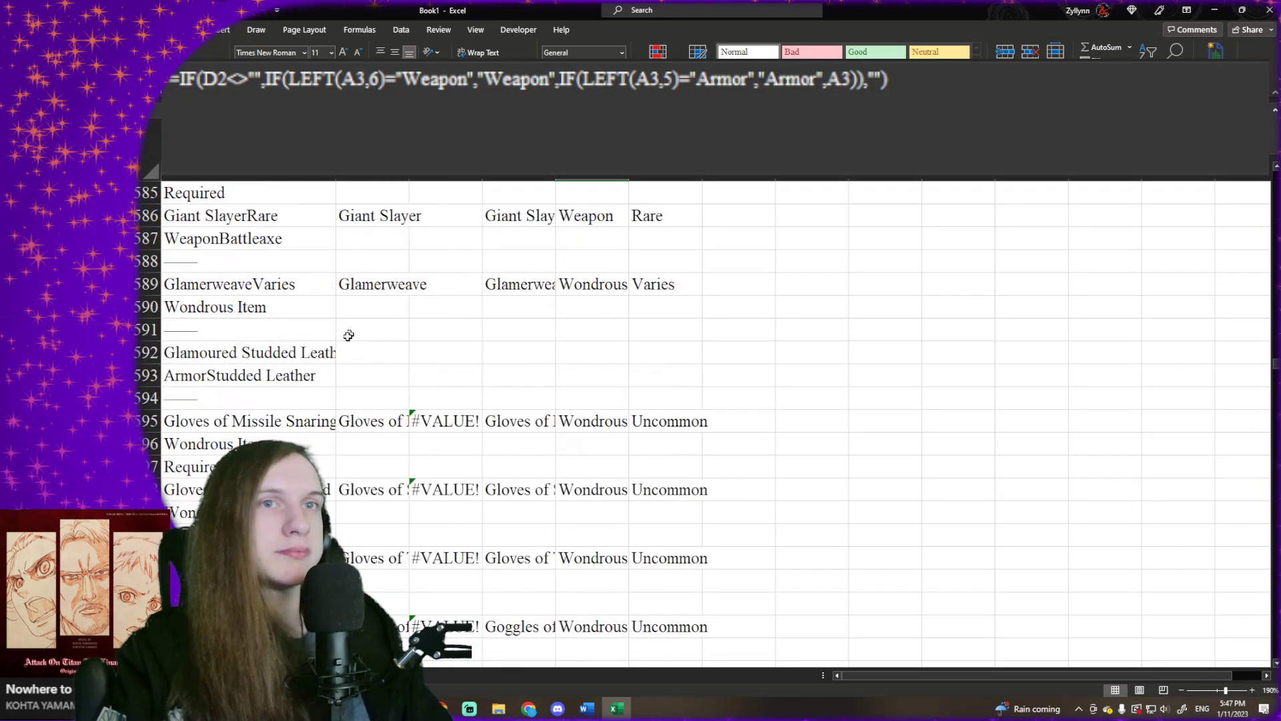
scroll(349, 332, down, 20)
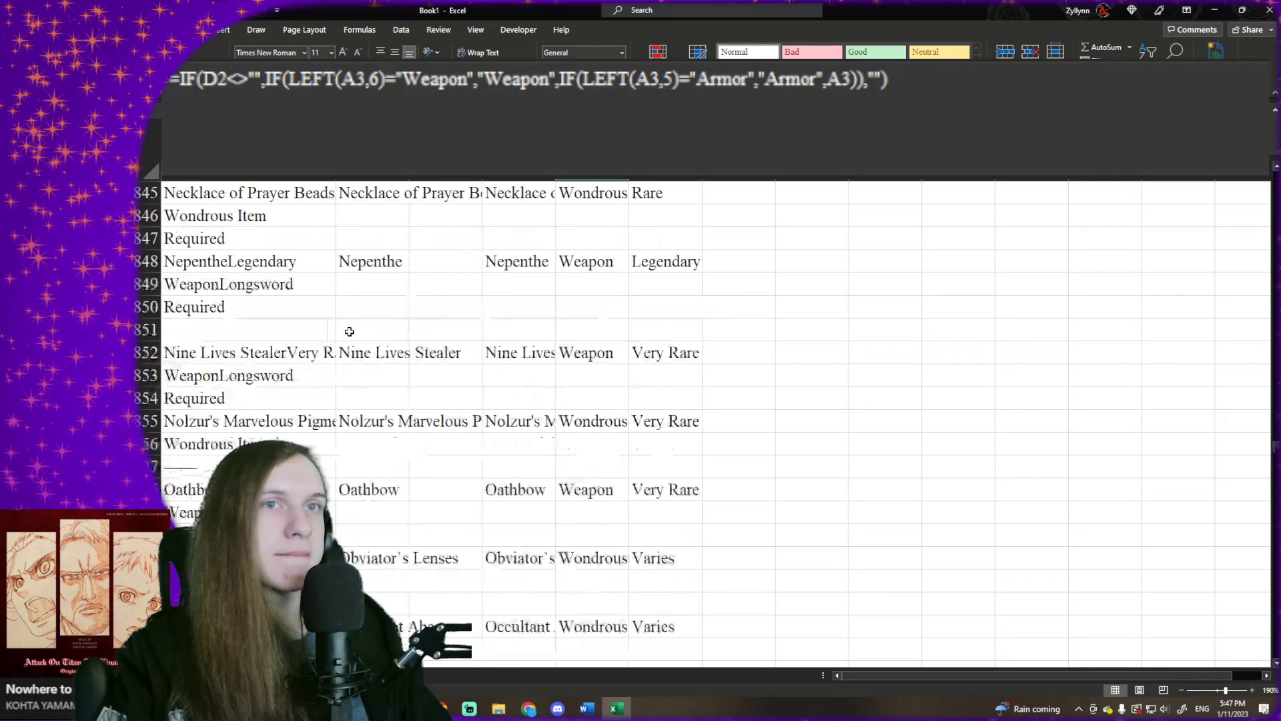
scroll(349, 332, down, 16)
scroll(349, 332, down, 20)
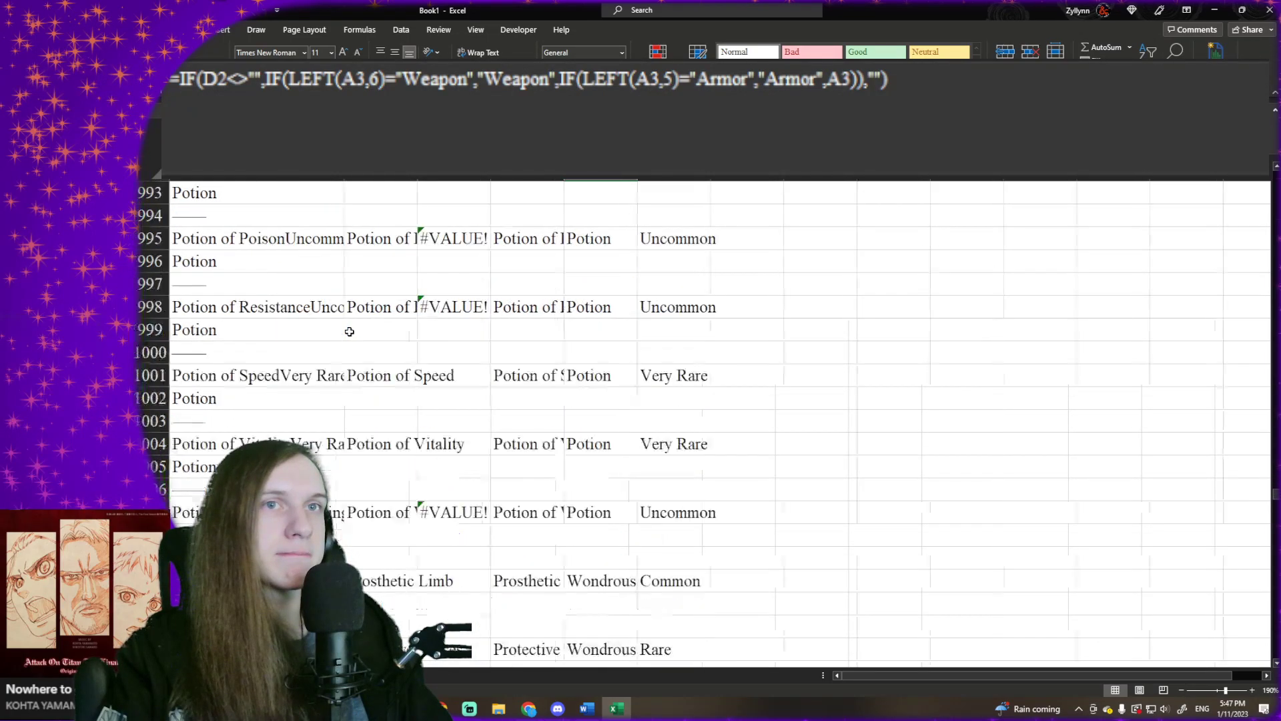
scroll(349, 331, down, 15)
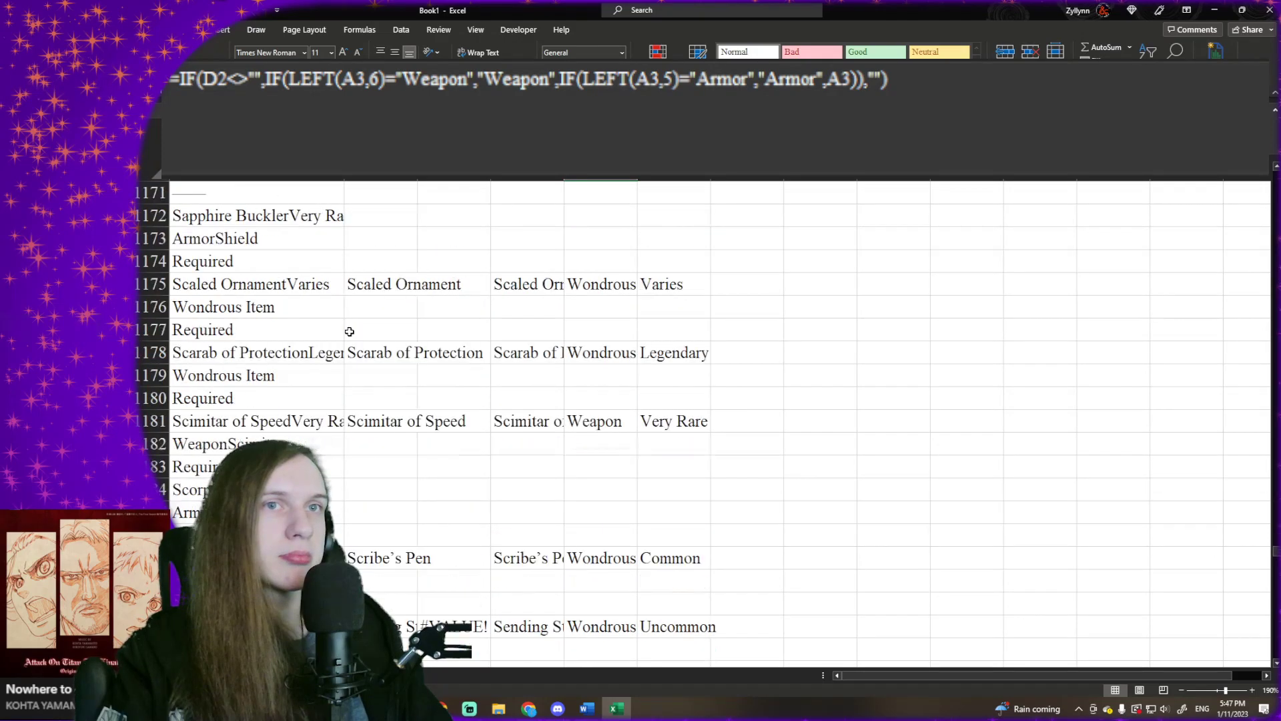
scroll(349, 331, down, 20)
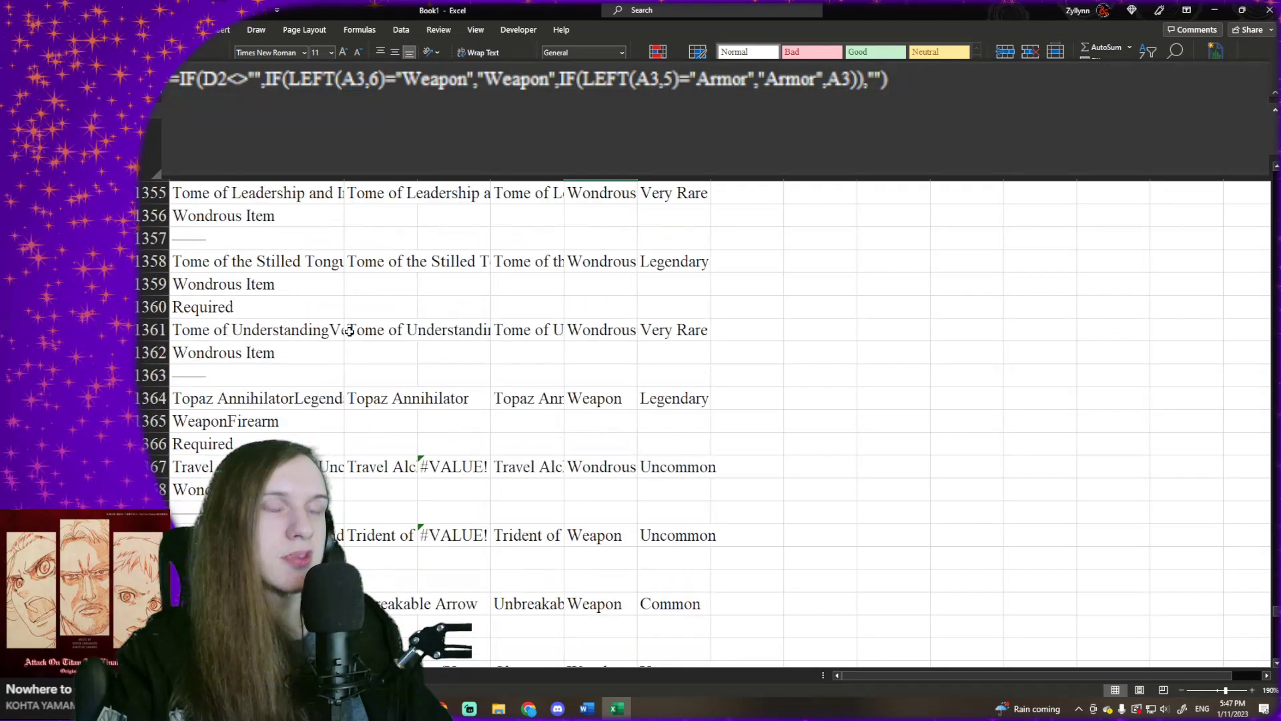
scroll(349, 332, down, 10)
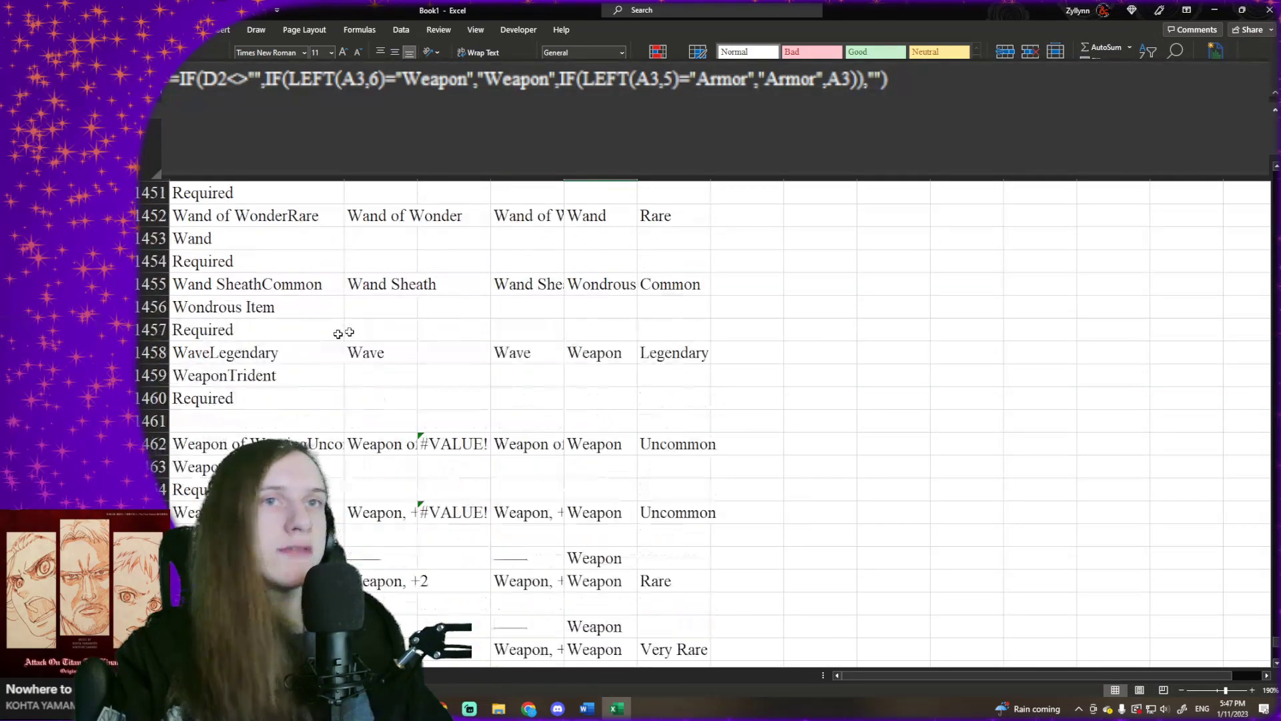
scroll(342, 319, up, 17)
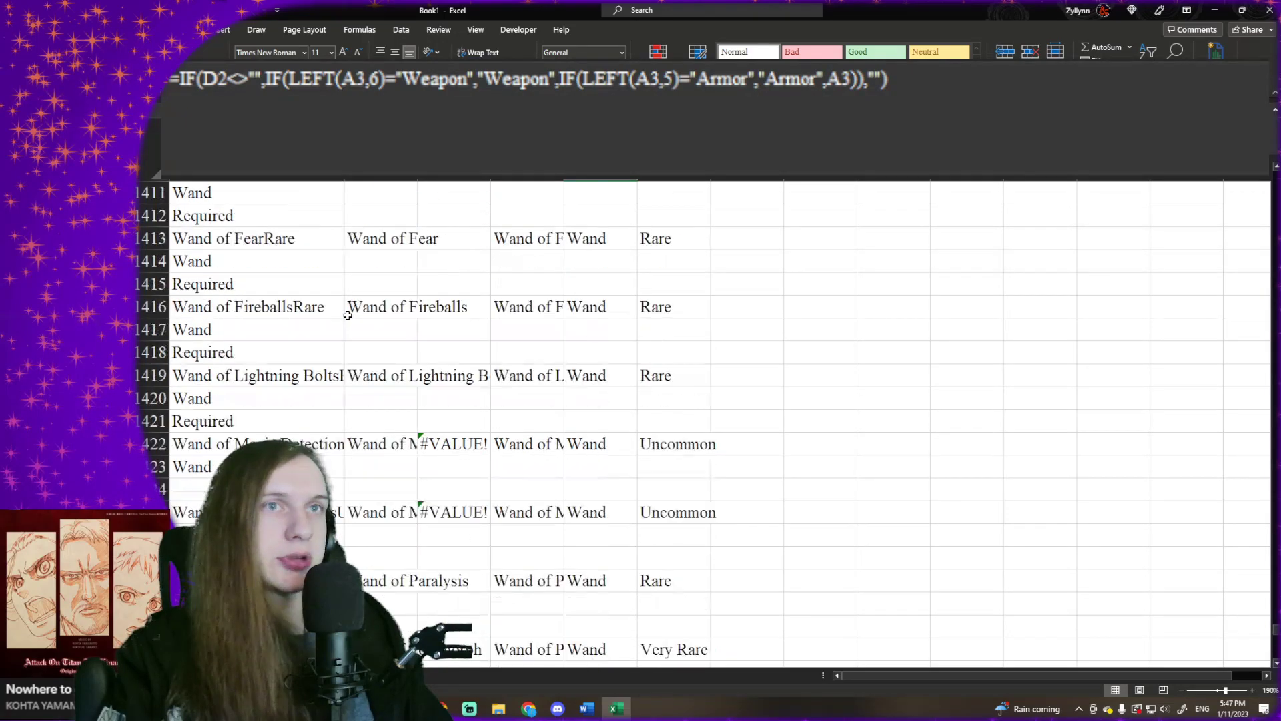
scroll(348, 315, up, 8)
scroll(347, 315, up, 5)
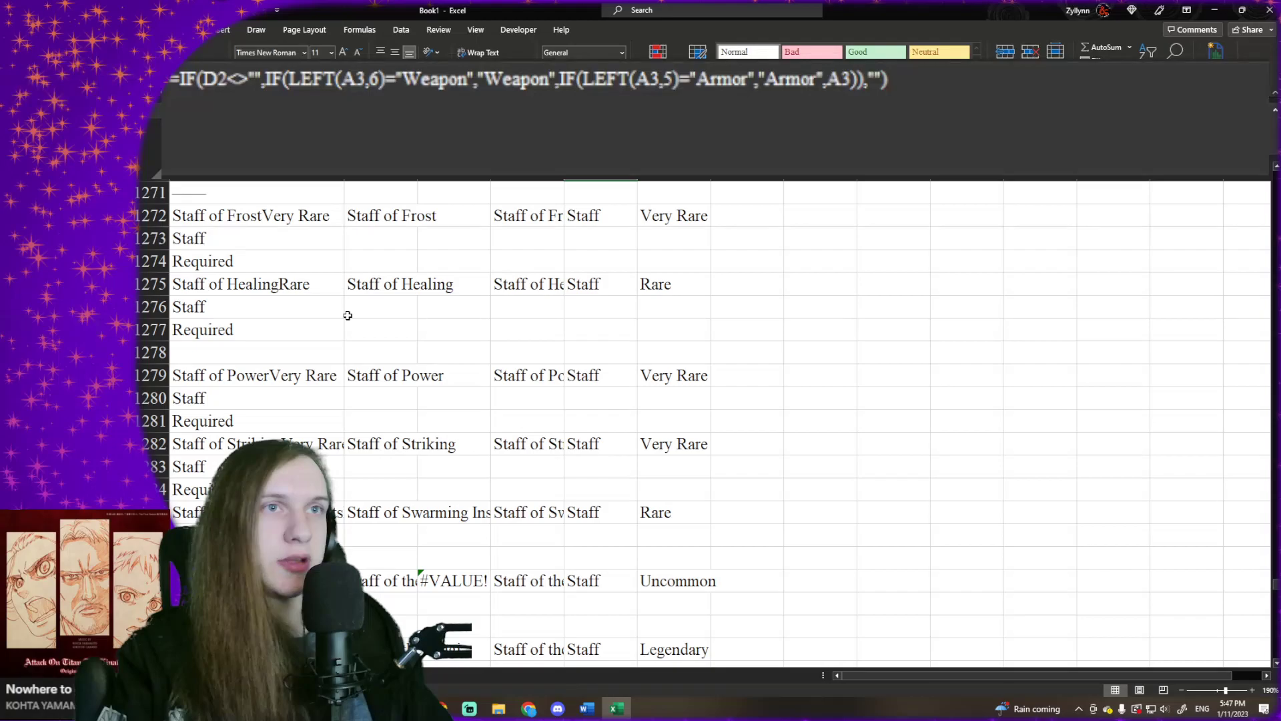
scroll(347, 315, up, 2)
scroll(348, 315, down, 20)
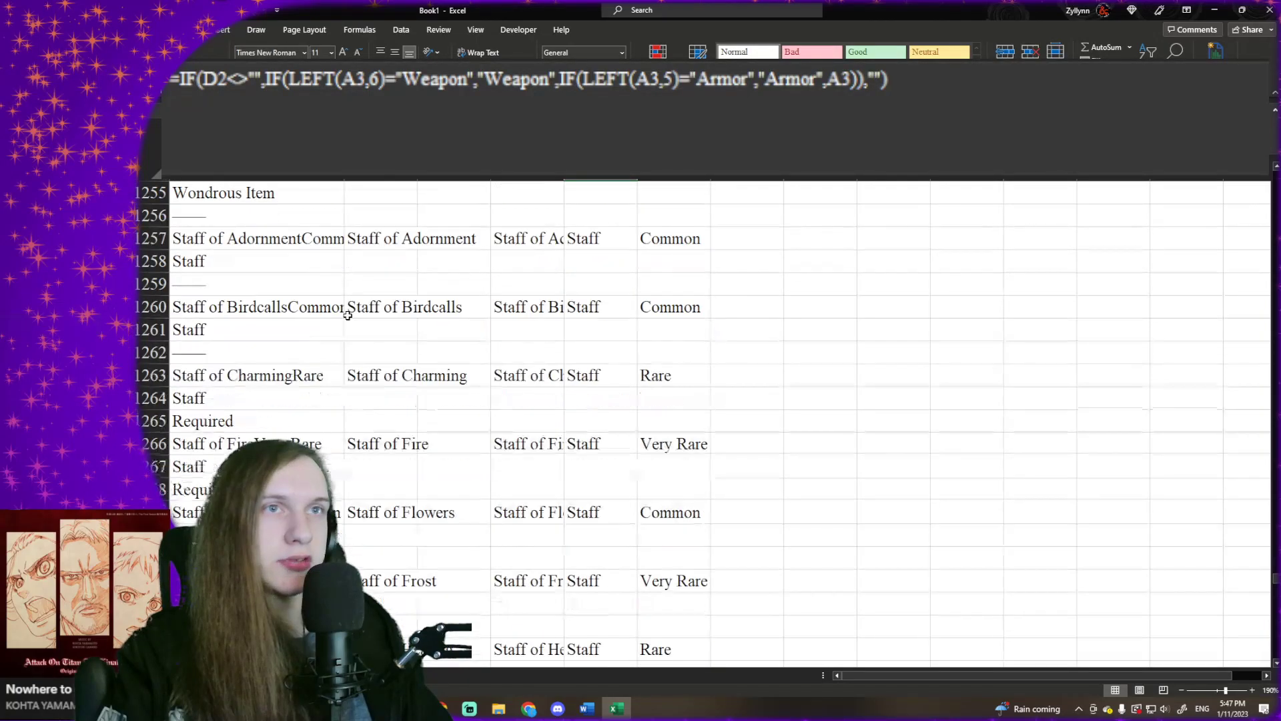
scroll(348, 314, down, 3)
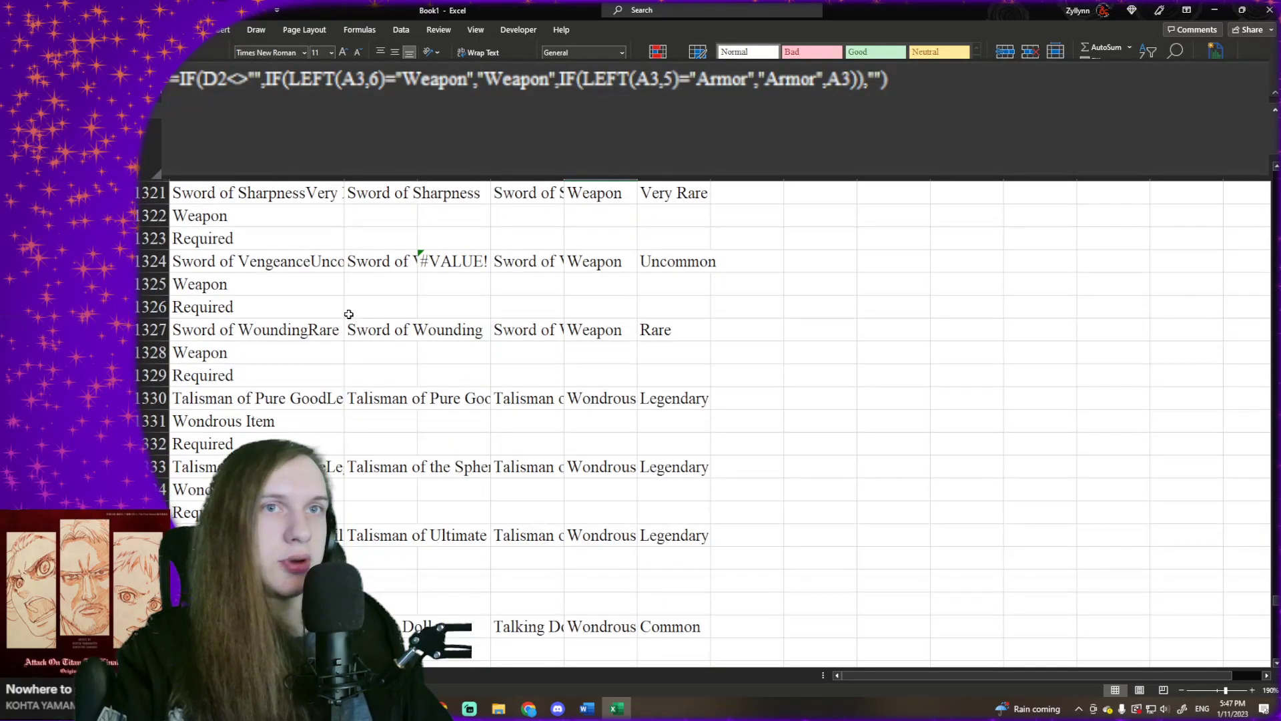
- Inspect the name formulas in column B from Sword of Vengeance to Tentacle Rod and check the entries that follow
scroll(349, 314, up, 1)
click(360, 306)
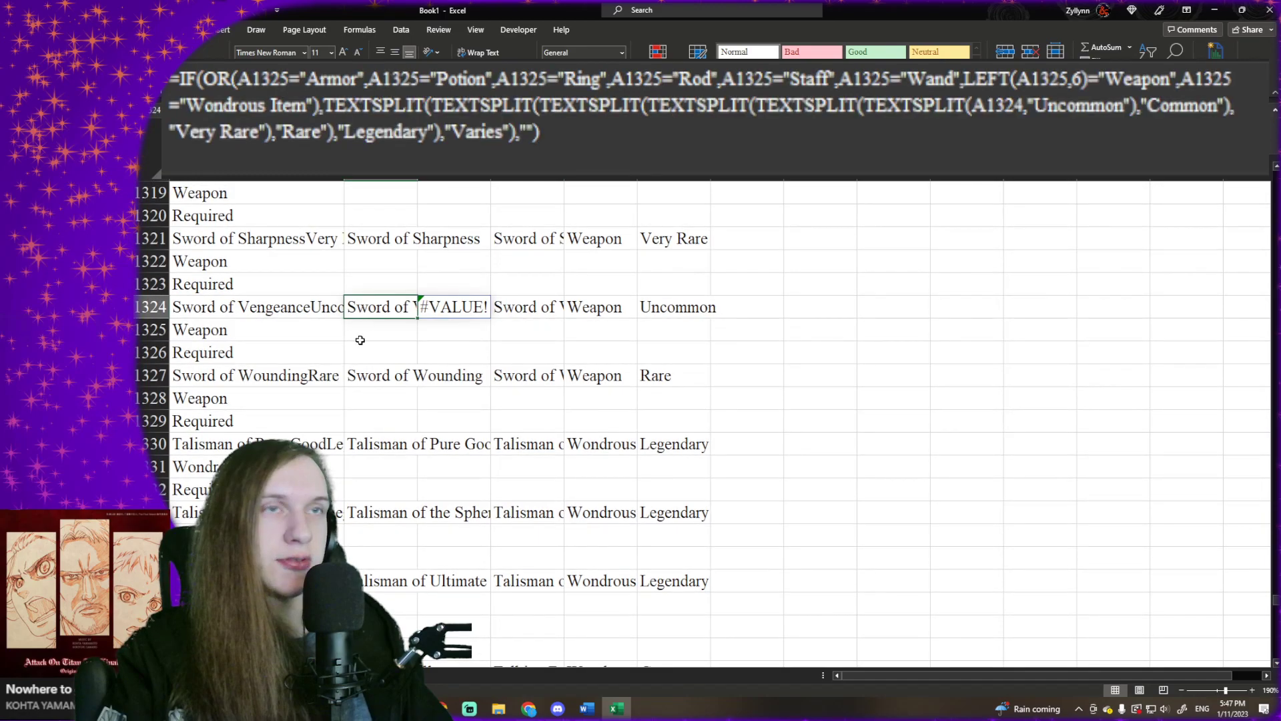
click(363, 334)
click(377, 347)
key(Down)
scroll(380, 347, down, 3)
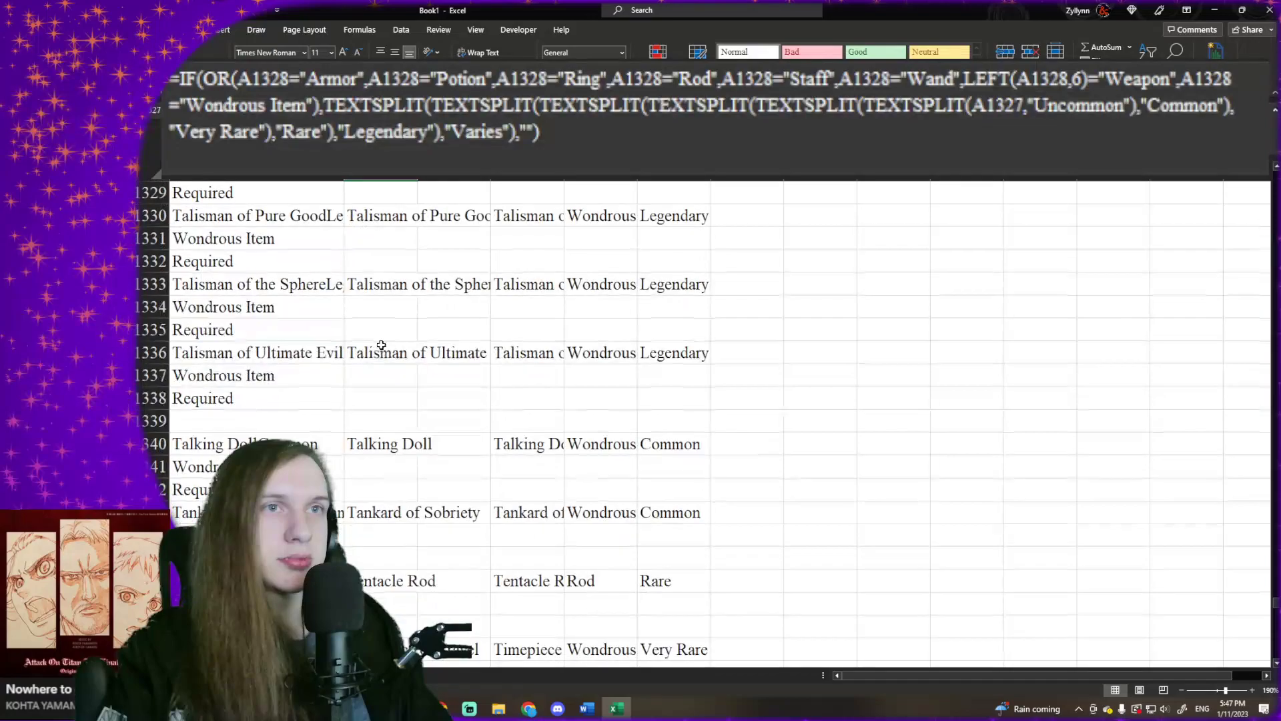
scroll(381, 344, down, 2)
click(375, 331)
click(371, 375)
click(377, 419)
click(382, 438)
scroll(382, 437, down, 5)
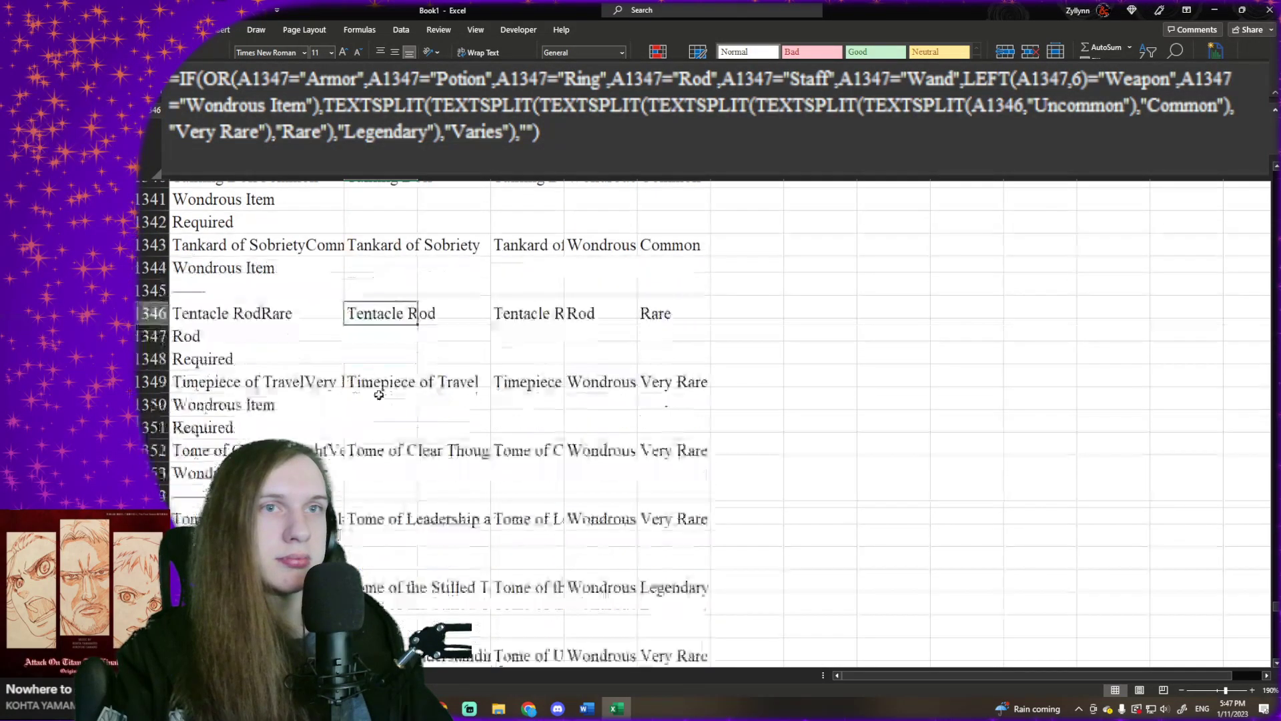
scroll(380, 379, down, 2)
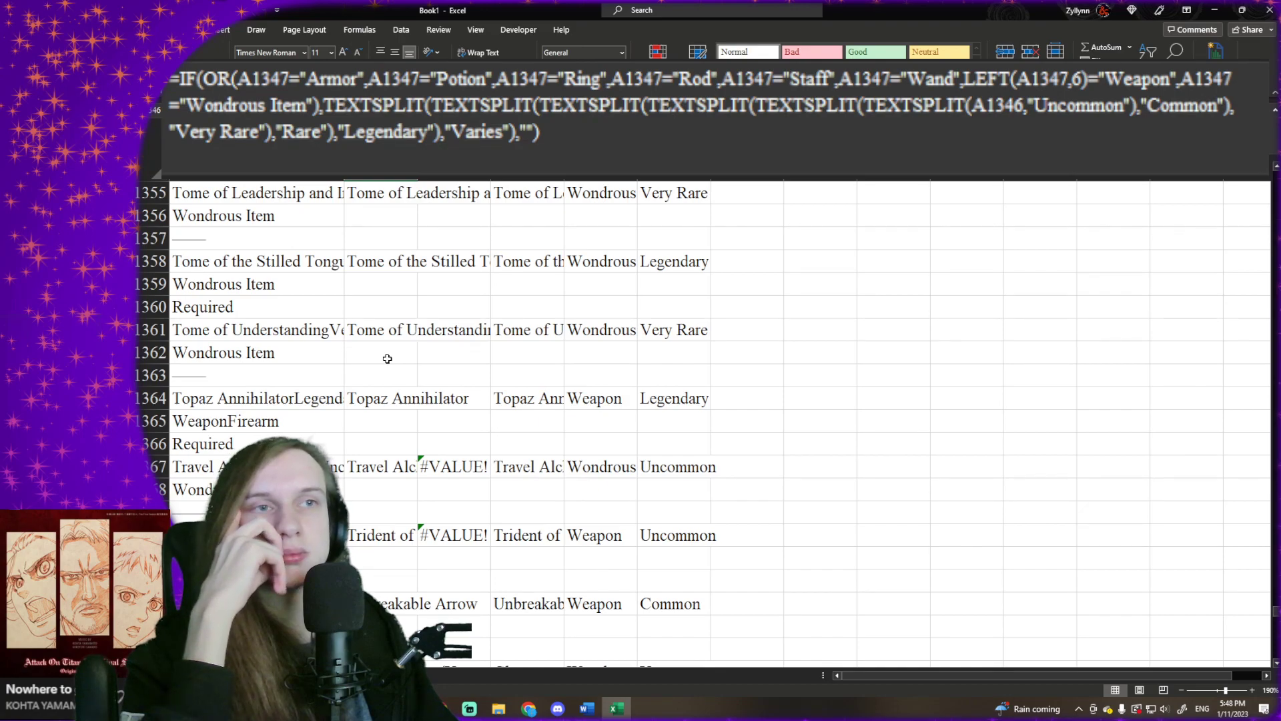
scroll(387, 358, down, 2)
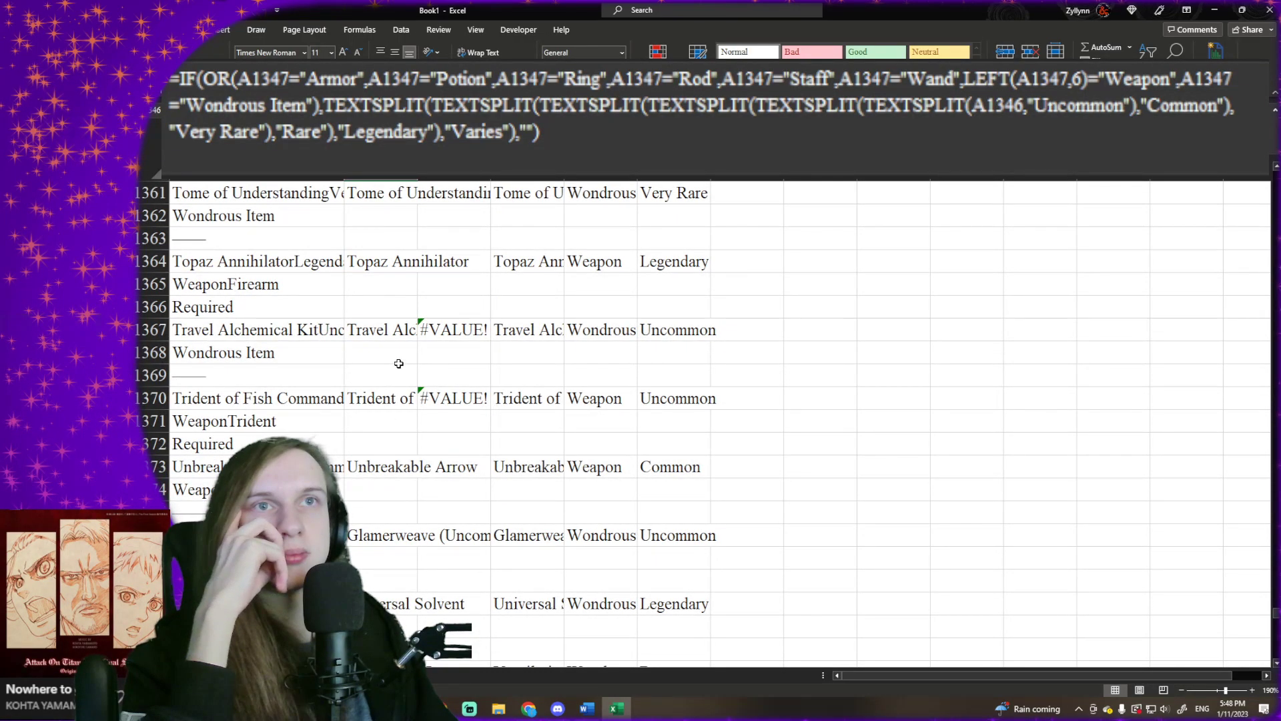
scroll(398, 364, up, 2)
scroll(398, 363, down, 5)
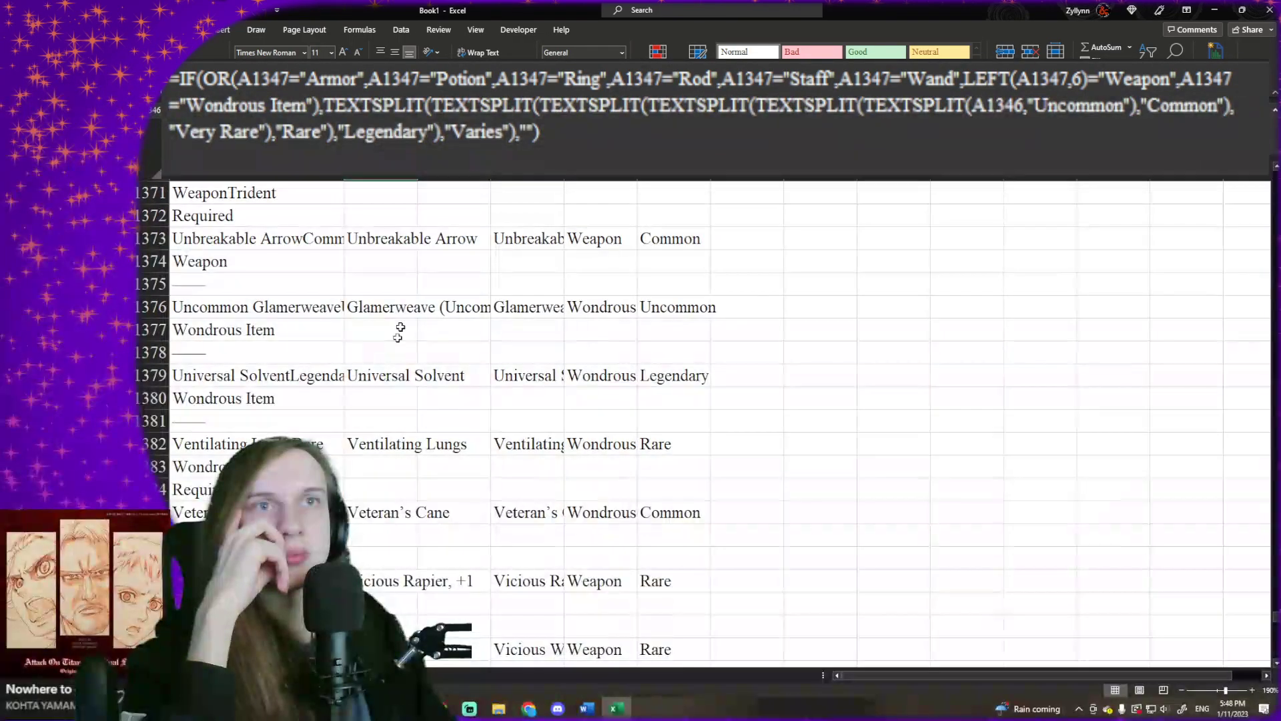
- Inspect the name, type and rarity cells of the Uncommon Glamerweave entry in row 1376
click(408, 304)
click(471, 307)
click(533, 301)
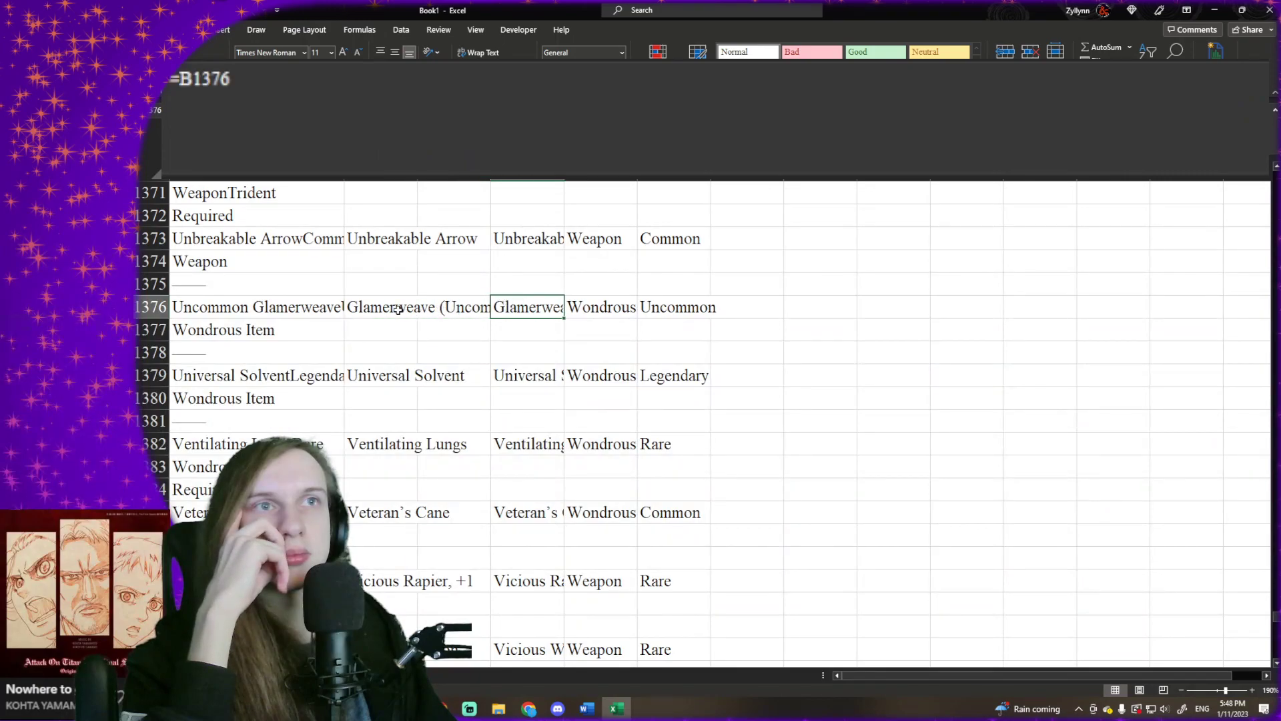
click(399, 309)
click(605, 300)
click(656, 299)
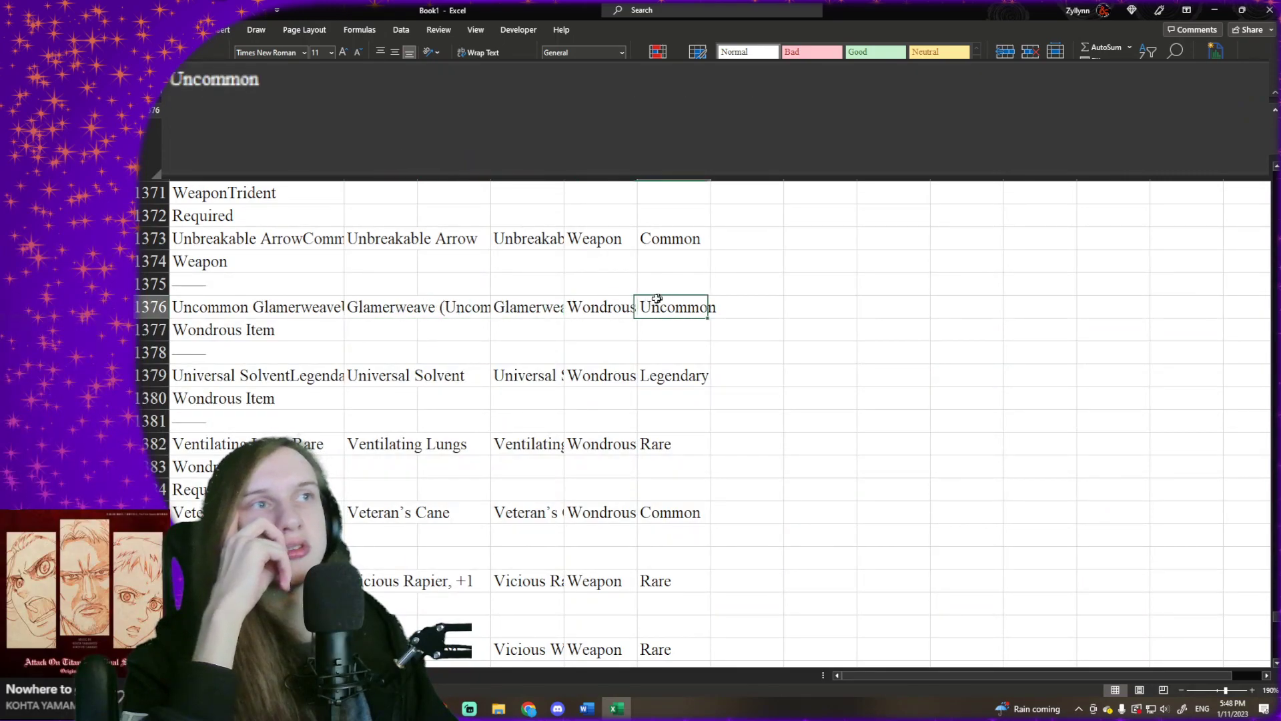
click(526, 323)
click(648, 298)
click(591, 305)
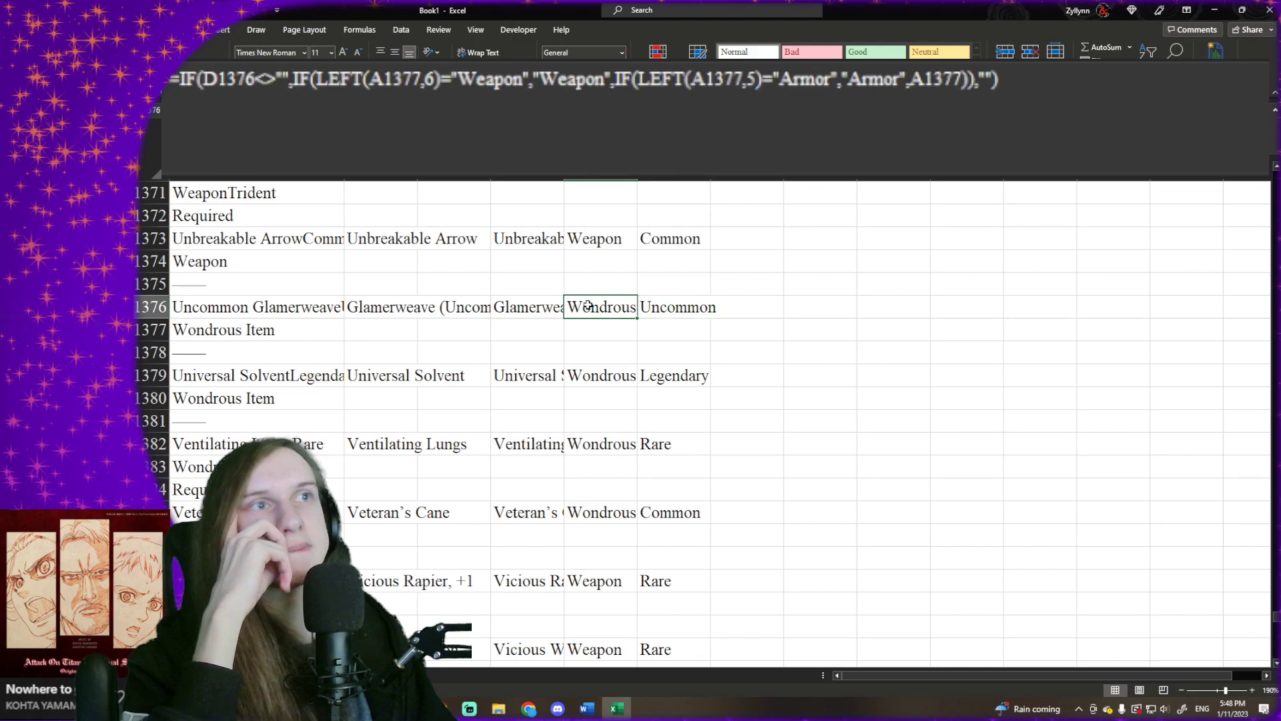
- Check the entries below row 1376 for wrong results and select B1467:E1467 in the divider row under Weapon, +1
scroll(379, 332, down, 3)
scroll(378, 332, down, 4)
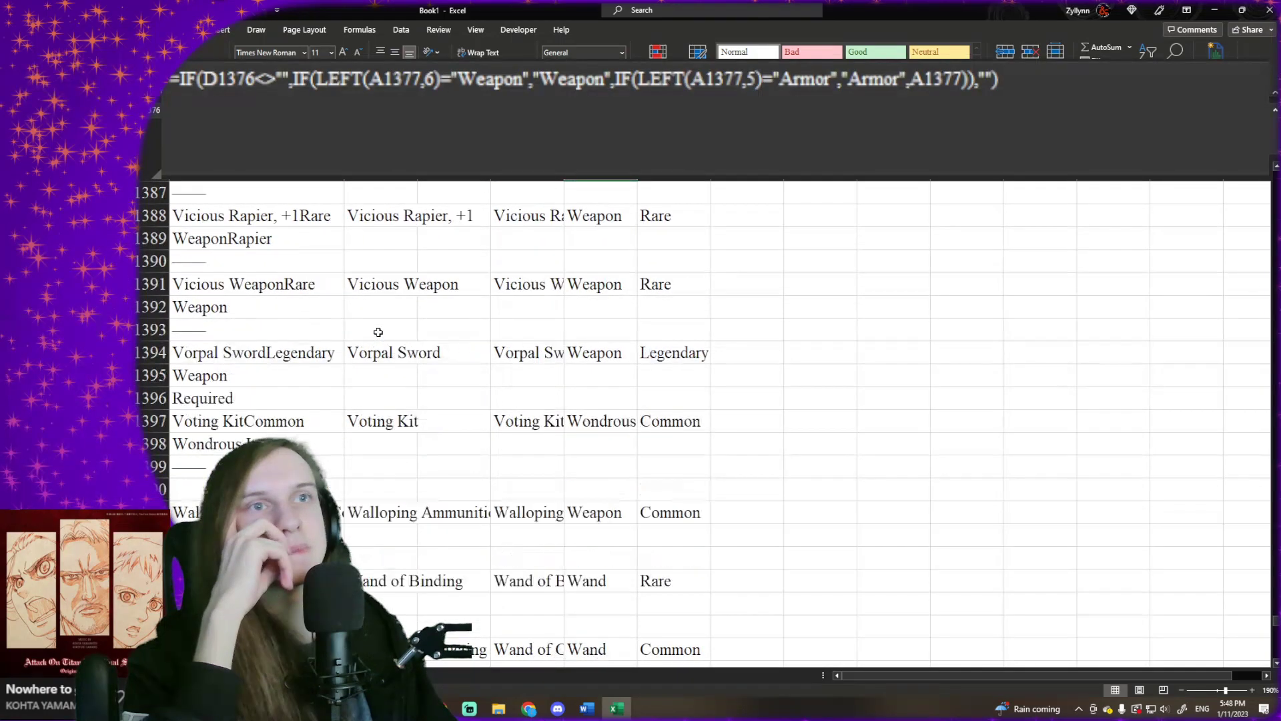
scroll(378, 332, down, 6)
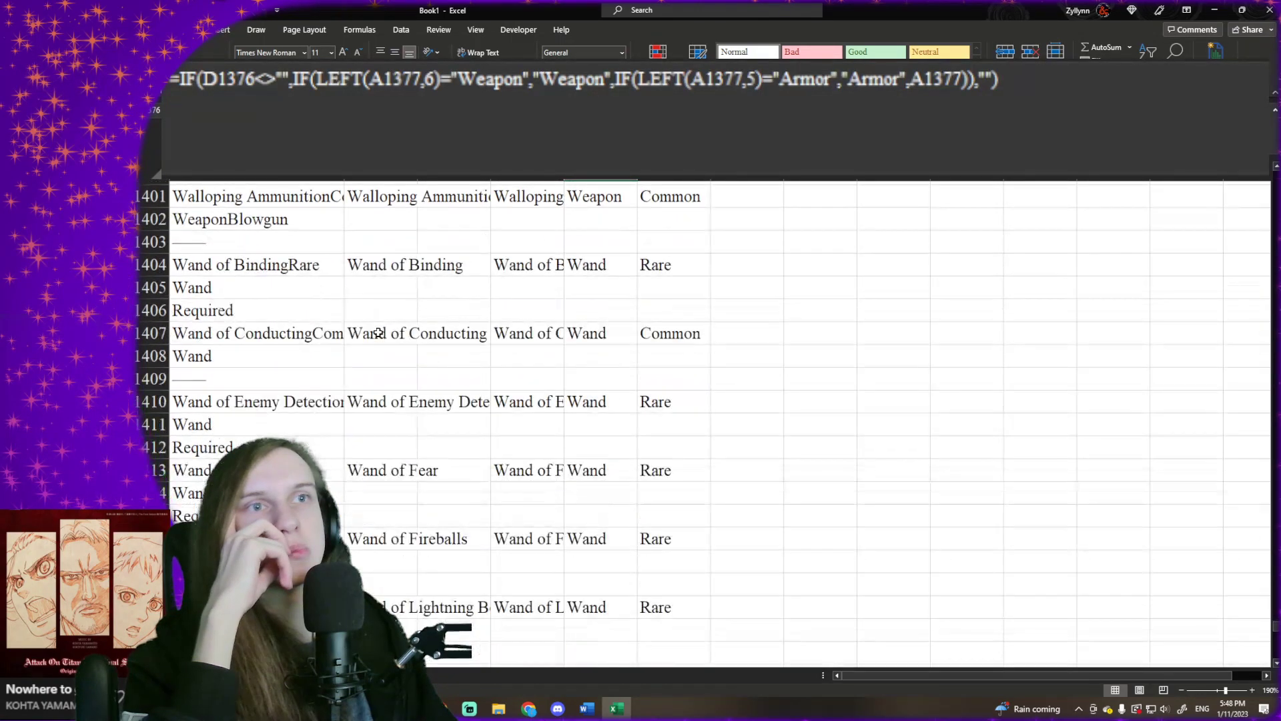
scroll(379, 332, down, 5)
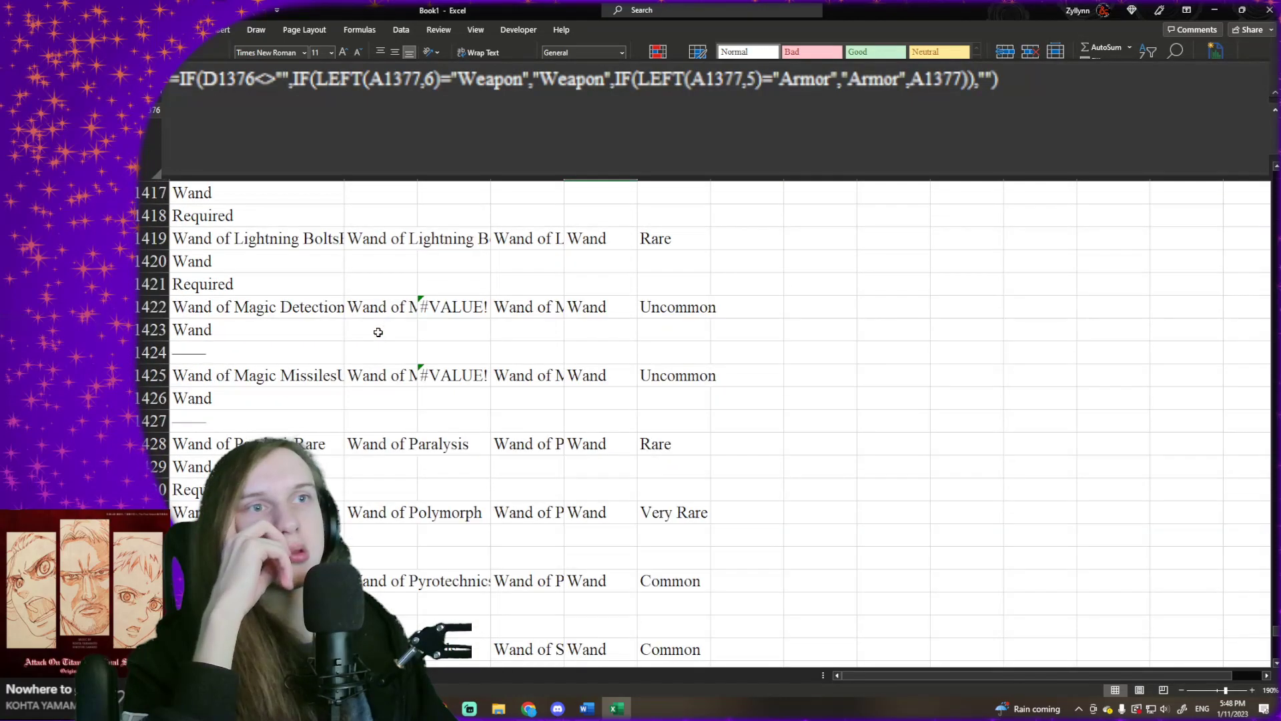
scroll(378, 333, down, 7)
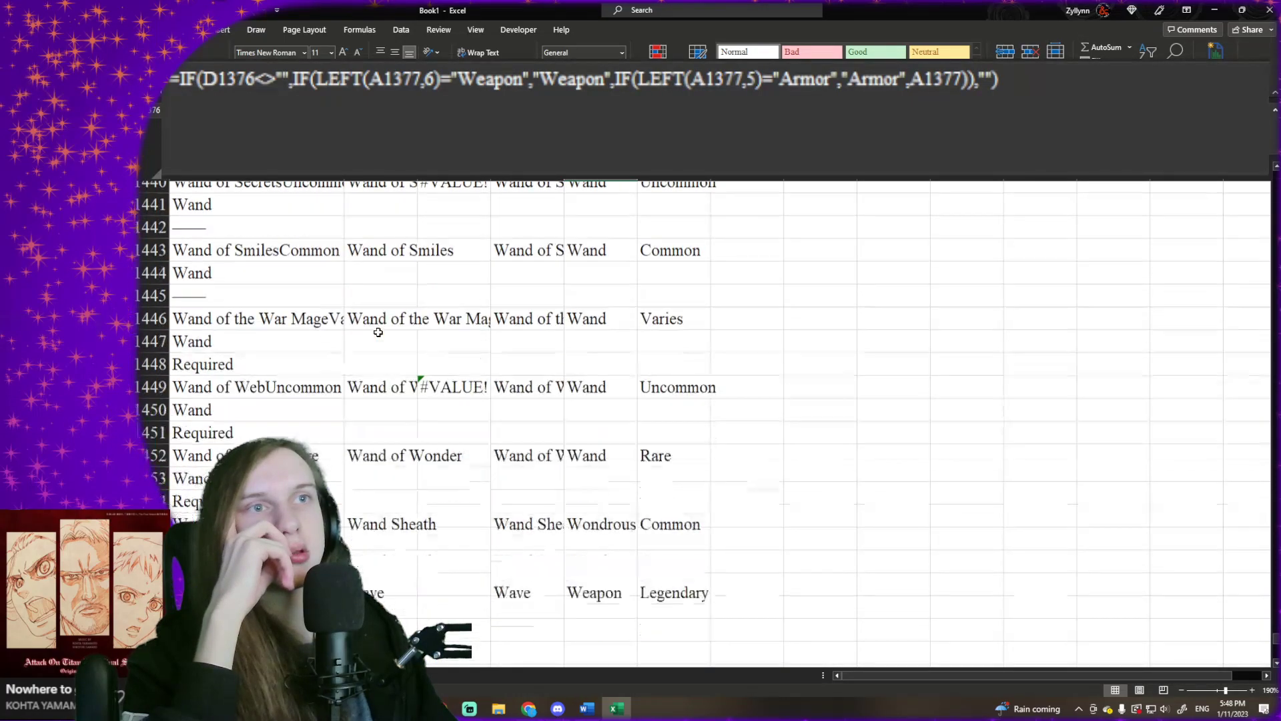
scroll(379, 333, down, 4)
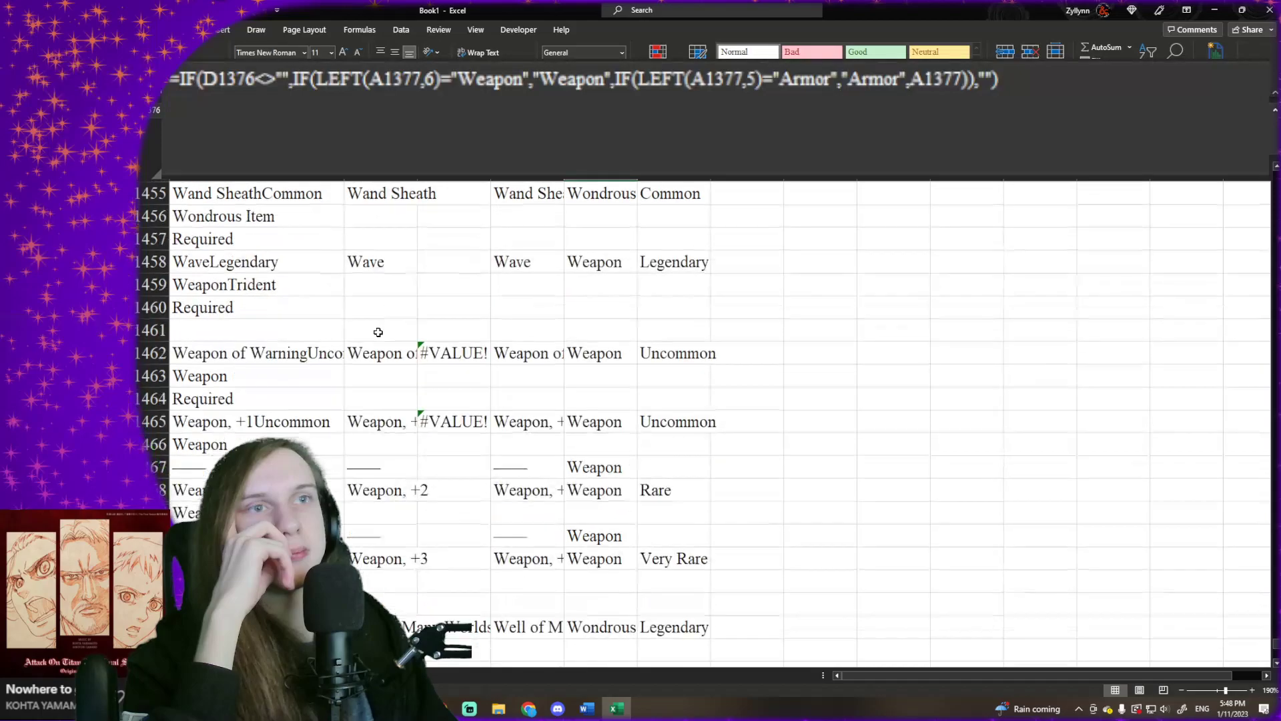
scroll(378, 332, down, 1)
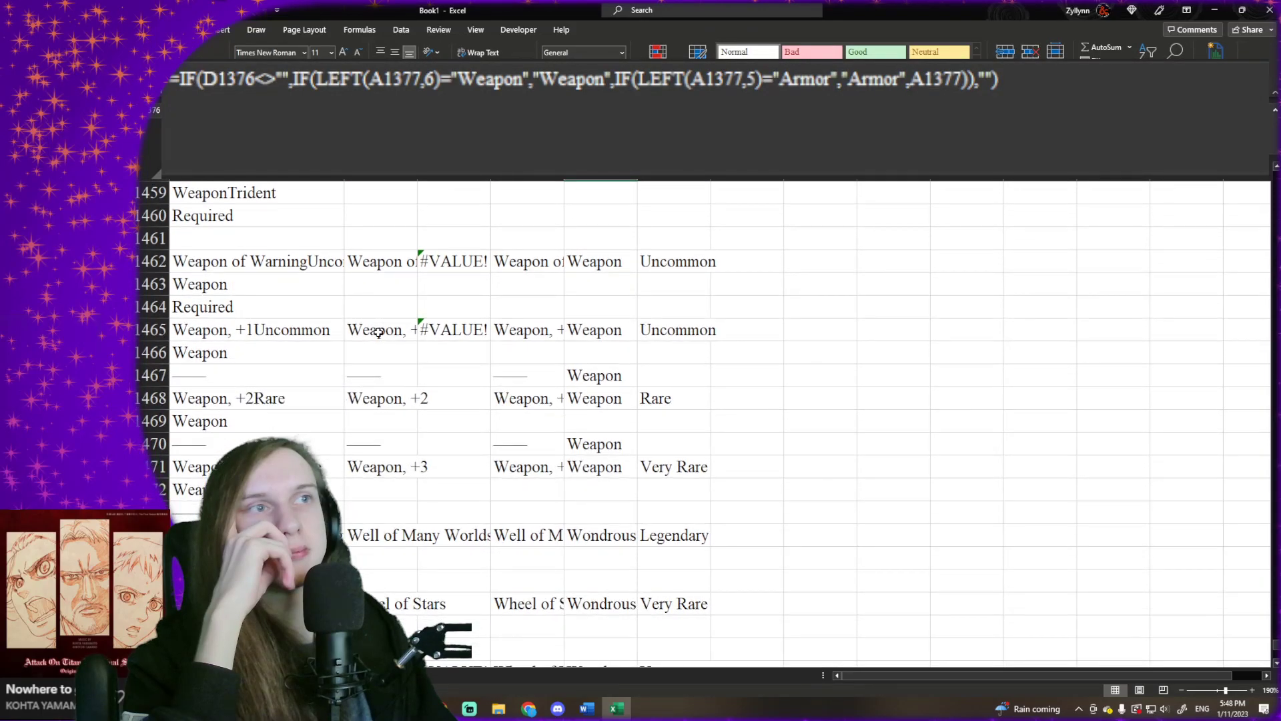
drag(375, 374, 598, 364)
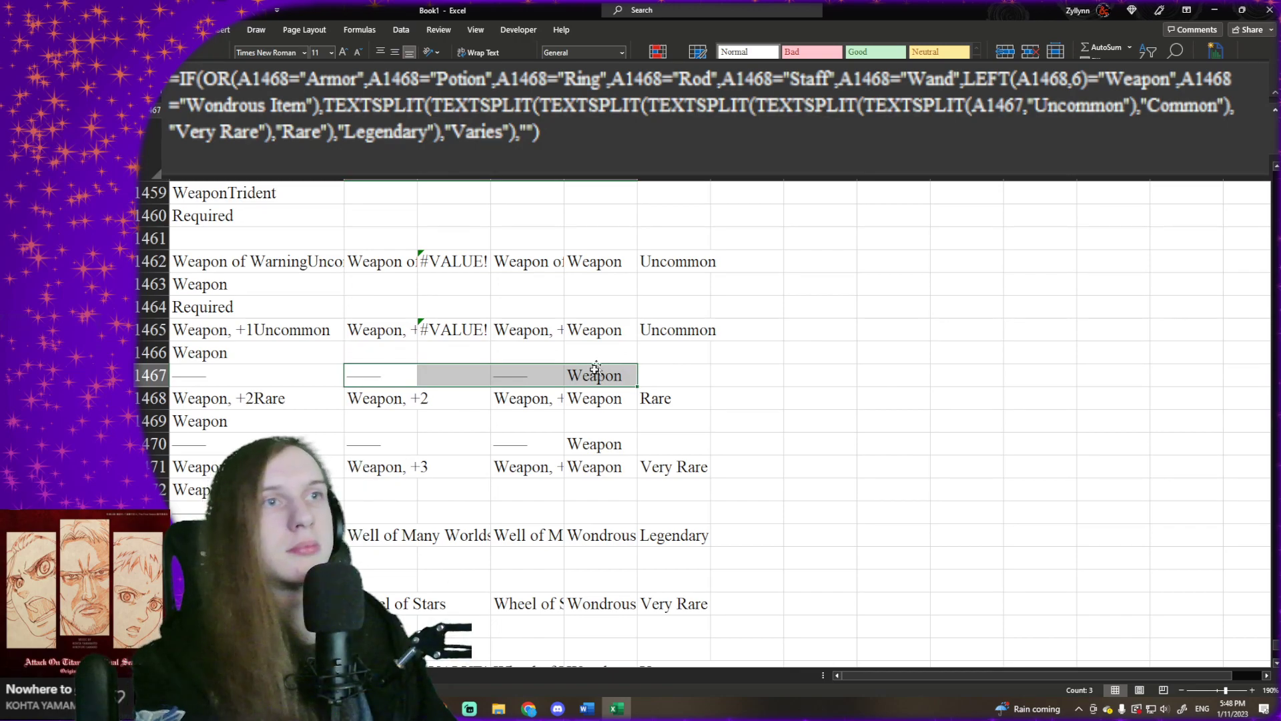
- Clear the stray results in the divider rows under Weapon, +1 and Weapon, +2, cells B1467:E1467 and B1470:E1470
key(Delete)
drag(597, 444, 449, 451)
key(Delete)
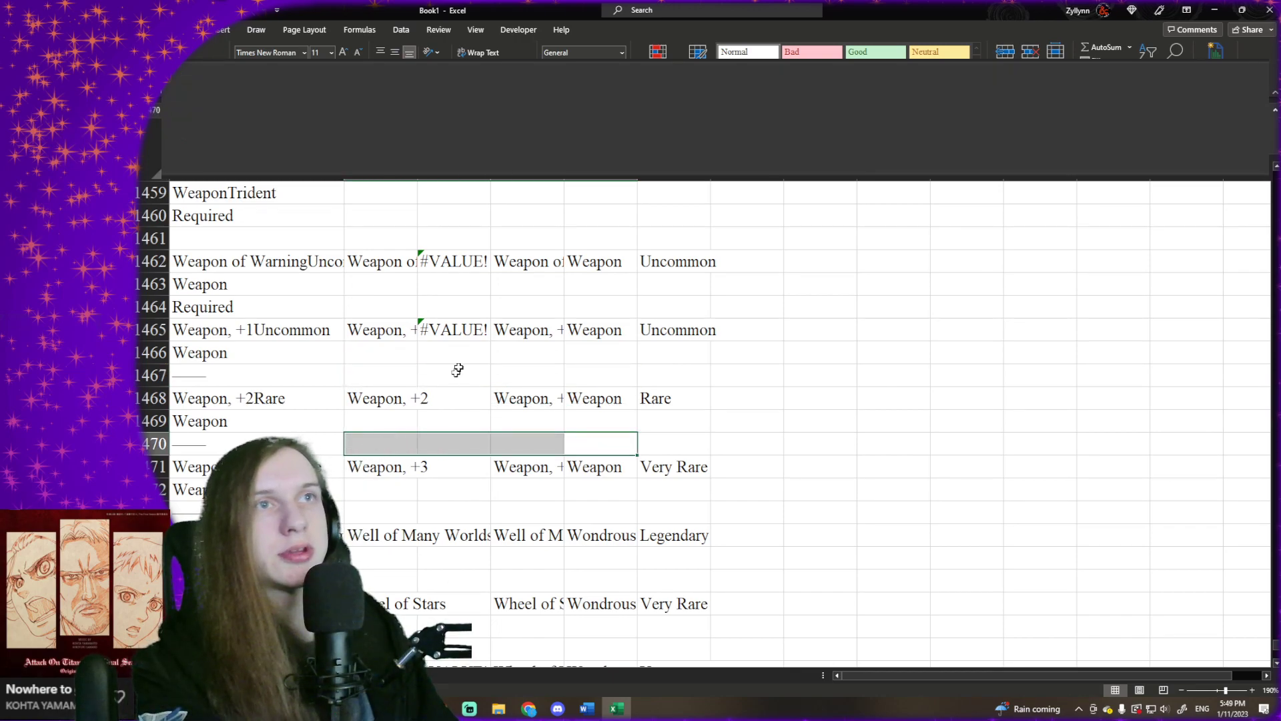
- Look through the remaining entries down to Yklwa, +3 and back up to row 1 for other stray results
scroll(458, 369, up, 5)
scroll(458, 369, down, 6)
scroll(460, 367, down, 8)
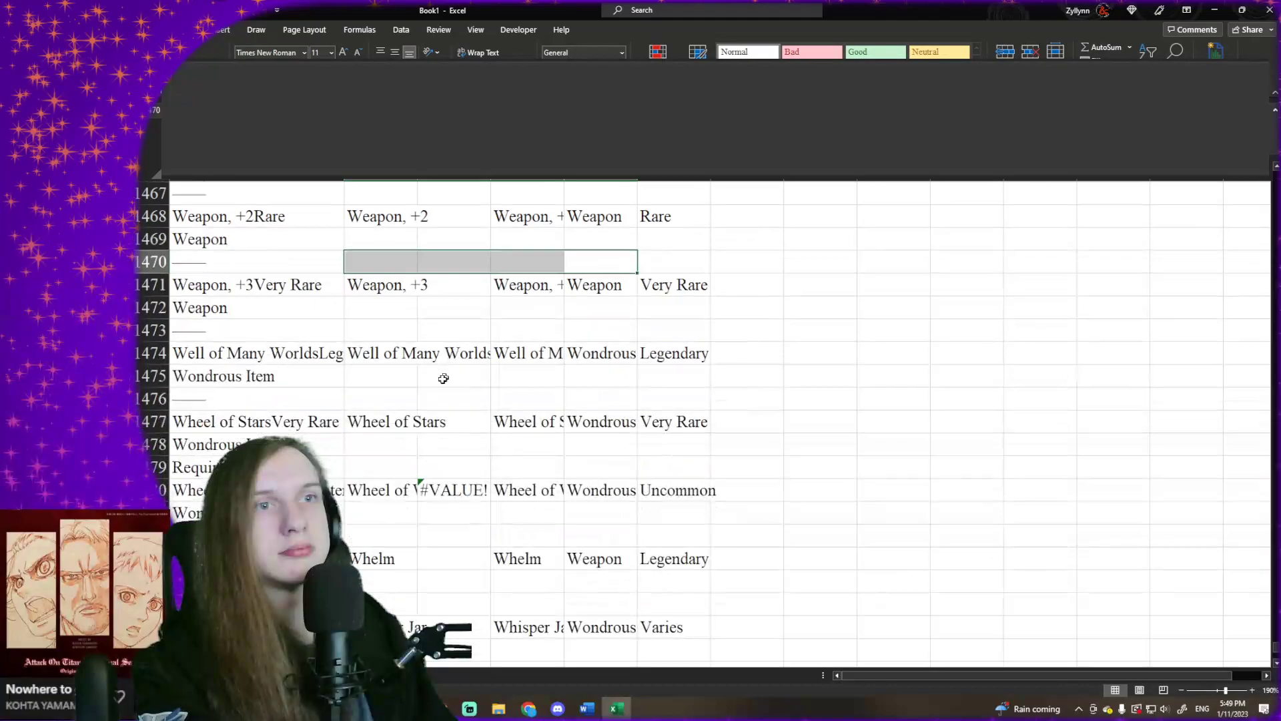
scroll(428, 381, down, 2)
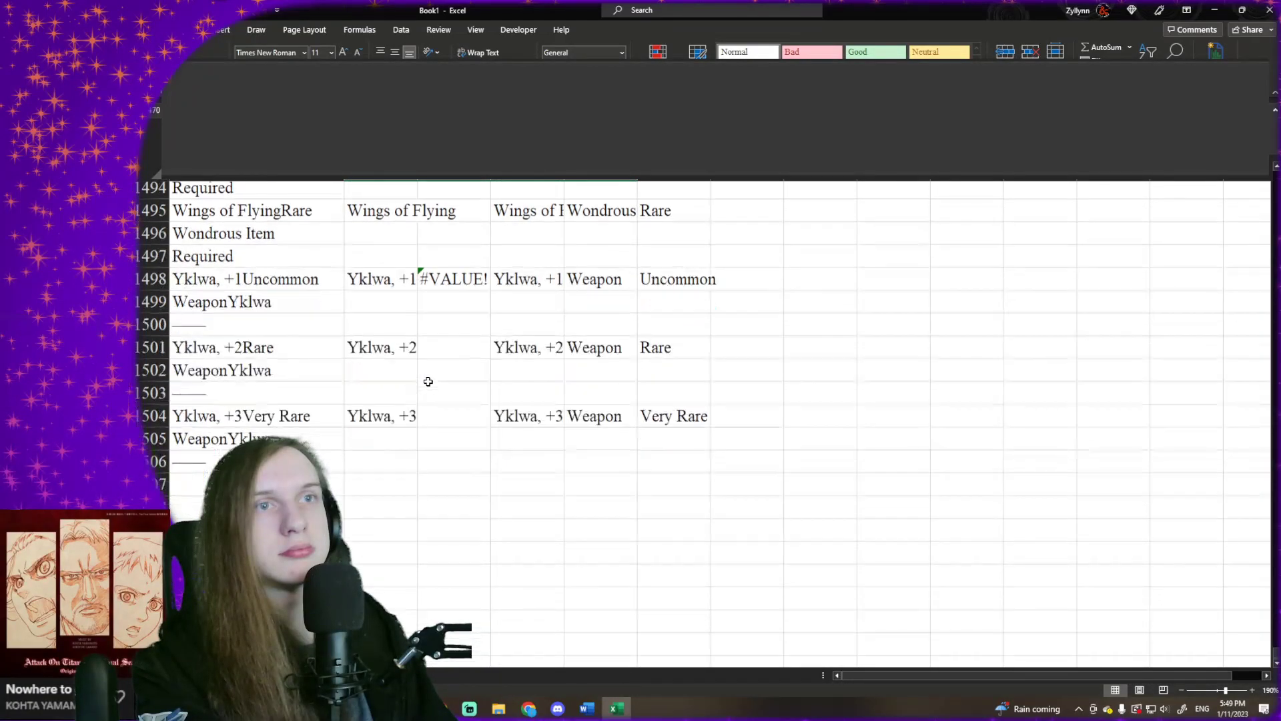
scroll(424, 379, up, 19)
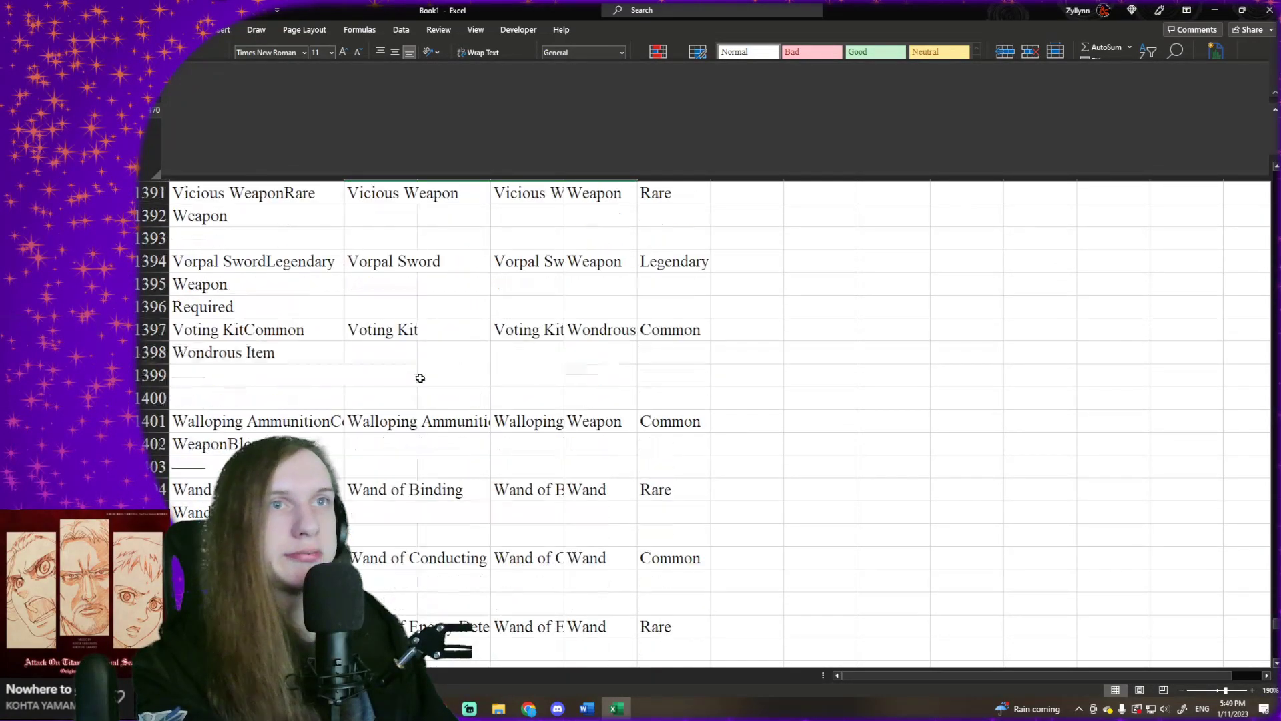
scroll(420, 378, up, 20)
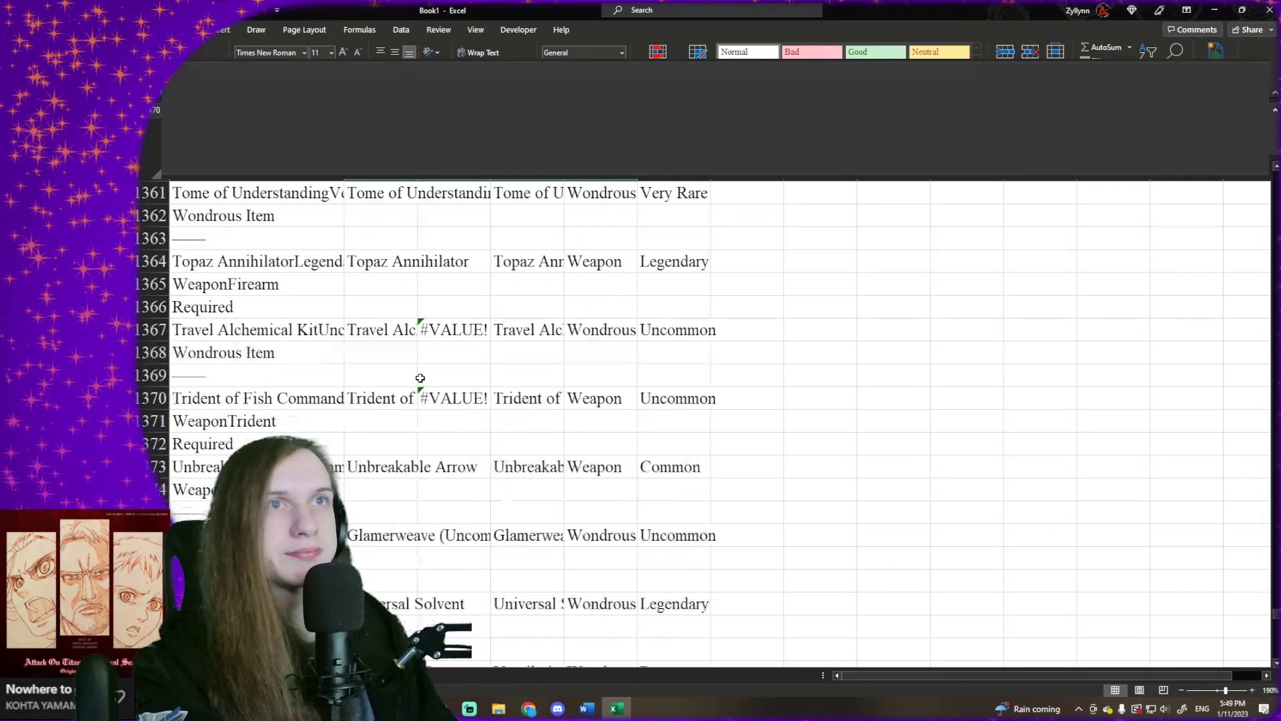
scroll(420, 378, up, 20)
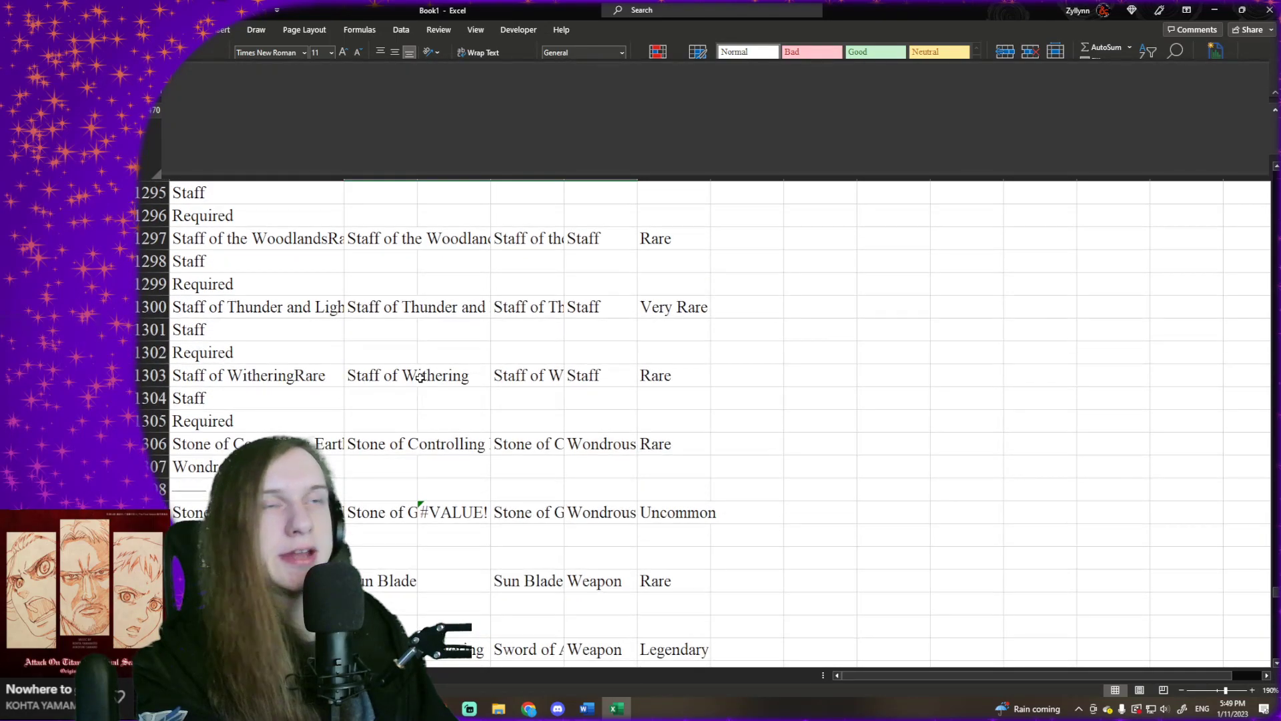
scroll(412, 374, up, 20)
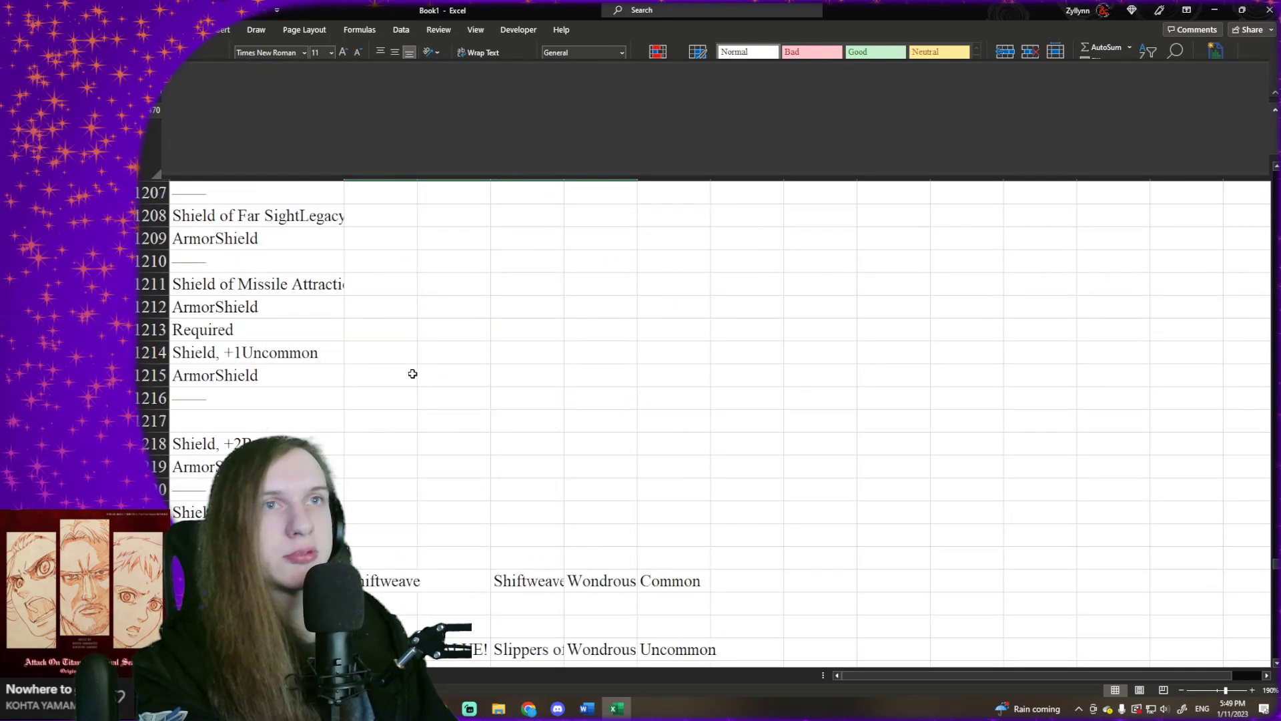
scroll(413, 373, up, 20)
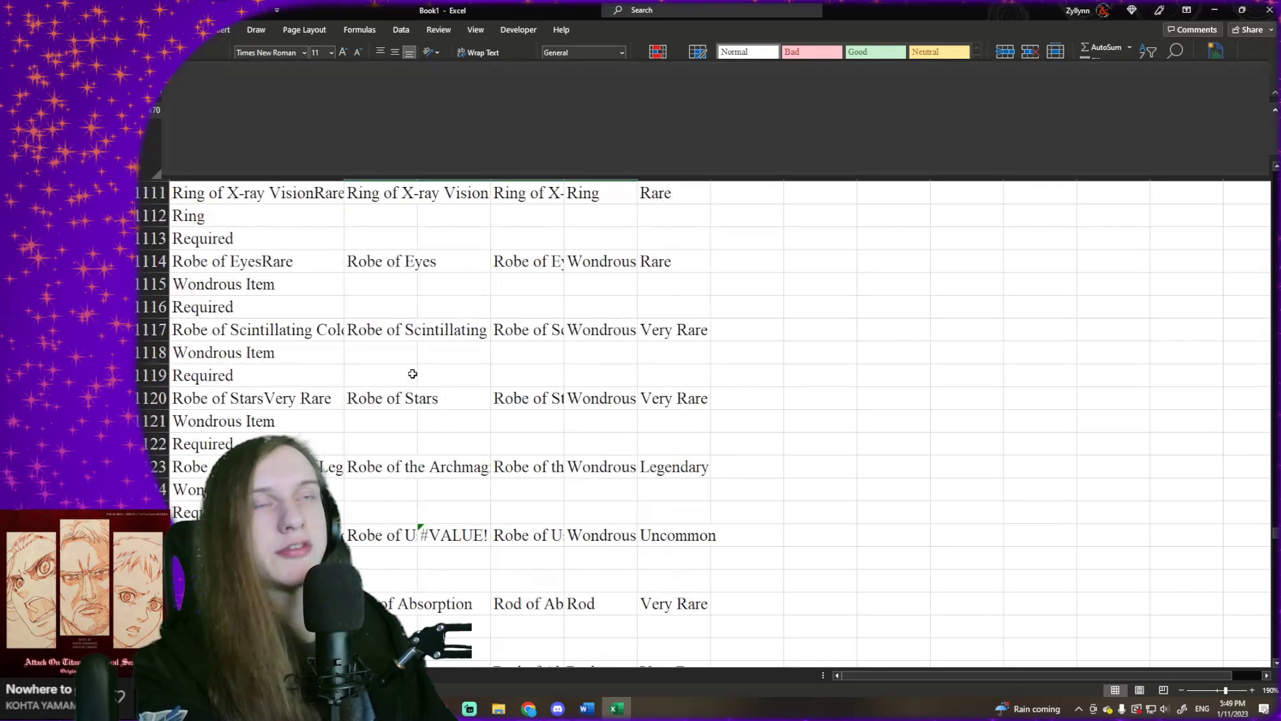
scroll(412, 374, up, 20)
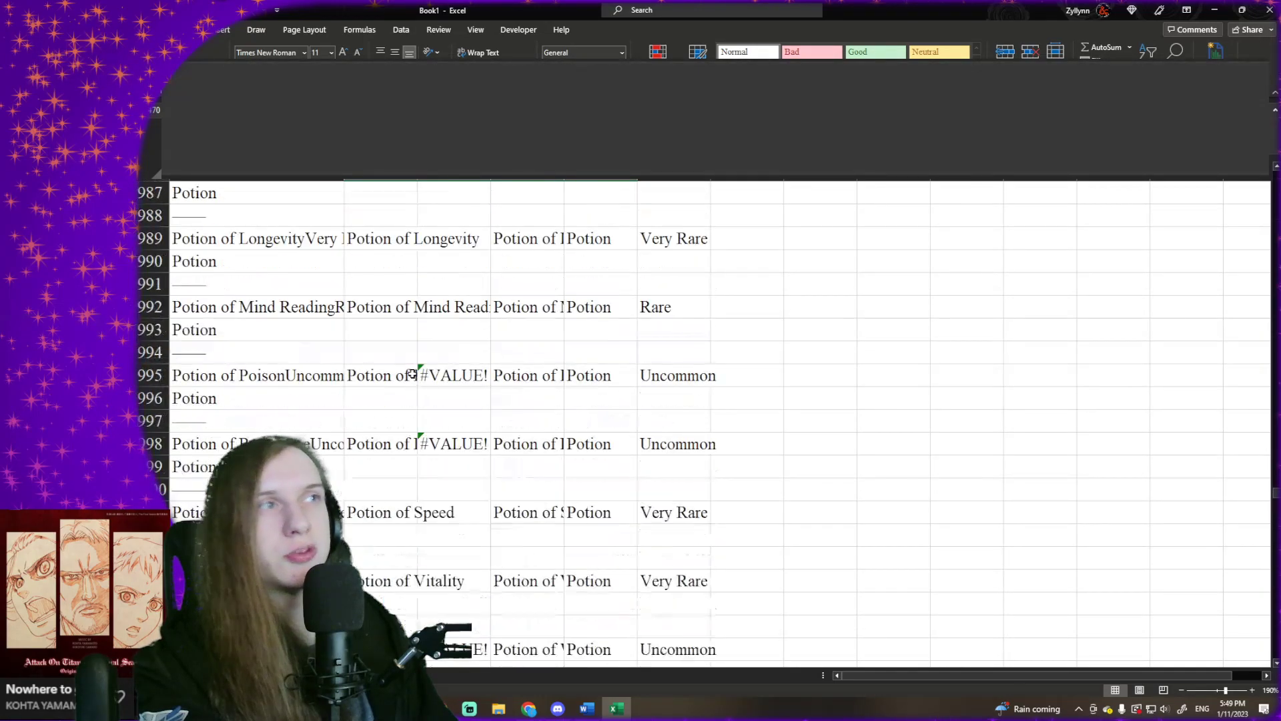
scroll(411, 370, up, 8)
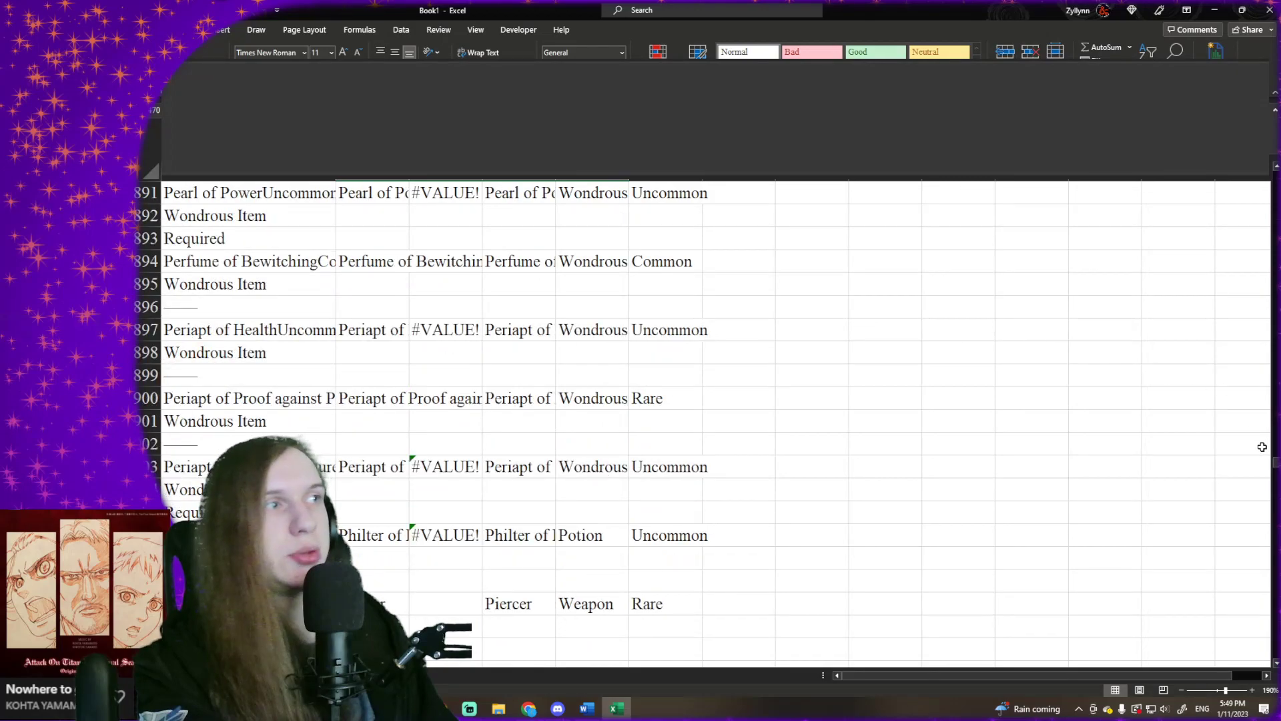
drag(1276, 466, 1276, 169)
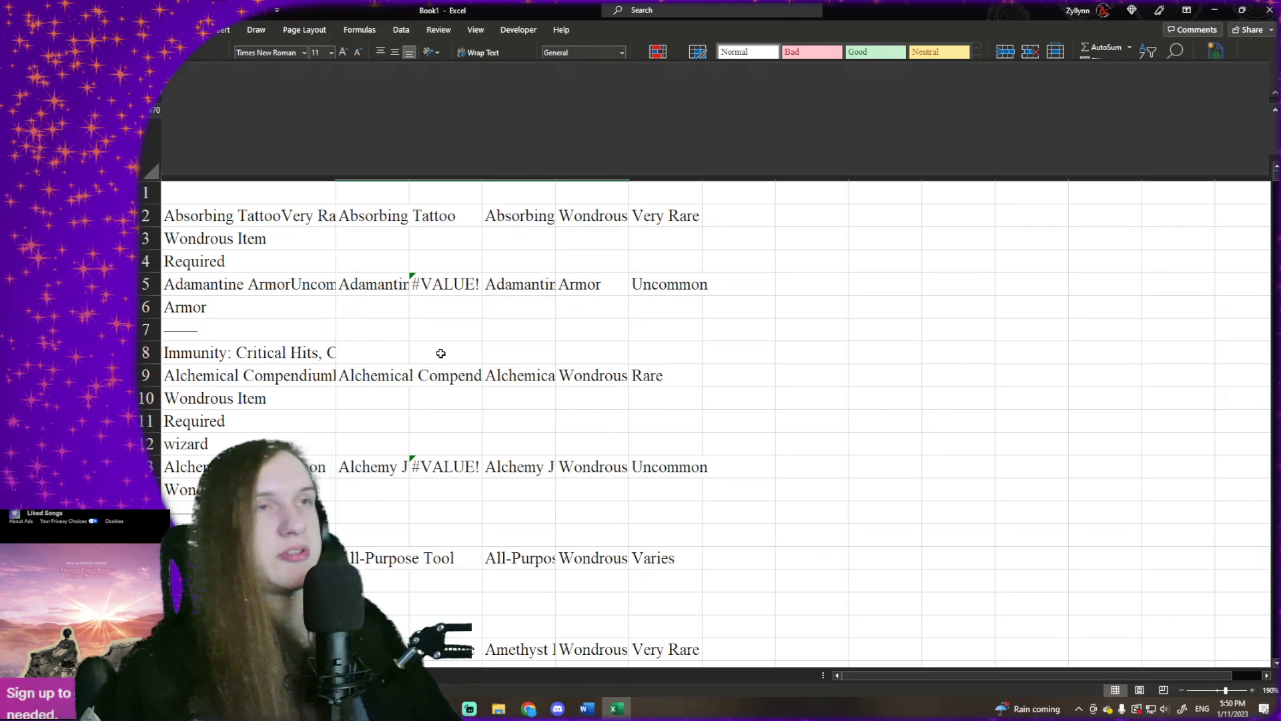
- Inspect the name, type and rarity cells of the Adamantine Armor entry in row 5 and the column C cells around it
click(455, 337)
click(460, 241)
click(454, 265)
click(453, 283)
click(445, 307)
click(394, 284)
click(512, 282)
click(604, 280)
click(634, 284)
click(621, 282)
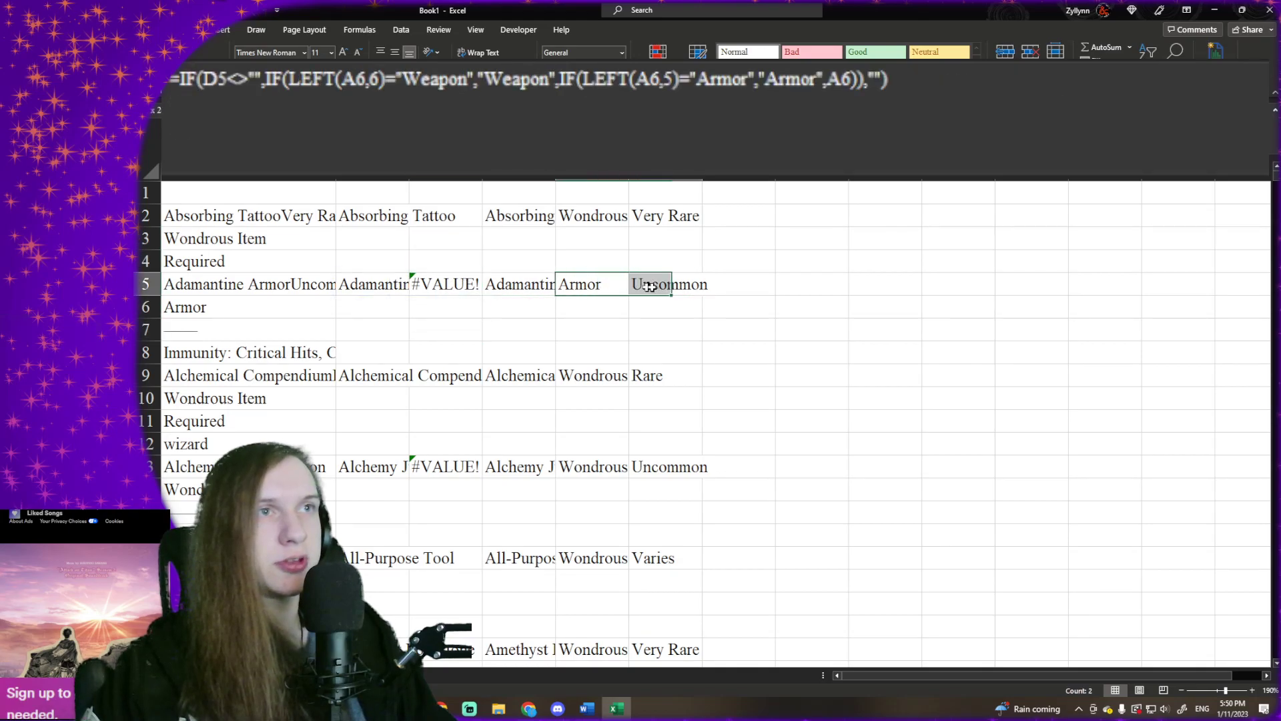
- Examine the type and rarity formulas in columns E and F from row 4 to row 13, including the blank cells E10:F12
click(626, 307)
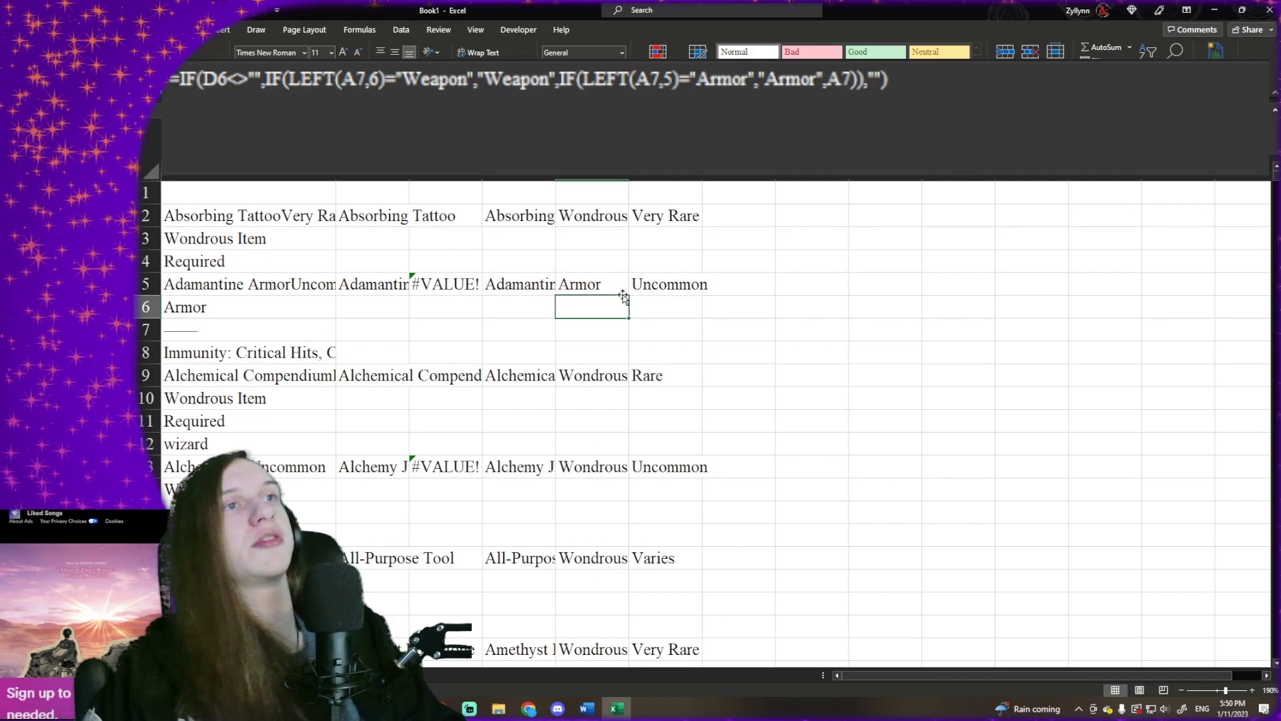
click(618, 285)
click(618, 313)
drag(601, 286, 619, 466)
double_click(615, 284)
click(623, 307)
click(627, 325)
drag(628, 404, 643, 438)
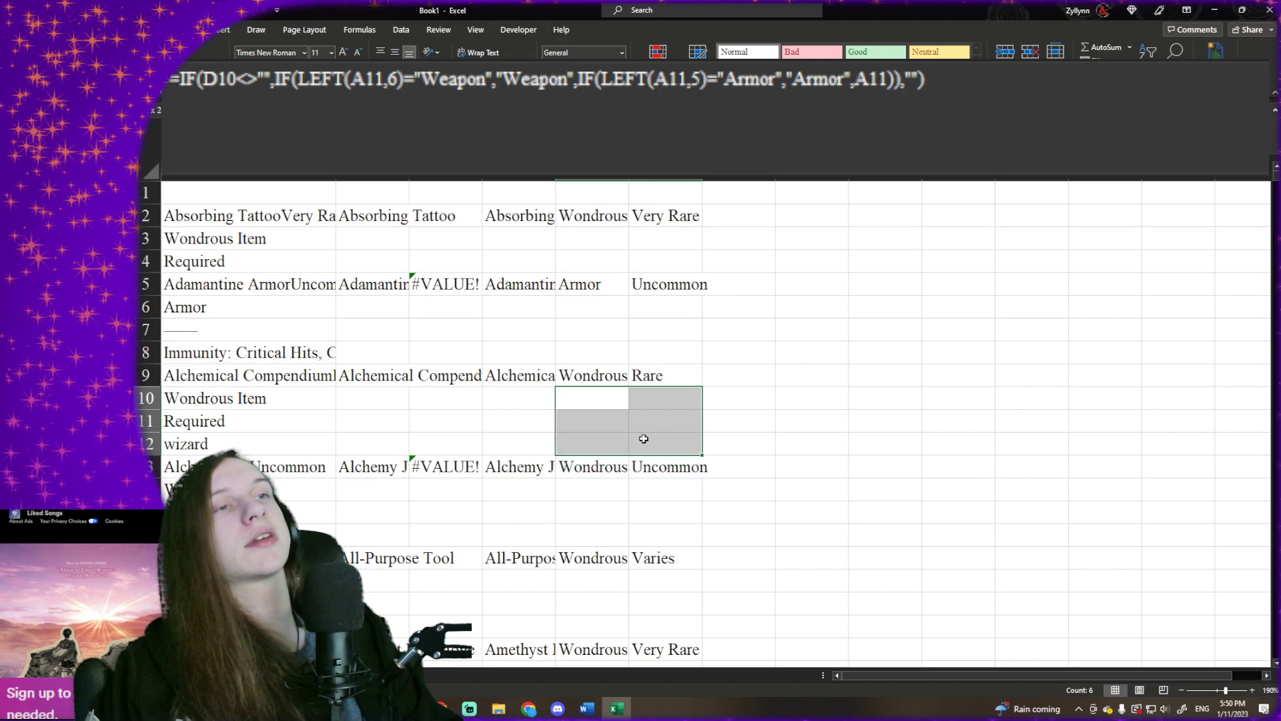
click(617, 404)
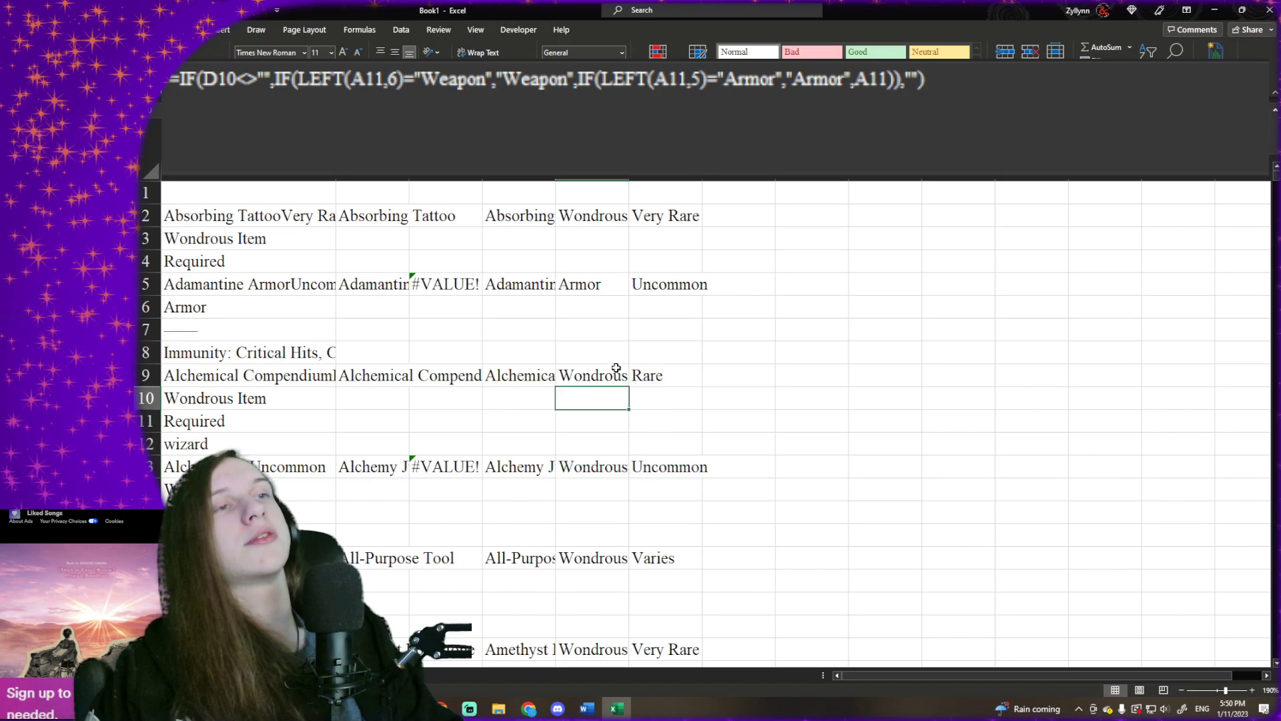
scroll(616, 368, down, 1)
drag(623, 309, 634, 349)
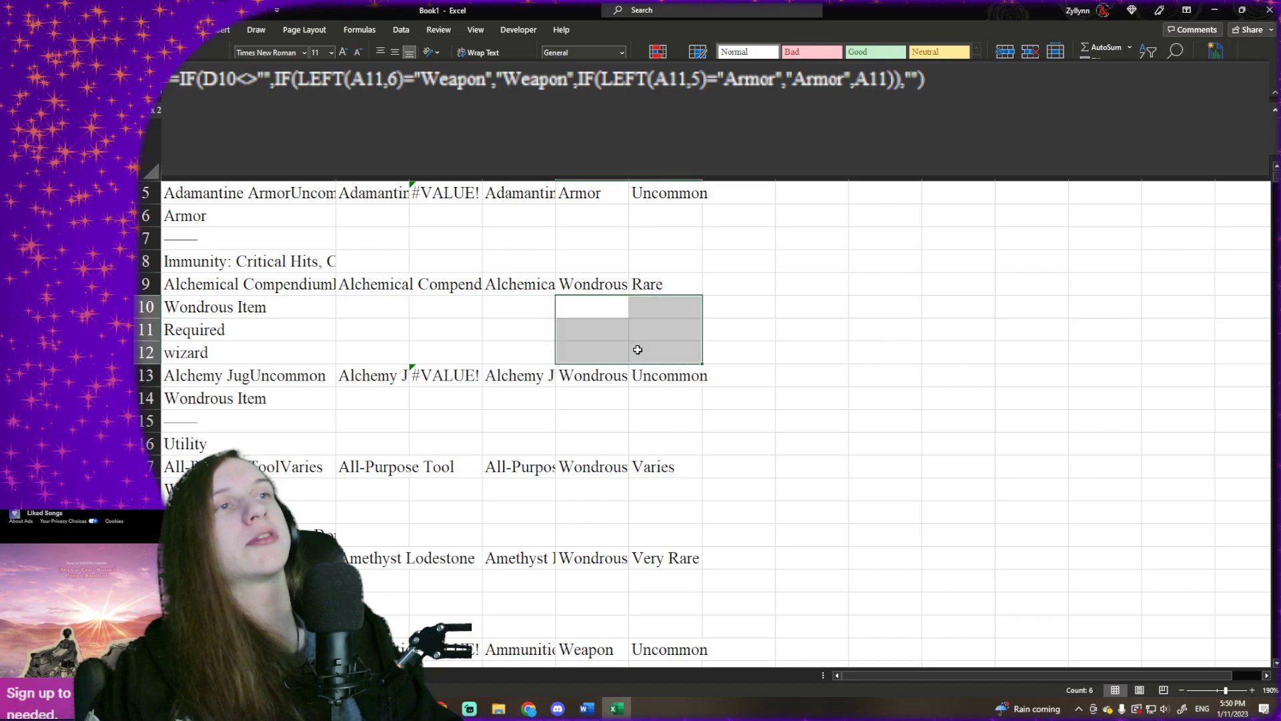
scroll(612, 319, up, 1)
click(576, 267)
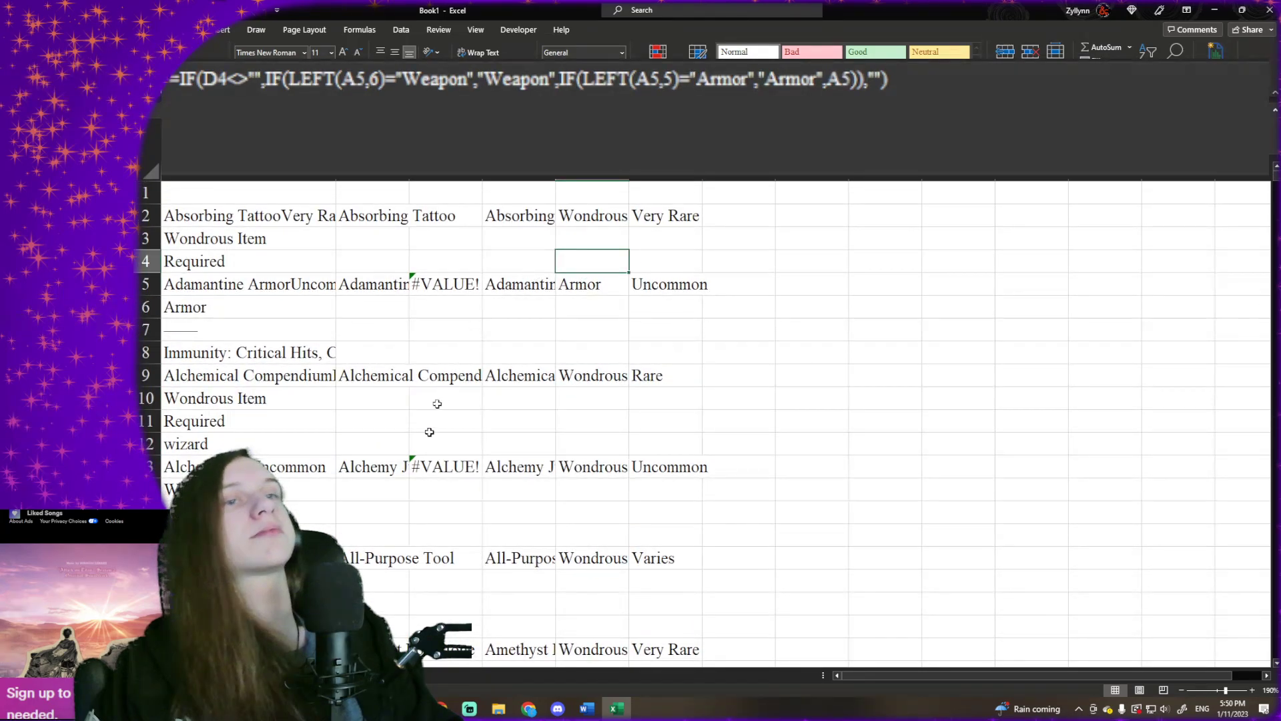
- Switch to the sorted magic item sheet and clear all item names and types in columns A and B below the header
key(ctrl+Page_Up)
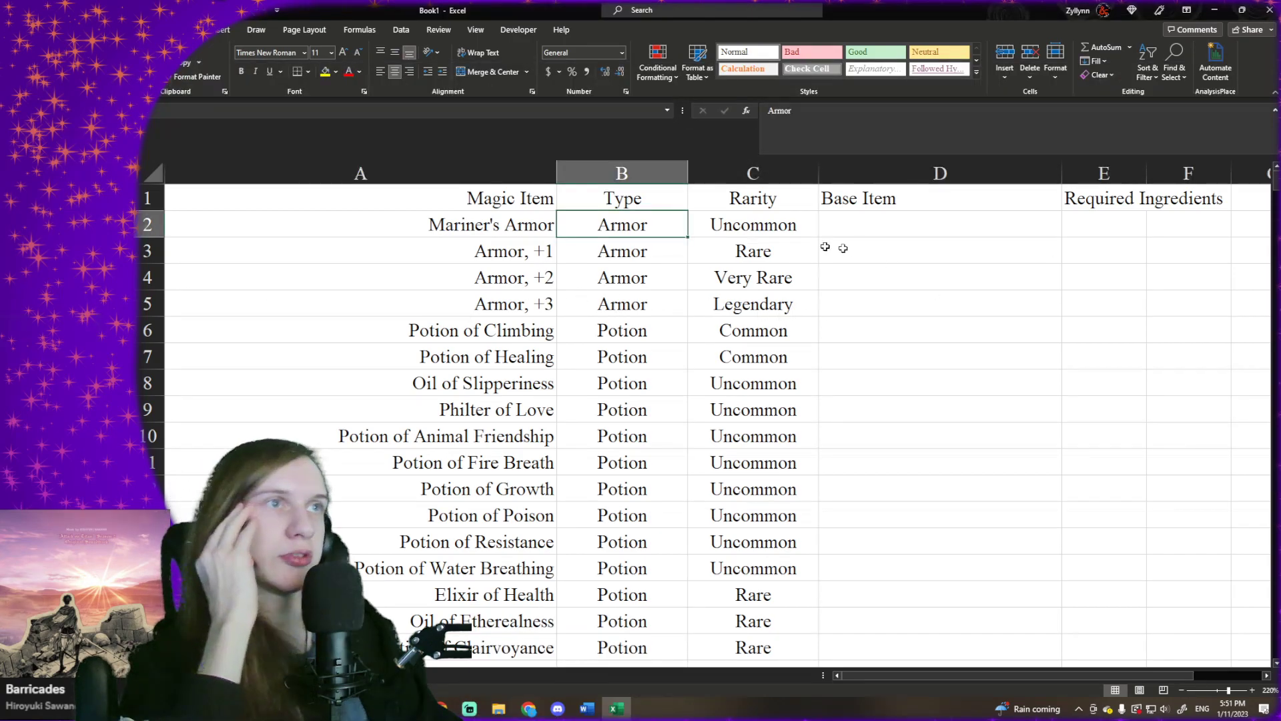
click(647, 267)
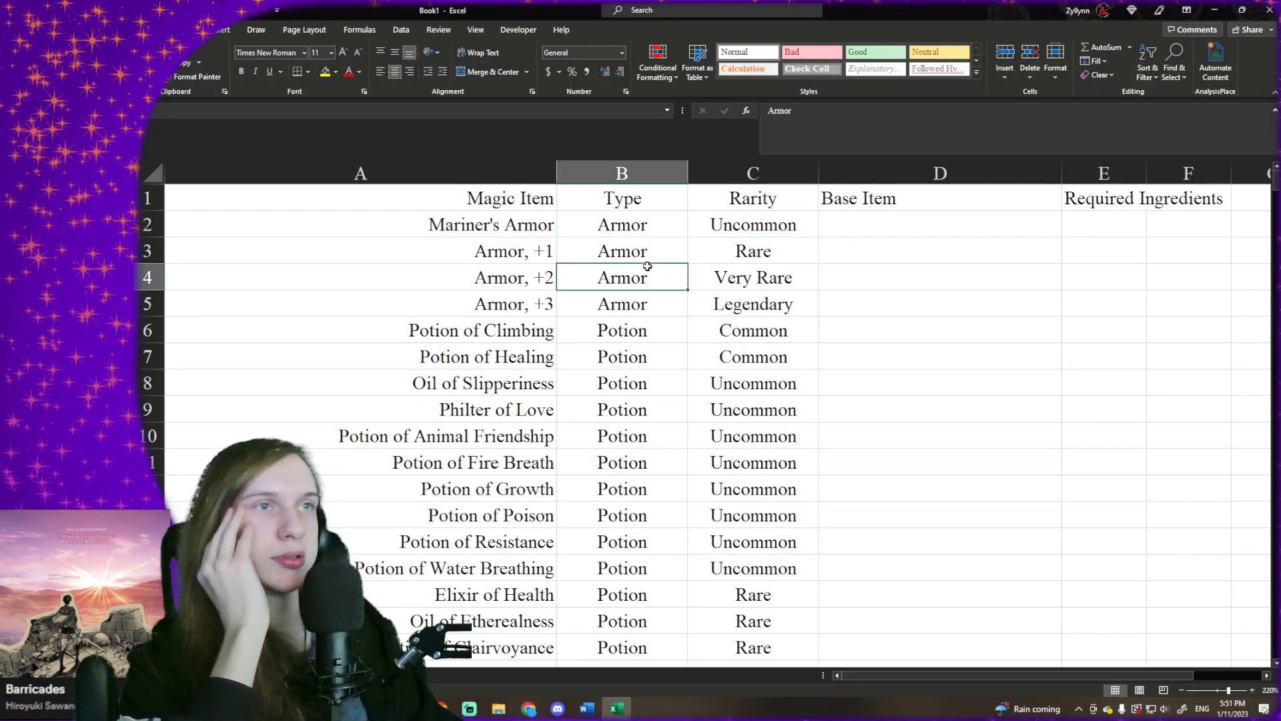
click(658, 228)
click(536, 224)
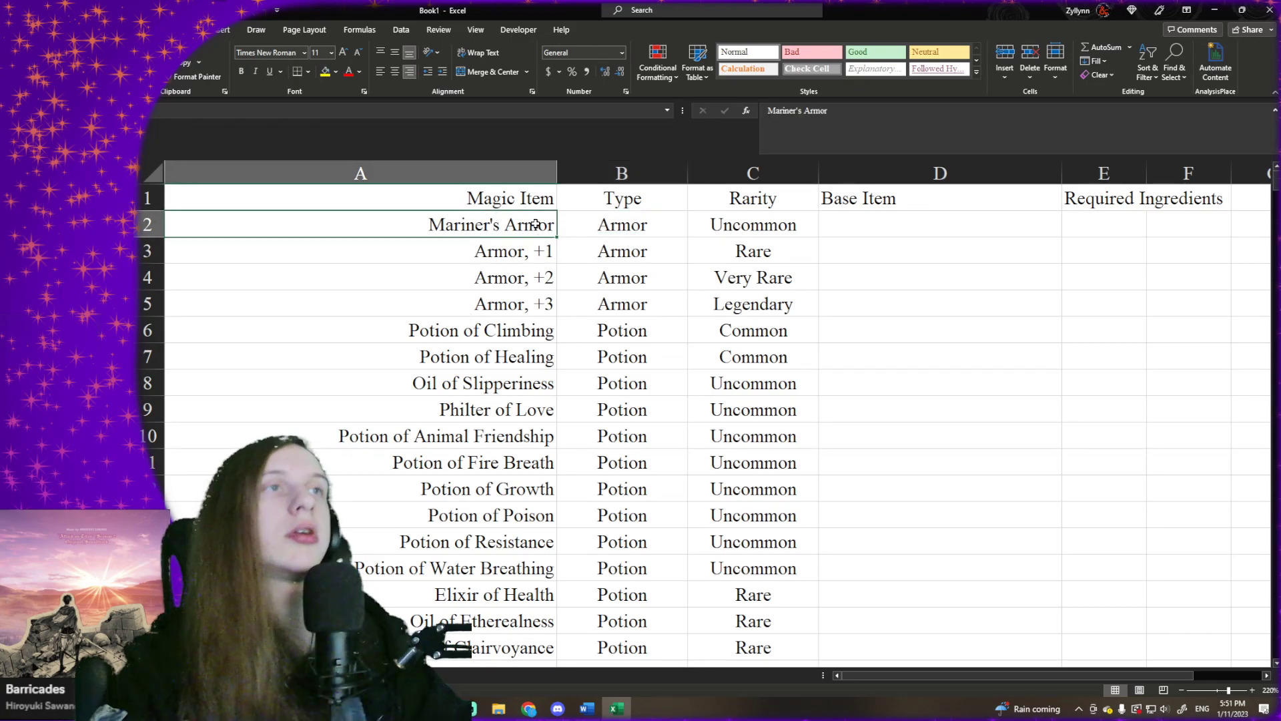
text(0)
key(Tab)
key(Left)
text(\)
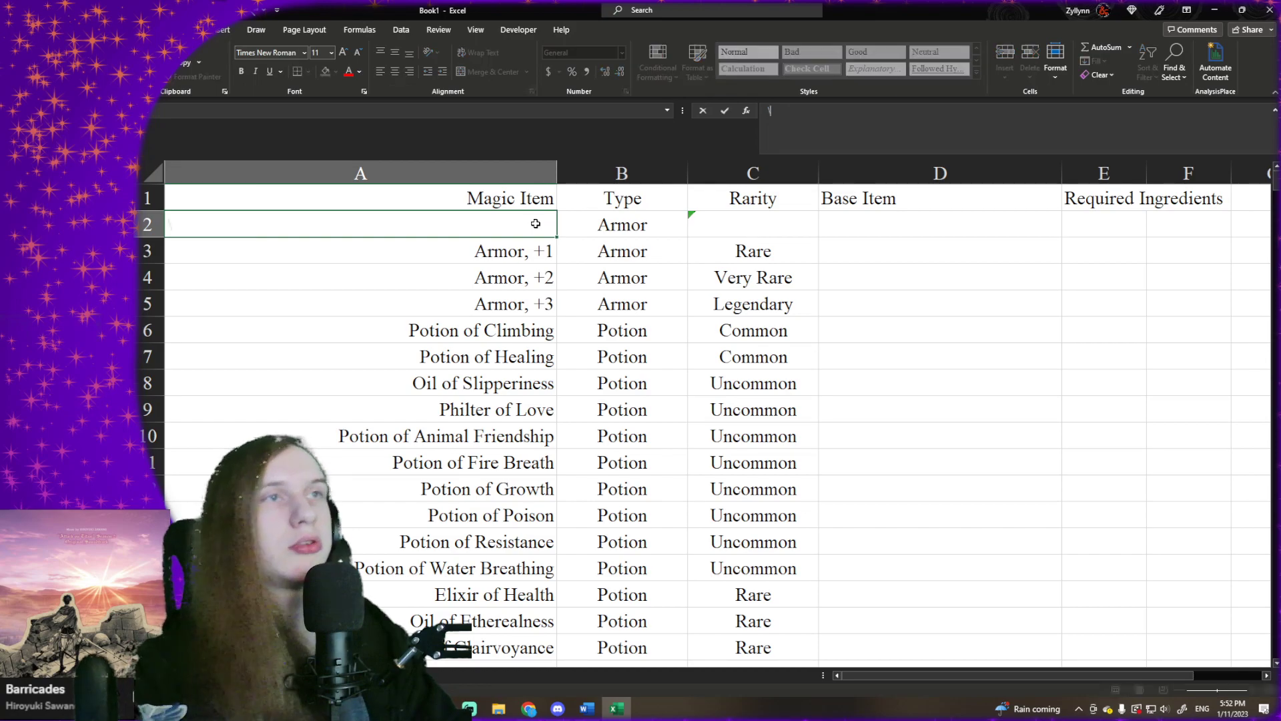
key(Right)
key(Left)
key(shift+Right)
key(shift+Right)
key(ctrl+shift+Down)
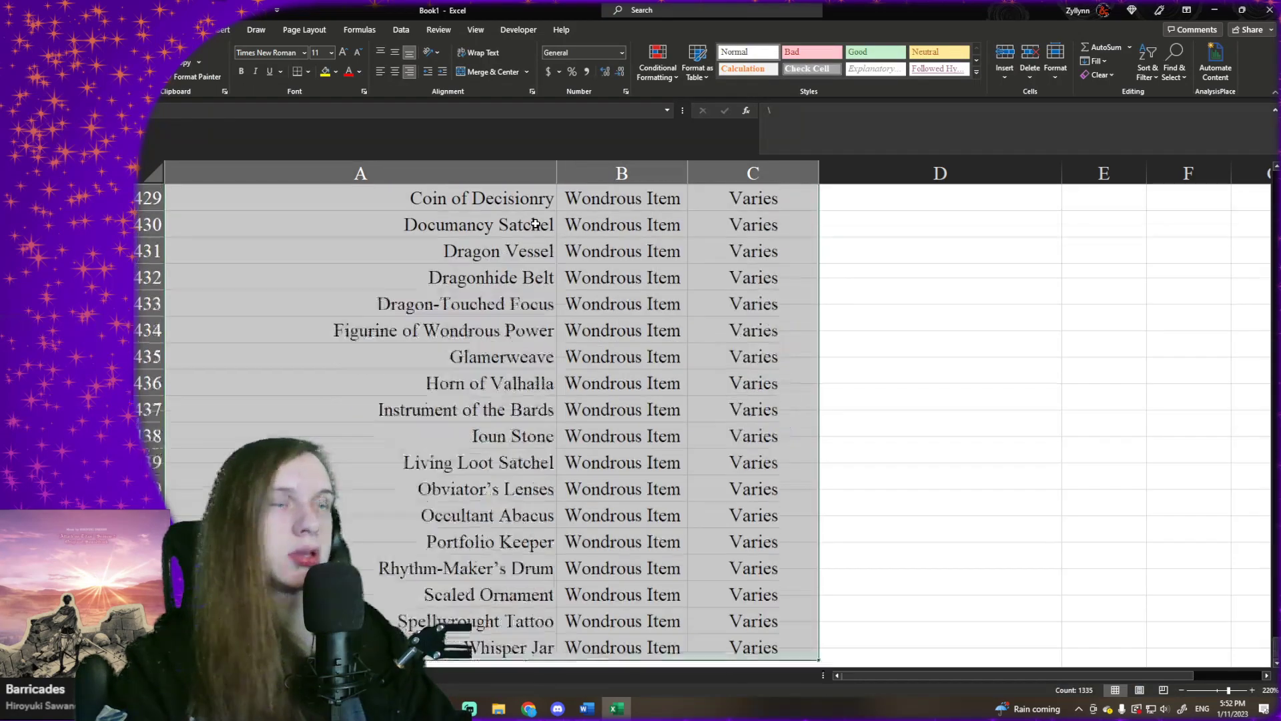
key(shift+Left)
key(Delete)
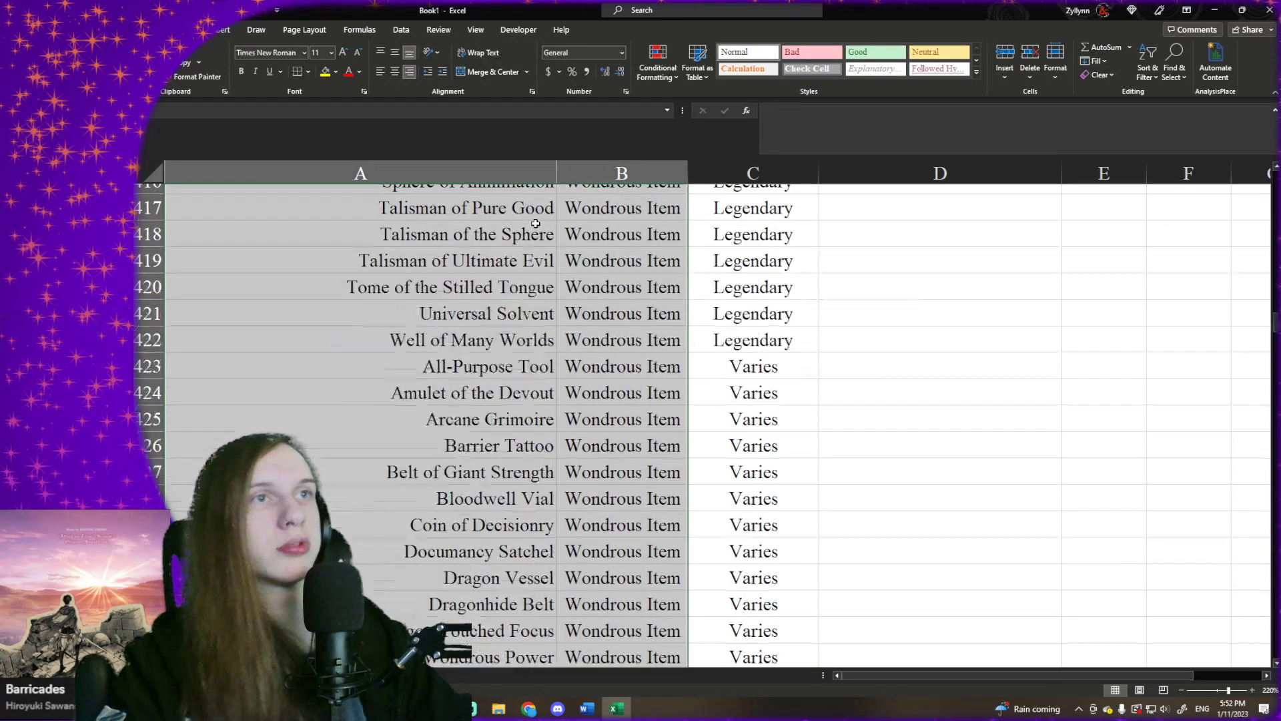
- Start a UNIQUE formula in A2 under the Magic Item header
click(520, 225)
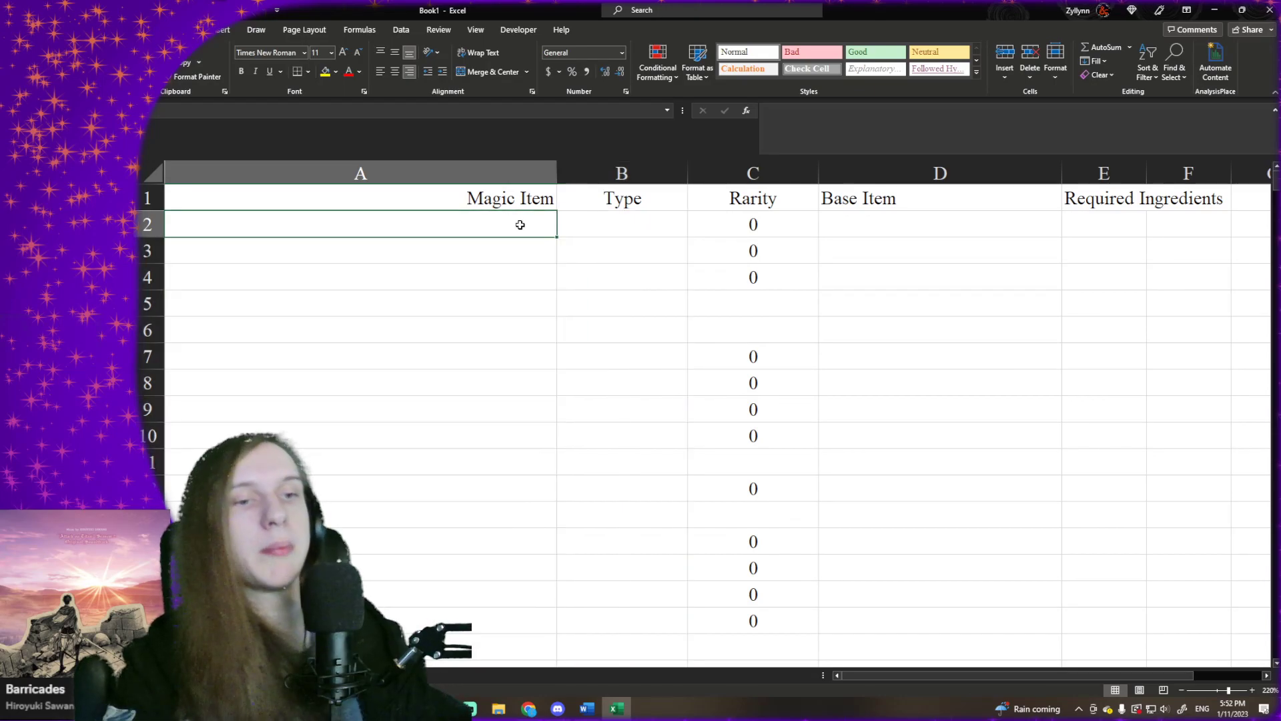
text(=UNI)
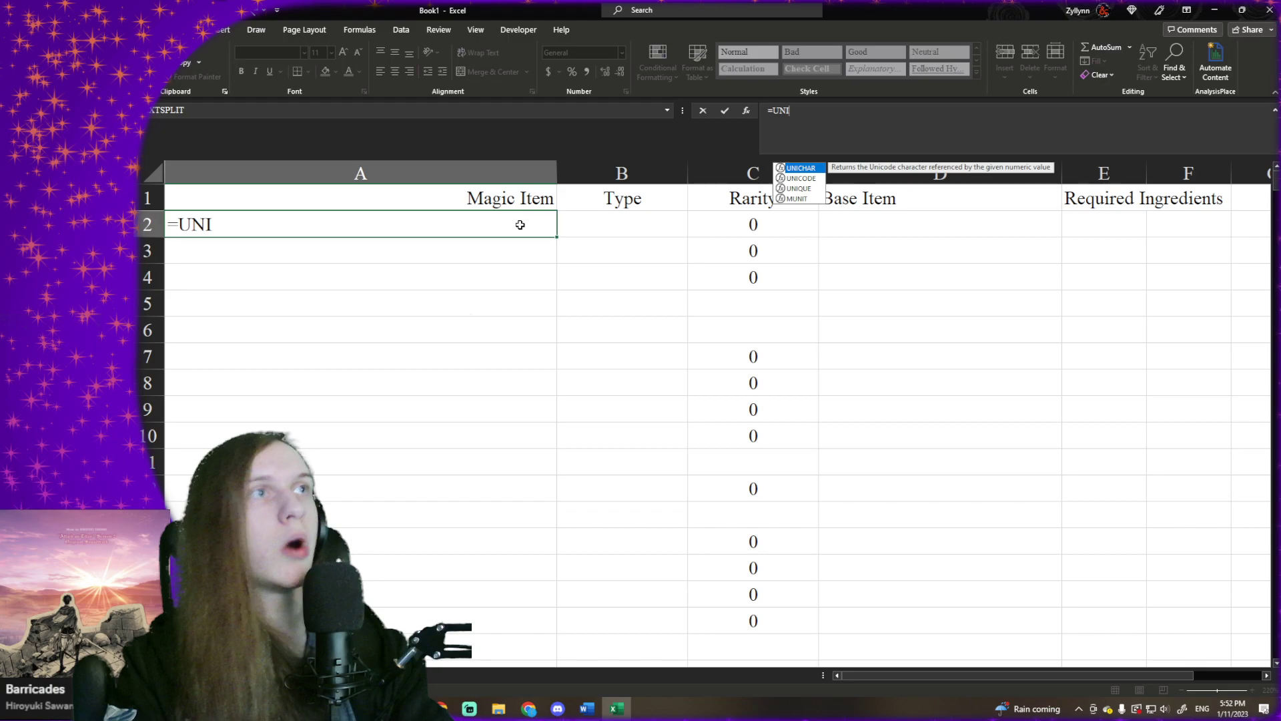
key(Down)
key(Down)
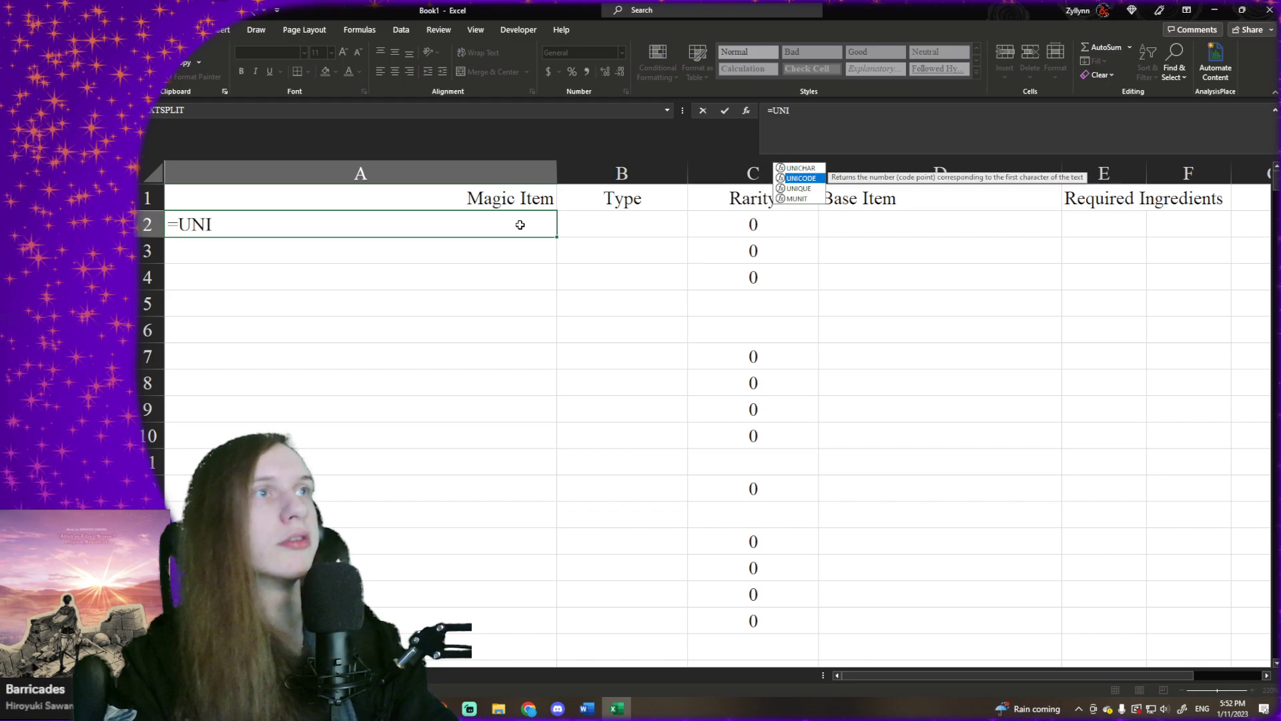
key(Tab)
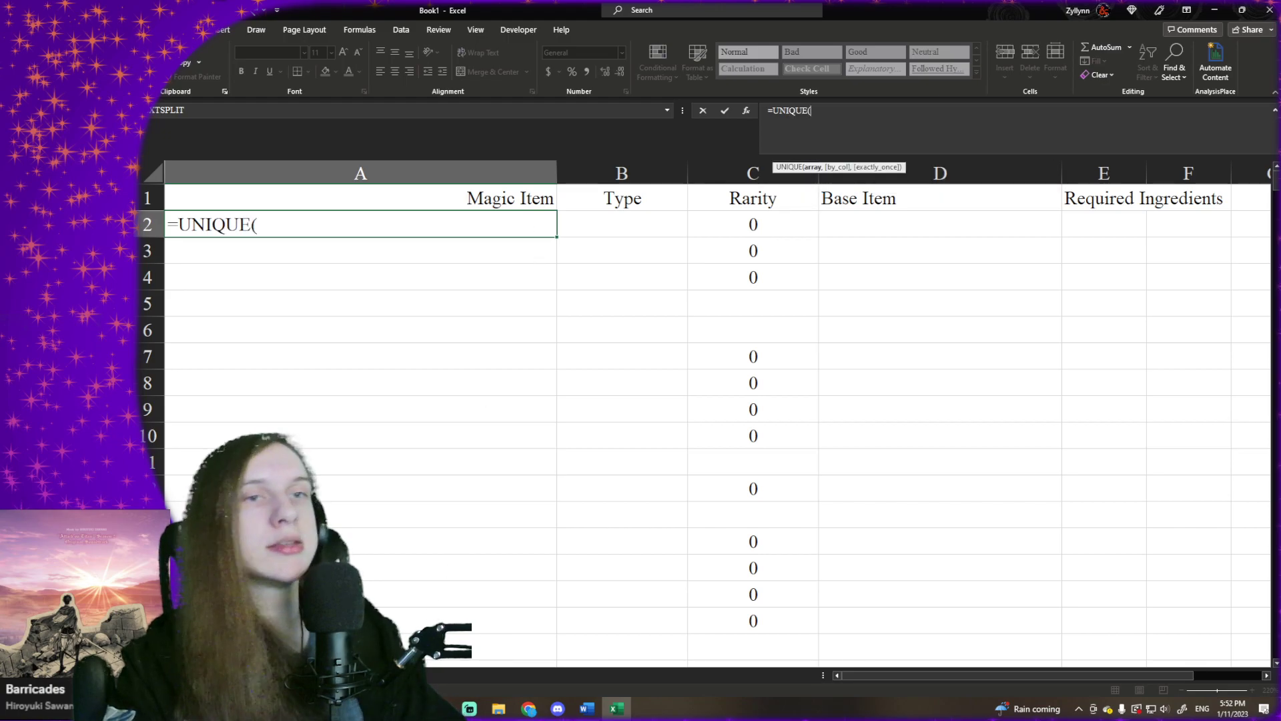
- Reference the extracted item names in Sheet1, D2:D1506, as the array of the UNIQUE formula
click(208, 675)
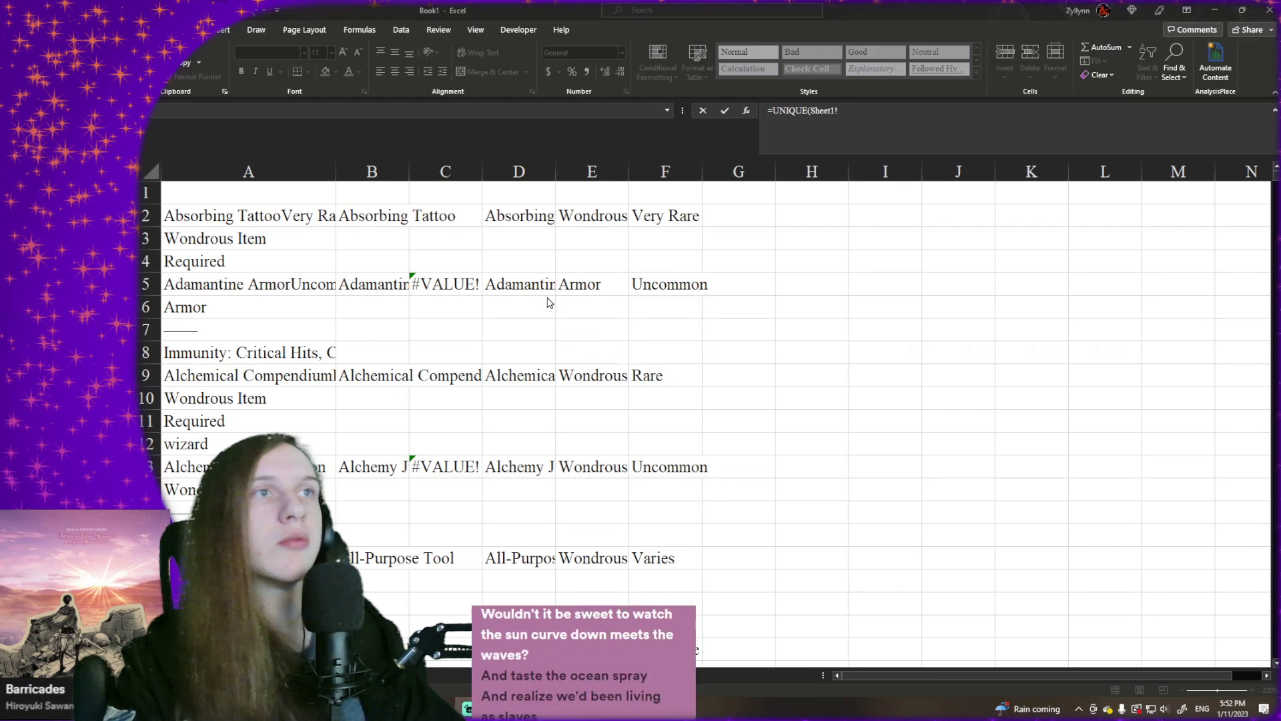
click(551, 219)
key(ctrl+shift+Down)
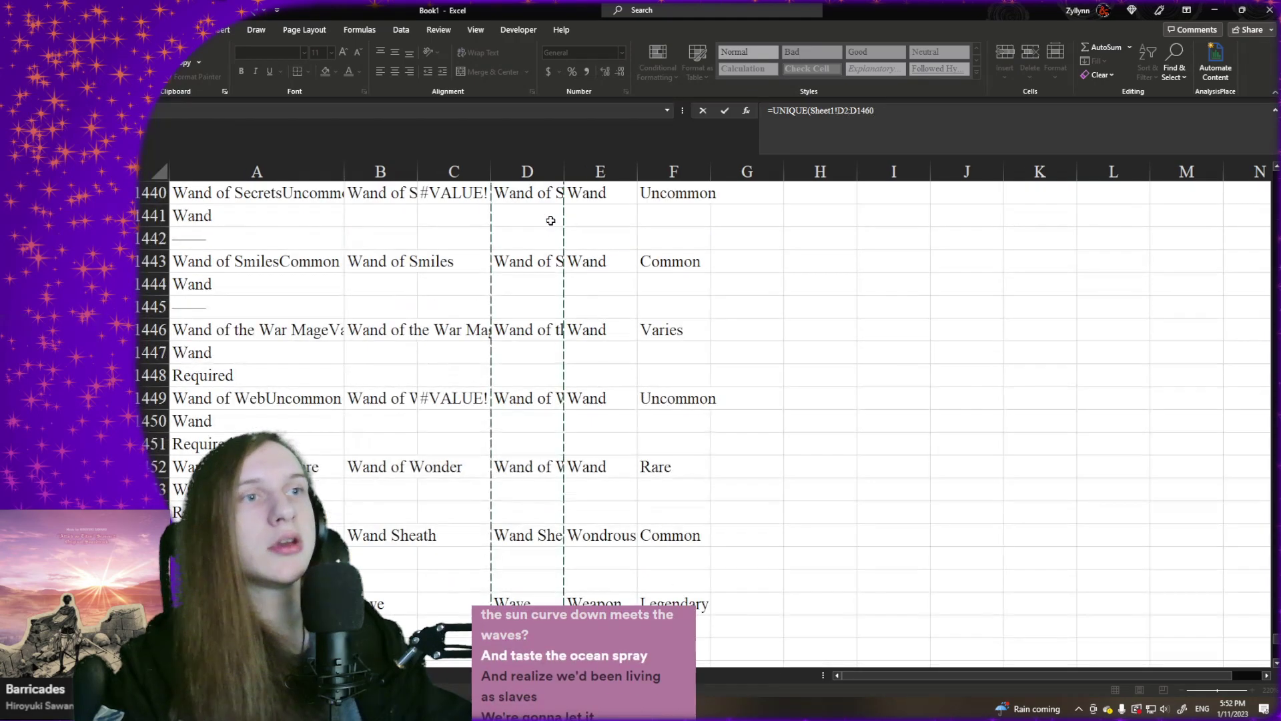
key(shift+Down)
key(shift+Down)
key(shift+Down)
key(shift+Down)
key(shift+Down)
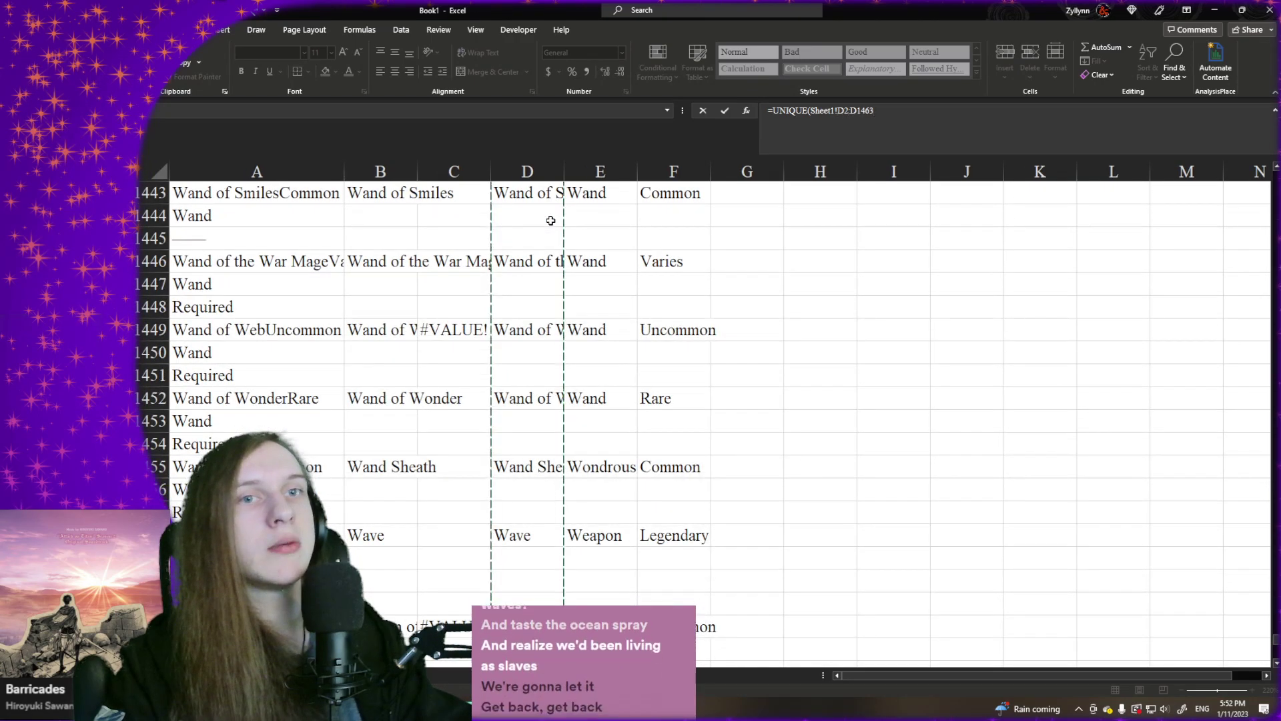
key(ctrl+shift+Down)
key(ctrl+shift+Down)
key(ctrl+shift+Down)
key(ctrl+shift+Down)
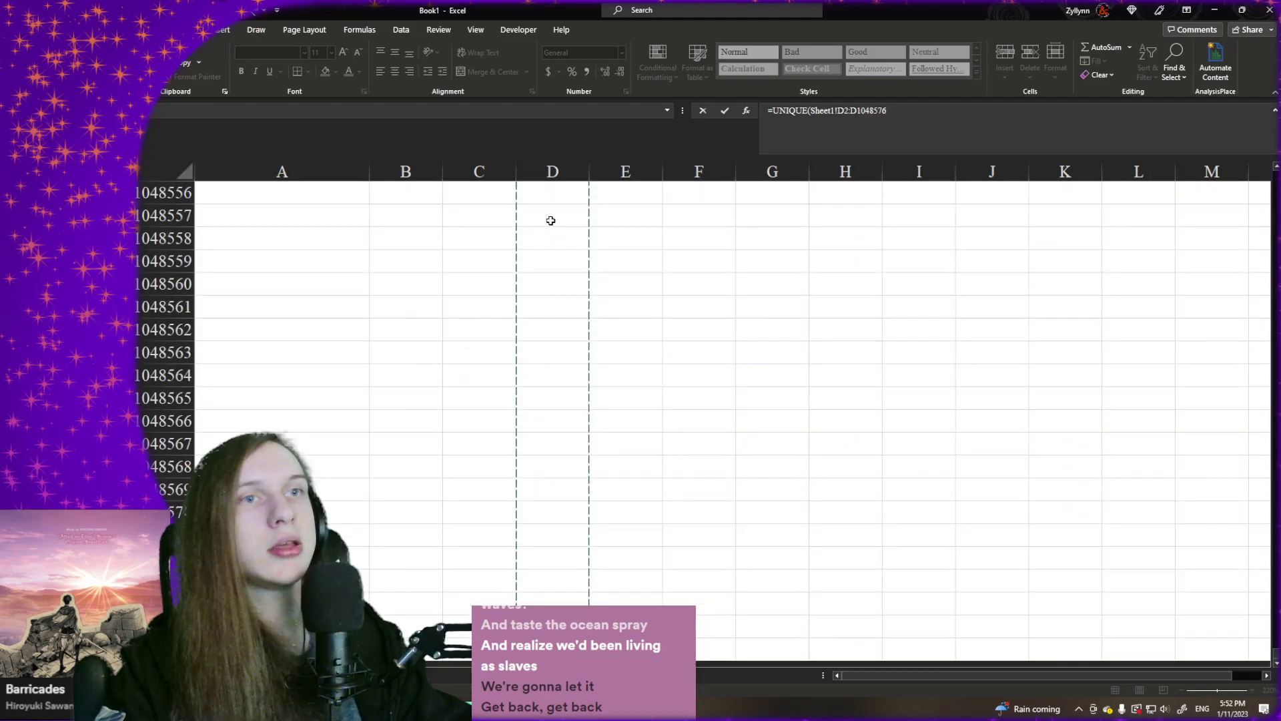
key(ctrl+shift+Up)
scroll(467, 332, up, 5)
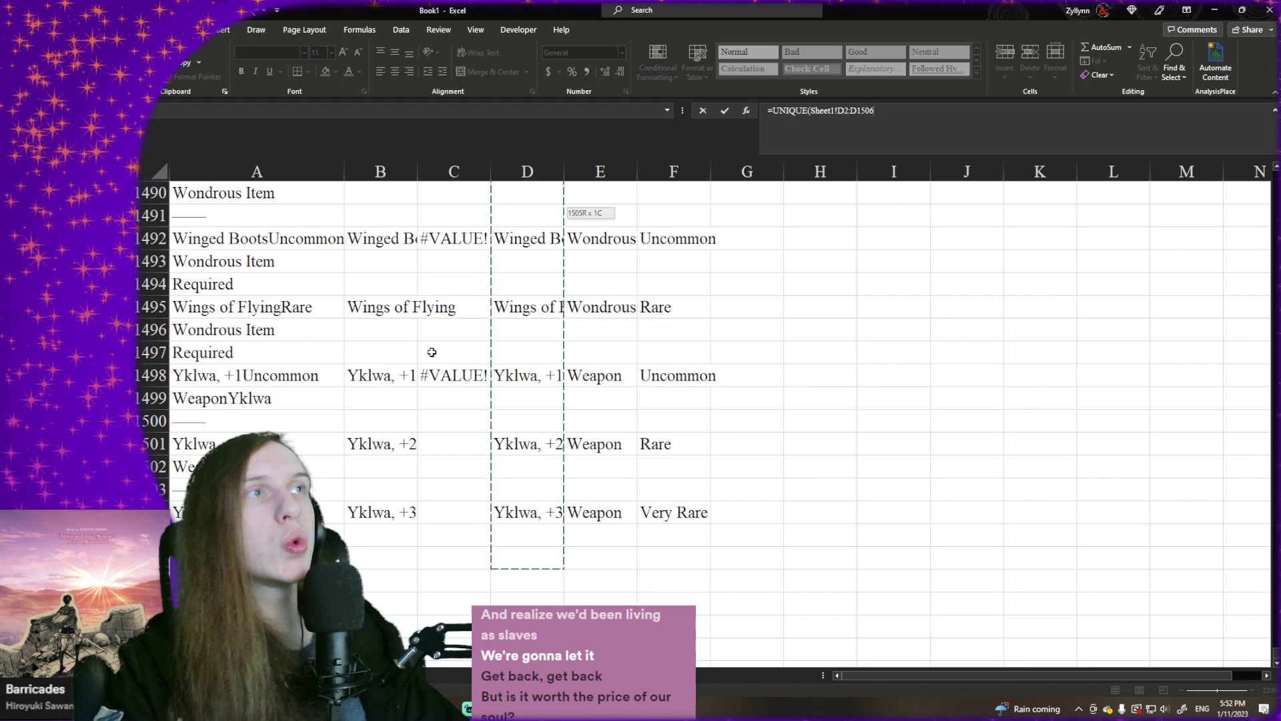
- Make the range absolute as $D$2:$D$1506, set the exactly-once argument to TRUE and complete the UNIQUE formula
key(F4)
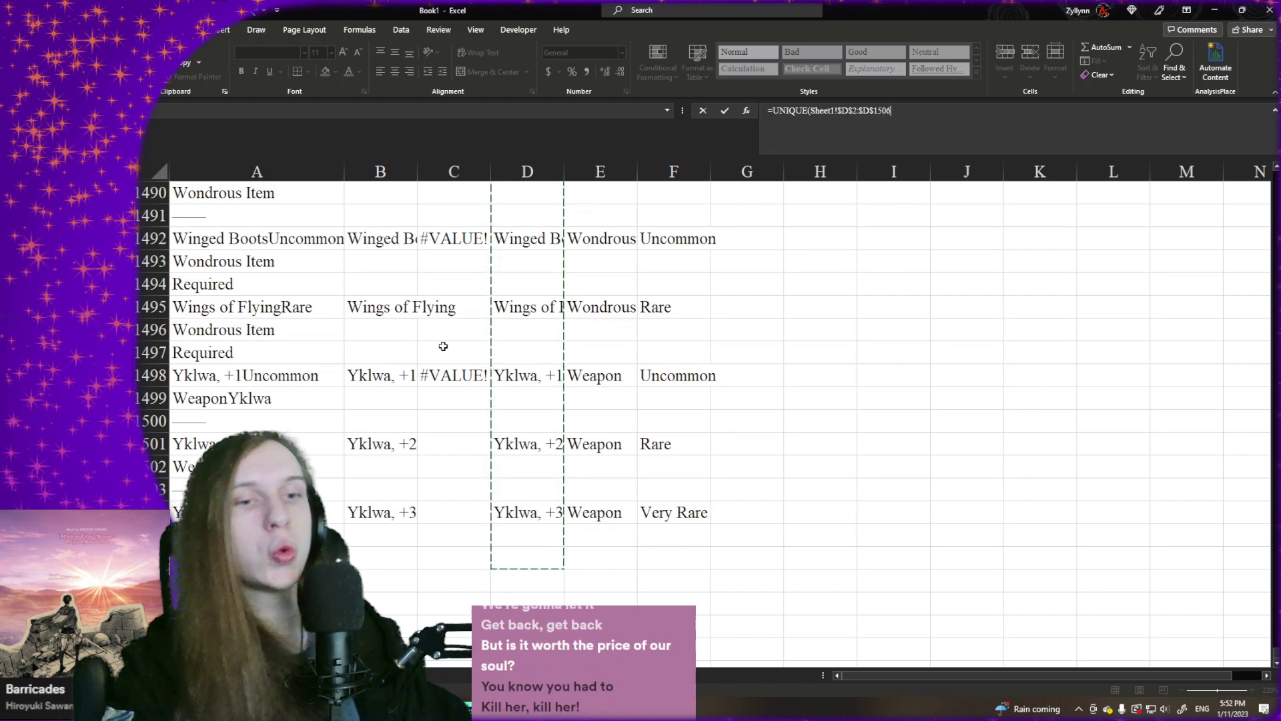
text(,,)
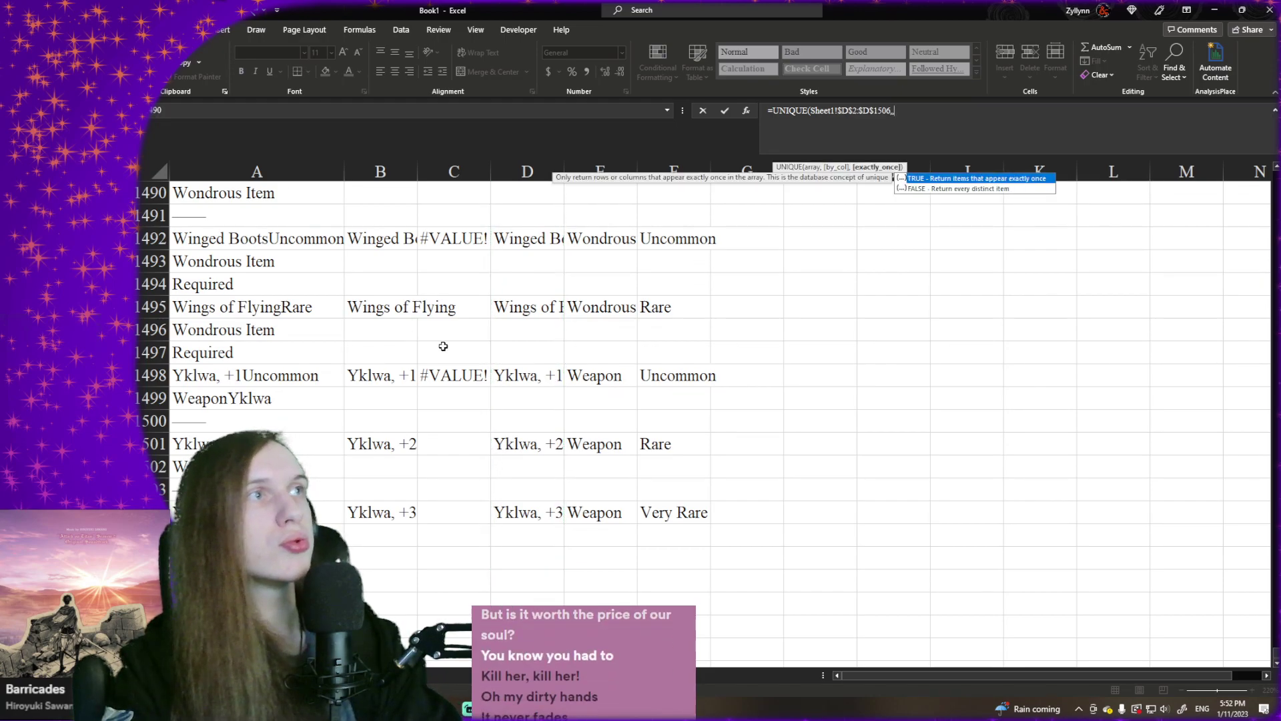
key(Tab)
text())
key(Return)
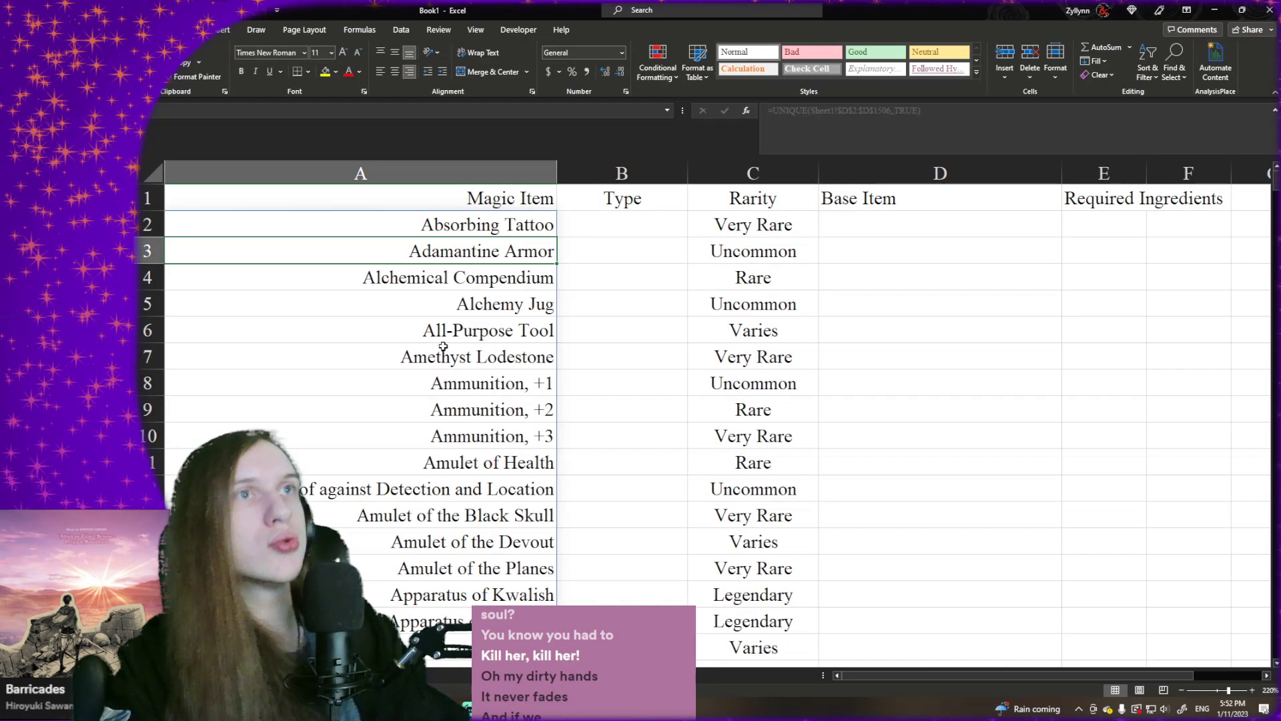
- Copy the Rarity XLOOKUP formula from C2 into B2 and set its lookup value to A2
key(Up)
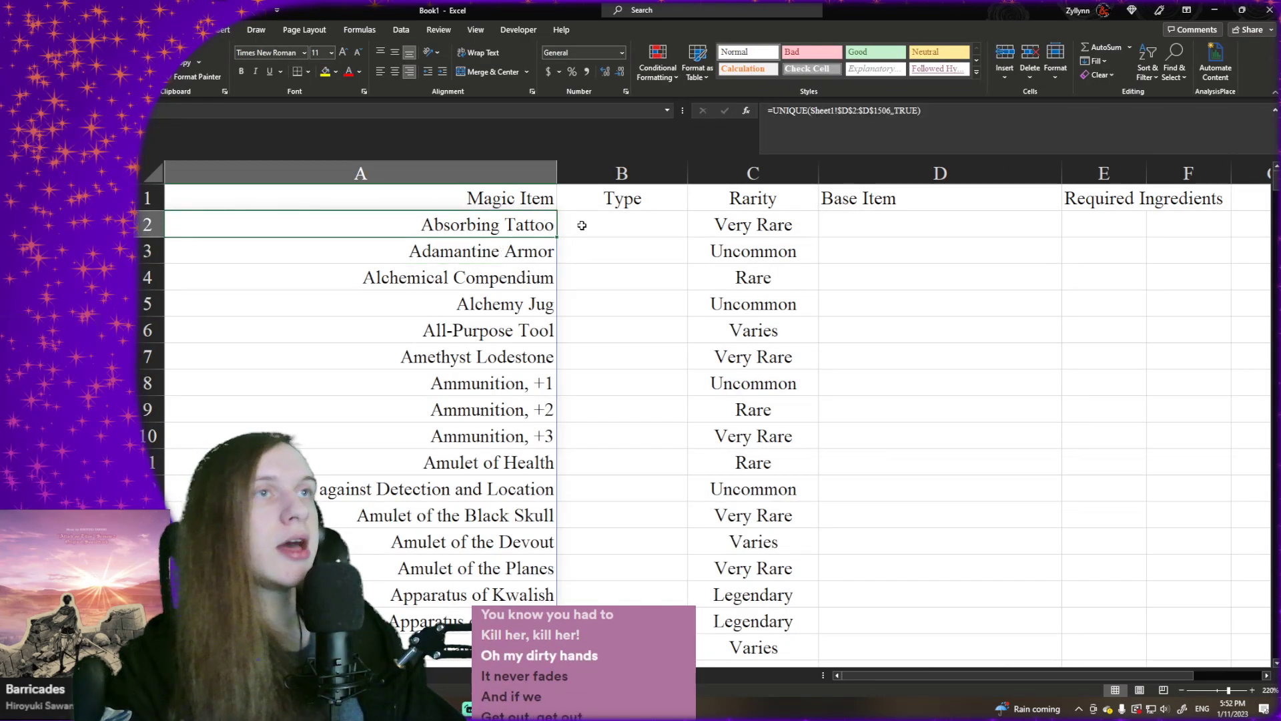
click(738, 224)
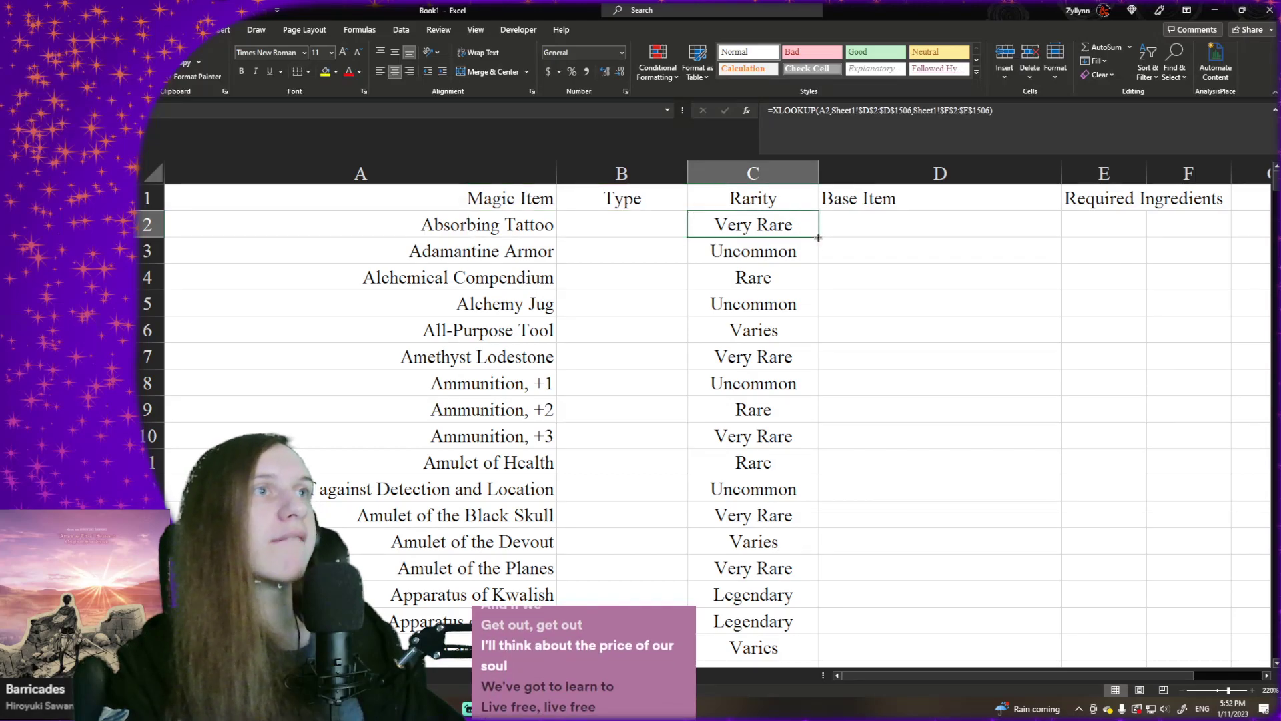
drag(818, 237, 627, 227)
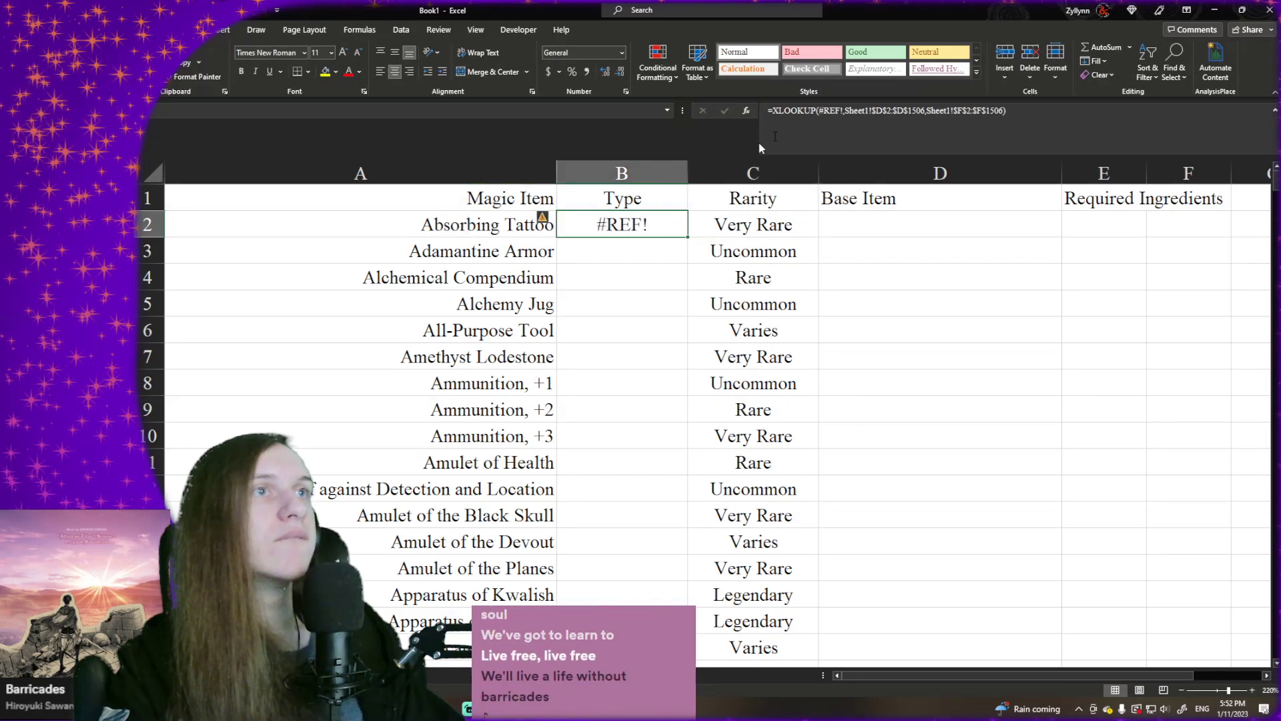
click(919, 123)
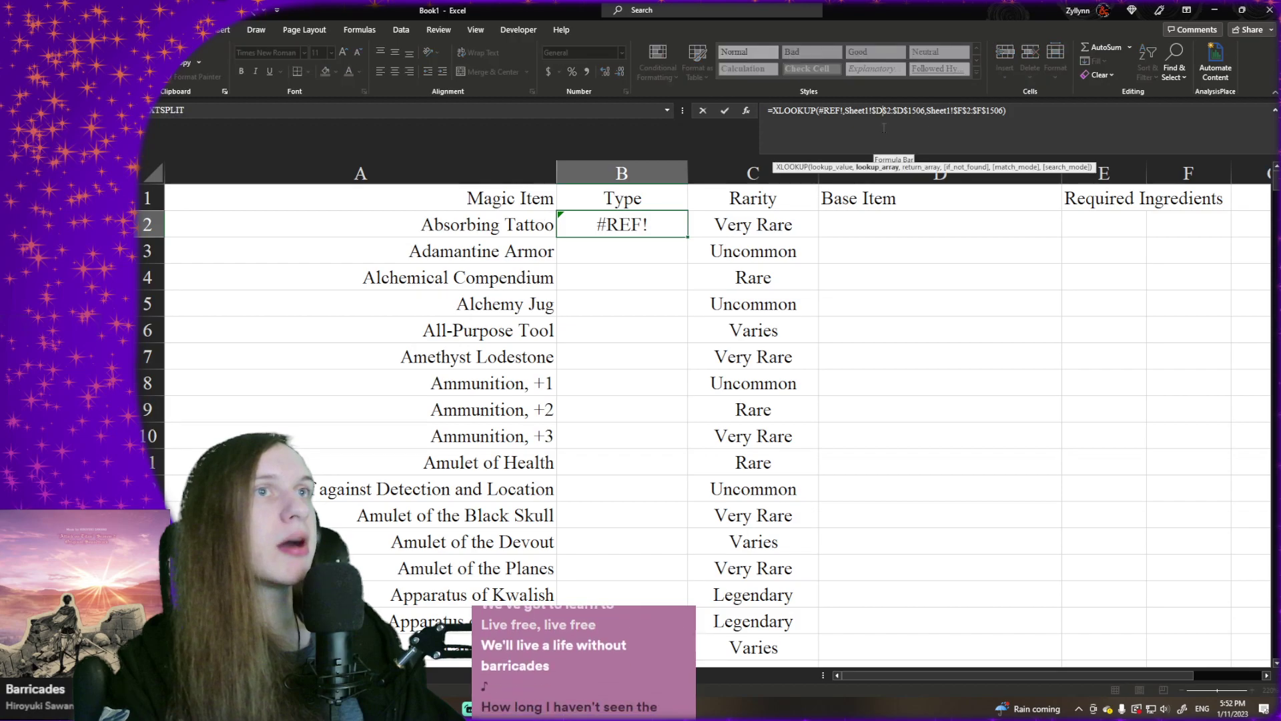
double_click(830, 116)
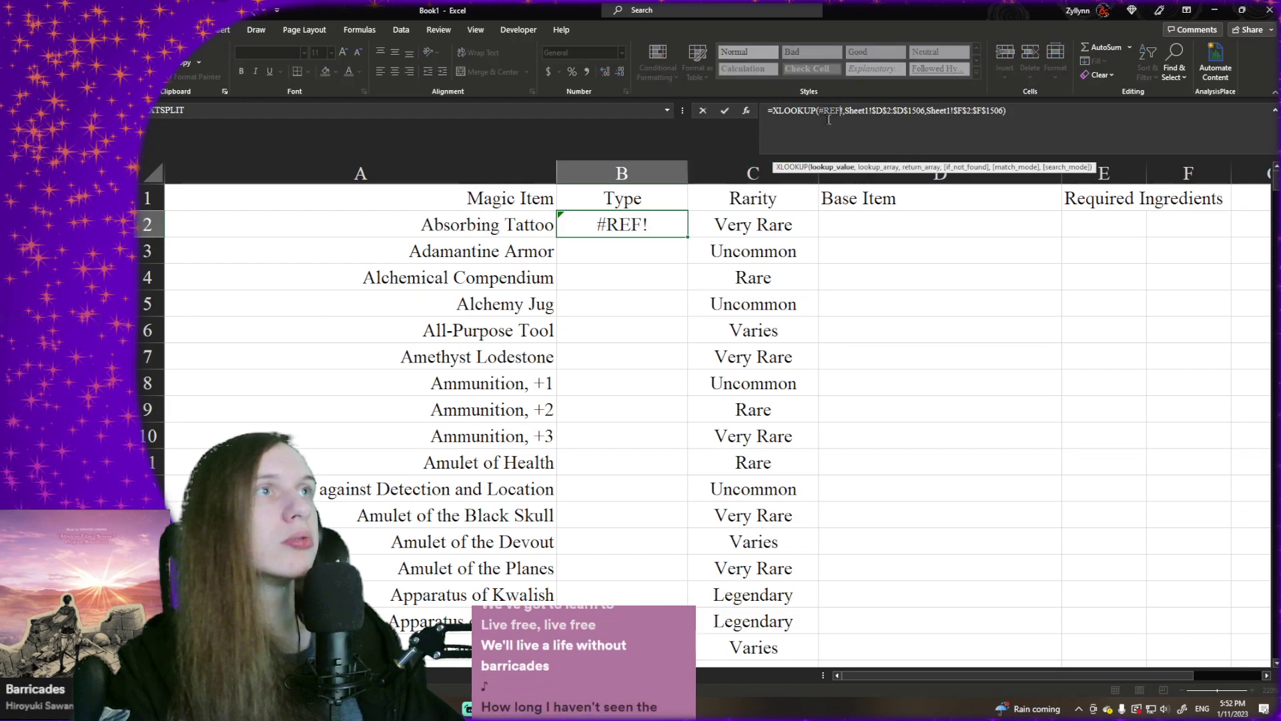
click(475, 223)
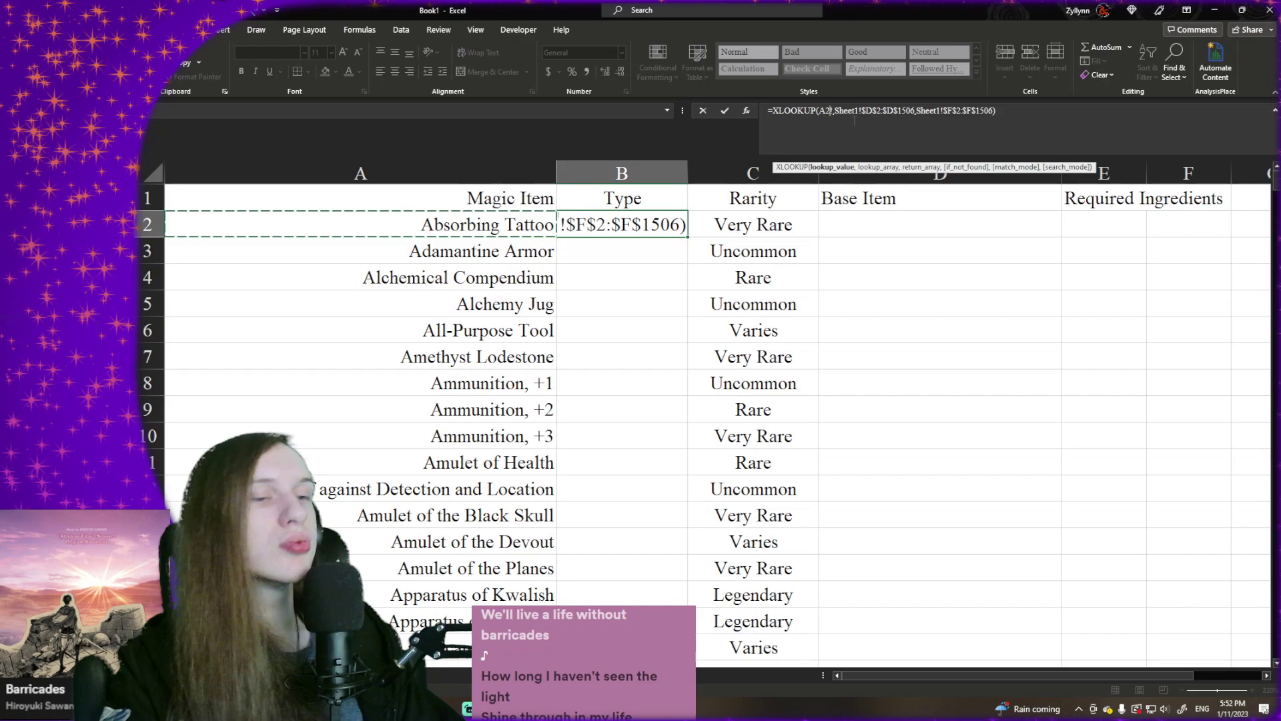
key(Delete)
- Change the return array of the Type lookup in B2 to Sheet1!$E$2:$E$1506
click(950, 114)
key(BackSpace)
text(E)
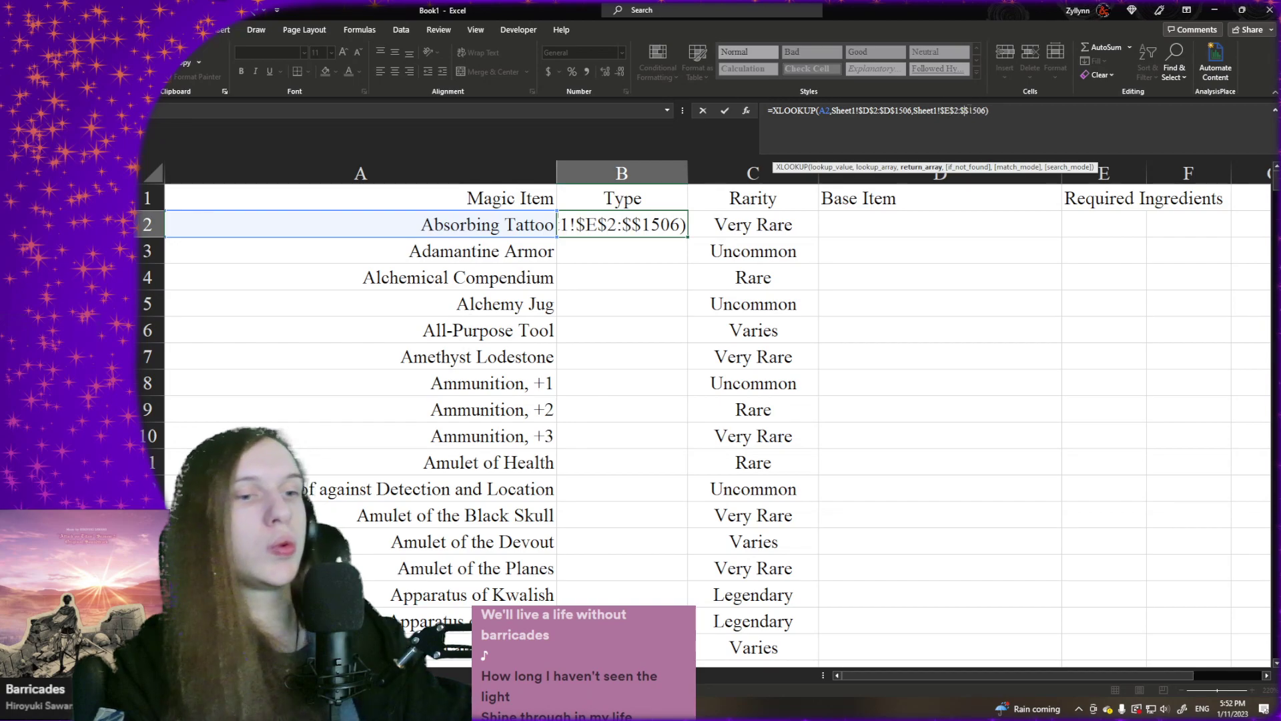
click(970, 110)
key(BackSpace)
text(E)
key(Return)
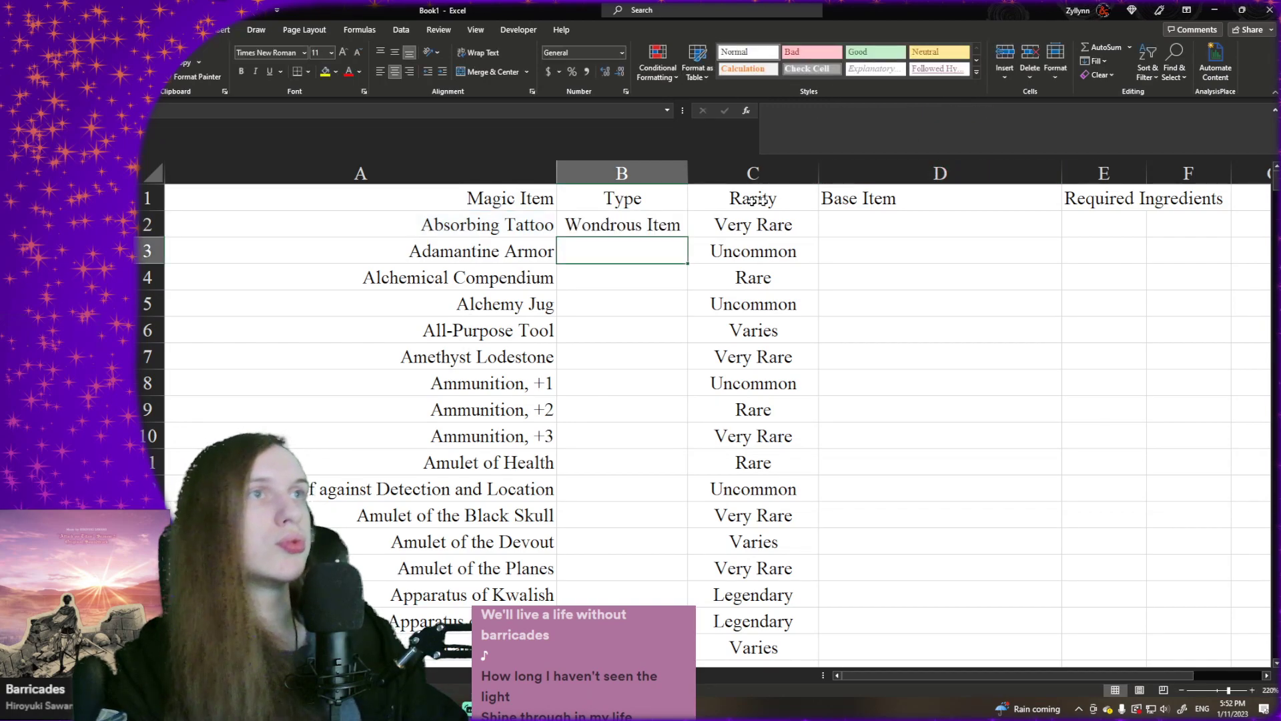
- Fill the Type lookup down column B to row 448 and extend the Rarity lookup in column C to row 448
click(594, 227)
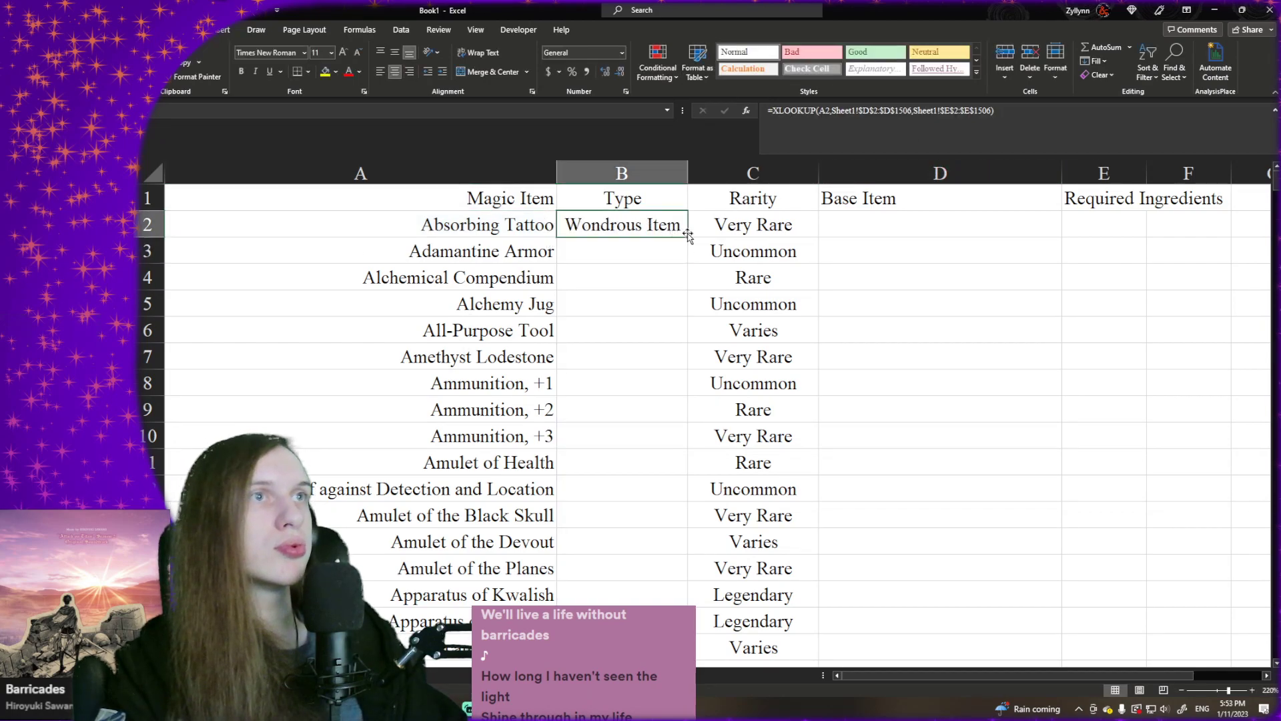
drag(688, 236, 688, 588)
click(788, 515)
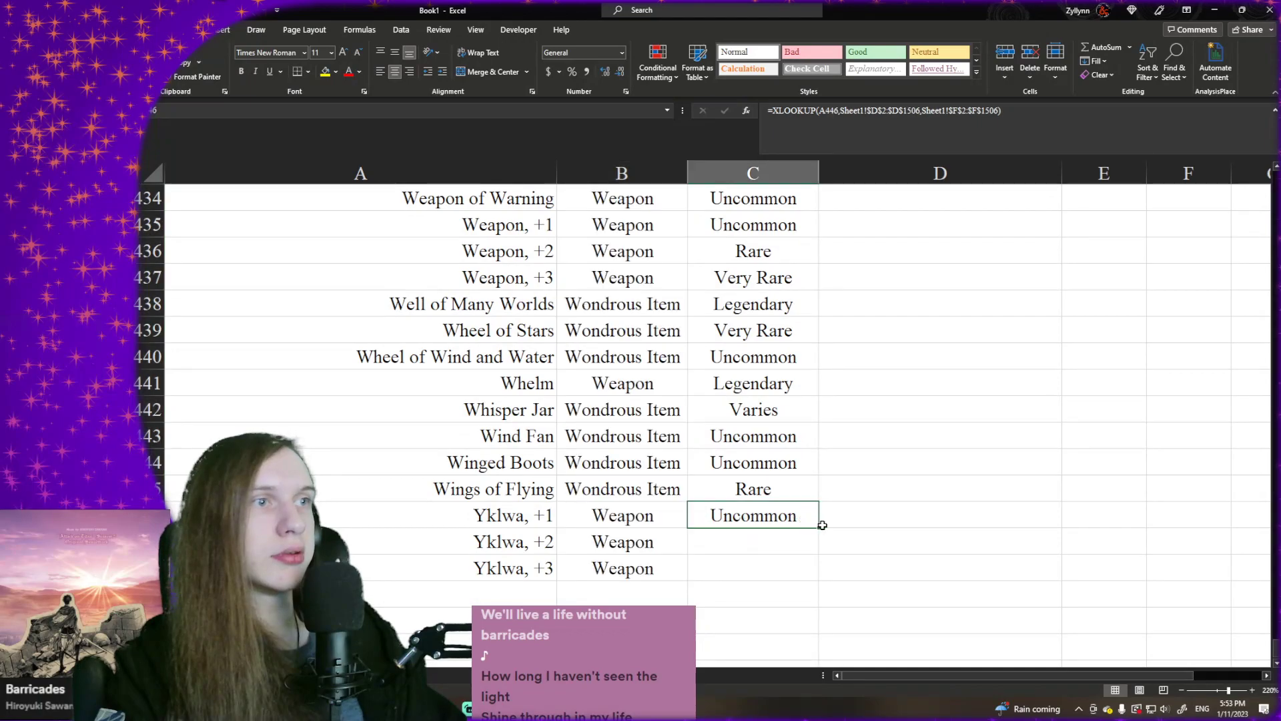
drag(818, 529, 819, 580)
- Replace the formulas in the Magic Item, Type and Rarity columns, A1:C448, with their values
key(ctrl+shift+Up)
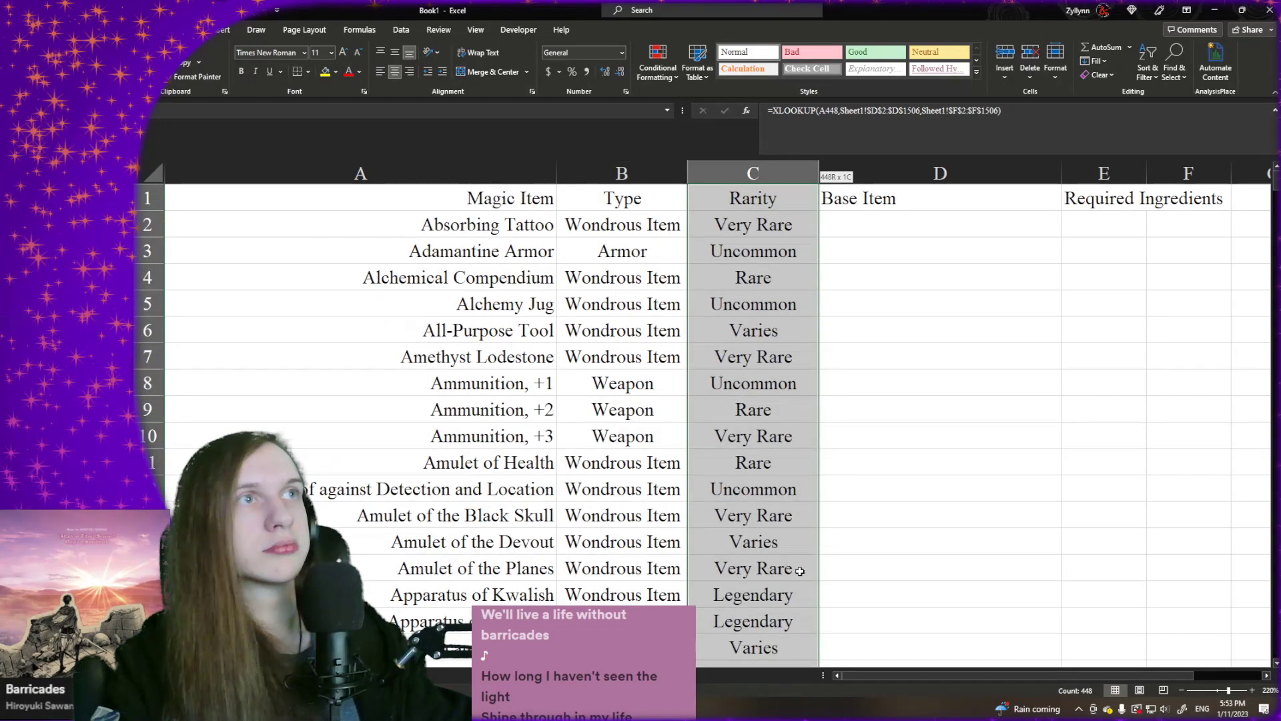
key(shift+Left)
key(shift+Left)
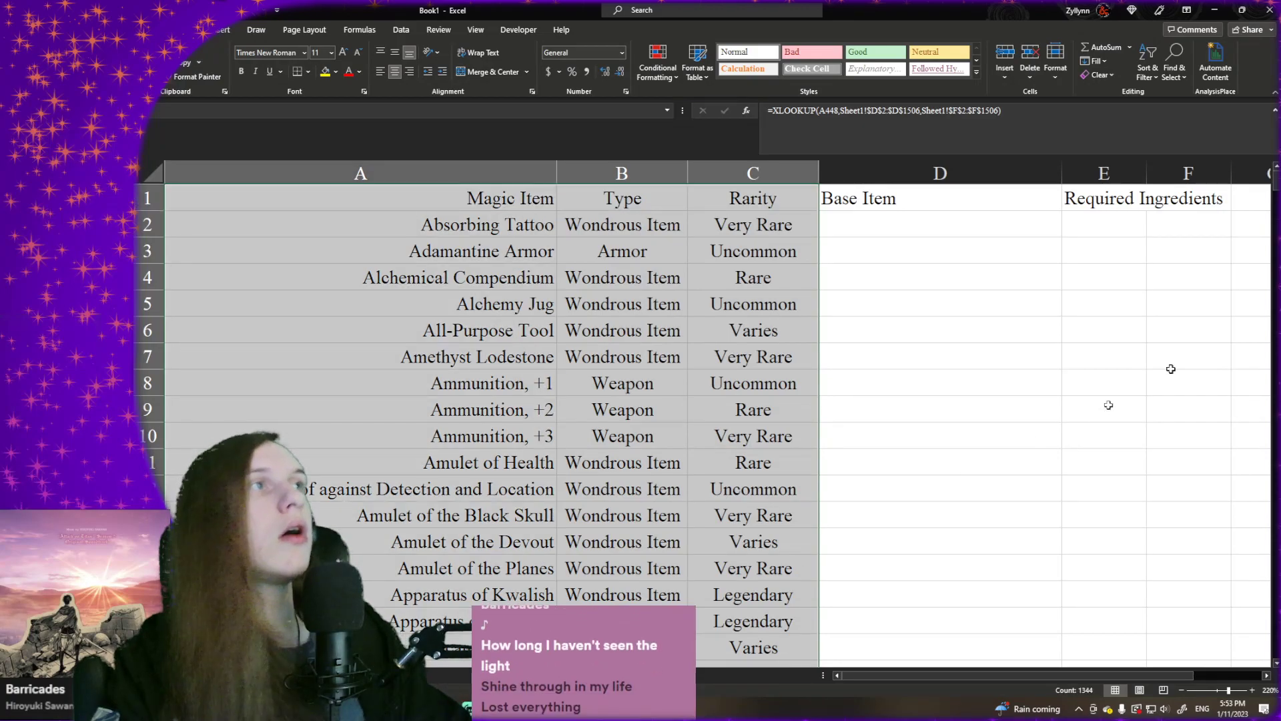
key(ctrl+c)
right_click(716, 388)
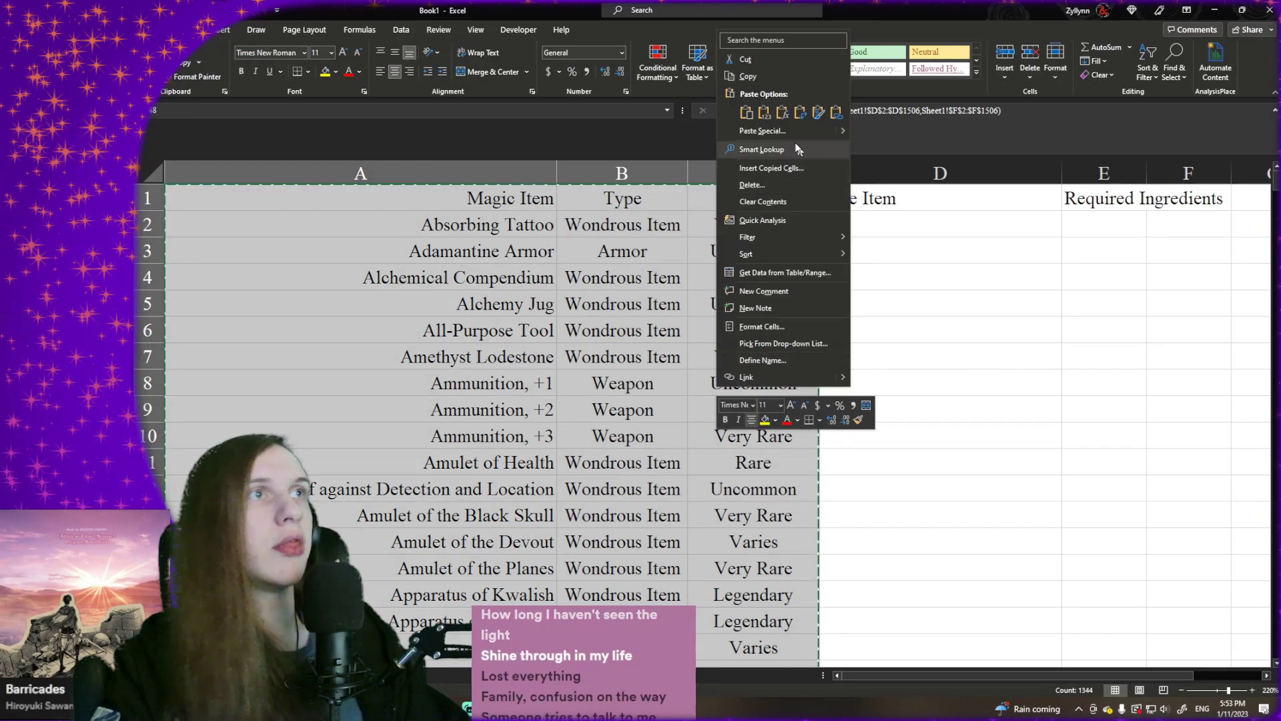
click(765, 112)
- Sort the Magic Item, Type and Rarity columns by Type A to Z, then by Rarity in the custom order starting Common, Uncommon, Rare
scroll(695, 294, up, 13)
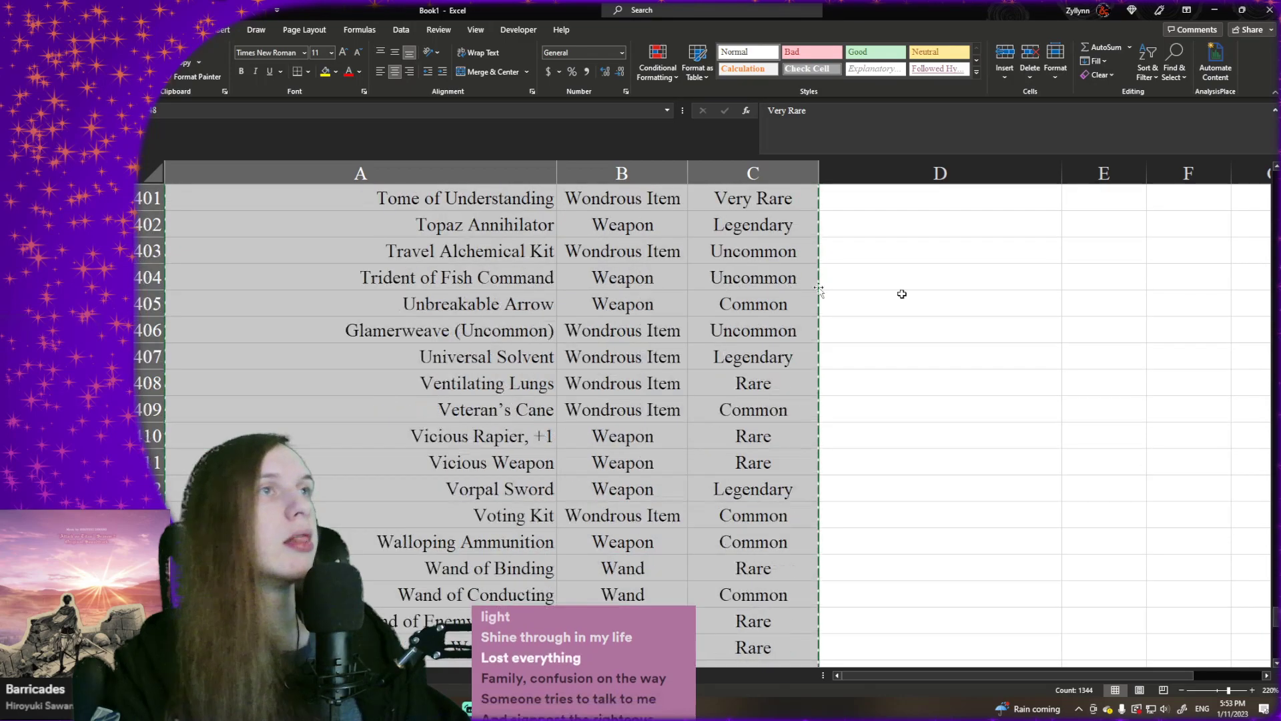
scroll(902, 294, up, 5)
drag(1275, 605, 1275, 174)
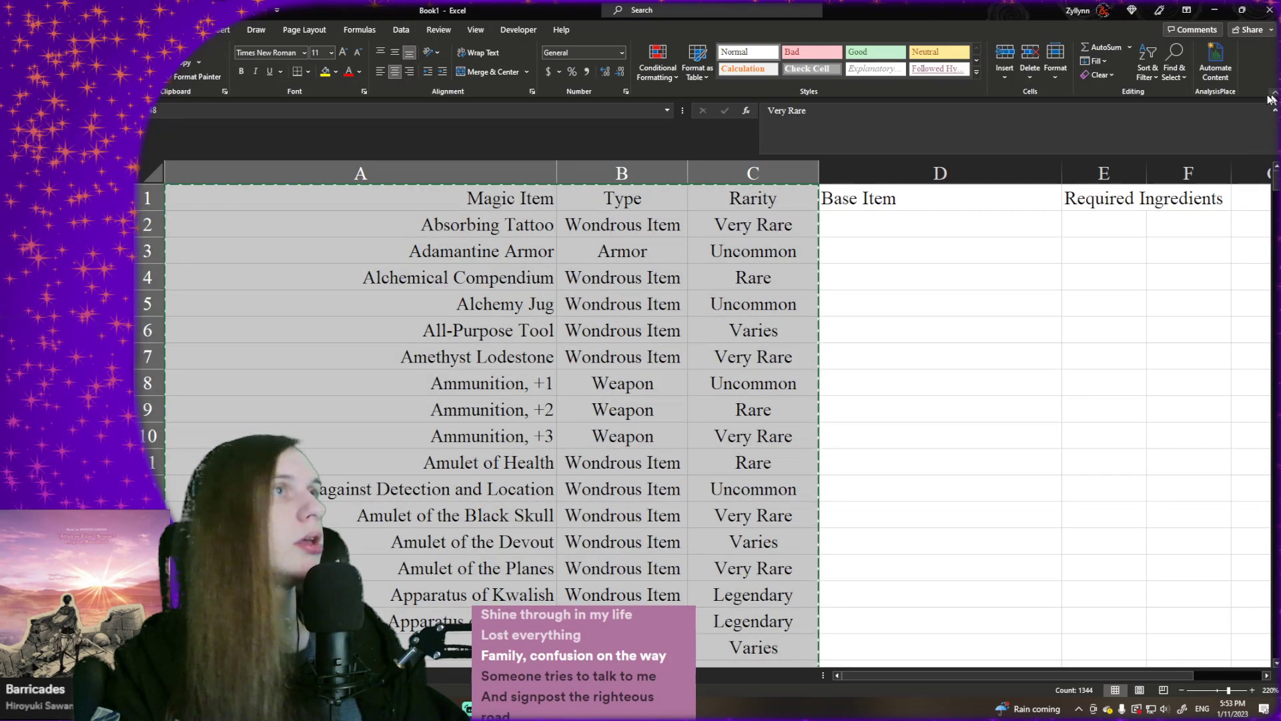
click(462, 212)
click(461, 209)
key(shift+Right)
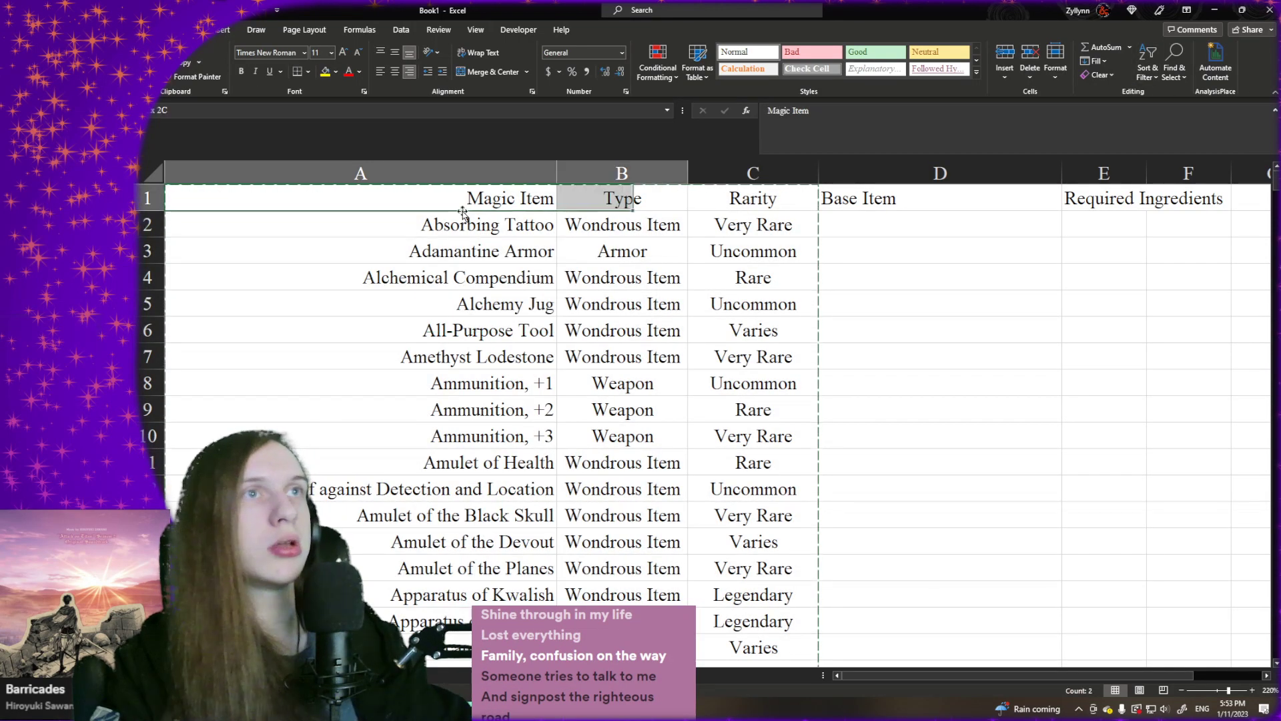
key(shift+Right)
key(ctrl+shift+Down)
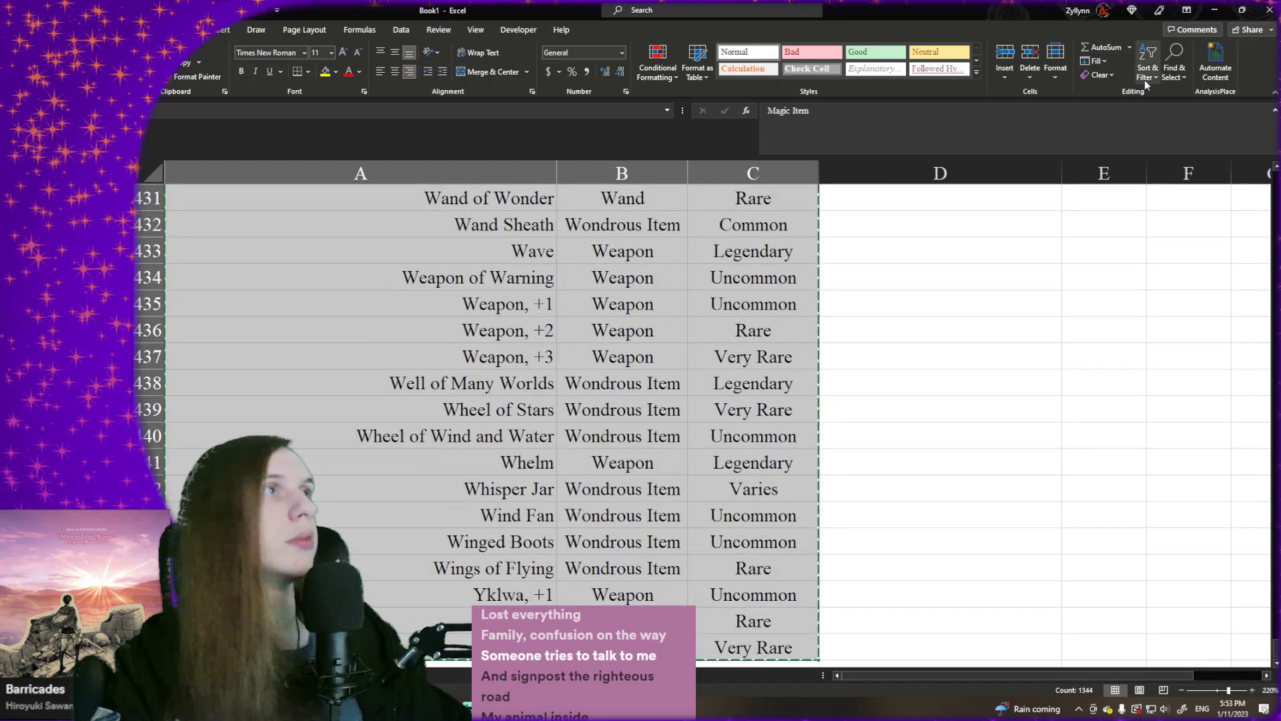
click(1144, 73)
click(1166, 122)
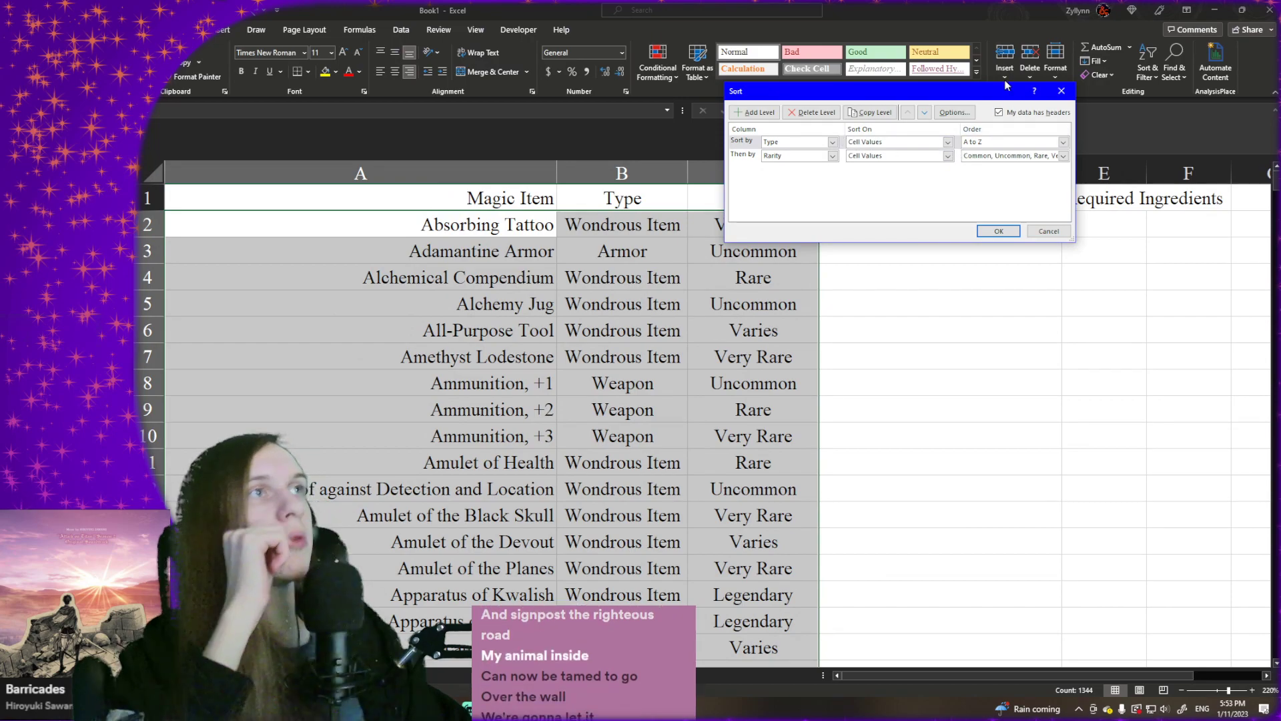
drag(976, 98, 1044, 109)
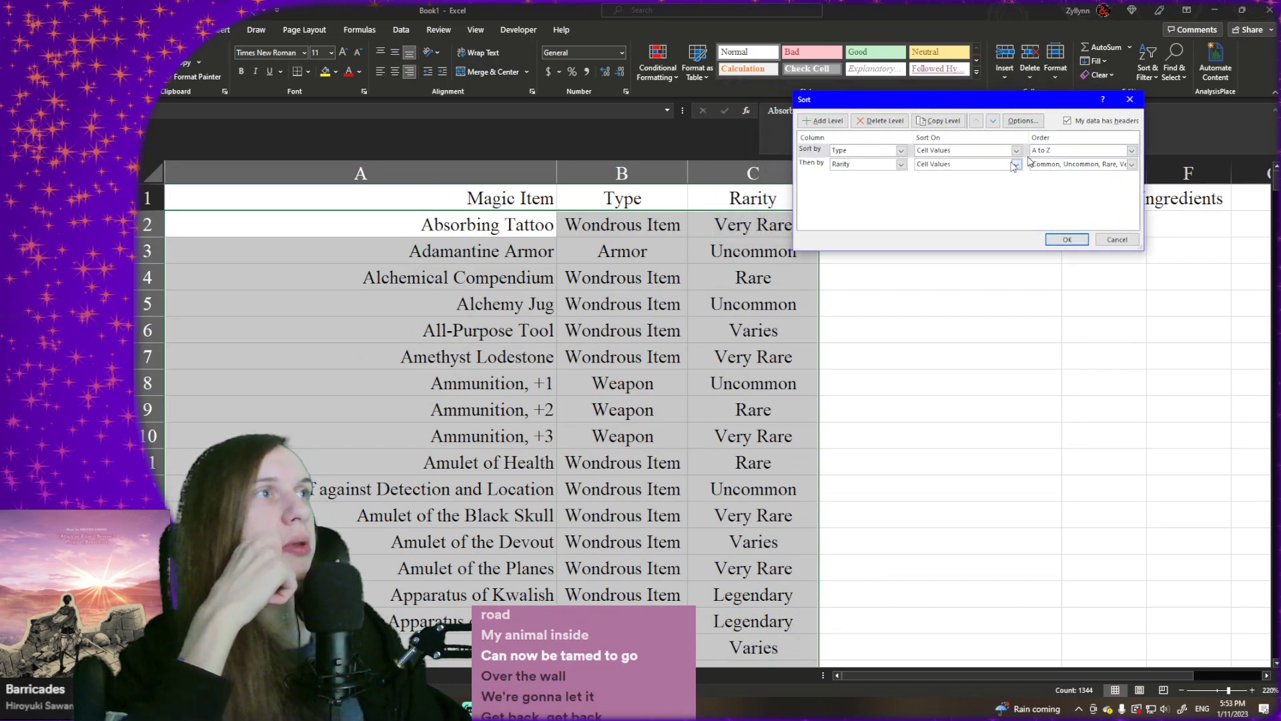
click(1065, 238)
click(791, 262)
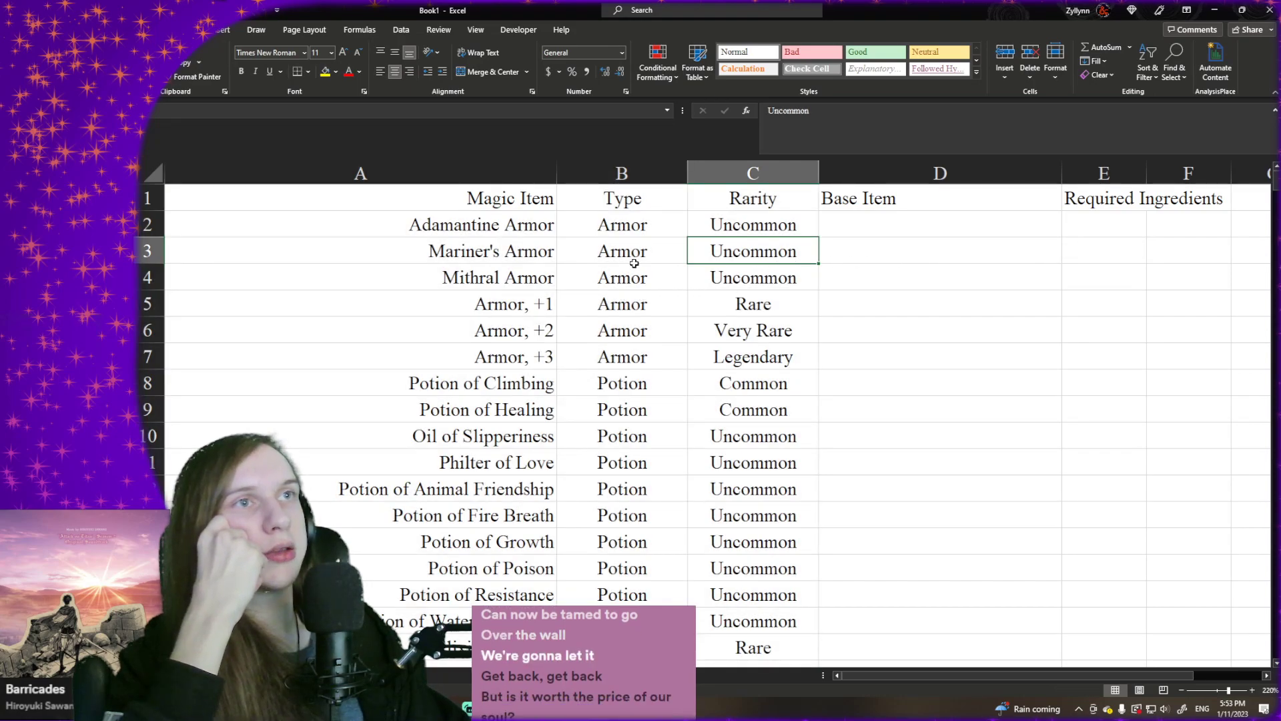
click(645, 230)
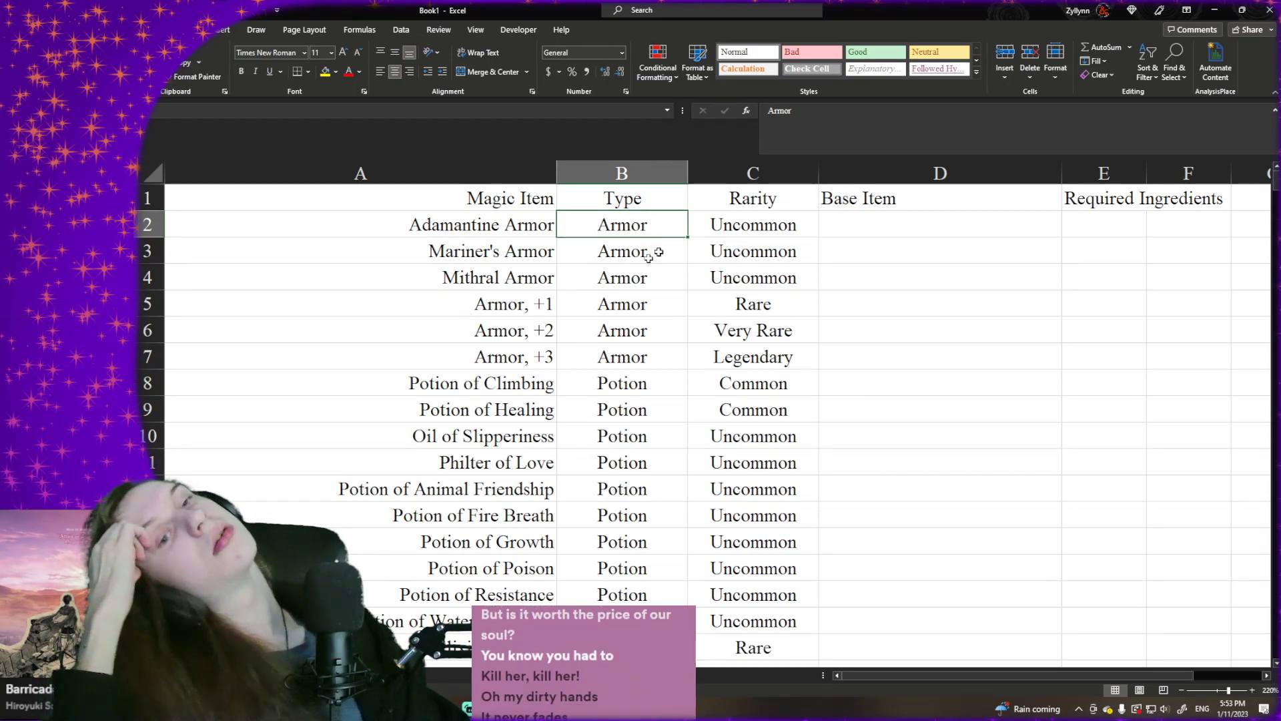
- Switch to the extraction sheet, Sheet1, and return to the top of its data
key(ctrl+Page_Up)
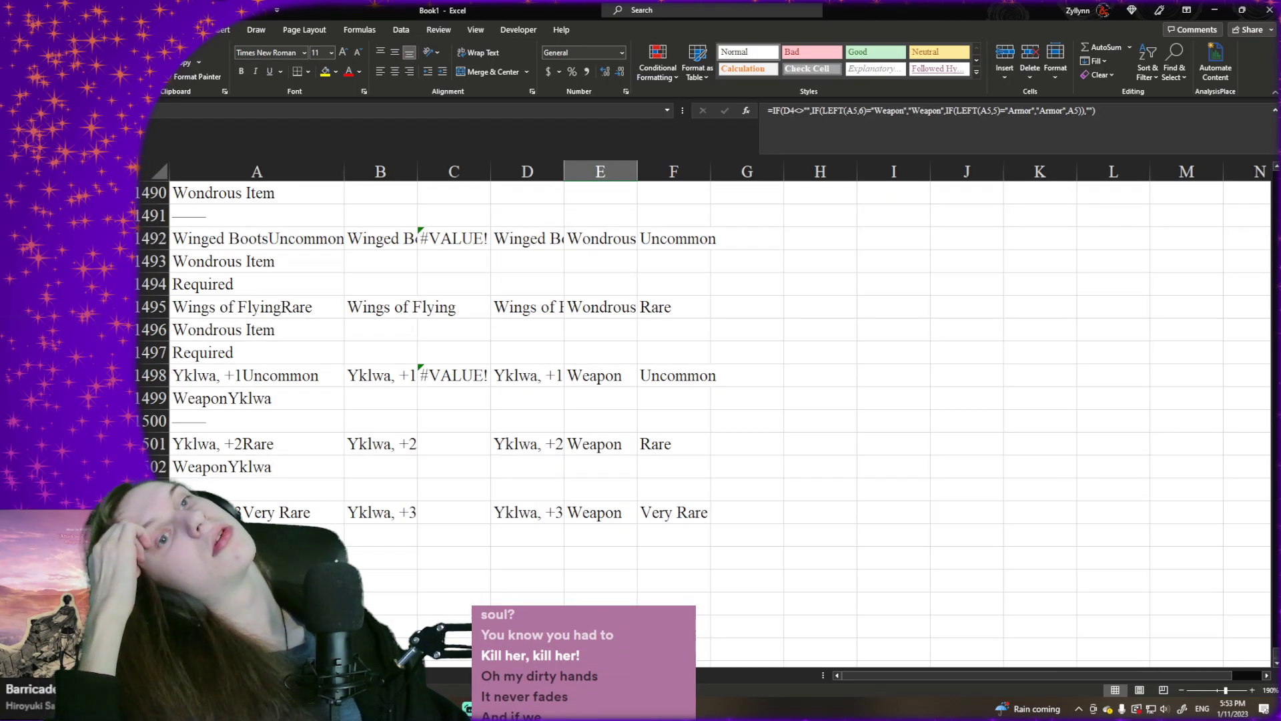
click(281, 407)
scroll(282, 408, down, 1)
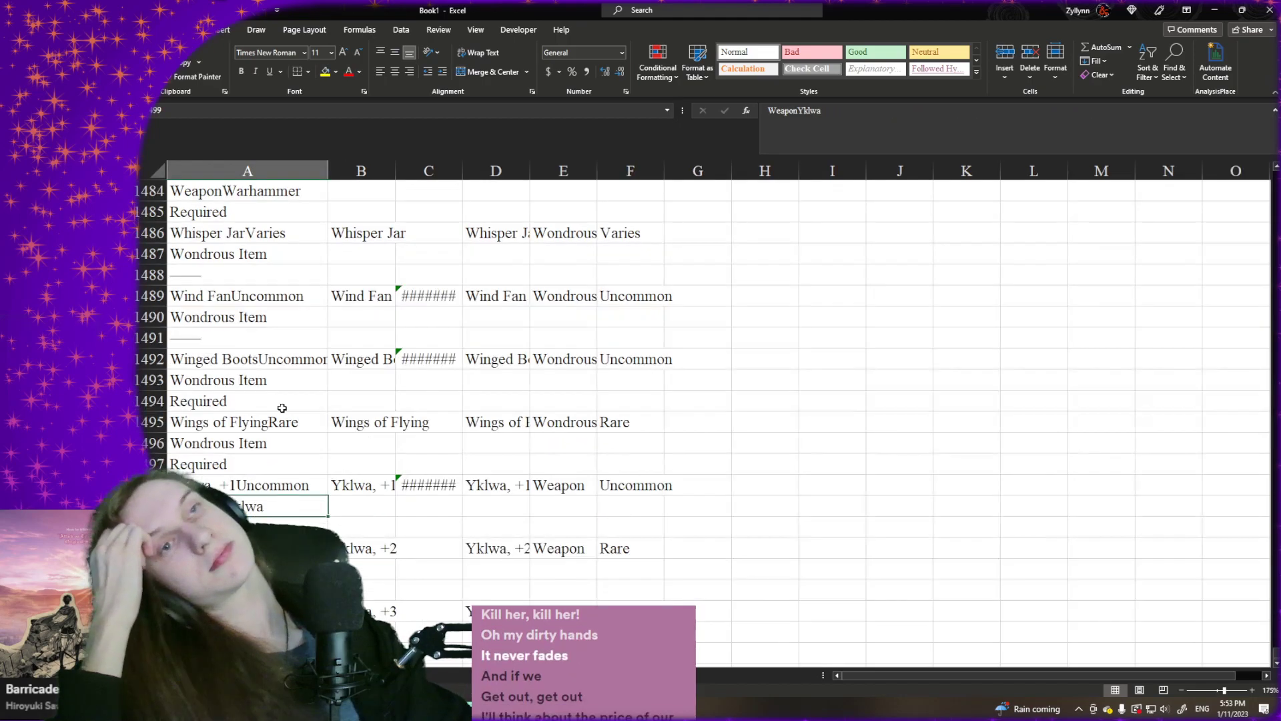
key(ctrl+Up)
key(ctrl+Up)
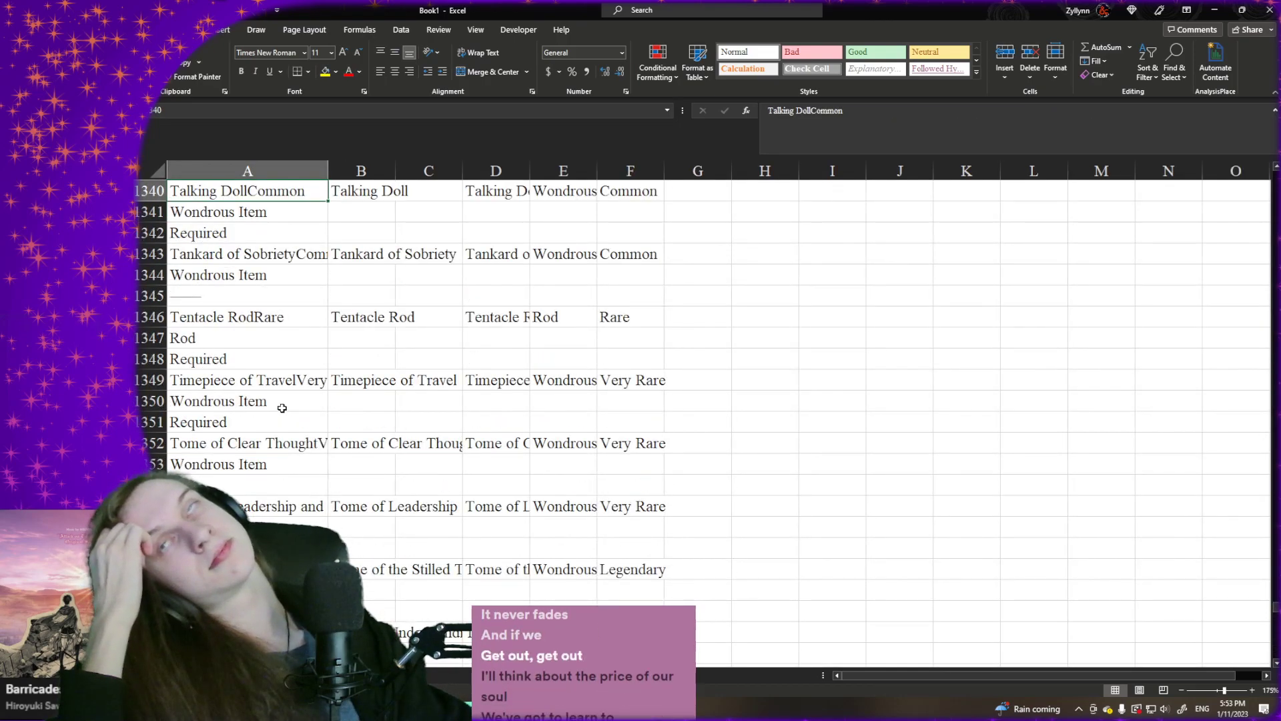
click(679, 335)
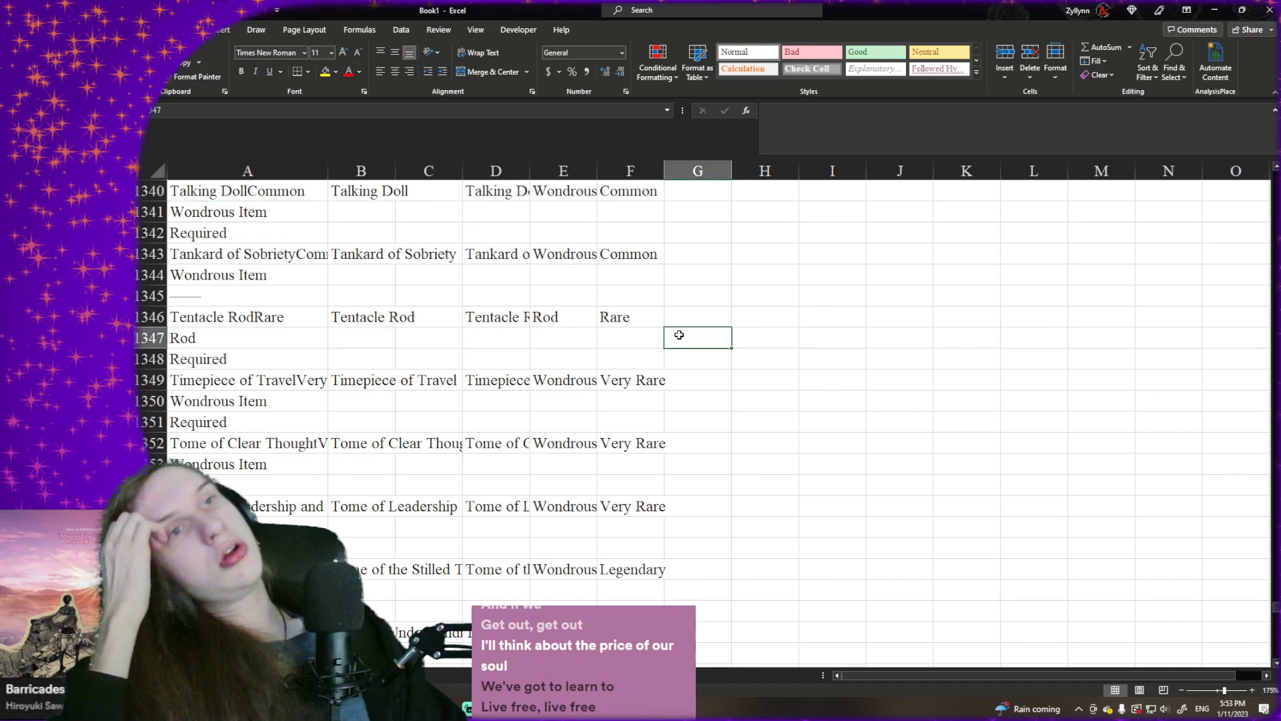
key(ctrl+Up)
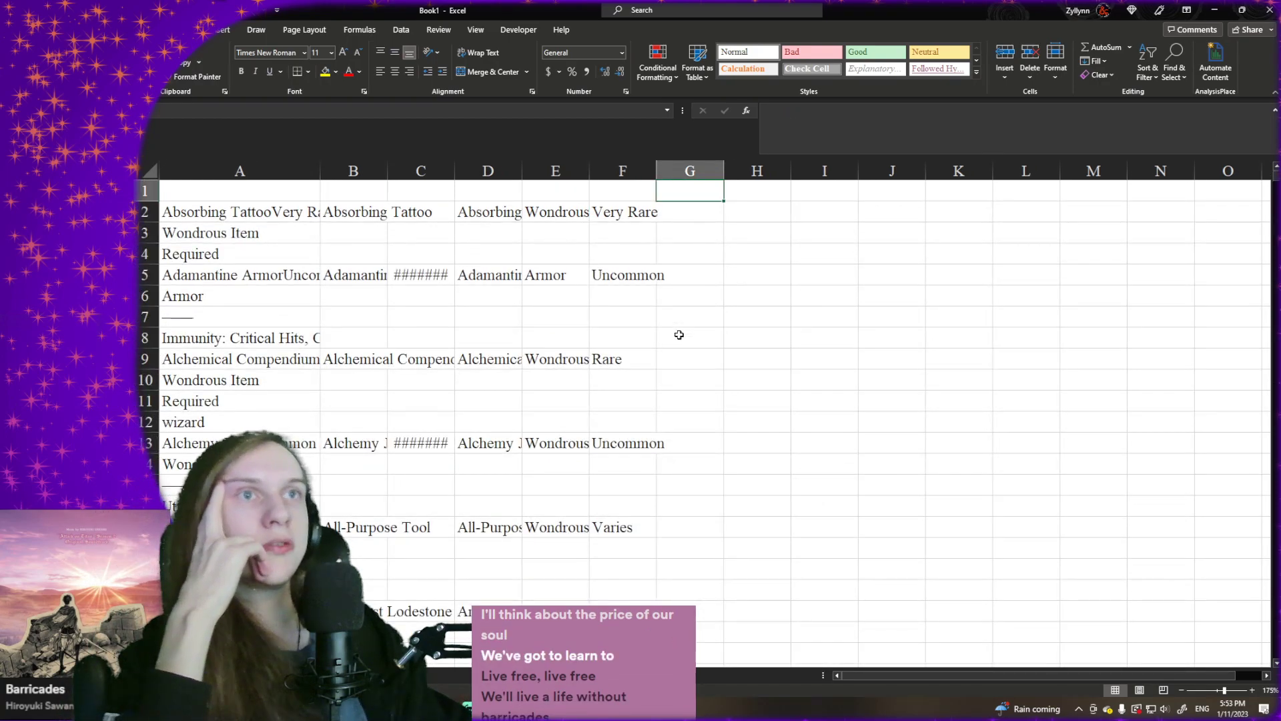
- Compare the raw entries in column A with the extracted columns, from Adamantine Armor down to the armor entries around rows 82 to 99
click(408, 275)
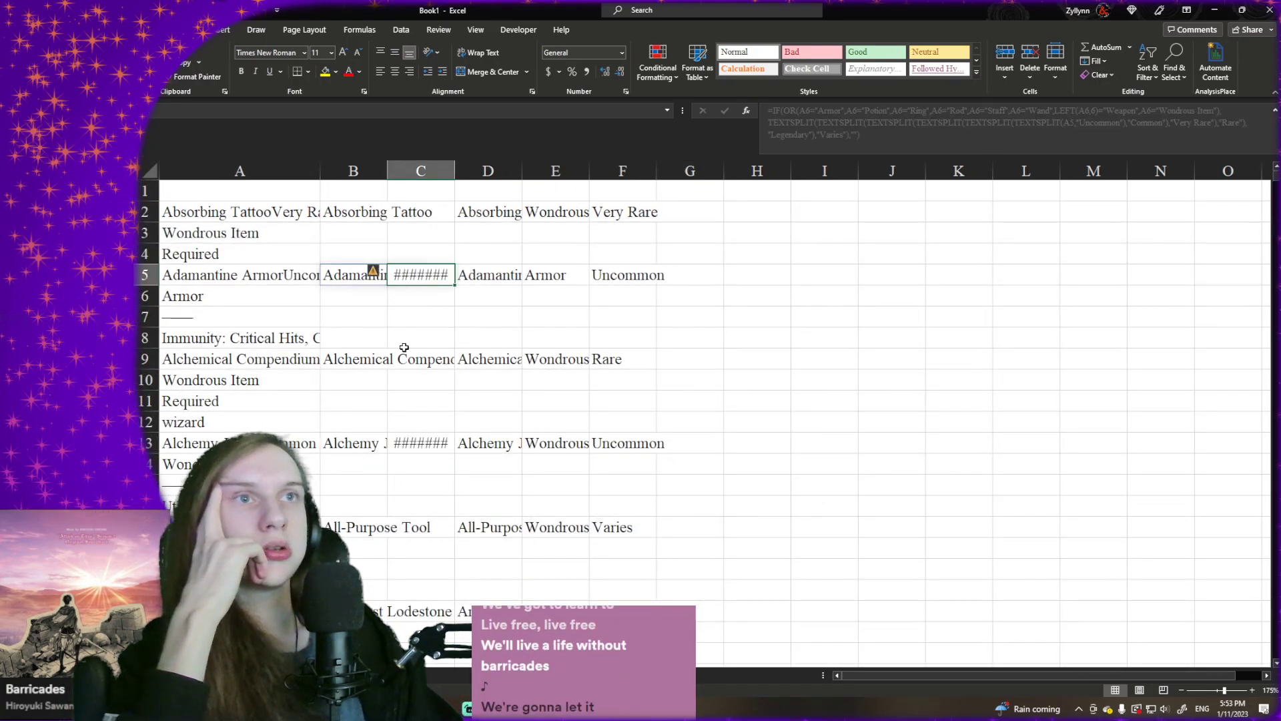
scroll(348, 347, down, 1)
click(302, 359)
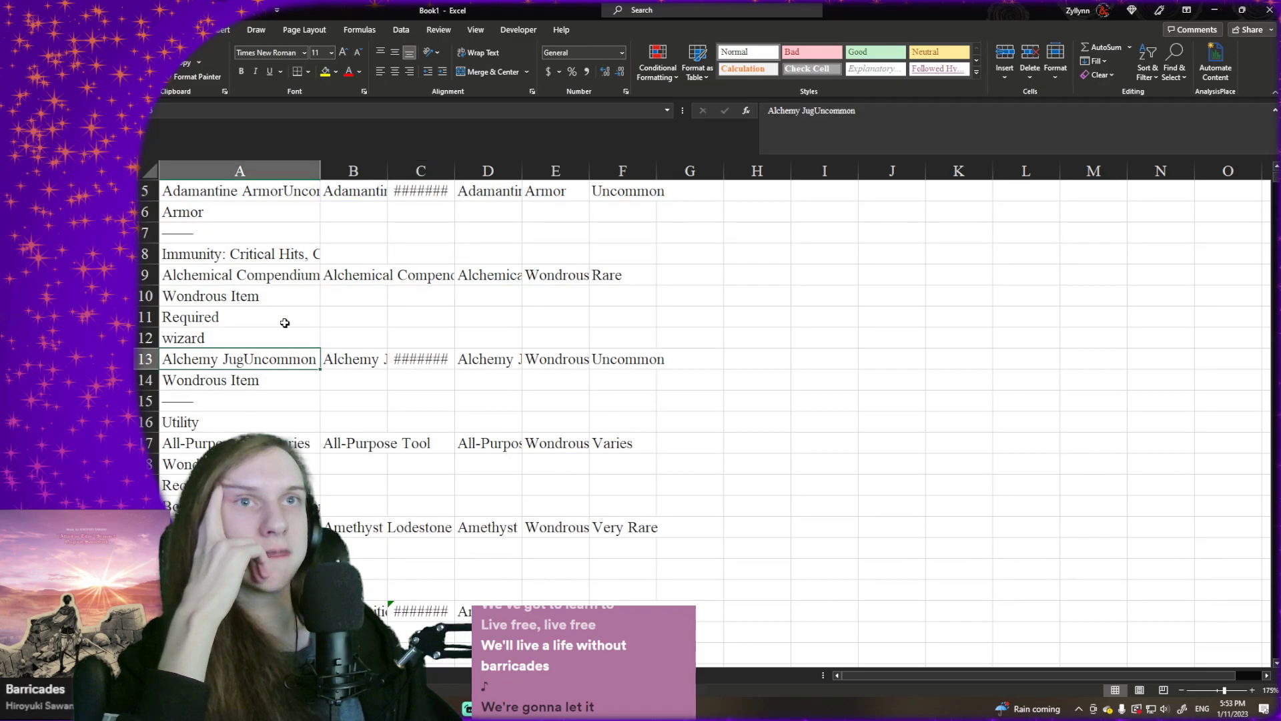
scroll(289, 330, up, 1)
click(260, 277)
click(252, 298)
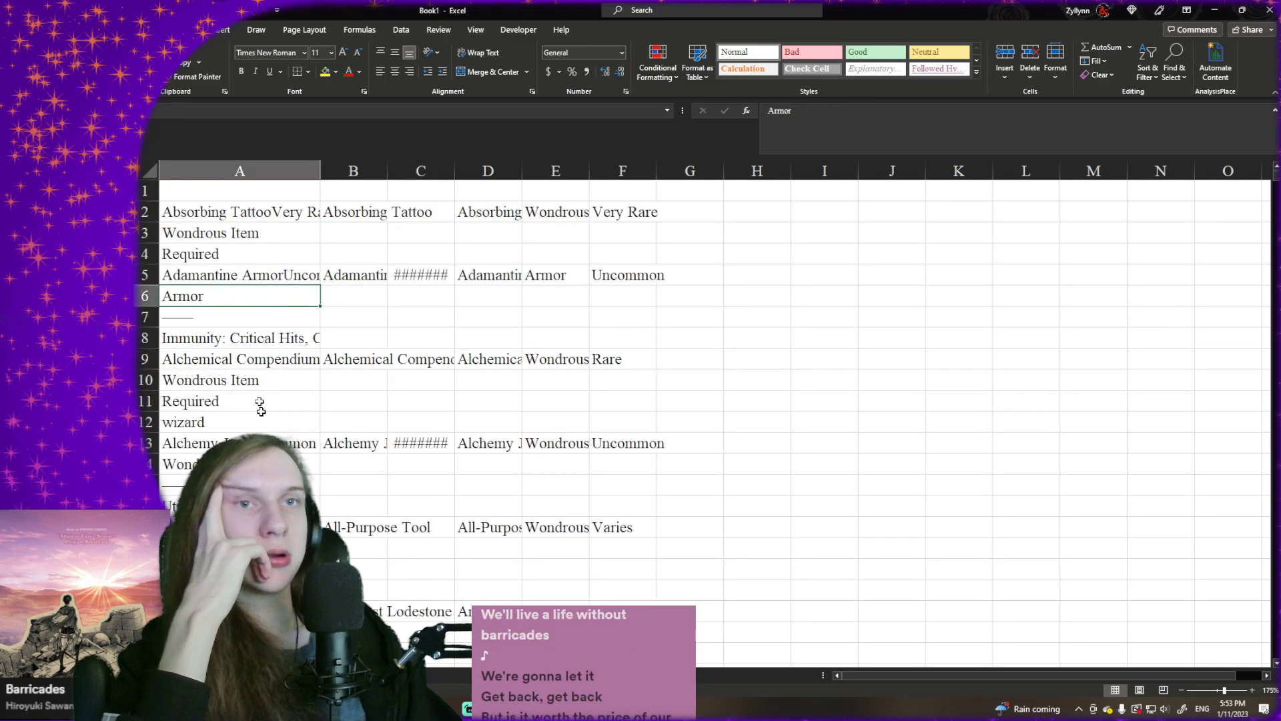
scroll(262, 414, down, 1)
scroll(262, 417, down, 1)
scroll(268, 359, down, 4)
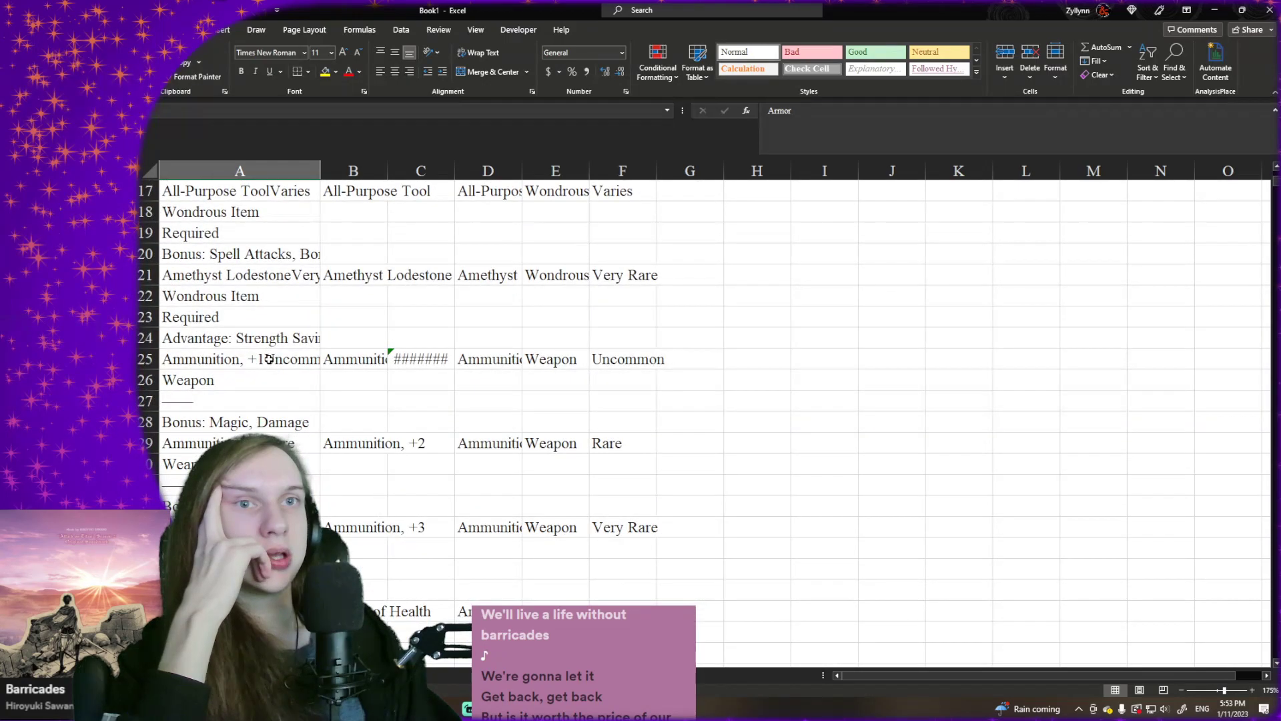
scroll(269, 360, down, 20)
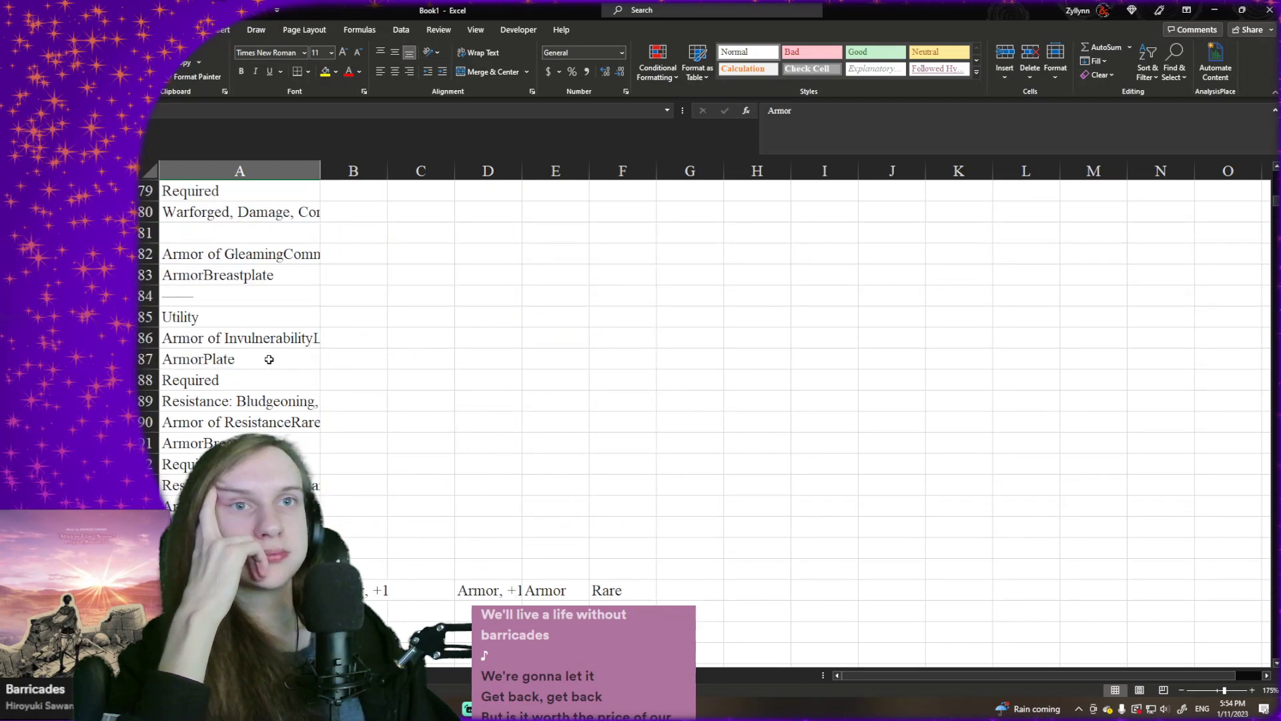
scroll(269, 360, down, 4)
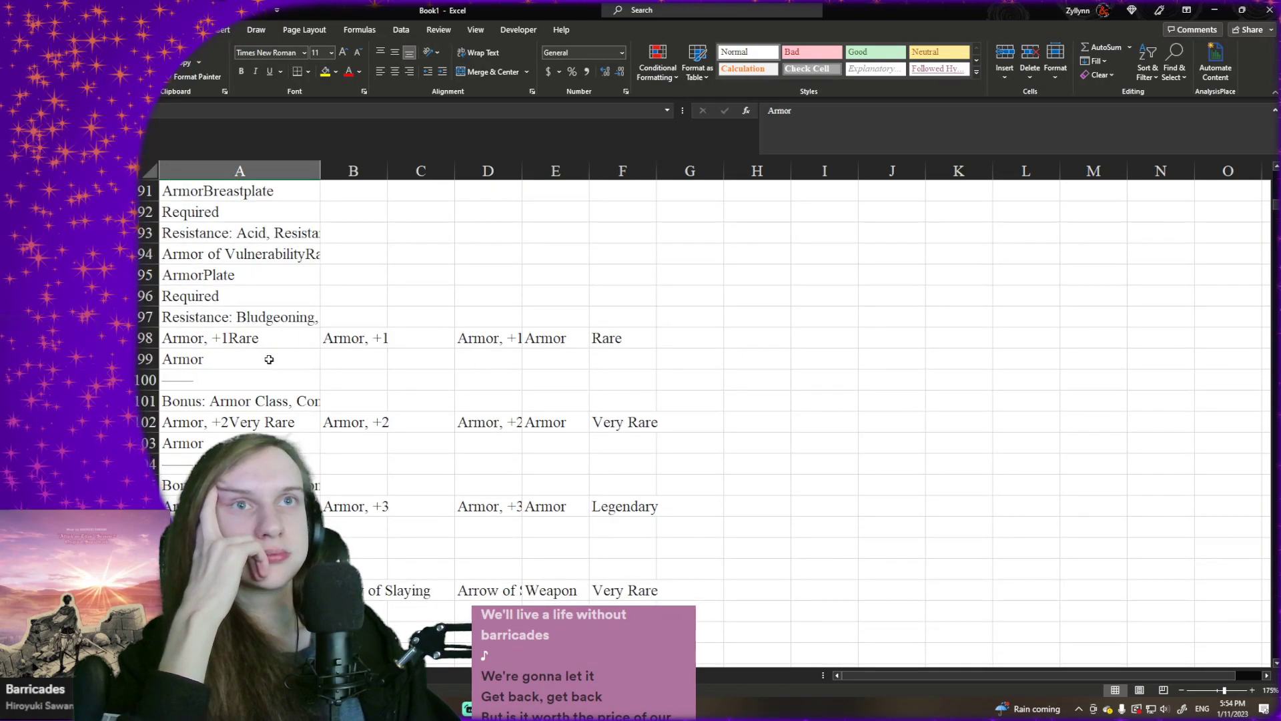
- Examine the type lines of the armor entries in A82:A95 and the extraction formulas in B83 and B77
click(260, 286)
scroll(263, 275, up, 1)
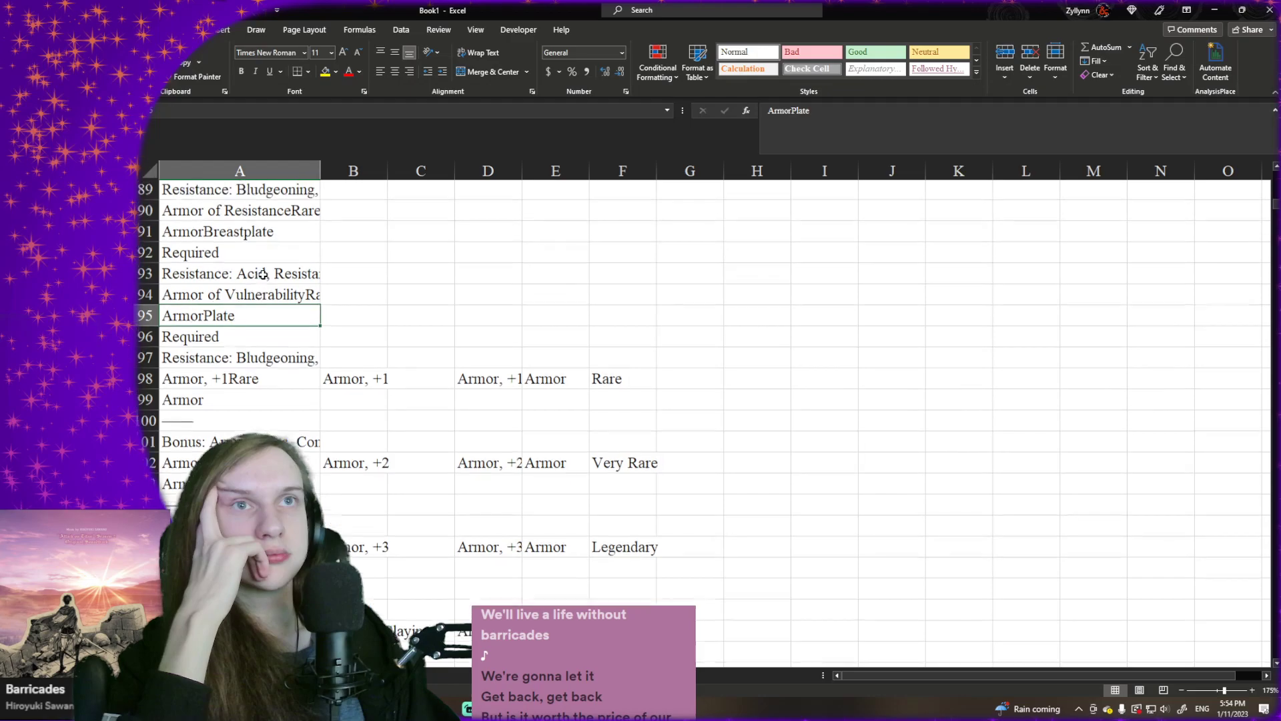
key(Up)
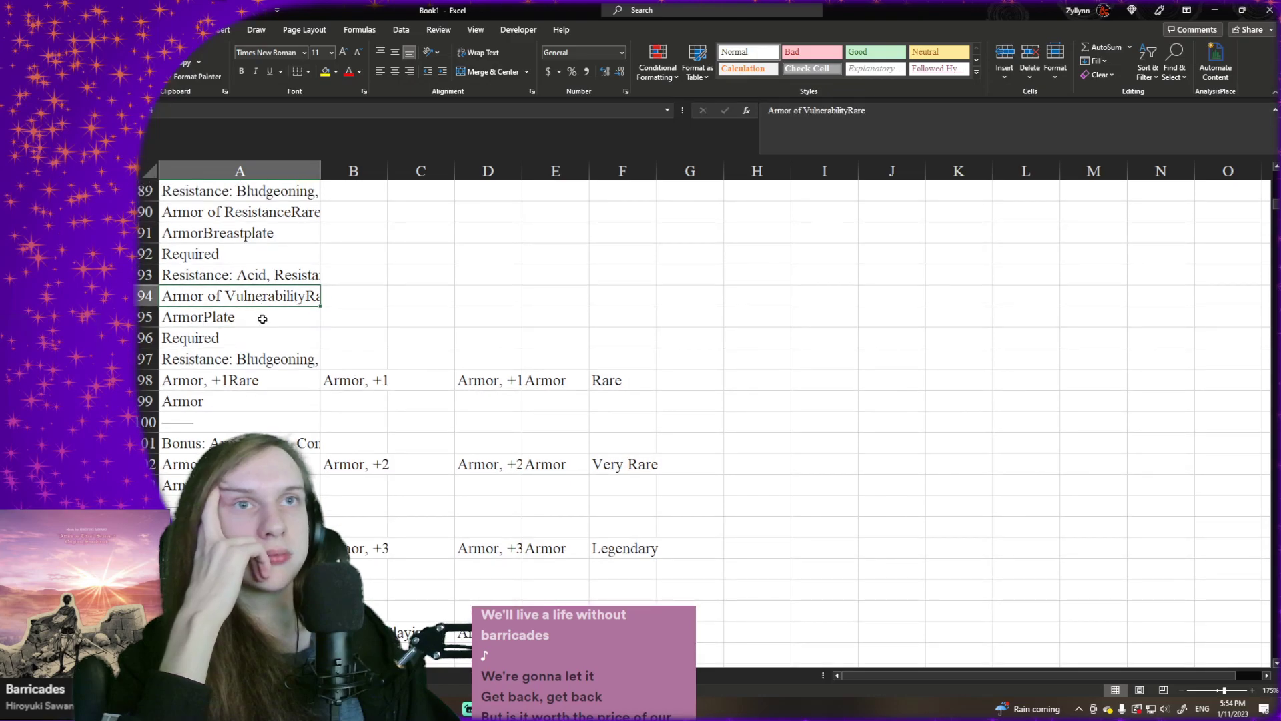
scroll(263, 319, up, 3)
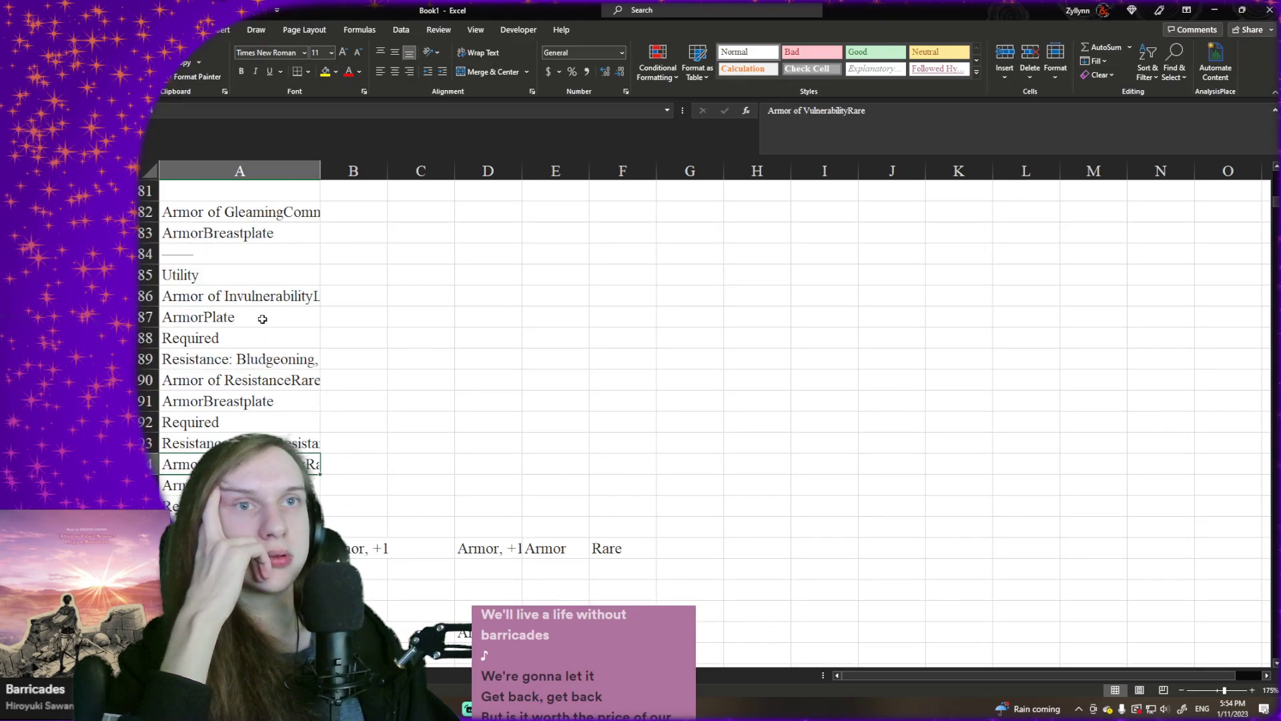
scroll(262, 319, up, 1)
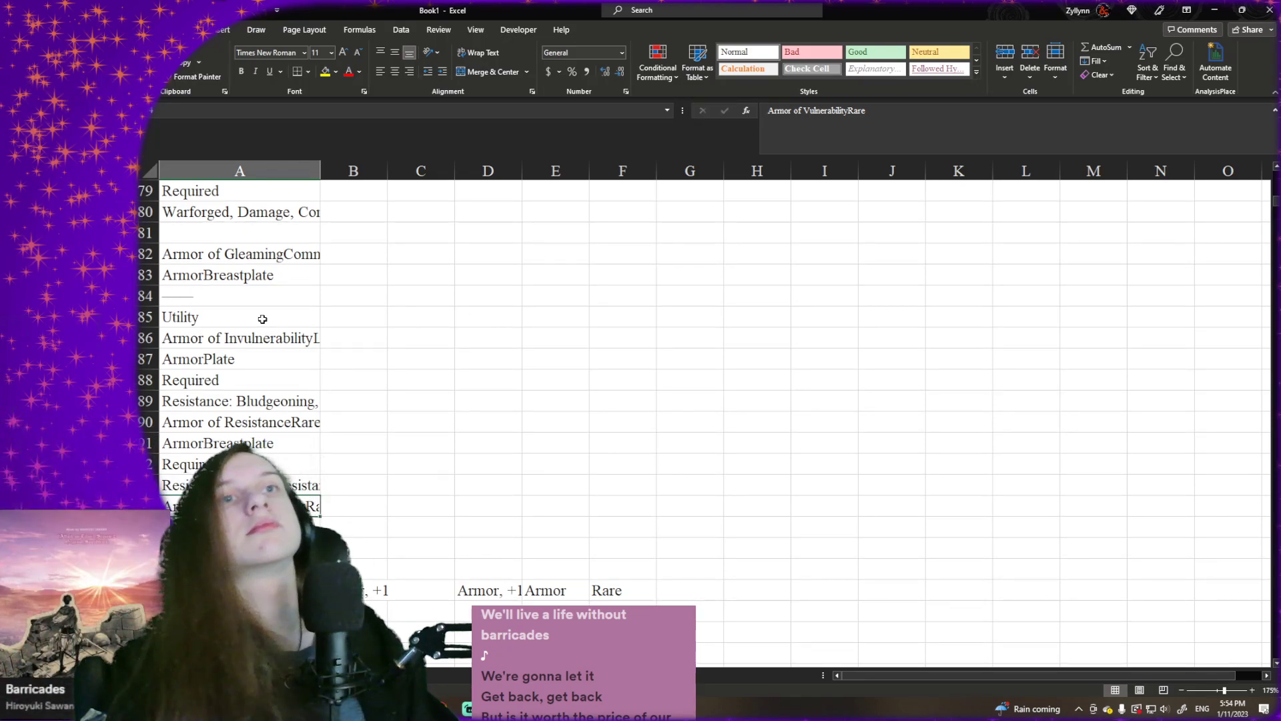
scroll(262, 319, up, 2)
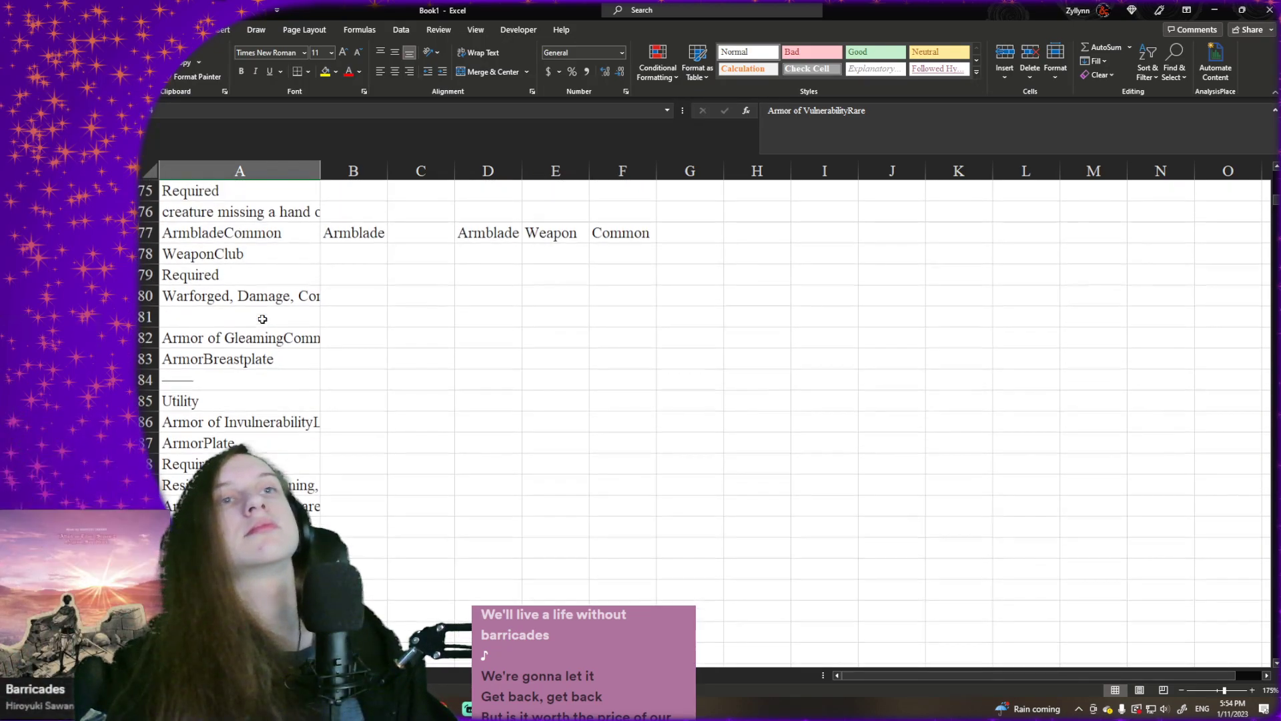
click(212, 361)
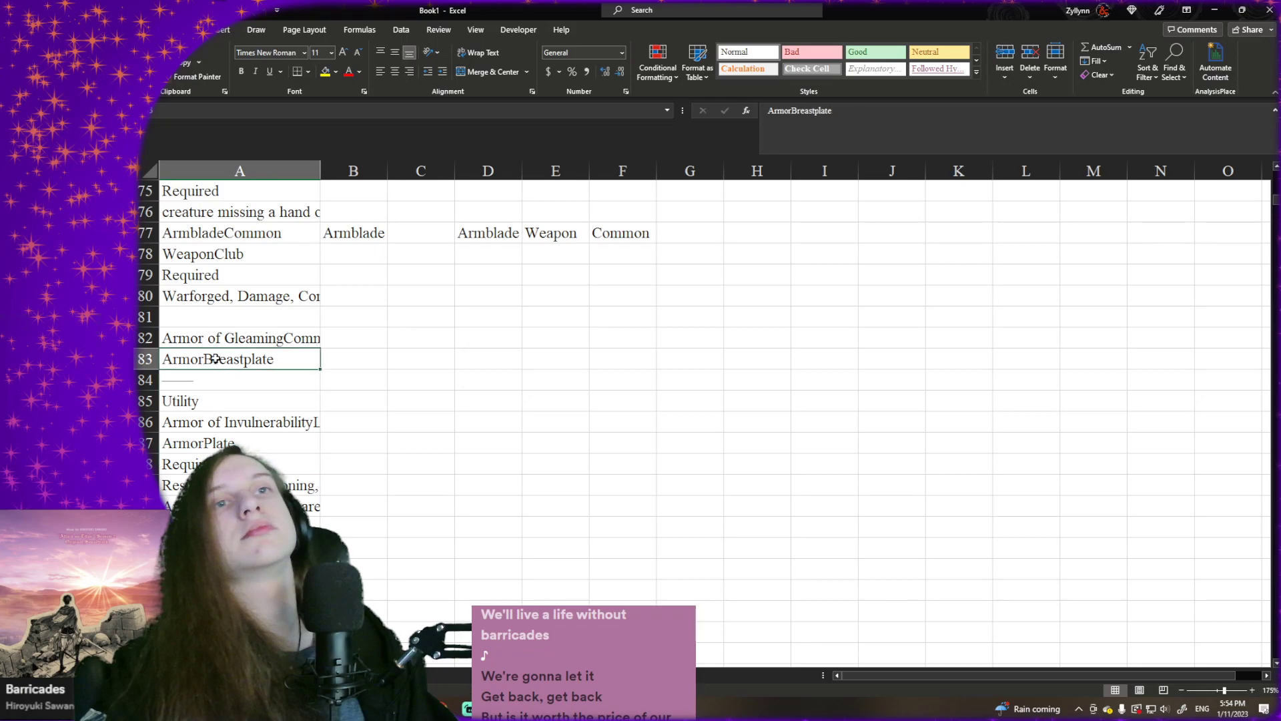
click(318, 335)
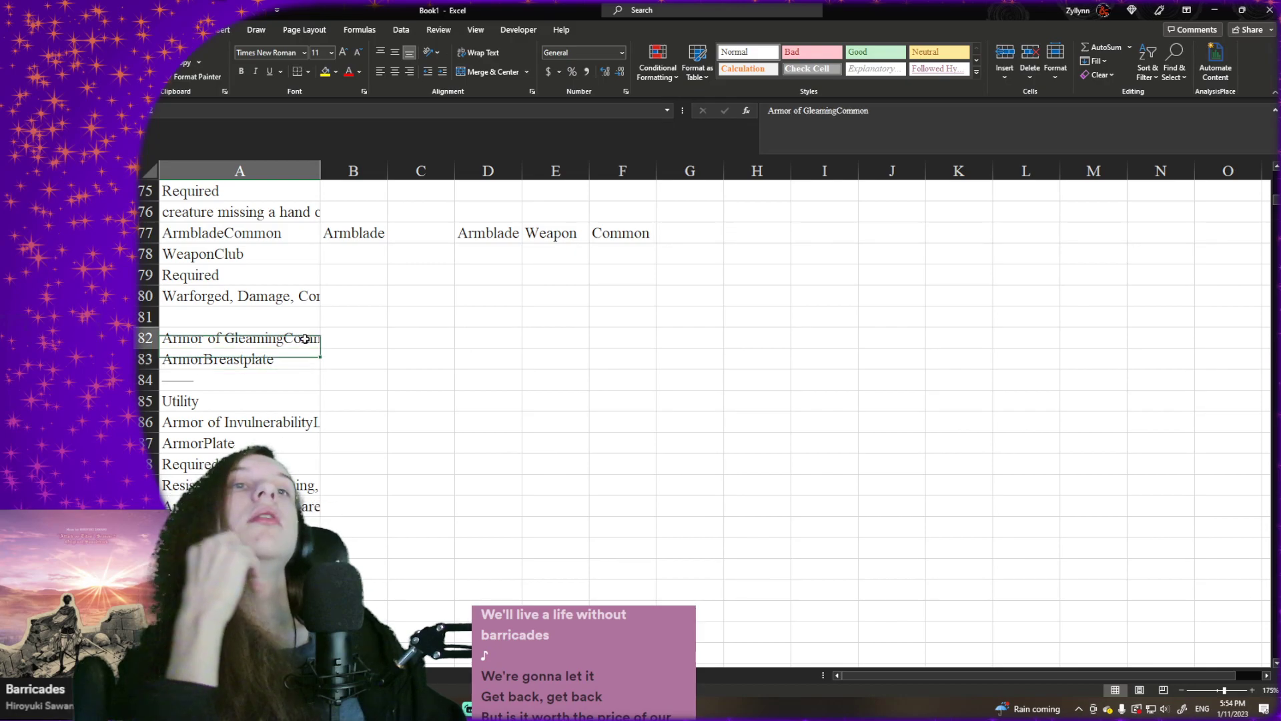
click(345, 355)
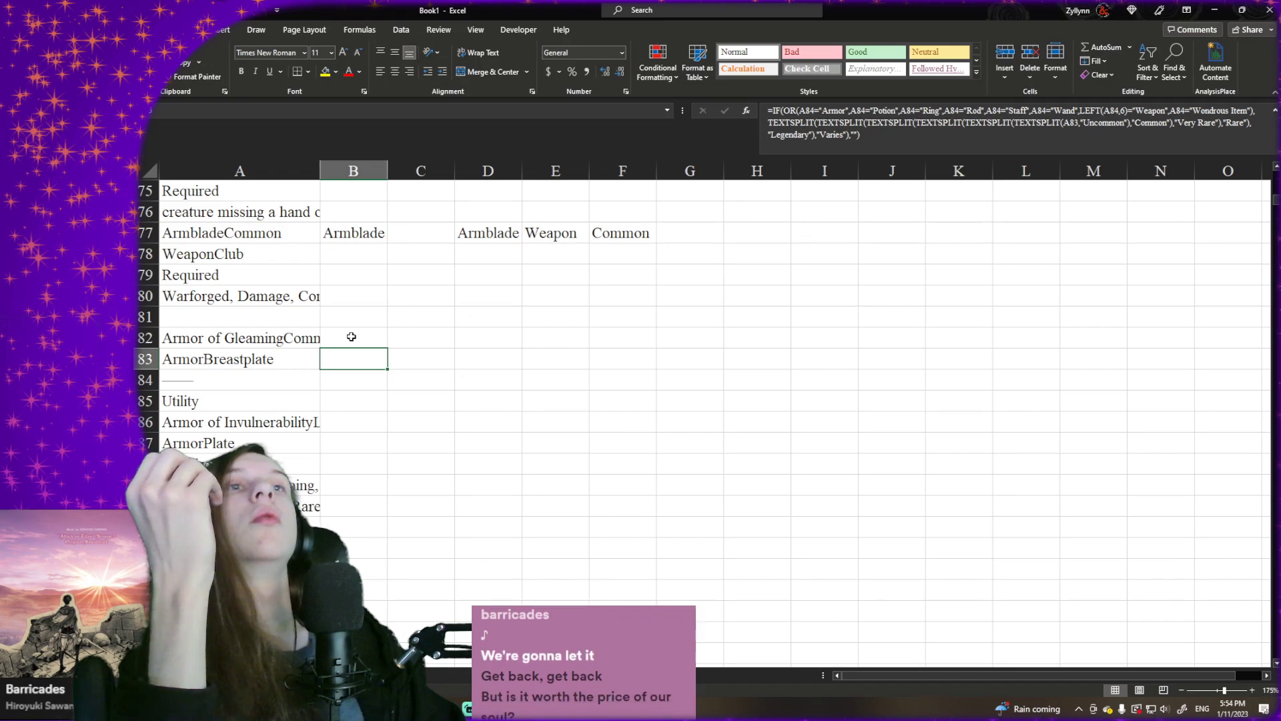
click(361, 232)
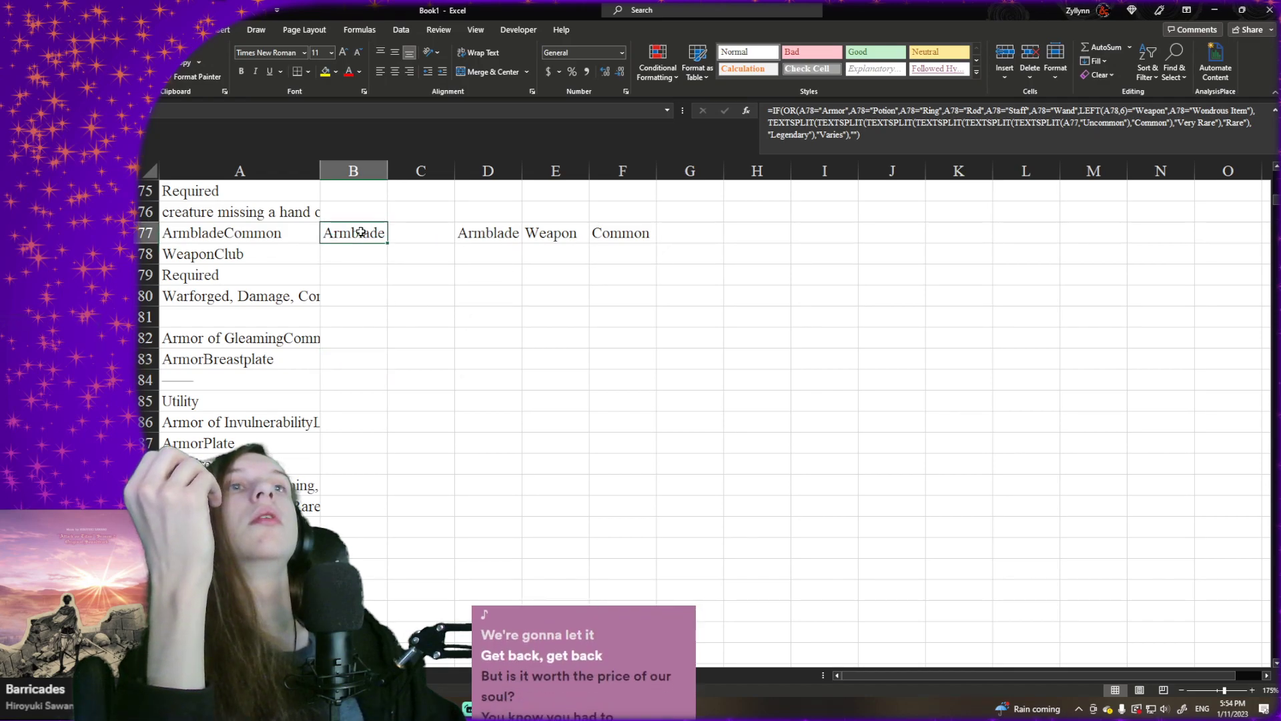
- Change the armor test in B2's formula to LEFT(A3,5)="Armor" and fill the formula down column B to row 1506
key(ctrl+Up)
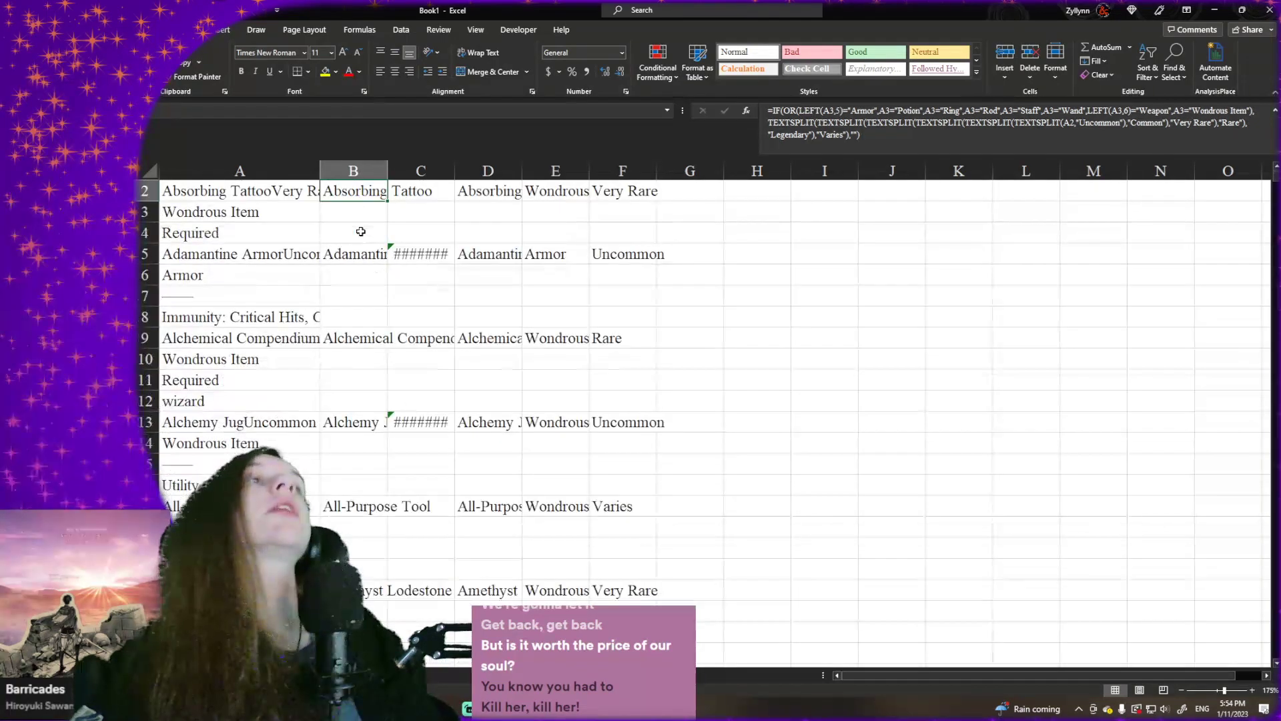
scroll(374, 227, up, 1)
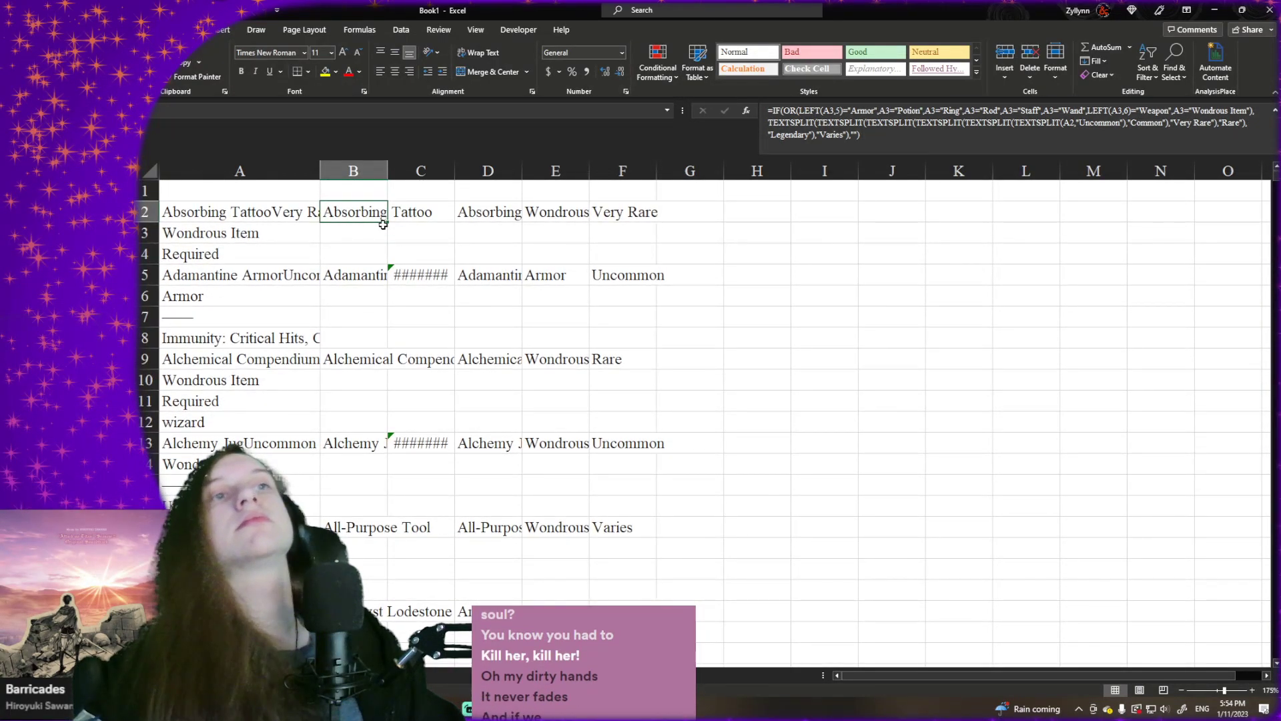
drag(387, 221, 332, 235)
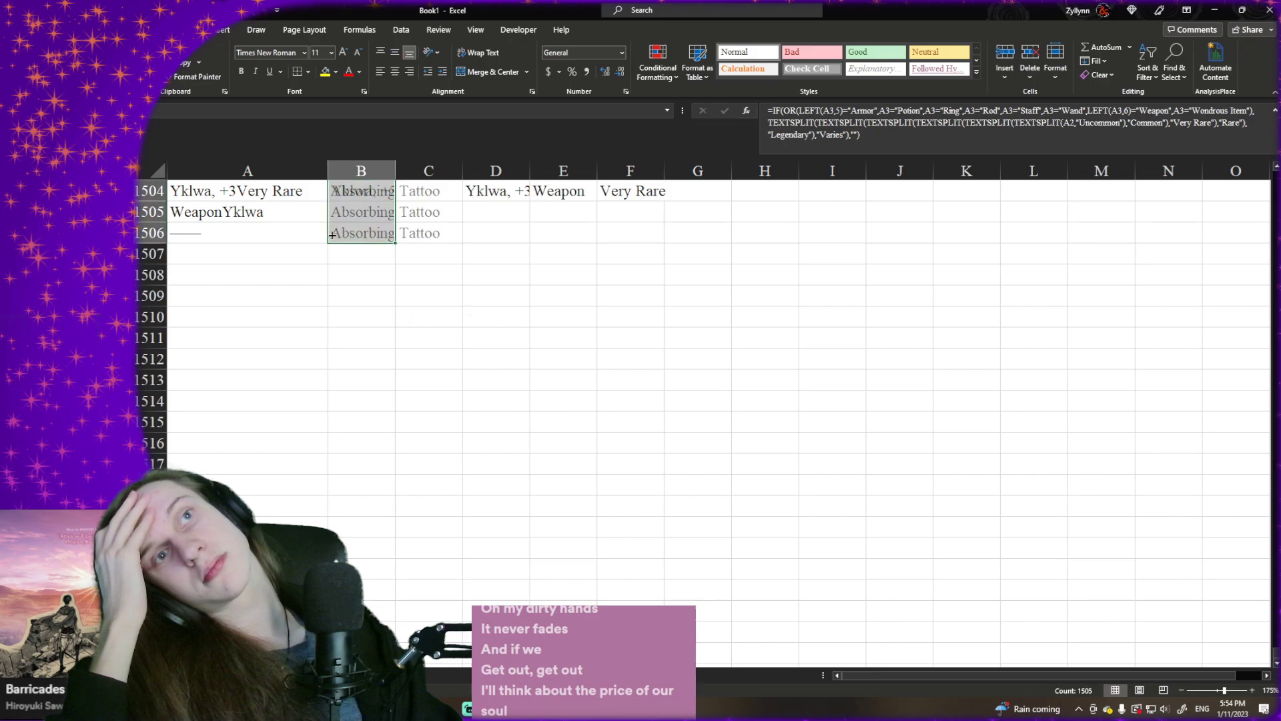
- Clear the wrongly extracted entries from B1464 and B1461 near the Weapon of Warning row
scroll(334, 235, up, 10)
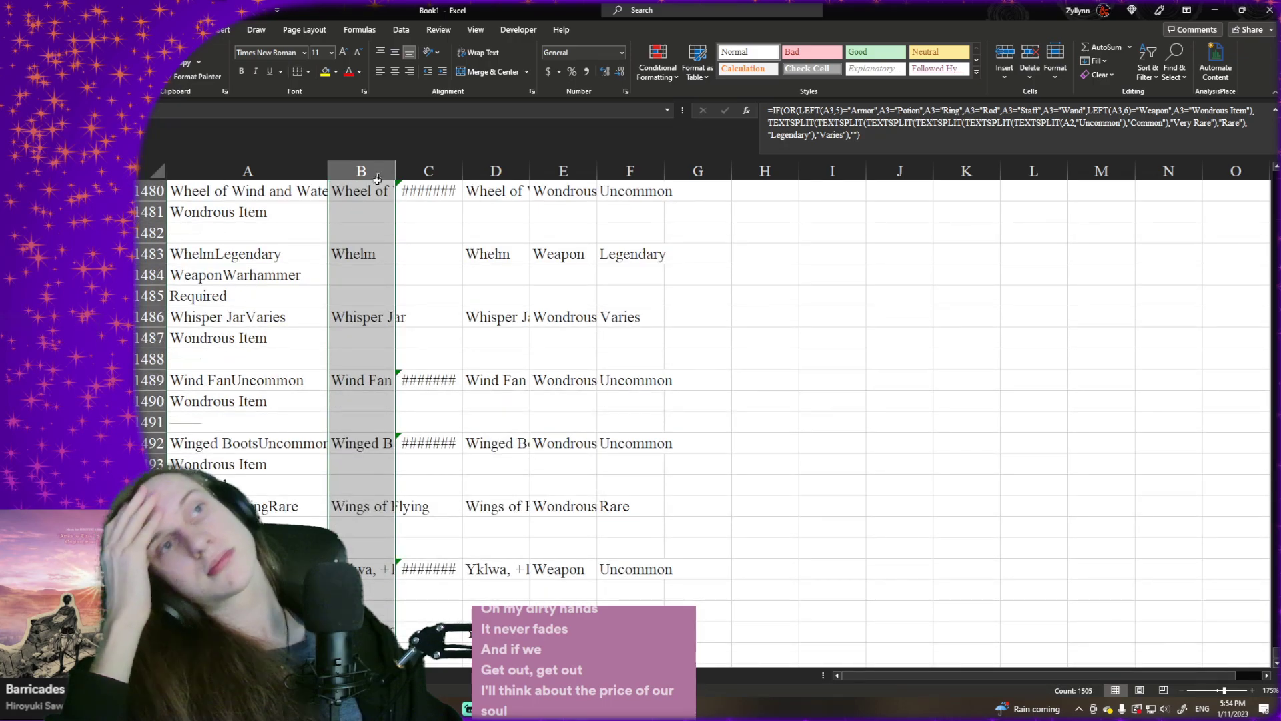
scroll(378, 306, up, 4)
click(378, 266)
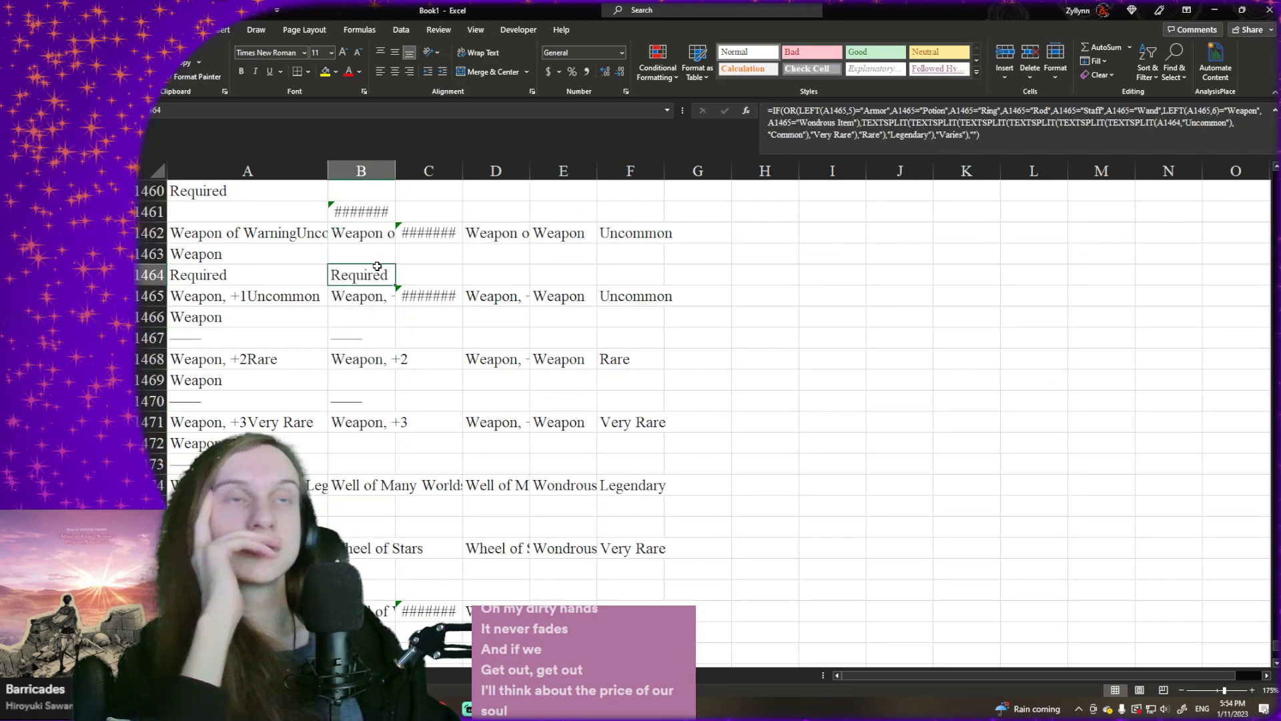
key(Delete)
scroll(378, 264, up, 1)
click(377, 254)
key(Delete)
scroll(376, 253, up, 1)
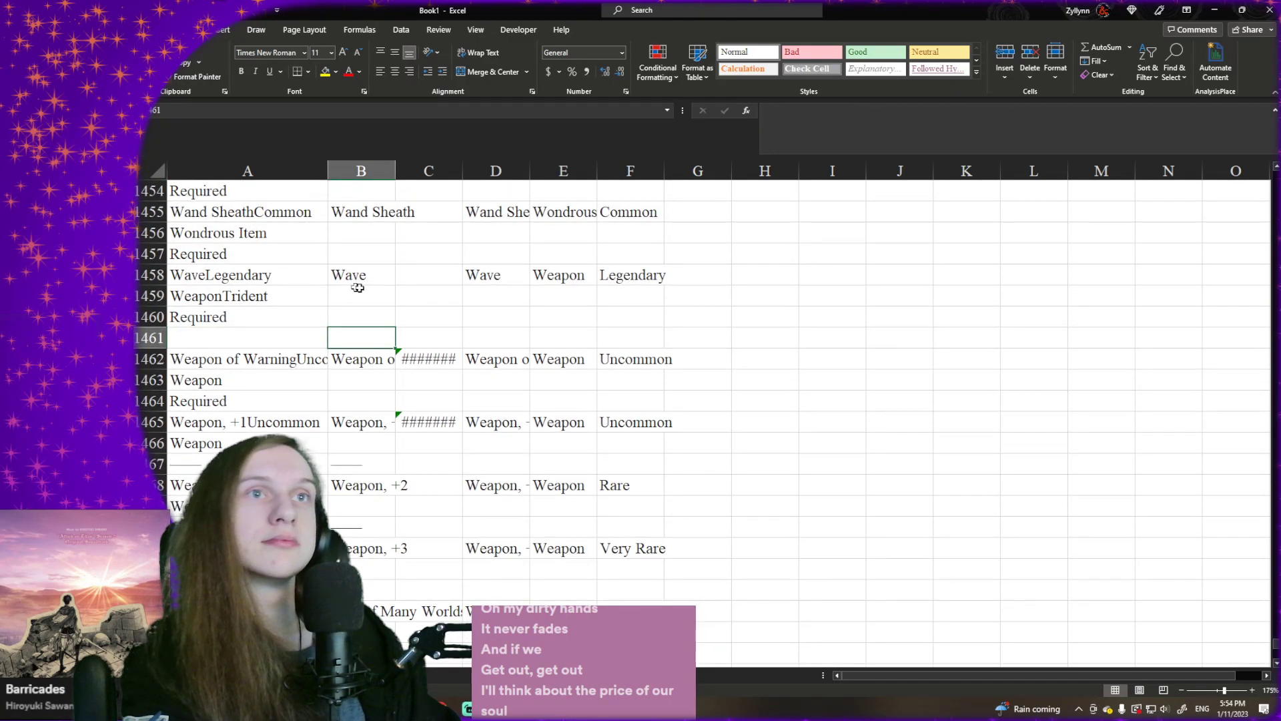
- Replace the spill error in B1376 with the name Glamerweave (Uncommon) and check the dependent cells in that row
scroll(361, 289, up, 20)
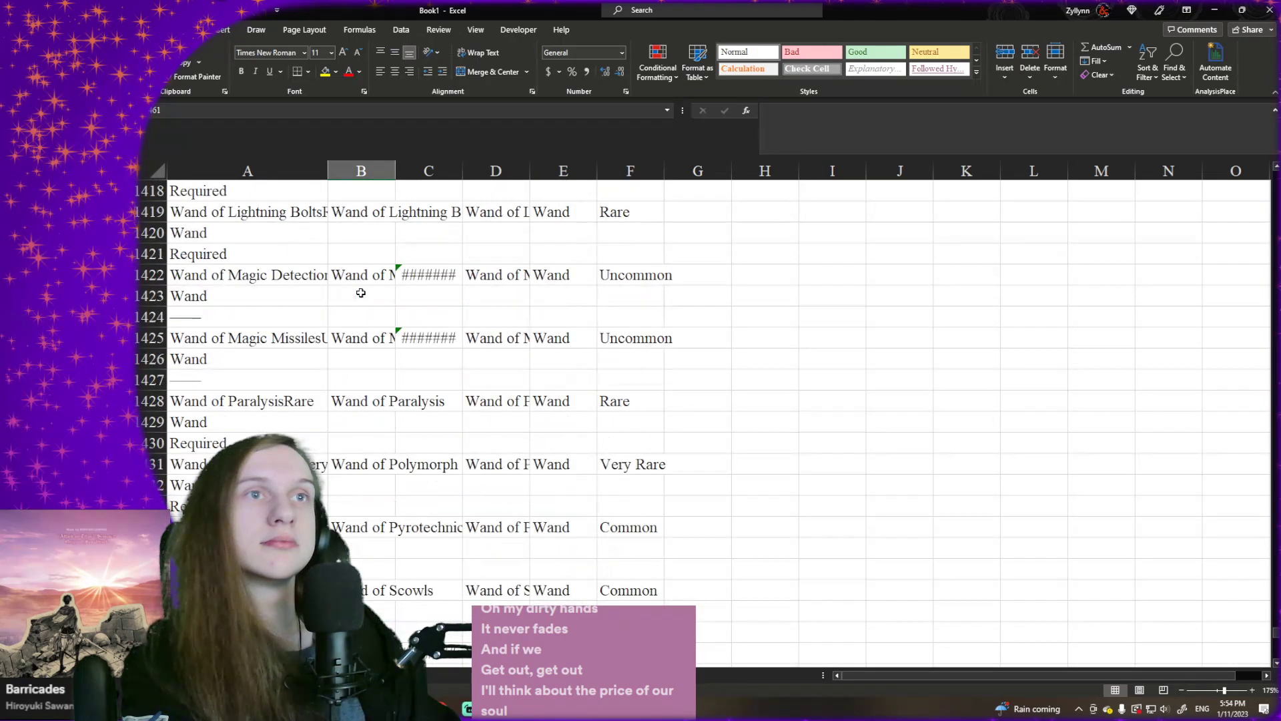
scroll(361, 293, up, 10)
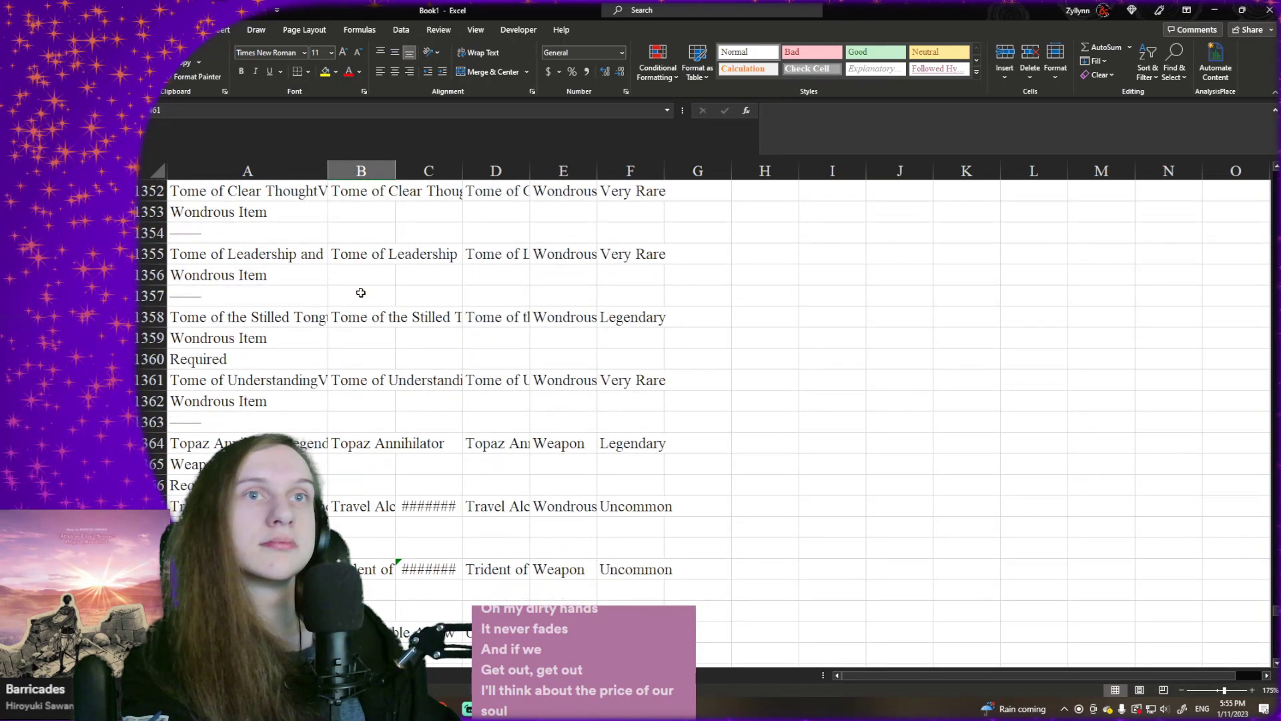
scroll(361, 293, down, 5)
scroll(361, 293, up, 1)
scroll(361, 293, up, 2)
scroll(361, 293, down, 5)
click(346, 309)
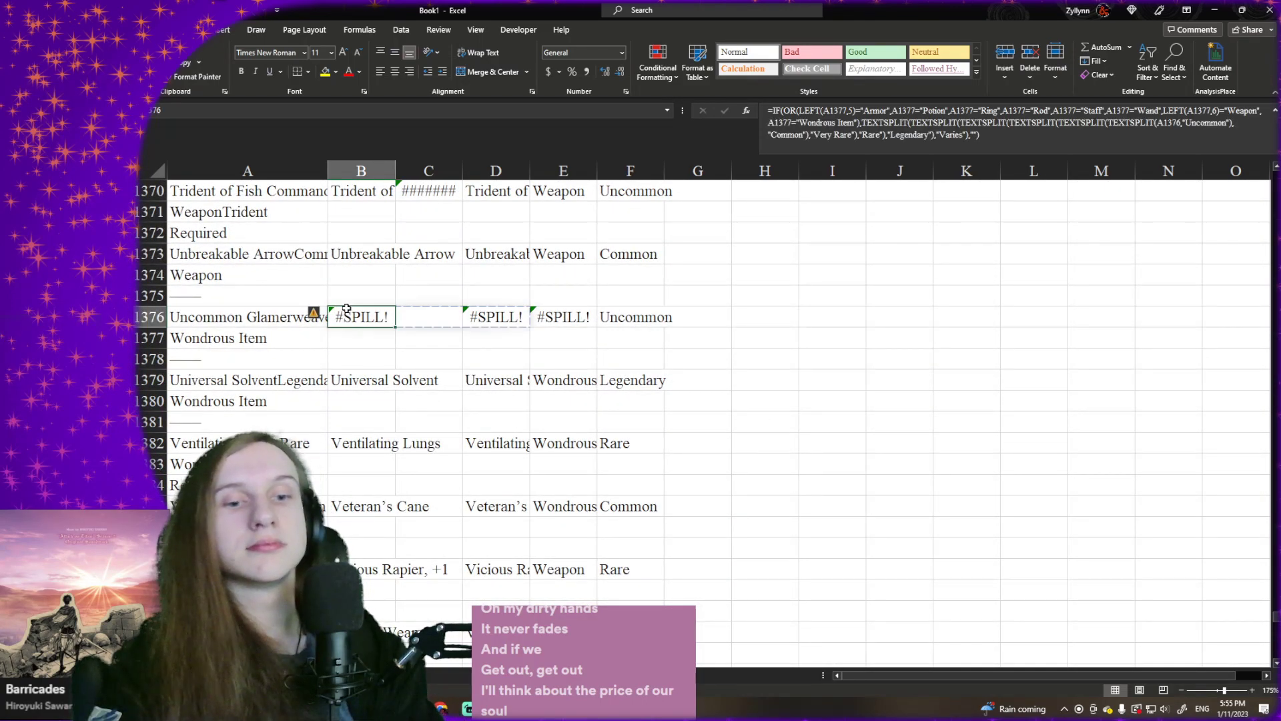
text(Gla)
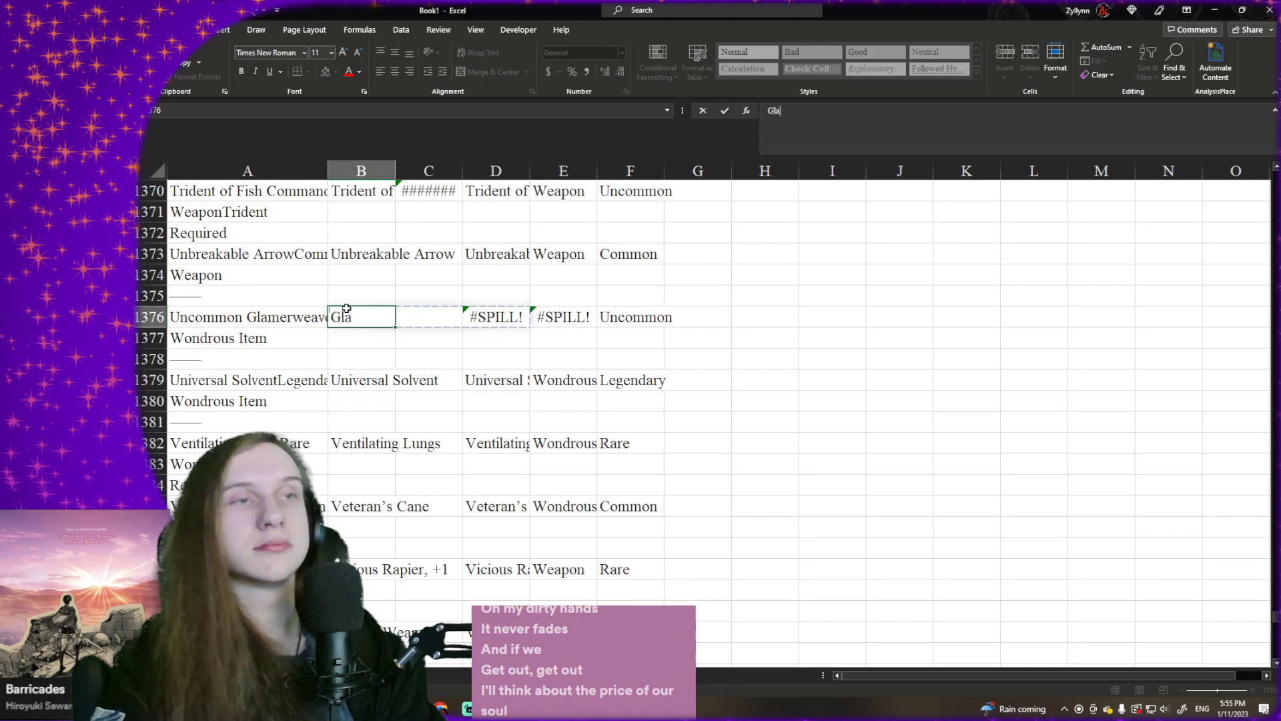
text(merweav)
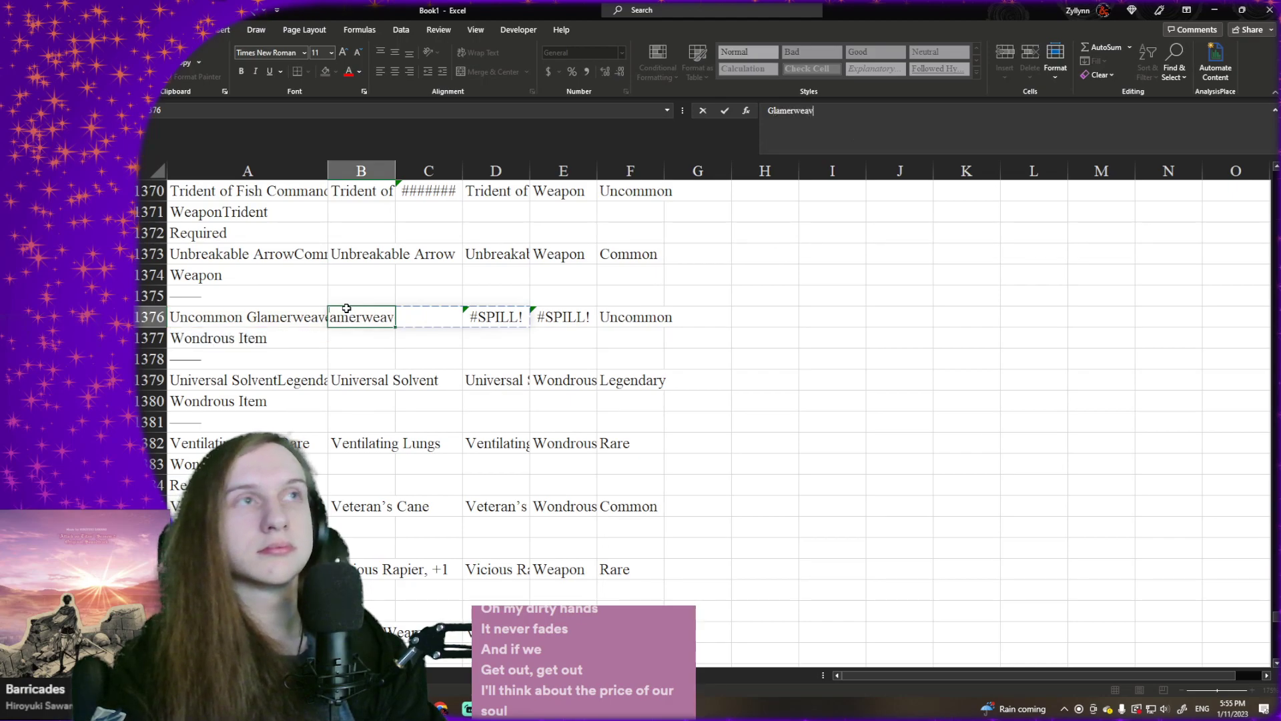
text(e (Un)
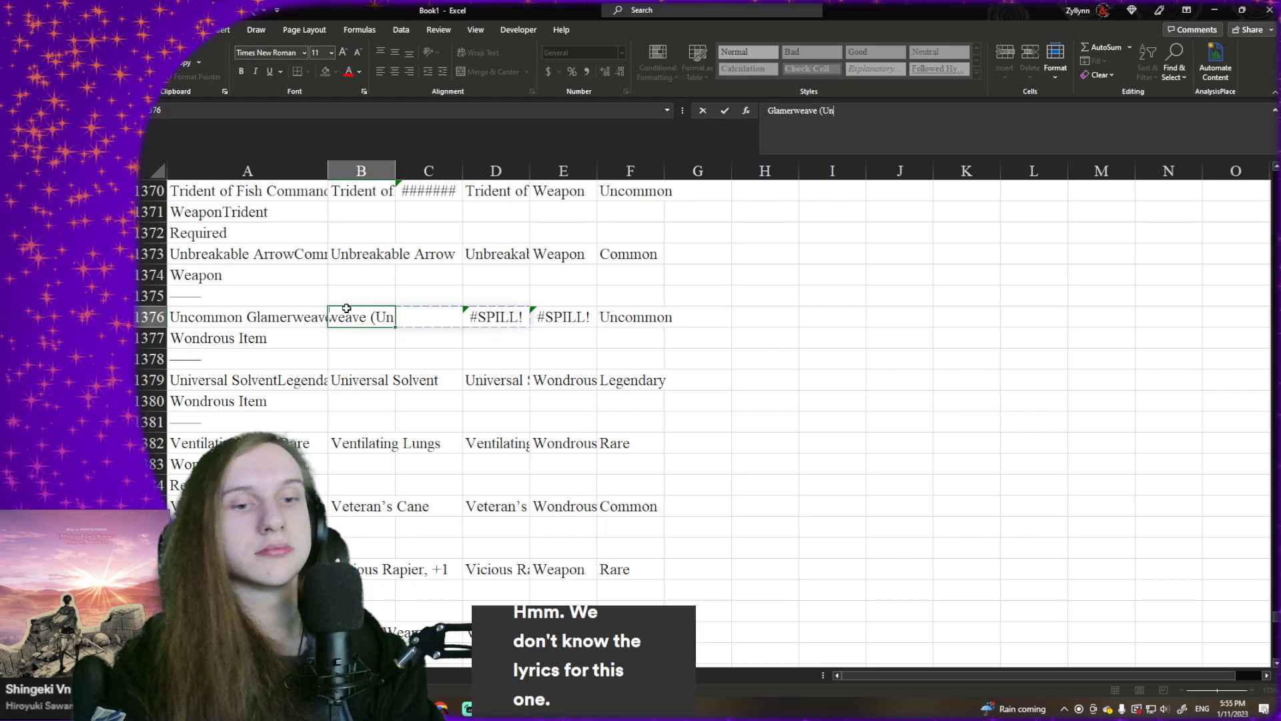
text(common))
key(Tab)
key(Tab)
key(Tab)
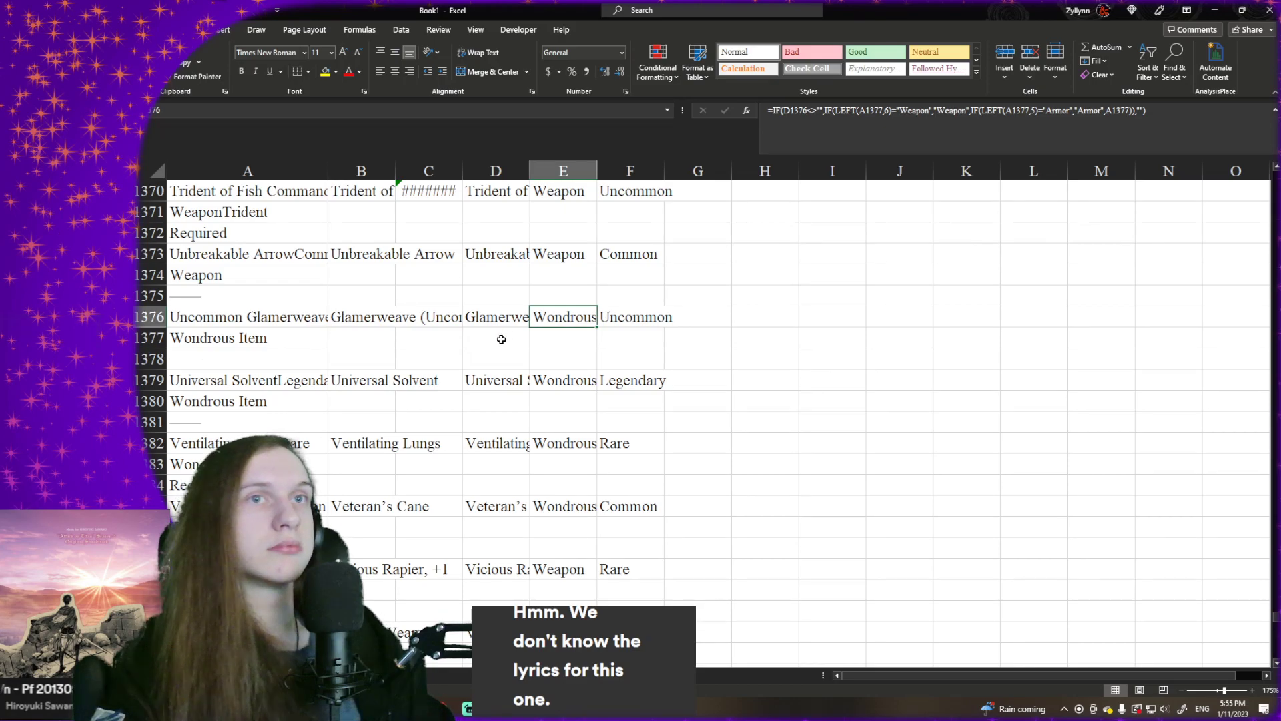
key(Tab)
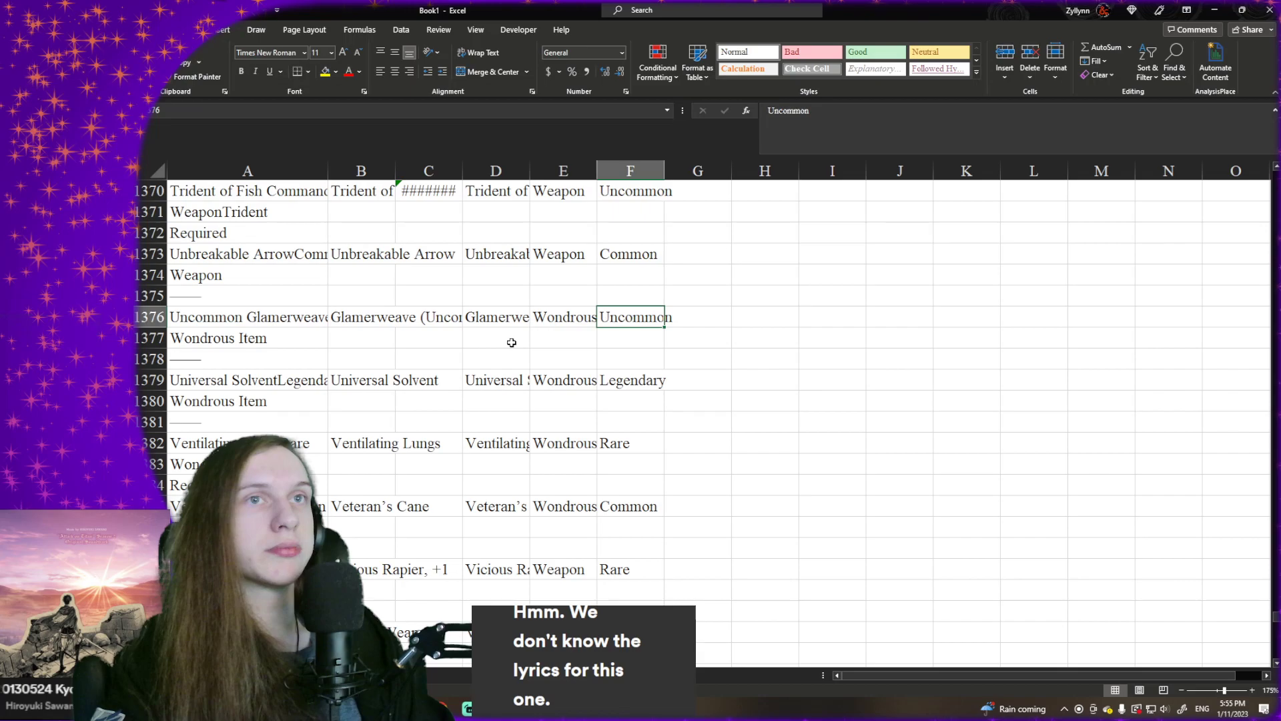
click(933, 108)
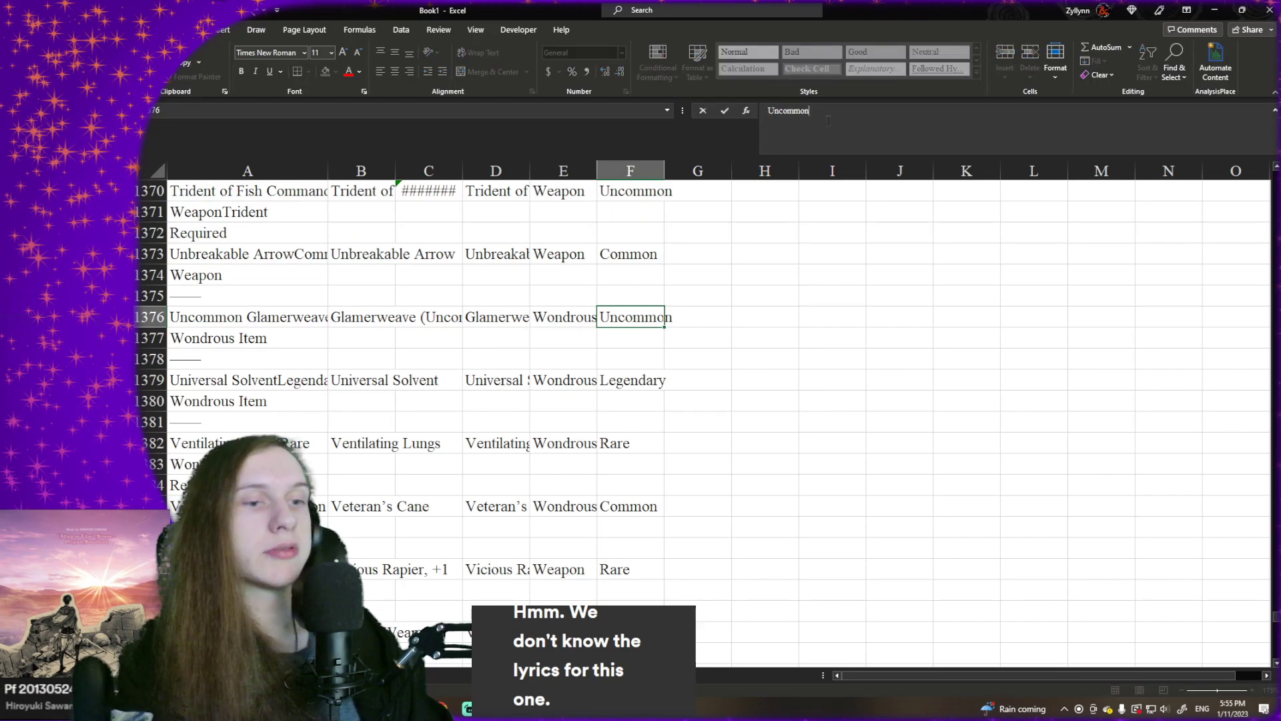
key(Return)
- Review the extracted names in column B from row 1376 up to the potion entries around row 958 for errors
scroll(582, 330, up, 13)
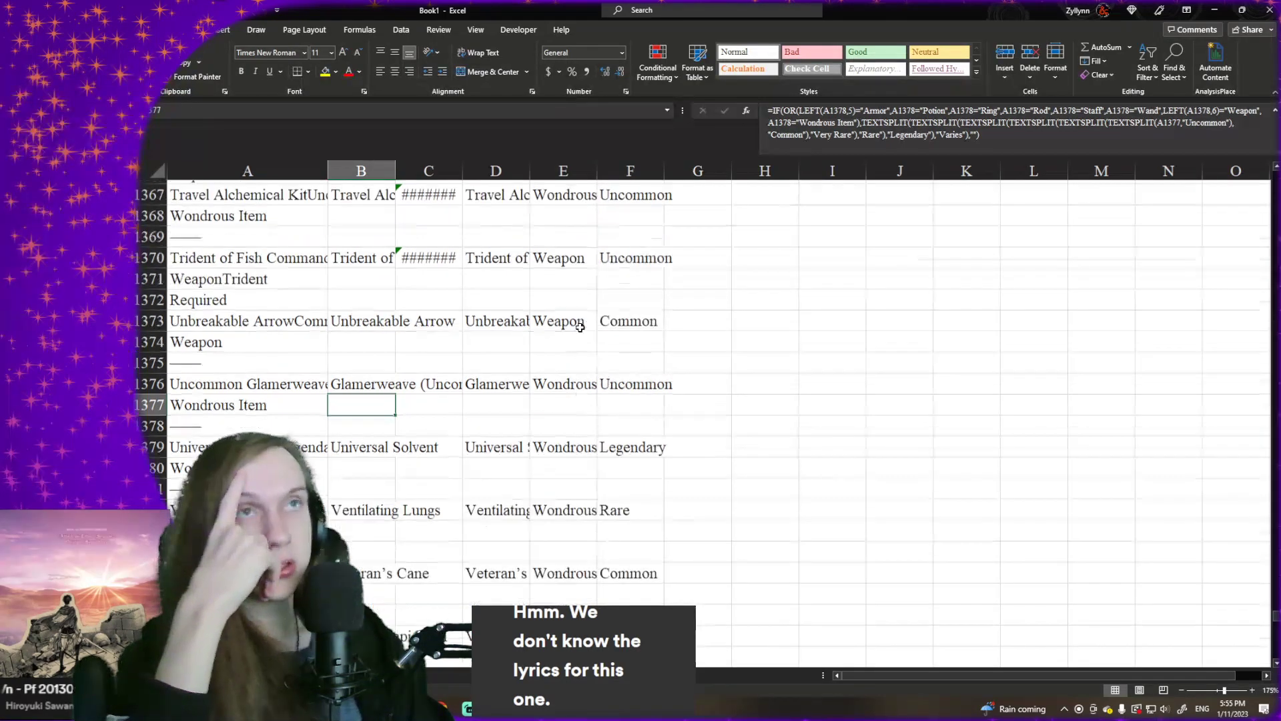
scroll(580, 328, up, 20)
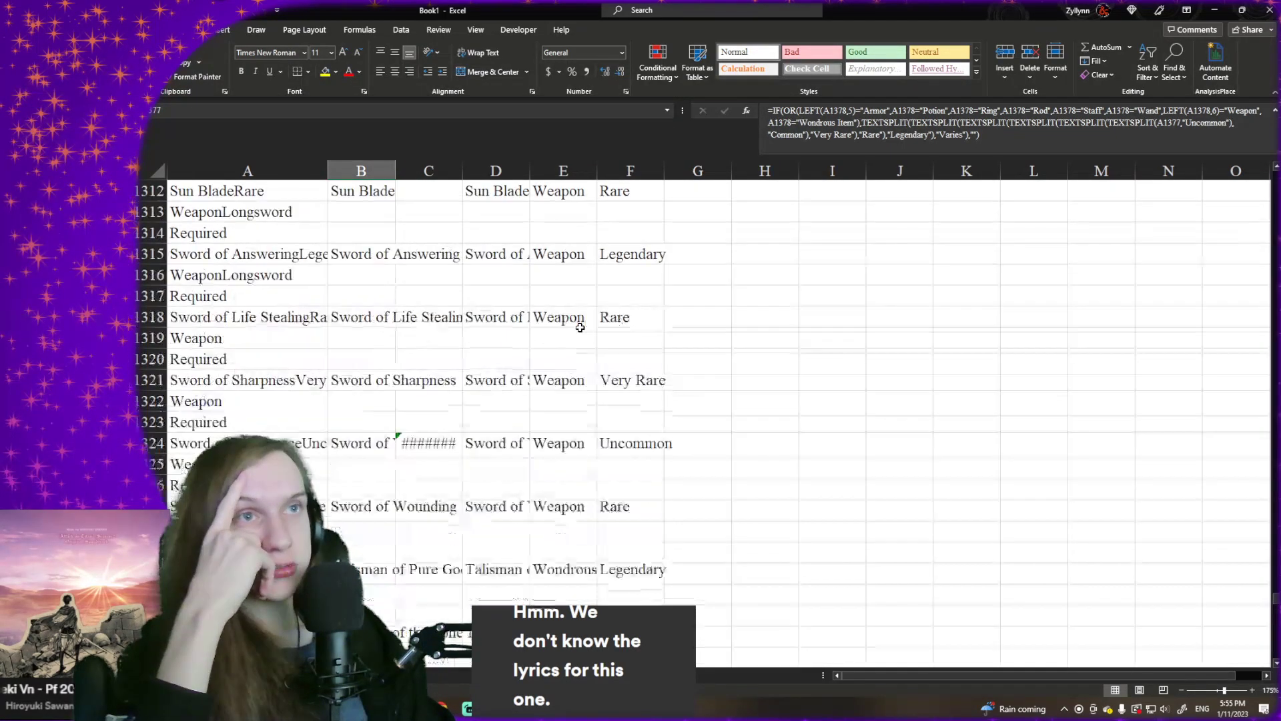
scroll(601, 323, up, 8)
scroll(617, 323, down, 5)
scroll(469, 331, up, 4)
scroll(470, 328, up, 20)
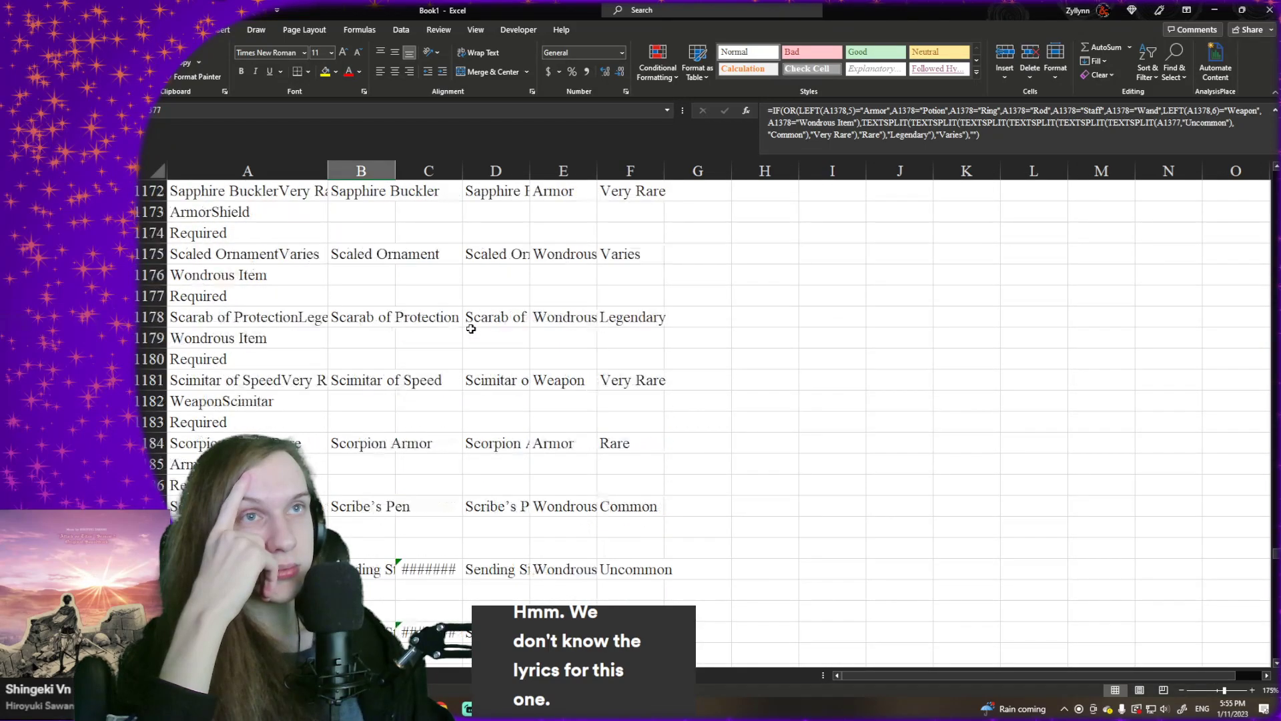
scroll(470, 326, up, 20)
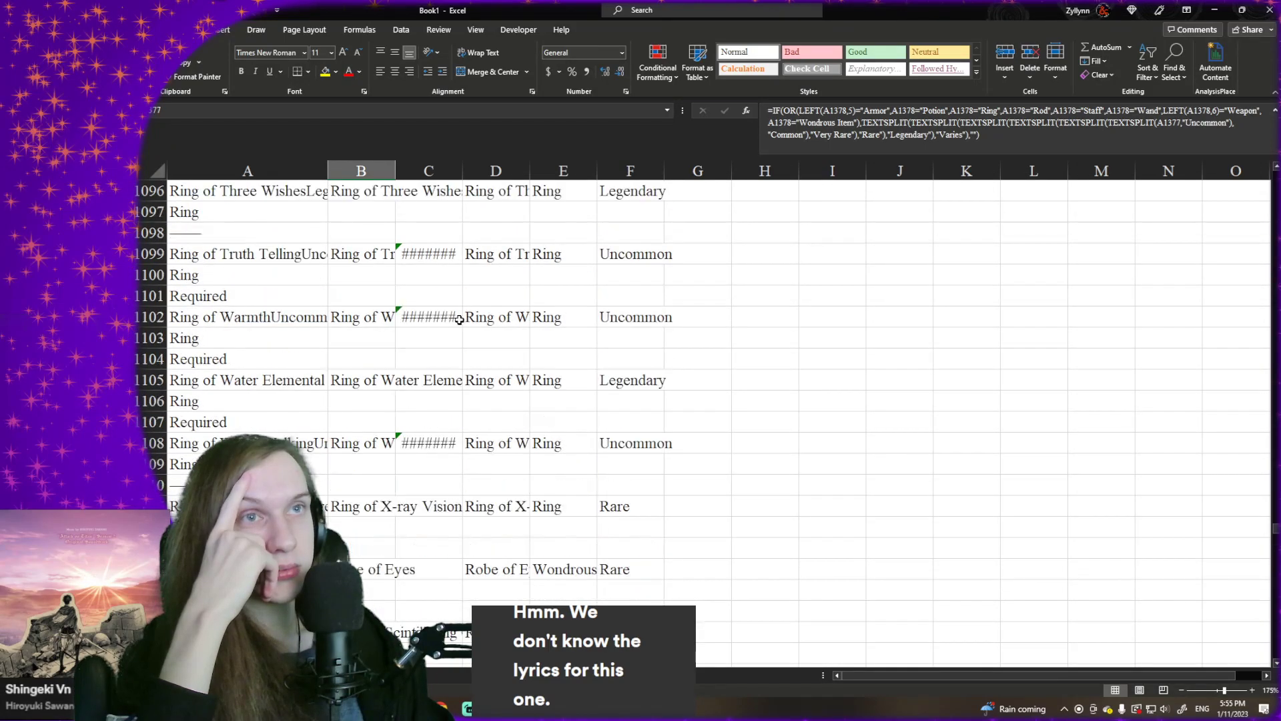
scroll(458, 319, up, 15)
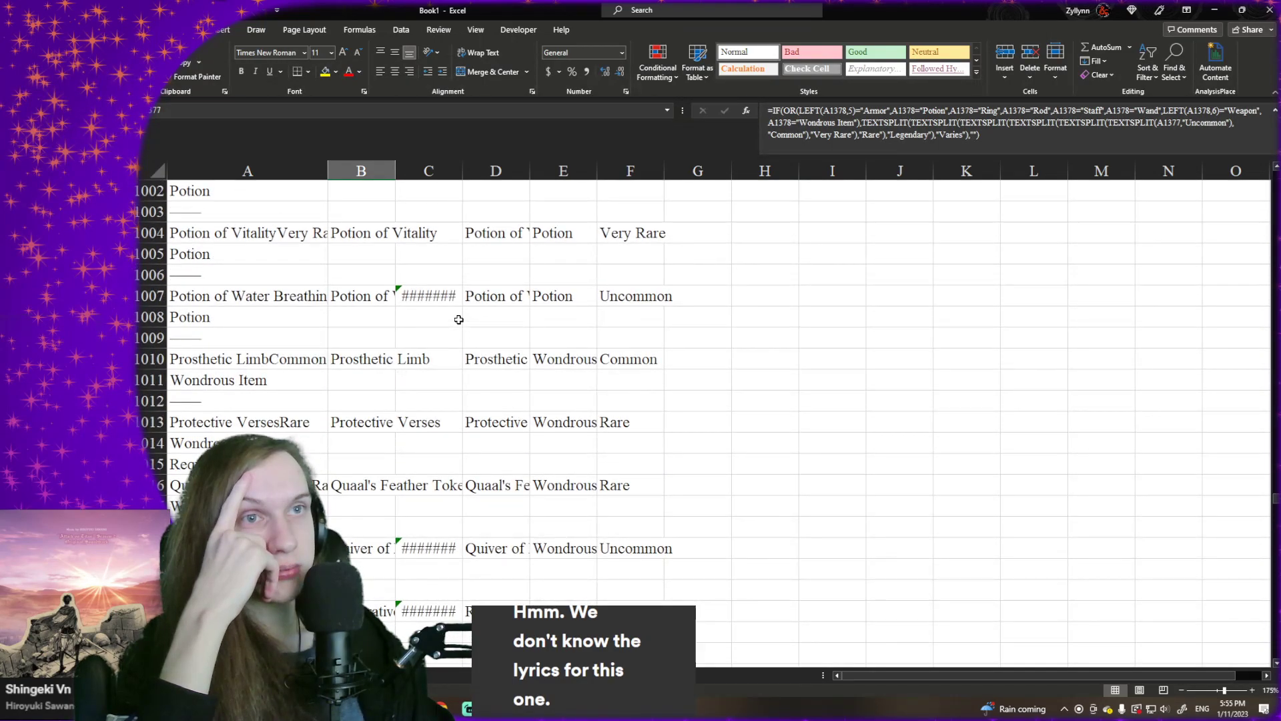
scroll(459, 320, up, 11)
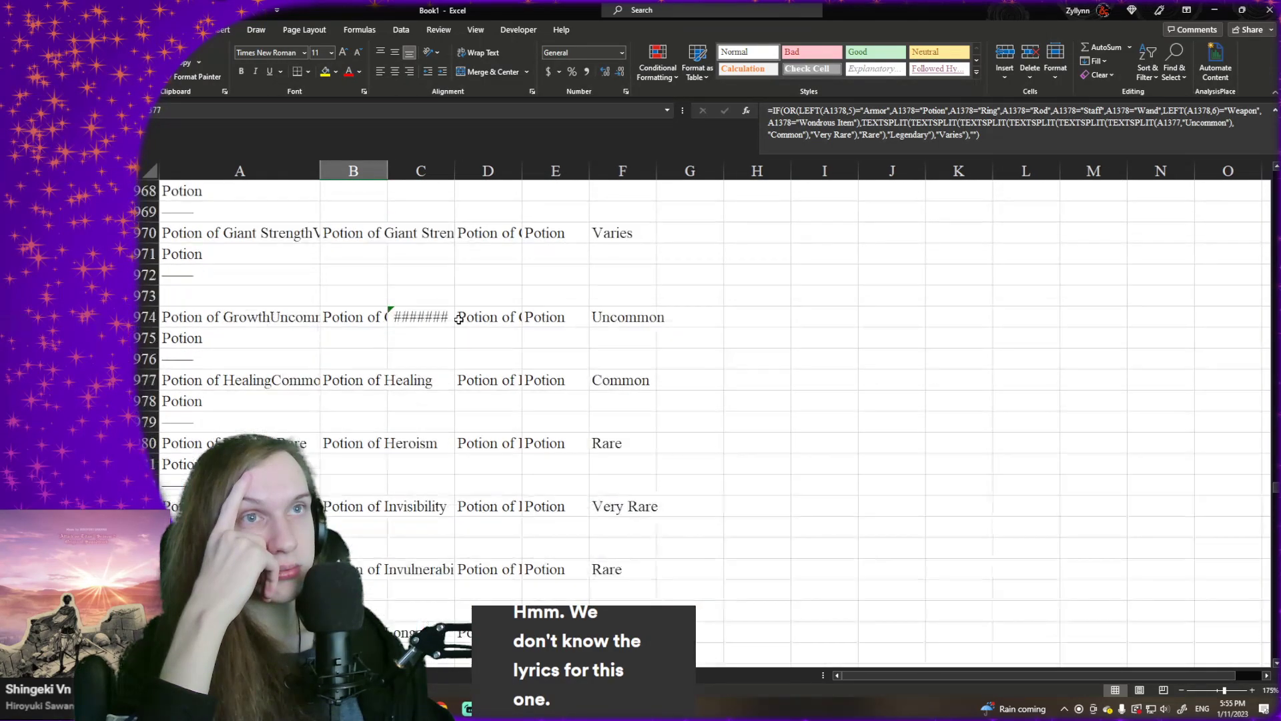
scroll(459, 320, up, 5)
click(321, 314)
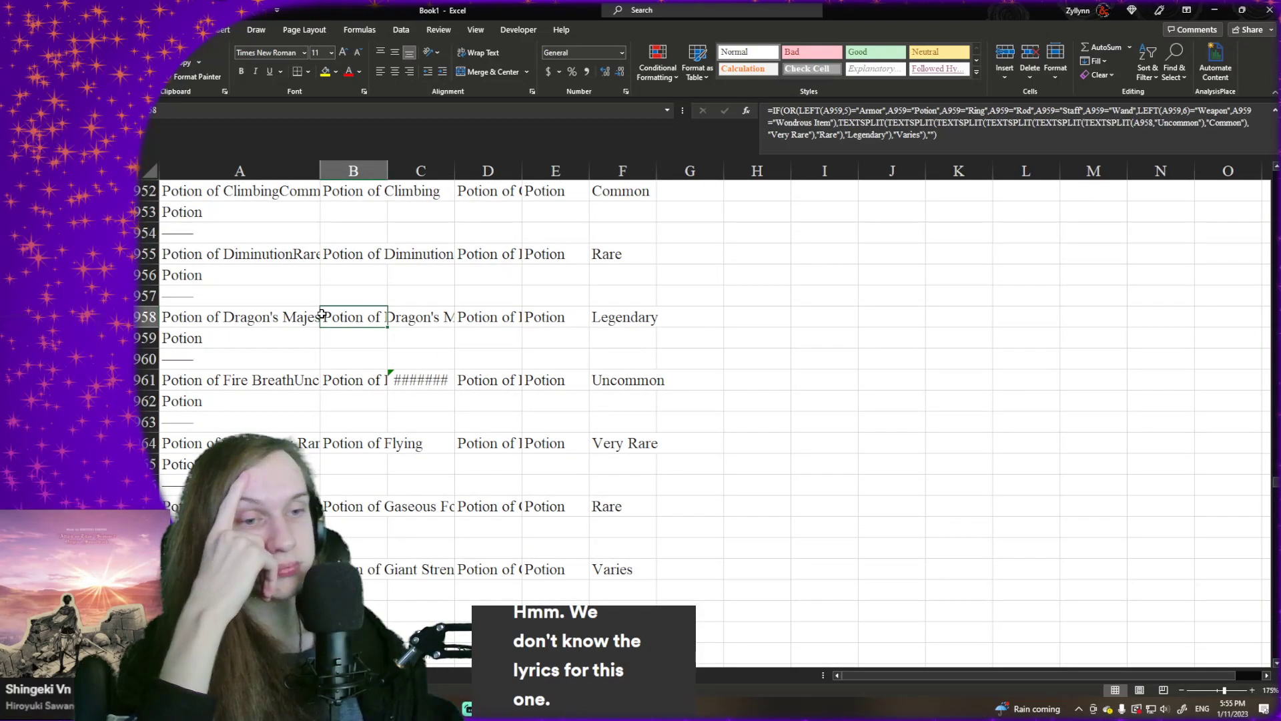
- Return to the first rows of the sheet and check the refilled formulas in column B down to row 27
key(ctrl+Up)
scroll(322, 313, up, 1)
key(Down)
key(Down)
key(Down)
key(Down)
key(Down)
key(Down)
key(Down)
key(Down)
key(Down)
key(Down)
key(Up)
key(Up)
key(Up)
key(Up)
key(Down)
key(Down)
key(Down)
key(Down)
key(Down)
key(Down)
key(Down)
key(Down)
key(Down)
key(Down)
key(Down)
key(Down)
key(Down)
key(Down)
key(Down)
key(Down)
key(Down)
key(Down)
key(Down)
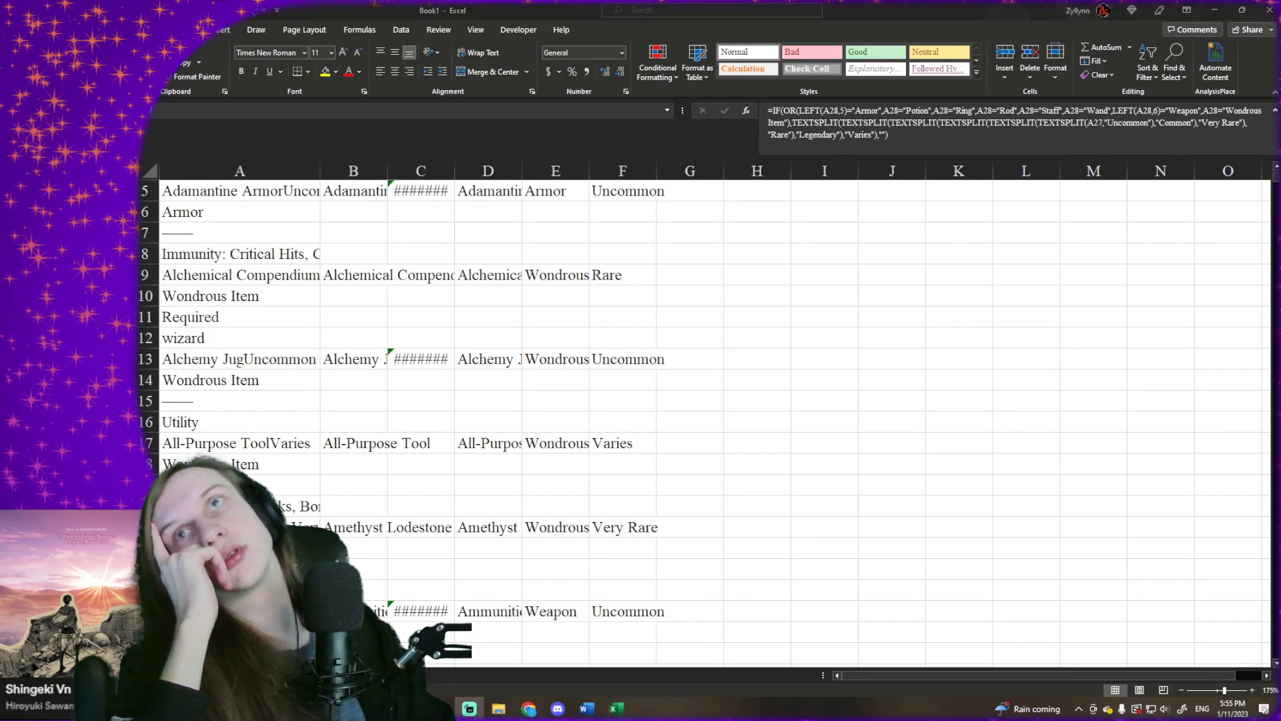
key(alt+Tab)
scroll(305, 254, up, 2)
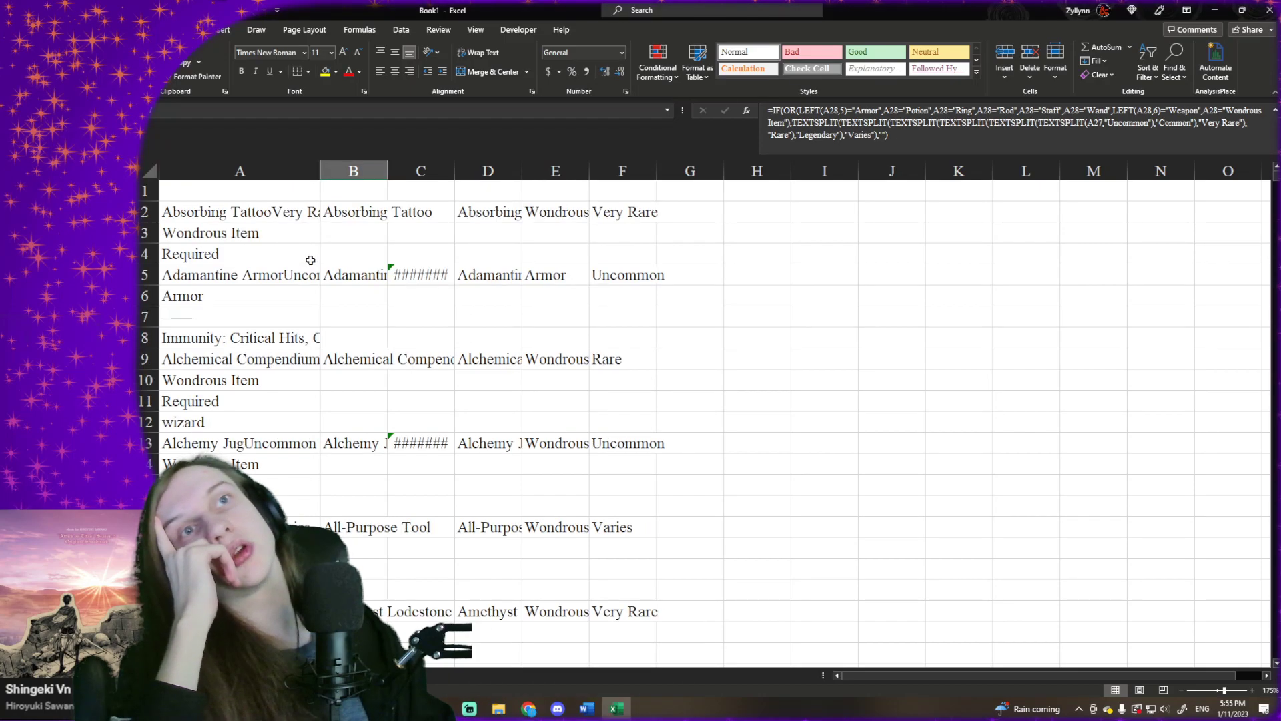
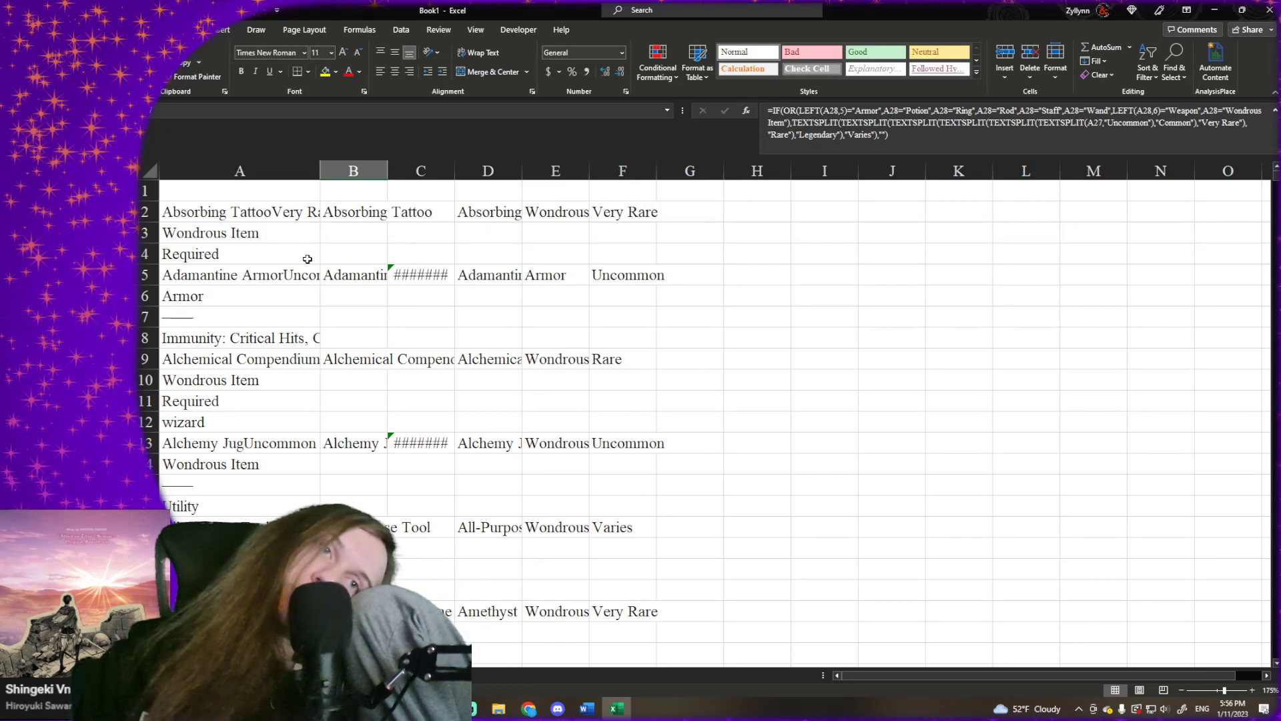
- Clear the formula errors beside the blank row 81, from column B to column F
scroll(389, 335, down, 5)
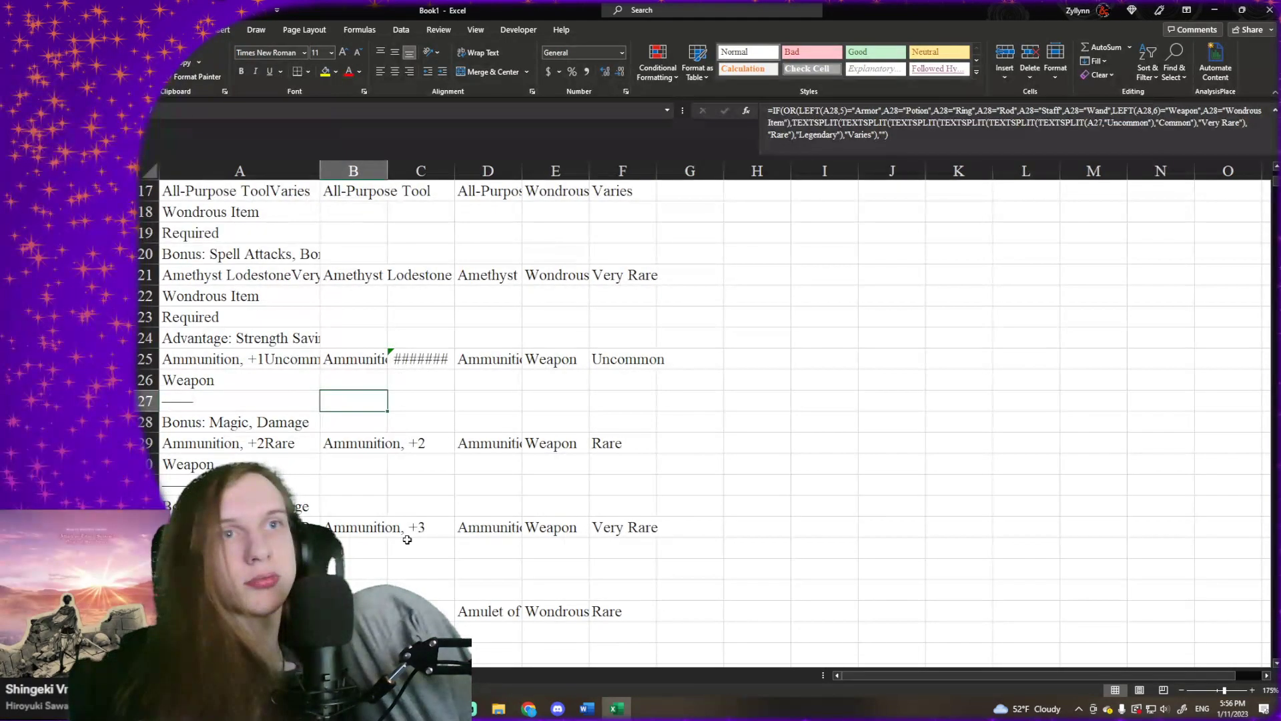
scroll(345, 505, down, 12)
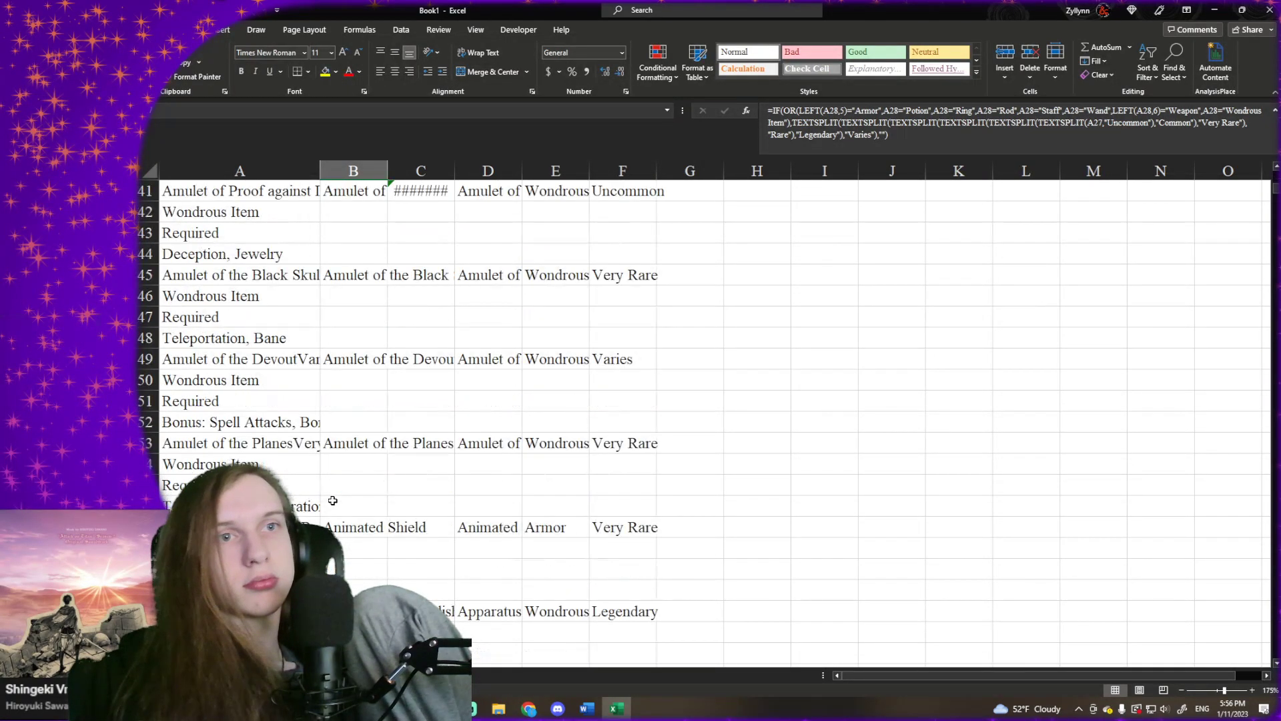
scroll(333, 500, down, 5)
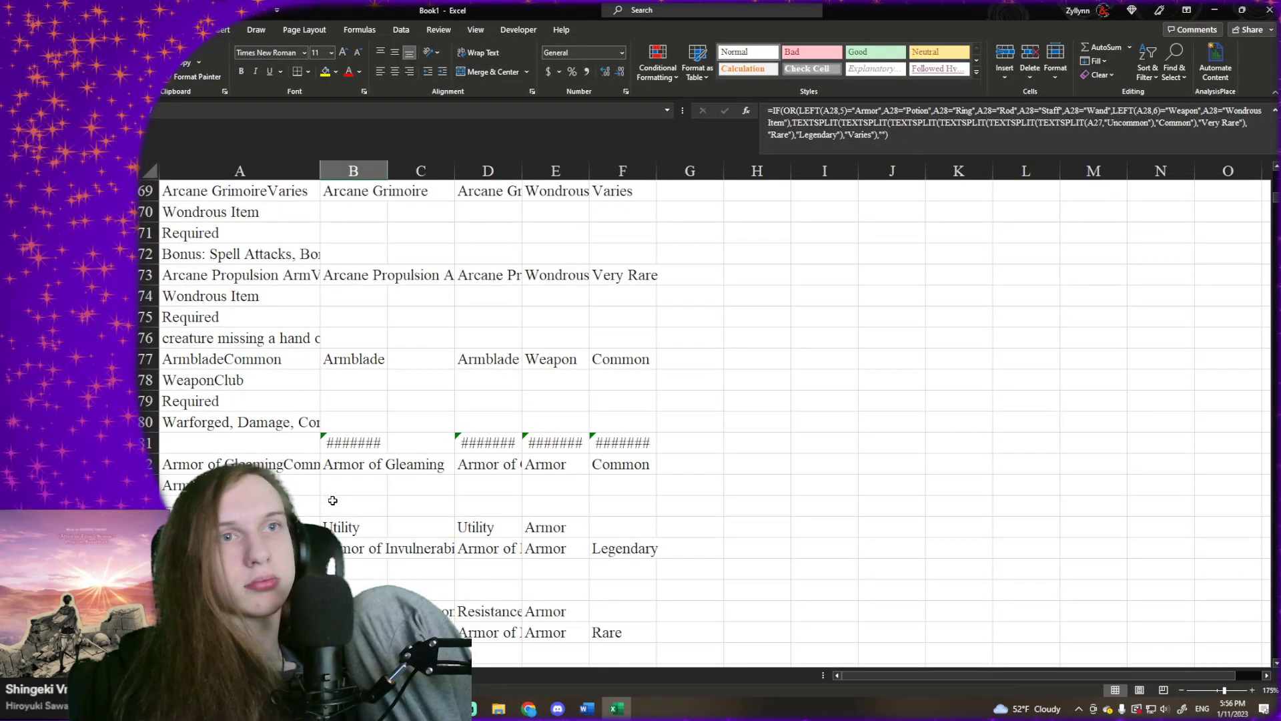
click(352, 440)
click(351, 467)
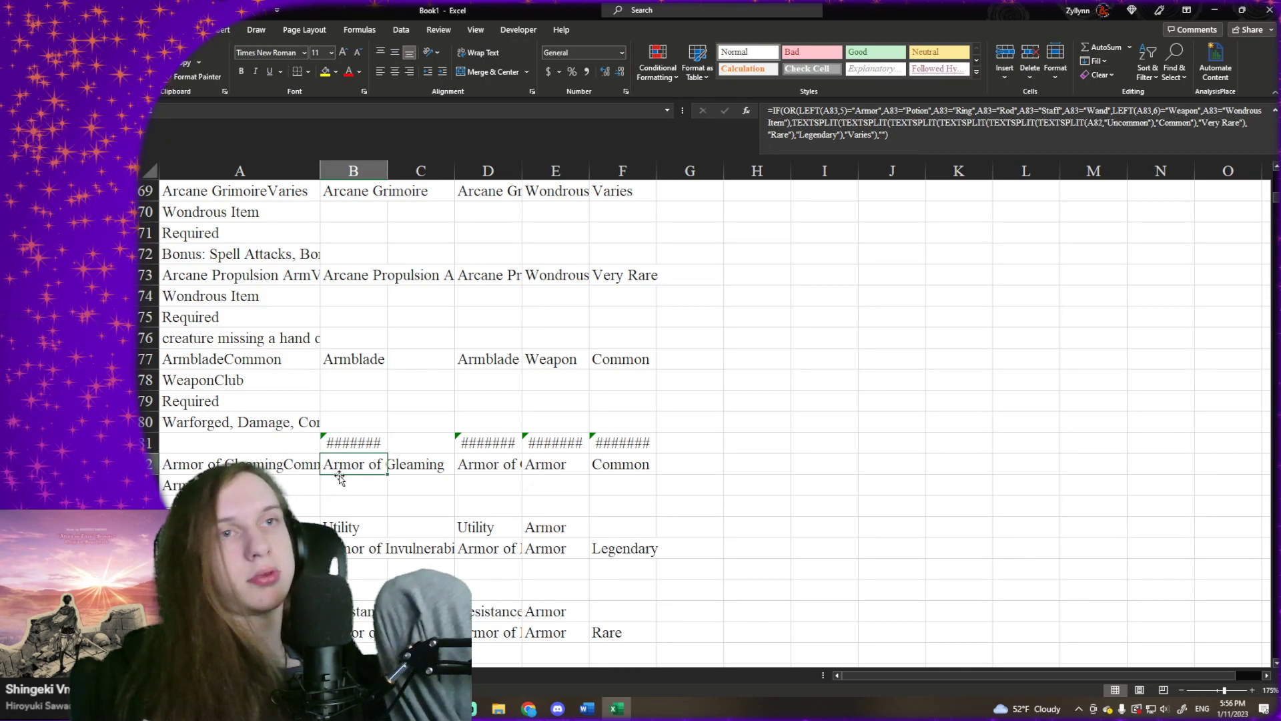
click(354, 440)
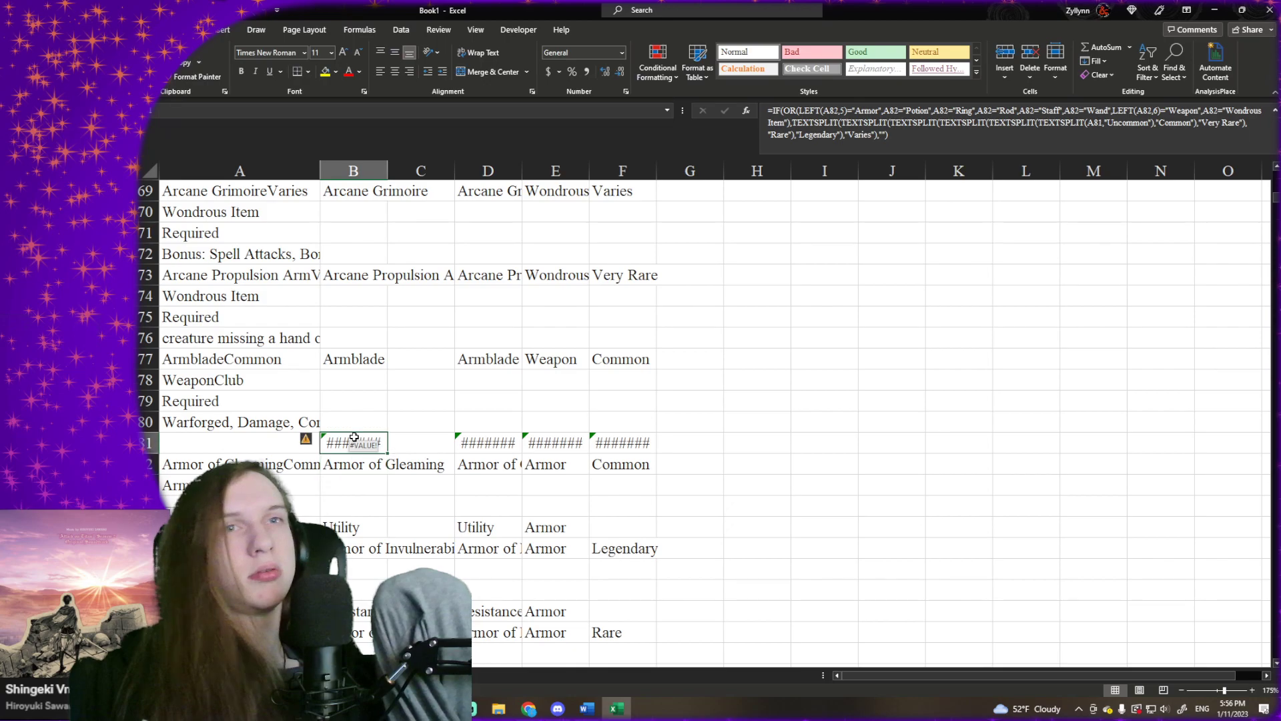
drag(359, 439, 612, 442)
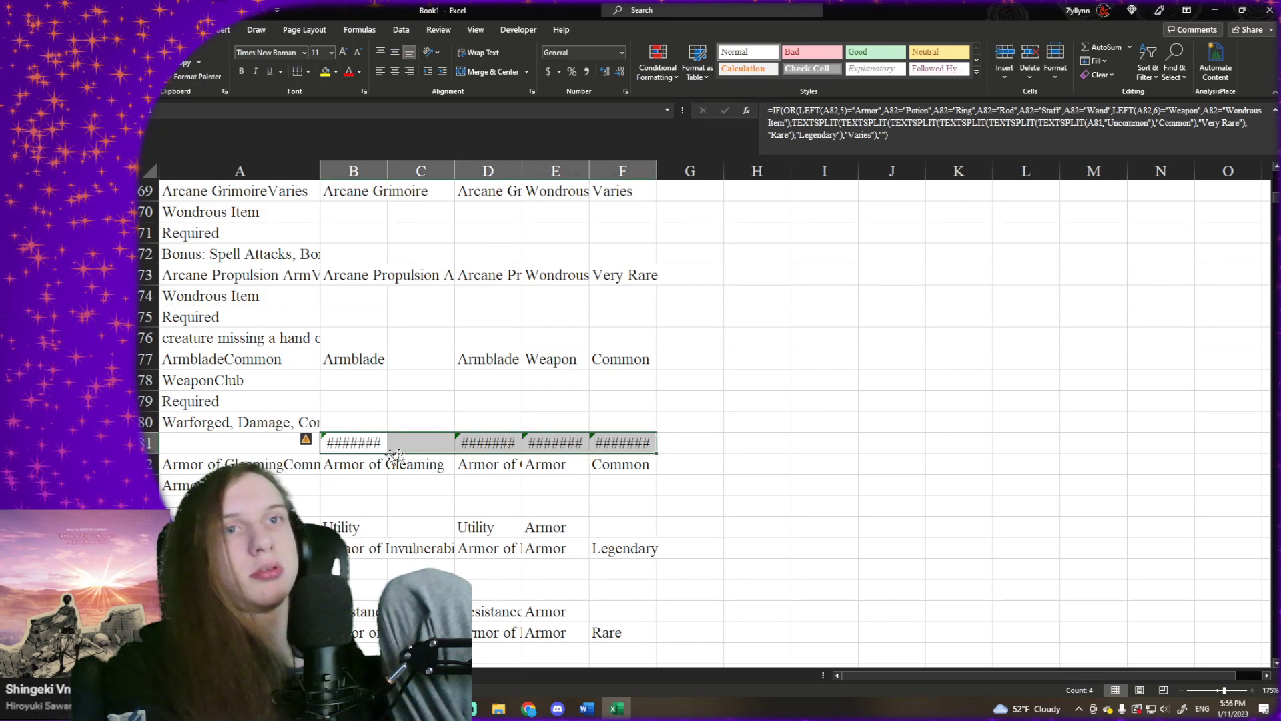
key(Delete)
click(363, 471)
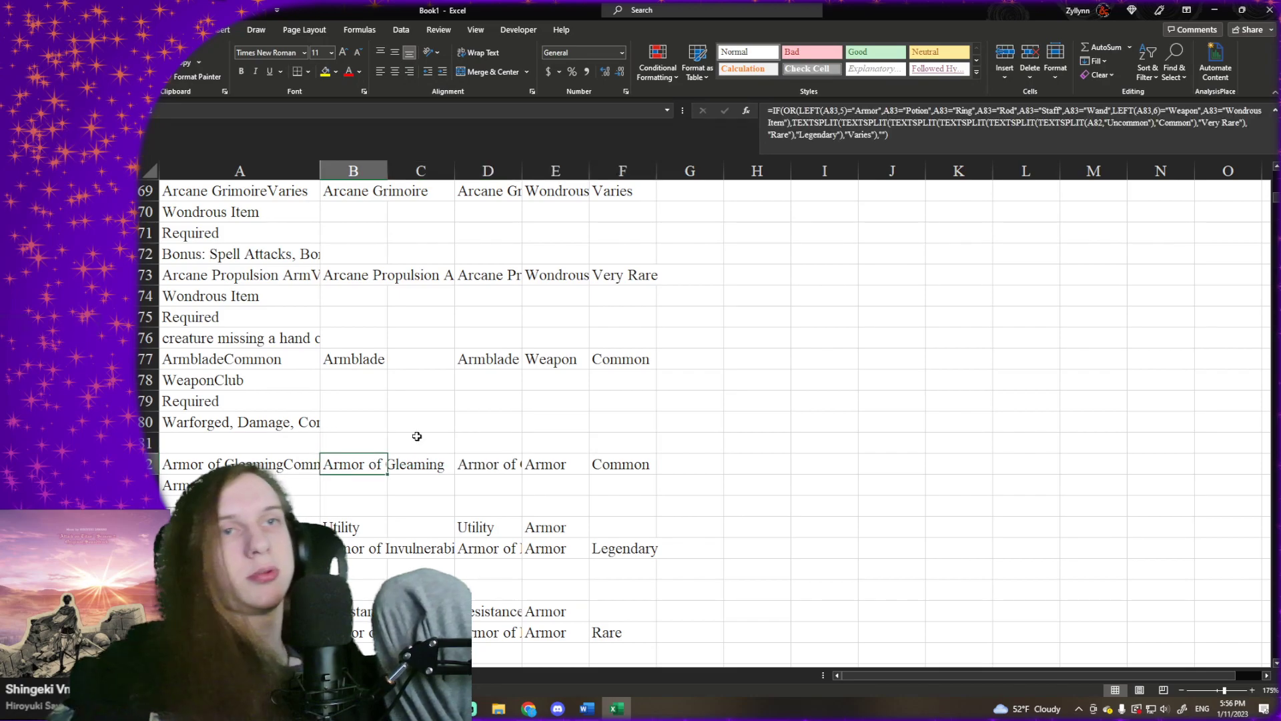
- Clear the stray formula results beside the Utility text in B85:E85 and beside the Resistance text in B89:F89
scroll(381, 444, down, 1)
drag(354, 485, 550, 485)
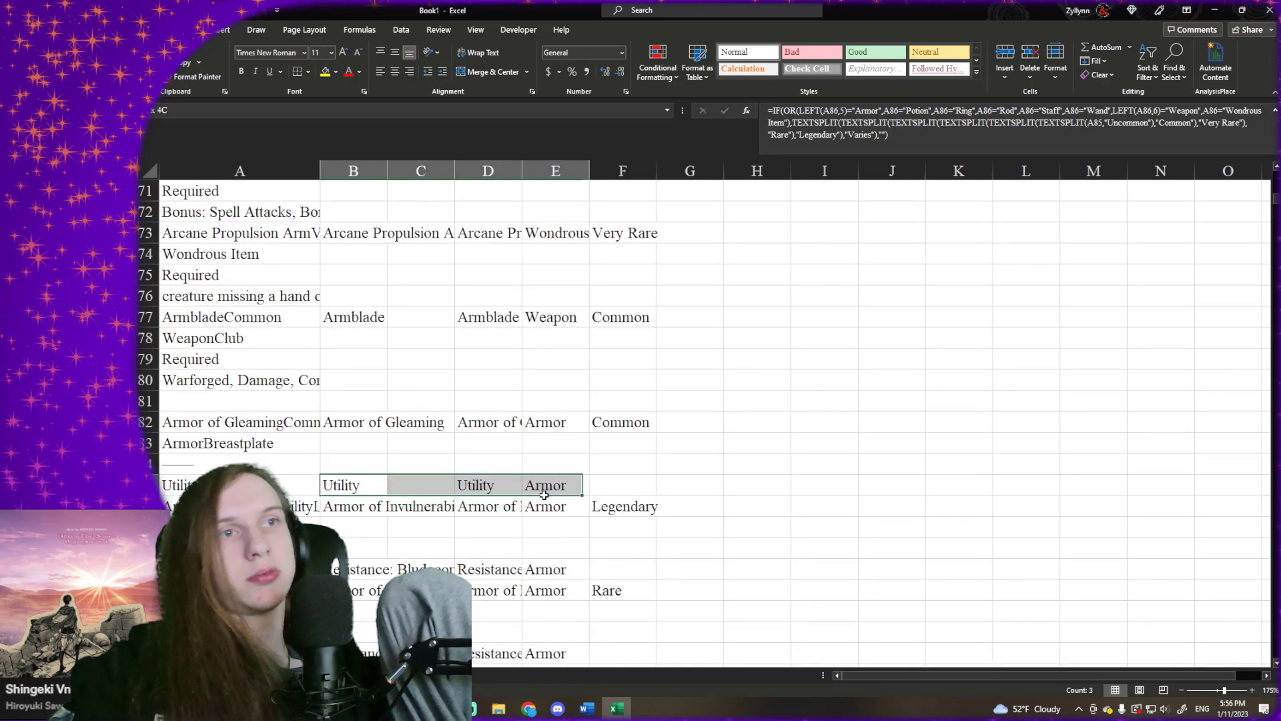
key(Delete)
scroll(550, 485, down, 2)
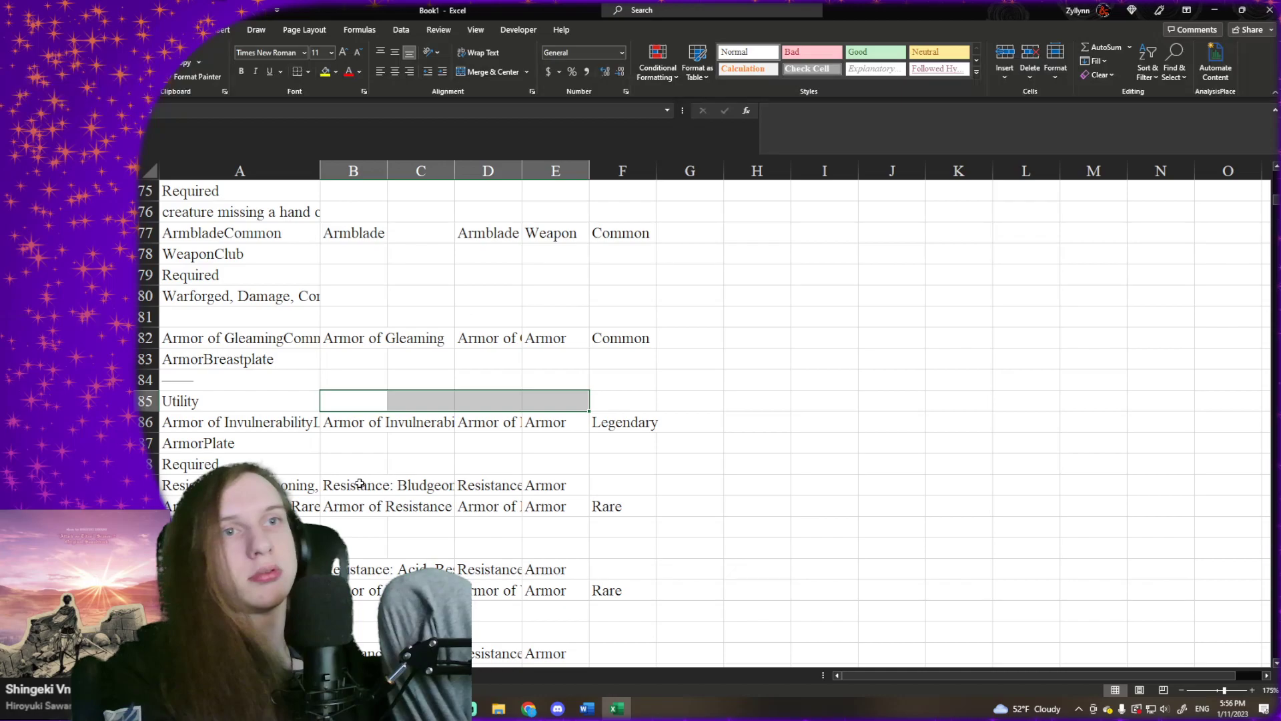
drag(353, 485, 525, 483)
key(Delete)
click(542, 481)
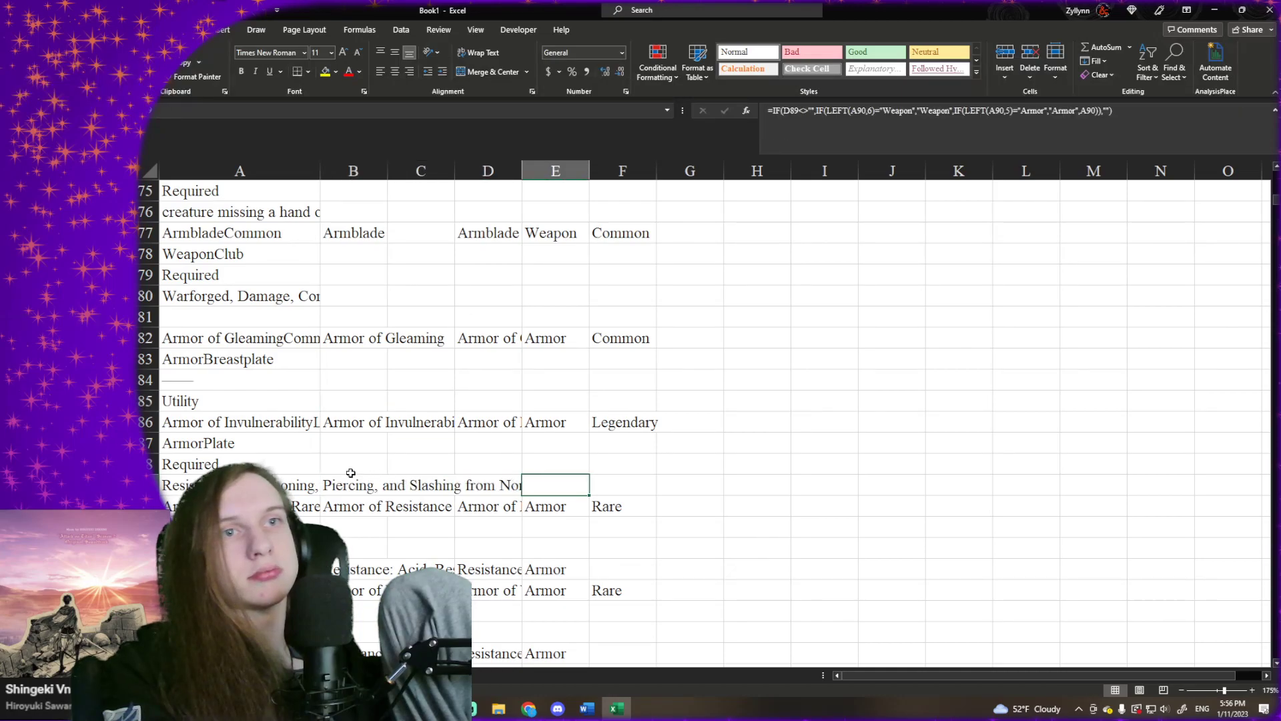
drag(366, 488, 614, 483)
key(Delete)
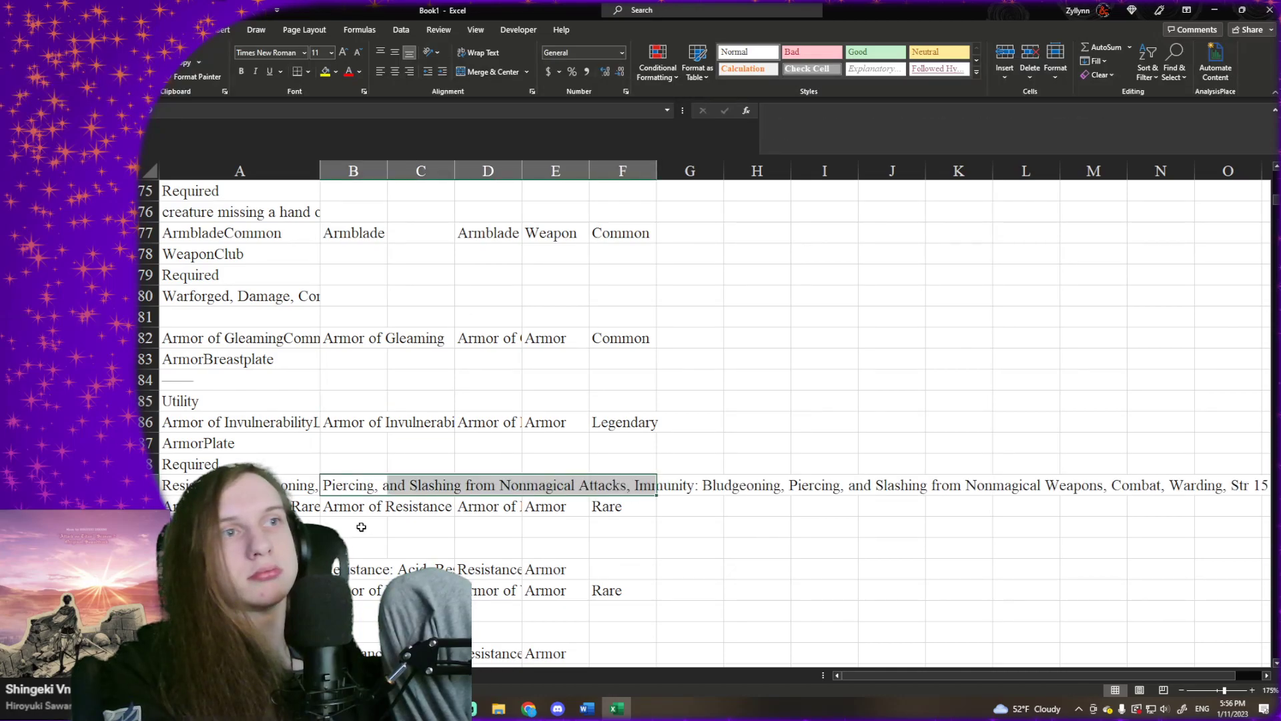
- Clear the stray formula results in columns B to E beside the Resistance text in rows 93 and 97
drag(337, 569, 526, 569)
key(Delete)
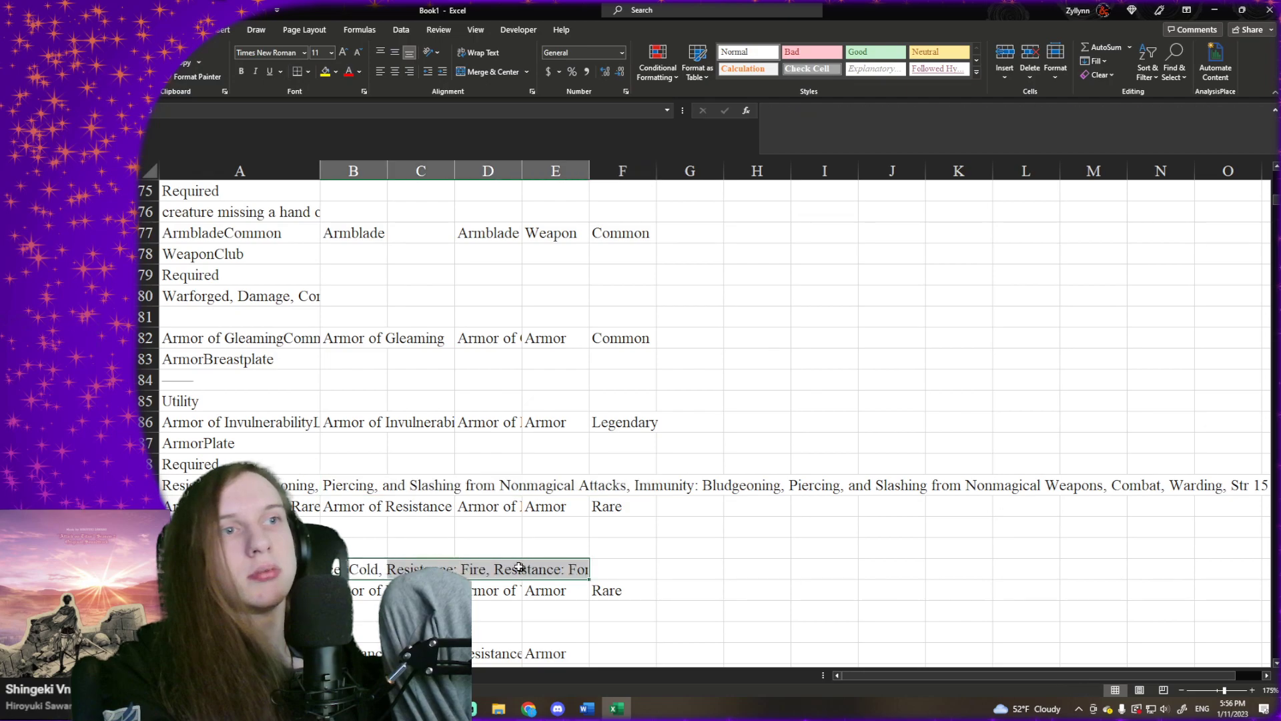
scroll(410, 540, down, 2)
drag(353, 527, 553, 528)
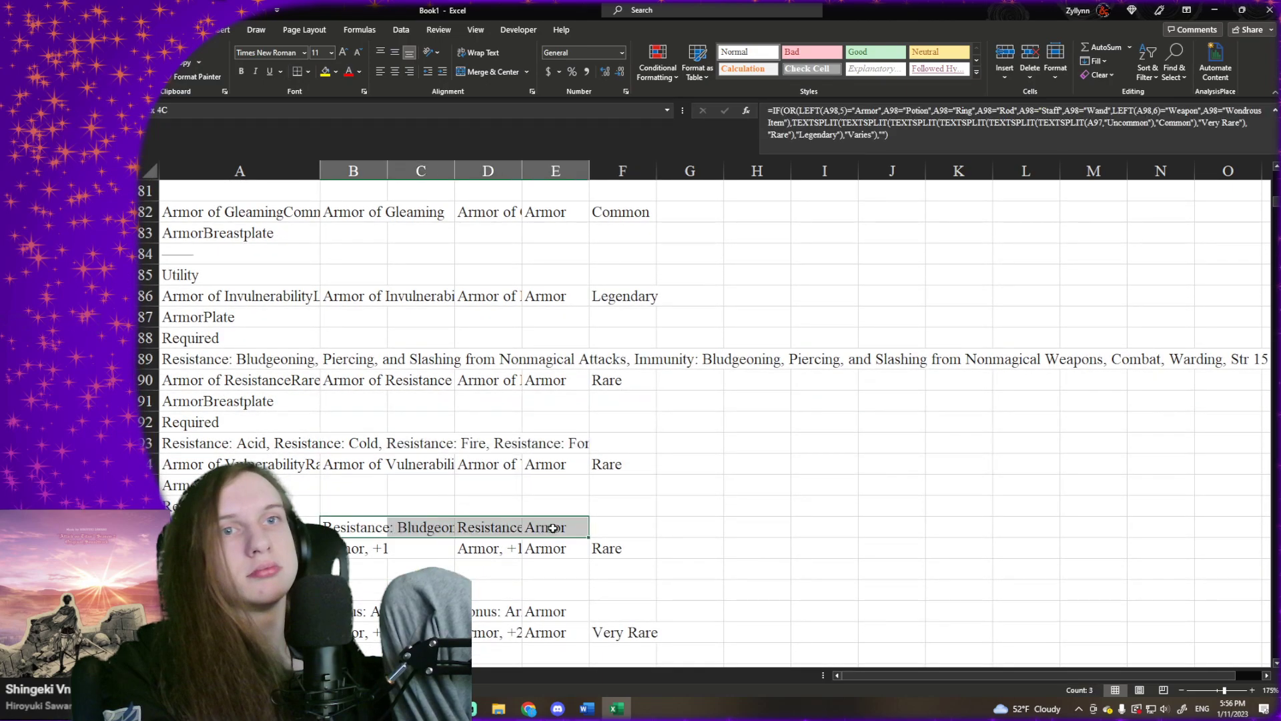
key(Delete)
- Clear the stray formula results in columns B to E beside the Armor Class bonus text in rows 101 and 105
scroll(467, 520, down, 2)
drag(354, 485, 581, 483)
key(Delete)
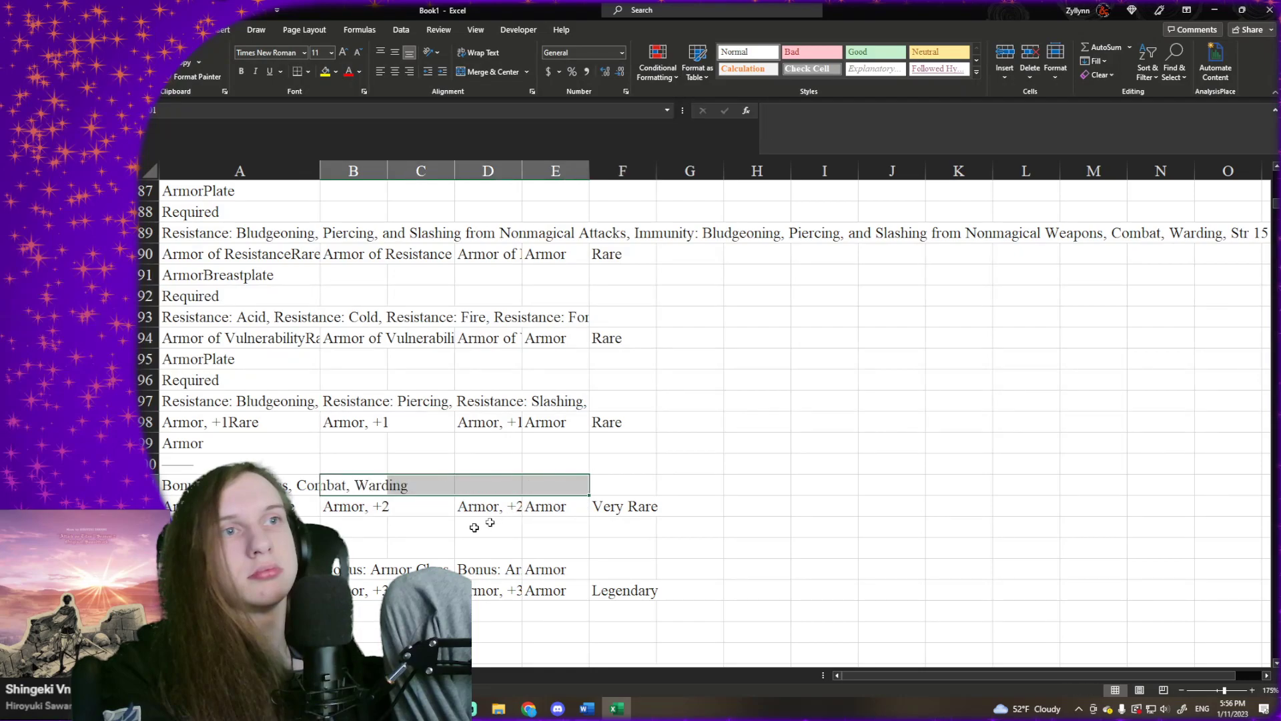
drag(351, 574, 586, 569)
key(Delete)
- Examine the rows around the cleared cells and the start of the item list for further stray formula results
scroll(467, 527, down, 3)
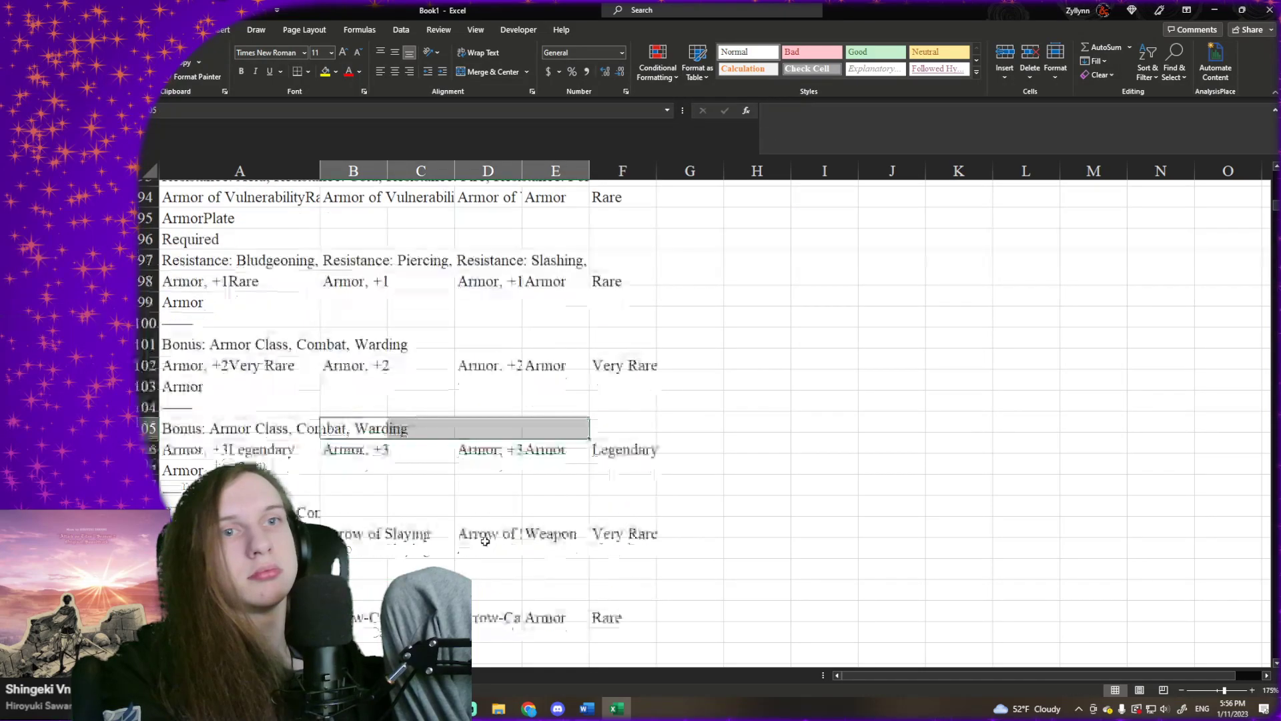
scroll(358, 481, down, 5)
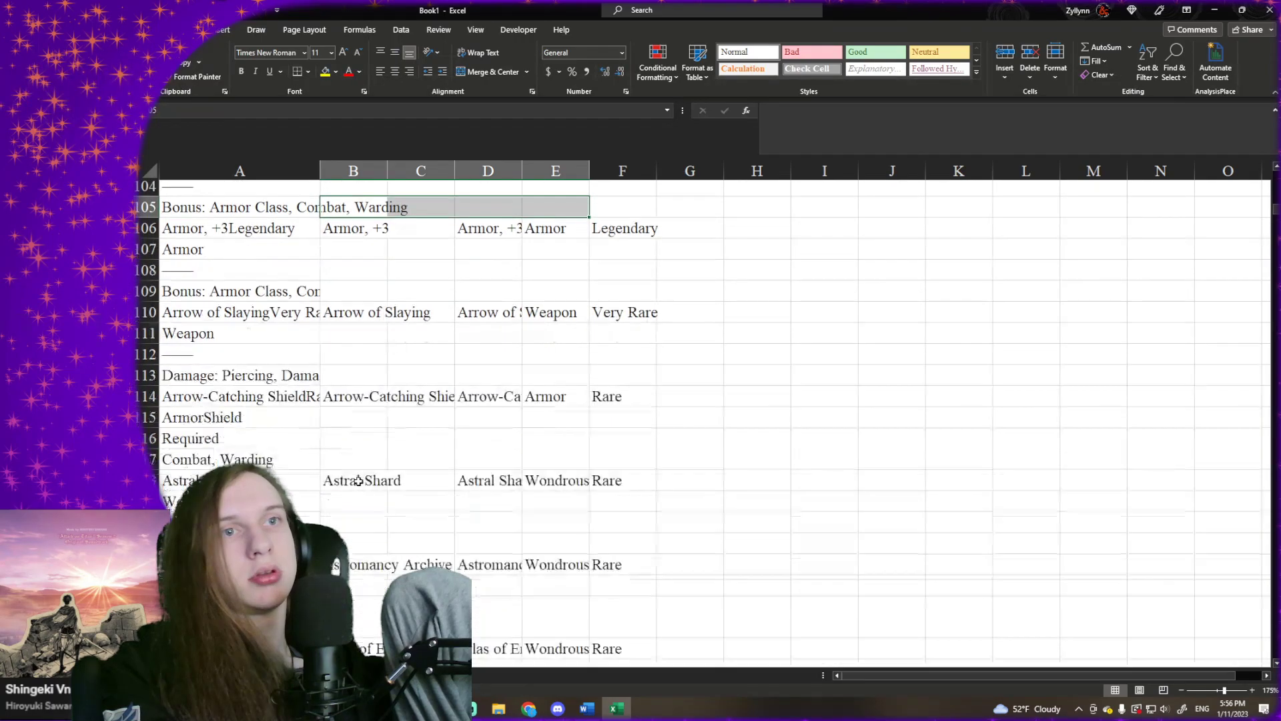
scroll(360, 477, up, 9)
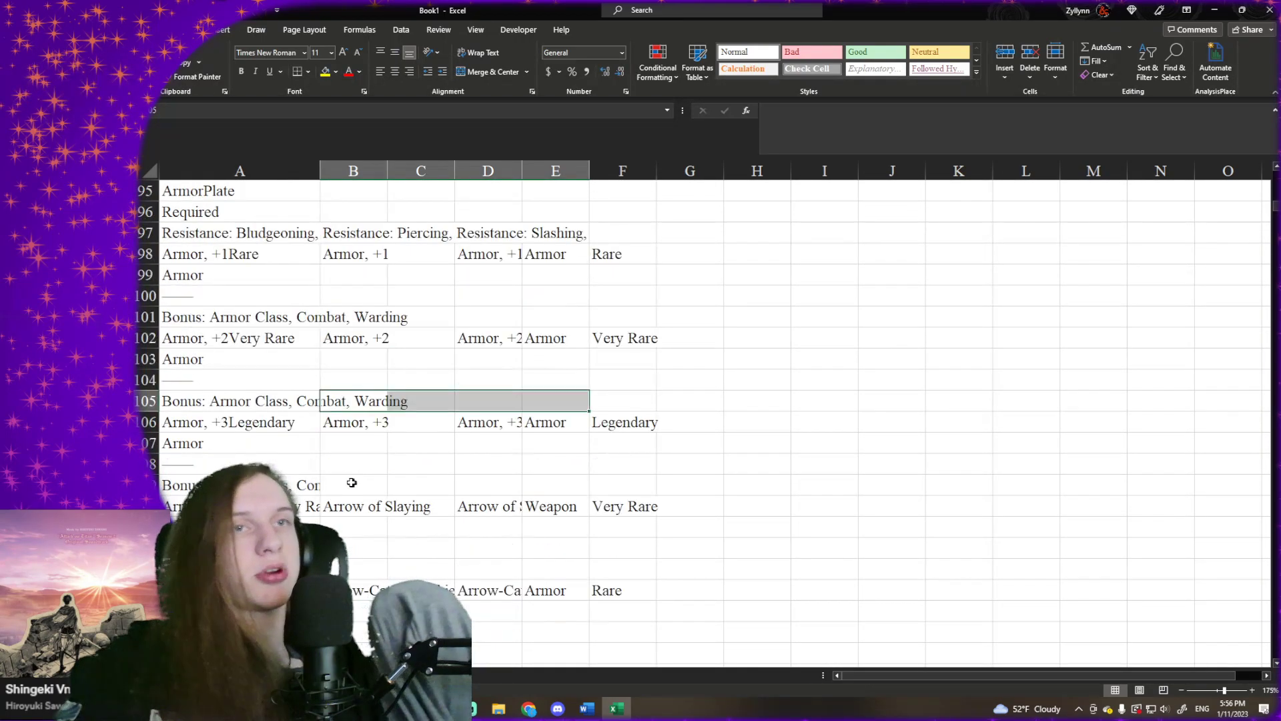
scroll(367, 468, down, 3)
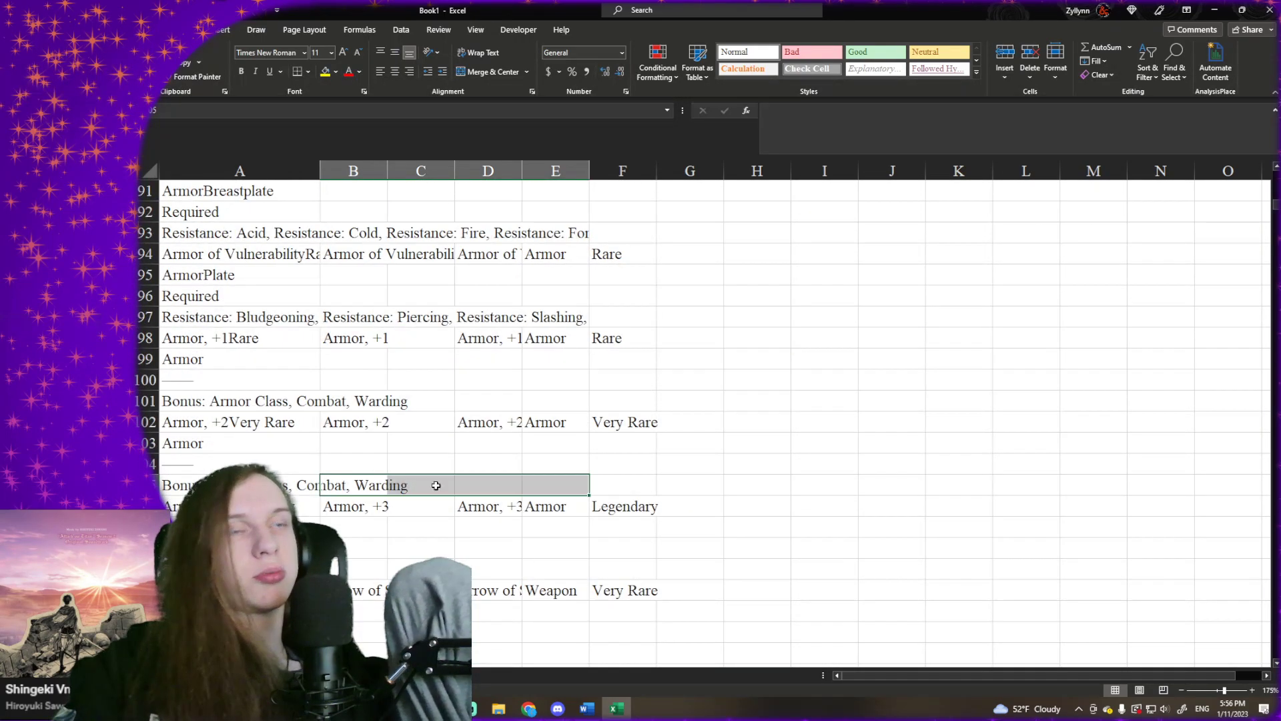
scroll(463, 460, up, 17)
scroll(512, 454, up, 11)
scroll(604, 424, down, 5)
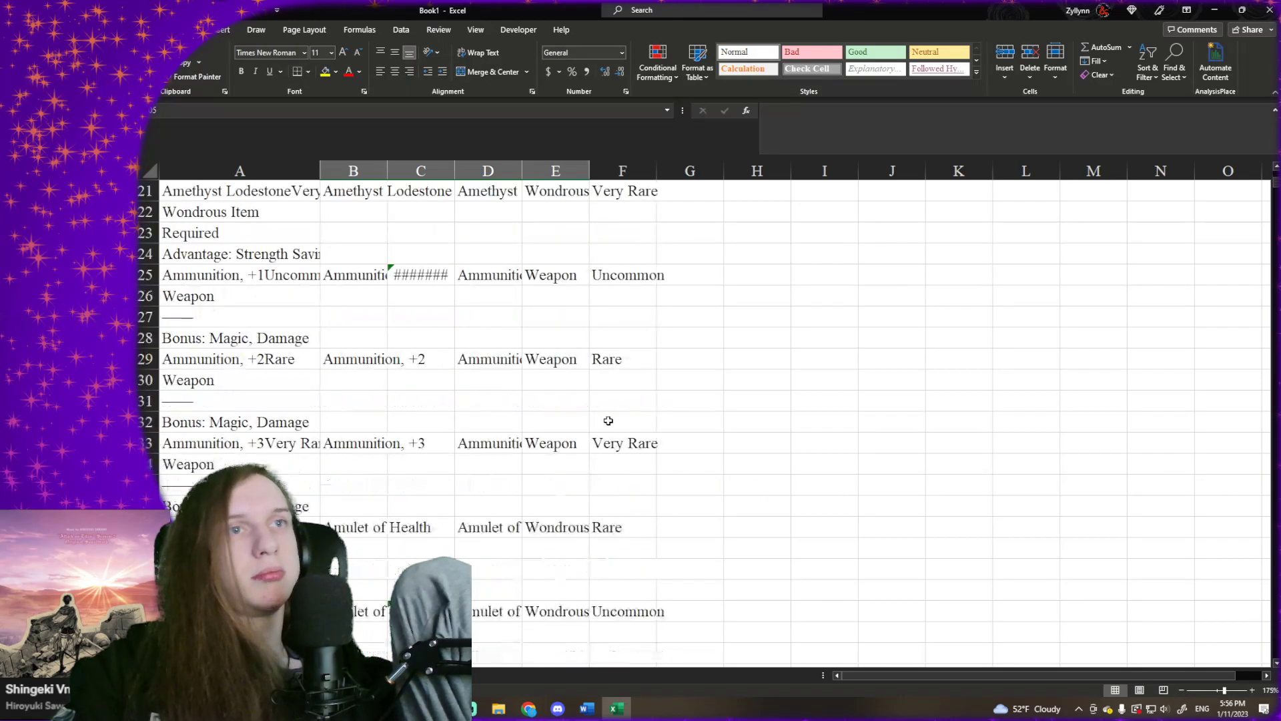
scroll(616, 417, down, 13)
scroll(668, 427, up, 16)
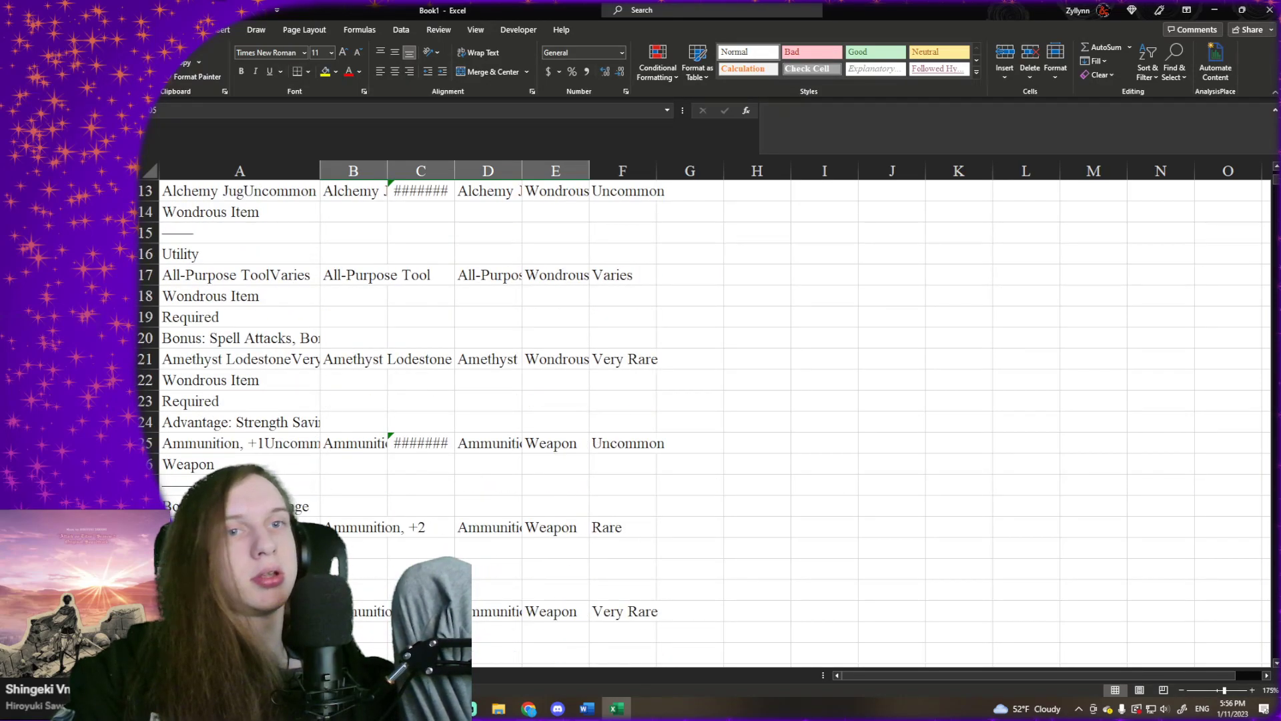
- Clear all entries below the Magic Item, Type and Rarity headers on the magic item sheet
click(207, 675)
click(515, 227)
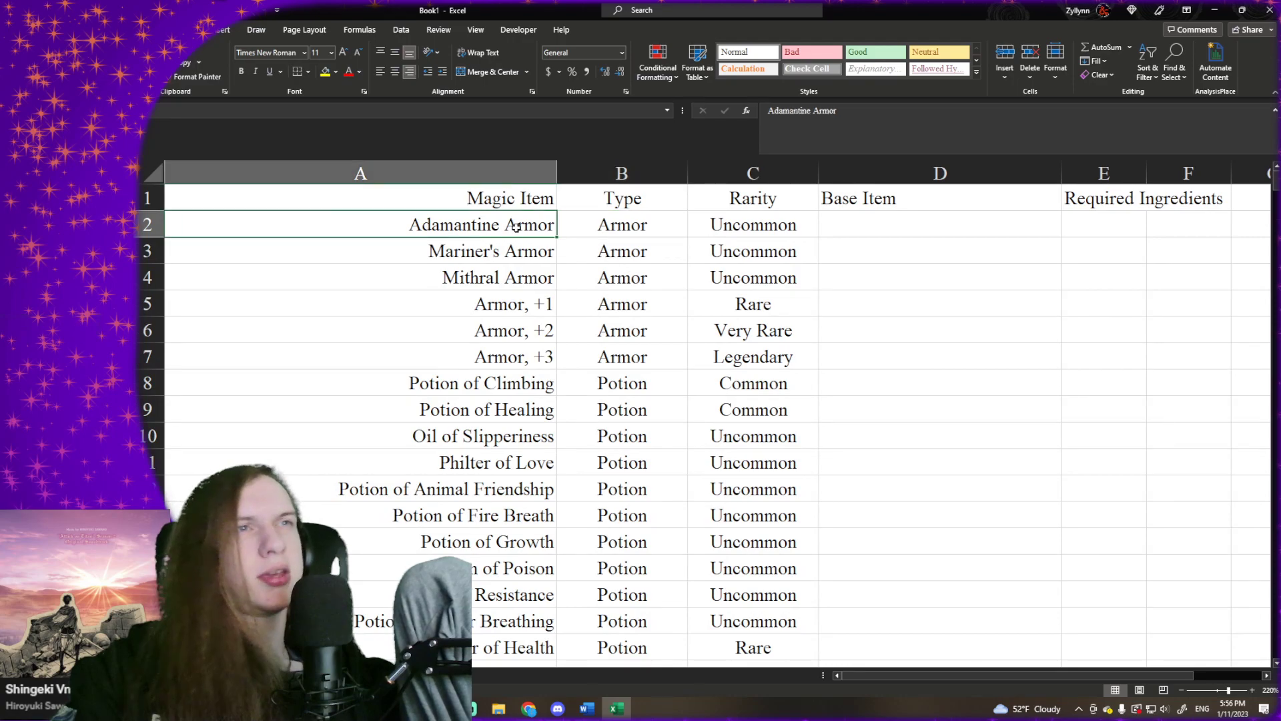
click(734, 214)
drag(535, 224, 746, 682)
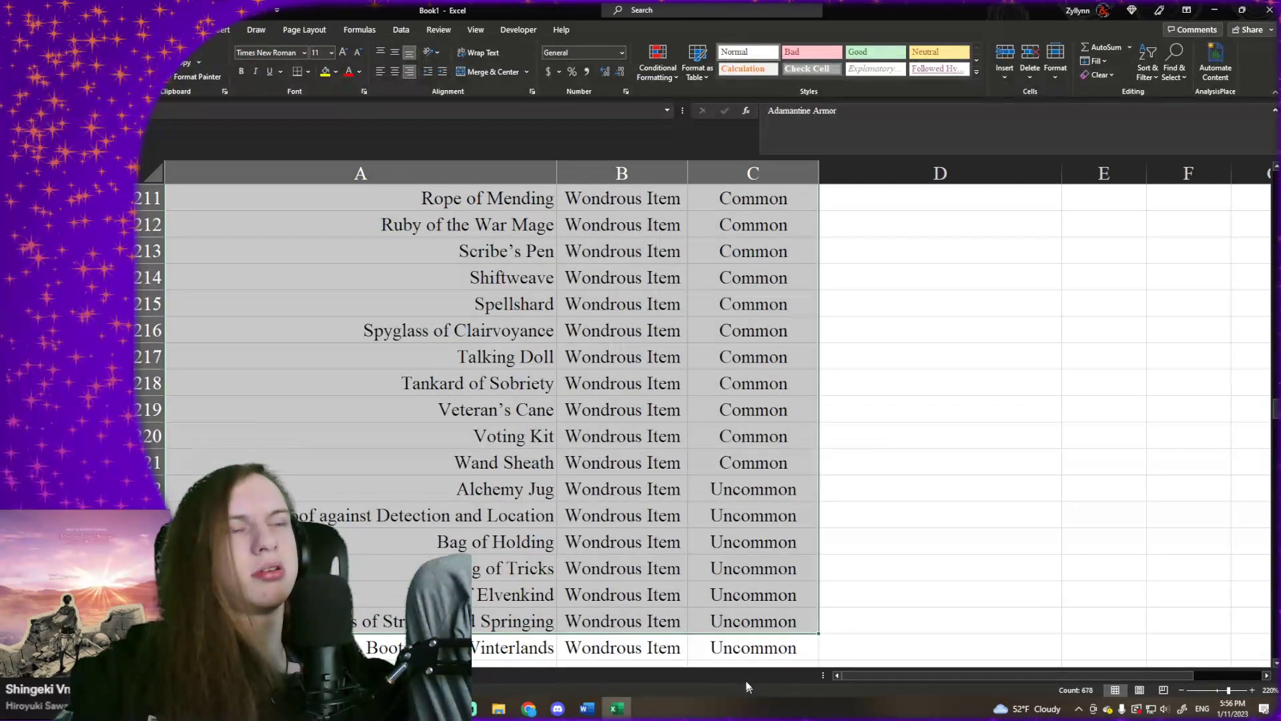
key(ctrl+shift+Down)
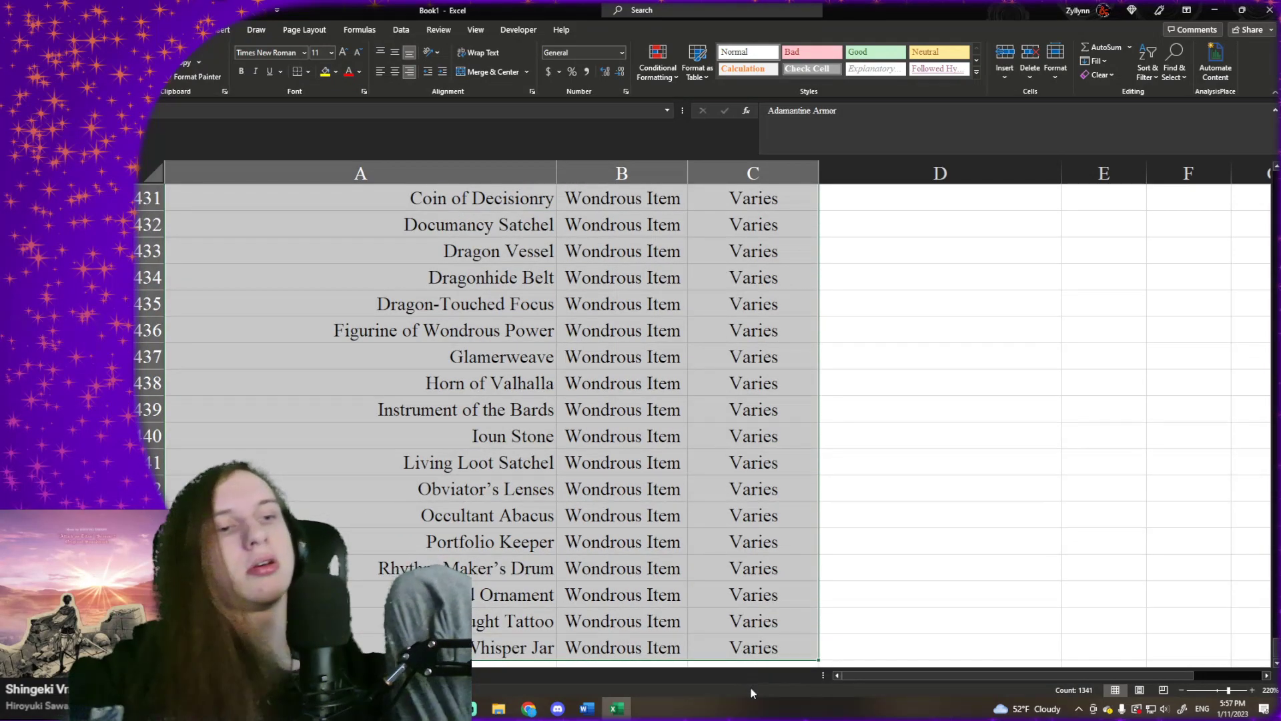
key(Delete)
- Begin a UNIQUE formula in cell A2 under the Magic Item header
click(497, 225)
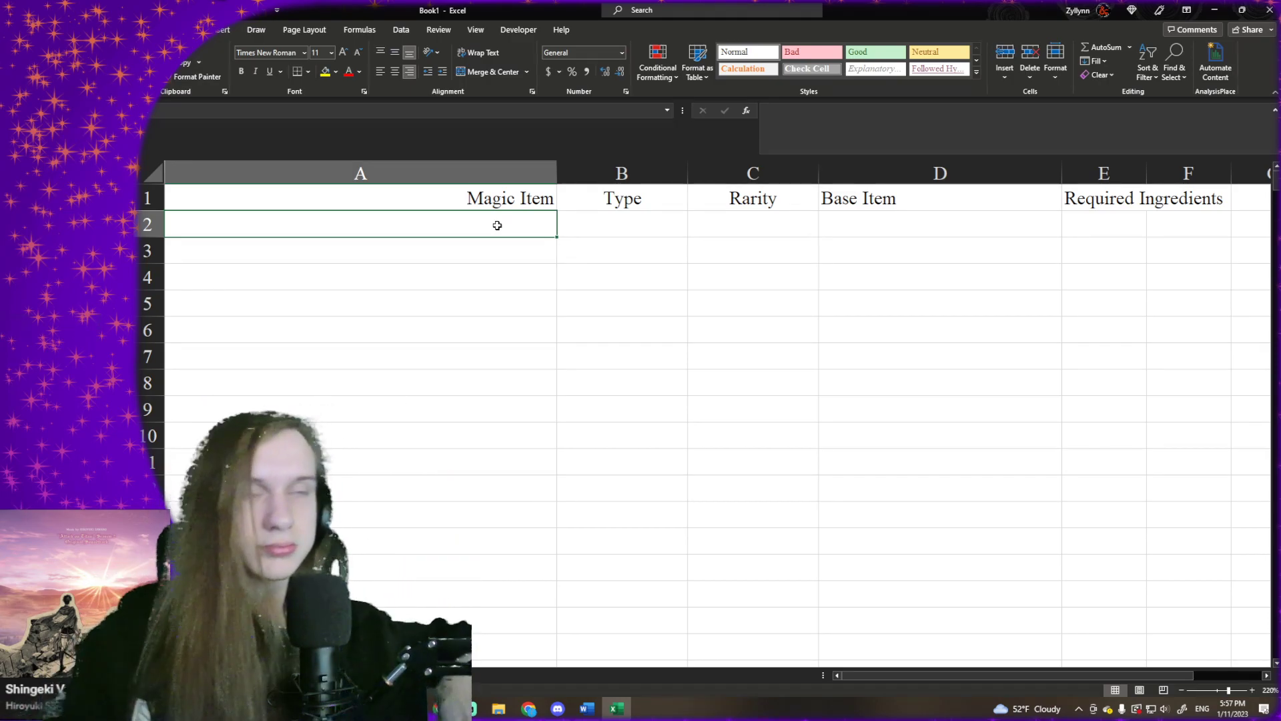
text(=UNI)
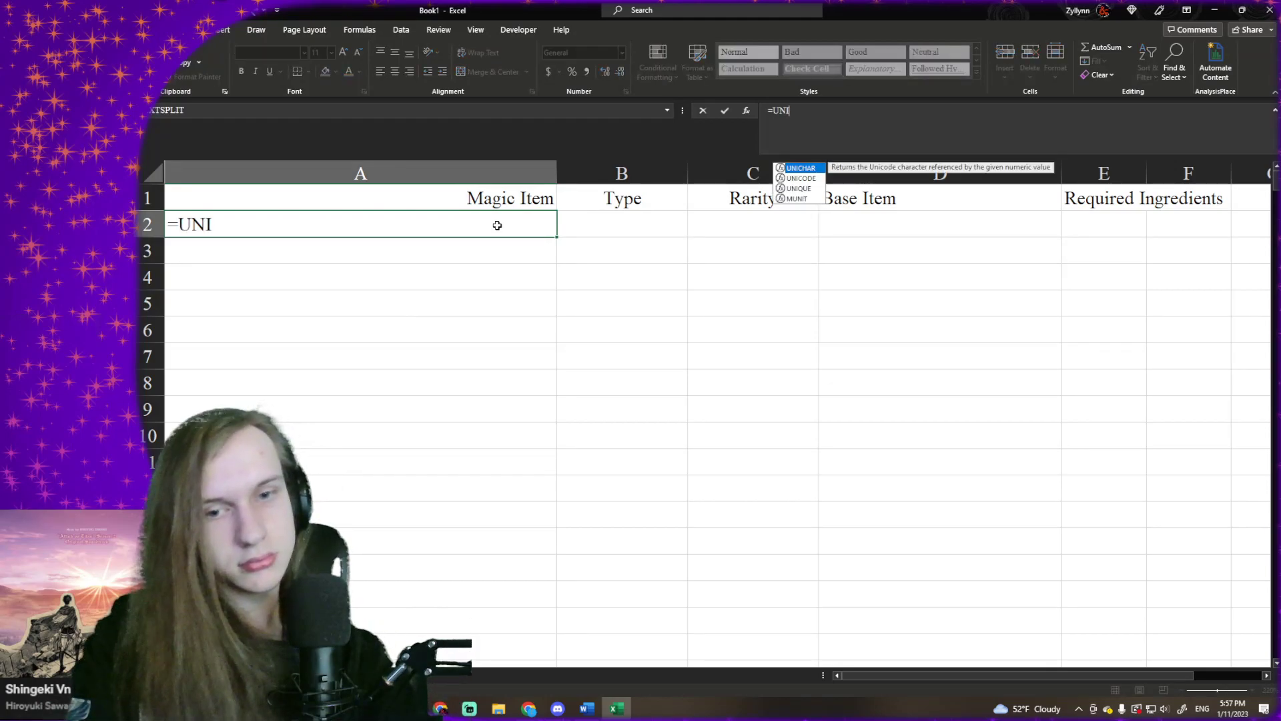
key(Down)
key(Down)
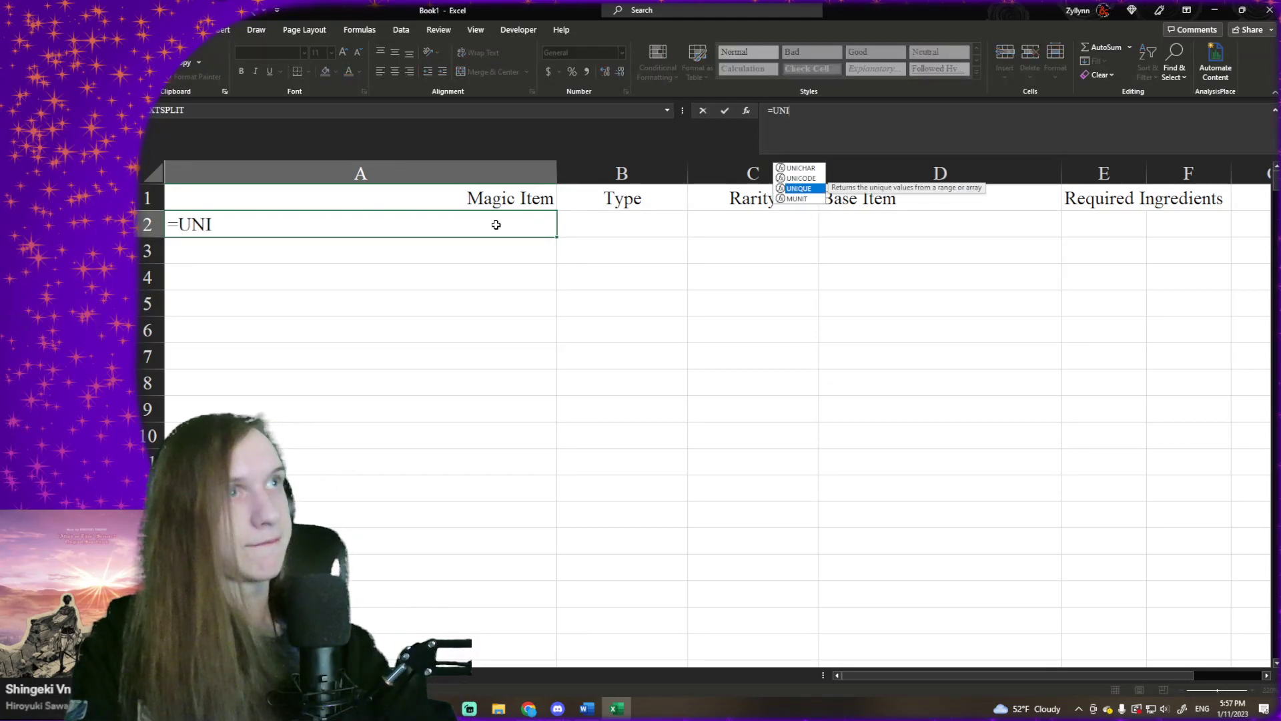
key(Tab)
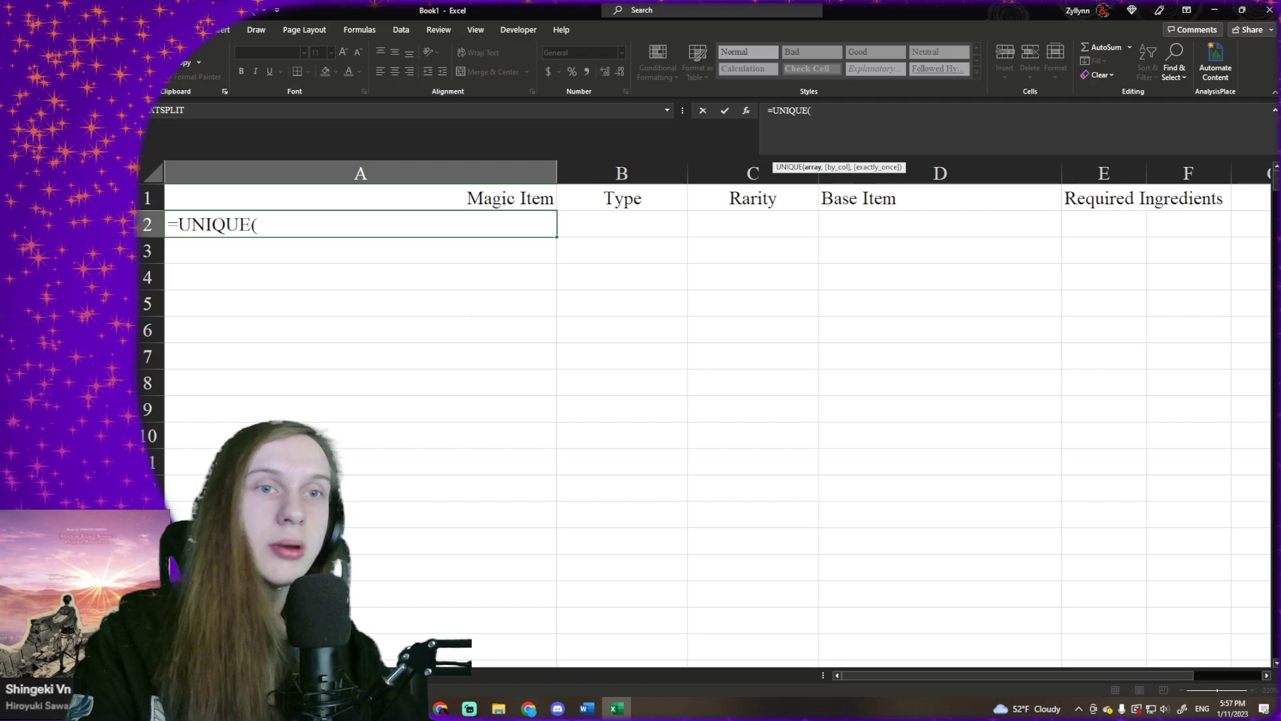
- Reference the item names in Sheet1 D2:D1506 as the array of the UNIQUE formula
key(ctrl+Page_Up)
scroll(495, 393, up, 4)
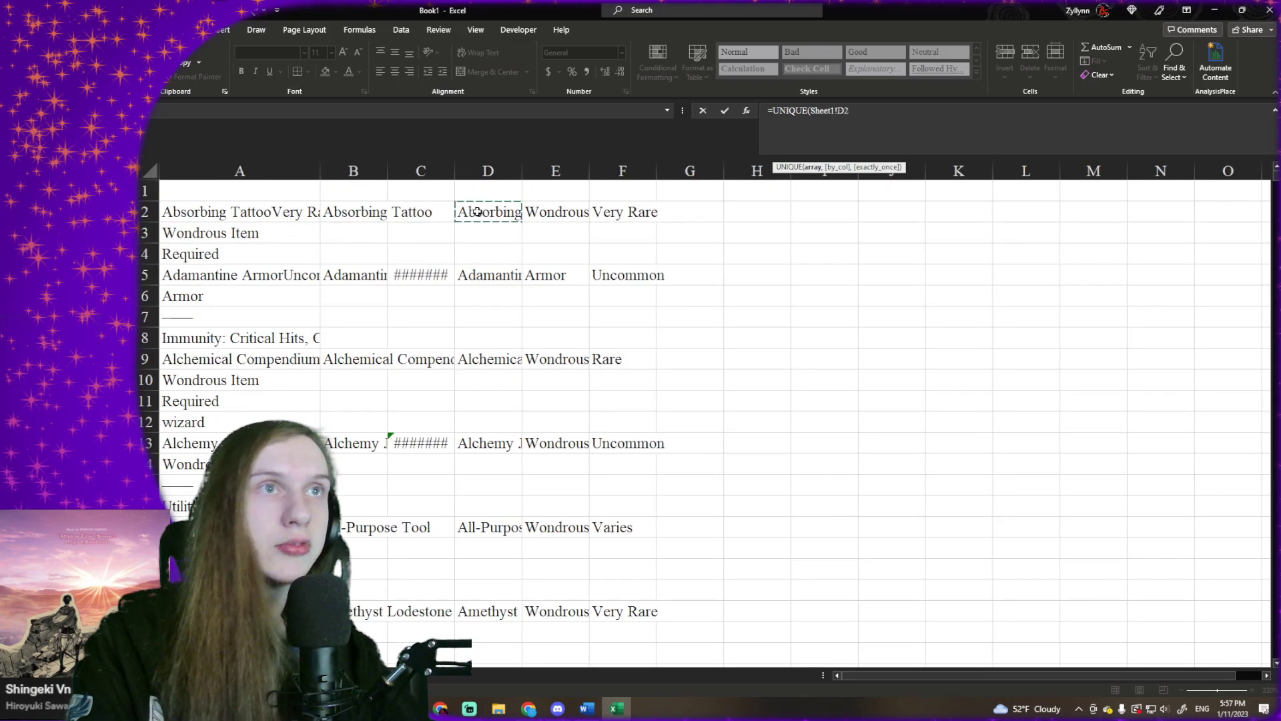
key(ctrl+shift+Down)
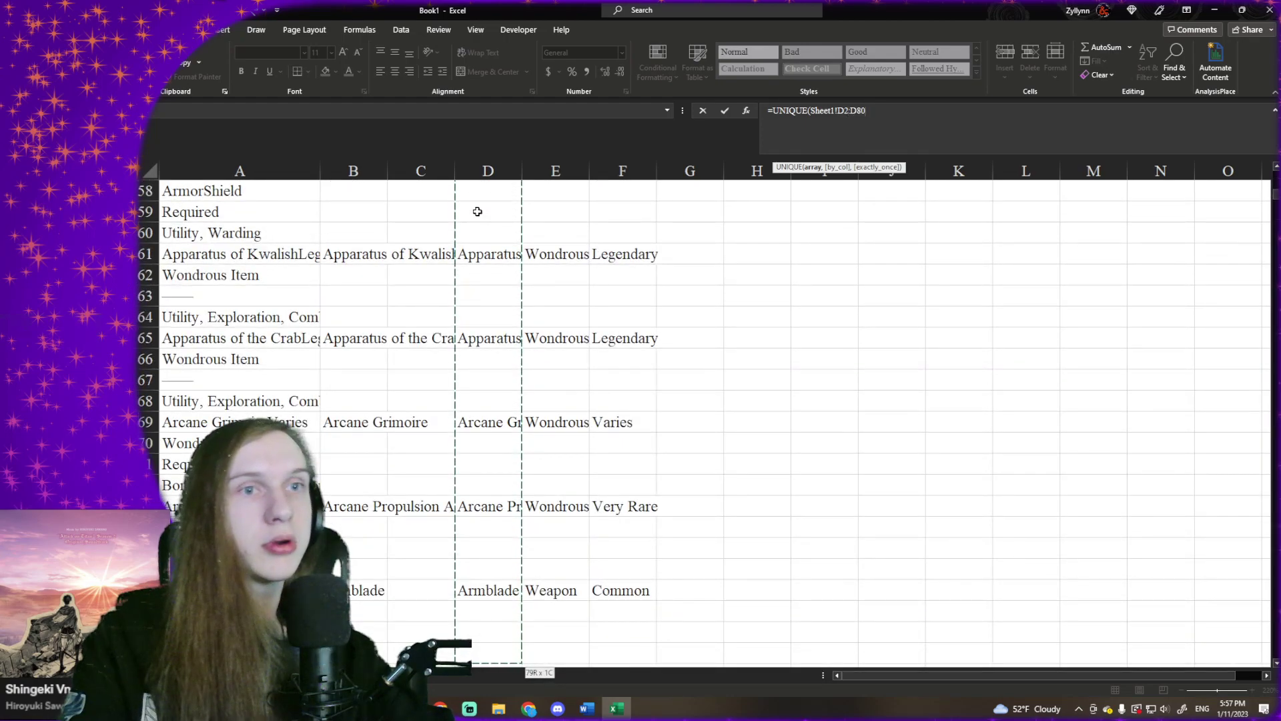
key(ctrl+shift+Down)
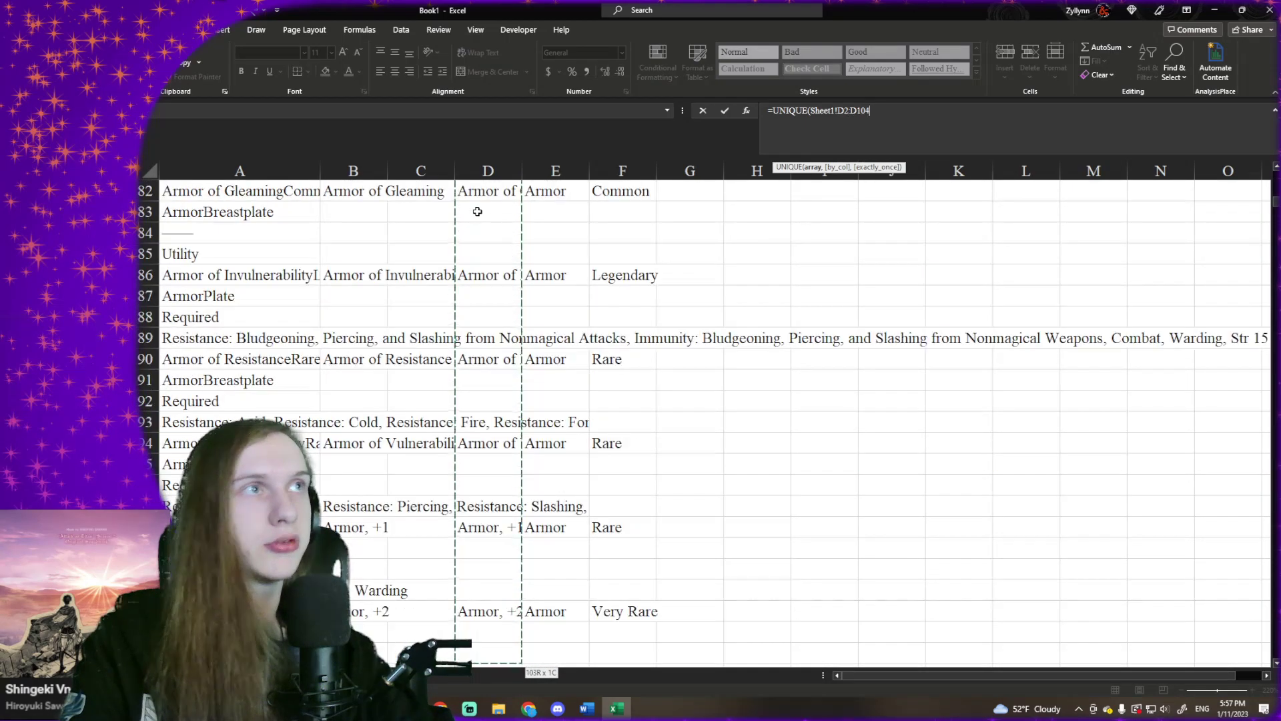
key(ctrl+shift+Down)
key(ctrl+shift+Up)
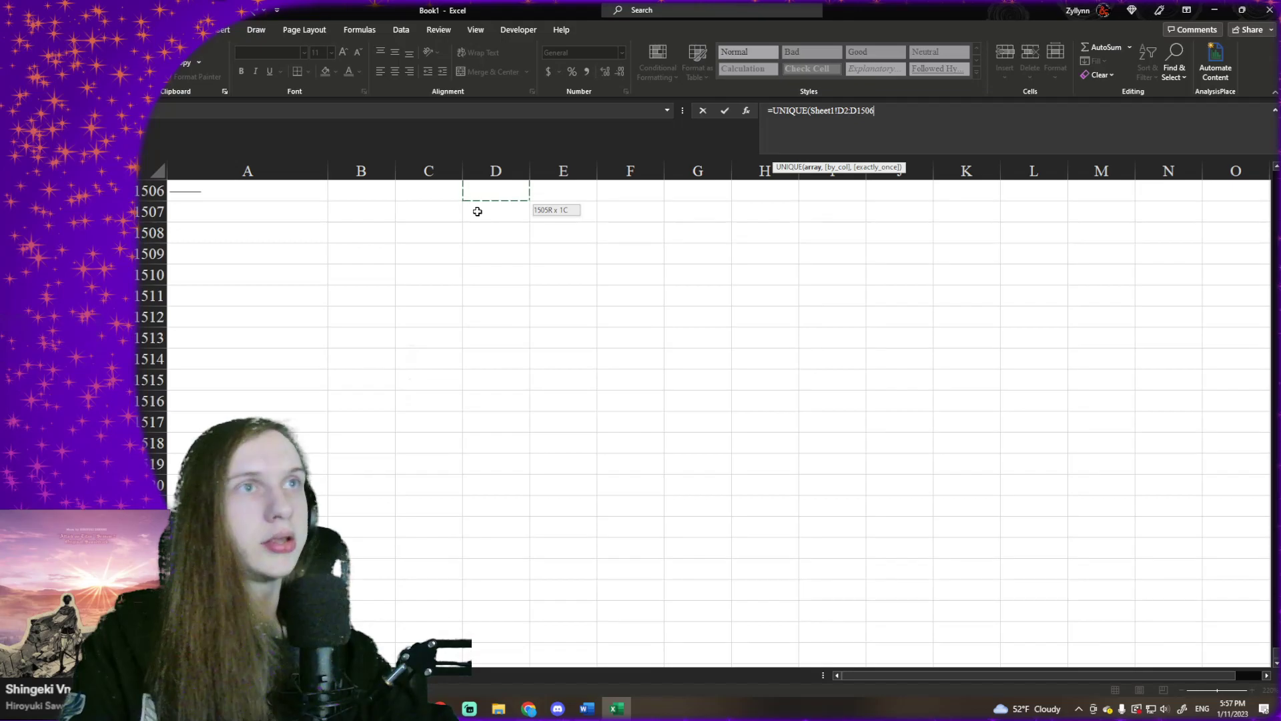
scroll(477, 211, up, 4)
- Make the array reference absolute and complete the formula as =UNIQUE(Sheet1!$D$2:$D$1506,,TRUE)
key(F4)
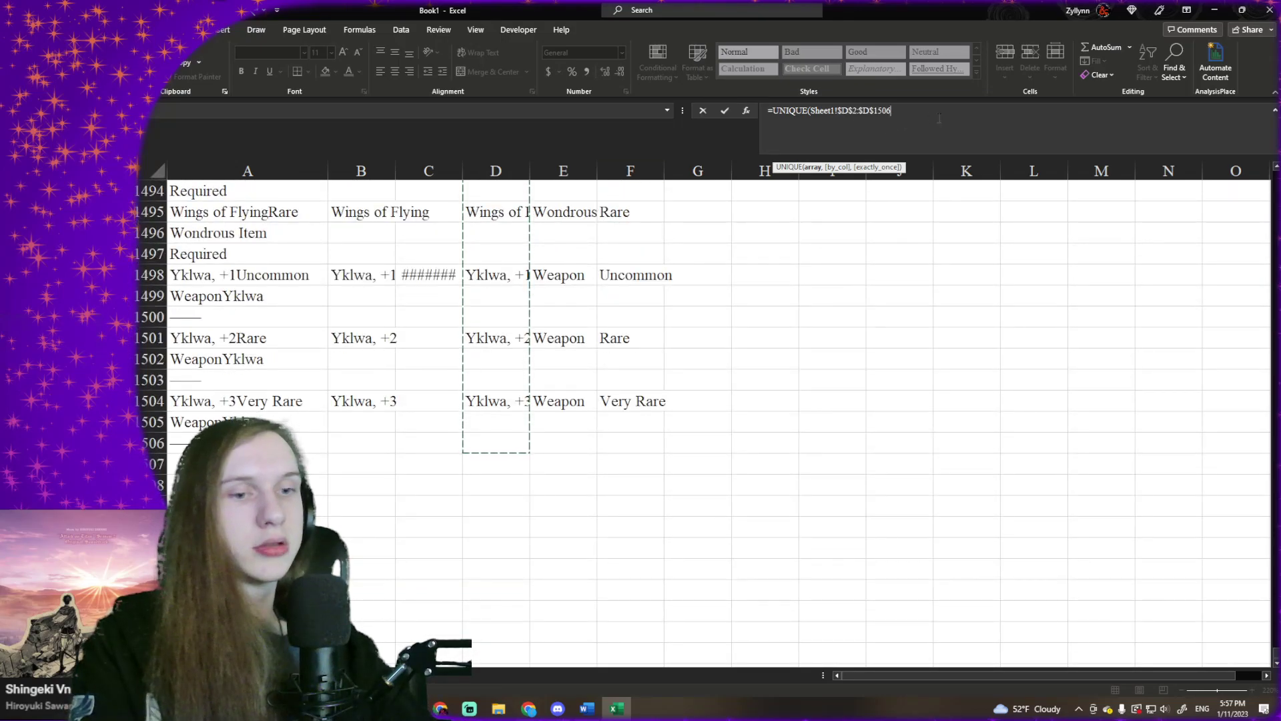
text(,,)
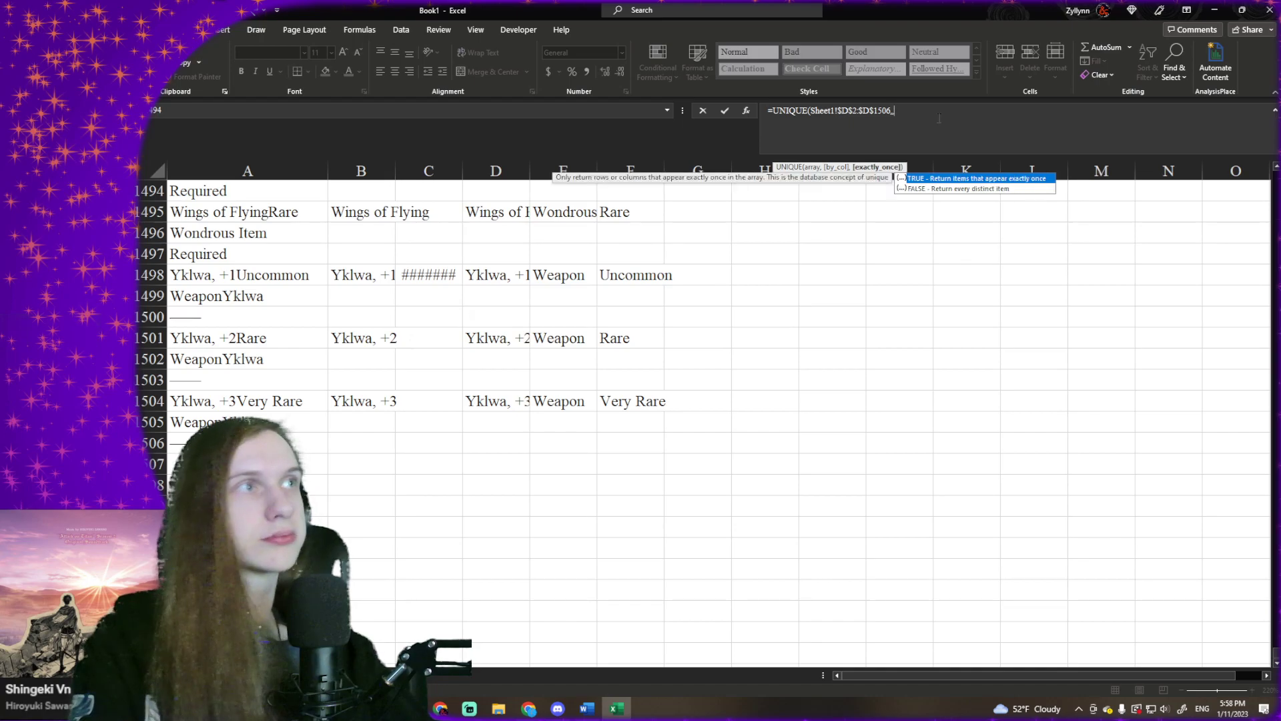
key(Tab)
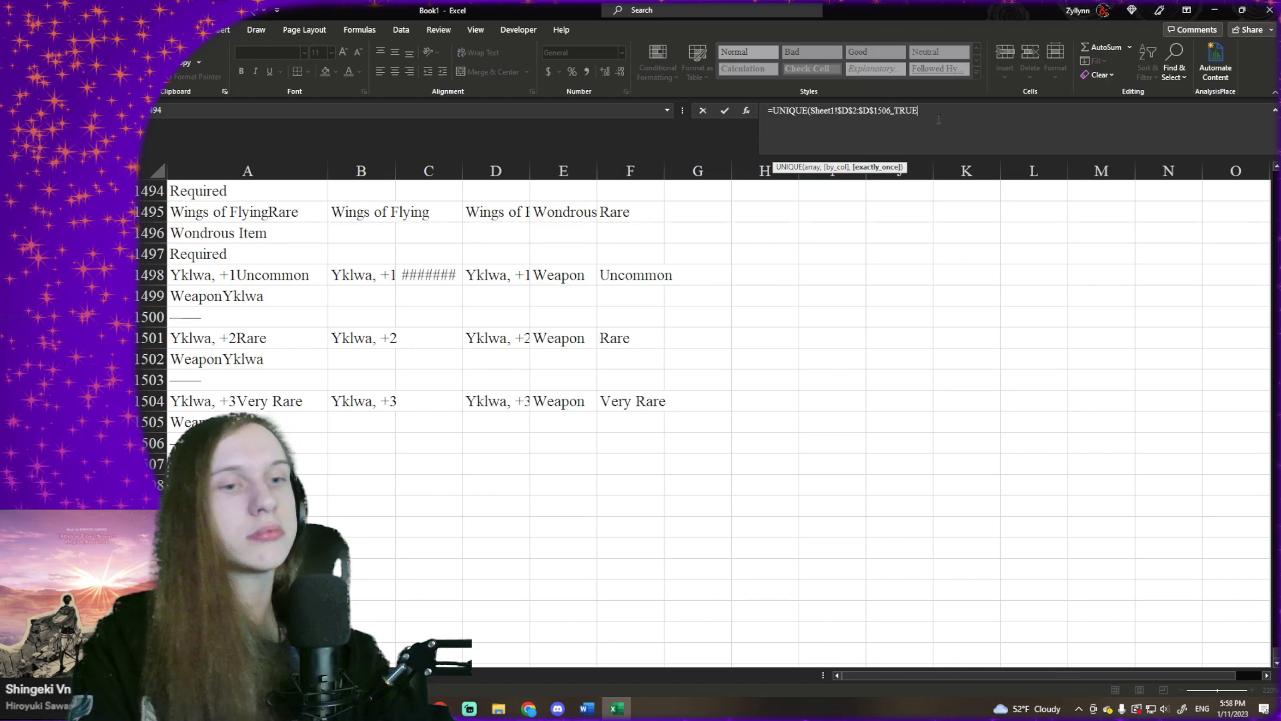
key(Return)
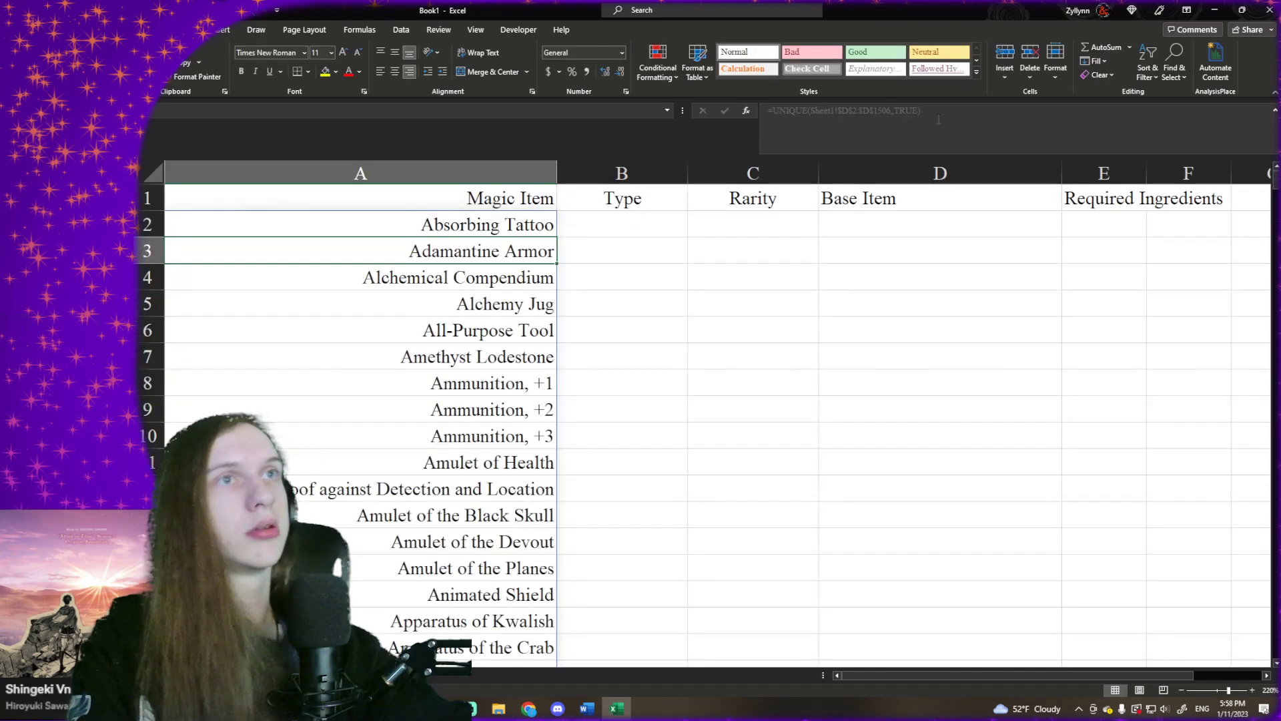
- Begin an XLOOKUP formula in cell B2 under the Type header with A2 as the lookup value
click(569, 226)
text(=)
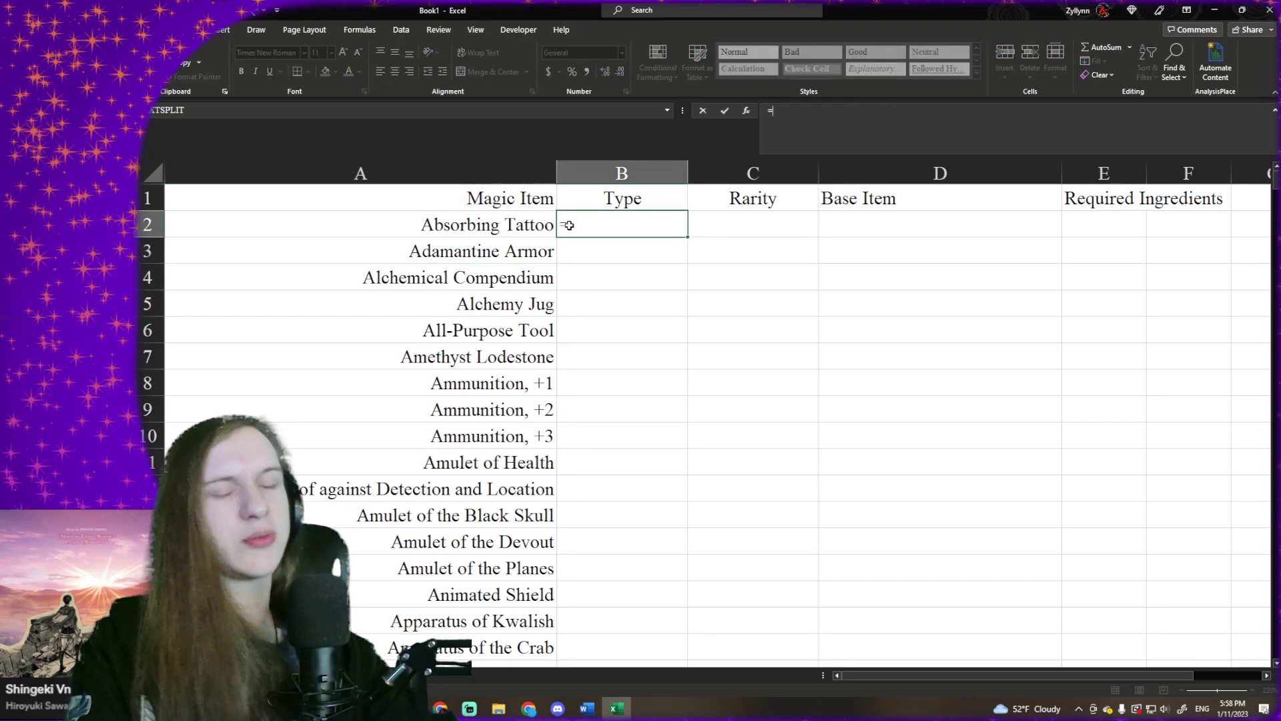
text(XLOOKUP()
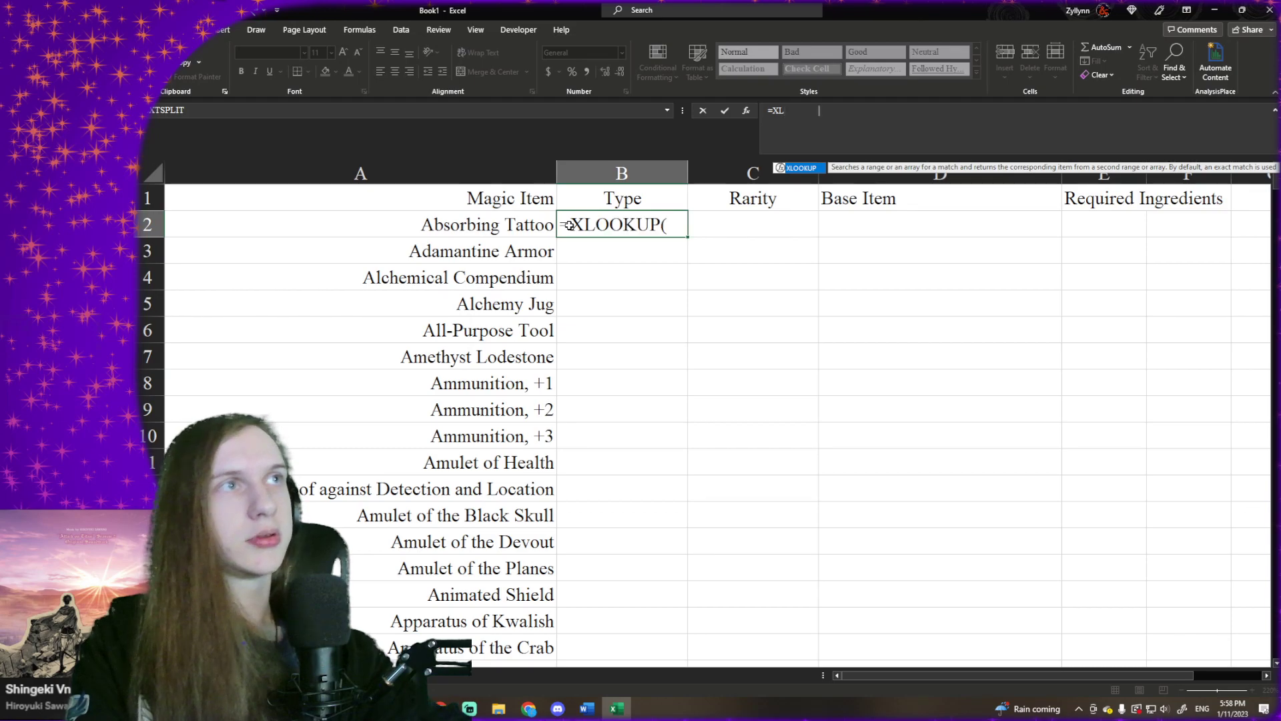
click(481, 226)
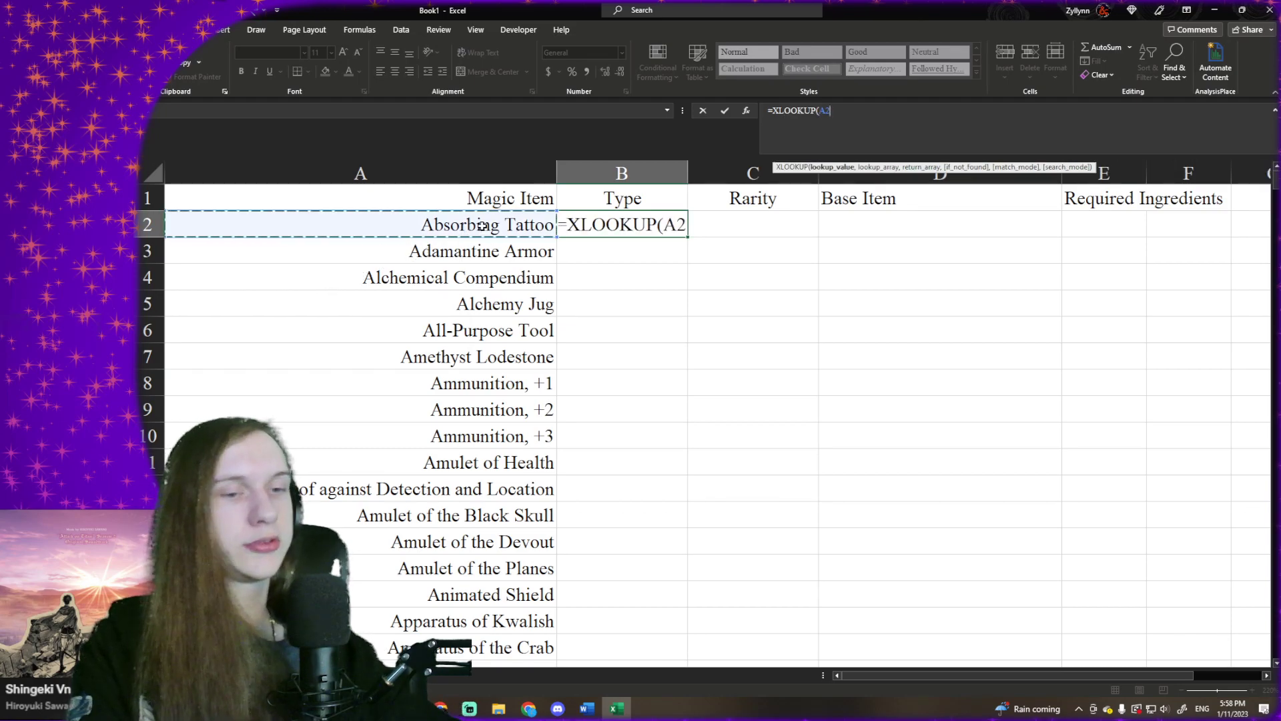
text(,)
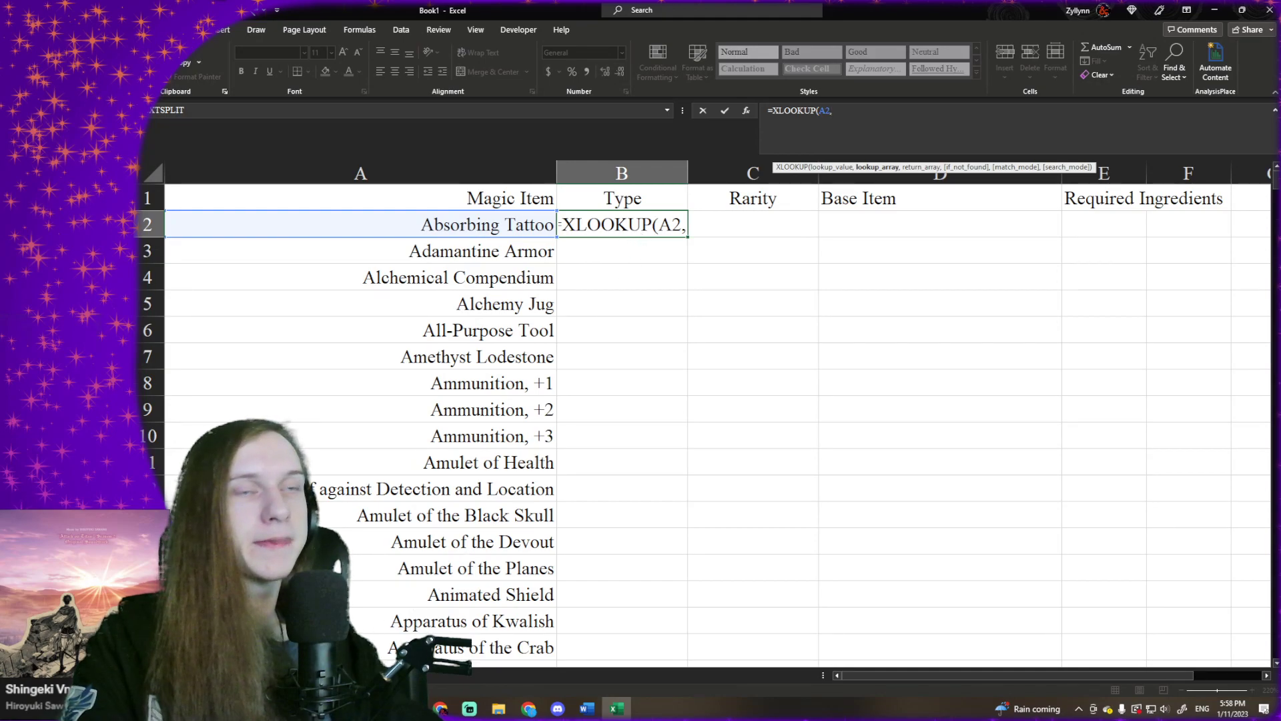
- Set the lookup array to the item names in Sheet1 as the absolute reference $D$2:$D$1506
key(ctrl+Page_Up)
click(506, 361)
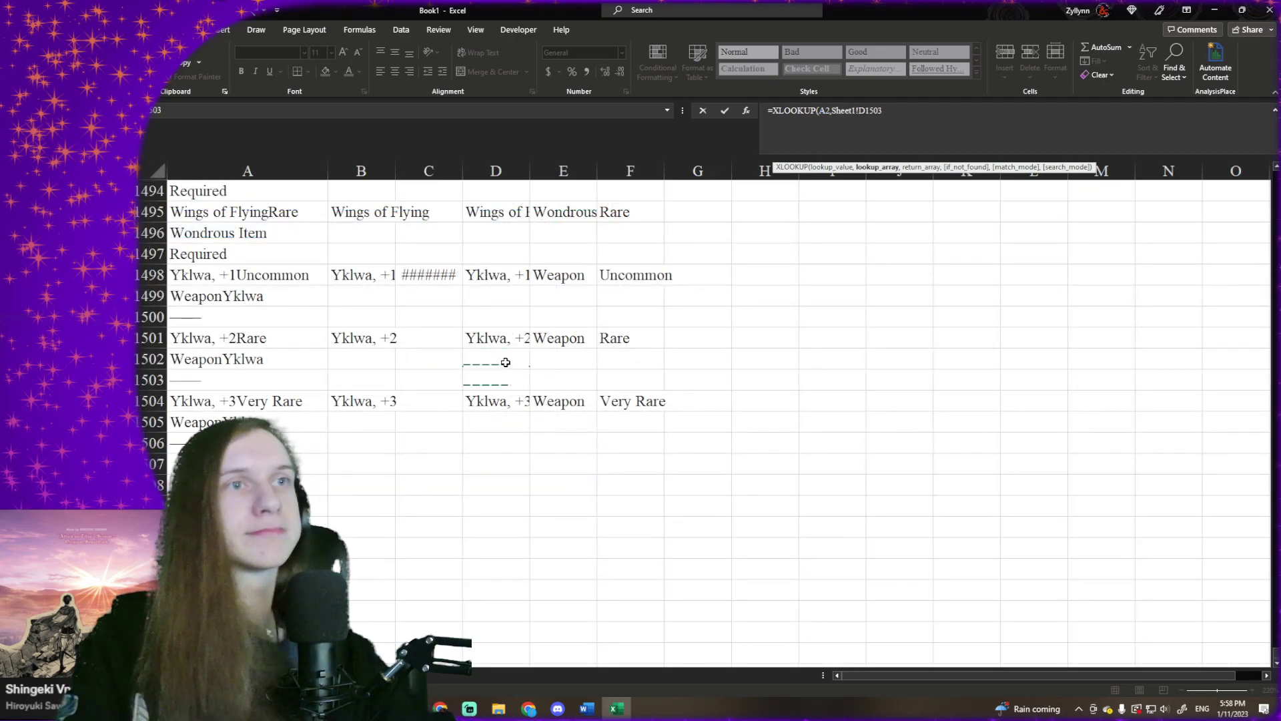
key(ctrl+shift+Up)
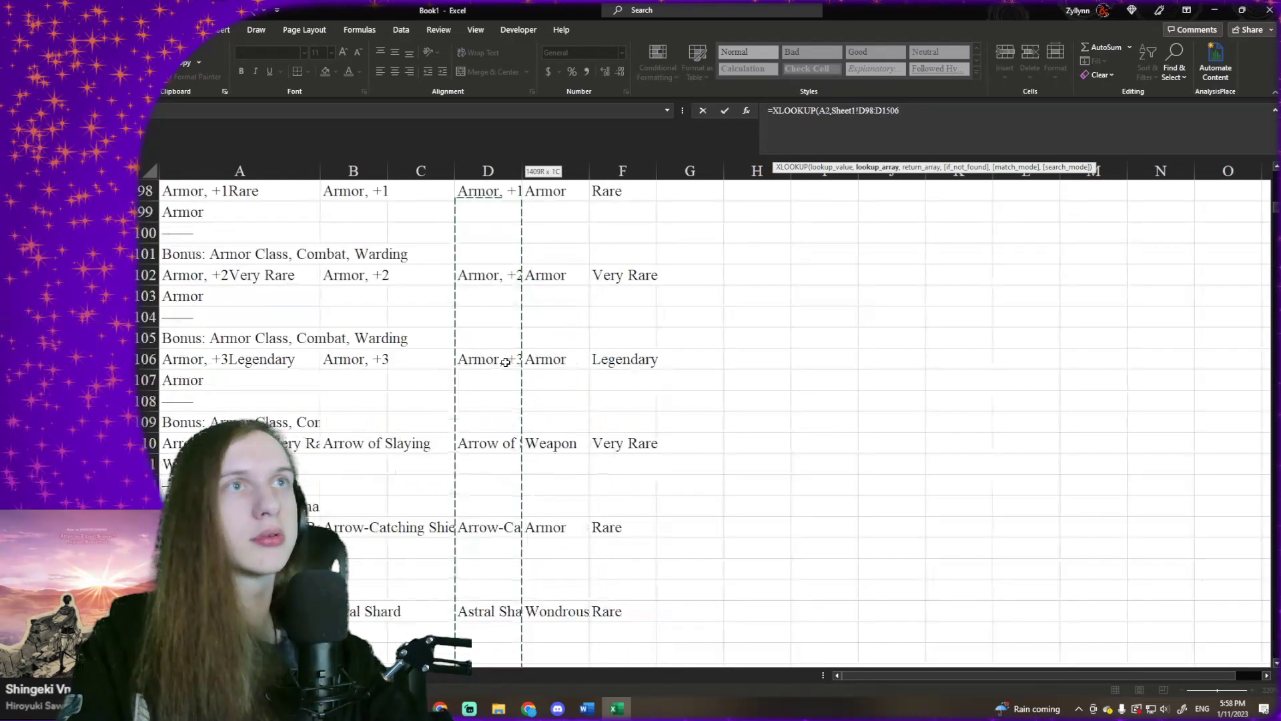
key(shift+Down)
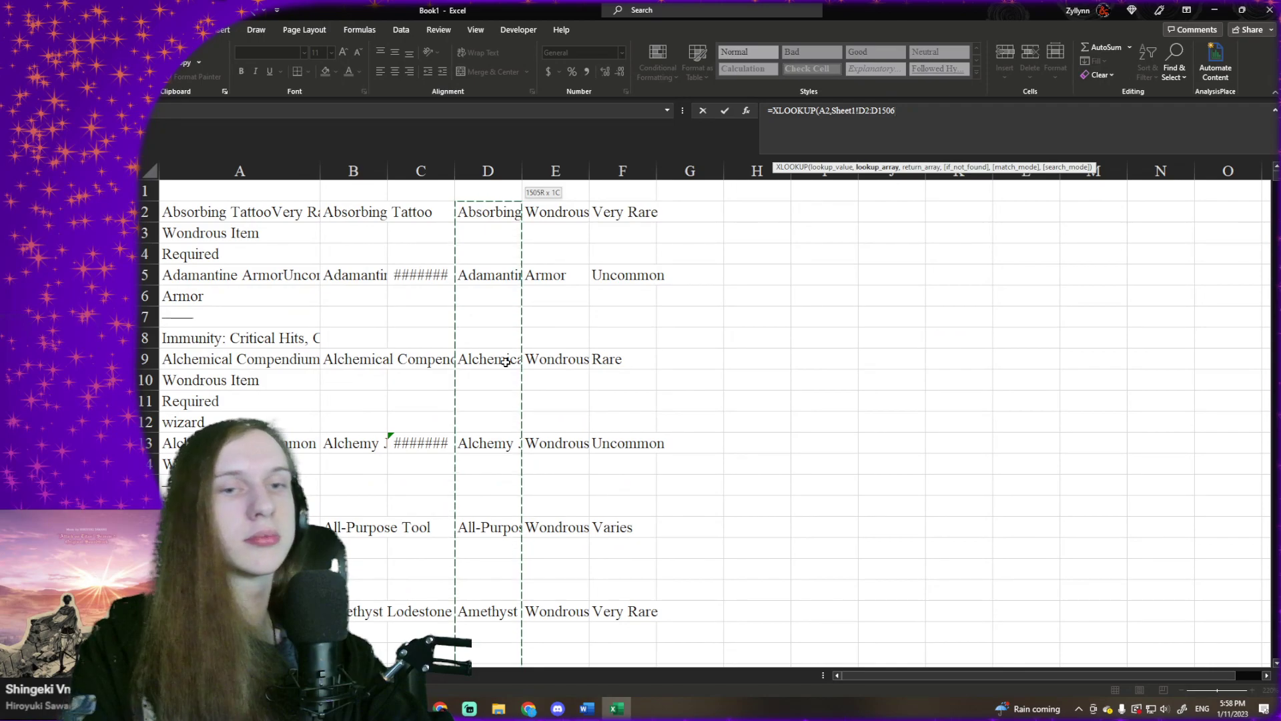
key(F4)
text(,)
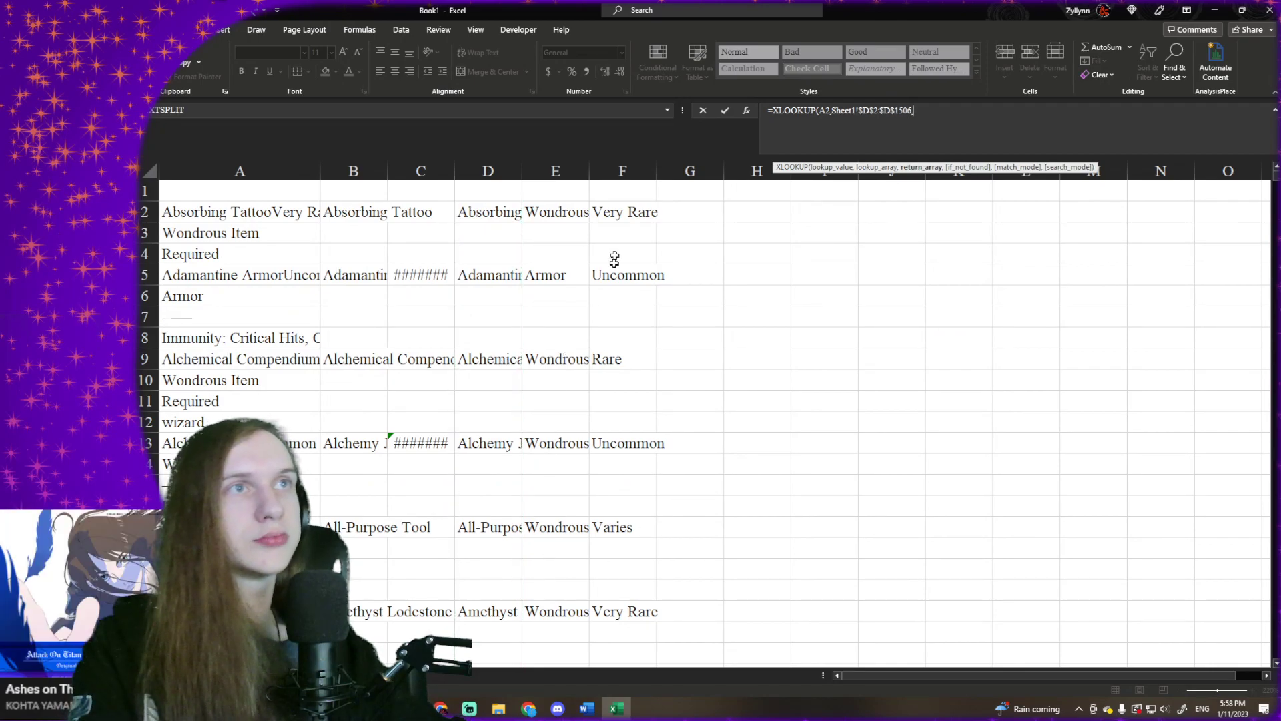
- Set the return array to Sheet1 column E with only its rows fixed, completing =XLOOKUP(A2,Sheet1!$D$2:$D$1506,Sheet1!E$2:E$1506)
click(567, 192)
key(Down)
key(ctrl+shift+Down)
key(ctrl+shift+Down)
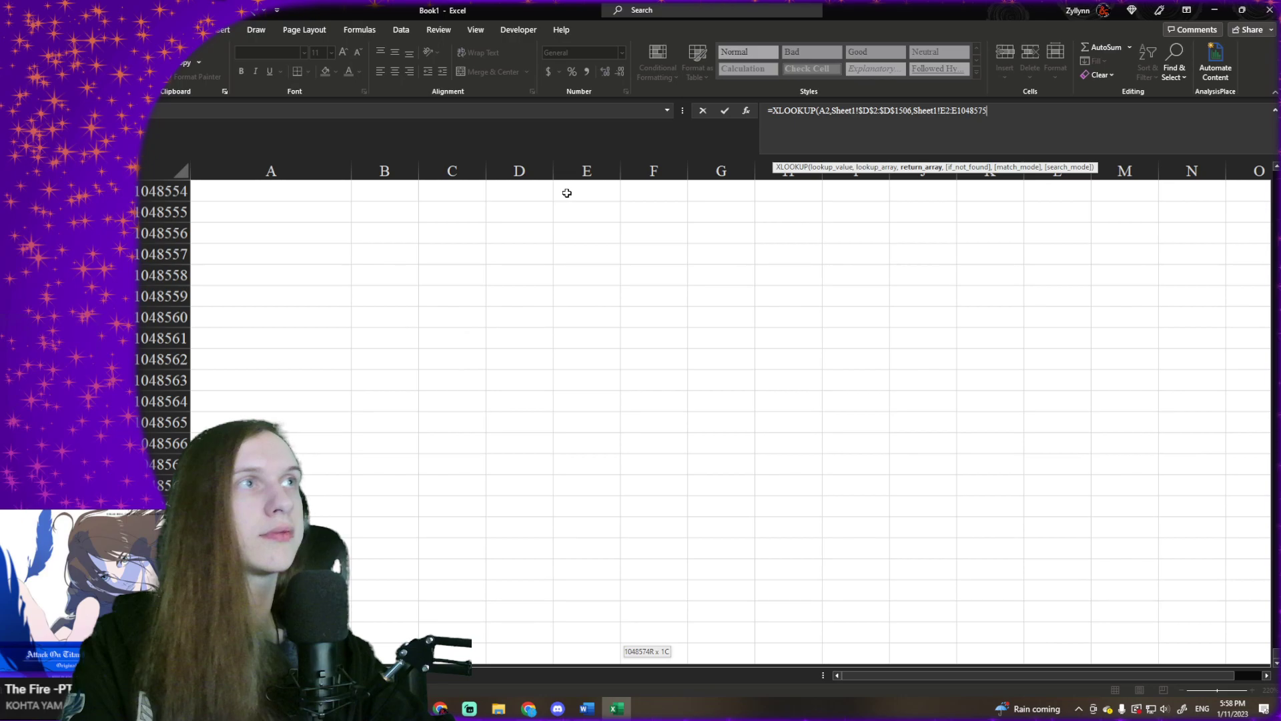
key(ctrl+shift+Up)
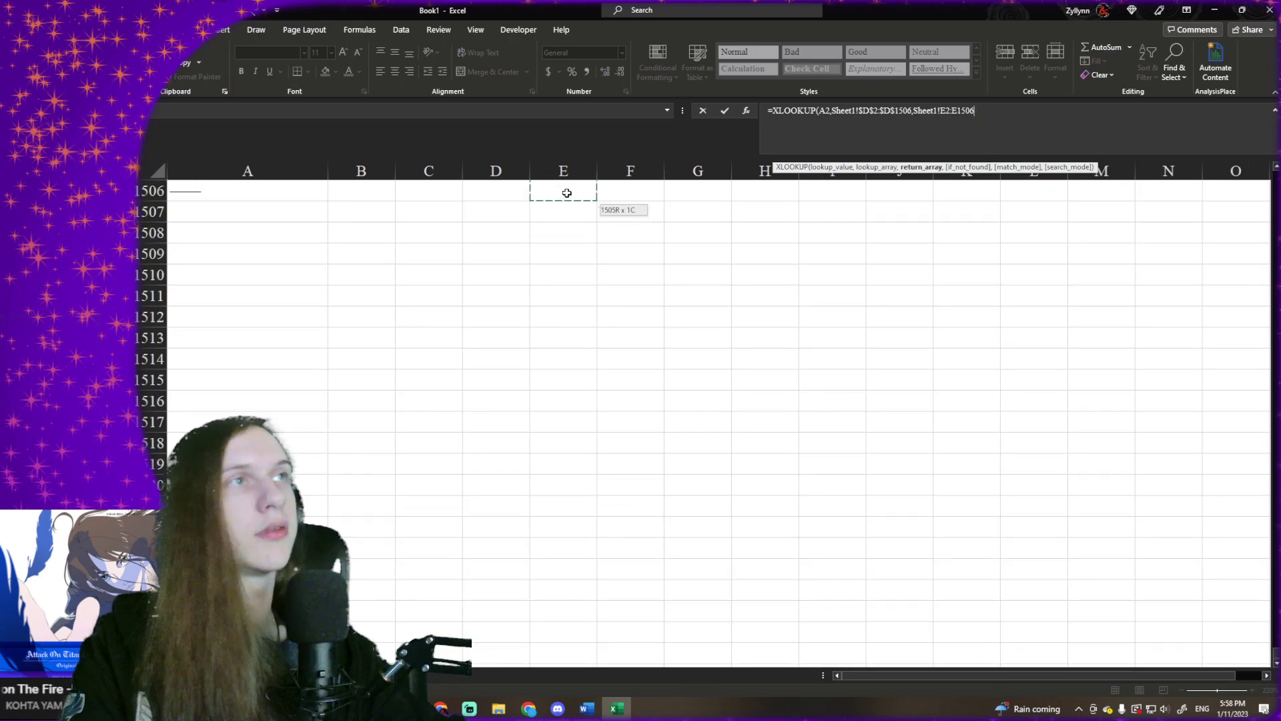
key(F4)
key(F4)
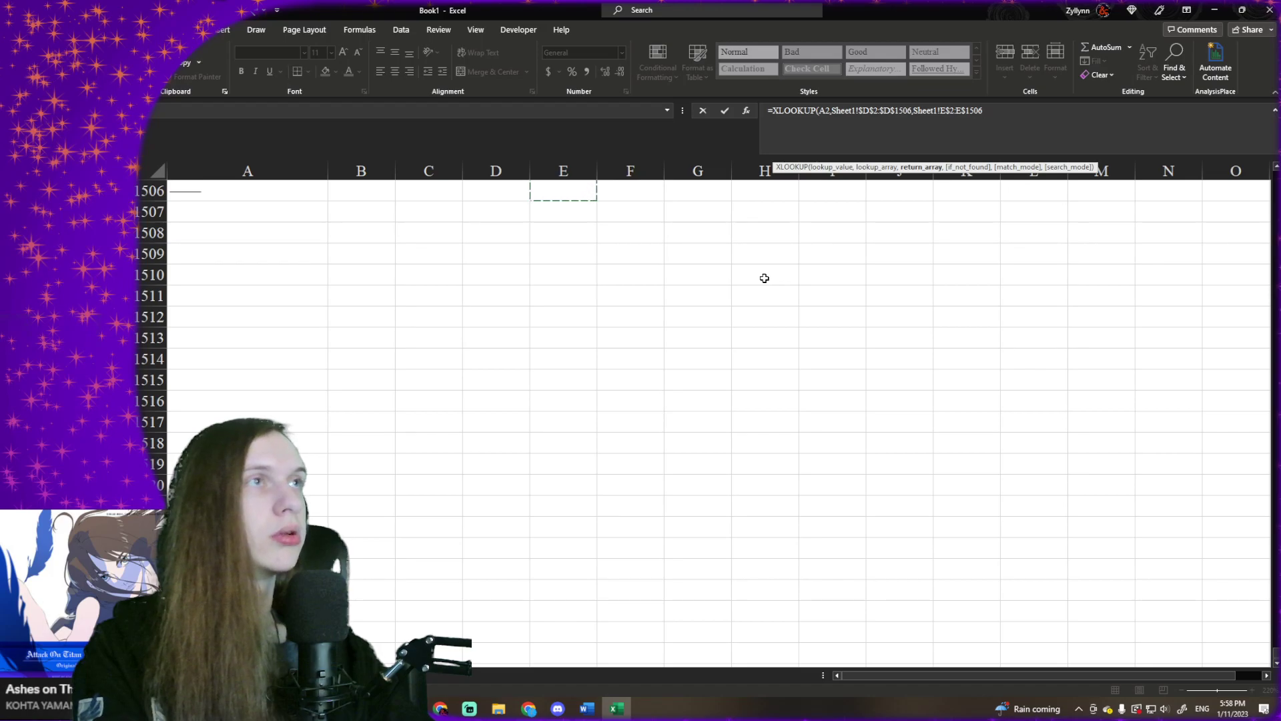
click(825, 109)
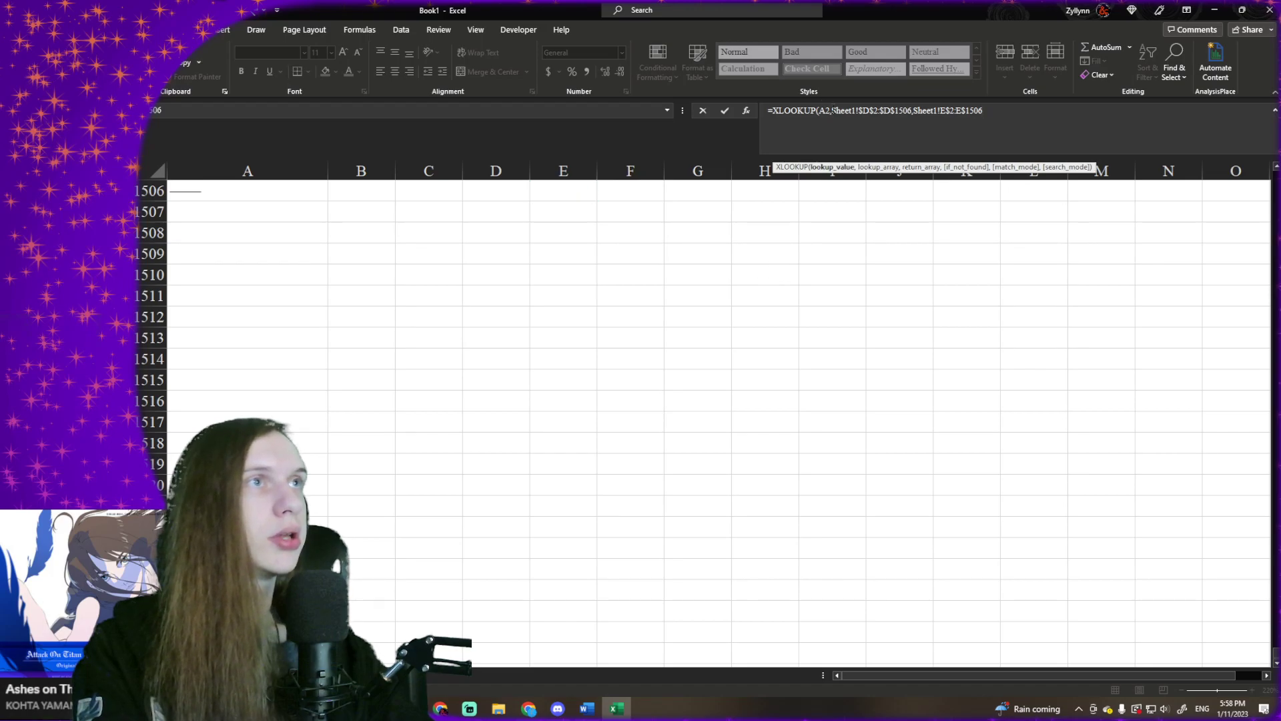
click(1008, 115)
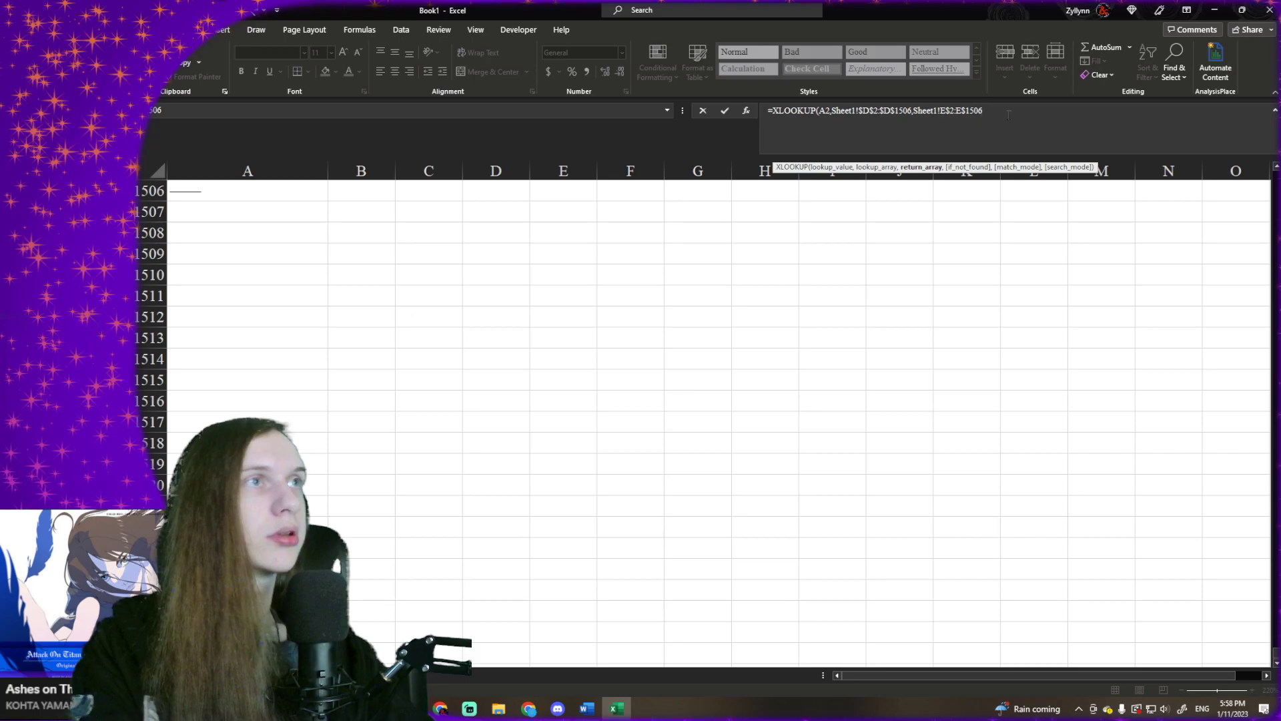
text())
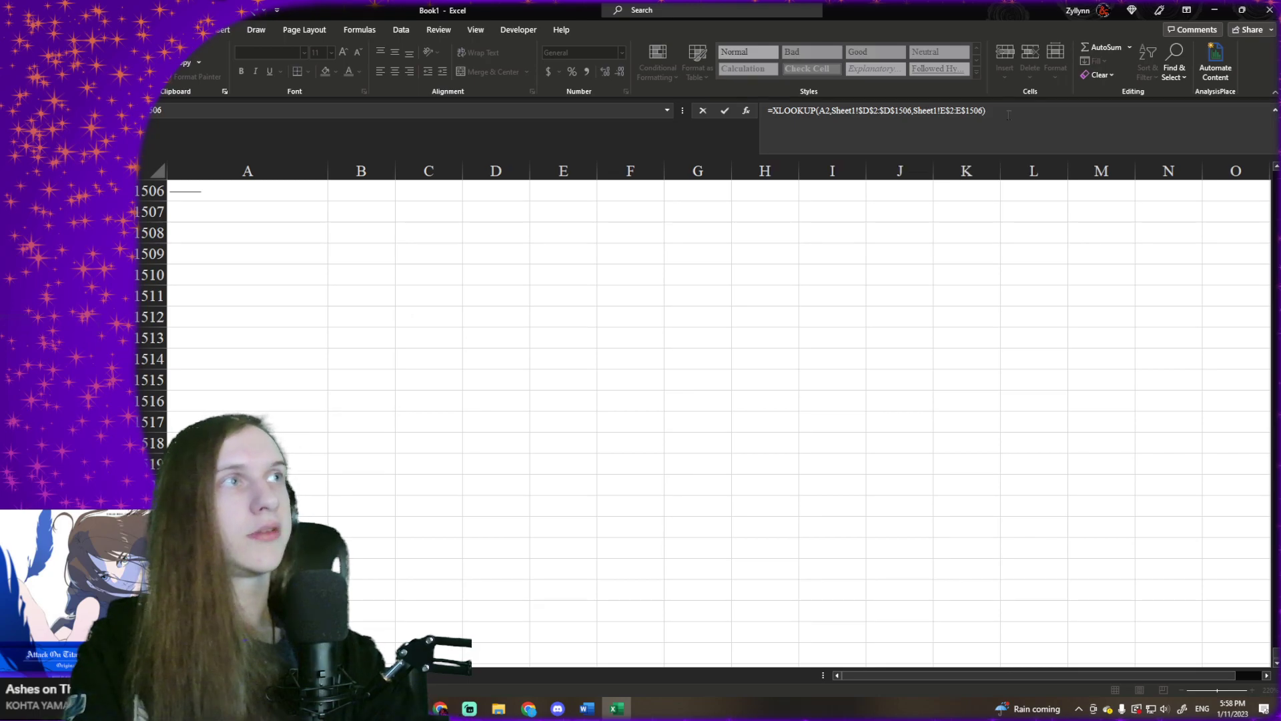
key(ctrl+Return)
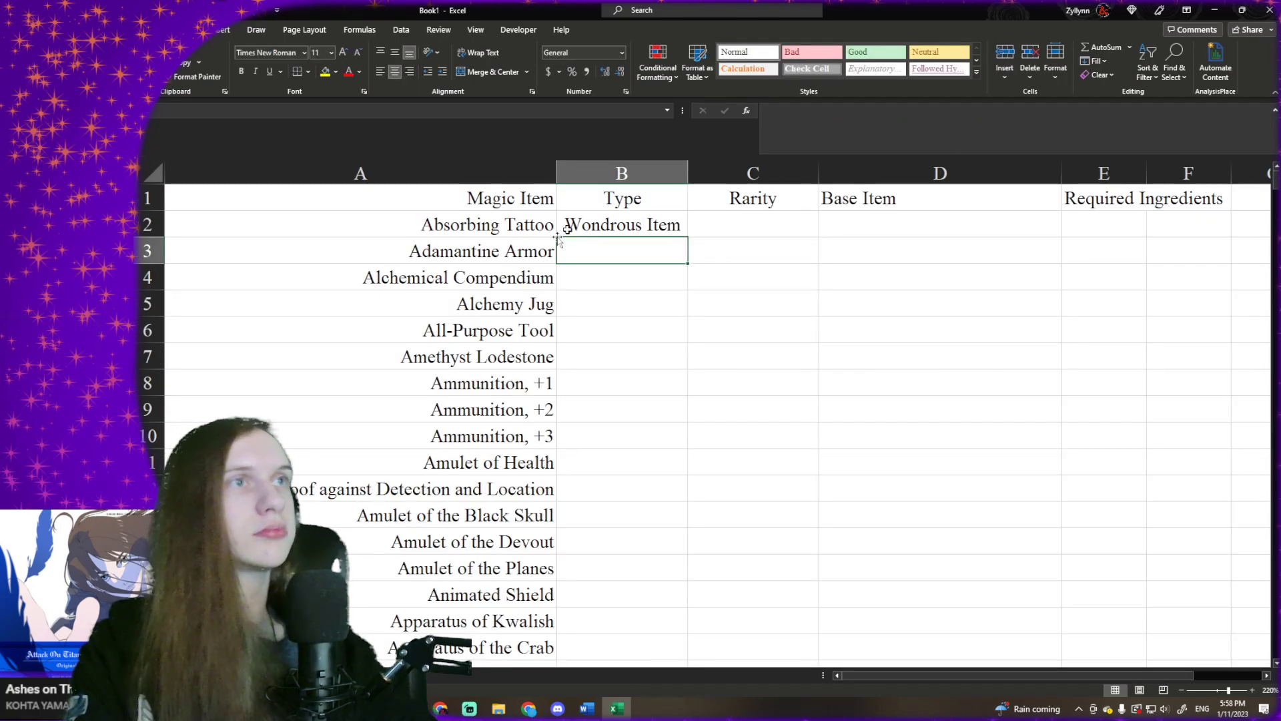
- Copy the Type lookup formula across to Rarity cell C2 and check the source rarity column F in Sheet1
drag(687, 238, 782, 229)
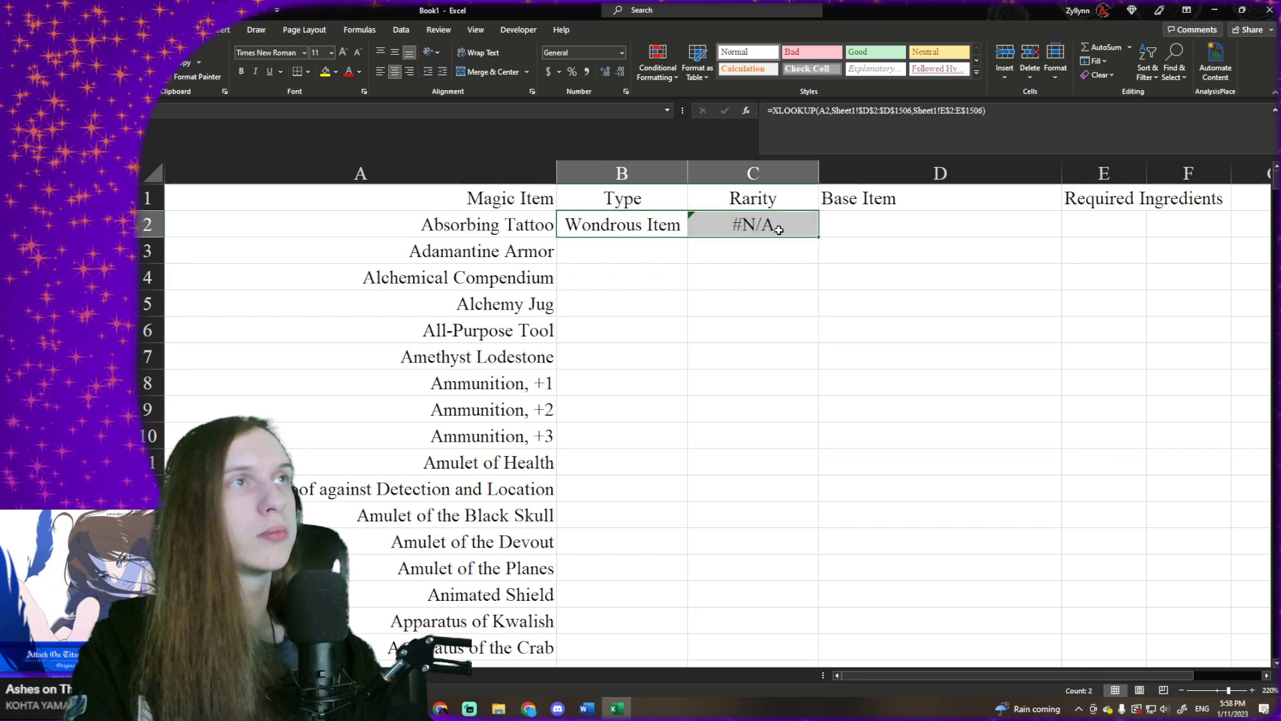
click(779, 230)
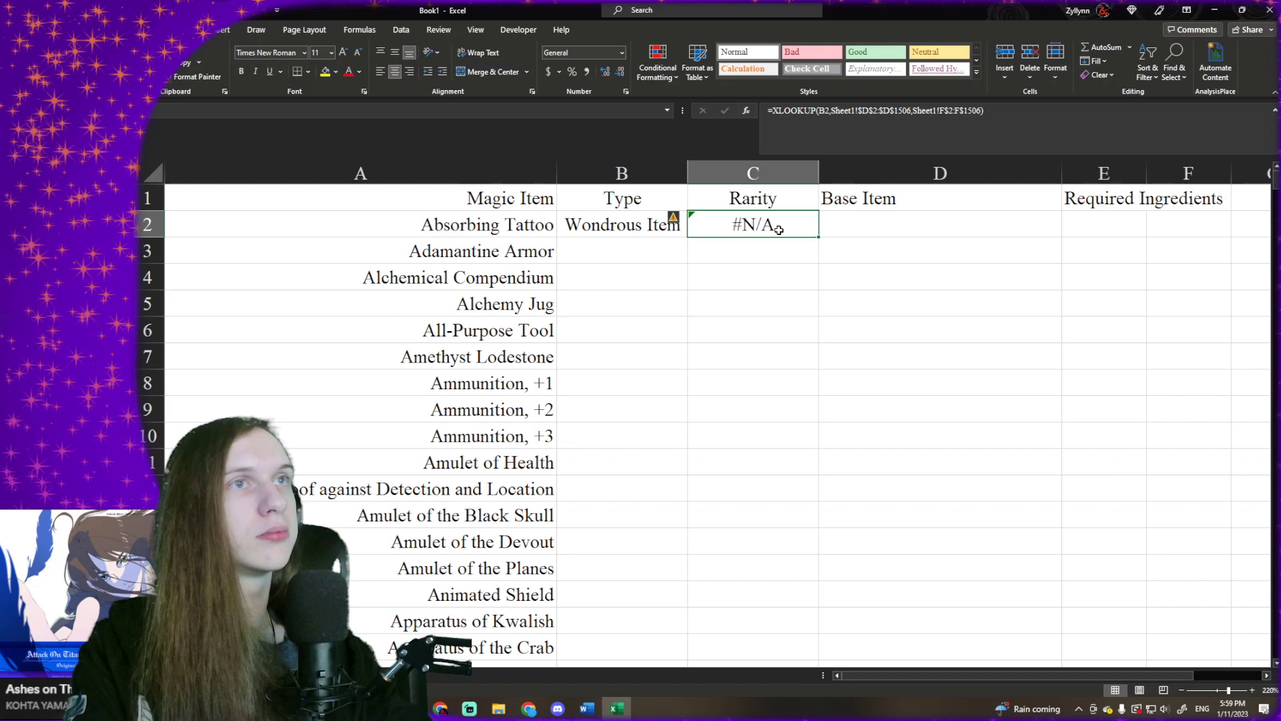
click(205, 675)
click(469, 409)
key(ctrl+Up)
key(Right)
key(Right)
key(ctrl+Up)
key(ctrl+Up)
key(ctrl+Up)
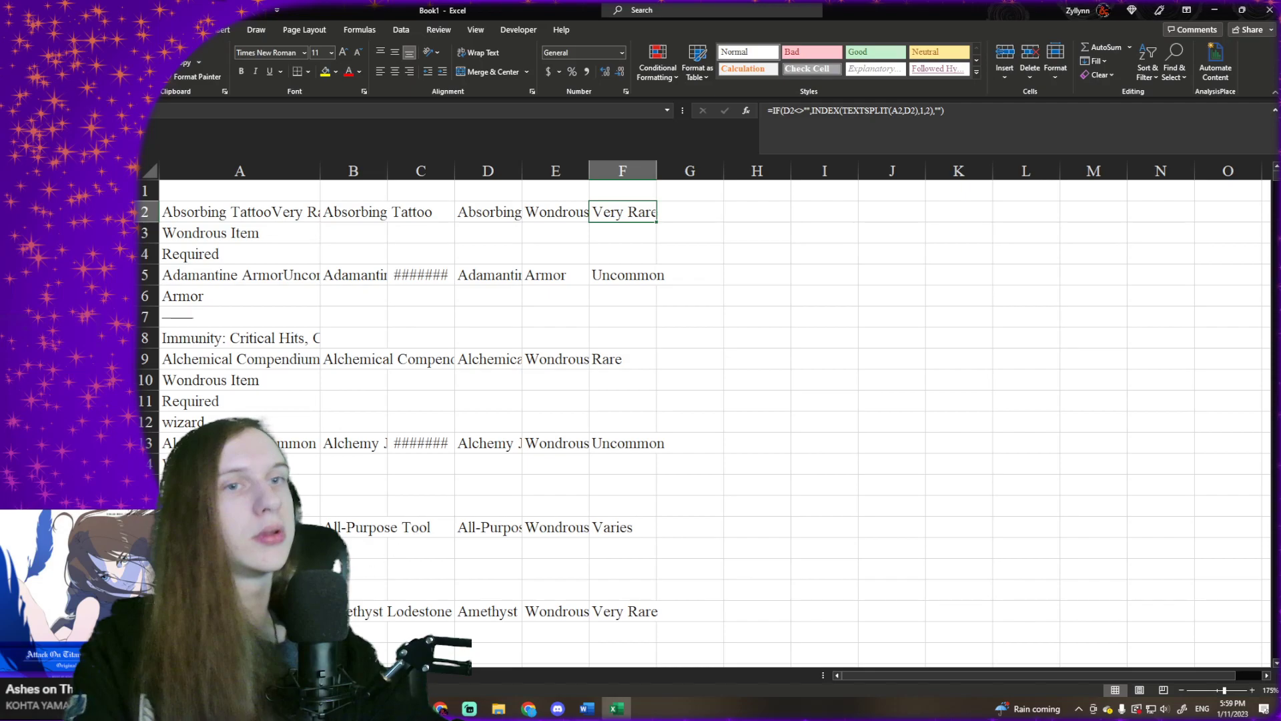
- Change the lookup value in C2 to A2 and fill the Type and Rarity formulas down to the last magic item
click(267, 675)
key(F2)
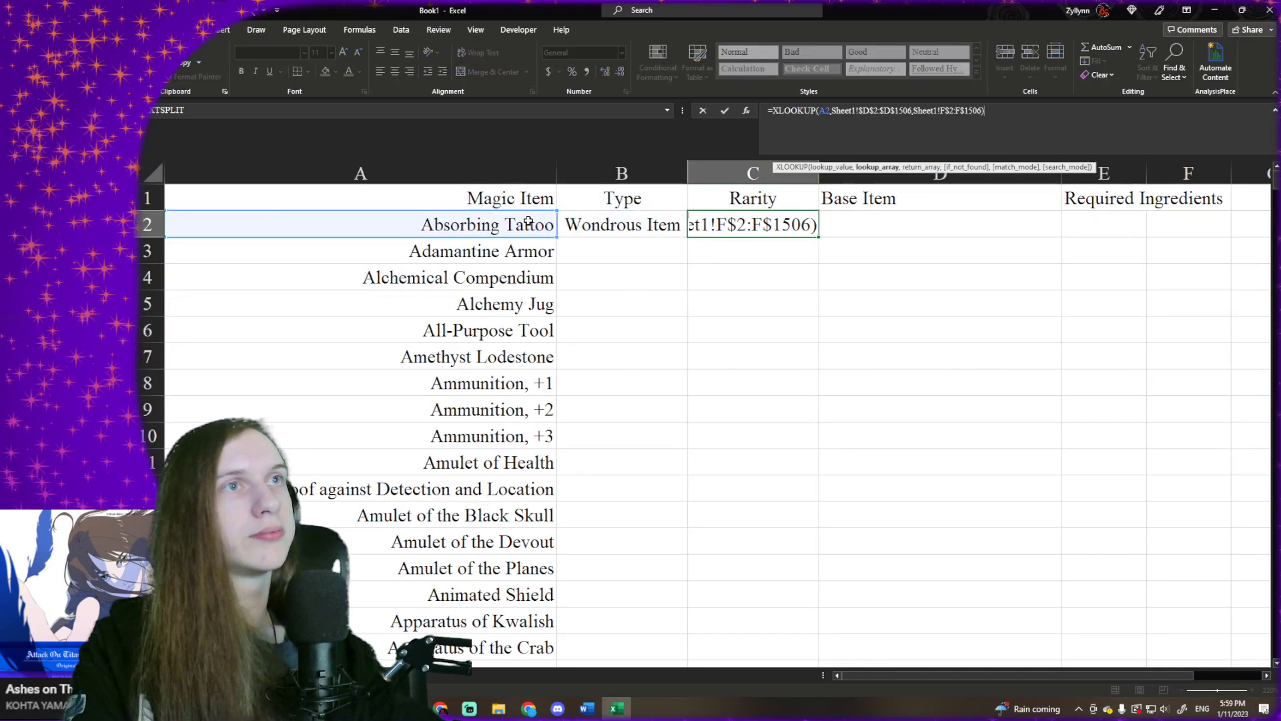
key(Return)
drag(630, 224, 679, 635)
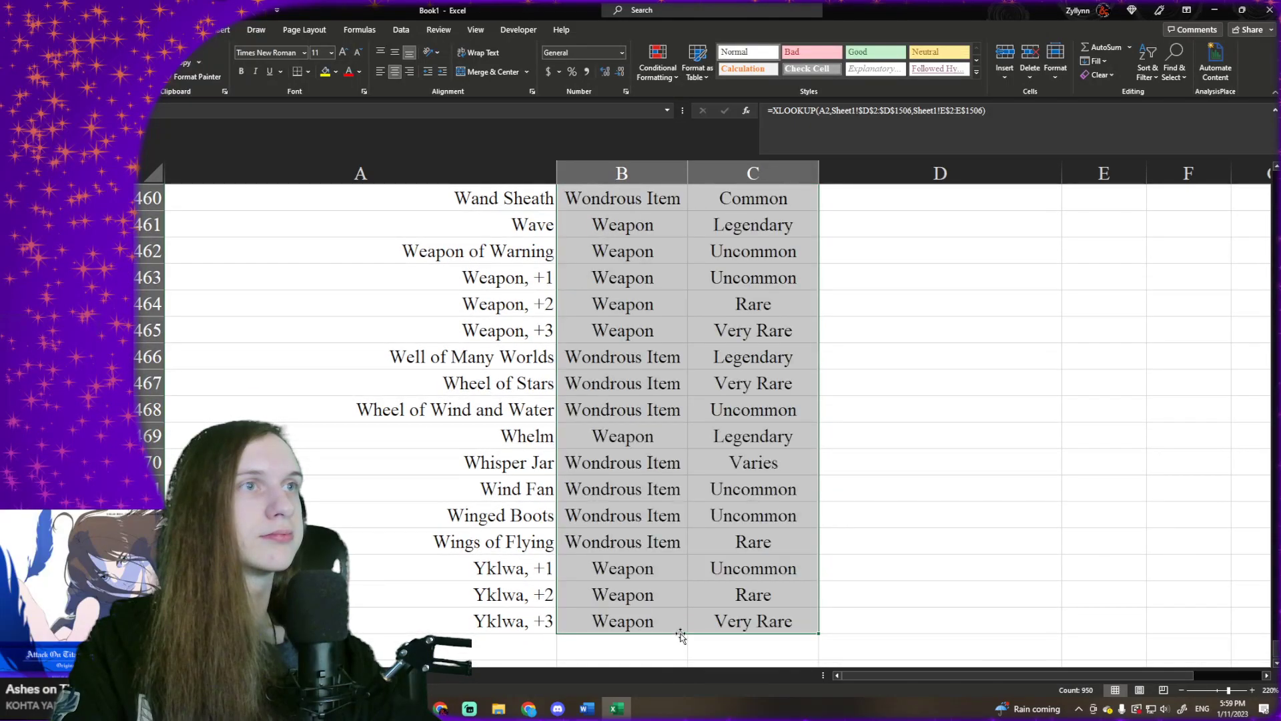
- Replace the formulas in the Magic Item, Type and Rarity columns from row 2 down with their values
key(shift+Left)
key(shift+Left)
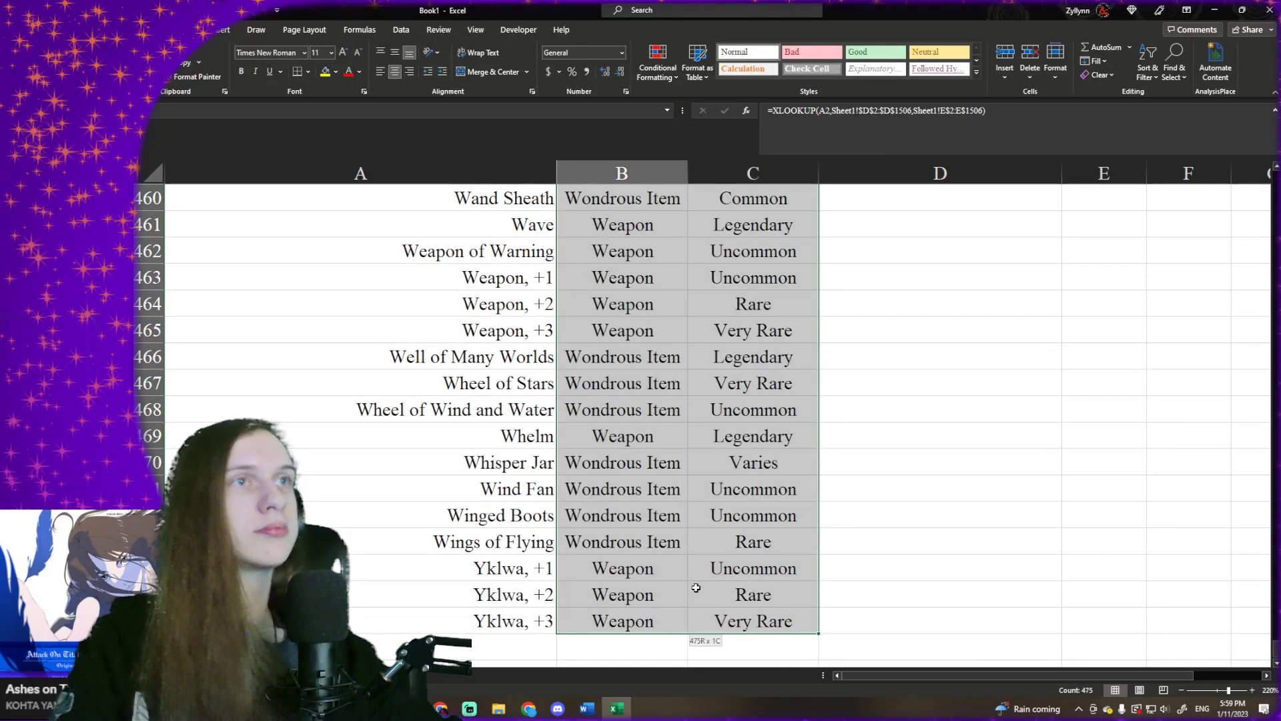
key(Left)
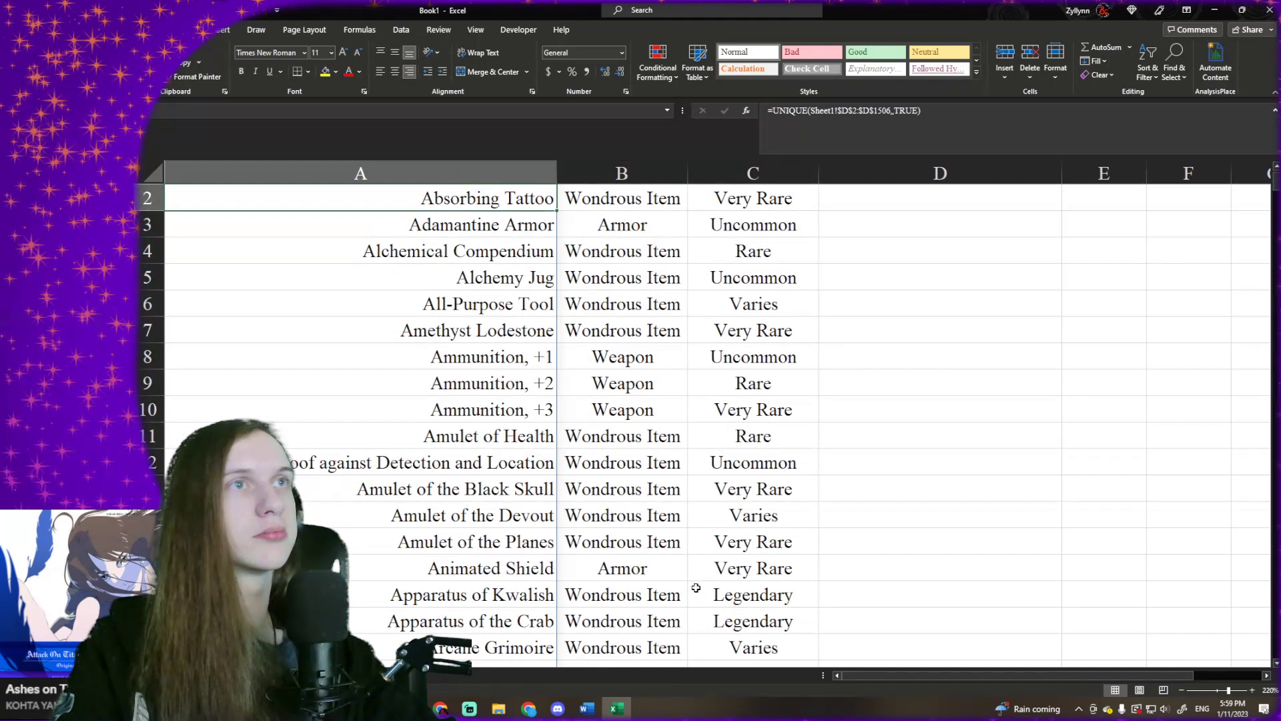
key(ctrl+shift+Right)
key(ctrl+shift+Down)
key(ctrl+c)
right_click(696, 587)
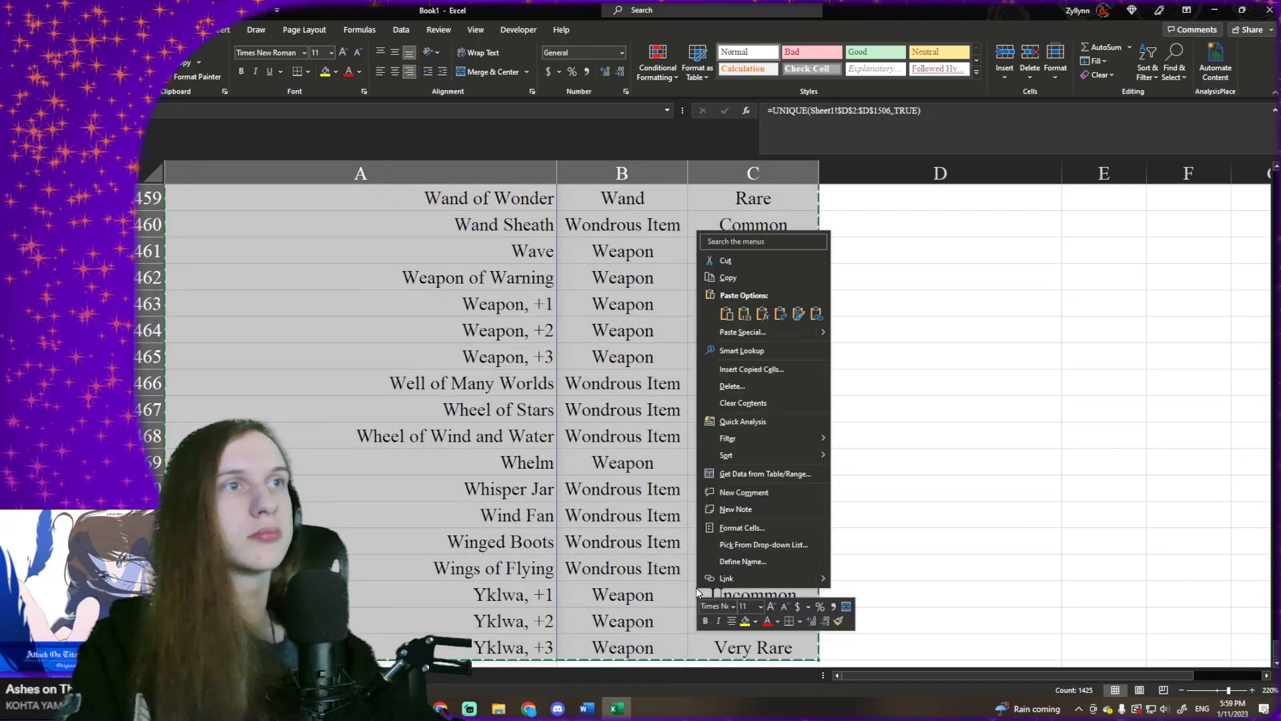
click(744, 313)
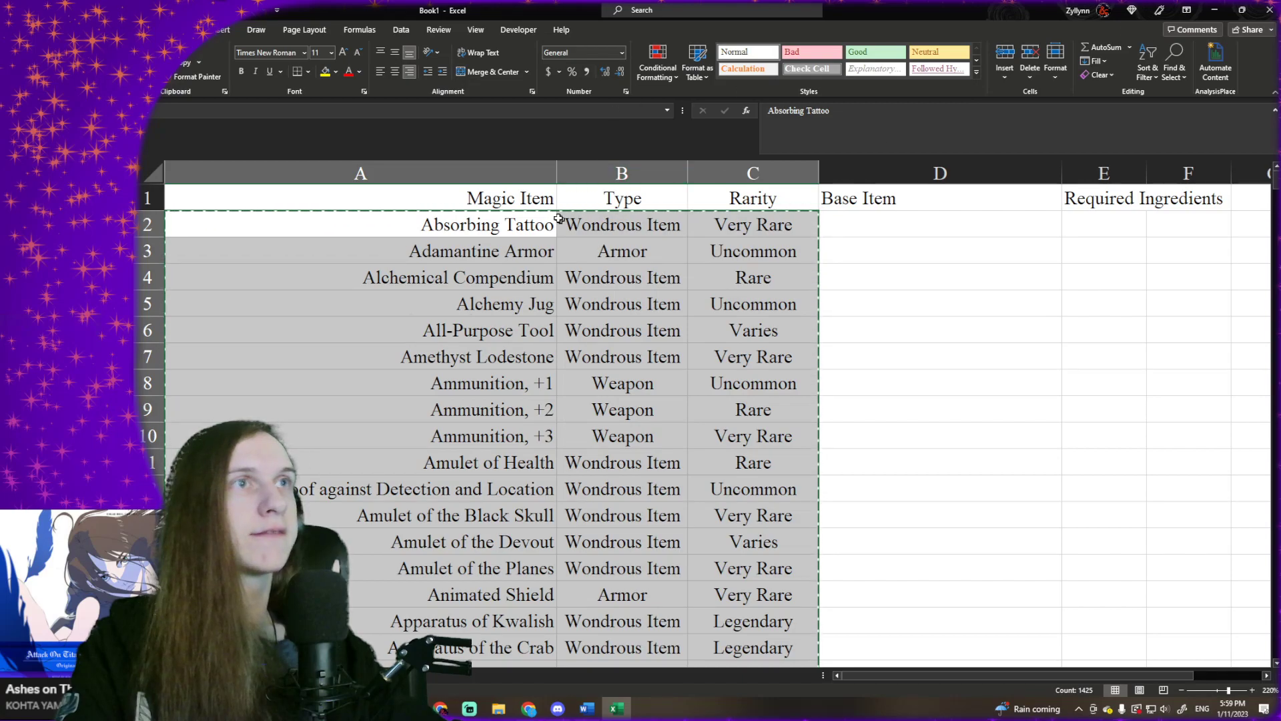
- Sort the whole list with headers by Type A to Z, then by Rarity in the custom order starting Common, Uncommon, Rare
key(Up)
key(shift+Right)
key(shift+Right)
key(ctrl+shift+Down)
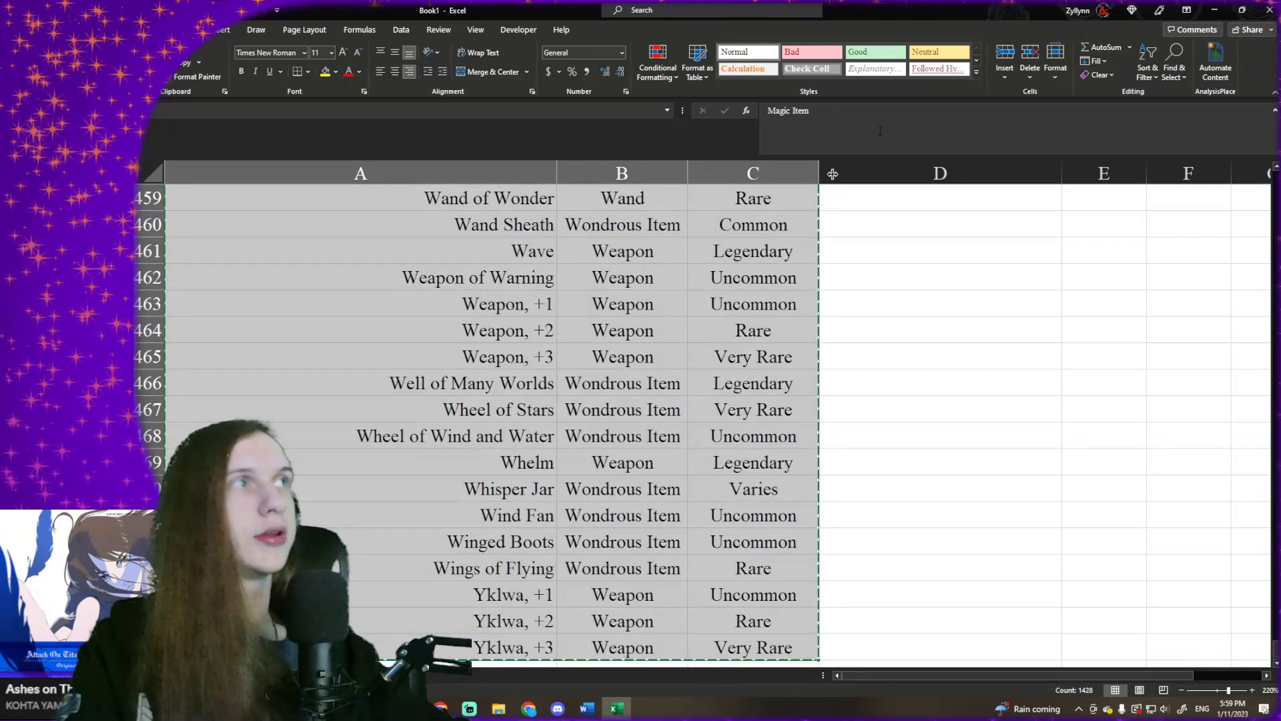
click(1148, 63)
click(1180, 127)
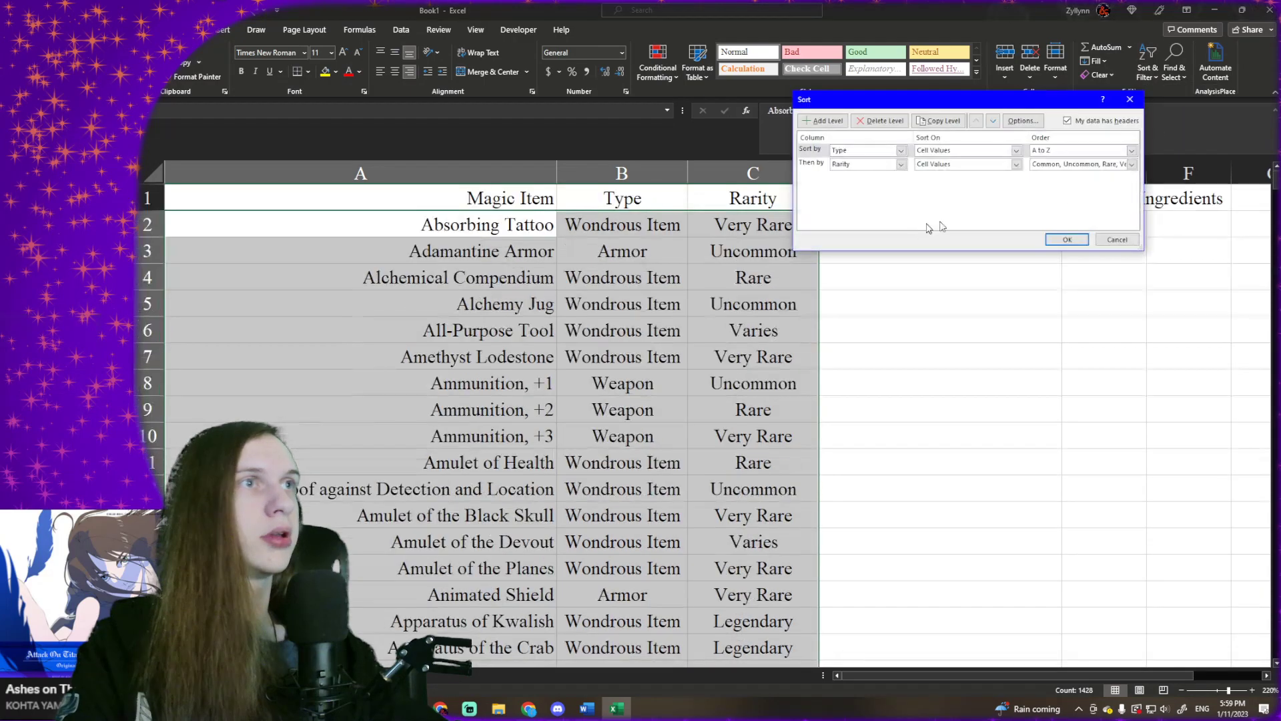
click(1068, 239)
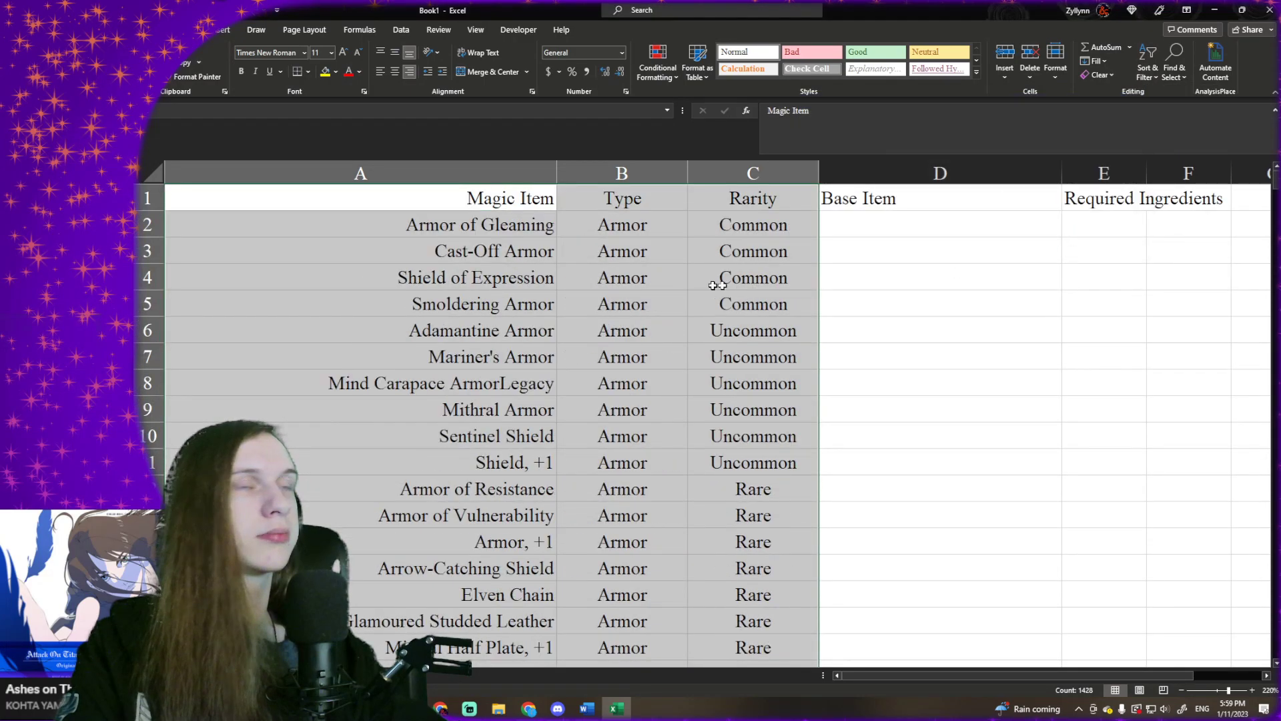
- Look through the sorted list to check the item names, types and rarities
click(633, 260)
scroll(568, 251, down, 2)
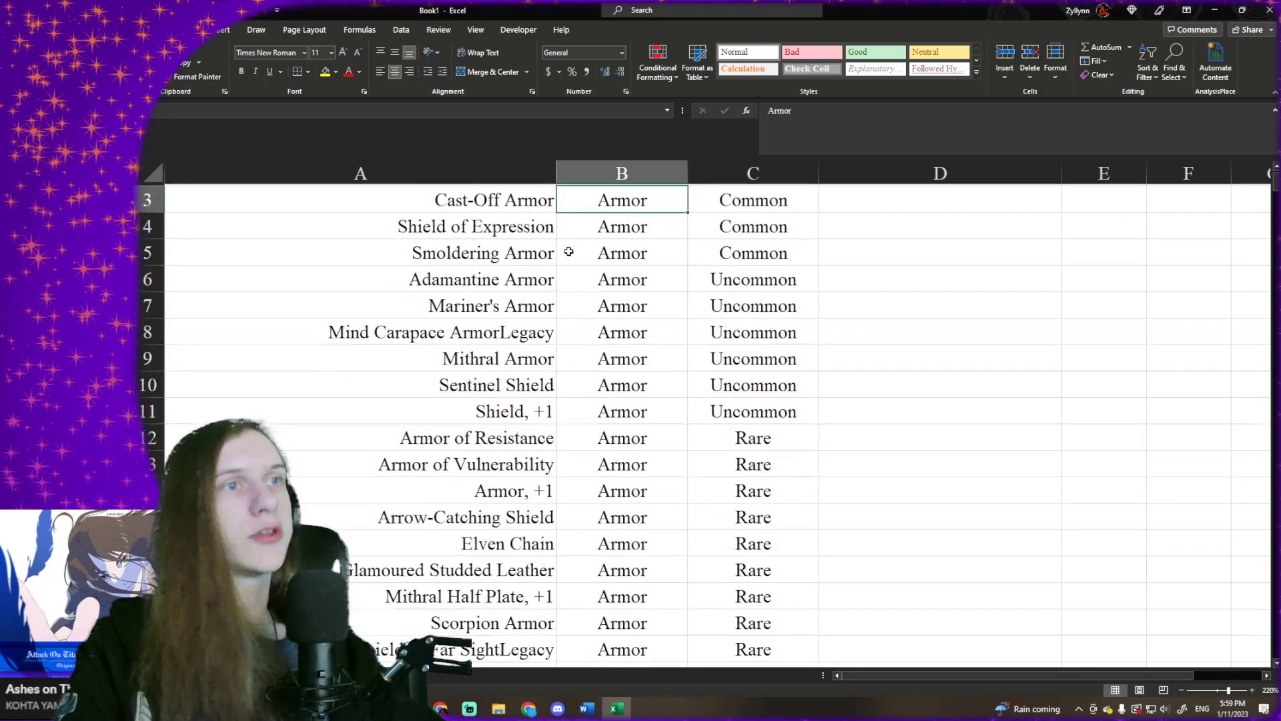
scroll(569, 251, down, 4)
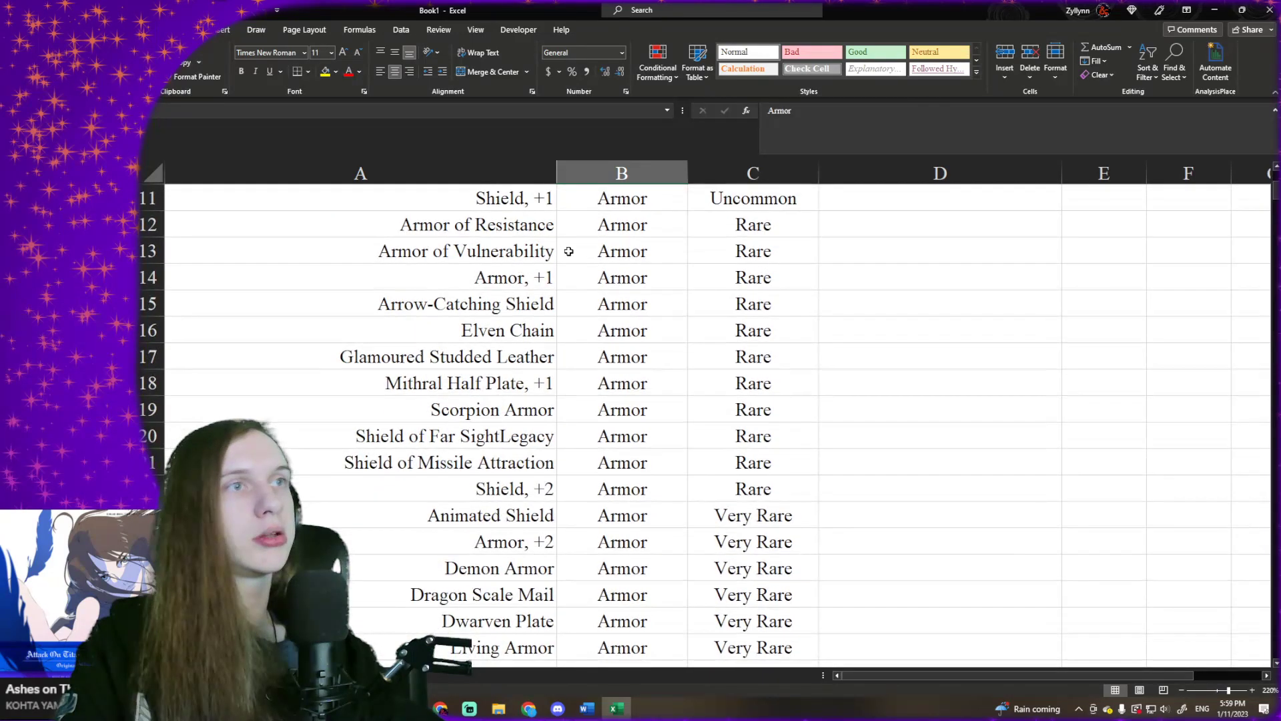
scroll(570, 250, up, 4)
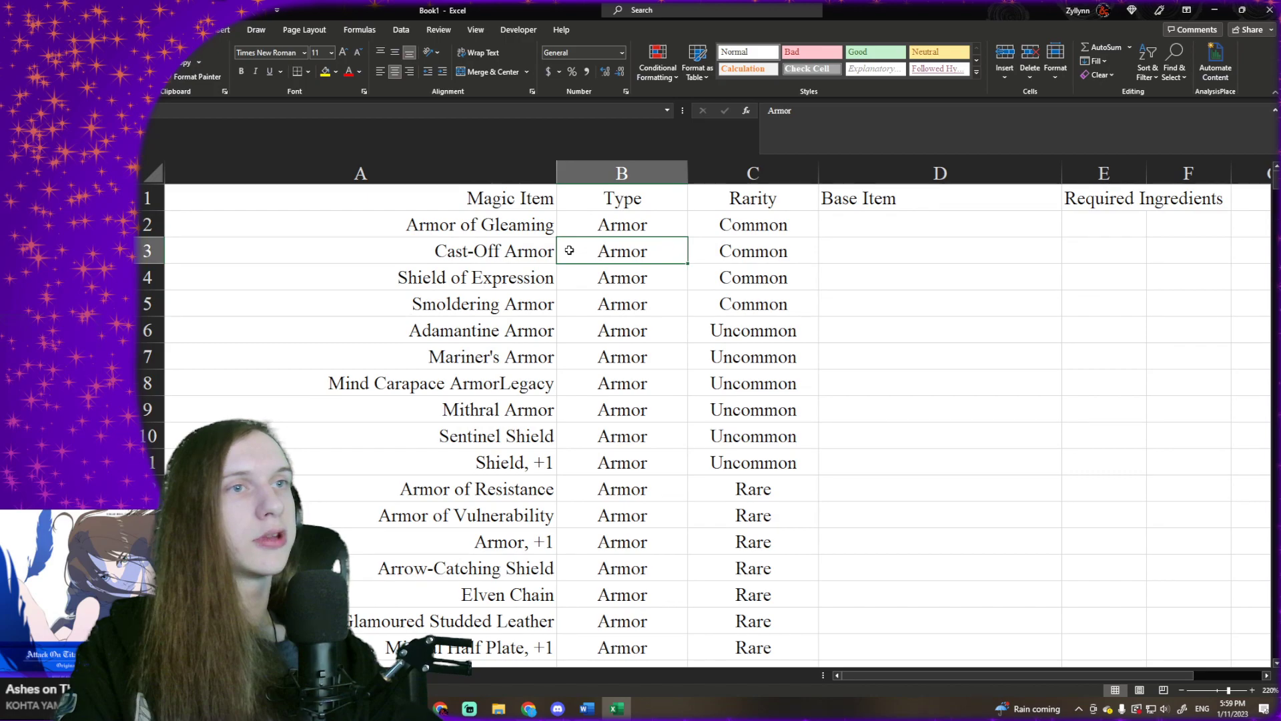
scroll(569, 250, down, 1)
scroll(569, 249, up, 1)
click(507, 259)
key(Up)
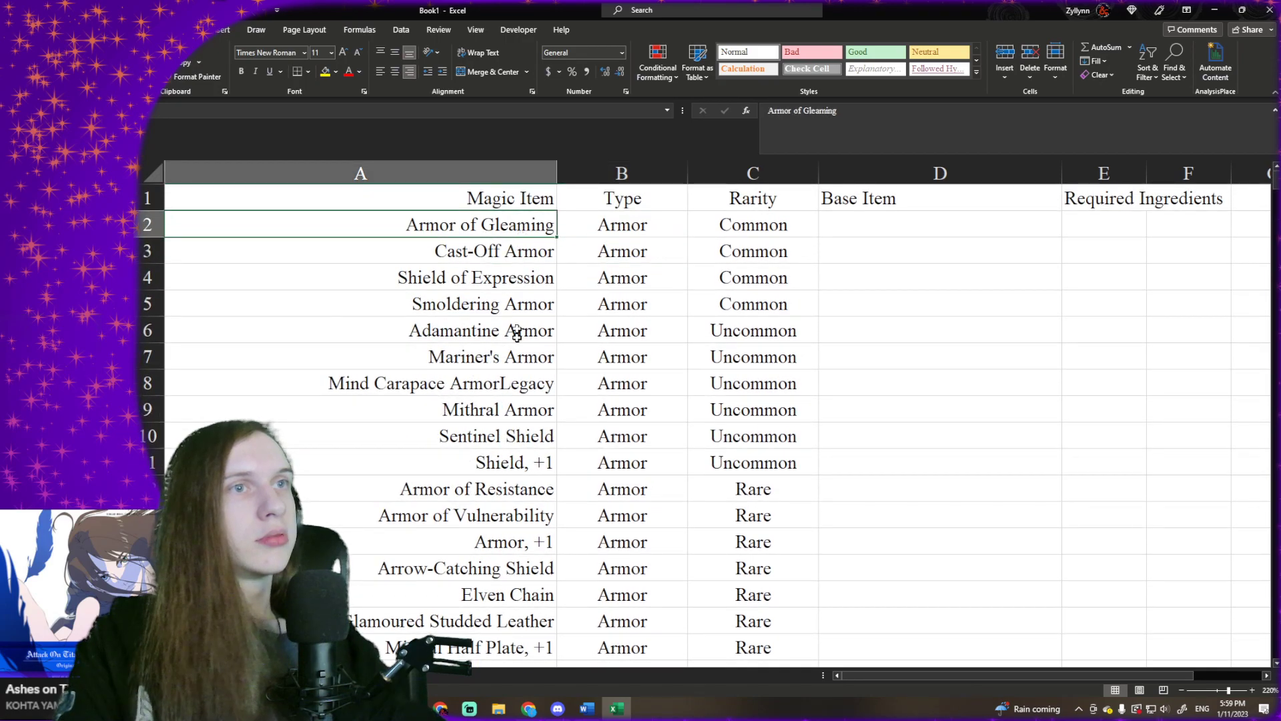
- Remove the stray word Legacy from the item name in A8 so it reads Mind Carapace Armor
click(520, 368)
click(526, 388)
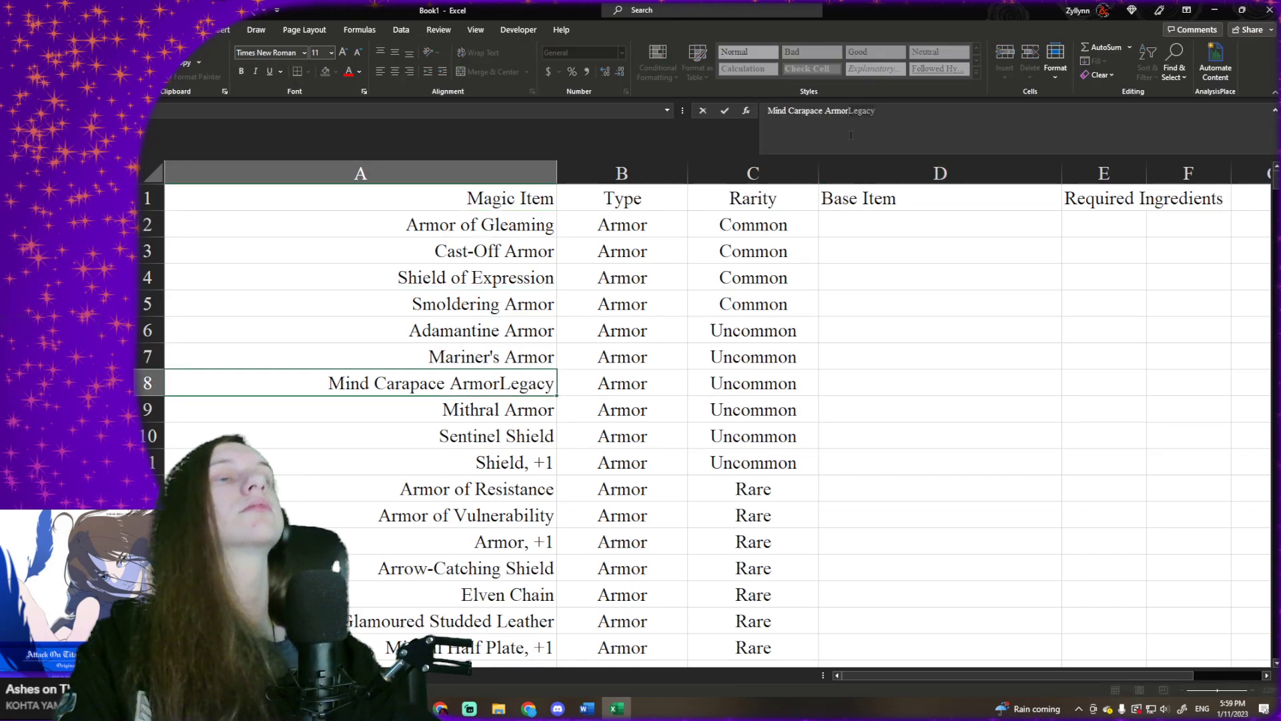
key(Delete)
key(Delete)
key(Delete)
key(Delete)
key(Delete)
key(Delete)
key(Return)
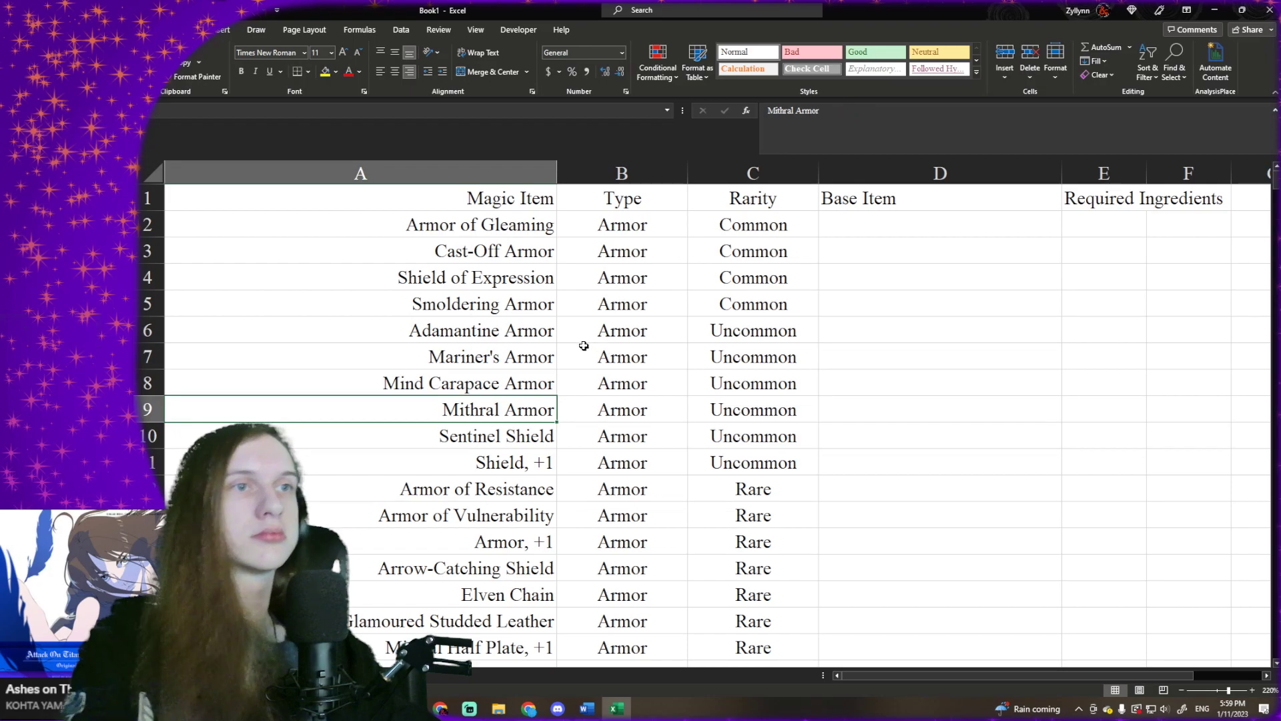
- Find all cells on the magic item sheet that contain Legacy
scroll(594, 347, down, 2)
key(ctrl+f)
text(Lega)
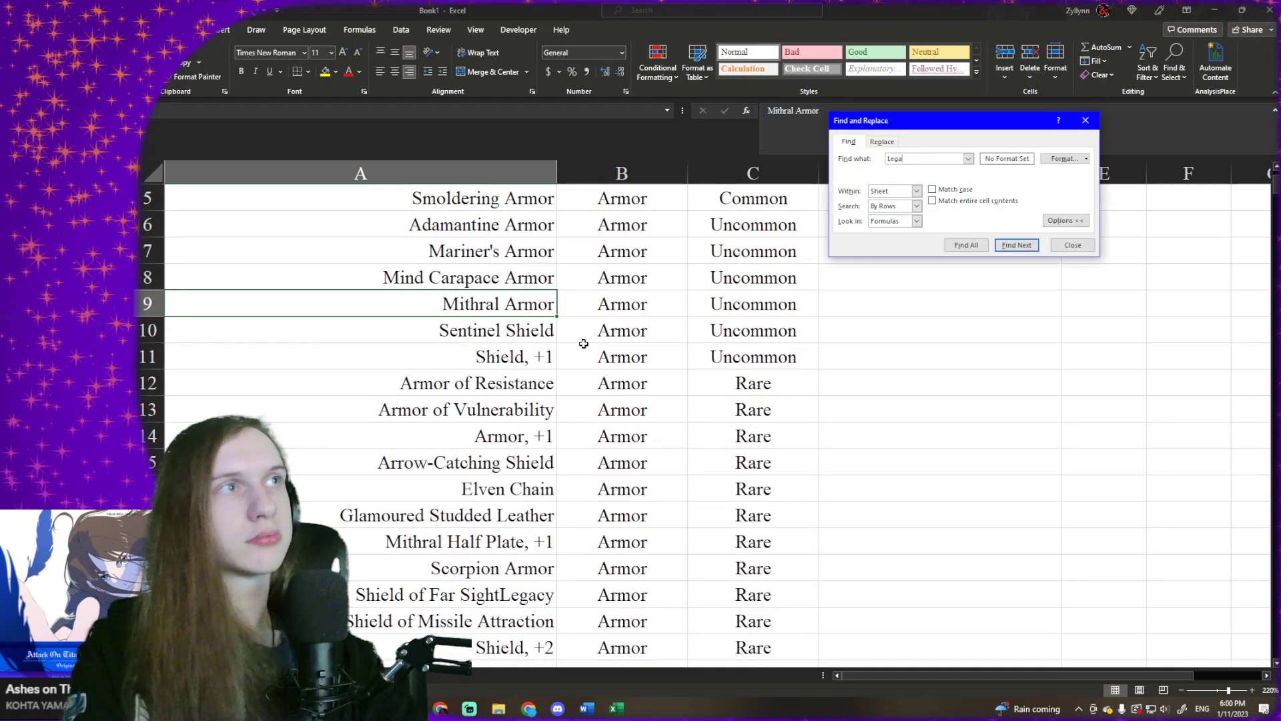
text(cy)
click(966, 245)
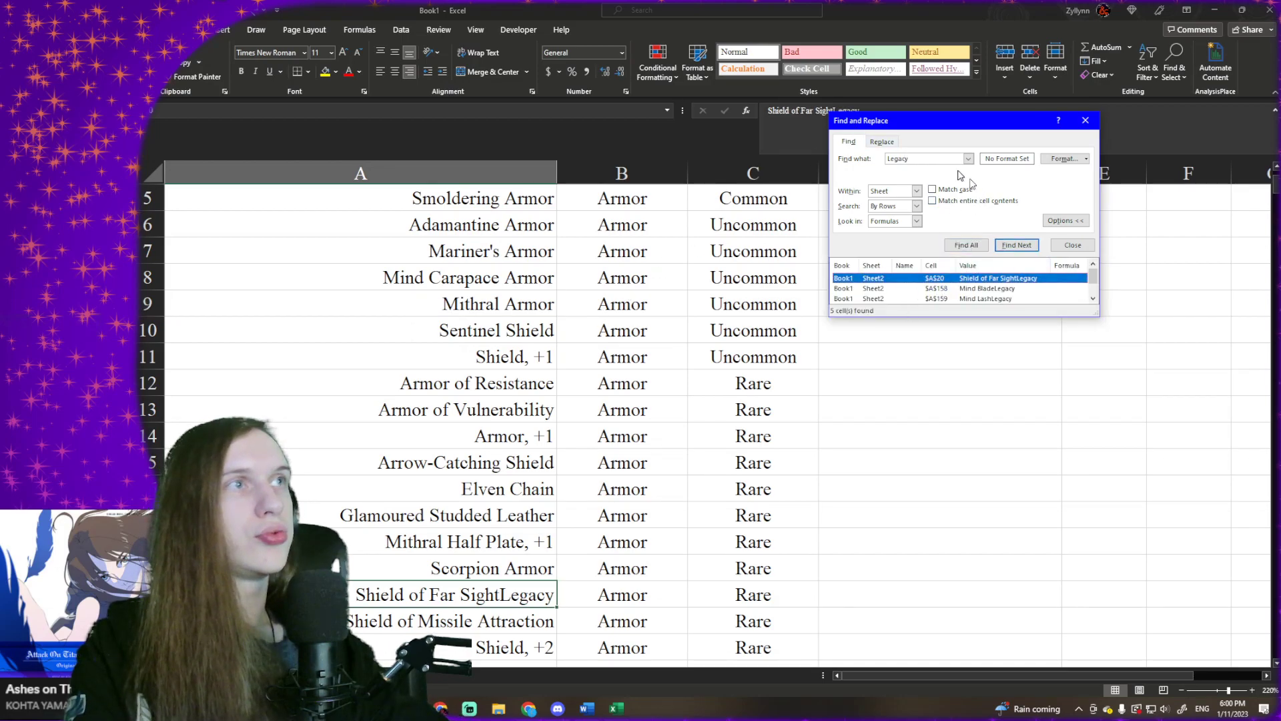
- Remove the leftover word Legacy from every remaining item name on the sheet by replacing it with nothing
click(882, 142)
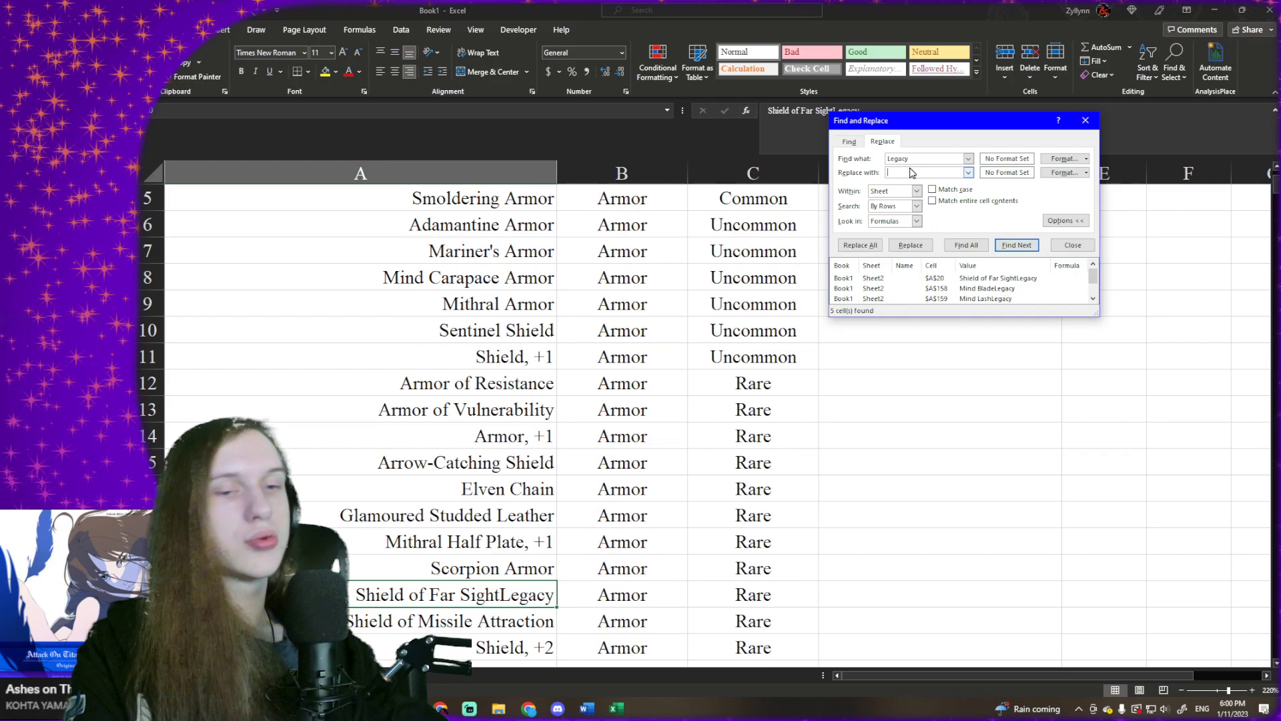
click(919, 248)
click(918, 248)
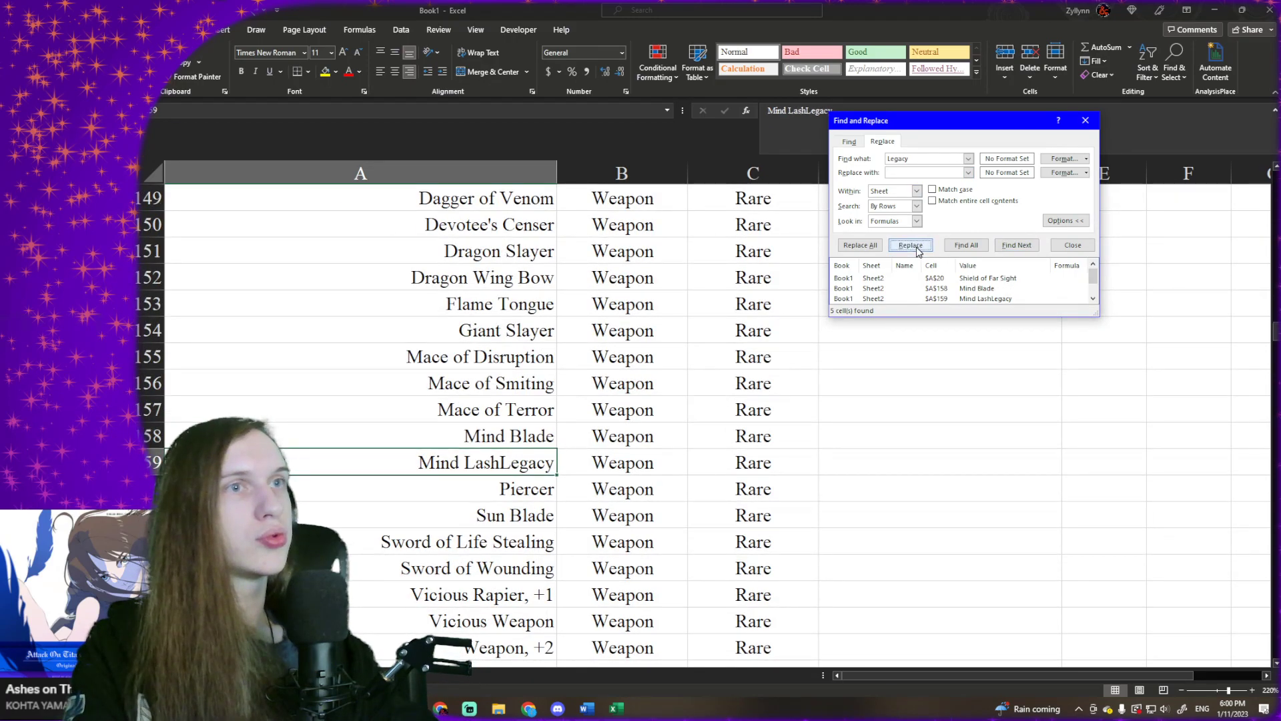
click(918, 249)
click(918, 248)
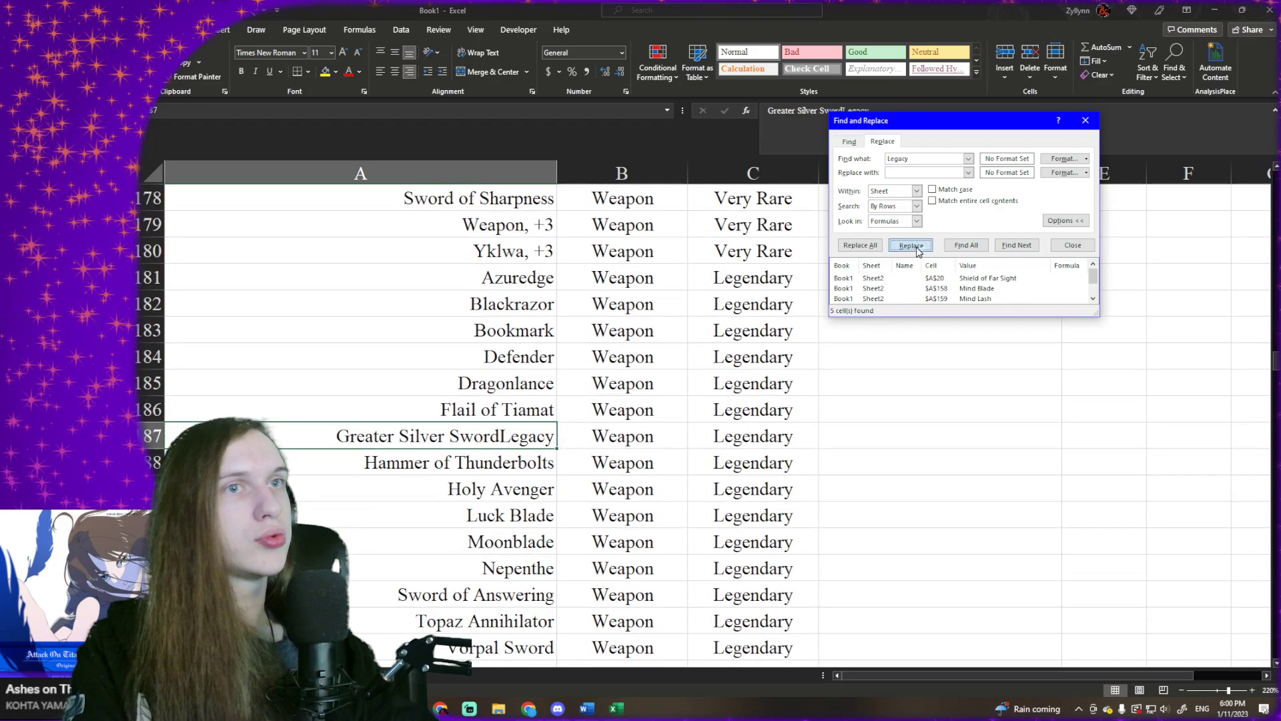
click(919, 249)
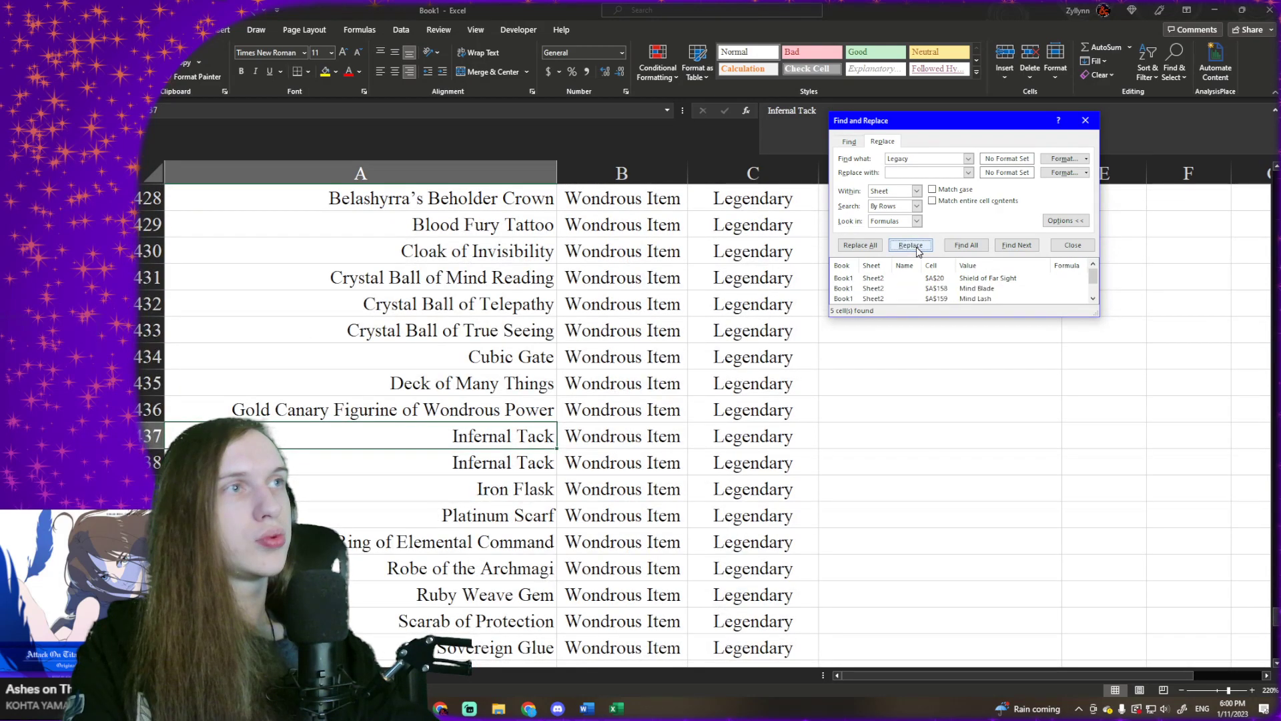
click(922, 248)
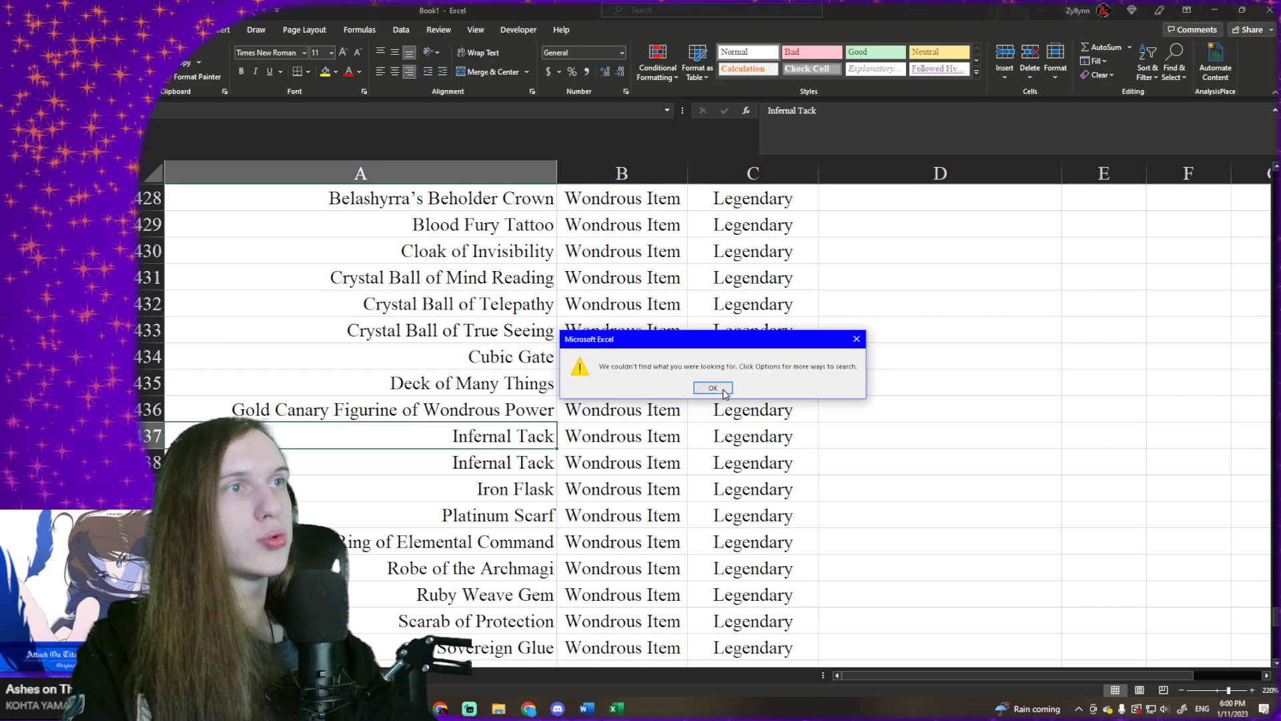
click(723, 390)
click(1072, 249)
- Delete the duplicate Infernal Tack entry in row 438
click(694, 373)
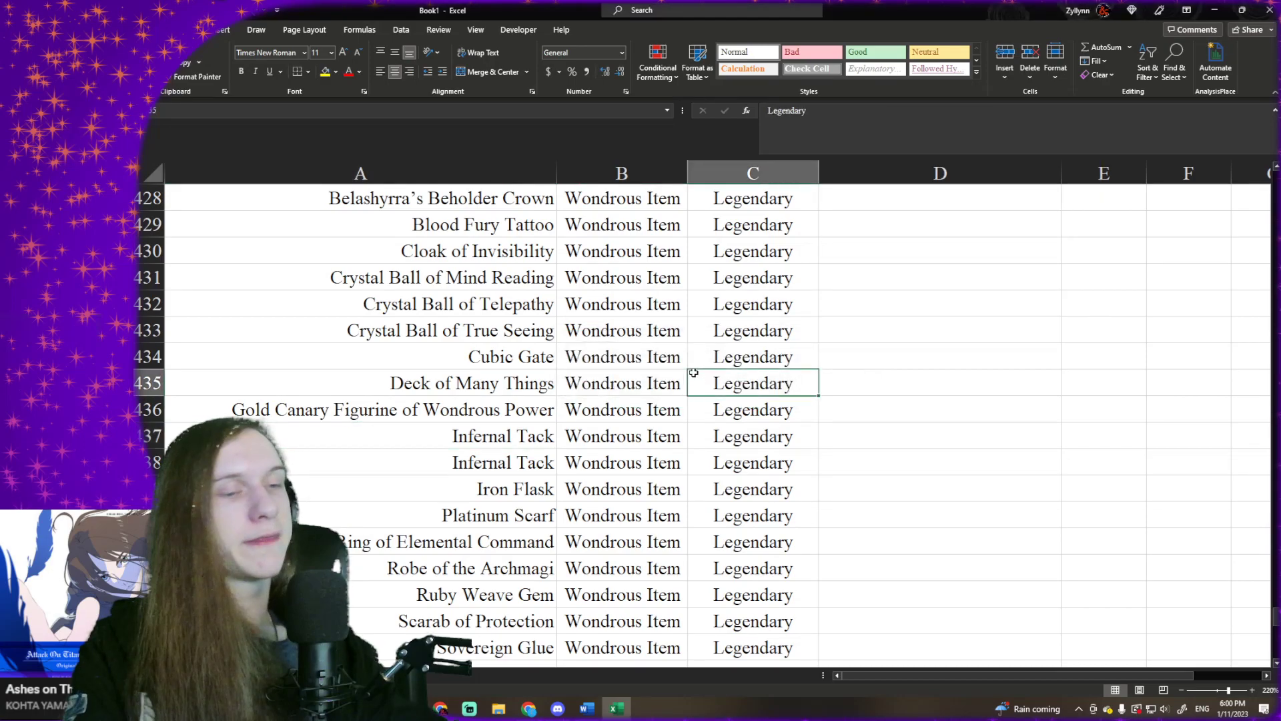
key(Down)
key(Down)
key(Down)
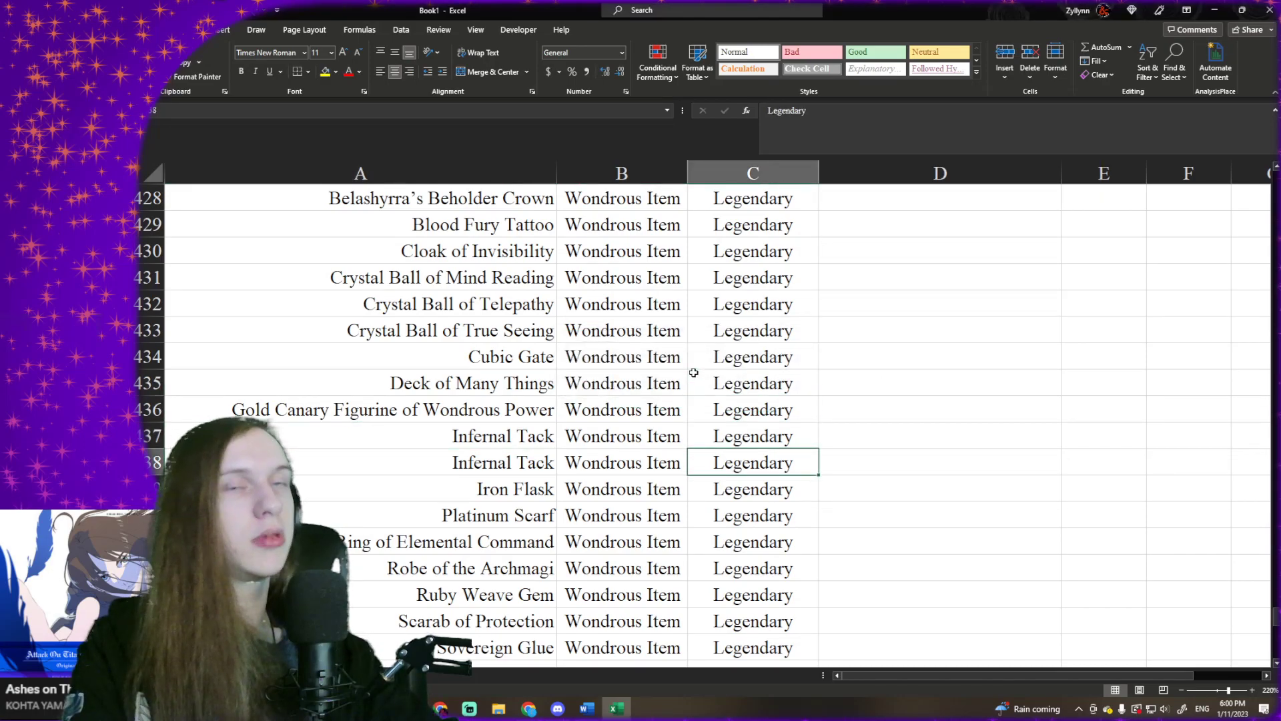
click(155, 462)
right_click(155, 462)
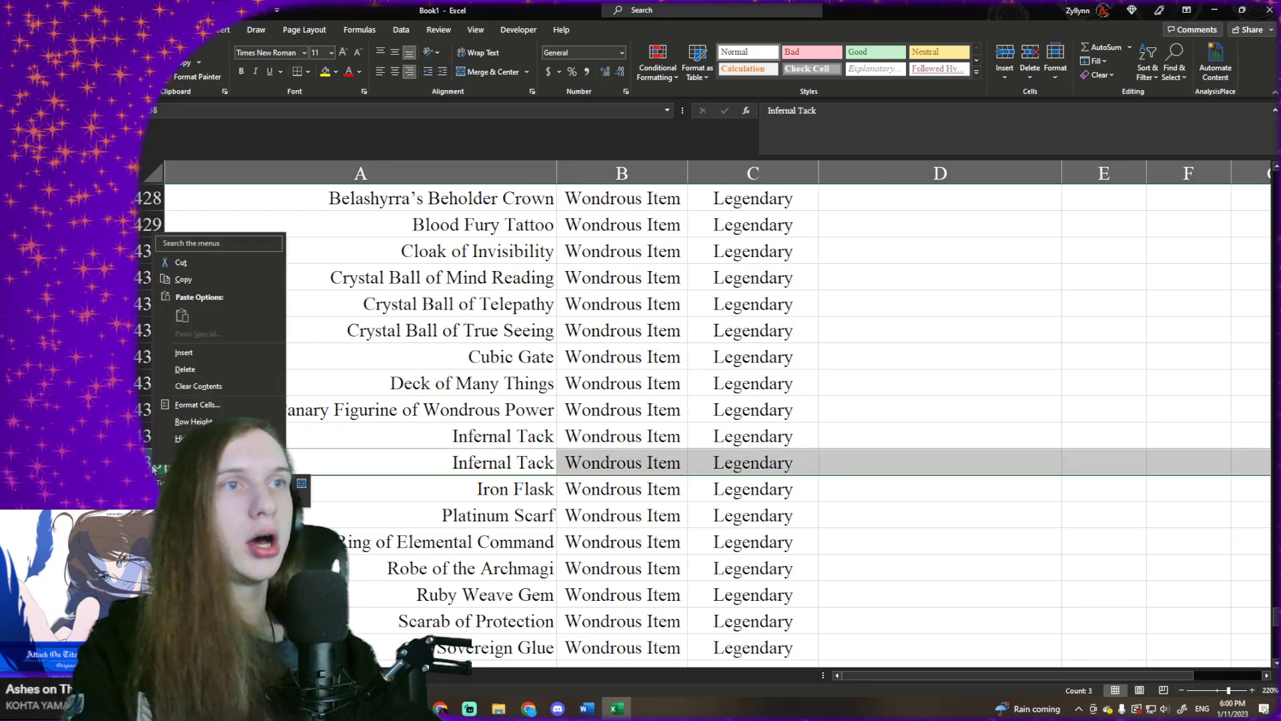
click(194, 371)
click(544, 431)
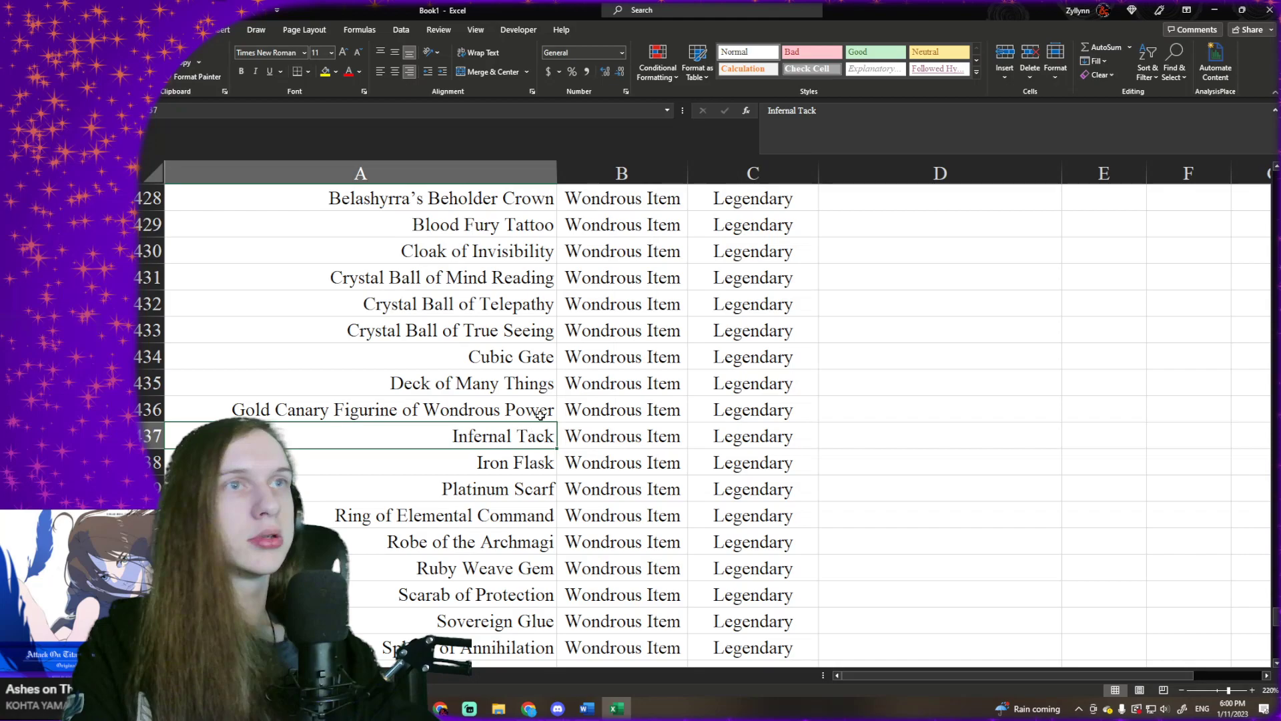
- Review the cleaned magic item list from its header row to the last Varies entries
scroll(538, 418, up, 5)
click(785, 335)
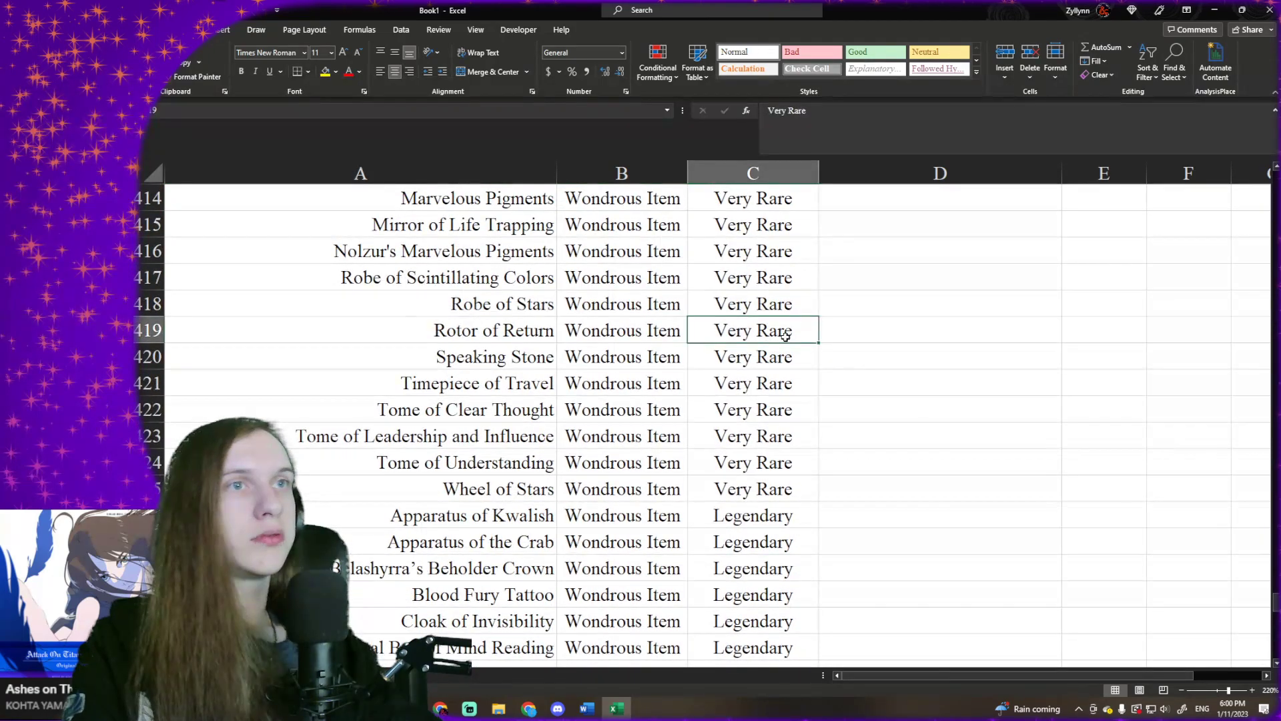
key(ctrl+Up)
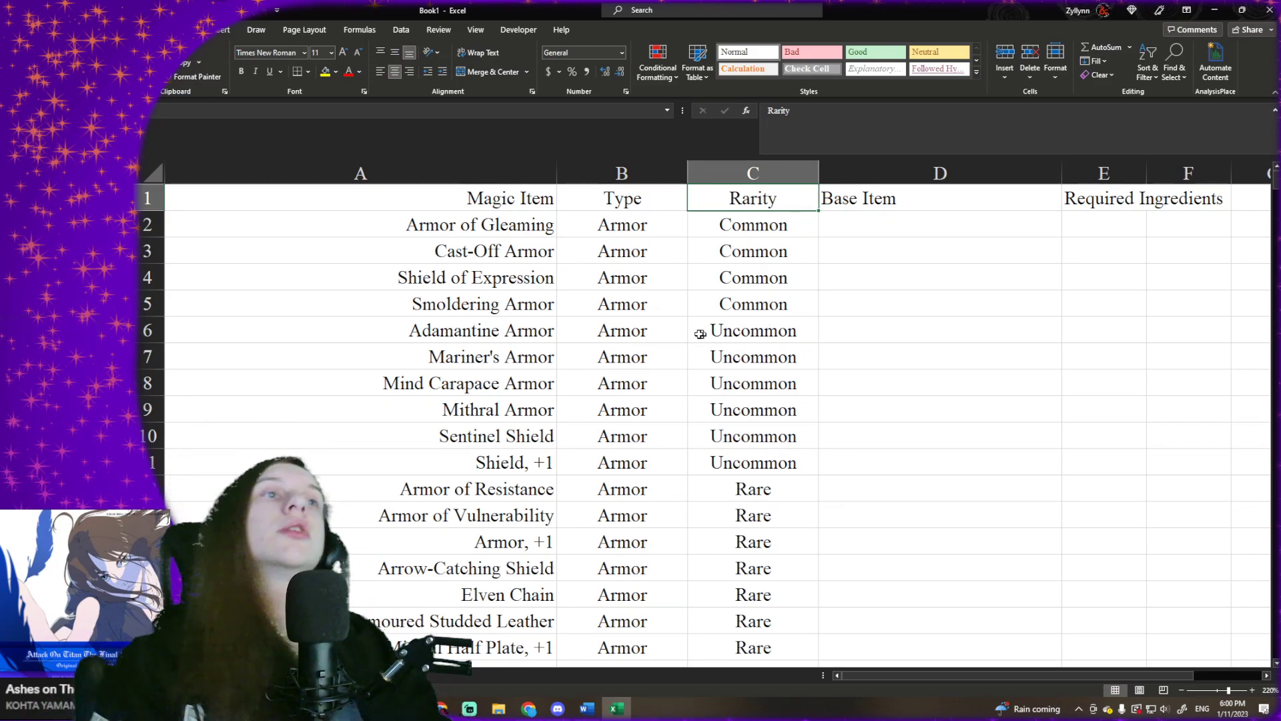
click(751, 232)
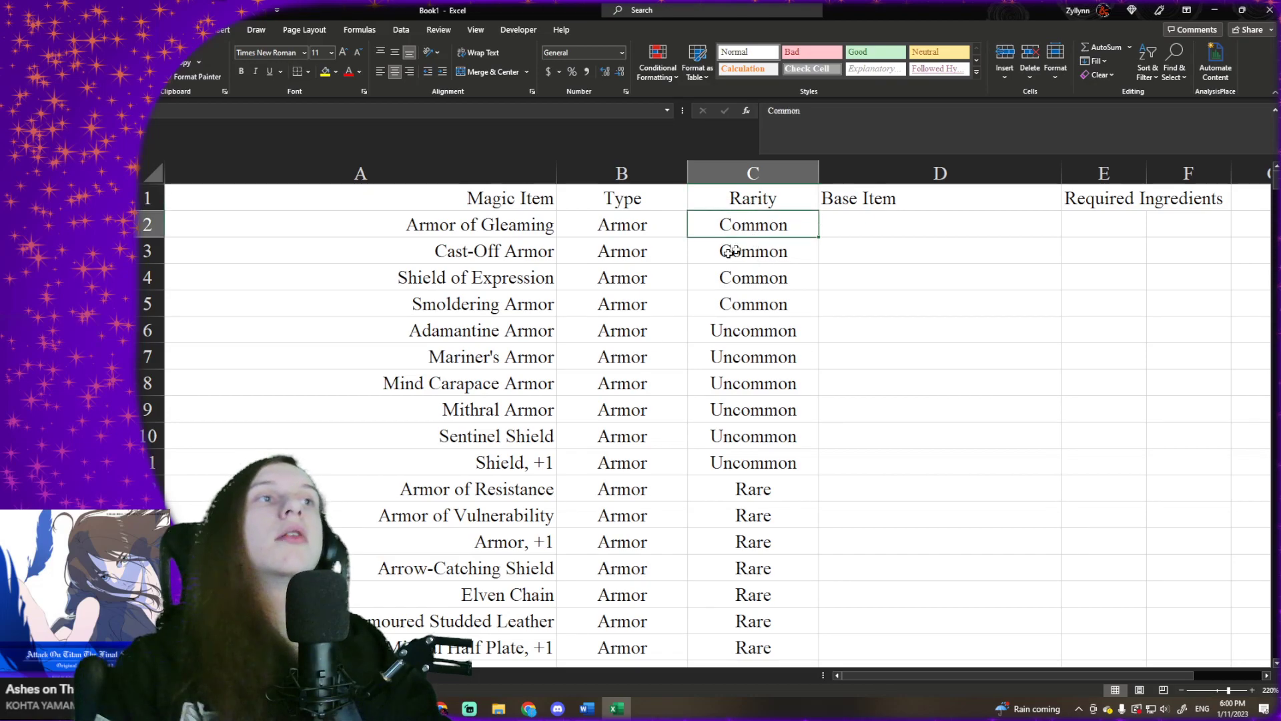
scroll(511, 260, down, 3)
scroll(511, 260, up, 3)
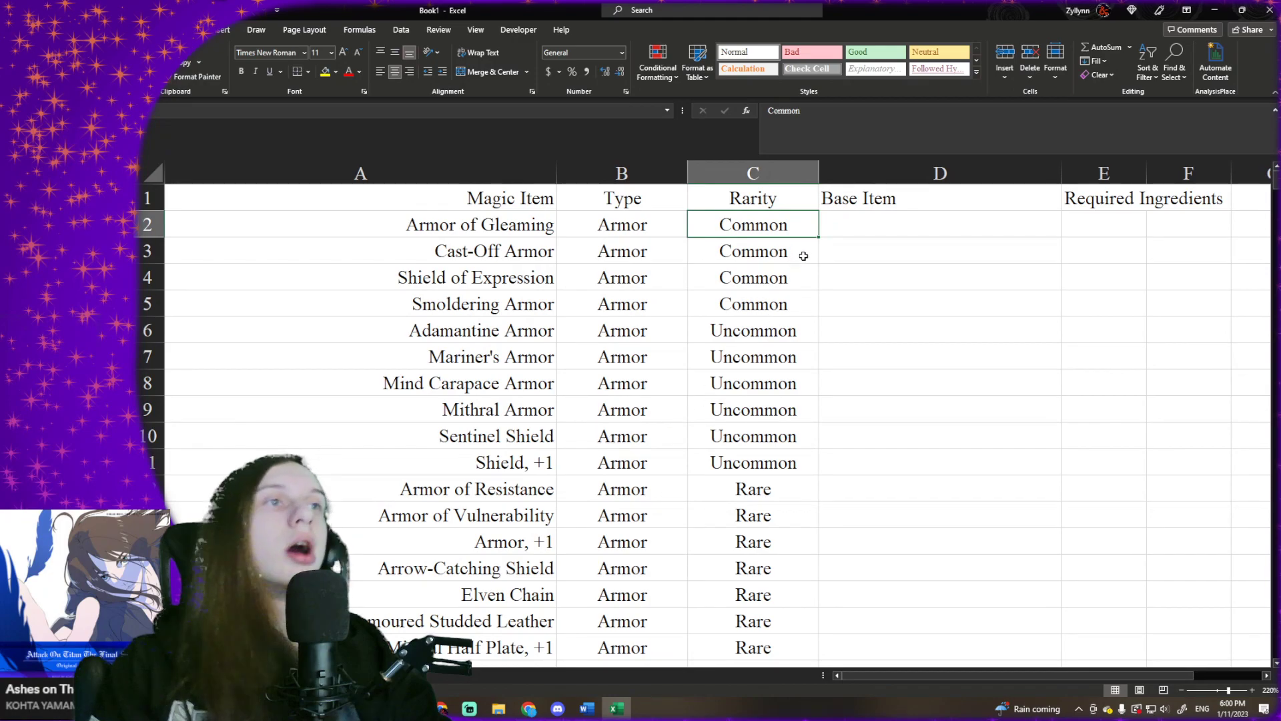
scroll(553, 261, down, 1)
scroll(549, 257, up, 1)
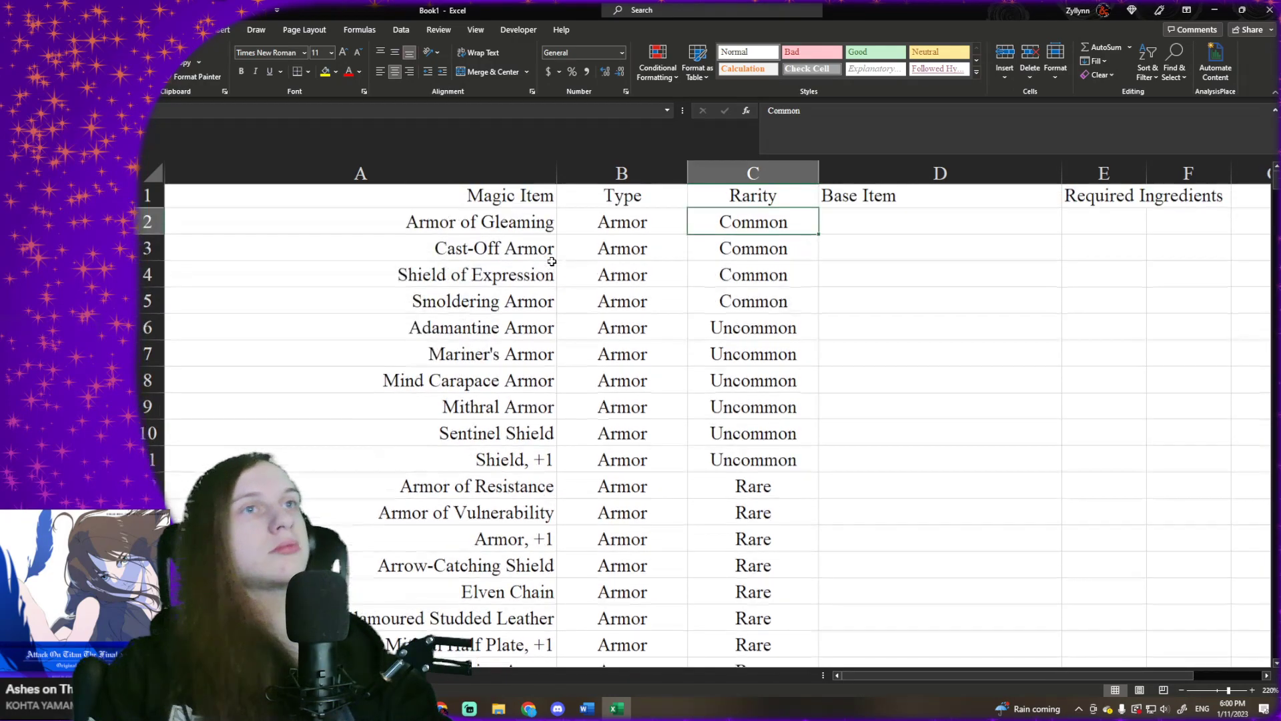
click(533, 277)
drag(522, 303, 521, 277)
click(519, 275)
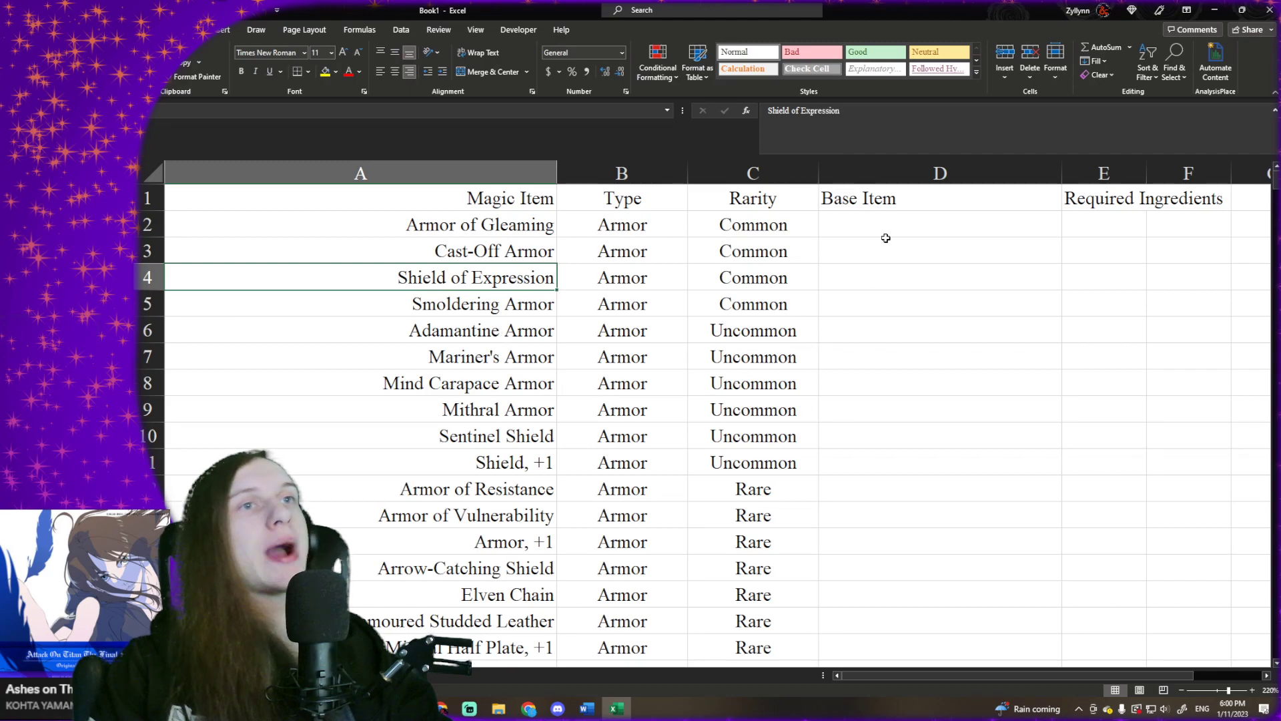
scroll(871, 281, down, 20)
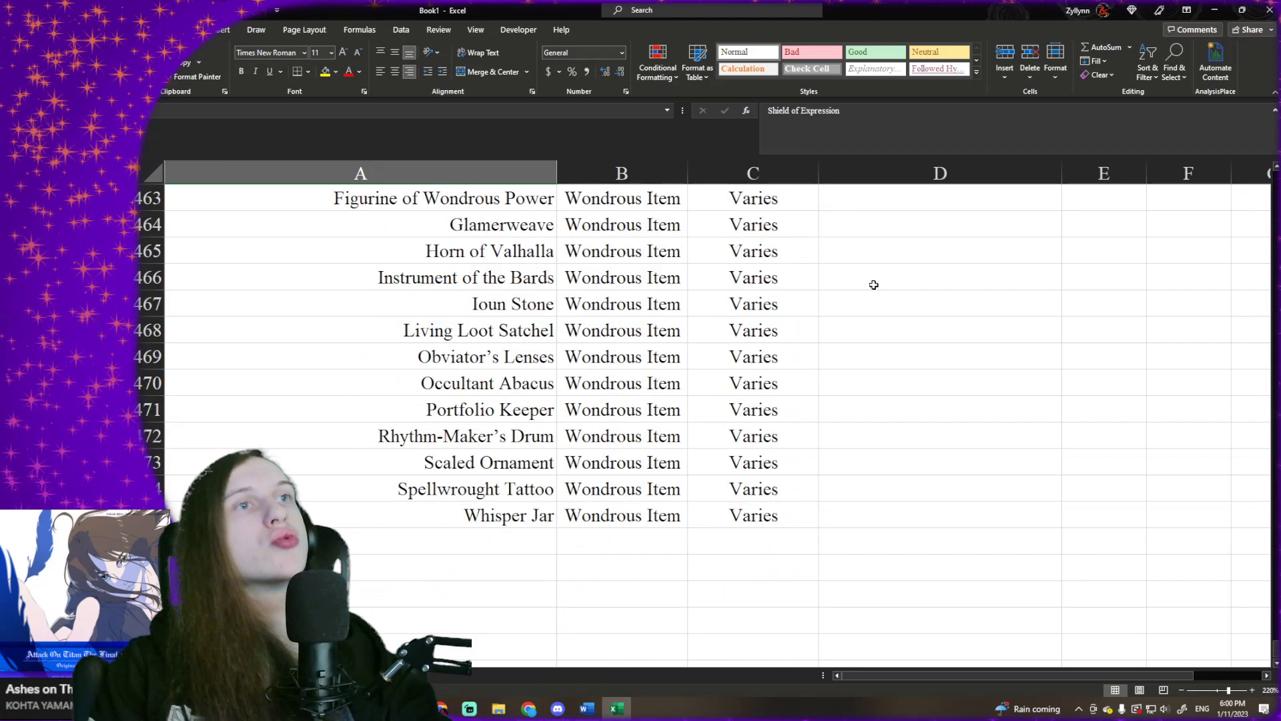
scroll(874, 285, up, 20)
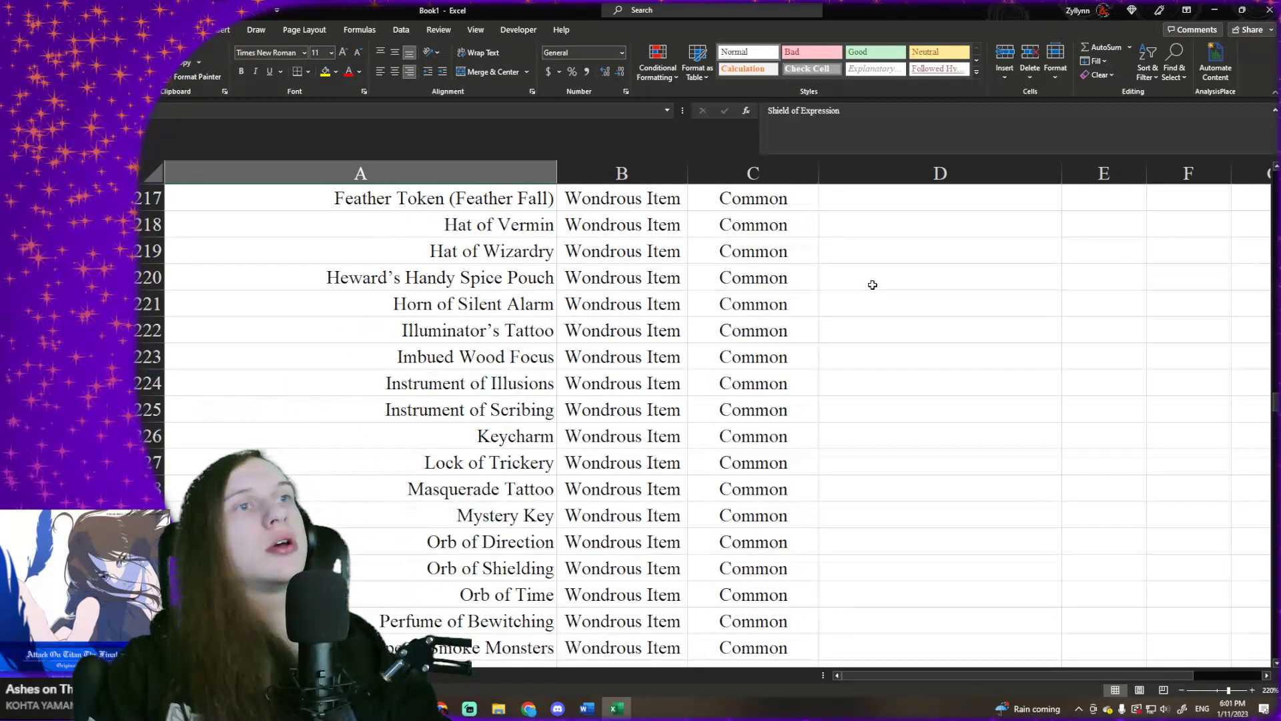
scroll(872, 285, up, 15)
- Fit the width of the Rarity column to its contents
right_click(770, 174)
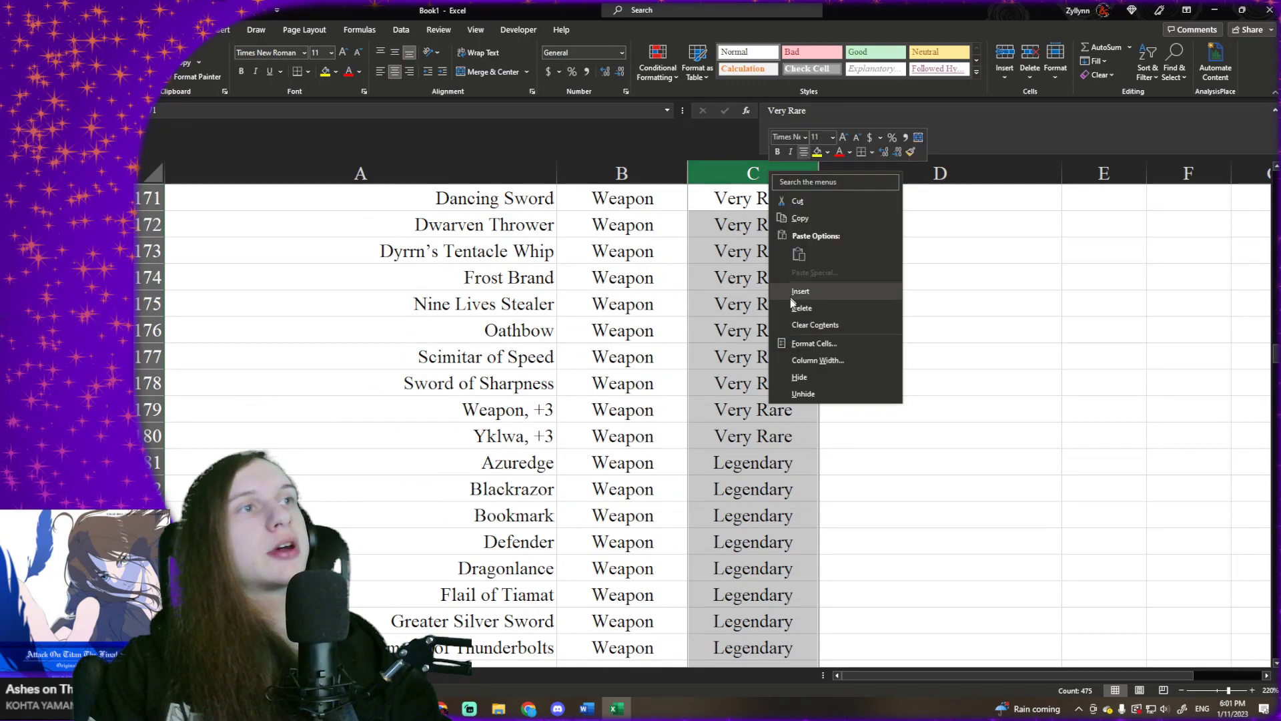
key(Escape)
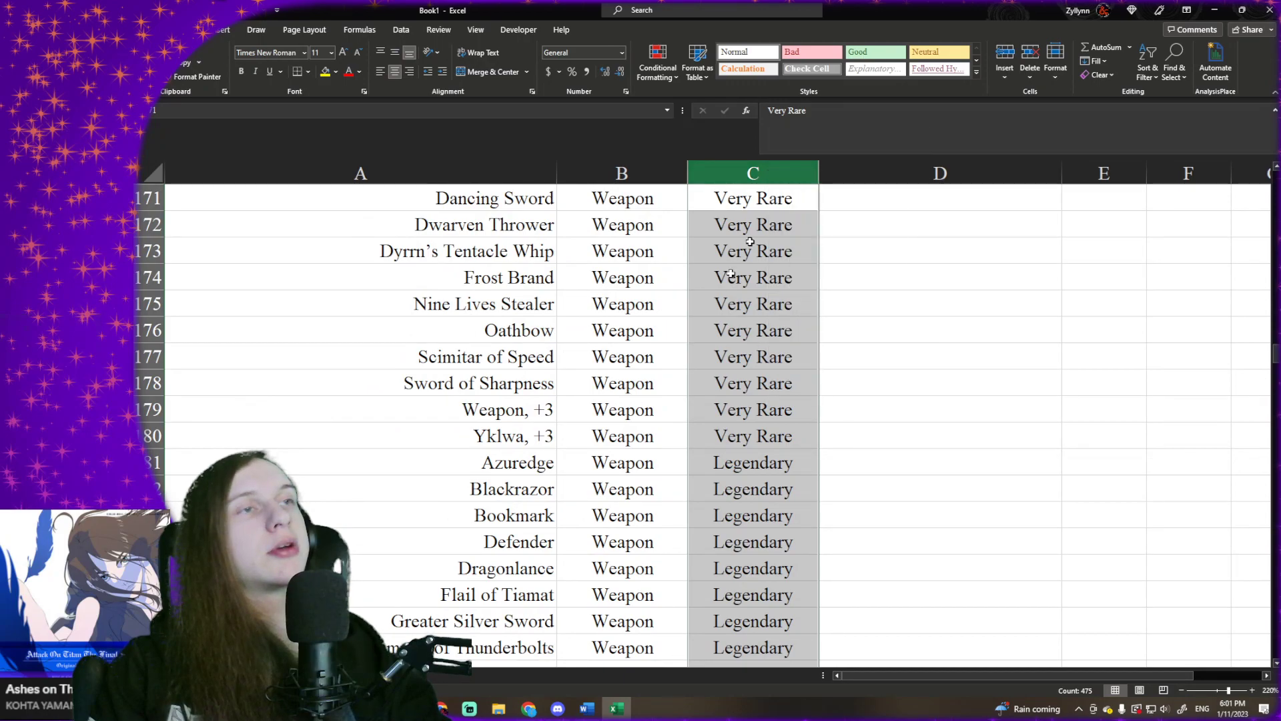
double_click(820, 165)
- Reduce the font size of all rarity entries below the header to 8 and refit the column's width
scroll(826, 383, up, 20)
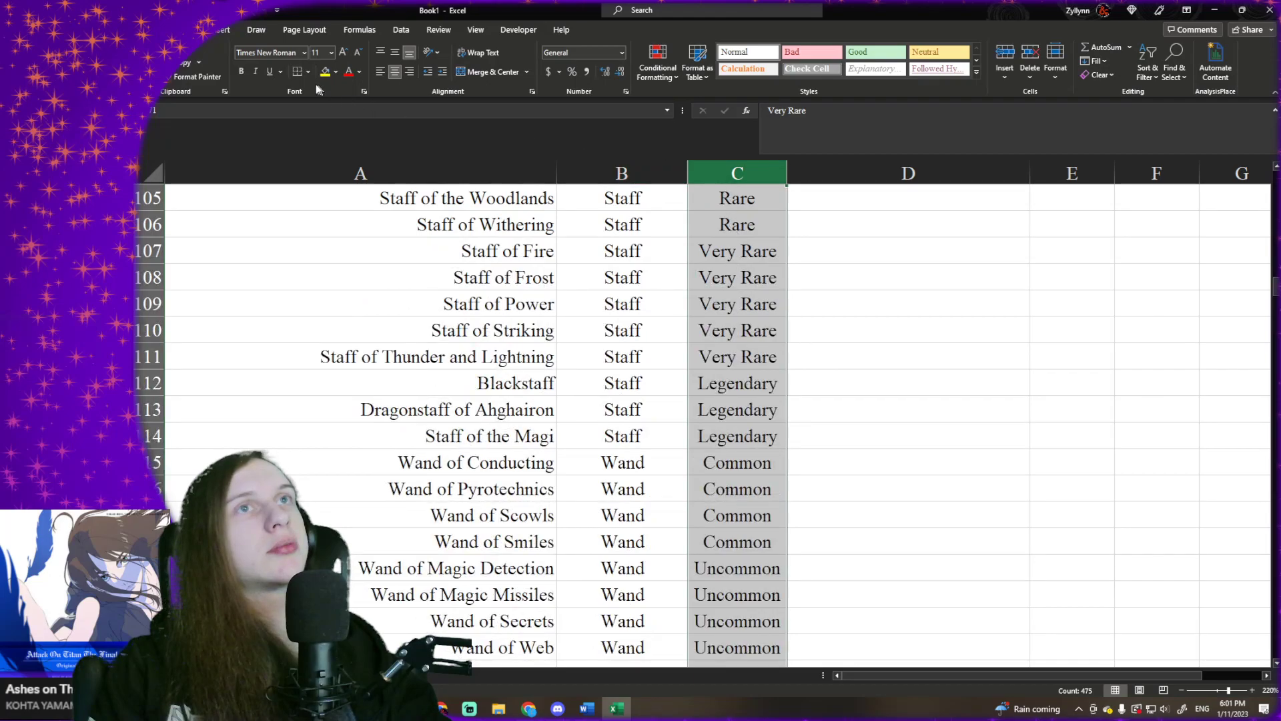
click(709, 200)
key(ctrl+Up)
click(713, 202)
key(ctrl+shift+Down)
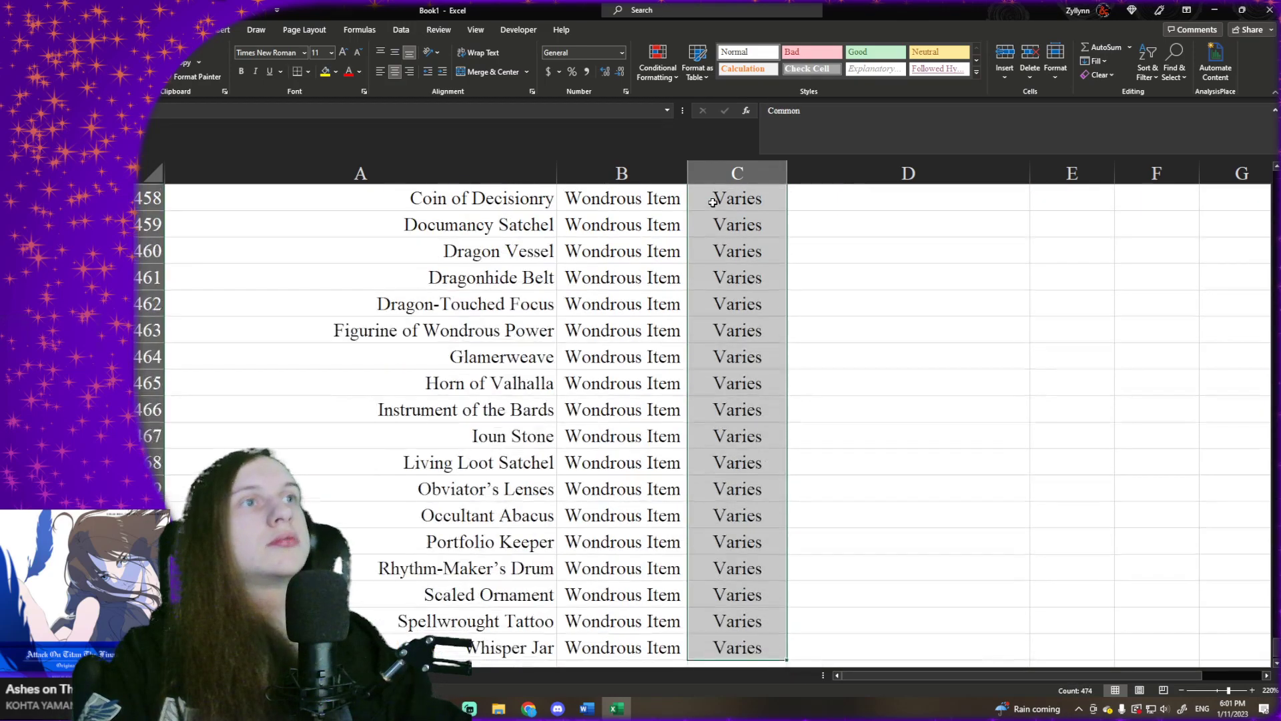
click(358, 55)
click(358, 54)
click(358, 55)
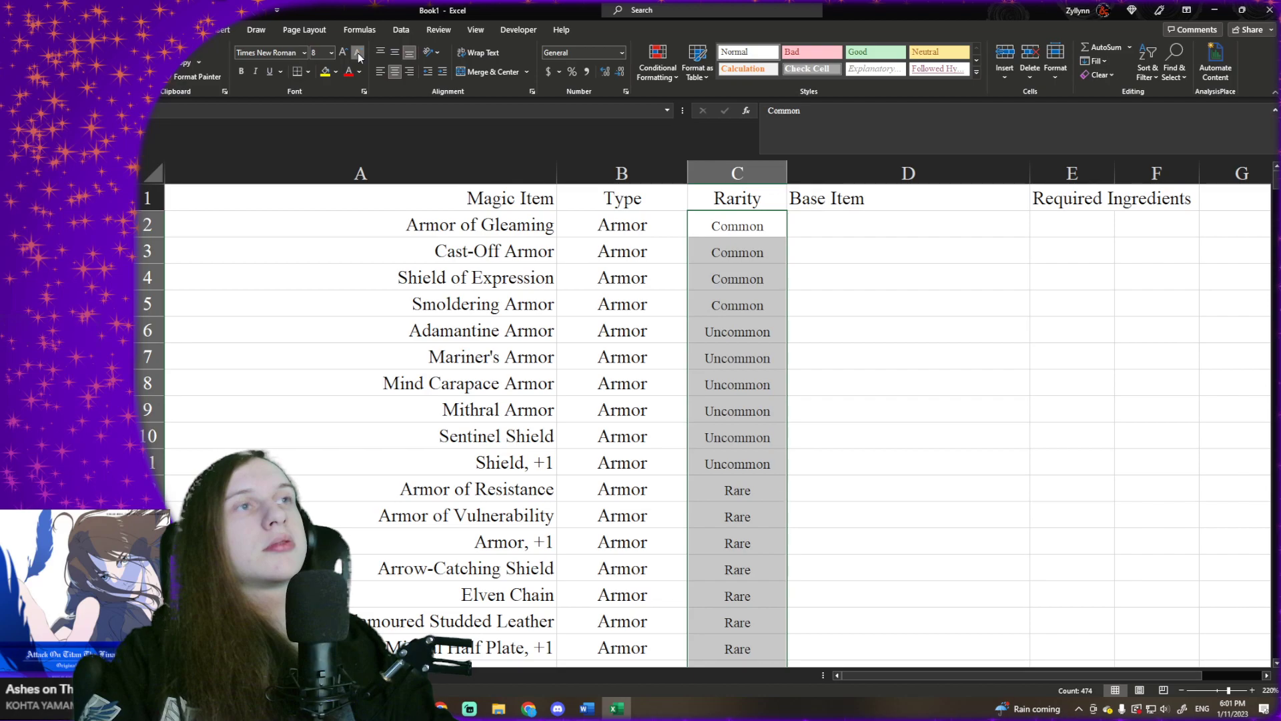
click(714, 222)
double_click(788, 171)
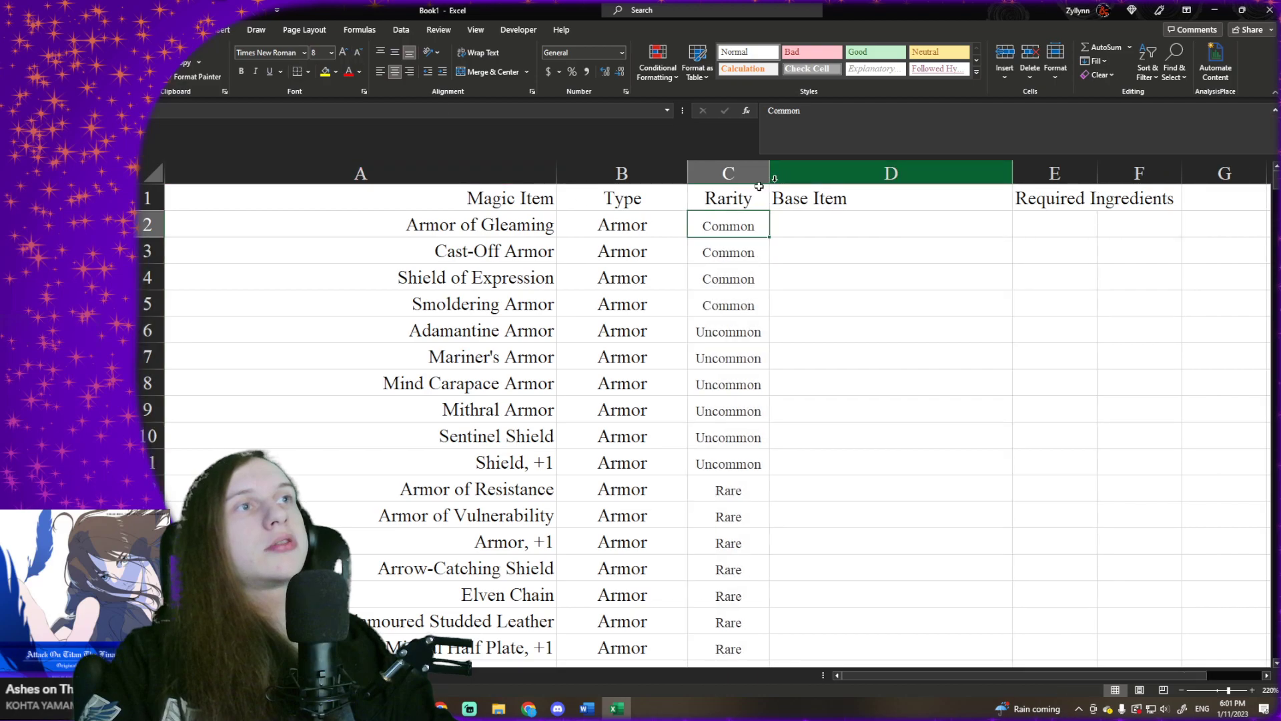
- Set the font size of all rarity entries from C2 down to 6 and fit the column to its contents
key(ctrl+shift+Down)
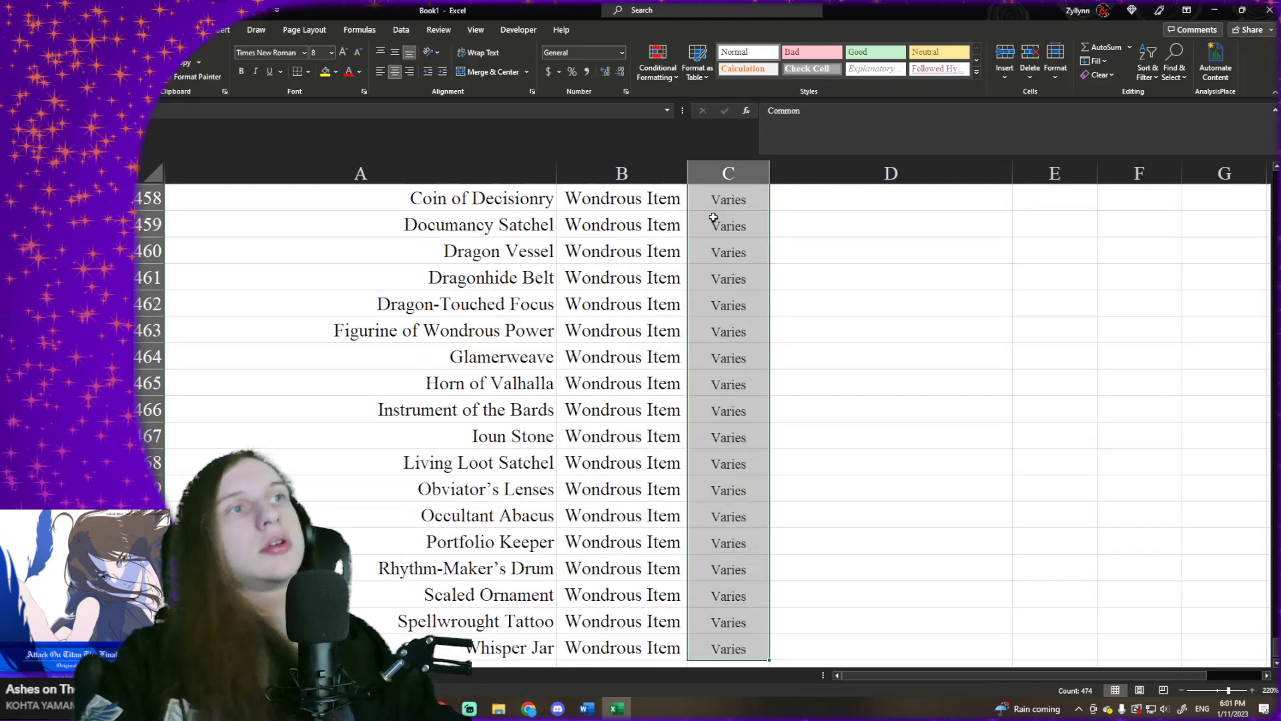
click(318, 52)
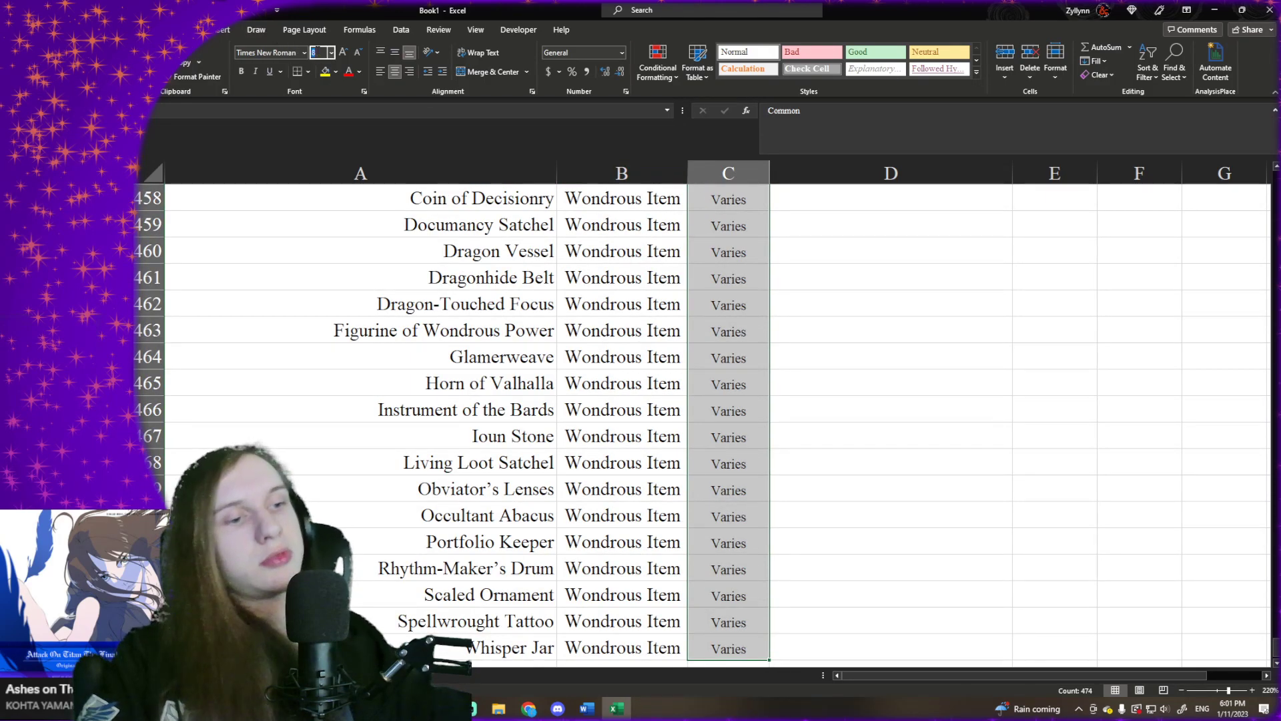
key(Return)
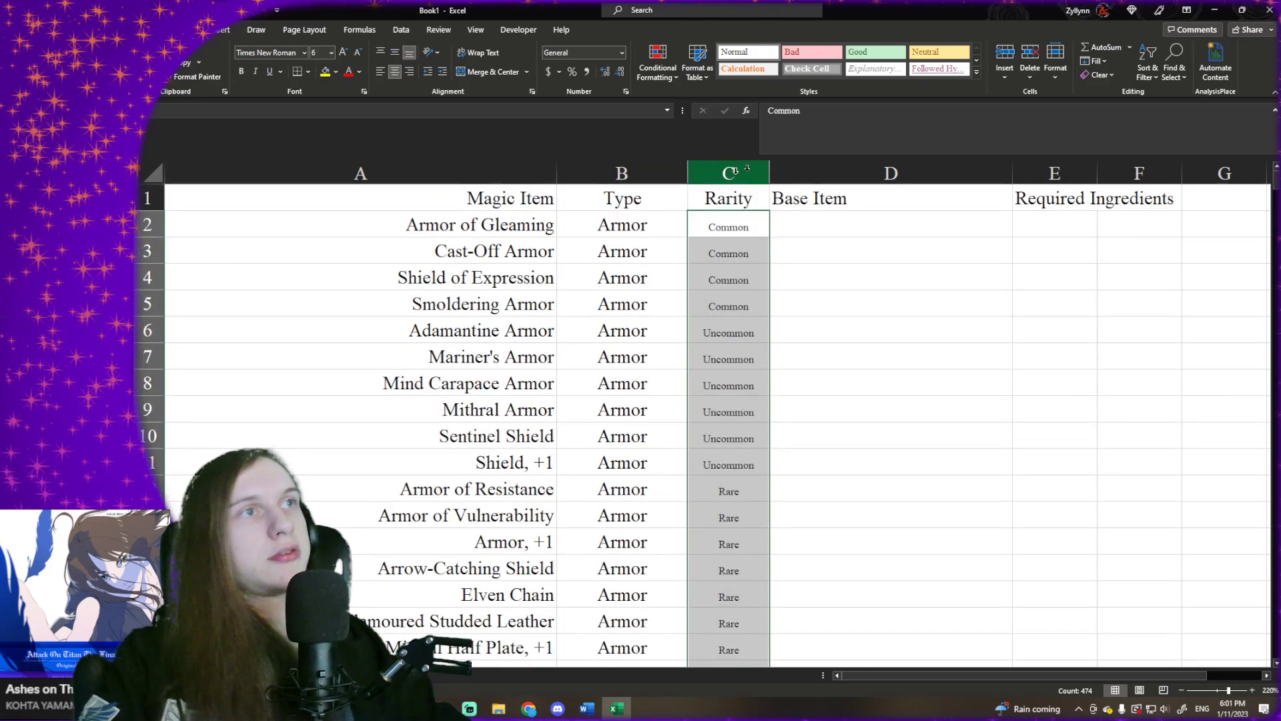
double_click(767, 171)
click(772, 251)
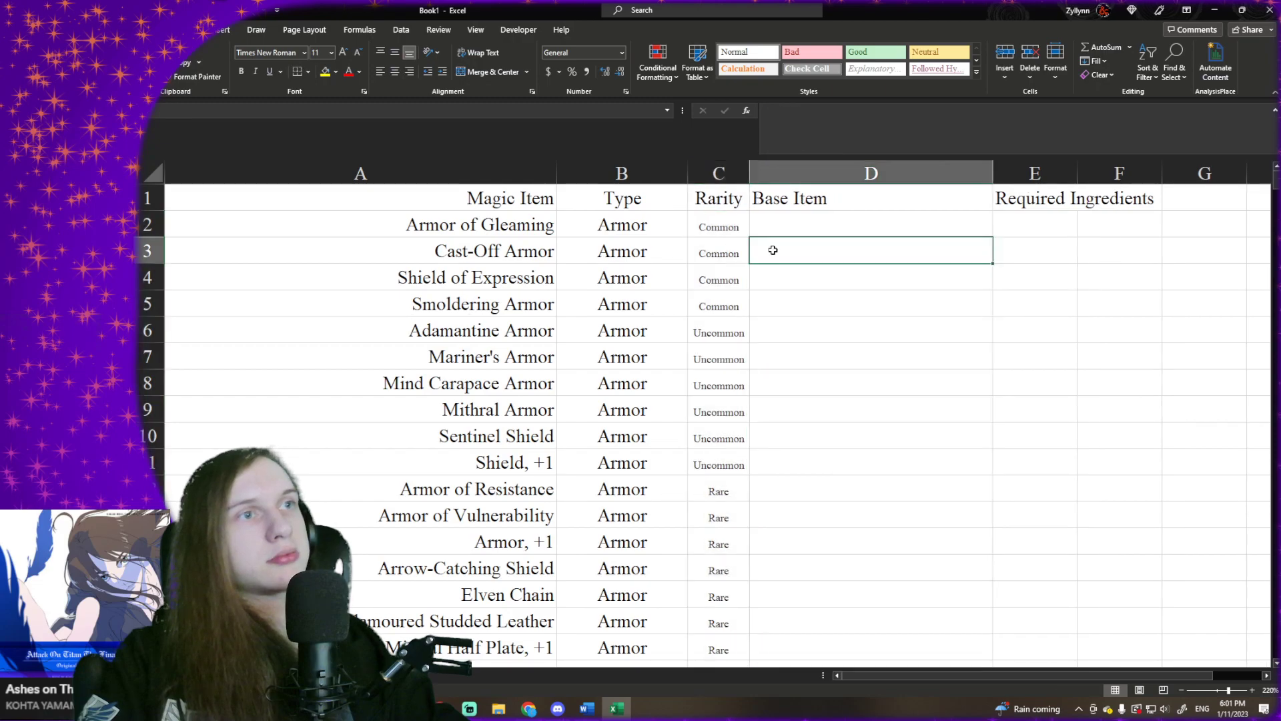
- Middle-align all rarity entries from C2 down vertically within their cells
click(721, 235)
key(ctrl+shift+Down)
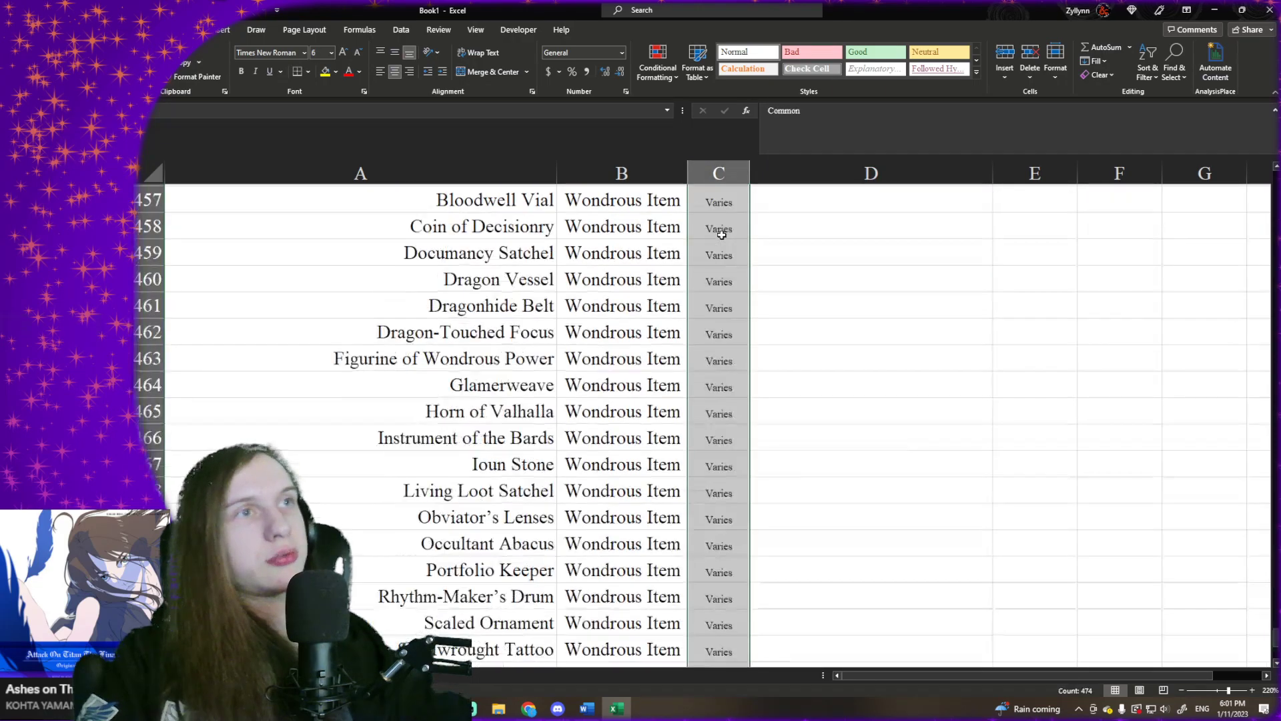
key(ctrl+BackSpace)
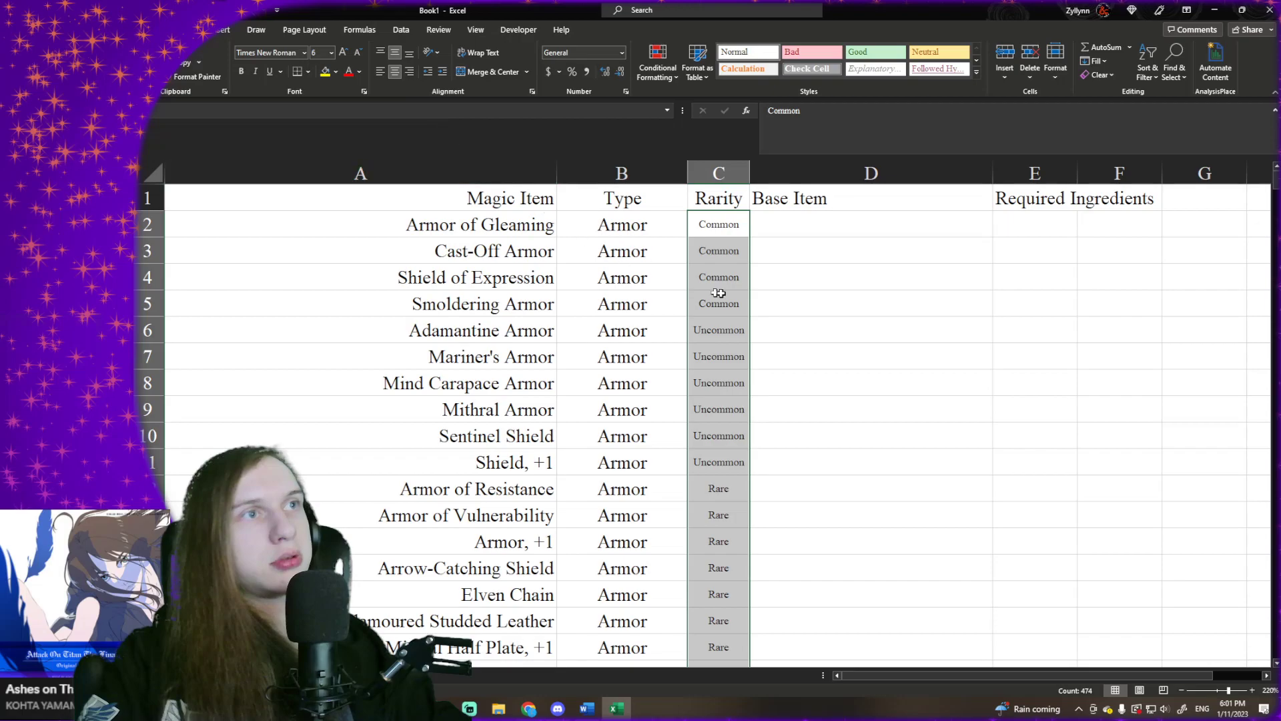
click(793, 284)
click(669, 228)
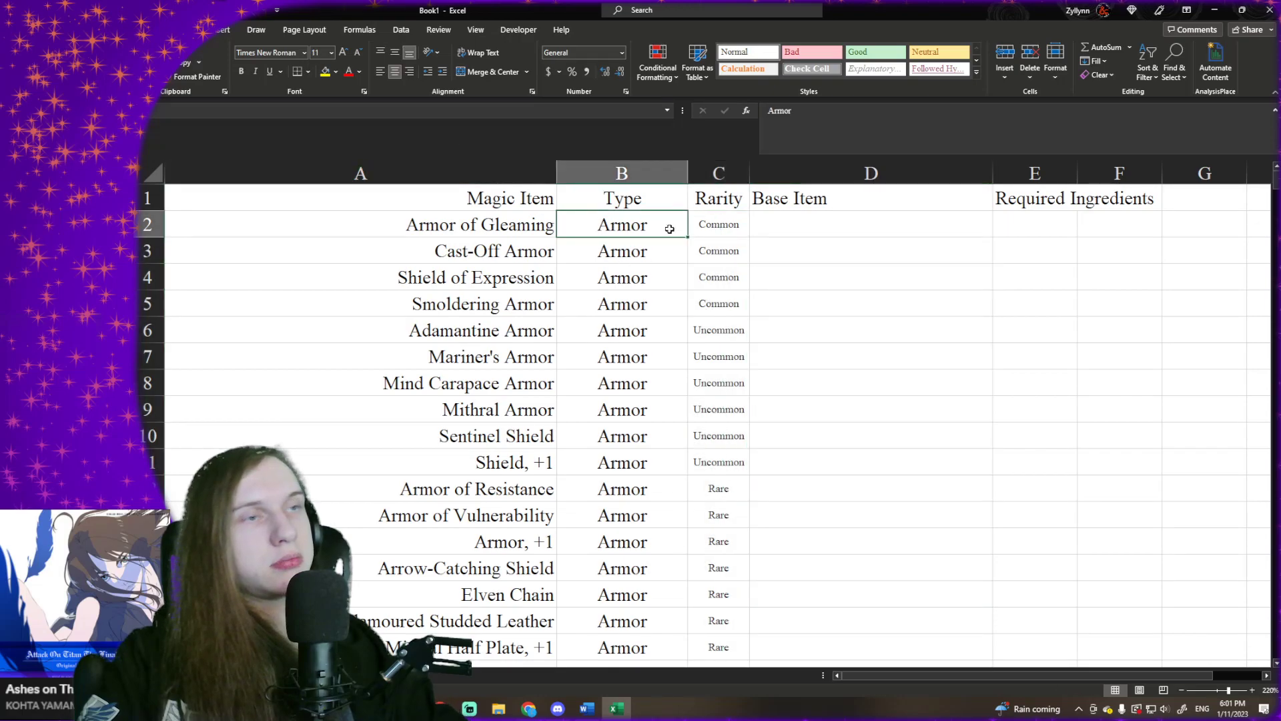
key(ctrl+shift+Down)
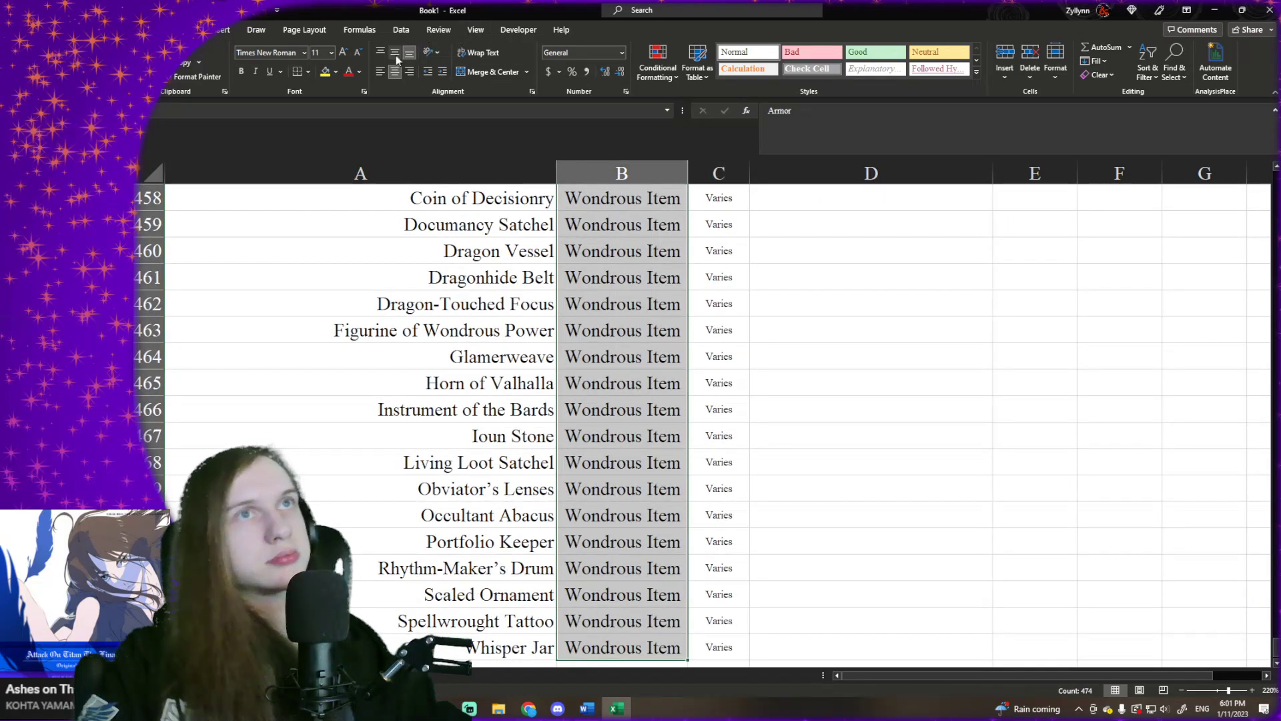
click(591, 277)
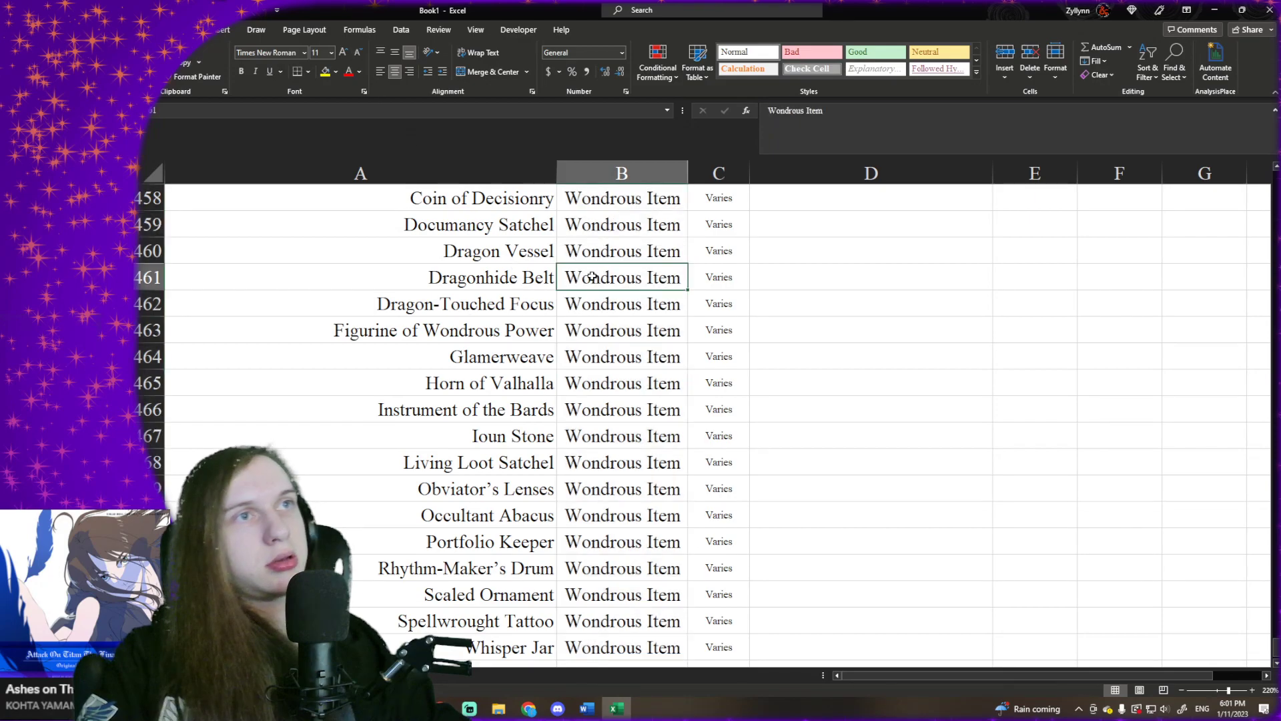
- Reduce the font size of the Wondrous Item entries from B200 down to 8 and fit the Type column to its contents
key(Up)
key(Up)
key(Up)
key(Up)
key(Up)
key(Up)
key(Up)
key(Up)
key(Up)
key(Up)
key(Up)
key(Up)
key(Up)
key(Up)
key(Up)
key(Up)
key(Up)
key(Up)
key(Up)
key(Up)
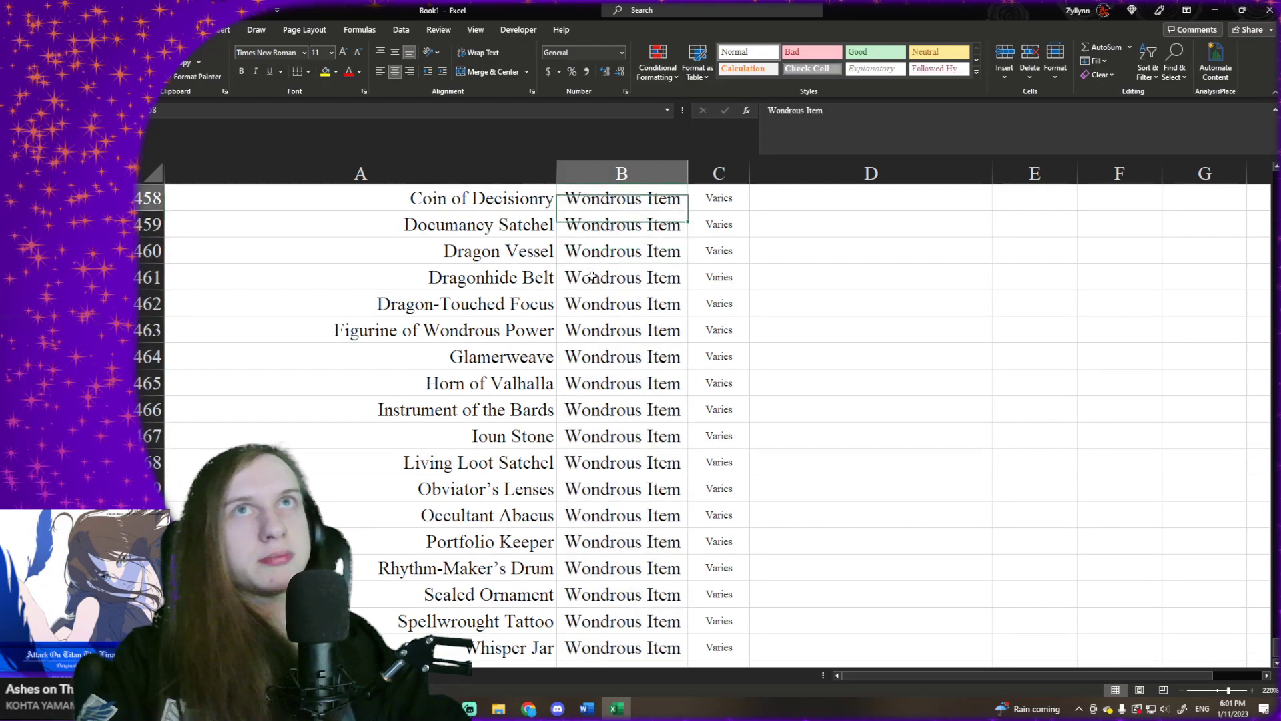
key(Up)
key(Up)
key(Up)
key(Up)
key(Up)
key(Up)
key(Up)
key(Up)
key(Up)
key(Up)
key(Up)
key(Up)
key(Up)
key(Up)
key(Up)
key(Up)
key(Up)
key(Up)
key(Up)
key(Up)
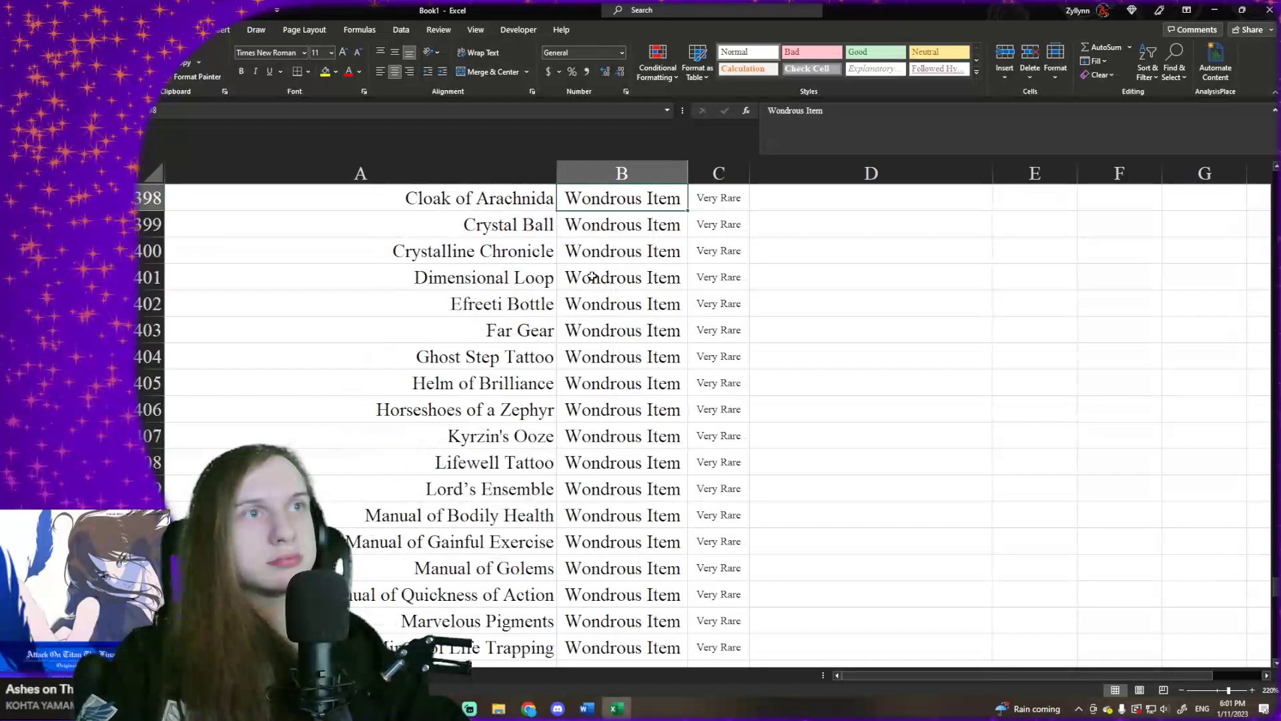
key(Up)
key(Up)
key(Up)
key(Up)
key(Up)
key(Up)
key(Up)
key(Up)
key(Up)
key(Up)
key(Up)
key(Up)
key(Up)
key(Up)
key(Up)
key(Up)
key(Up)
key(Up)
key(Up)
key(Up)
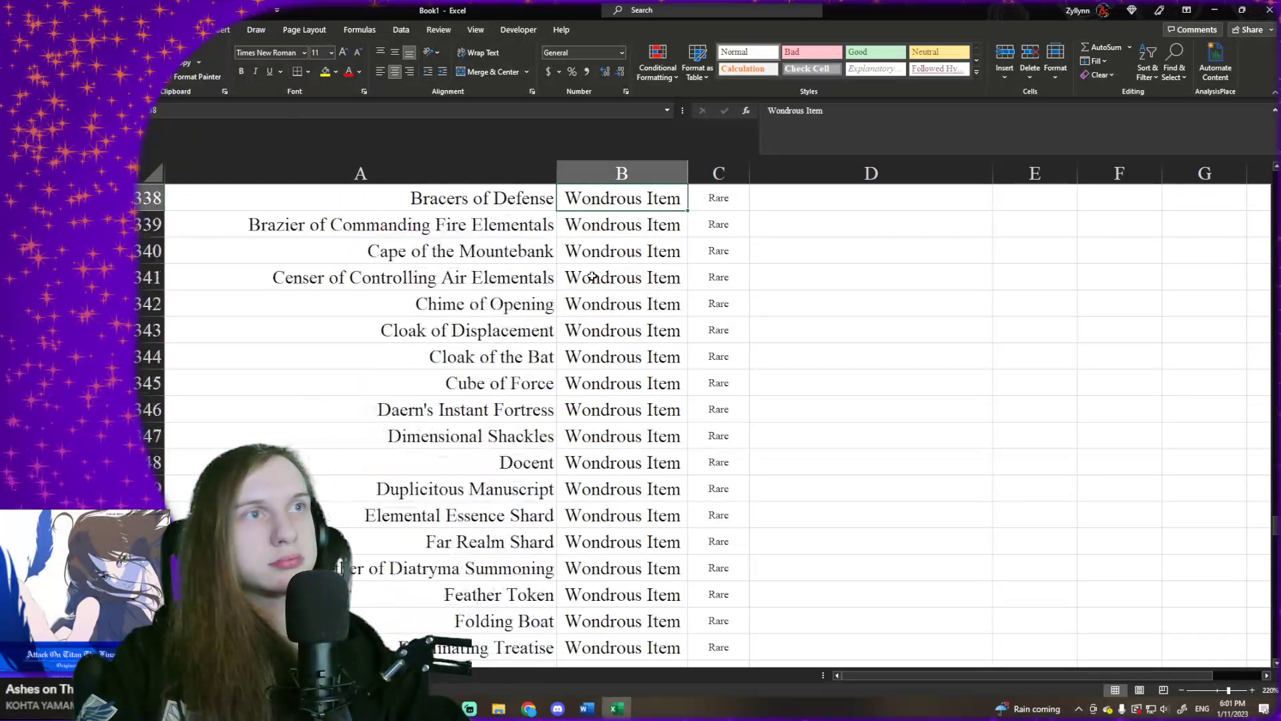
key(Up)
key(Up)
key(Up)
key(Up)
key(Up)
key(Up)
key(Up)
key(Up)
key(Up)
key(Up)
key(Up)
key(Up)
key(Up)
key(Up)
key(Up)
key(Up)
key(Up)
key(Up)
key(Up)
key(Up)
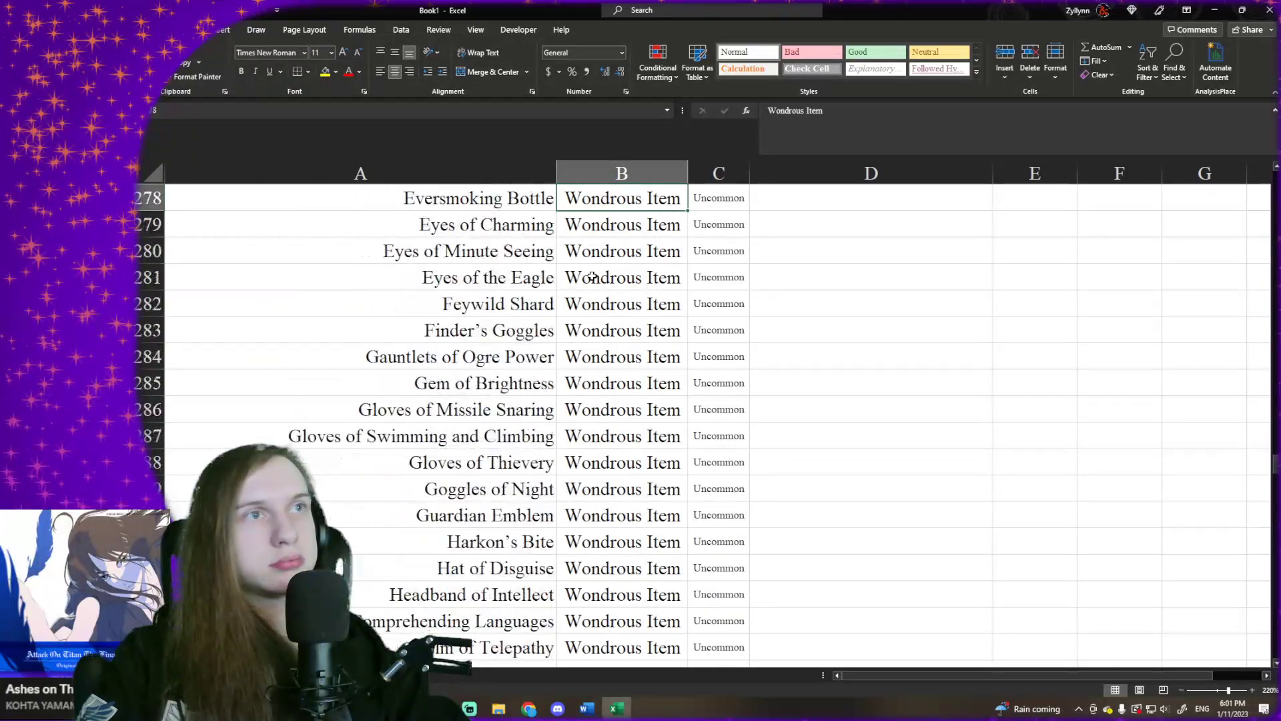
key(Up)
key(Up)
key(Up)
key(Up)
key(Up)
key(Up)
key(Up)
key(Up)
key(Up)
key(Up)
key(Up)
key(Up)
key(Up)
key(Up)
key(Up)
key(Up)
key(Up)
key(Up)
key(Up)
key(Up)
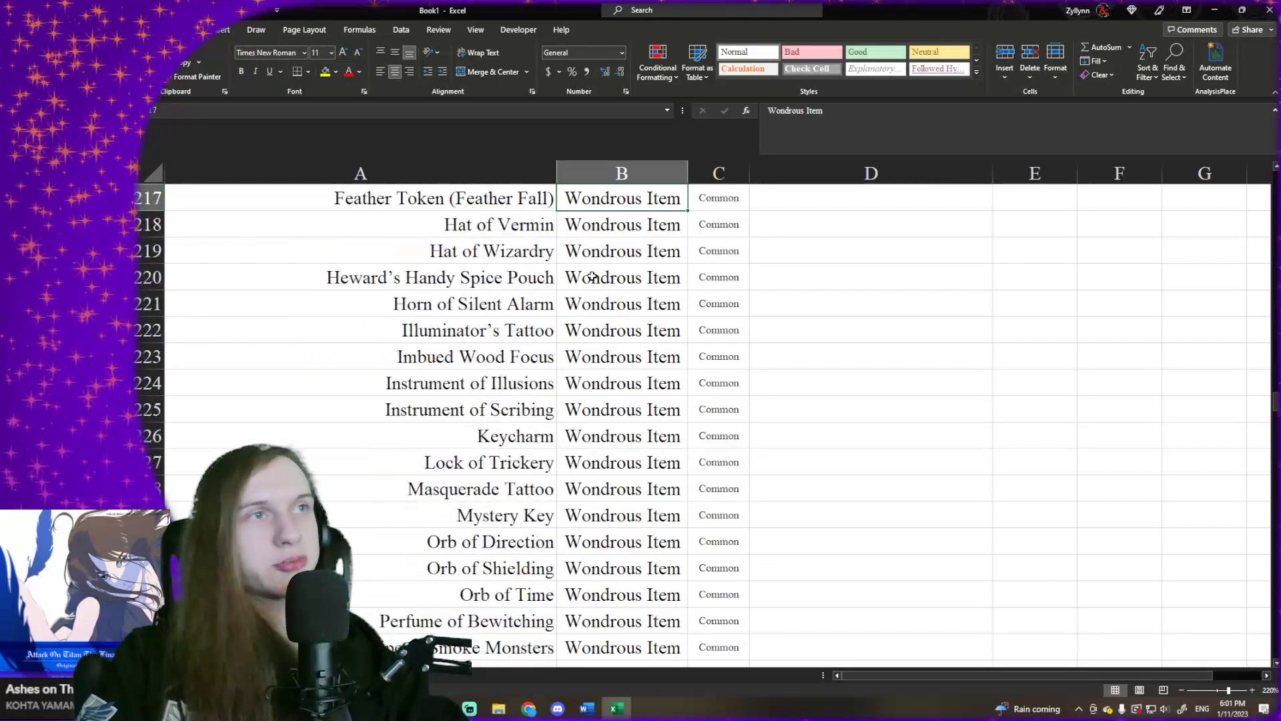
key(Up)
key(Up)
key(Down)
key(Down)
key(Down)
key(Down)
key(Down)
key(Down)
key(Down)
key(Down)
key(Down)
key(Down)
key(Down)
key(Down)
key(Down)
key(Down)
key(Down)
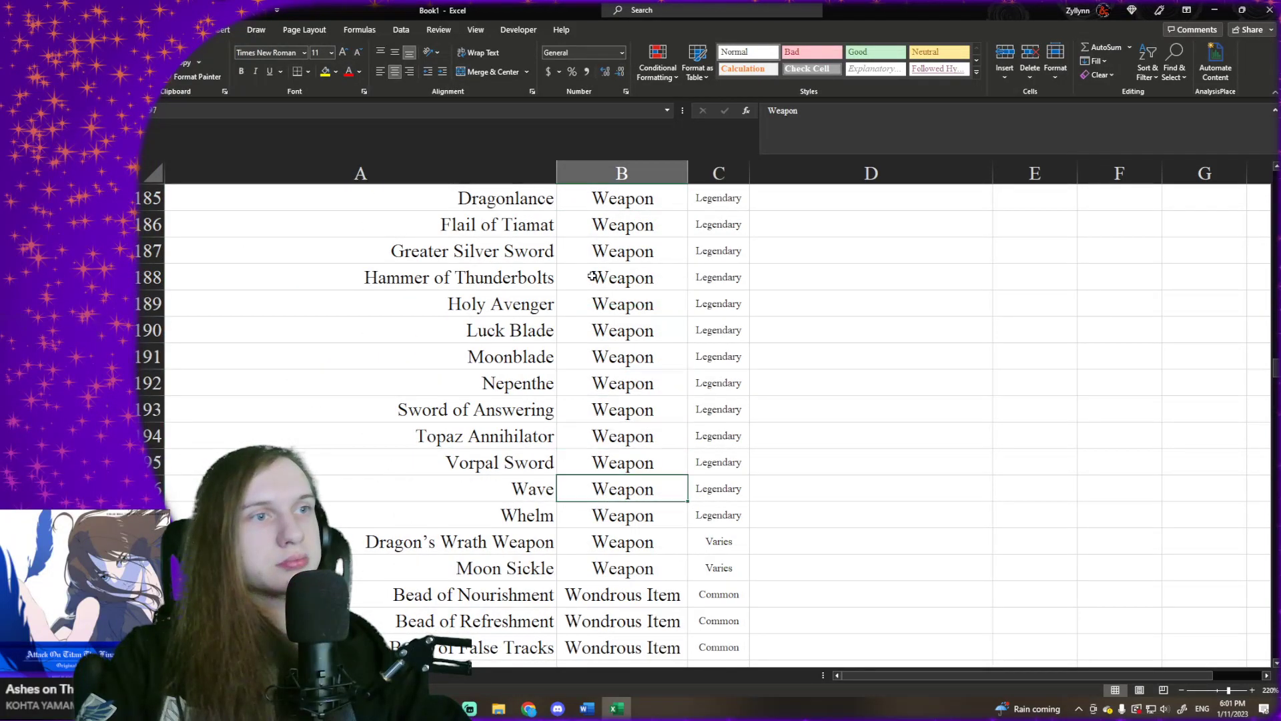
key(ctrl+shift+Down)
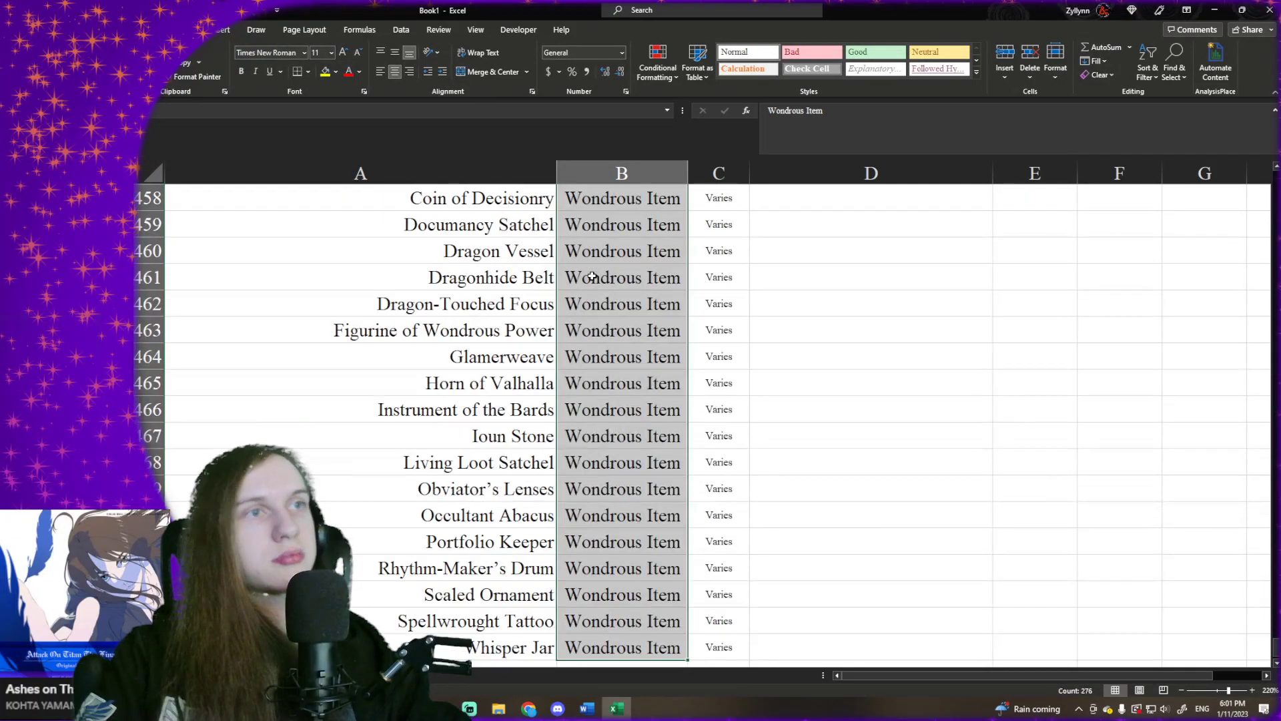
click(358, 52)
click(358, 52)
click(357, 52)
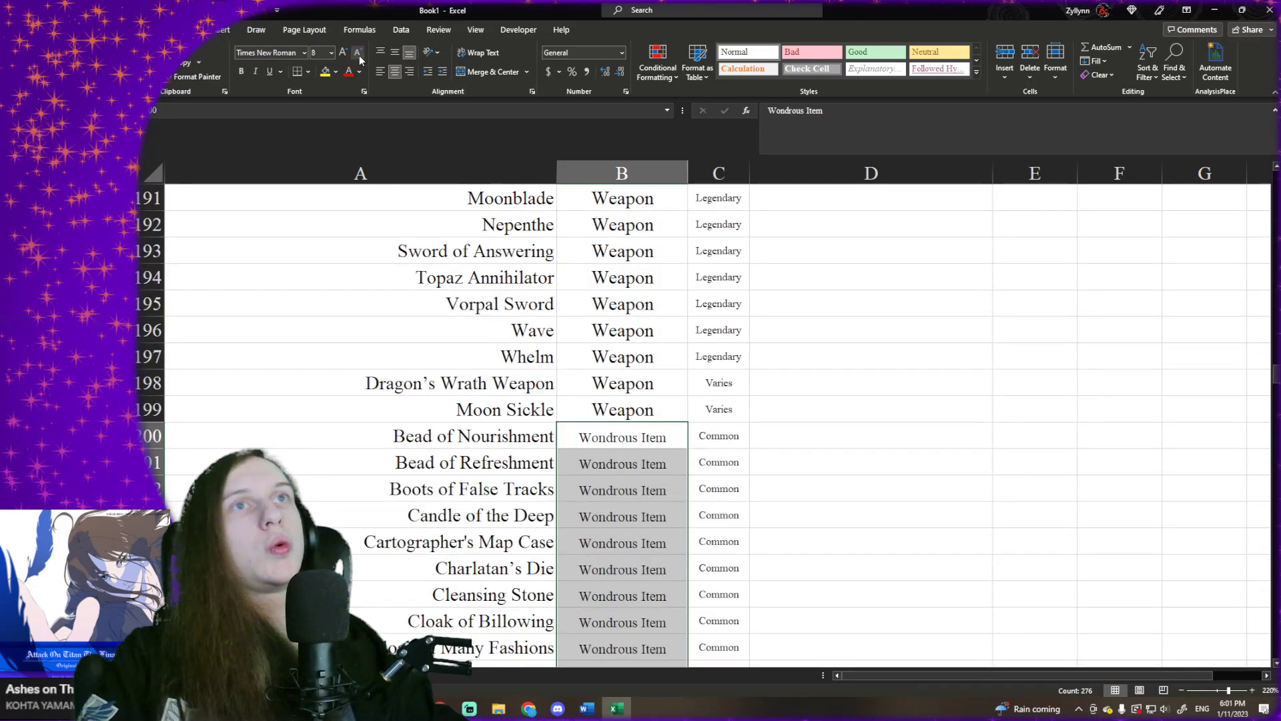
double_click(688, 173)
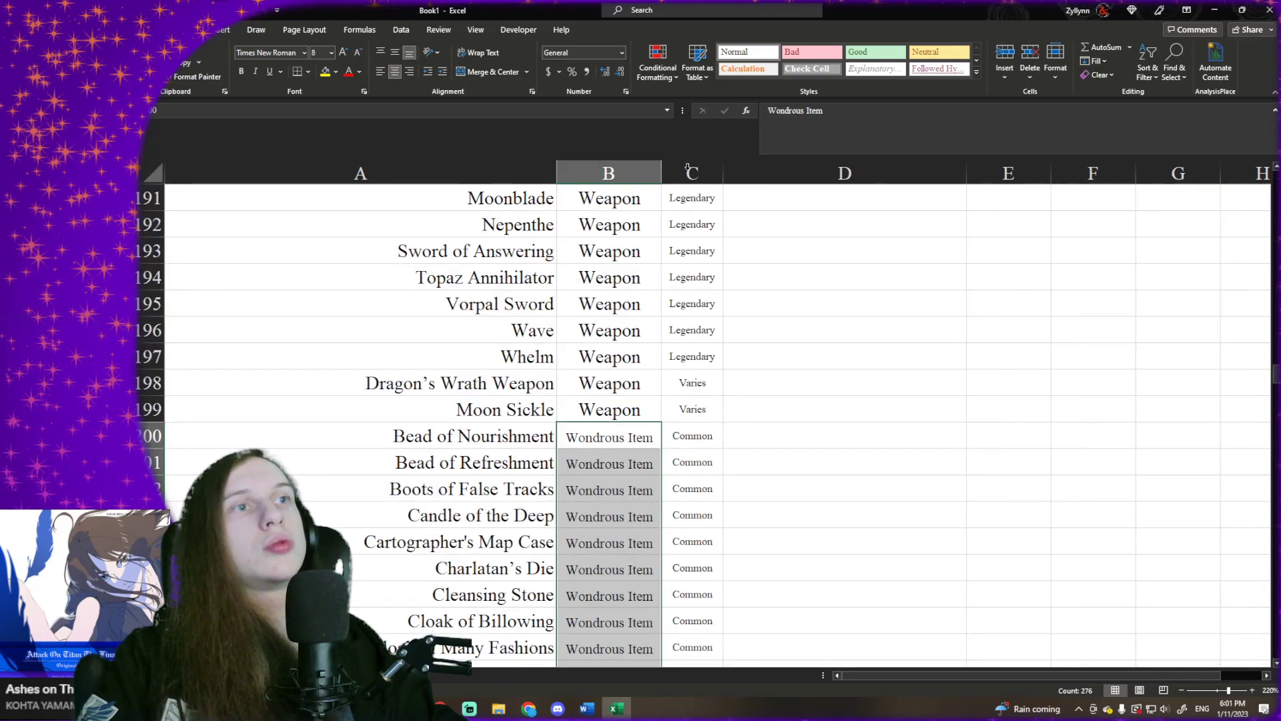
- Examine the Type column around the boundary between the Weapon and Wondrous Item entries
click(690, 384)
scroll(667, 380, up, 20)
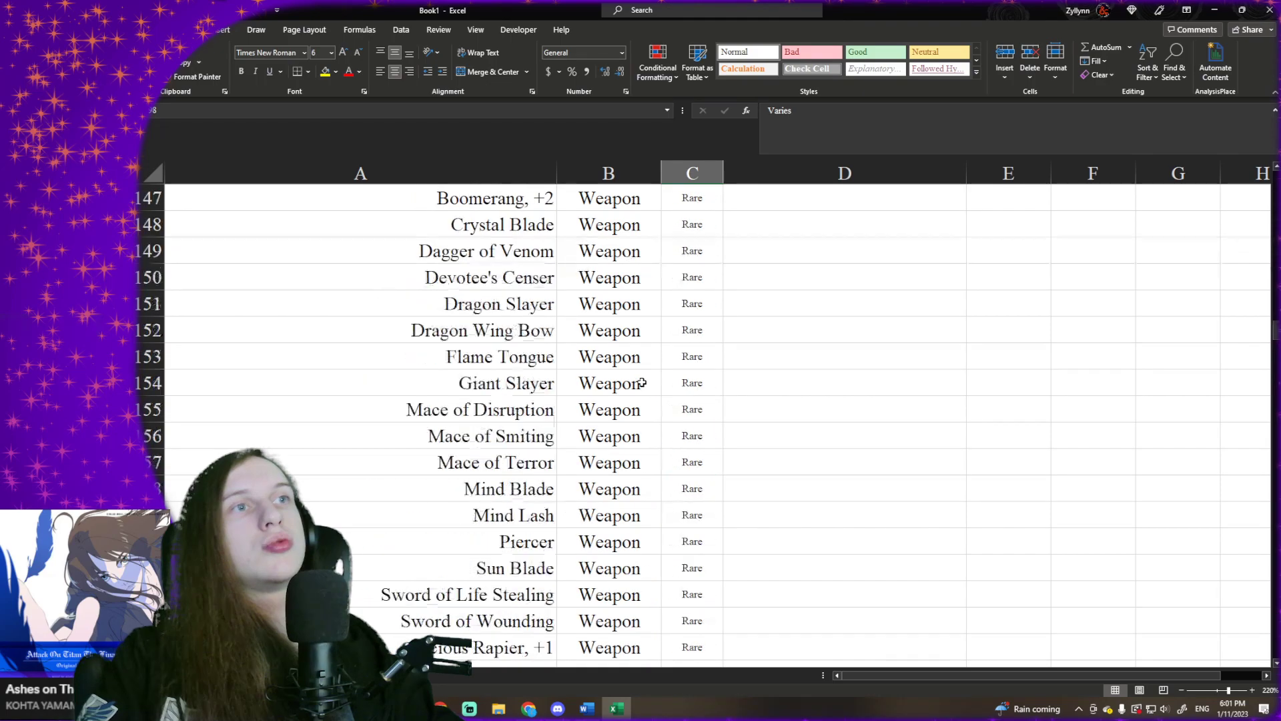
scroll(642, 382, up, 20)
scroll(640, 380, down, 20)
scroll(640, 381, down, 20)
scroll(634, 379, up, 13)
scroll(612, 478, down, 1)
scroll(609, 496, down, 4)
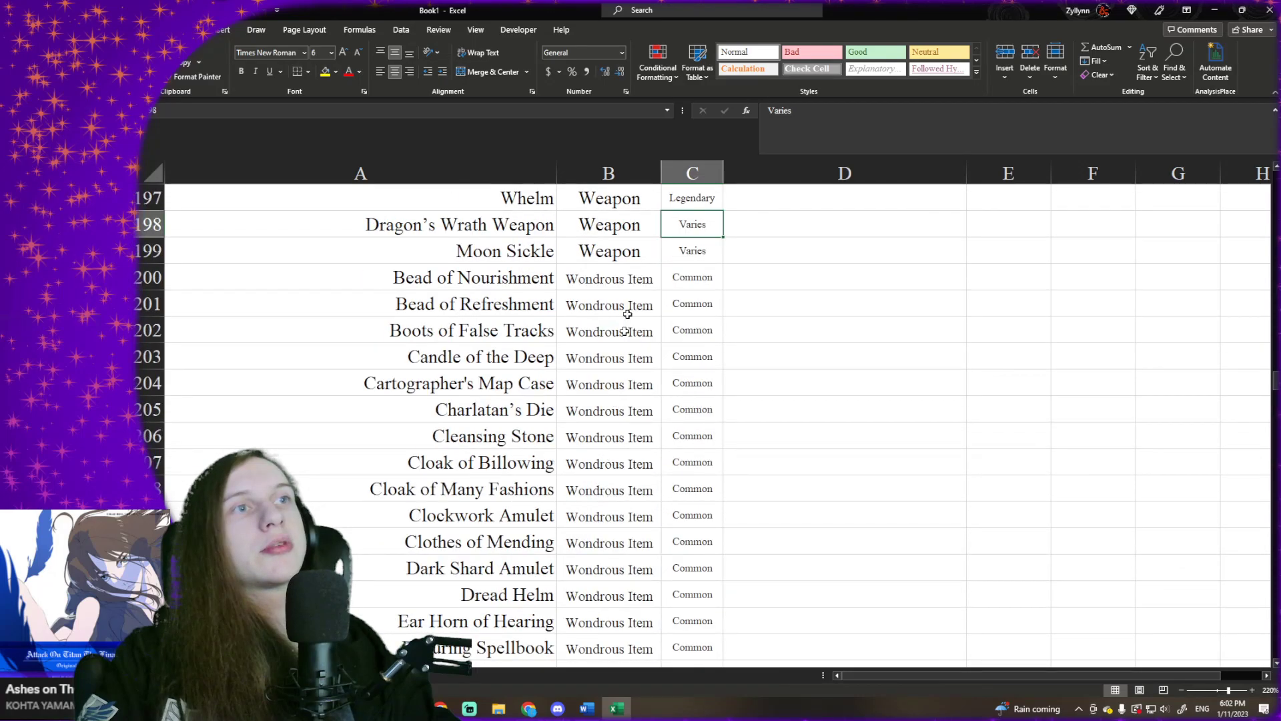
- Set the font size of all Wondrous Item entries in the Type column, from B200 down, to 6
click(620, 285)
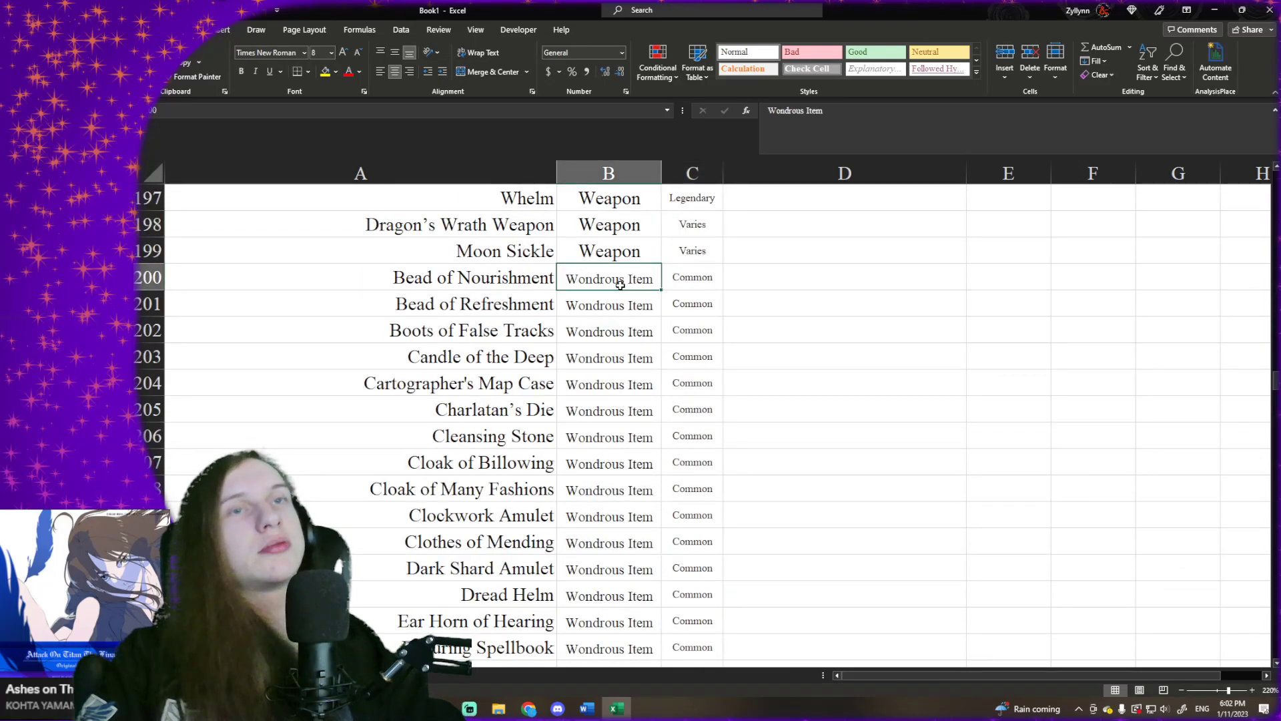
key(ctrl+shift+Down)
scroll(721, 357, down, 1)
scroll(696, 371, up, 1)
scroll(697, 371, up, 20)
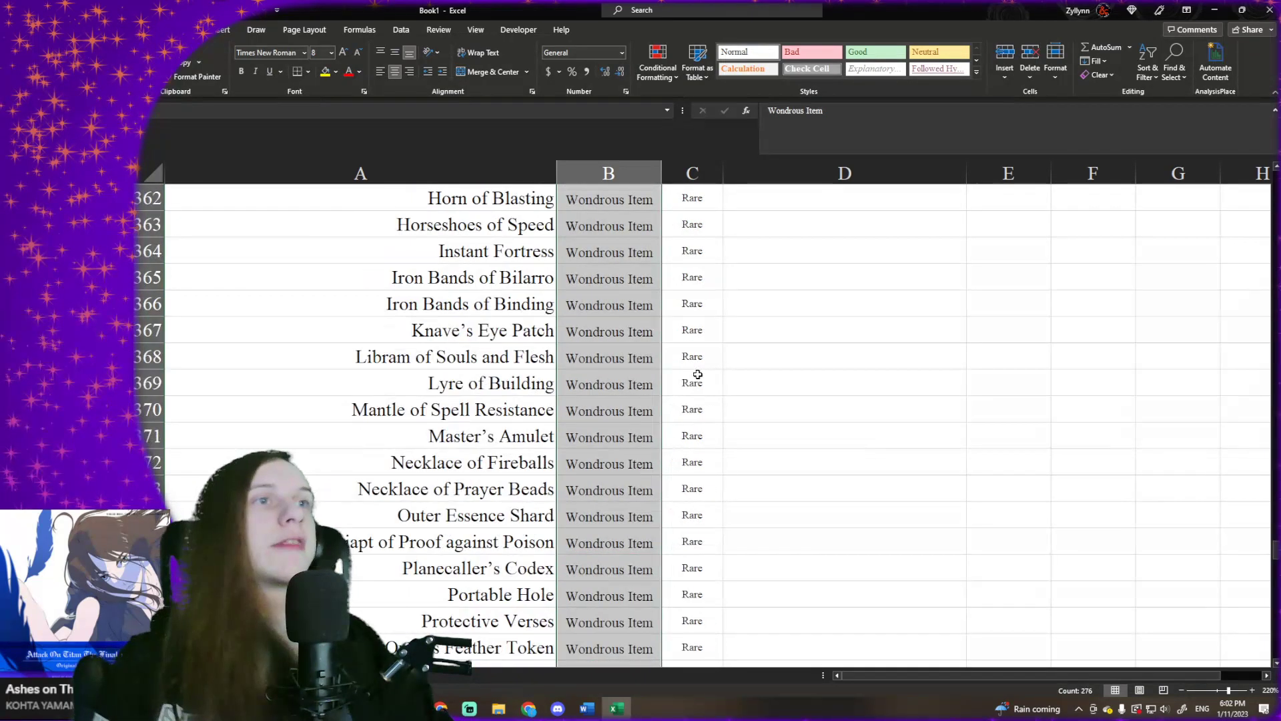
scroll(697, 375, up, 20)
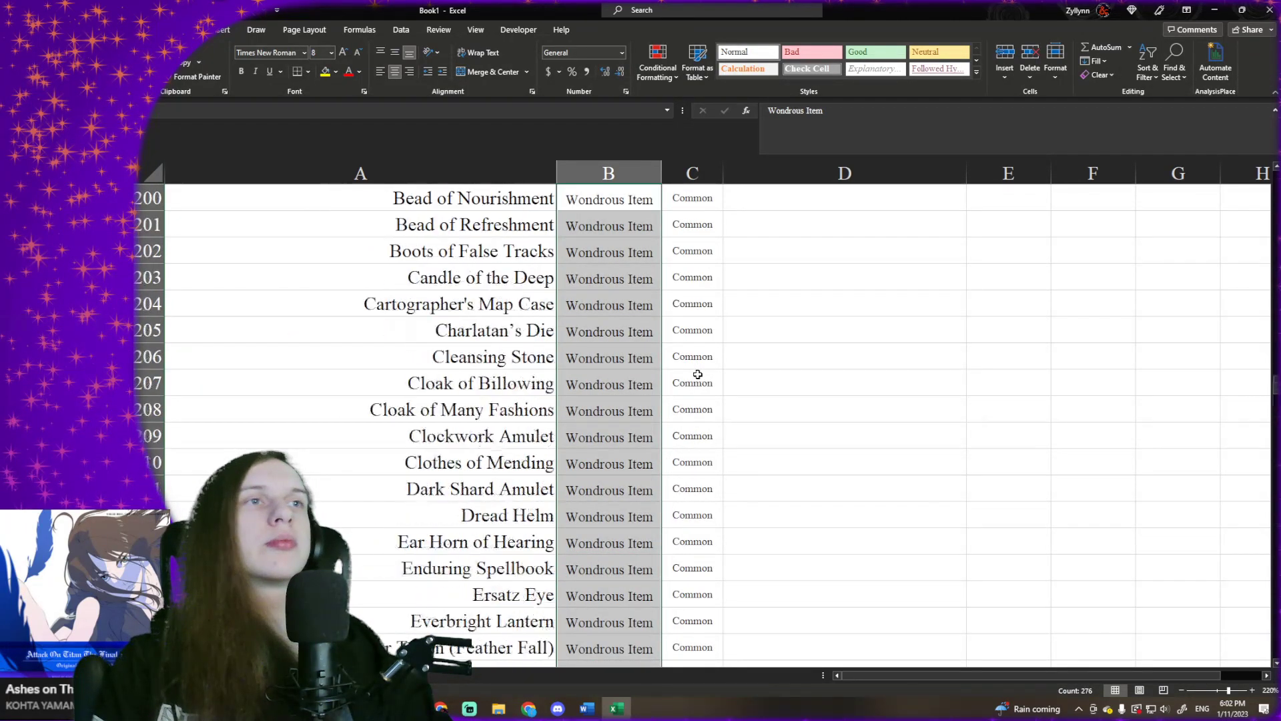
scroll(697, 374, down, 8)
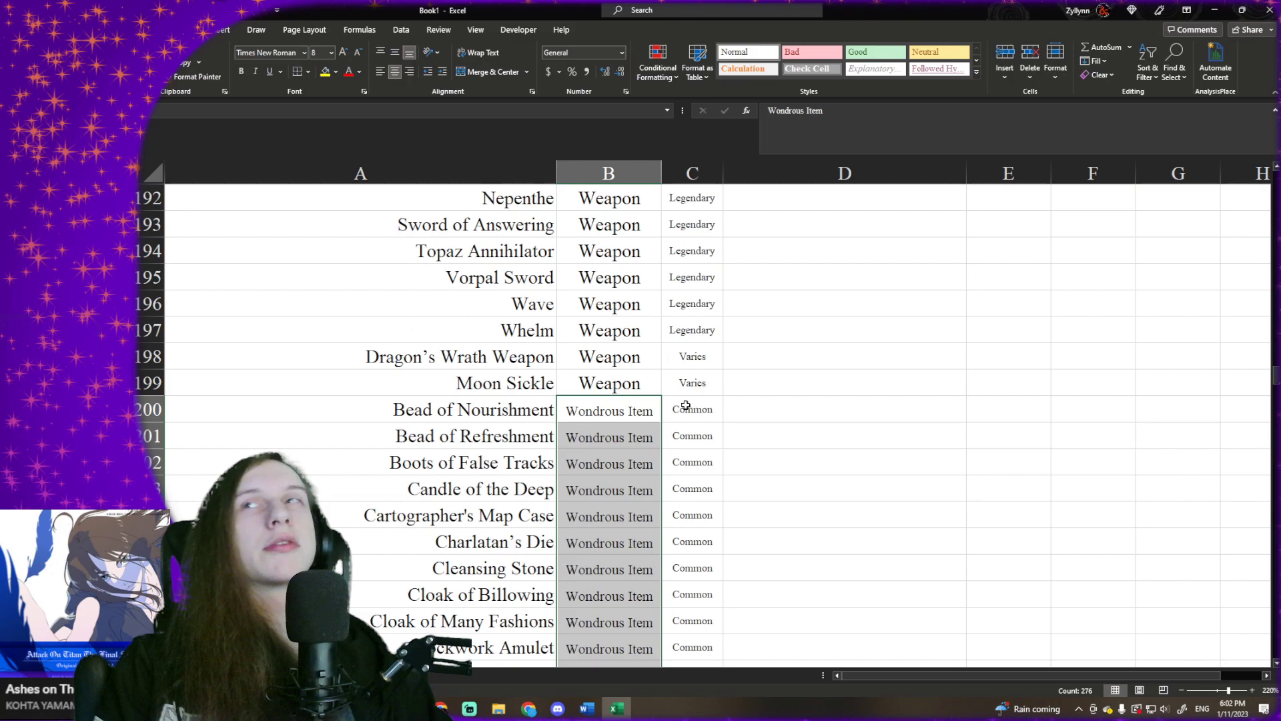
scroll(685, 405, down, 20)
scroll(683, 405, down, 20)
scroll(680, 405, up, 20)
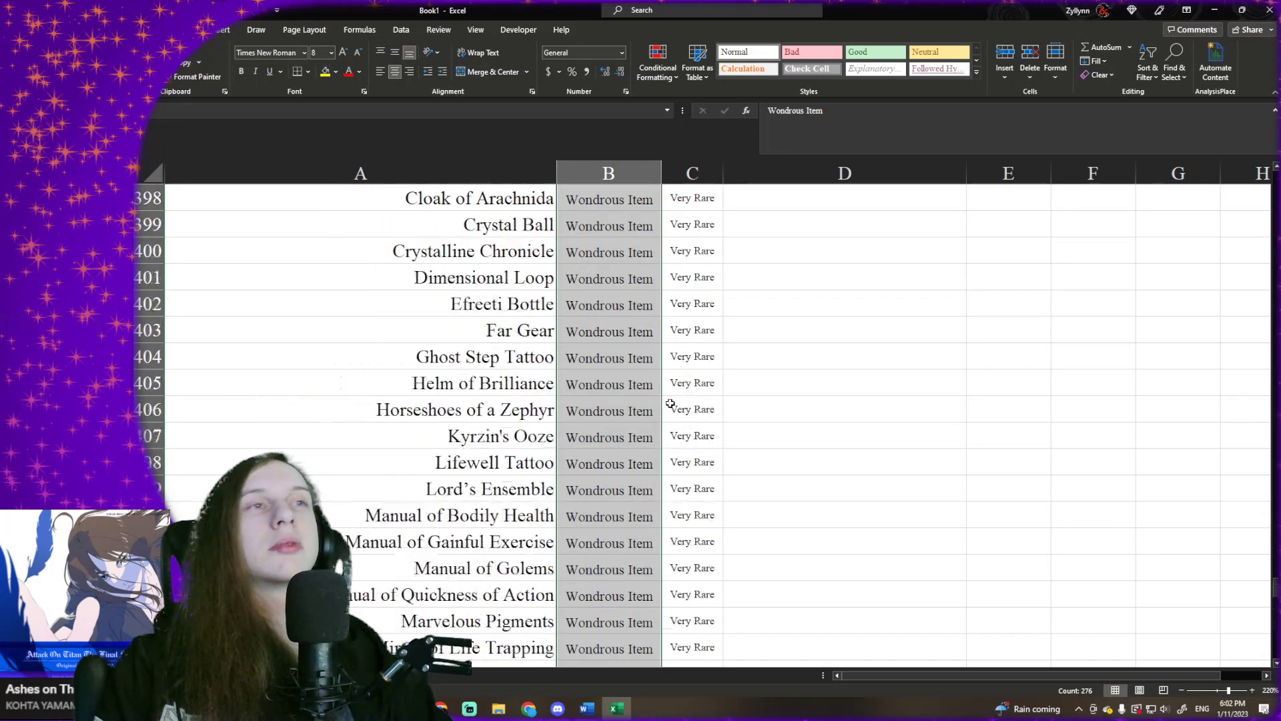
scroll(670, 405, up, 20)
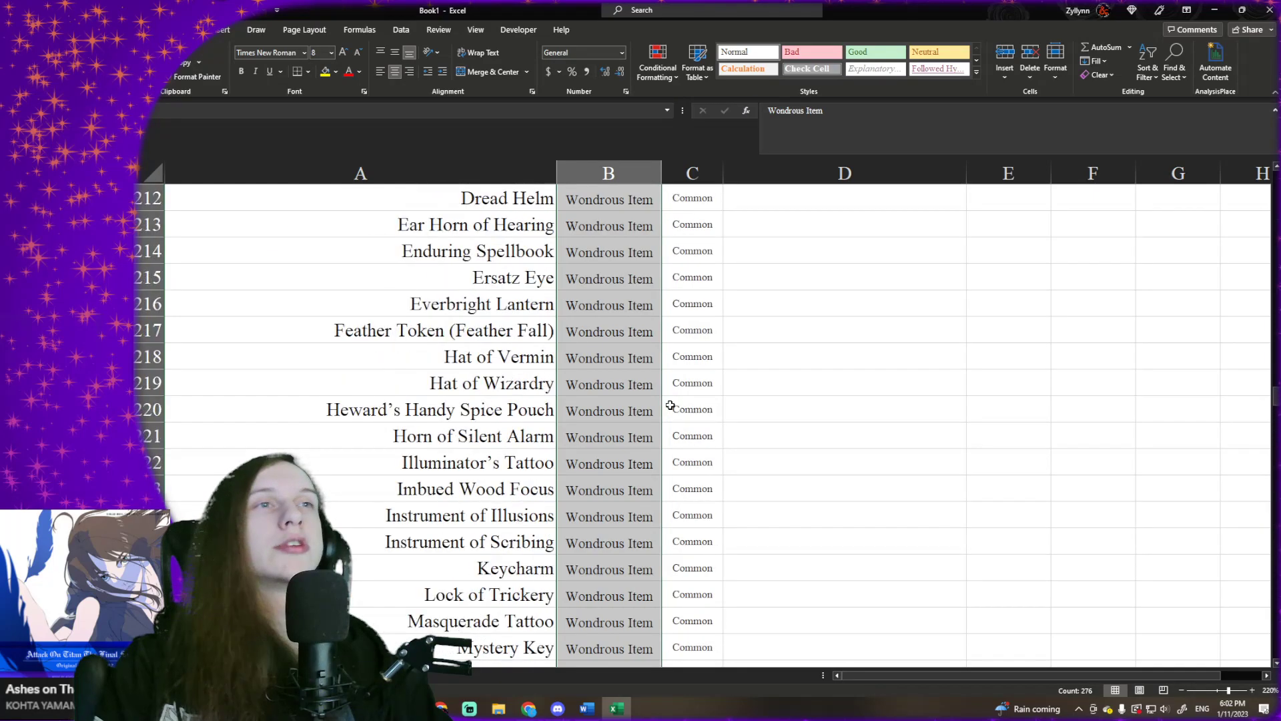
scroll(669, 405, down, 7)
click(319, 52)
text(6)
key(Return)
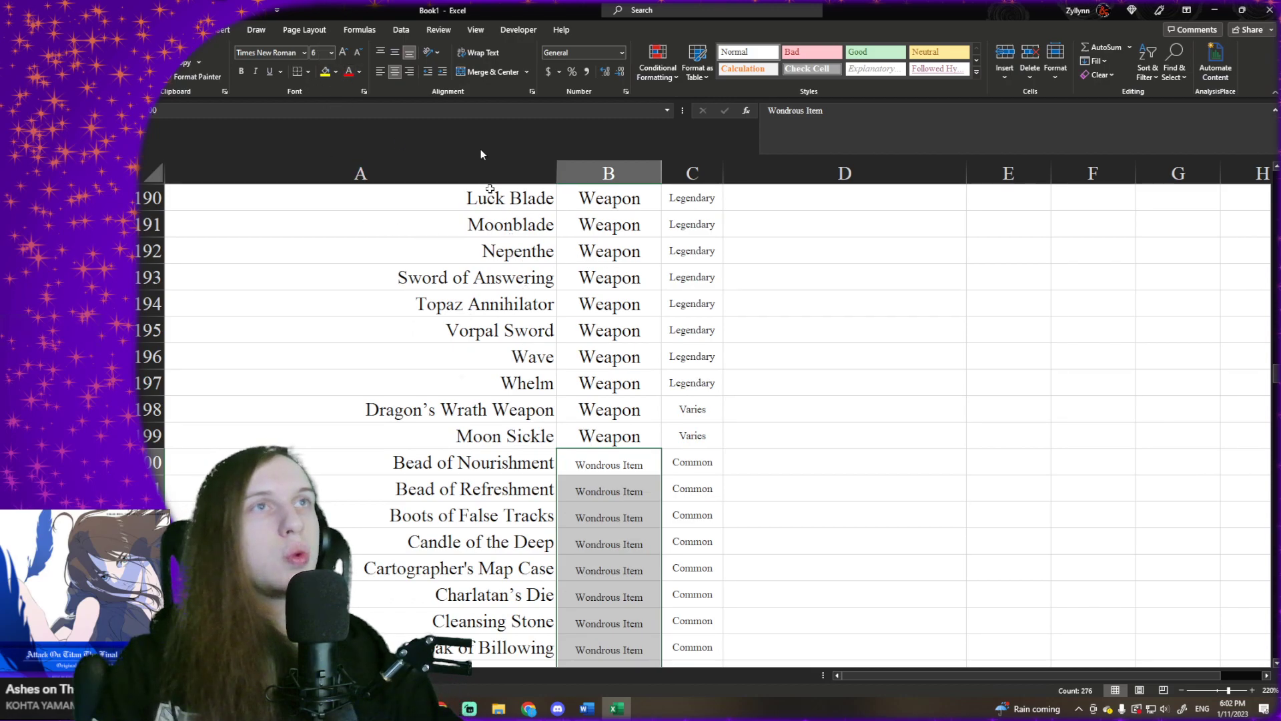
- Middle-align the Wondrous Item entries vertically and fit the Type column's width to its contents
click(394, 52)
double_click(661, 173)
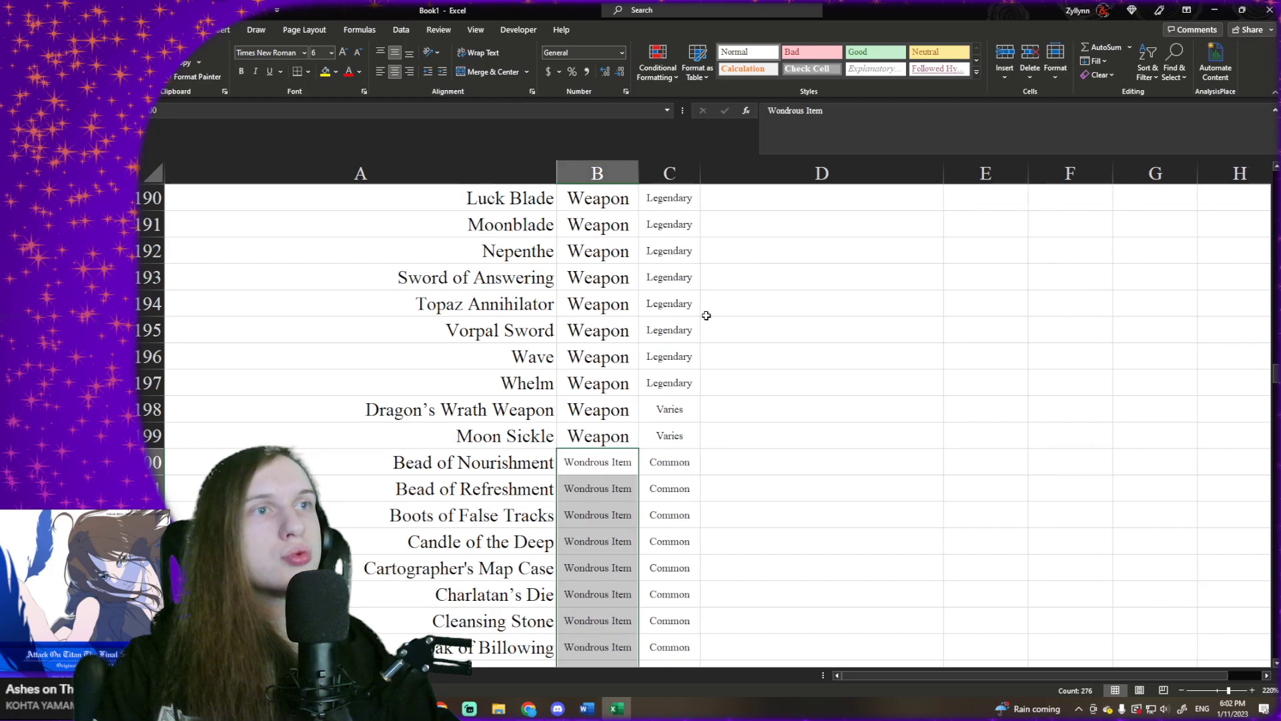
click(706, 315)
- Enter "Sword forged by an Azer" as the base item for Flame Tongue in D153
key(ctrl+Up)
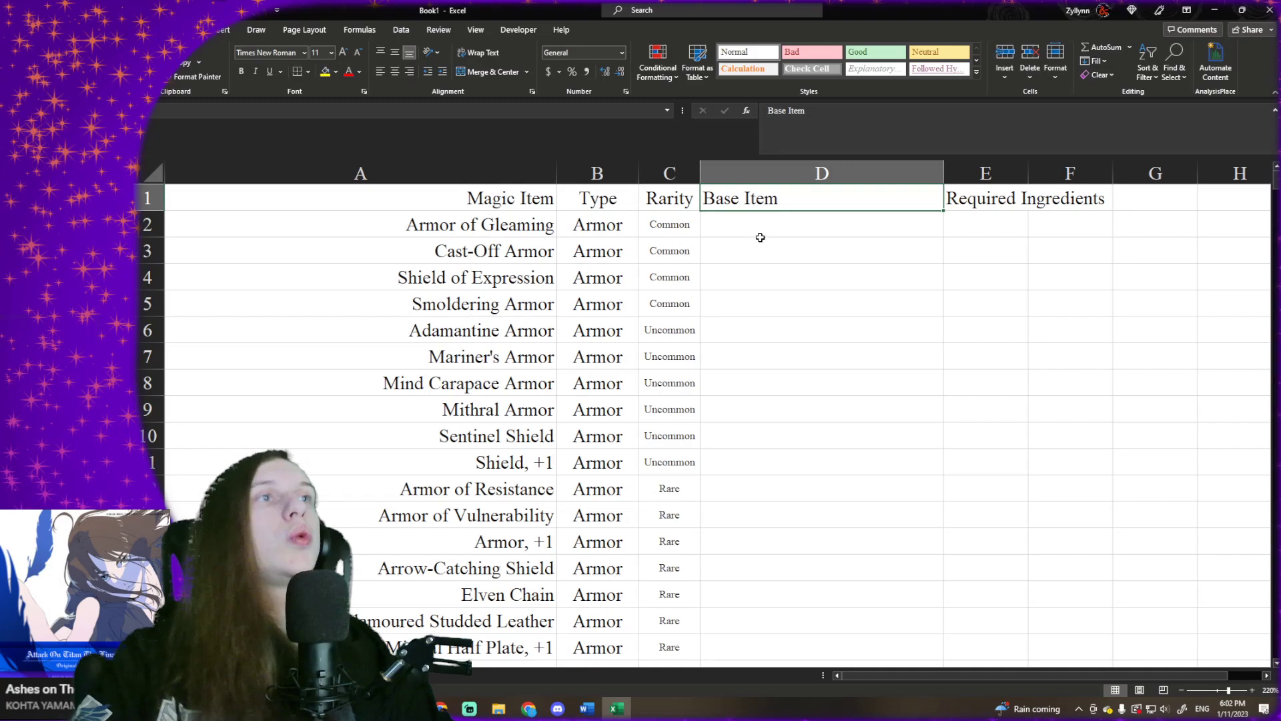
click(760, 230)
scroll(759, 247, down, 20)
scroll(745, 308, down, 20)
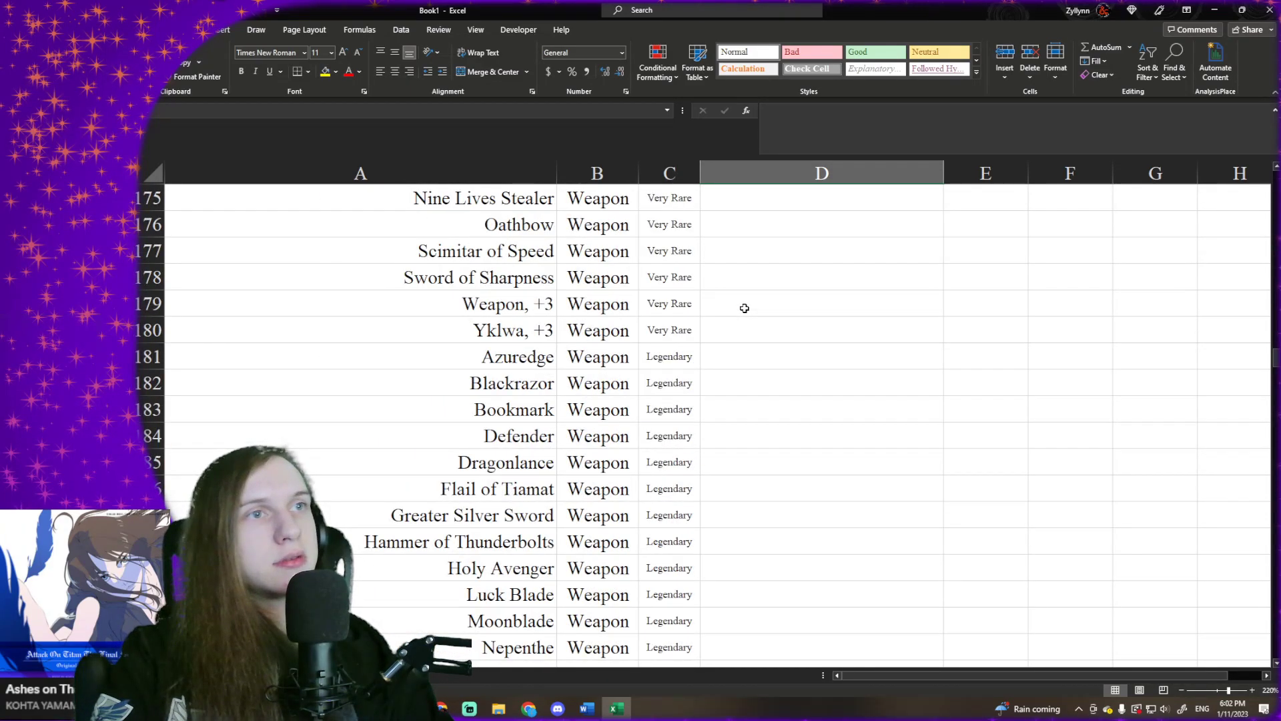
scroll(736, 354, up, 5)
scroll(737, 358, down, 2)
scroll(740, 363, up, 1)
scroll(740, 363, up, 2)
click(750, 309)
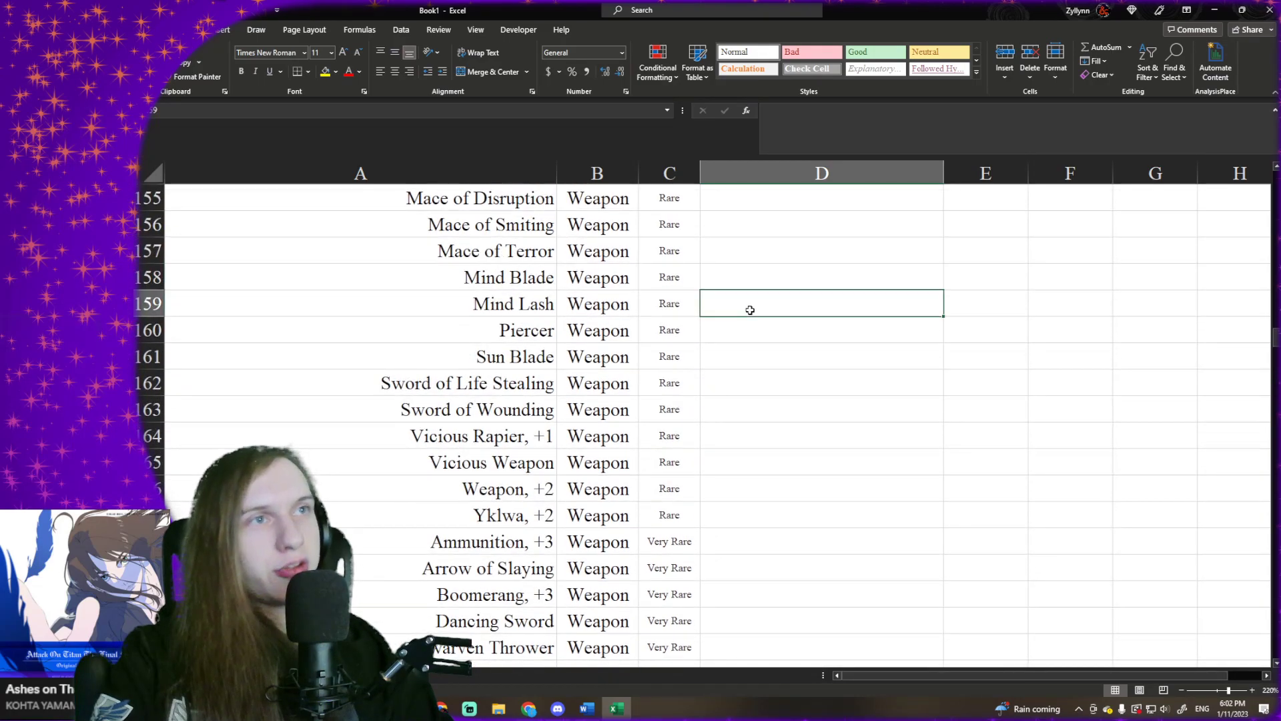
scroll(750, 309, up, 2)
click(746, 318)
click(755, 307)
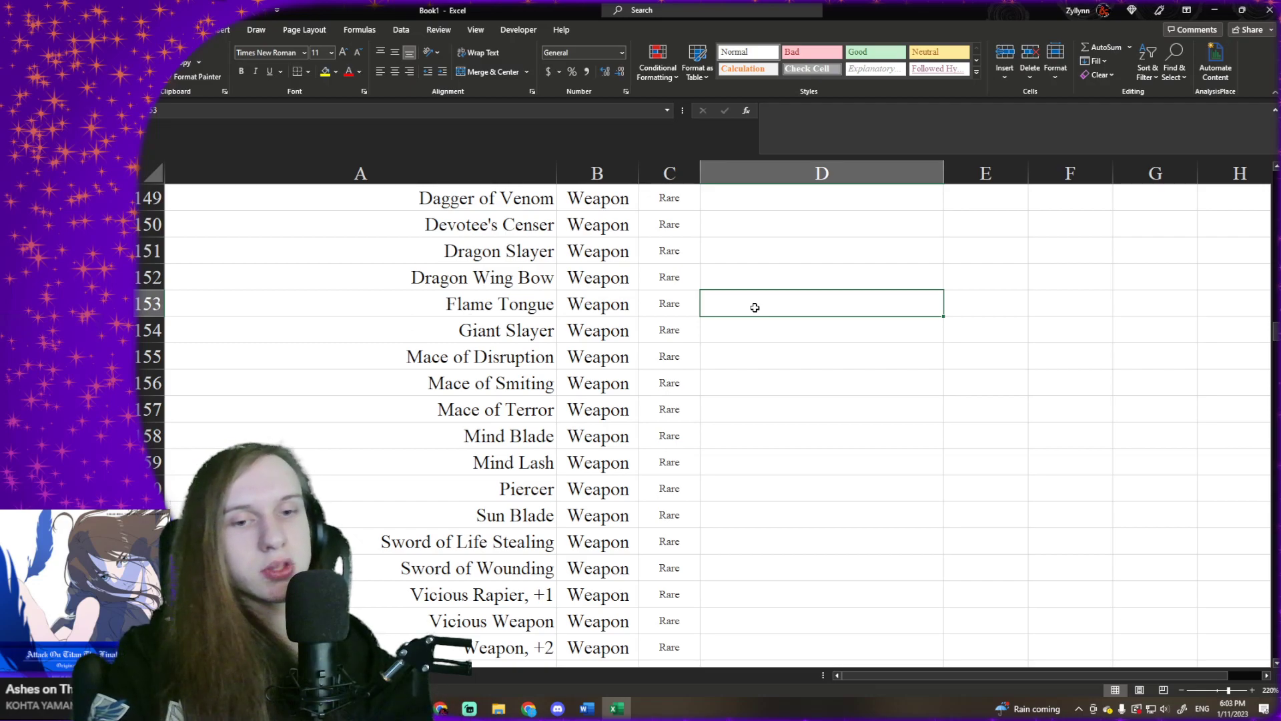
text(L)
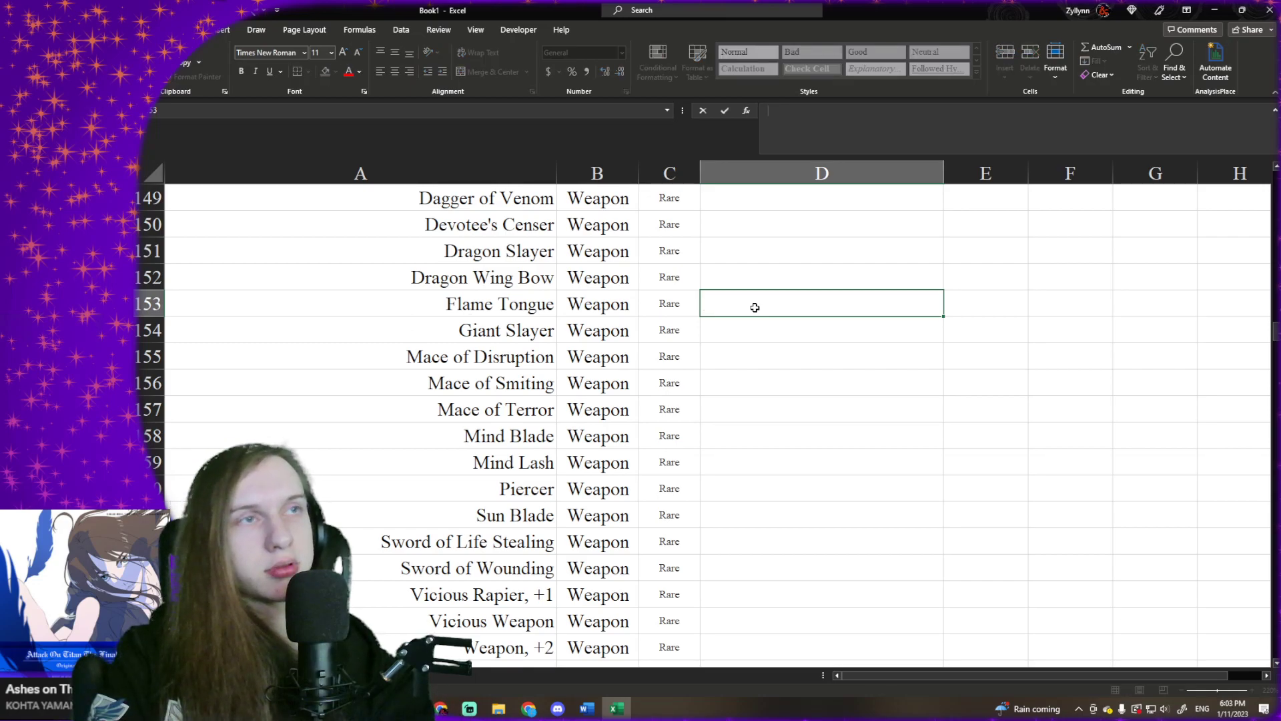
text(S)
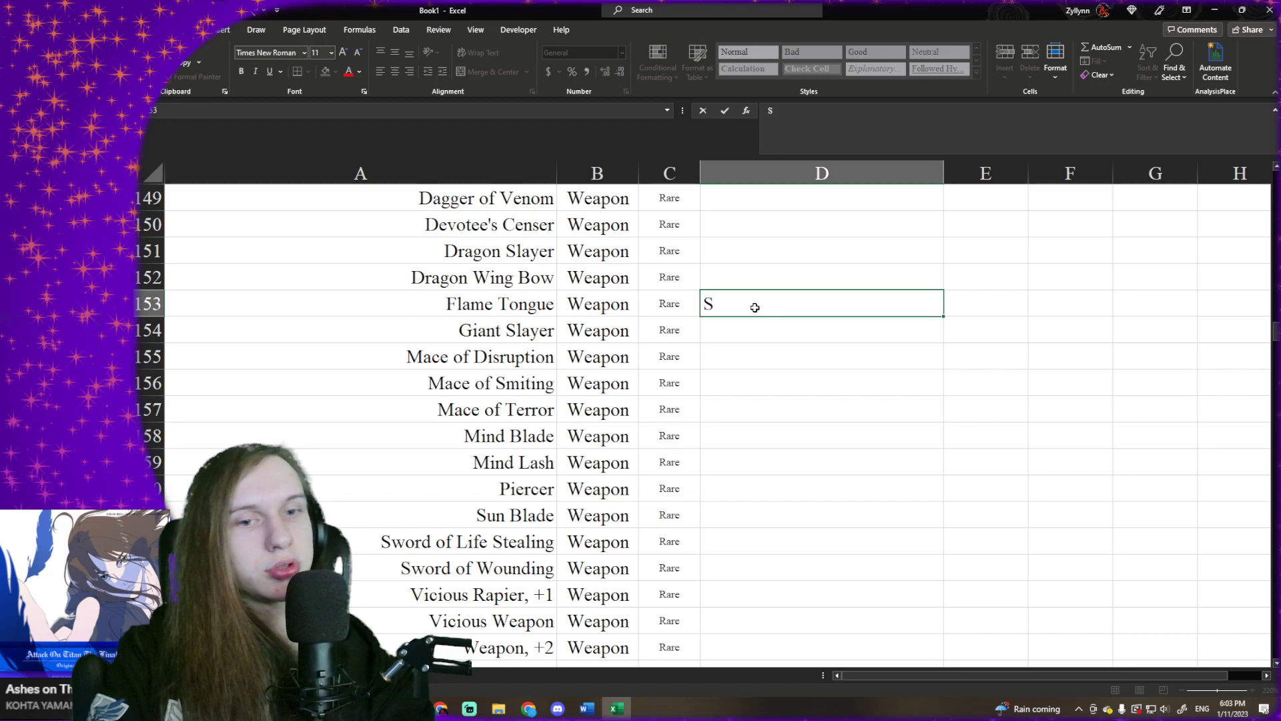
text(word )
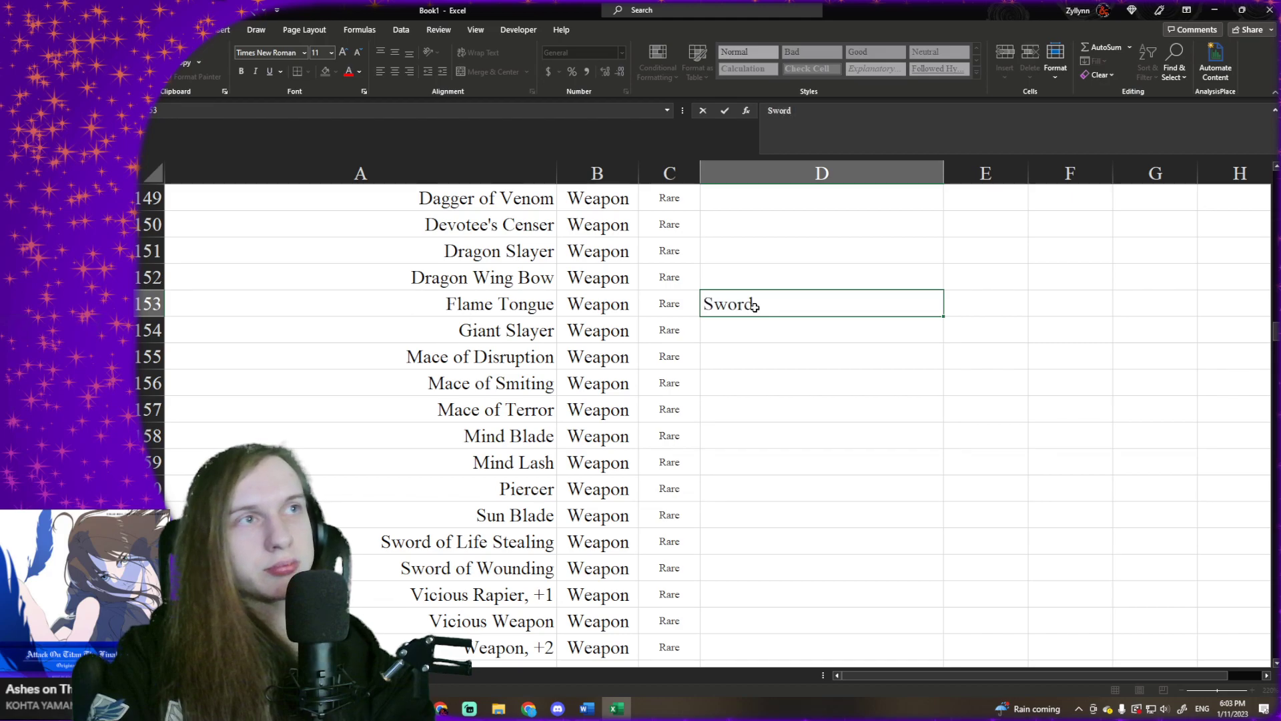
text((of the des)
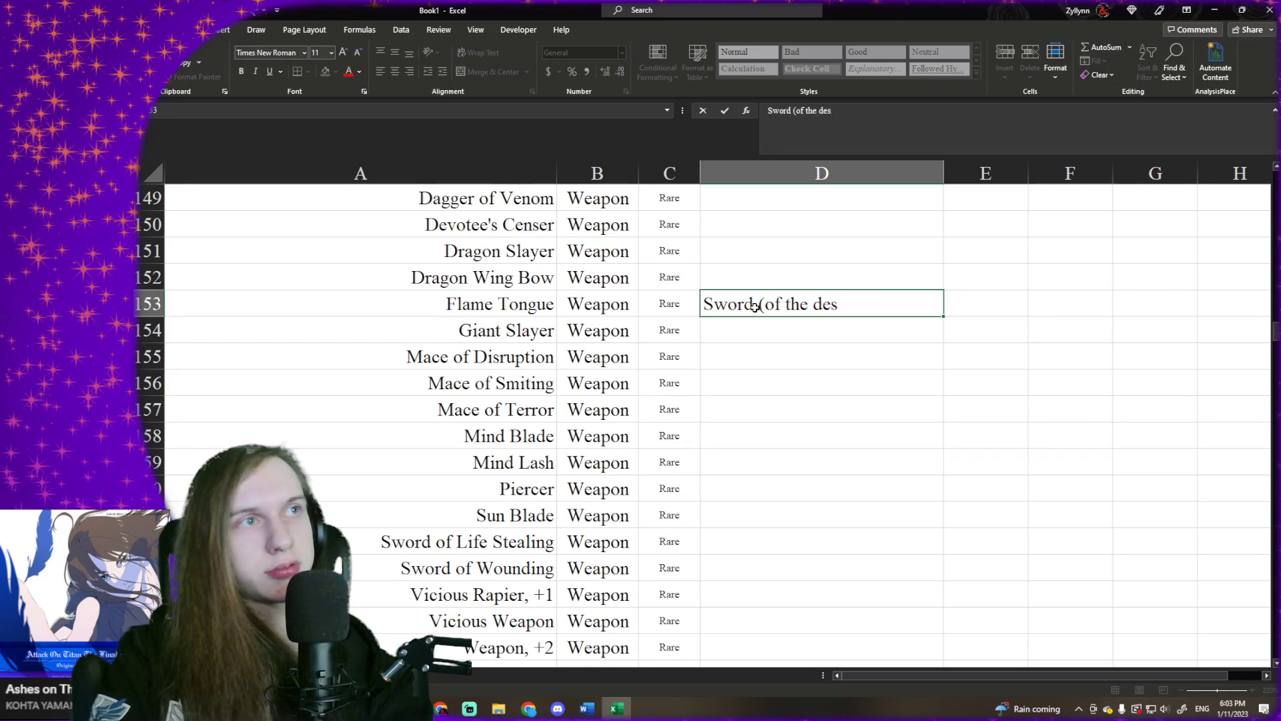
key(BackSpace)
key(BackSpace)
key(BackSpace)
key(BackSpace)
key(BackSpace)
key(BackSpace)
key(BackSpace)
key(BackSpace)
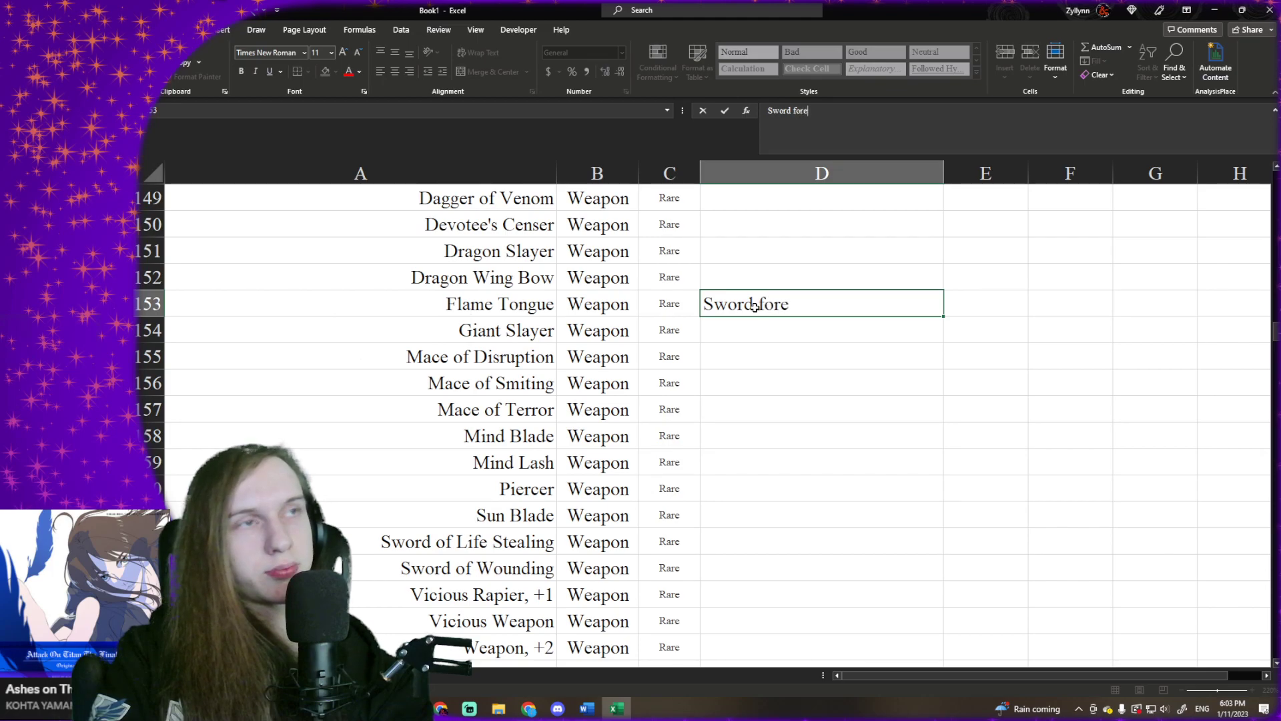
key(BackSpace)
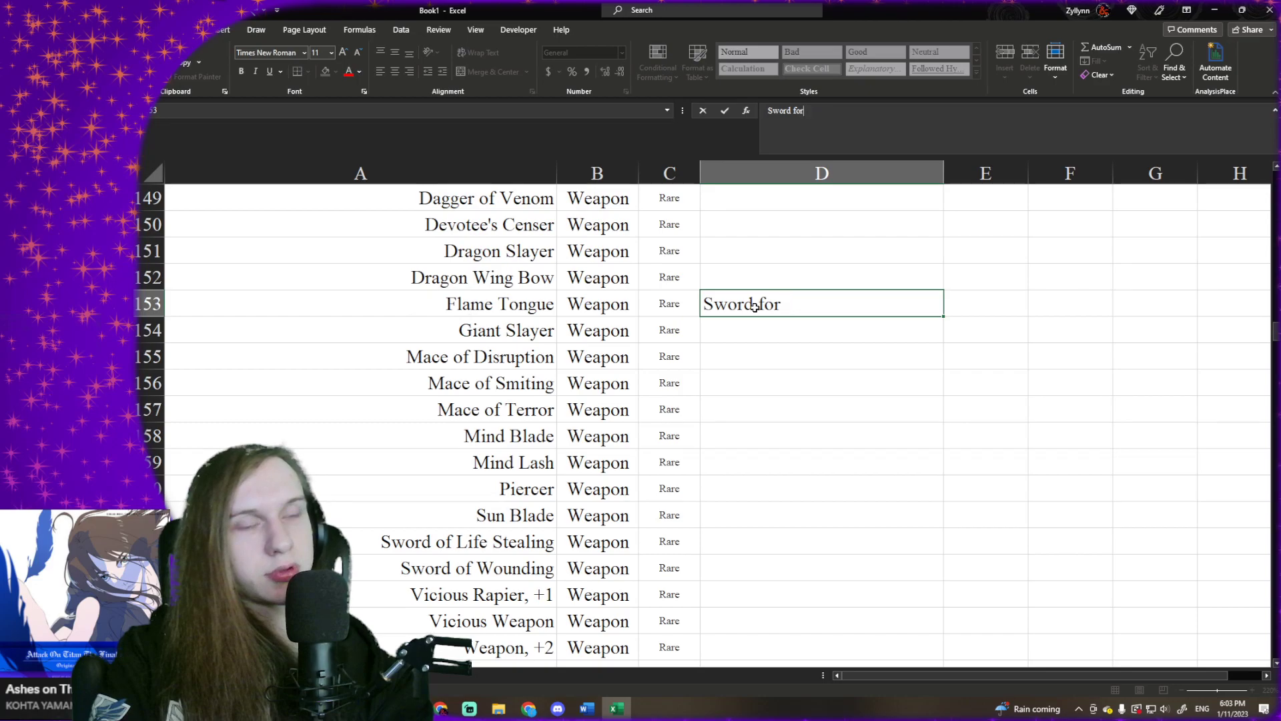
text(ged by an Azer)
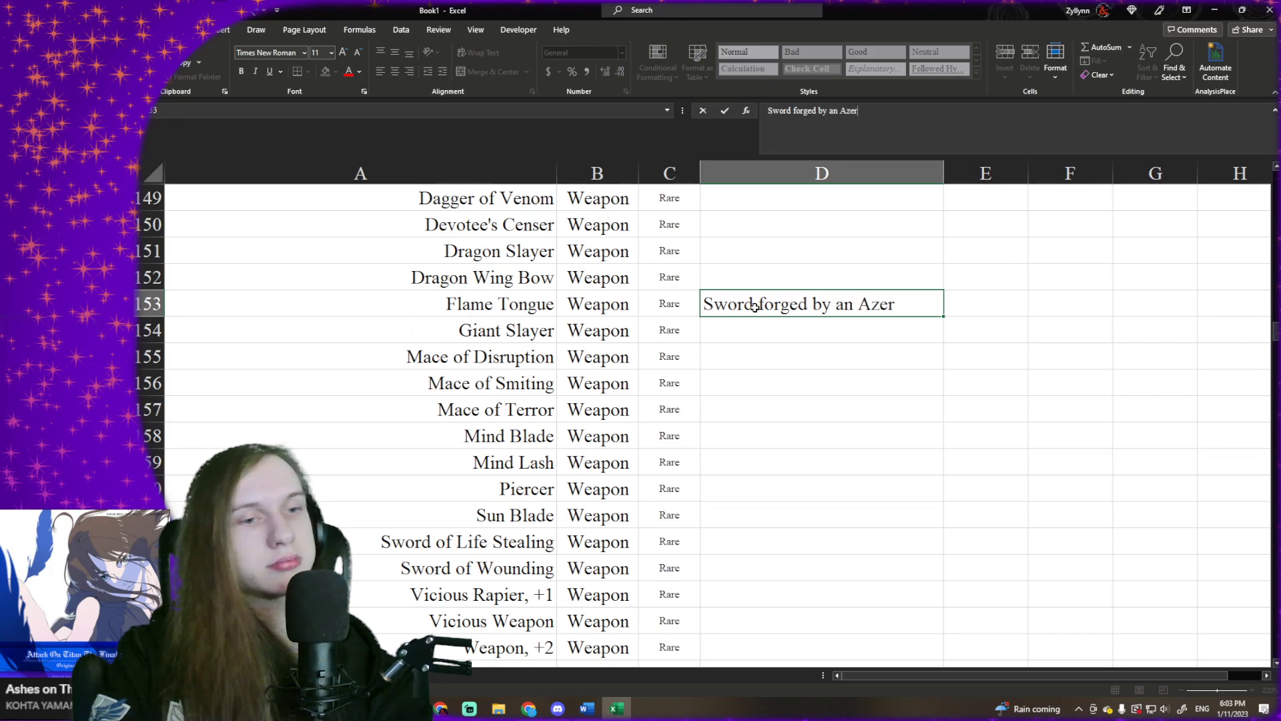
key(ctrl+Return)
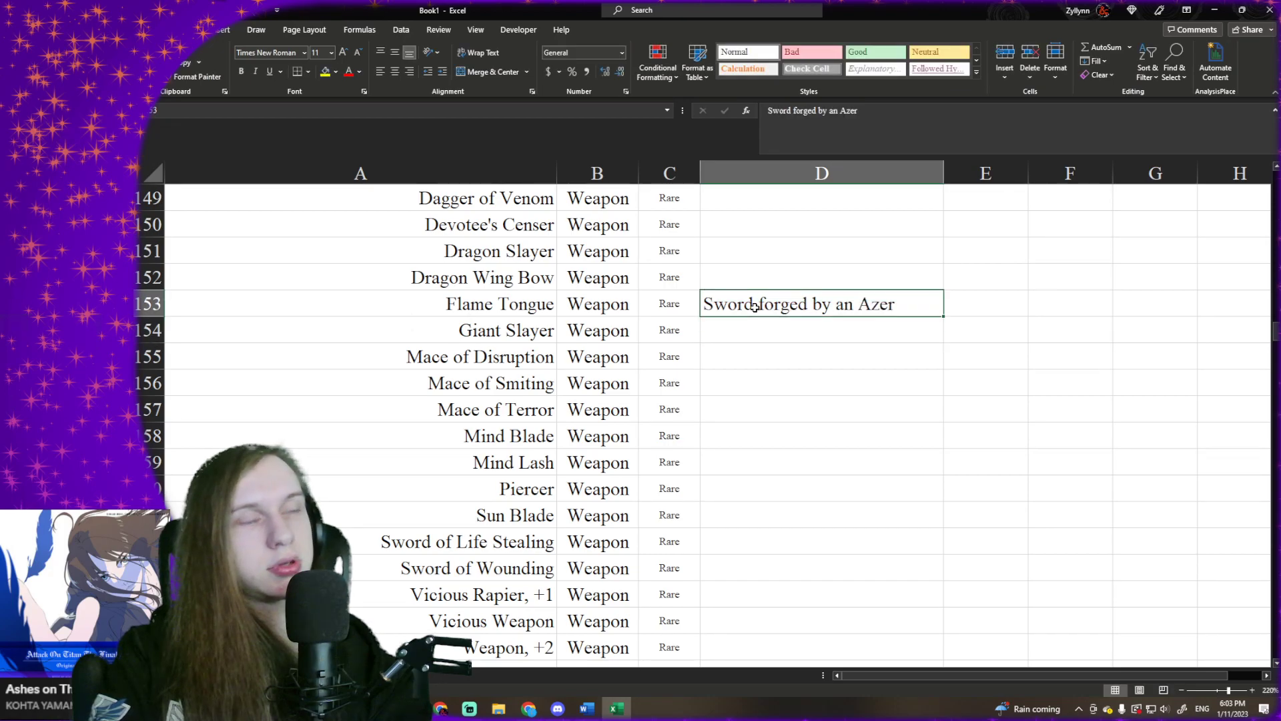
- Append "or on the elemental Plane of Fire" to Flame Tongue's base item text in D153
click(952, 122)
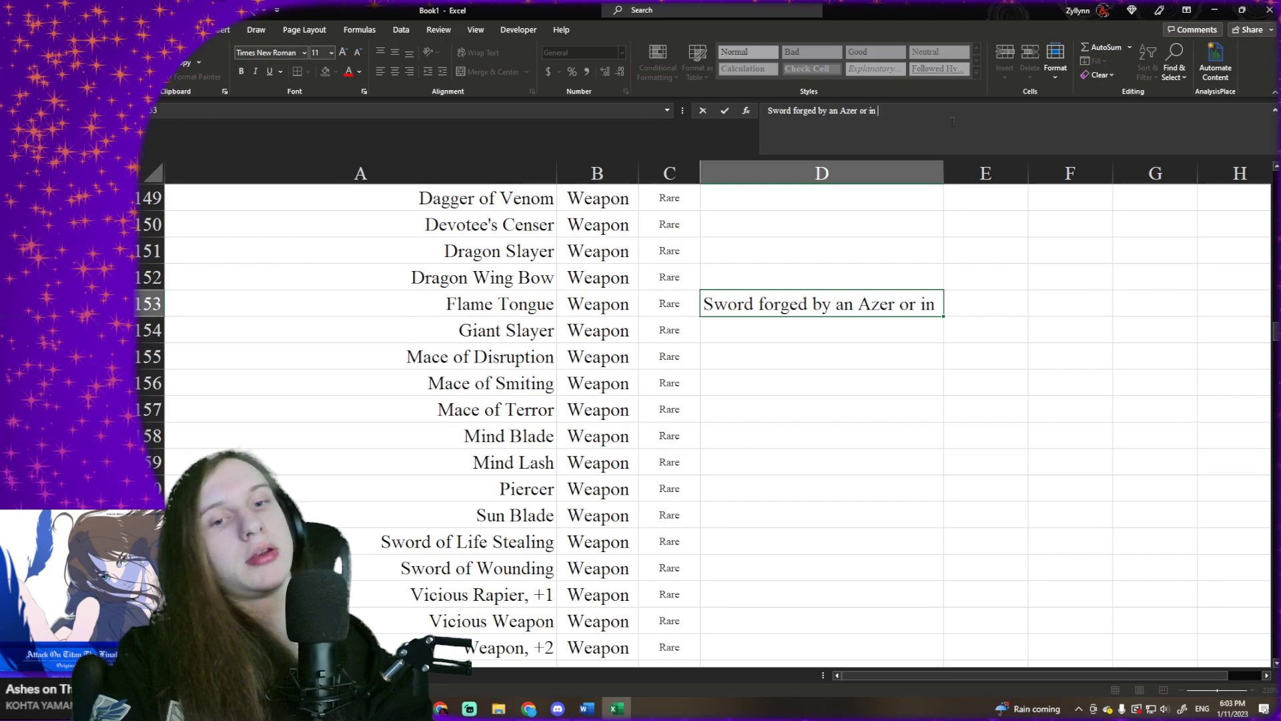
key(BackSpace)
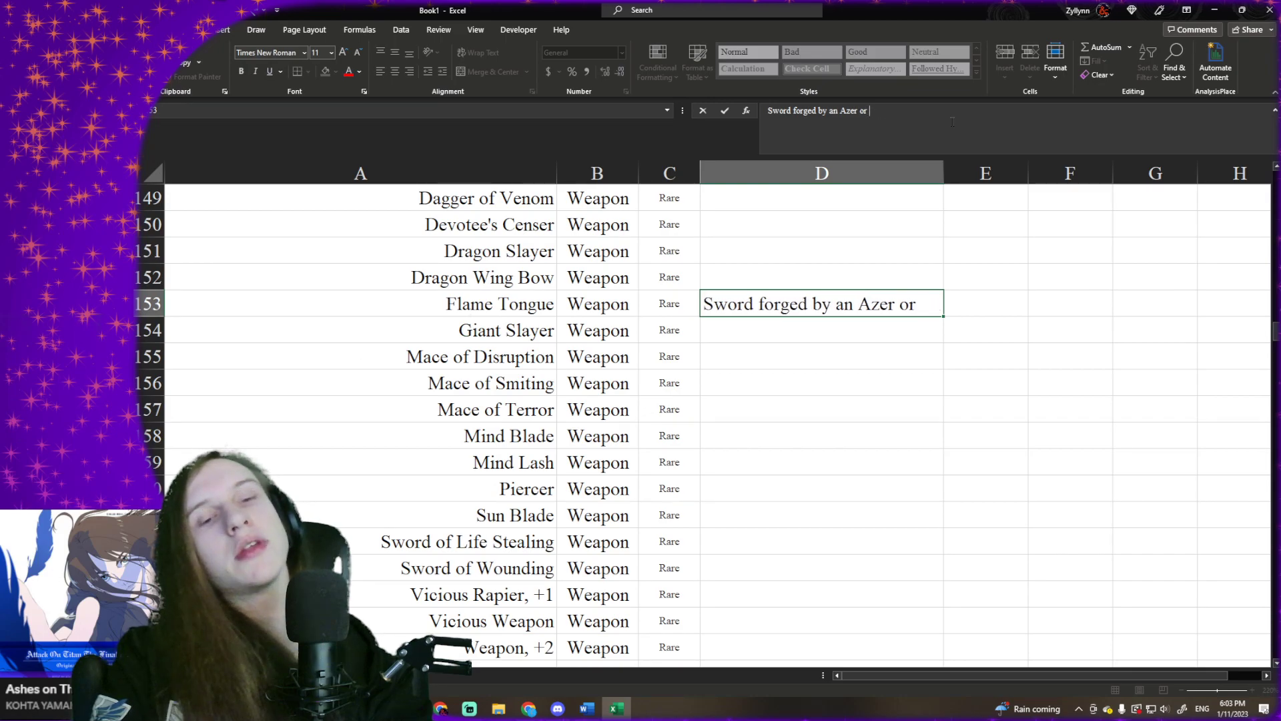
text(on the)
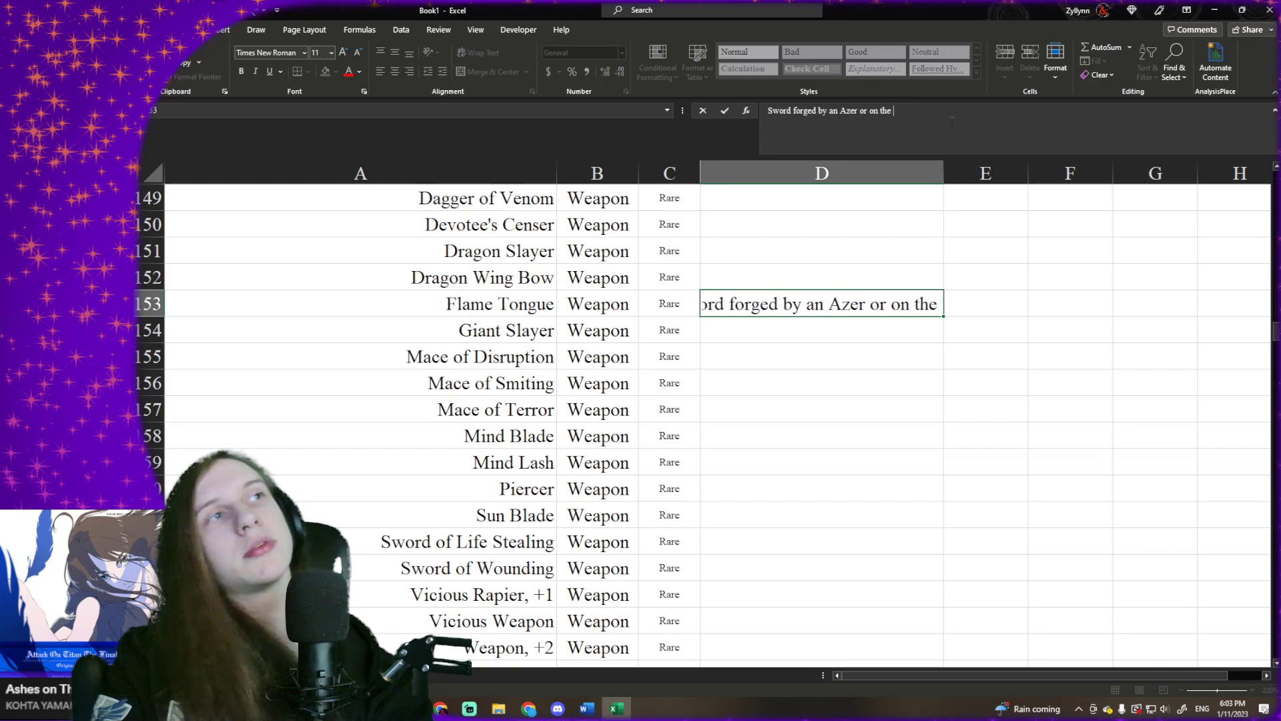
text( wlwmwntl)
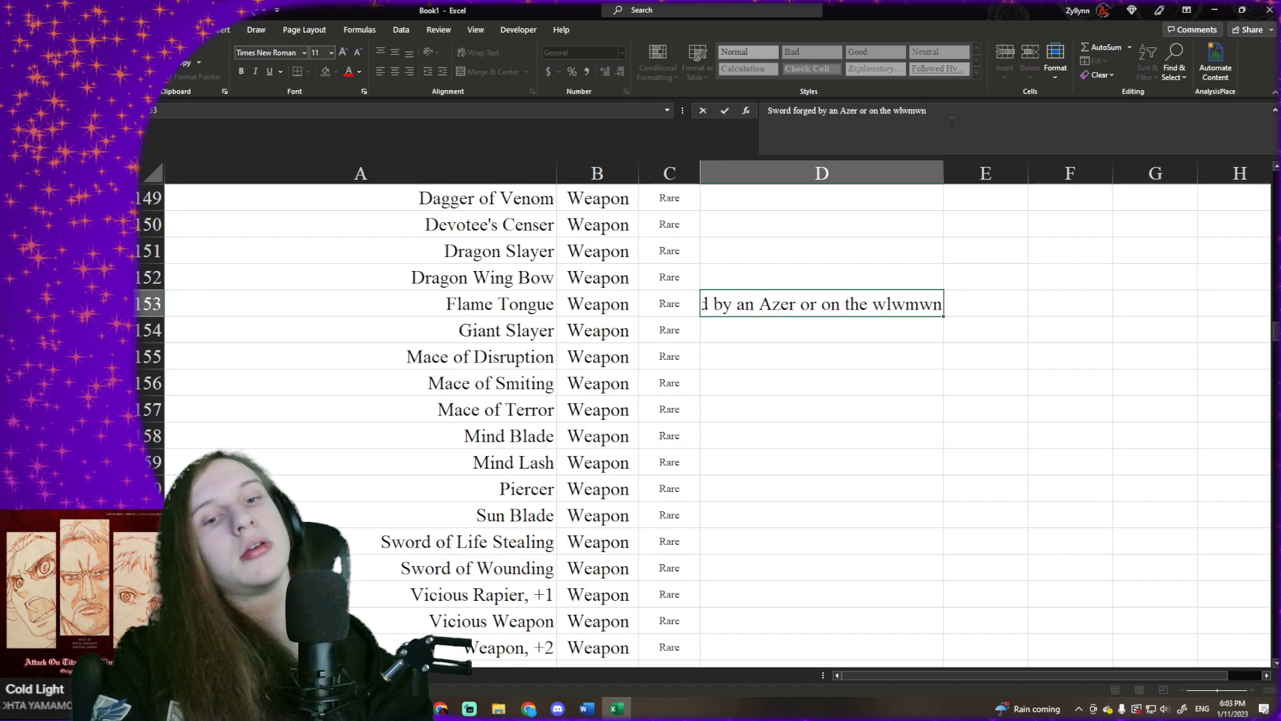
key(BackSpace)
key(BackSpace)
key(BackSpace)
key(BackSpace)
key(BackSpace)
key(BackSpace)
key(BackSpace)
key(BackSpace)
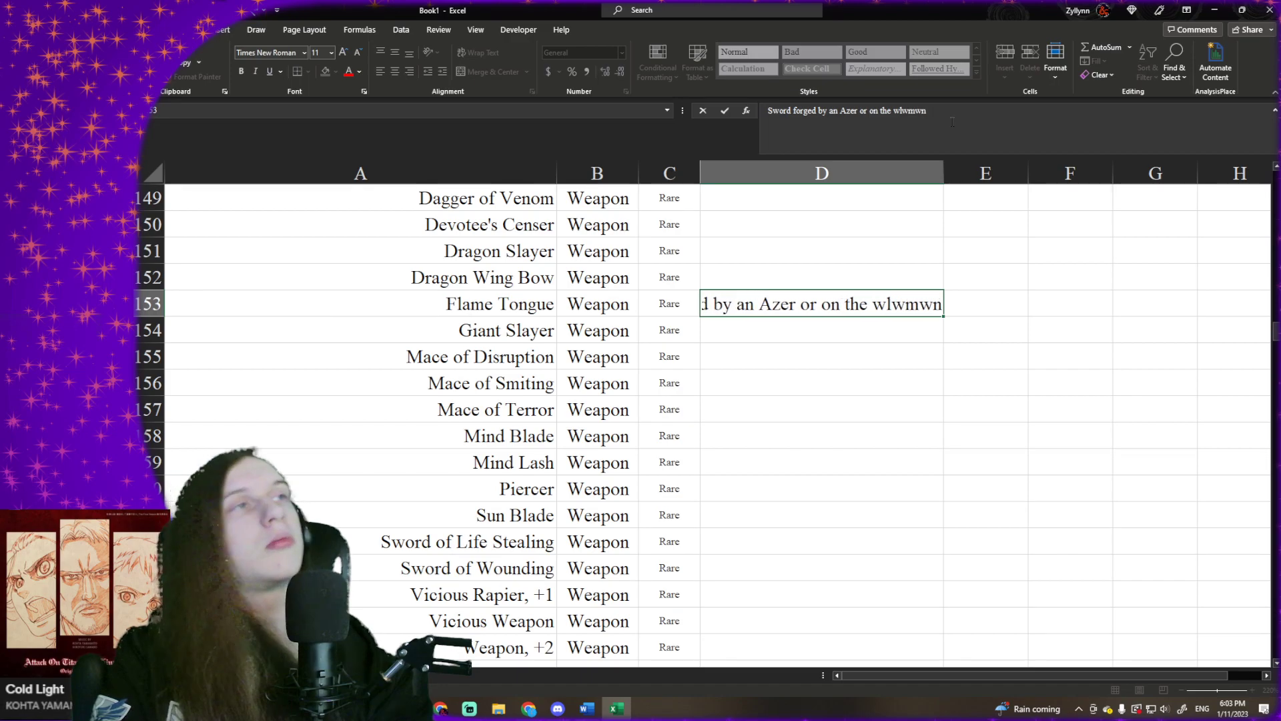
text(ele)
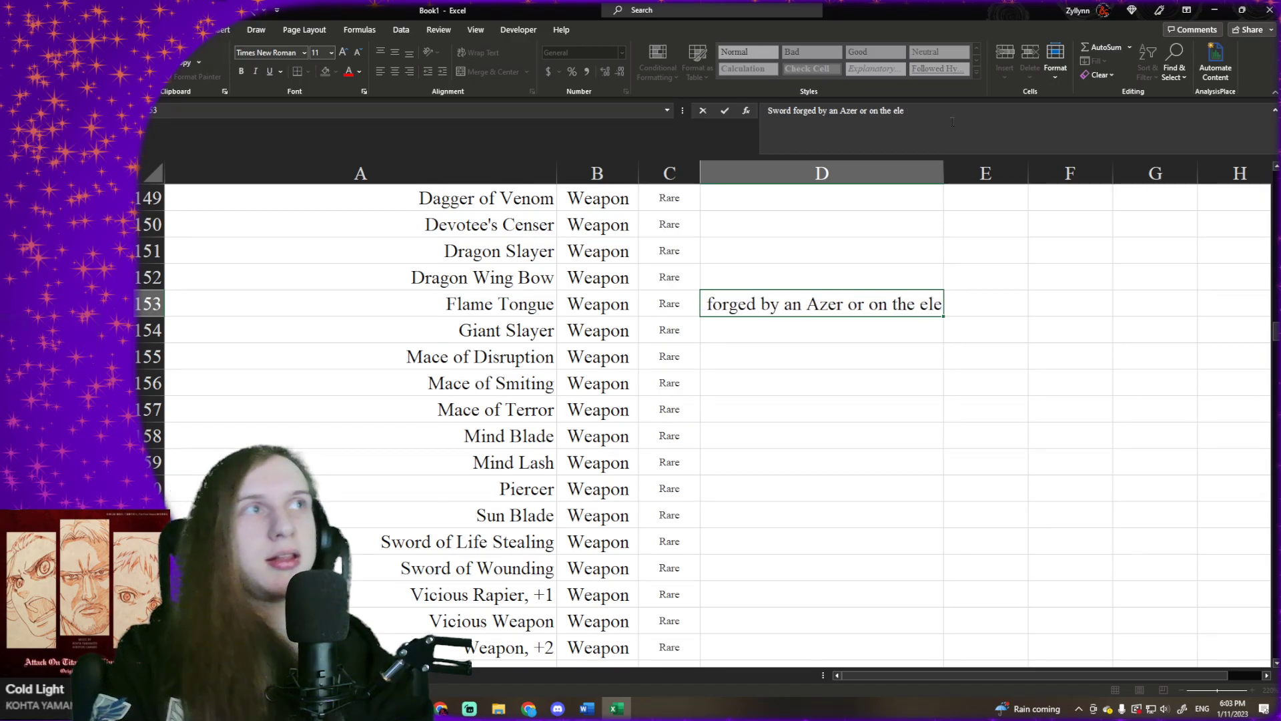
text(menal)
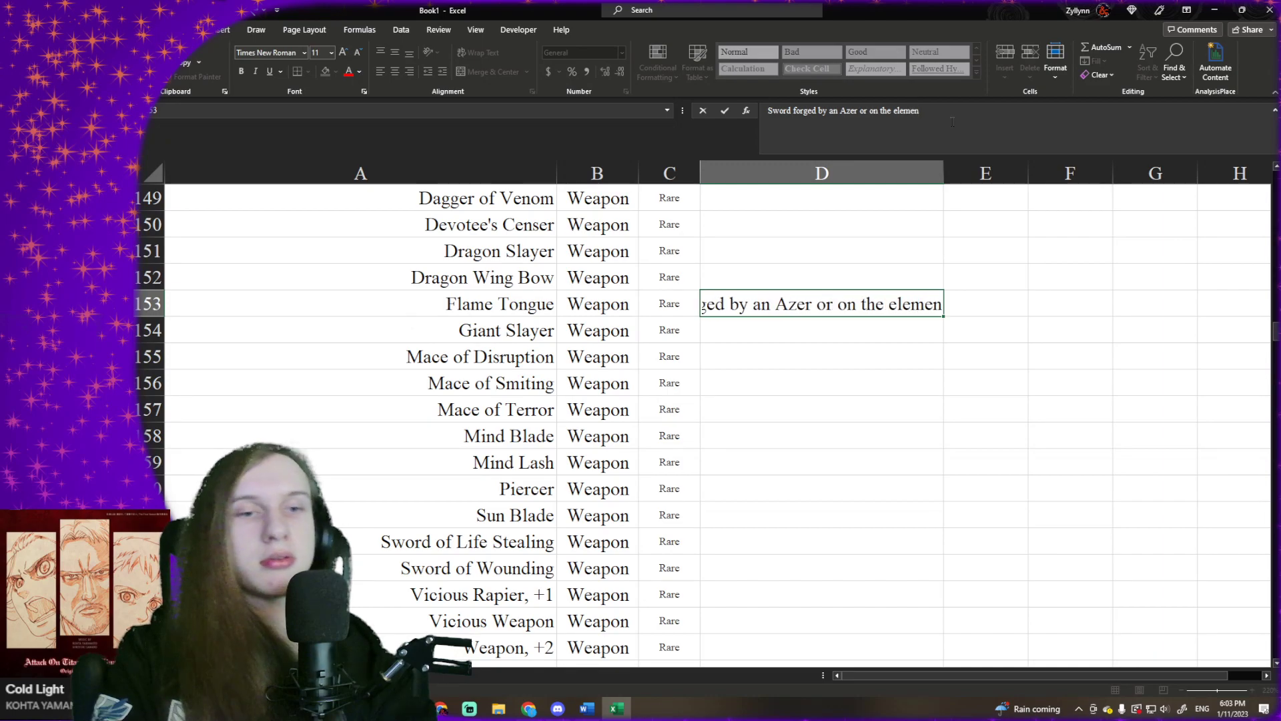
key(BackSpace)
key(BackSpace)
key(BackSpace)
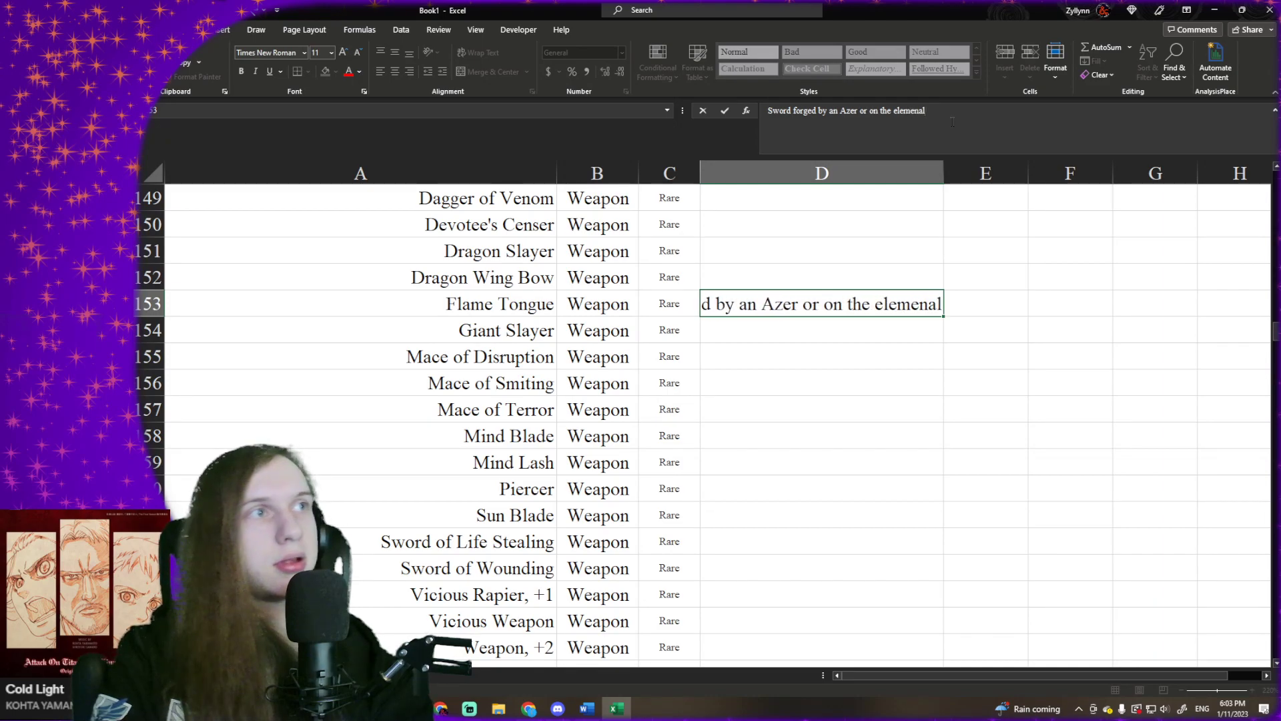
text(ta)
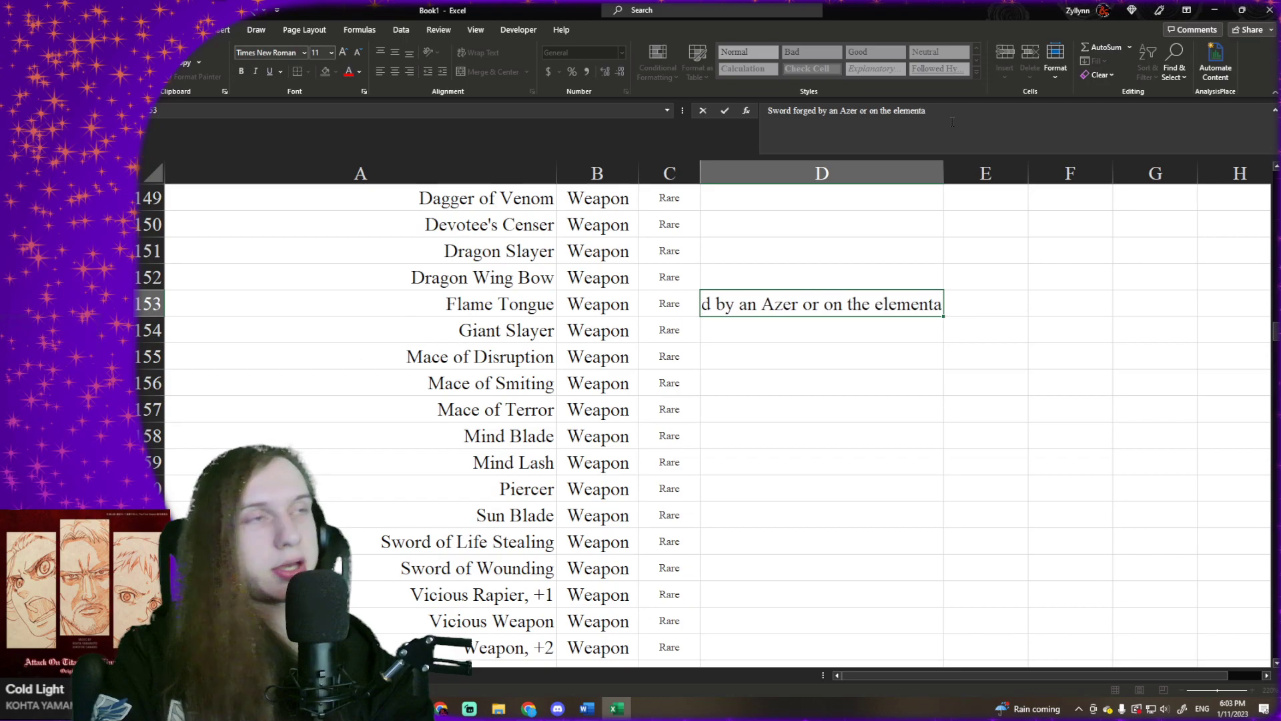
text(l Pl)
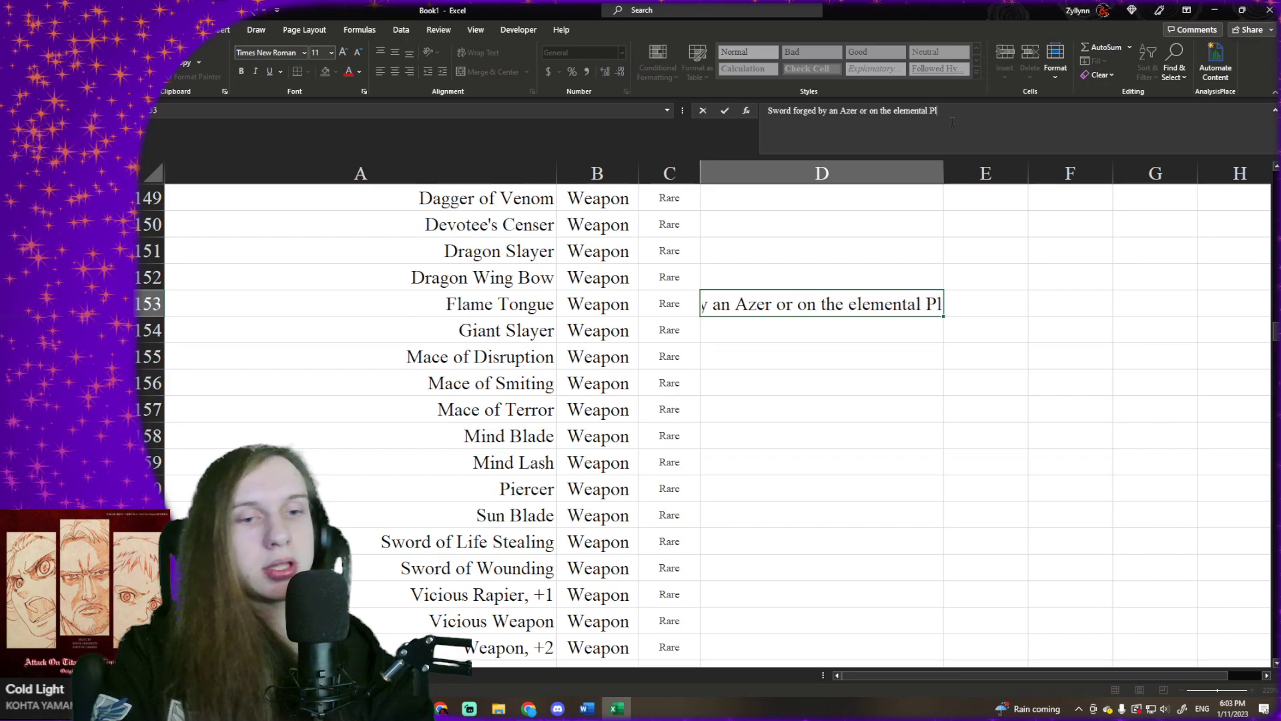
text(ane of )
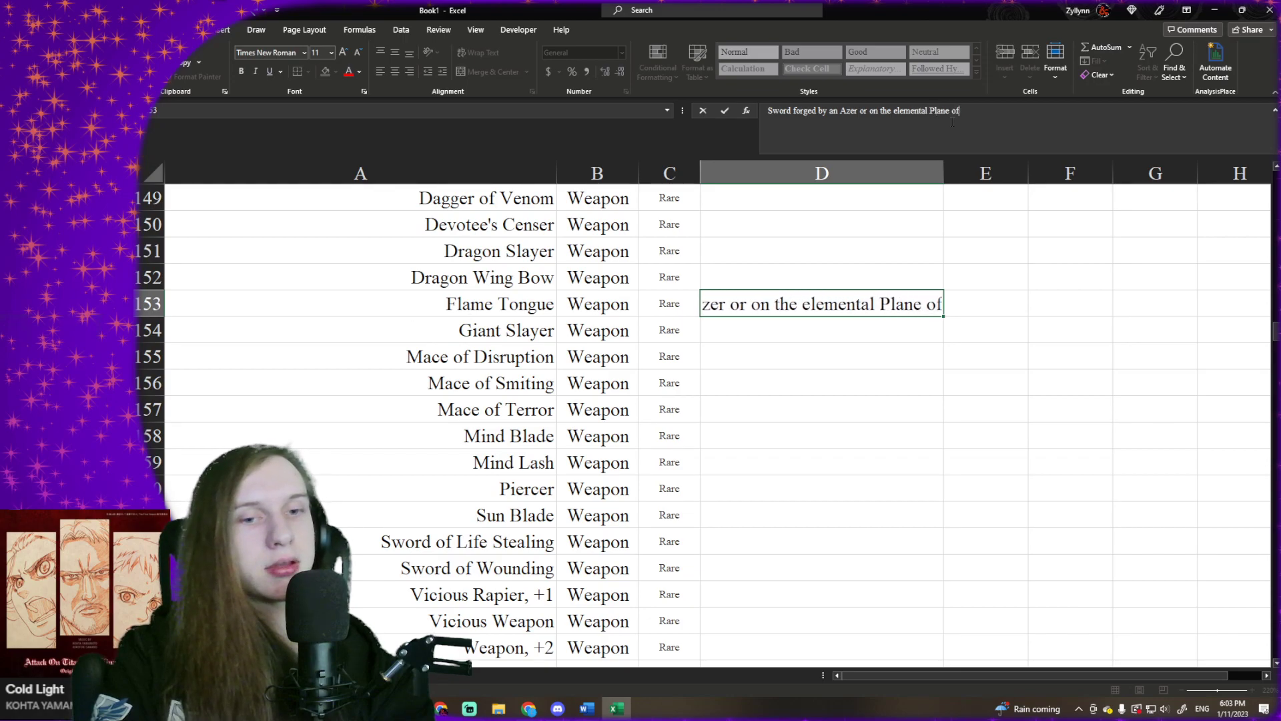
text(Fire)
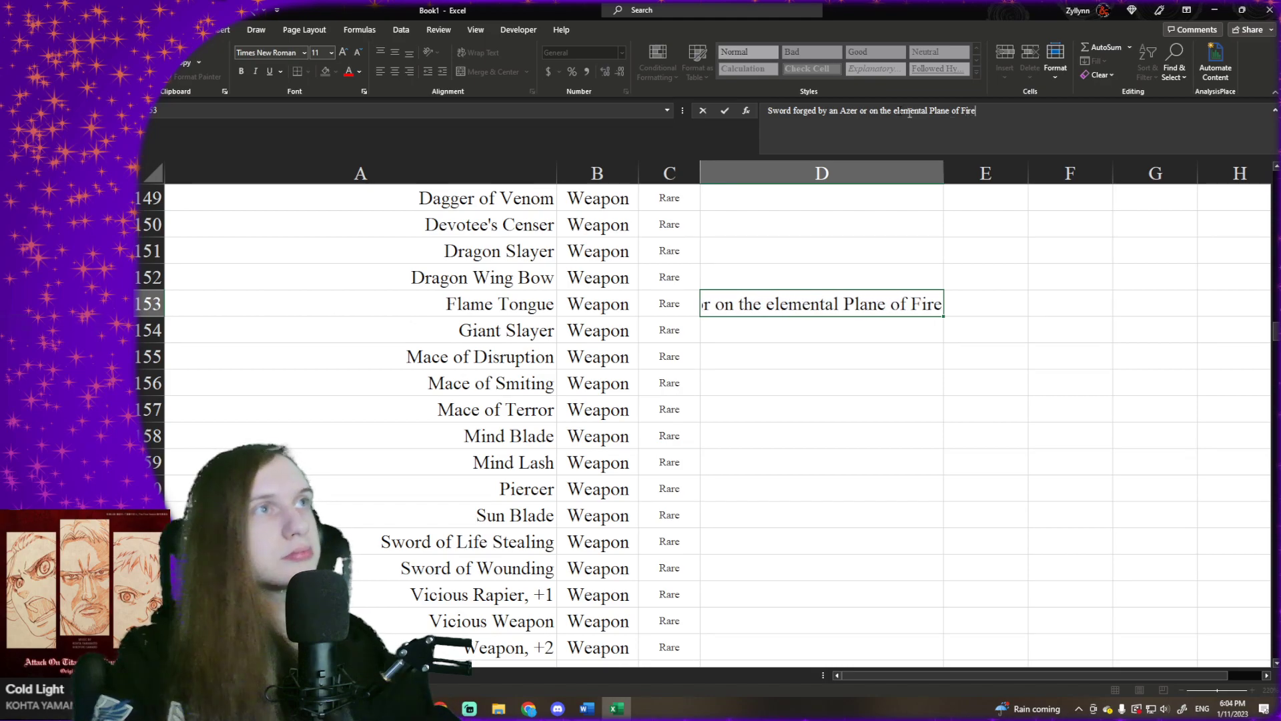
- Capitalize "Elemental" in Flame Tongue's base item text and commit the entry
key(Delete)
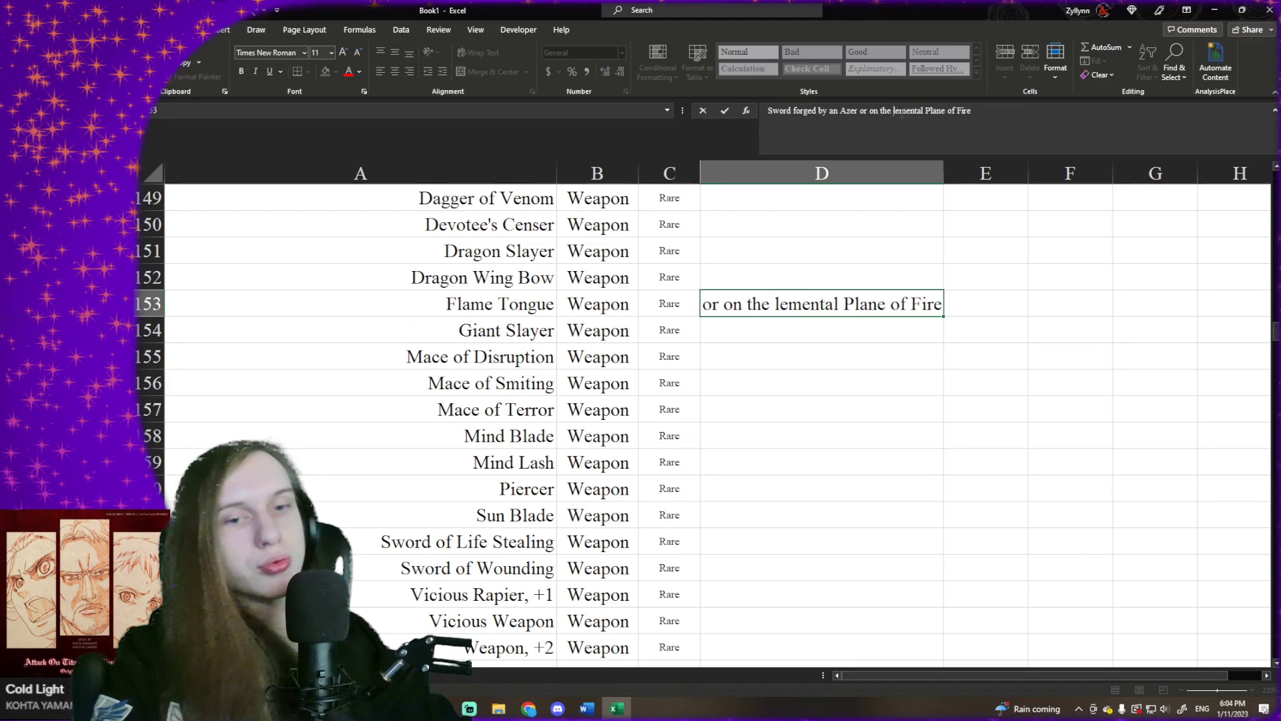
text(E)
key(Return)
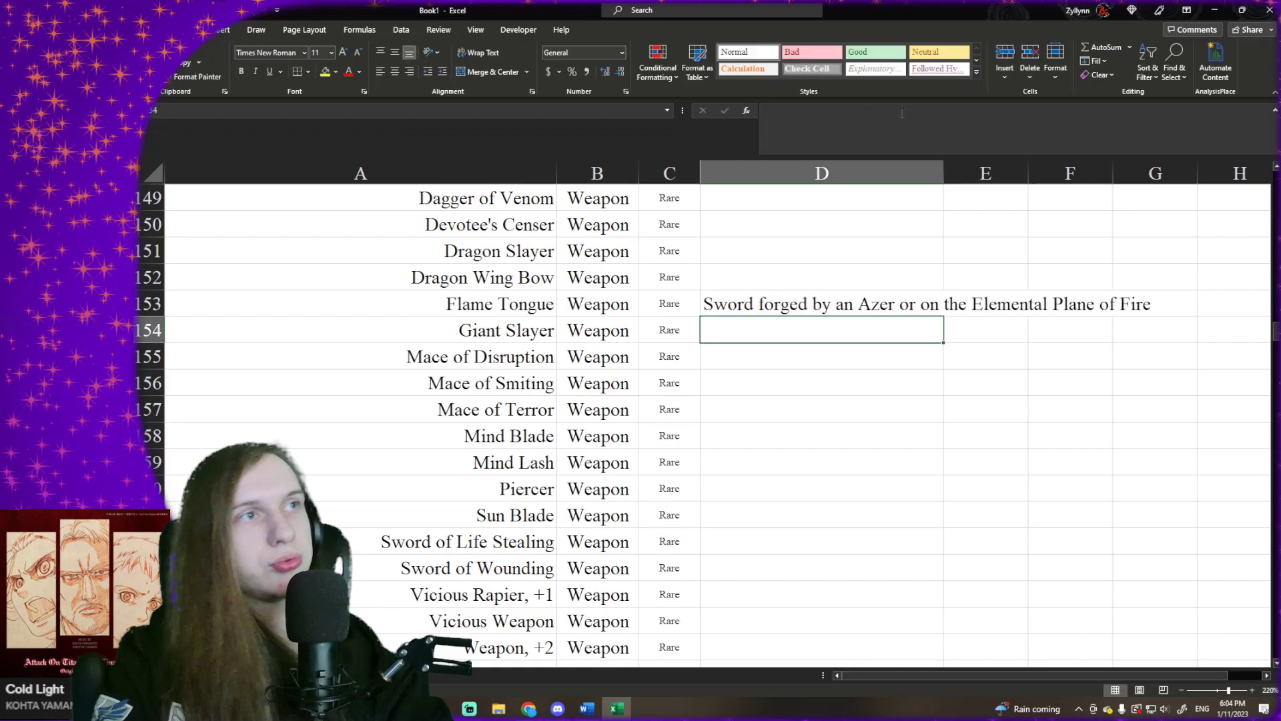
key(Up)
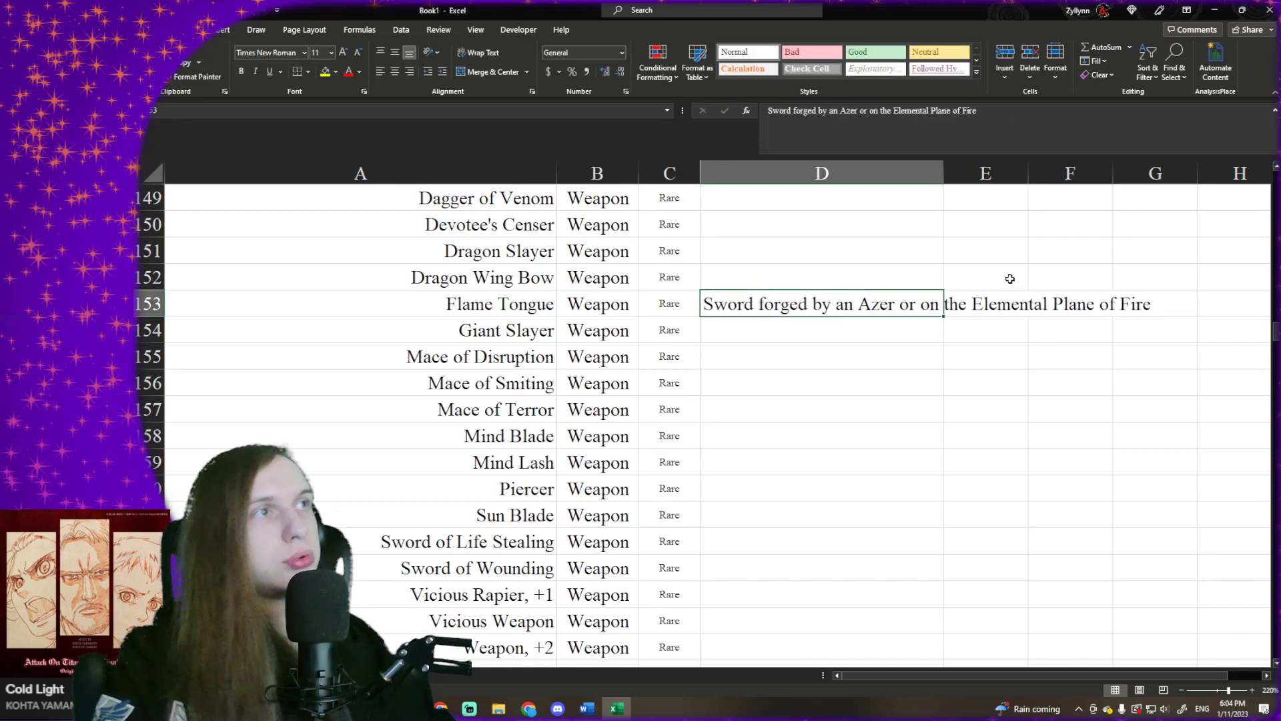
click(976, 306)
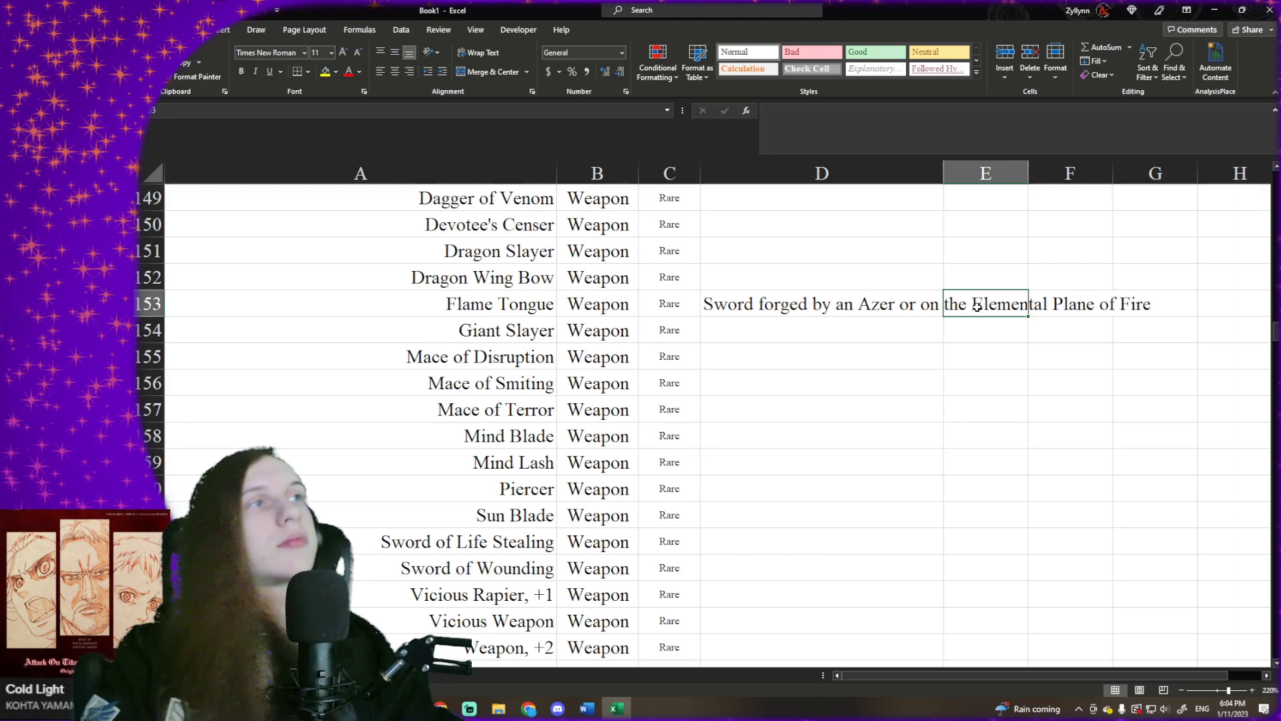
- Freeze the header row and the Magic Item column, using B2 as the freeze point
click(687, 276)
scroll(688, 276, up, 1)
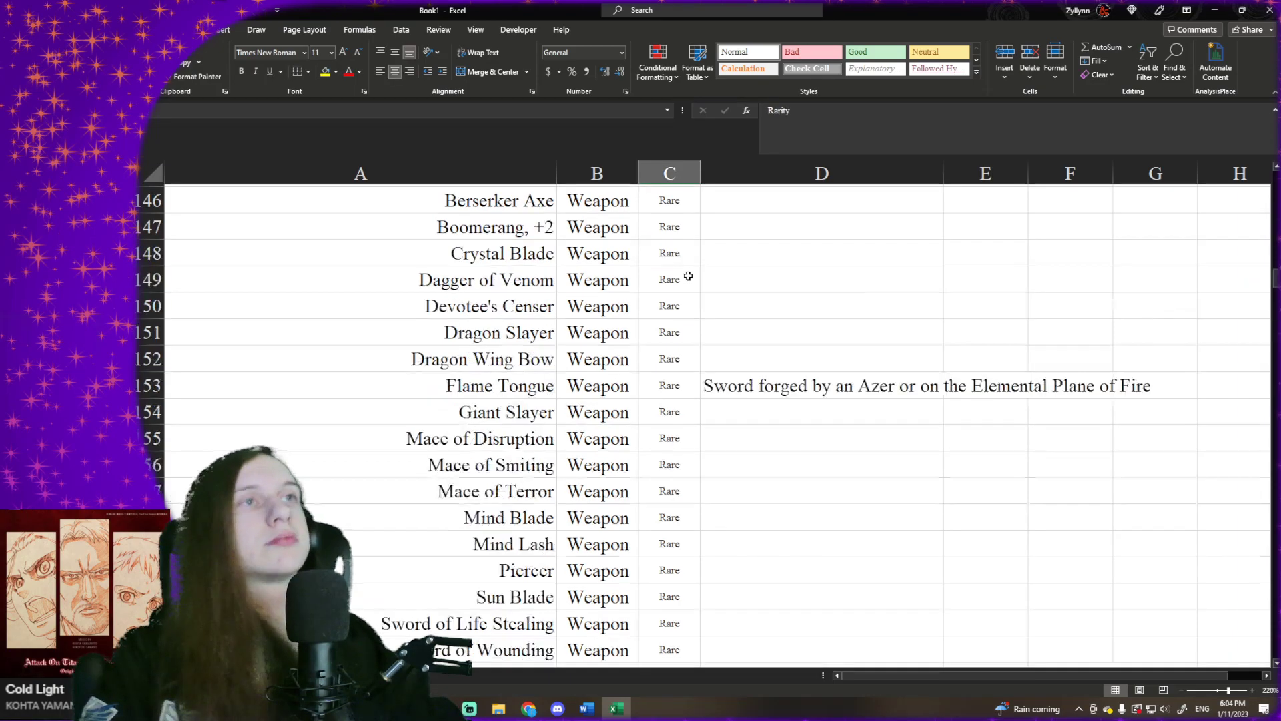
key(ctrl+Up)
key(Down)
key(Left)
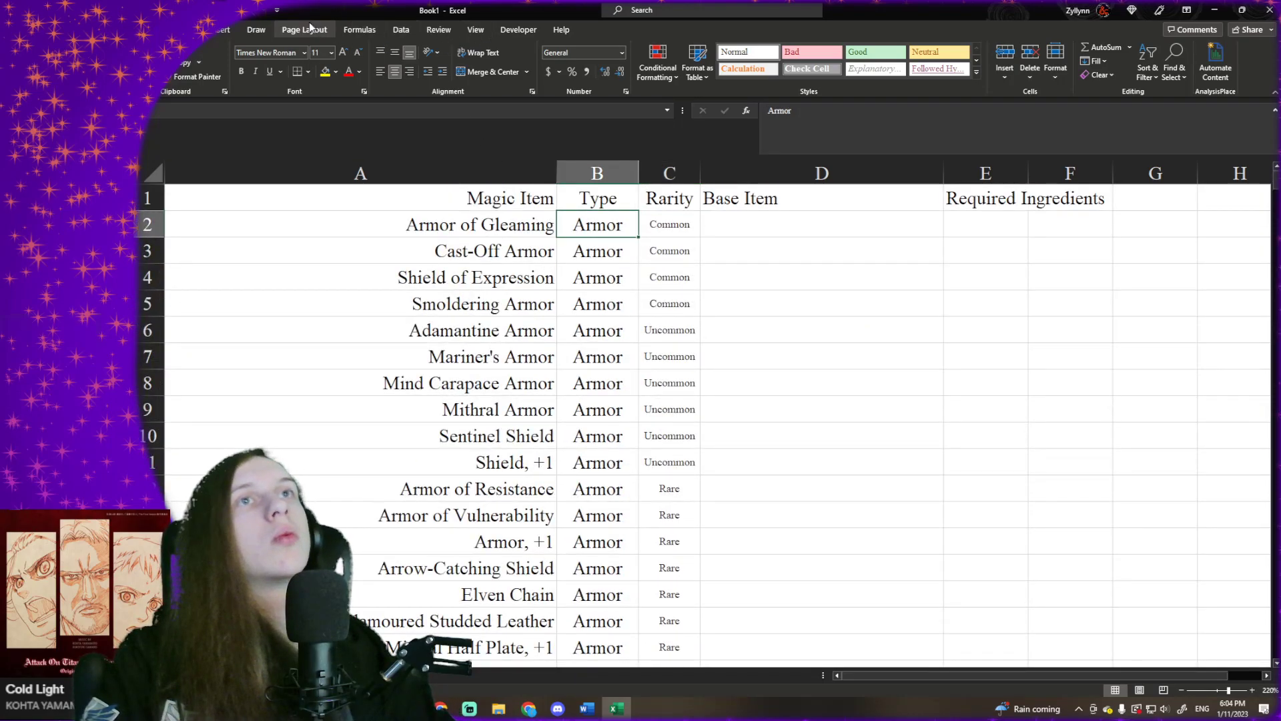
click(224, 31)
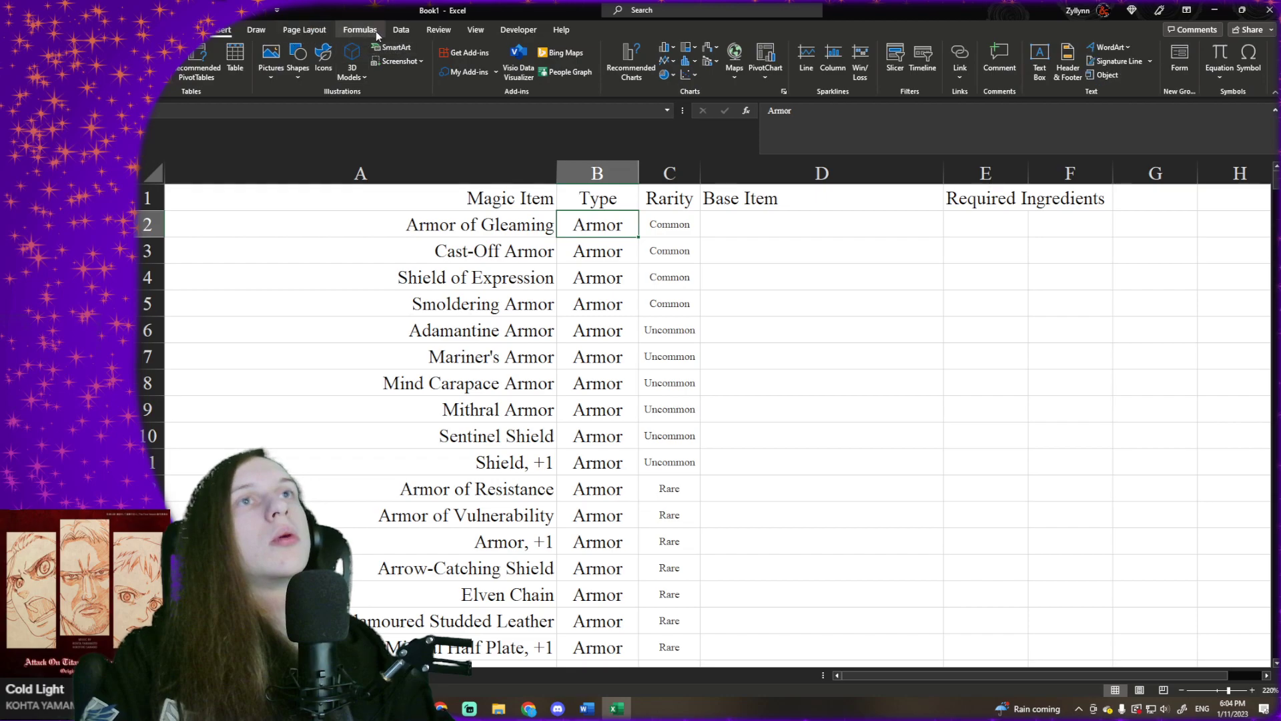
click(475, 29)
click(602, 59)
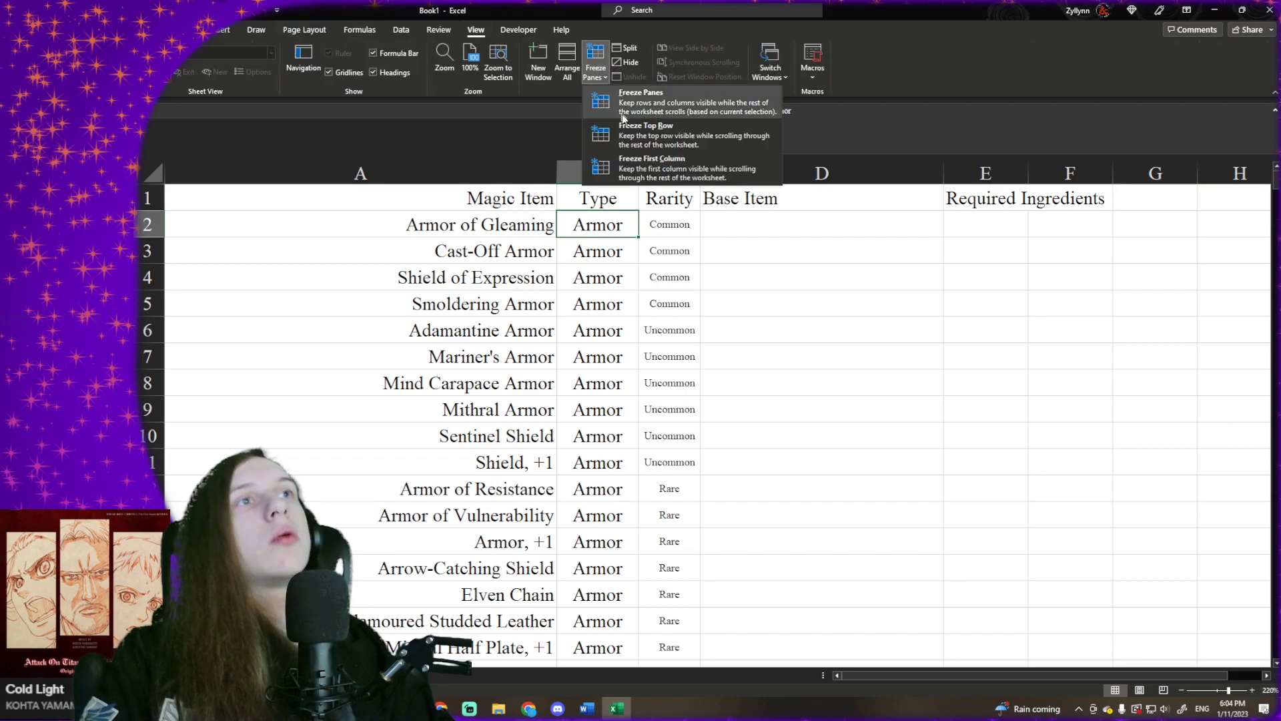
click(640, 126)
- Enter "Elemental Weapon (Fire)" as the spell for Flame Tongue in I153
scroll(770, 260, down, 15)
scroll(770, 260, down, 20)
click(770, 261)
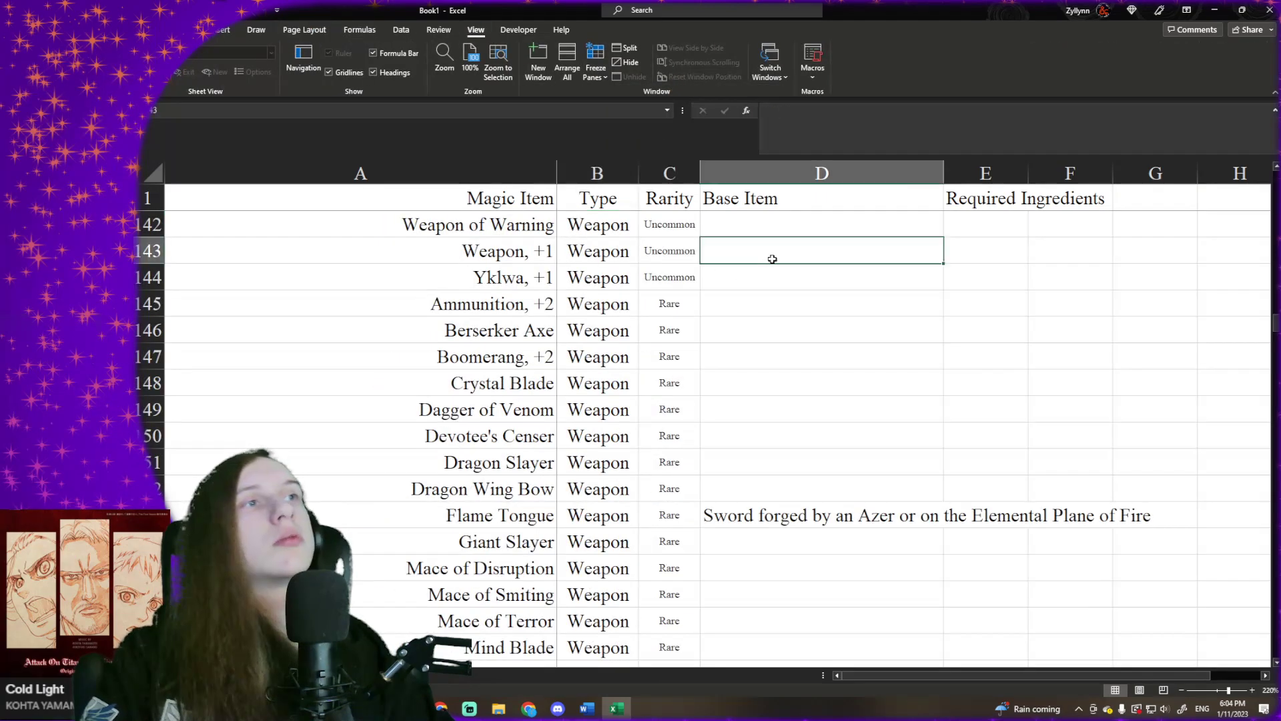
key(ctrl+Down)
key(Right)
key(Right)
key(Right)
key(Right)
key(Right)
key(Right)
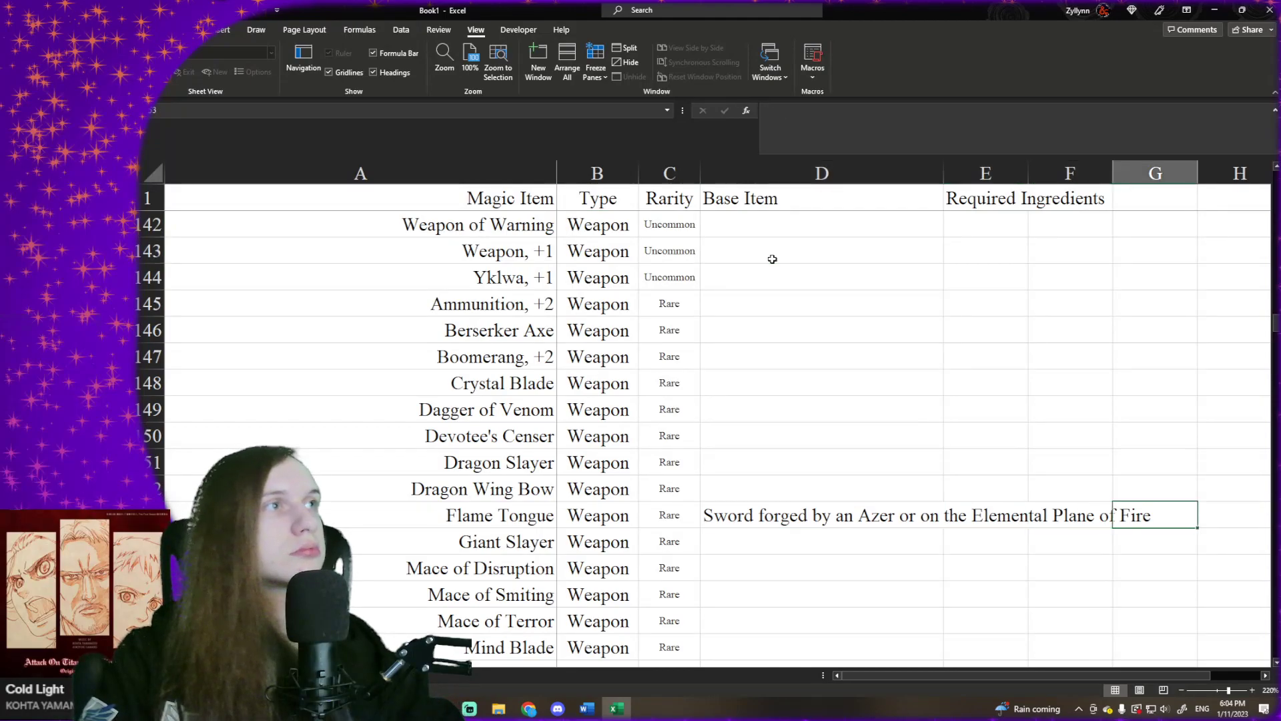
key(Left)
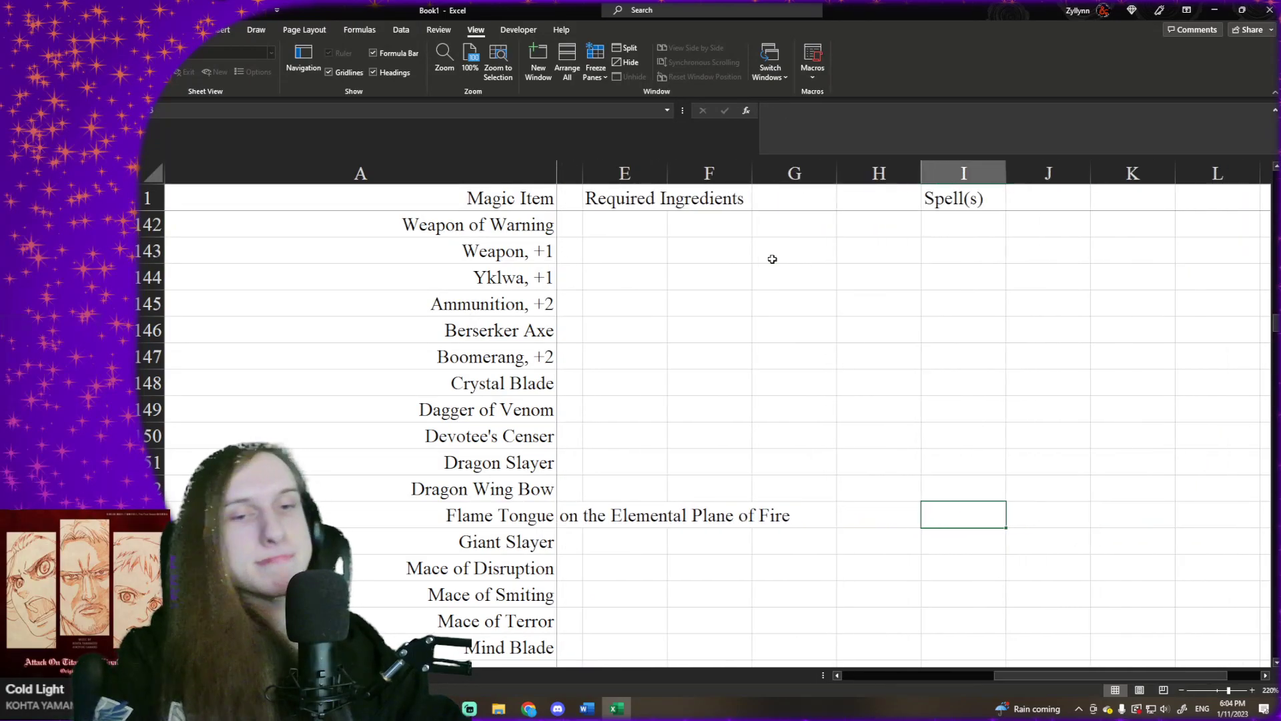
text(Elemental Weapon (Fire))
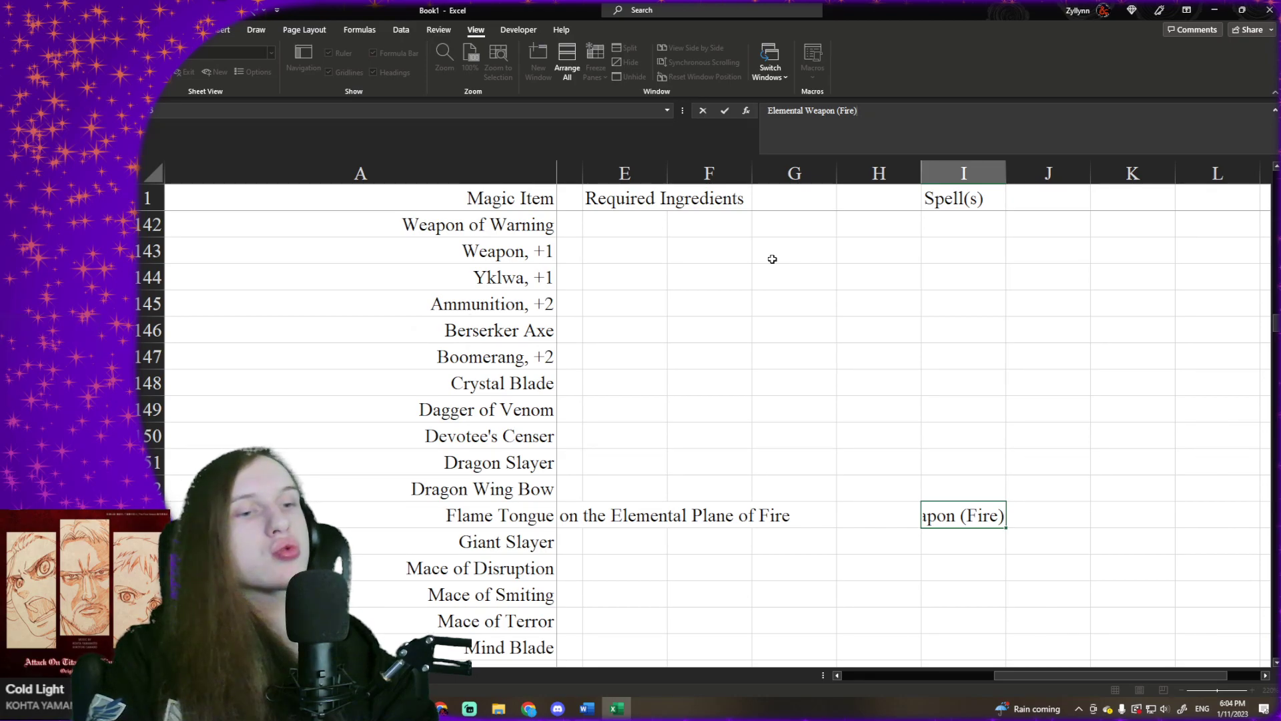
key(Return)
- Select Flame Tongue's empty Required Ingredients cell, E153
key(Up)
key(Left)
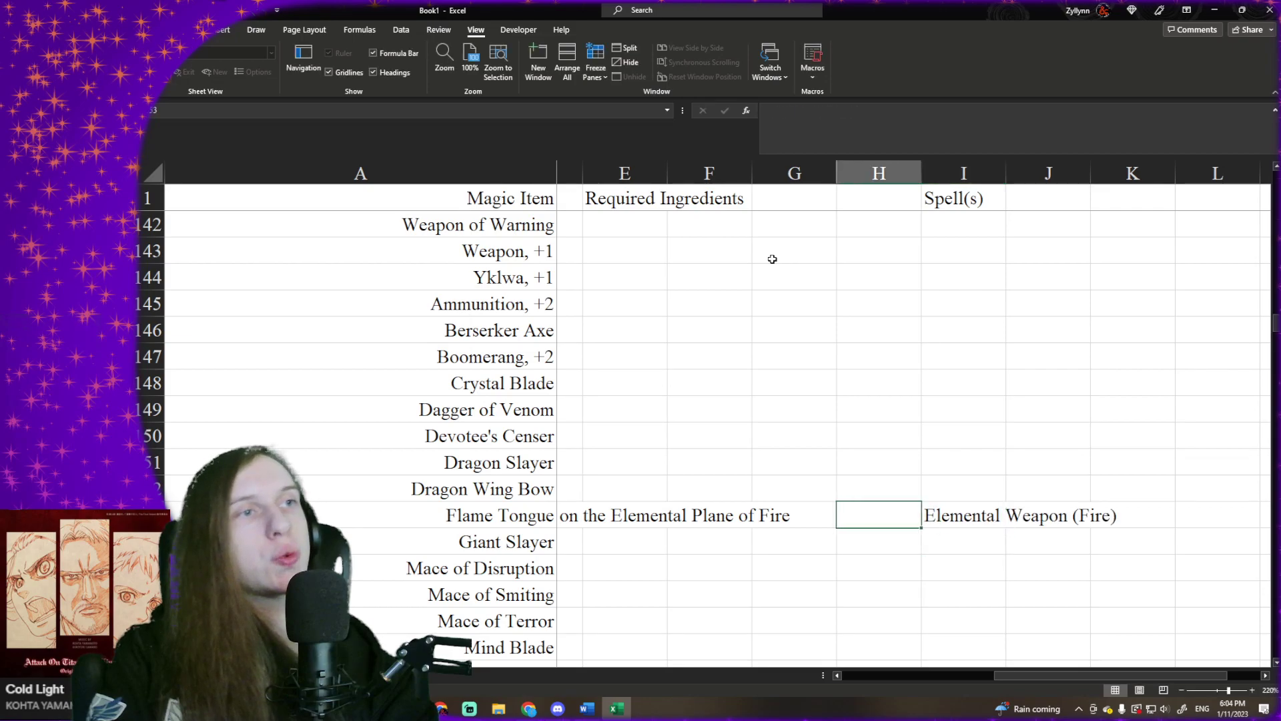
key(Left)
key(Left)
key(Left)
key(Left)
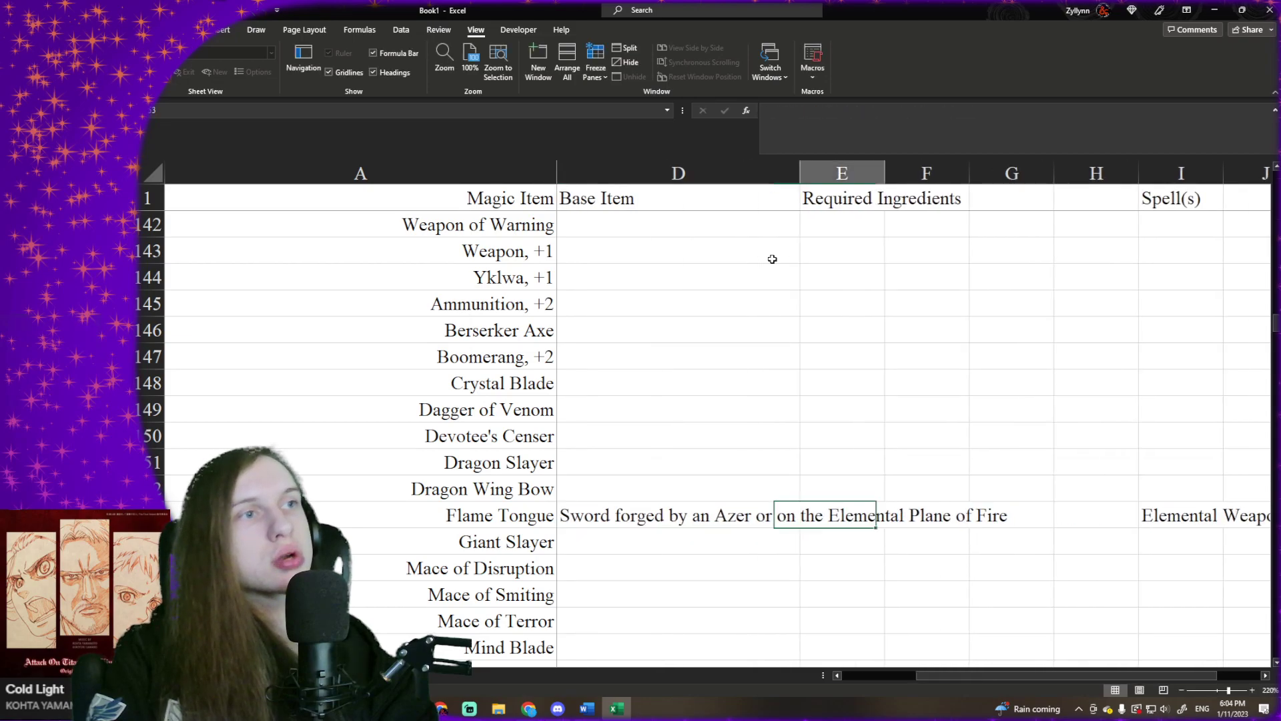
key(Left)
key(Right)
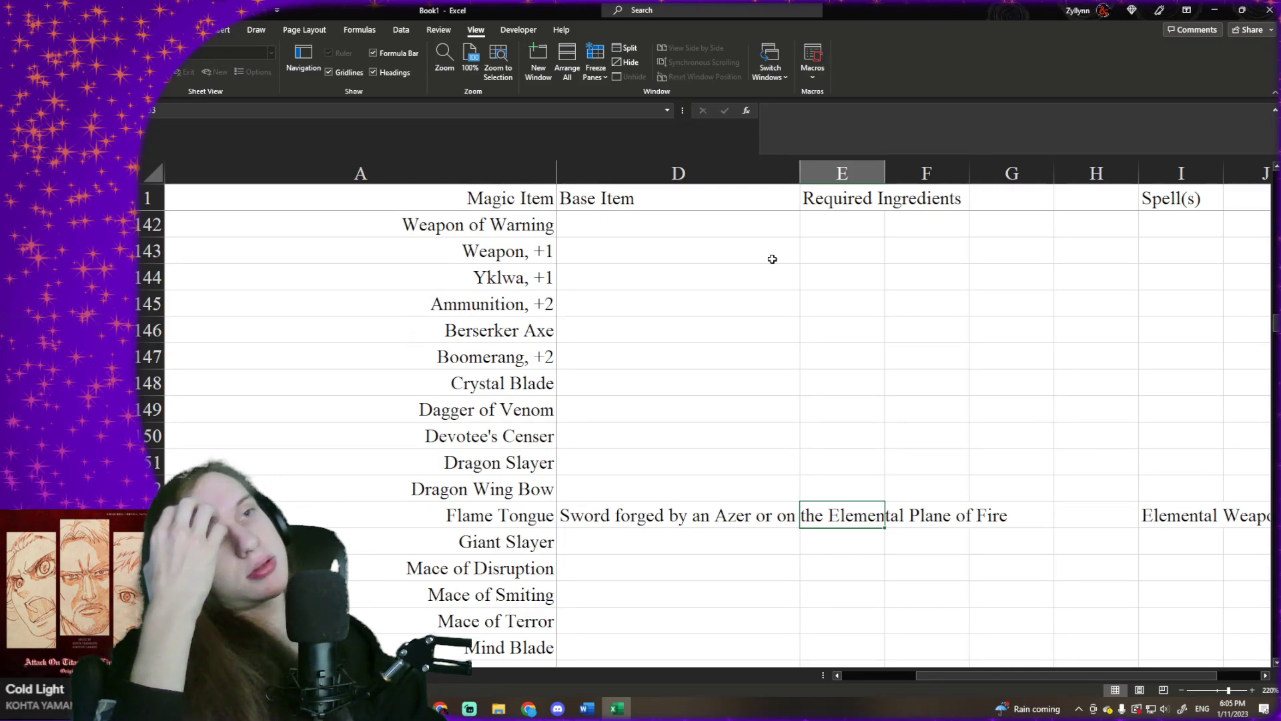
scroll(773, 292, down, 3)
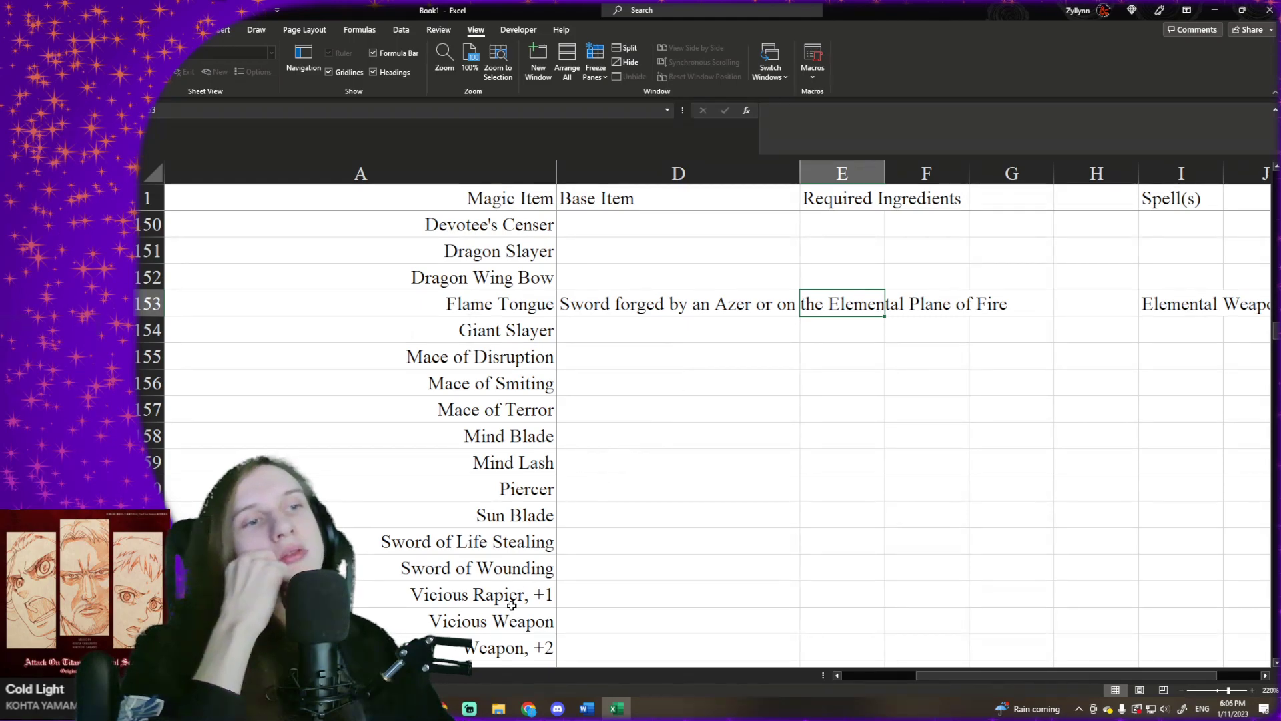
- Switch to the D&D Beyond Magic Items page in Chrome and look over its armor listing
click(532, 706)
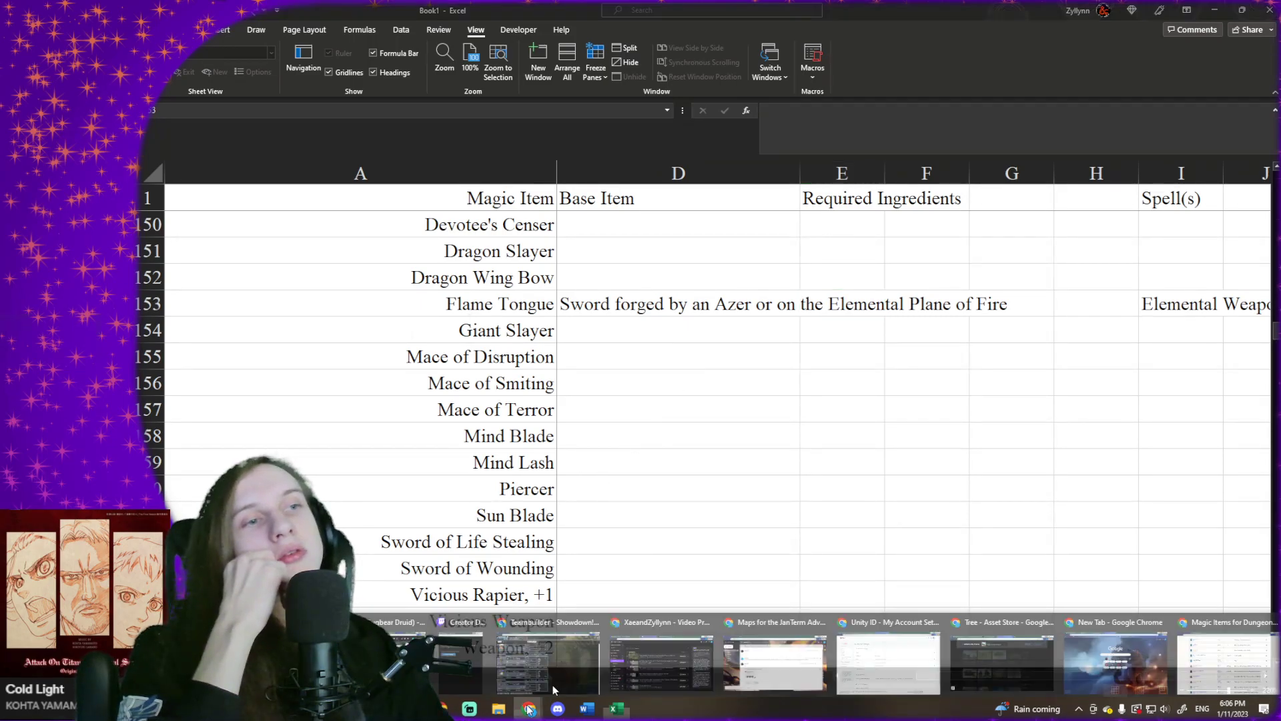
click(1200, 671)
scroll(427, 420, up, 10)
scroll(426, 412, down, 1)
scroll(425, 413, up, 1)
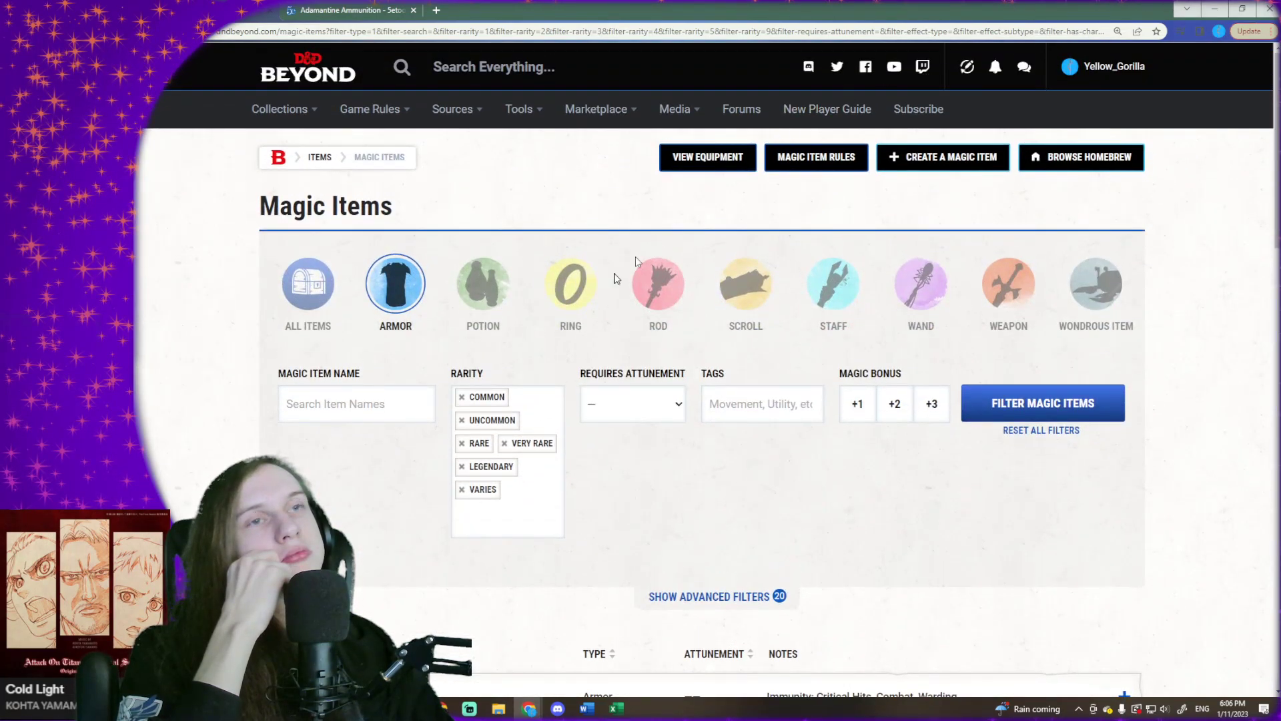
scroll(509, 315, down, 9)
scroll(510, 315, up, 3)
scroll(509, 315, down, 2)
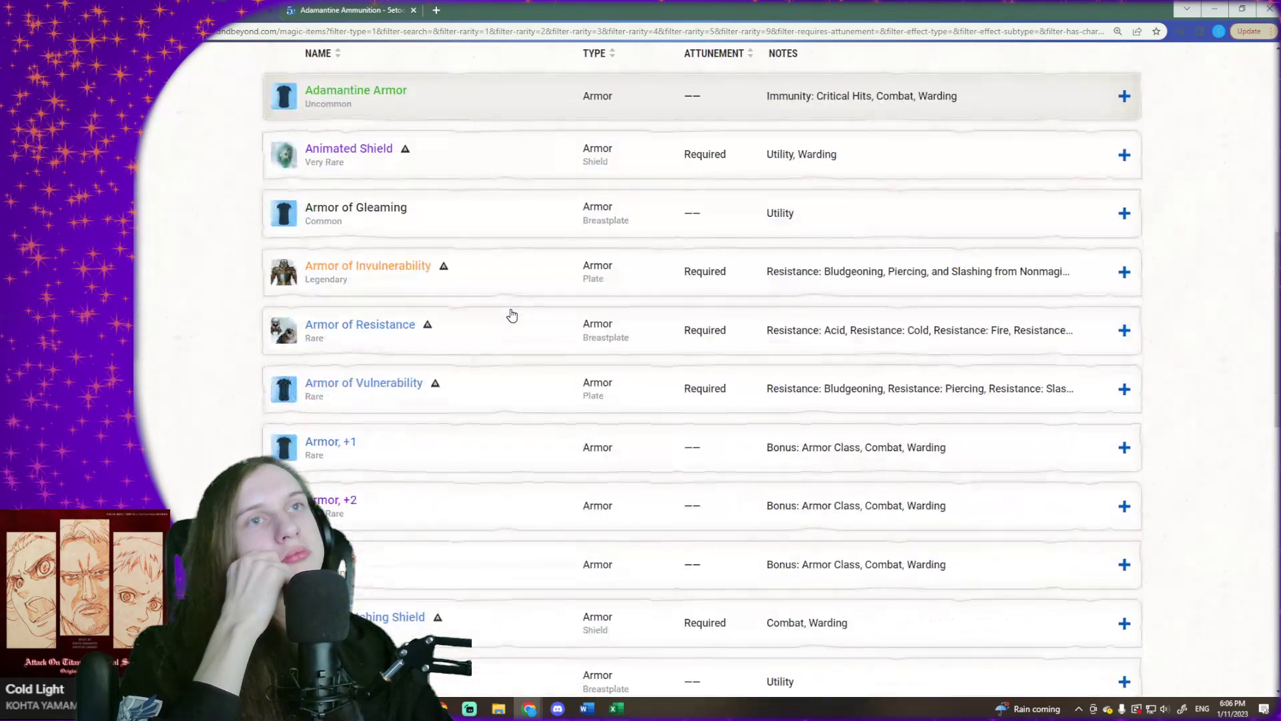
scroll(509, 314, up, 9)
- Search the magic items of all types for "flame" and expand the Flame Tongue entry's details
click(350, 414)
text(fl)
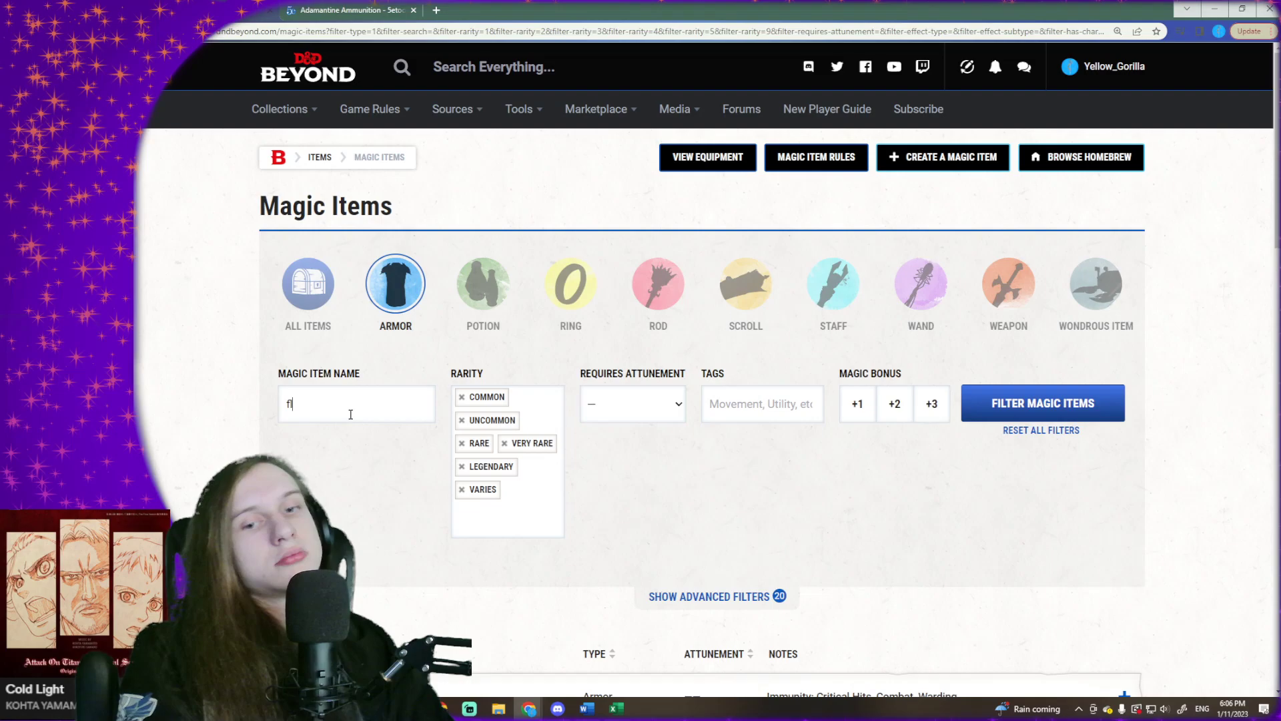
text(ame)
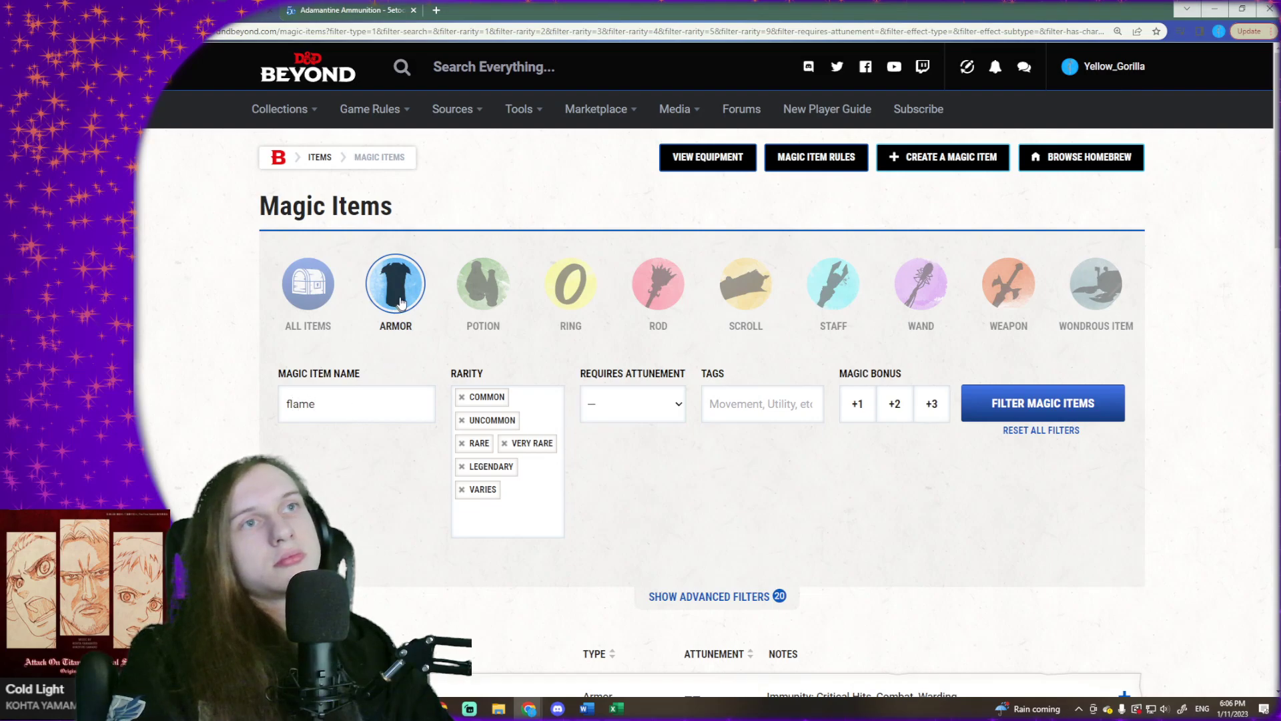
key(Return)
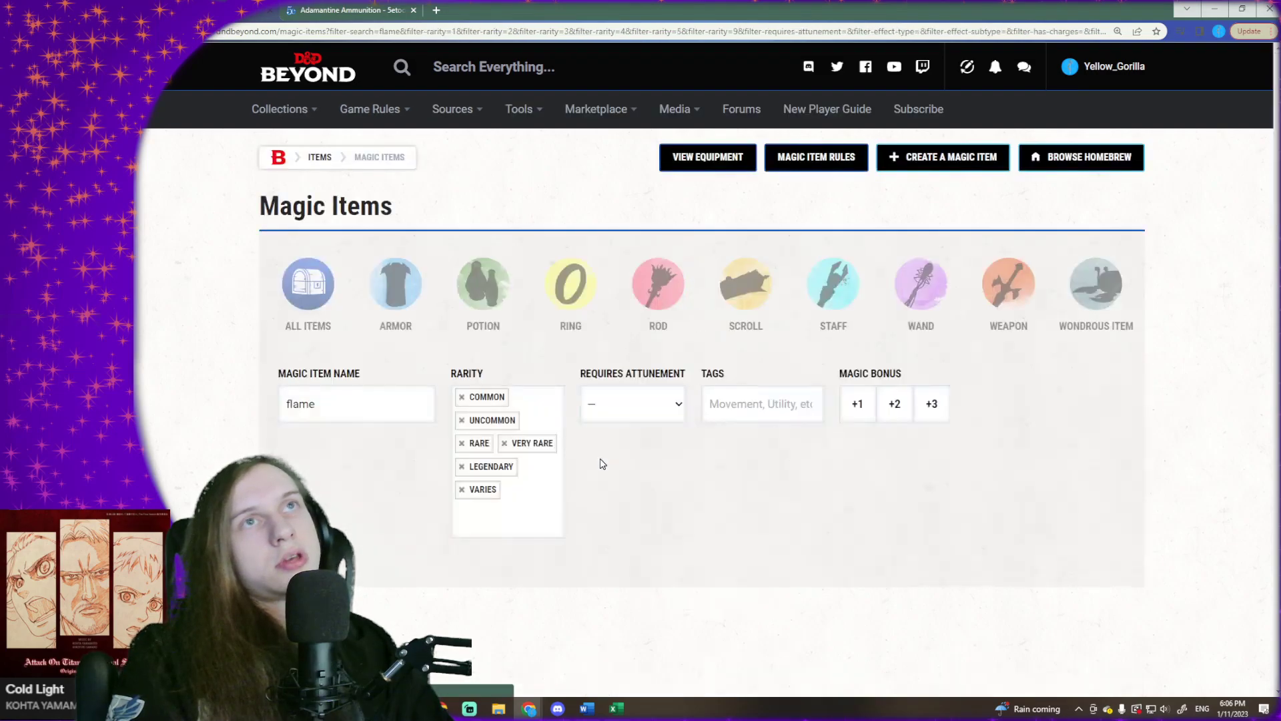
scroll(387, 454, down, 4)
click(427, 394)
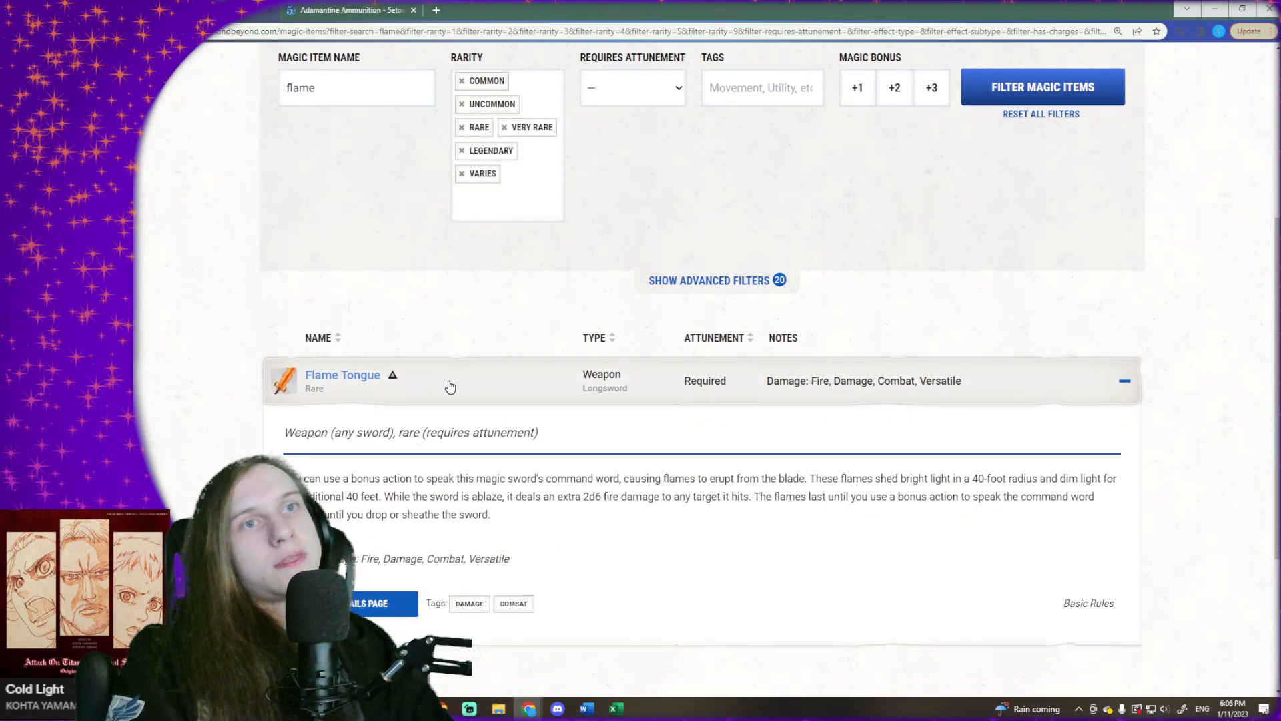
- Open the Flame Tongue details page in a separate browser tab and switch to it
scroll(440, 393, down, 2)
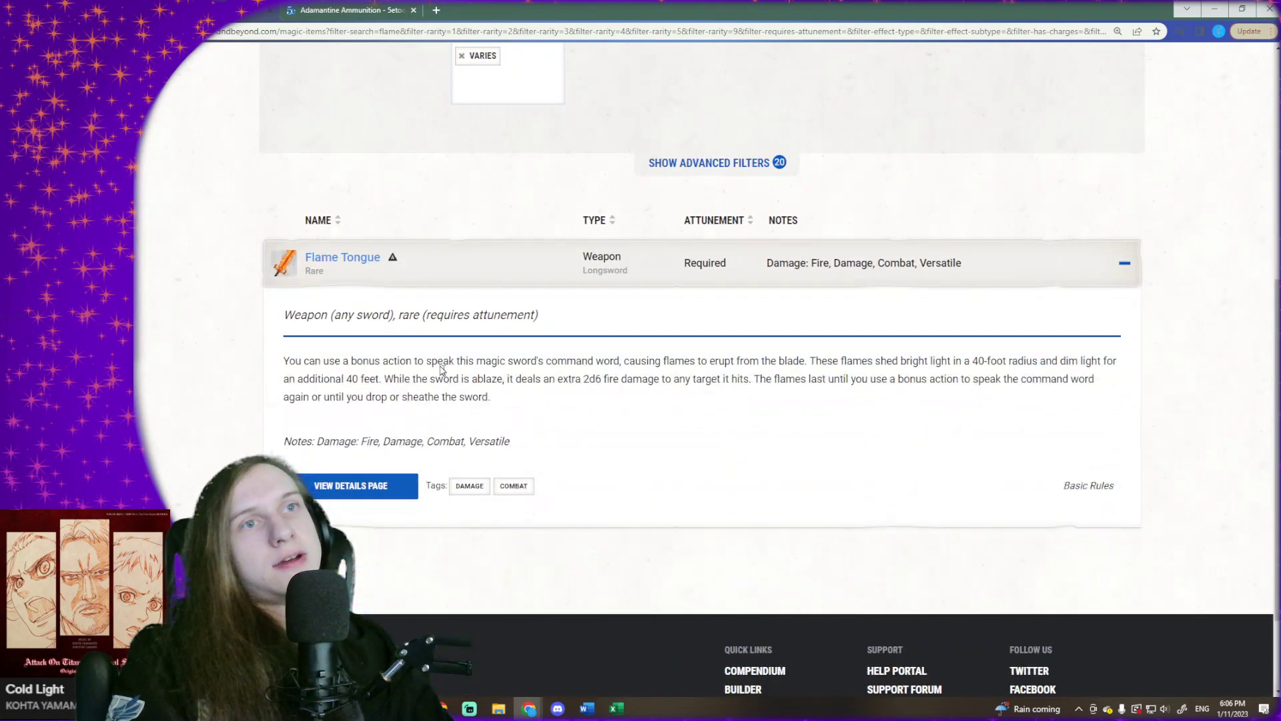
middle_click(331, 261)
click(387, 10)
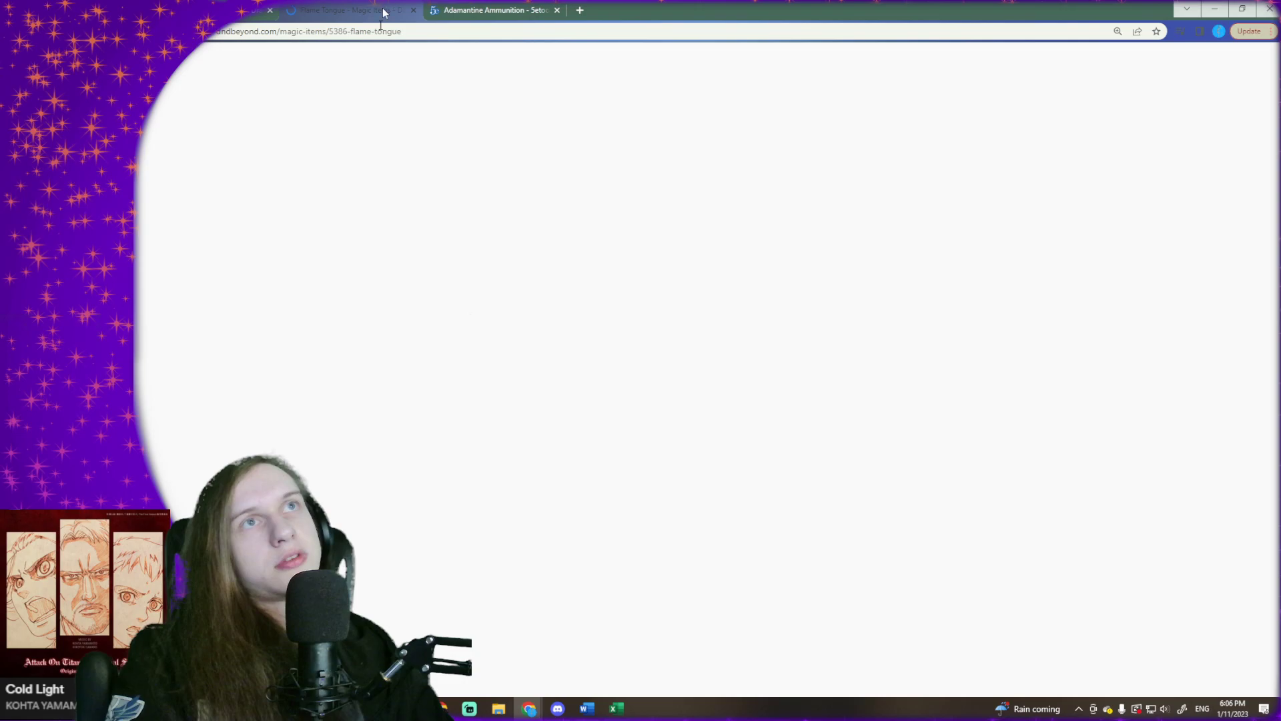
click(234, 10)
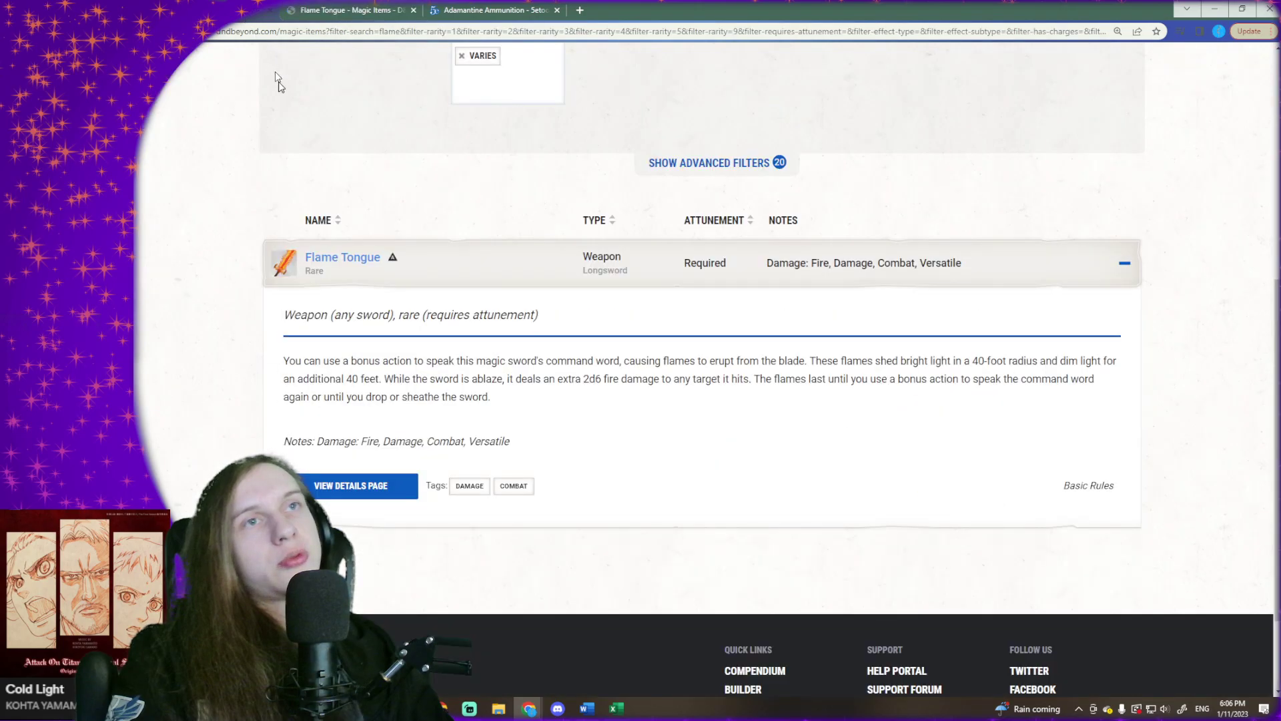
click(372, 8)
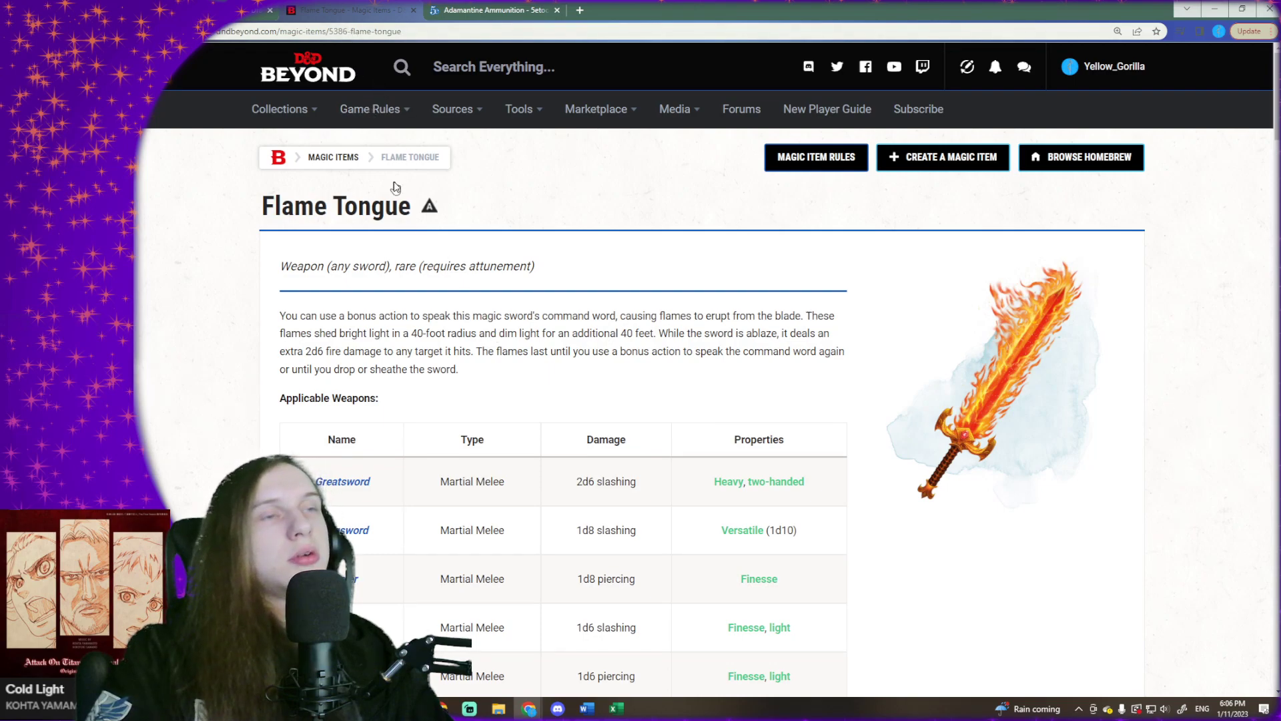
- Read Flame Tongue's description and applicable weapons, and view its artwork enlarged before closing it
scroll(411, 233, down, 1)
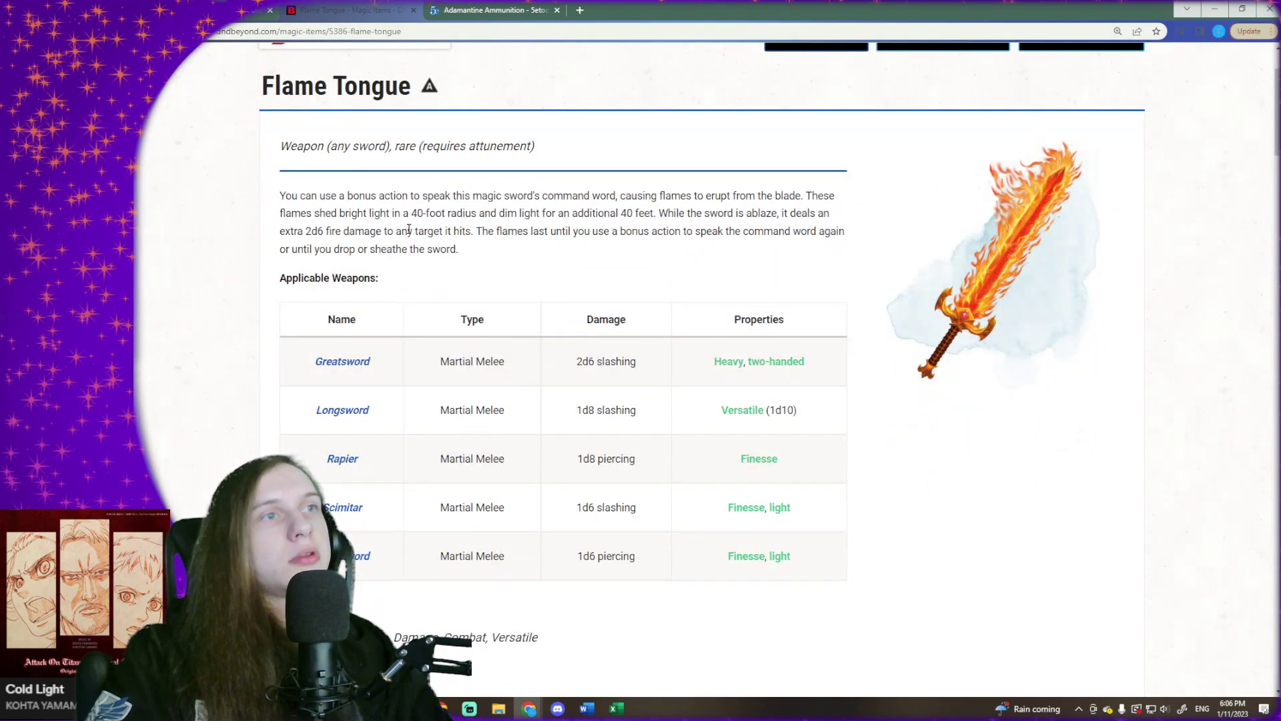
click(978, 294)
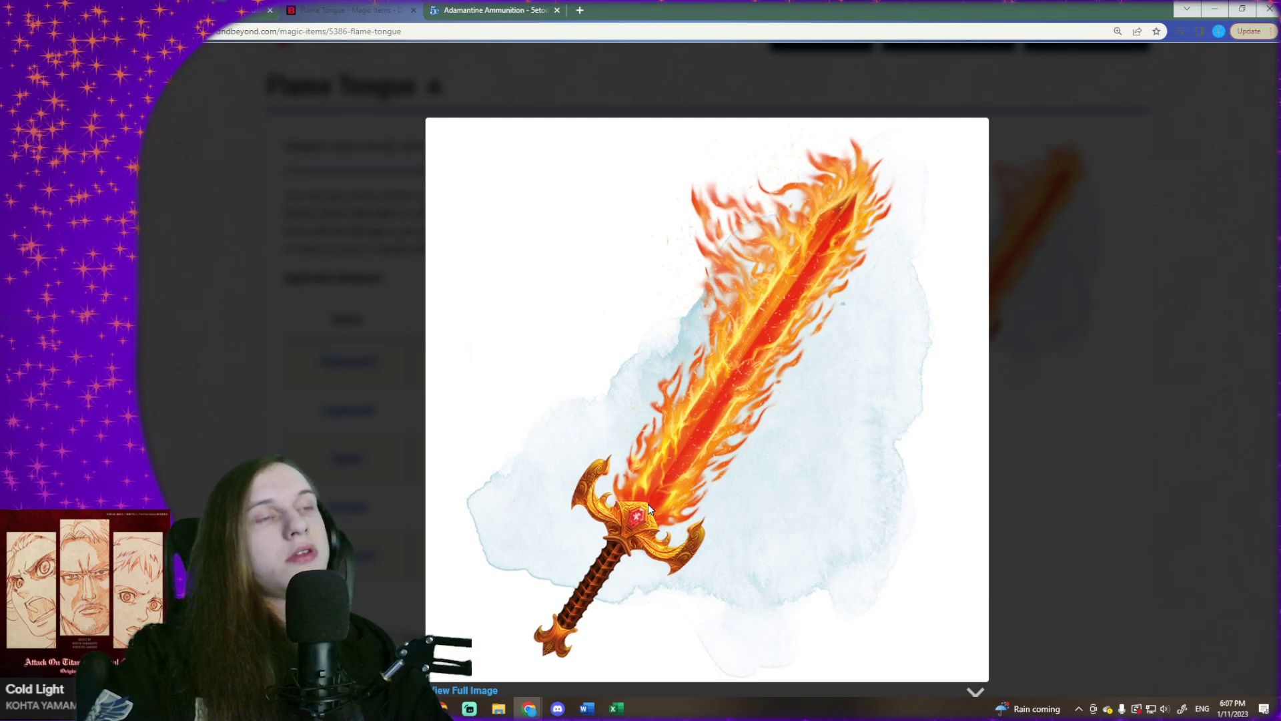
click(973, 689)
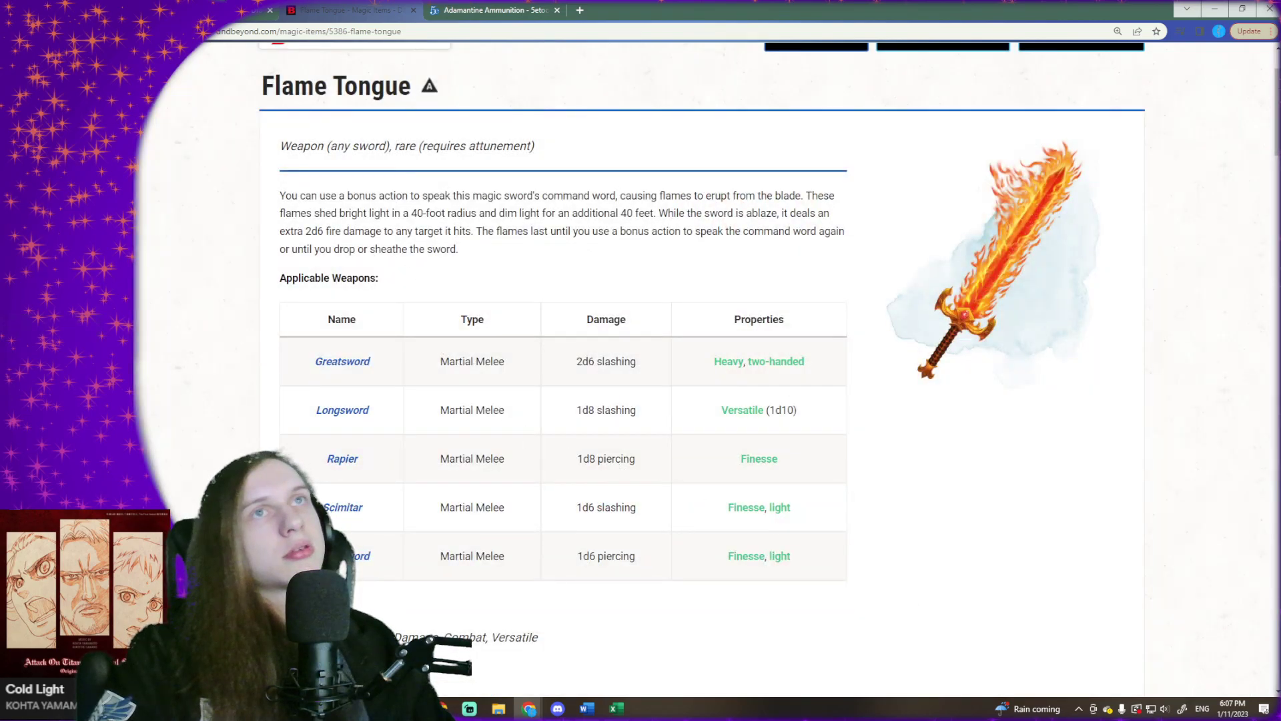
- Clear the "flame" name search and all rarity filters on the Magic Items page, with the advanced filters shown
click(248, 11)
scroll(427, 373, up, 5)
drag(364, 301, 261, 314)
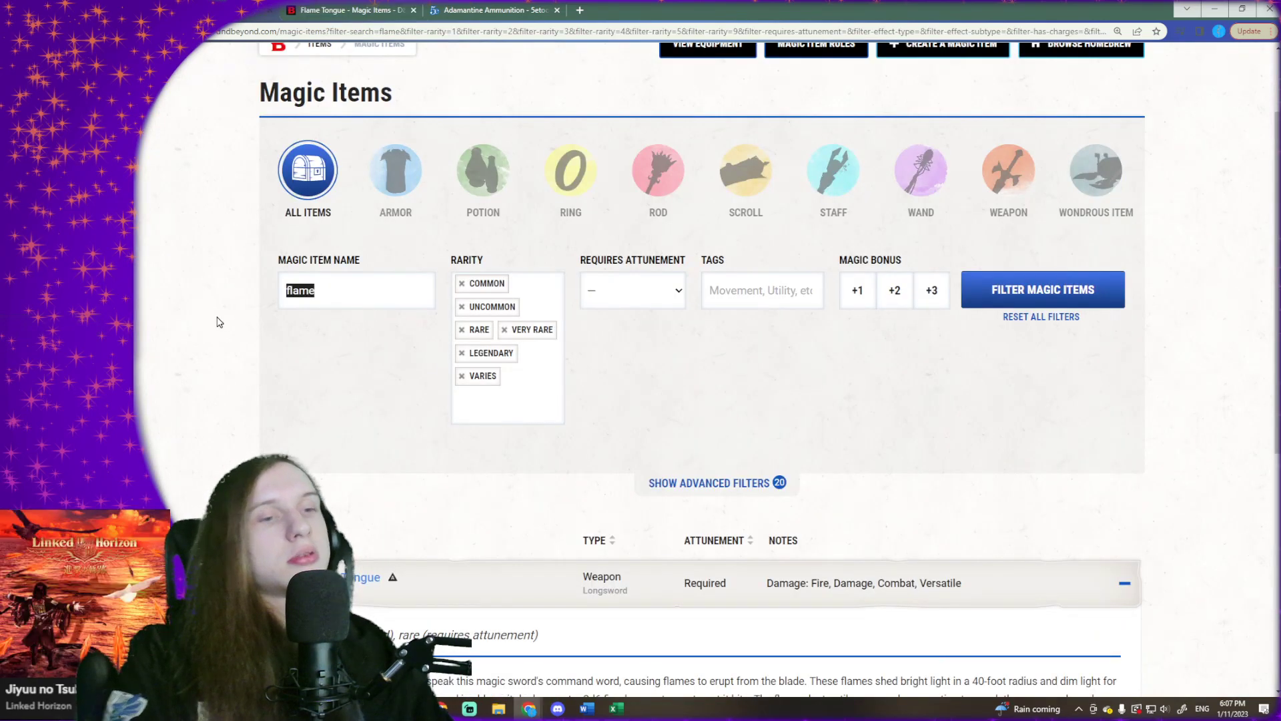
key(BackSpace)
click(684, 493)
scroll(670, 484, up, 2)
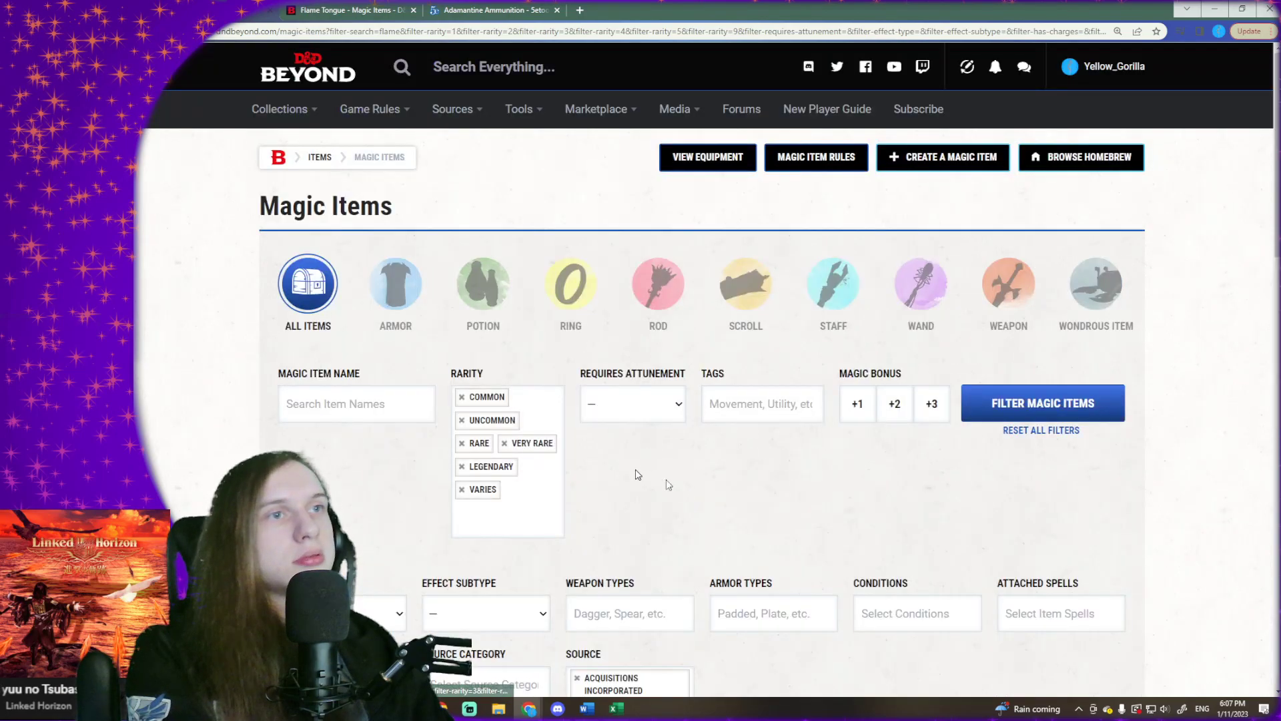
click(462, 397)
click(462, 397)
click(462, 396)
click(461, 396)
click(461, 397)
click(462, 396)
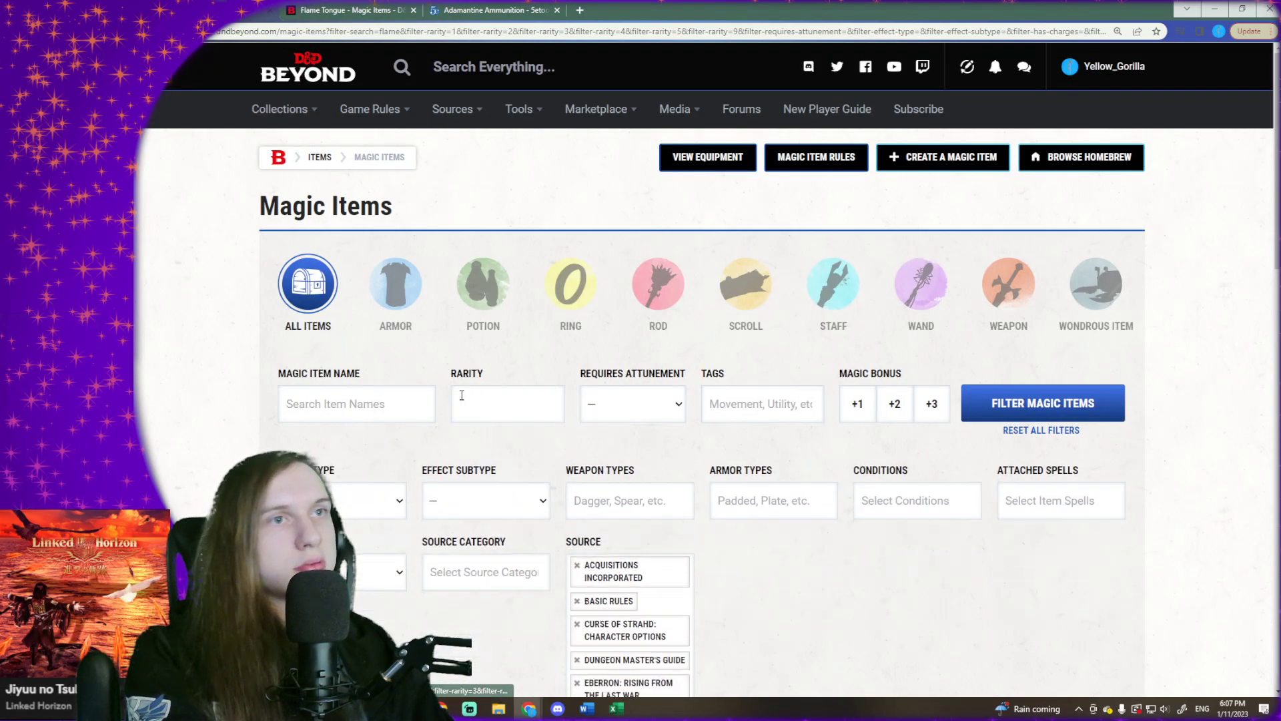
scroll(467, 507, down, 1)
scroll(462, 532, down, 1)
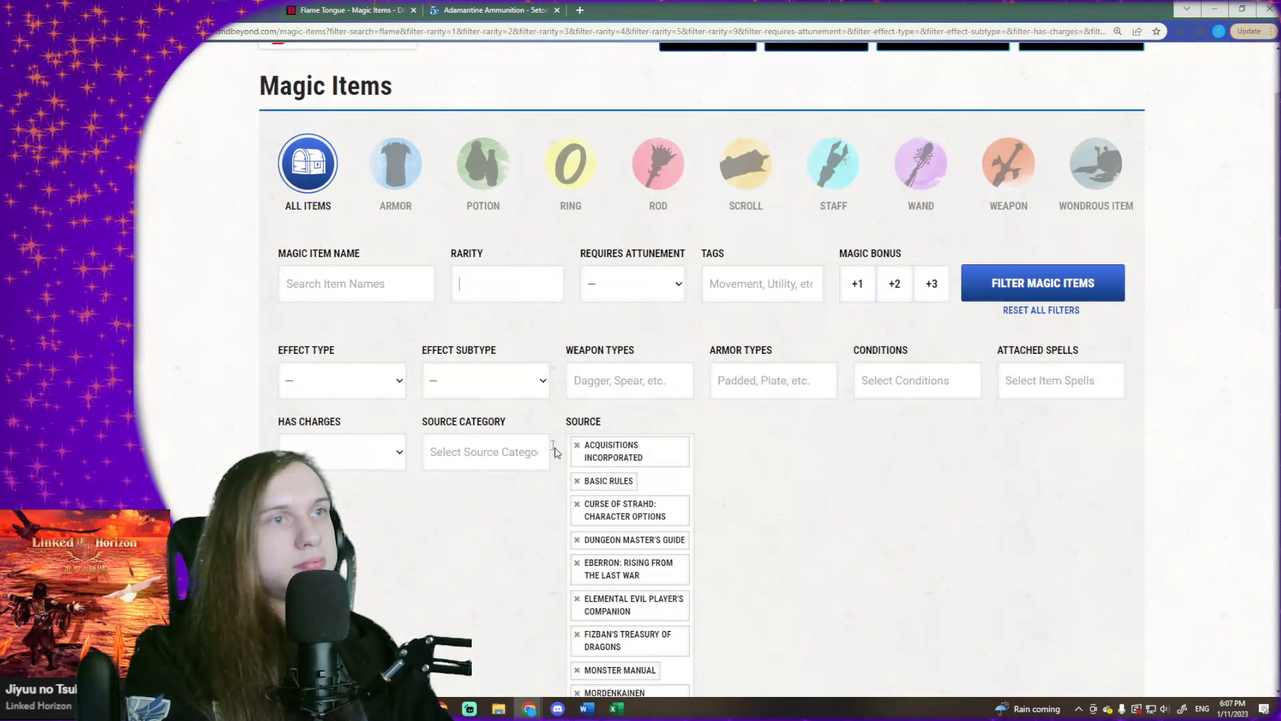
- Duplicate the Magic Items browser tab, return the original to its armor listing, and switch to the duplicate
right_click(240, 6)
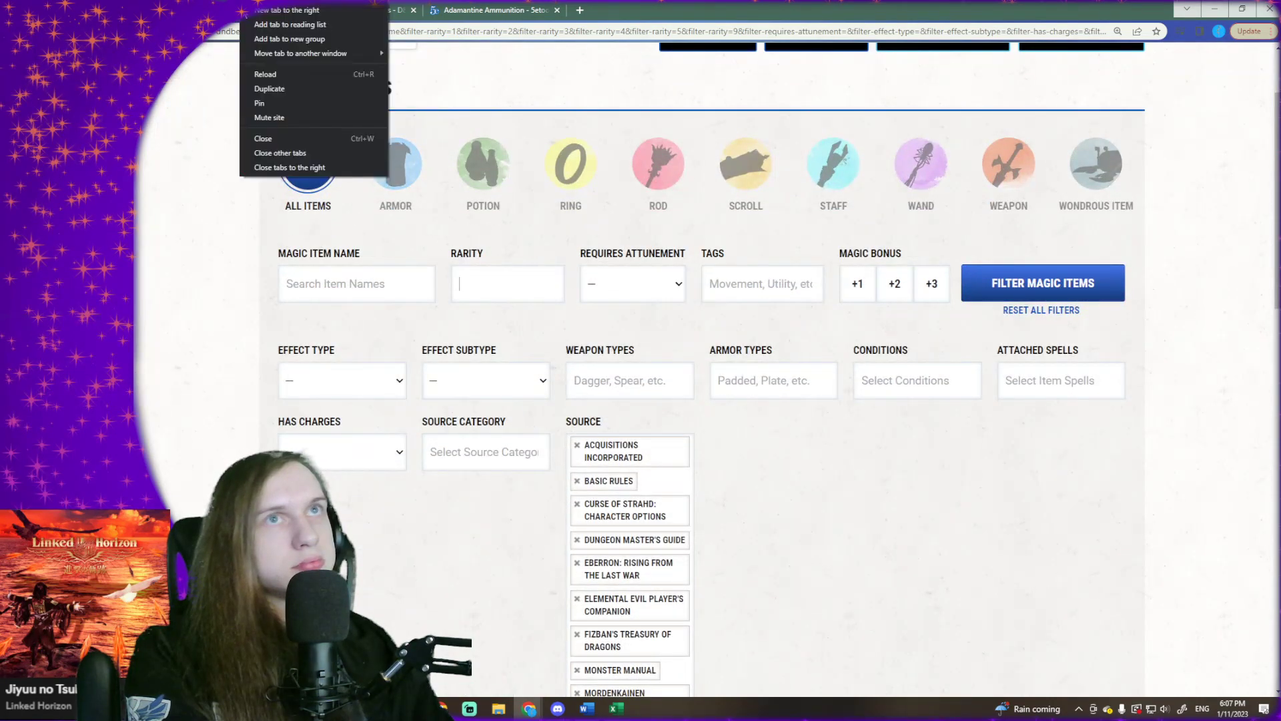
click(290, 90)
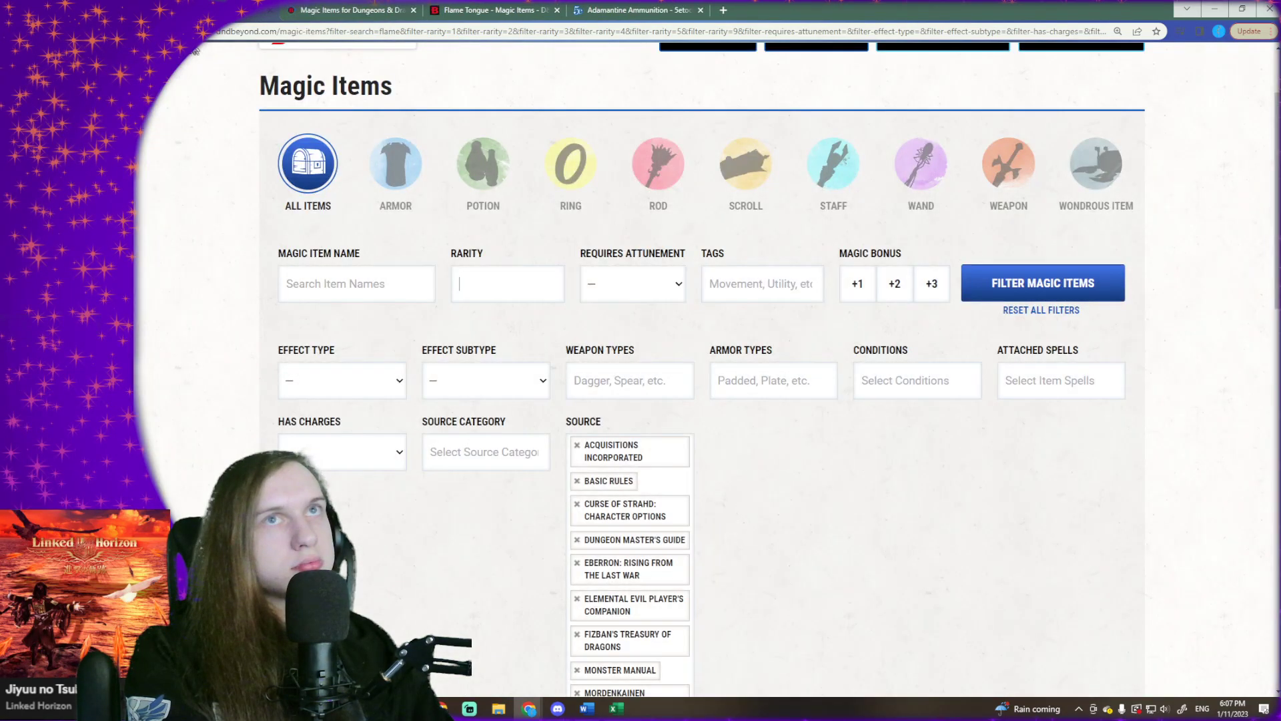
click(405, 7)
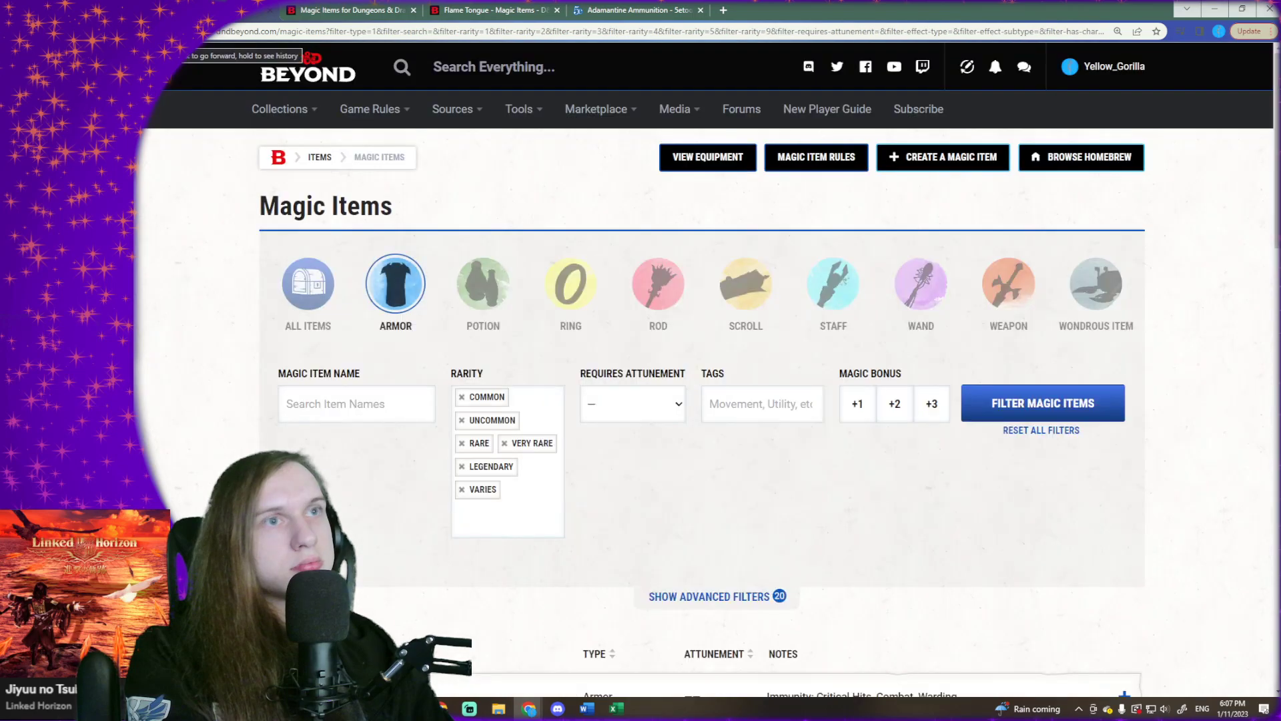
click(390, 5)
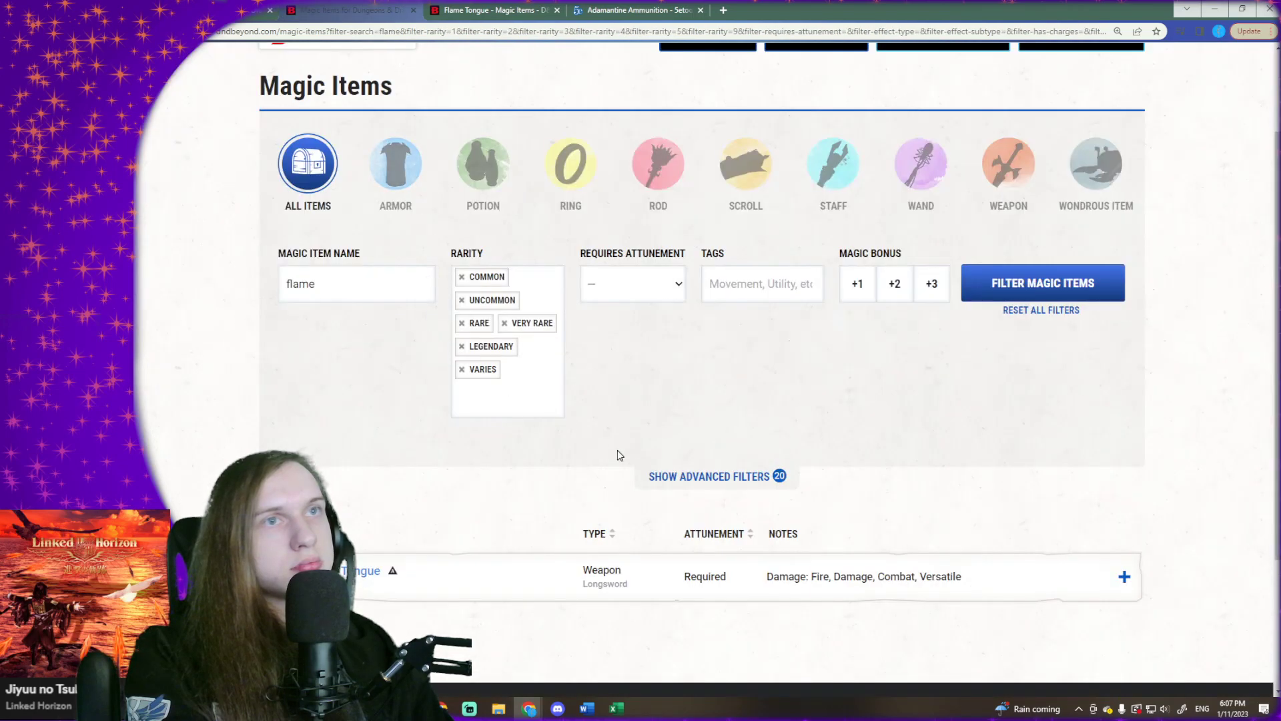
- Clear the name search in the duplicated Magic Items page and reset all its filters
drag(329, 274, 194, 289)
key(BackSpace)
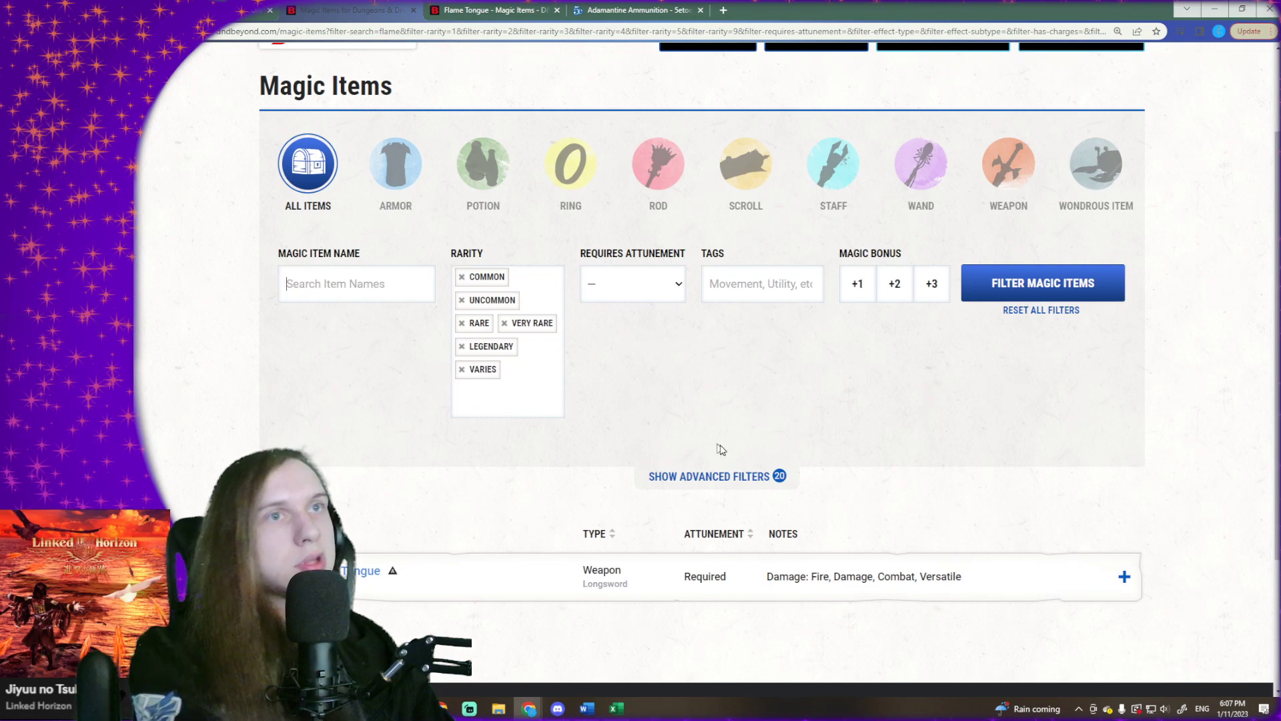
click(726, 475)
scroll(721, 480, down, 3)
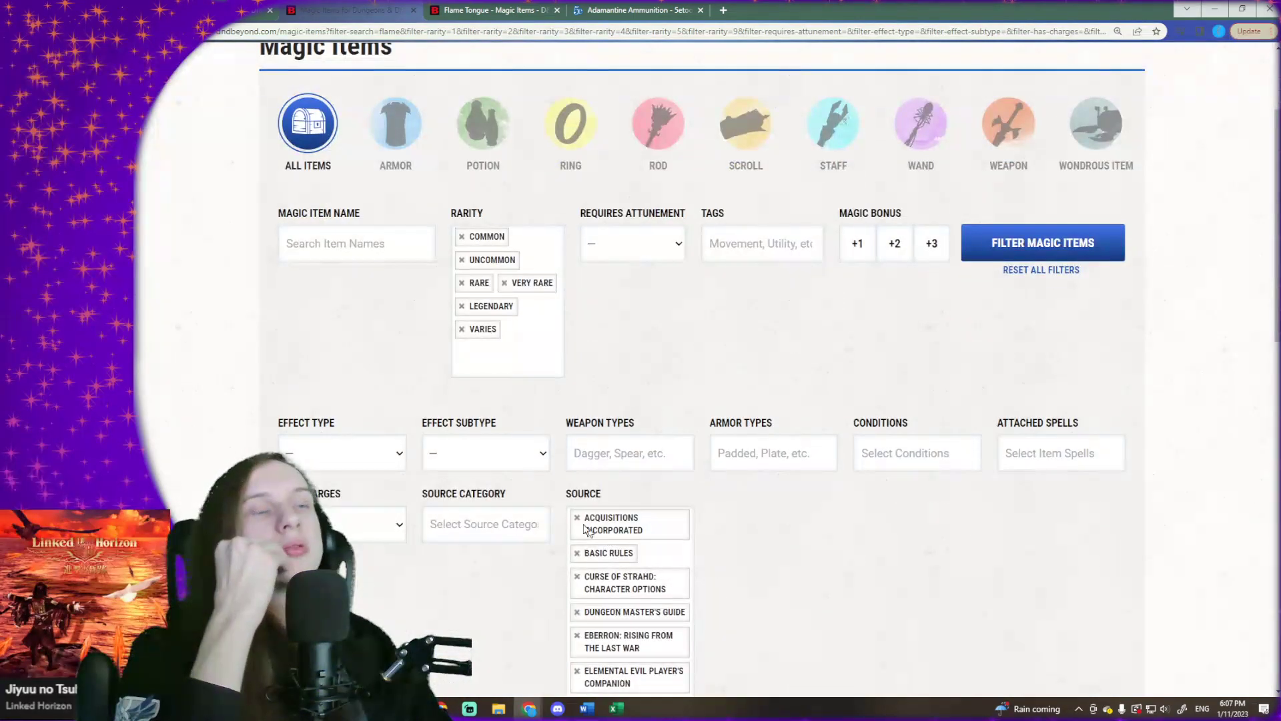
click(577, 517)
scroll(606, 500, down, 5)
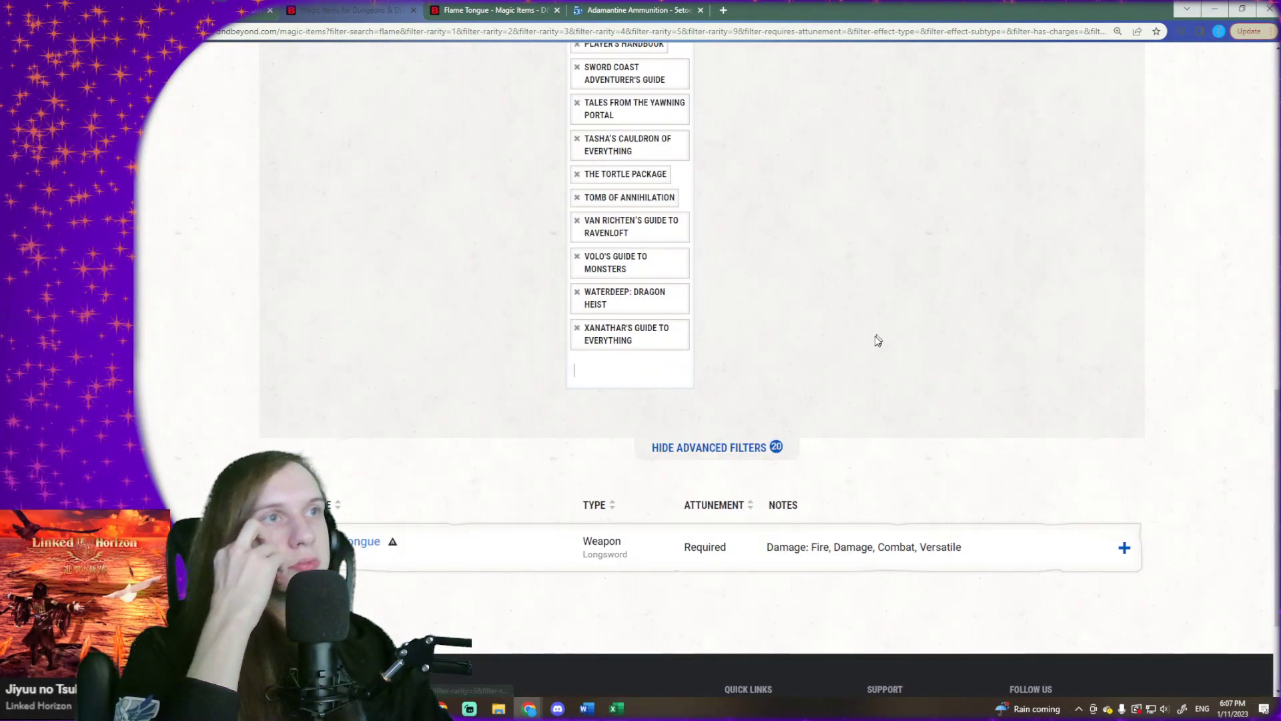
scroll(875, 340, up, 10)
click(1011, 432)
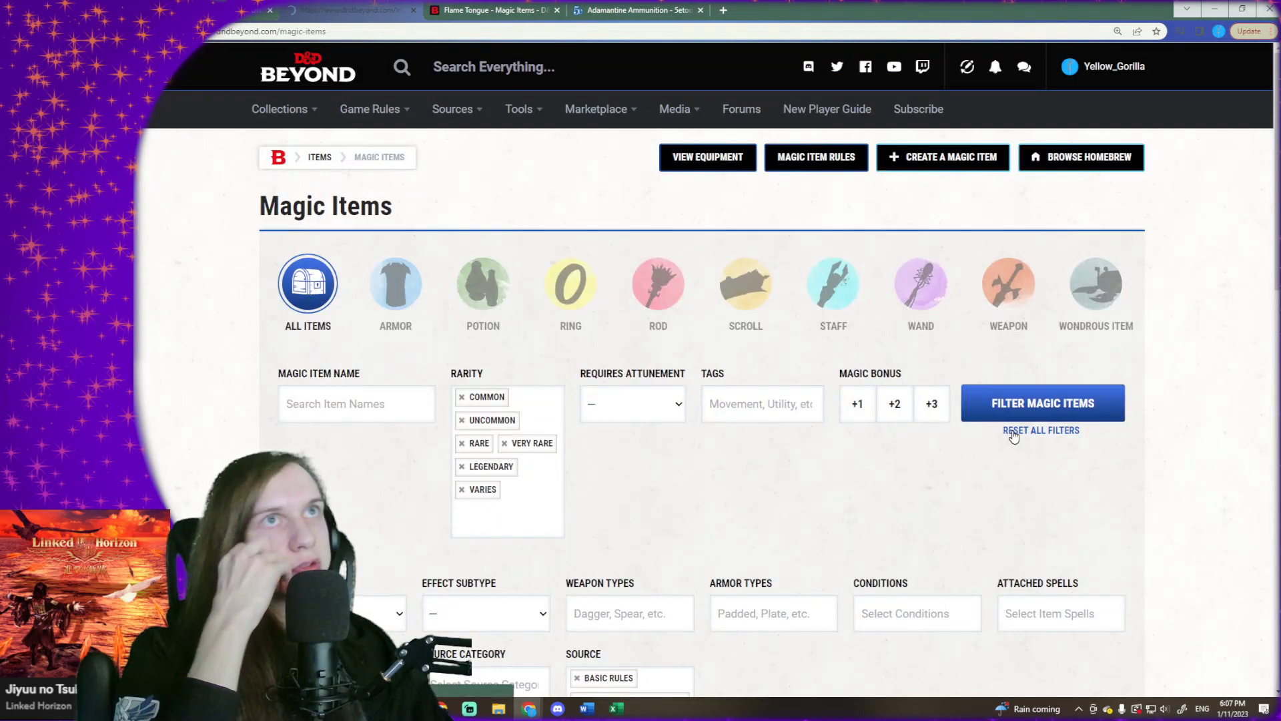
- Add "Wayfinder's Guide to Eberron" as a source filter for the magic items
click(668, 486)
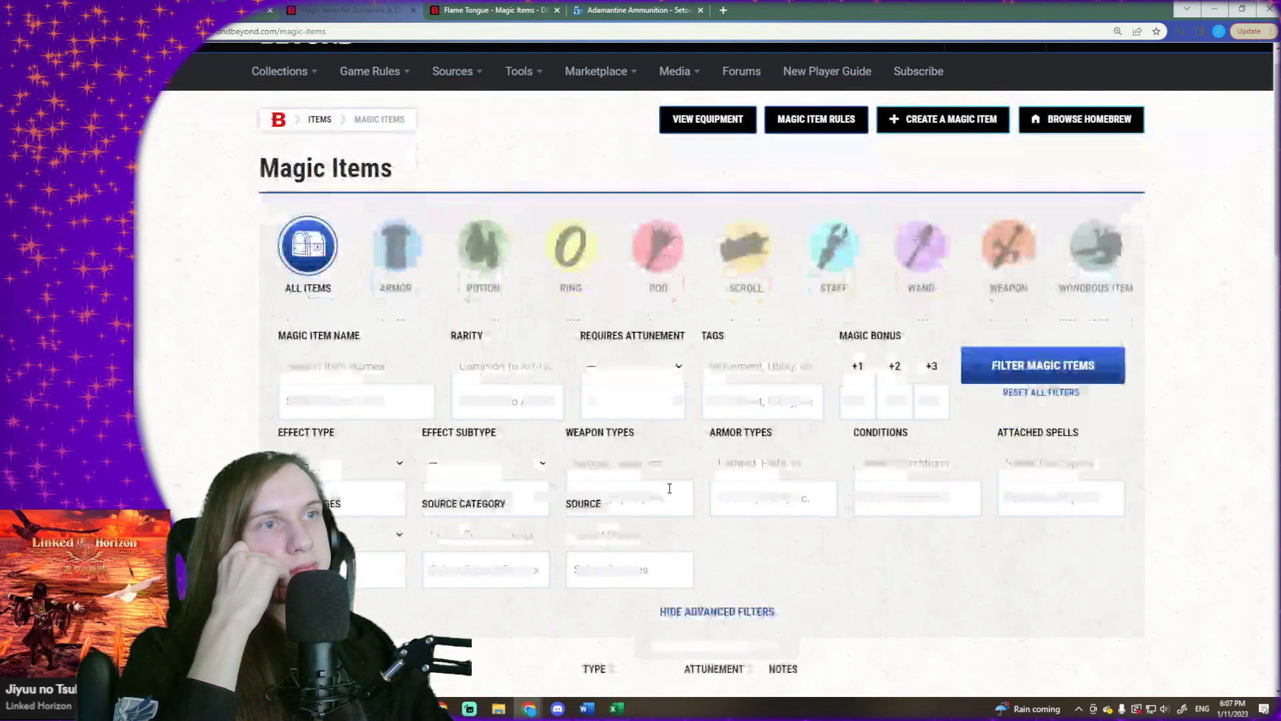
scroll(657, 373, down, 5)
click(644, 224)
scroll(660, 330, down, 10)
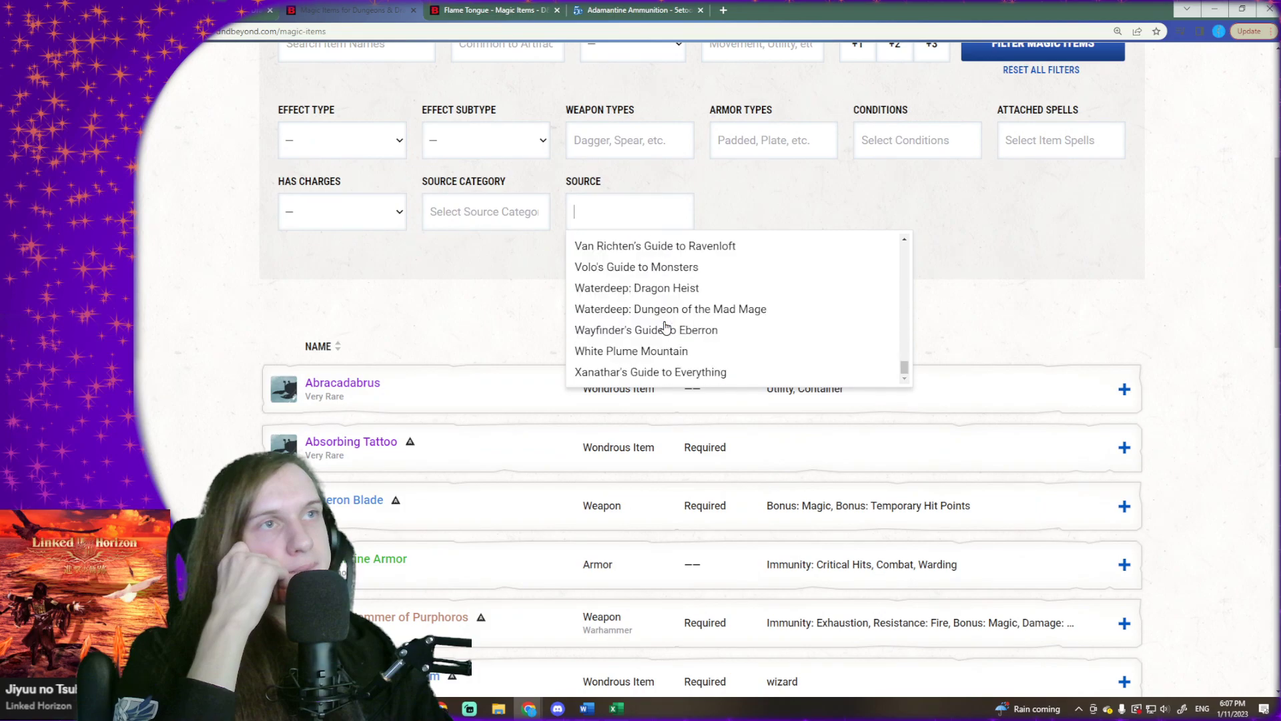
click(642, 332)
- Look through the list of available sourcebooks in the source filter for further books to include
click(644, 247)
scroll(623, 363, down, 10)
scroll(622, 361, up, 5)
scroll(621, 362, up, 10)
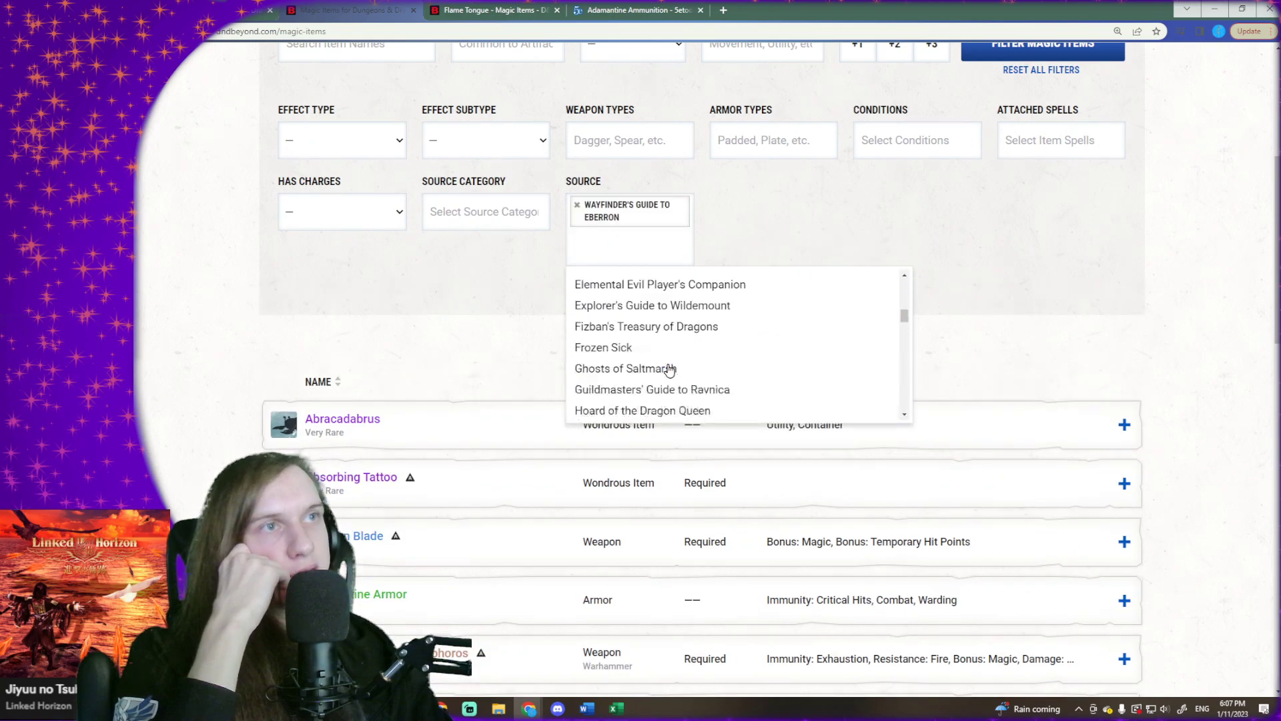
scroll(679, 330, down, 3)
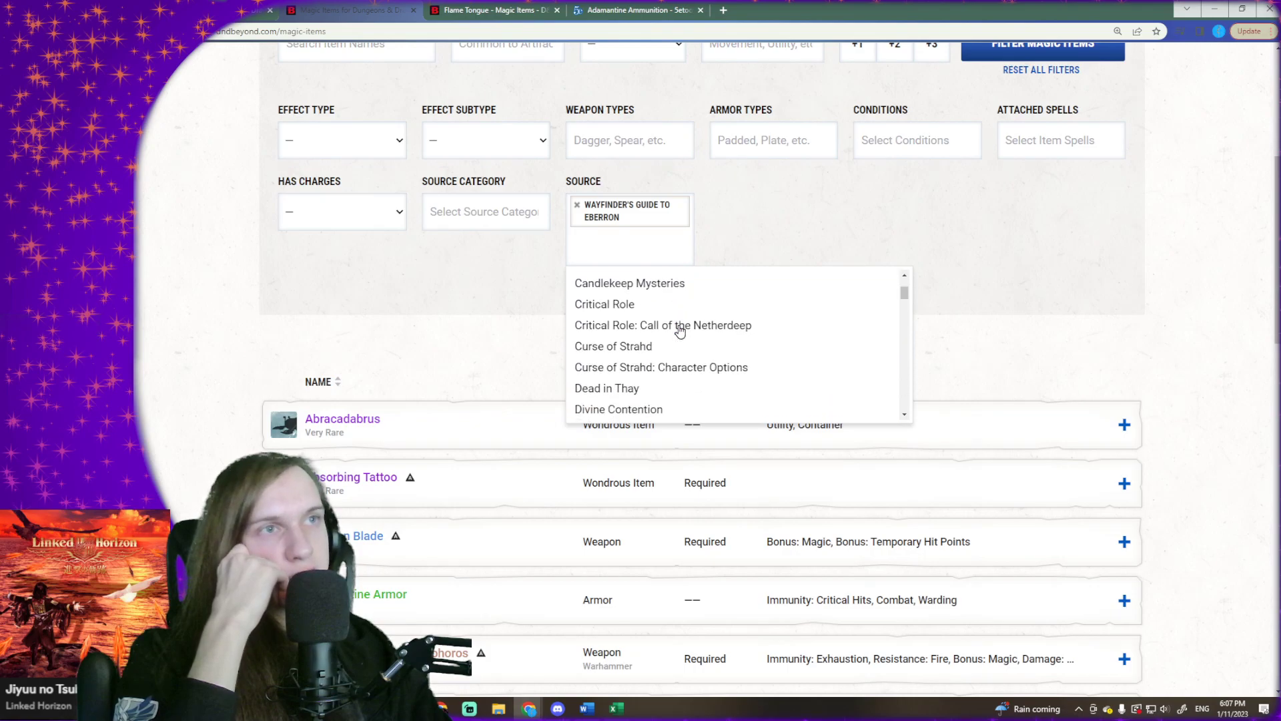
scroll(684, 350, down, 2)
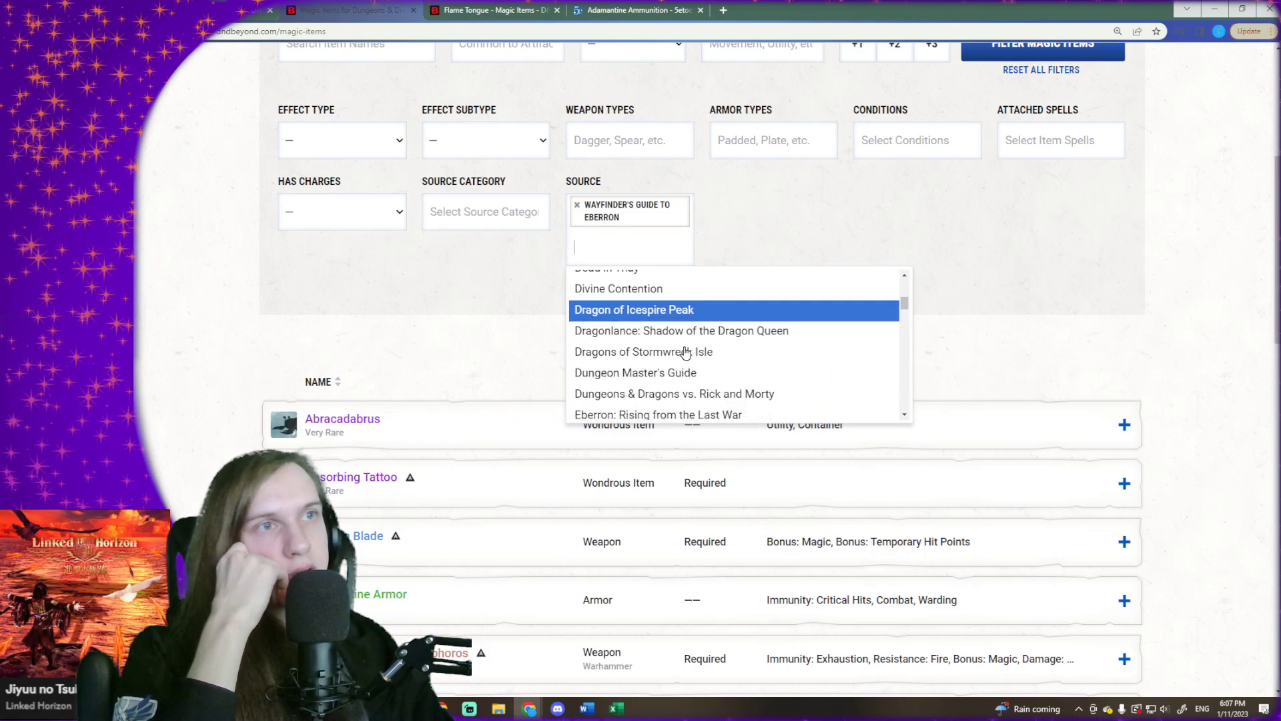
scroll(684, 352, down, 1)
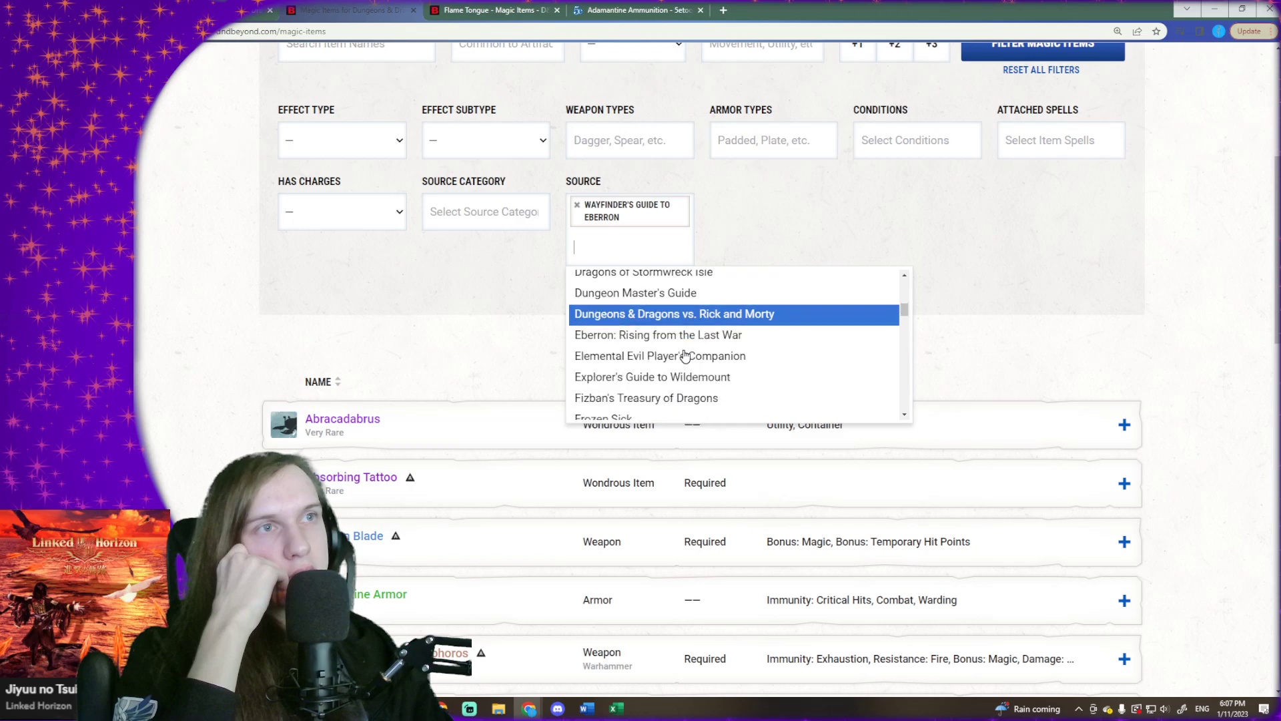
scroll(680, 361, down, 1)
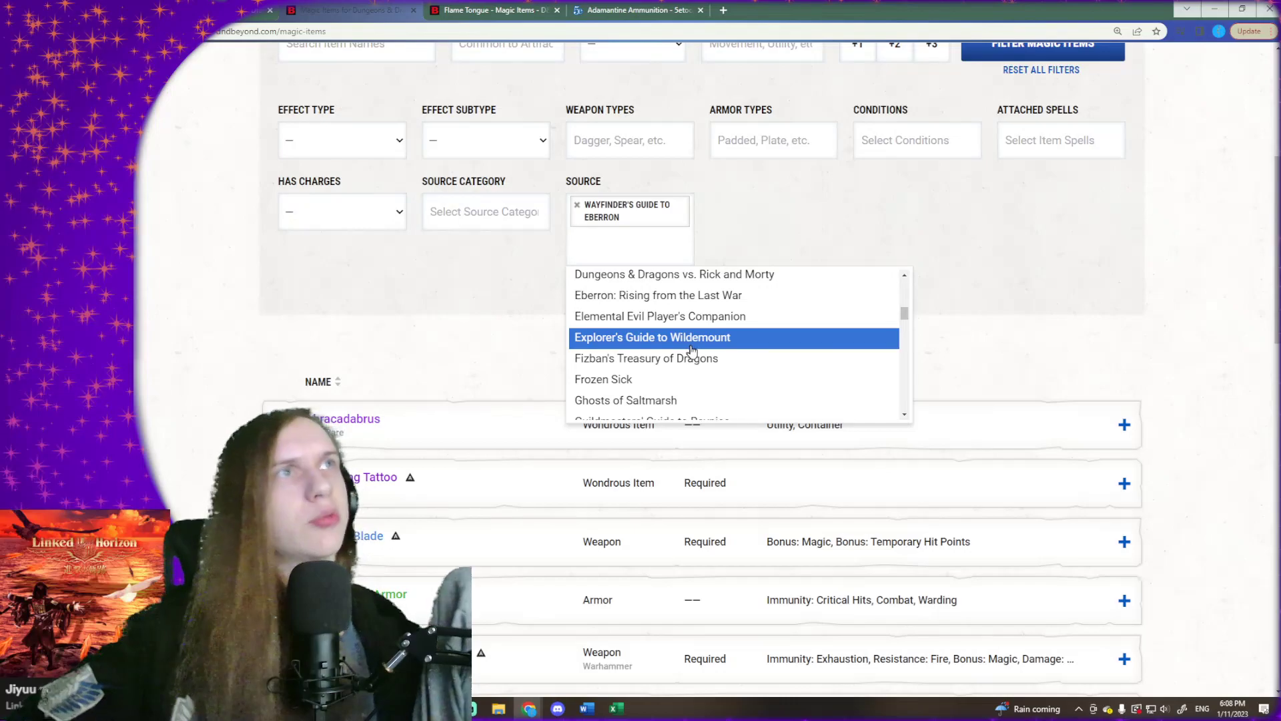
- Open the D&D Beyond Spells page in a new browser tab and search the spell names for "Impri"
click(722, 10)
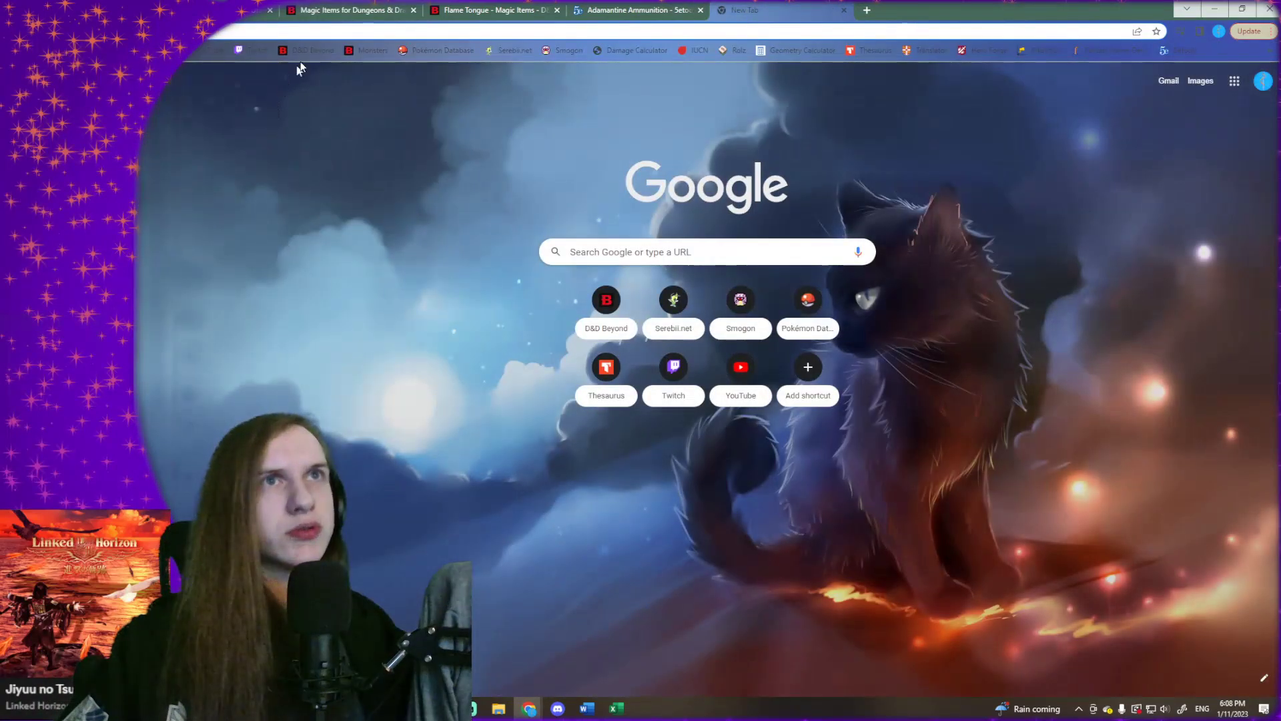
click(606, 300)
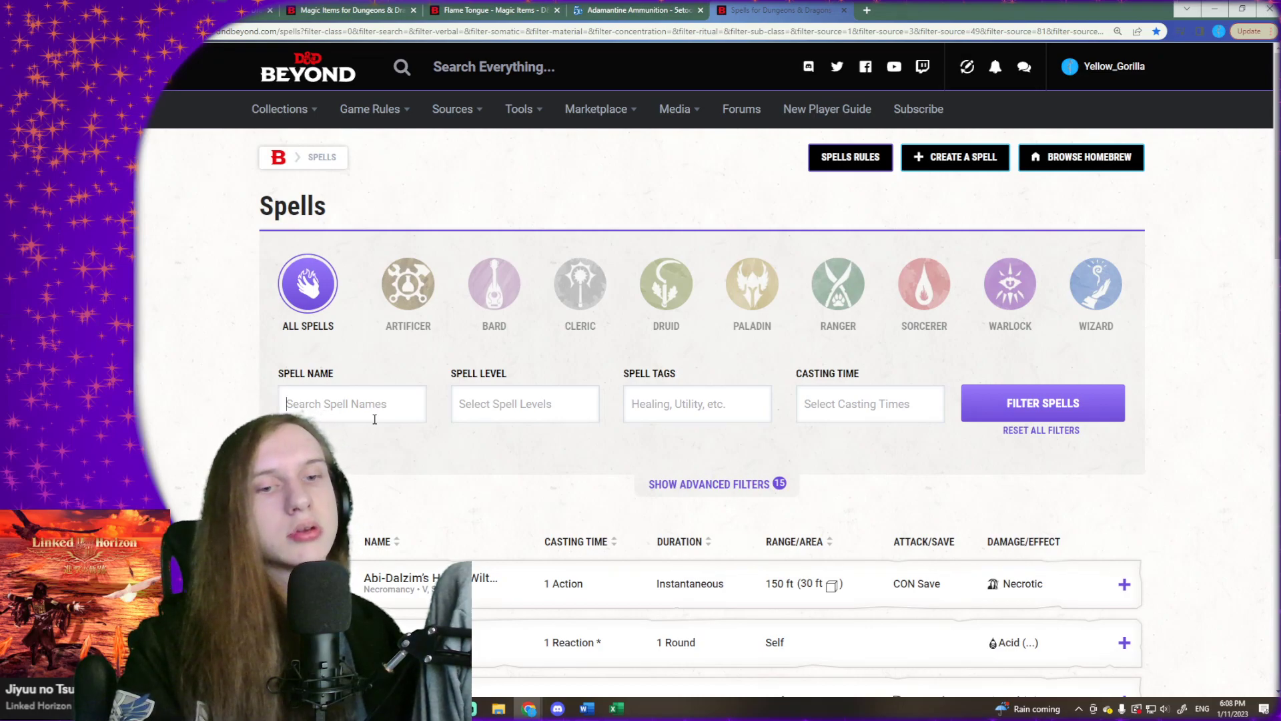
click(375, 419)
text(Impri)
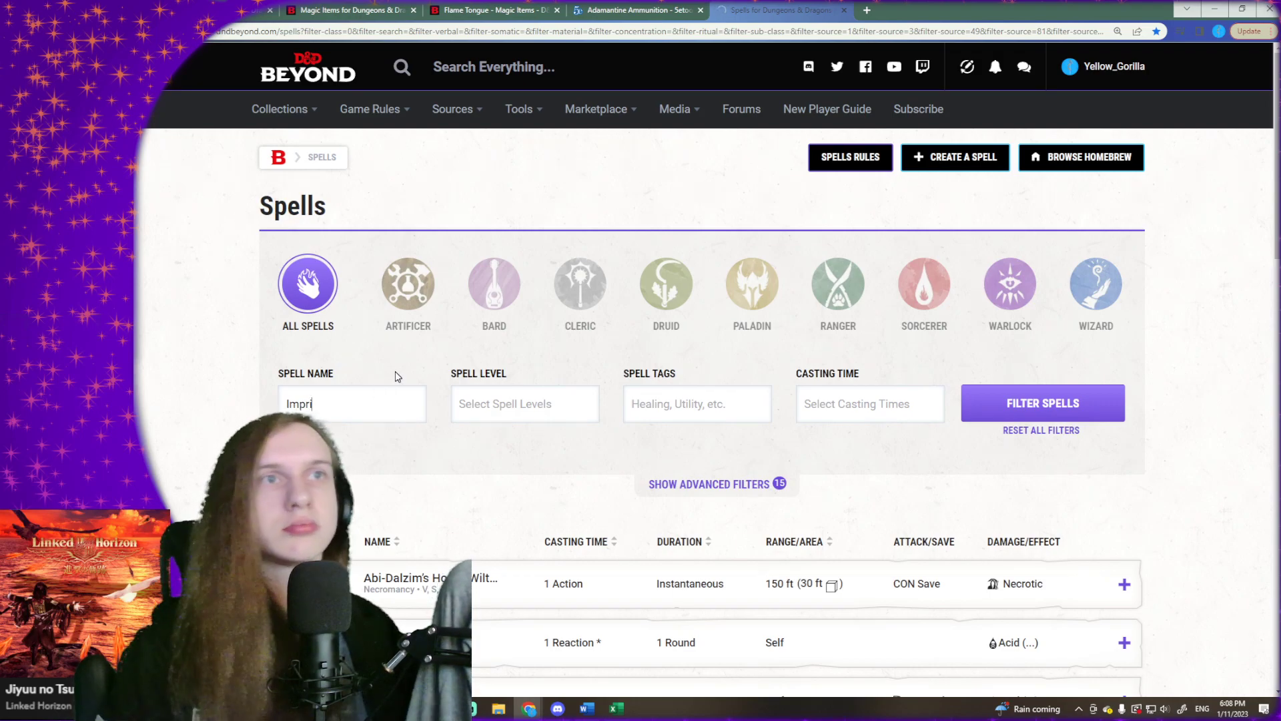
key(Return)
scroll(401, 383, down, 3)
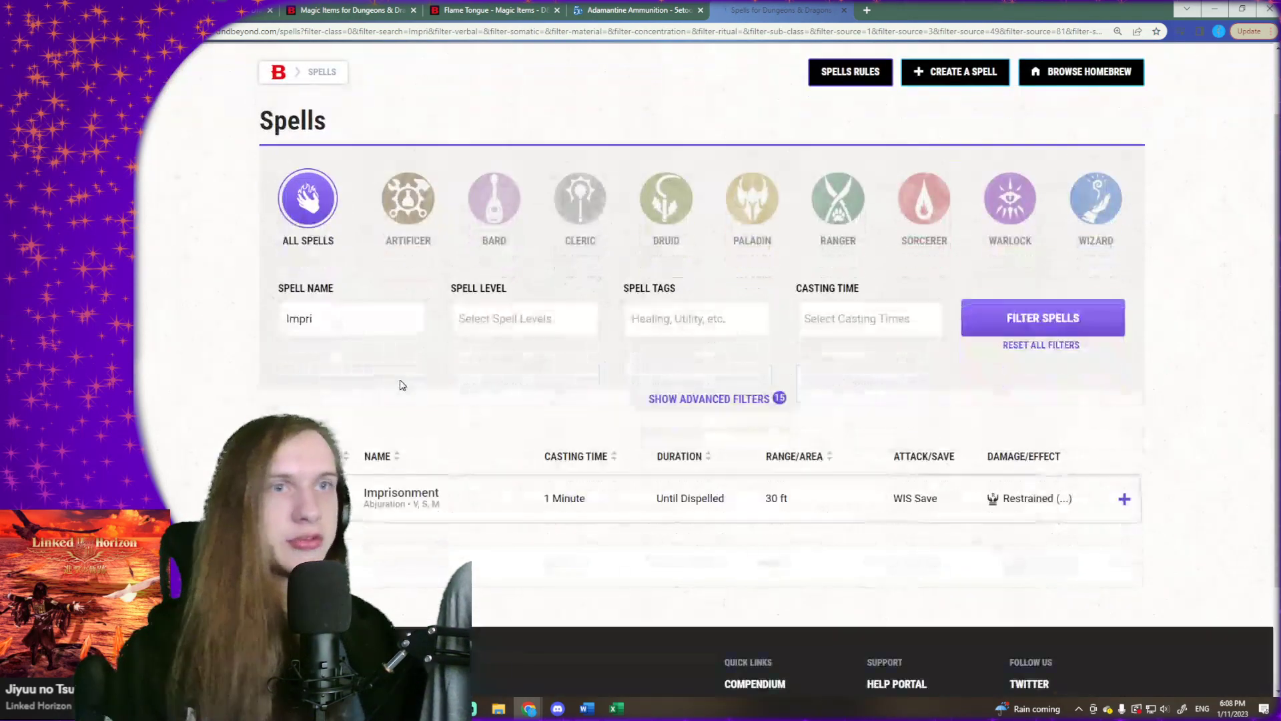
- Expand the Imprisonment spell and read its description and special components, ending back on the Magic Items tab
click(482, 405)
scroll(486, 409, down, 2)
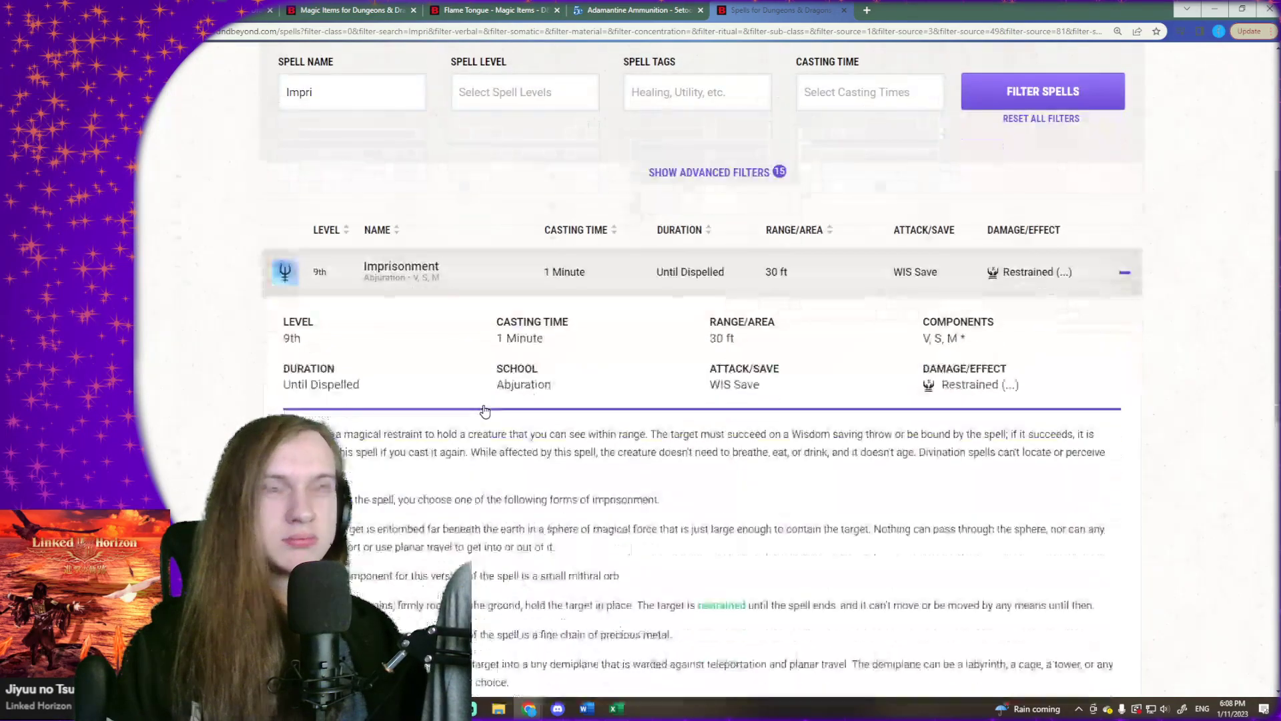
scroll(485, 410, down, 1)
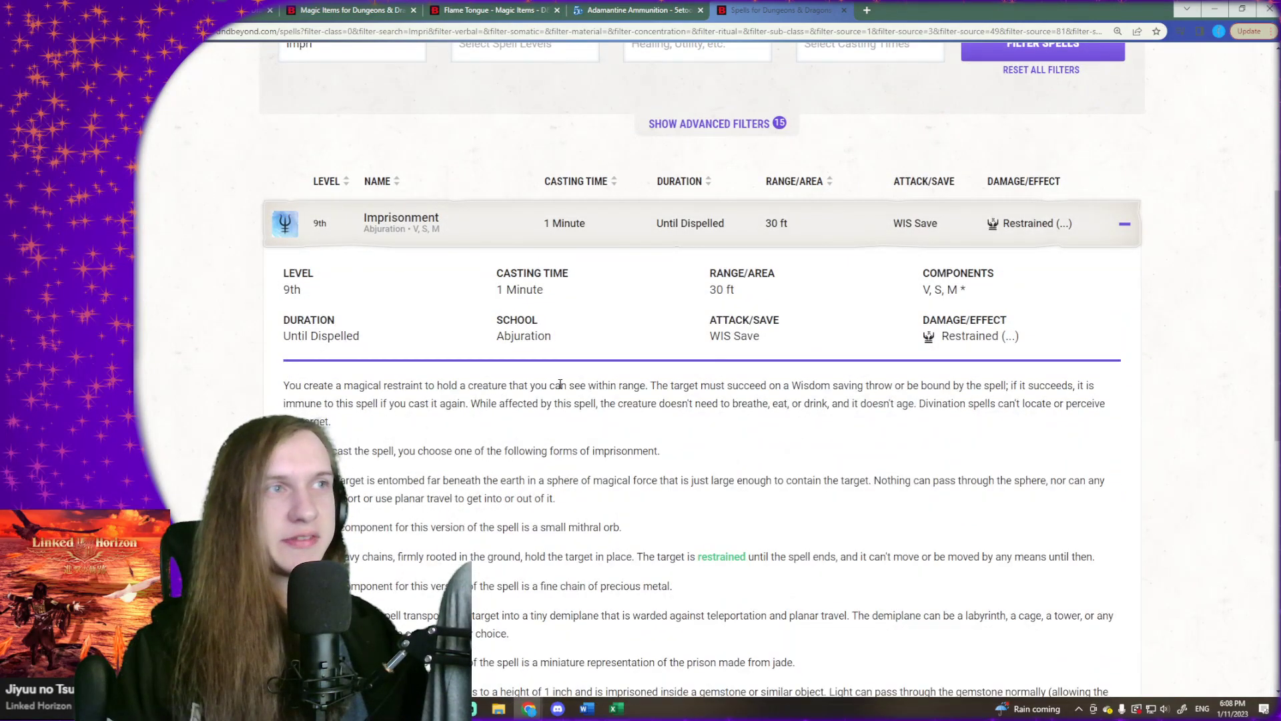
drag(402, 403, 529, 386)
click(502, 386)
drag(437, 386, 509, 386)
click(608, 401)
scroll(608, 400, down, 10)
scroll(608, 400, up, 10)
scroll(611, 396, down, 3)
scroll(611, 396, down, 2)
scroll(611, 397, up, 1)
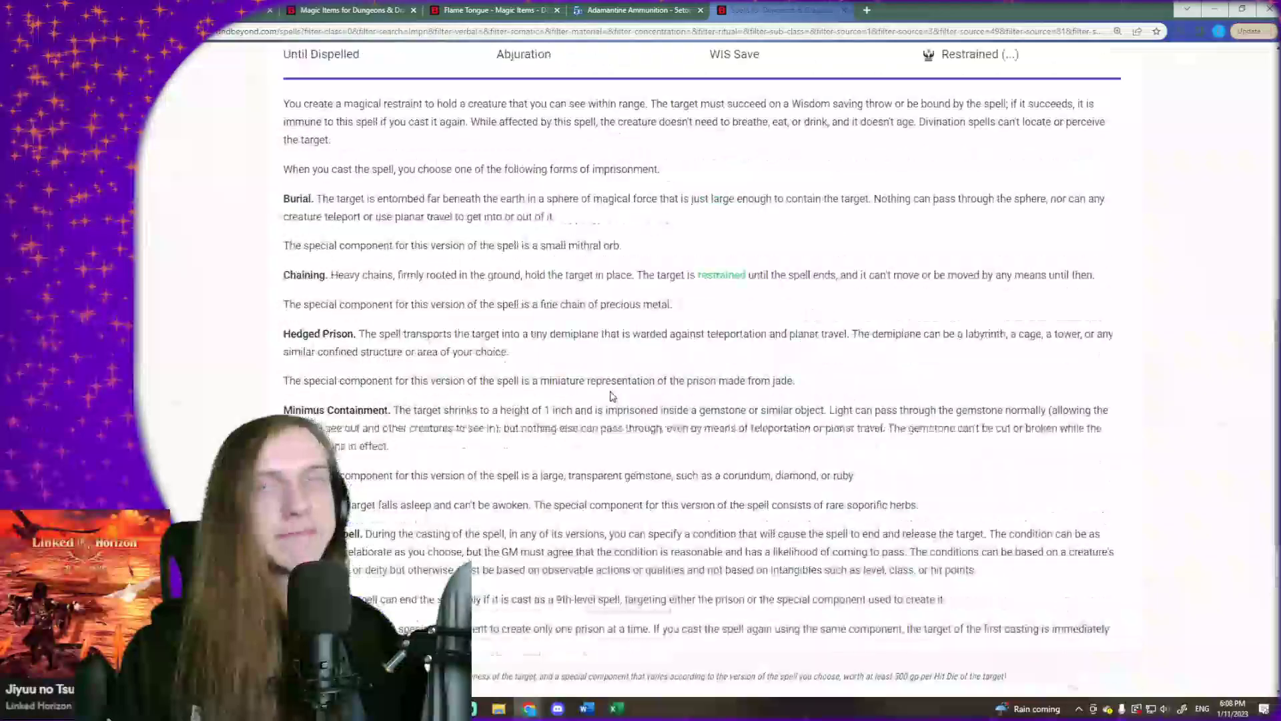
scroll(611, 393, down, 1)
scroll(610, 382, up, 5)
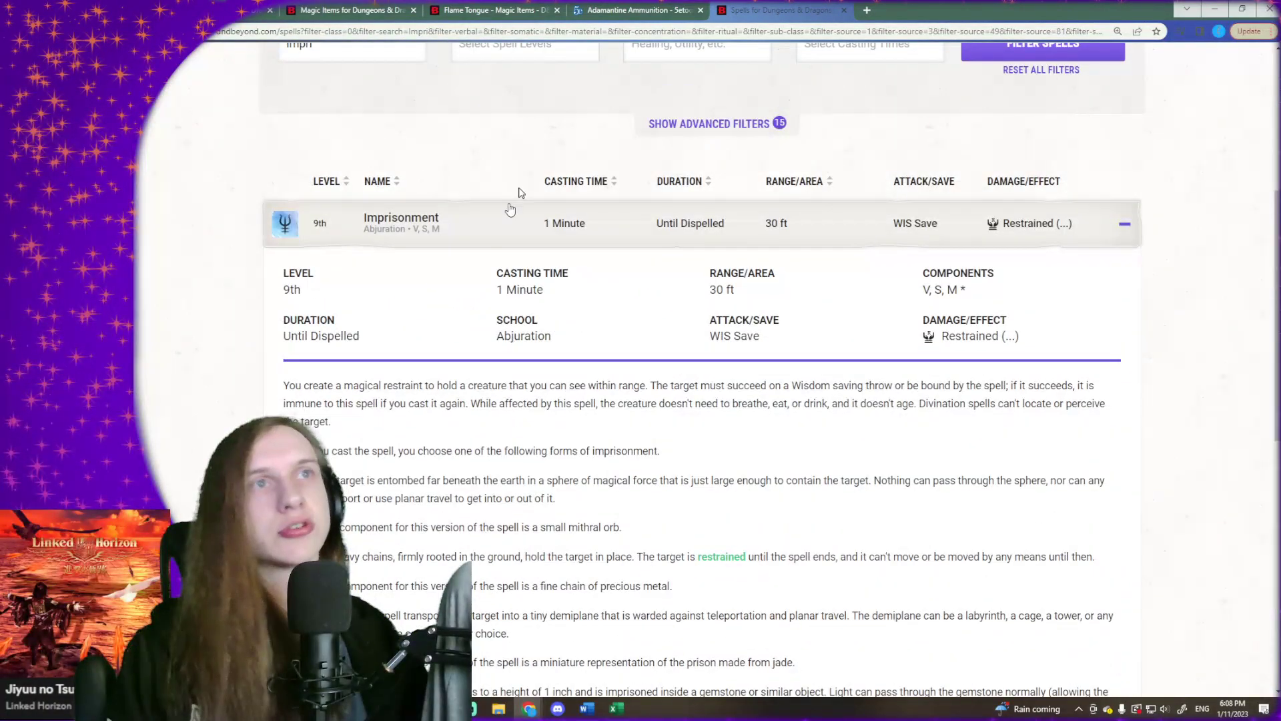
click(393, 7)
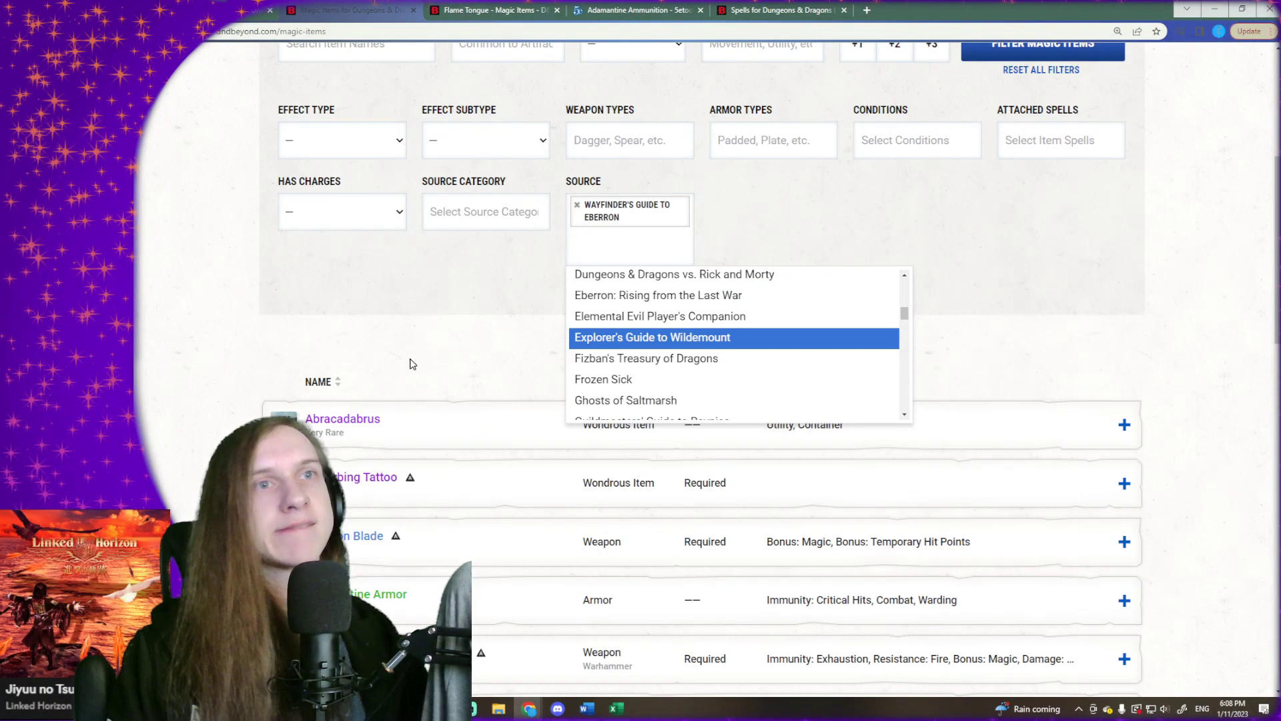
- Add "Eberron: Rising from the Last War" as a second source and apply the filters to the magic items
scroll(674, 354, up, 1)
click(676, 335)
scroll(763, 298, up, 4)
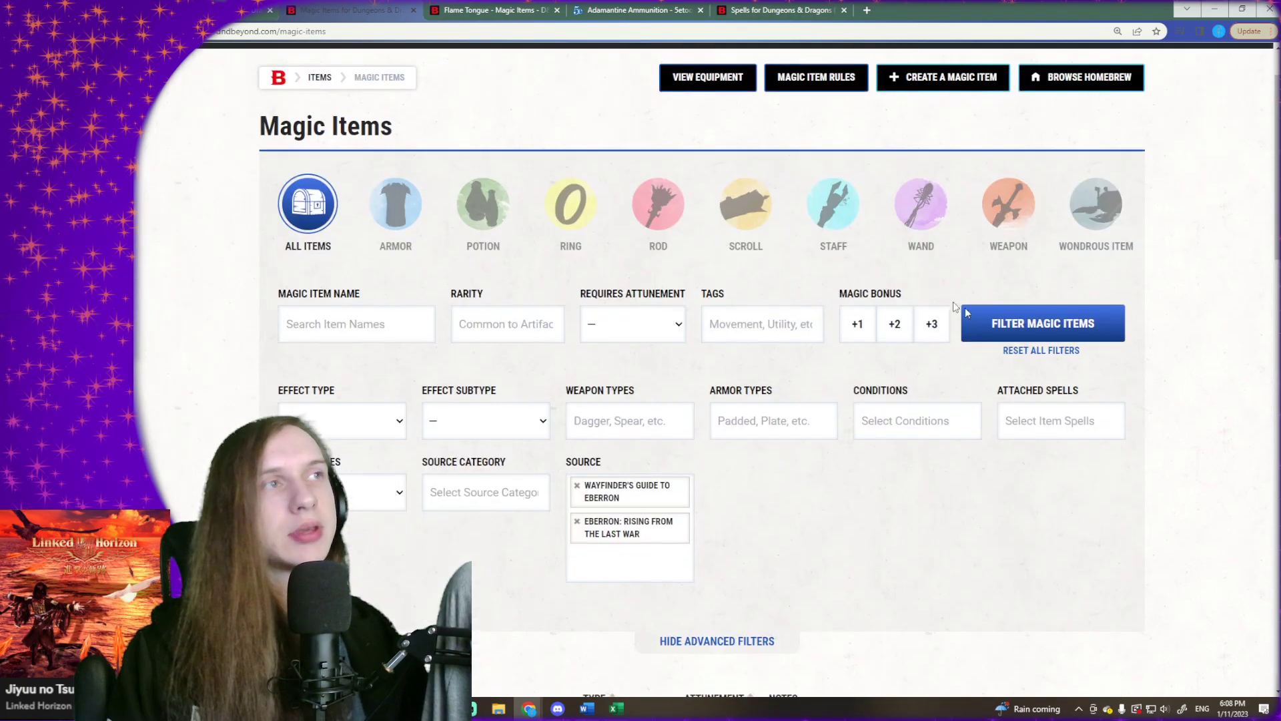
click(1043, 323)
- Look through both result pages of Eberron magic items, checking their names, types and notes
scroll(504, 300, down, 6)
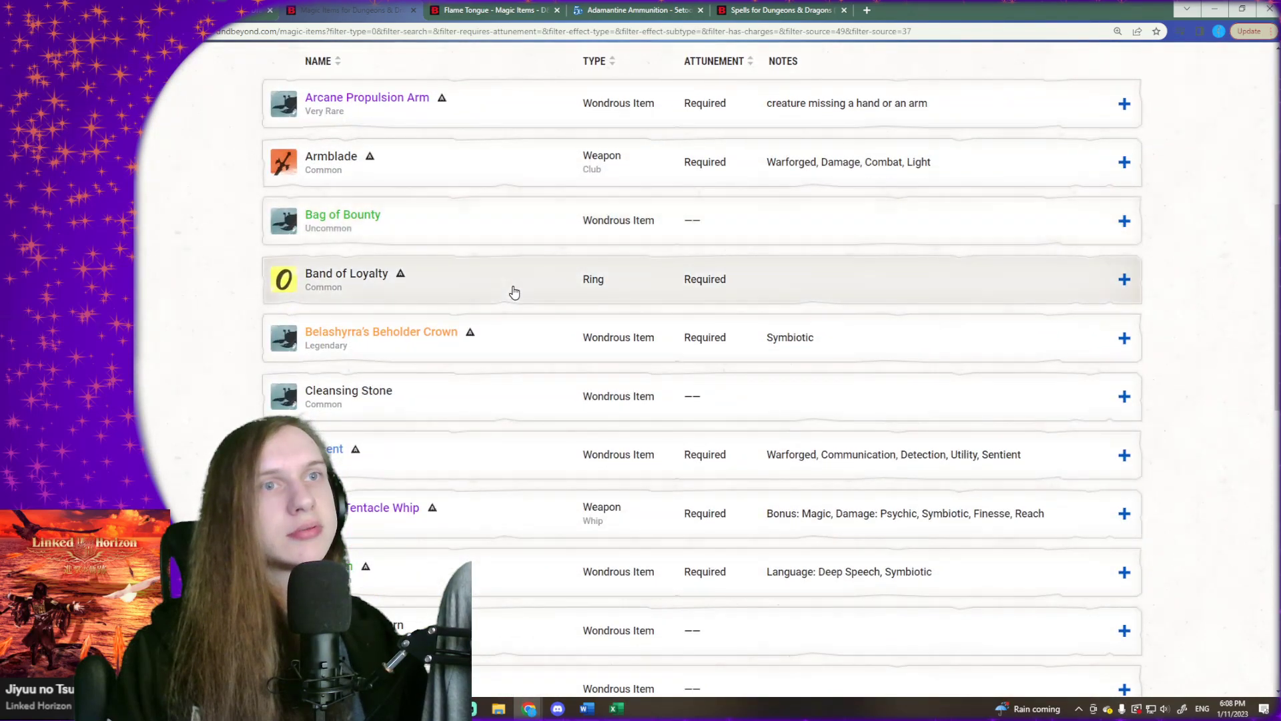
scroll(511, 295, down, 4)
scroll(513, 292, down, 5)
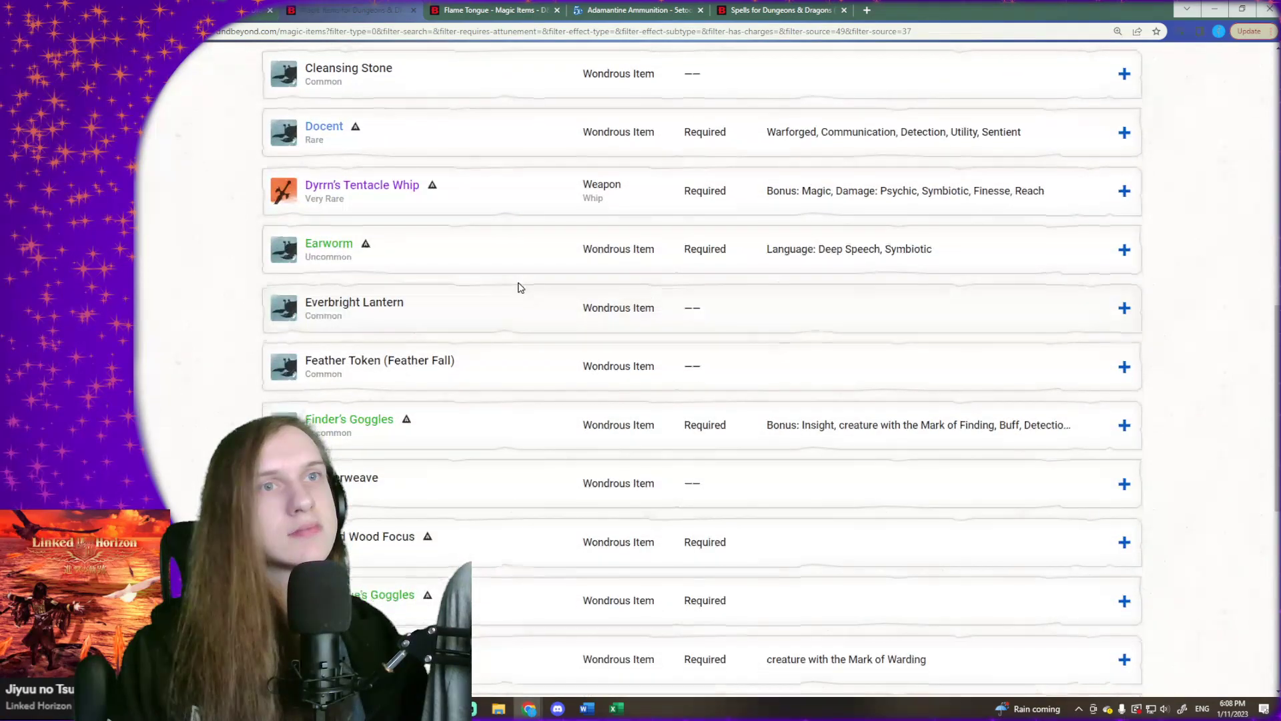
scroll(518, 284, down, 3)
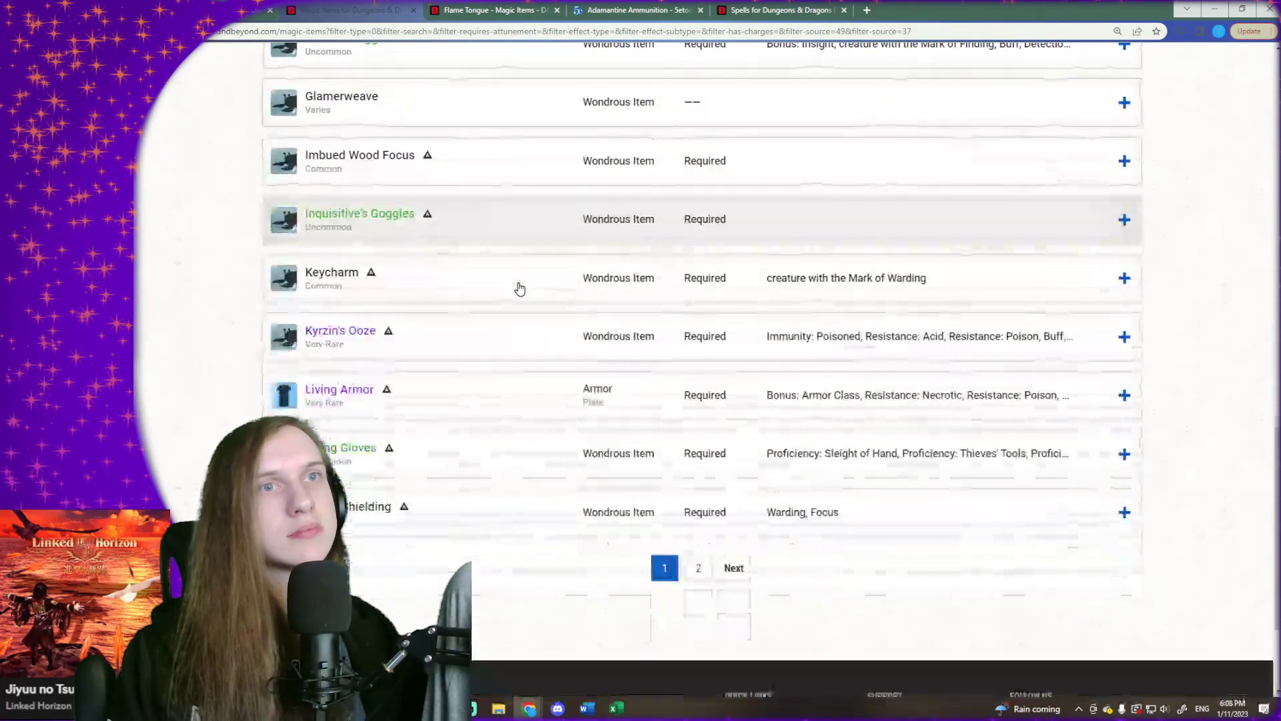
click(694, 554)
scroll(477, 453, down, 3)
scroll(502, 379, down, 4)
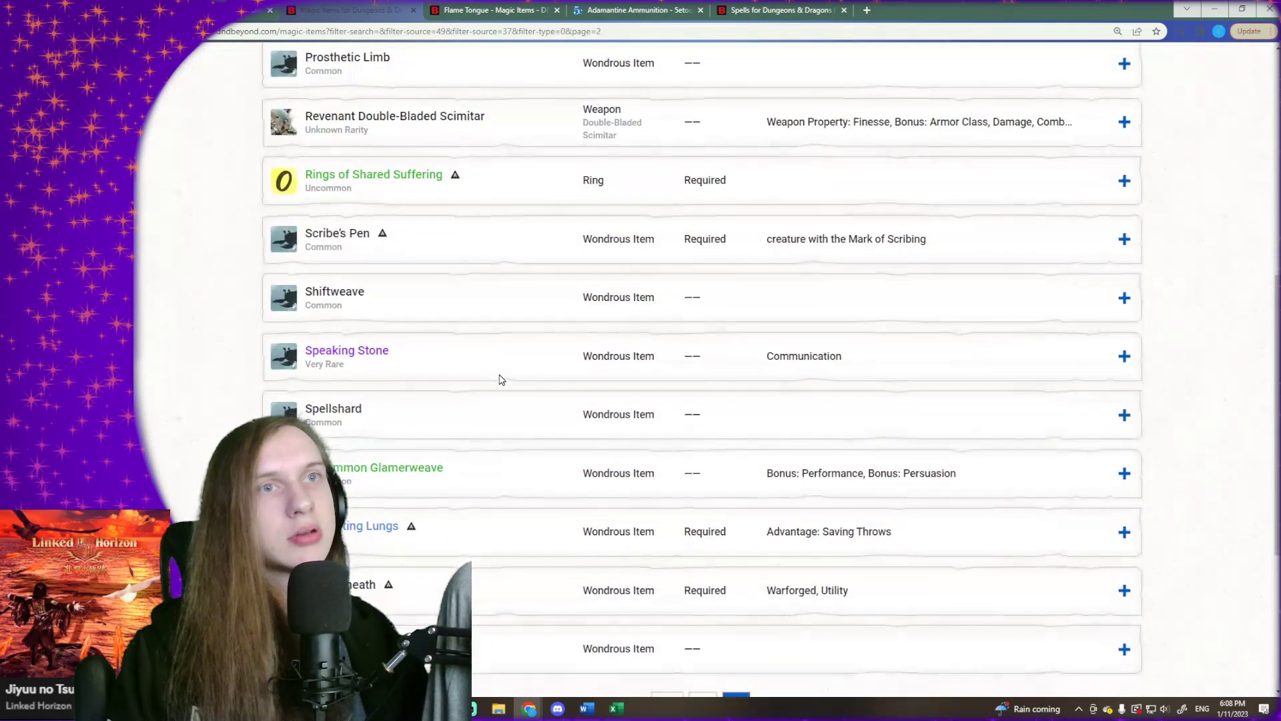
scroll(504, 378, down, 2)
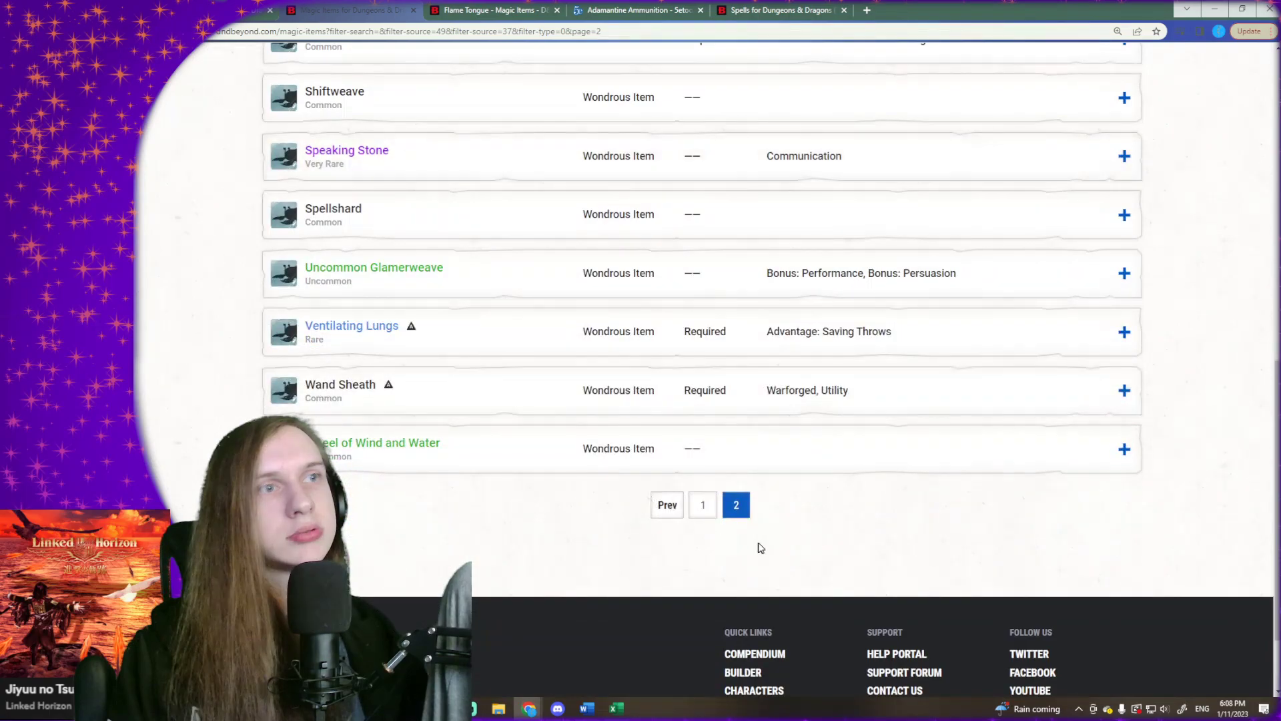
- Return to the first page of Eberron results and skim its magic item list again
click(703, 505)
scroll(453, 472, down, 7)
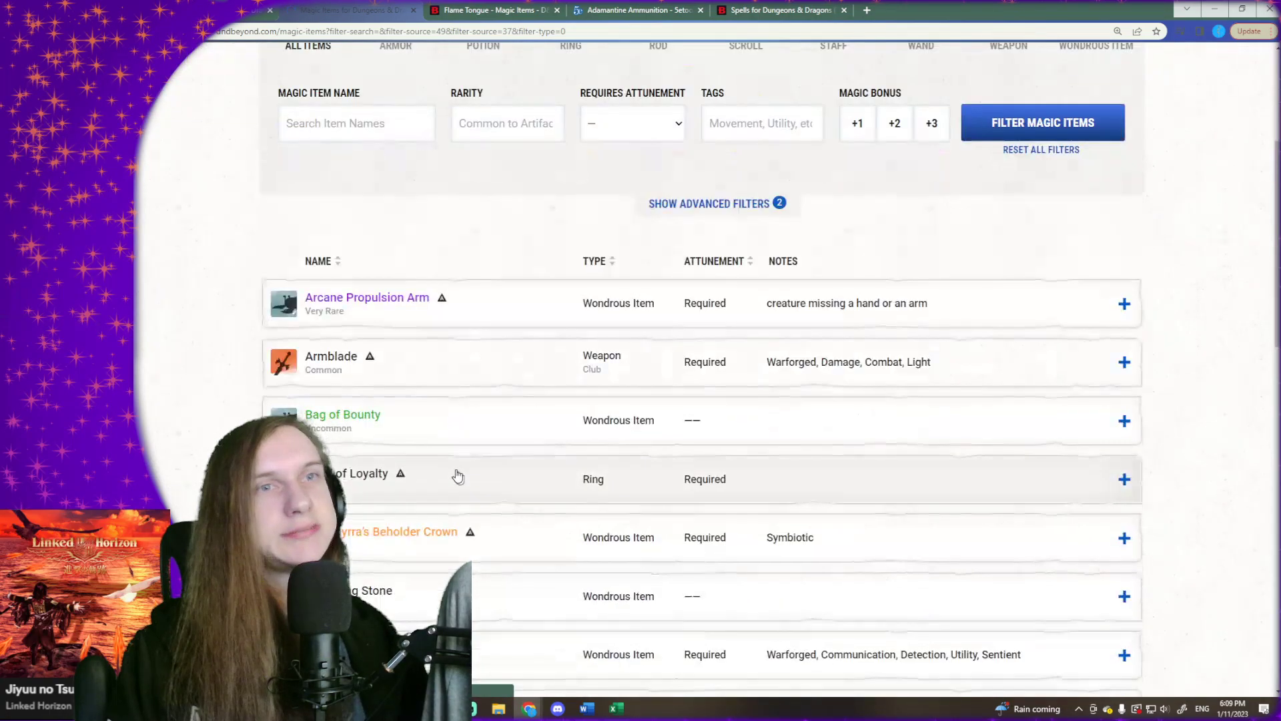
scroll(454, 472, down, 12)
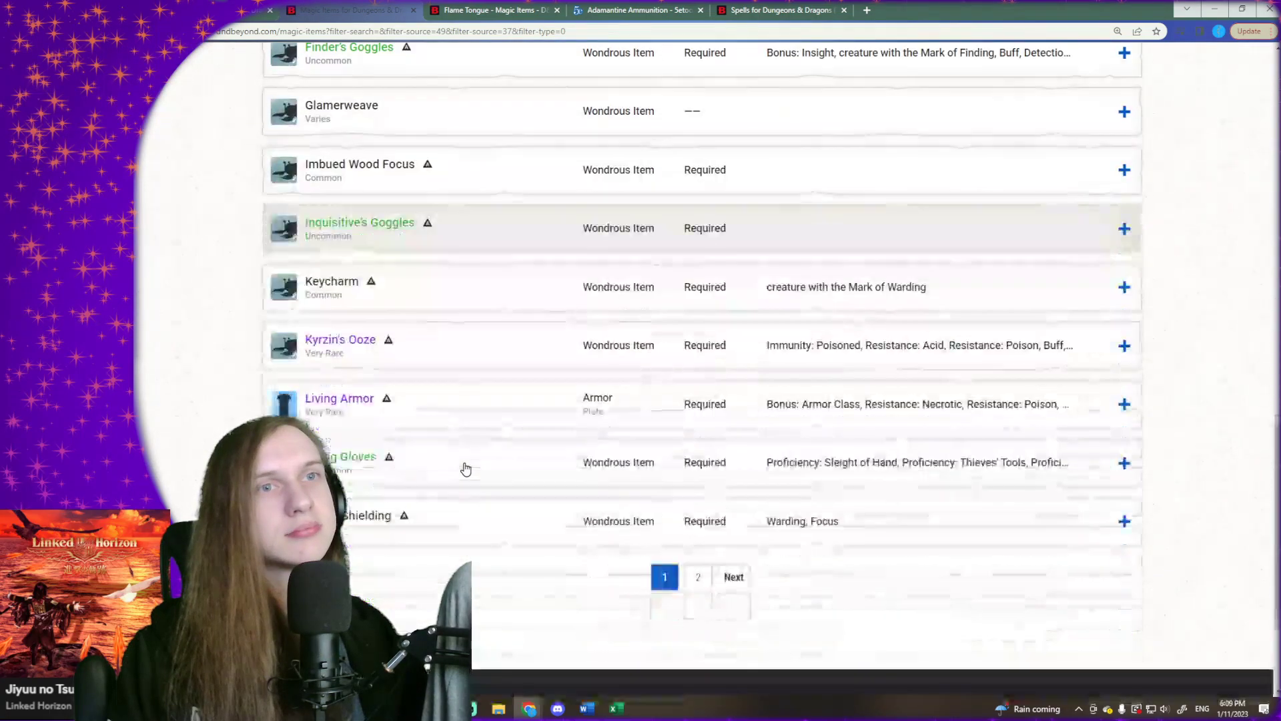
scroll(485, 460, up, 18)
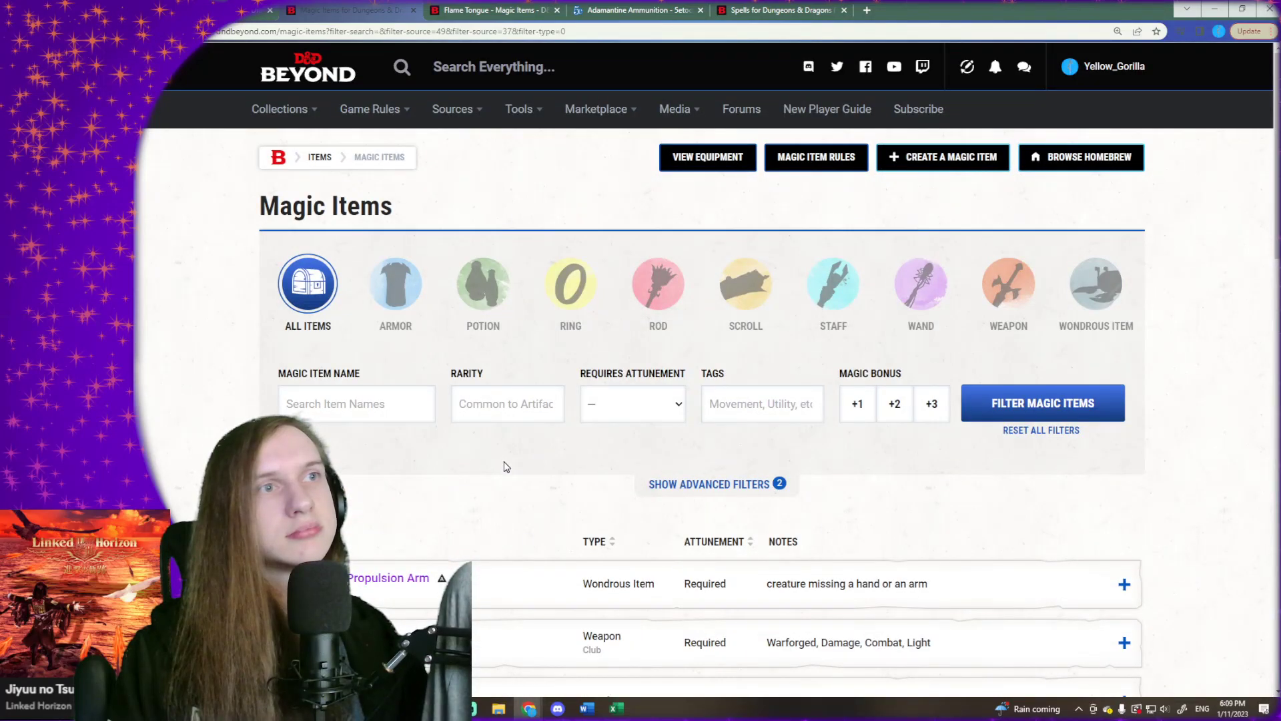
scroll(505, 466, down, 4)
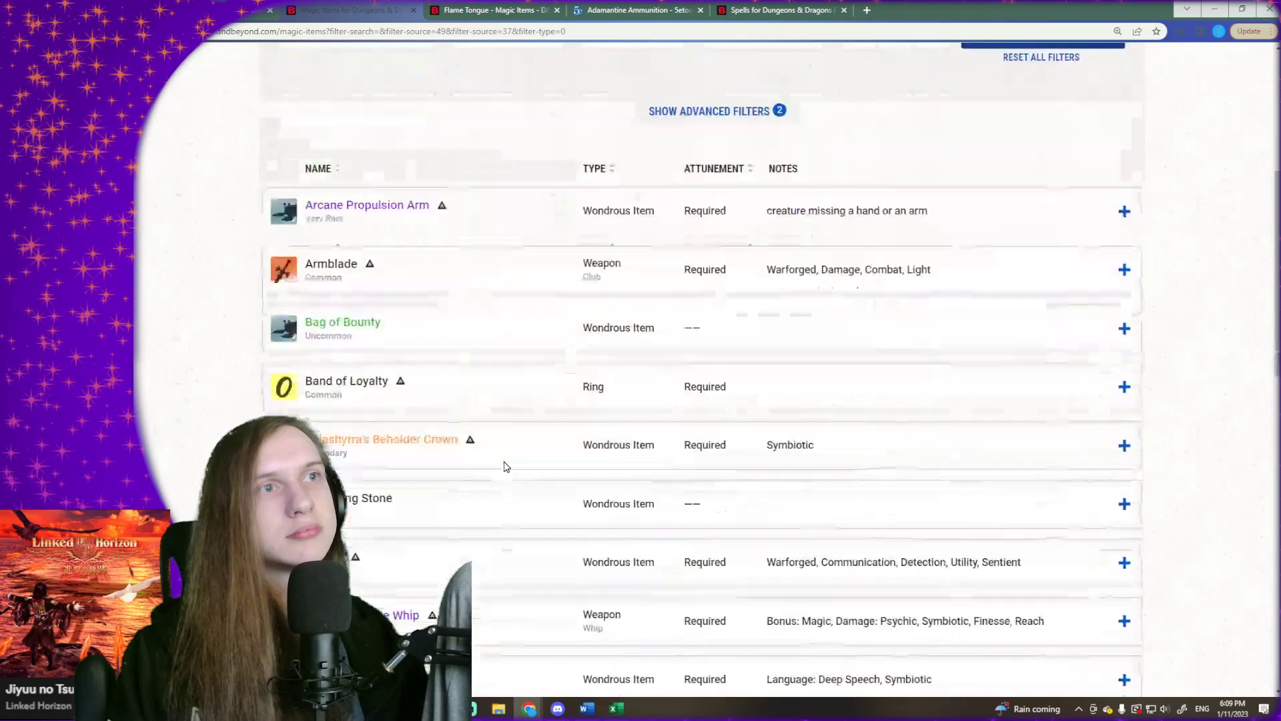
scroll(505, 465, up, 4)
scroll(505, 465, down, 3)
scroll(505, 466, down, 10)
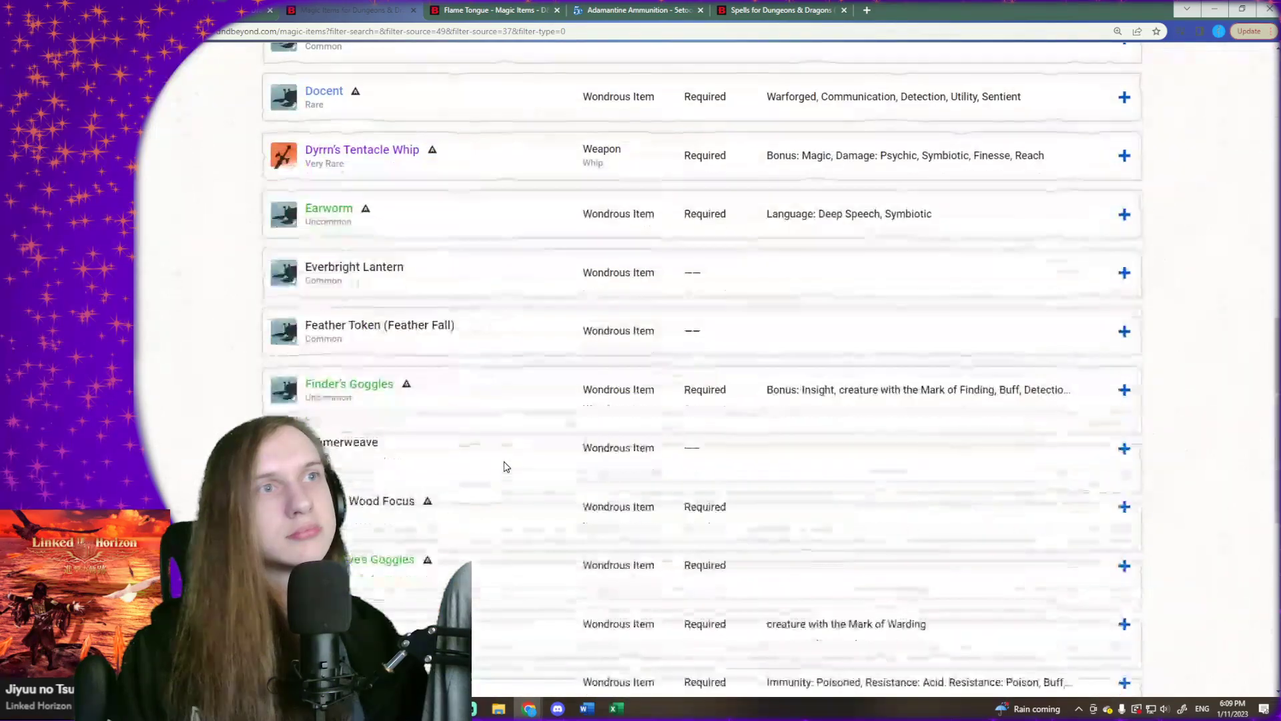
scroll(505, 466, up, 10)
scroll(505, 466, down, 2)
scroll(506, 466, down, 4)
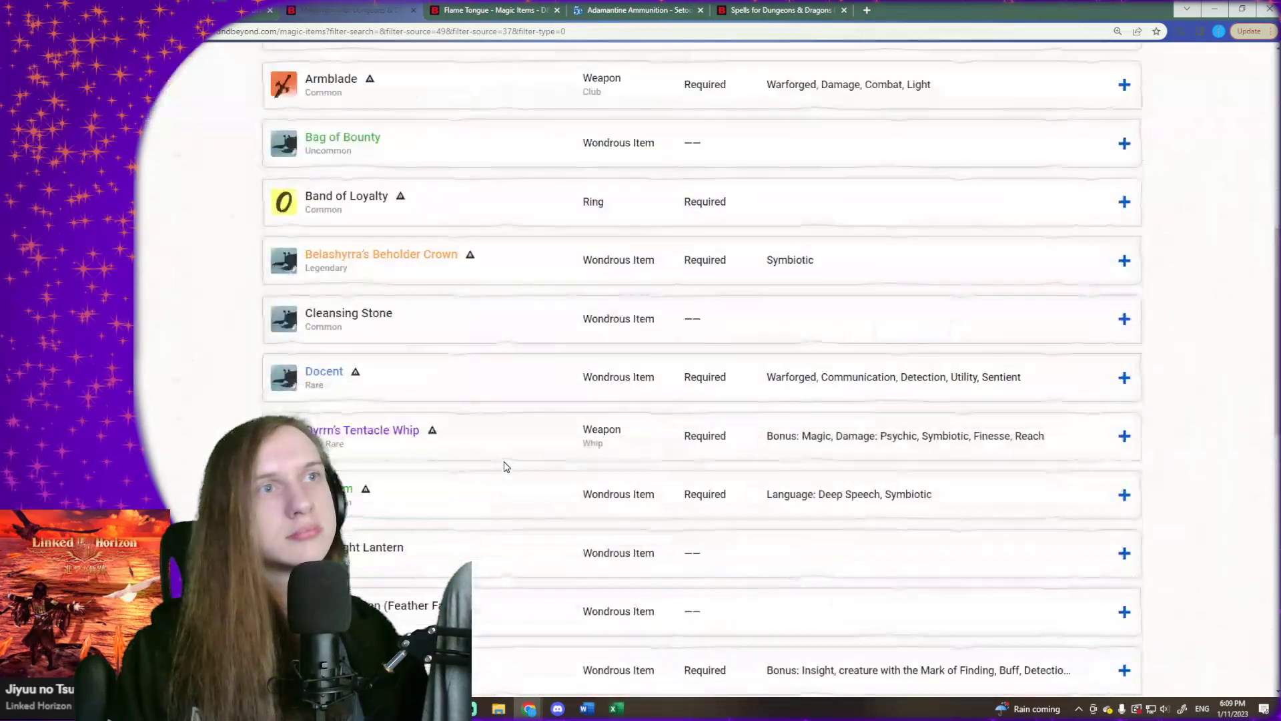
scroll(505, 466, up, 8)
scroll(505, 466, down, 1)
scroll(505, 466, up, 1)
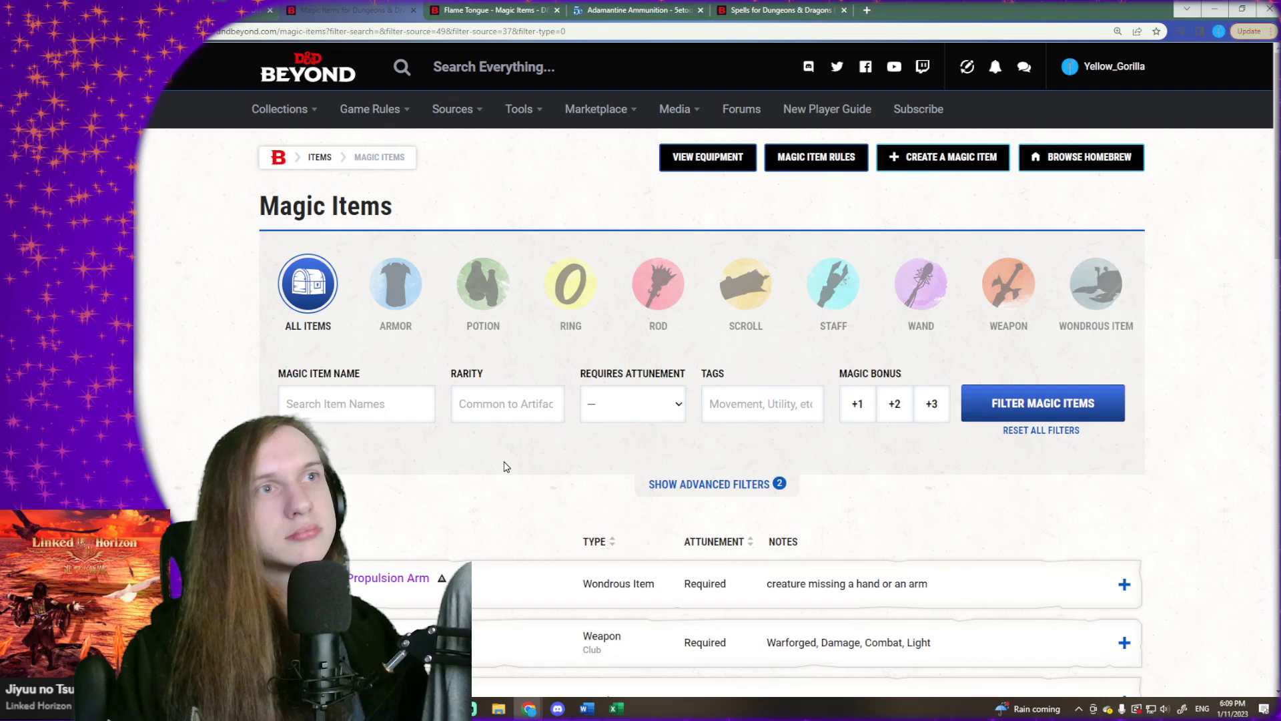
- From the Flame Tongue page, open the Dungeon Master's Guide source and its Types of Treasure section in Chapter 7
click(485, 8)
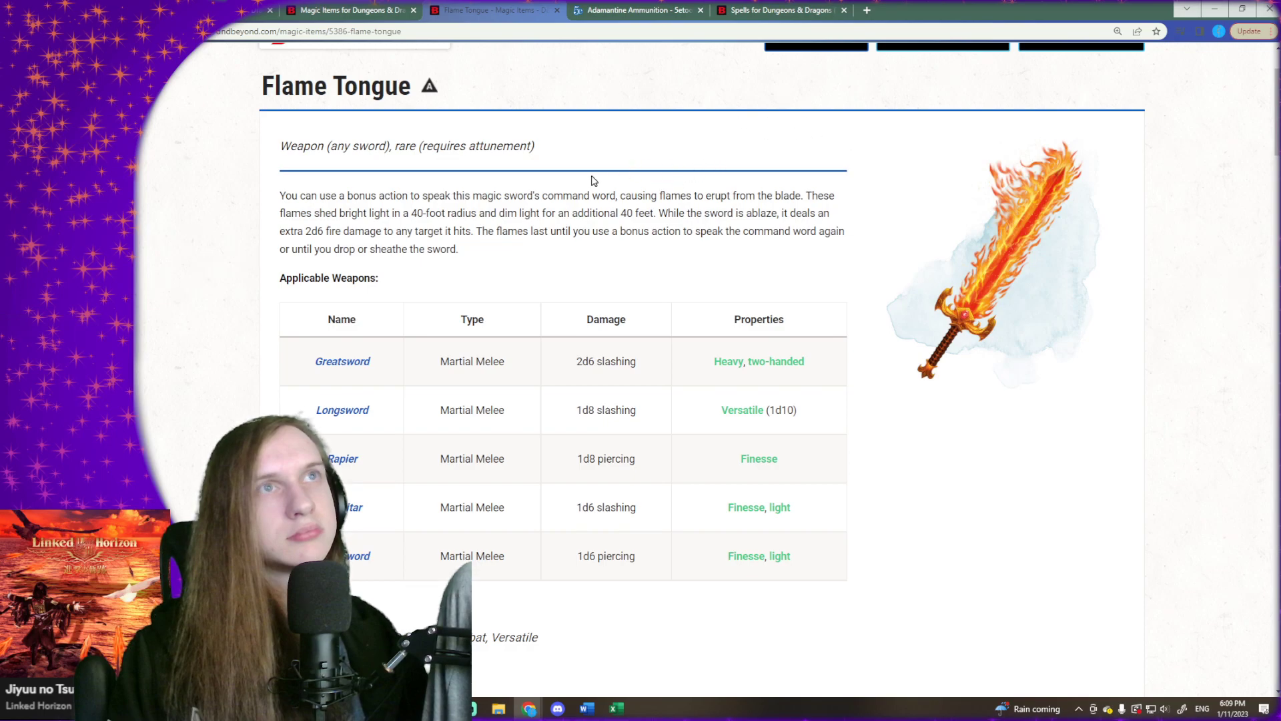
scroll(574, 185, up, 2)
mouse_move(369, 122)
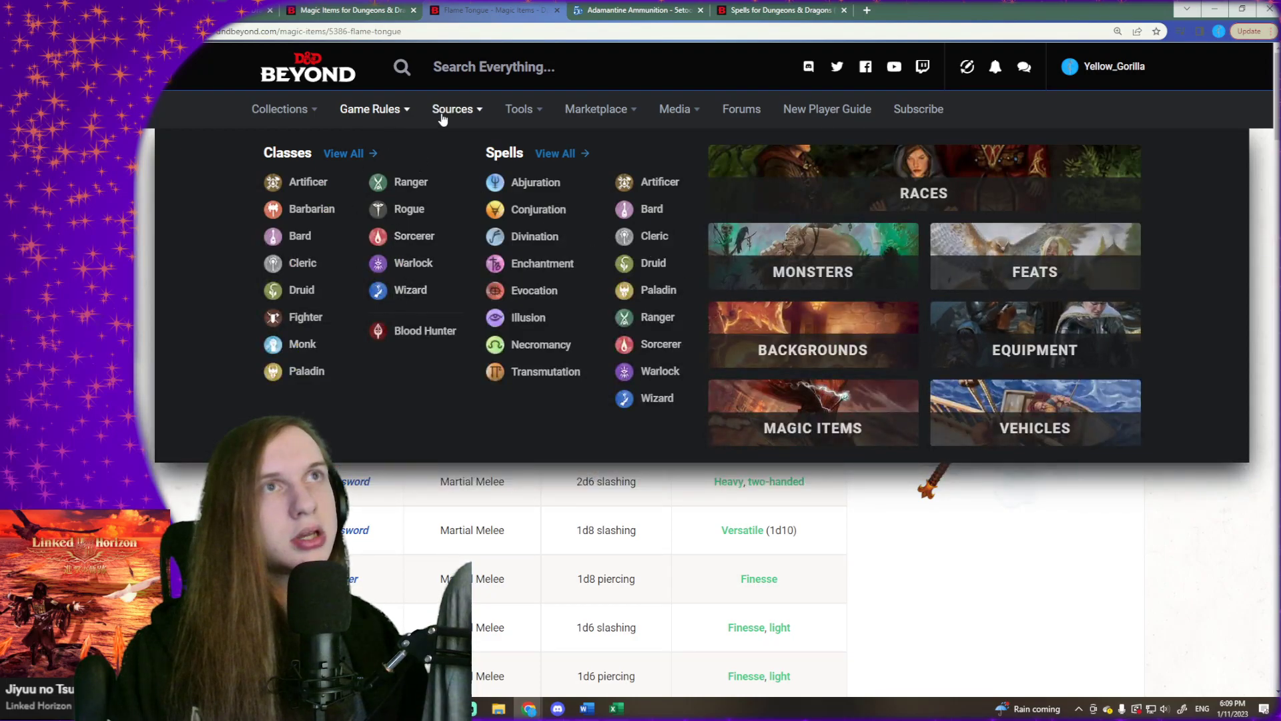
mouse_move(441, 118)
click(342, 261)
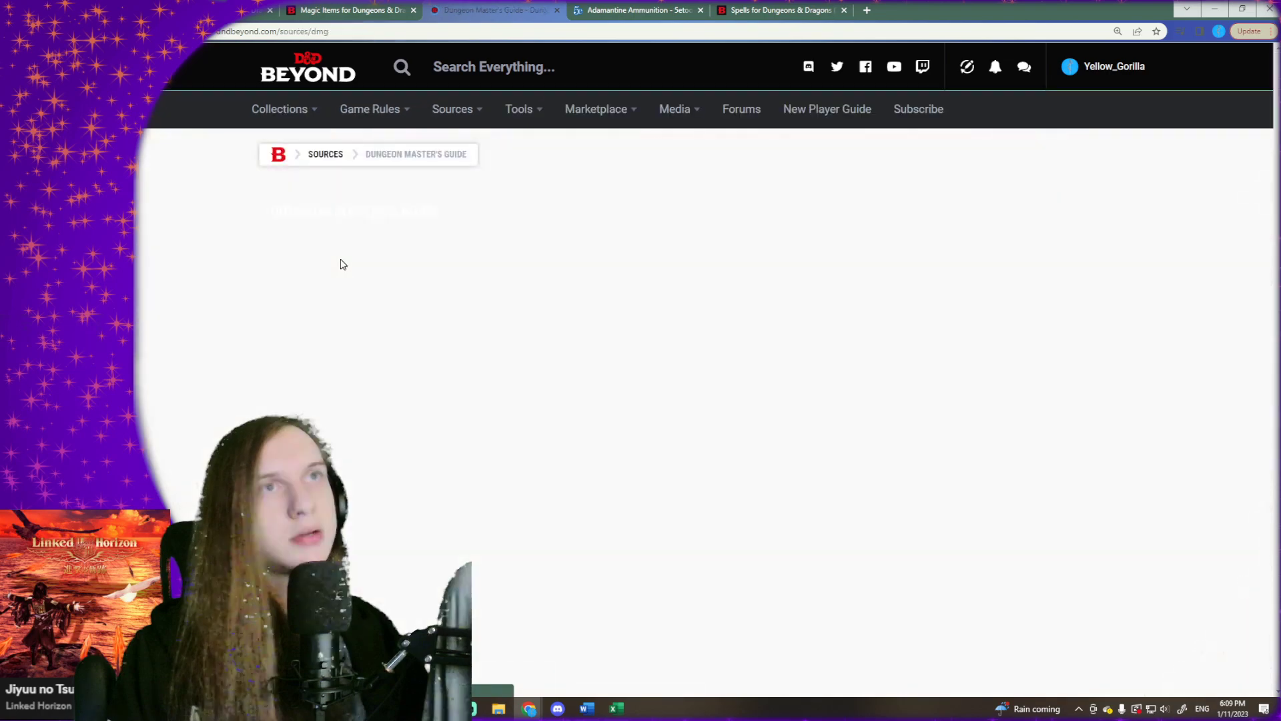
scroll(440, 311, down, 4)
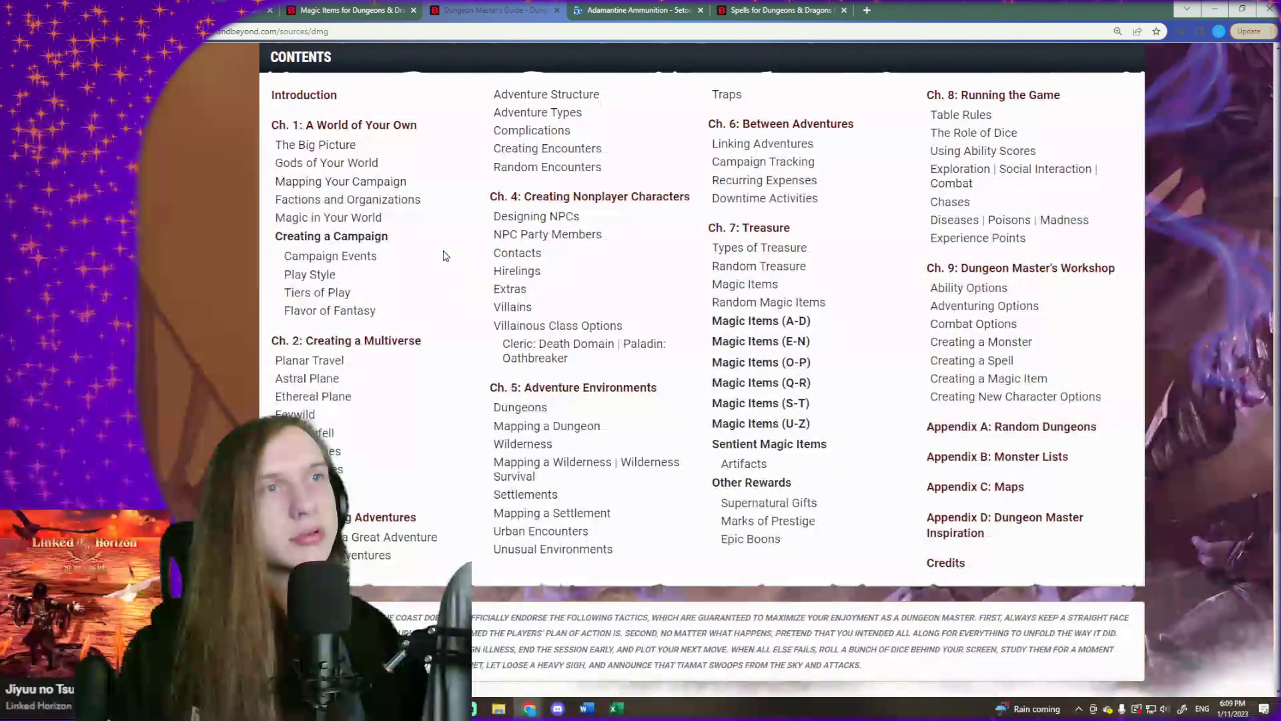
click(774, 254)
- Read the gemstone tables from 10 gp to 5,000 gp for stones suitable as a Flame Tongue ingredient
scroll(752, 382, down, 10)
scroll(752, 382, up, 14)
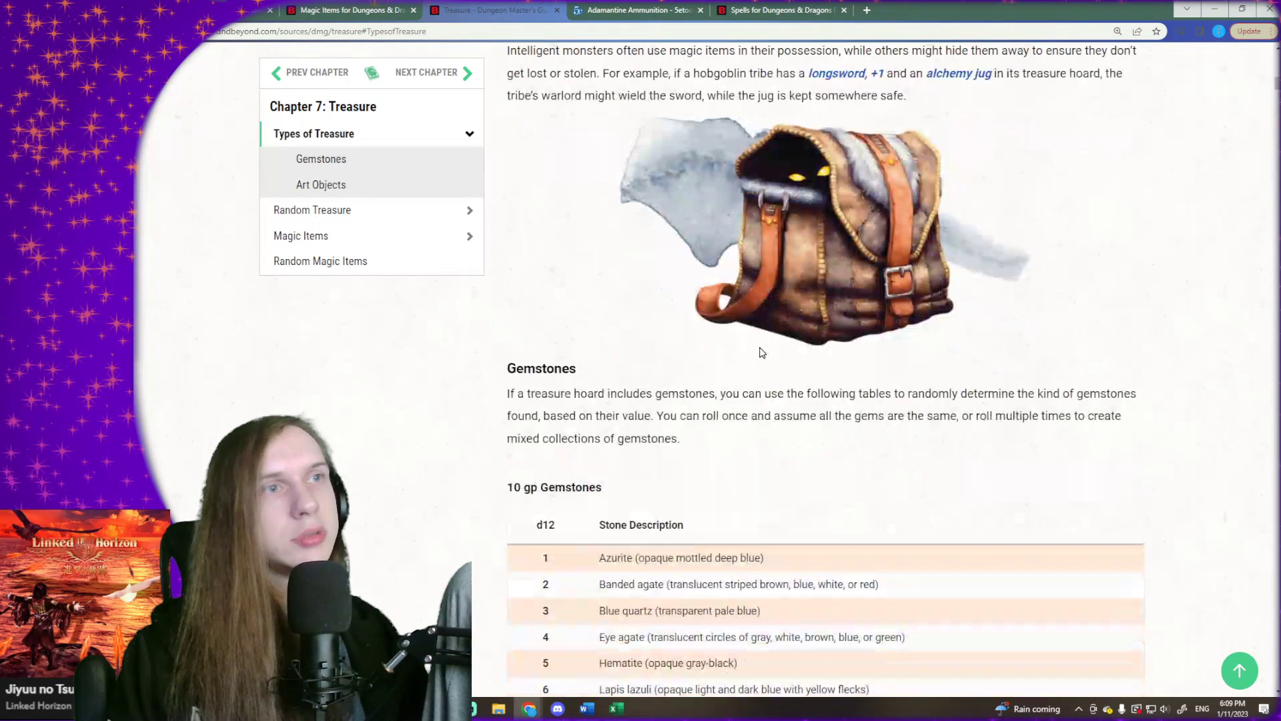
scroll(762, 353, down, 4)
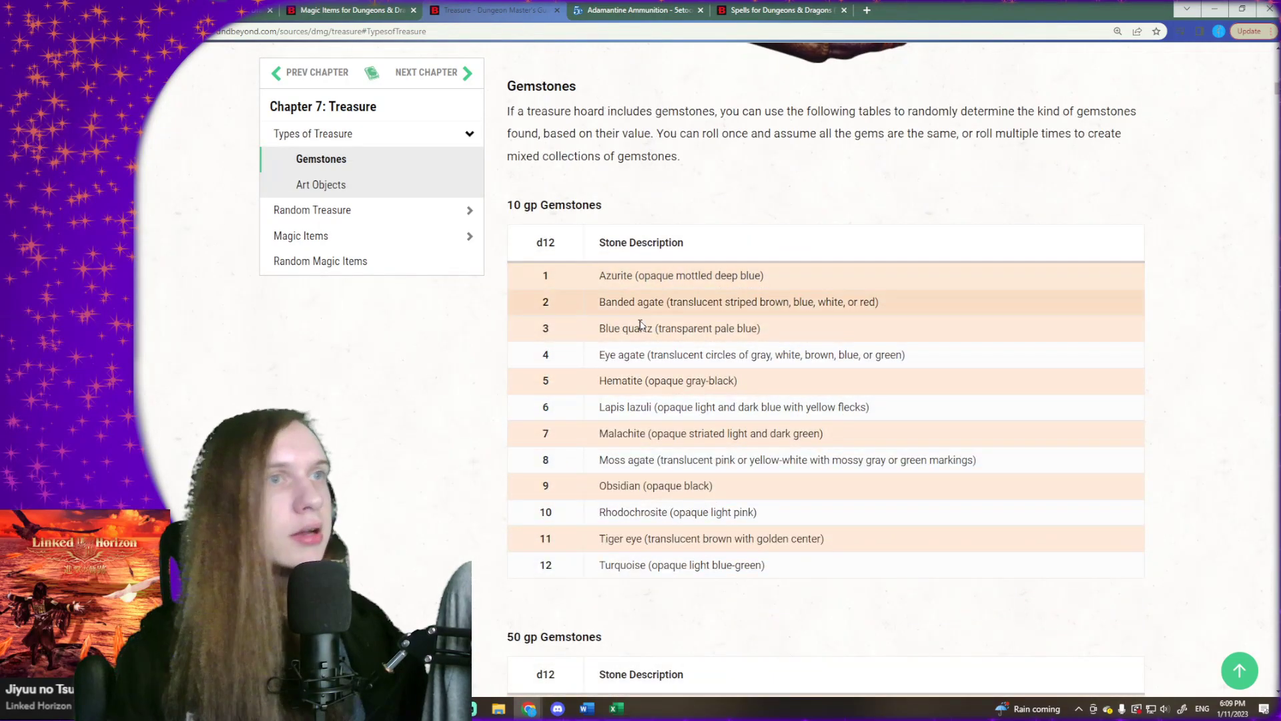
scroll(678, 408, down, 1)
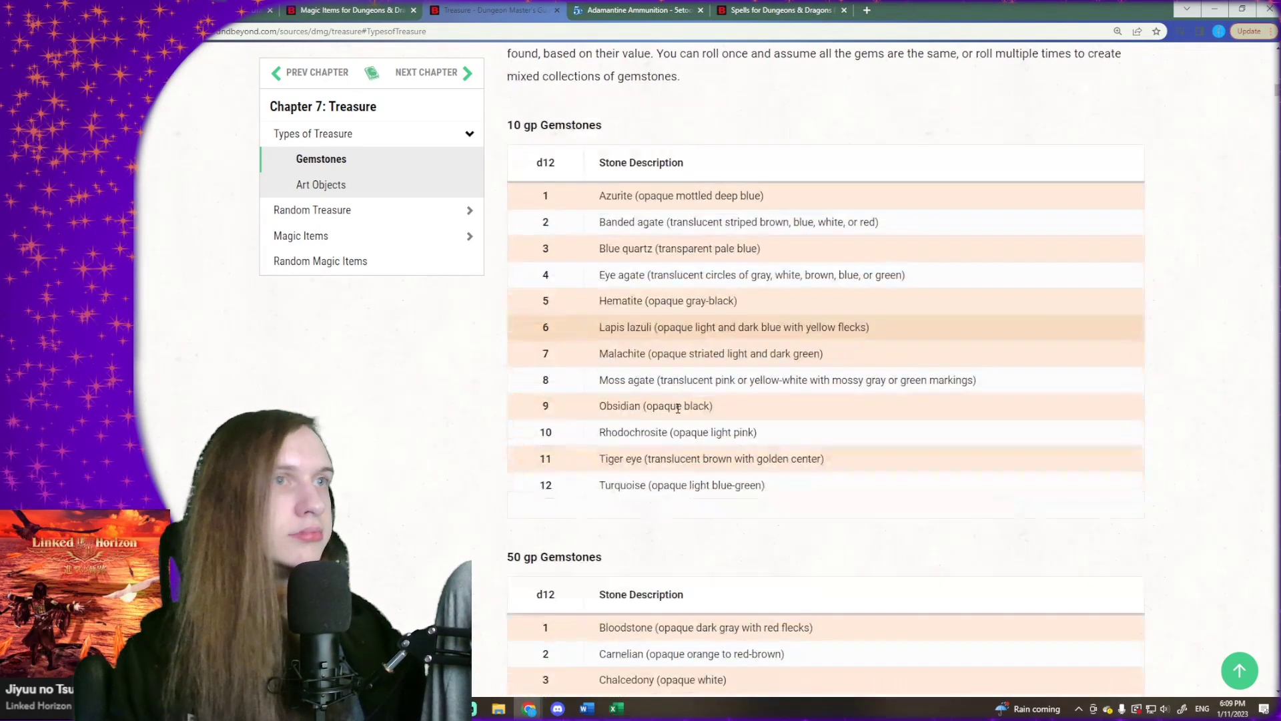
scroll(687, 387, down, 5)
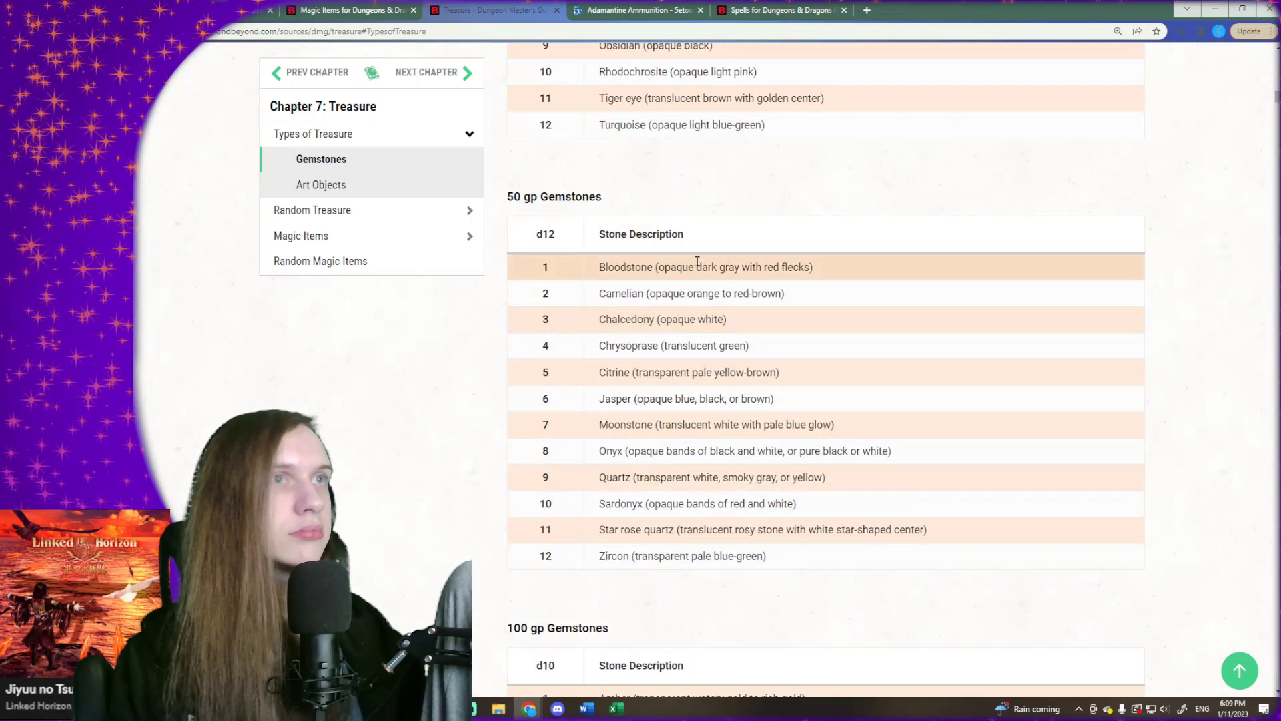
scroll(687, 320, down, 1)
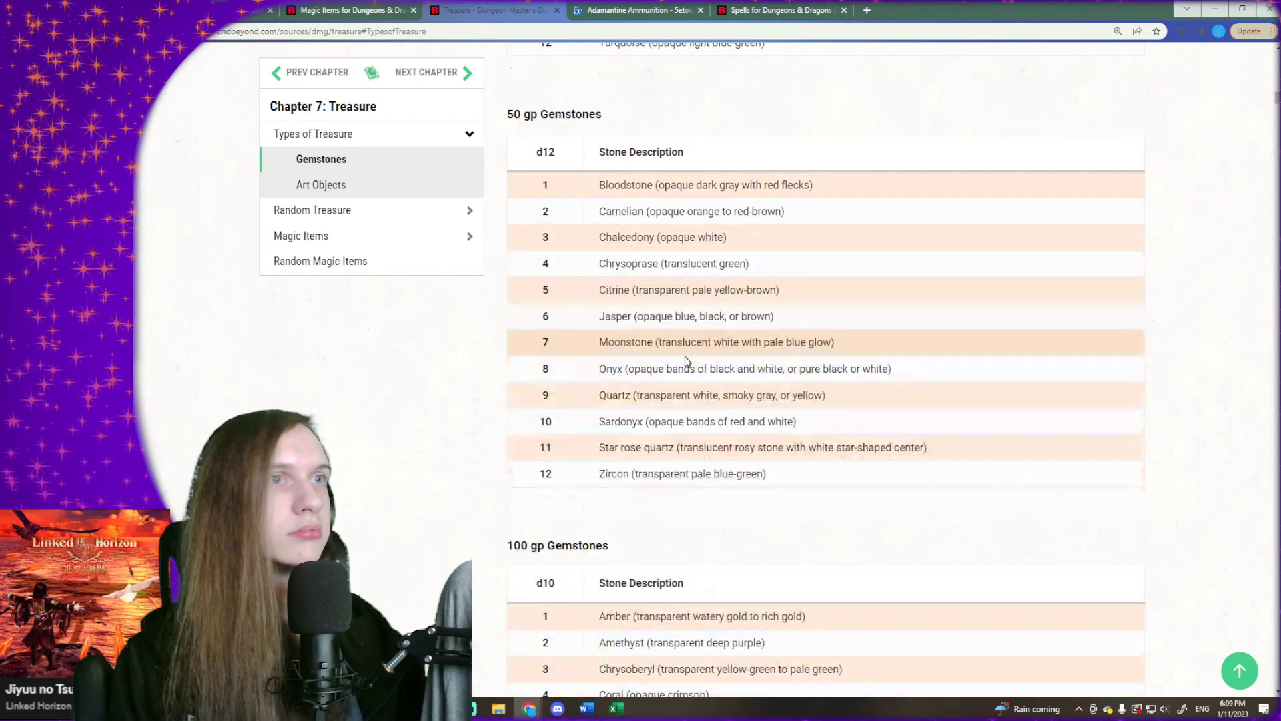
scroll(687, 361, down, 5)
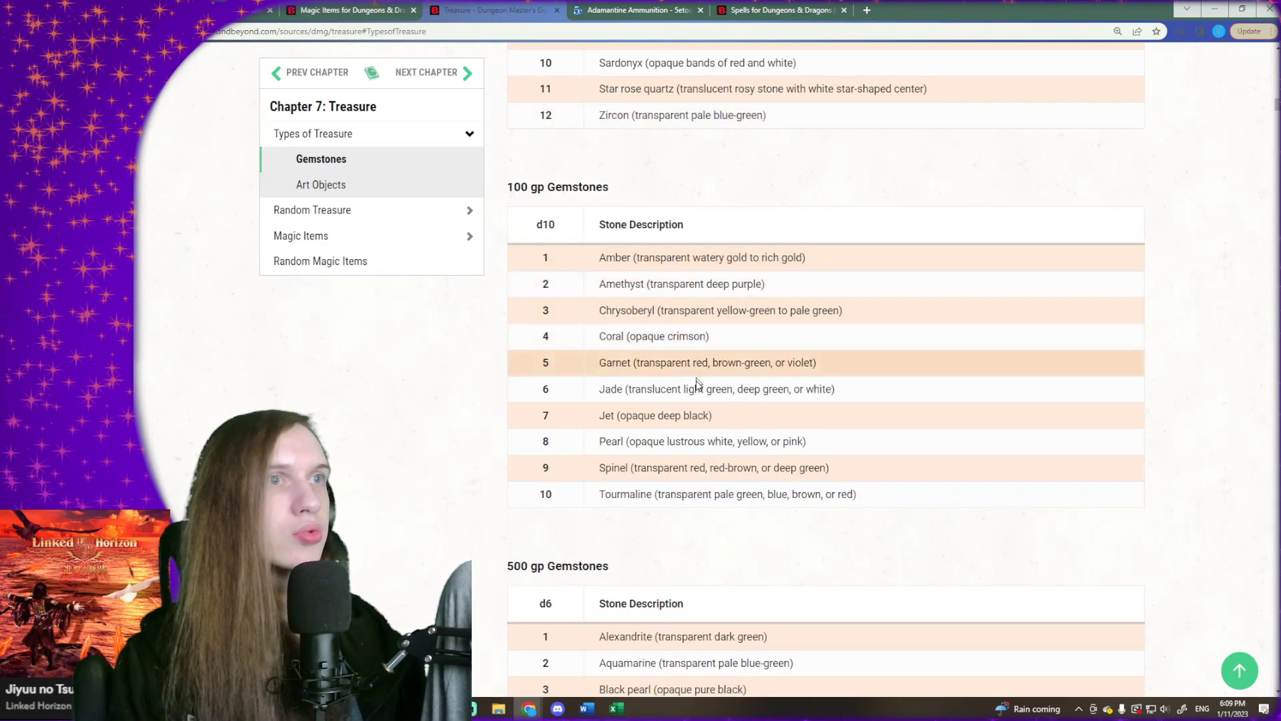
scroll(698, 382, down, 3)
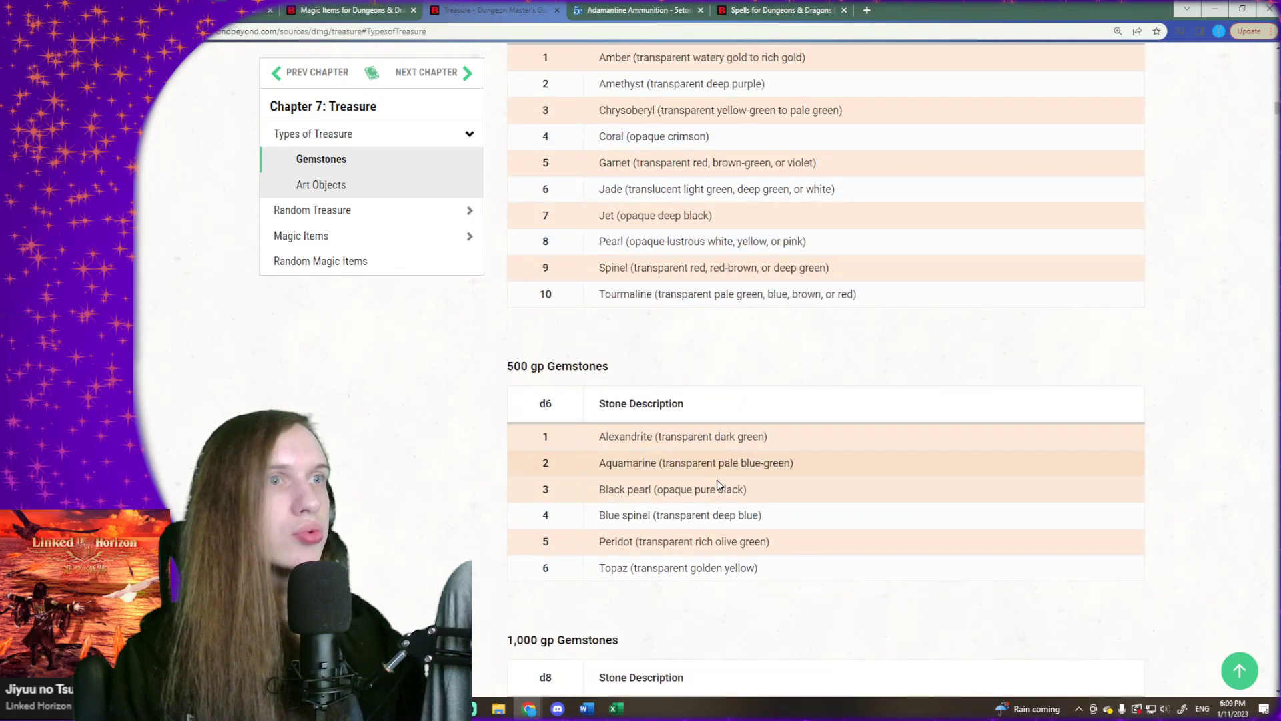
scroll(707, 518, down, 5)
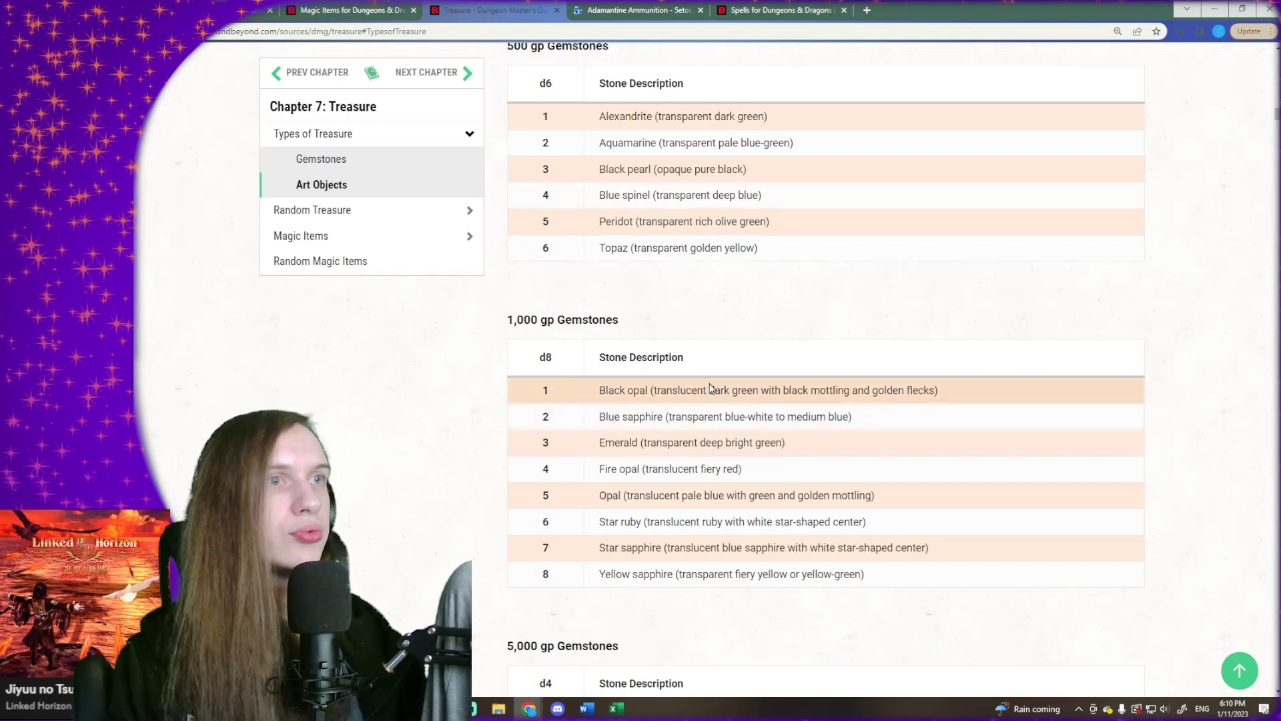
scroll(710, 389, down, 1)
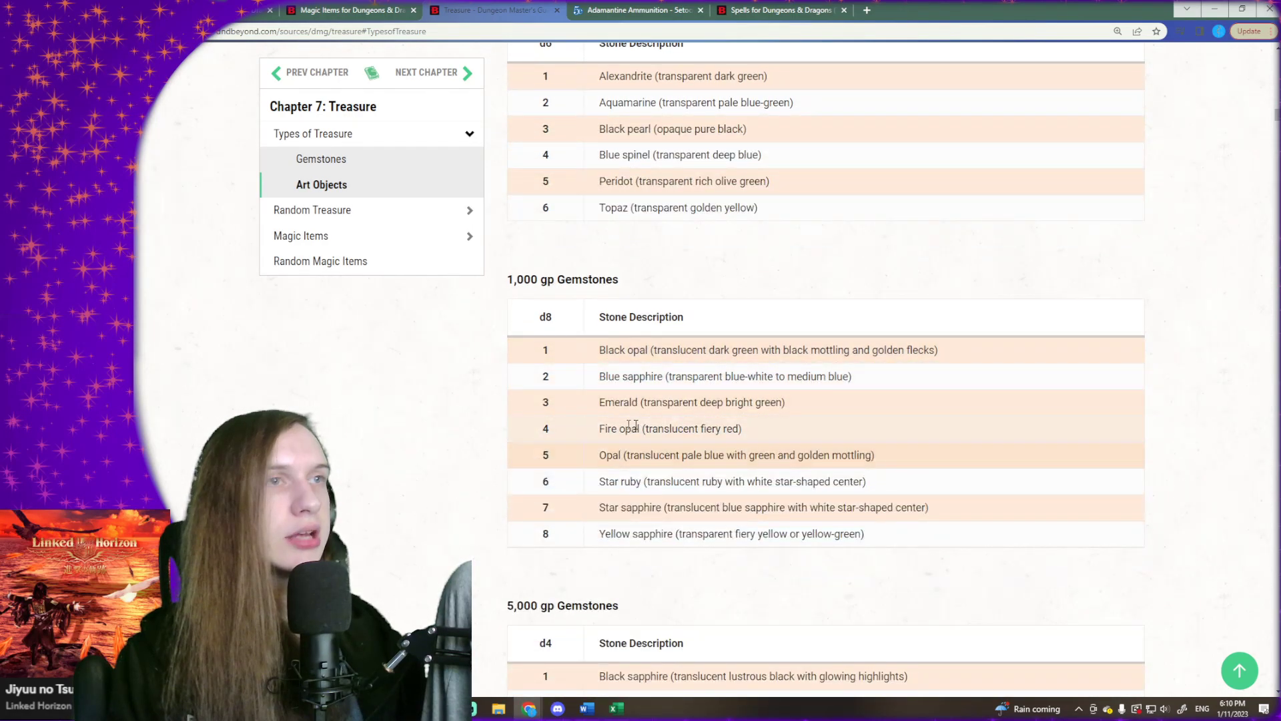
scroll(667, 407, down, 2)
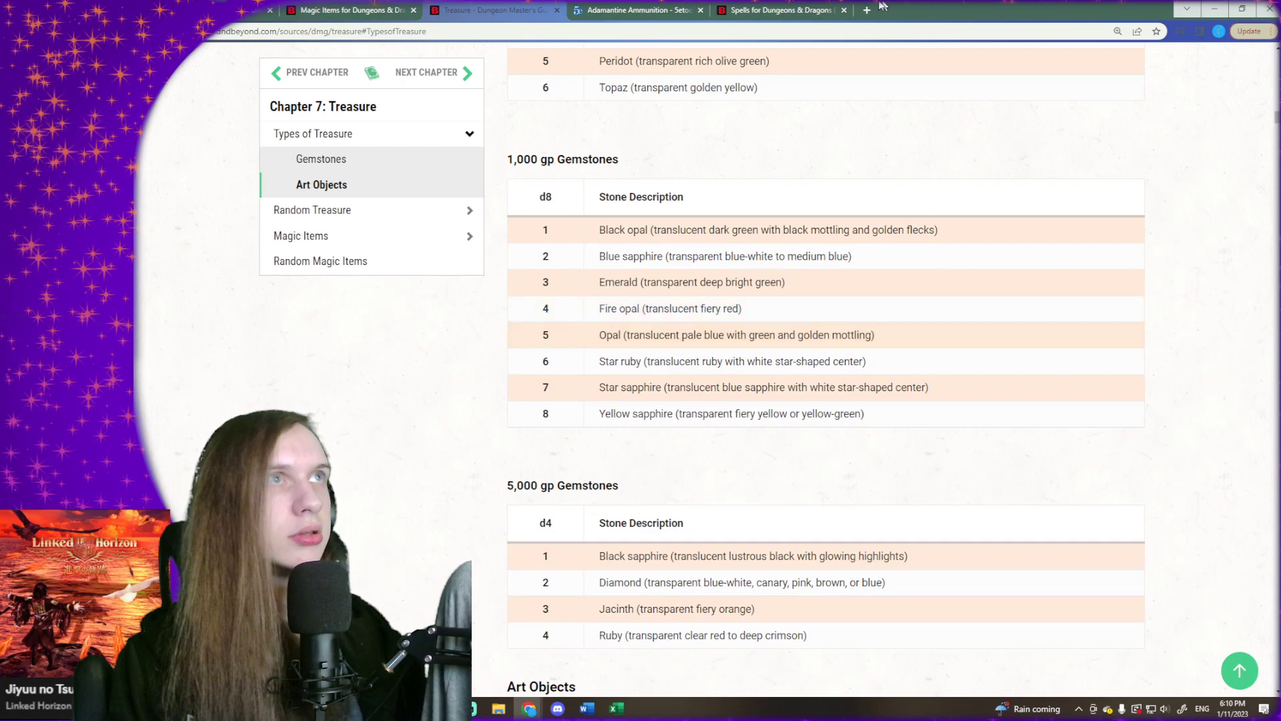
- Recheck the 500 gp, 1,000 gp and 5,000 gp gemstone tables, briefly highlighting the 1,000 gp heading
scroll(754, 312, up, 3)
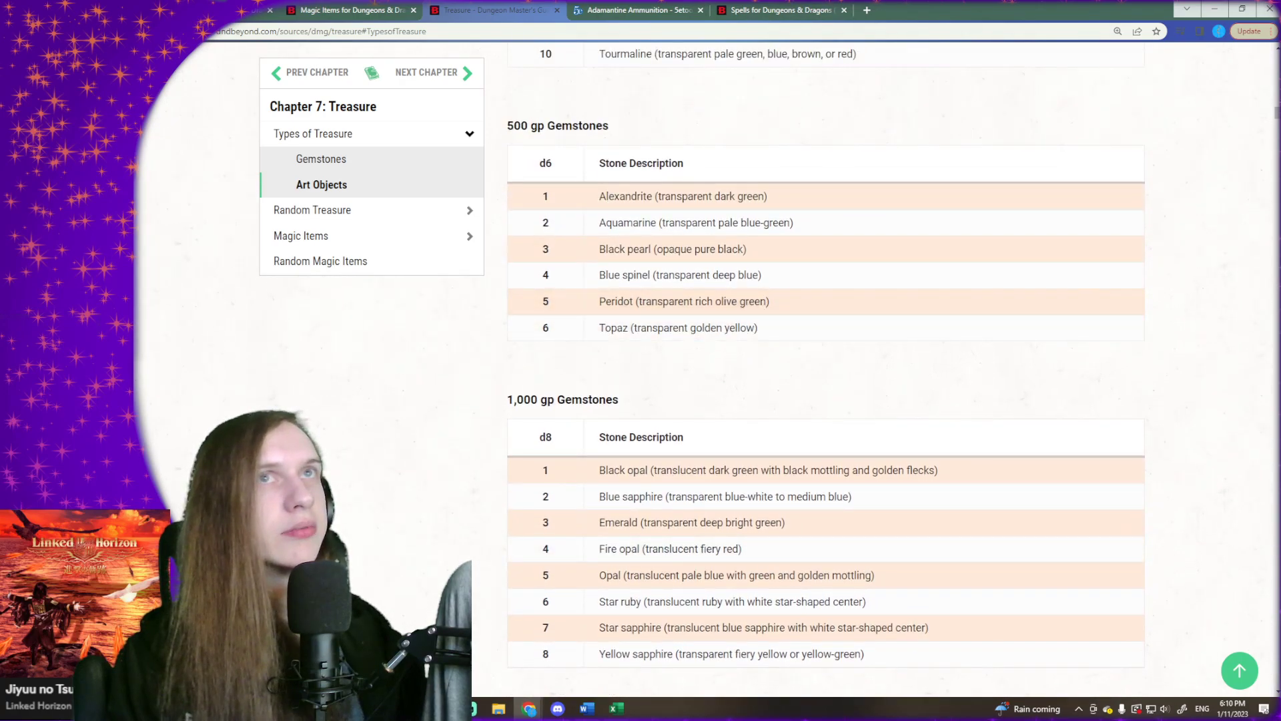
drag(513, 402, 572, 407)
click(582, 401)
scroll(647, 334, down, 1)
scroll(646, 358, down, 2)
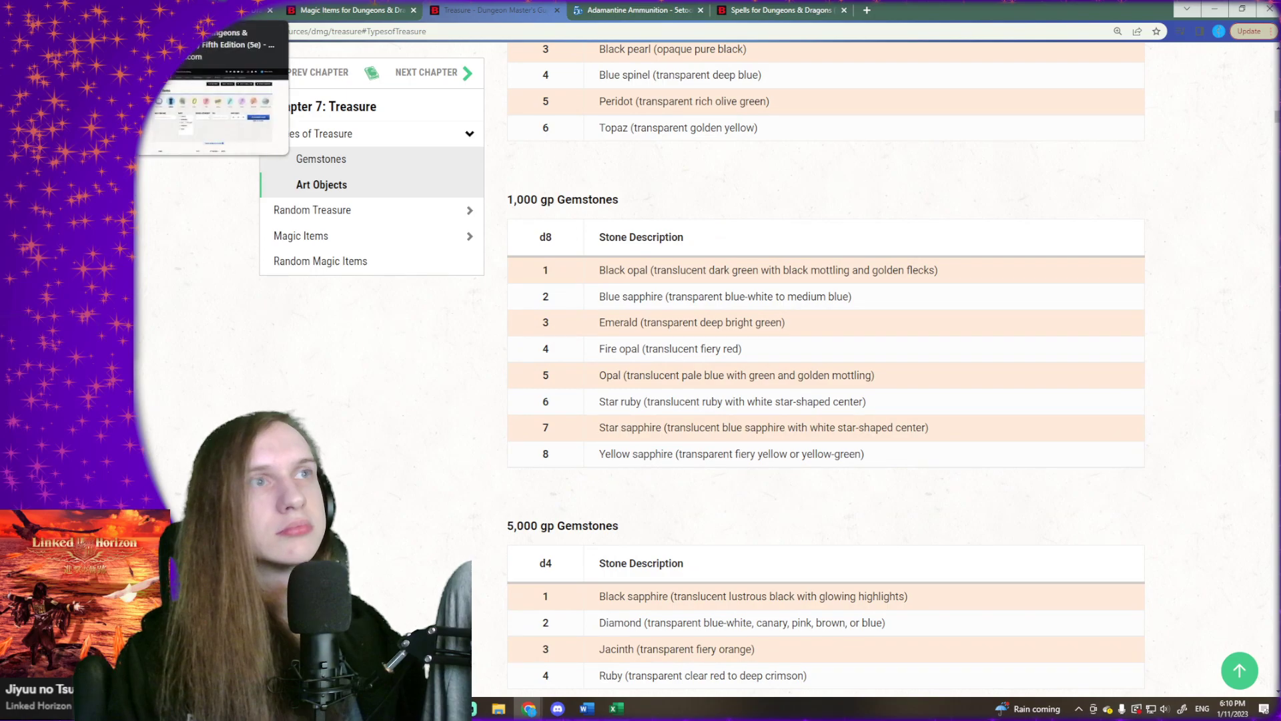
- Switch back to the Excel workbook and enter "Fire Opal (1,000gp)" as the required ingredient for Flame Tongue
click(233, 11)
click(788, 8)
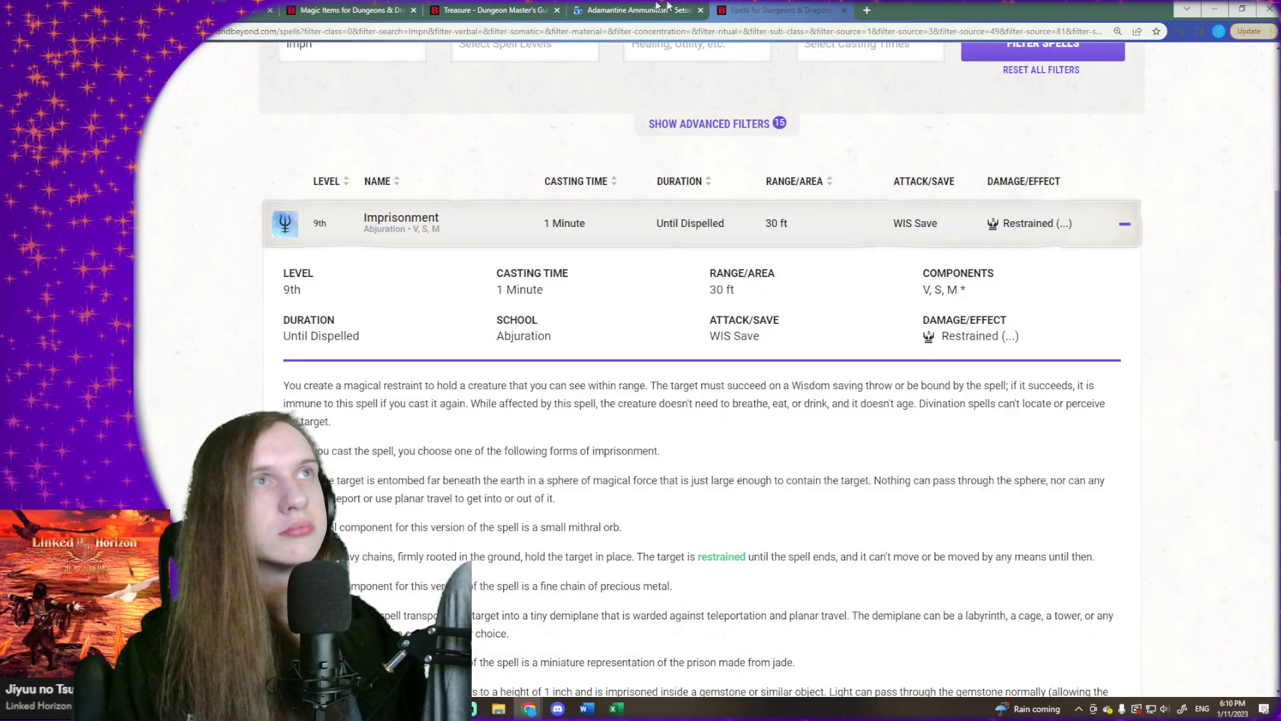
click(1221, 7)
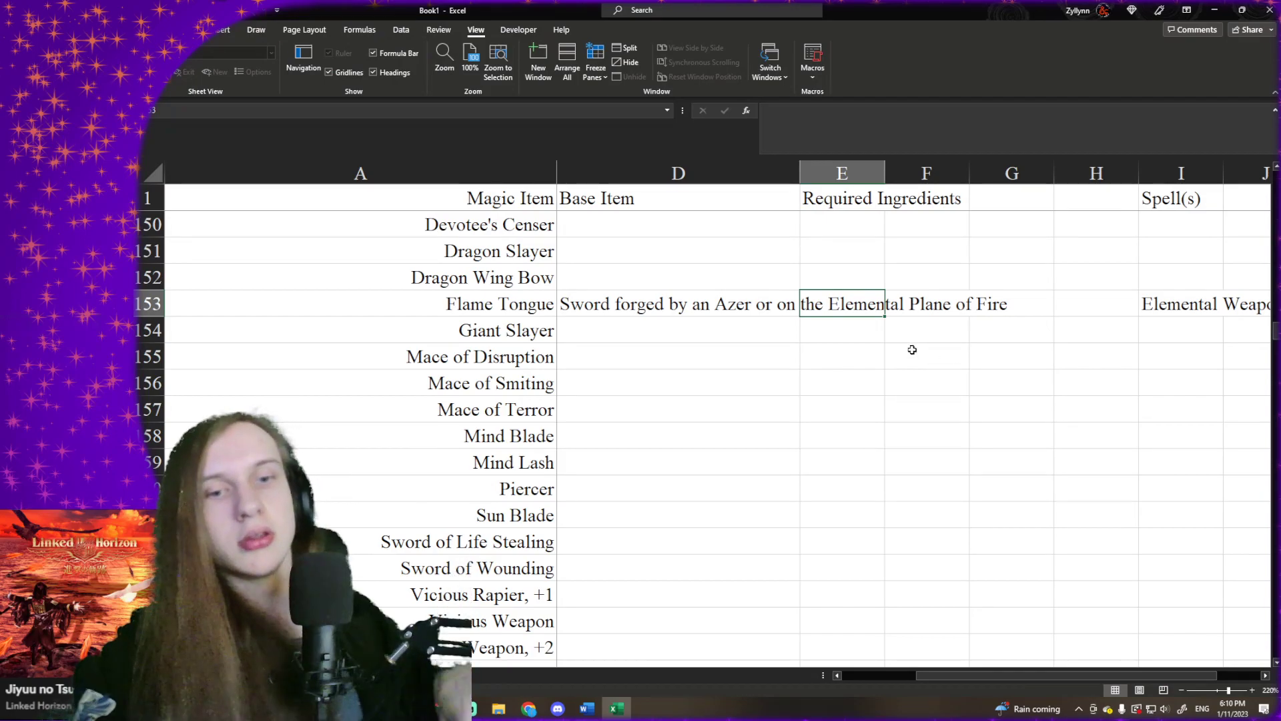
text(Fire Op)
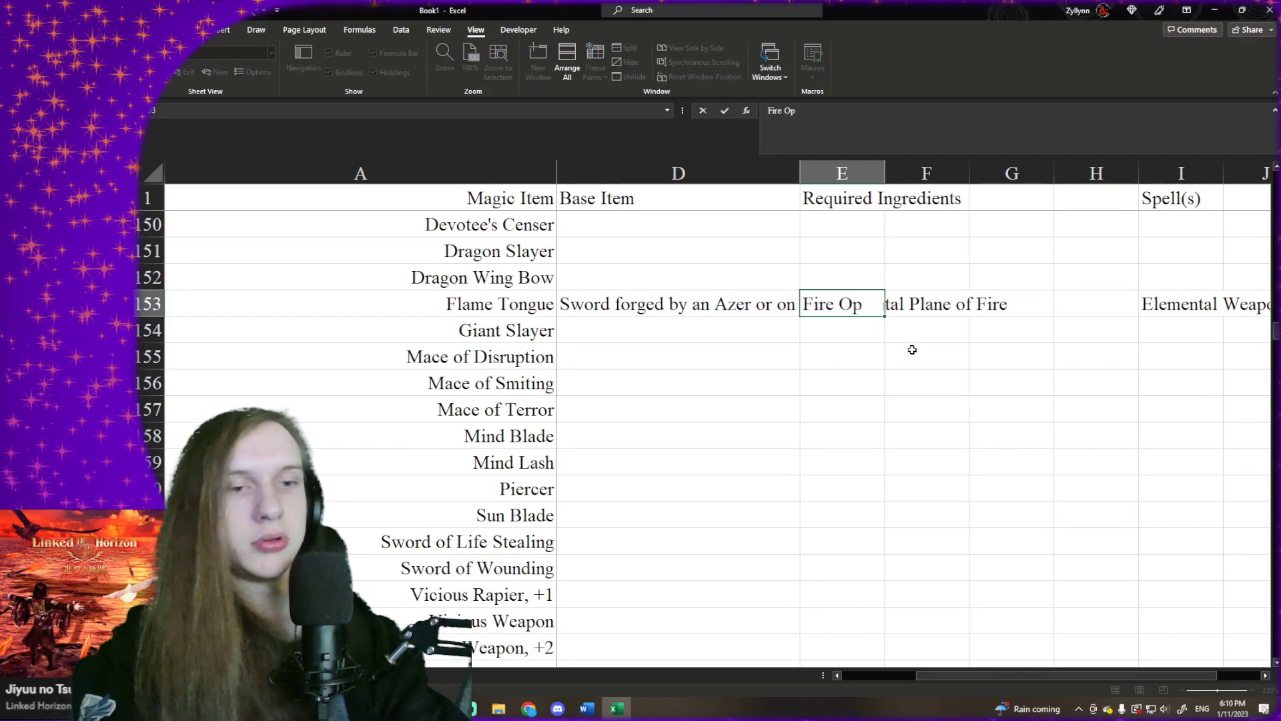
text(al (1,000gp))
key(Return)
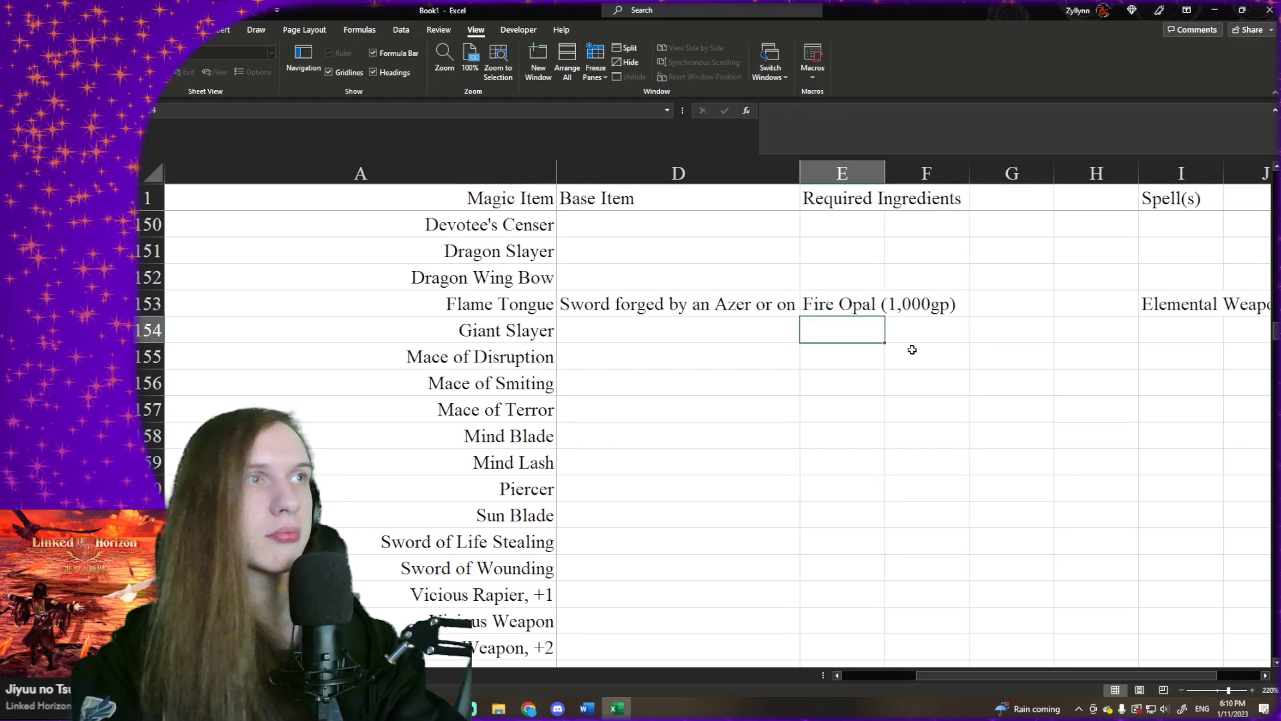
- Correct the spacing in the Flame Tongue ingredient so it reads "Fire Opal (1,000 gp)"
key(Up)
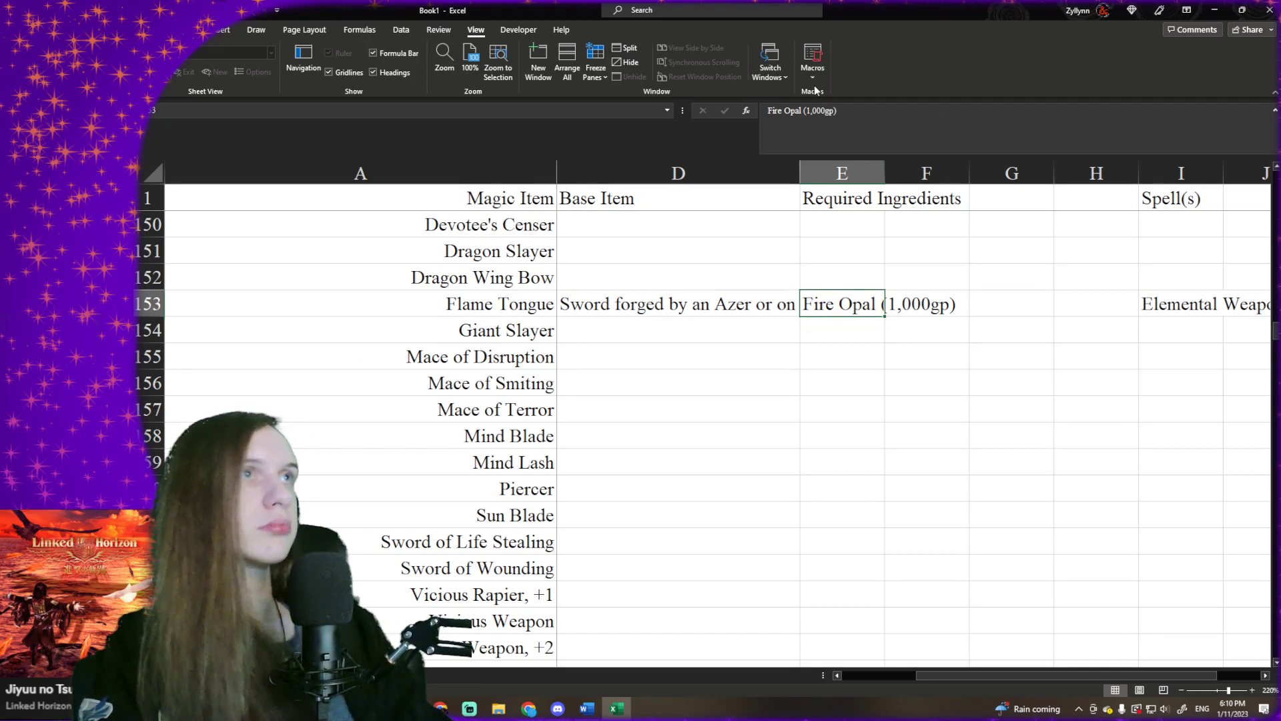
click(828, 111)
key(Return)
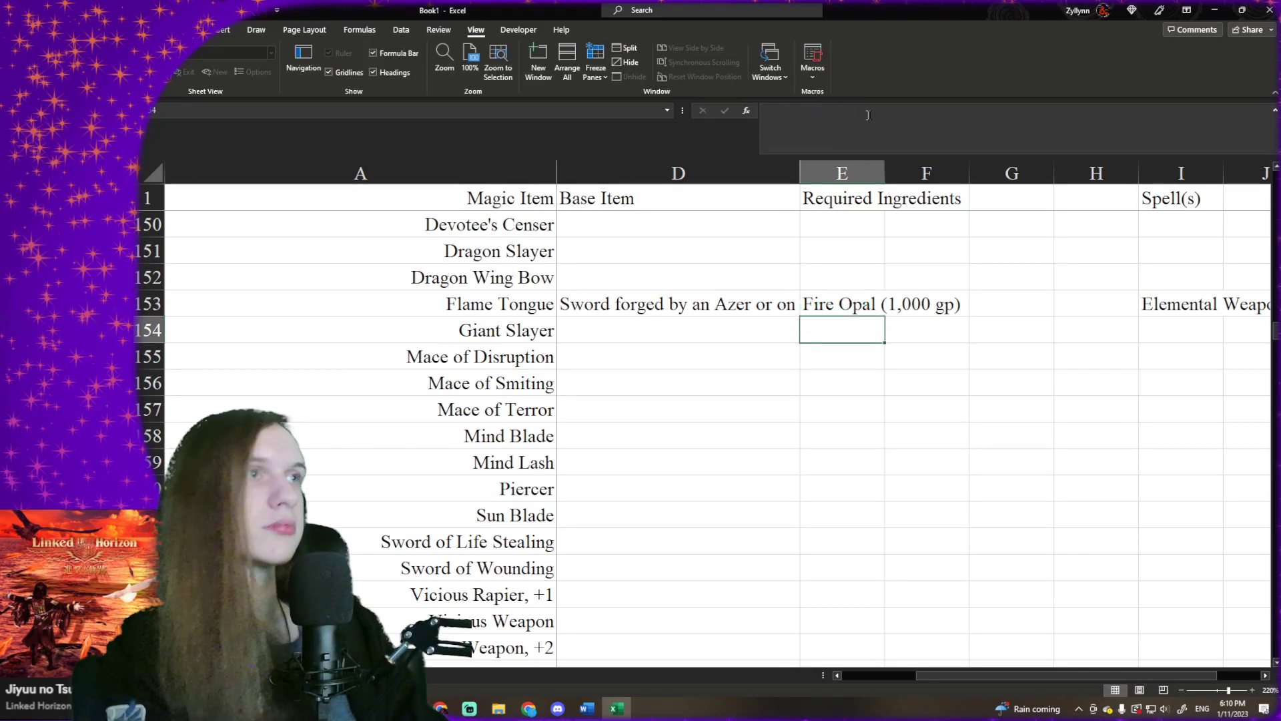
- Append an asterisk to the Flame Tongue ingredient so it reads "Fire Opal (1,000 gp)*"
click(845, 293)
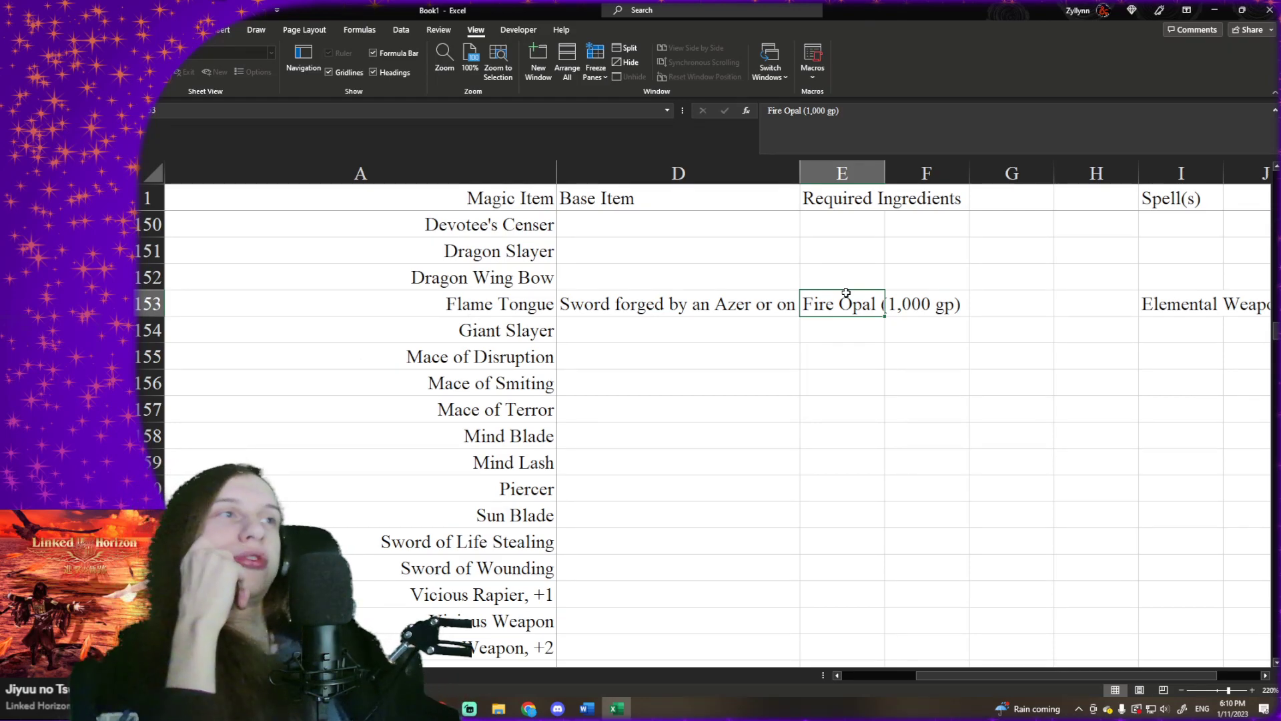
scroll(846, 293, up, 2)
scroll(848, 290, down, 2)
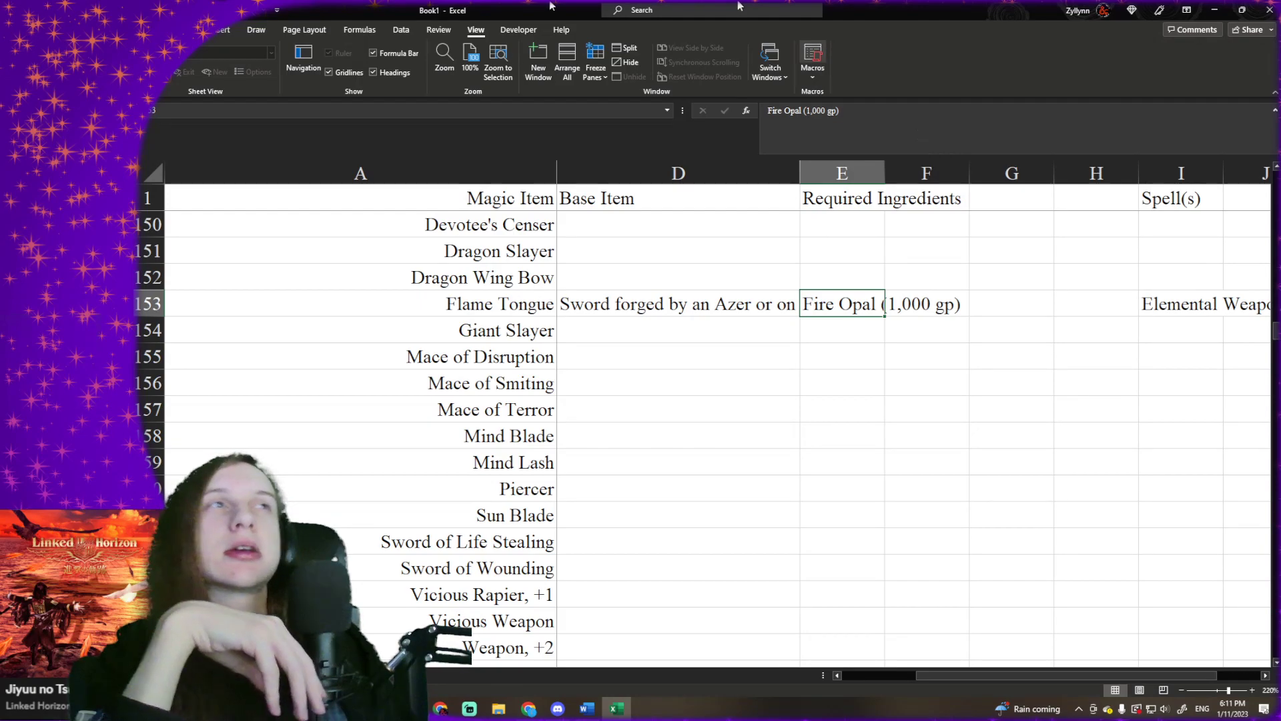
click(915, 108)
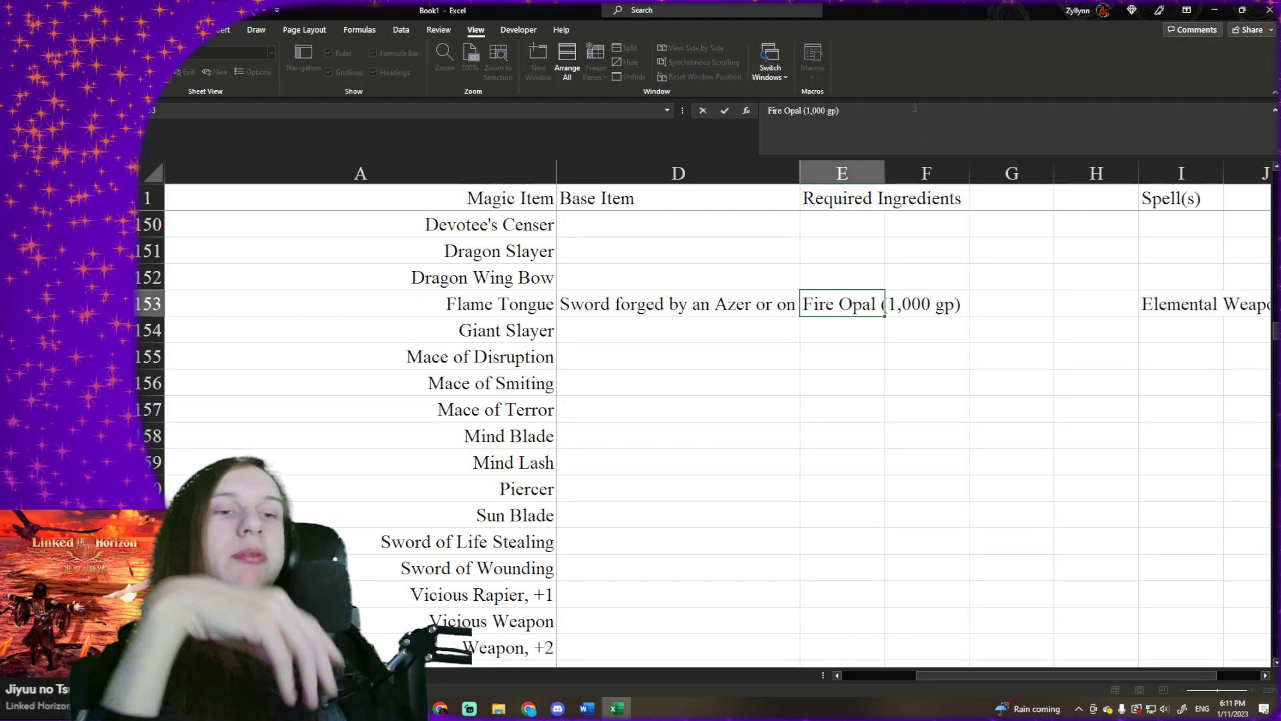
text(*)
key(Return)
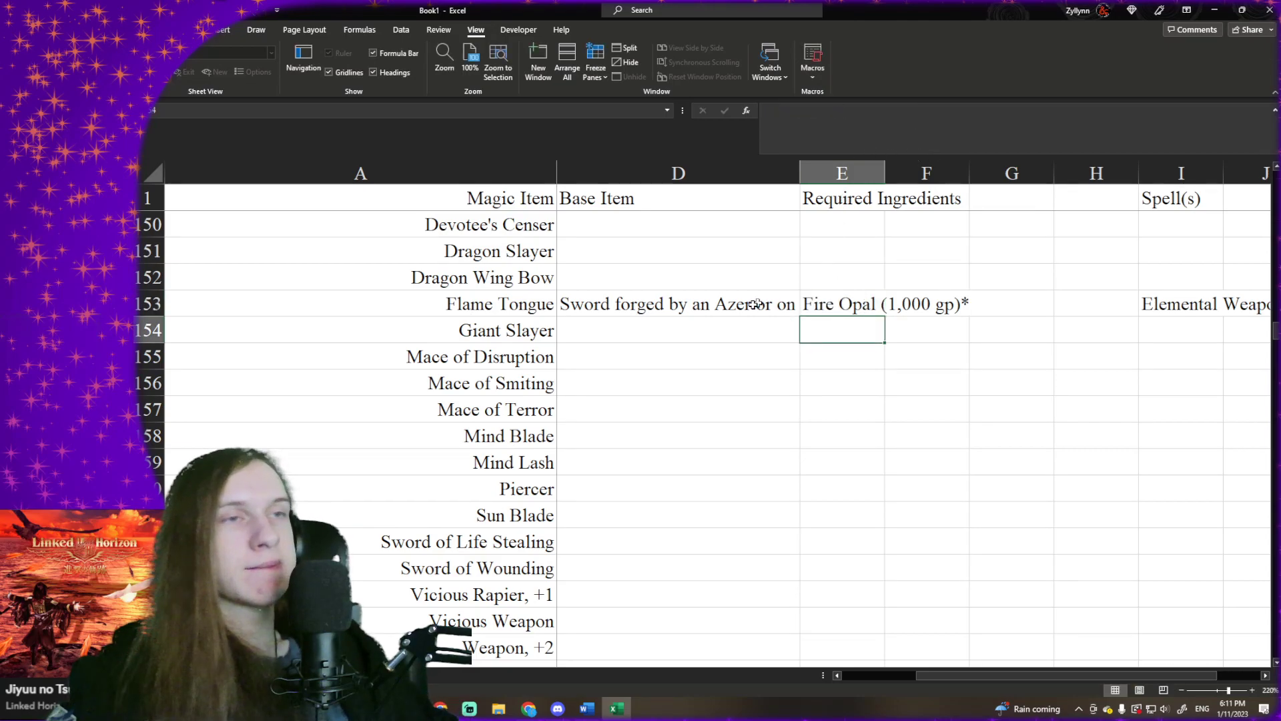
- Look through the magic item list from the weapons up to the wands for the next item to fill in
scroll(749, 304, down, 2)
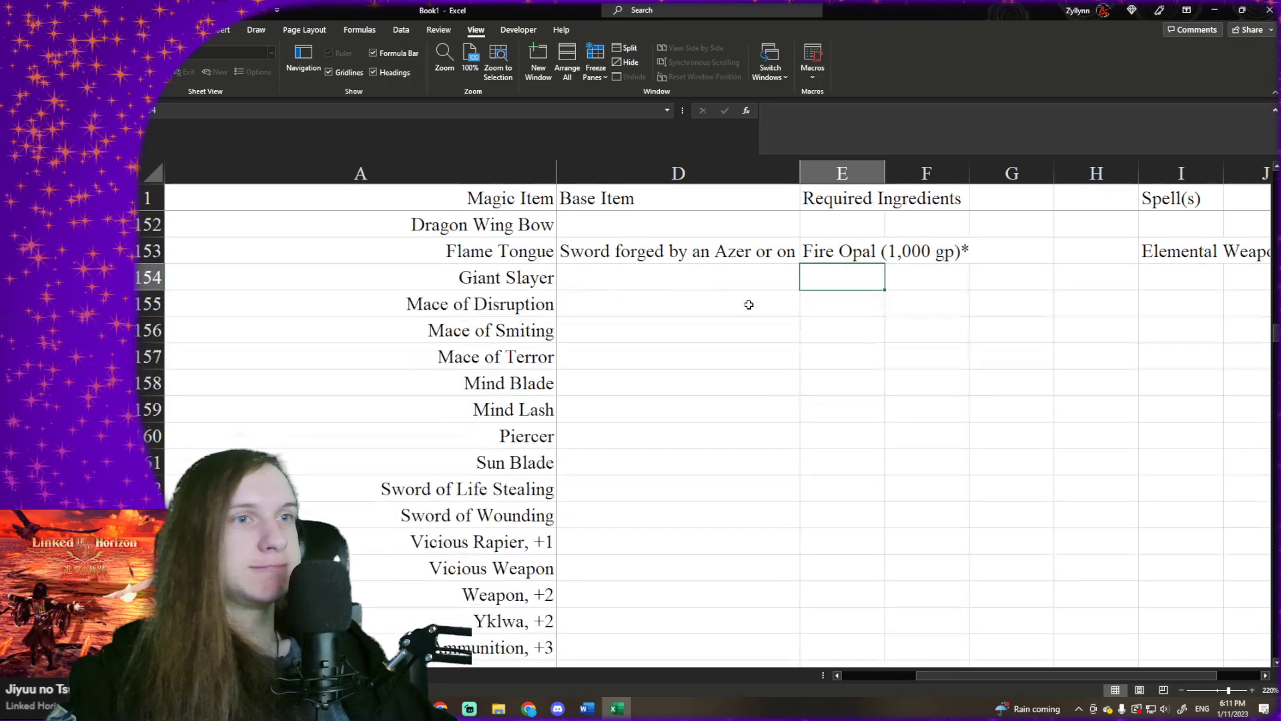
scroll(849, 383, up, 3)
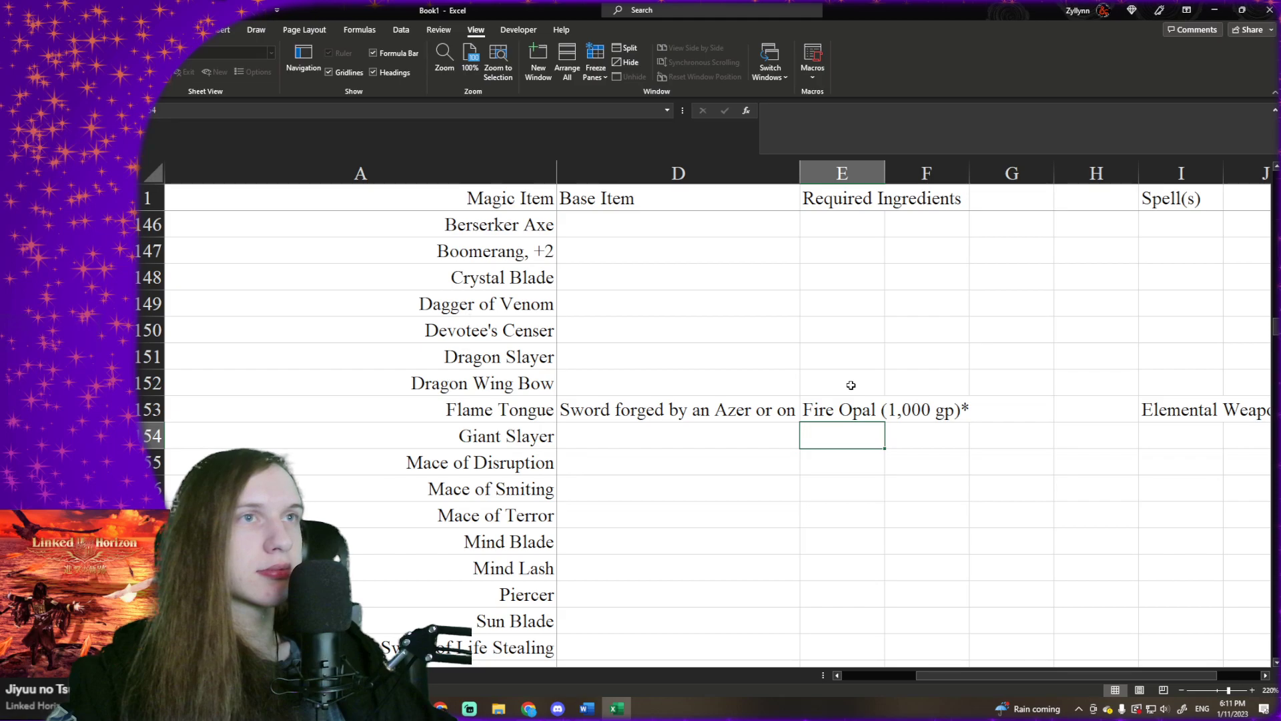
scroll(851, 385, down, 4)
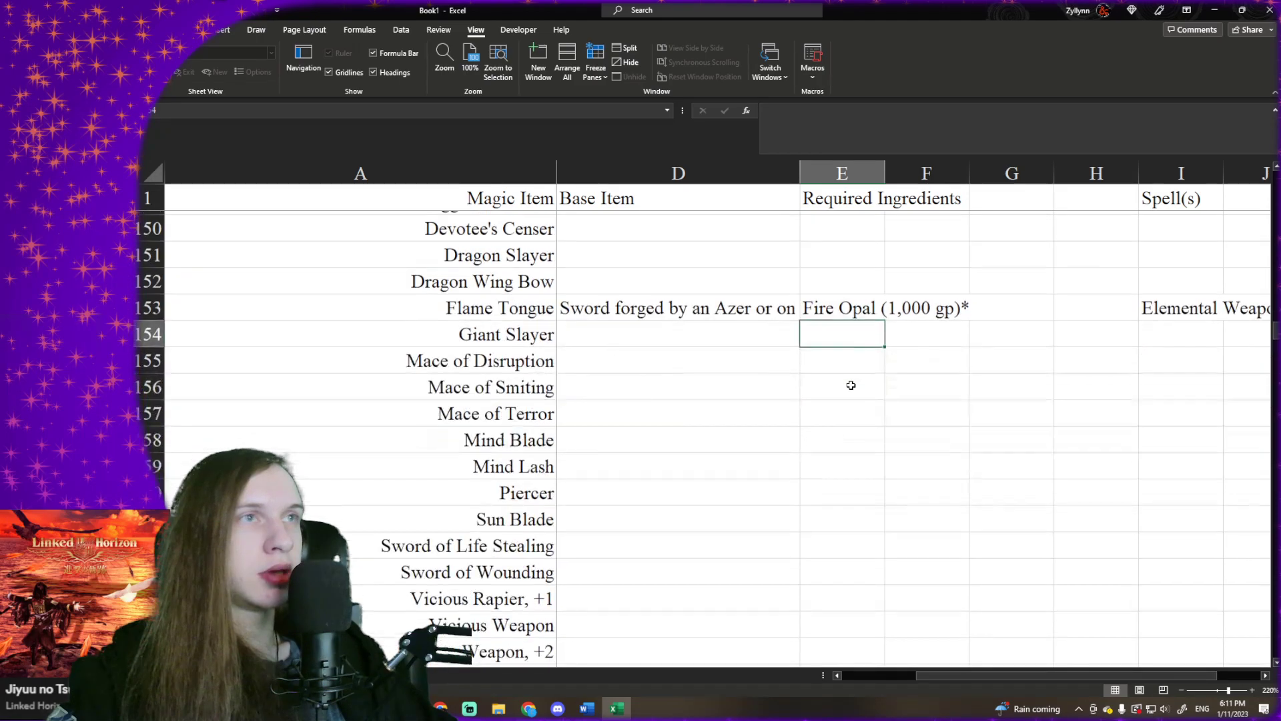
scroll(851, 385, up, 2)
scroll(850, 385, up, 2)
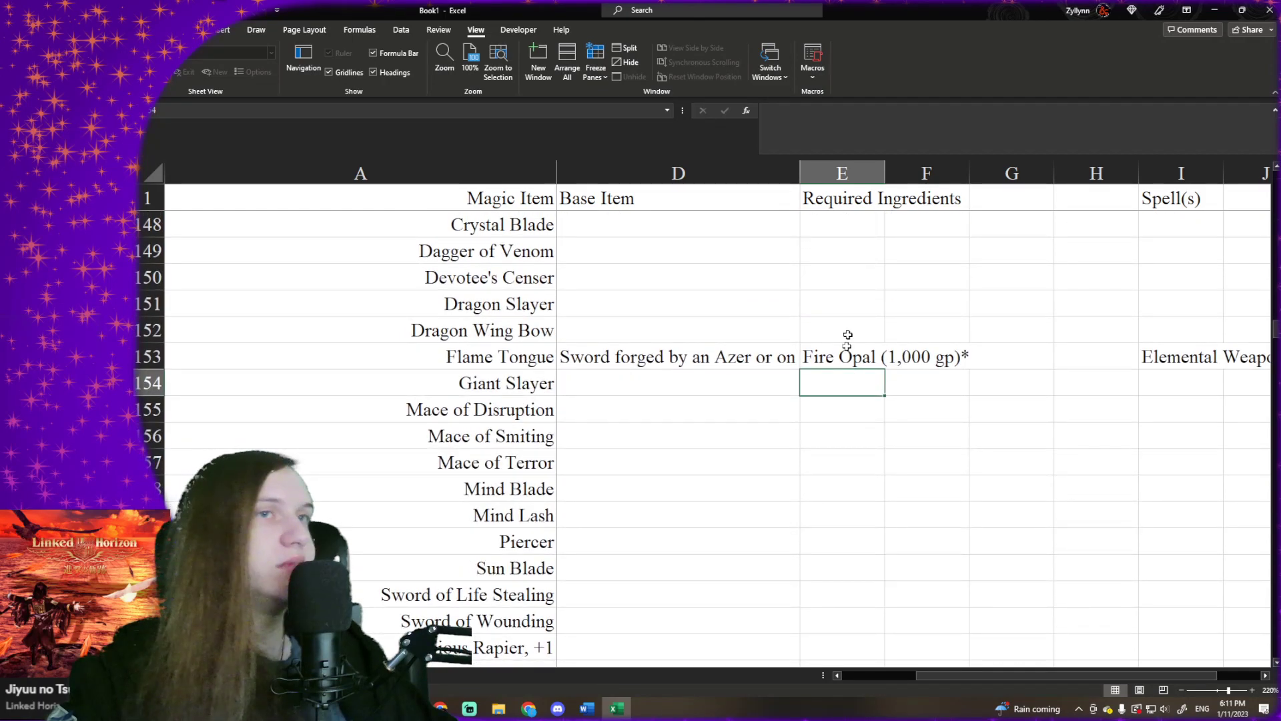
scroll(852, 311, up, 3)
scroll(853, 311, up, 2)
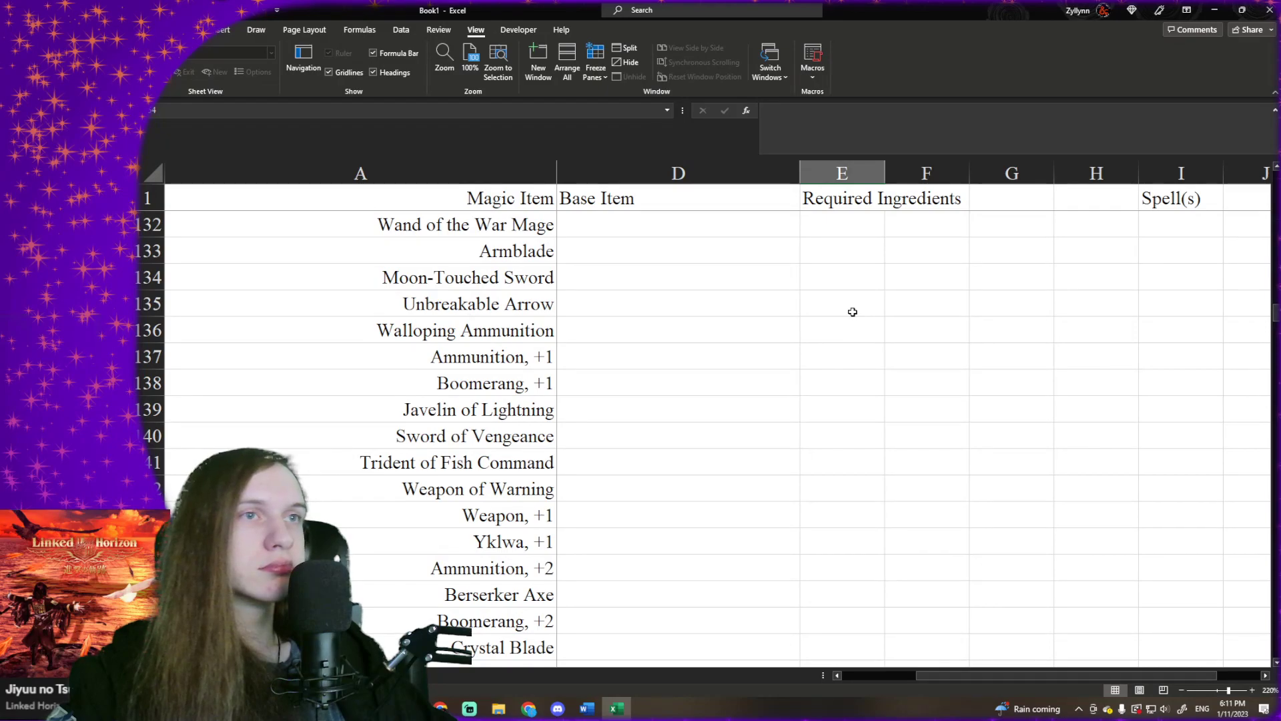
scroll(852, 311, up, 3)
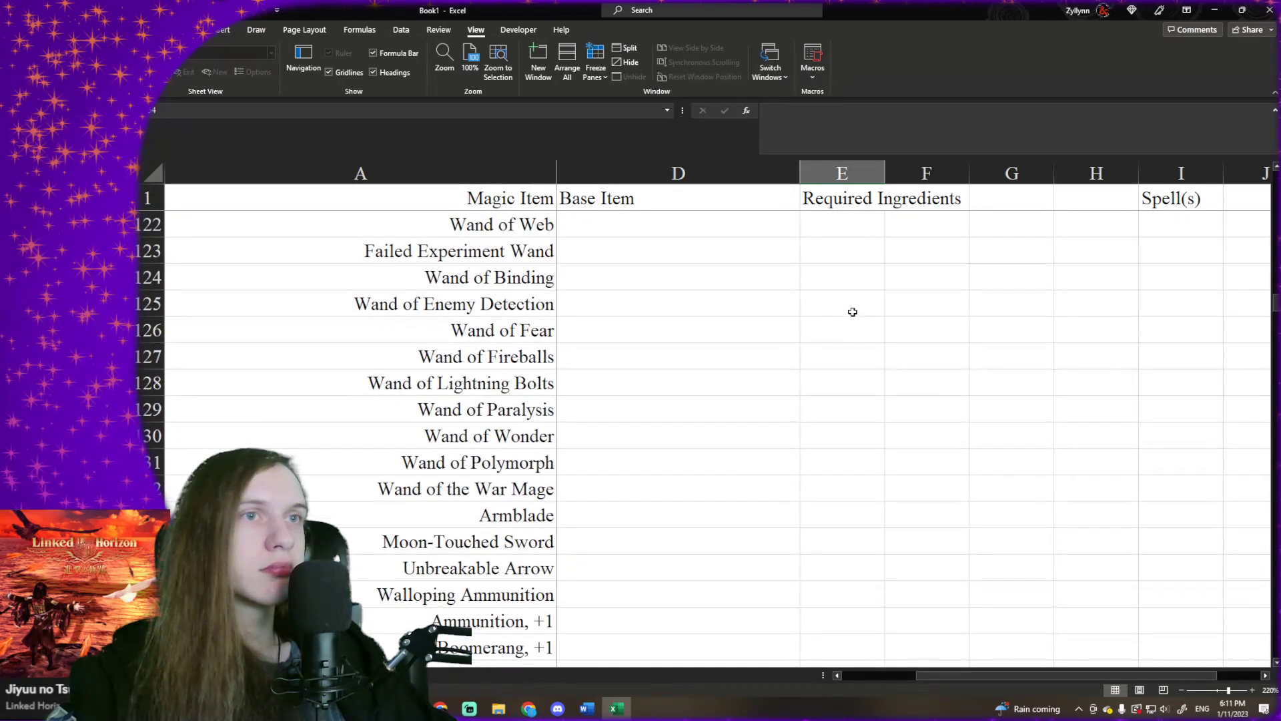
scroll(852, 311, down, 7)
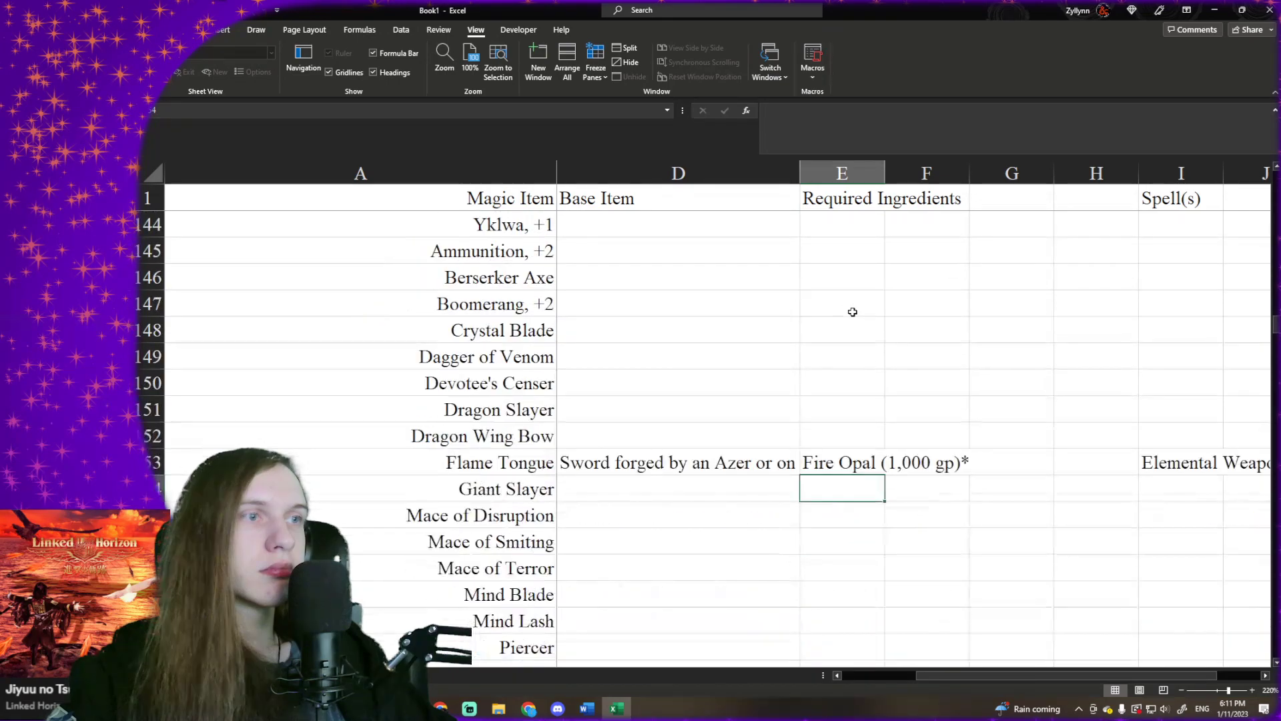
scroll(852, 311, up, 4)
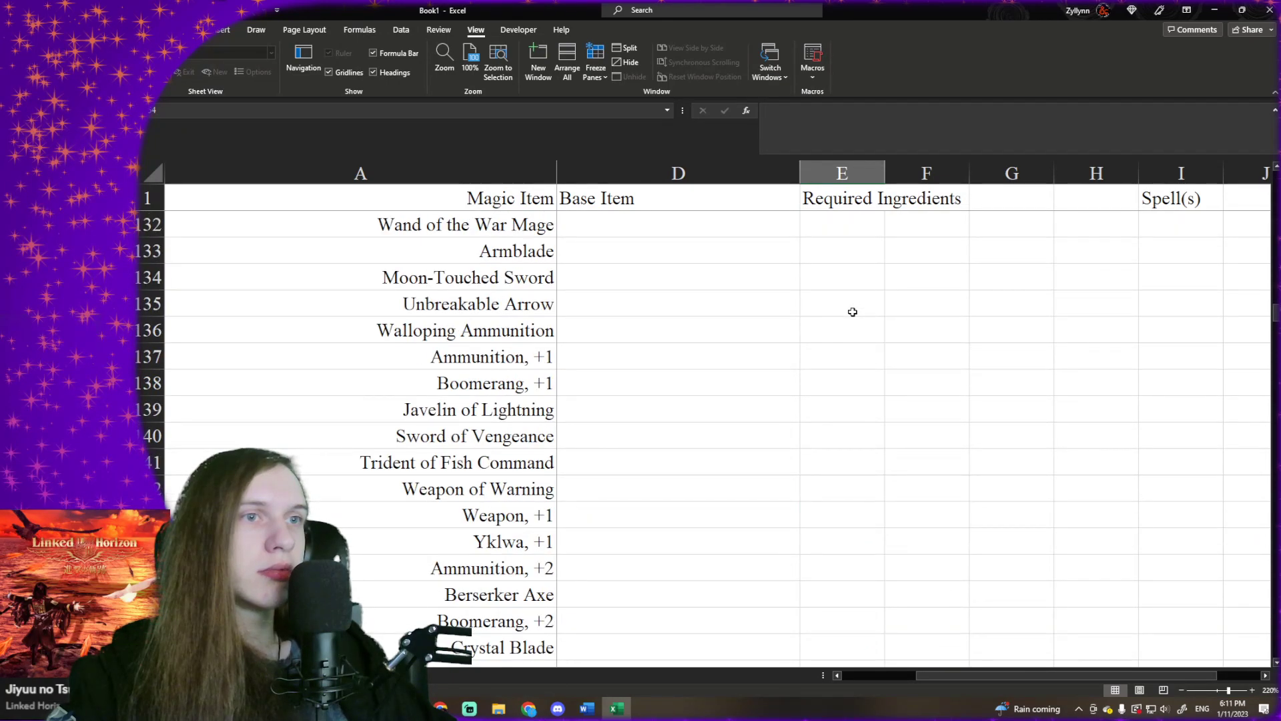
scroll(852, 312, up, 6)
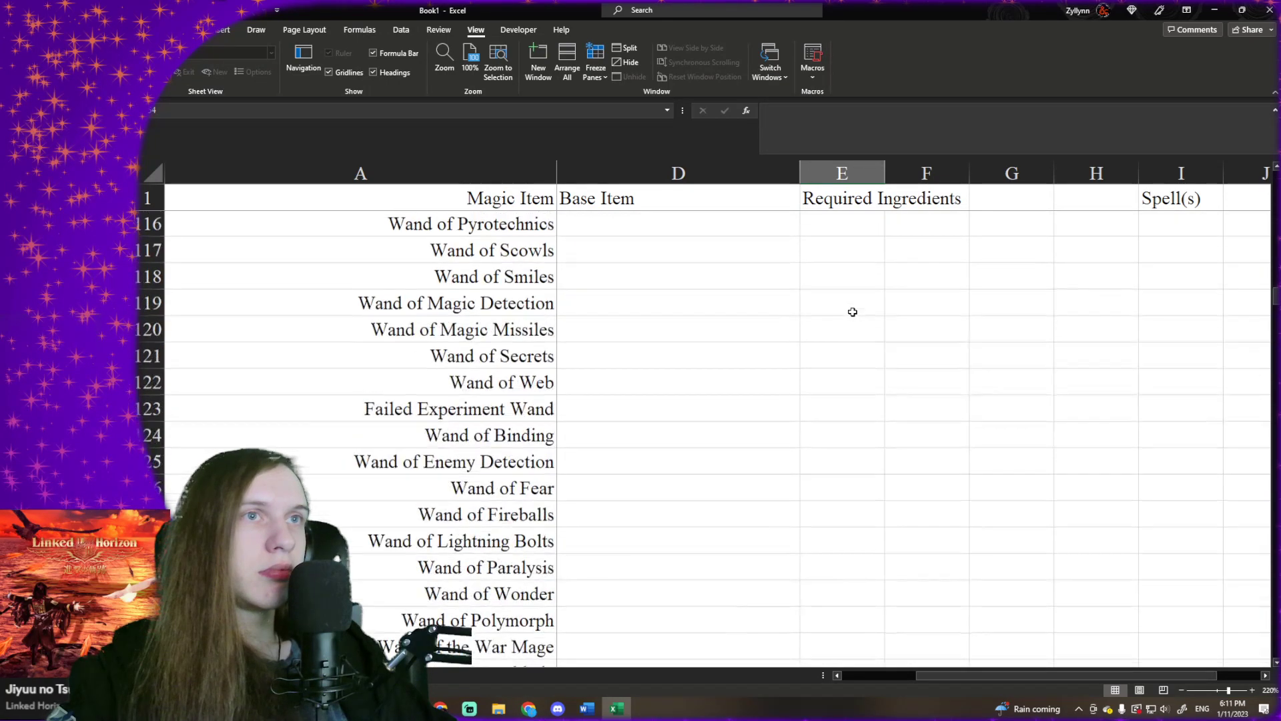
scroll(852, 312, down, 5)
scroll(852, 312, up, 4)
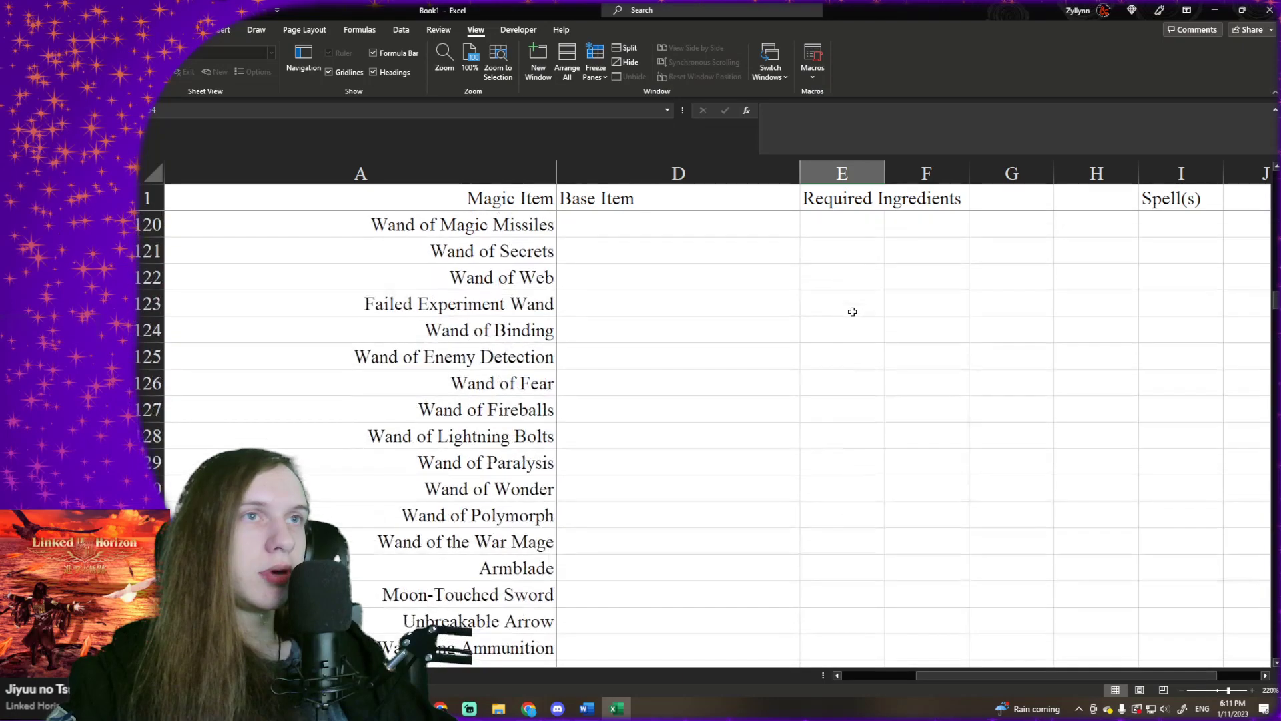
- Enter "Wand" as the base item for Wand of Fear
click(852, 445)
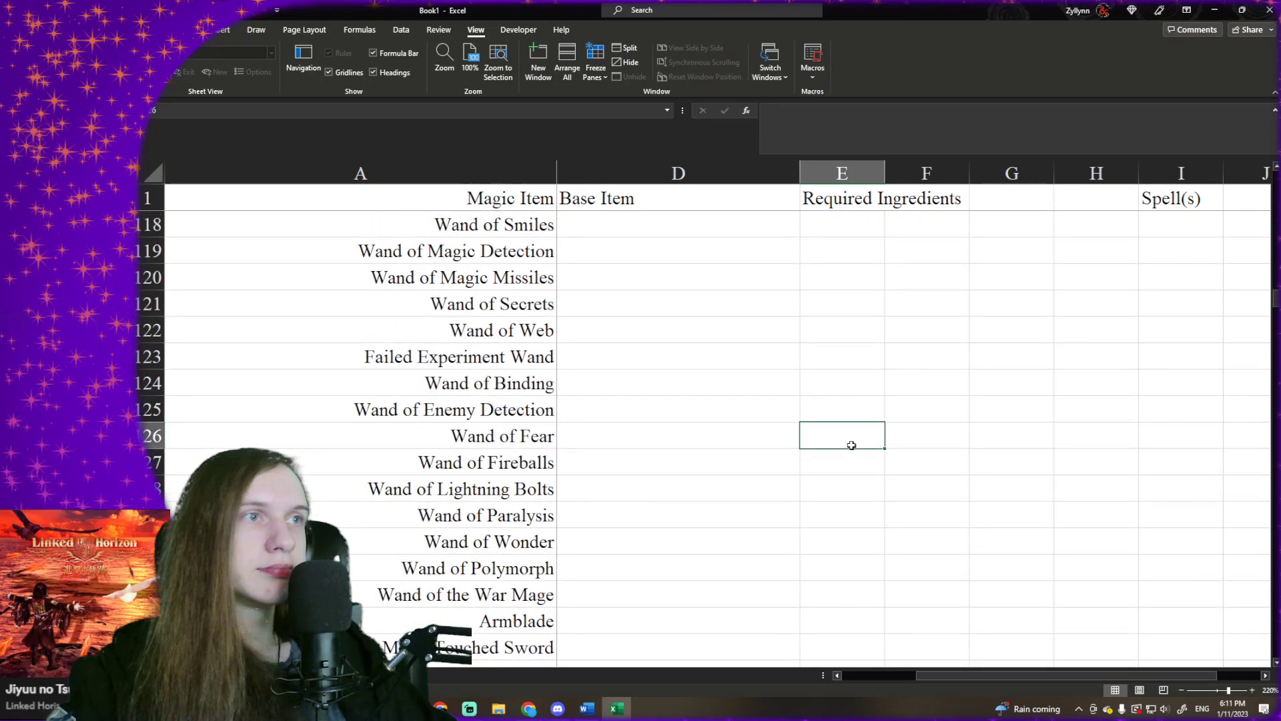
click(760, 456)
click(771, 441)
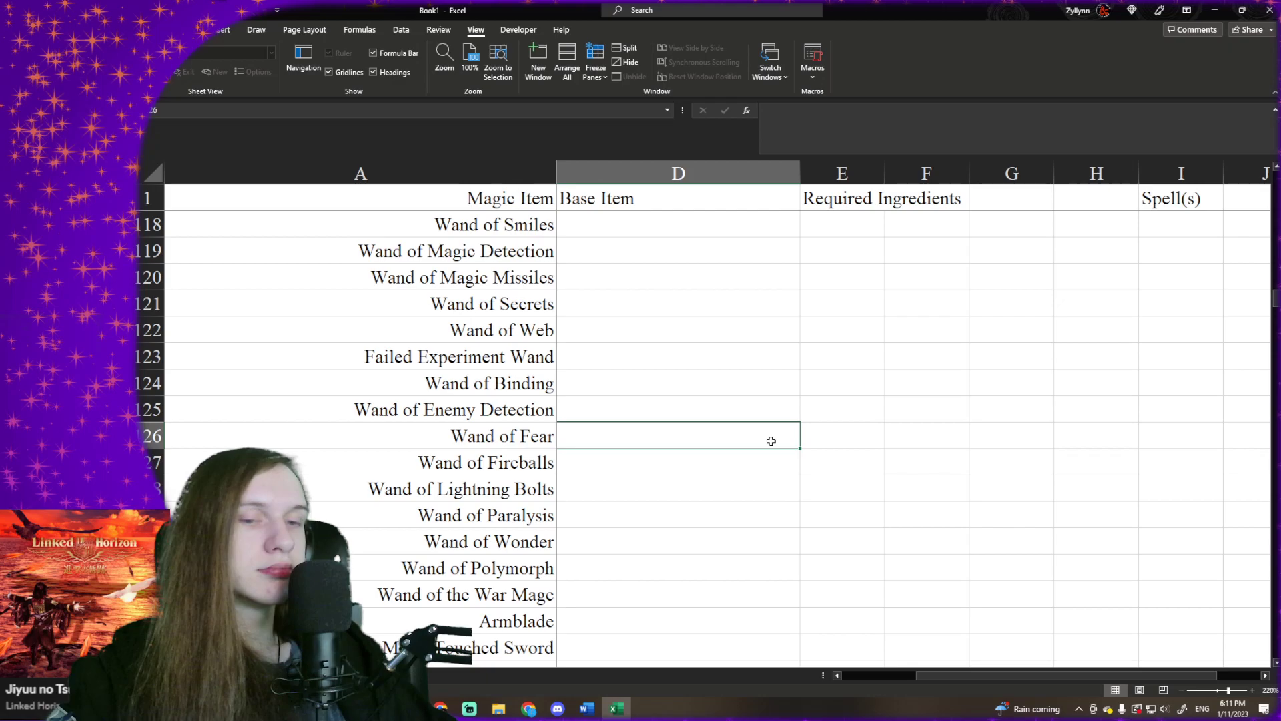
text(Wand)
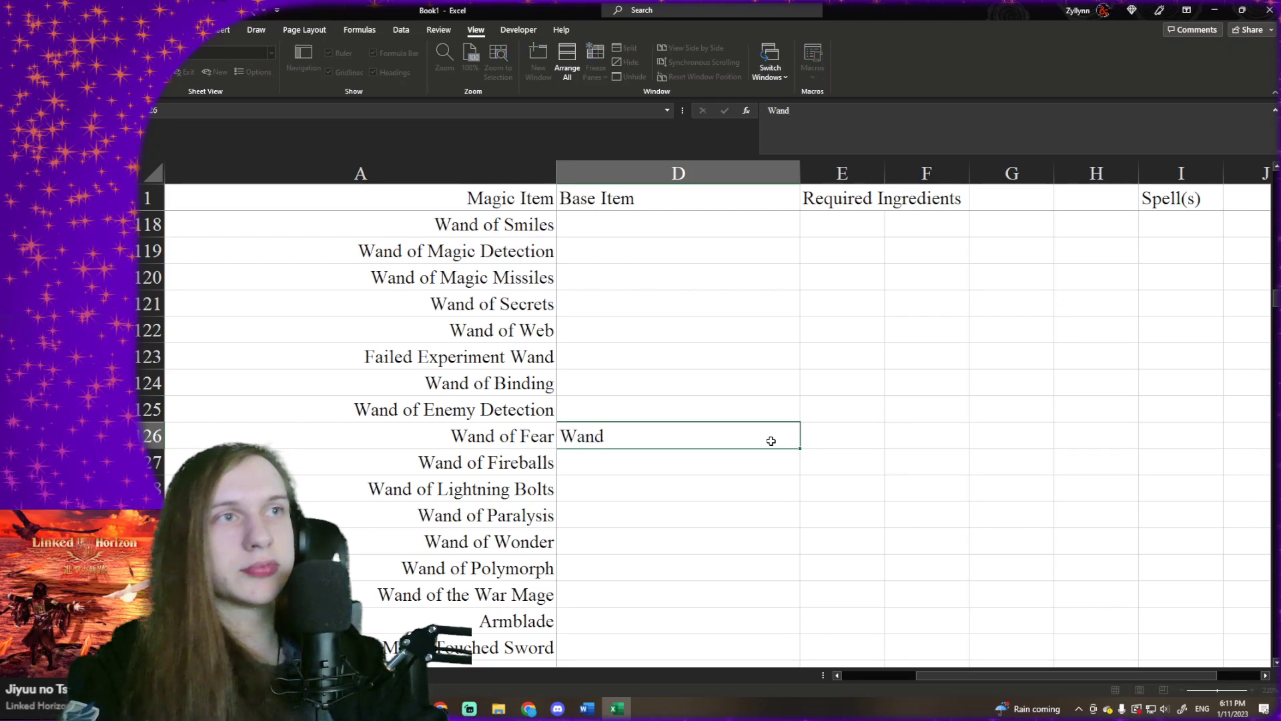
key(Tab)
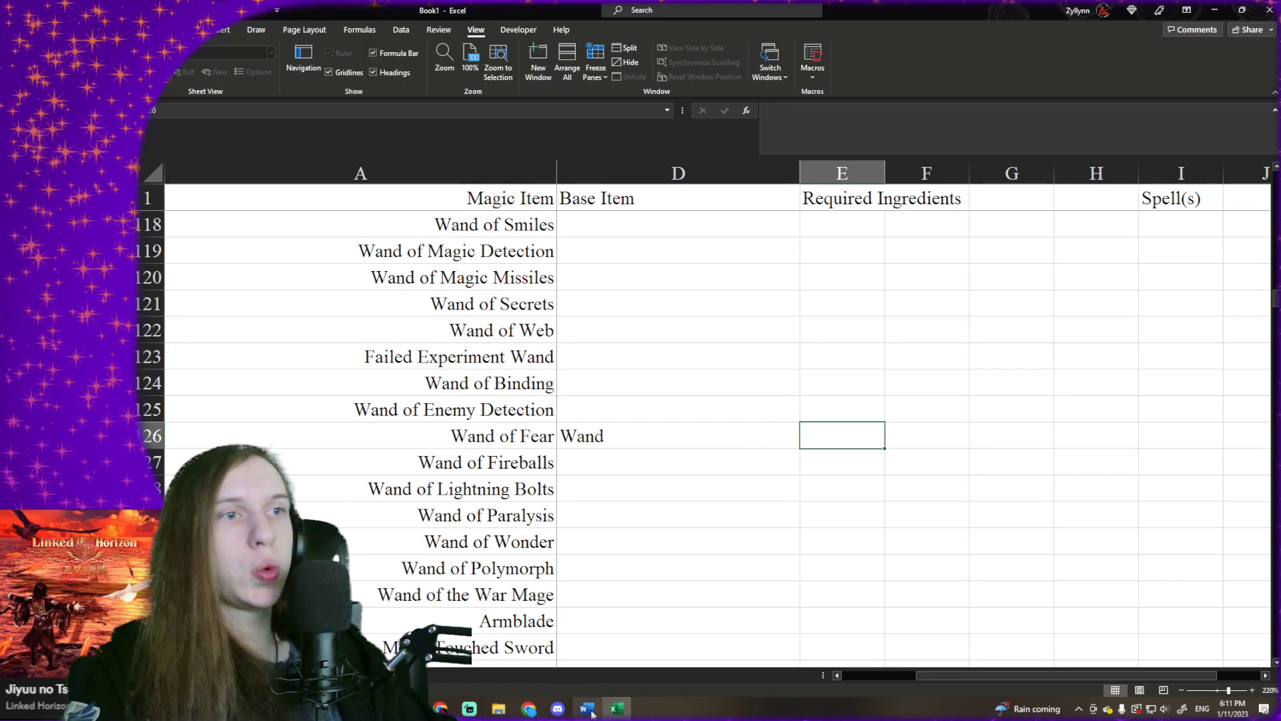
- Switch to D&D Beyond in Chrome, search the magic items for "Fear" and expand the Wand of Fear entry
mouse_move(528, 709)
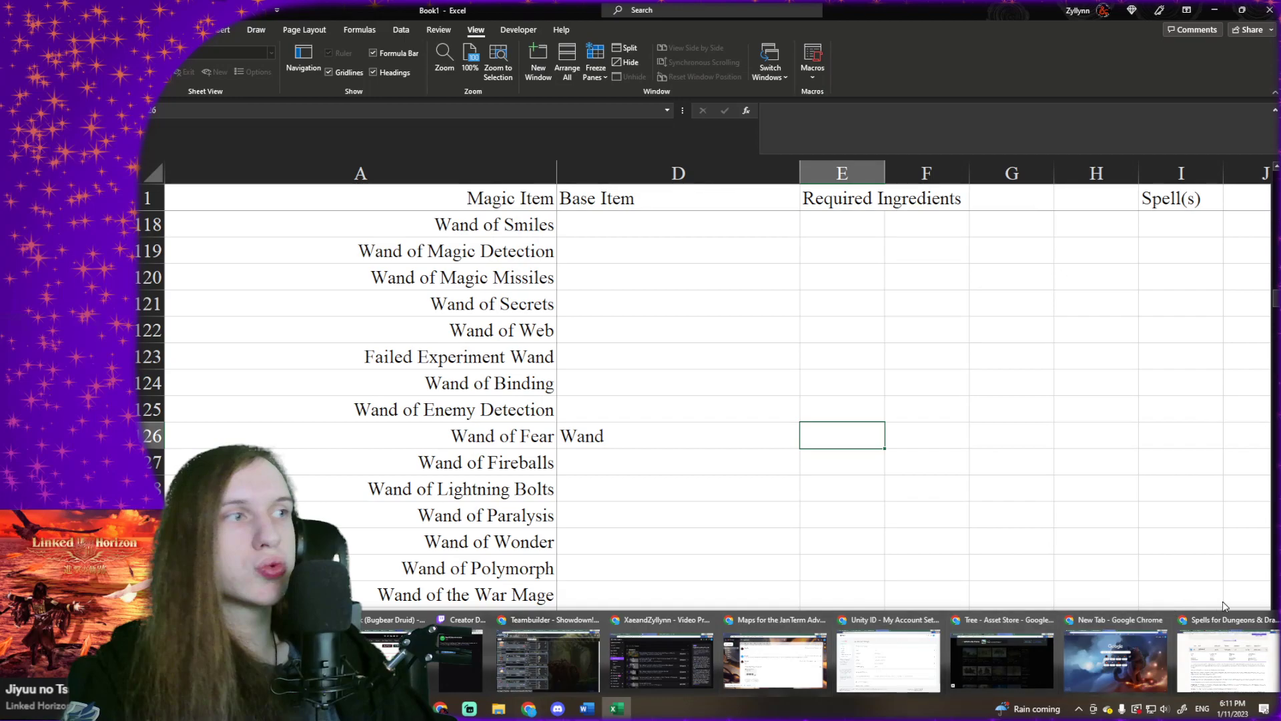
click(1213, 660)
click(250, 10)
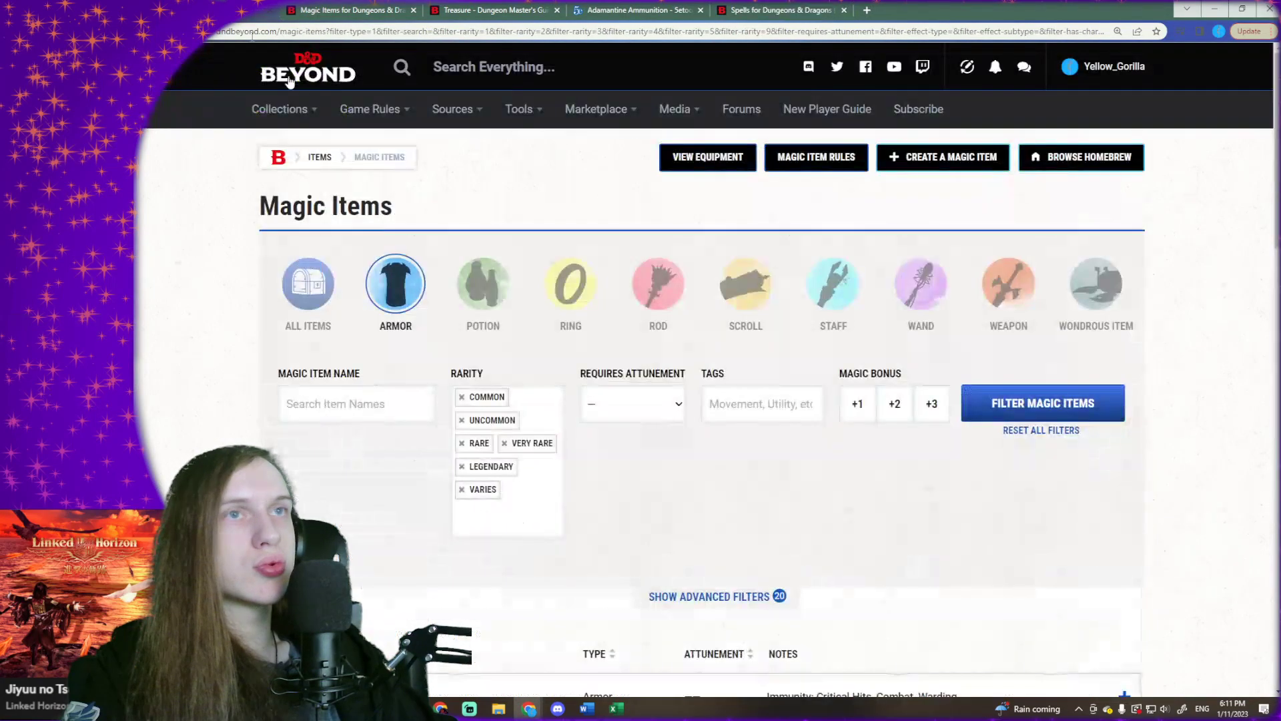
scroll(387, 409, down, 3)
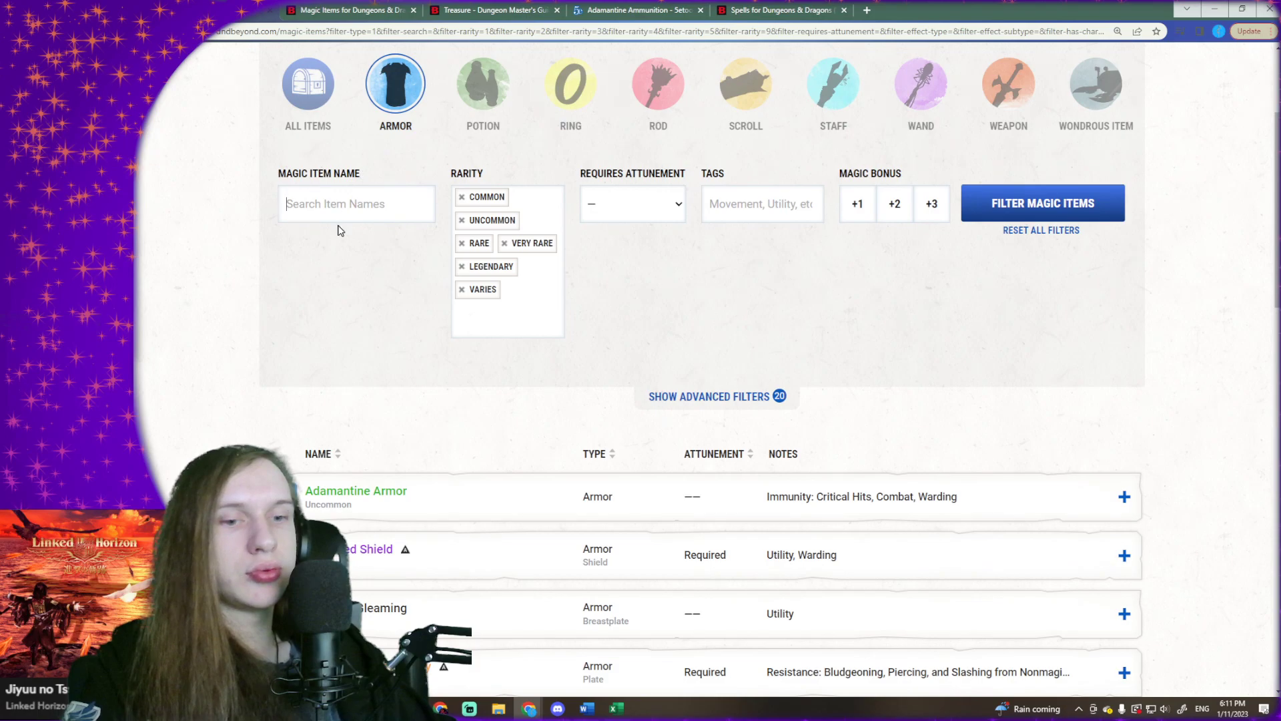
text(Fear)
click(410, 114)
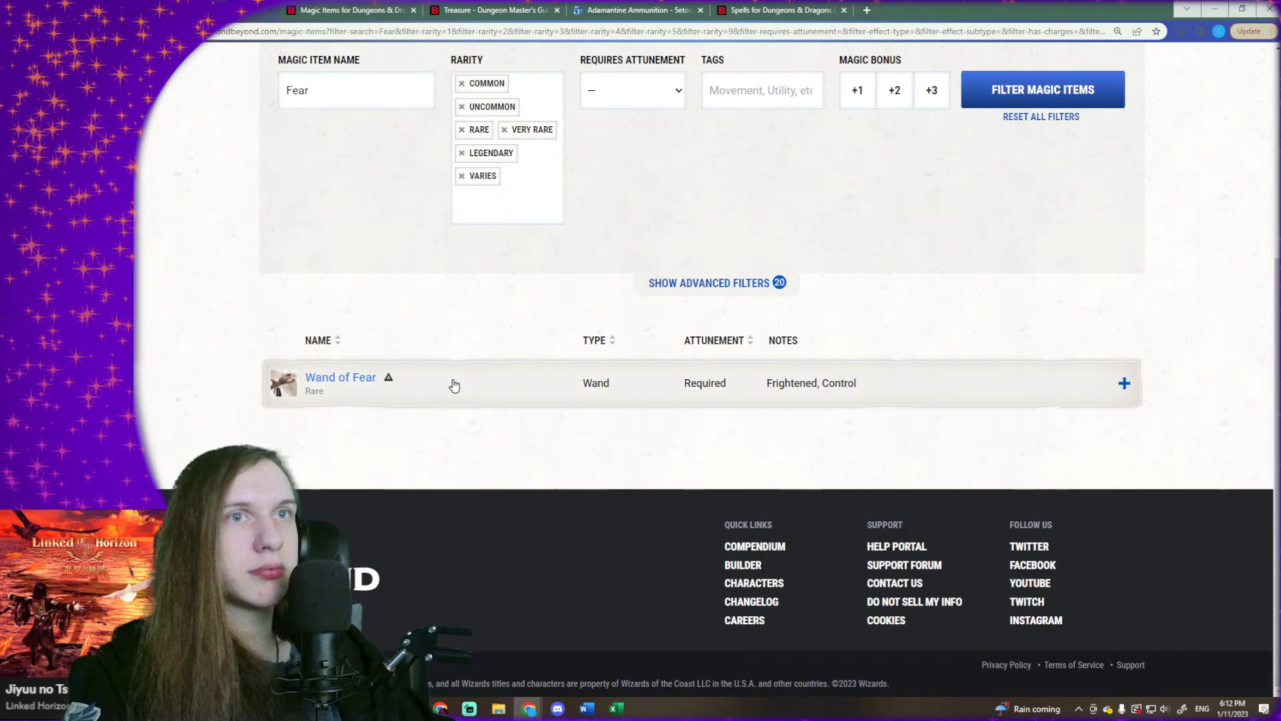
click(453, 385)
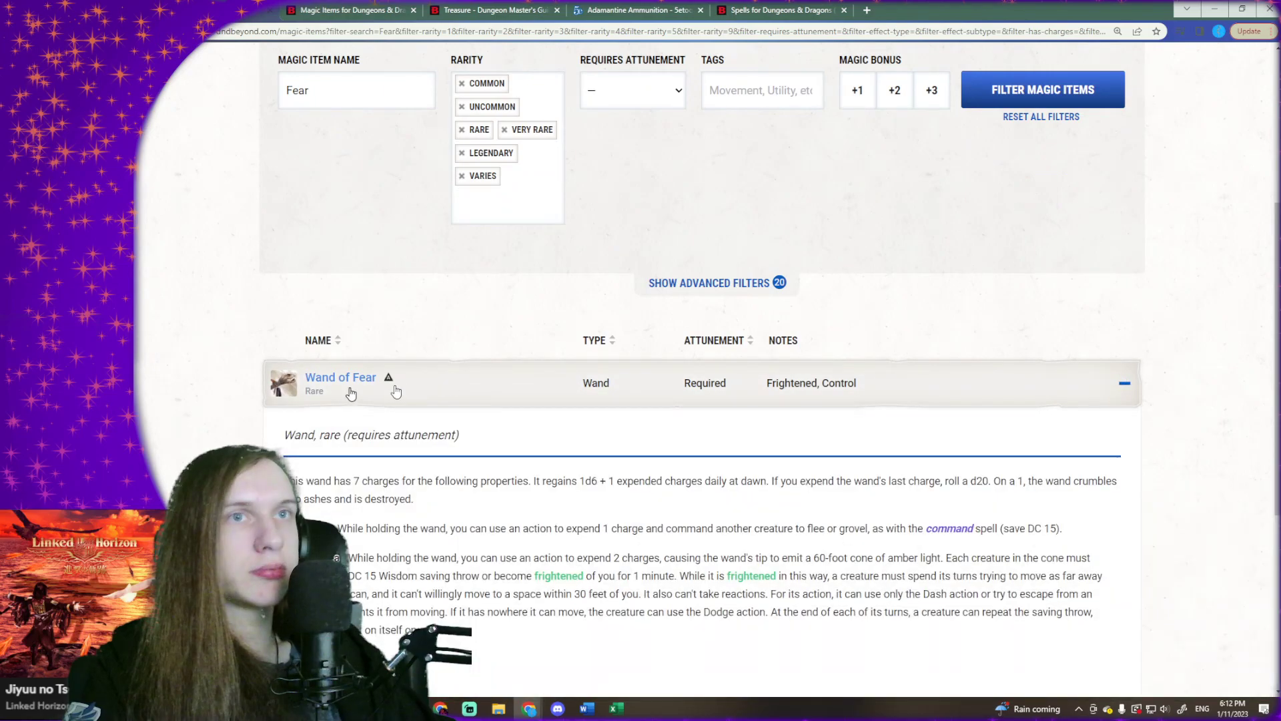
- View the Wand of Fear artwork enlarged, then close it and read the wand's description
click(288, 385)
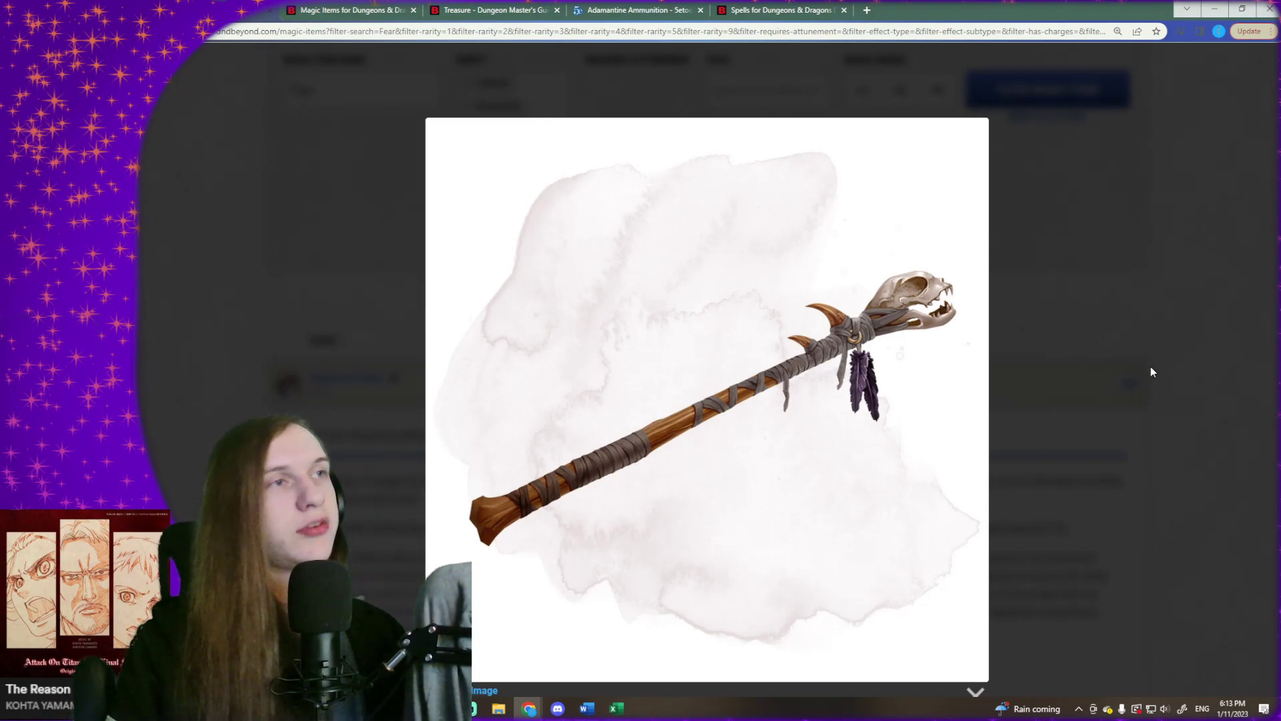
click(1182, 323)
scroll(847, 407, down, 1)
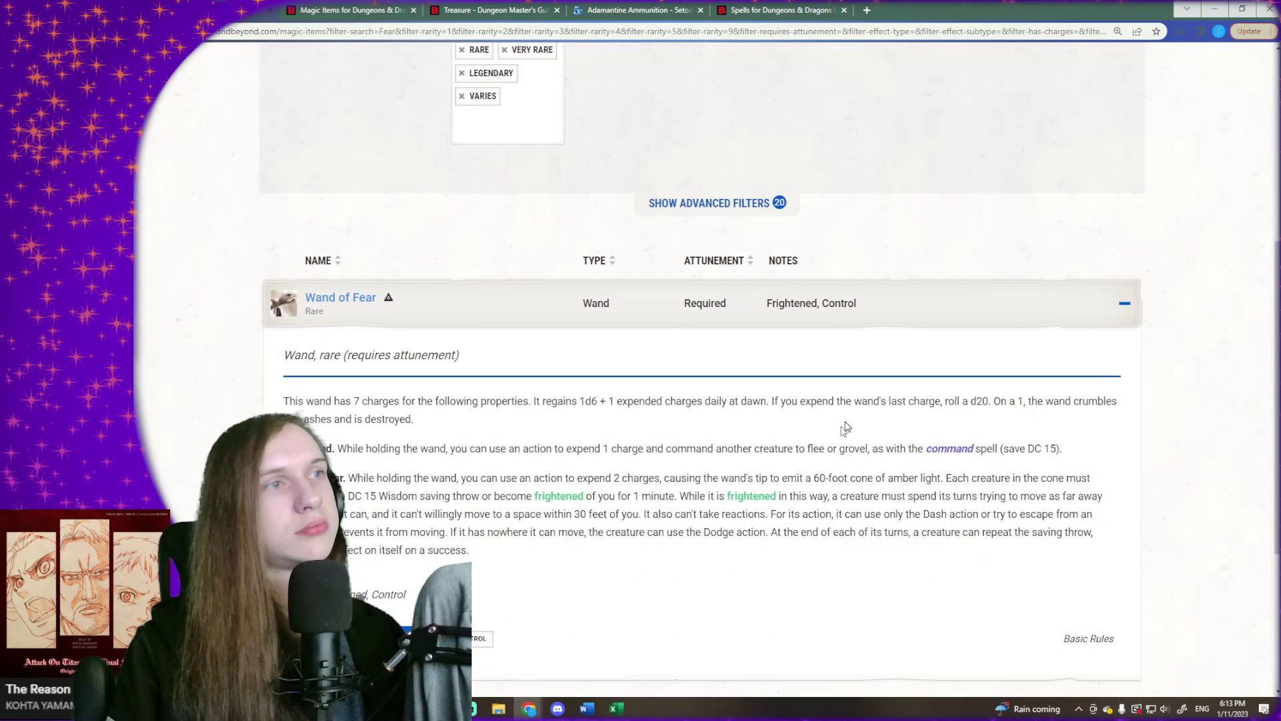
- Switch back to the Excel workbook and enter "The Skull of a small Carnivor" as the required ingredient for Wand of Fear
click(1215, 8)
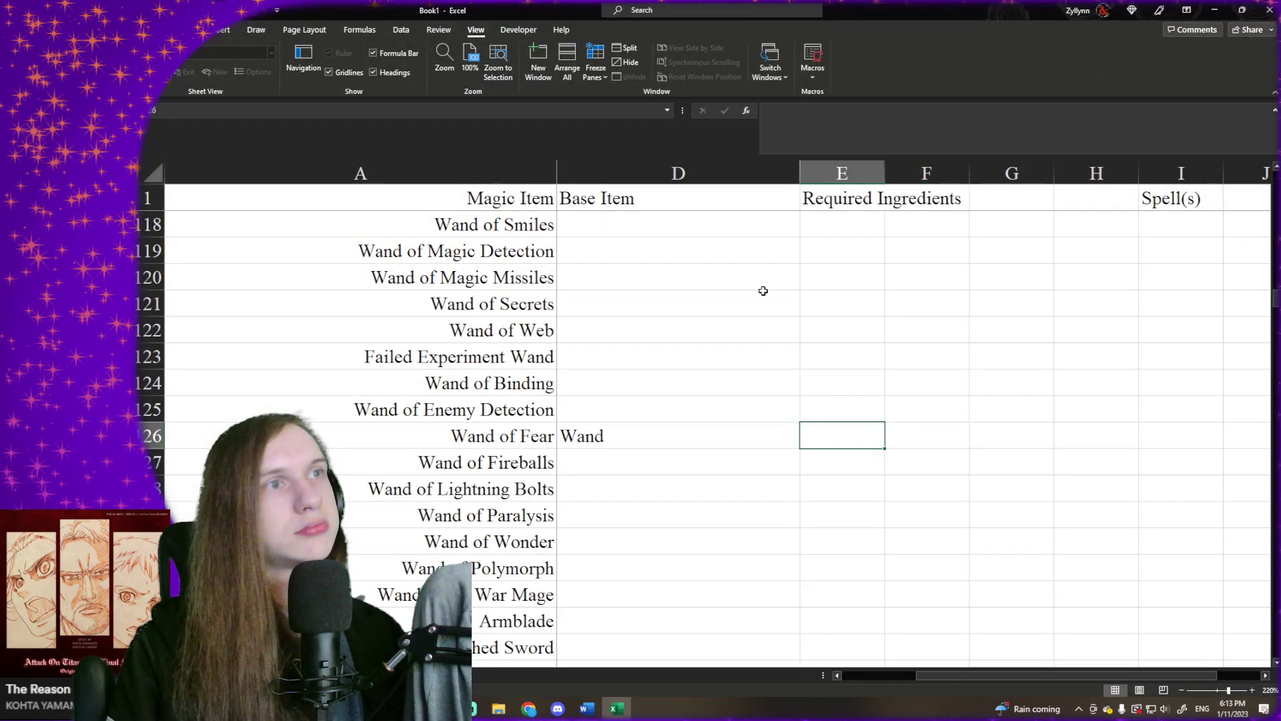
text(Tghe)
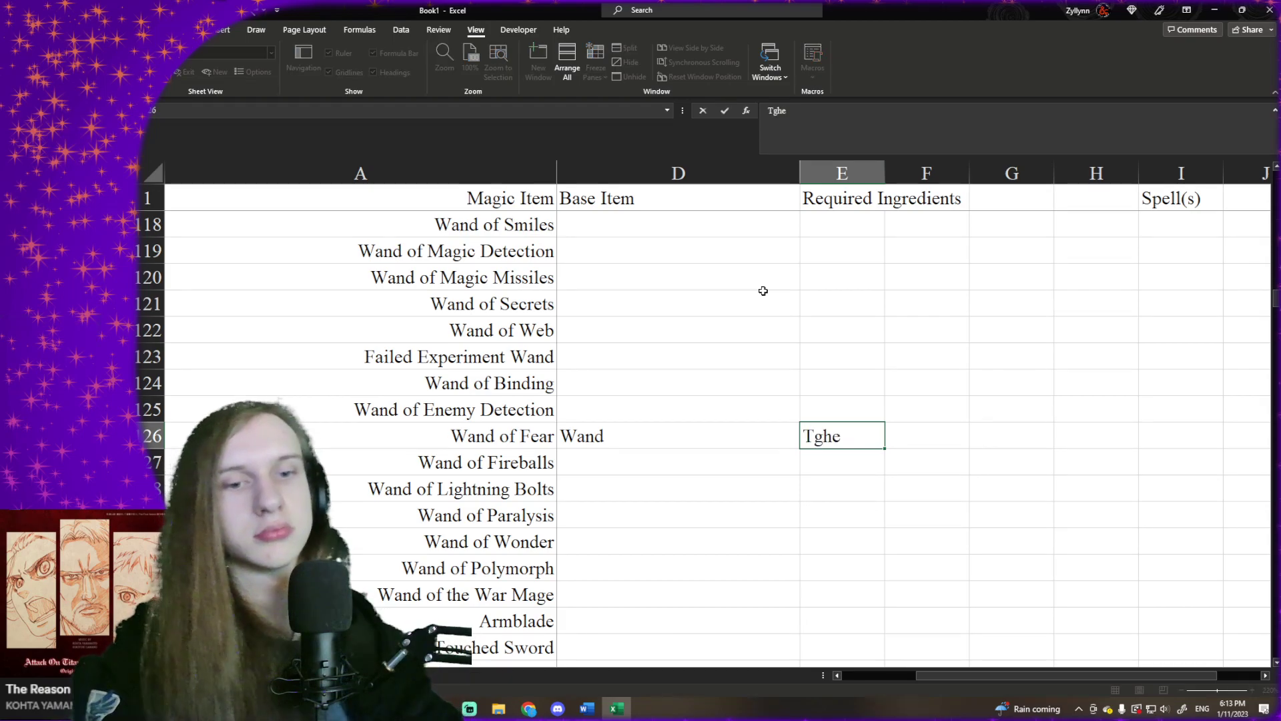
key(BackSpace)
key(BackSpace)
key(BackSpace)
text(he)
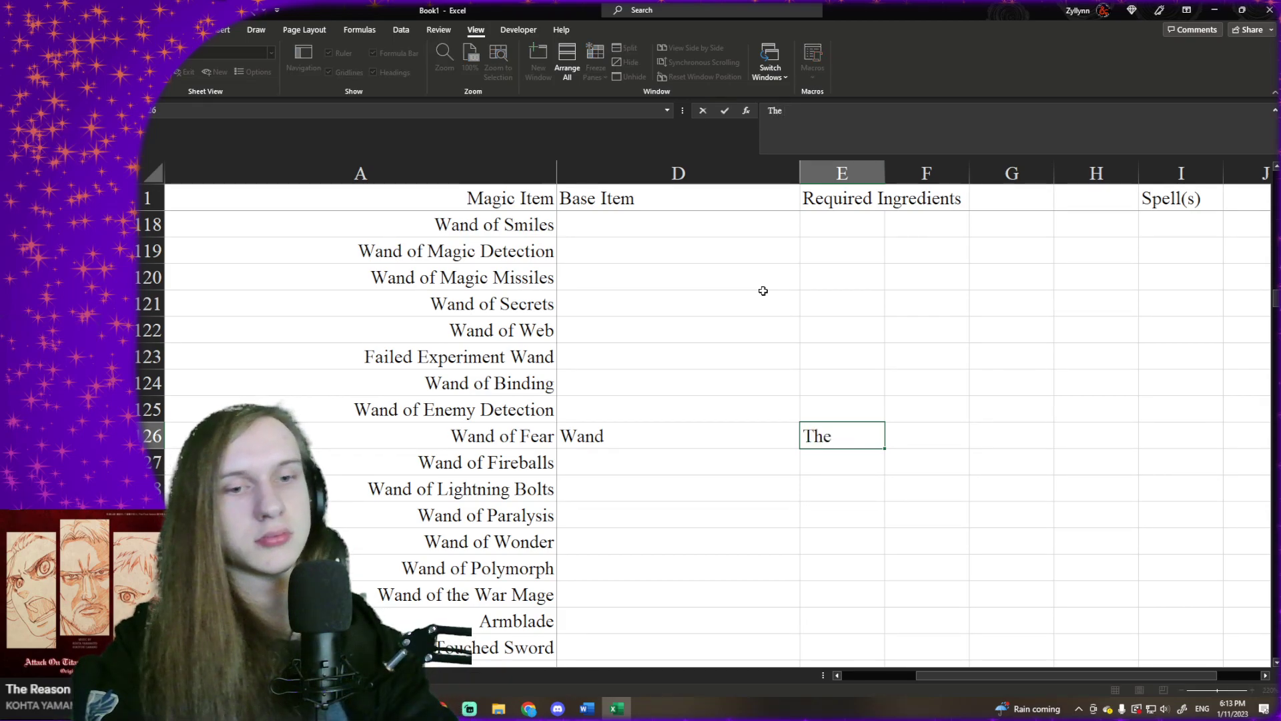
text( Skull of a small Carnivor)
key(Tab)
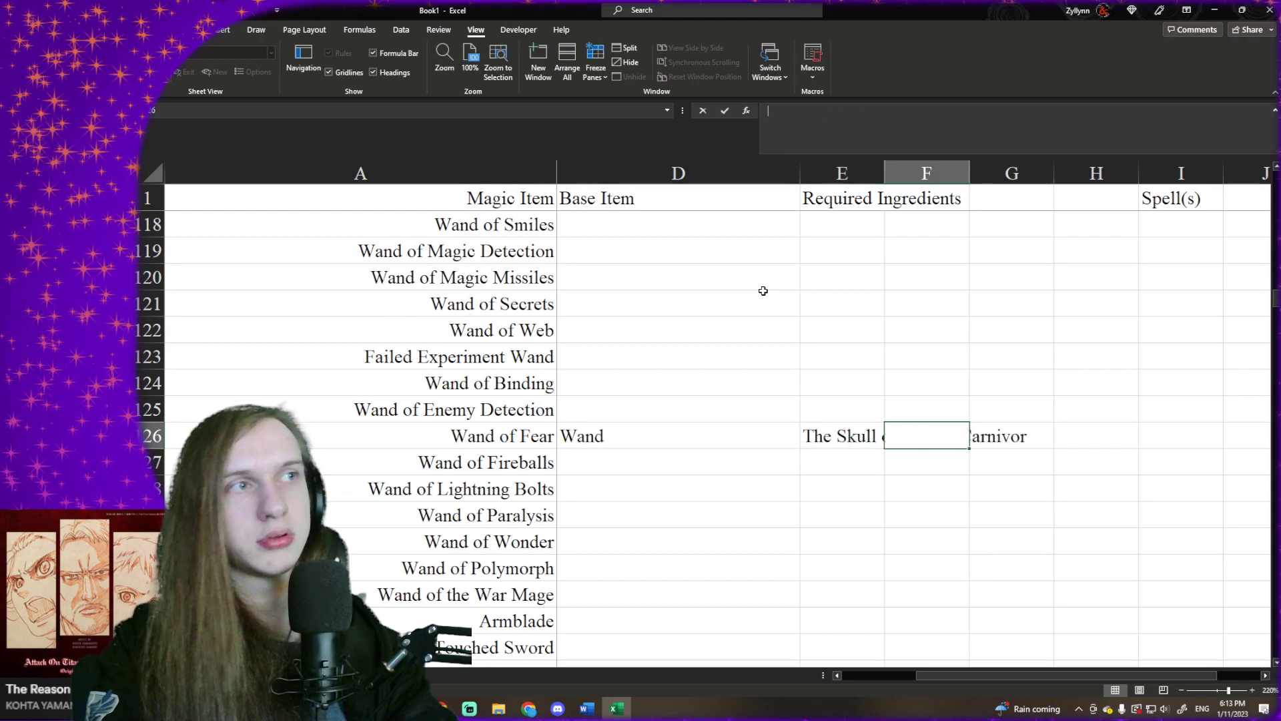
- Correct the spelling of the Wand of Fear ingredient so it reads "The Skull of a small Carnivore"
key(Left)
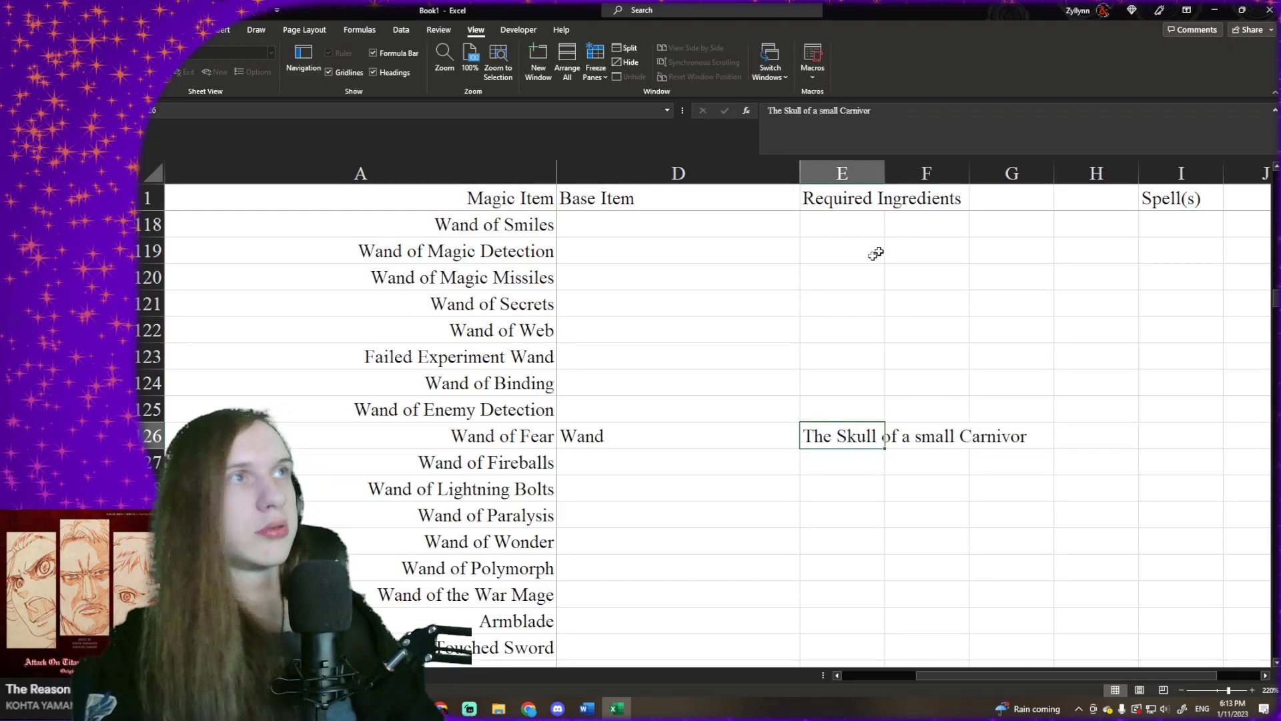
key(F2)
text(e)
key(Tab)
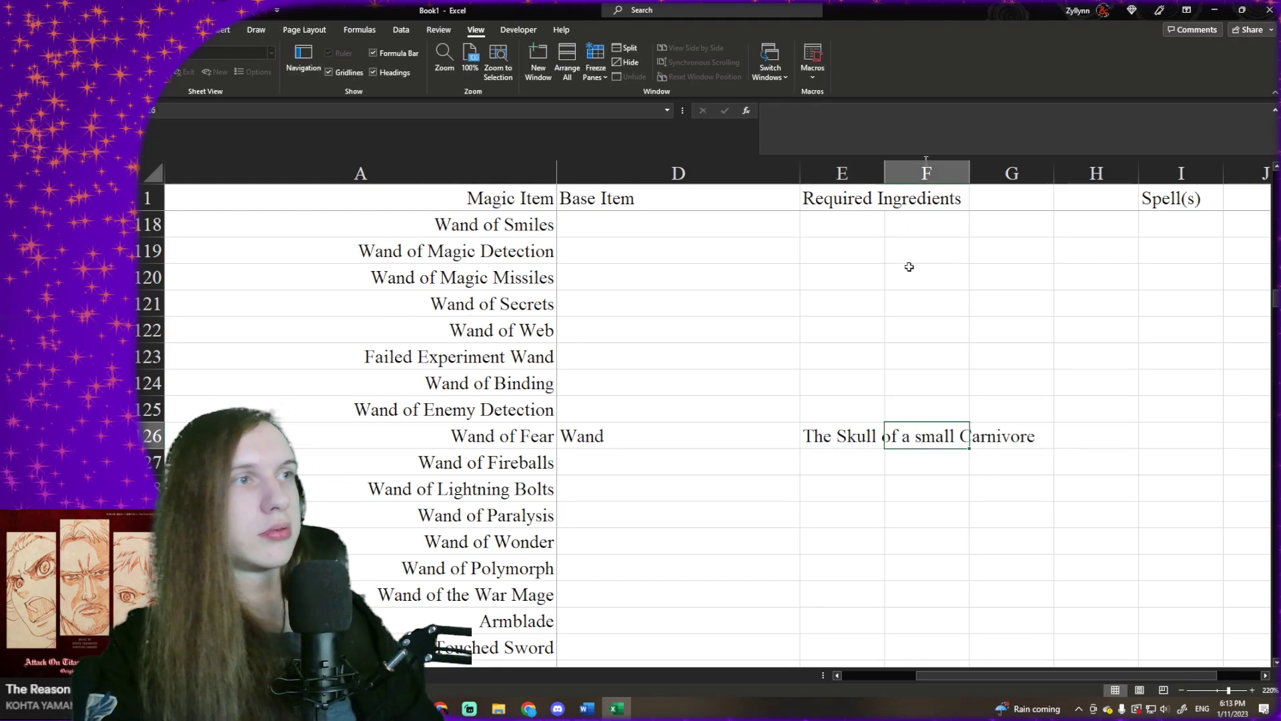
click(852, 435)
click(842, 111)
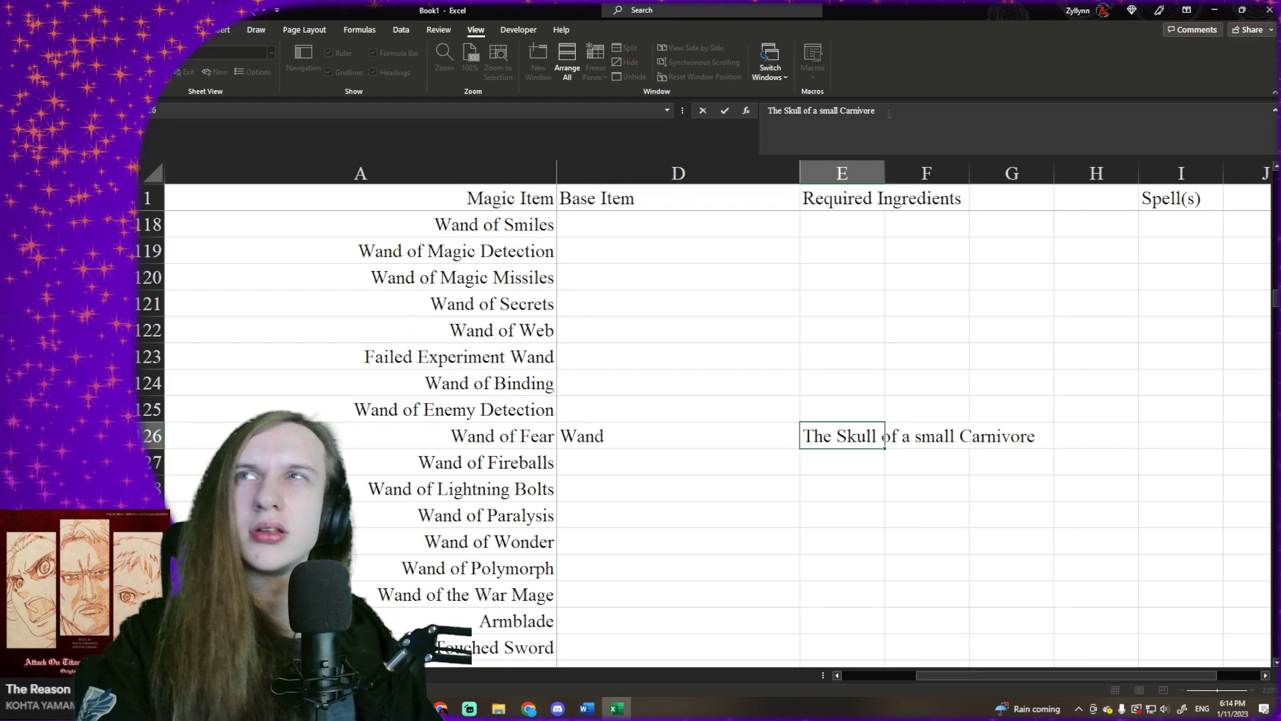
key(Tab)
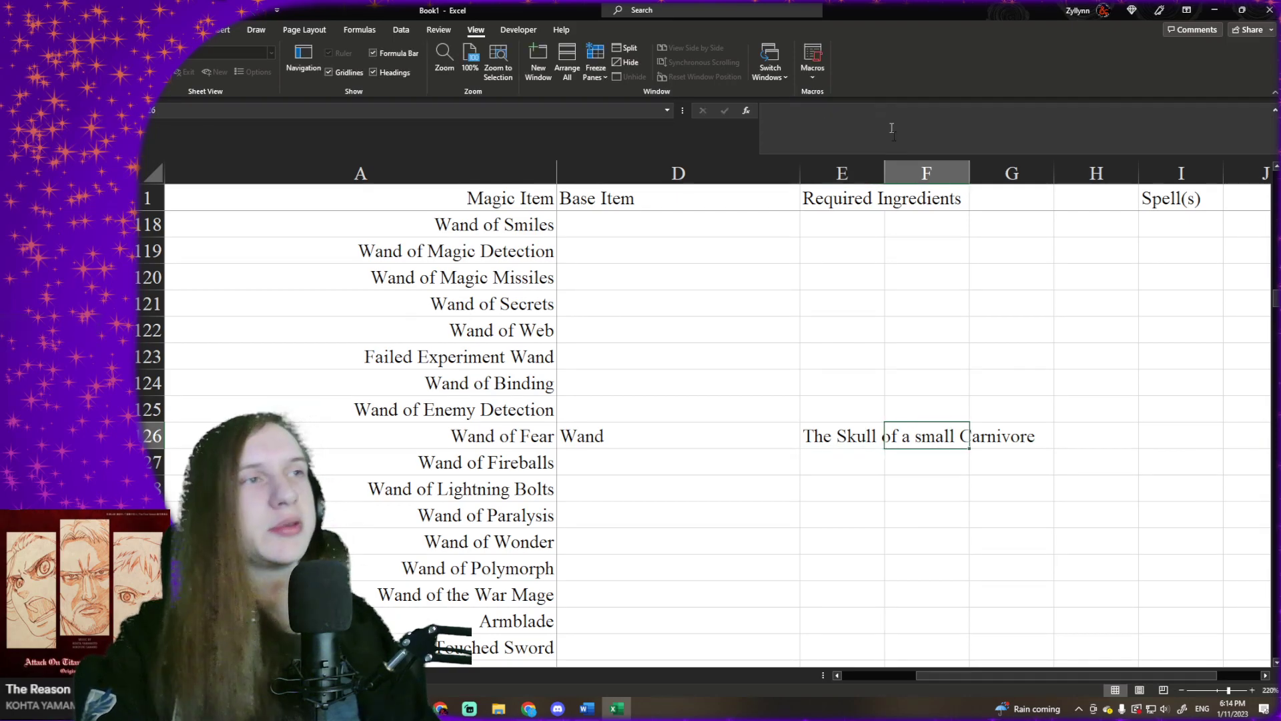
- Enter "Fear" as the spell for Wand of Fear
key(Right)
key(Right)
key(Right)
key(Right)
key(Right)
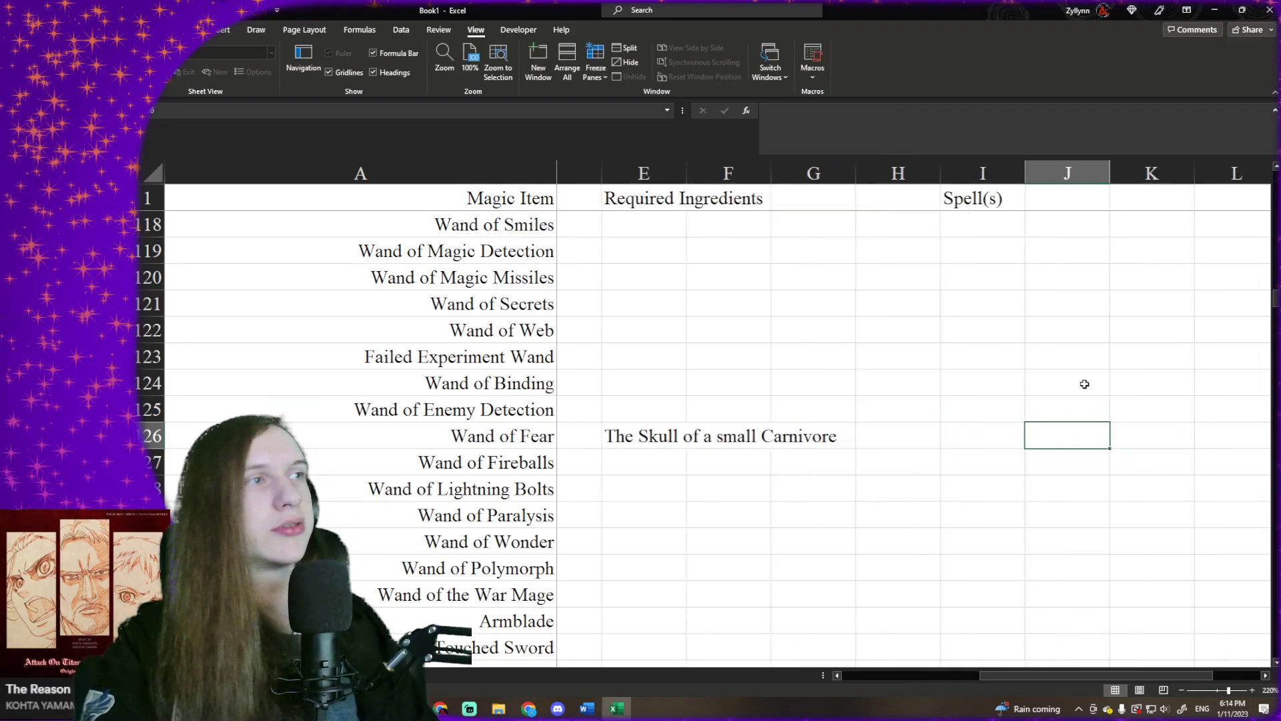
click(969, 429)
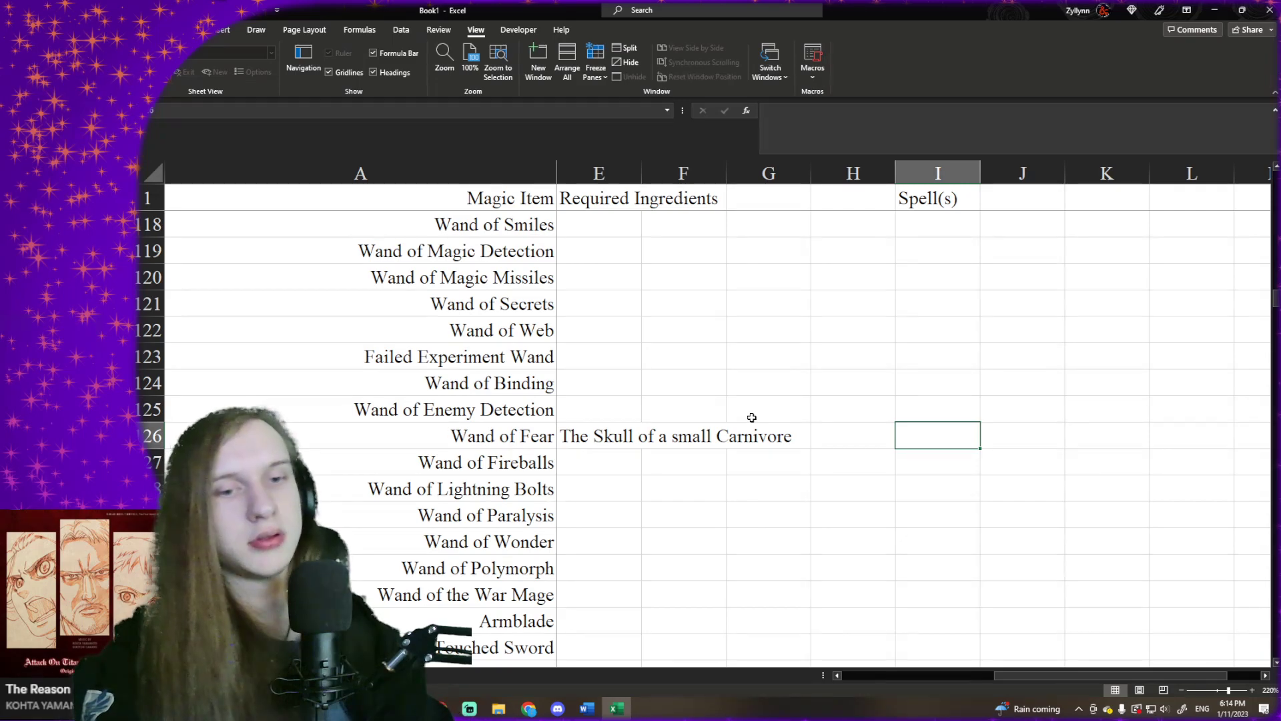
text(Fear)
key(Return)
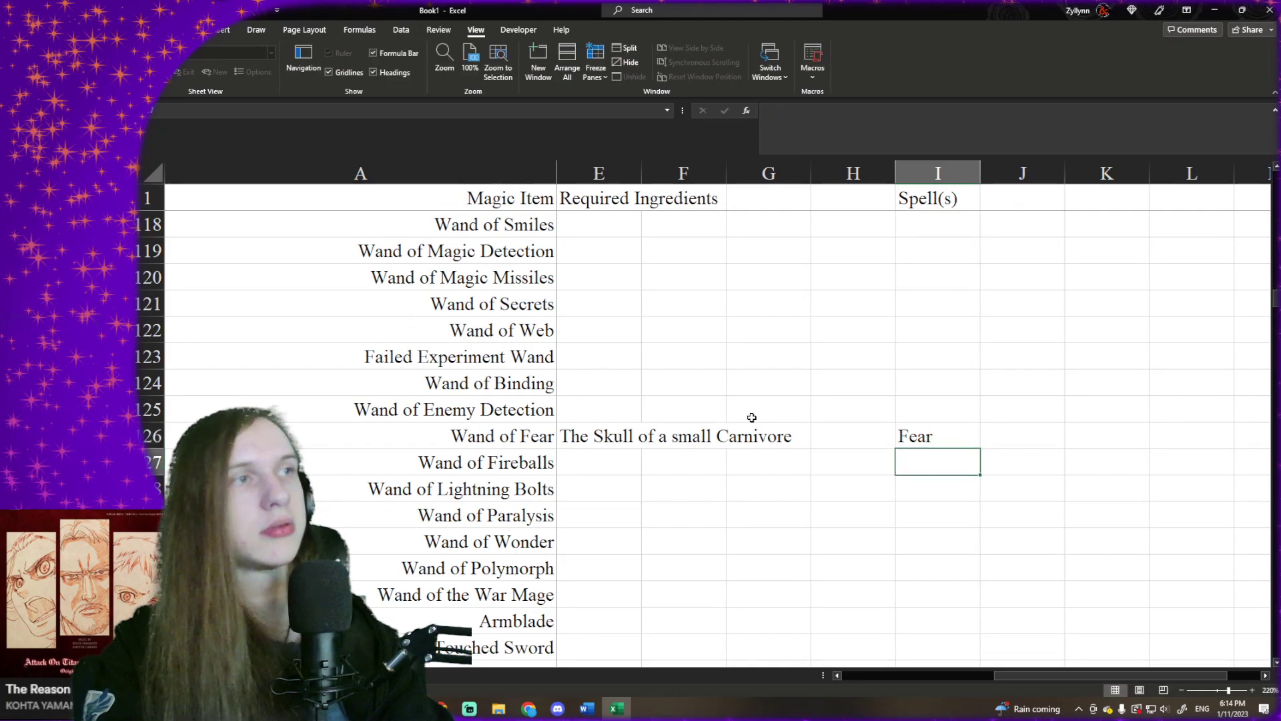
- Fill the base item "Wand" down from Wand of Fear to Wand of Fireballs only, leaving the Wand of Lightning Bolts base item empty
key(Up)
key(Left)
key(Left)
key(Left)
key(Left)
key(Left)
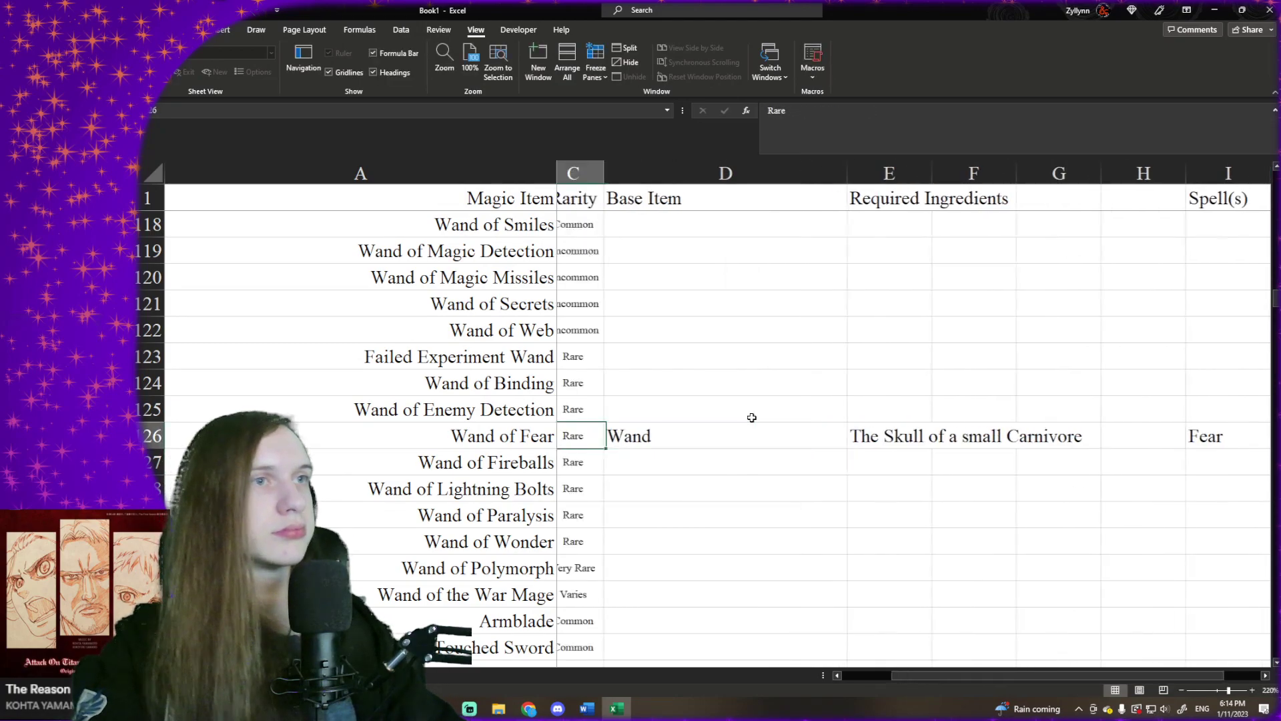
scroll(752, 417, left, 1)
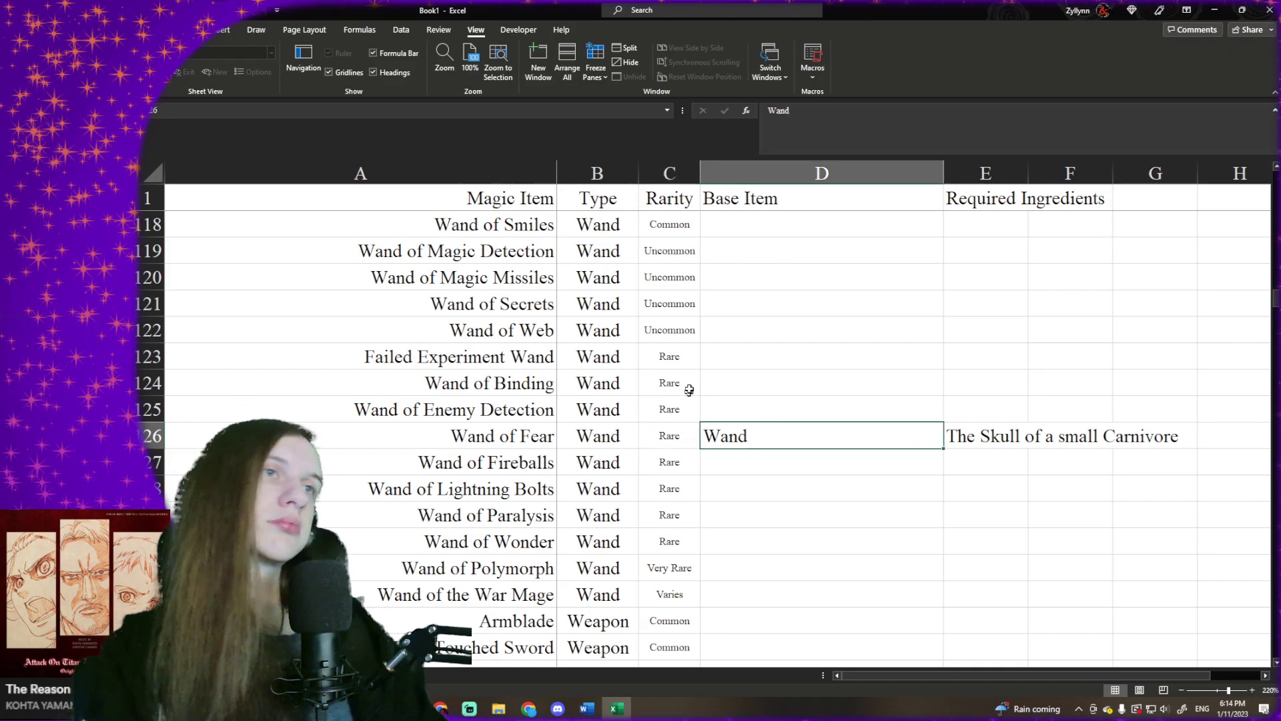
drag(684, 352, 652, 532)
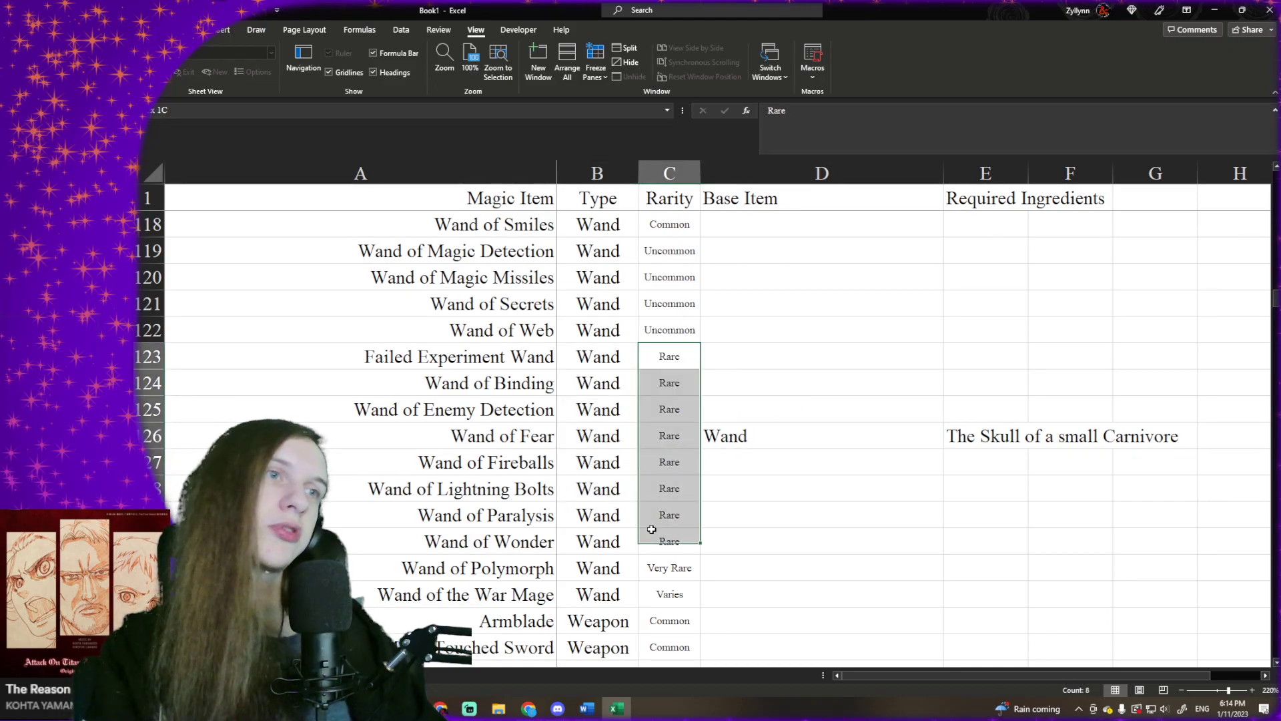
click(732, 441)
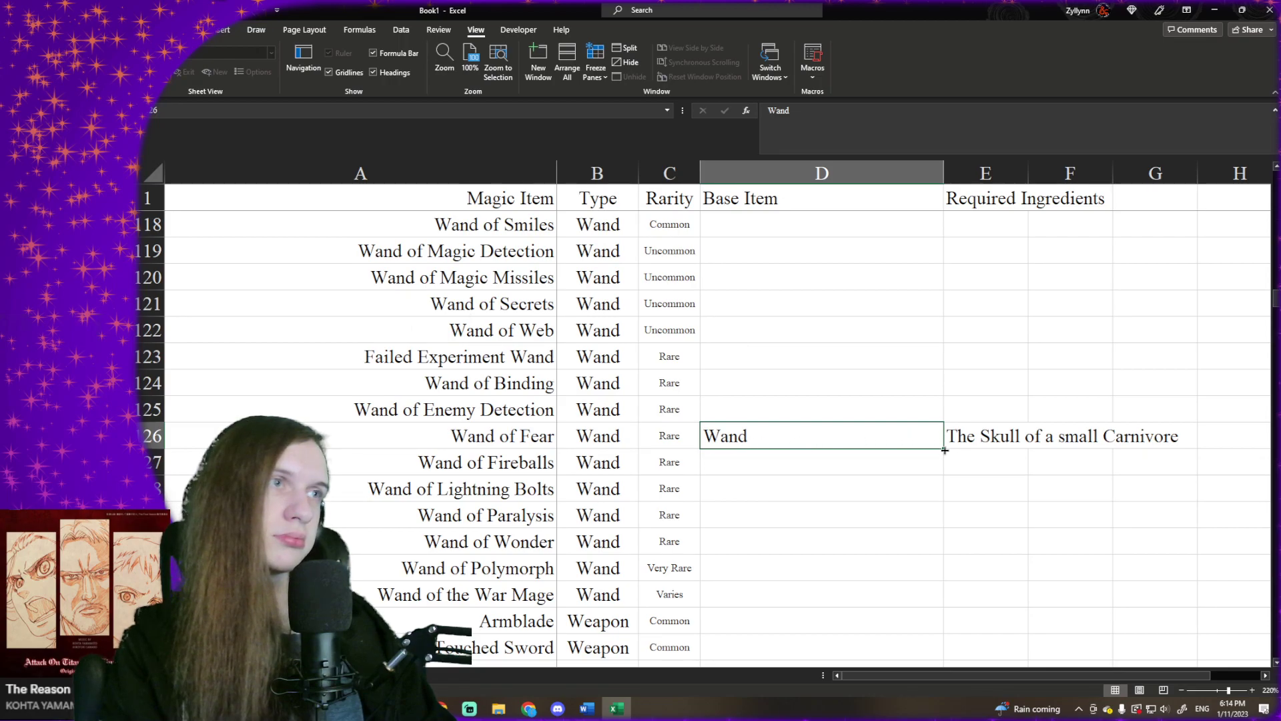
drag(945, 450, 949, 495)
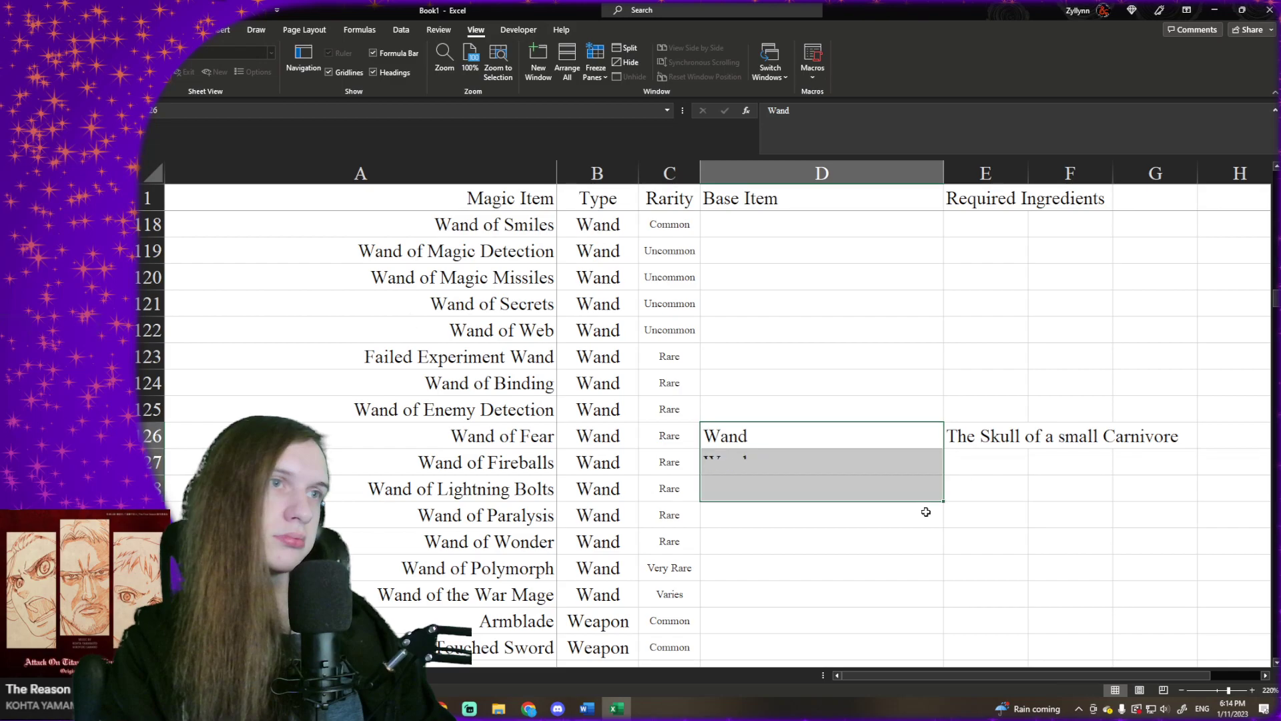
click(967, 482)
click(972, 467)
click(905, 486)
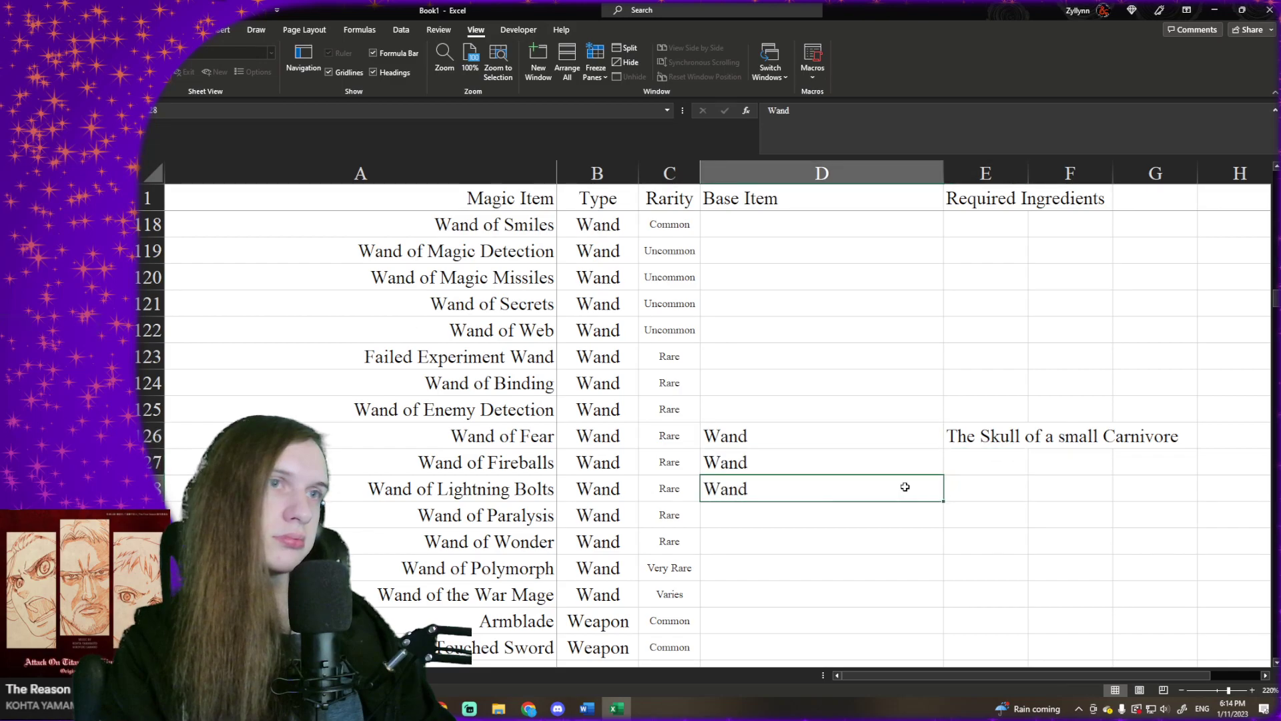
key(Delete)
- Enter "Fire Opal (1,000 gp)*" as the required ingredient for Wand of Fireballs
click(981, 462)
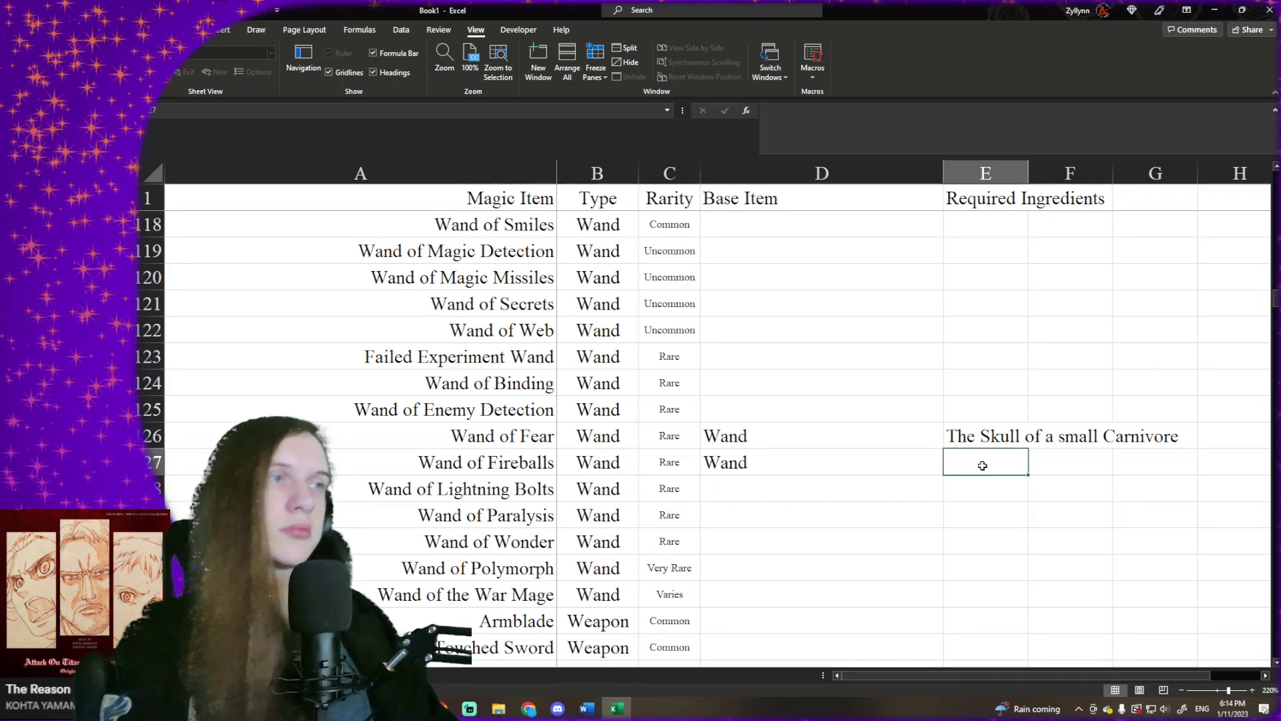
text(Fire Opal (1,000 gp)*)
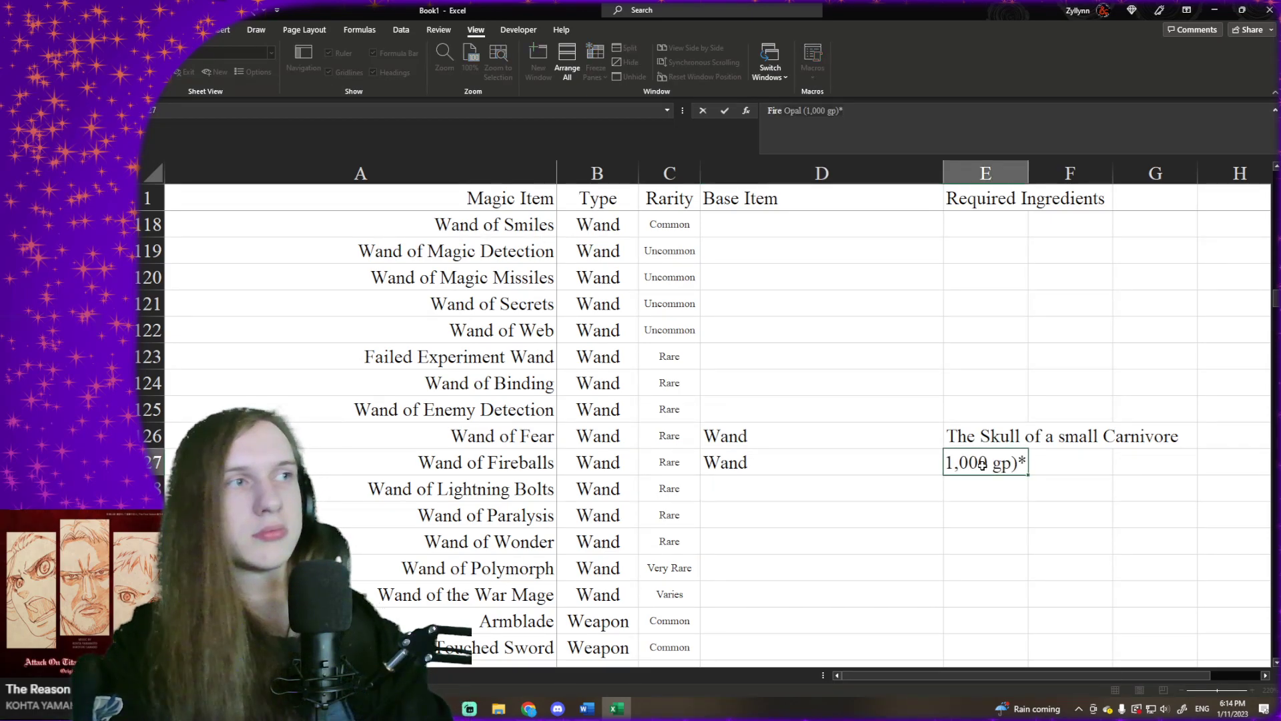
key(ctrl+Return)
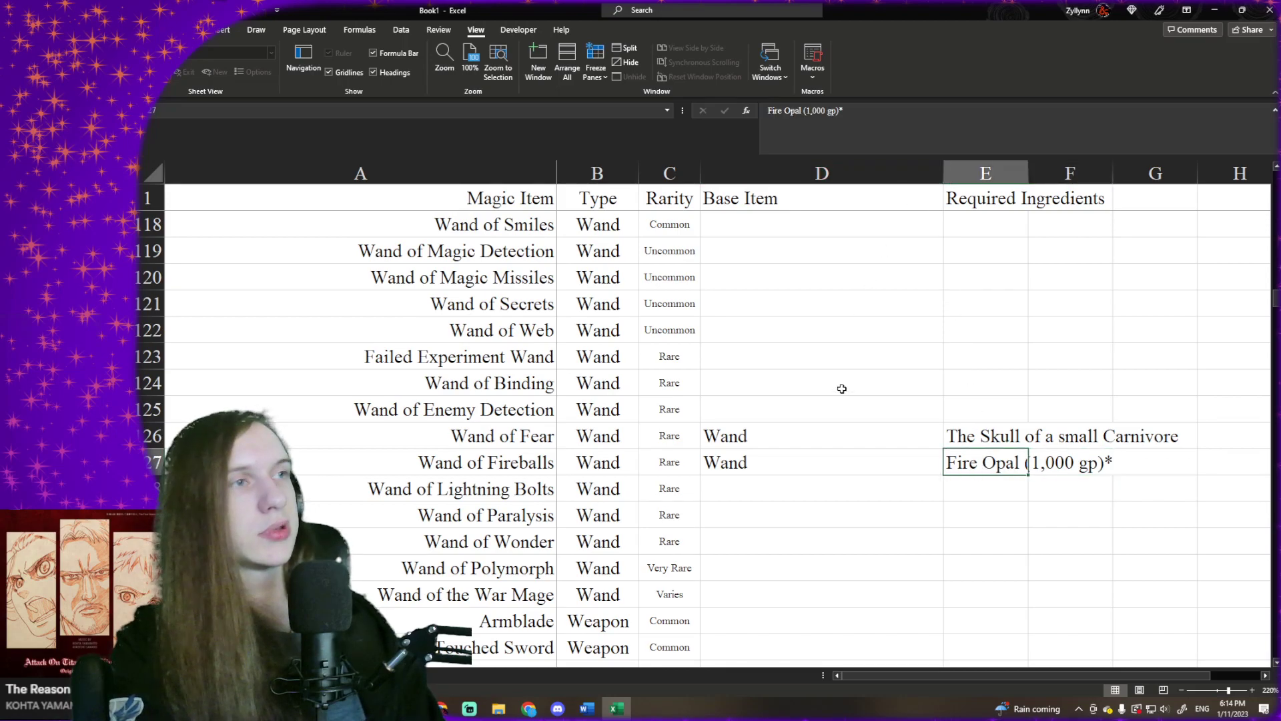
click(1265, 676)
click(1265, 675)
click(1265, 676)
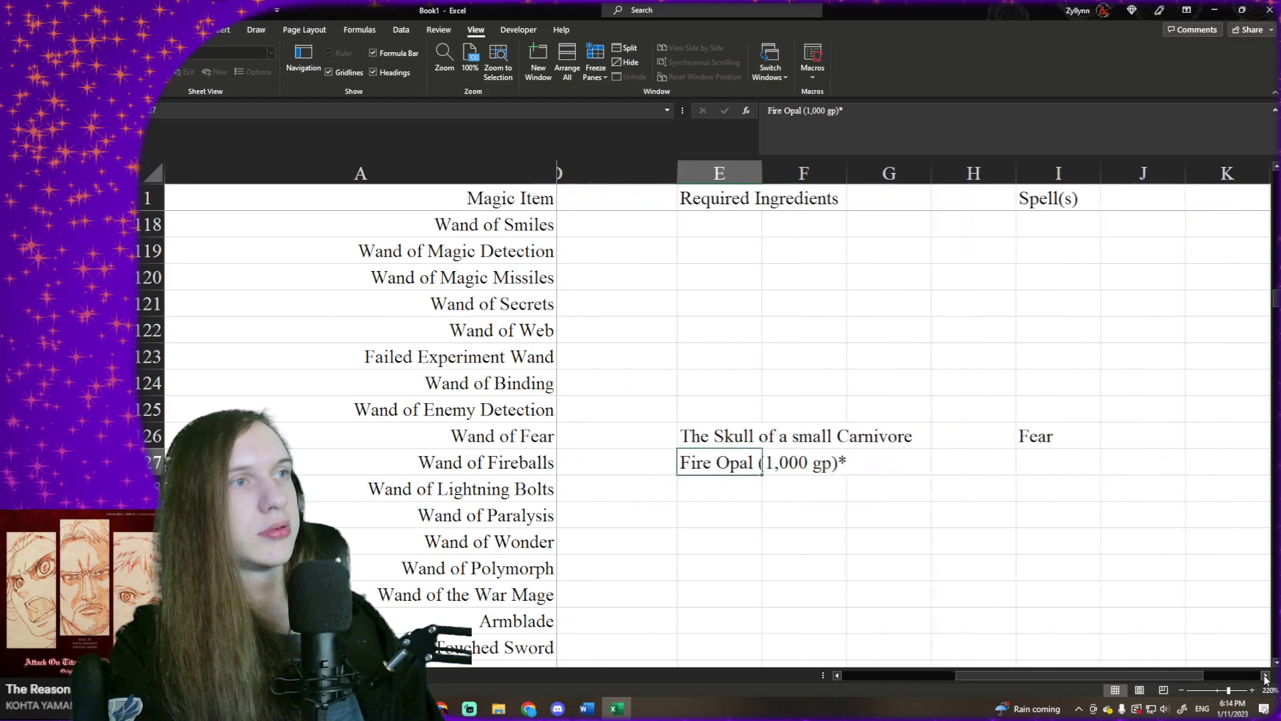
click(837, 675)
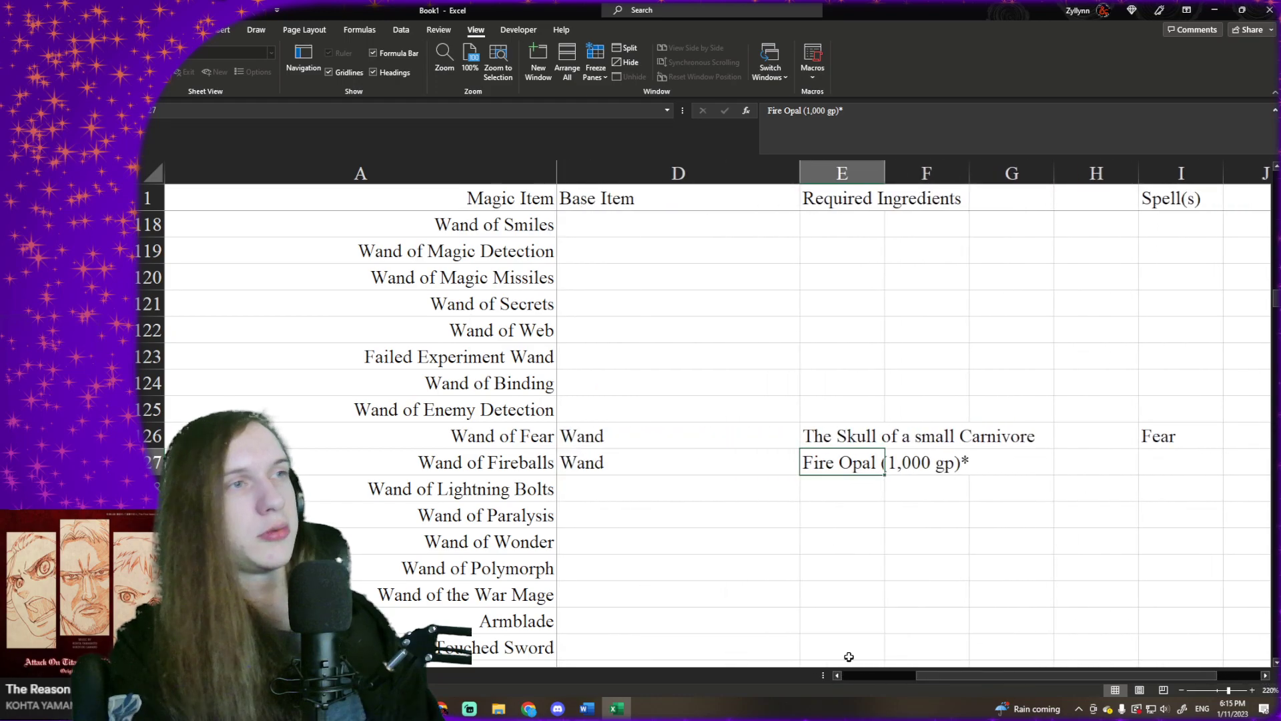
click(714, 438)
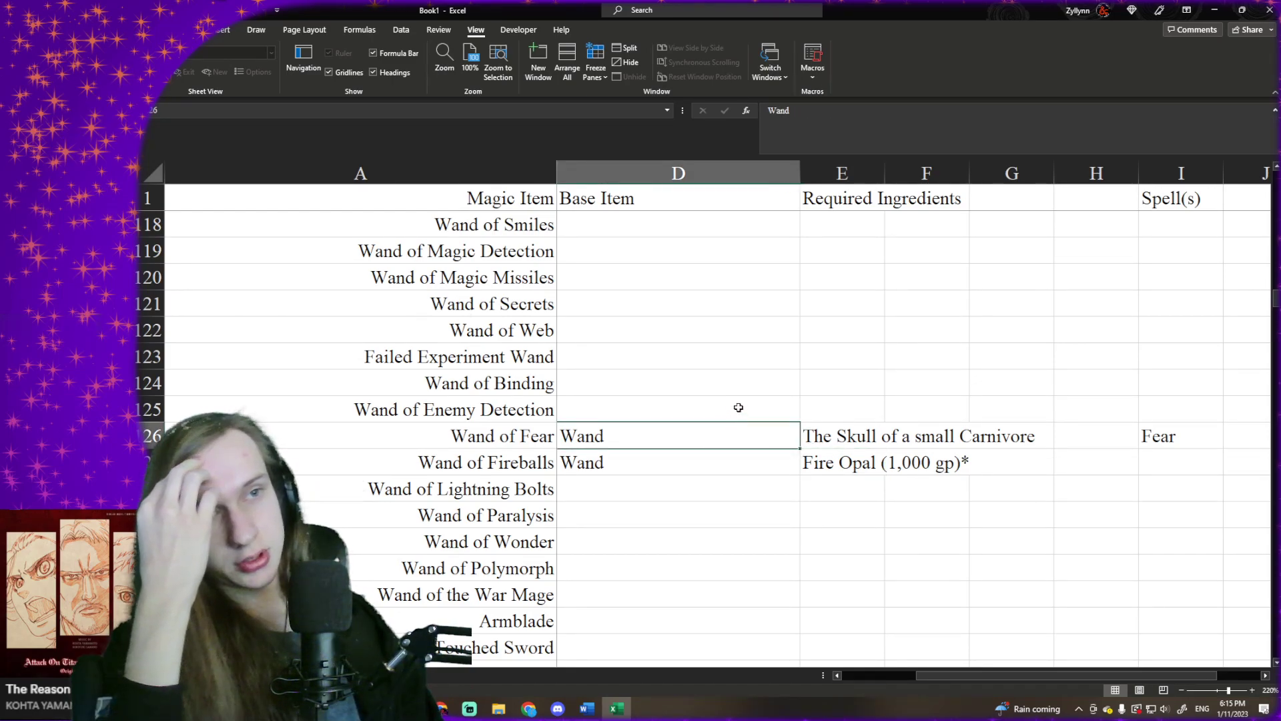
scroll(739, 407, down, 1)
scroll(739, 406, down, 1)
click(852, 355)
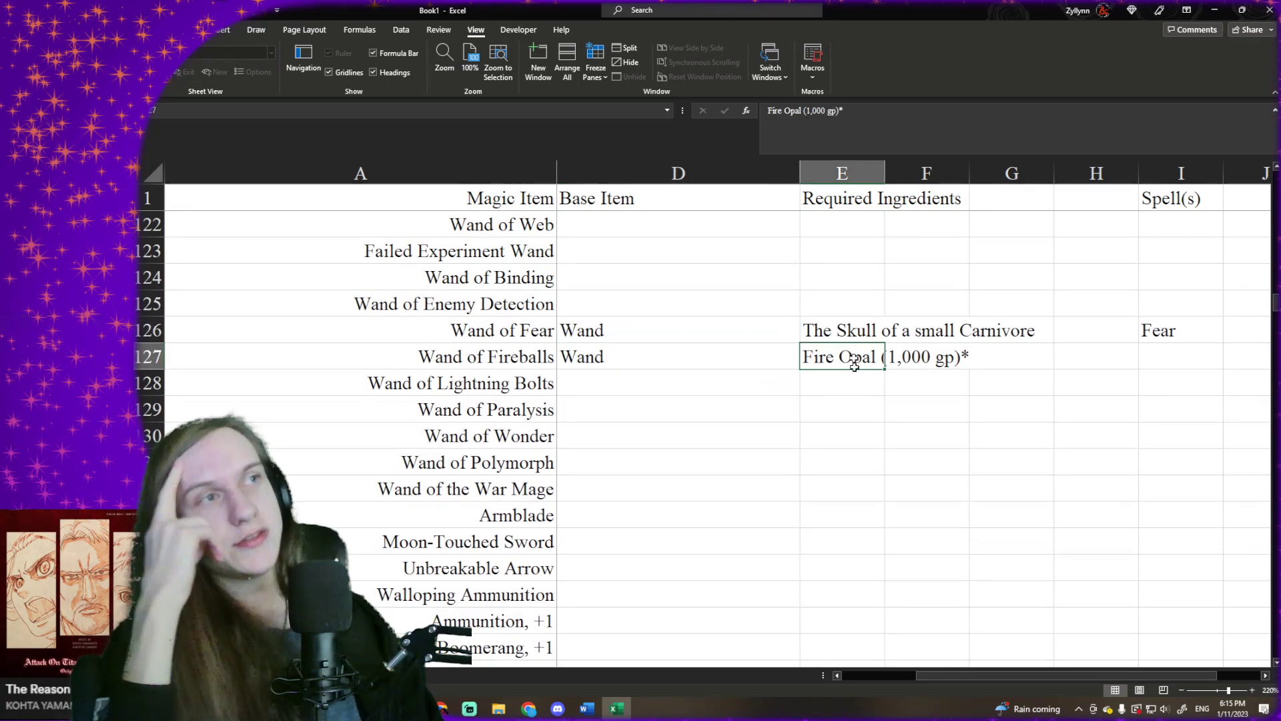
click(842, 675)
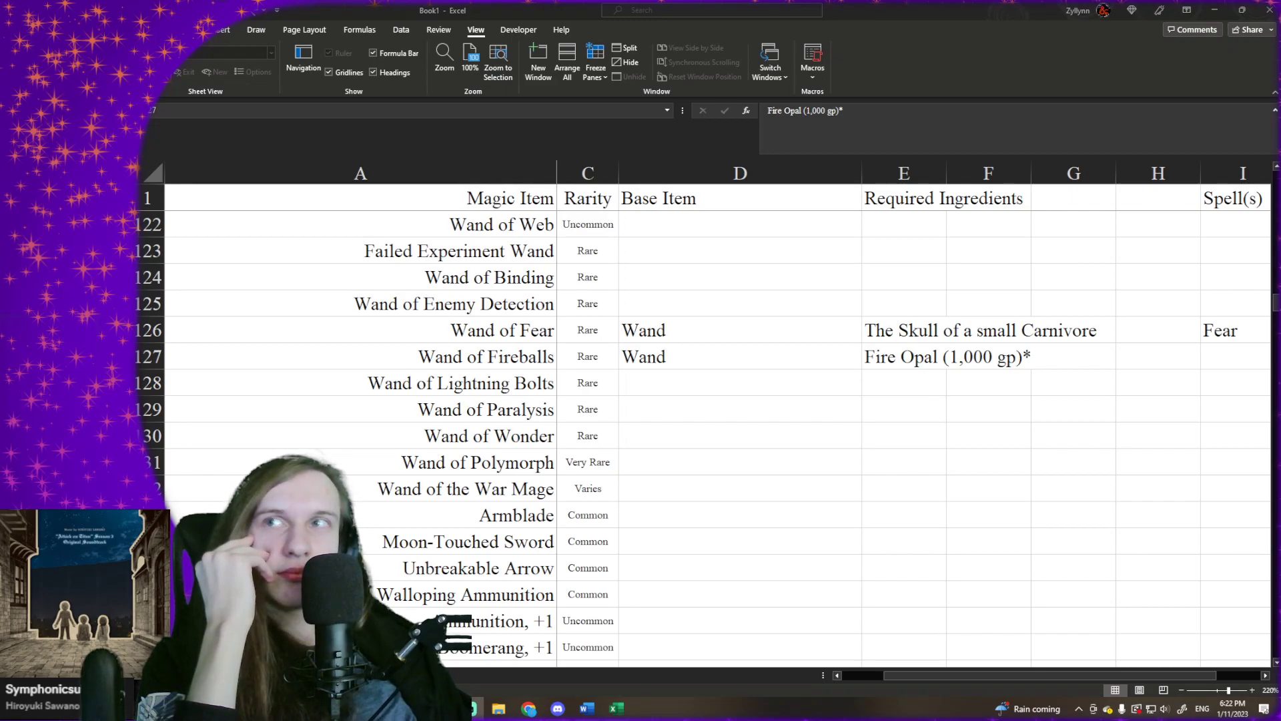
click(687, 358)
scroll(687, 357, up, 6)
scroll(687, 357, up, 20)
scroll(686, 357, down, 18)
scroll(687, 357, down, 10)
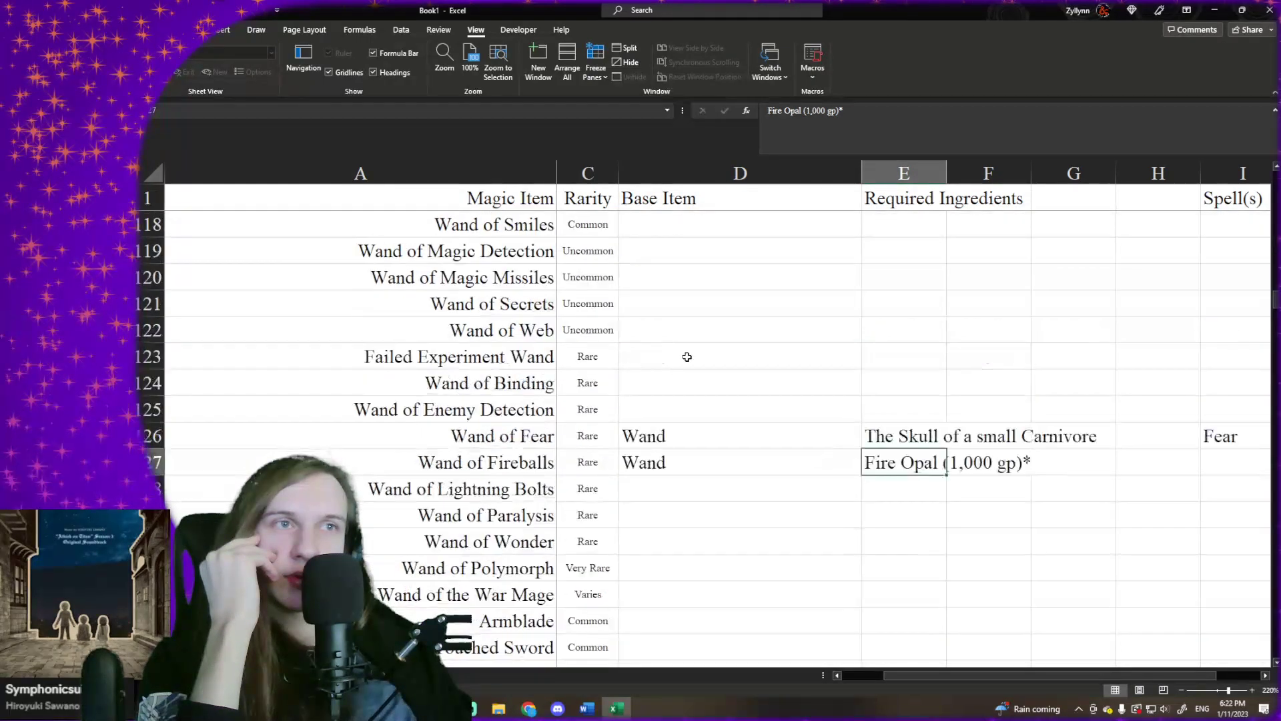
scroll(686, 357, up, 7)
scroll(686, 357, down, 8)
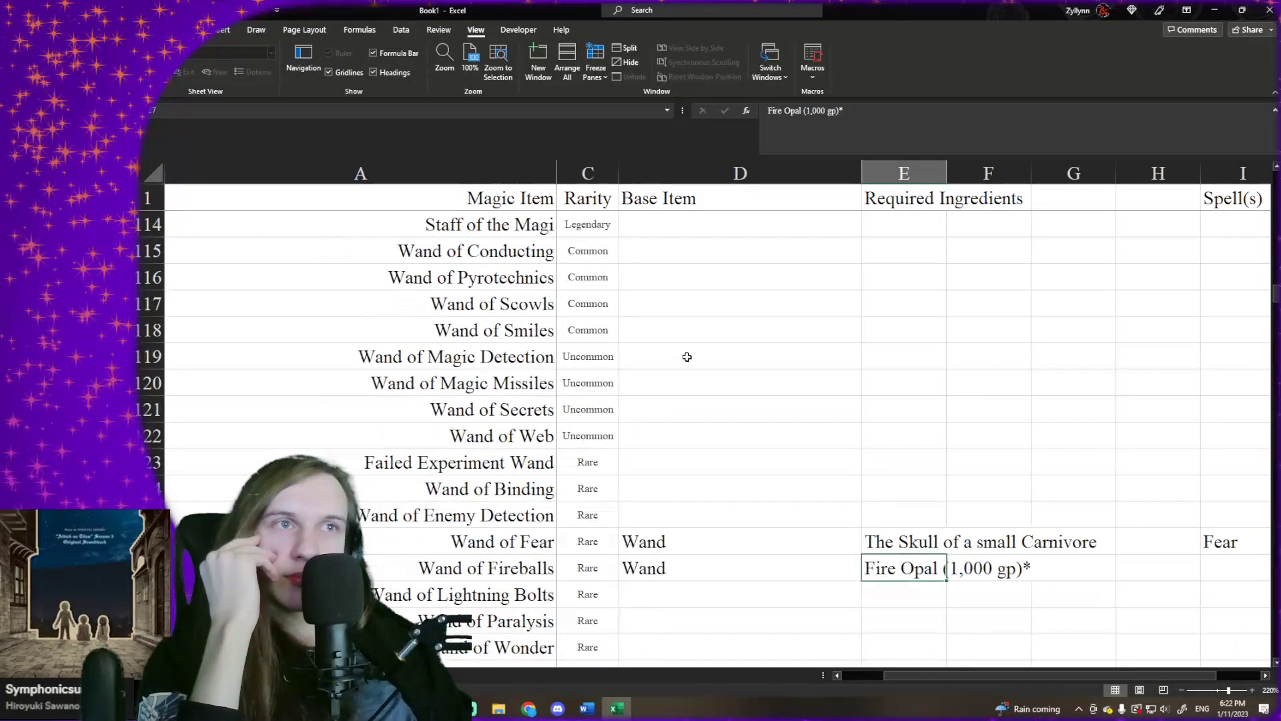
scroll(686, 357, down, 1)
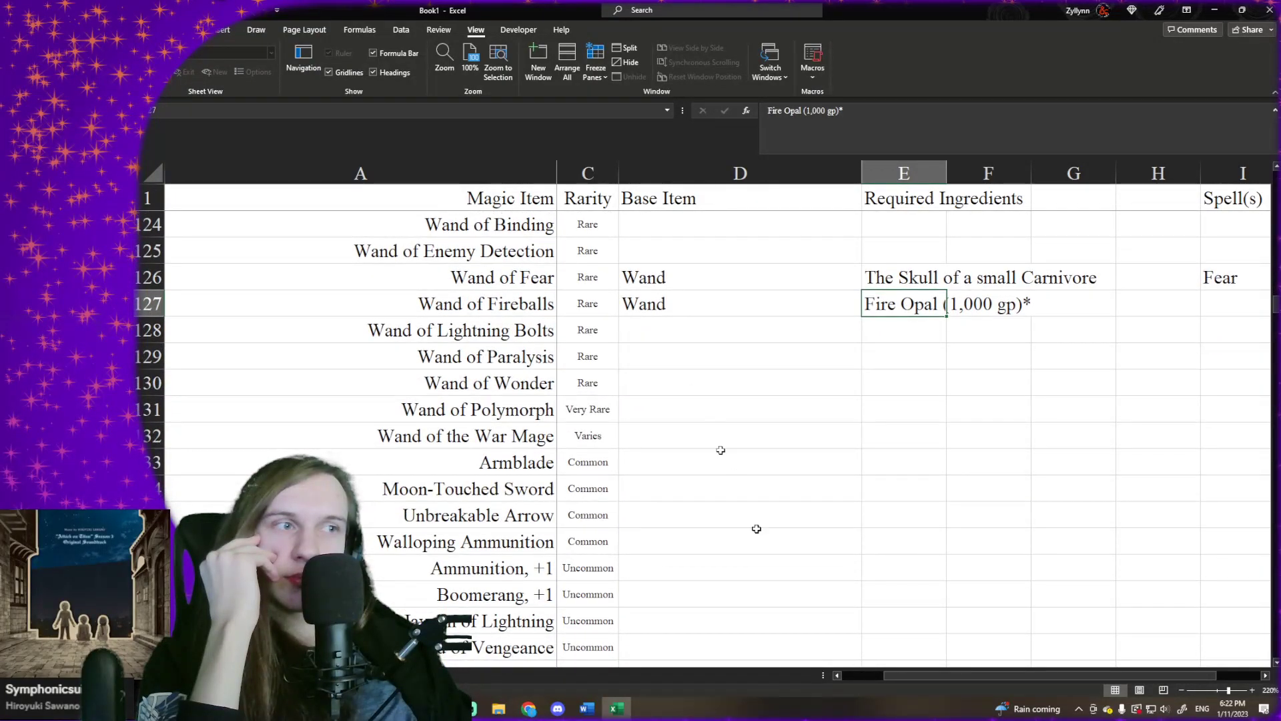
click(921, 665)
drag(918, 676, 871, 676)
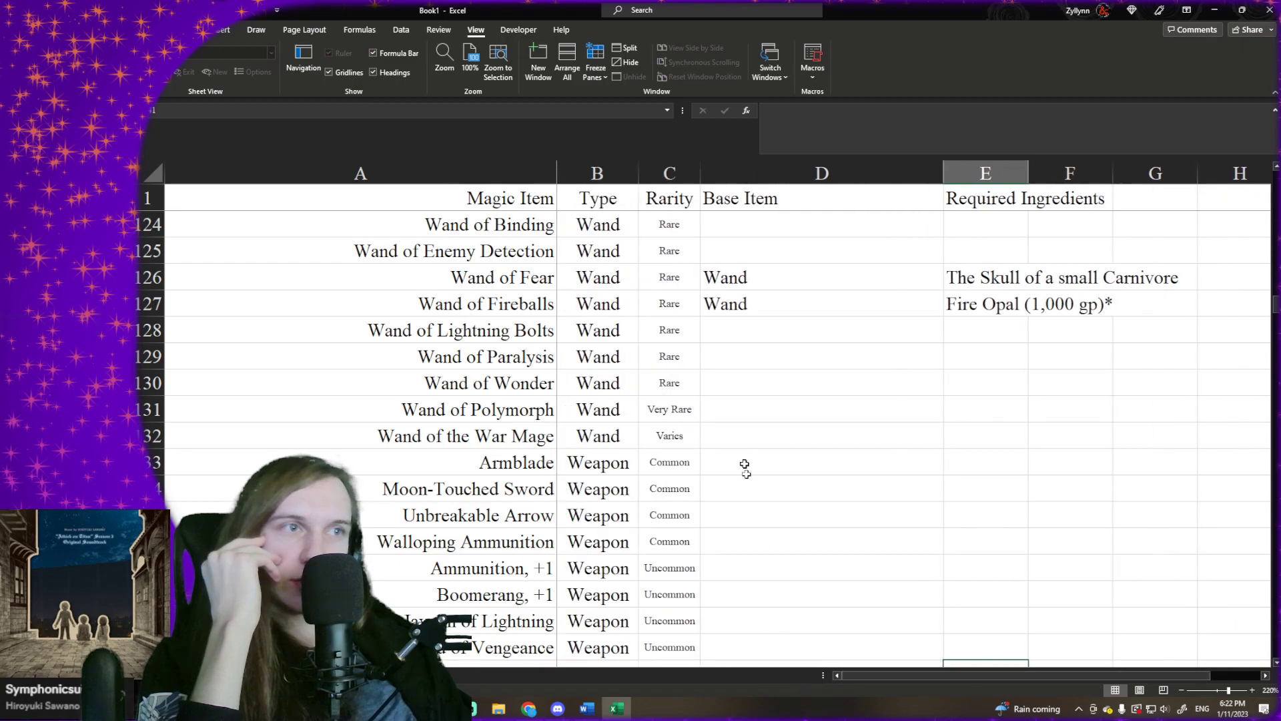
click(741, 455)
scroll(730, 381, up, 2)
click(713, 439)
click(709, 465)
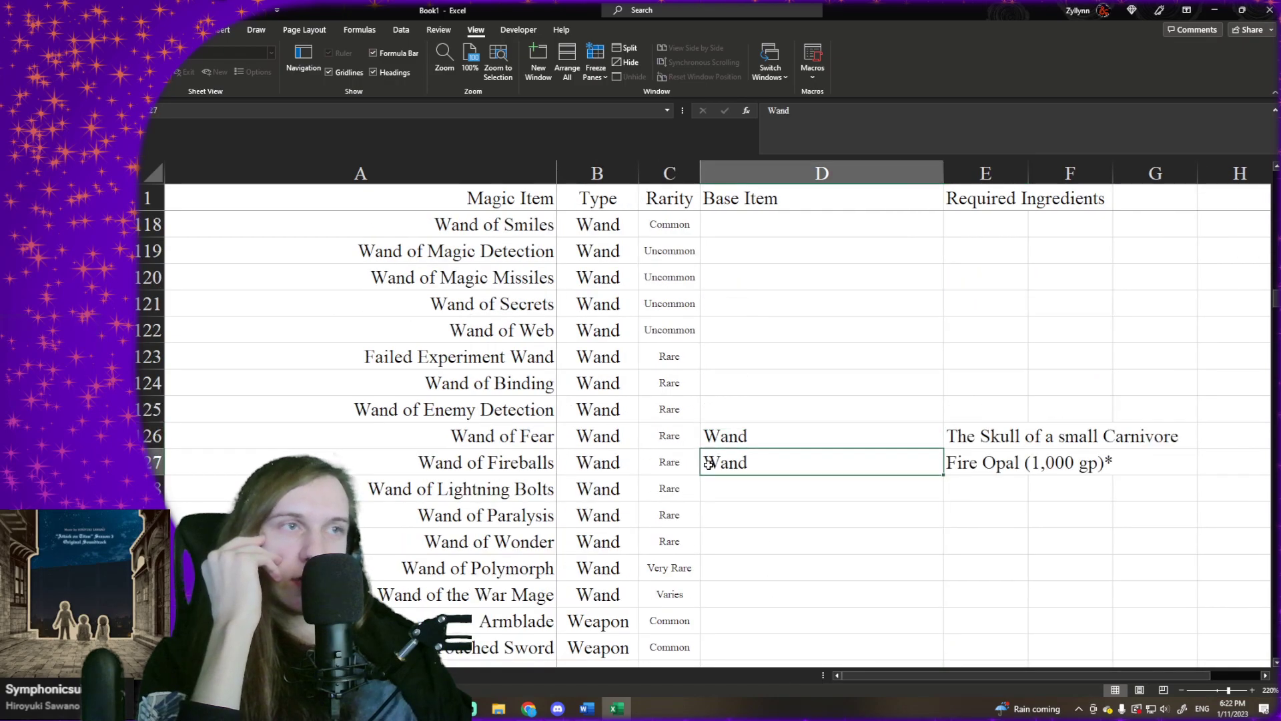
click(724, 443)
click(713, 464)
click(729, 434)
click(723, 462)
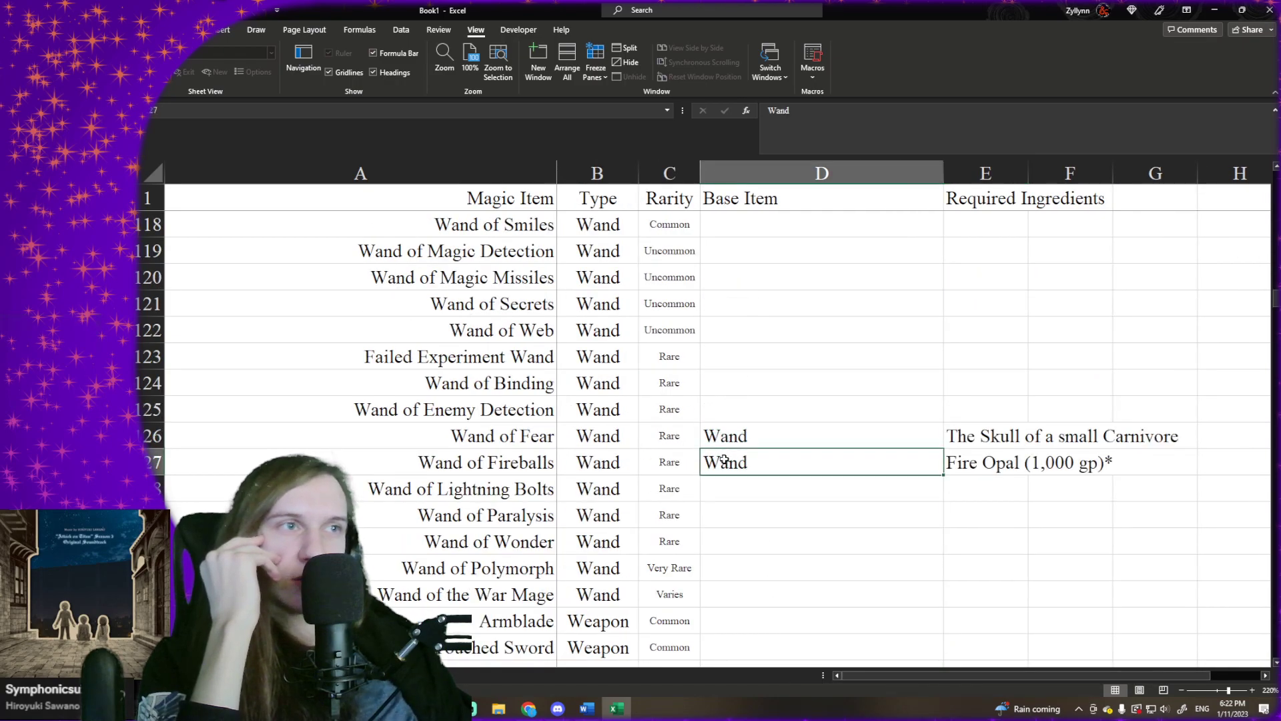
click(734, 439)
click(724, 467)
click(747, 429)
click(735, 463)
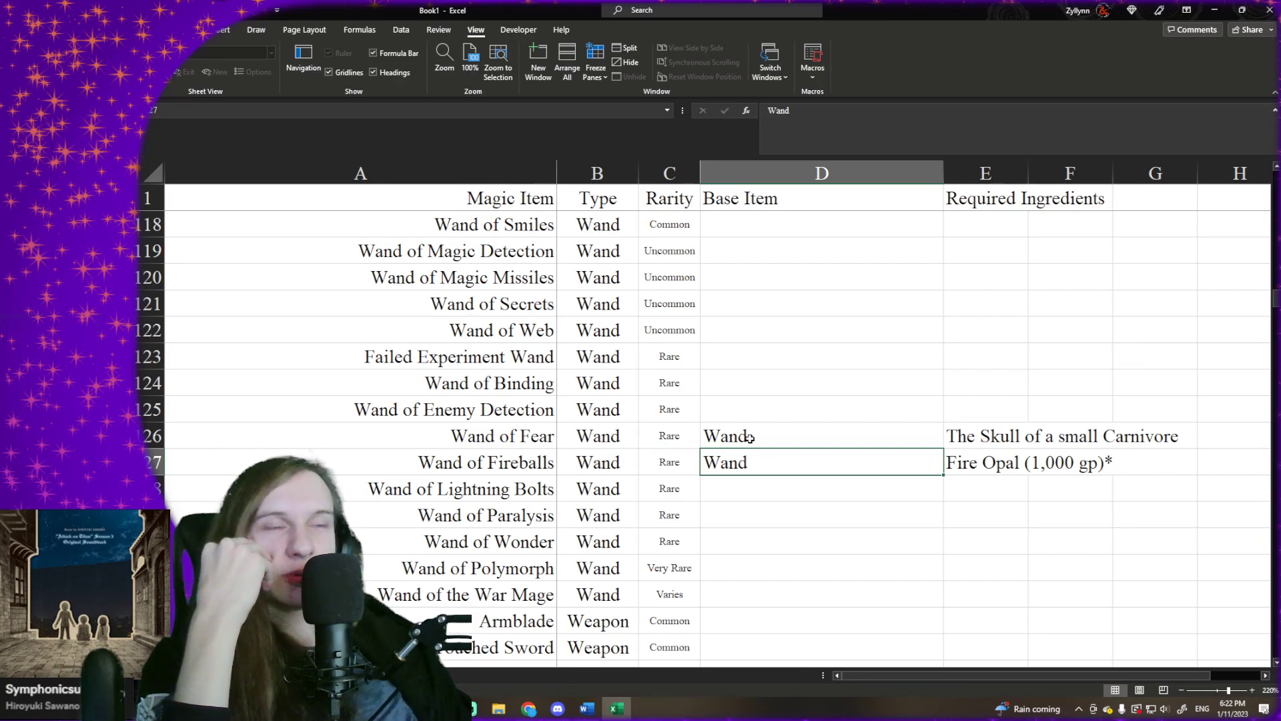
click(750, 438)
click(743, 462)
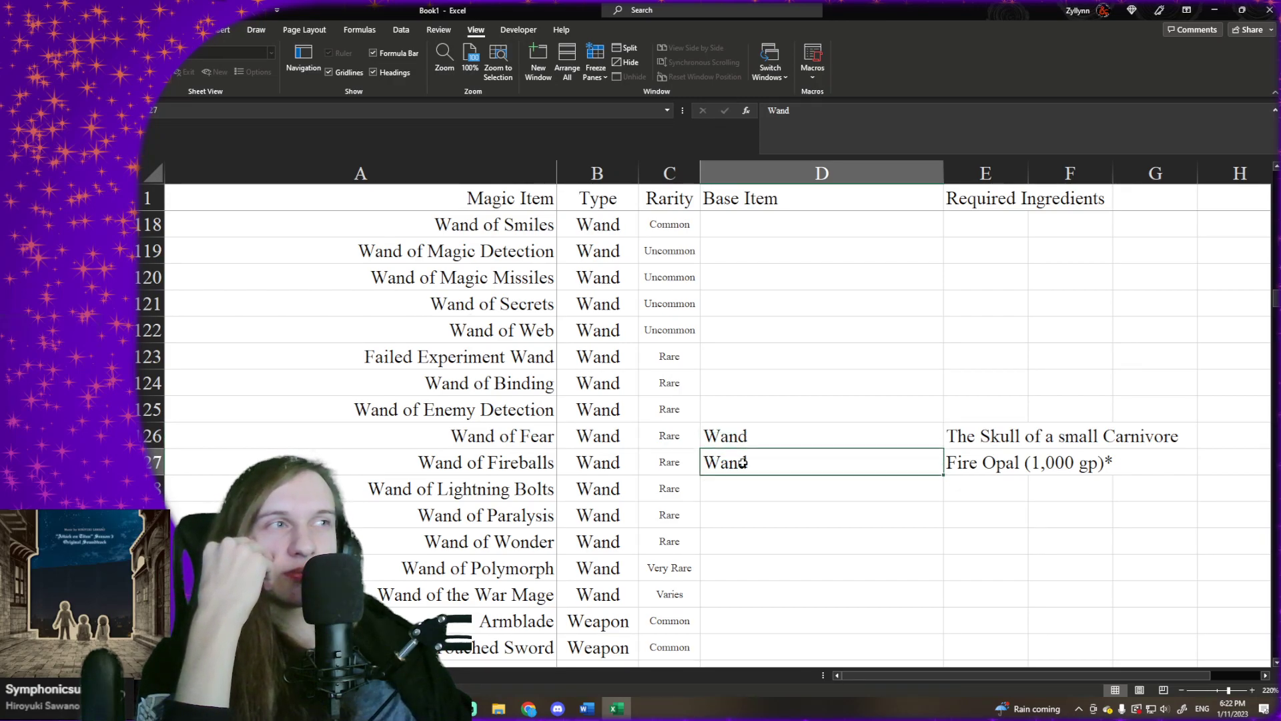